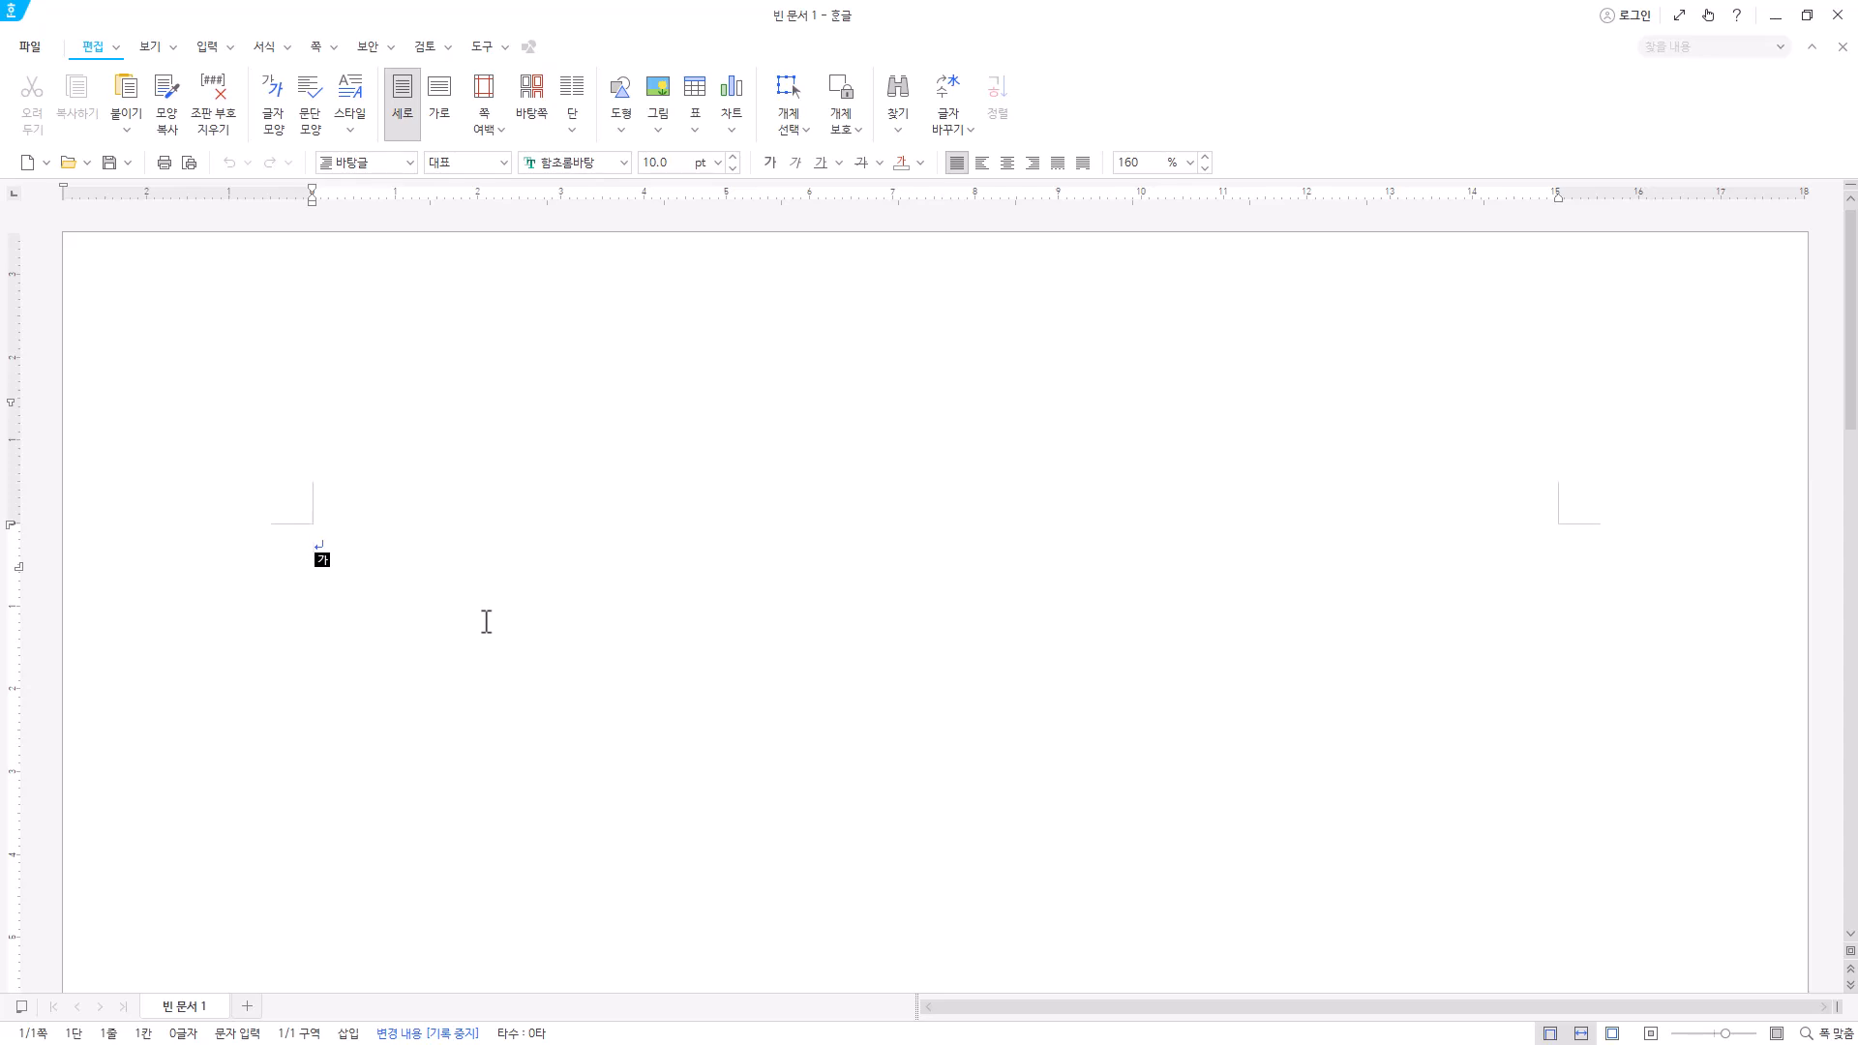
# - Start saving the document in the ITQ folder under Documents, entering the candidate number and full name joined by a hyphen as file name
pyautogui.click(109, 162)
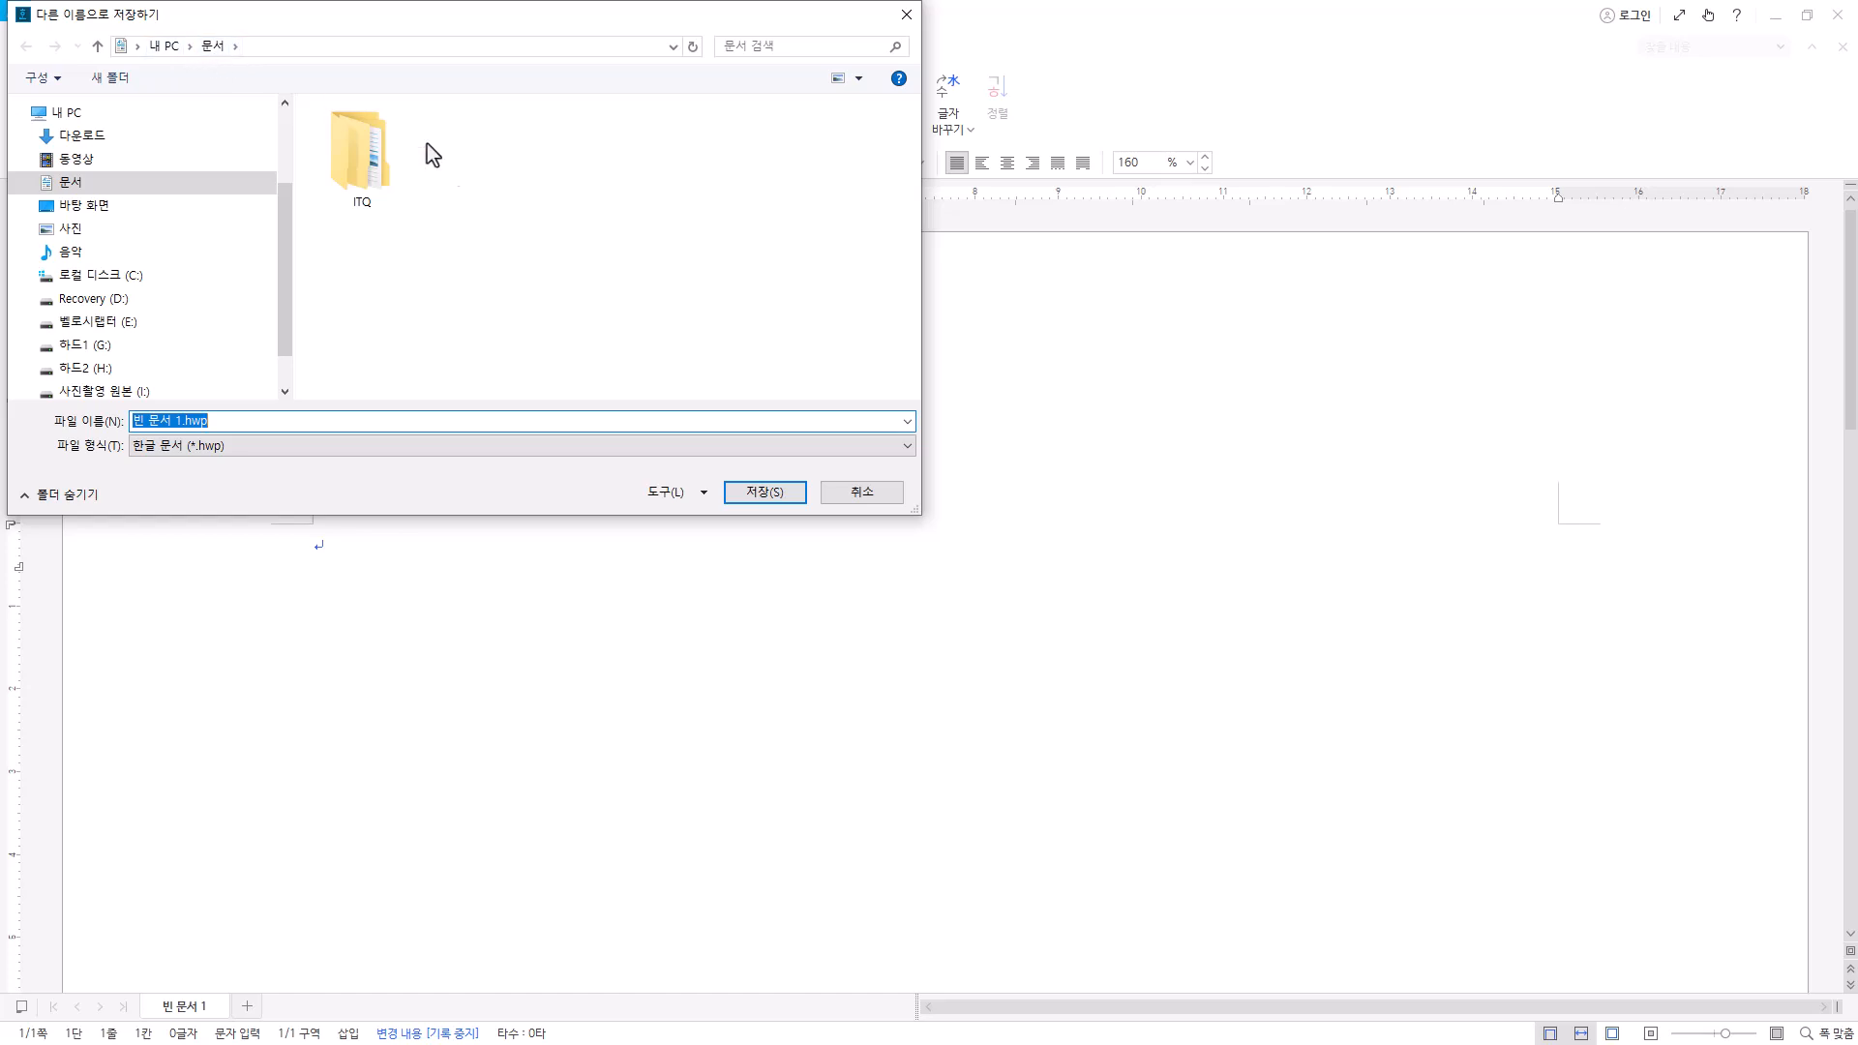
pyautogui.click(360, 145)
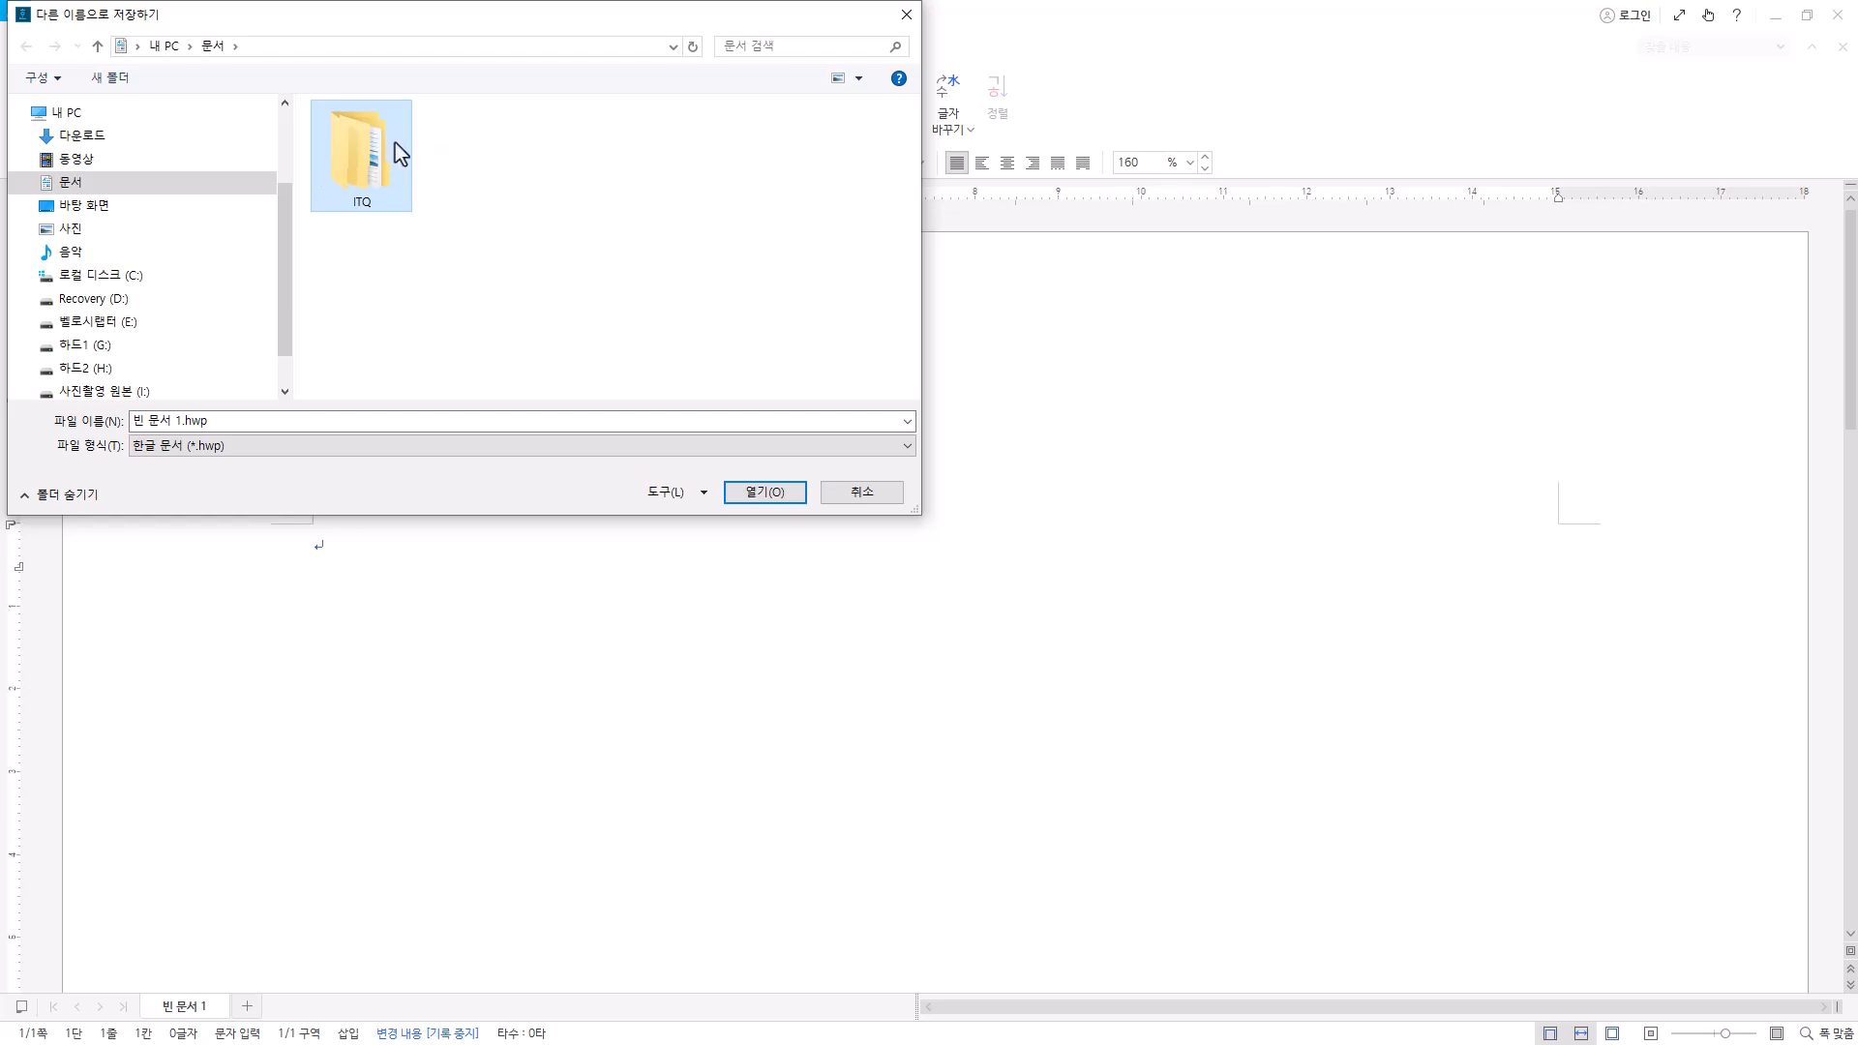
pyautogui.doubleClick(381, 158)
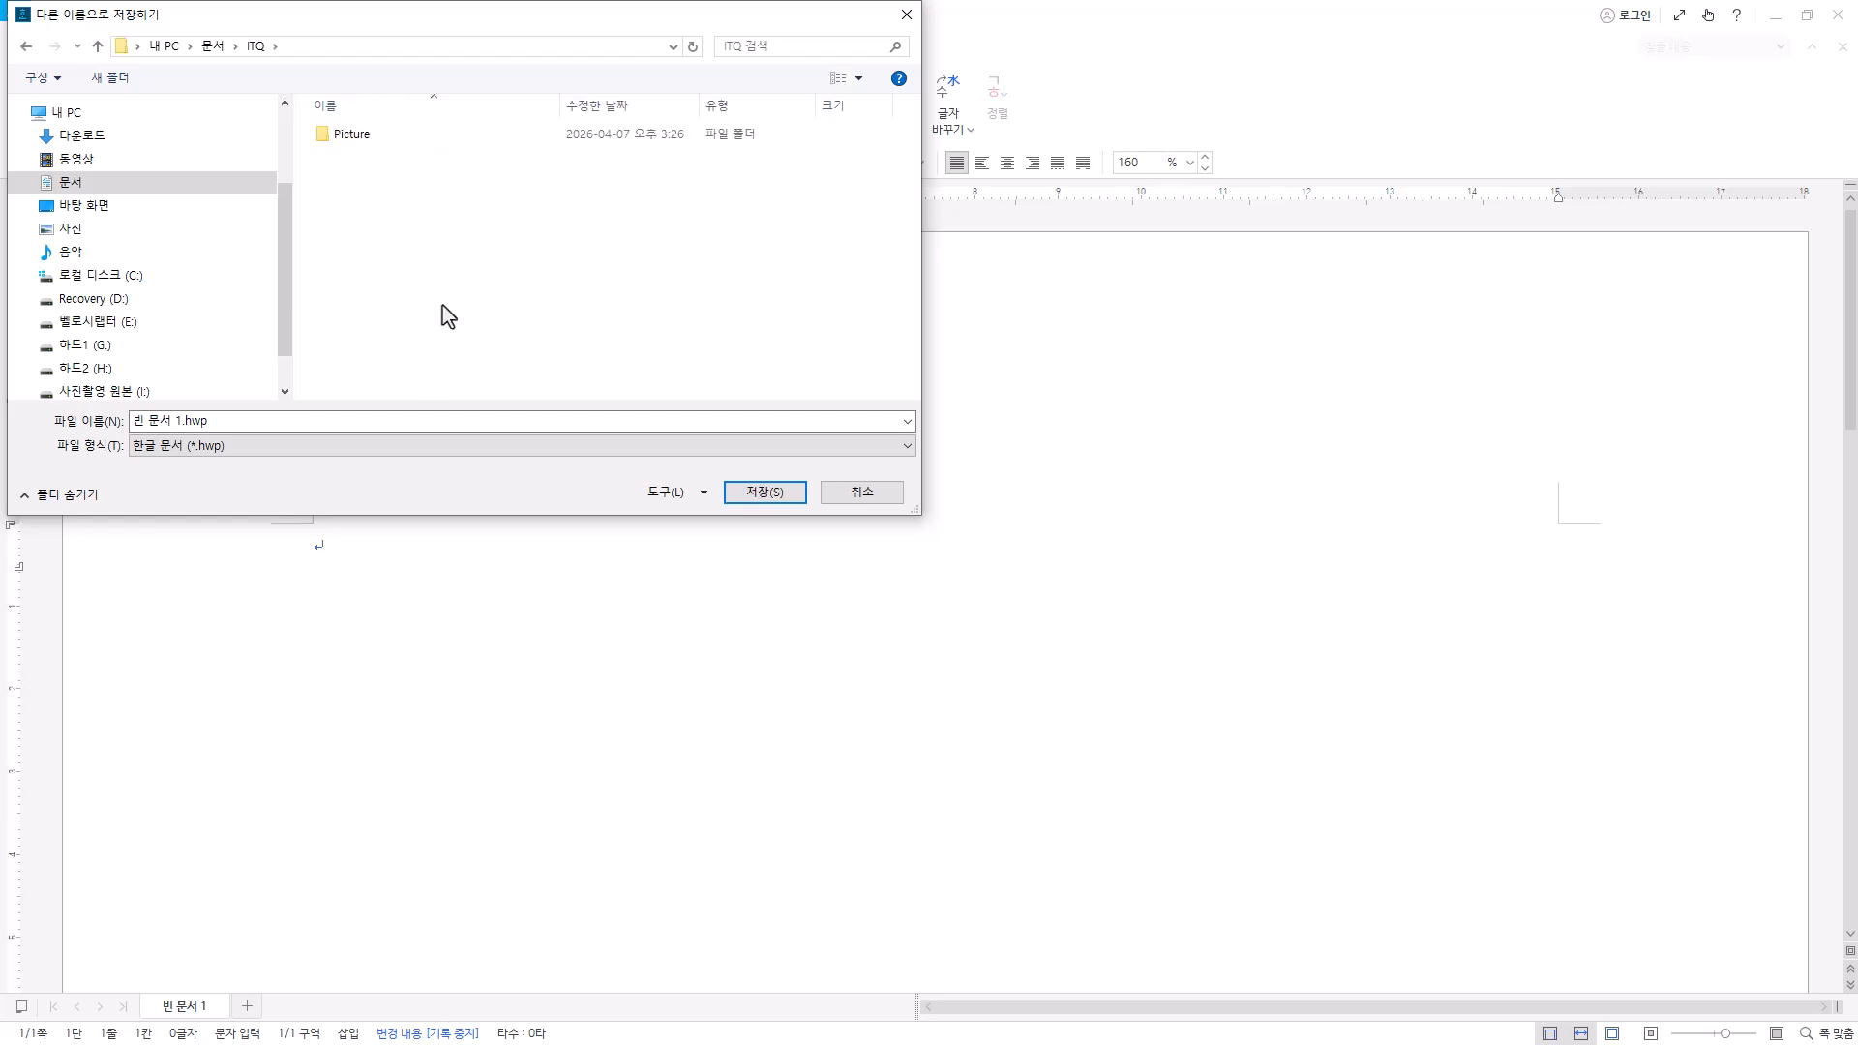
pyautogui.click(310, 429)
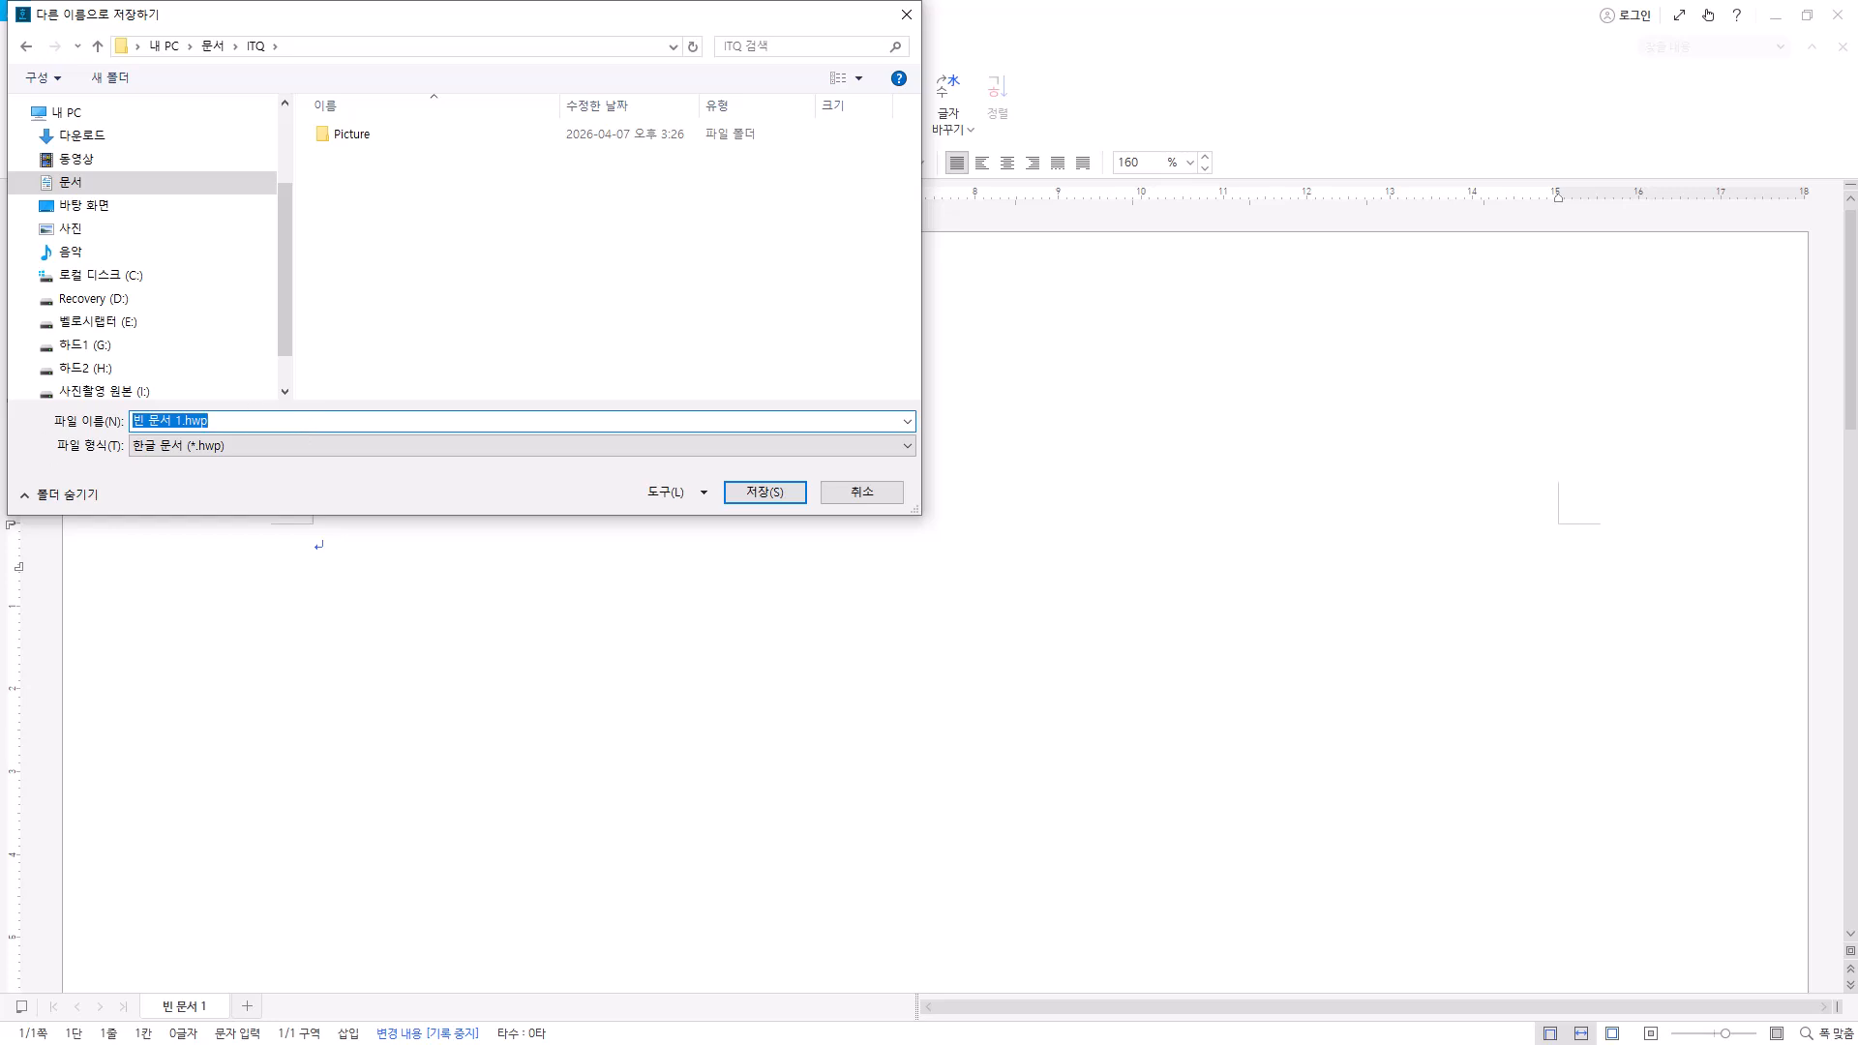
pyautogui.write('12345678-홍길동')
pyautogui.moveTo(186, 420); pyautogui.dragTo(105, 420)
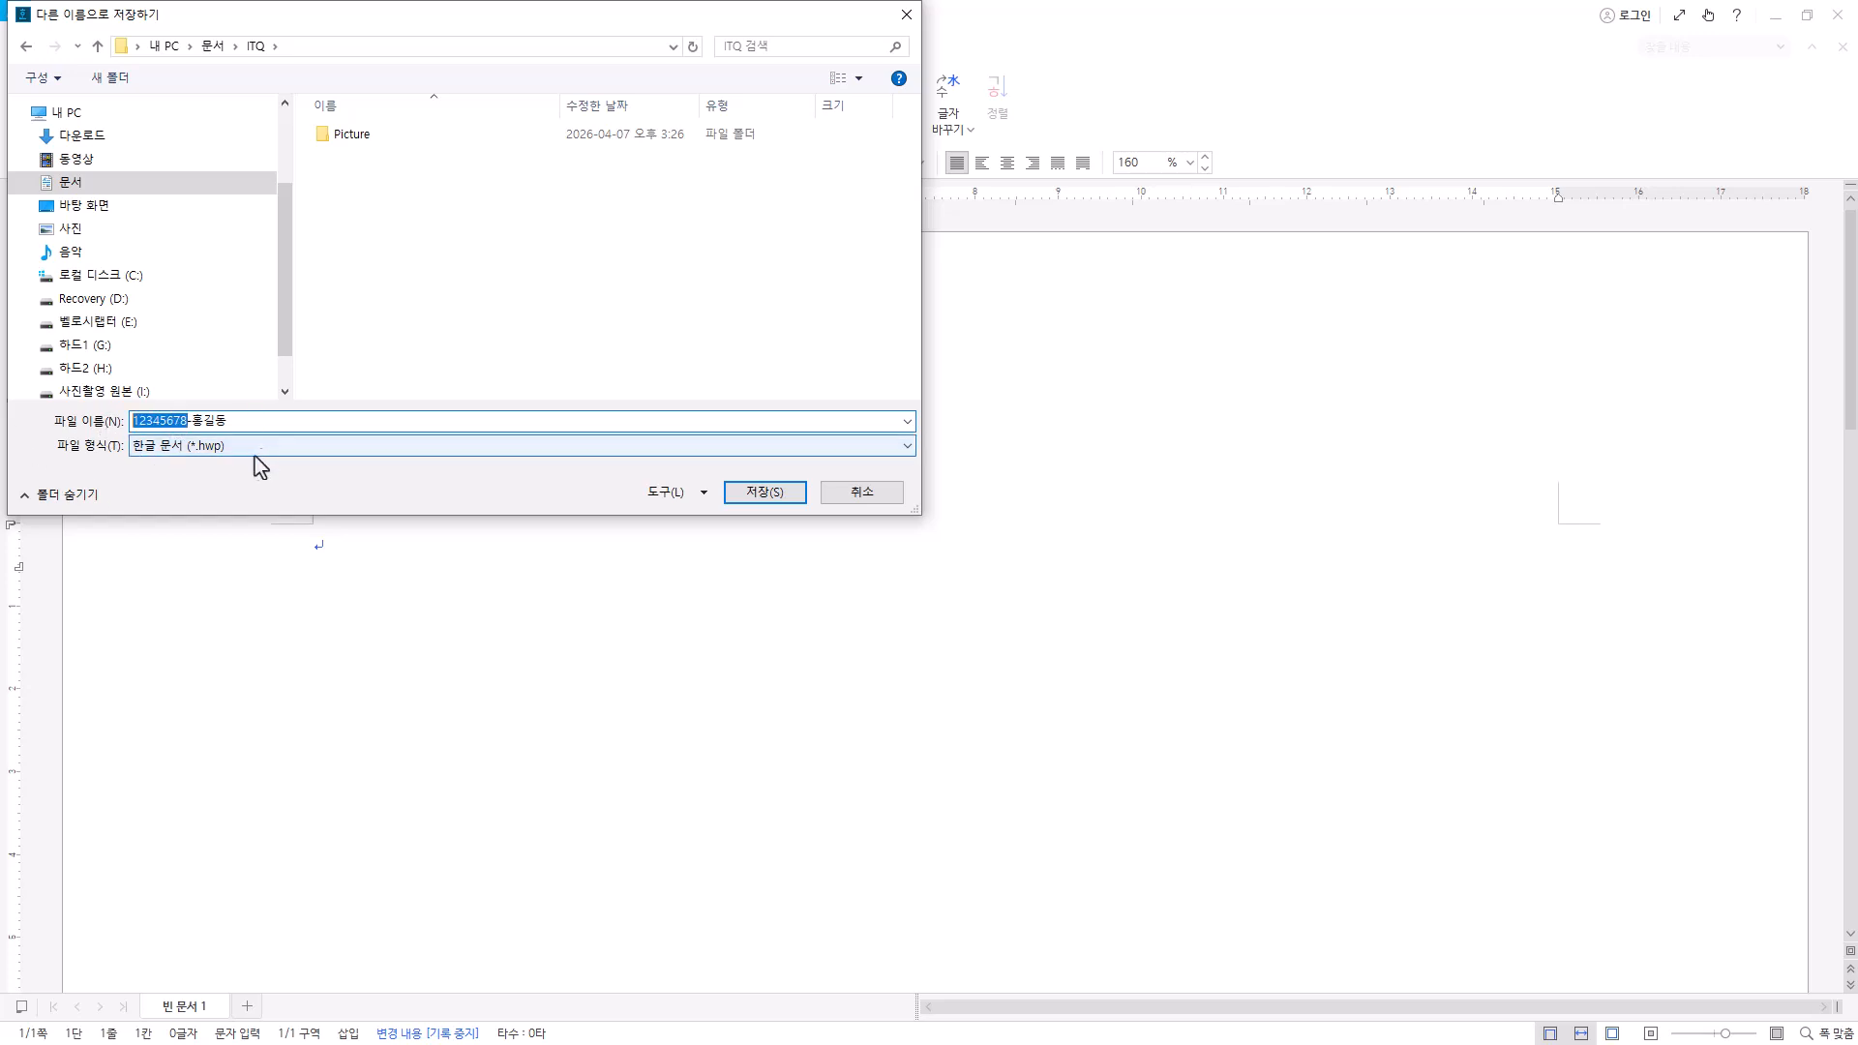
pyautogui.moveTo(192, 422)
pyautogui.mouseDown()
pyautogui.moveTo(239, 426)
pyautogui.moveTo(180, 422)
pyautogui.mouseUp()
pyautogui.click(251, 422)
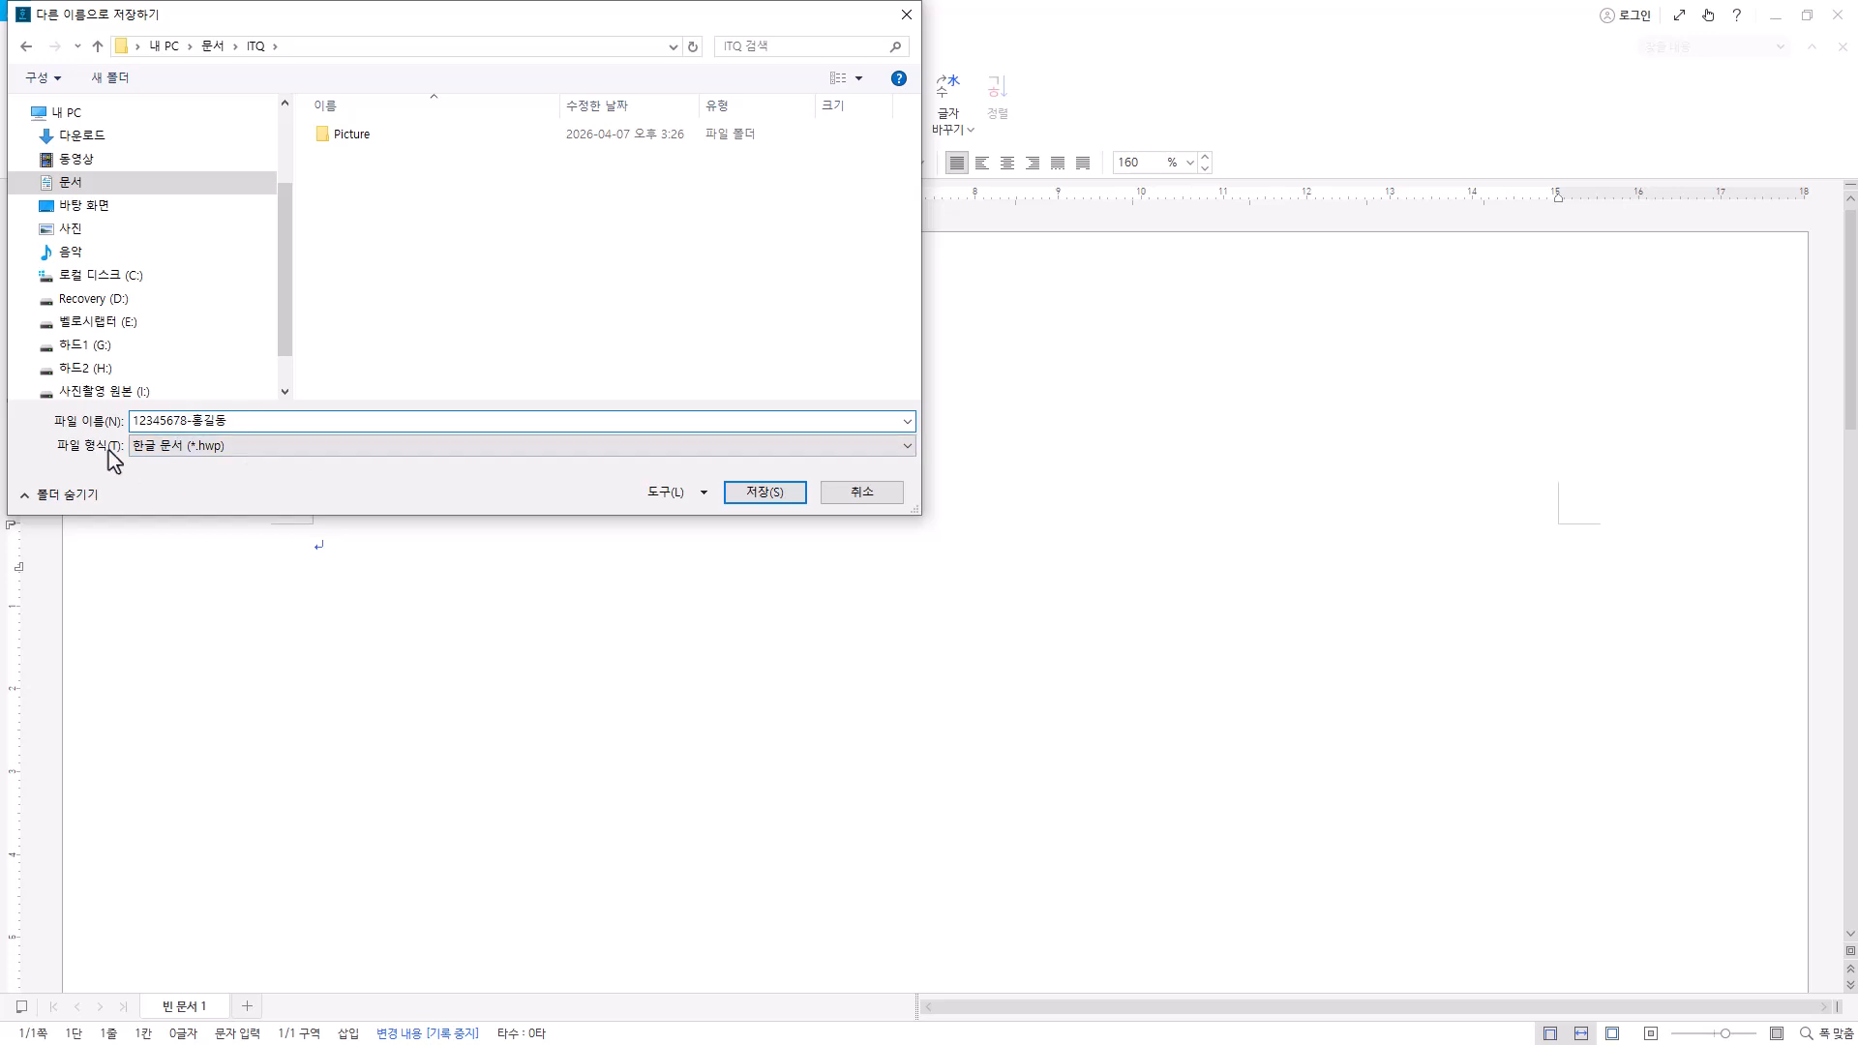
# - Choose the 한글 표준 문서 (*.hwpx) file format and save the document
pyautogui.click(265, 451)
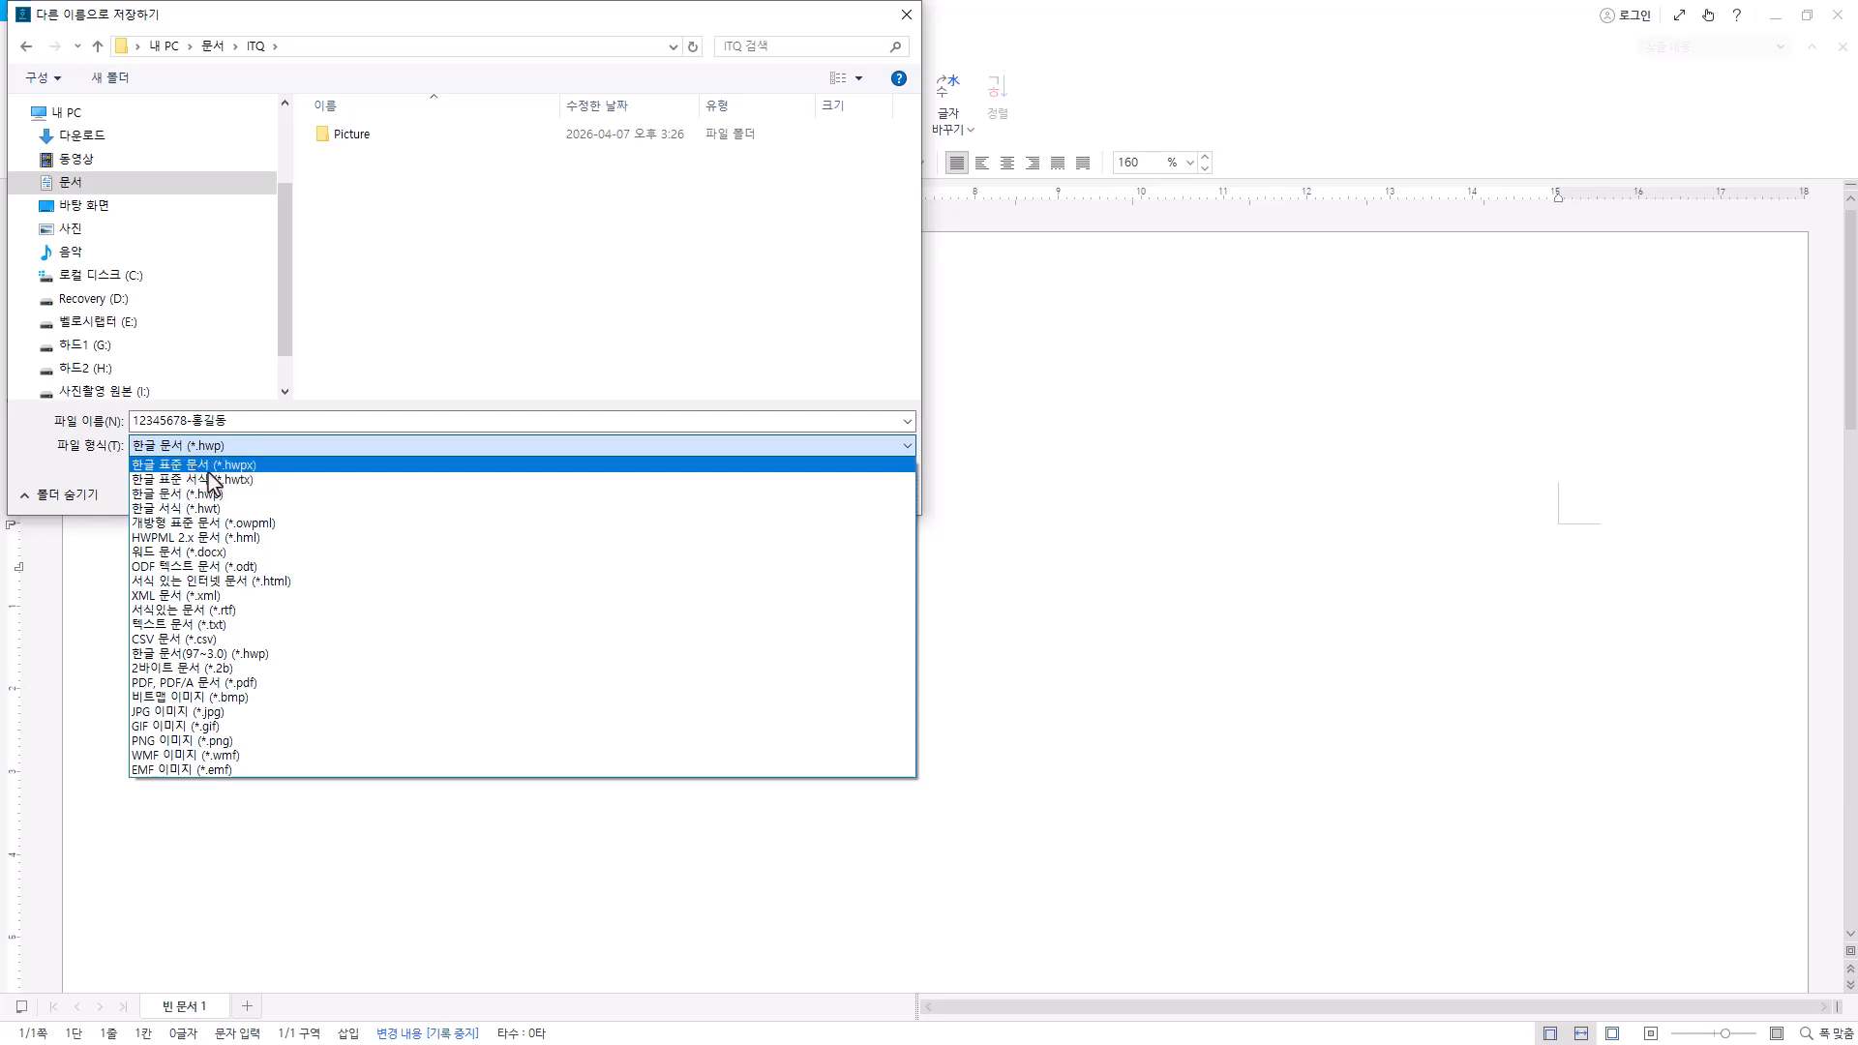
pyautogui.click(252, 465)
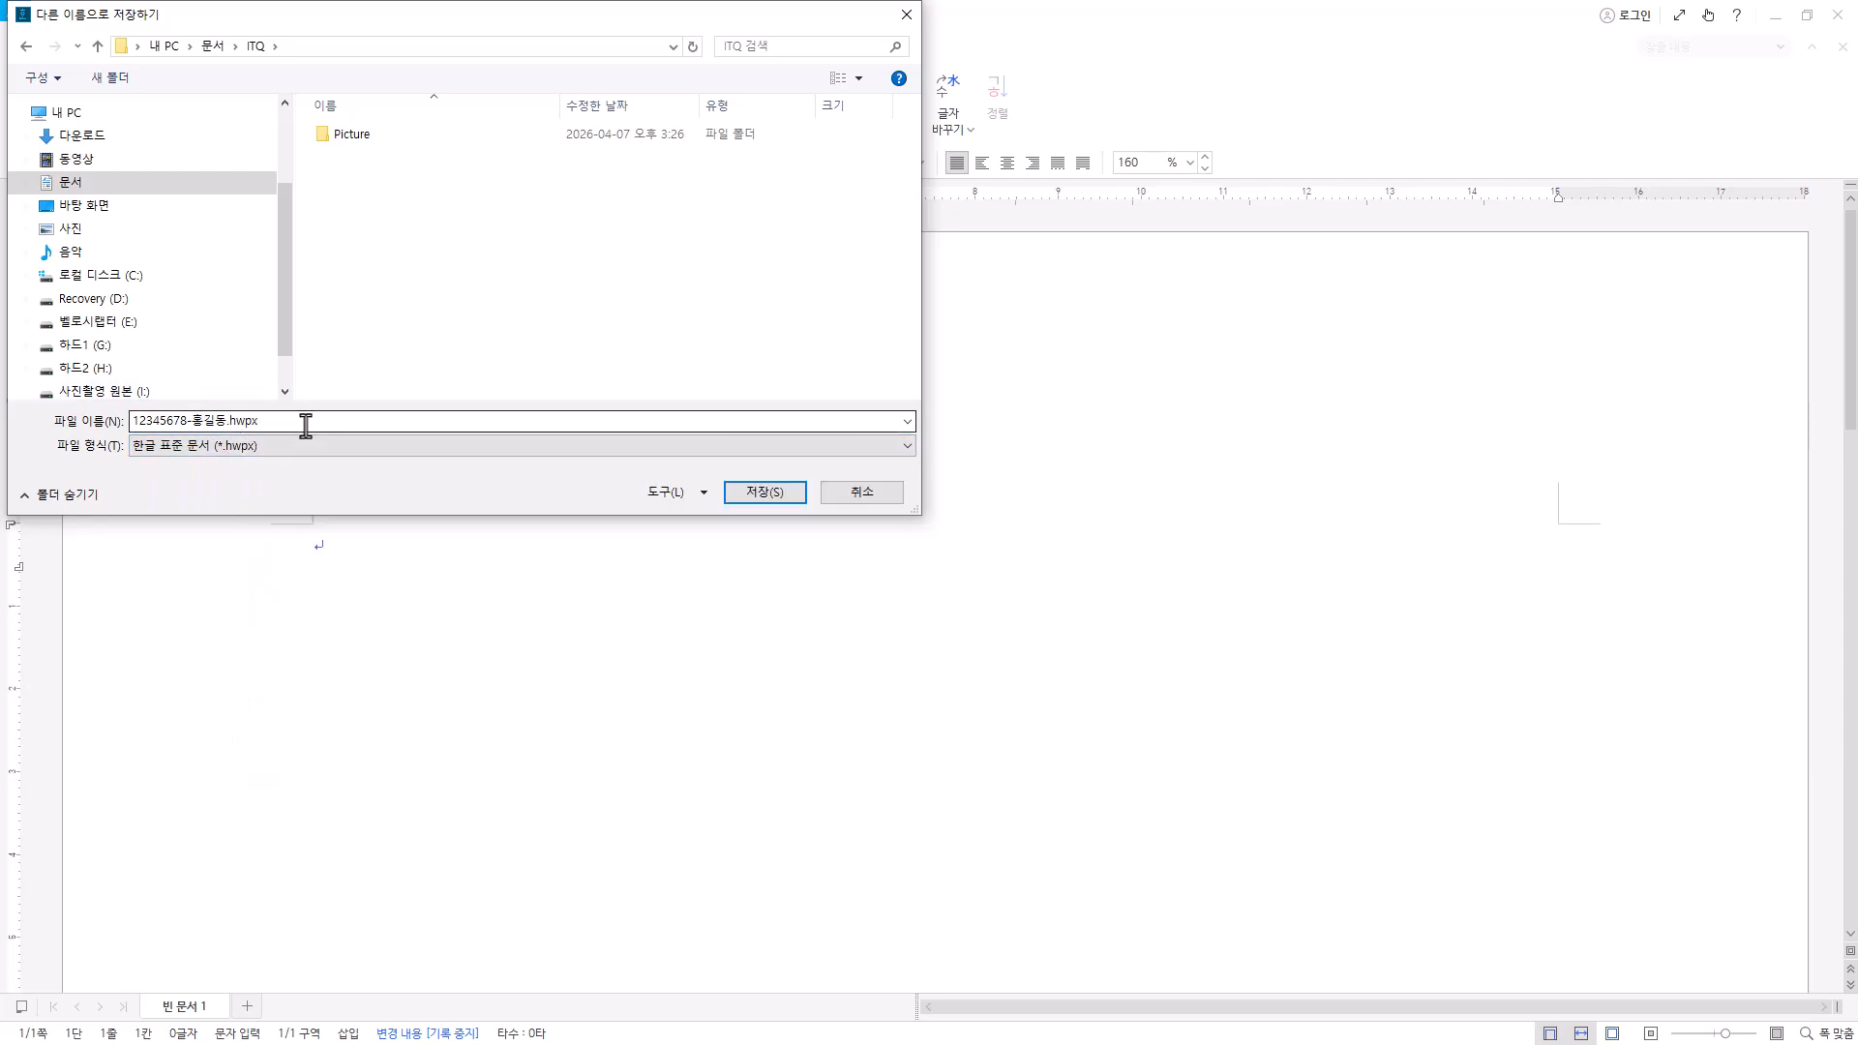
pyautogui.click(769, 495)
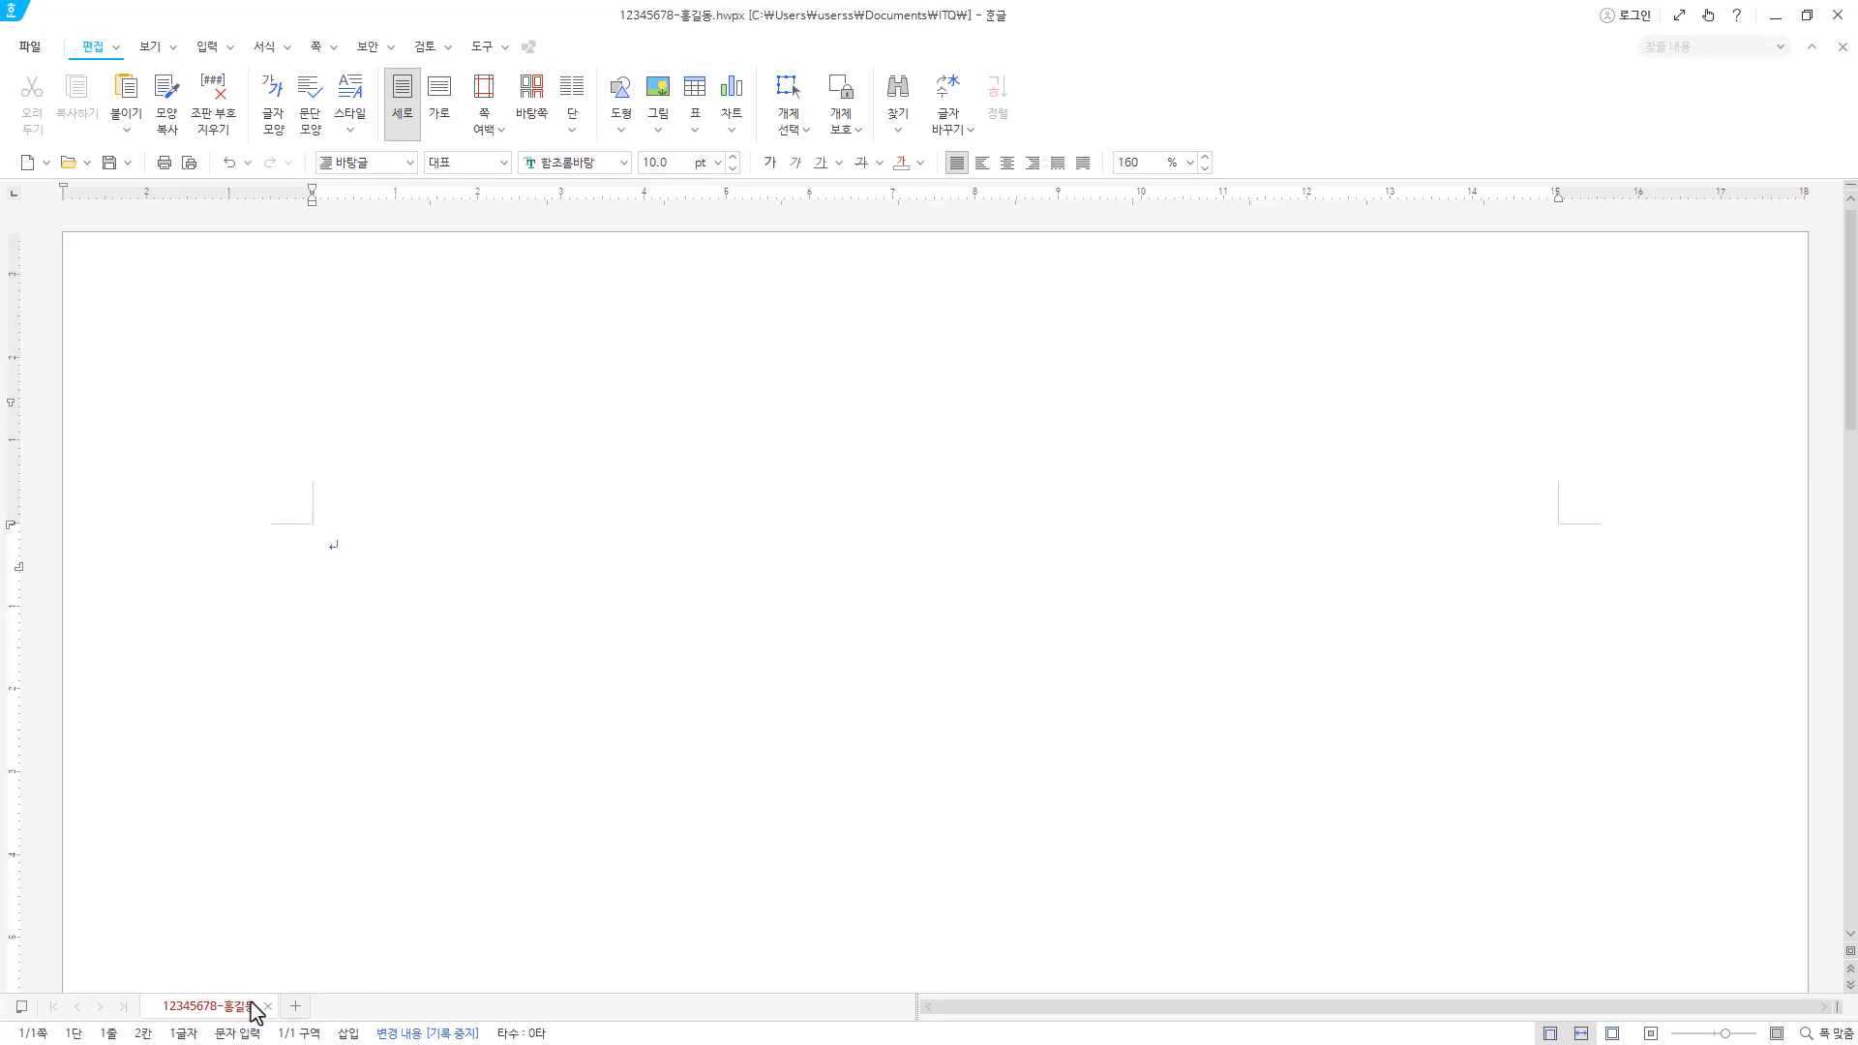
# - Delete the stray character from the blank page and save the document again
pyautogui.press('BackSpace')
pyautogui.click(109, 163)
pyautogui.press('Hangul')
pyautogui.scroll(-1, 660, 651)
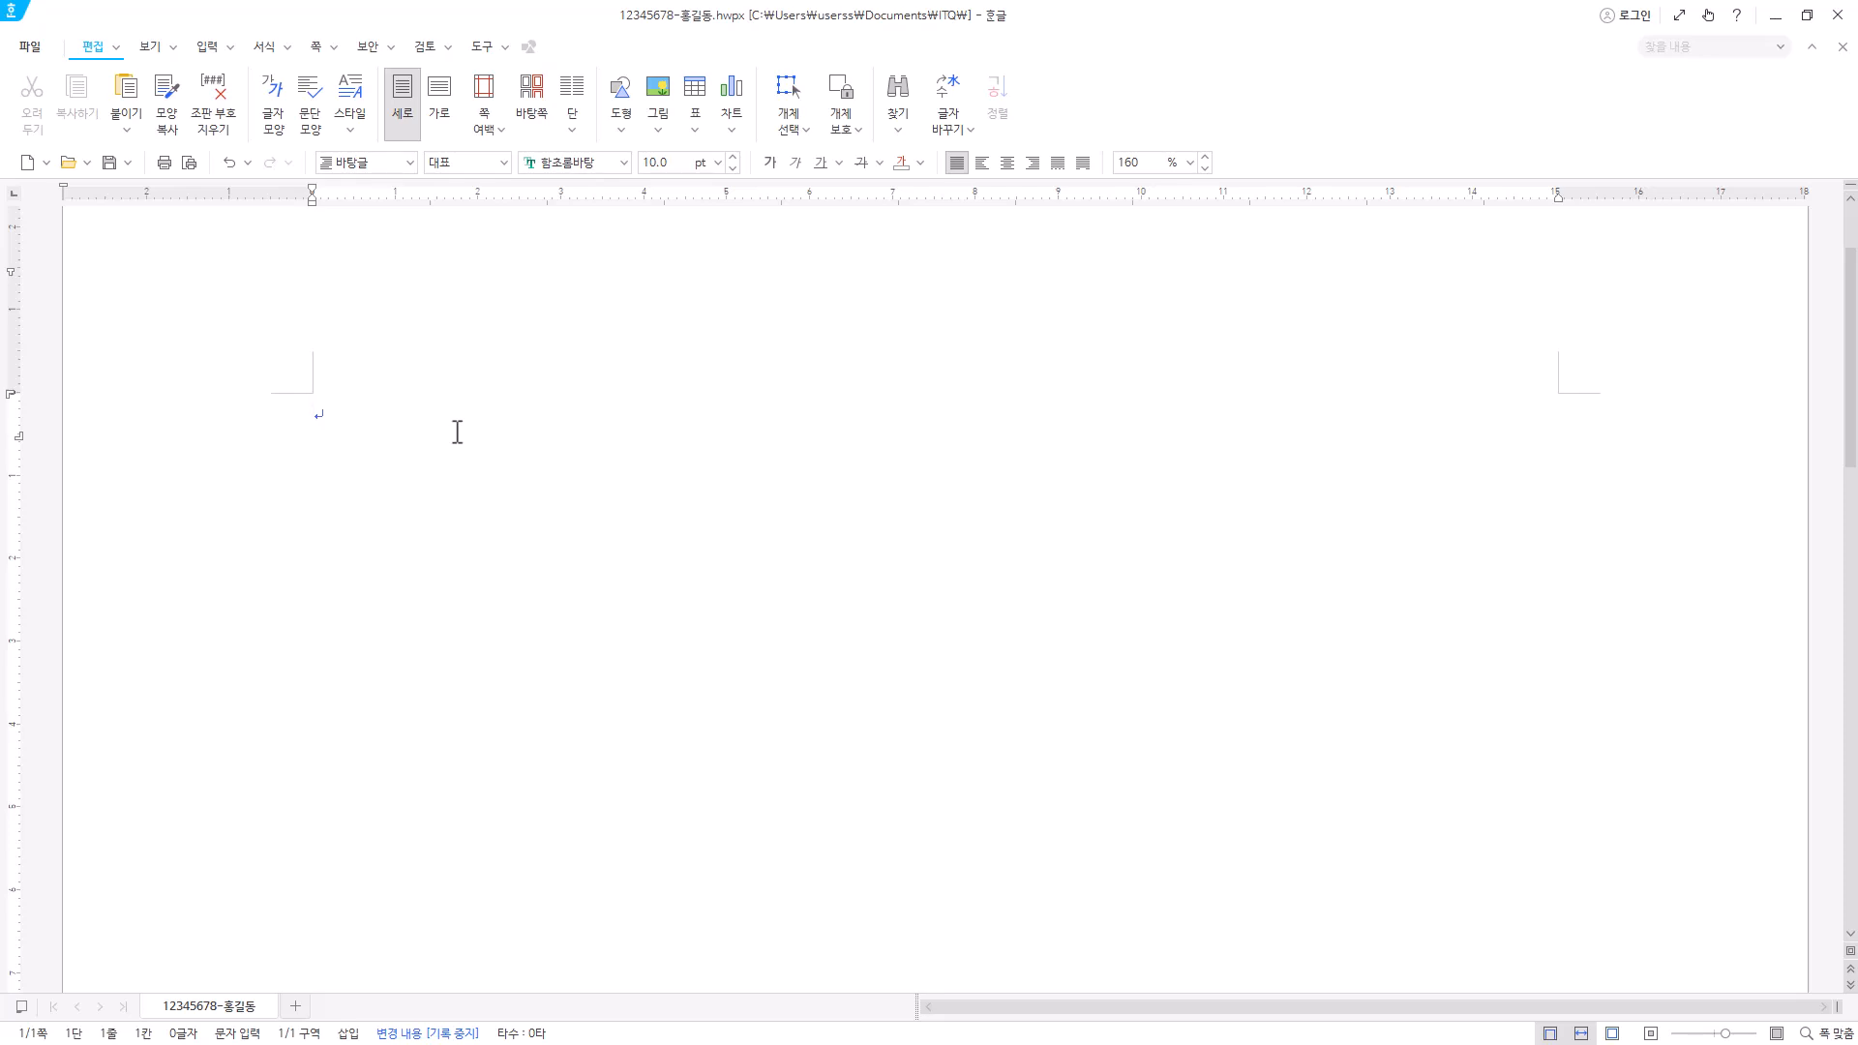
# - In the page setup, set the top, header, footer and bottom margins to 10 mm each
pyautogui.press('F7')
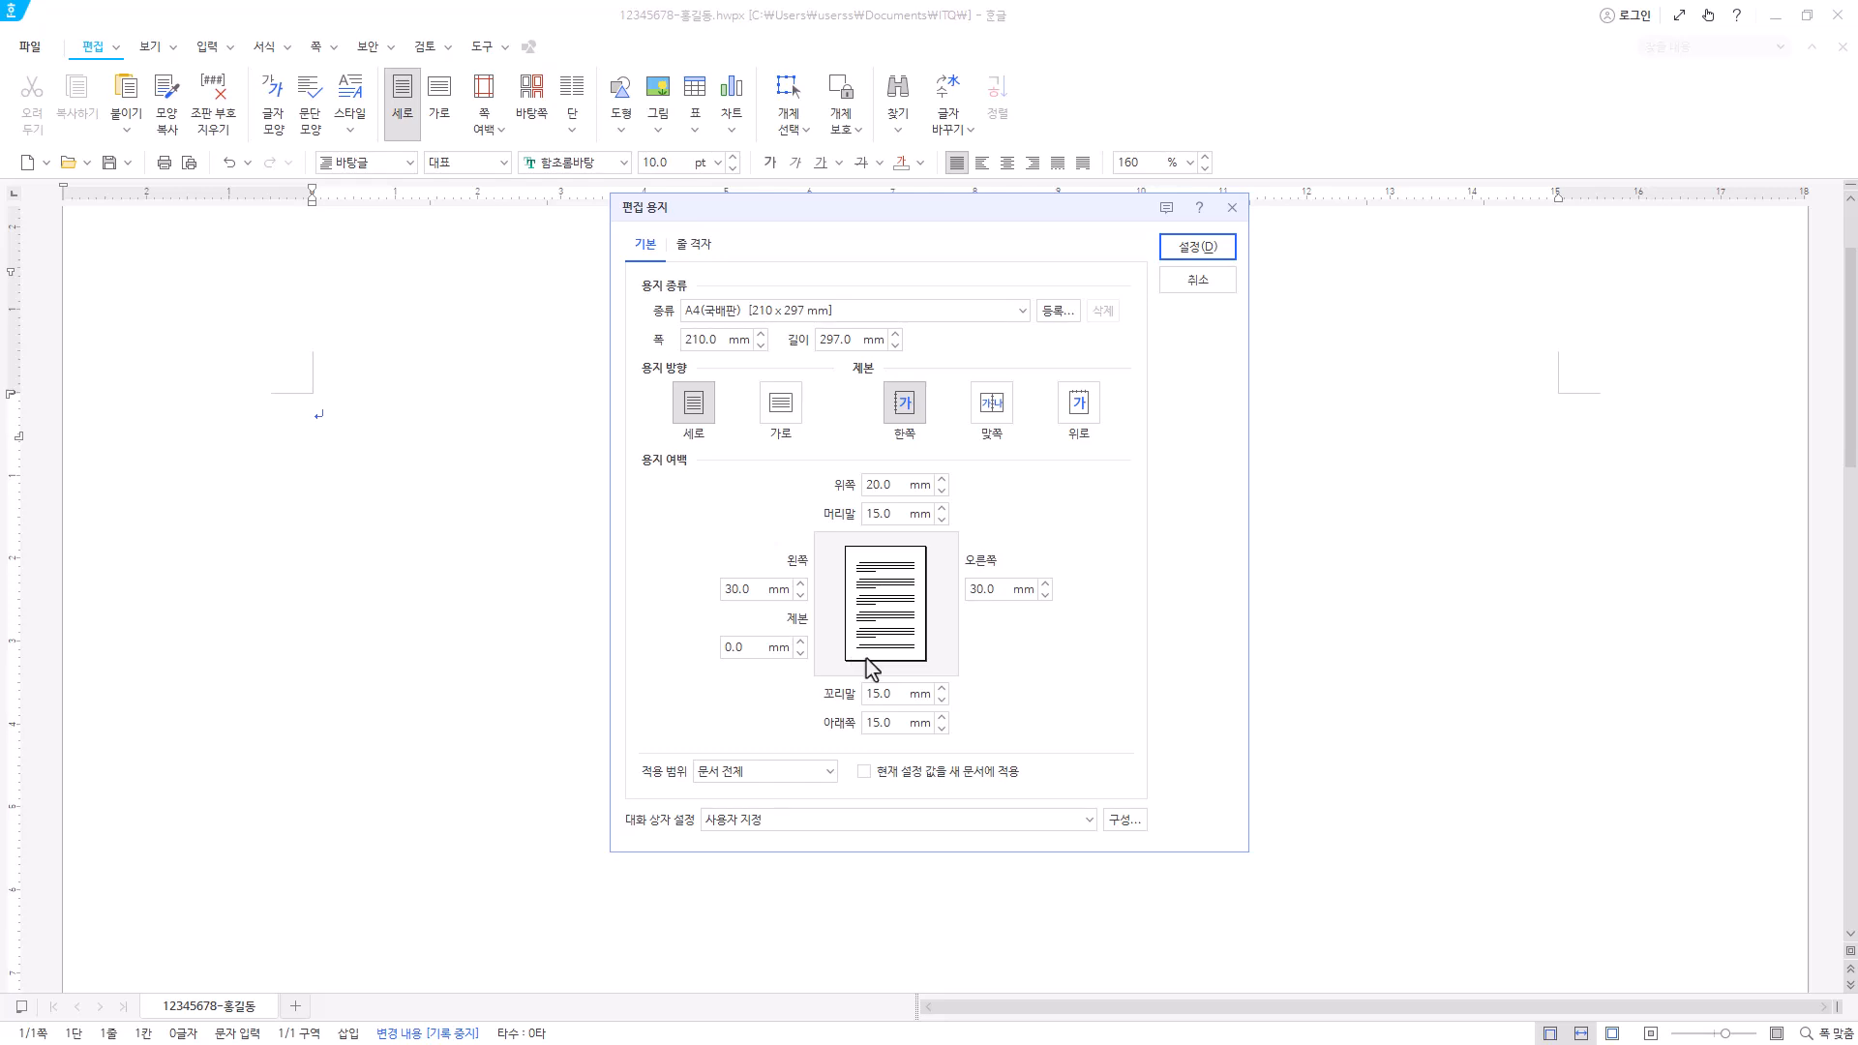
pyautogui.click(897, 482)
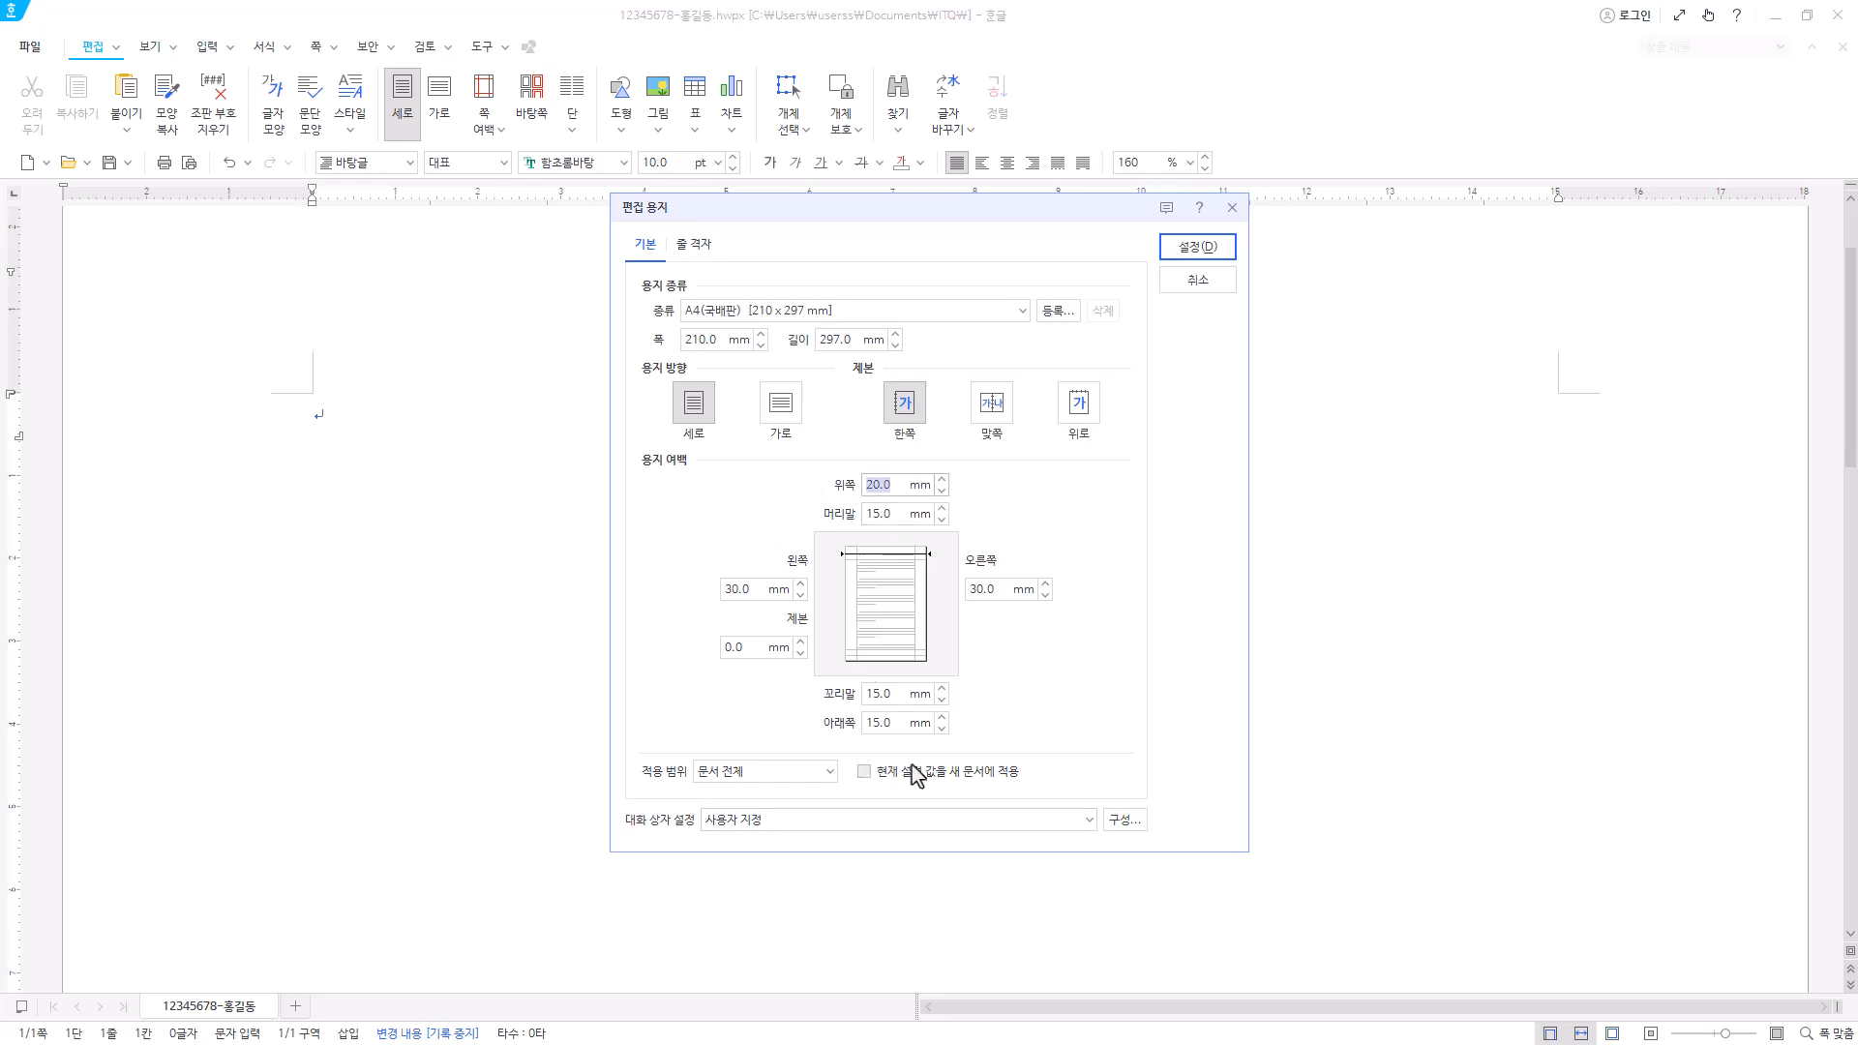
pyautogui.write('10')
pyautogui.click(886, 518)
pyautogui.write('10')
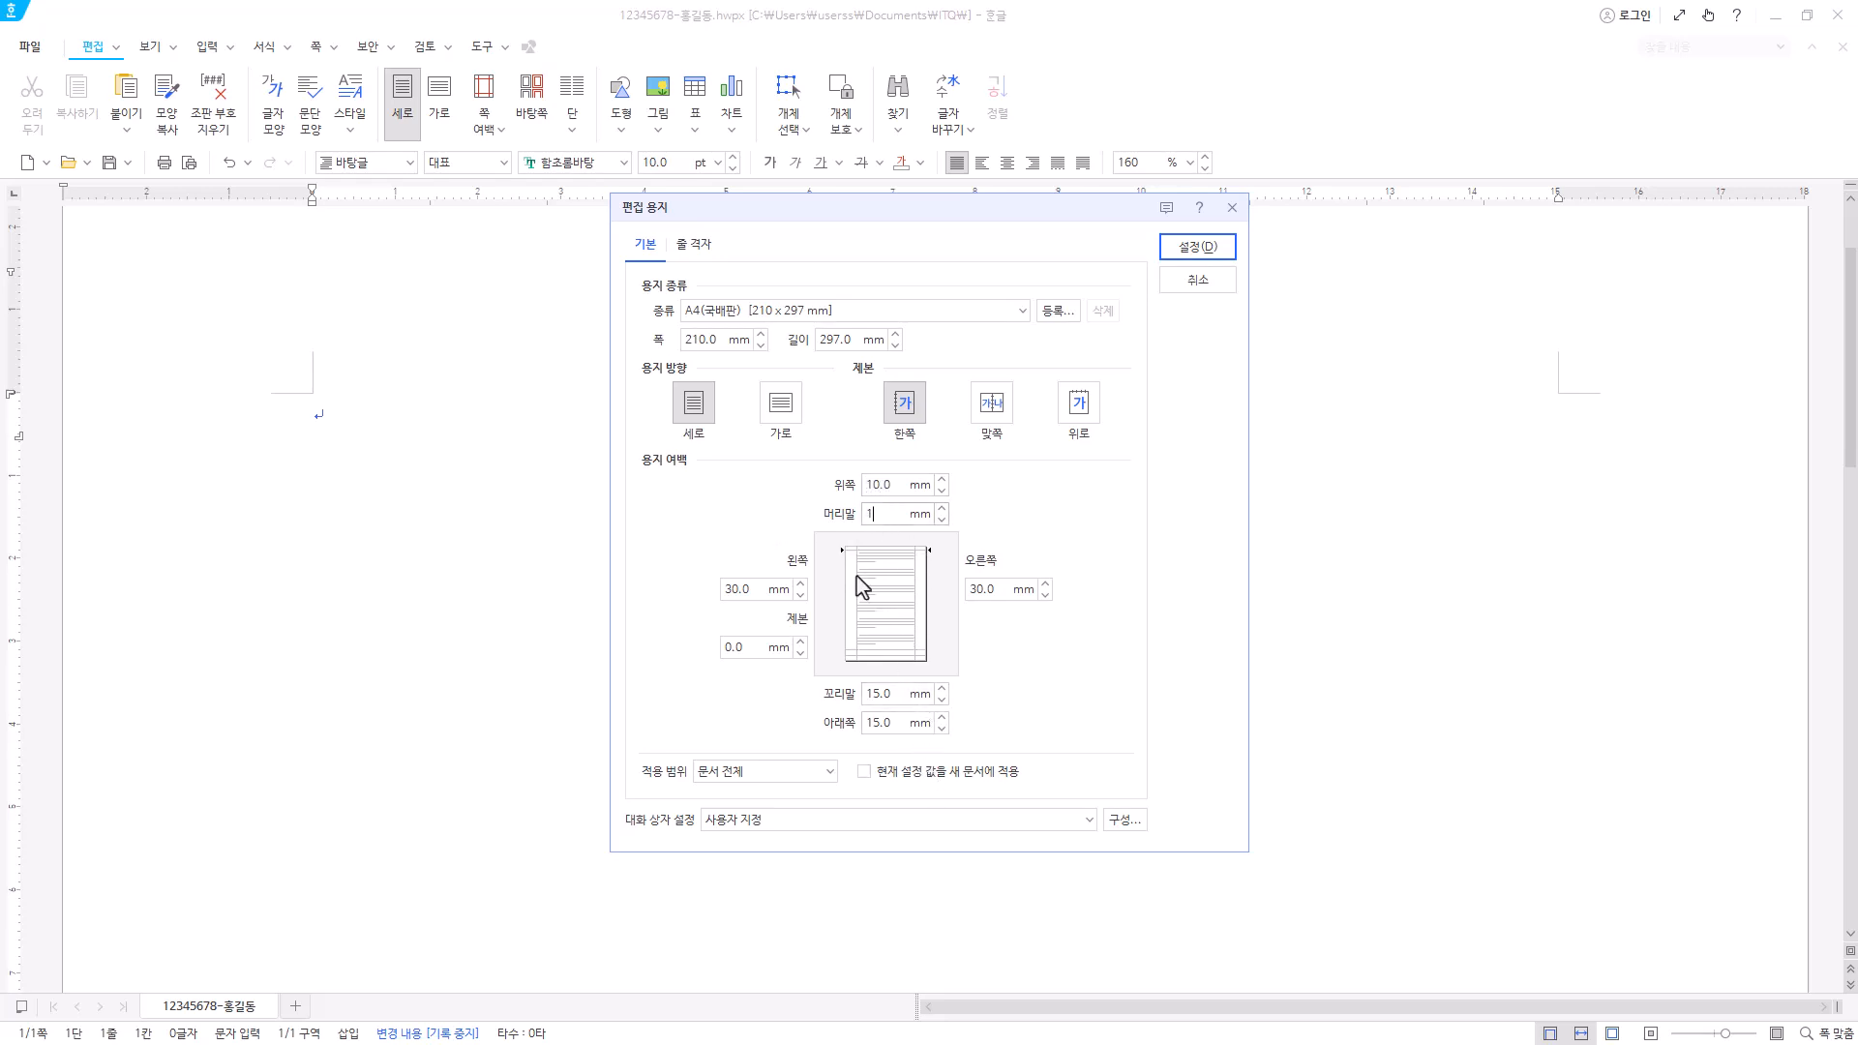
pyautogui.click(898, 692)
pyautogui.write('10')
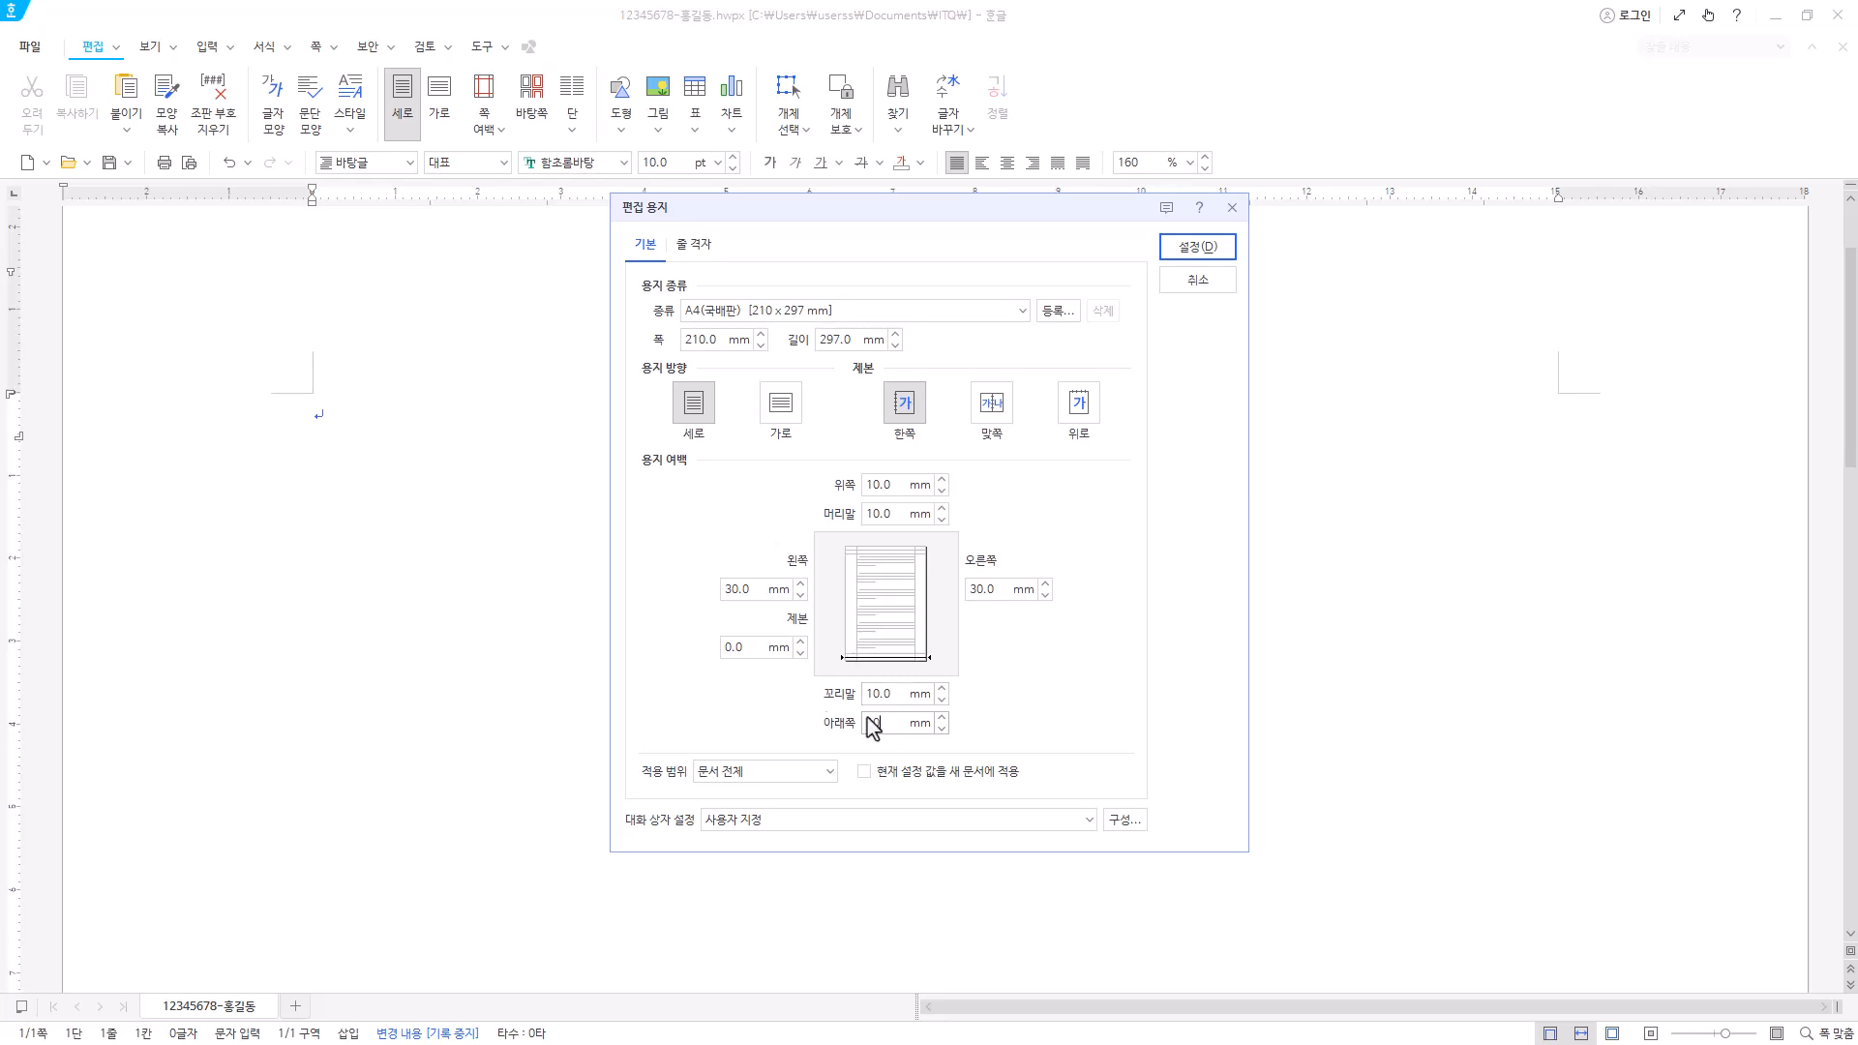
pyautogui.click(914, 723)
pyautogui.write('10')
# - Set the left and right page margins to 11 mm and apply the page setup to the whole document
pyautogui.click(753, 589)
pyautogui.write('11')
pyautogui.click(983, 589)
pyautogui.write('11')
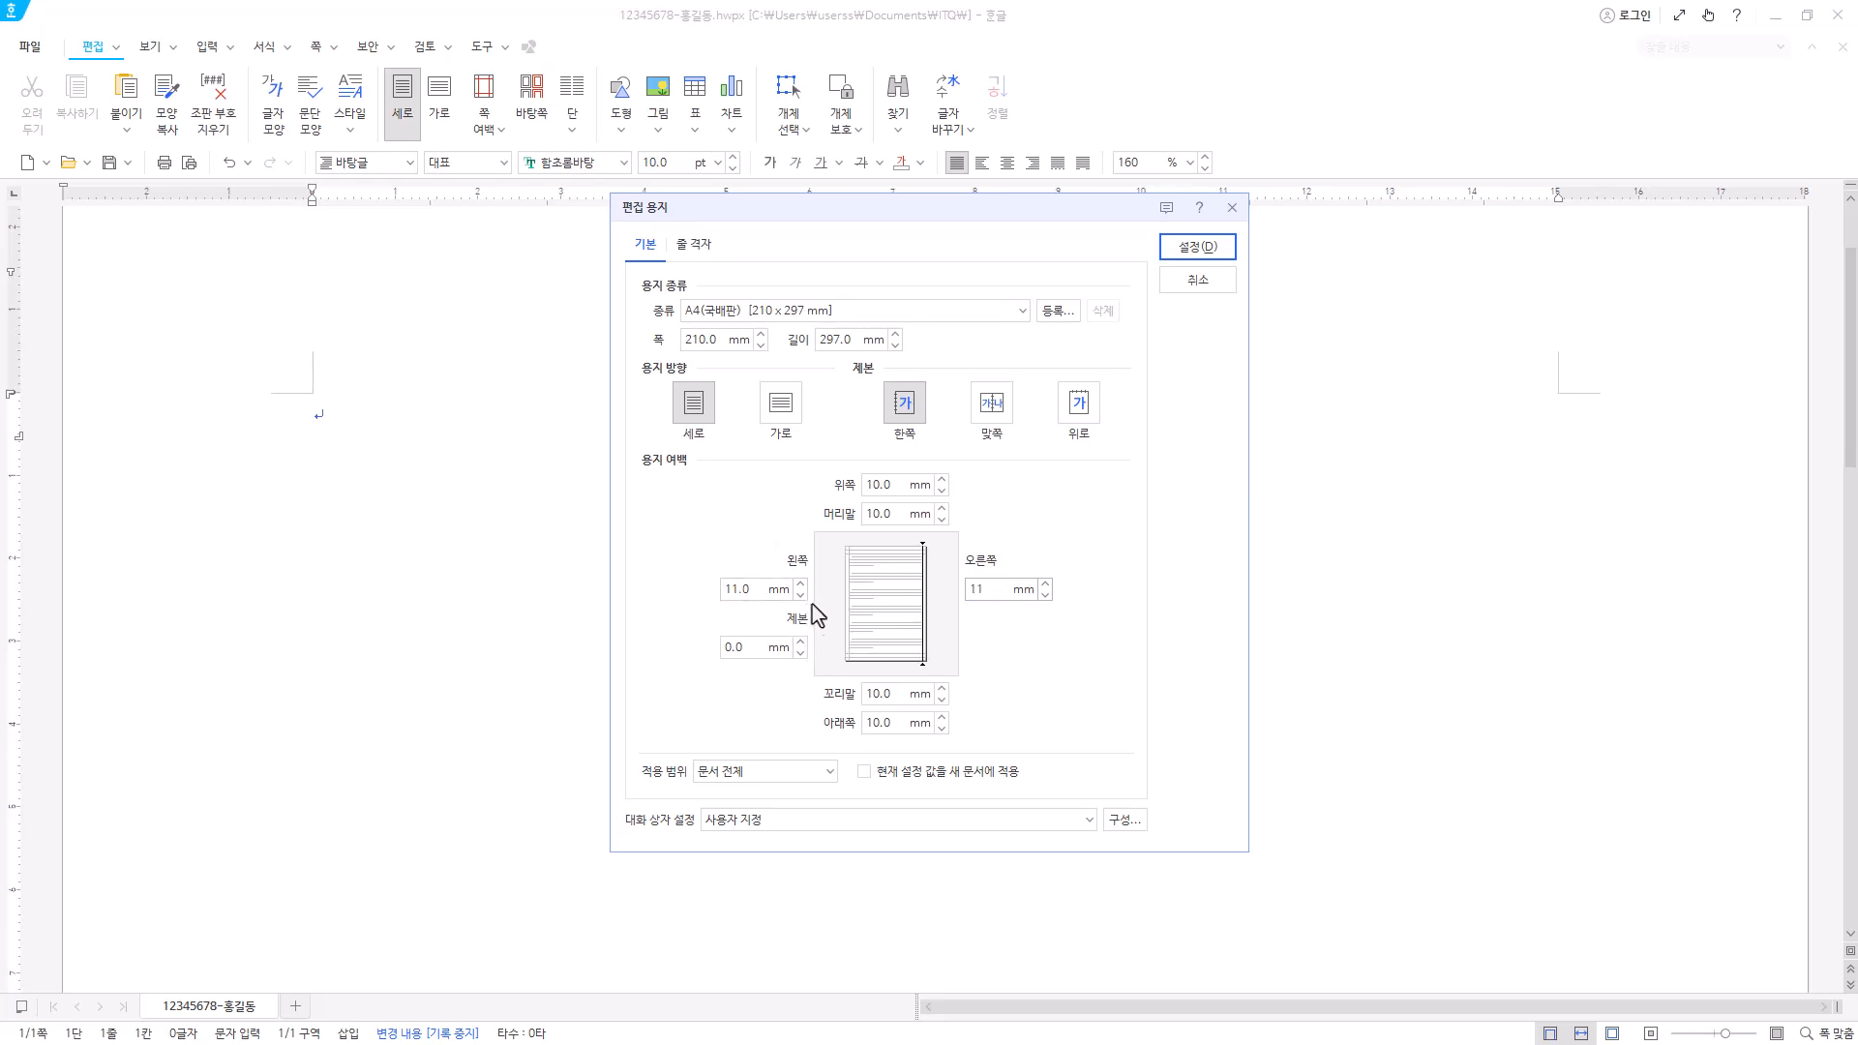
pyautogui.click(1208, 250)
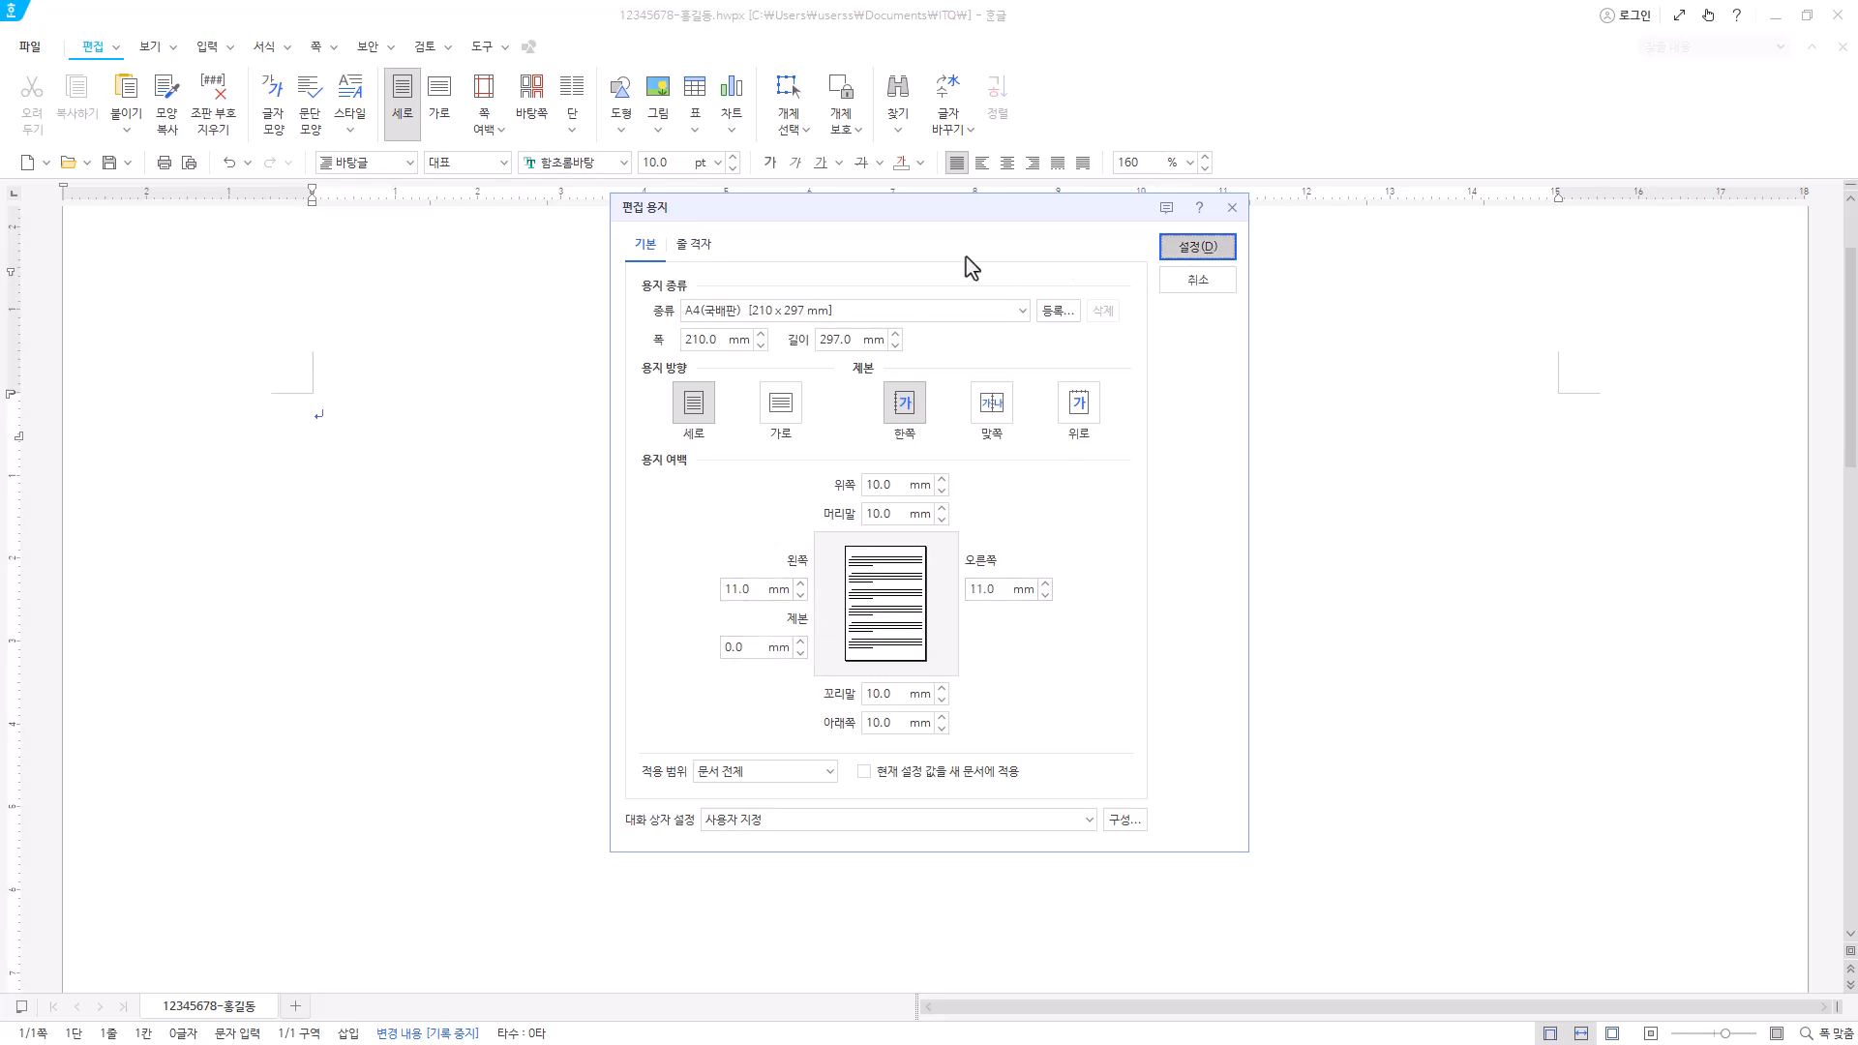
# - Switch the page outline view (쪽 윤곽) off and on again
pyautogui.click(155, 46)
pyautogui.click(33, 109)
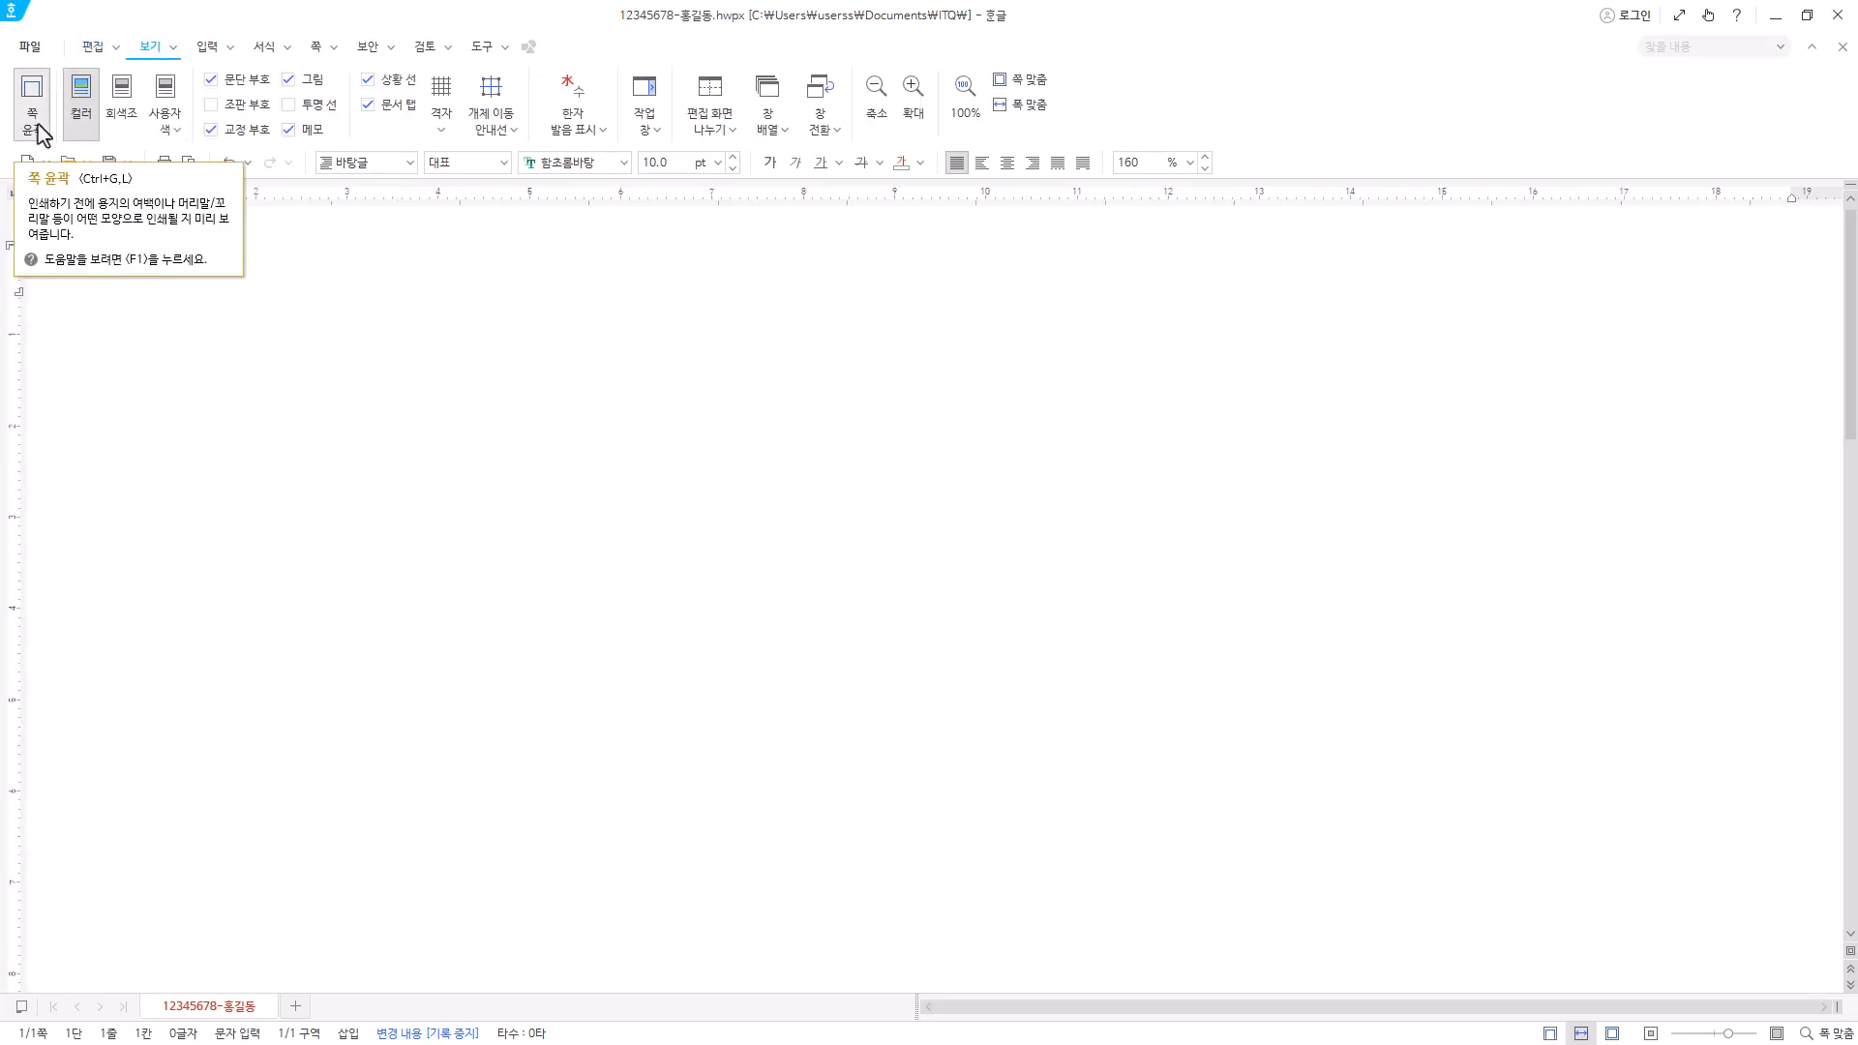
pyautogui.click(35, 137)
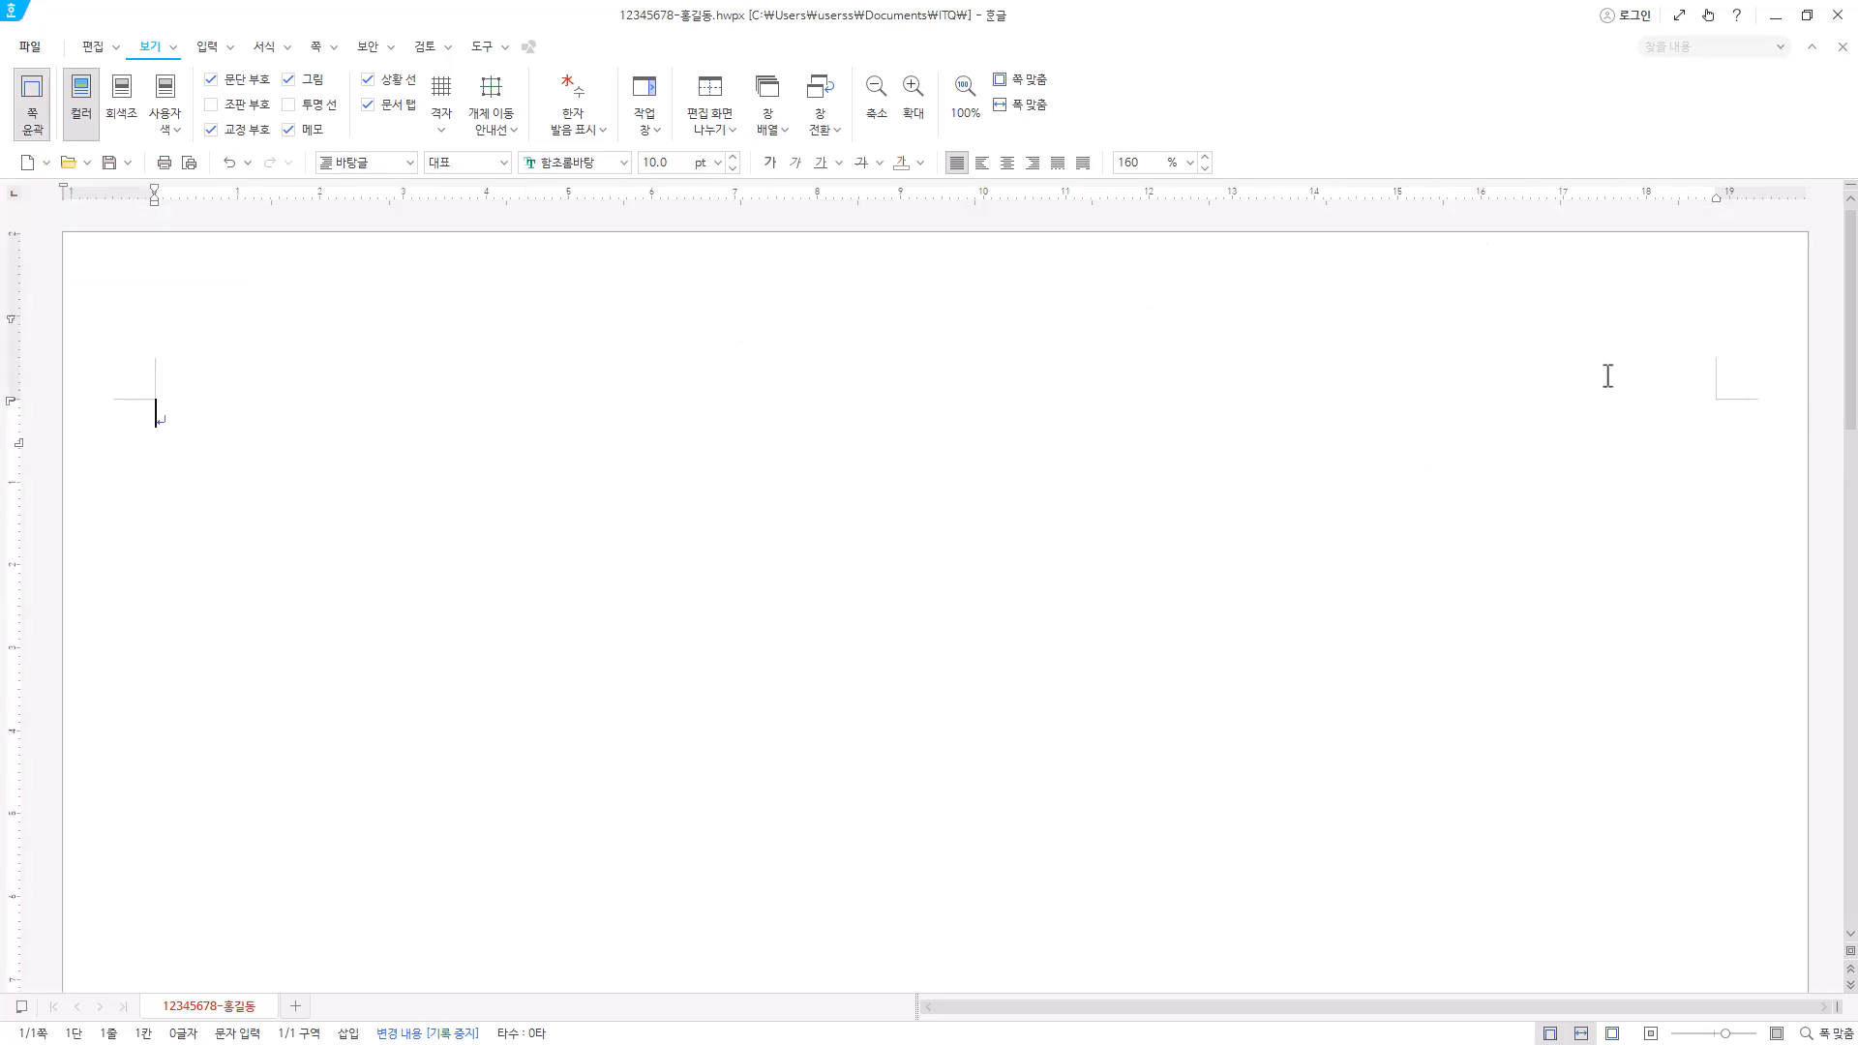
# - Try several zoom levels on the page and restore the fit-to-width view (폭 맞춤)
pyautogui.press('Hangul')
pyautogui.moveTo(1731, 1036); pyautogui.dragTo(1734, 1037)
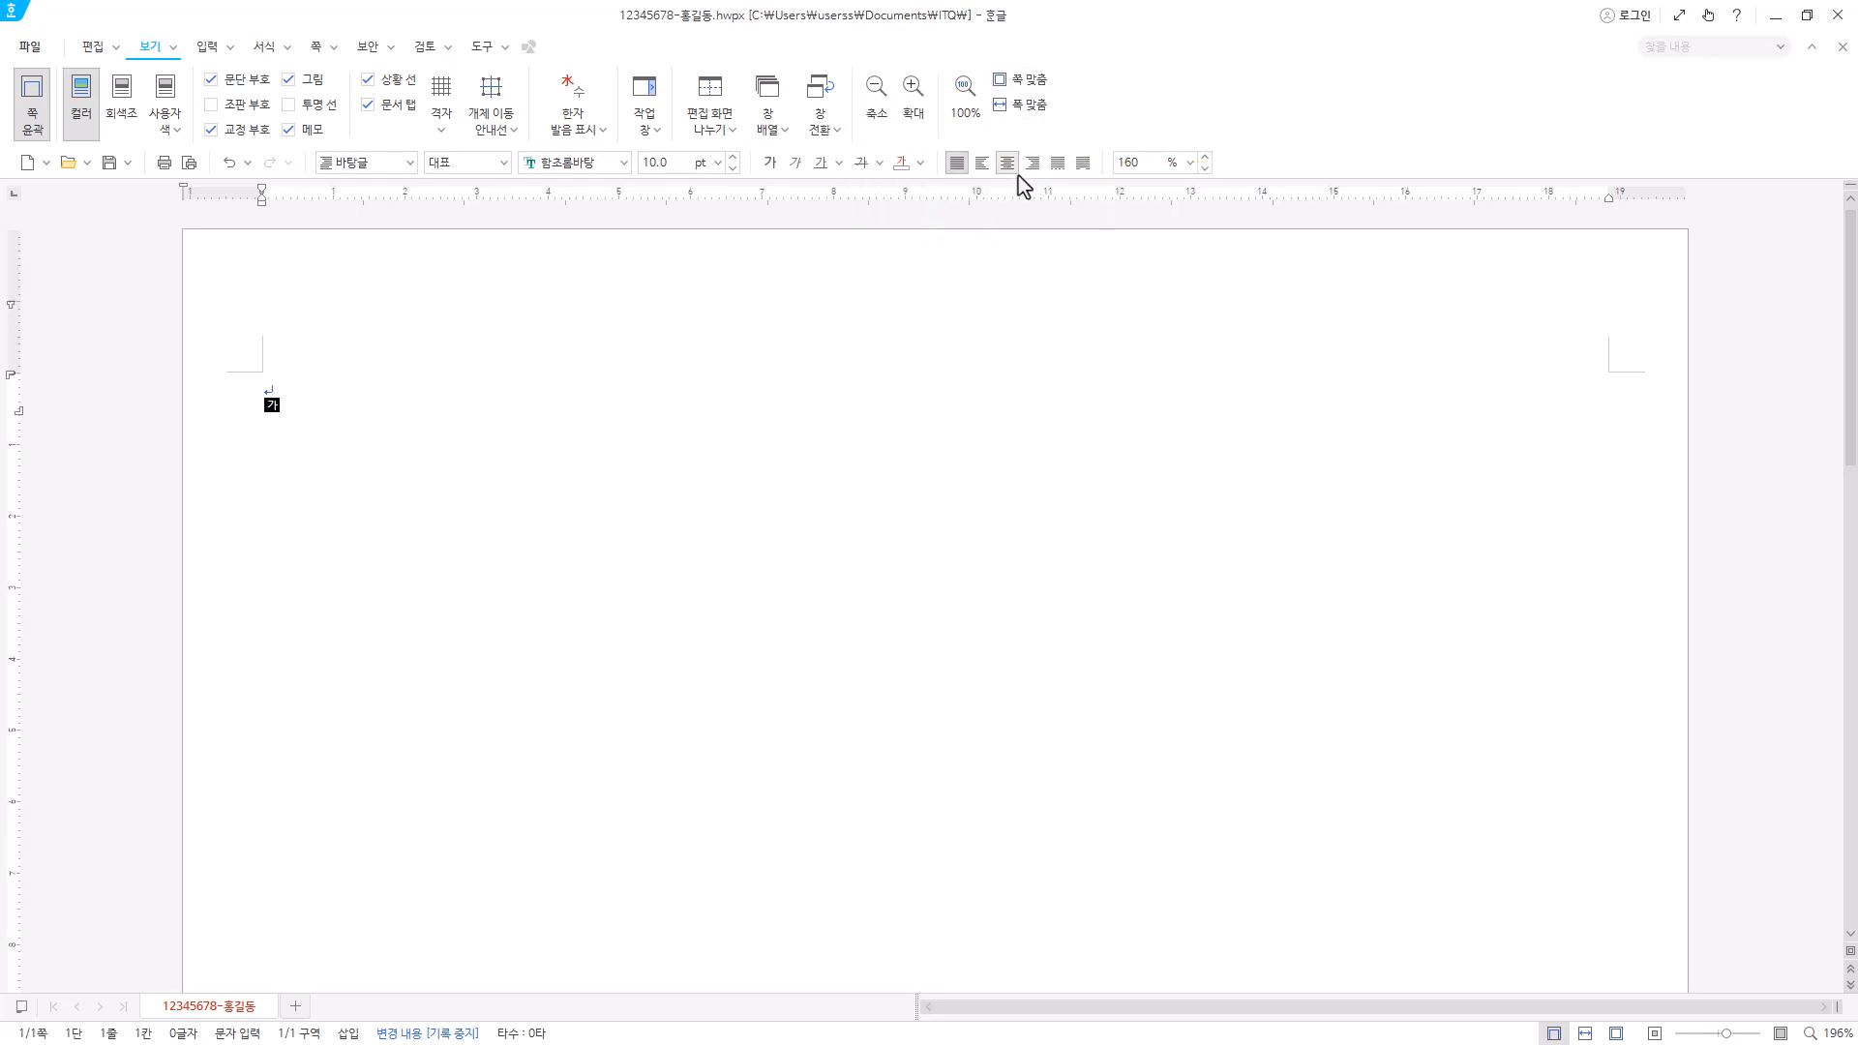
pyautogui.scroll(2, 1042, 524)
pyautogui.scroll(-4, 1042, 524)
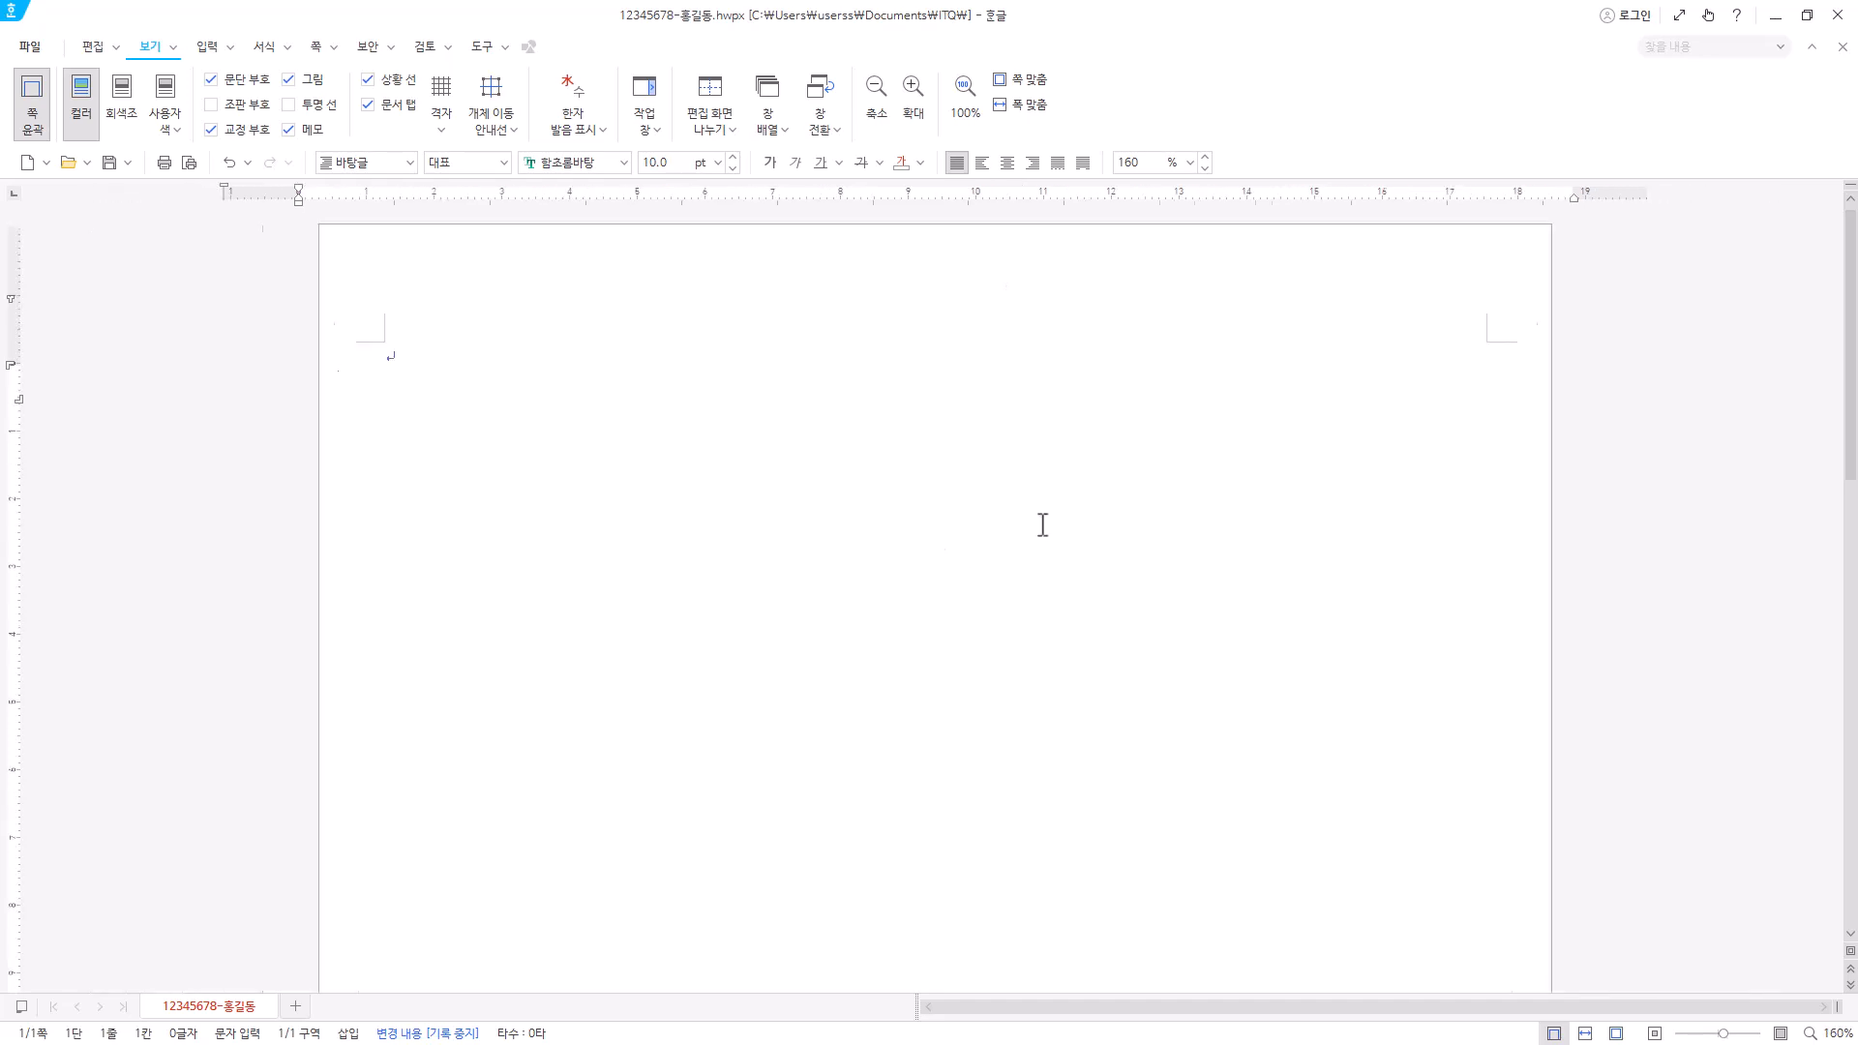
pyautogui.scroll(2, 1042, 518)
pyautogui.scroll(-1, 1042, 518)
pyautogui.scroll(1, 1042, 518)
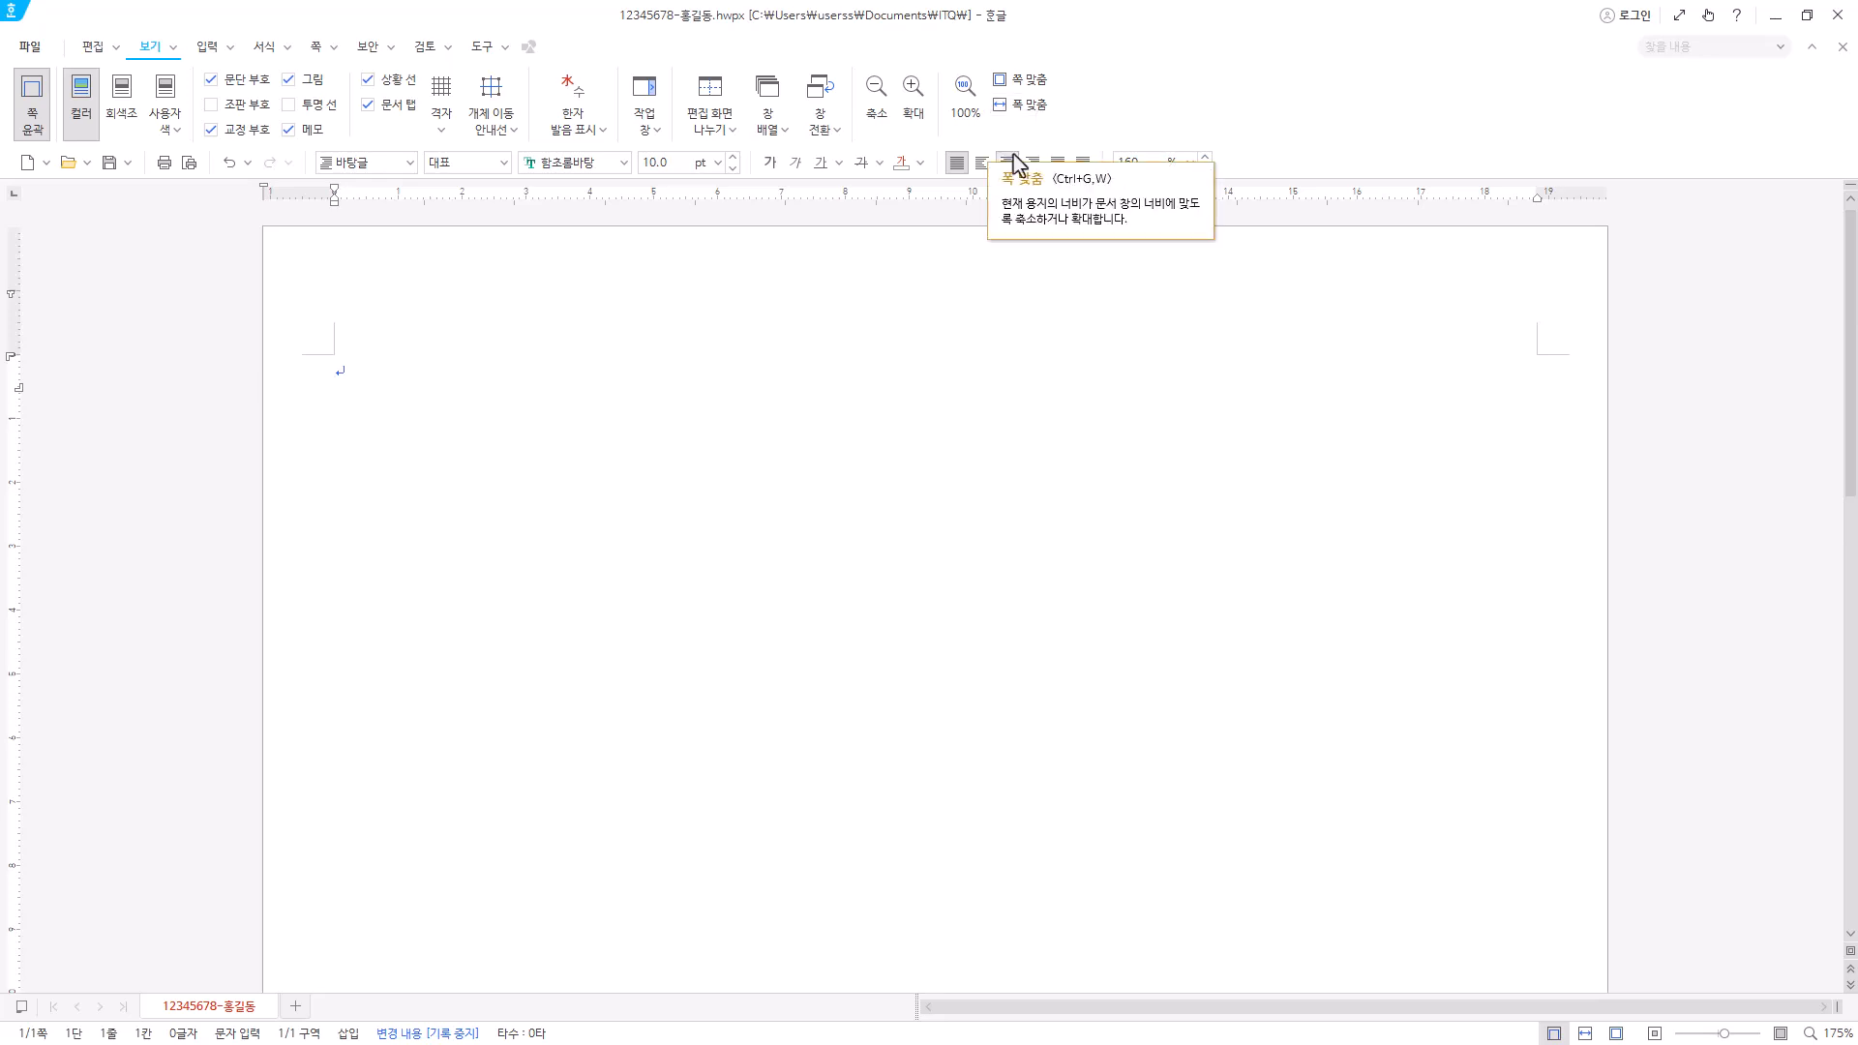
pyautogui.press('Hangul')
pyautogui.click(1044, 109)
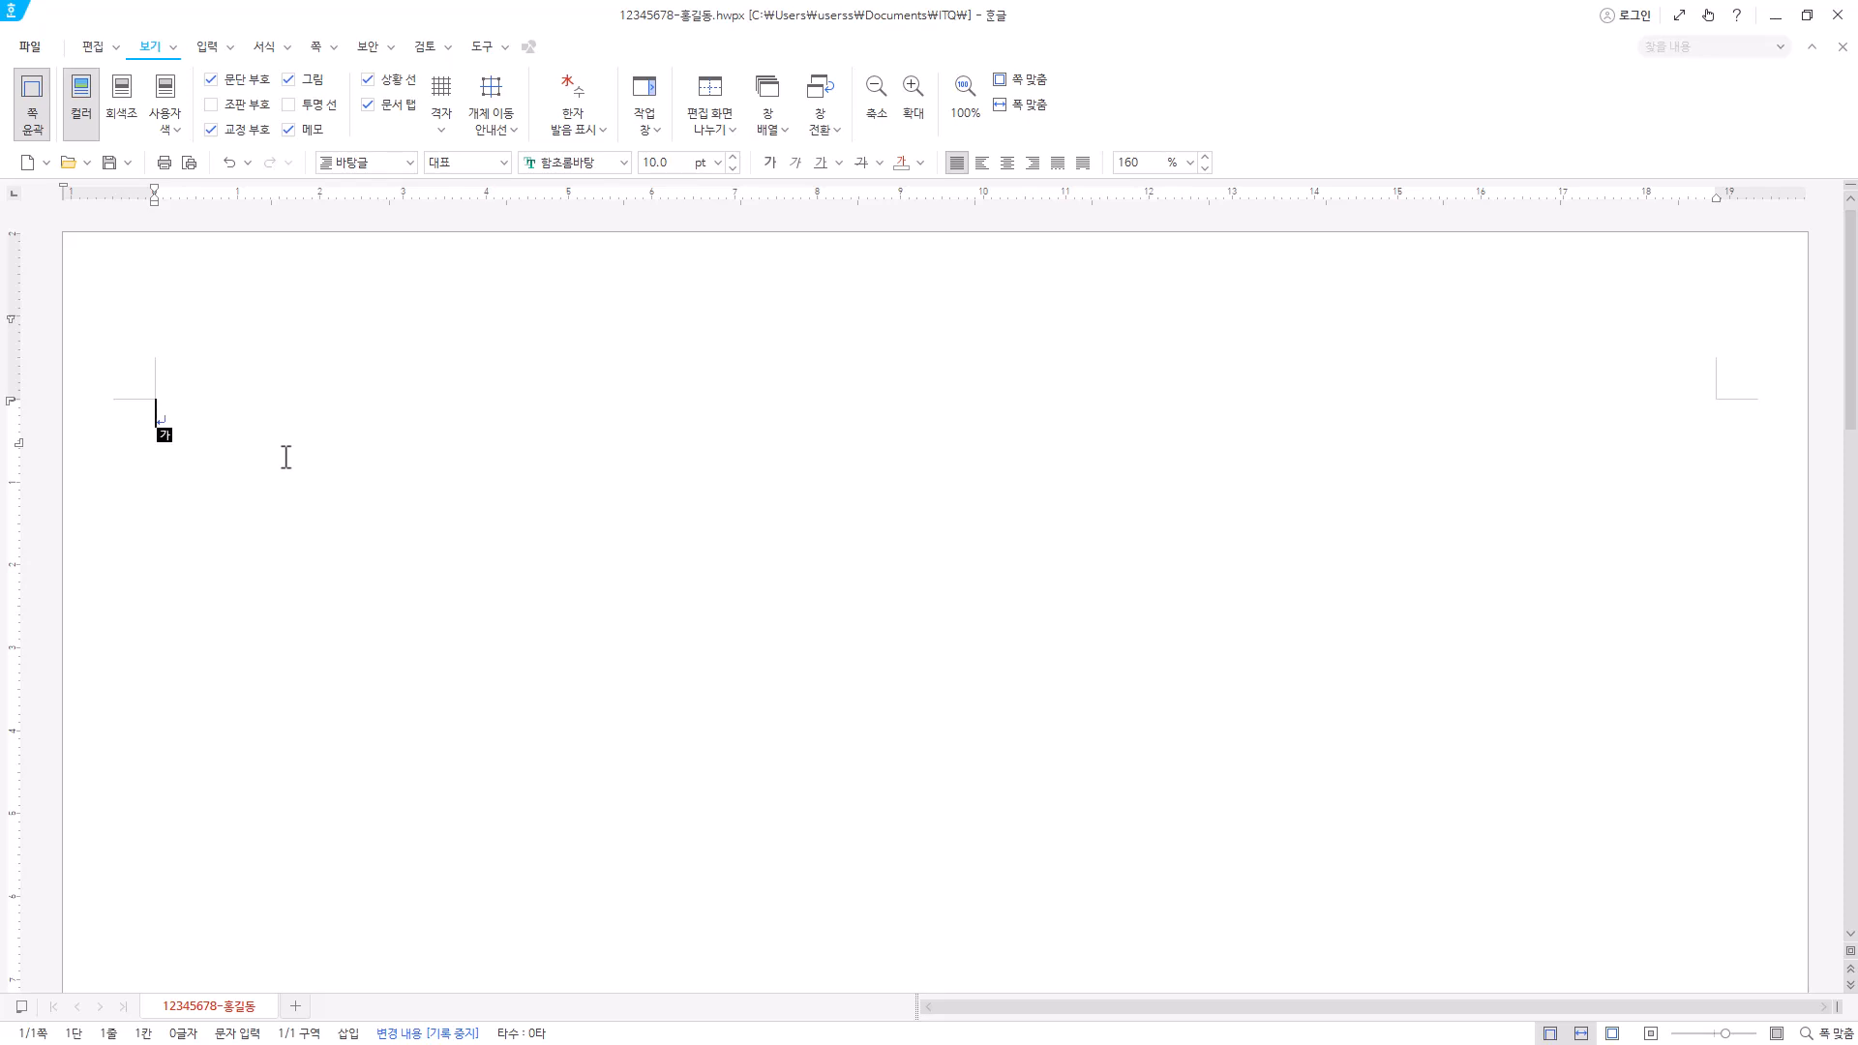
# - Try out a page break and a section break on the empty page, removing each one again
pyautogui.click(318, 50)
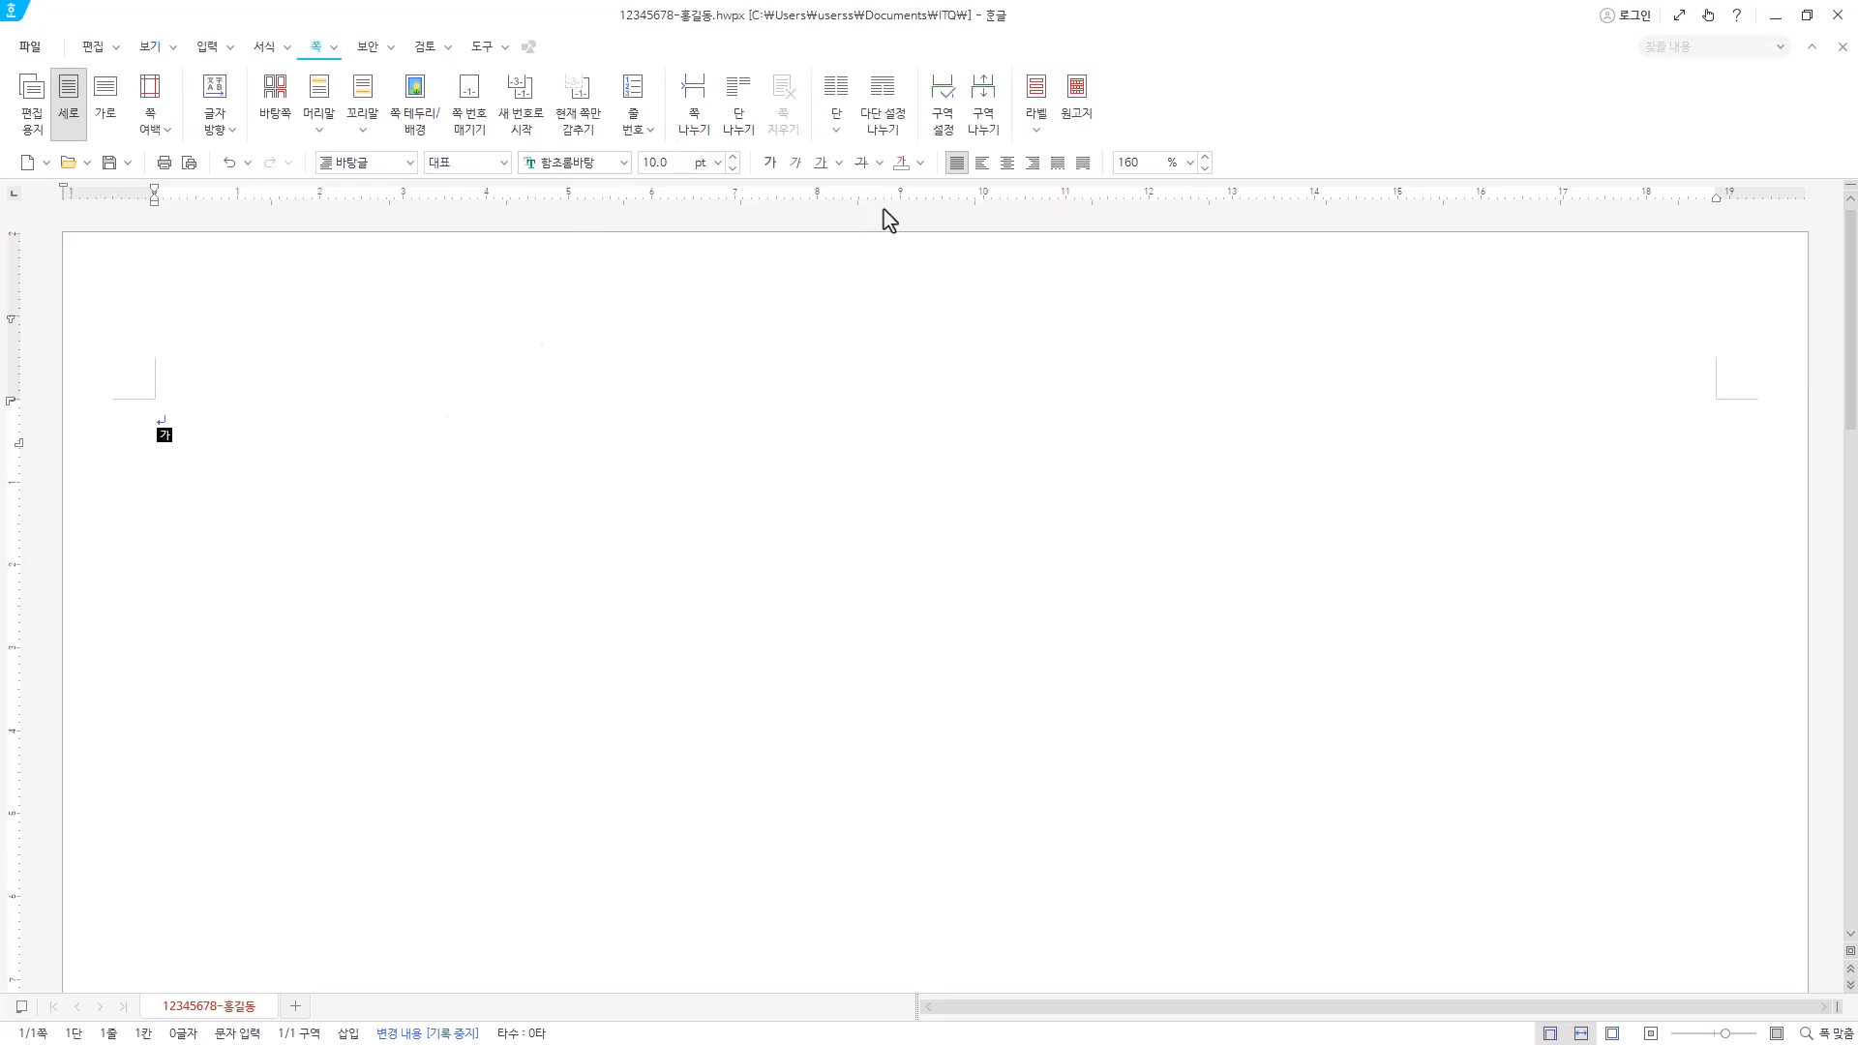
pyautogui.click(692, 135)
pyautogui.press('BackSpace')
pyautogui.click(693, 121)
pyautogui.press('BackSpace')
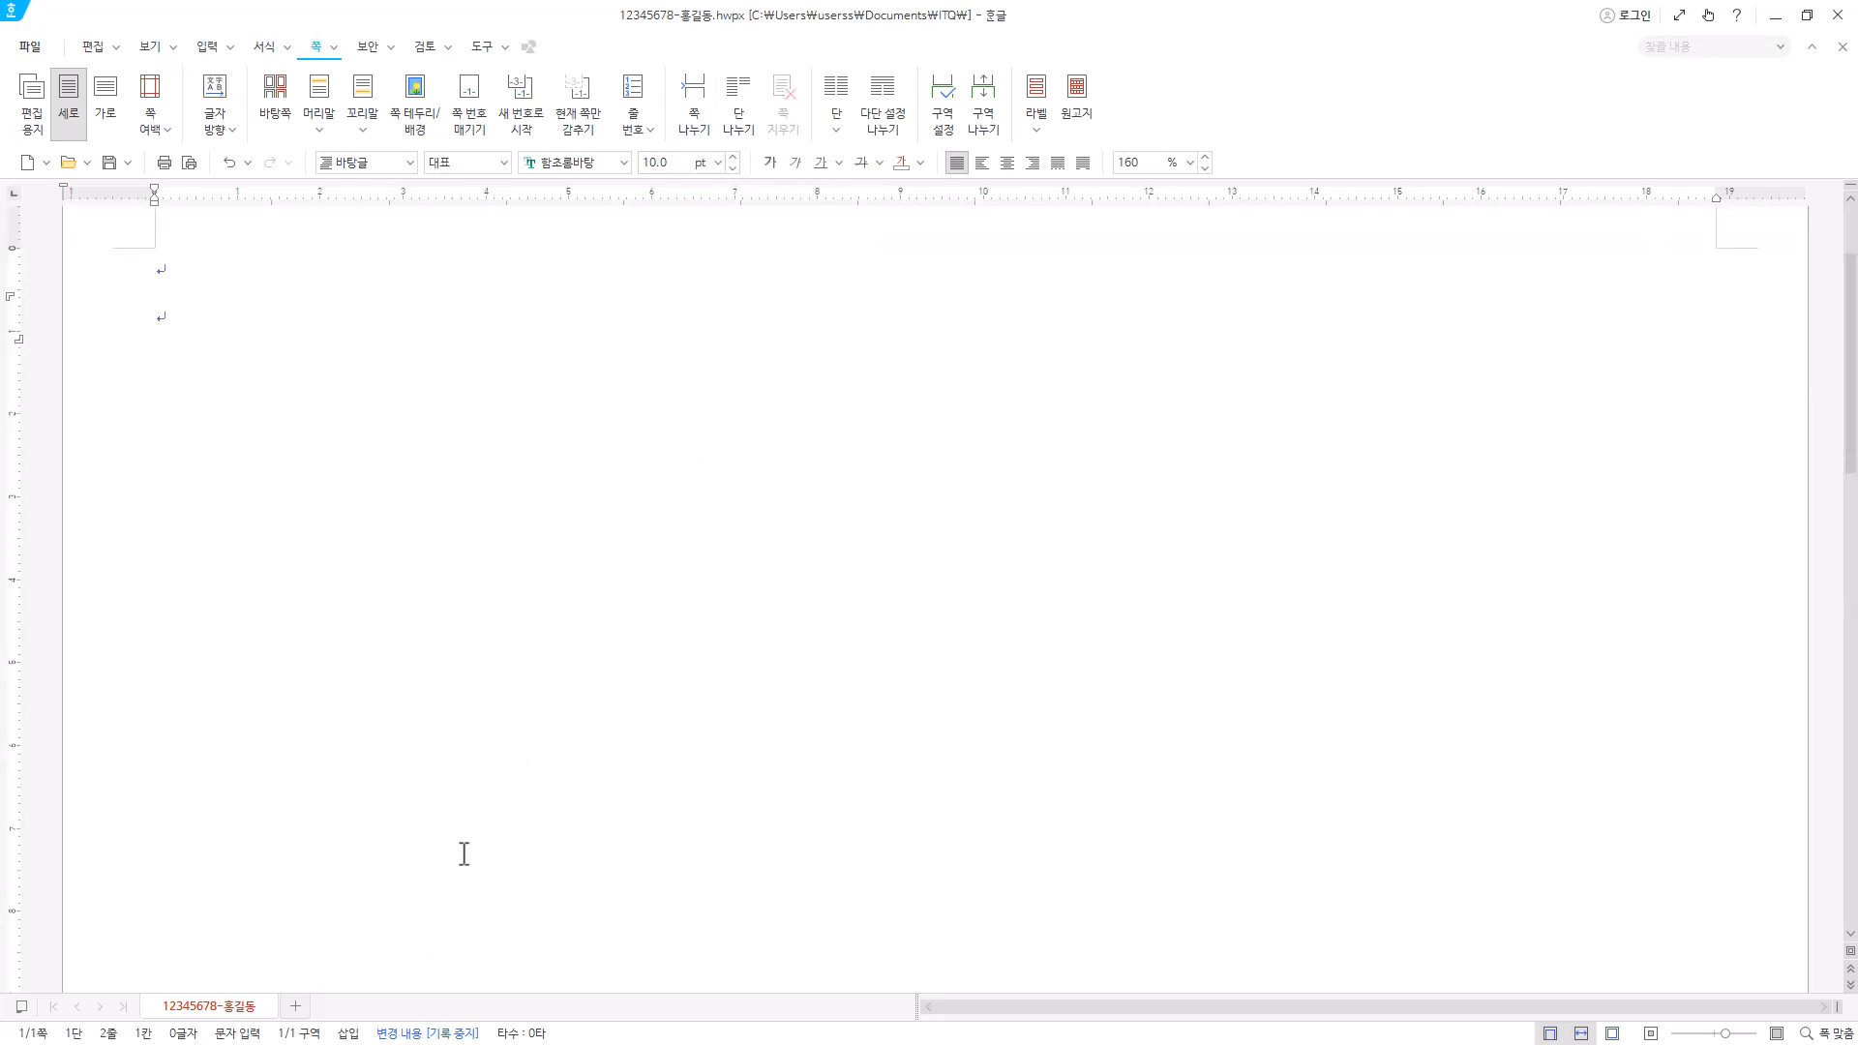
pyautogui.click(983, 106)
pyautogui.press('BackSpace')
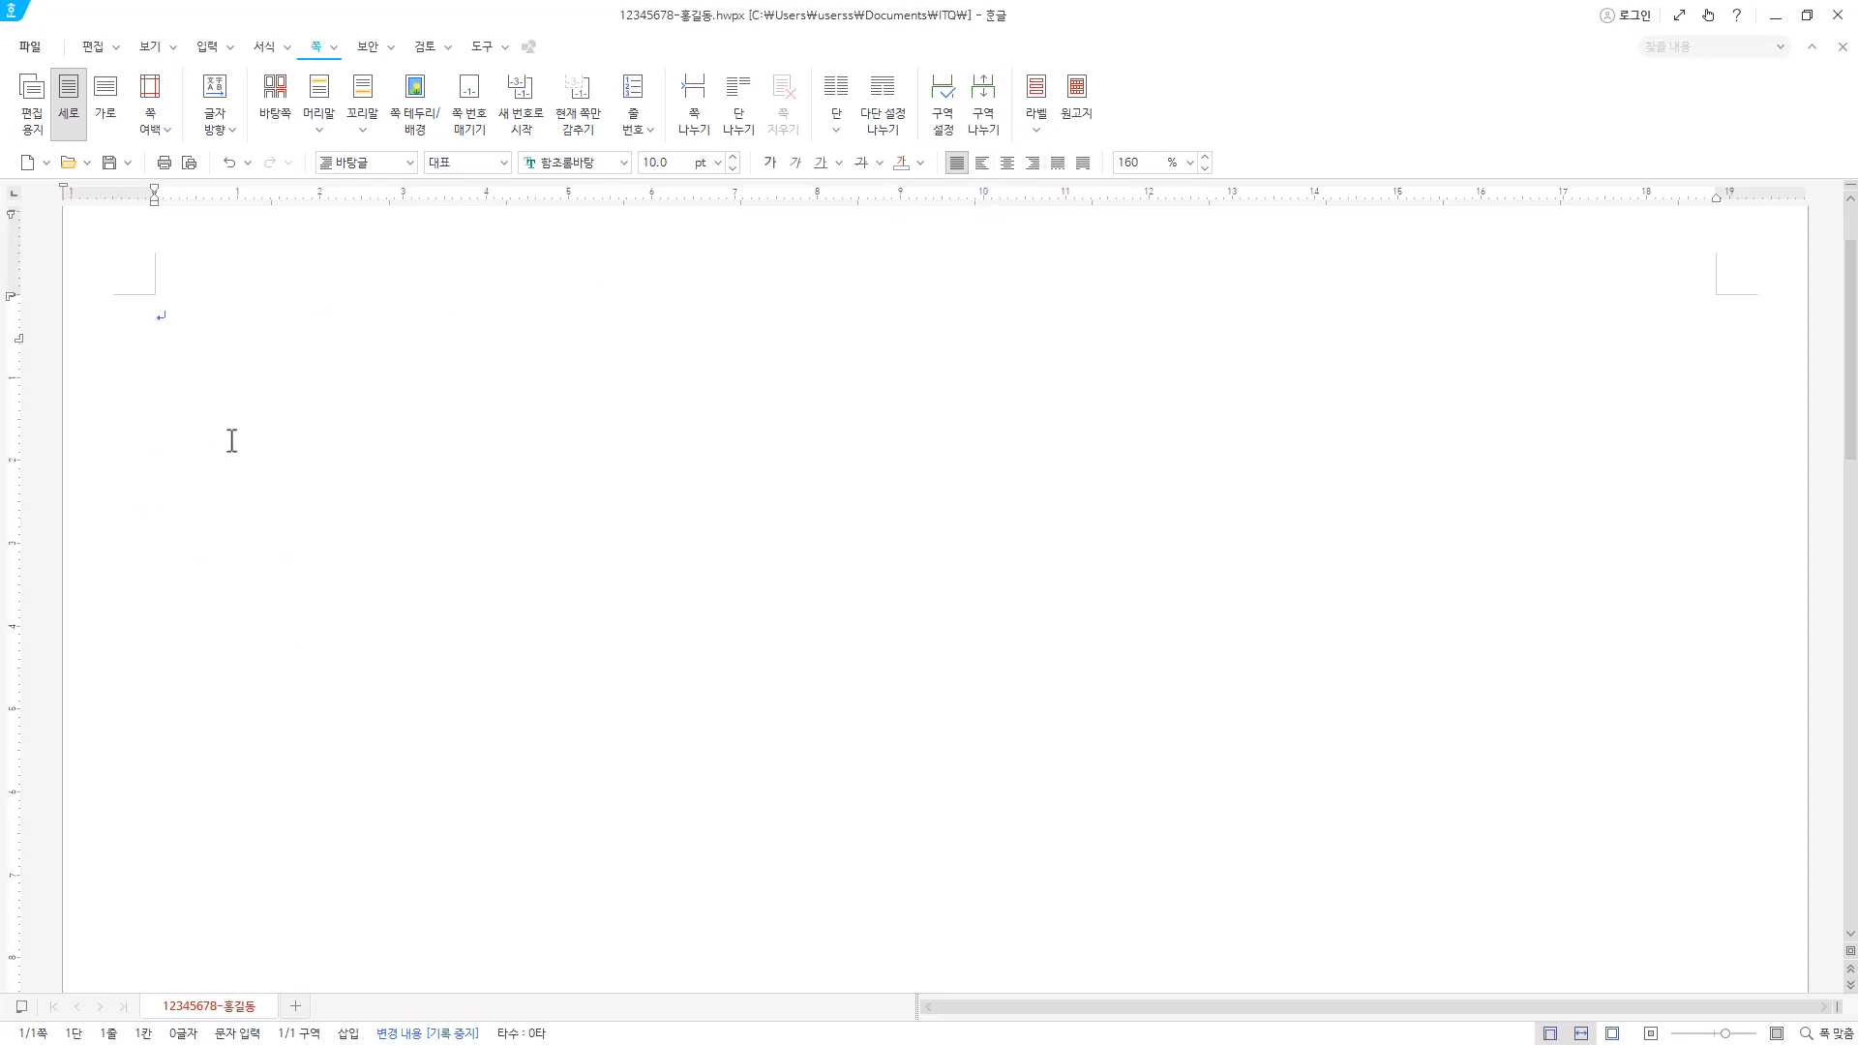
# - Enter the item numbers 1. and 2. on separate lines of the first page and insert a section break below them
pyautogui.write('1.')
pyautogui.press('Return')
pyautogui.press('Return')
pyautogui.write('2.')
pyautogui.press('Return')
pyautogui.press('Return')
pyautogui.press('Return')
pyautogui.click(984, 121)
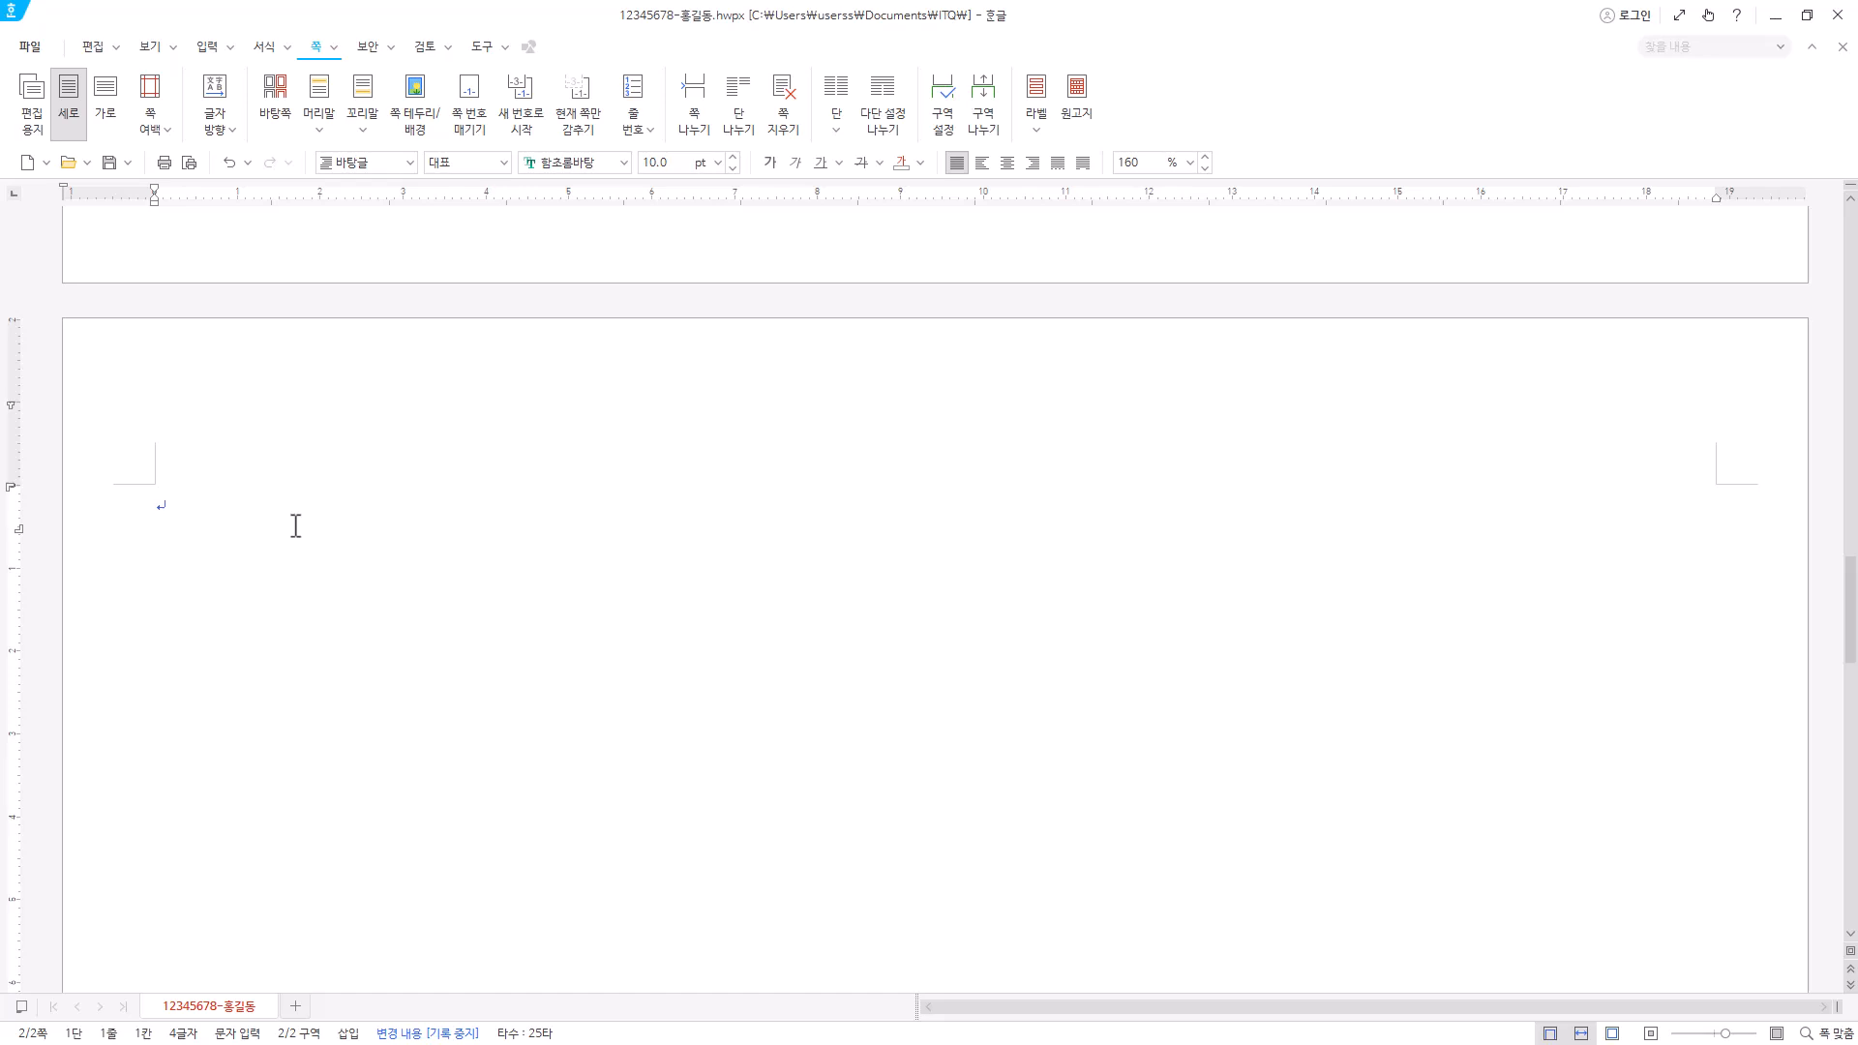
# - Enter the item numbers 3. and 4. on the second page and insert a section break below them
pyautogui.write('3.')
pyautogui.press('Return')
pyautogui.write('4.')
pyautogui.press('Return')
pyautogui.press('Return')
pyautogui.press('Return')
pyautogui.click(982, 103)
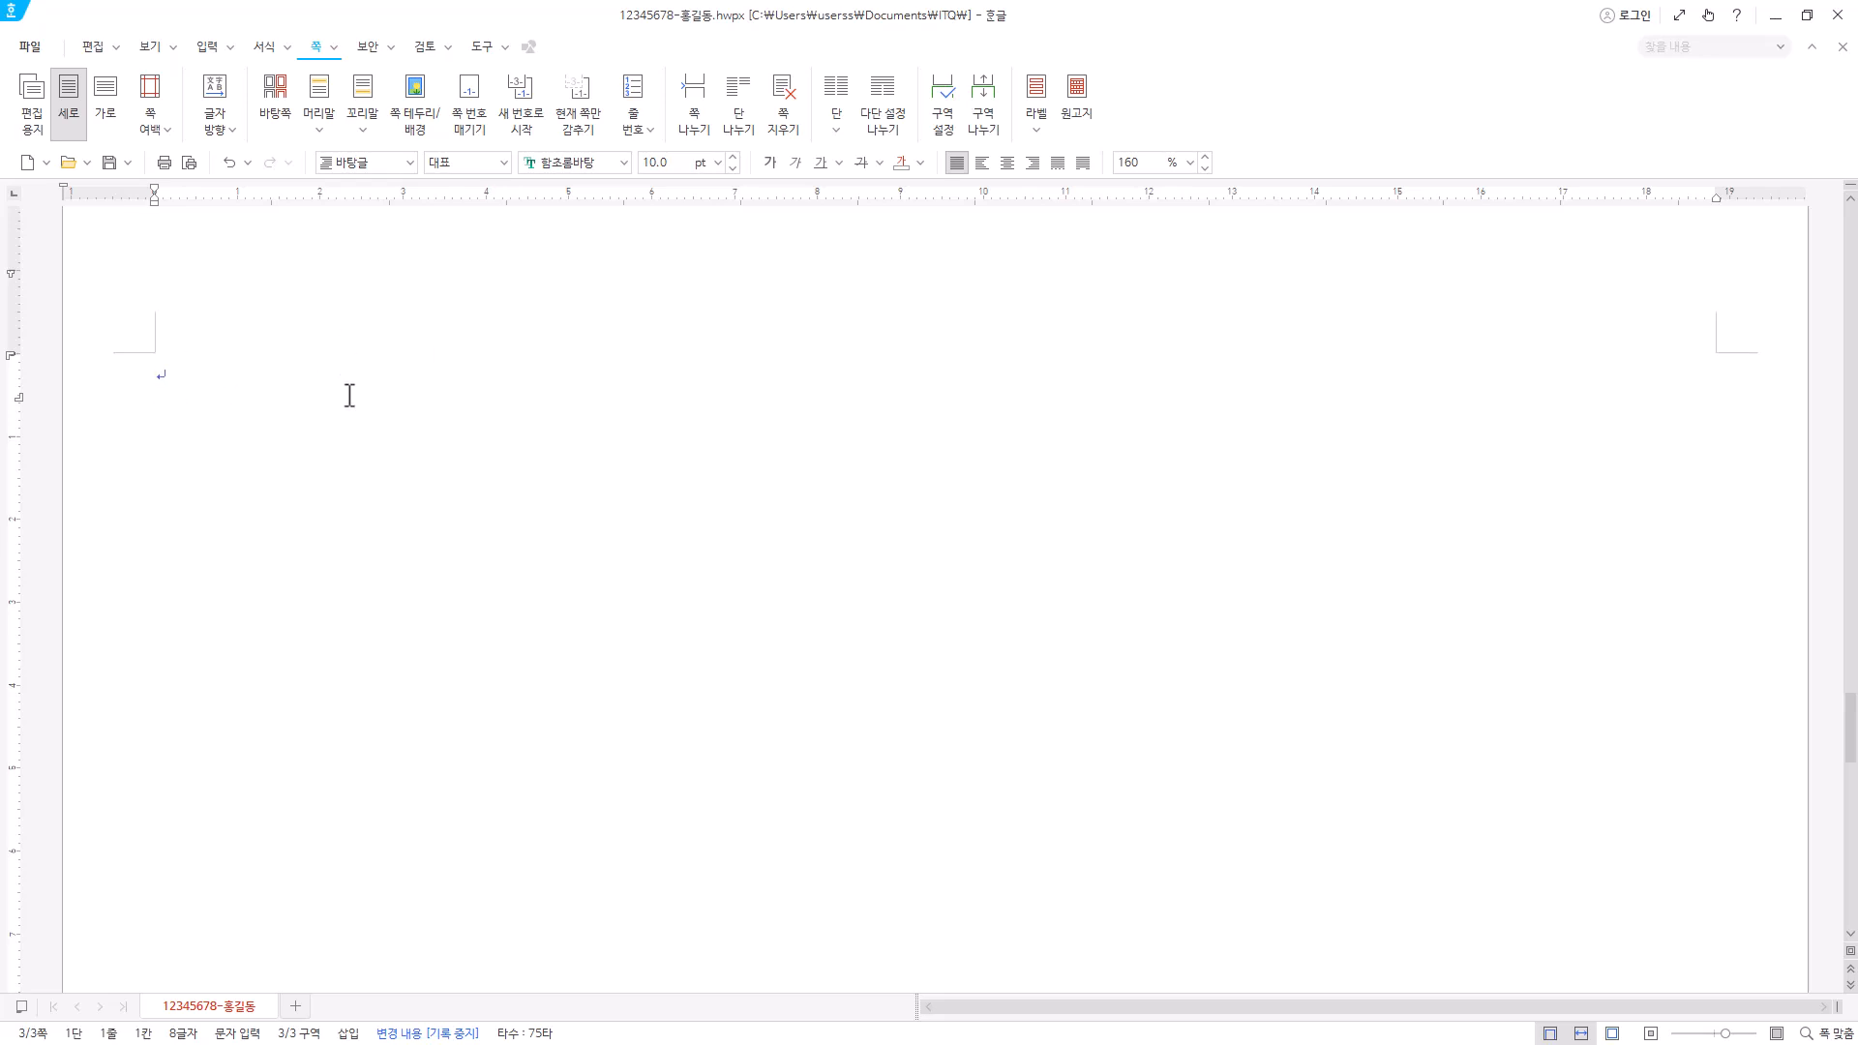
# - Enter the title 화순 고인돌 유적 on the third page and insert a bookmark named 고인돌 before it
pyautogui.write('화순 고인돌 유적')
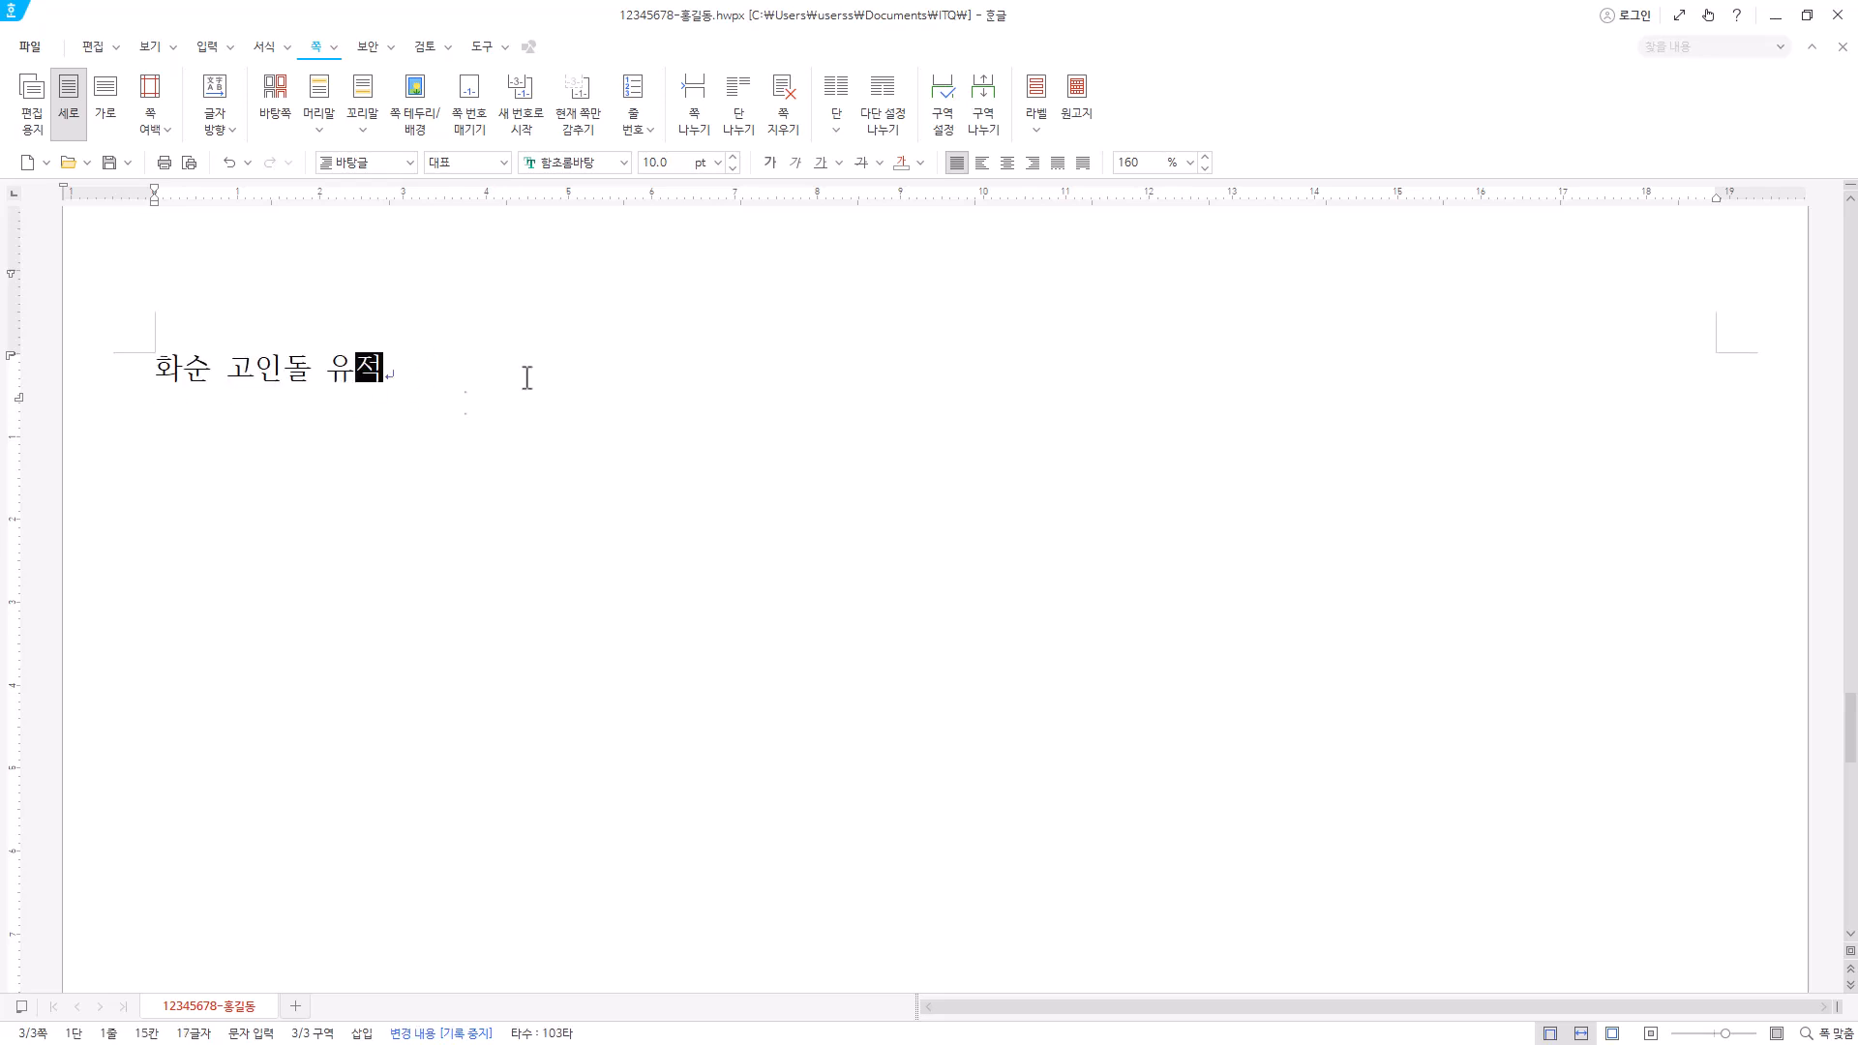
pyautogui.click(155, 367)
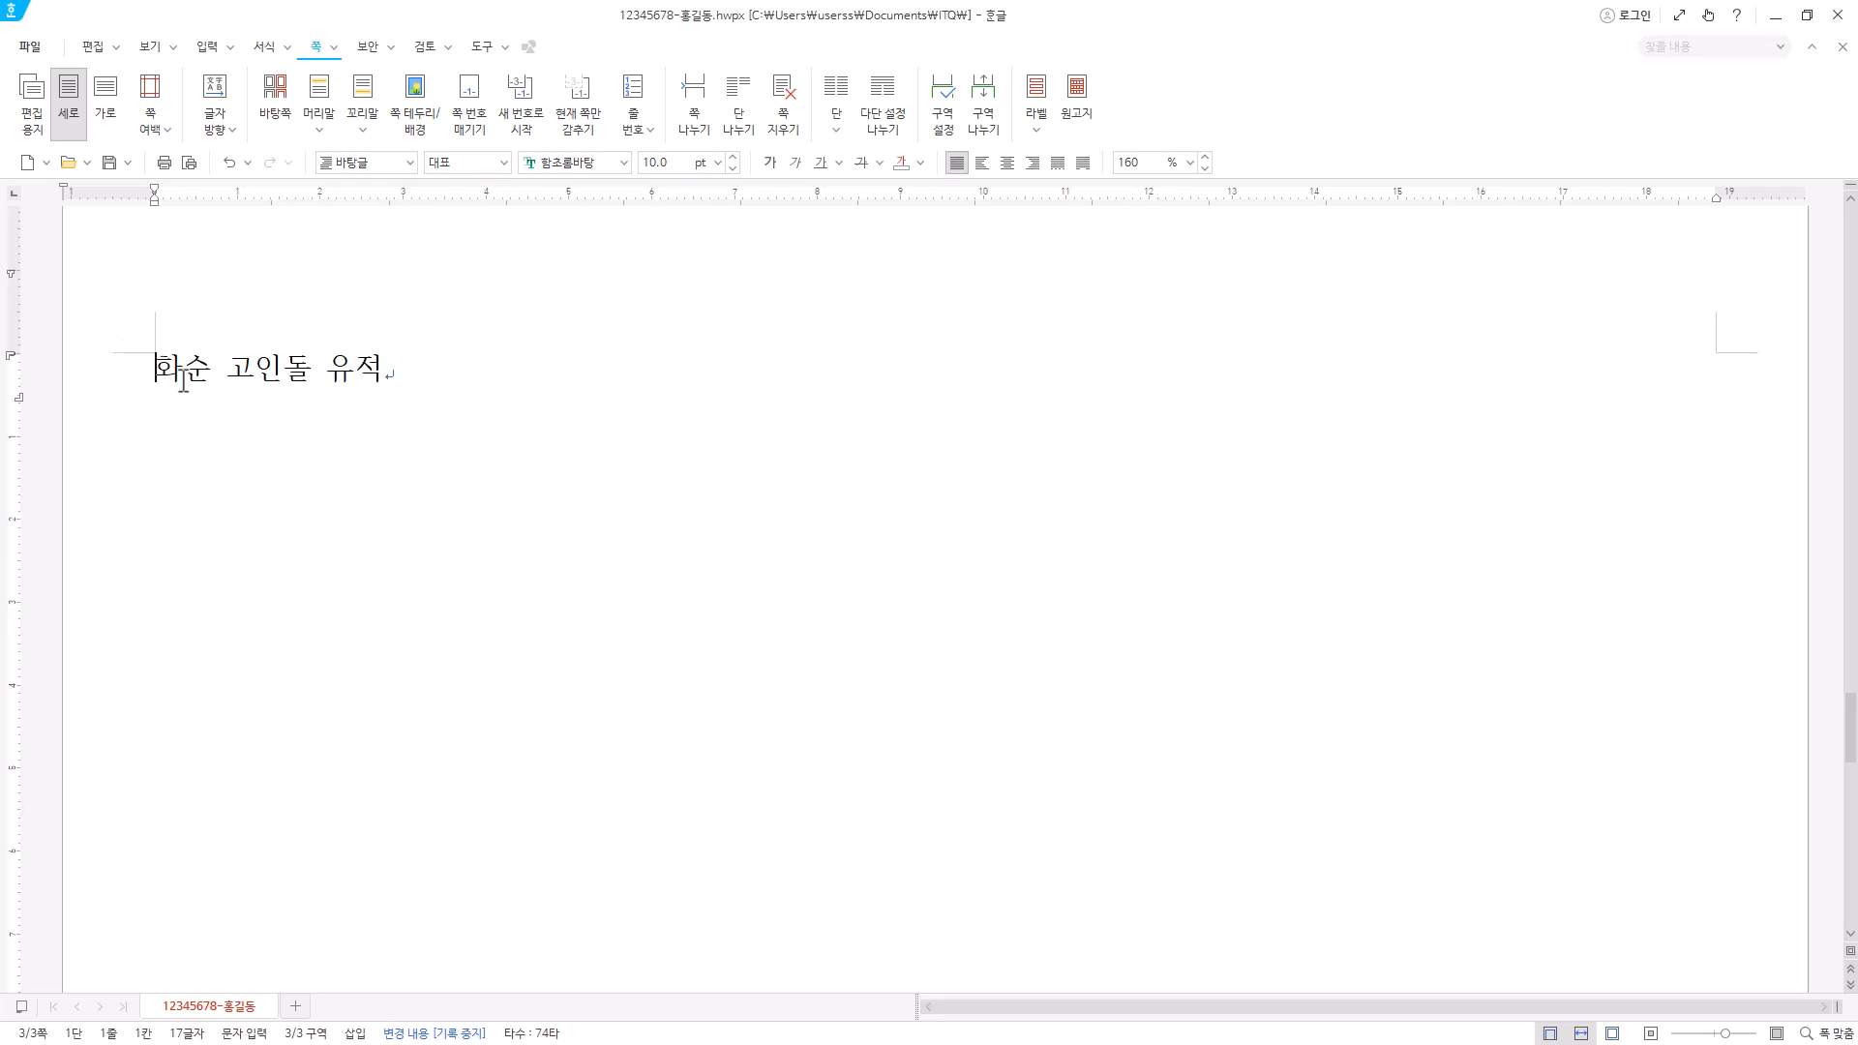
pyautogui.click(213, 47)
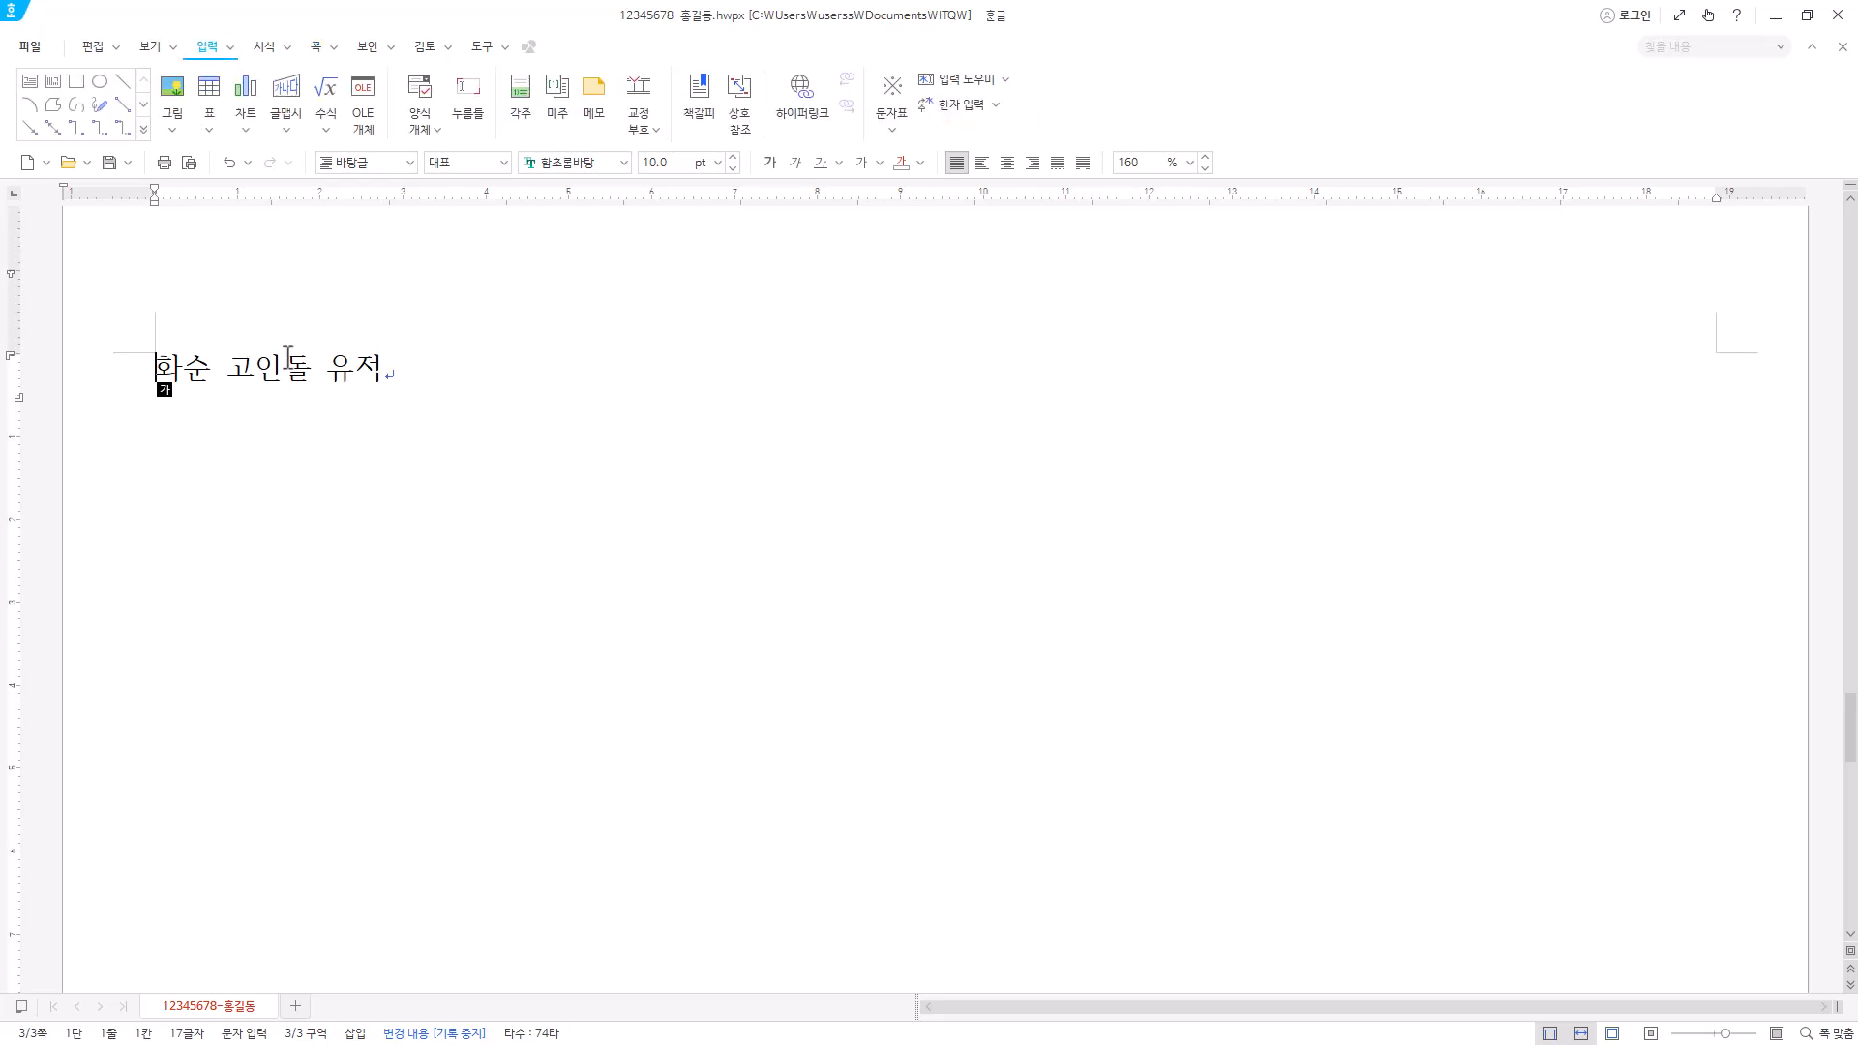
pyautogui.click(698, 100)
pyautogui.write('고인돌')
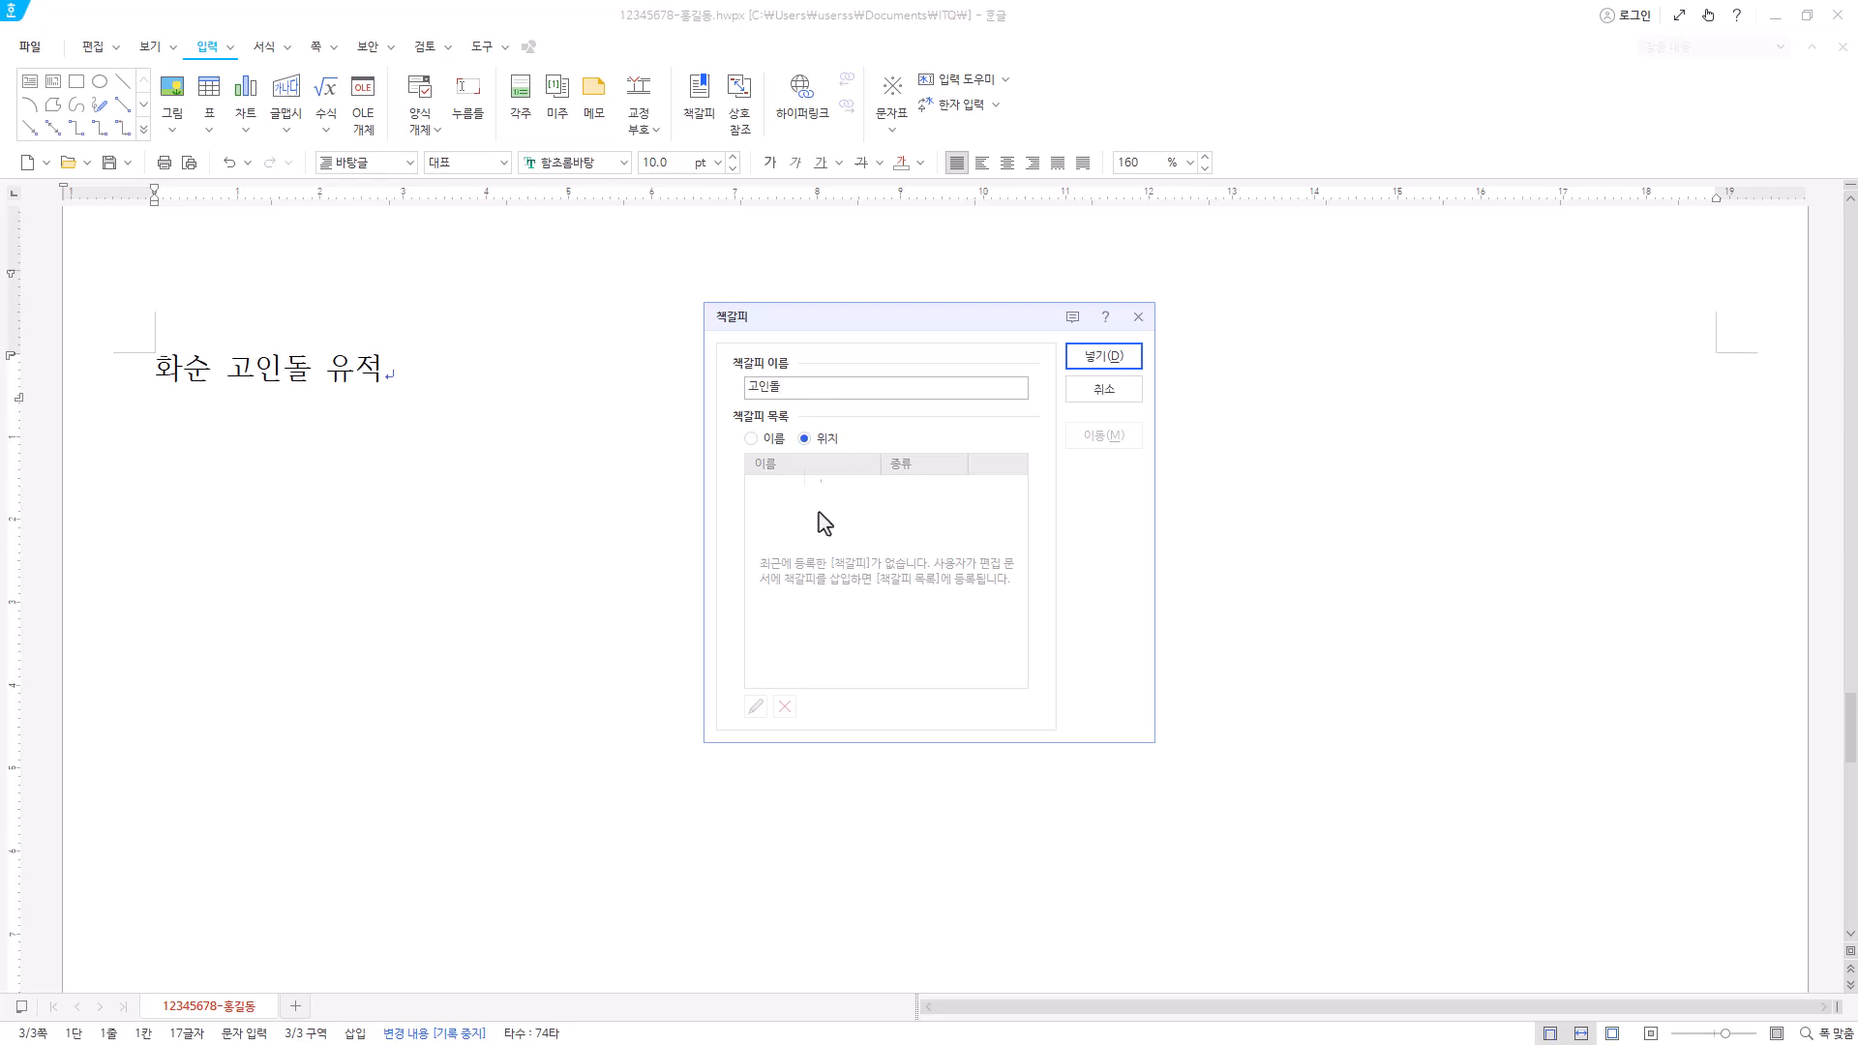
pyautogui.click(1122, 364)
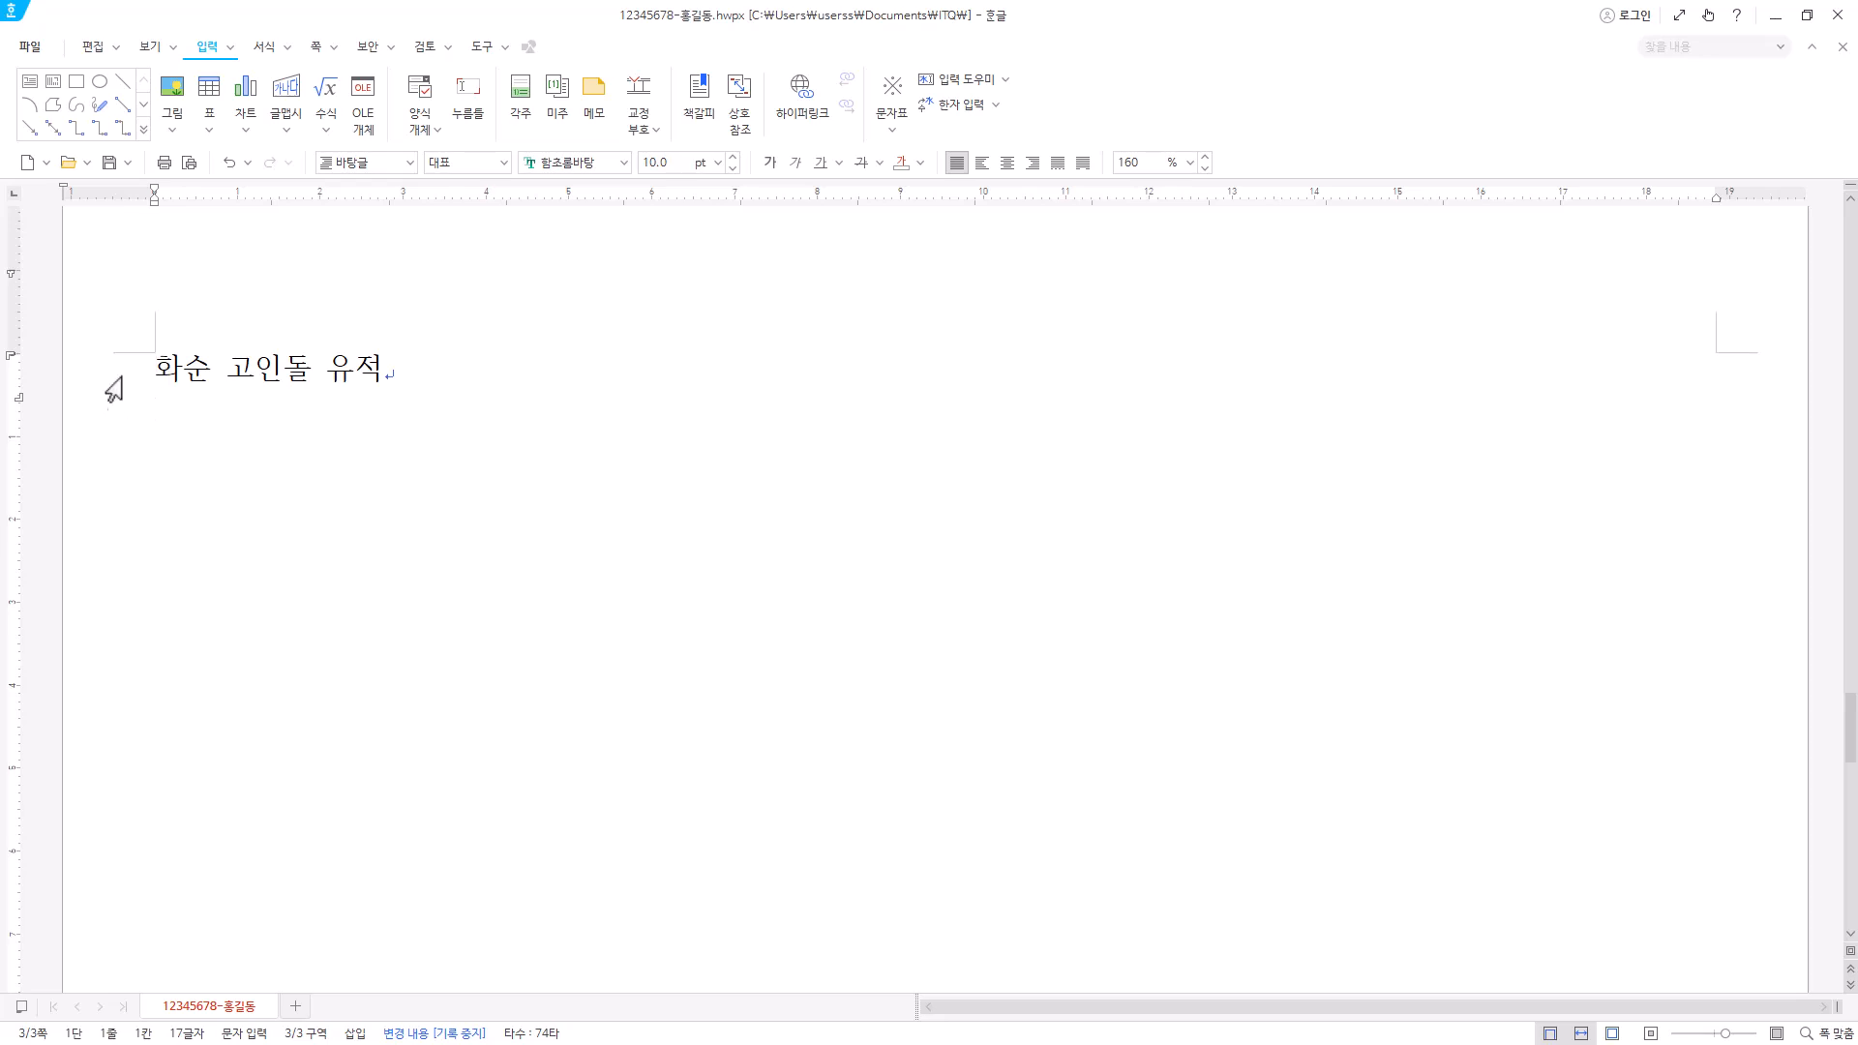
# - Show the layout codes to check the name of the bookmark before the third-page title, and hide the codes again
pyautogui.click(150, 46)
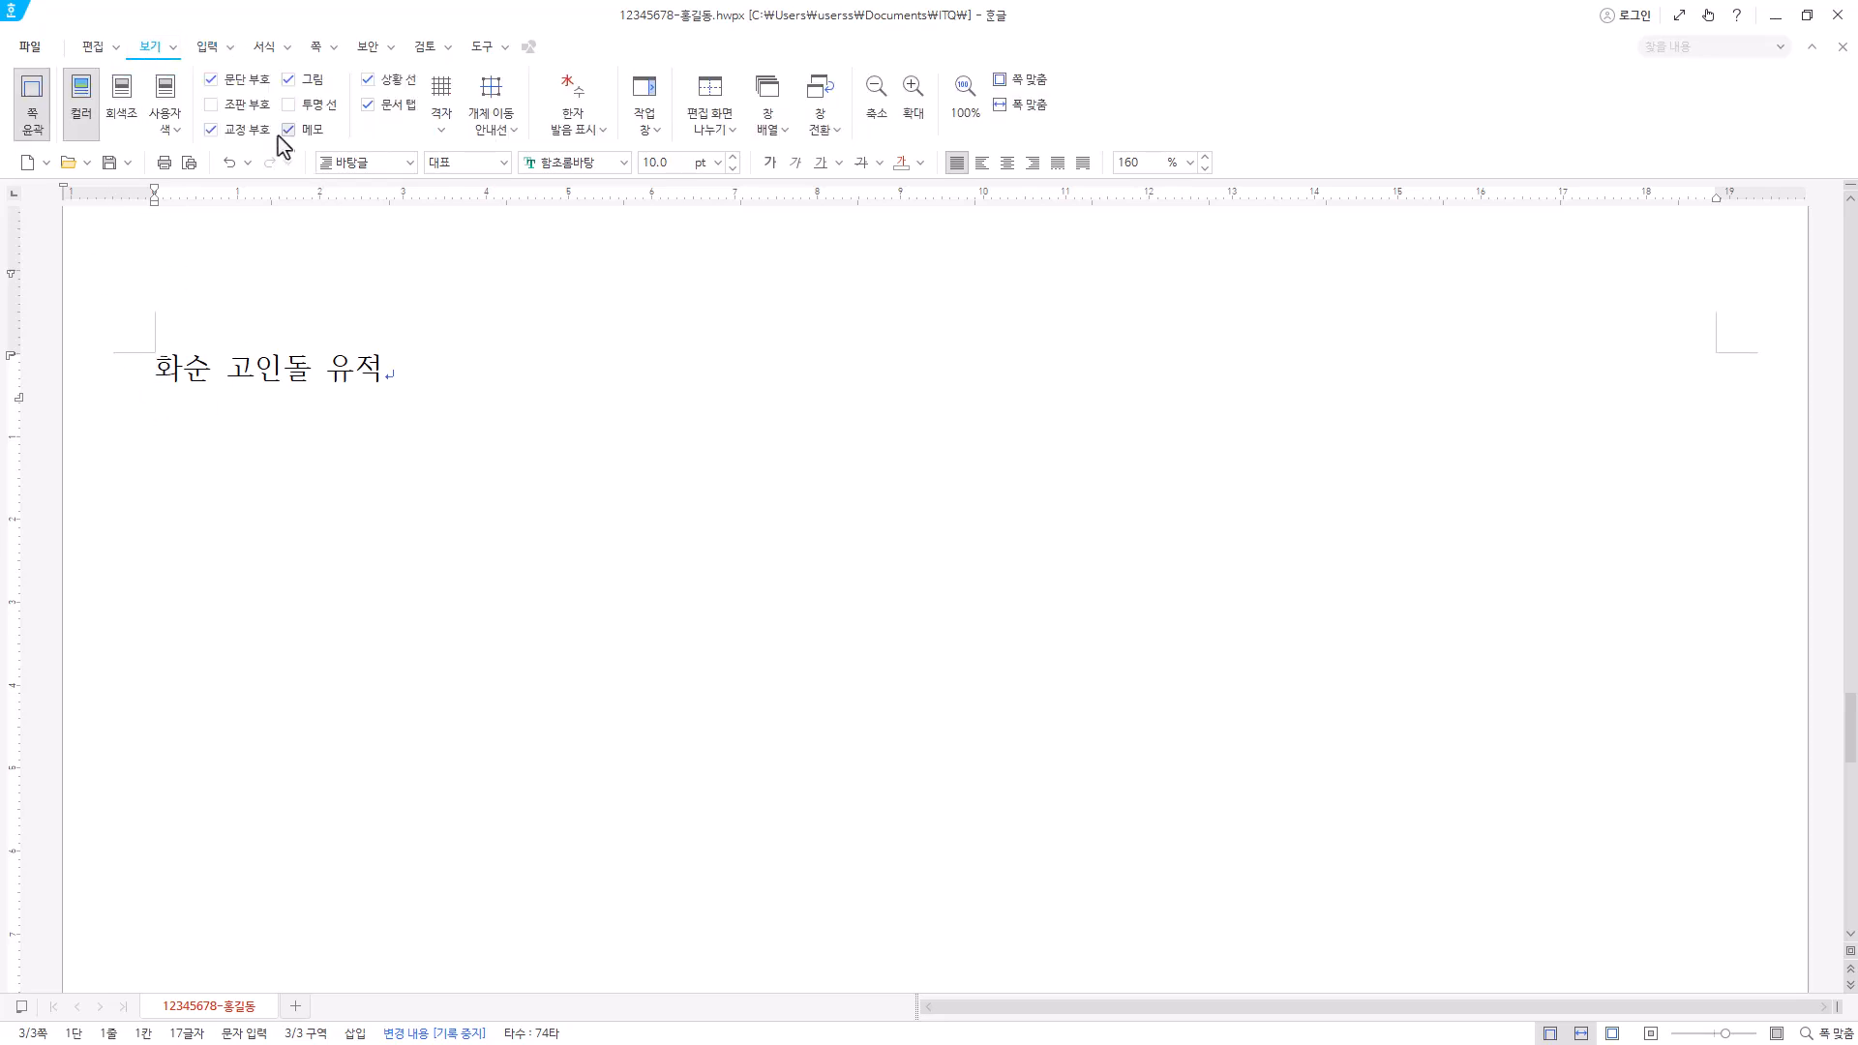
pyautogui.click(237, 105)
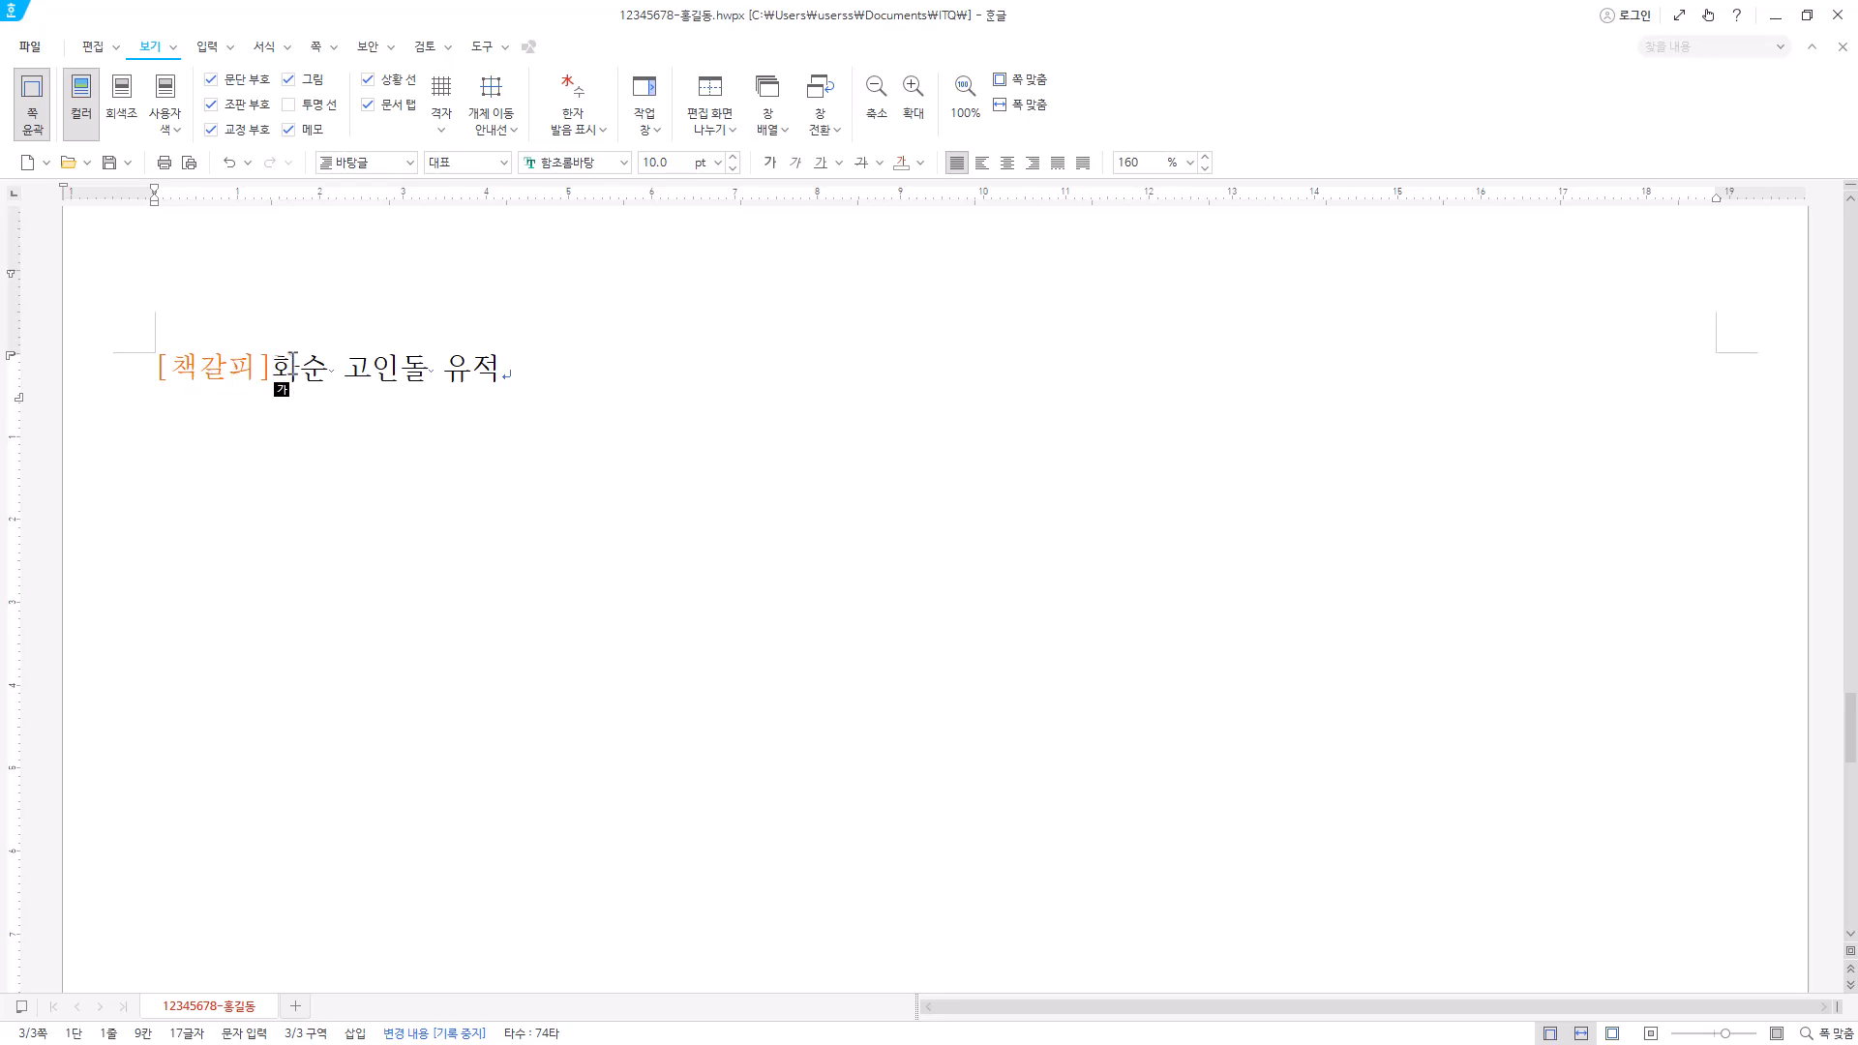
pyautogui.doubleClick(180, 366)
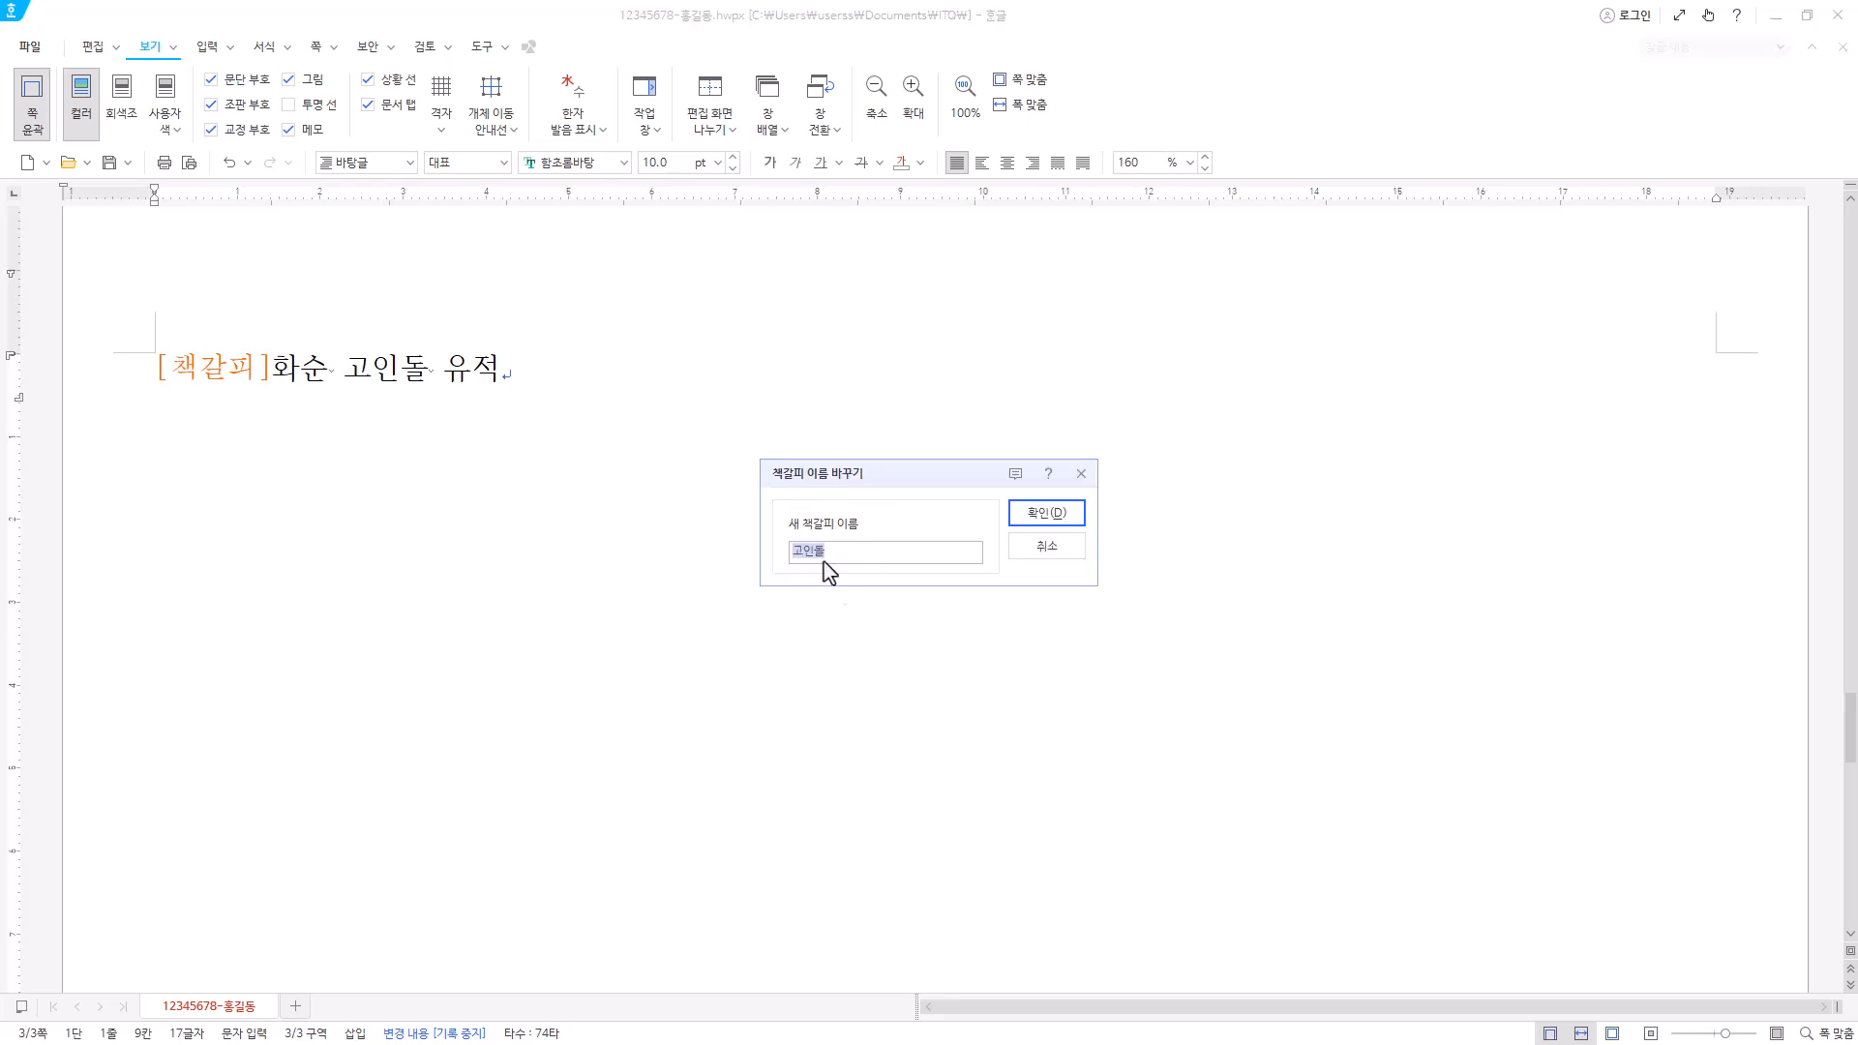
pyautogui.click(1068, 517)
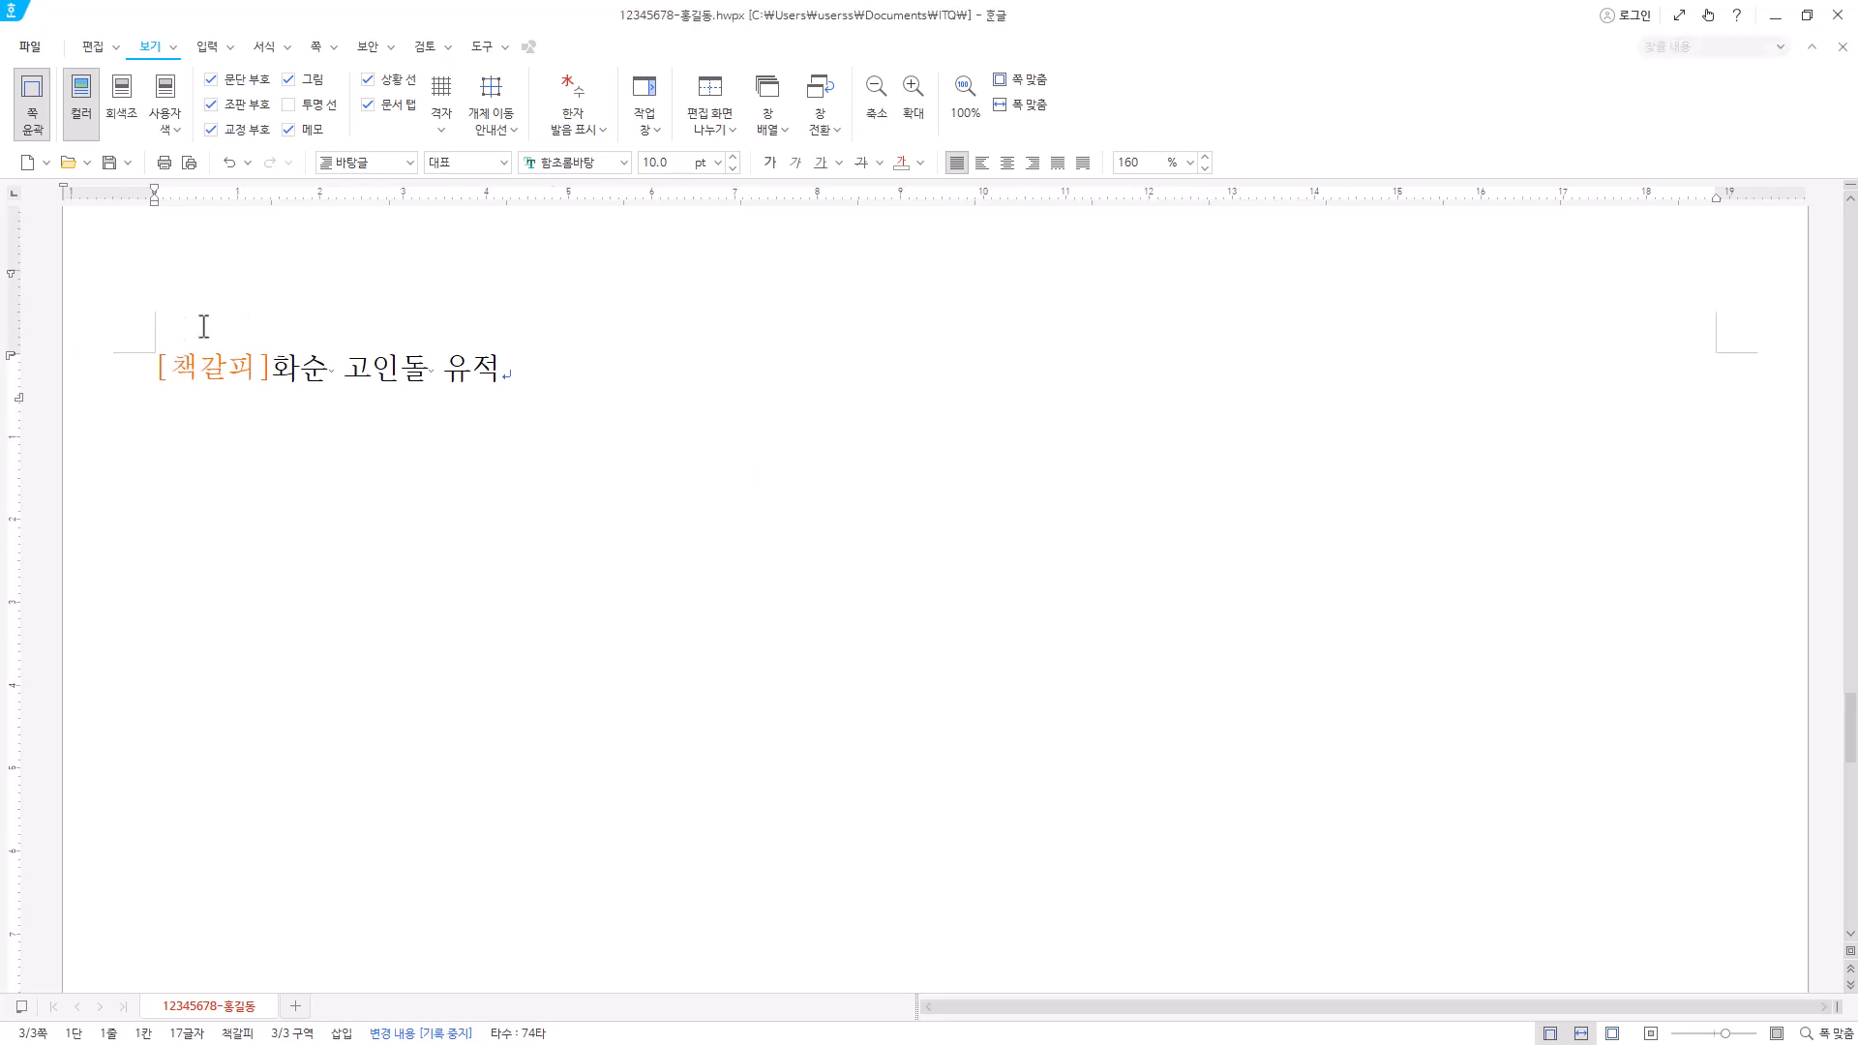
pyautogui.click(213, 106)
pyautogui.click(407, 373)
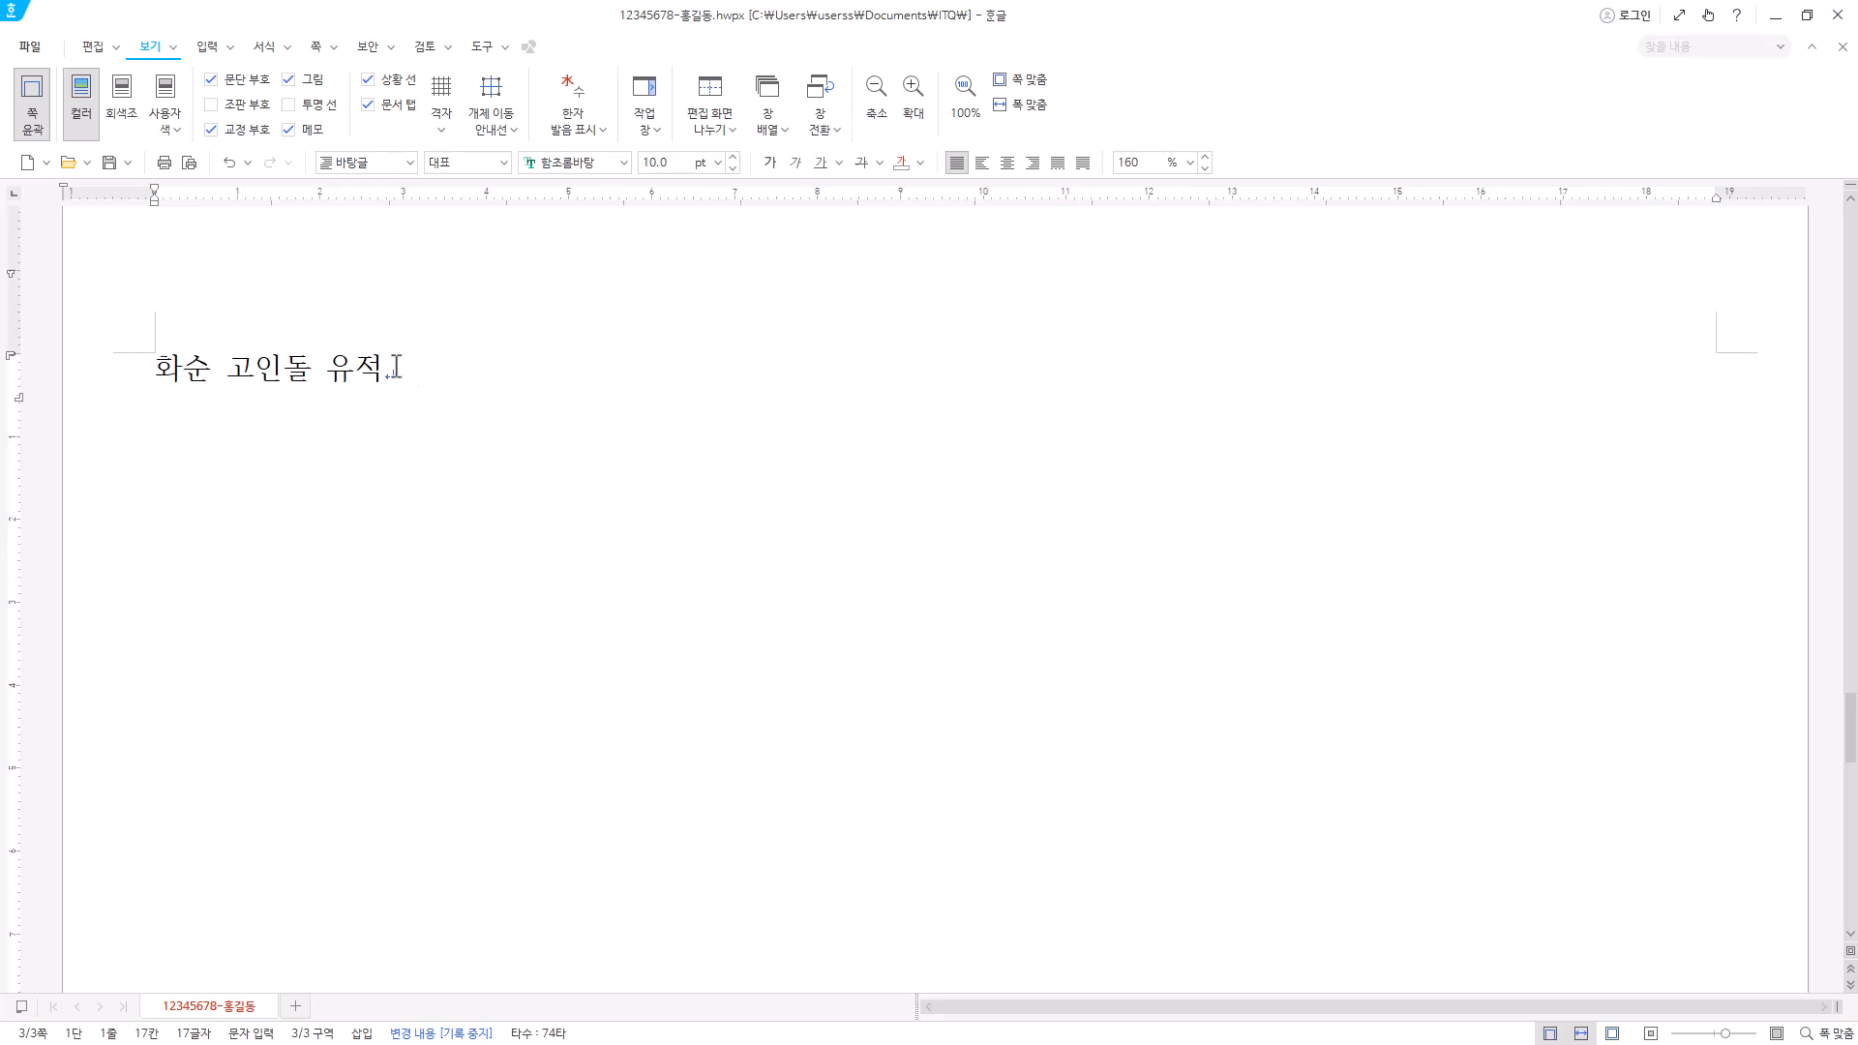
pyautogui.click(221, 87)
# - Return to the first page and examine the lines around item numbers 1. and 2
pyautogui.moveTo(1848, 726); pyautogui.dragTo(1848, 244)
pyautogui.moveTo(249, 414); pyautogui.dragTo(105, 408)
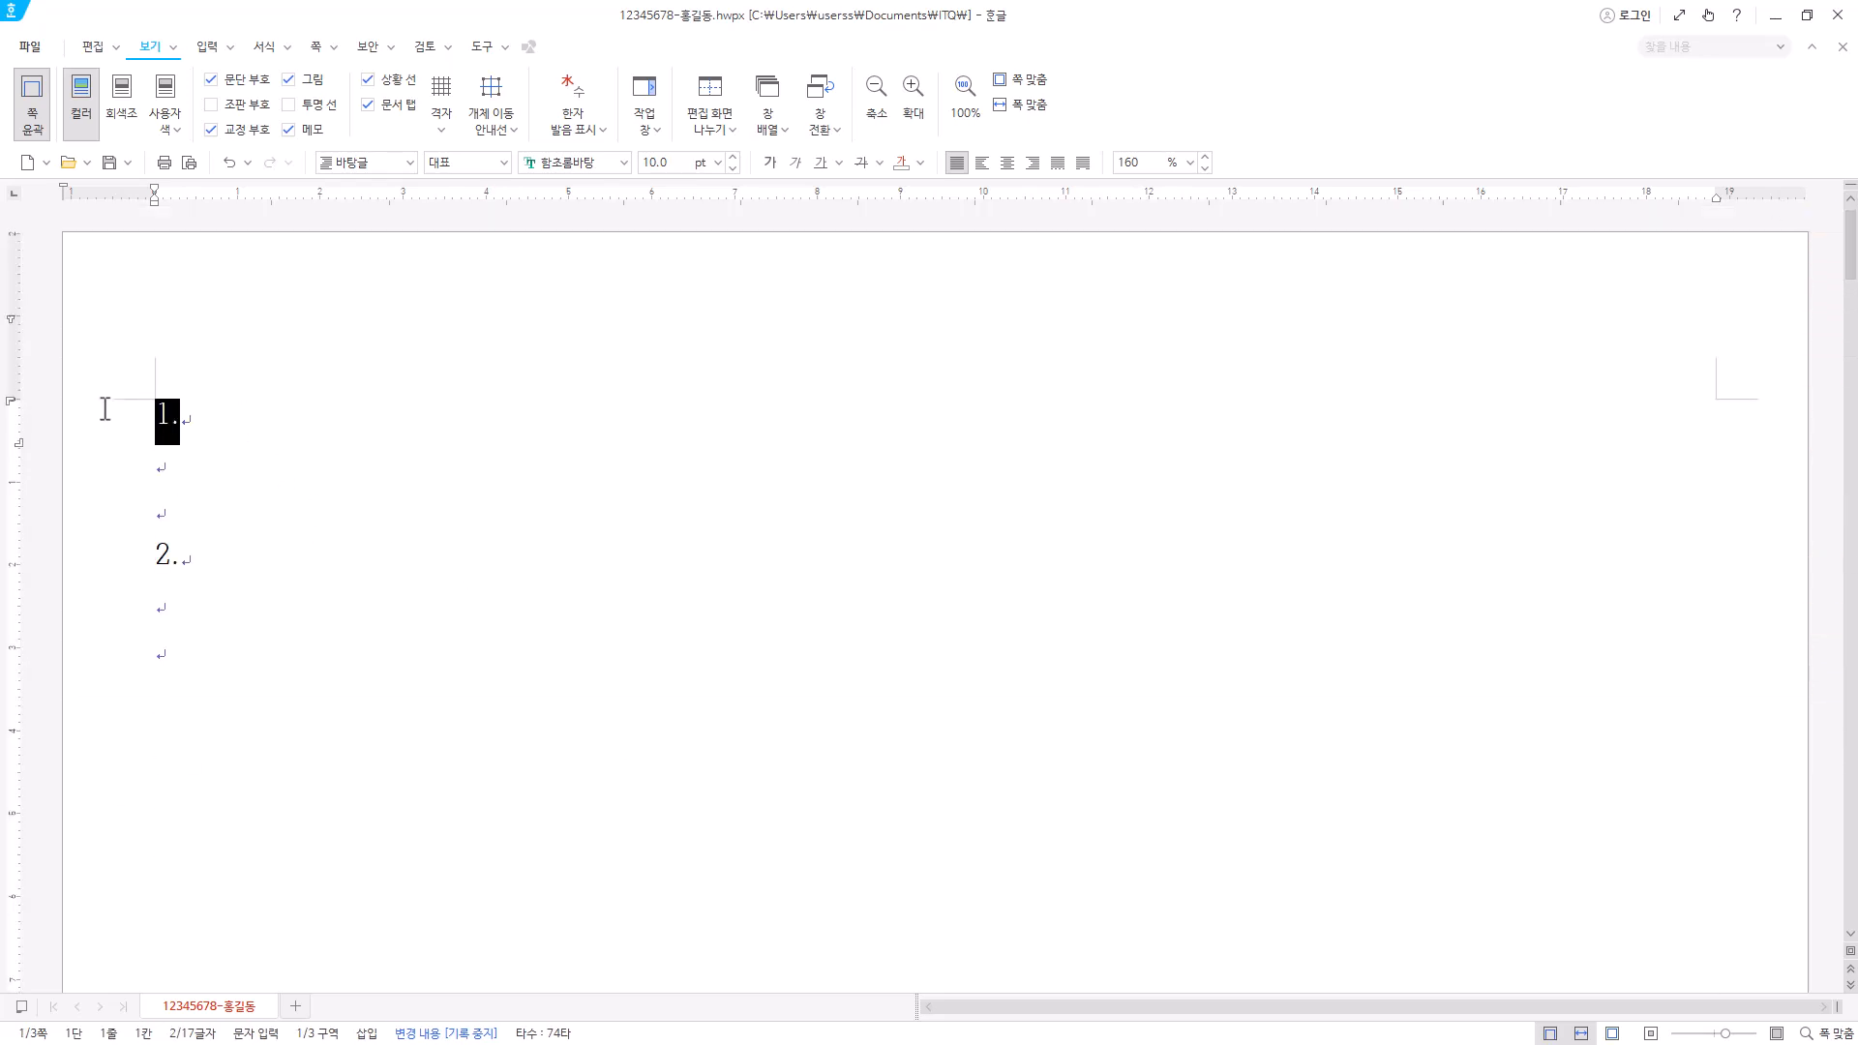
pyautogui.moveTo(223, 563); pyautogui.dragTo(147, 556)
pyautogui.click(175, 462)
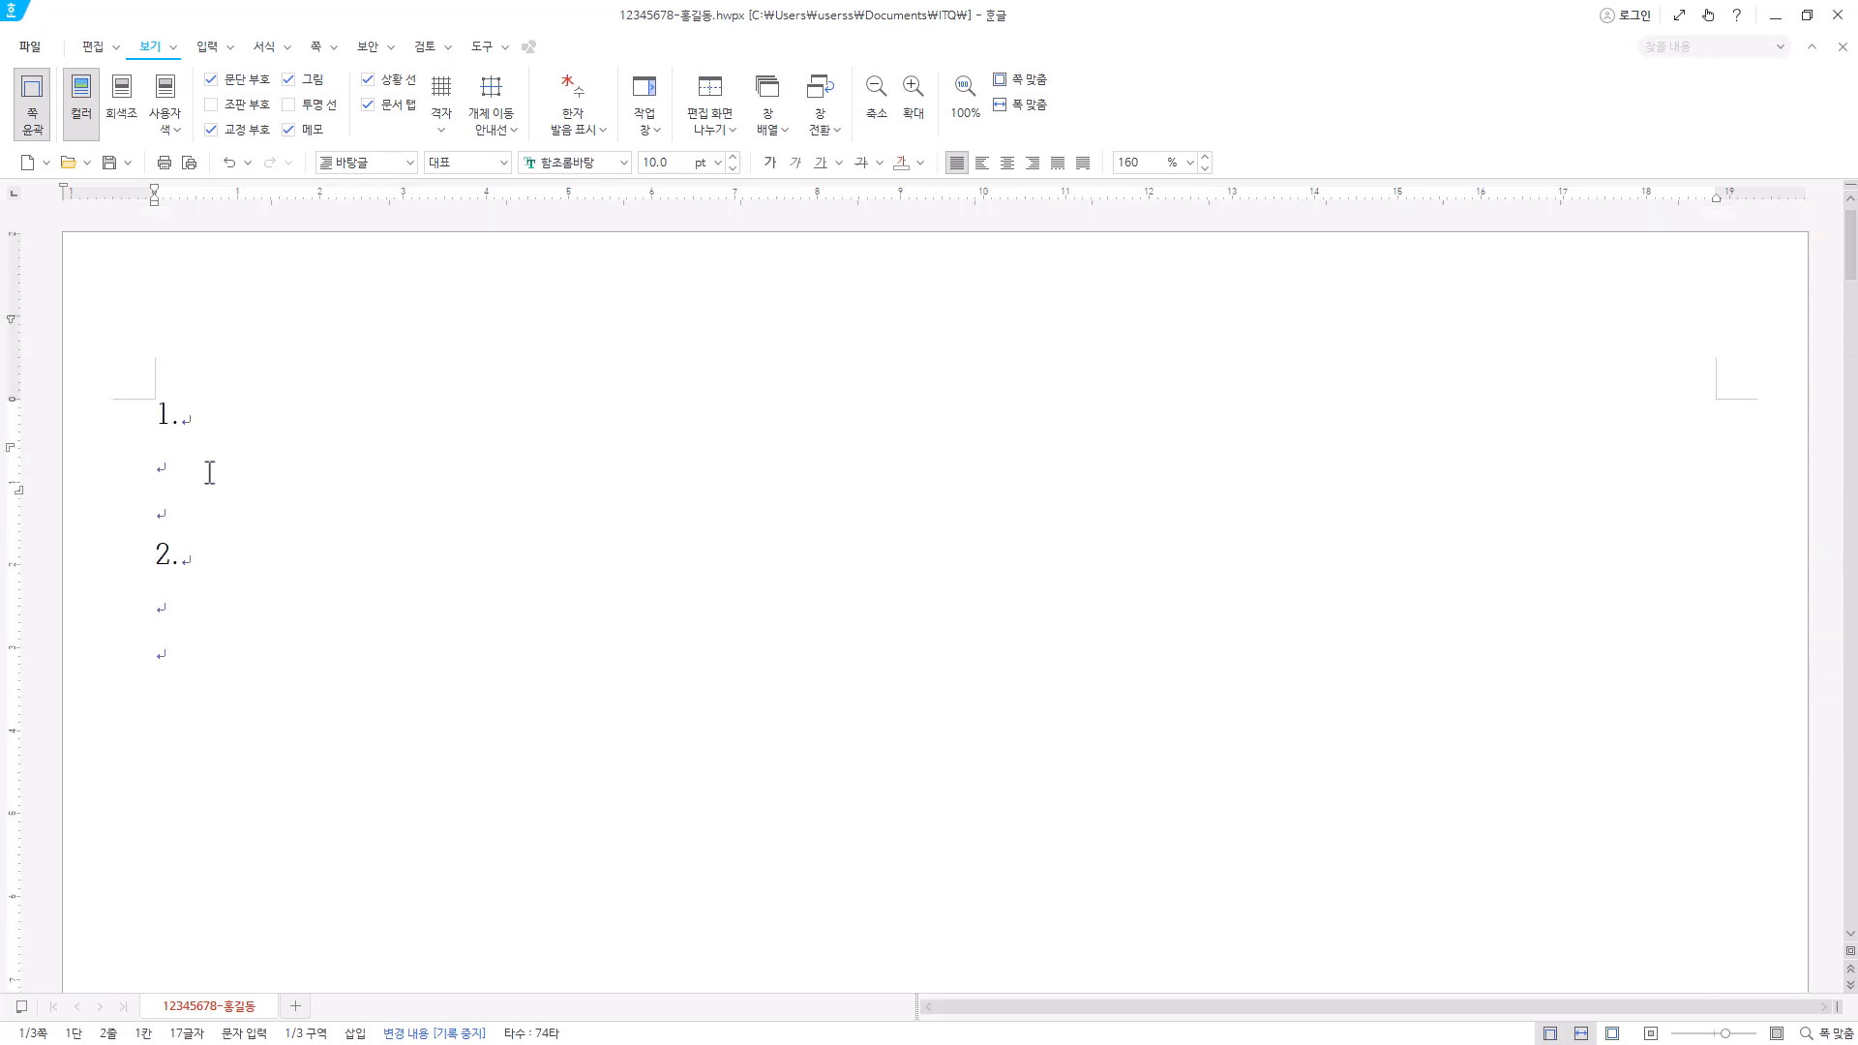
pyautogui.hotkey('shift', 'Up')
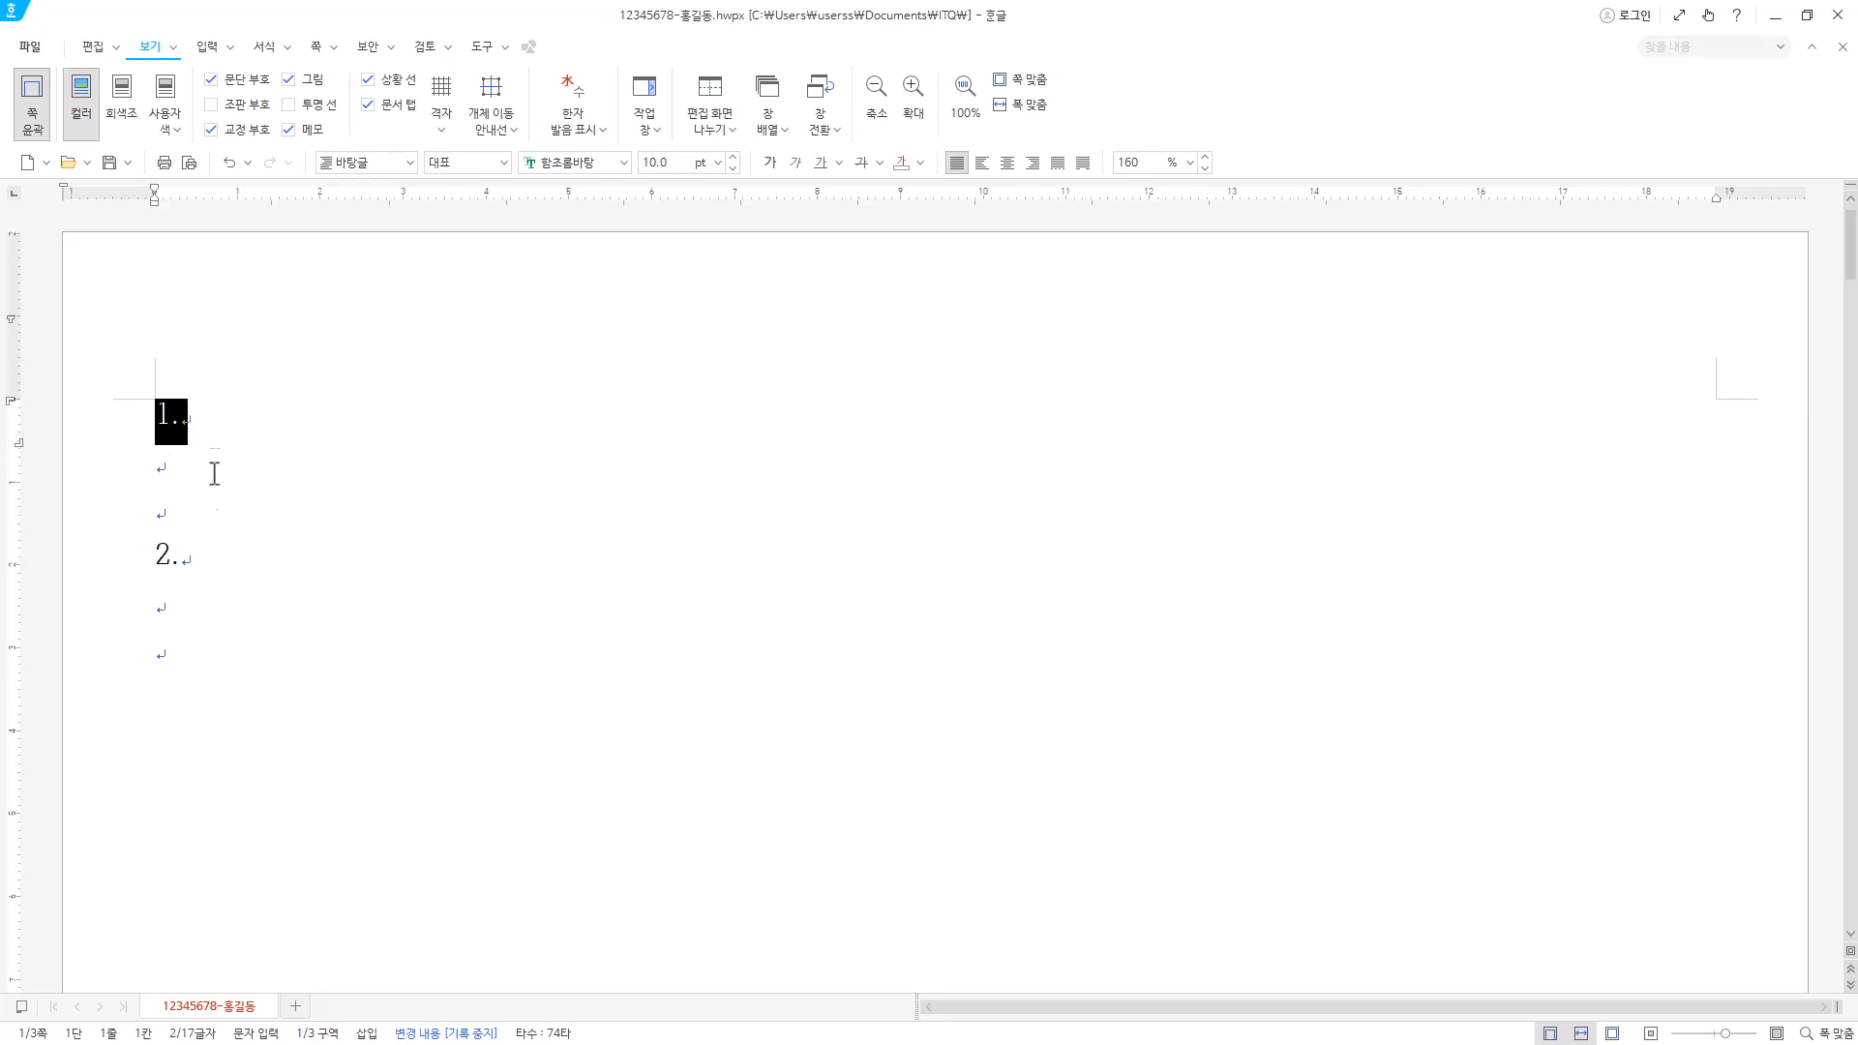
pyautogui.click(196, 571)
pyautogui.click(172, 509)
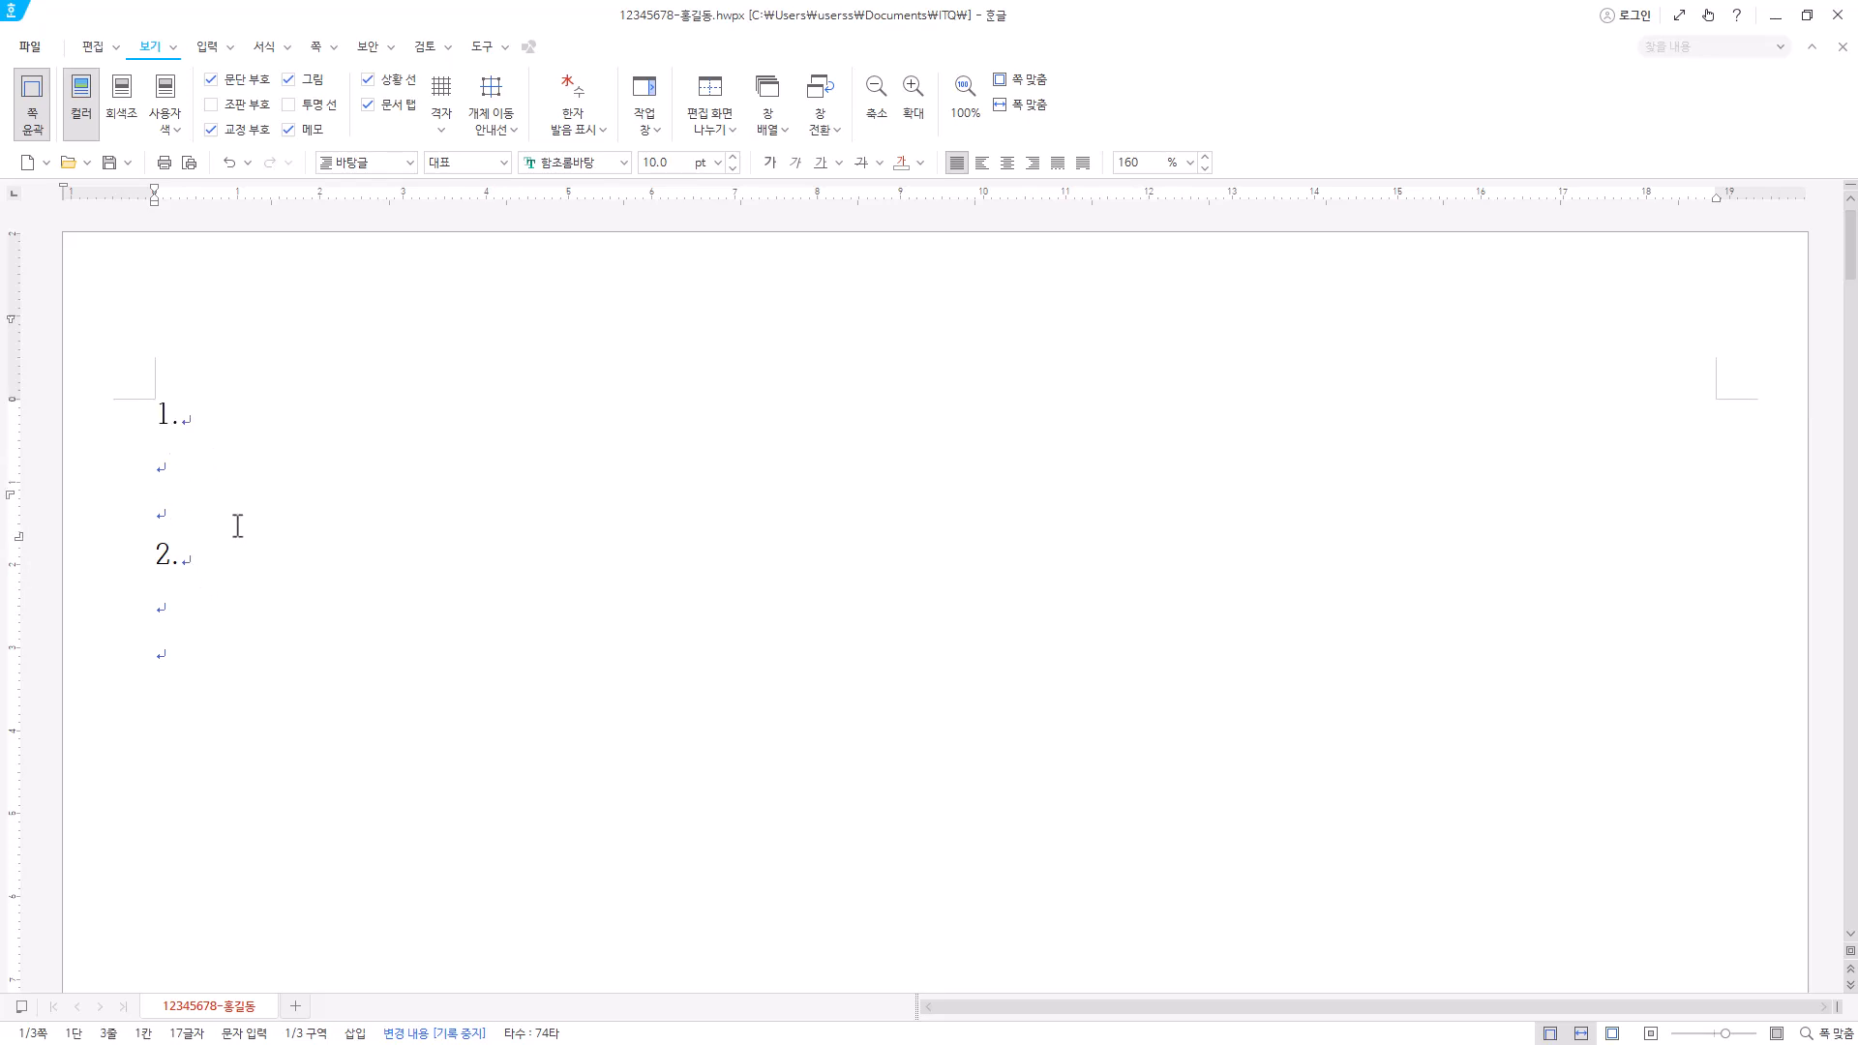
# - Below item 1., enter the English paragraph starting "The dolmens were generally used as tombs" and ending "Seobung in other places."
pyautogui.click(171, 467)
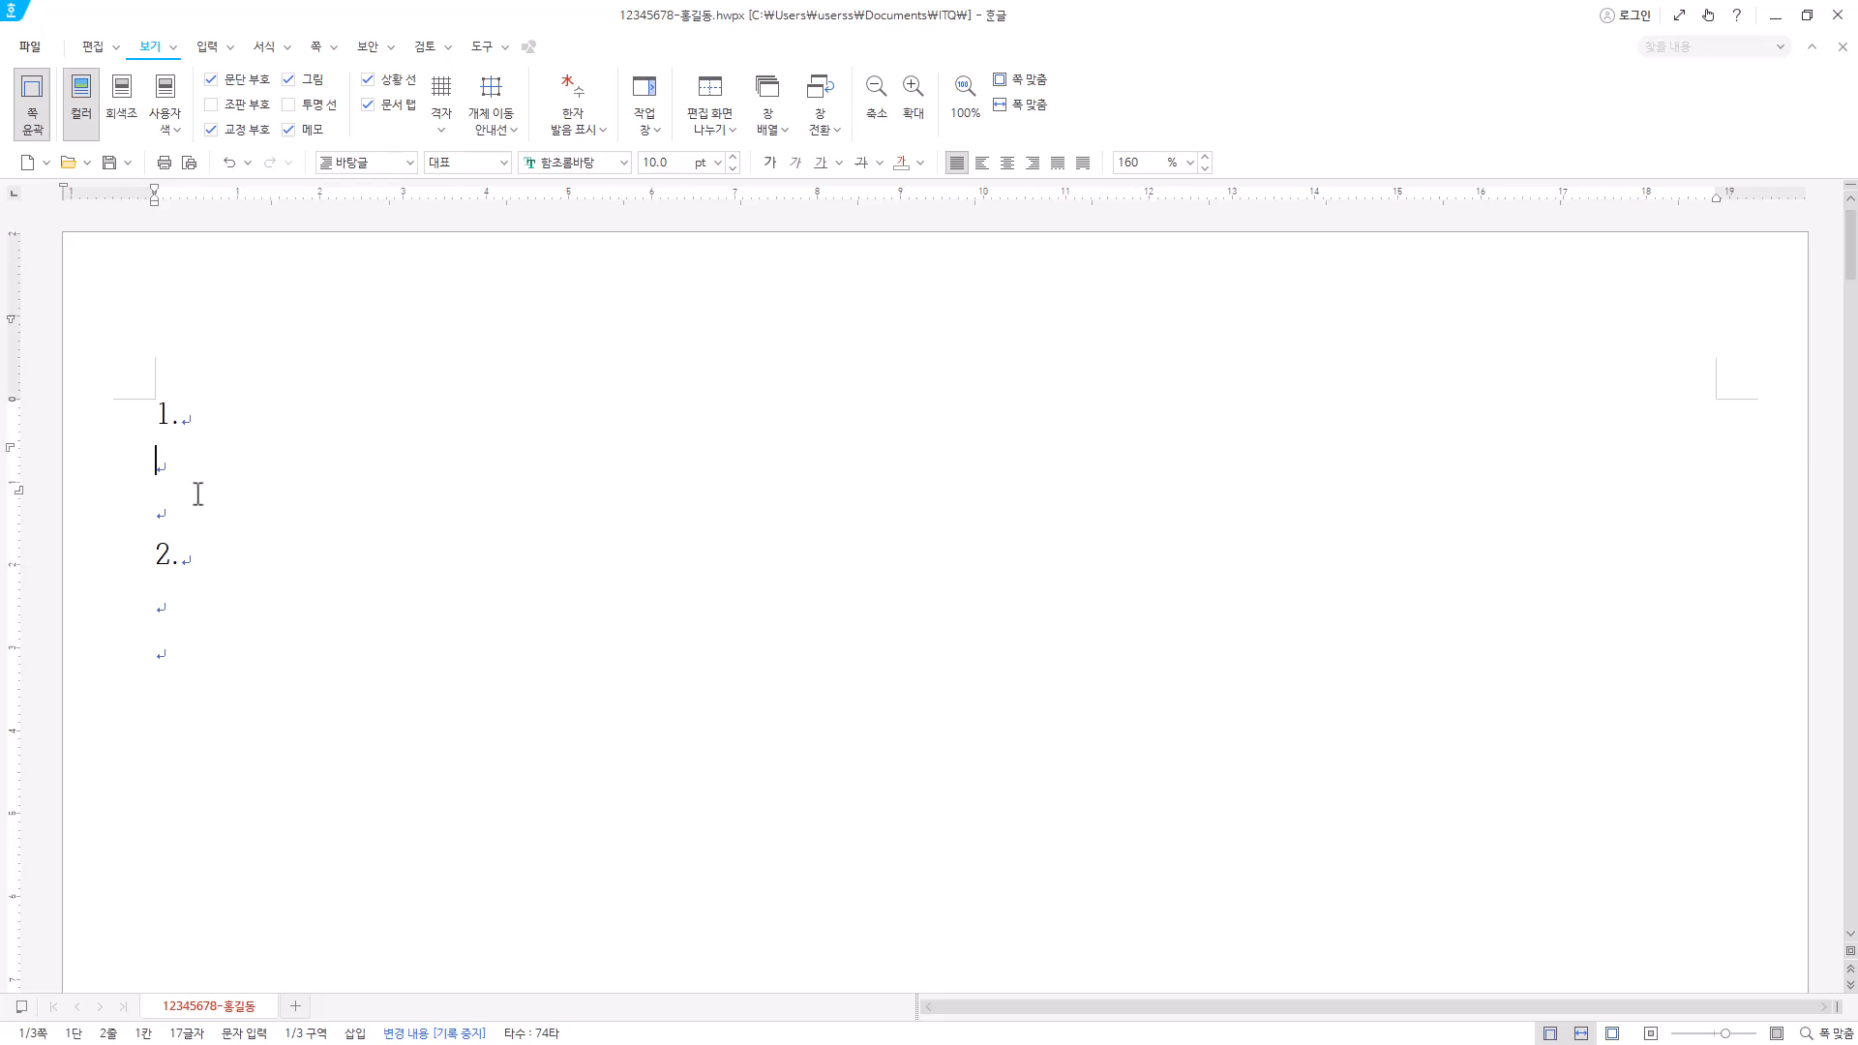
pyautogui.click(109, 175)
pyautogui.write('The dolmens were generally used as tombs, also used to symbolize communal tombs. They are called Goindol in Korea, Dorumen in Japan and Seobung in other places.')
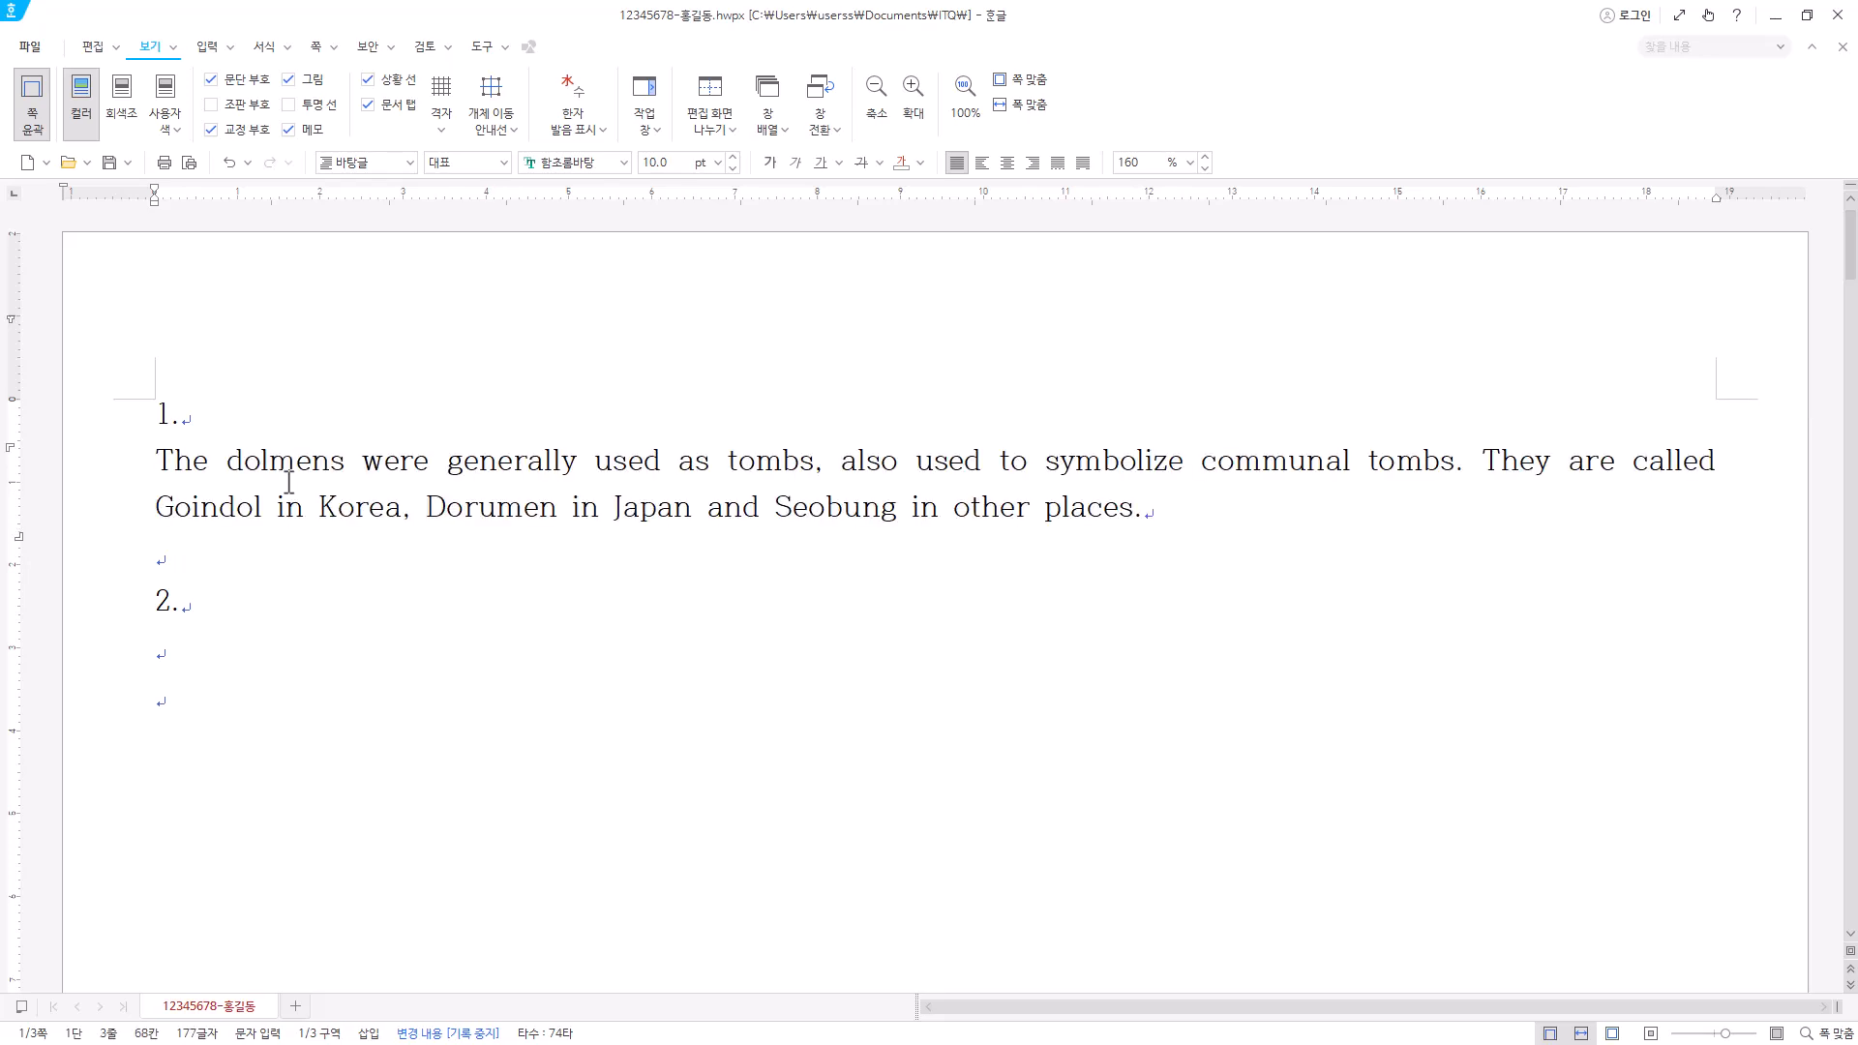
# - Add the Korean paragraph starting "고인돌은 지상이나 지하에 시신을 묻는" and ending "분포되어 있다." directly below the English paragraph
pyautogui.click(1729, 455)
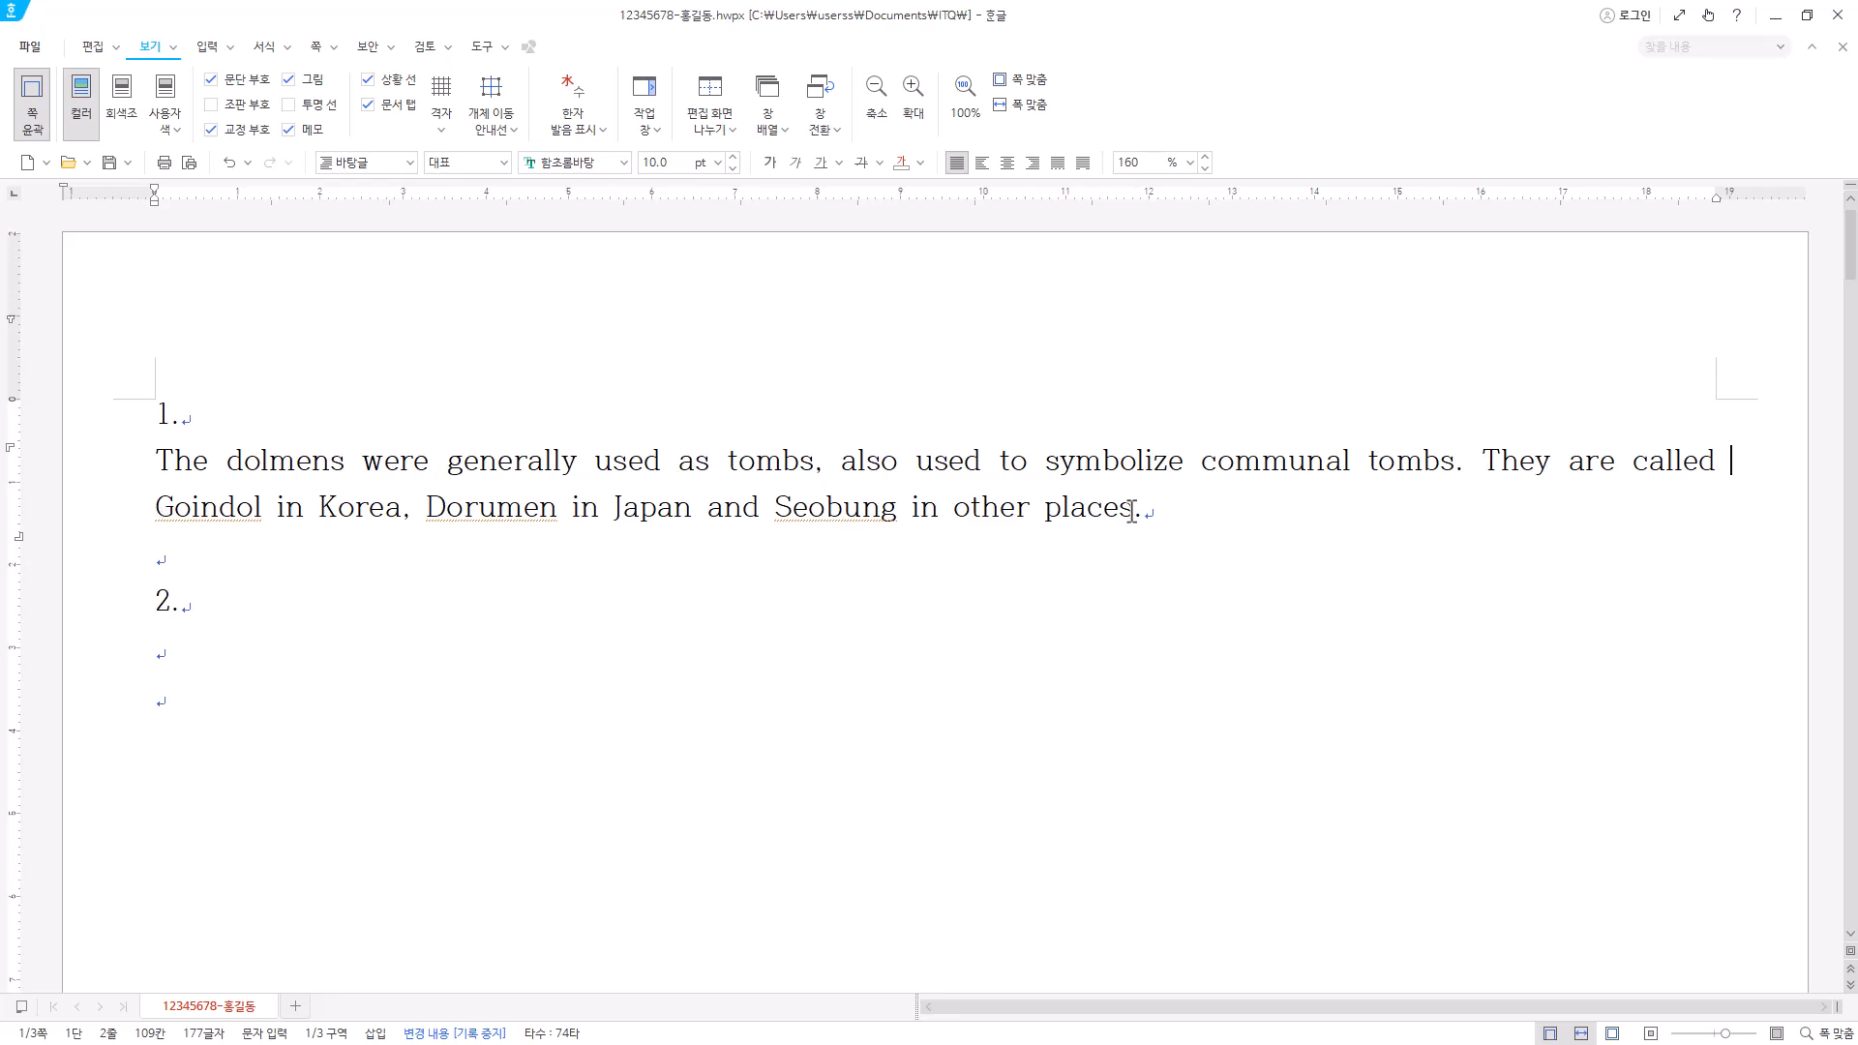
pyautogui.moveTo(1180, 506); pyautogui.dragTo(236, 486)
pyautogui.click(1216, 515)
pyautogui.press('Return')
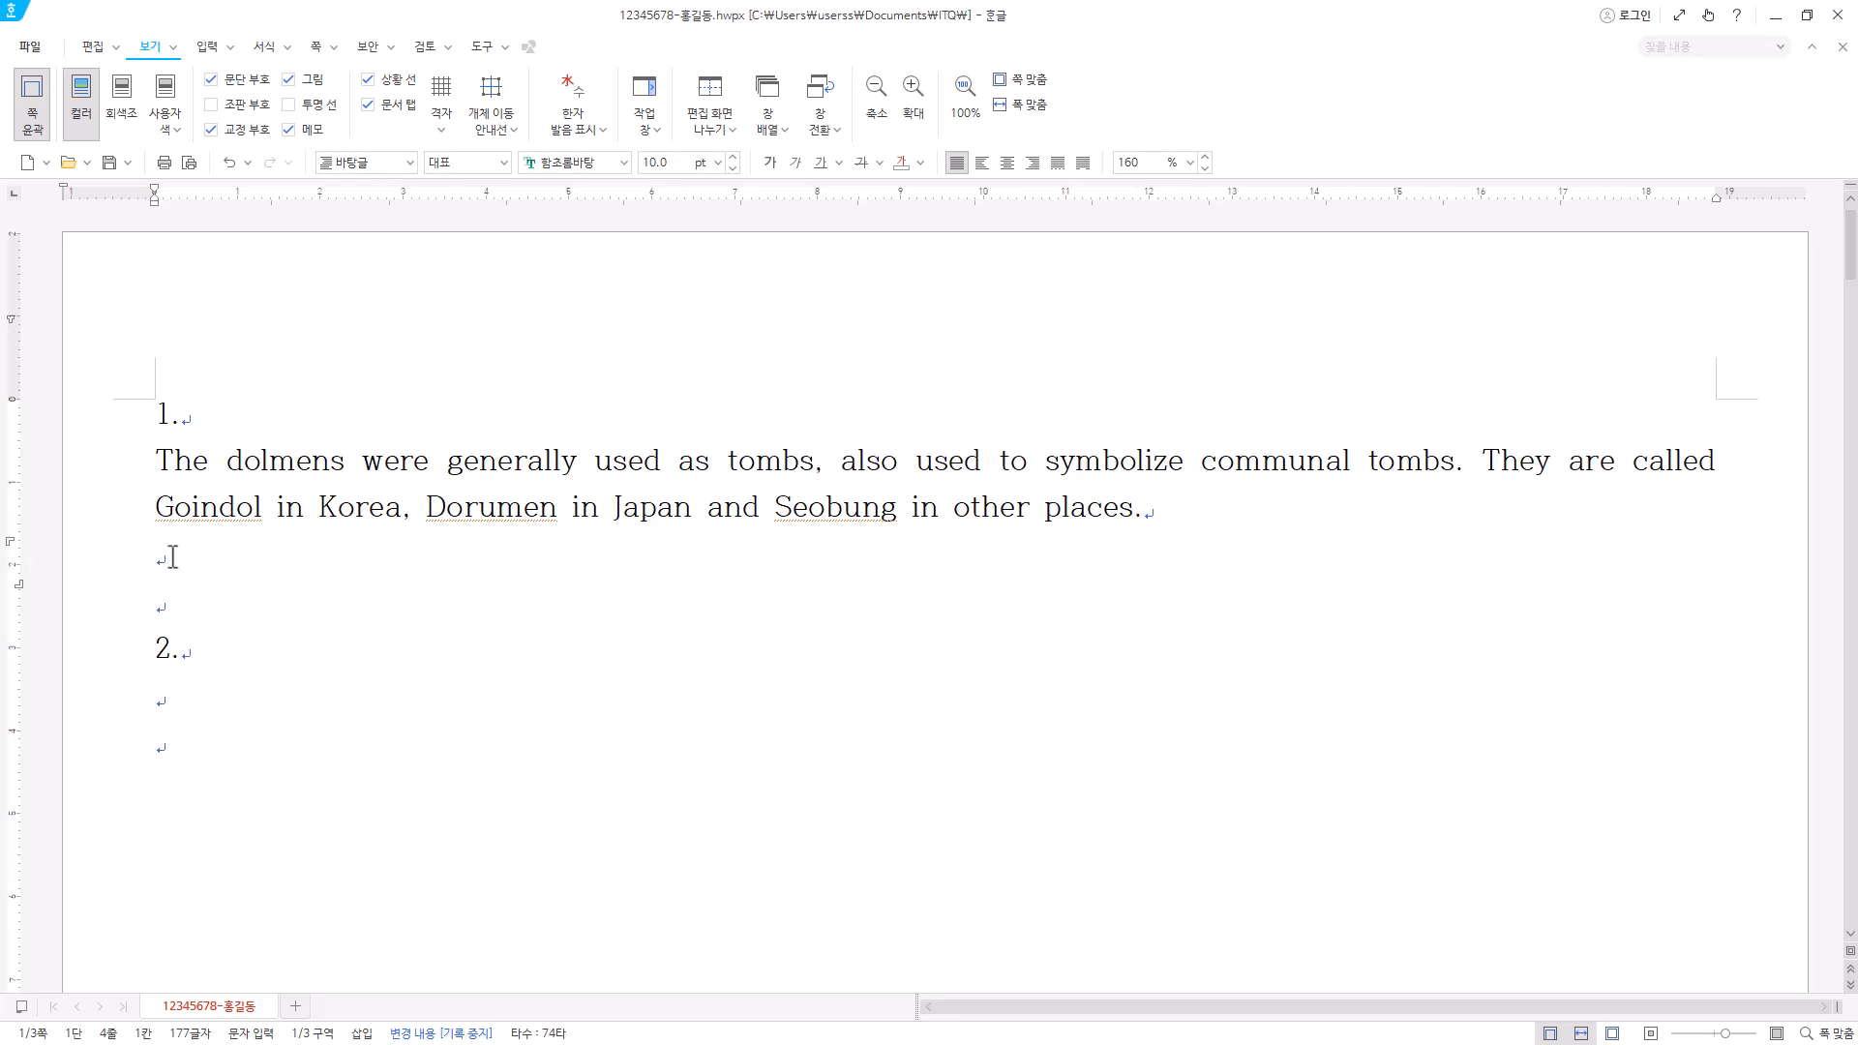
pyautogui.write('고인돌은 지상이나 지하에 시신을 묻는 무덤방을 만들고 그 위에 큰 돌을 얹은 선사시대 무덤으로 거석기념물의 하나이며 동북아시아 지역에서는 한국에 가장 많이 밀집 분포되어 있다.')
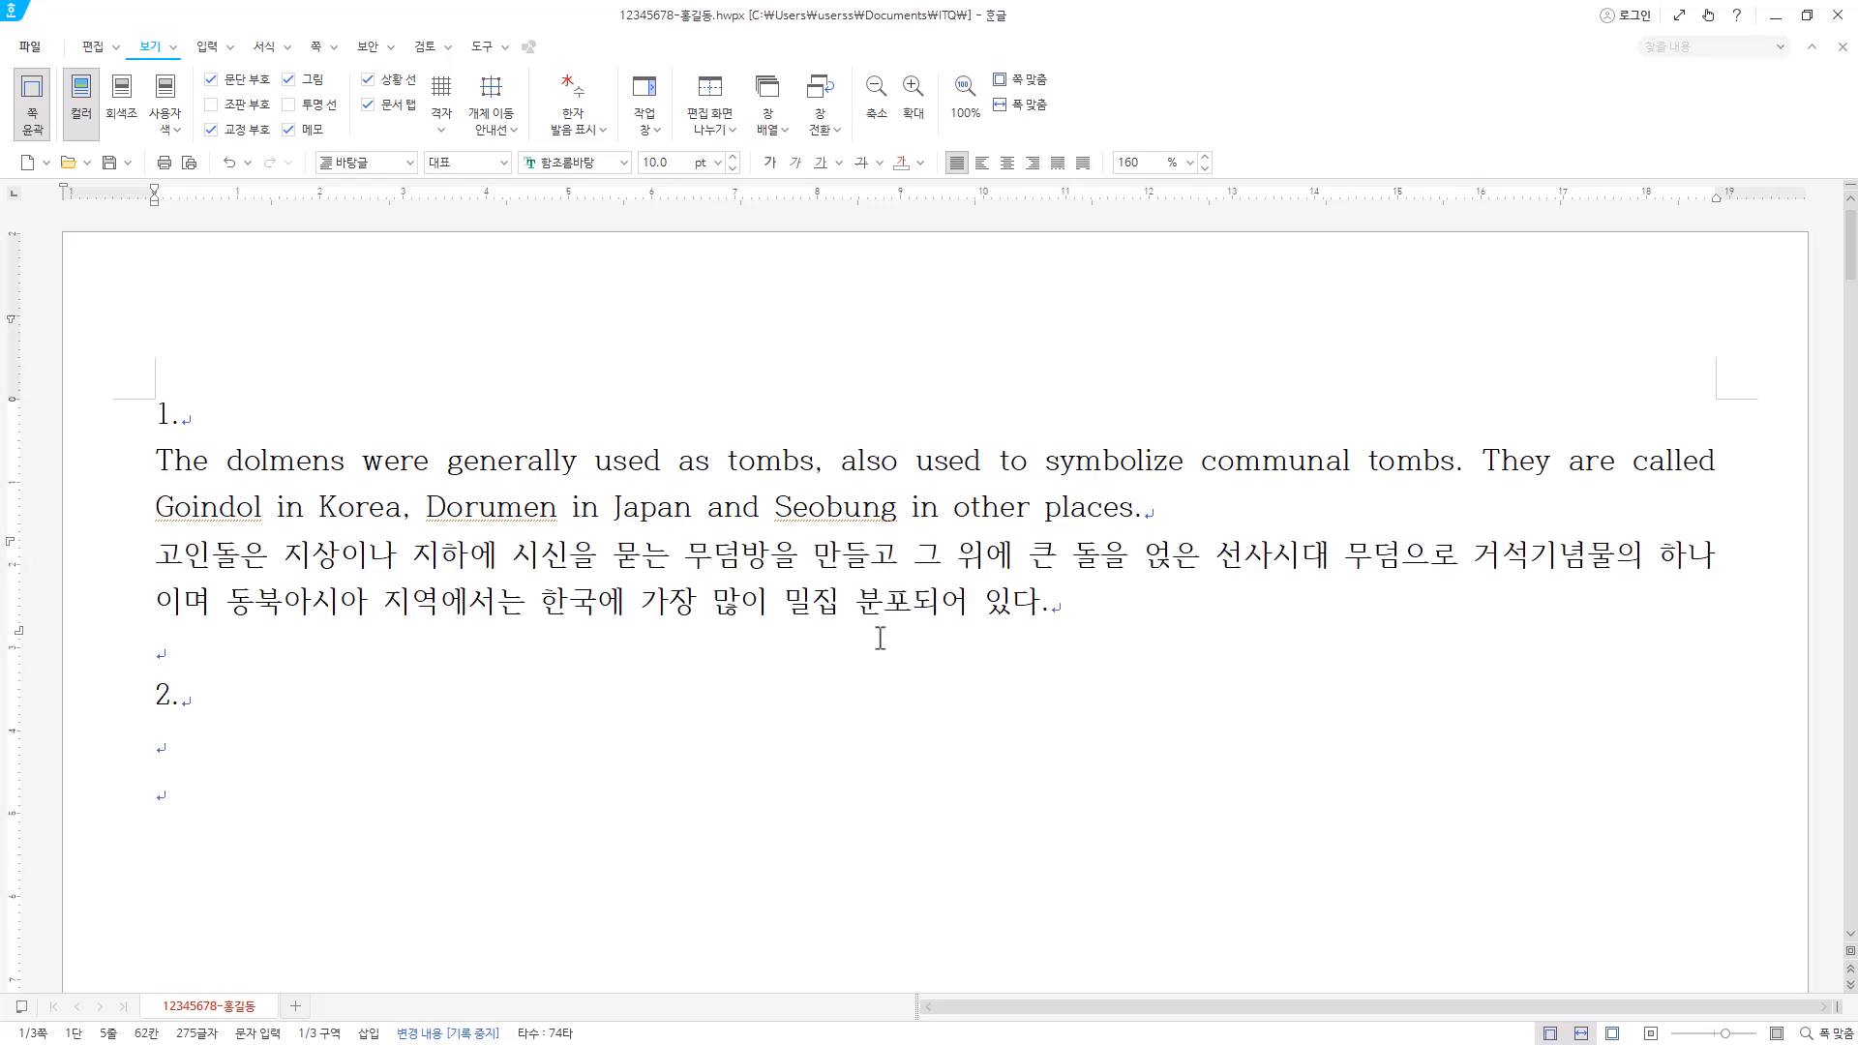
pyautogui.click(1754, 548)
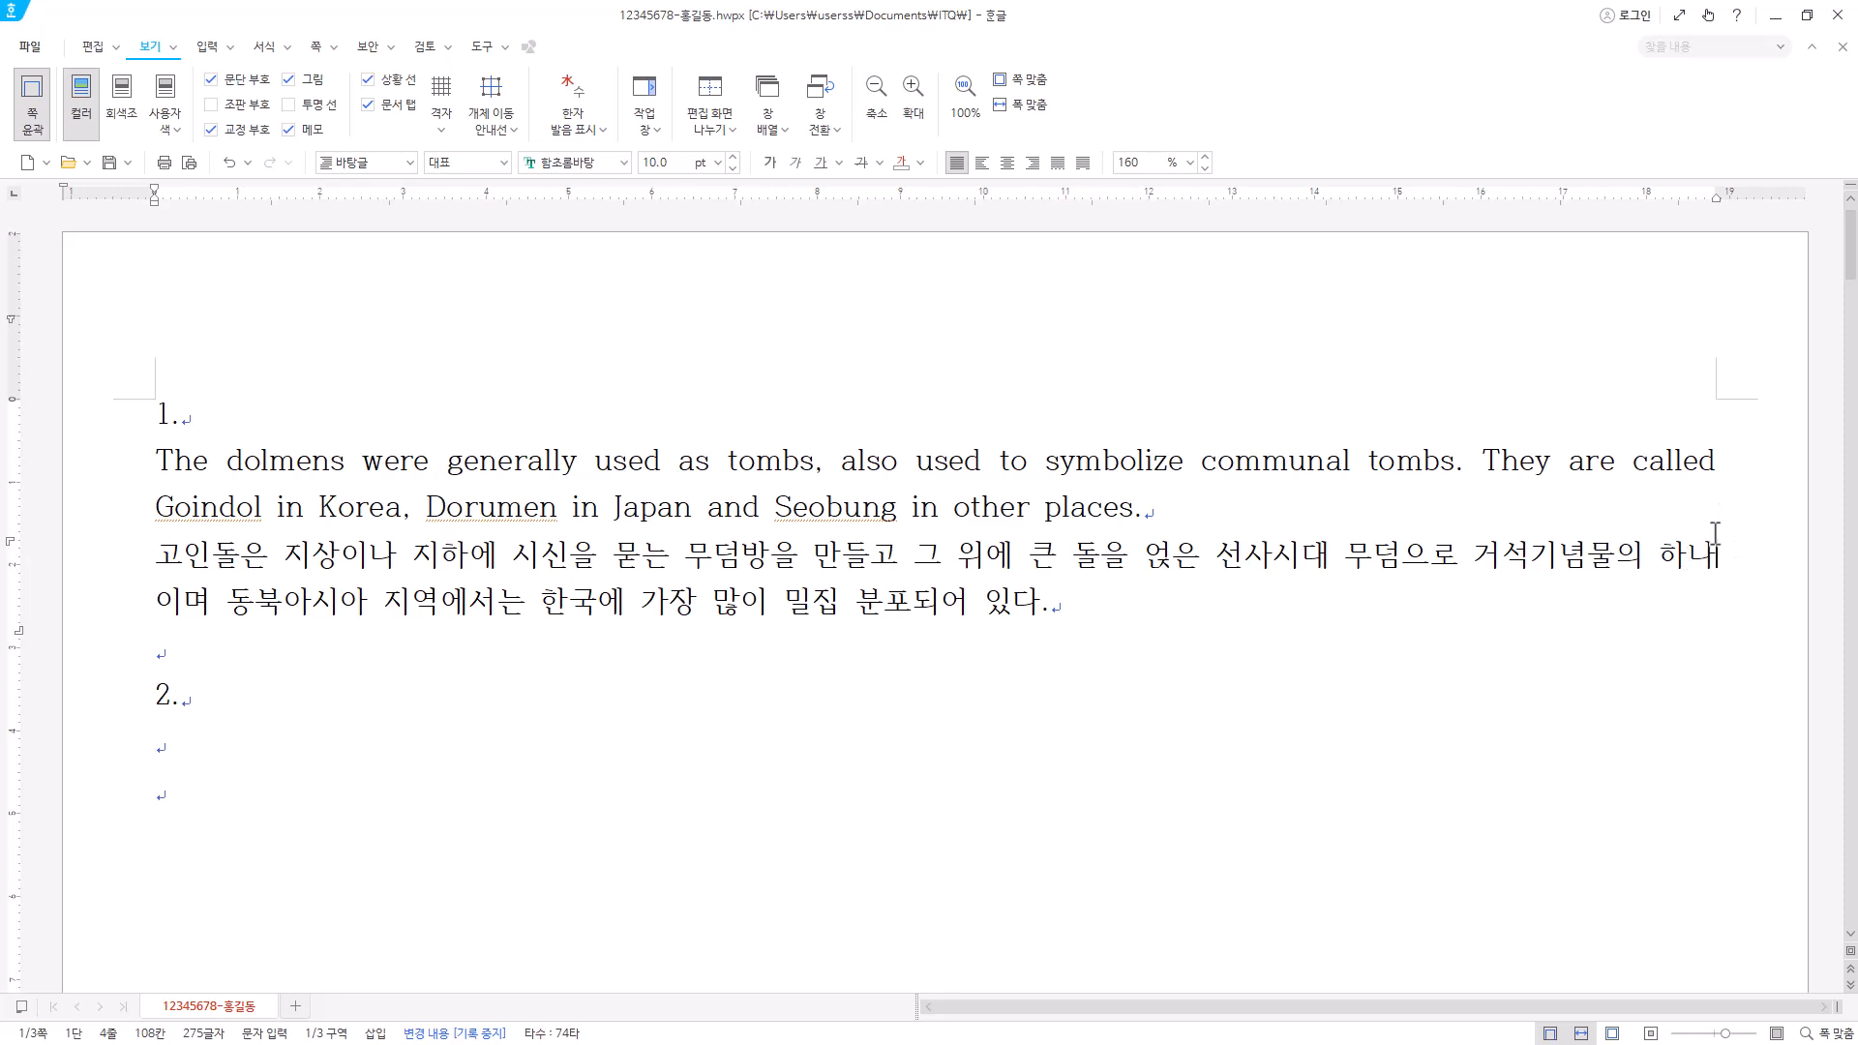
pyautogui.moveTo(1124, 601); pyautogui.dragTo(116, 574)
pyautogui.click(1085, 599)
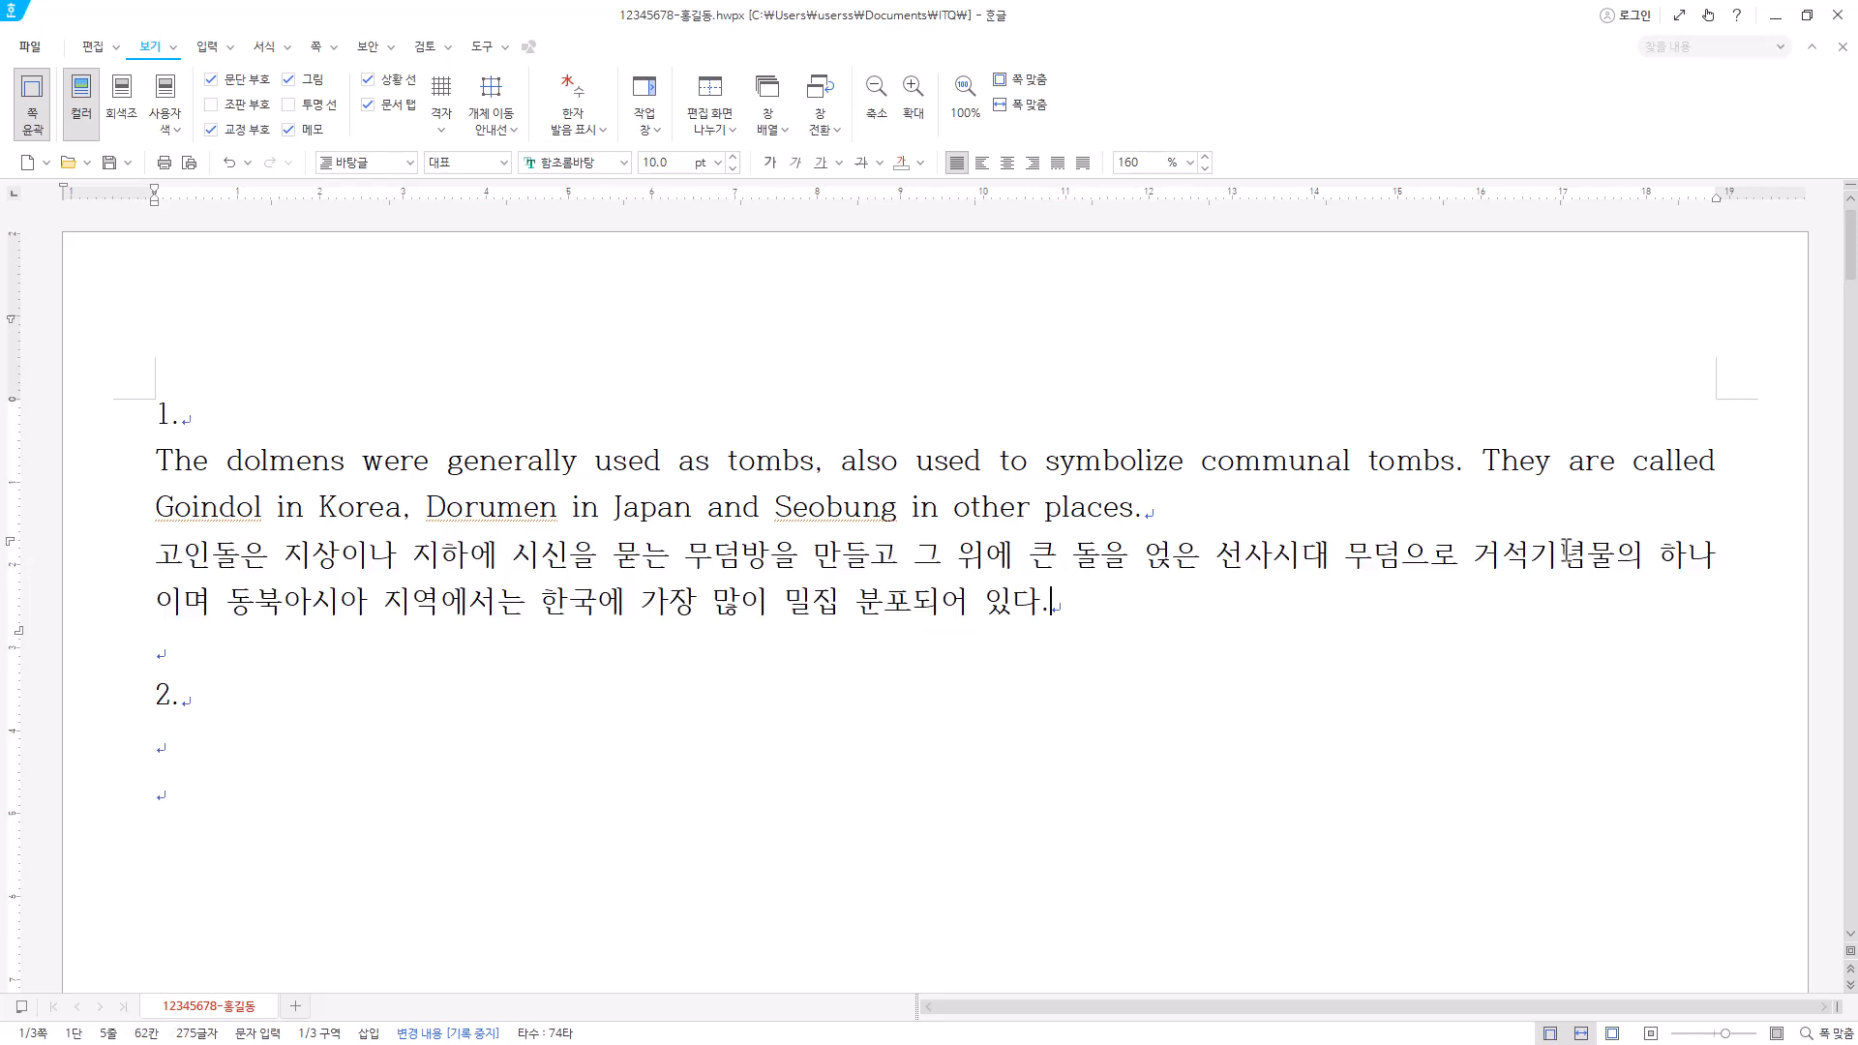
pyautogui.click(1742, 553)
pyautogui.click(1130, 605)
pyautogui.keyDown('shift'); pyautogui.click(84, 477); pyautogui.keyUp('shift')
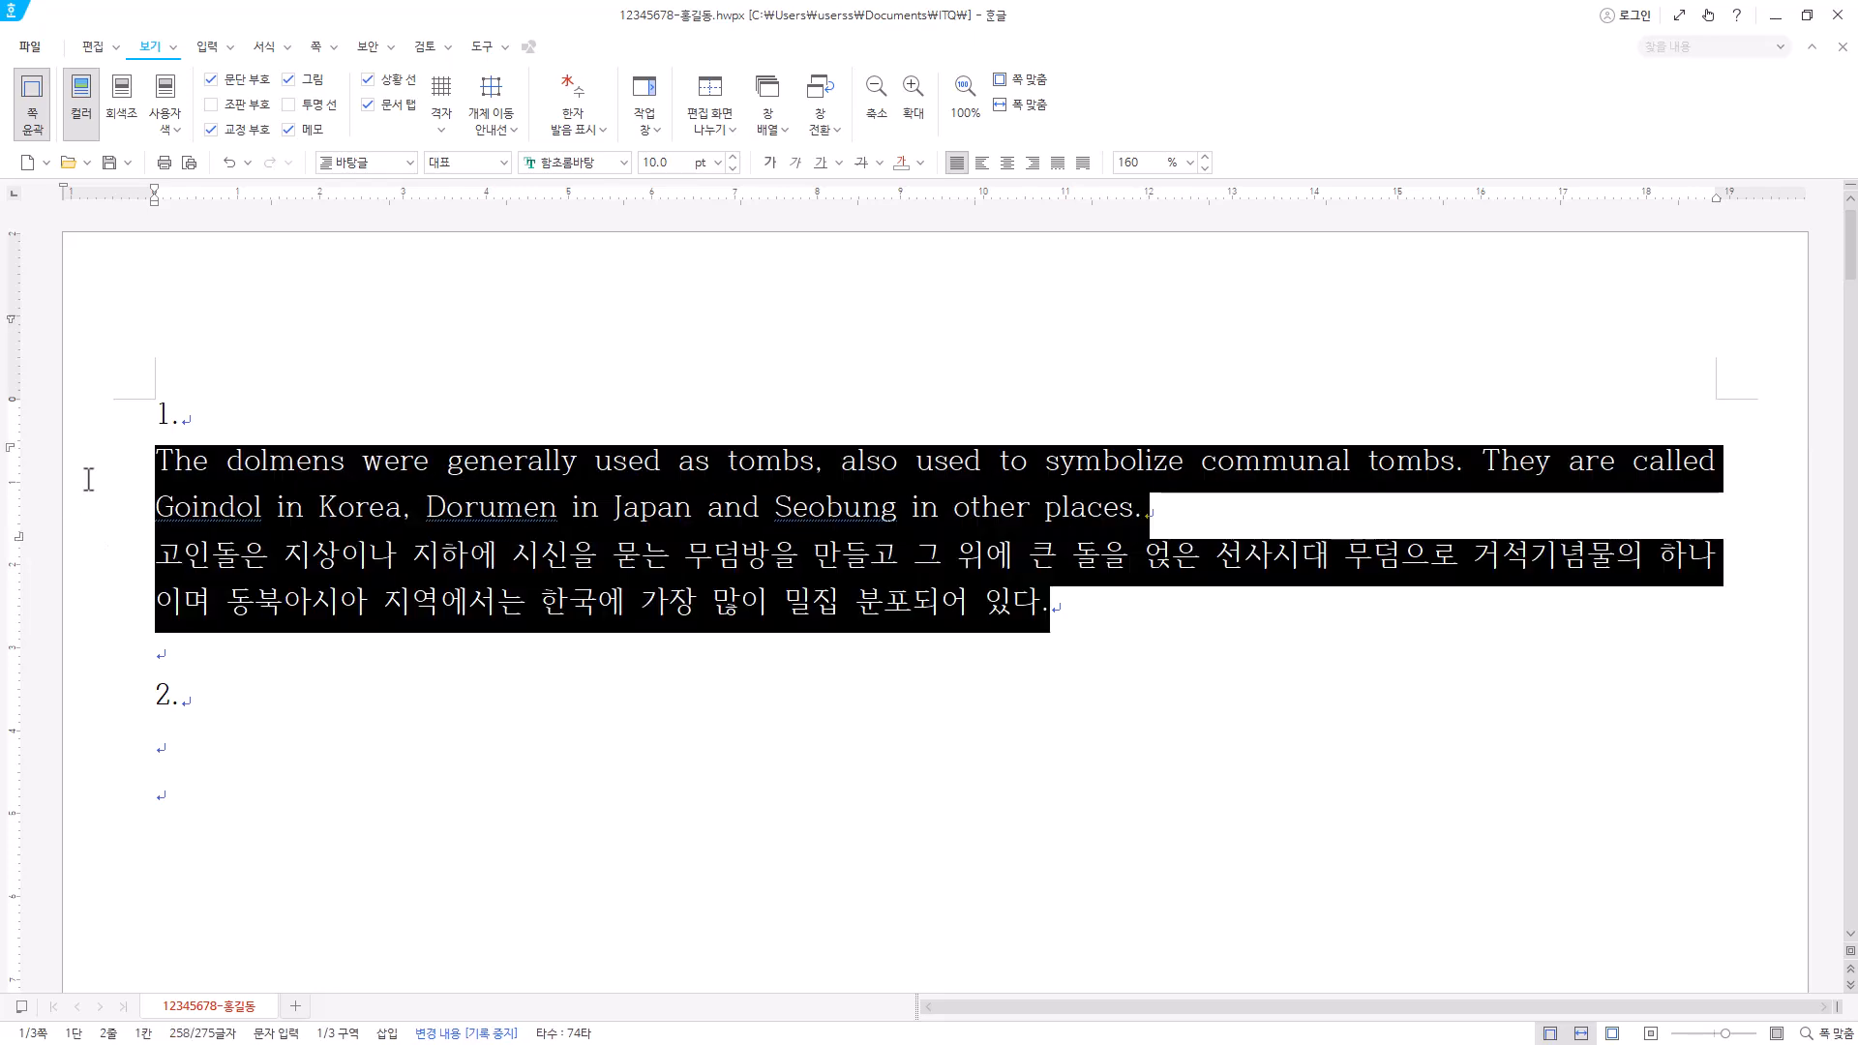
pyautogui.click(1094, 605)
# - With the English and Korean paragraphs below item 1. selected, start a new style named goindol of the paragraph type (문단)
pyautogui.moveTo(1115, 606); pyautogui.dragTo(153, 462)
pyautogui.press('F6')
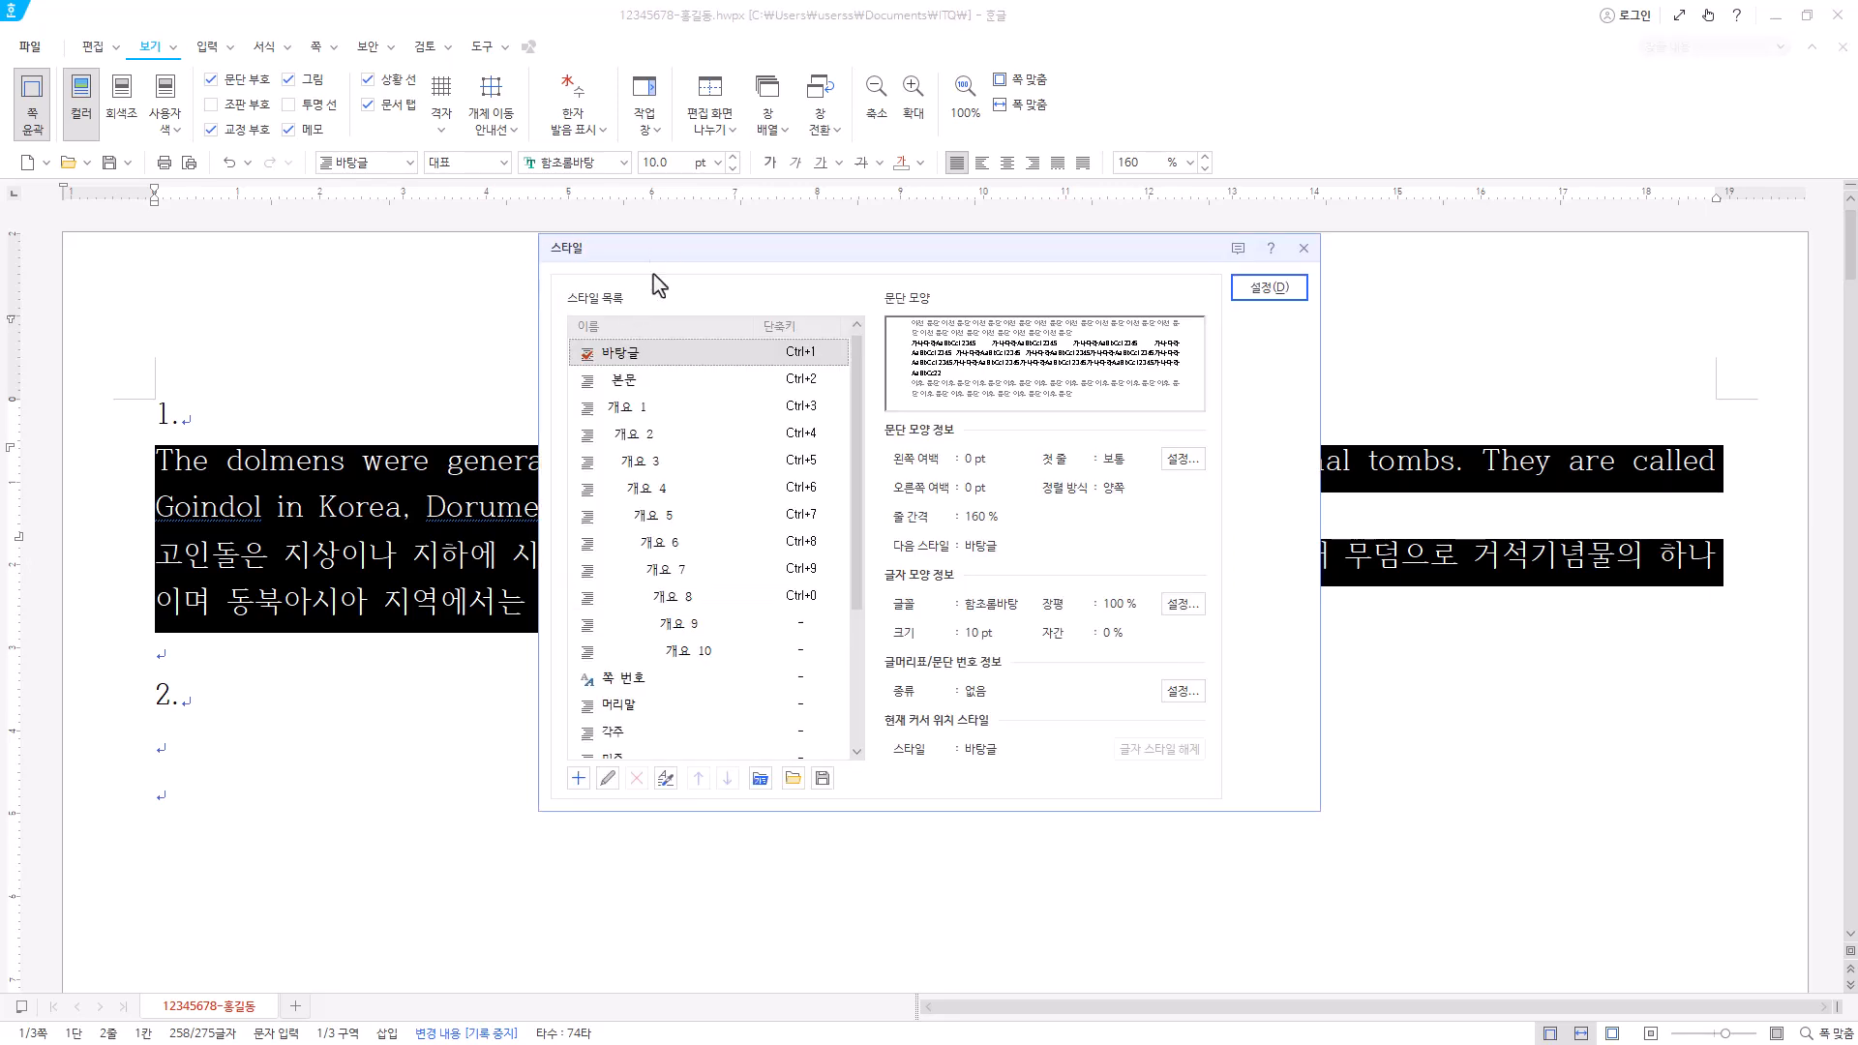
pyautogui.scroll(-1, 850, 446)
pyautogui.moveTo(850, 445); pyautogui.dragTo(855, 339)
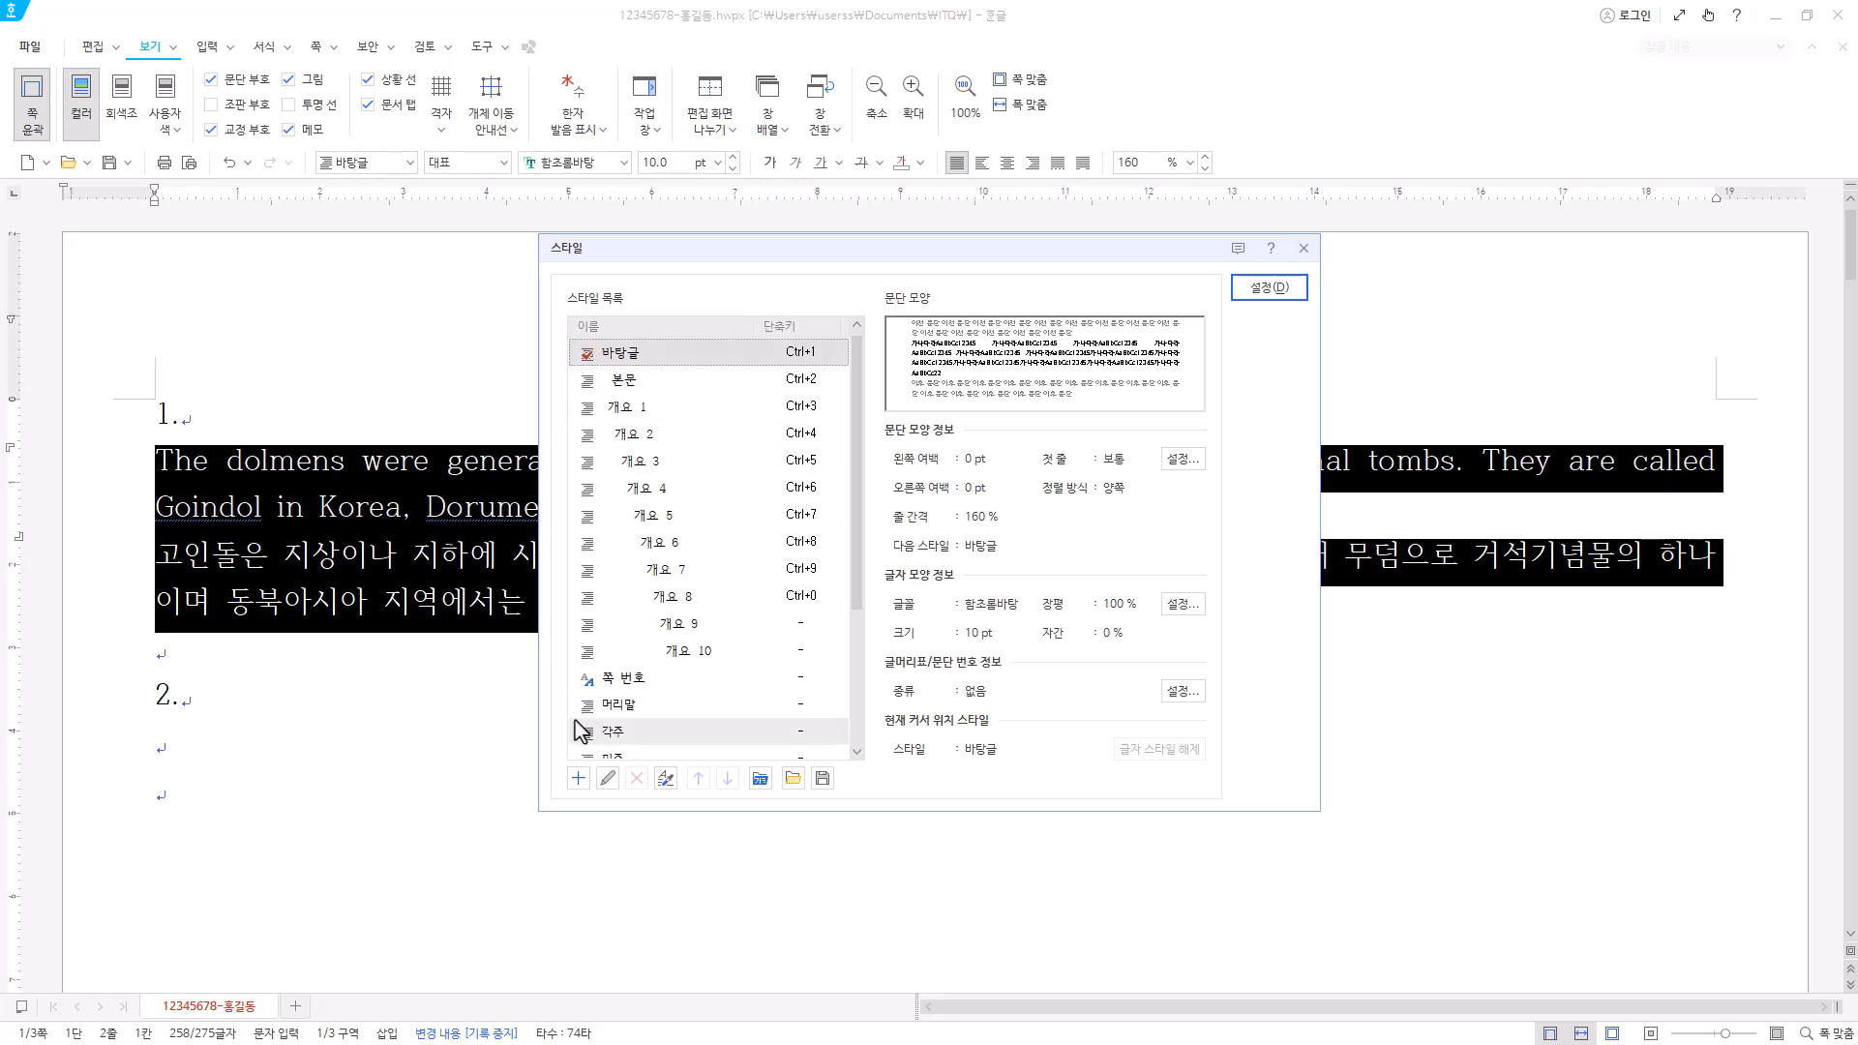
pyautogui.click(579, 780)
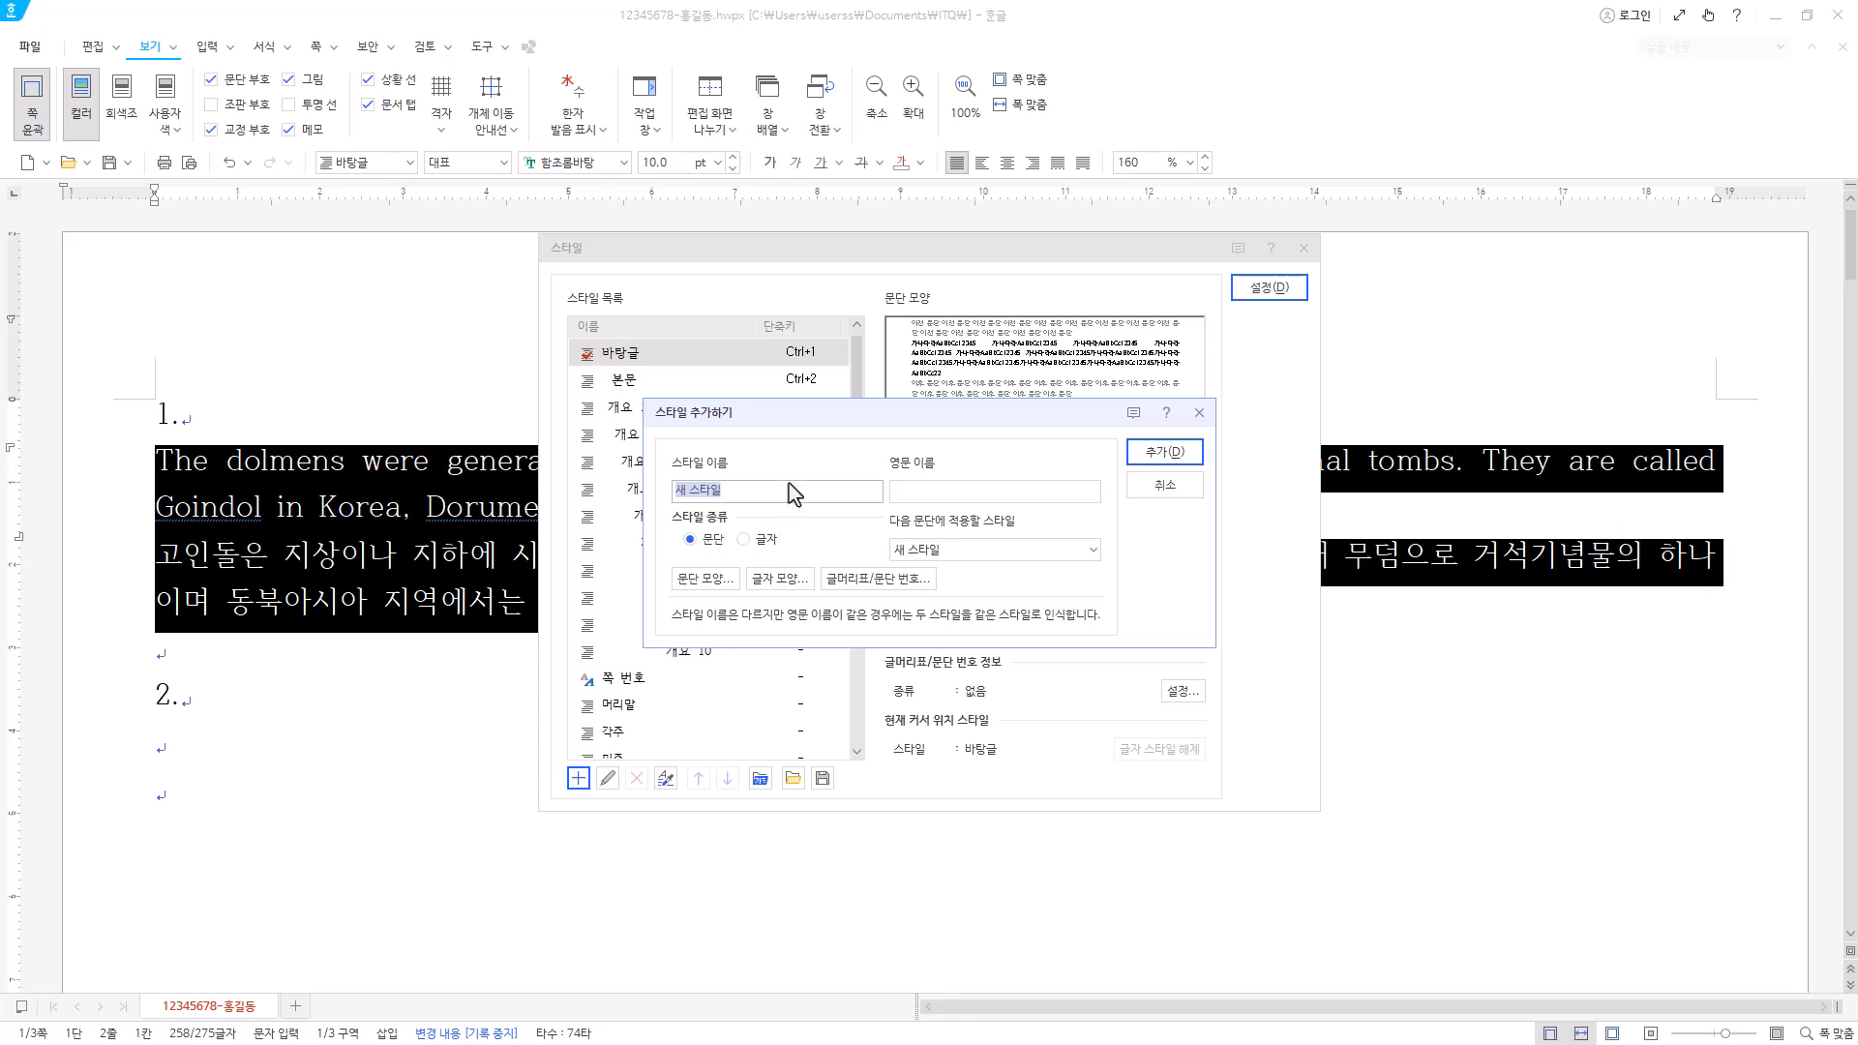
pyautogui.write('goindol')
pyautogui.click(911, 499)
pyautogui.click(713, 541)
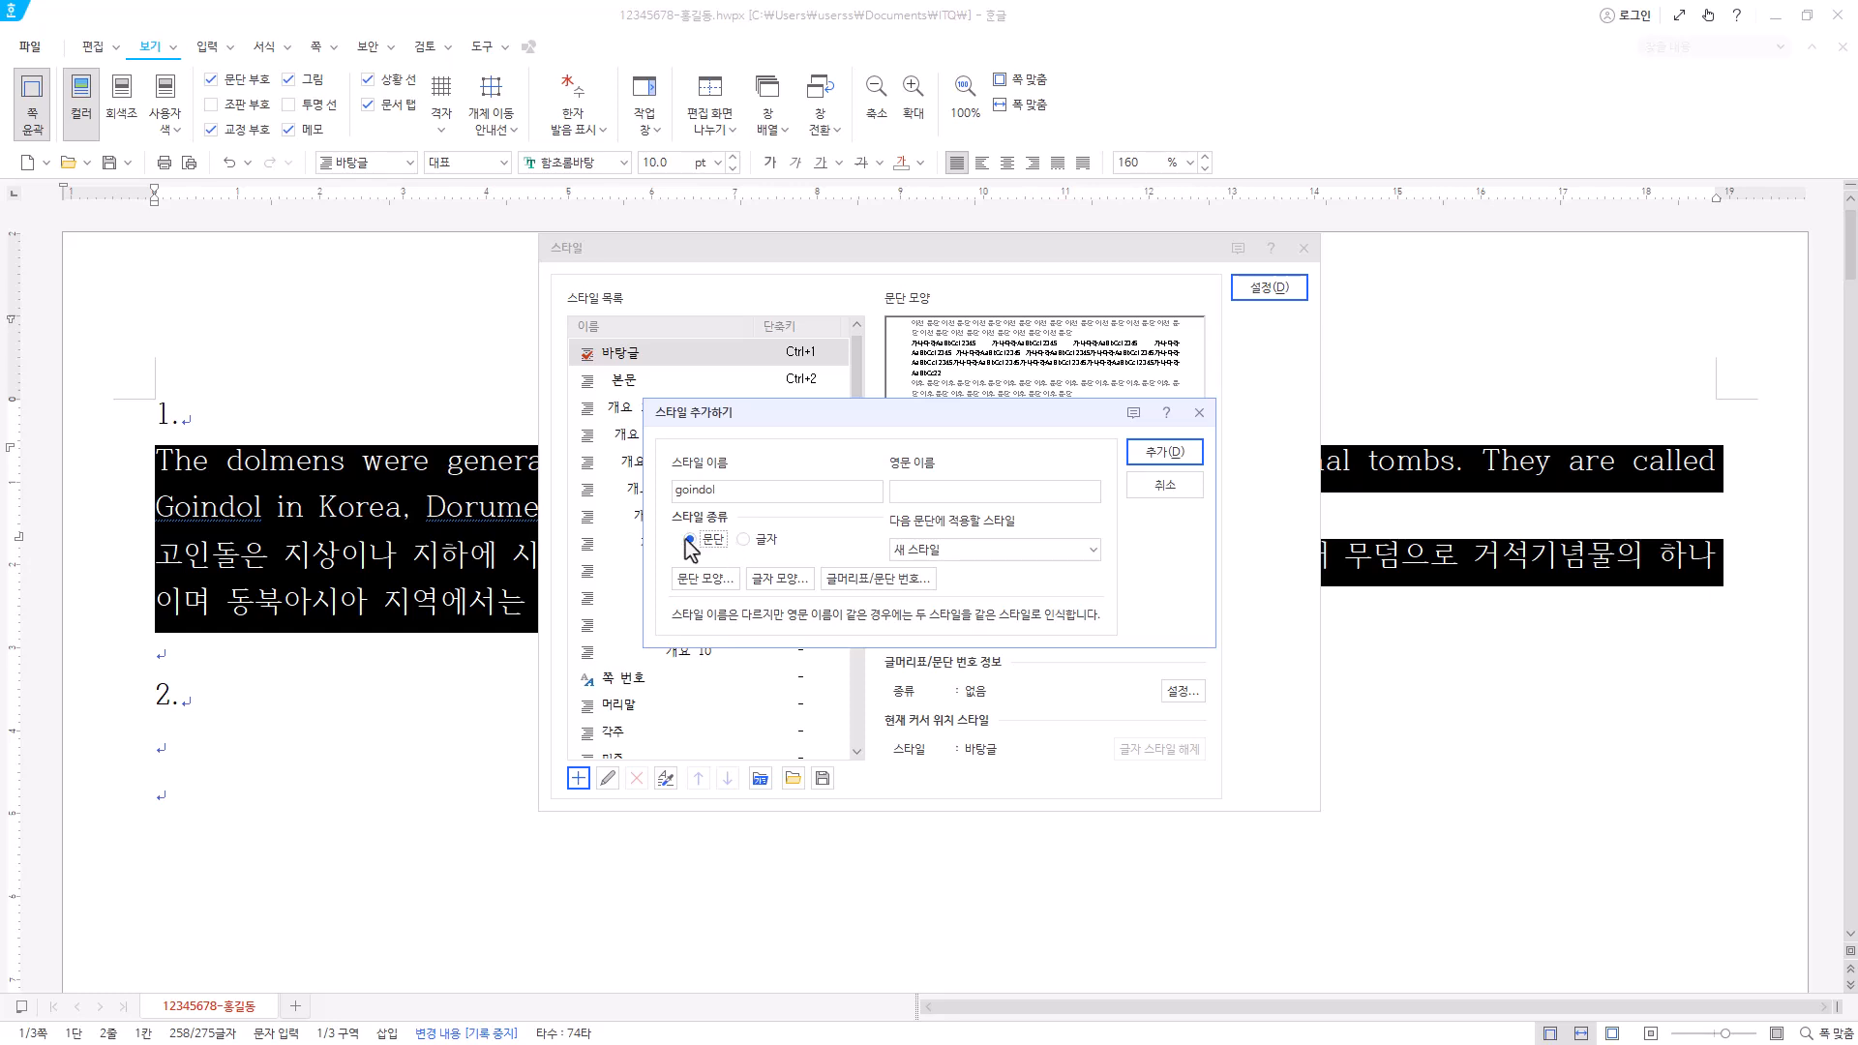
pyautogui.click(764, 540)
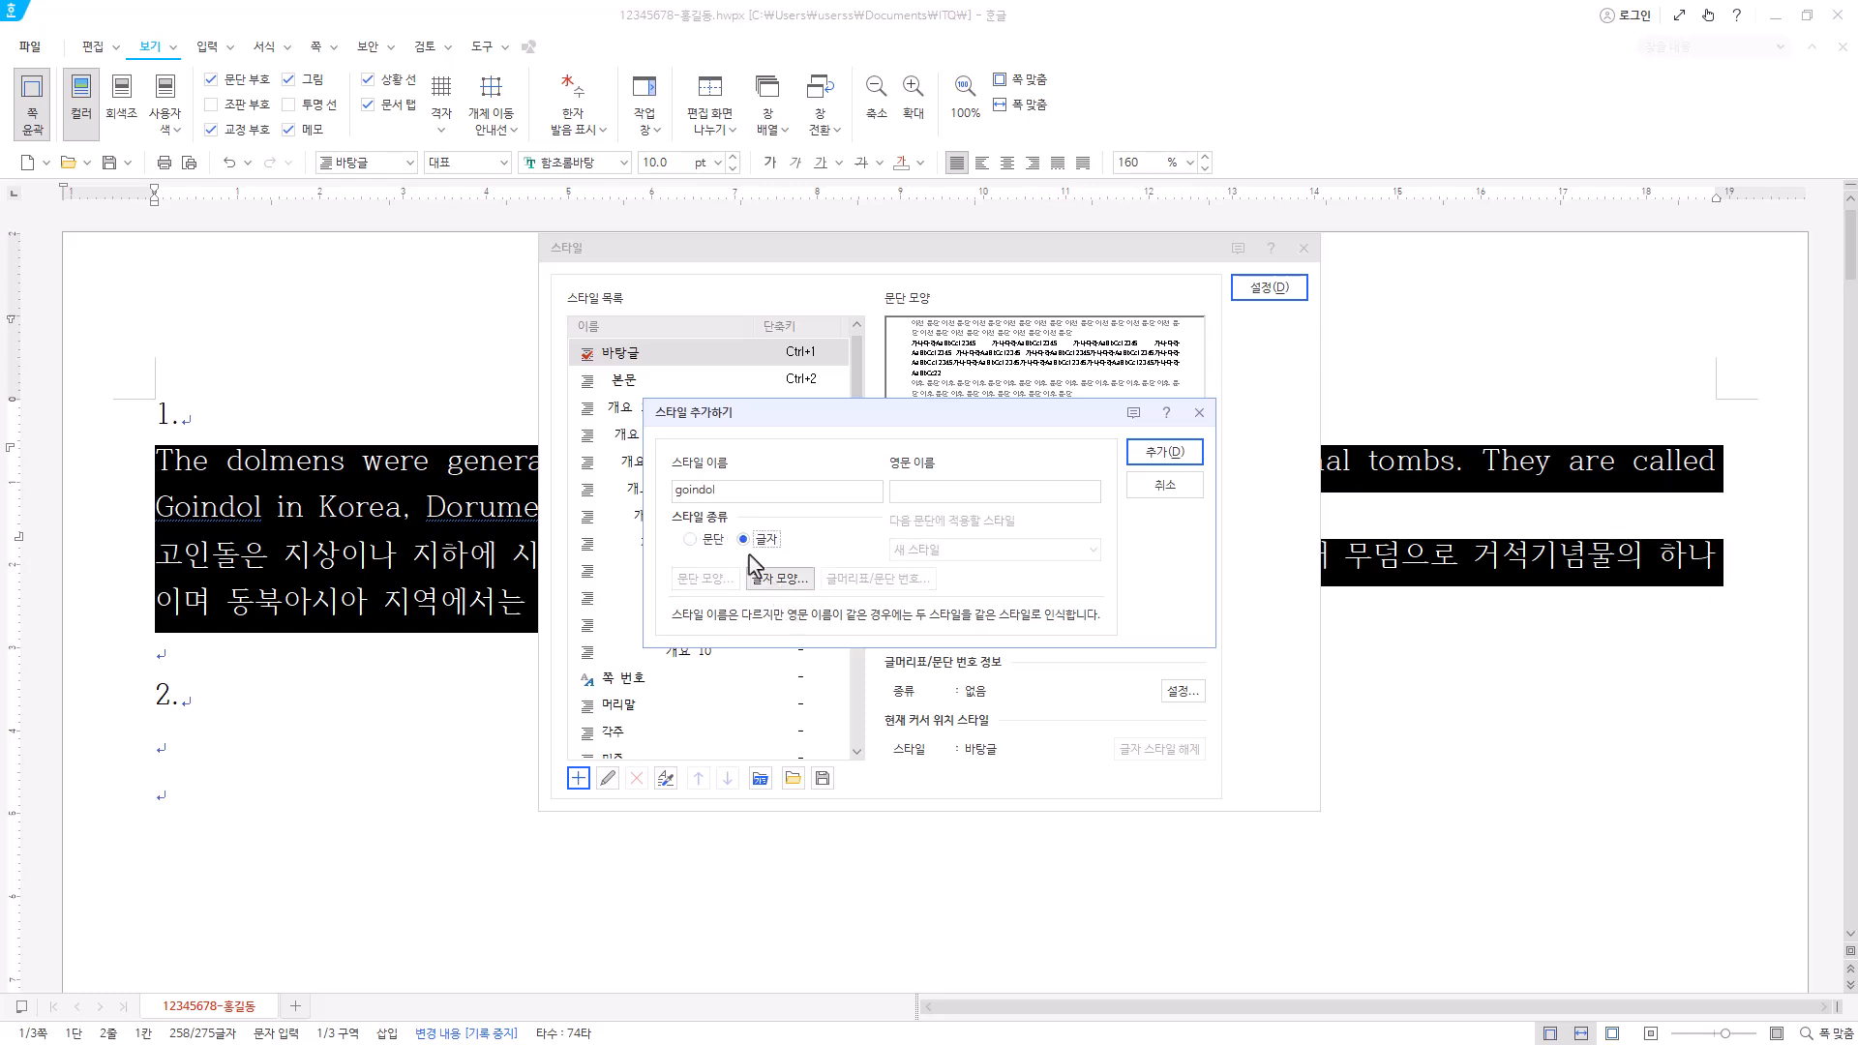
pyautogui.click(698, 543)
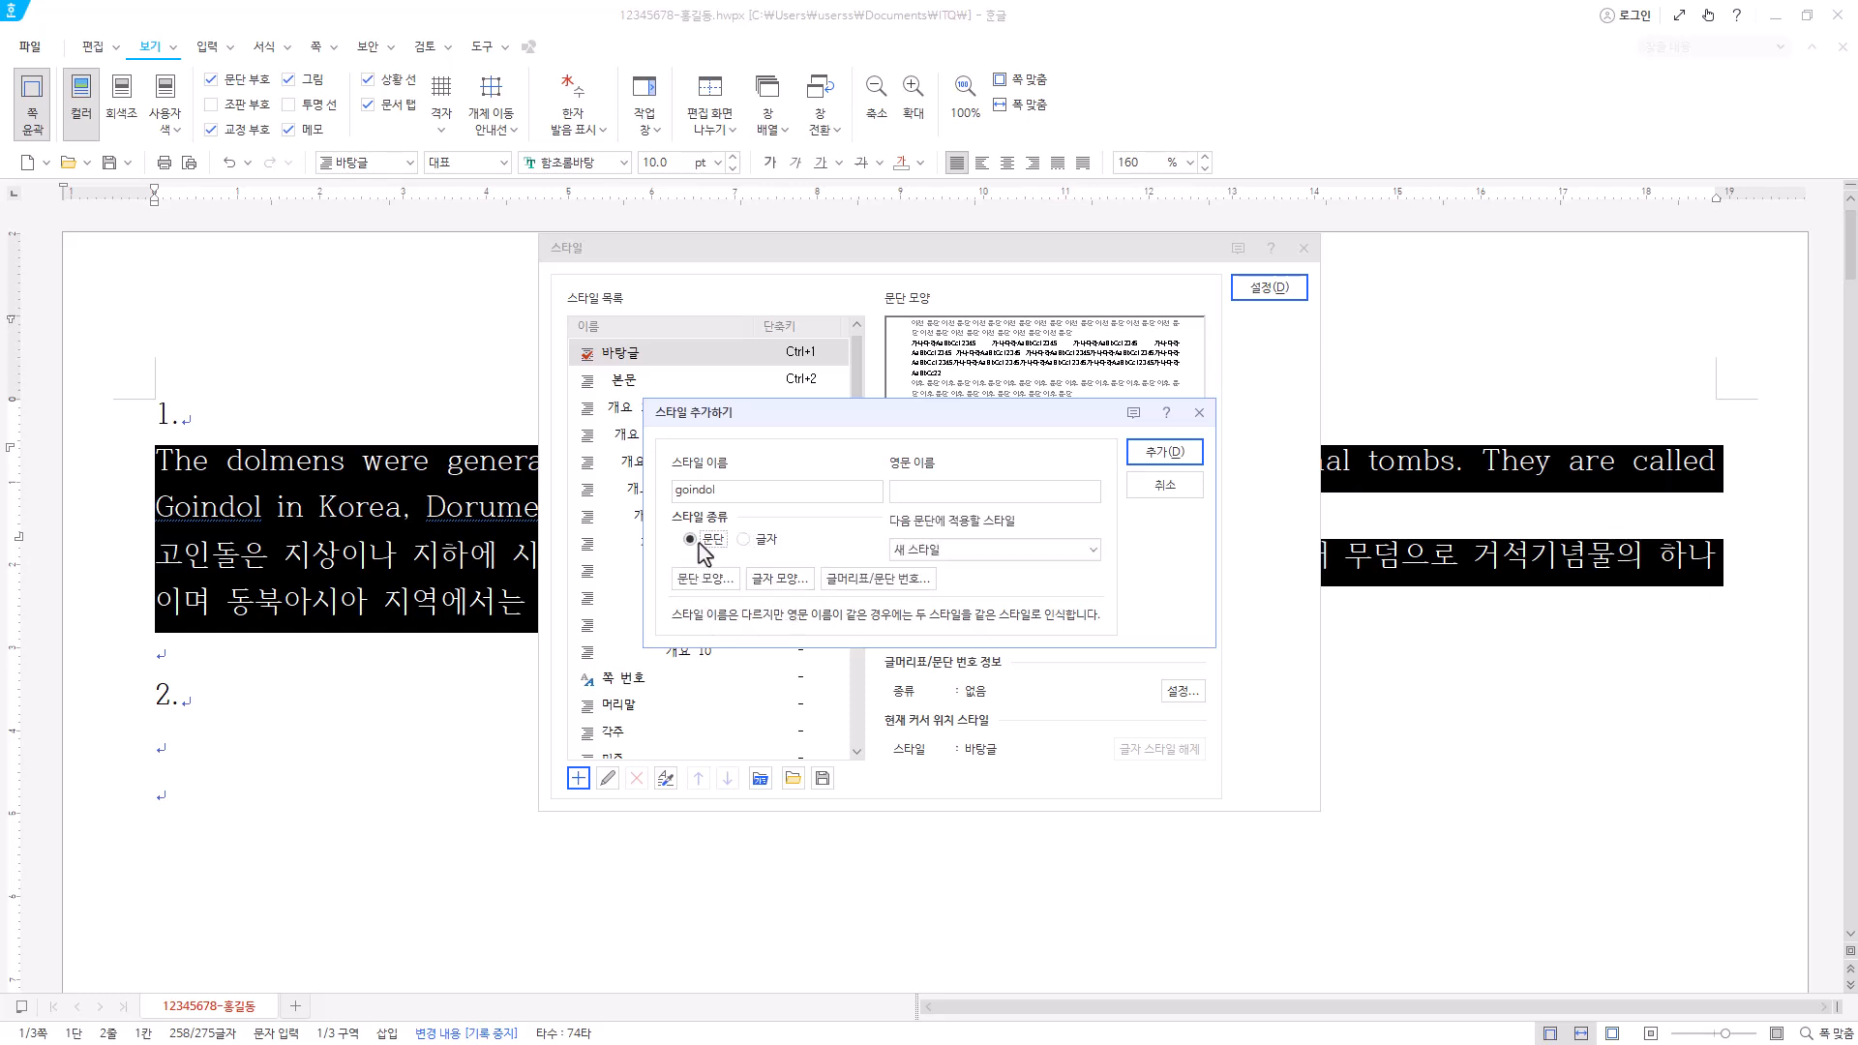
# - Set the goindol style's paragraph shape to a left margin of 15 pt and a spacing below the paragraph of 10 pt
pyautogui.click(715, 584)
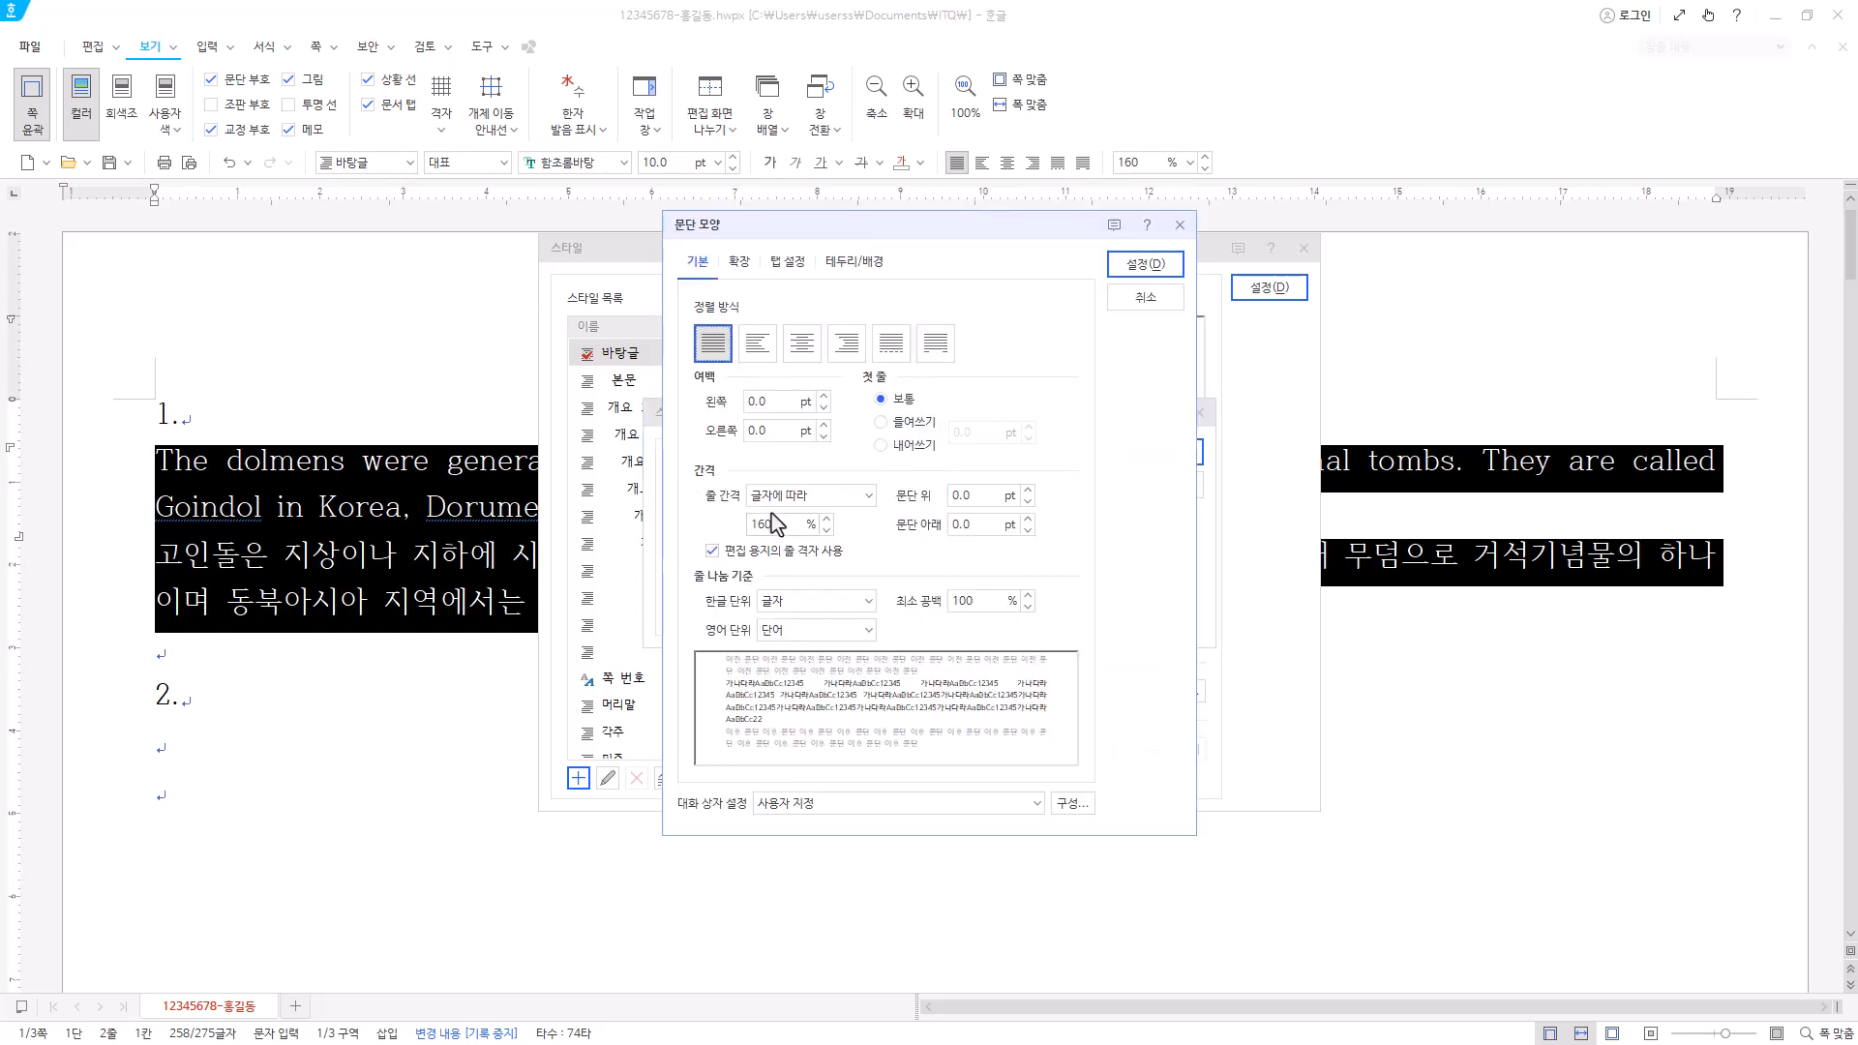
pyautogui.doubleClick(775, 402)
pyautogui.write('15')
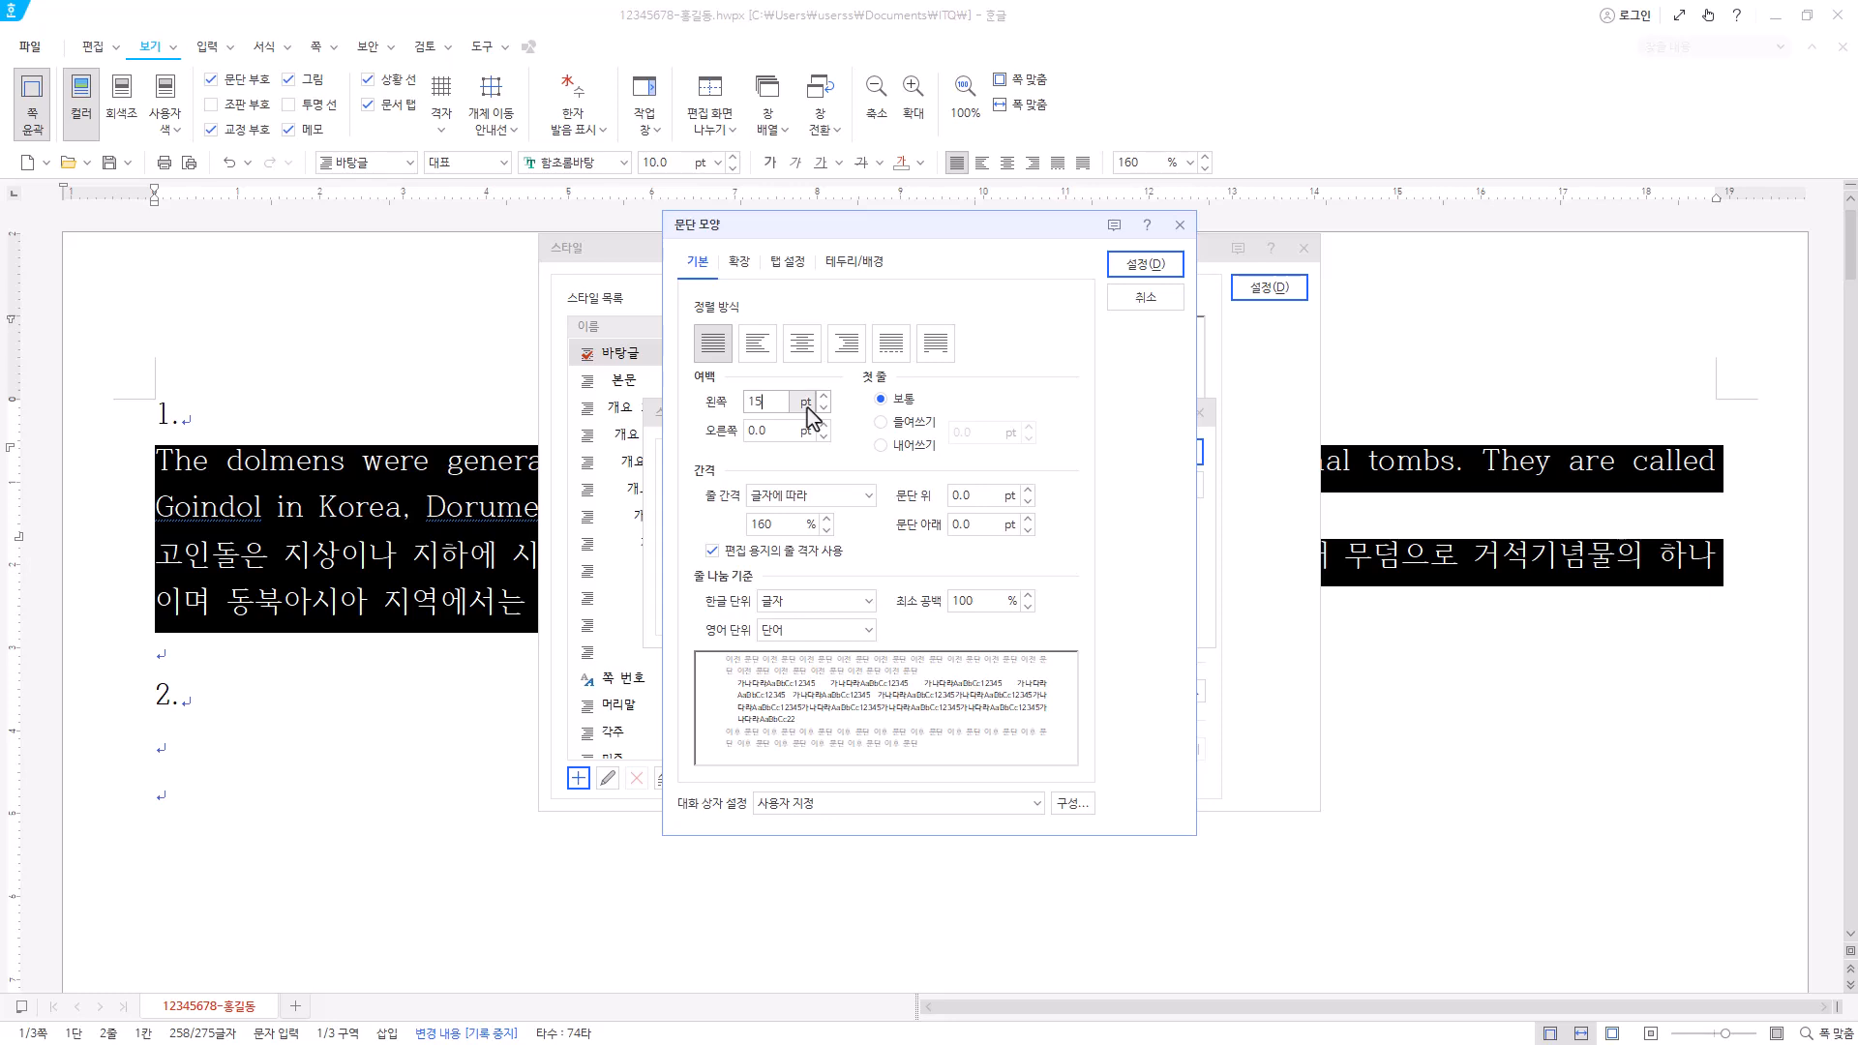
pyautogui.click(806, 402)
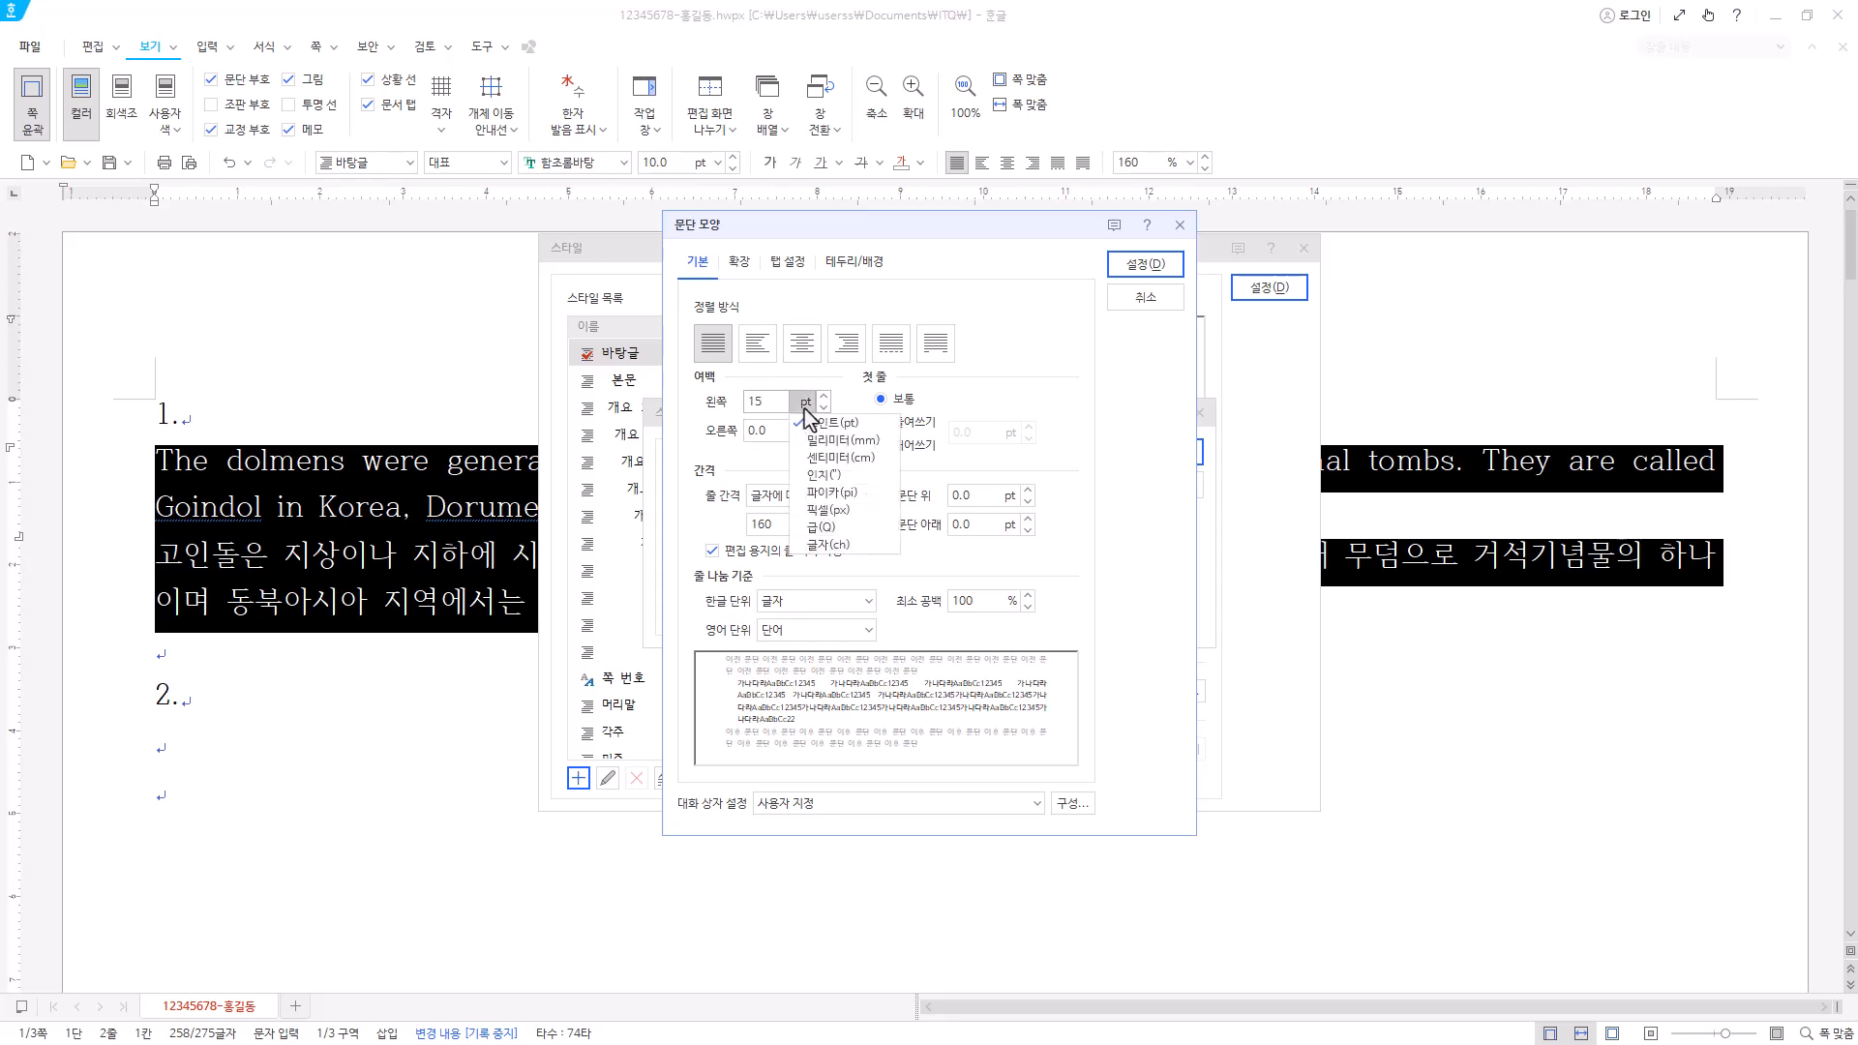
pyautogui.click(827, 422)
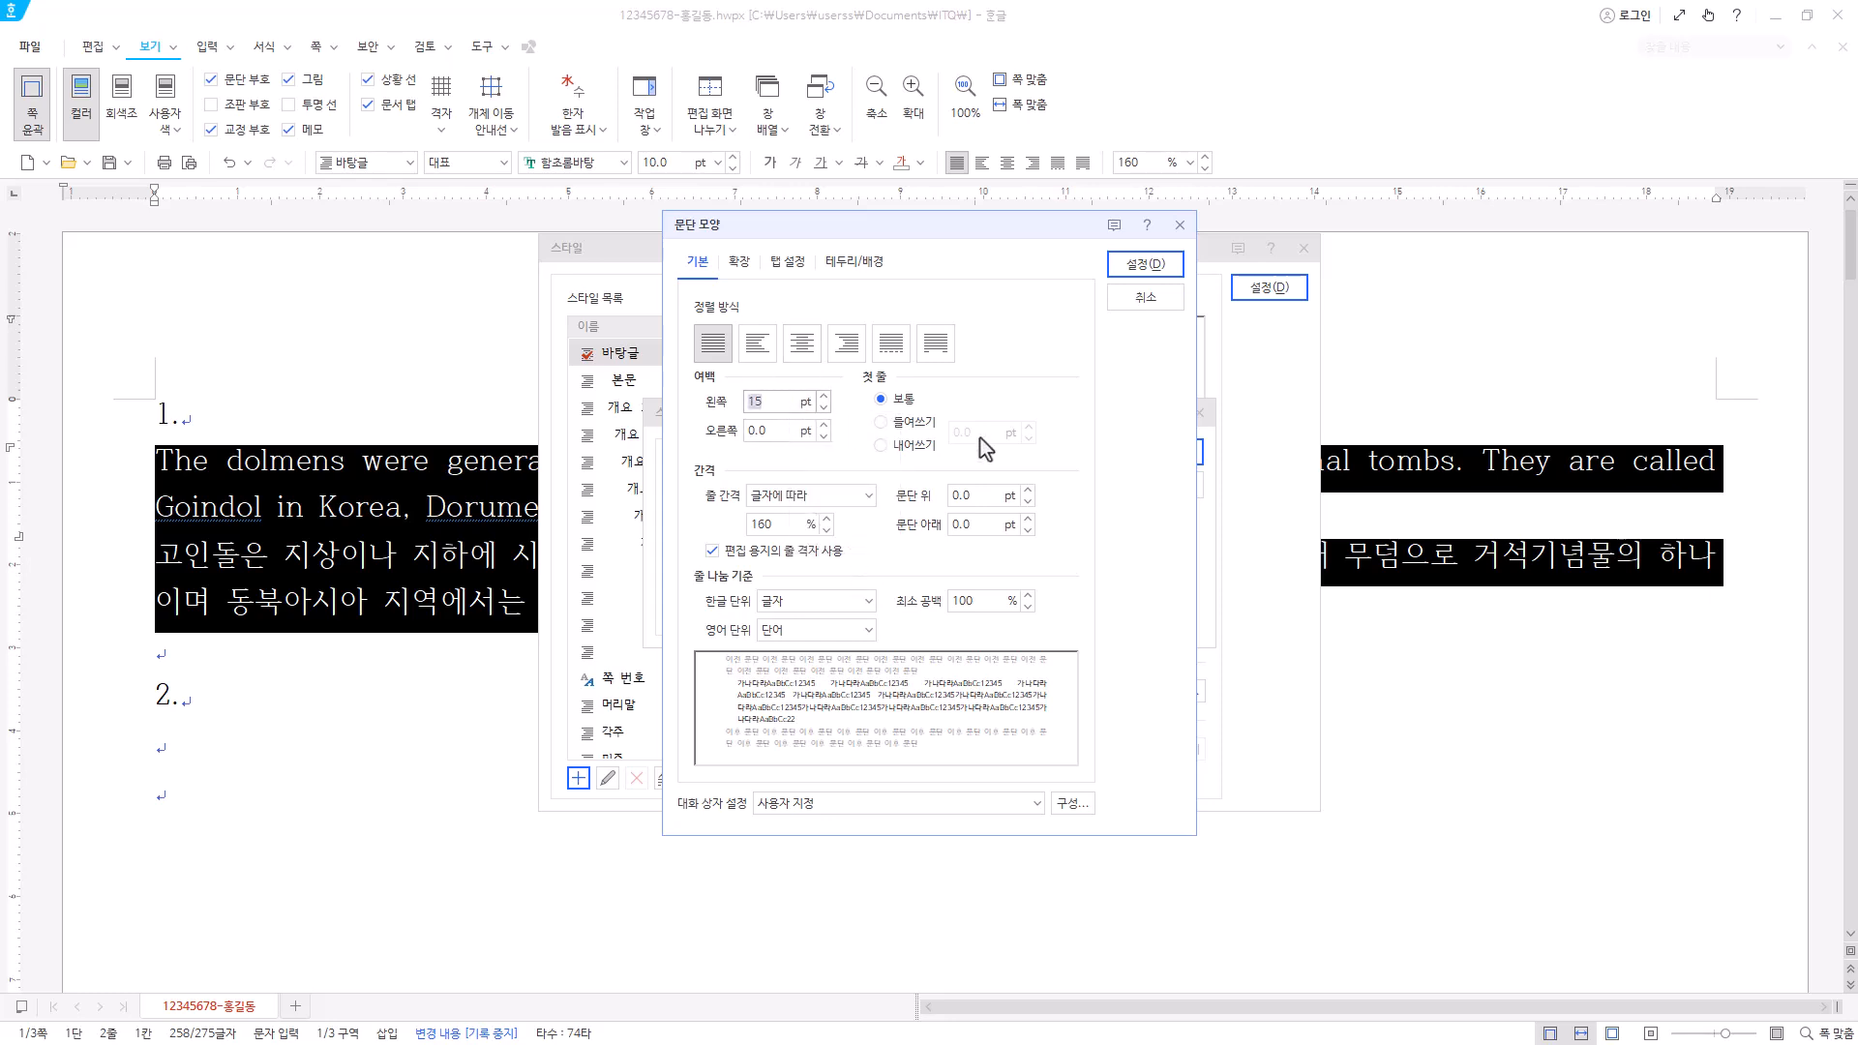
pyautogui.click(983, 529)
pyautogui.write('10')
pyautogui.click(1152, 271)
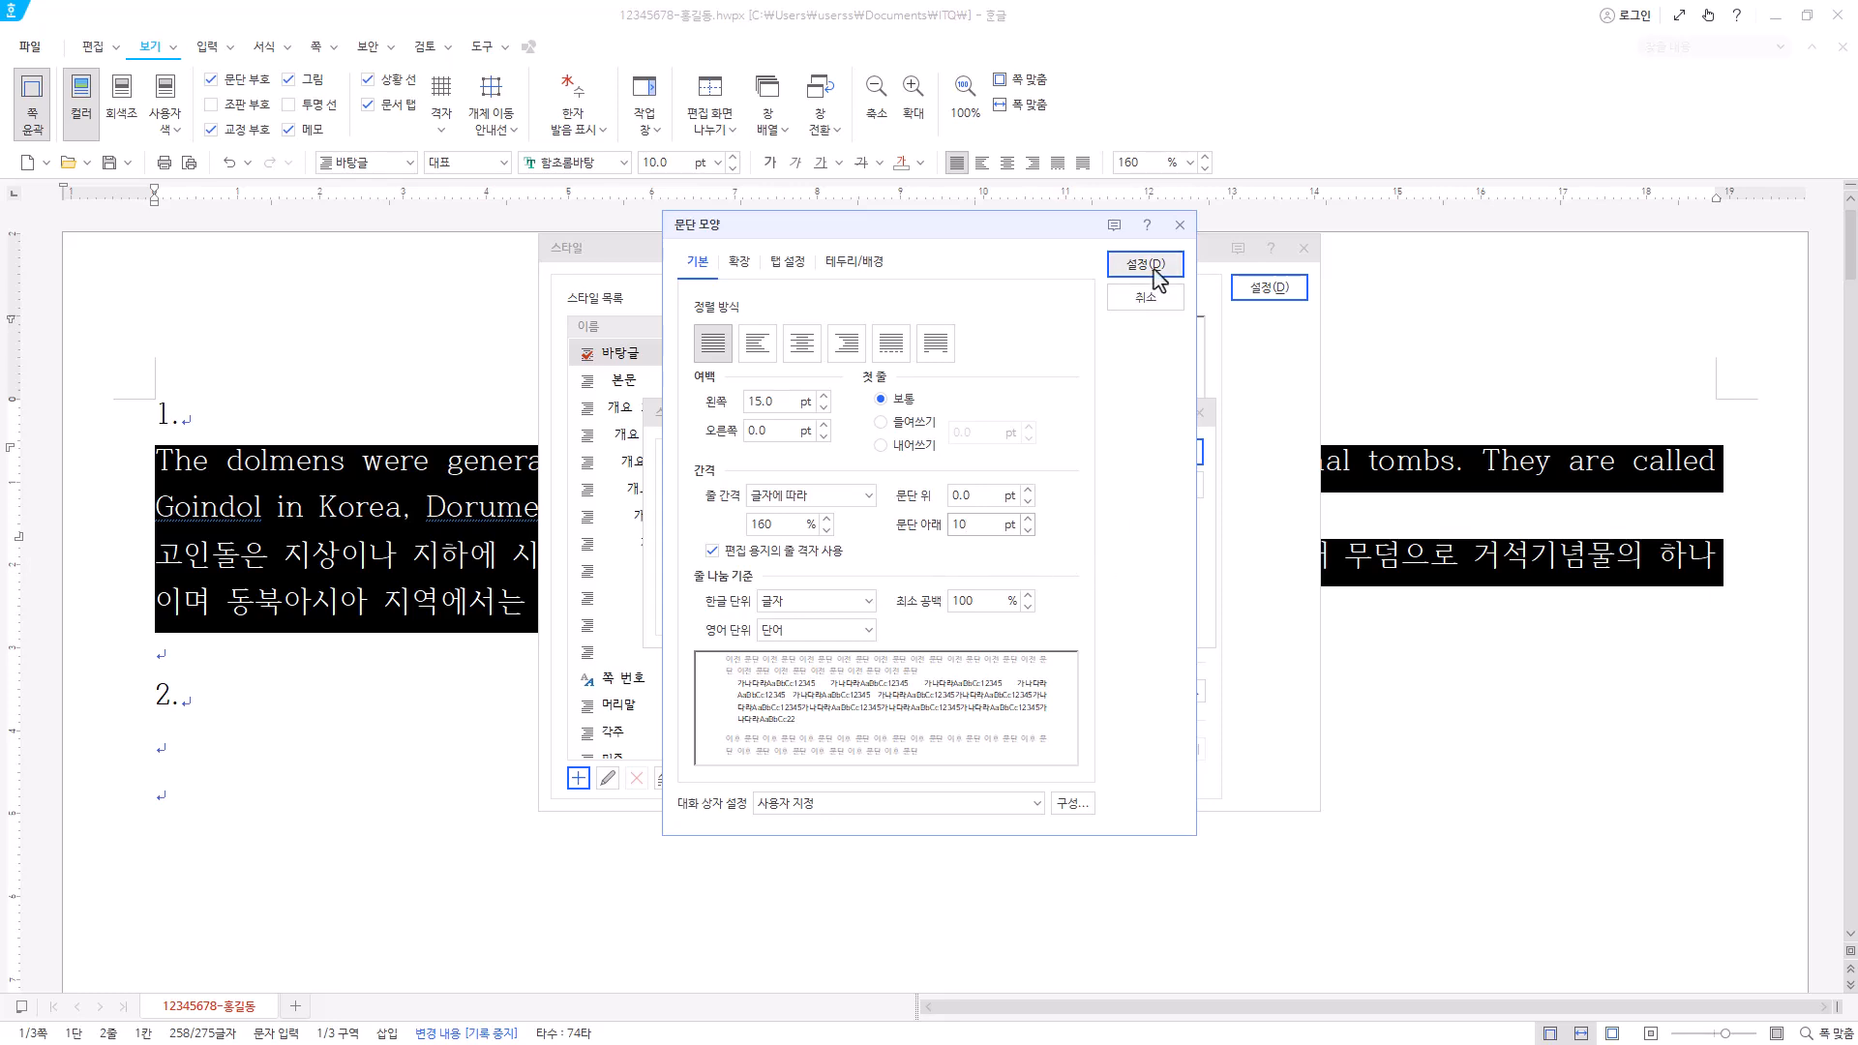
# - Set the goindol style's character width (장평) to 95% and its letter spacing (자간) to 5%
pyautogui.click(788, 584)
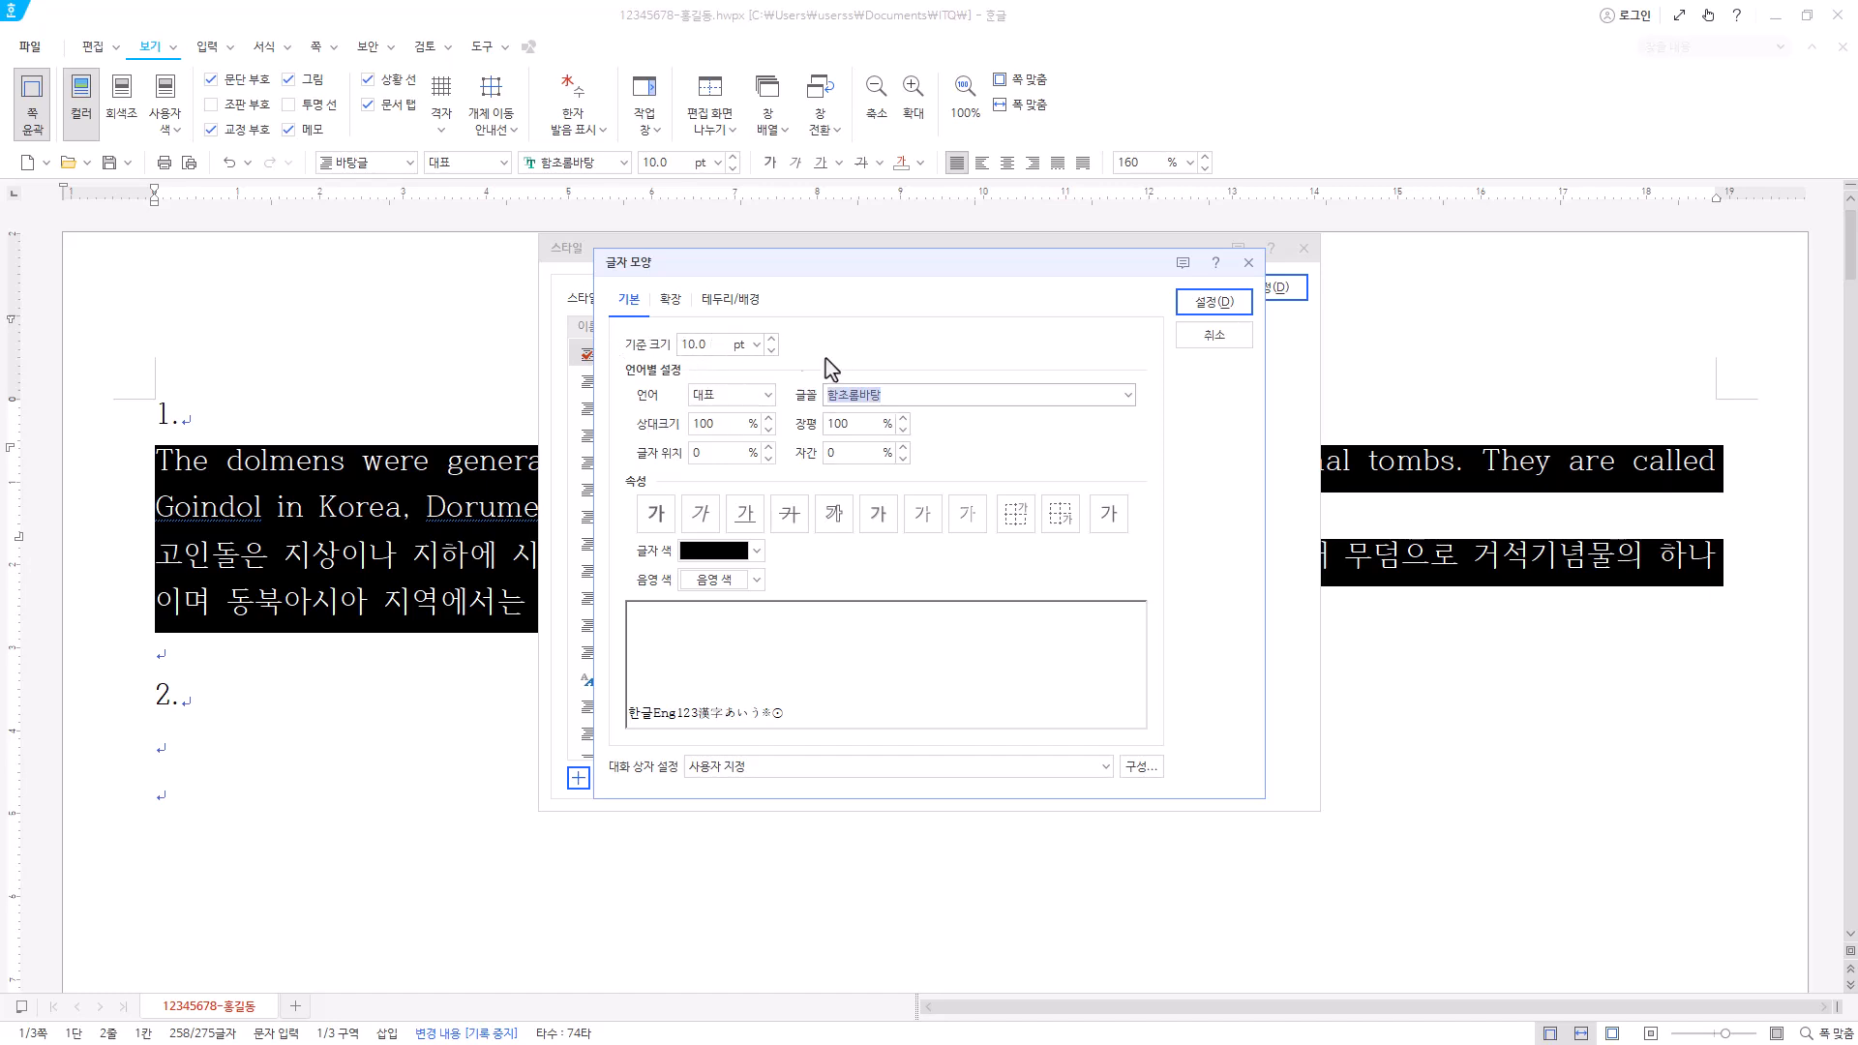
pyautogui.click(847, 424)
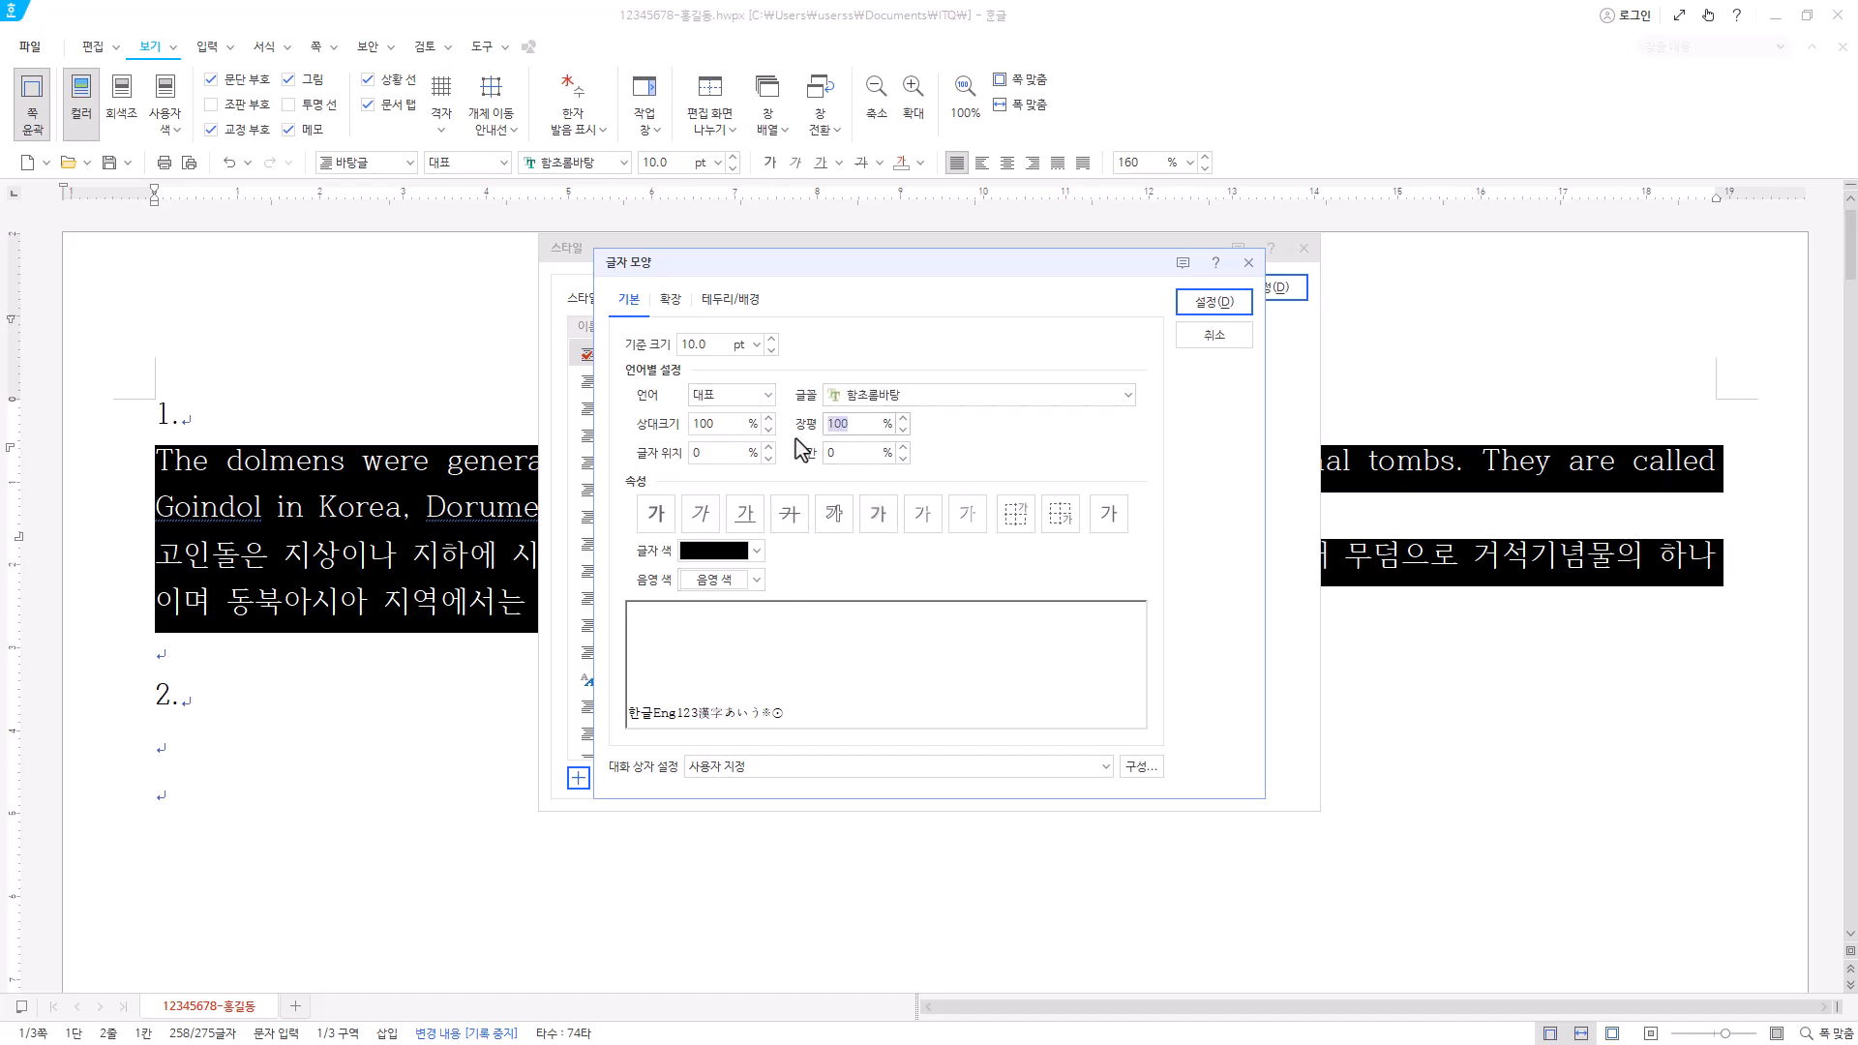
pyautogui.write('95')
pyautogui.click(846, 453)
pyautogui.write('5')
# - Set the goindol style's font for Korean text (한글) to 돋움
pyautogui.click(770, 396)
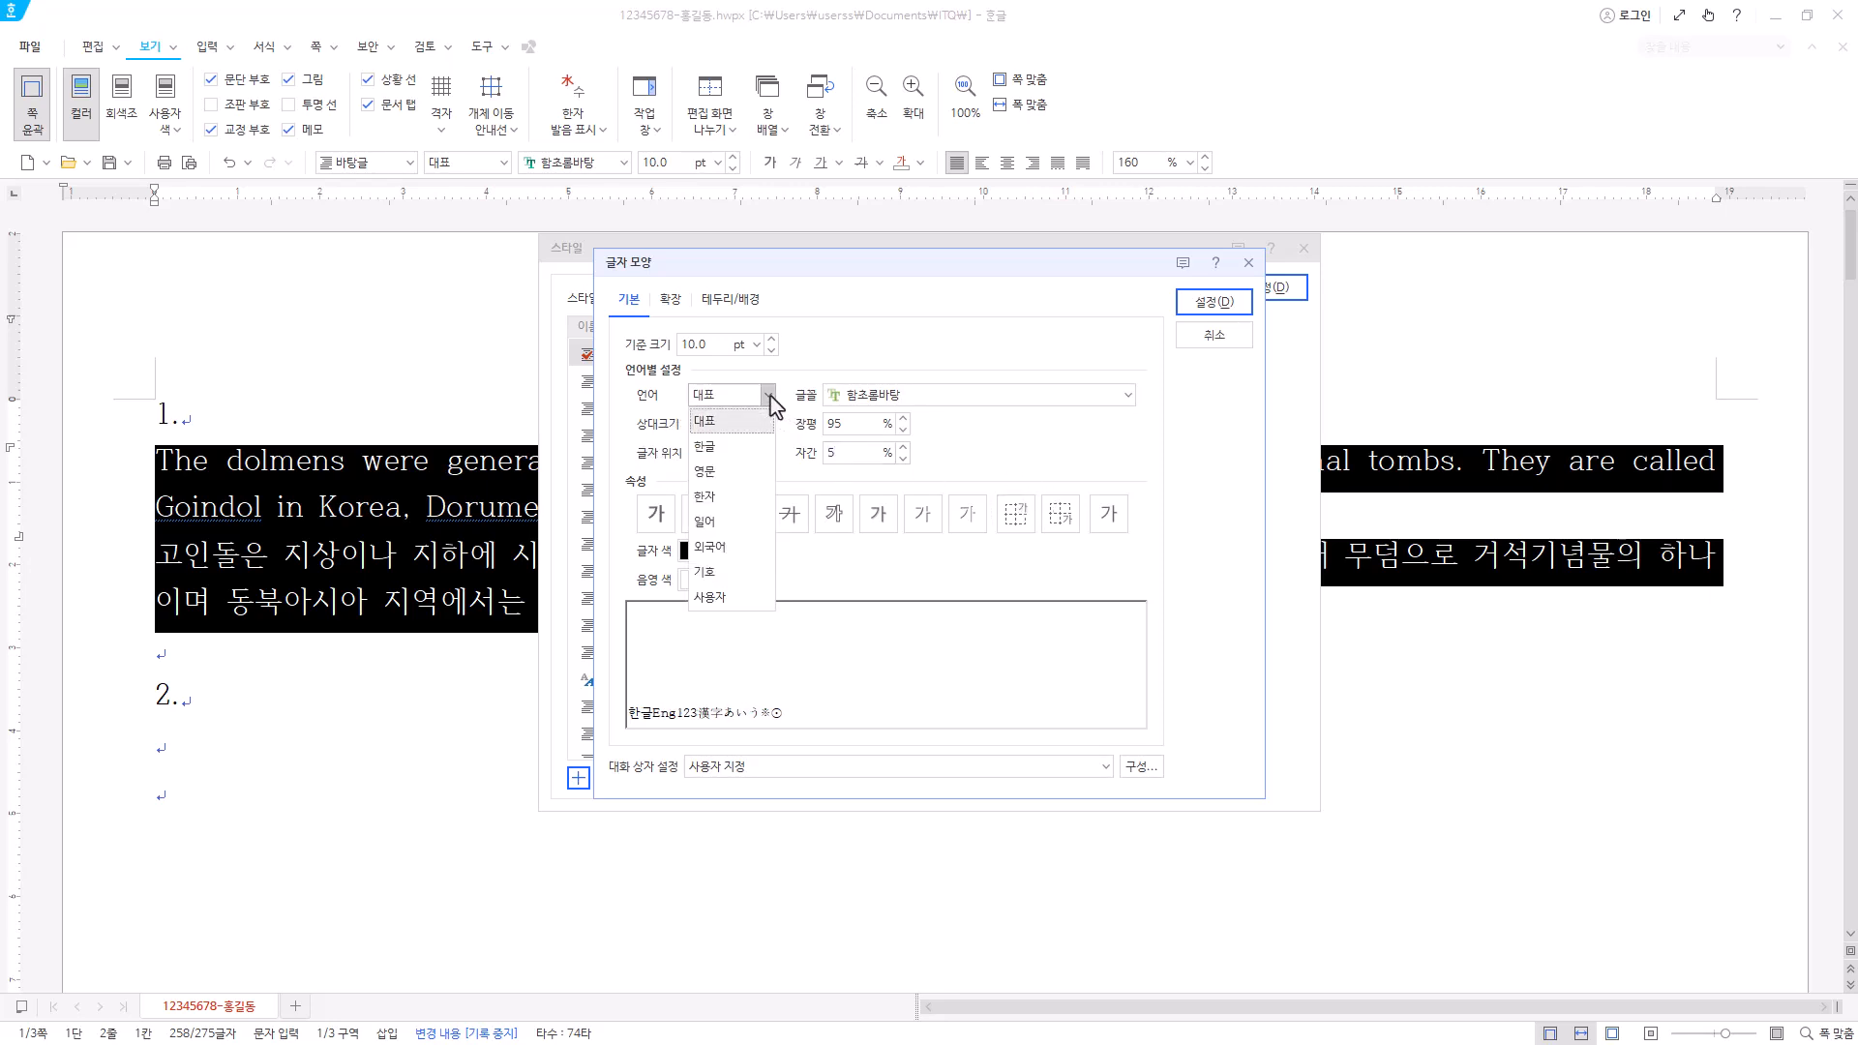
pyautogui.click(762, 445)
pyautogui.click(924, 399)
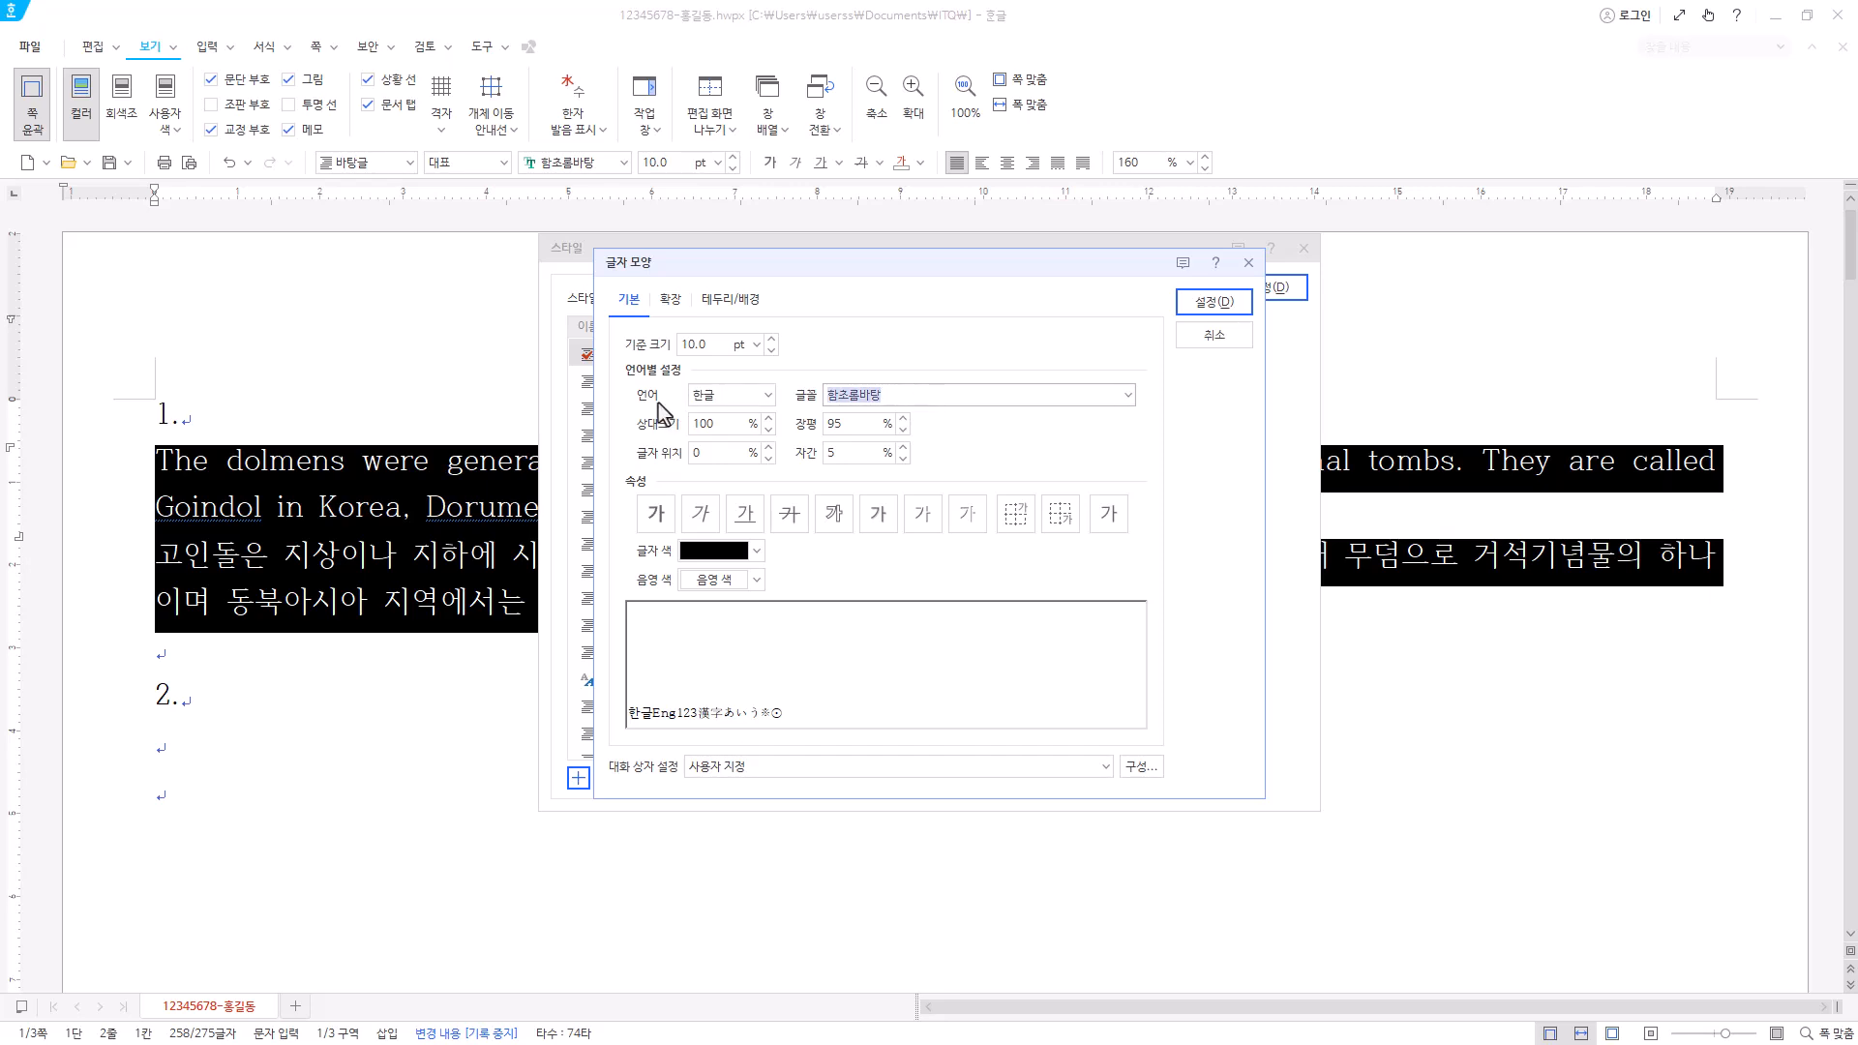
pyautogui.write('돋')
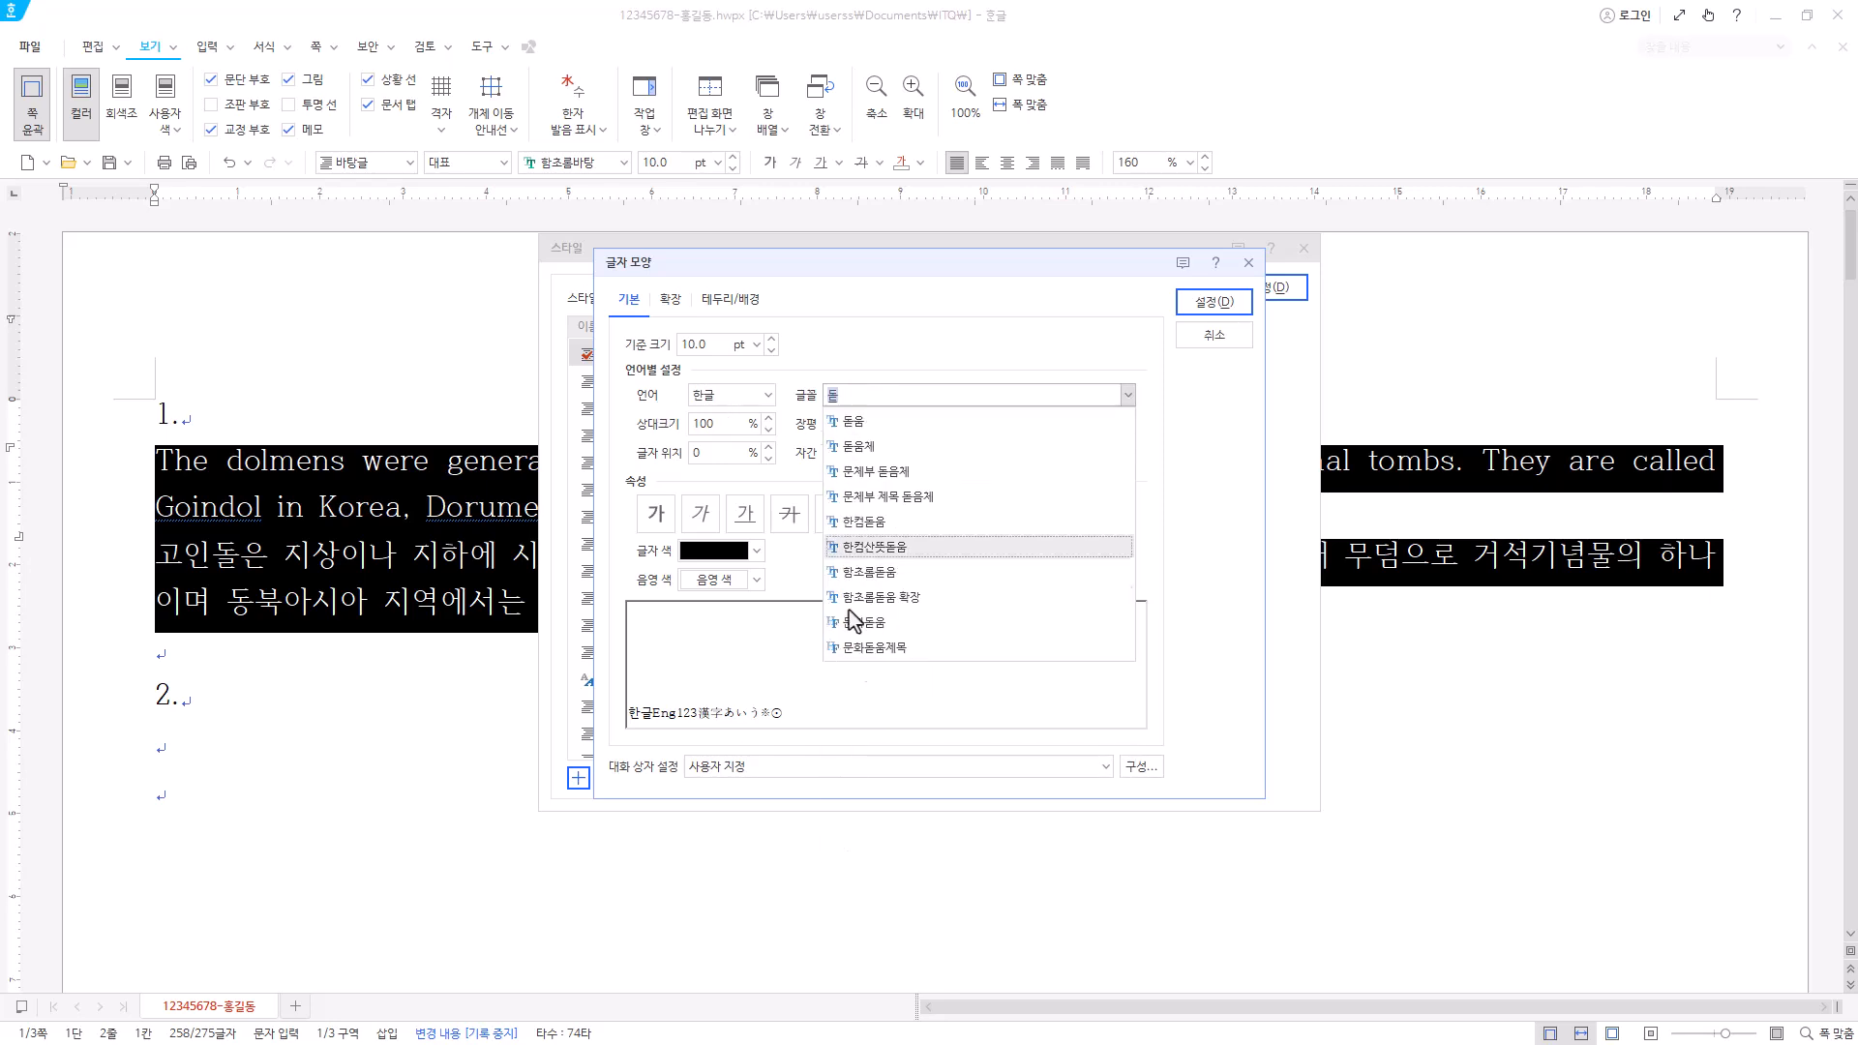
pyautogui.click(875, 422)
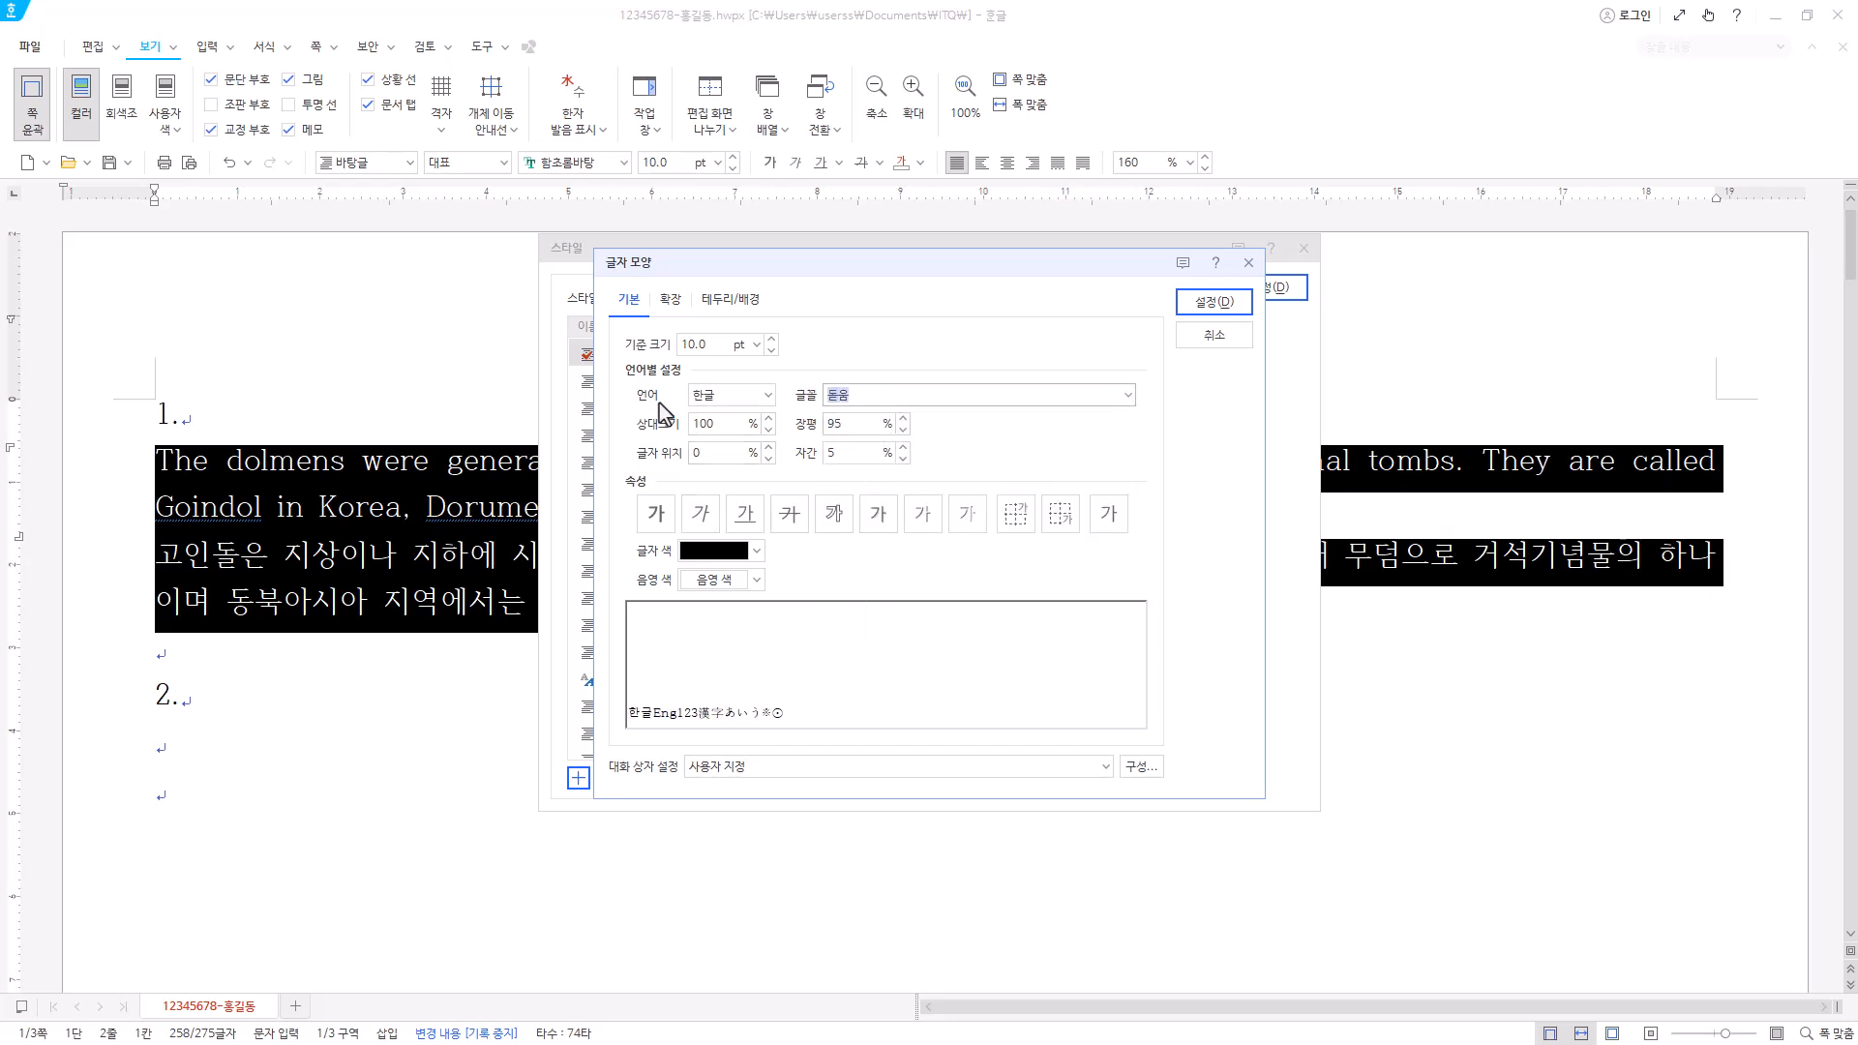
# - Set the goindol style's font for English text (영문) to 굴림 and accept the character shape settings
pyautogui.click(770, 399)
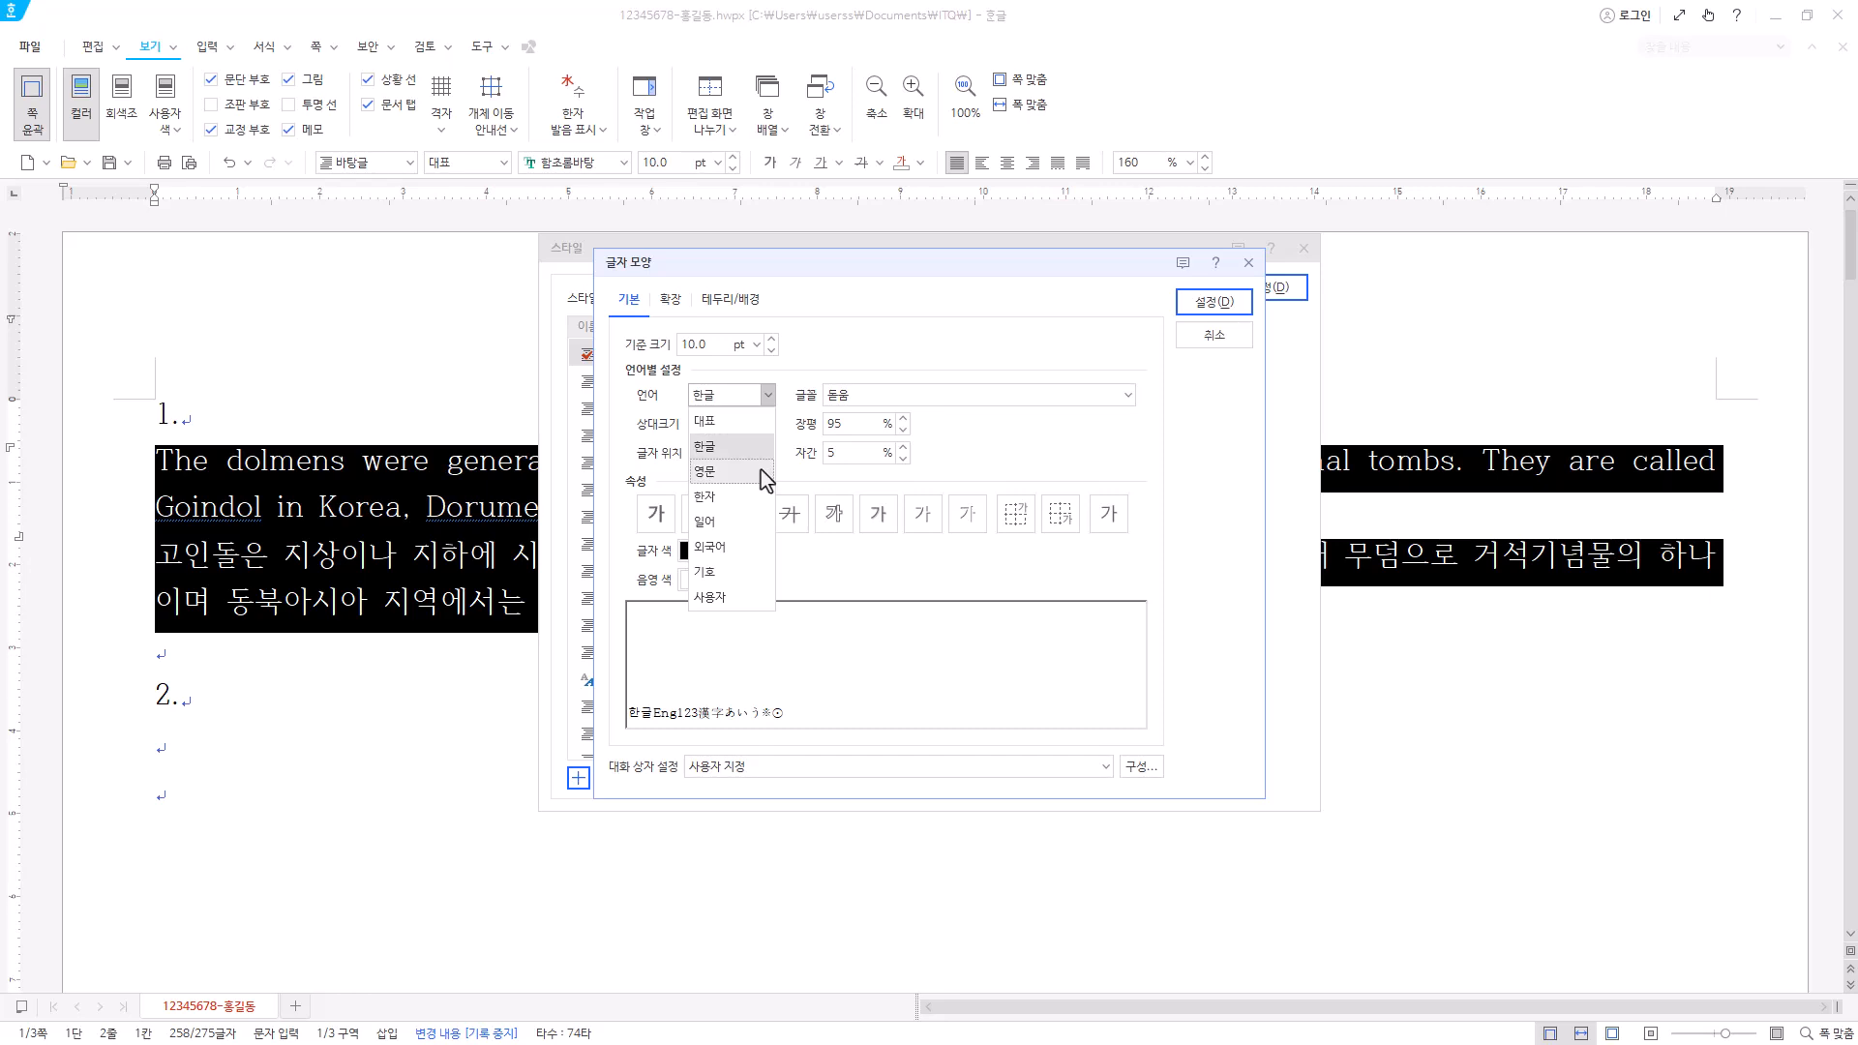
pyautogui.click(762, 474)
pyautogui.press('Tab')
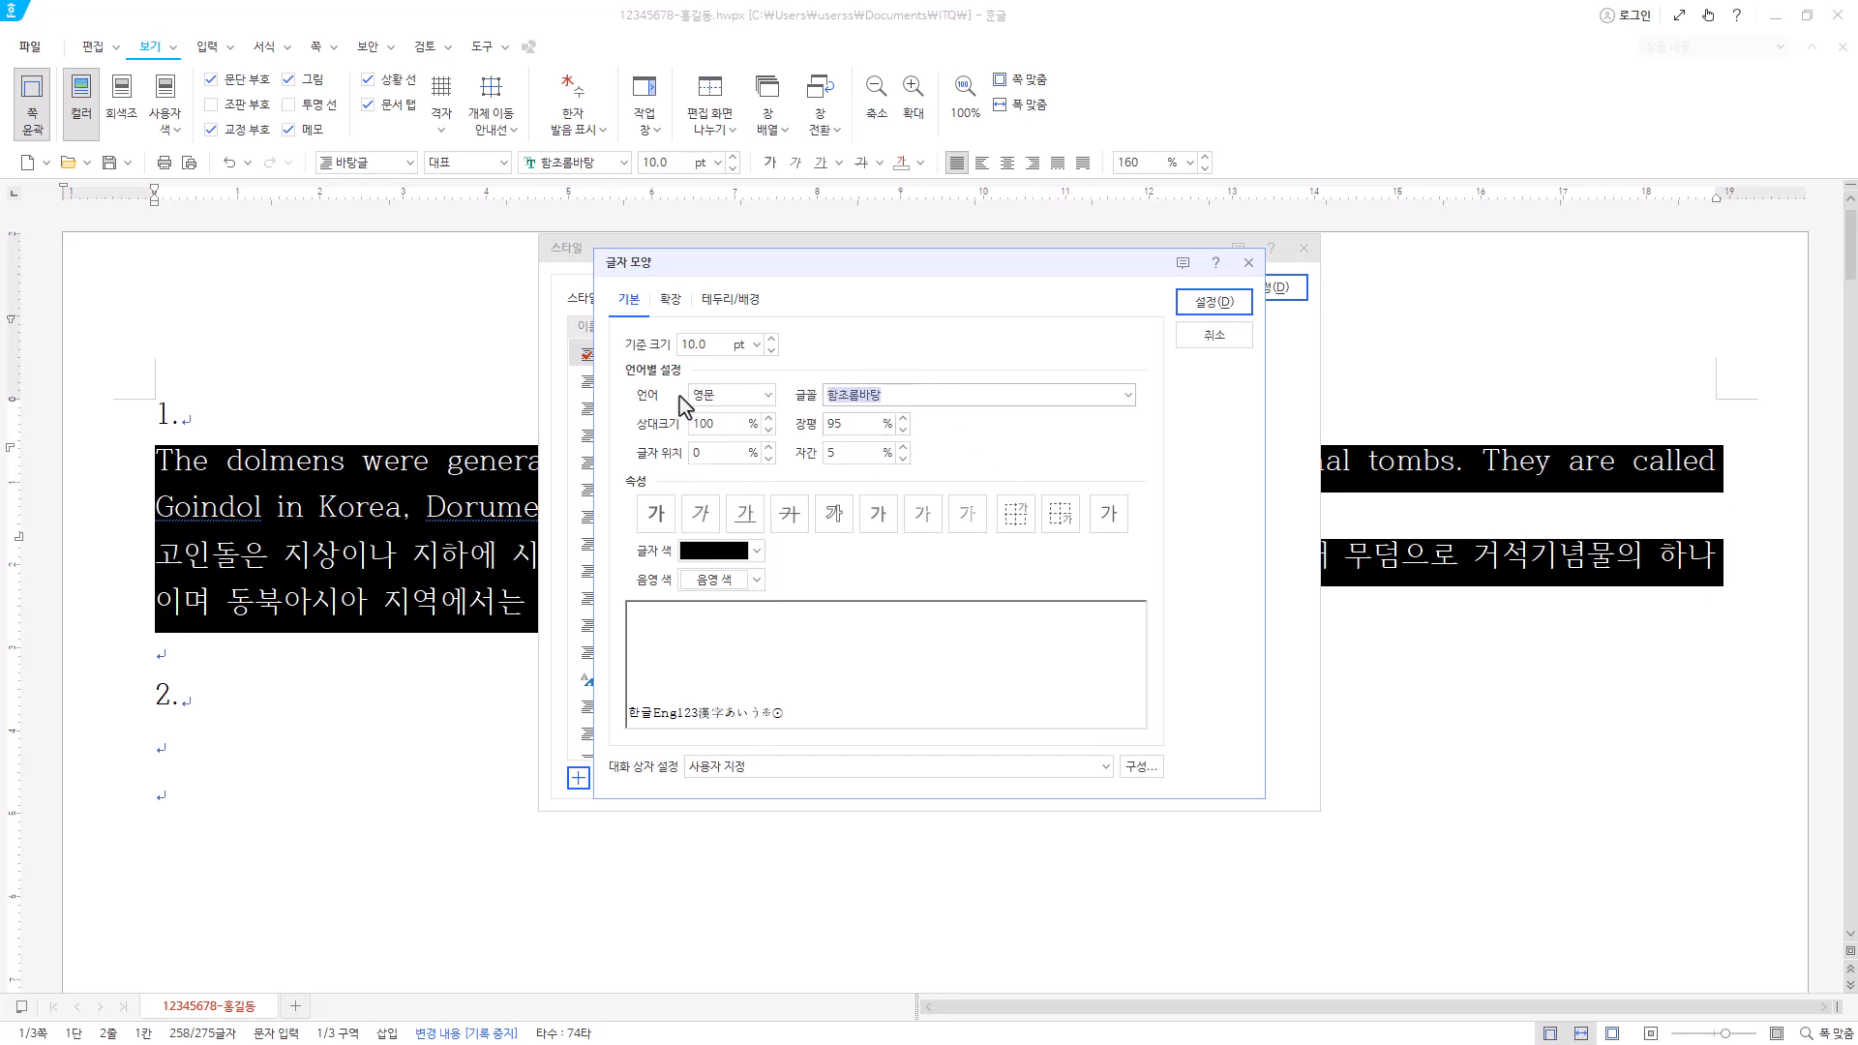
pyautogui.write('굴')
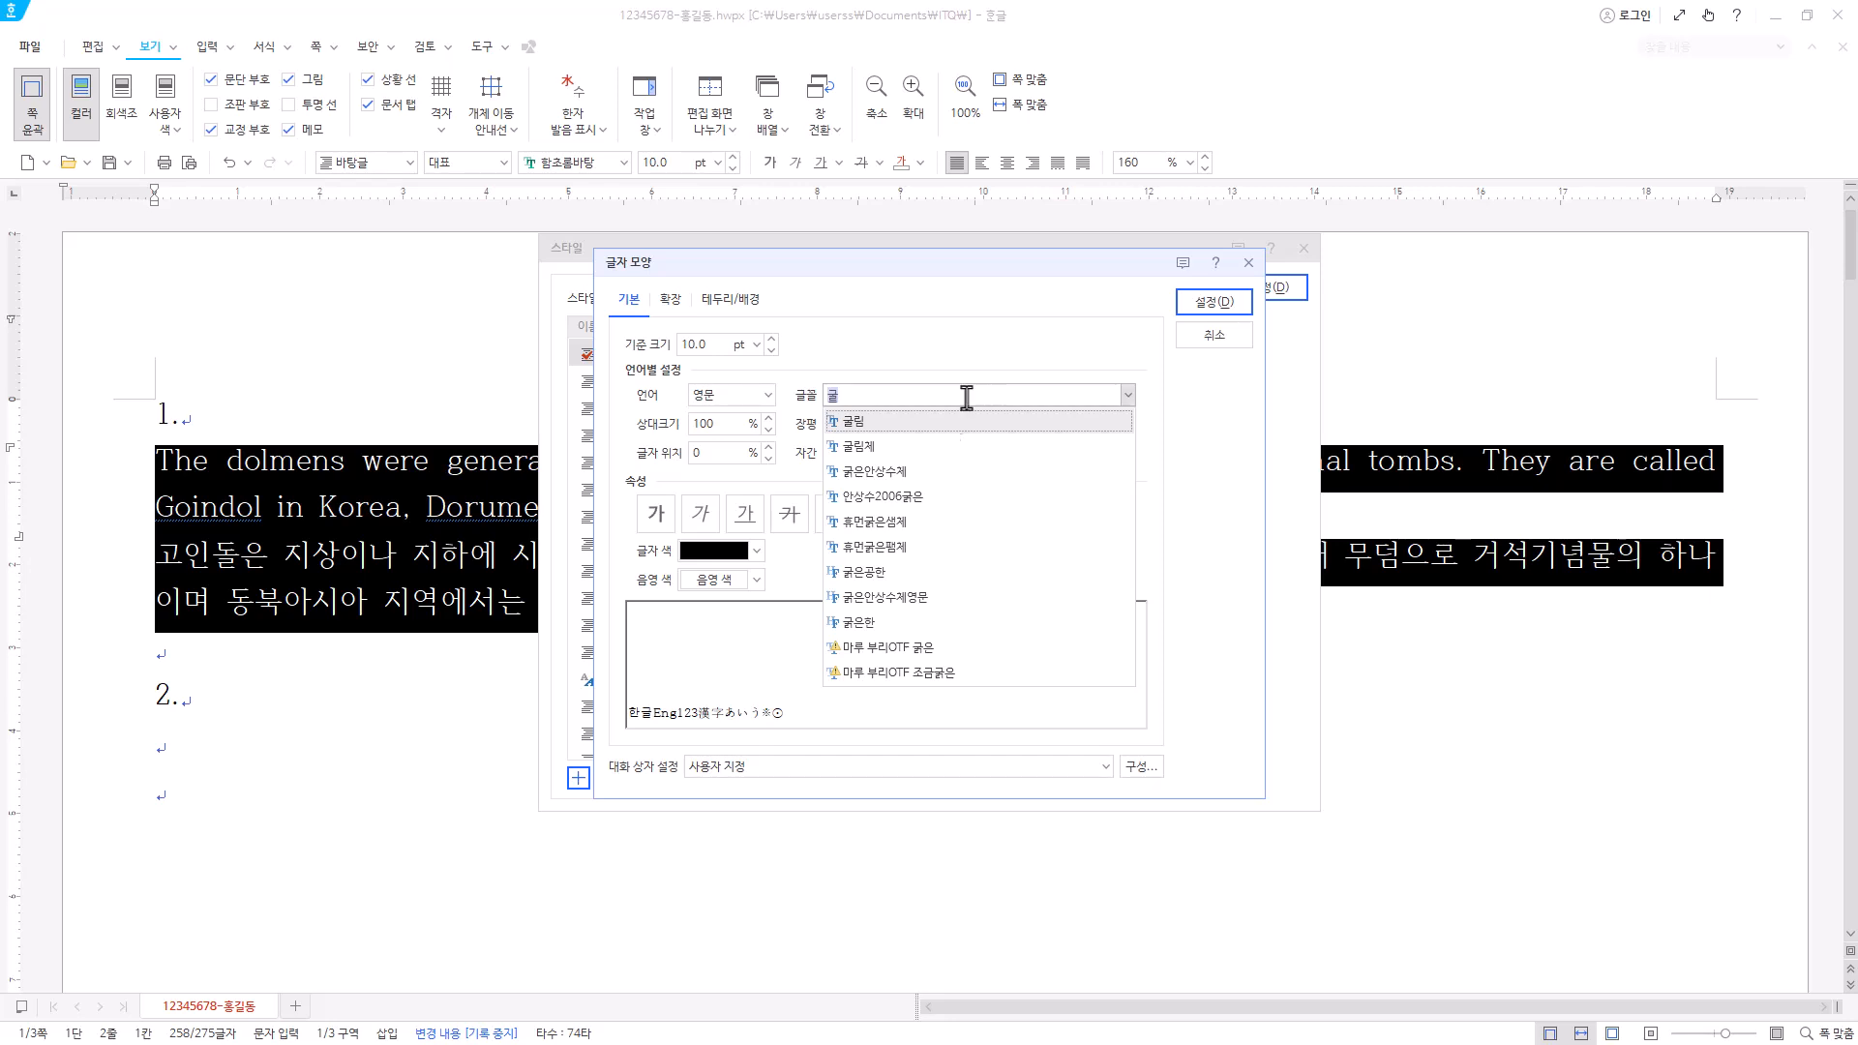
pyautogui.click(912, 419)
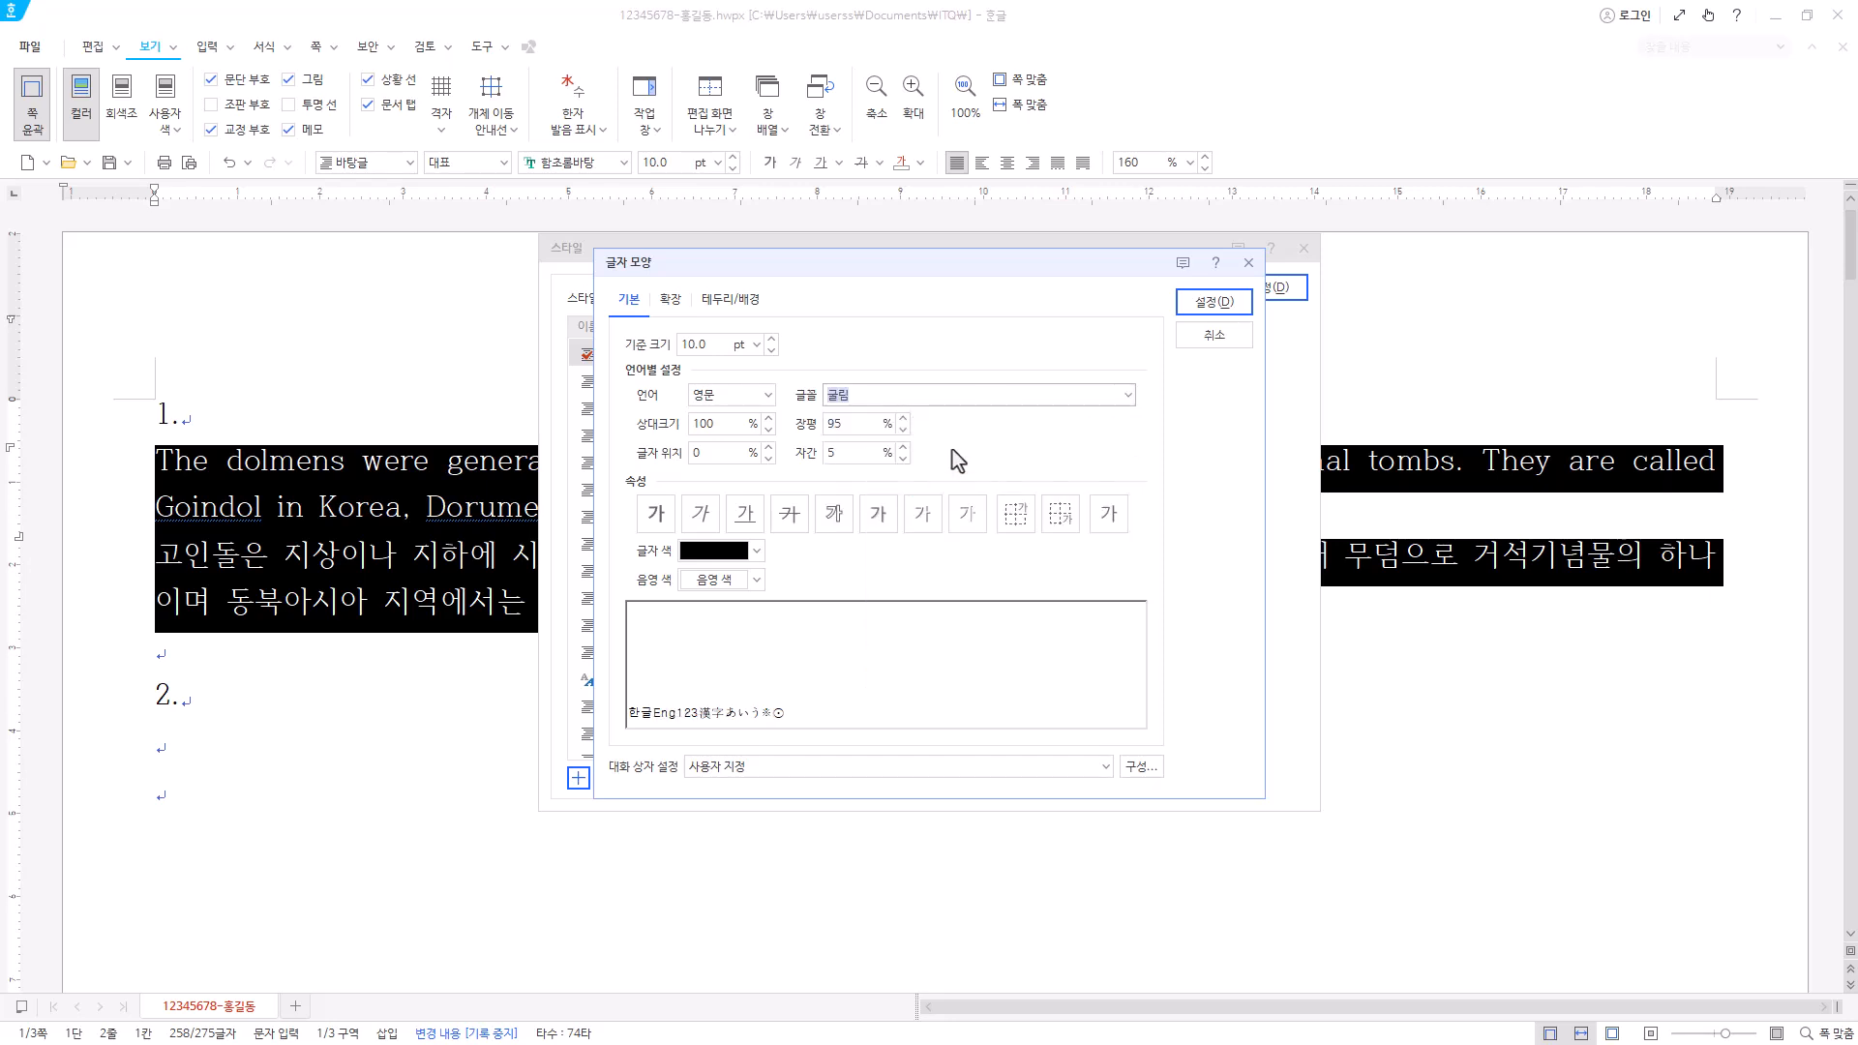
pyautogui.click(1227, 301)
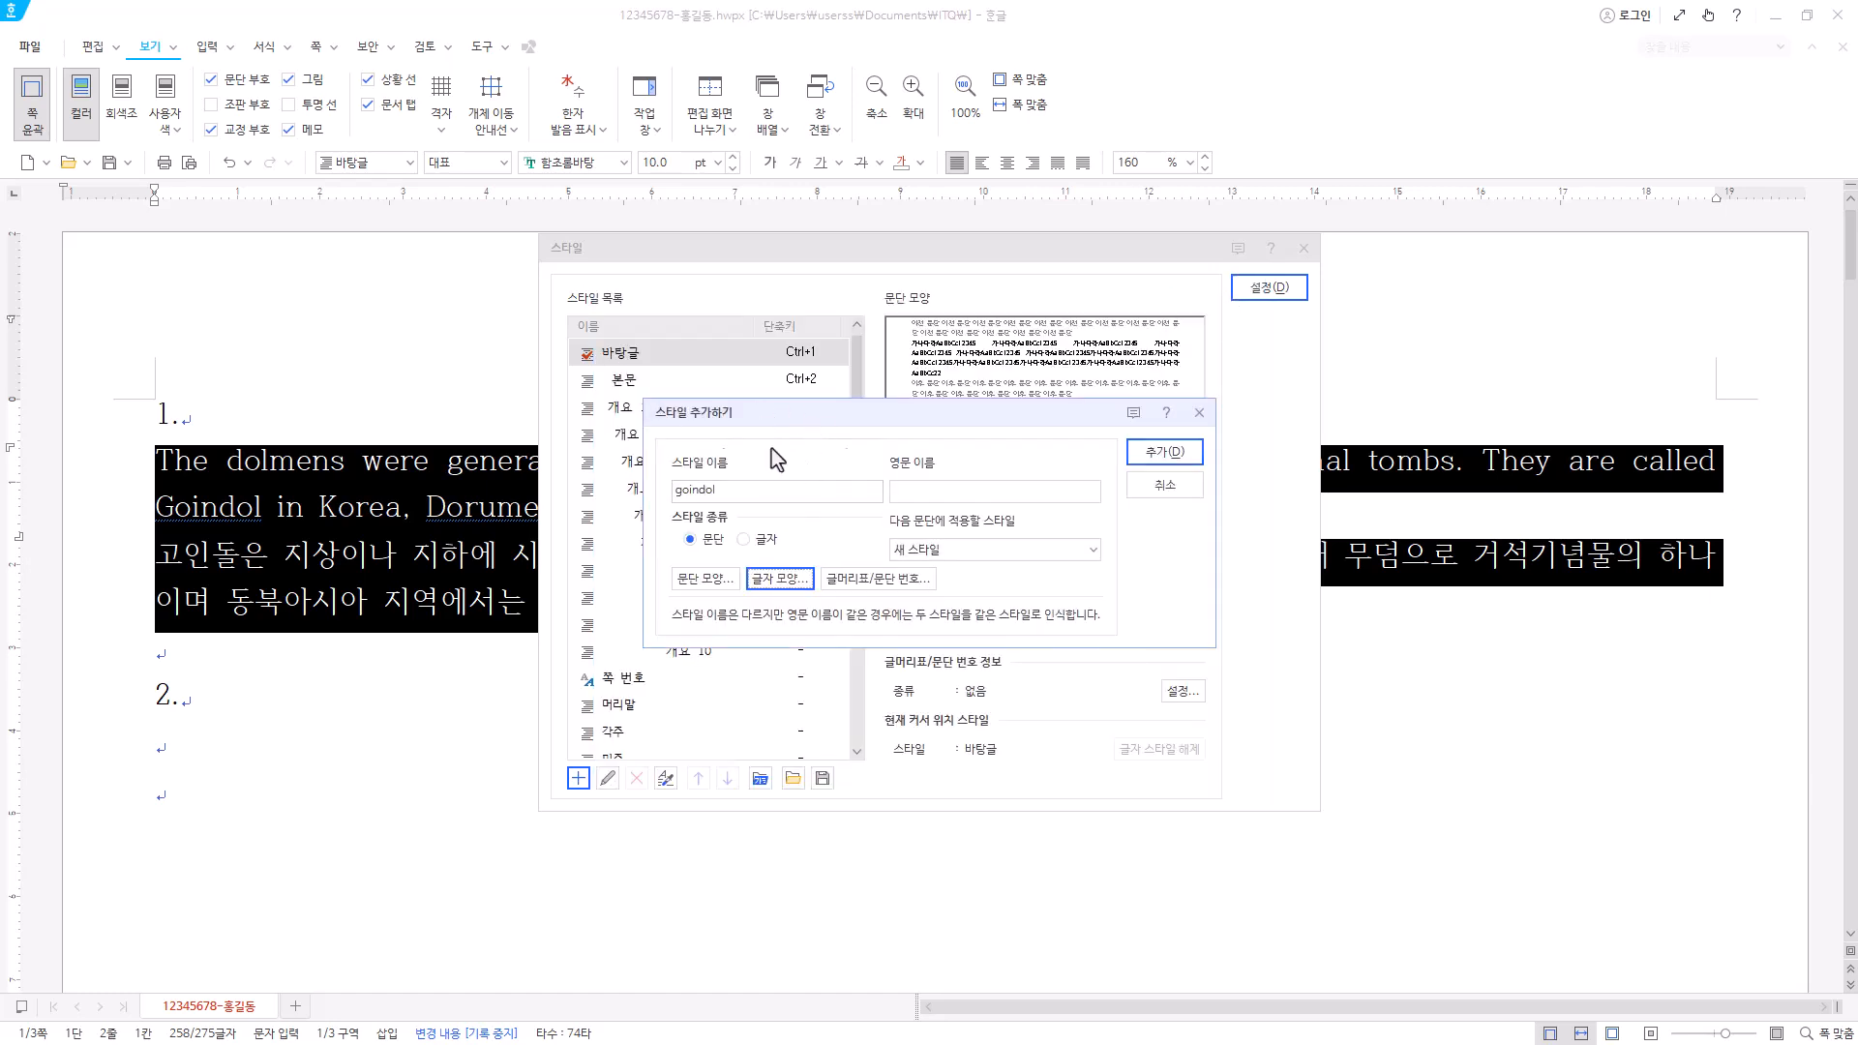
# - Add the goindol style to the style list and apply it to the selected English and Korean paragraphs
pyautogui.click(1164, 452)
pyautogui.click(665, 383)
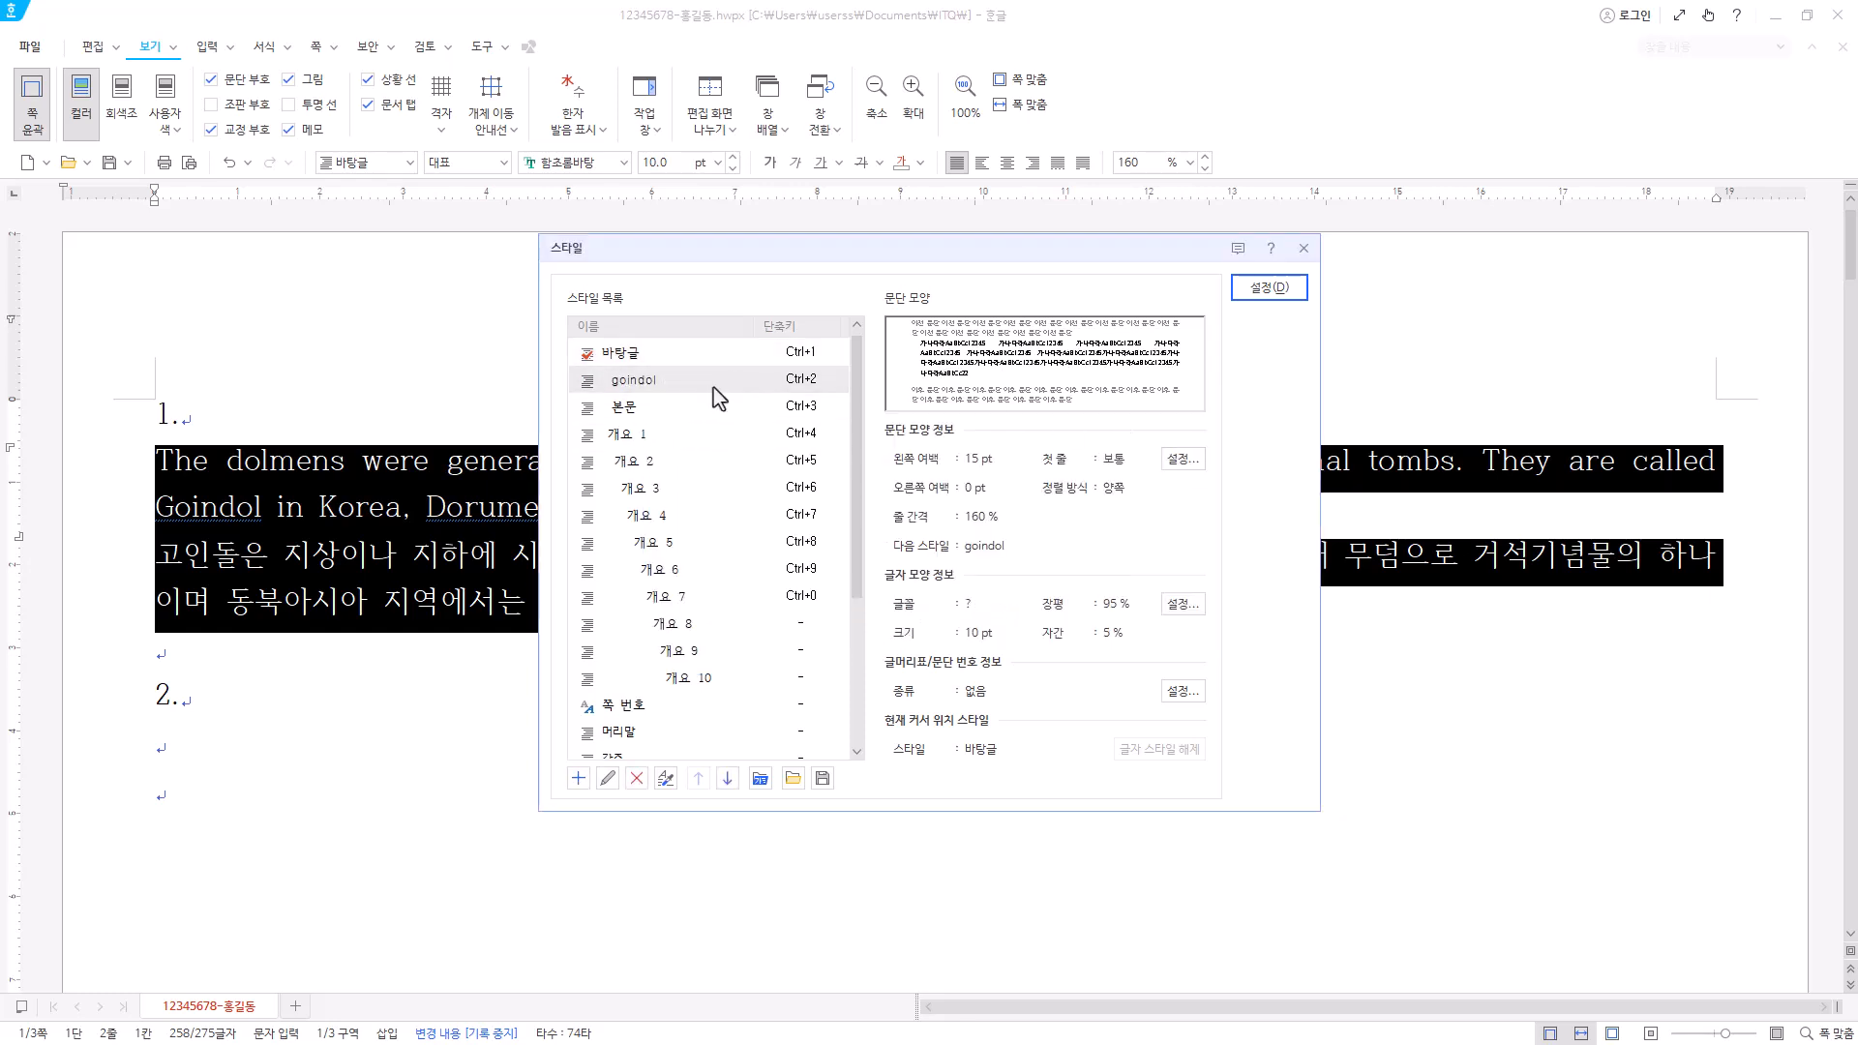
pyautogui.click(1286, 288)
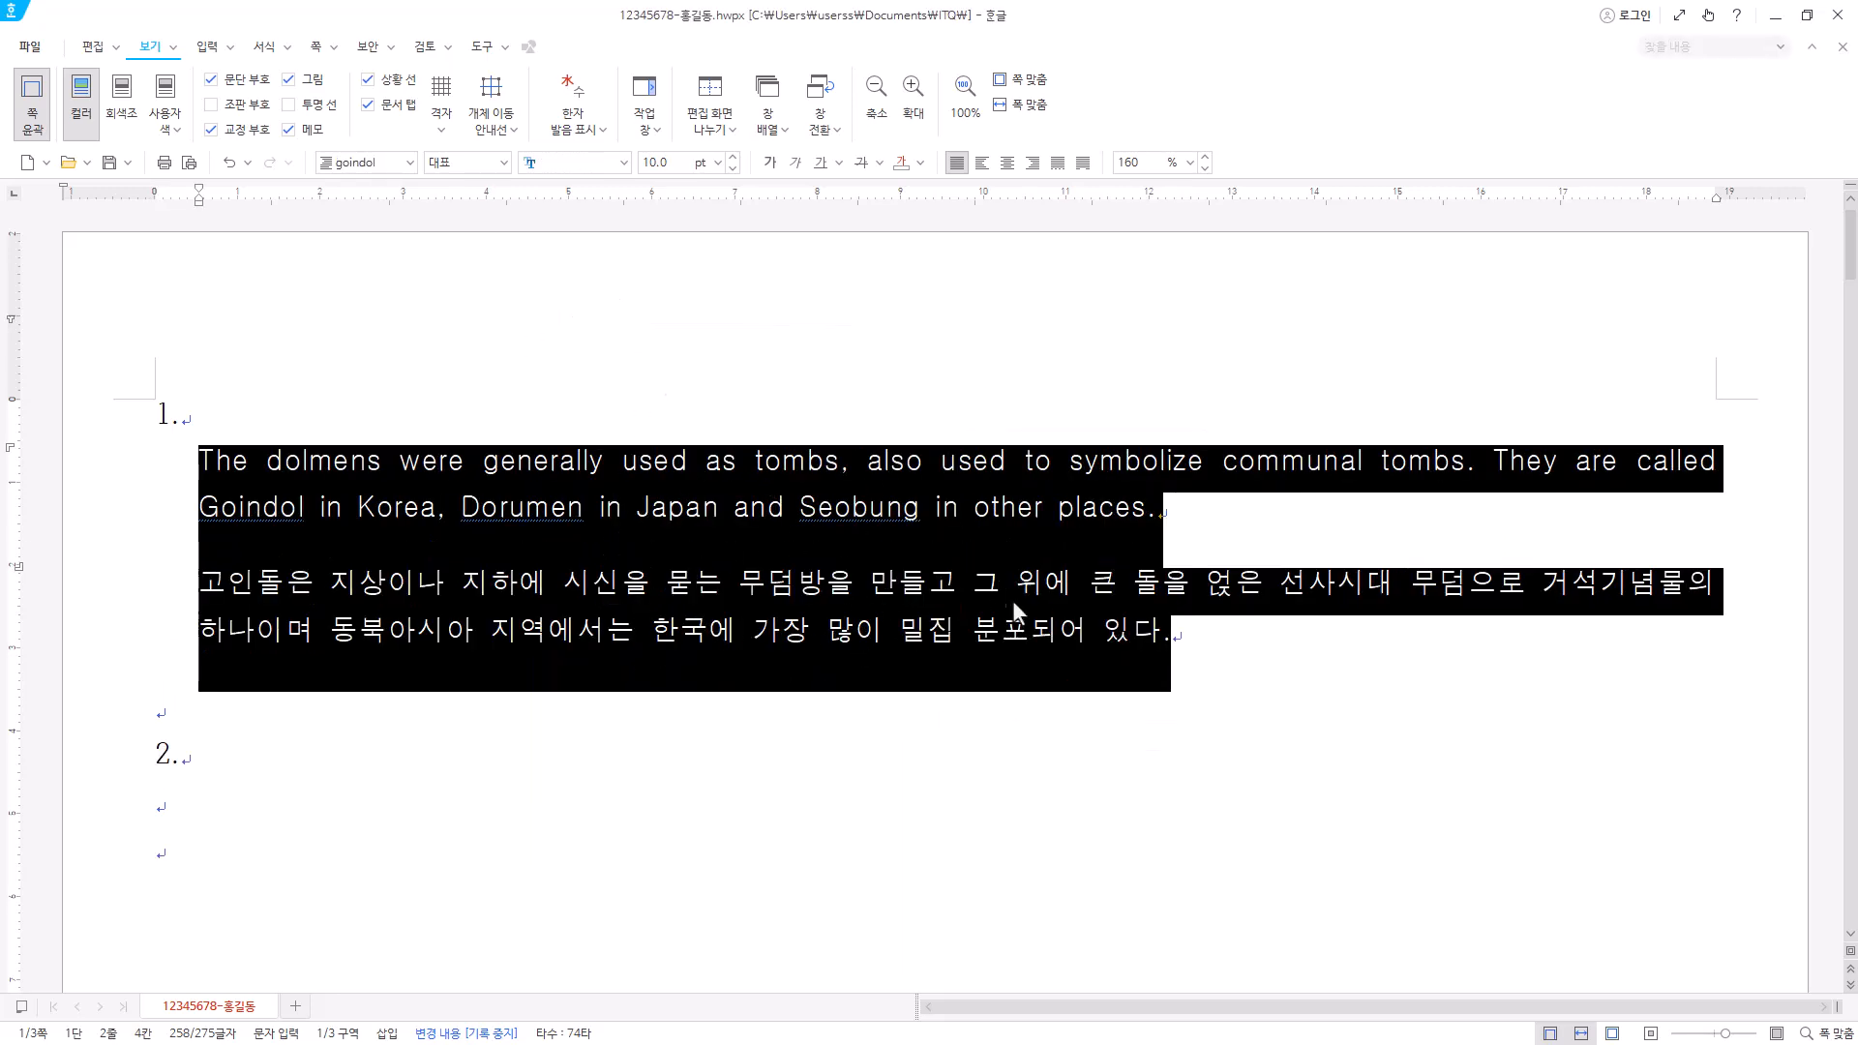
# - Check the goindol style's definition in the style editor, leave it as is, and deselect the paragraphs
pyautogui.press('F6')
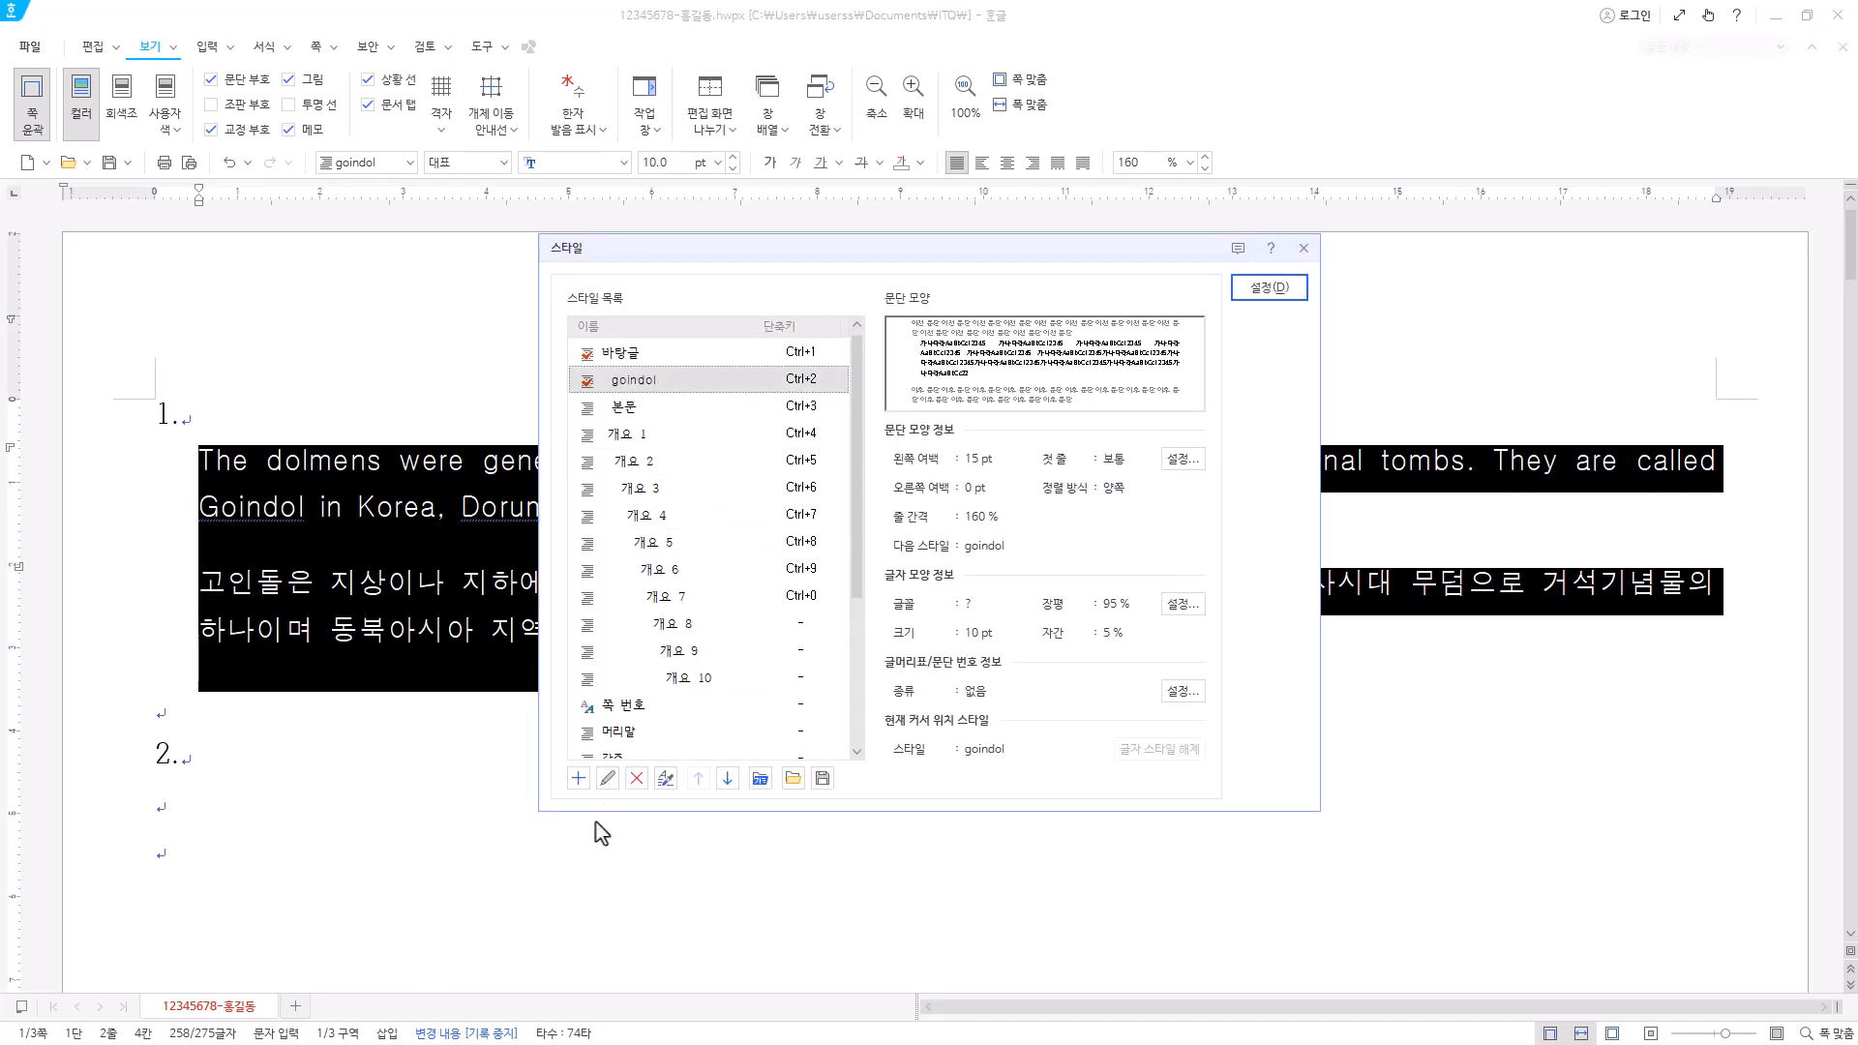
pyautogui.click(607, 778)
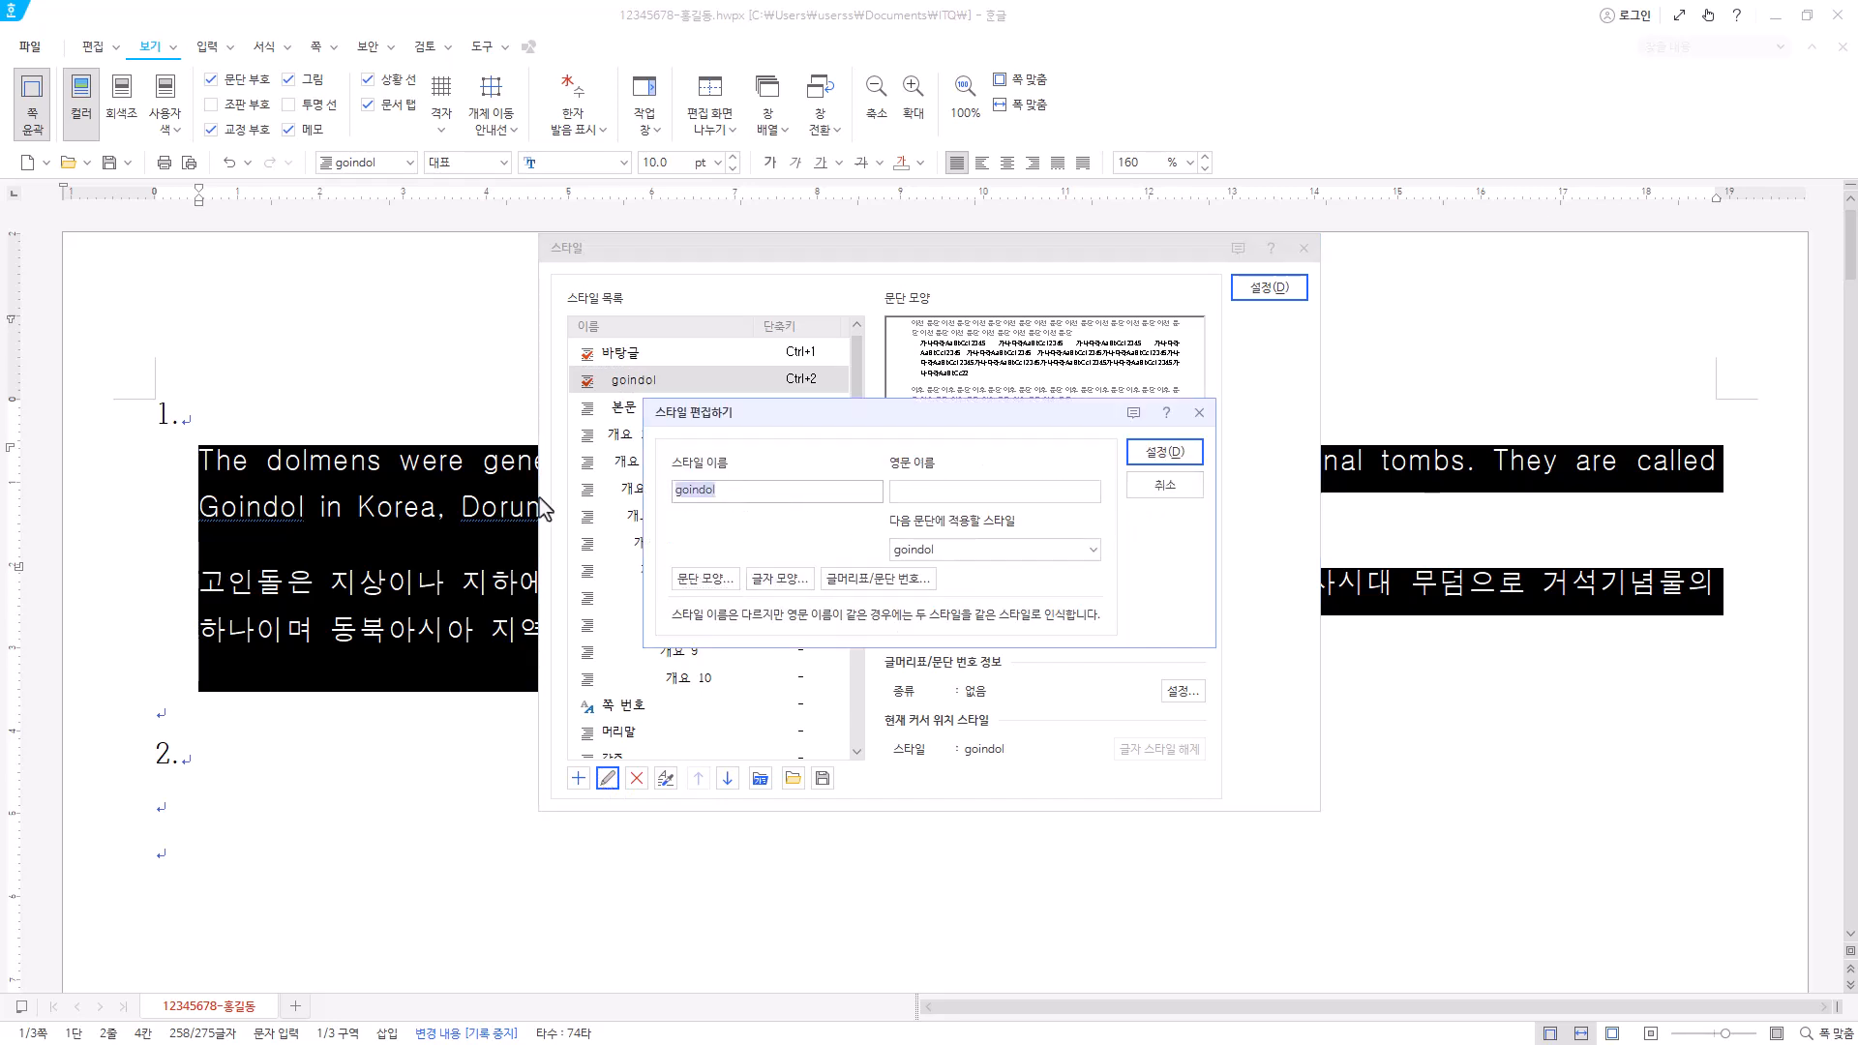
pyautogui.click(1165, 452)
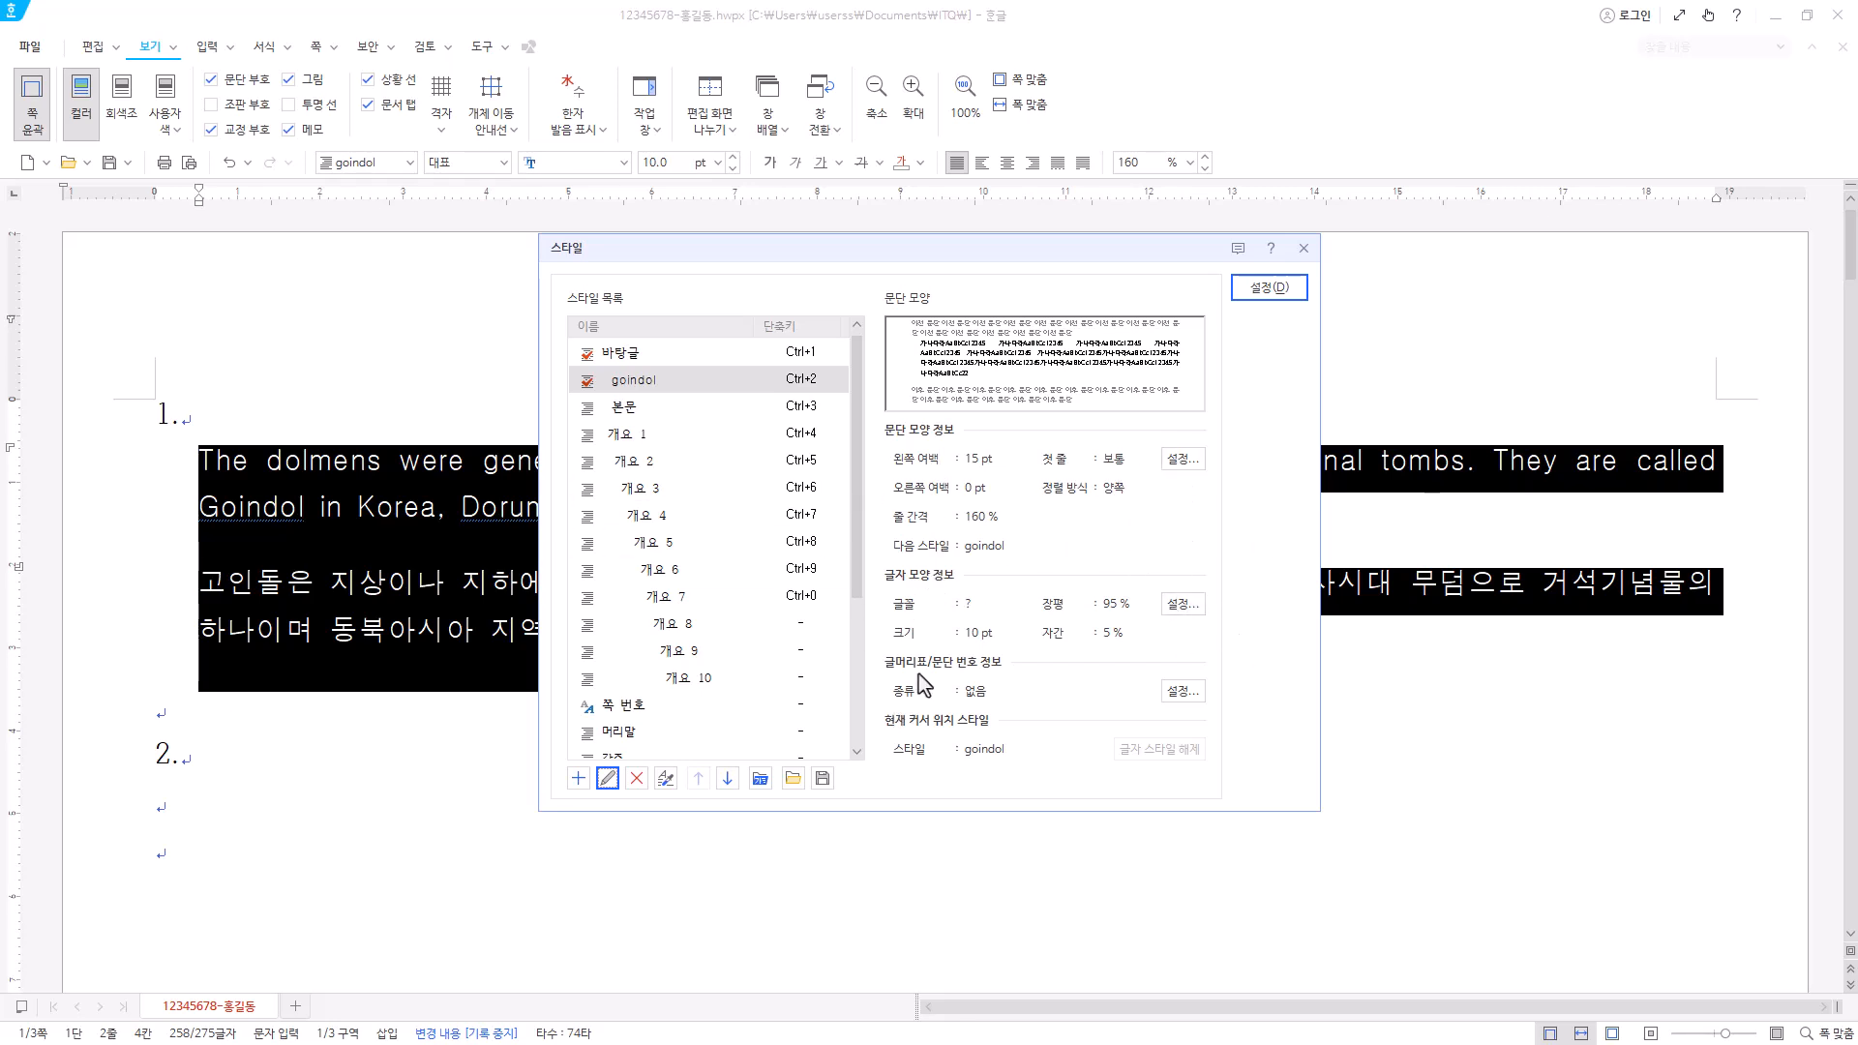
pyautogui.click(1269, 288)
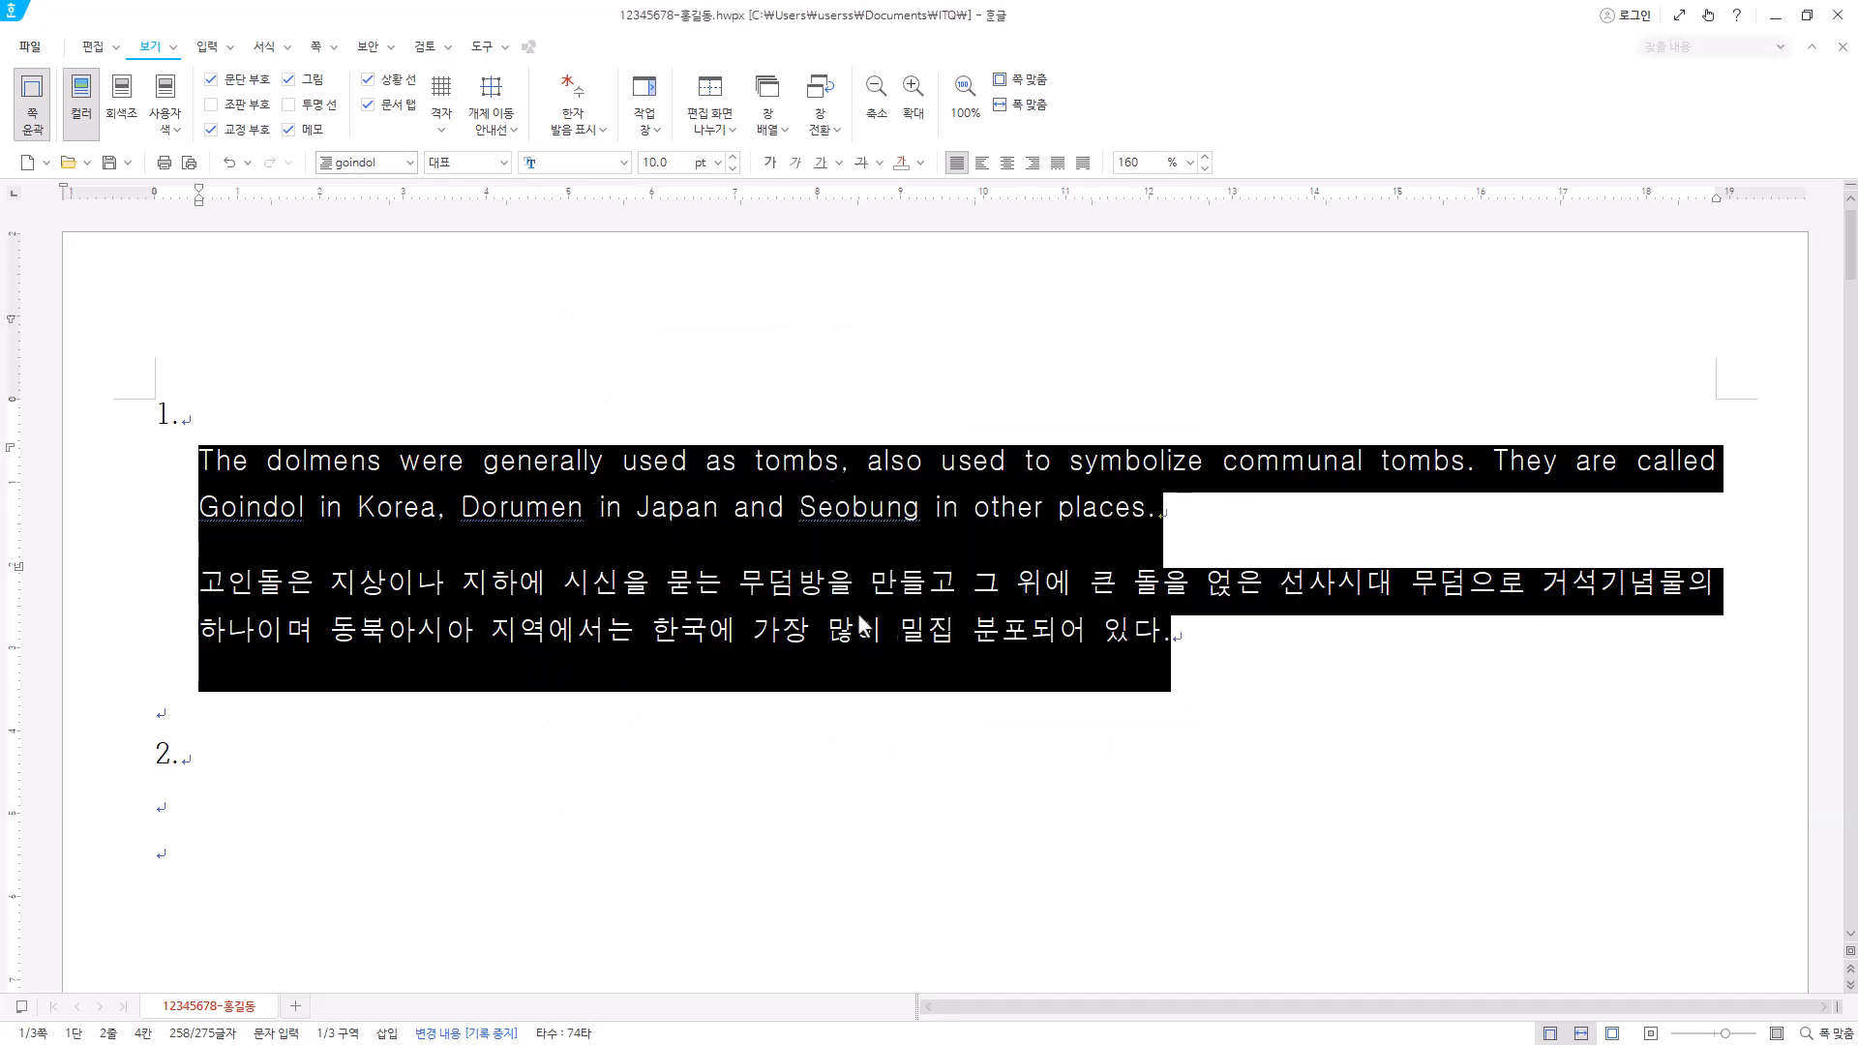
pyautogui.click(1207, 639)
# - Insert a table with 5 rows and 6 columns on the empty line below item 2
pyautogui.scroll(-2, 1179, 545)
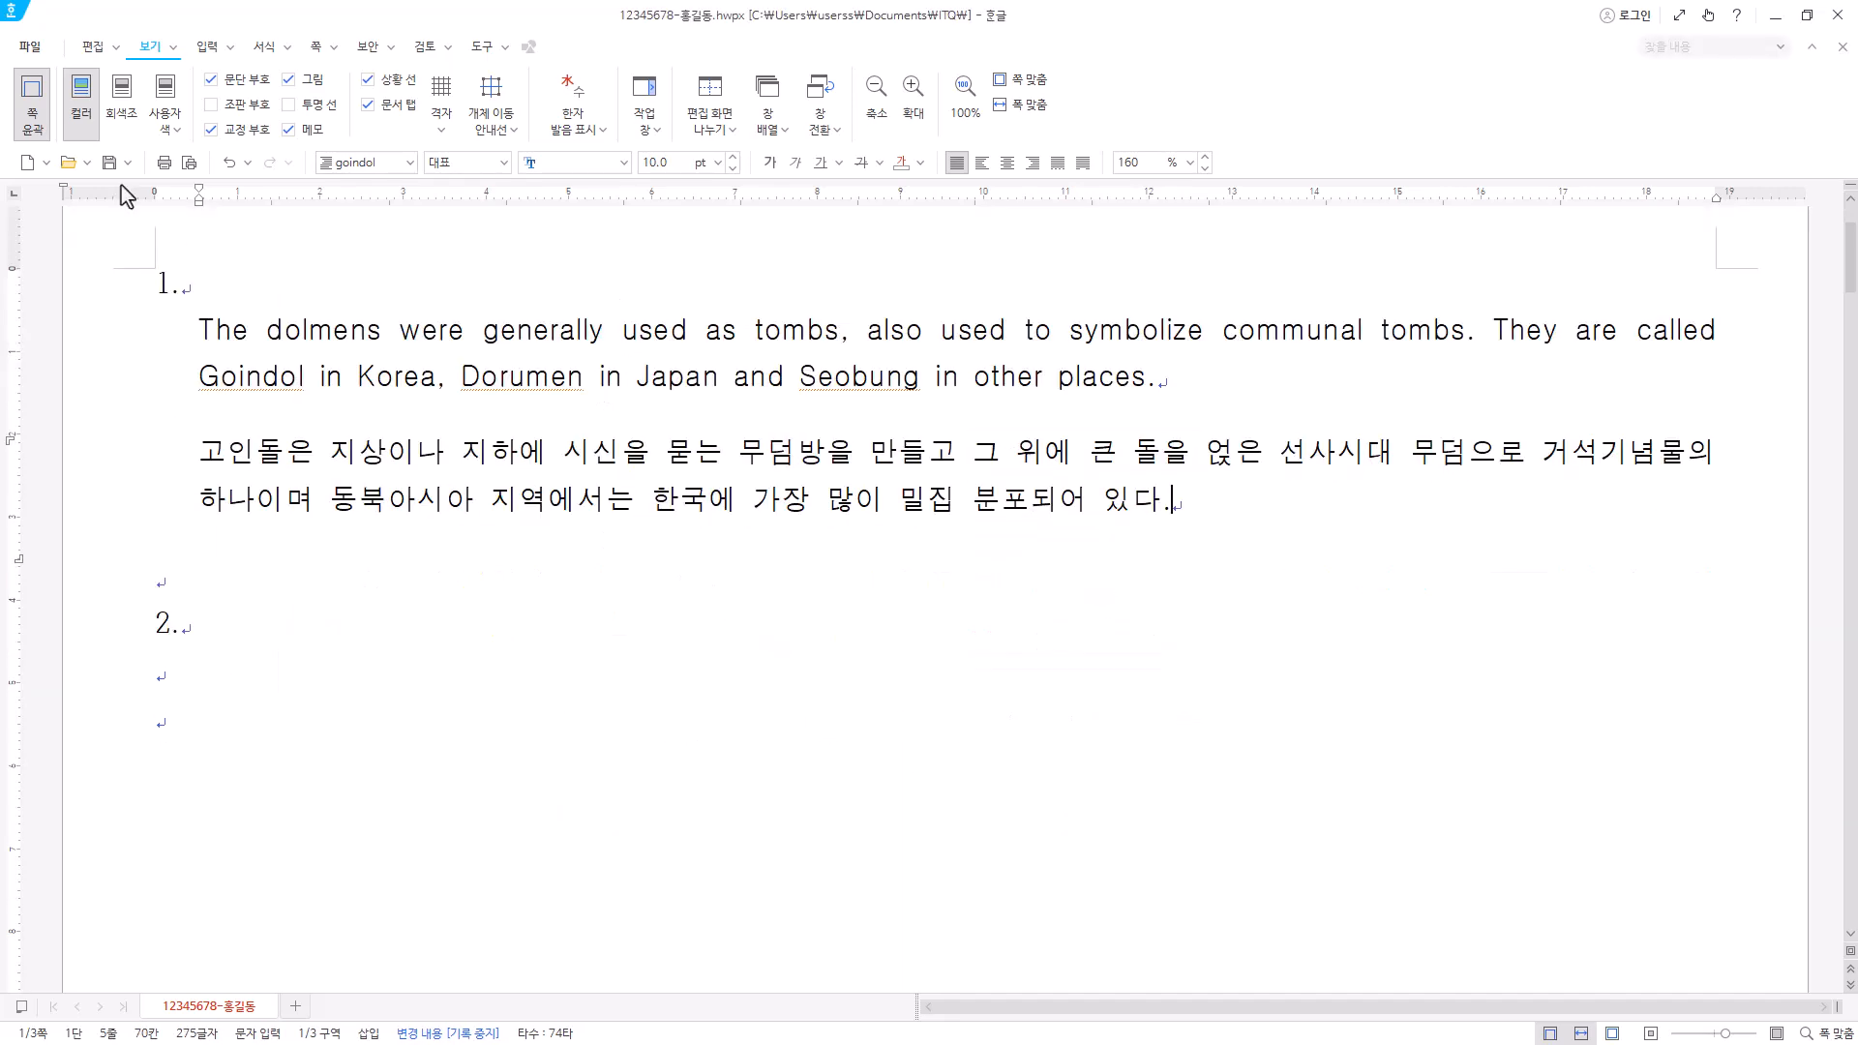
pyautogui.click(191, 669)
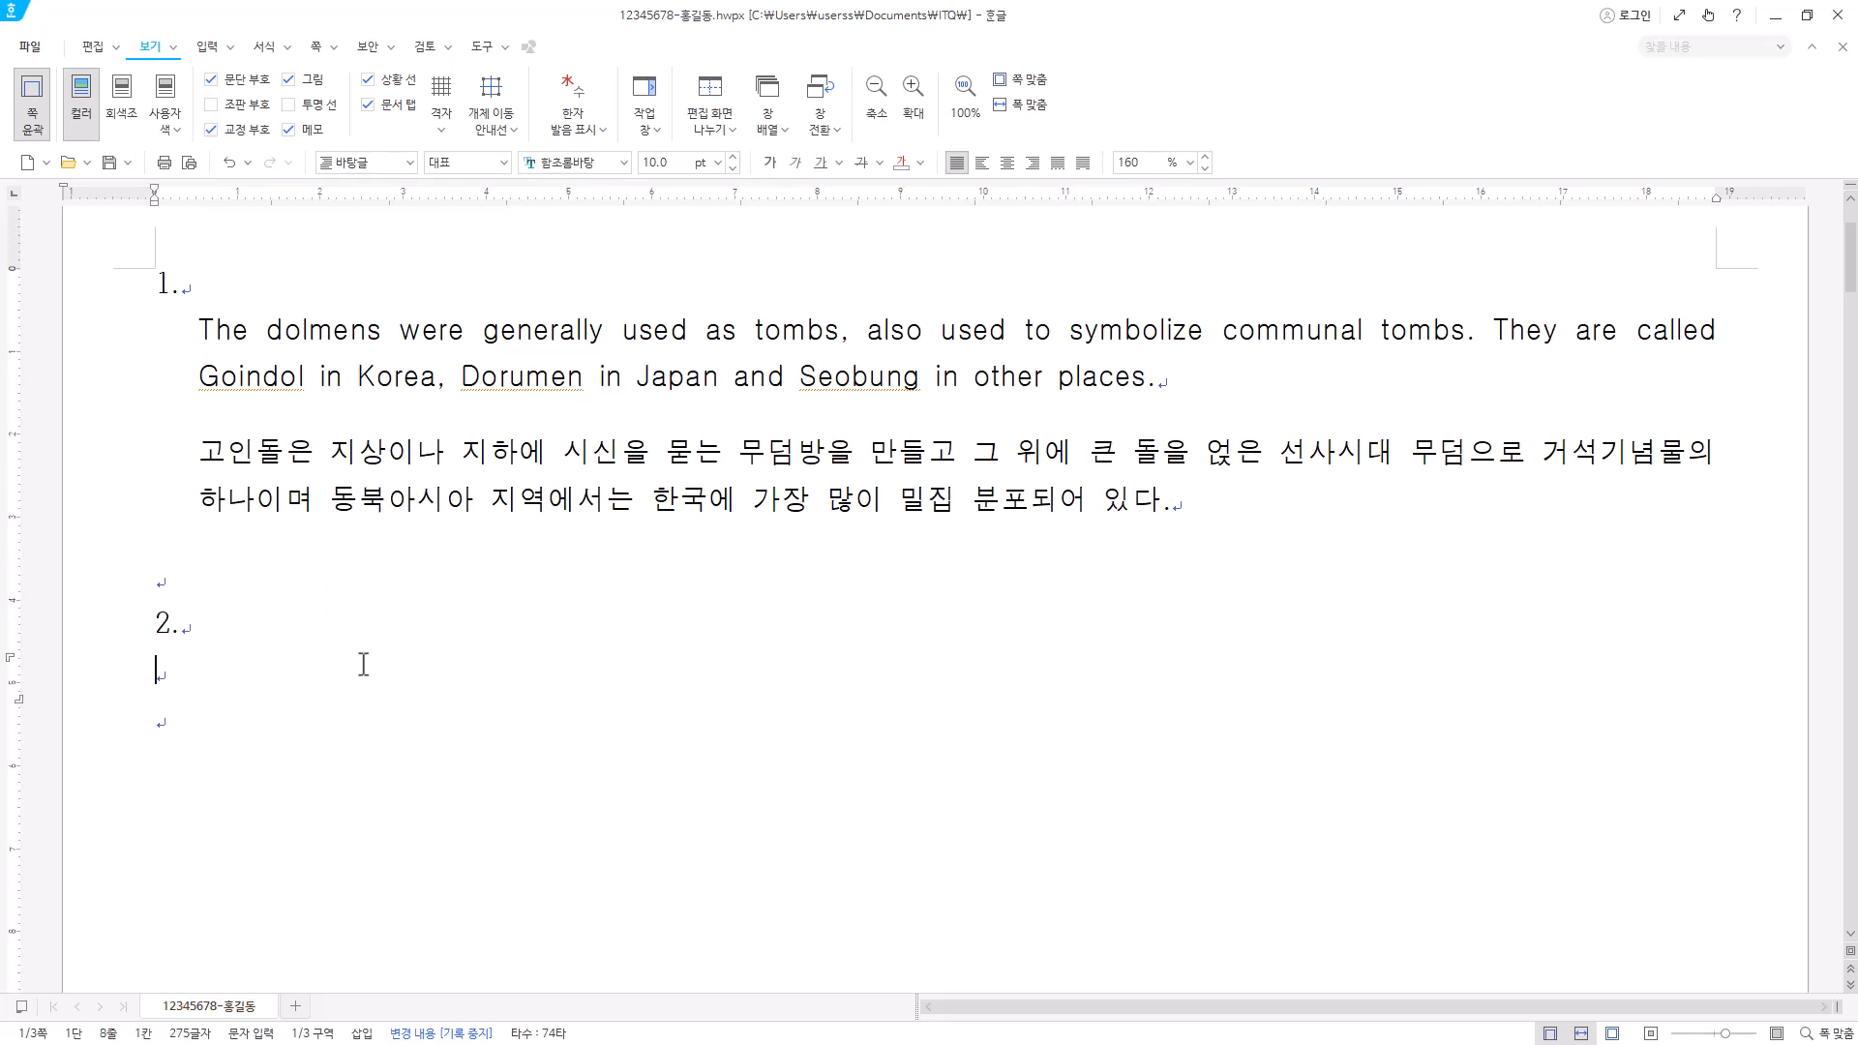
pyautogui.scroll(-4, 362, 662)
pyautogui.press('Hangul')
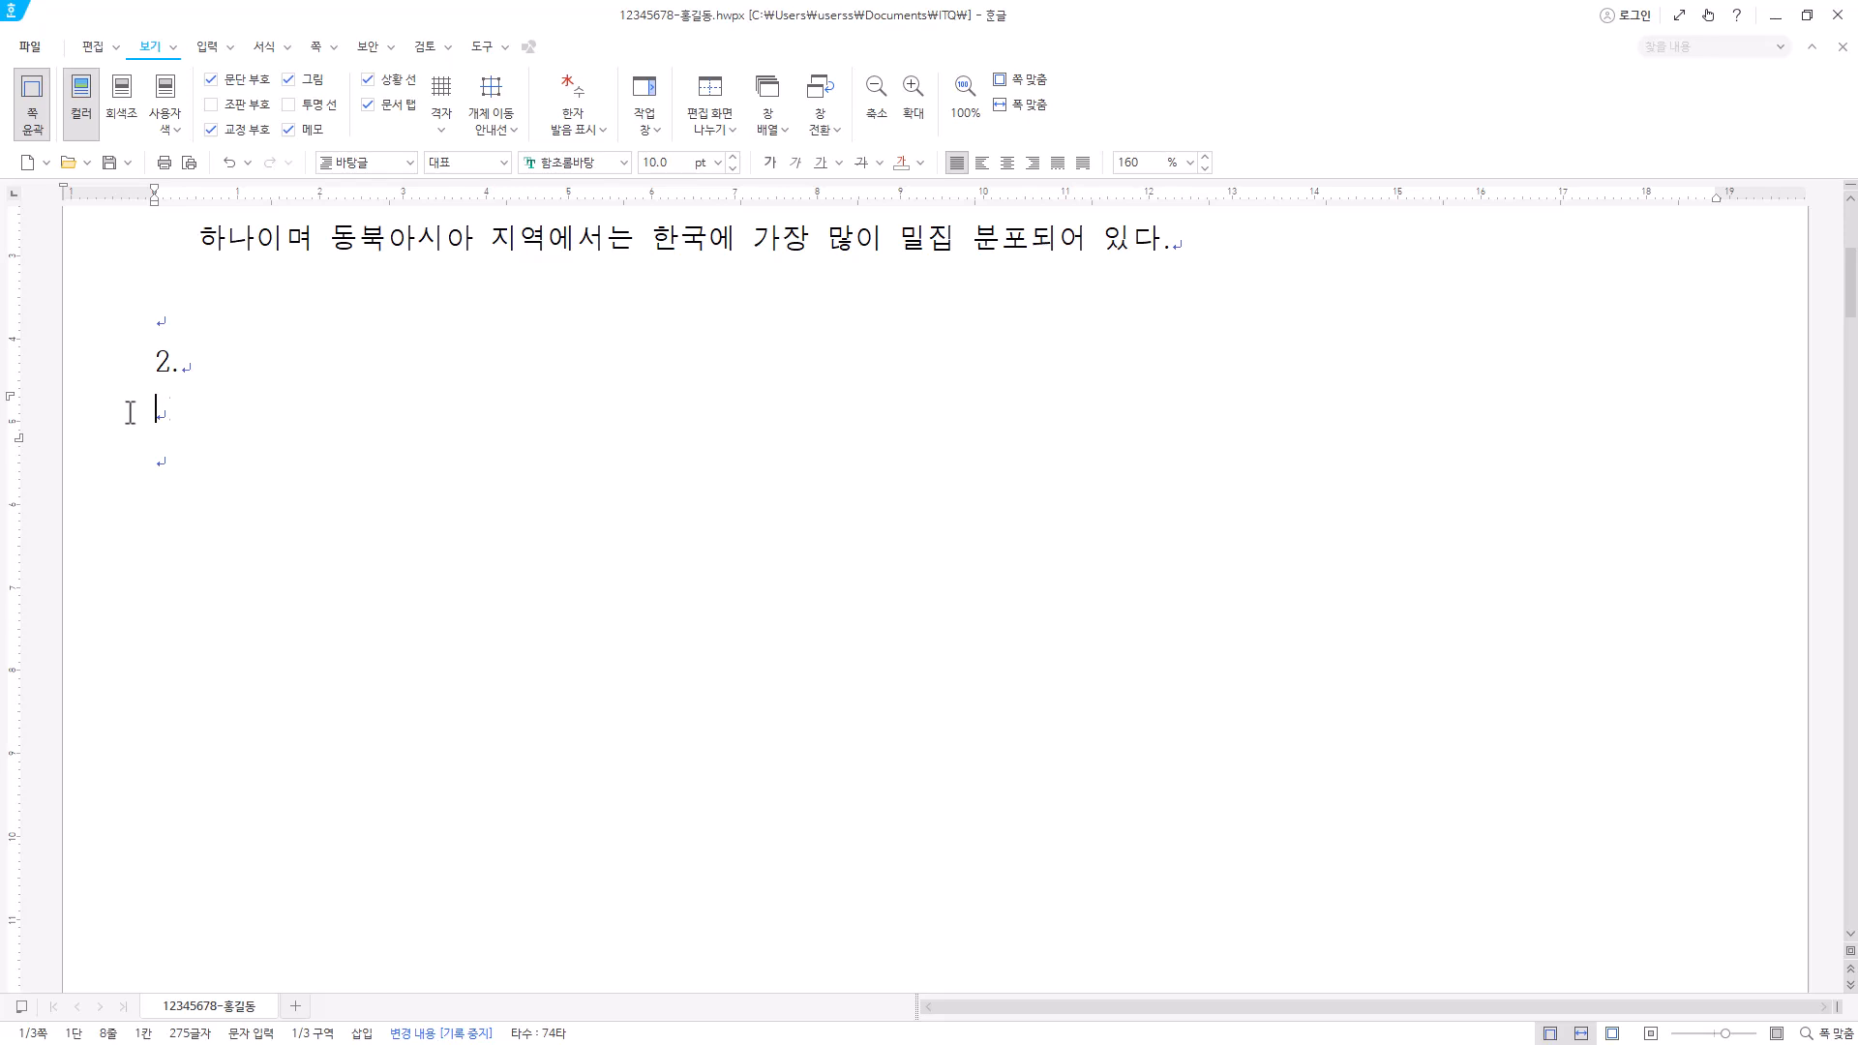
pyautogui.press('Hangul')
pyautogui.click(210, 51)
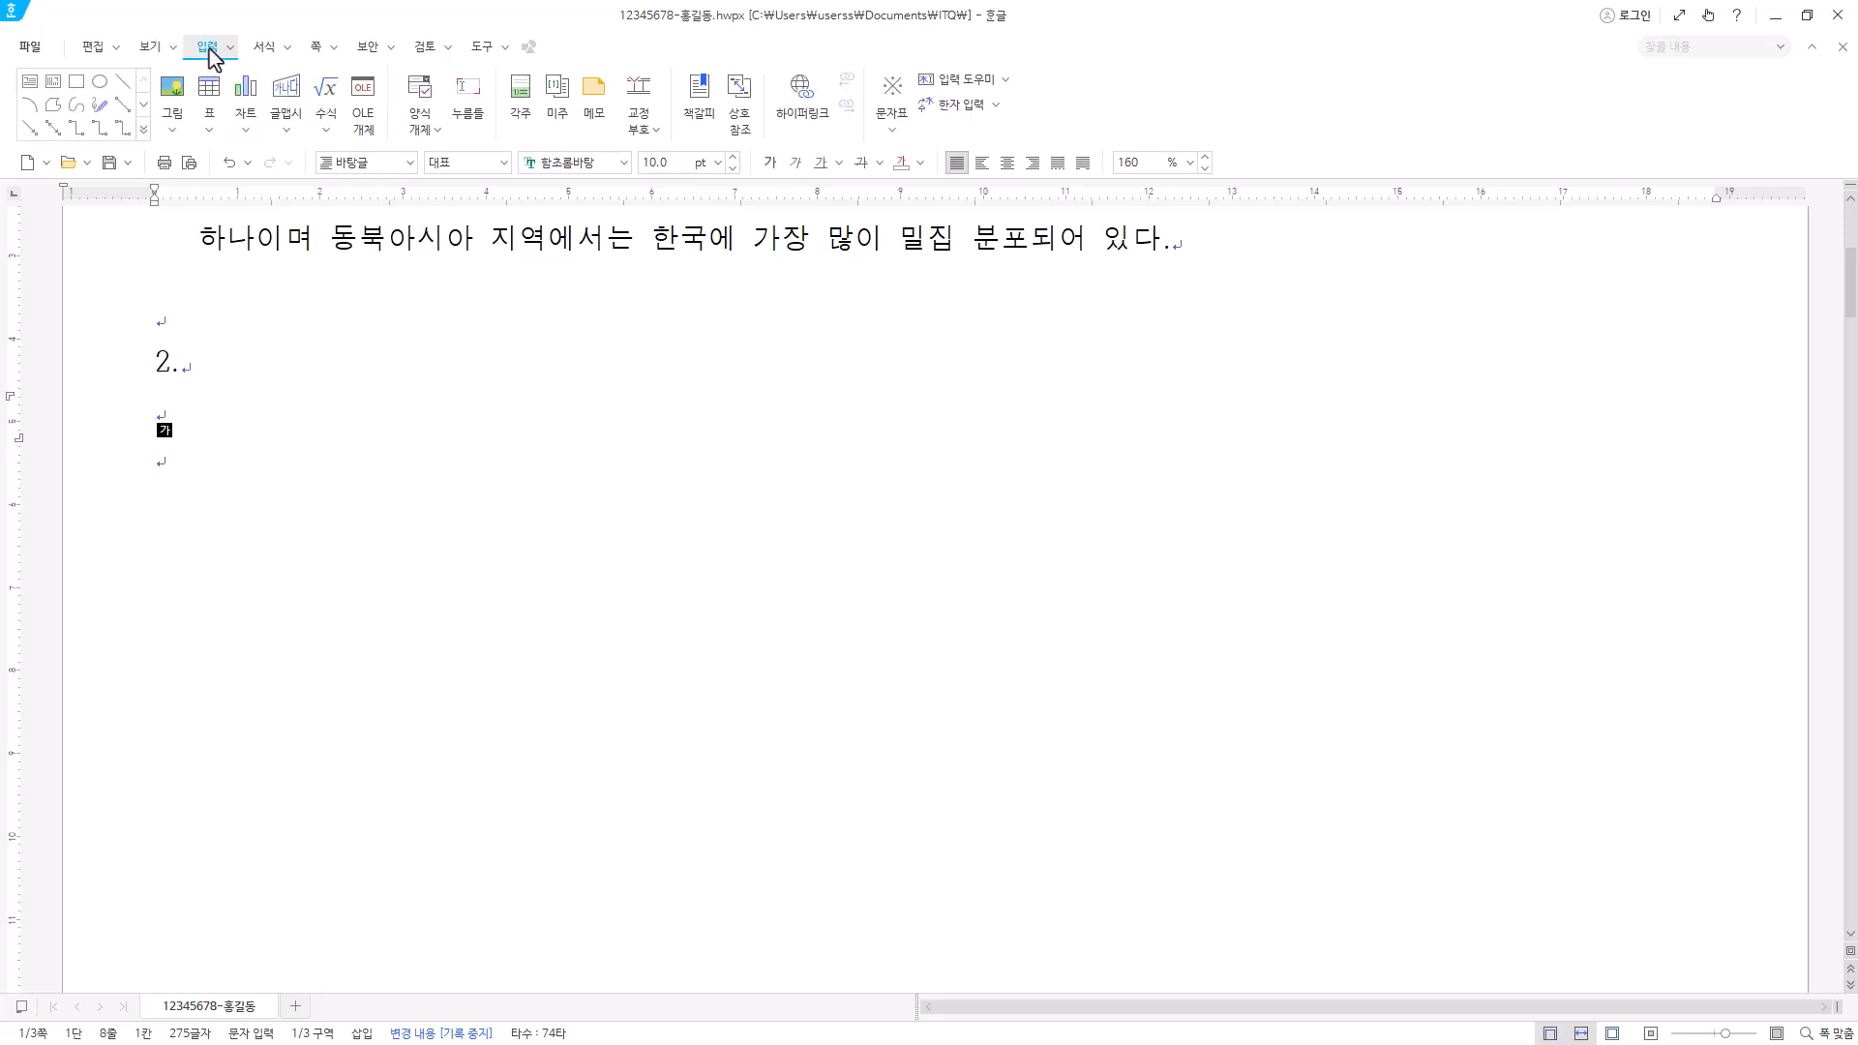
pyautogui.click(210, 128)
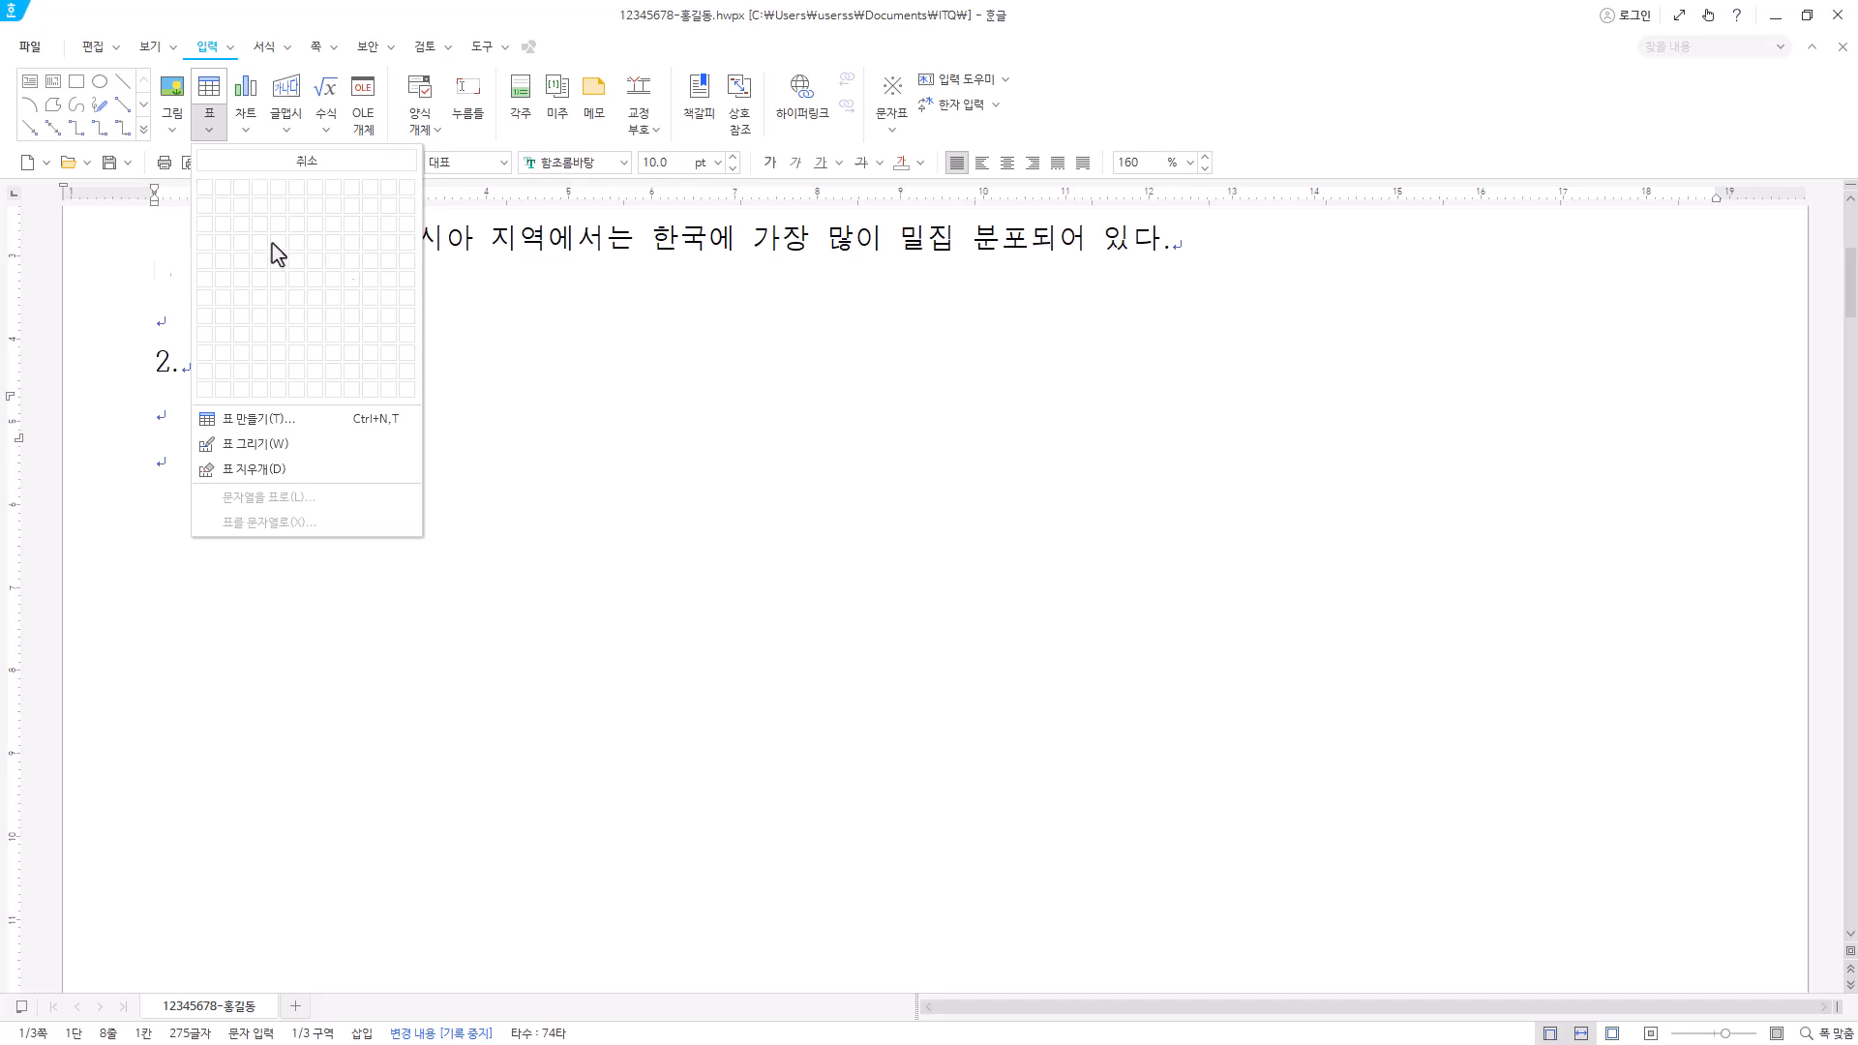
pyautogui.click(274, 21)
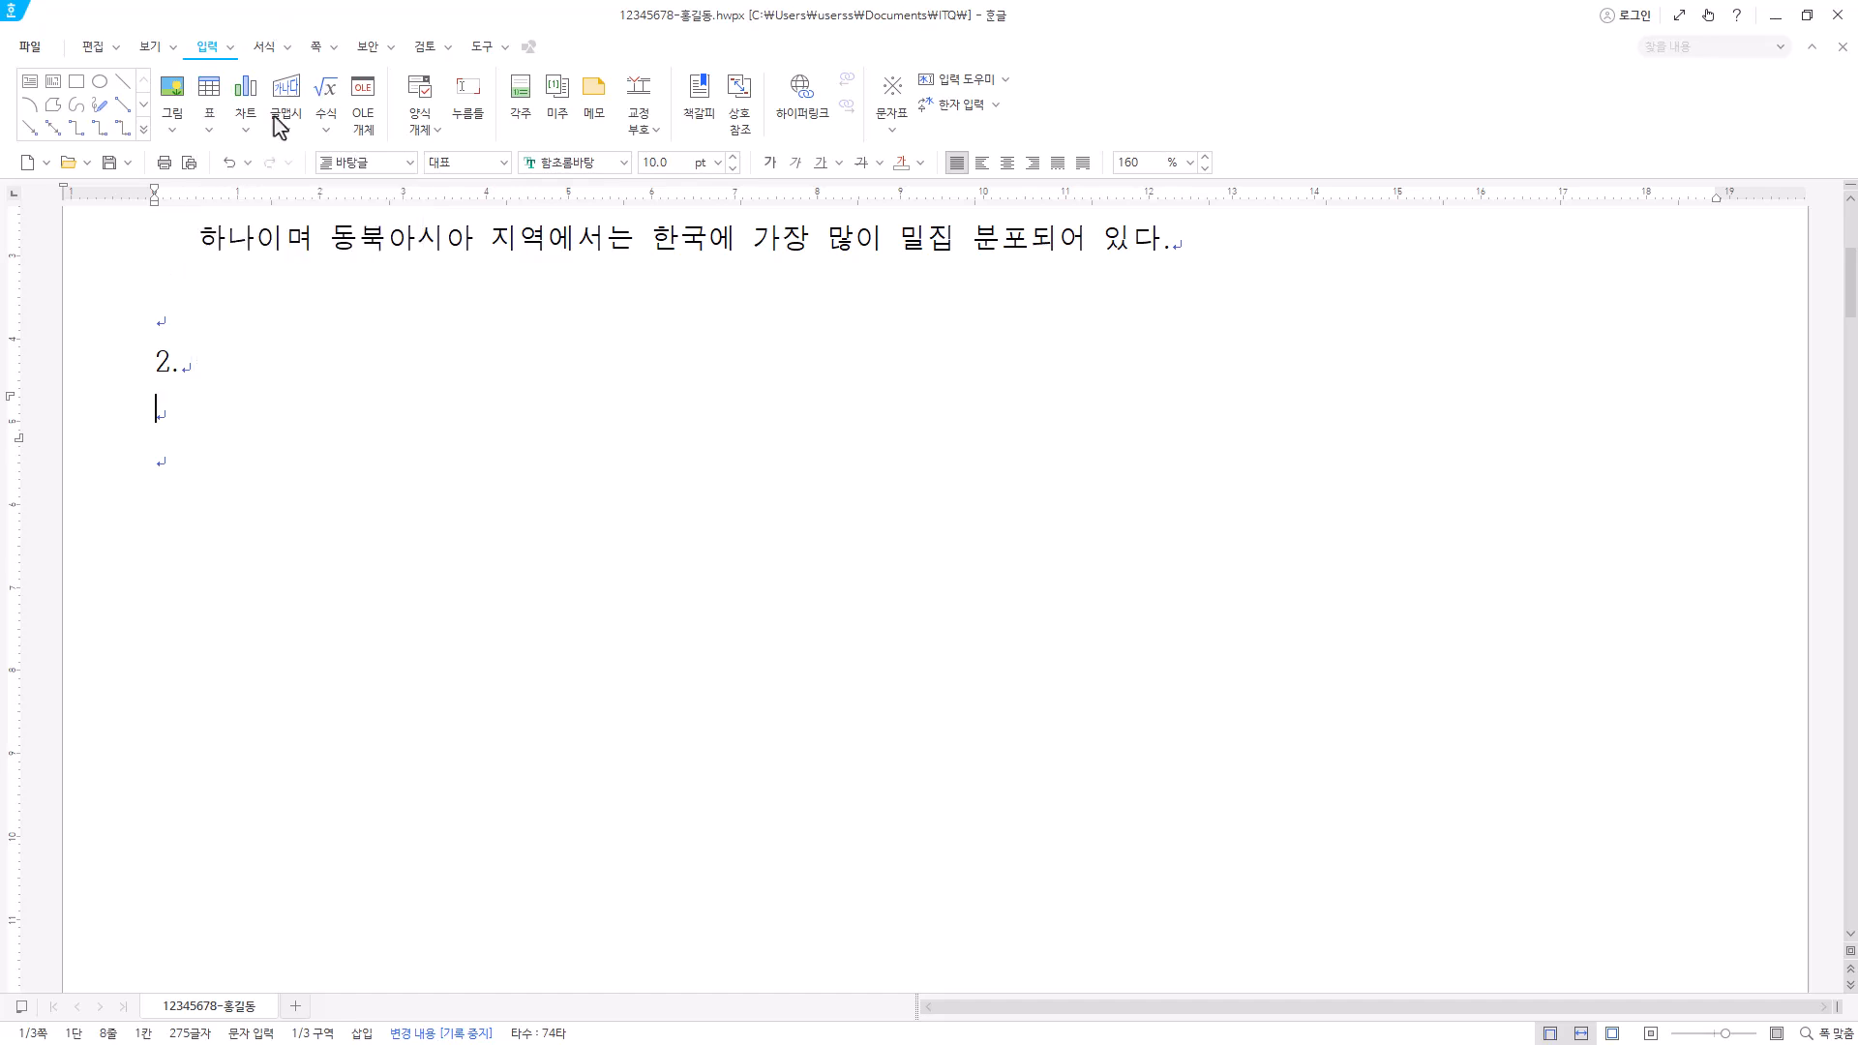
pyautogui.click(213, 87)
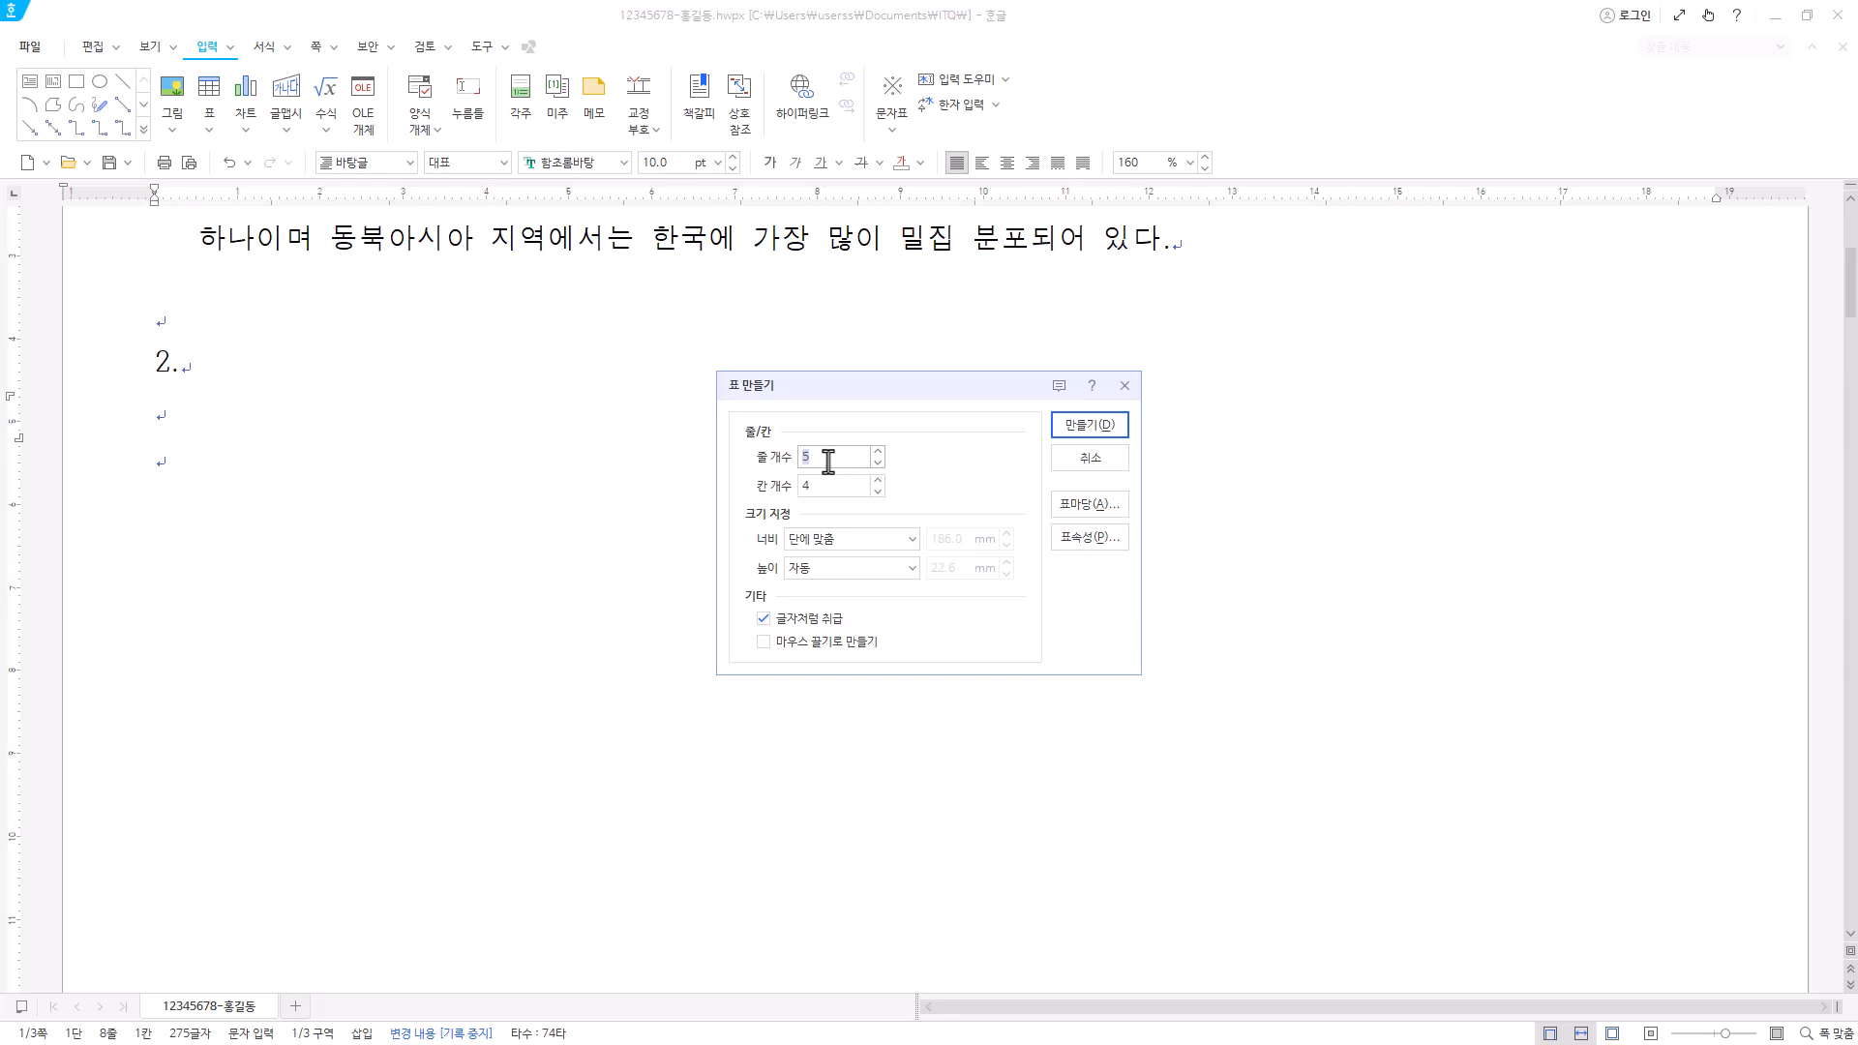
pyautogui.moveTo(828, 461); pyautogui.dragTo(748, 468)
pyautogui.press('Tab')
pyautogui.write('6')
pyautogui.click(1108, 437)
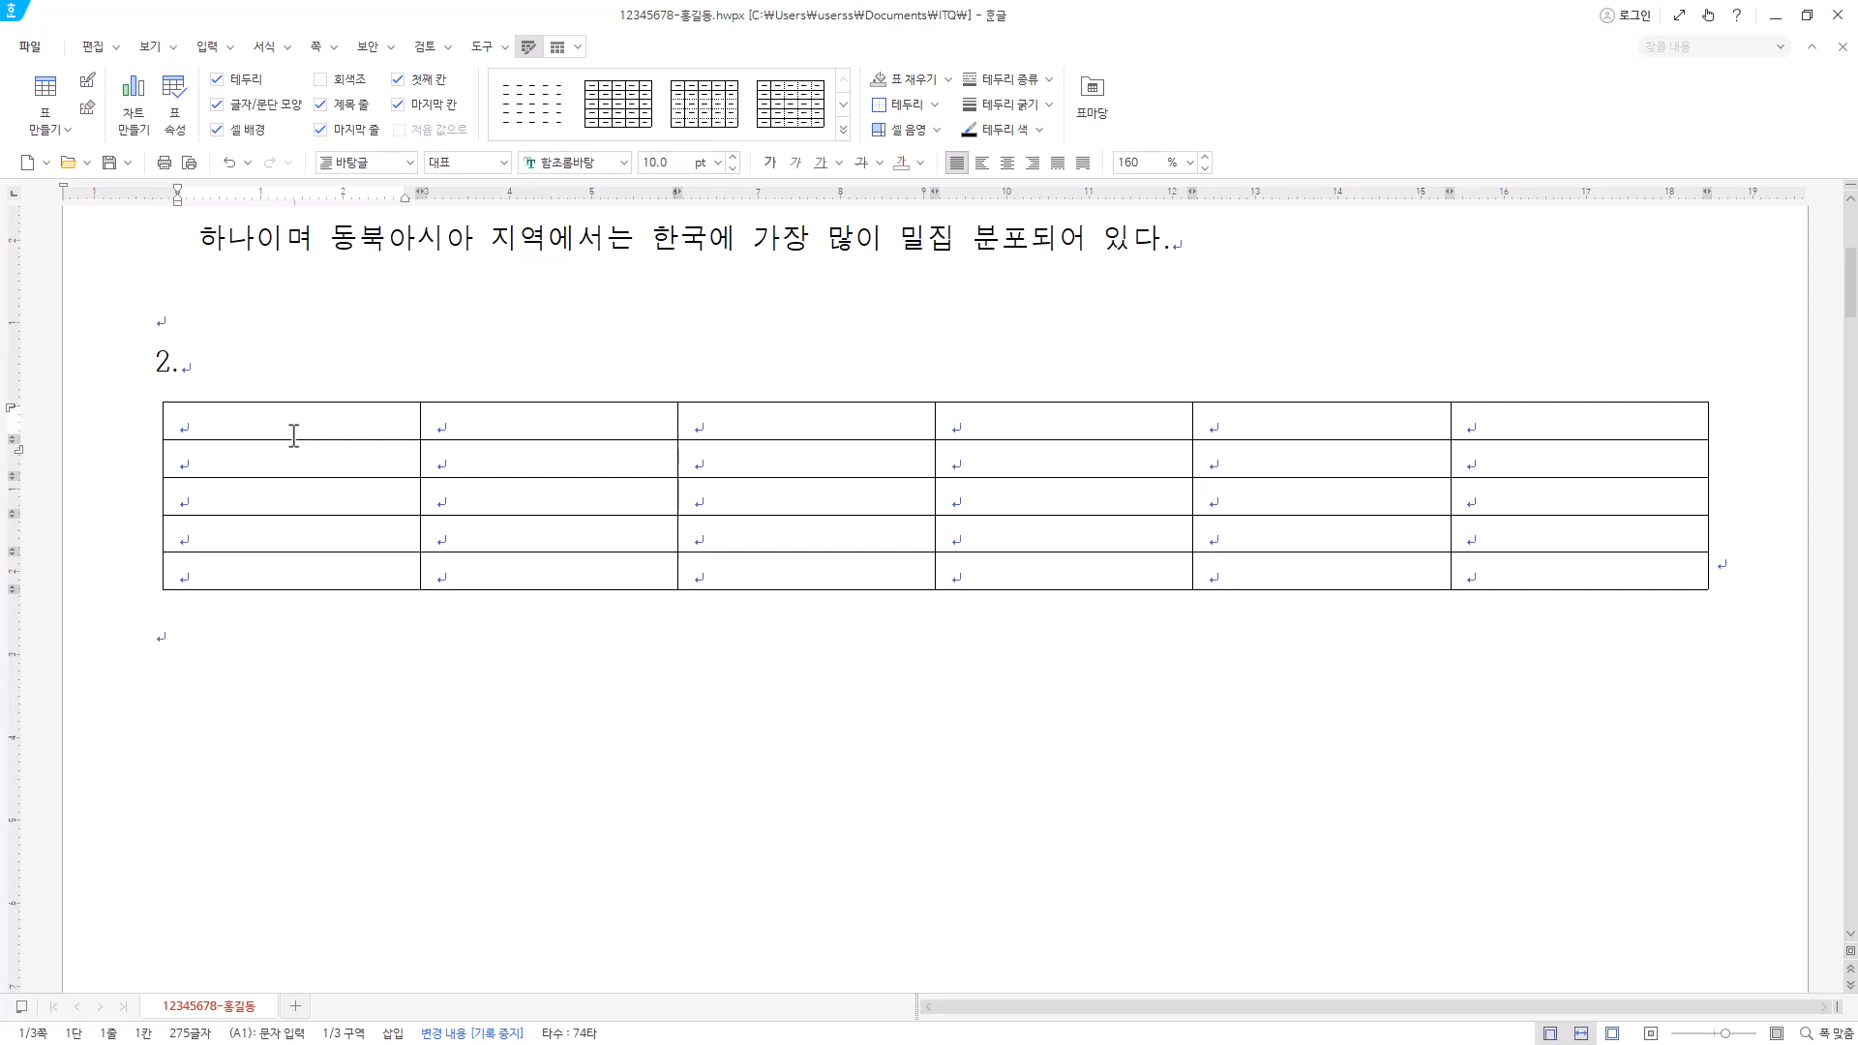
# - Set the font of all table cells to 굴림 and center their text
pyautogui.moveTo(286, 423); pyautogui.dragTo(1575, 578)
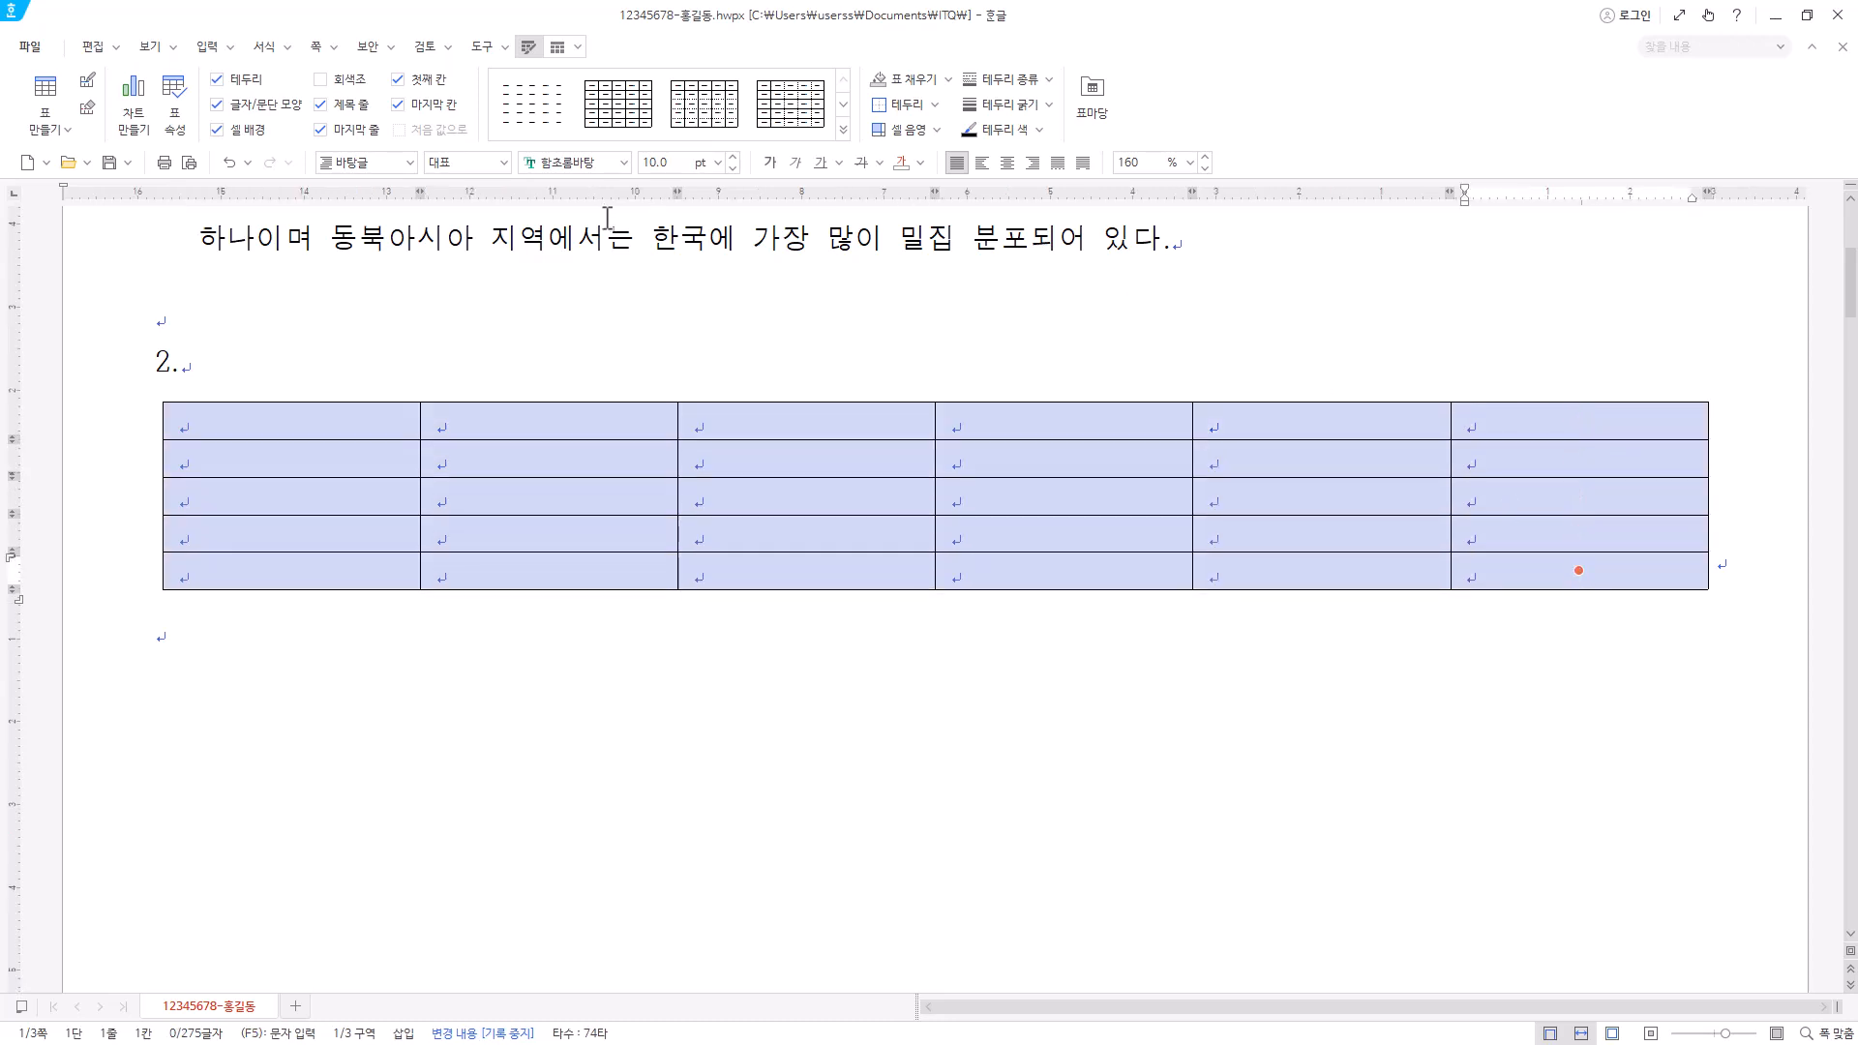
pyautogui.click(624, 164)
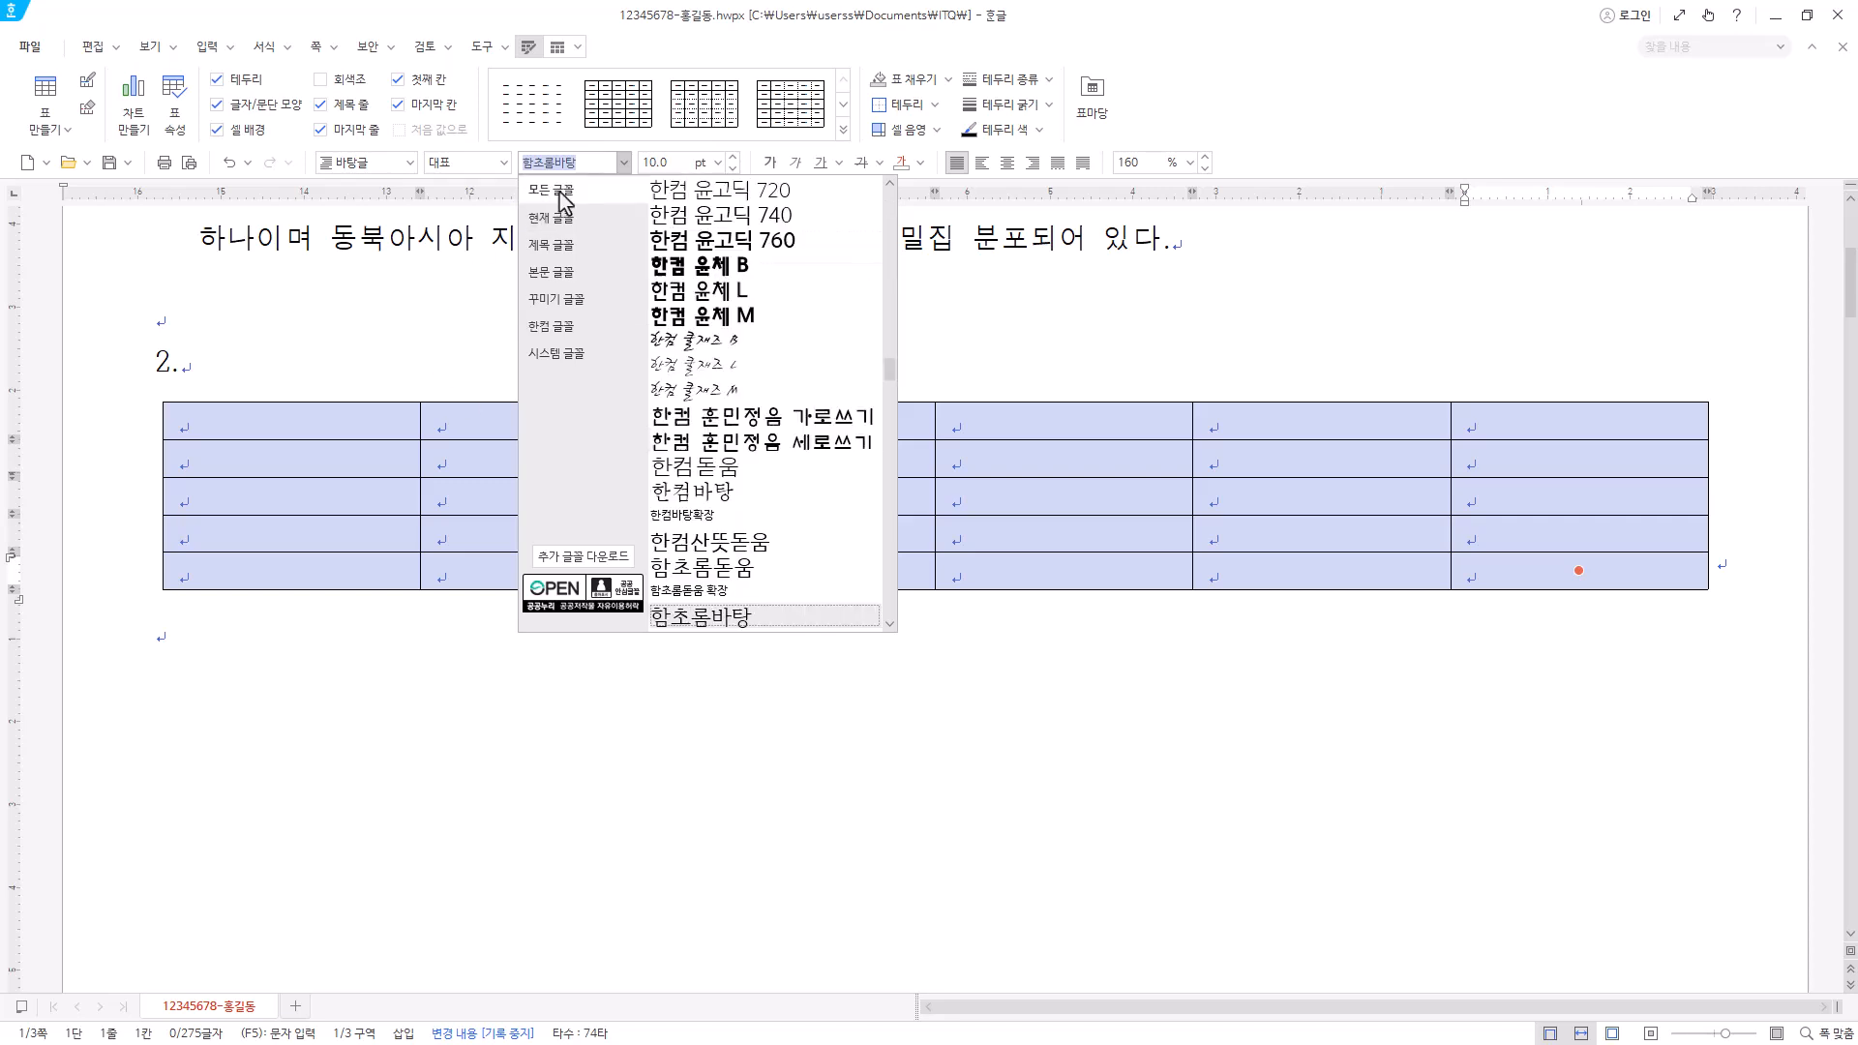
pyautogui.click(623, 165)
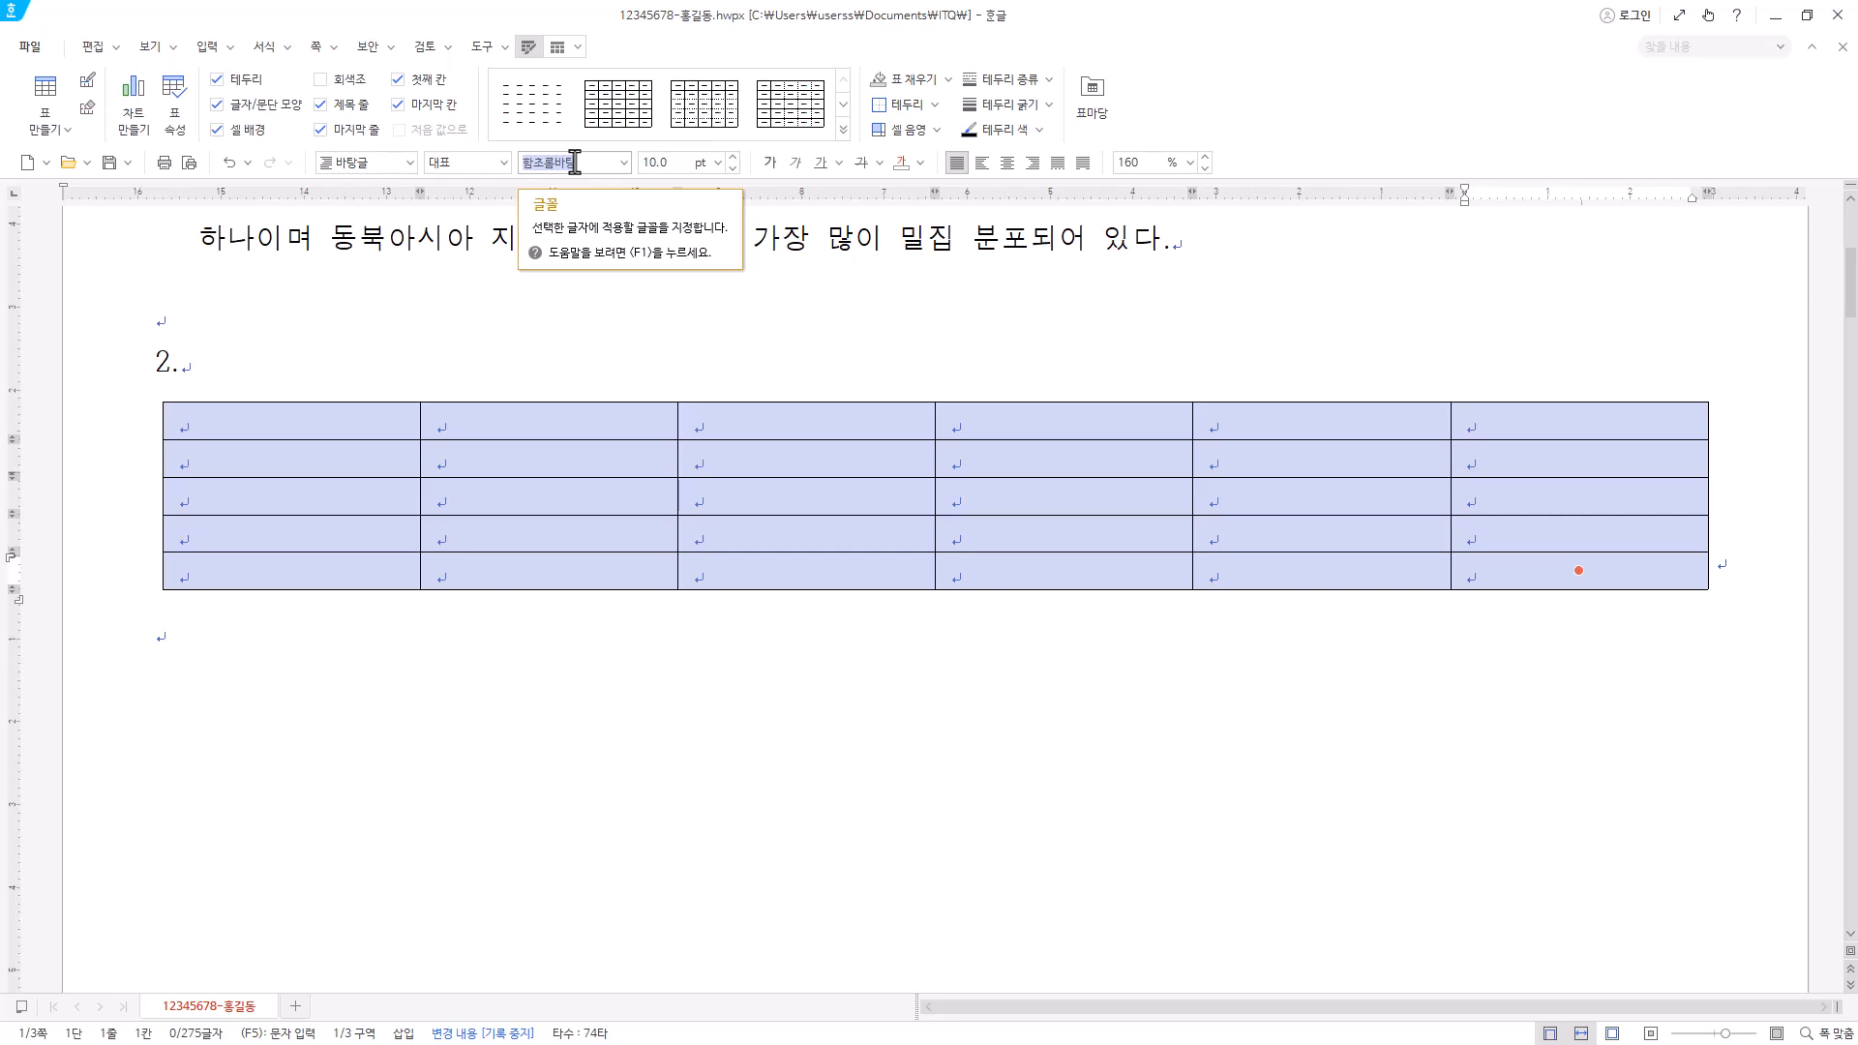
pyautogui.write('굴')
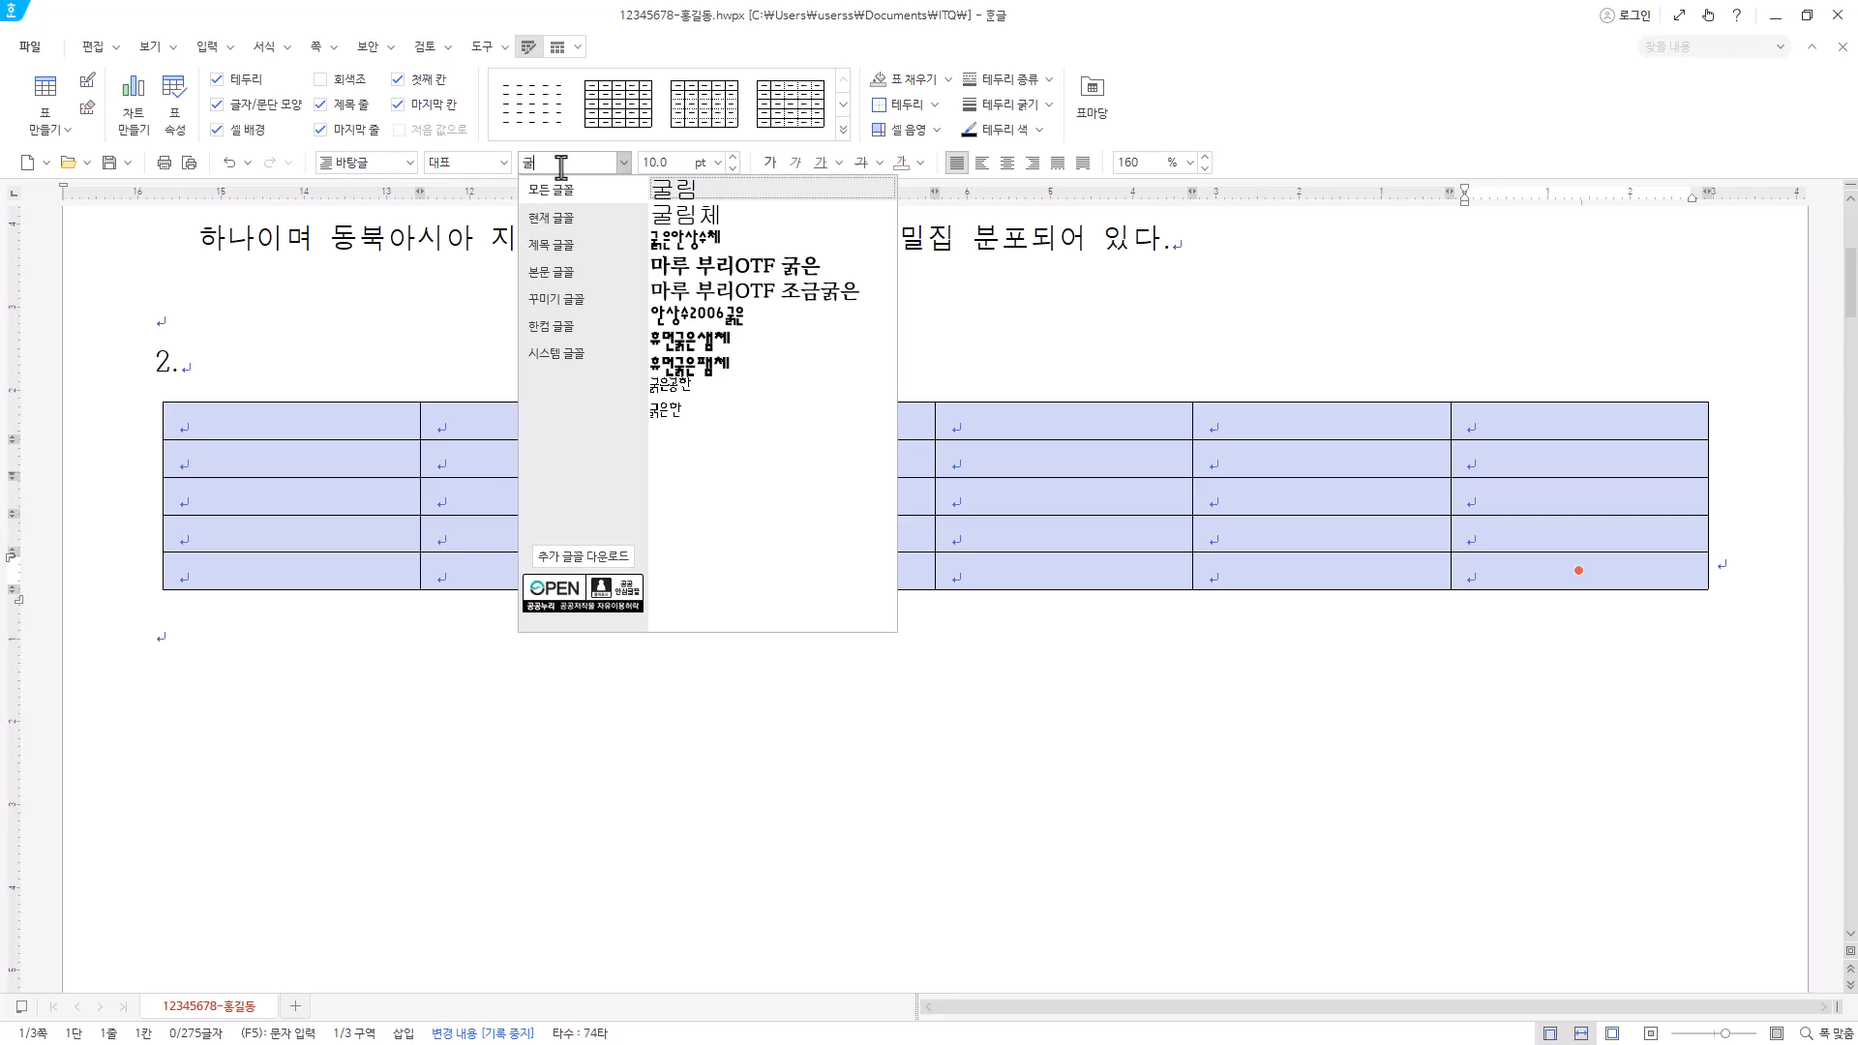
pyautogui.write('림')
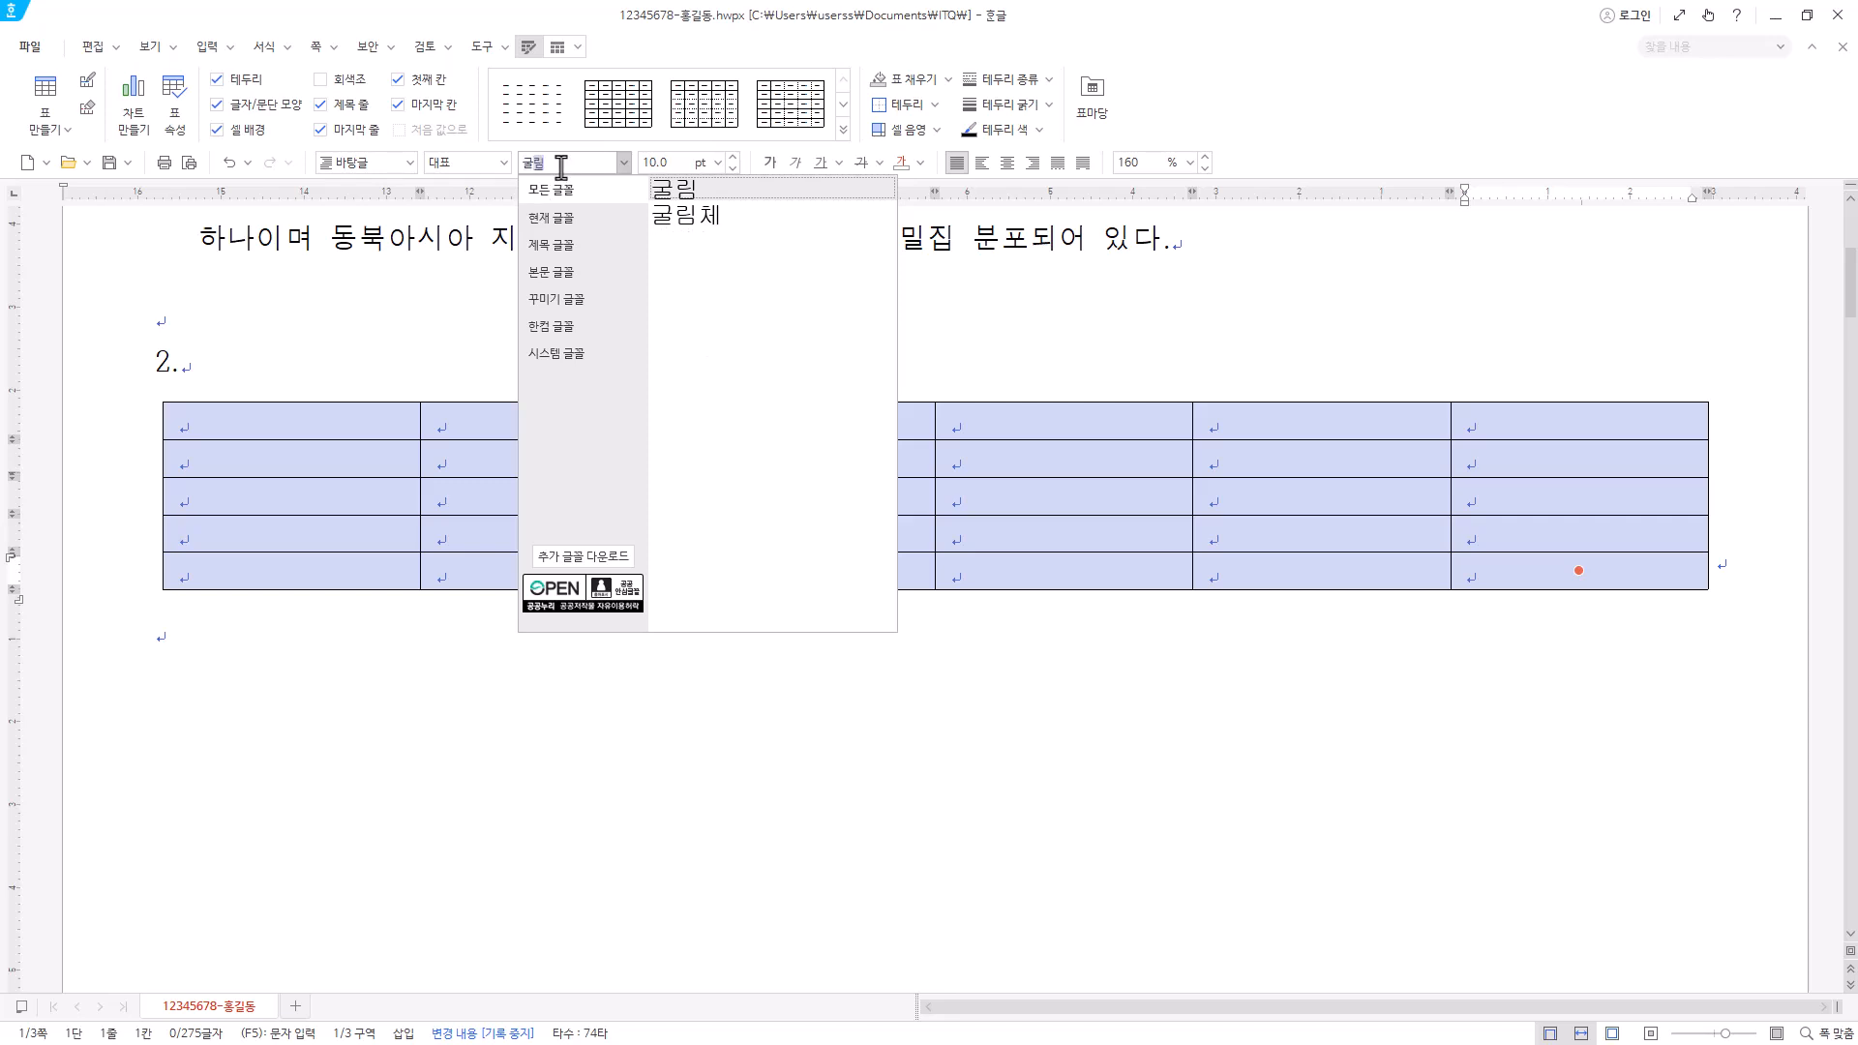
pyautogui.press('Return')
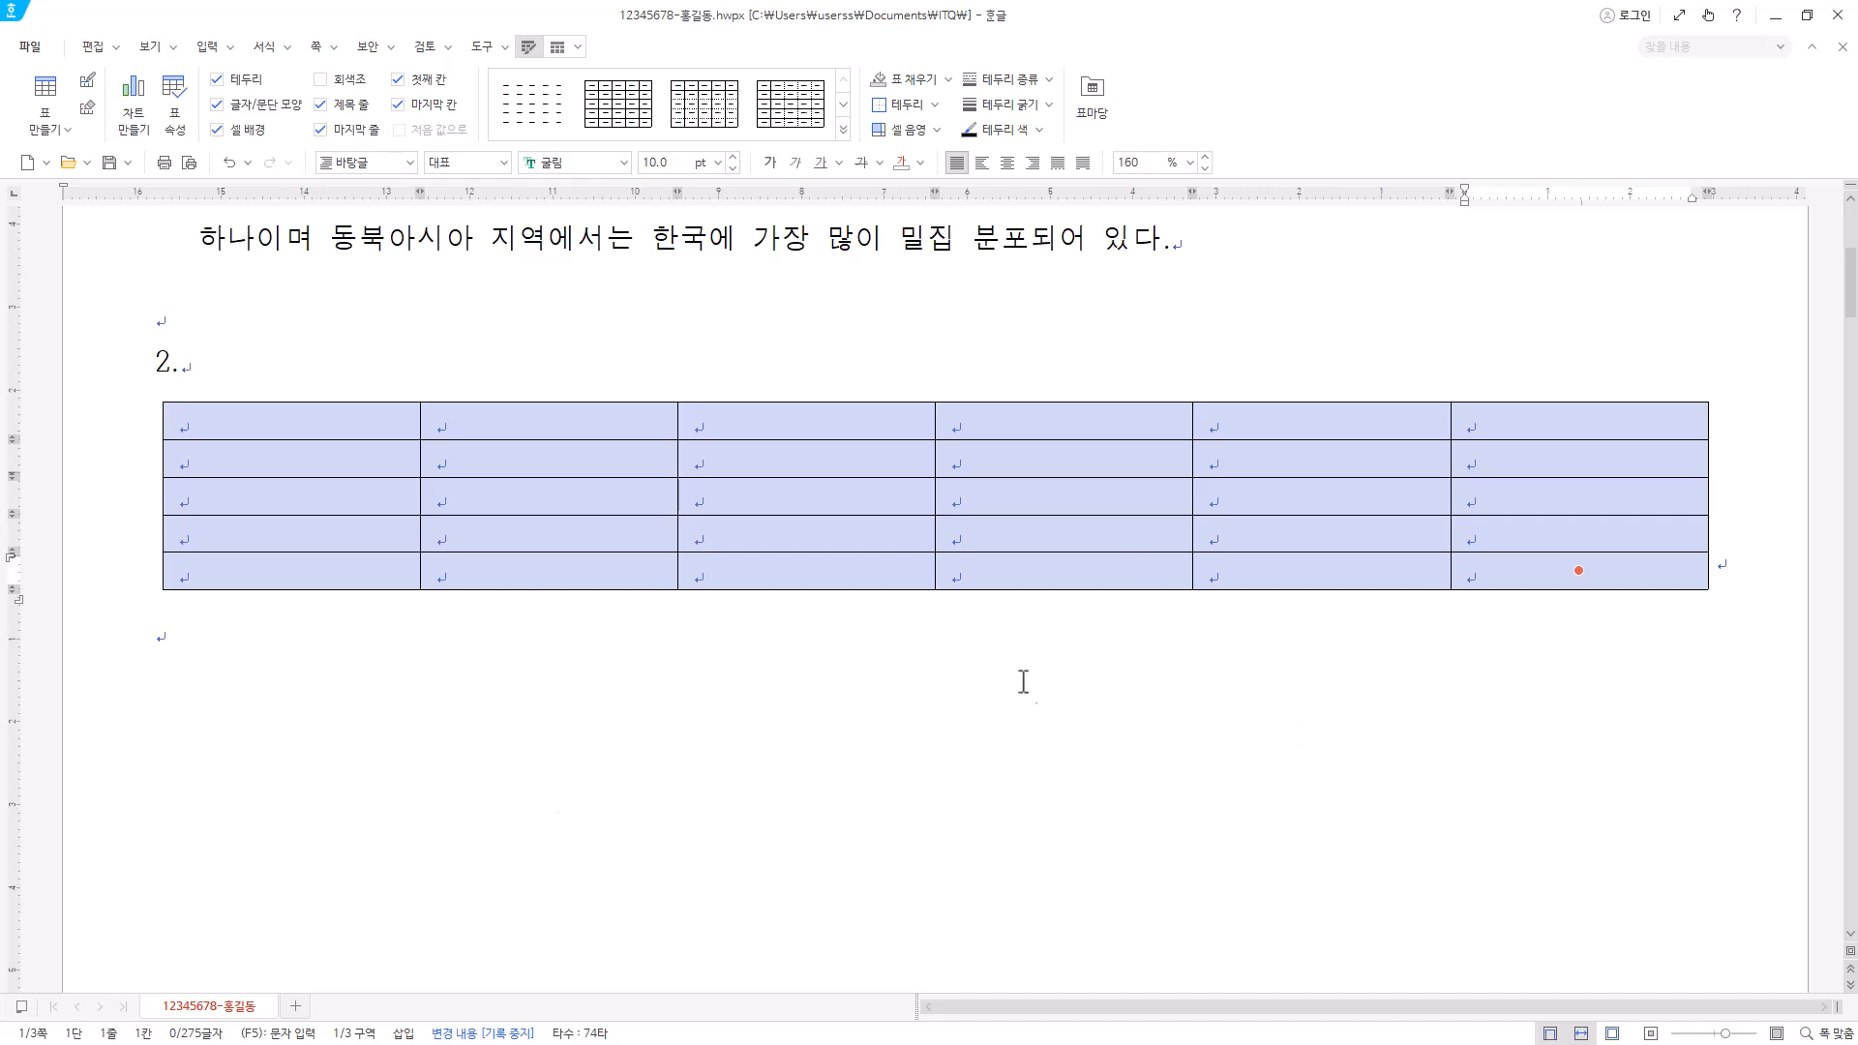
pyautogui.click(997, 170)
pyautogui.press('Escape')
# - Try widening the first column after filling in the table, and clear the contents of all cells
pyautogui.click(312, 428)
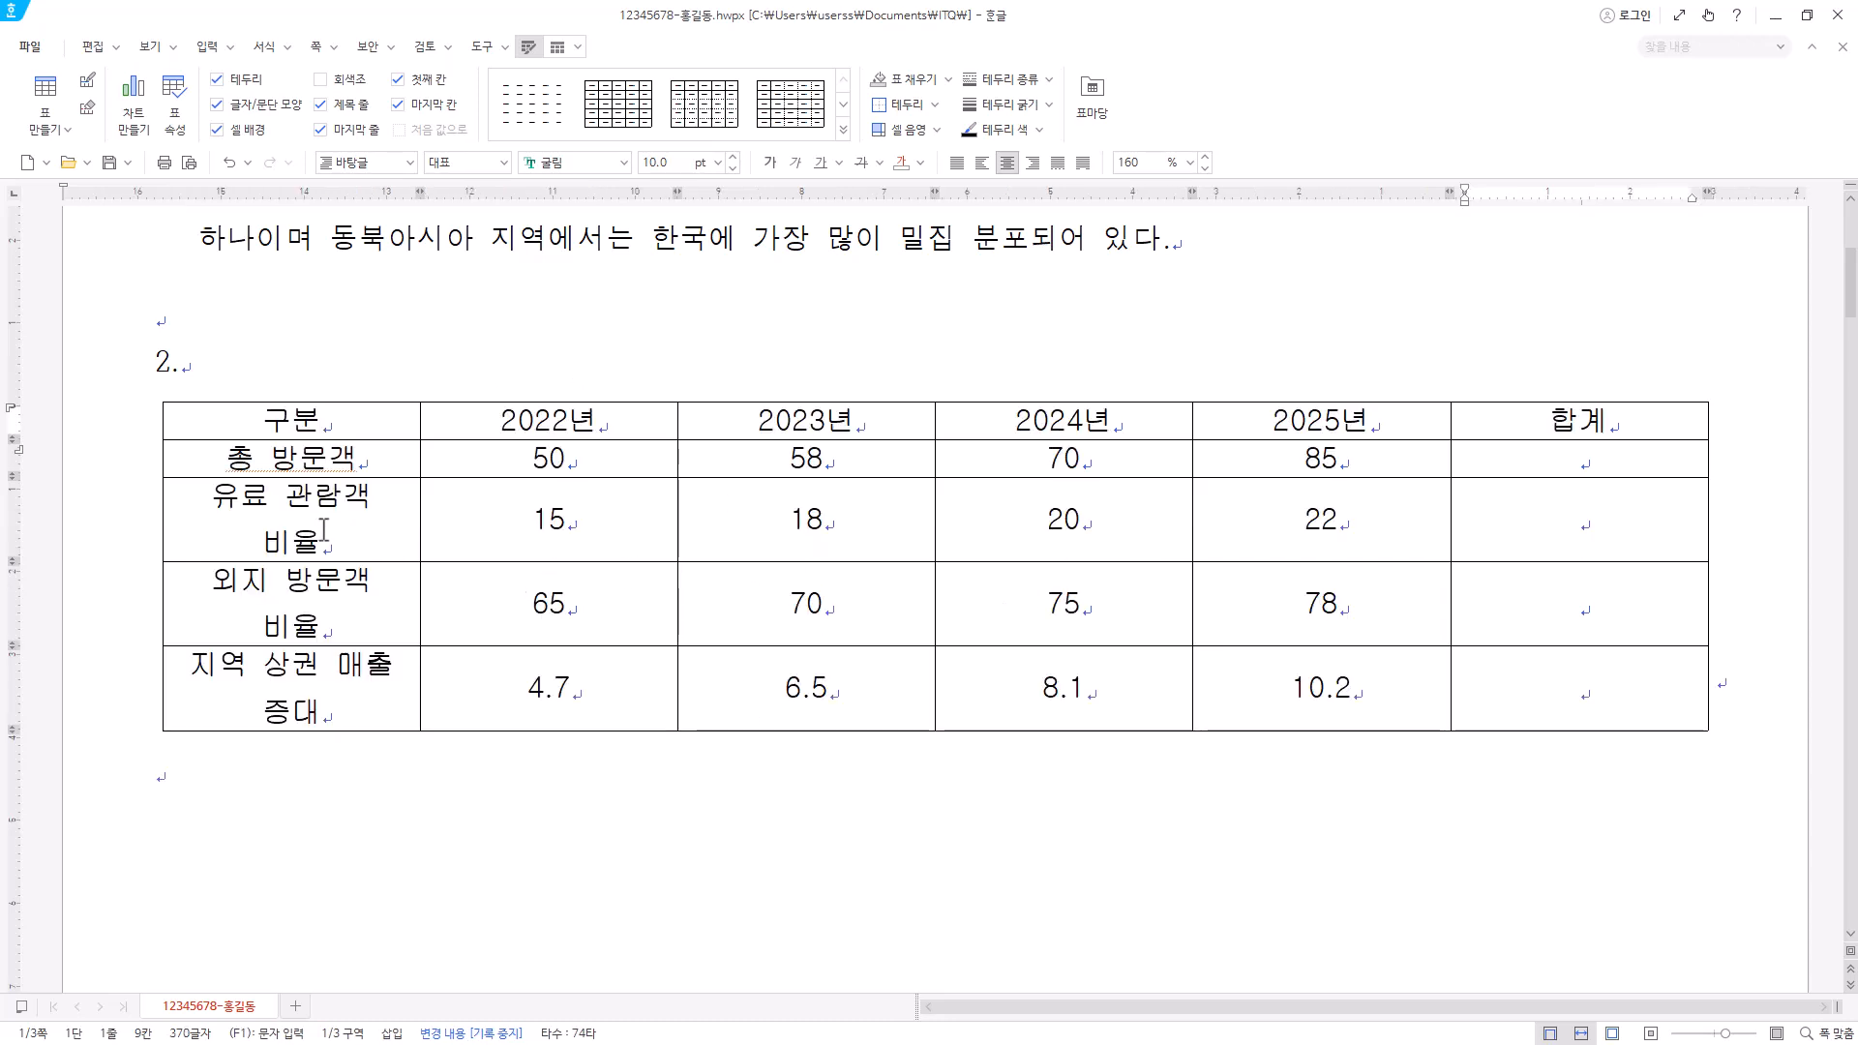
pyautogui.moveTo(213, 495); pyautogui.dragTo(361, 541)
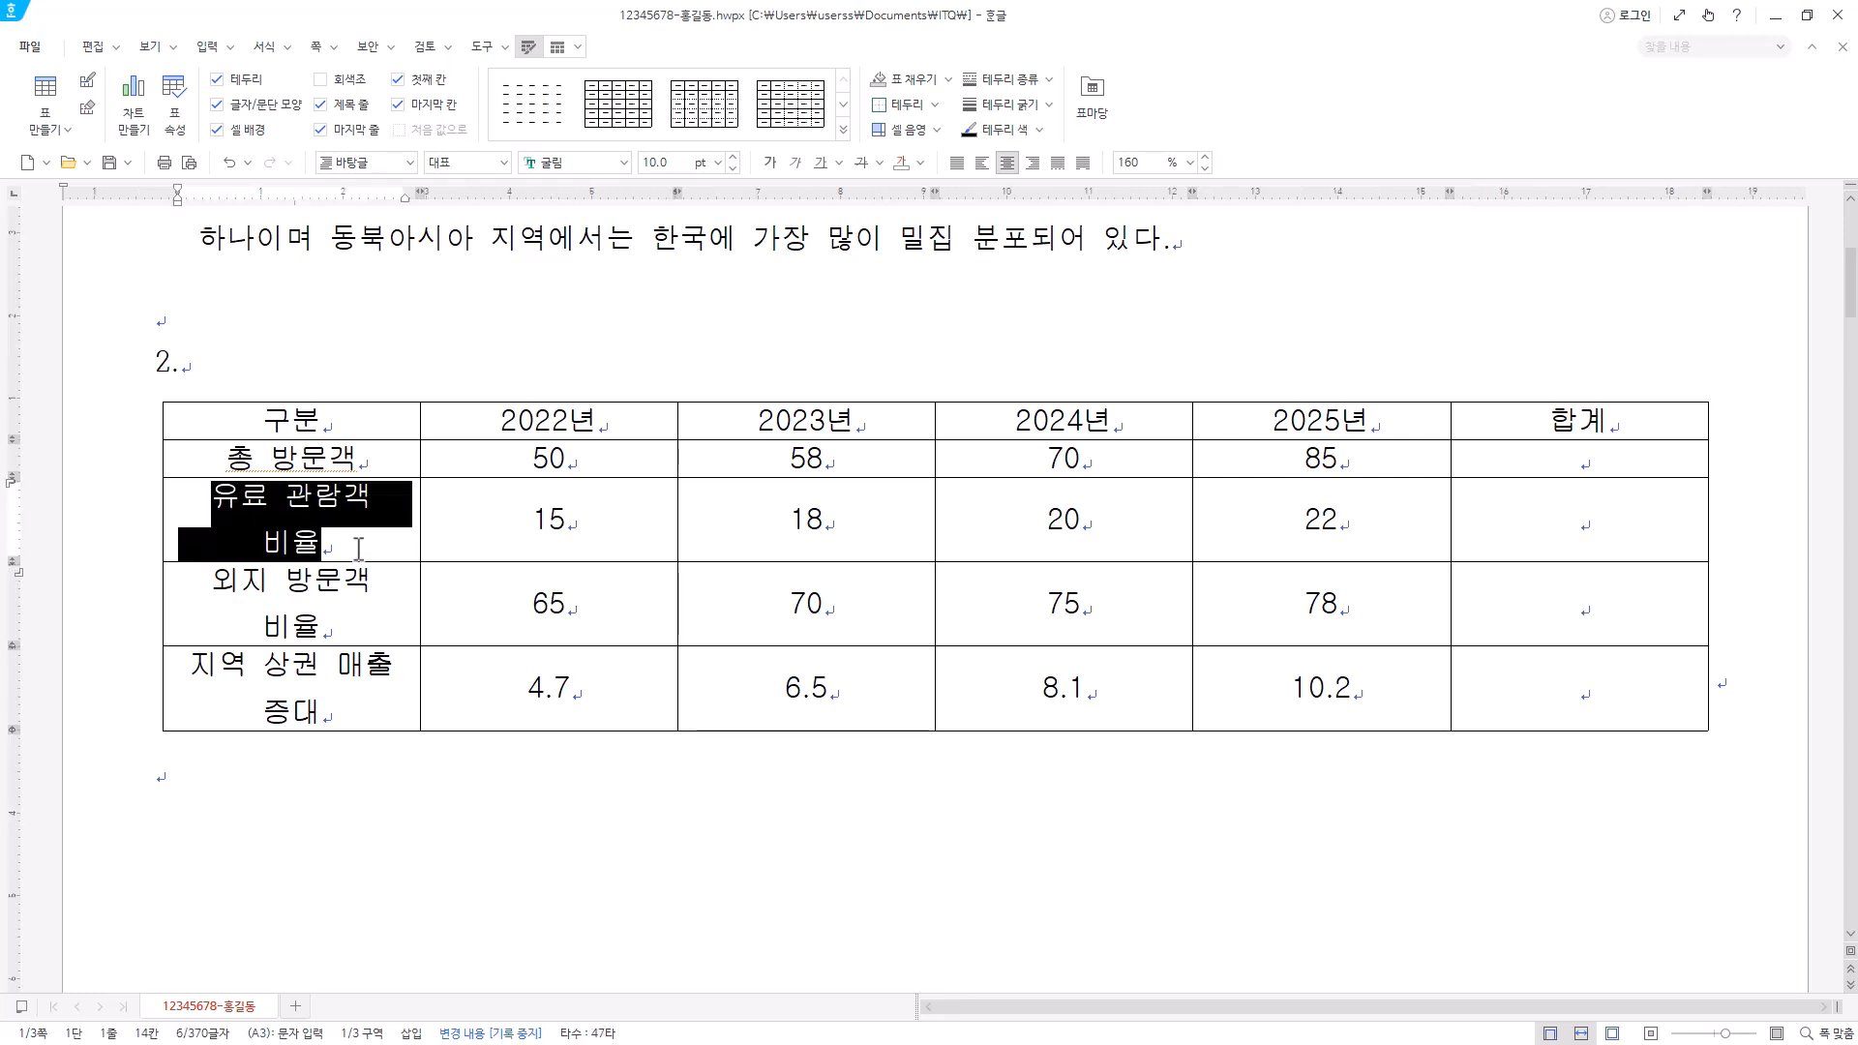
pyautogui.click(370, 539)
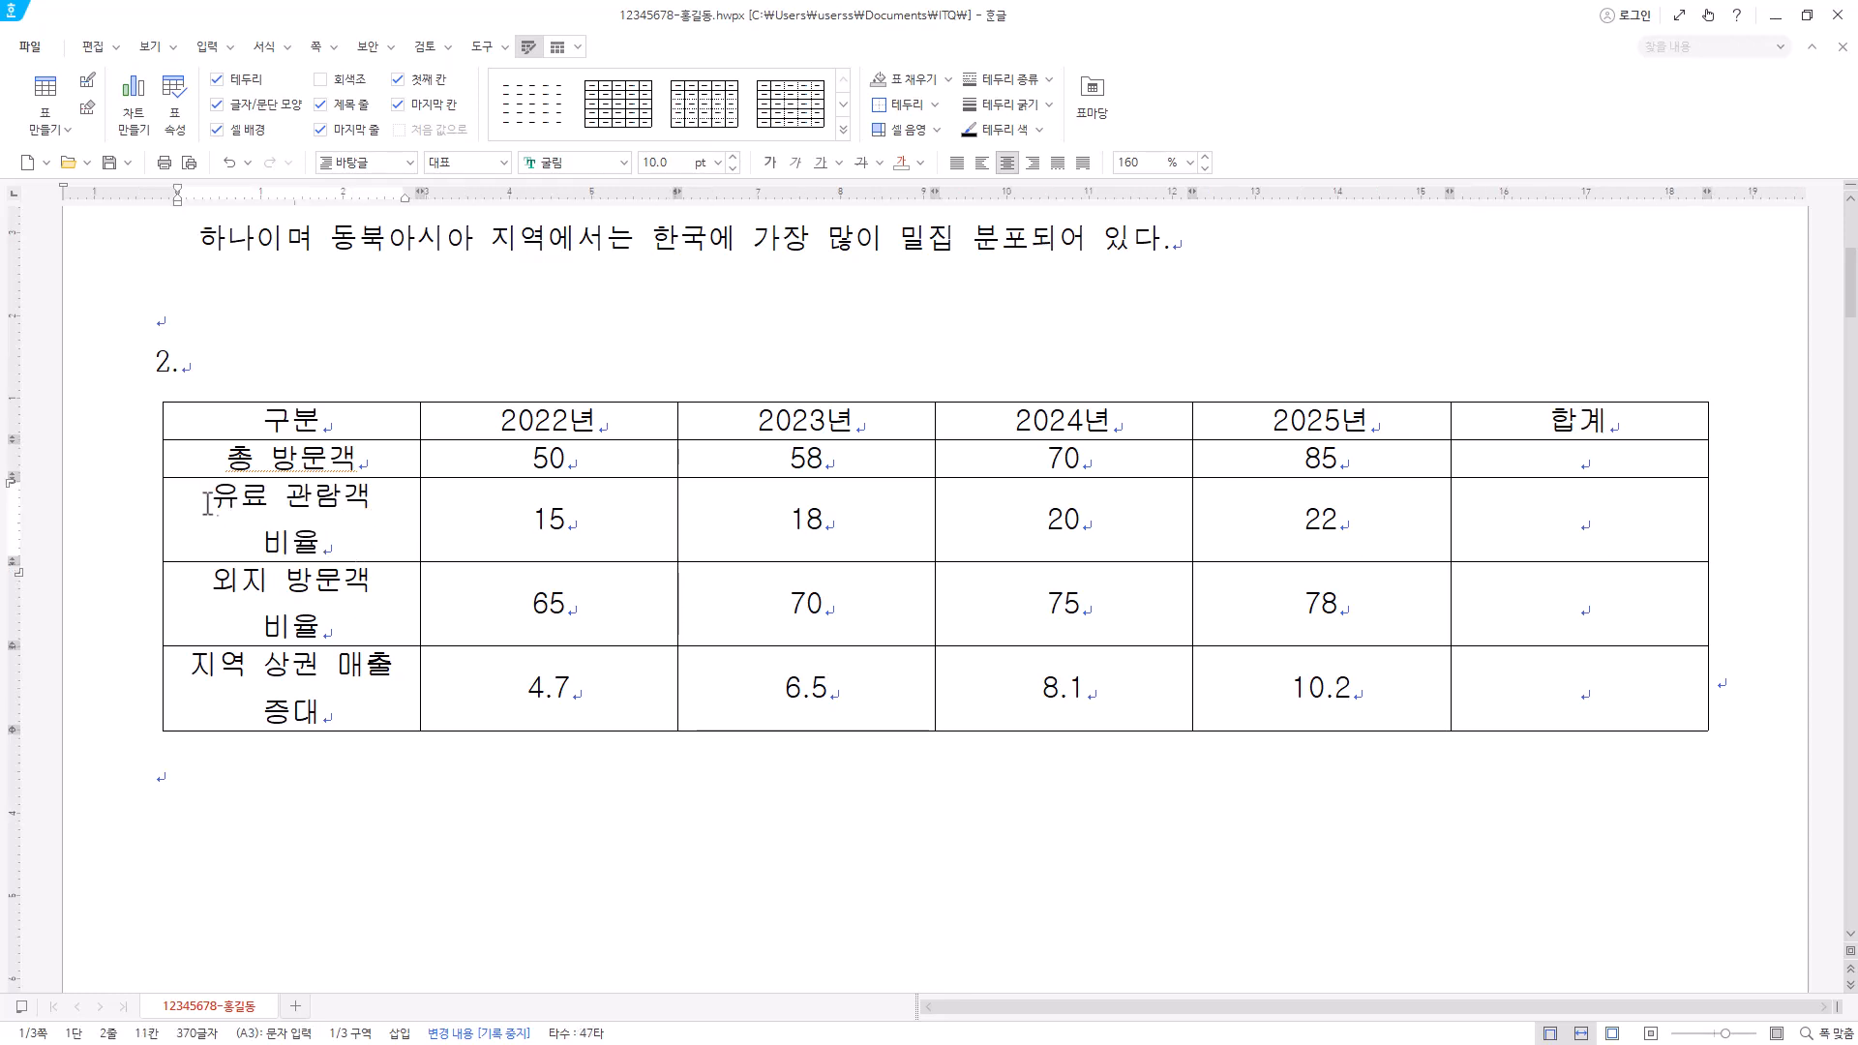
pyautogui.moveTo(213, 580); pyautogui.dragTo(340, 718)
pyautogui.click(364, 701)
pyautogui.moveTo(420, 522); pyautogui.dragTo(471, 527)
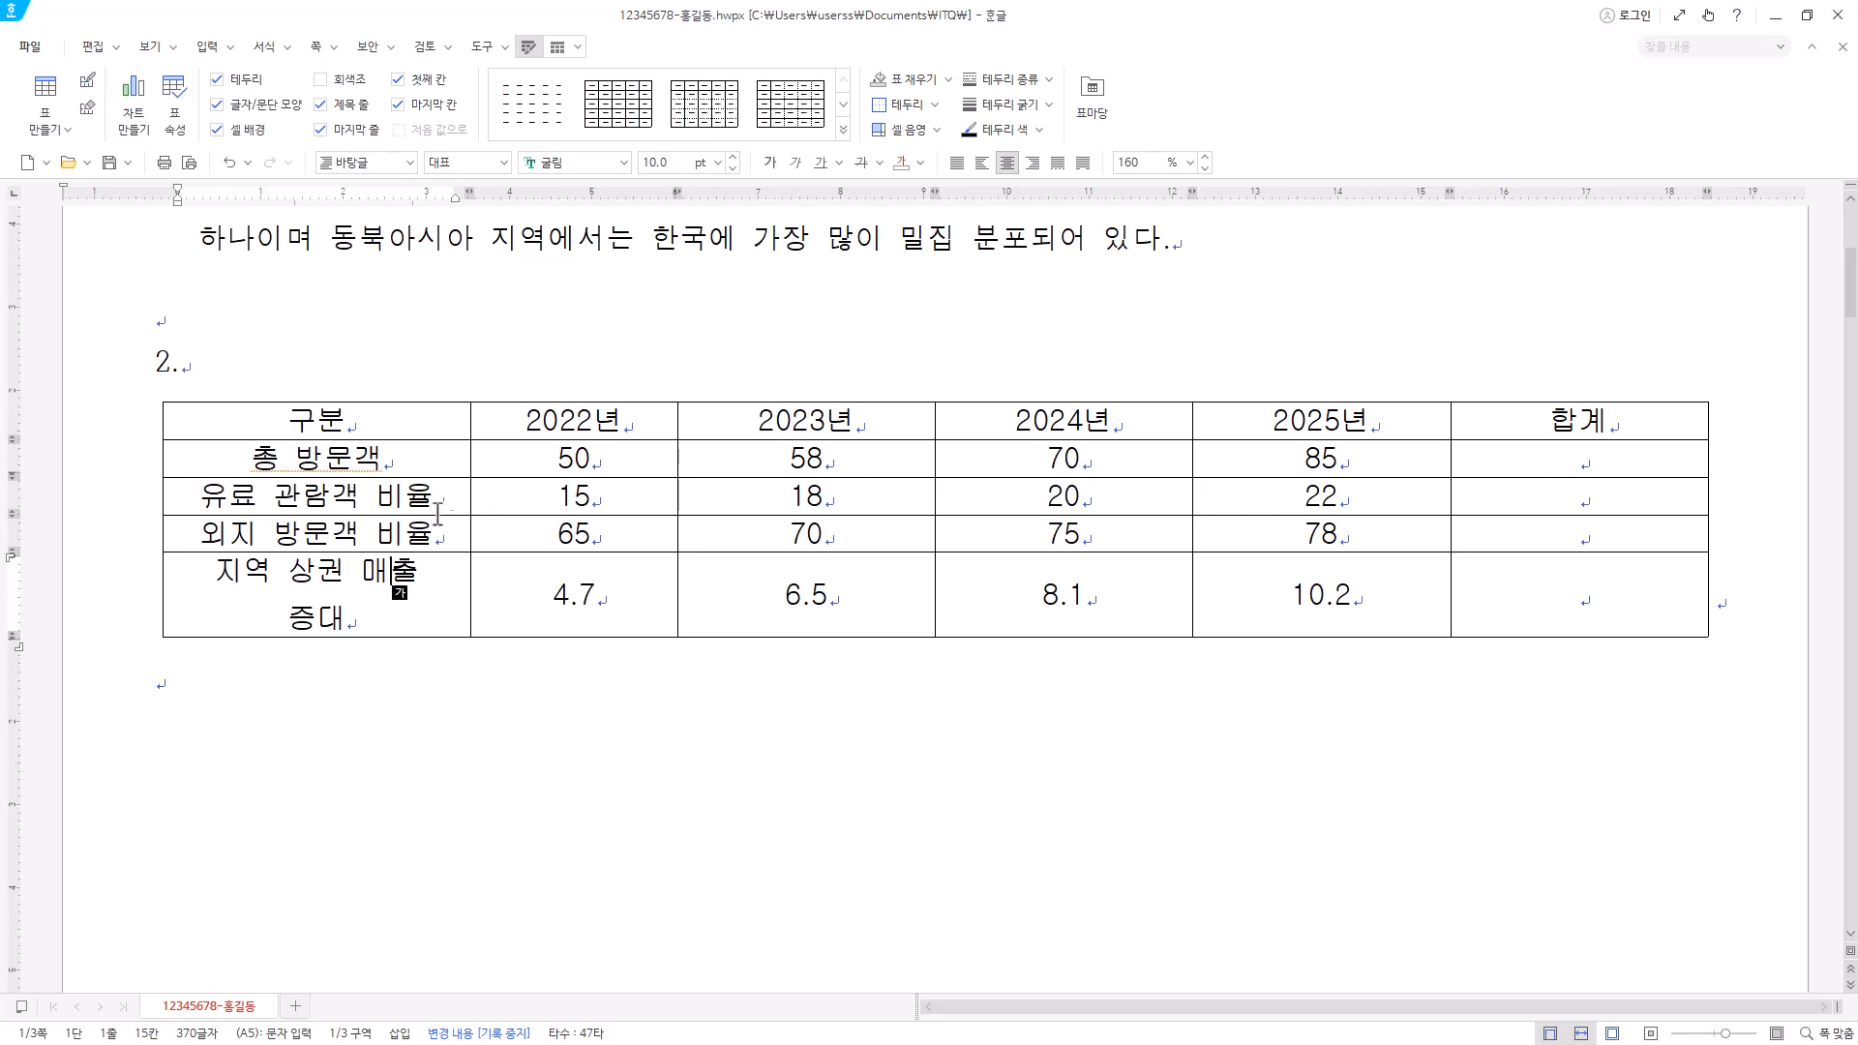
pyautogui.moveTo(390, 426); pyautogui.dragTo(1544, 606)
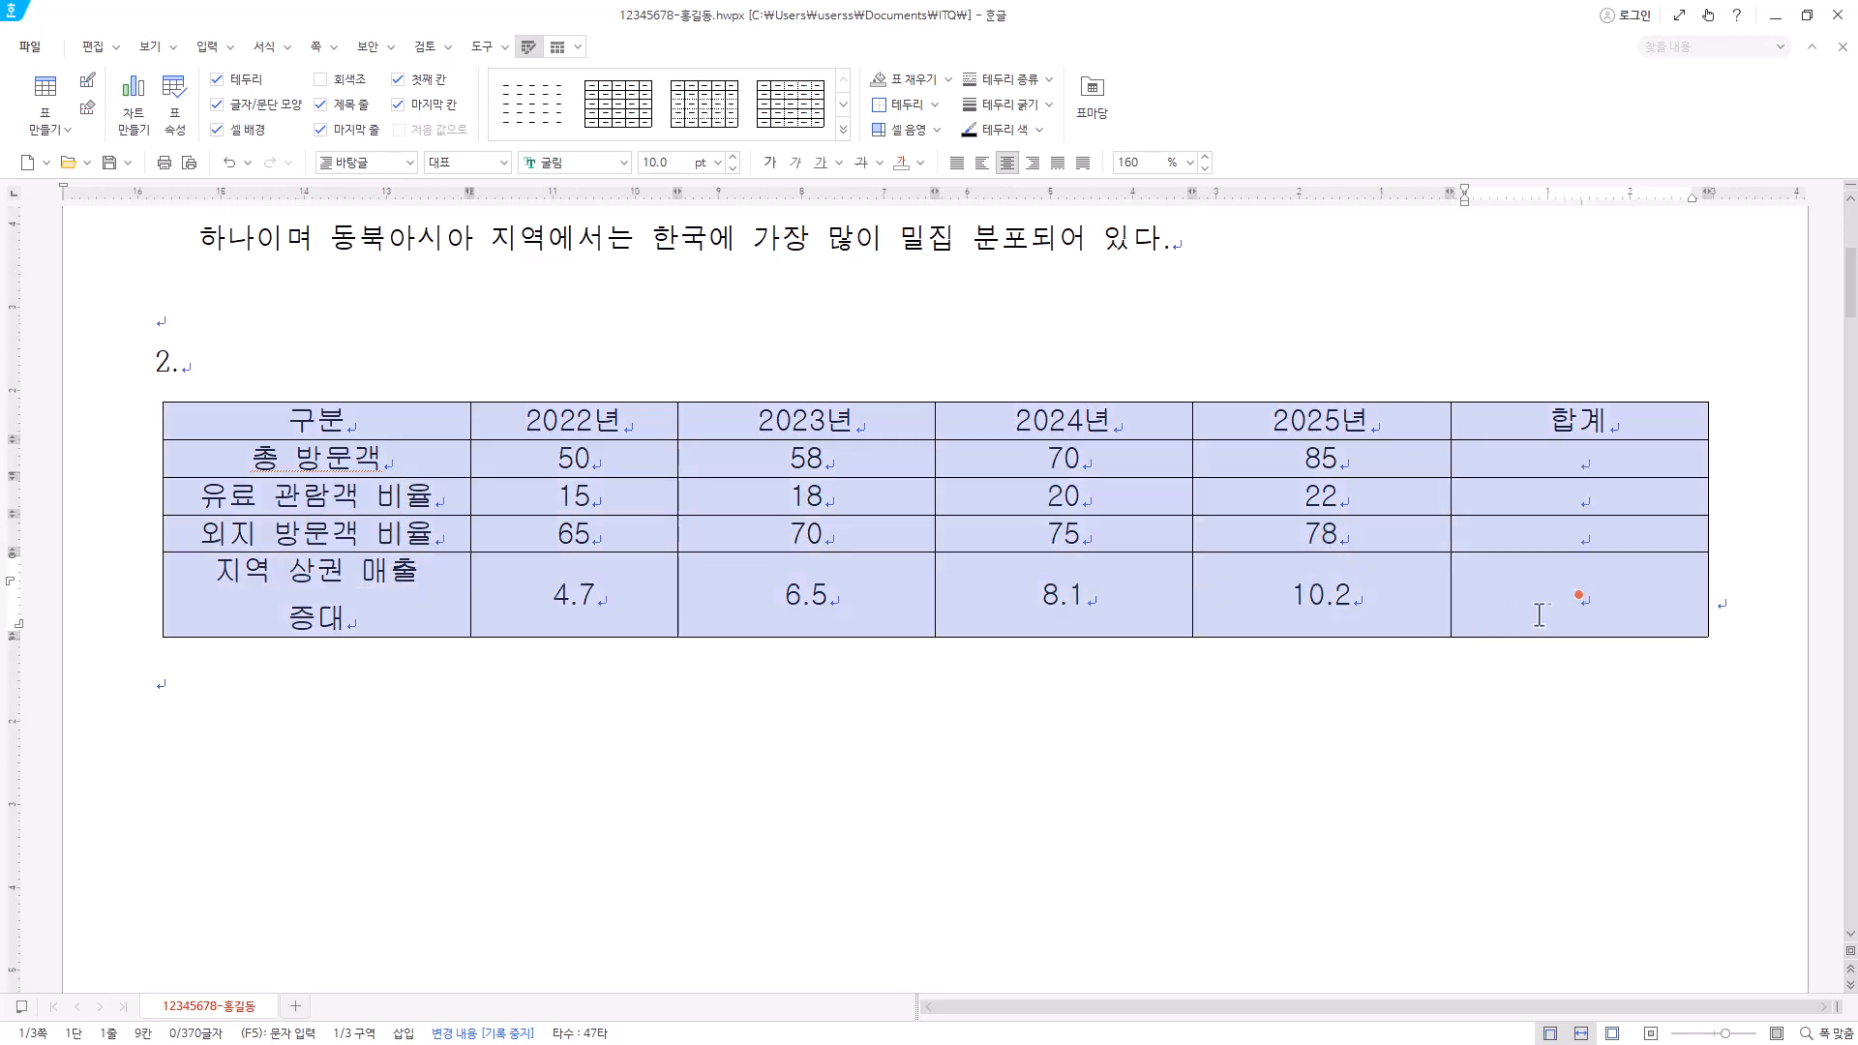
pyautogui.press('Delete')
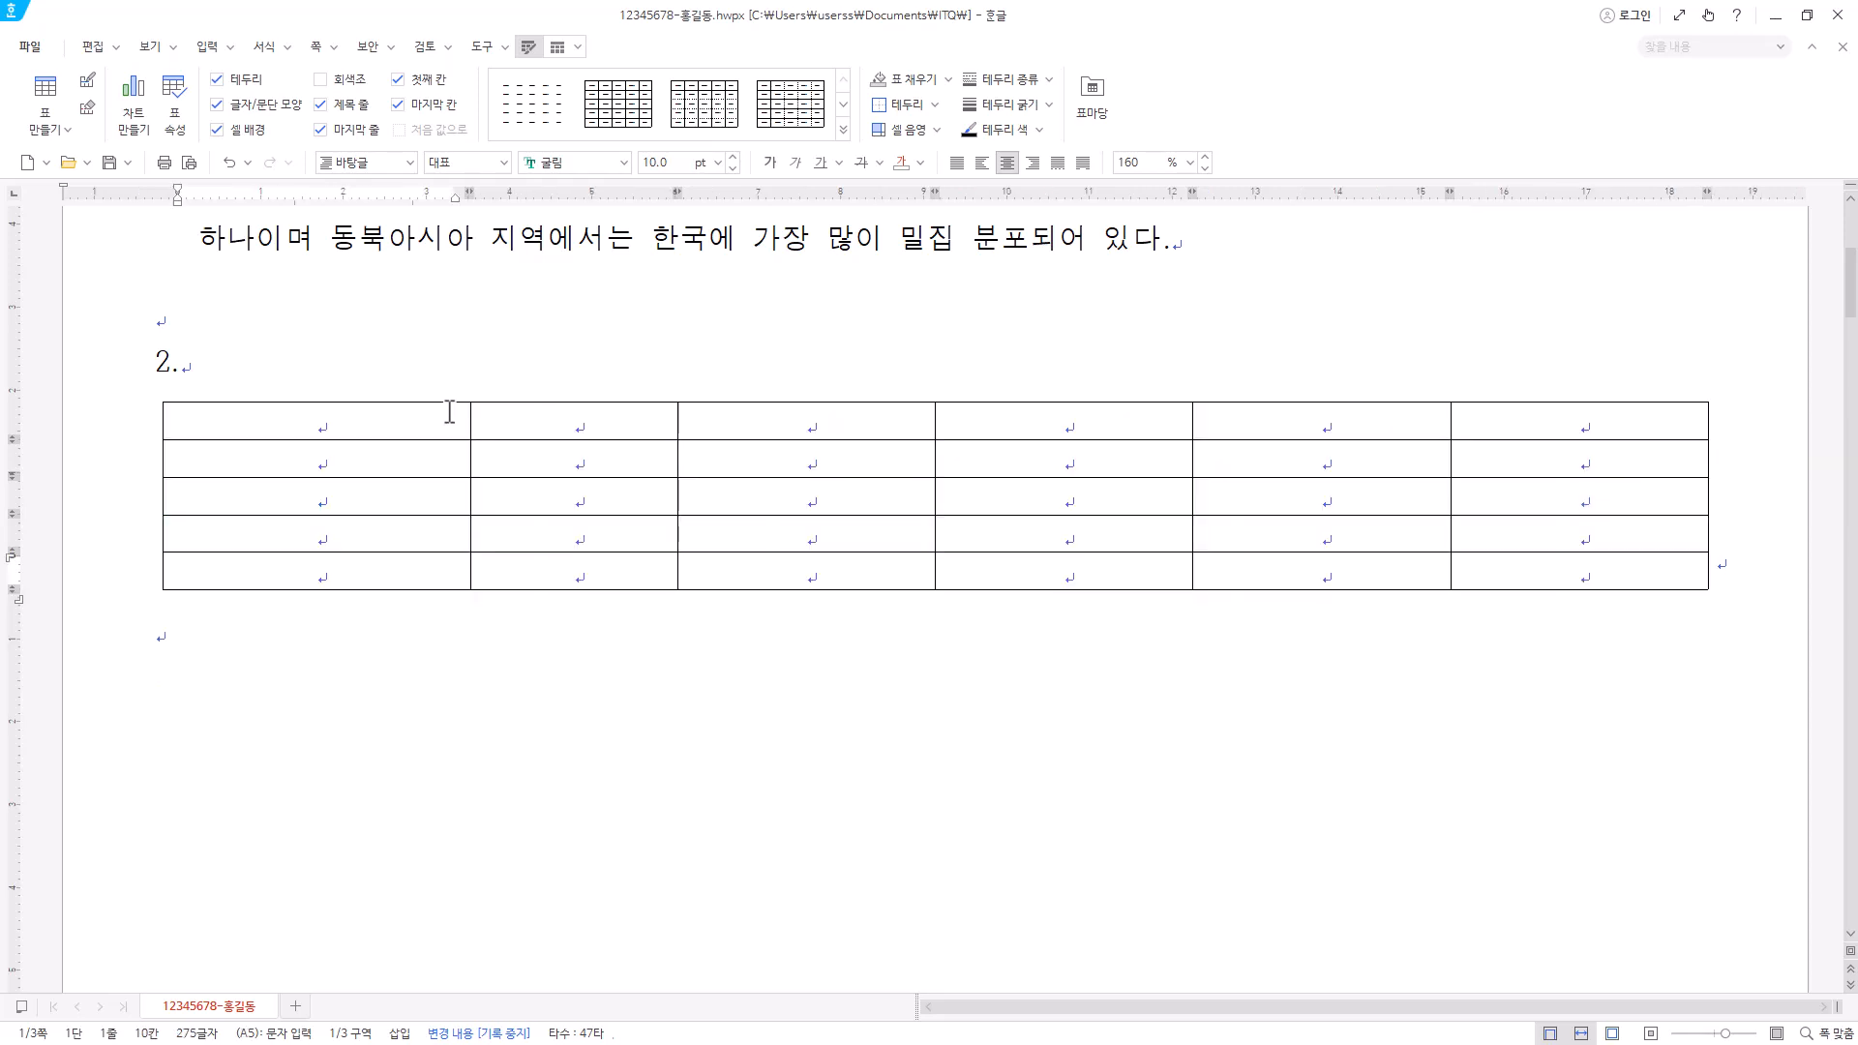
# - Enter 구분, 총 방문객, 유료 관람객 비율, 외지 방문객 비율 and 지역 상권 매출 증대 down the first column, adjusting its width so each label fits one line
pyautogui.moveTo(448, 410); pyautogui.dragTo(436, 568)
pyautogui.moveTo(470, 491); pyautogui.dragTo(571, 494)
pyautogui.click(354, 416)
pyautogui.moveTo(418, 414); pyautogui.dragTo(421, 586)
pyautogui.press('Escape')
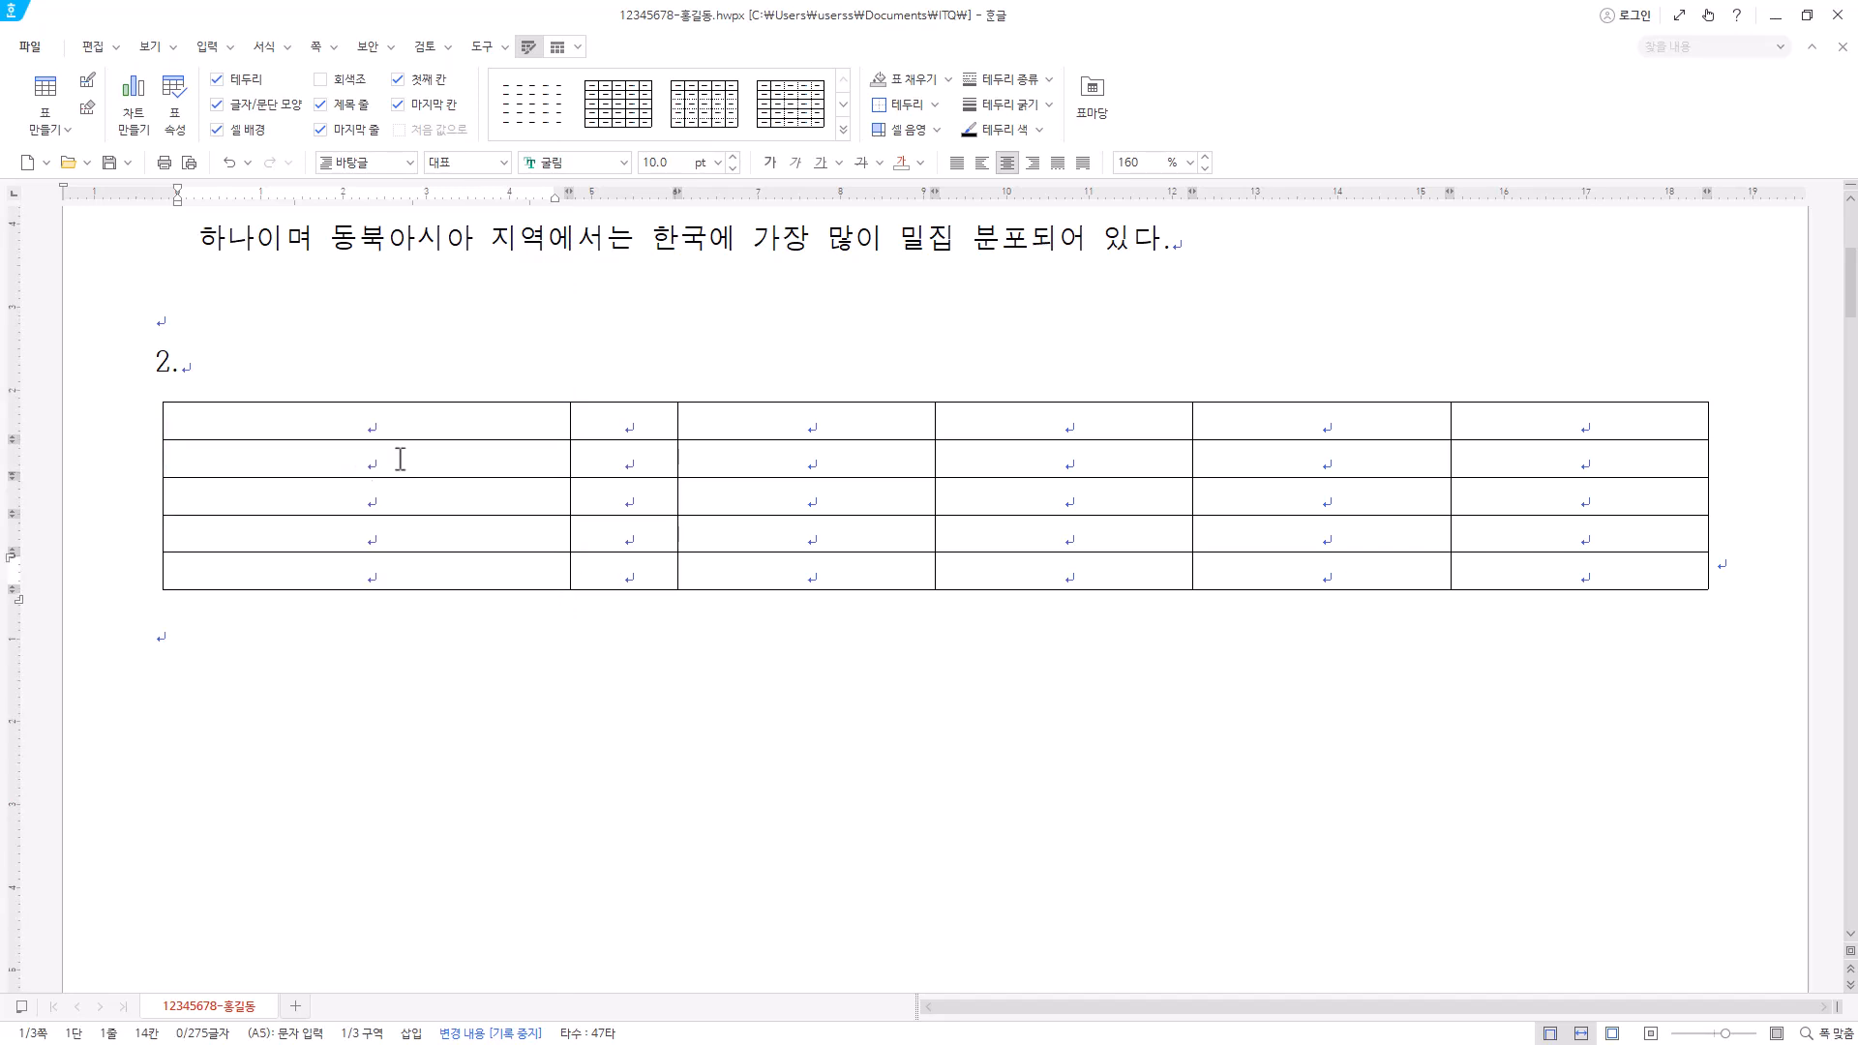
pyautogui.write('구분 총 방문객 유료 관람객 비율 외지 방문객 비율 지역 상권 매출 증대')
pyautogui.moveTo(571, 497); pyautogui.dragTo(478, 497)
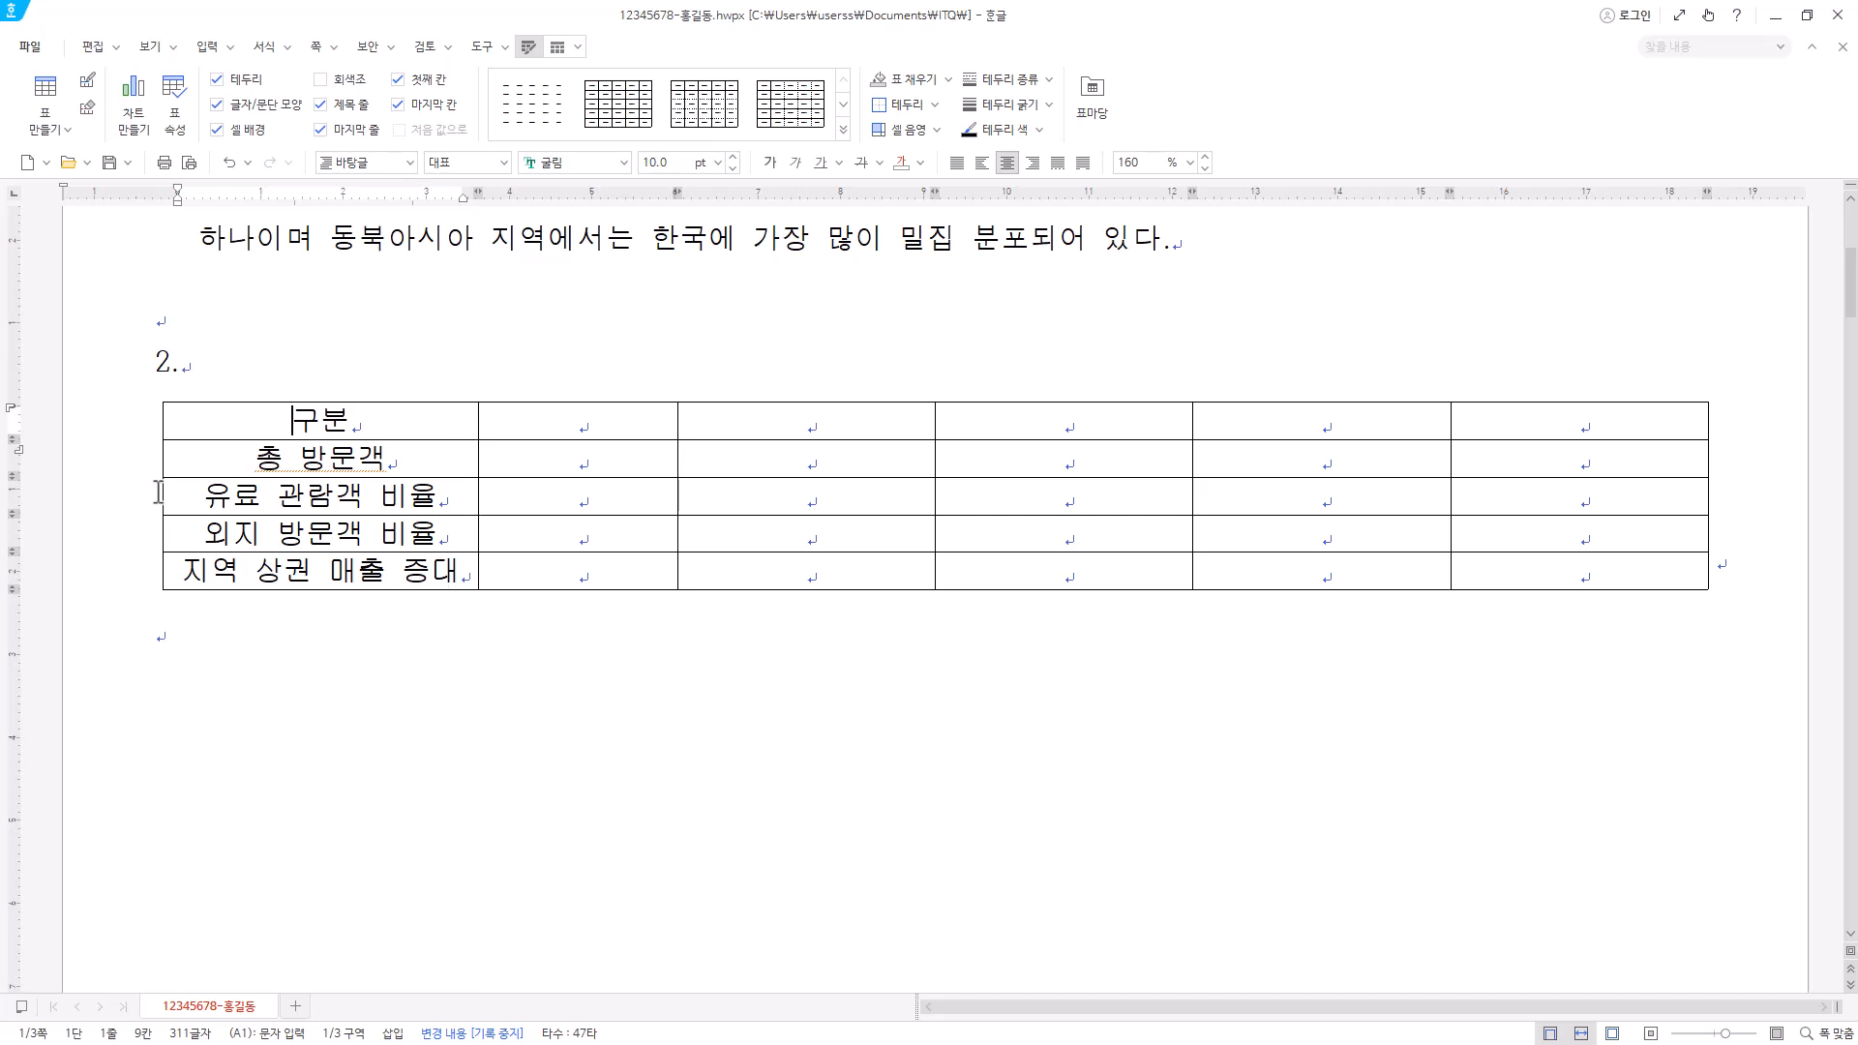
# - Head the remaining columns 2022년, 2023년, 2024년, 2025년 and 합계, and enter the yearly rows 50/58/70/85, 15/18/20/22, 65/70/75/78 and 4.7/6.5/8.1/10.2
pyautogui.moveTo(539, 410); pyautogui.dragTo(568, 510)
pyautogui.click(601, 422)
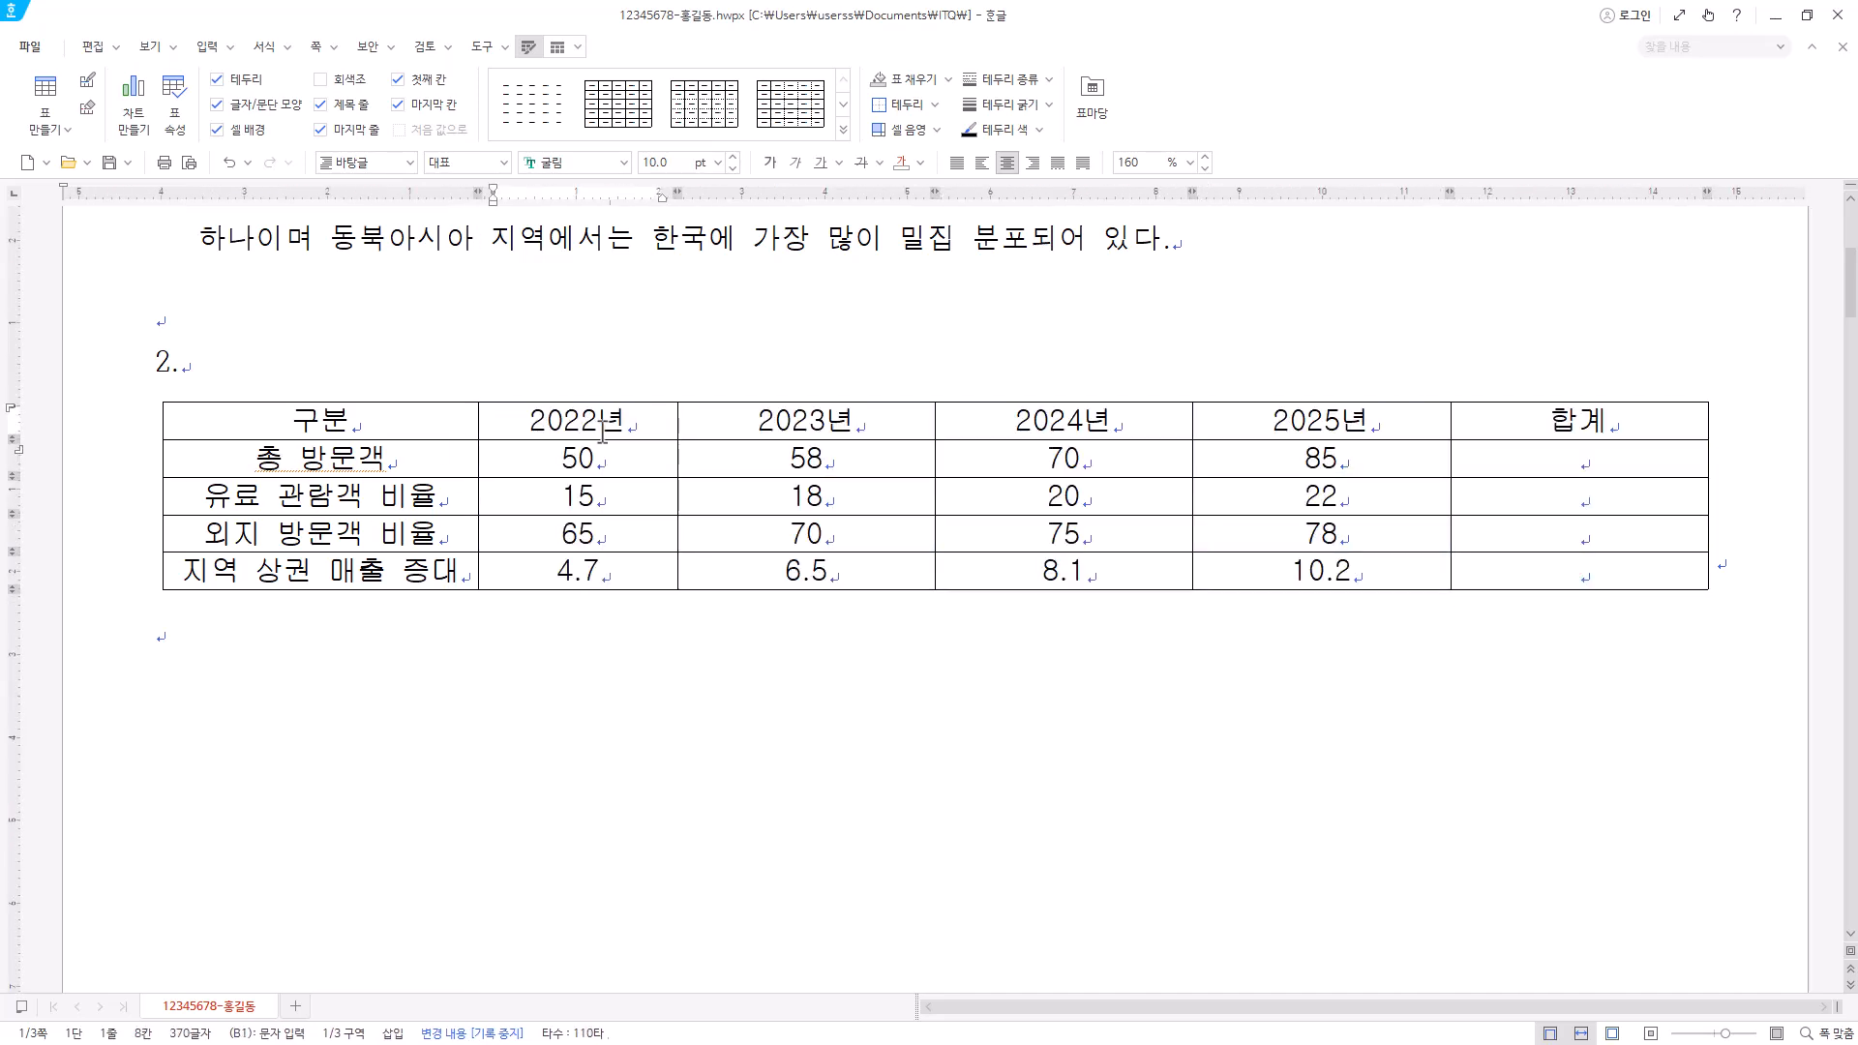
pyautogui.moveTo(725, 428); pyautogui.dragTo(876, 429)
pyautogui.moveTo(999, 416); pyautogui.dragTo(1122, 421)
pyautogui.moveTo(1258, 426); pyautogui.dragTo(1376, 417)
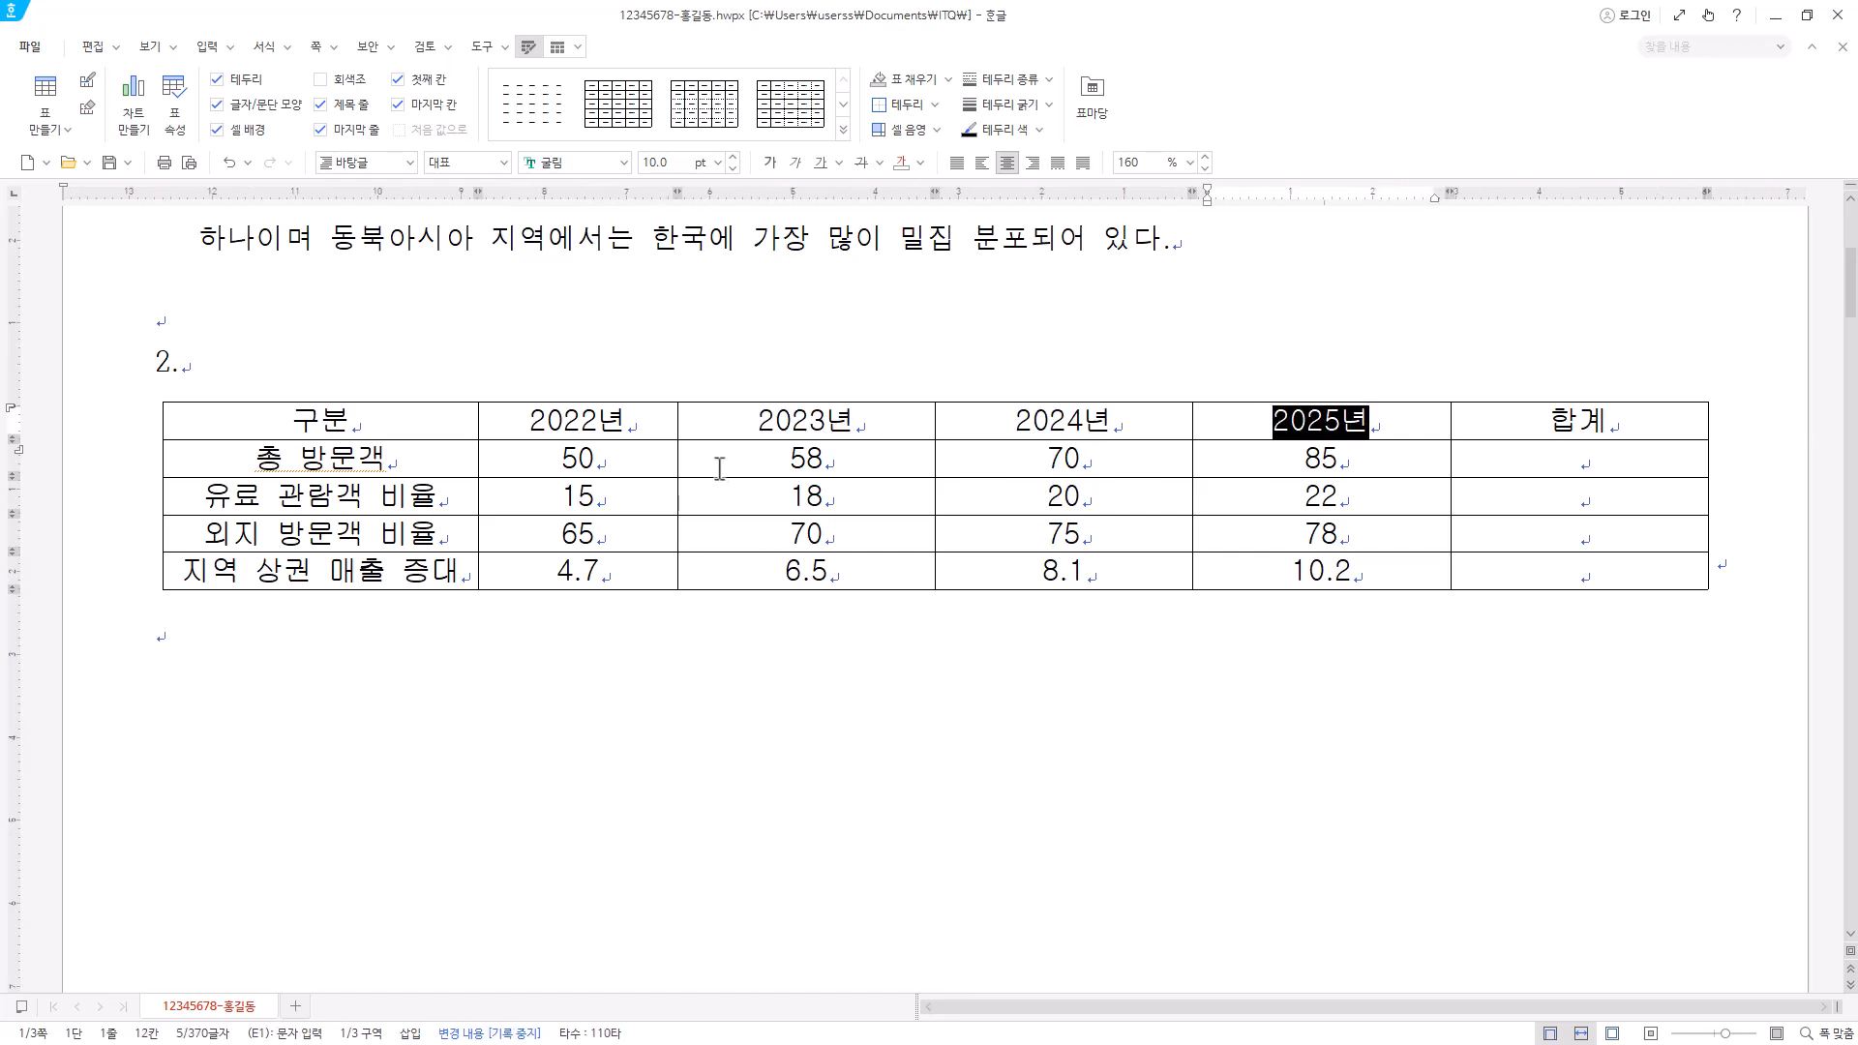
# - Make the columns from 2022년 through 합계 equal in width, leaving the label column out
pyautogui.moveTo(399, 425); pyautogui.dragTo(407, 592)
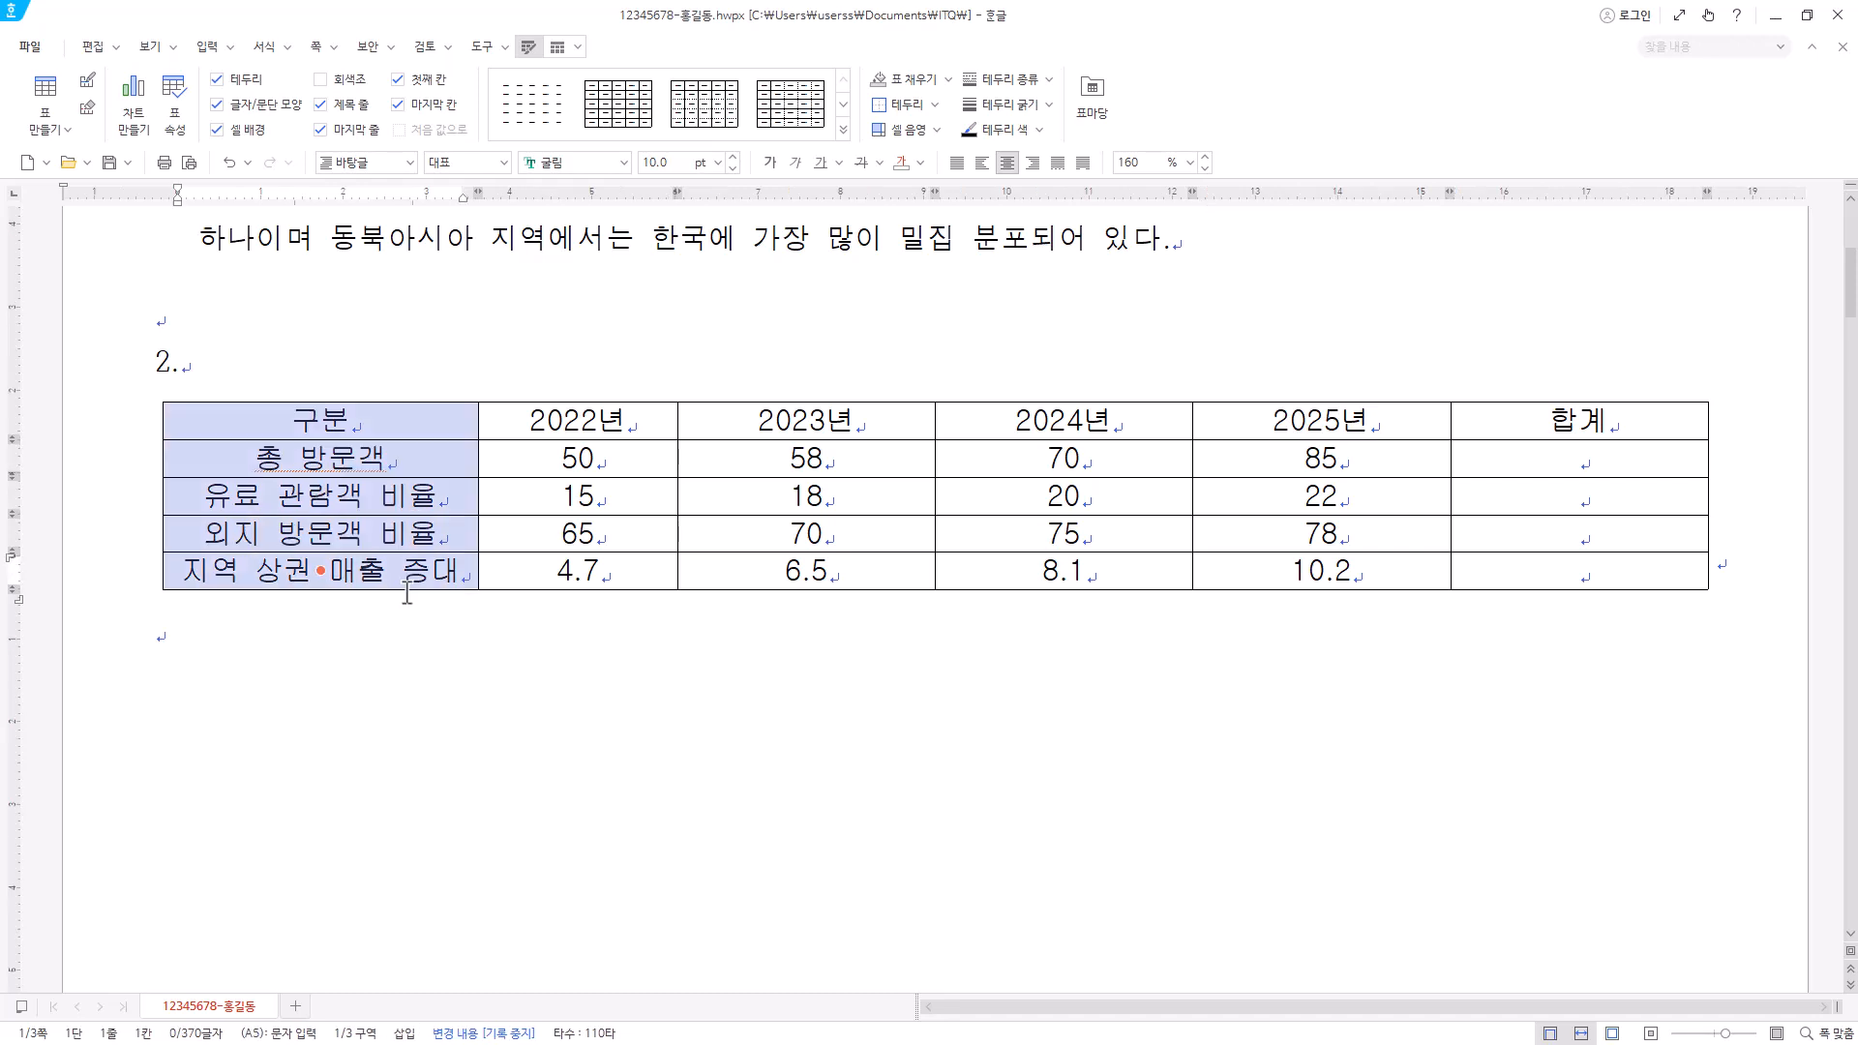
pyautogui.moveTo(590, 431); pyautogui.dragTo(1321, 420)
pyautogui.keyDown('shift'); pyautogui.click(1579, 571); pyautogui.keyUp('shift')
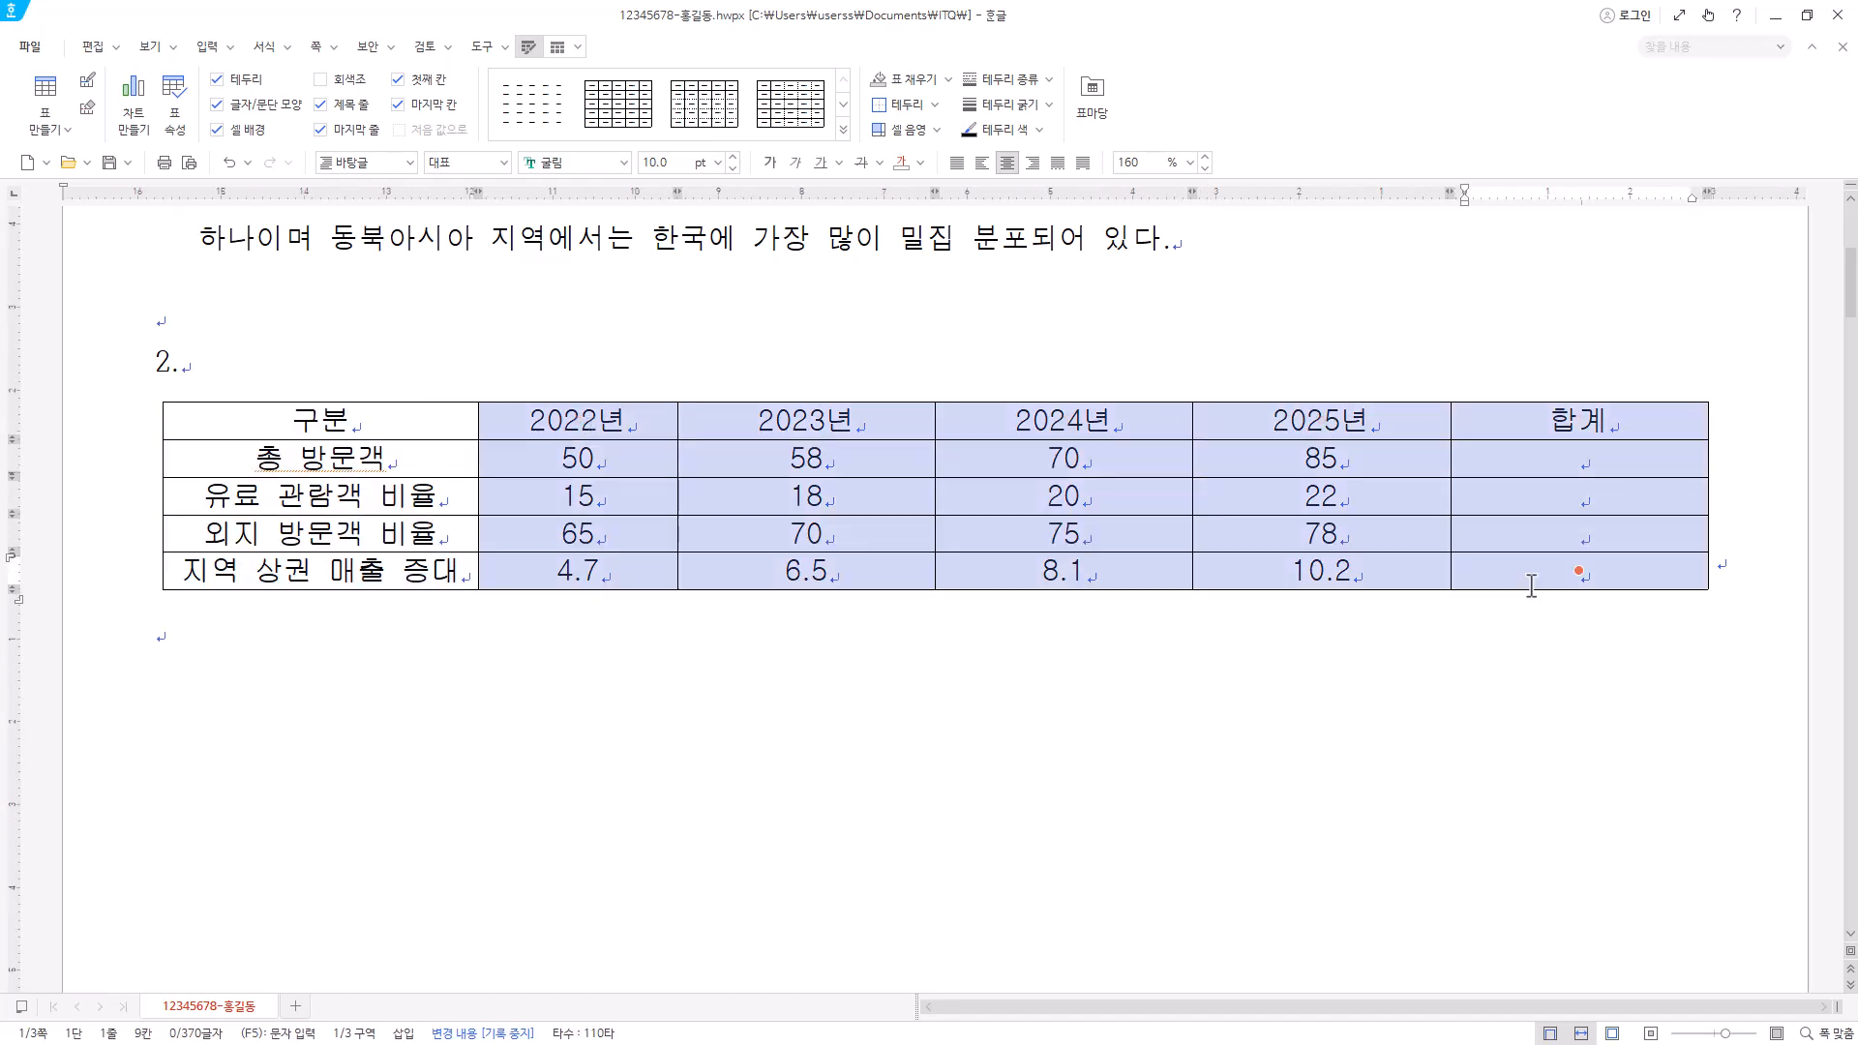
pyautogui.rightClick(898, 447)
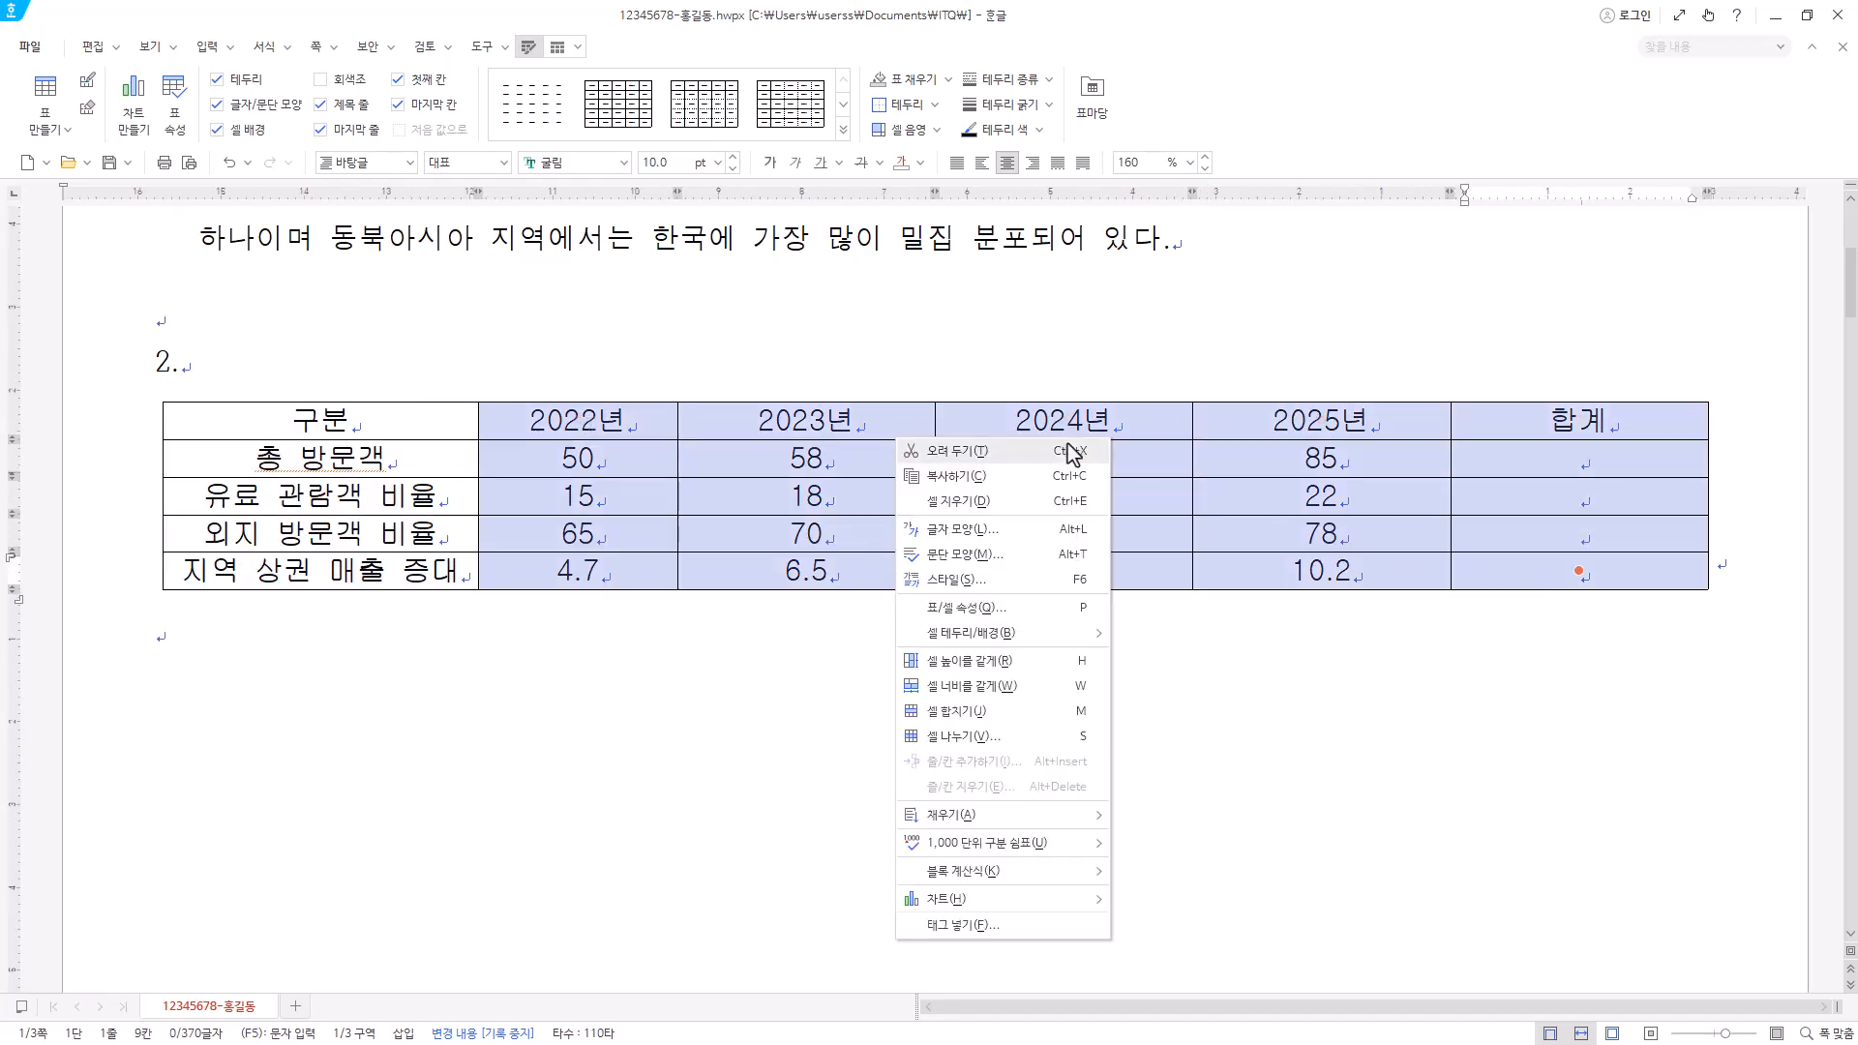
pyautogui.click(1068, 690)
pyautogui.click(469, 460)
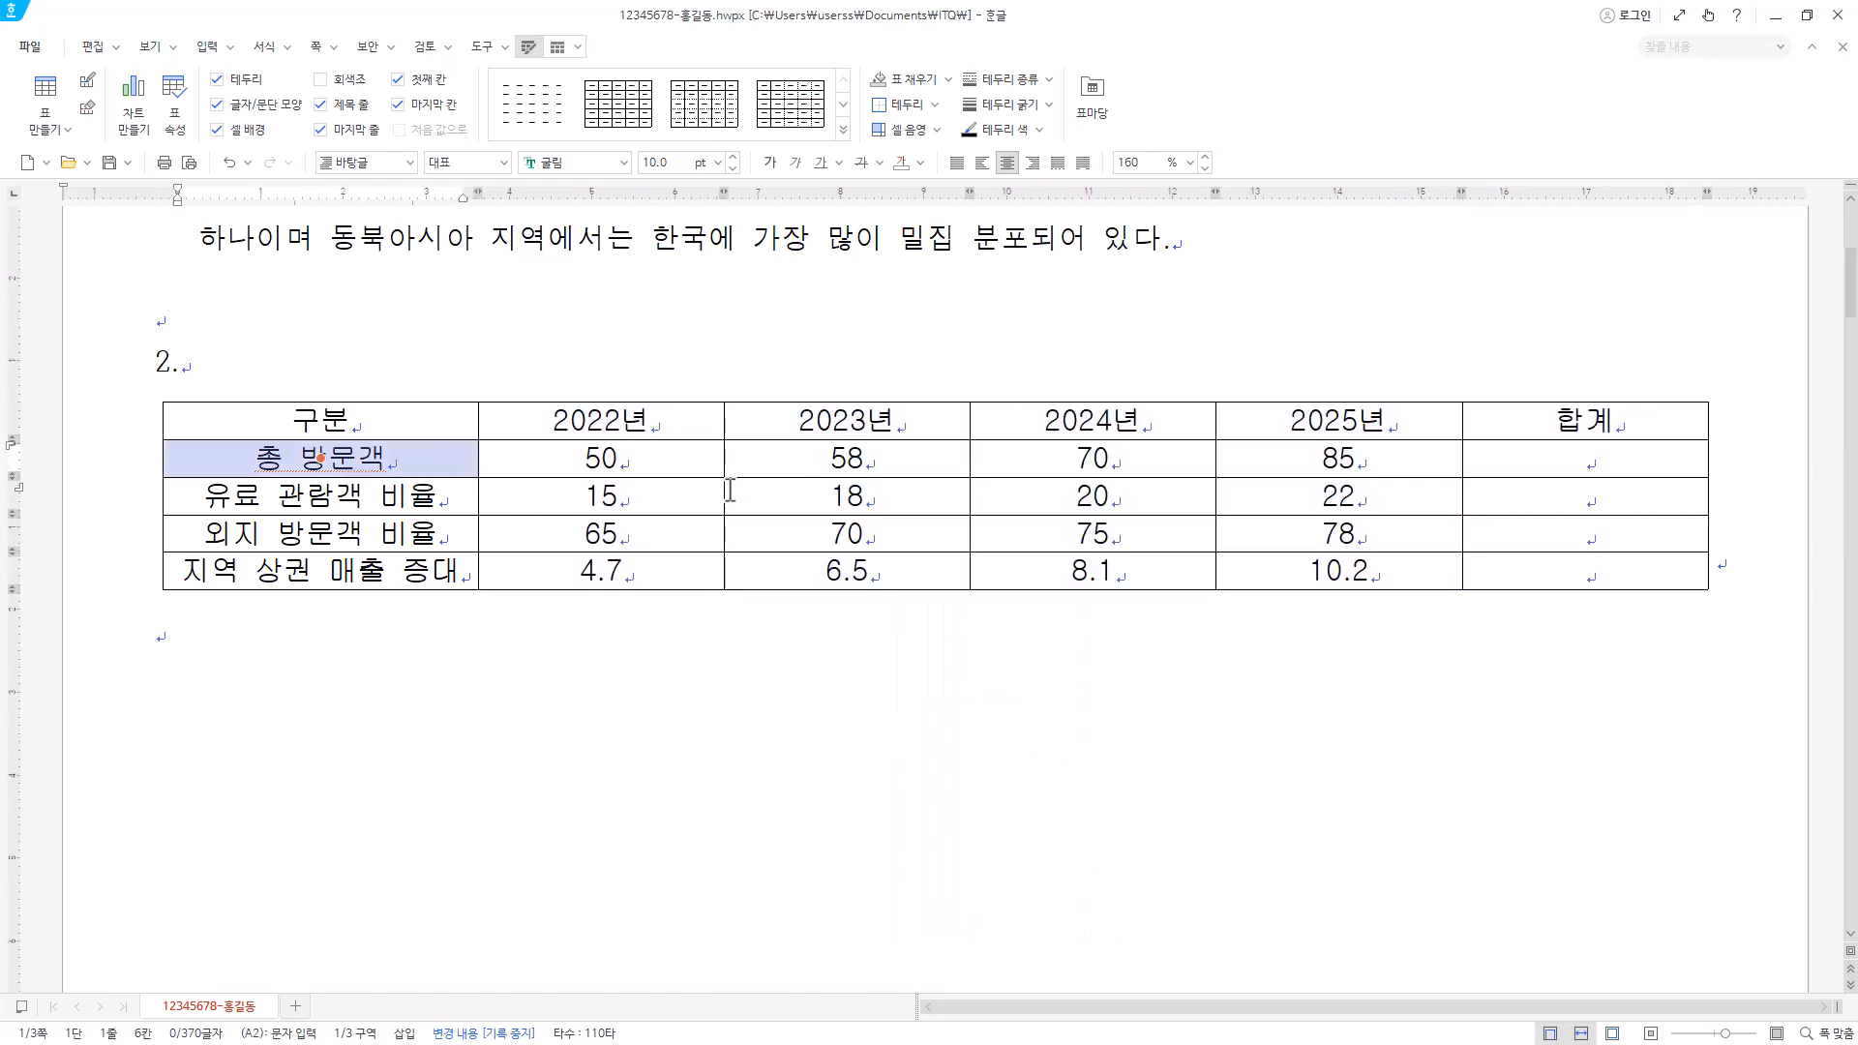
pyautogui.press('Escape')
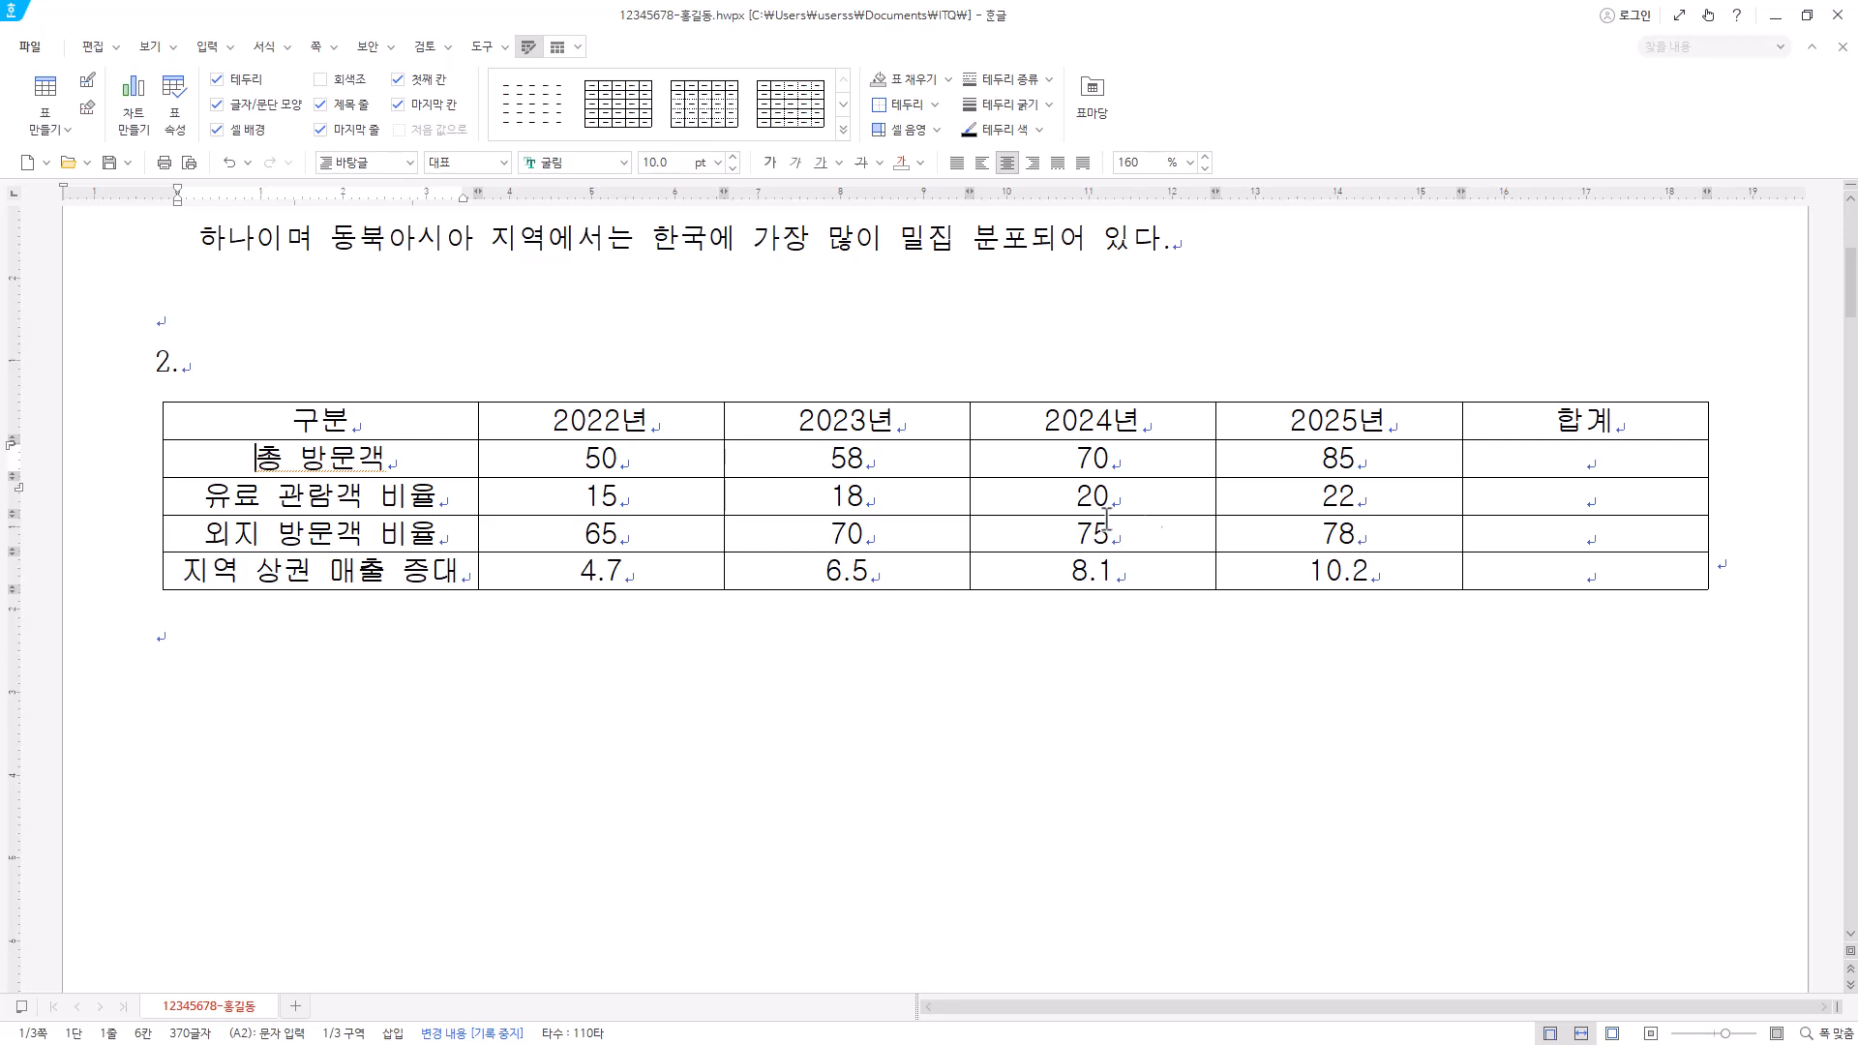
pyautogui.moveTo(226, 458); pyautogui.dragTo(457, 508)
pyautogui.click(474, 539)
pyautogui.click(462, 562)
pyautogui.click(465, 490)
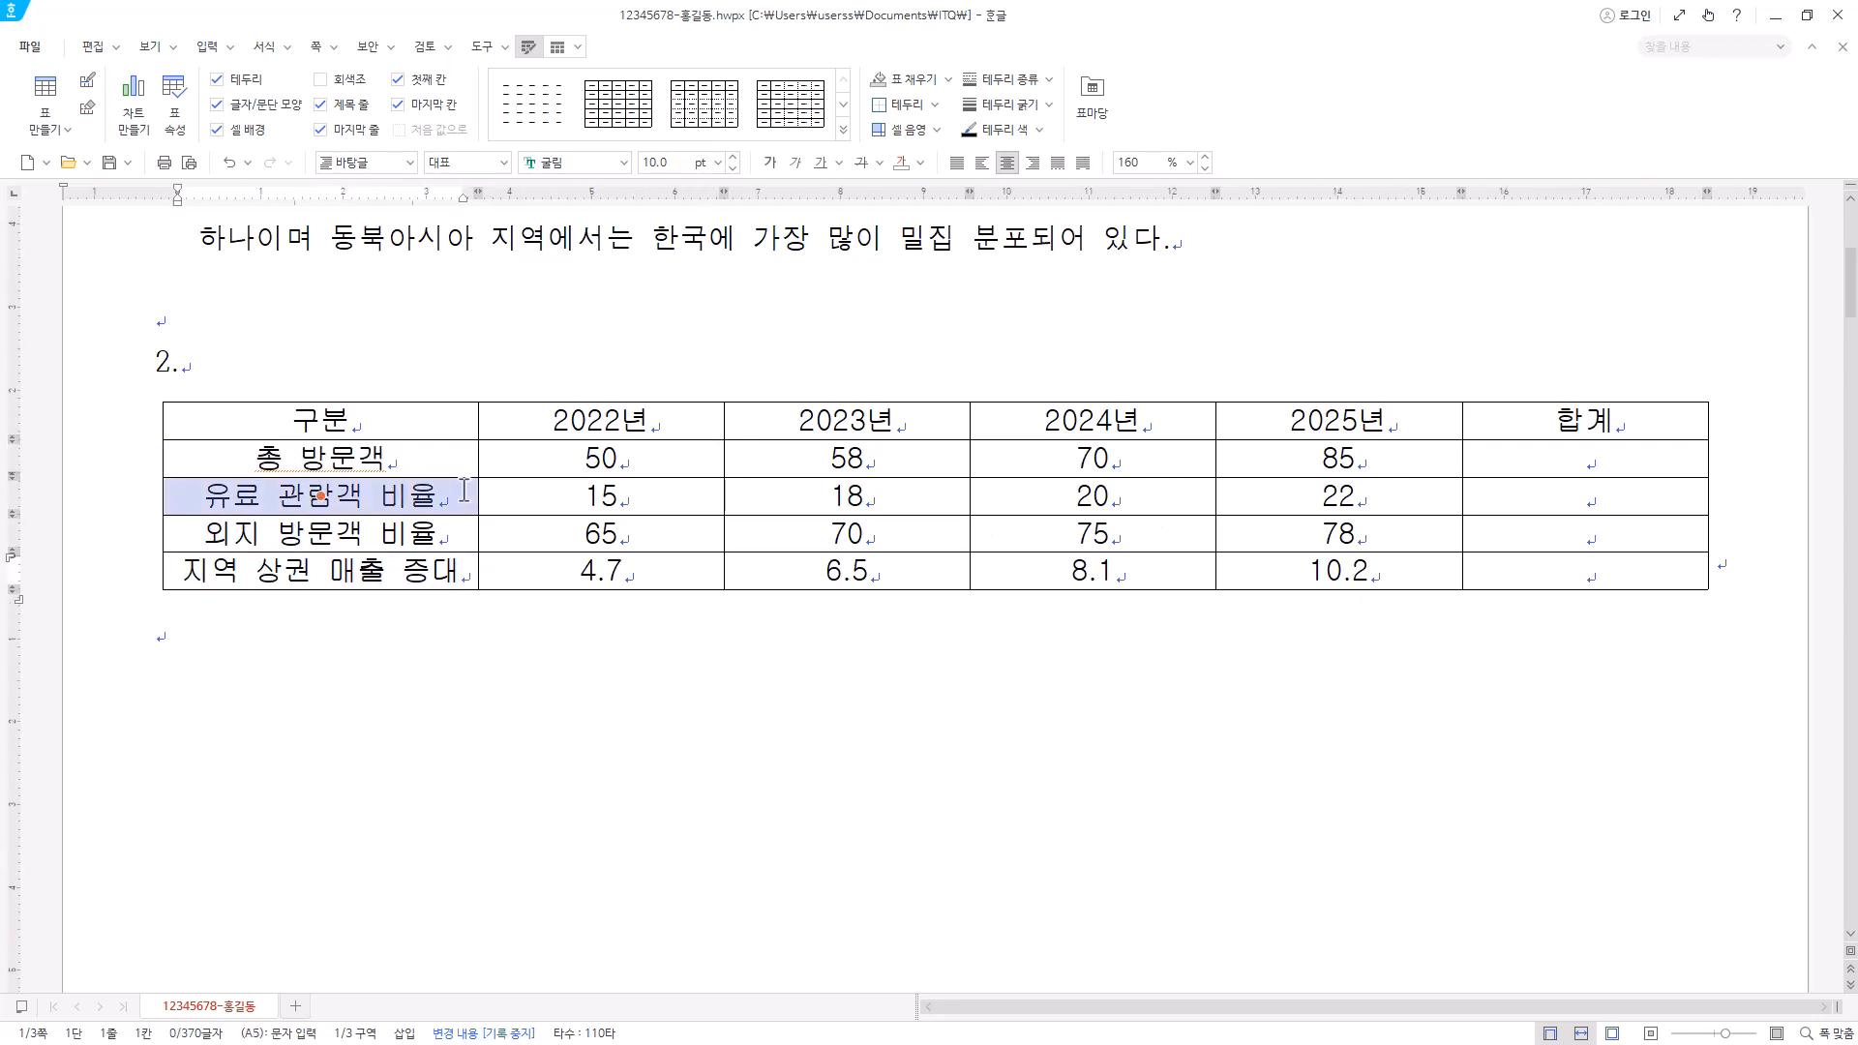
pyautogui.press('Escape')
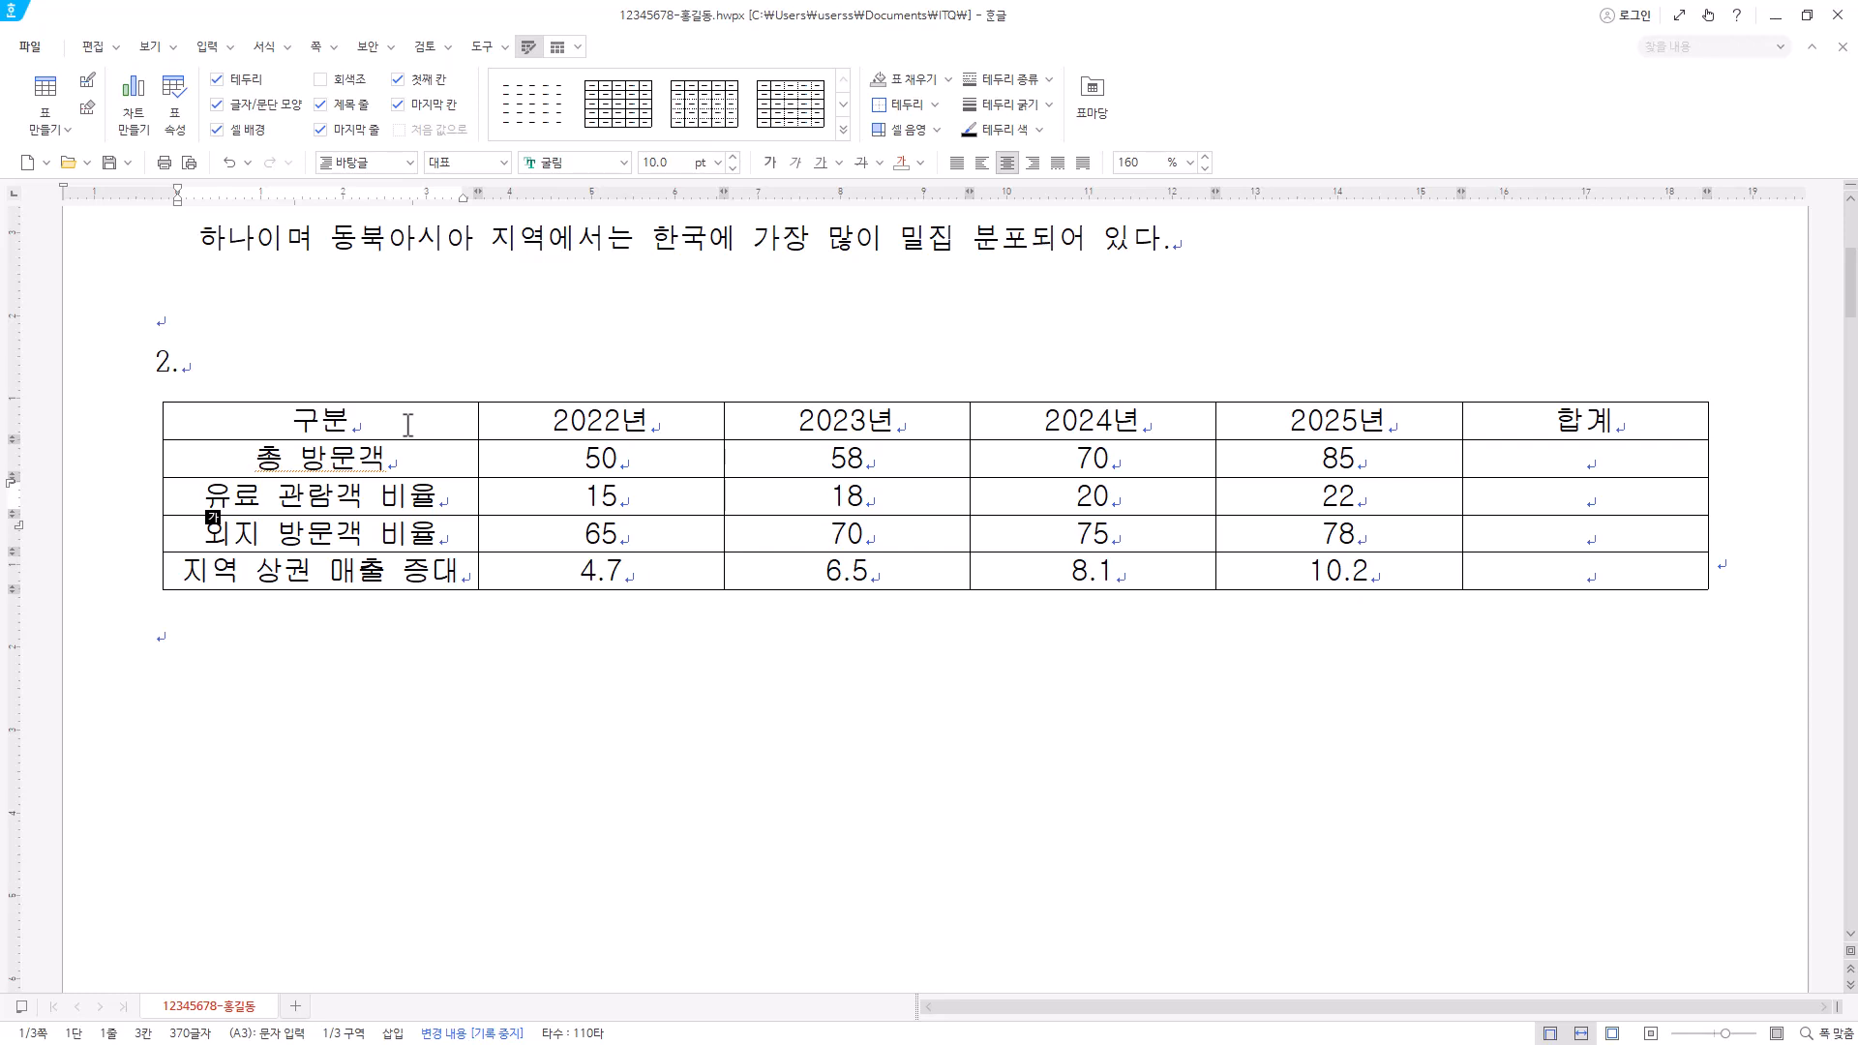
# - Turn on a solid background fill for the cells from 구분 to 2025년, down through the 외지 방문객 비율 row
pyautogui.moveTo(408, 424); pyautogui.dragTo(1262, 539)
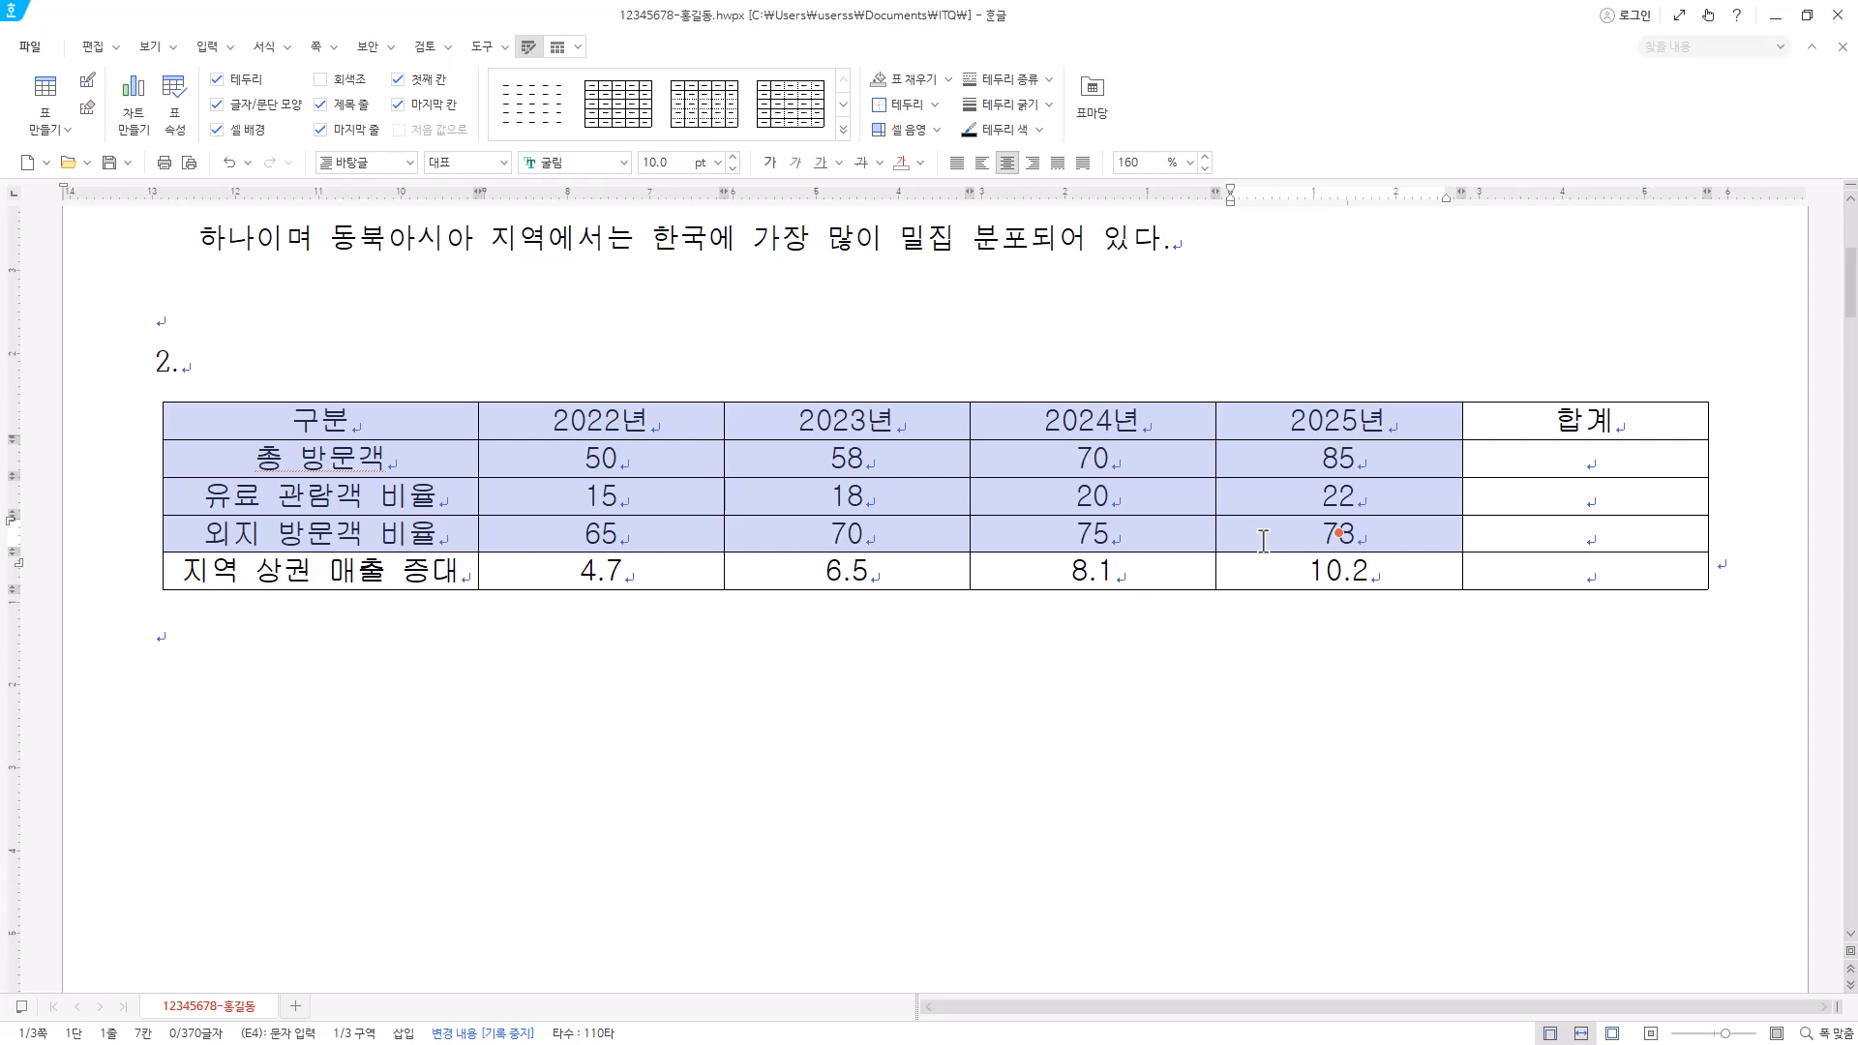
pyautogui.press('l')
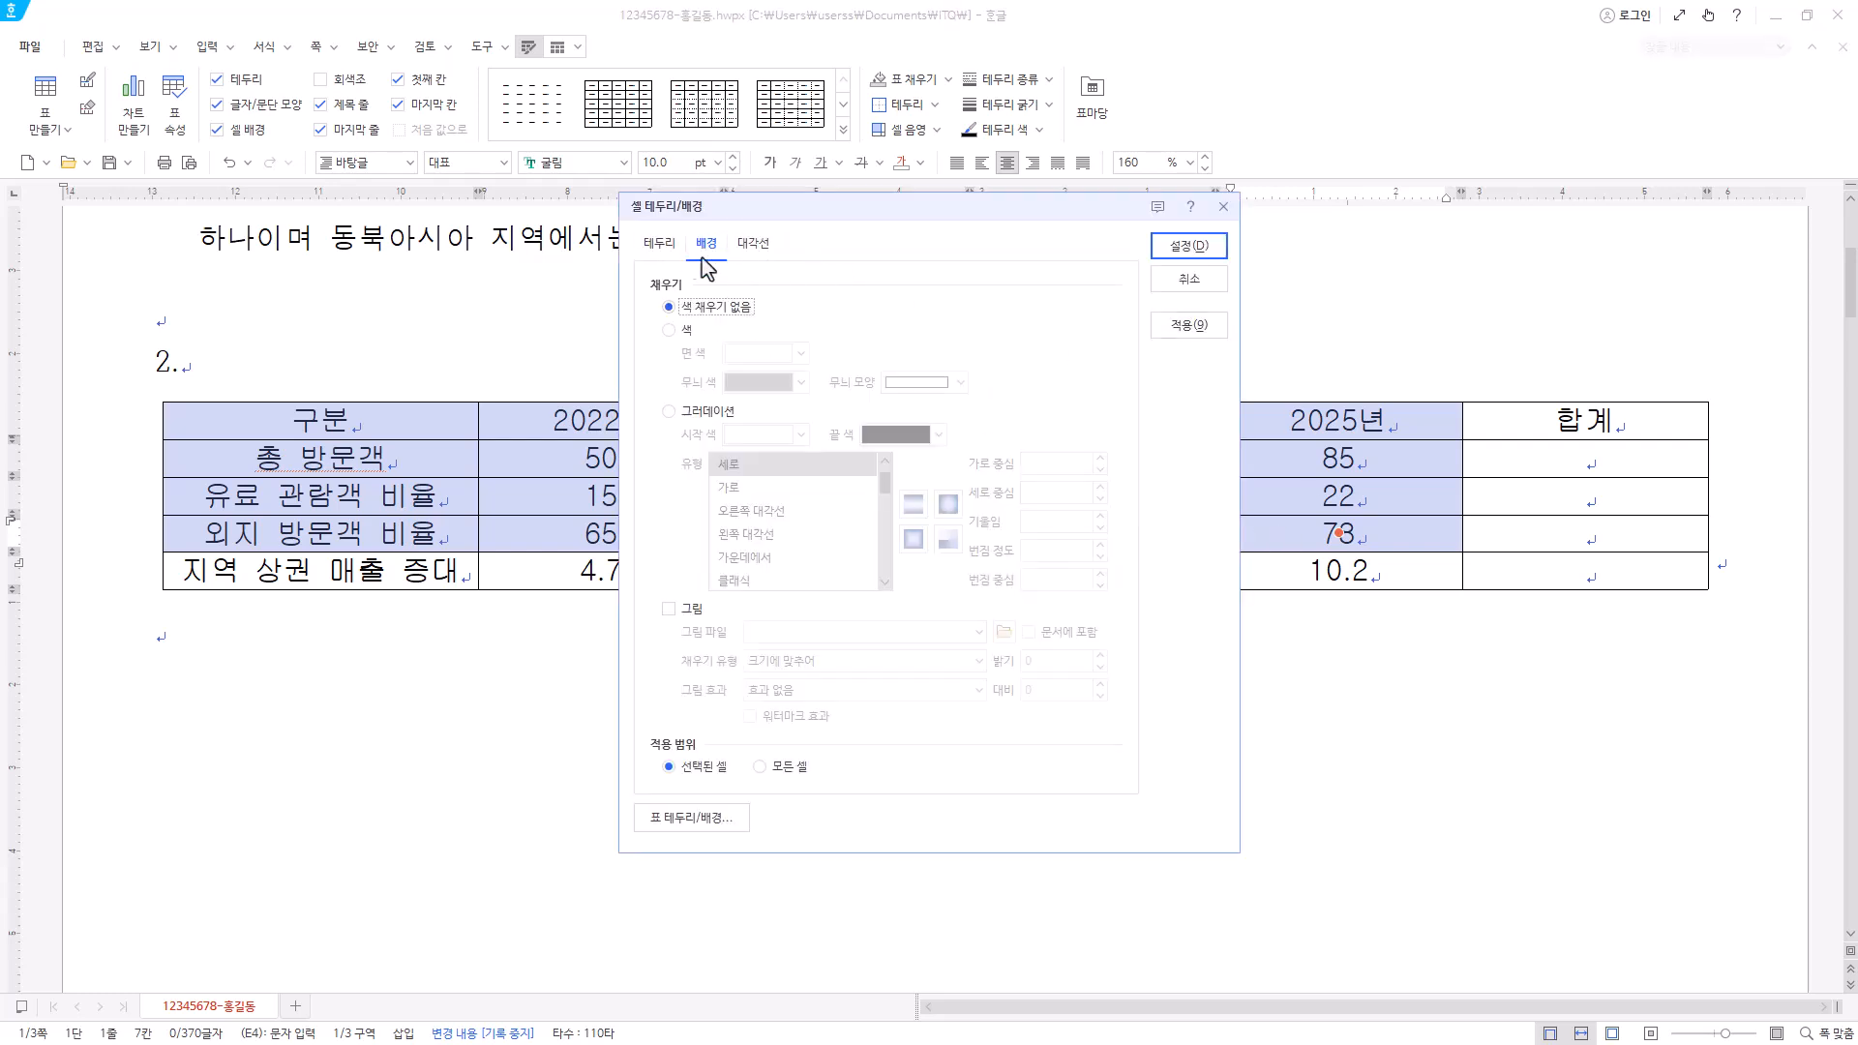
pyautogui.click(679, 330)
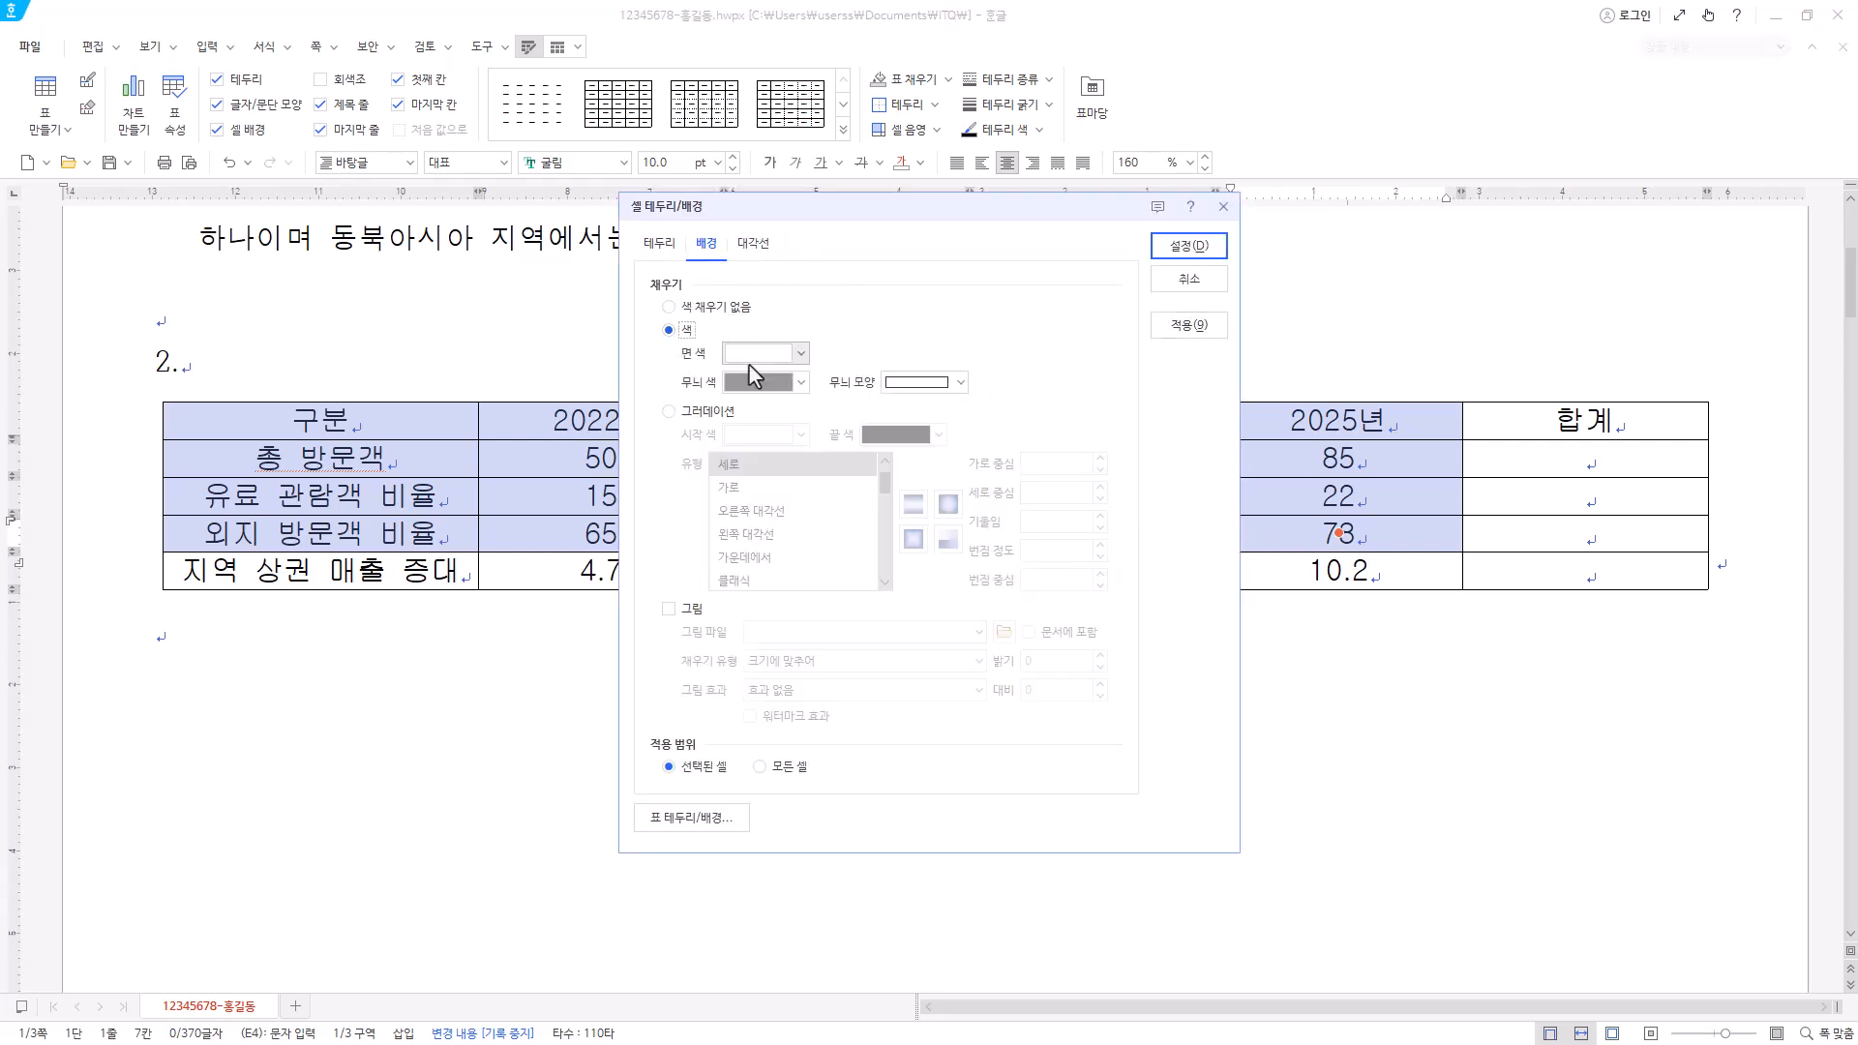
pyautogui.click(800, 354)
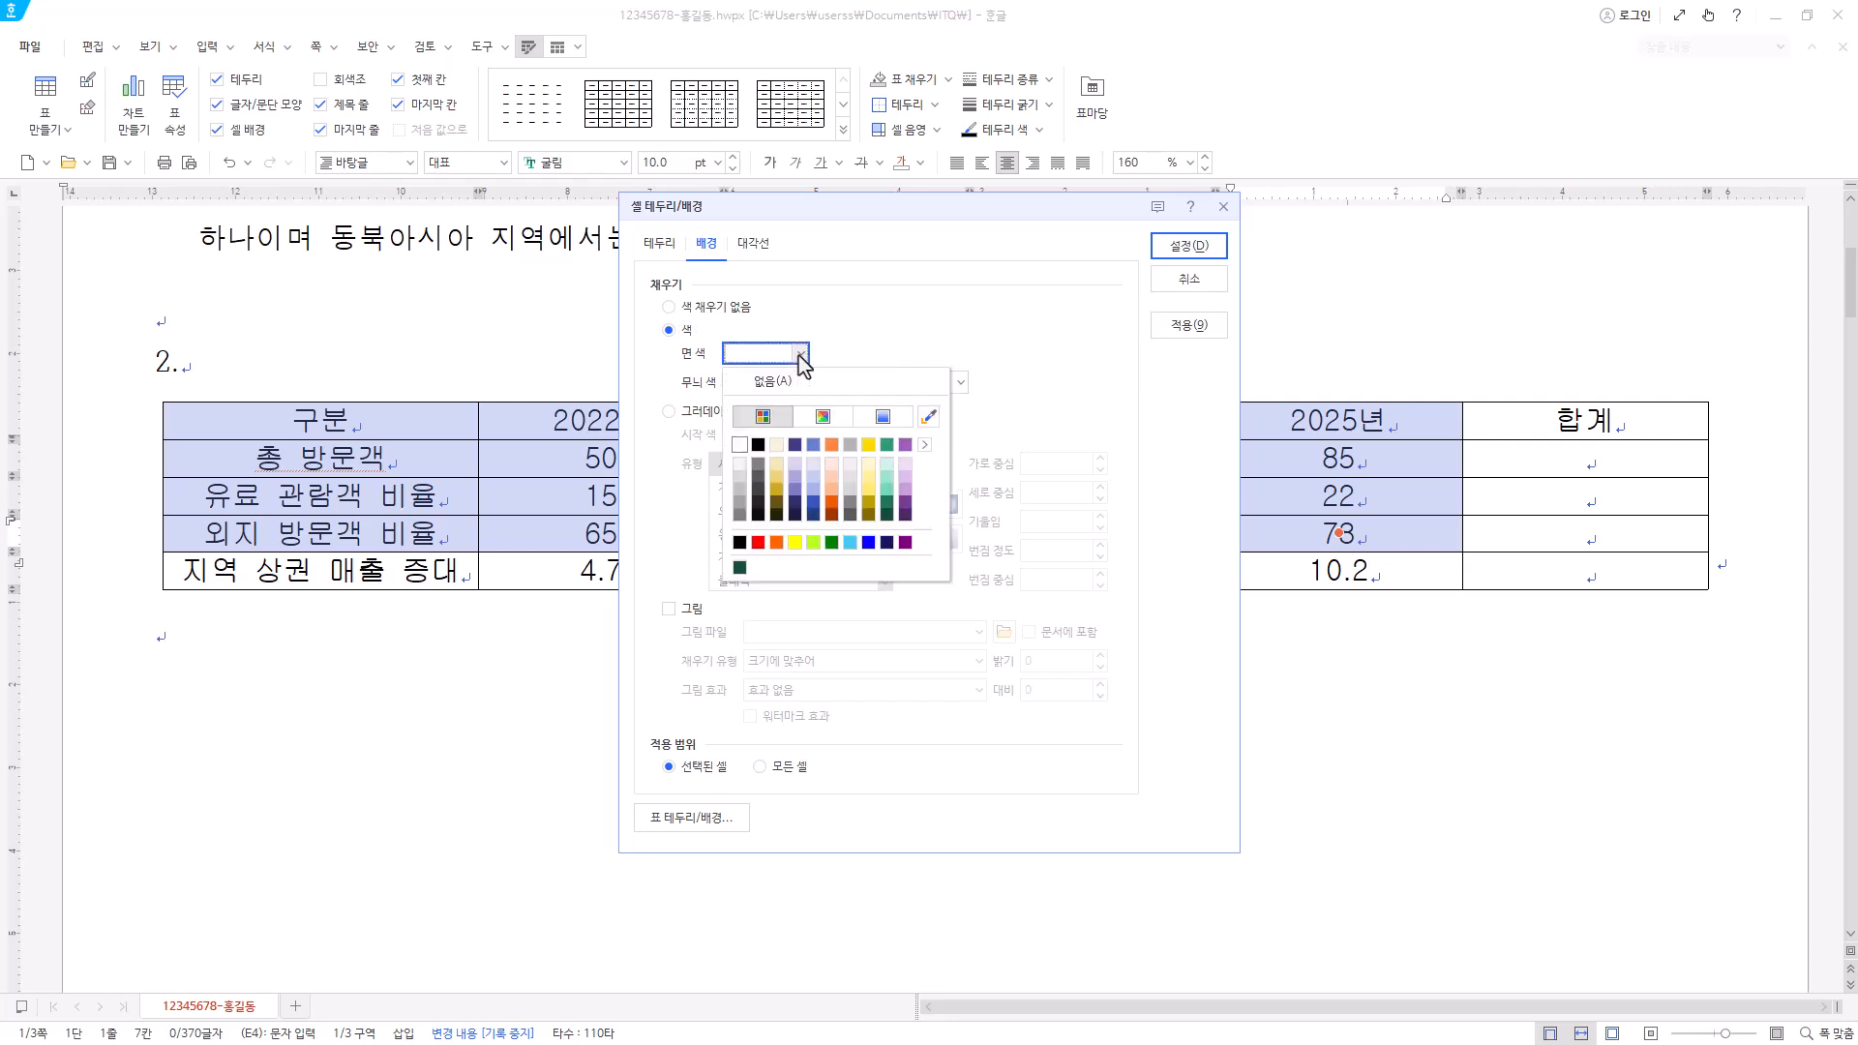
# - Try the NEO and 오피스 color palettes for the fill color, and restore the 기본 palette
pyautogui.click(924, 446)
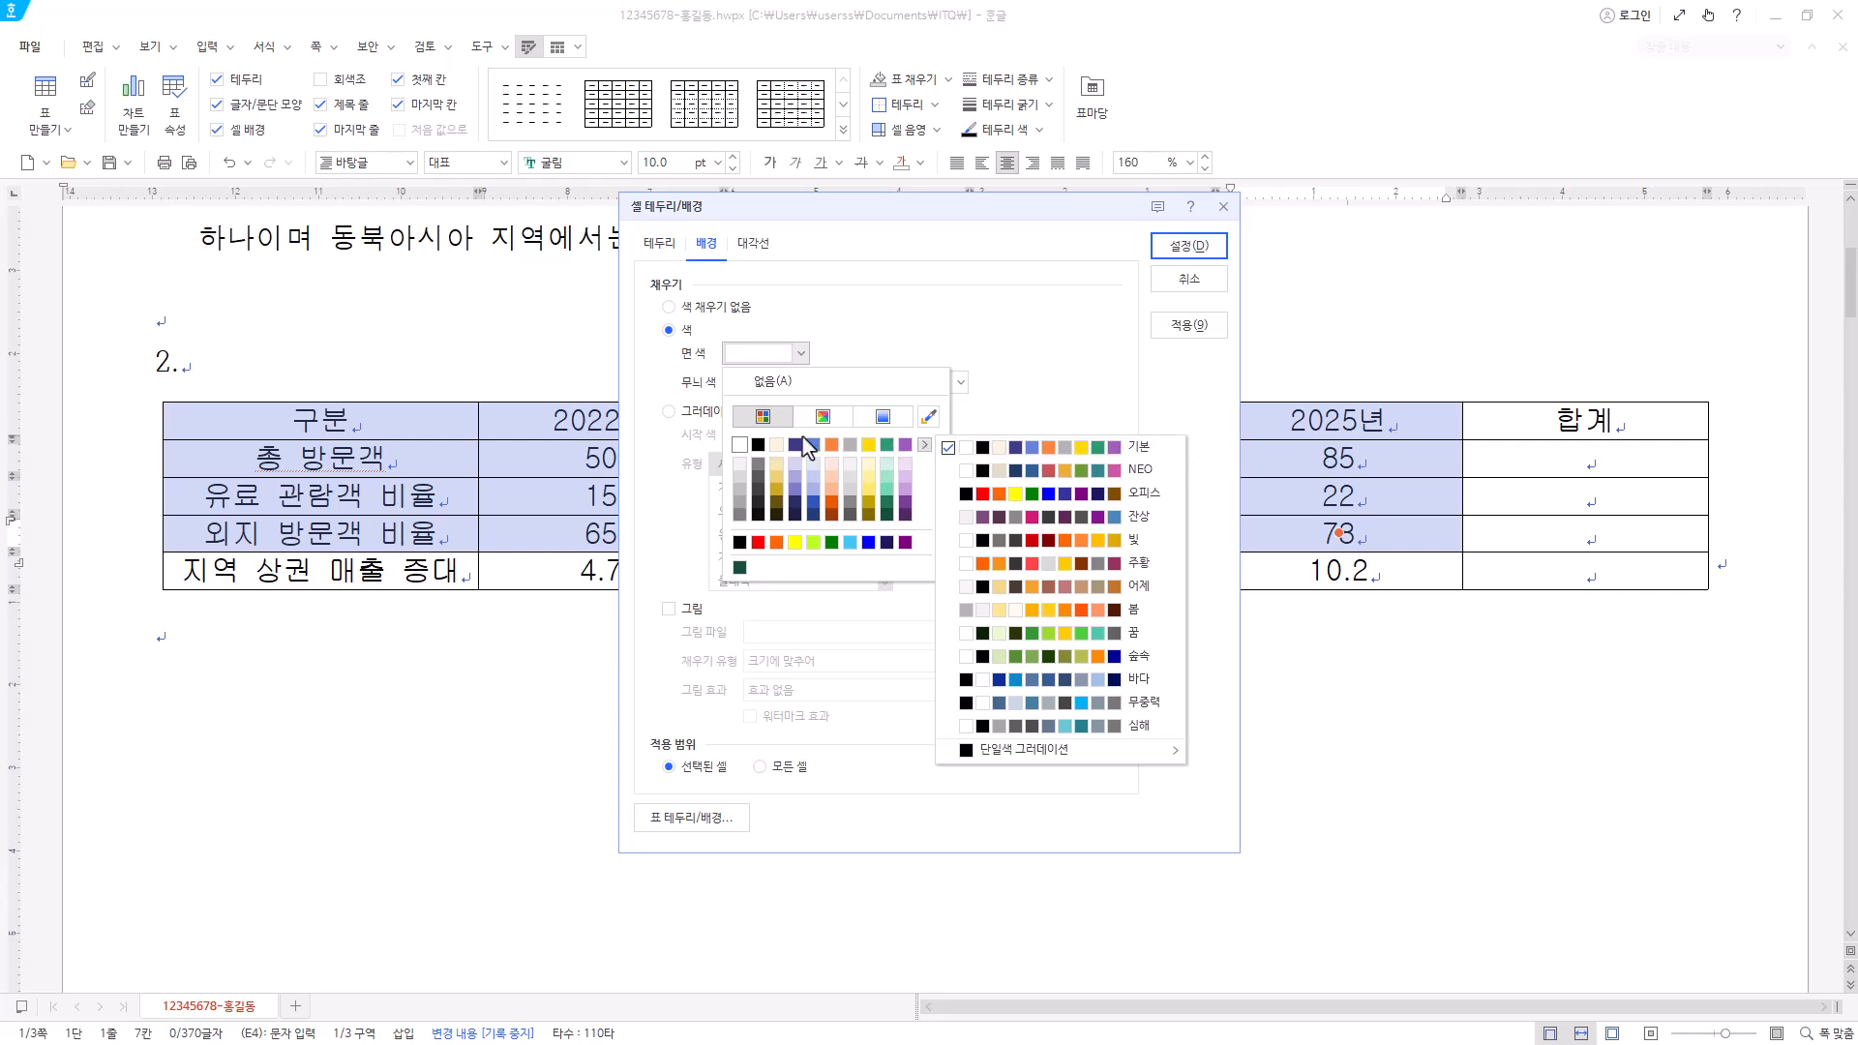
pyautogui.click(1134, 470)
pyautogui.click(925, 447)
pyautogui.click(1136, 491)
pyautogui.click(925, 445)
pyautogui.click(832, 345)
pyautogui.click(800, 353)
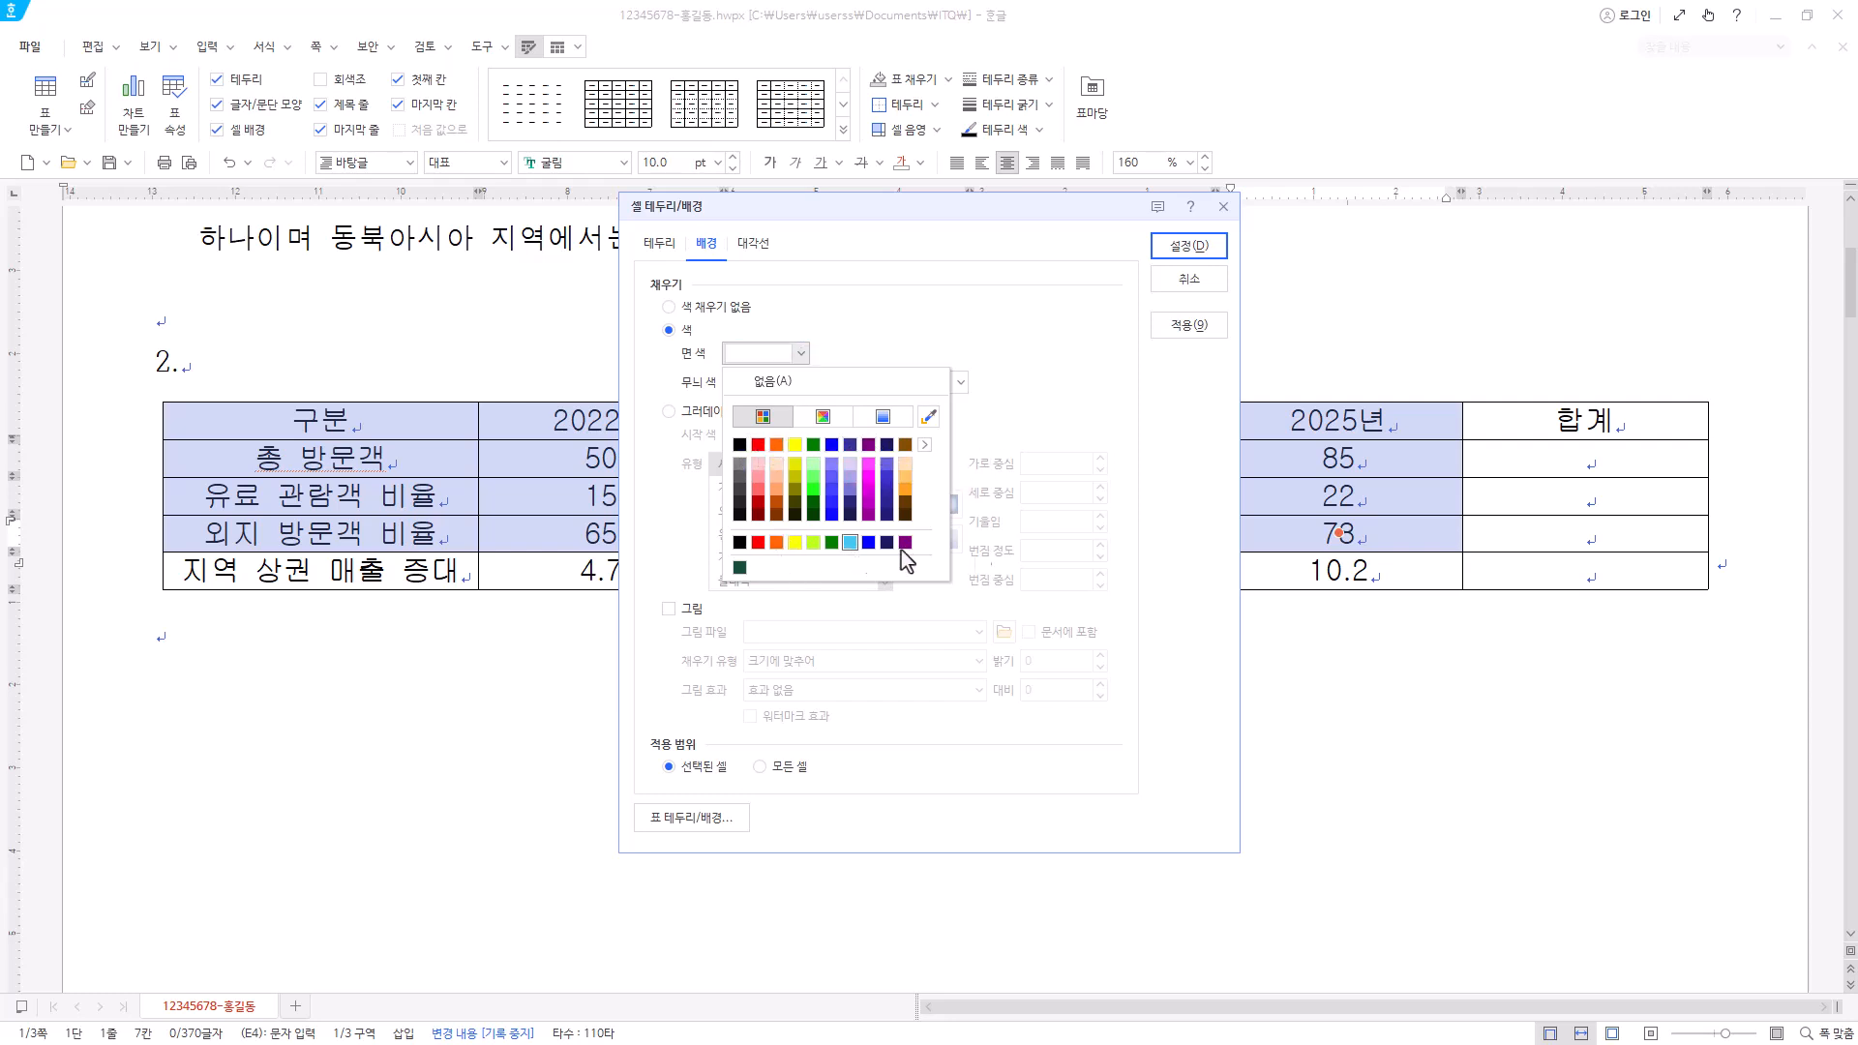
pyautogui.click(803, 548)
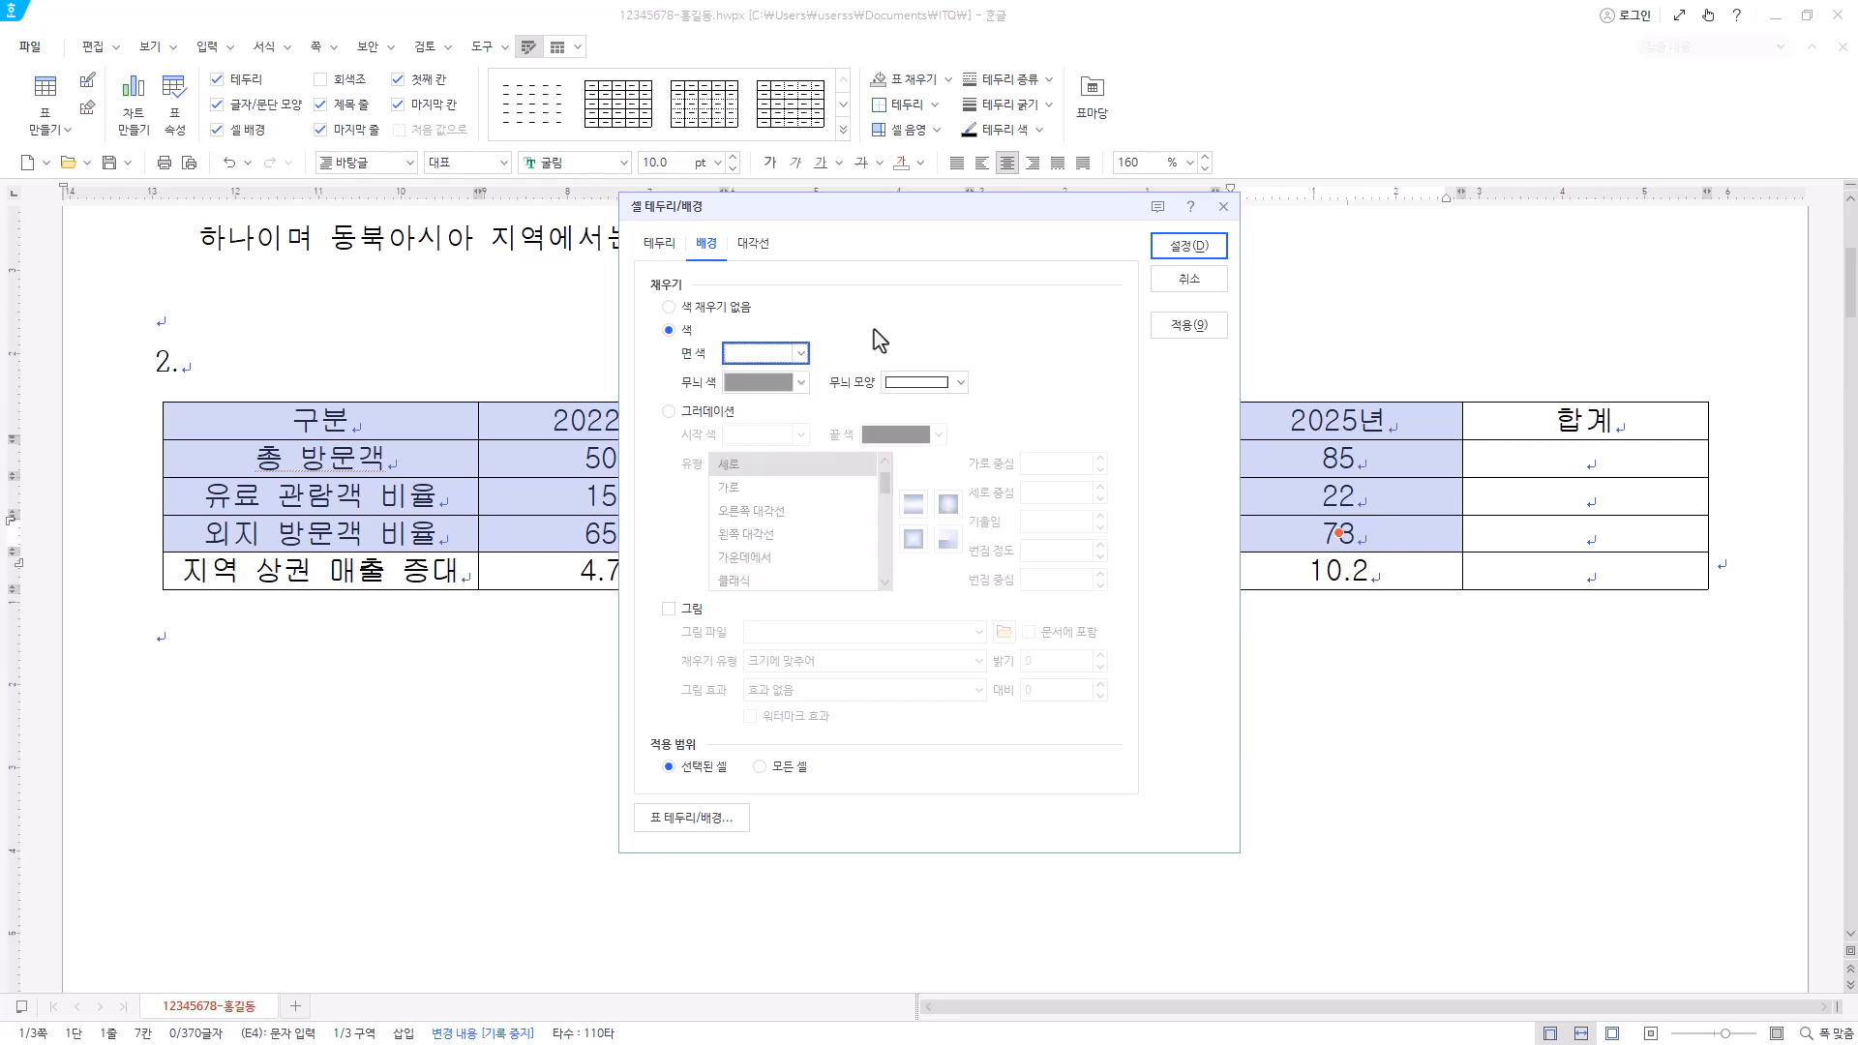
pyautogui.click(800, 354)
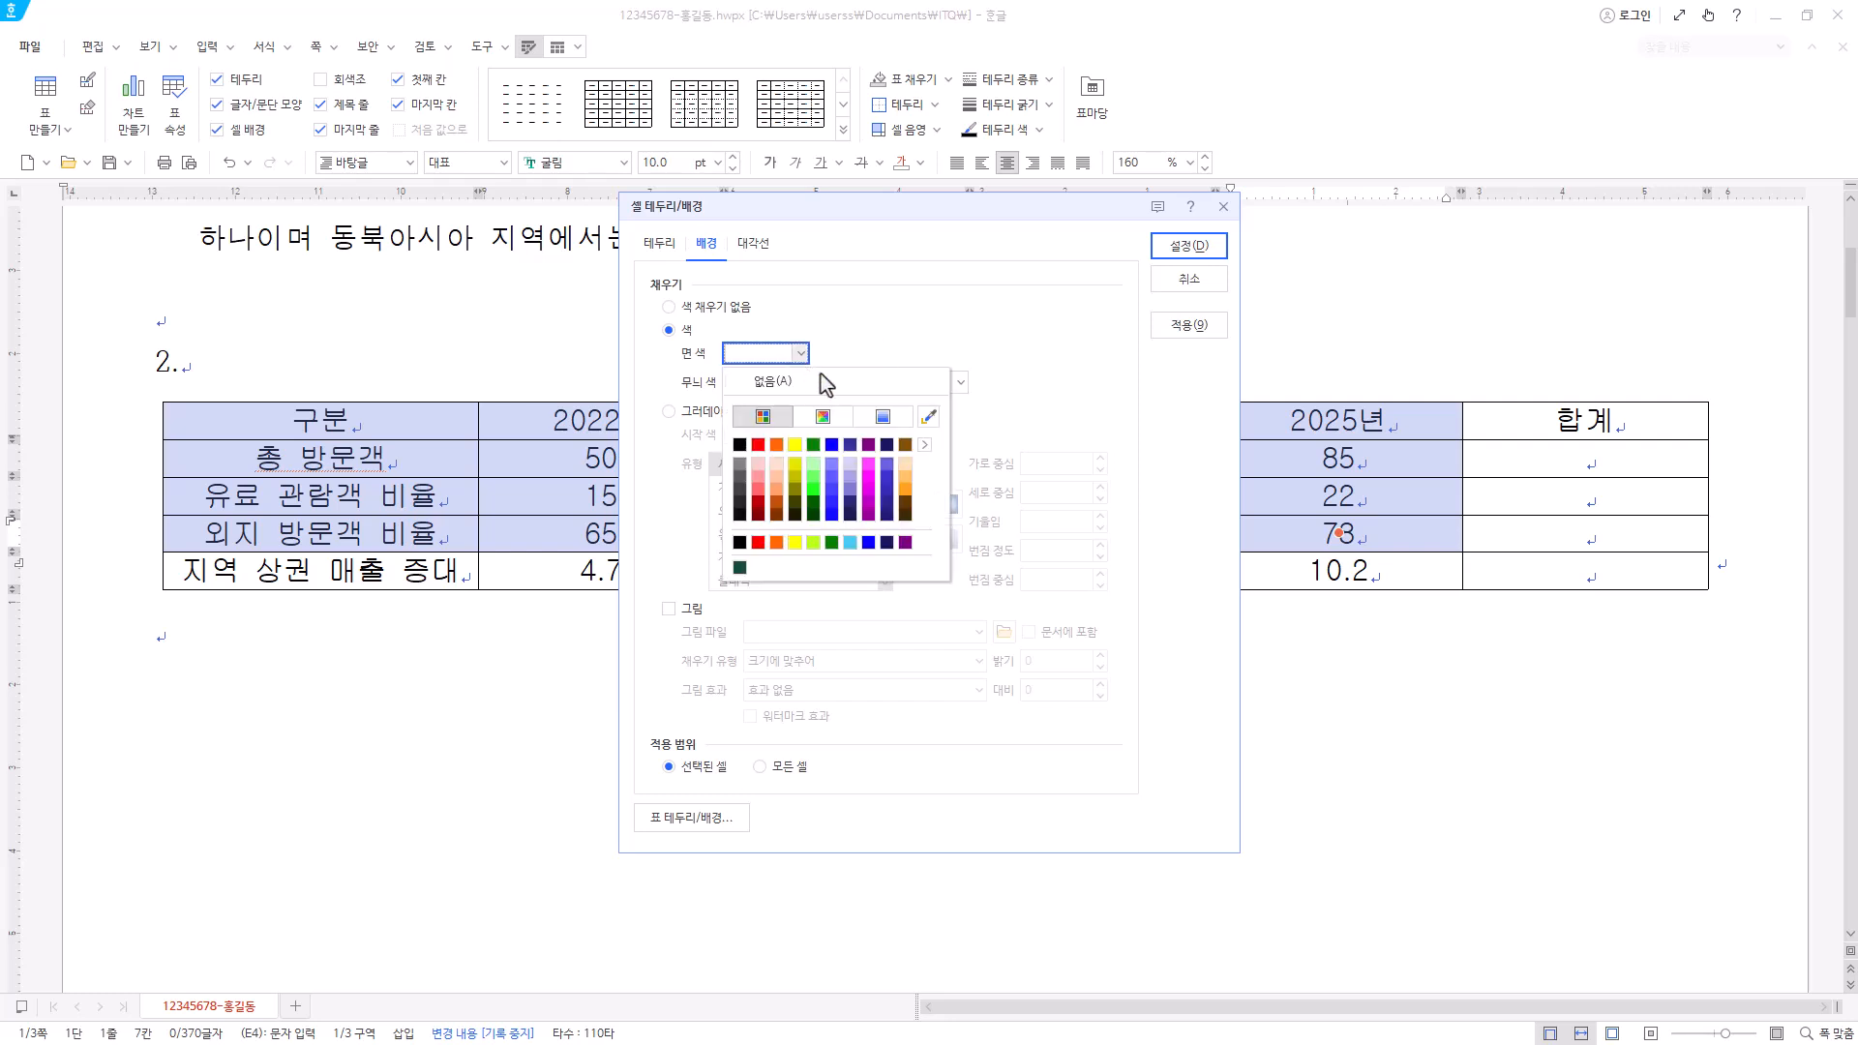
pyautogui.click(924, 445)
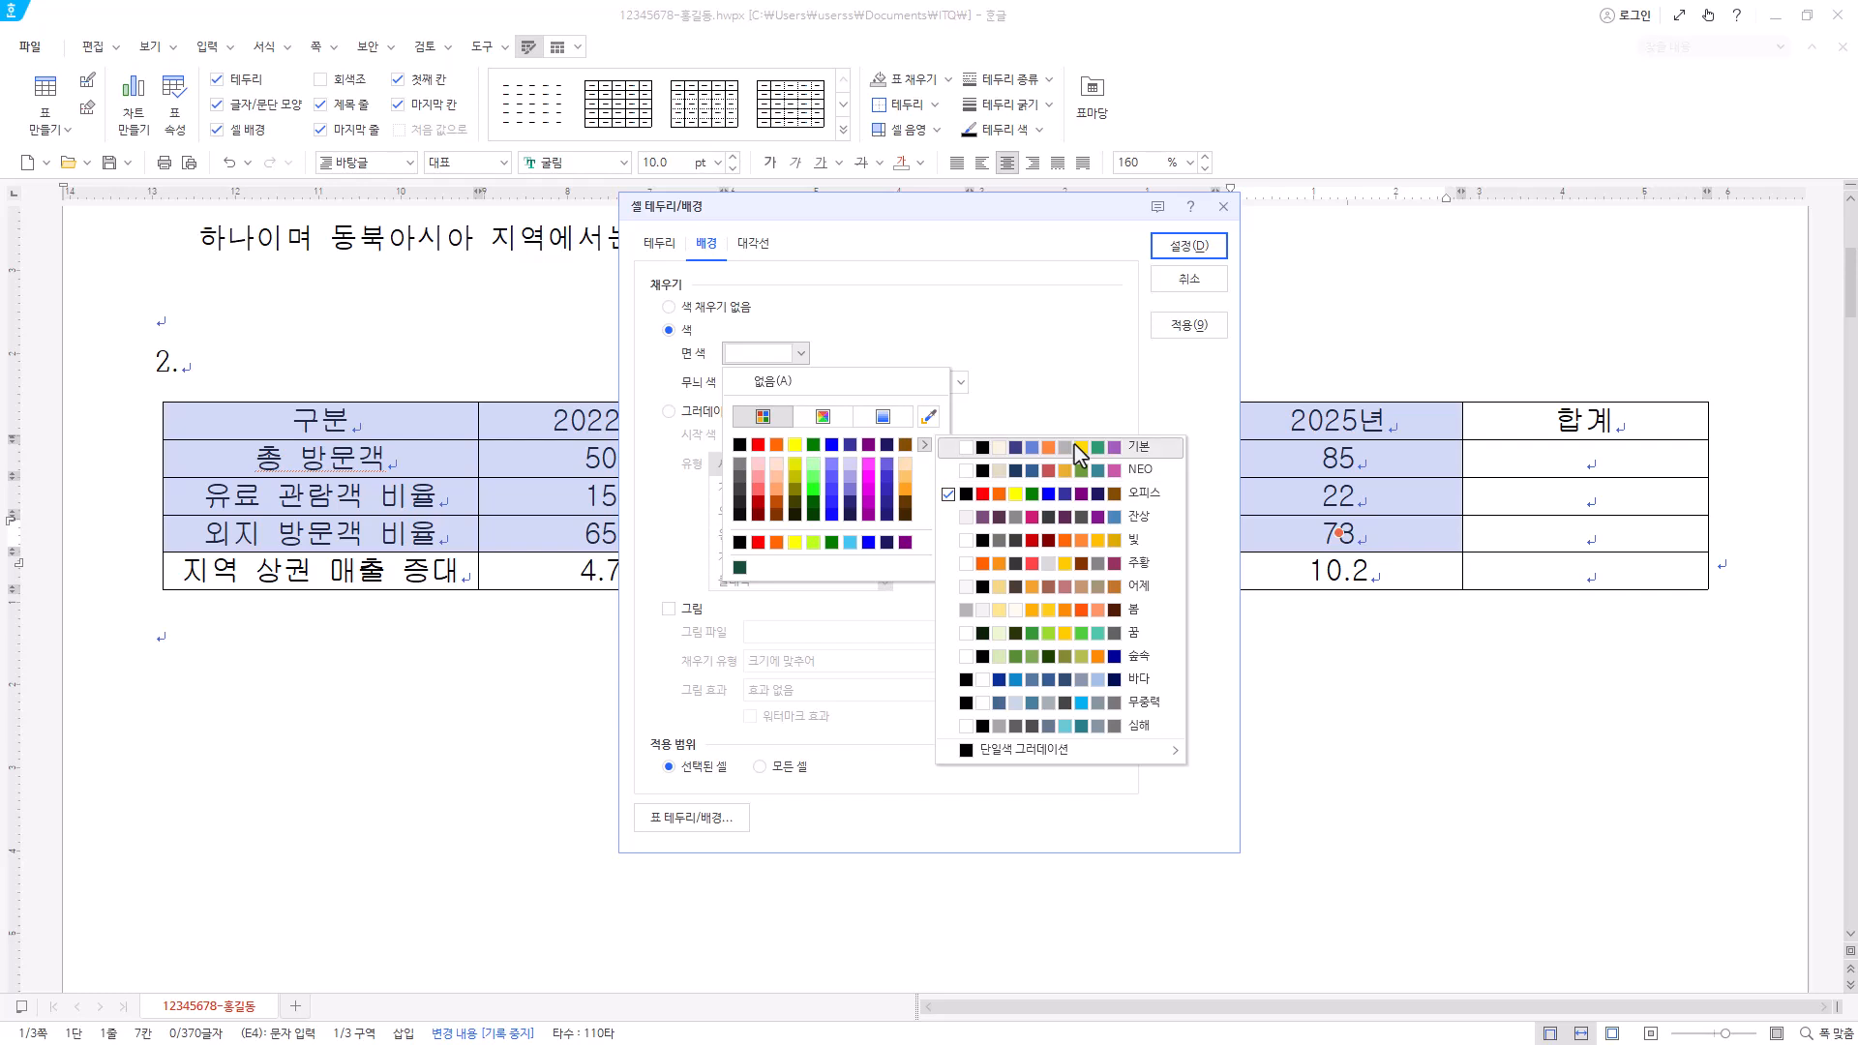
pyautogui.click(1077, 450)
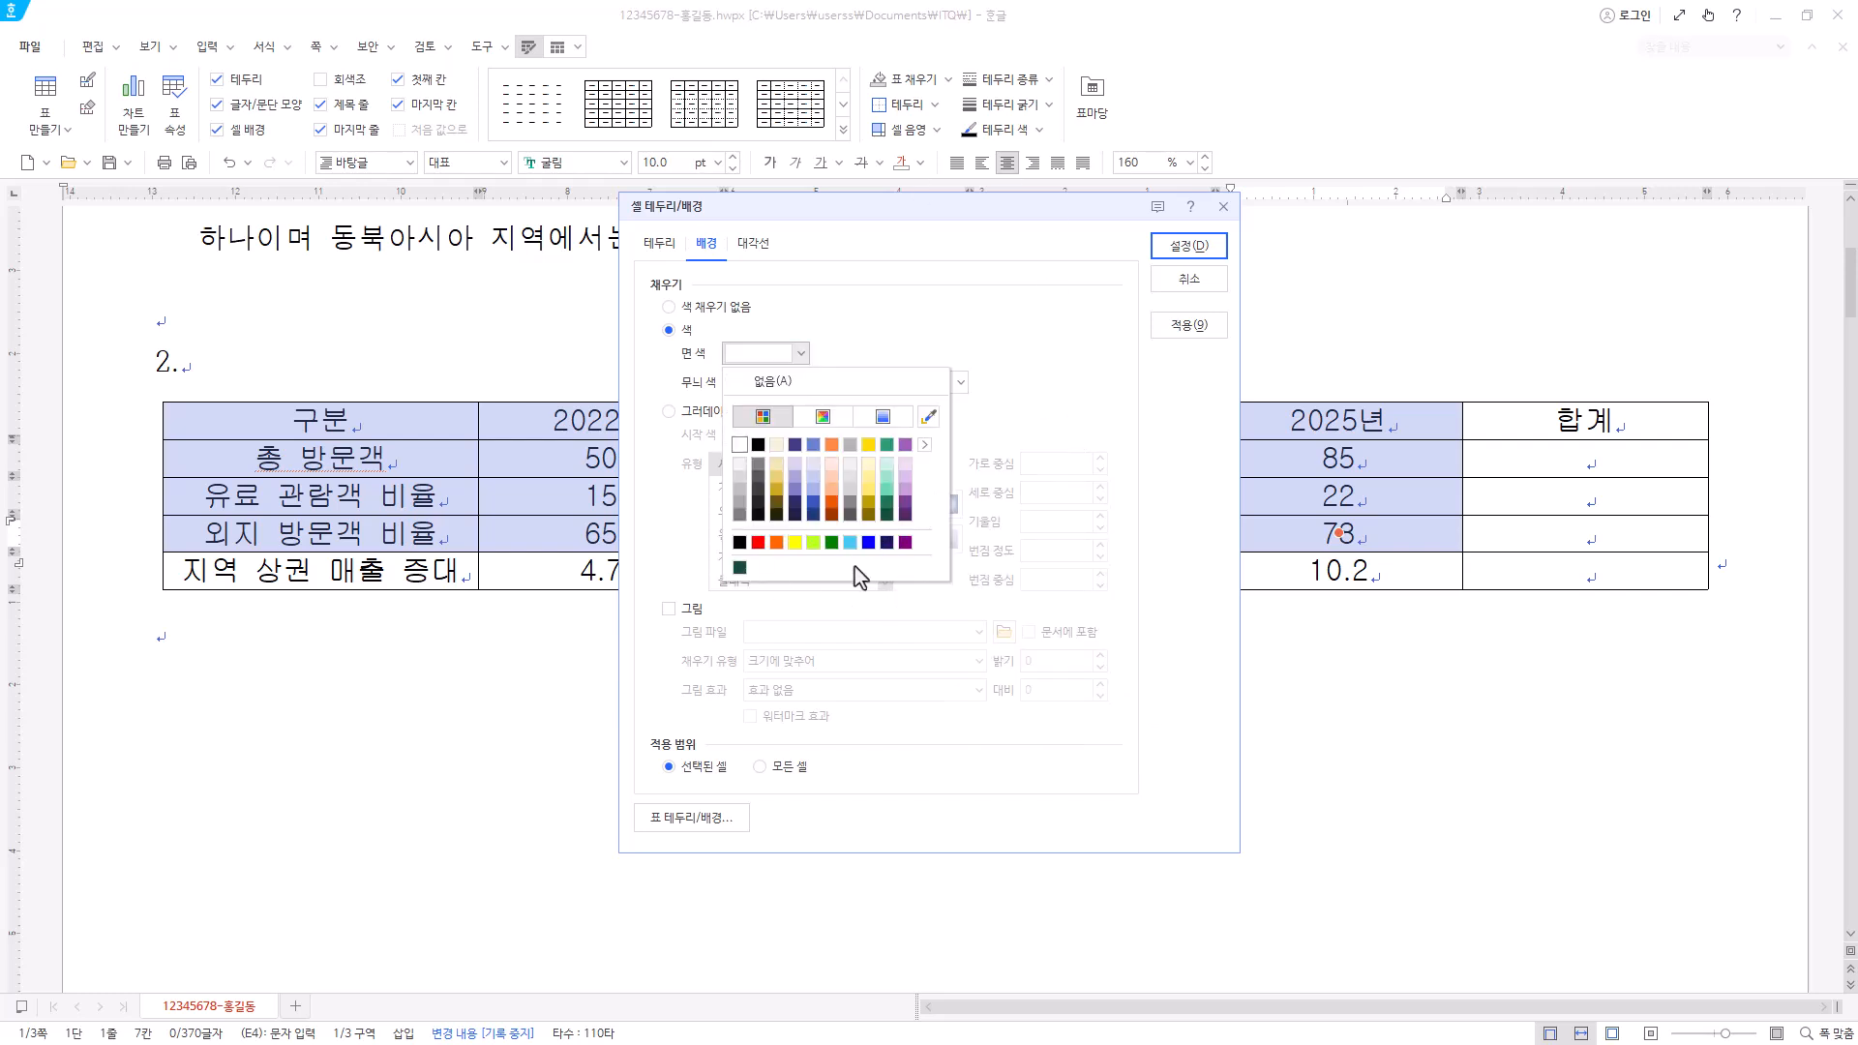
pyautogui.click(925, 446)
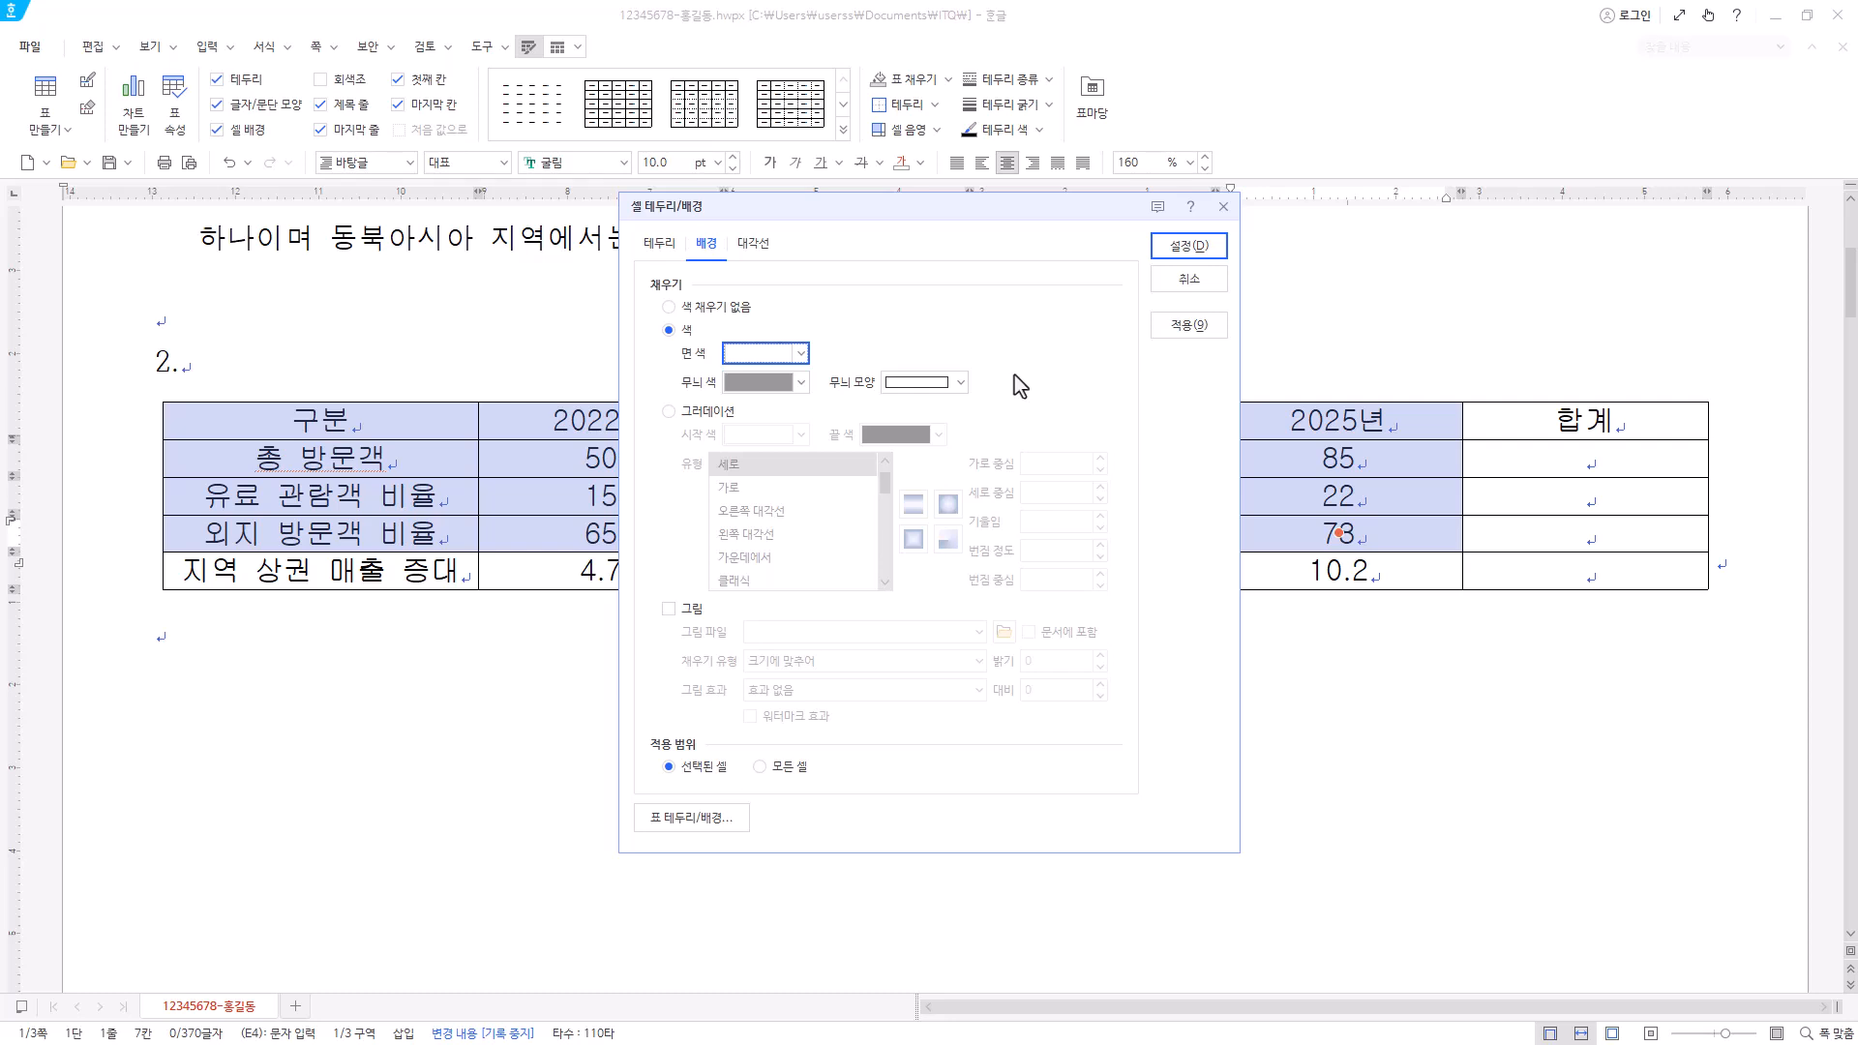
# - Set the fill color of the selected table cells to the pure yellow standard color and apply it
pyautogui.click(800, 354)
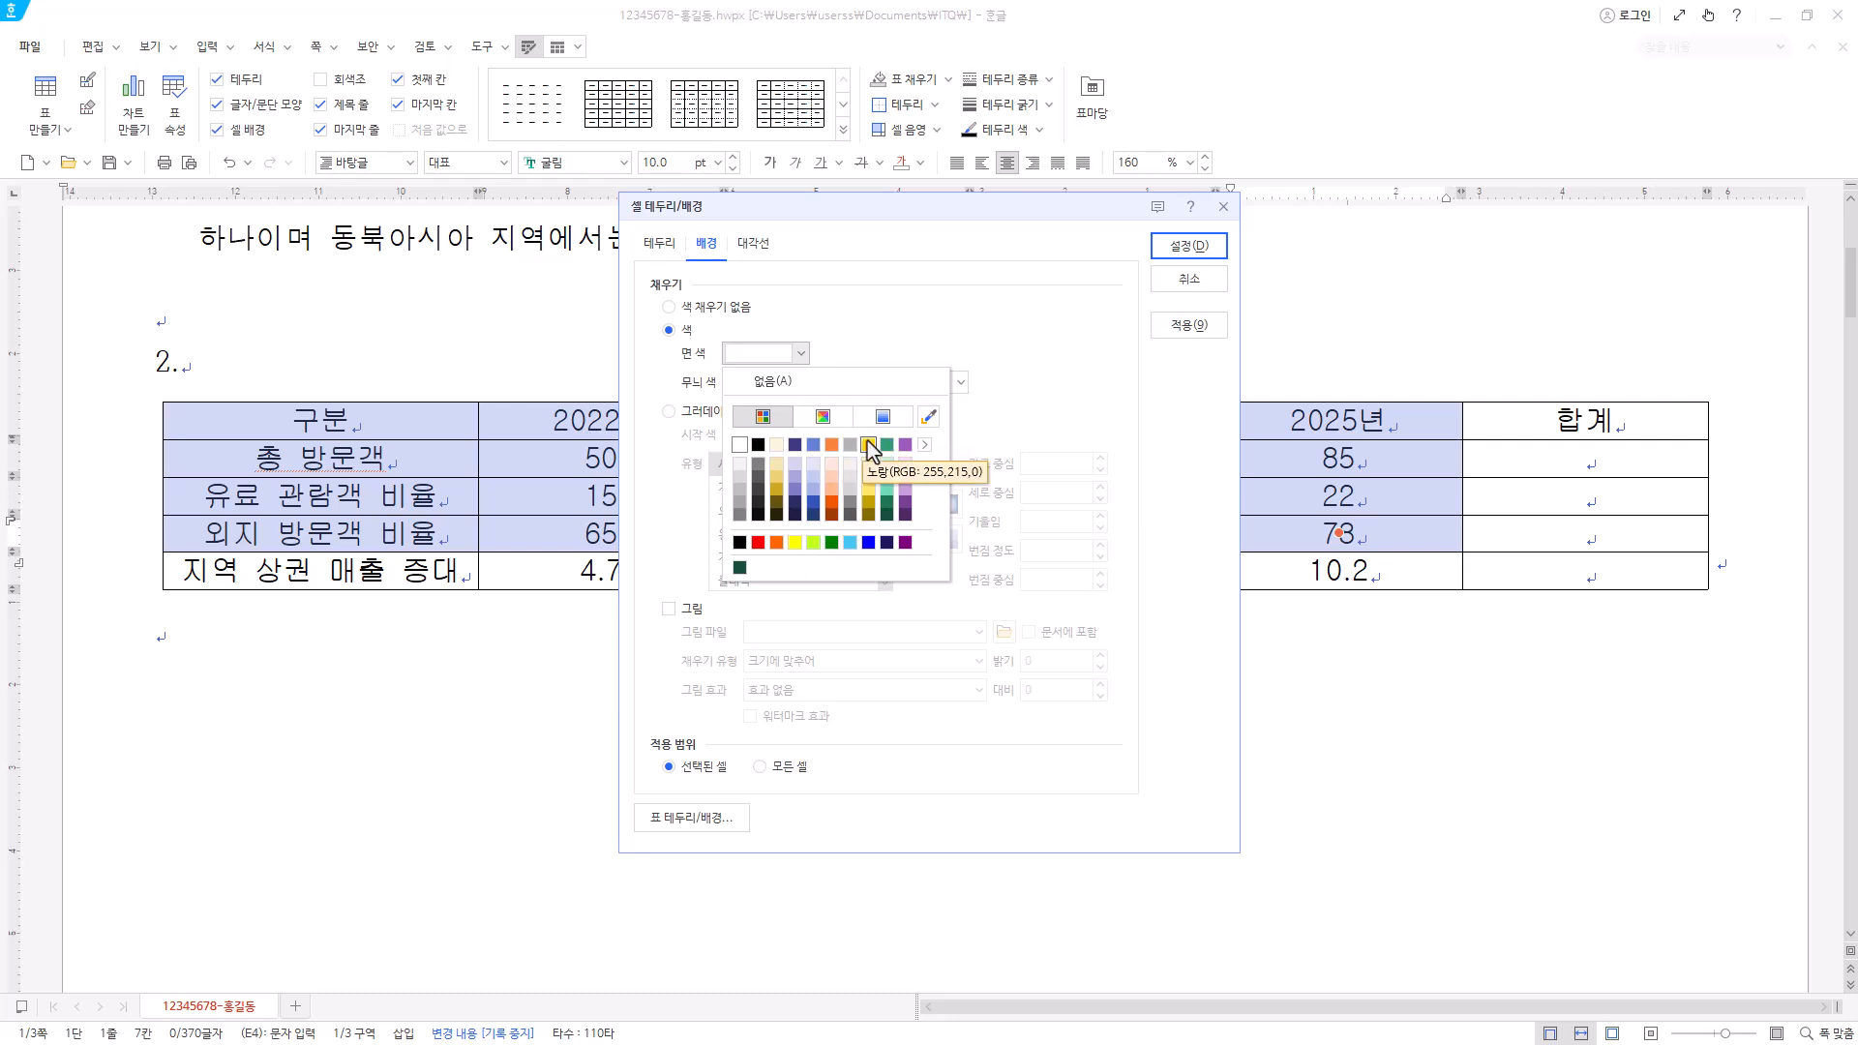
pyautogui.click(793, 542)
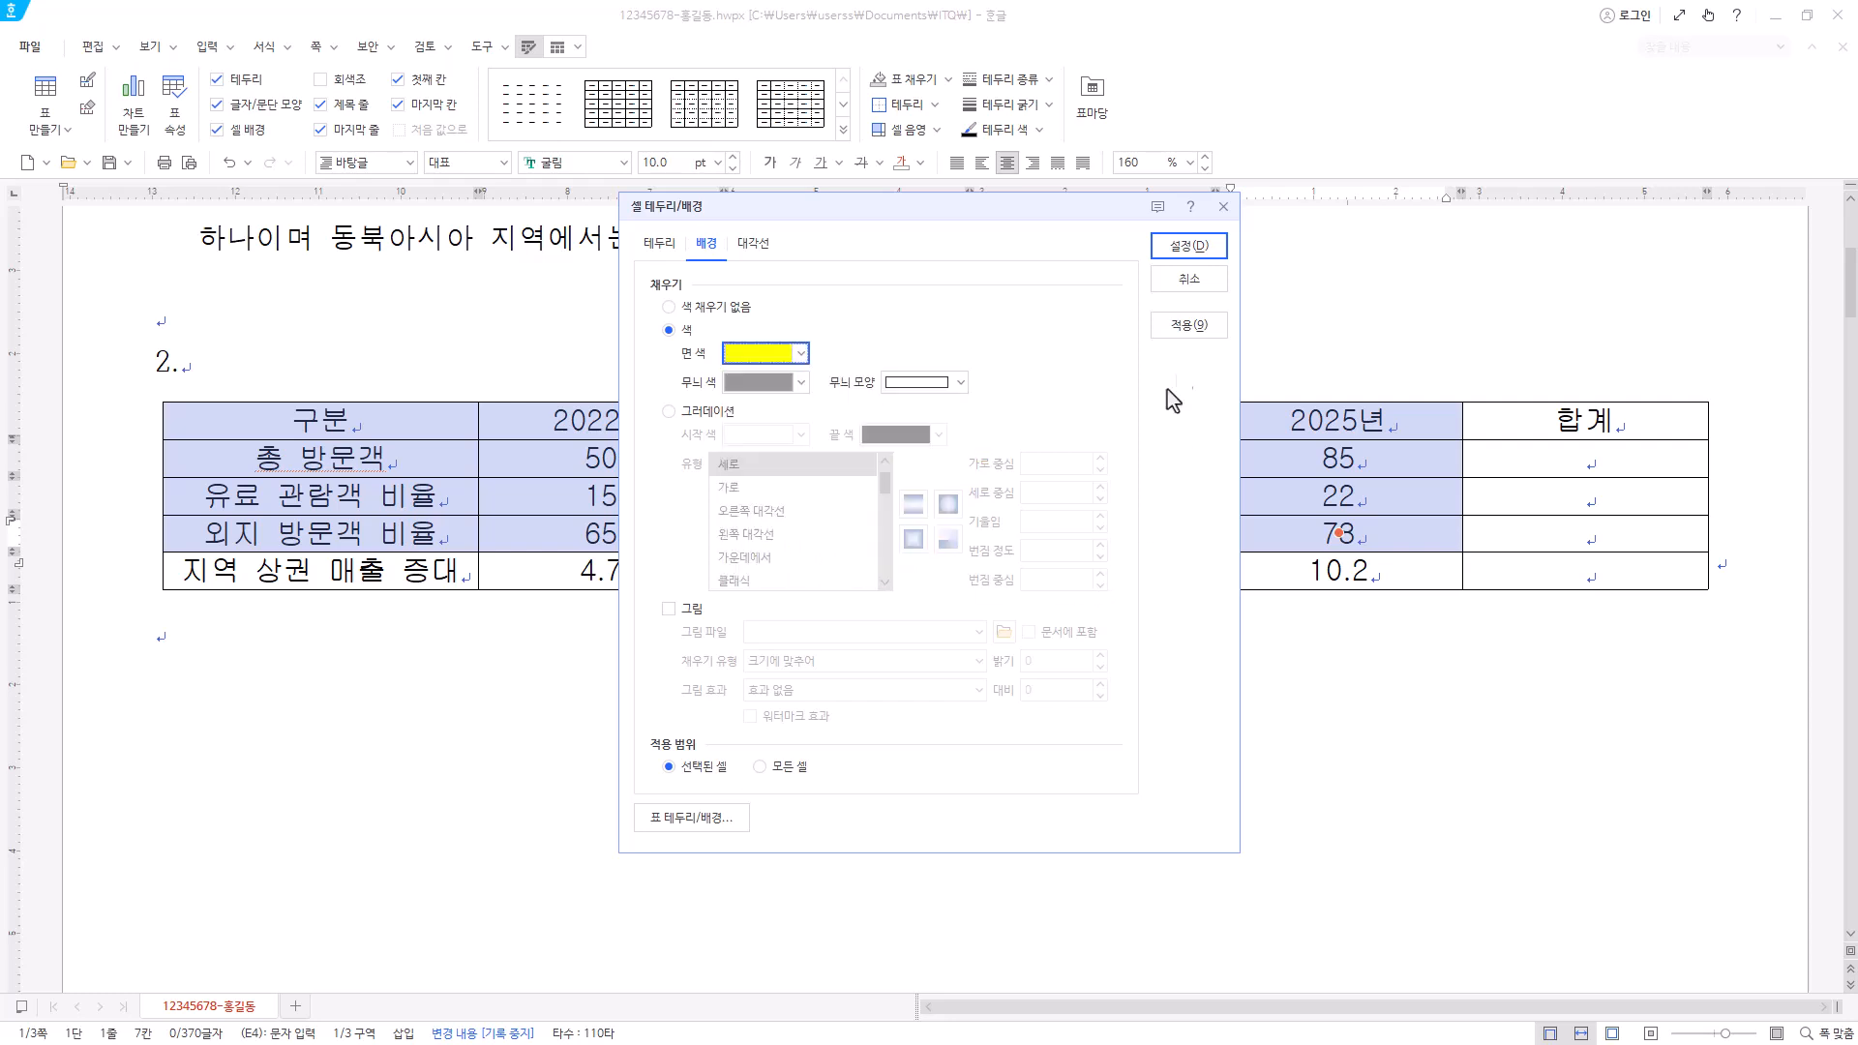
pyautogui.click(1208, 253)
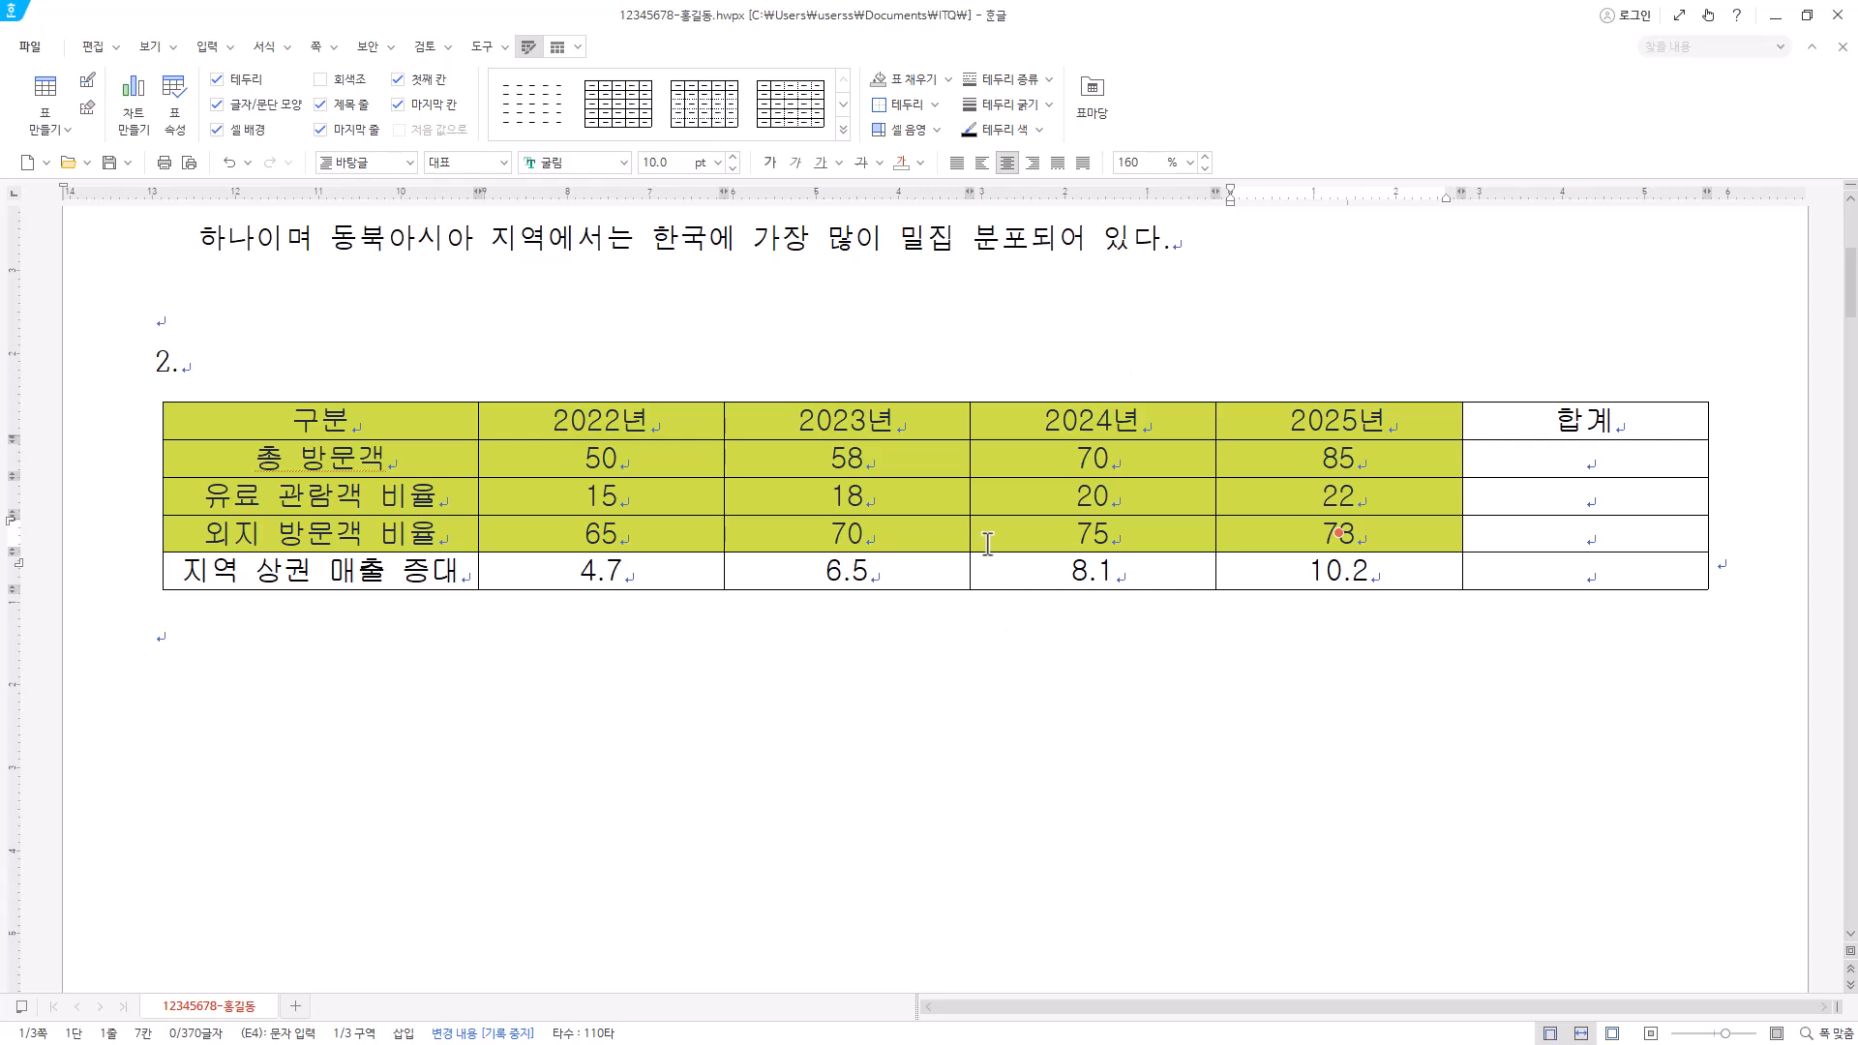
pyautogui.press('Escape')
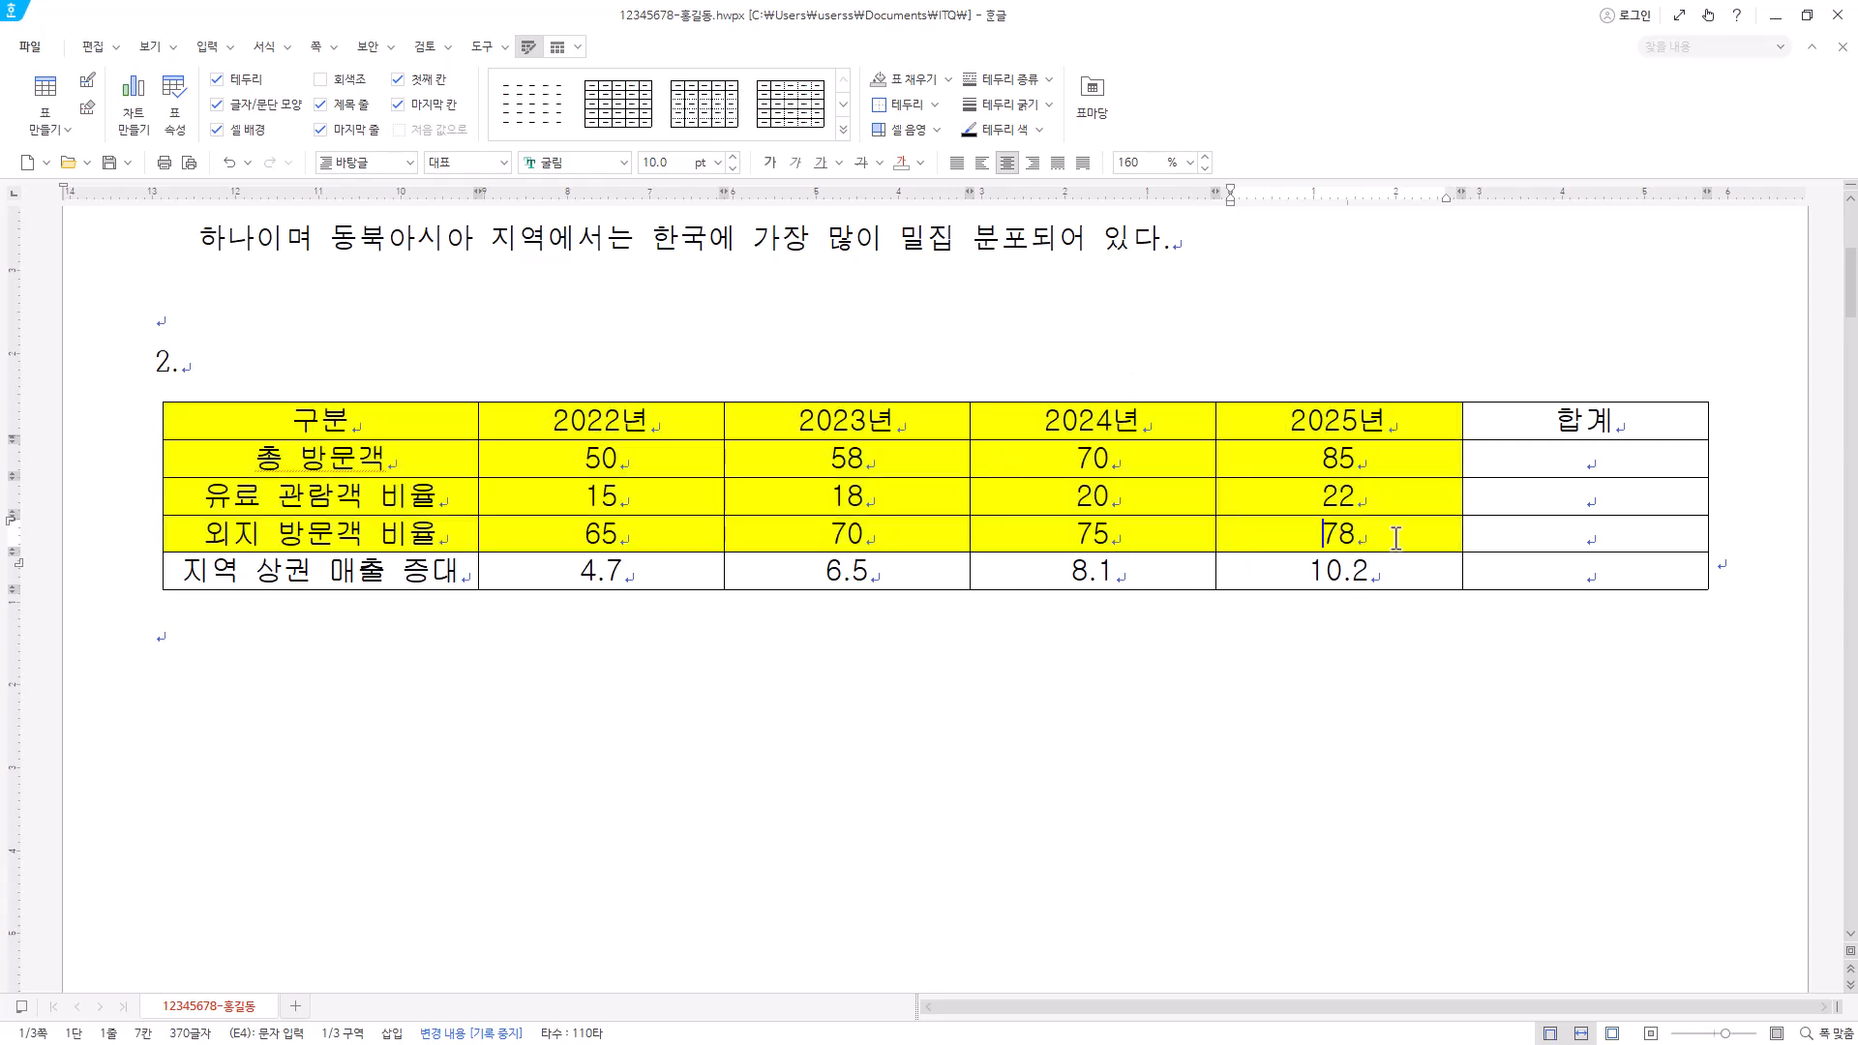
pyautogui.moveTo(1606, 454); pyautogui.dragTo(1606, 527)
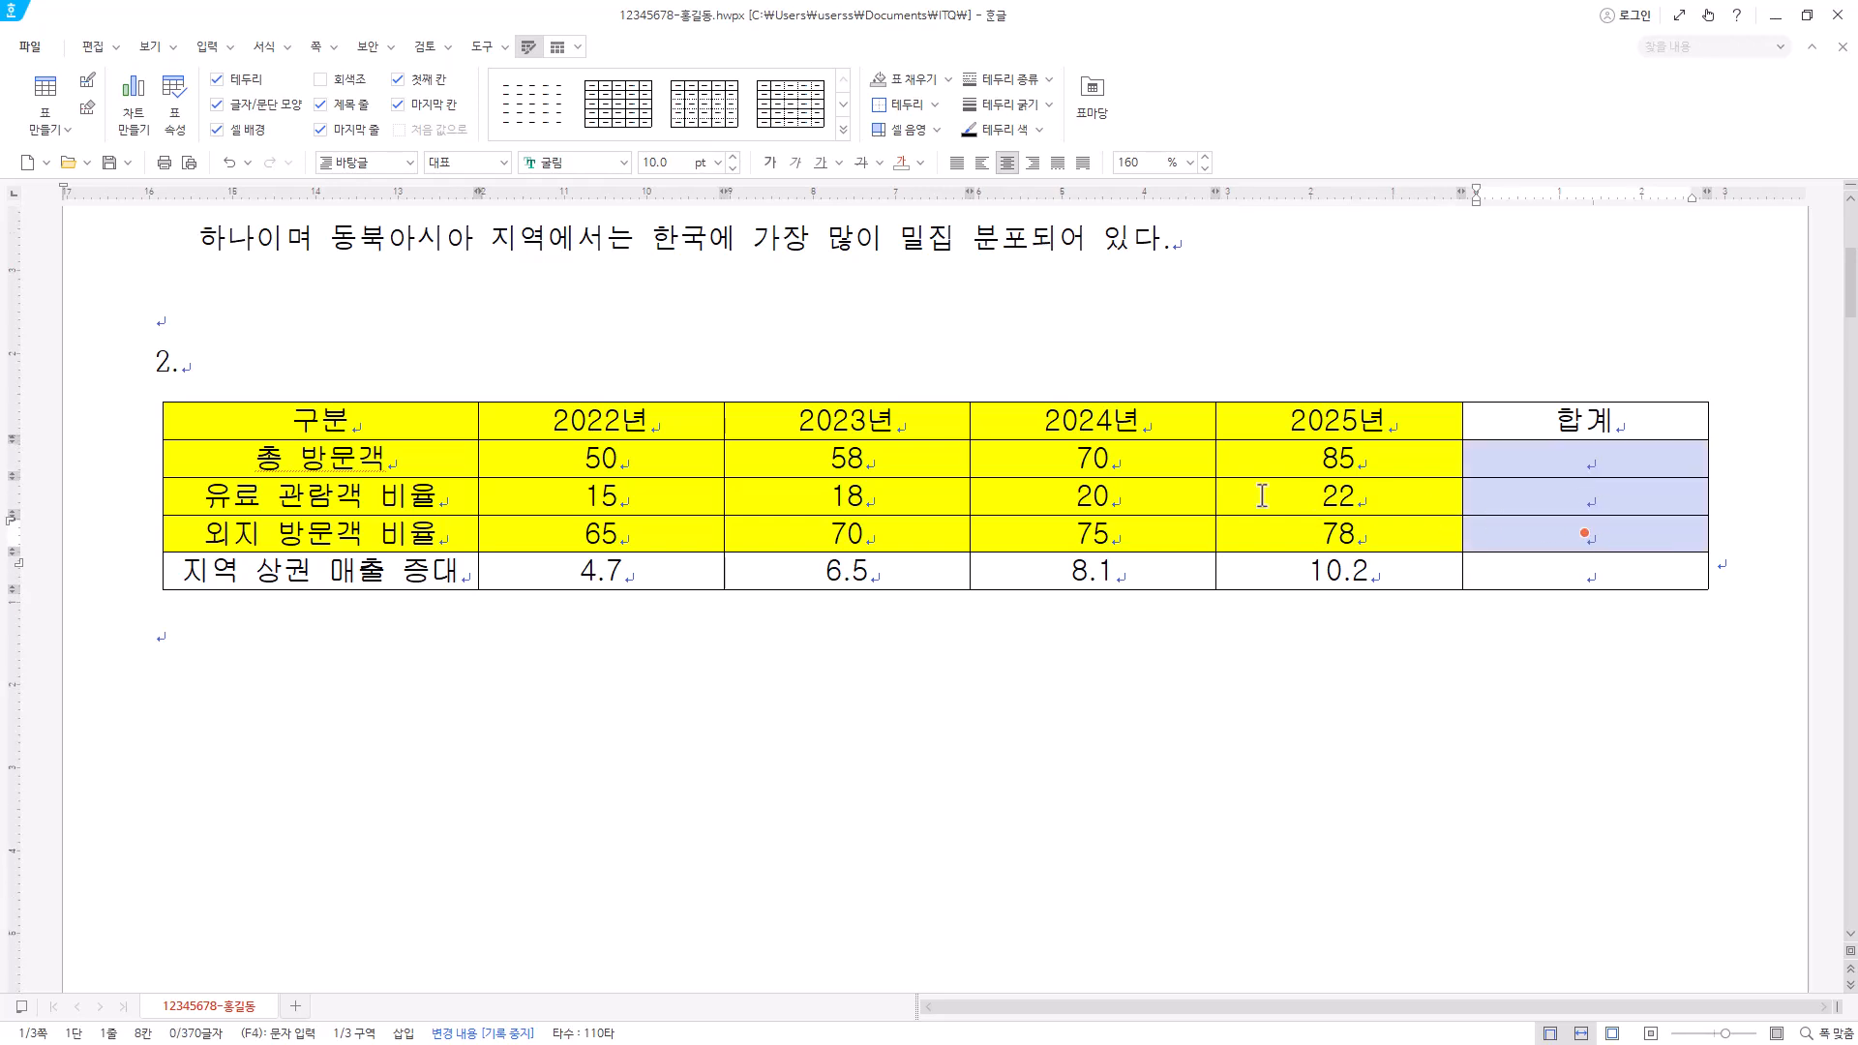
pyautogui.moveTo(664, 471); pyautogui.dragTo(1260, 473)
pyautogui.click(1536, 476)
pyautogui.click(1548, 496)
pyautogui.click(1560, 530)
pyautogui.moveTo(654, 578); pyautogui.dragTo(1384, 573)
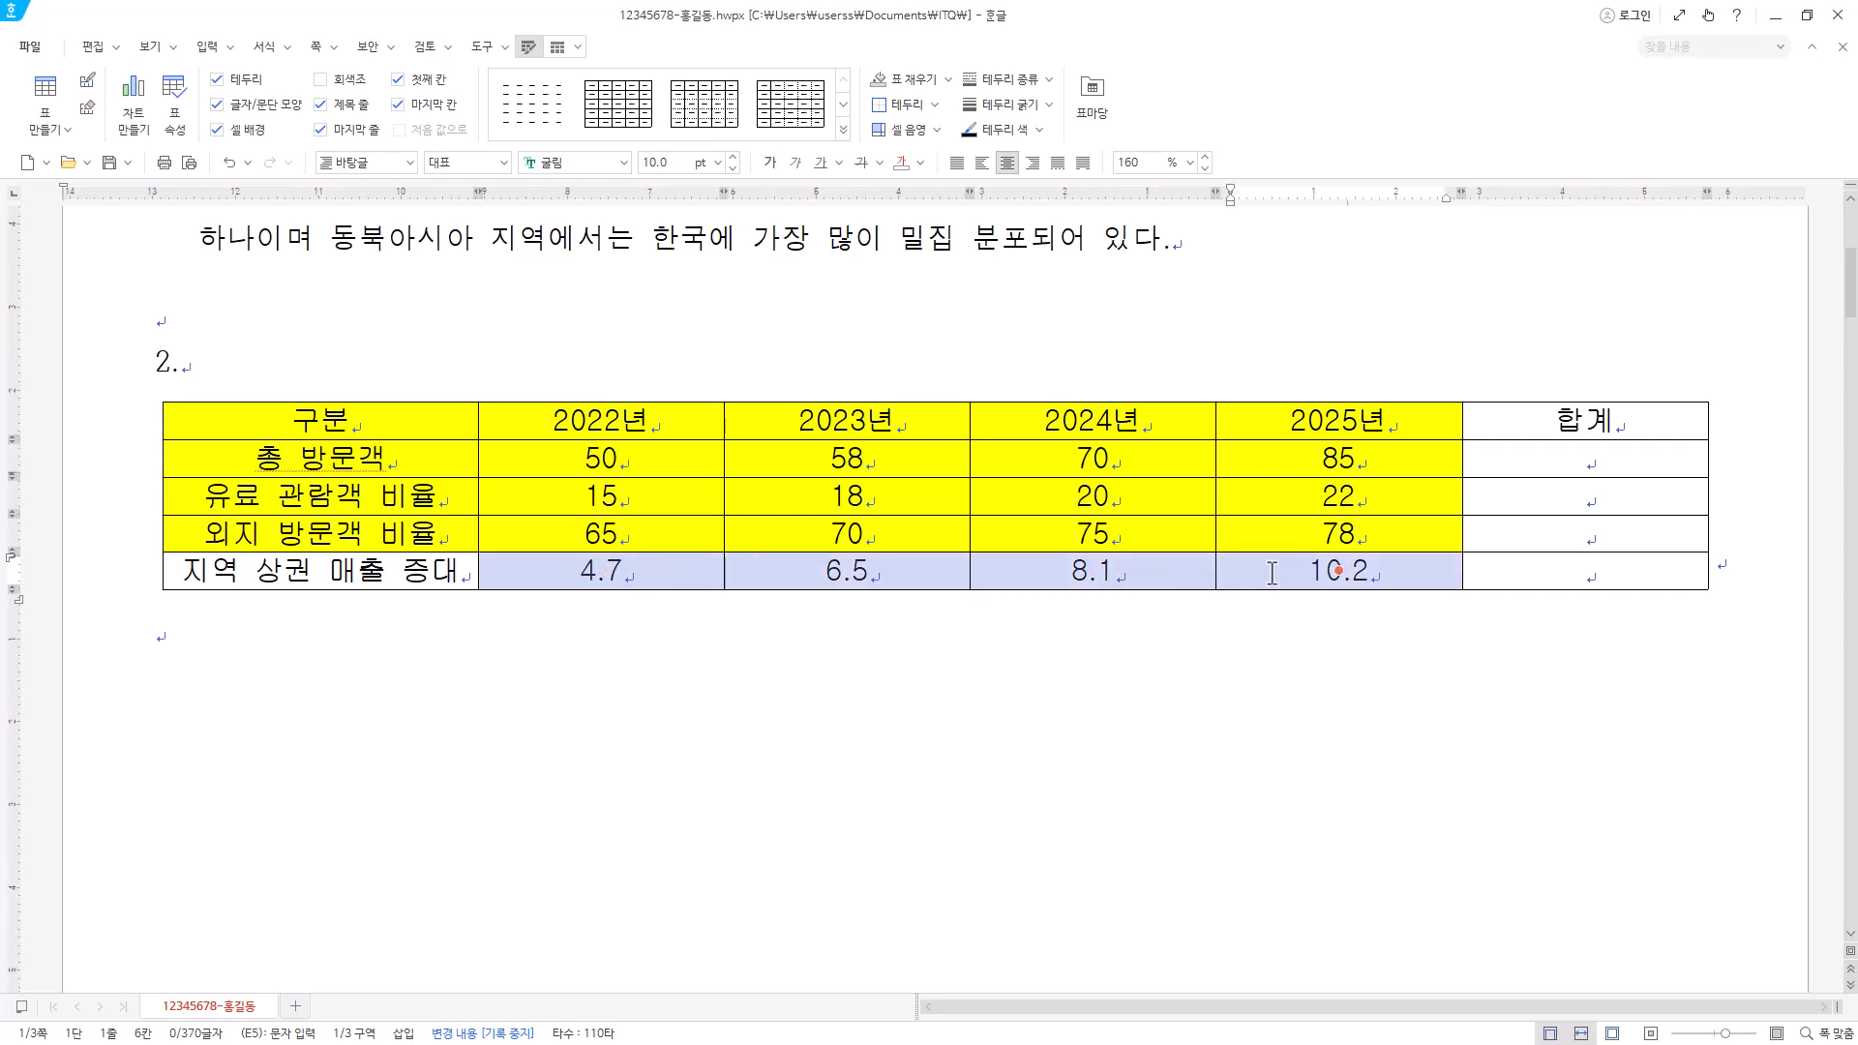
pyautogui.click(1597, 573)
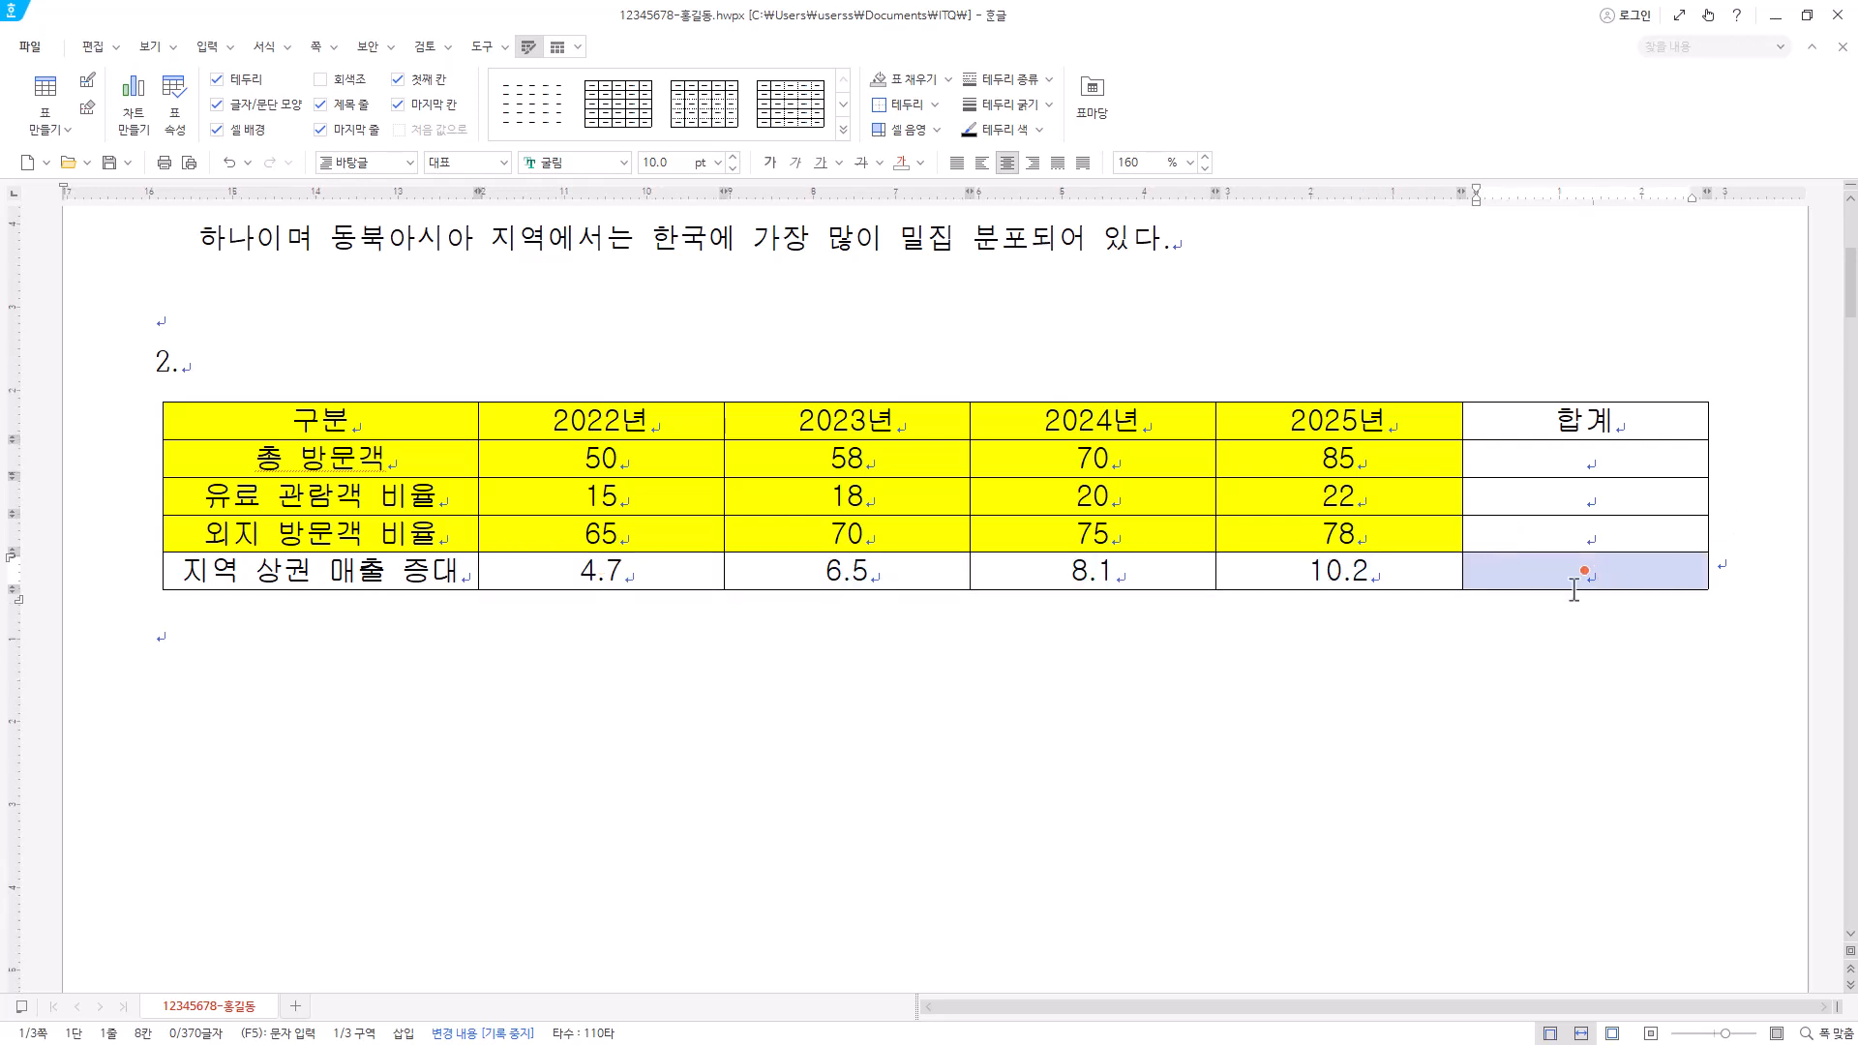
# - Fill the 합계 cells of the 총 방문객, 유료 관람객 비율 and 외지 방문객 비율 rows with the block sum of their yearly values
pyautogui.click(1595, 459)
pyautogui.moveTo(636, 459); pyautogui.dragTo(1536, 534)
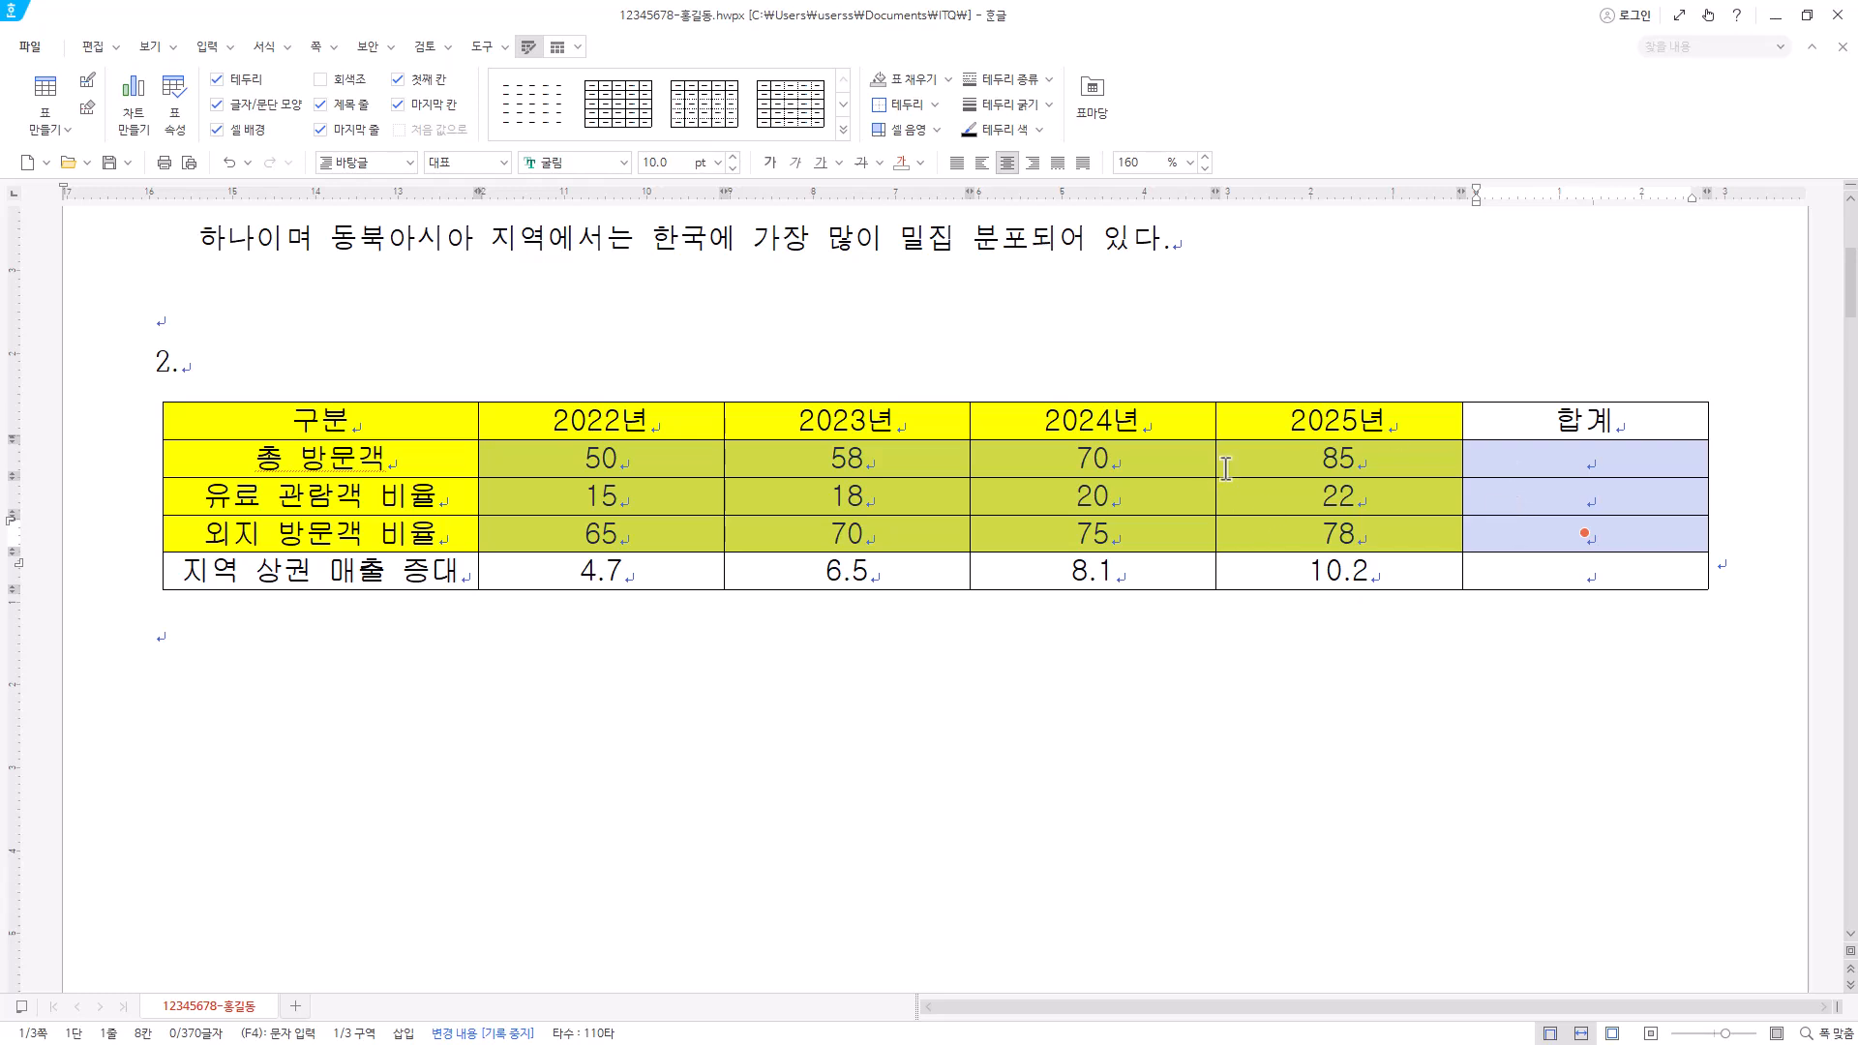
pyautogui.rightClick(1359, 465)
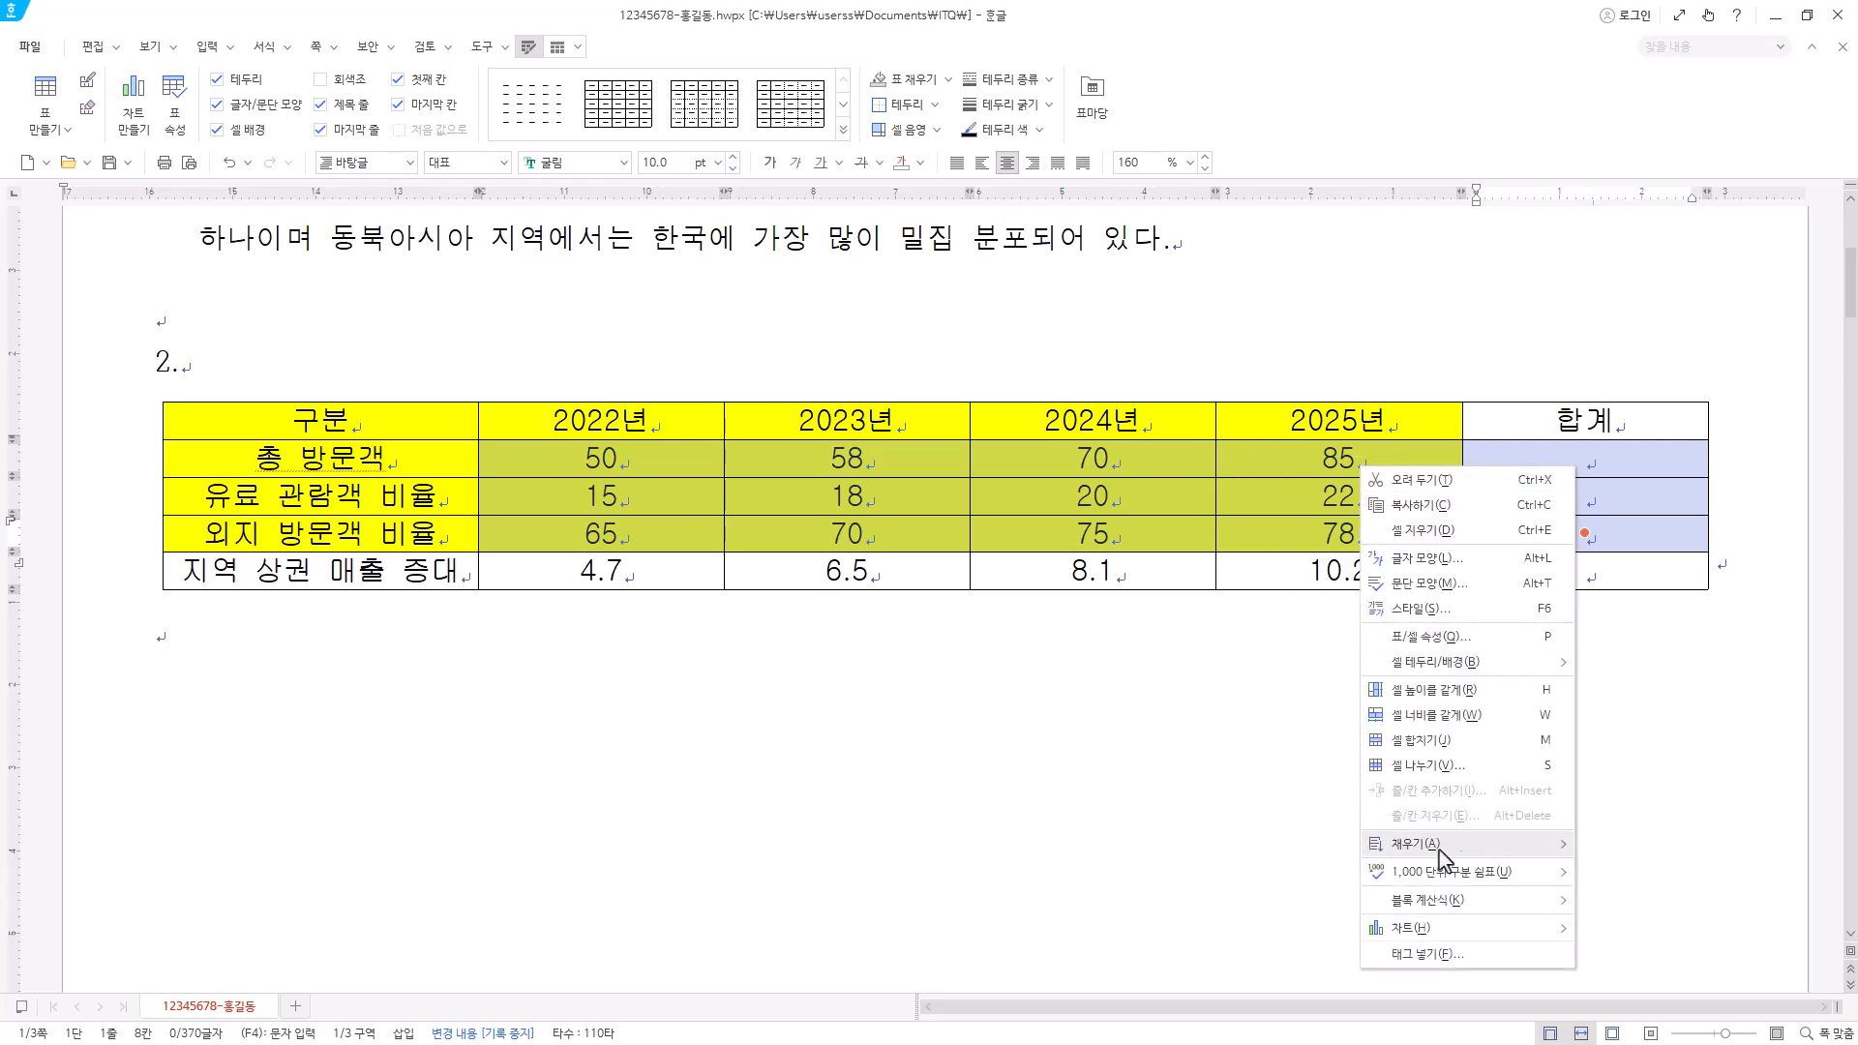
pyautogui.moveTo(1476, 912)
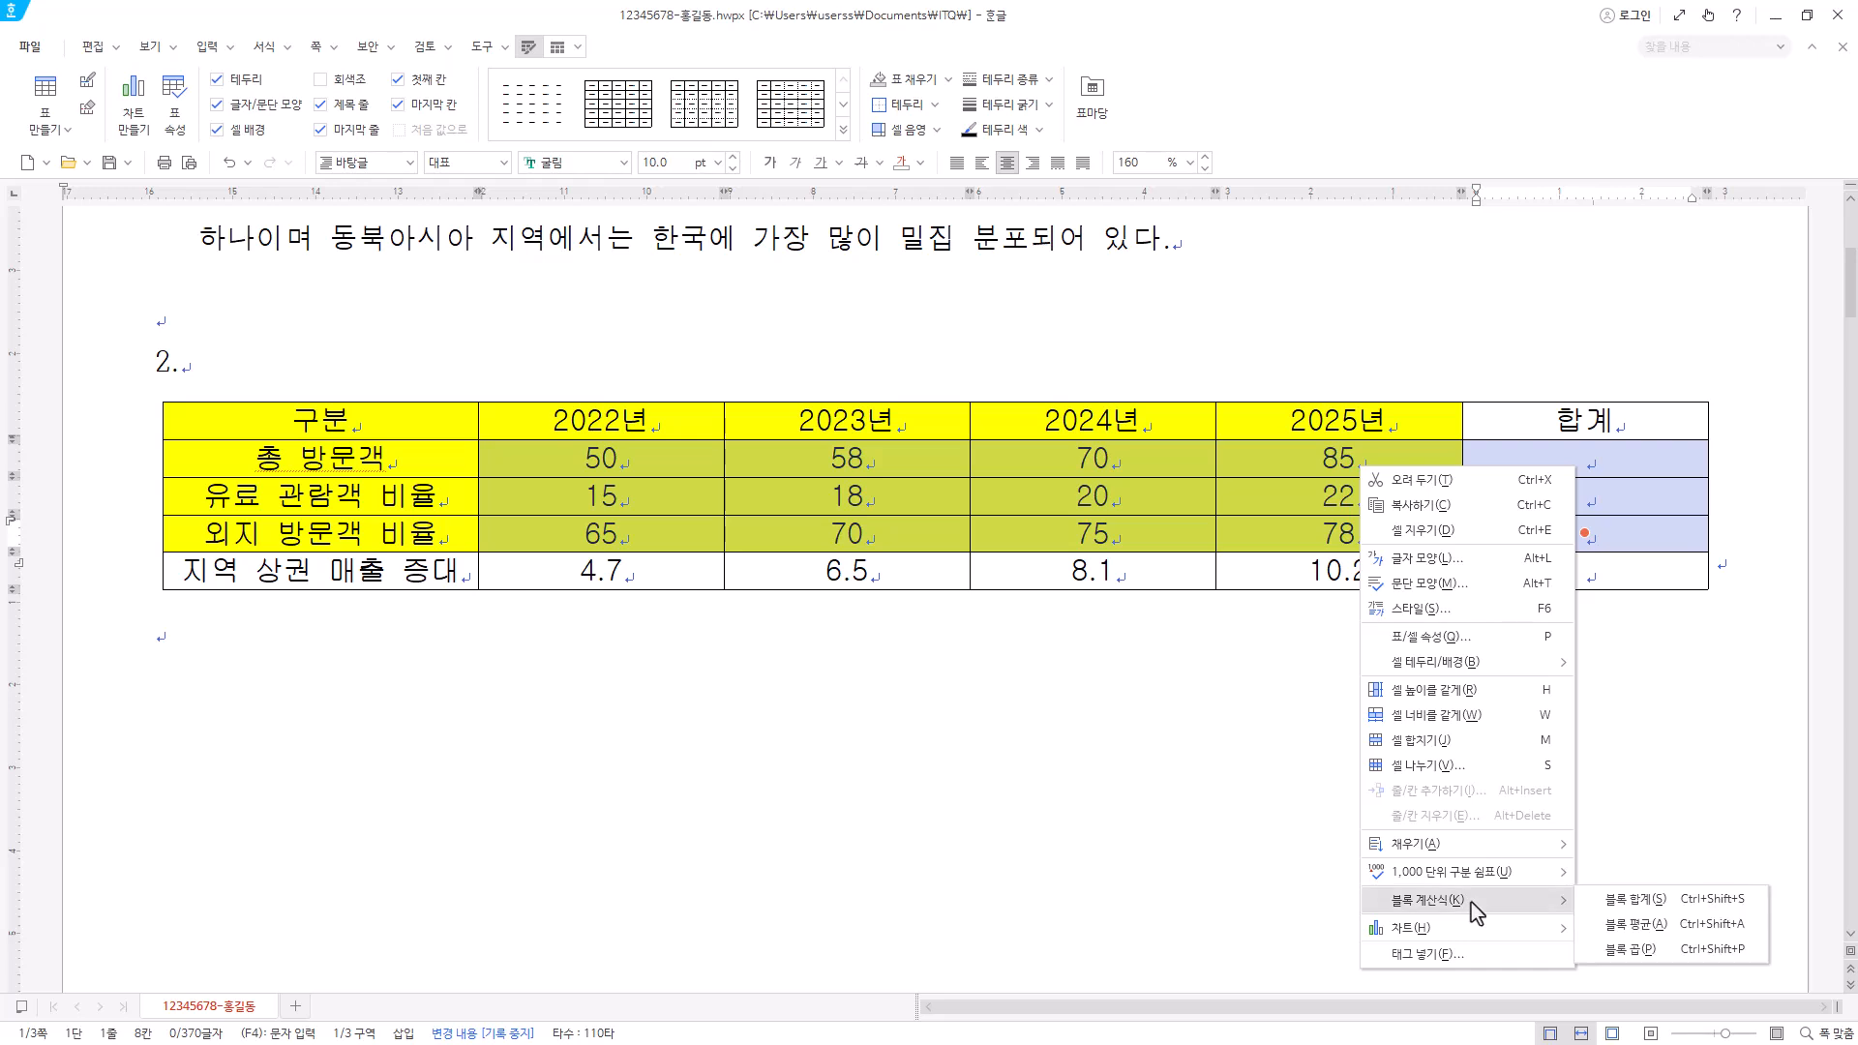
pyautogui.click(1654, 905)
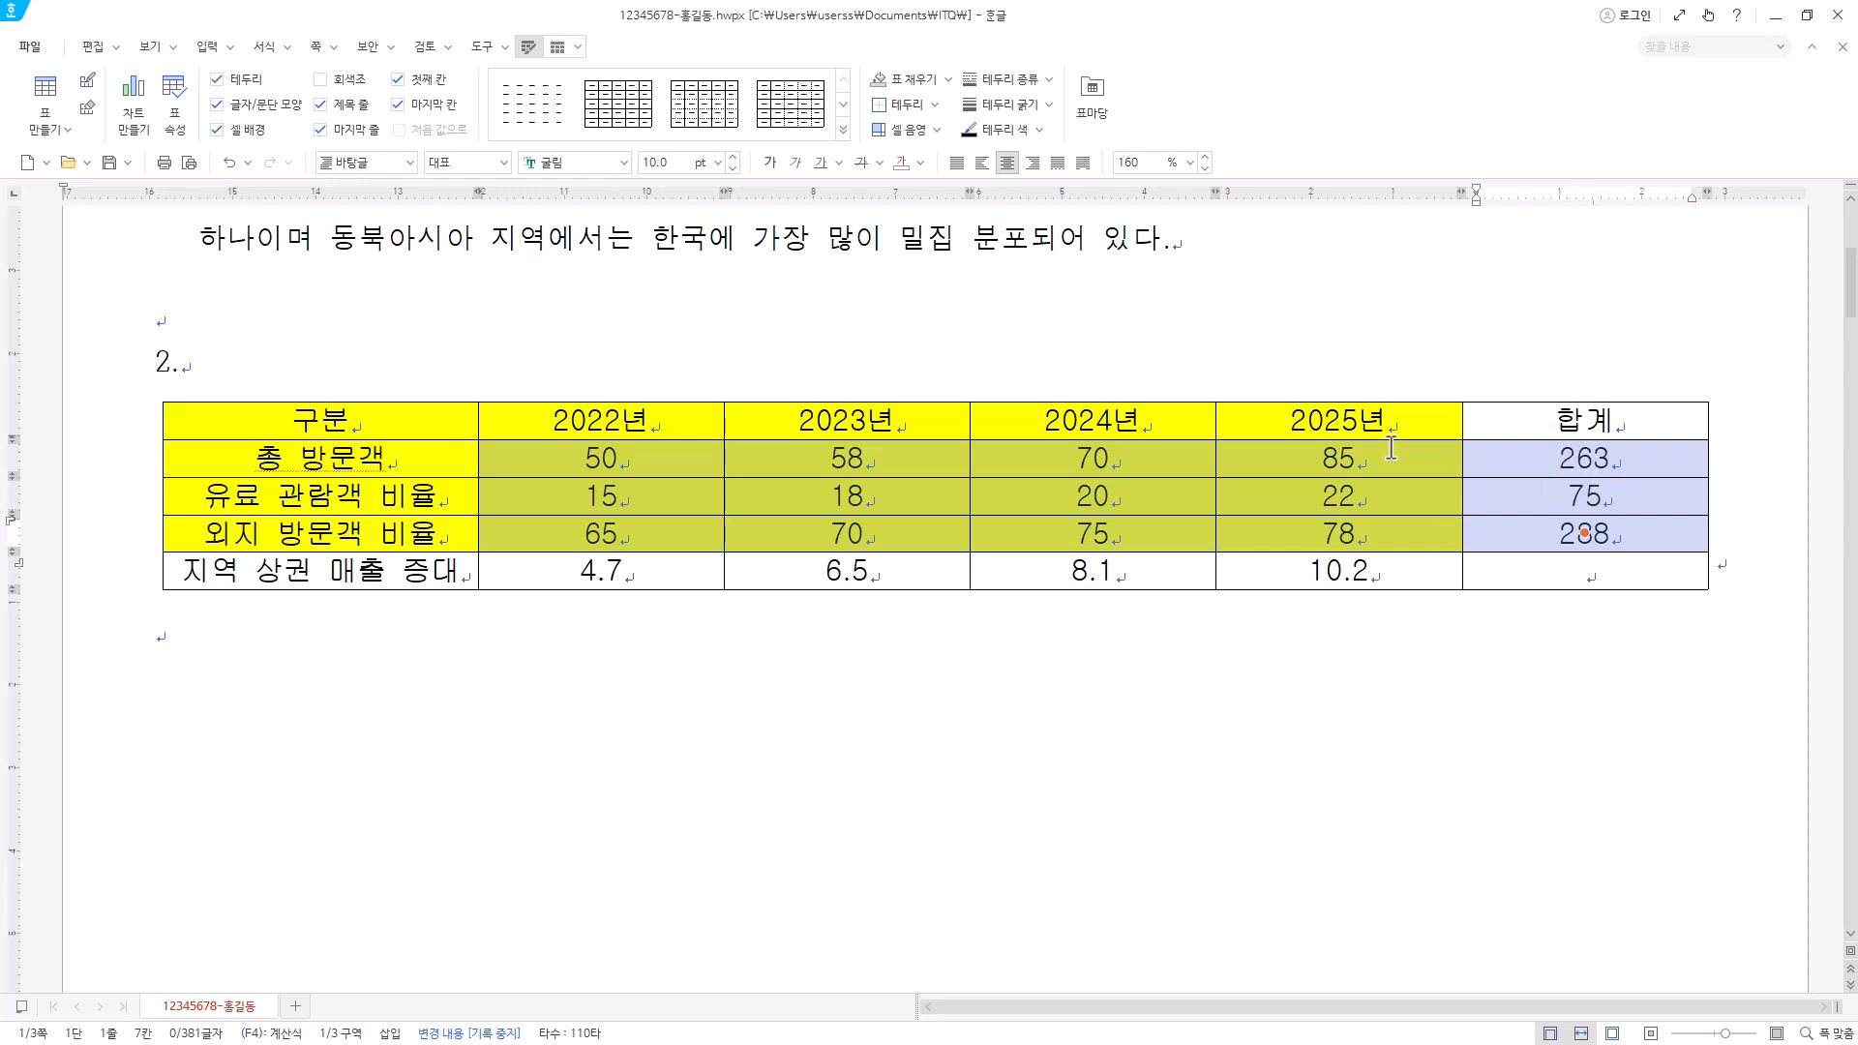
pyautogui.moveTo(619, 426); pyautogui.dragTo(1277, 423)
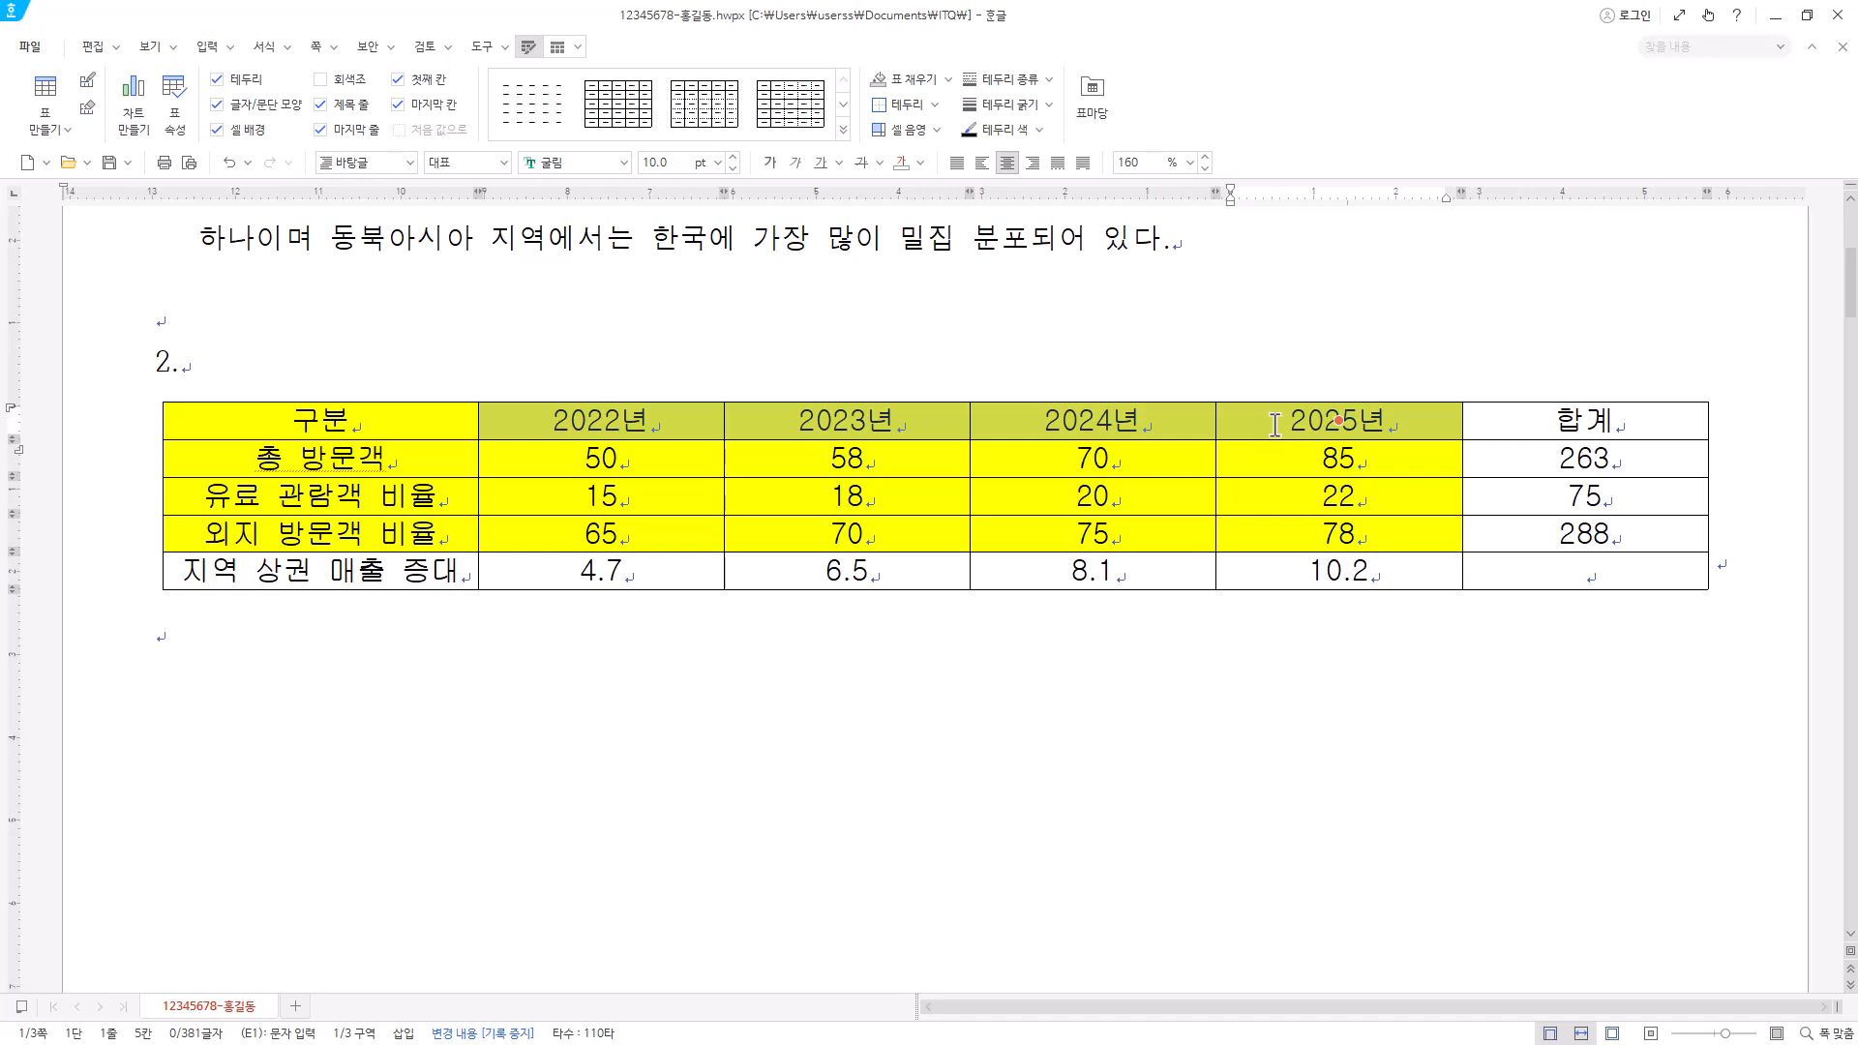
pyautogui.moveTo(675, 463); pyautogui.dragTo(1624, 583)
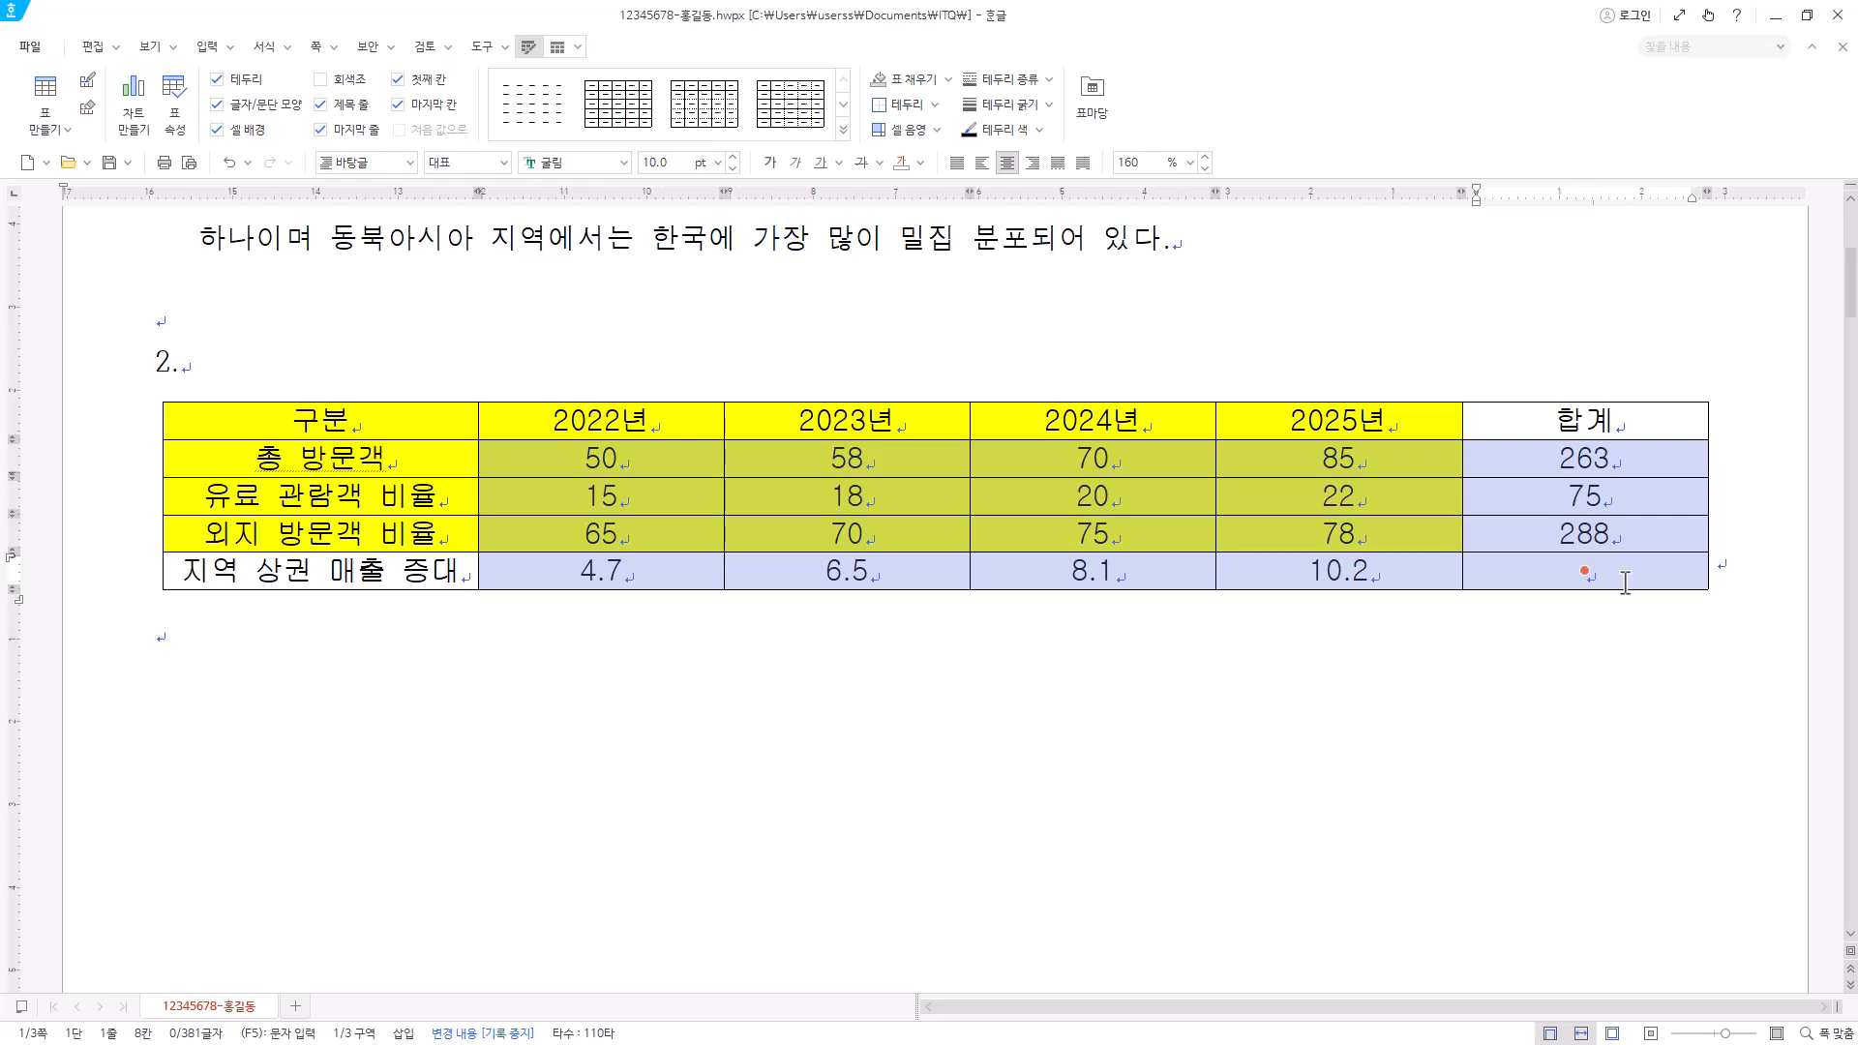
pyautogui.moveTo(595, 568); pyautogui.dragTo(1257, 580)
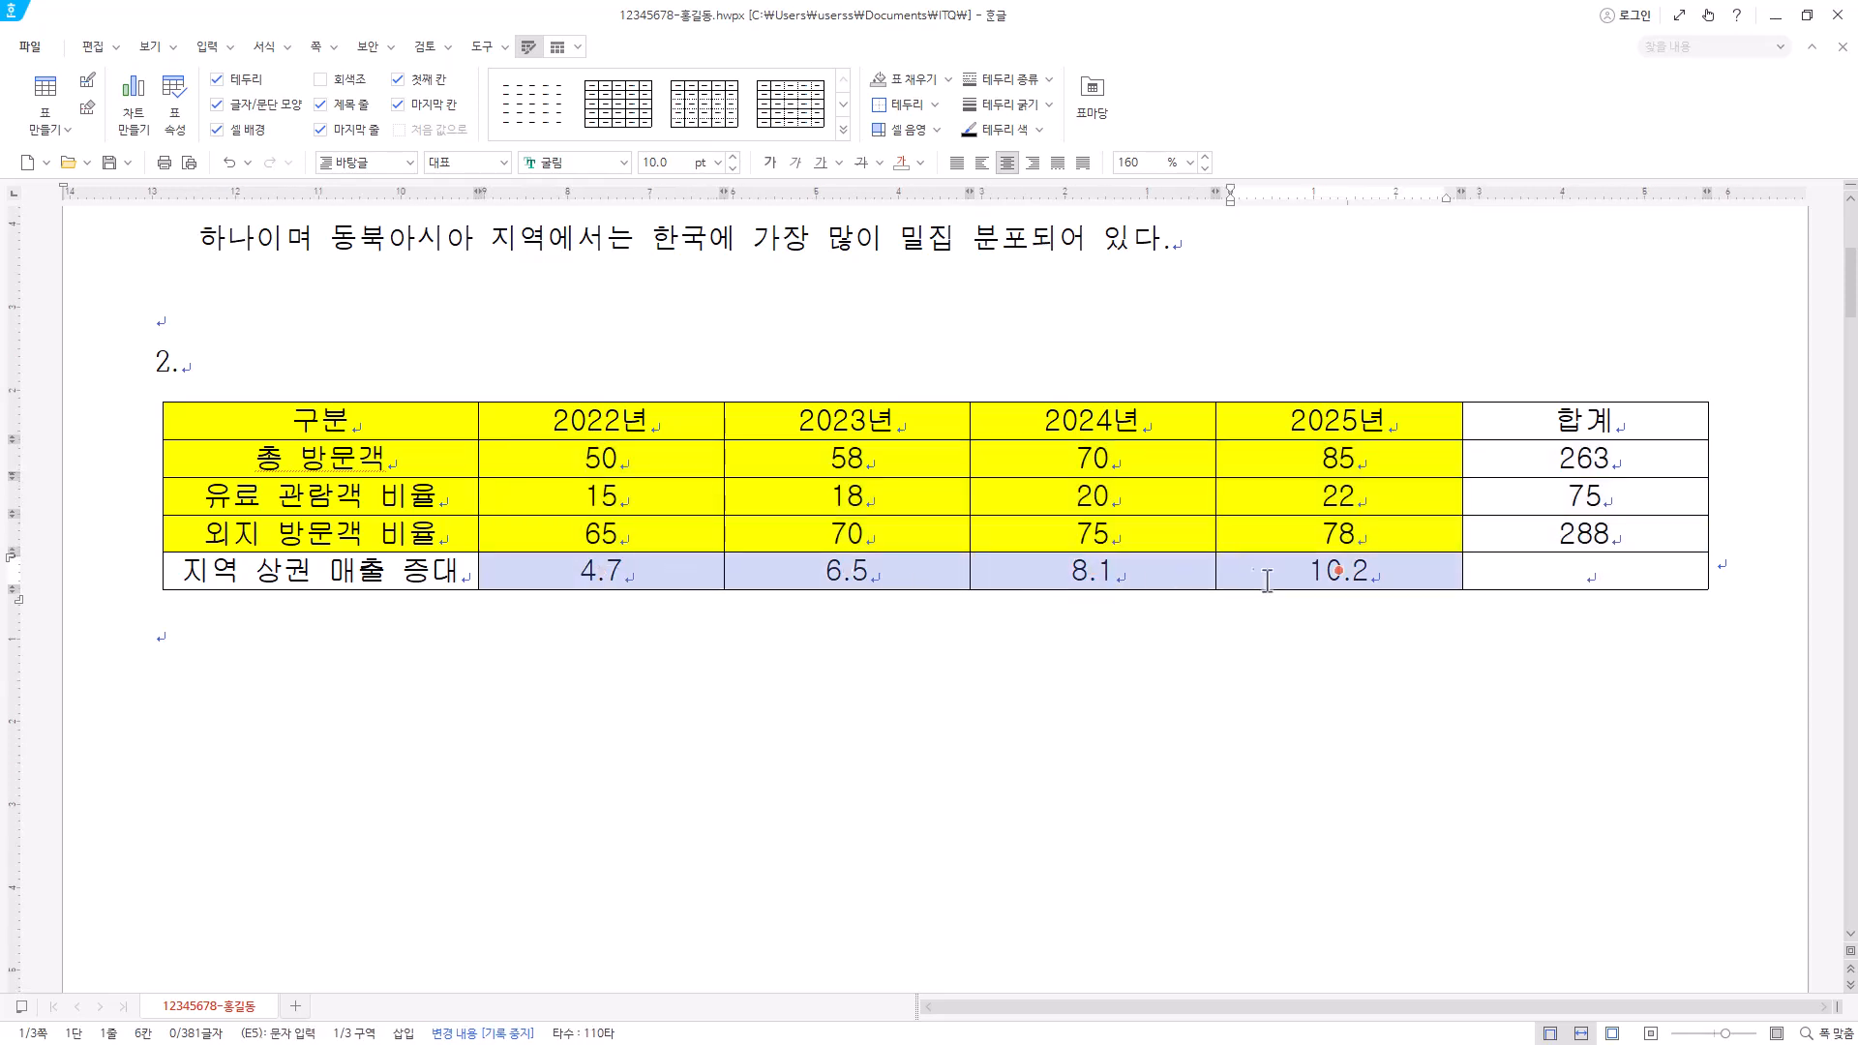
# - Right-align all numeric cells from the 2022년 column through the 합계 column, including the empty last total cell
pyautogui.moveTo(687, 465); pyautogui.dragTo(1542, 579)
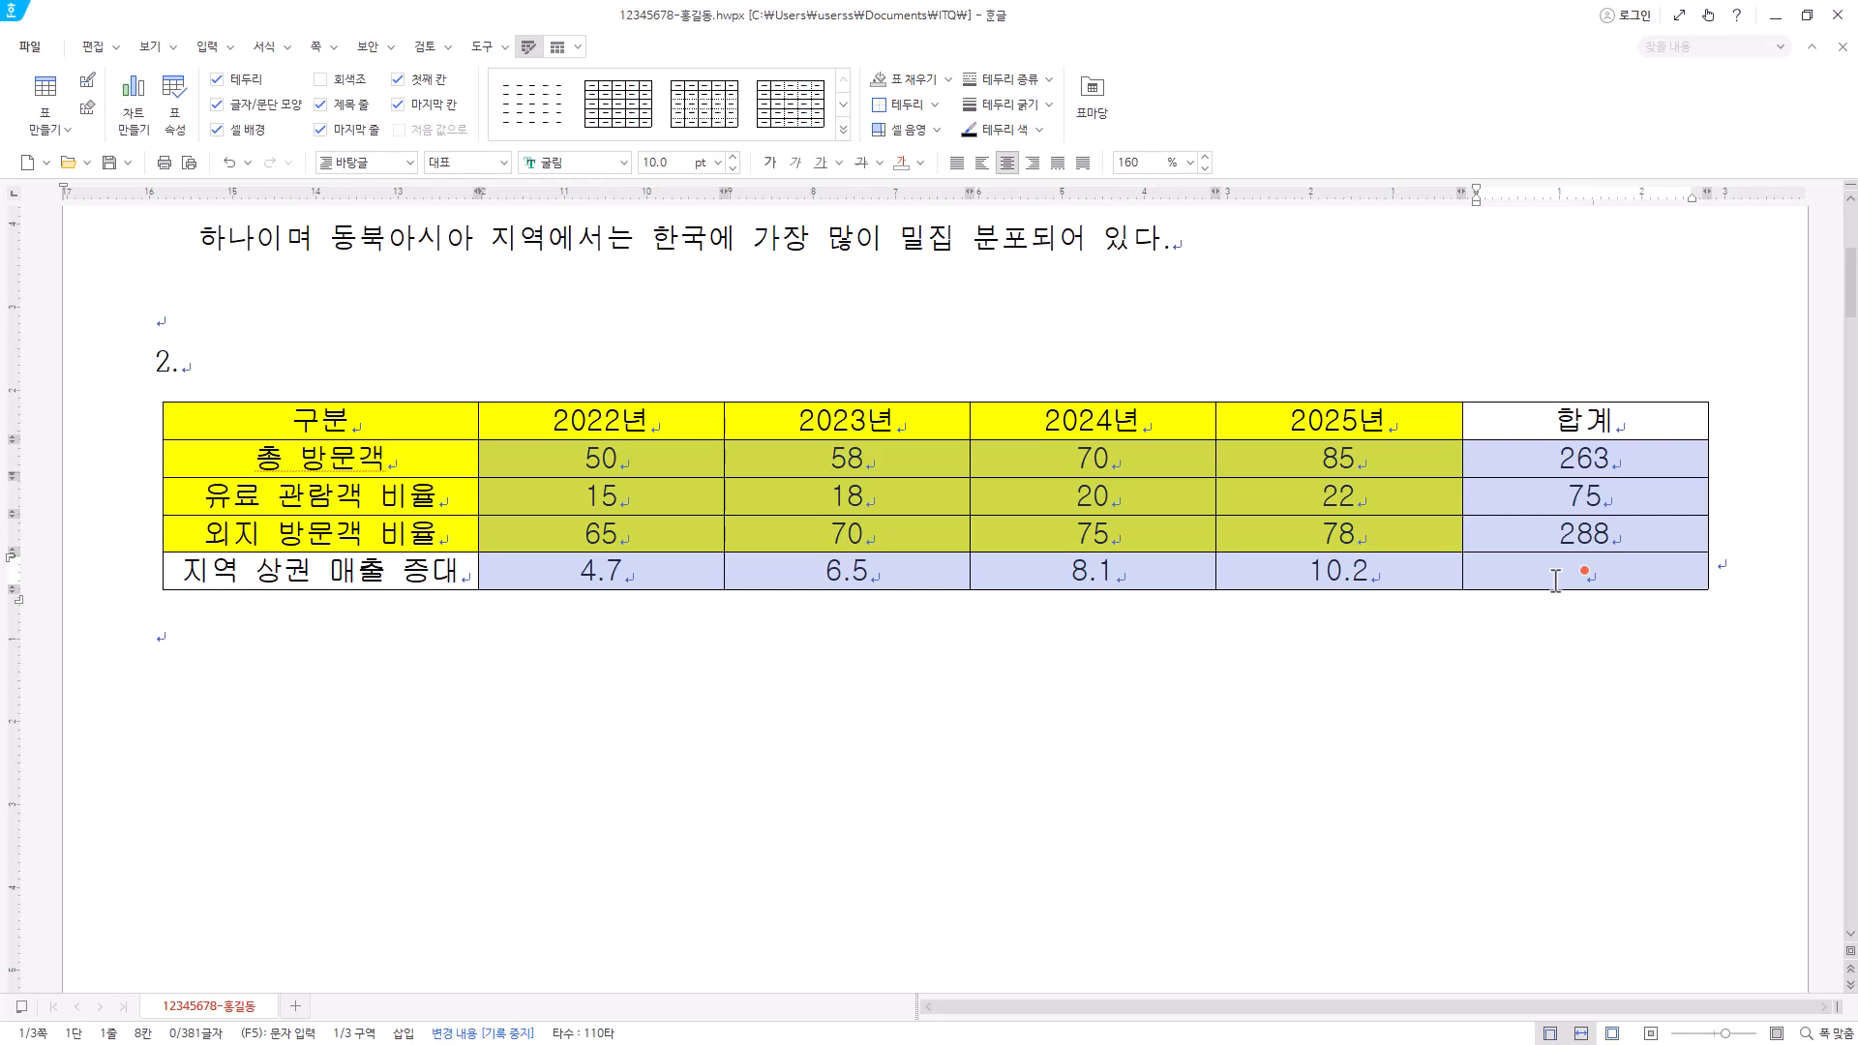
pyautogui.click(1034, 163)
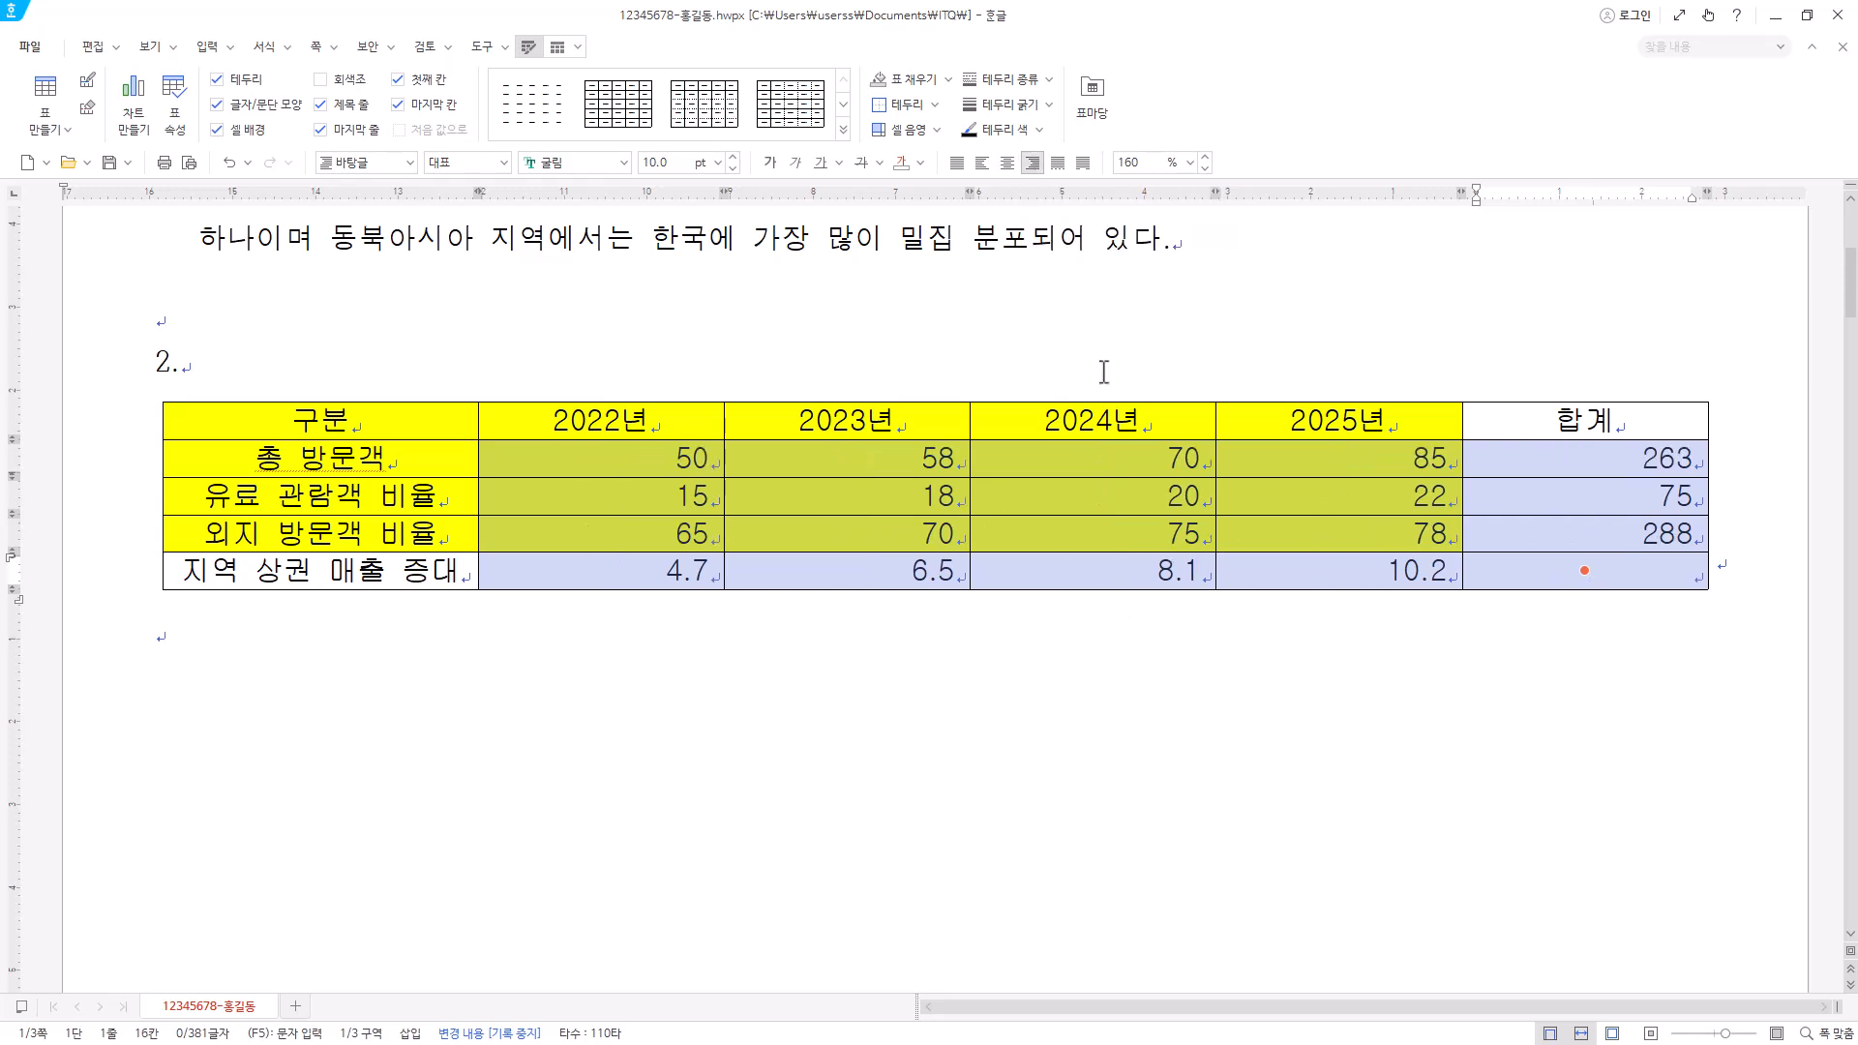
pyautogui.click(1584, 580)
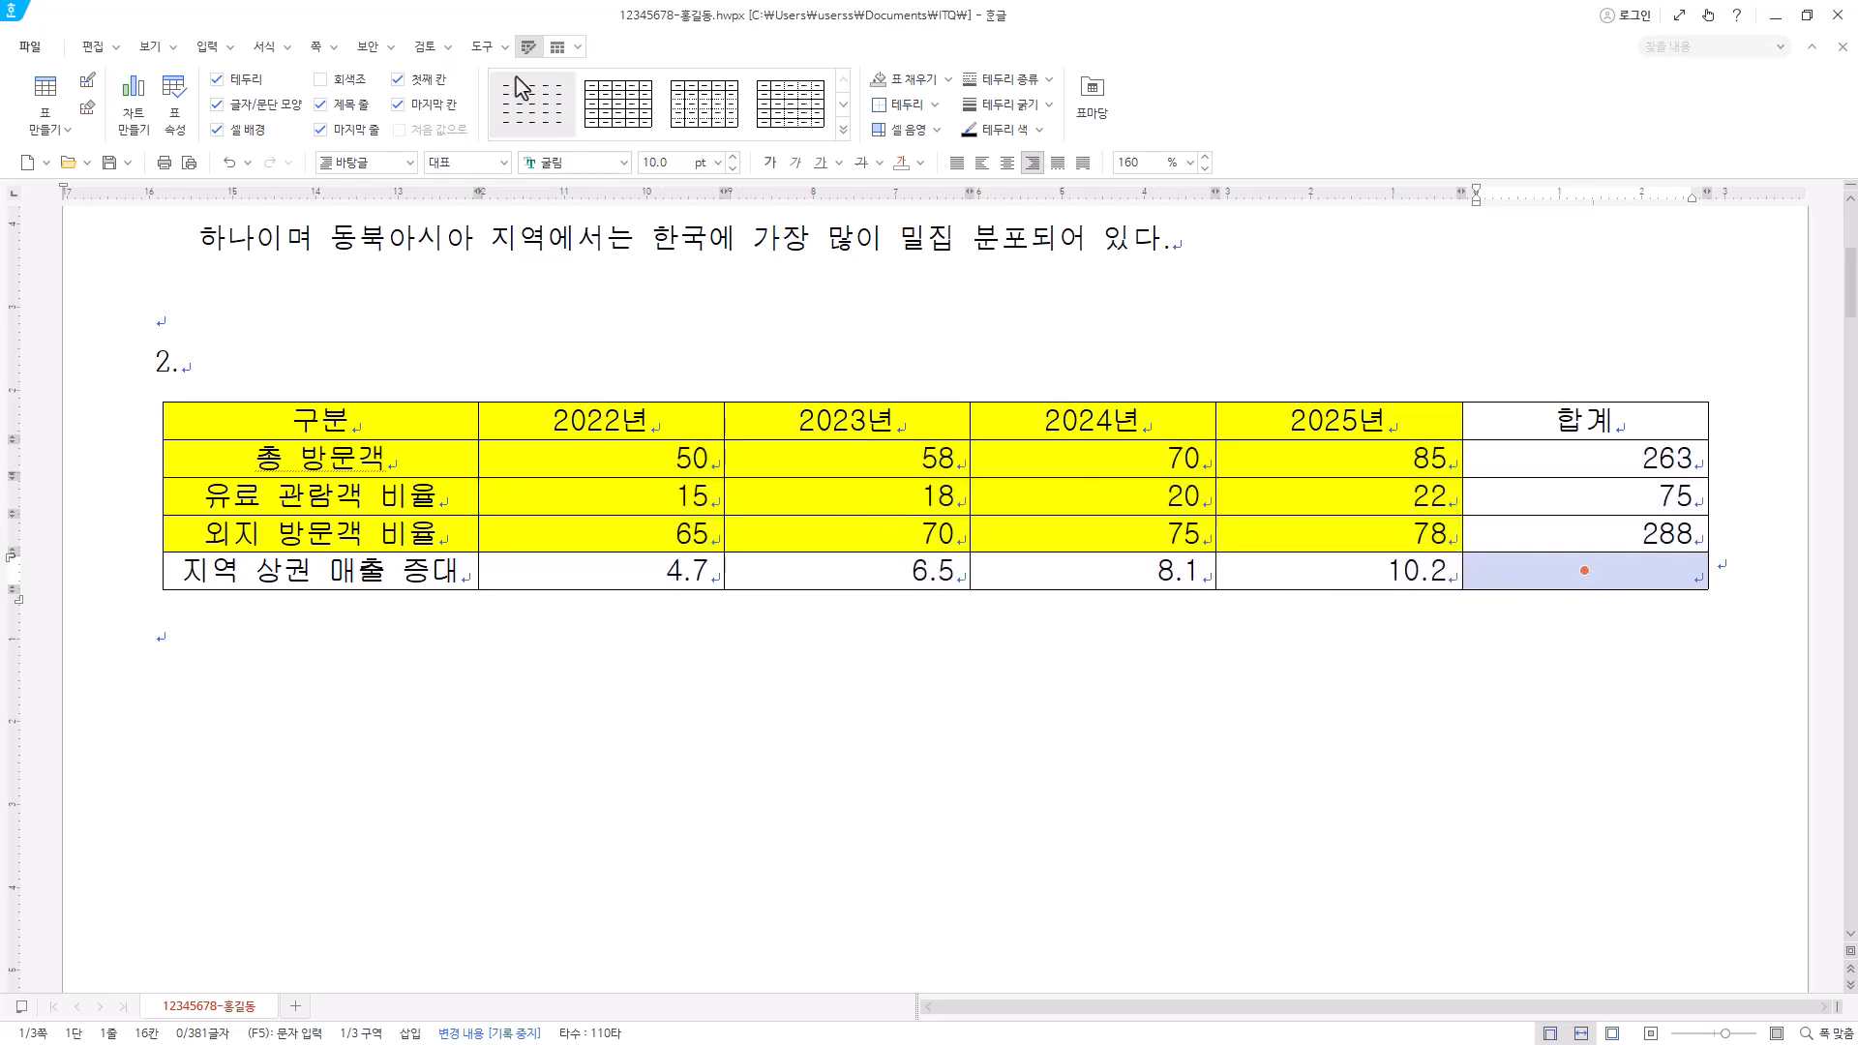
# - Add a caption above the table and replace its default text with 화순 고인돌 축제 방문객 현황(단위 : 만 명, %, 억 원)
pyautogui.click(558, 48)
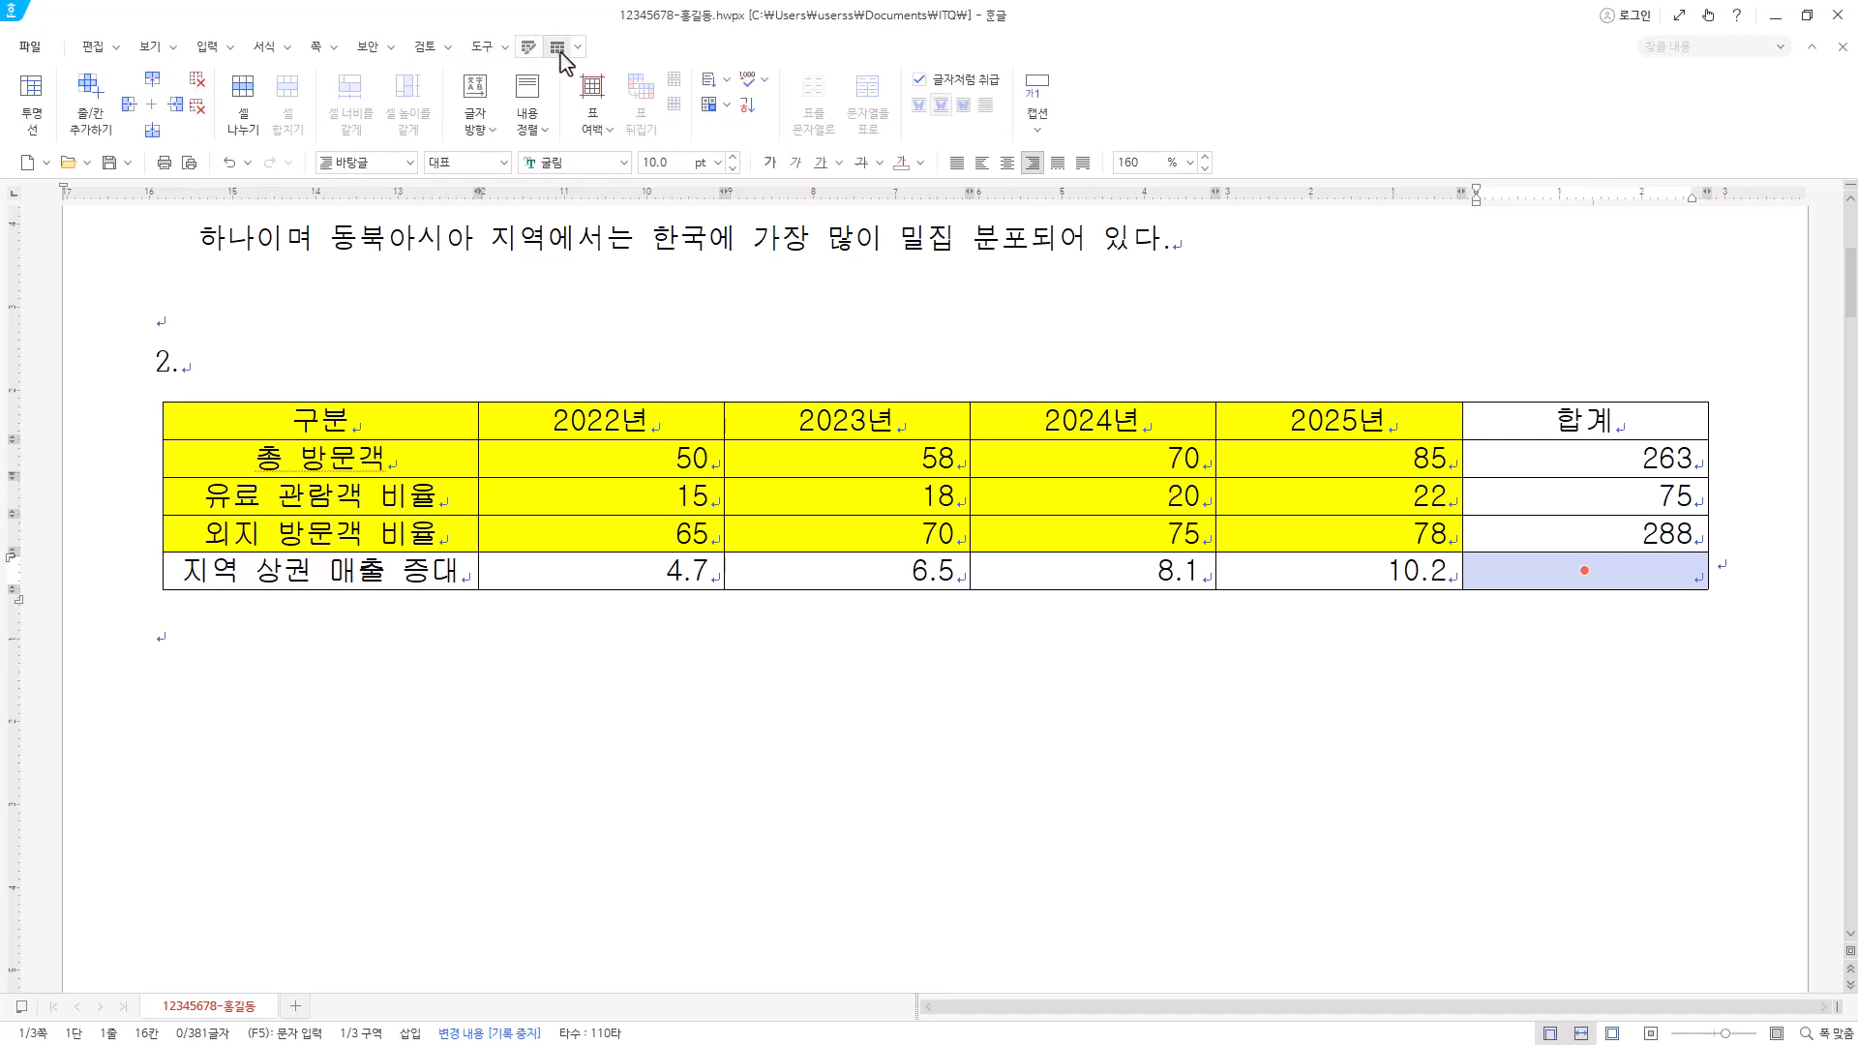
pyautogui.click(1038, 132)
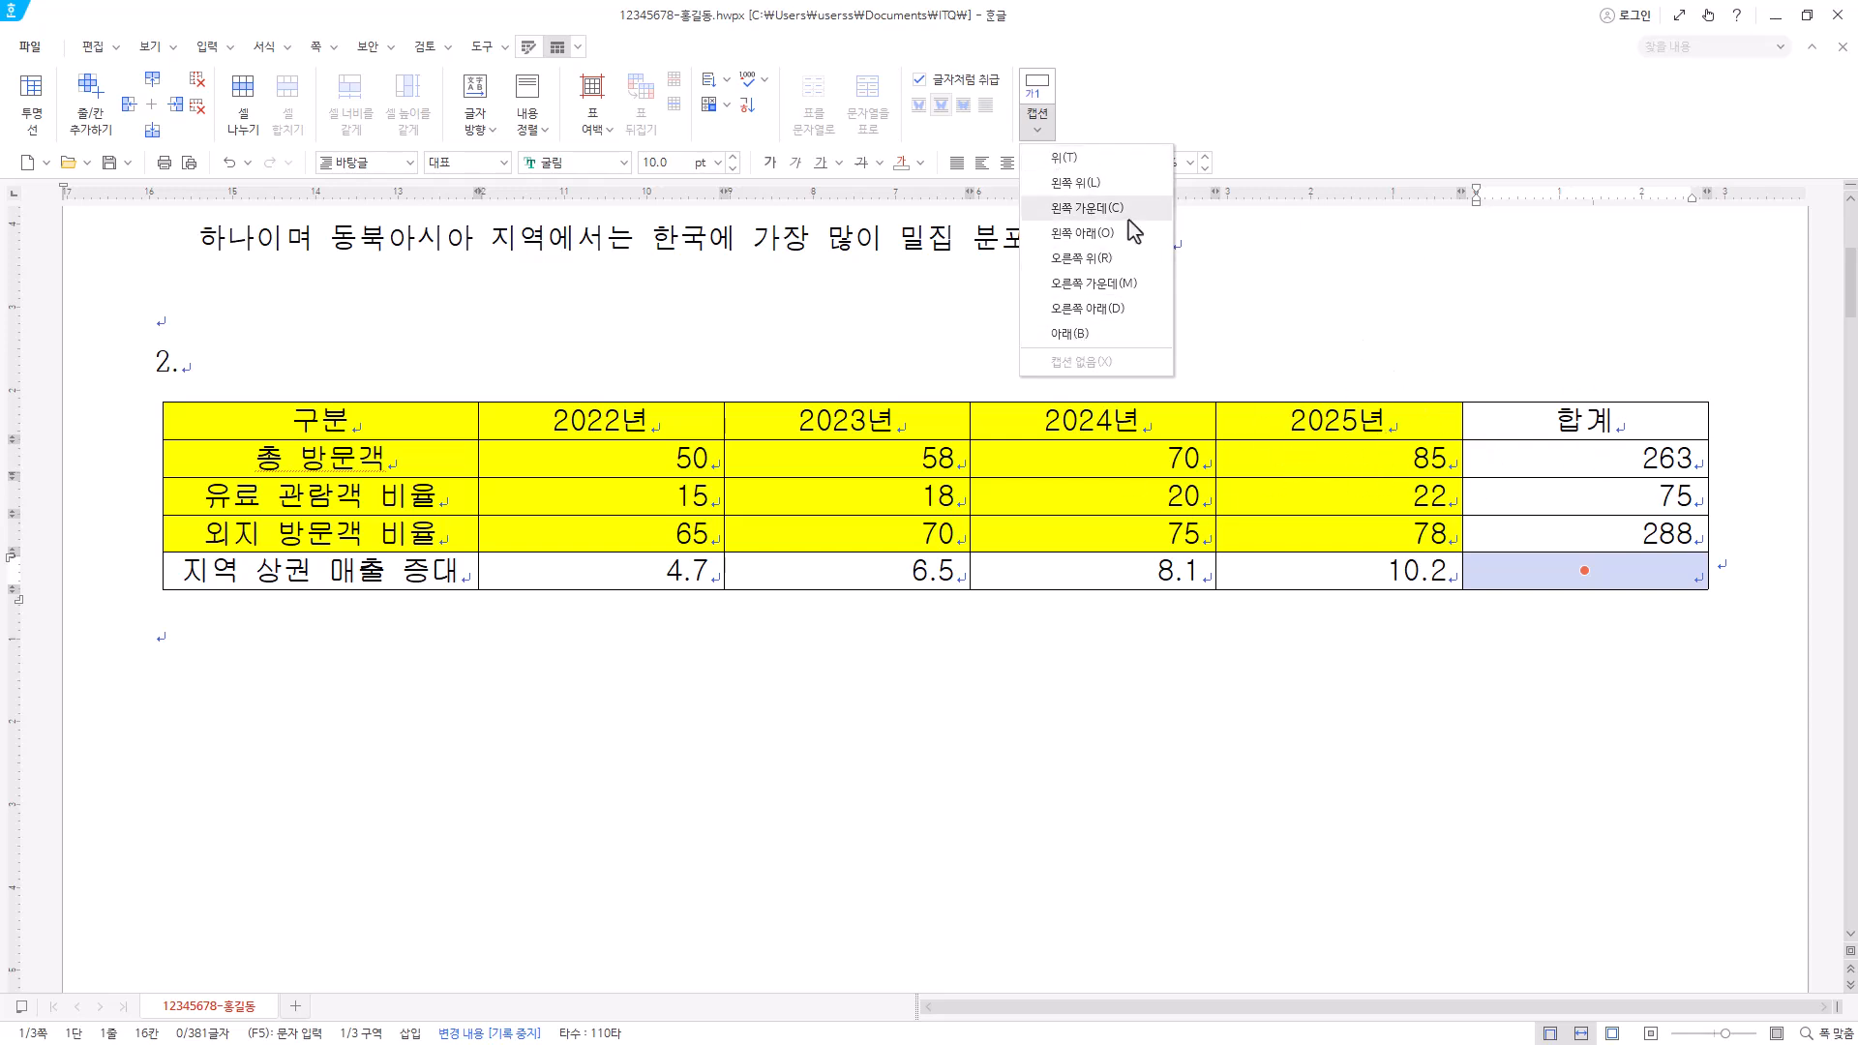
pyautogui.click(1068, 157)
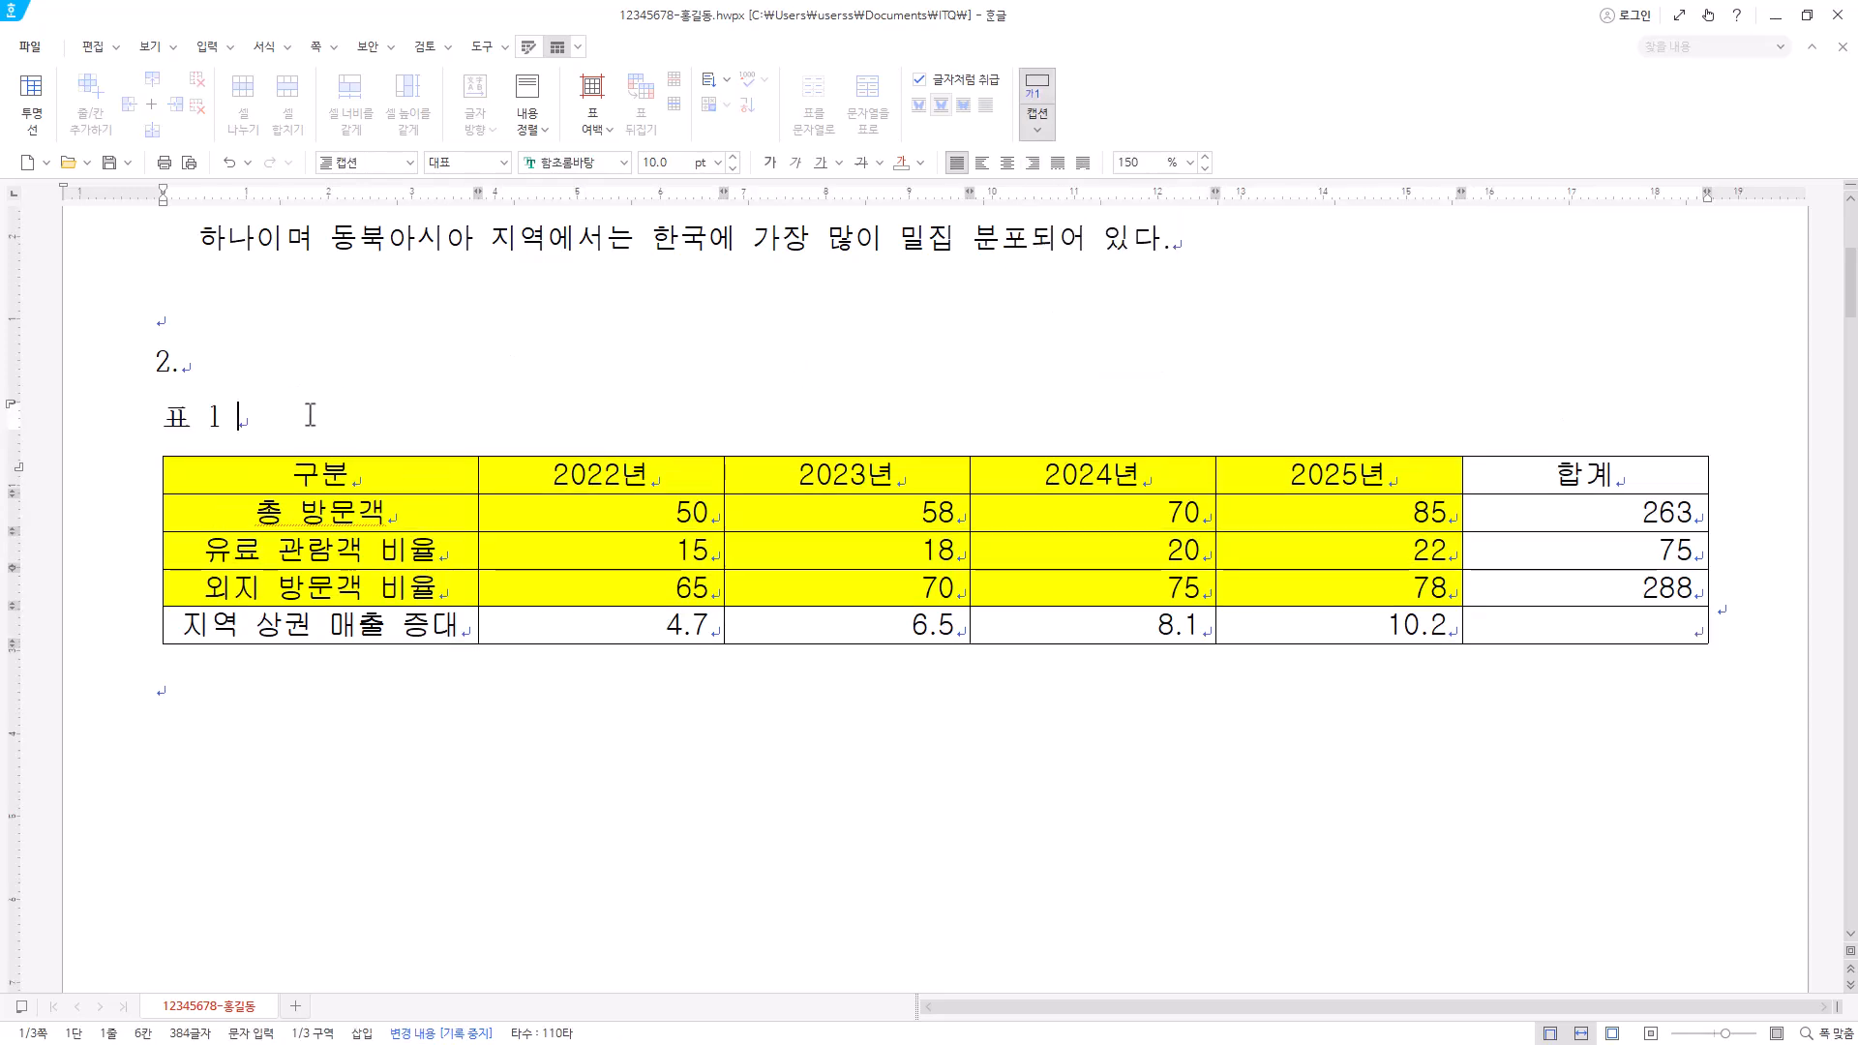
pyautogui.click(69, 424)
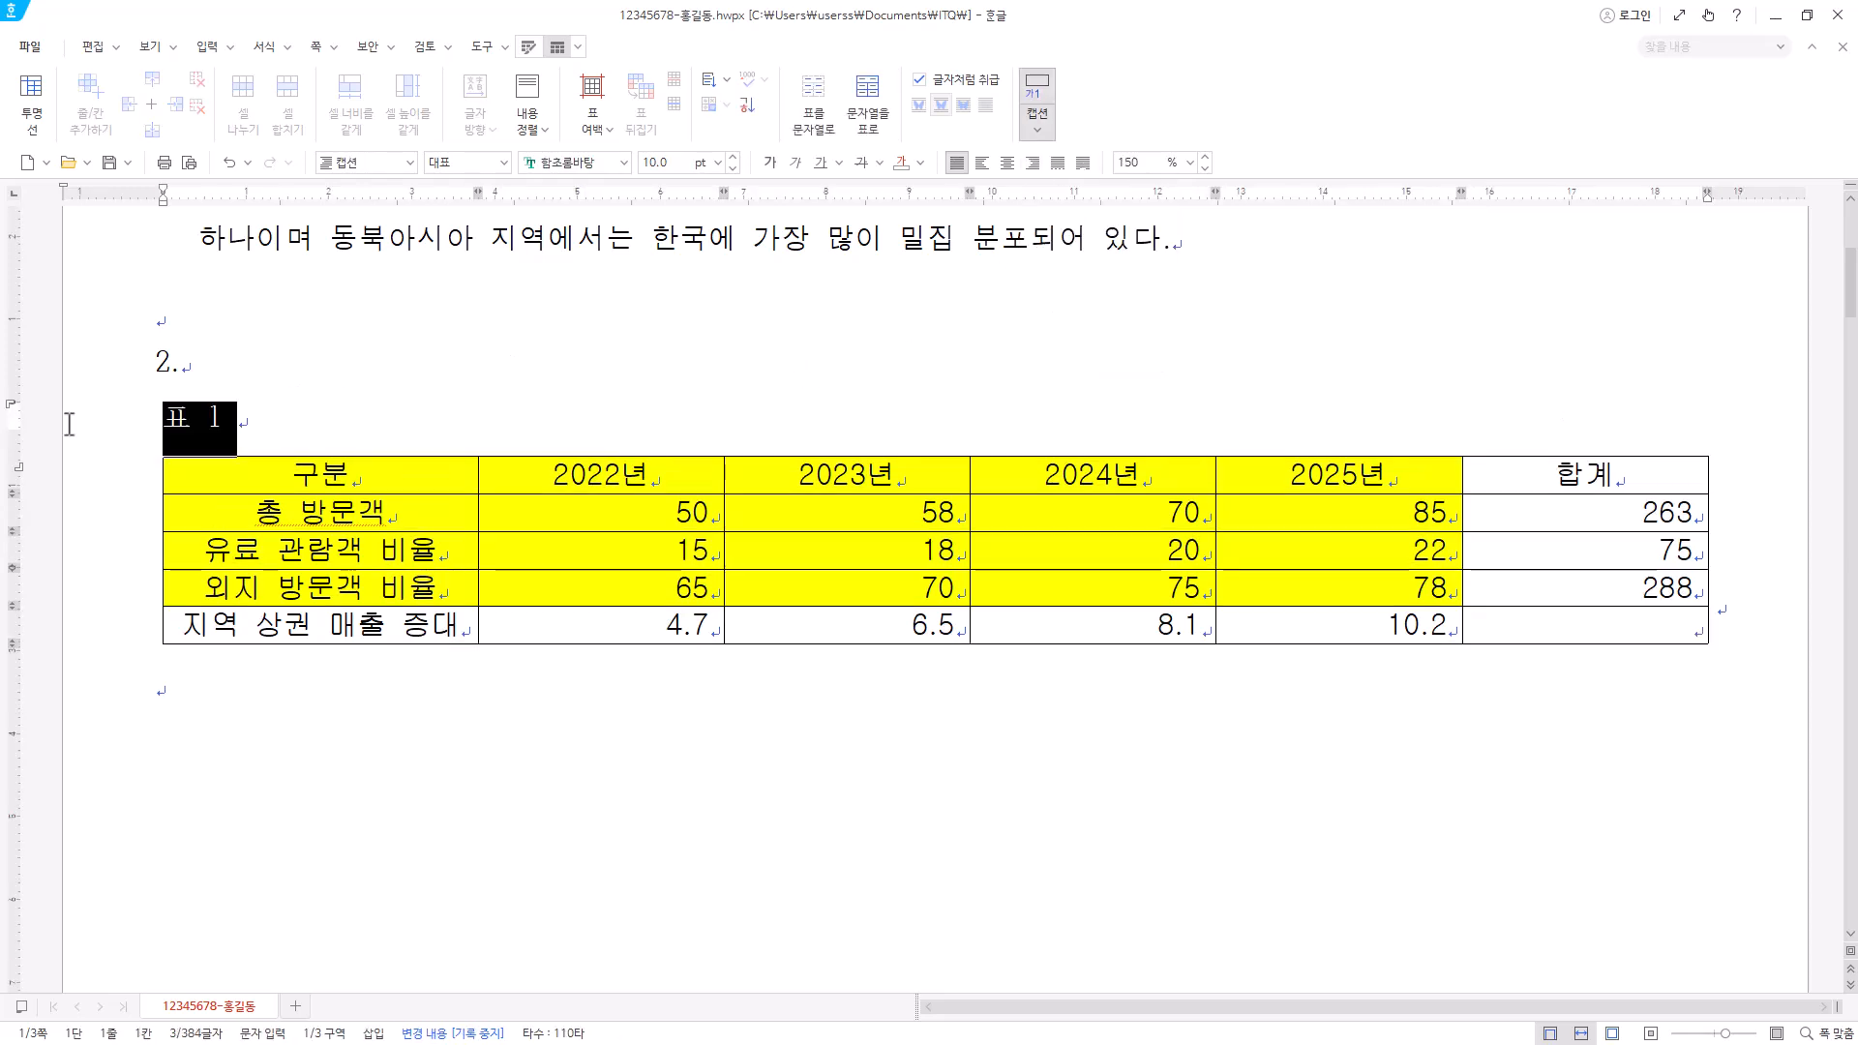
pyautogui.press('F12')
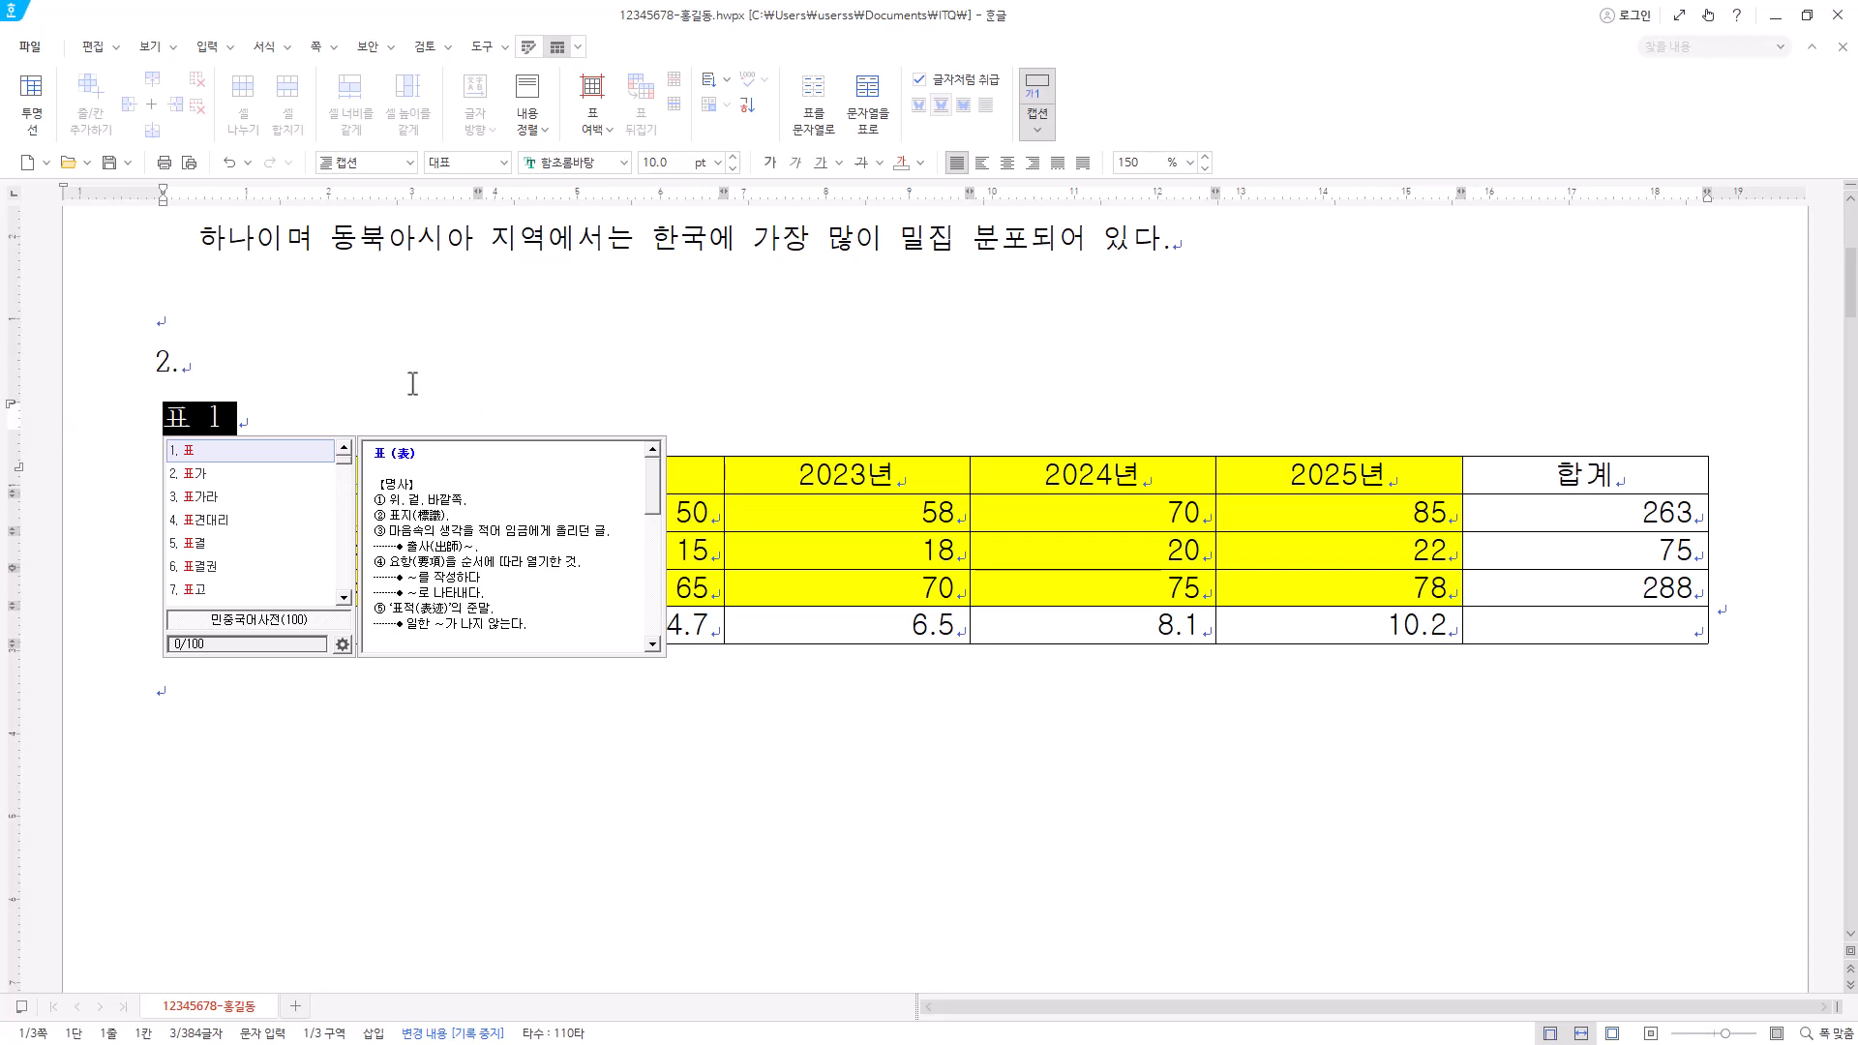
pyautogui.hotkey('ctrl', 'v')
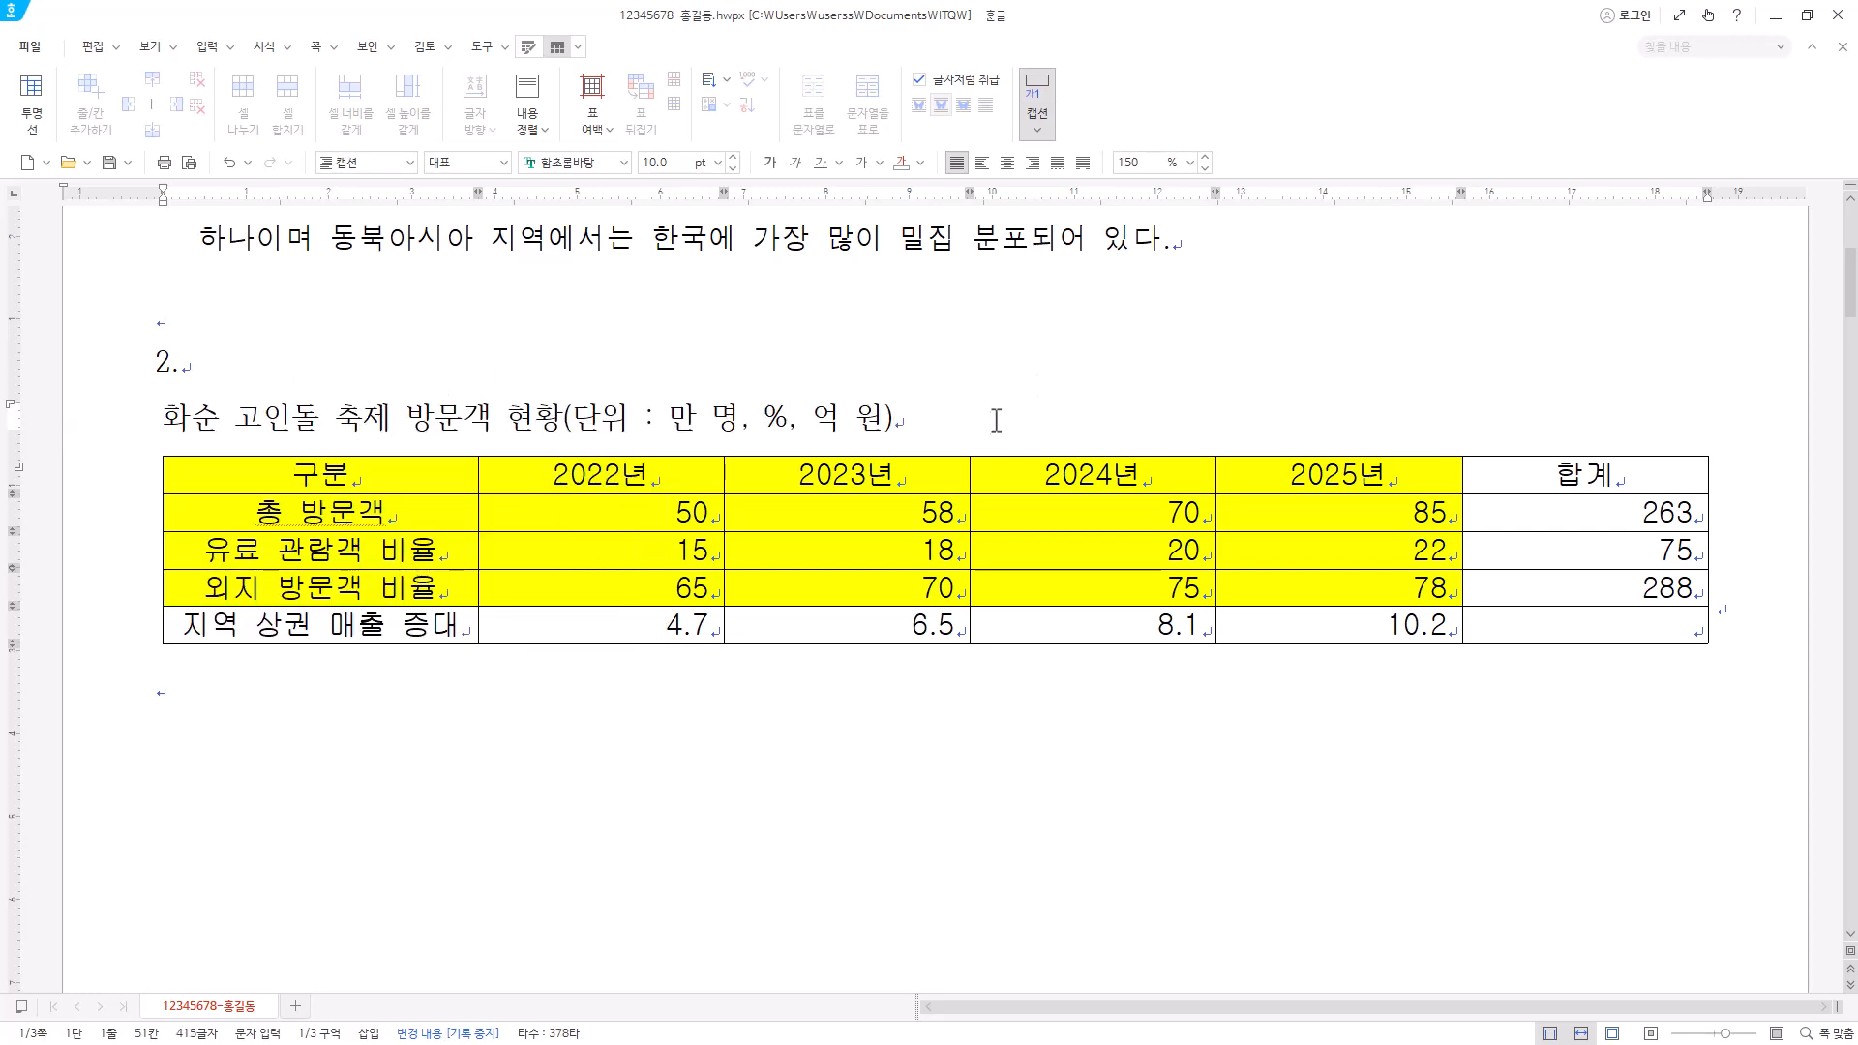
pyautogui.click(409, 162)
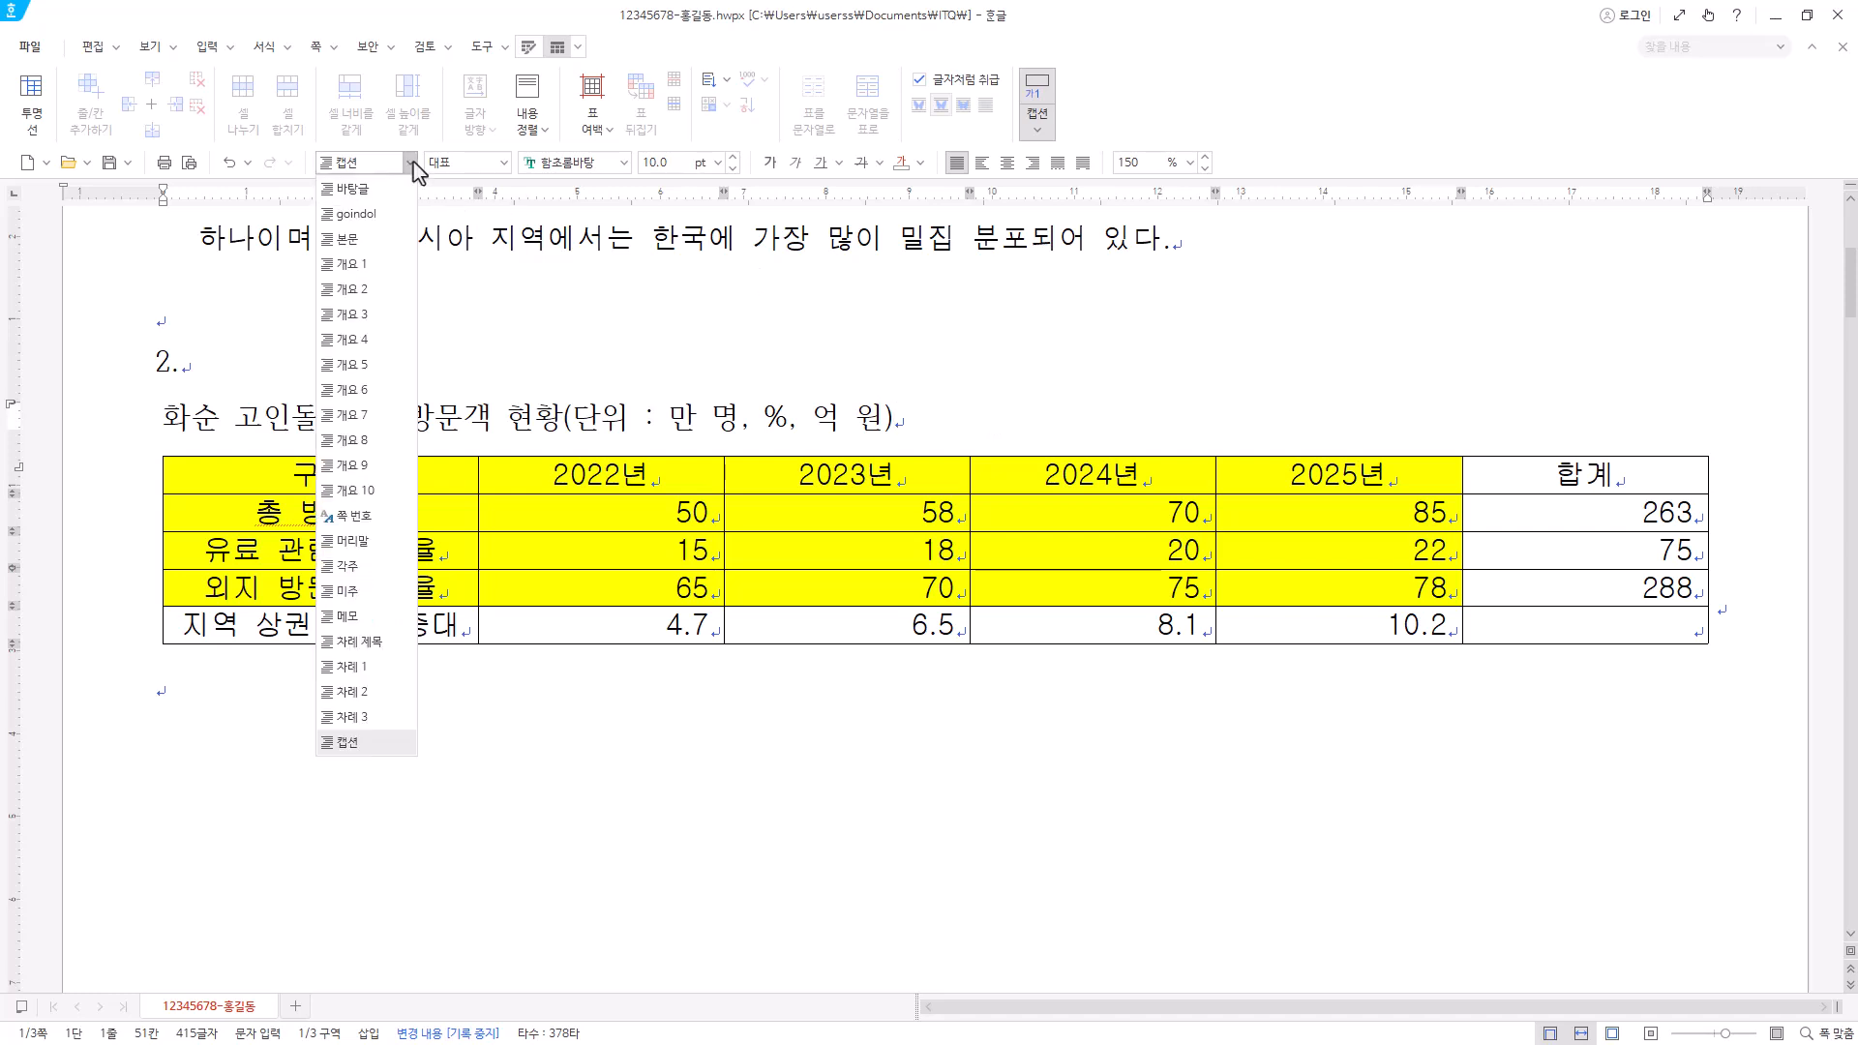
pyautogui.click(968, 437)
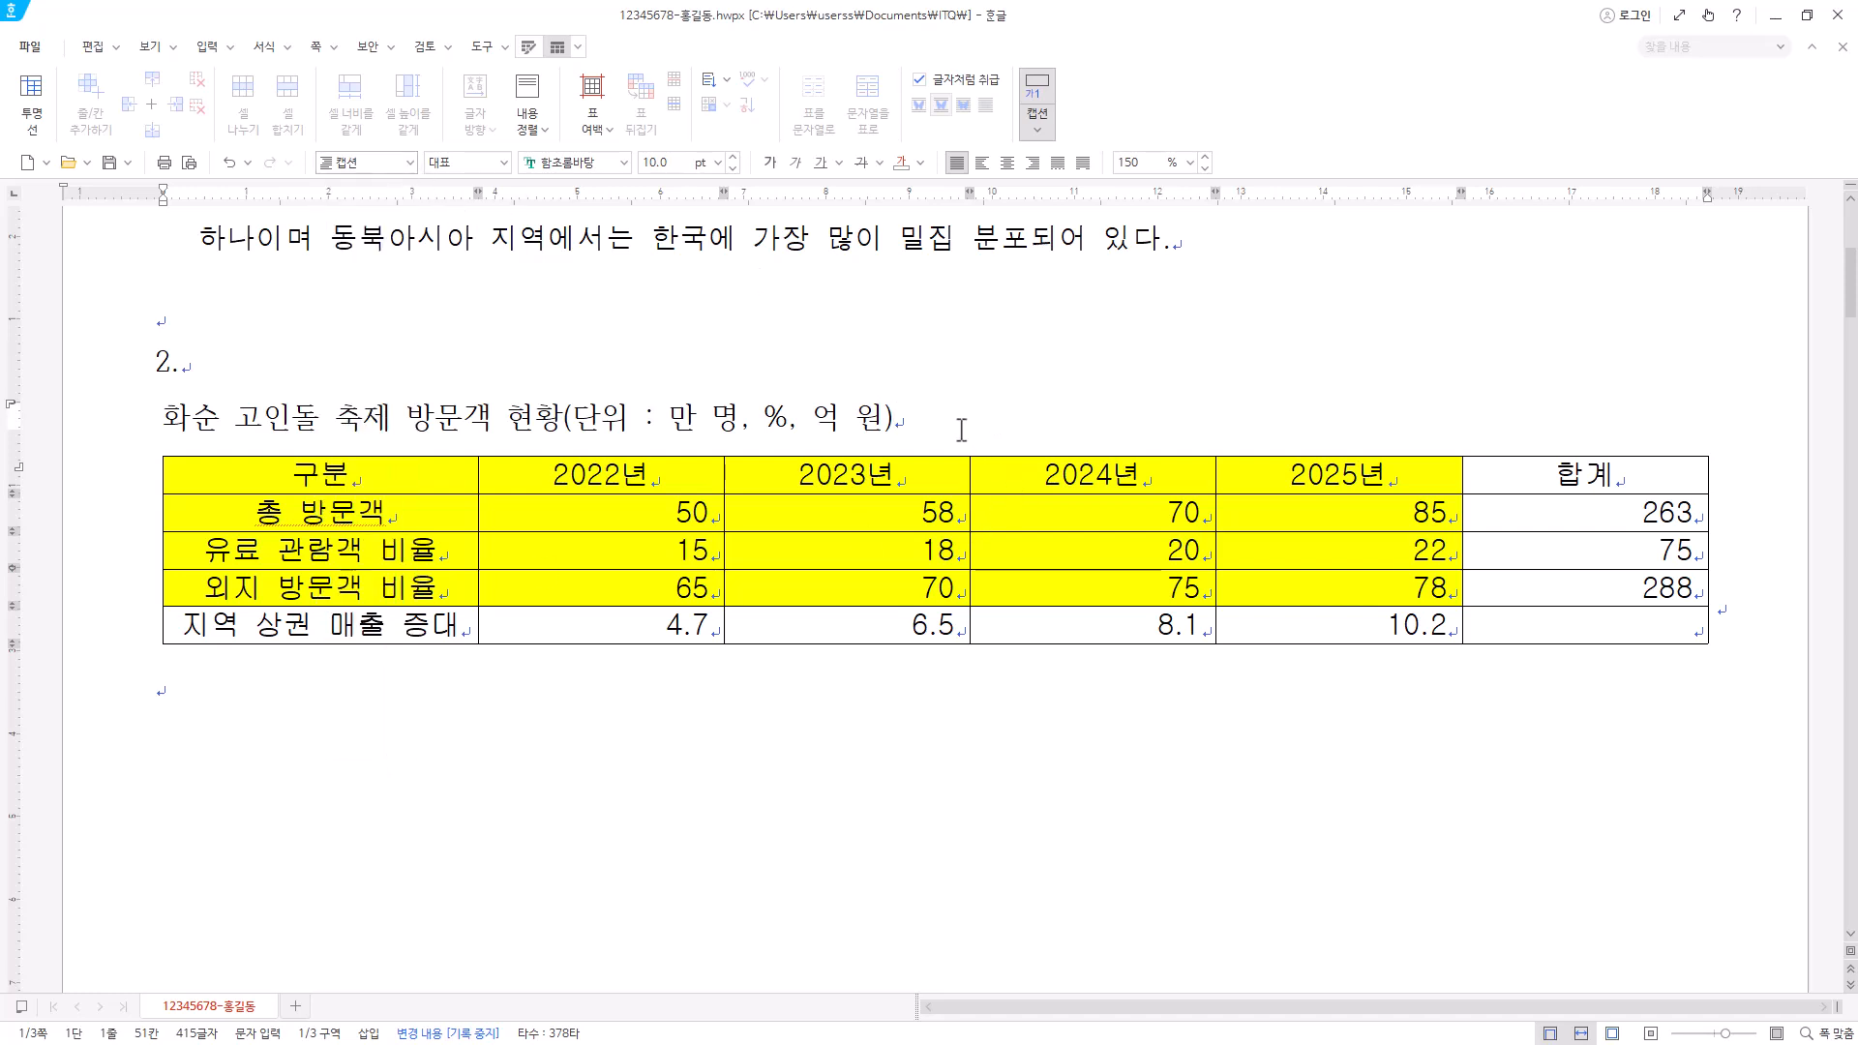
pyautogui.moveTo(567, 414); pyautogui.dragTo(740, 416)
pyautogui.press('Hangul_Hanja')
pyautogui.click(944, 420)
pyautogui.press('BackSpace')
# - Set the table caption's font to 굴림 and right-align it
pyautogui.moveTo(958, 419); pyautogui.dragTo(166, 418)
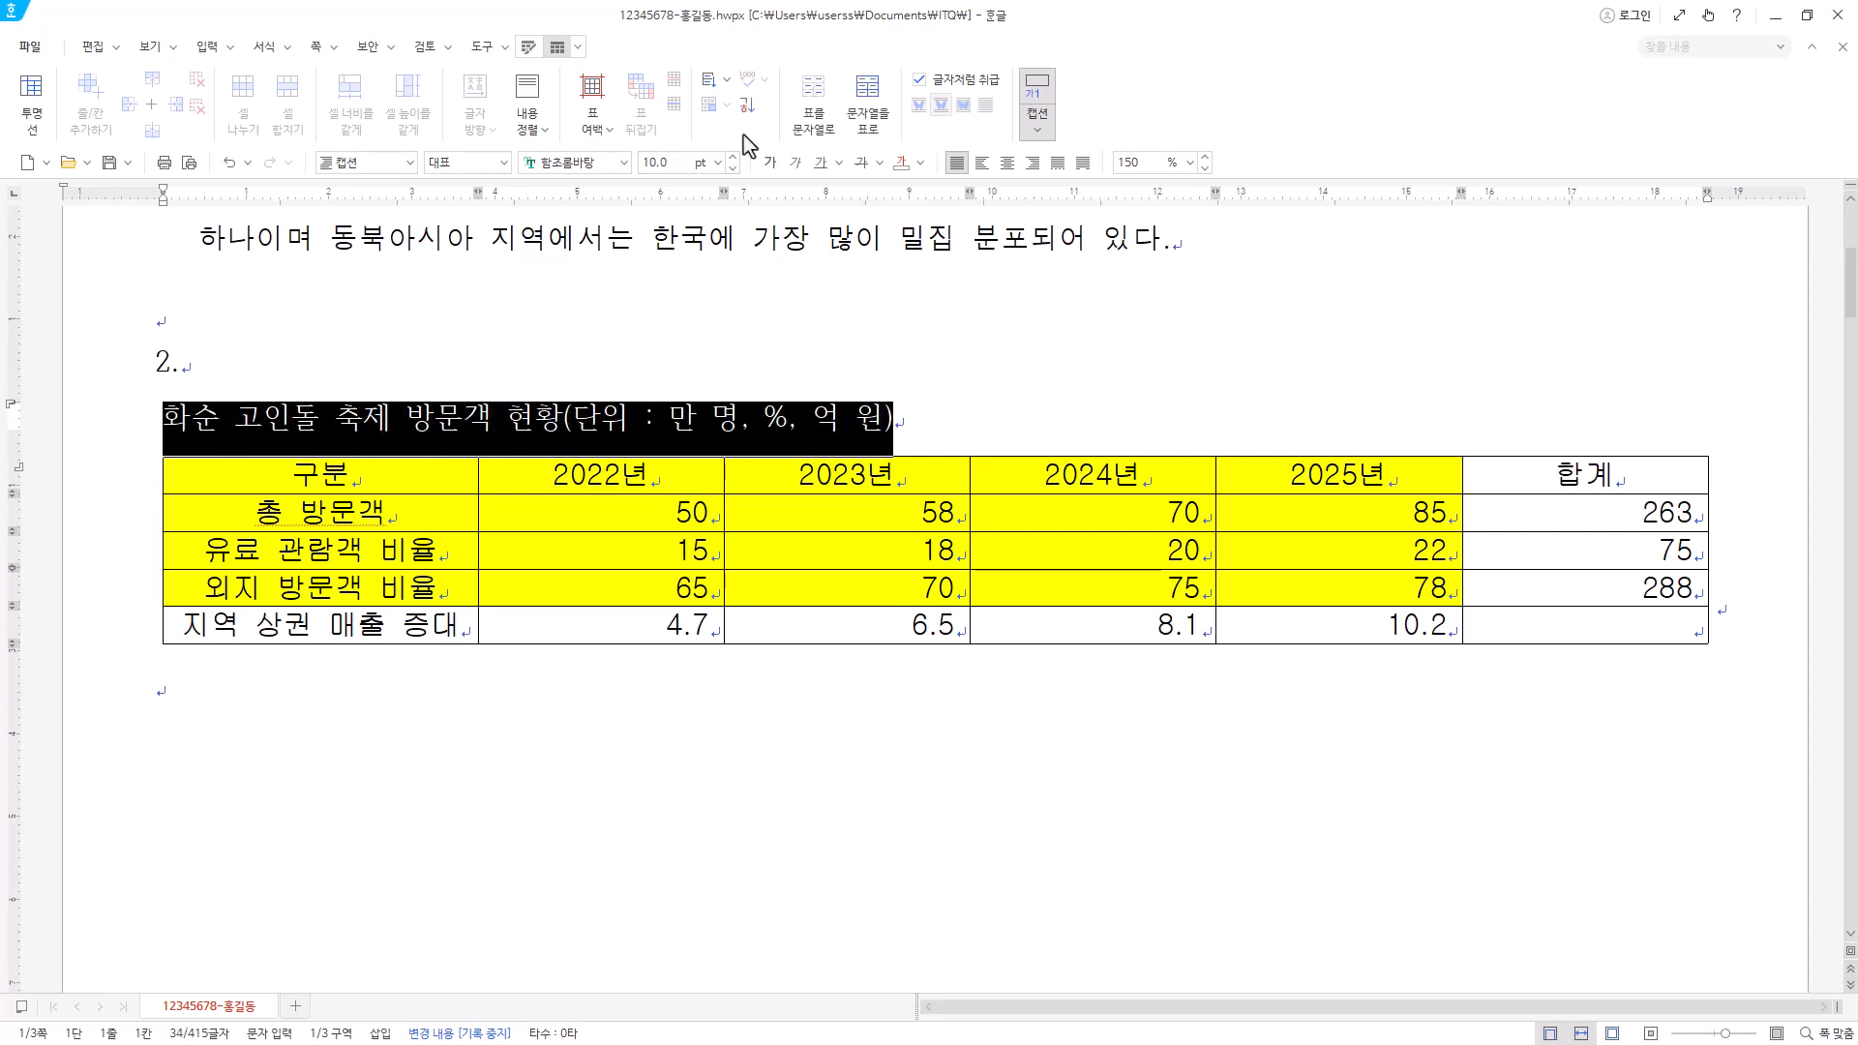
pyautogui.click(590, 162)
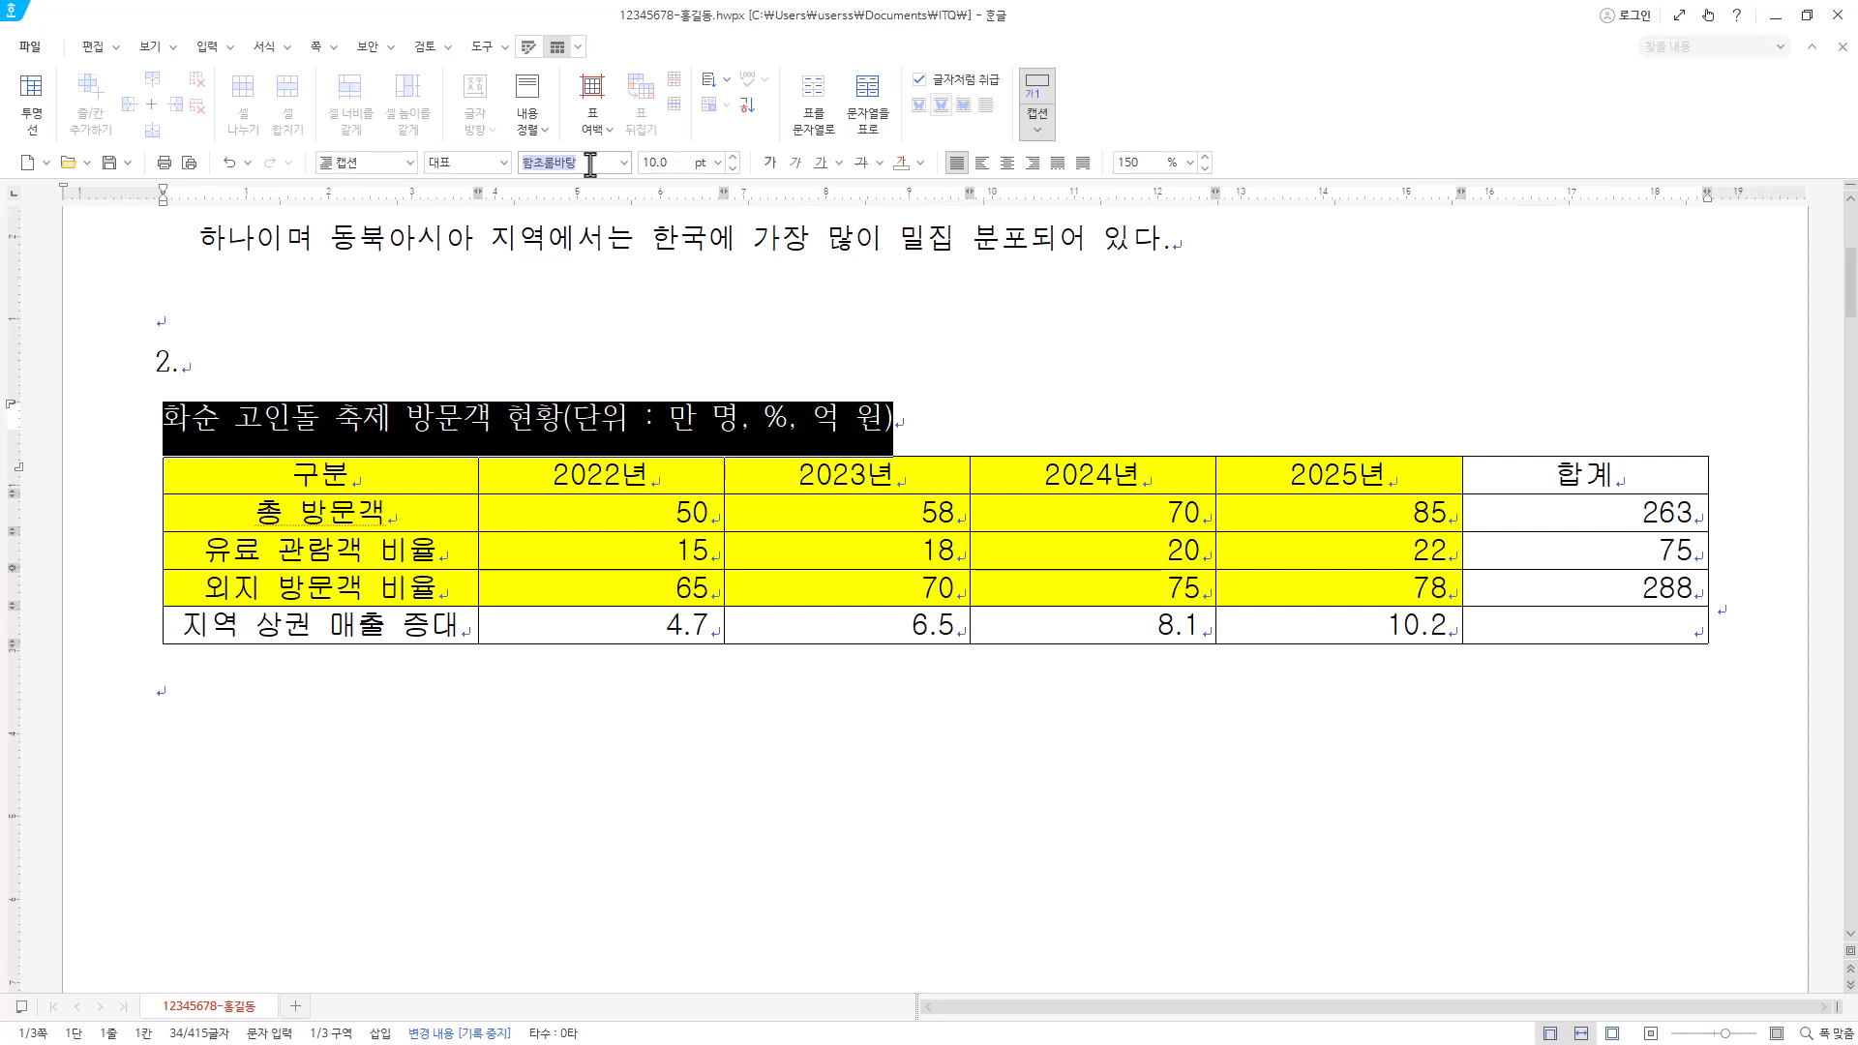
pyautogui.write('굴리')
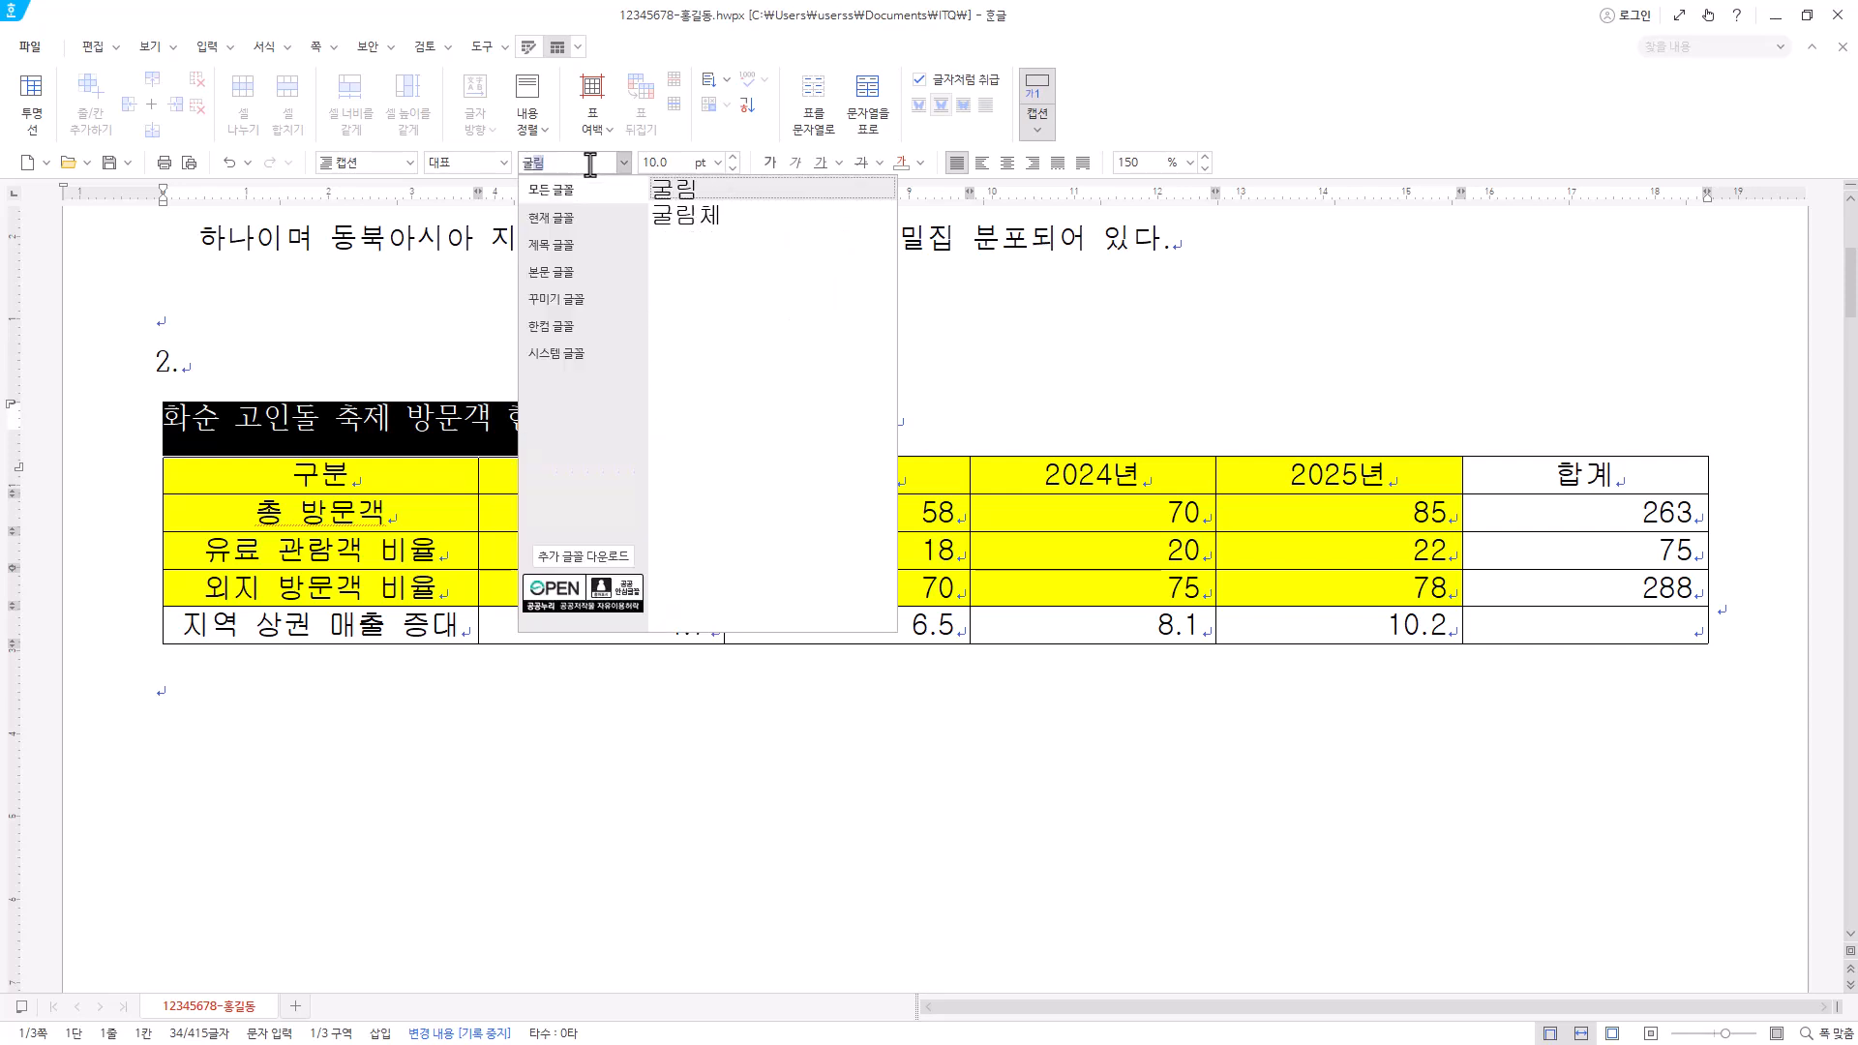
pyautogui.press('Return')
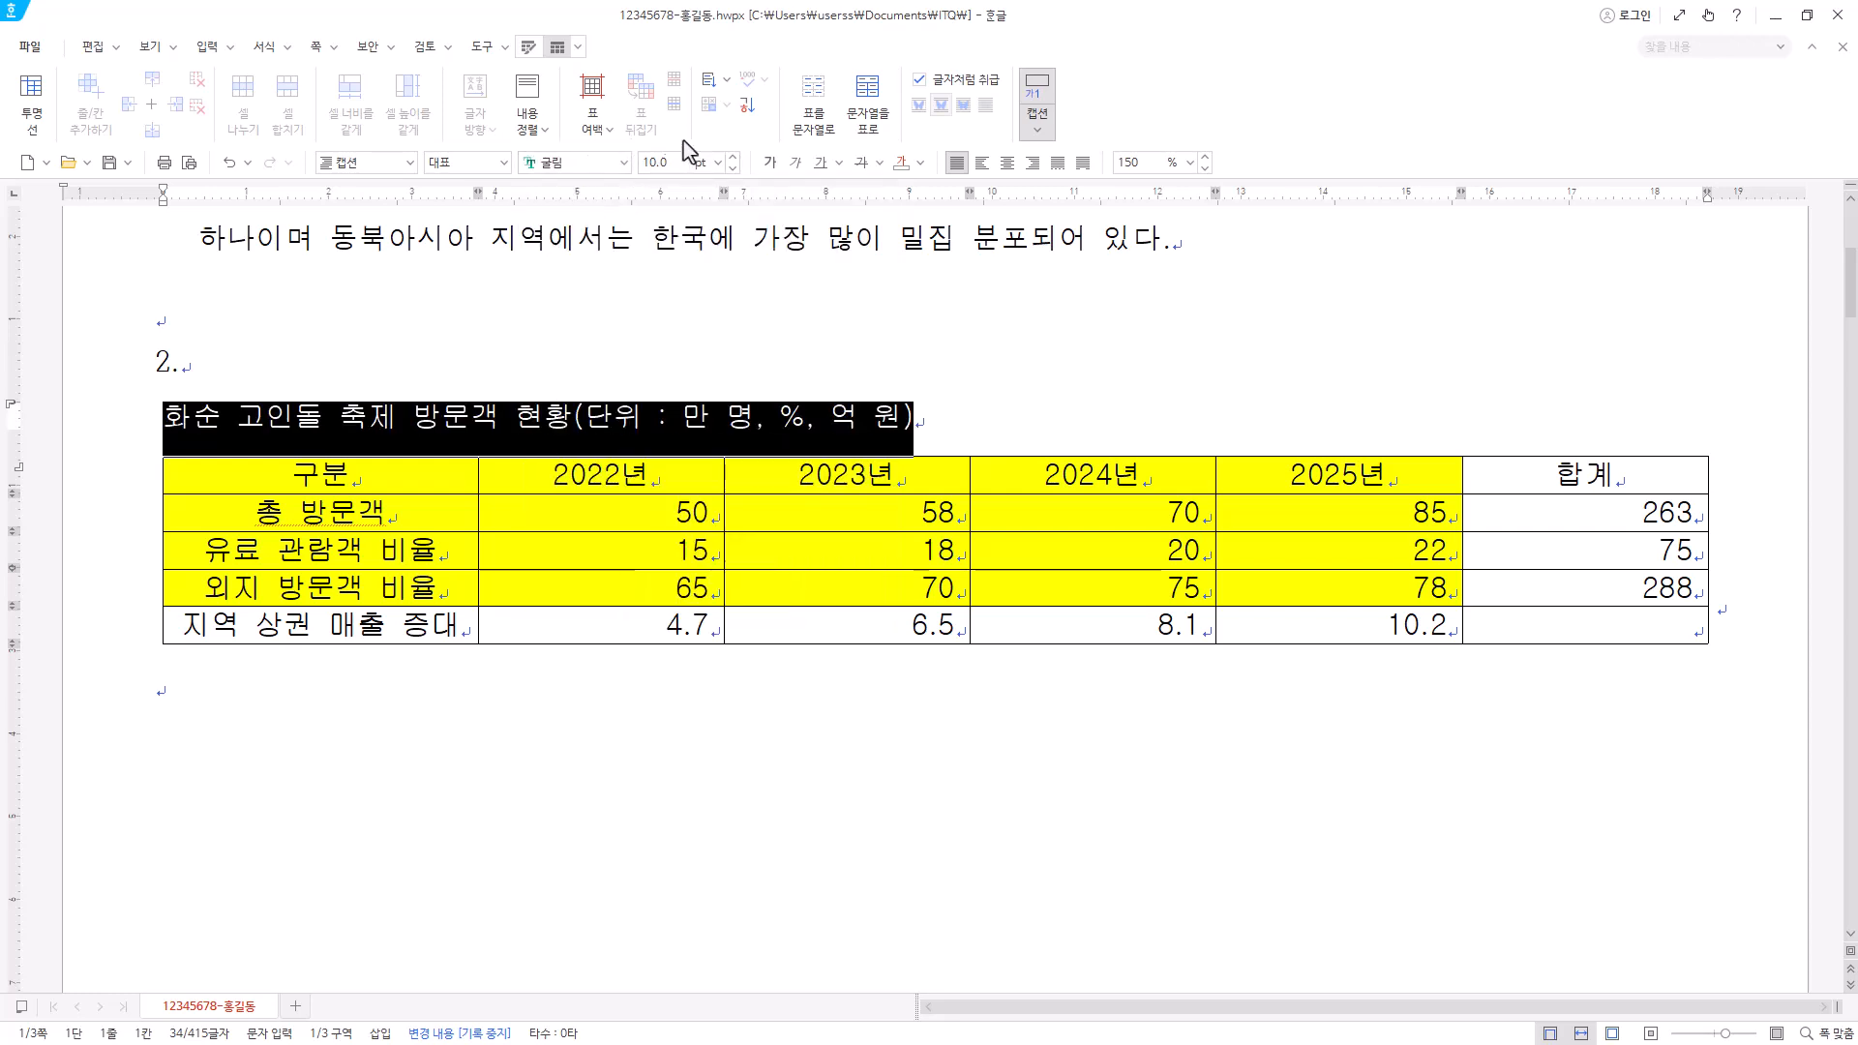
pyautogui.click(1033, 165)
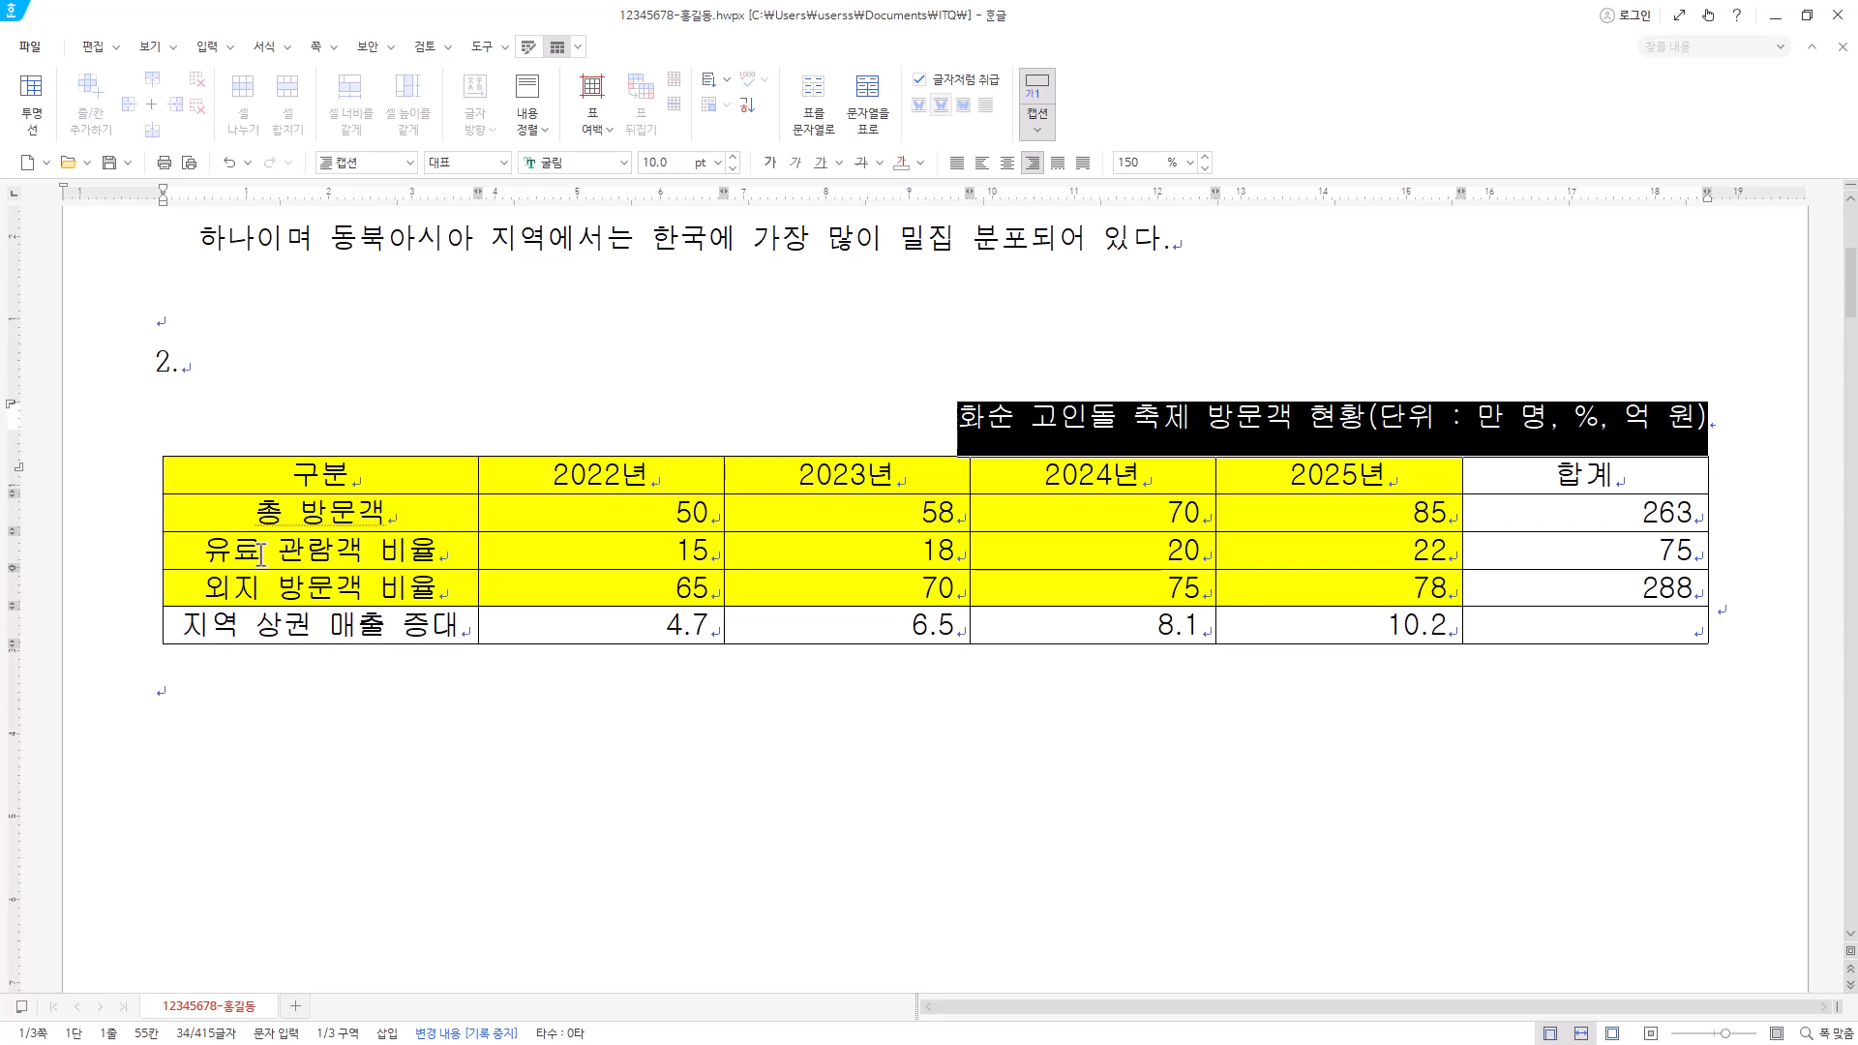
# - Apply a 0.5 mm double line to the outer borders of the whole table
pyautogui.click(408, 481)
pyautogui.moveTo(408, 480); pyautogui.dragTo(1539, 617)
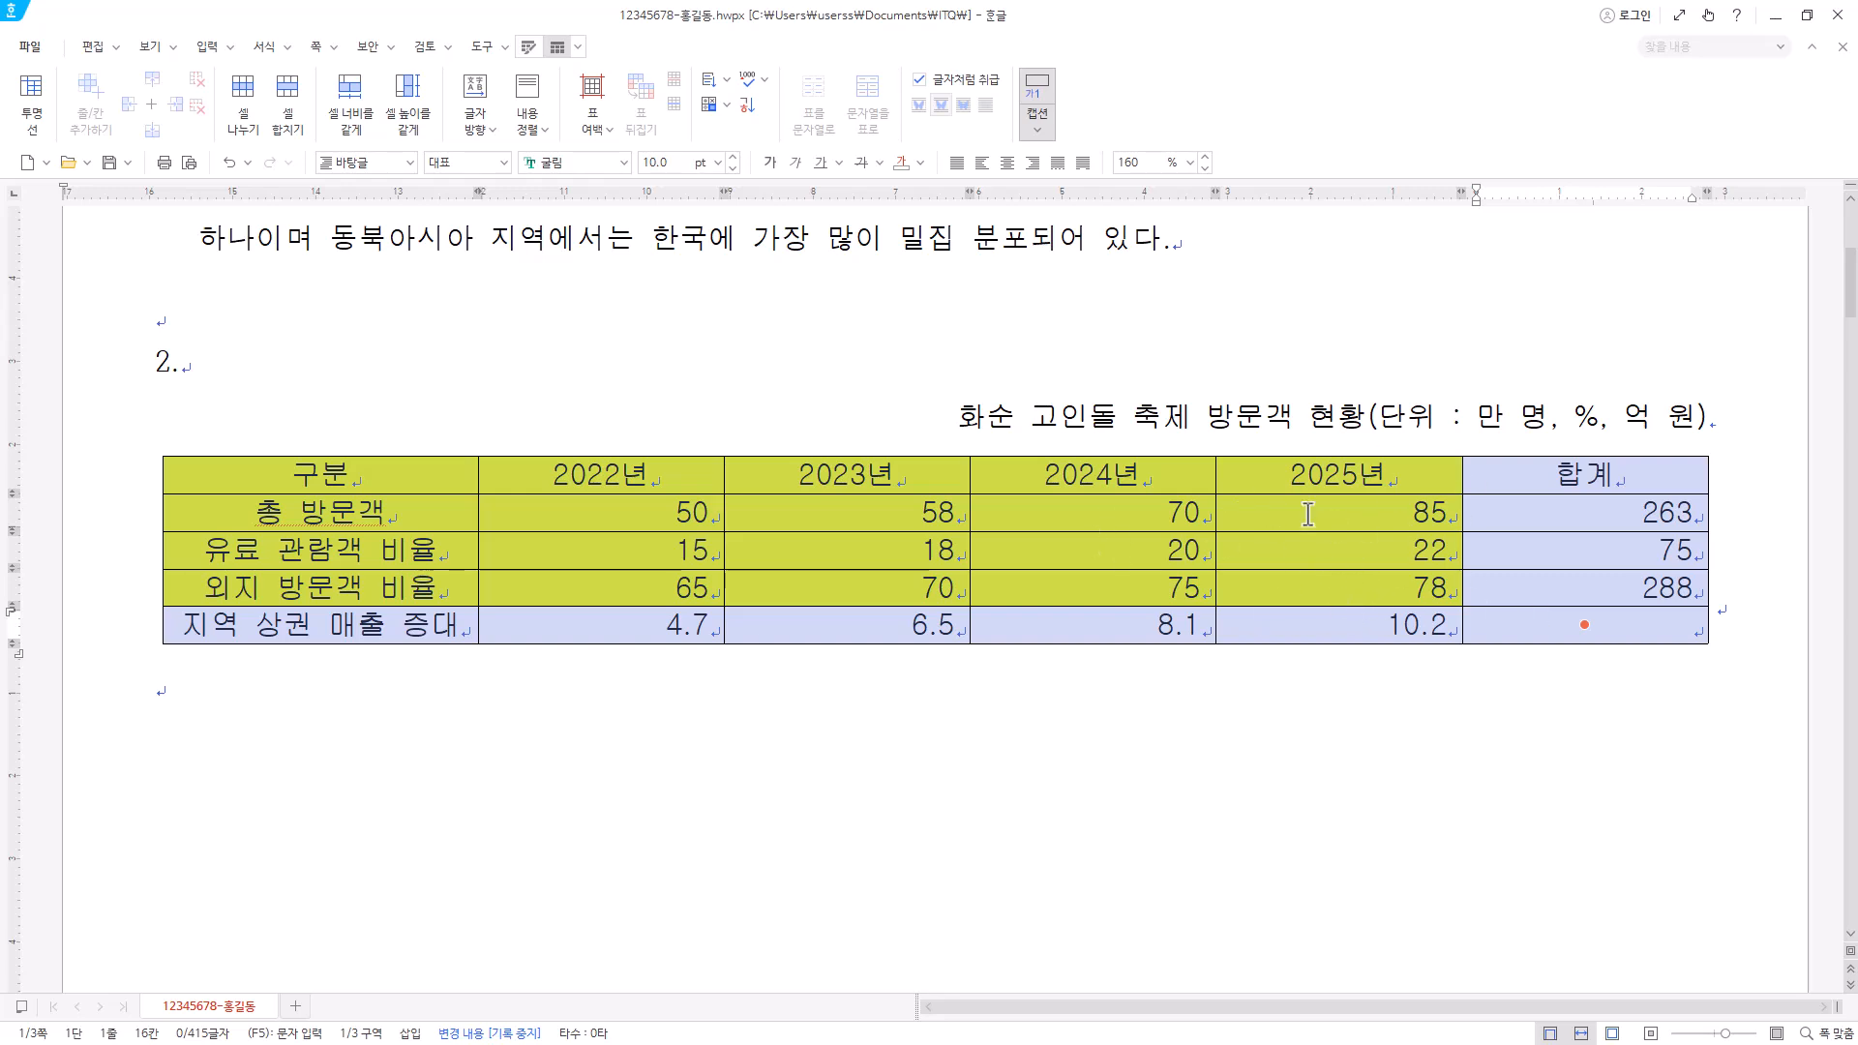
pyautogui.press('l')
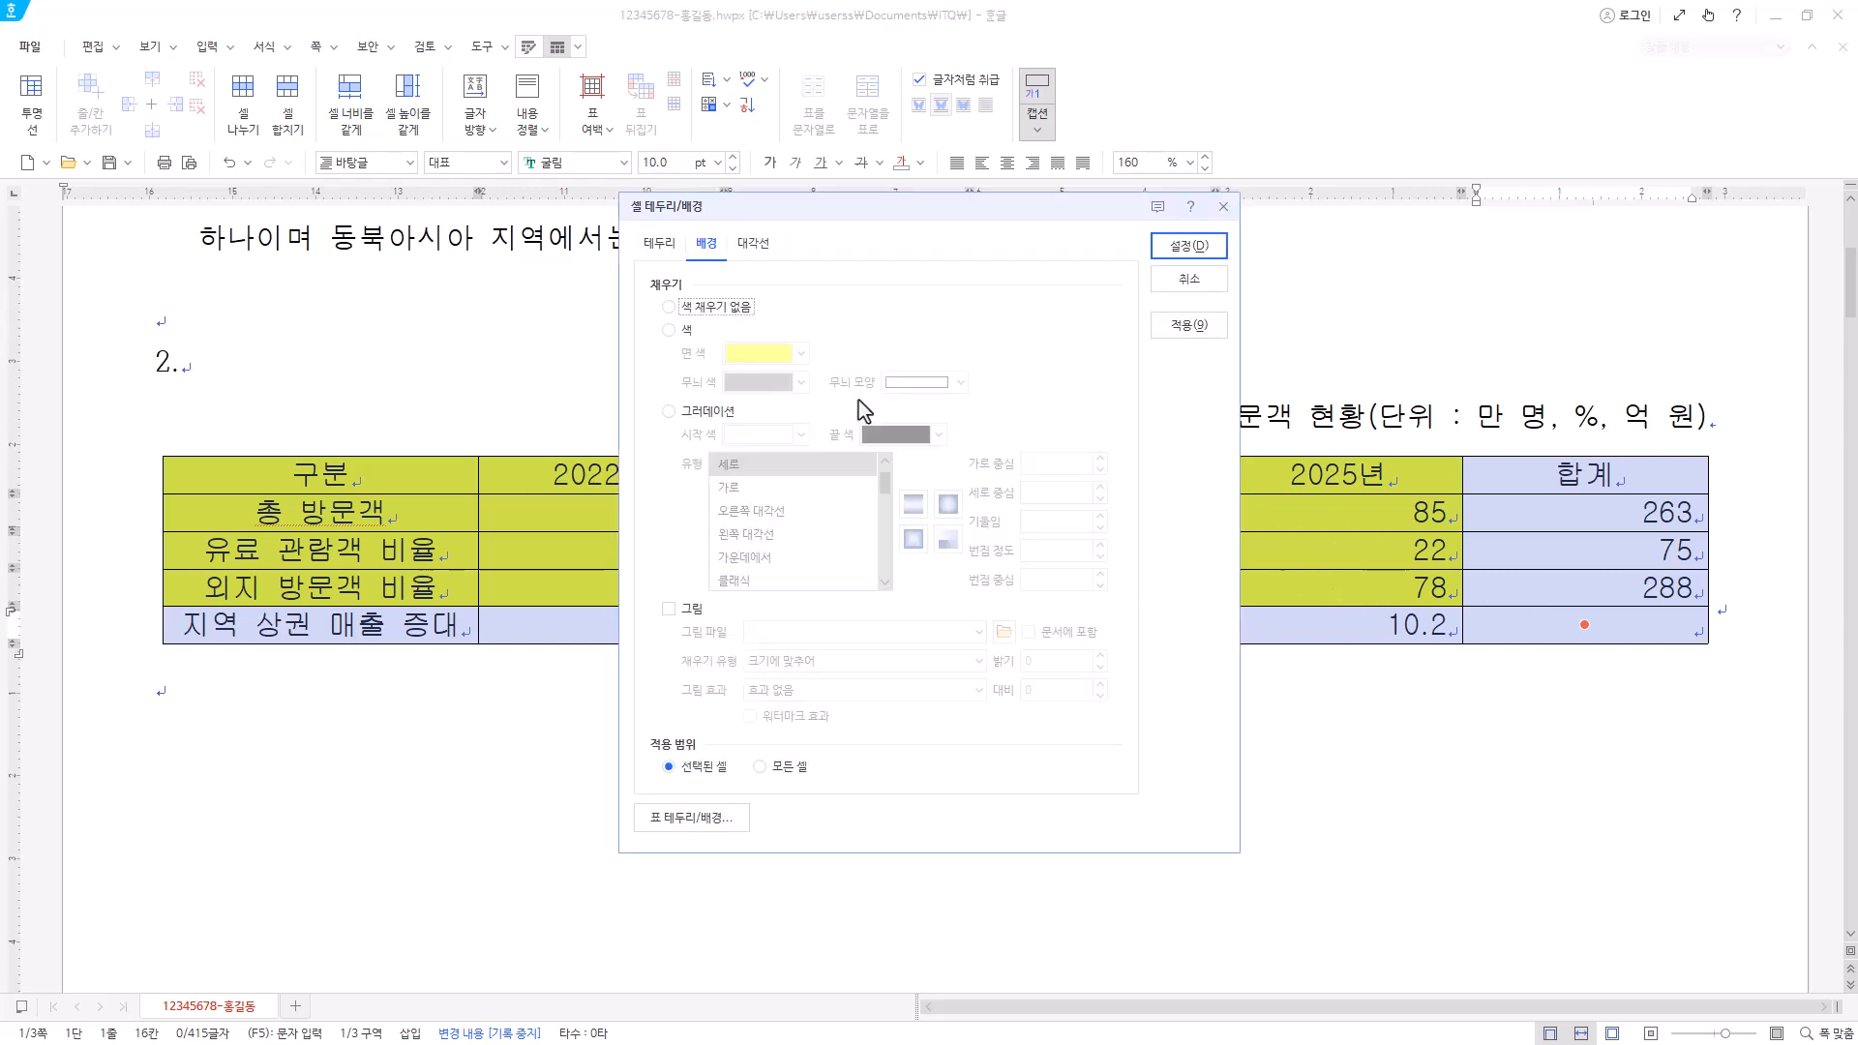
pyautogui.click(659, 243)
pyautogui.click(1189, 280)
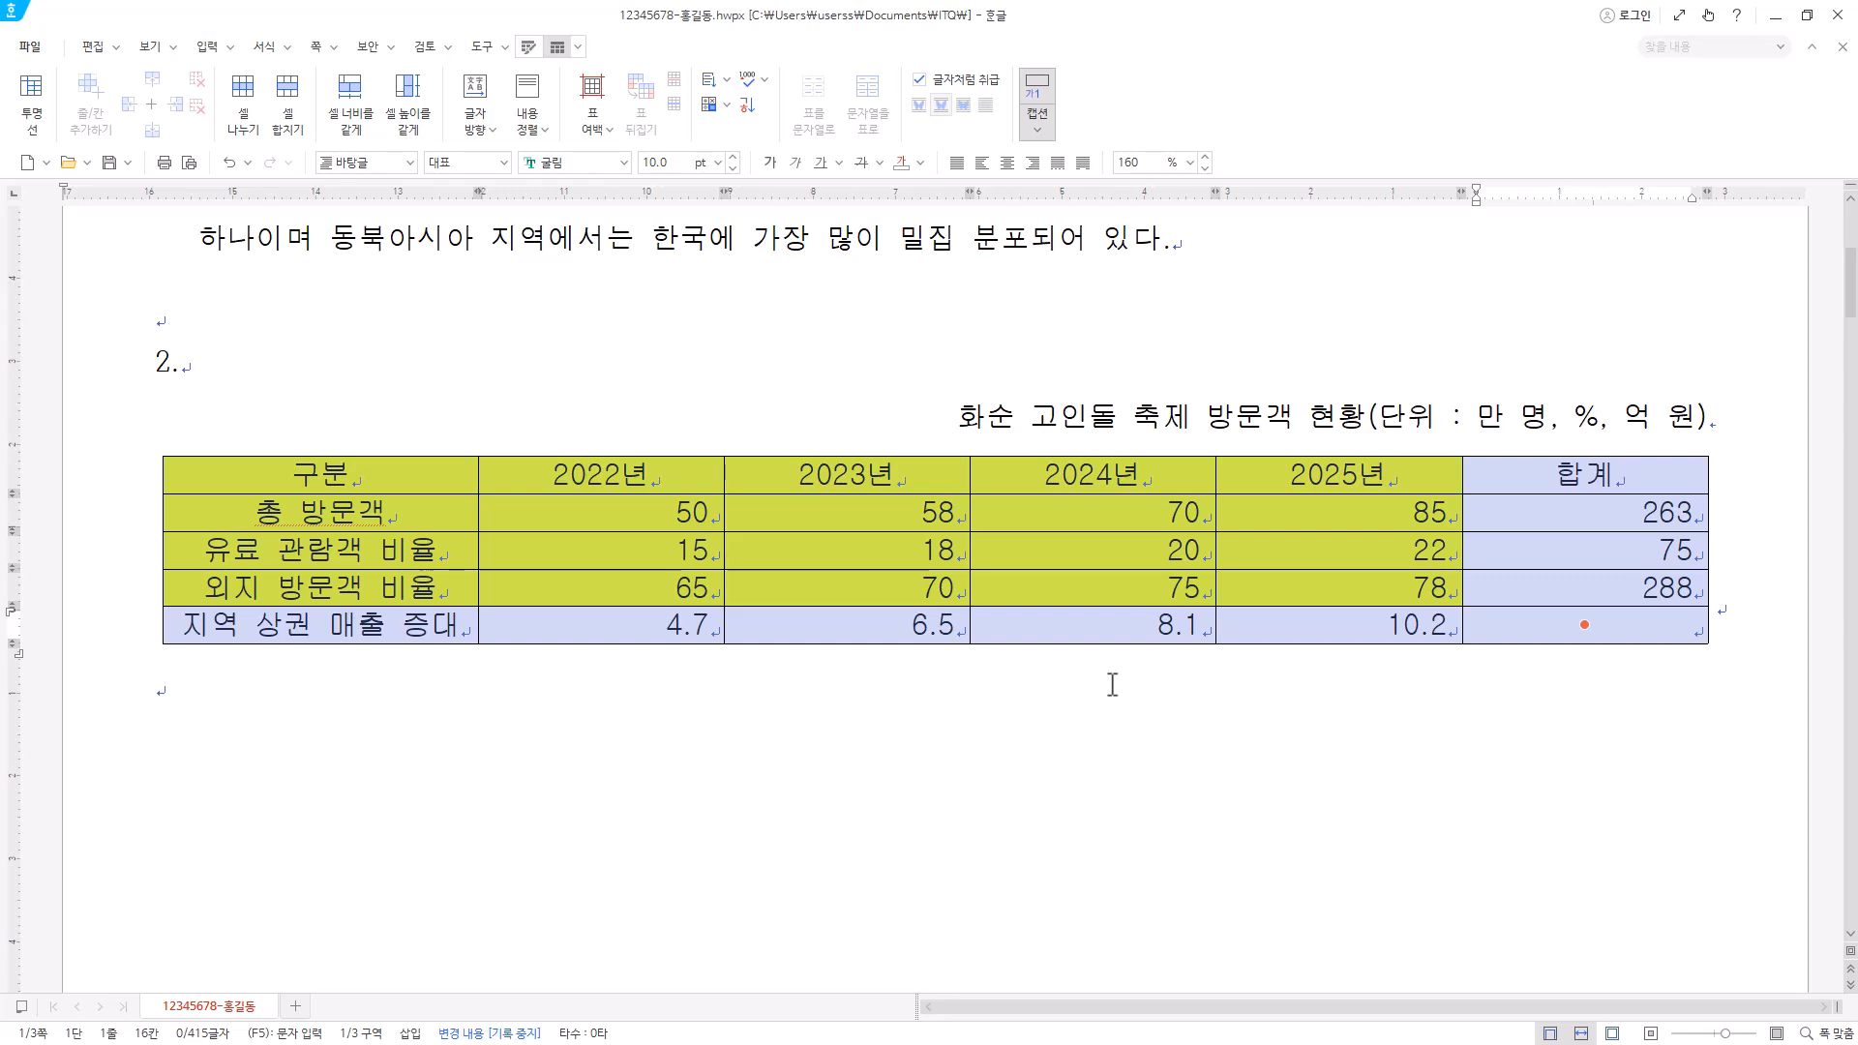
pyautogui.press('l')
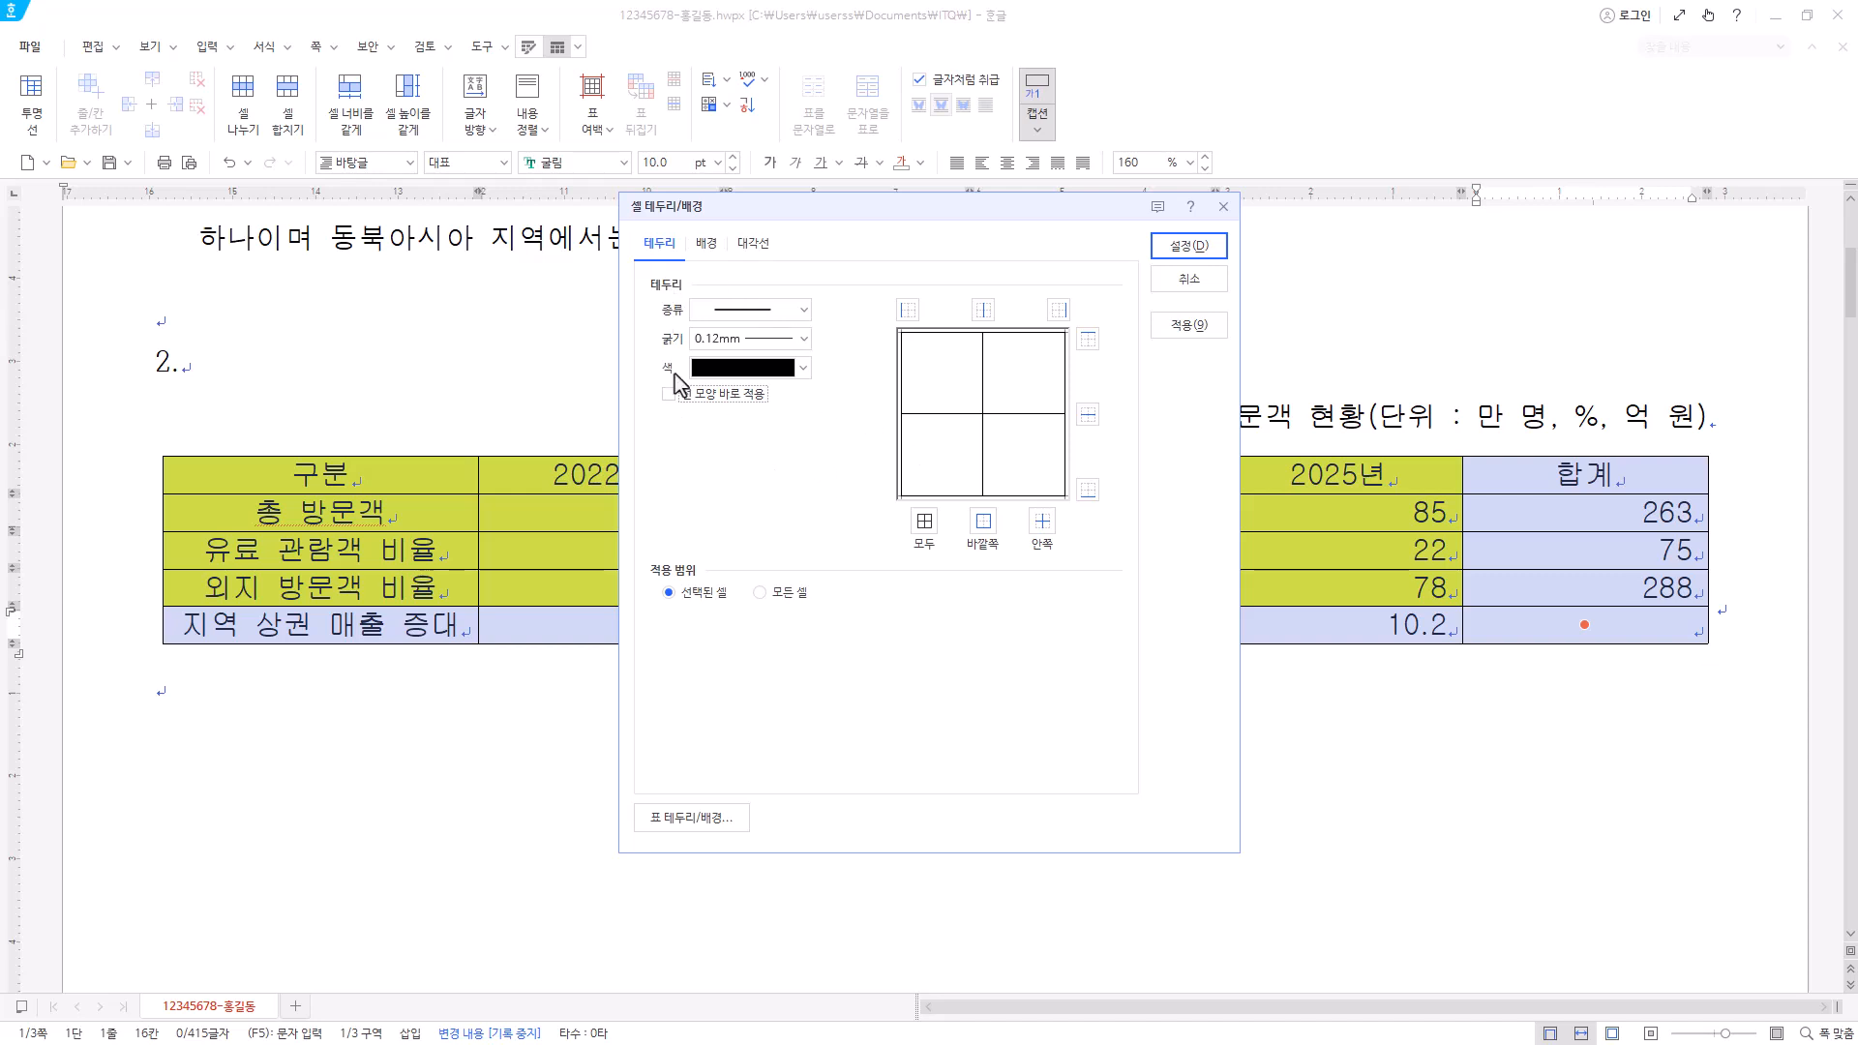
pyautogui.click(803, 310)
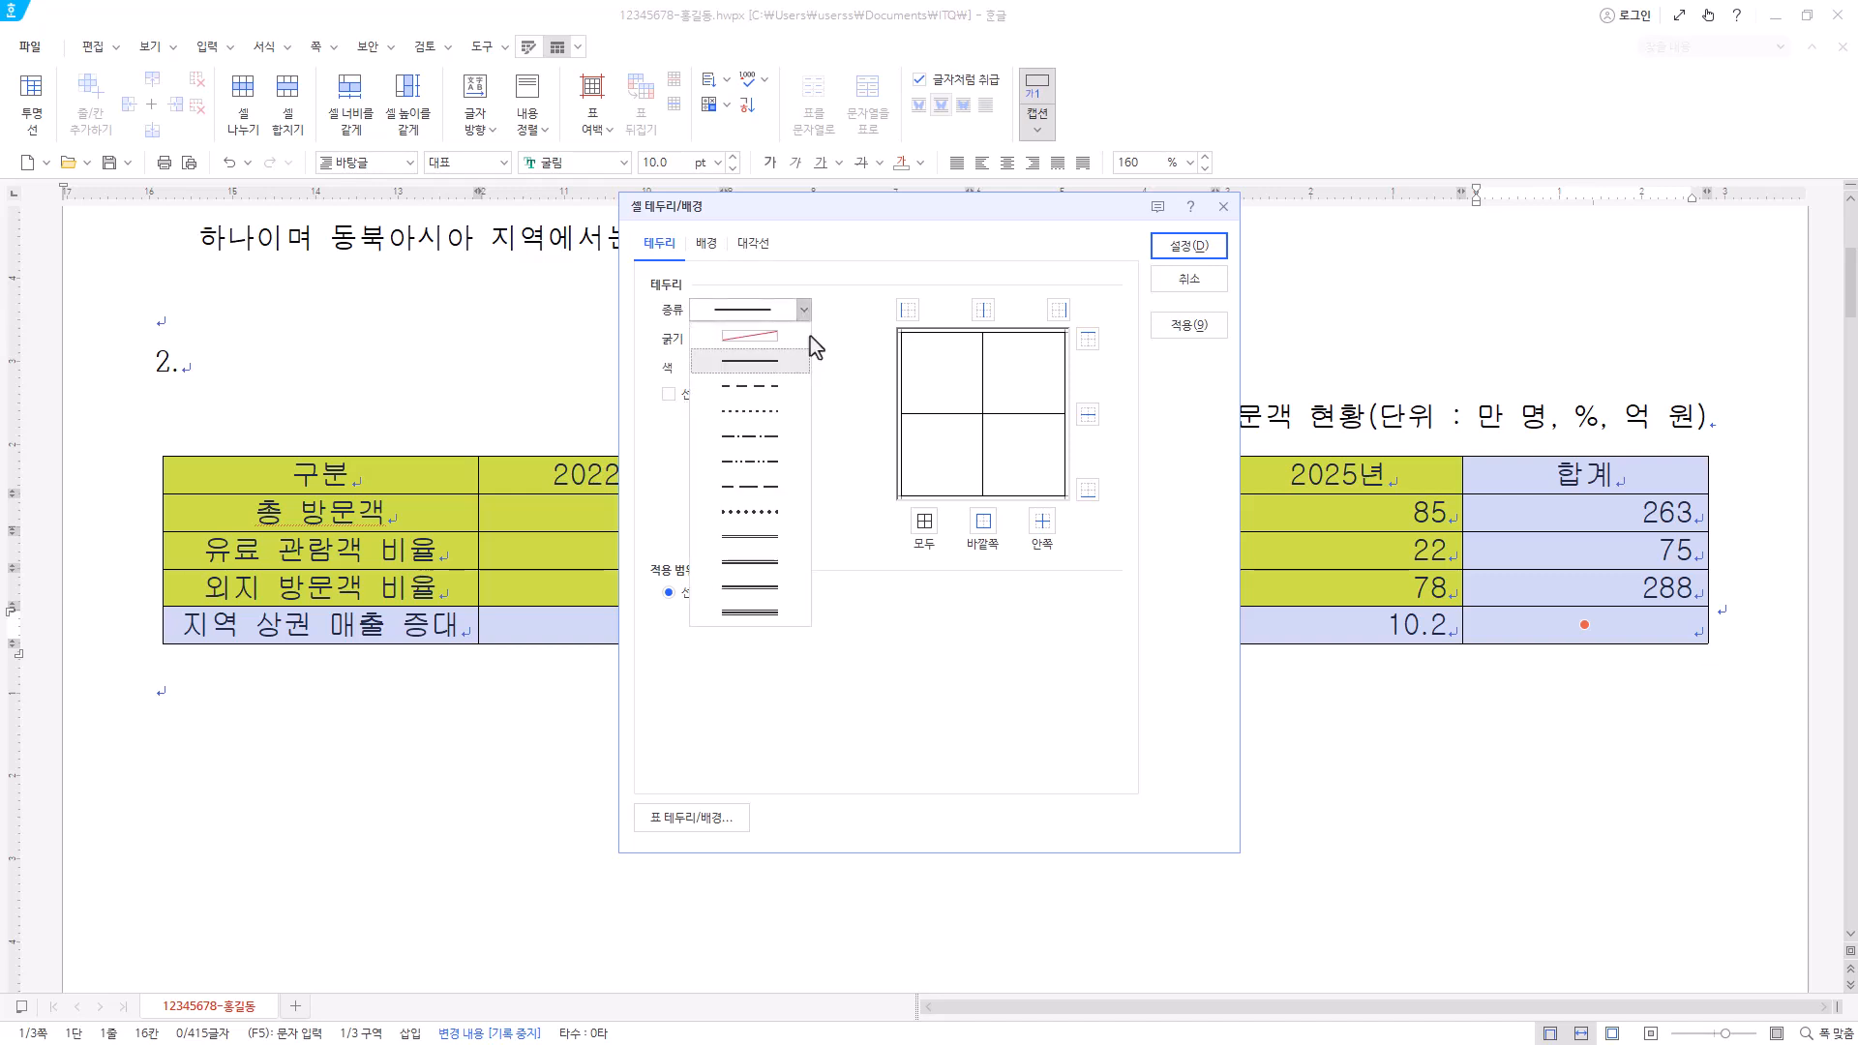
pyautogui.click(781, 538)
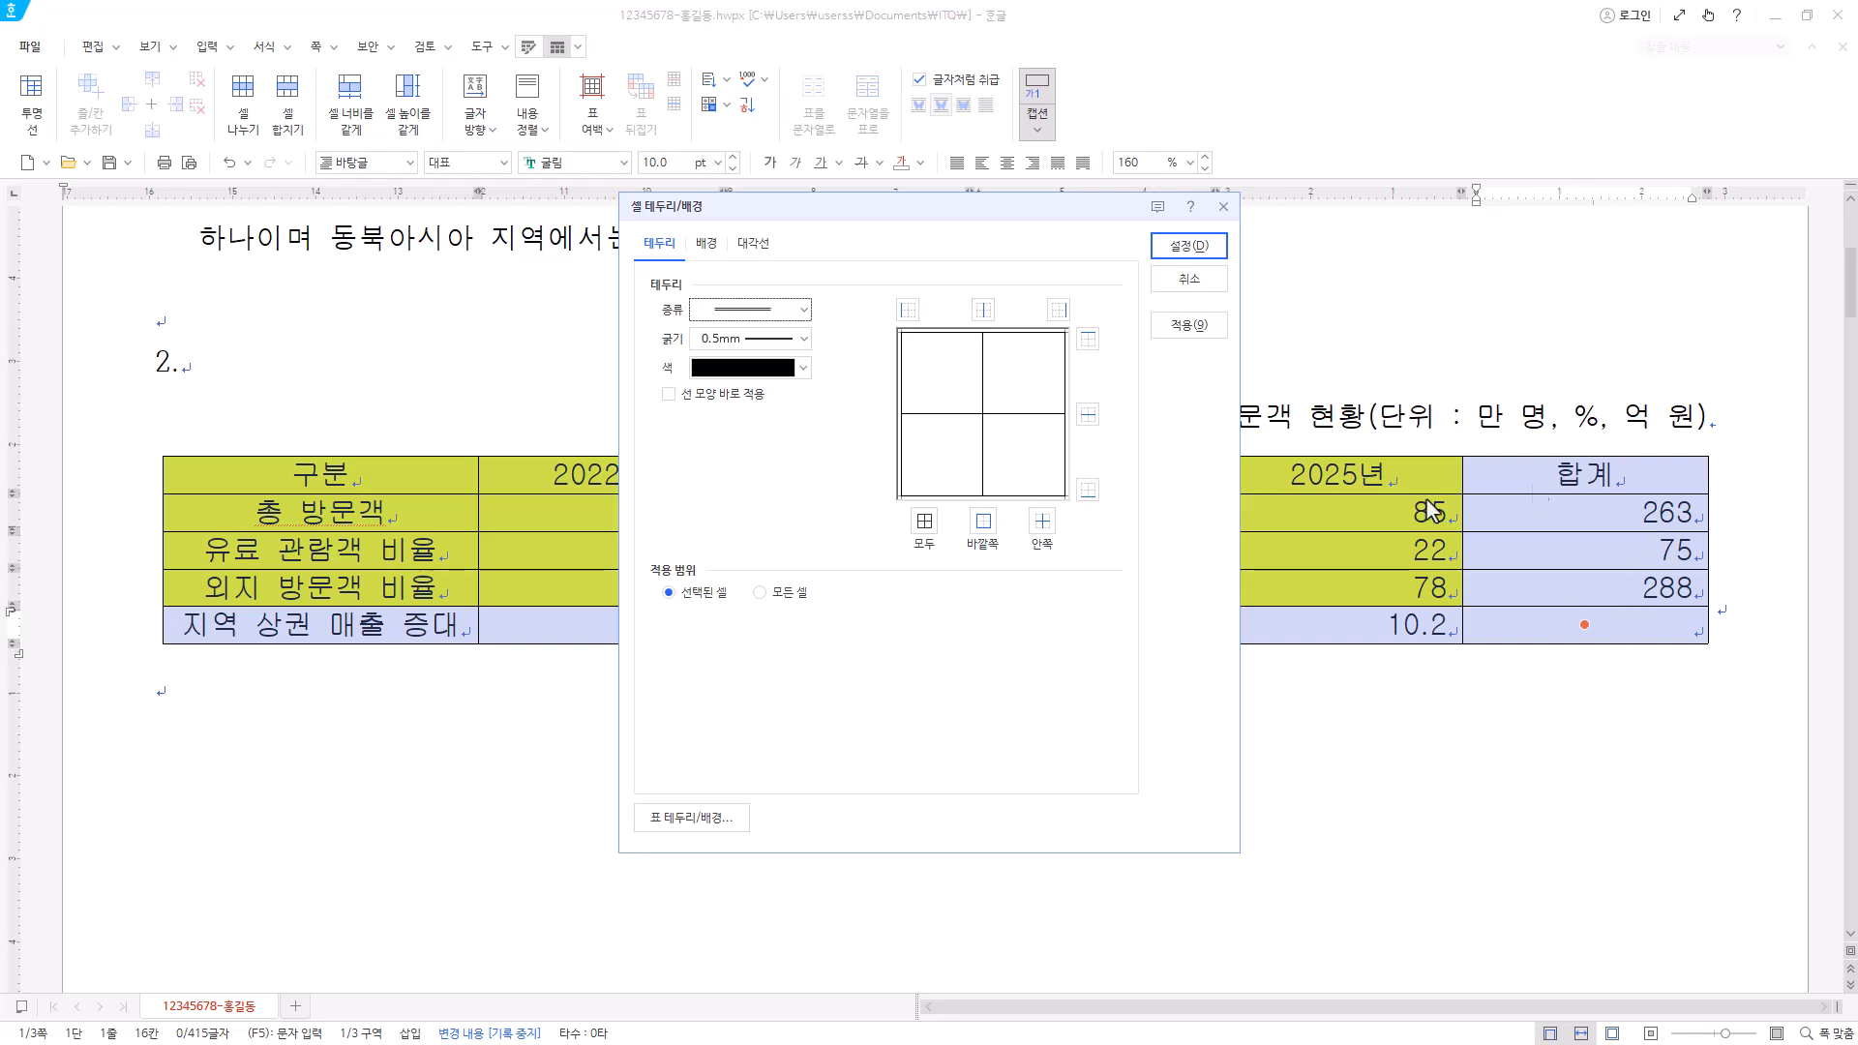
pyautogui.click(984, 522)
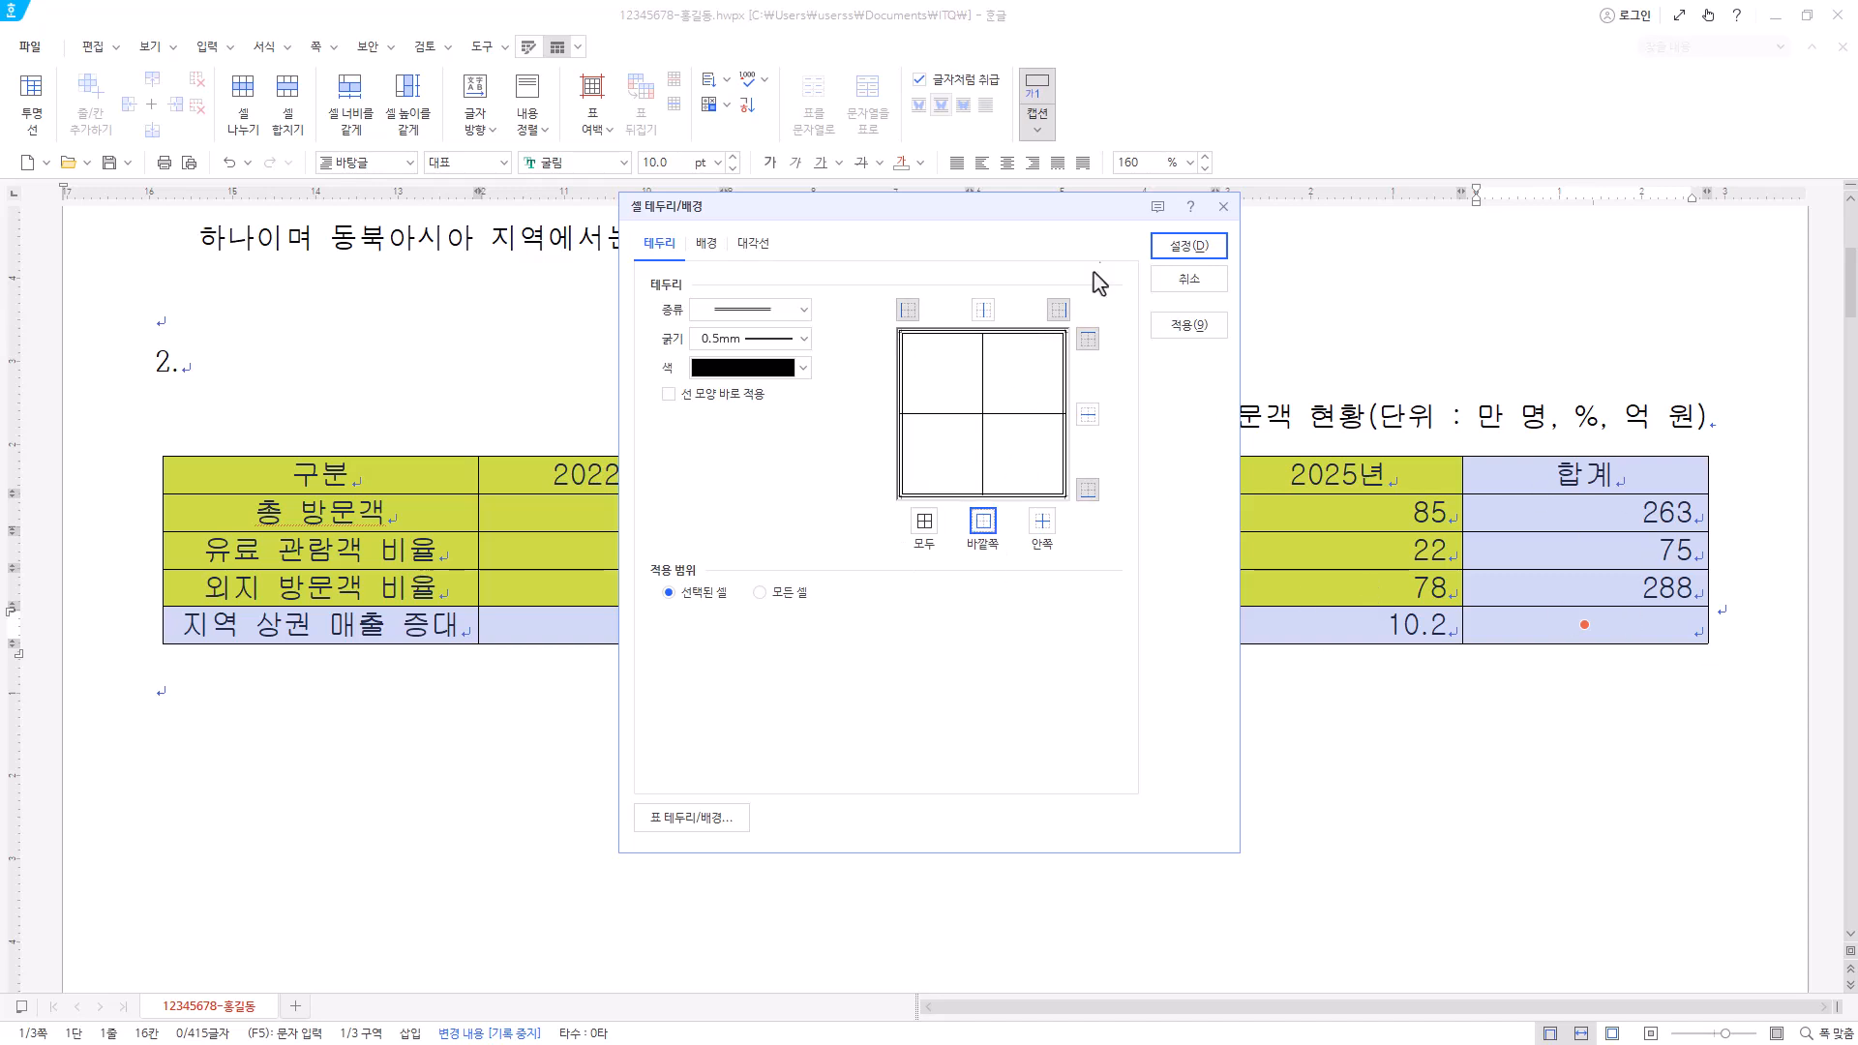
pyautogui.click(1202, 249)
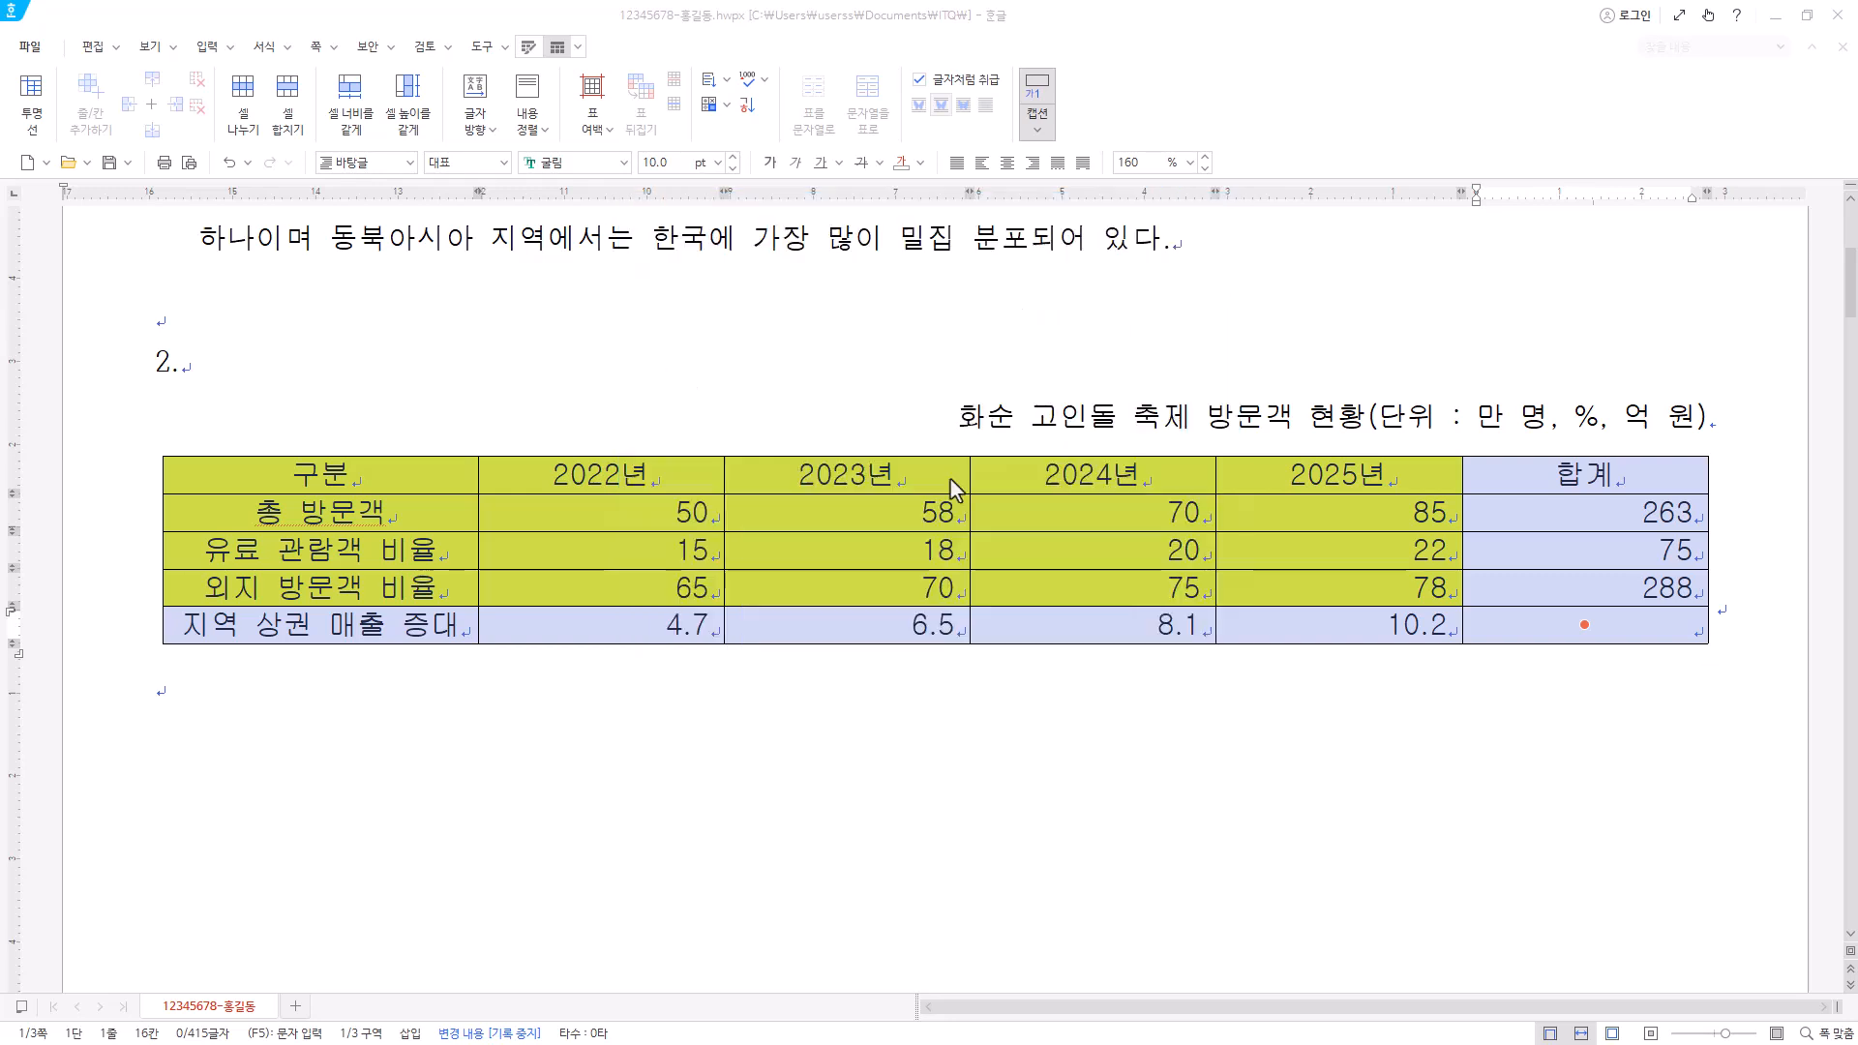
# - Apply a 0.5 mm double line to the bottom border of the header row, from 구분 to 합계
pyautogui.moveTo(339, 470); pyautogui.dragTo(1584, 474)
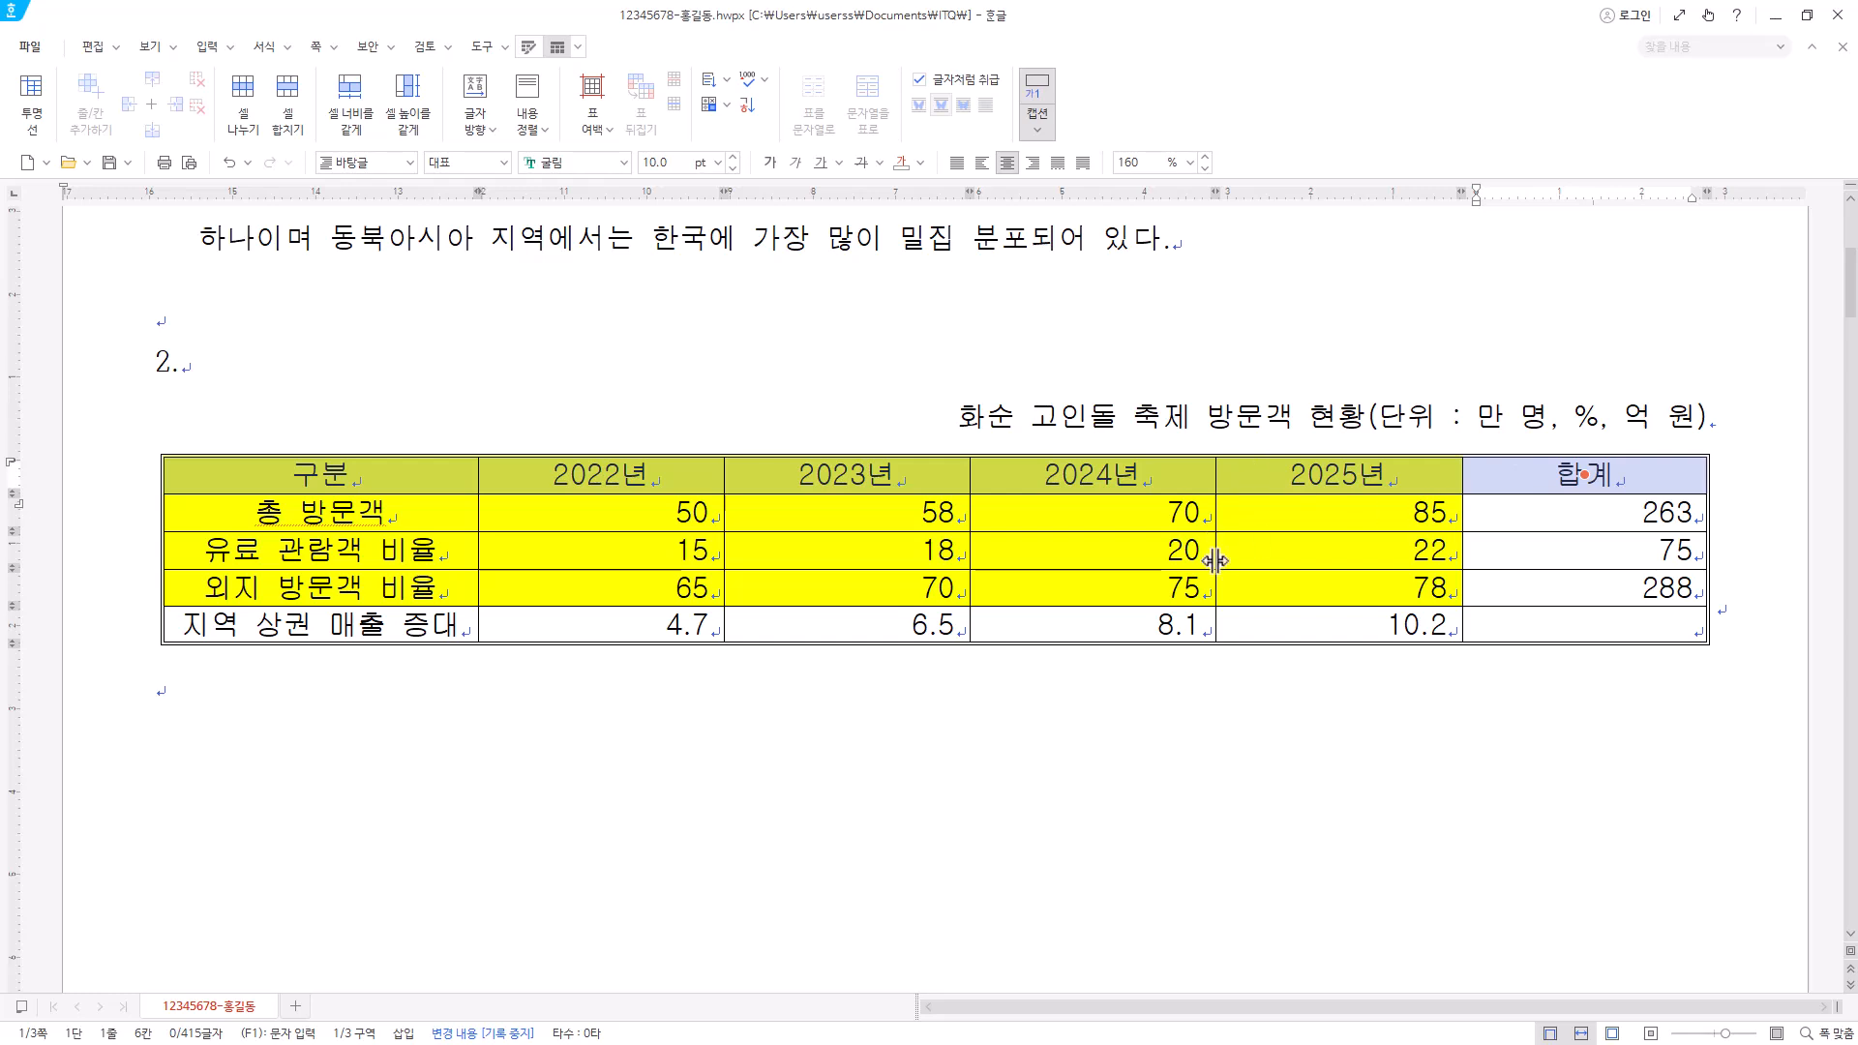
pyautogui.moveTo(440, 482); pyautogui.dragTo(1560, 469)
pyautogui.press('l')
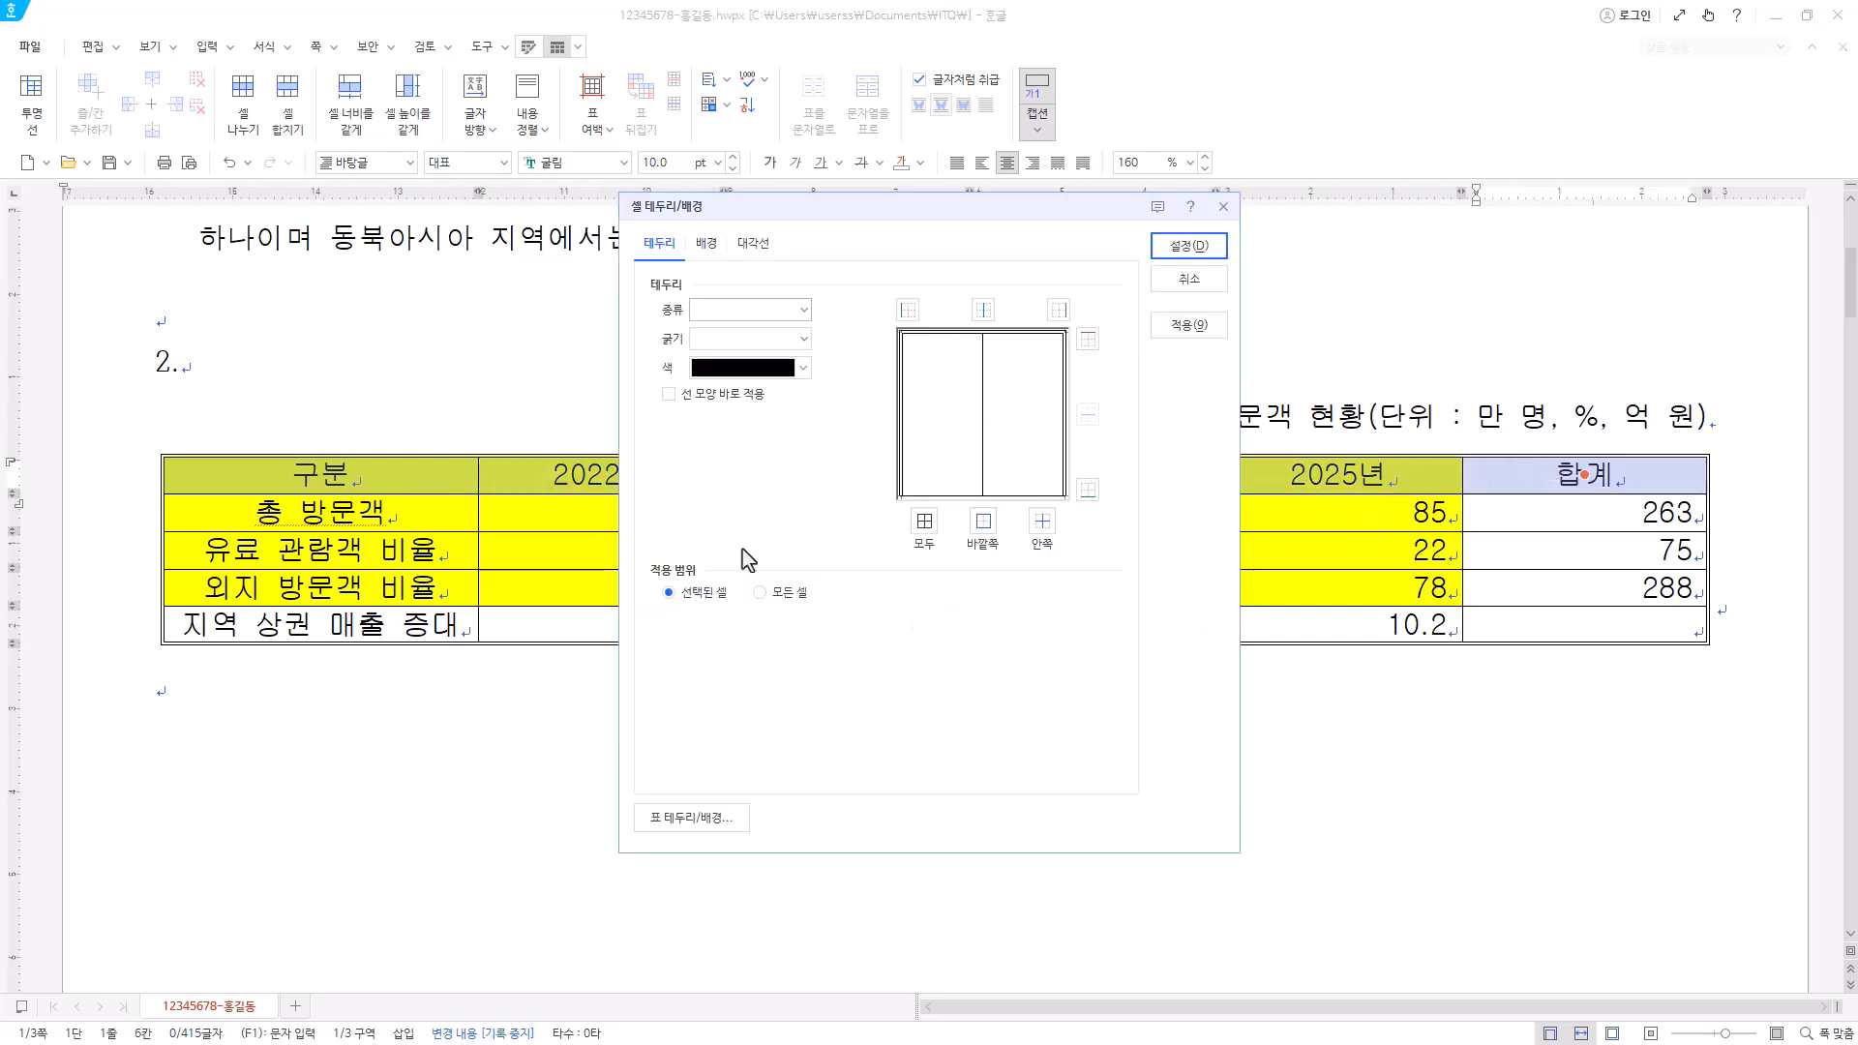
pyautogui.click(802, 310)
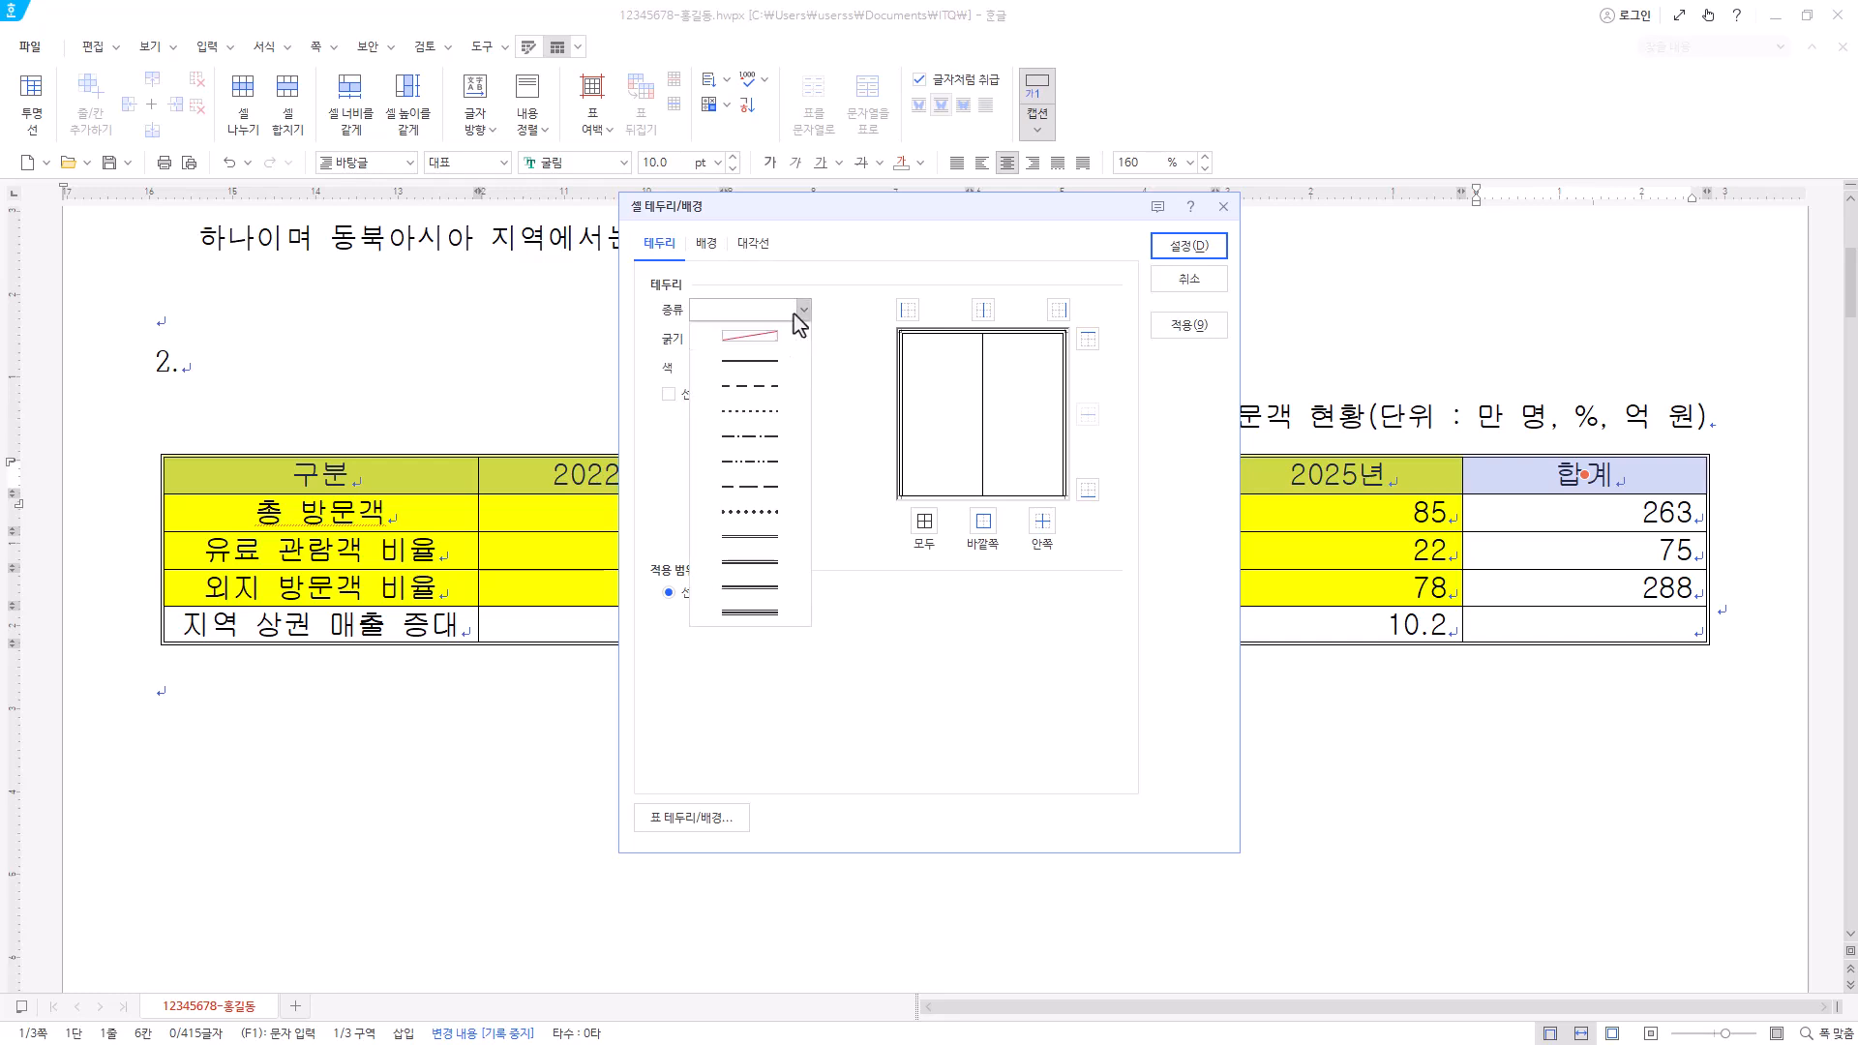
pyautogui.click(769, 547)
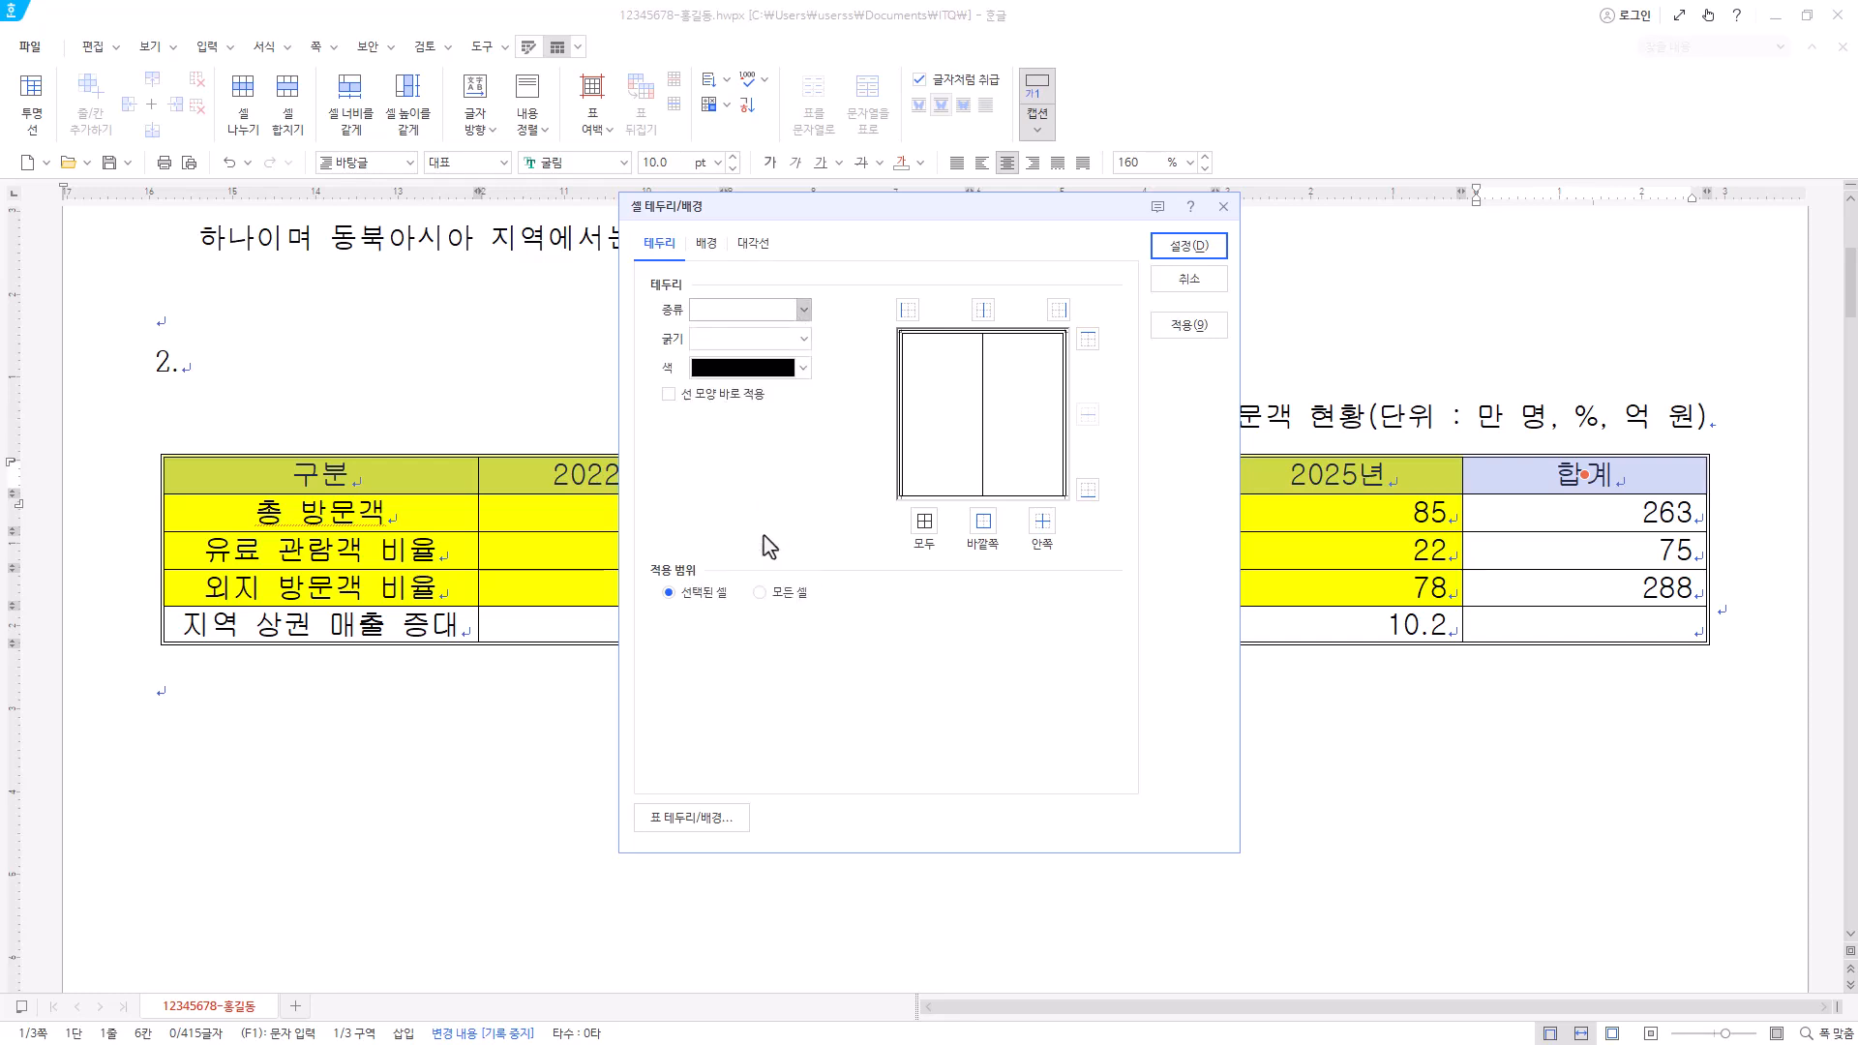
pyautogui.click(1088, 488)
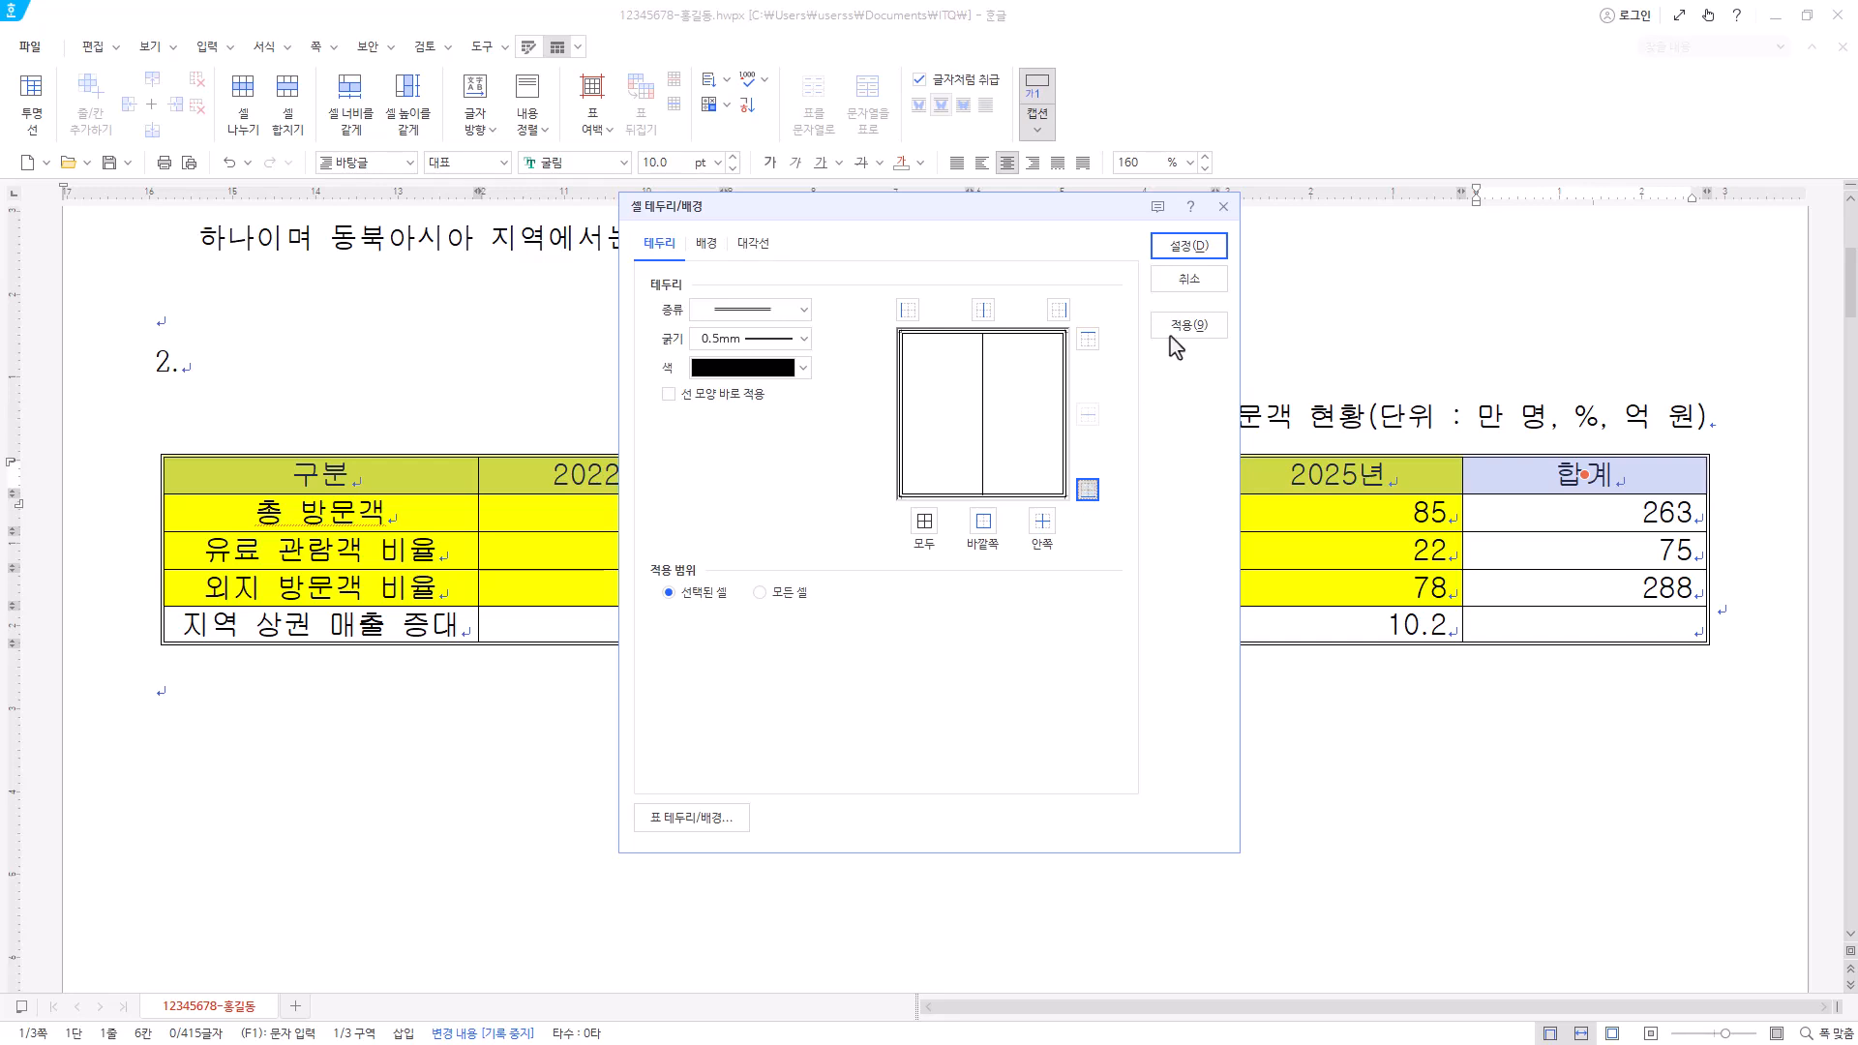
pyautogui.click(1190, 246)
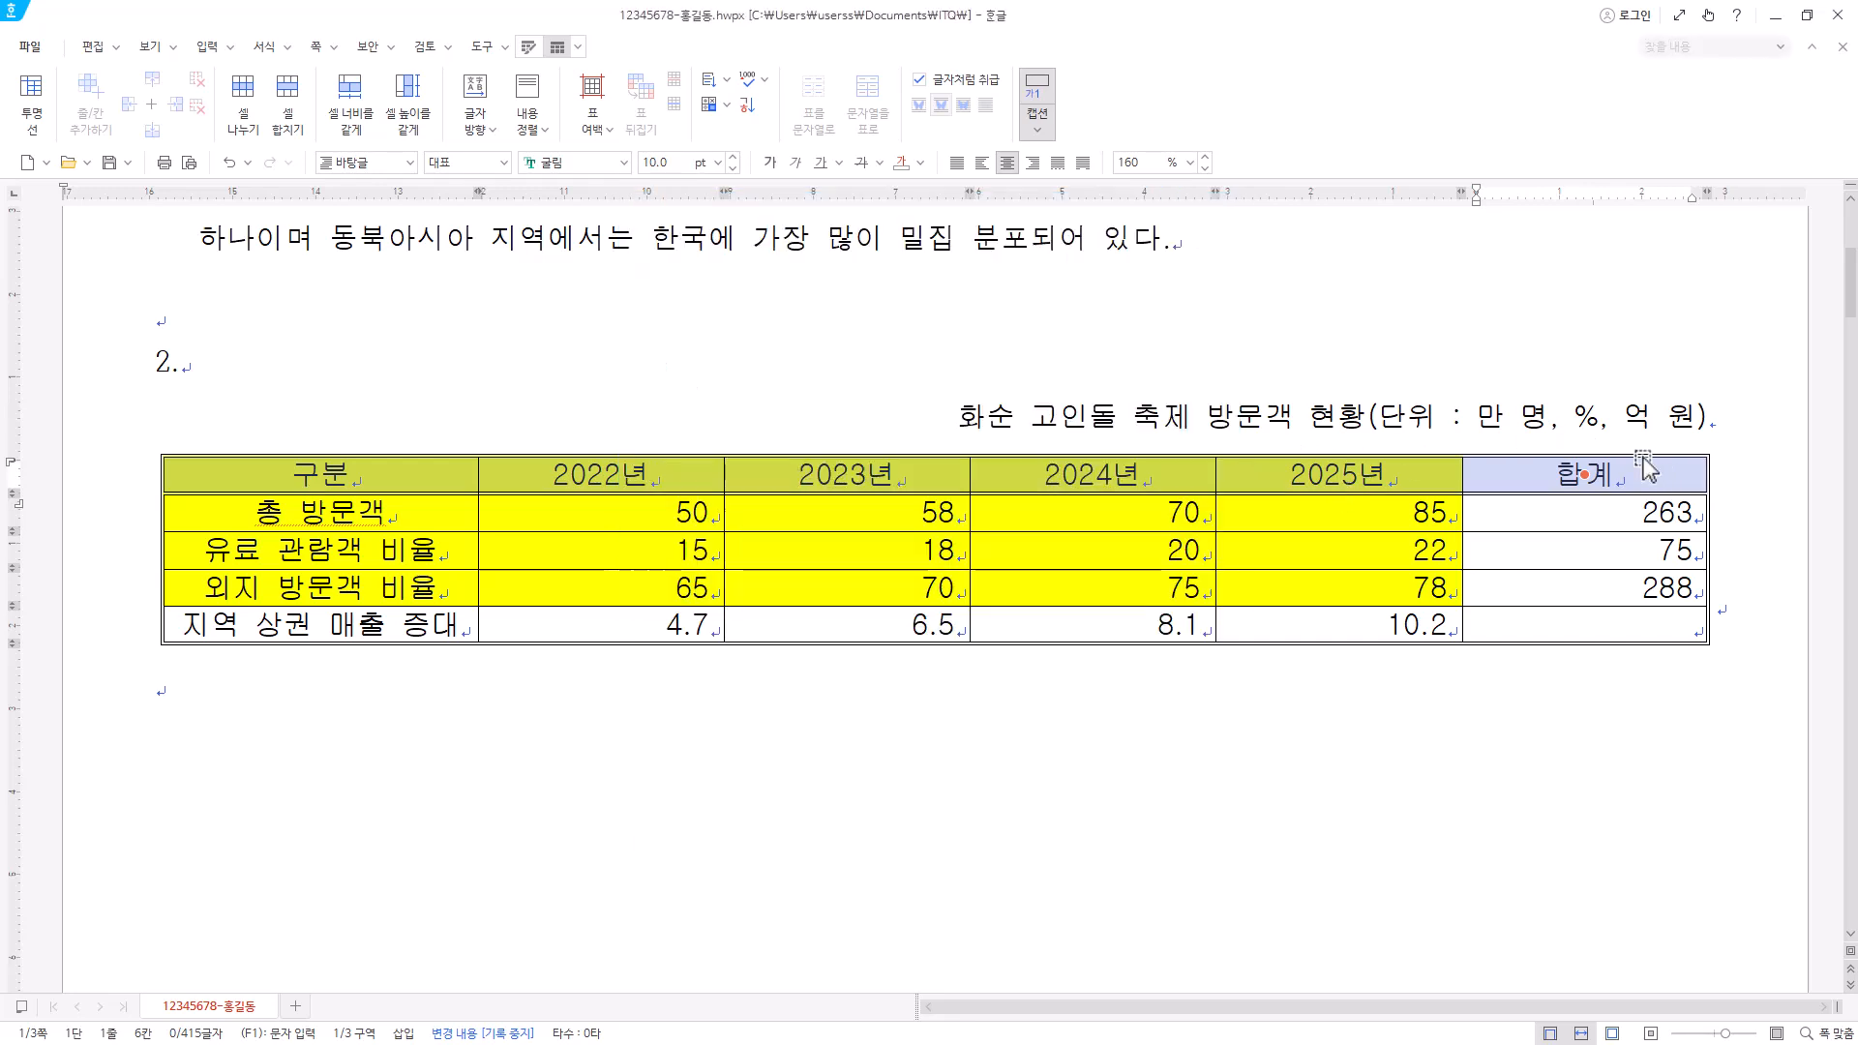
# - Draw both crossing diagonal lines in the empty 합계 cell of the 지역 상권 매출 증대 row
pyautogui.click(1622, 624)
pyautogui.press('F5')
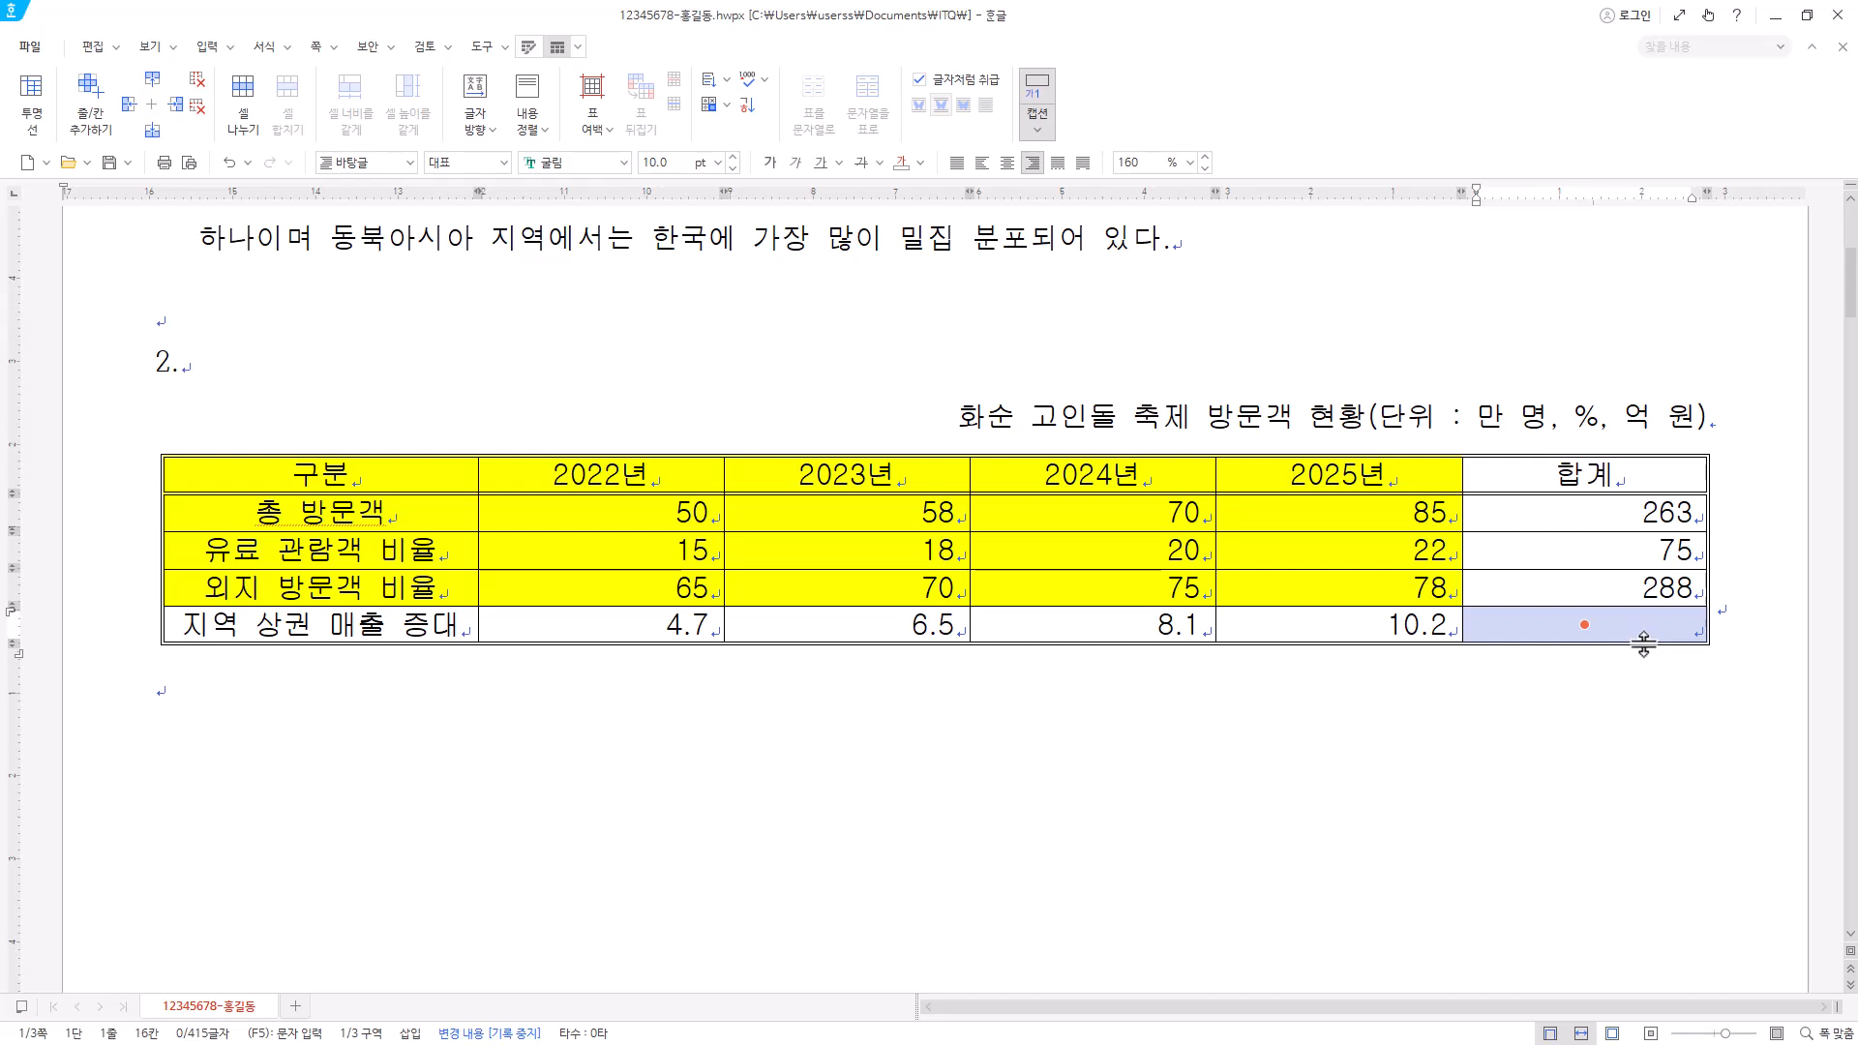
pyautogui.press('l')
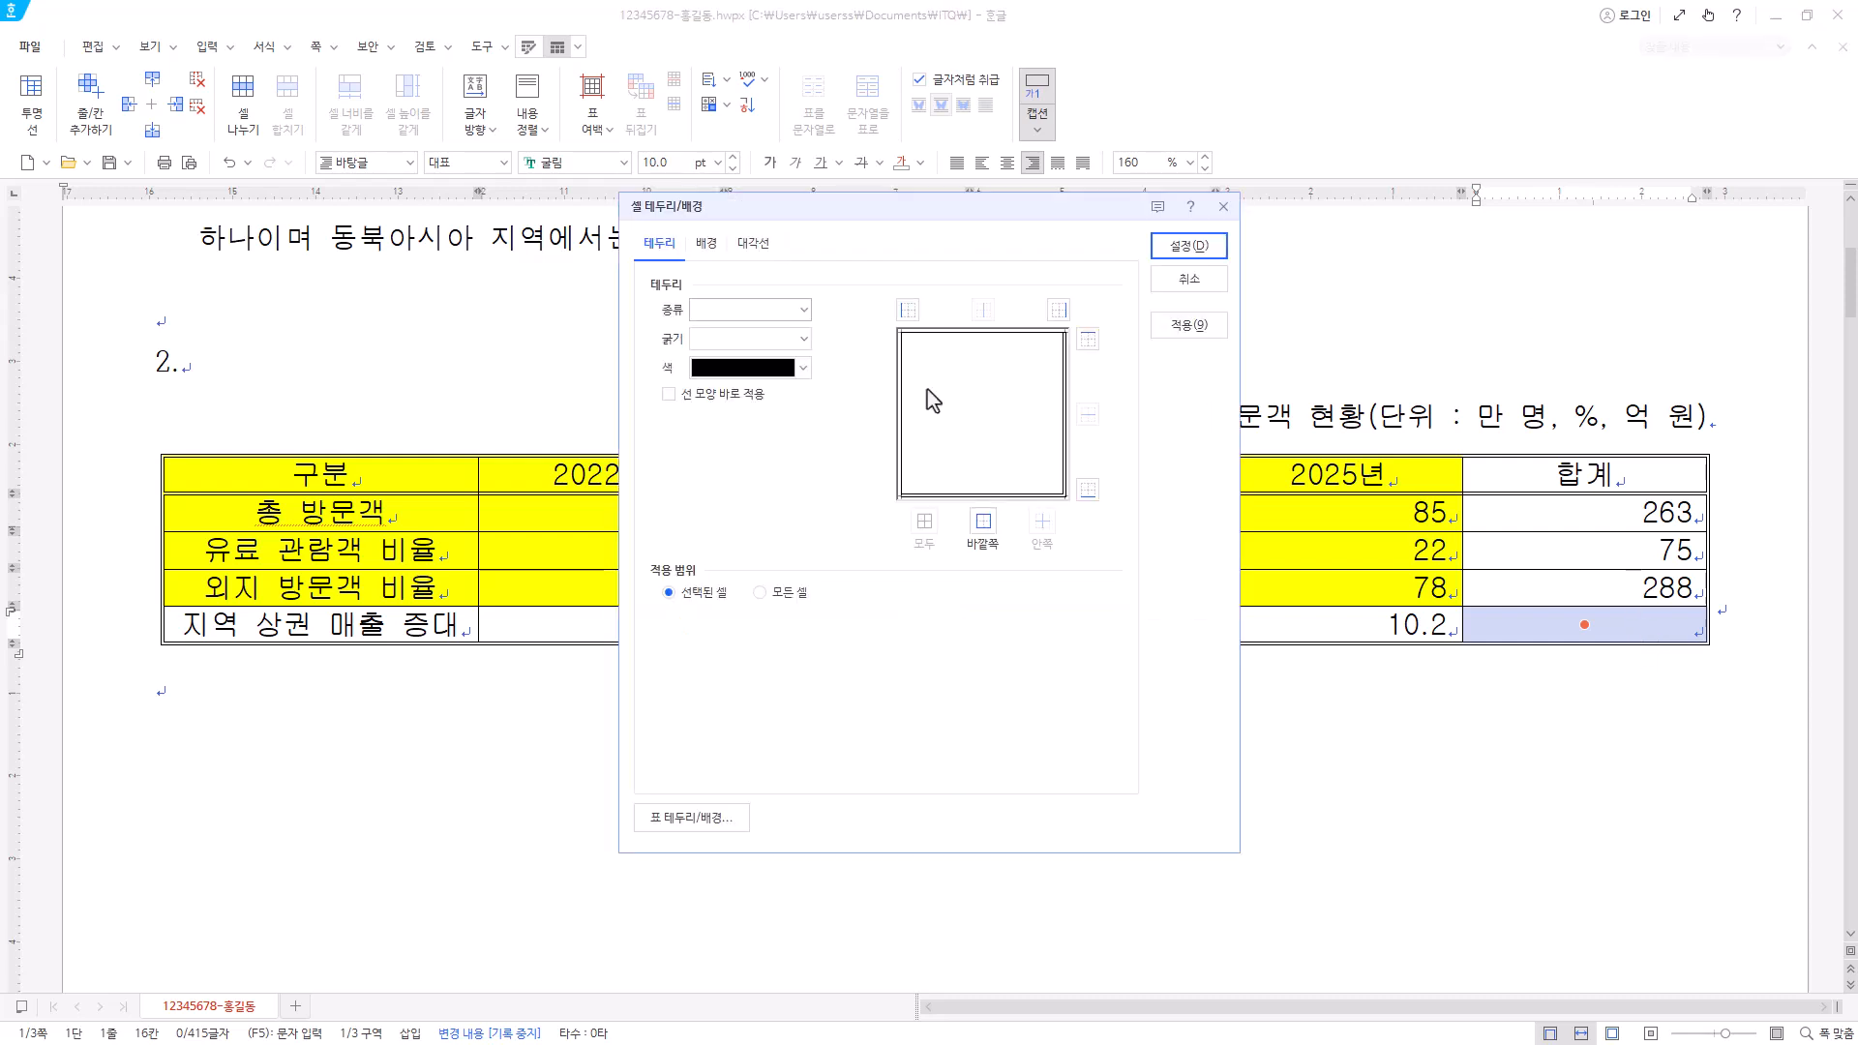
pyautogui.click(764, 248)
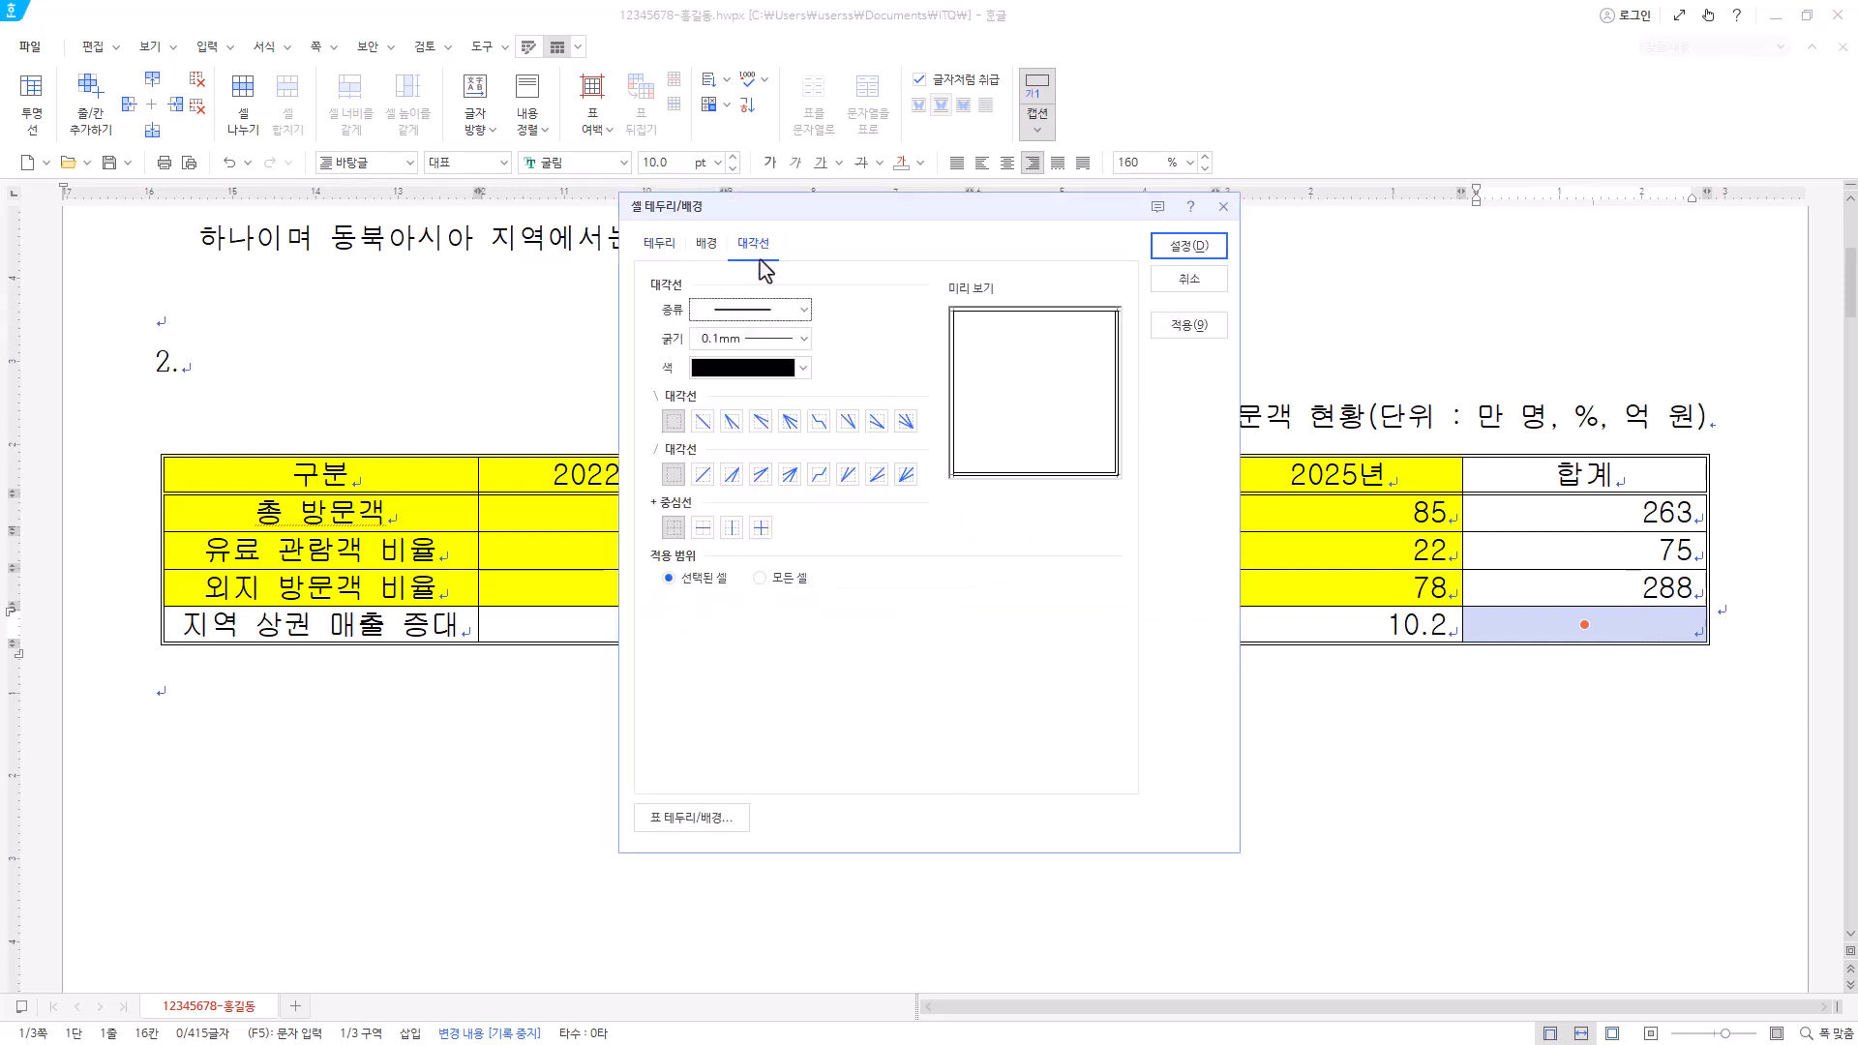
pyautogui.click(702, 421)
pyautogui.click(702, 474)
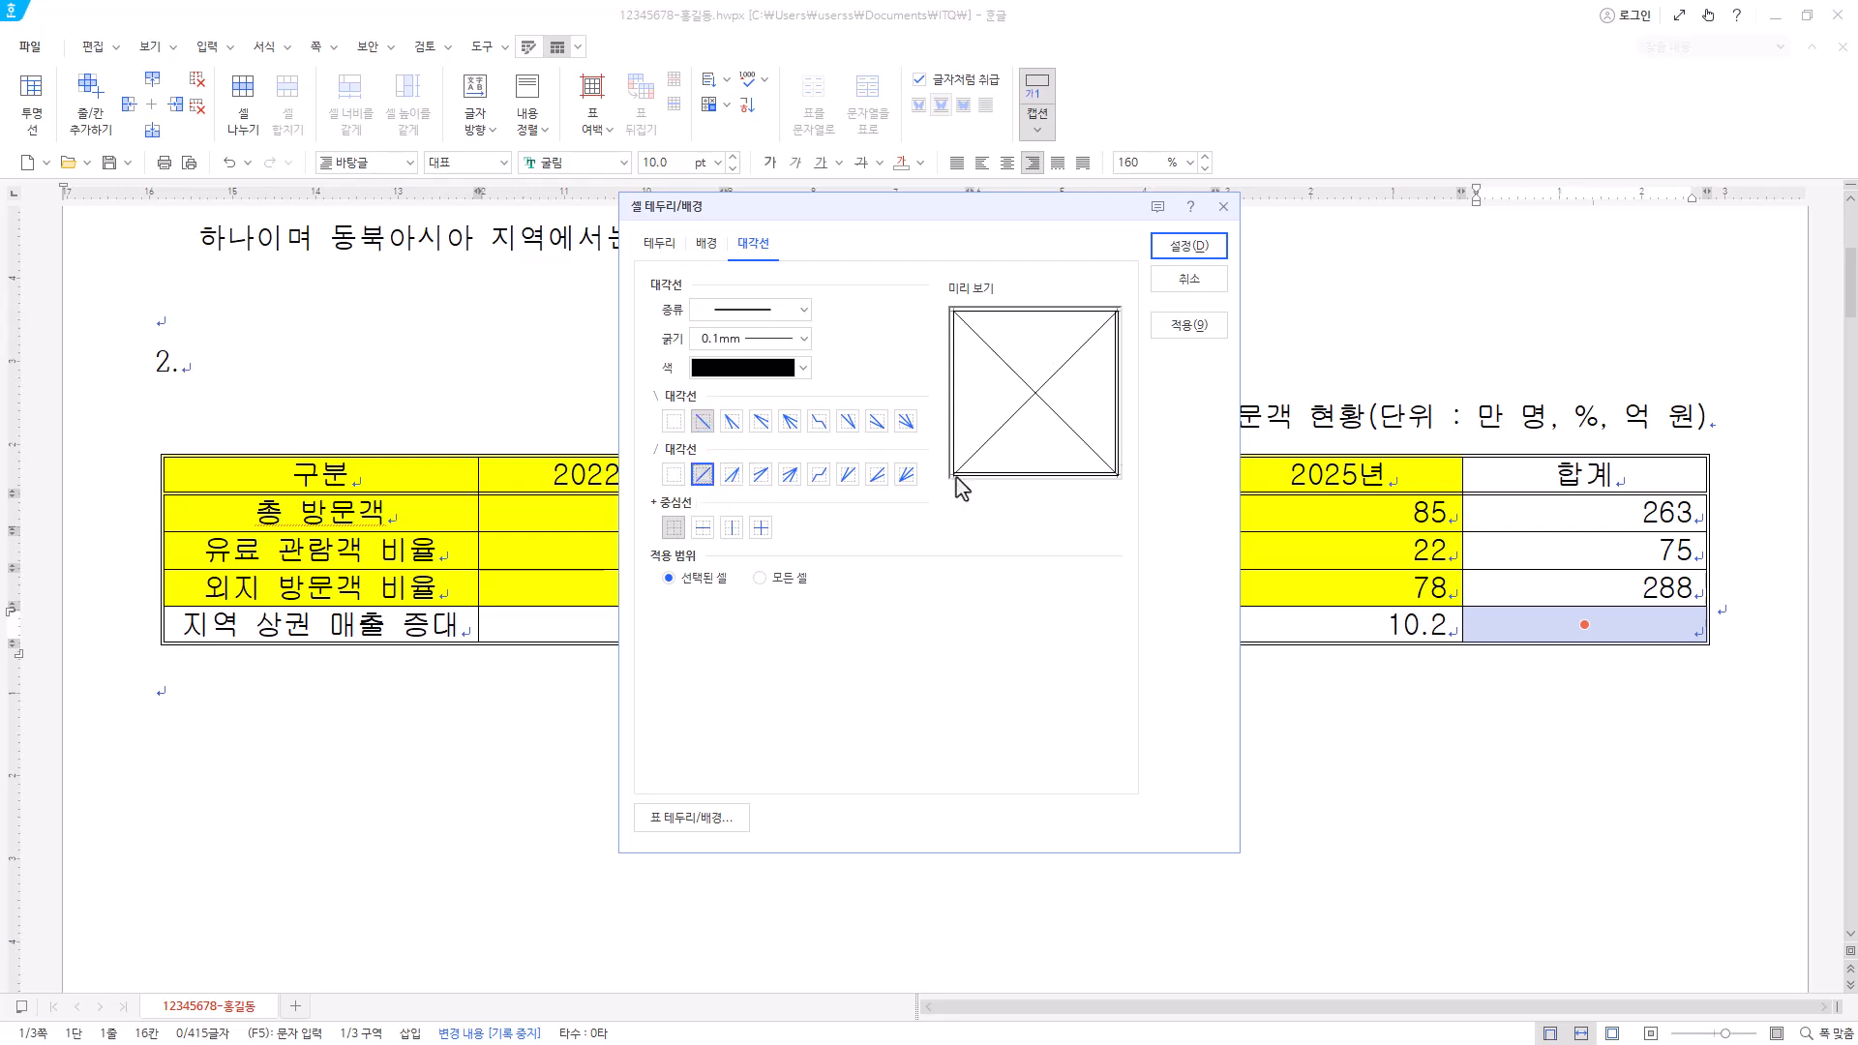
pyautogui.click(1190, 245)
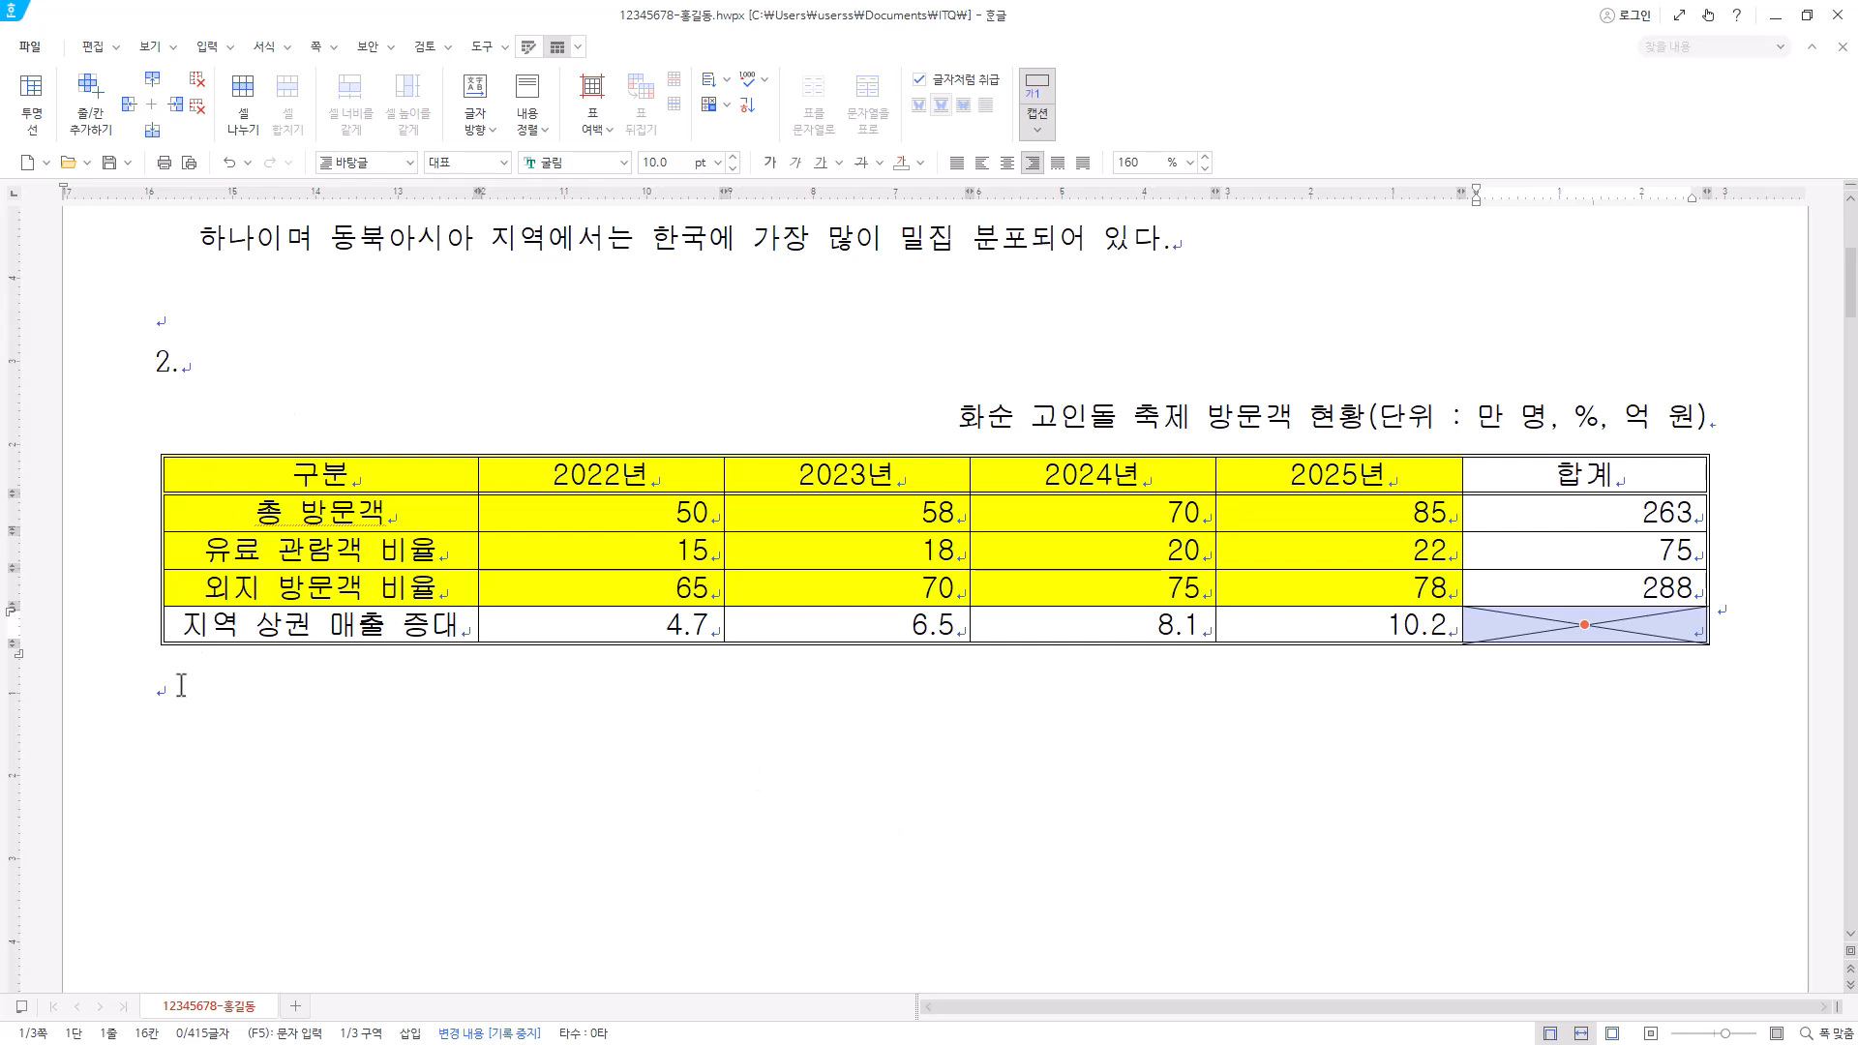
pyautogui.click(178, 686)
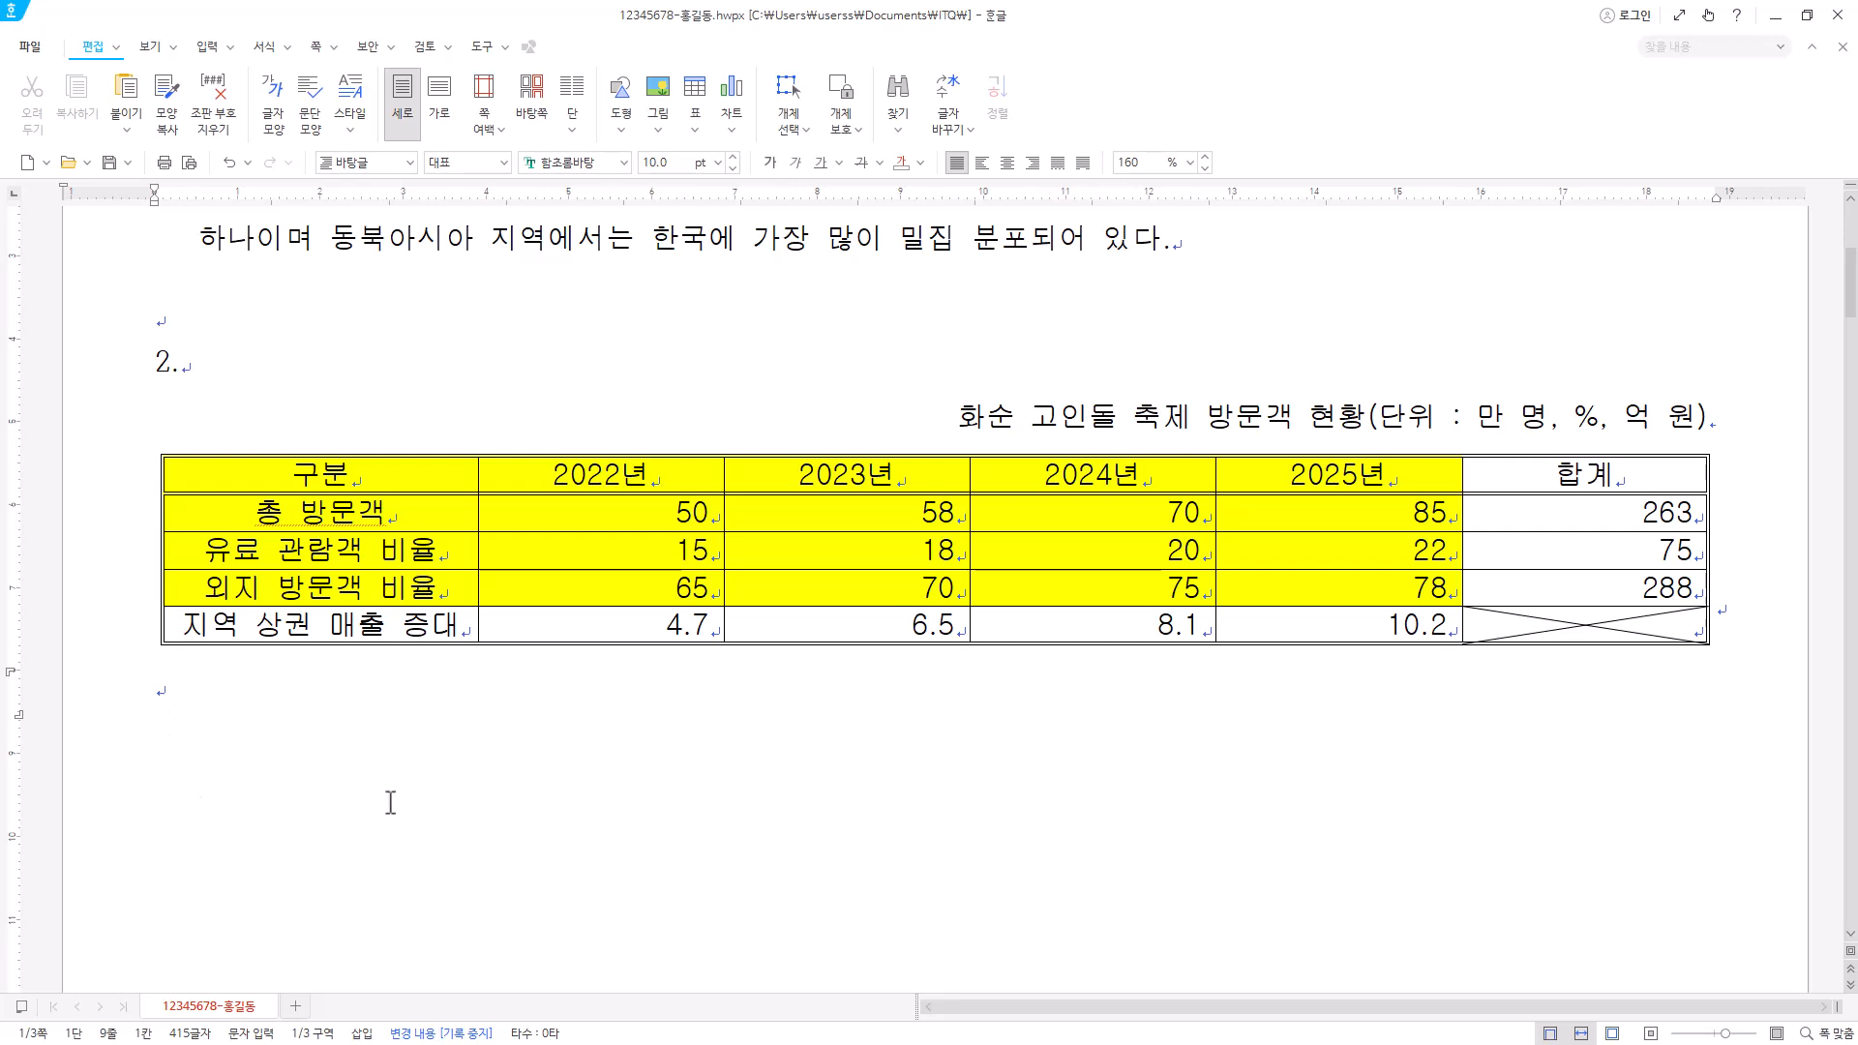
pyautogui.click(175, 683)
pyautogui.click(1642, 625)
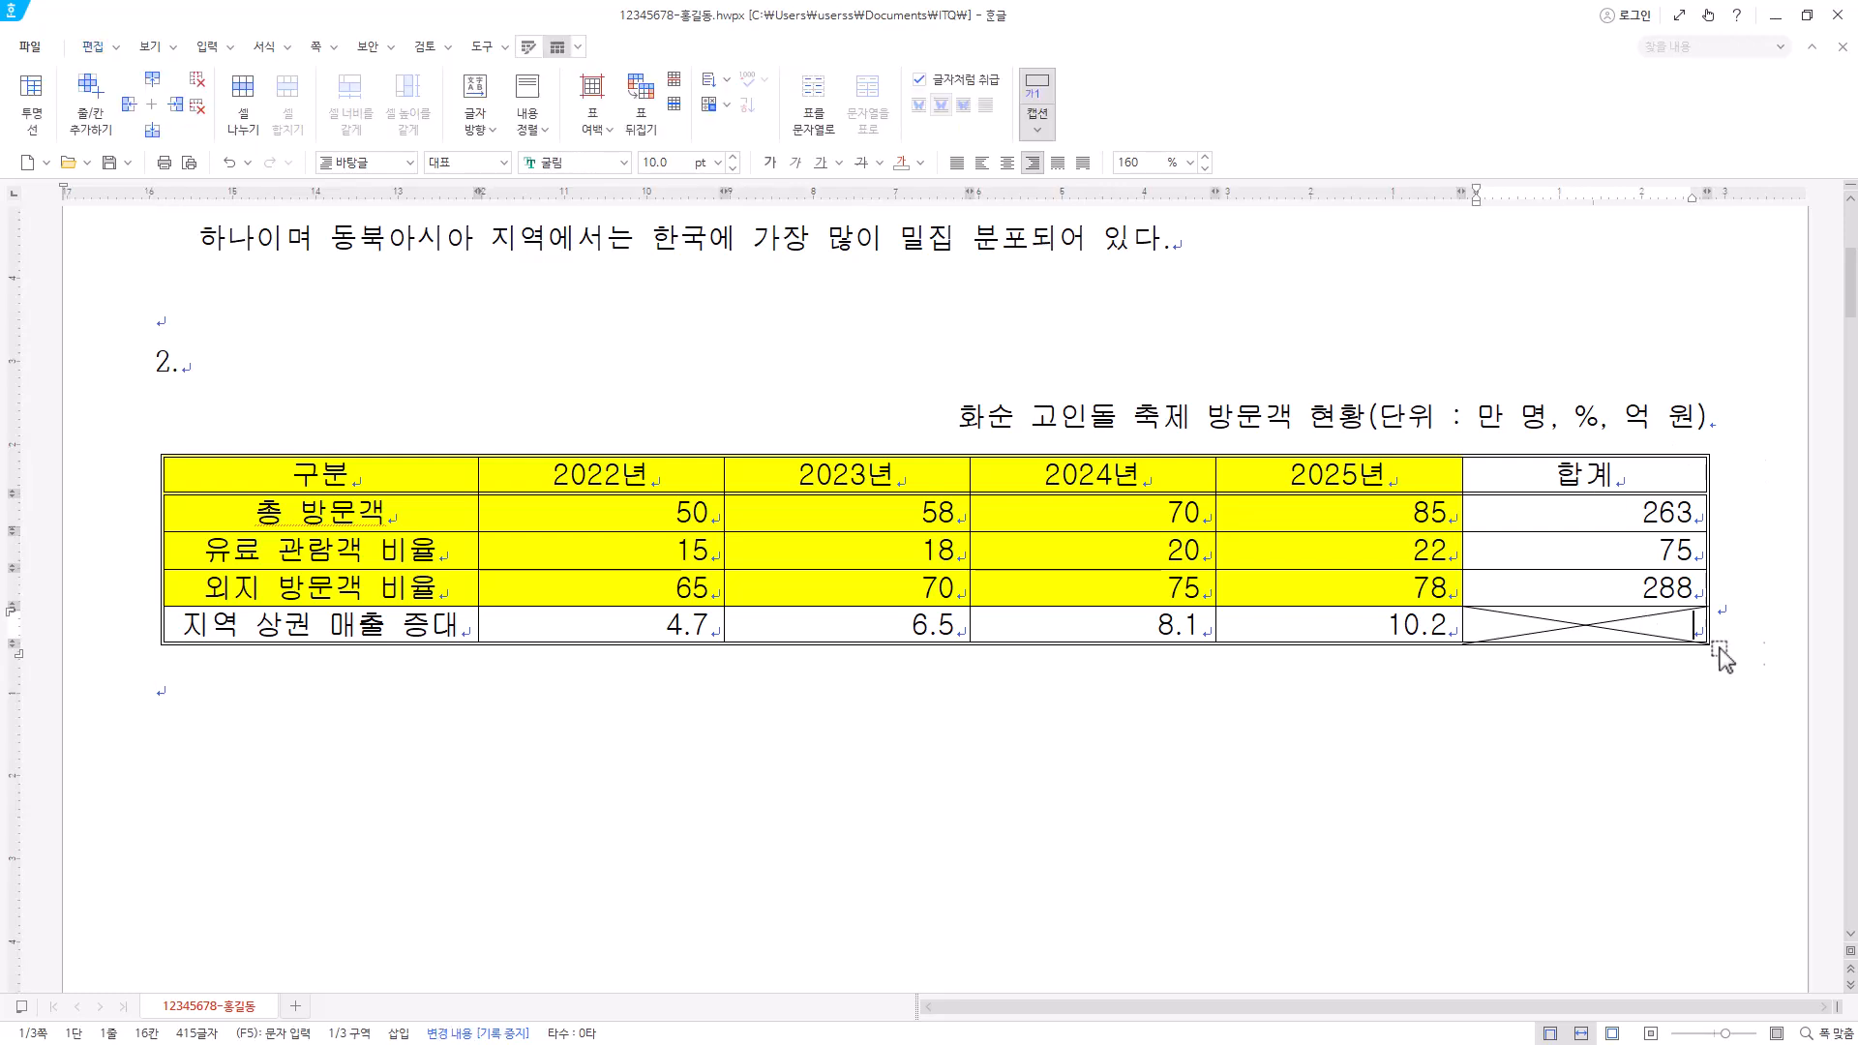
pyautogui.click(1775, 658)
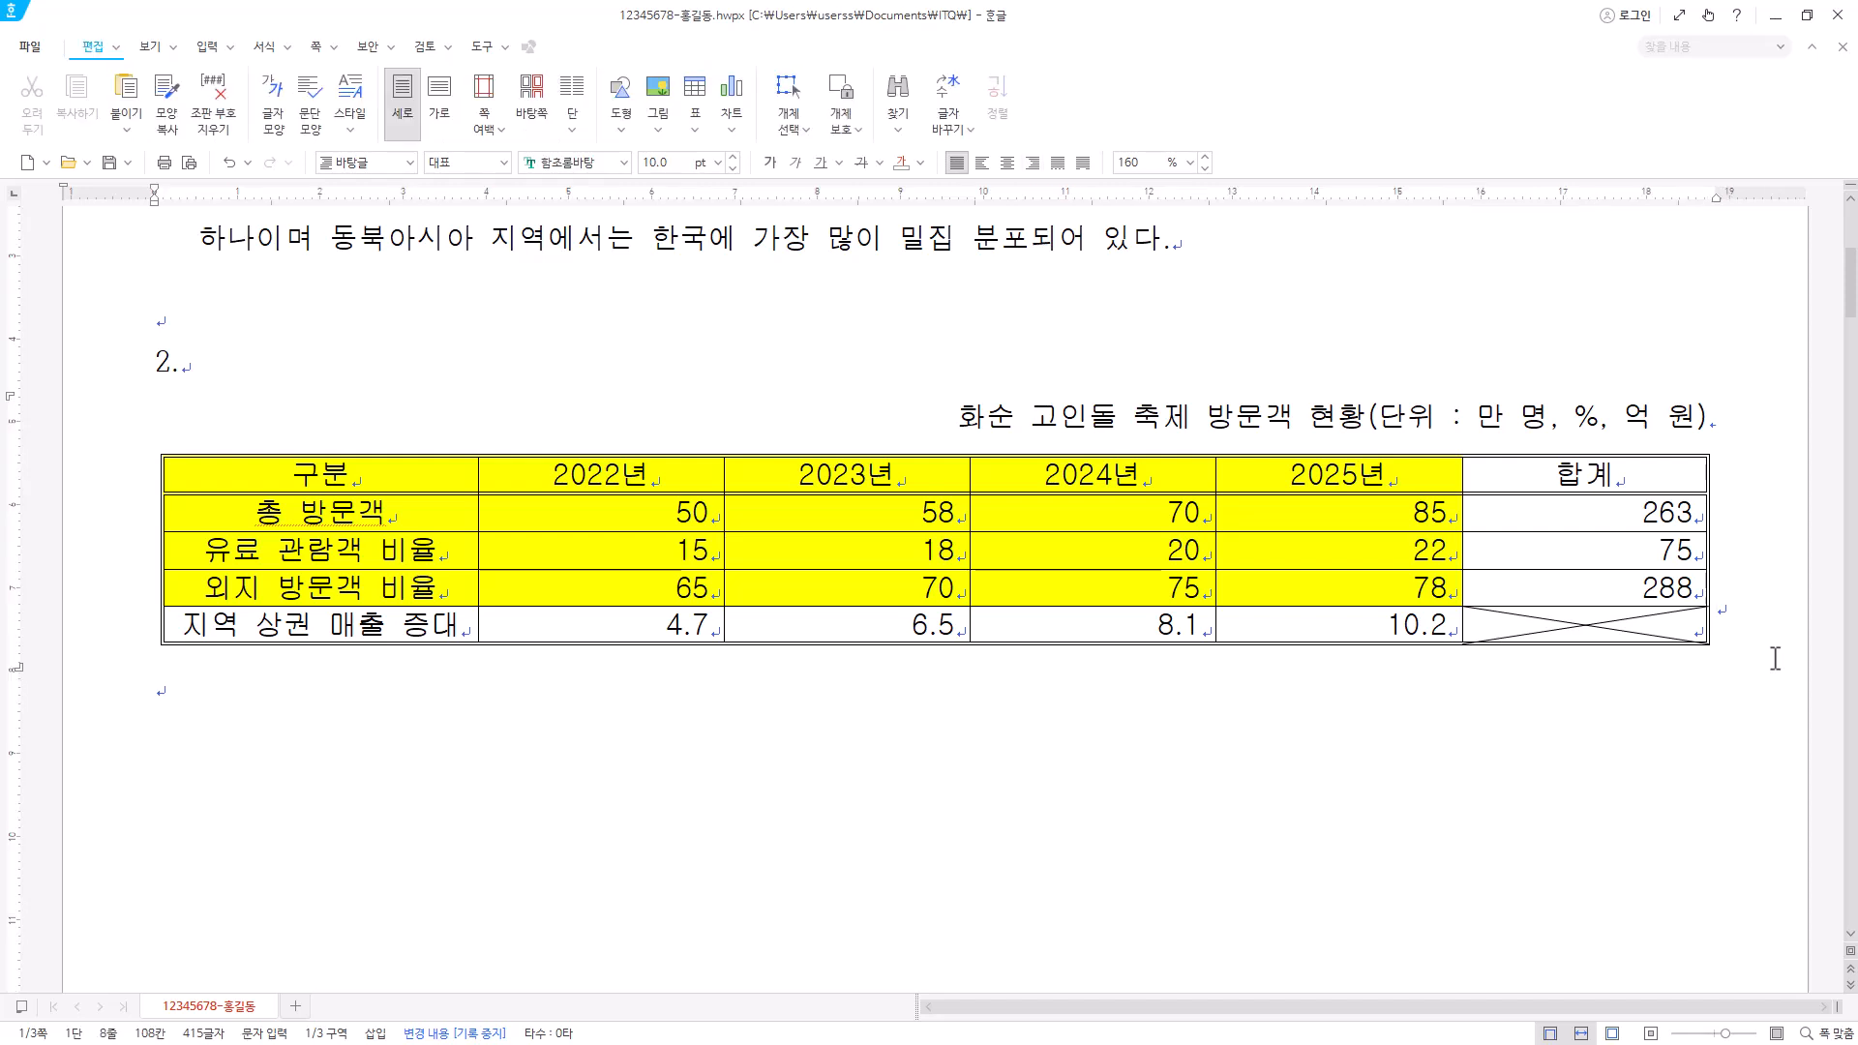
# - Create a clustered column (세로 막대형) chart from the yellow cells, 구분 to 2025년 down through 외지 방문객 비율, and close its data editor
pyautogui.press('Return')
pyautogui.press('BackSpace')
pyautogui.click(265, 691)
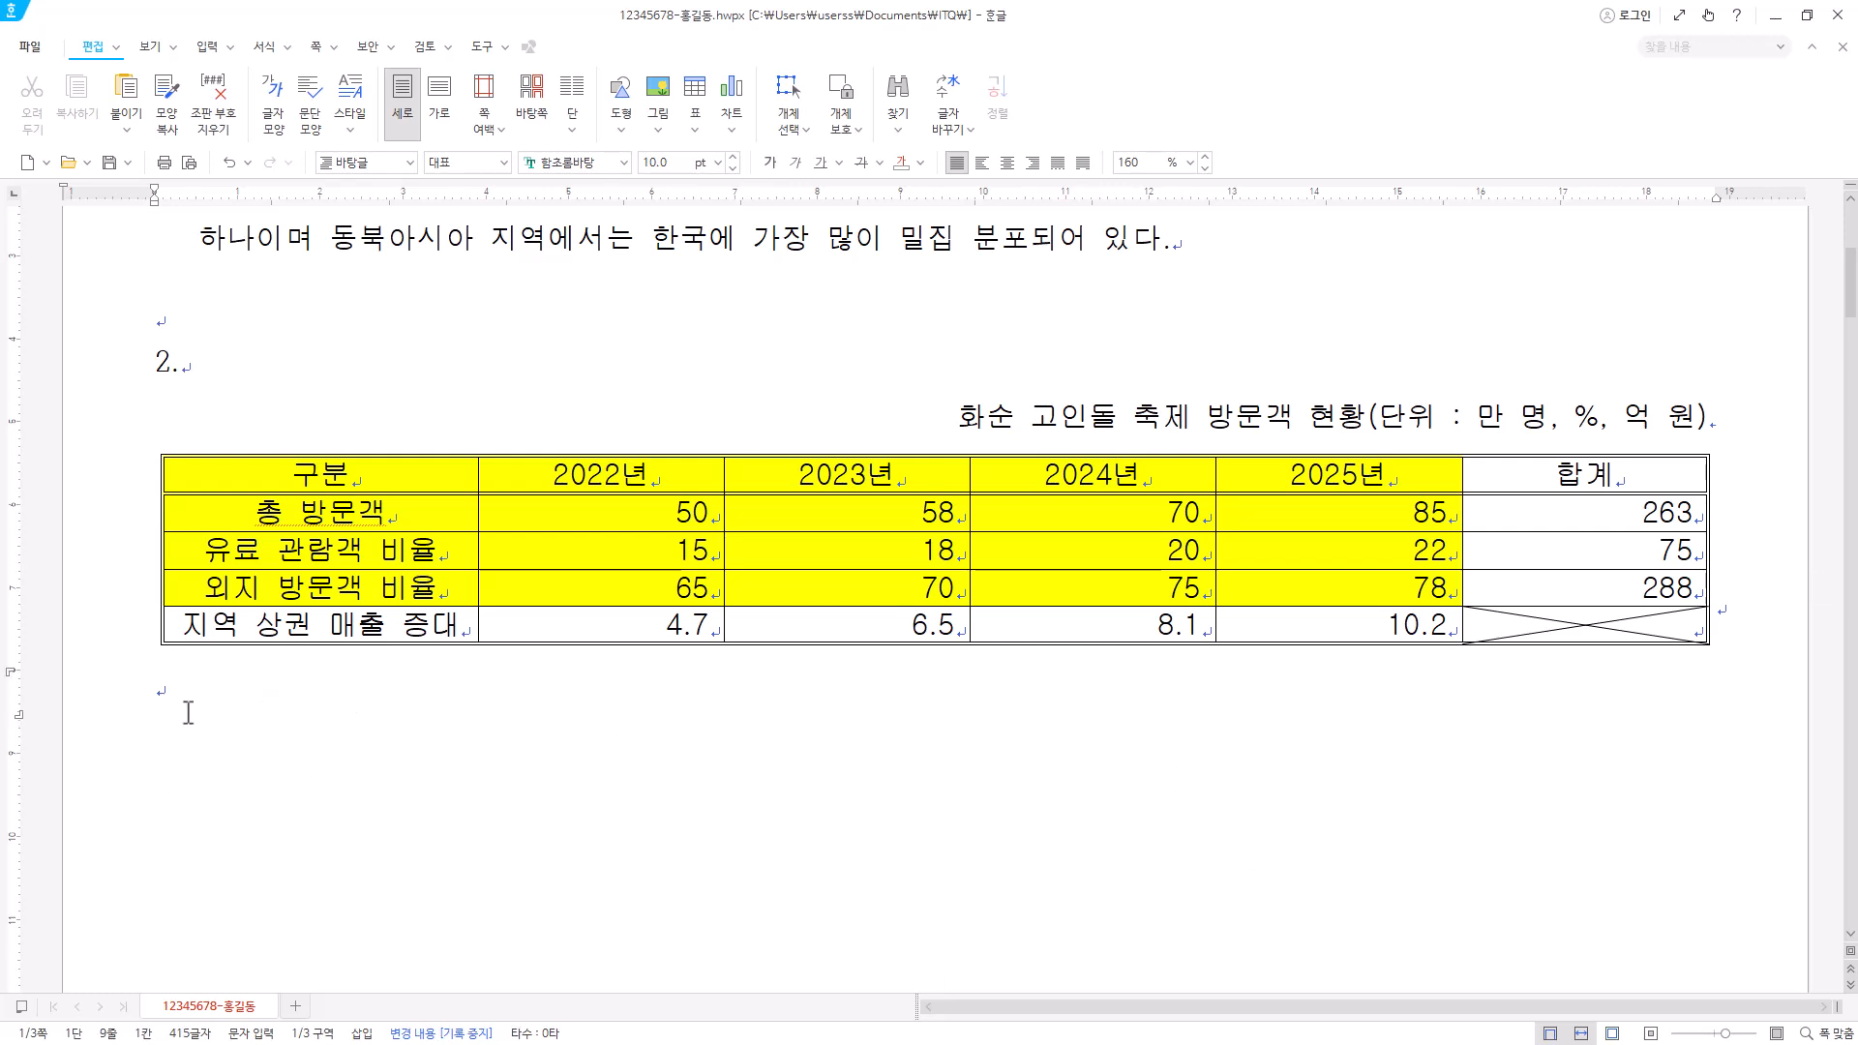
pyautogui.moveTo(319, 459); pyautogui.dragTo(1303, 576)
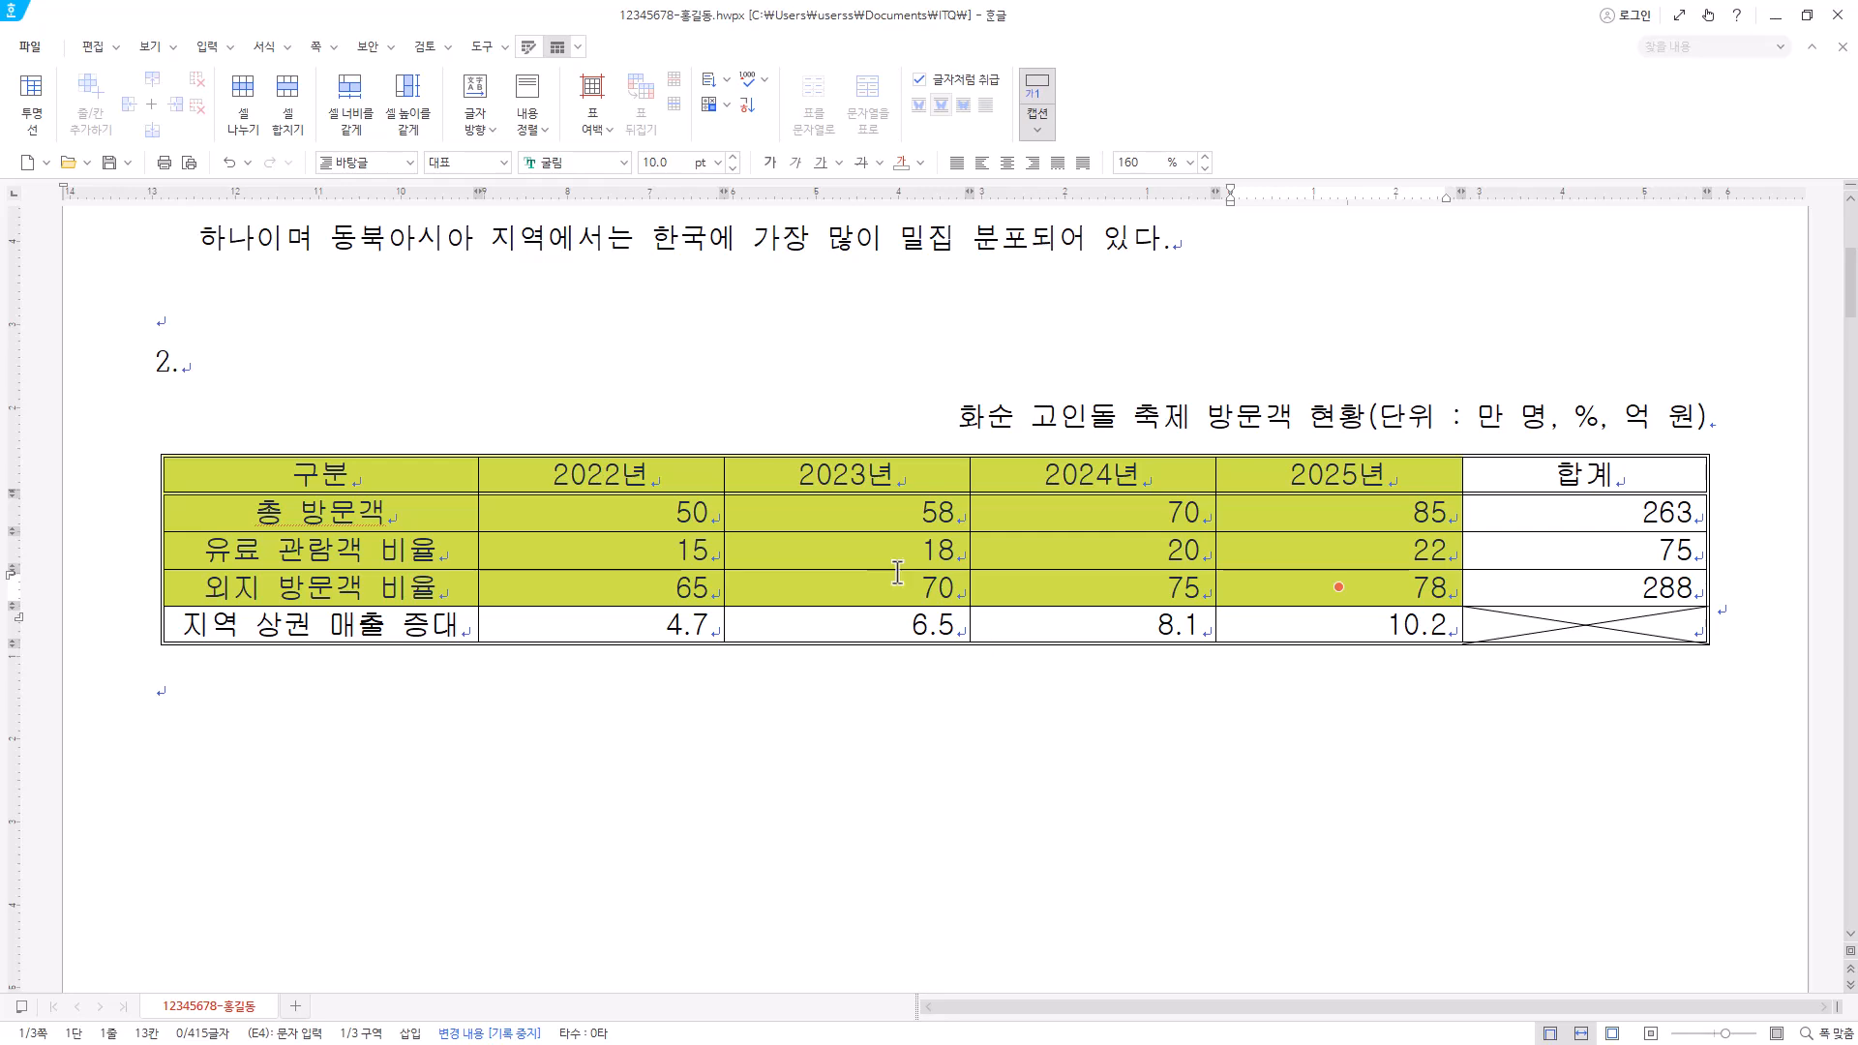
pyautogui.rightClick(838, 515)
pyautogui.moveTo(938, 974)
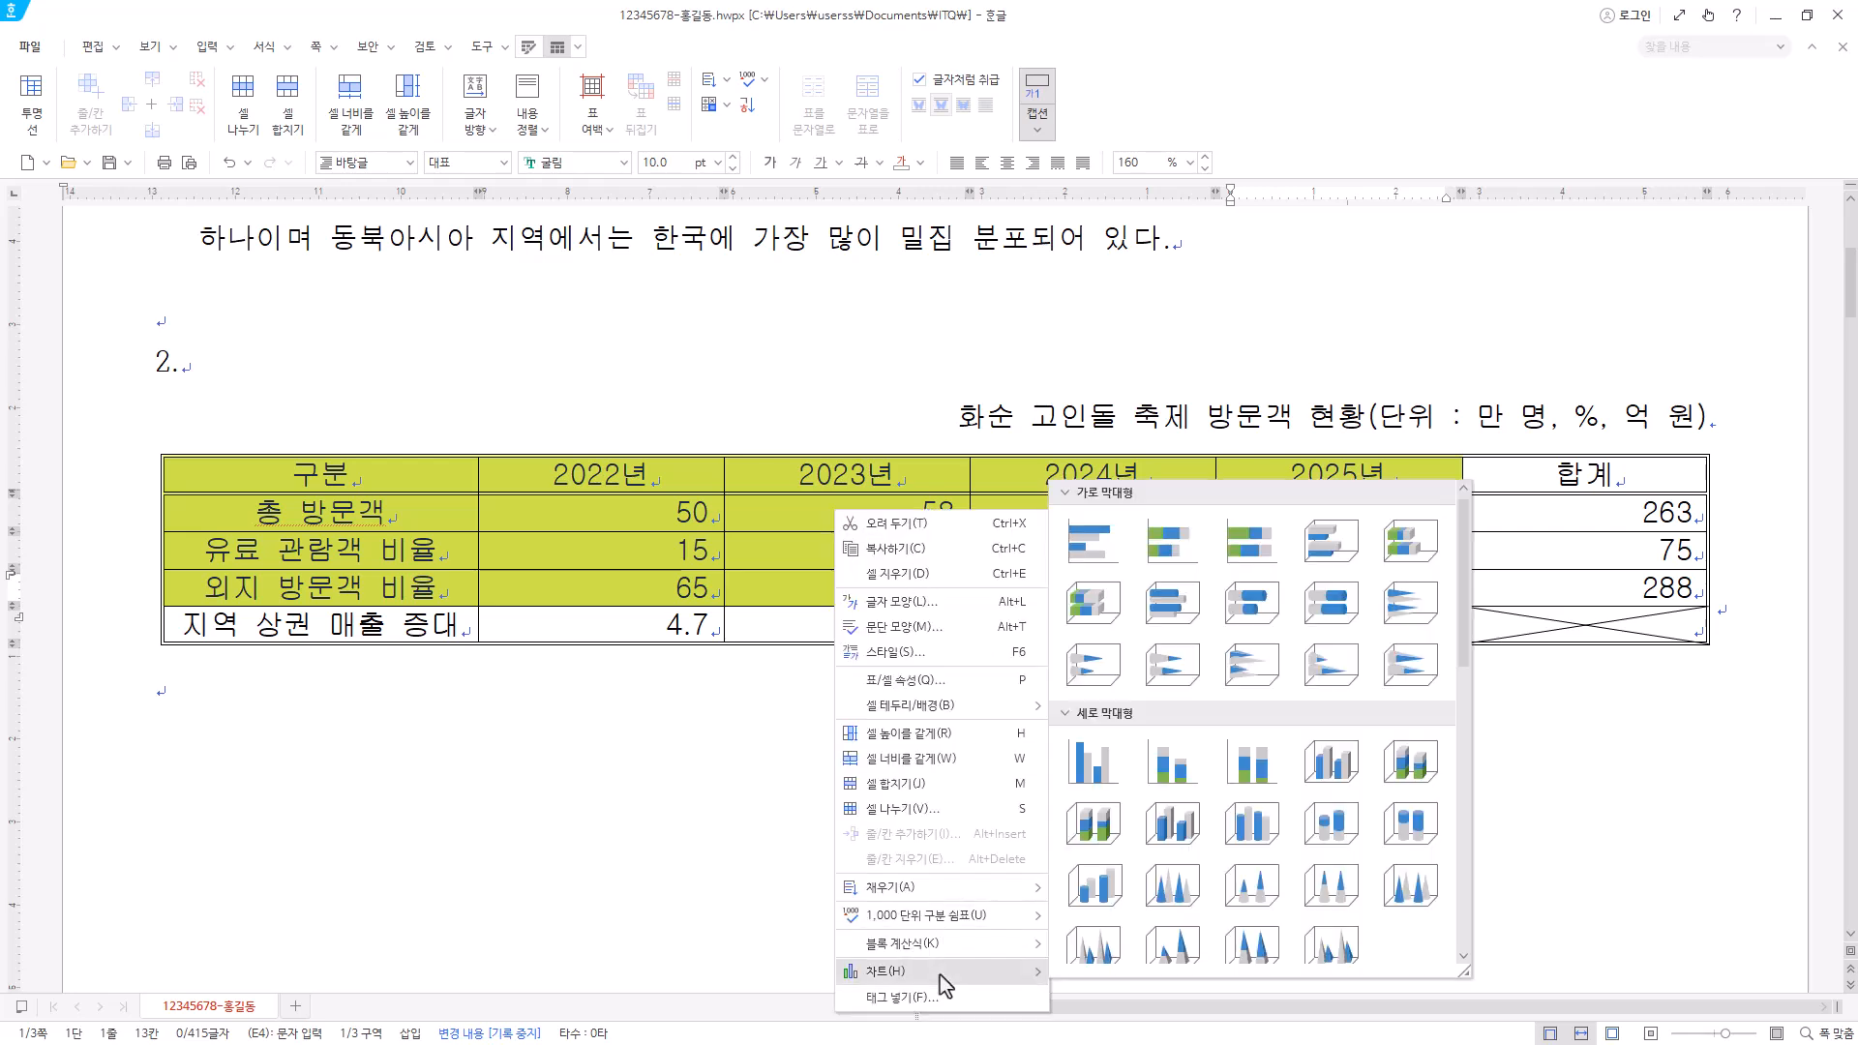
pyautogui.click(1107, 763)
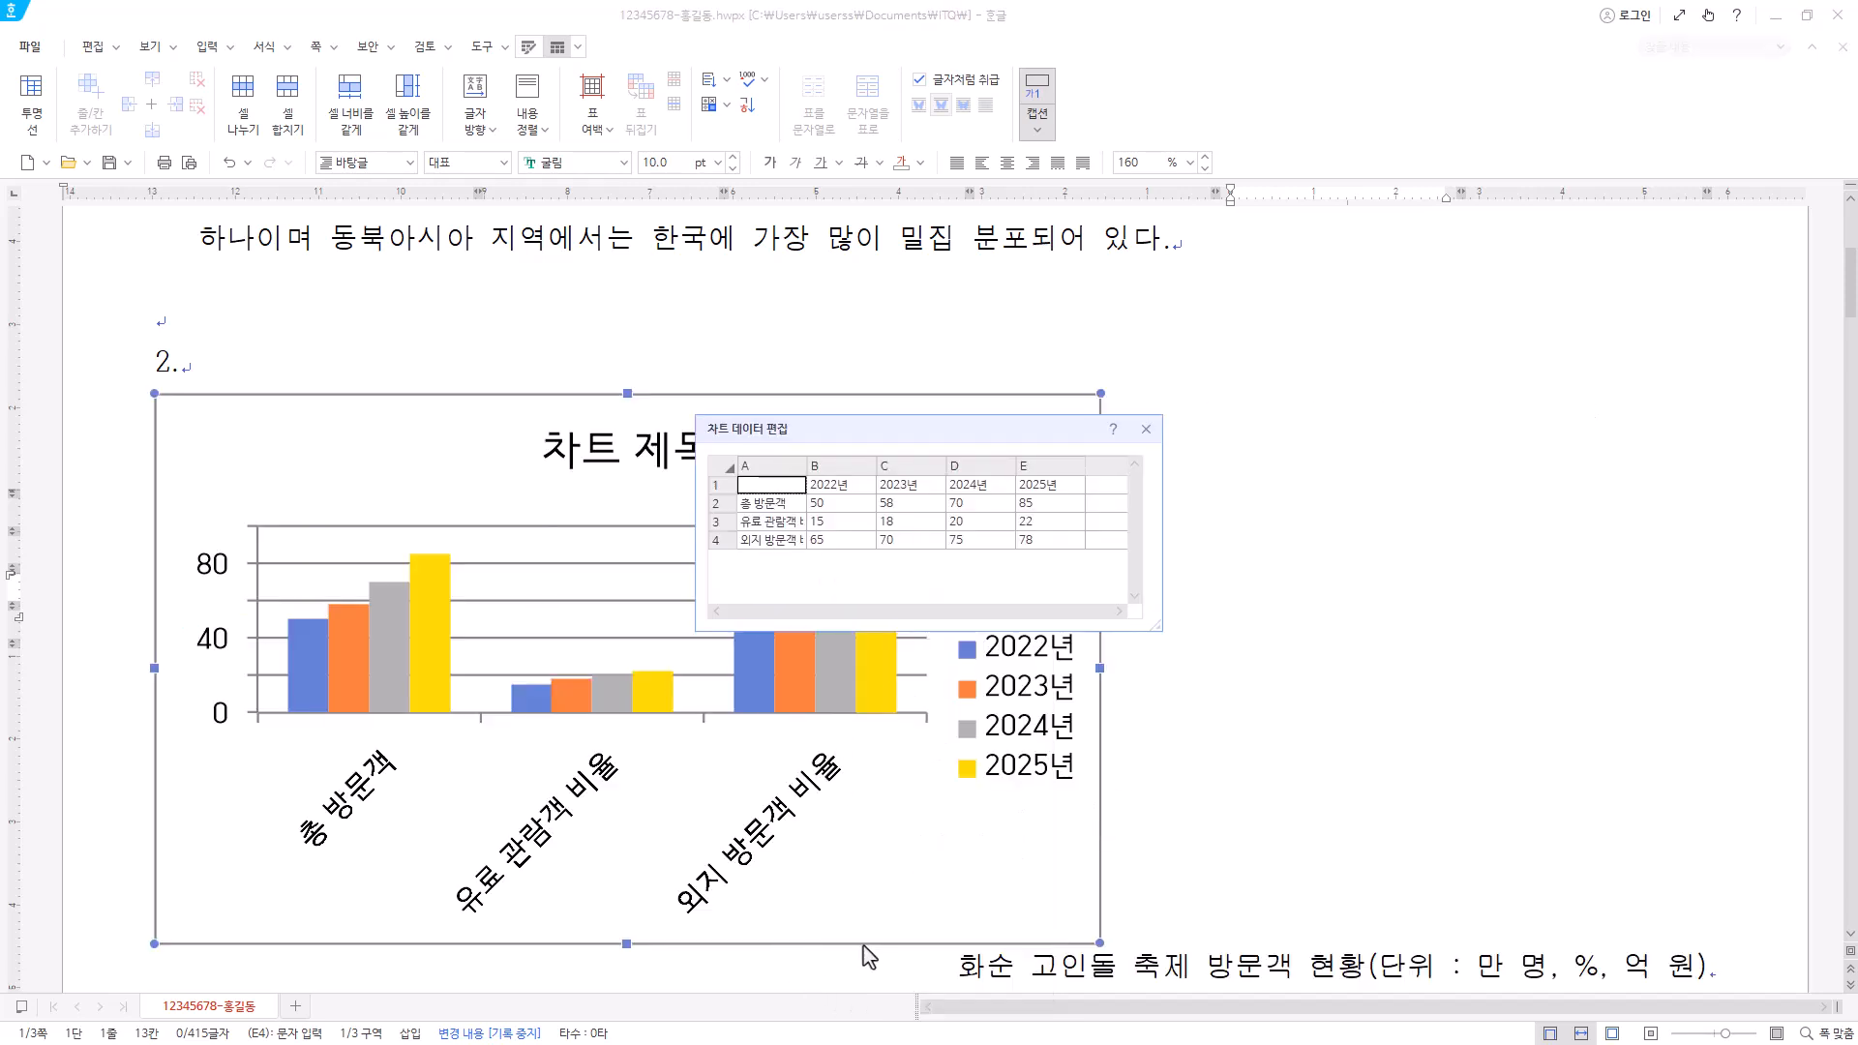
pyautogui.click(1146, 432)
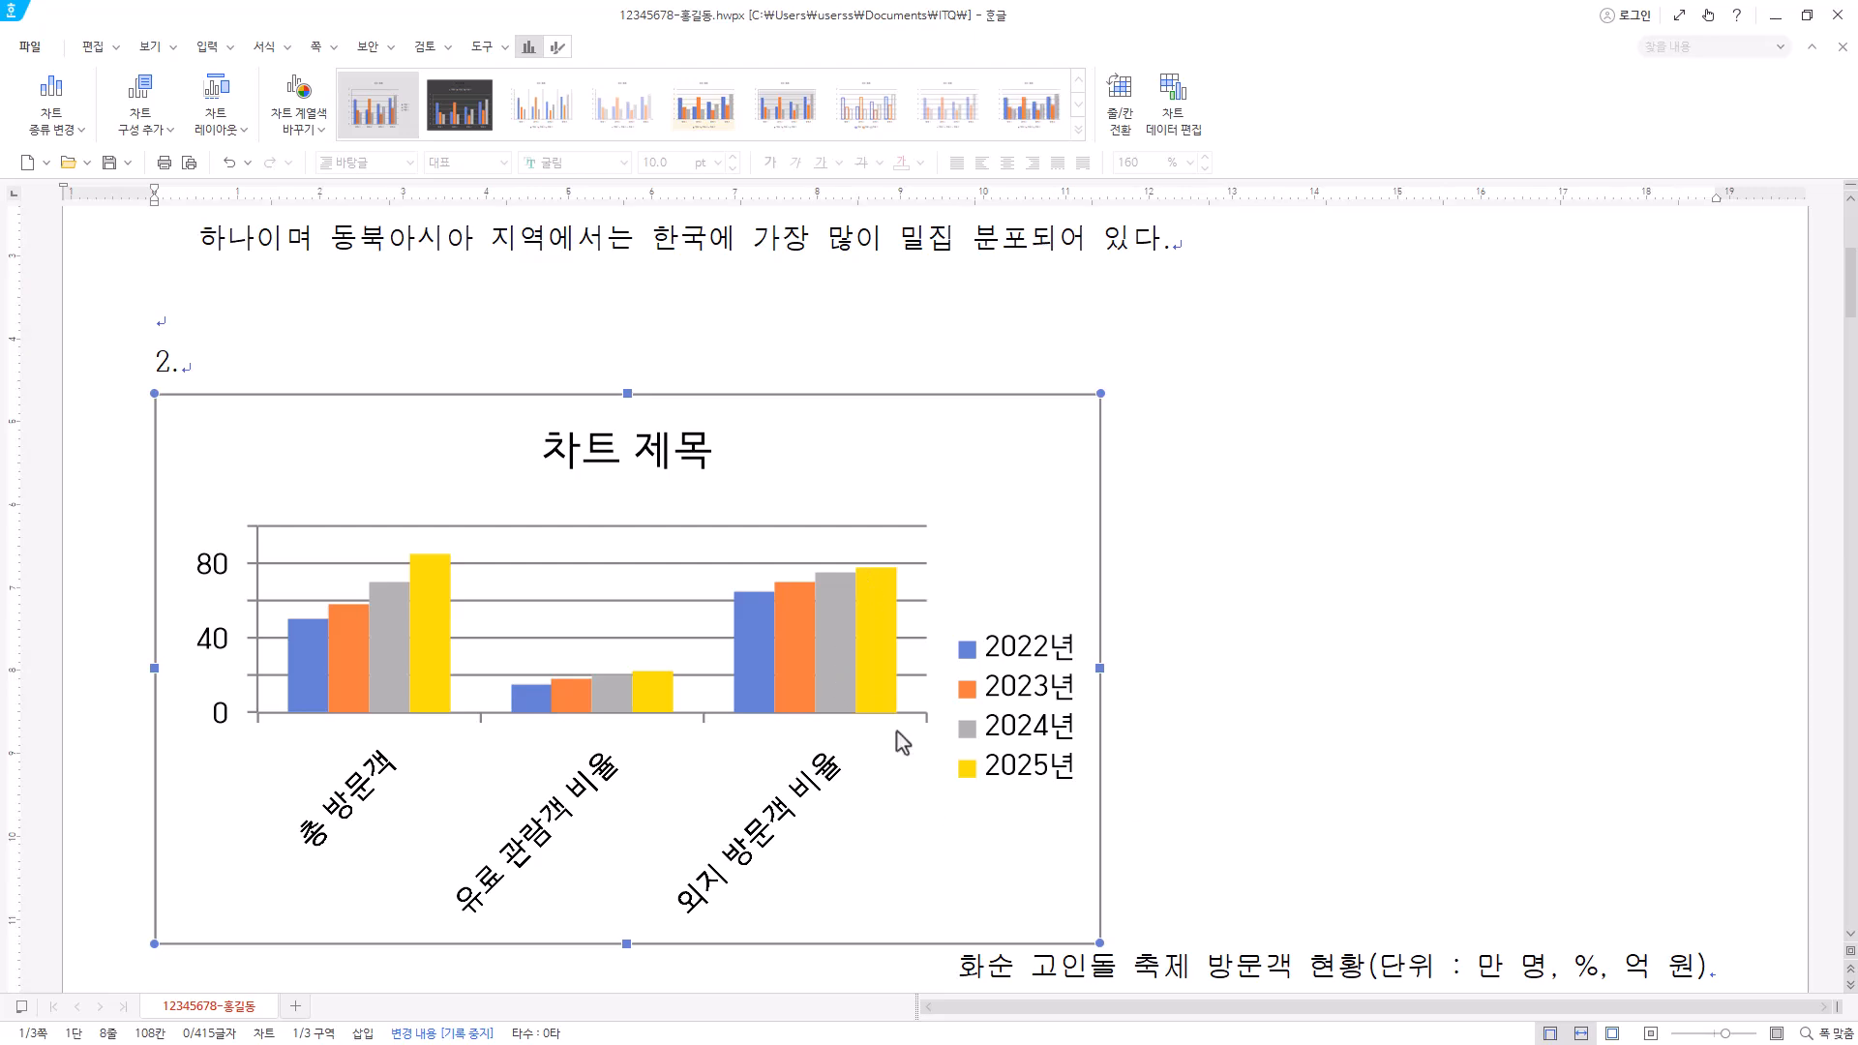
# - Review the chart's source data in the chart data editor and close it without editing
pyautogui.scroll(-3, 754, 780)
pyautogui.scroll(3, 677, 510)
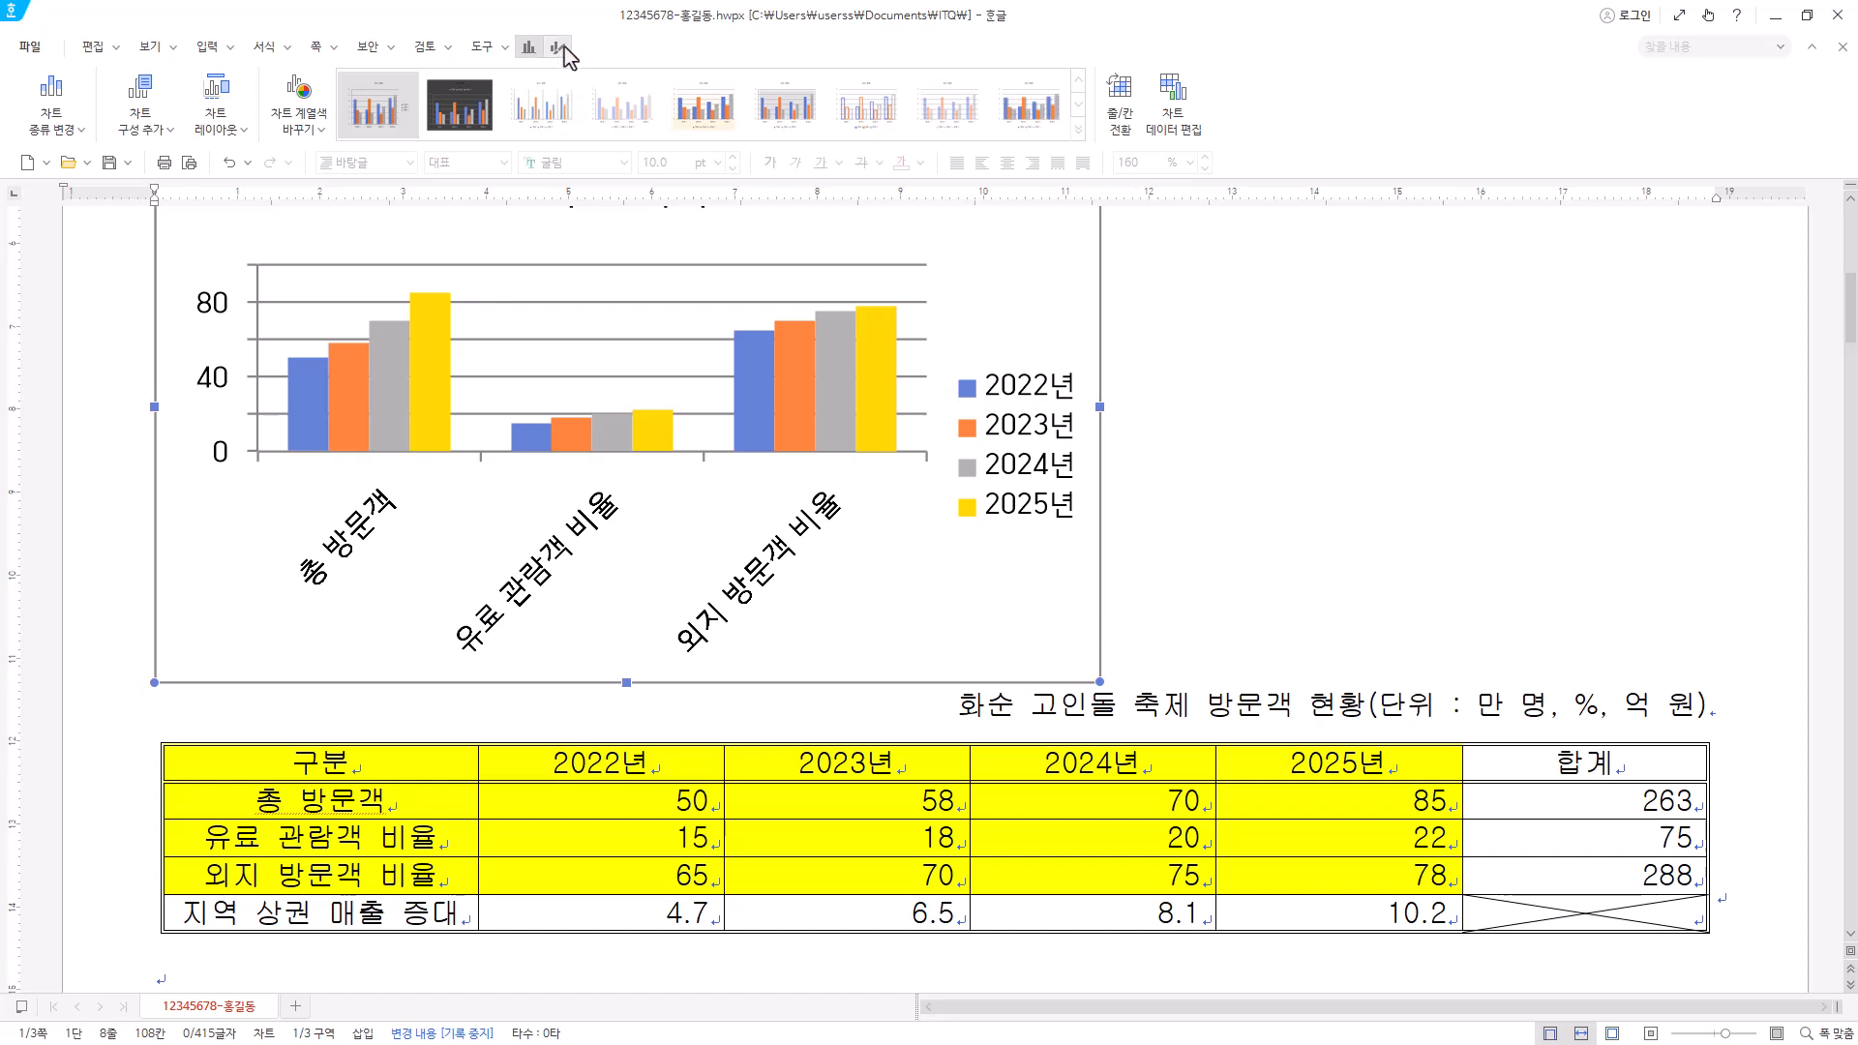
pyautogui.click(1178, 135)
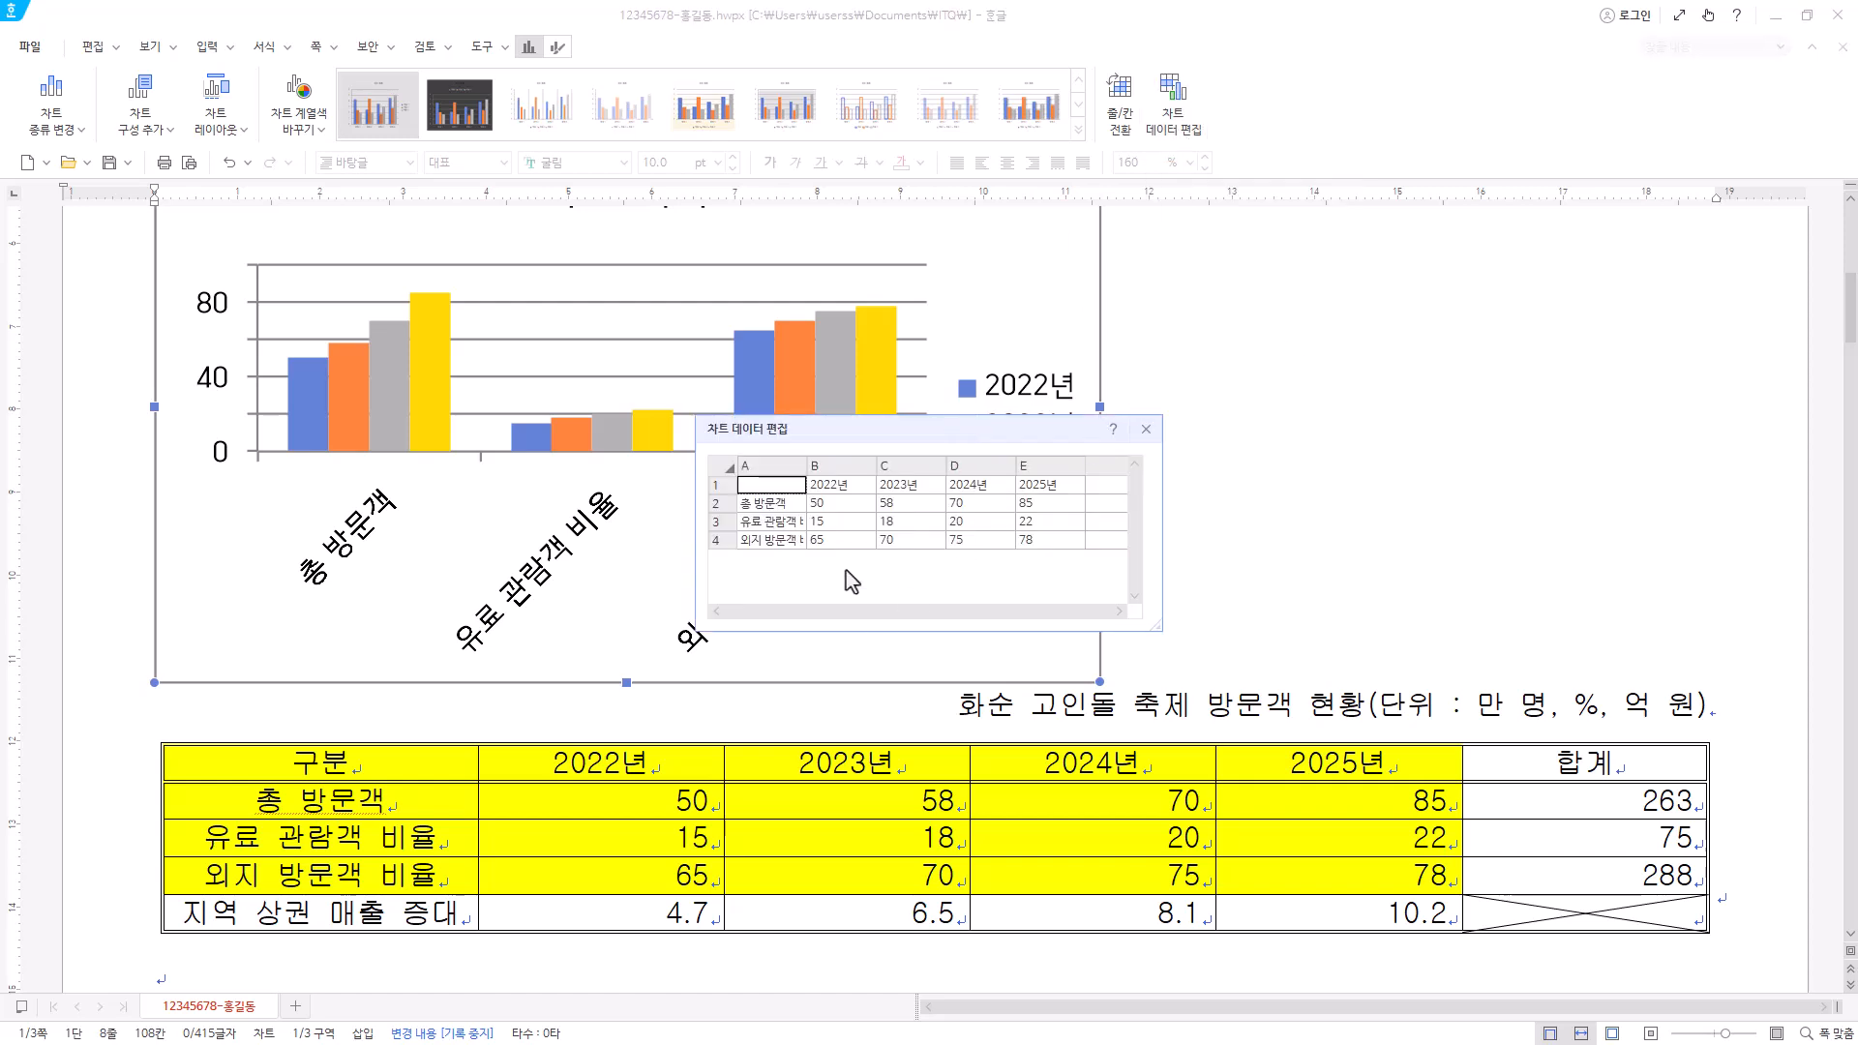
pyautogui.doubleClick(972, 522)
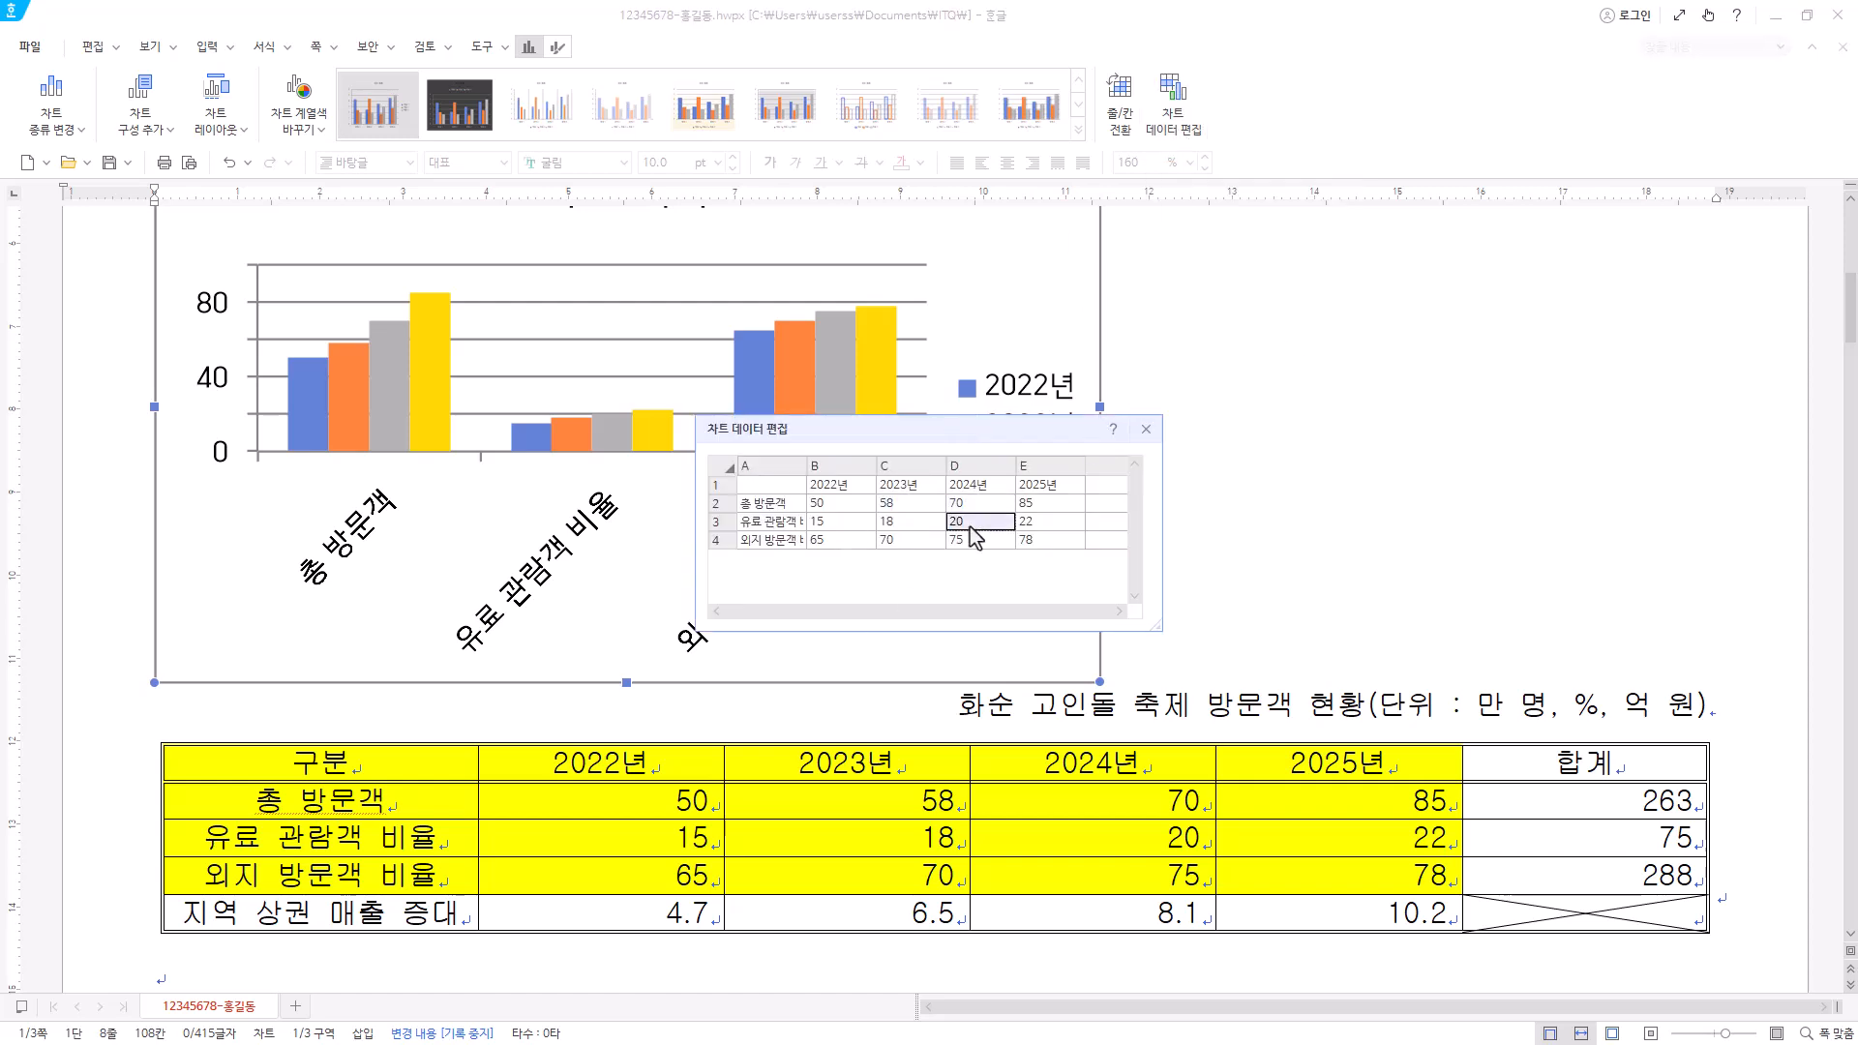
pyautogui.click(879, 486)
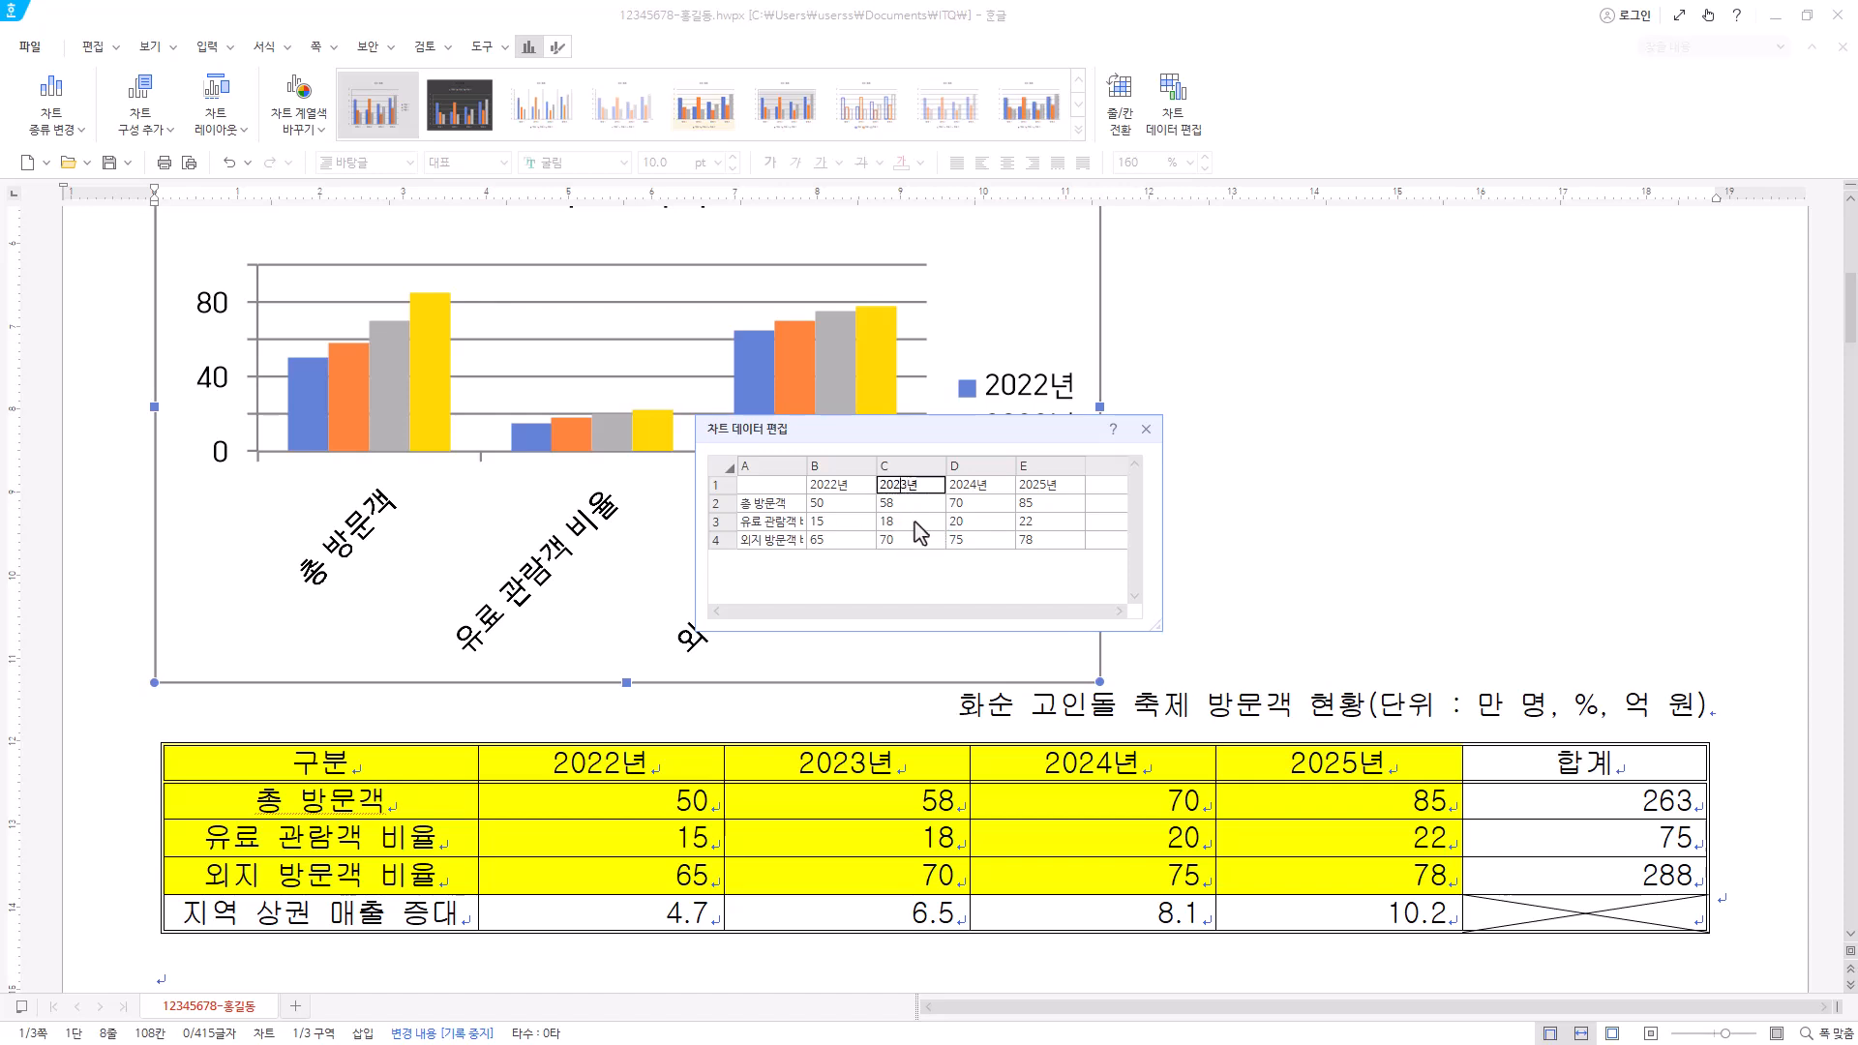
pyautogui.click(907, 507)
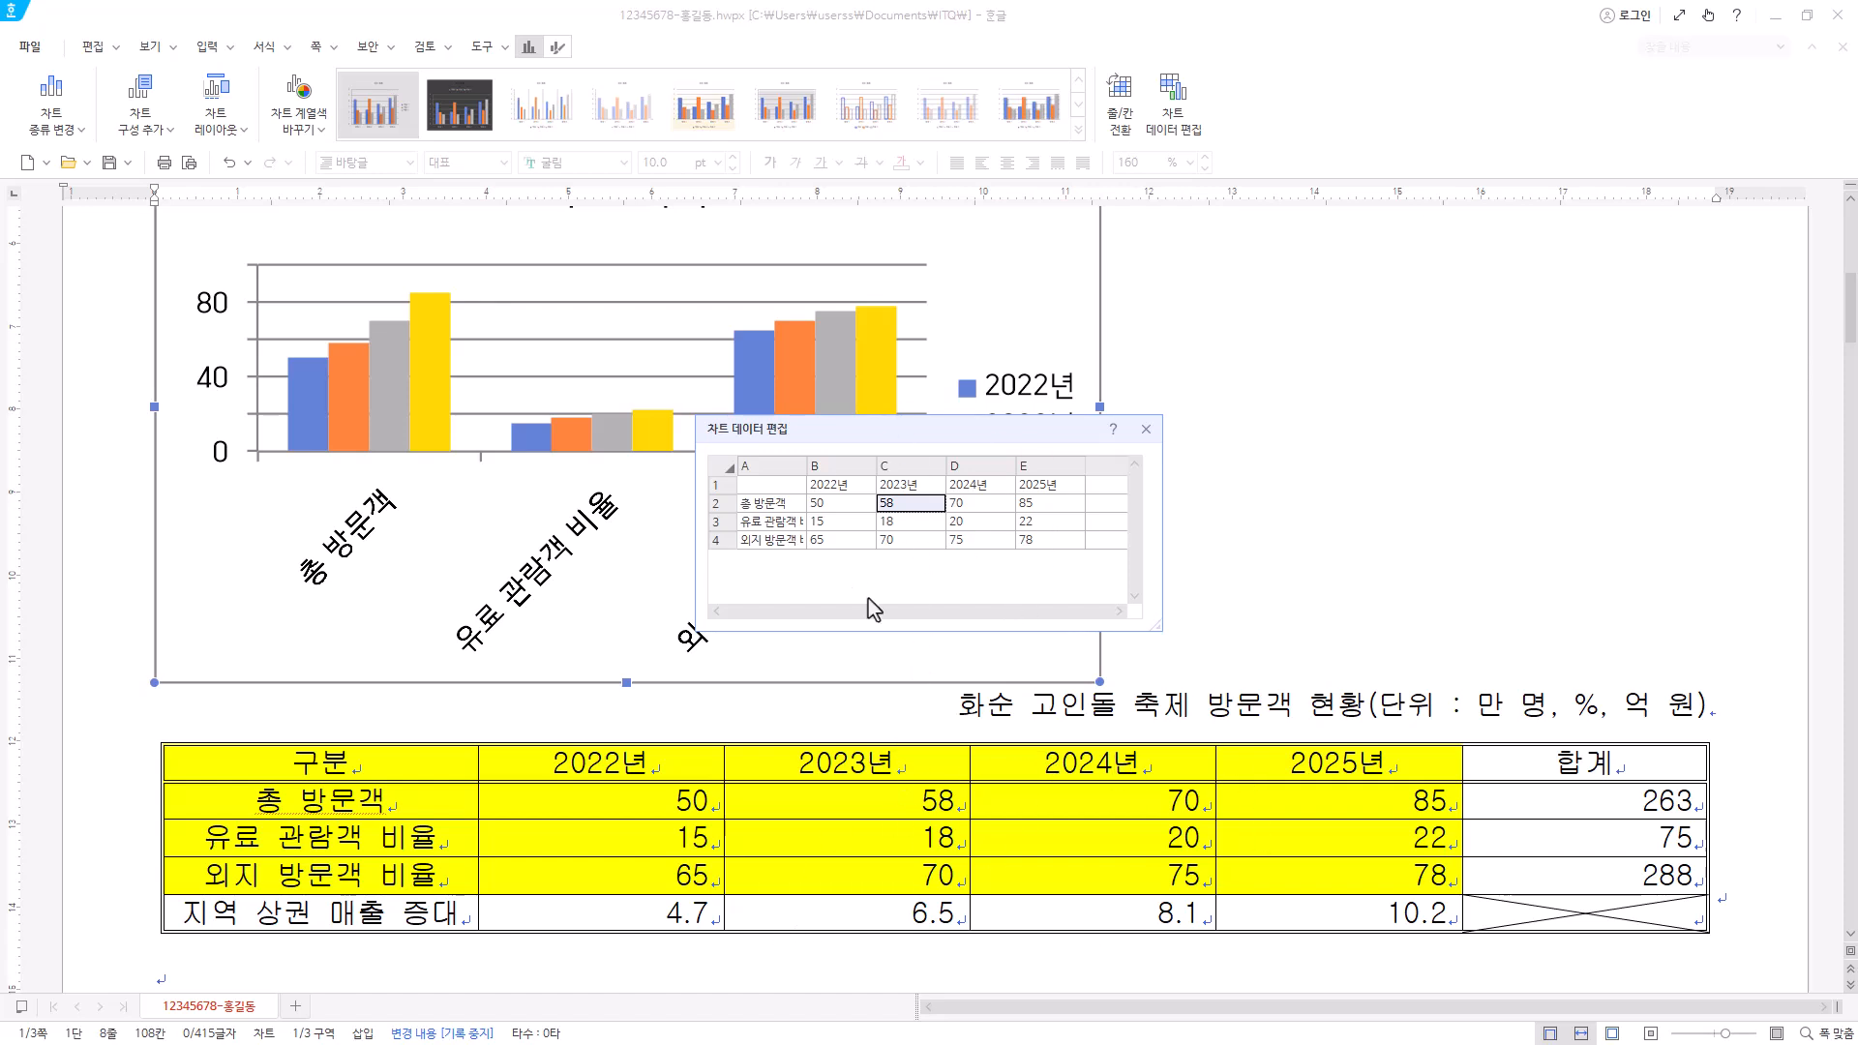
pyautogui.click(1144, 431)
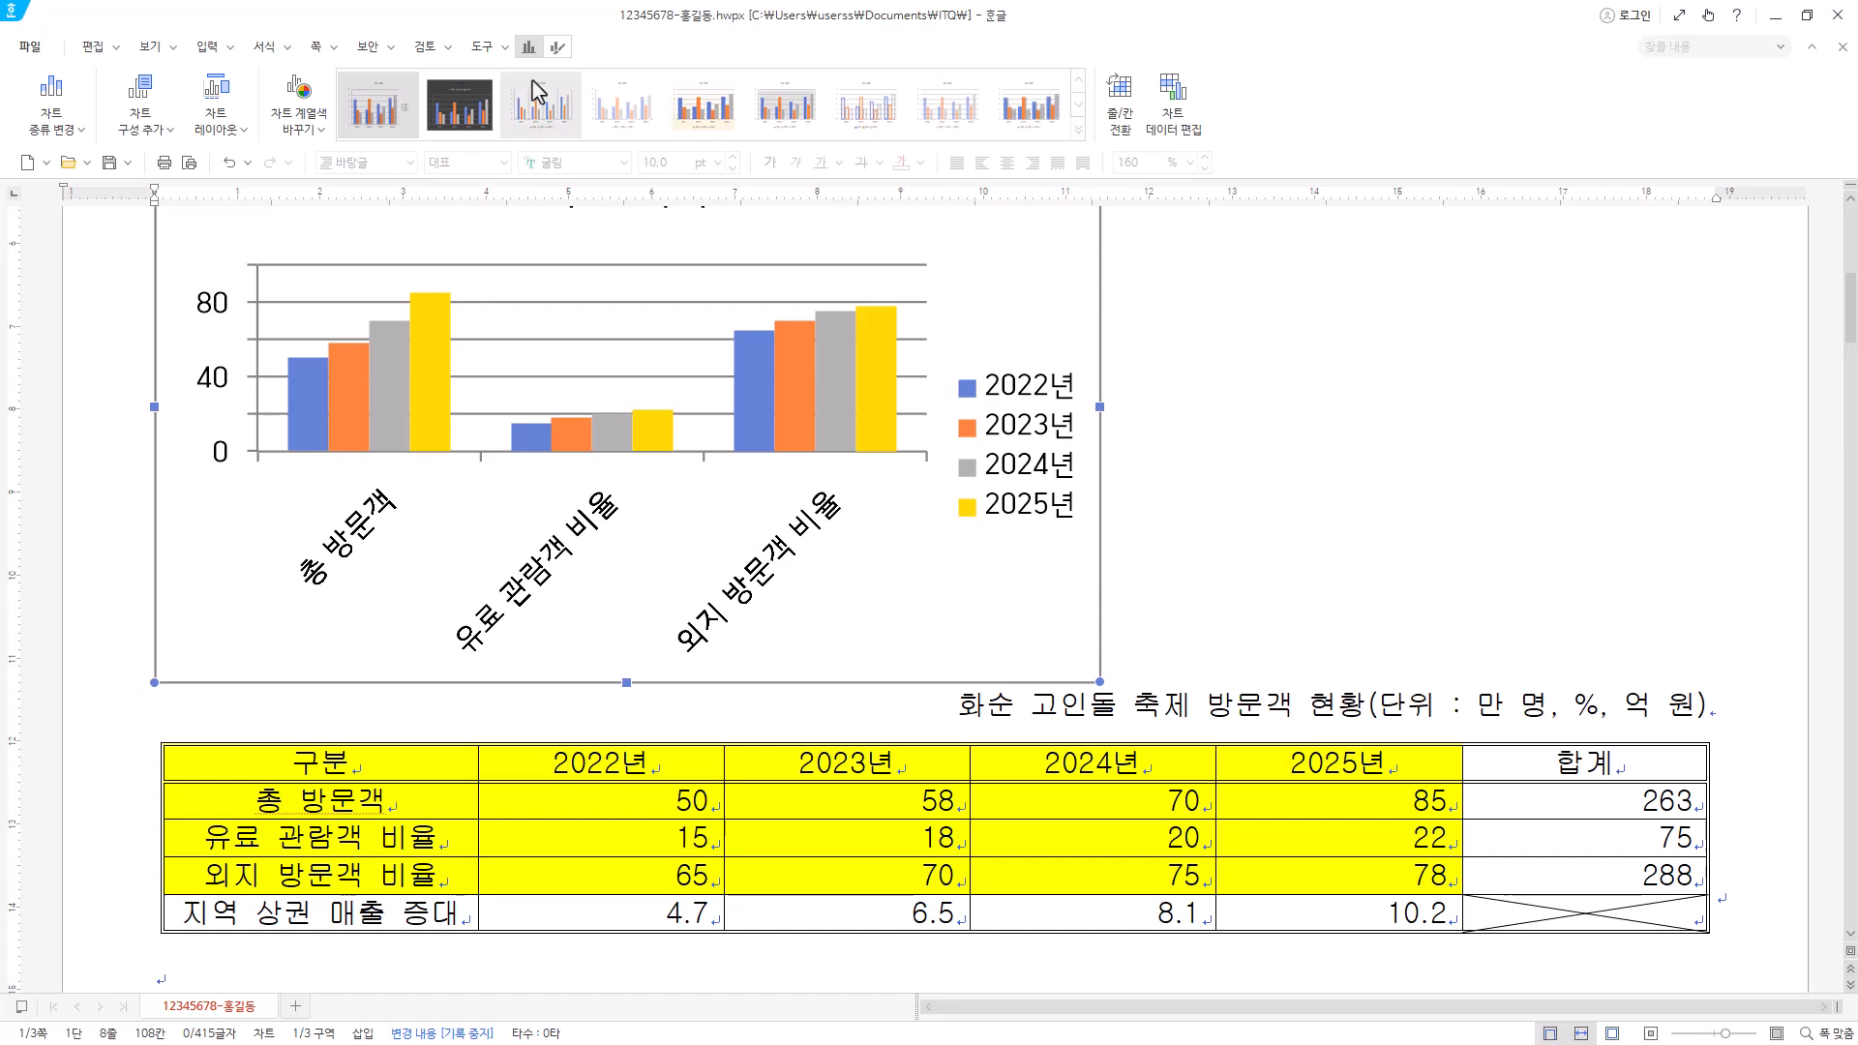
# - Try swapping the chart's rows and columns, and return to the years as legend series
pyautogui.click(1127, 133)
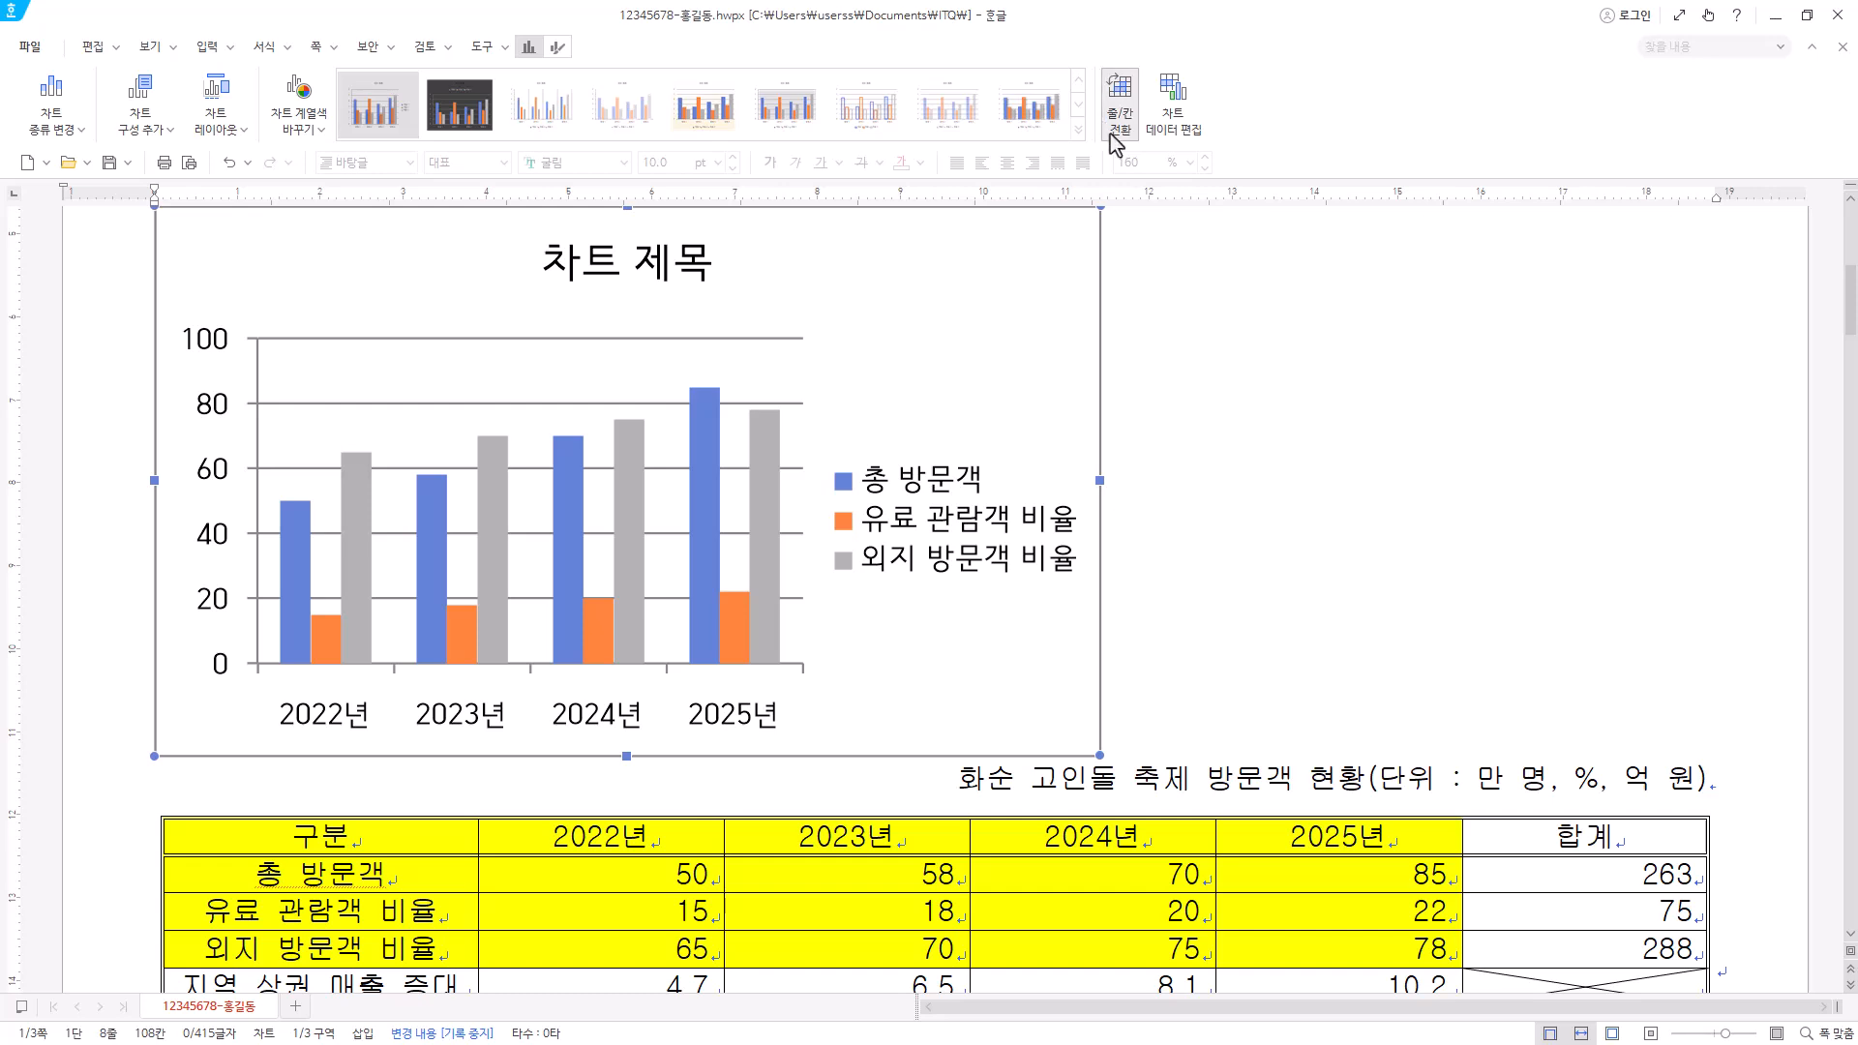
pyautogui.click(1126, 132)
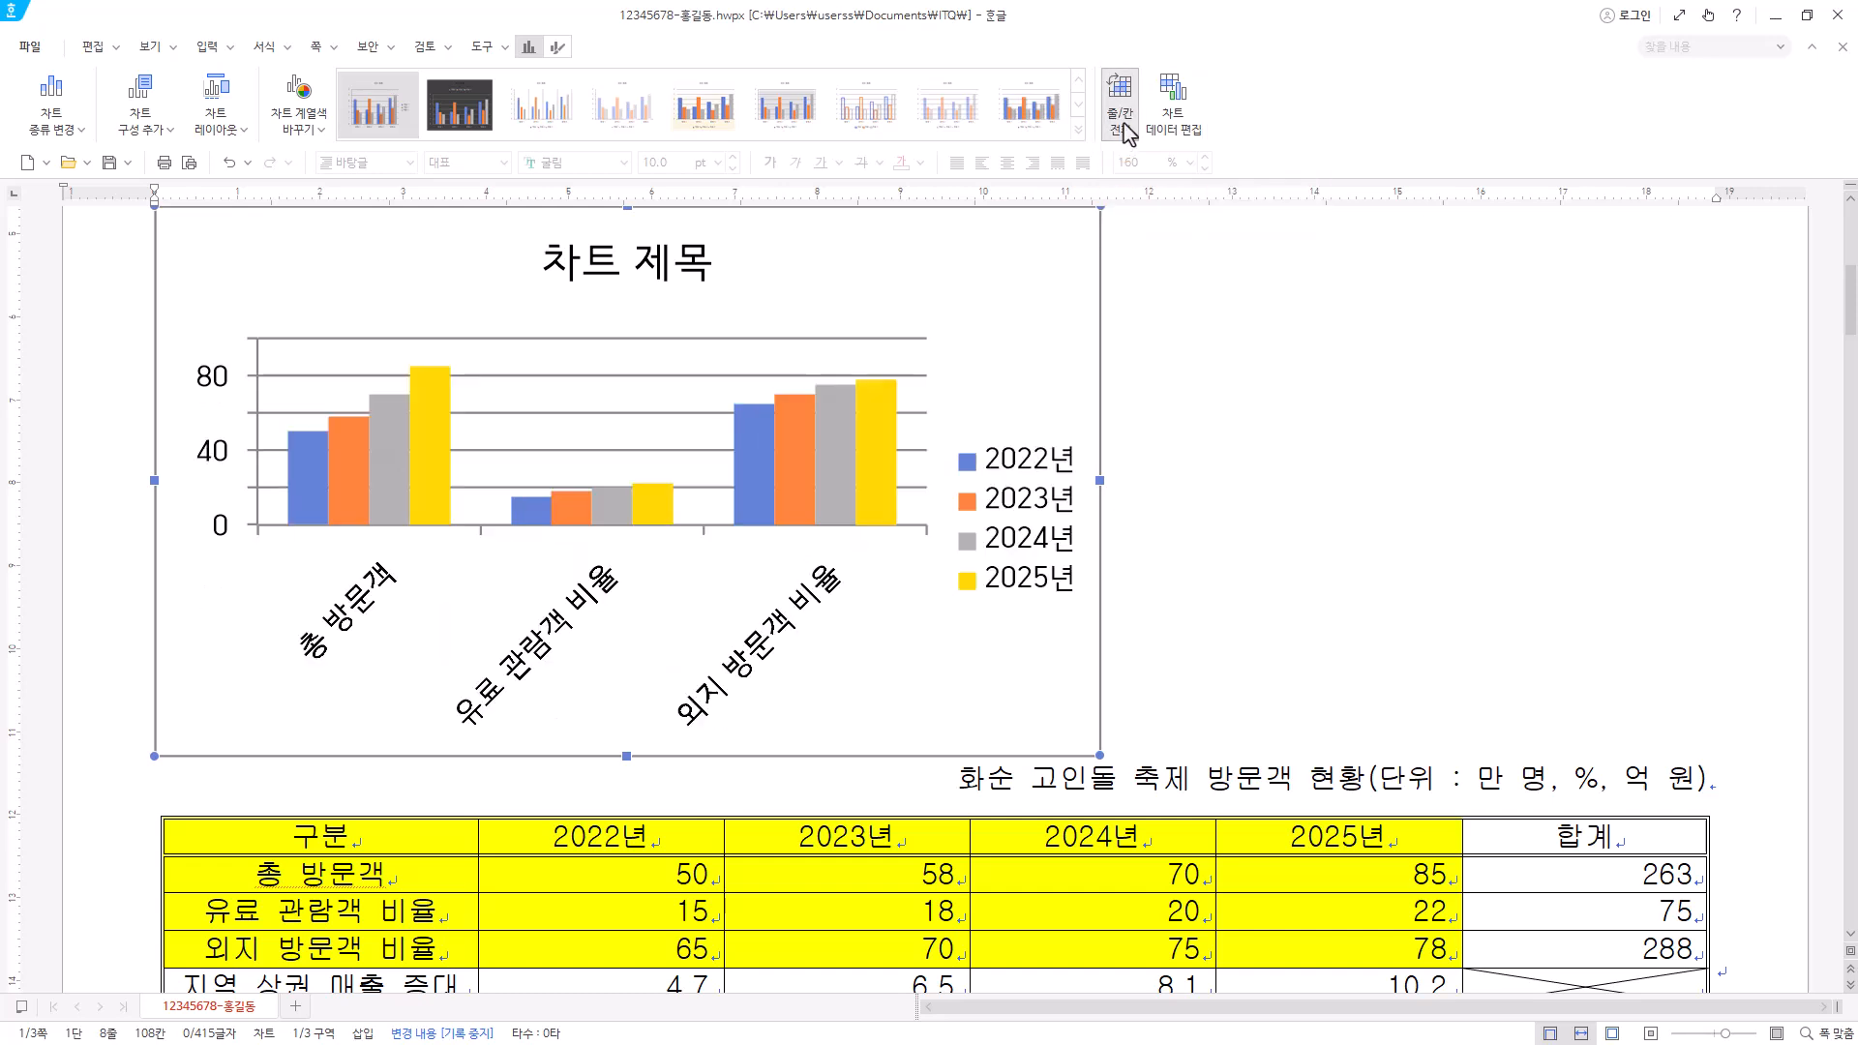
pyautogui.click(1128, 135)
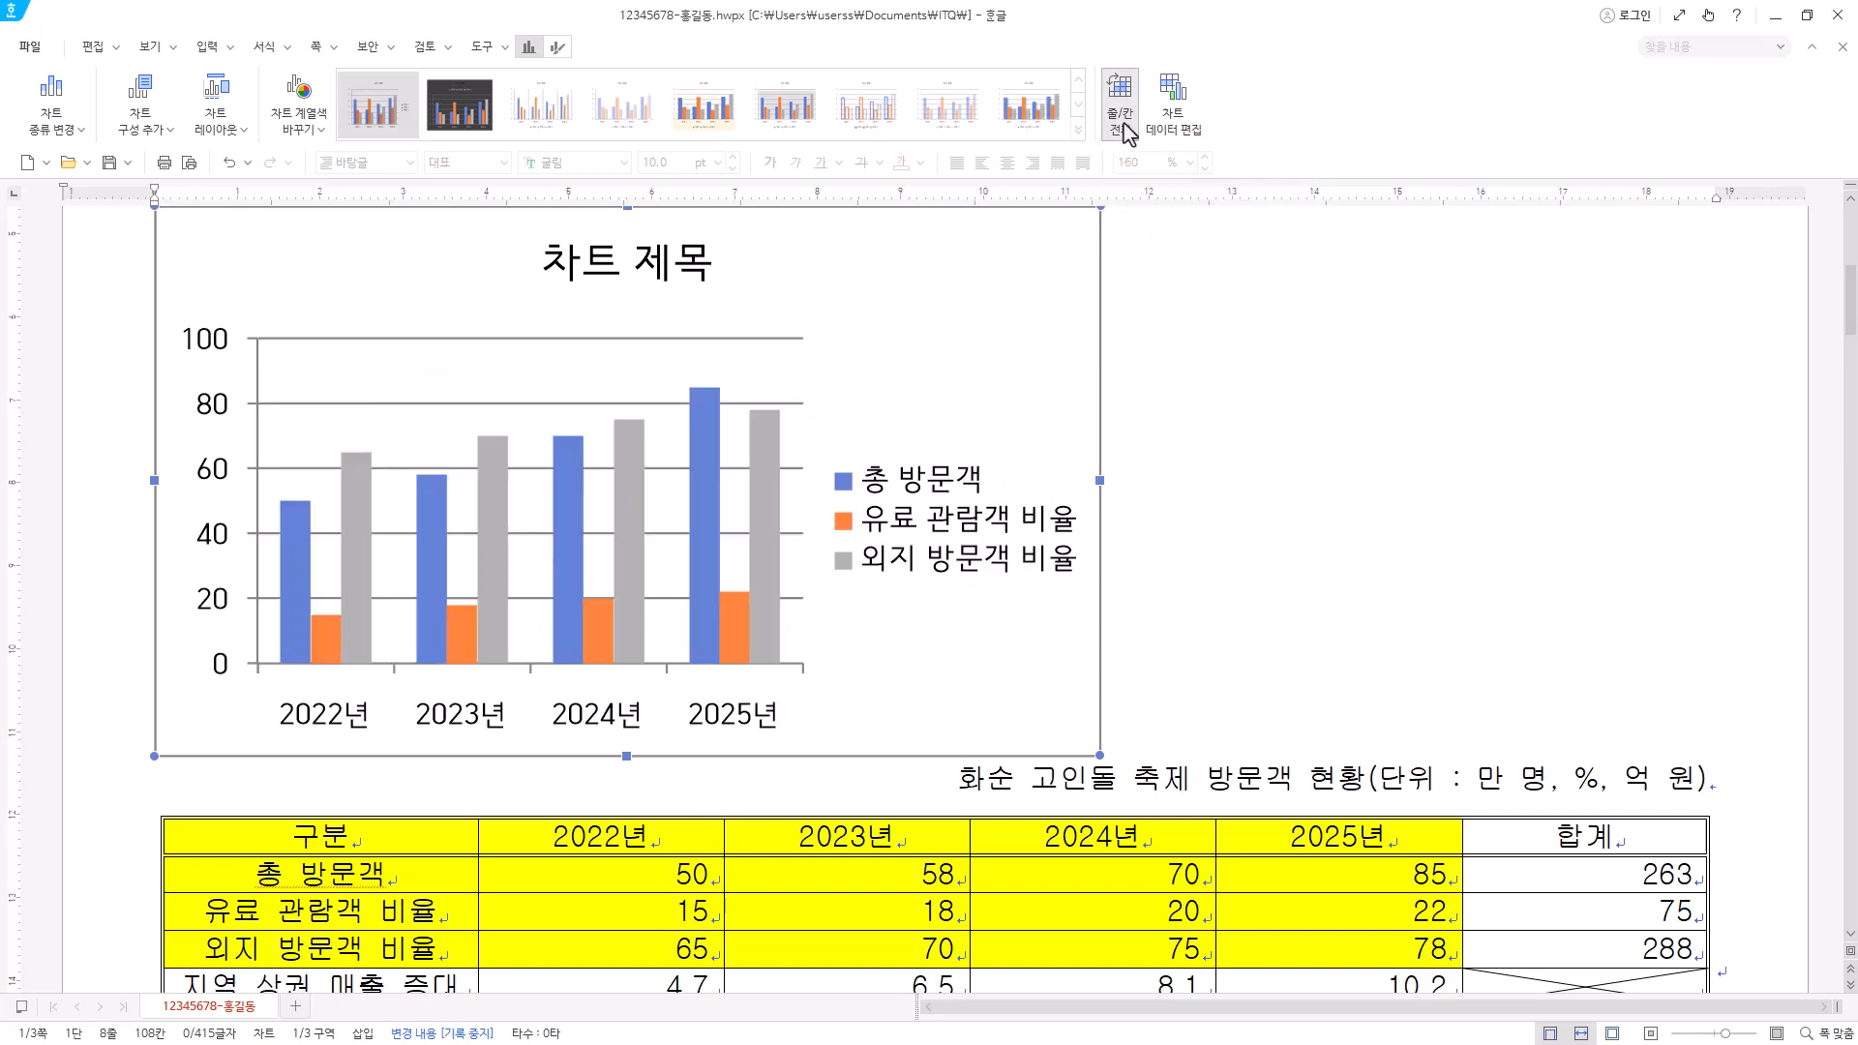
pyautogui.click(1127, 133)
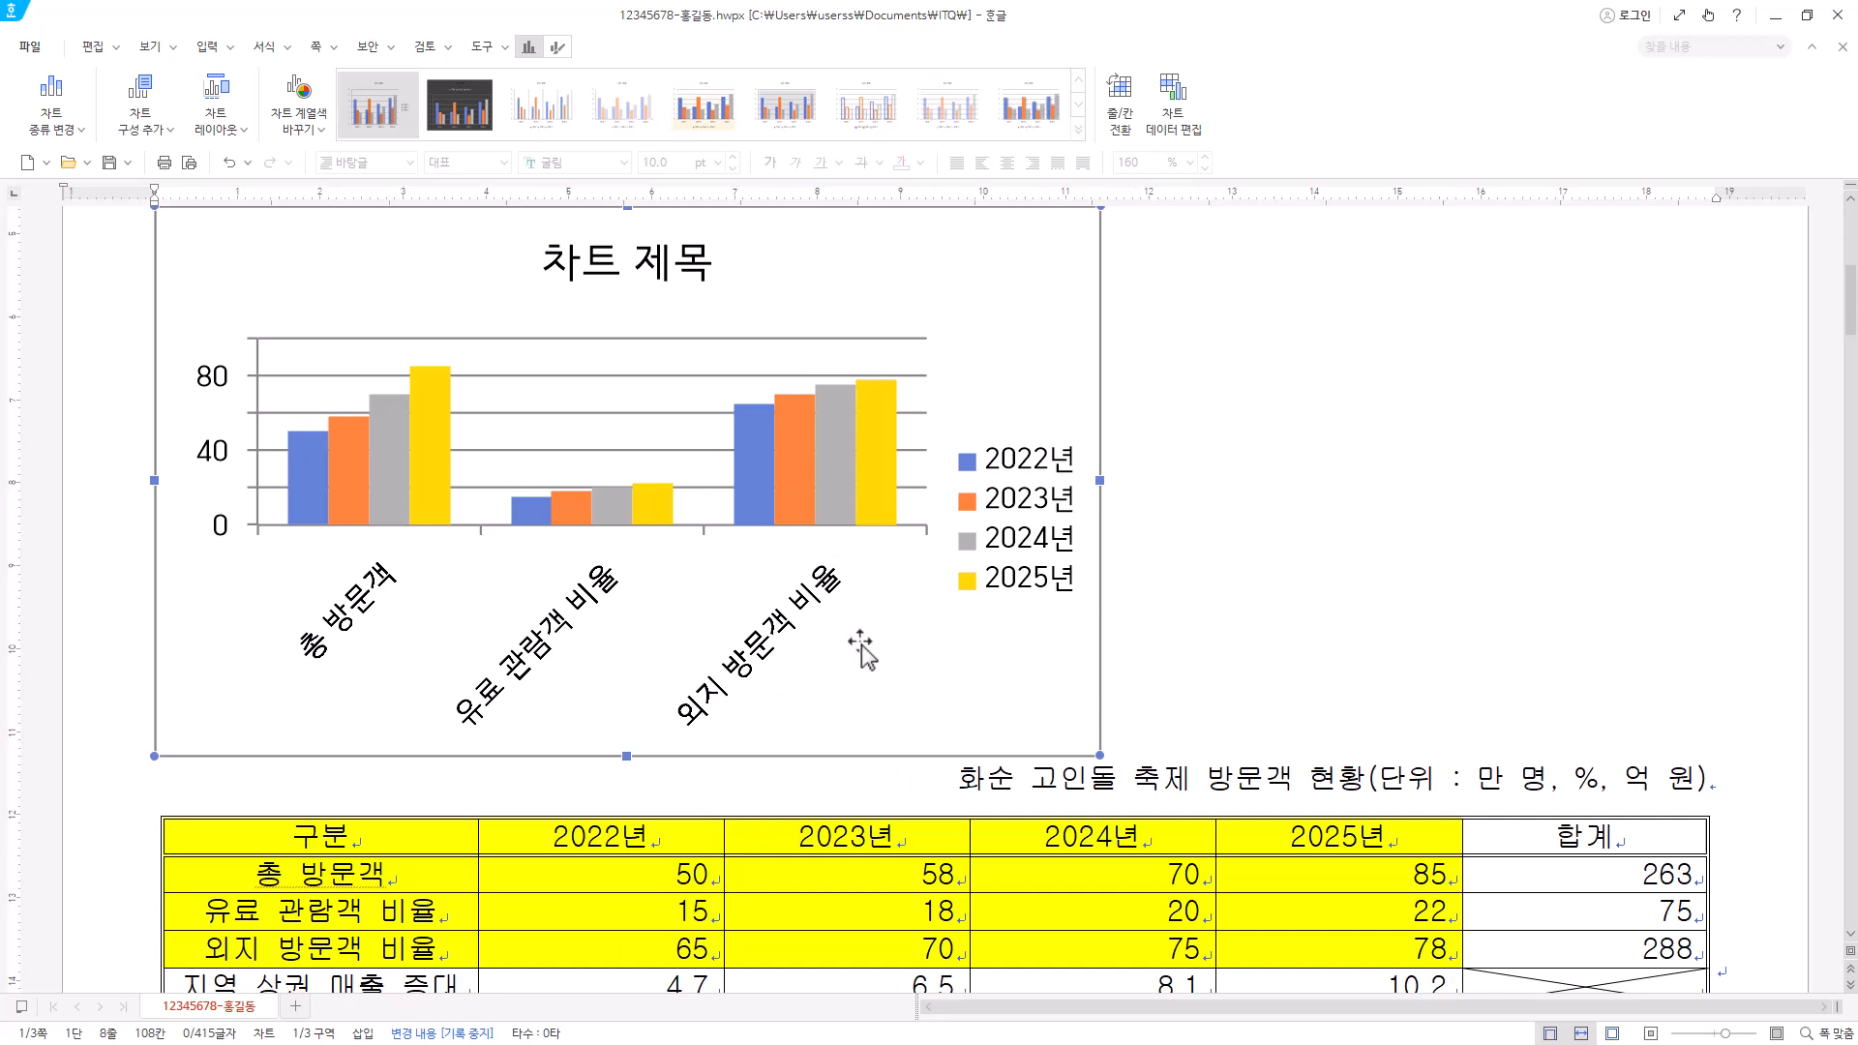
# - Set the chart to be treated as a character (글자처럼 취급) and widen it to the table's full width
pyautogui.rightClick(981, 271)
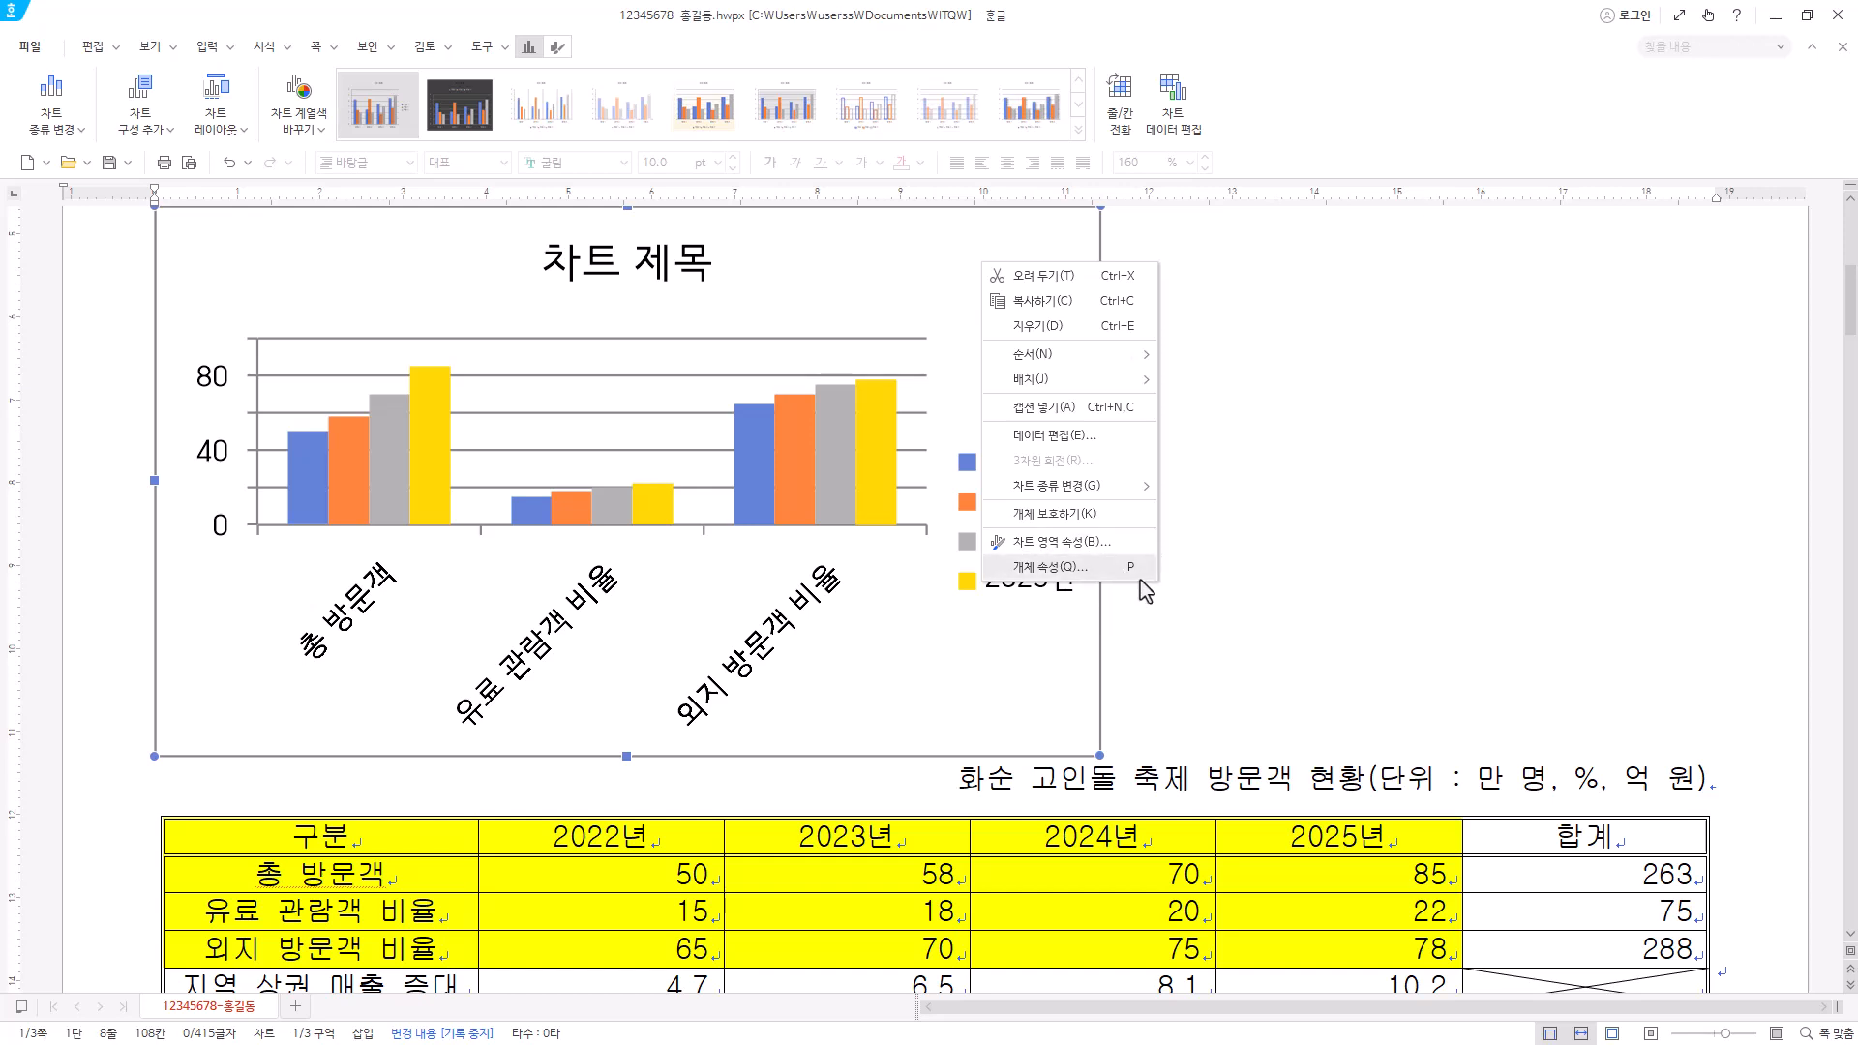
pyautogui.click(955, 290)
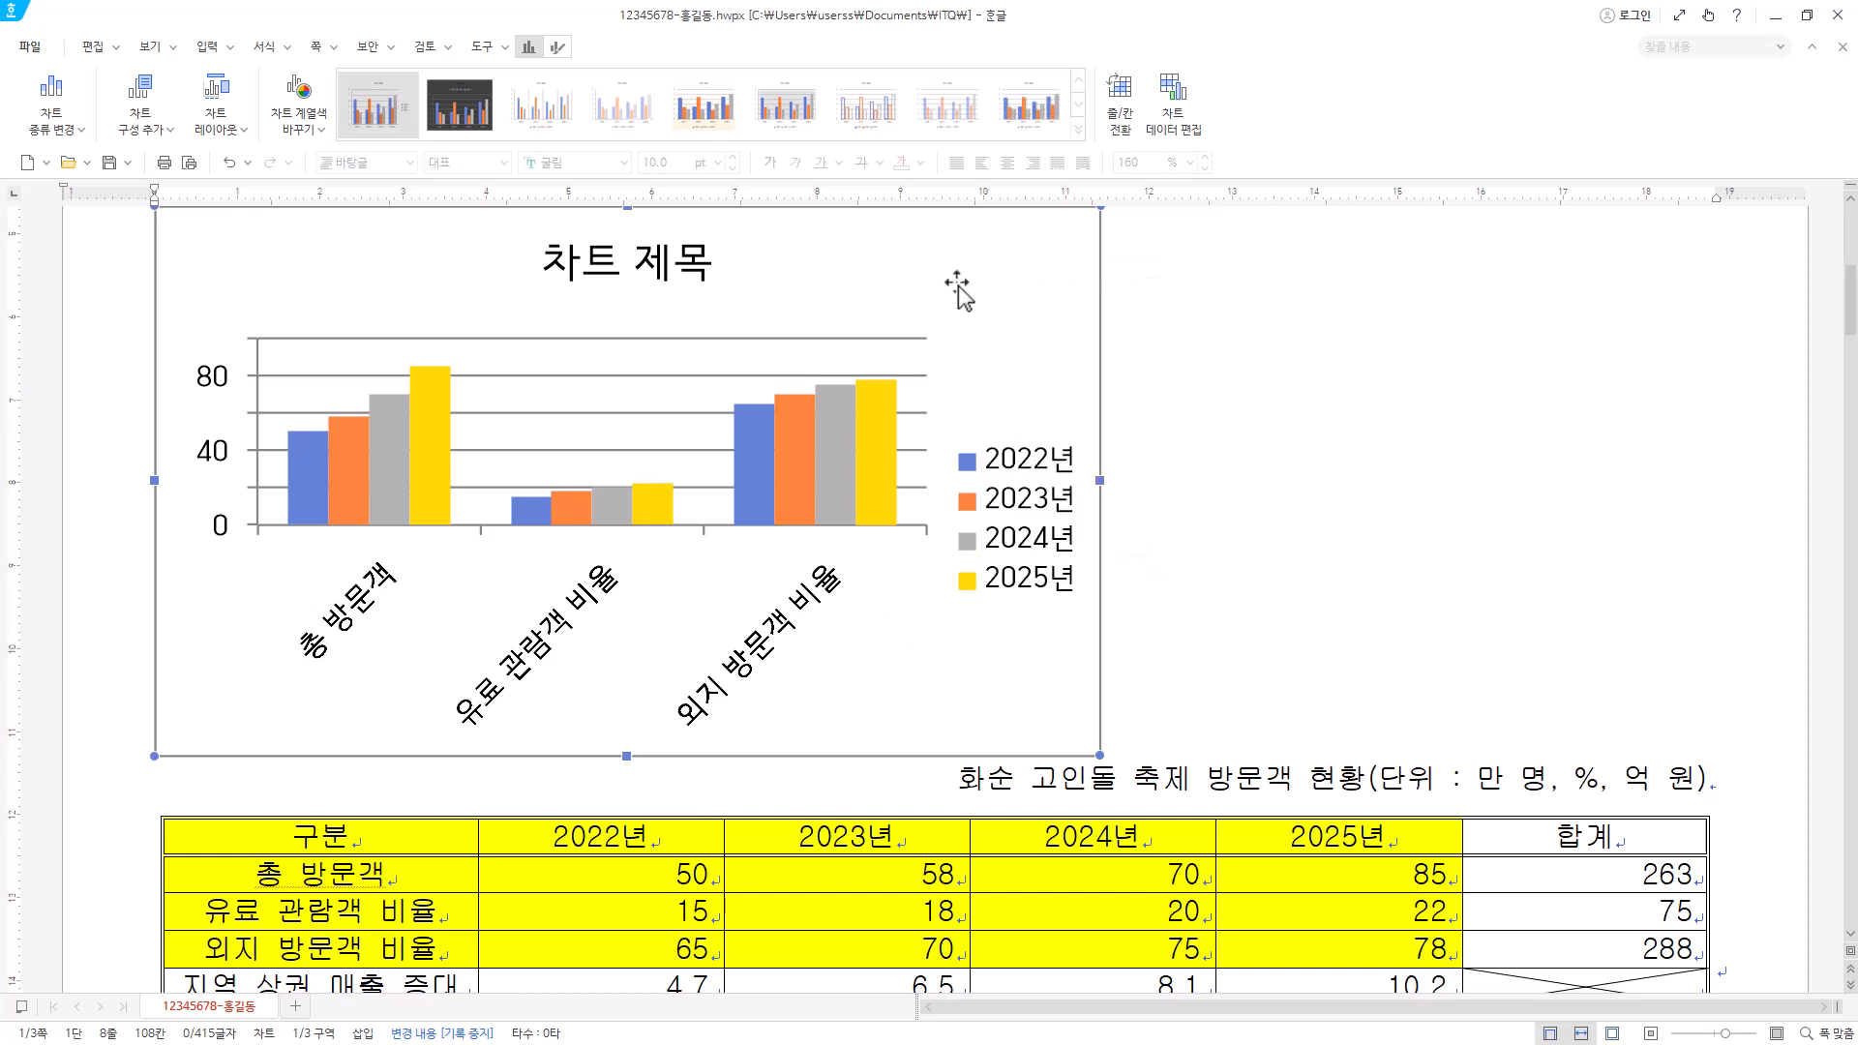
pyautogui.doubleClick(956, 291)
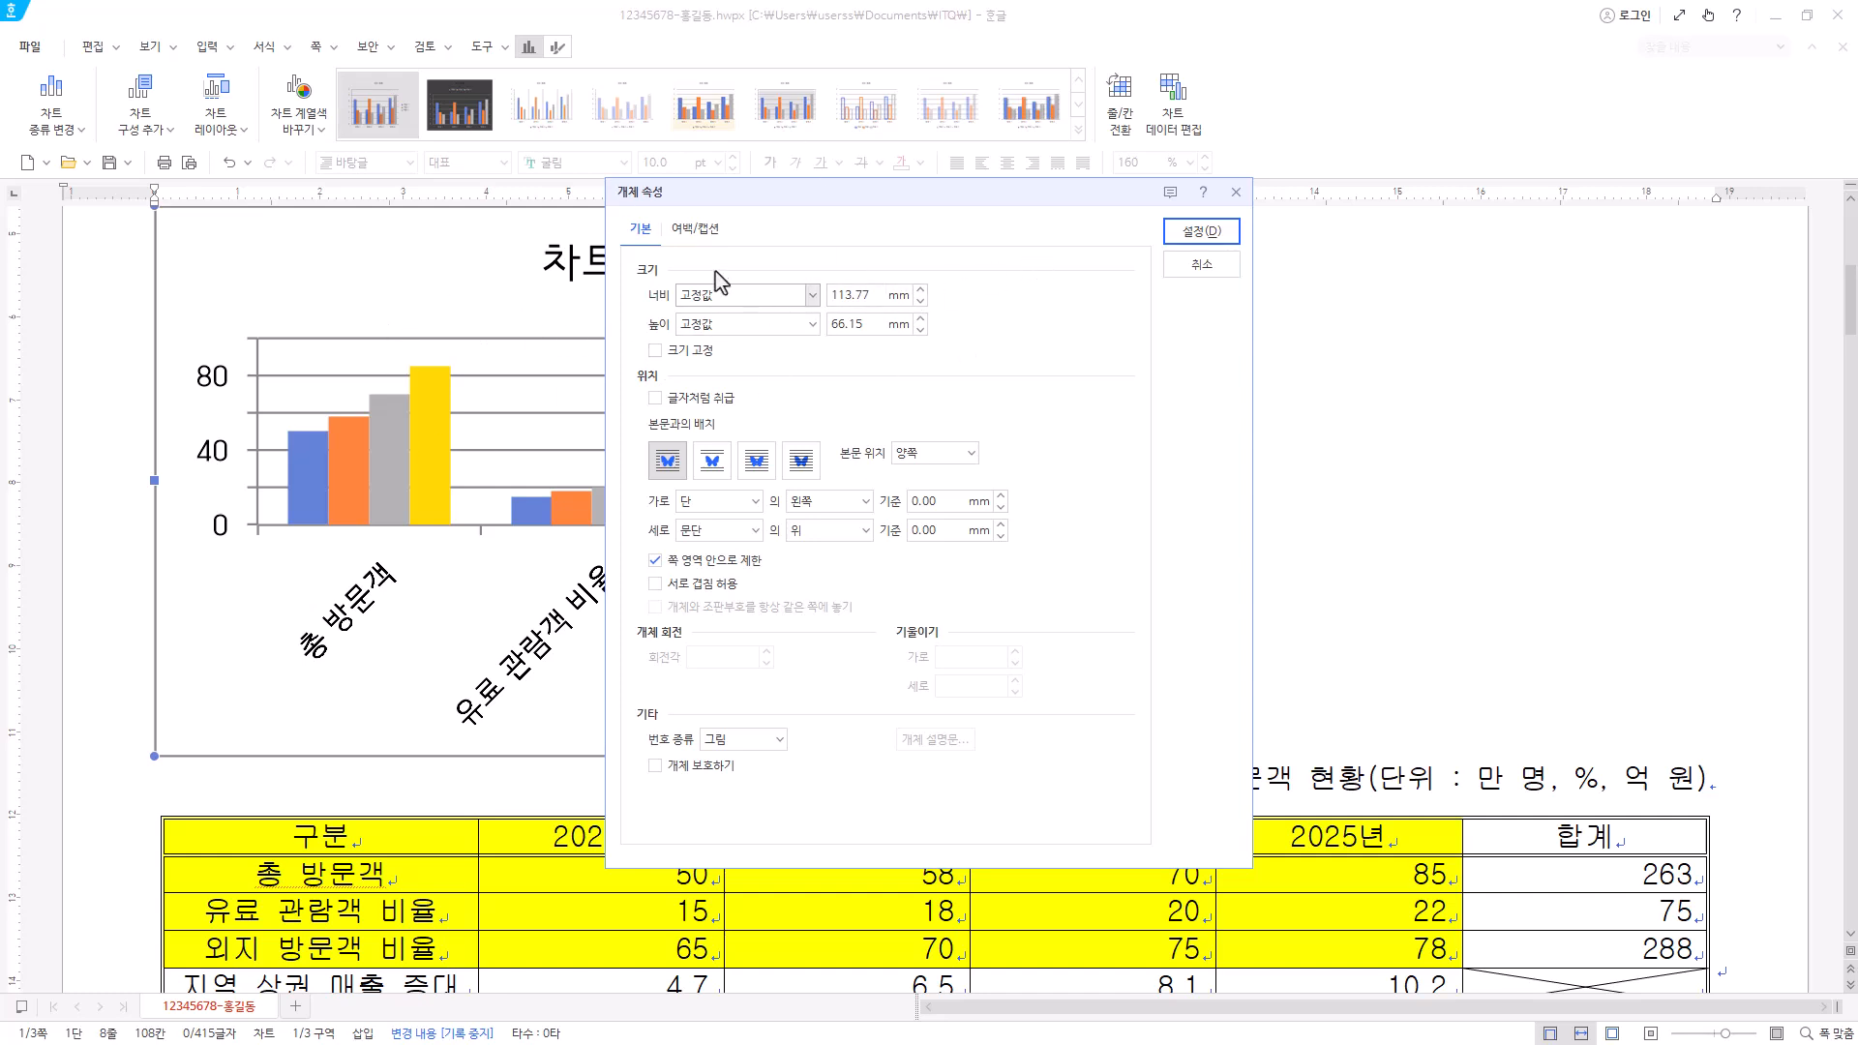
pyautogui.click(716, 398)
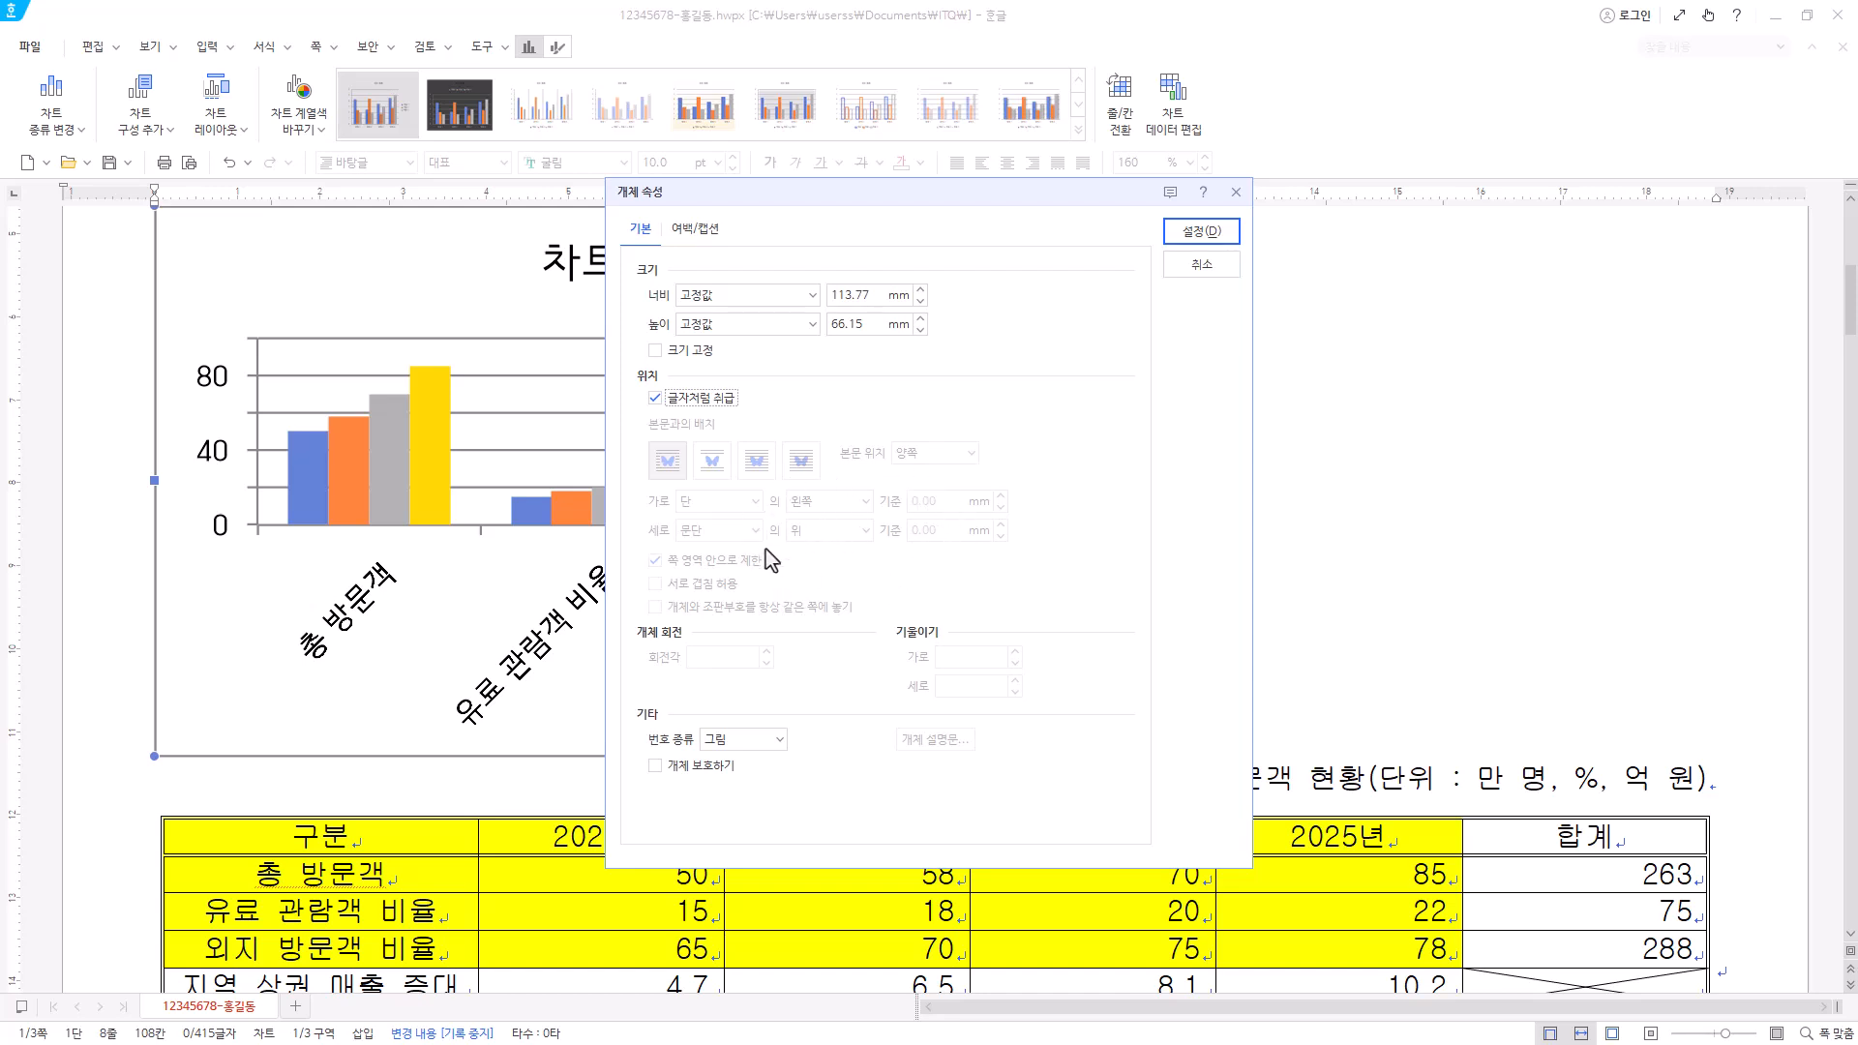
pyautogui.click(1204, 235)
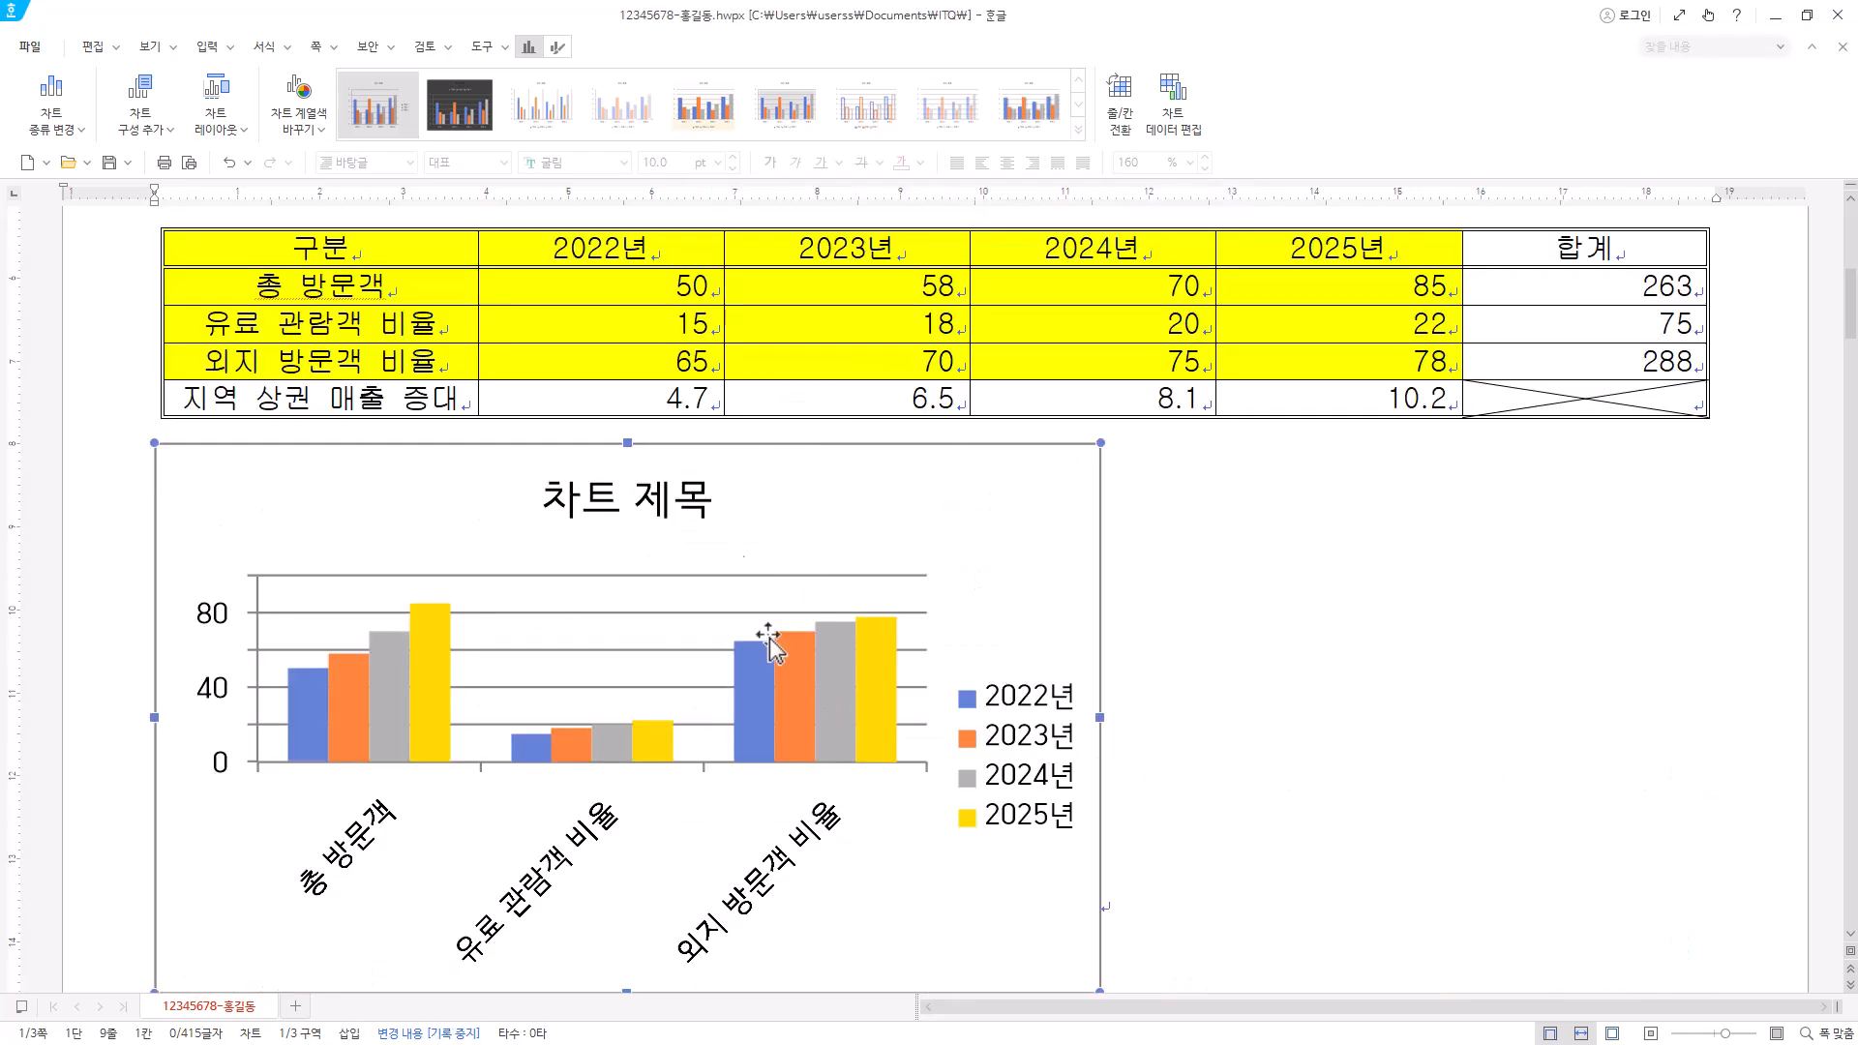
pyautogui.scroll(-3, 217, 489)
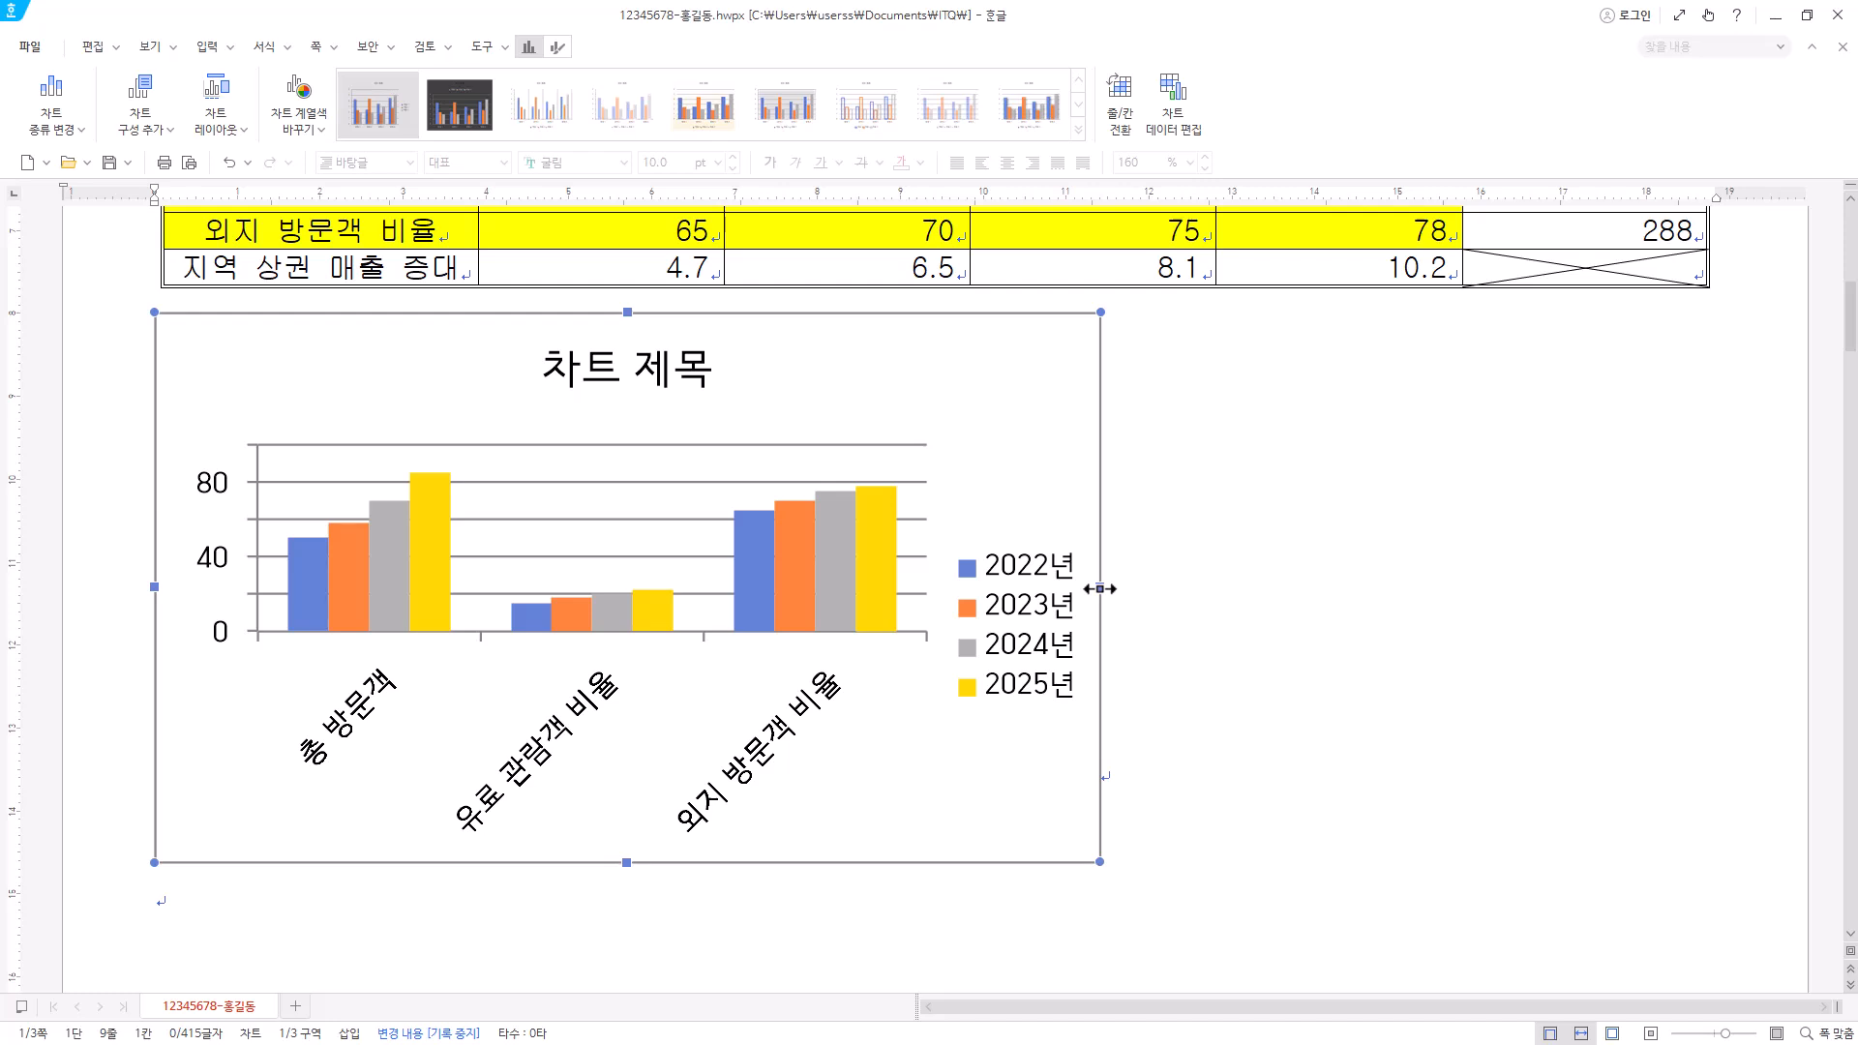
pyautogui.moveTo(1100, 588); pyautogui.dragTo(1712, 567)
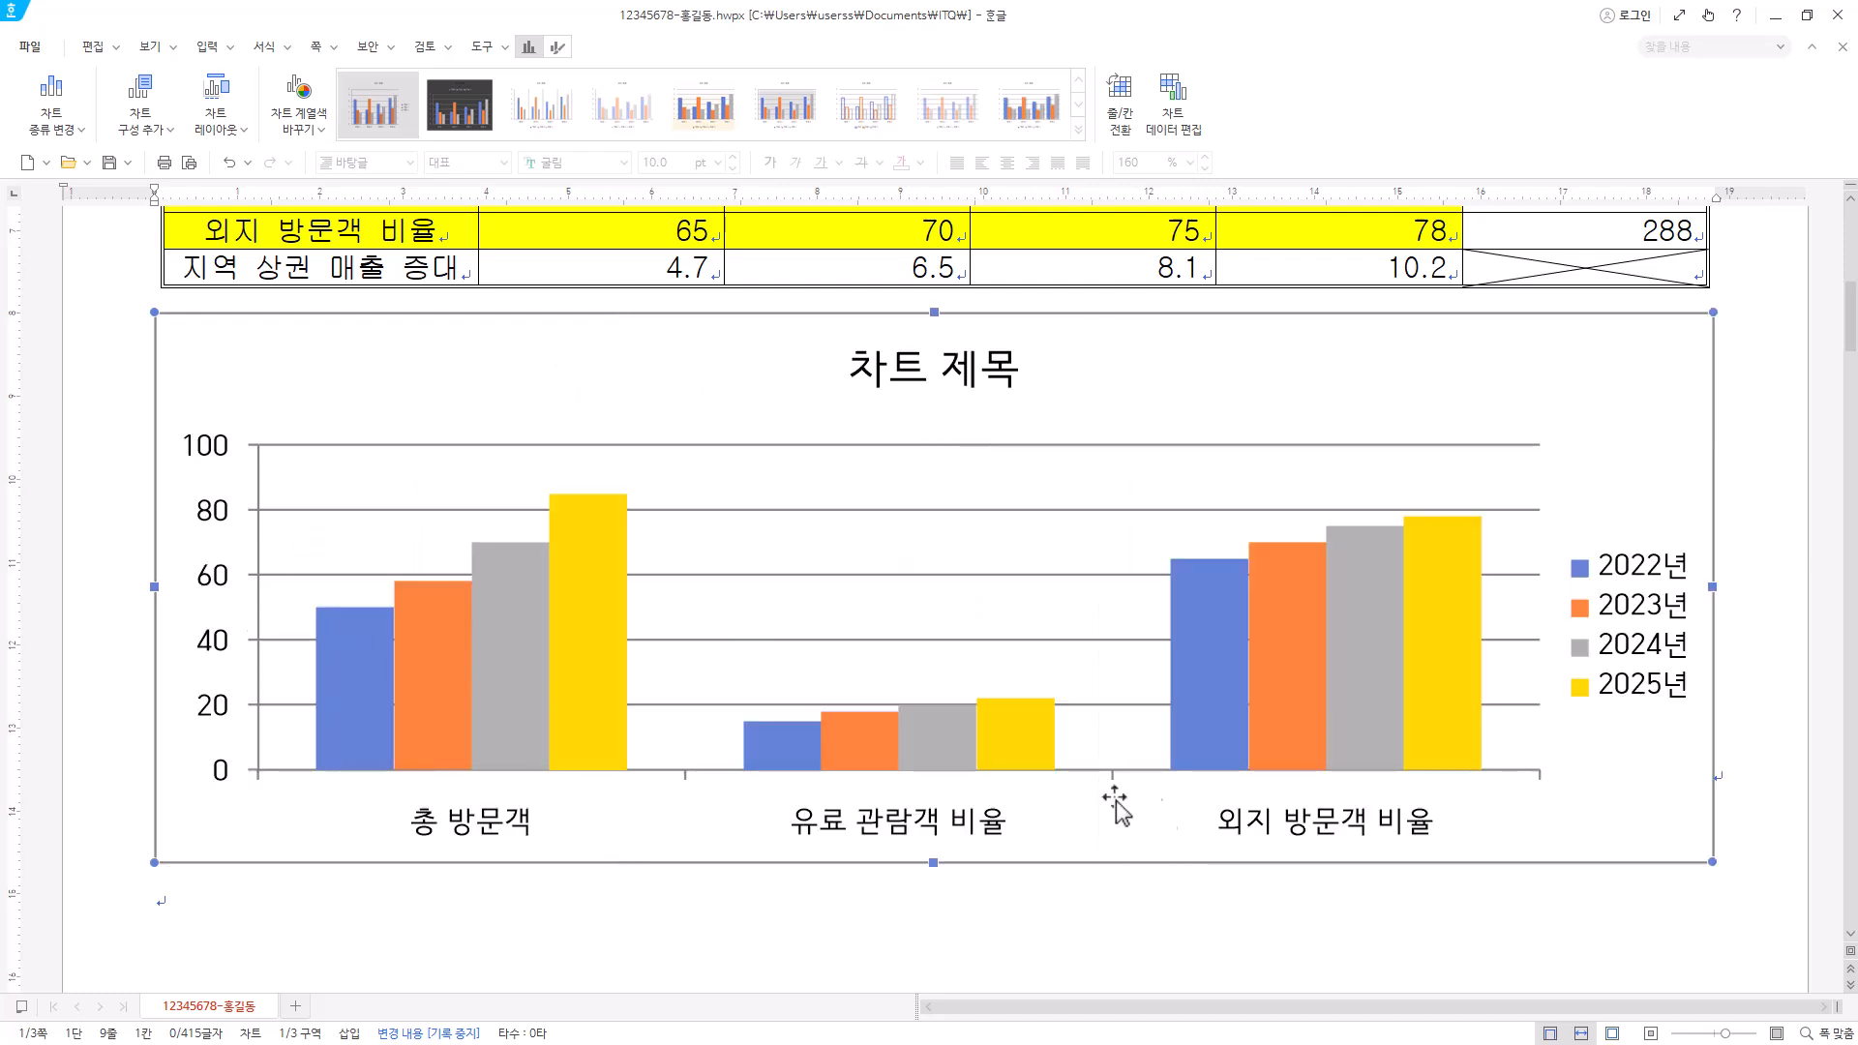
# - Add a primary vertical (기본 세로) axis title to the chart
pyautogui.scroll(1, 968, 696)
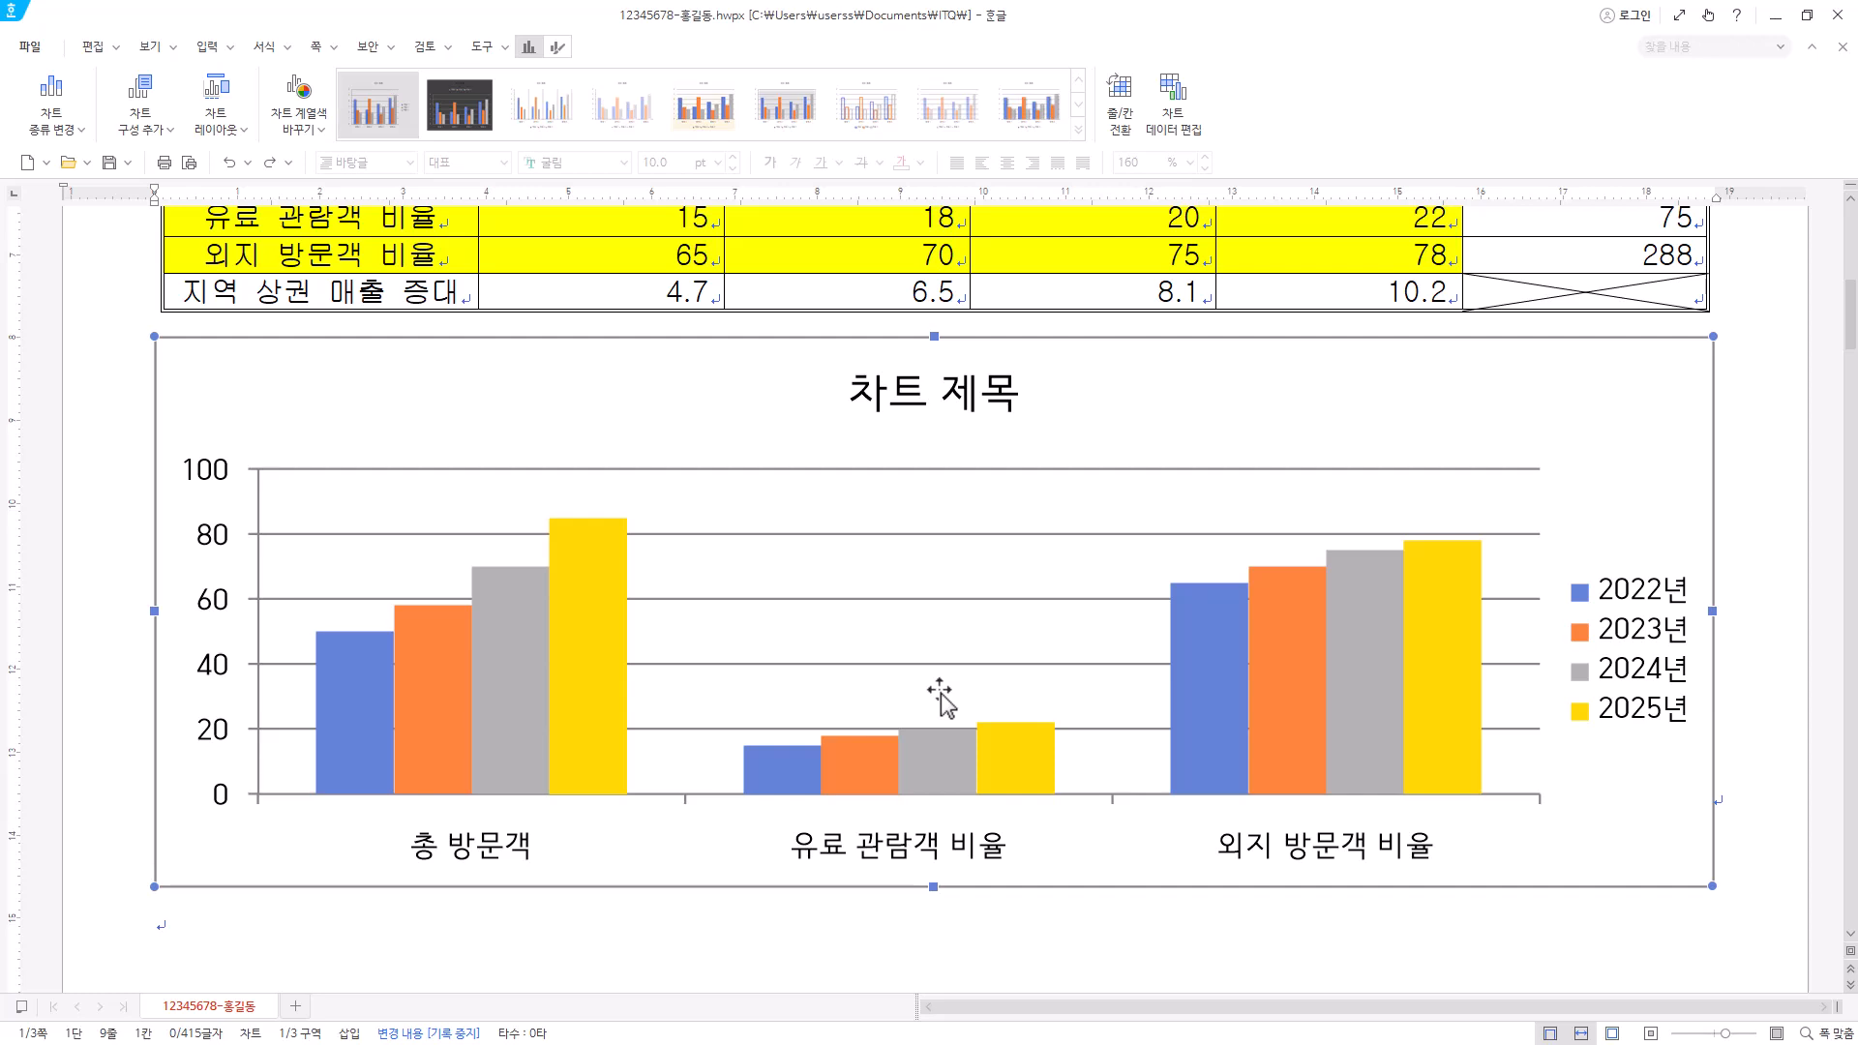
pyautogui.click(946, 394)
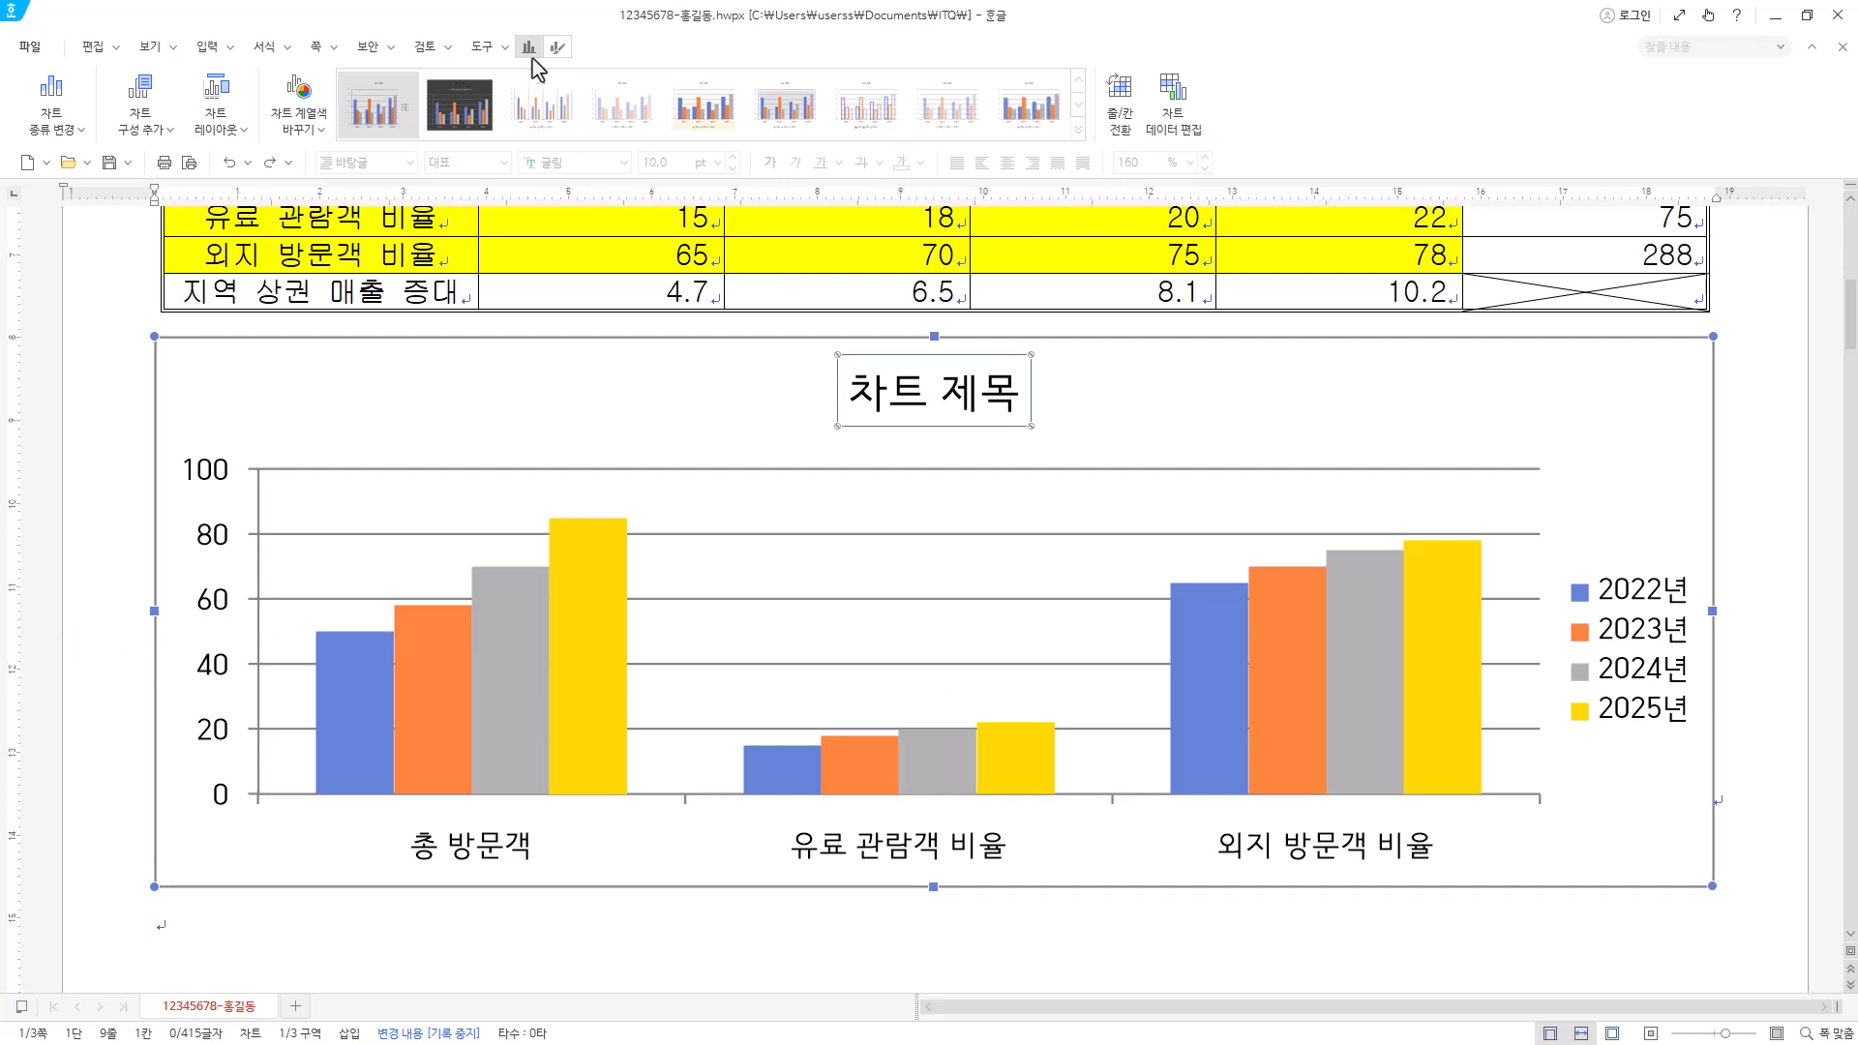
pyautogui.click(145, 120)
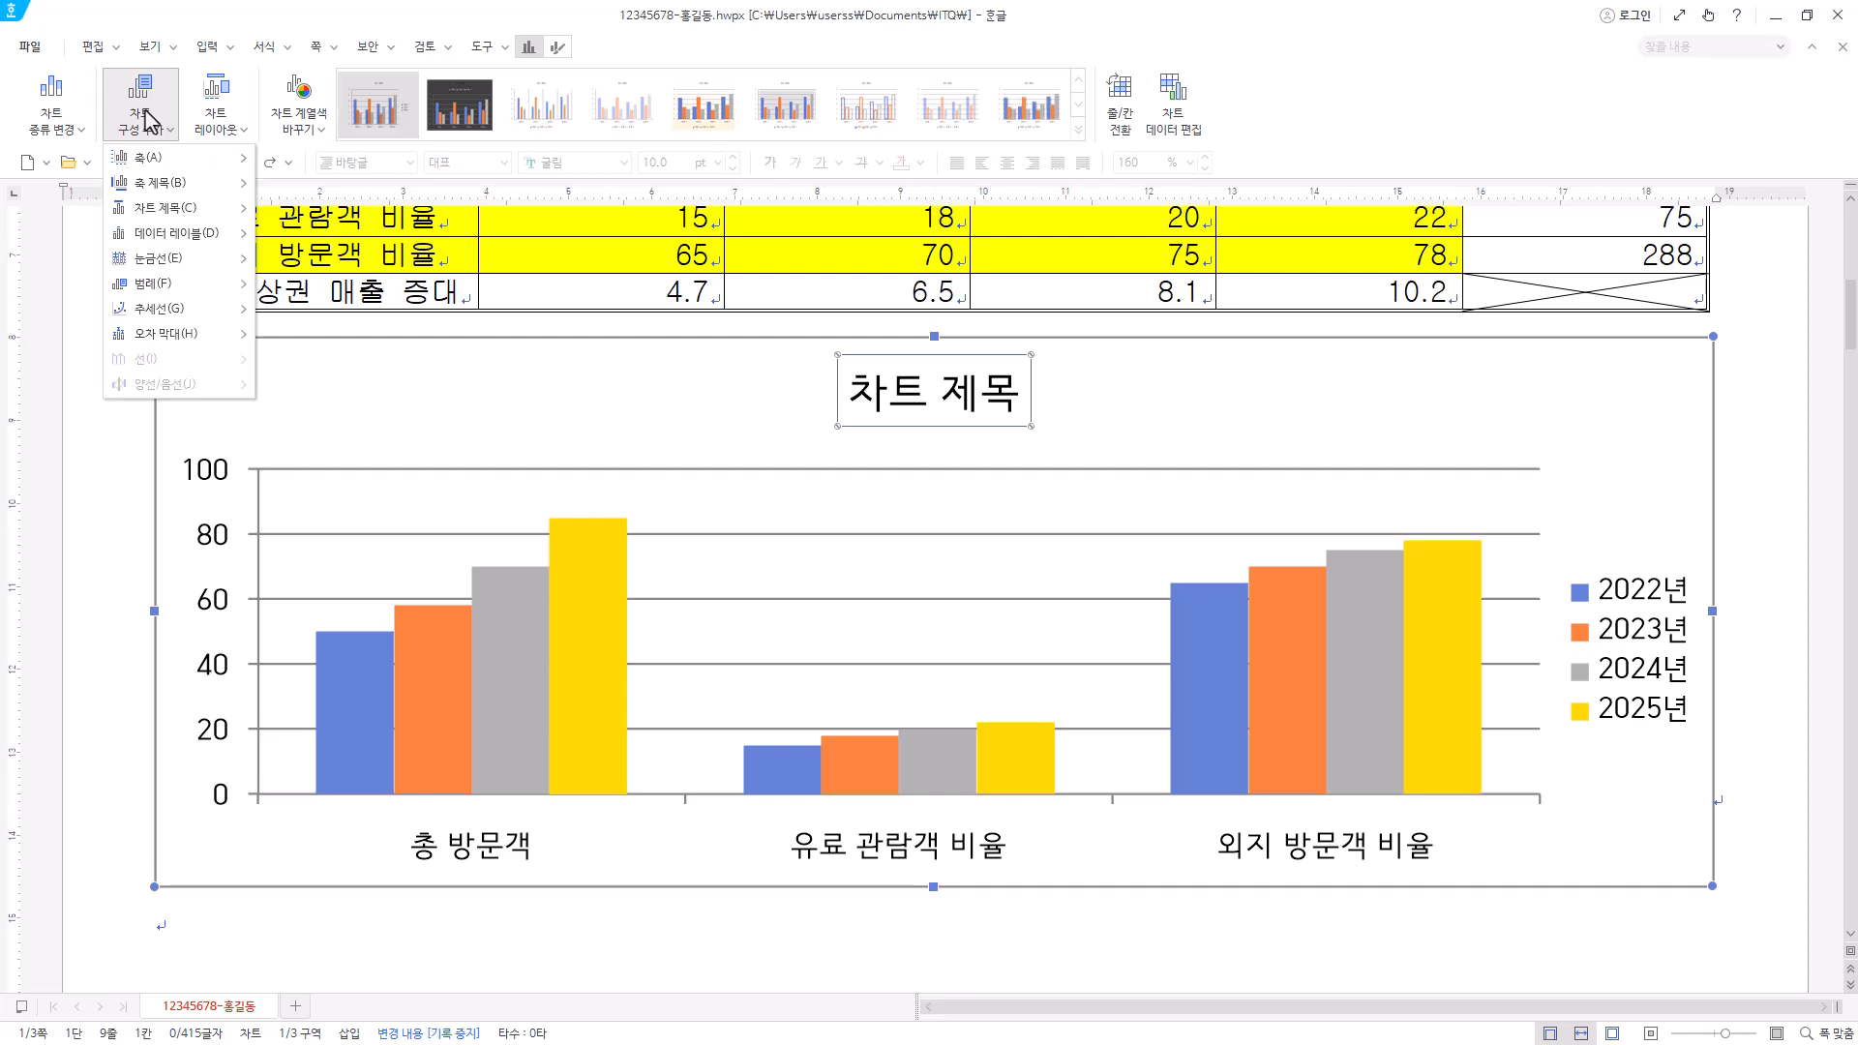
pyautogui.moveTo(165, 189)
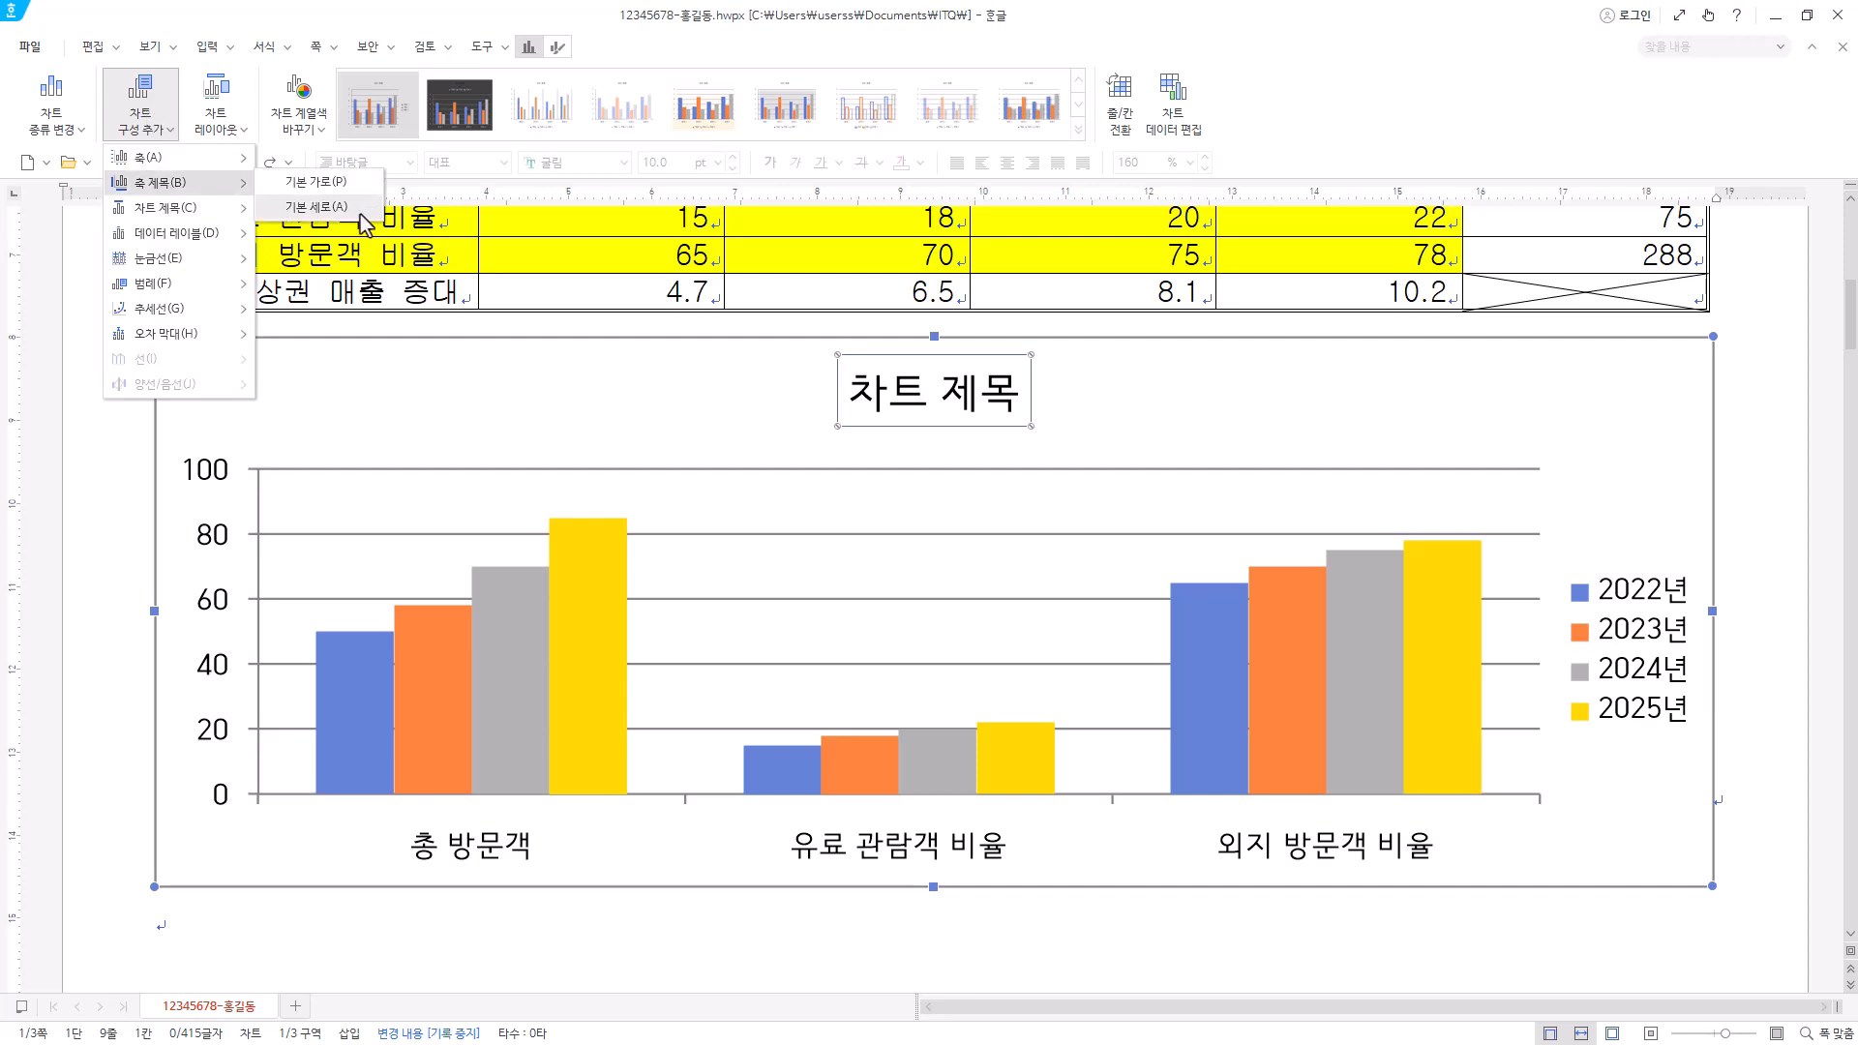
pyautogui.click(316, 207)
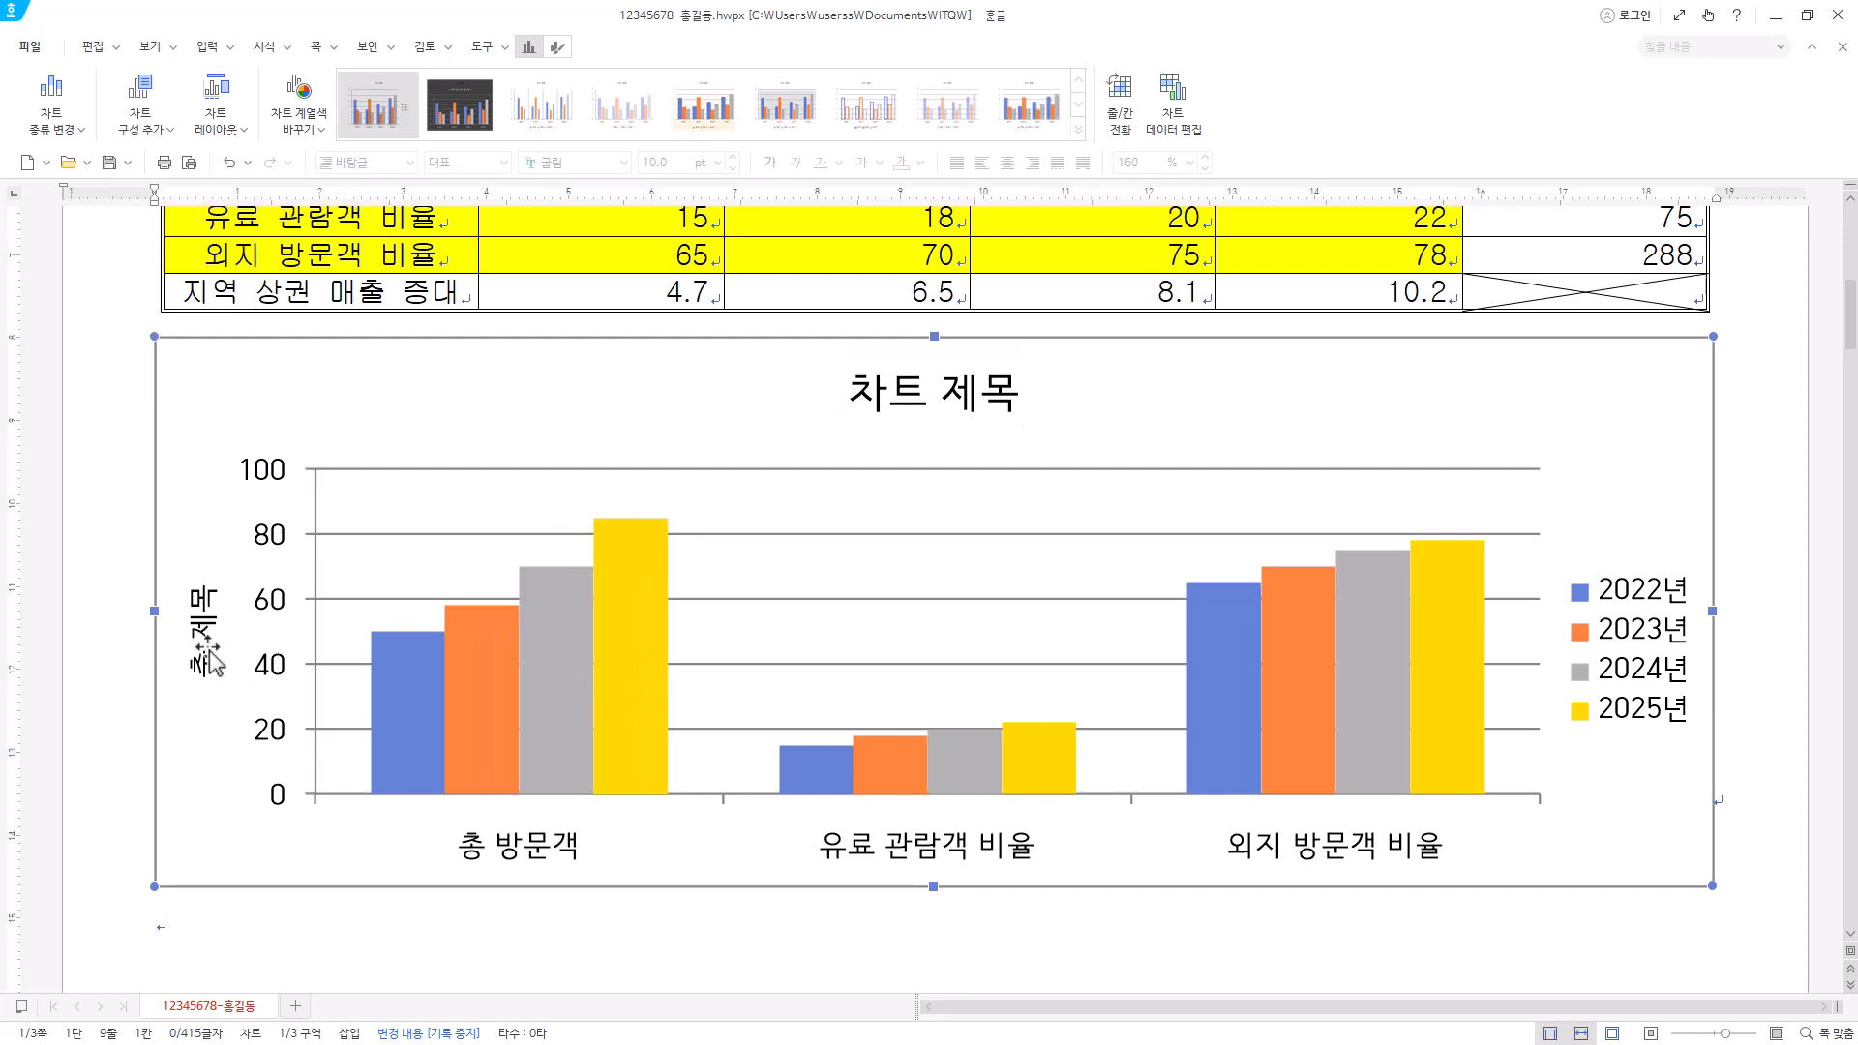
# - Keep the chart title above the plot (위쪽) and replace its text with 화순 고인돌 축제 방문객 현황
pyautogui.click(966, 391)
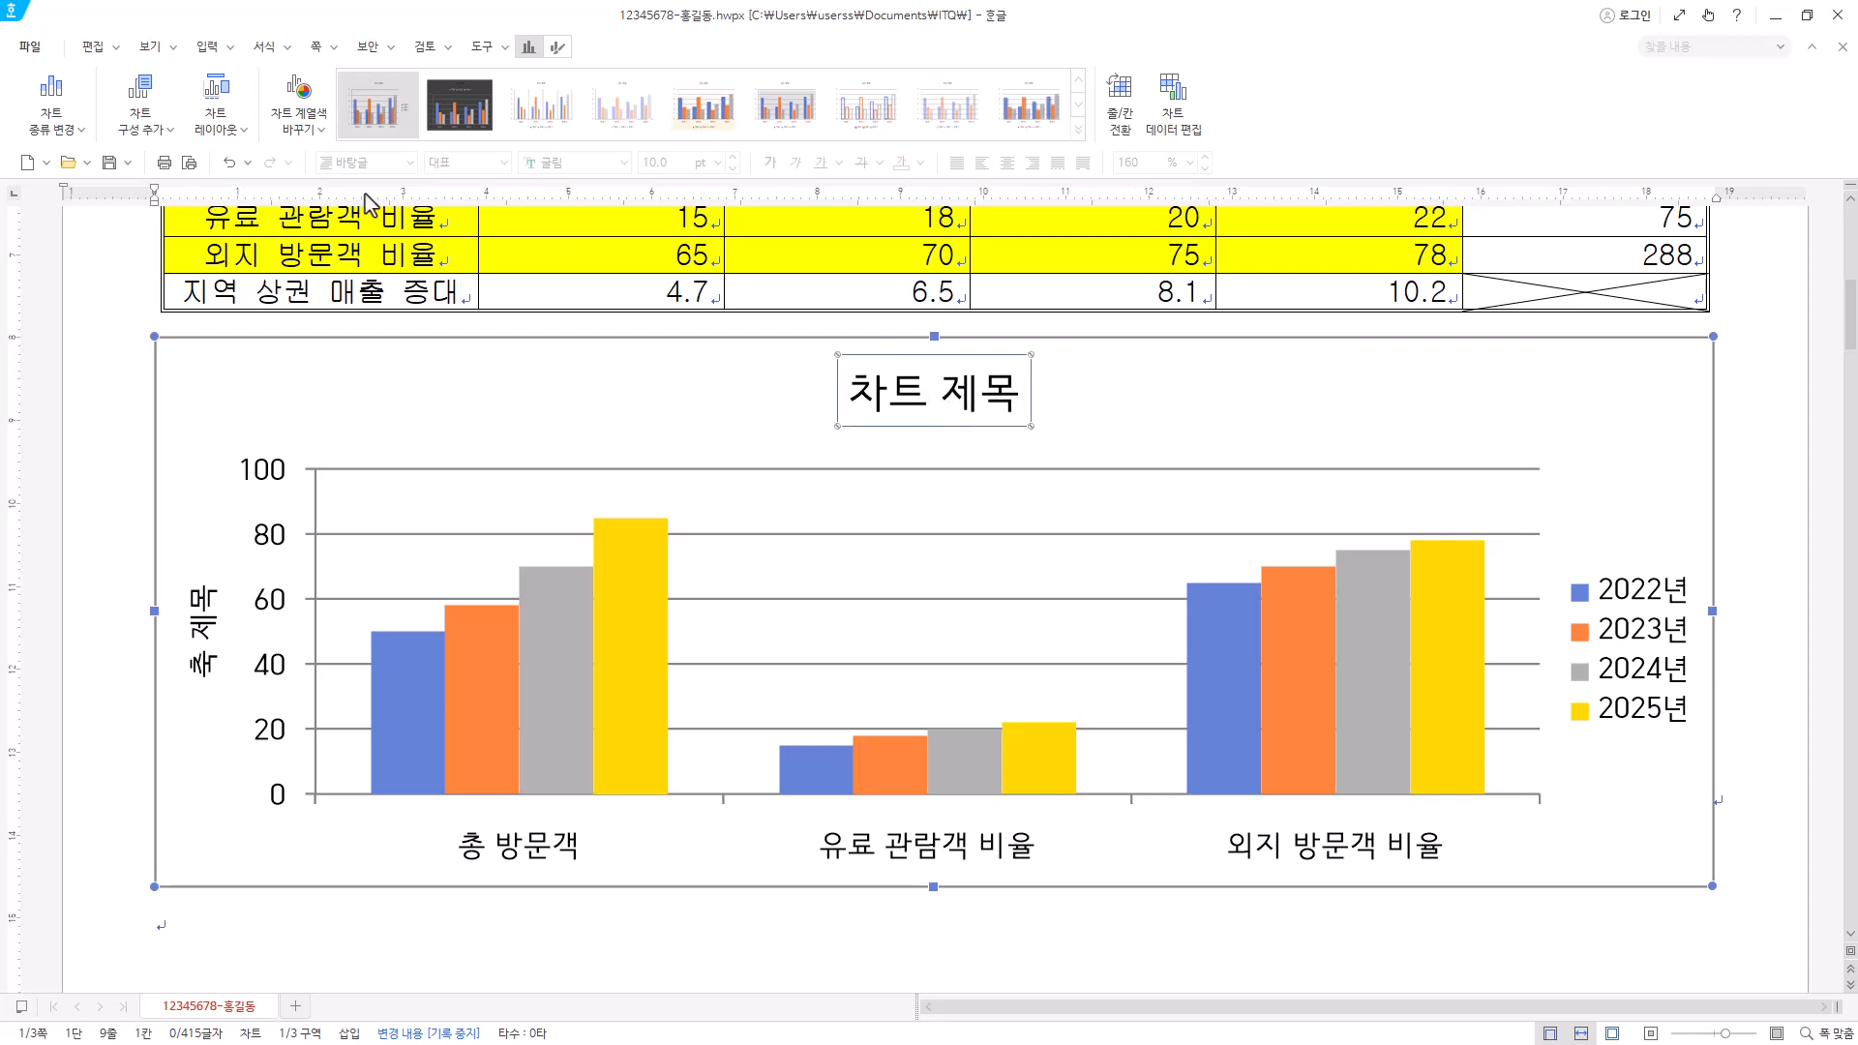
pyautogui.click(173, 137)
pyautogui.moveTo(165, 207)
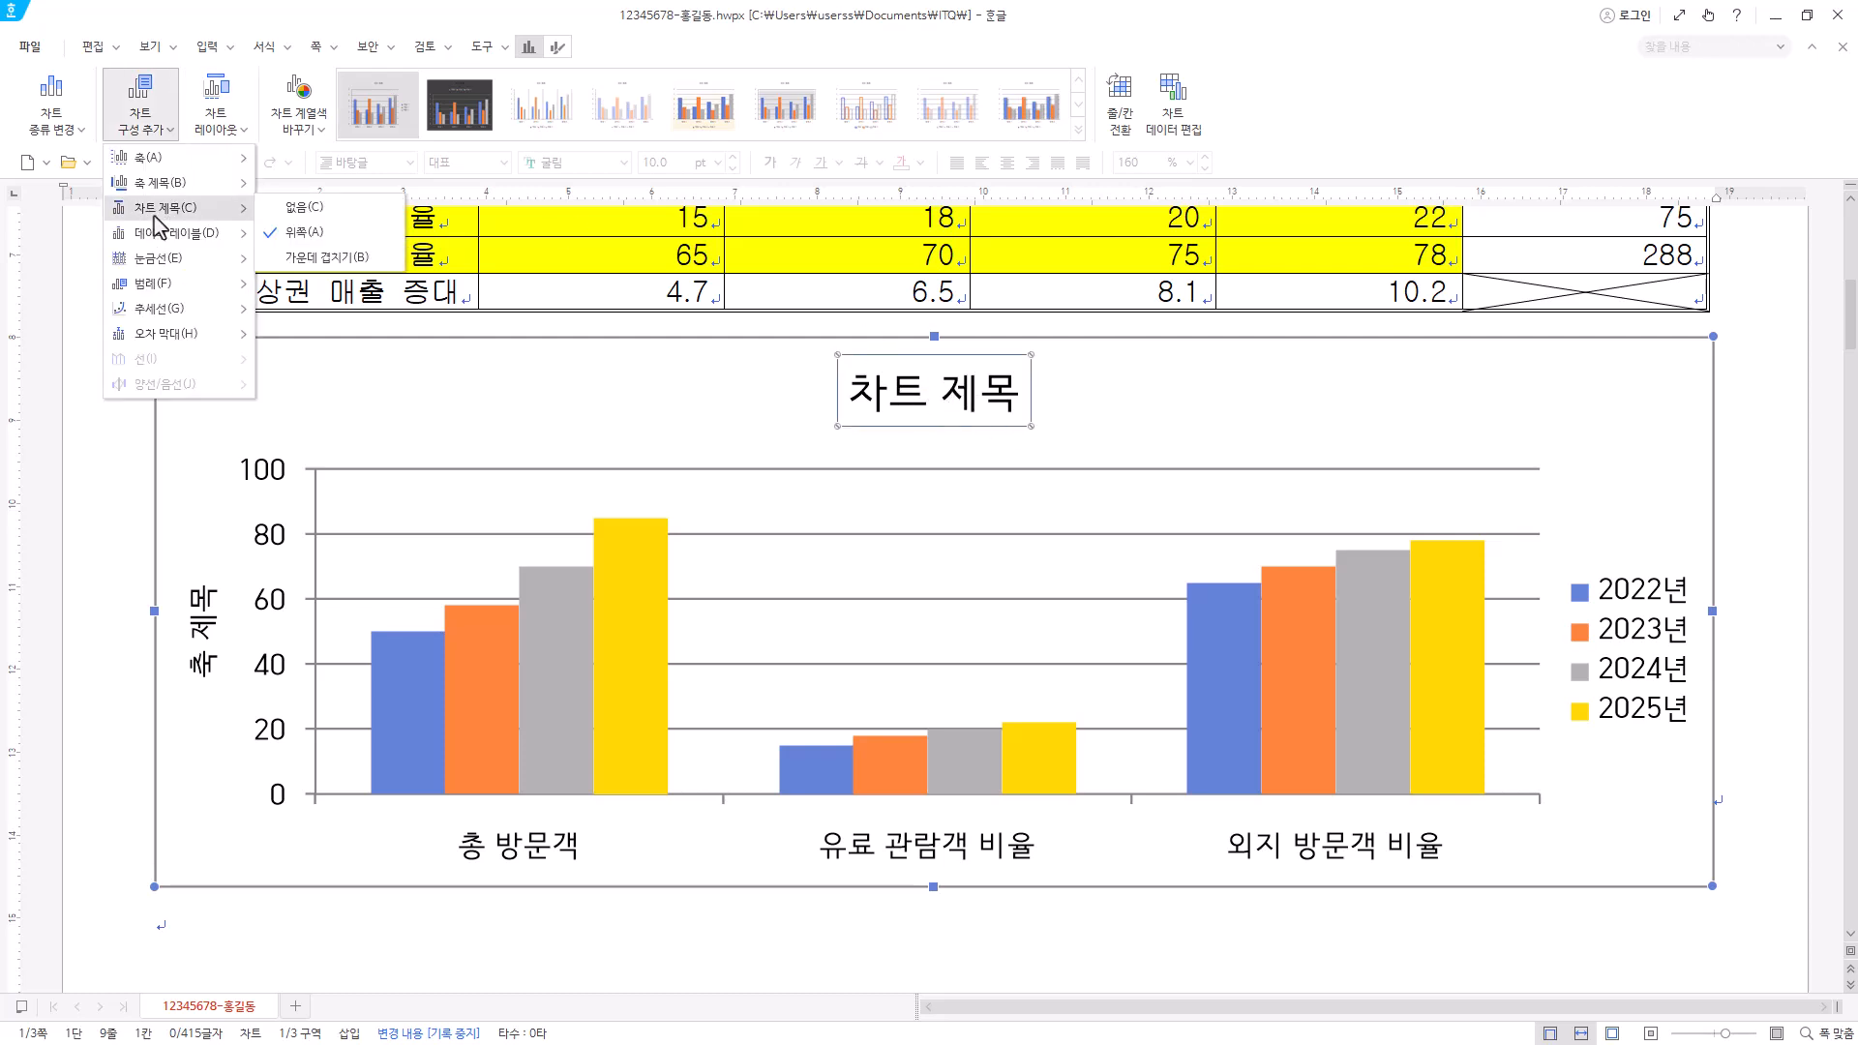
pyautogui.click(398, 242)
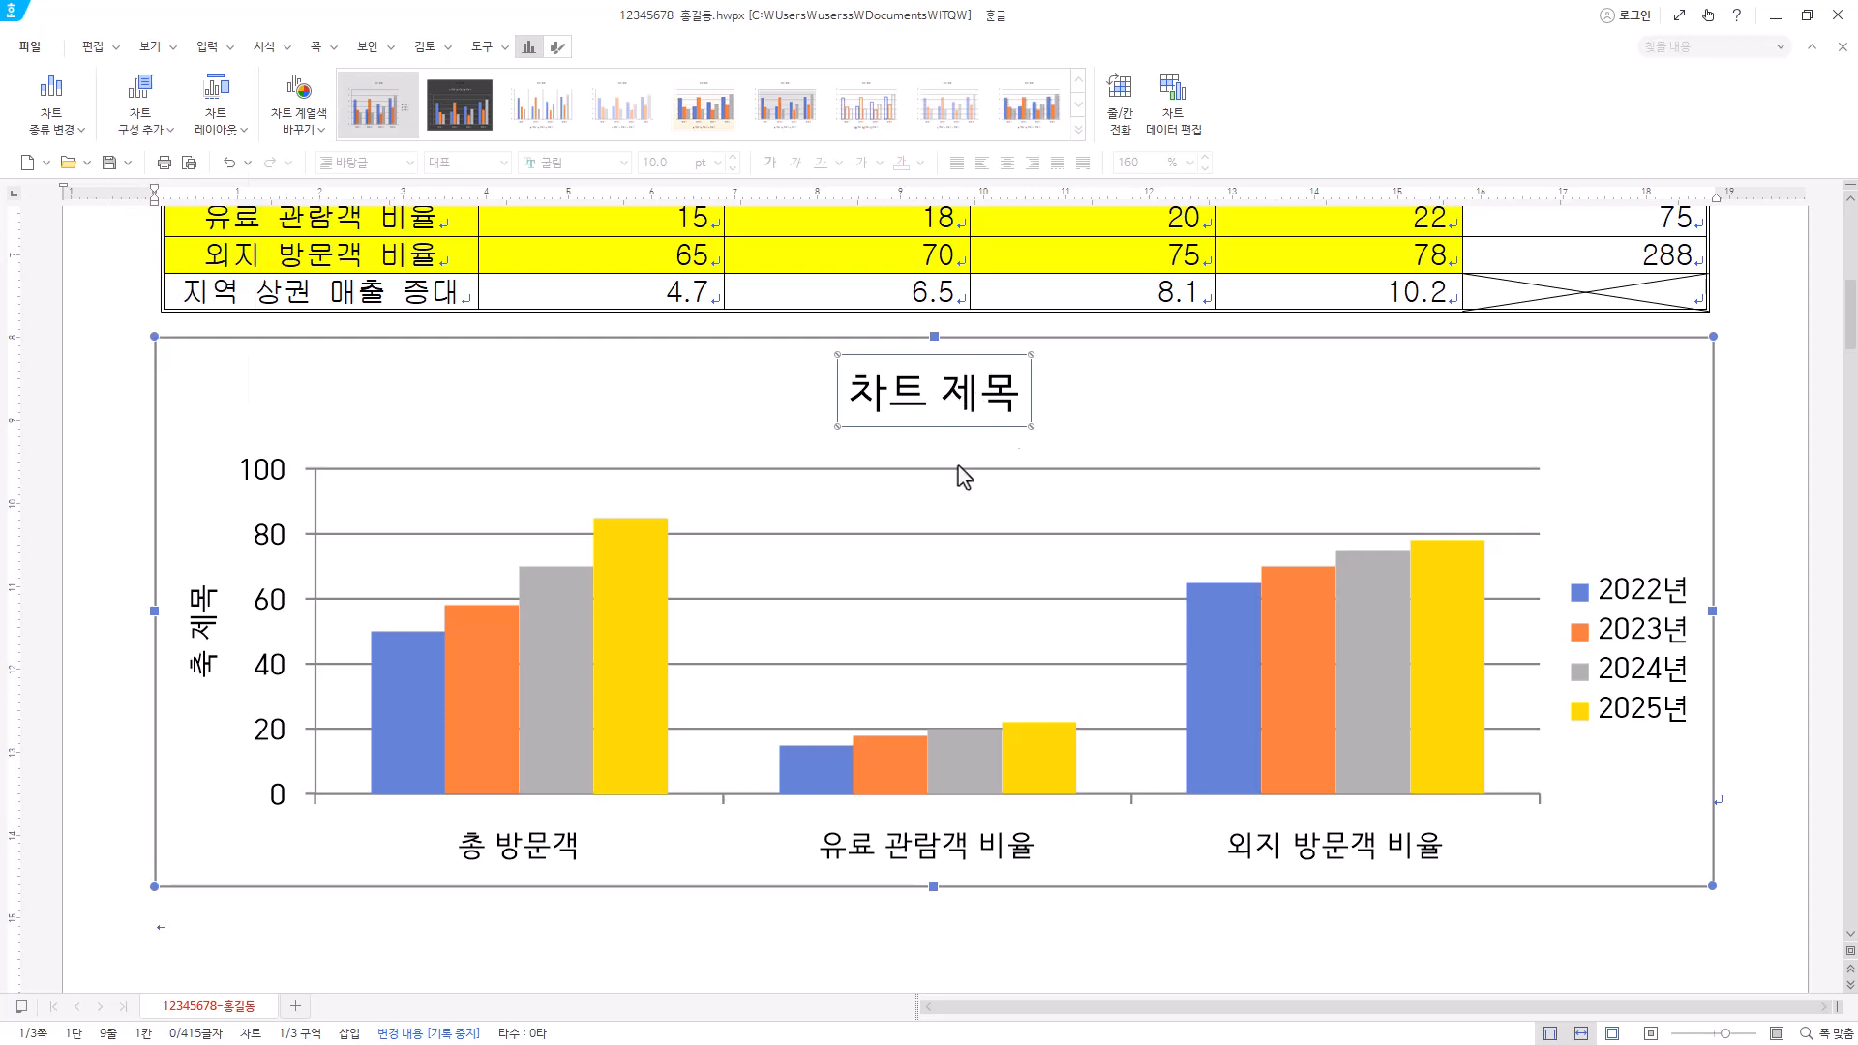
pyautogui.rightClick(950, 407)
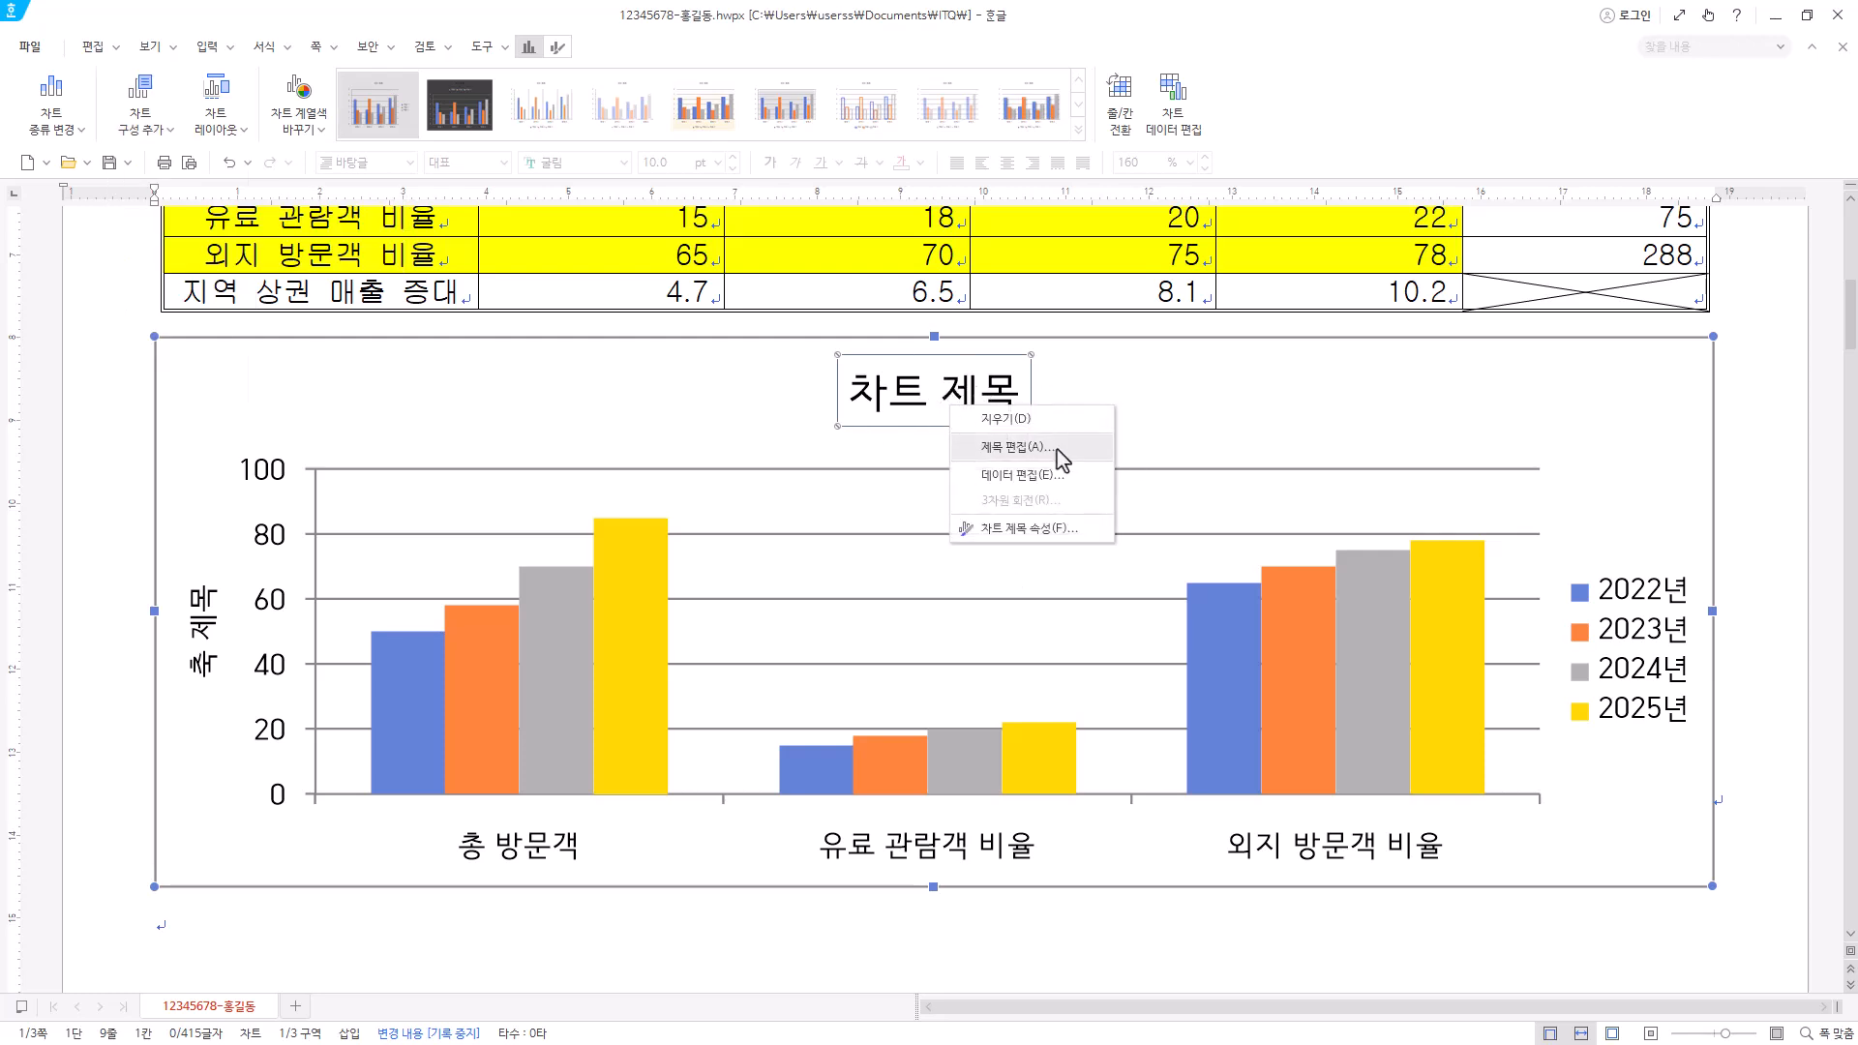
pyautogui.press('Return')
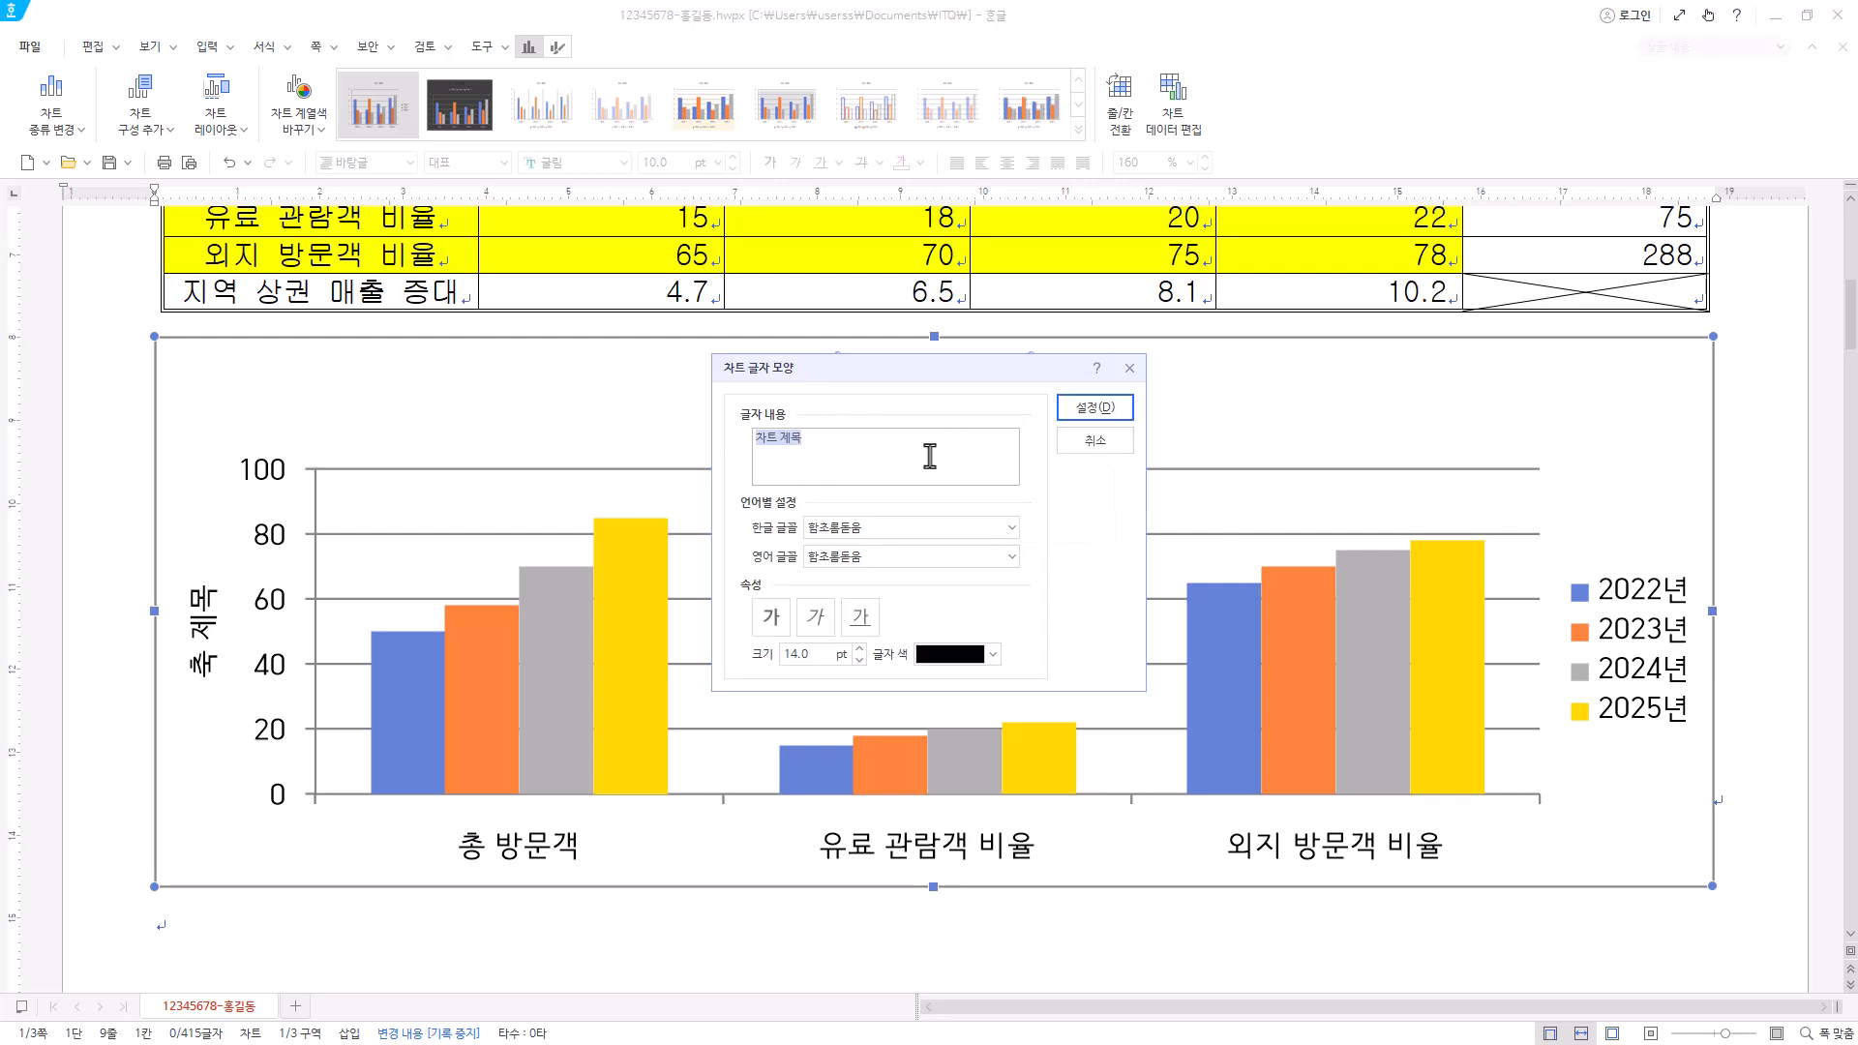
pyautogui.write('화순 고인돌 축제 방문객 현황')
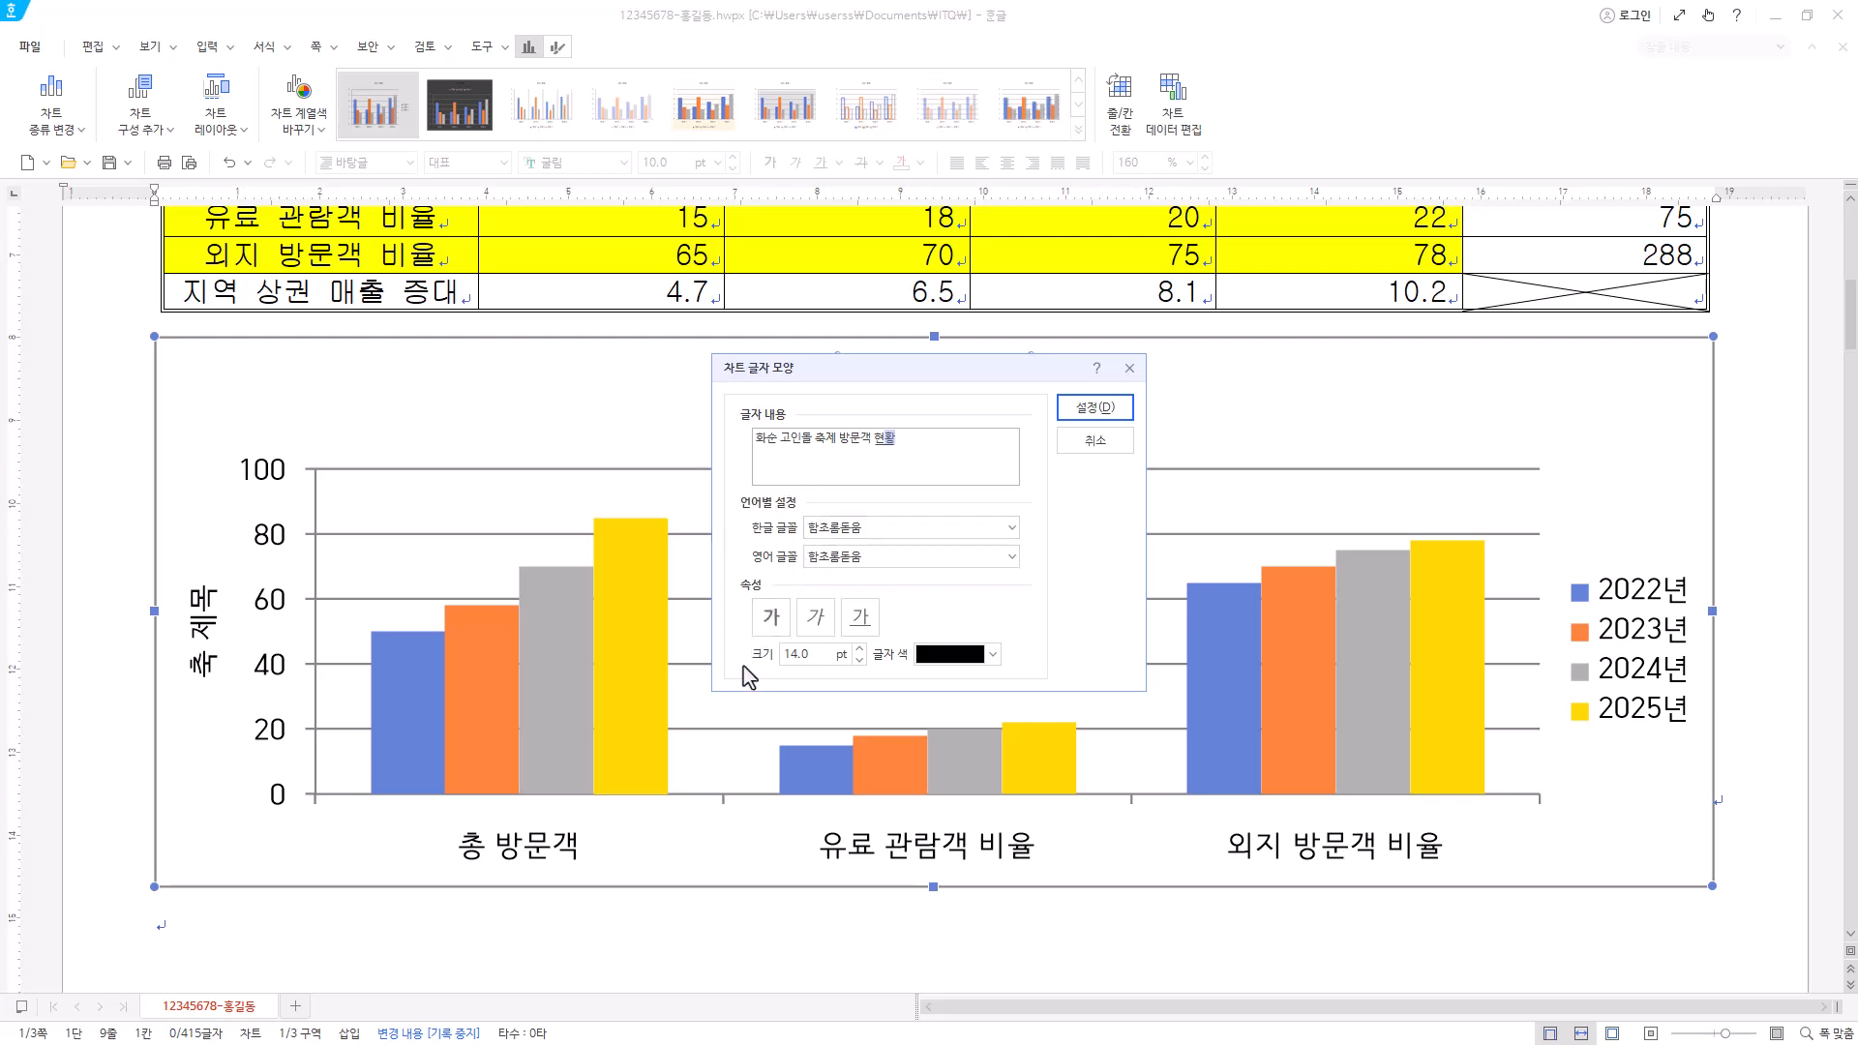
# - Make the chart title text bold and set its size to 12 pt
pyautogui.click(815, 620)
pyautogui.click(815, 627)
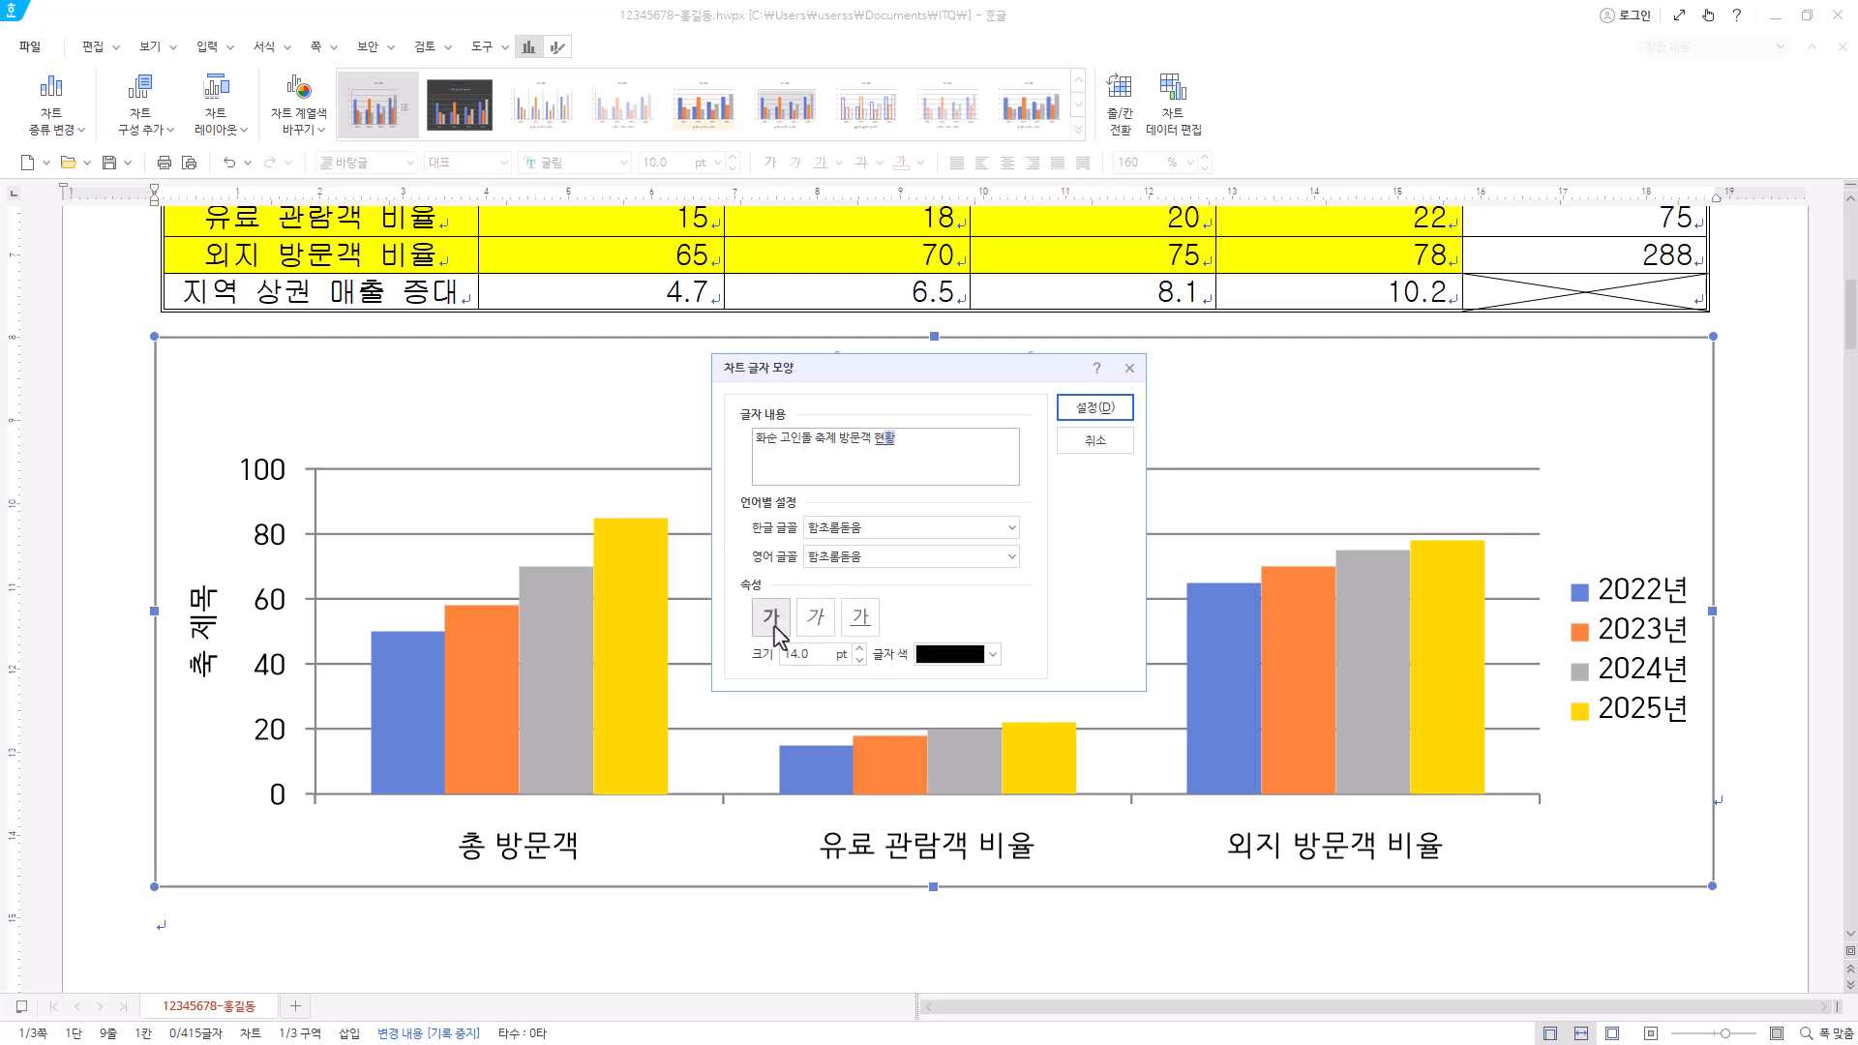
pyautogui.click(771, 618)
pyautogui.click(860, 659)
pyautogui.moveTo(906, 437); pyautogui.dragTo(642, 421)
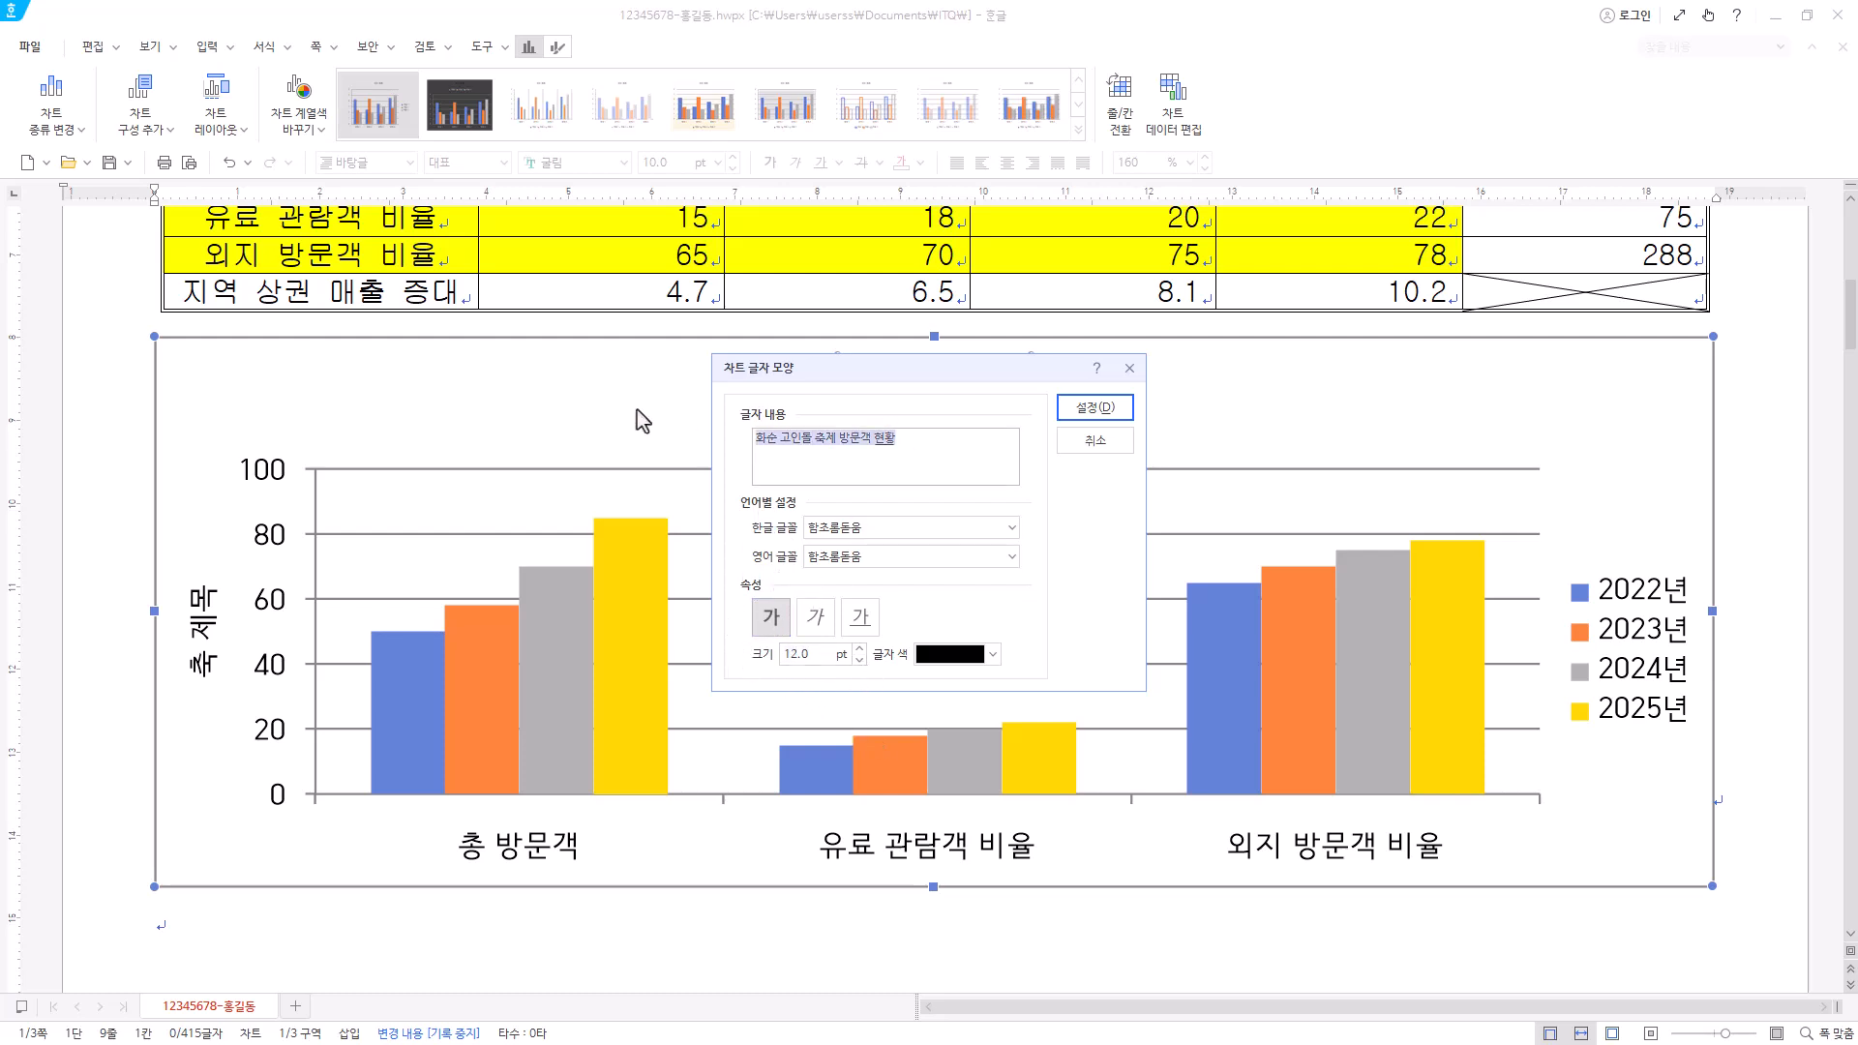
pyautogui.click(960, 436)
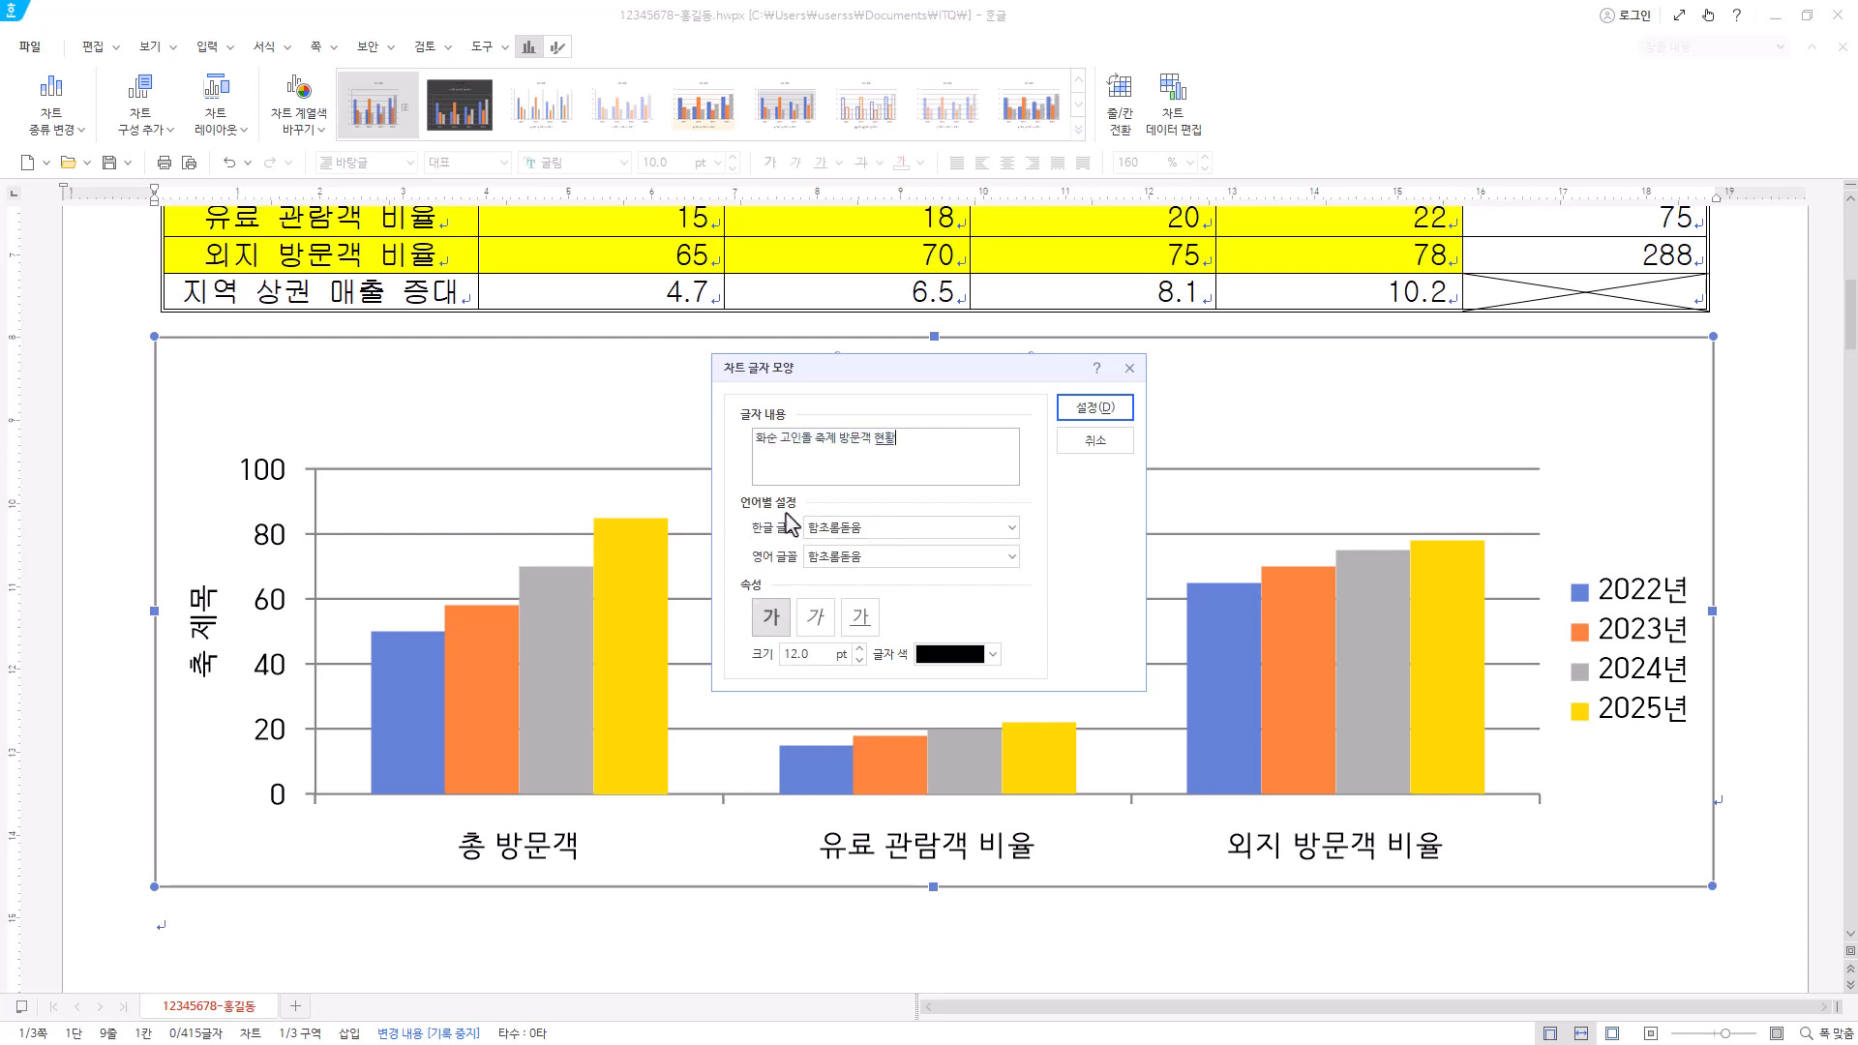
pyautogui.moveTo(848, 444); pyautogui.dragTo(800, 445)
pyautogui.click(905, 441)
# - Try to set the chart title's Korean and English fonts to 돋움, and apply the title settings
pyautogui.moveTo(898, 531); pyautogui.dragTo(604, 534)
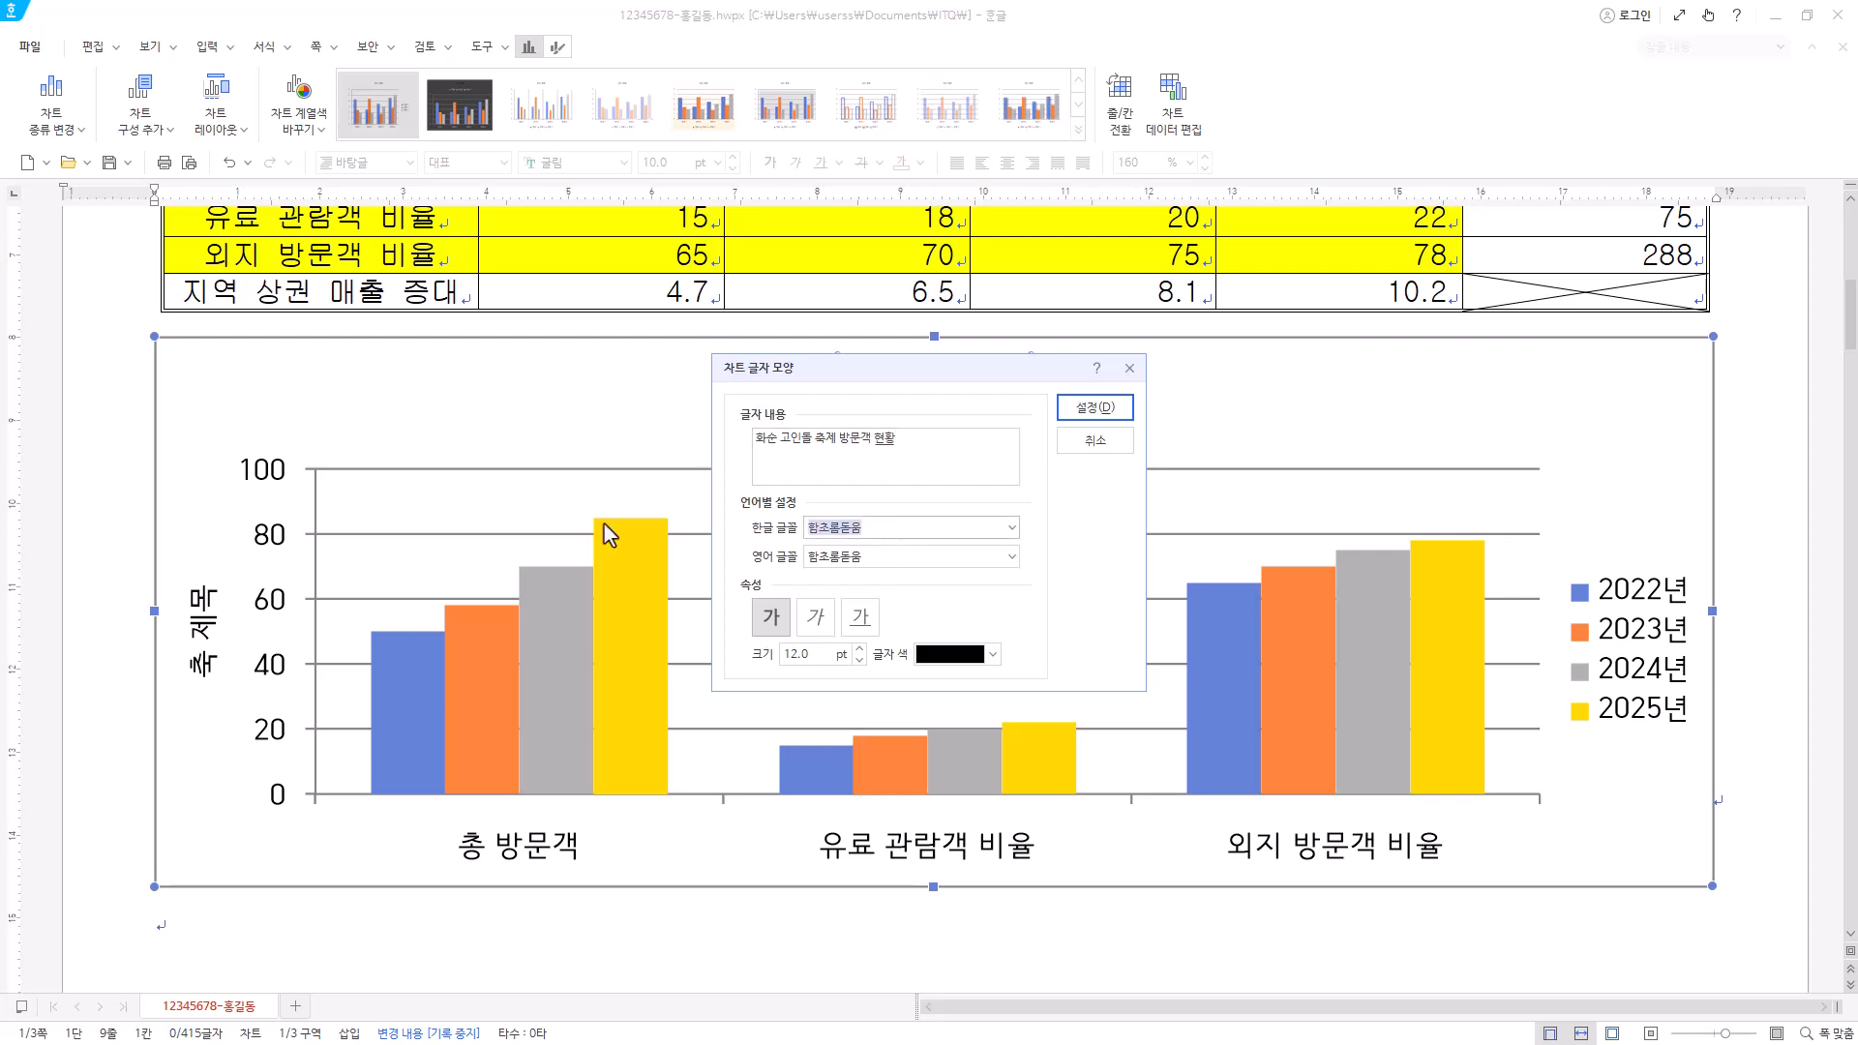
pyautogui.write('돋')
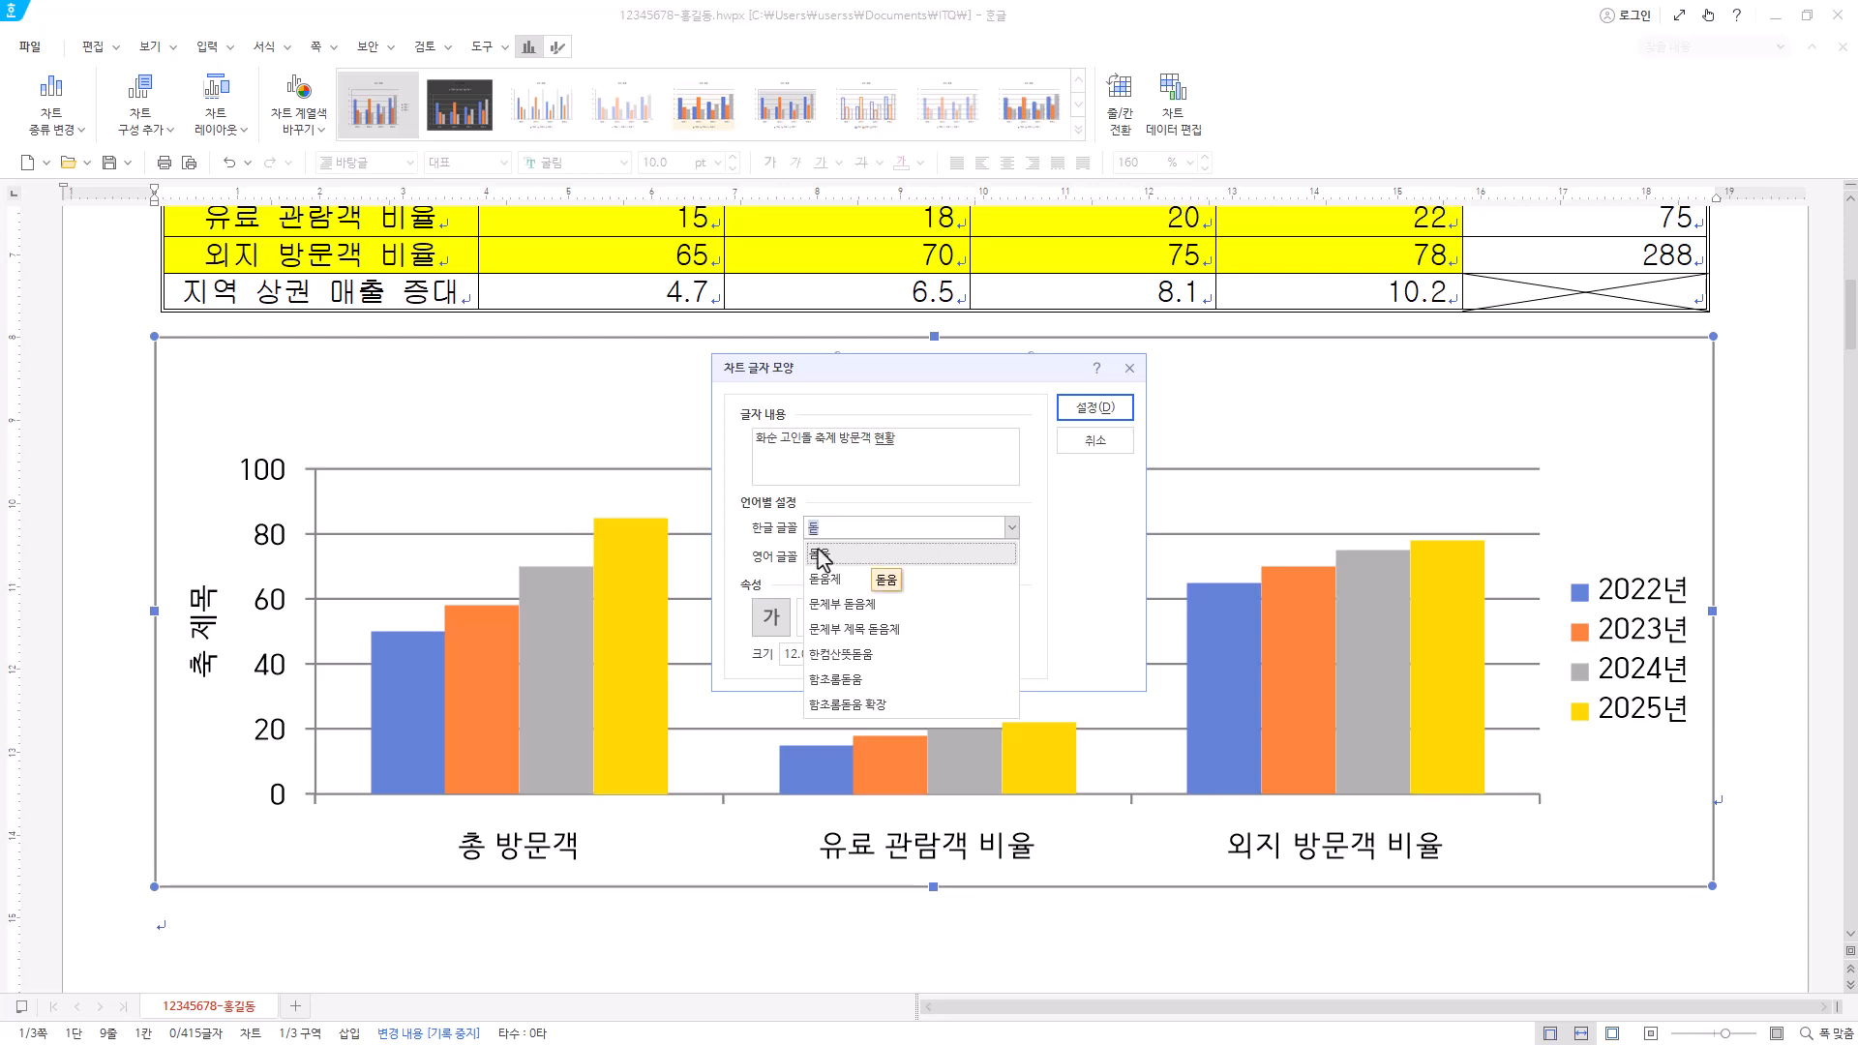
pyautogui.write('움')
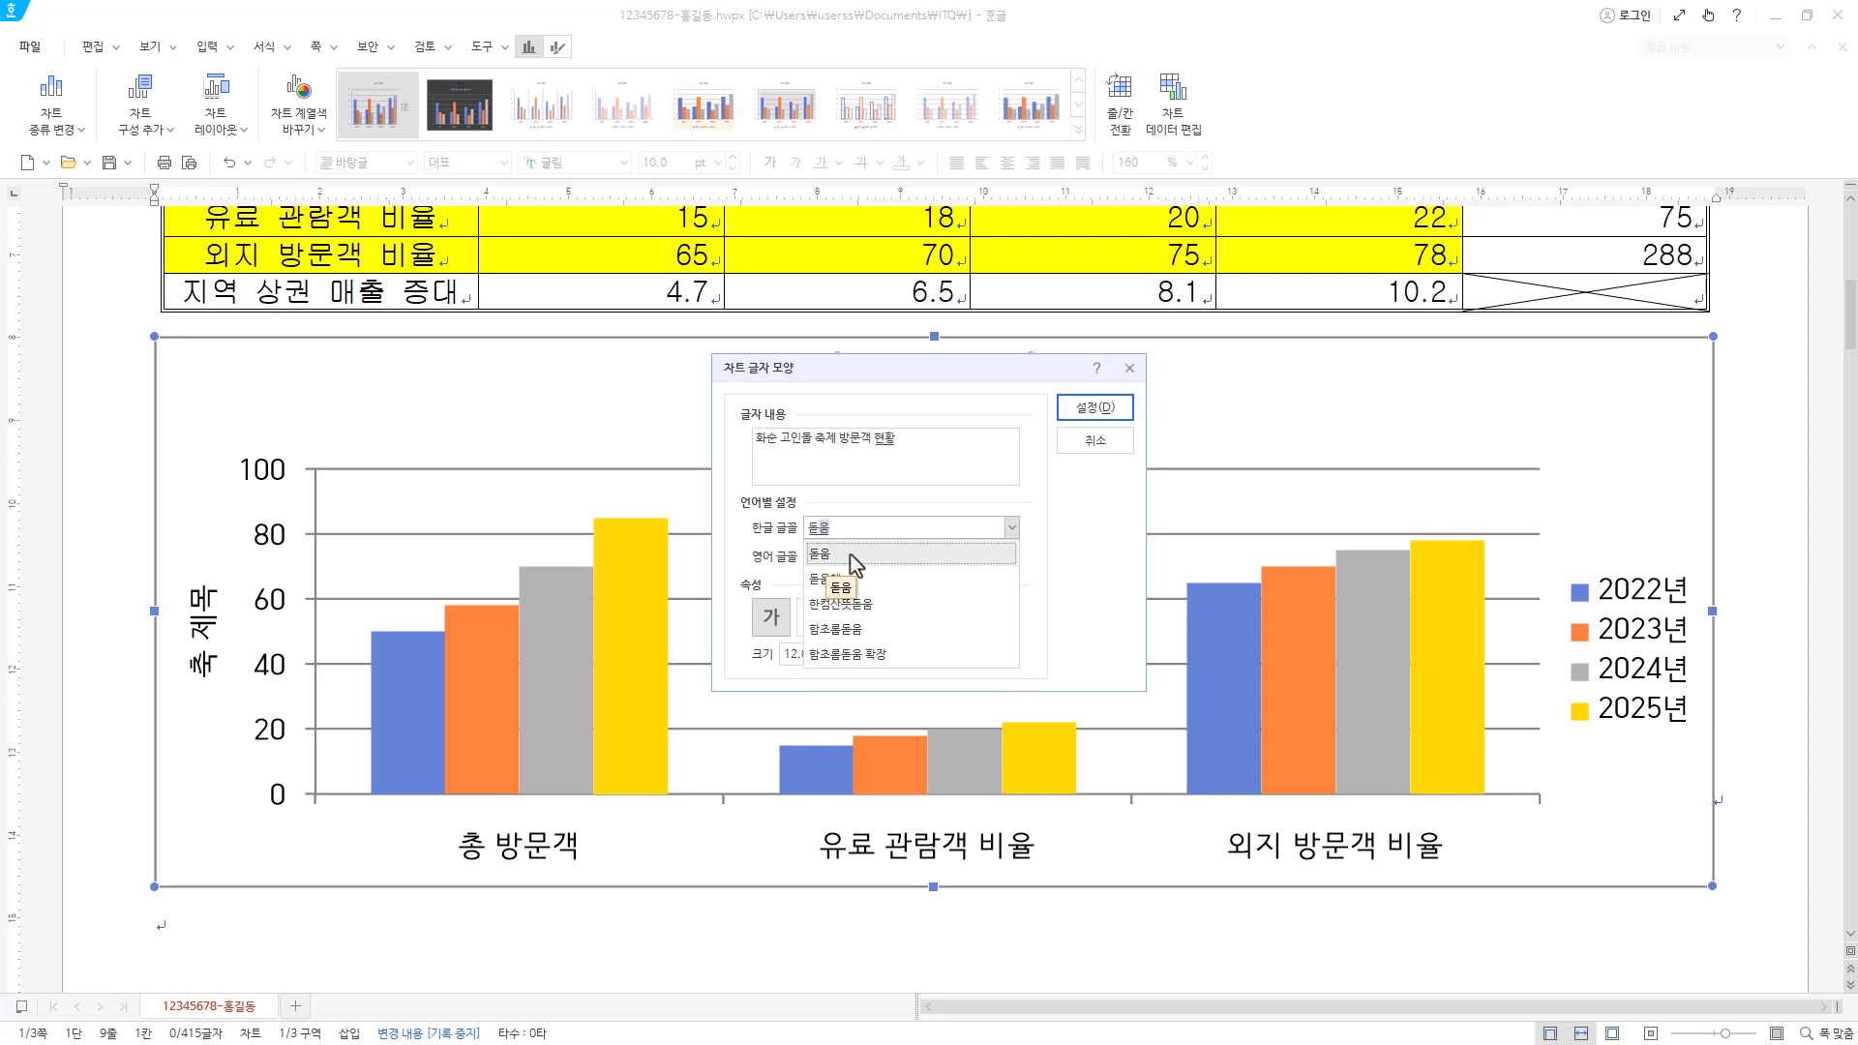
pyautogui.click(839, 559)
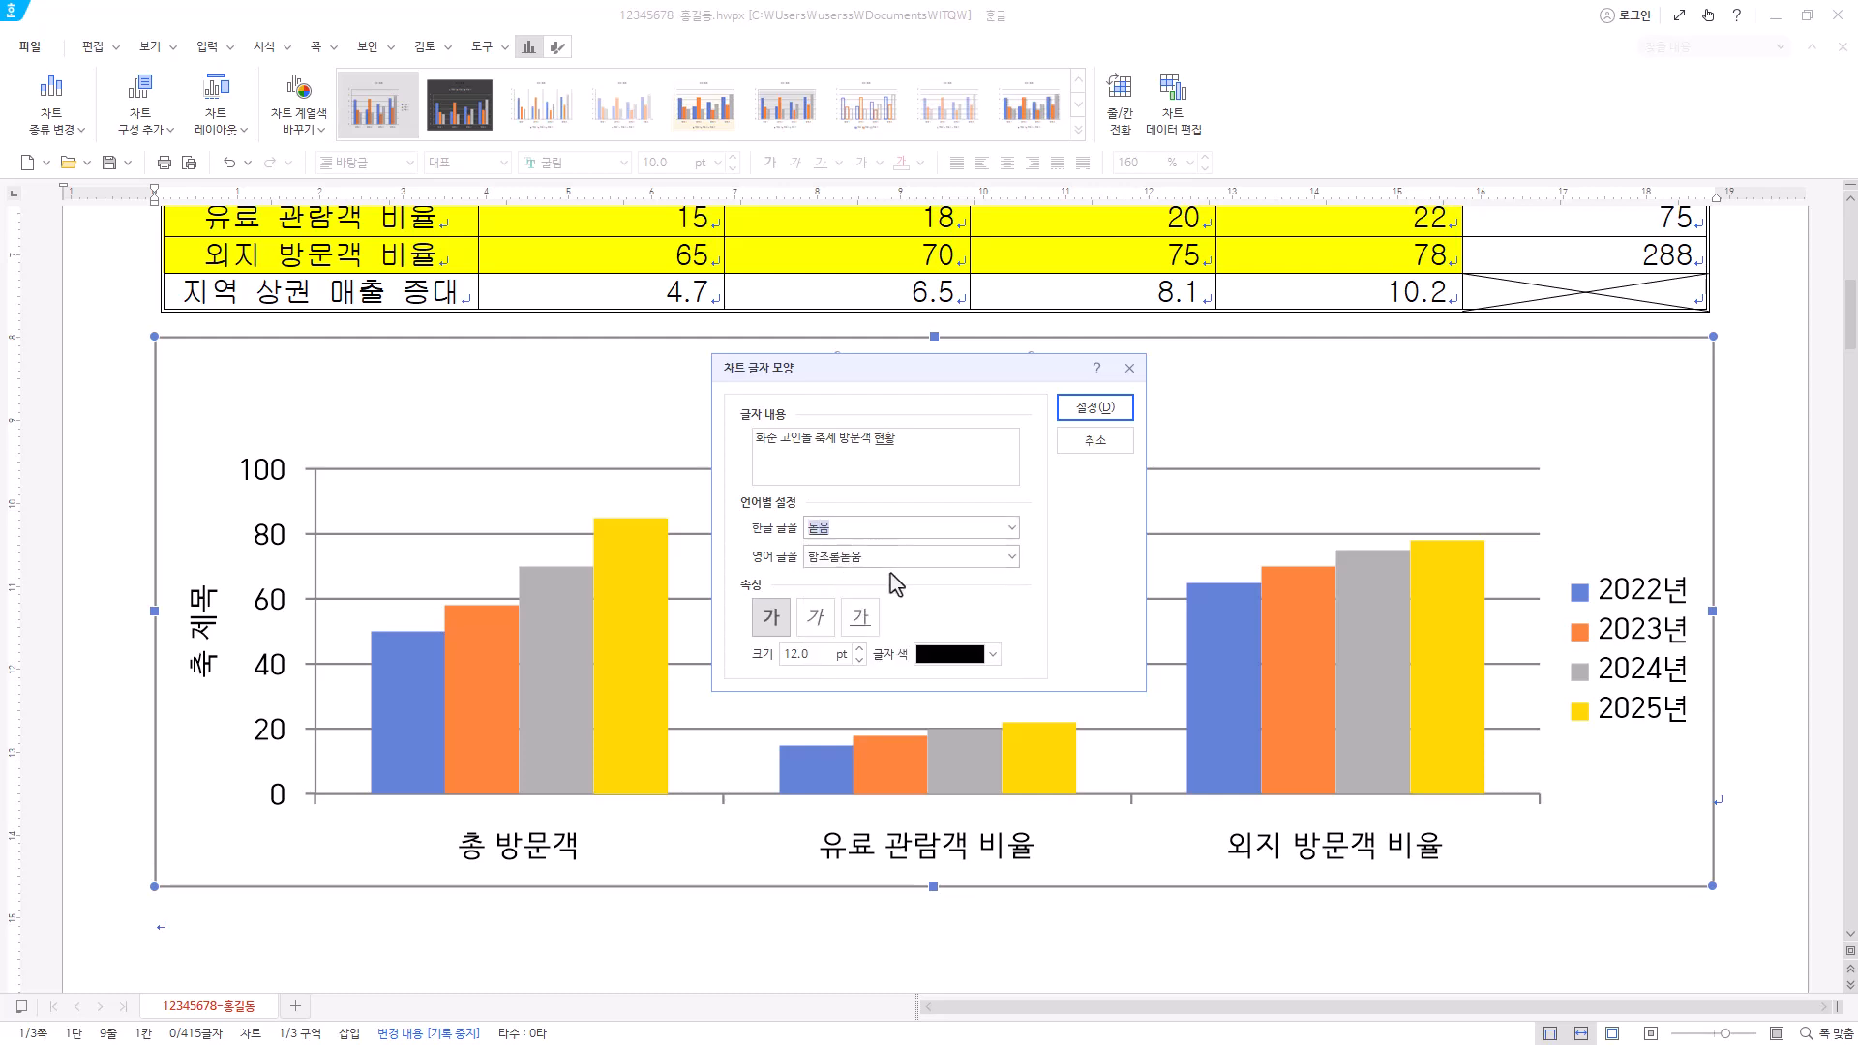
pyautogui.write('돋움')
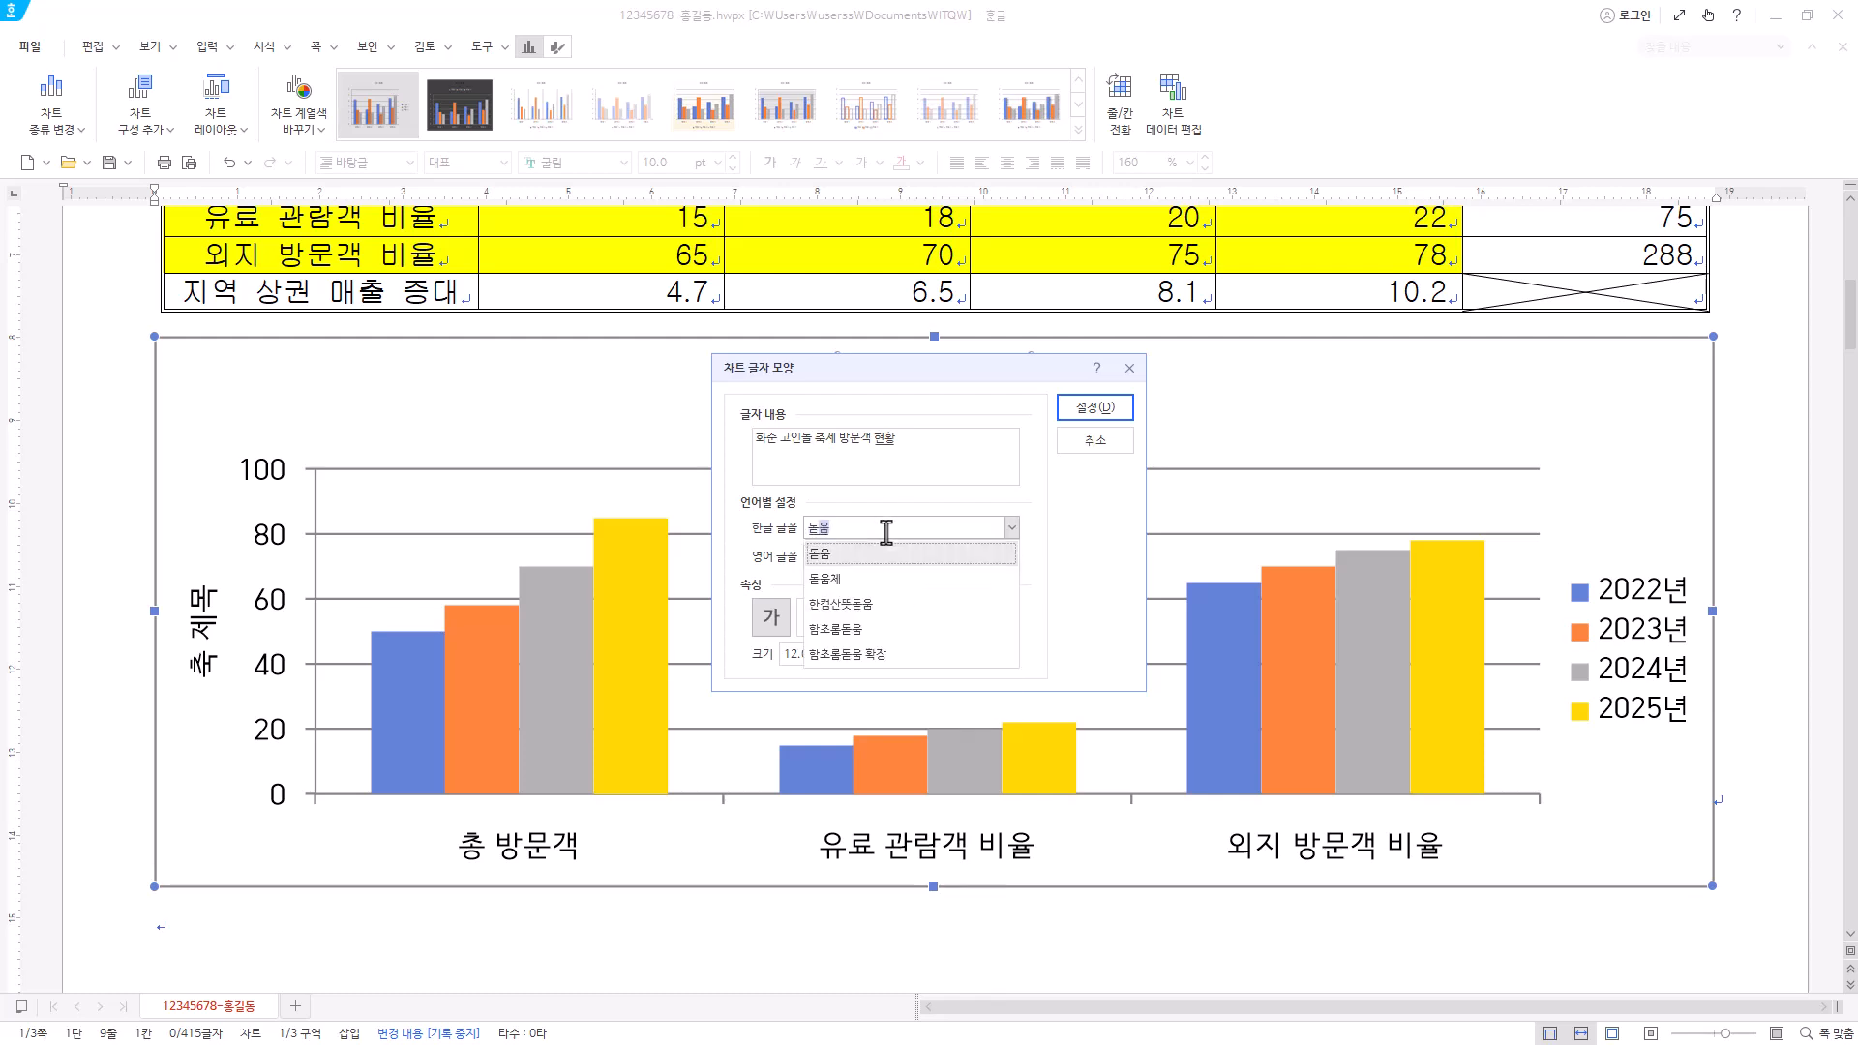
pyautogui.press('Return')
pyautogui.click(887, 532)
pyautogui.moveTo(915, 369); pyautogui.dragTo(962, 443)
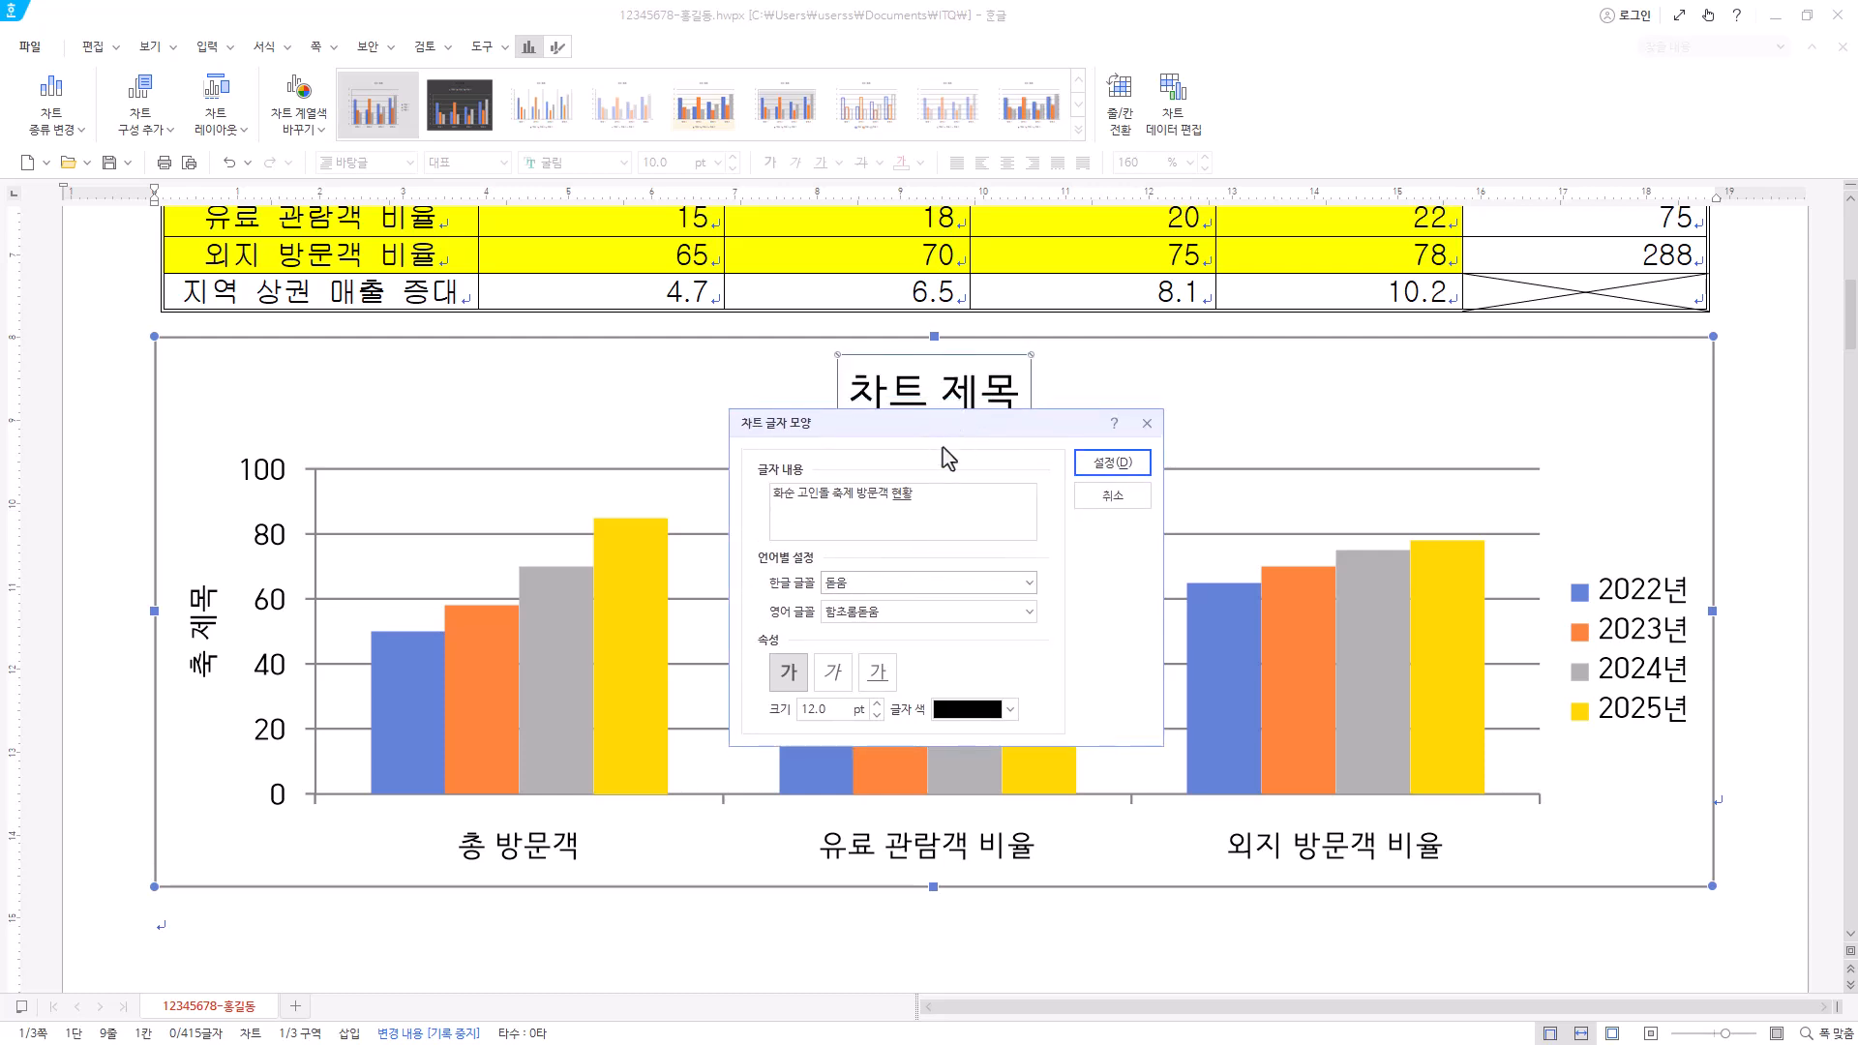
pyautogui.press('Tab')
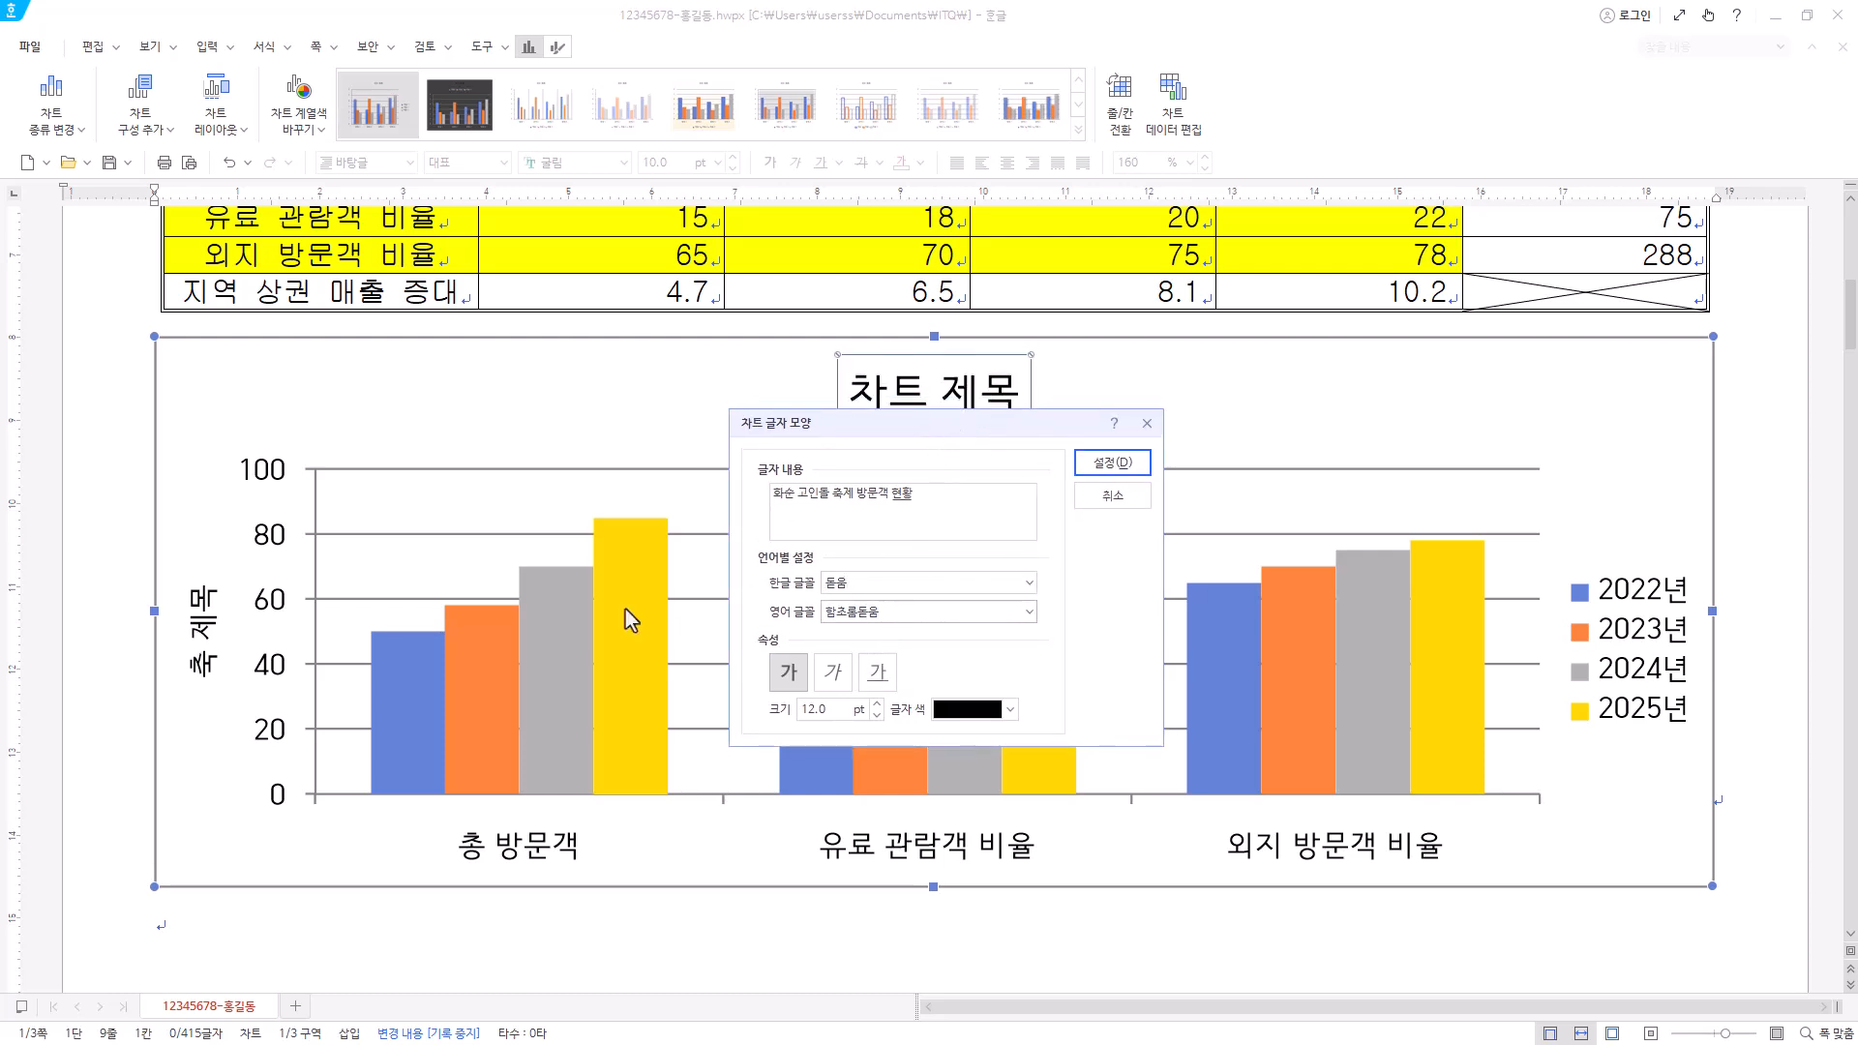
pyautogui.write('돋')
pyautogui.click(856, 638)
pyautogui.click(1111, 463)
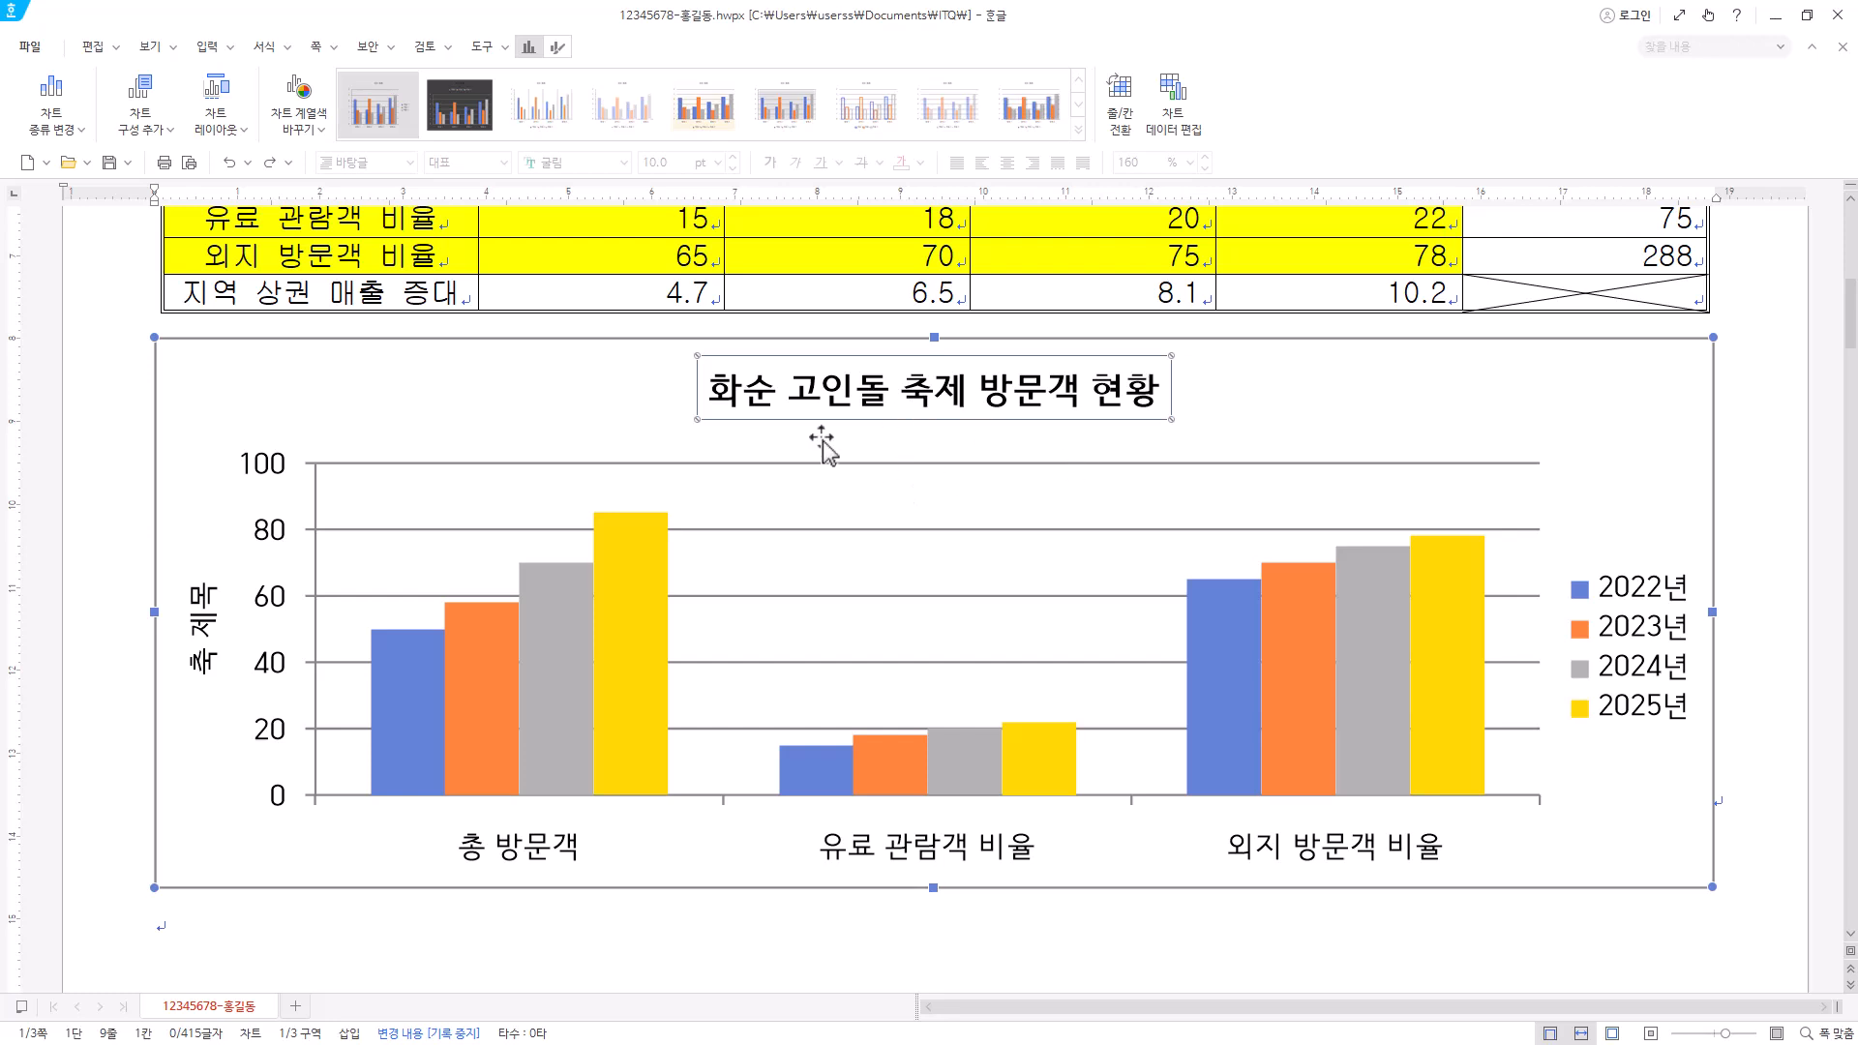
# - Reopen the chart title's text settings and choose 돋움 for both the Korean and English fonts
pyautogui.rightClick(903, 392)
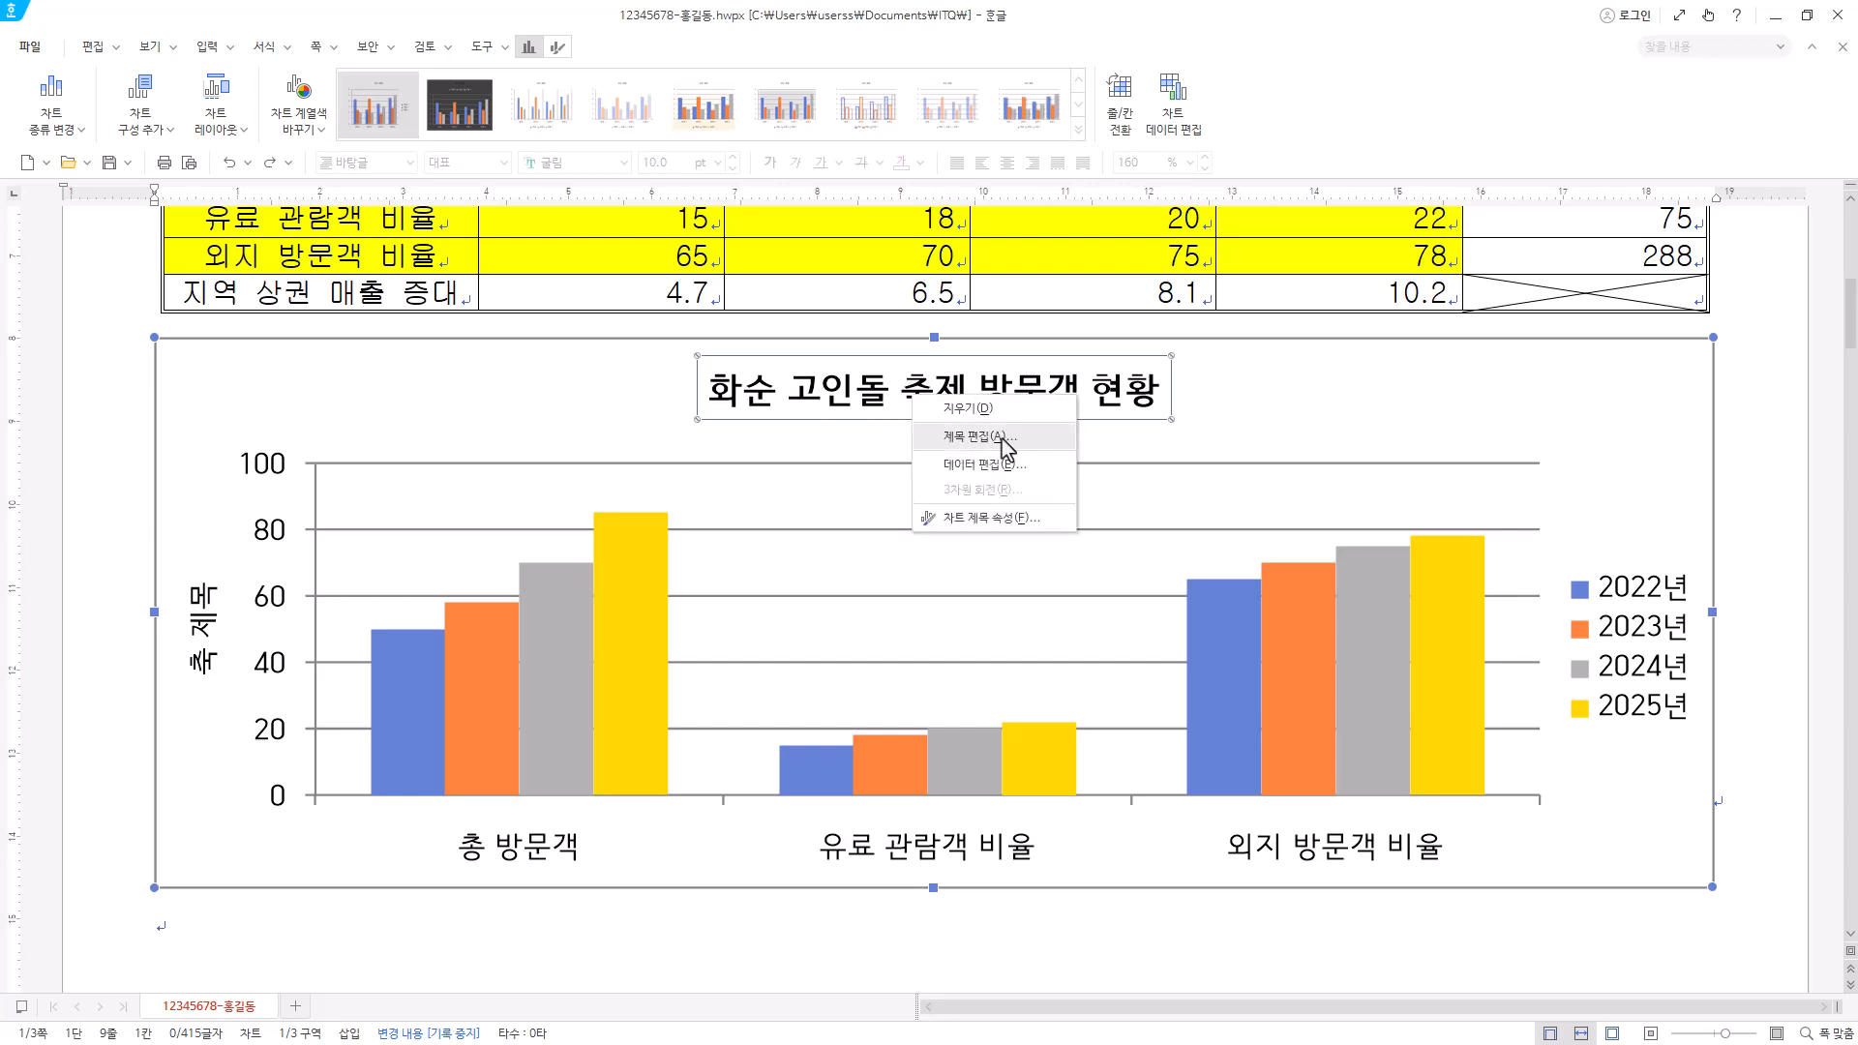
pyautogui.click(950, 431)
pyautogui.press('Tab')
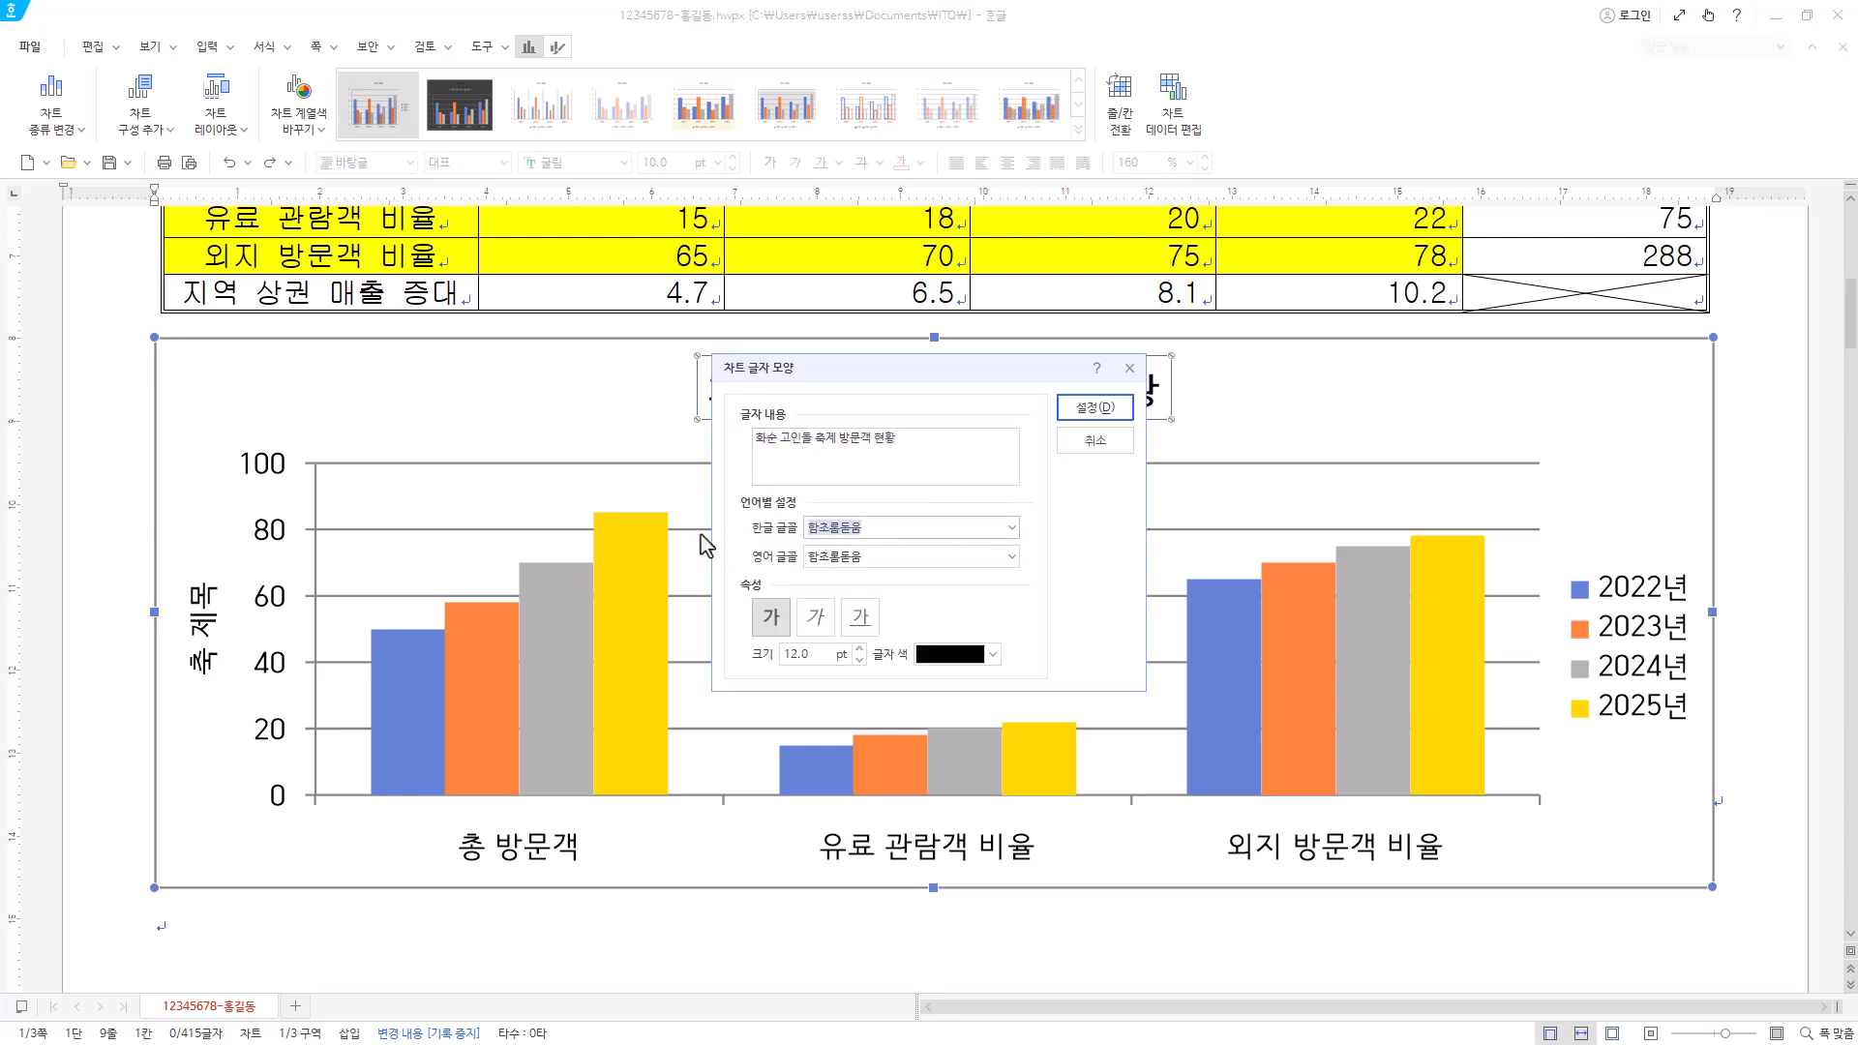
pyautogui.write('돋우')
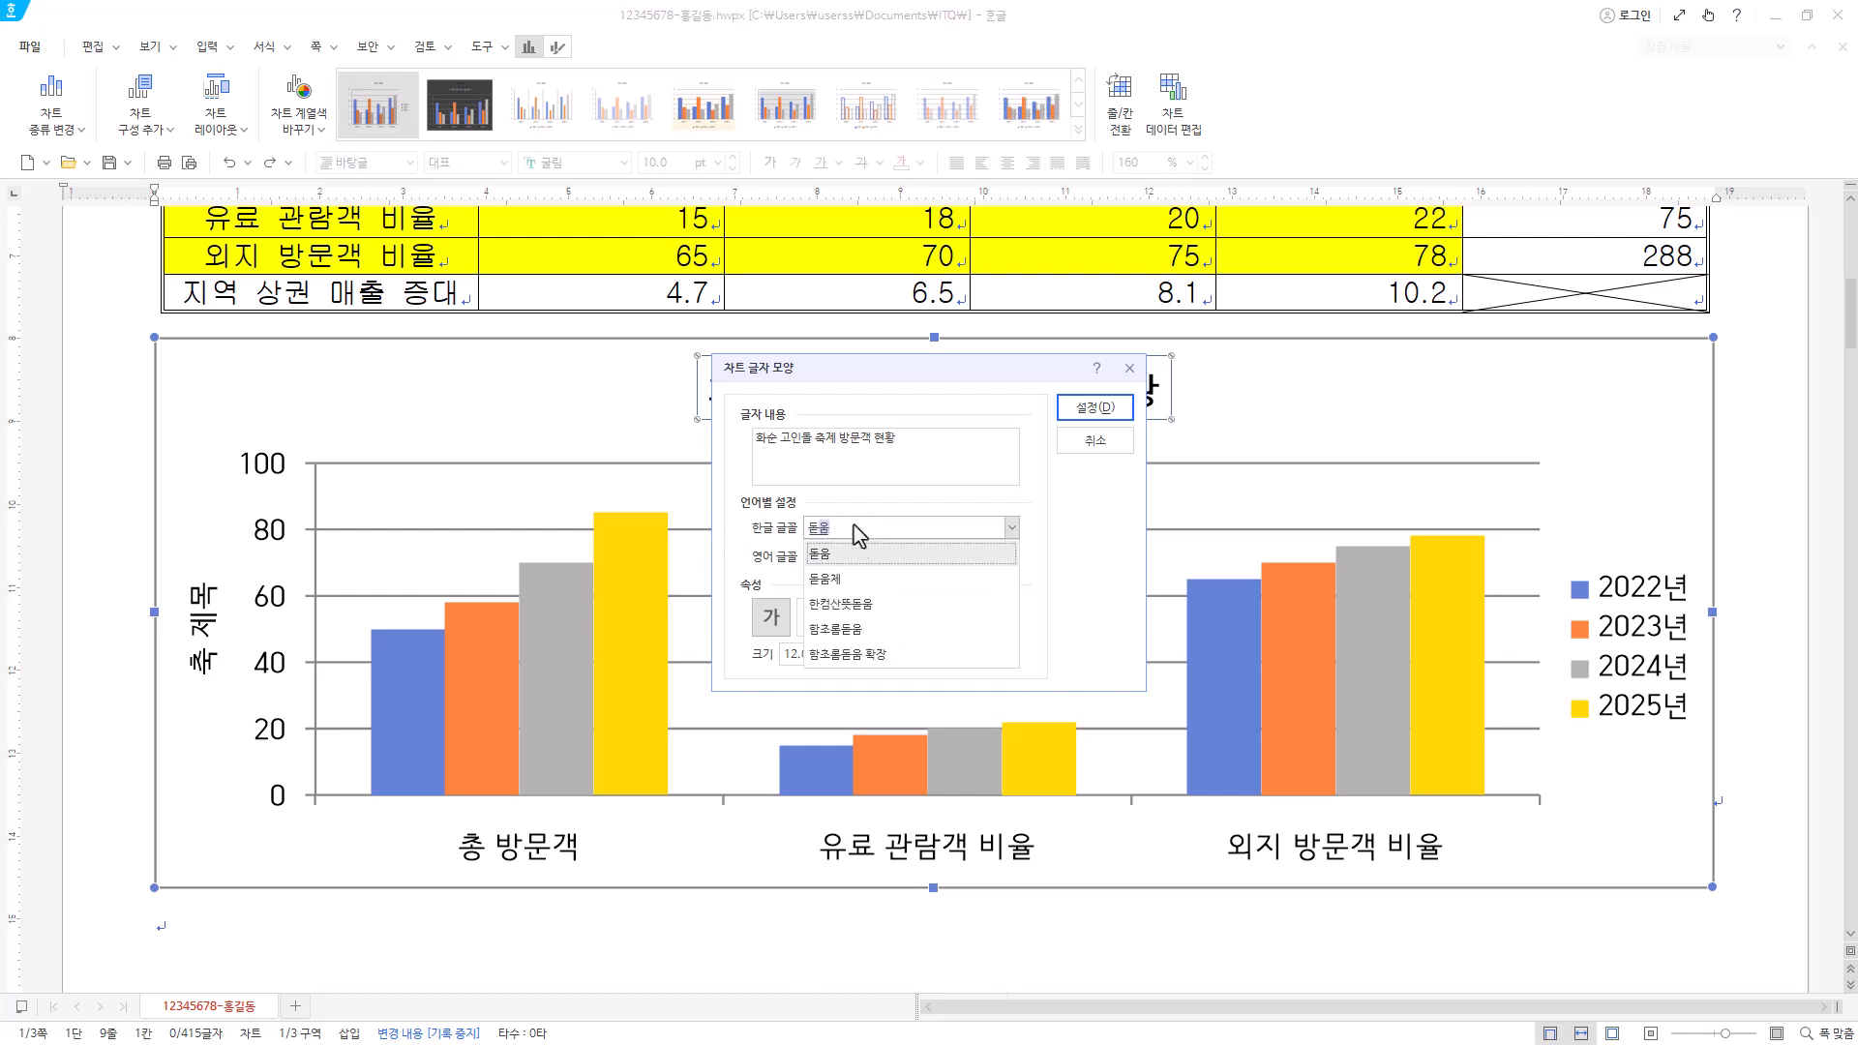
pyautogui.click(855, 559)
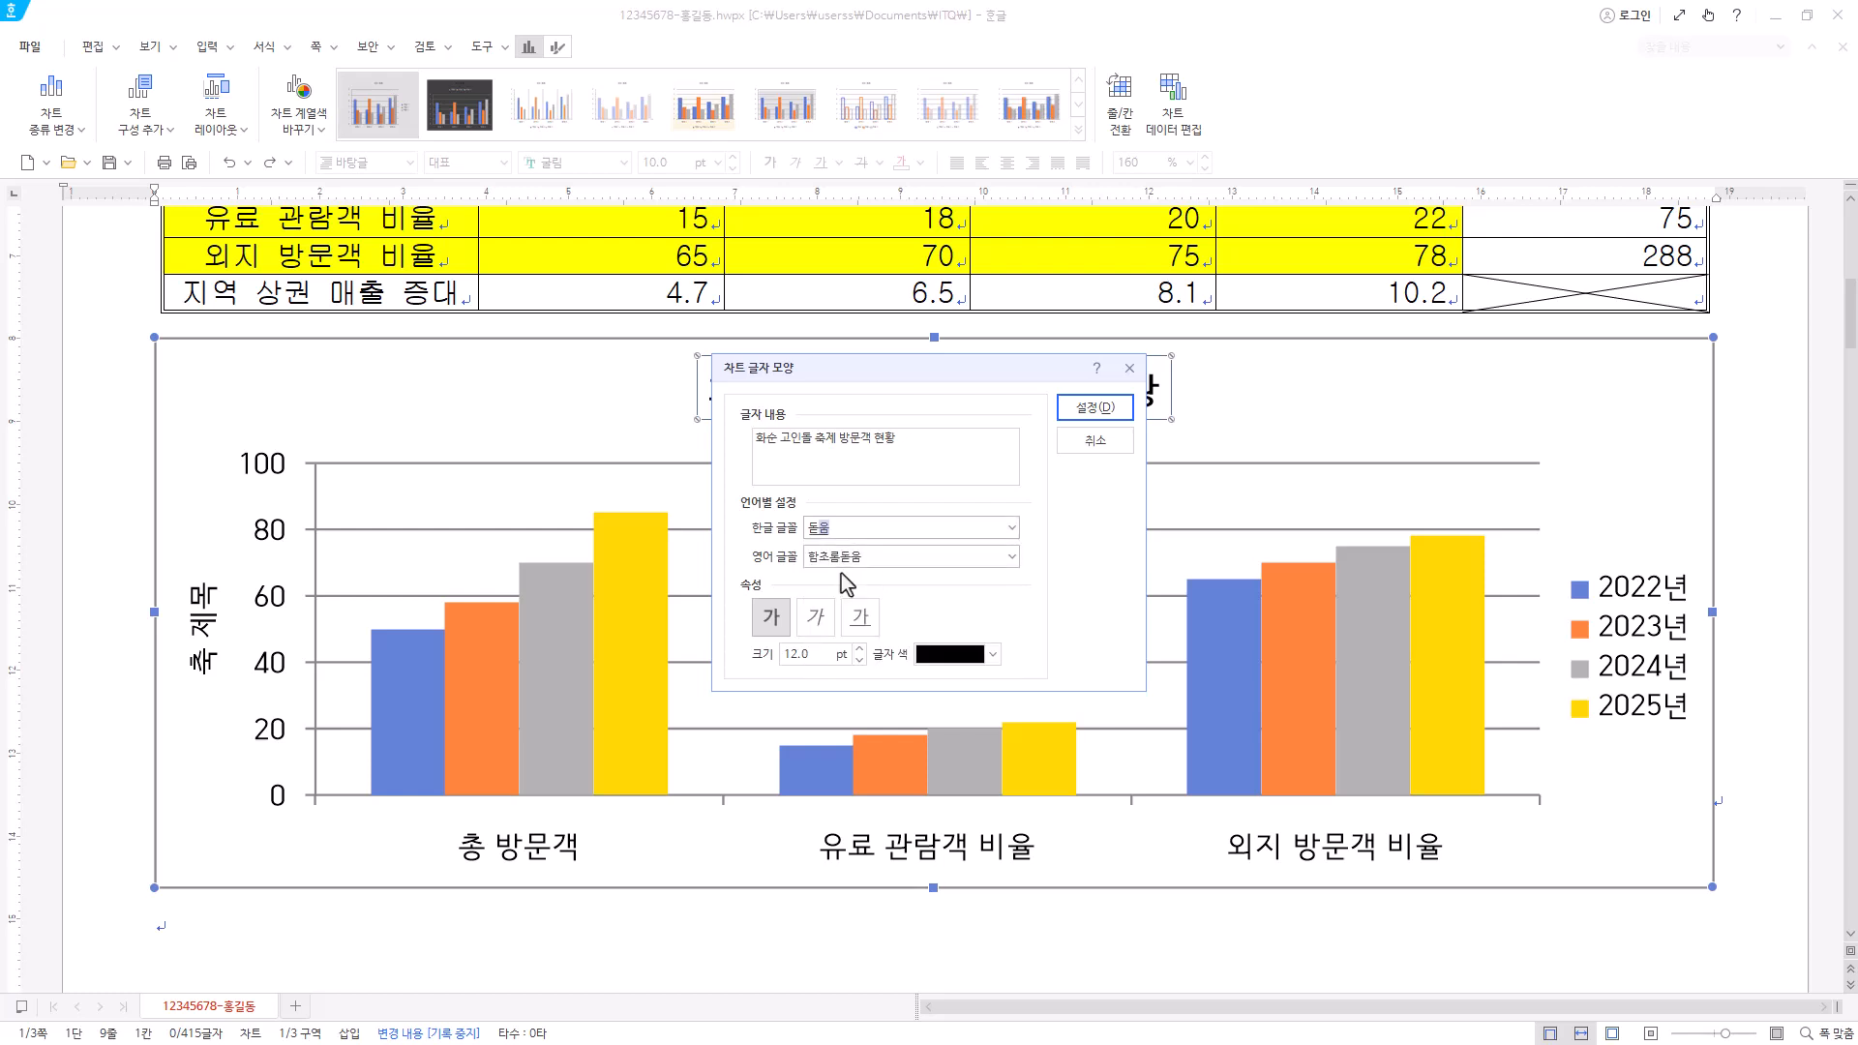
pyautogui.click(883, 562)
pyautogui.write('돋움')
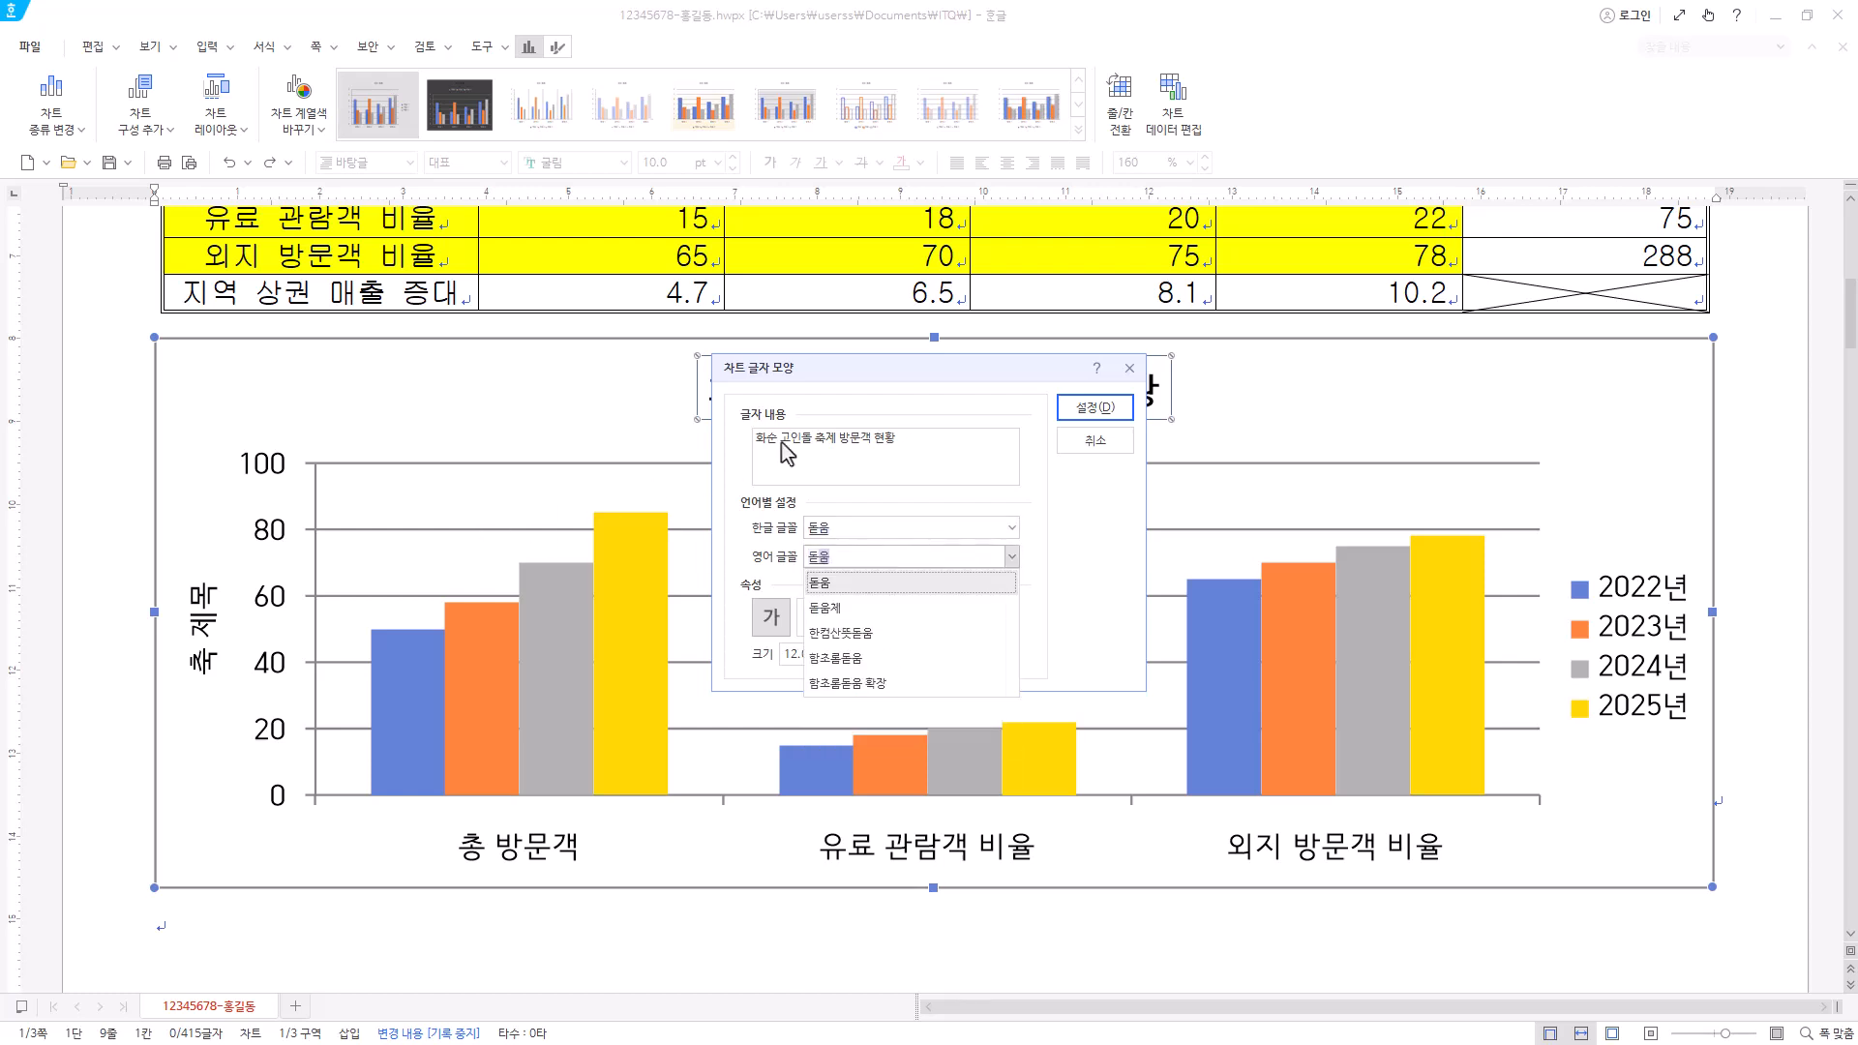
pyautogui.click(882, 584)
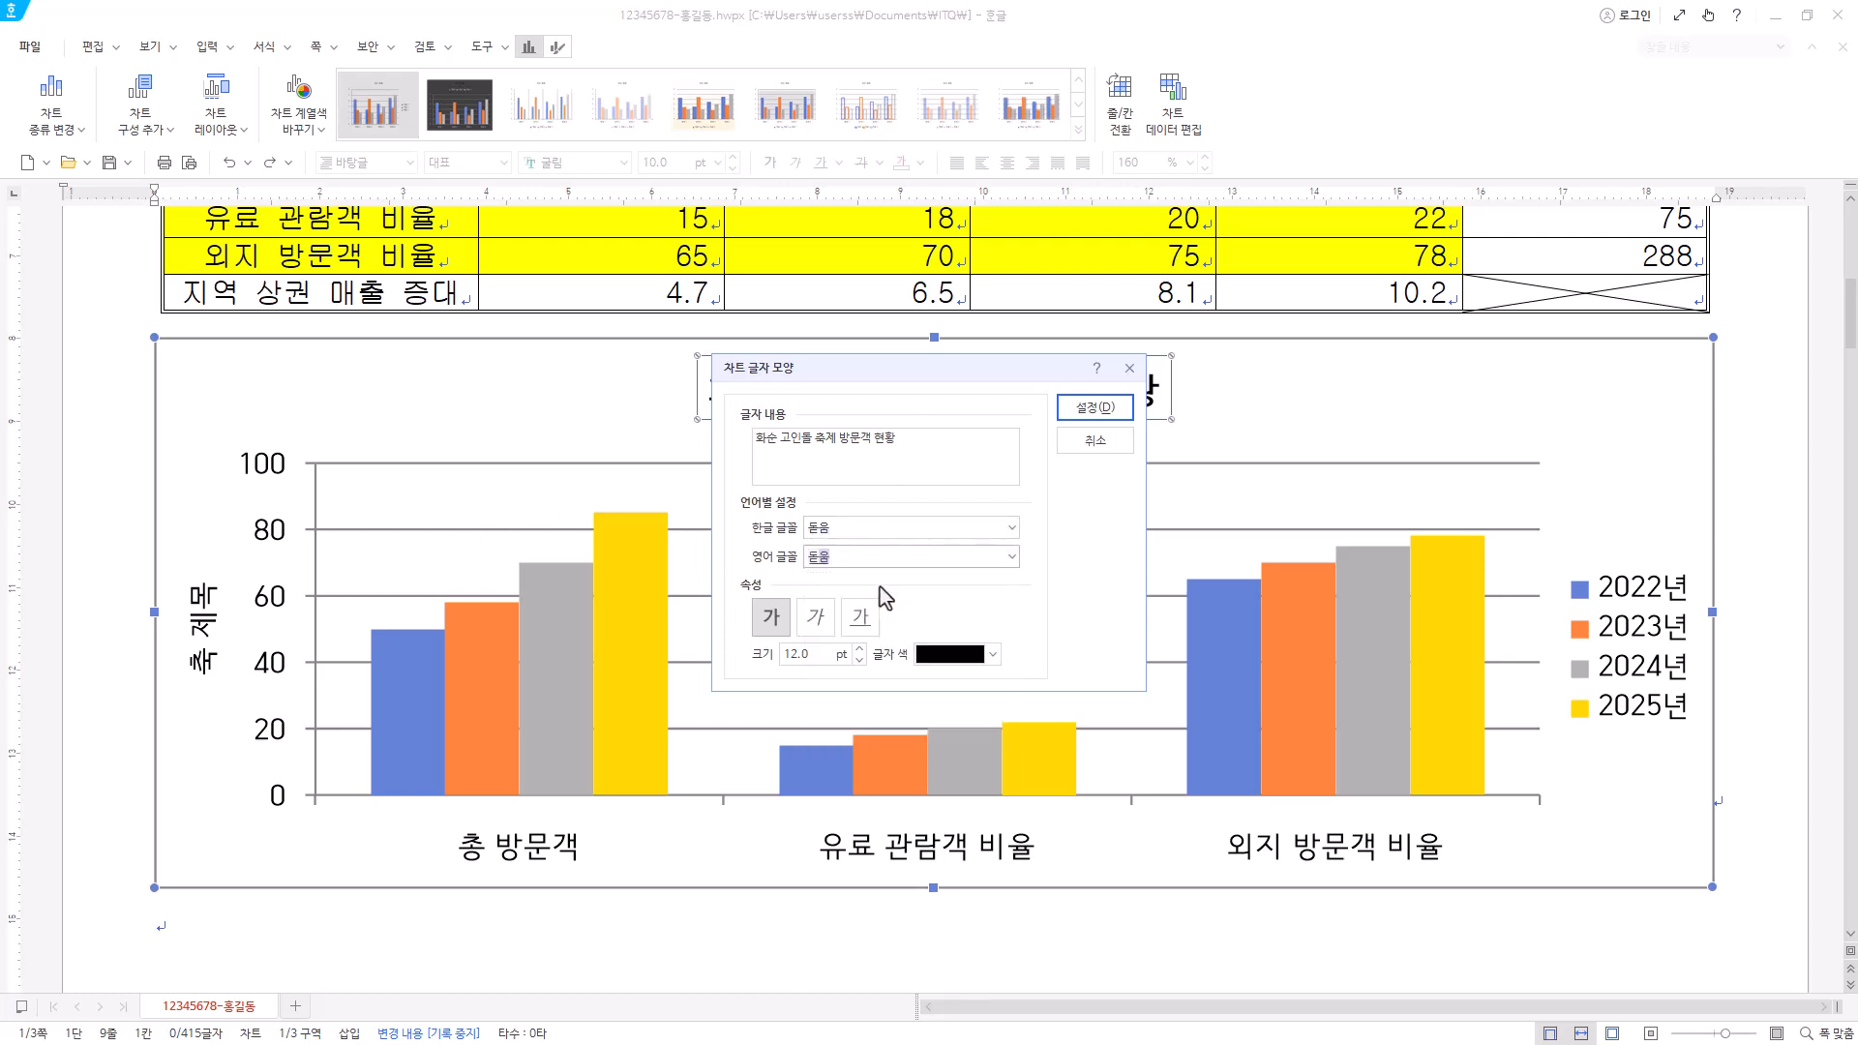
pyautogui.click(1091, 408)
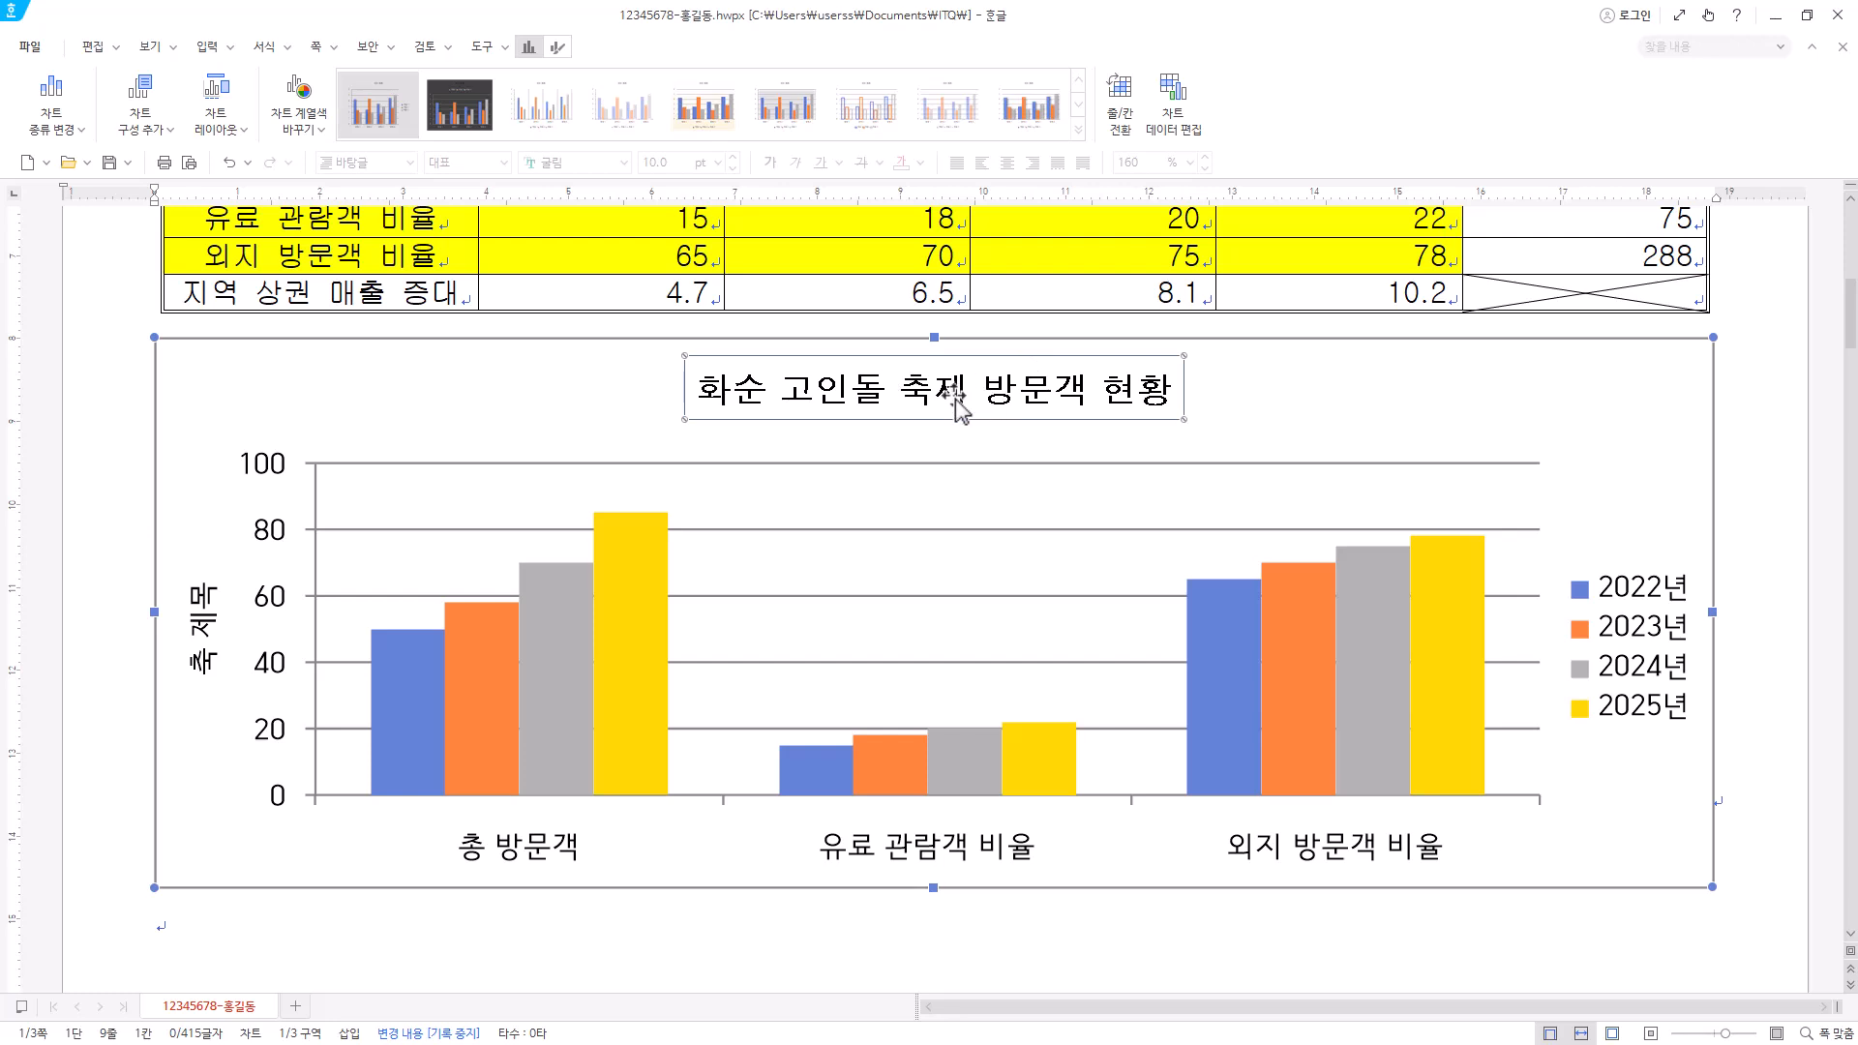
# - Give the chart title box a black outline through its object properties (개체 속성)
pyautogui.doubleClick(890, 396)
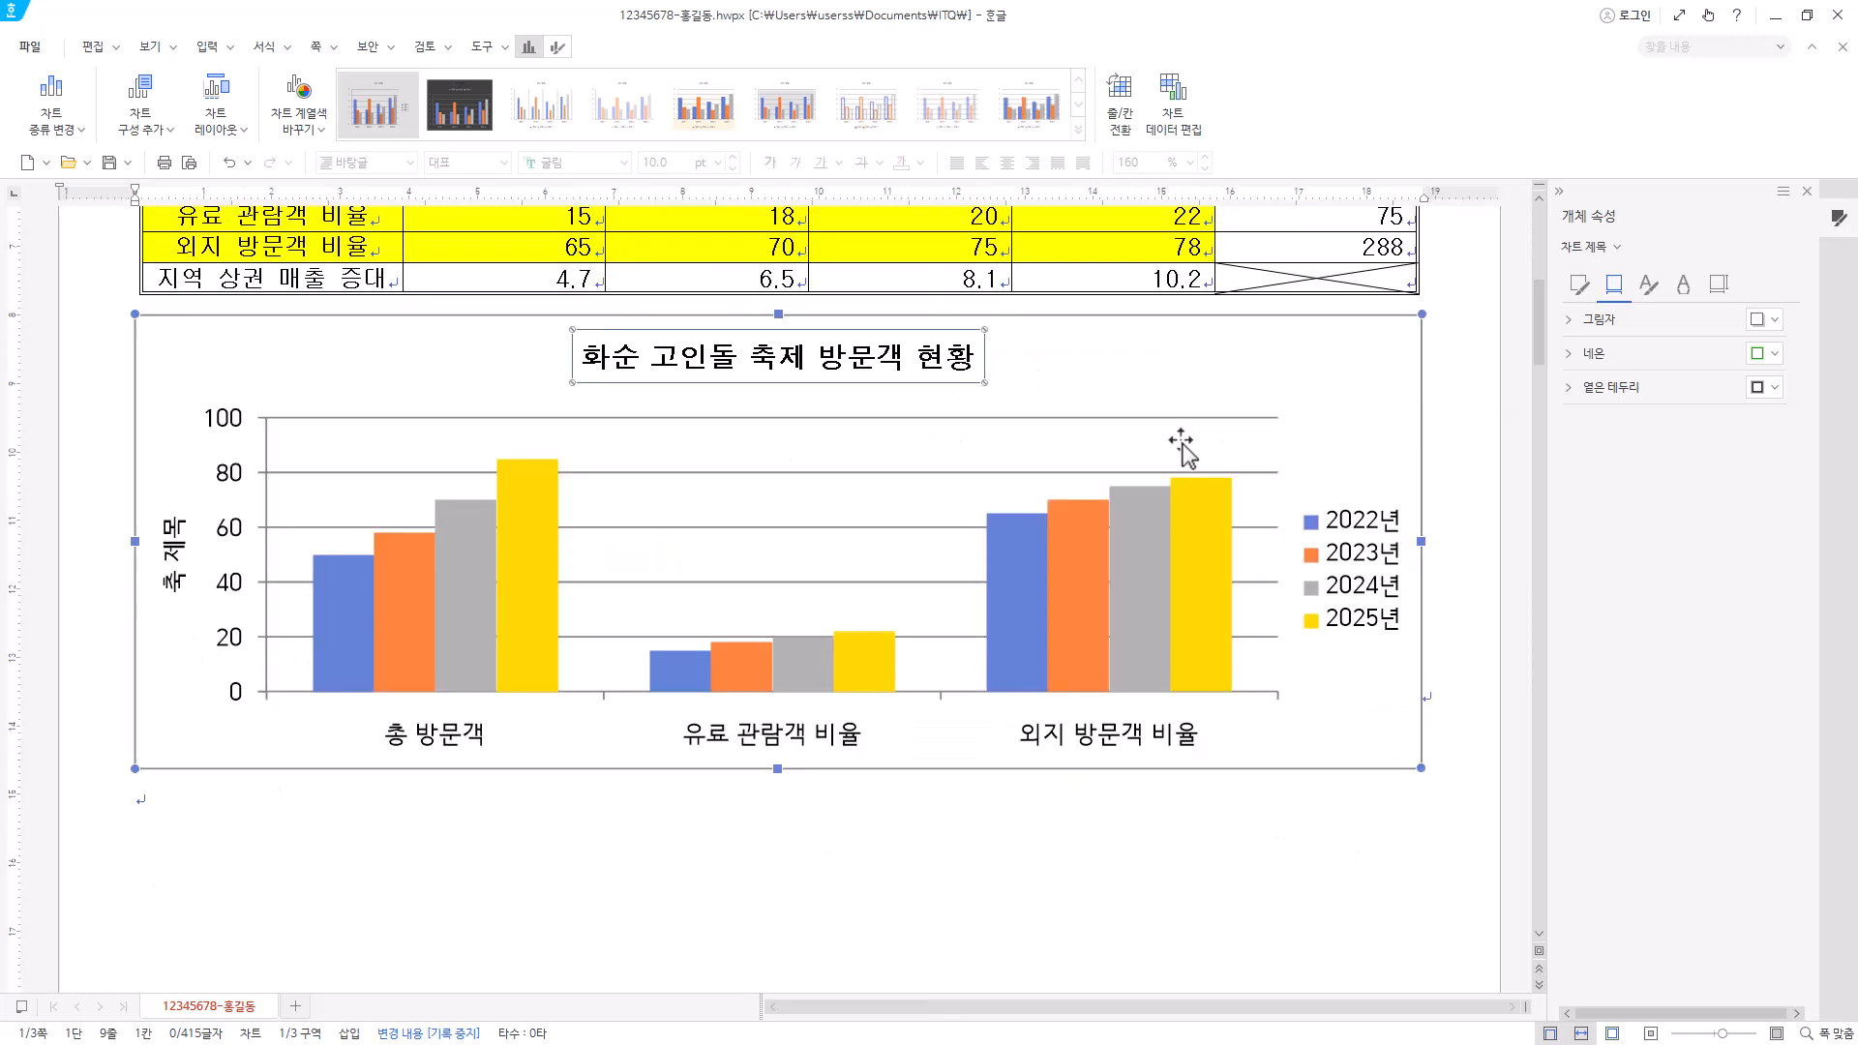
pyautogui.click(1616, 247)
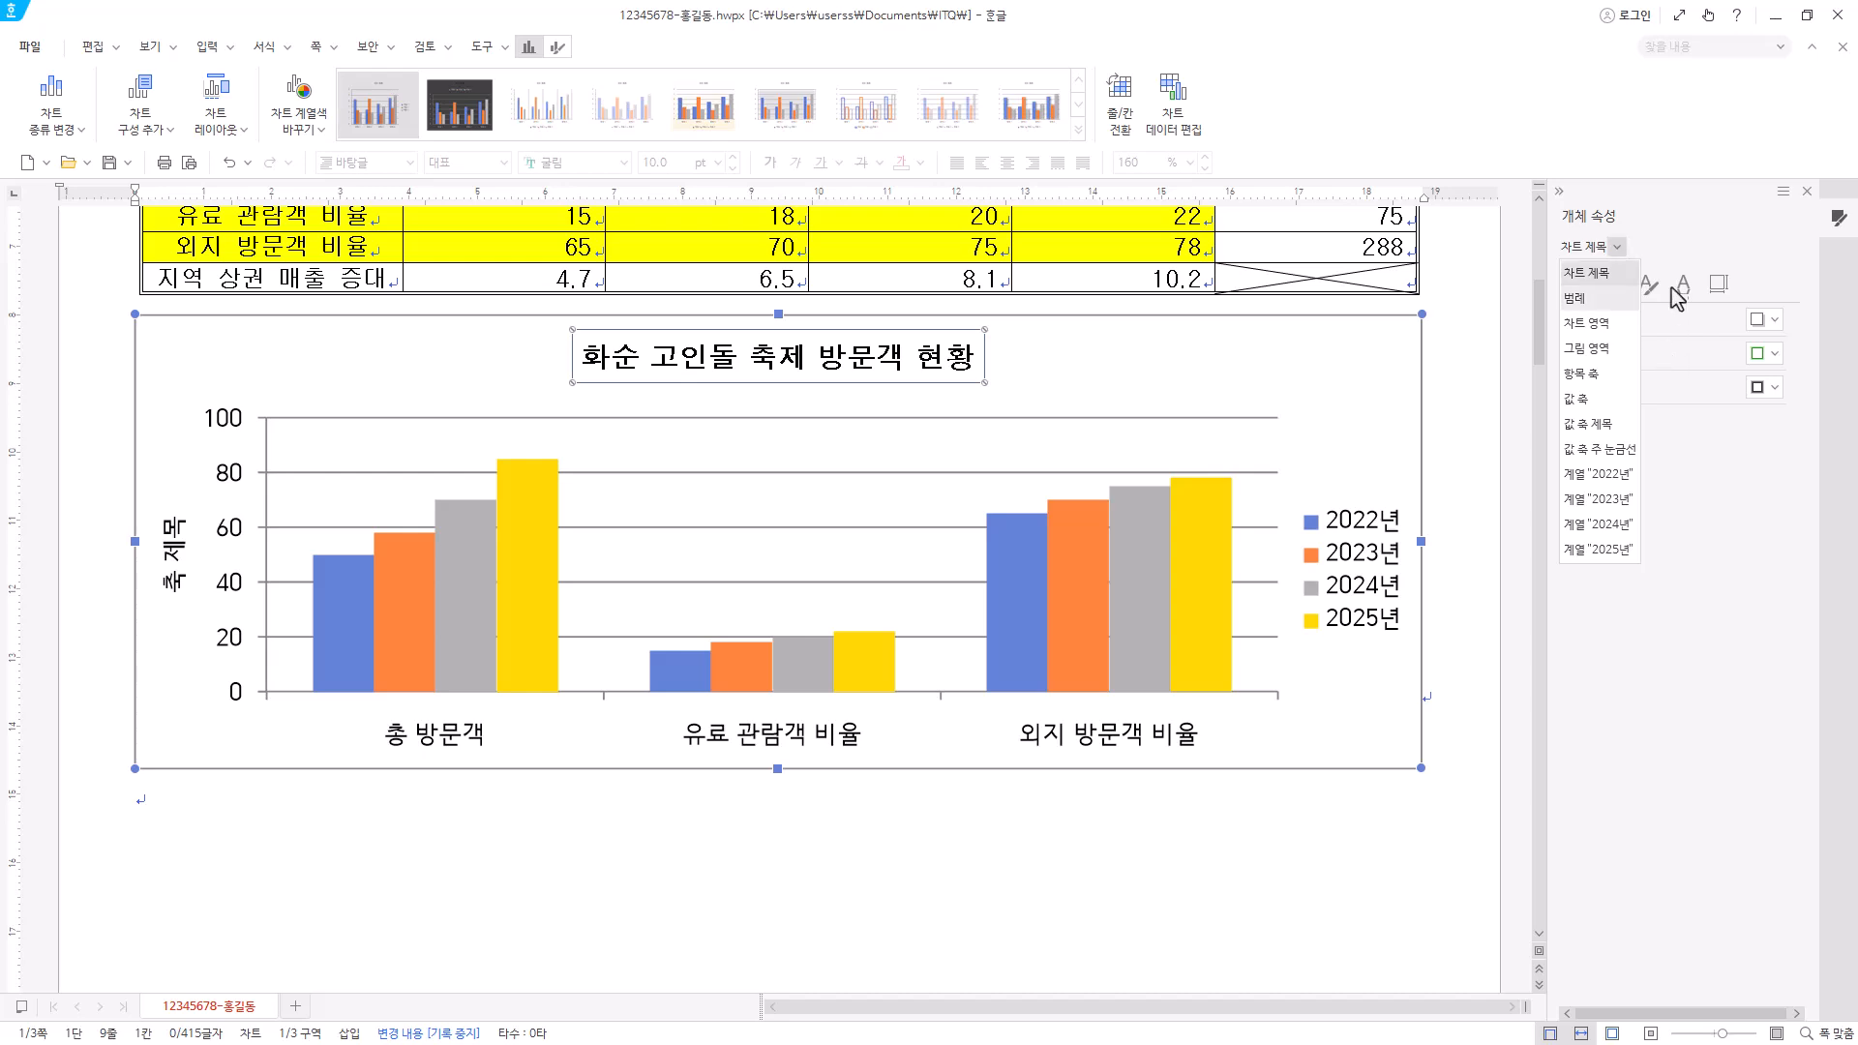
pyautogui.click(1666, 250)
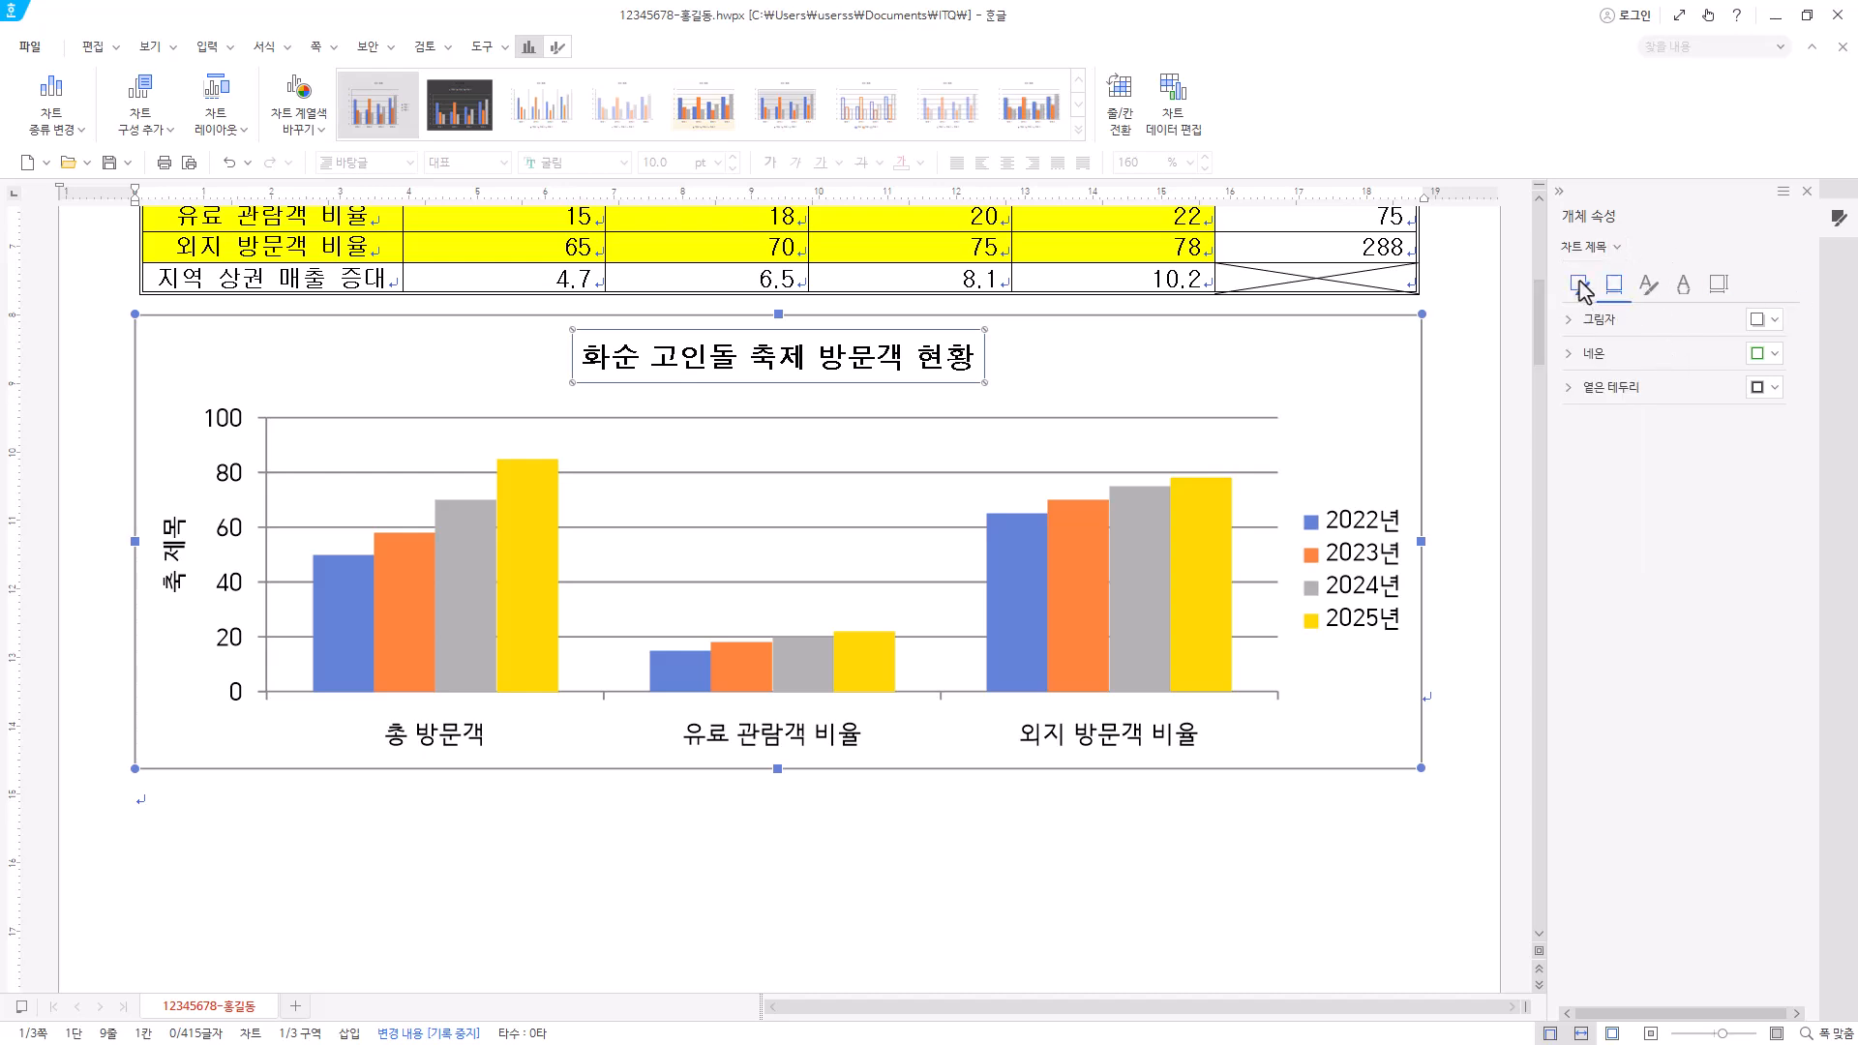
pyautogui.click(1580, 286)
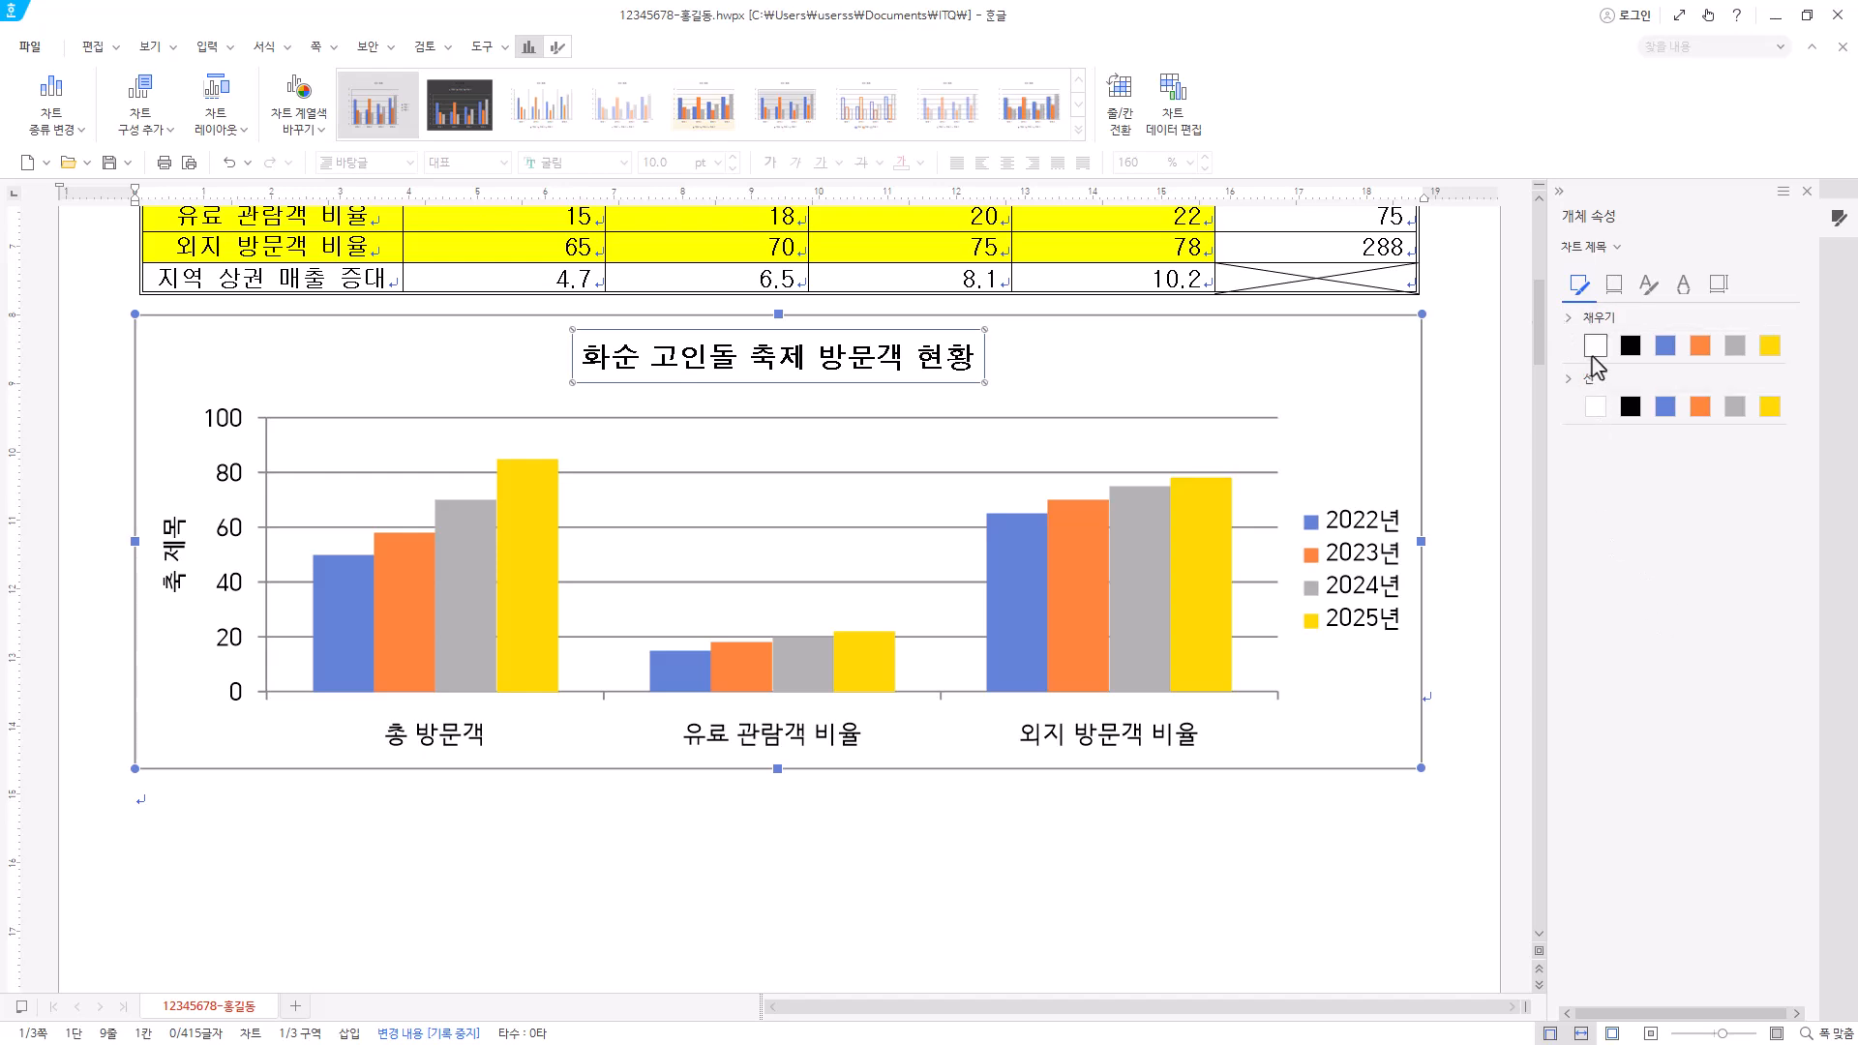
pyautogui.click(1634, 414)
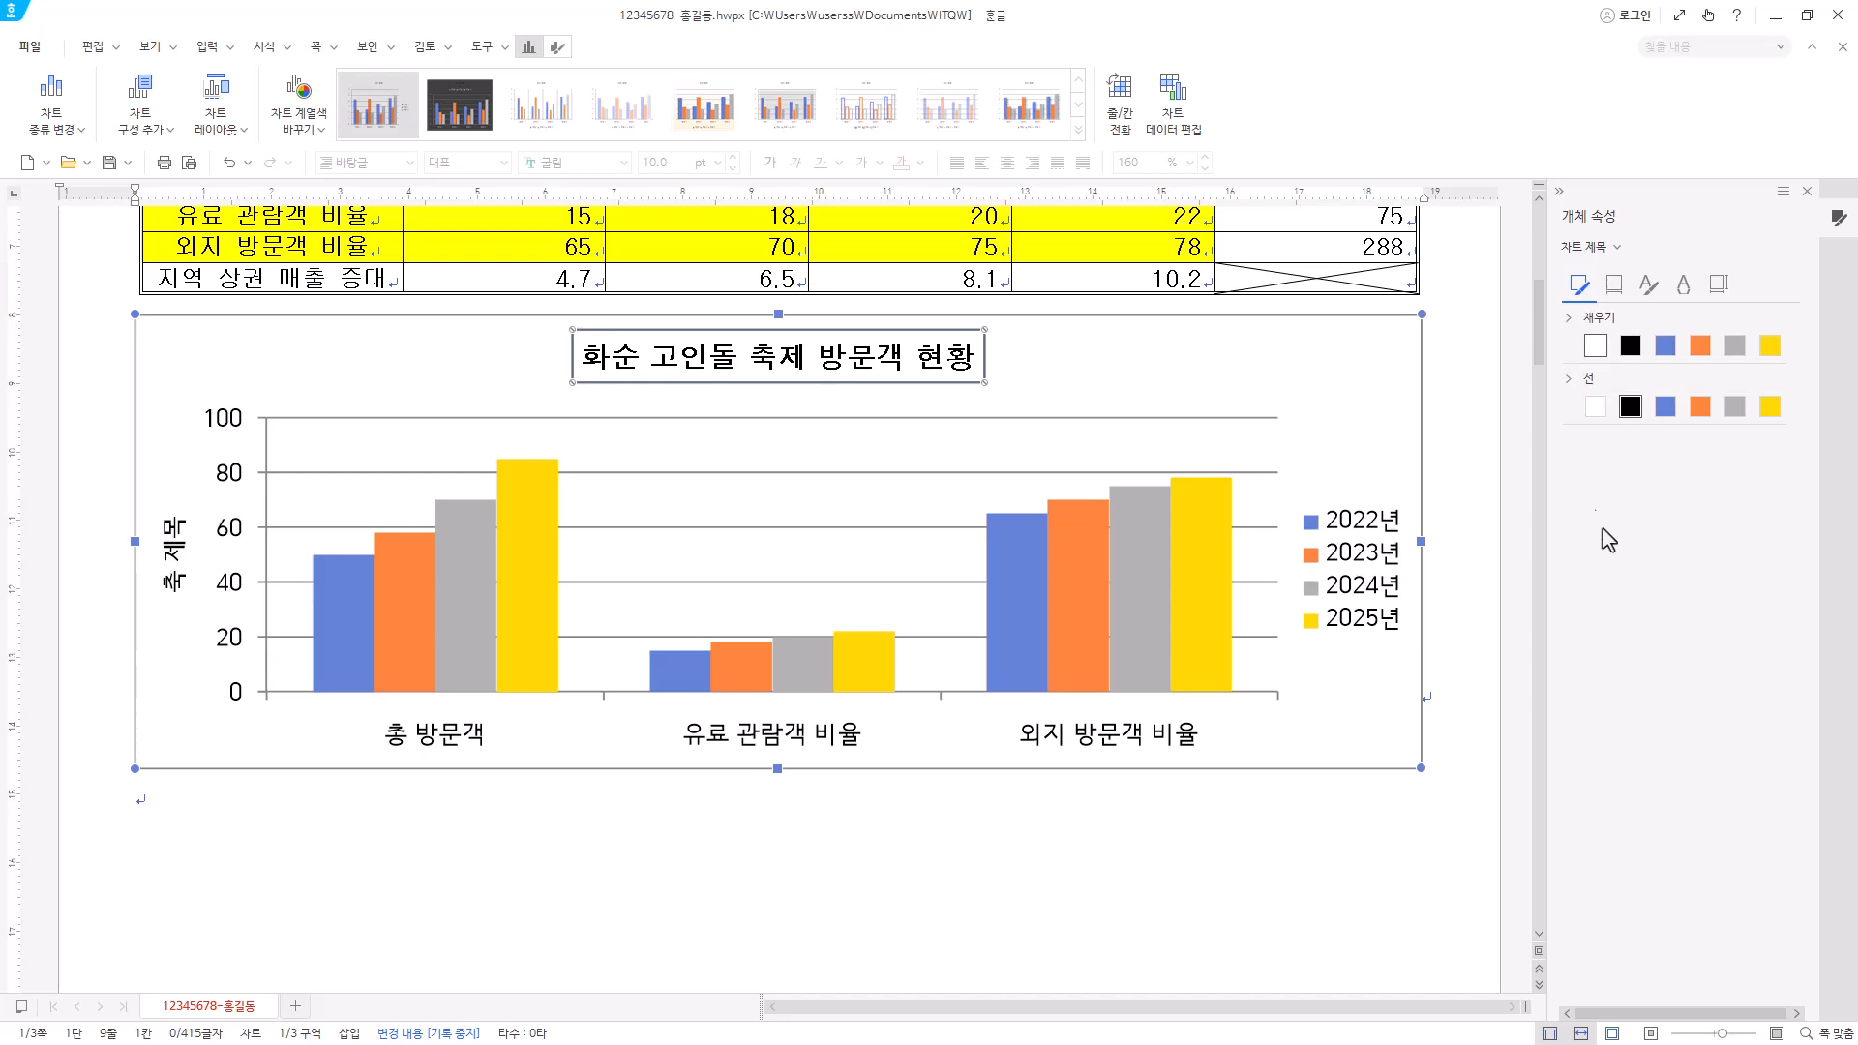
pyautogui.click(1569, 380)
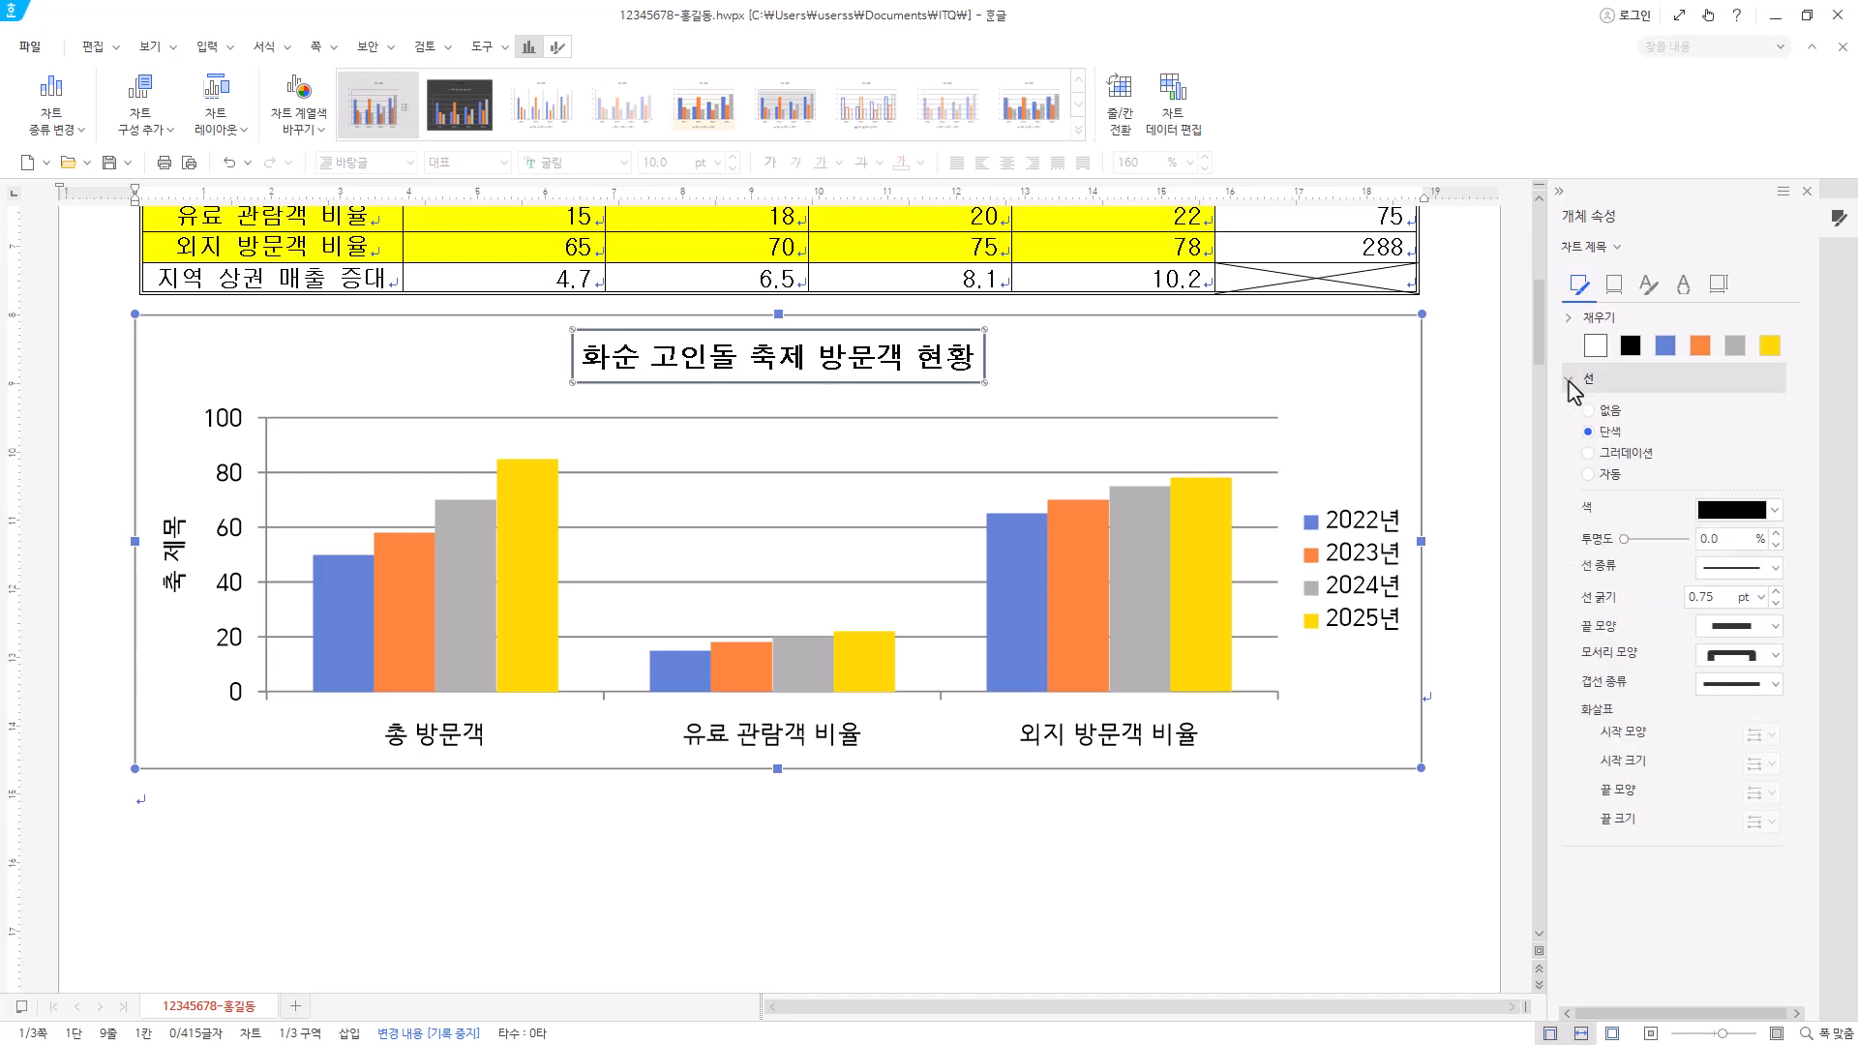
pyautogui.click(1569, 380)
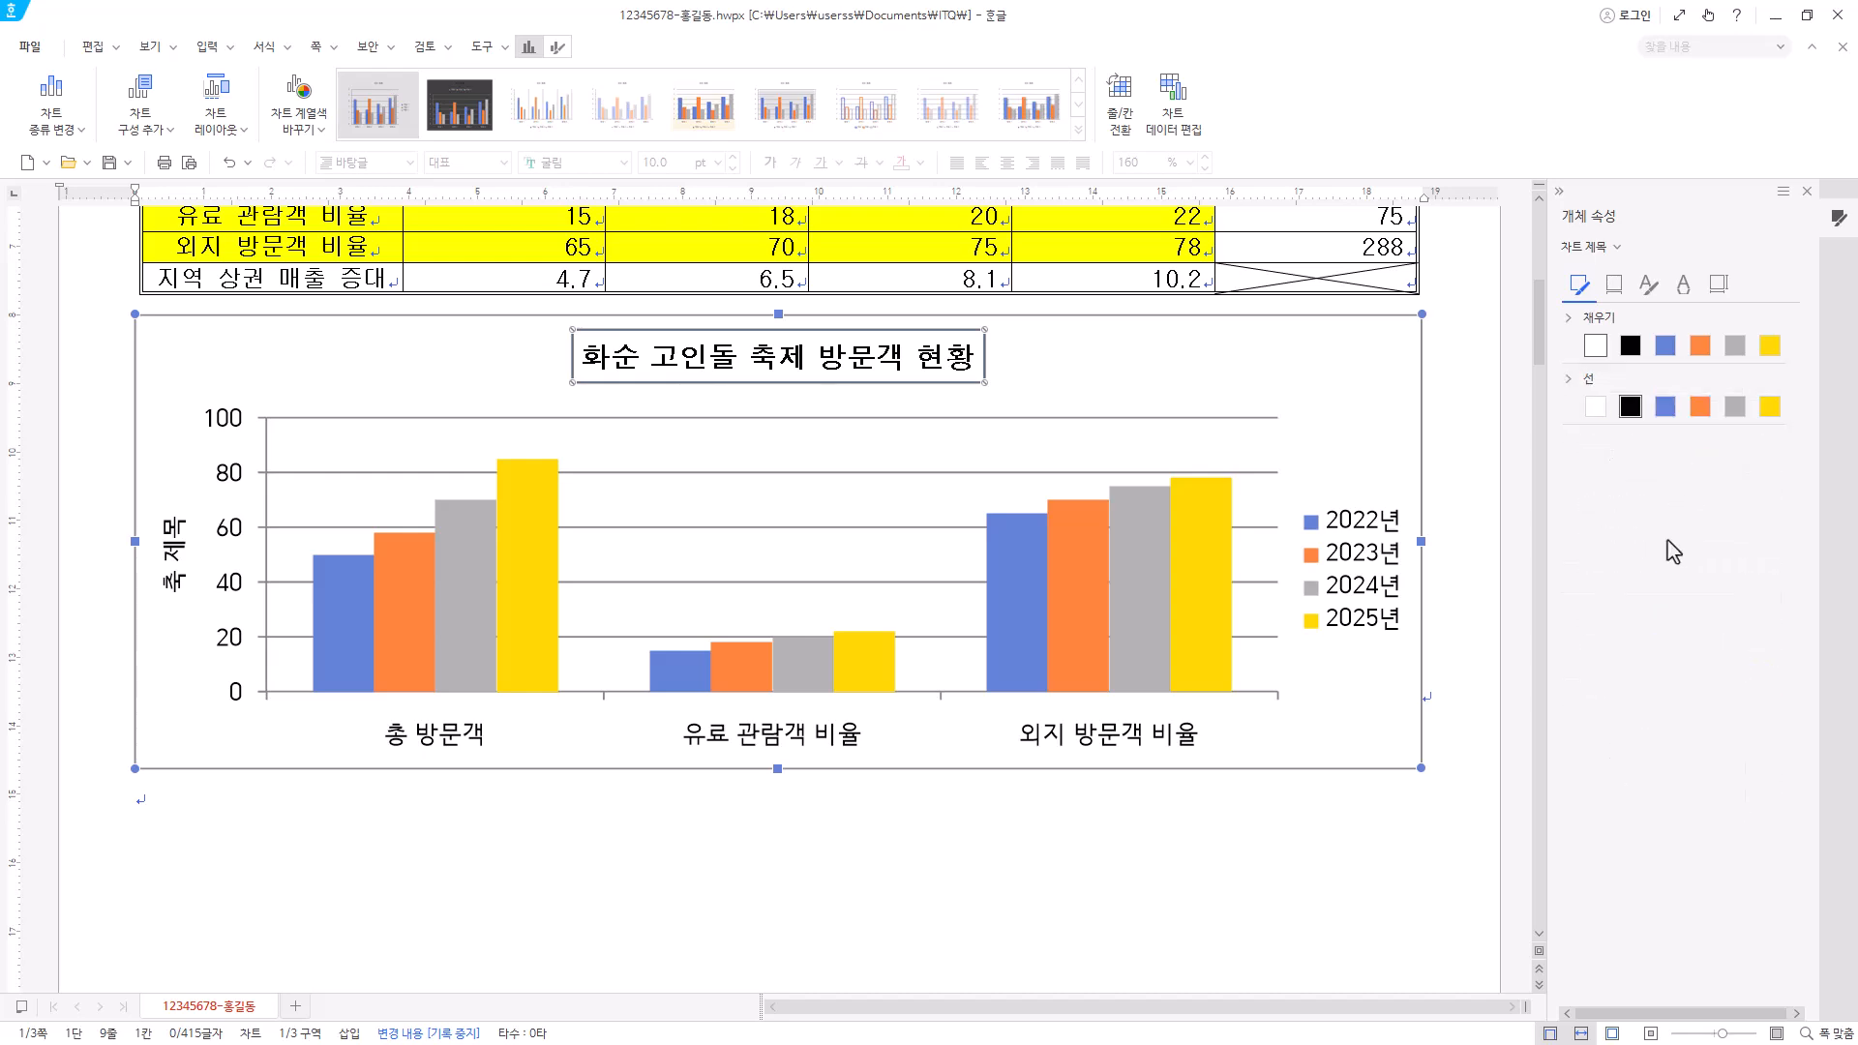
# - Apply an outer (바깥쪽) shadow cast toward the lower right to the chart title box
pyautogui.click(1614, 285)
pyautogui.click(1773, 320)
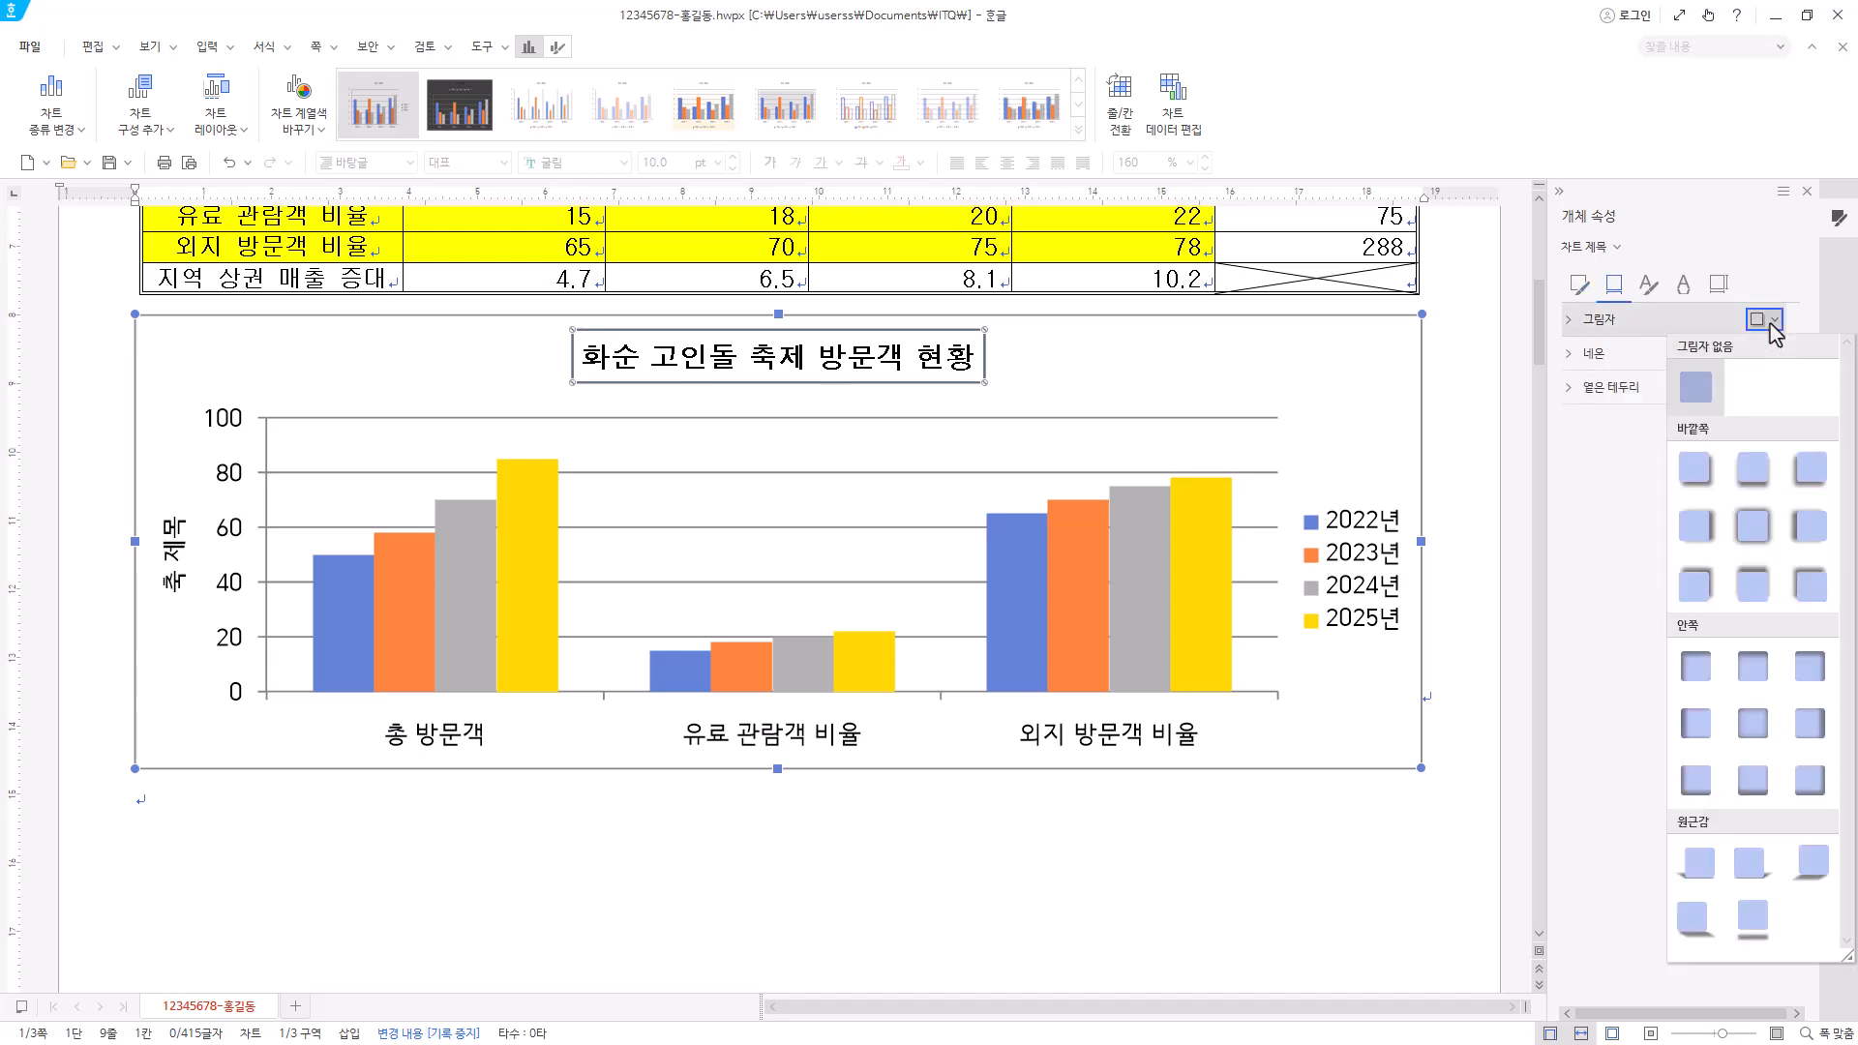
pyautogui.click(1695, 468)
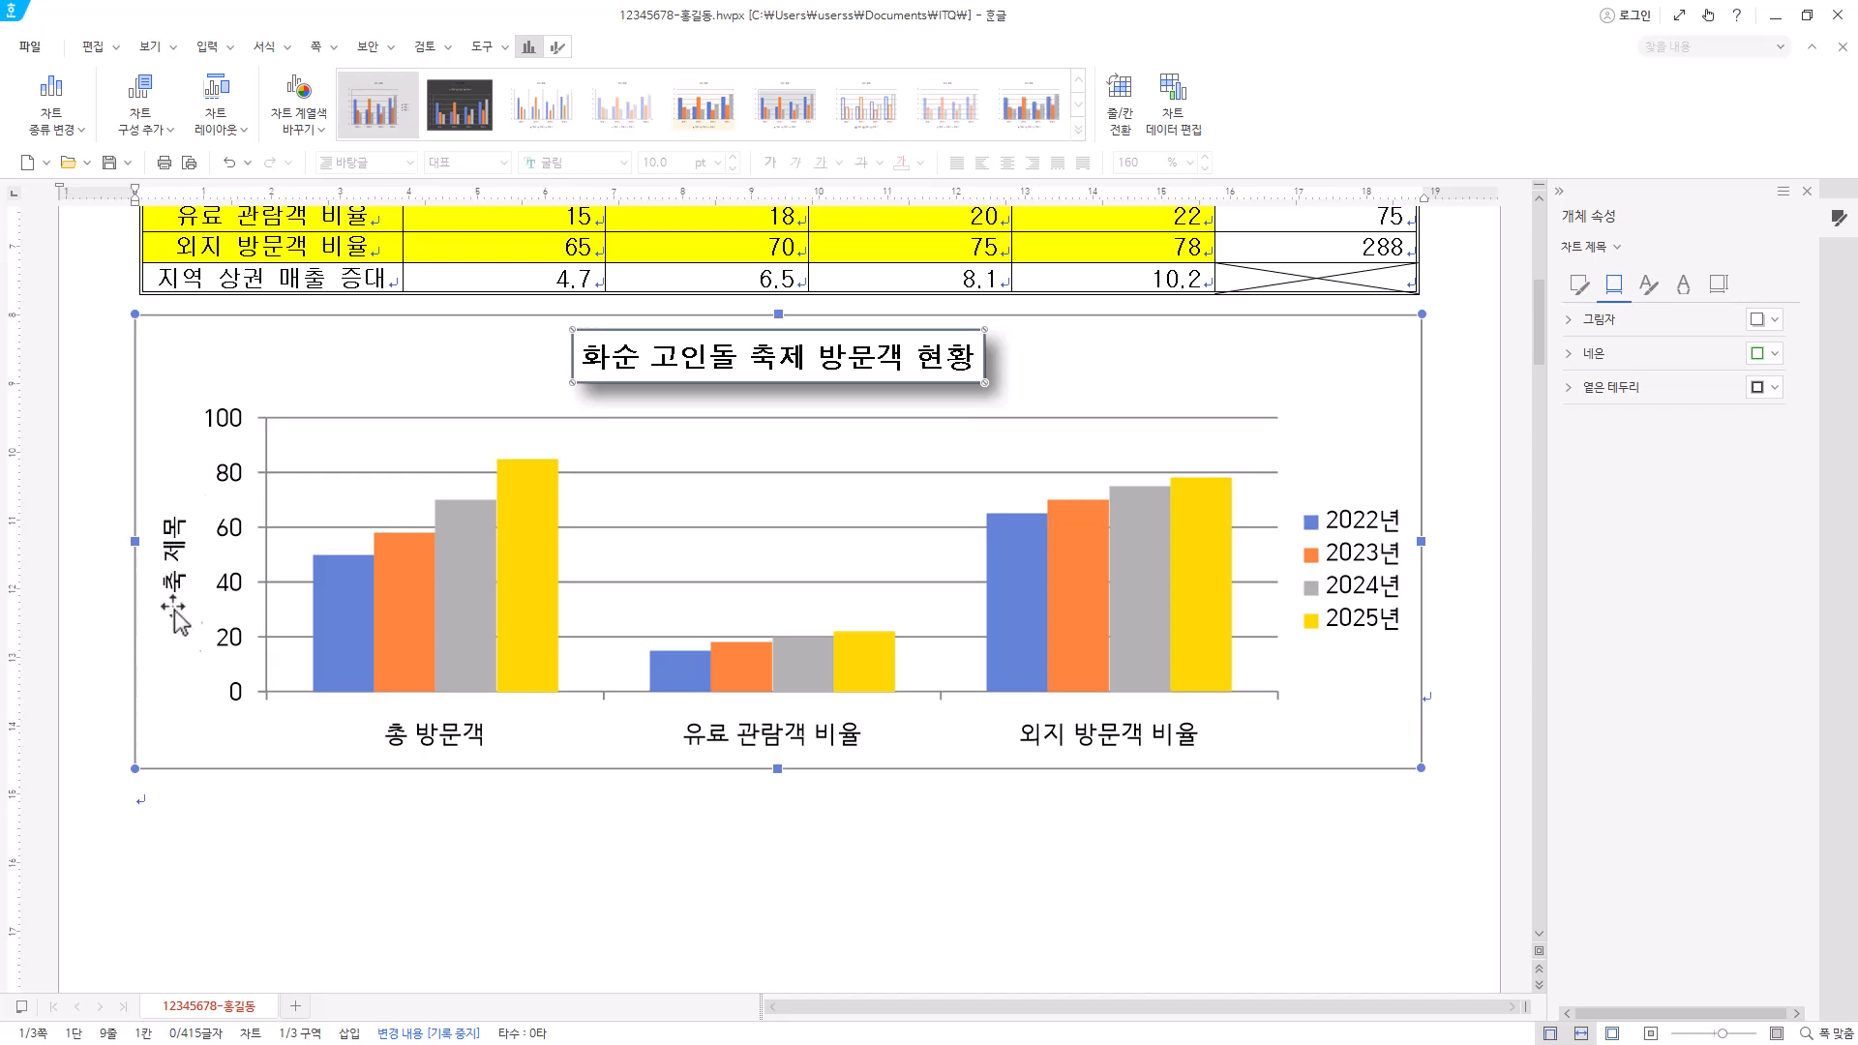
# - Change the value axis title's text direction (글자 방향) to horizontal (가로)
pyautogui.click(173, 565)
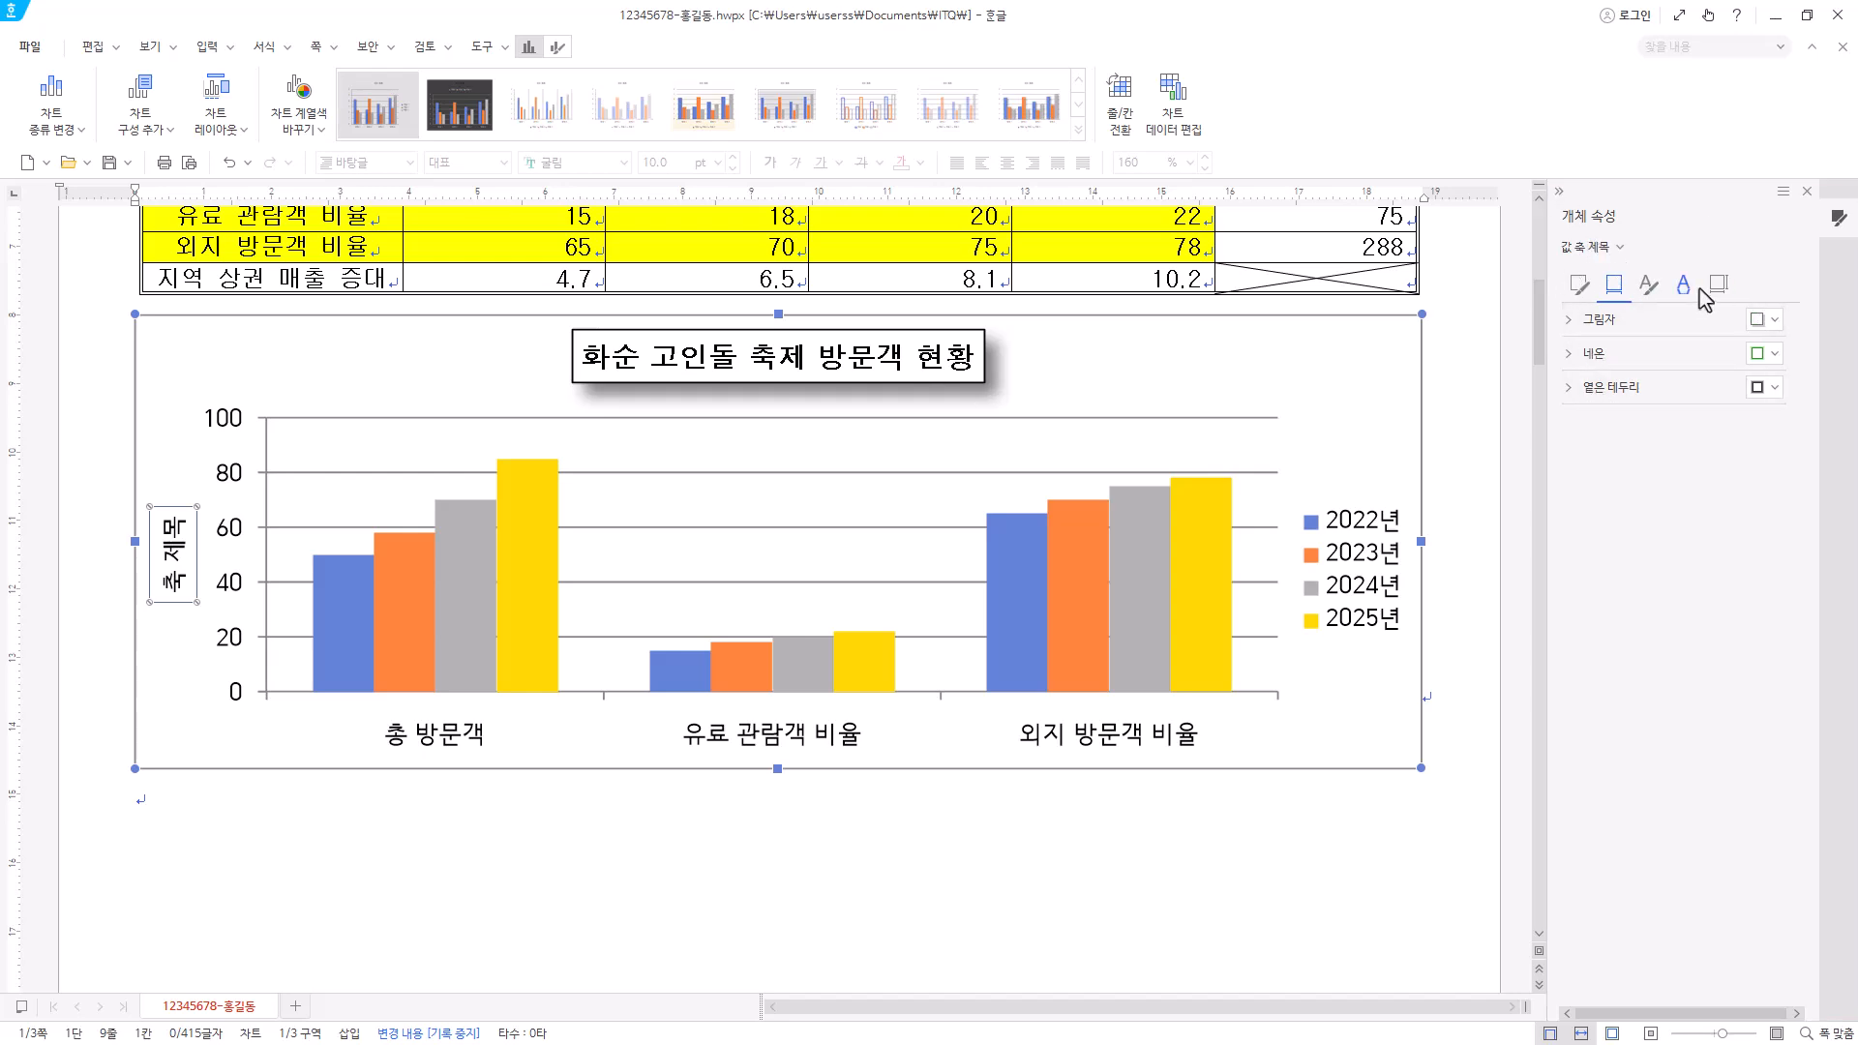
pyautogui.click(1579, 318)
pyautogui.click(1766, 358)
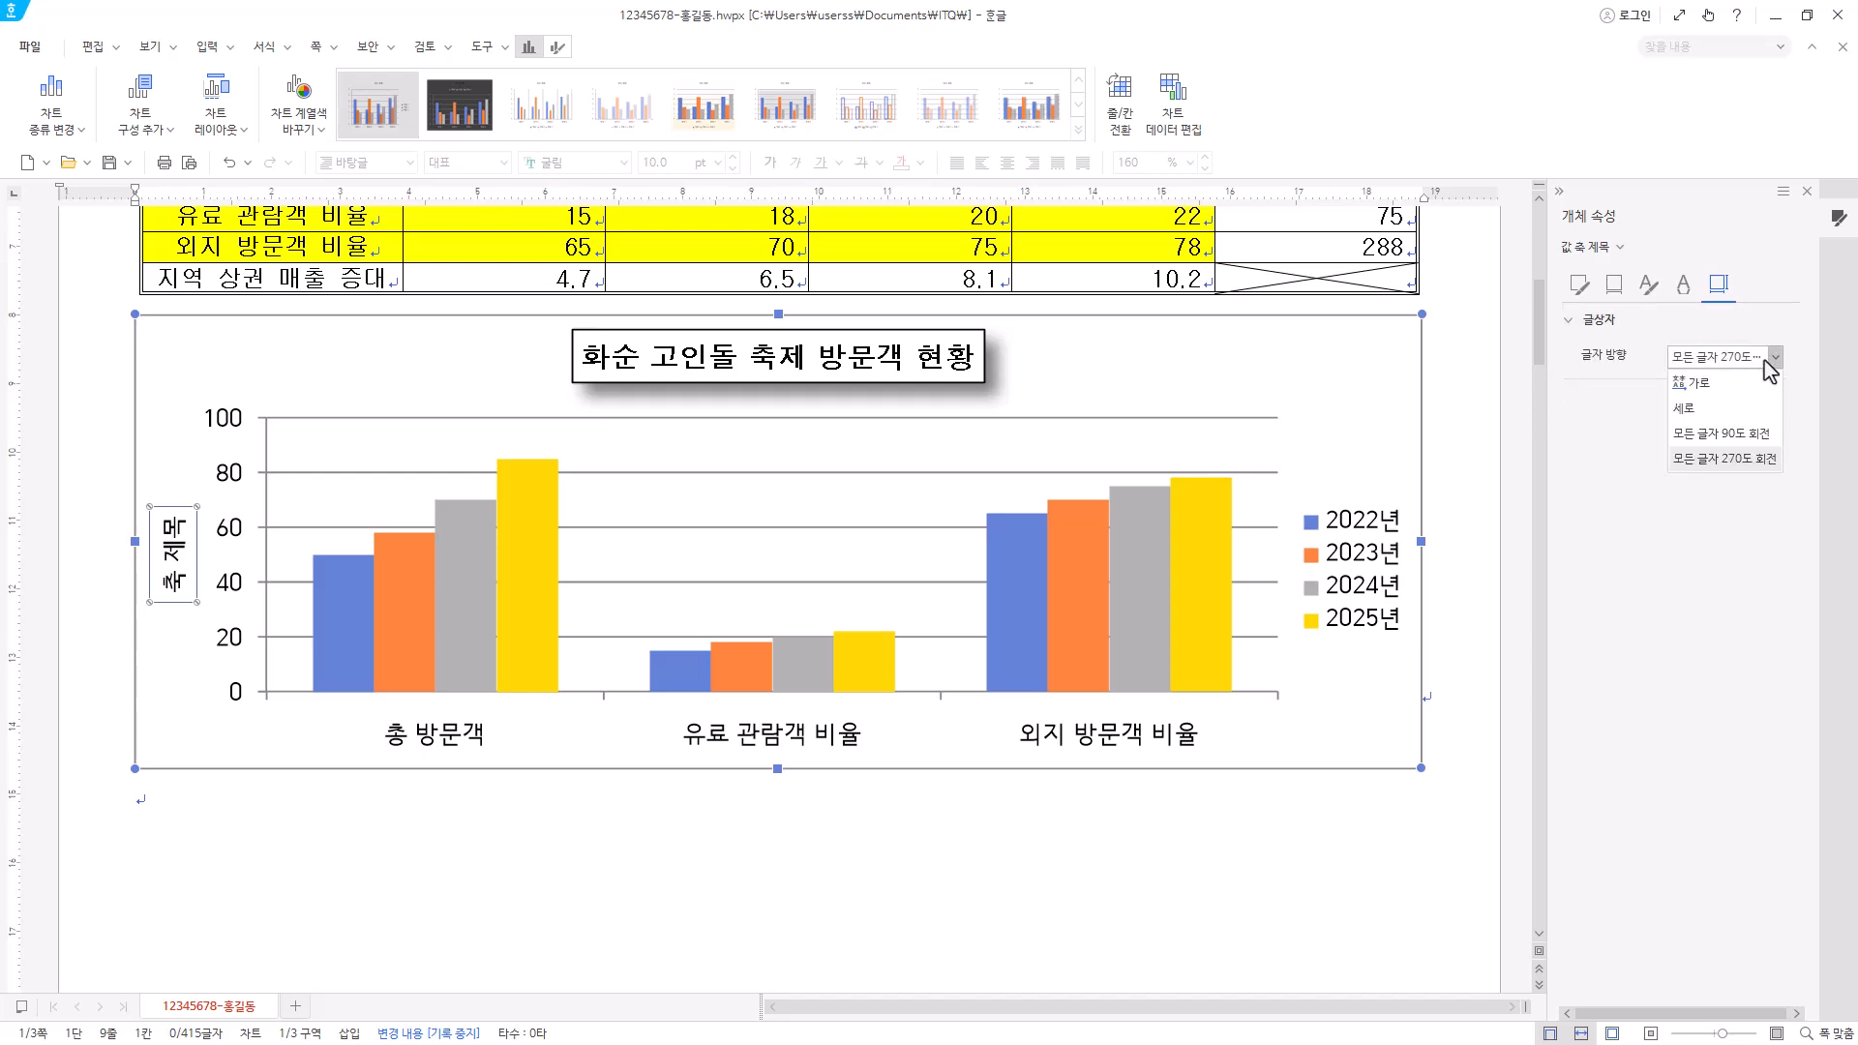
pyautogui.click(1767, 379)
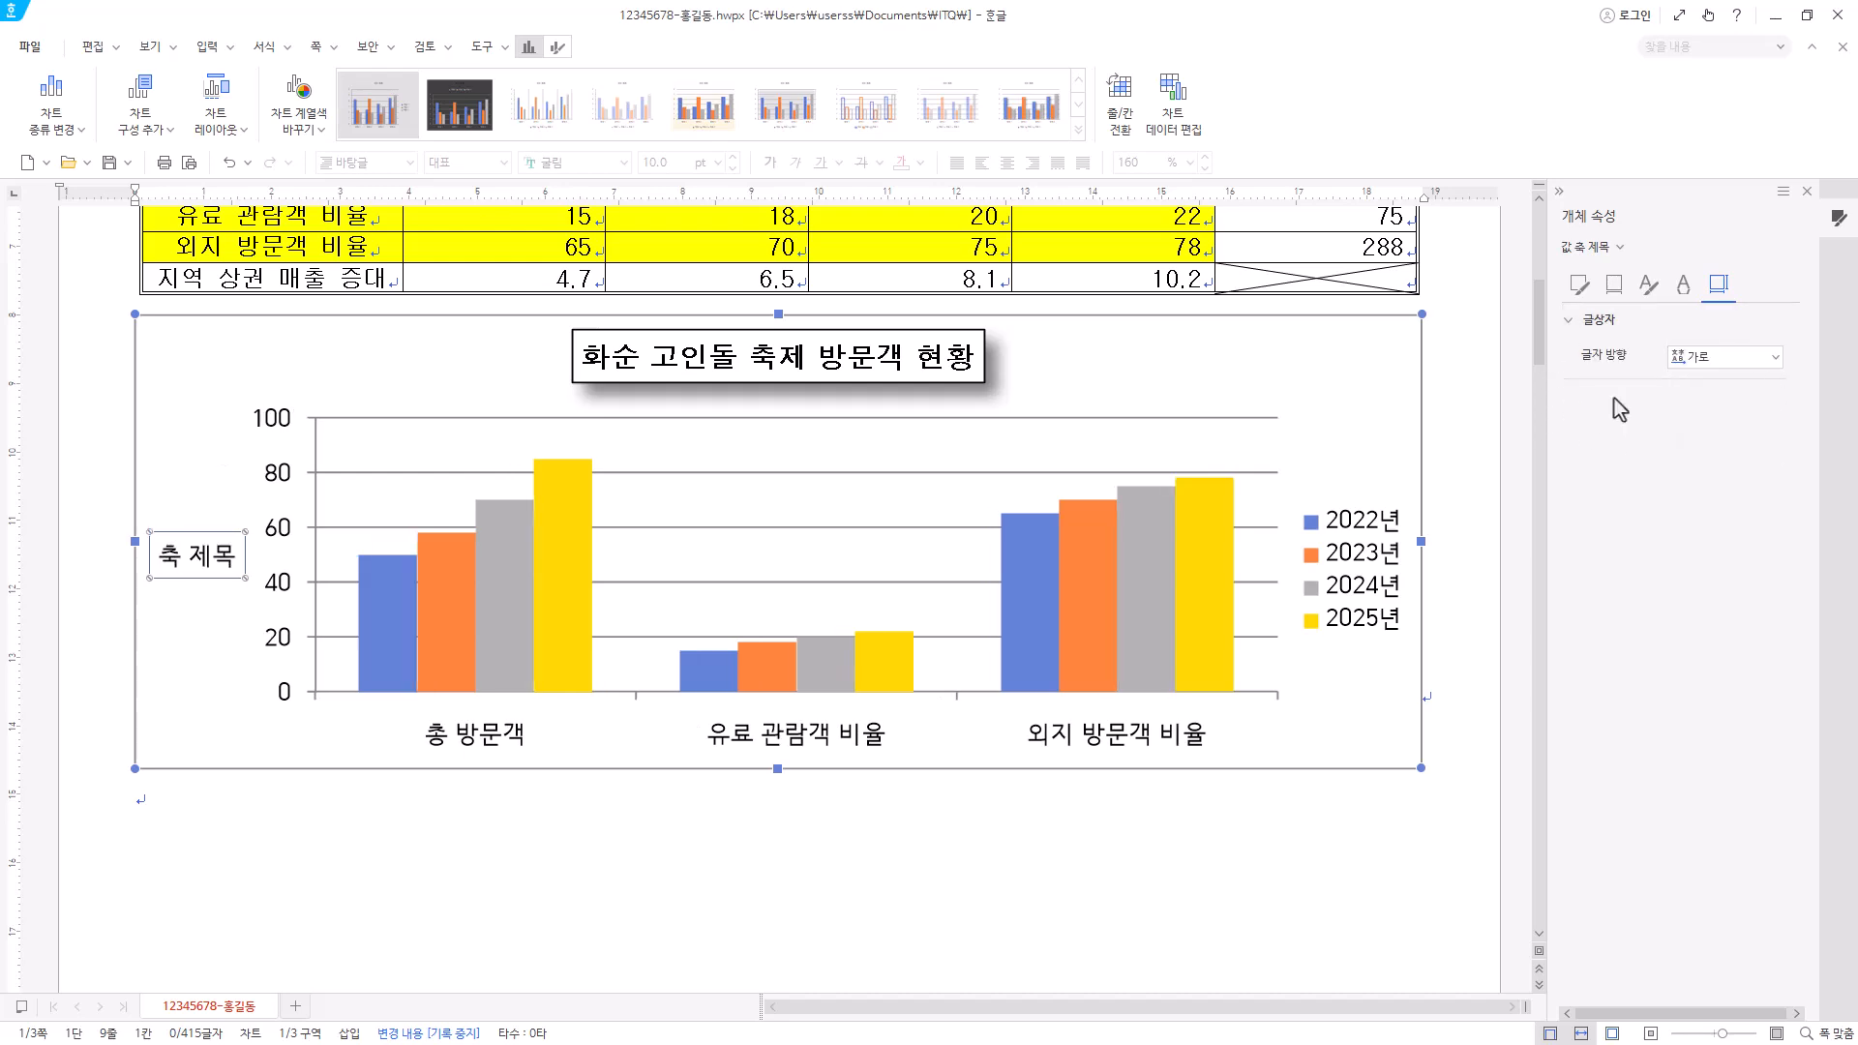
# - Open the value axis title's text settings and replace its text with "(단위 : 만 명, %)"
pyautogui.rightClick(214, 557)
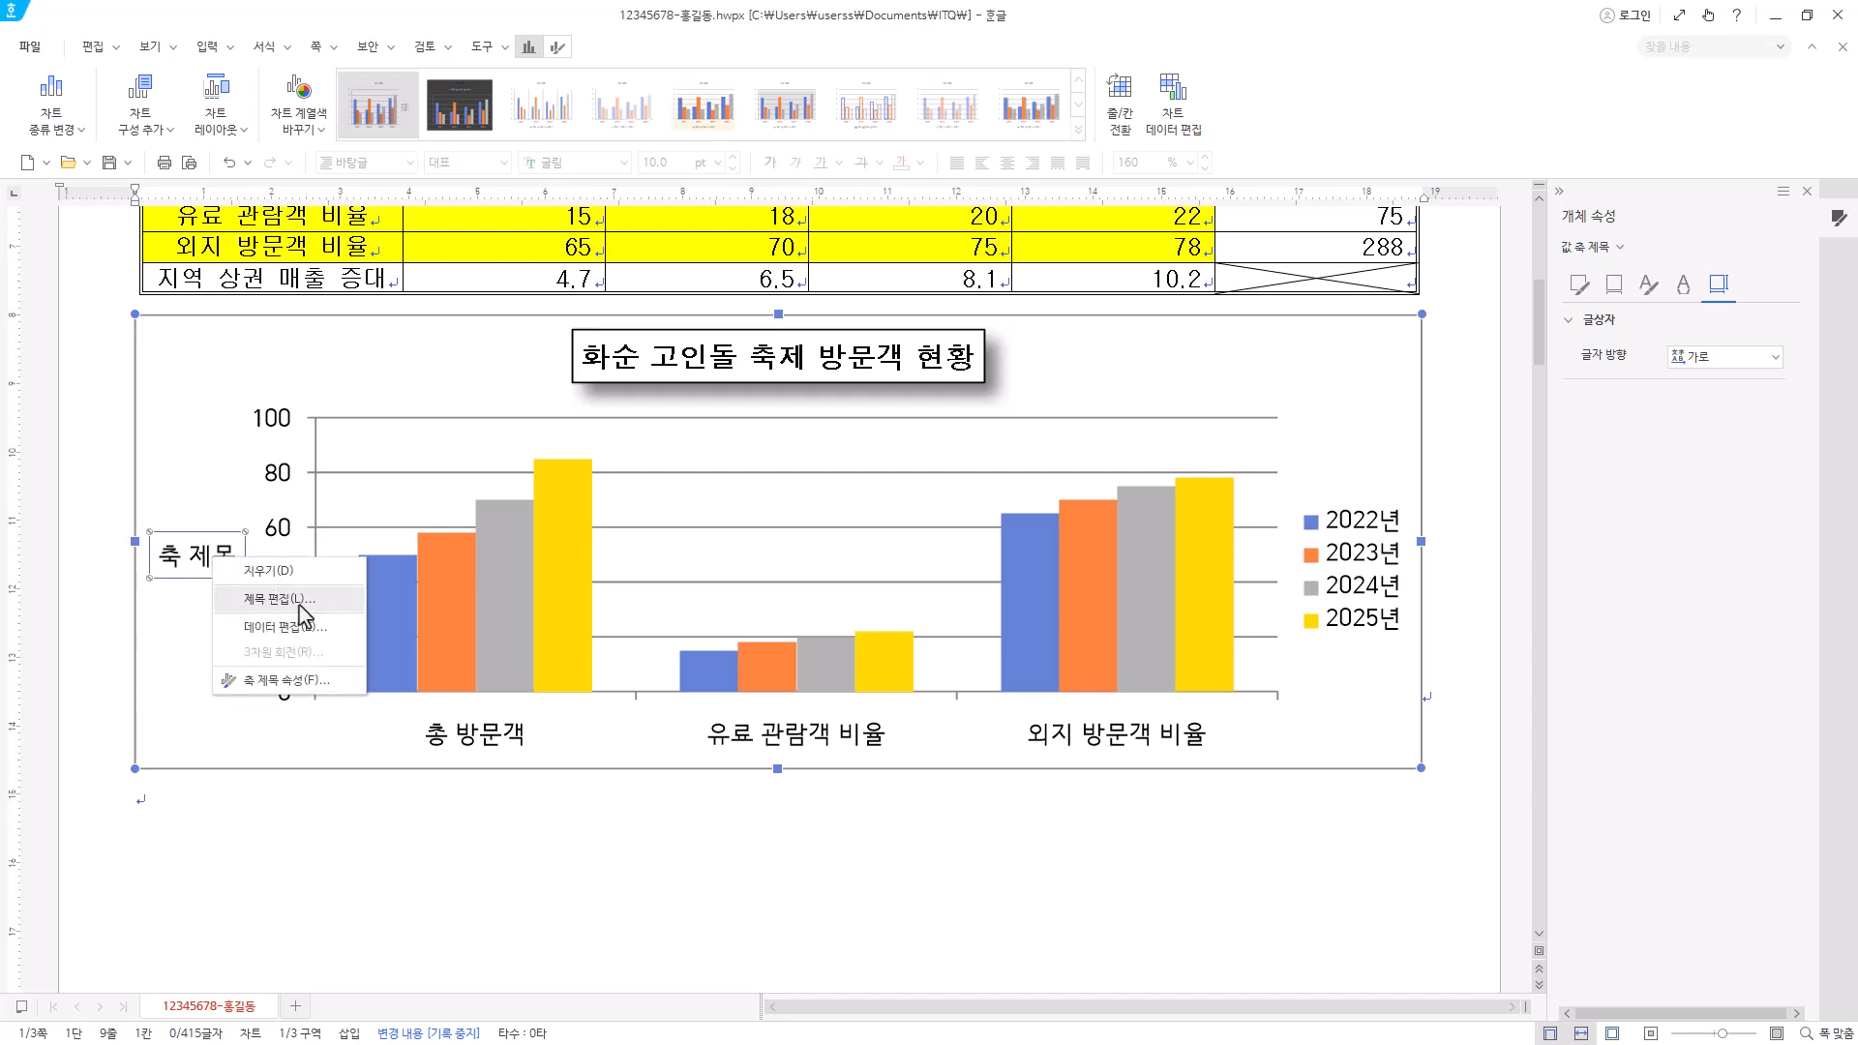
pyautogui.click(279, 598)
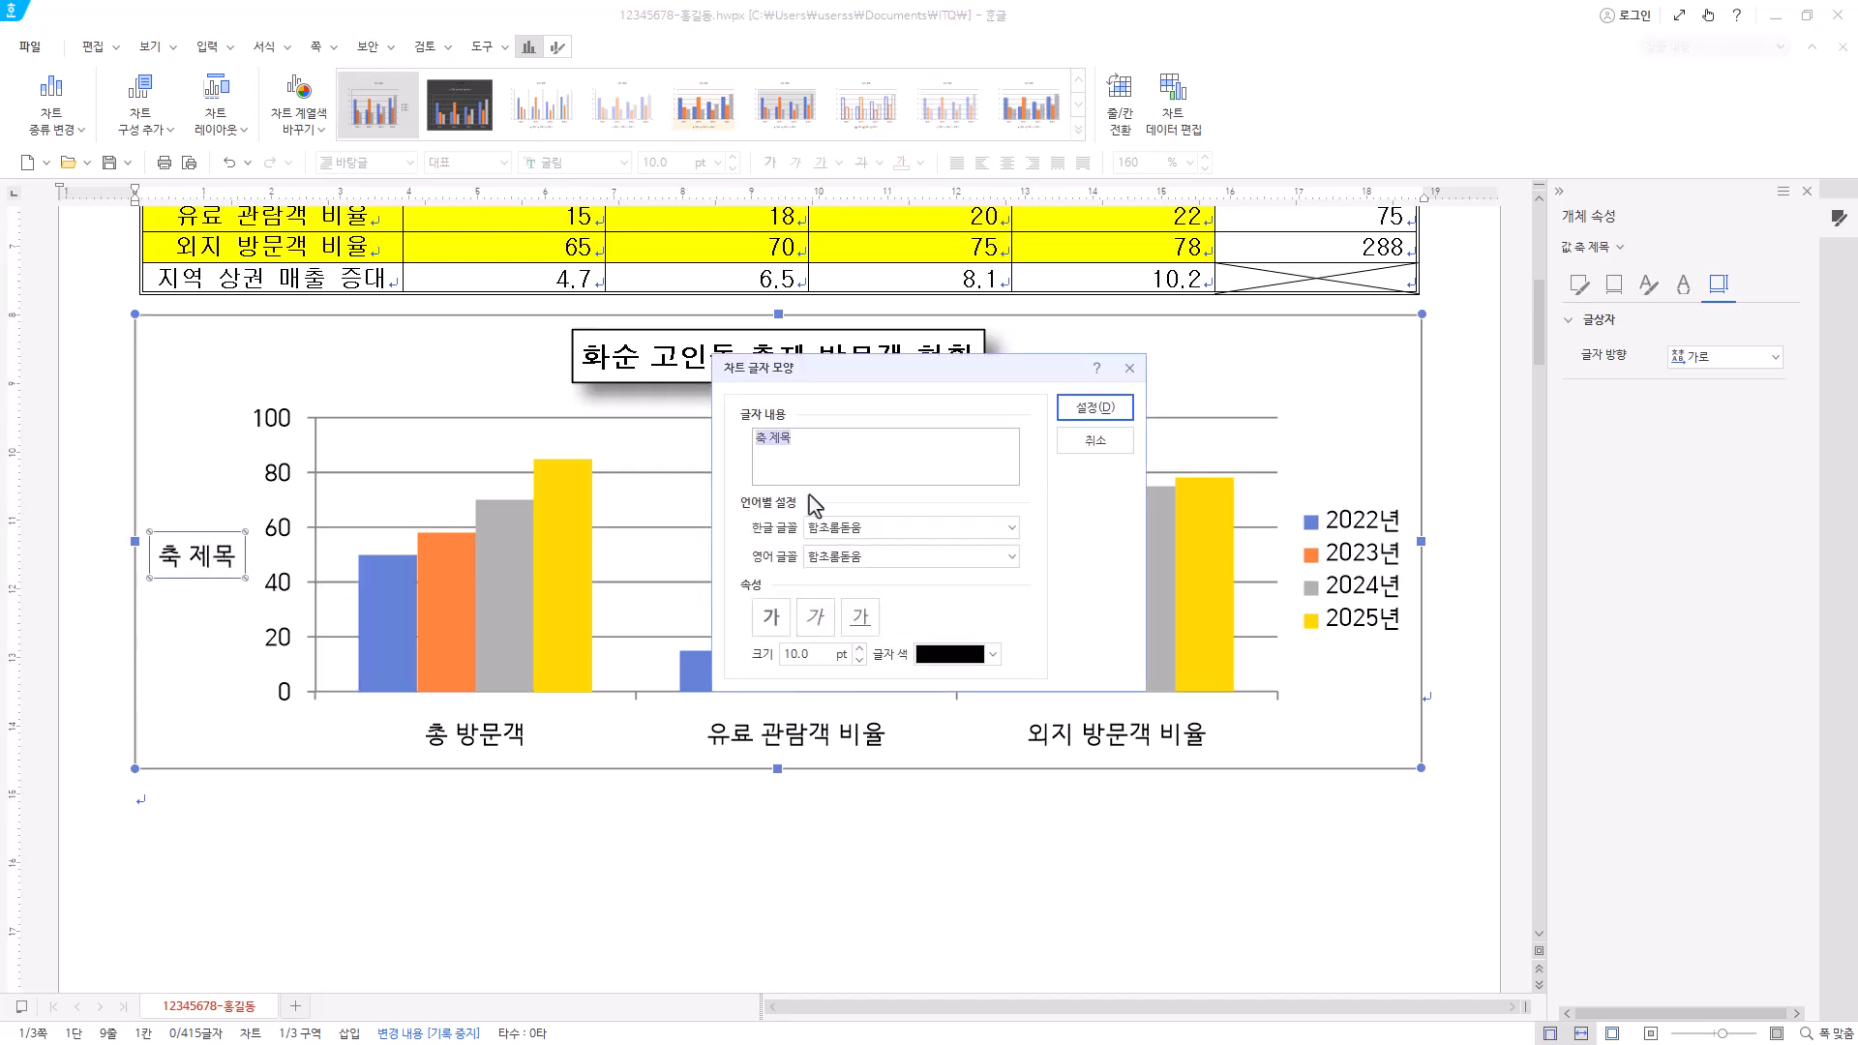
pyautogui.write('(단위 : 만 명, %)')
# - Choose 돋움 for the axis title's Korean and English fonts and apply the text settings
pyautogui.click(879, 527)
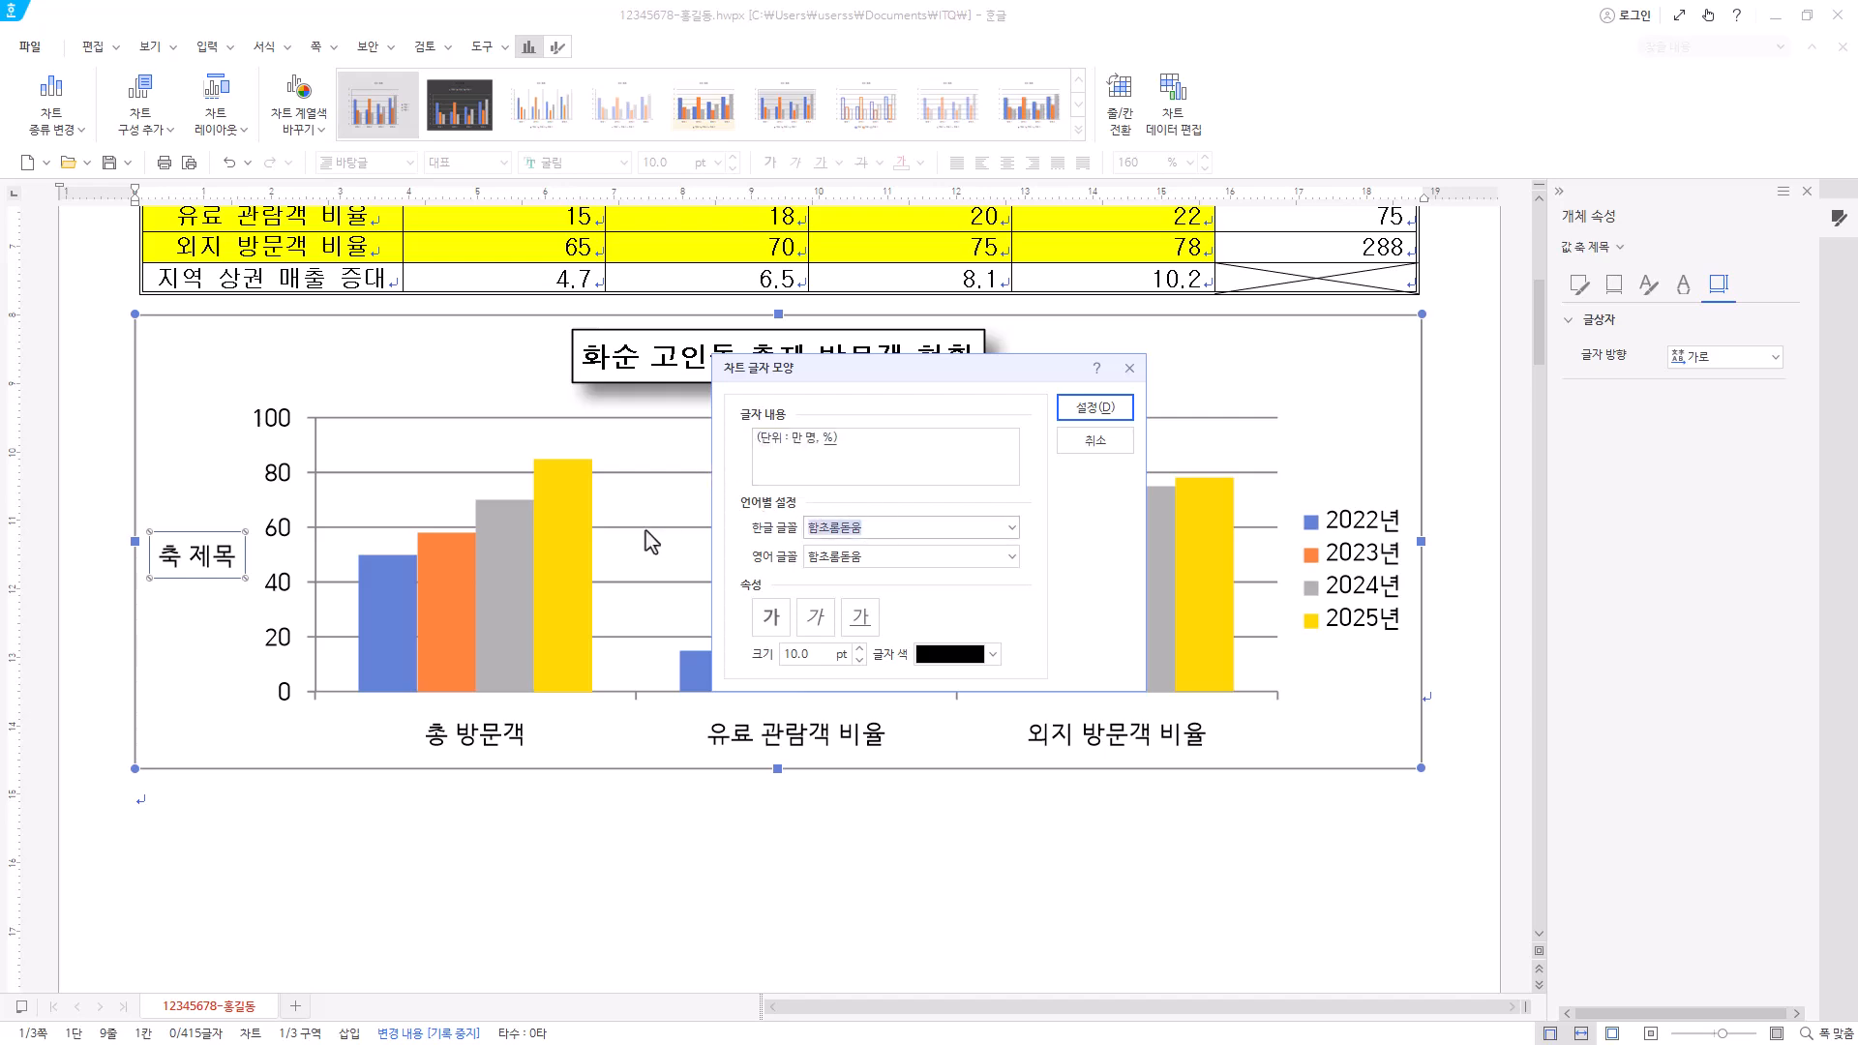
pyautogui.write('돋움')
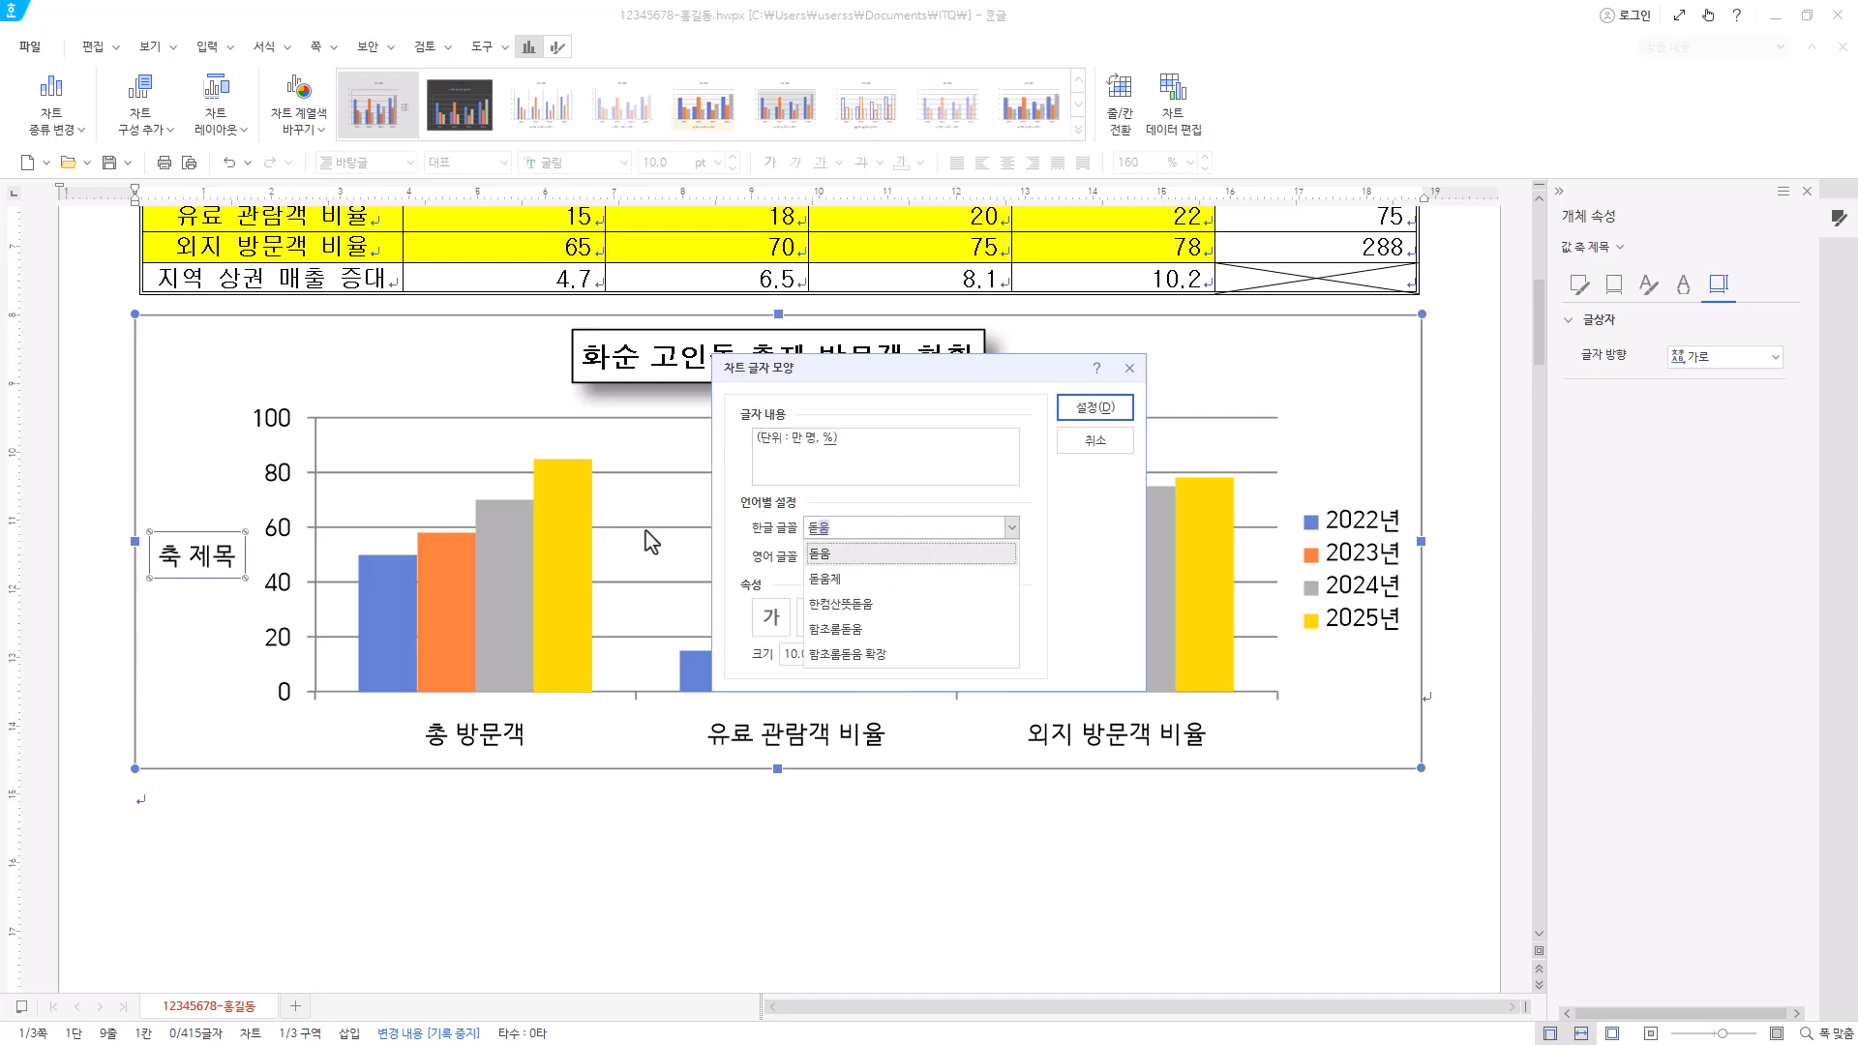
pyautogui.press('Return')
pyautogui.click(820, 557)
pyautogui.write('돋')
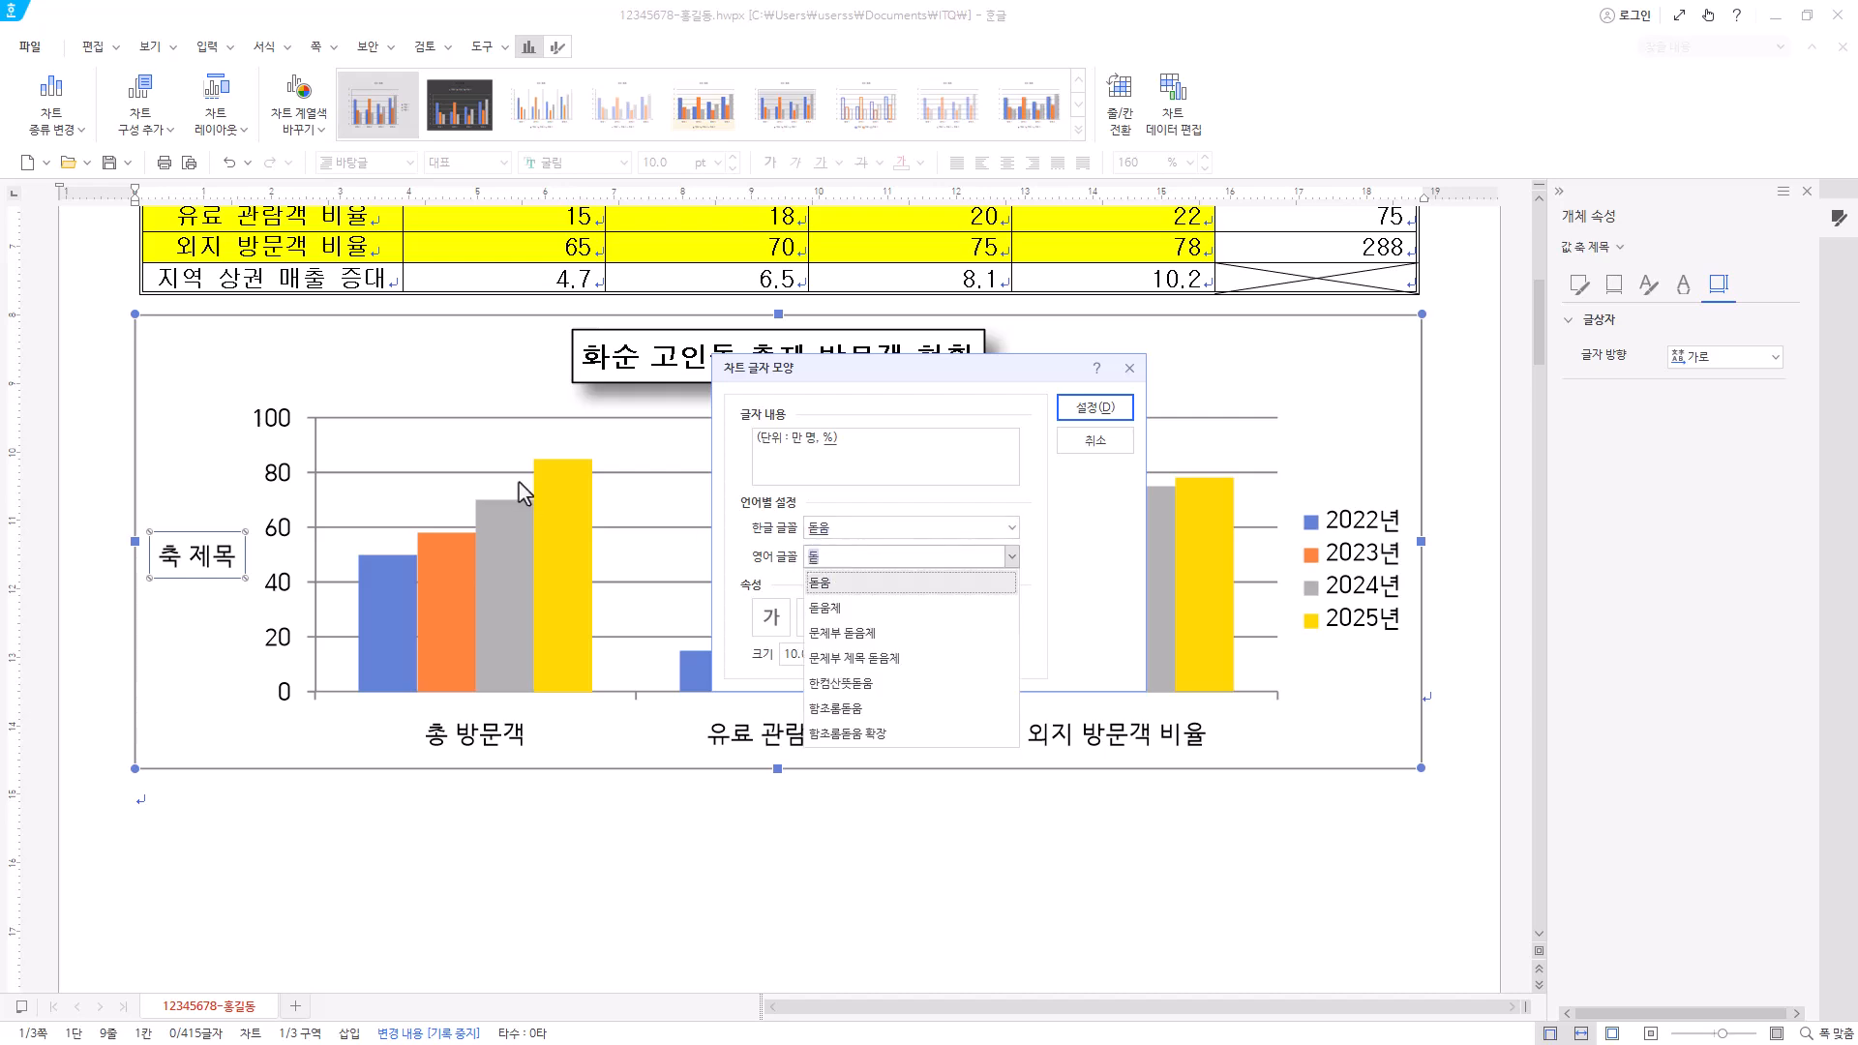
pyautogui.write('움')
pyautogui.press('Return')
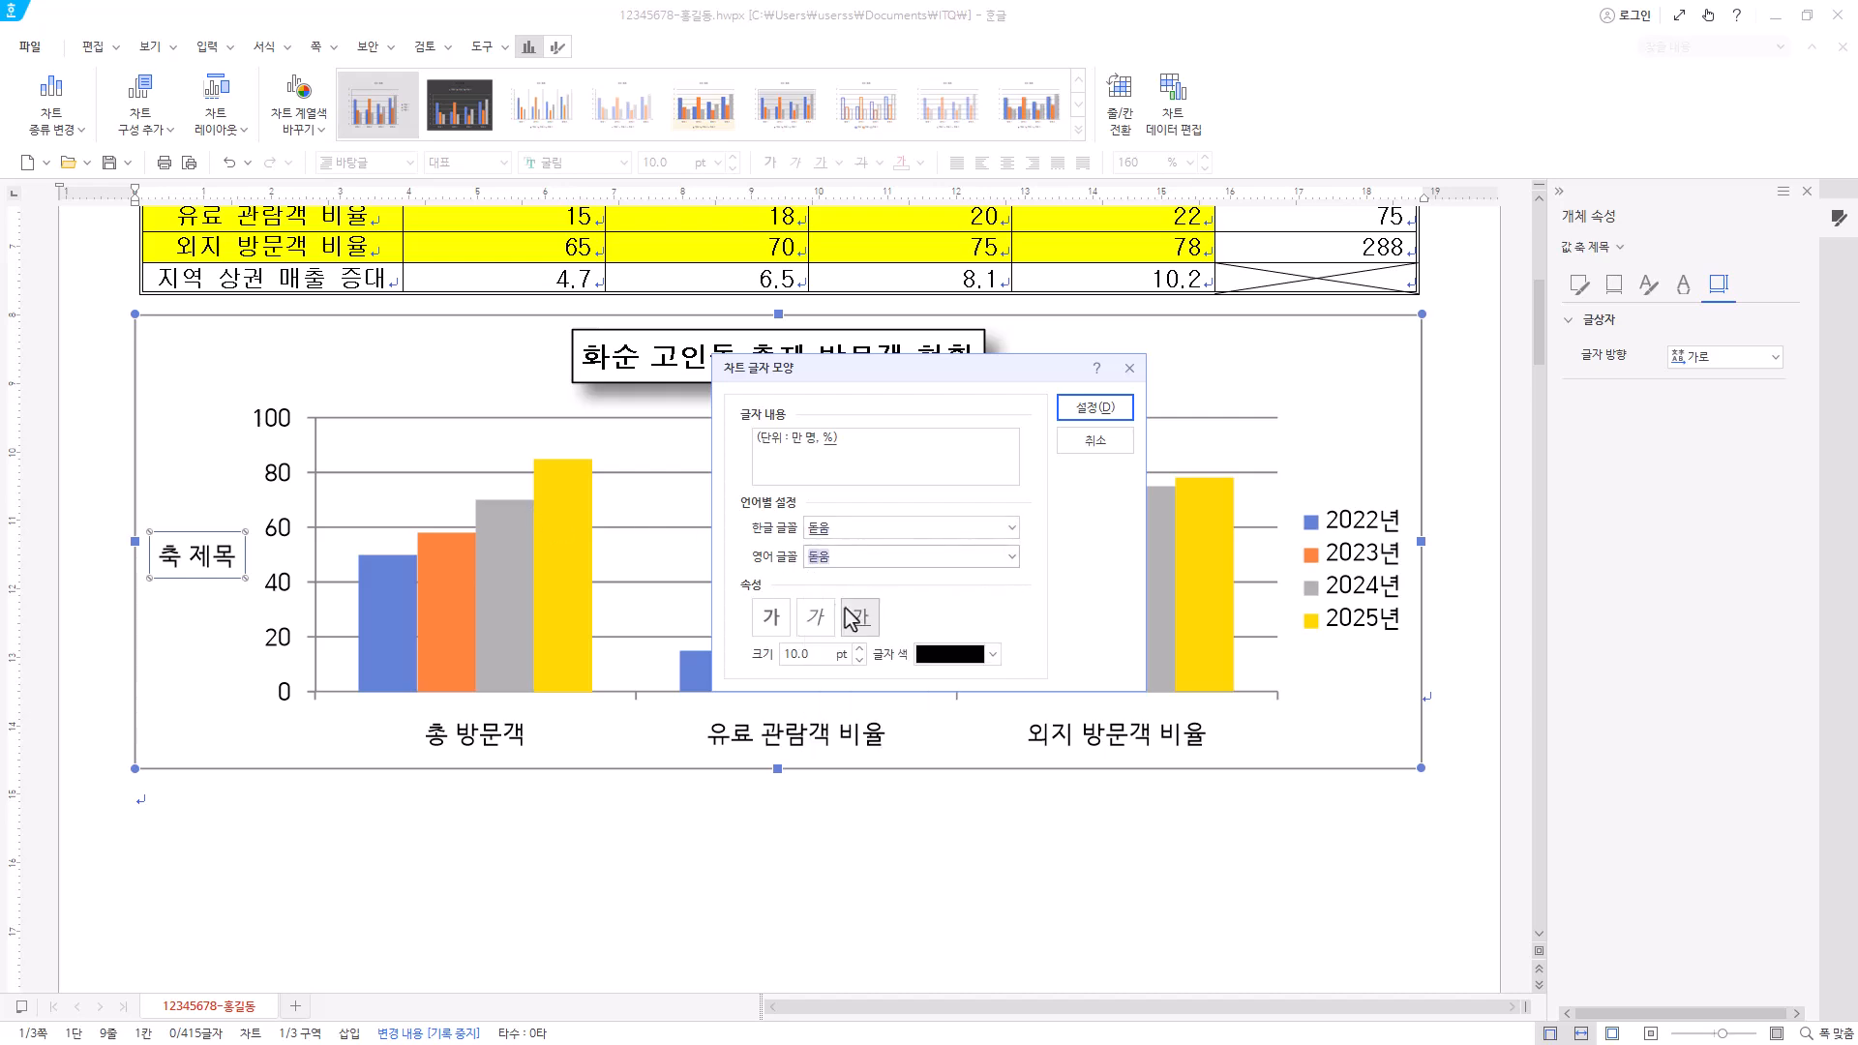
pyautogui.click(771, 616)
pyautogui.click(862, 616)
pyautogui.click(1093, 410)
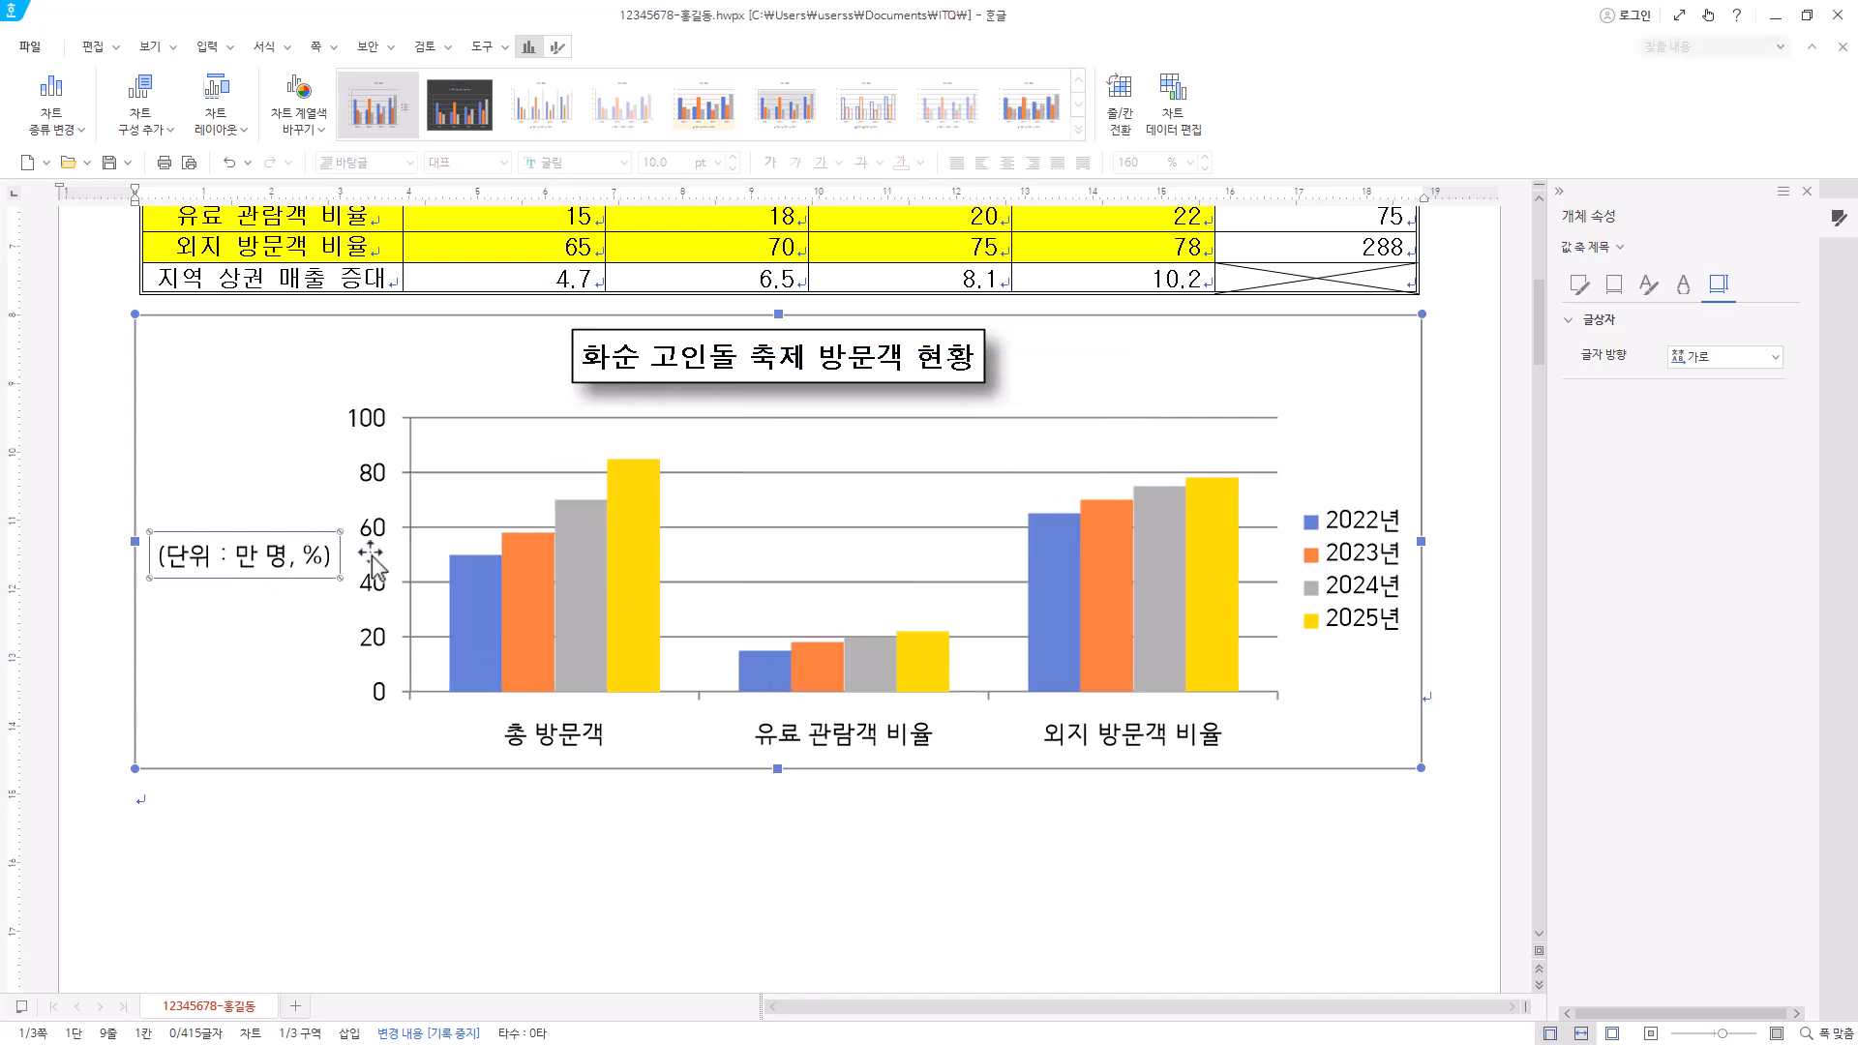
# - Reopen the value axis title's text settings and set both the Korean and English fonts to 돋움
pyautogui.rightClick(290, 571)
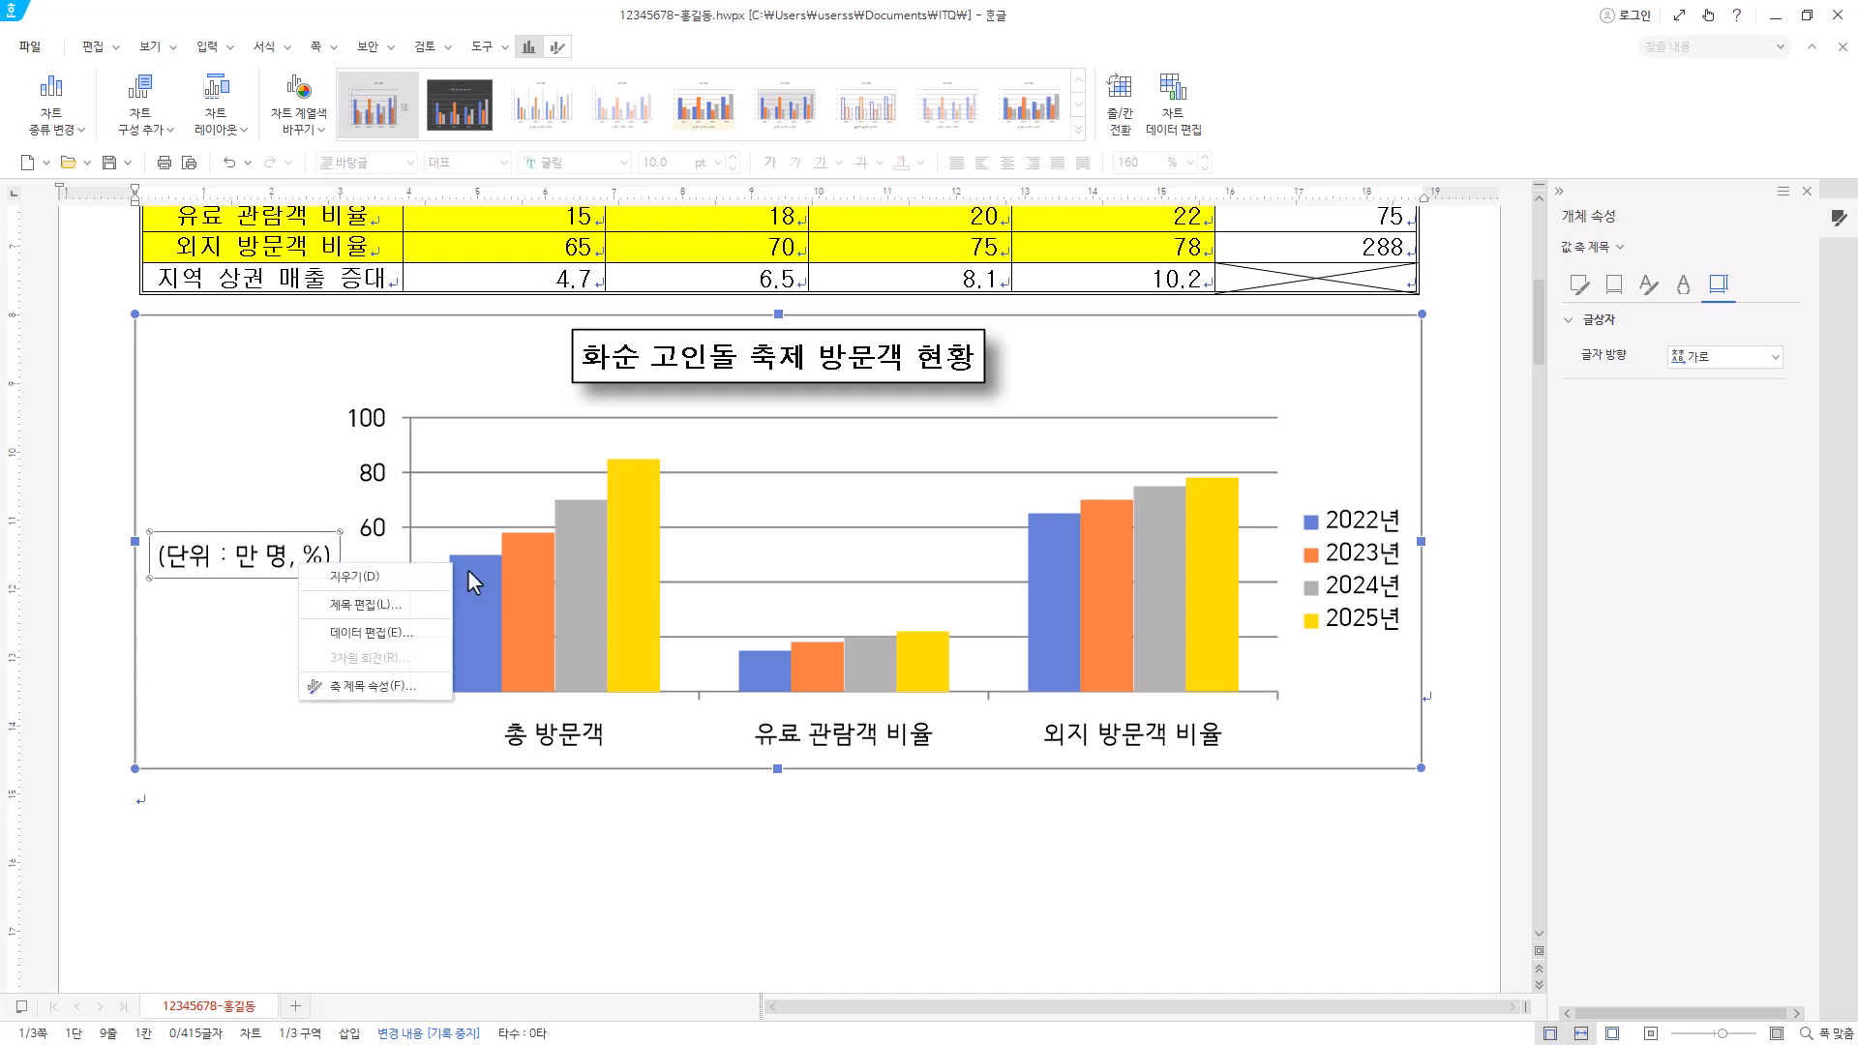
pyautogui.click(334, 606)
pyautogui.click(873, 526)
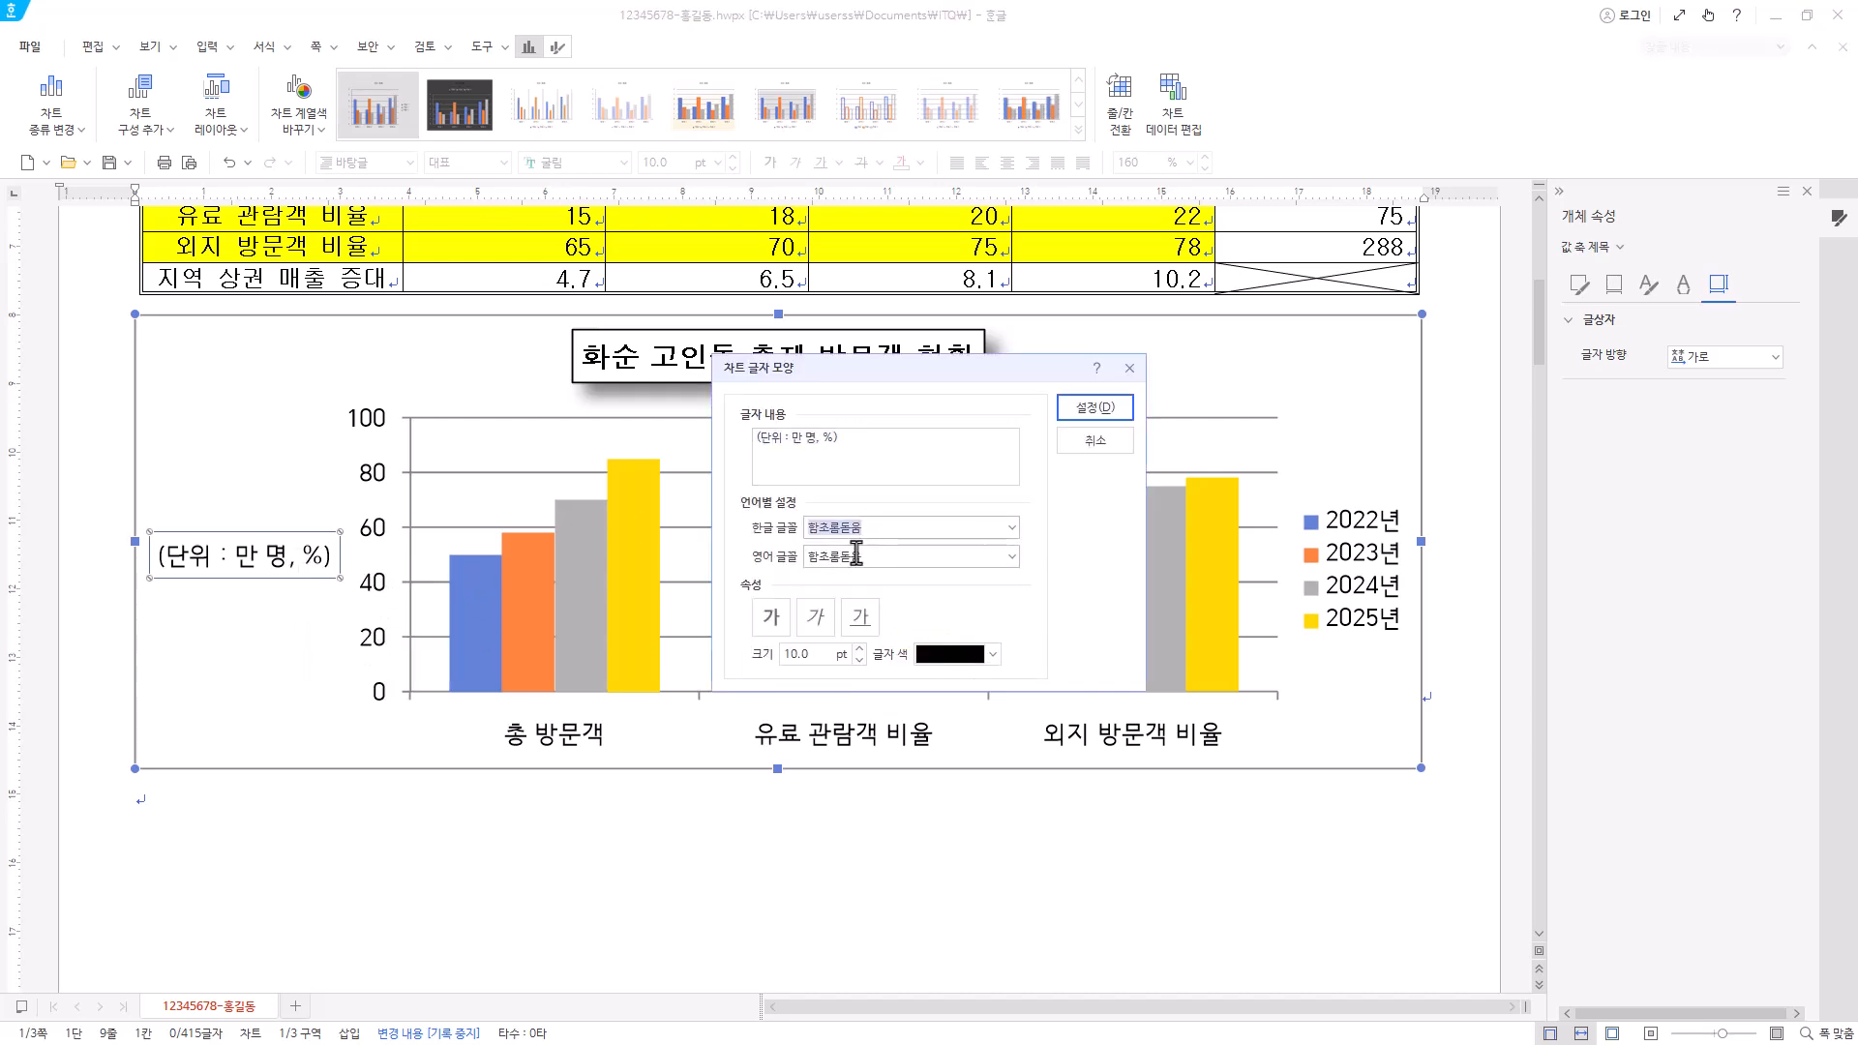
pyautogui.write('돋우')
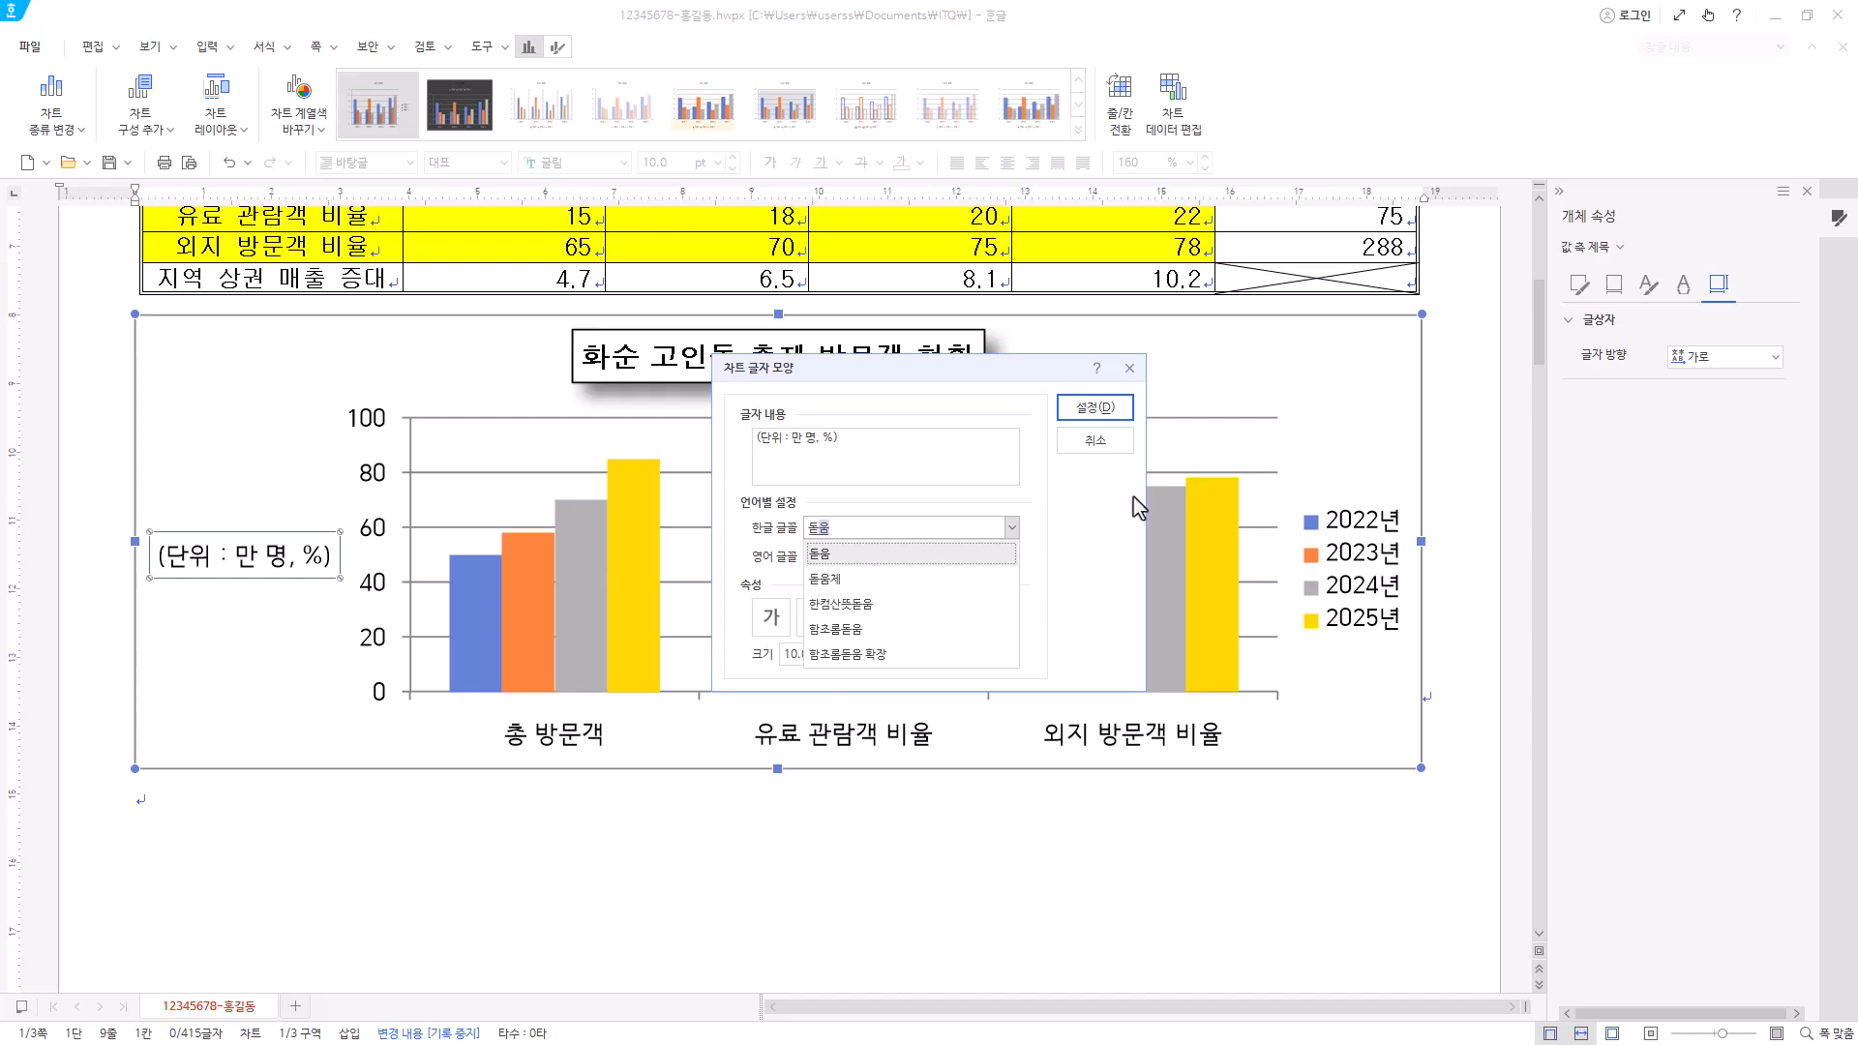
pyautogui.press('Return')
pyautogui.press('Tab')
pyautogui.press('BackSpace')
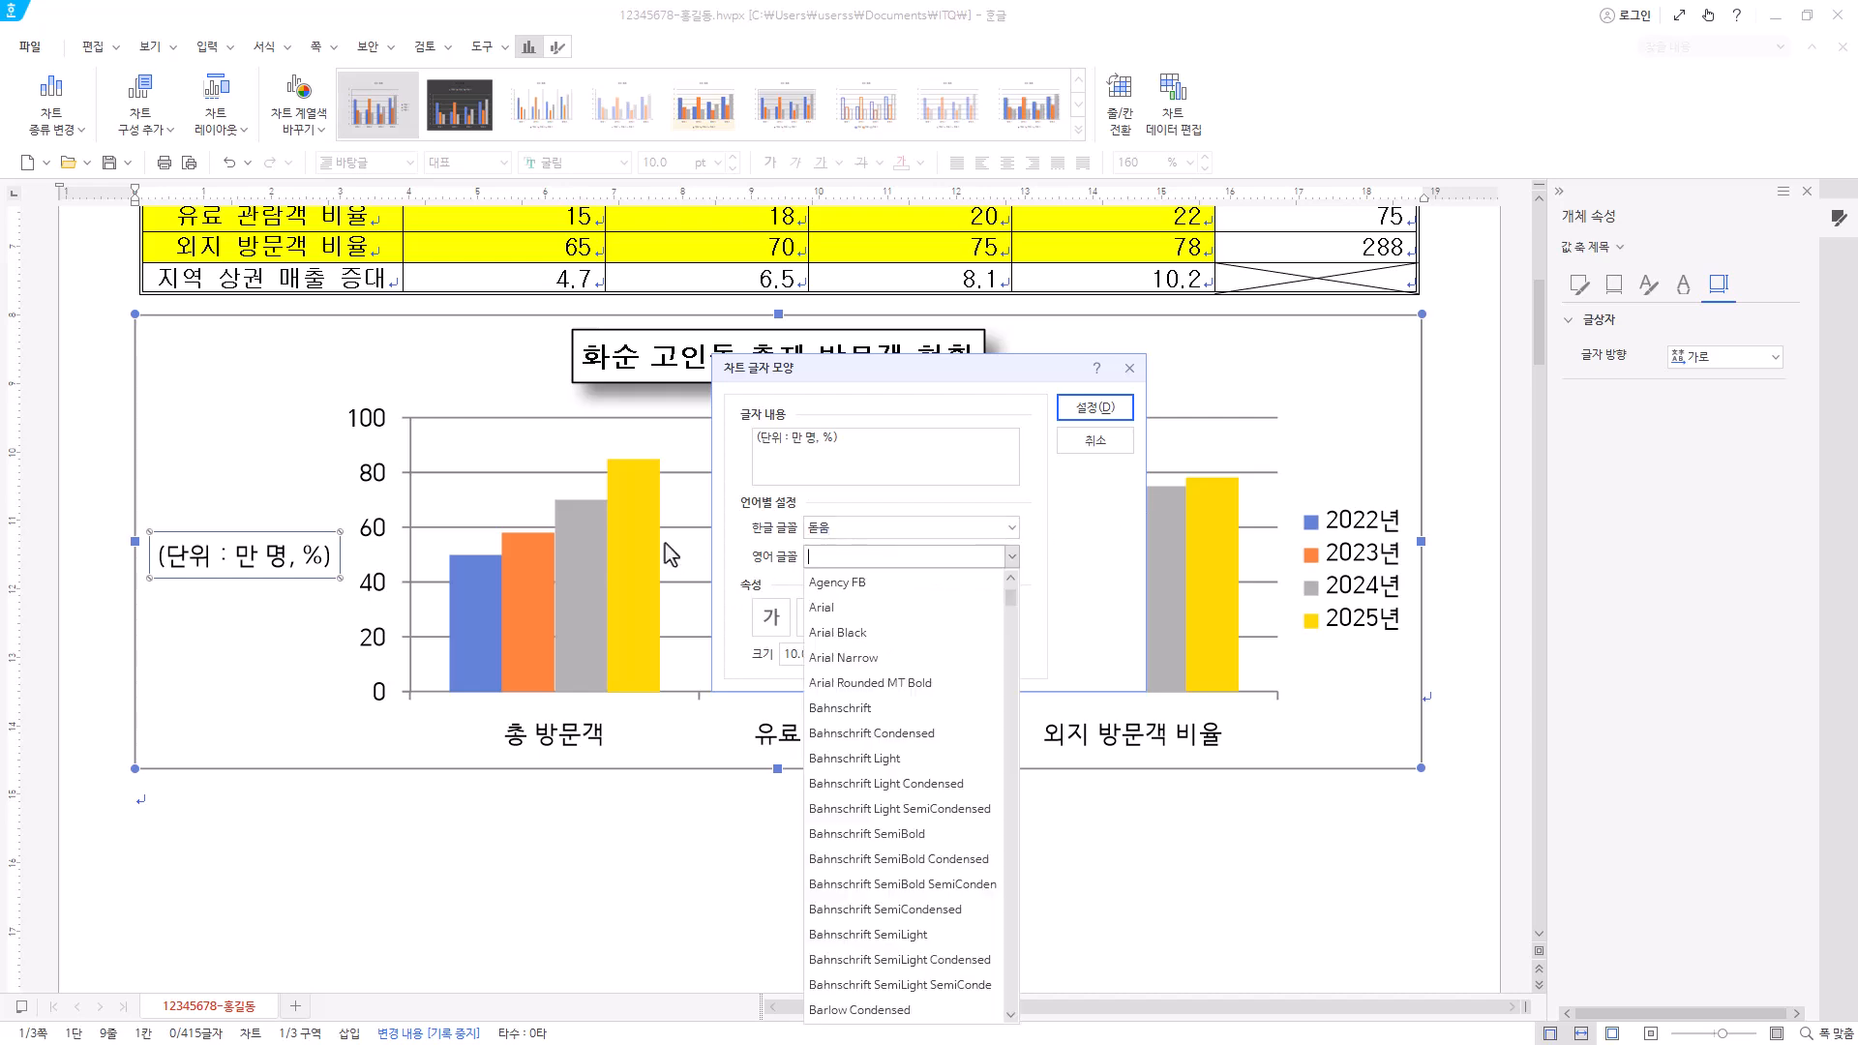
pyautogui.write('돋움')
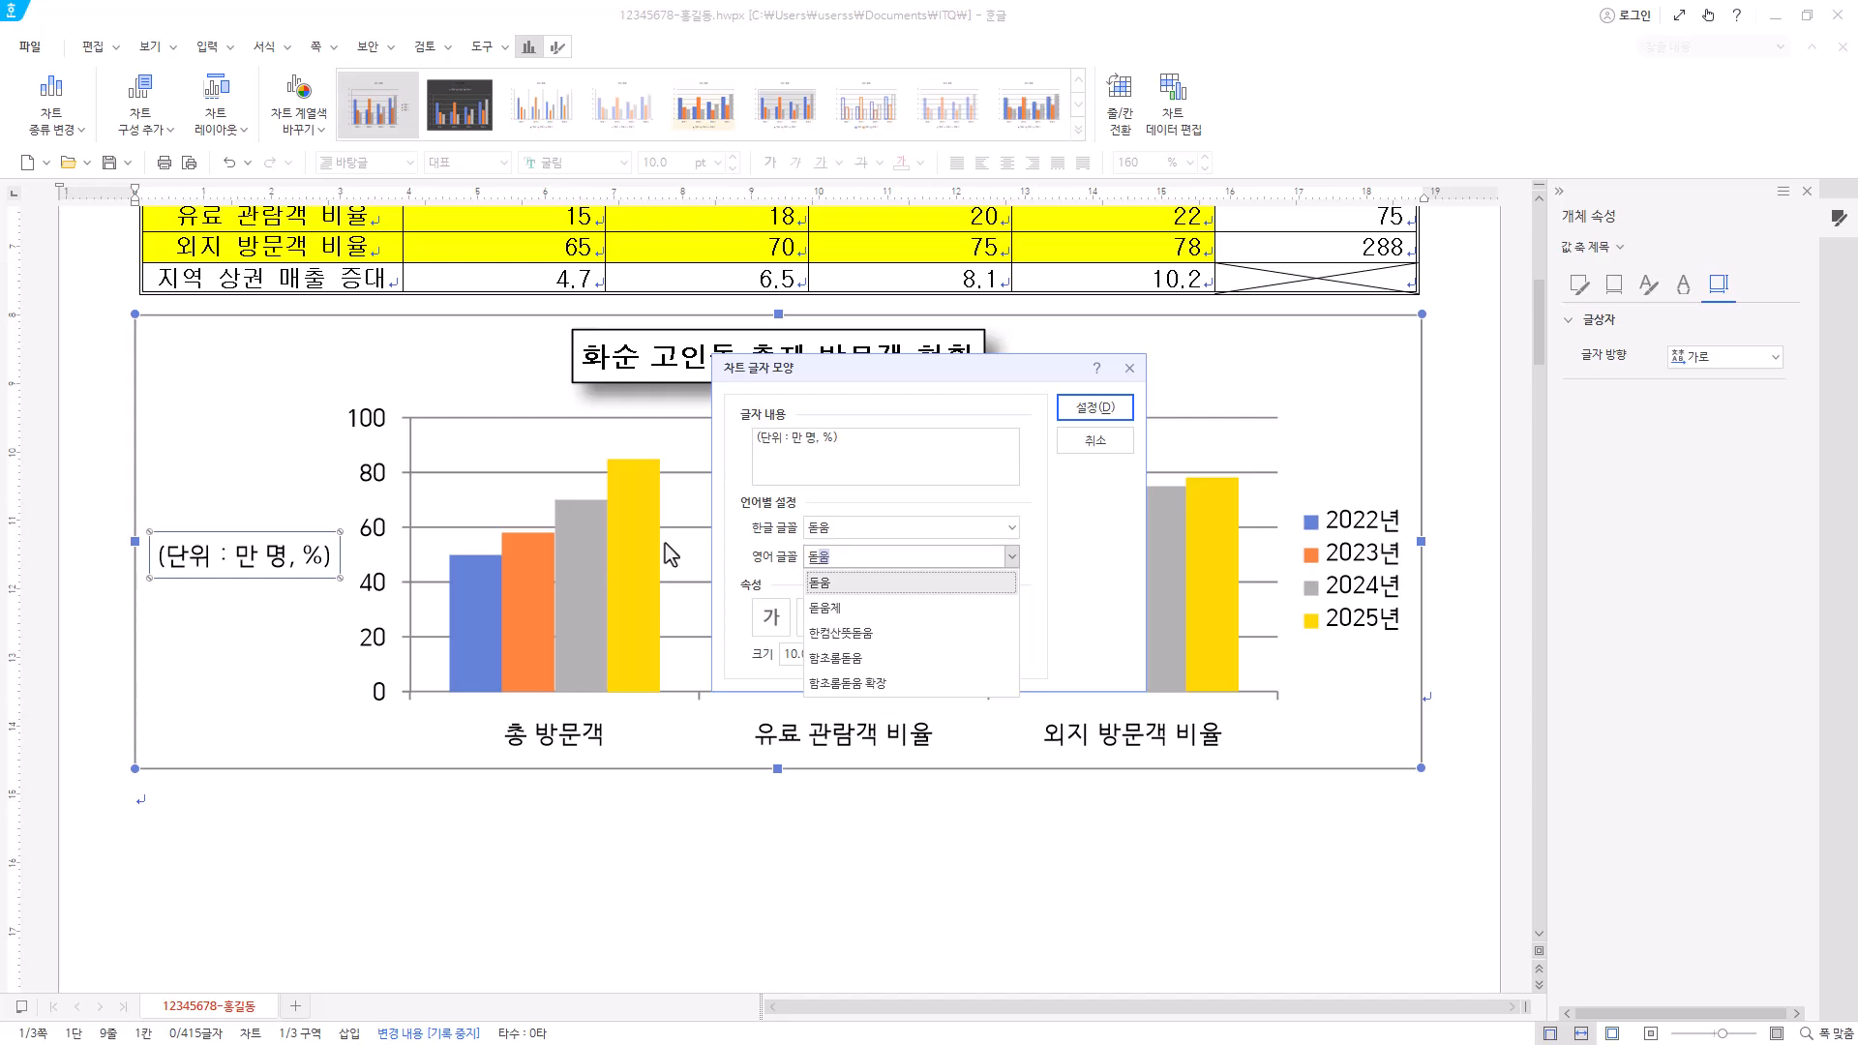
pyautogui.press('Return')
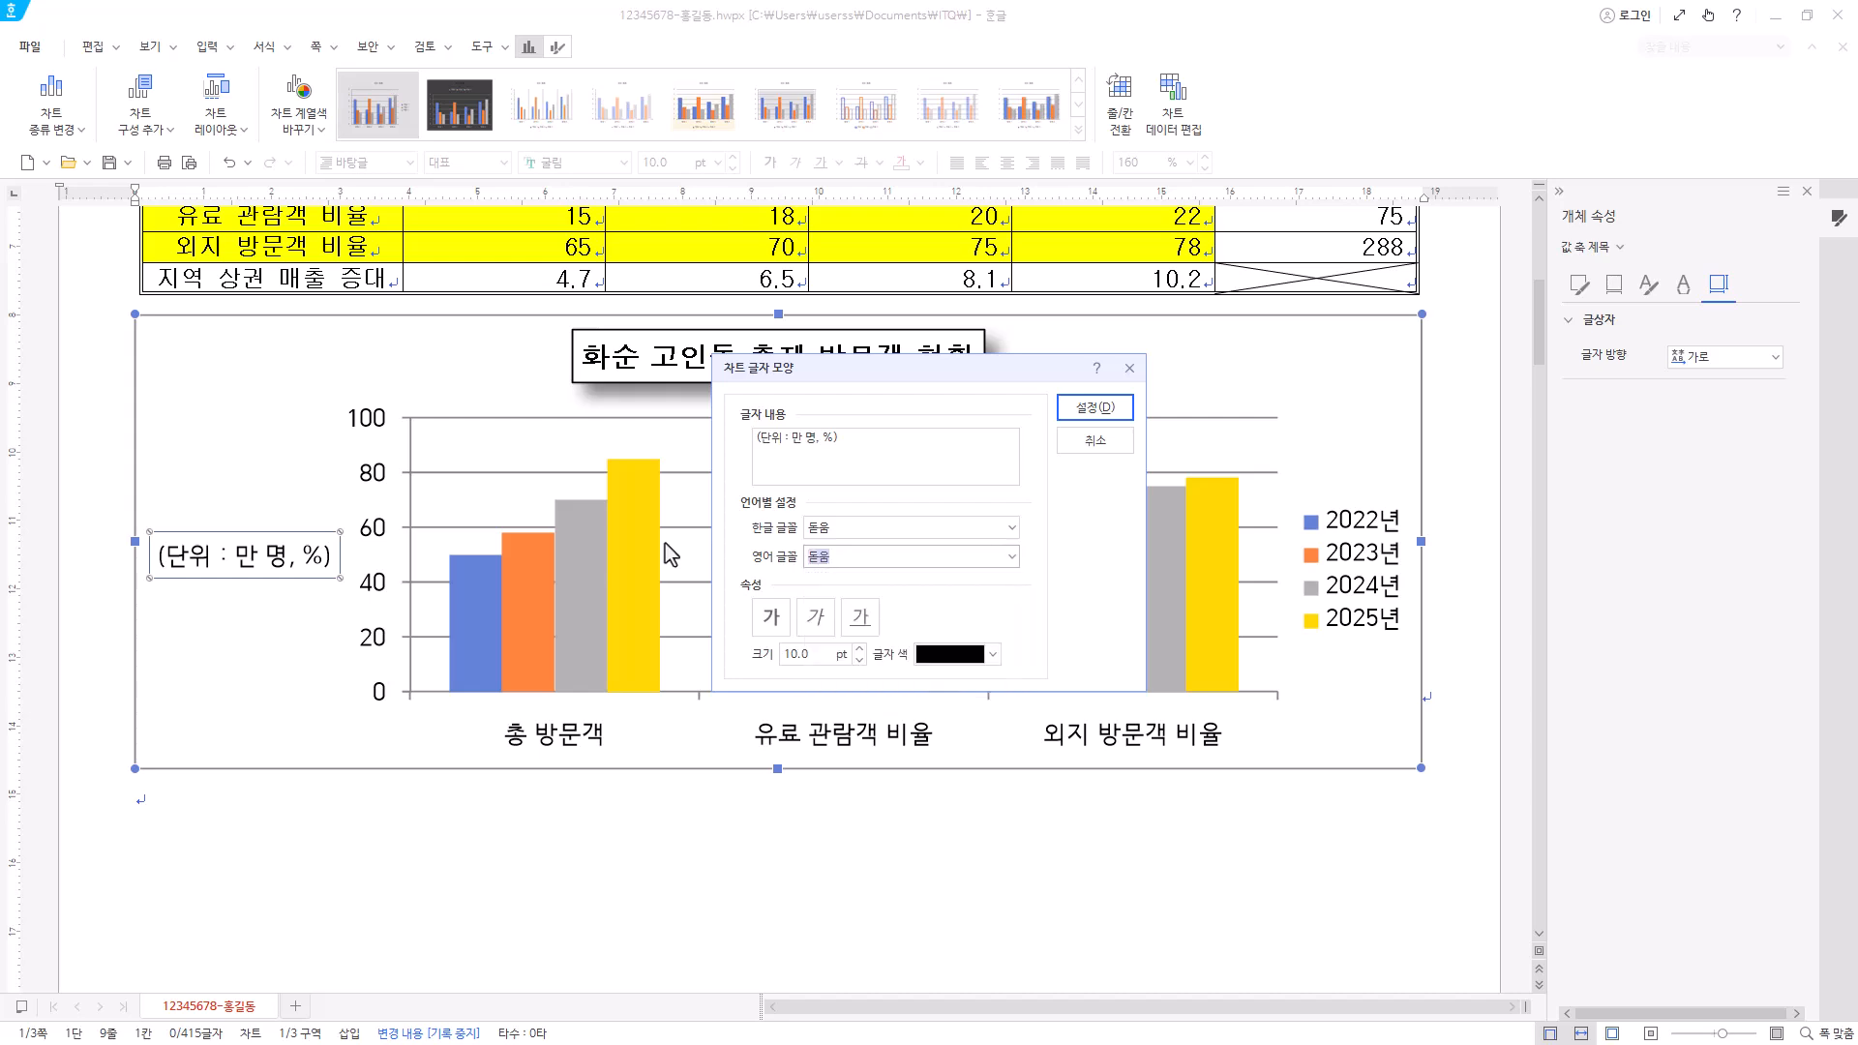
pyautogui.click(1094, 408)
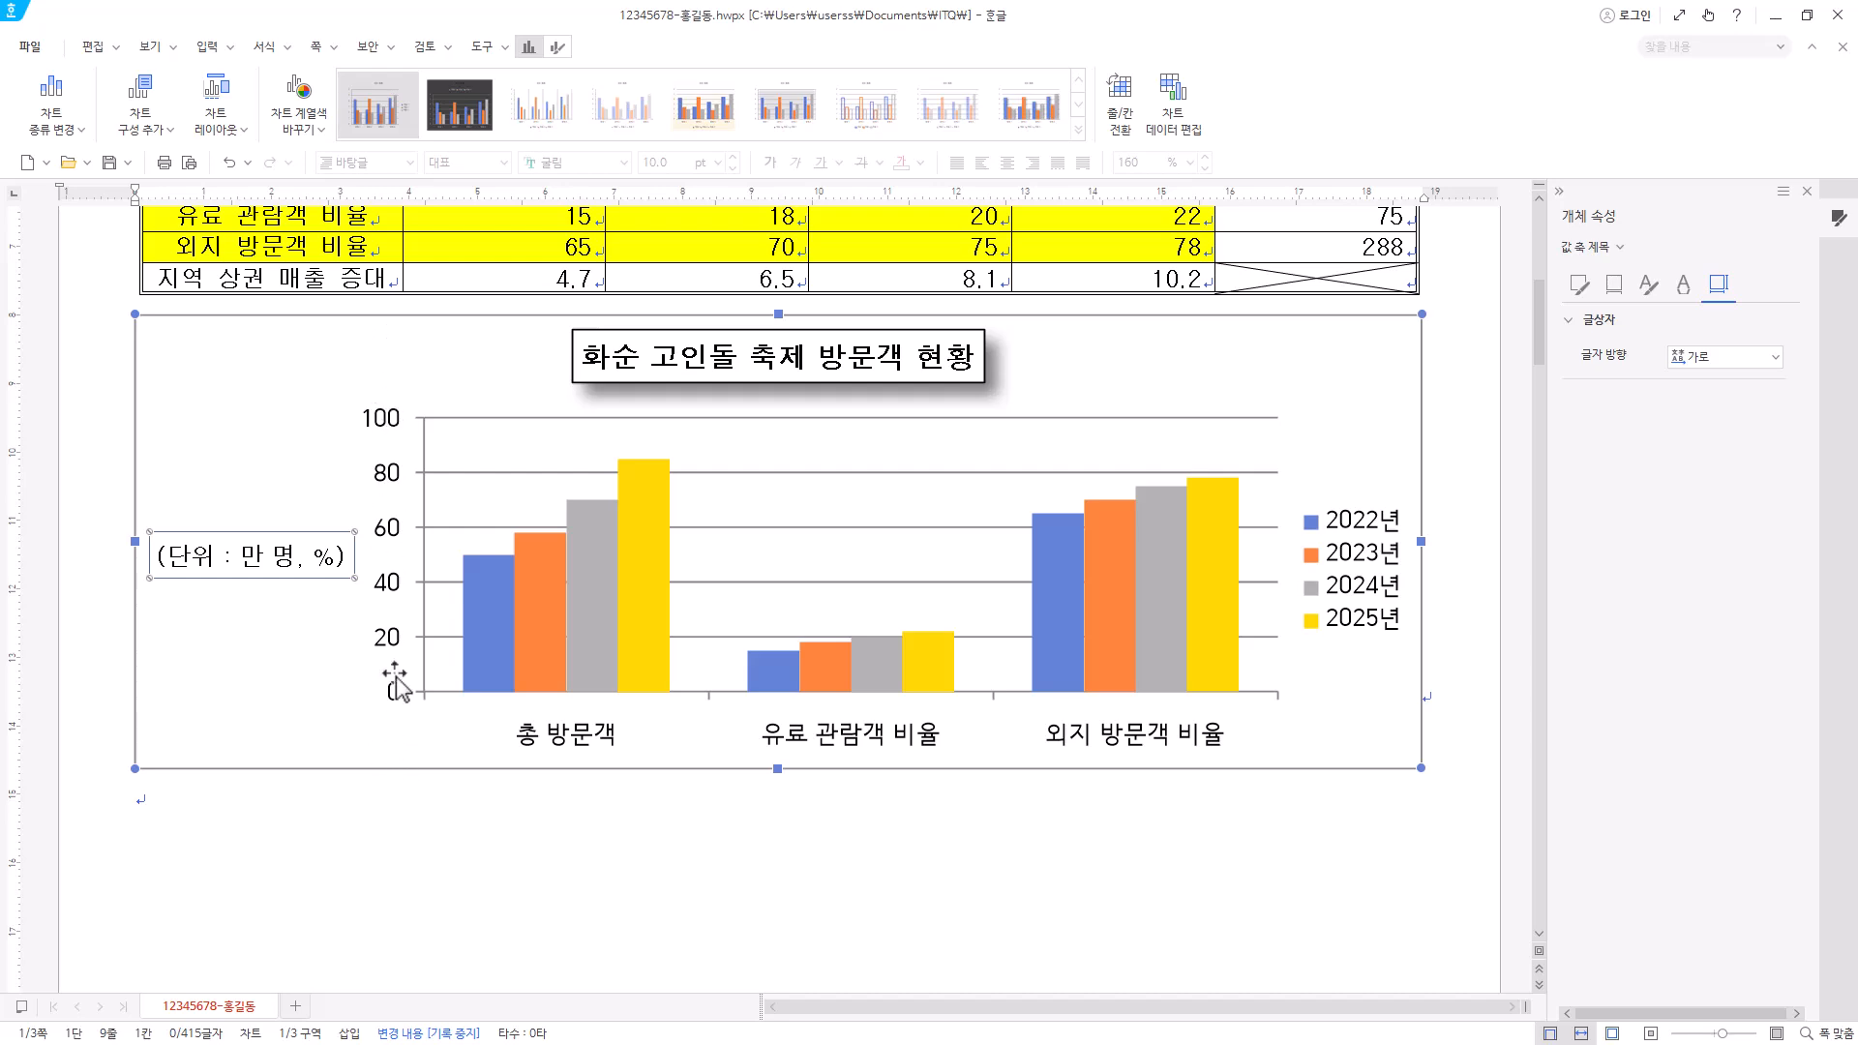
# - Set the value axis's major unit (주) to 30 and its maximum (최댓값) to 150
pyautogui.click(390, 643)
pyautogui.click(1753, 284)
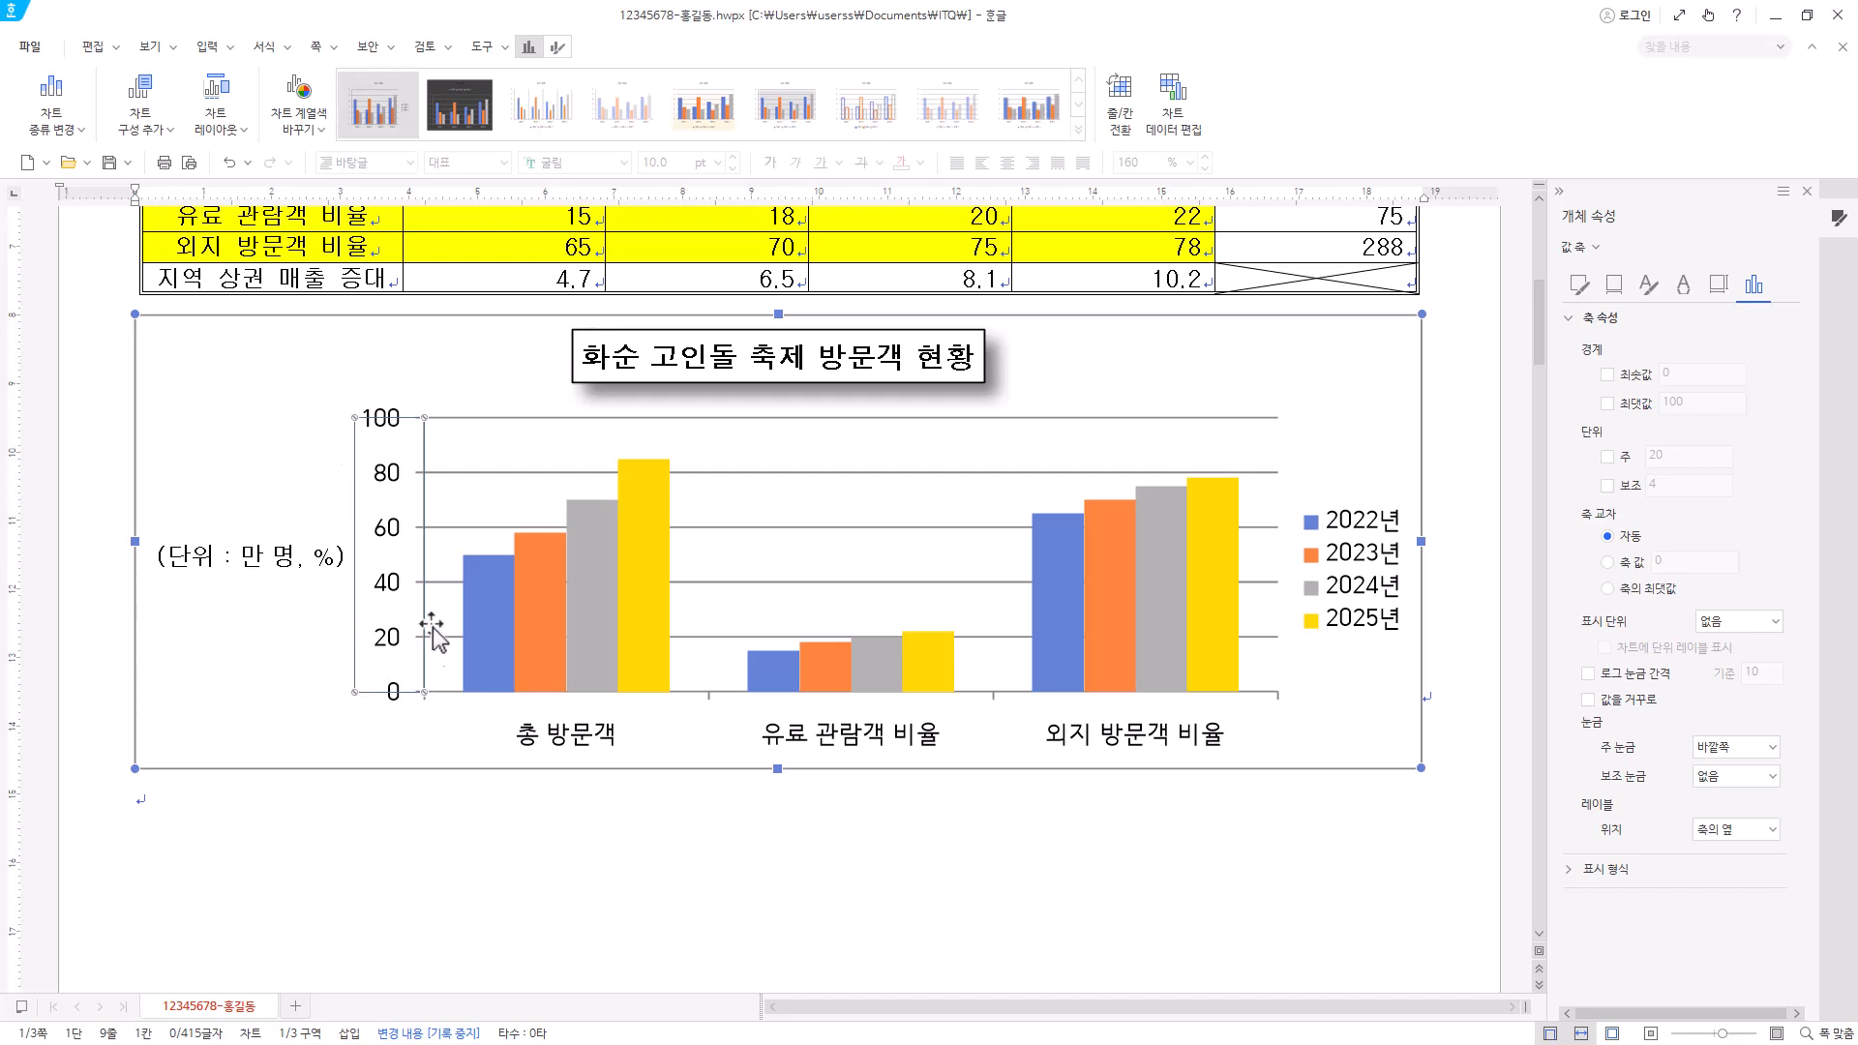
pyautogui.click(1624, 456)
pyautogui.press('Return')
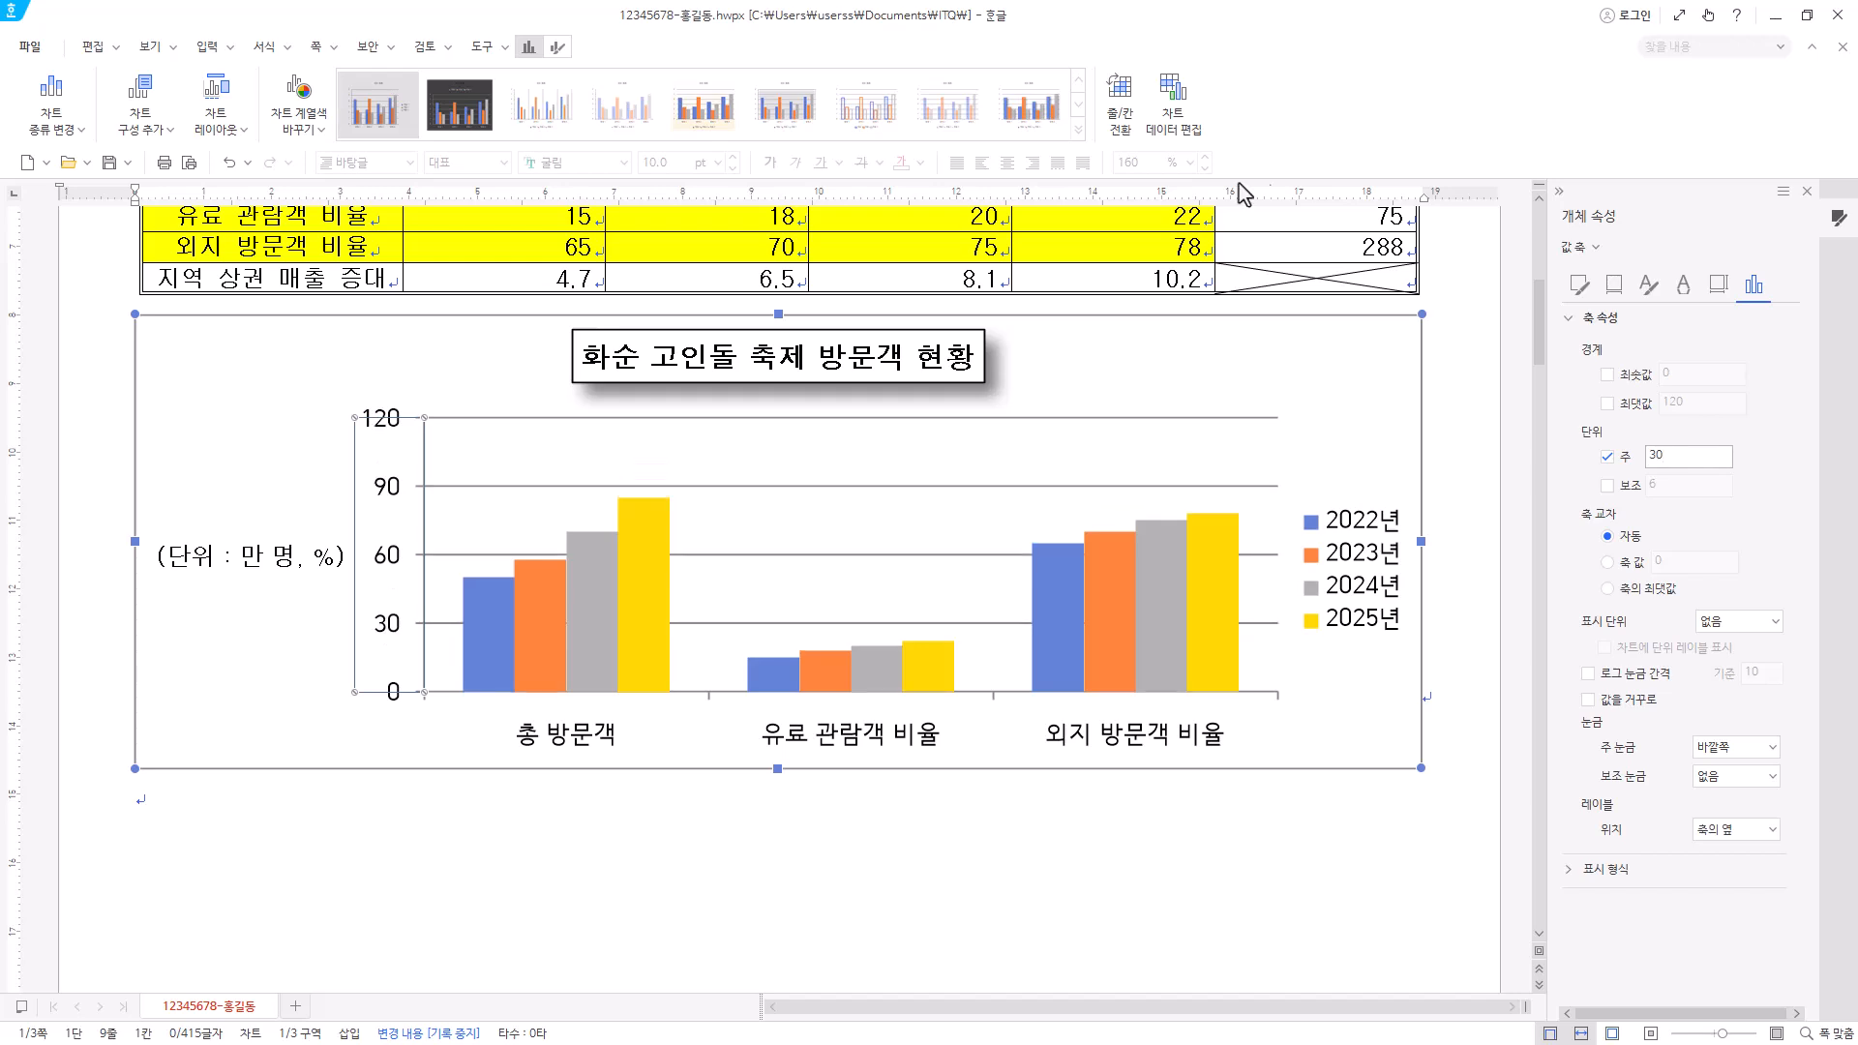
pyautogui.click(1608, 404)
pyautogui.write('150')
pyautogui.press('Return')
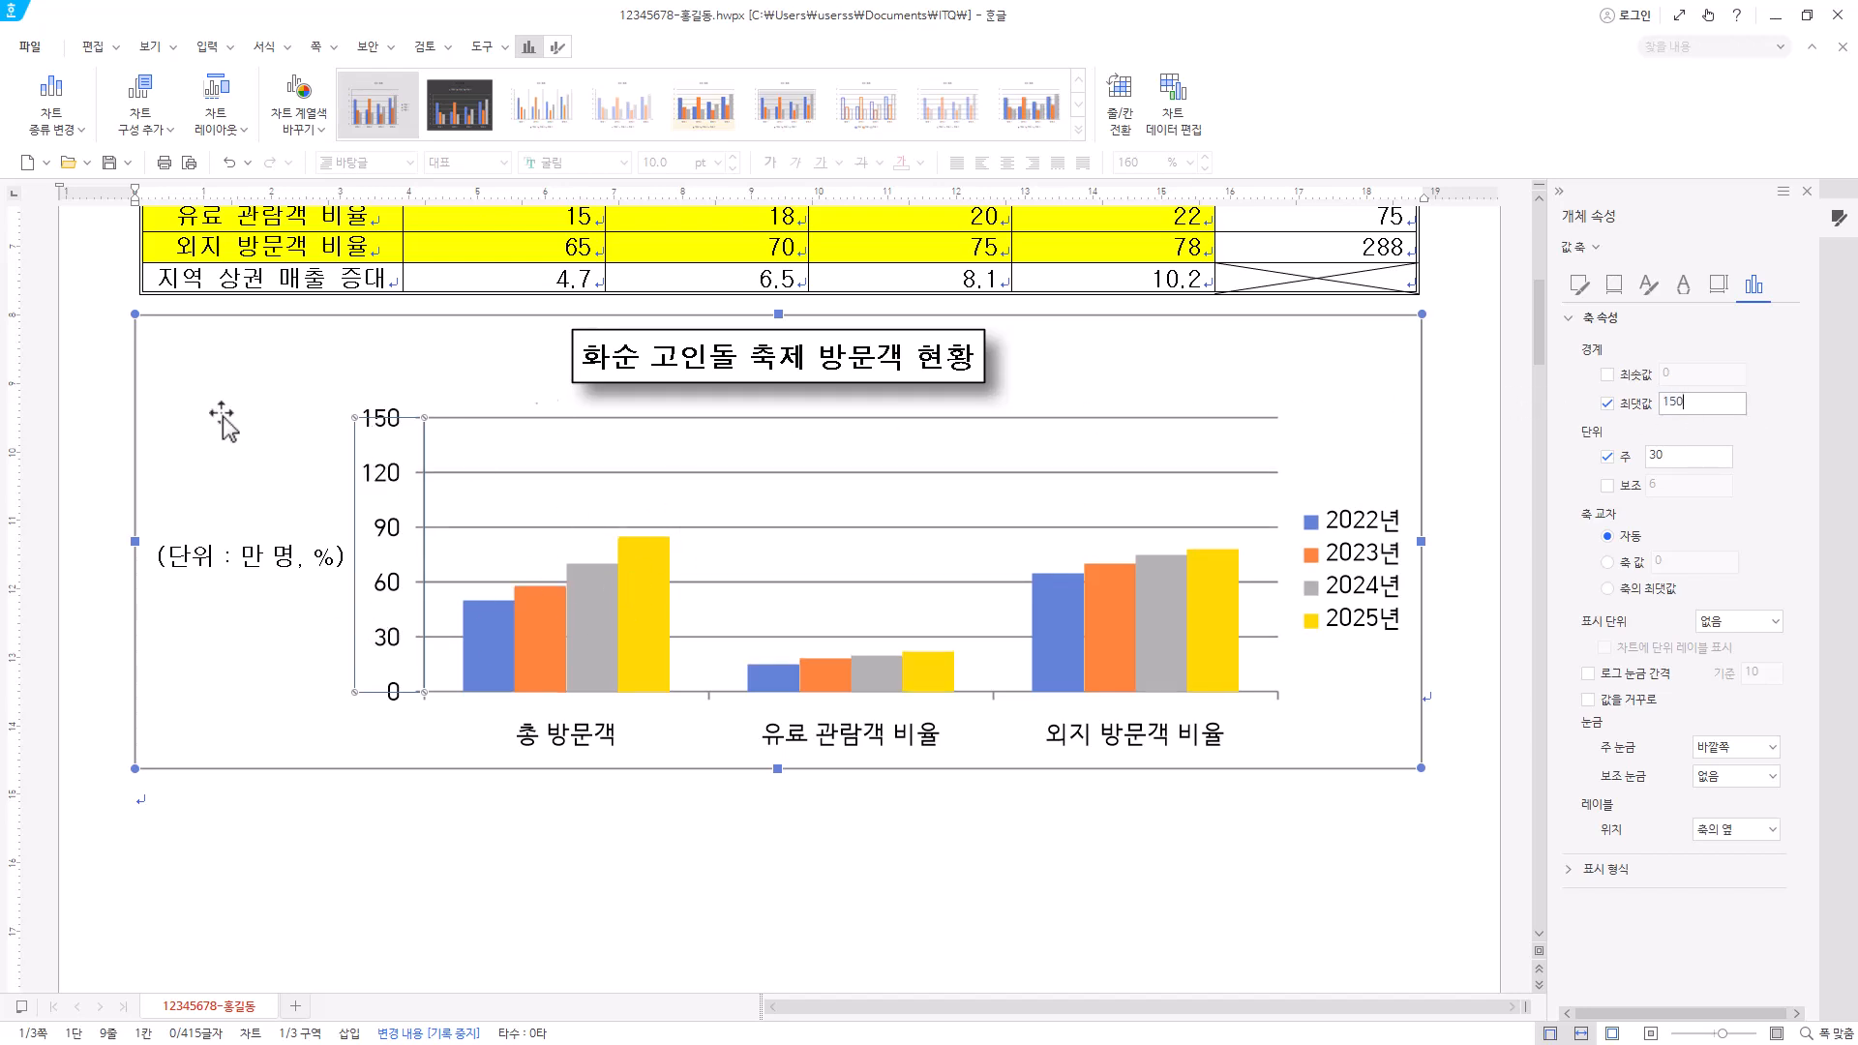
# - Return the value axis's major unit and maximum to their automatic settings
pyautogui.click(1607, 456)
pyautogui.click(1607, 456)
pyautogui.click(1607, 403)
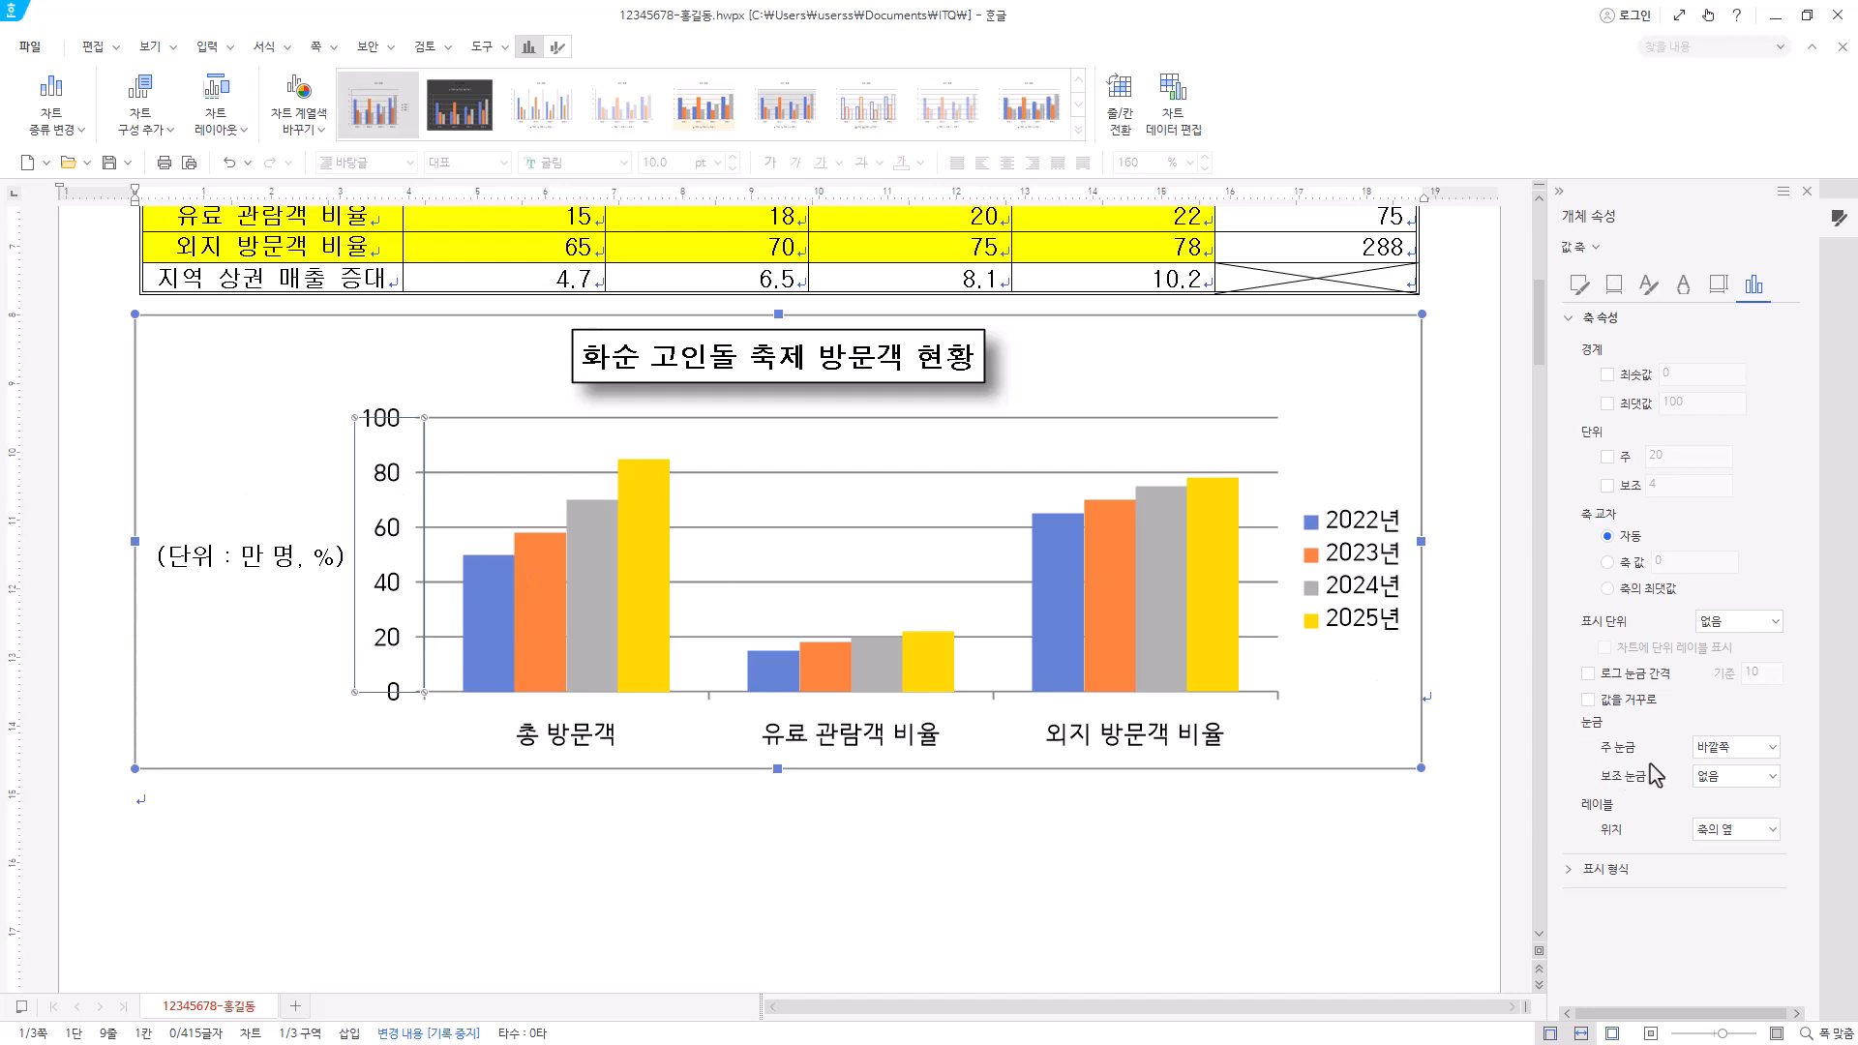
# - Switch the value axis's major tick marks (주 눈금) to 없음 and back to 바깥쪽
pyautogui.click(1772, 748)
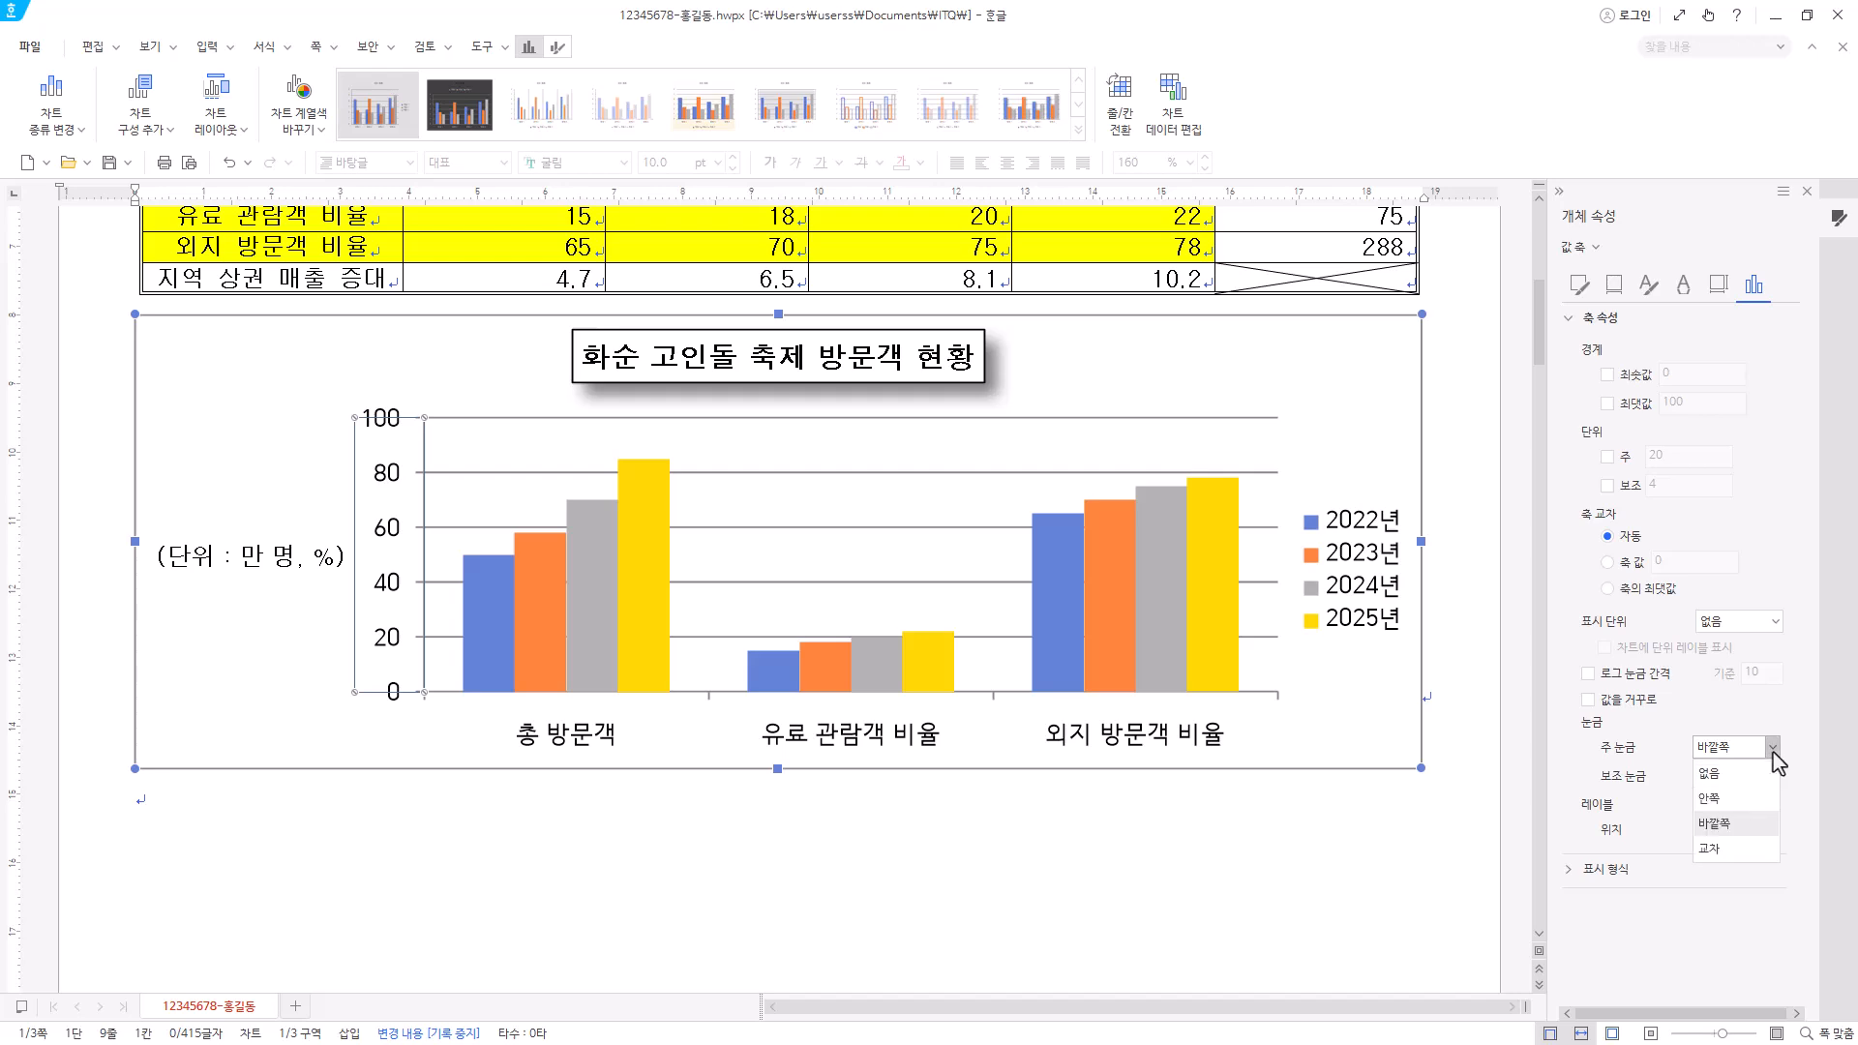
pyautogui.click(530, 449)
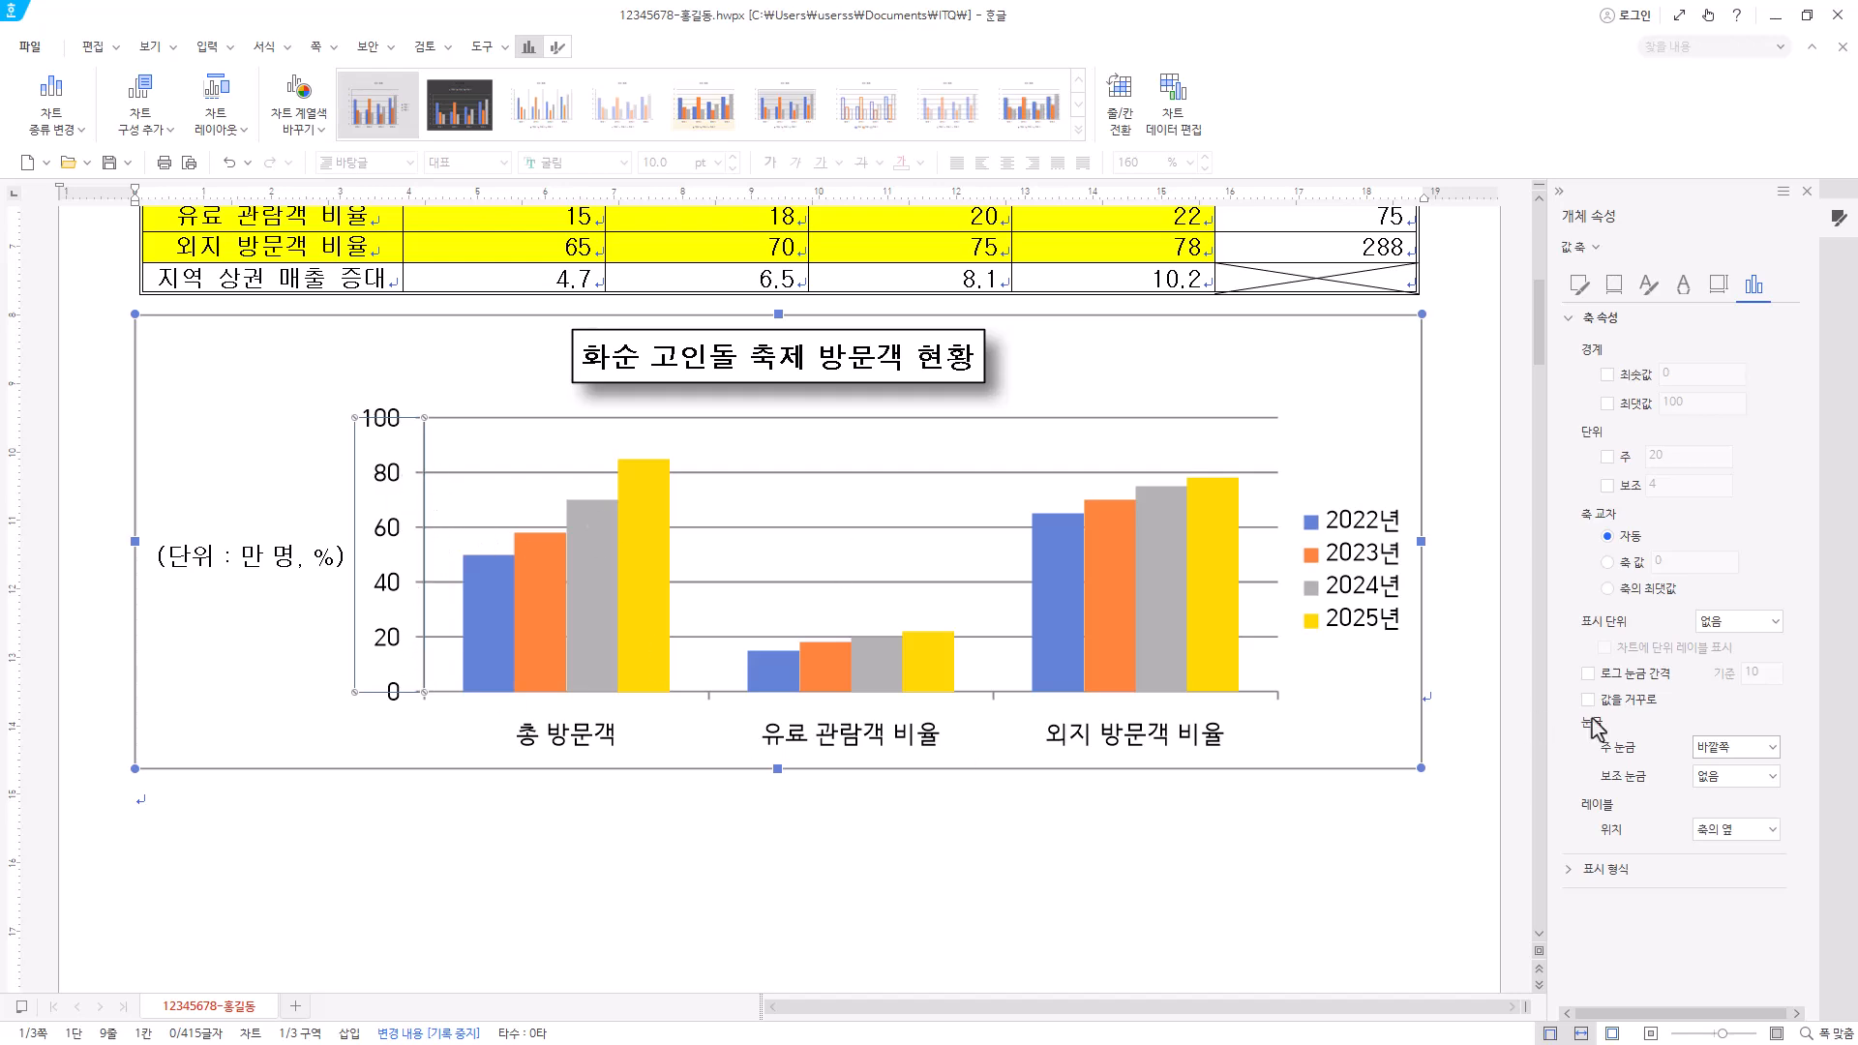
pyautogui.click(1772, 747)
pyautogui.click(1763, 775)
pyautogui.click(1771, 750)
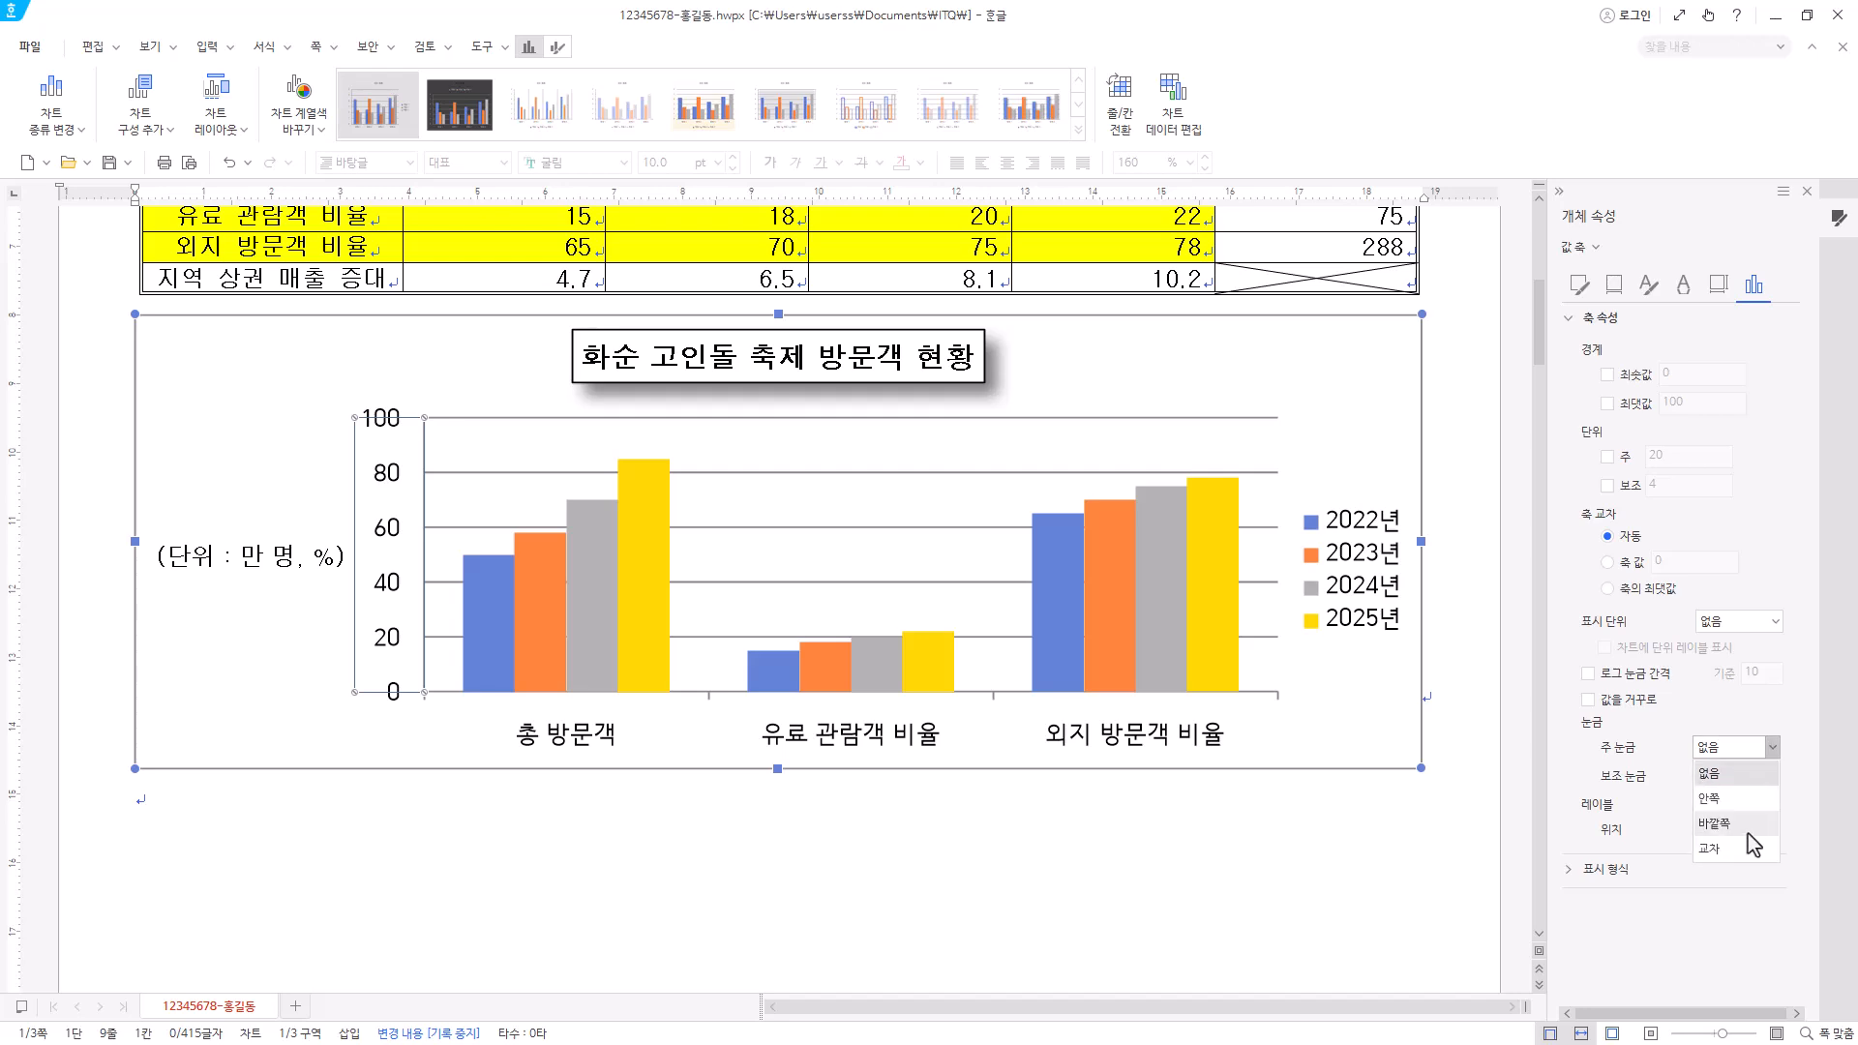
pyautogui.click(1748, 828)
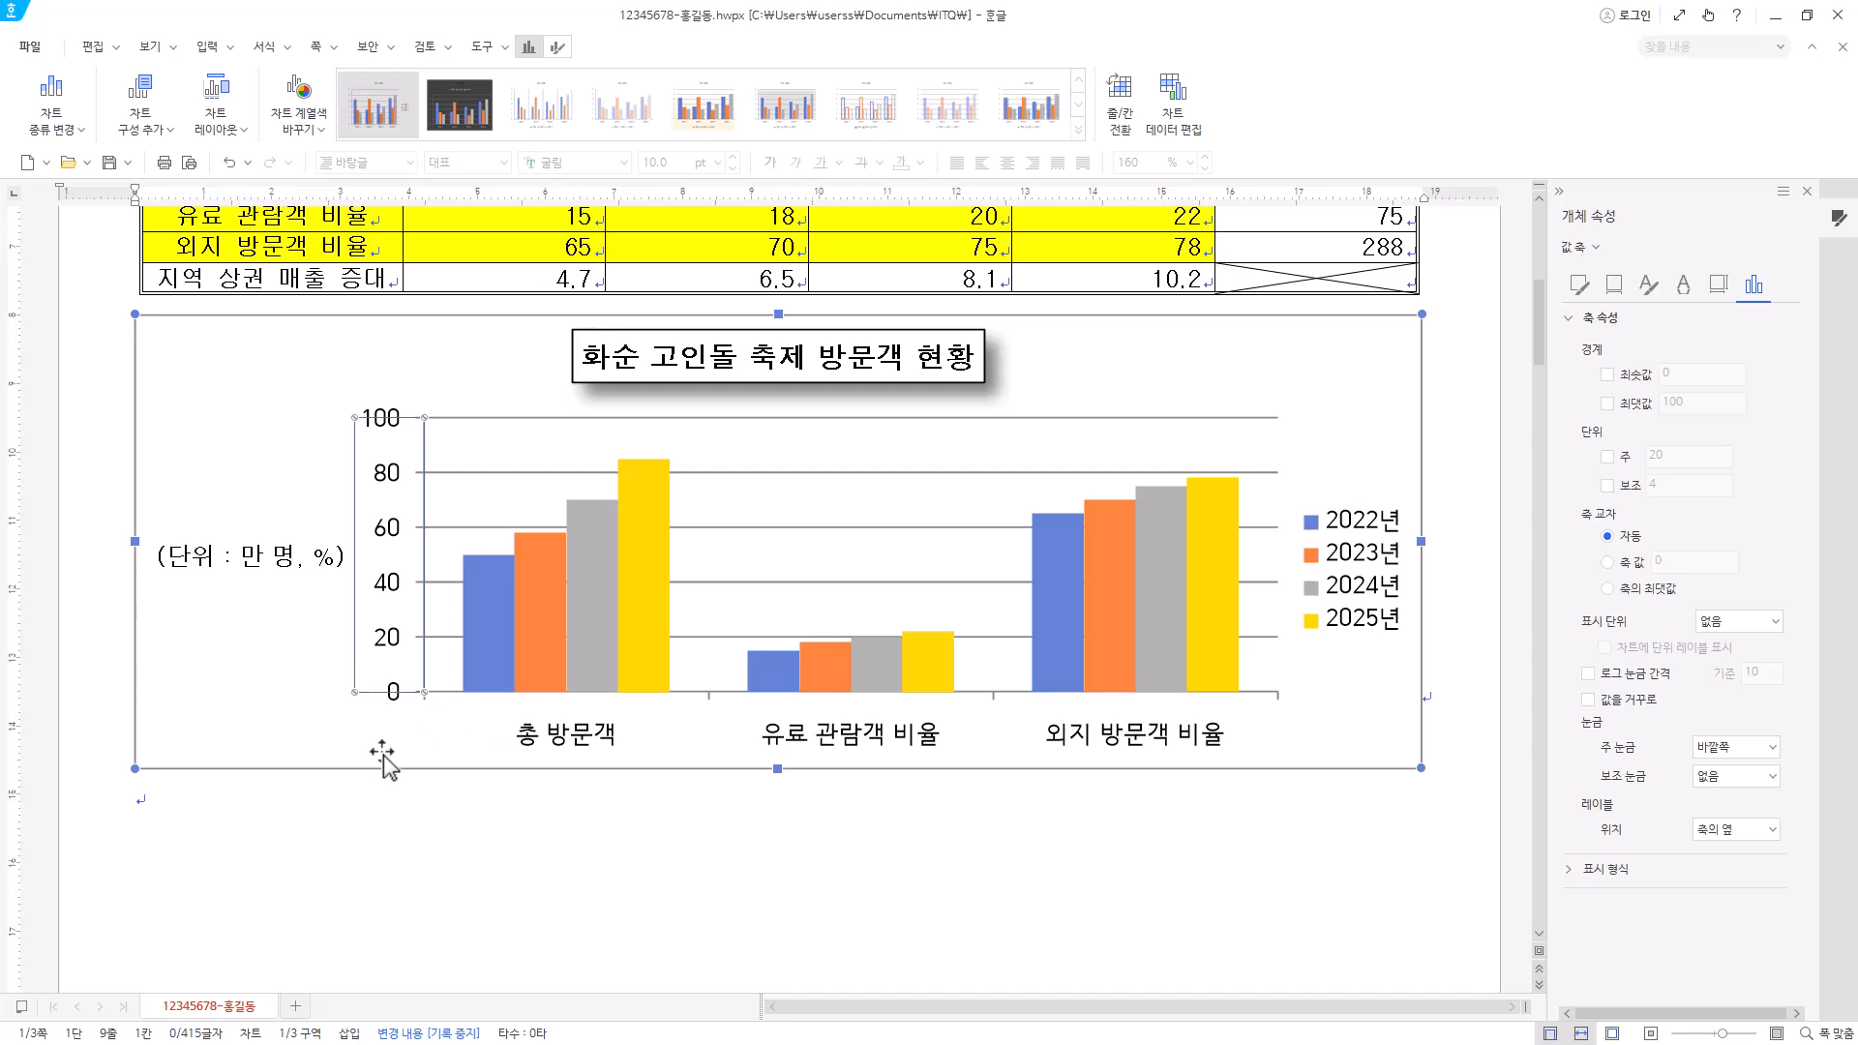
# - Try the 회계 display format with symbol 없음 on the value axis and return the category to 일반
pyautogui.click(1563, 871)
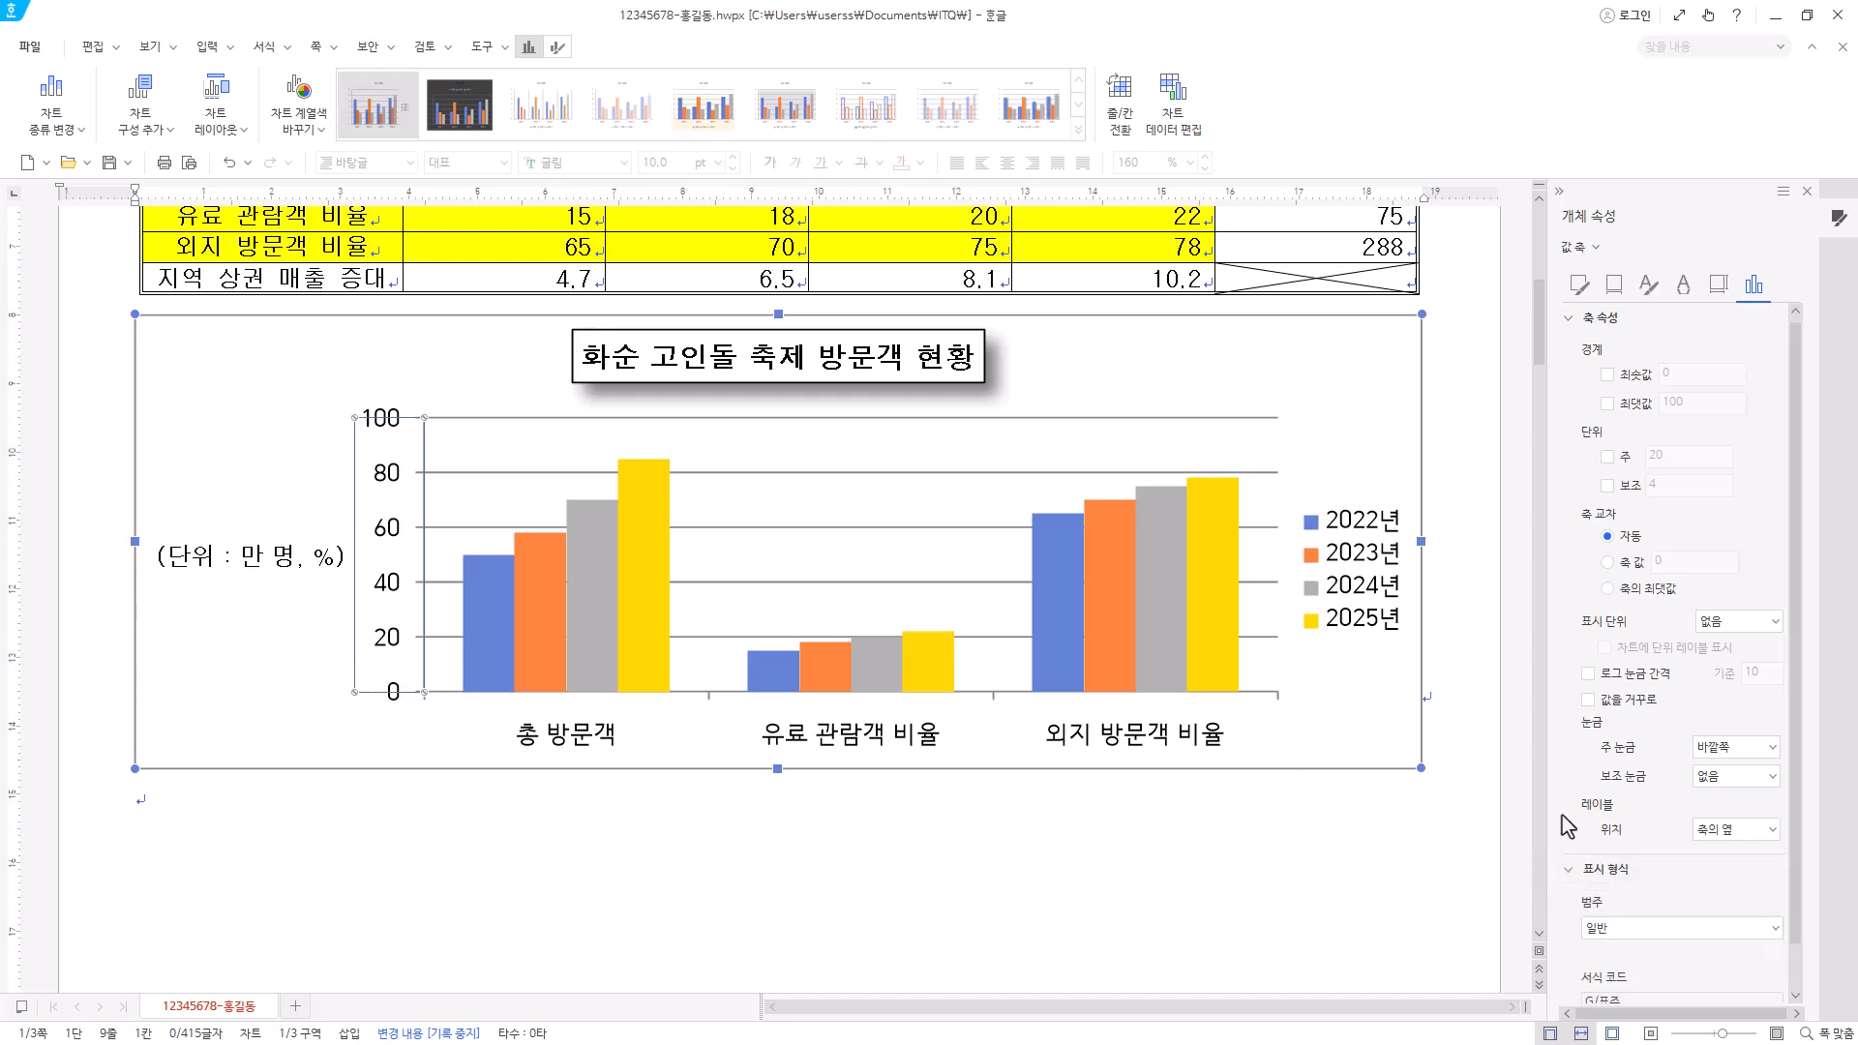
pyautogui.scroll(-1, 1617, 884)
pyautogui.click(1697, 884)
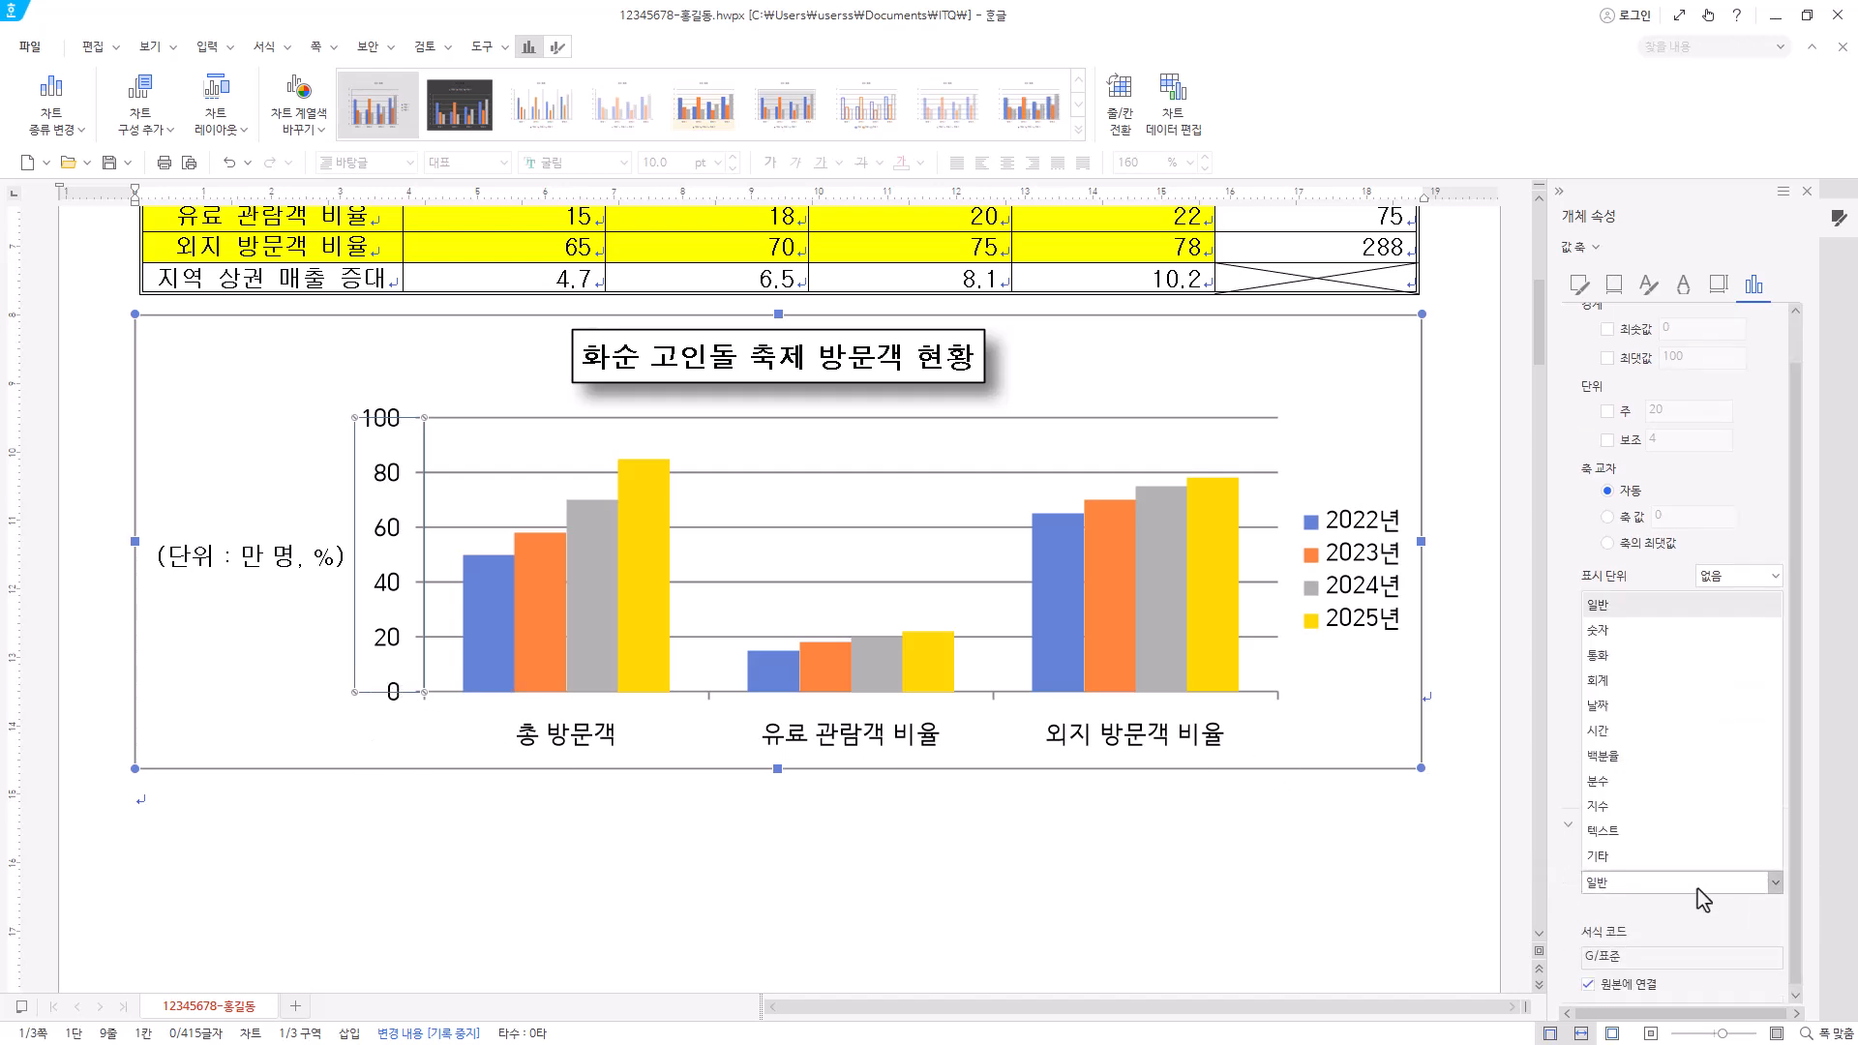
pyautogui.click(1674, 687)
pyautogui.click(1763, 953)
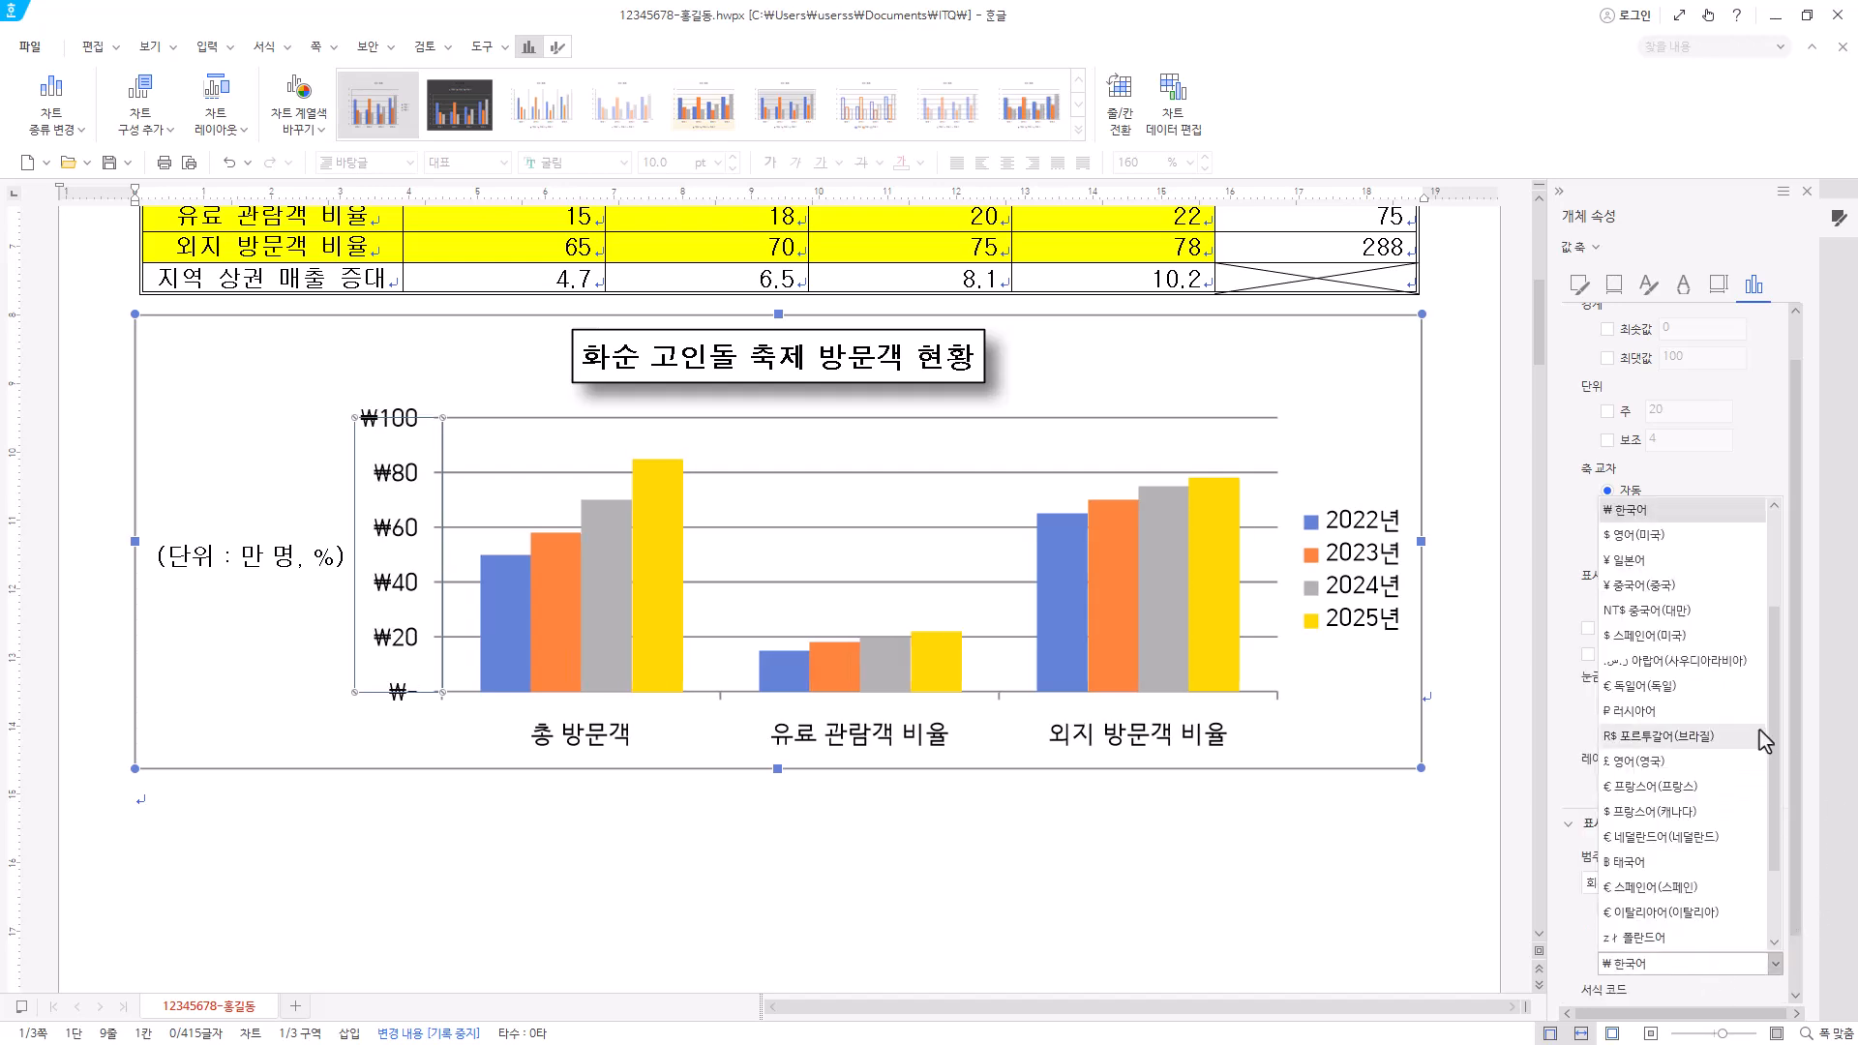
pyautogui.click(1663, 513)
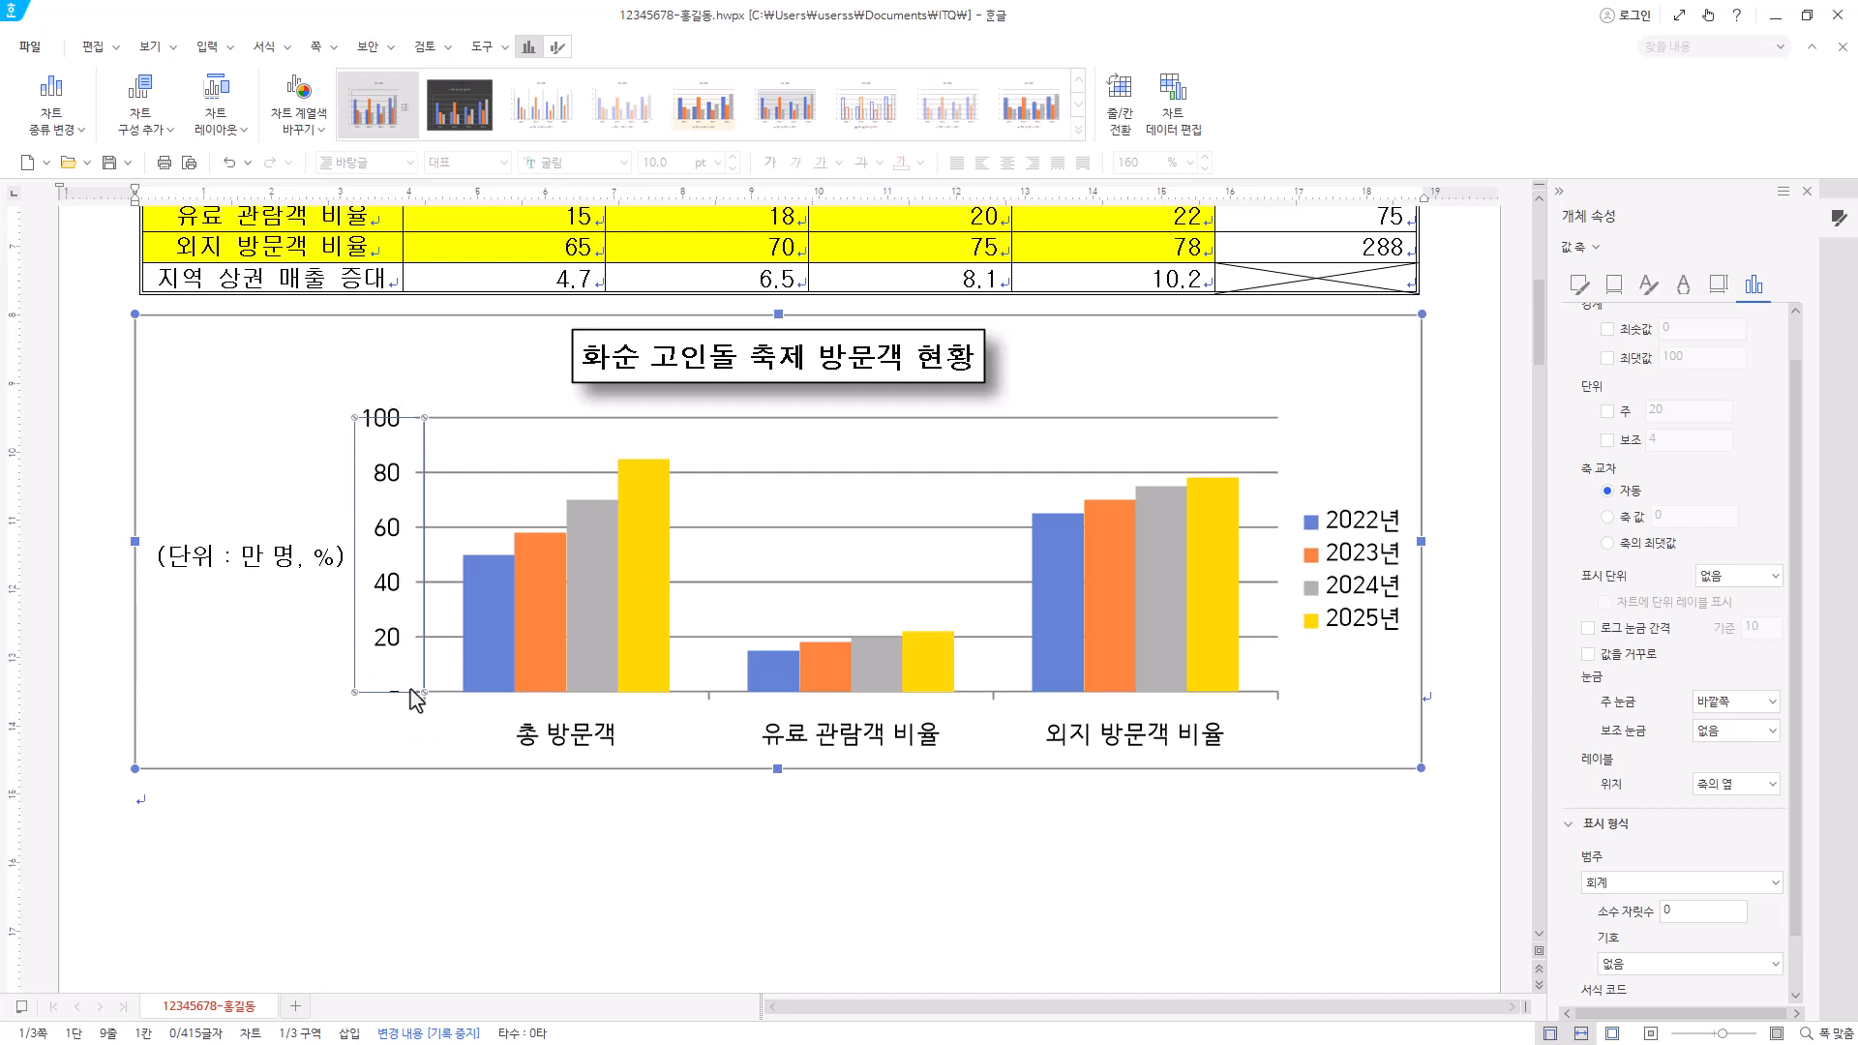
pyautogui.click(1624, 882)
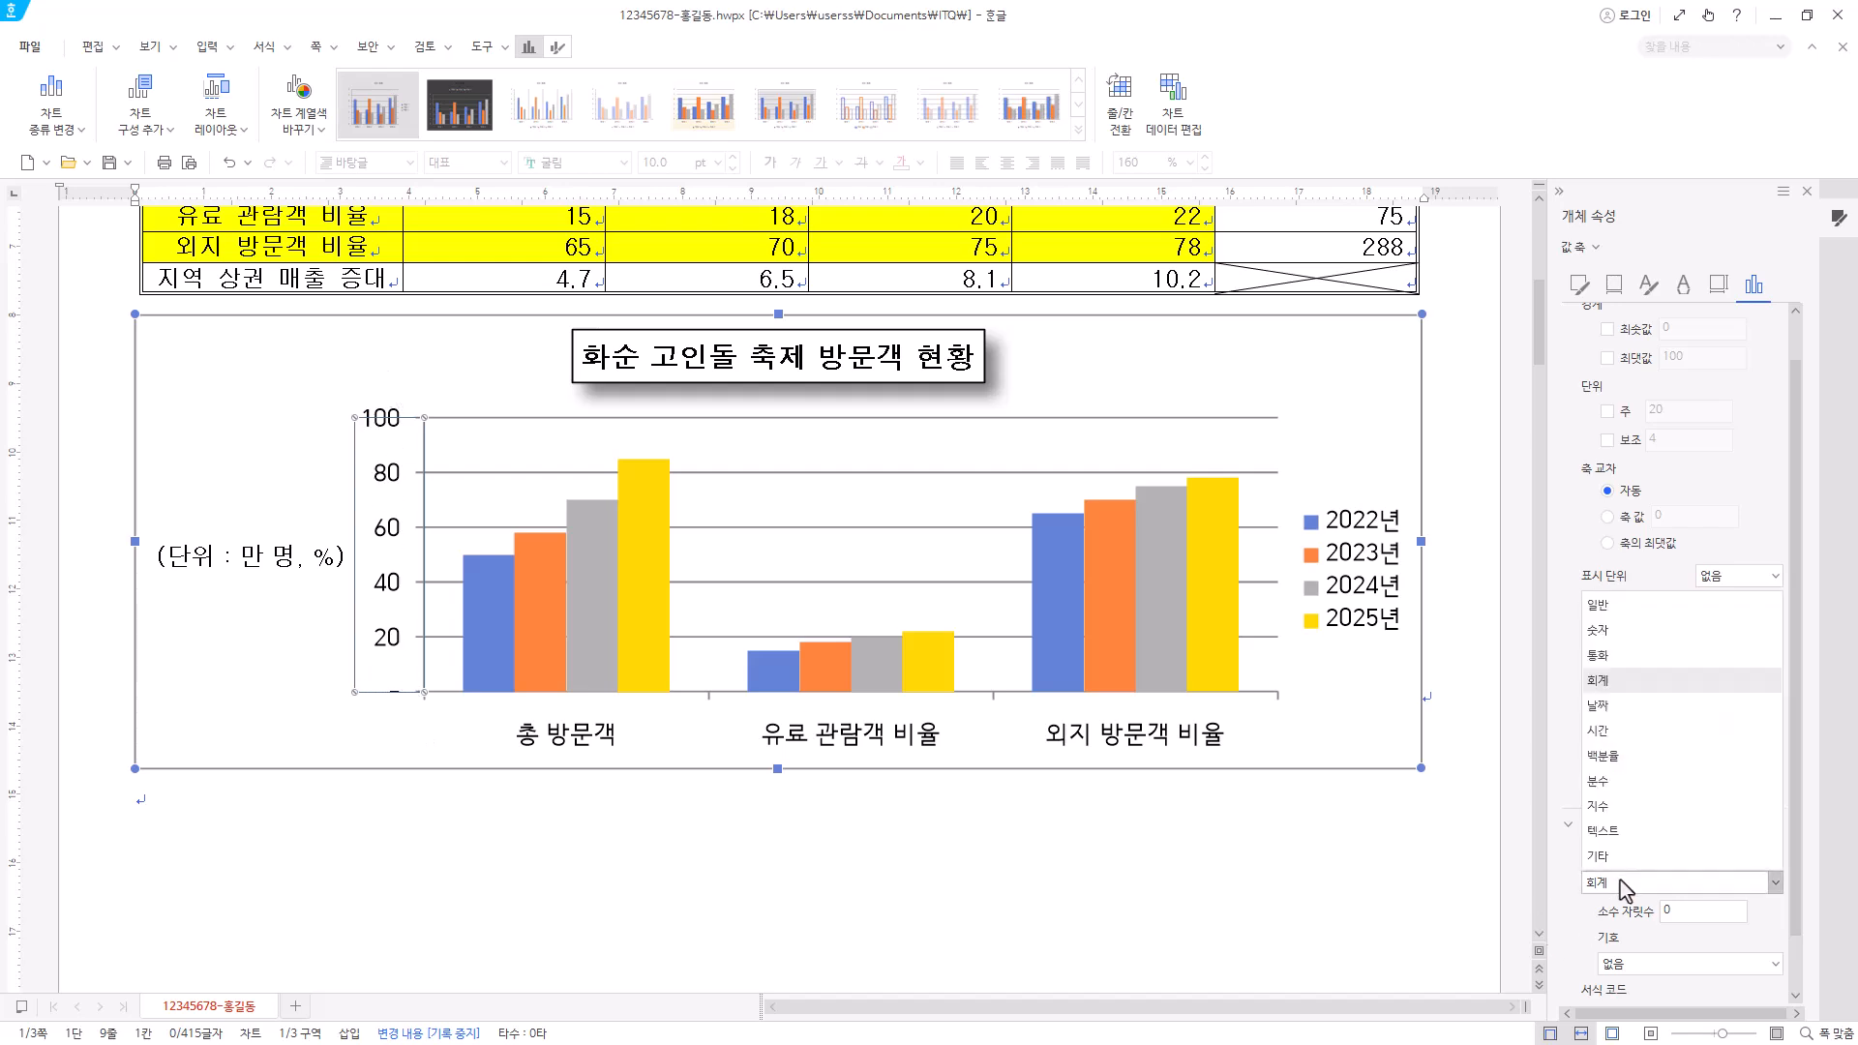
pyautogui.click(1650, 614)
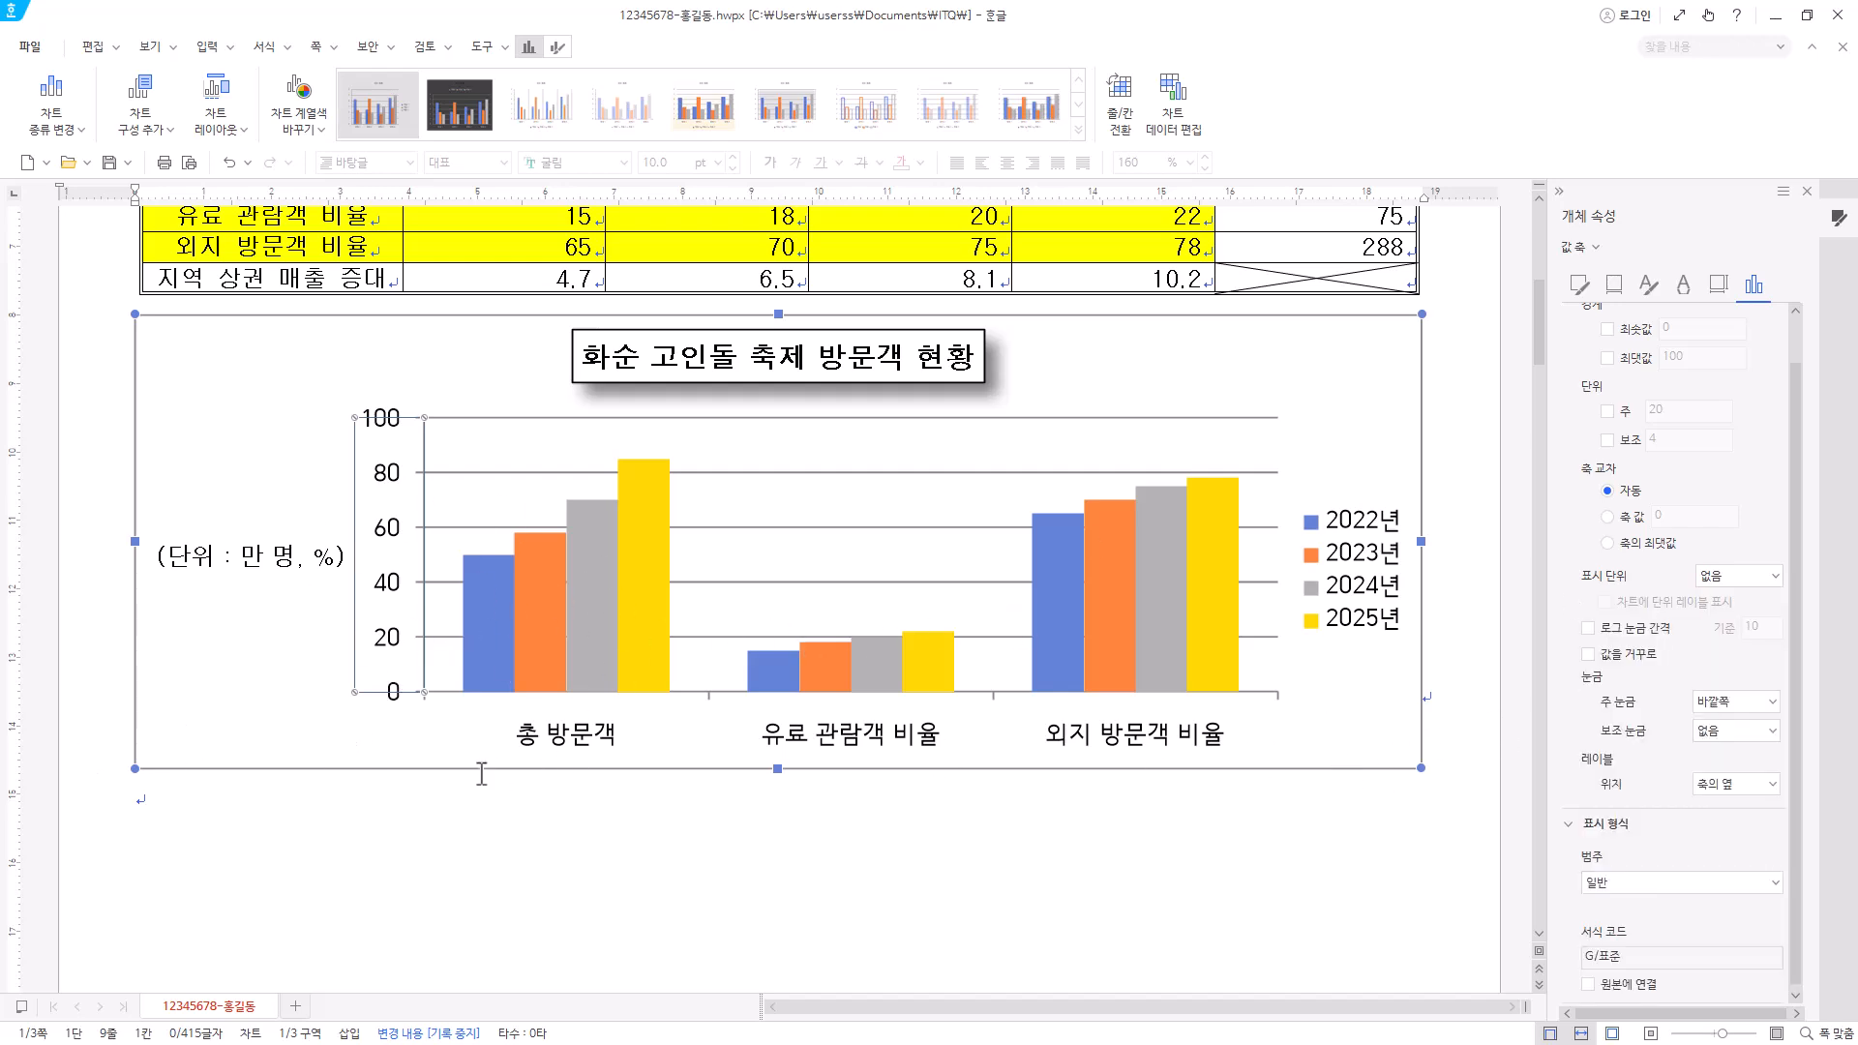
# - Set the Korean and English fonts of the category axis labels to 돋움
pyautogui.click(859, 745)
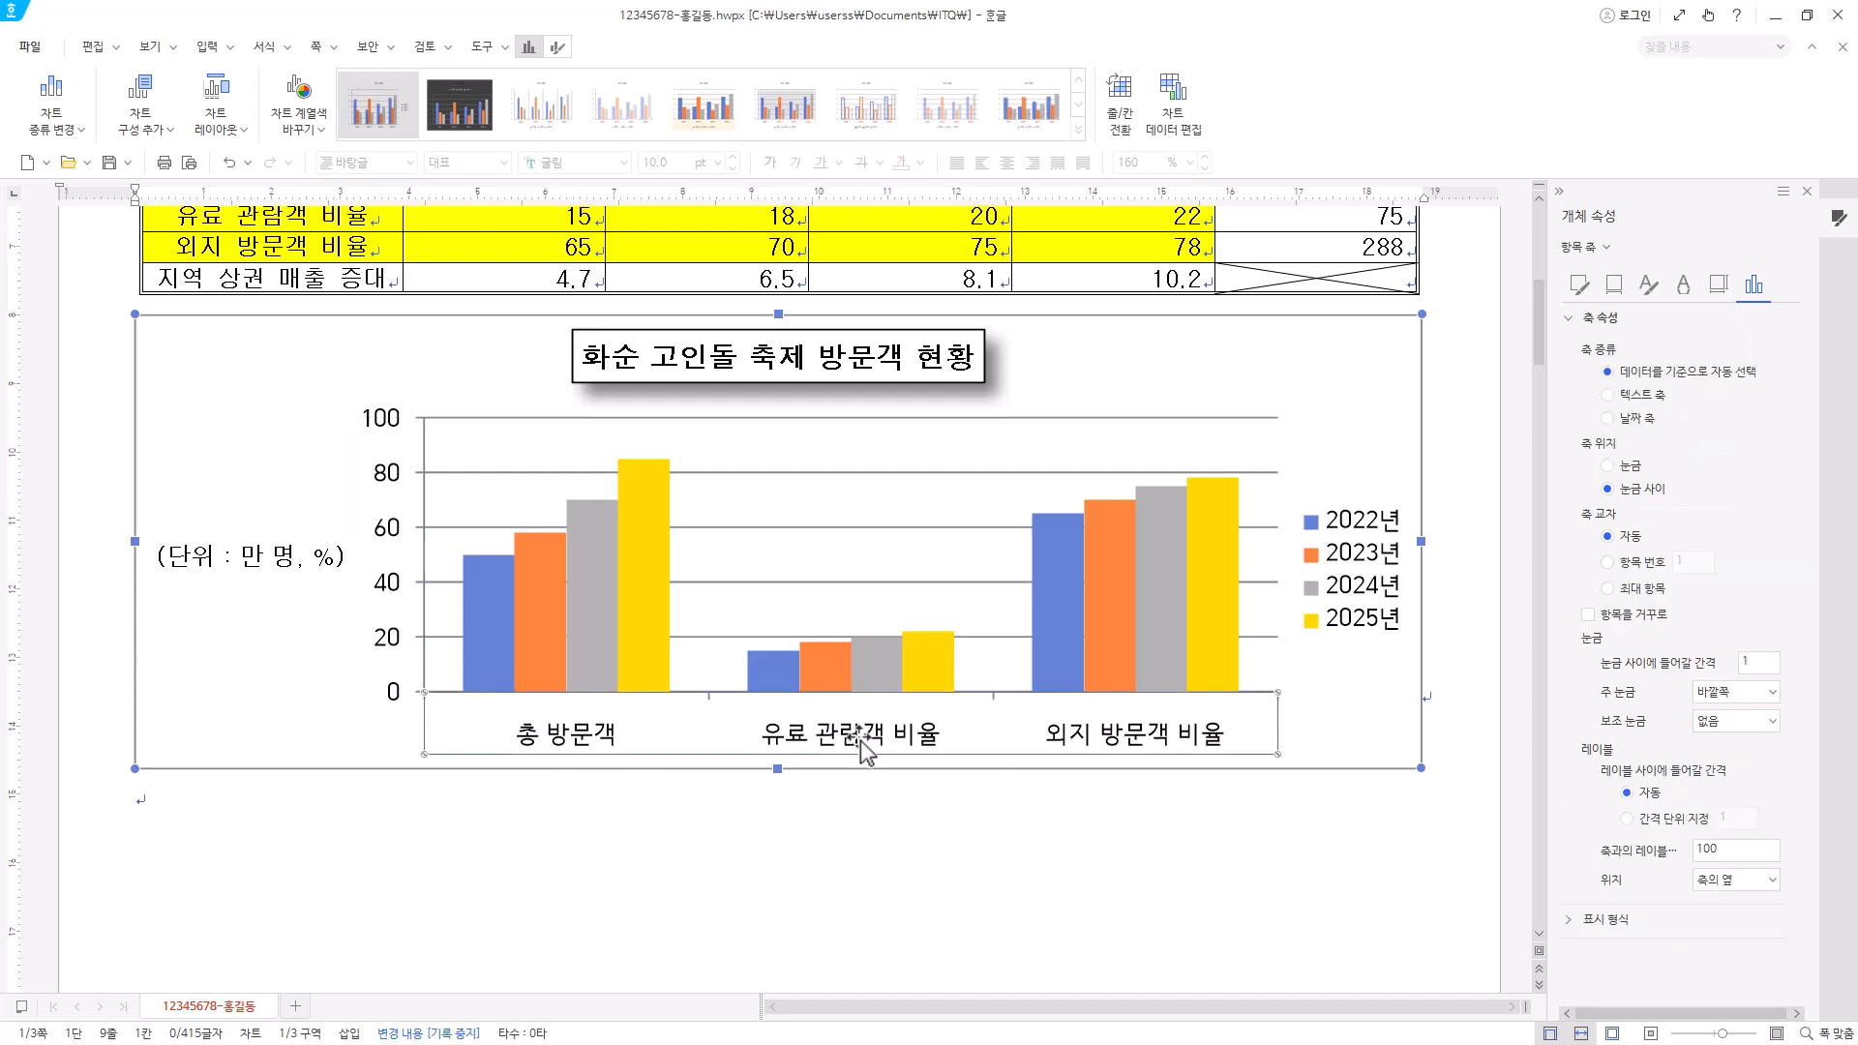
pyautogui.rightClick(847, 743)
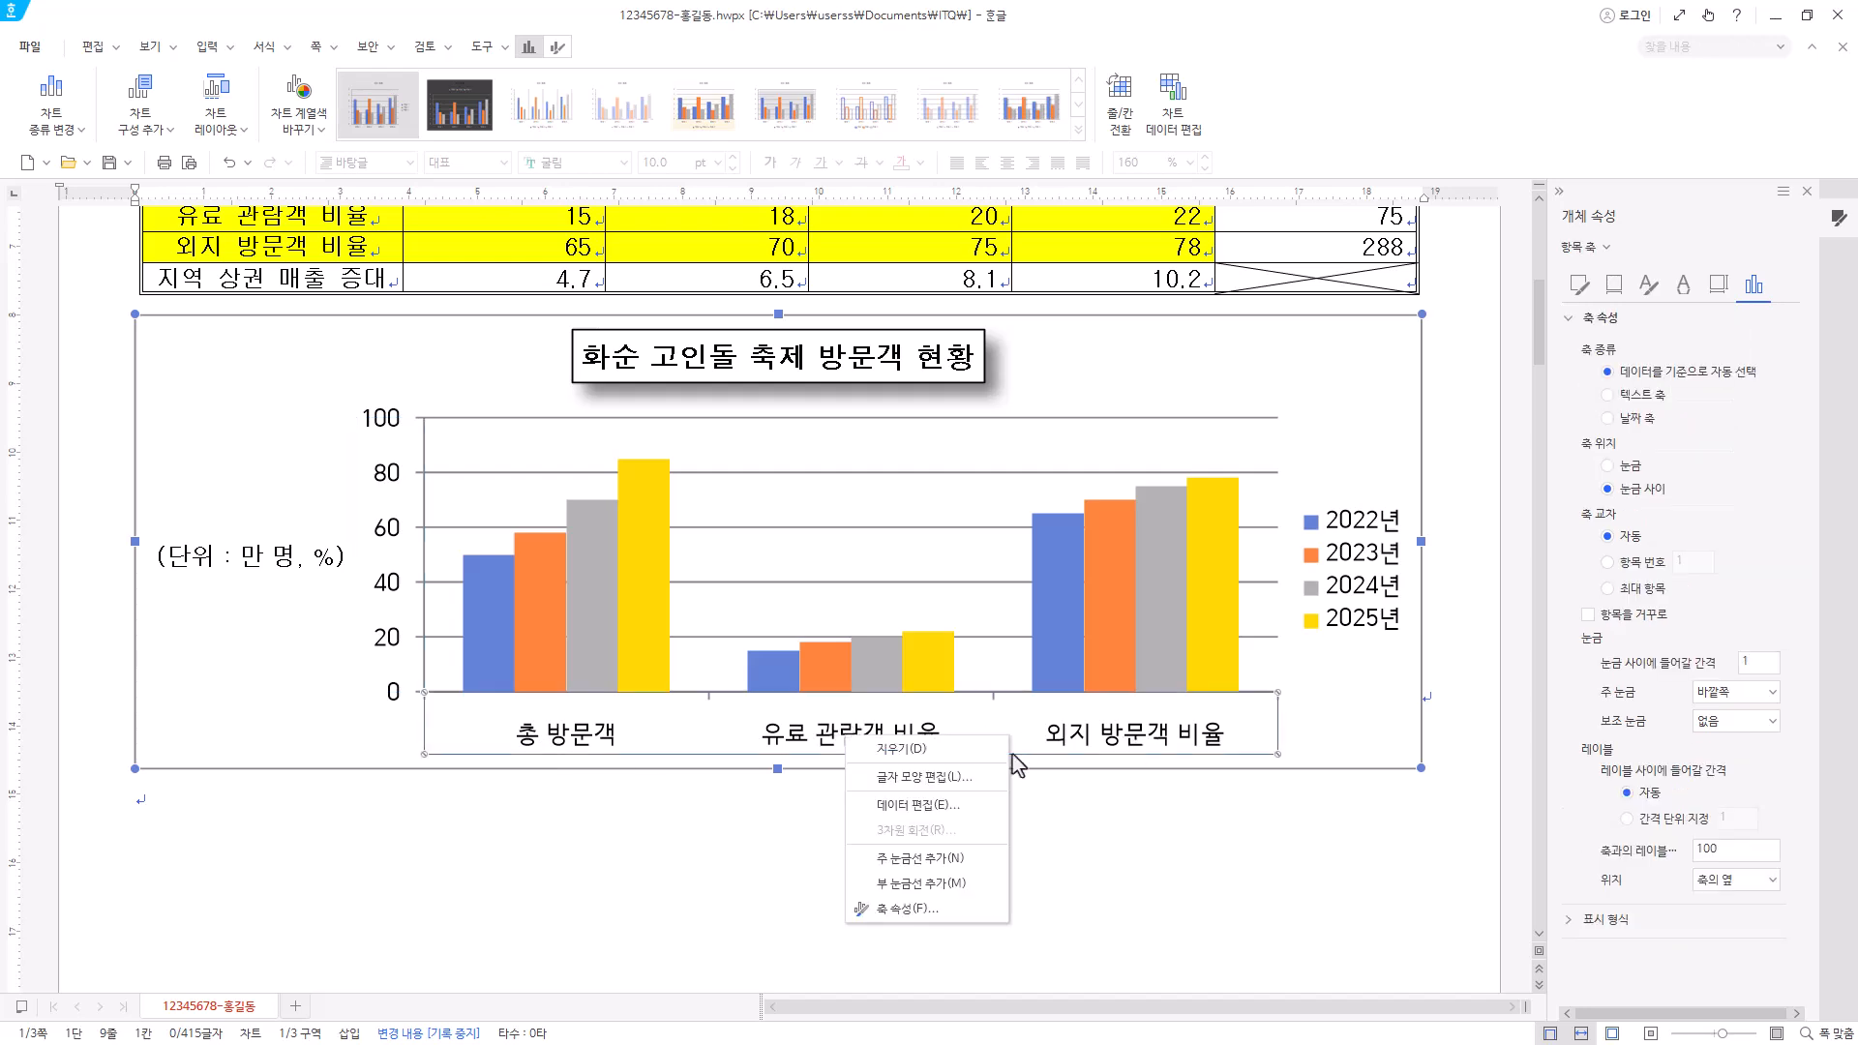
pyautogui.click(973, 784)
pyautogui.write('돋움')
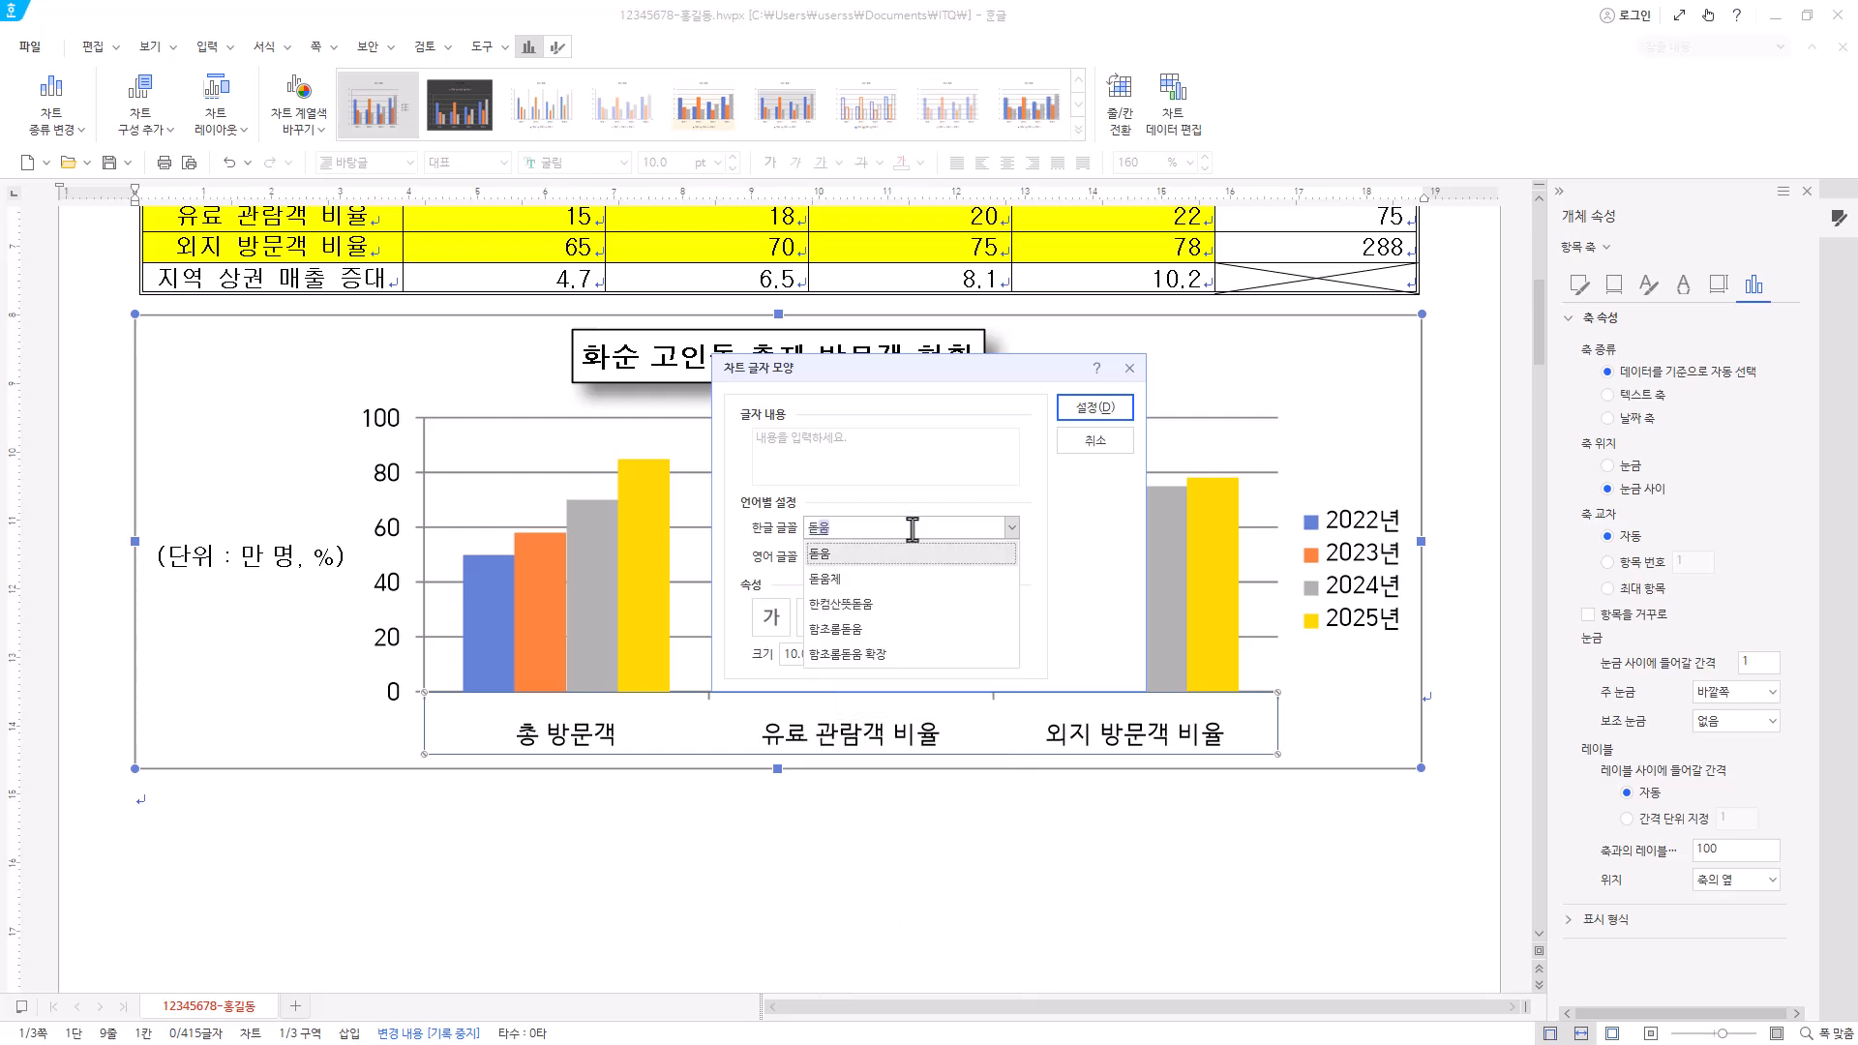
pyautogui.press('Return')
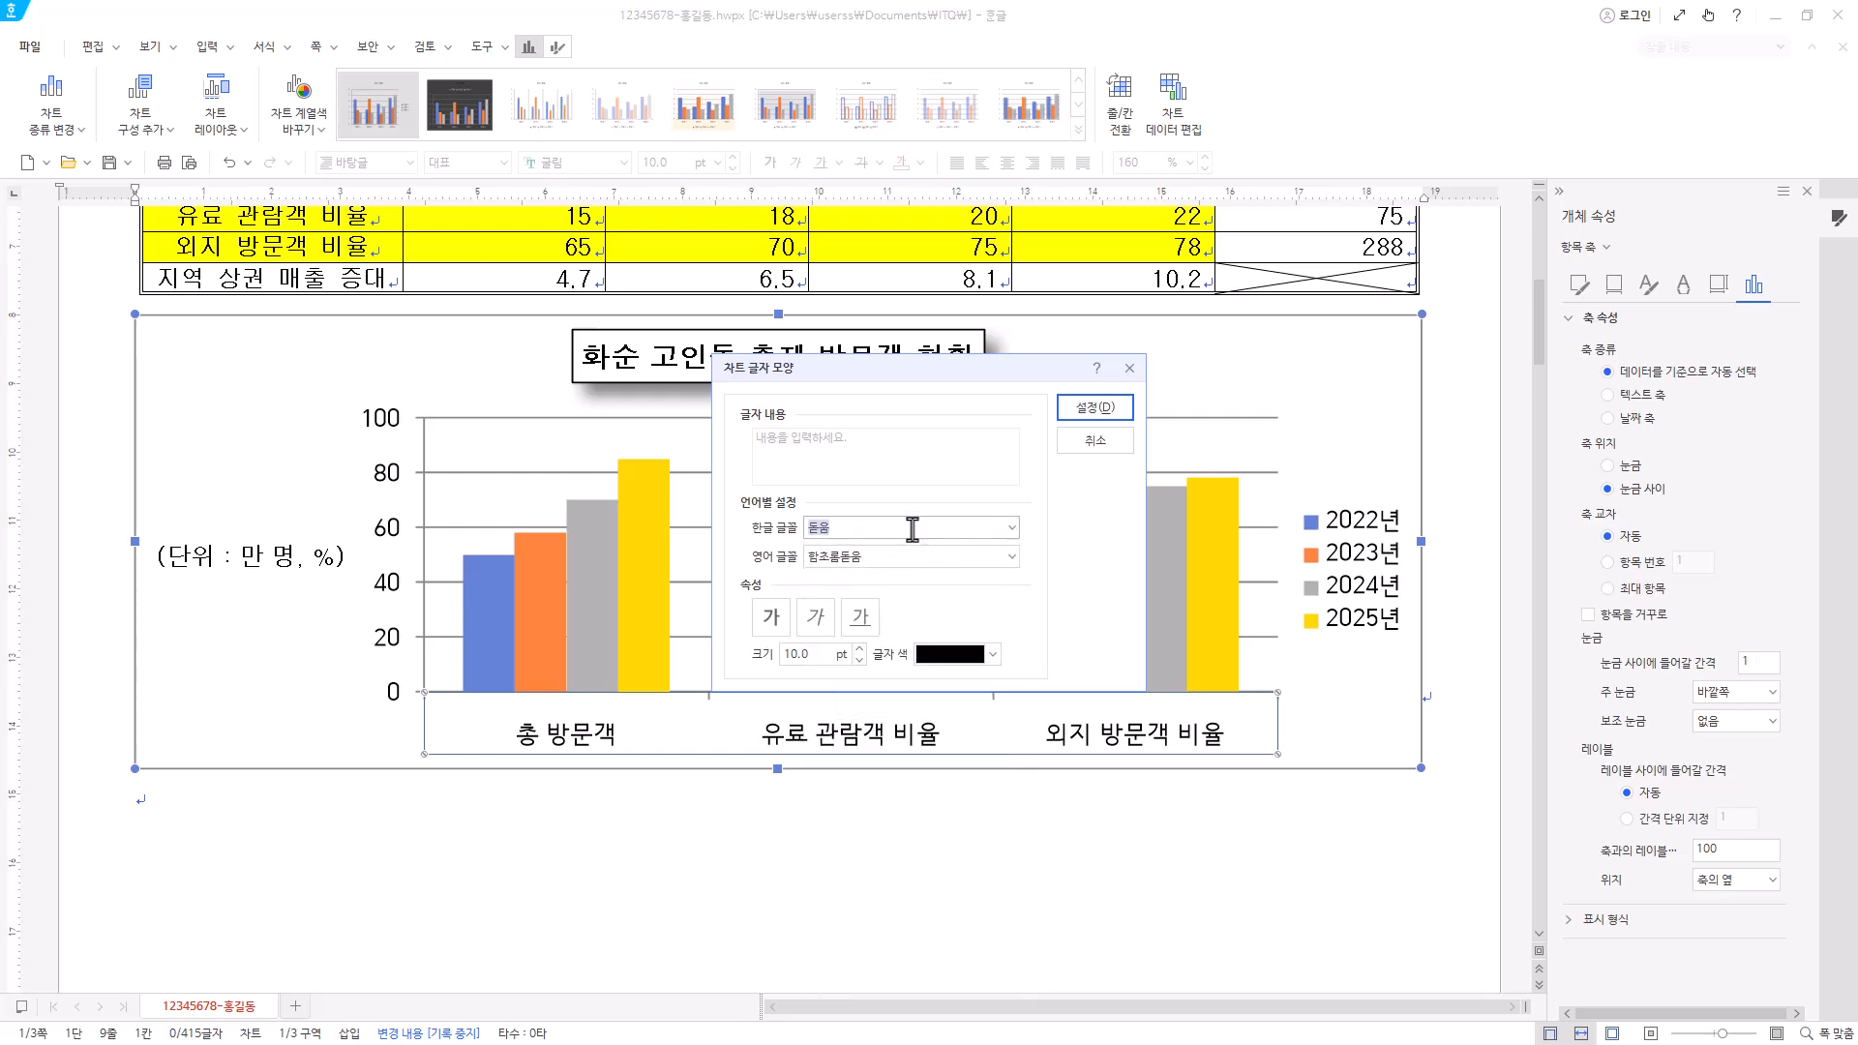
pyautogui.click(903, 556)
pyautogui.write('돋움')
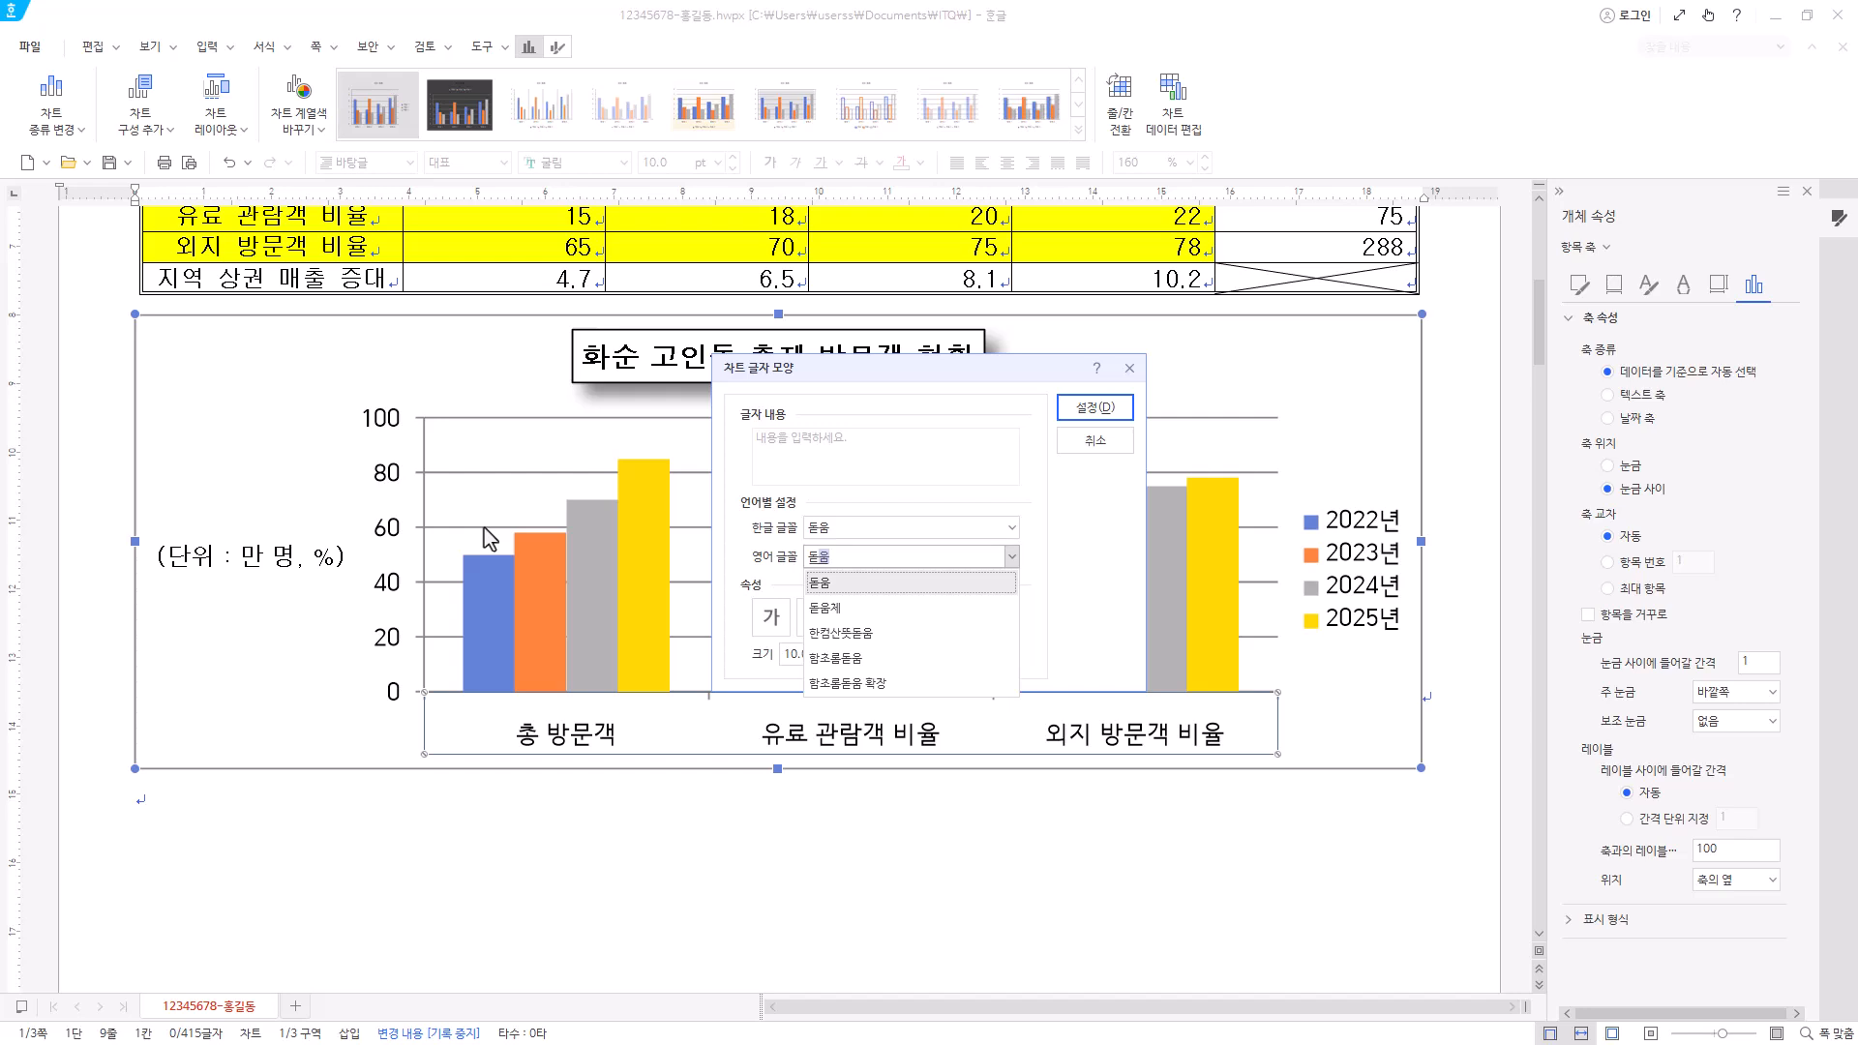
pyautogui.press('Return')
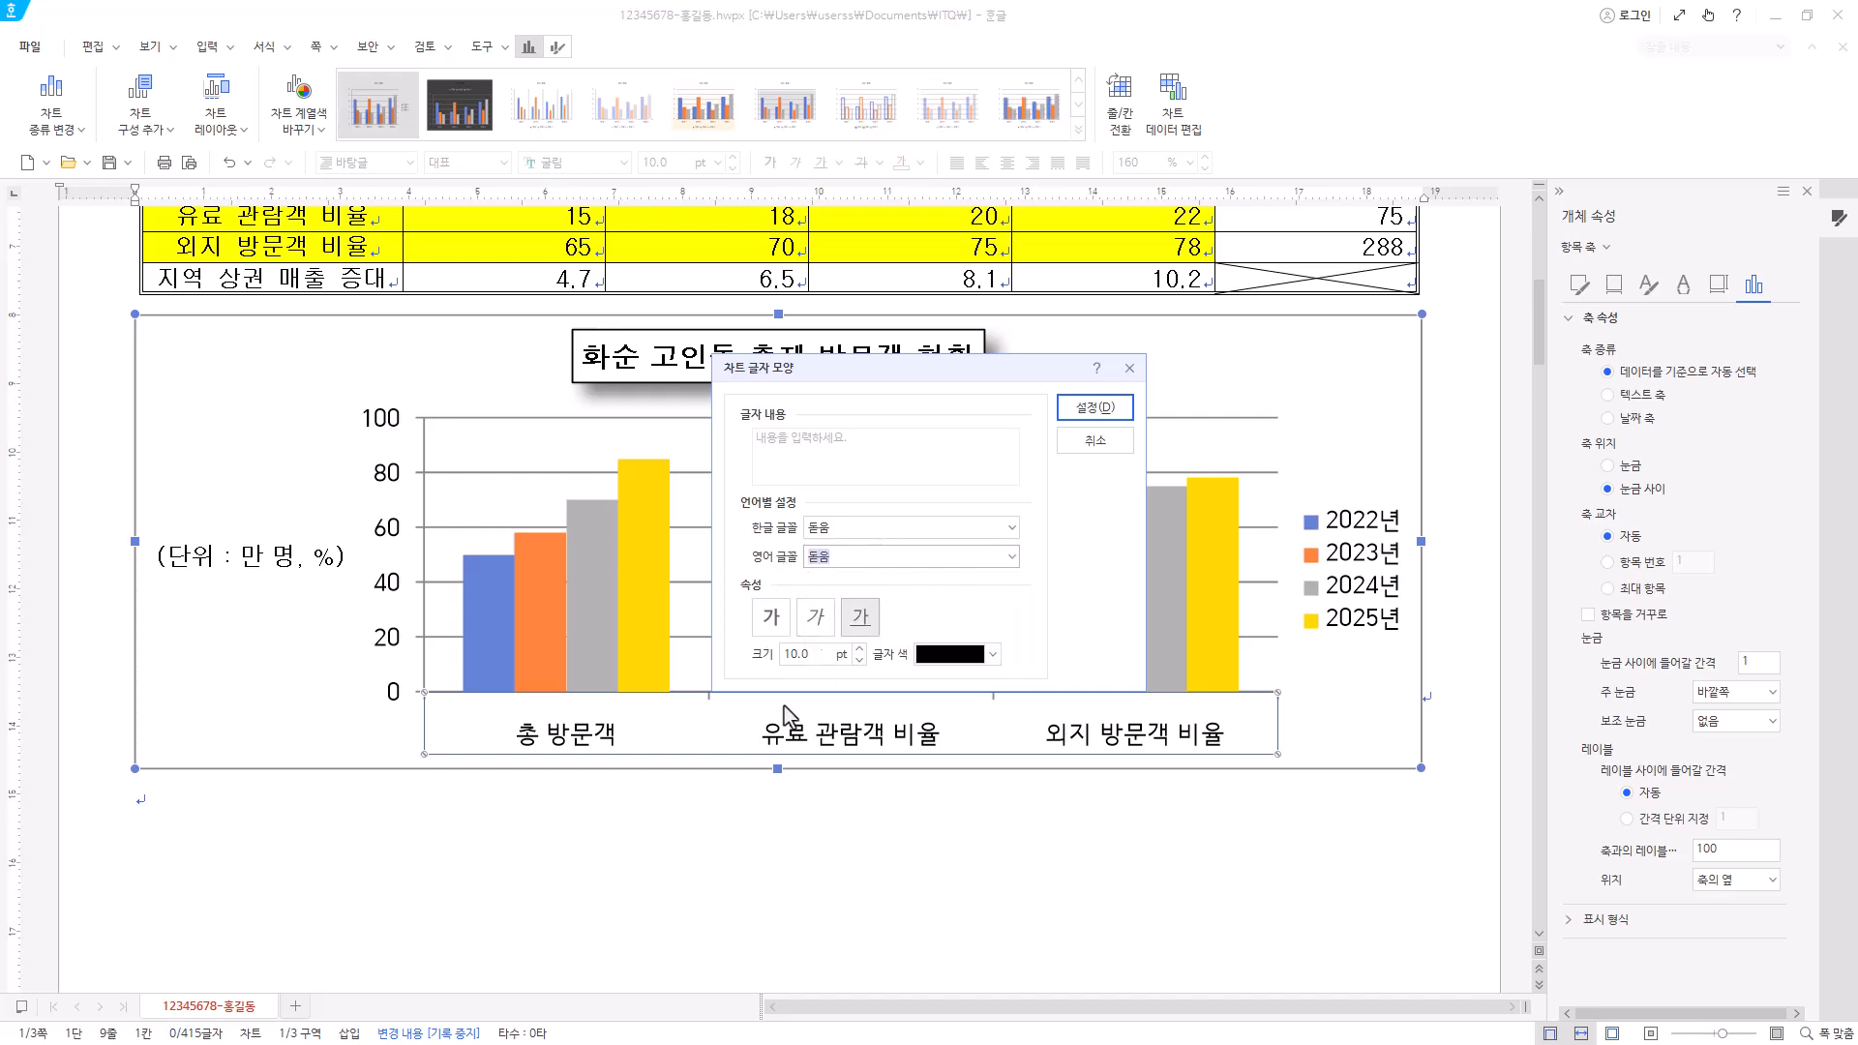
pyautogui.click(1123, 416)
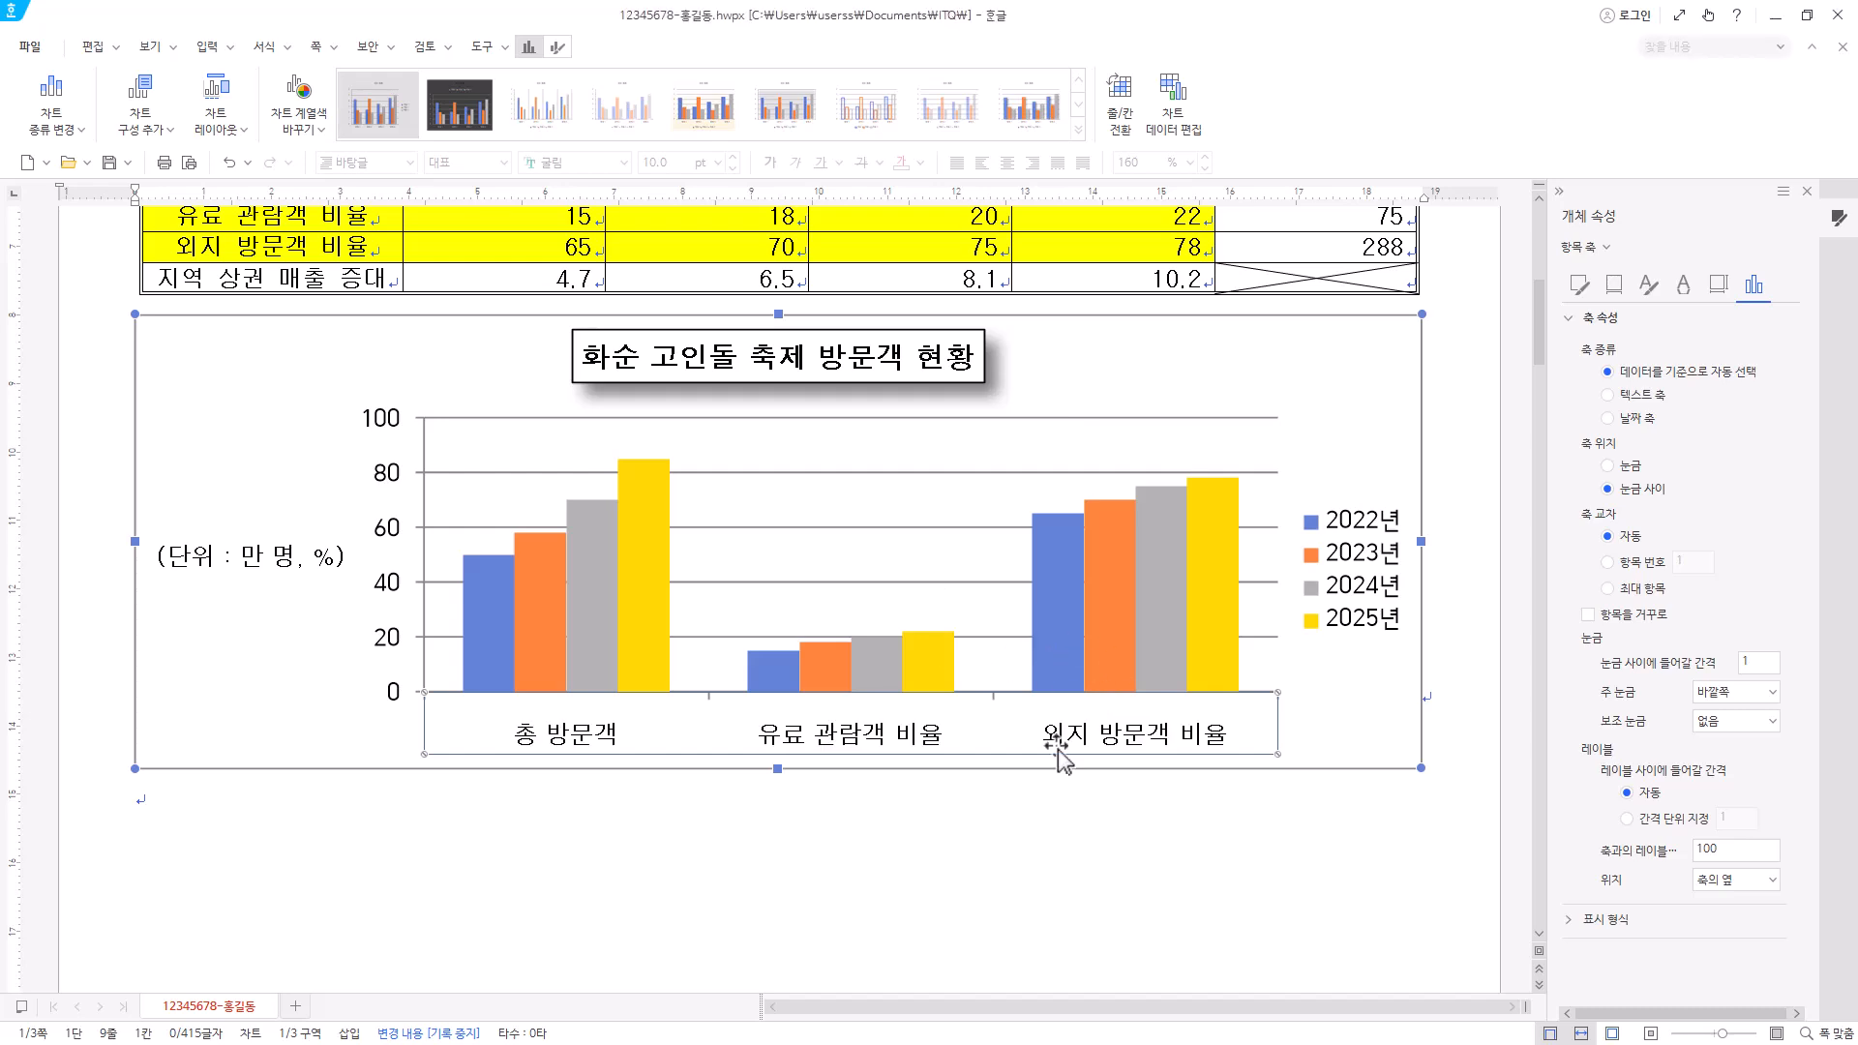
# - Set the chart legend's Korean and English fonts to 돋움 and give the legend a black outline
pyautogui.click(1357, 556)
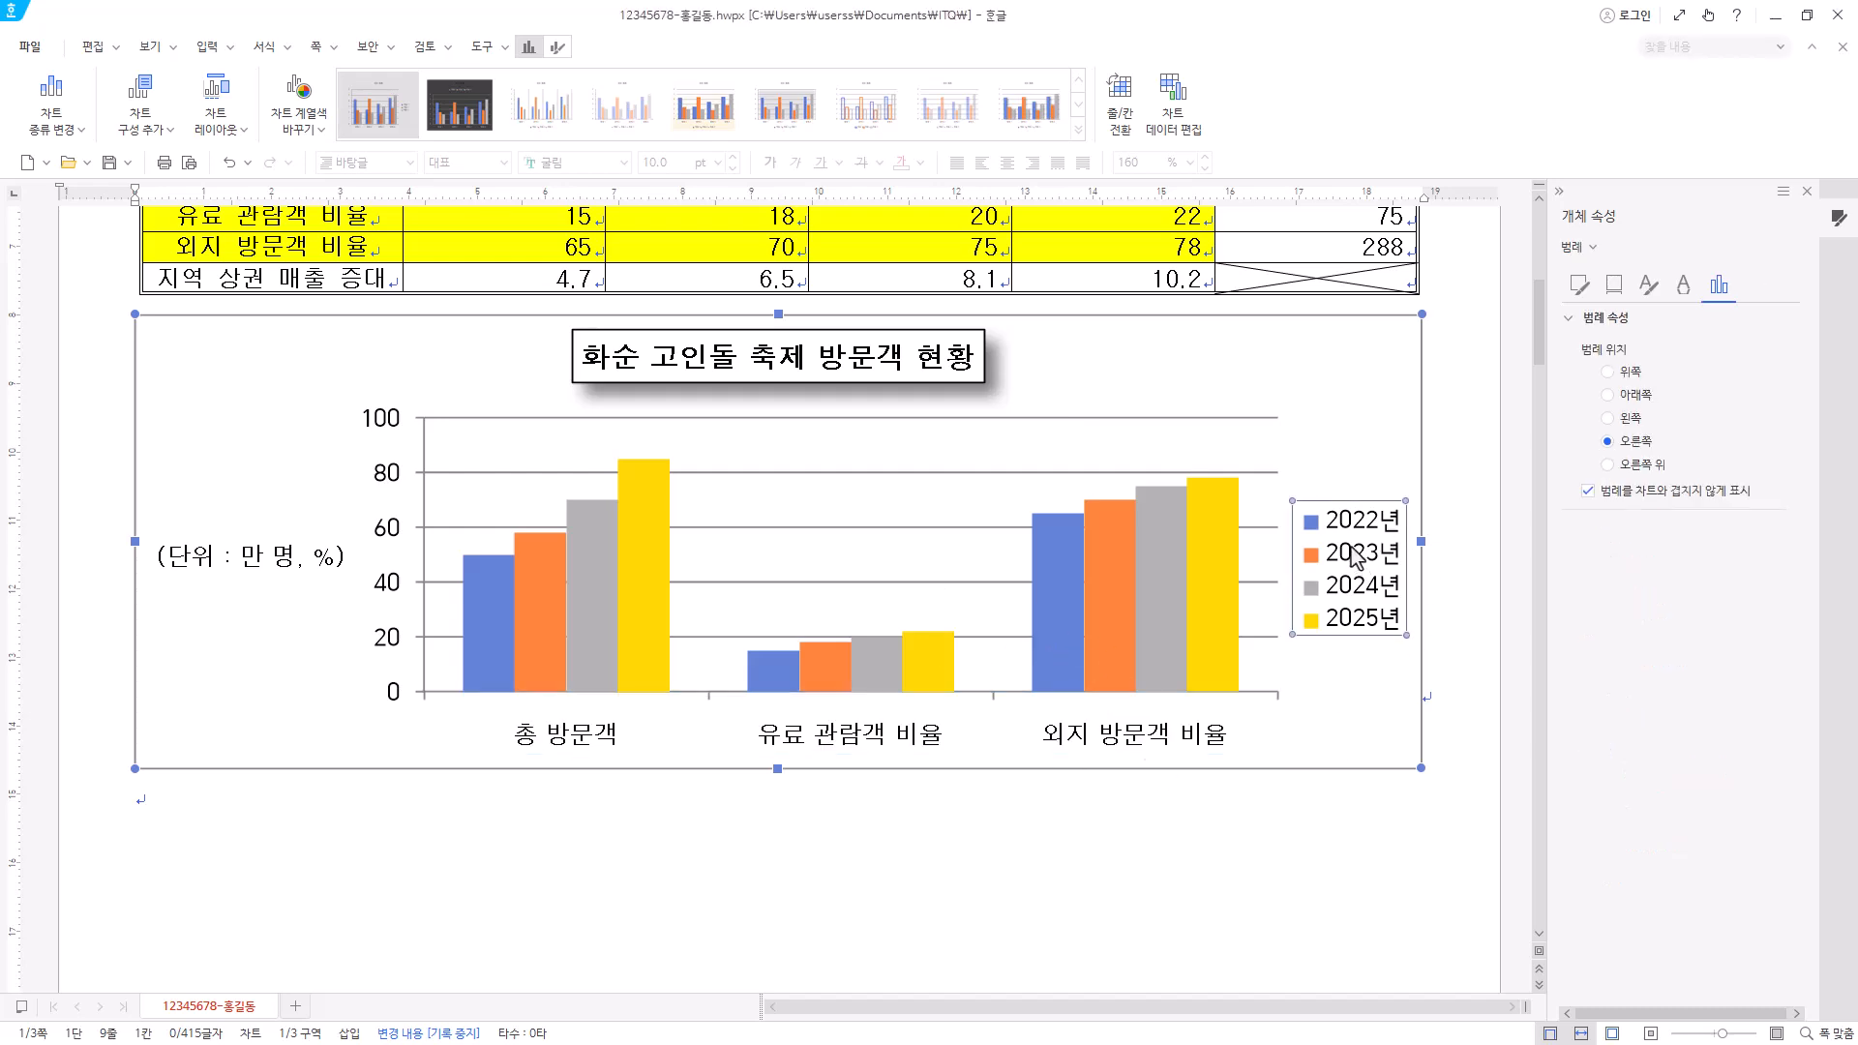
pyautogui.rightClick(1355, 555)
pyautogui.click(1480, 593)
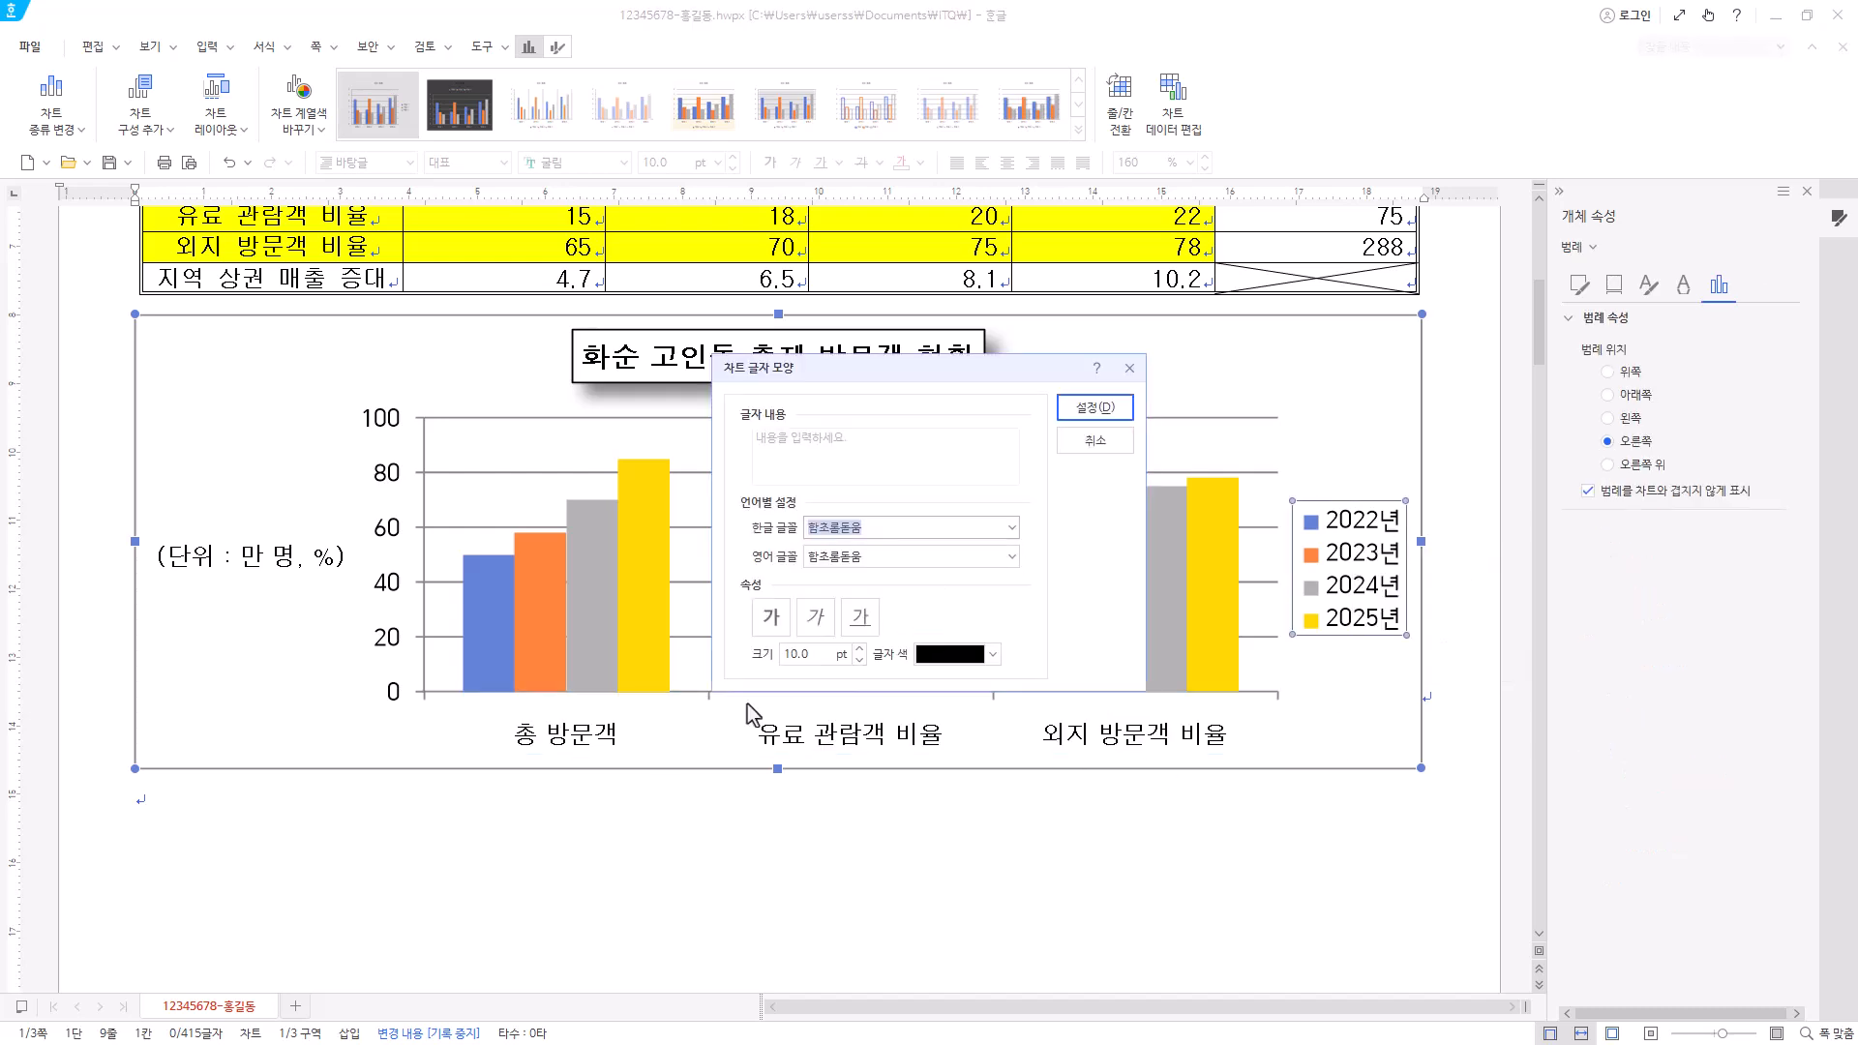
pyautogui.write('돋움')
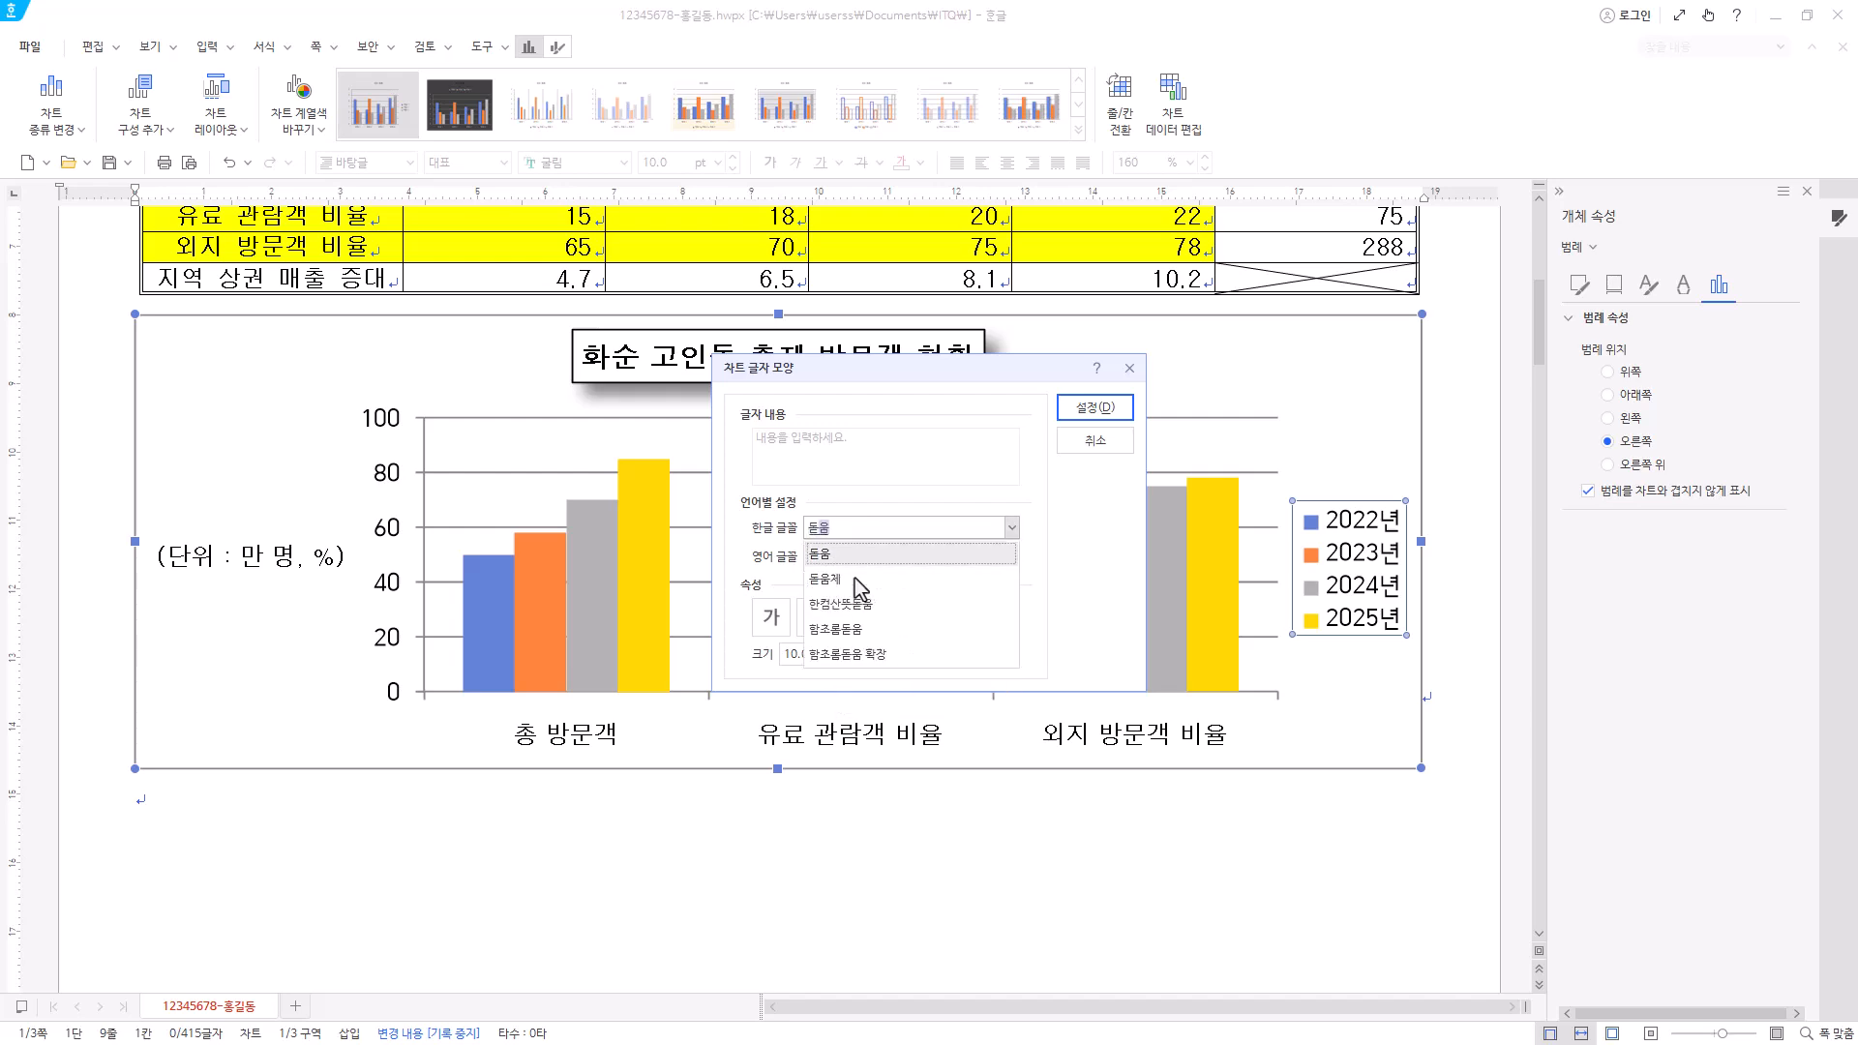
pyautogui.click(912, 564)
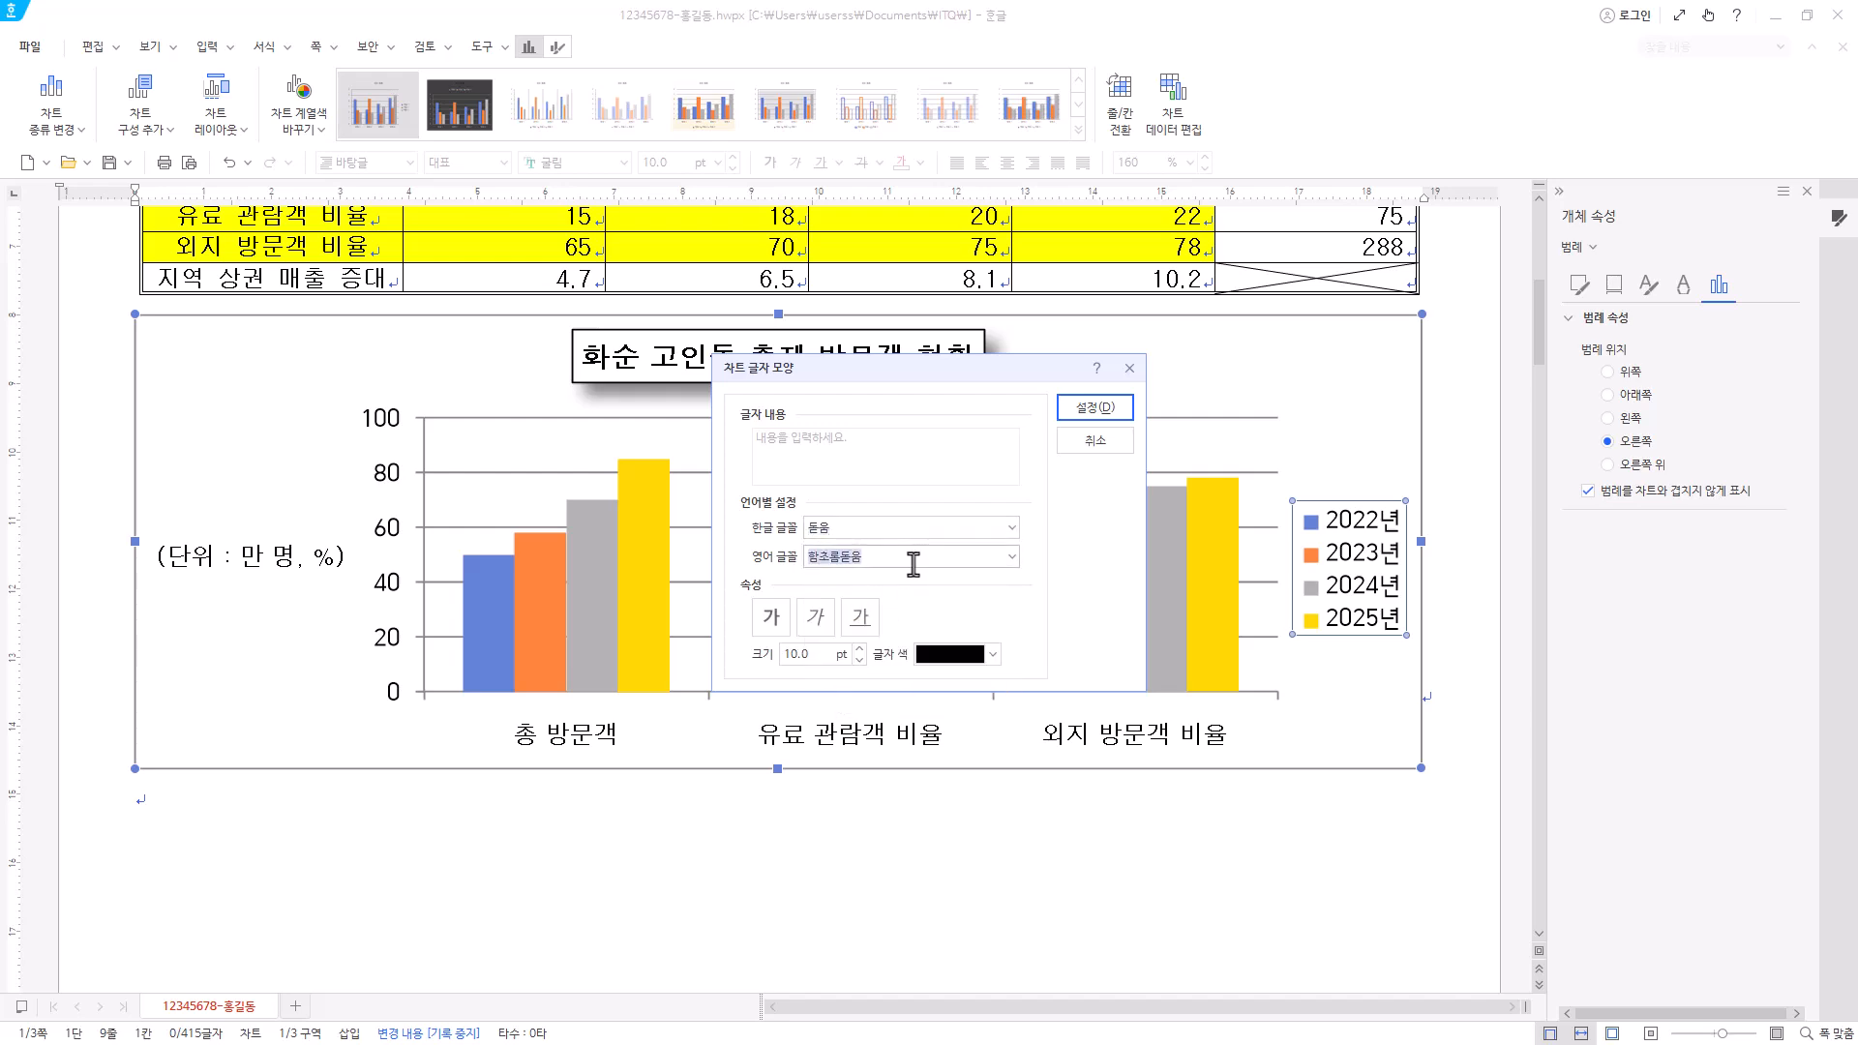
pyautogui.write('돋움')
pyautogui.click(1094, 407)
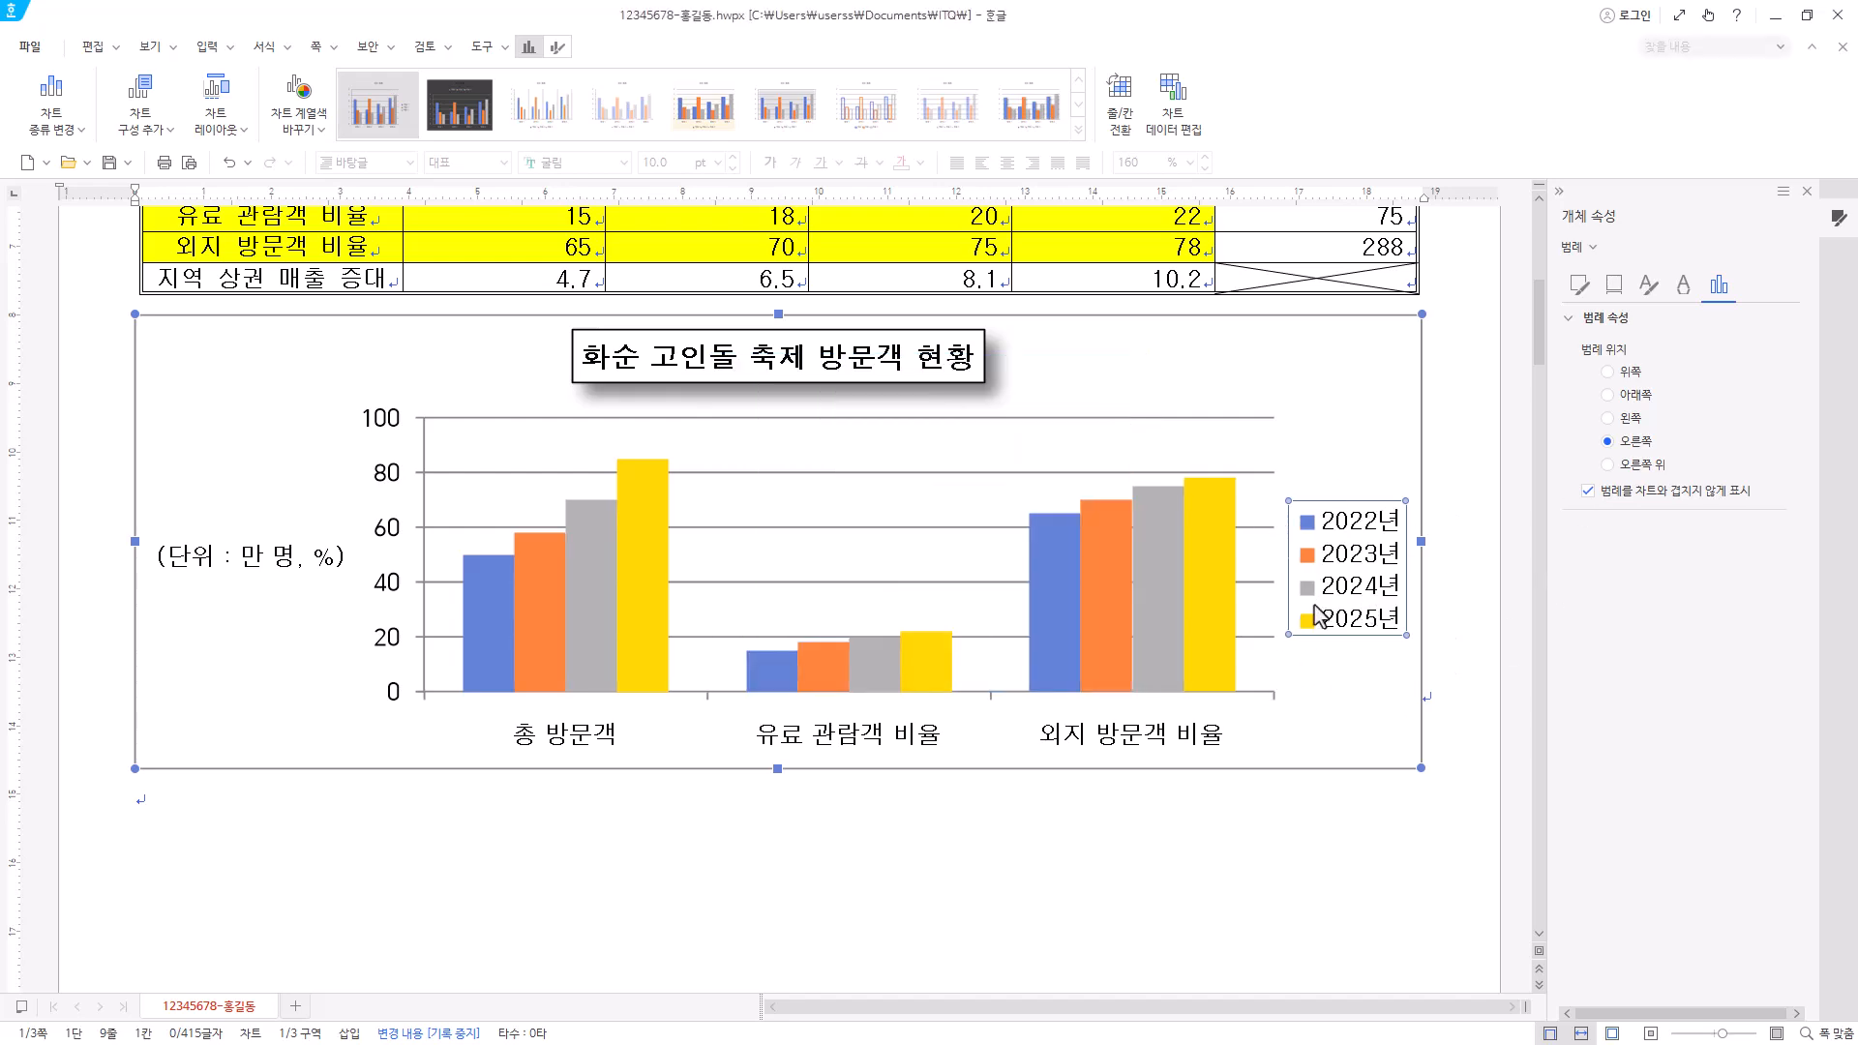
pyautogui.click(1579, 285)
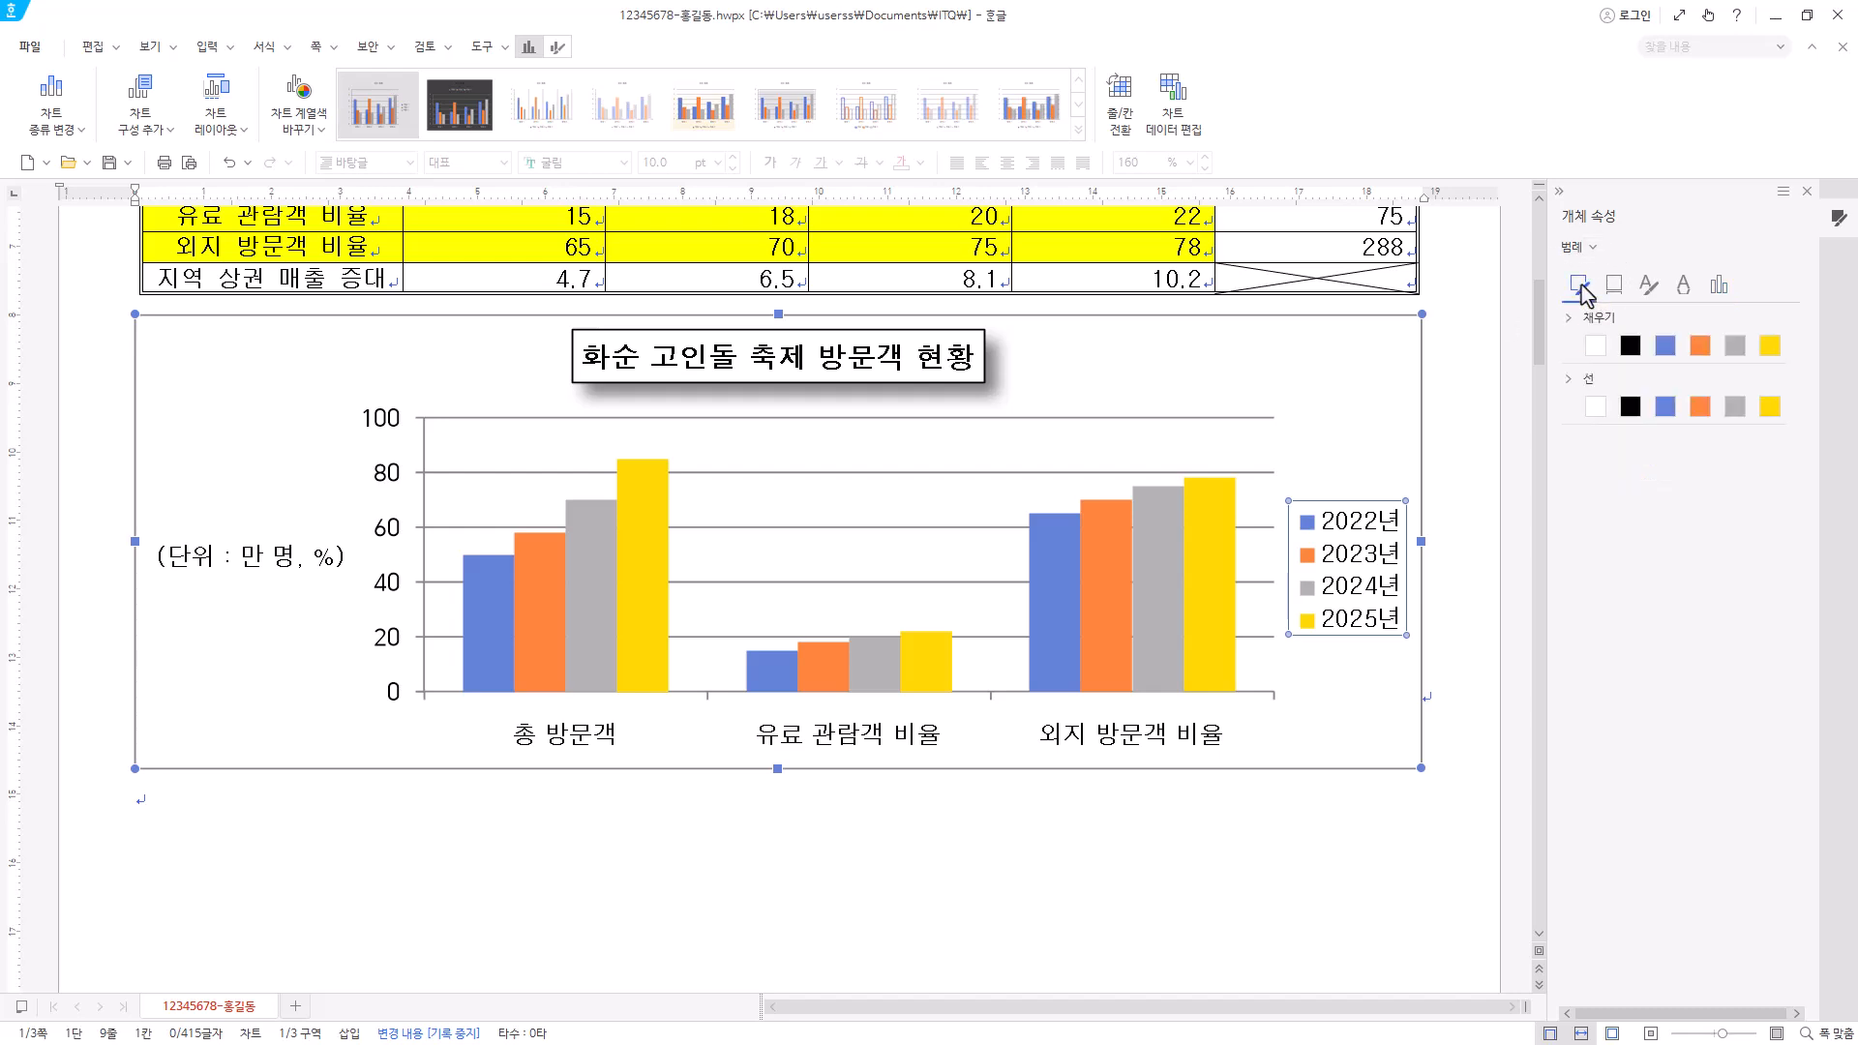
pyautogui.click(1630, 406)
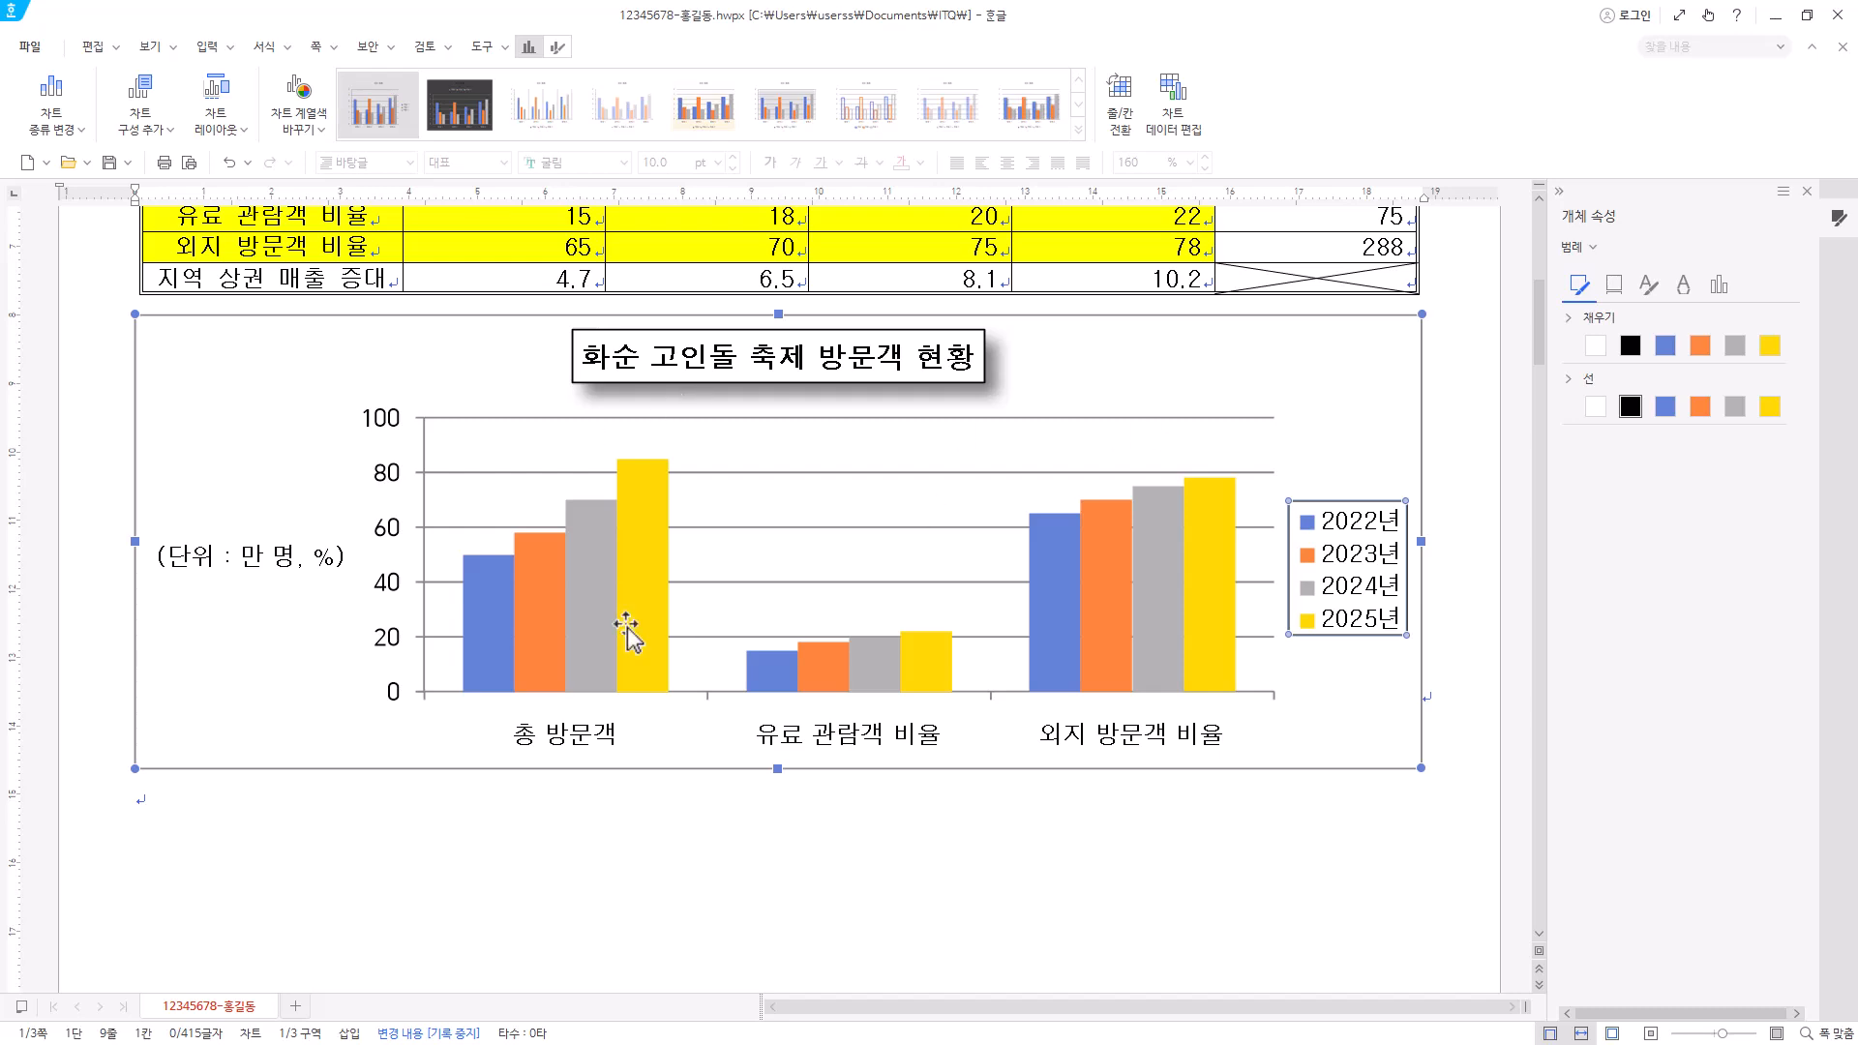
# - Delete the value axis's major gridlines from the chart and close the object properties pane
pyautogui.click(867, 473)
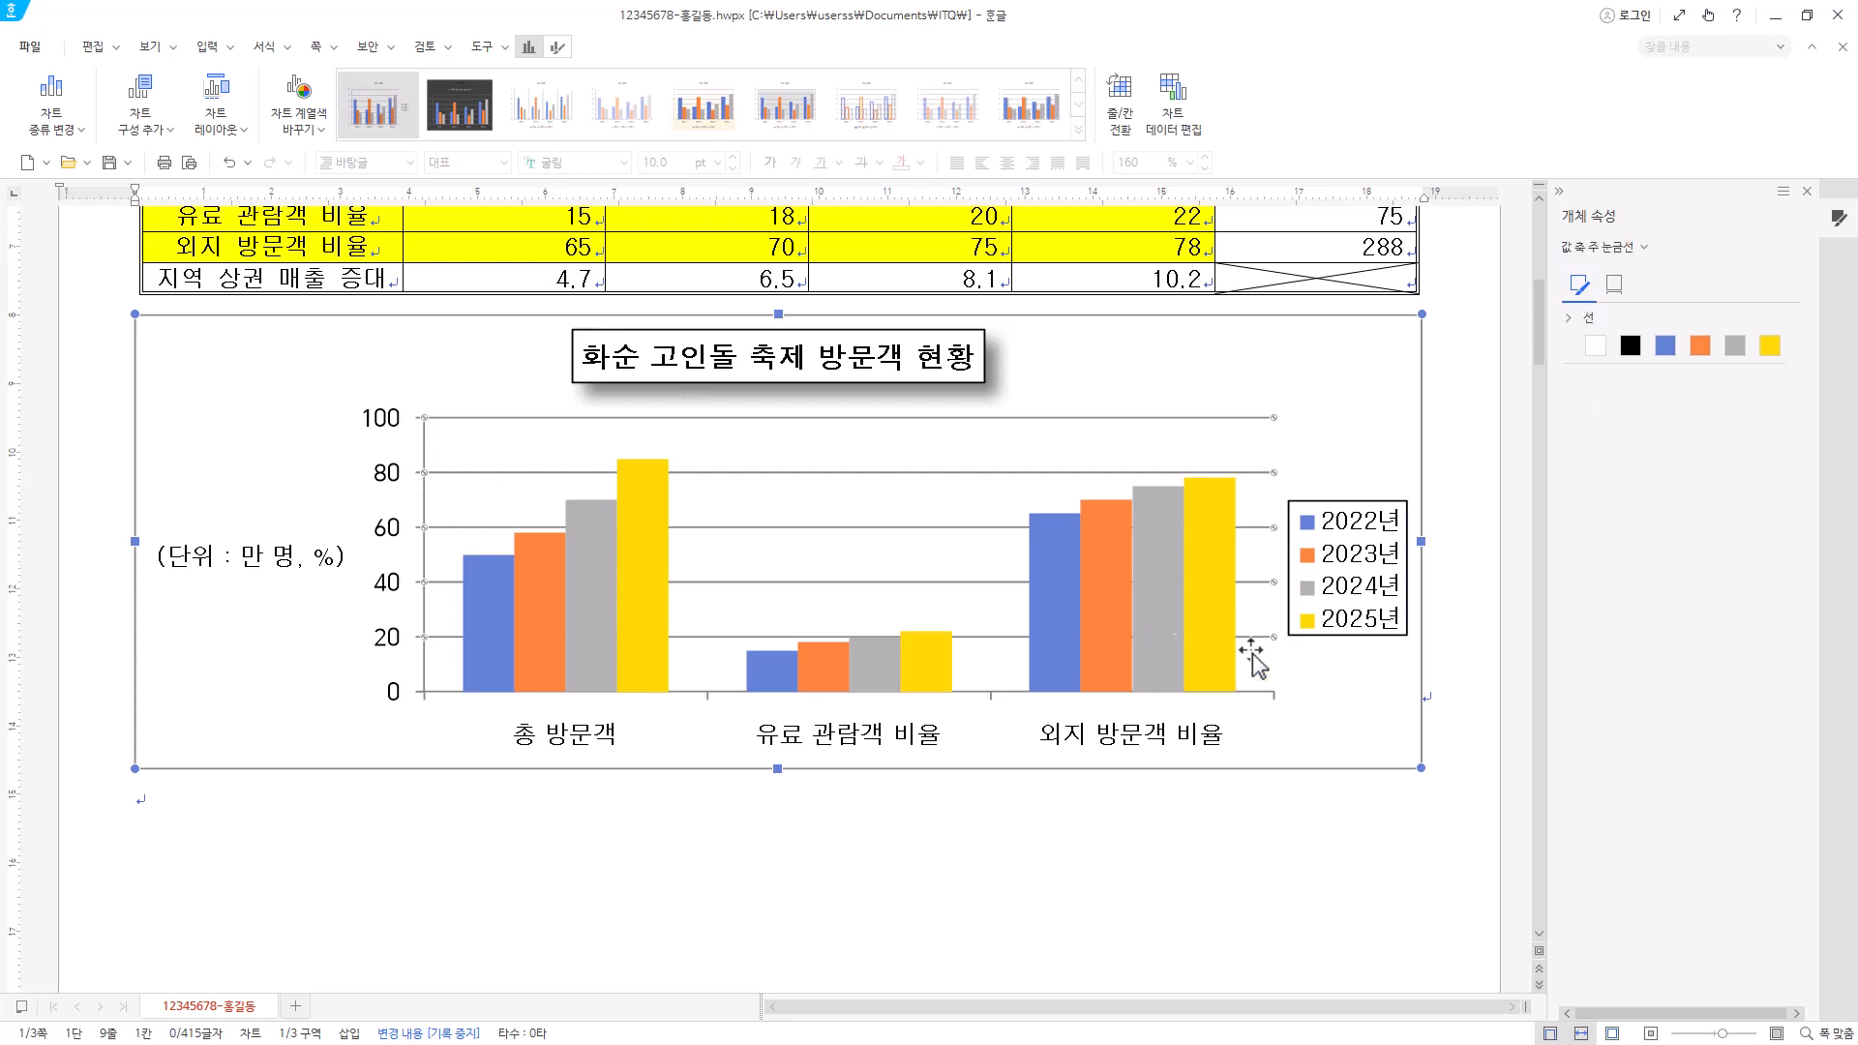
pyautogui.click(955, 503)
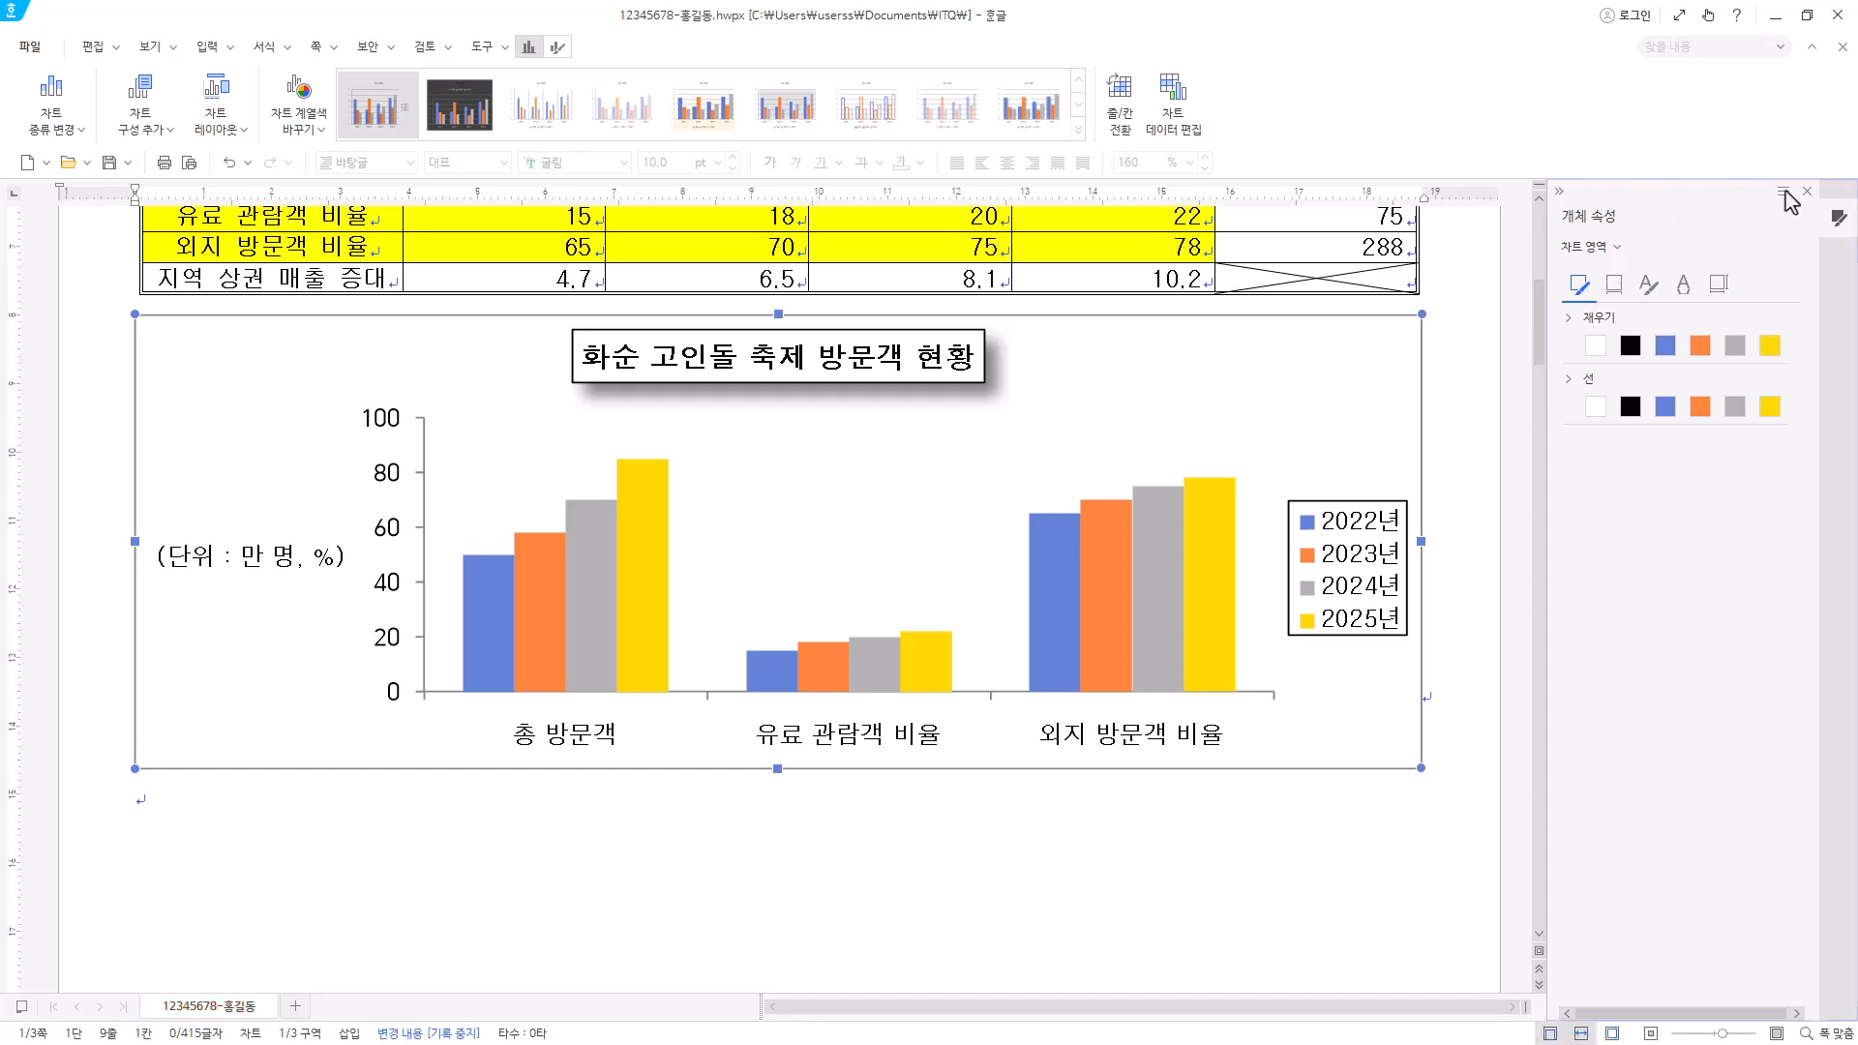
pyautogui.click(1807, 205)
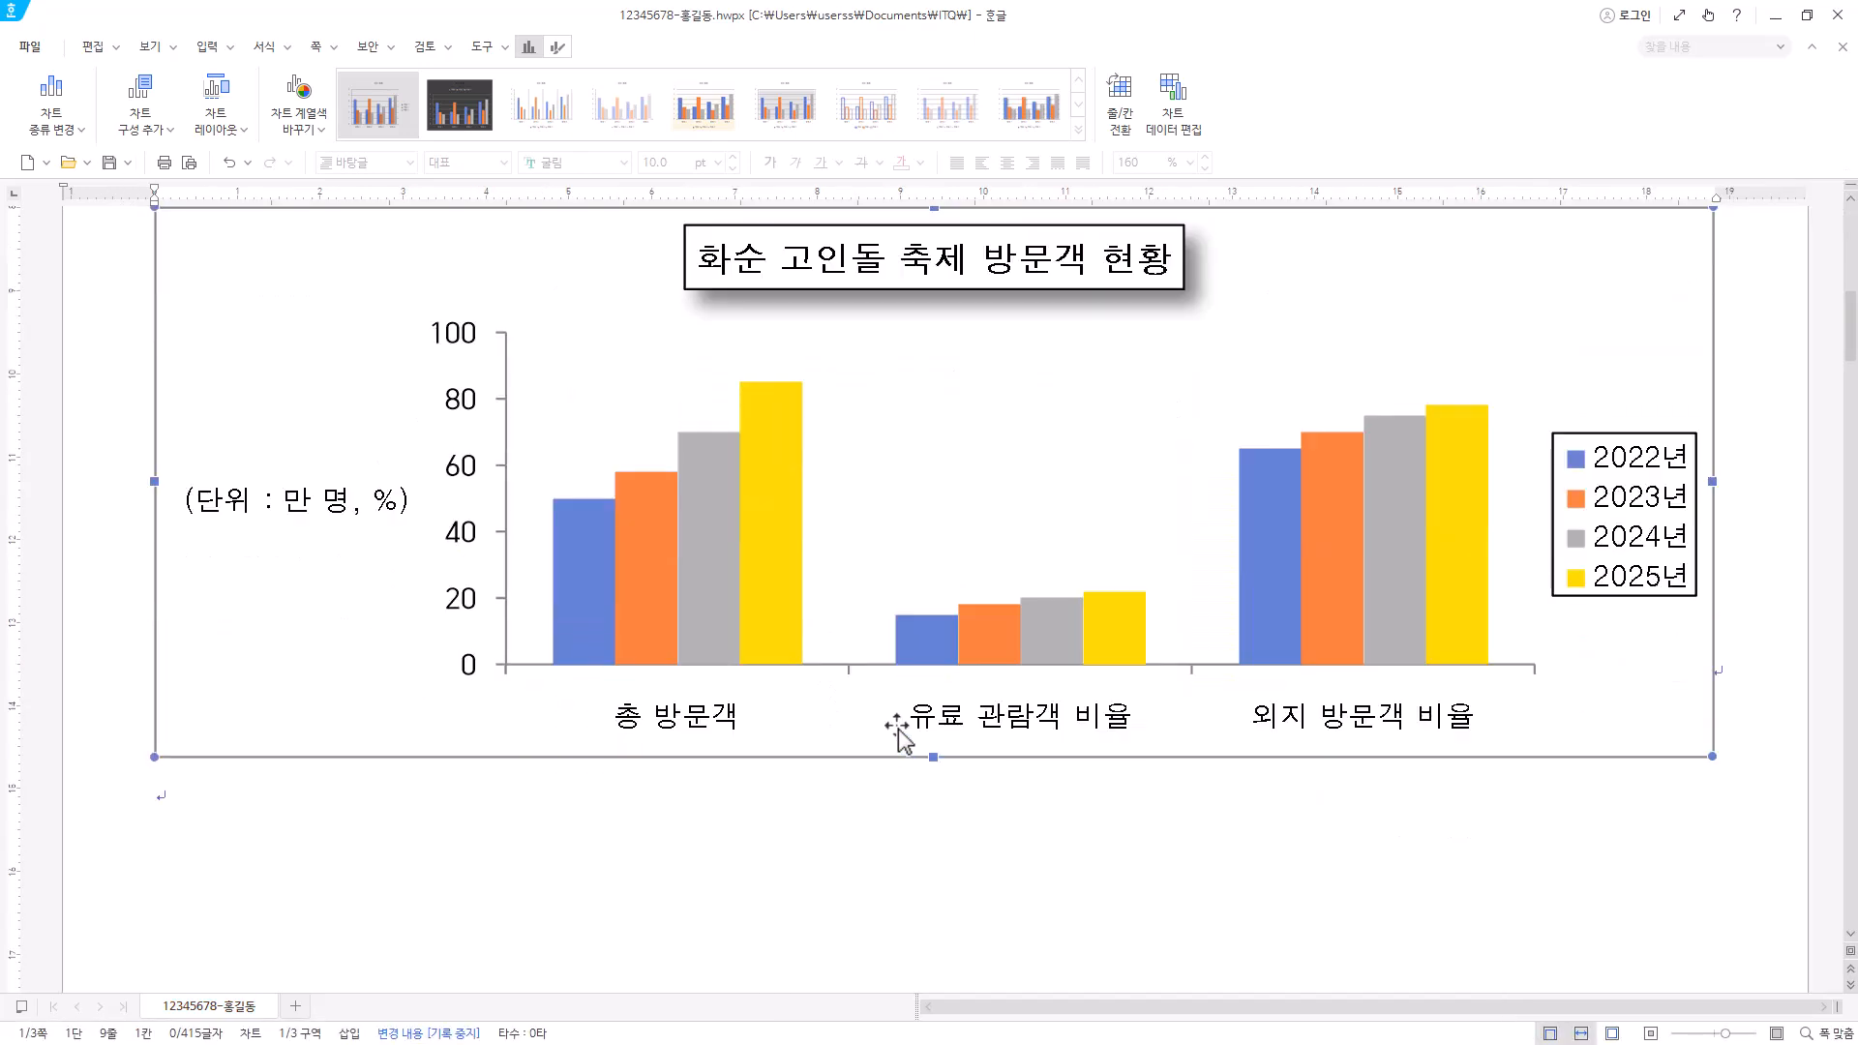
# - Enter the label "(1)" followed by a space on the line below "3." on the second page
pyautogui.scroll(-5, 851, 607)
pyautogui.scroll(-5, 848, 618)
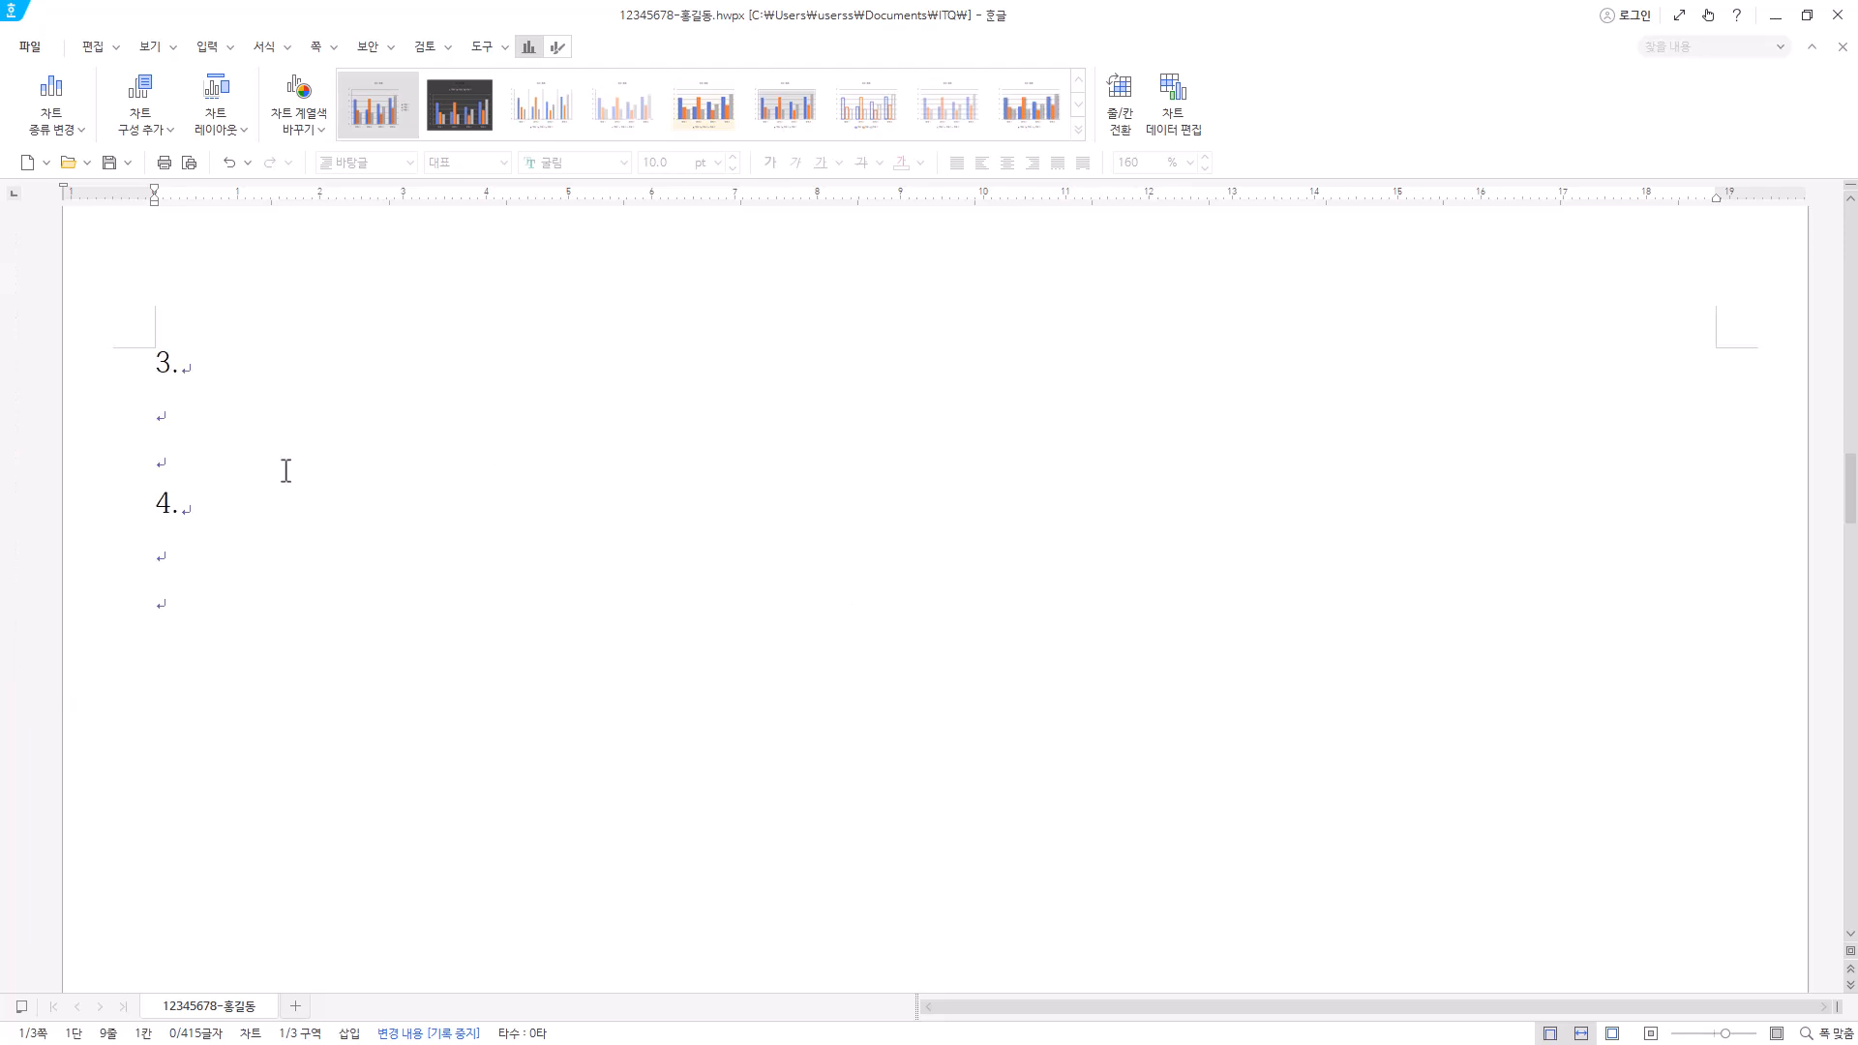
pyautogui.click(169, 416)
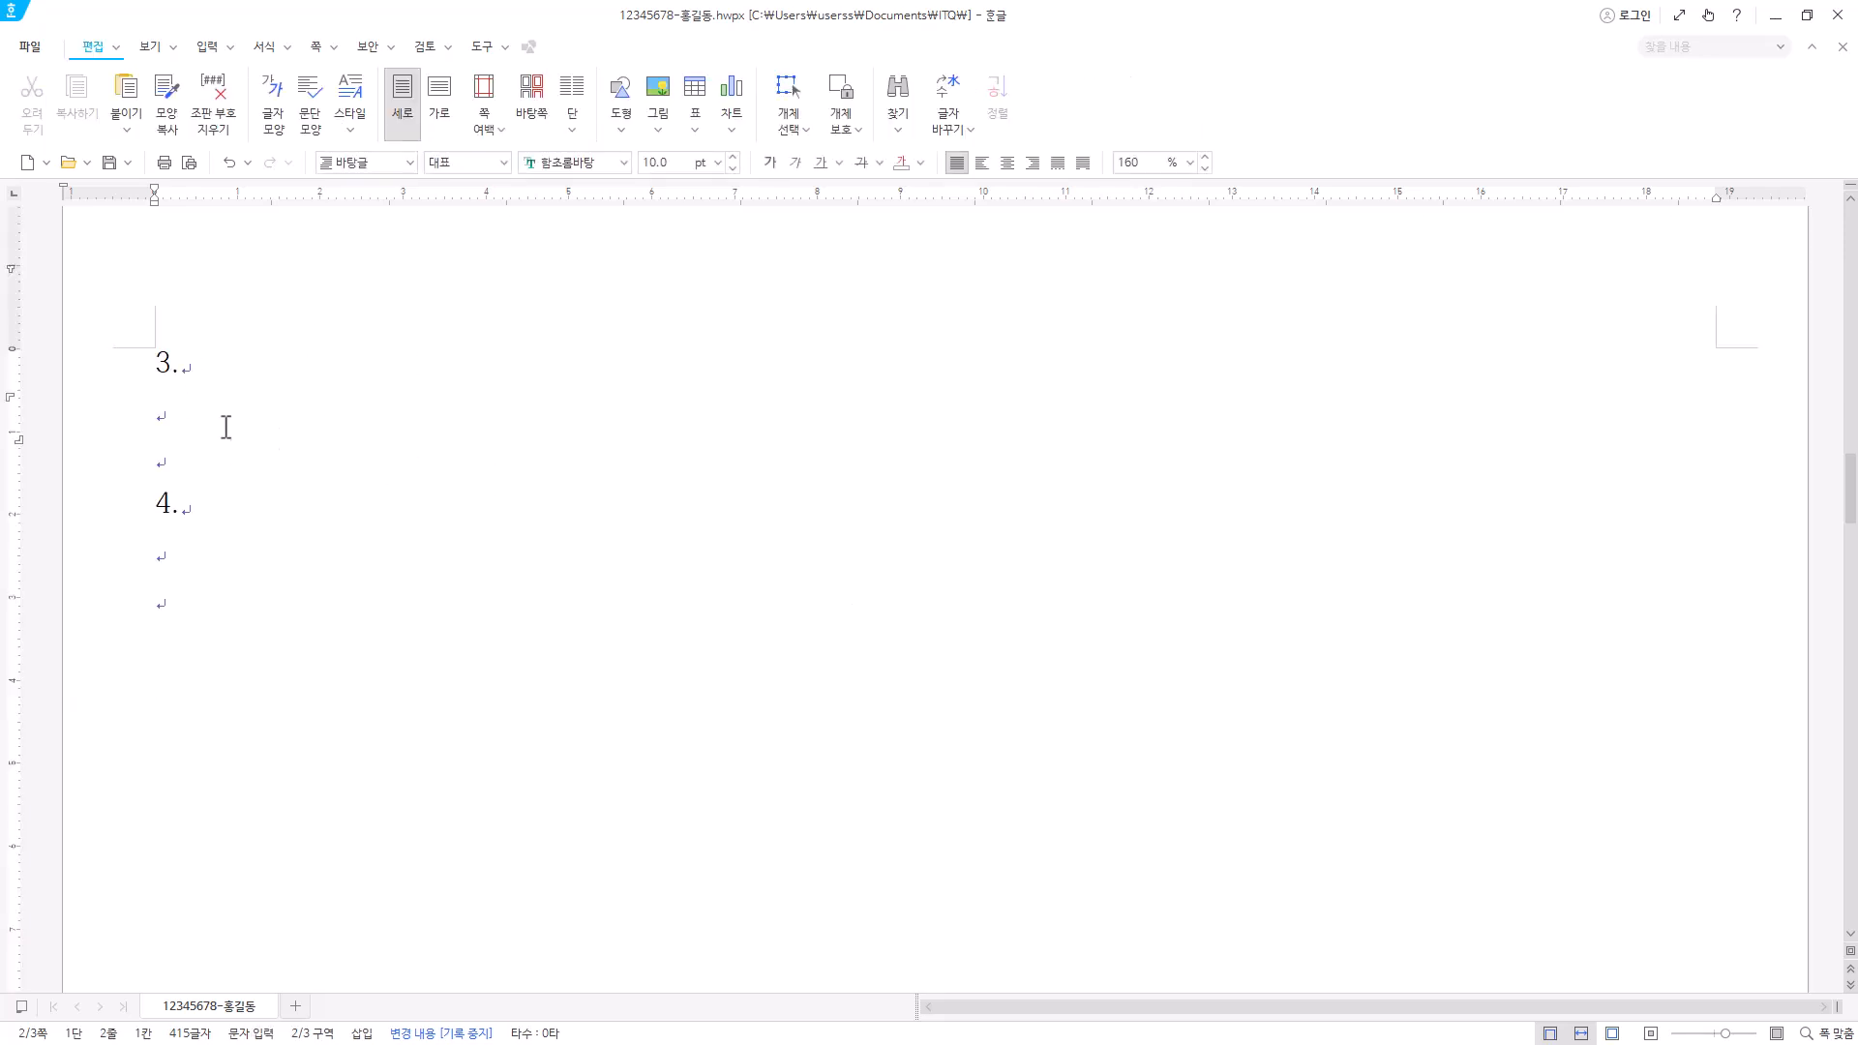
pyautogui.write('가')
pyautogui.press('BackSpace')
pyautogui.press('BackSpace')
pyautogui.write('(1)')
pyautogui.moveTo(243, 435); pyautogui.dragTo(64, 418)
pyautogui.click(237, 416)
# - Start an equation after "(1)" with a summation sign, lower limit k=1 and upper limit 10
pyautogui.click(208, 46)
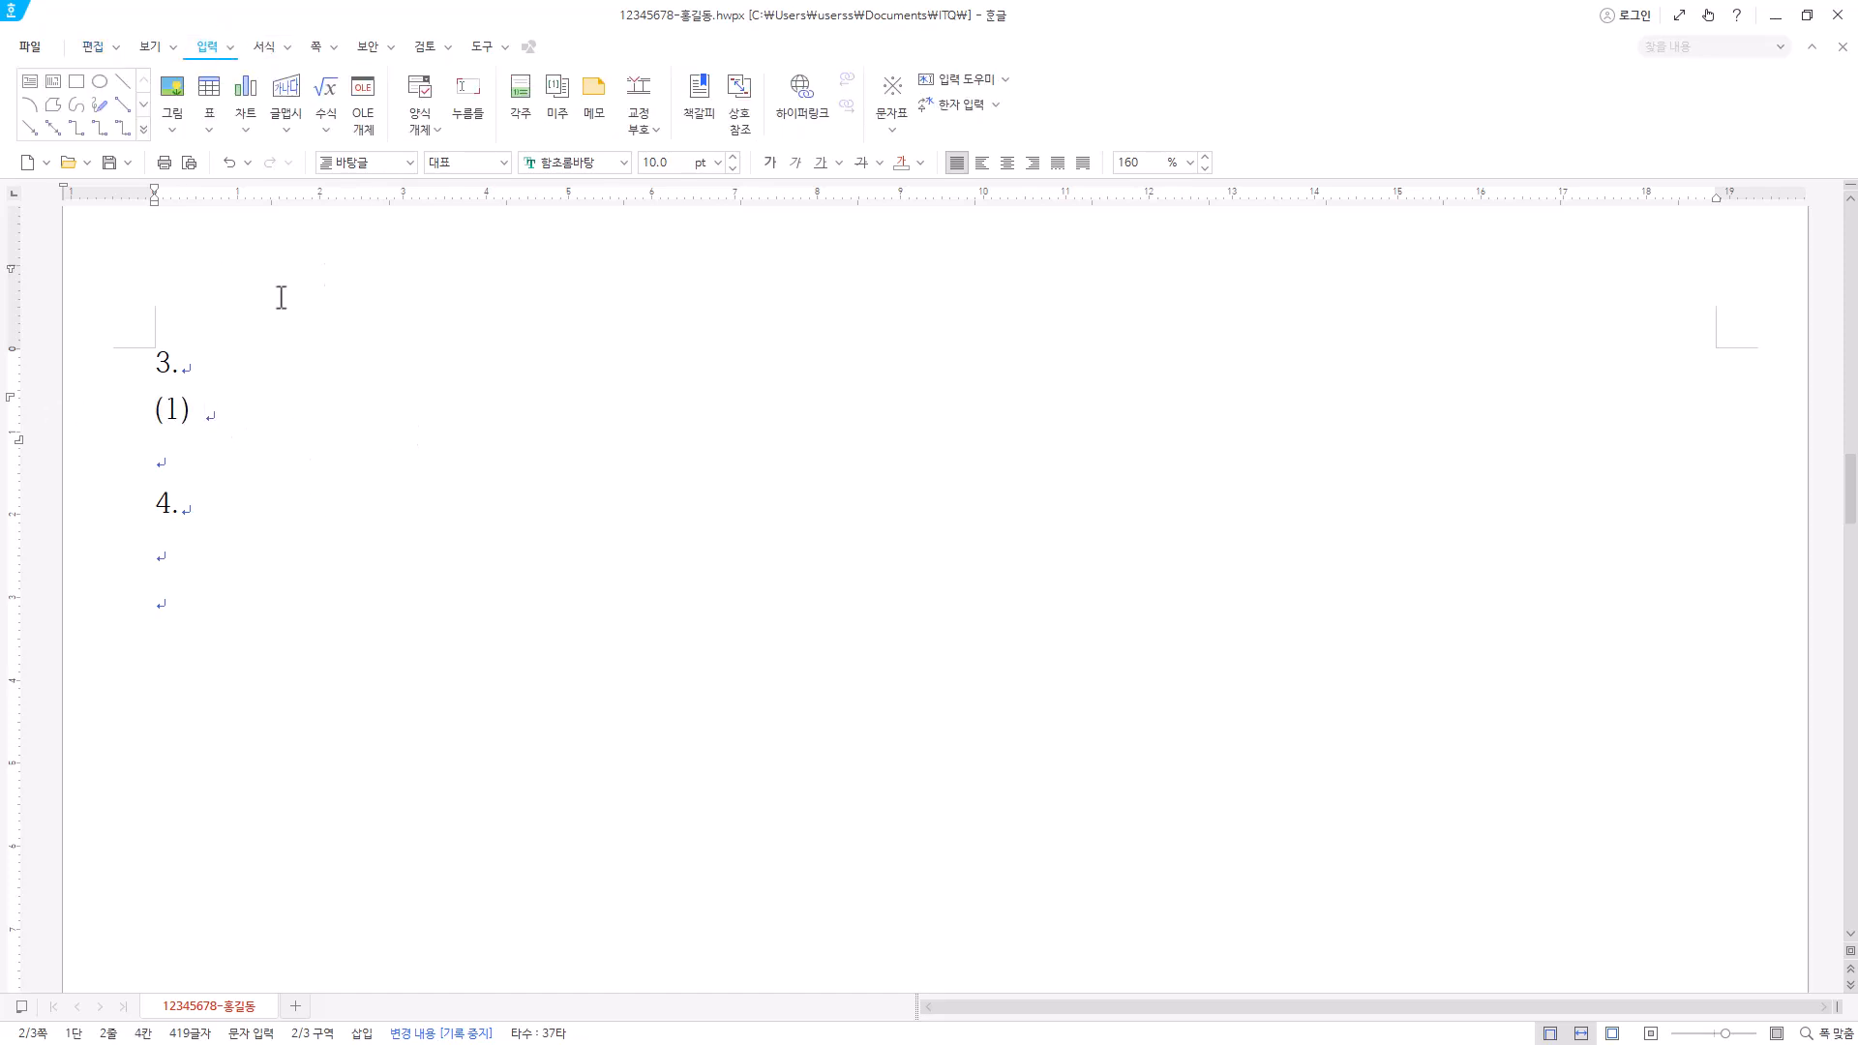
pyautogui.click(329, 95)
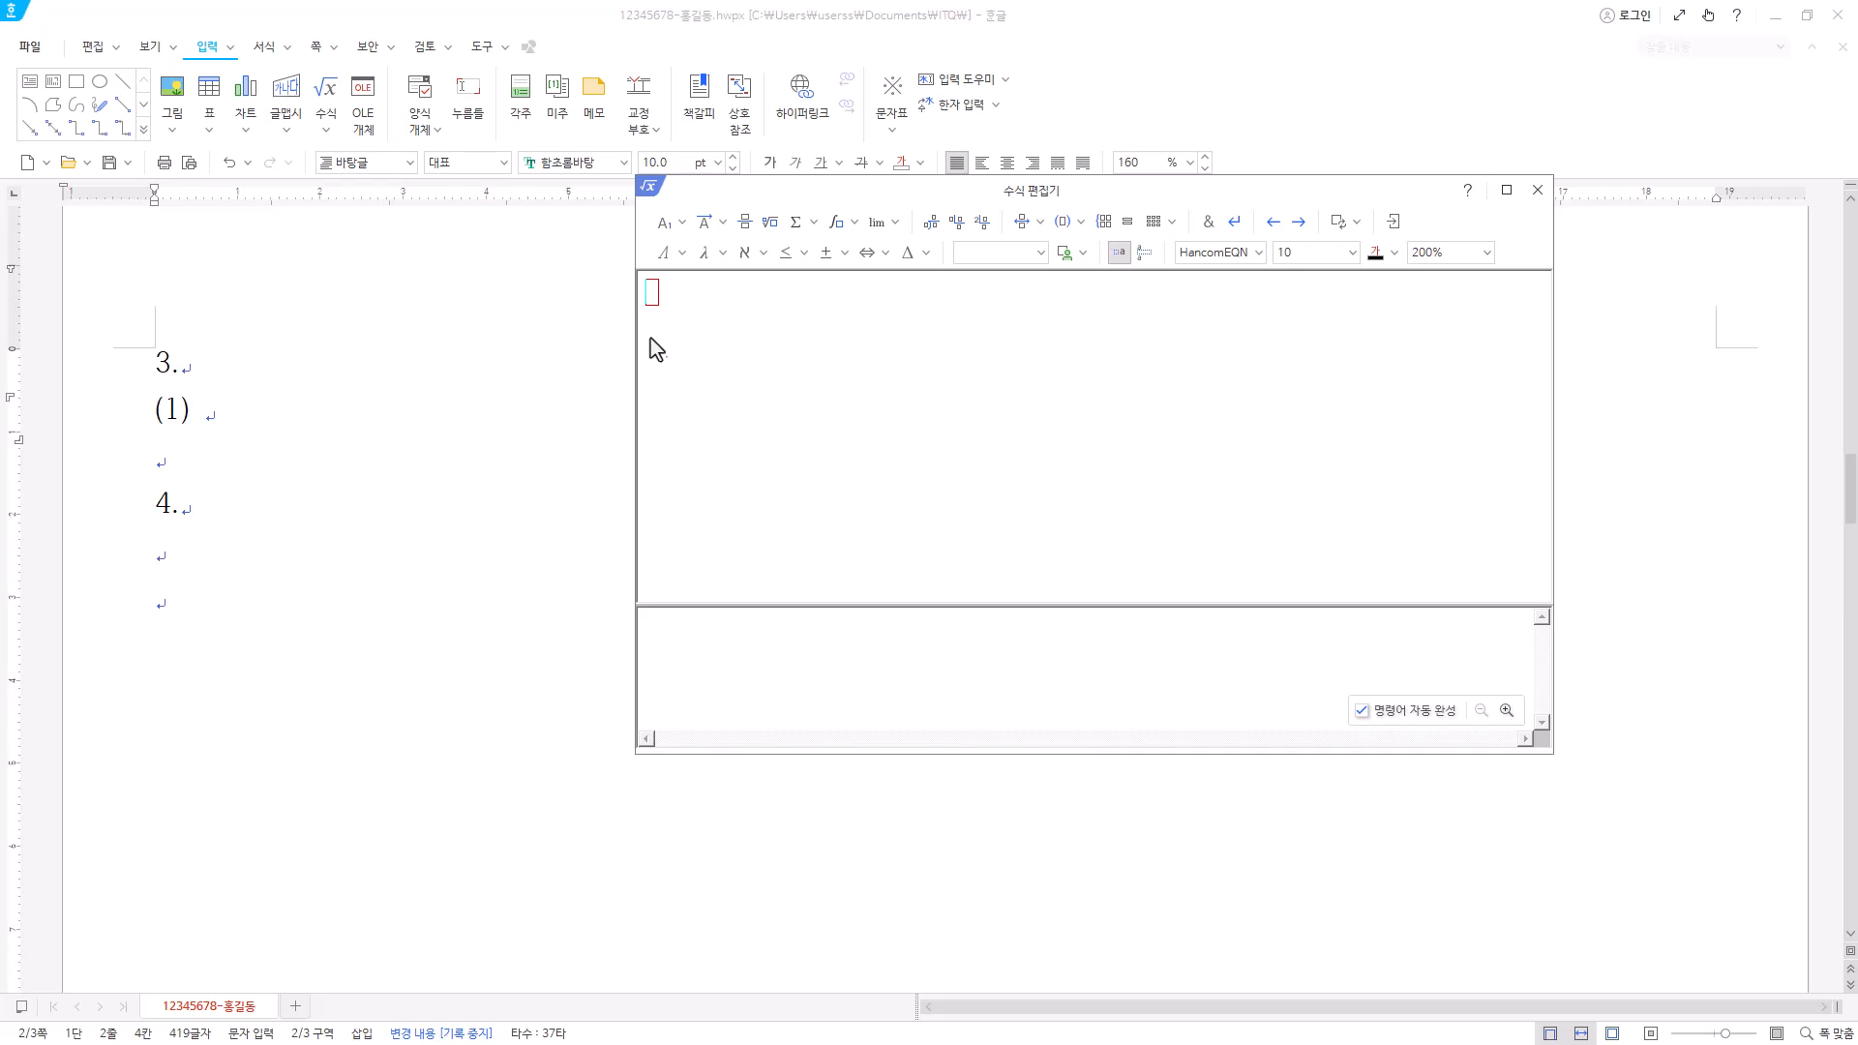
pyautogui.click(722, 253)
pyautogui.click(723, 253)
pyautogui.click(795, 226)
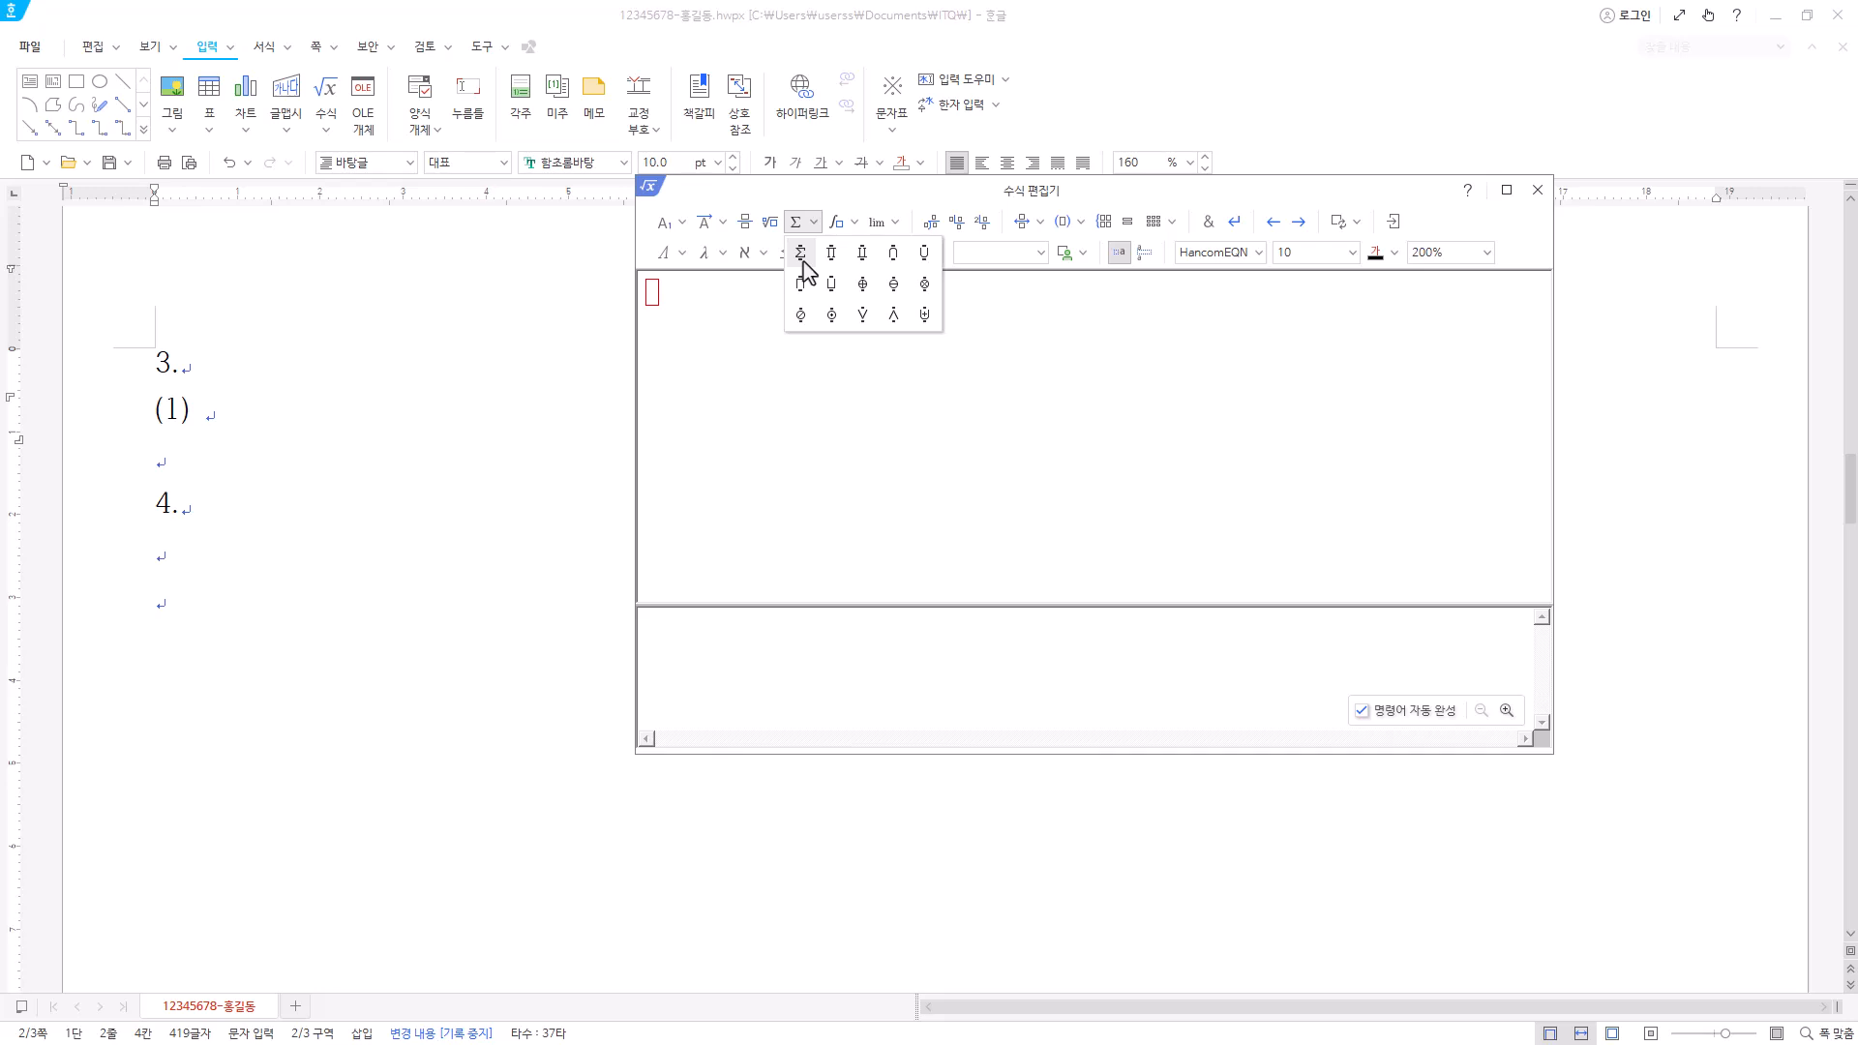
pyautogui.click(801, 253)
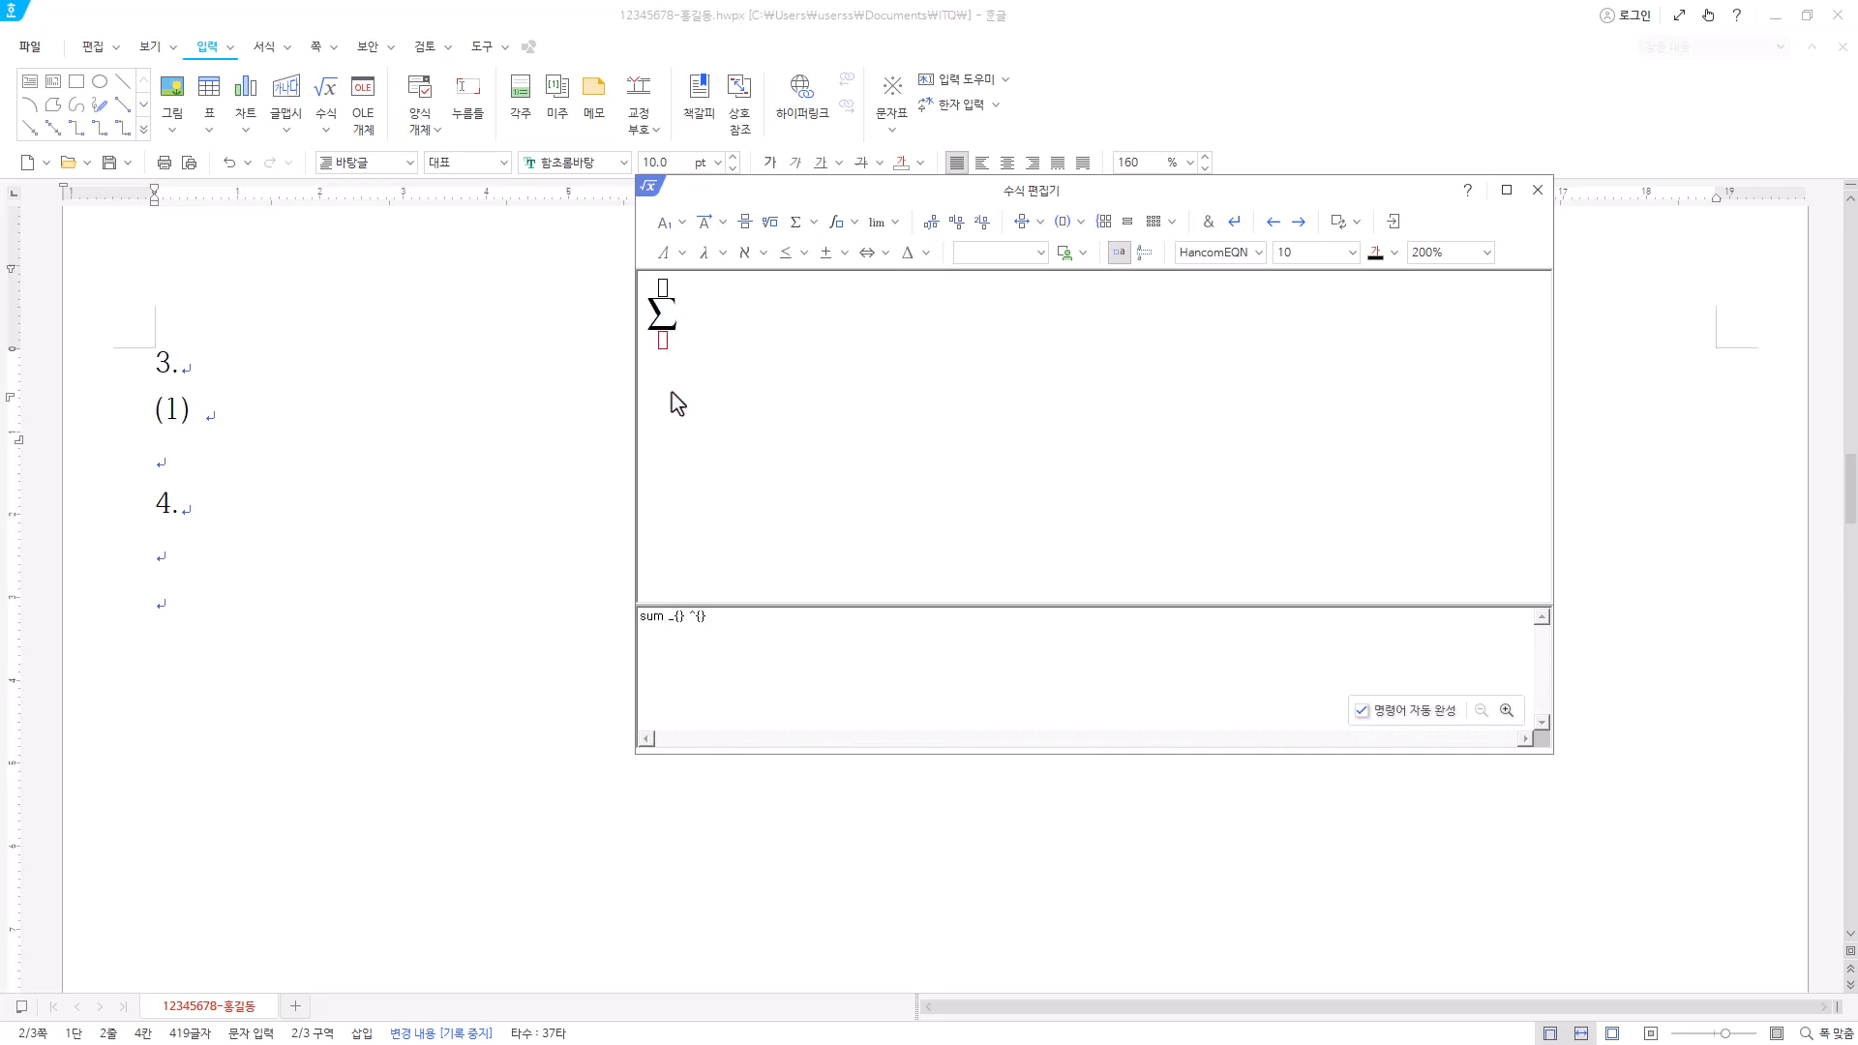
pyautogui.write('k=1')
pyautogui.click(665, 288)
pyautogui.write('10')
# - Complete the summation with (k³+6k²+4k+3)=256 and insert the equation into the document
pyautogui.write('(k')
pyautogui.click(681, 223)
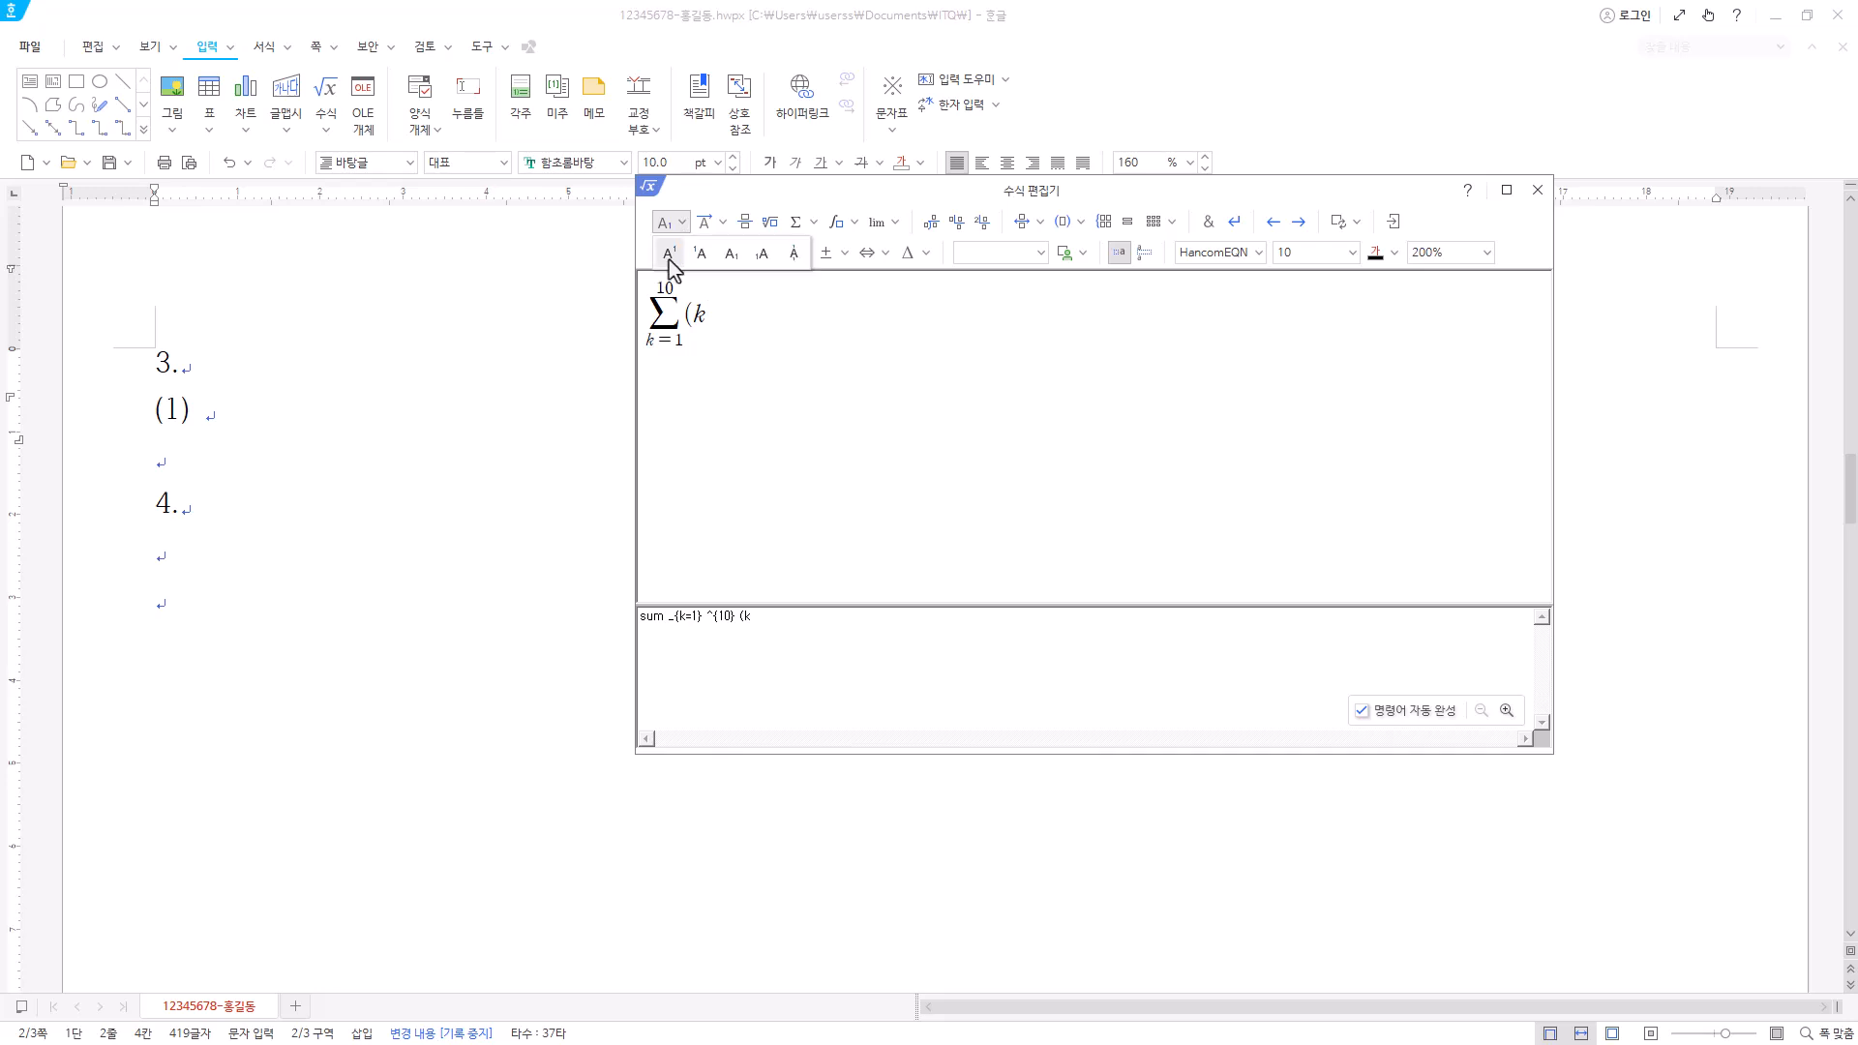
pyautogui.click(669, 254)
pyautogui.write('3} ')
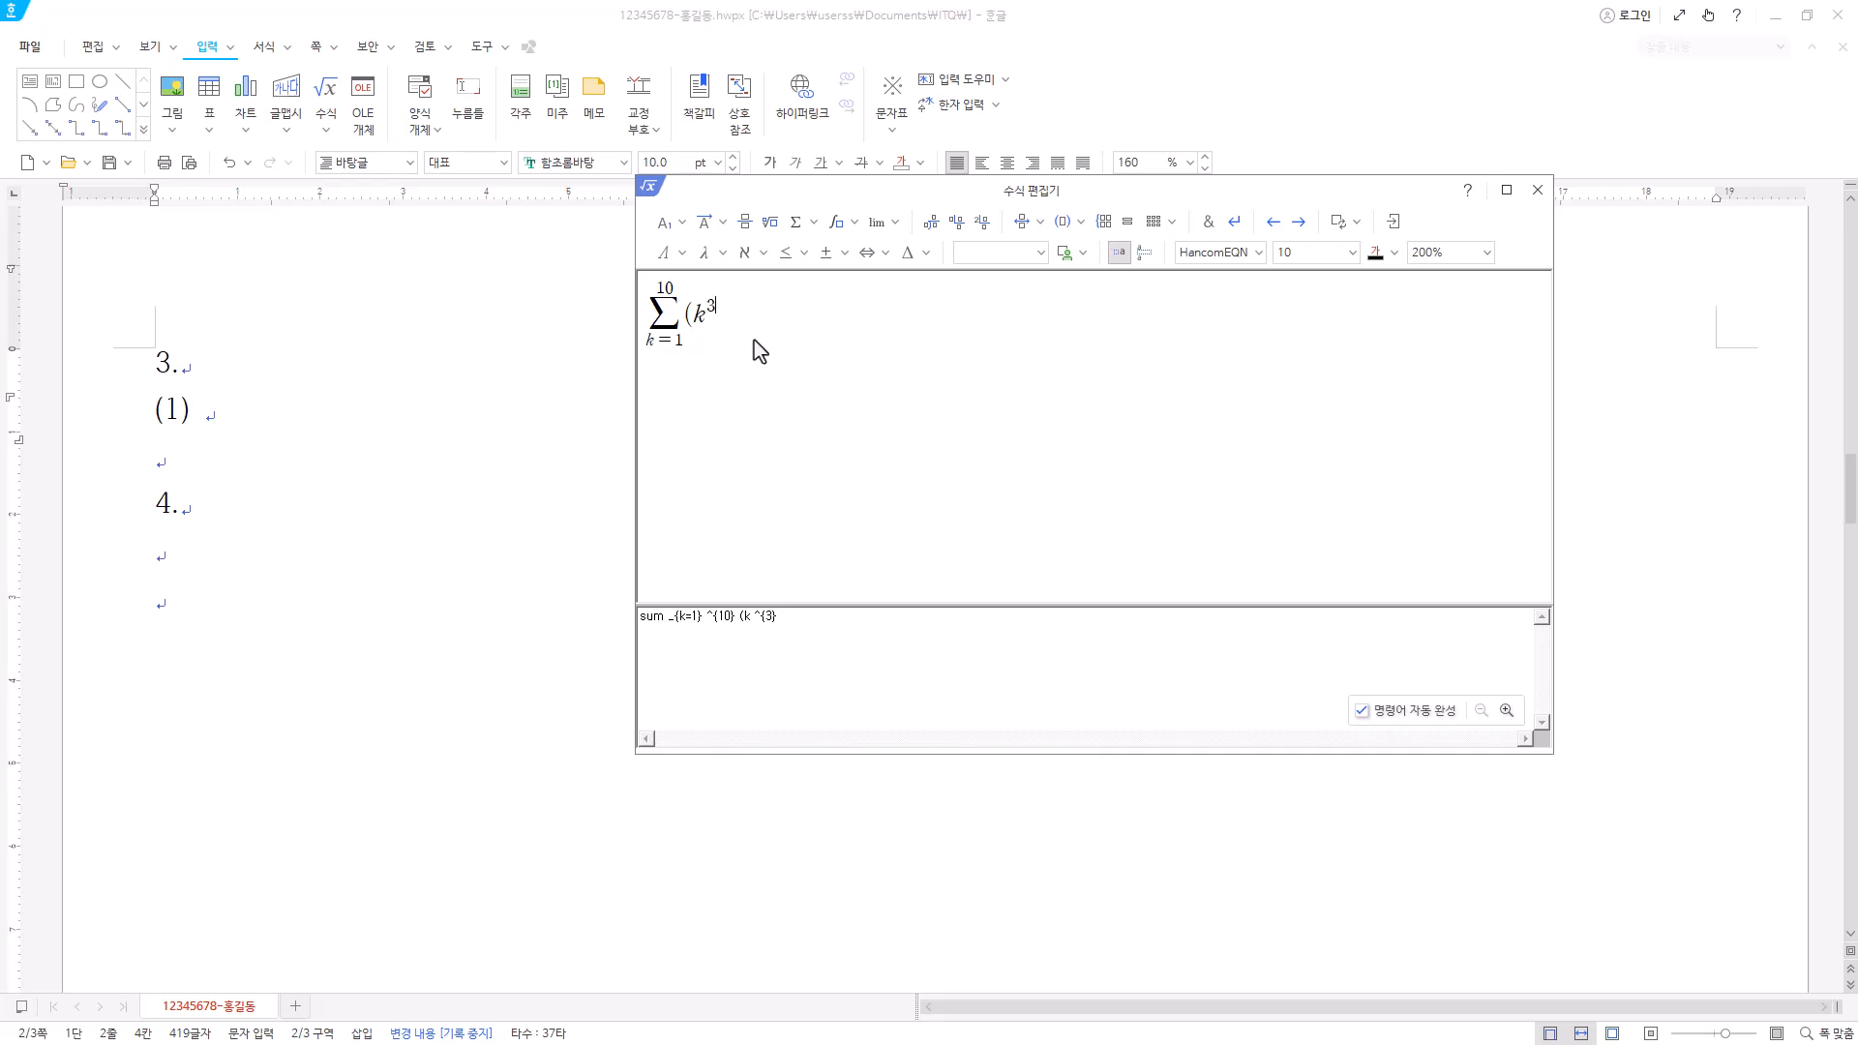
pyautogui.write('+6k')
pyautogui.click(669, 222)
pyautogui.click(668, 254)
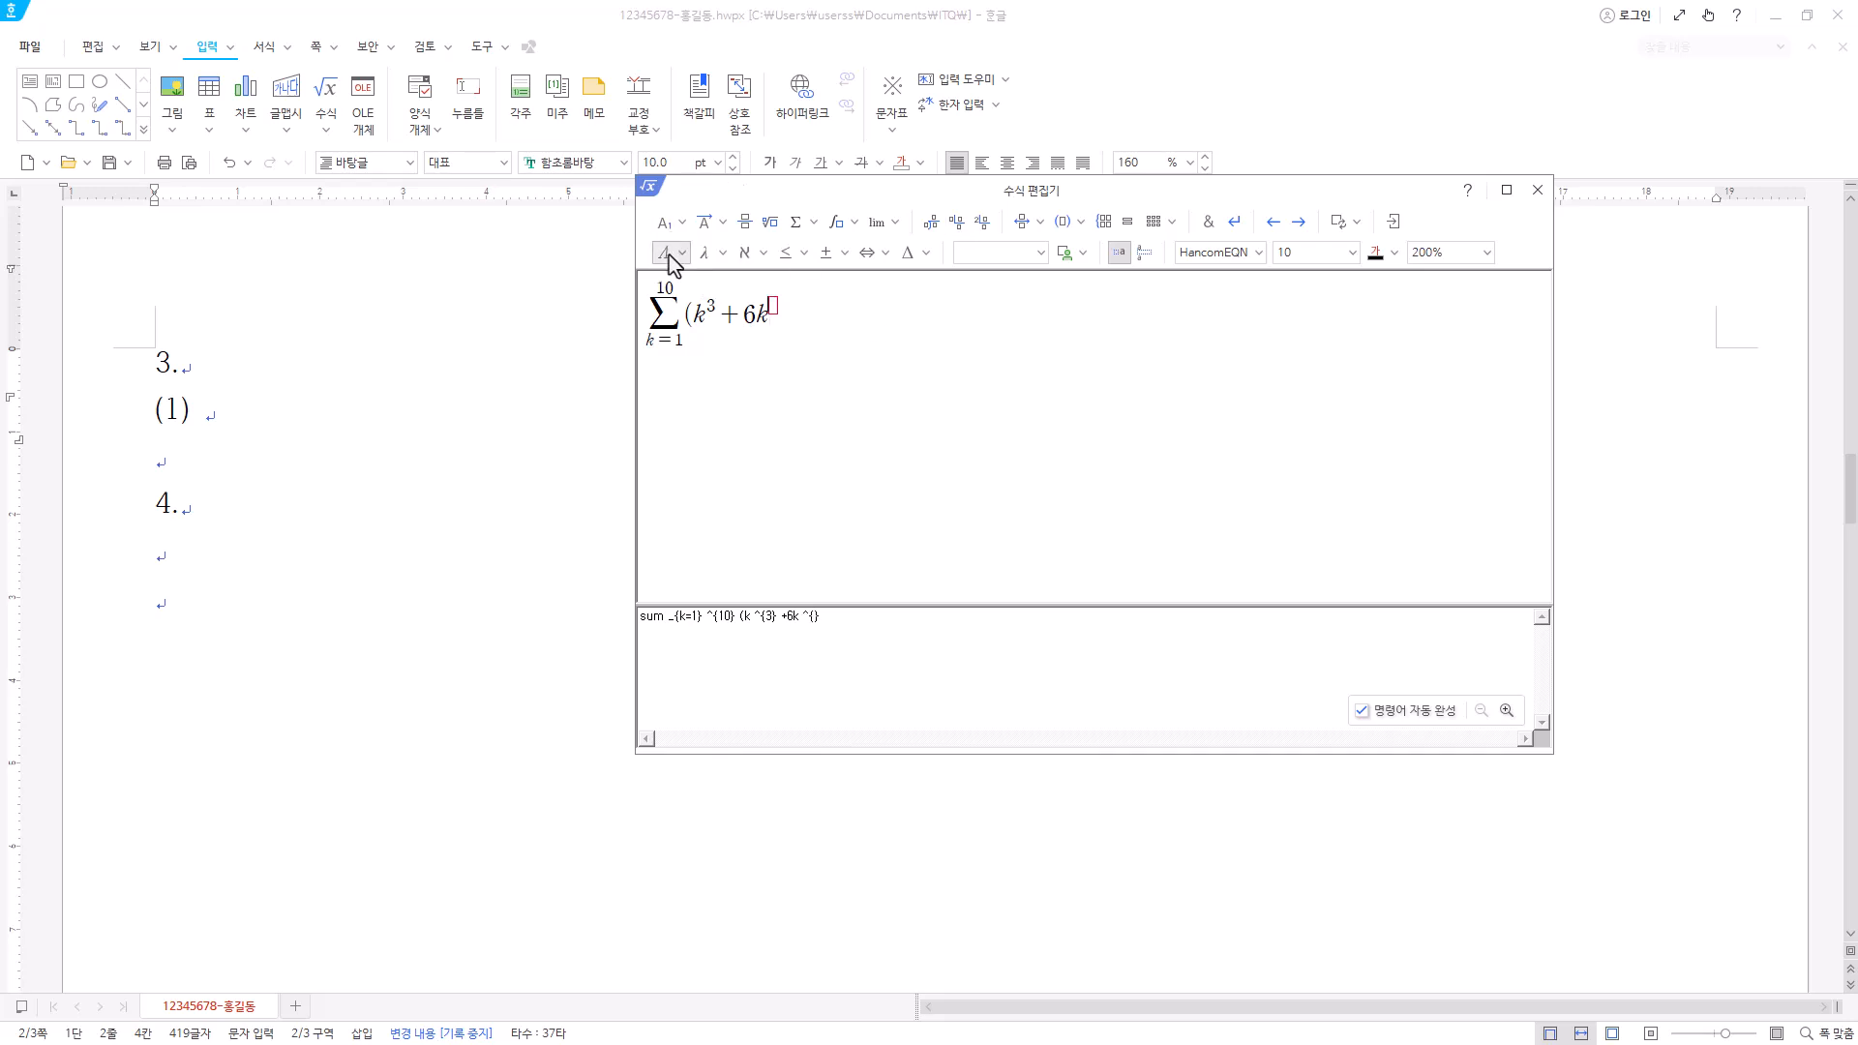
pyautogui.write('2} +4')
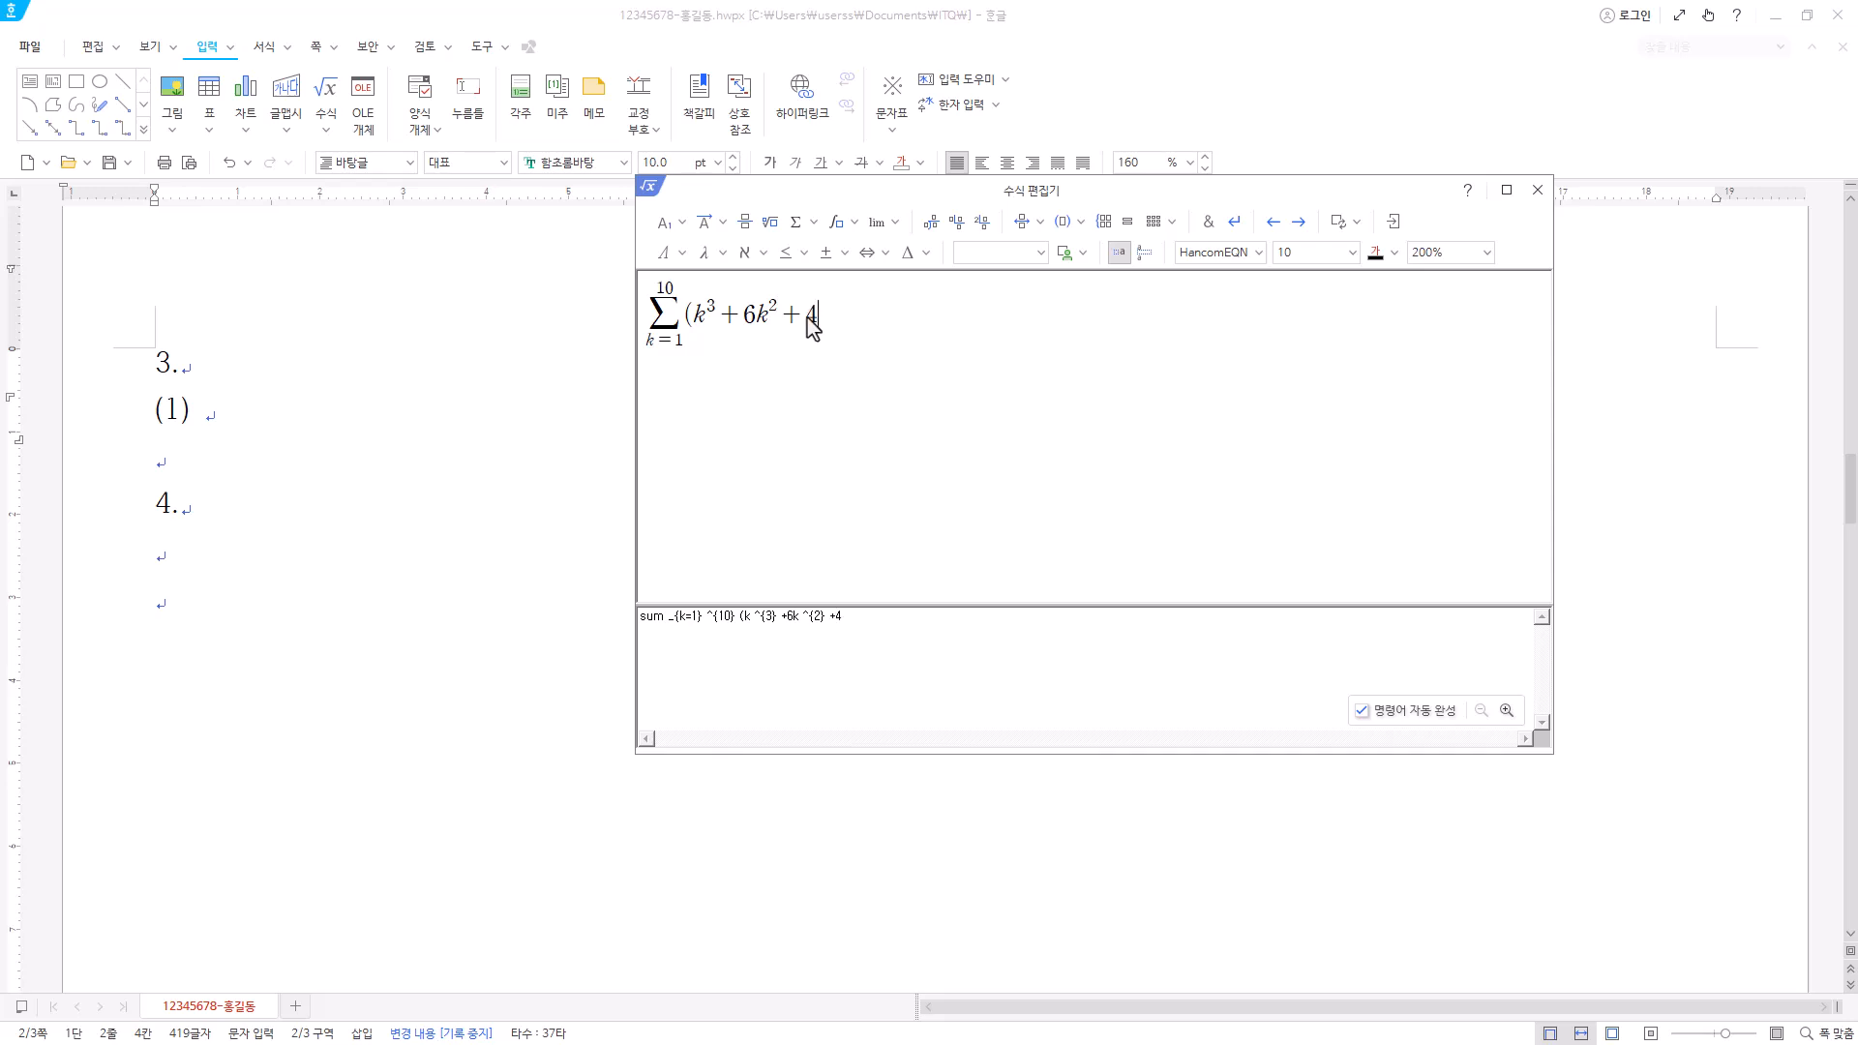
pyautogui.write('k+3)=256')
pyautogui.click(1393, 225)
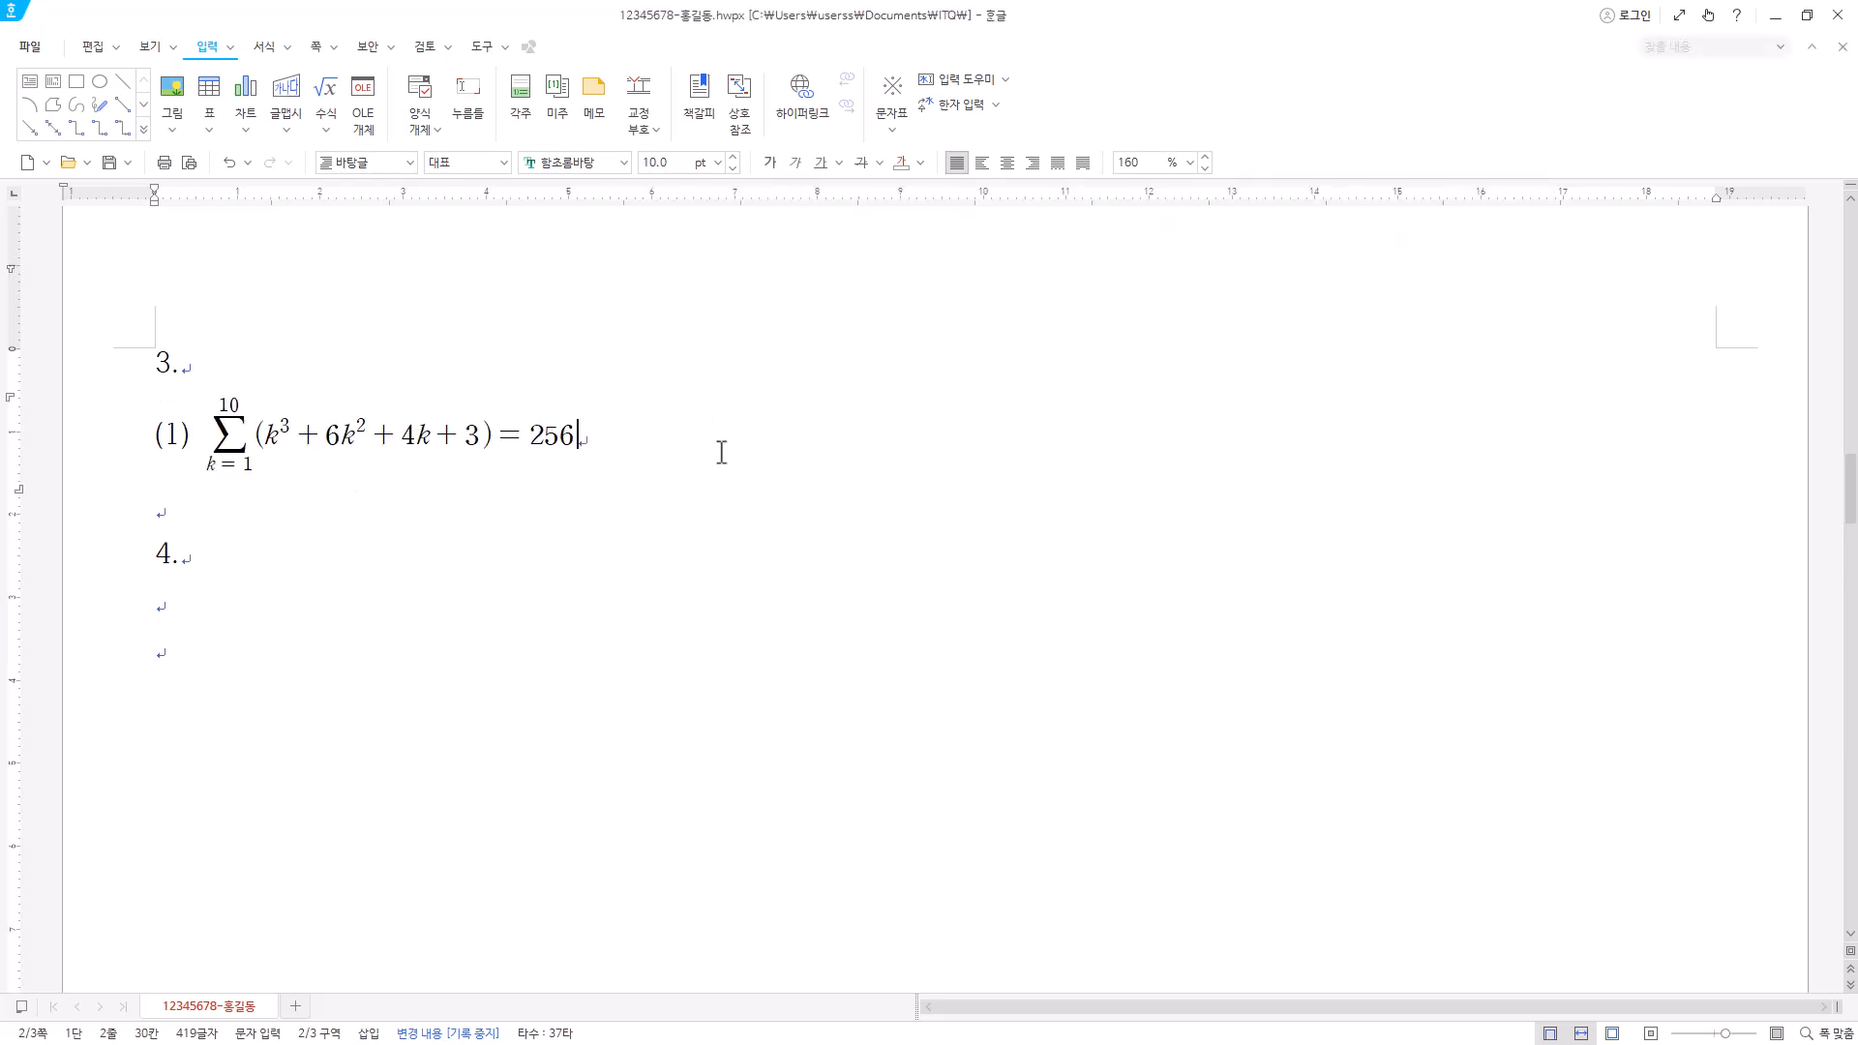
# - Add the label "(2)" on the same line, two tab stops after the first equation
pyautogui.press('Hangul')
pyautogui.press('Tab')
pyautogui.press('Tab')
pyautogui.write('(2)')
# - Start an equation after "(2)" with R subscript H = and the fraction 1 over hc
pyautogui.click(331, 103)
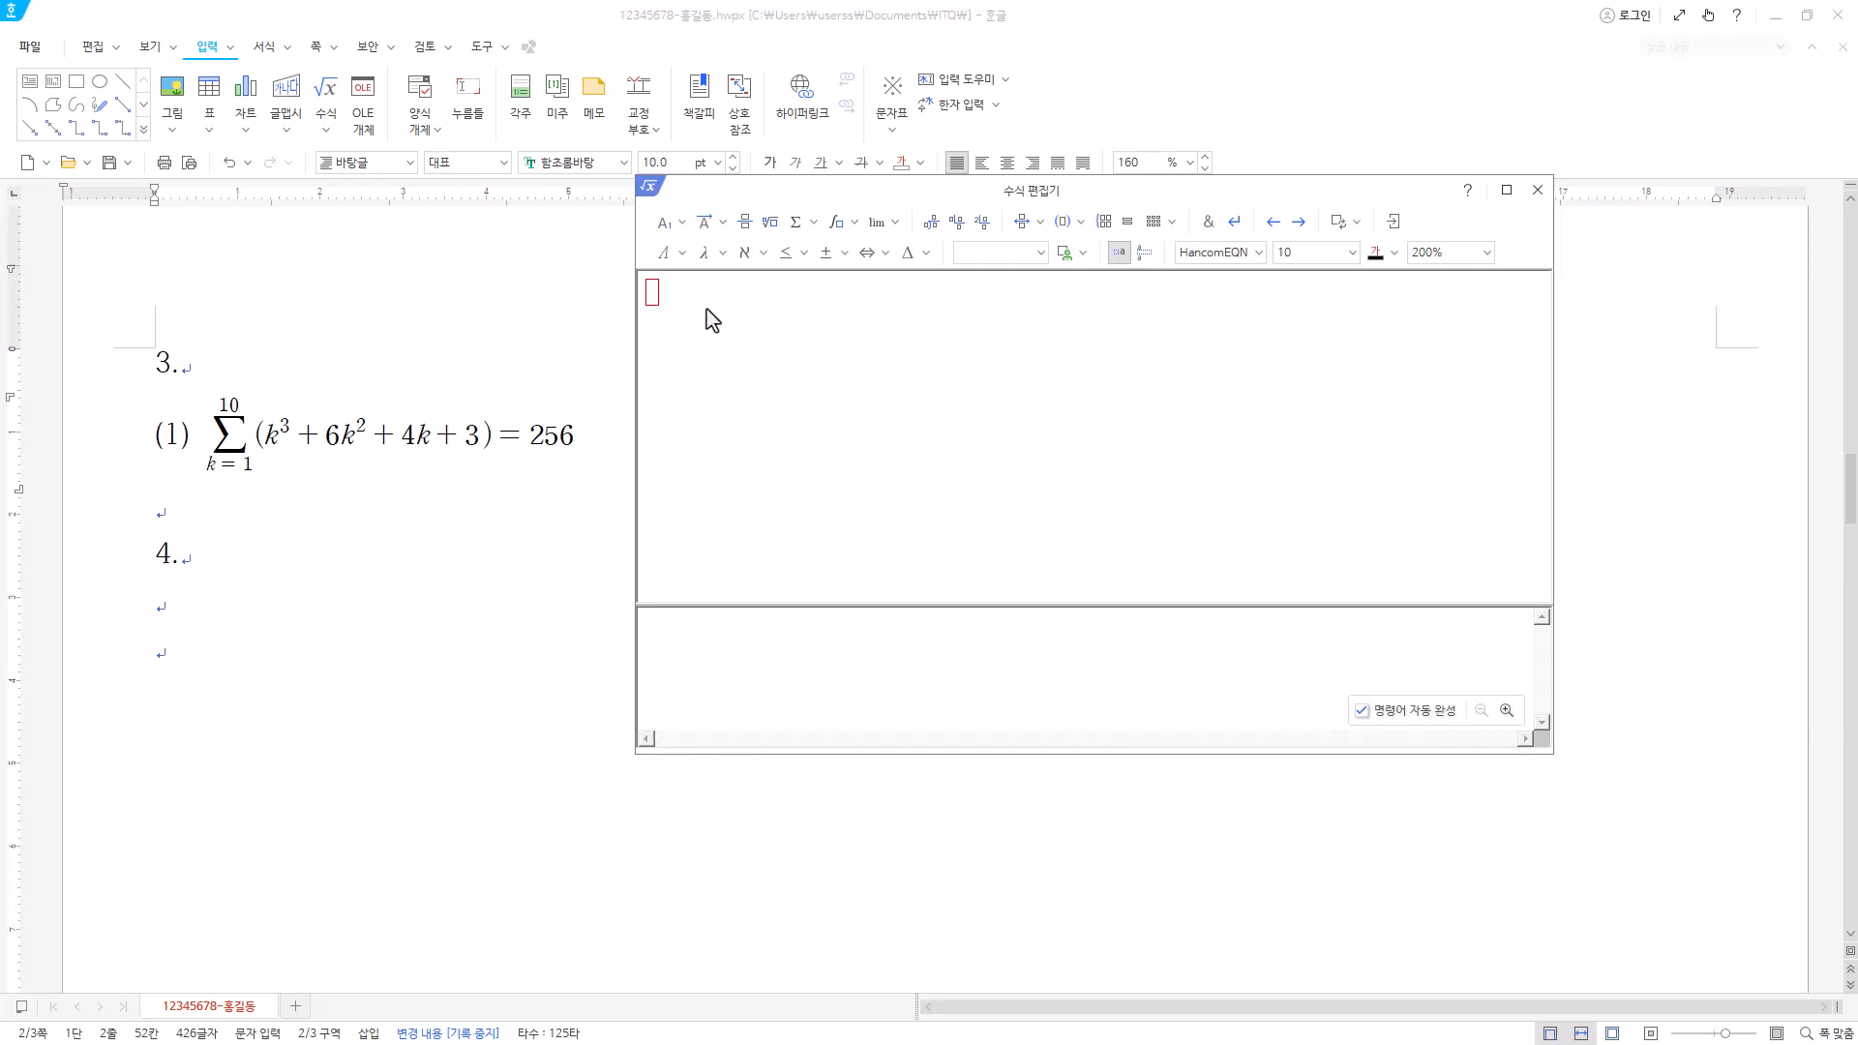
pyautogui.write('R')
pyautogui.click(669, 225)
pyautogui.click(732, 253)
pyautogui.write('H} =')
pyautogui.click(744, 222)
pyautogui.write('1} over {hc')
pyautogui.write('x')
pyautogui.press('BackSpace')
pyautogui.write('x')
pyautogui.press('BackSpace')
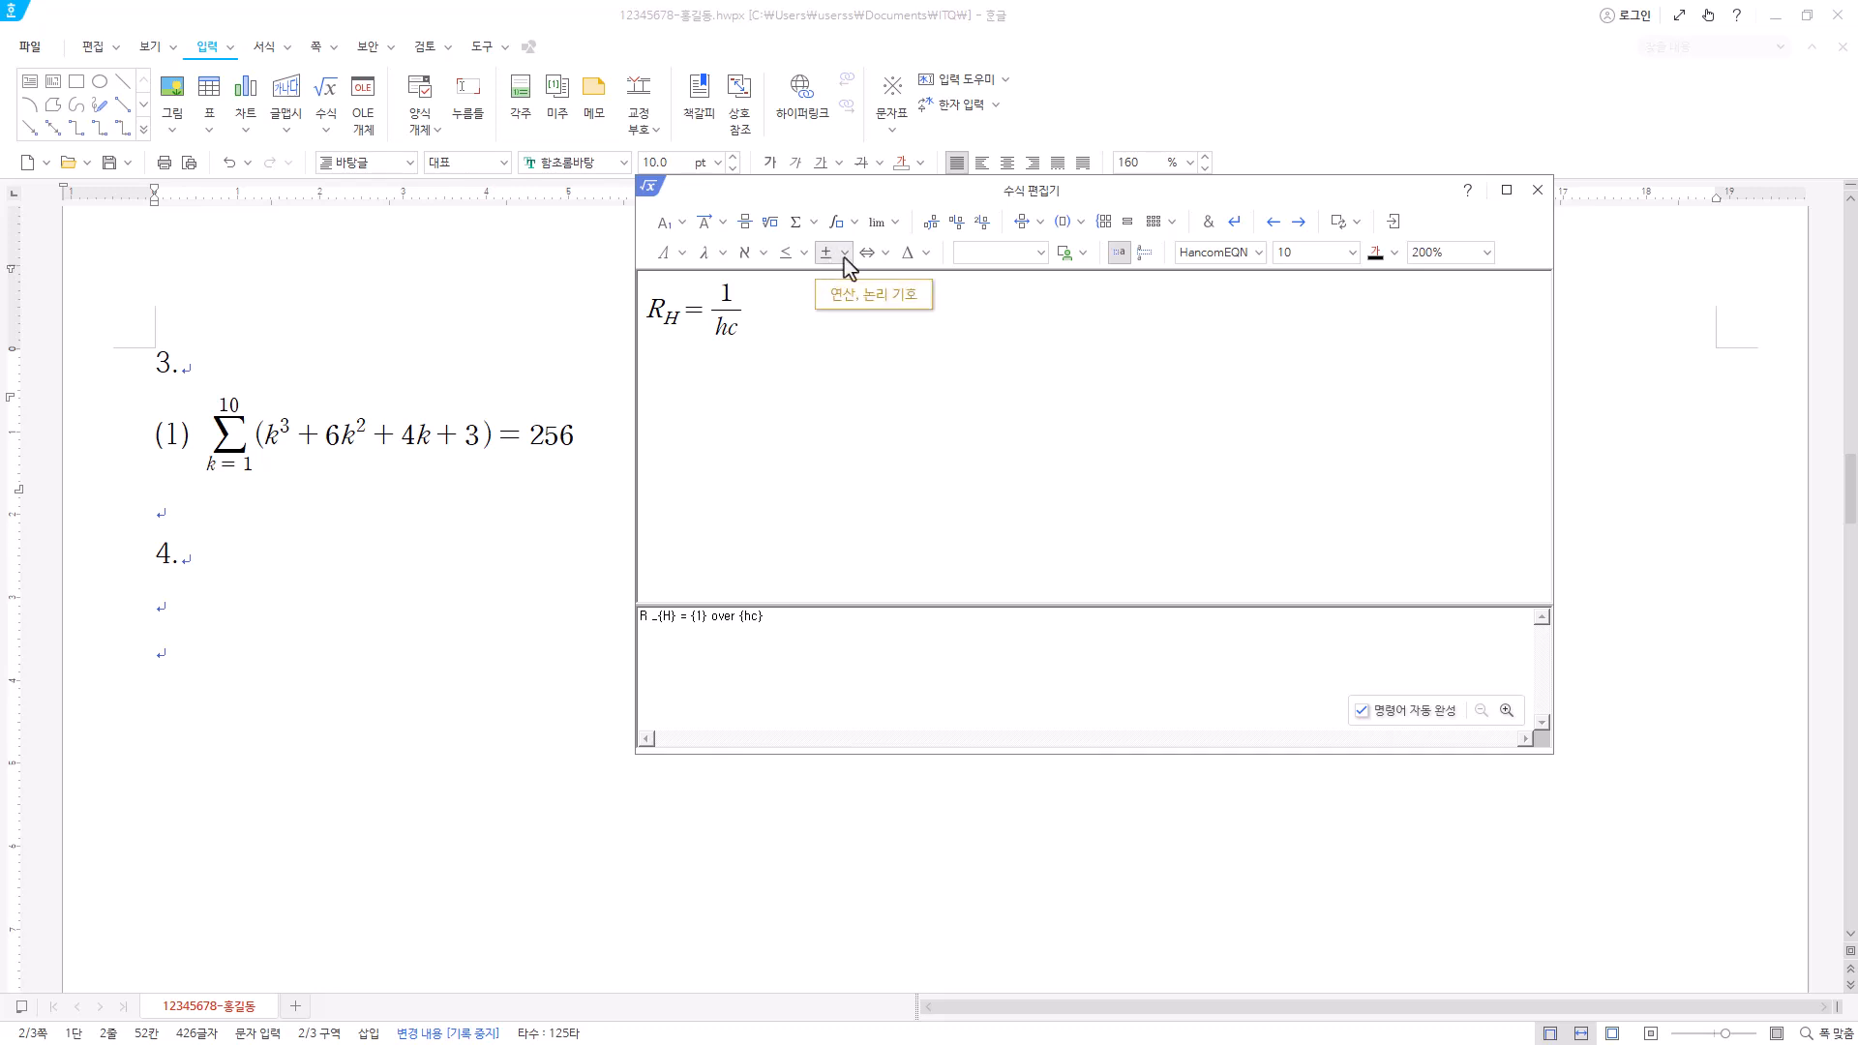
# - Append a multiplication sign and a new fraction, entering 2π²K in its numerator
pyautogui.click(848, 257)
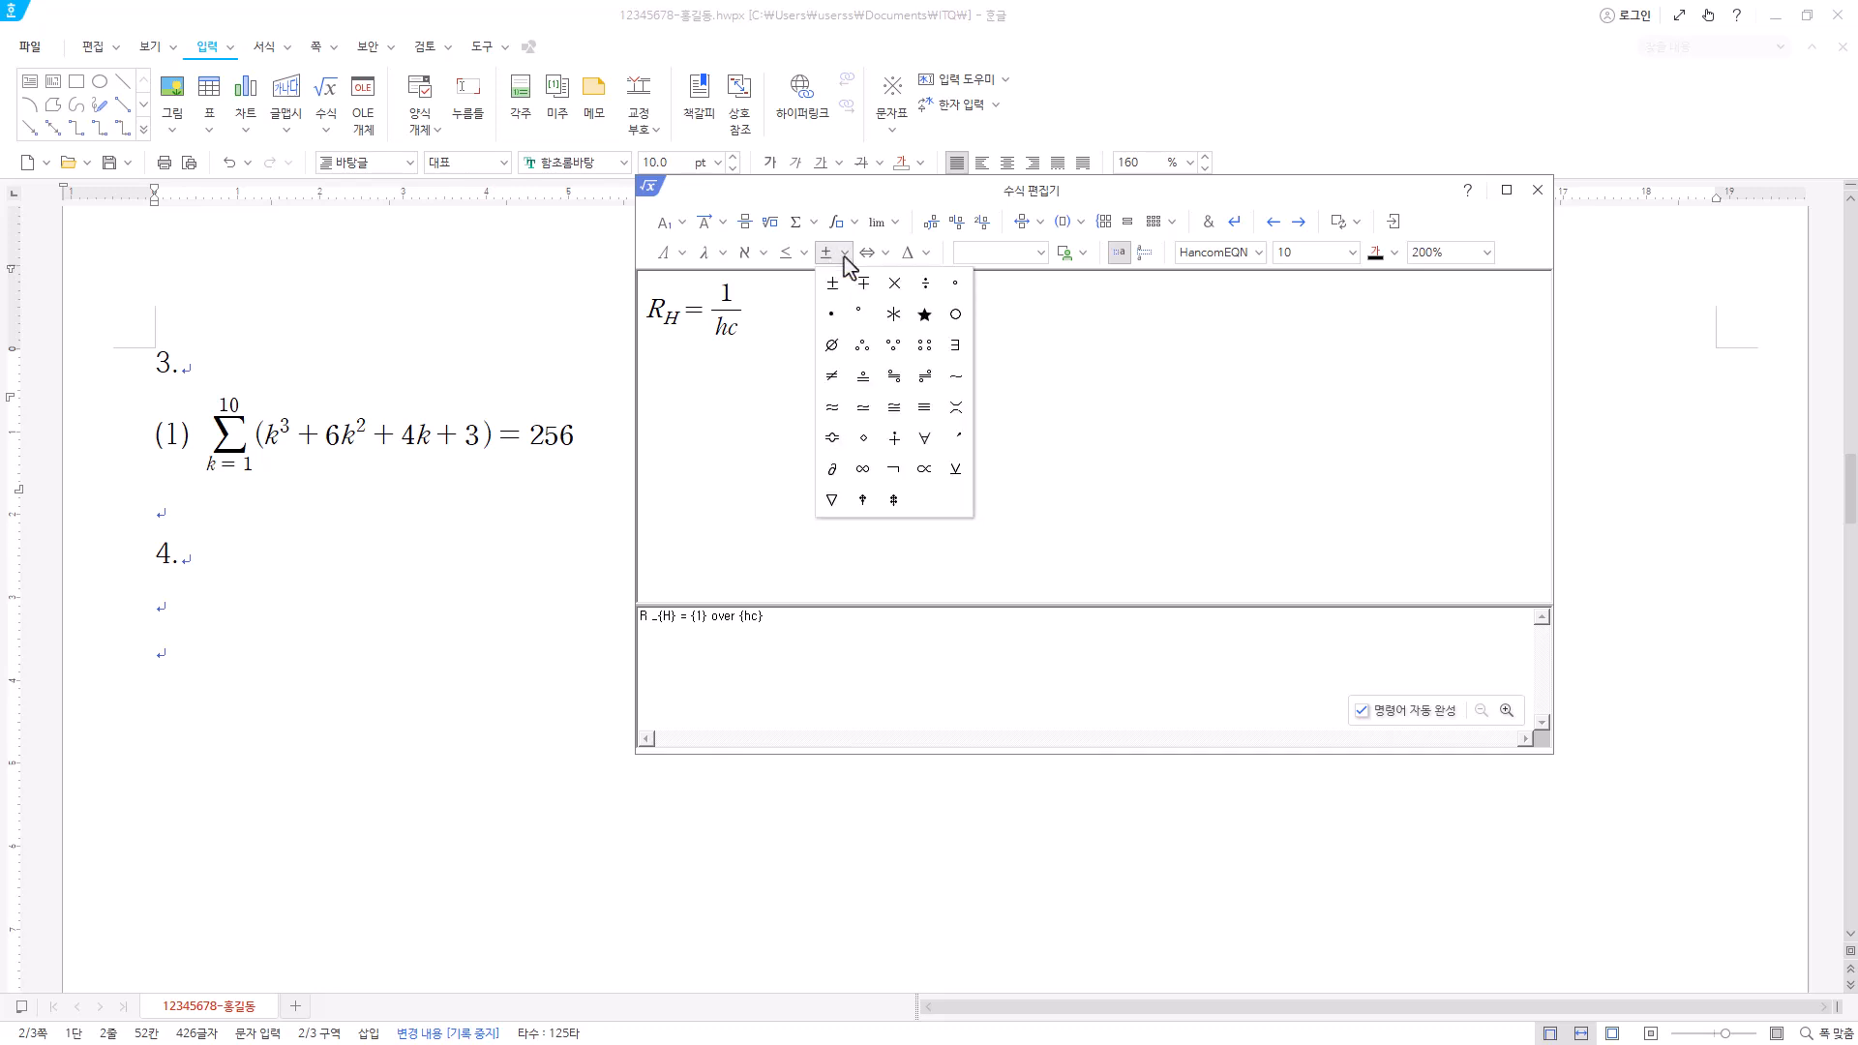
pyautogui.click(896, 290)
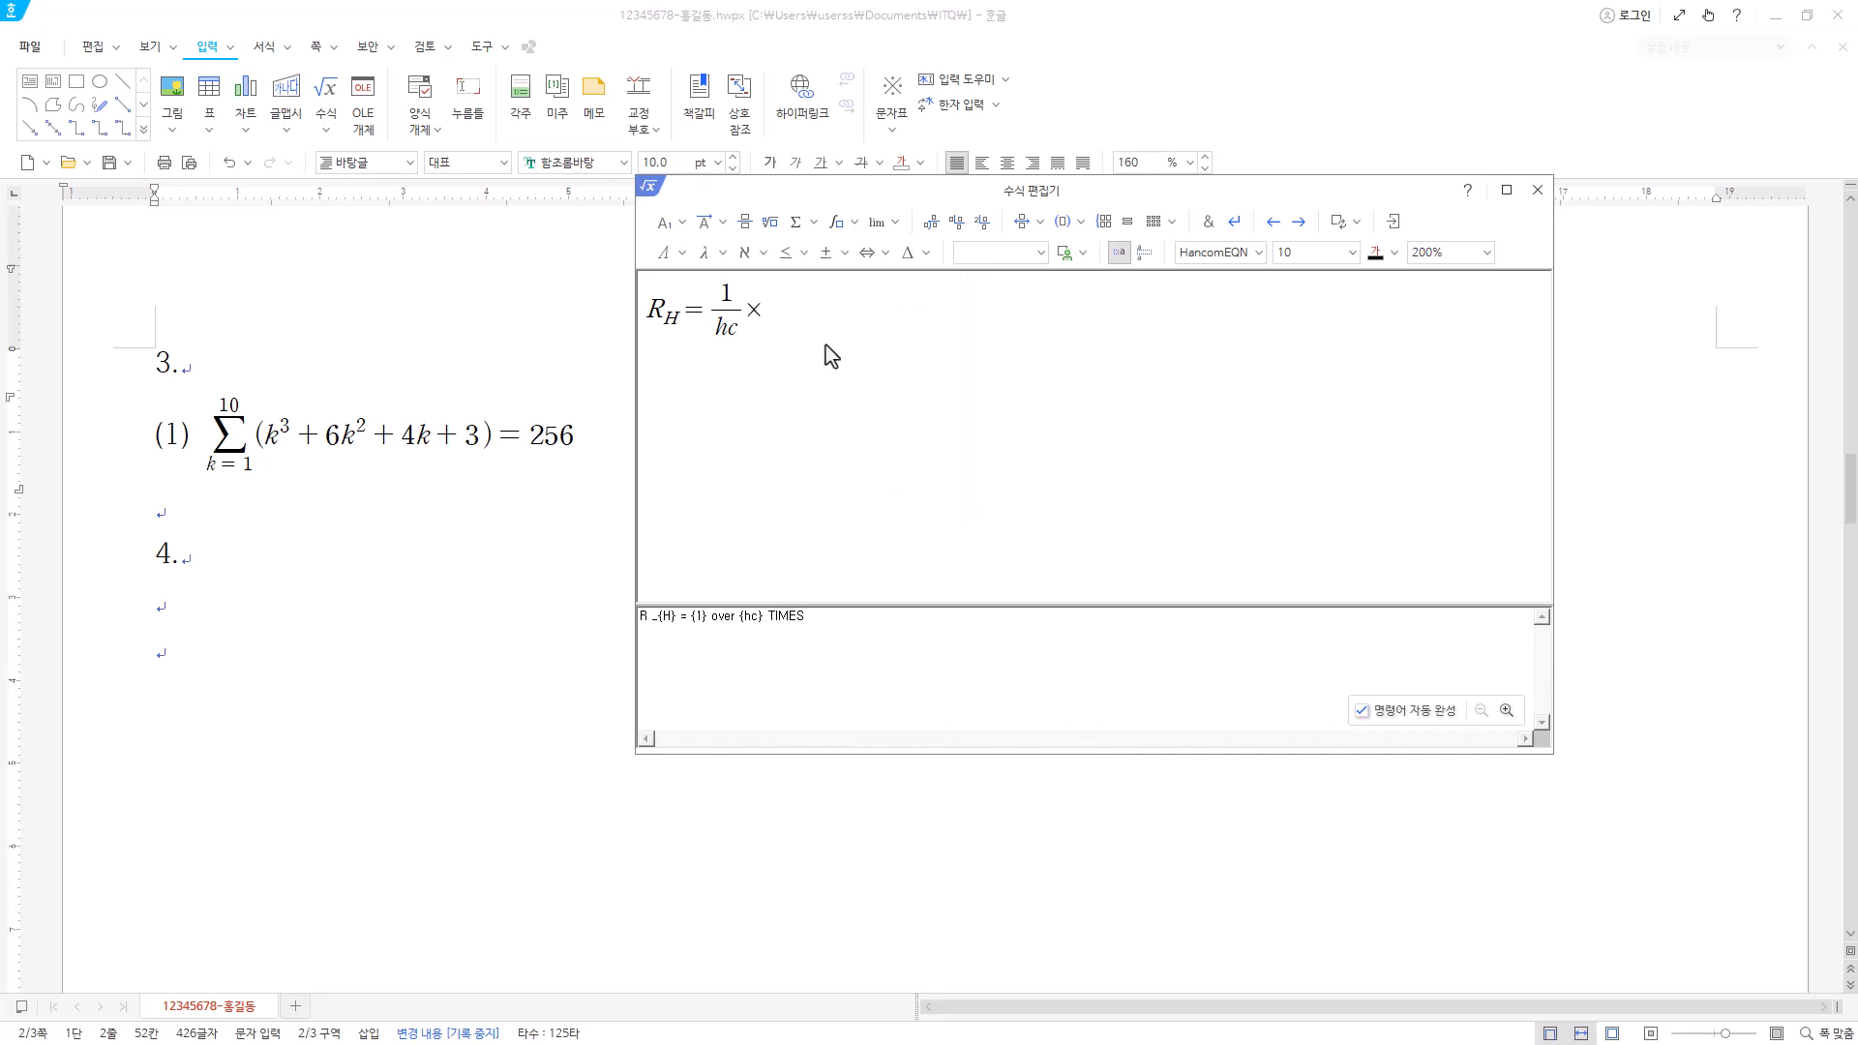
pyautogui.click(744, 222)
pyautogui.write('2')
pyautogui.click(717, 259)
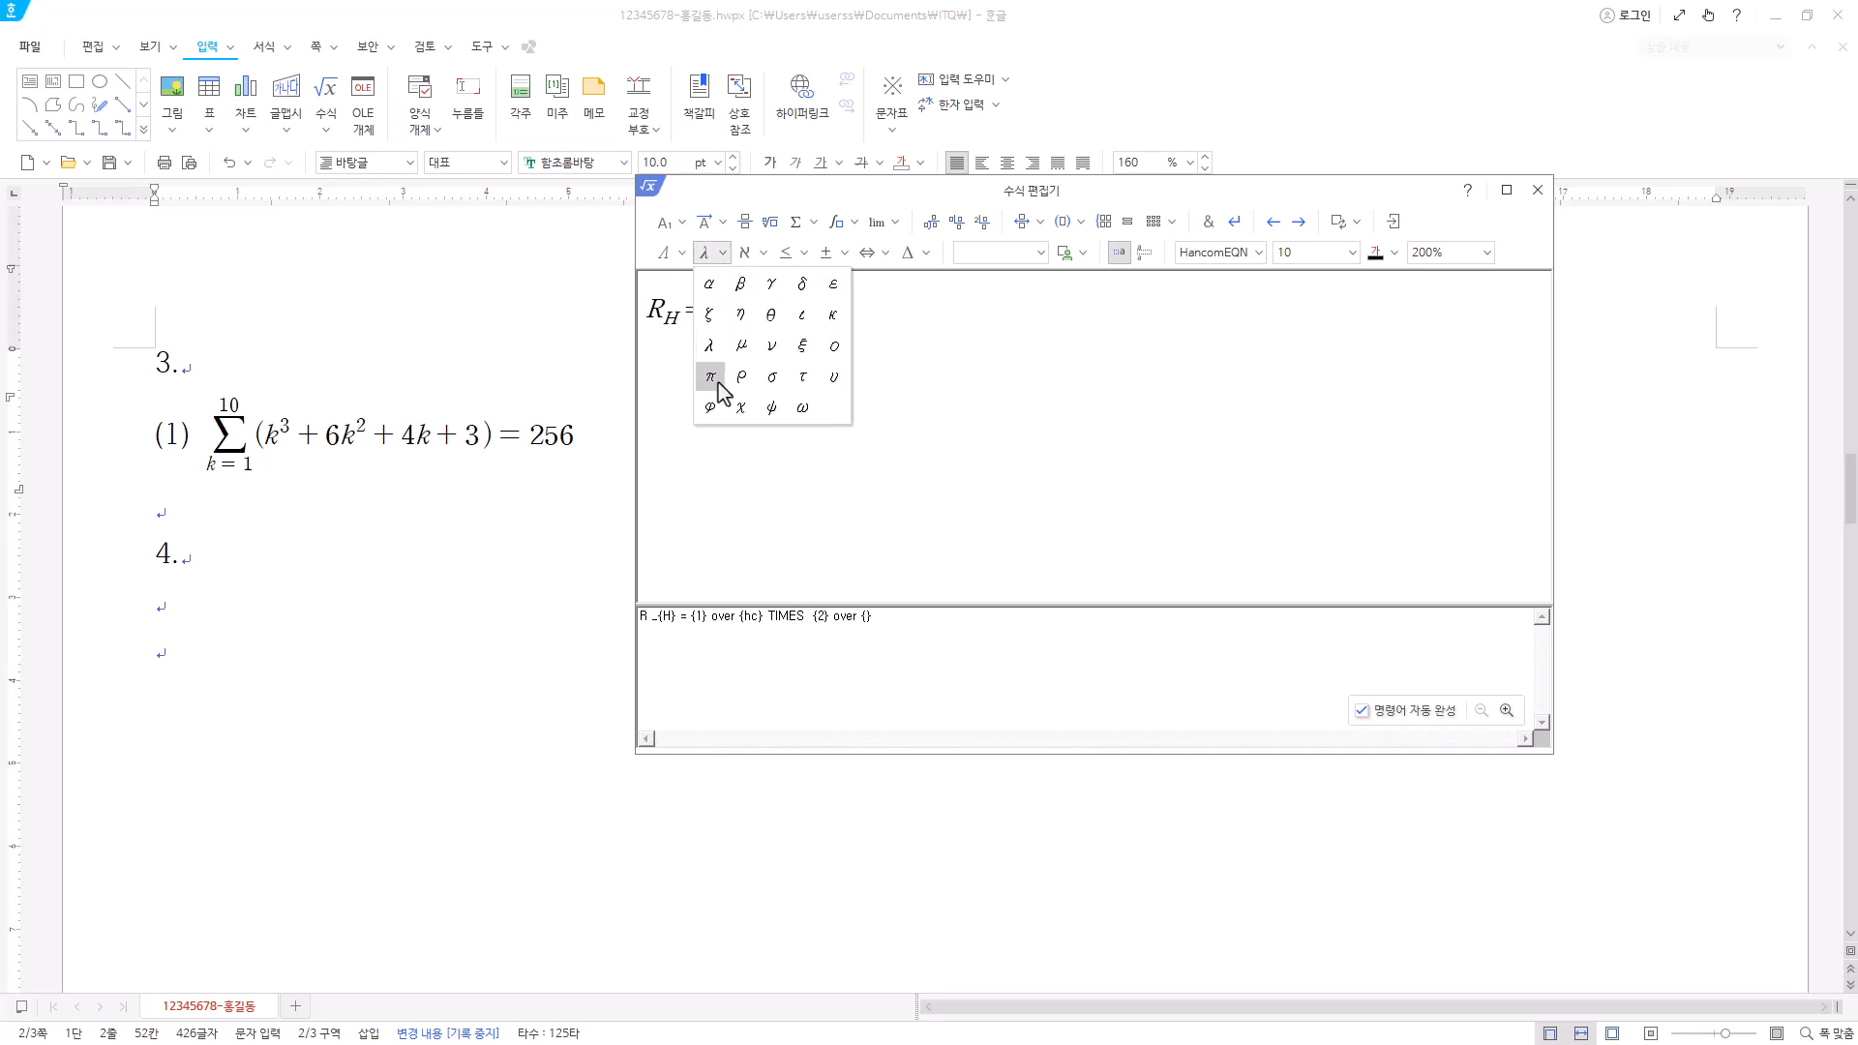
pyautogui.click(710, 377)
pyautogui.click(675, 223)
pyautogui.click(674, 258)
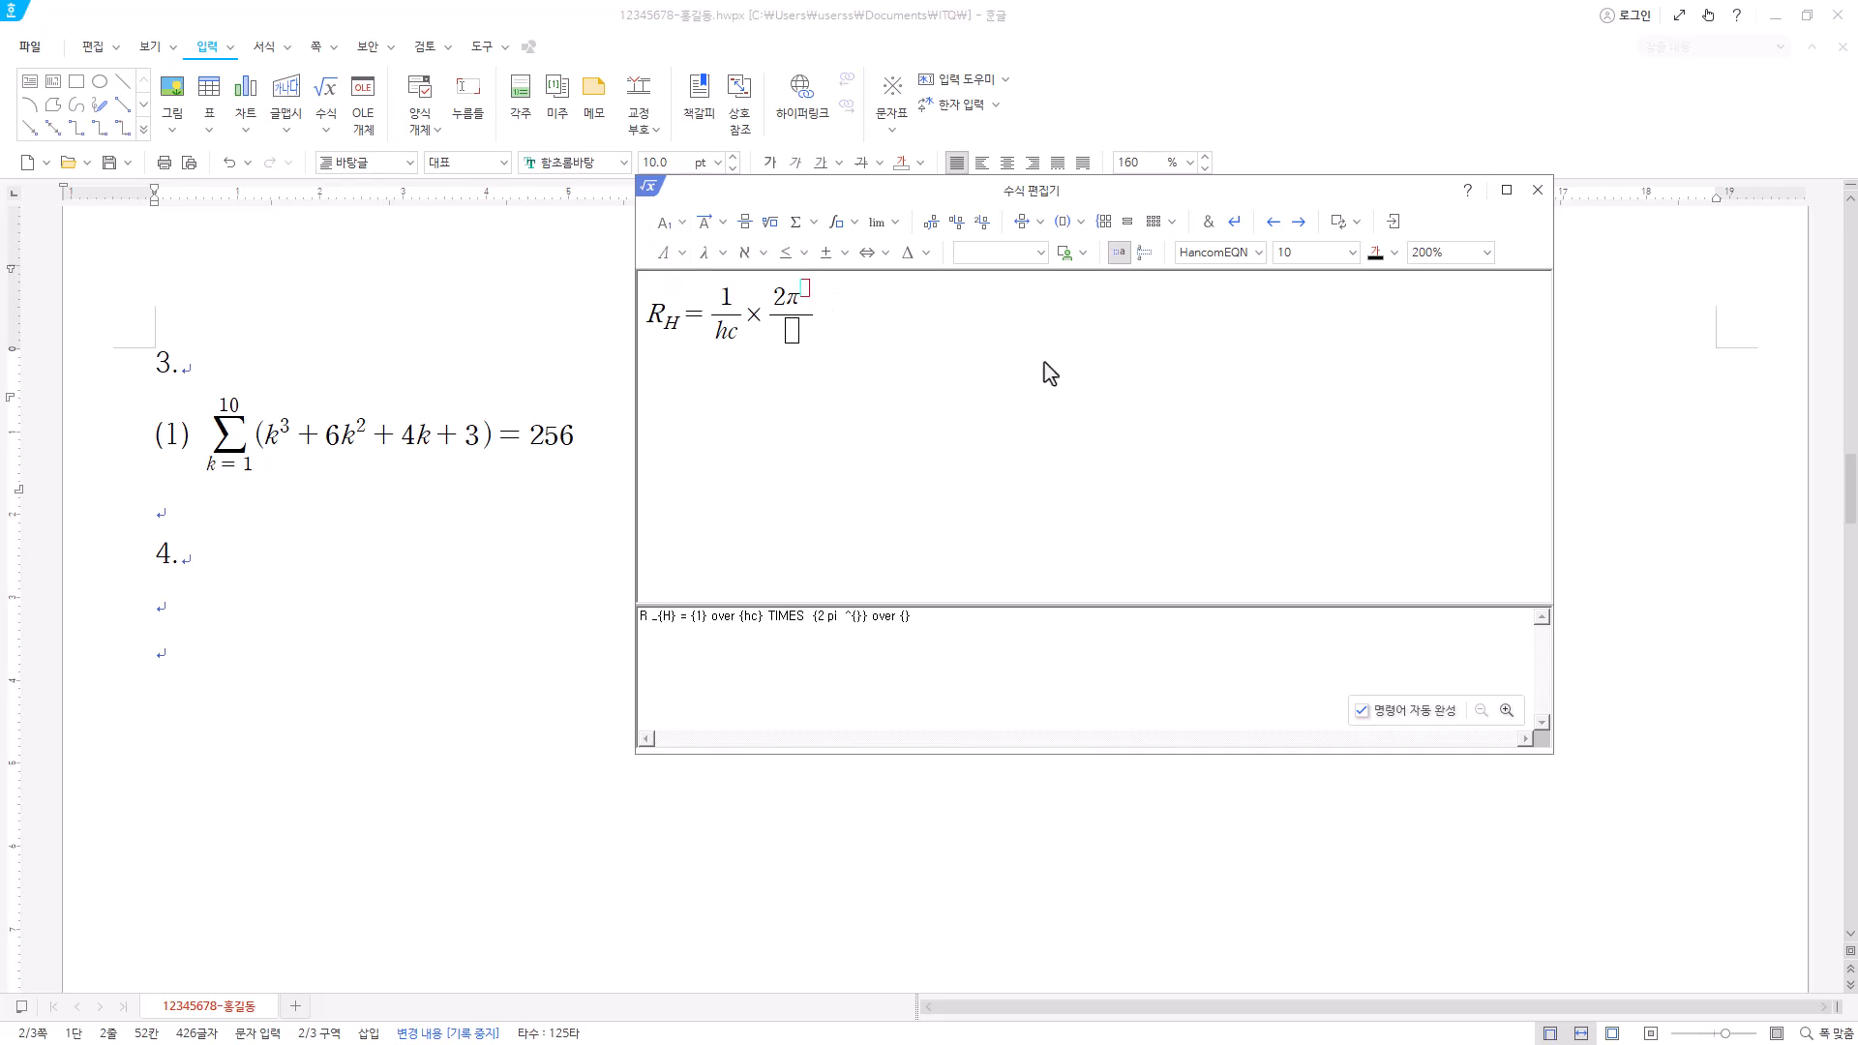
pyautogui.write('2} K')
# - Raise the numerator's K to the power 2 and append me⁴ after it
pyautogui.click(669, 223)
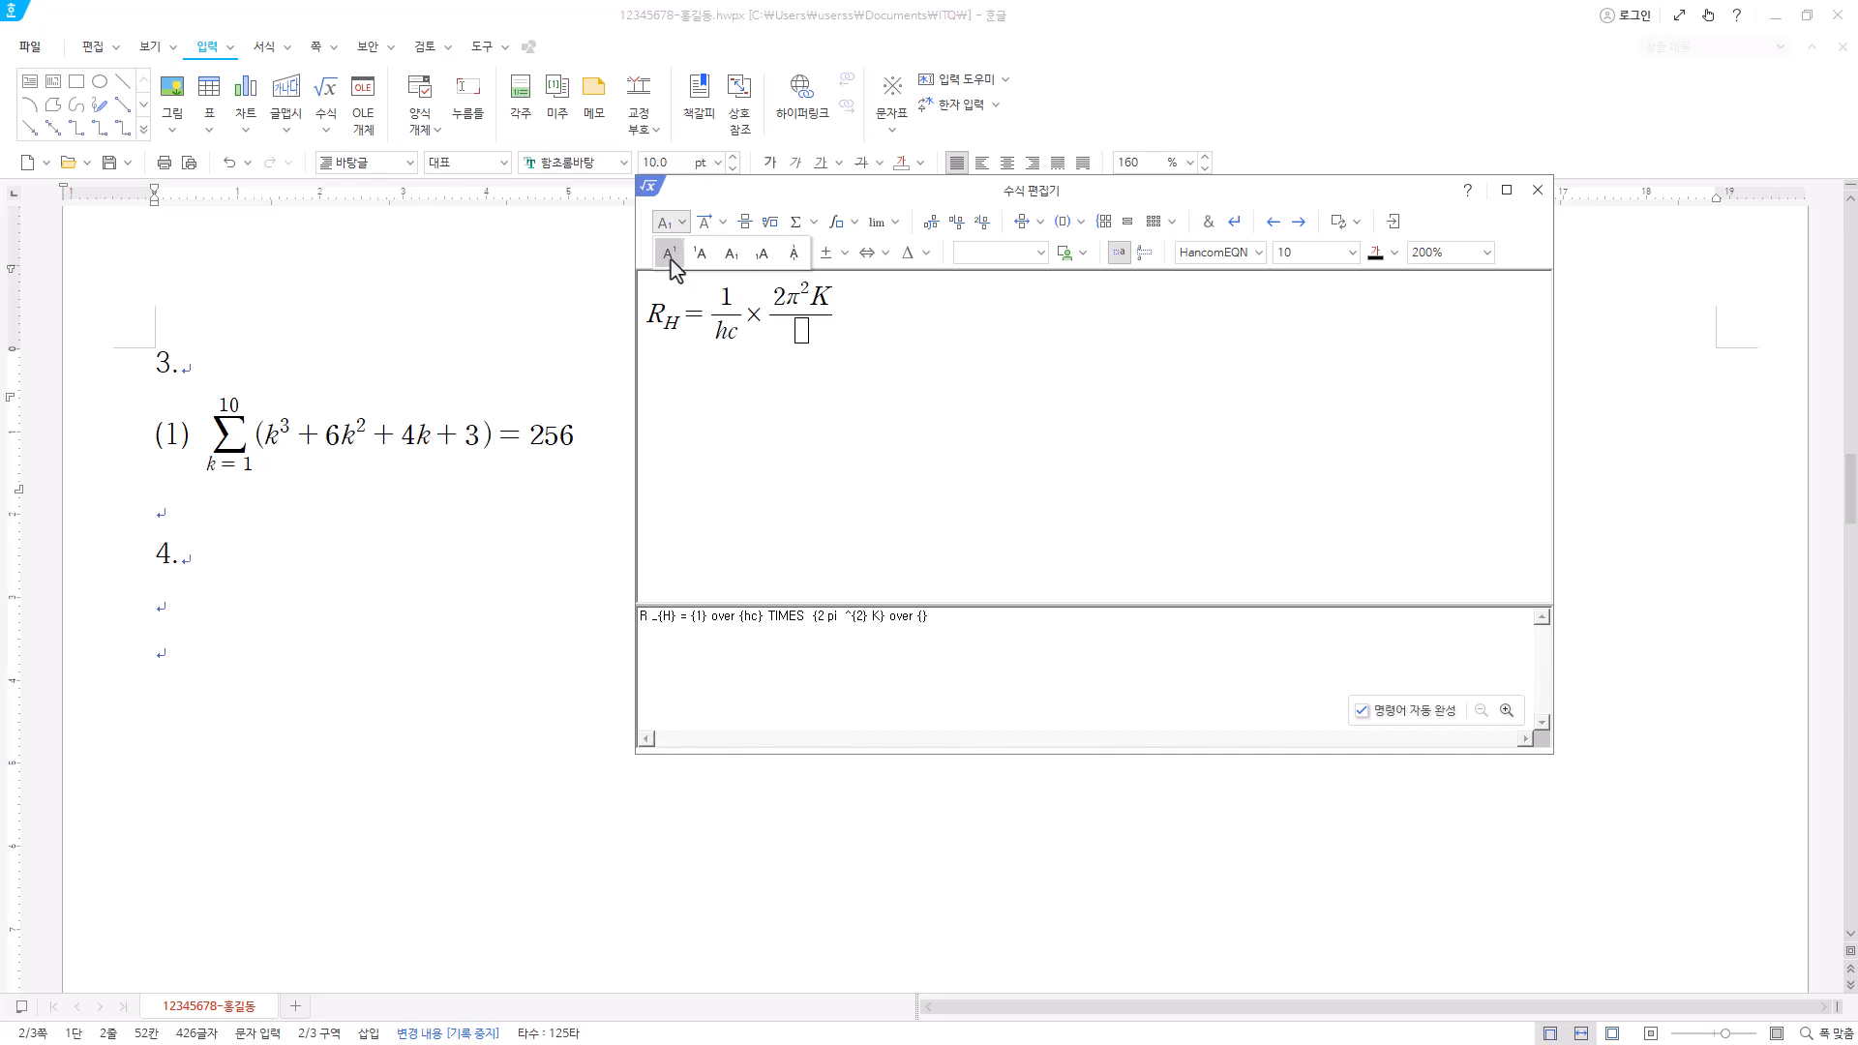
pyautogui.click(669, 255)
pyautogui.write('2} ')
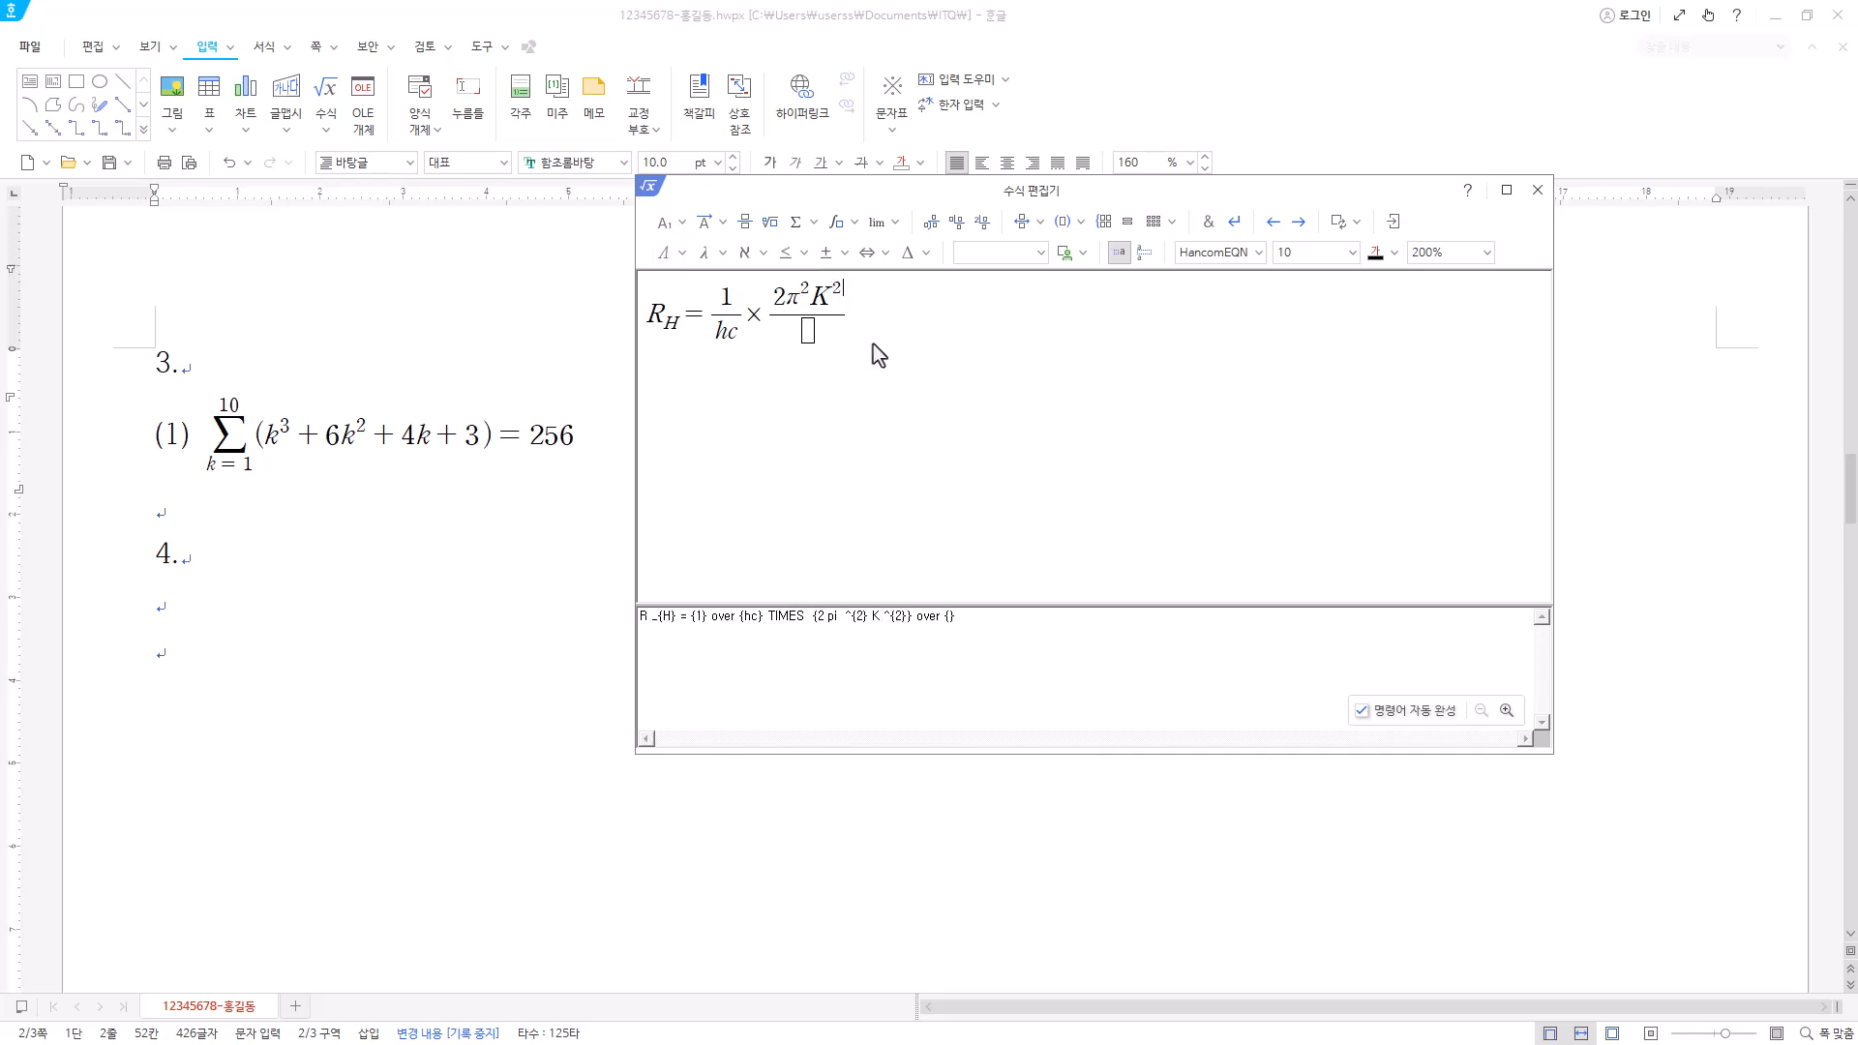
pyautogui.write('me')
pyautogui.click(667, 223)
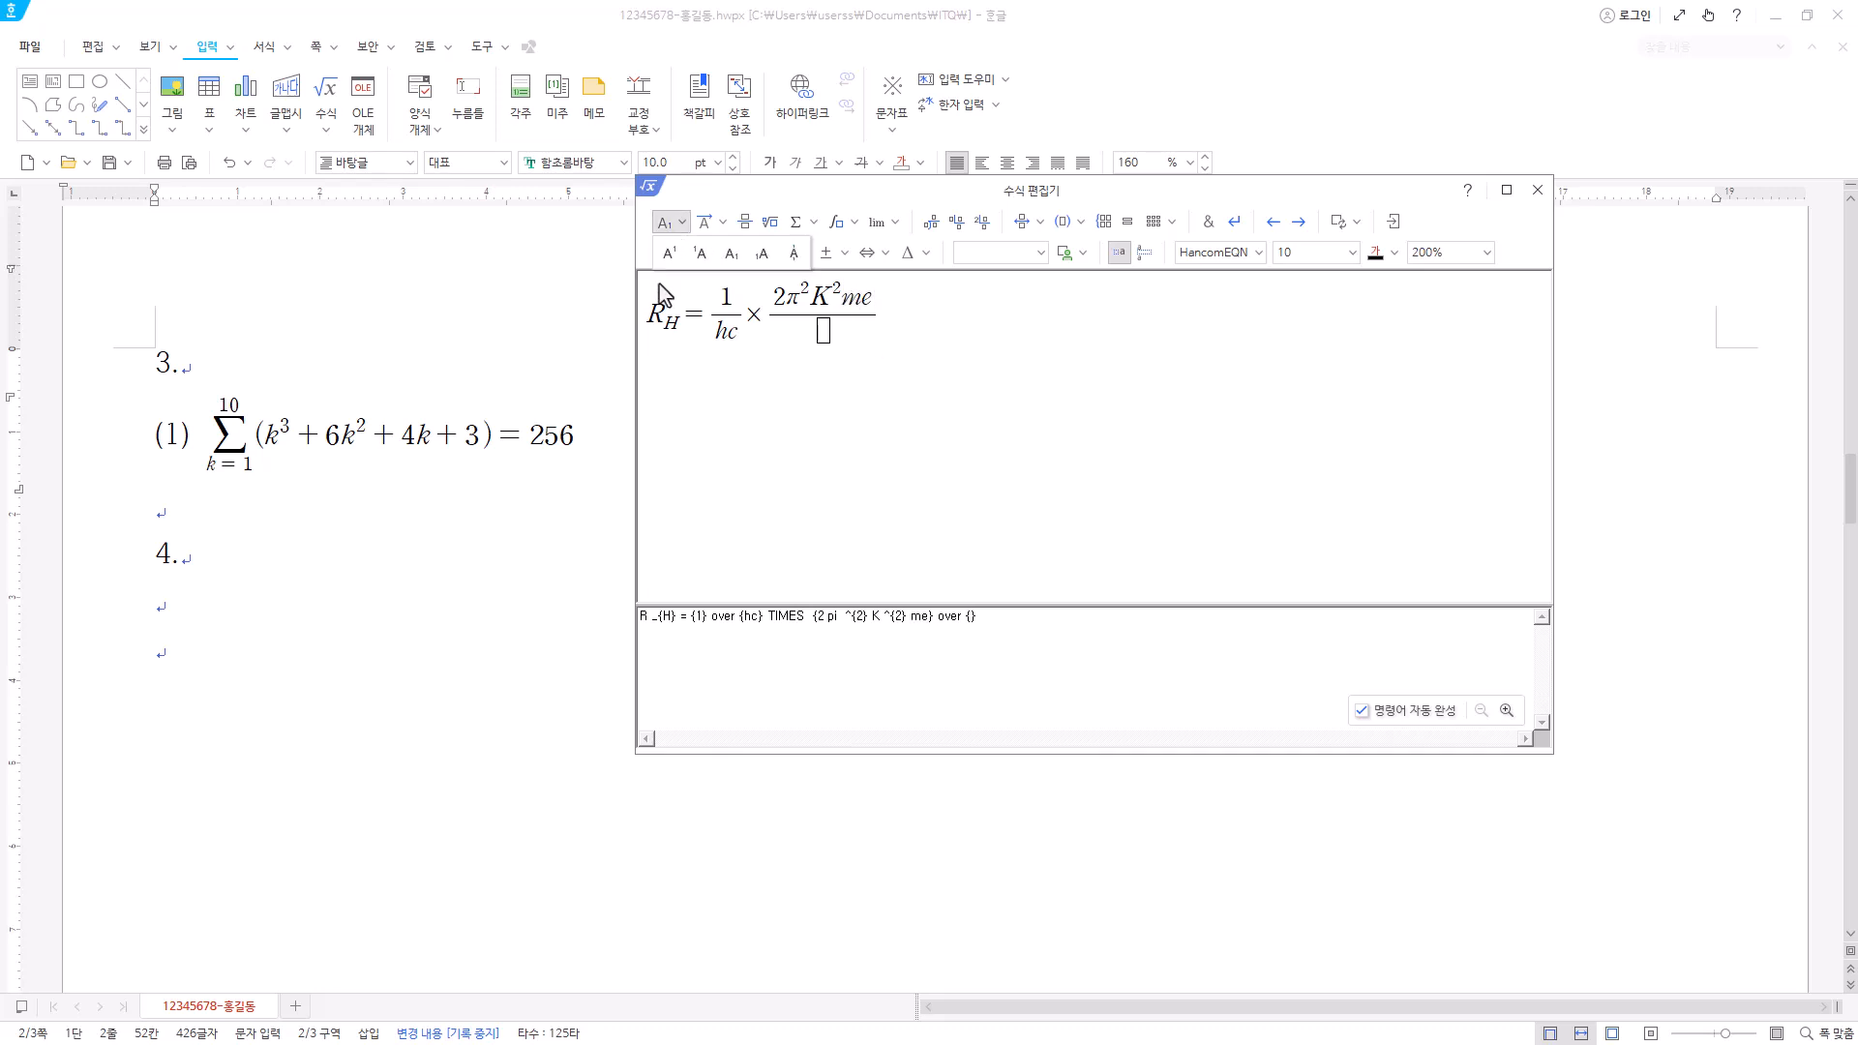
pyautogui.click(669, 254)
pyautogui.write('4')
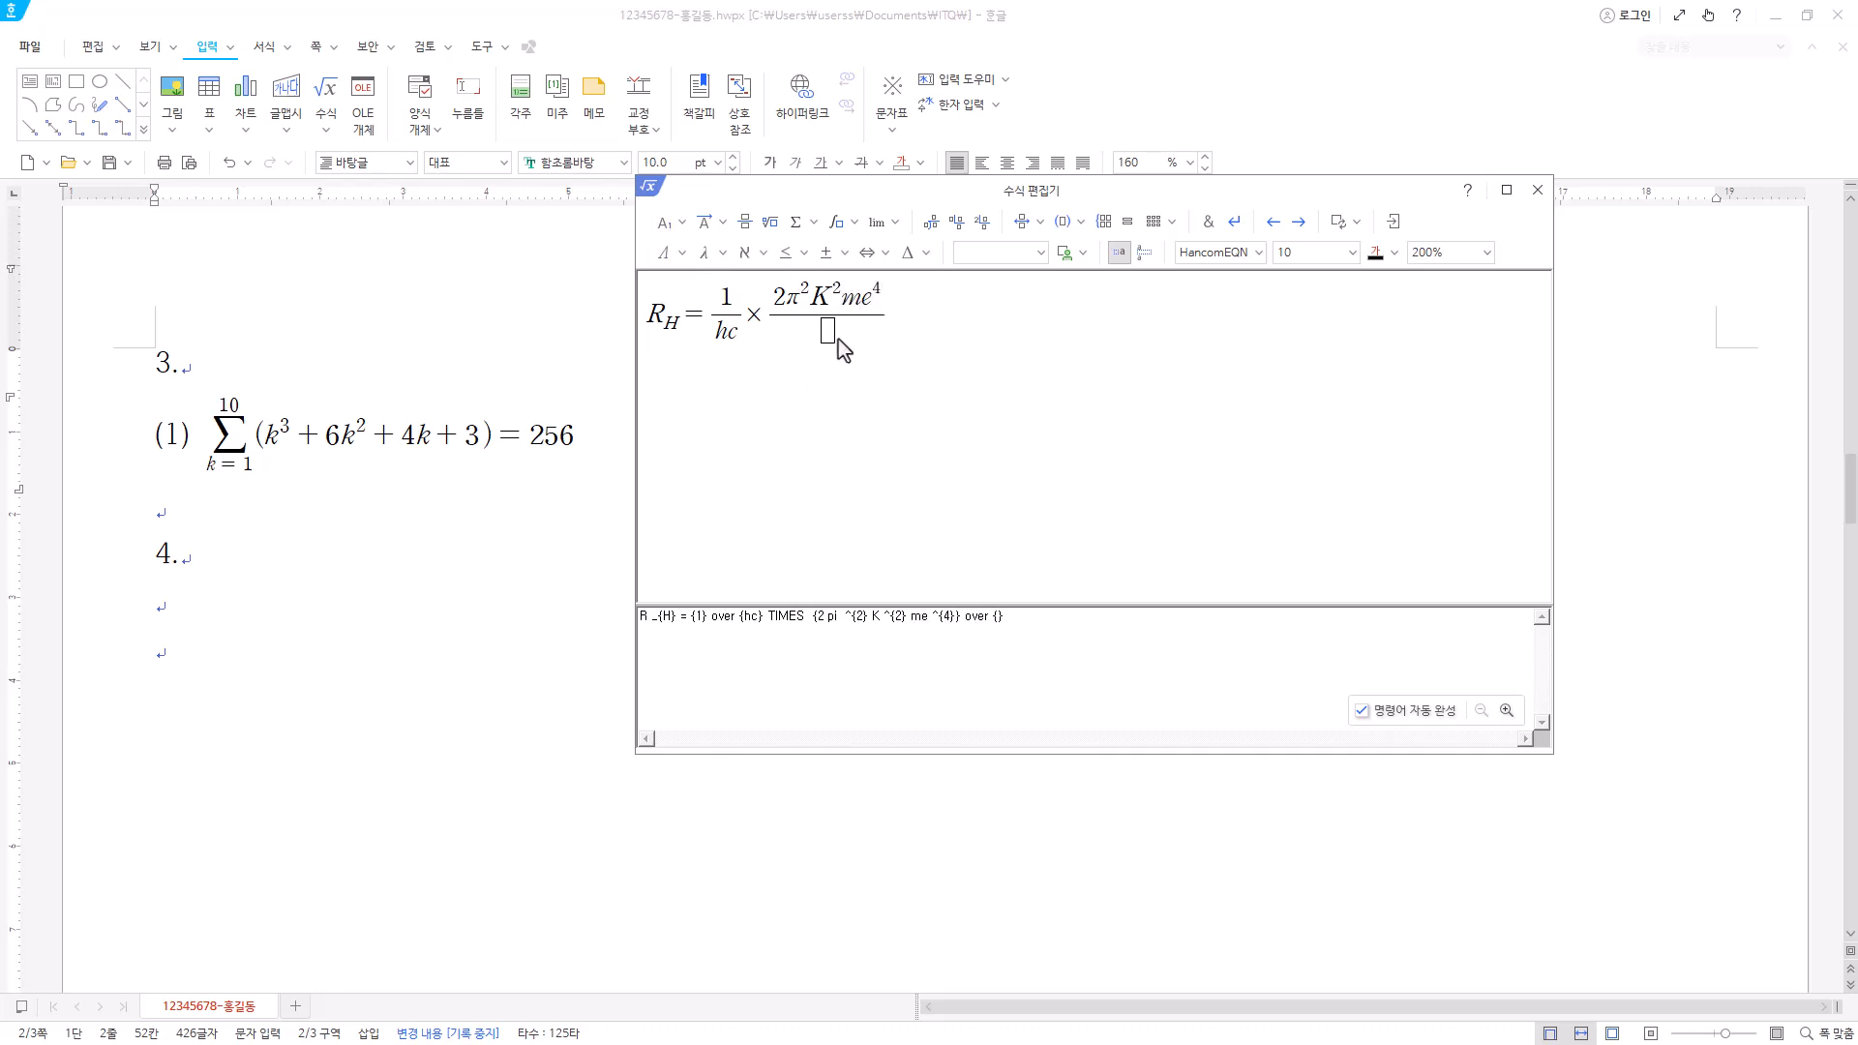
# - Enter h² as the second fraction's denominator and insert the equation into the document
pyautogui.click(829, 333)
pyautogui.write('h')
pyautogui.click(669, 222)
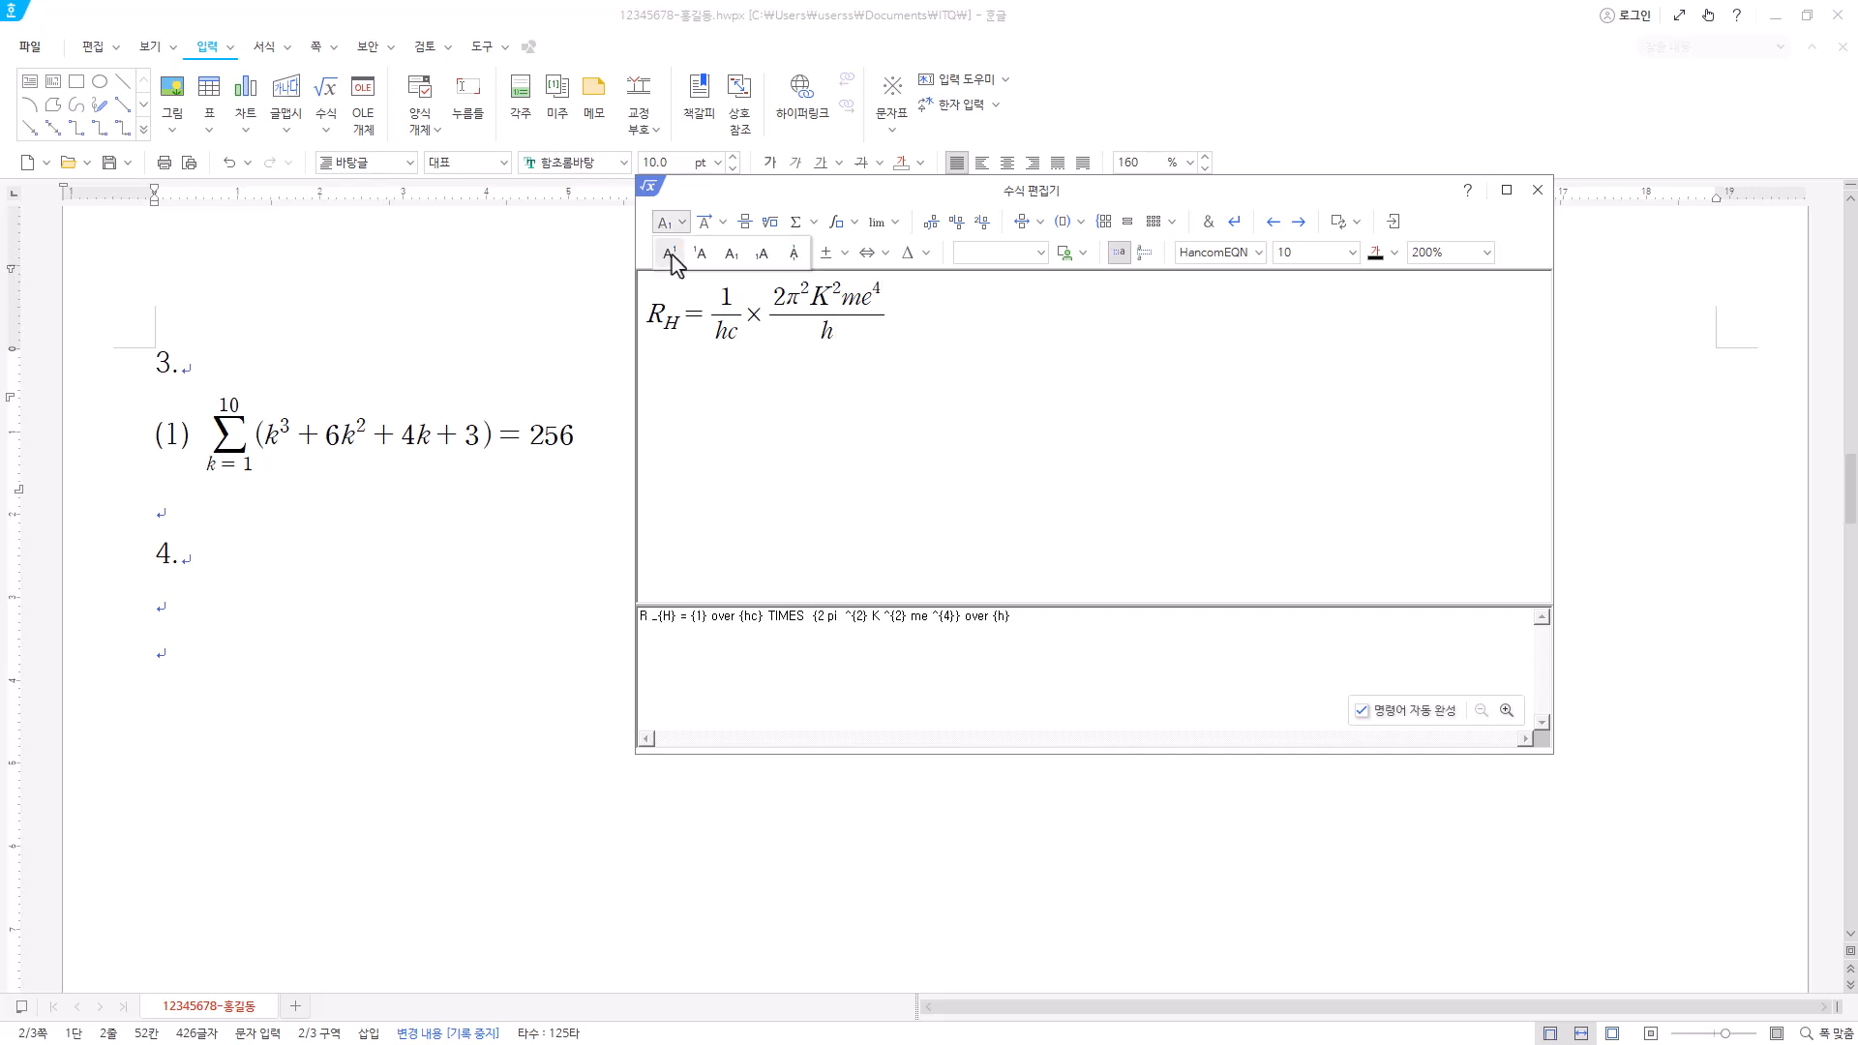
pyautogui.click(670, 253)
pyautogui.write('2')
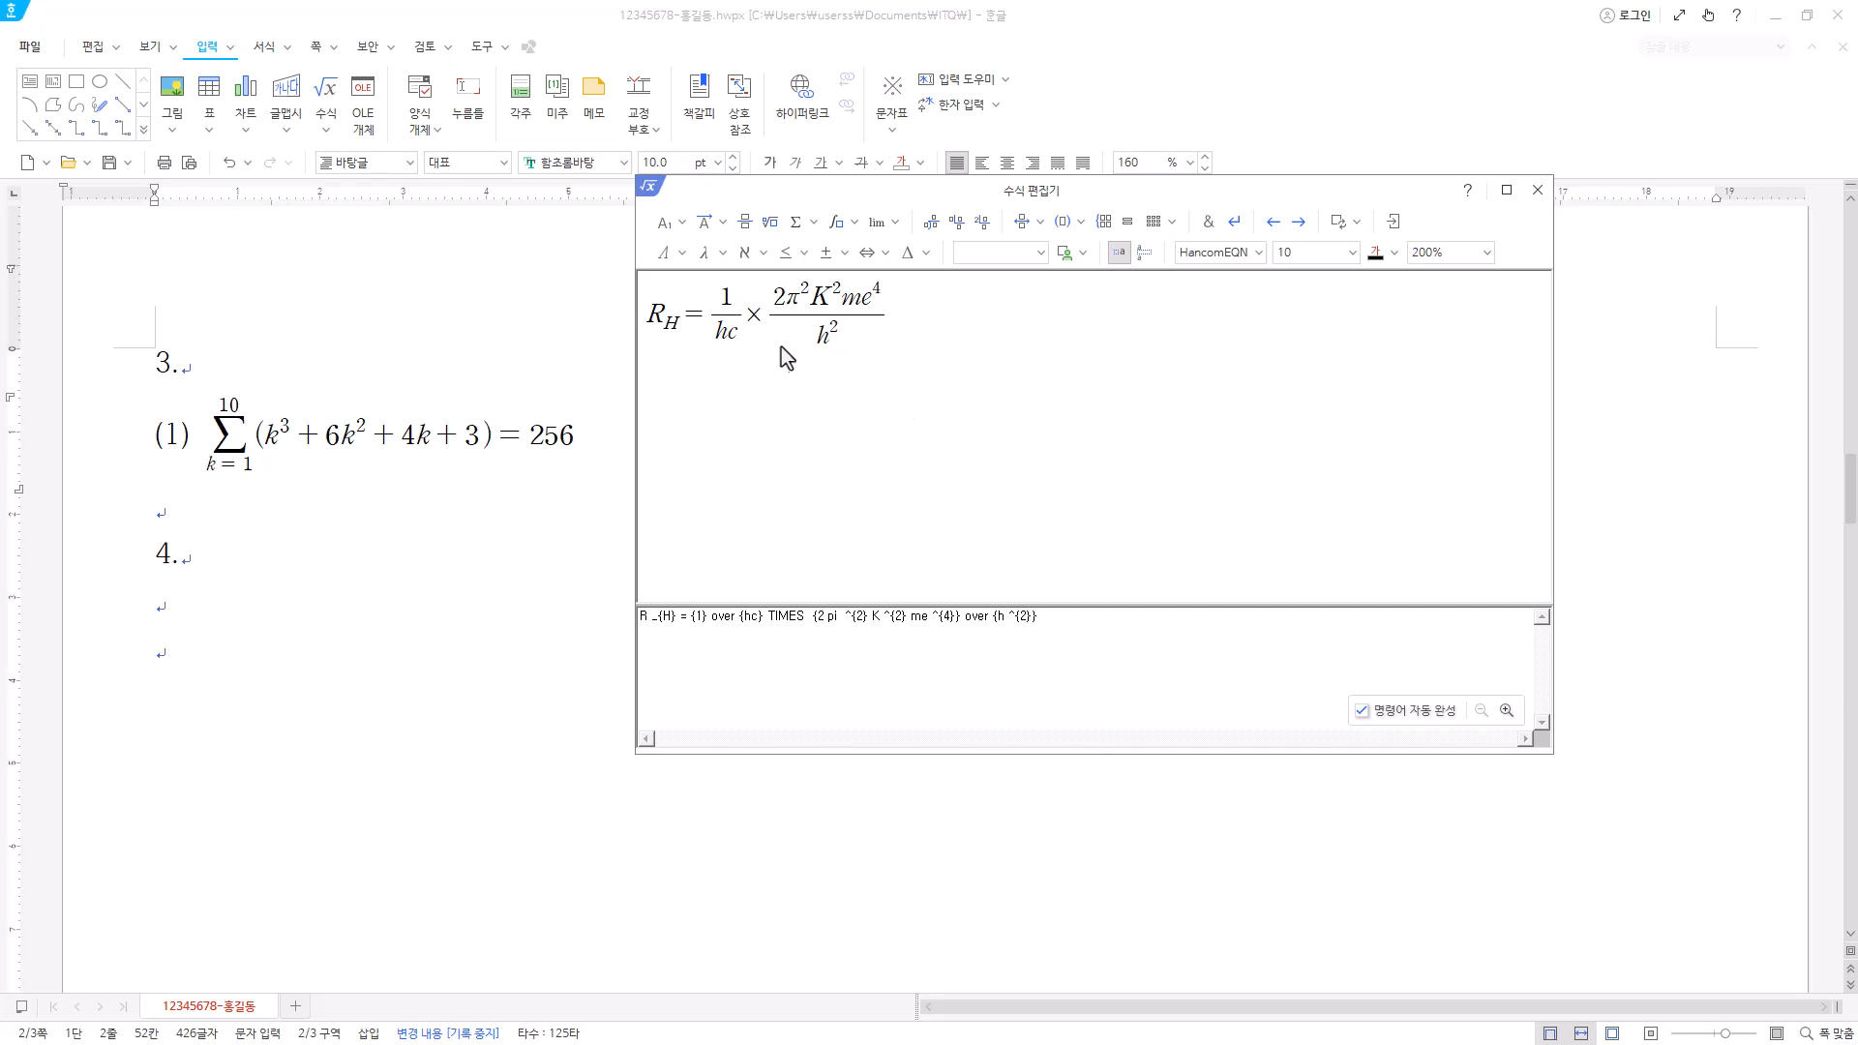
pyautogui.click(1393, 223)
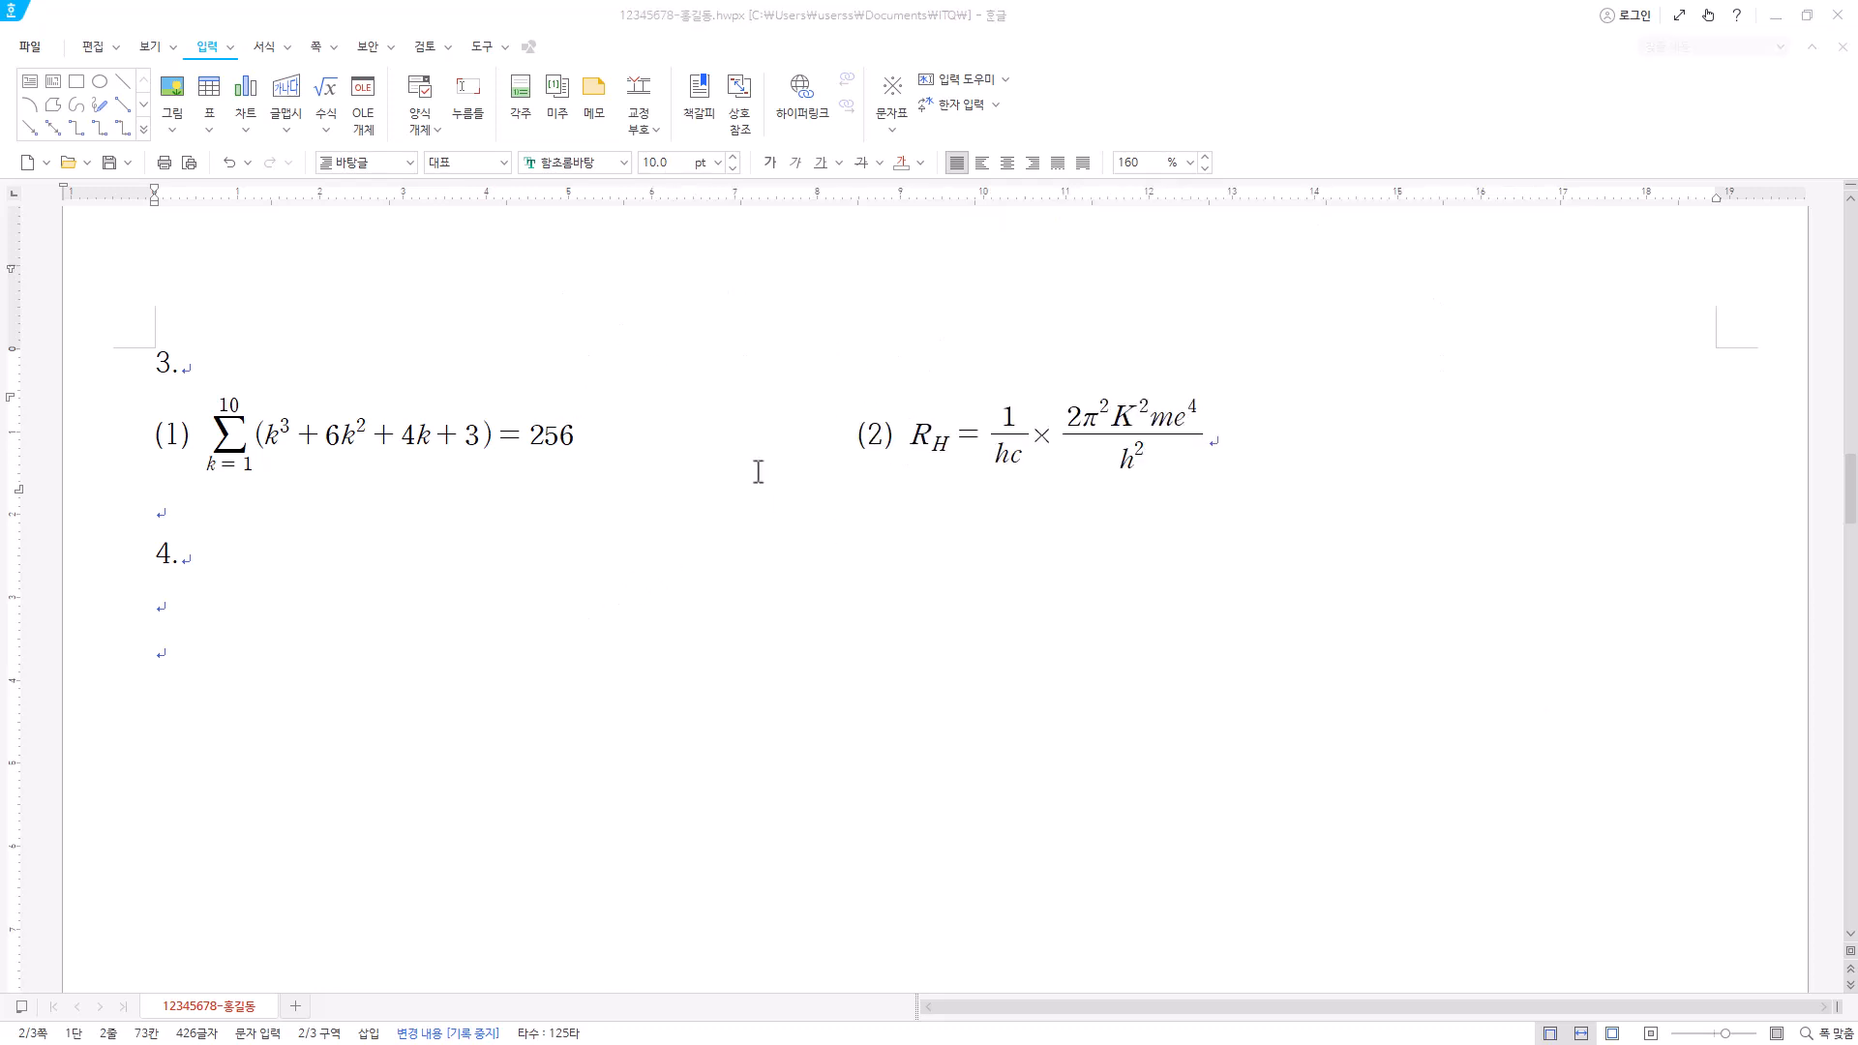
# - Open equation (1) for editing and try extra spaces before the opening parenthesis in its script
pyautogui.doubleClick(473, 449)
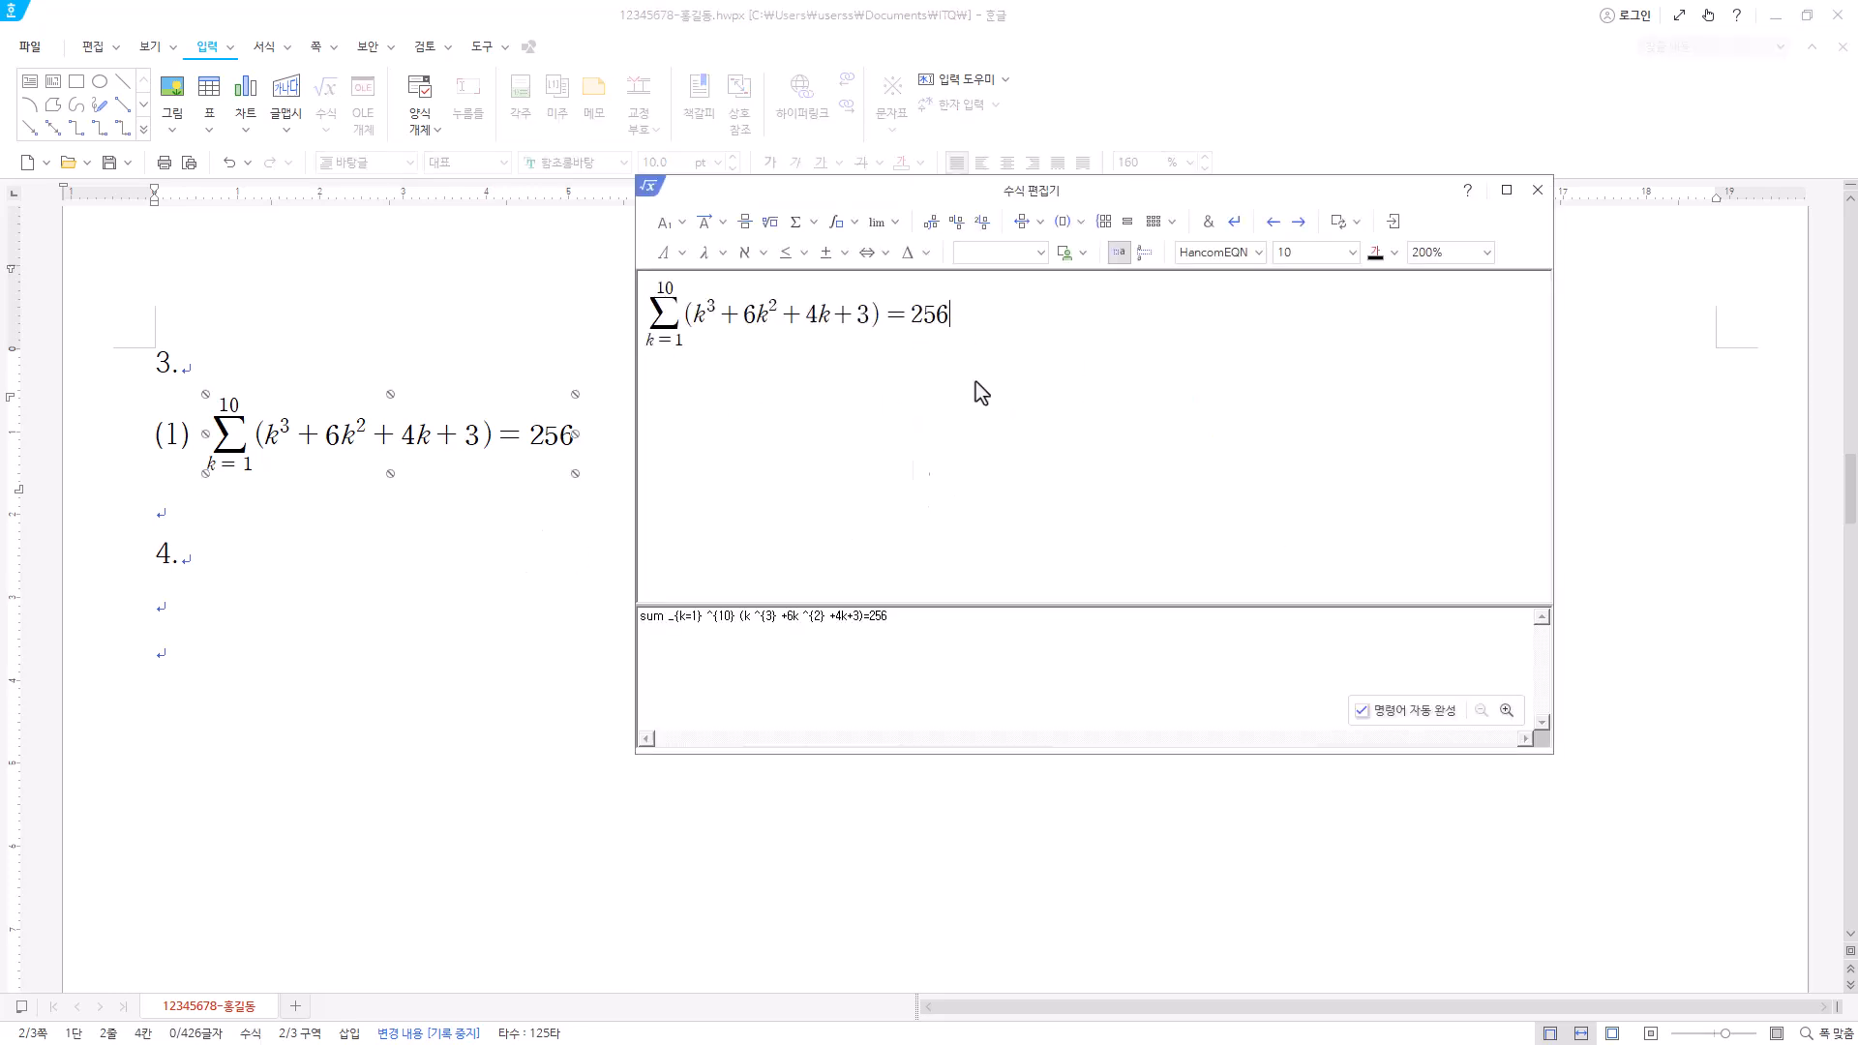
pyautogui.moveTo(908, 620); pyautogui.dragTo(414, 620)
pyautogui.click(751, 618)
pyautogui.click(739, 621)
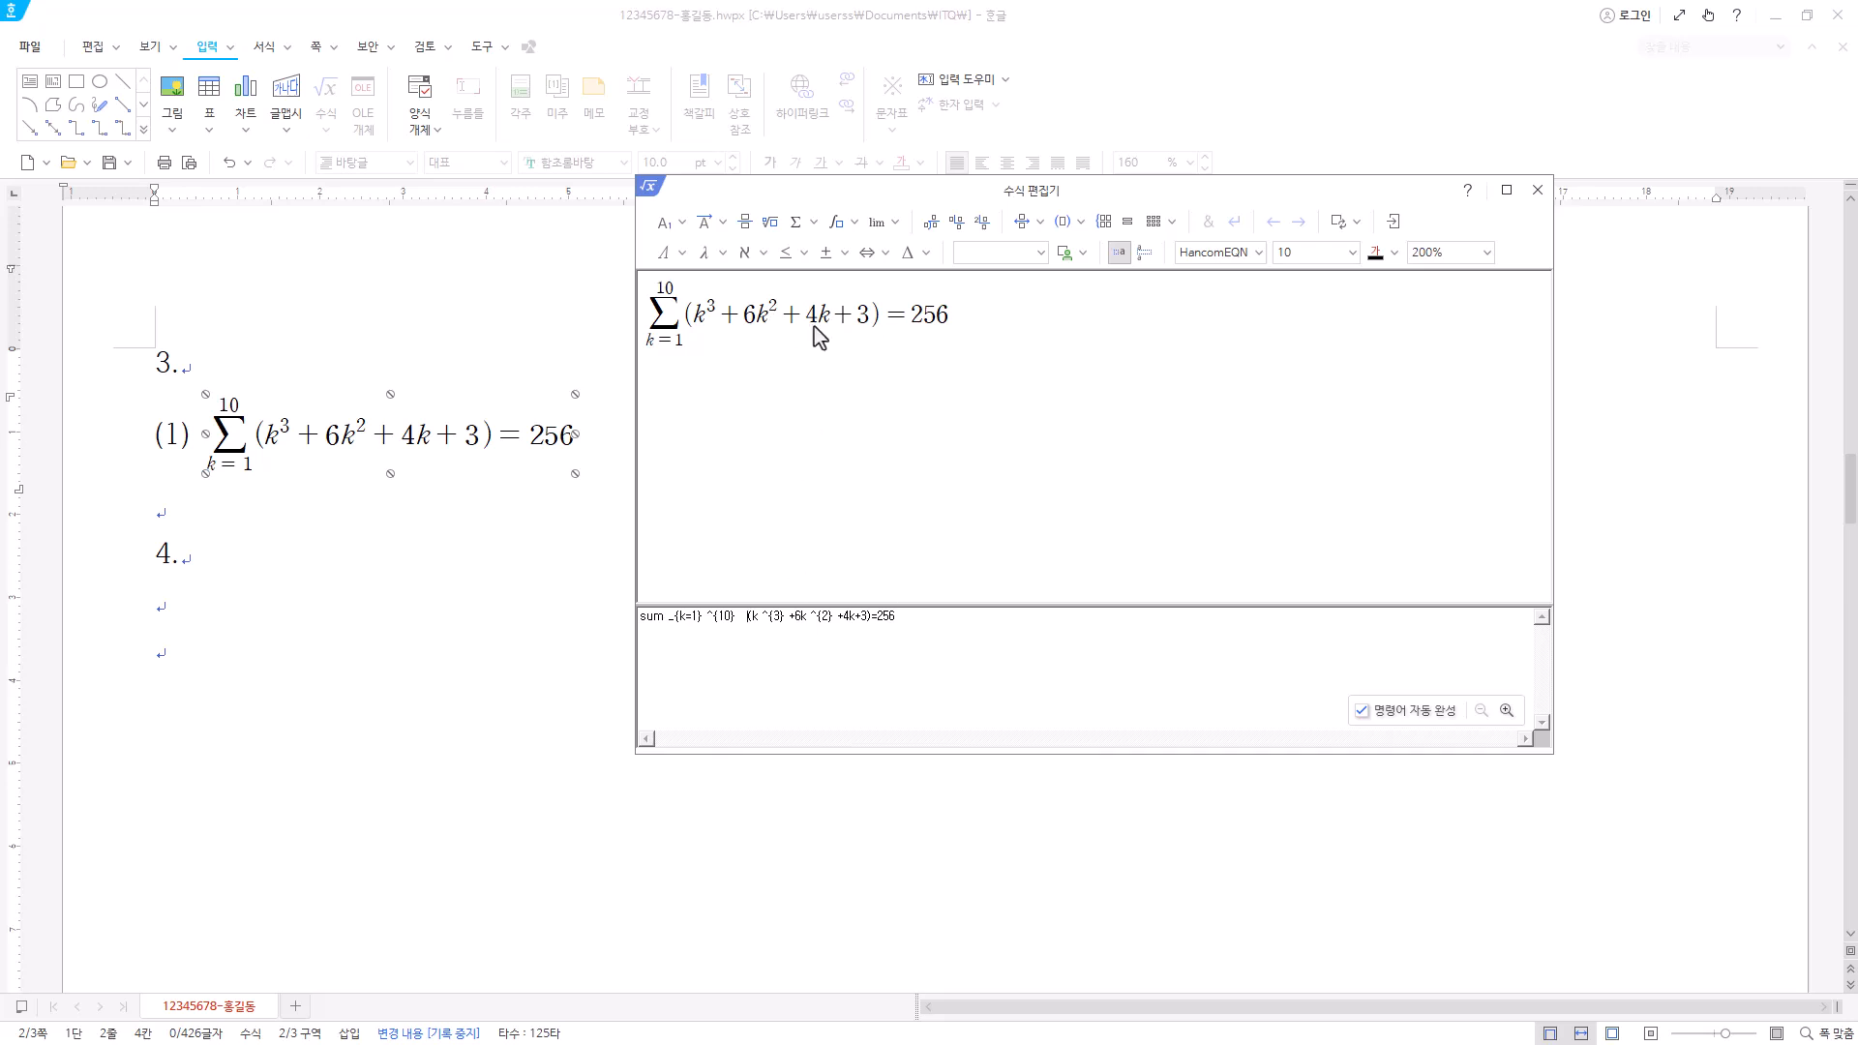
pyautogui.press('BackSpace')
pyautogui.press('BackSpace')
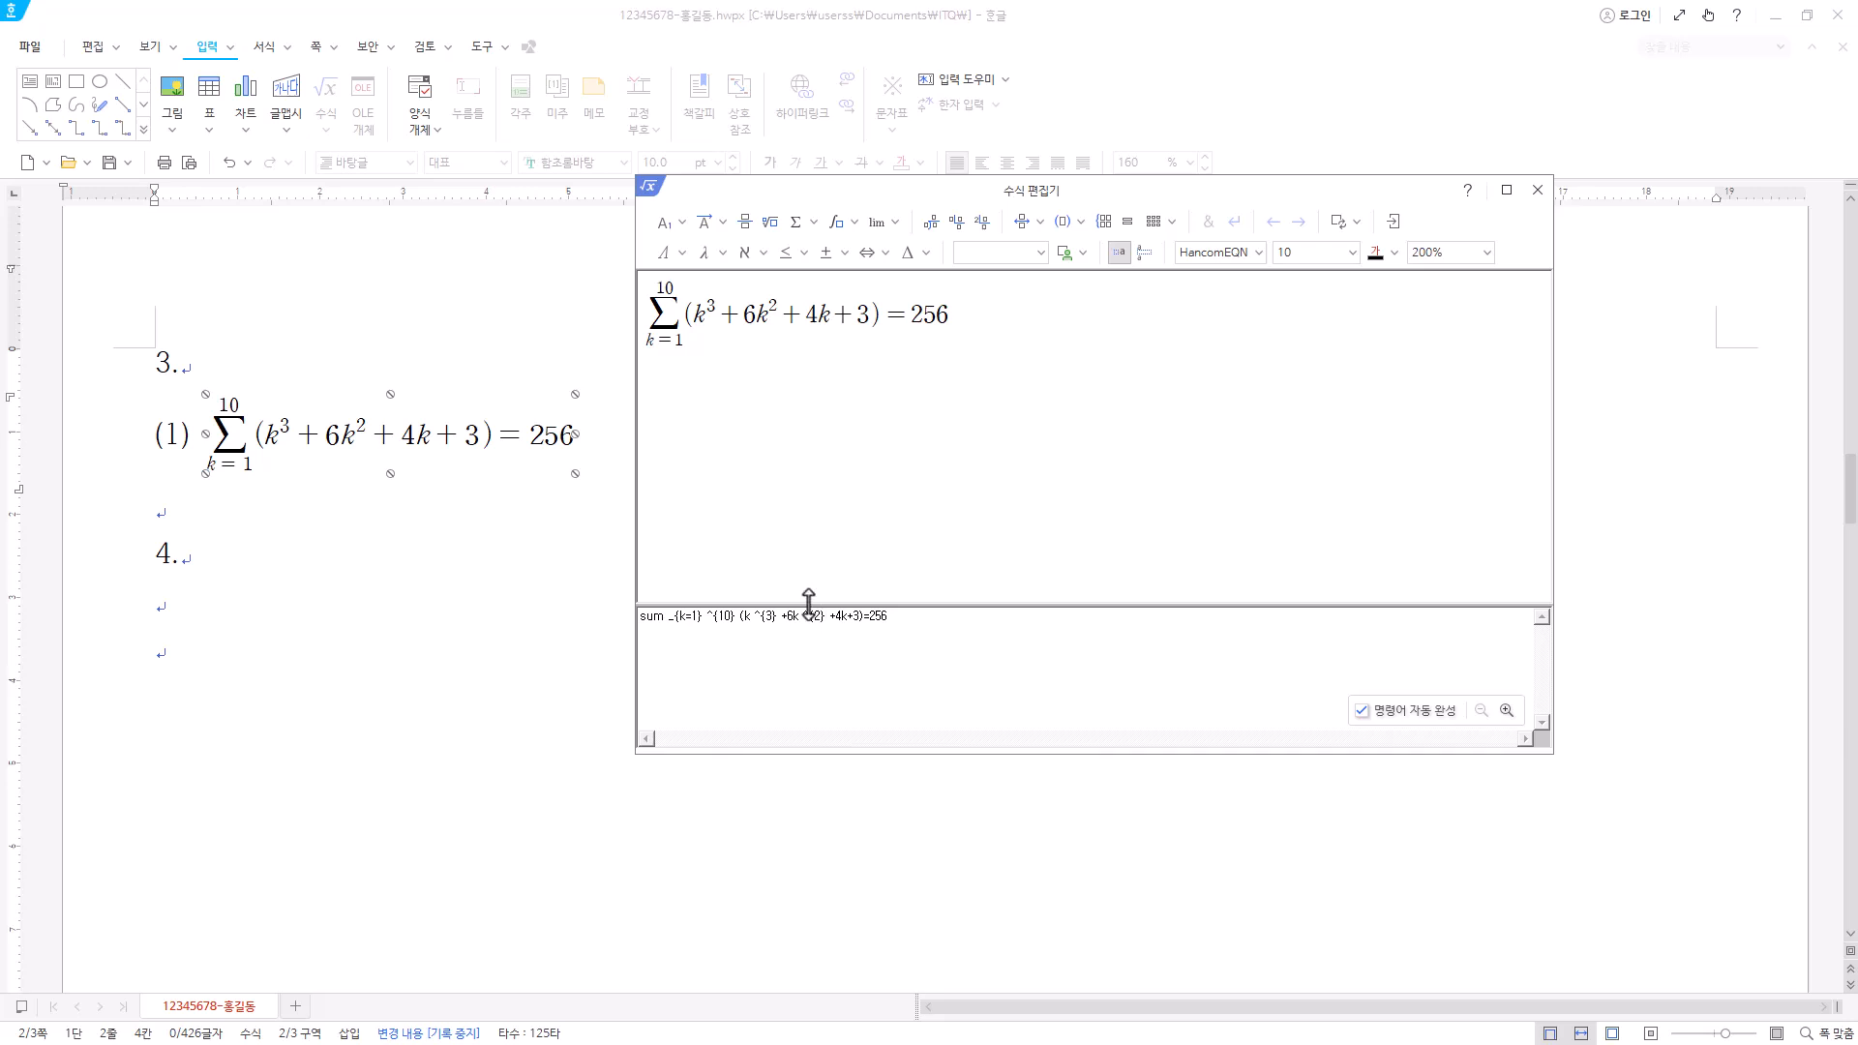
pyautogui.moveTo(739, 617); pyautogui.dragTo(734, 618)
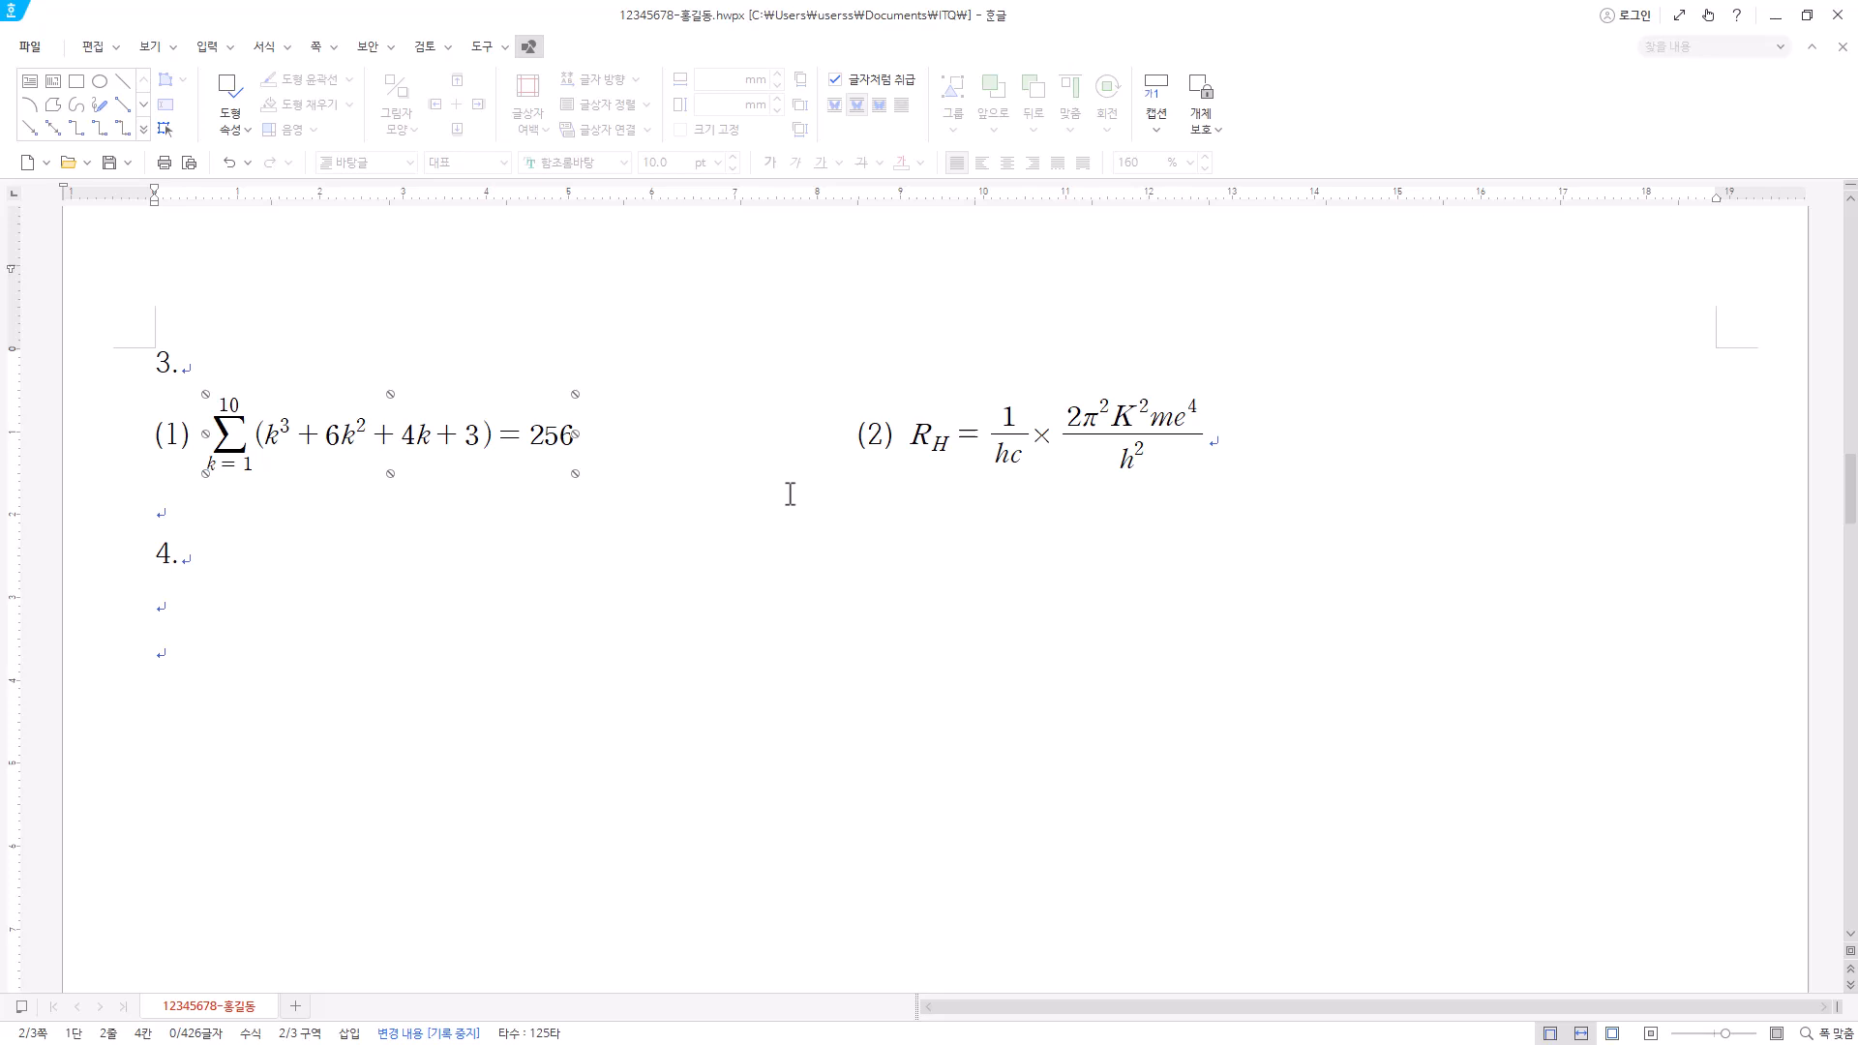
# - Save the document and place the cursor on the empty line below "4."
pyautogui.click(108, 174)
pyautogui.scroll(-3, 228, 395)
pyautogui.click(215, 332)
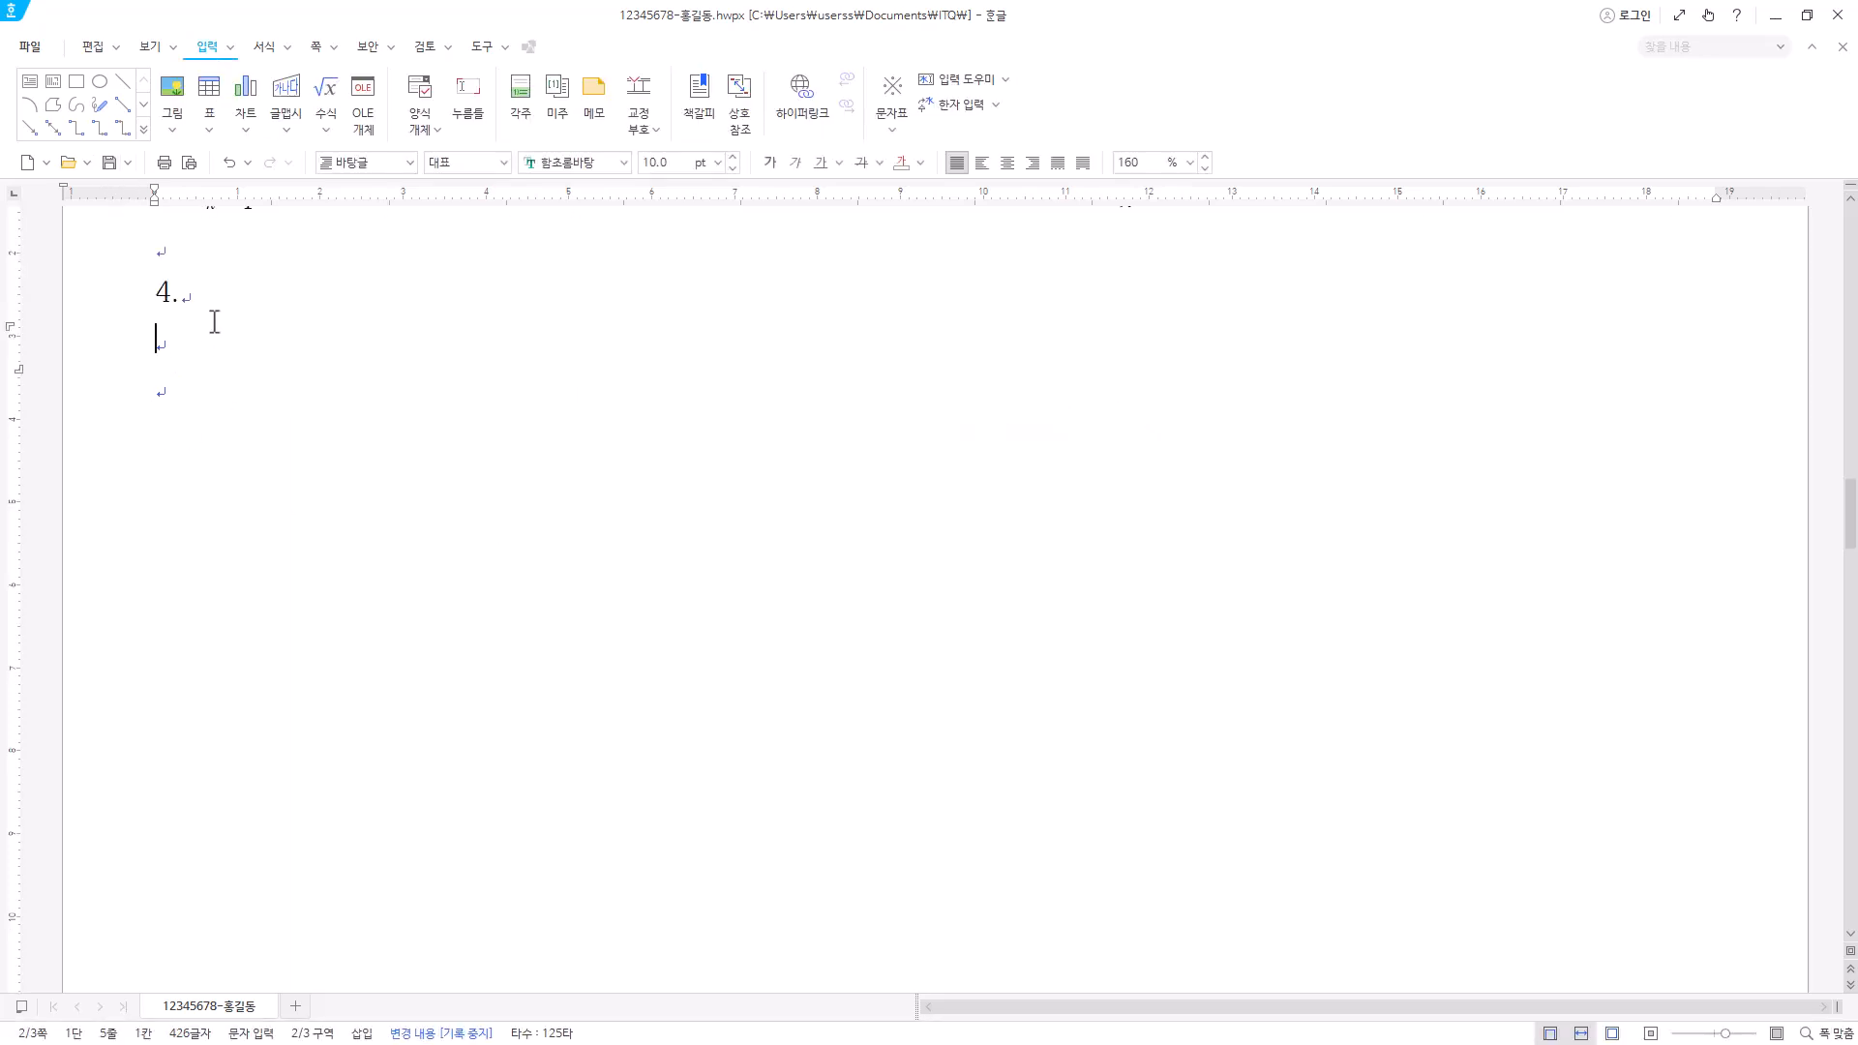
# - Draw a rectangle about 92 mm wide and 102 mm high on the second page, below item 4
pyautogui.scroll(-10, 875, 643)
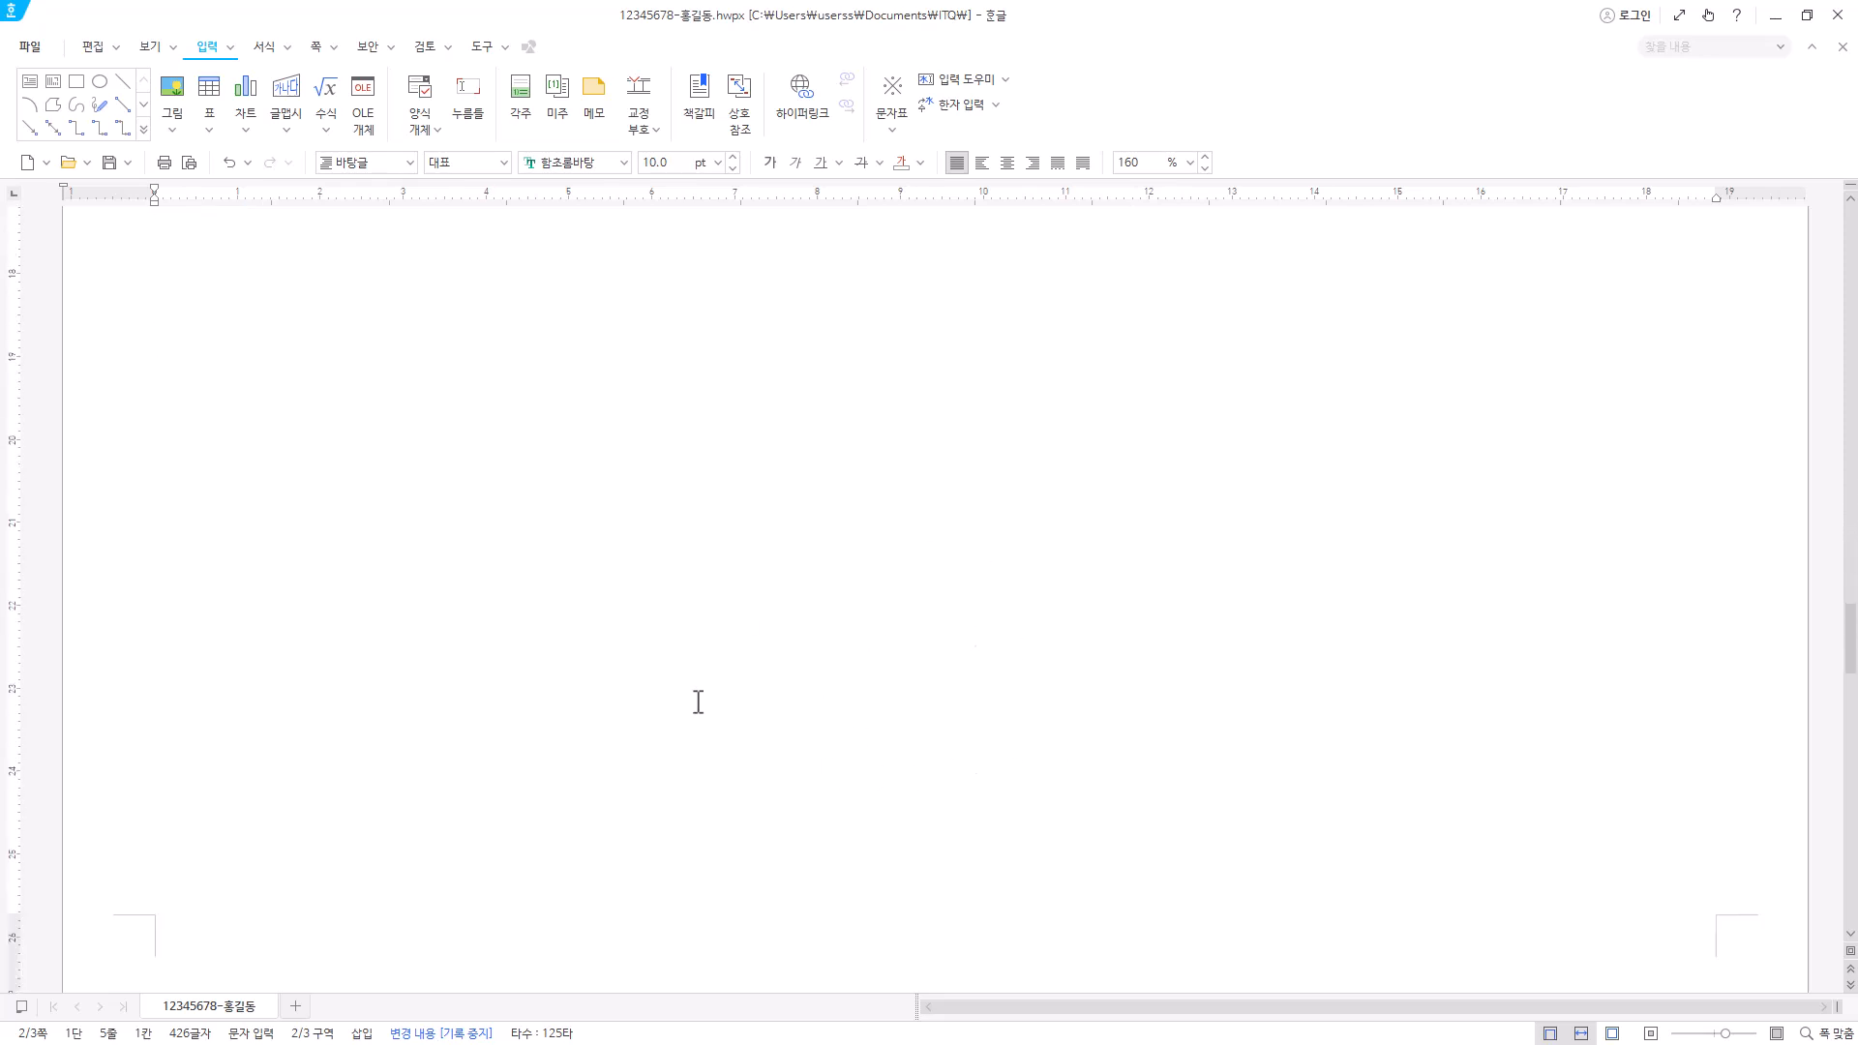
pyautogui.scroll(10, 1031, 749)
pyautogui.scroll(-5, 989, 735)
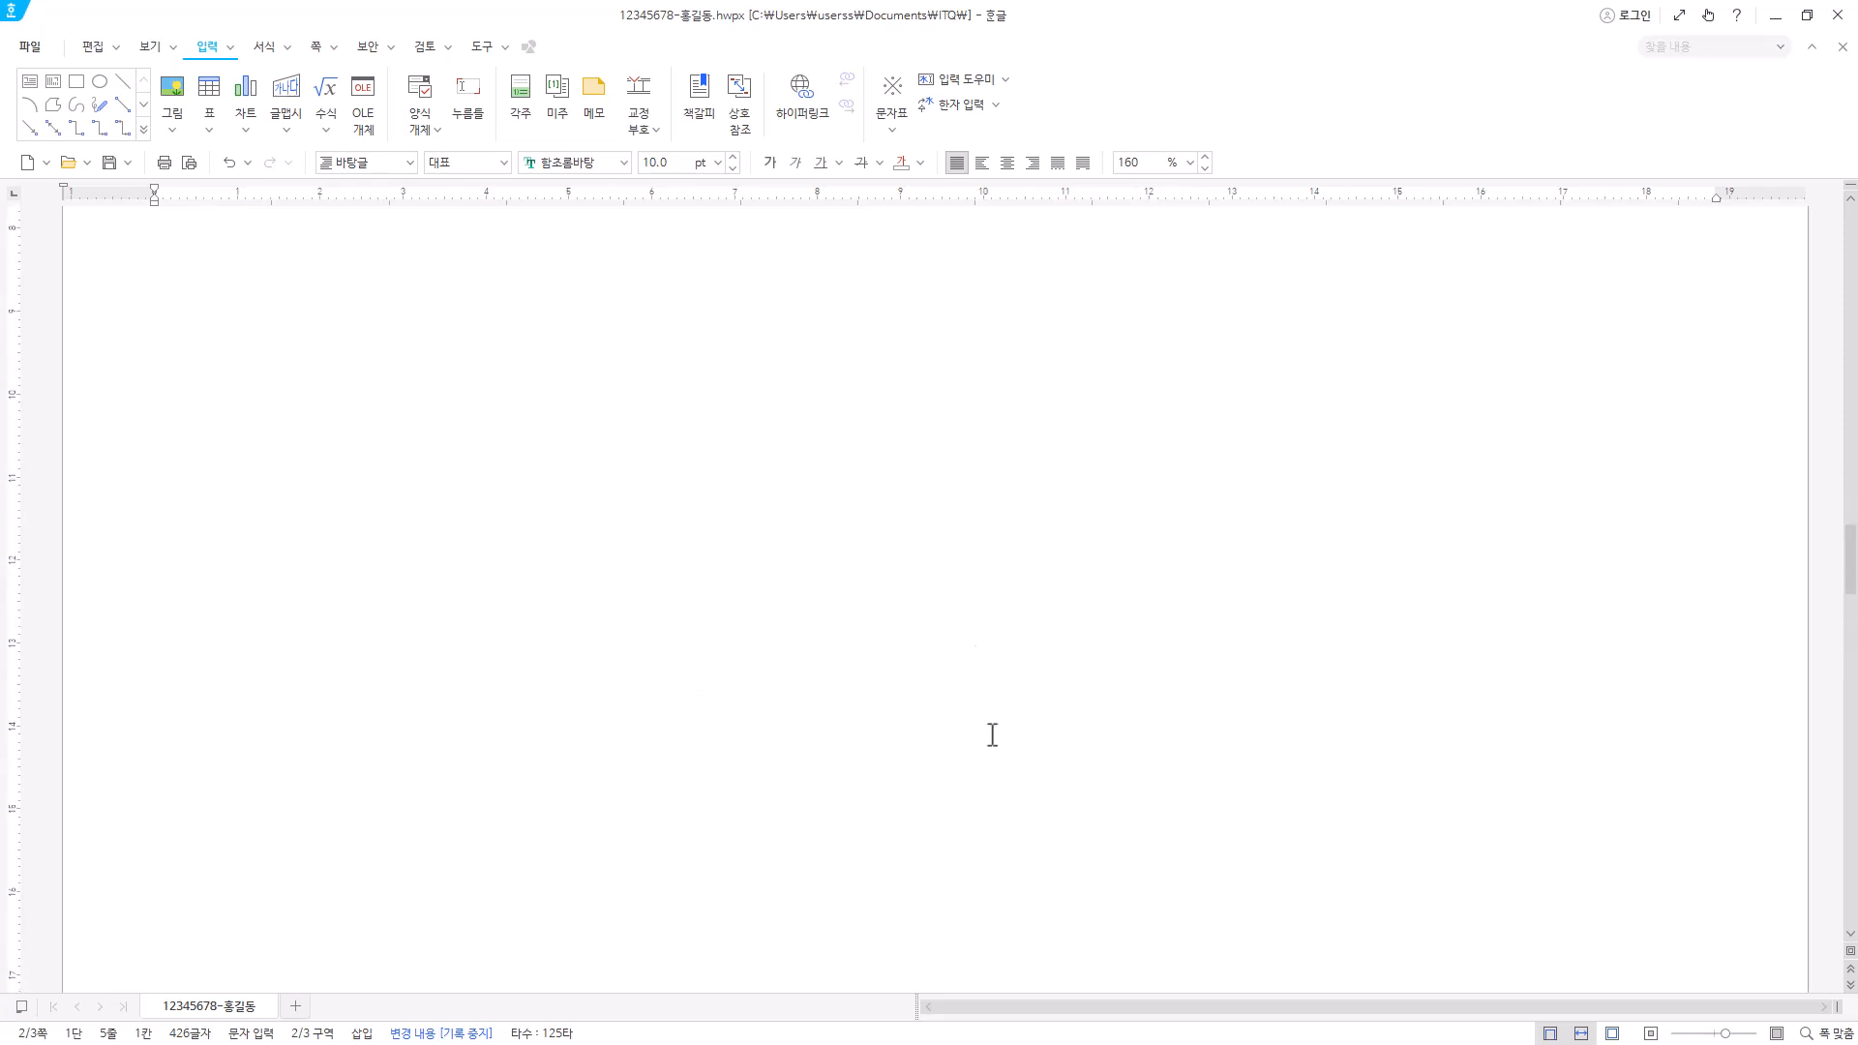
pyautogui.scroll(5, 992, 730)
pyautogui.click(157, 56)
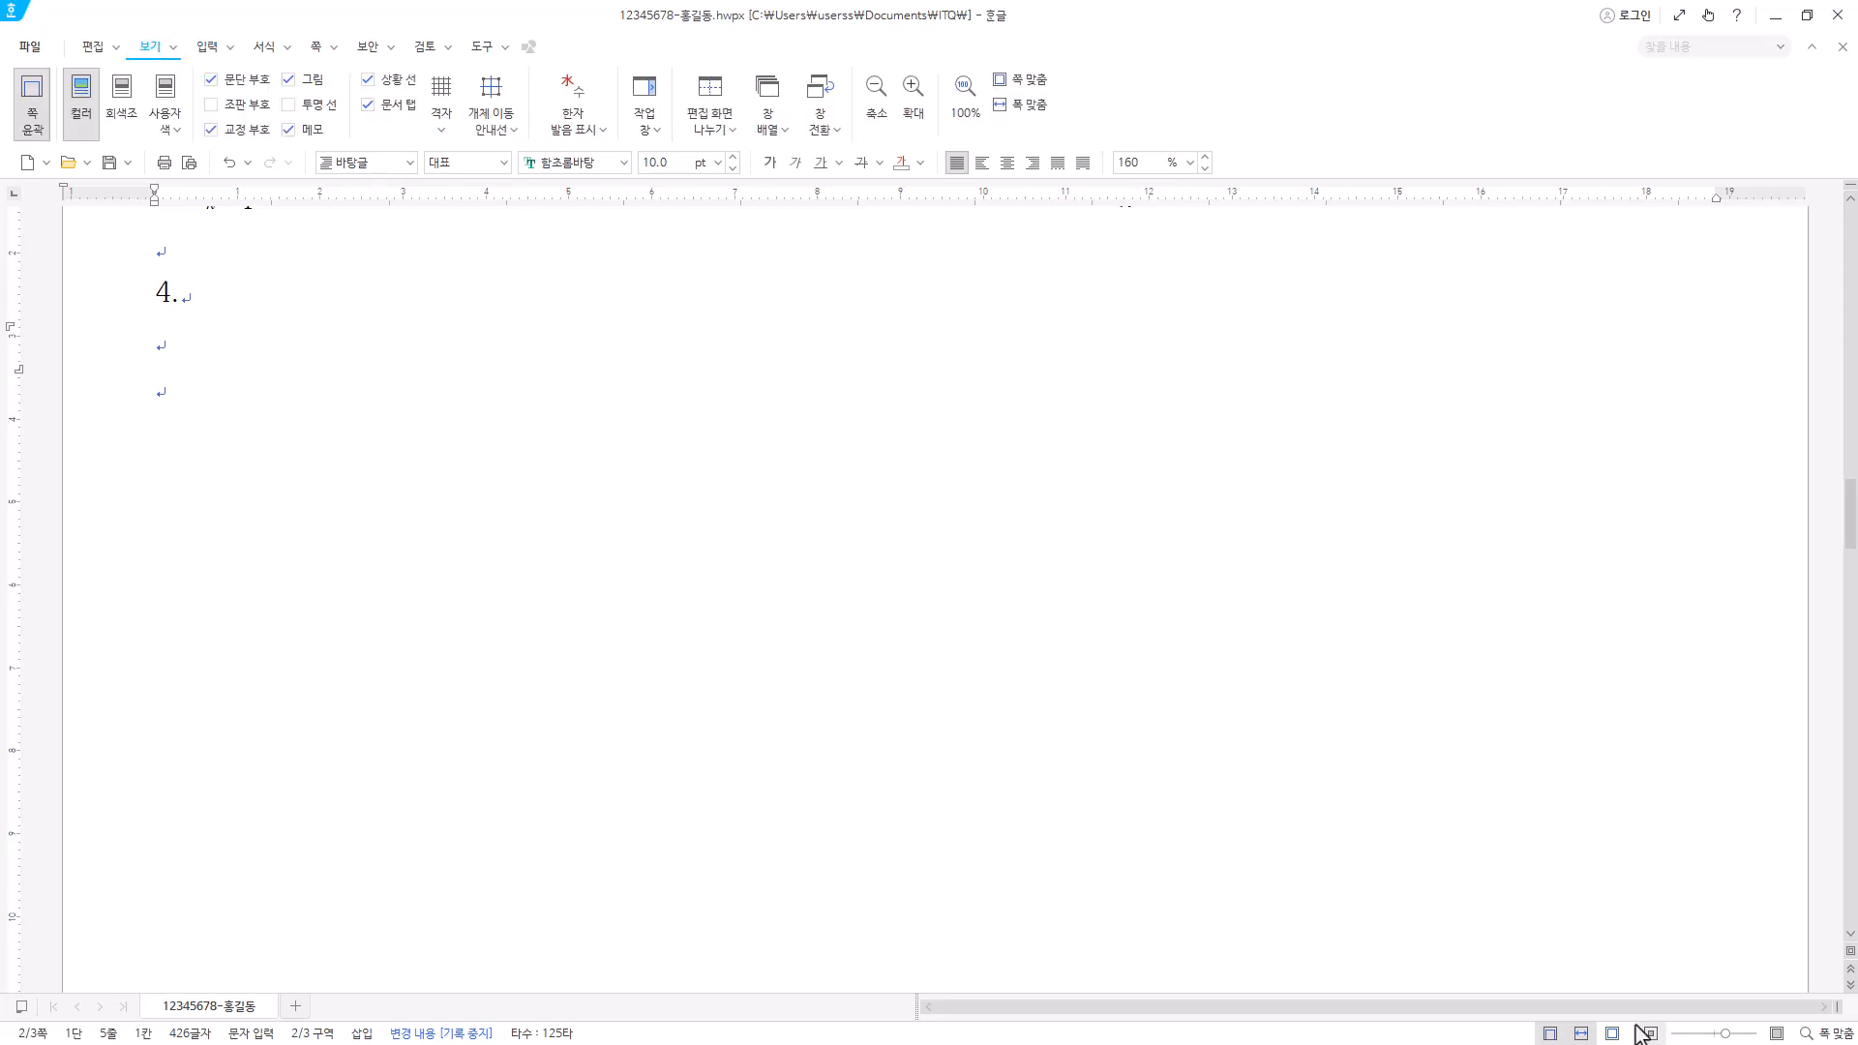
pyautogui.press('Hangul')
pyautogui.scroll(-5, 705, 724)
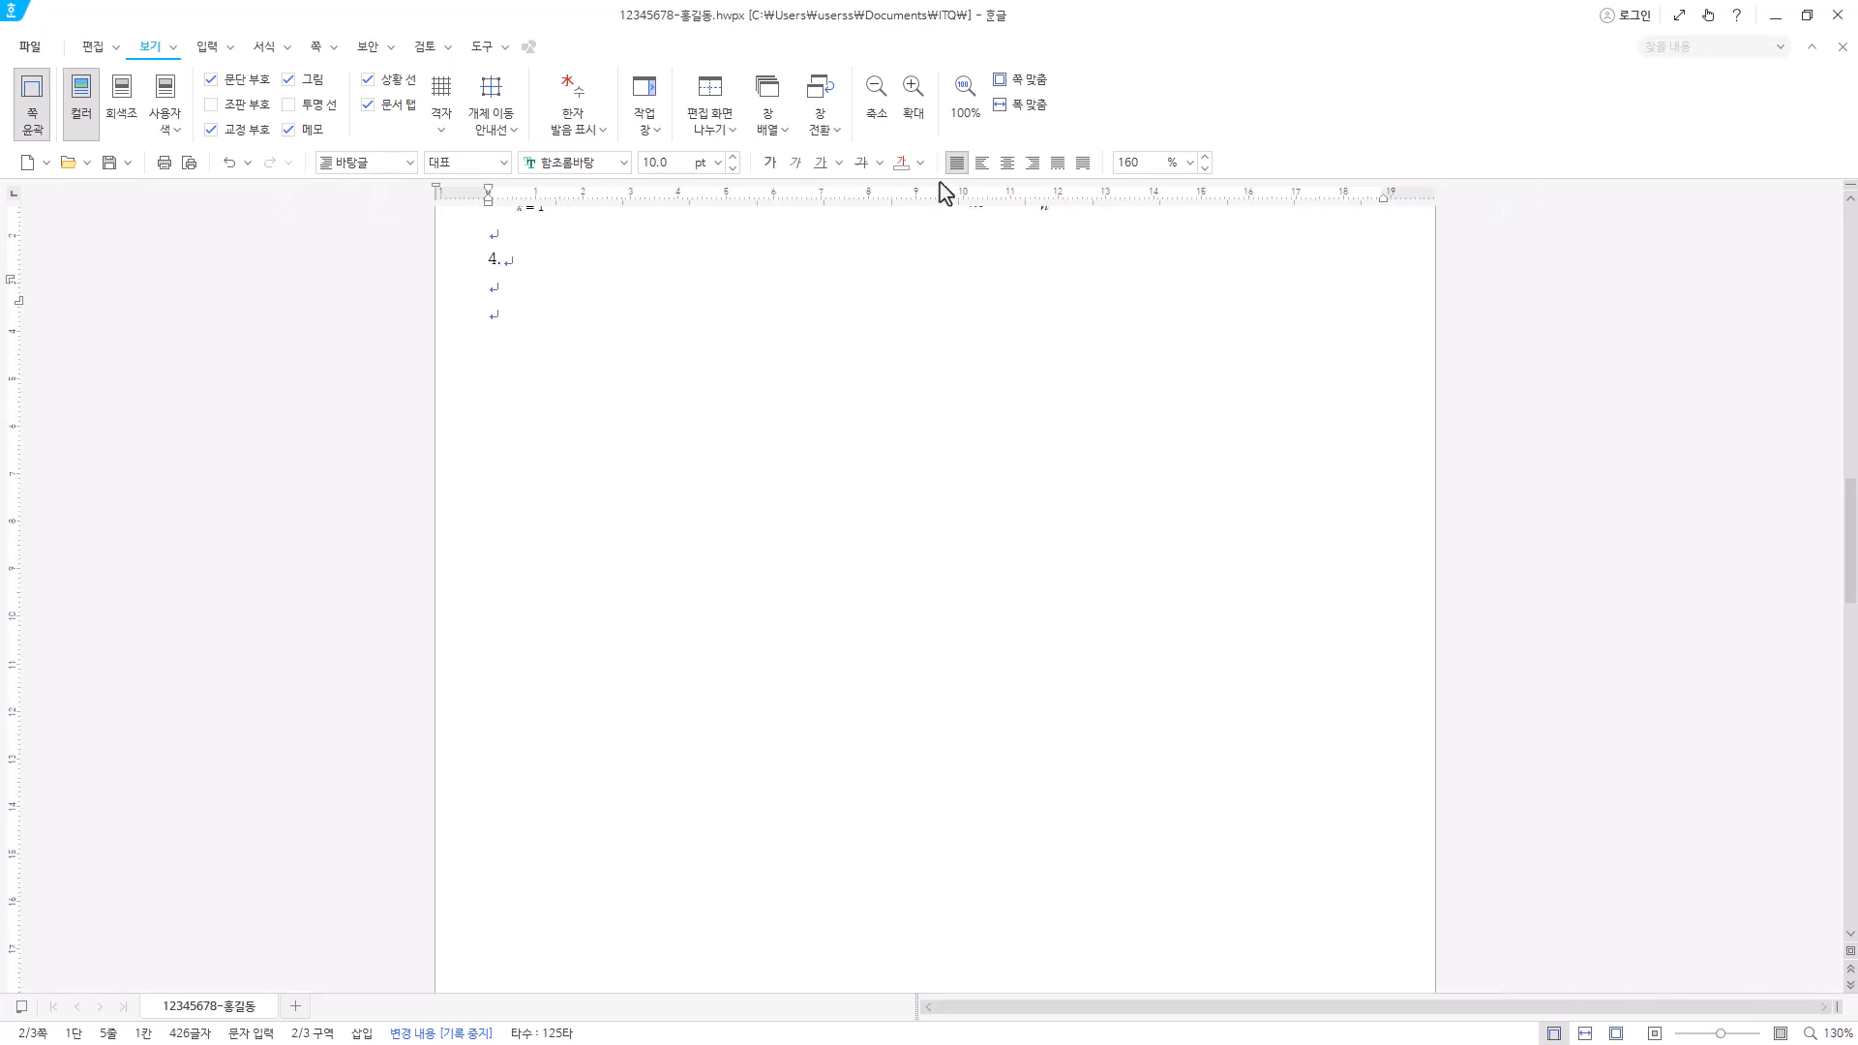
pyautogui.click(966, 97)
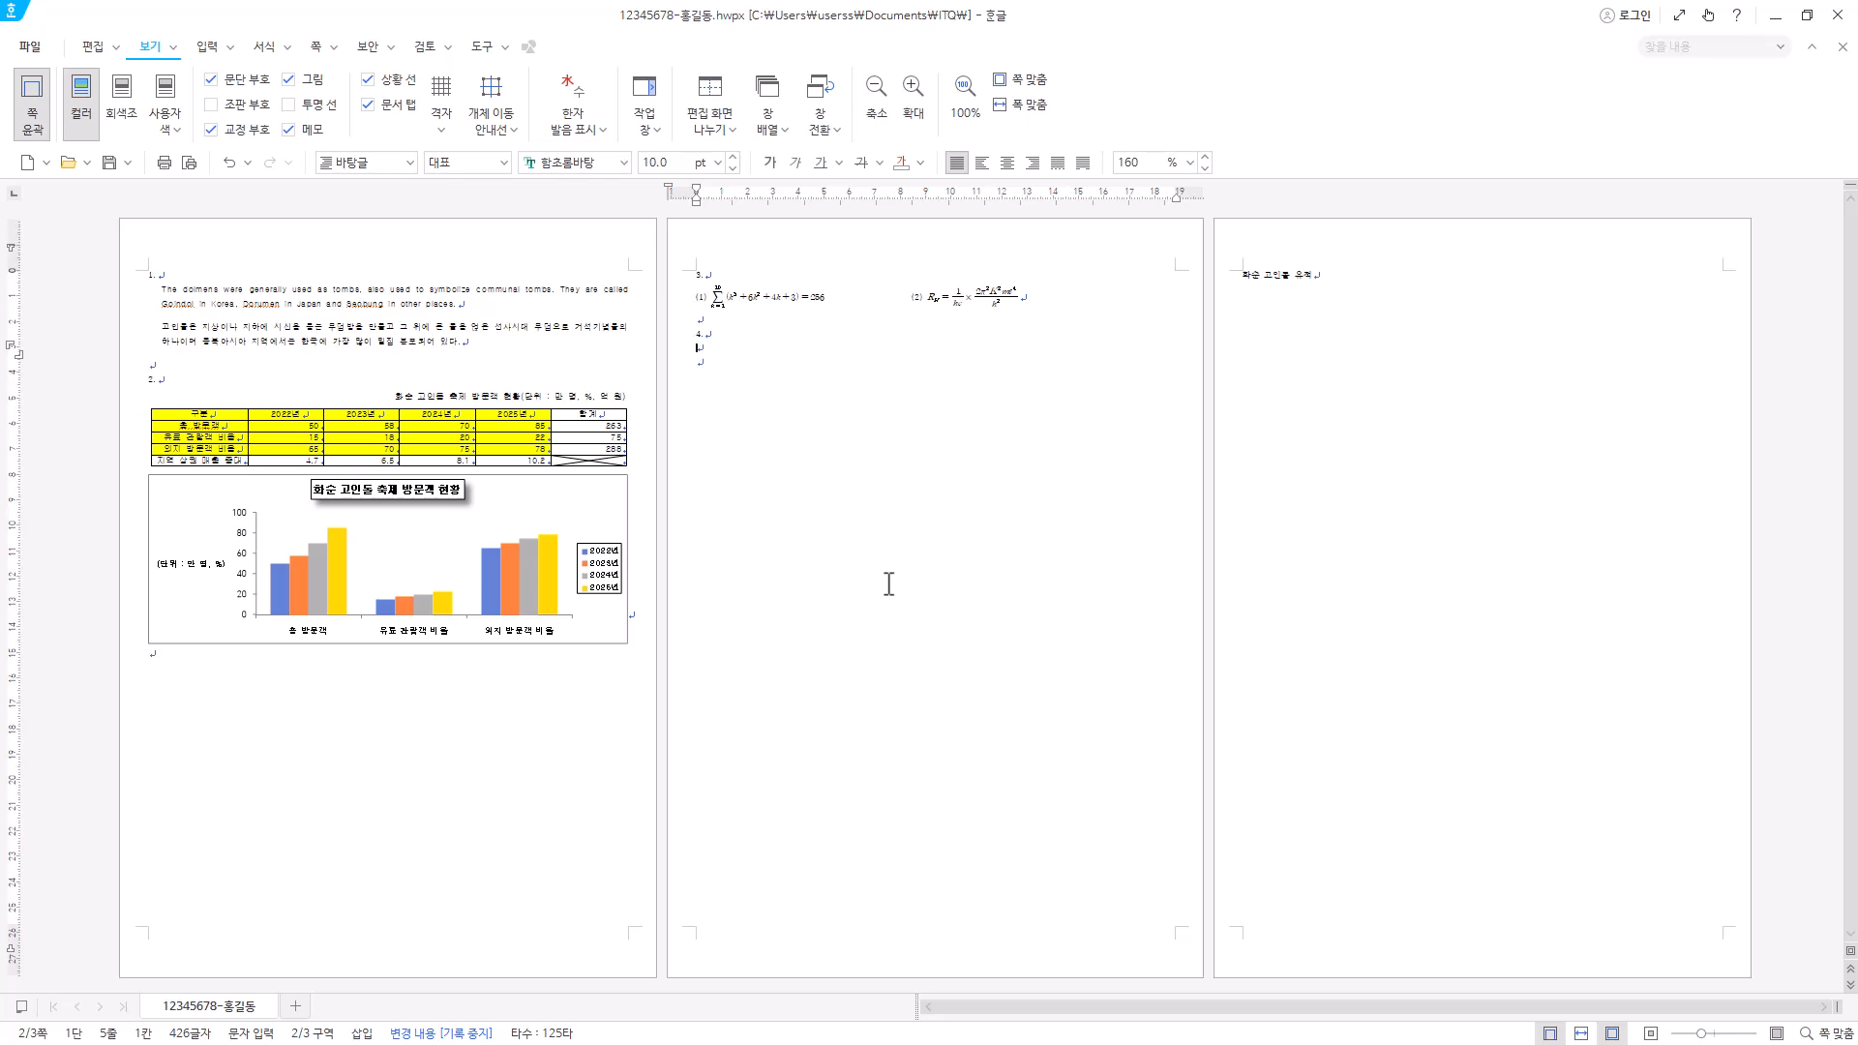
pyautogui.click(207, 46)
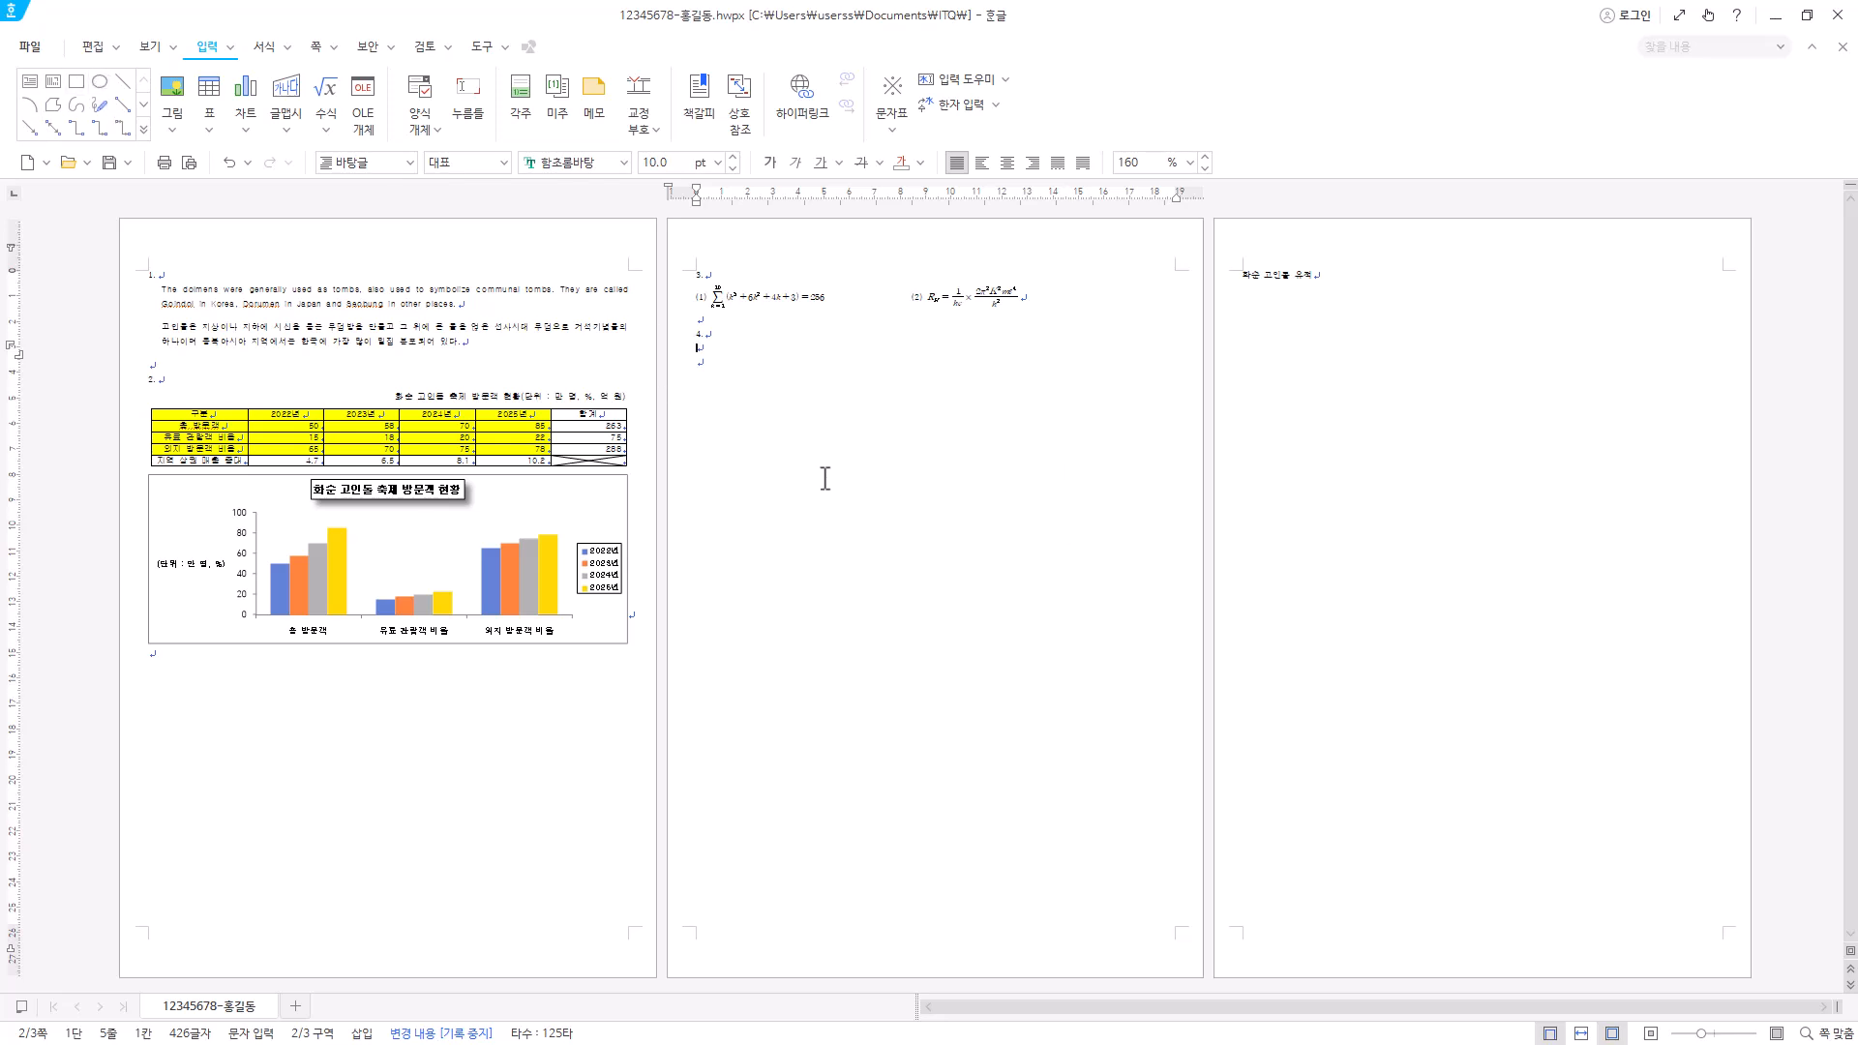
pyautogui.click(75, 82)
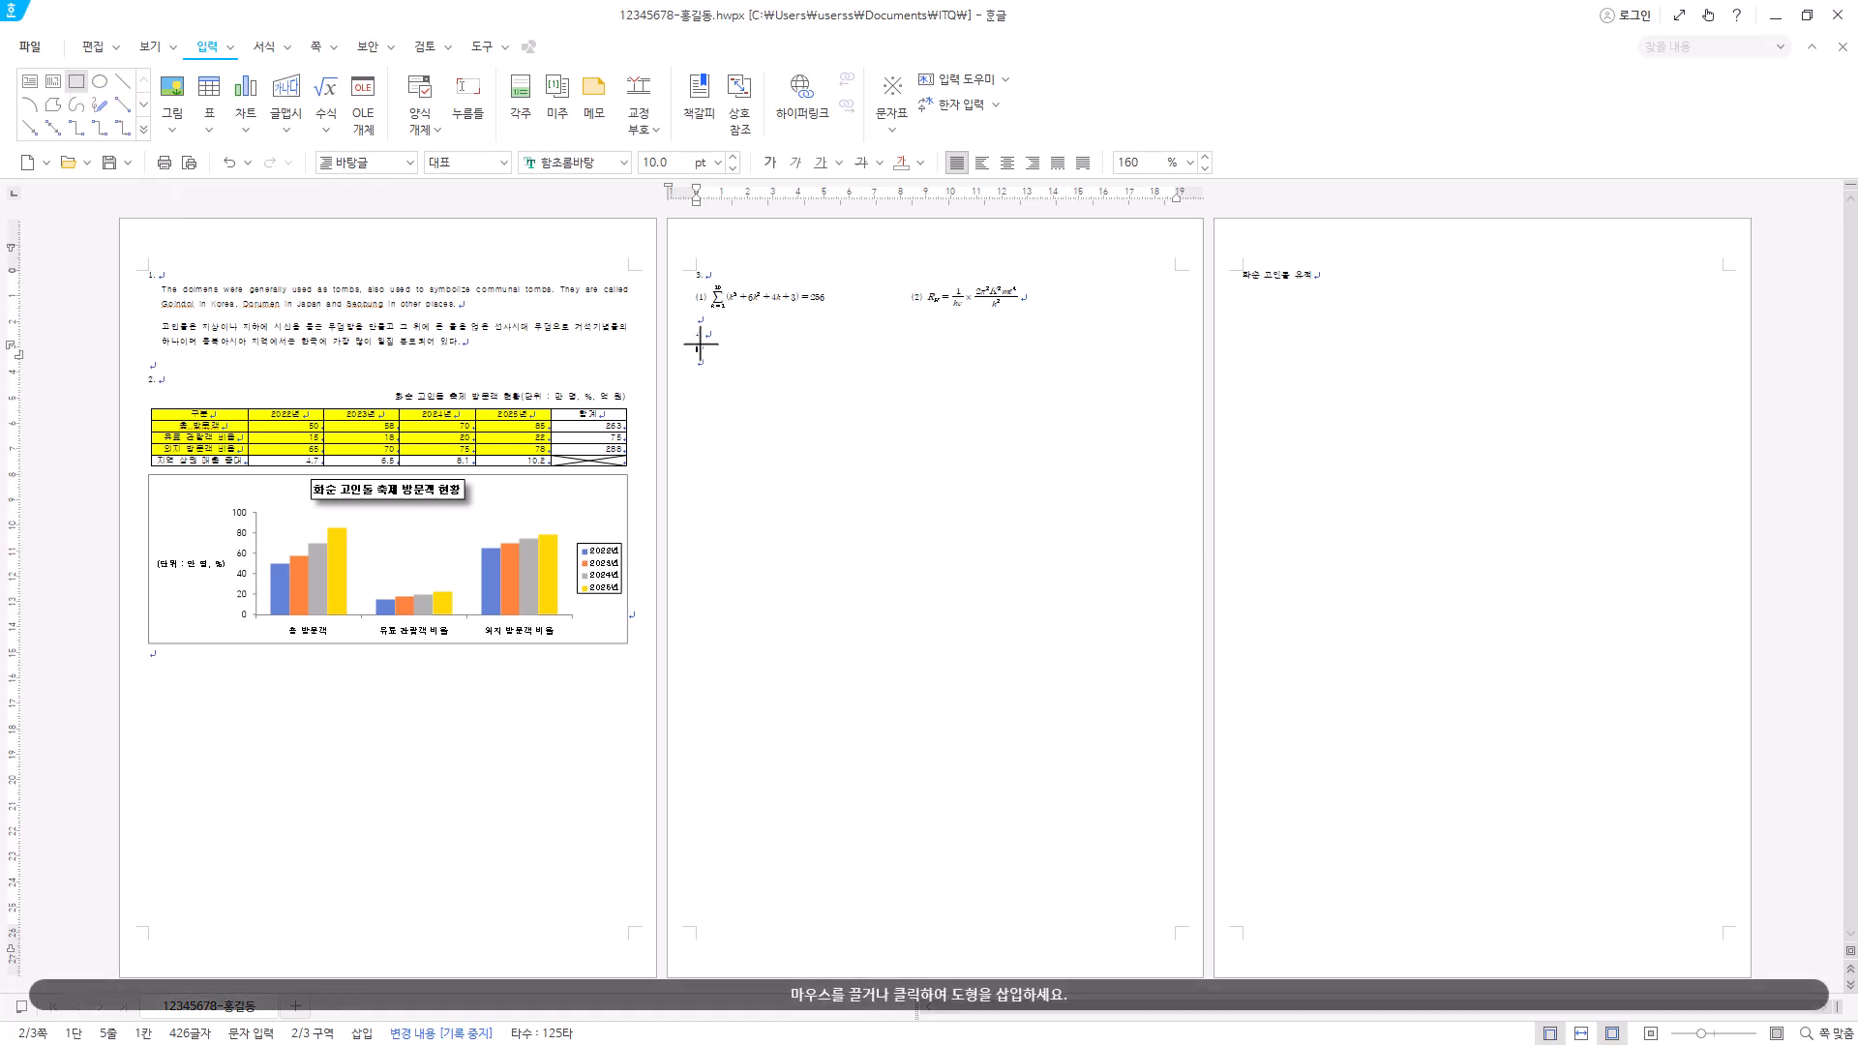
pyautogui.moveTo(803, 487); pyautogui.dragTo(1039, 748)
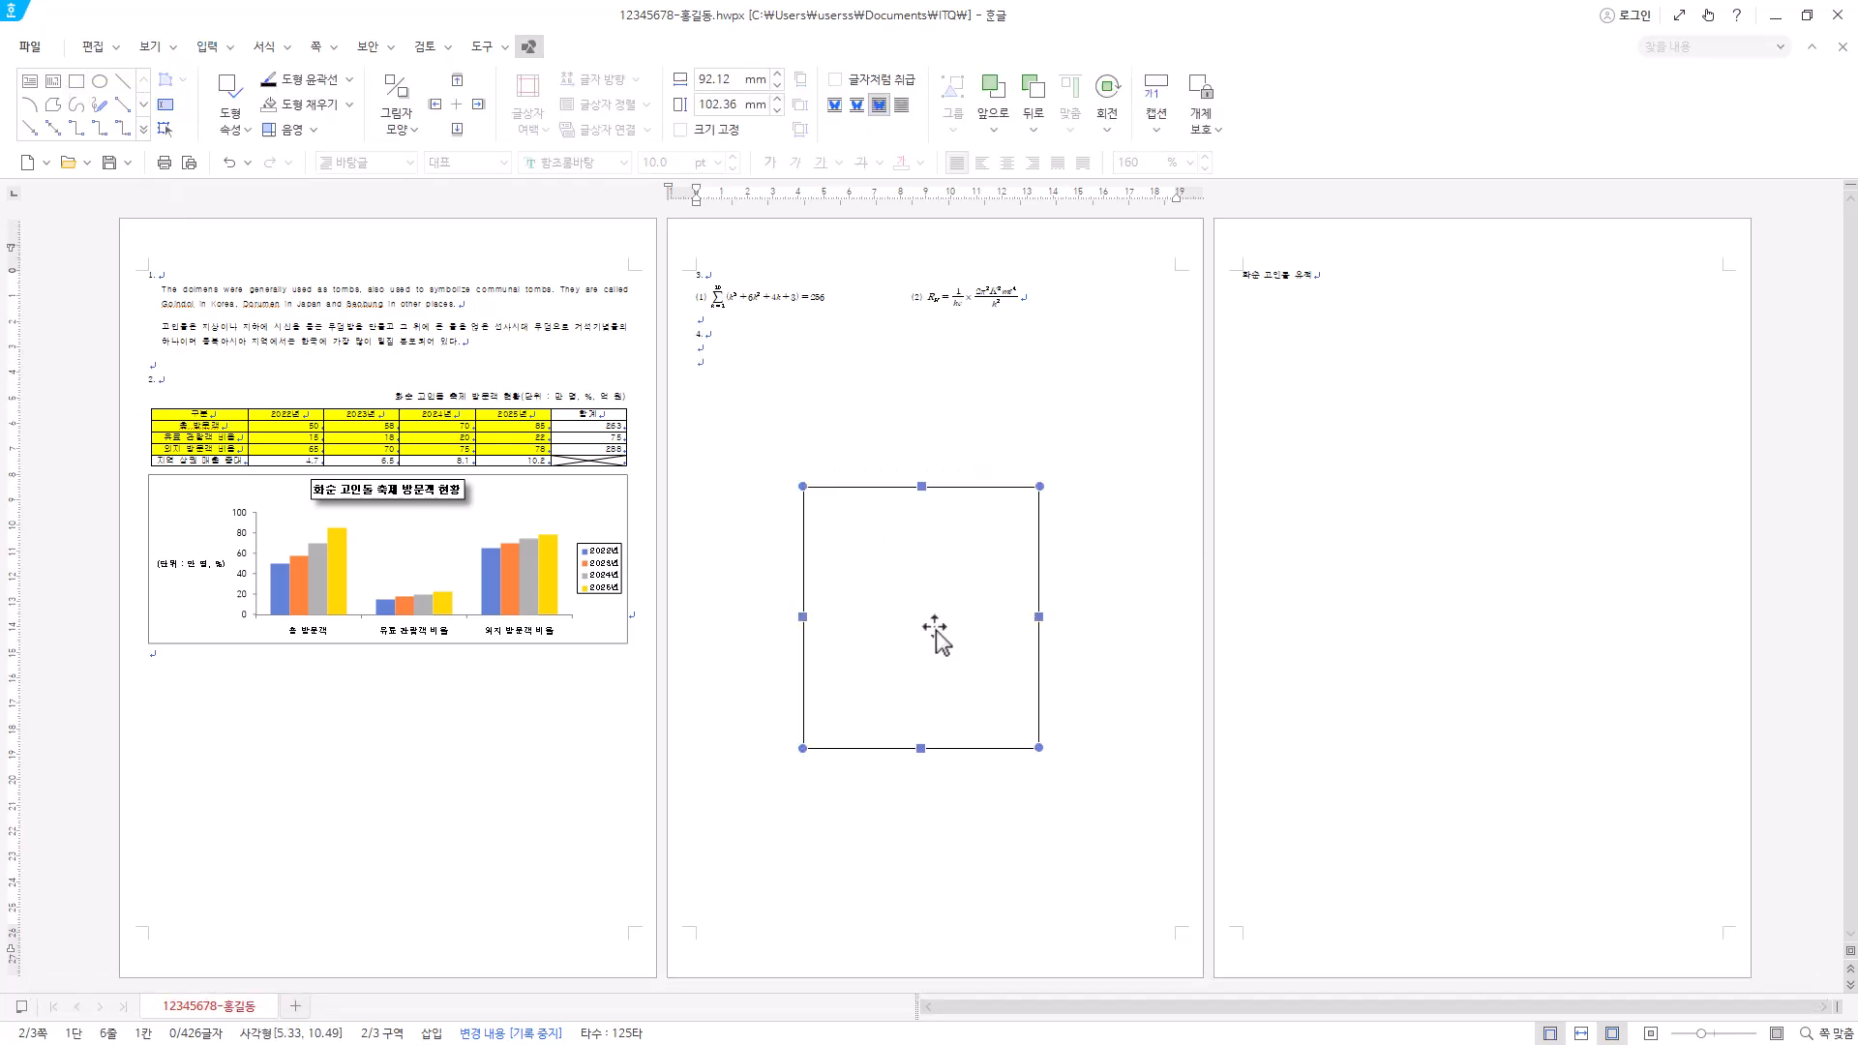
# - Set the rectangle's width to 130 mm and its height to 145 mm in its object properties
pyautogui.rightClick(944, 559)
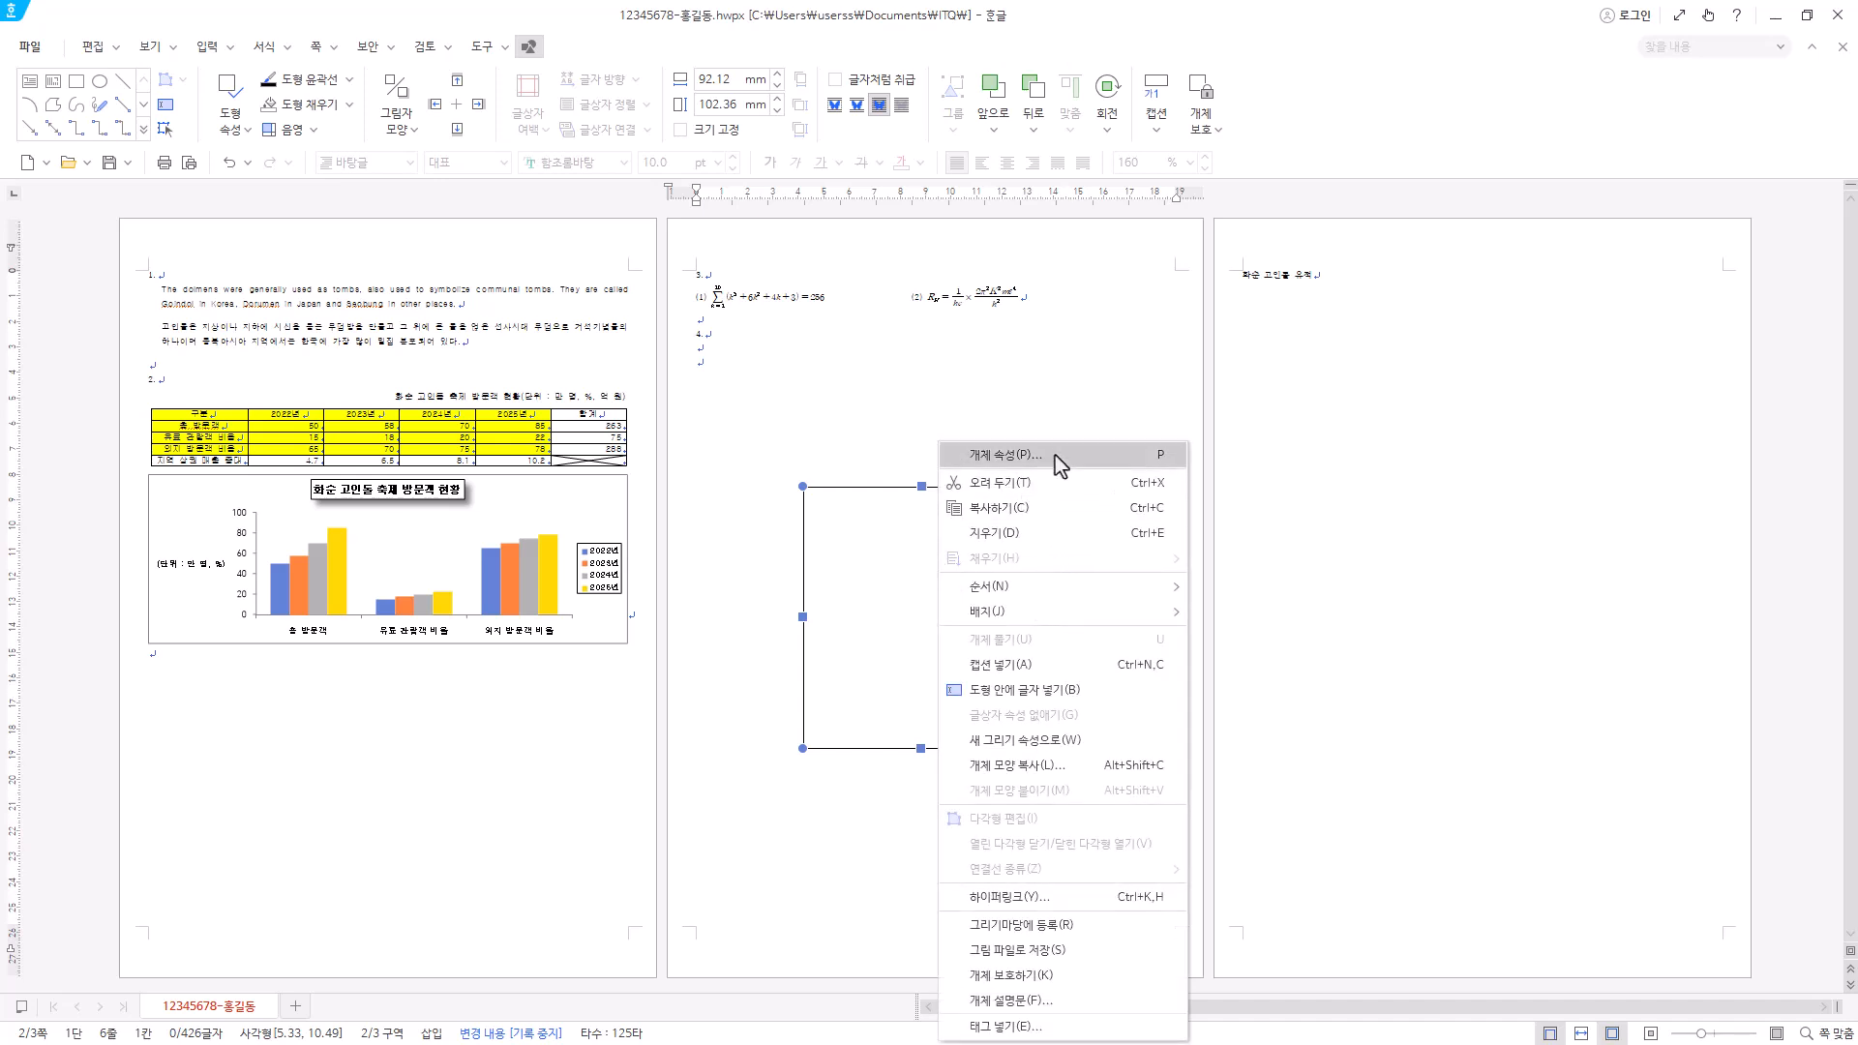
pyautogui.click(977, 455)
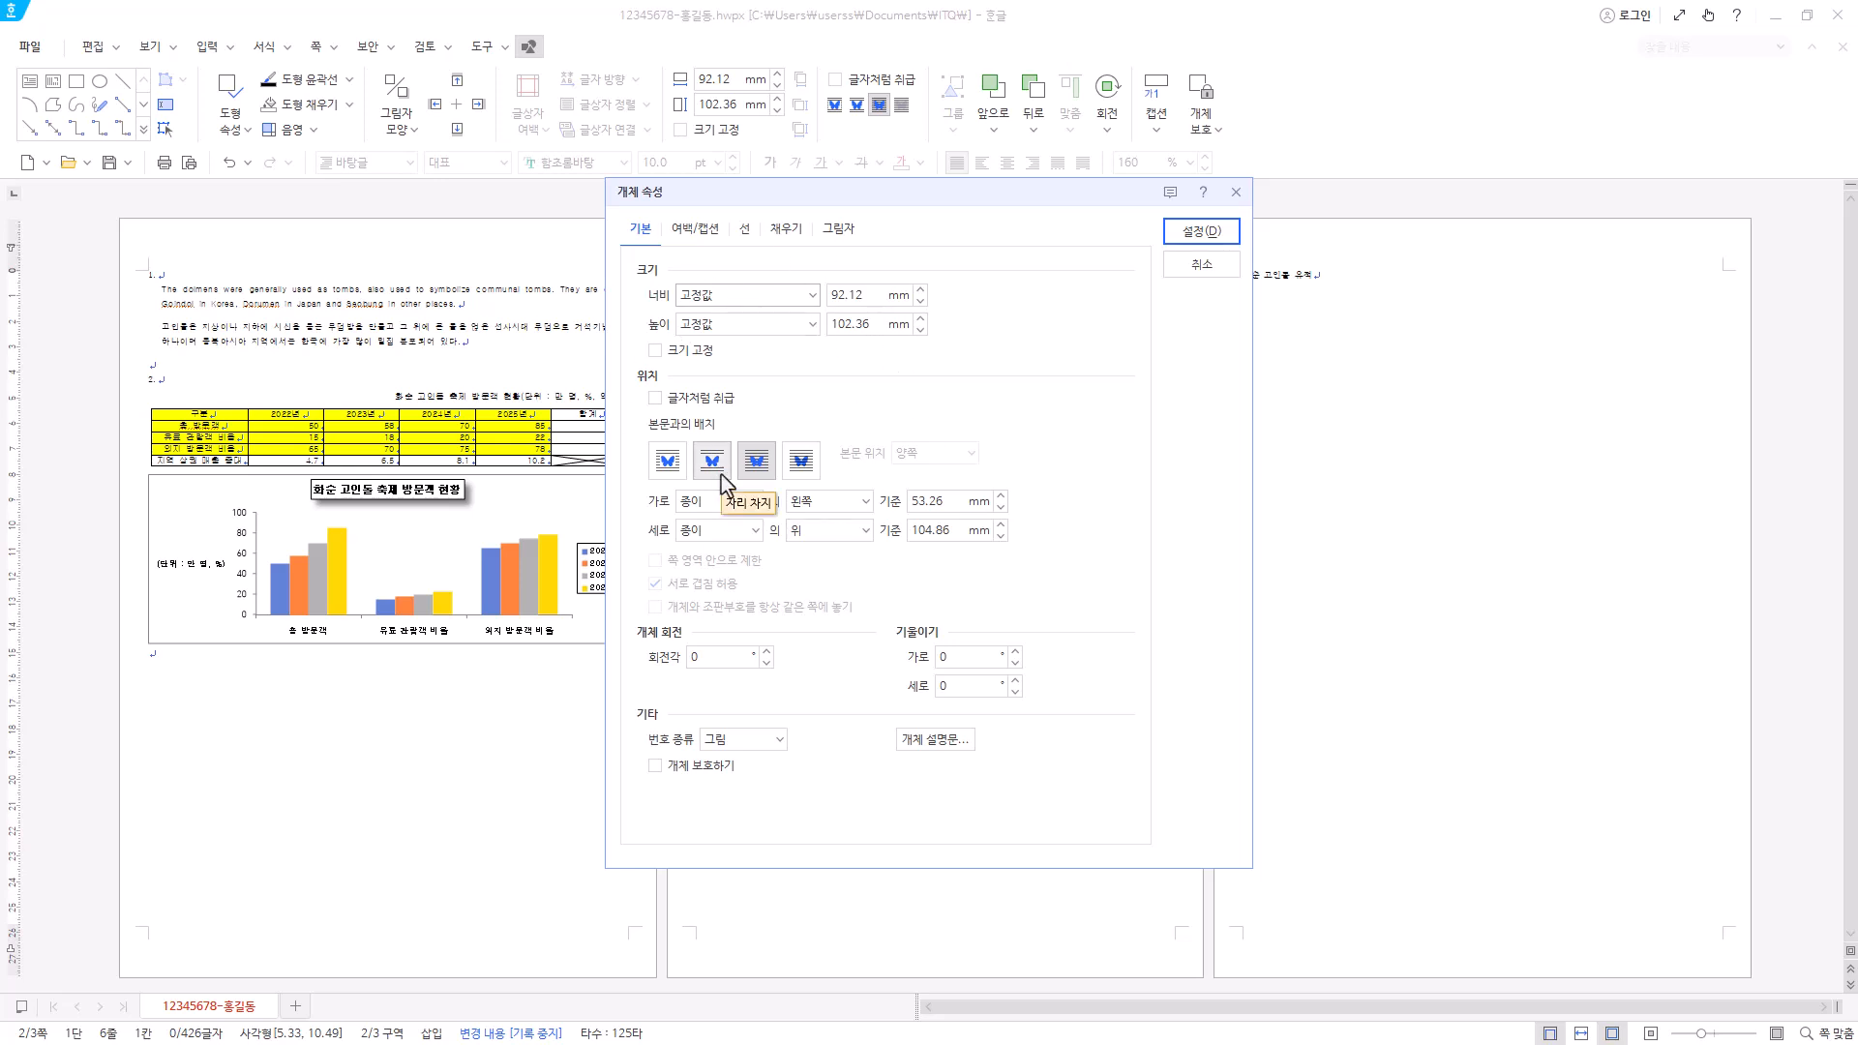
pyautogui.doubleClick(862, 296)
pyautogui.write('130')
pyautogui.press('Tab')
pyautogui.press('Tab')
pyautogui.write('1')
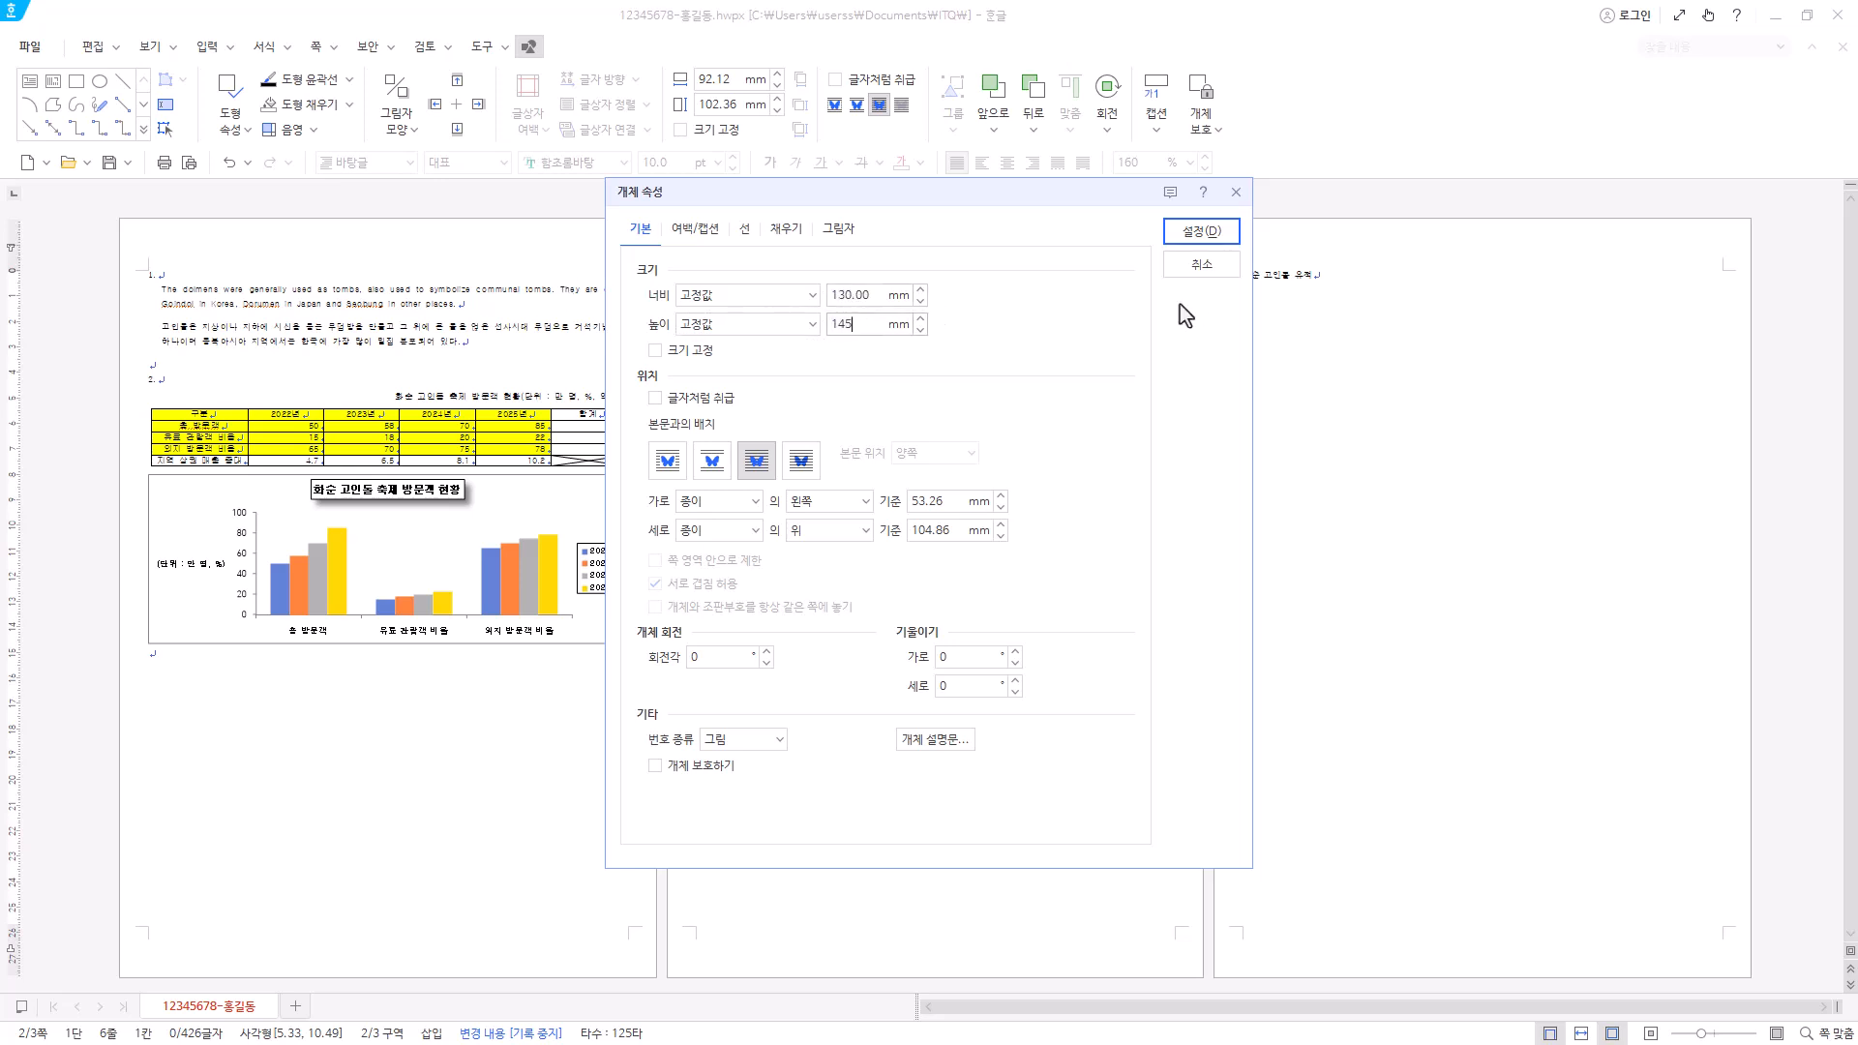
pyautogui.write('45')
pyautogui.press('Tab')
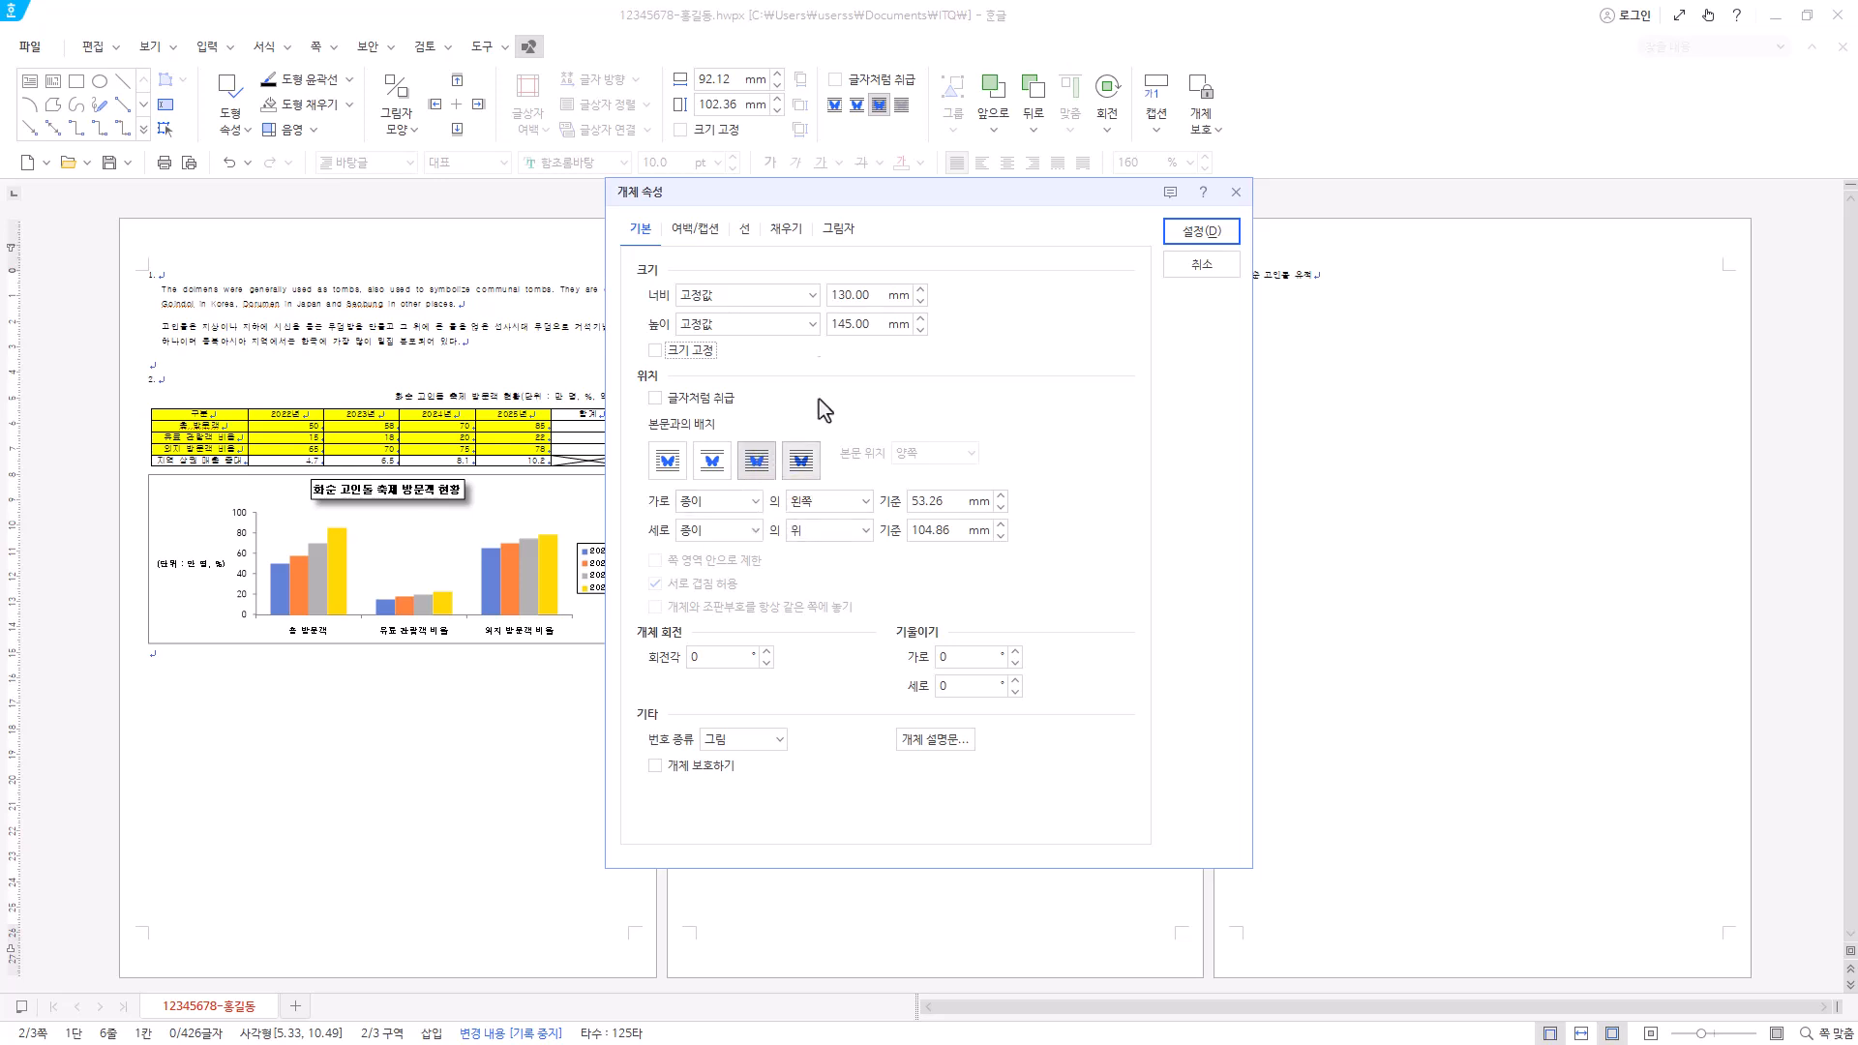
# - Fill the rectangle with a solid light mint green face colour and apply the object properties
pyautogui.click(747, 233)
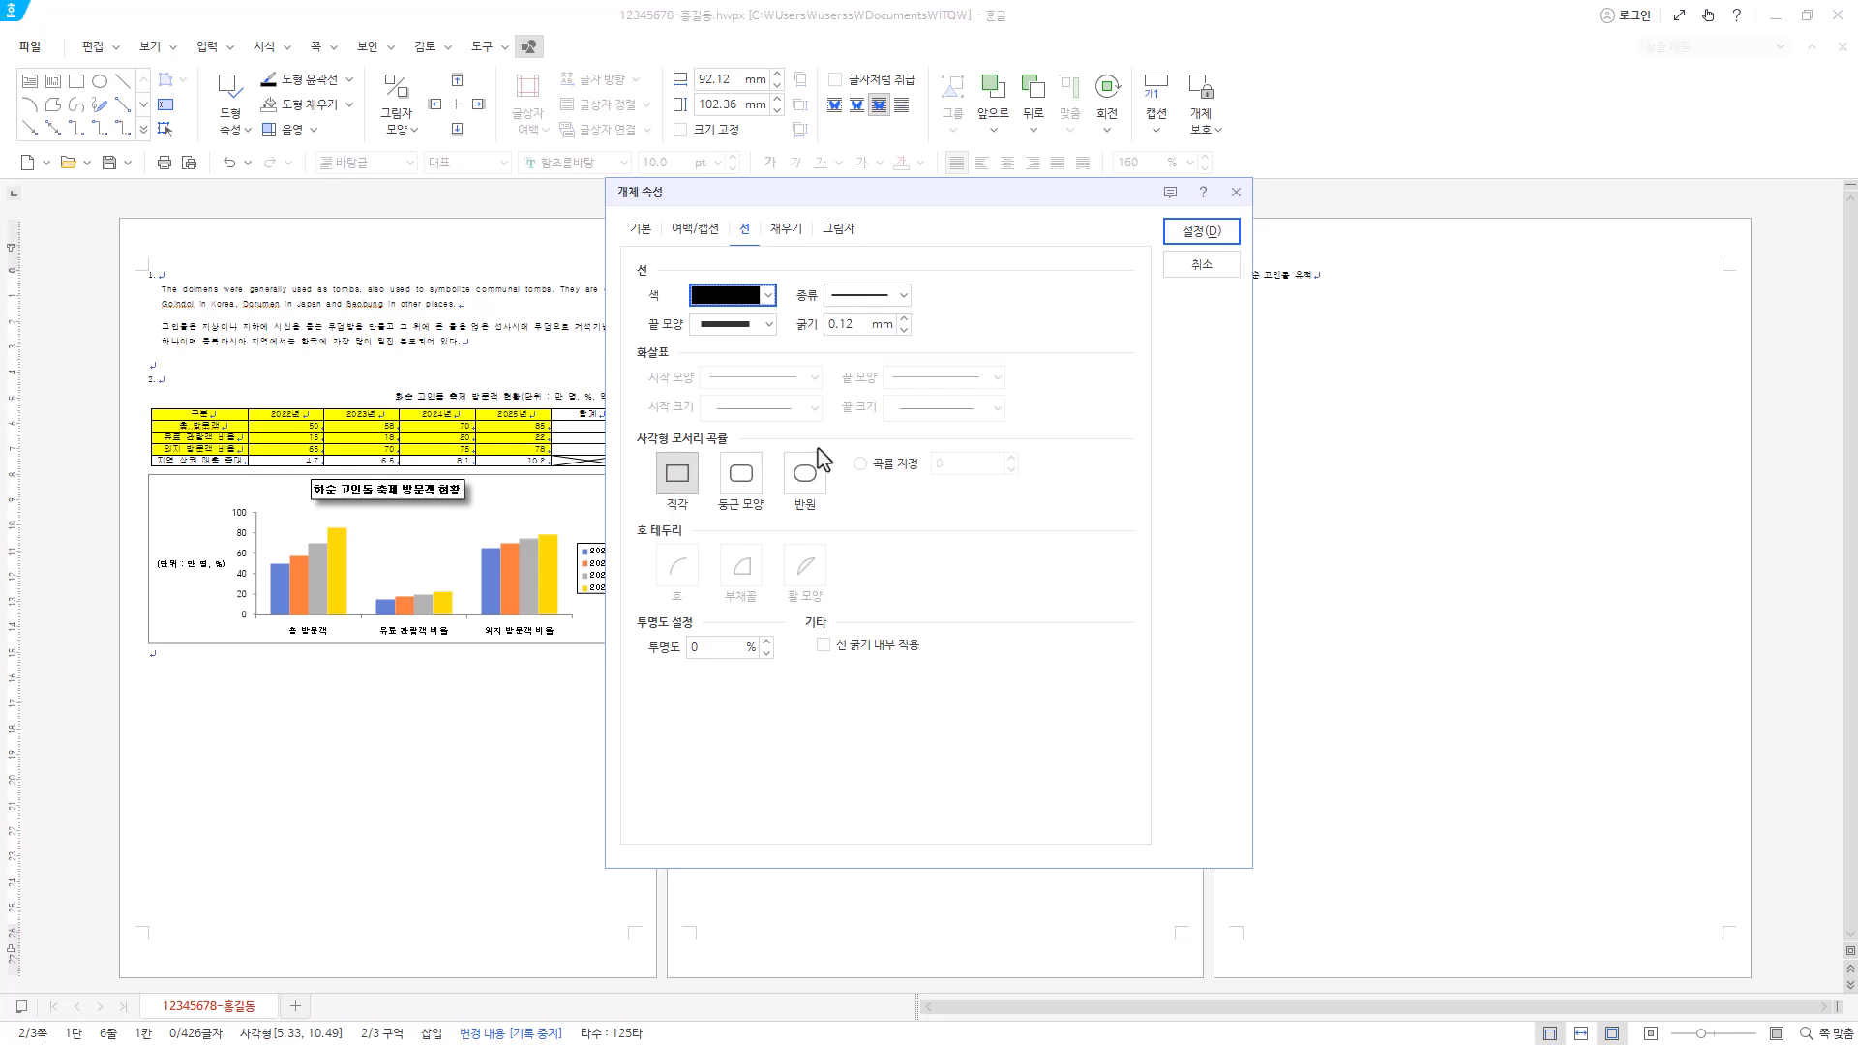
pyautogui.click(785, 230)
pyautogui.click(671, 317)
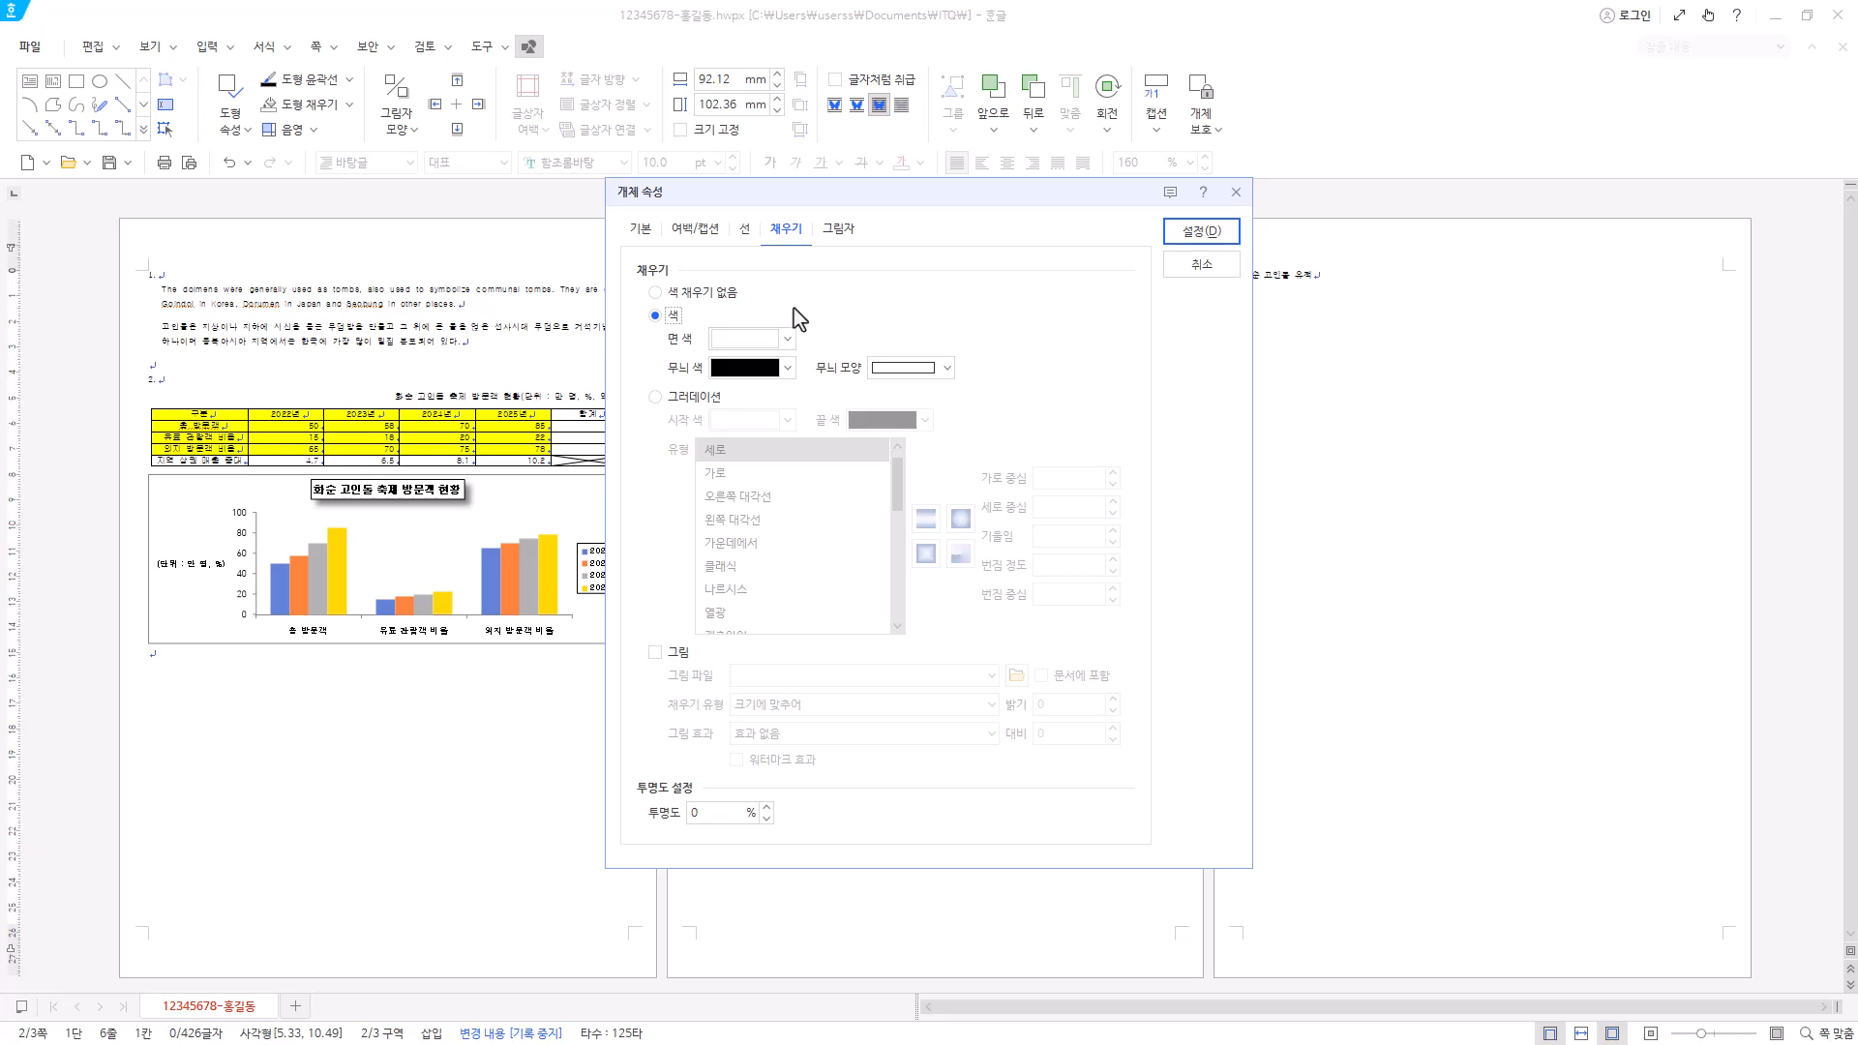
pyautogui.click(790, 339)
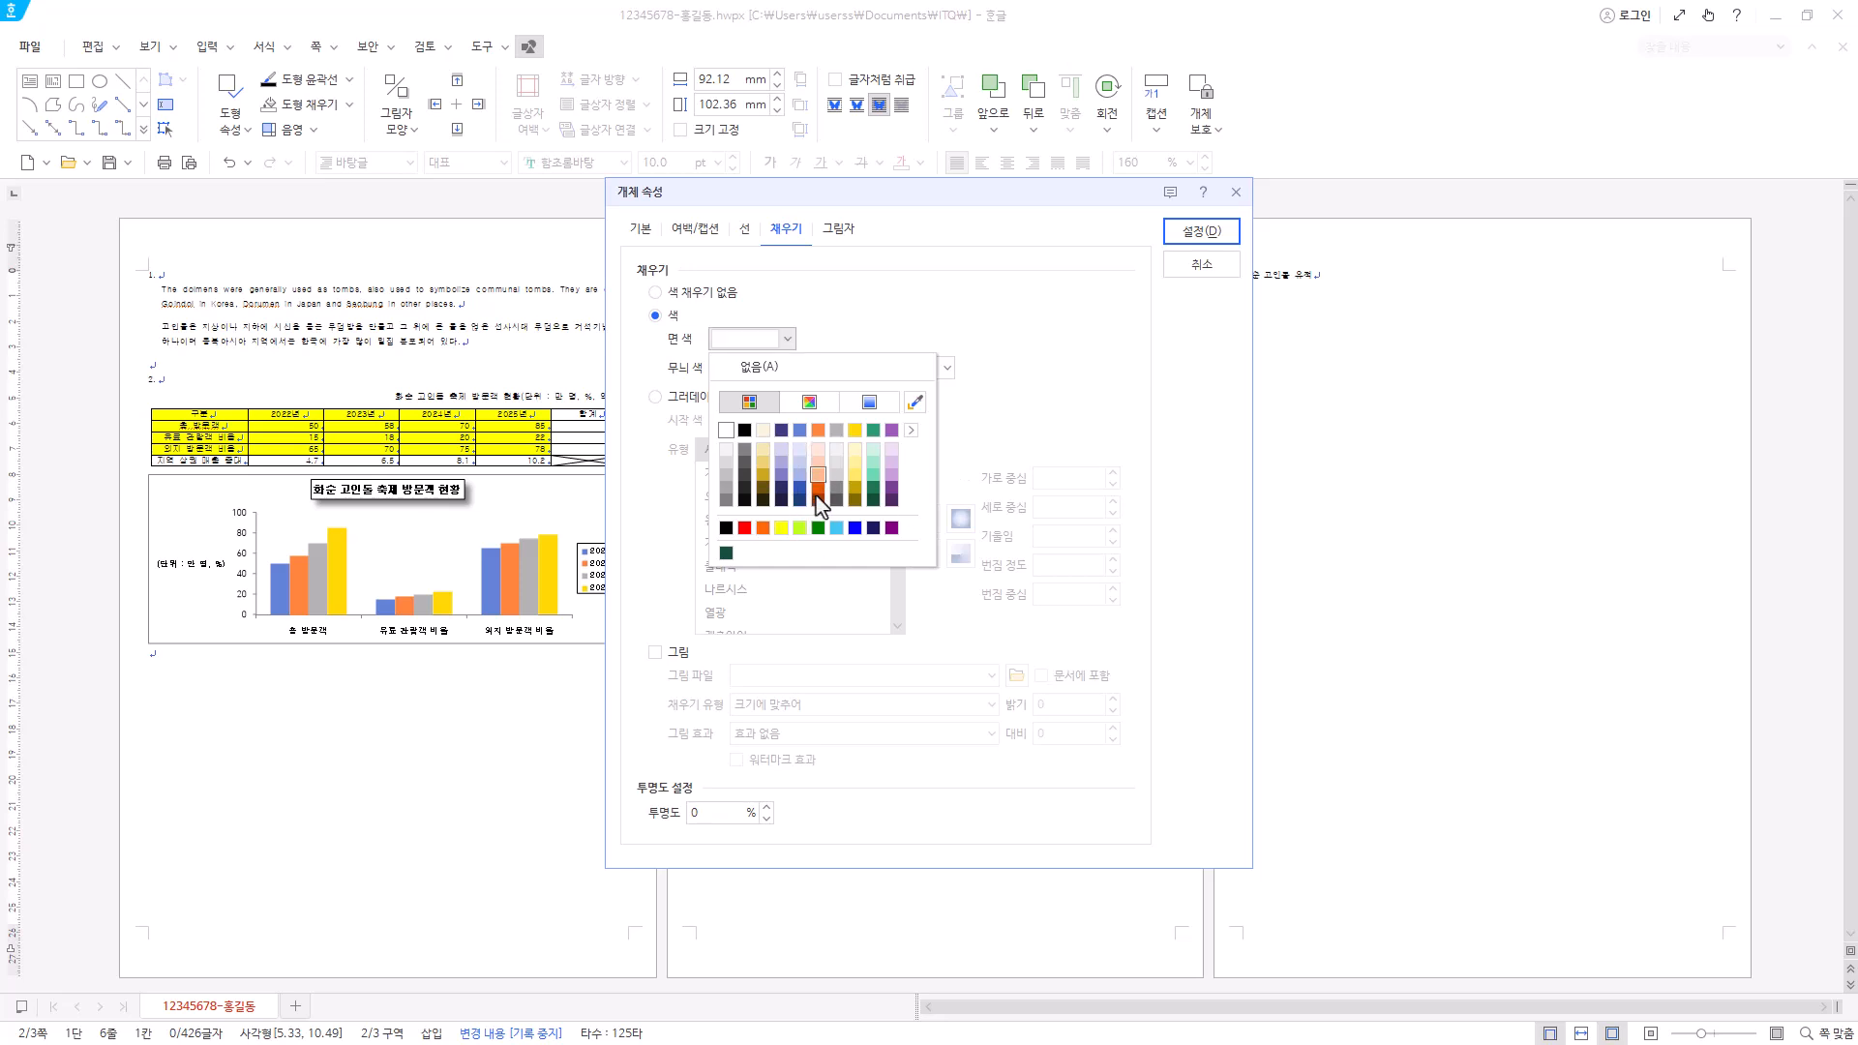
pyautogui.click(873, 466)
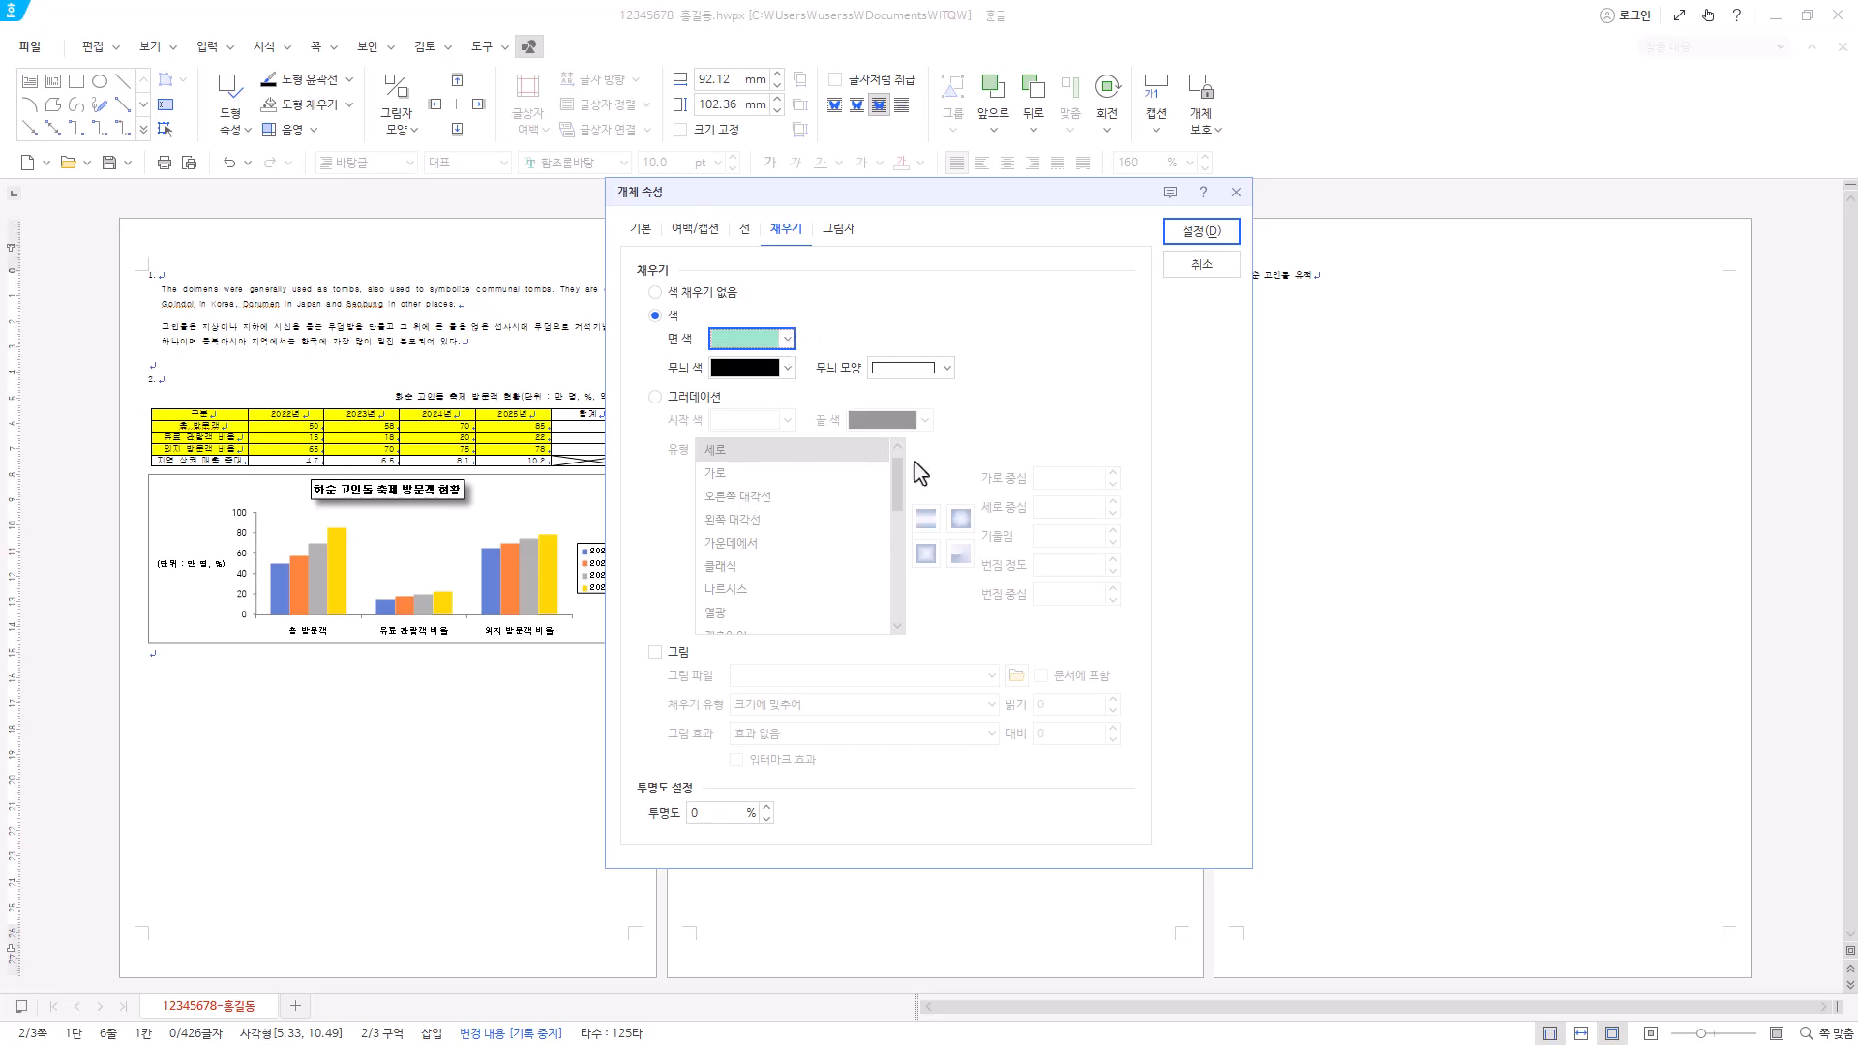
pyautogui.click(1200, 233)
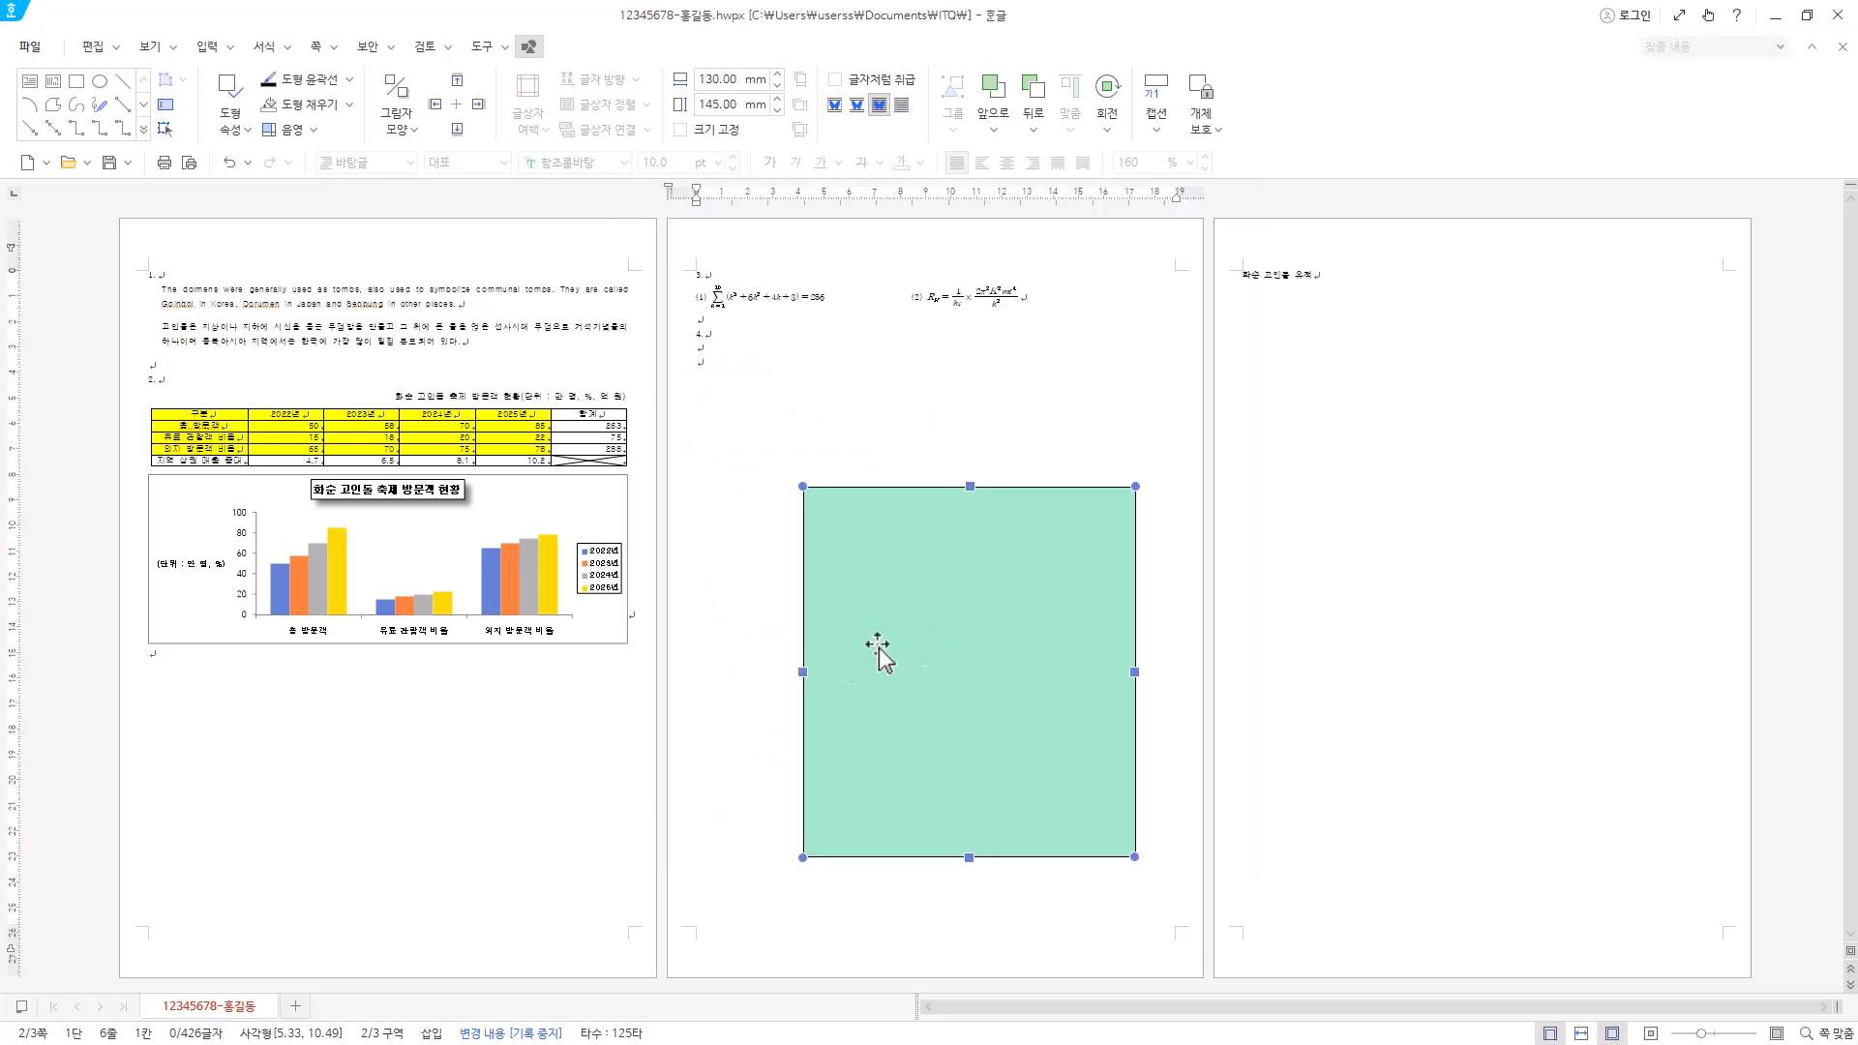
# - Move the green rectangle slightly up and to the left, centring it horizontally on the page below item 4
pyautogui.moveTo(949, 626)
pyautogui.mouseDown()
pyautogui.moveTo(883, 594)
pyautogui.moveTo(967, 568)
pyautogui.moveTo(913, 593)
pyautogui.moveTo(922, 615)
pyautogui.mouseUp()
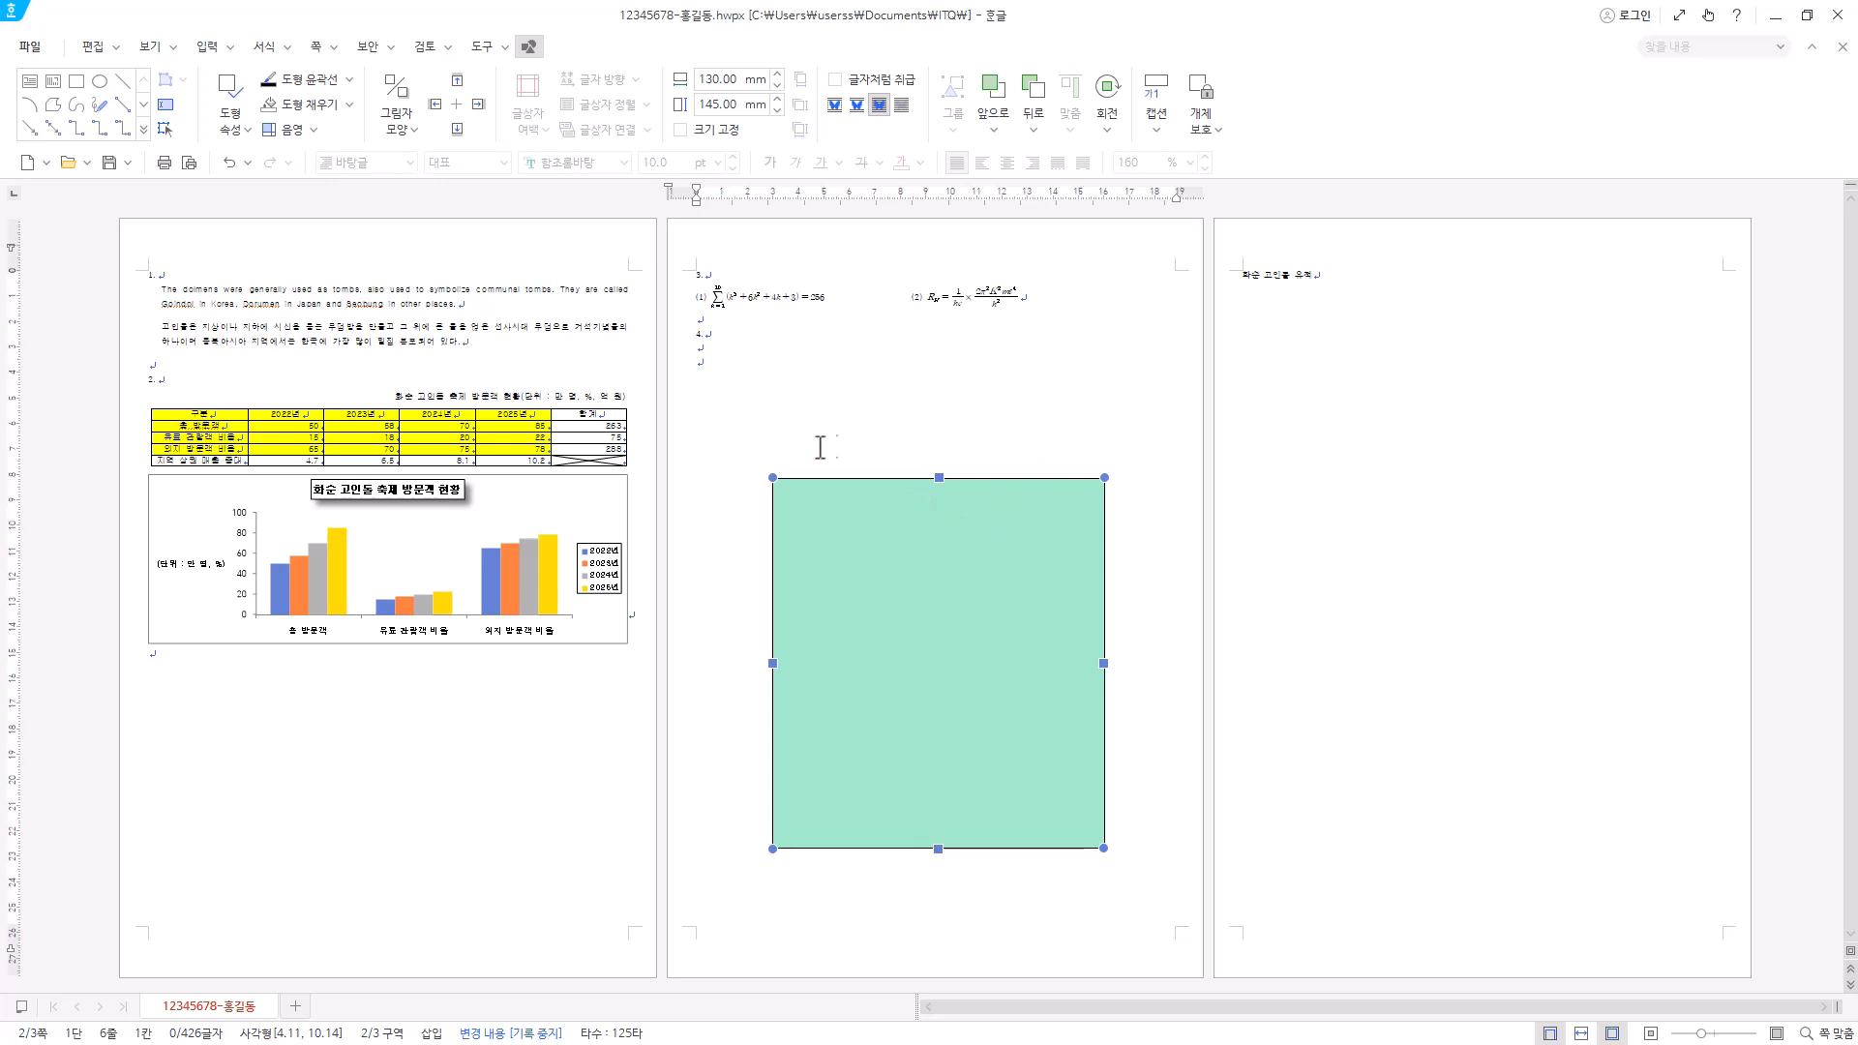
pyautogui.moveTo(954, 546)
pyautogui.mouseDown()
pyautogui.moveTo(945, 488)
pyautogui.moveTo(948, 567)
pyautogui.moveTo(948, 549)
pyautogui.mouseUp()
pyautogui.moveTo(980, 455); pyautogui.dragTo(977, 475)
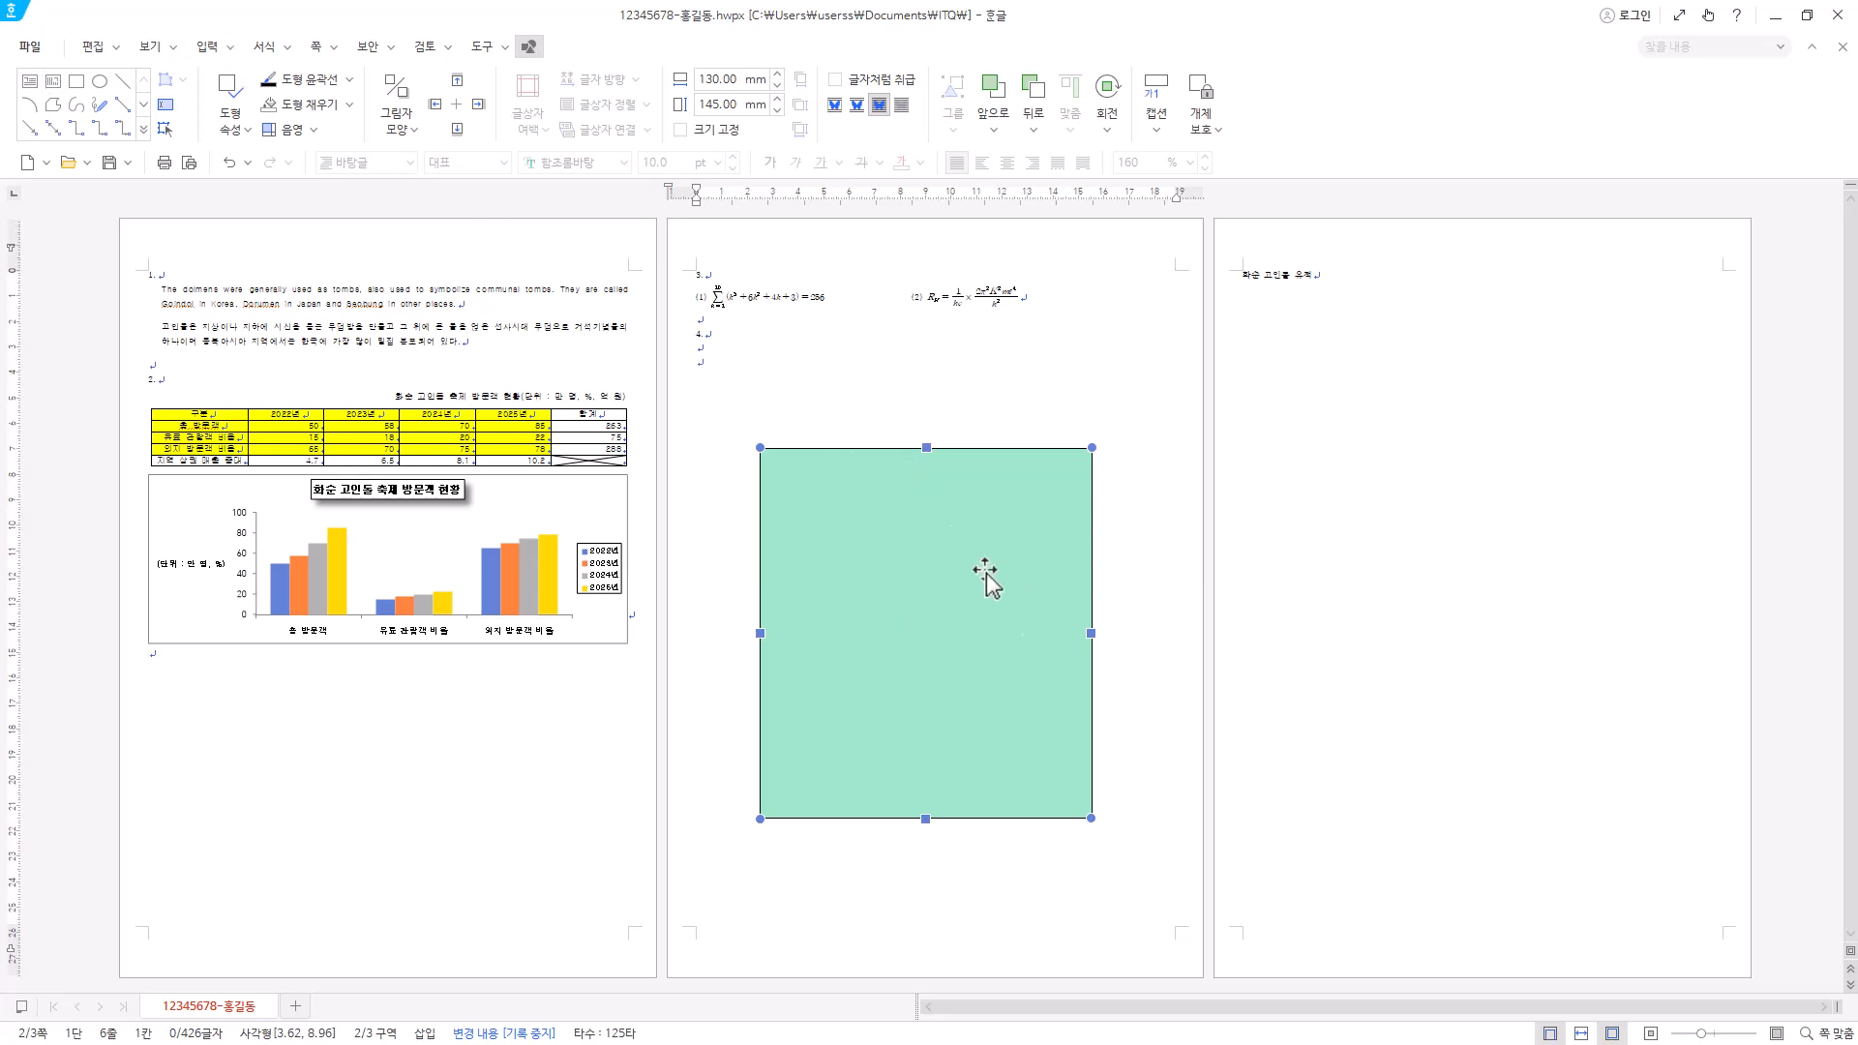
# - Draw a text box about 115 × 17 mm across the green rectangle's top edge and enter "화순 고인돌 축제" in it
pyautogui.click(30, 81)
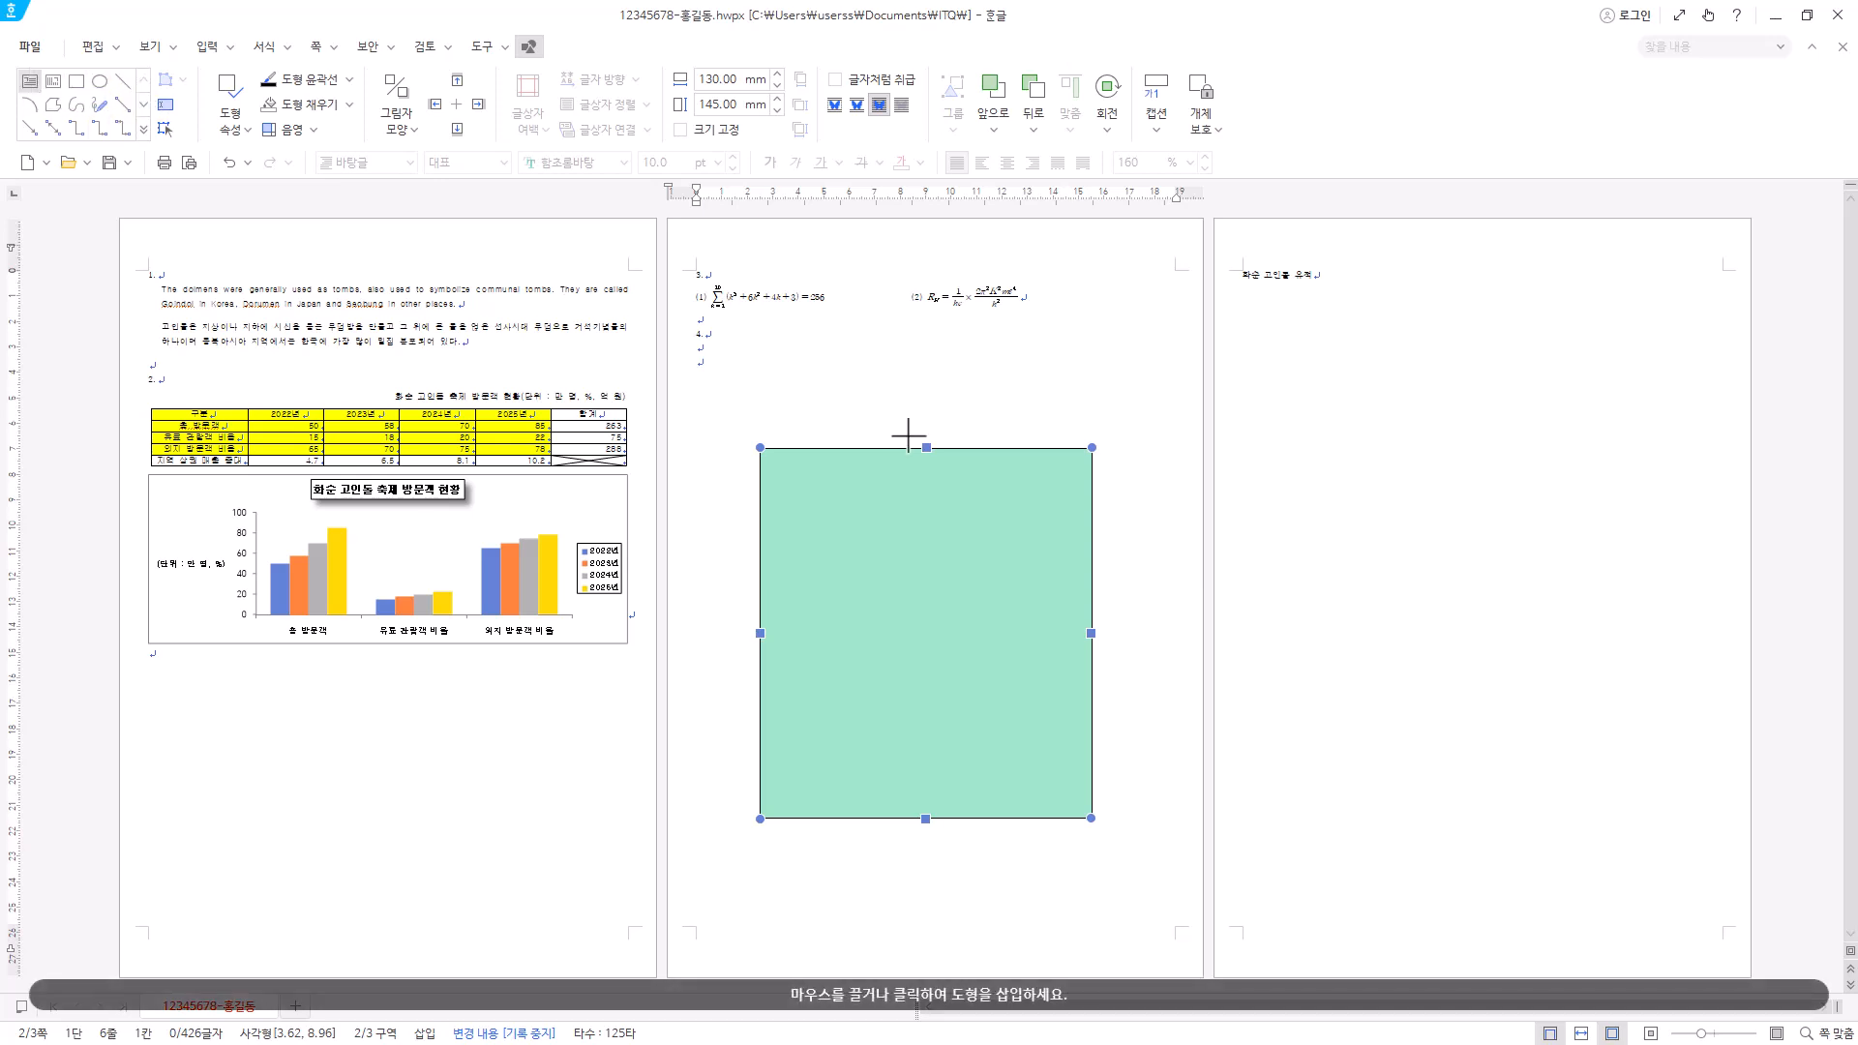
pyautogui.moveTo(775, 426); pyautogui.dragTo(1069, 469)
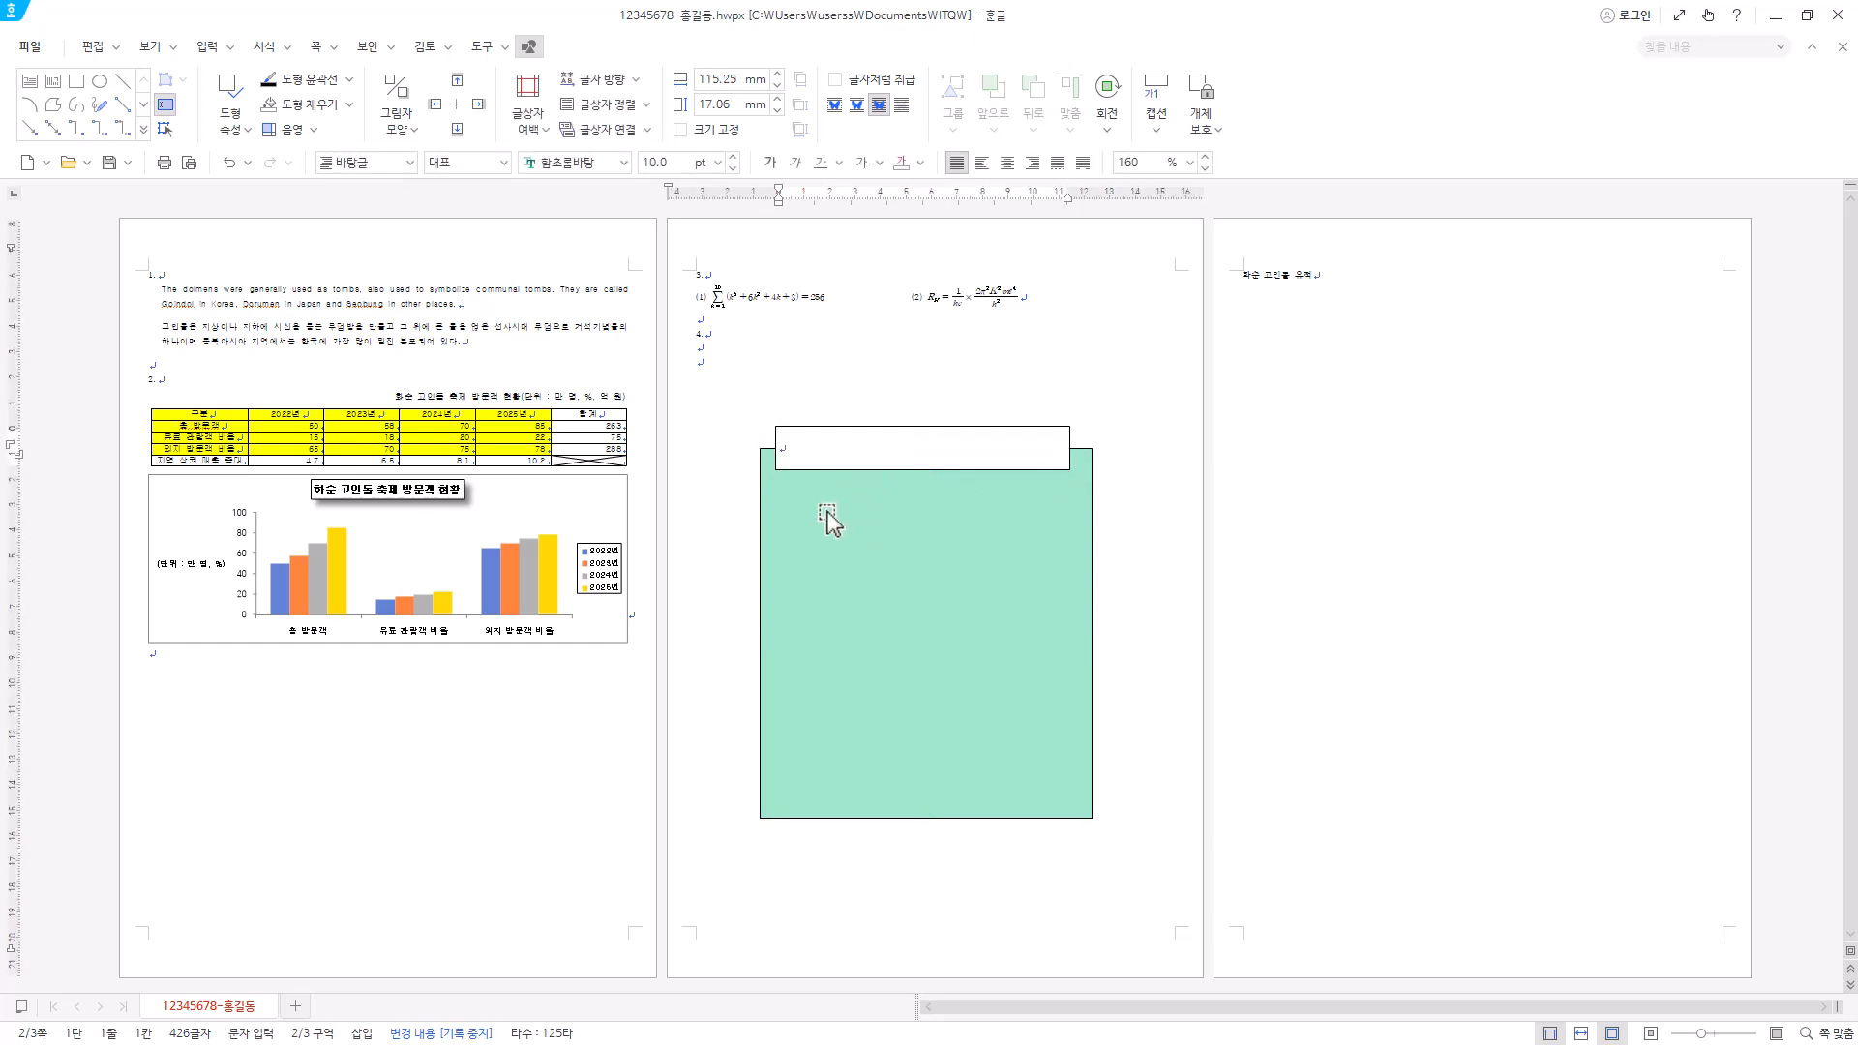
pyautogui.scroll(3, 901, 528)
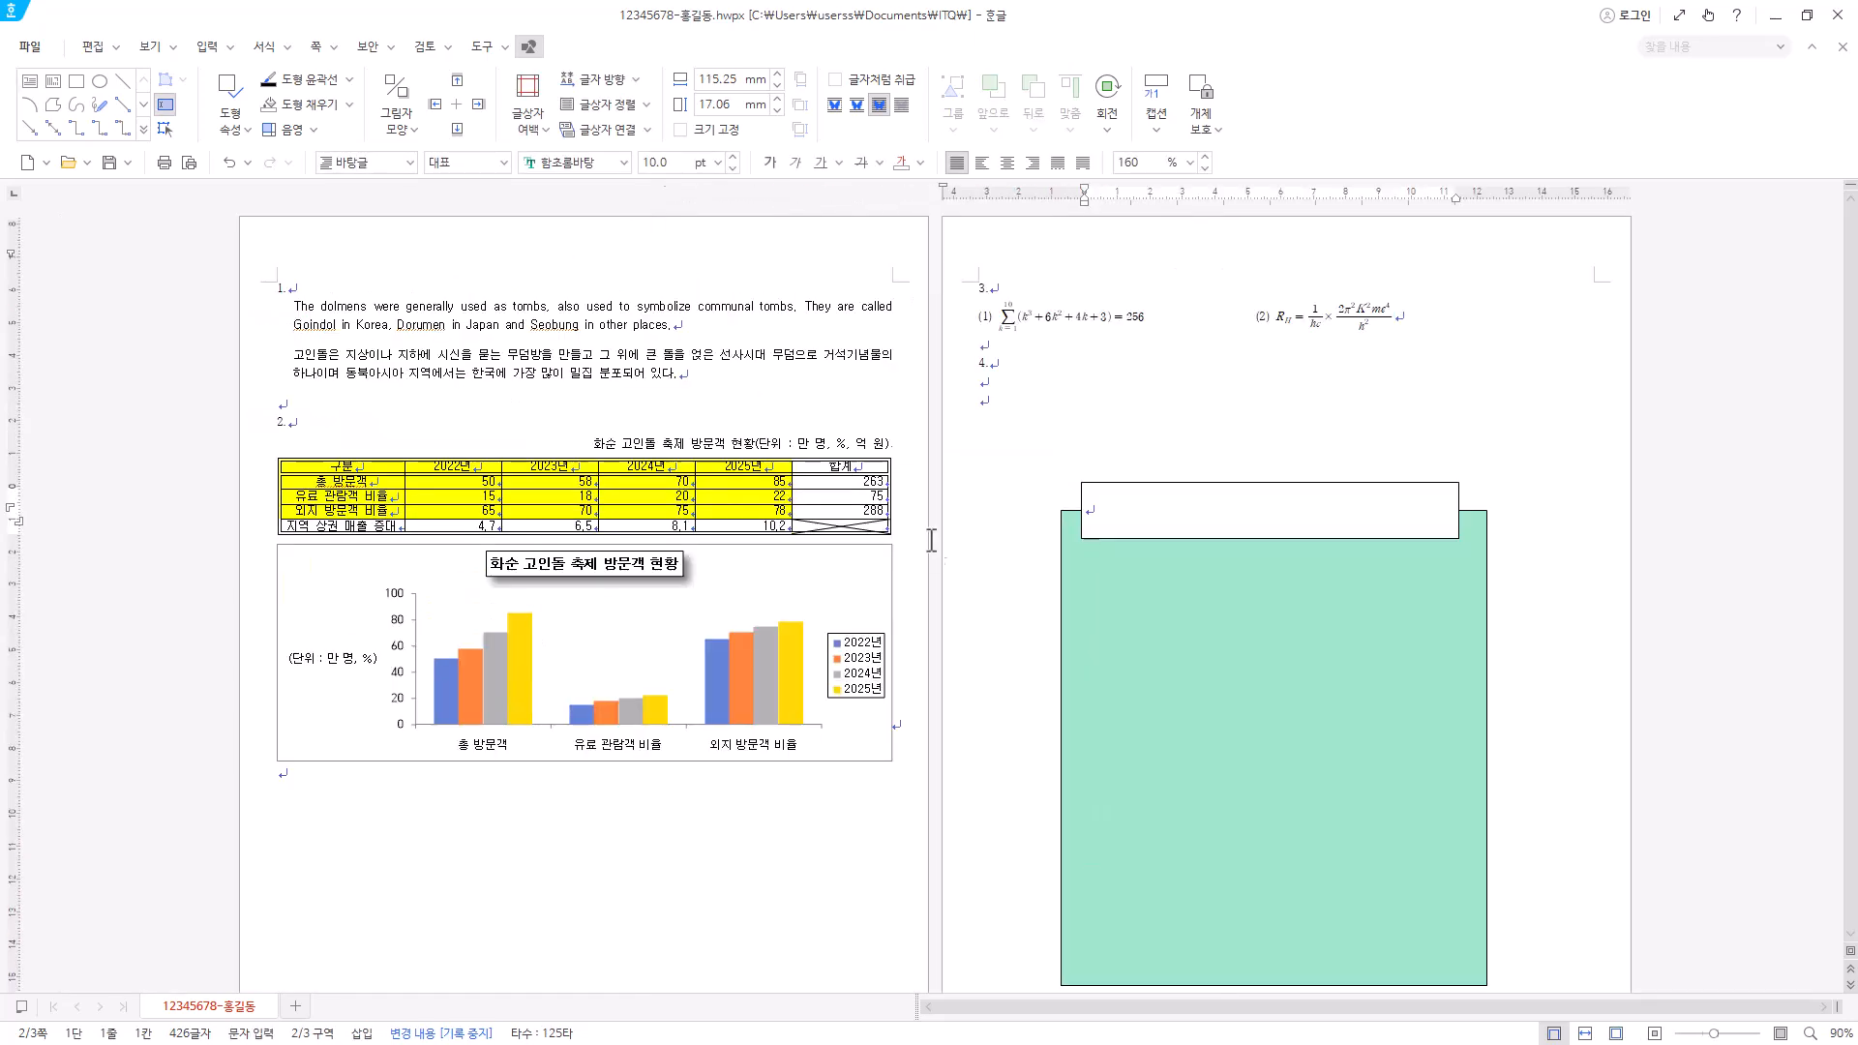
pyautogui.click(1784, 1034)
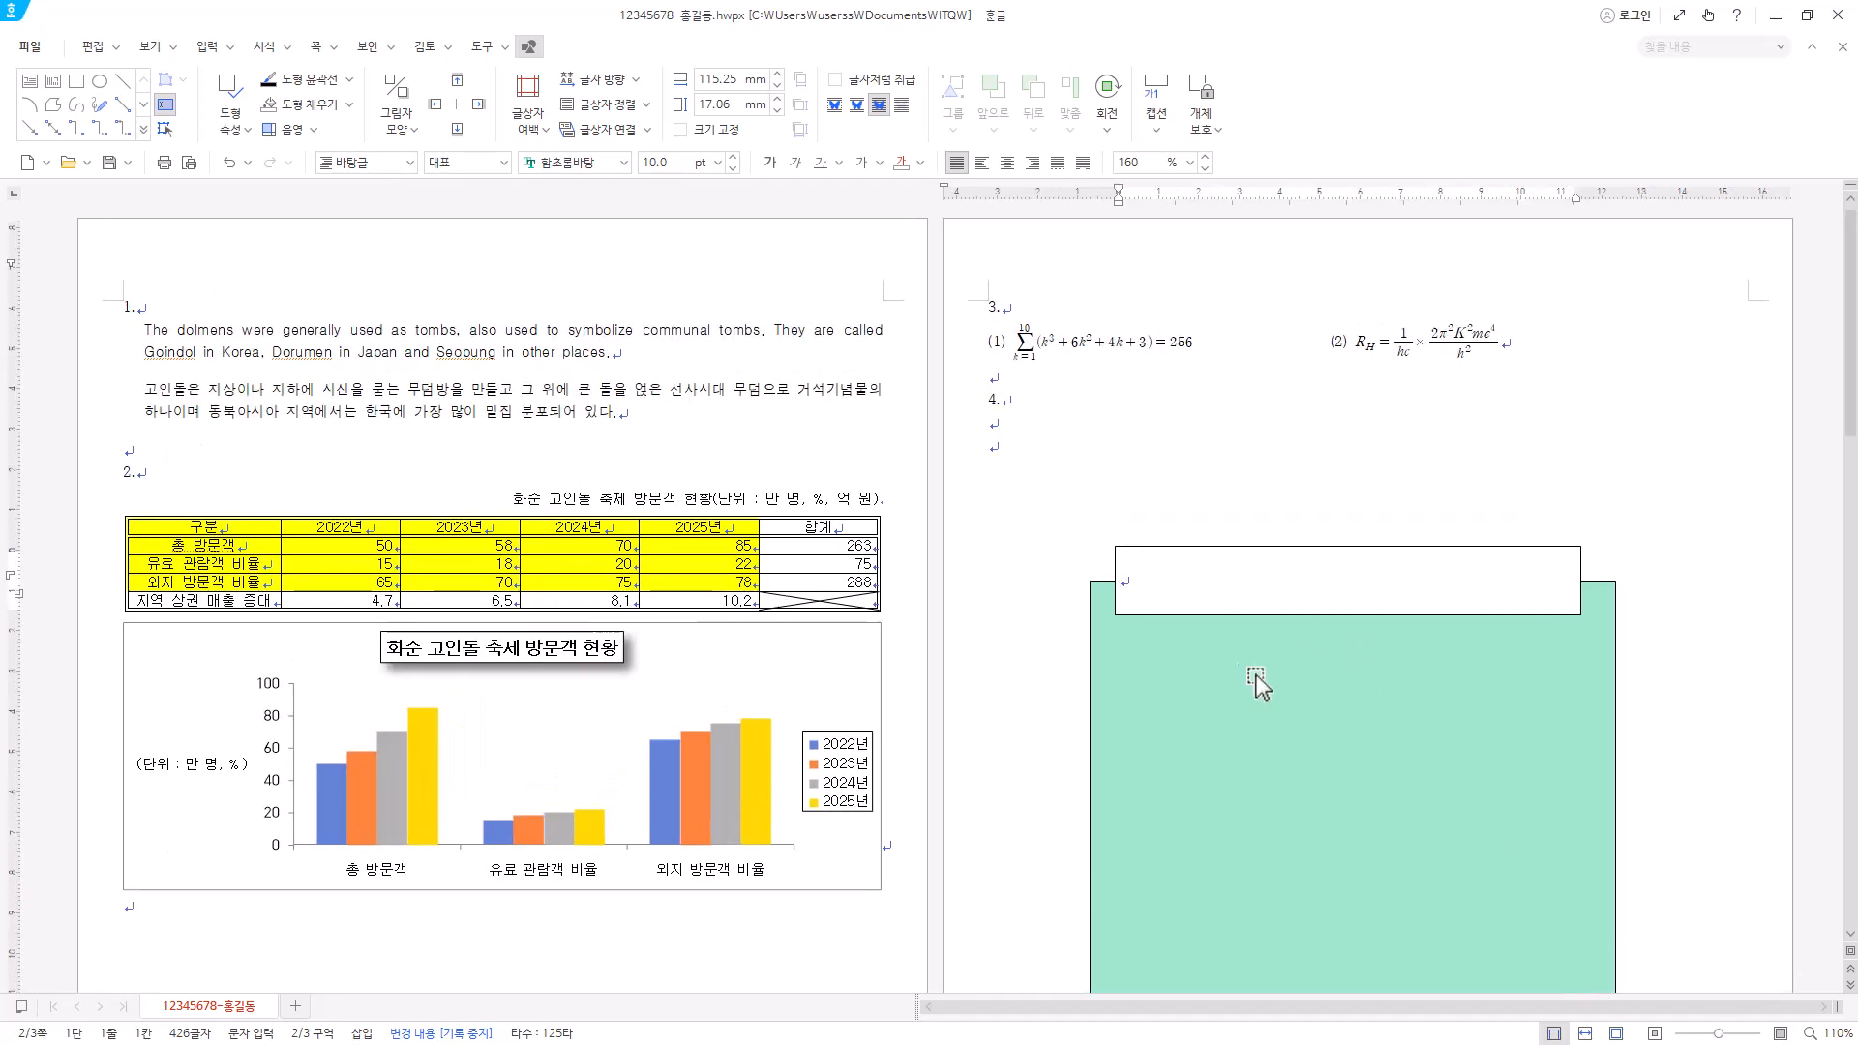
pyautogui.scroll(1, 1294, 678)
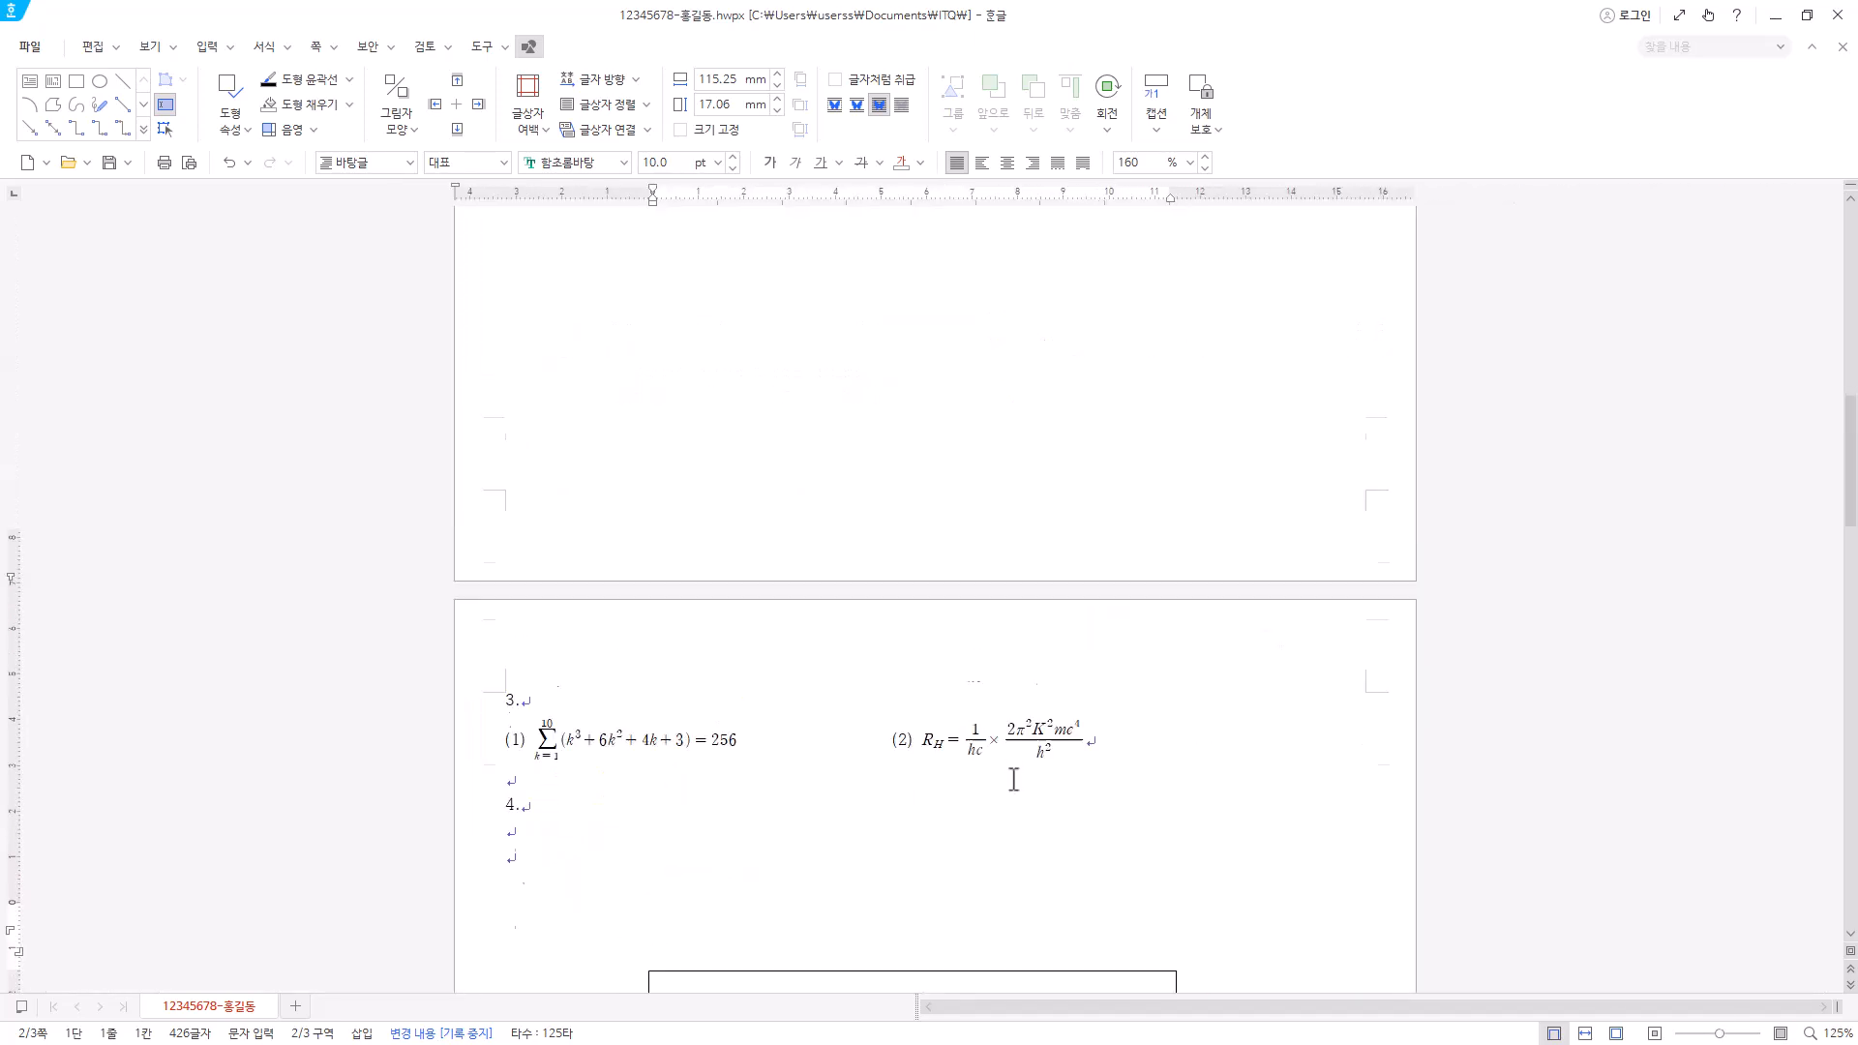
pyautogui.scroll(1, 1011, 775)
pyautogui.scroll(-3, 1024, 782)
pyautogui.click(681, 401)
pyautogui.write('화순 고인돌 축제')
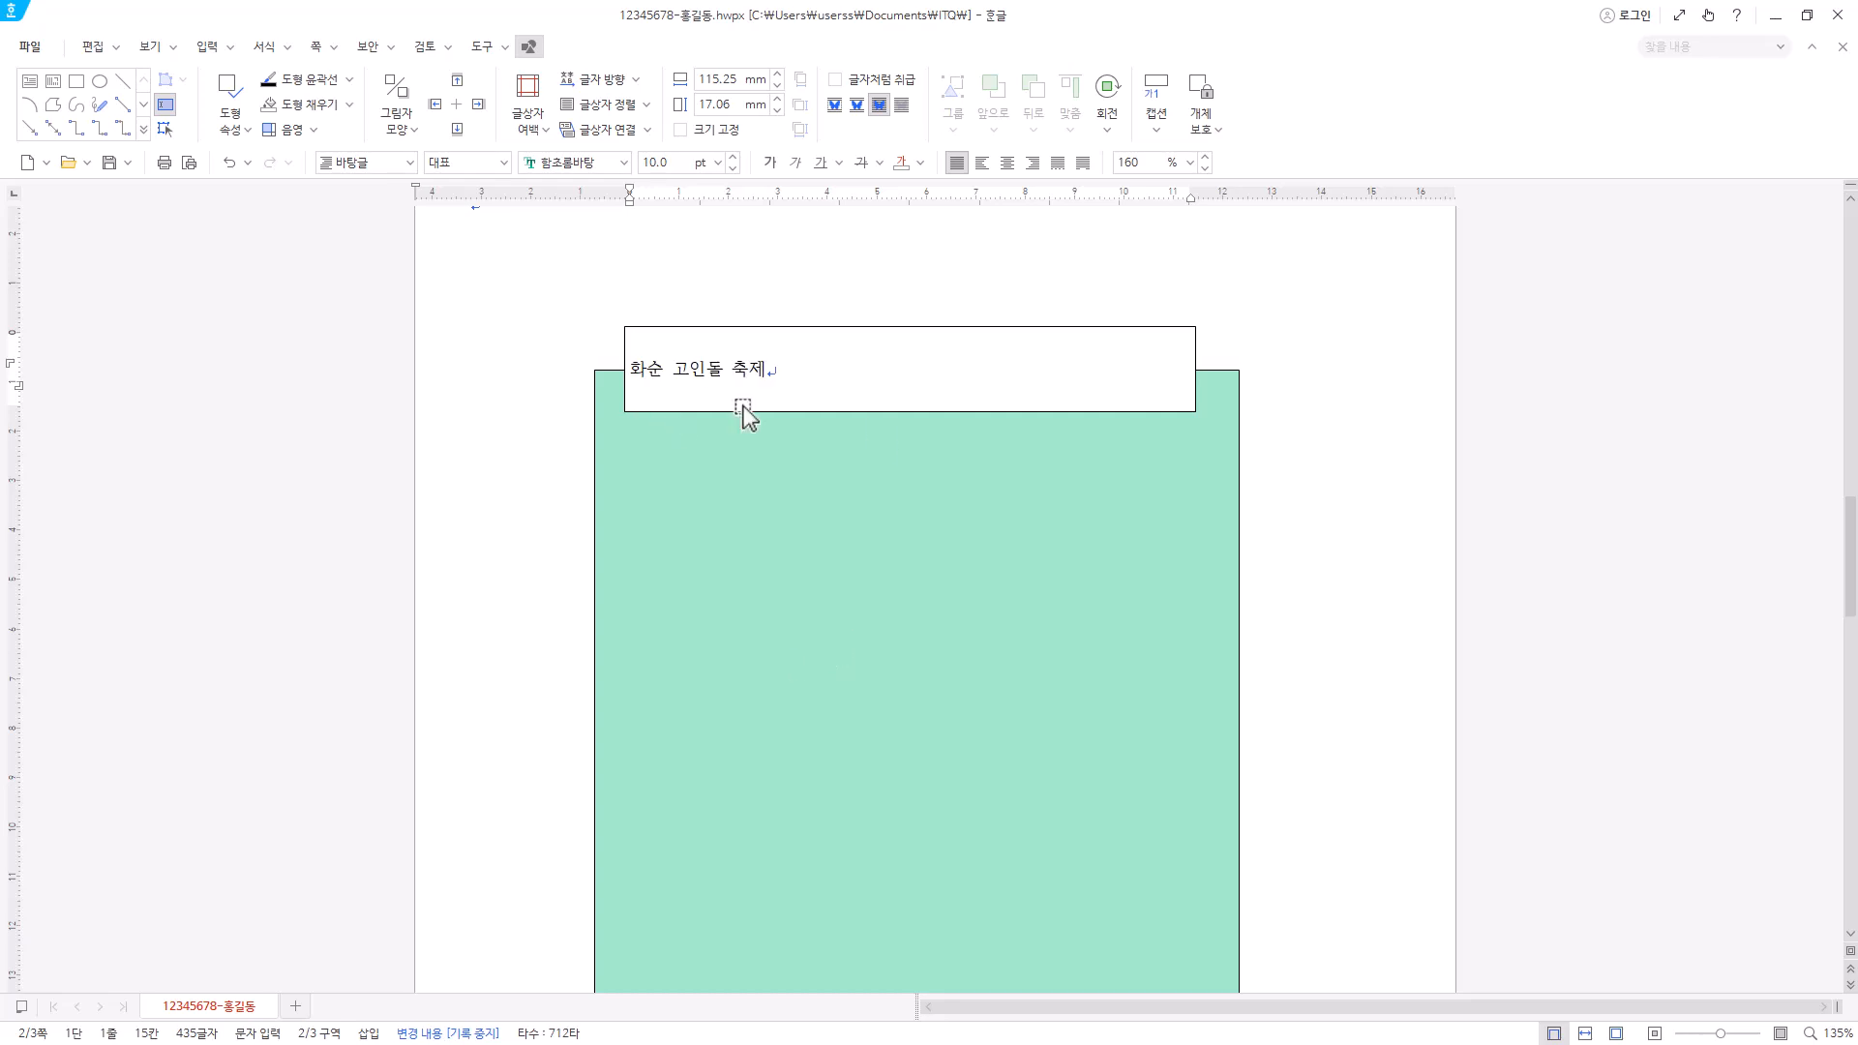
# - Select the "화순 고인돌 축제" text box and set its font to 굴림
pyautogui.tripleClick(721, 369)
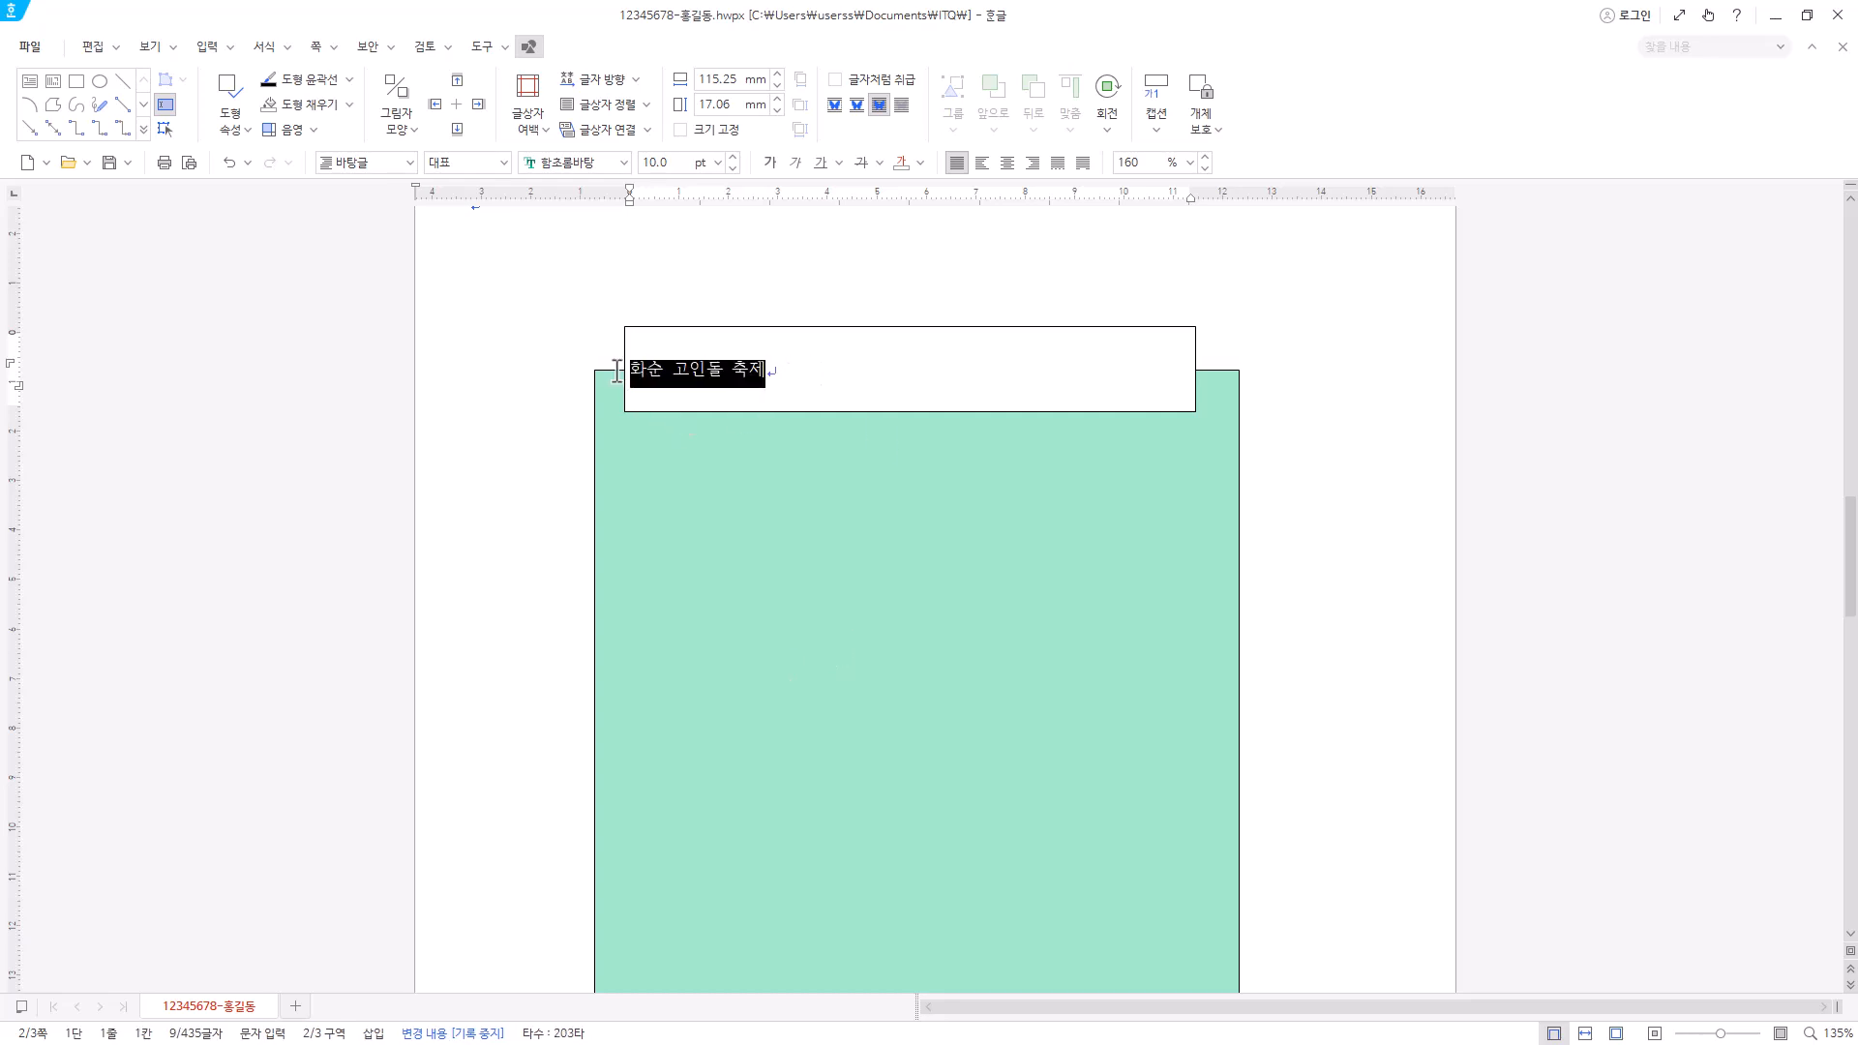
pyautogui.click(827, 367)
pyautogui.click(868, 328)
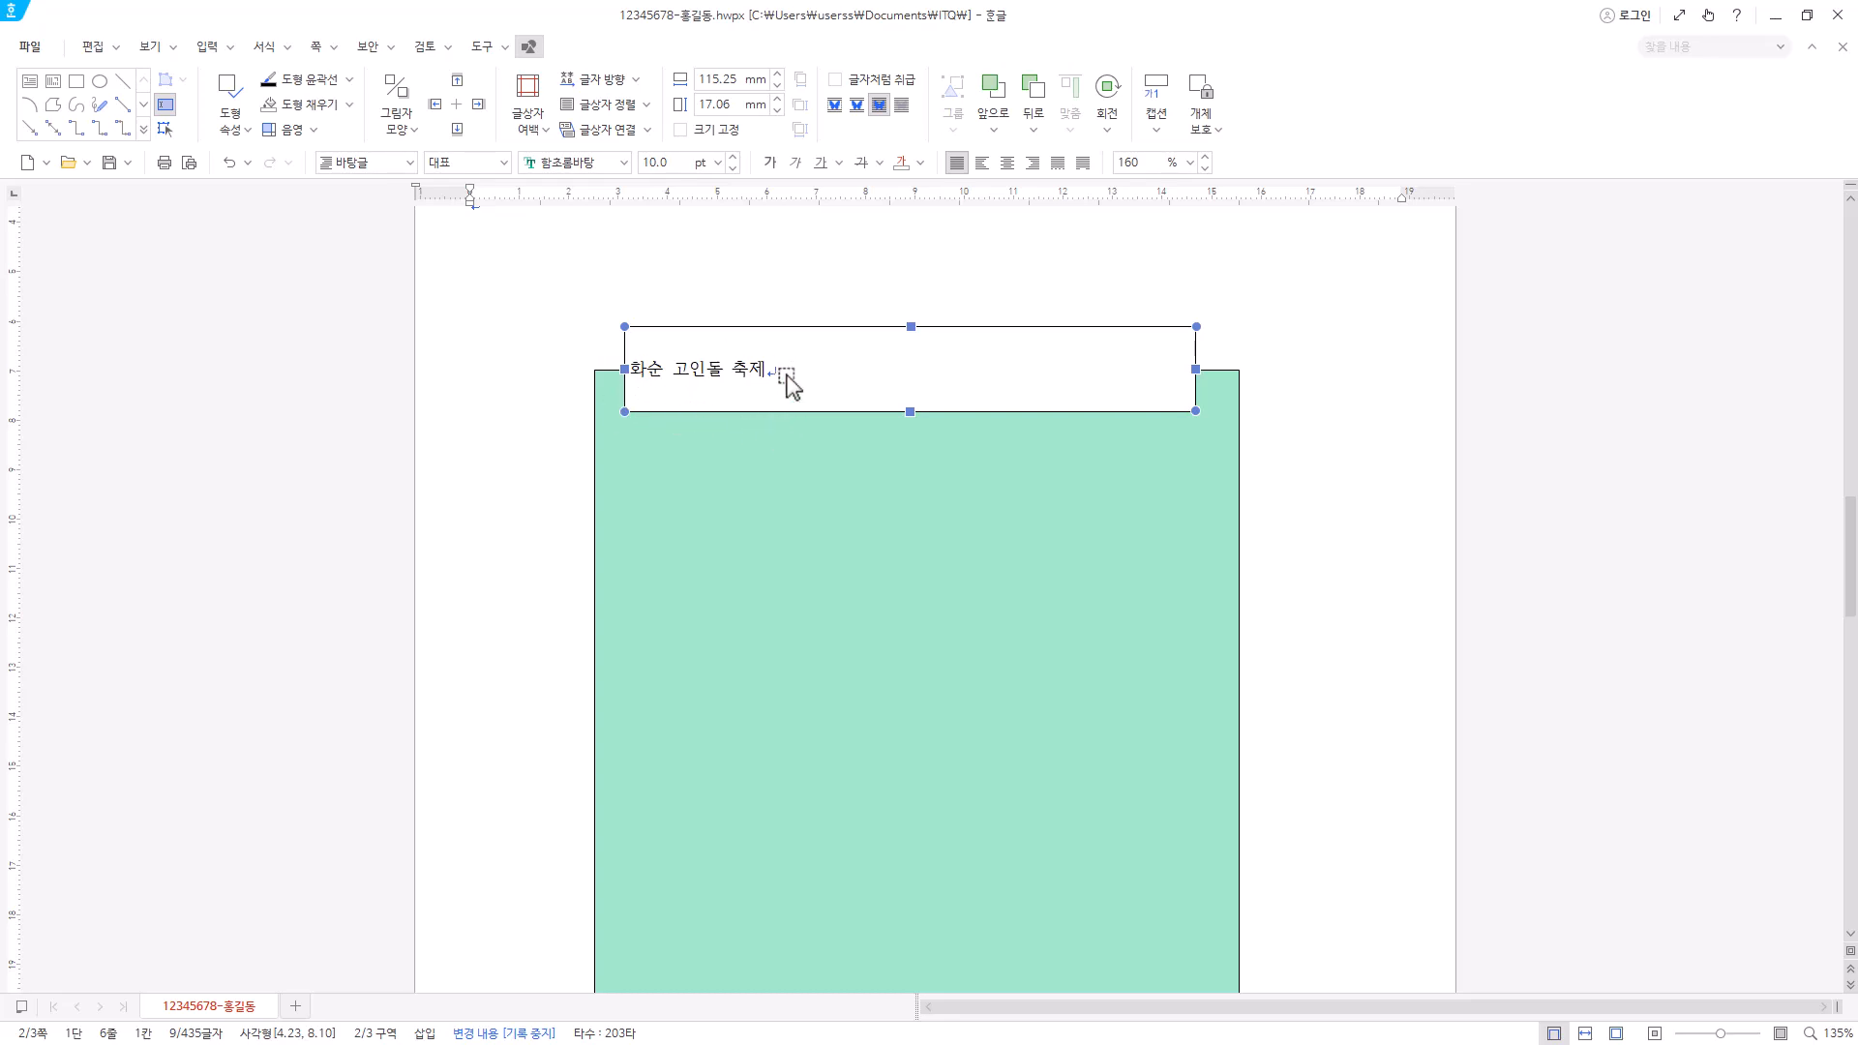
pyautogui.click(600, 162)
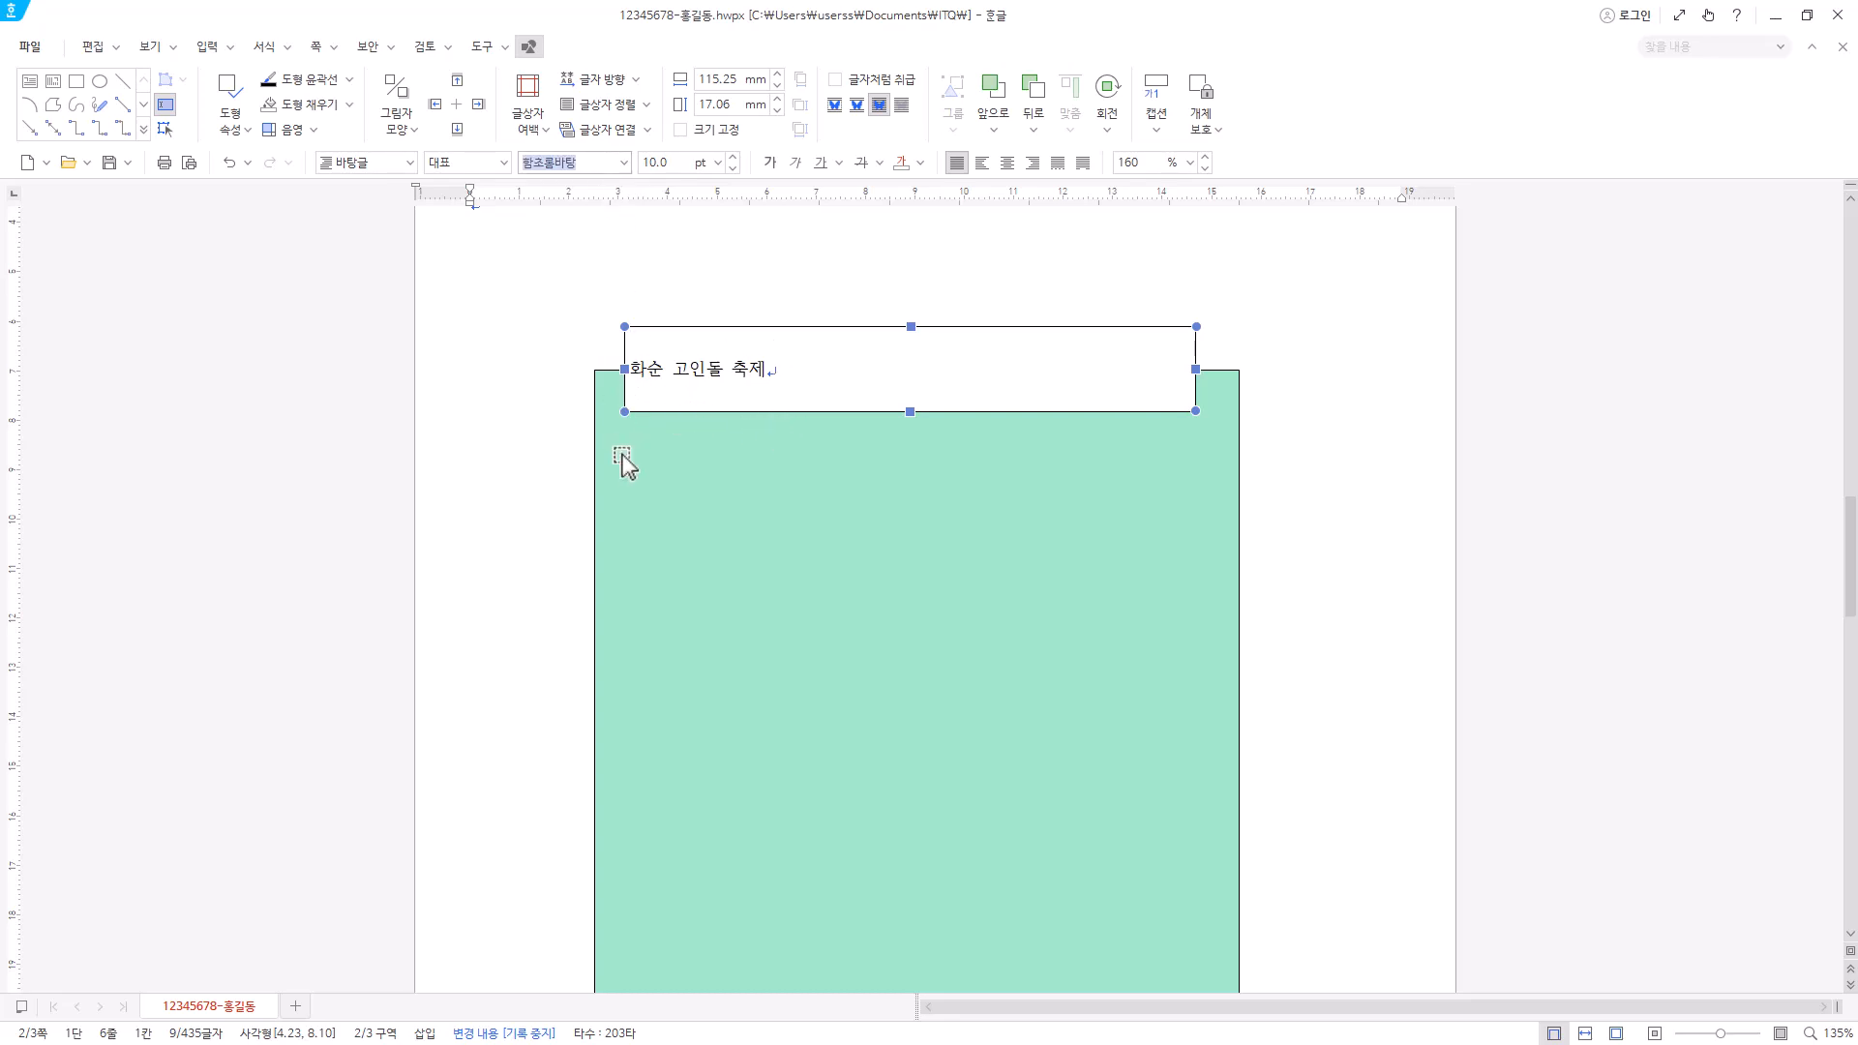
pyautogui.write('굴림')
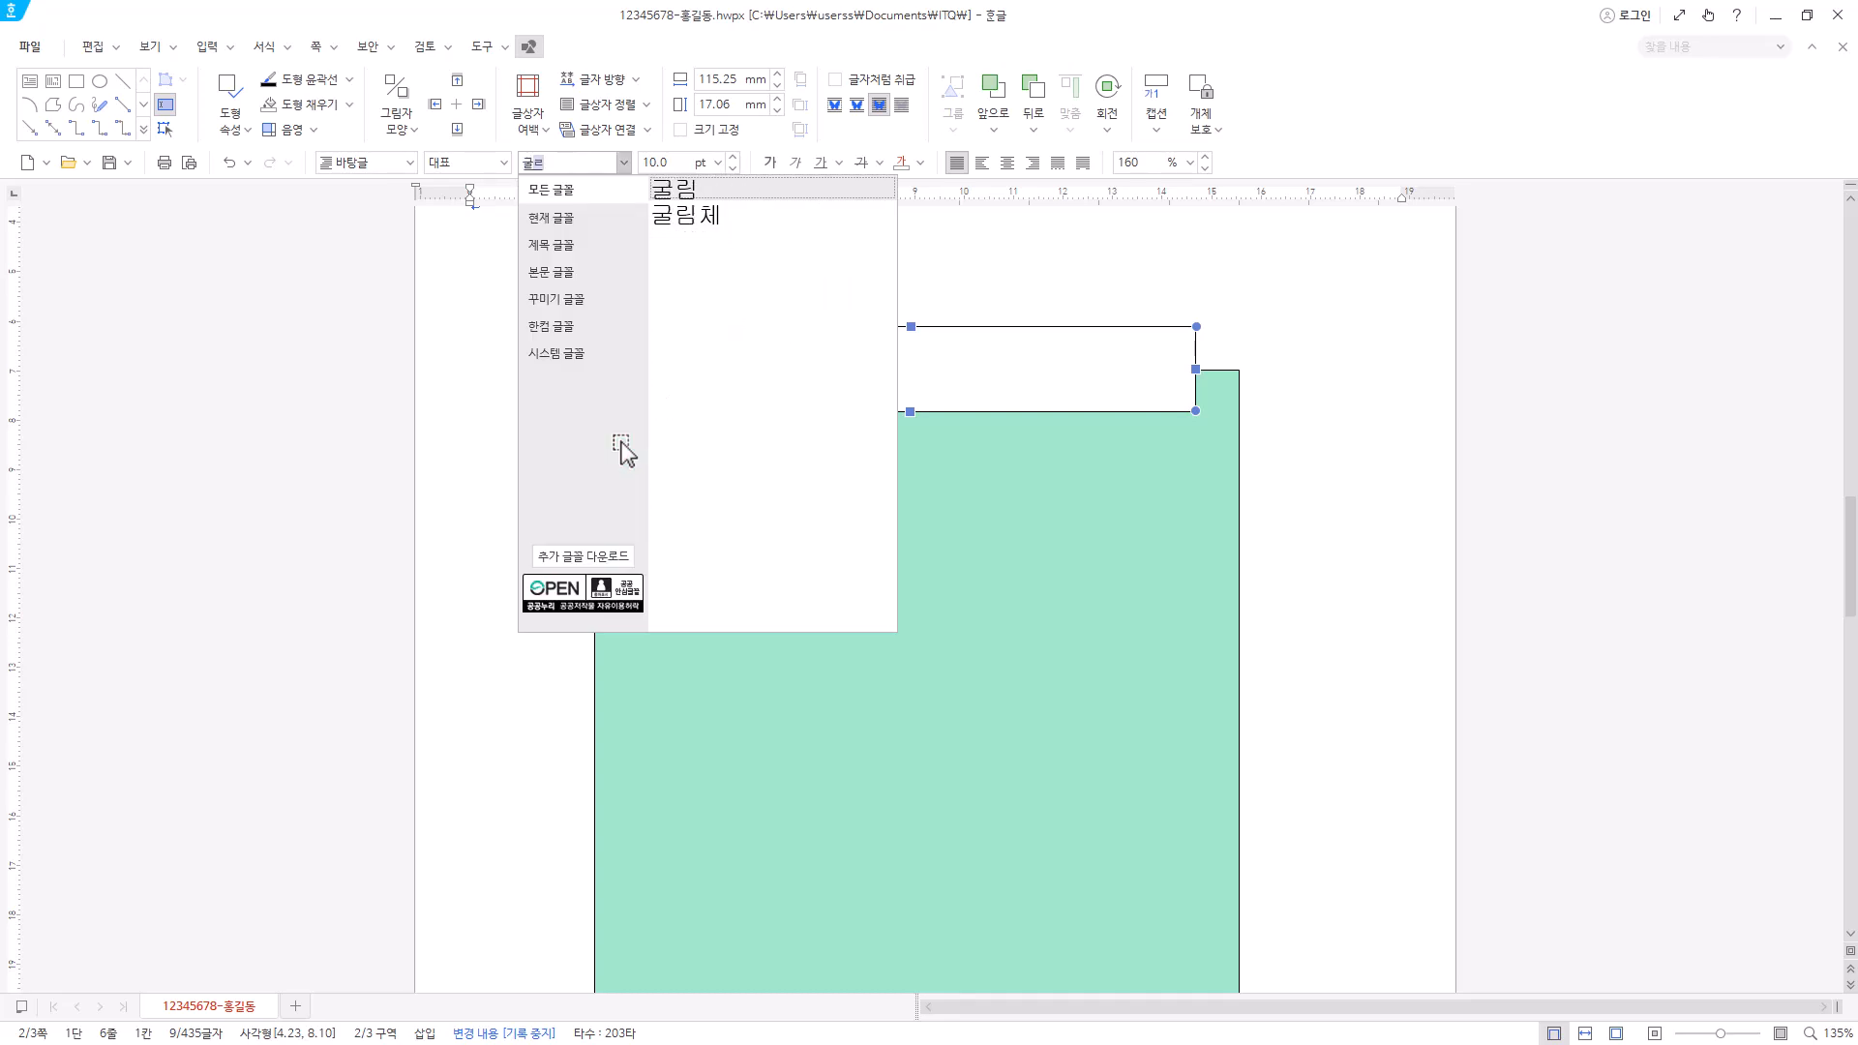
pyautogui.press('Return')
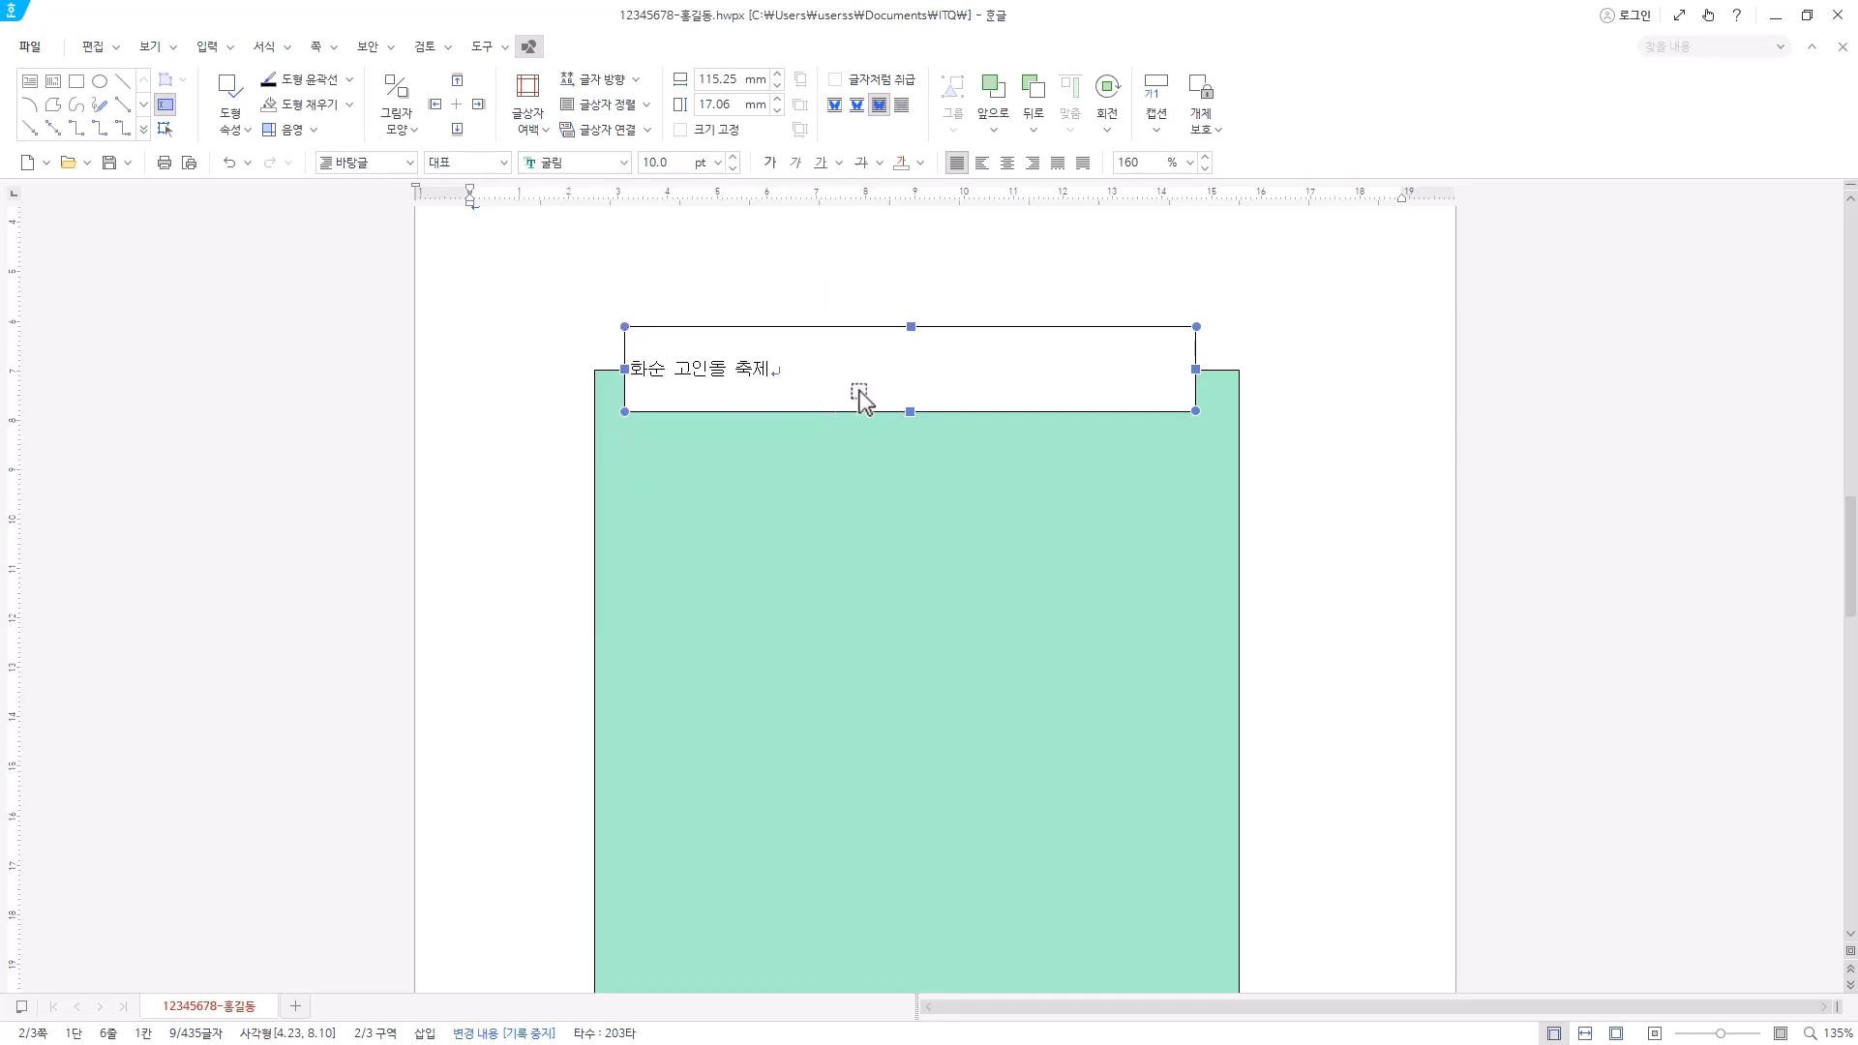
# - Format the "화순 고인돌 축제" text at 22 pt in white and centre it in its text box
pyautogui.click(677, 162)
pyautogui.press('Return')
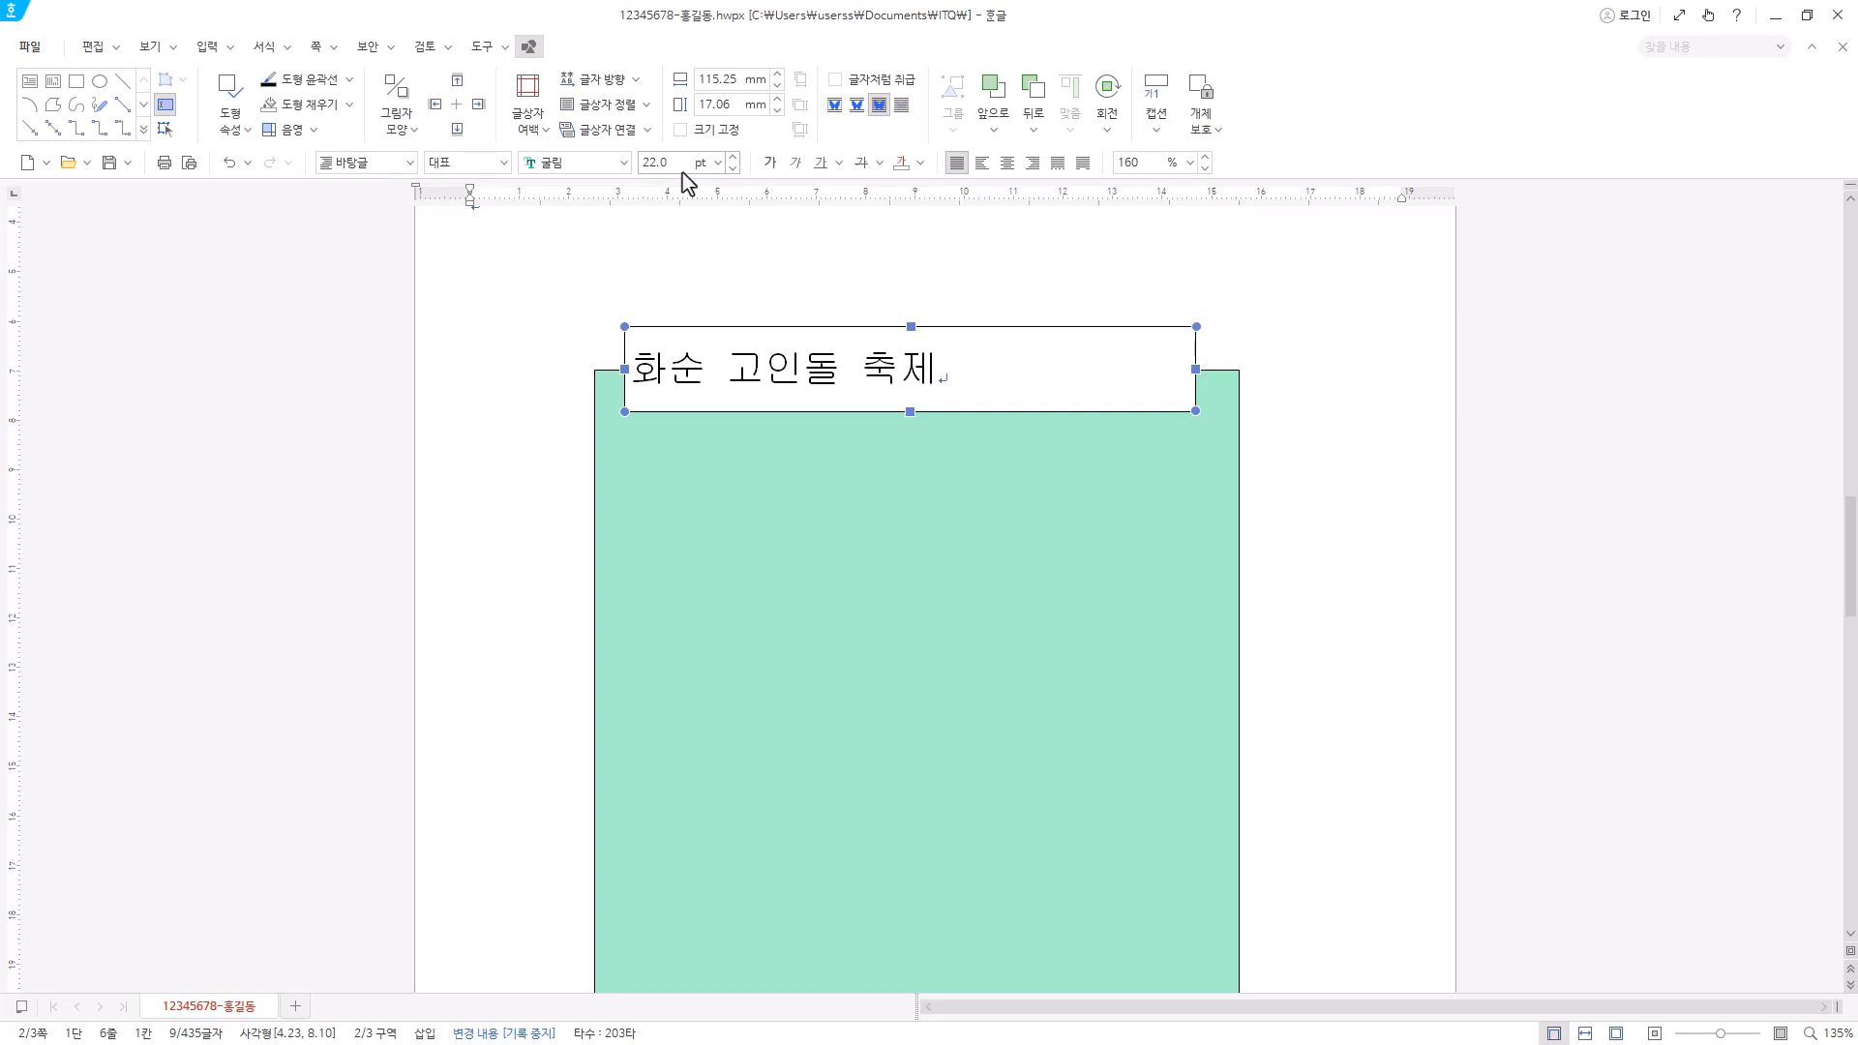
pyautogui.click(920, 163)
pyautogui.click(908, 239)
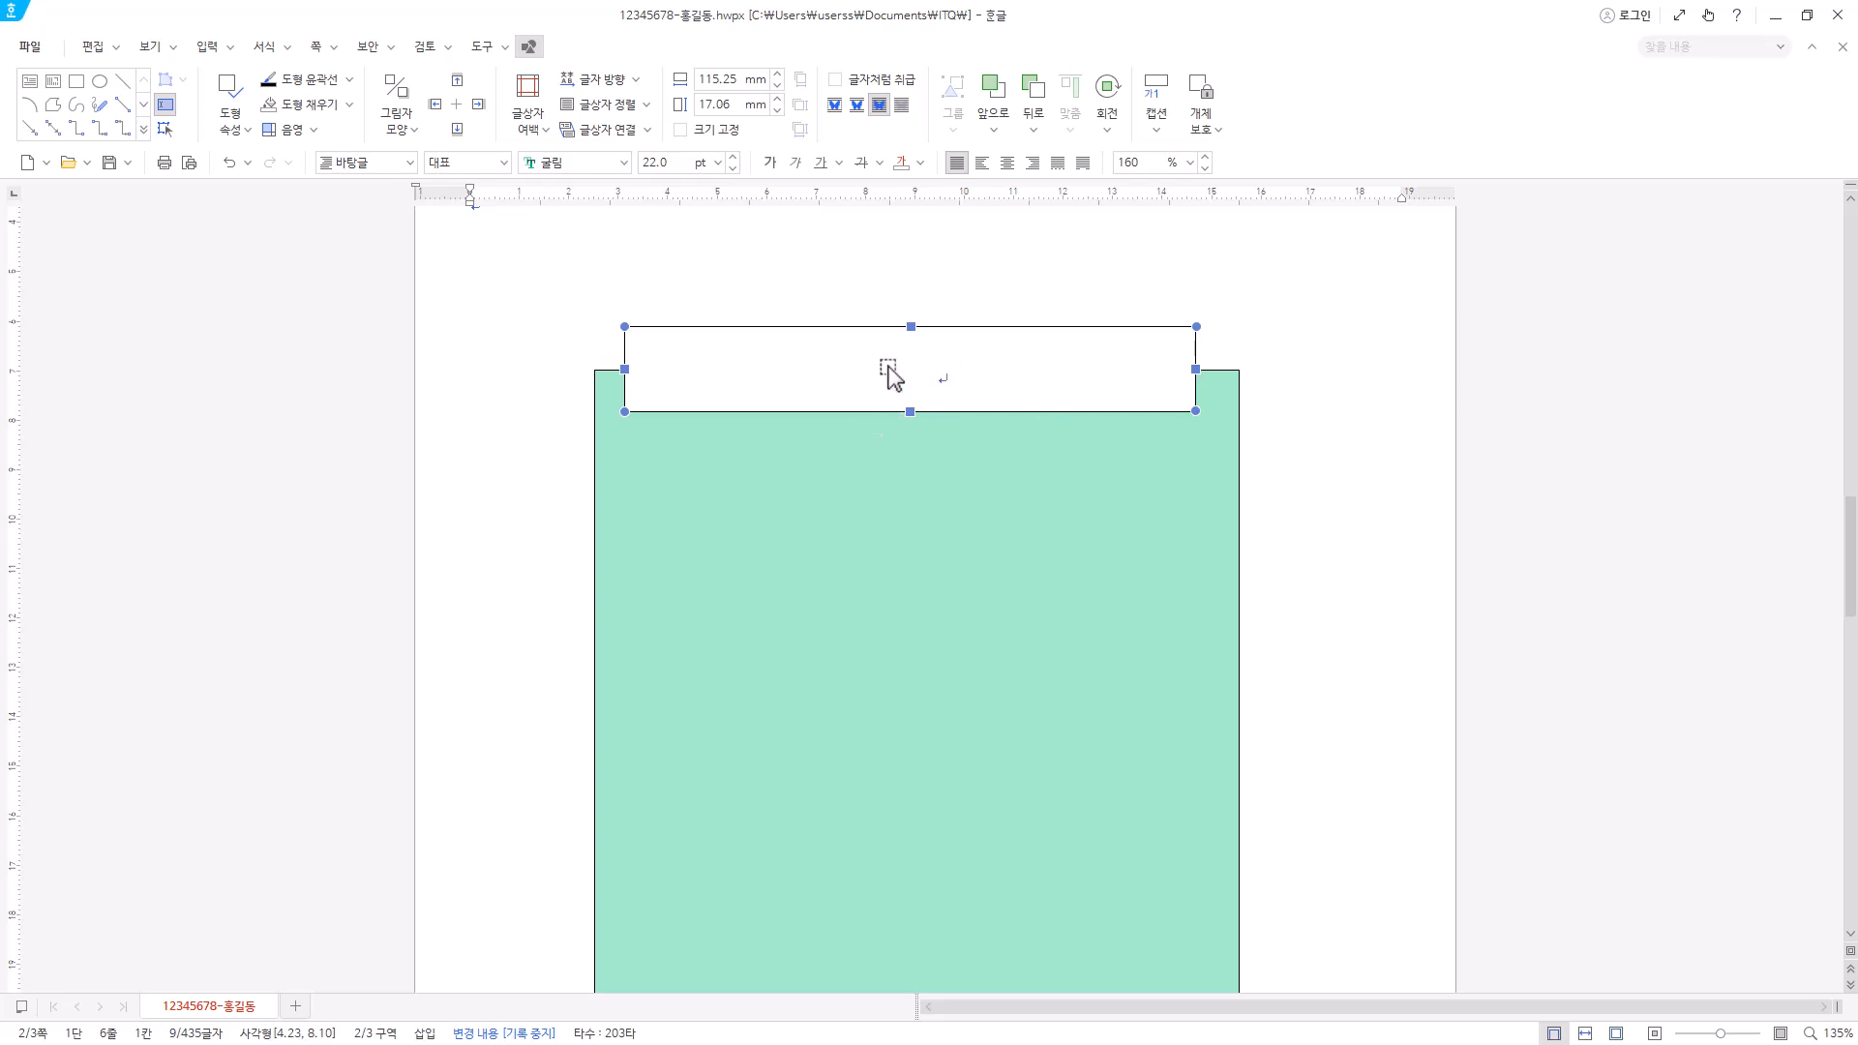
pyautogui.click(1016, 172)
# - Set the "화순 고인돌 축제" text box's width to 90 mm and height to 17 mm in its object properties
pyautogui.rightClick(983, 372)
pyautogui.click(1192, 383)
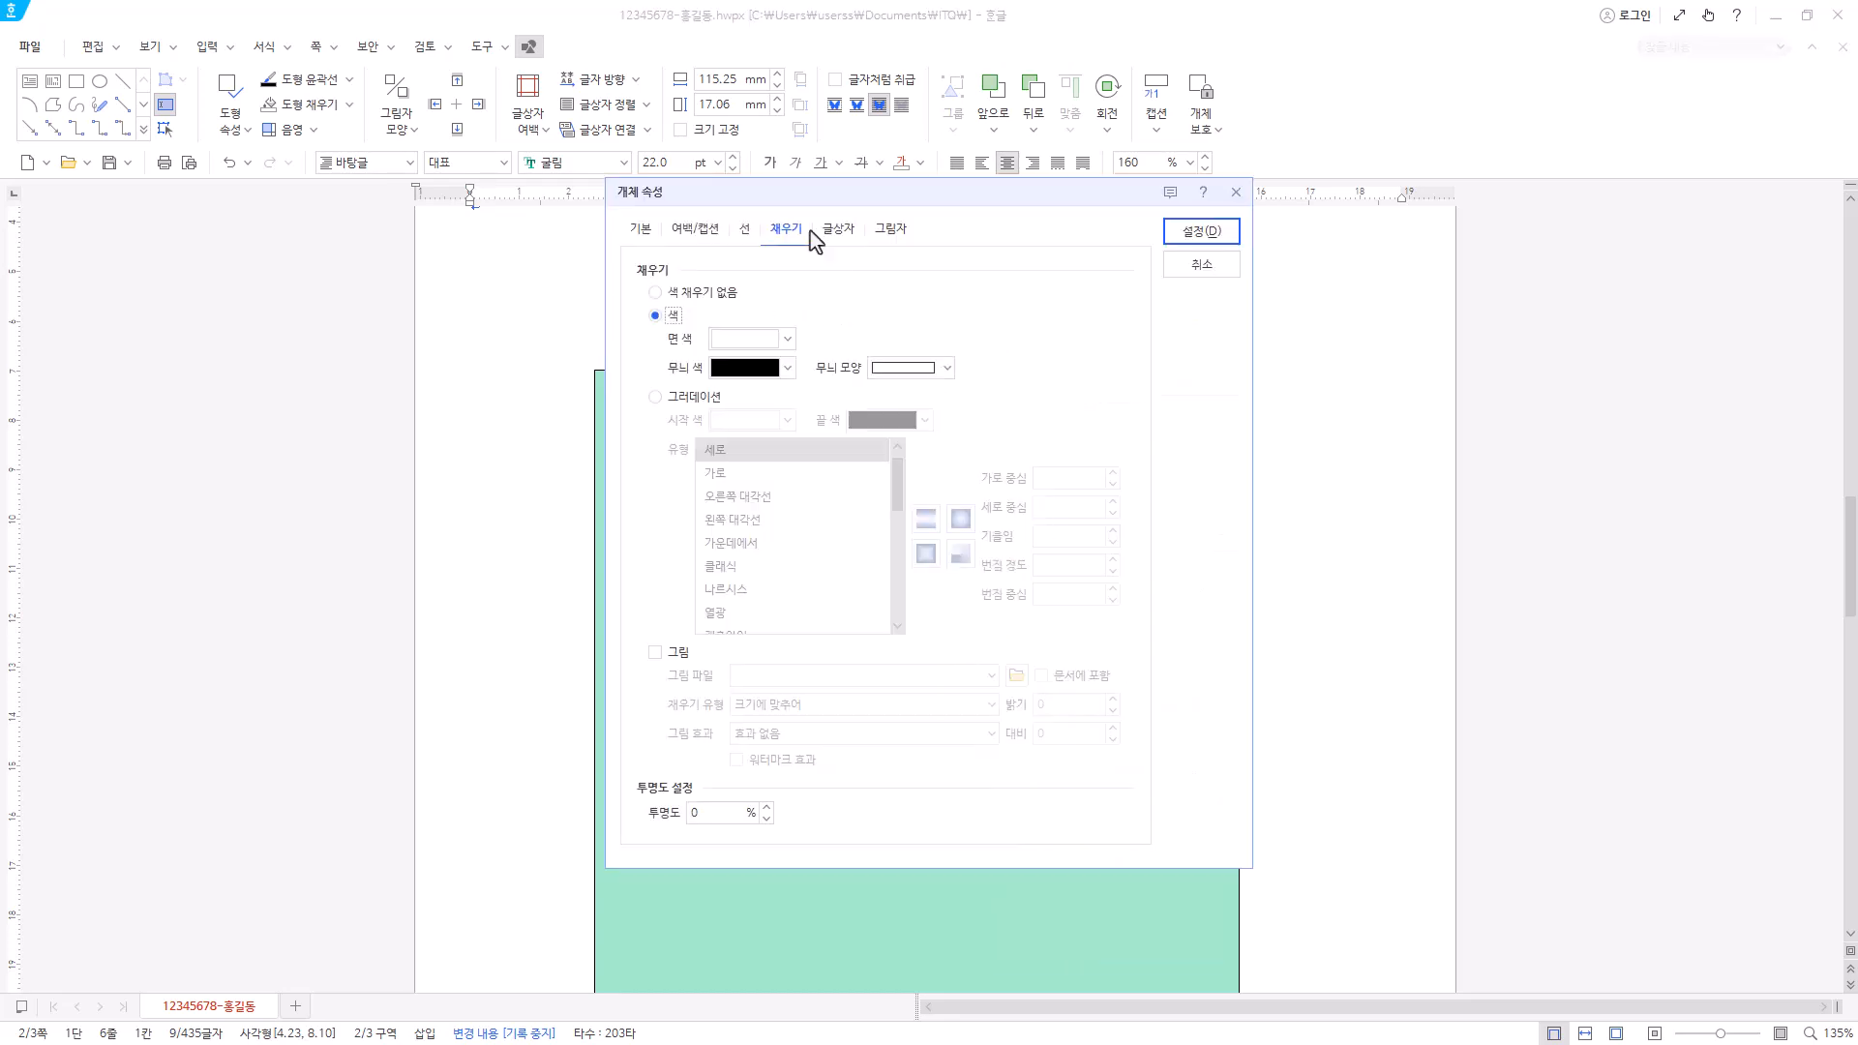
pyautogui.click(640, 229)
pyautogui.click(786, 229)
pyautogui.click(838, 232)
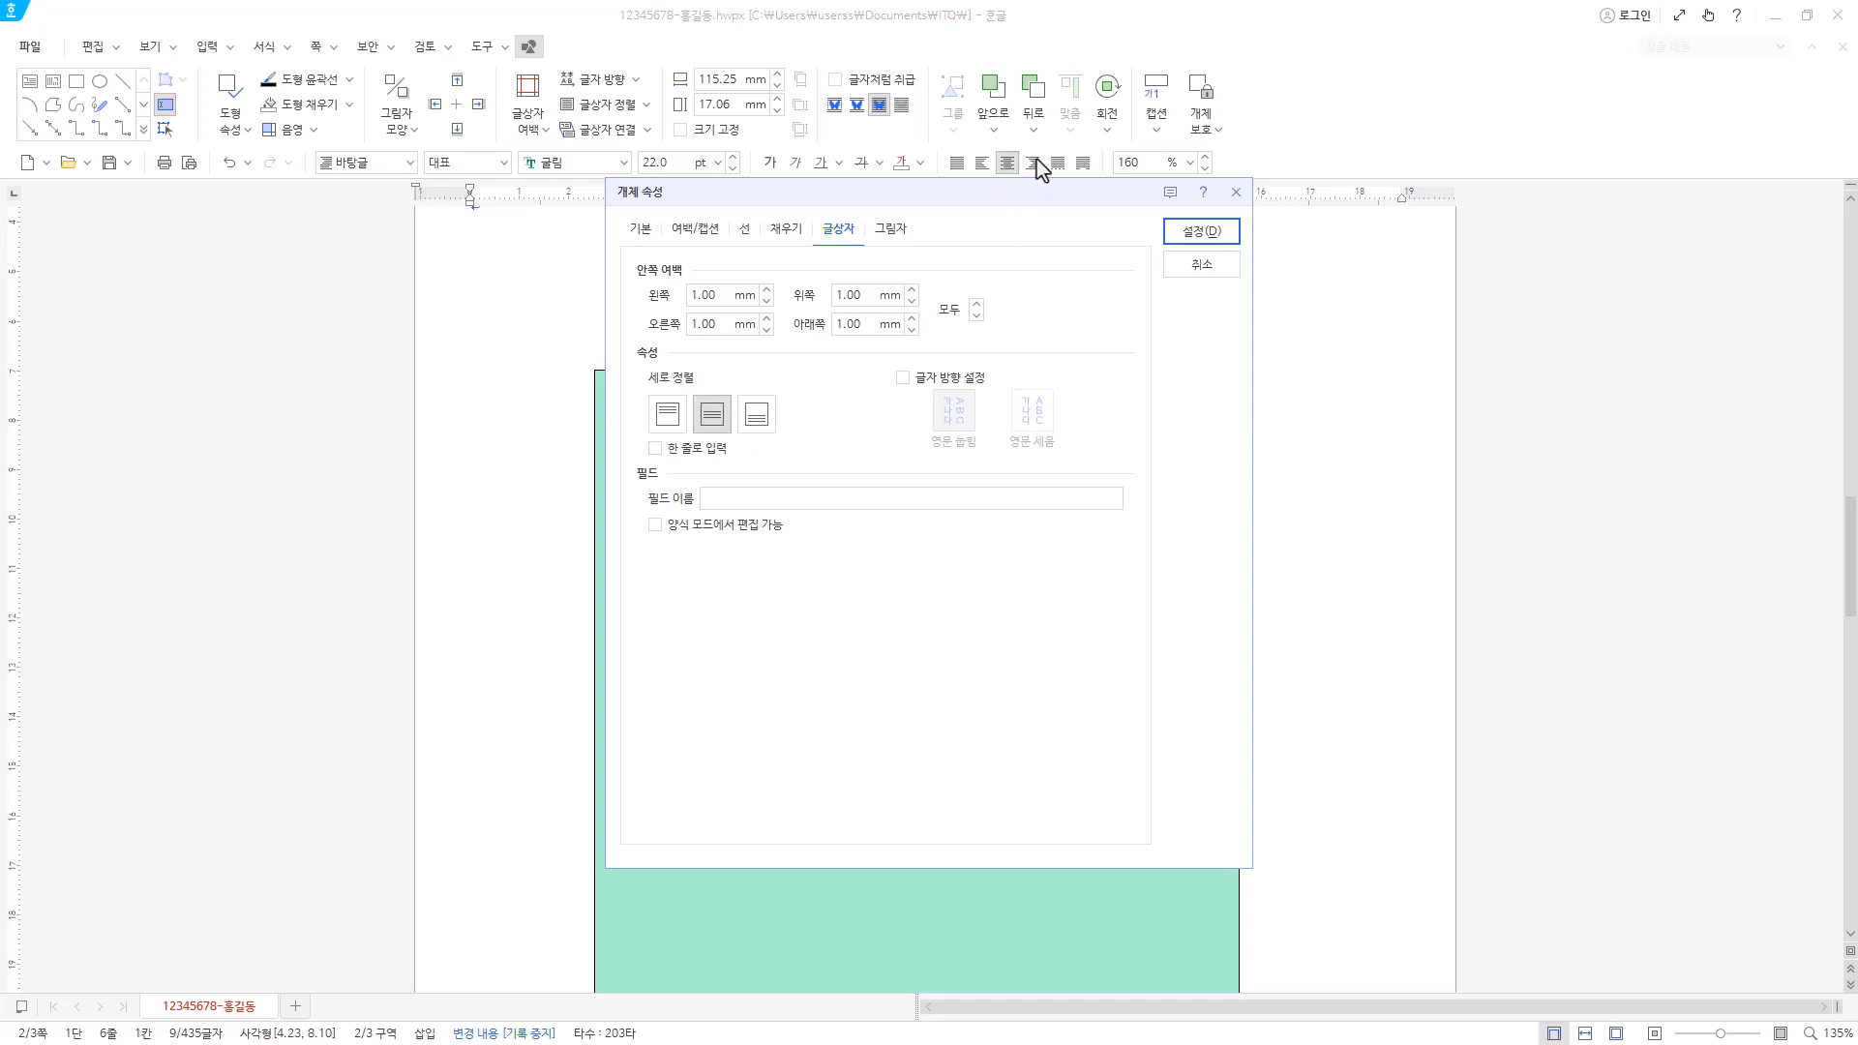
pyautogui.click(644, 232)
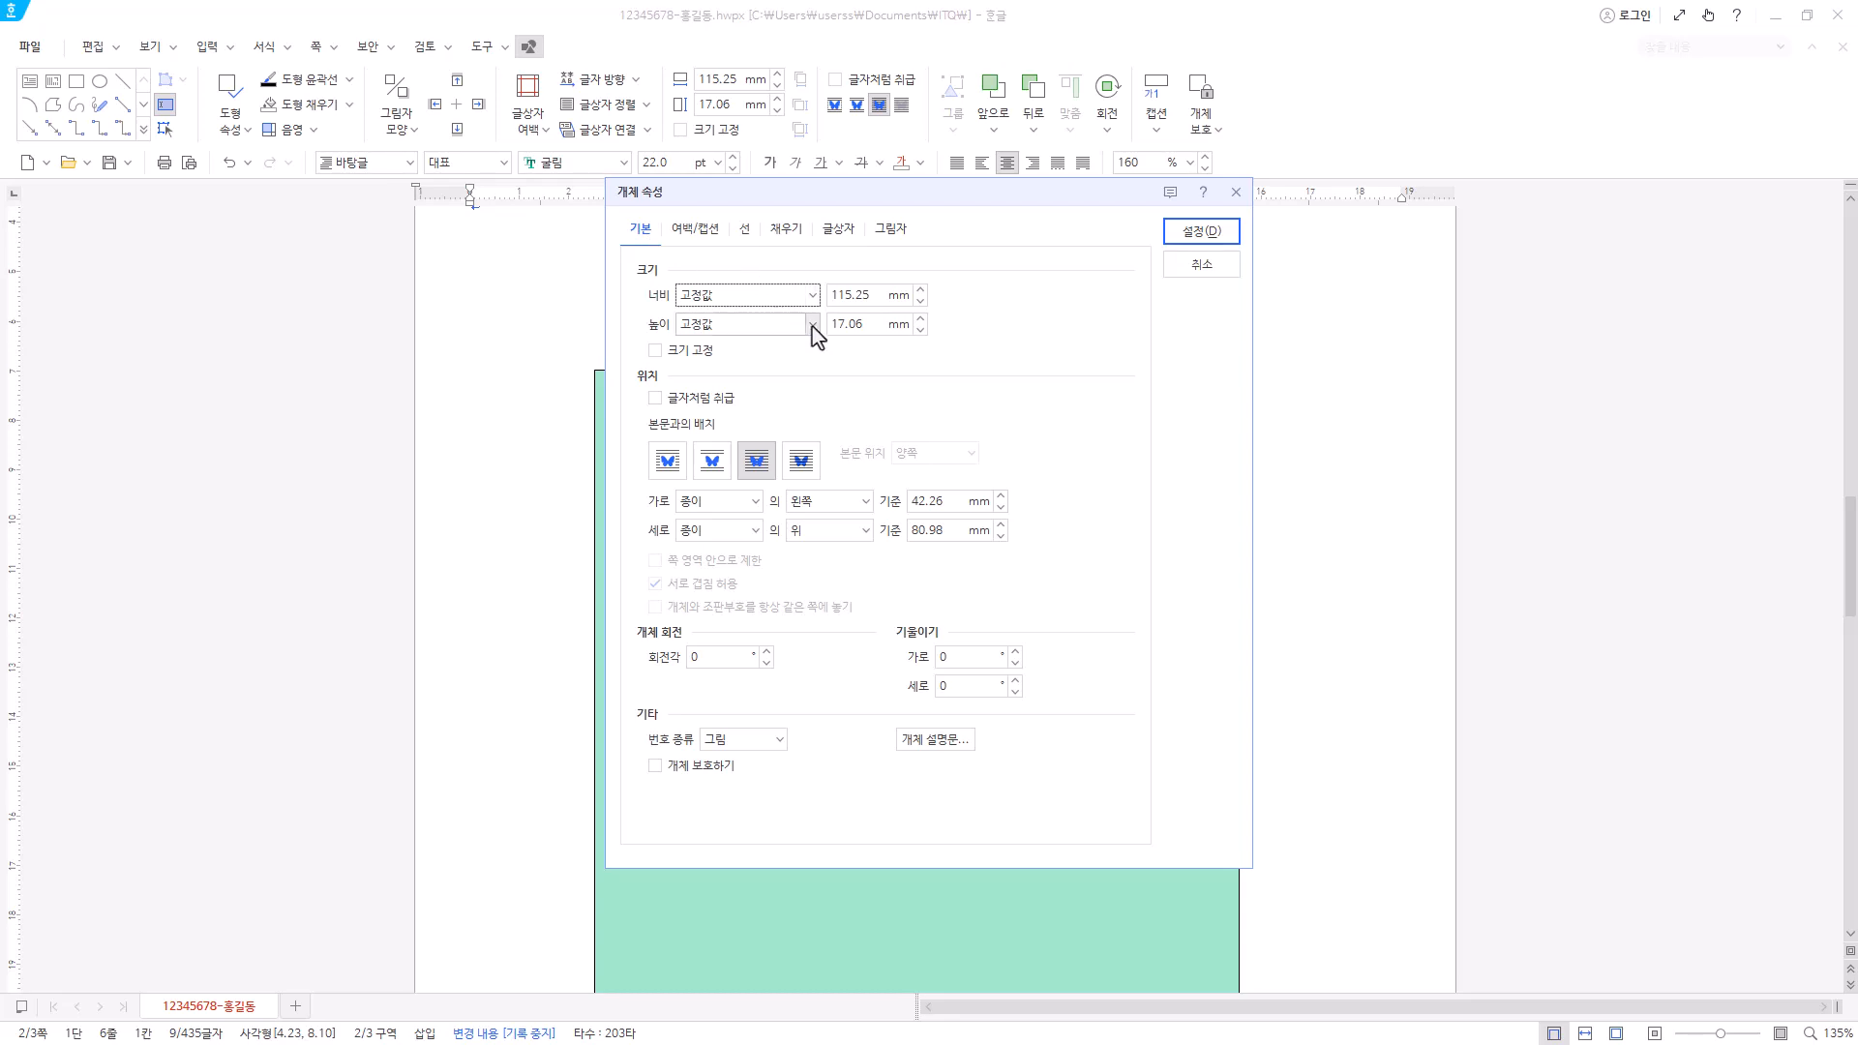
pyautogui.press('Tab')
pyautogui.write('90')
pyautogui.press('Tab')
pyautogui.press('Tab')
pyautogui.write('17')
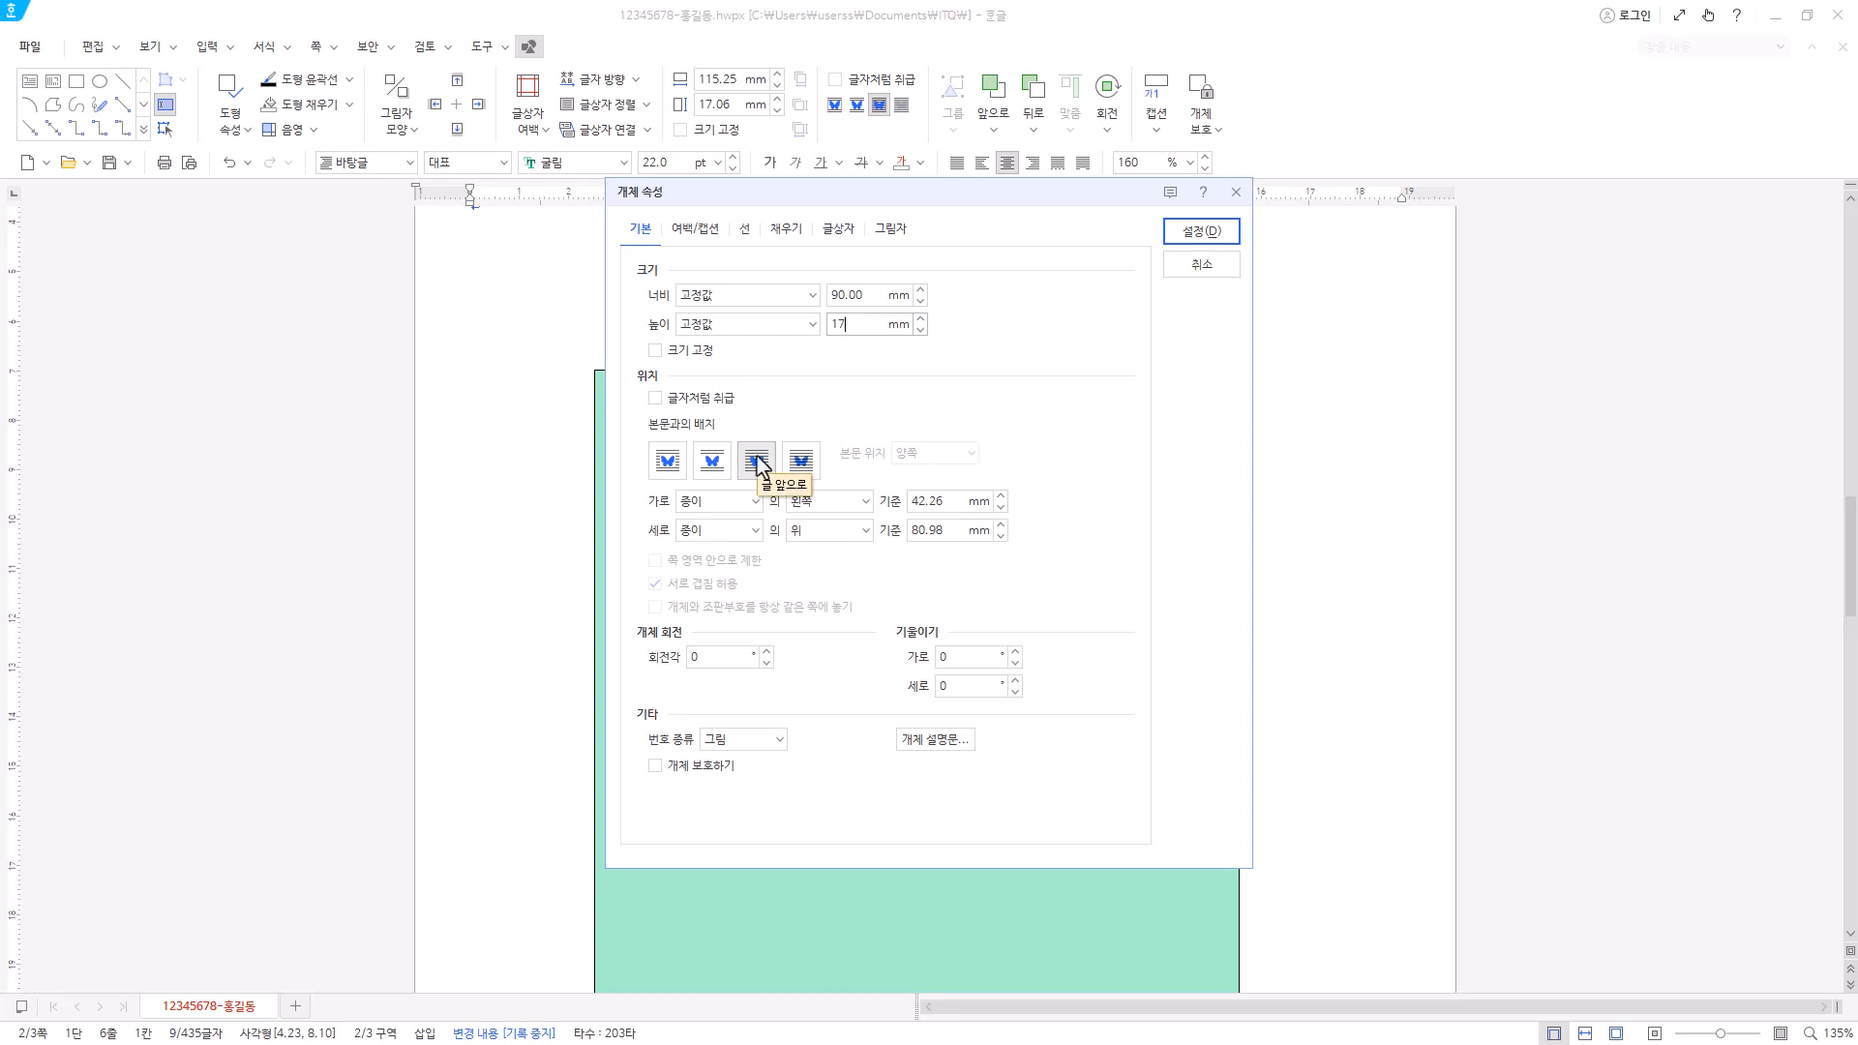
# - Give the title text box semicircular (반원) corners and a red fill colour, and apply the object properties
pyautogui.click(745, 232)
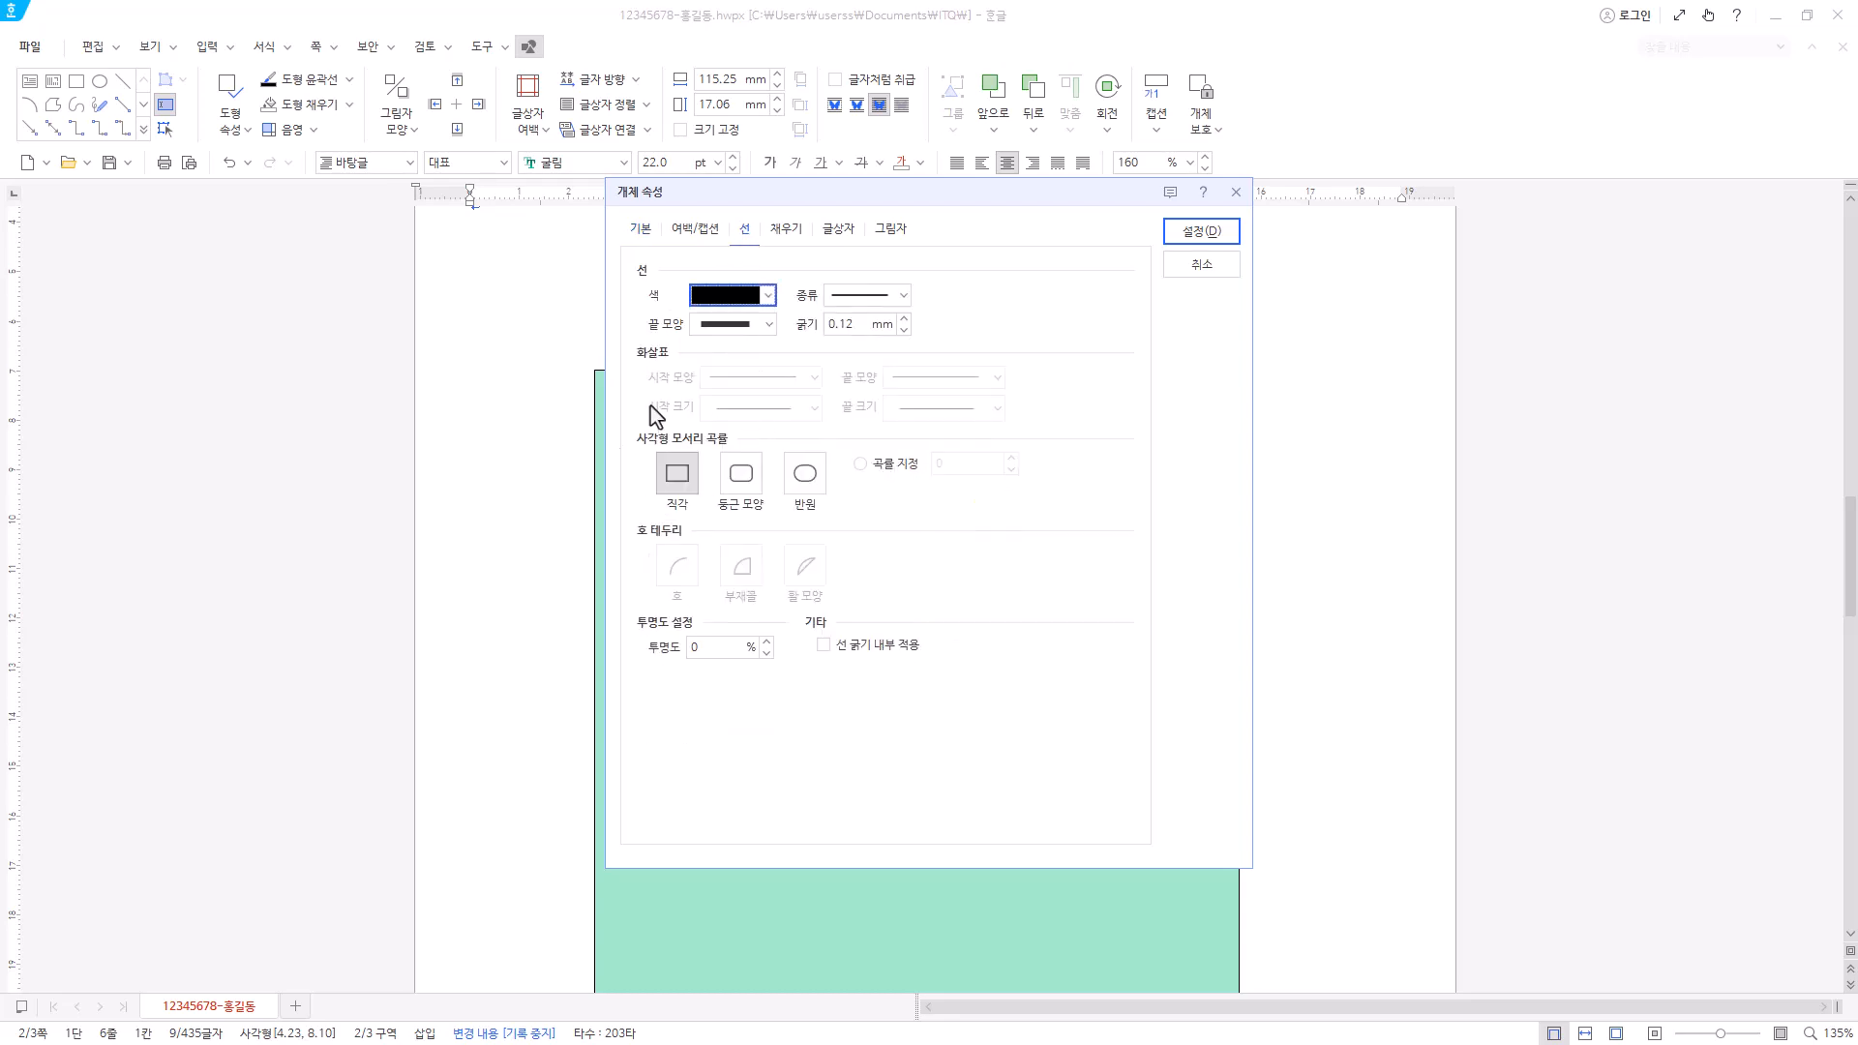
pyautogui.moveTo(973, 199); pyautogui.dragTo(1208, 236)
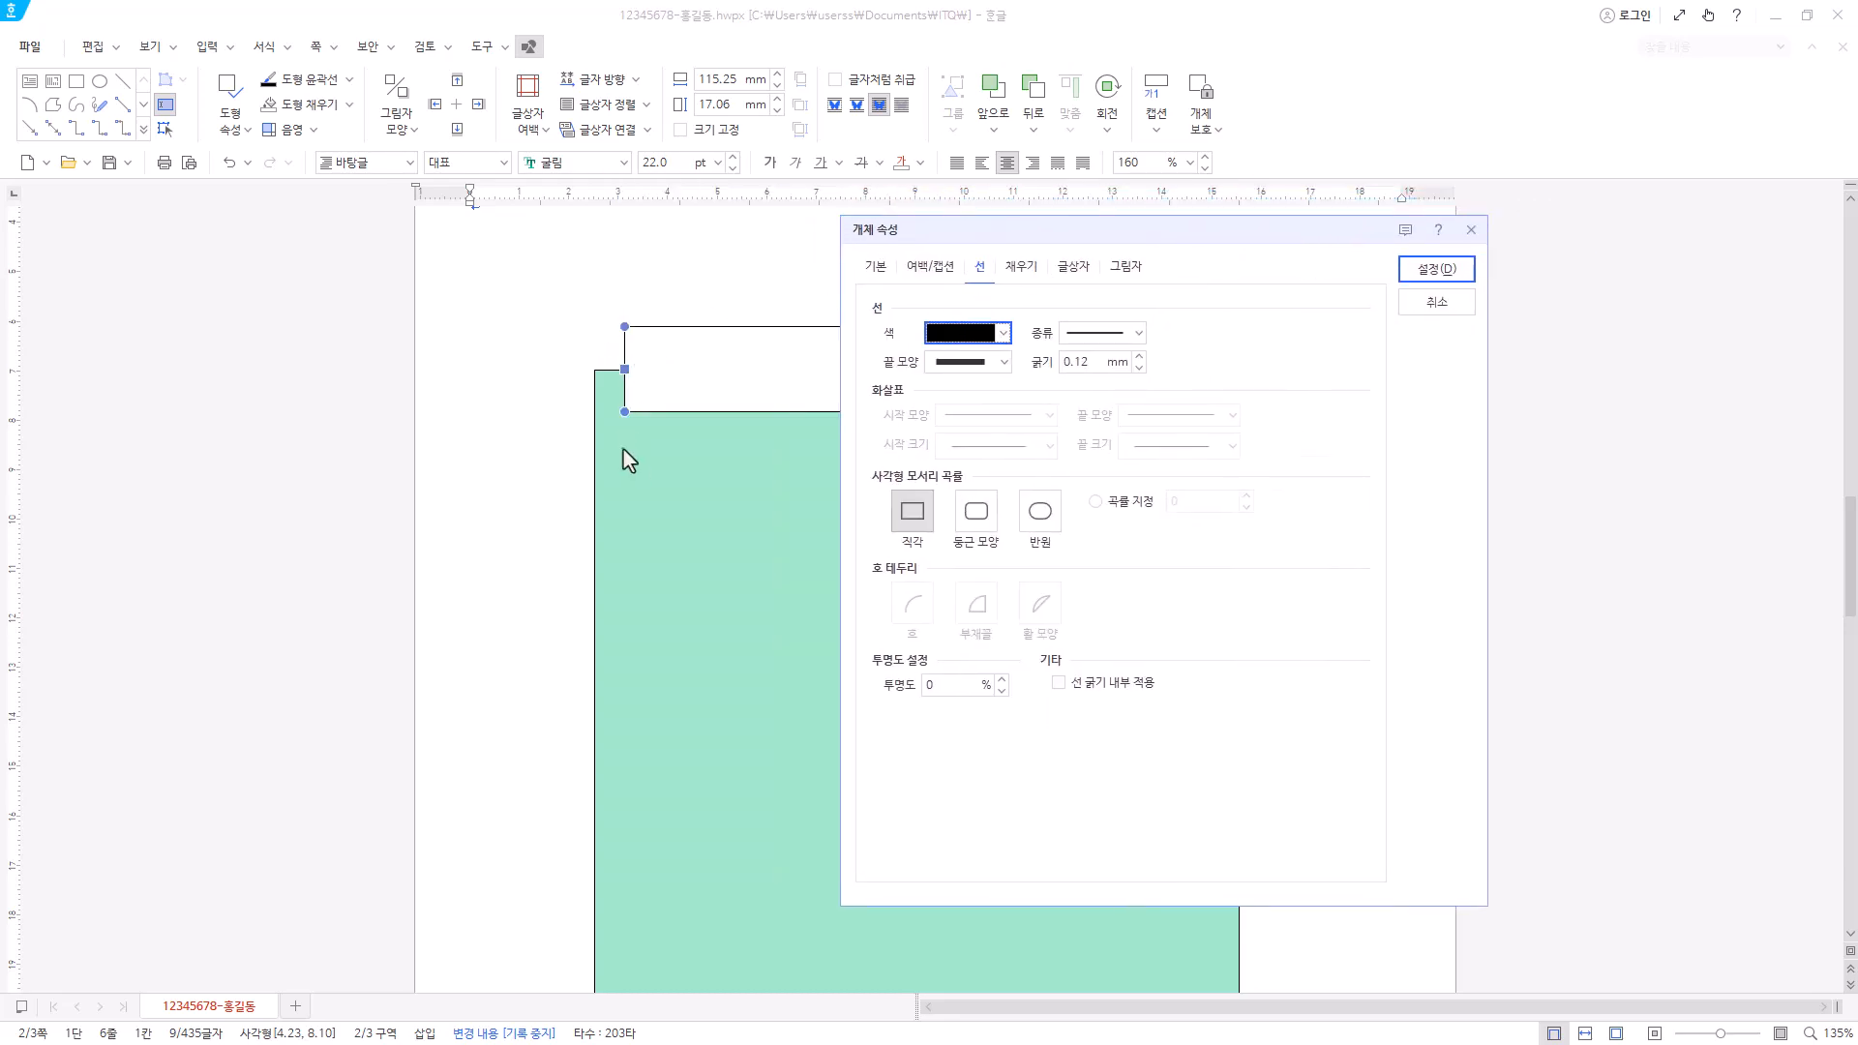
pyautogui.click(1039, 511)
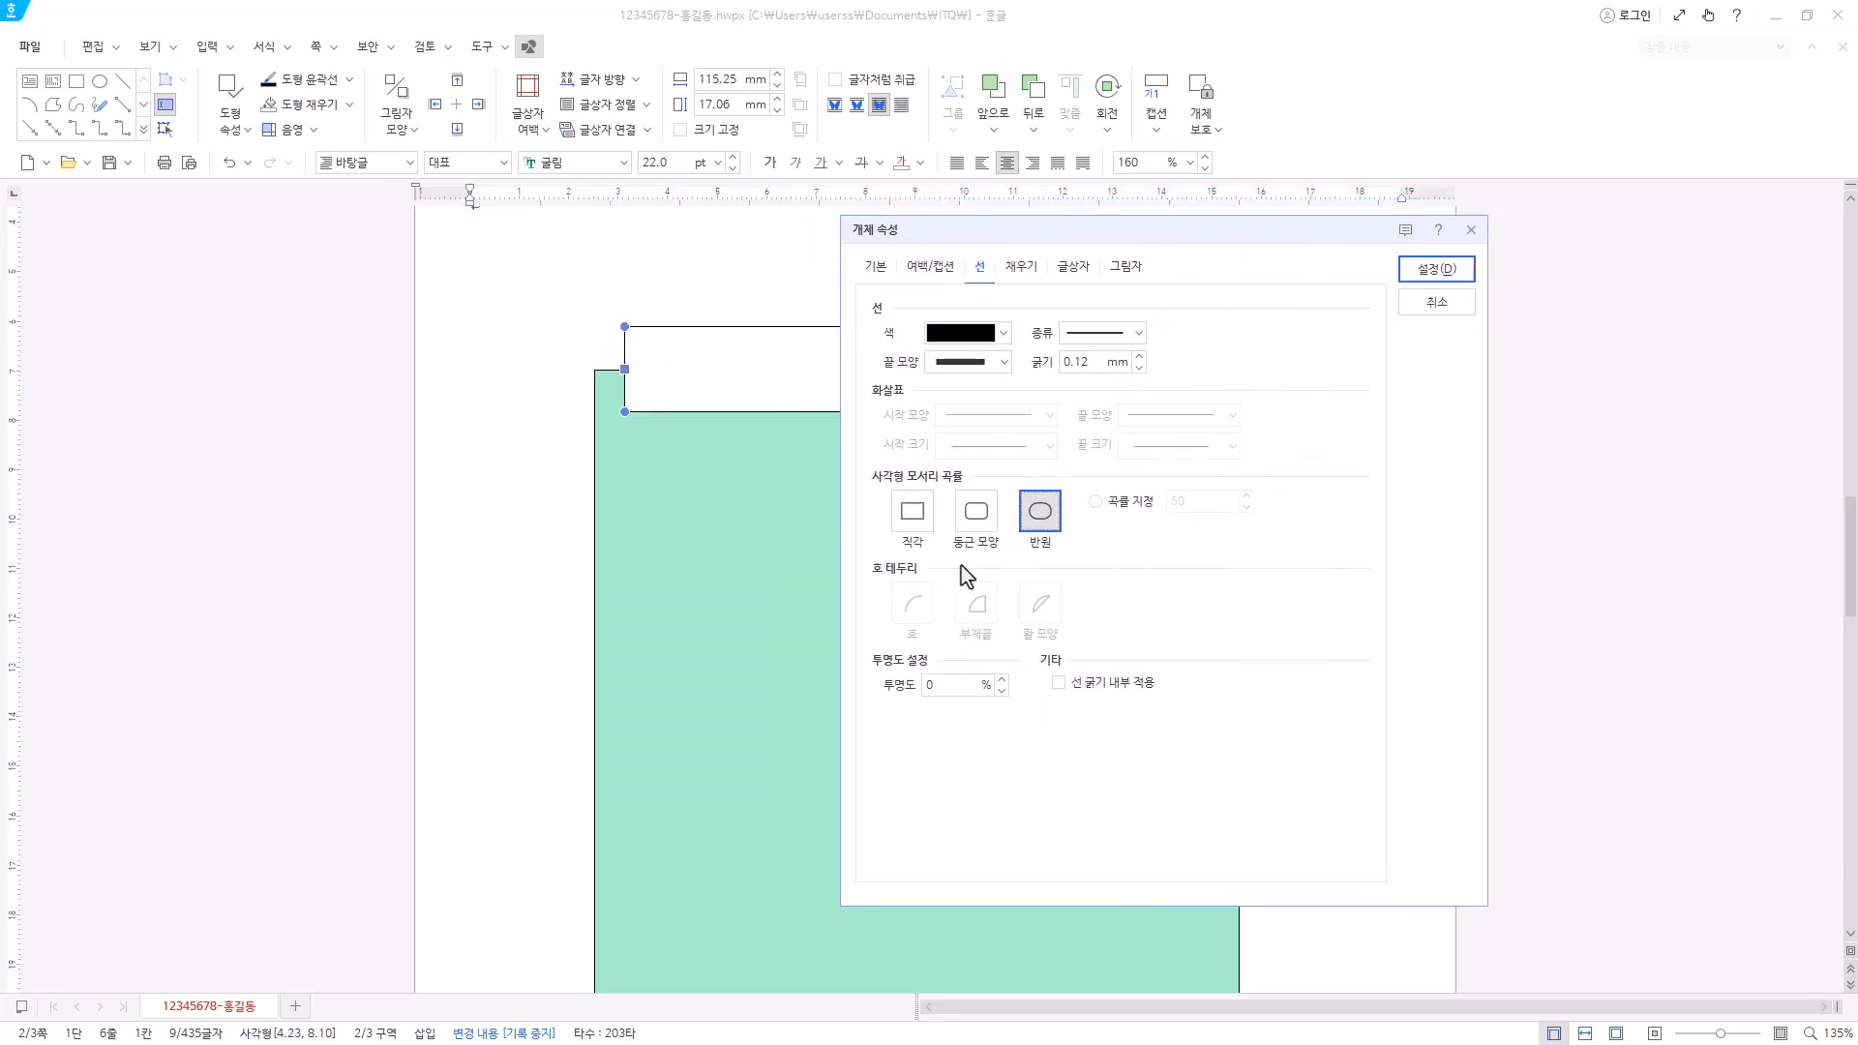
pyautogui.click(1026, 268)
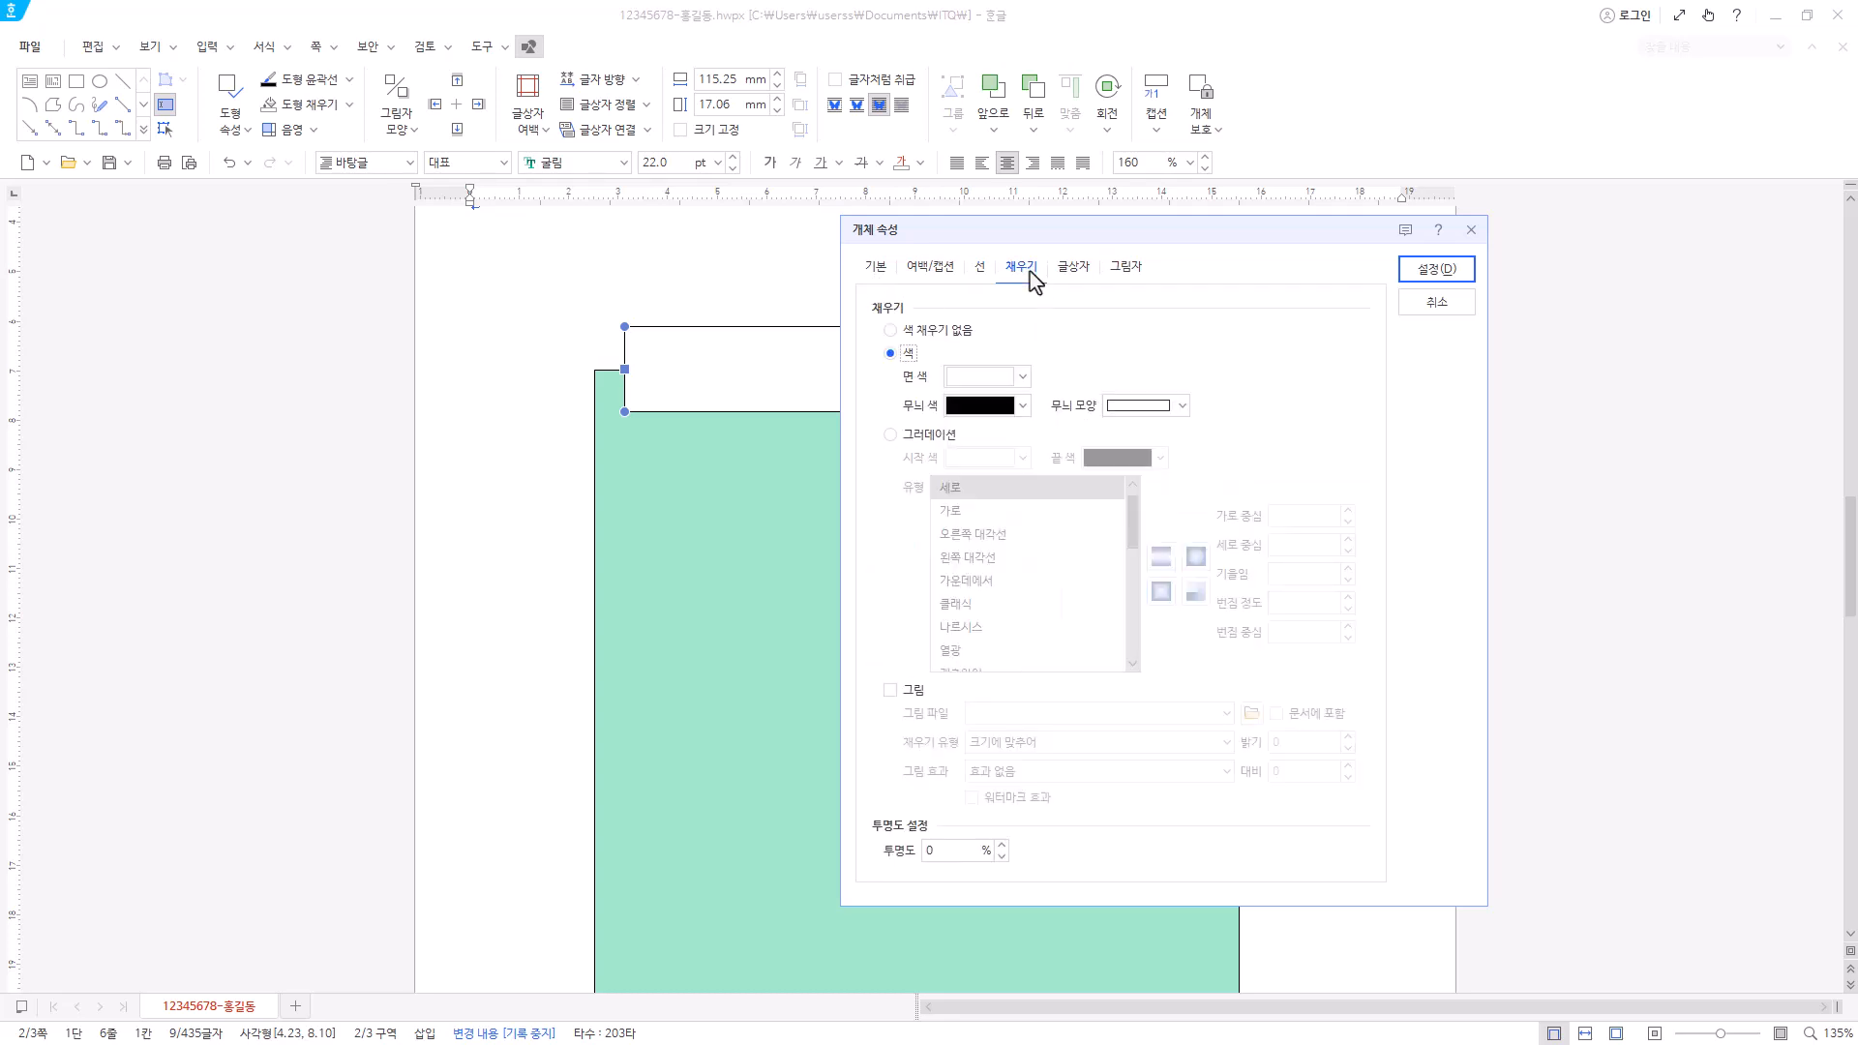
pyautogui.click(1022, 379)
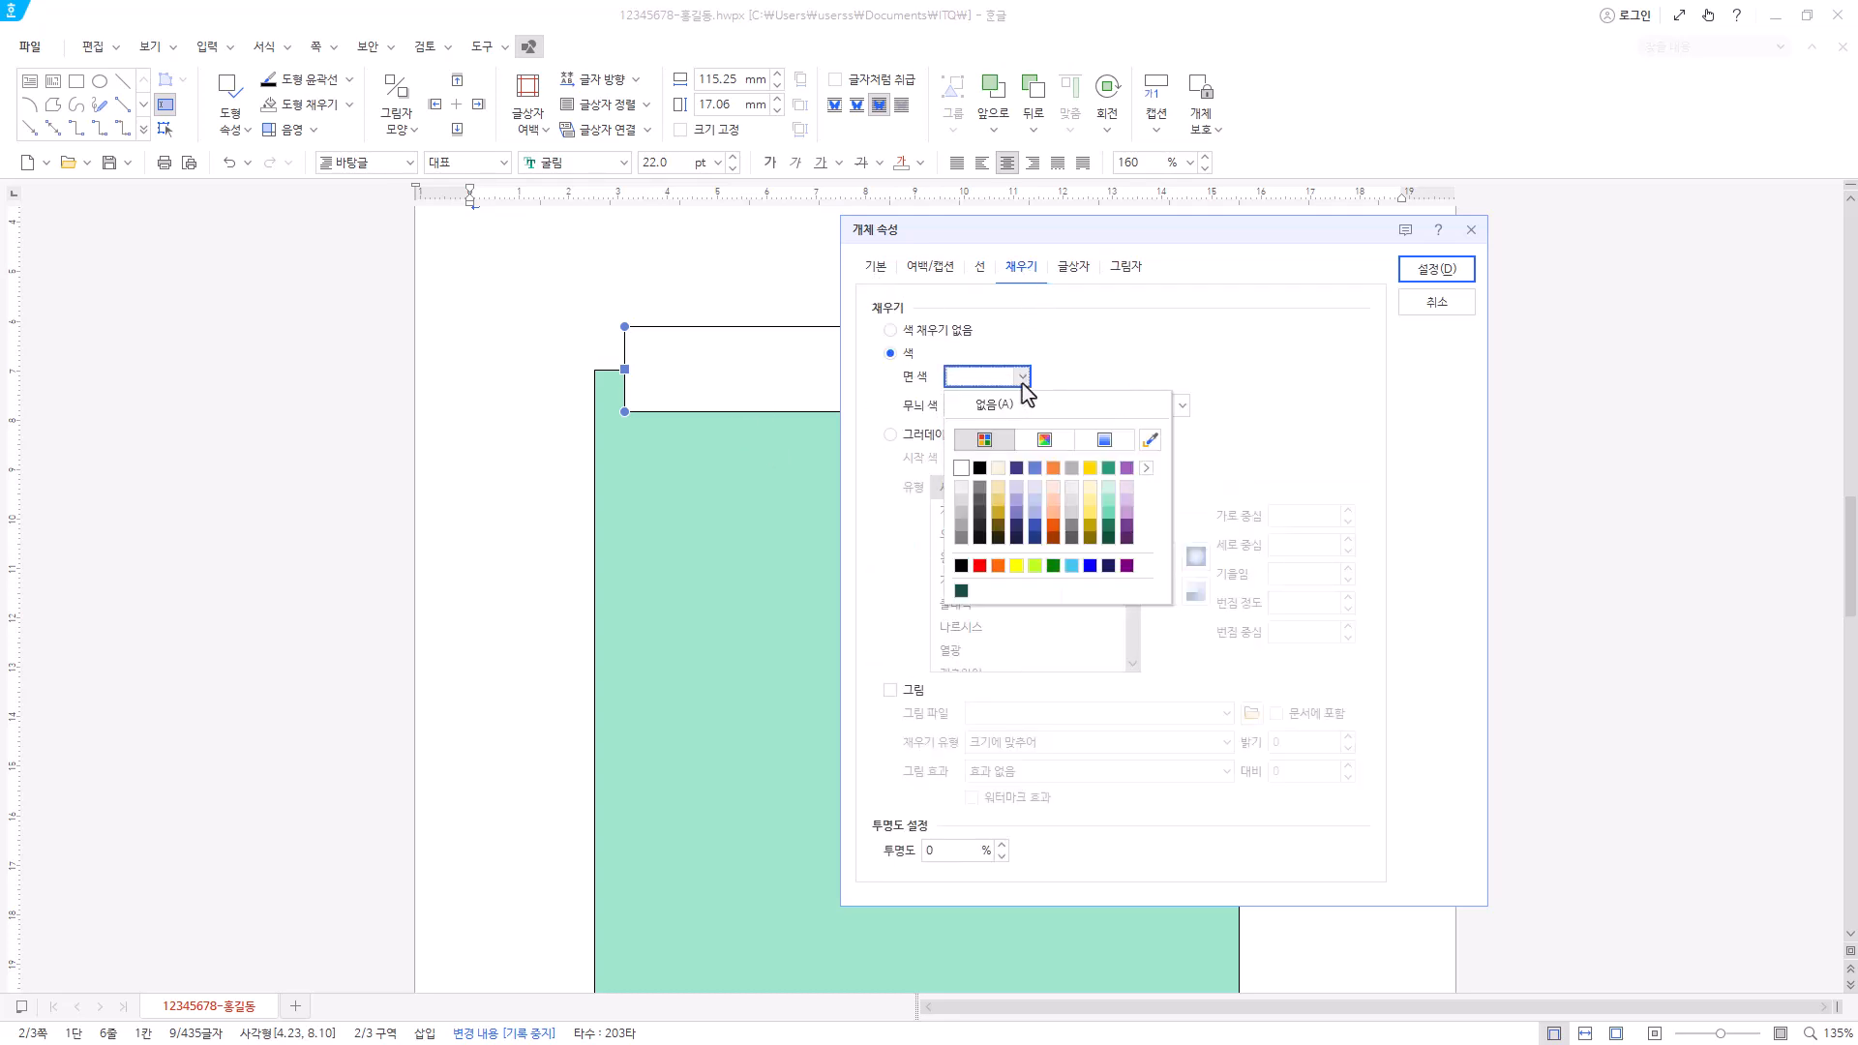
pyautogui.click(980, 566)
pyautogui.click(1436, 269)
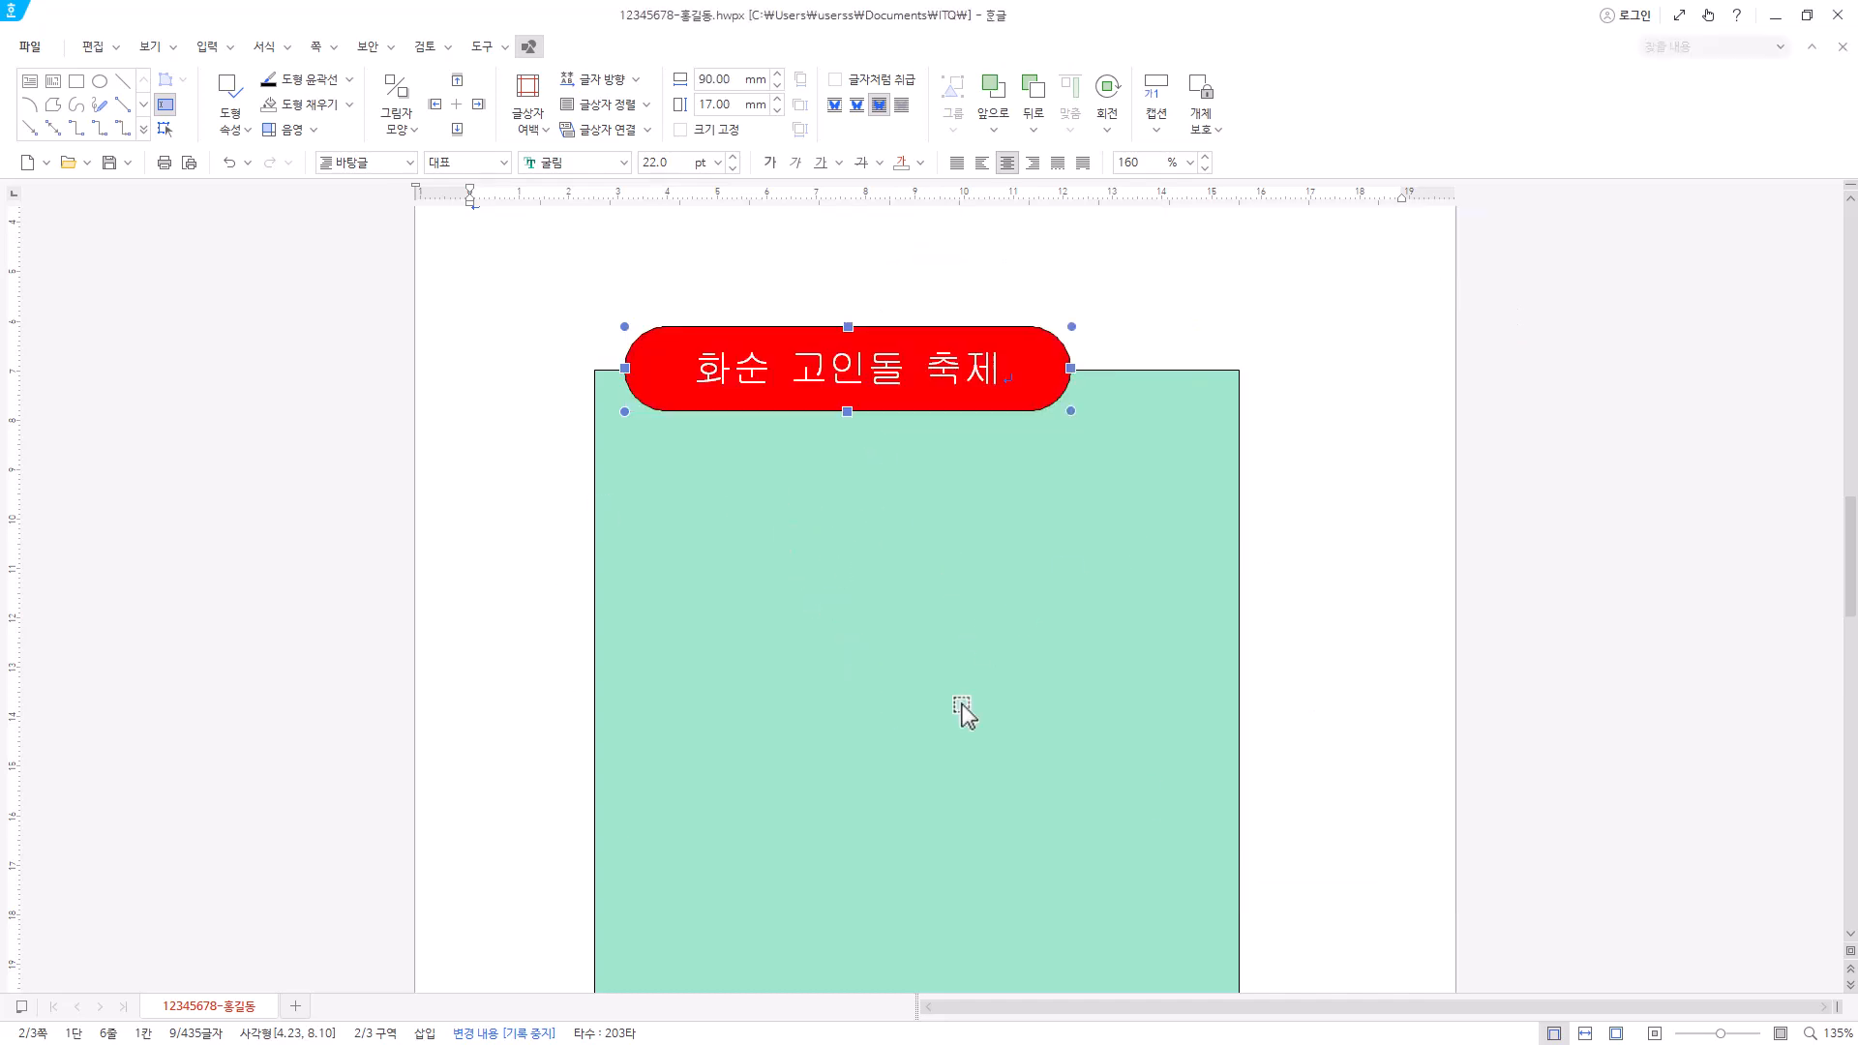
# - Move the red title box sideways to centre it on the green rectangle's top edge and nudge it slightly up
pyautogui.moveTo(915, 410); pyautogui.dragTo(987, 414)
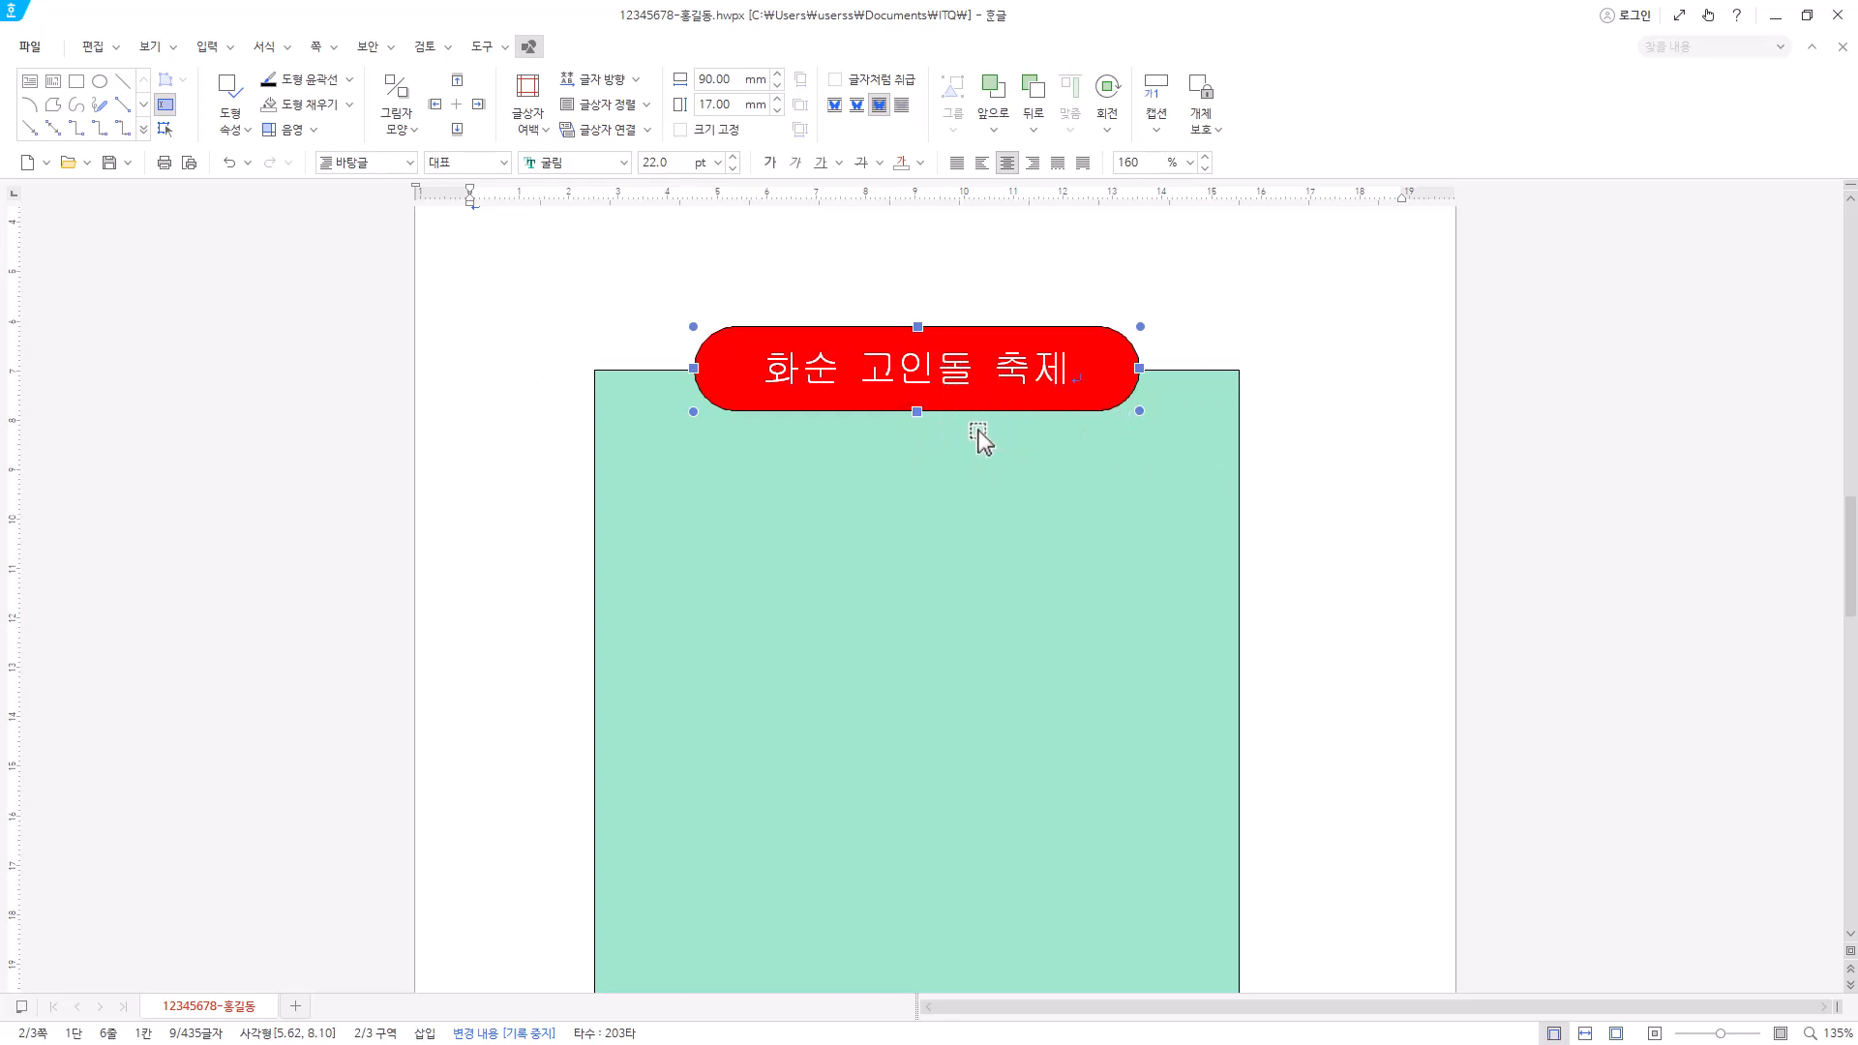
pyautogui.press('Up')
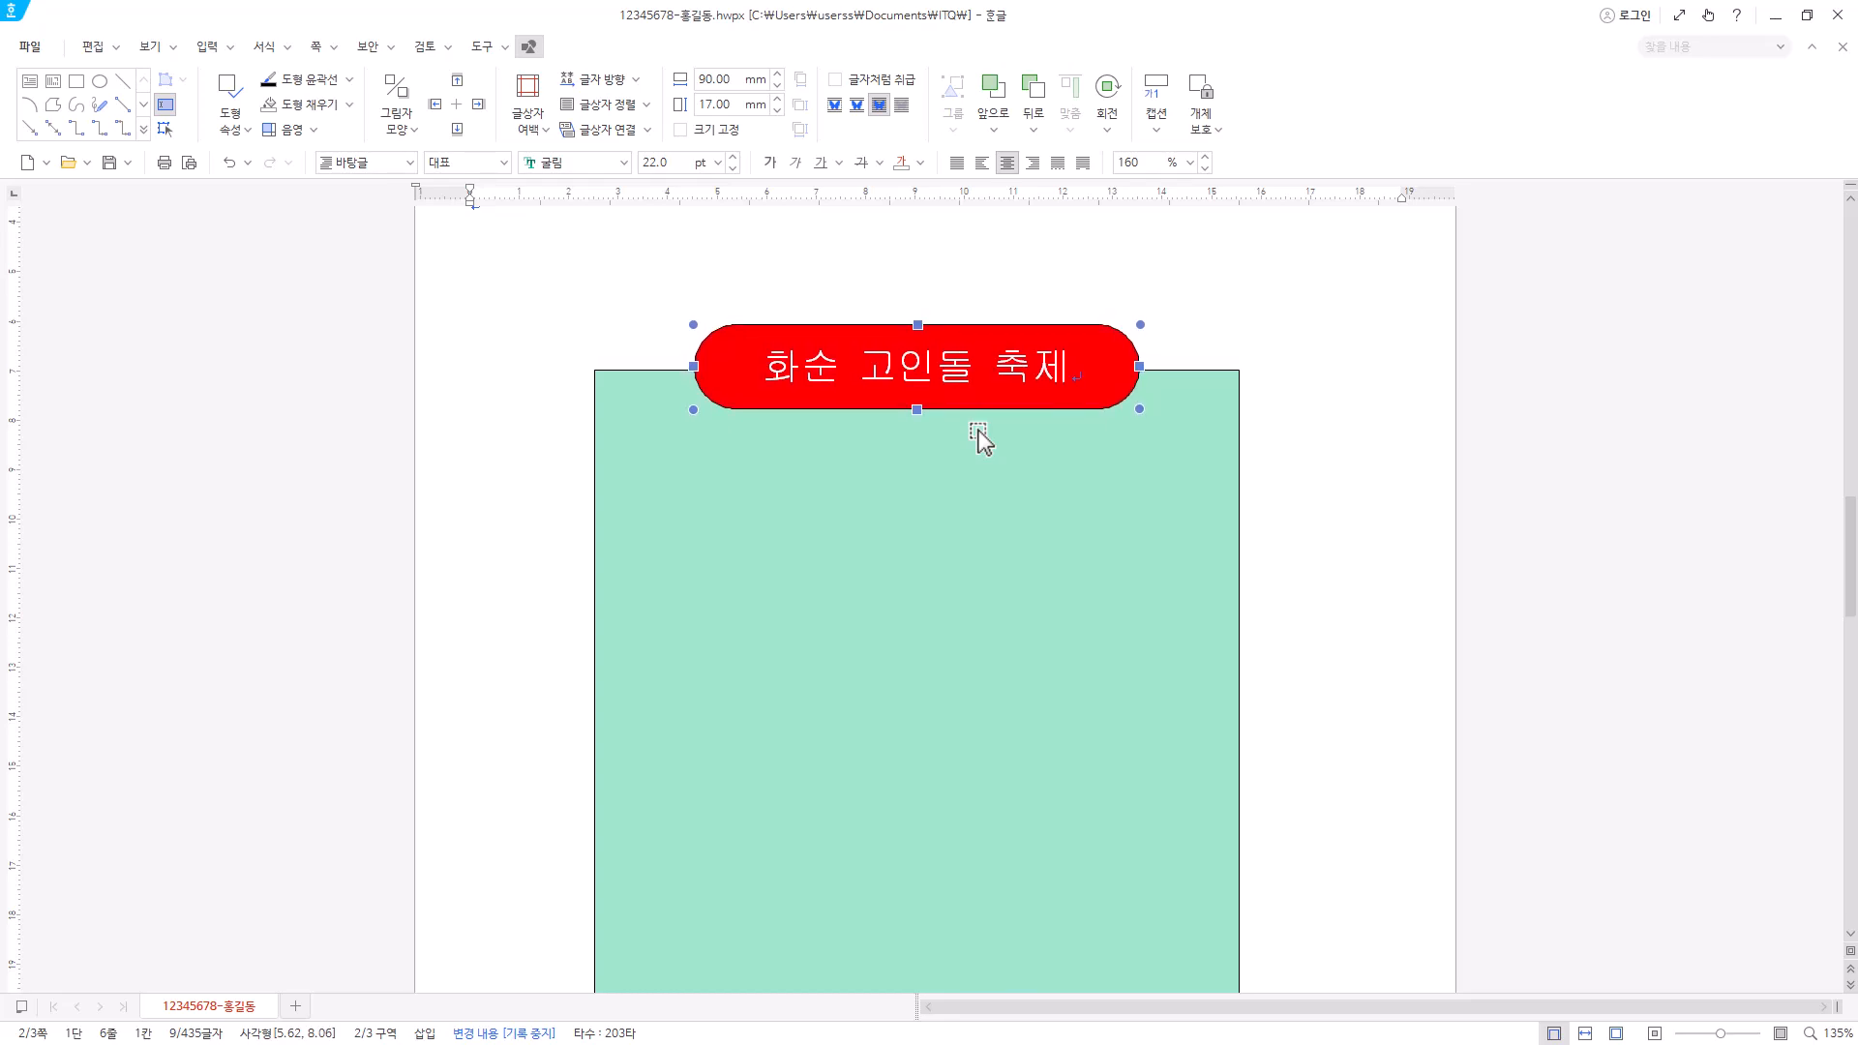
pyautogui.press('Down')
pyautogui.press('Up')
# - Draw a rectangle over the upper part of the green rectangle and set its width to 125 mm and height to 55 mm
pyautogui.click(77, 81)
pyautogui.moveTo(631, 393); pyautogui.dragTo(1182, 625)
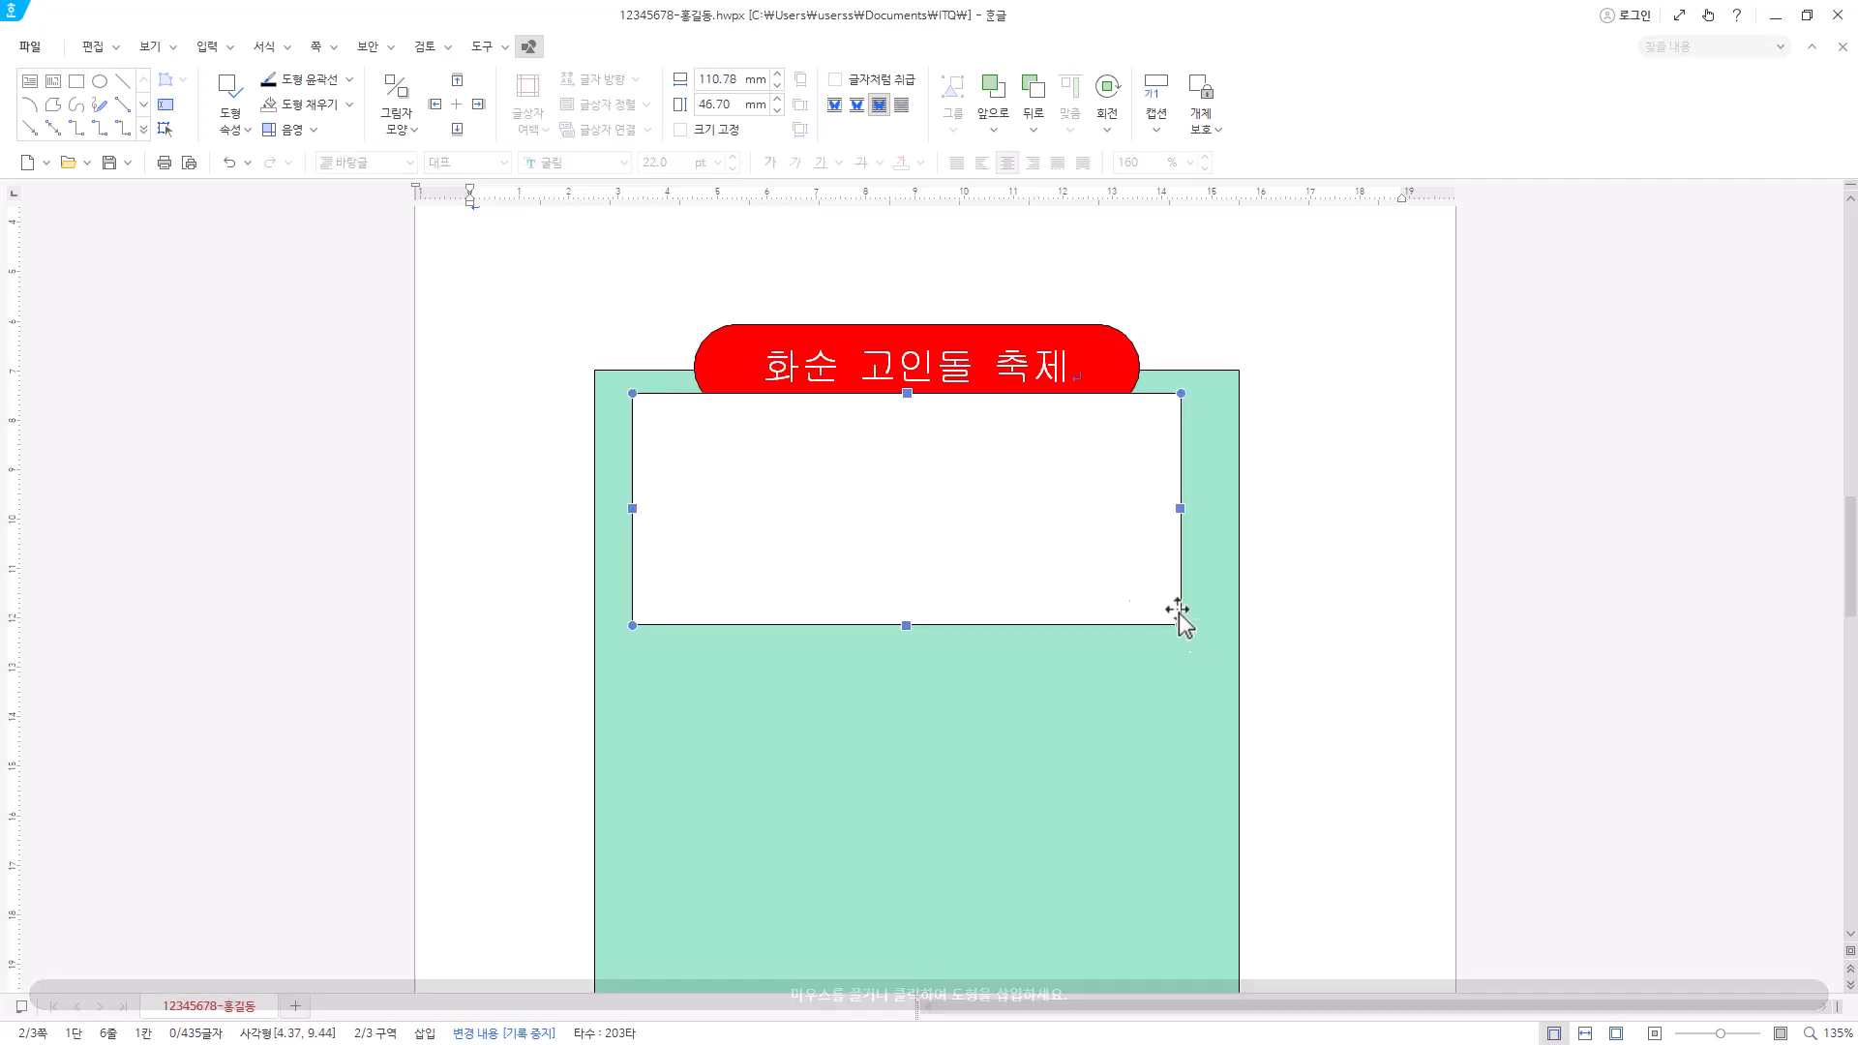
pyautogui.rightClick(1009, 569)
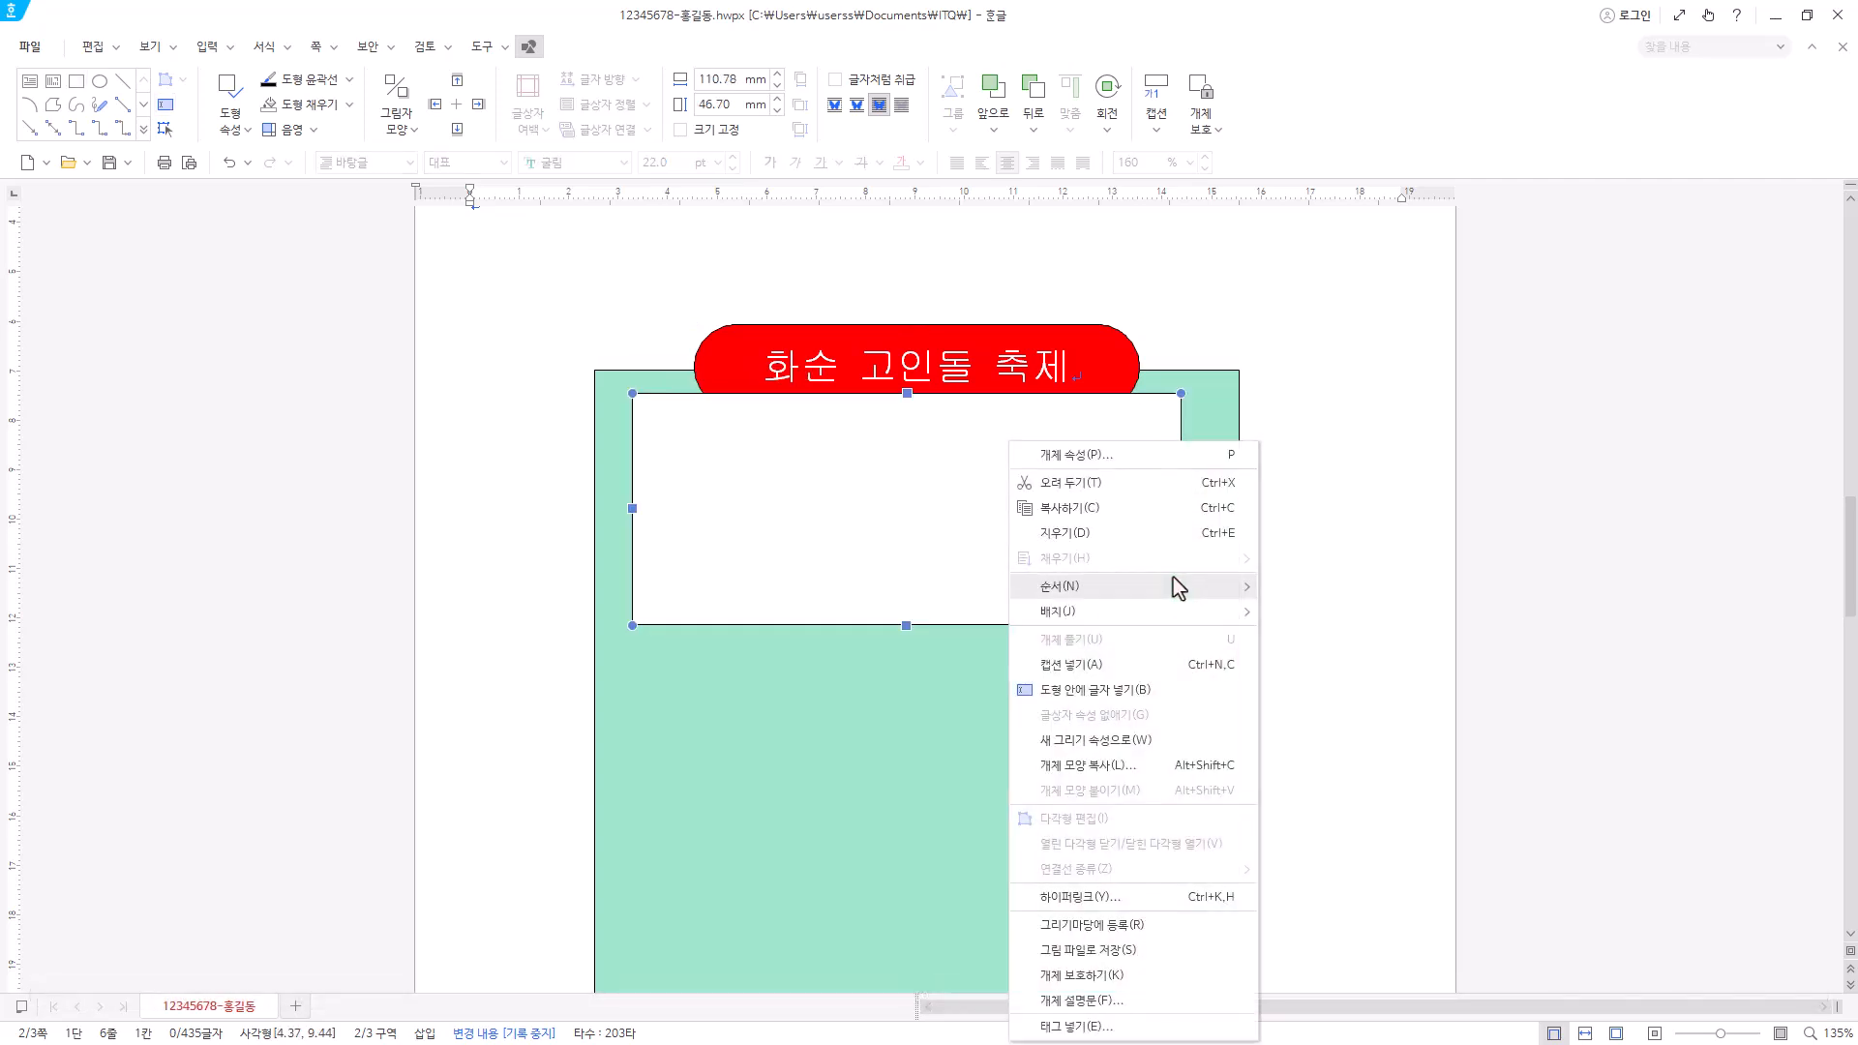
pyautogui.click(1145, 463)
pyautogui.click(643, 235)
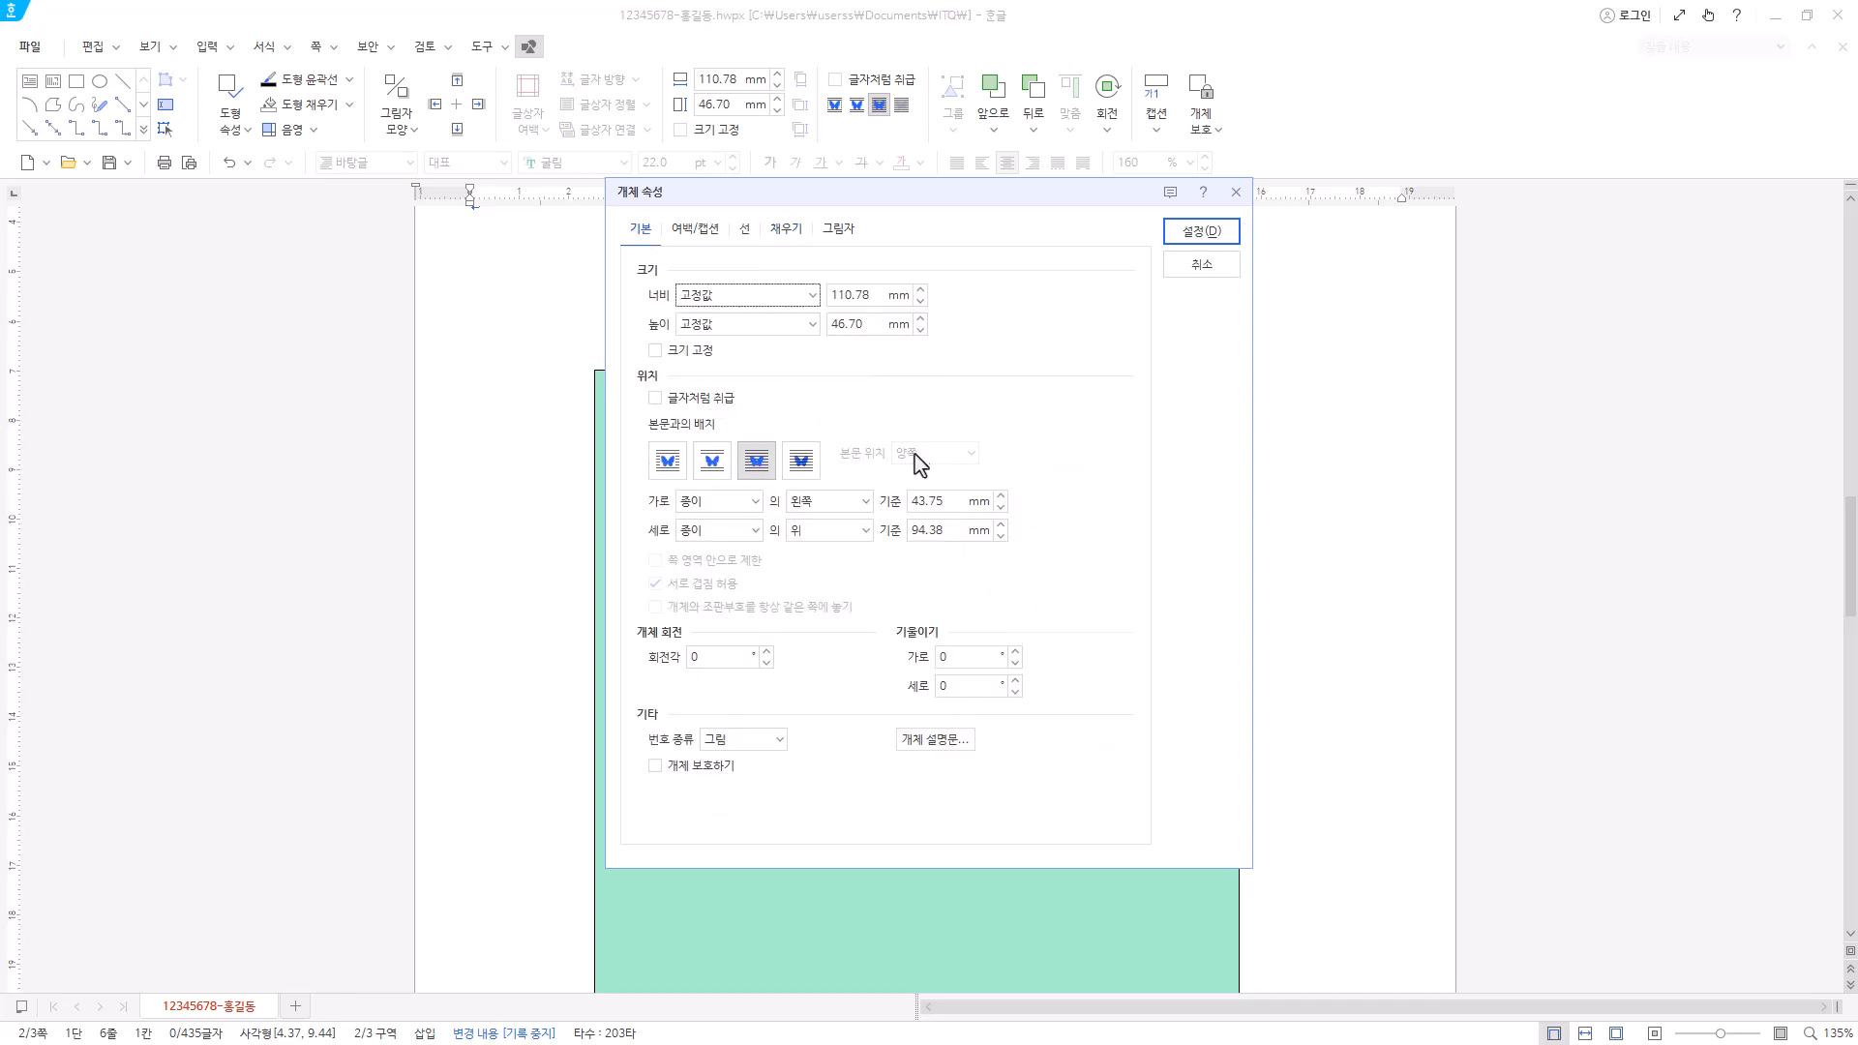
pyautogui.write('125')
pyautogui.press('Tab')
pyautogui.press('Tab')
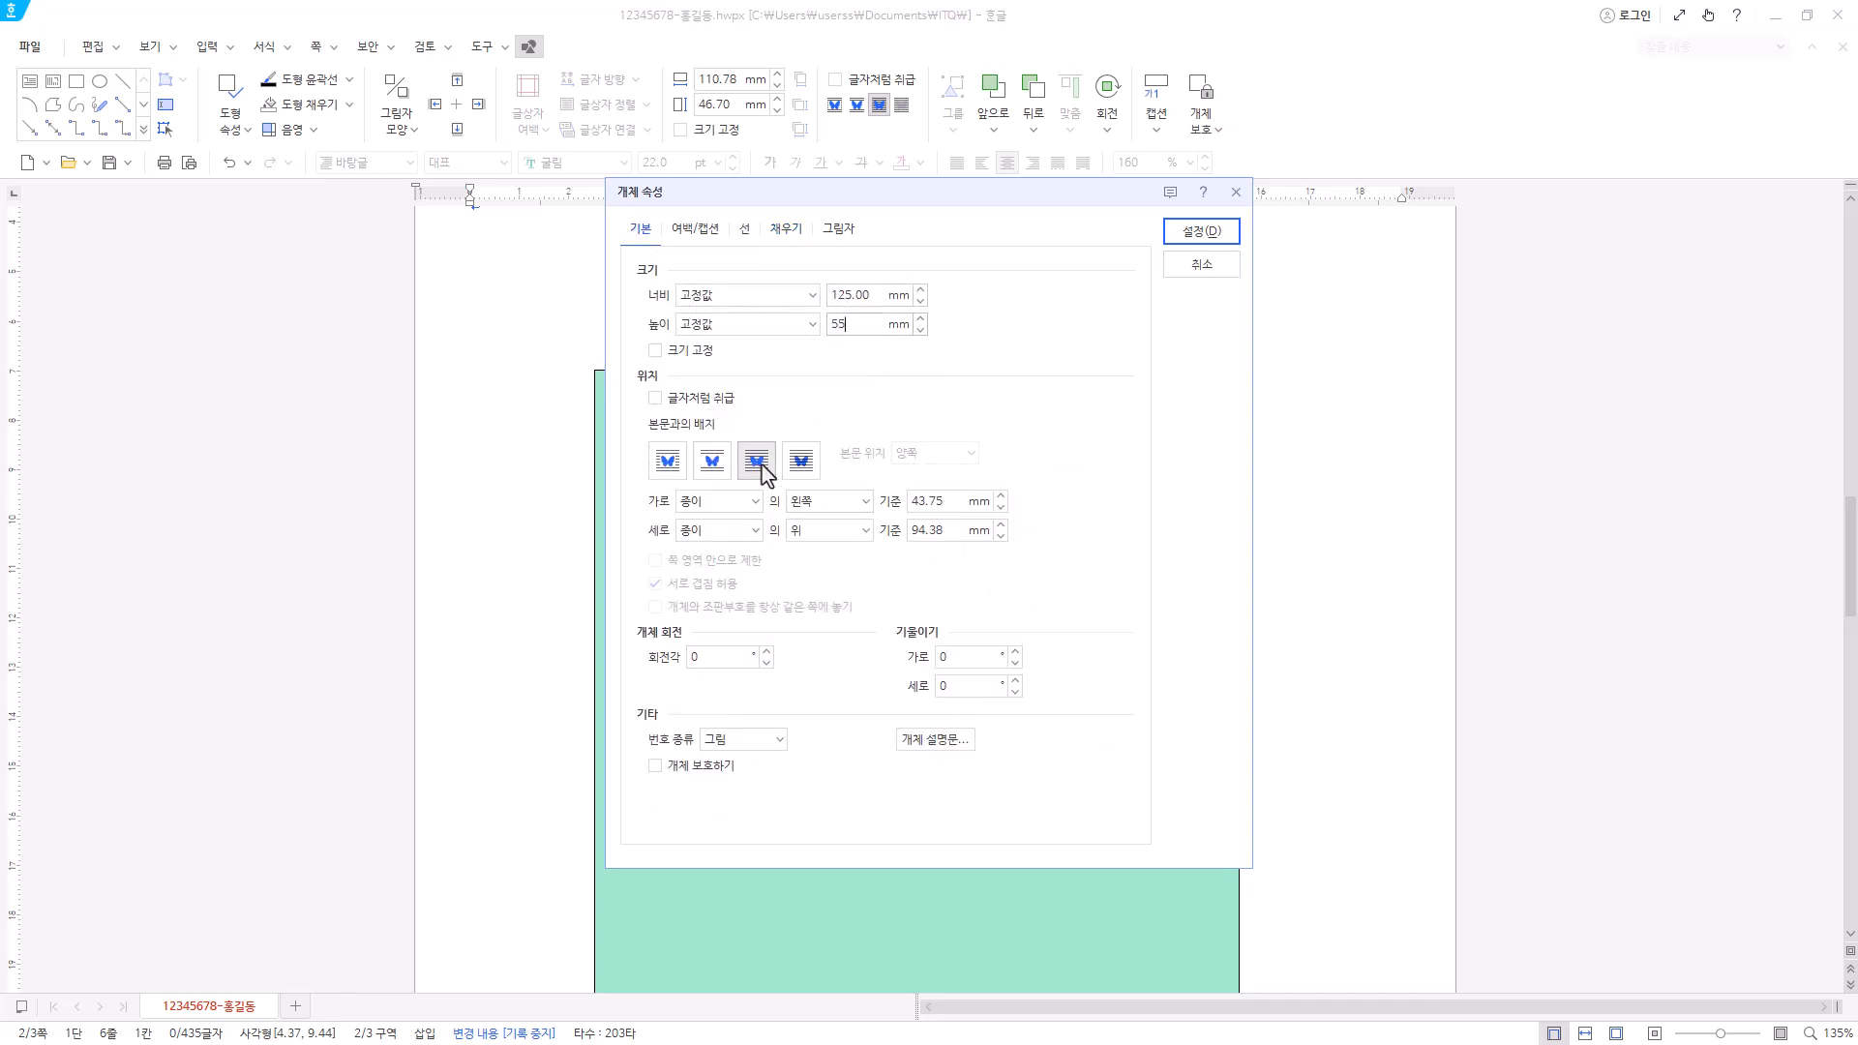
# - Give the new rectangle rounded (둥근 모양) corners and a sky-blue fill colour, and apply the object properties
pyautogui.click(745, 229)
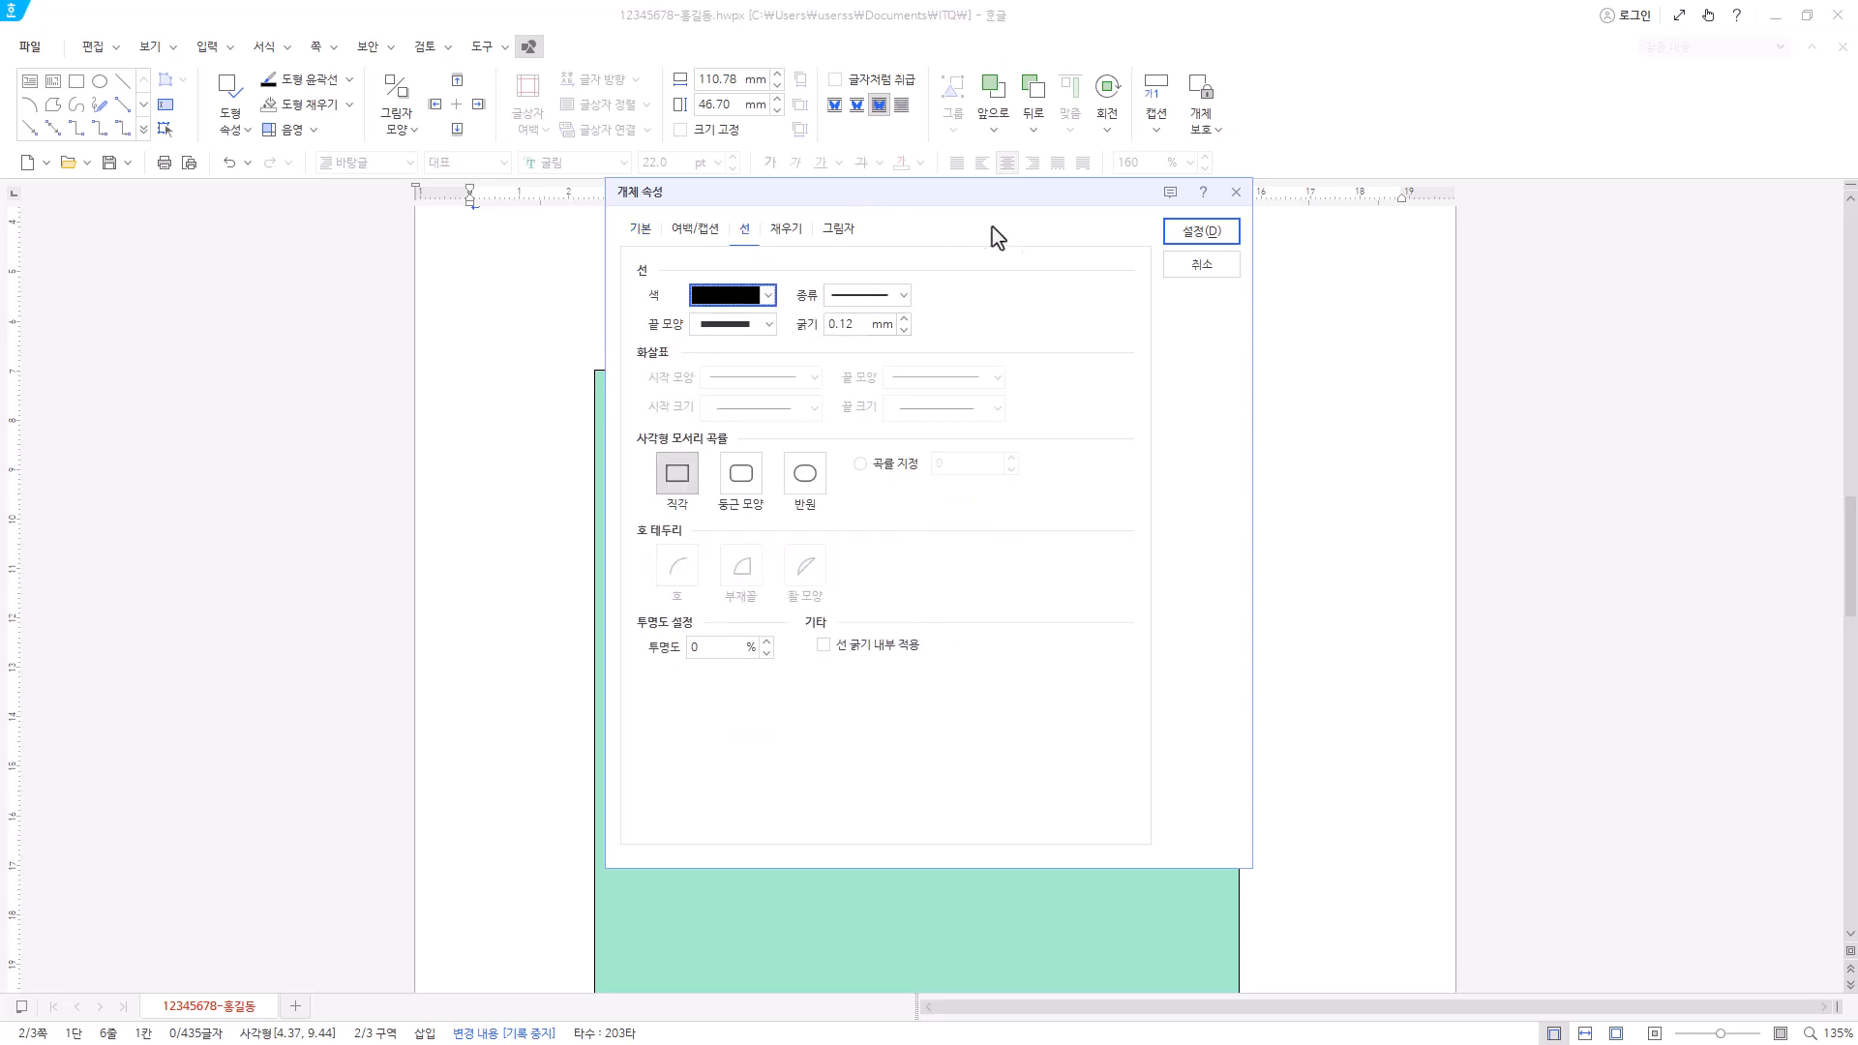
pyautogui.moveTo(973, 196); pyautogui.dragTo(1275, 226)
pyautogui.click(1045, 505)
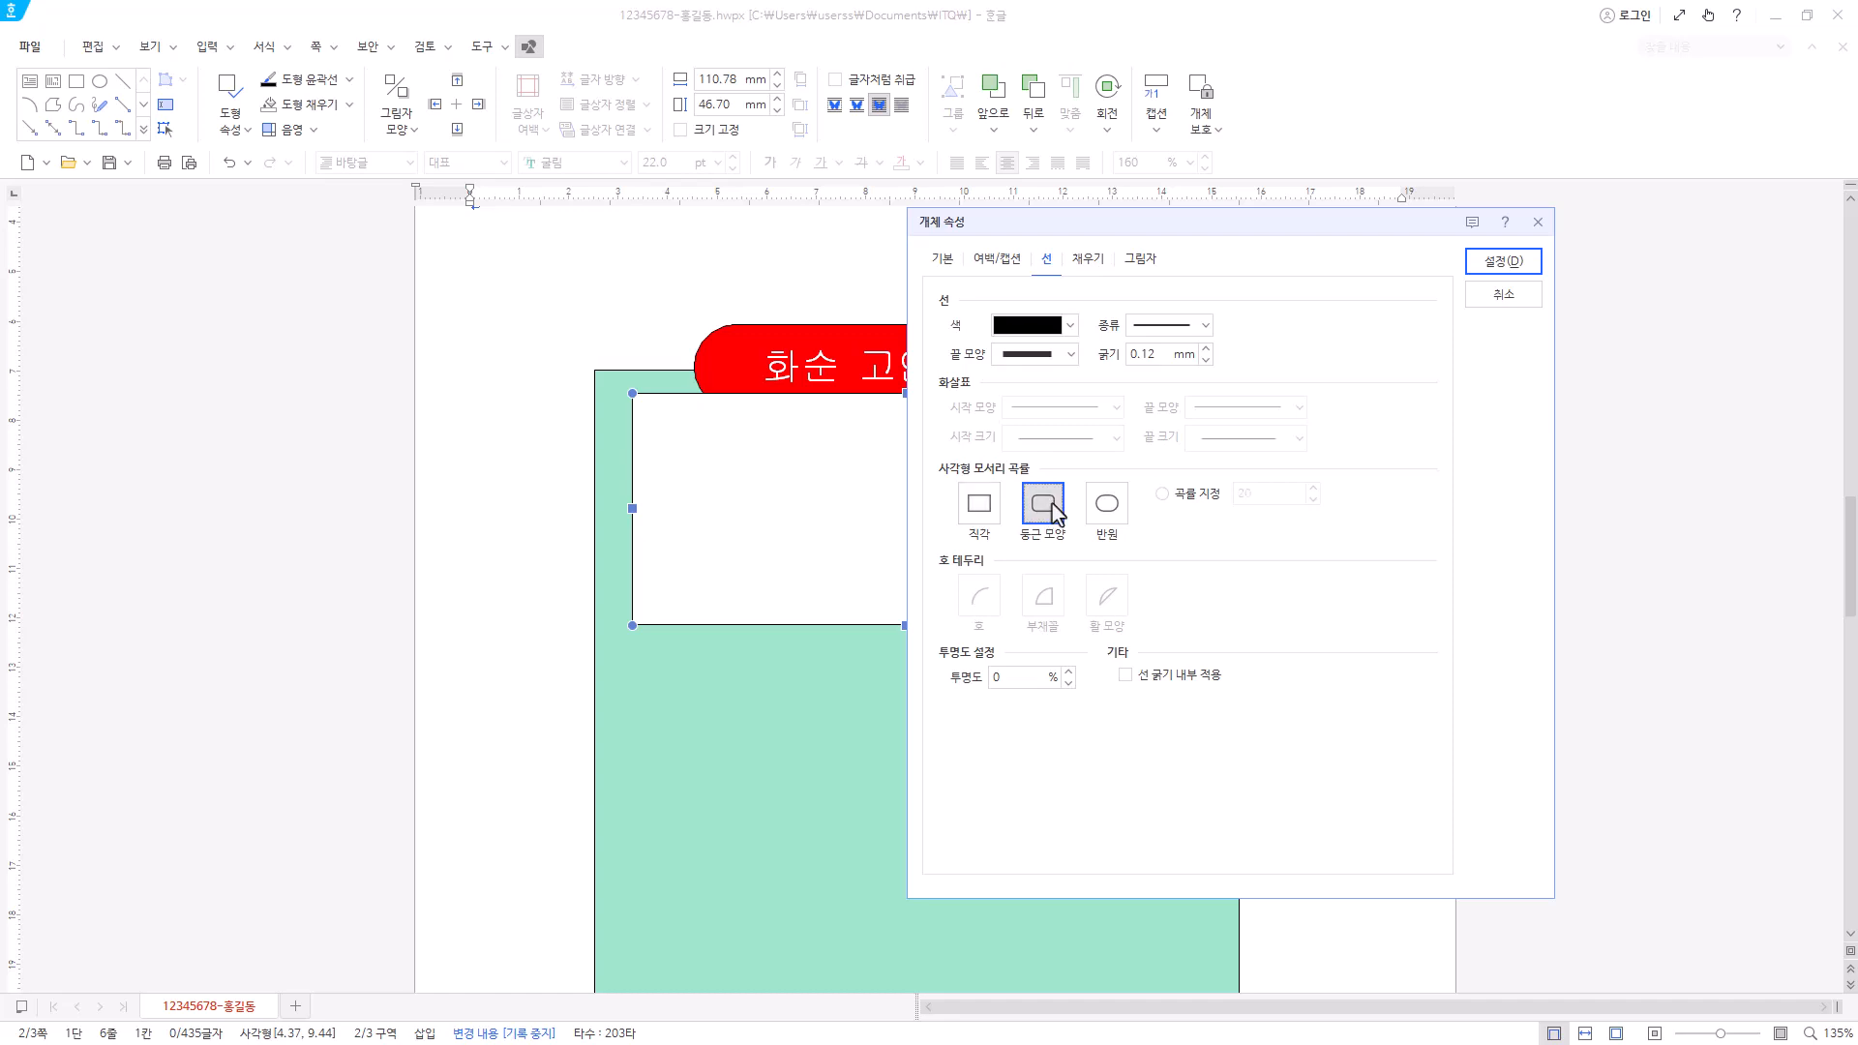
pyautogui.click(1101, 269)
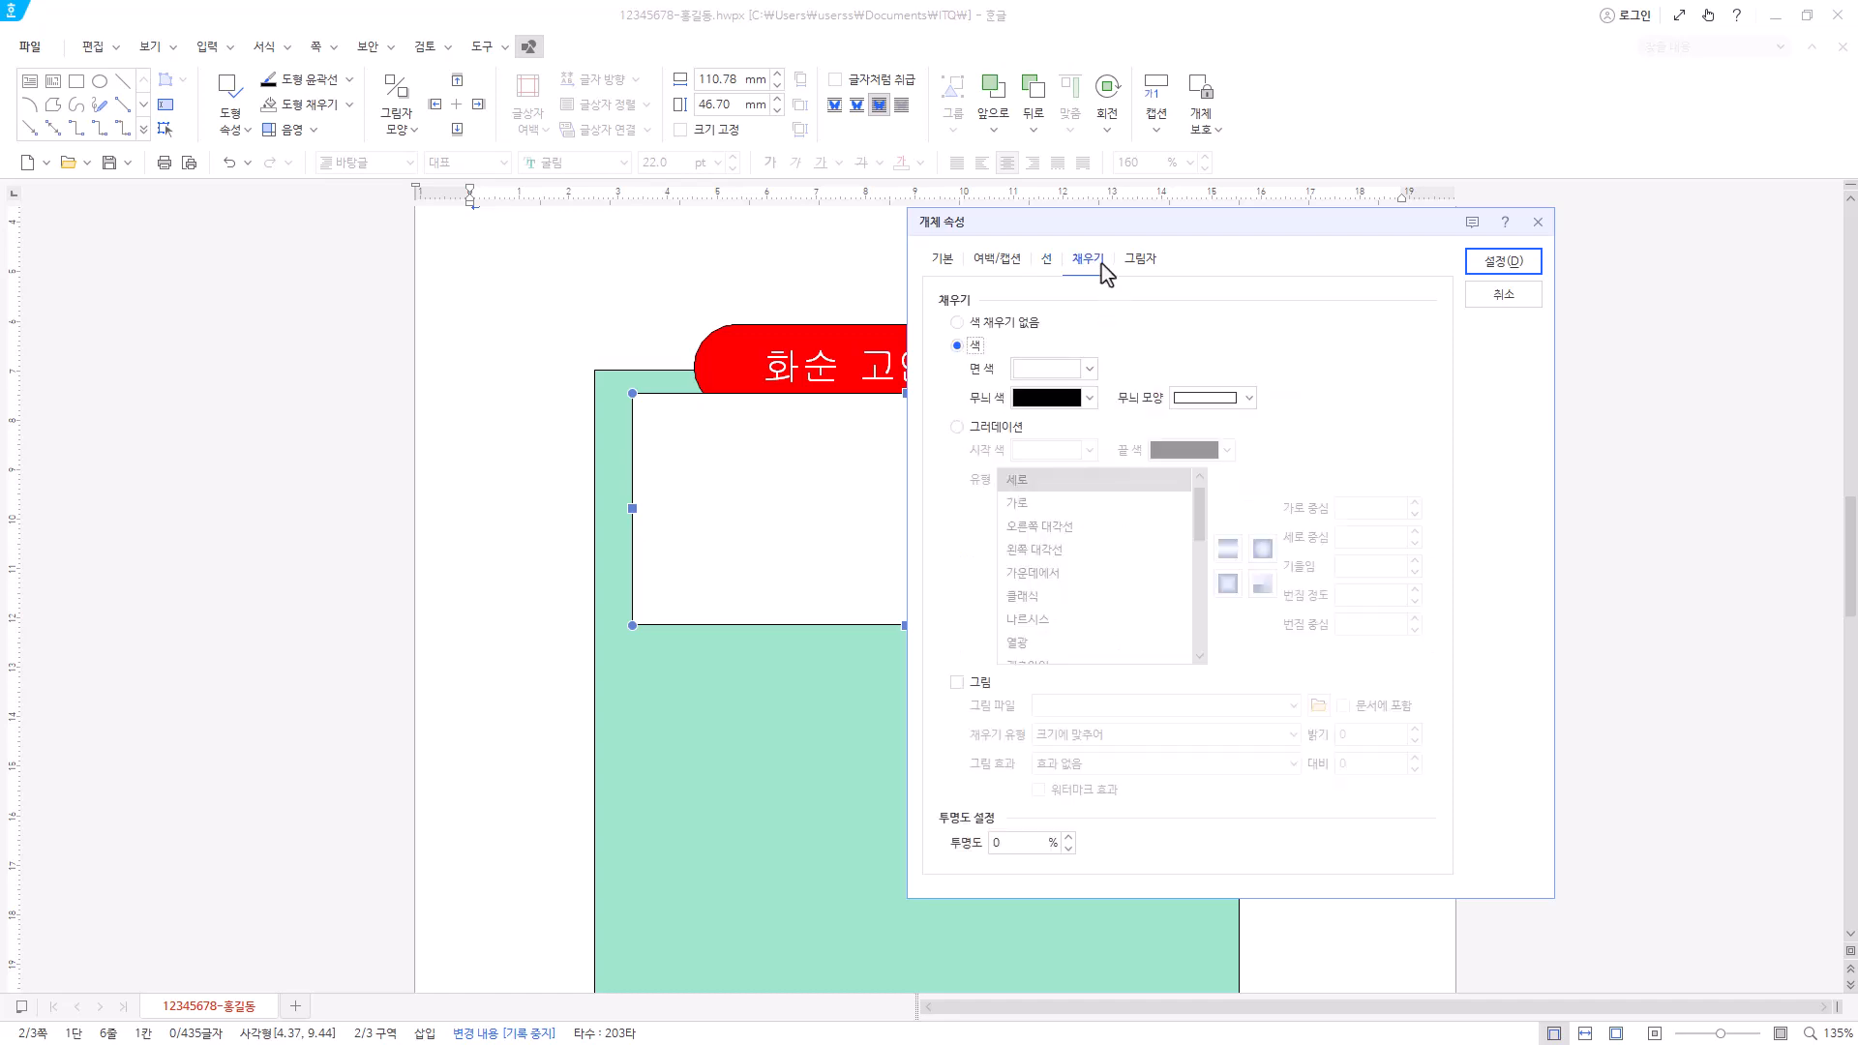
pyautogui.click(1092, 370)
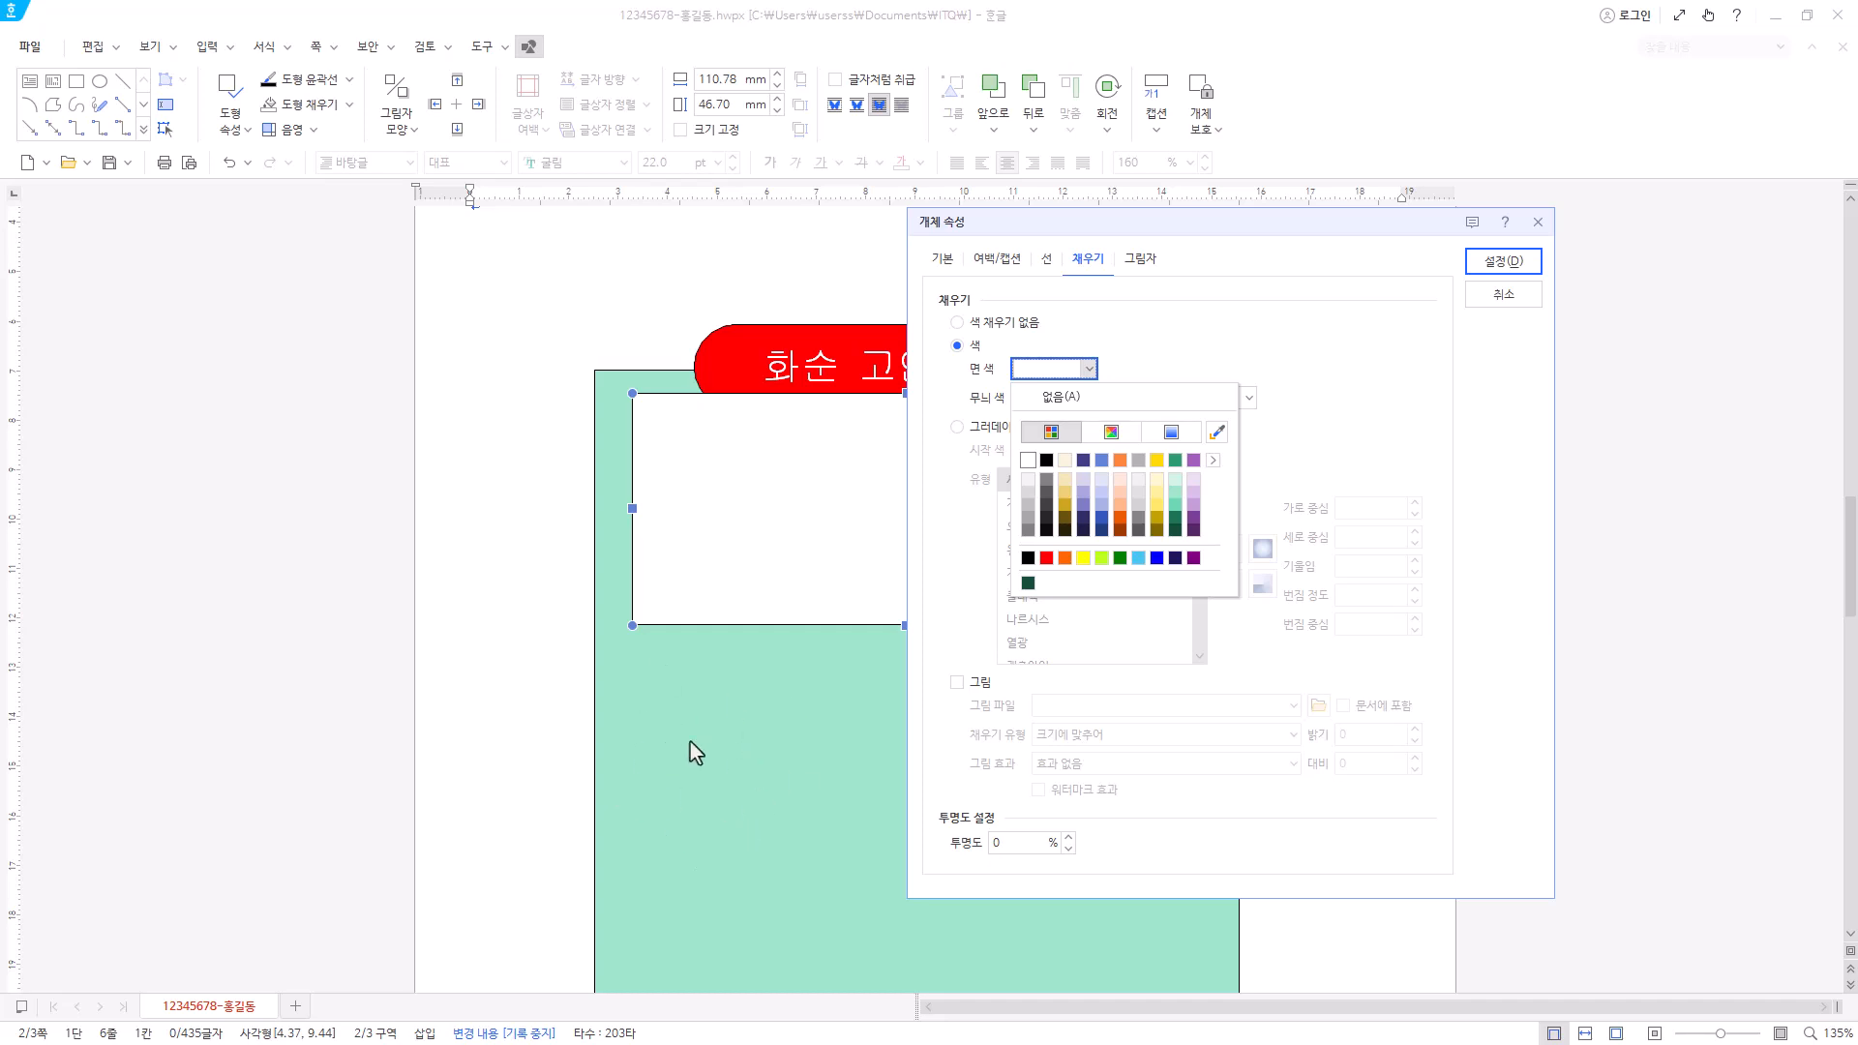
pyautogui.click(1138, 558)
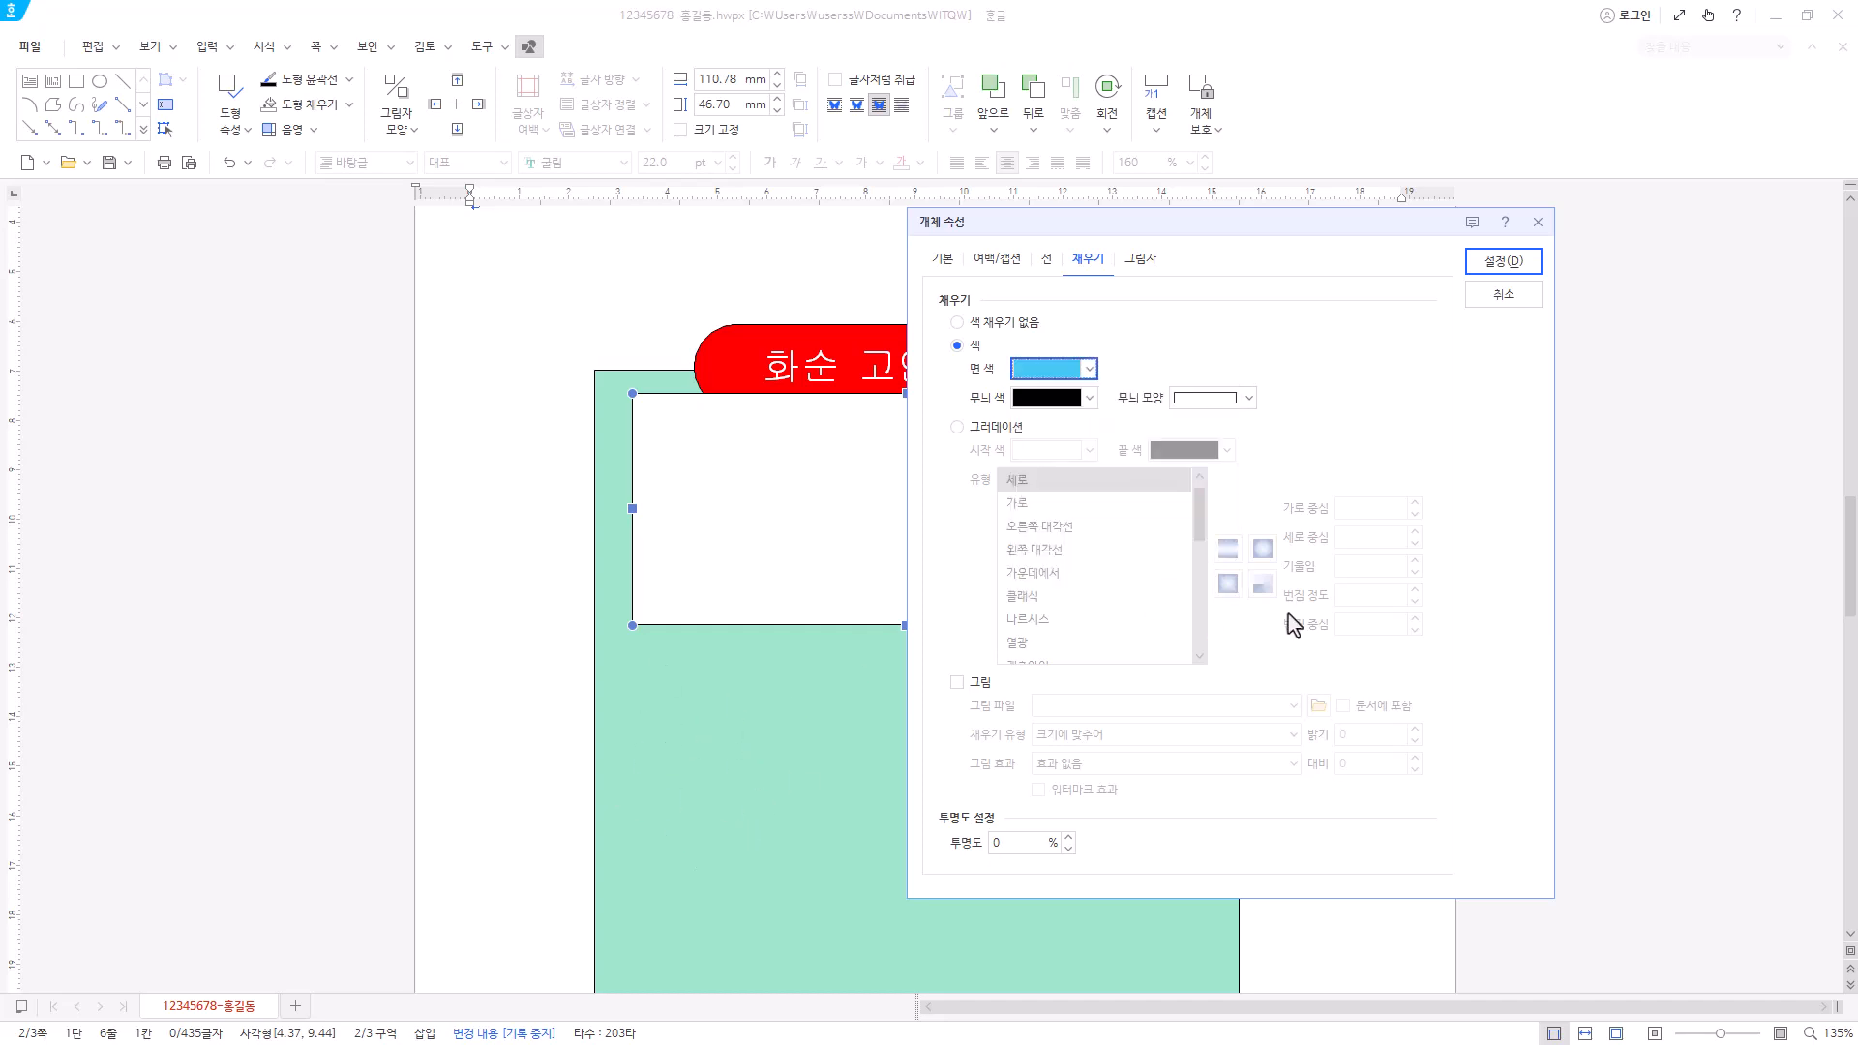
pyautogui.click(1514, 271)
pyautogui.rightClick(955, 445)
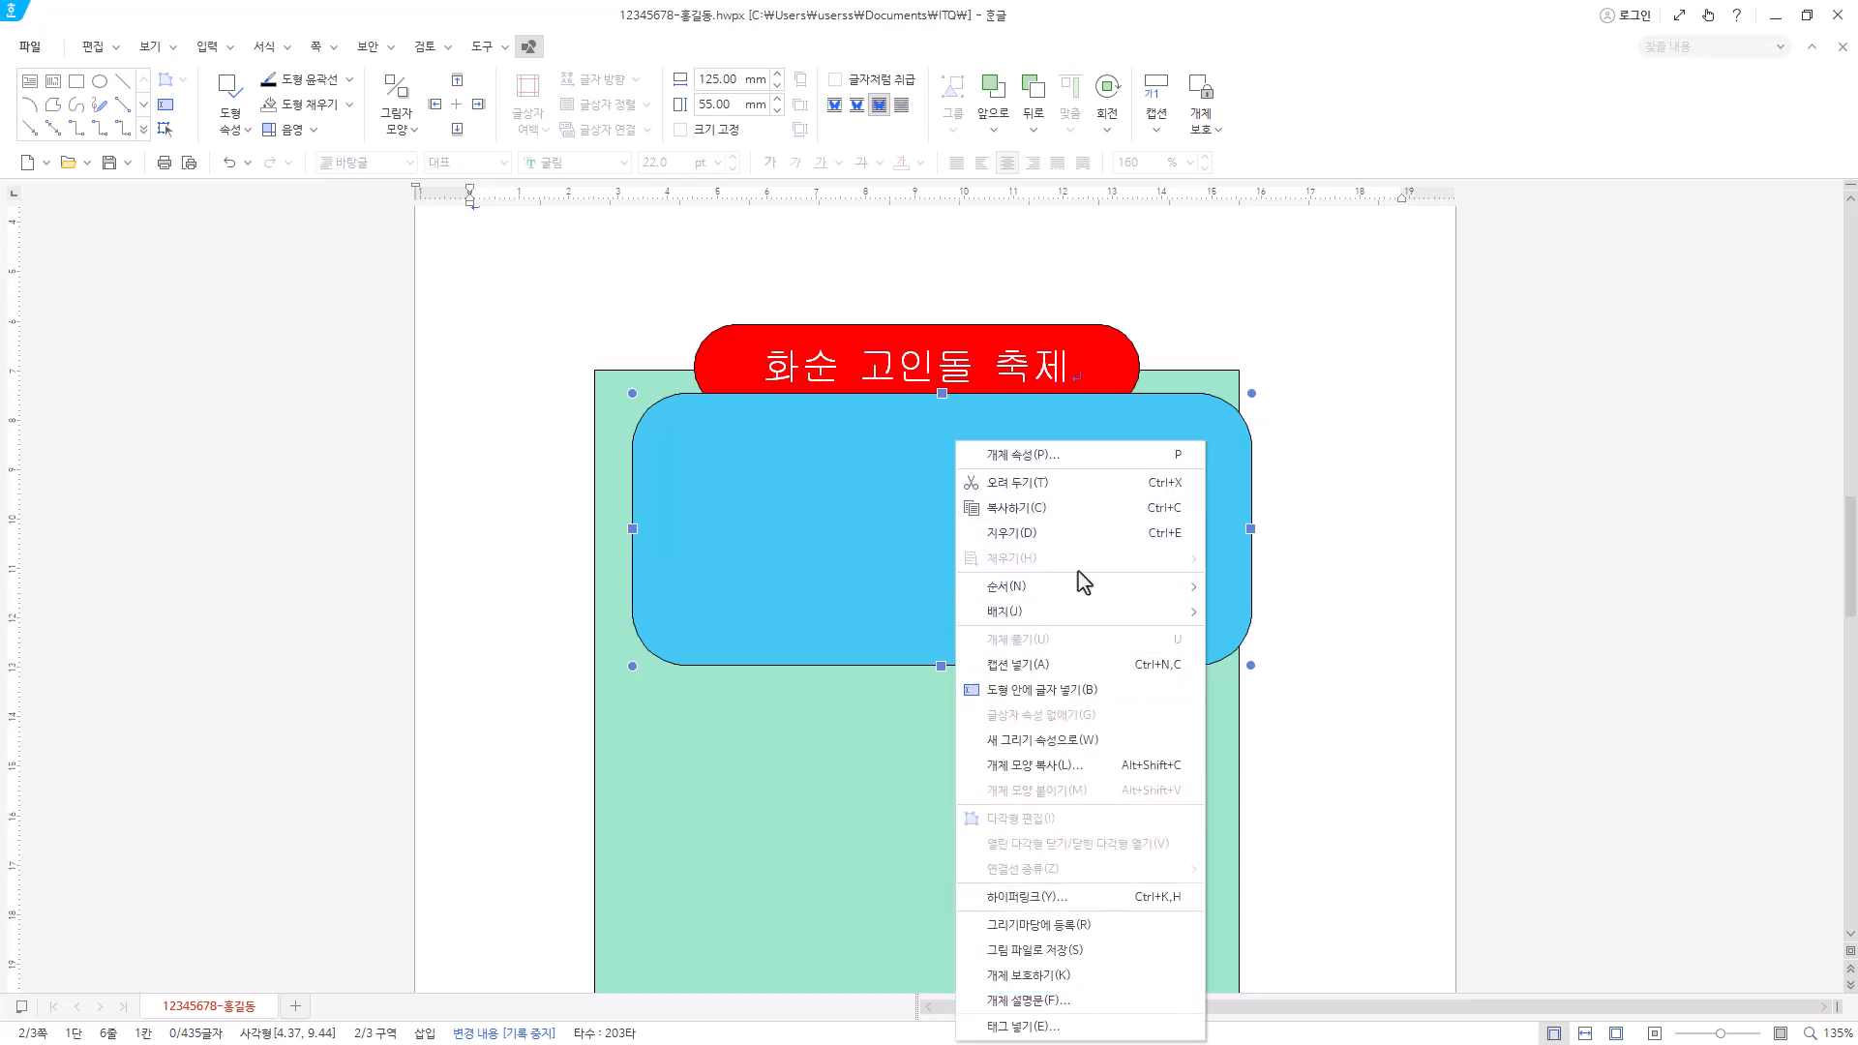
pyautogui.moveTo(1094, 594)
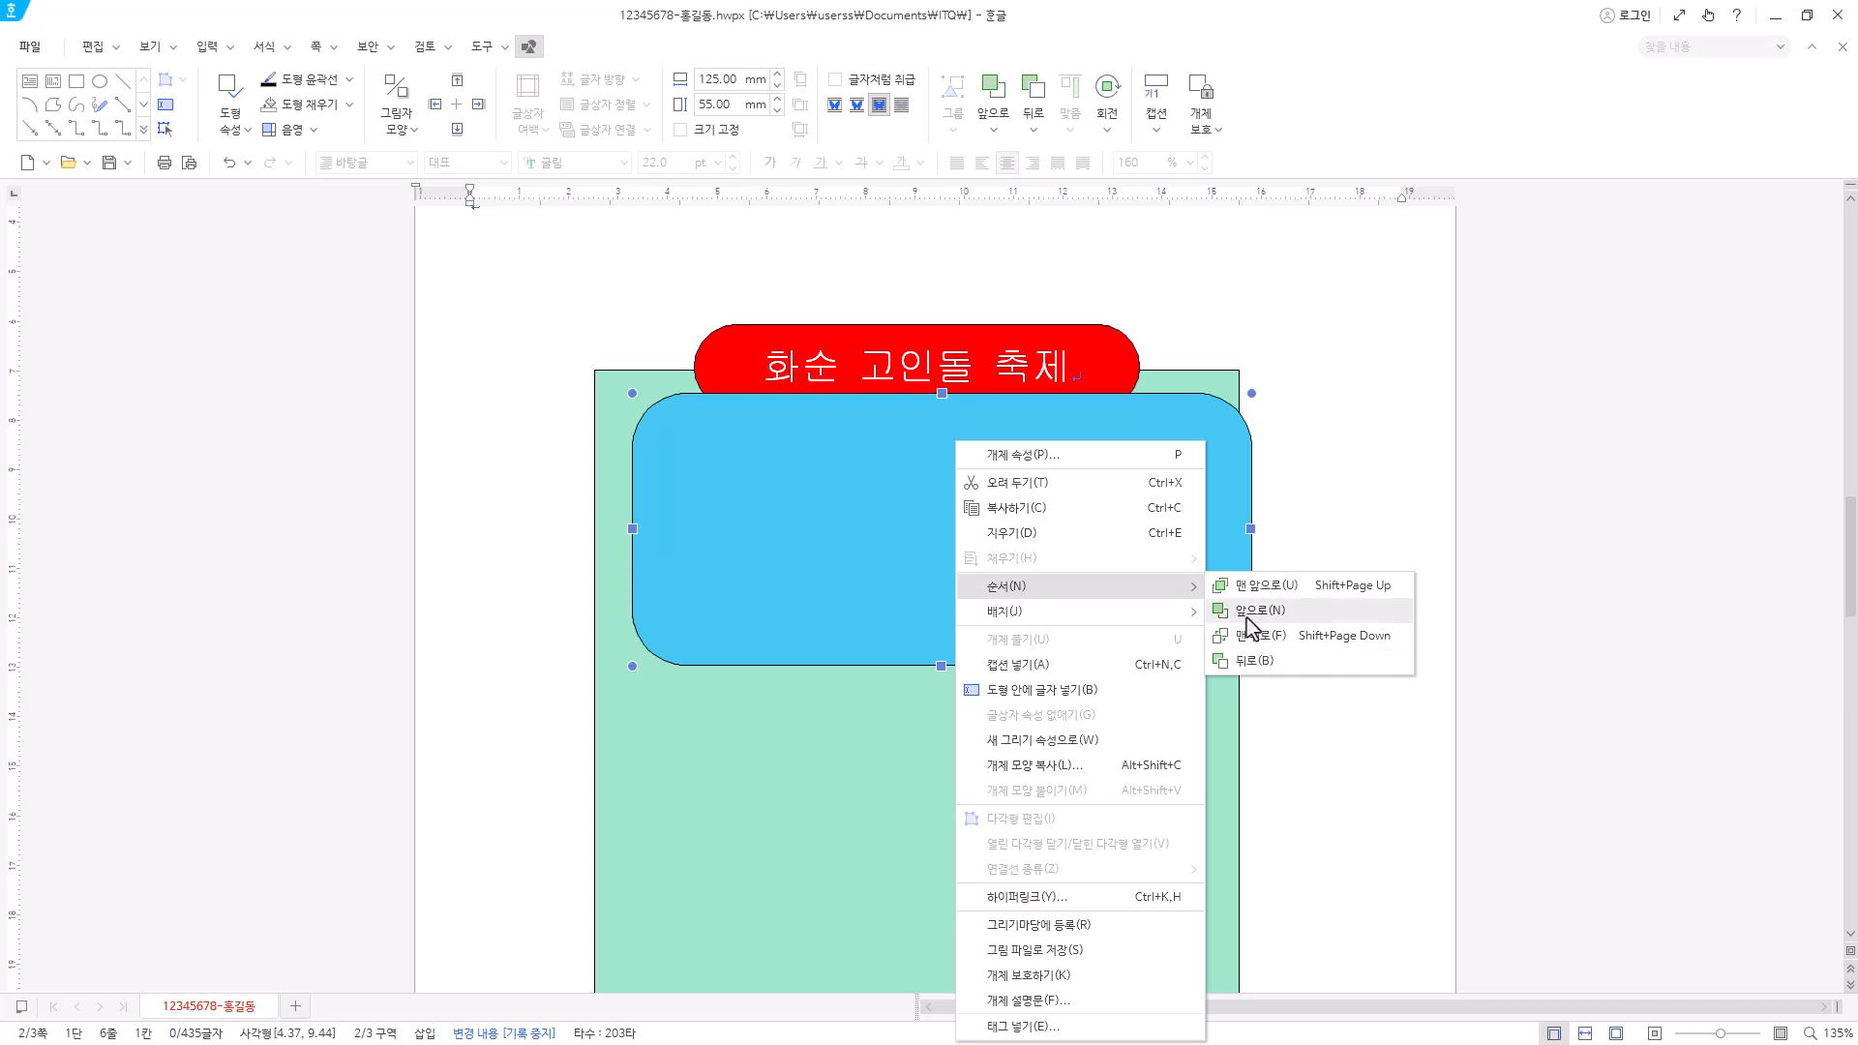
pyautogui.click(787, 560)
# - Bring the red title box to the very front (맨 앞으로) so it overlaps the blue rounded rectangle
pyautogui.click(693, 363)
pyautogui.rightClick(692, 363)
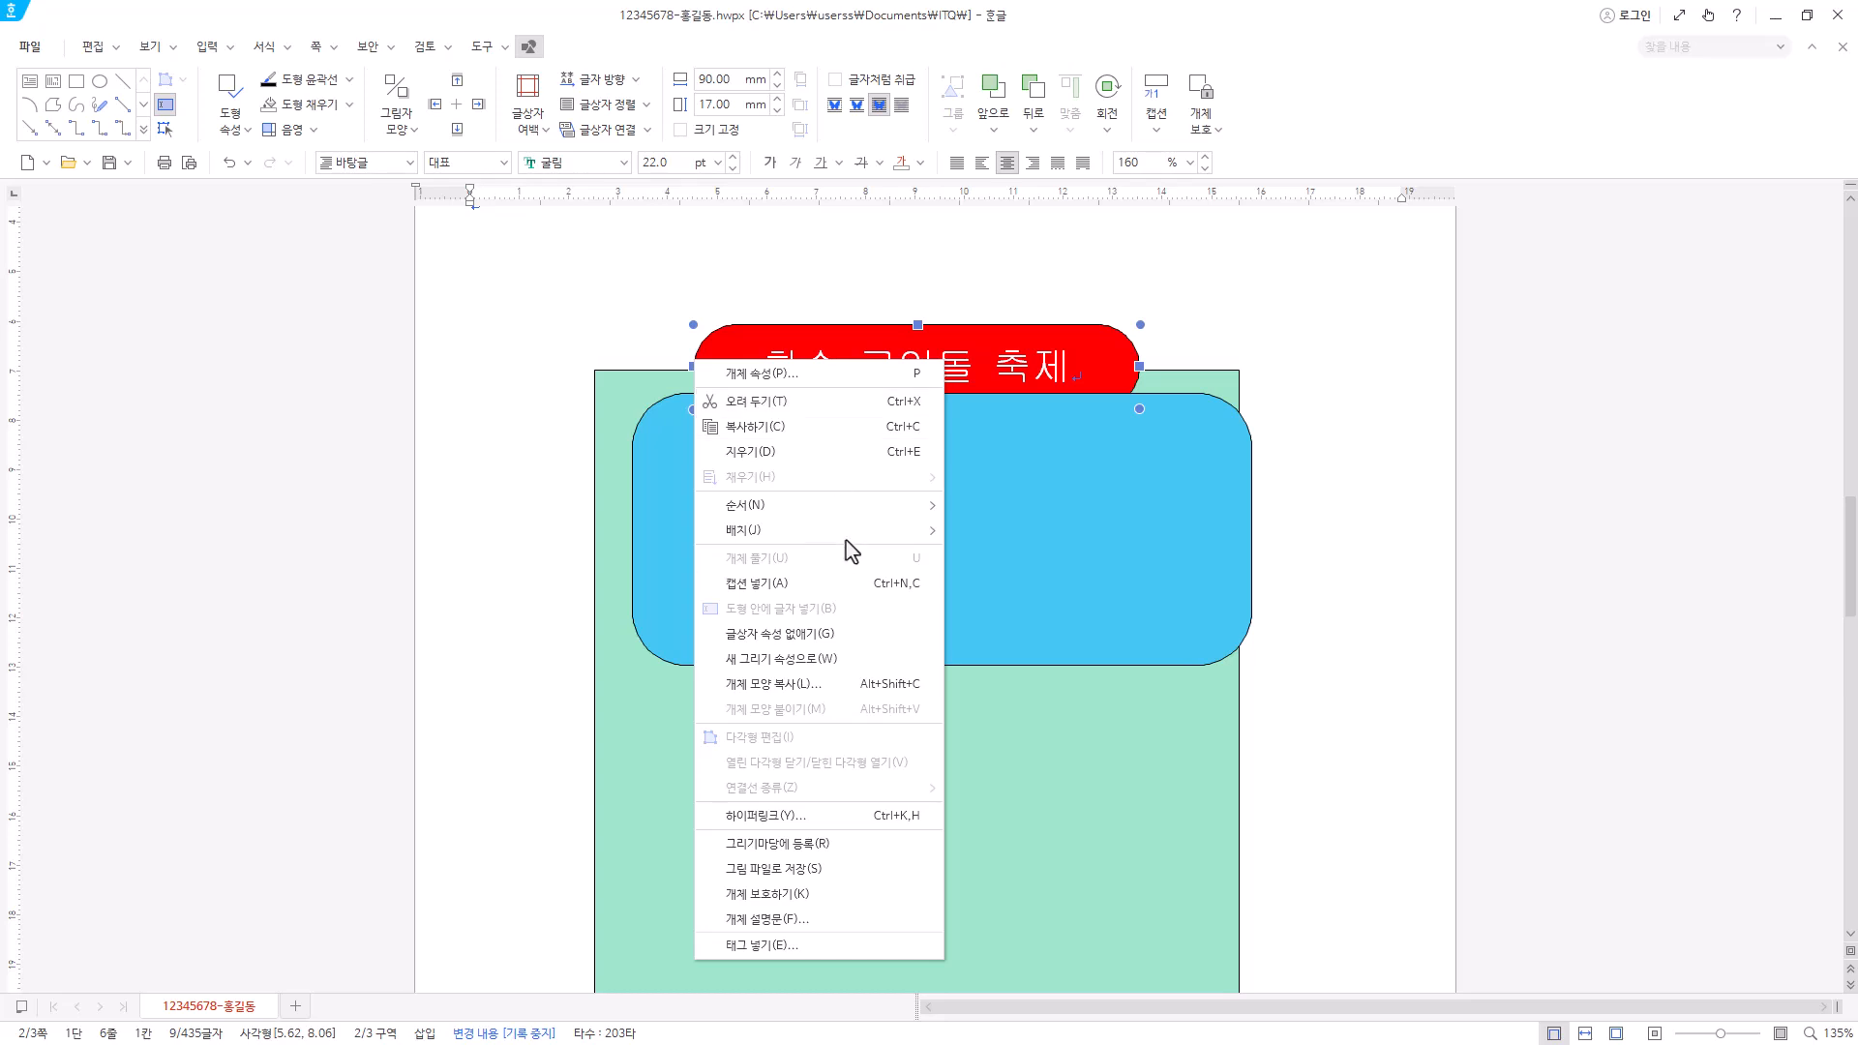
pyautogui.moveTo(851, 506)
pyautogui.click(1078, 508)
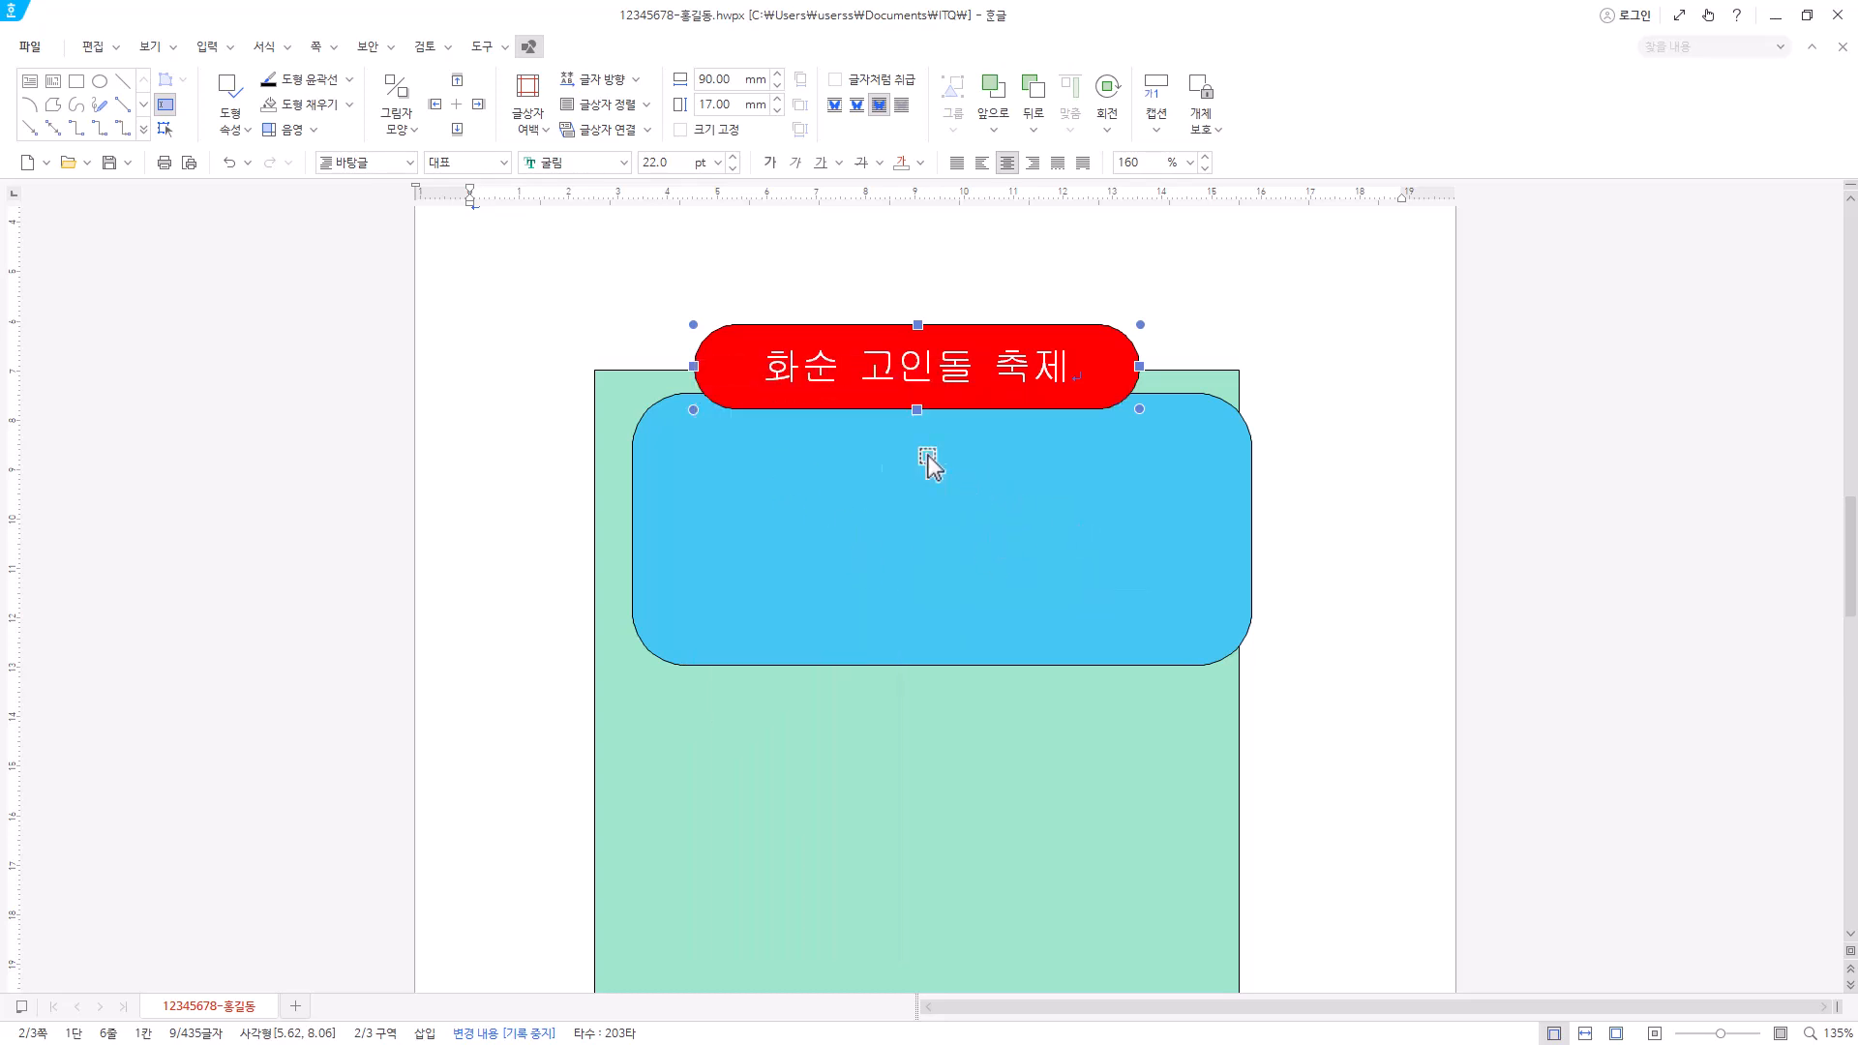
# - Move the blue rounded rectangle sideways to centre it within the green rectangle, keeping it selected
pyautogui.click(1105, 613)
pyautogui.moveTo(1091, 582); pyautogui.dragTo(1070, 582)
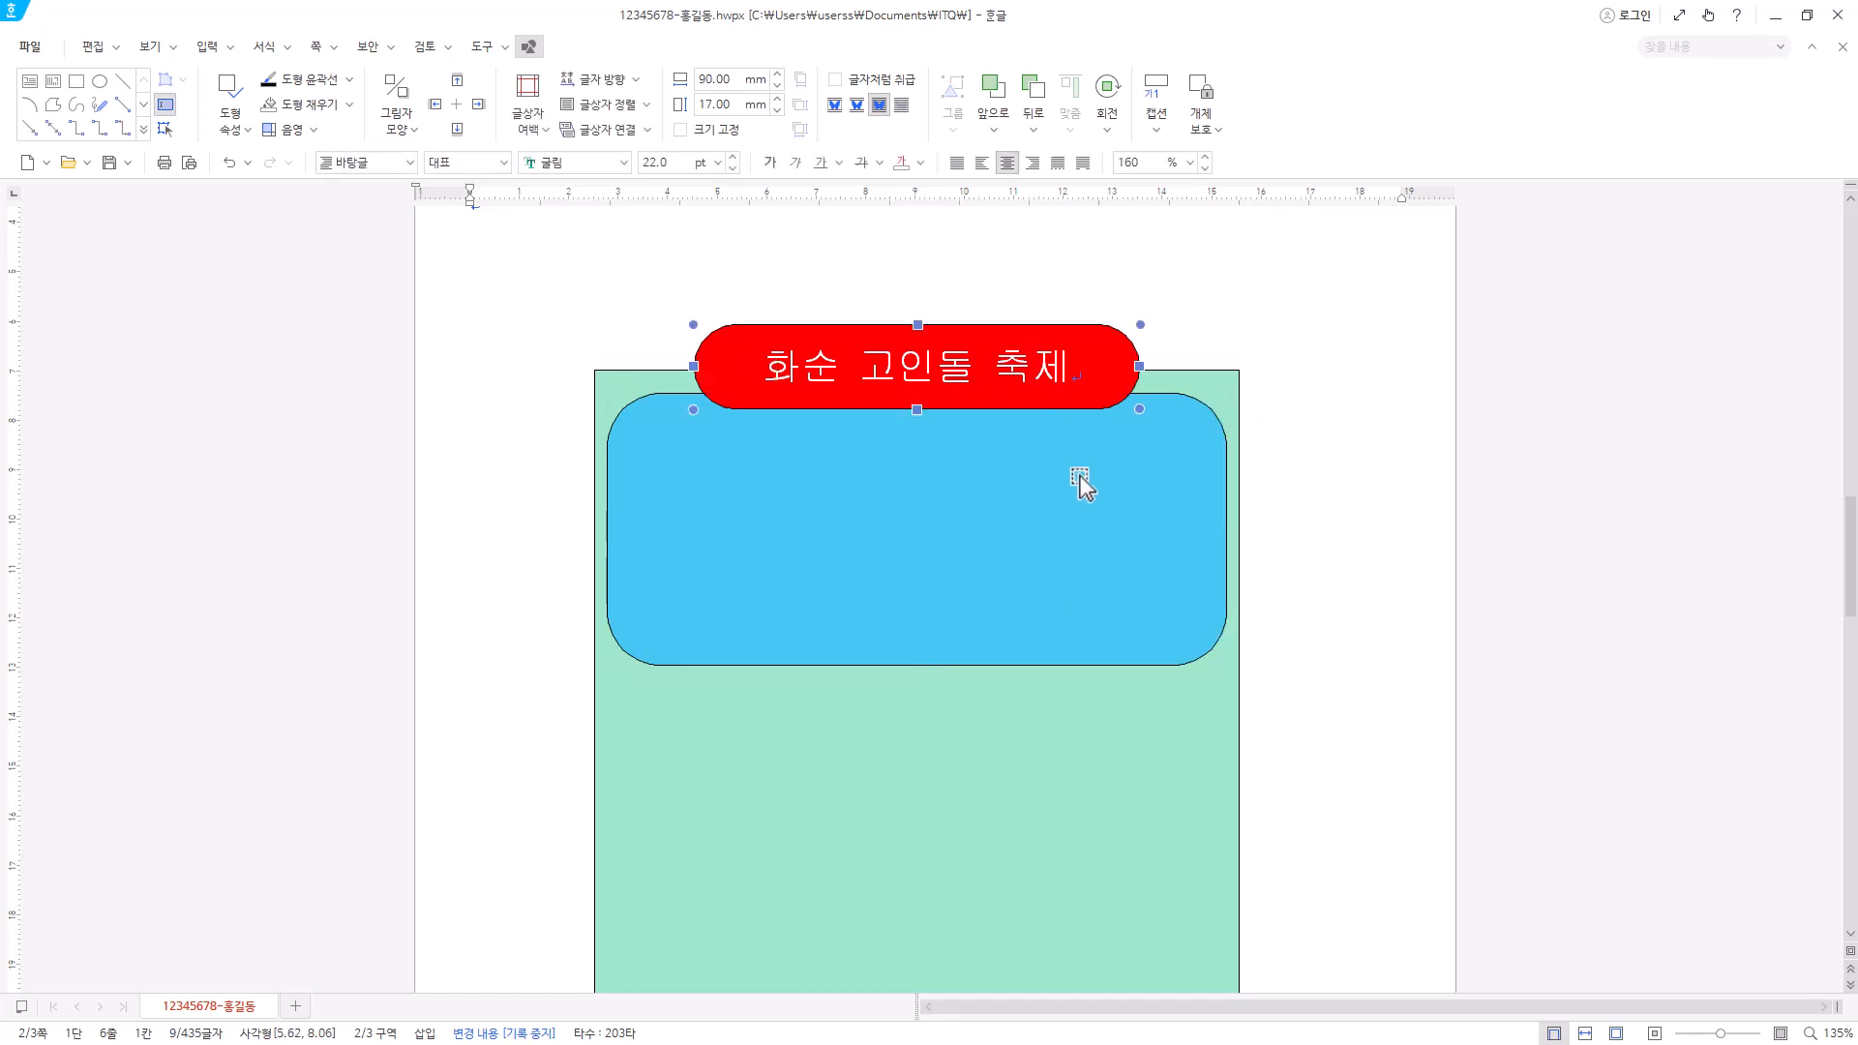
pyautogui.click(828, 724)
pyautogui.click(1110, 618)
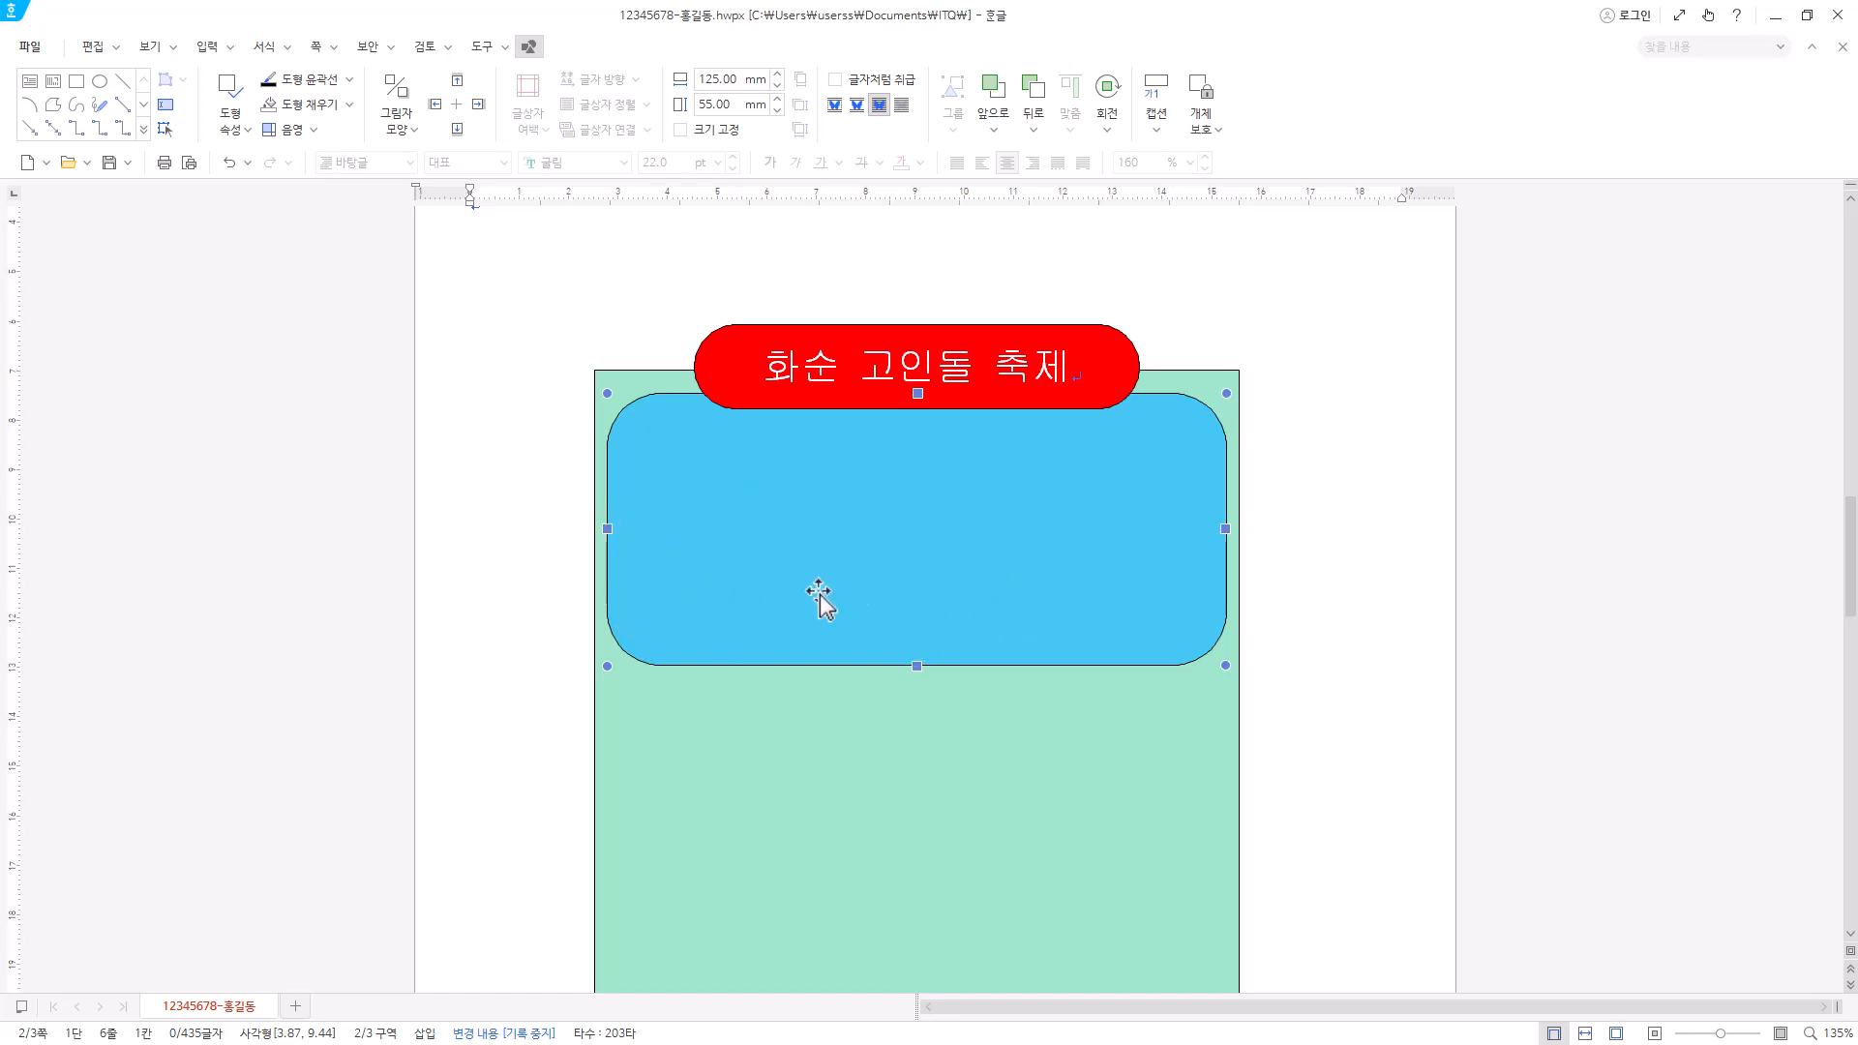
# - Start a new 글맵시 word-art object with the text 고인돌 and the shape with a V-notched top edge
pyautogui.click(207, 46)
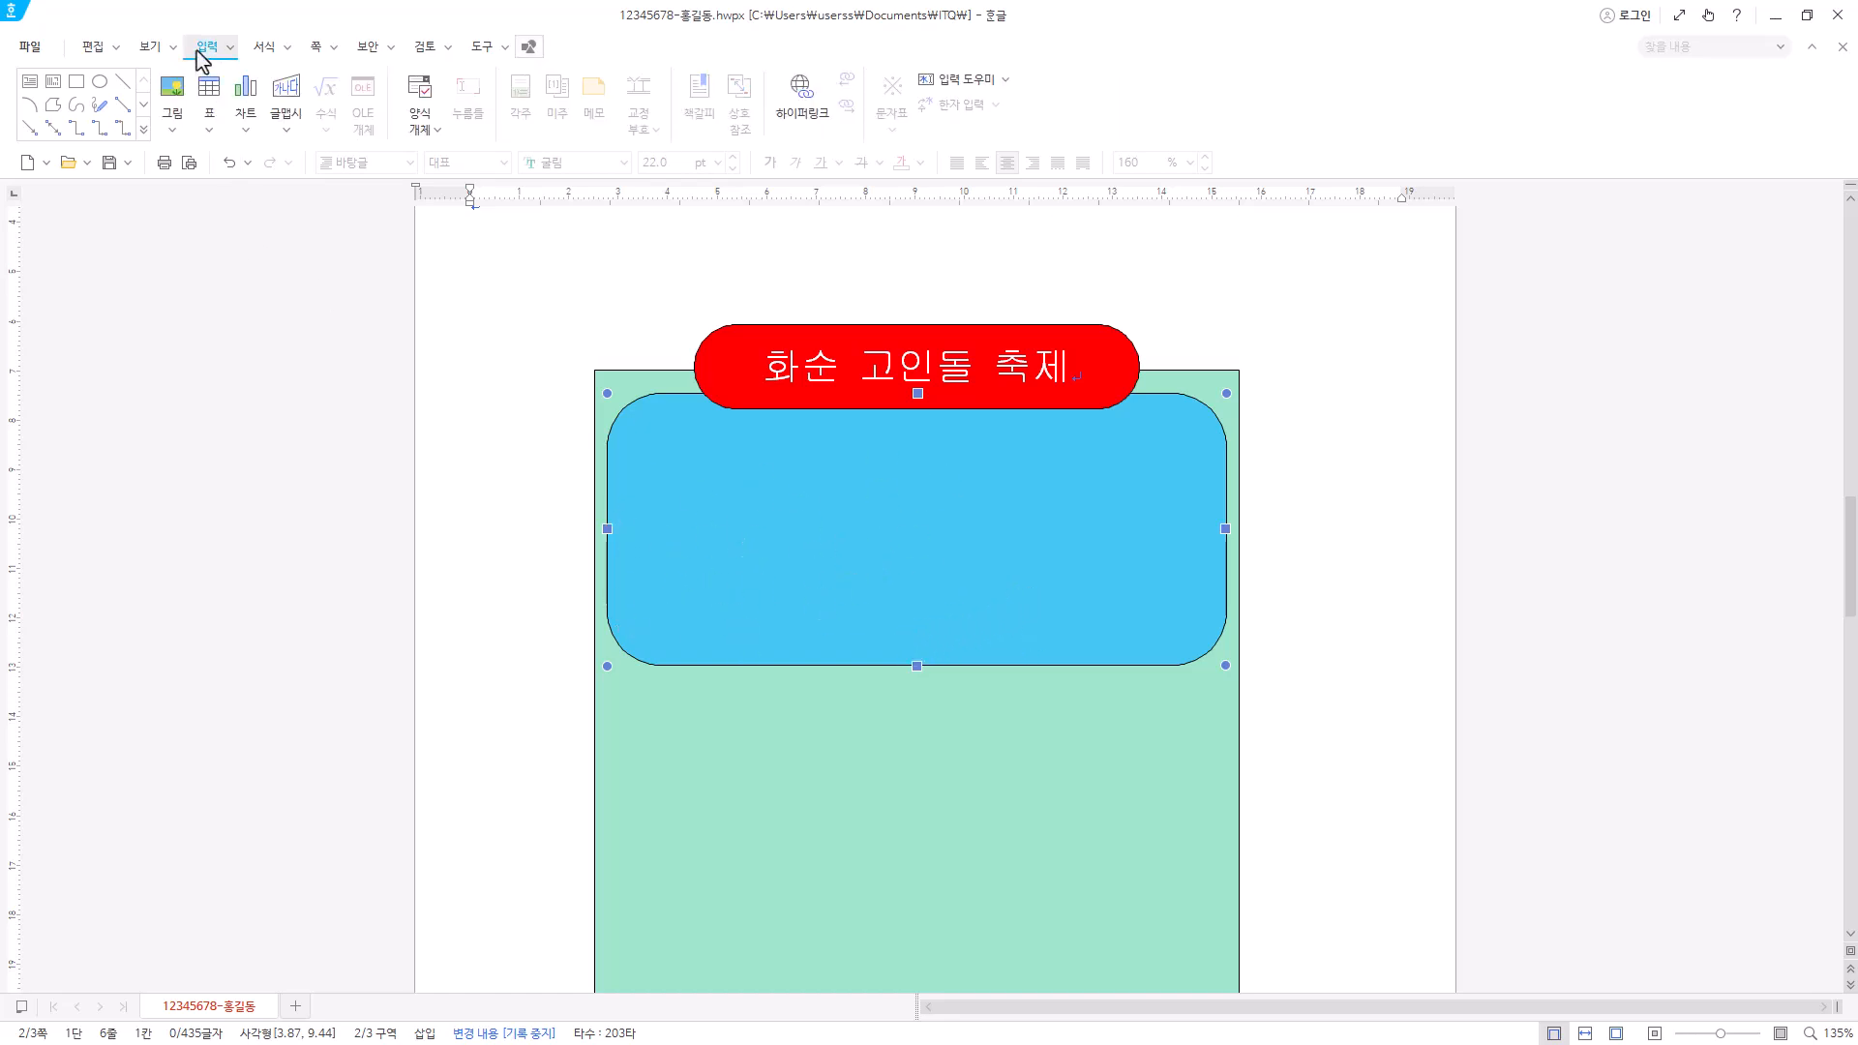
pyautogui.click(300, 92)
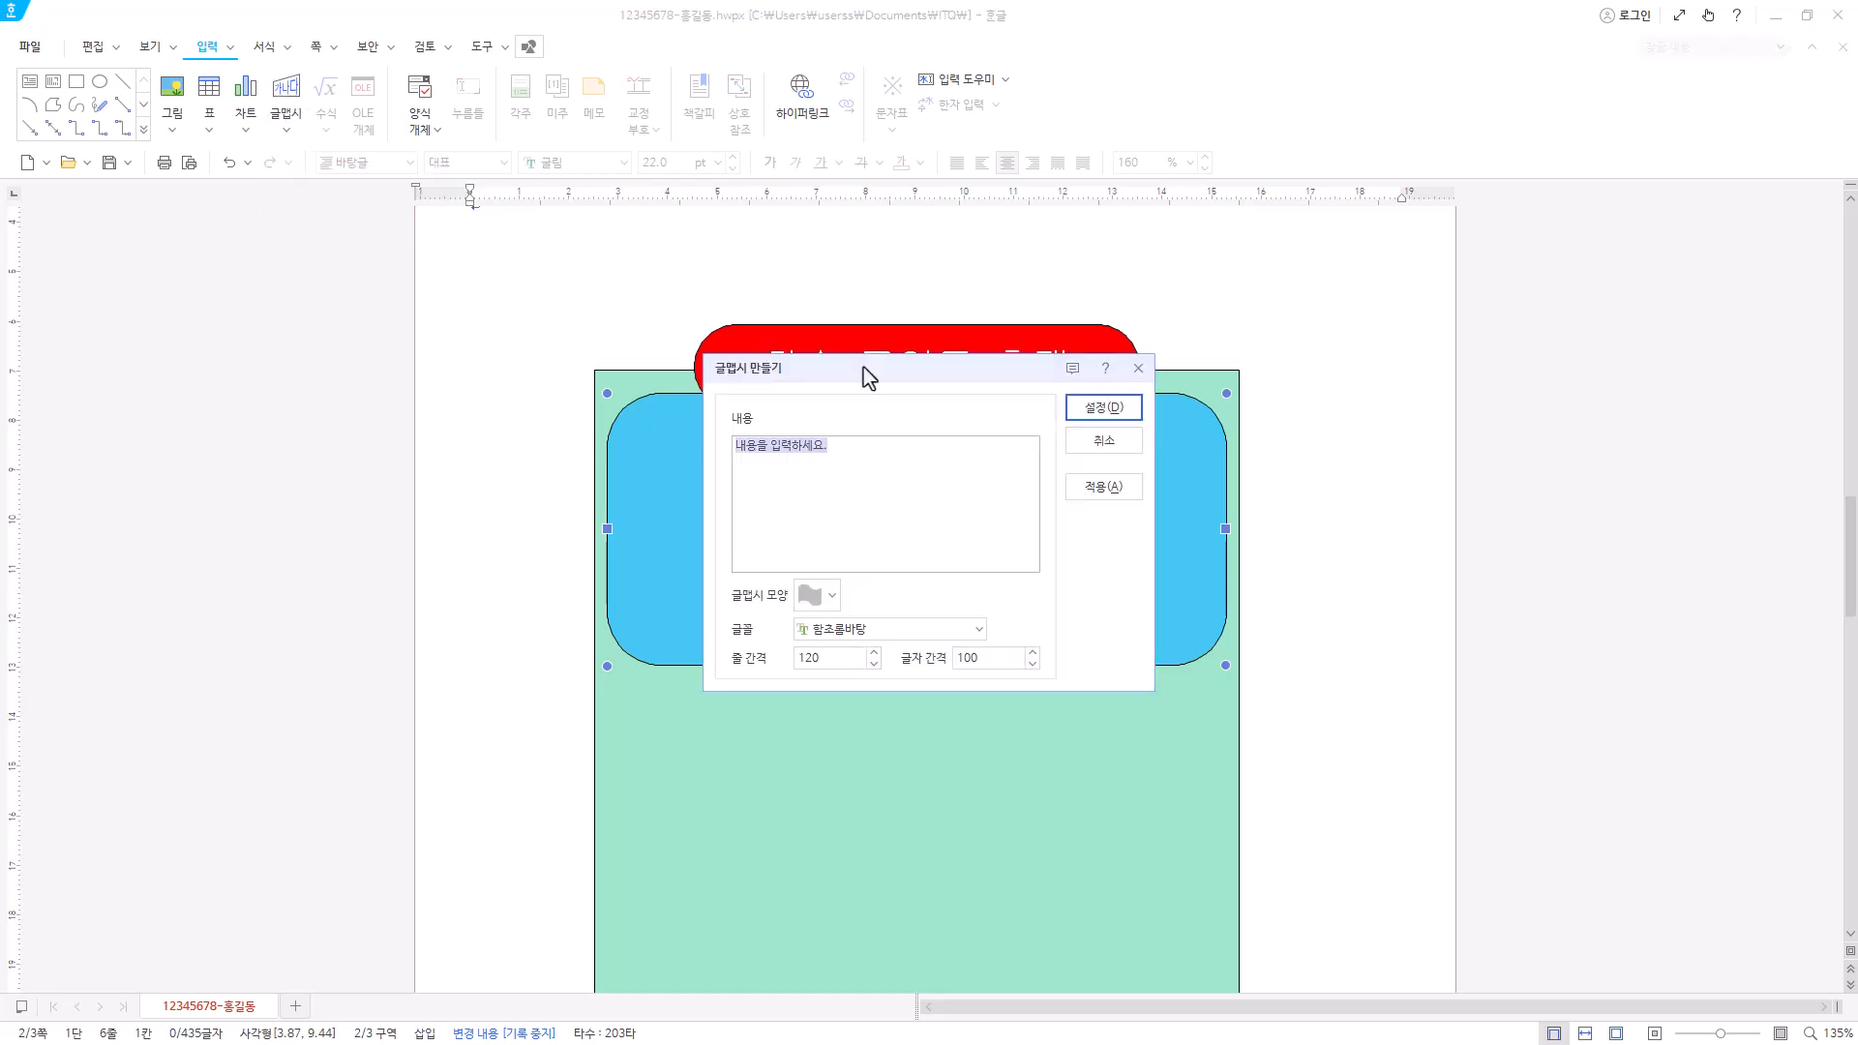
pyautogui.write('고이ㄴ돌')
pyautogui.click(830, 596)
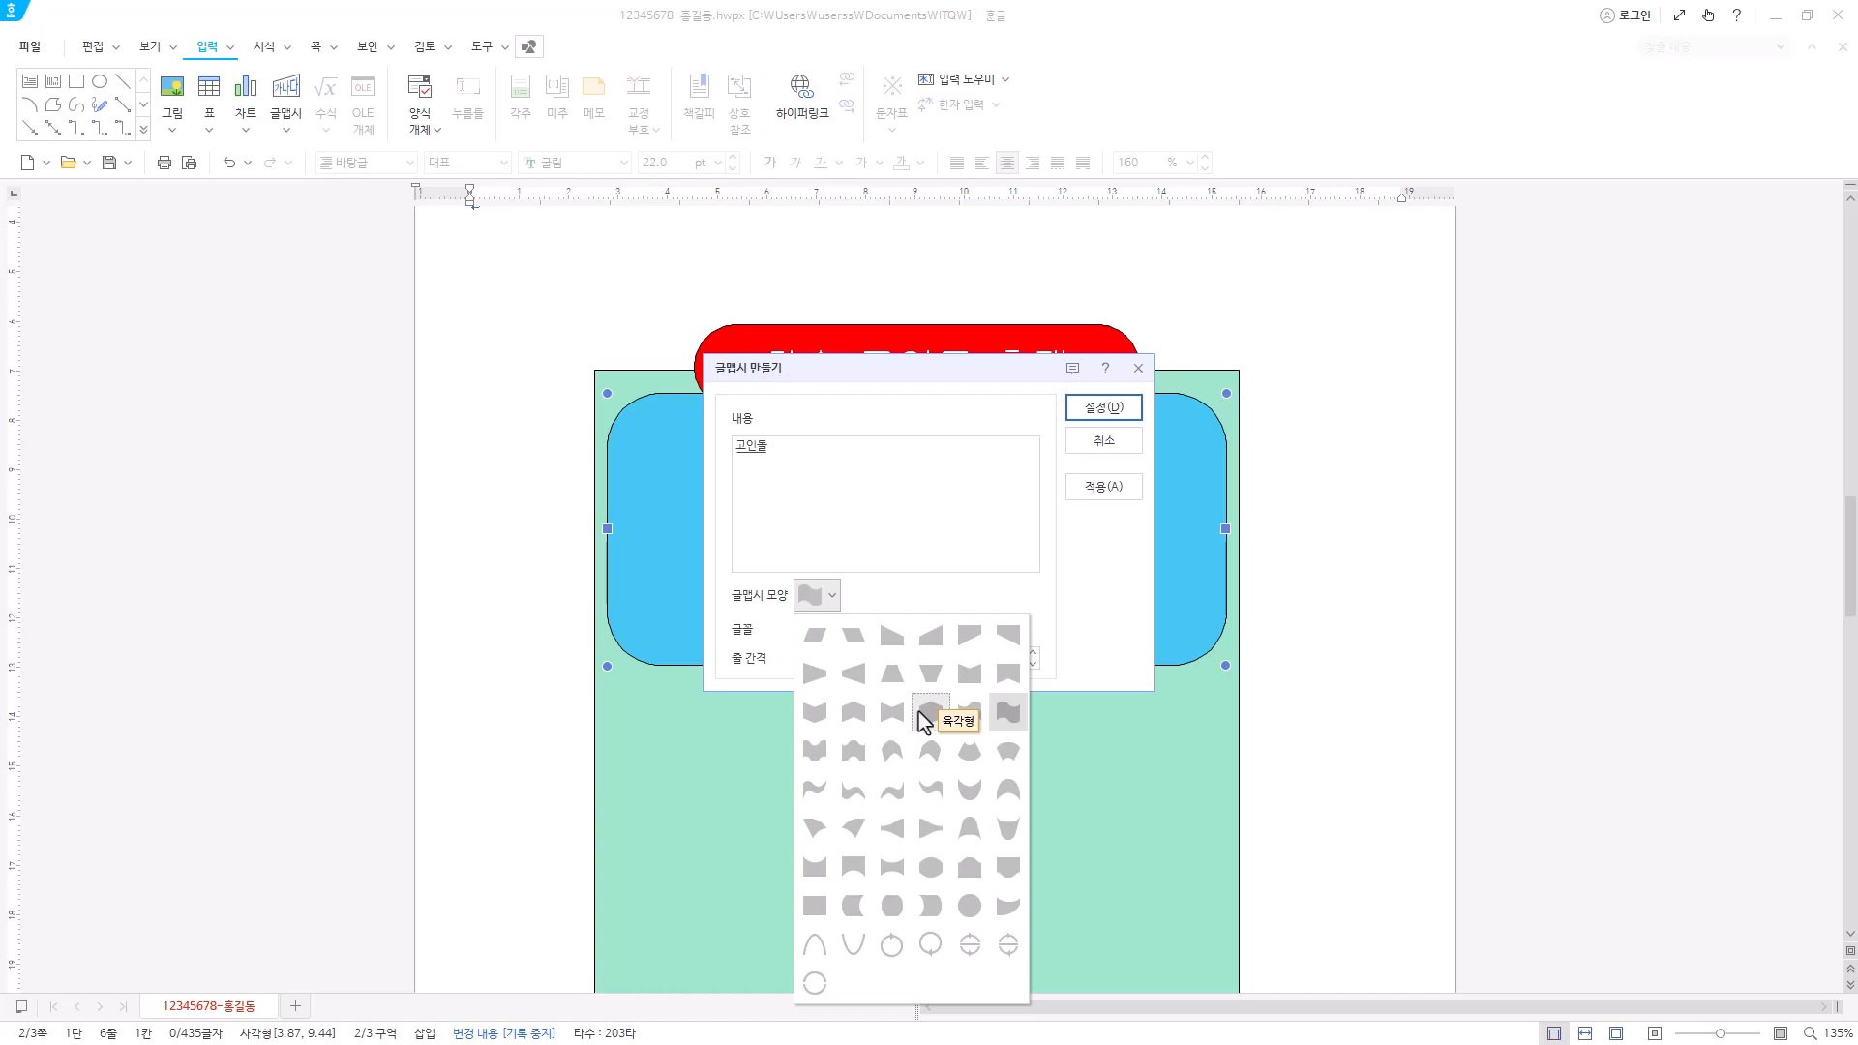
pyautogui.click(969, 674)
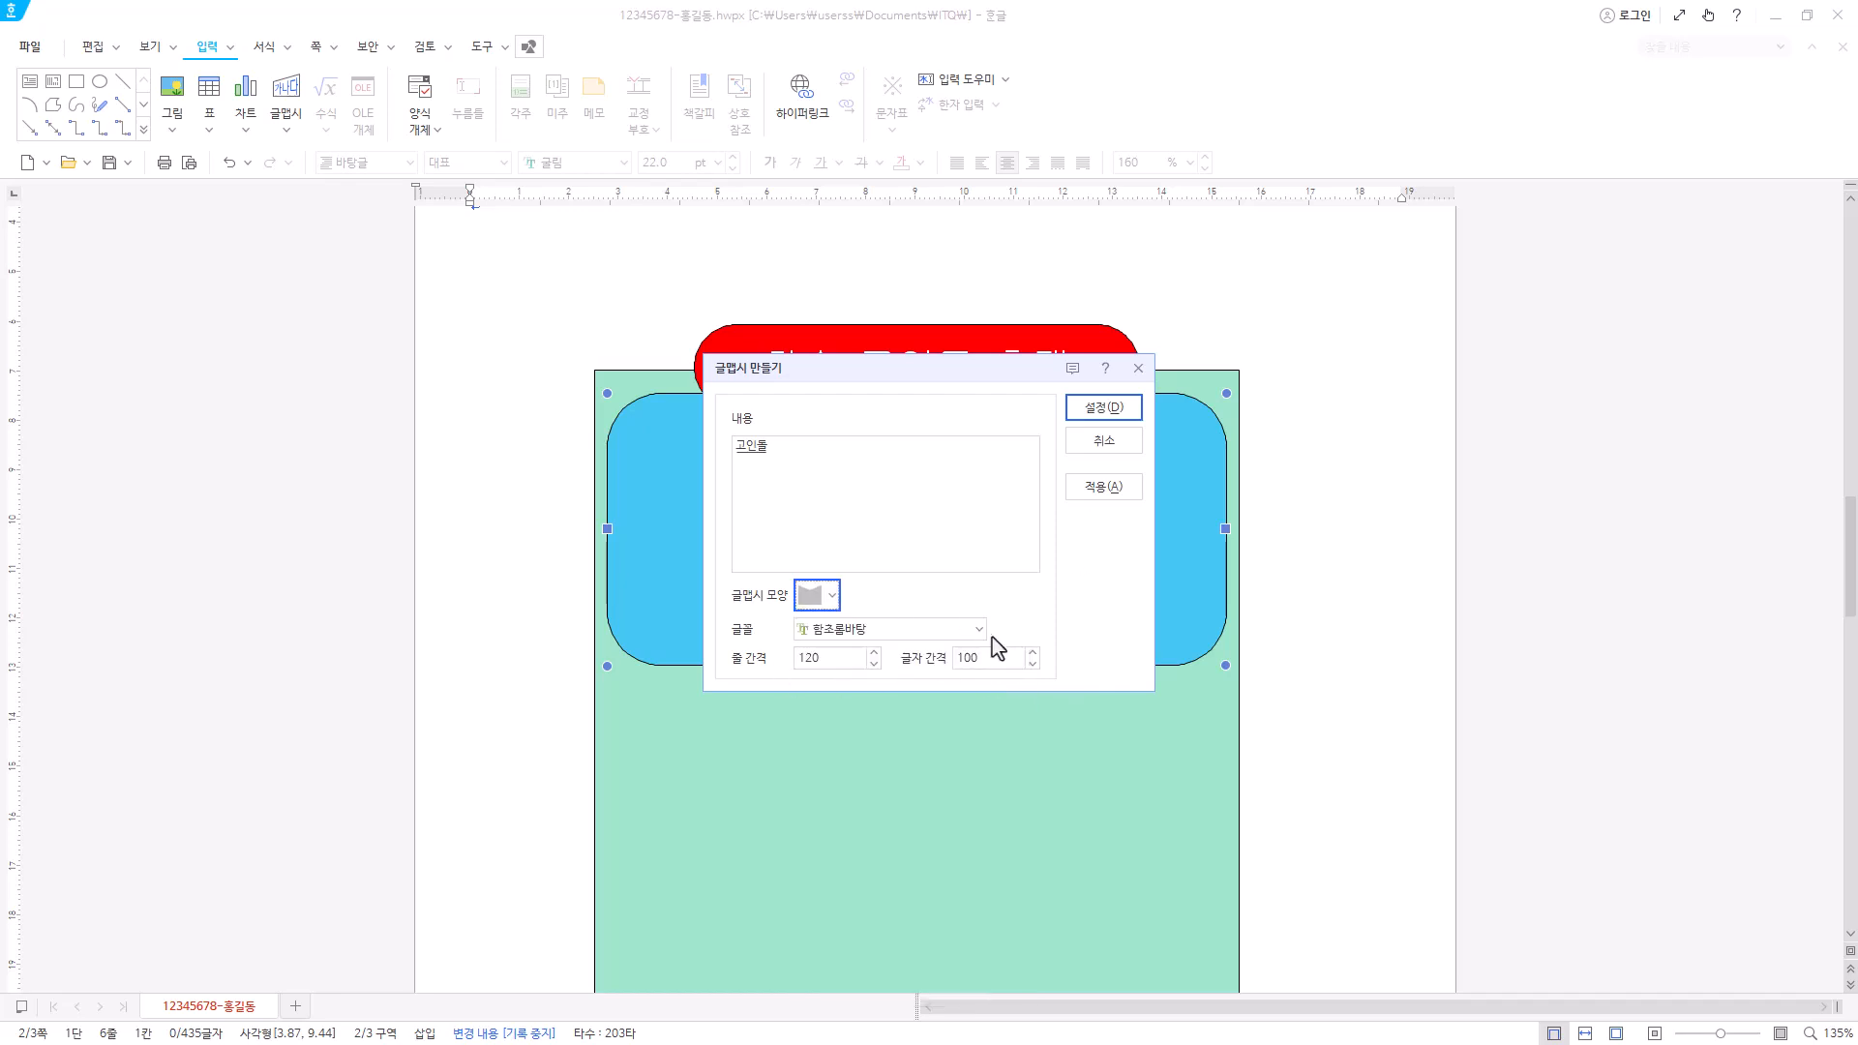
# - Set the word art's font to 돋움 and insert it into the document
pyautogui.click(980, 630)
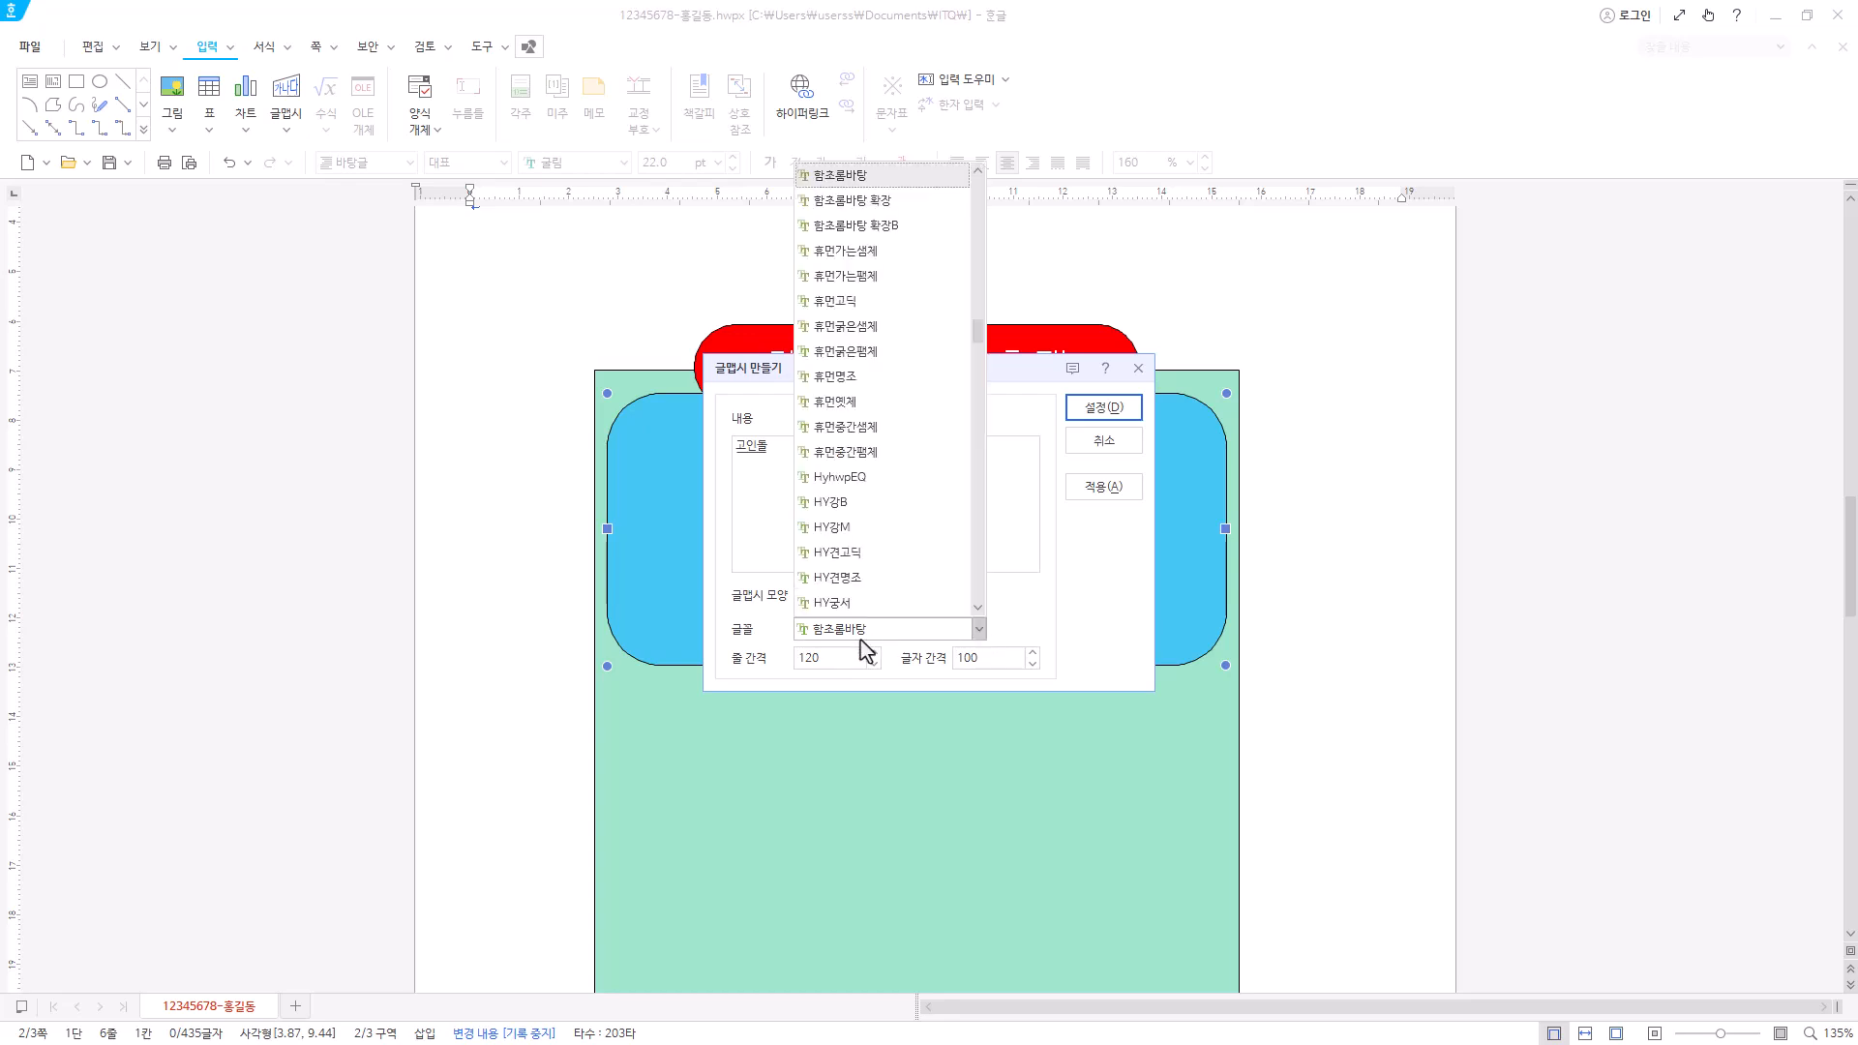
pyautogui.scroll(-7, 855, 585)
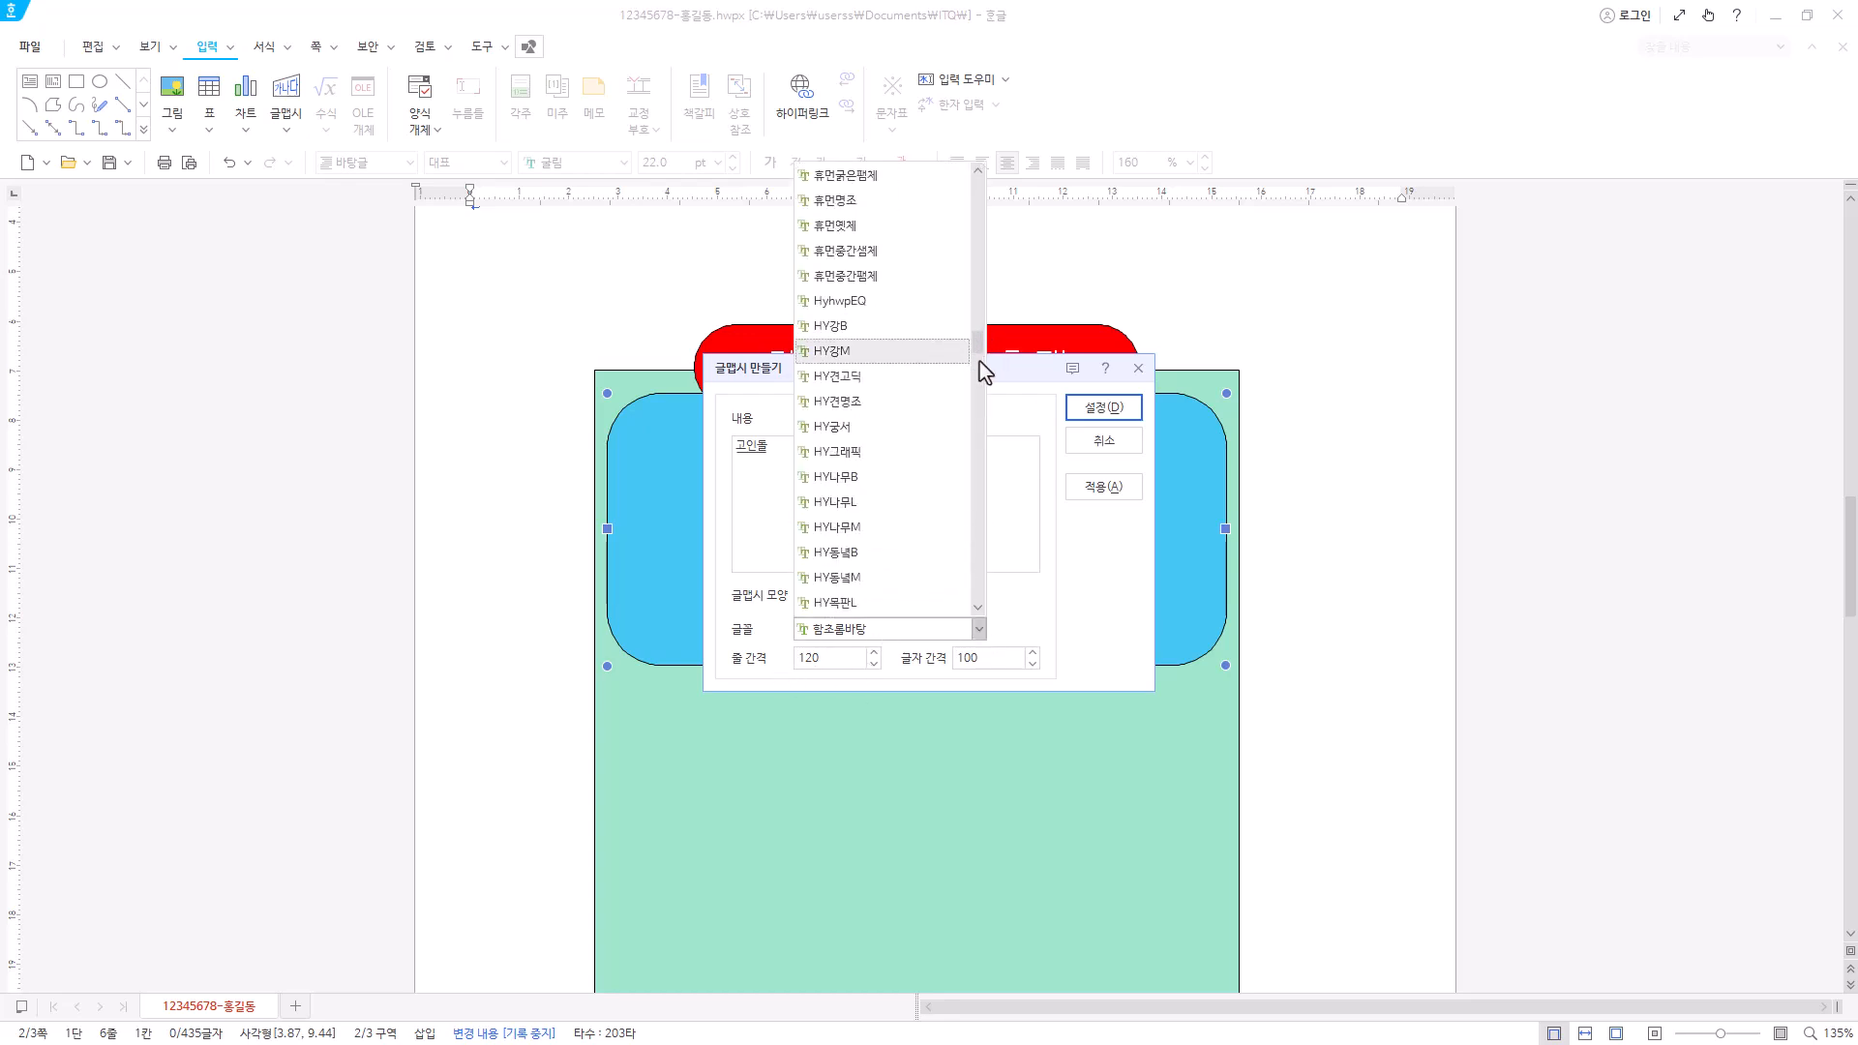
pyautogui.moveTo(985, 346); pyautogui.dragTo(975, 160)
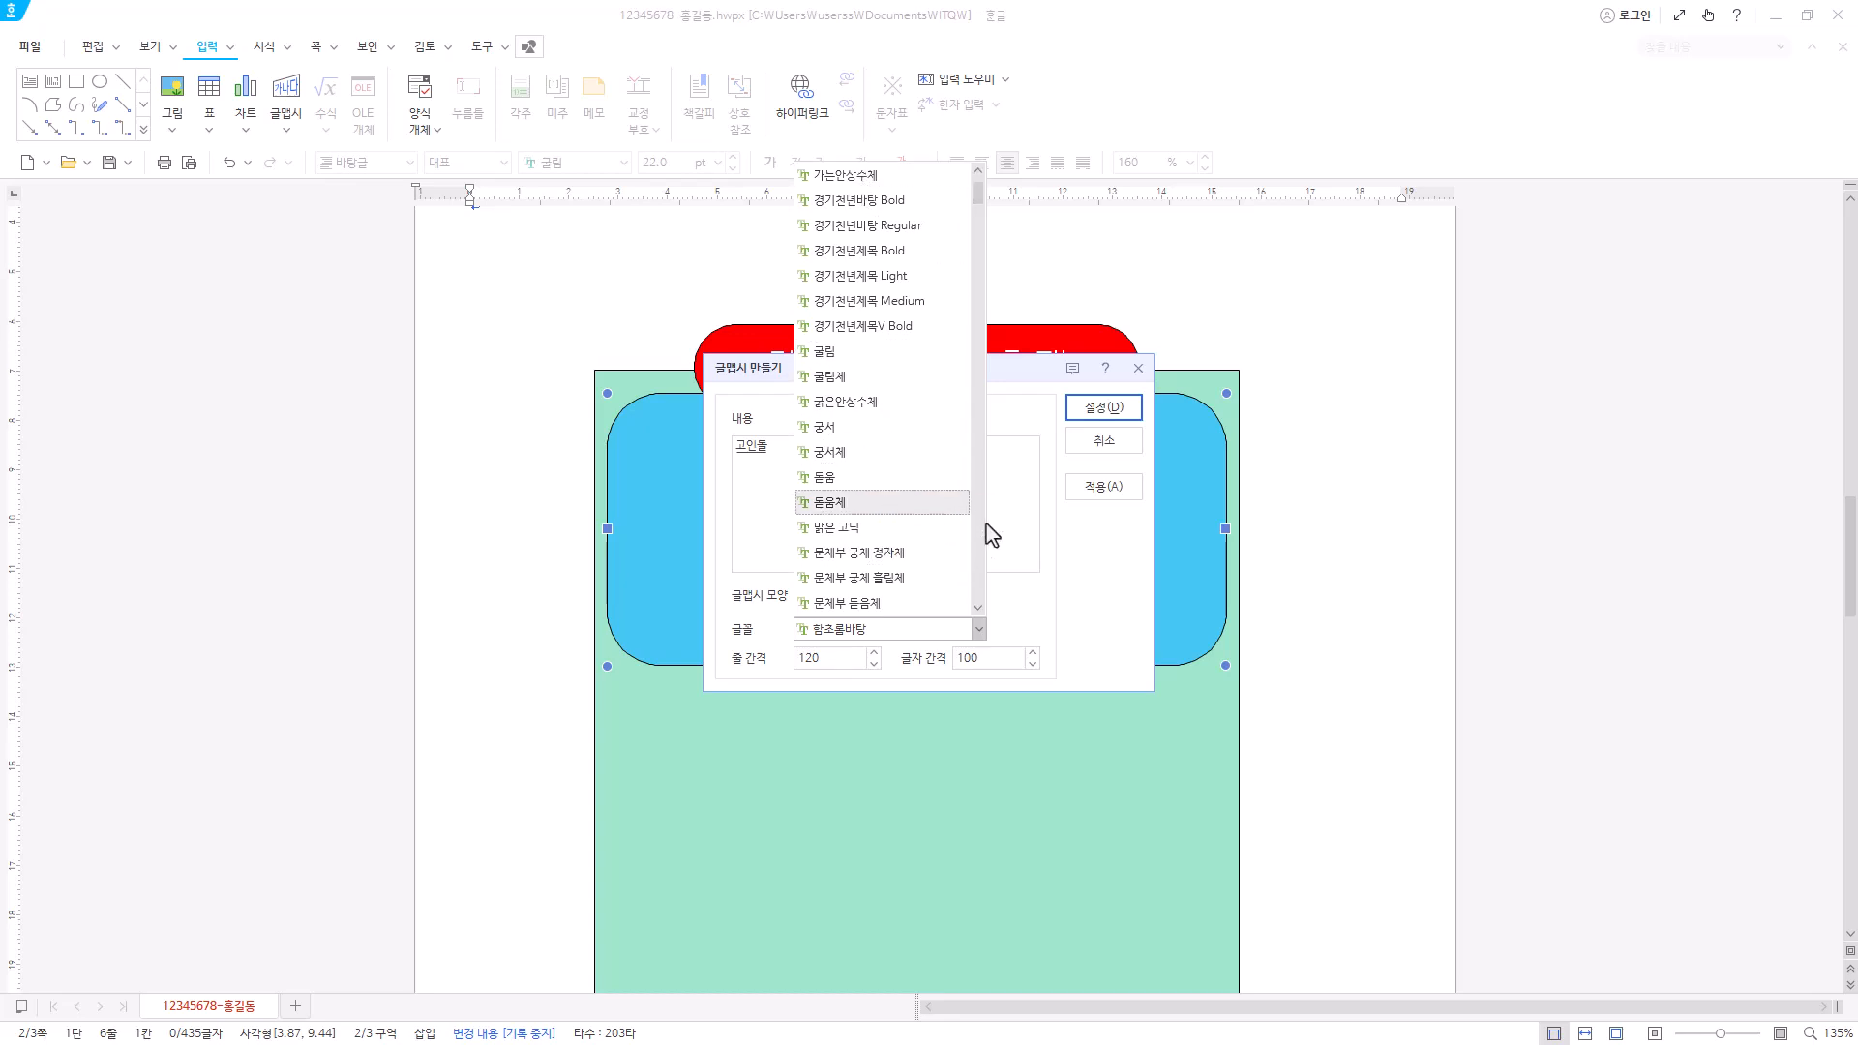
pyautogui.click(932, 481)
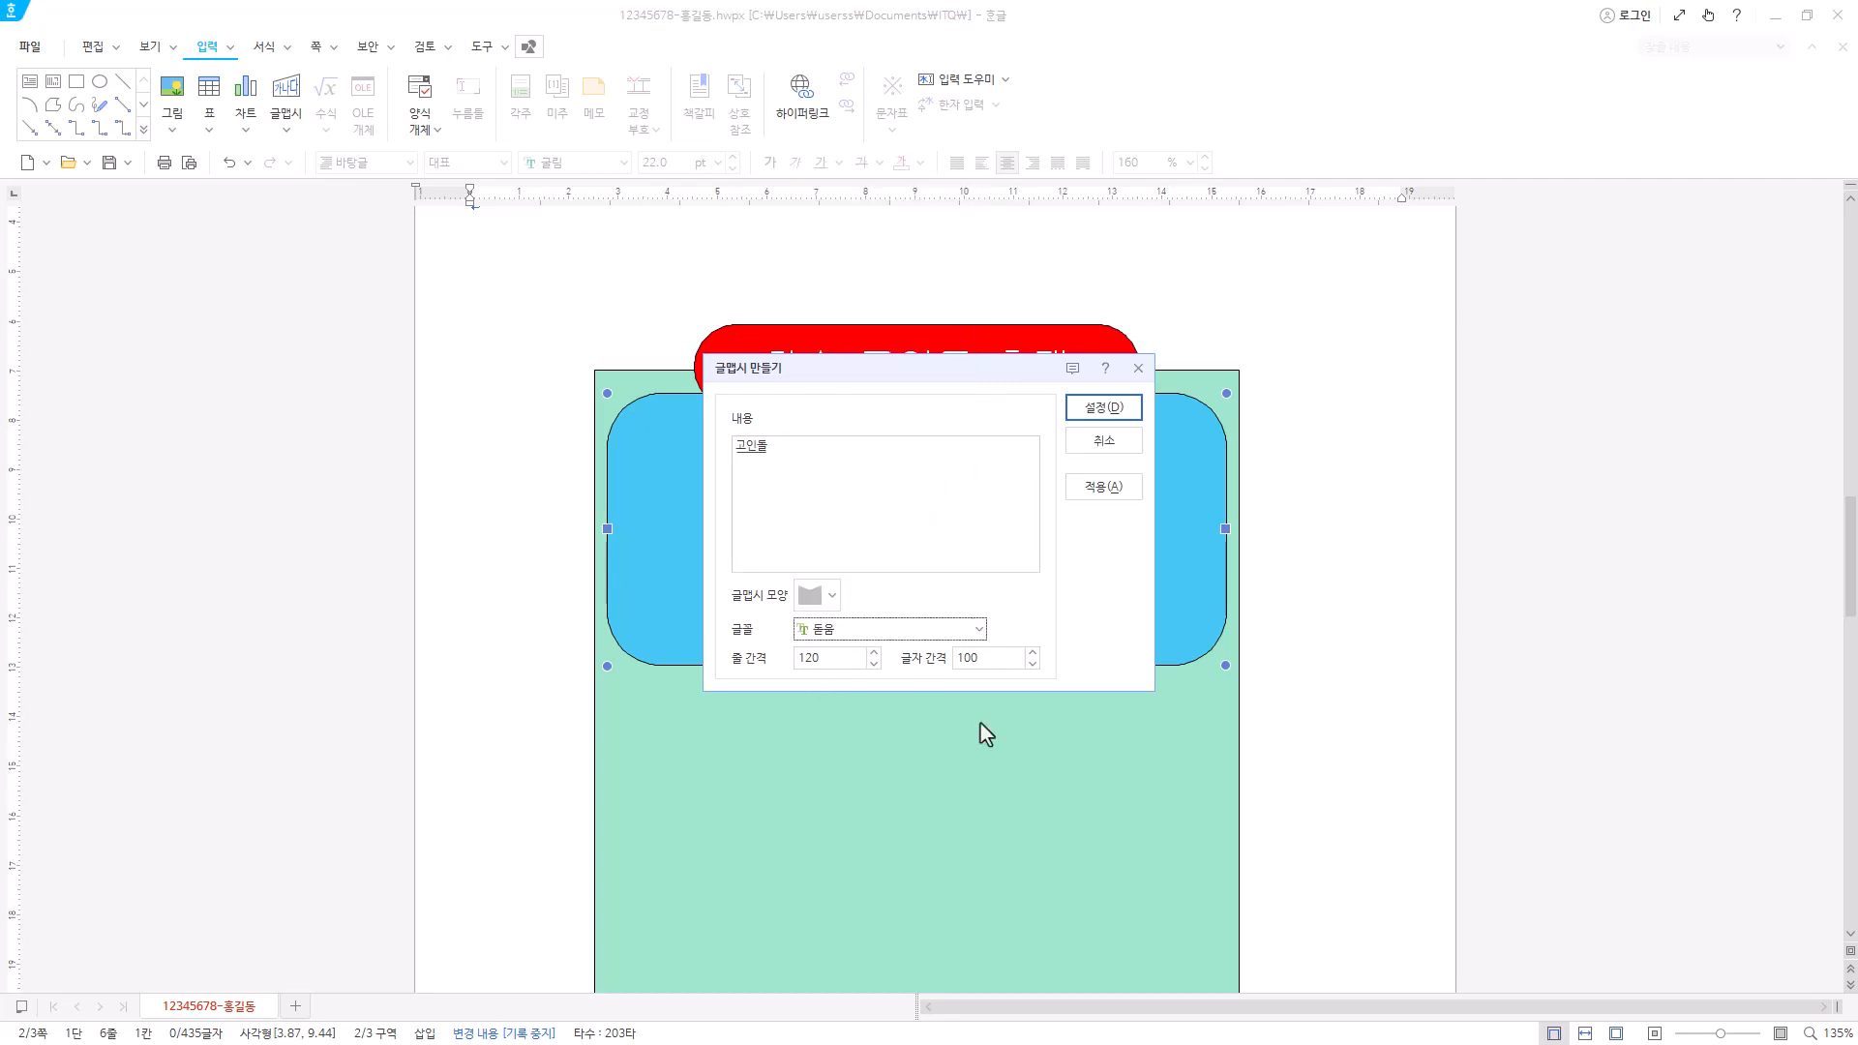
pyautogui.click(1103, 408)
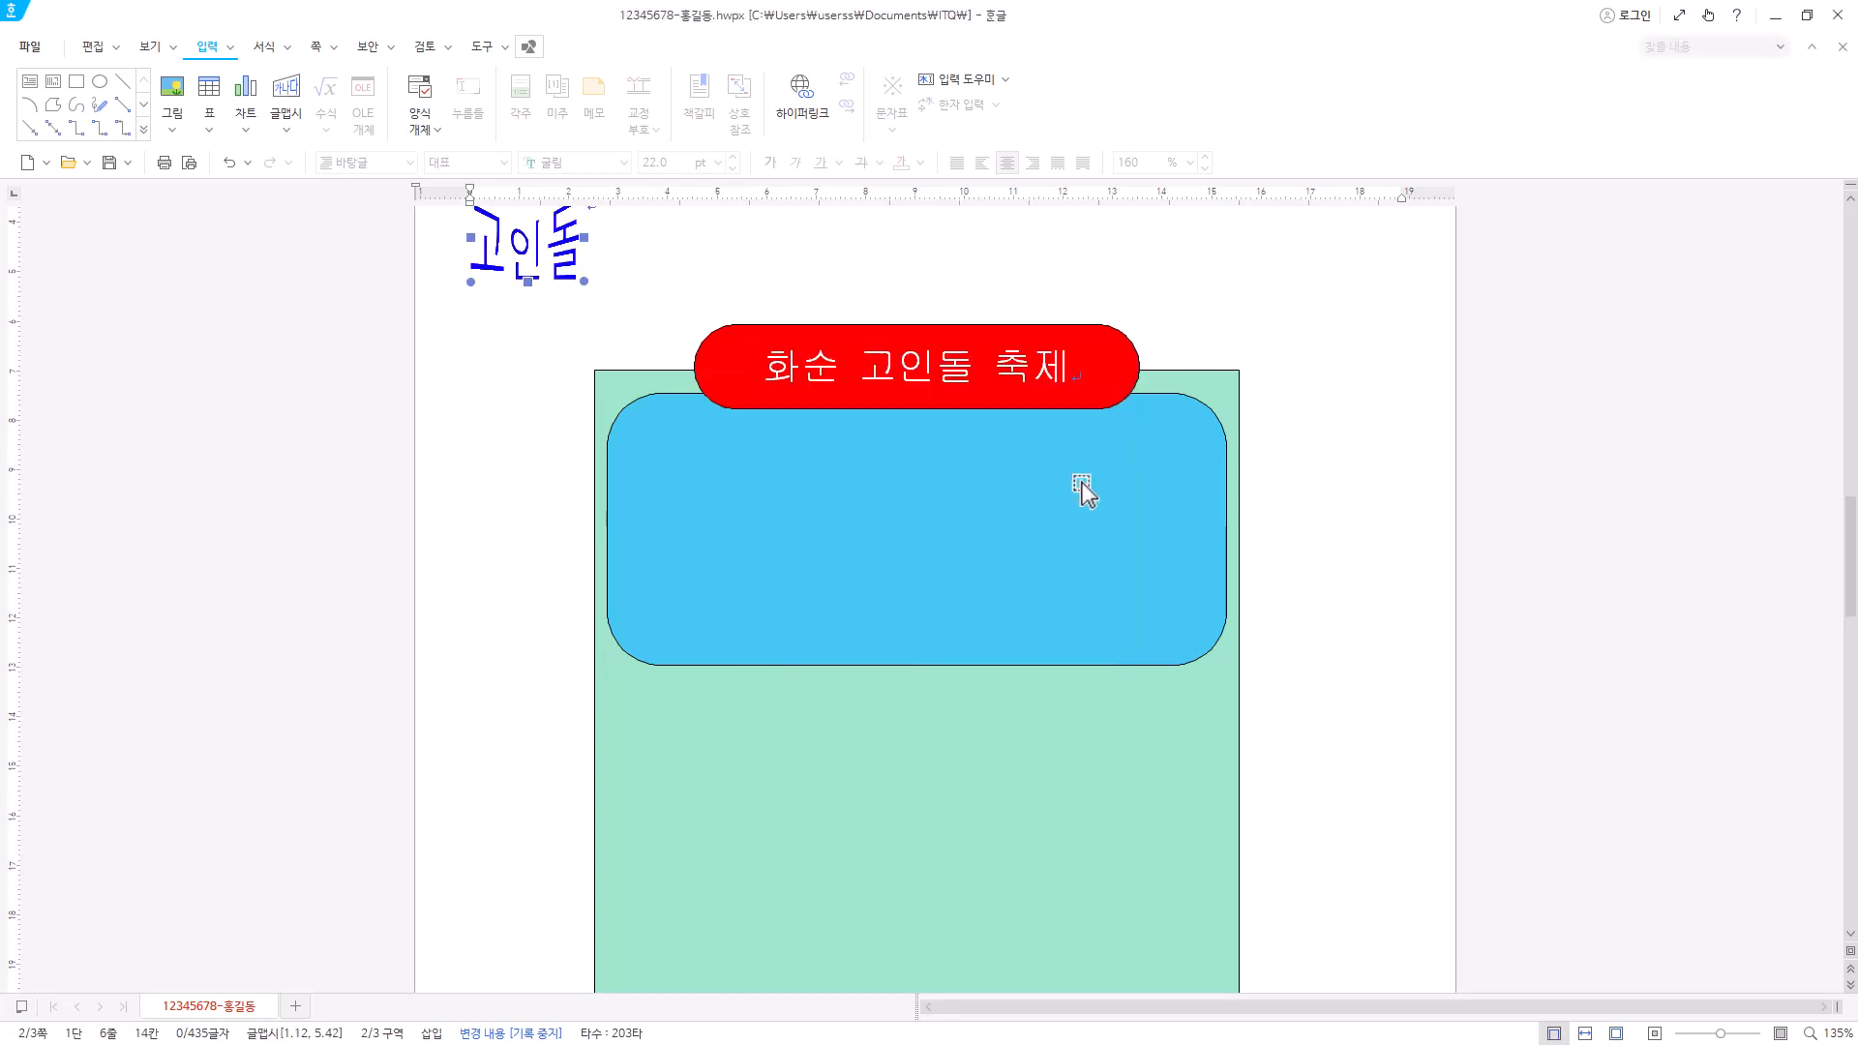
# - Set the 고인돌 word art to 50 mm wide and 40 mm high, placed in front of the text (글 앞으로)
pyautogui.moveTo(579, 298)
pyautogui.mouseDown()
pyautogui.moveTo(611, 387)
pyautogui.moveTo(592, 306)
pyautogui.mouseUp()
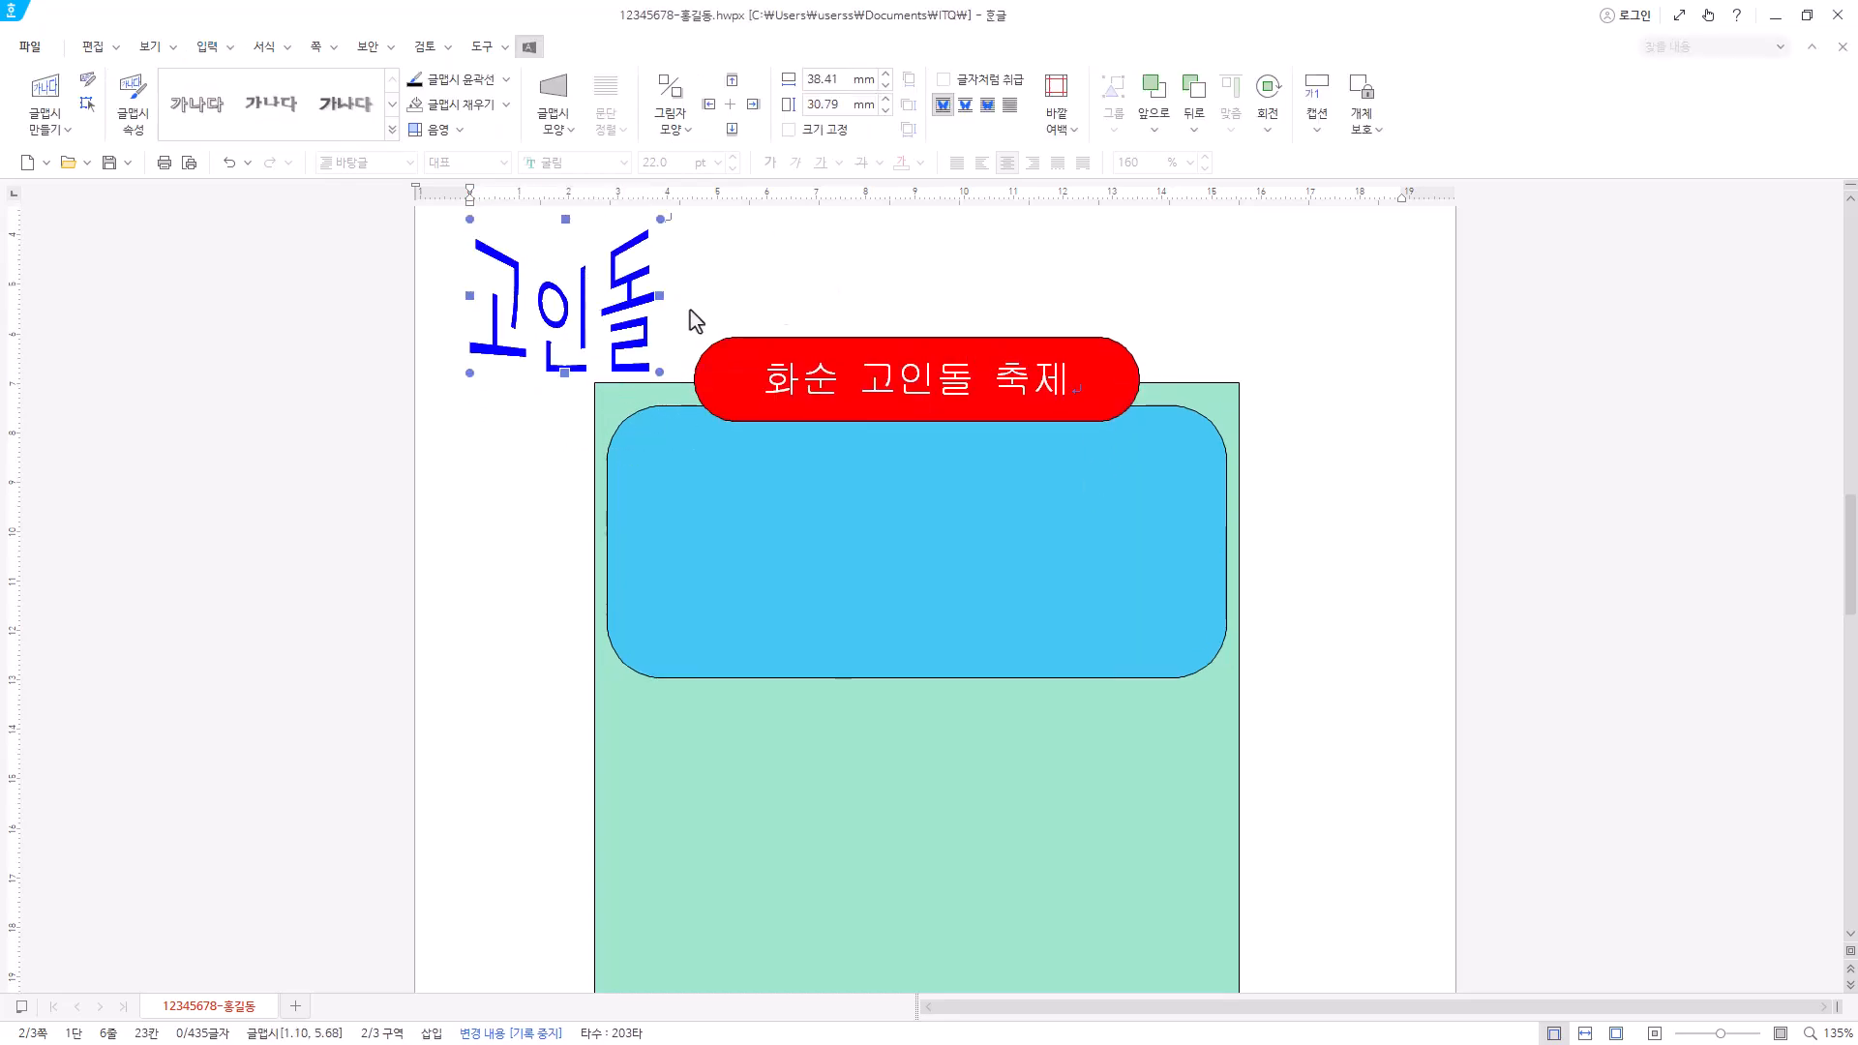
pyautogui.rightClick(689, 309)
pyautogui.click(699, 297)
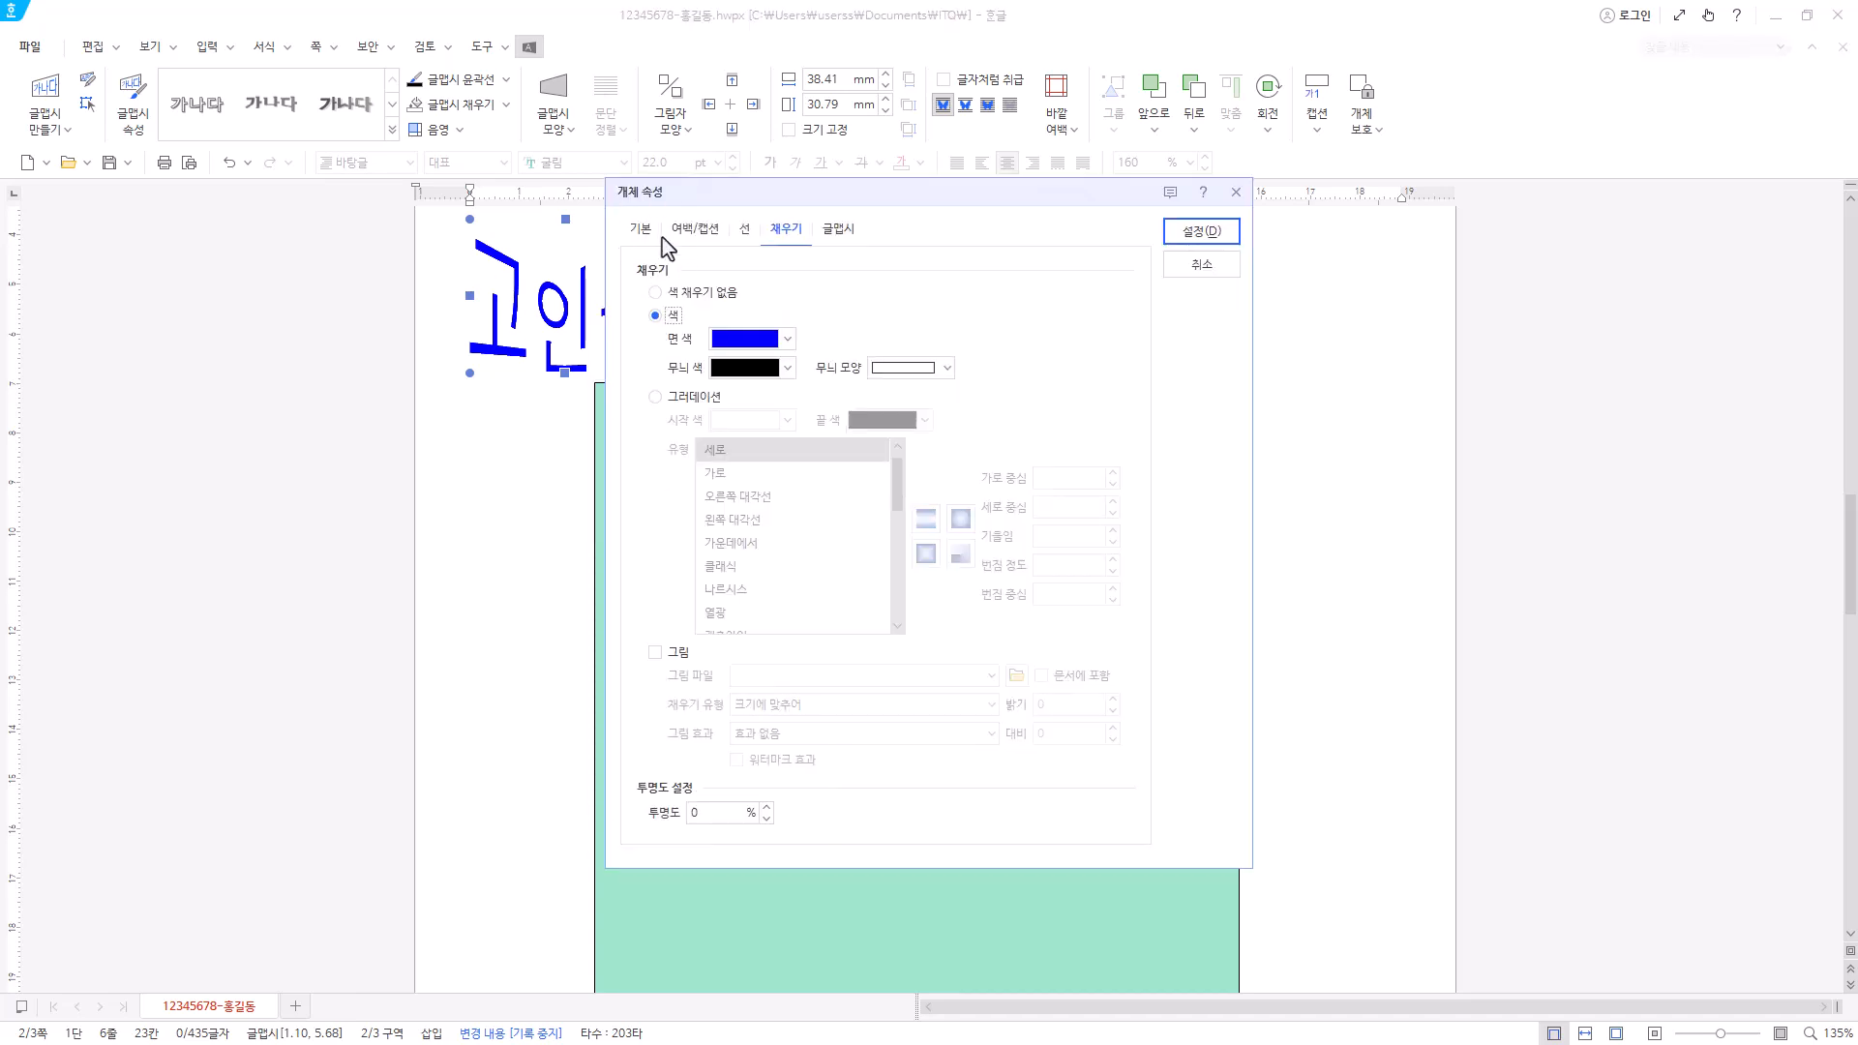
pyautogui.click(642, 232)
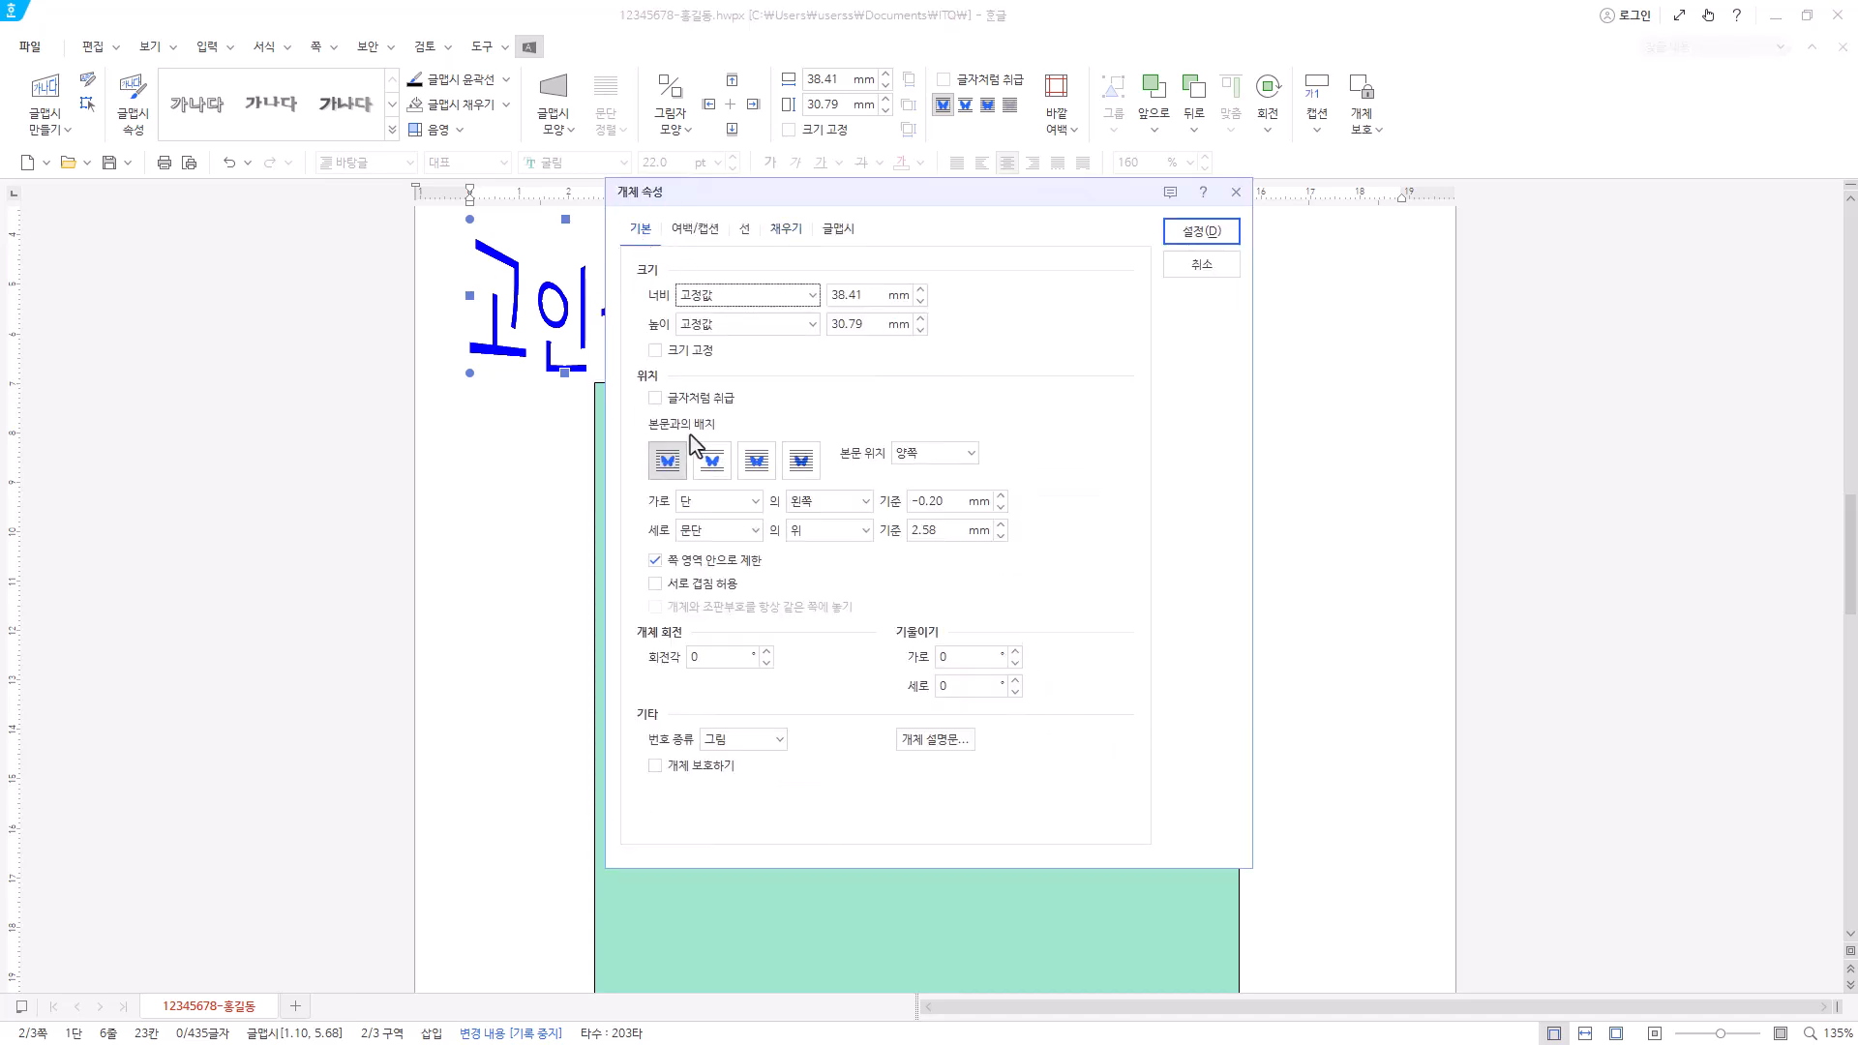
pyautogui.click(756, 461)
pyautogui.doubleClick(867, 296)
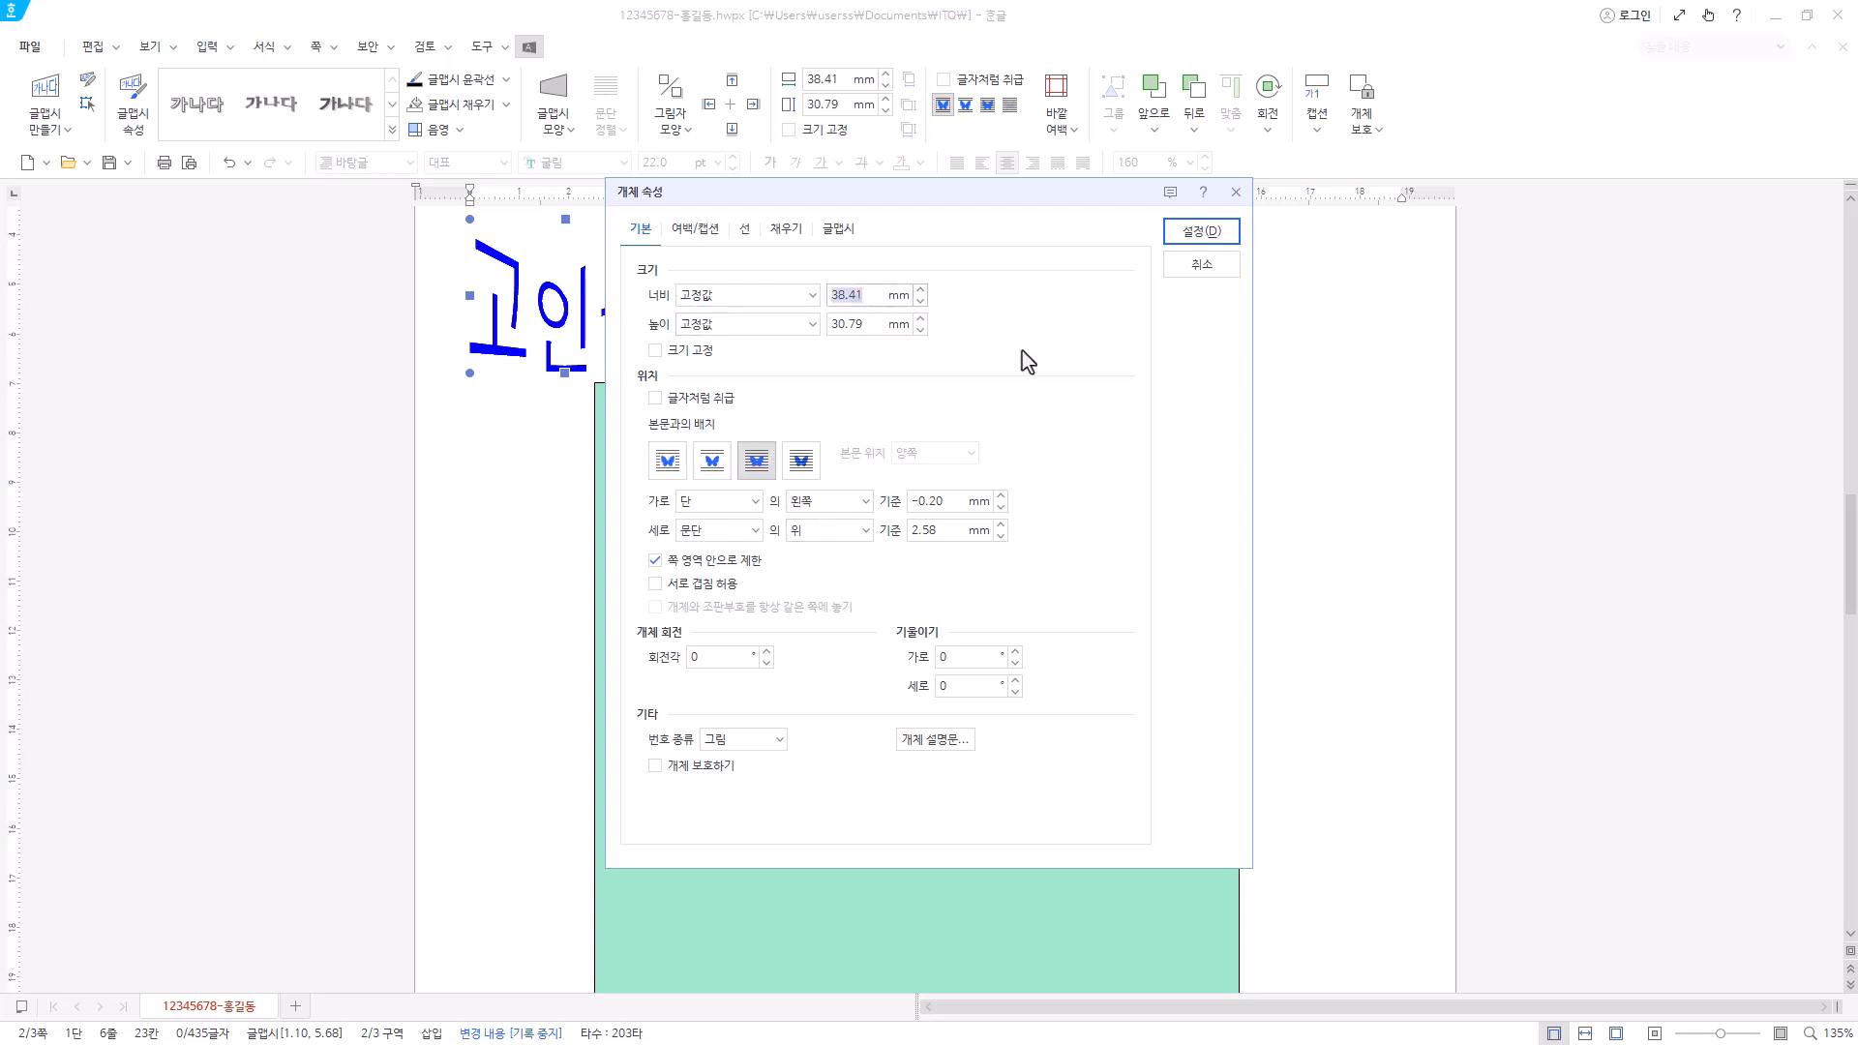
pyautogui.write('50')
pyautogui.press('Tab')
pyautogui.write('40')
# - Apply a blue fill to the word art and move it into the left half of the blue rounded rectangle
pyautogui.click(746, 234)
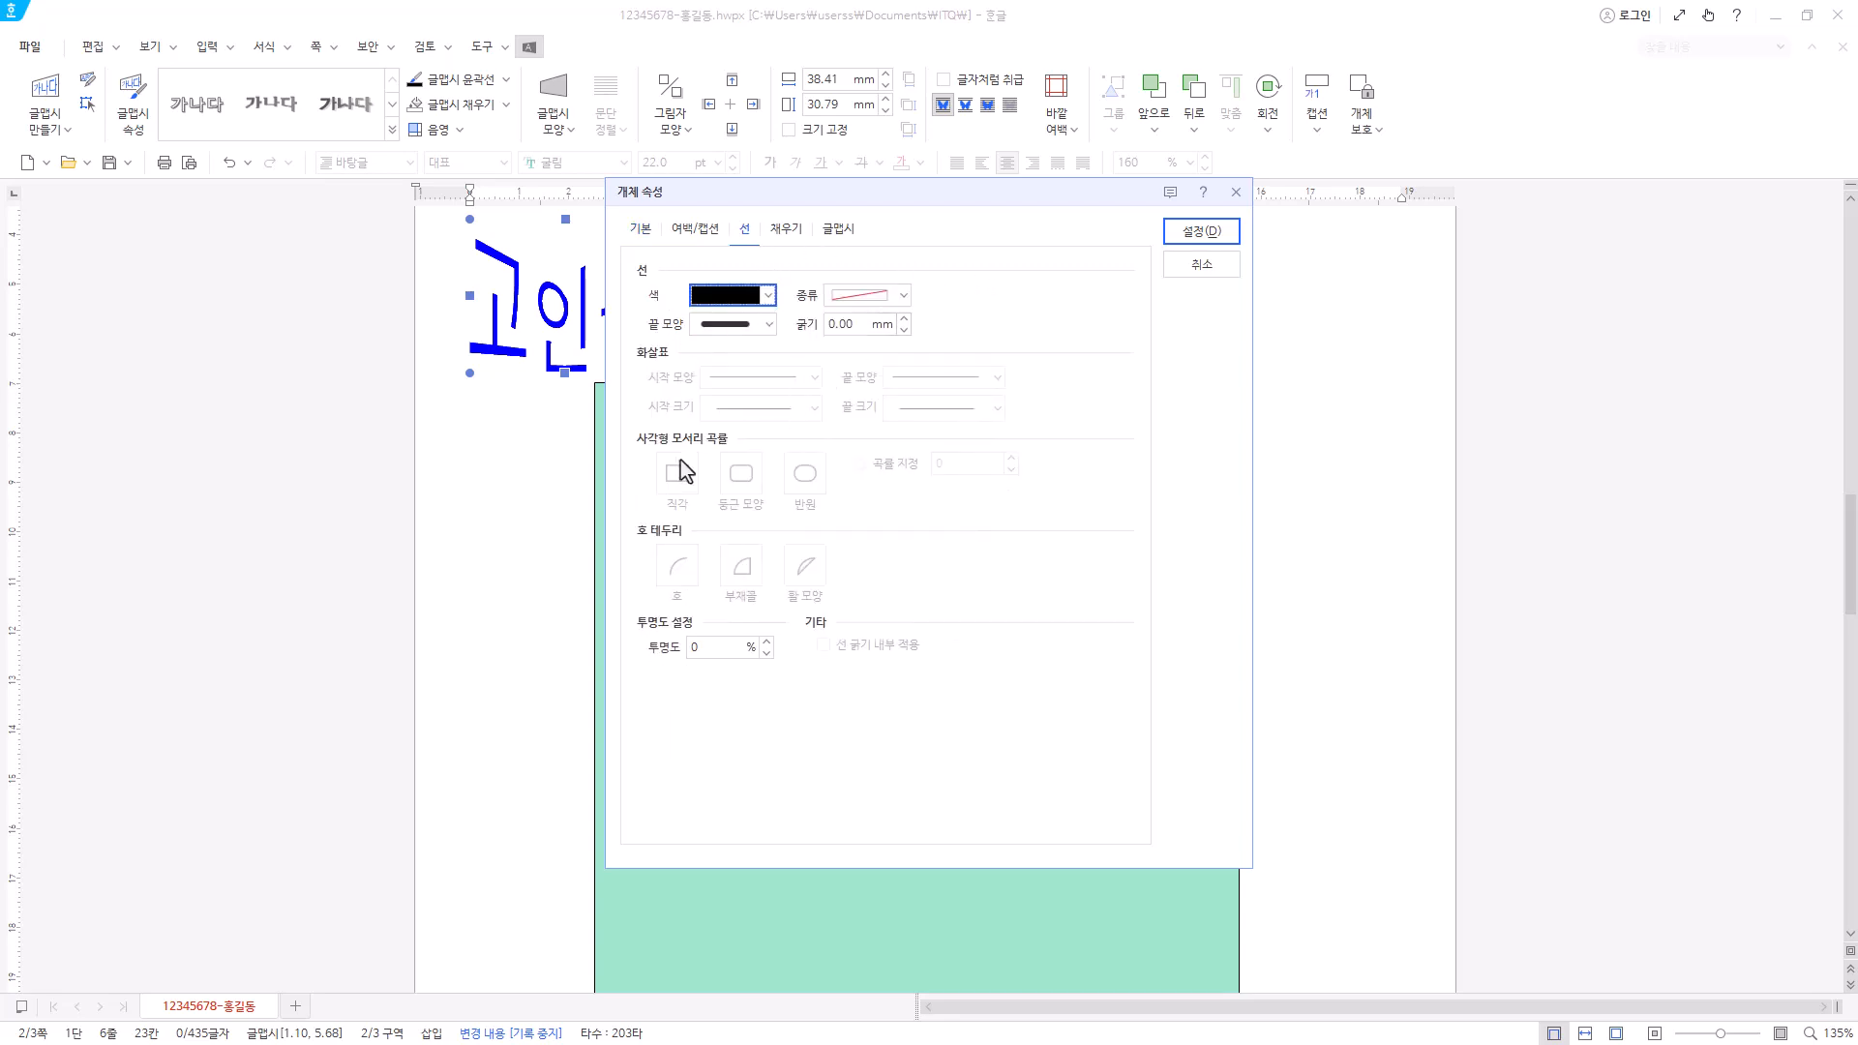
pyautogui.click(786, 233)
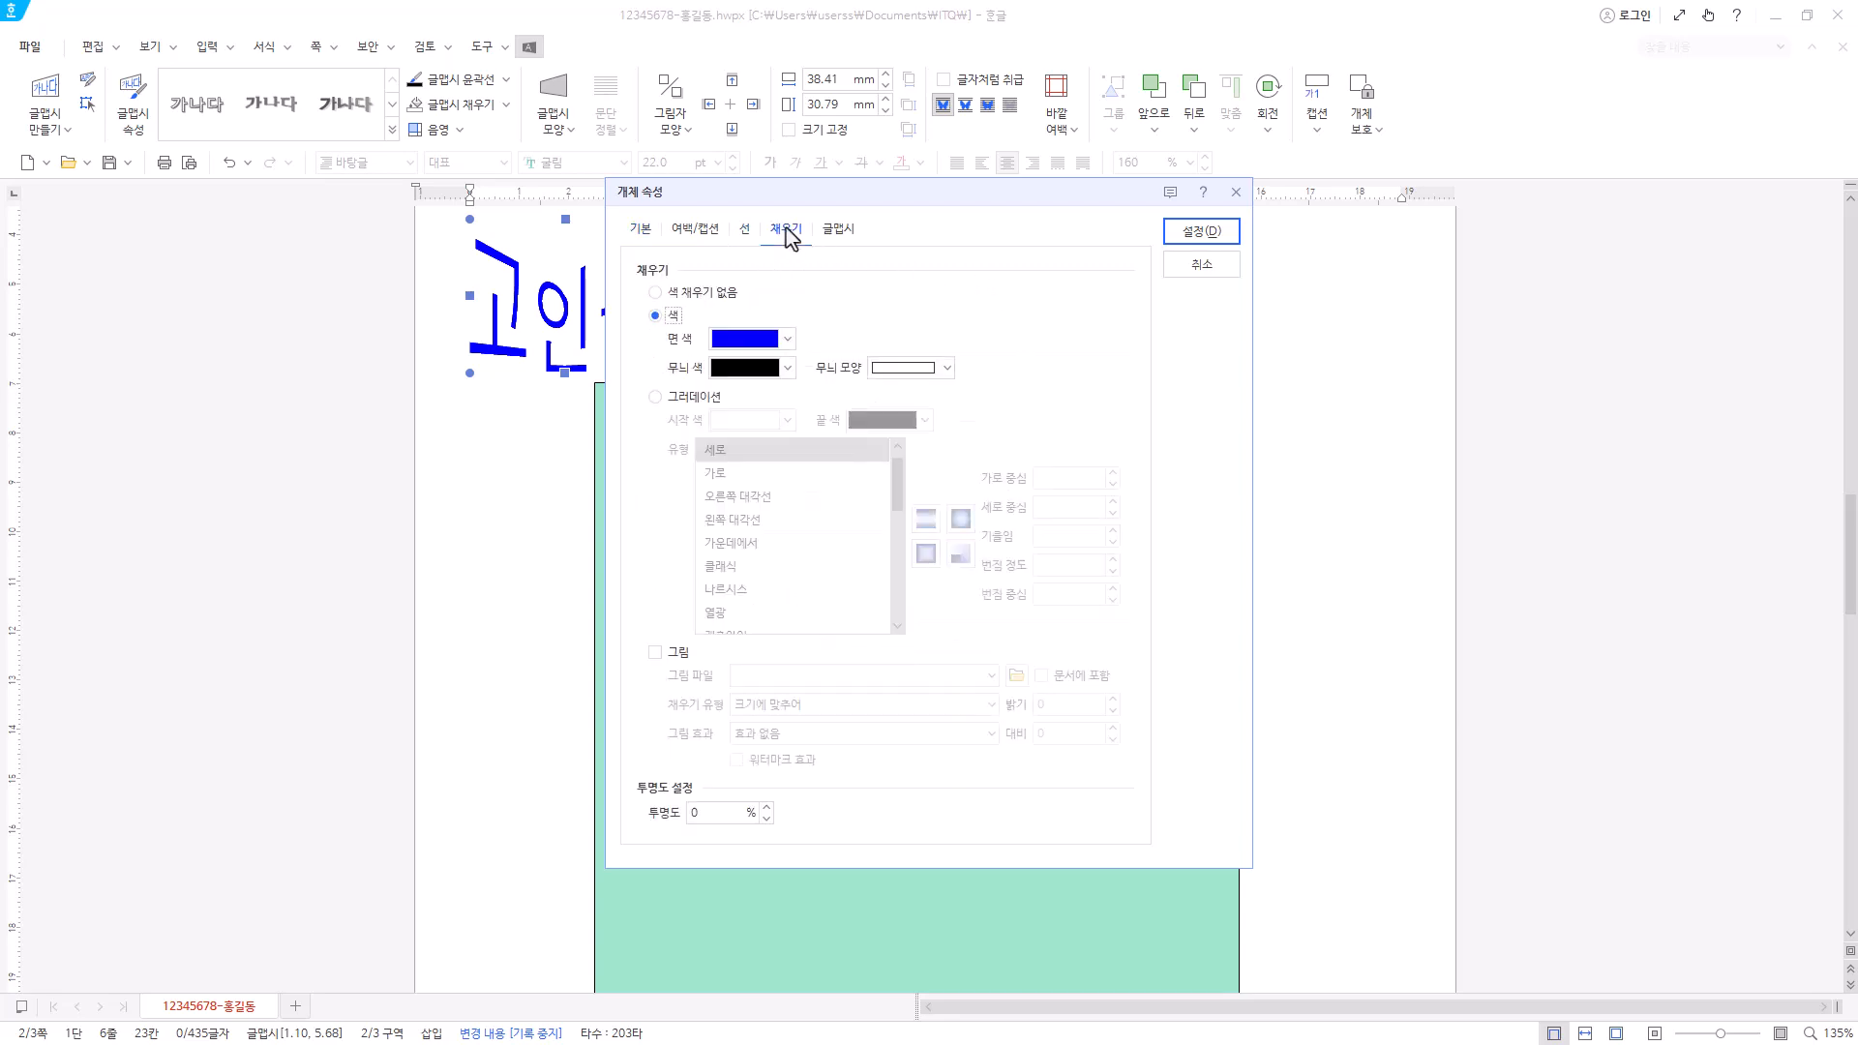
pyautogui.click(786, 339)
pyautogui.click(856, 528)
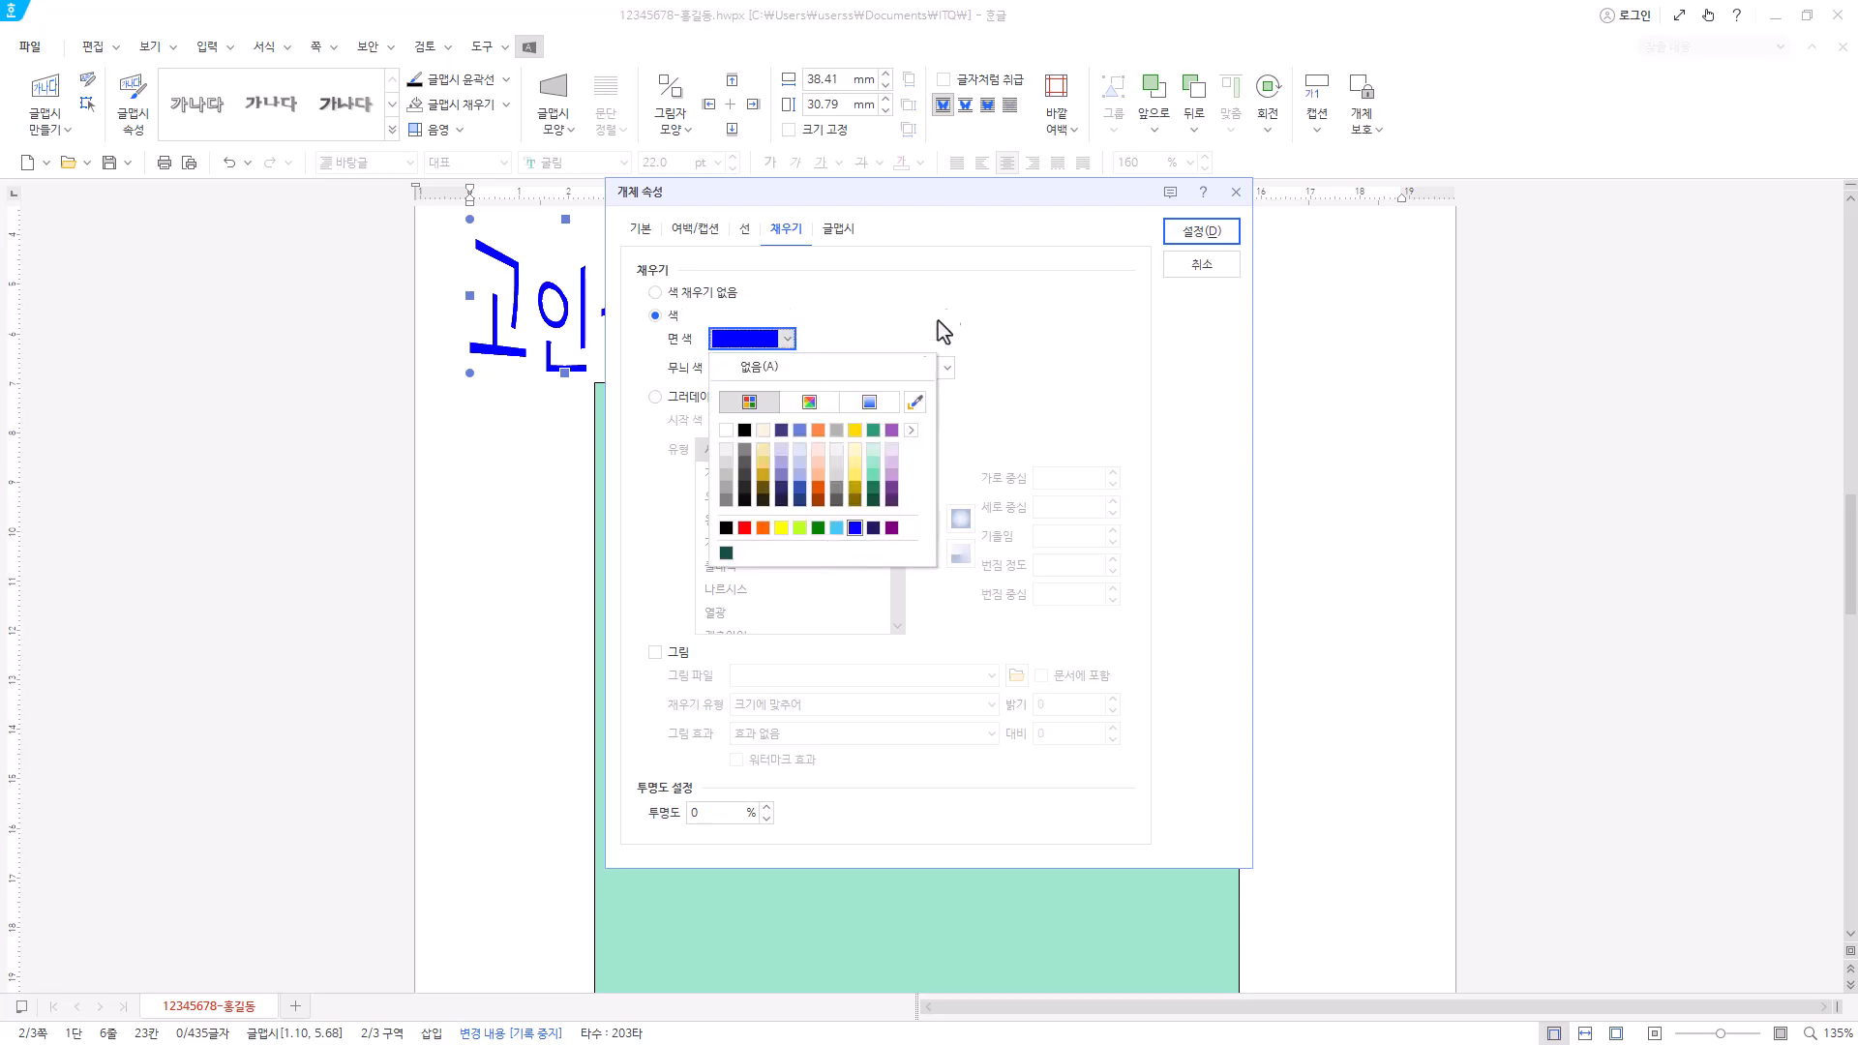
pyautogui.click(1221, 234)
pyautogui.moveTo(593, 340); pyautogui.dragTo(791, 566)
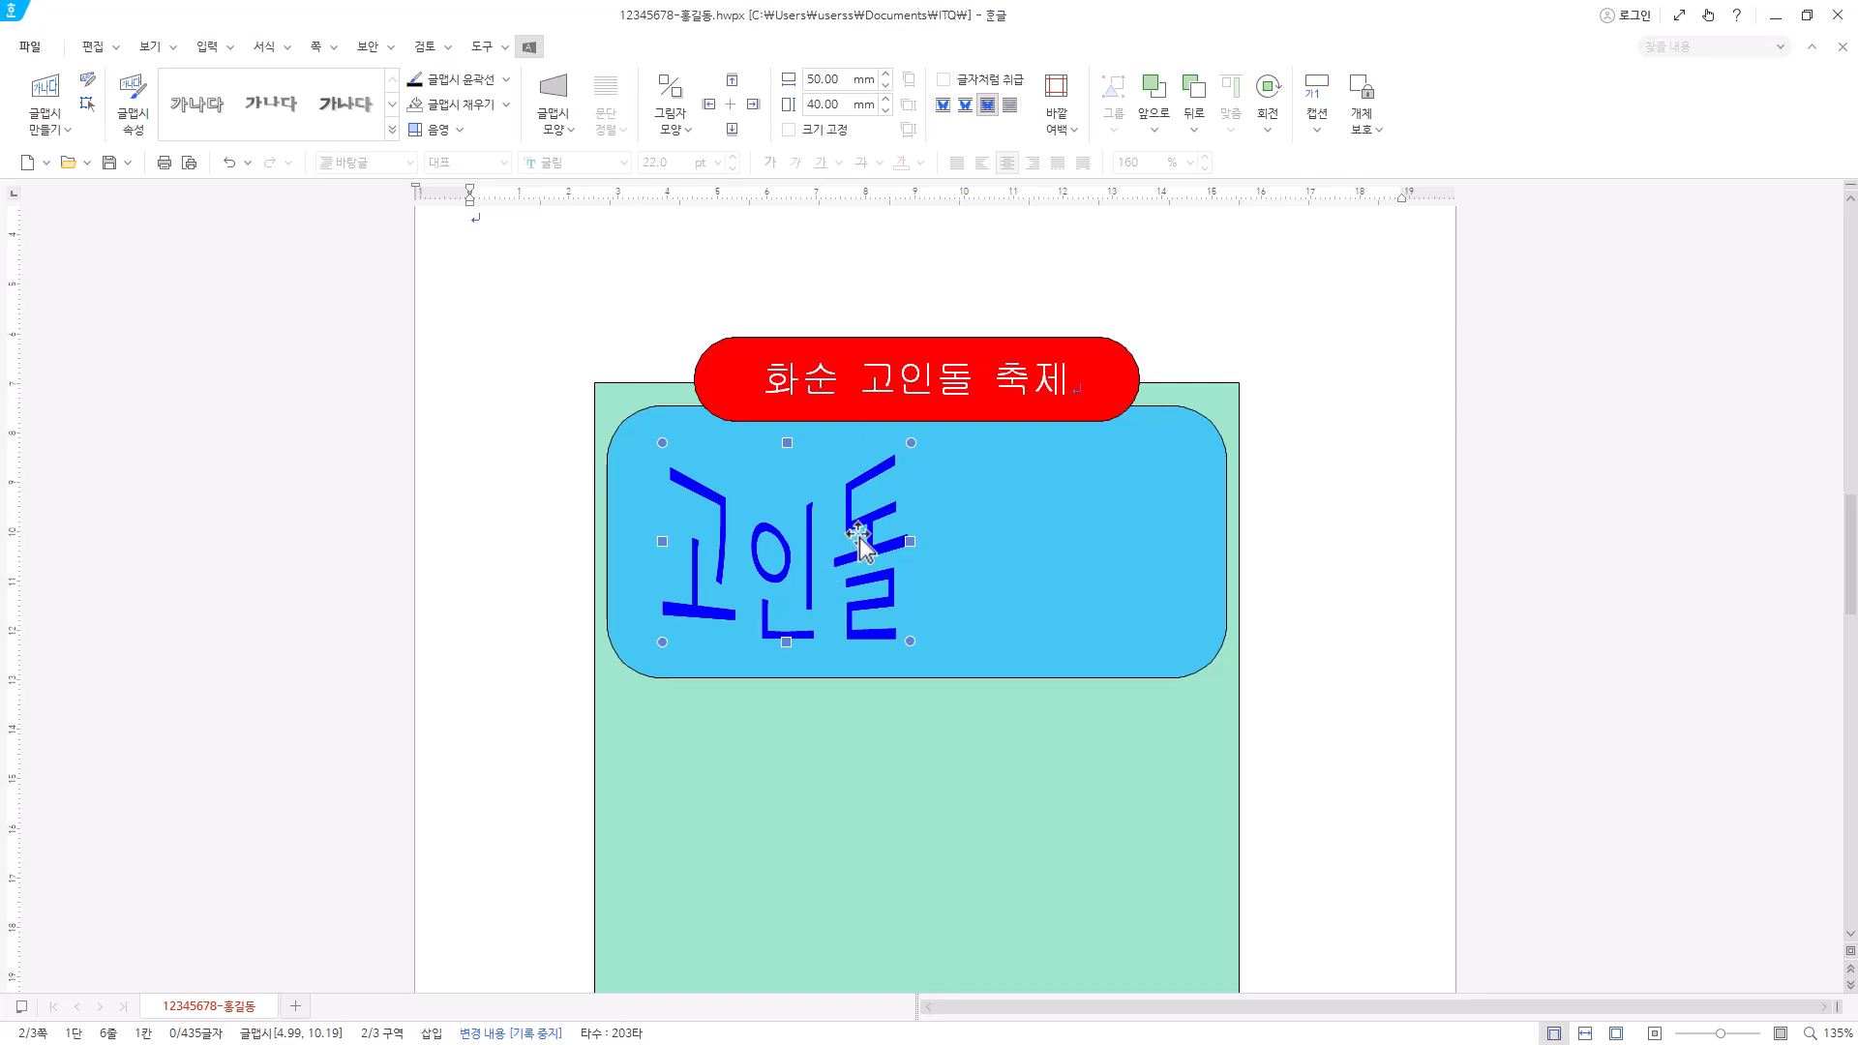
pyautogui.press('Down')
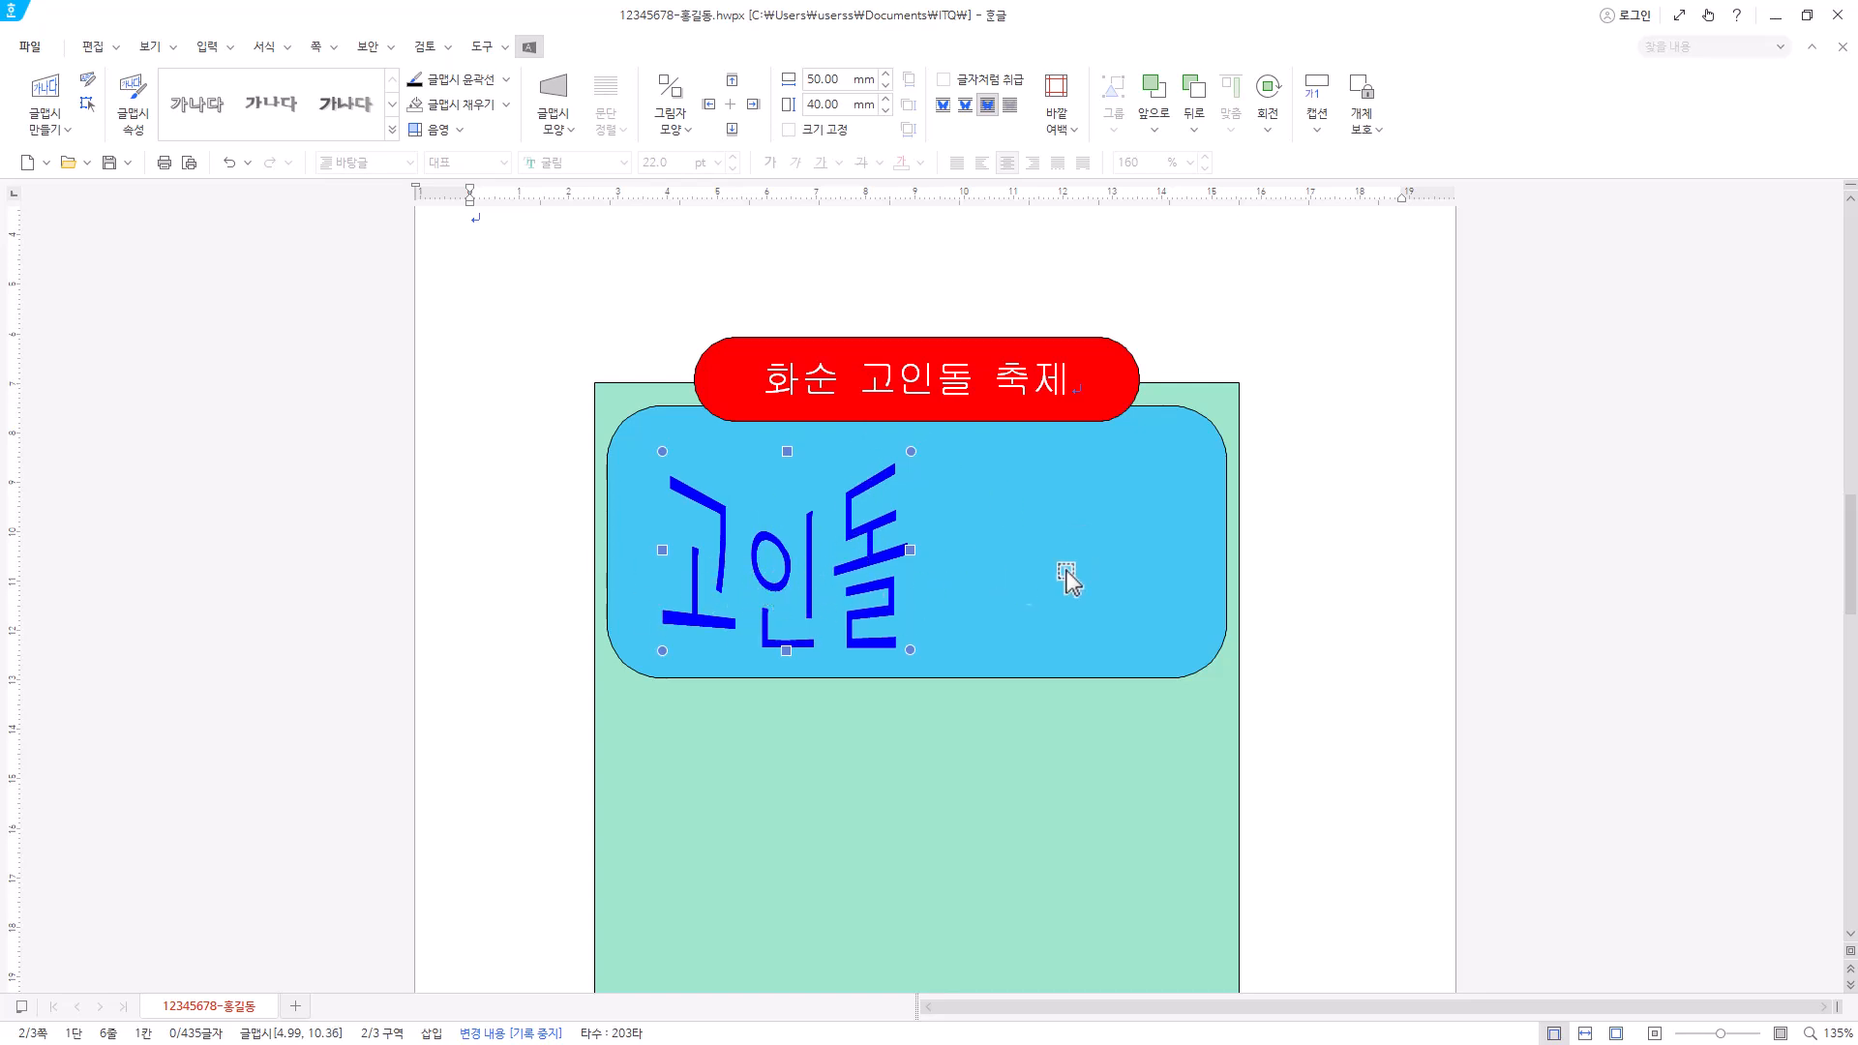
# - Insert the picture 로고2.jpg from the ITQ Picture folder into the document
pyautogui.click(207, 47)
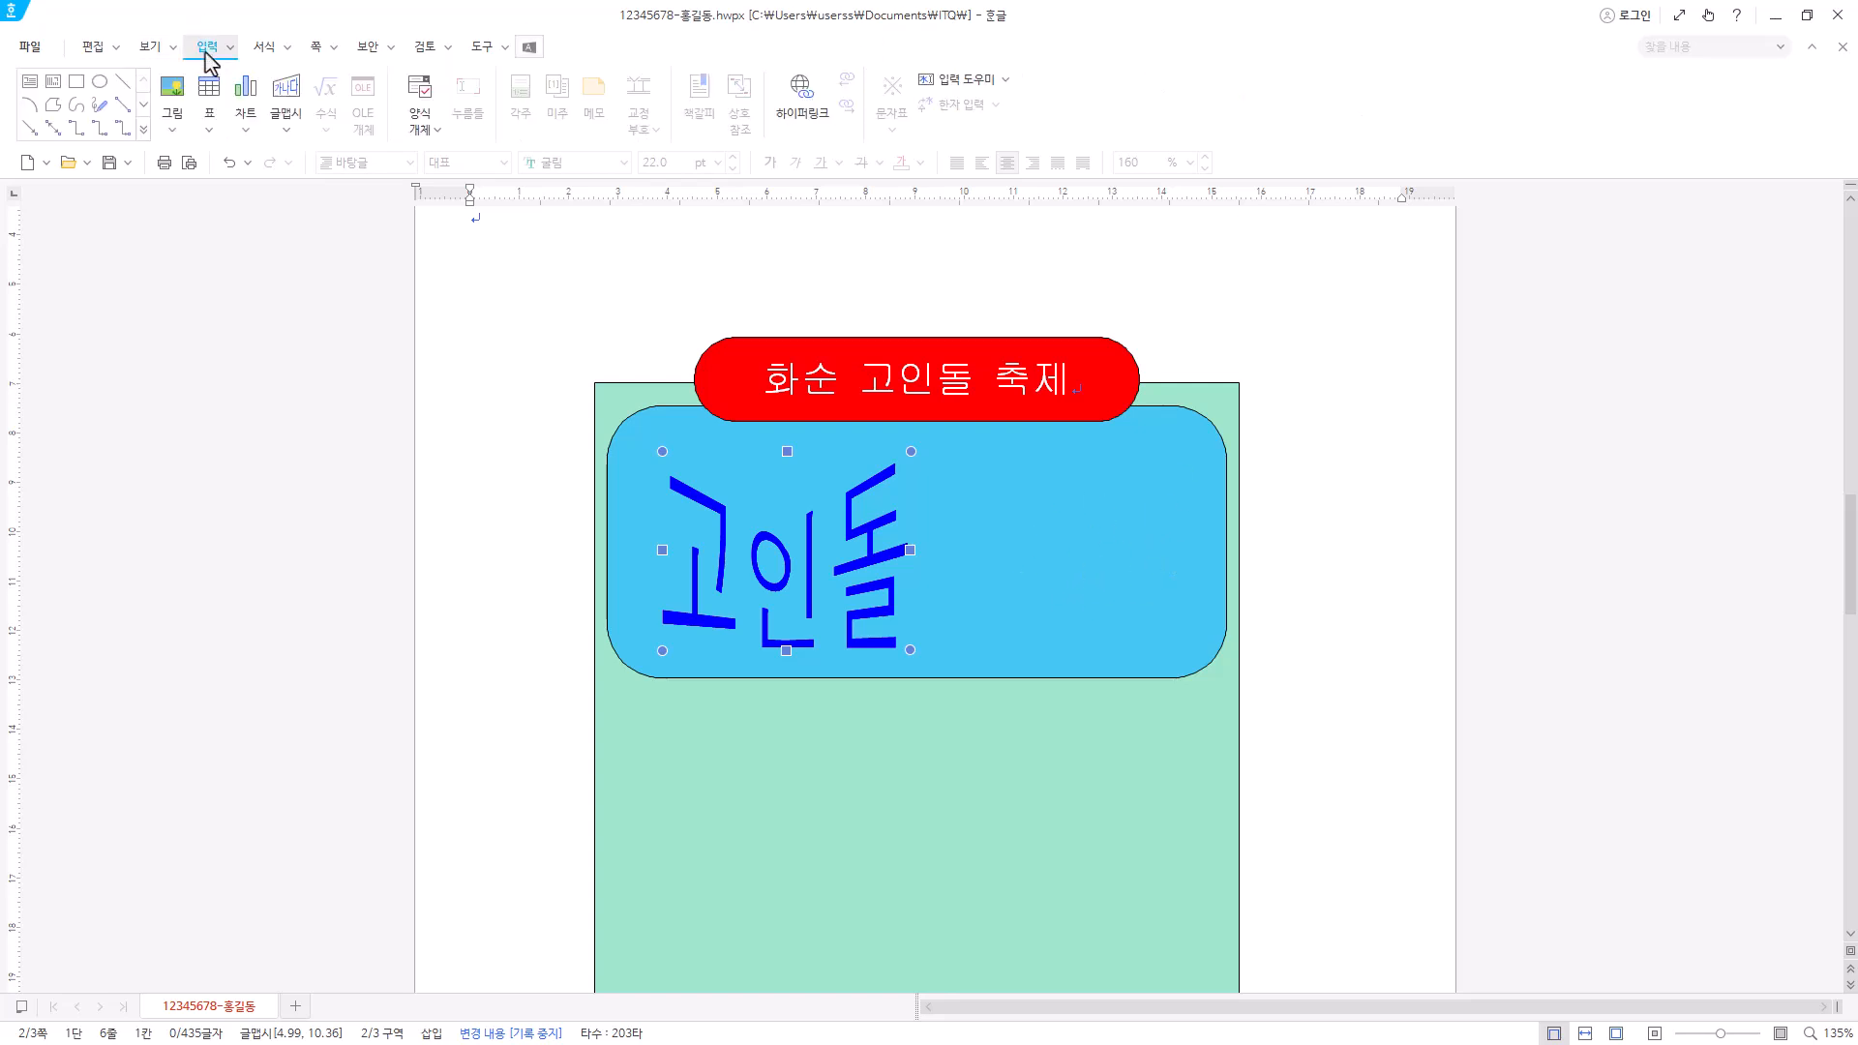
pyautogui.click(171, 100)
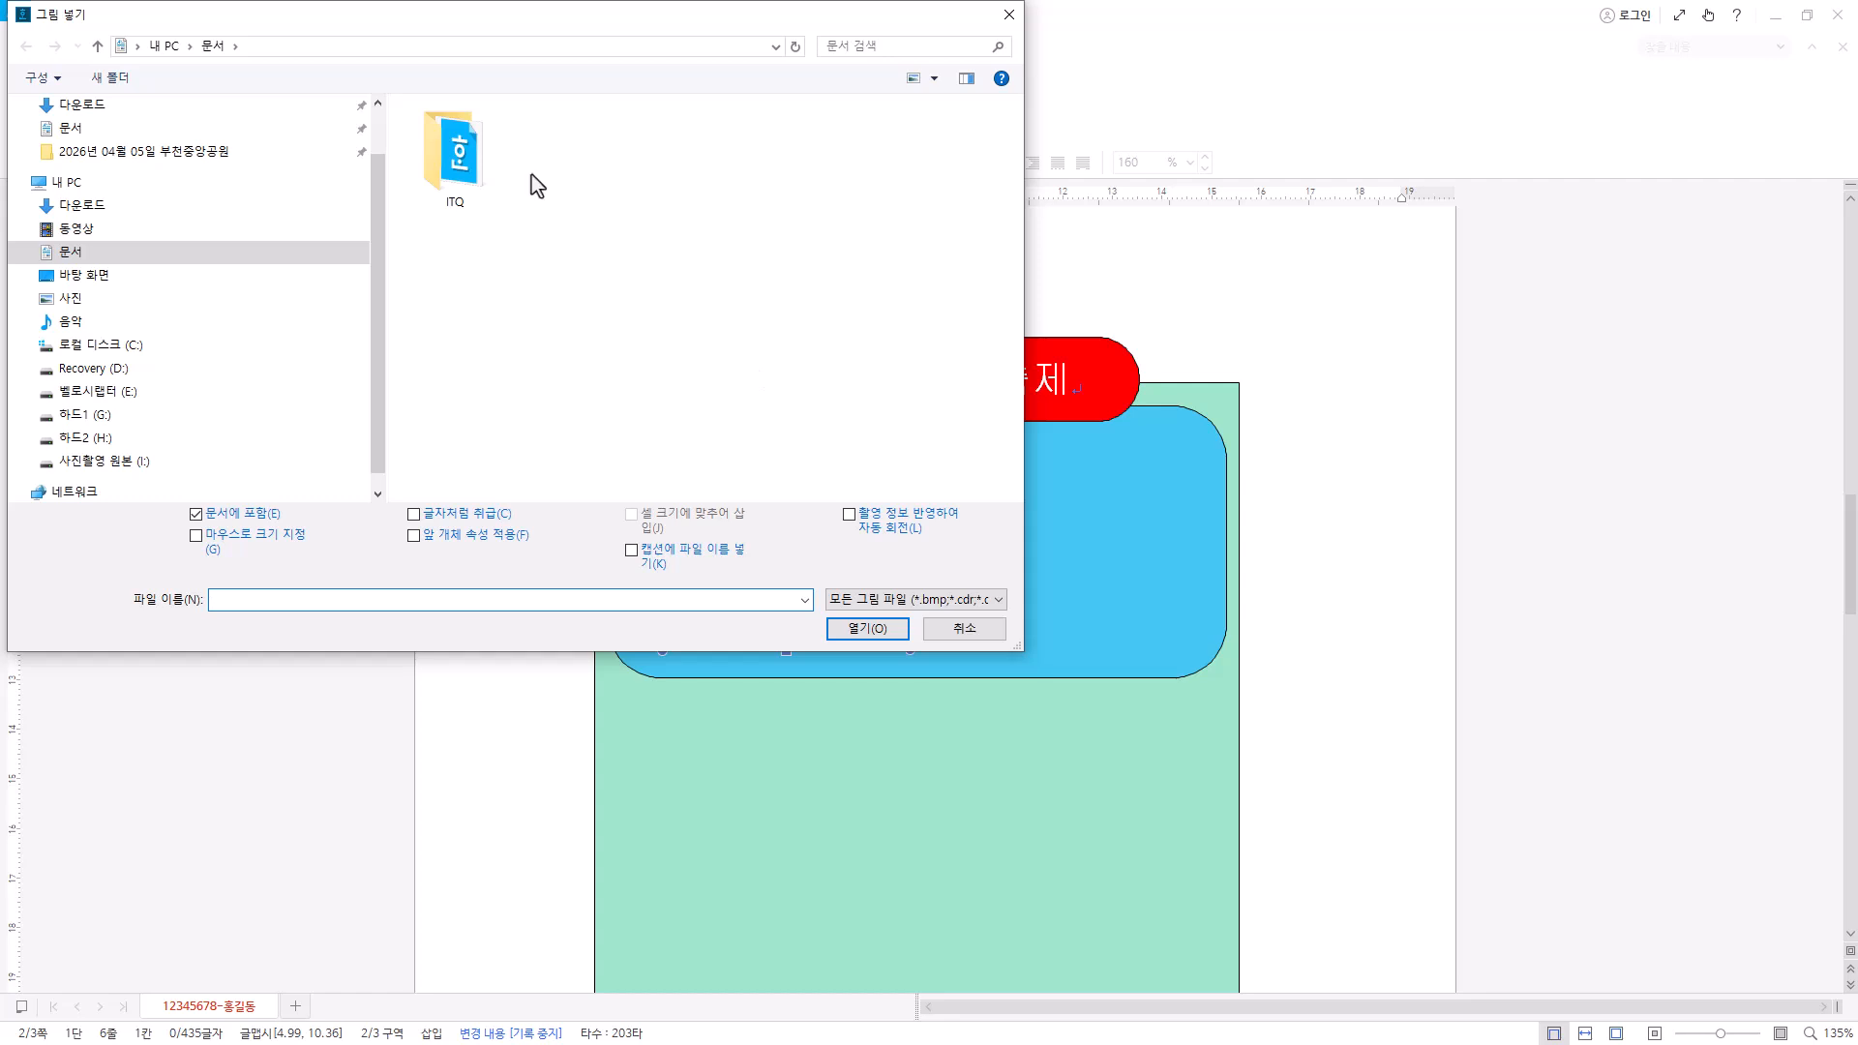
pyautogui.doubleClick(464, 172)
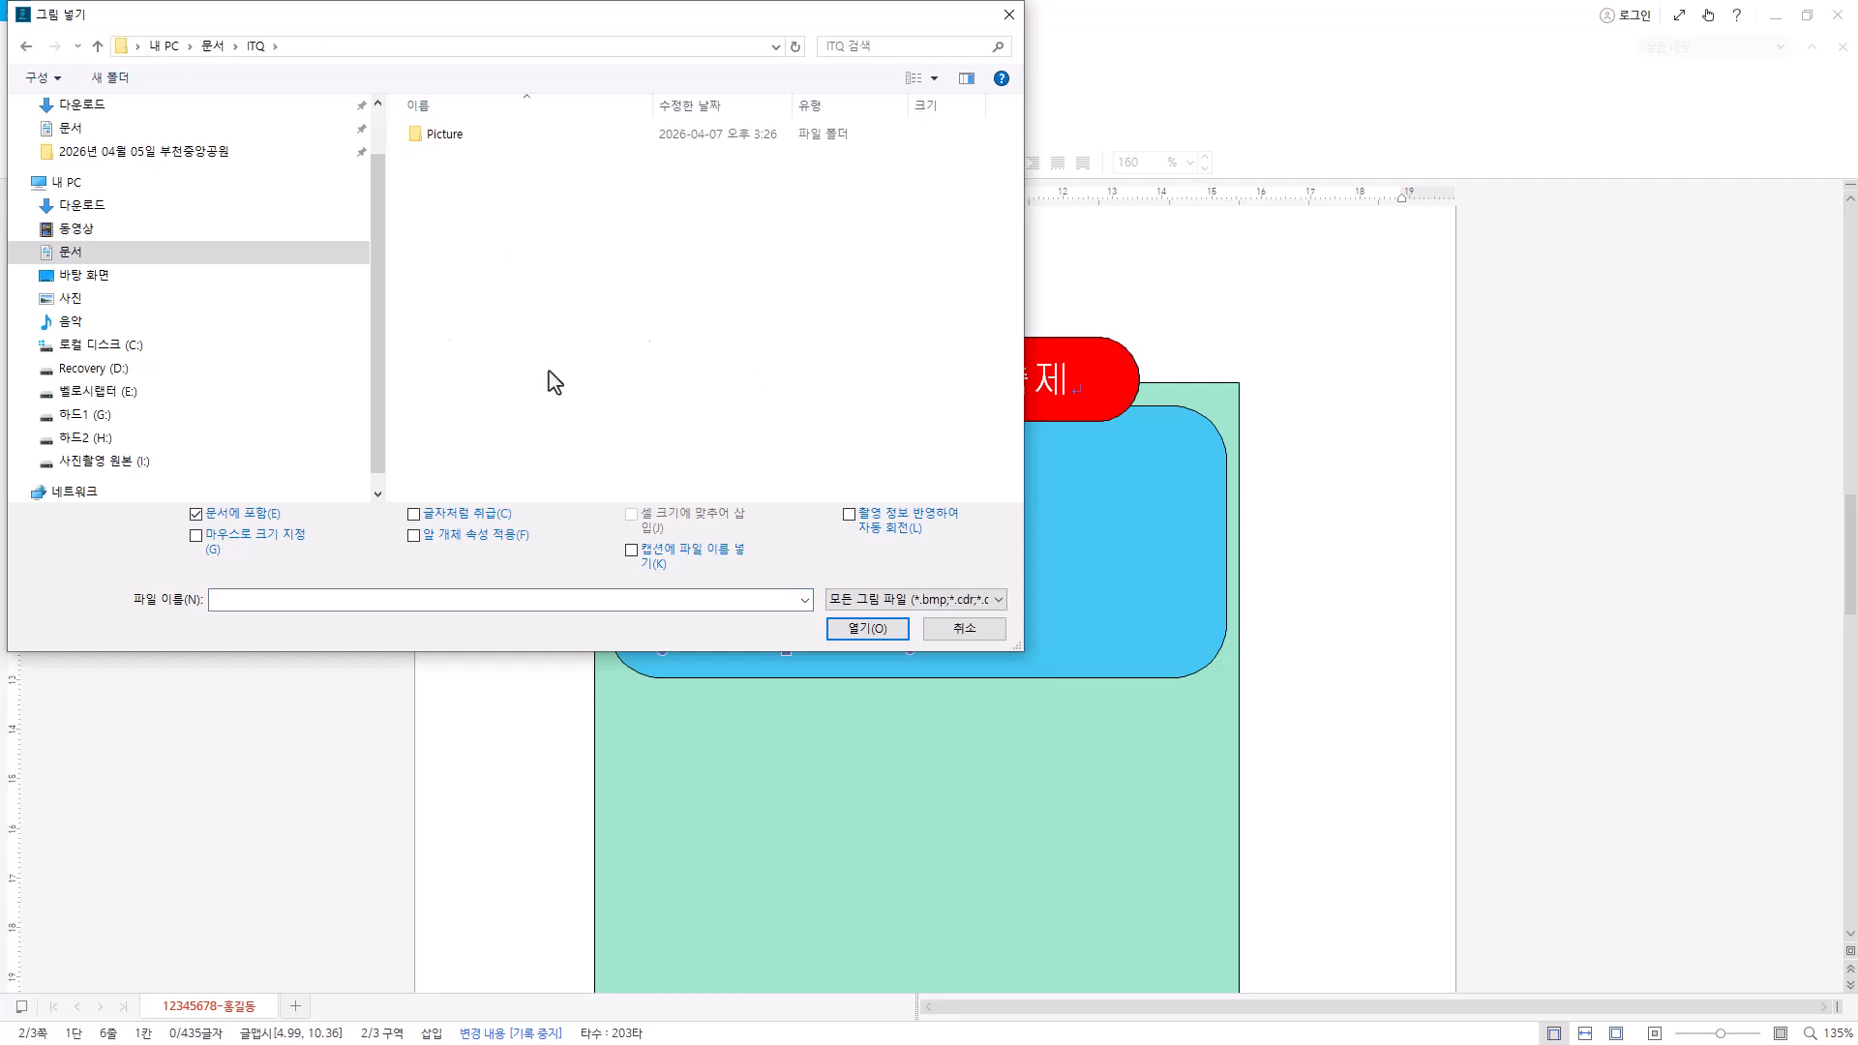
pyautogui.doubleClick(441, 133)
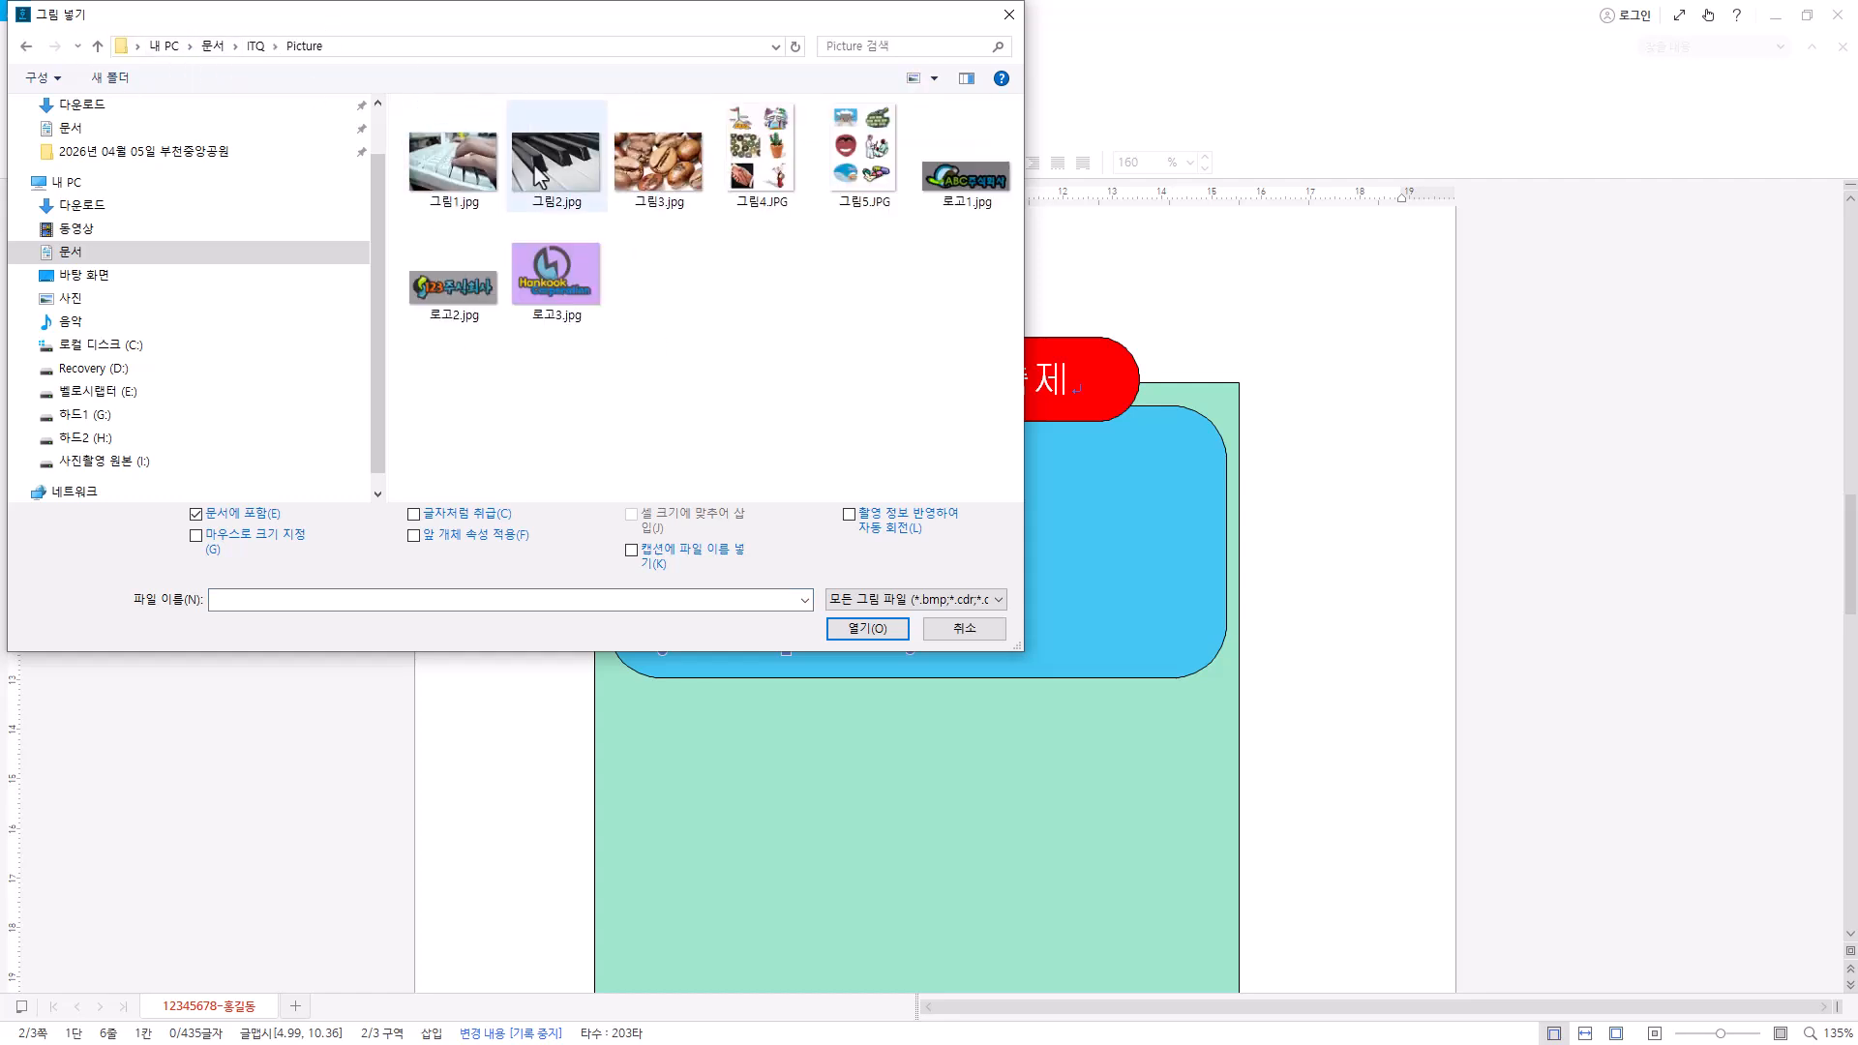
pyautogui.rightClick(732, 265)
pyautogui.moveTo(865, 300)
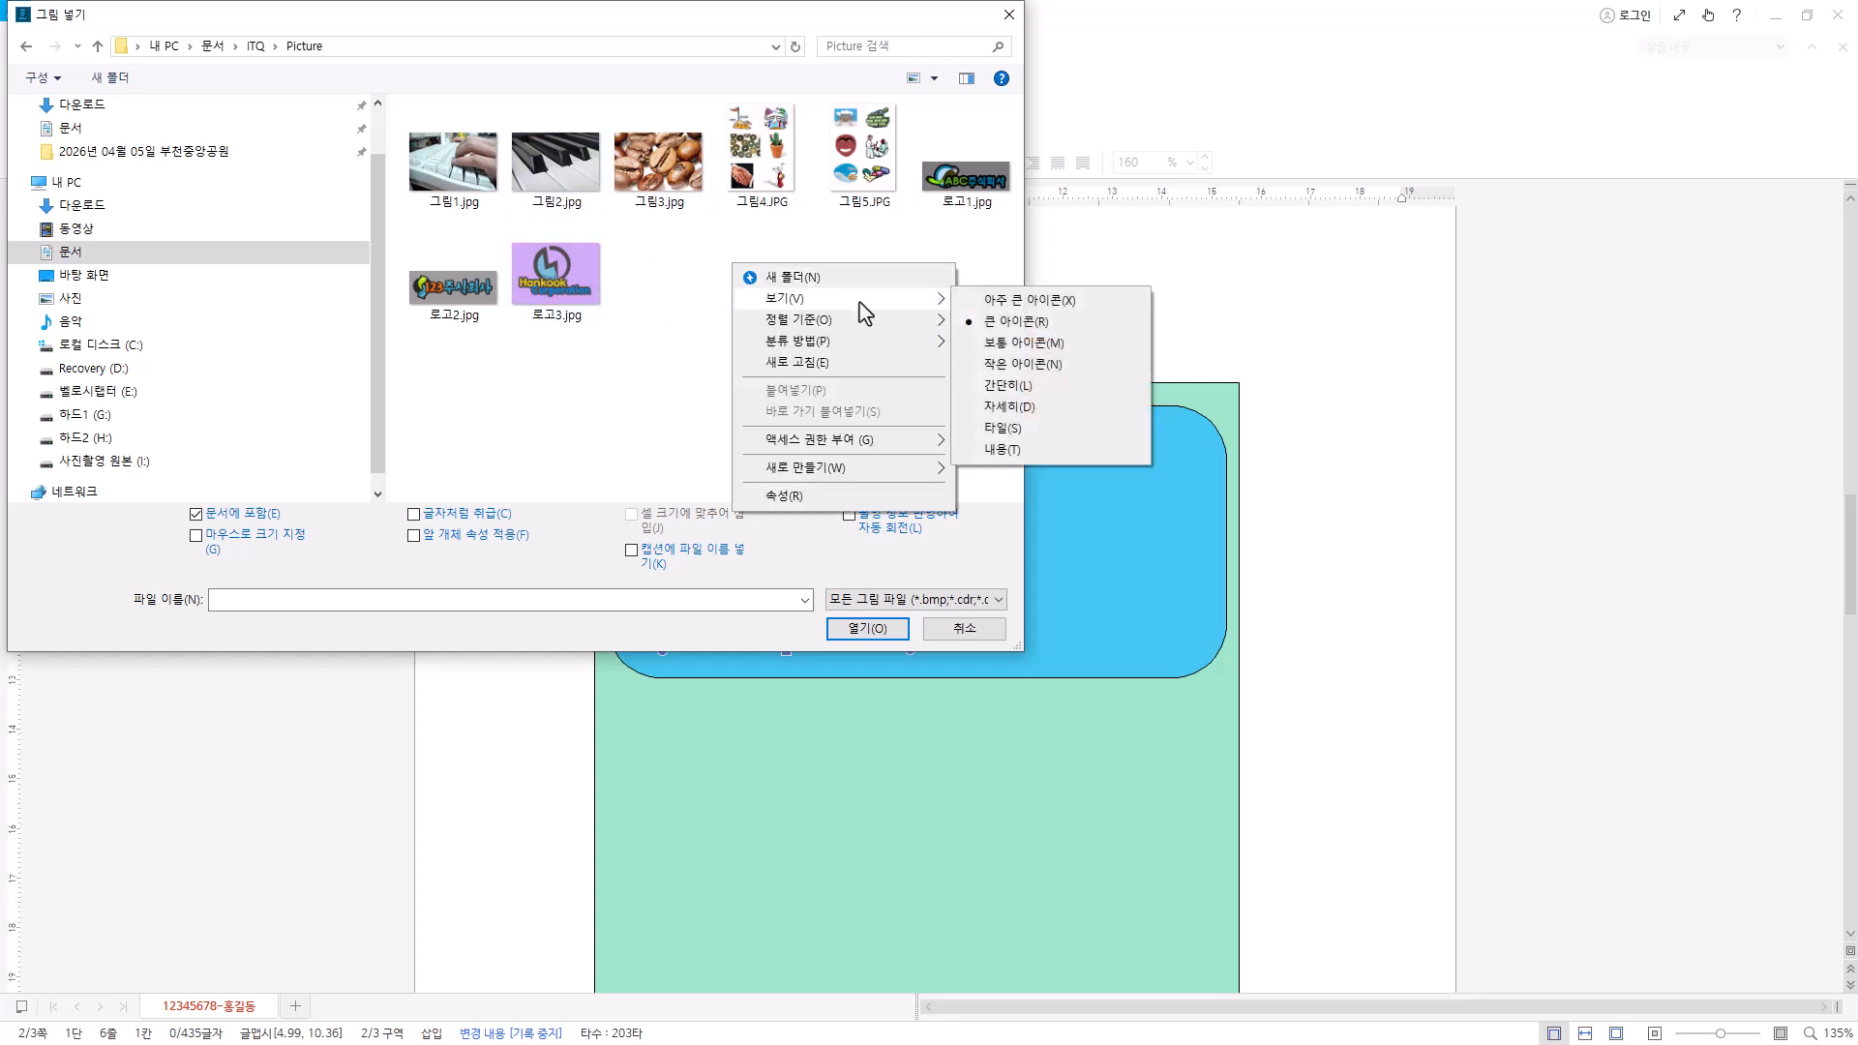
pyautogui.click(684, 266)
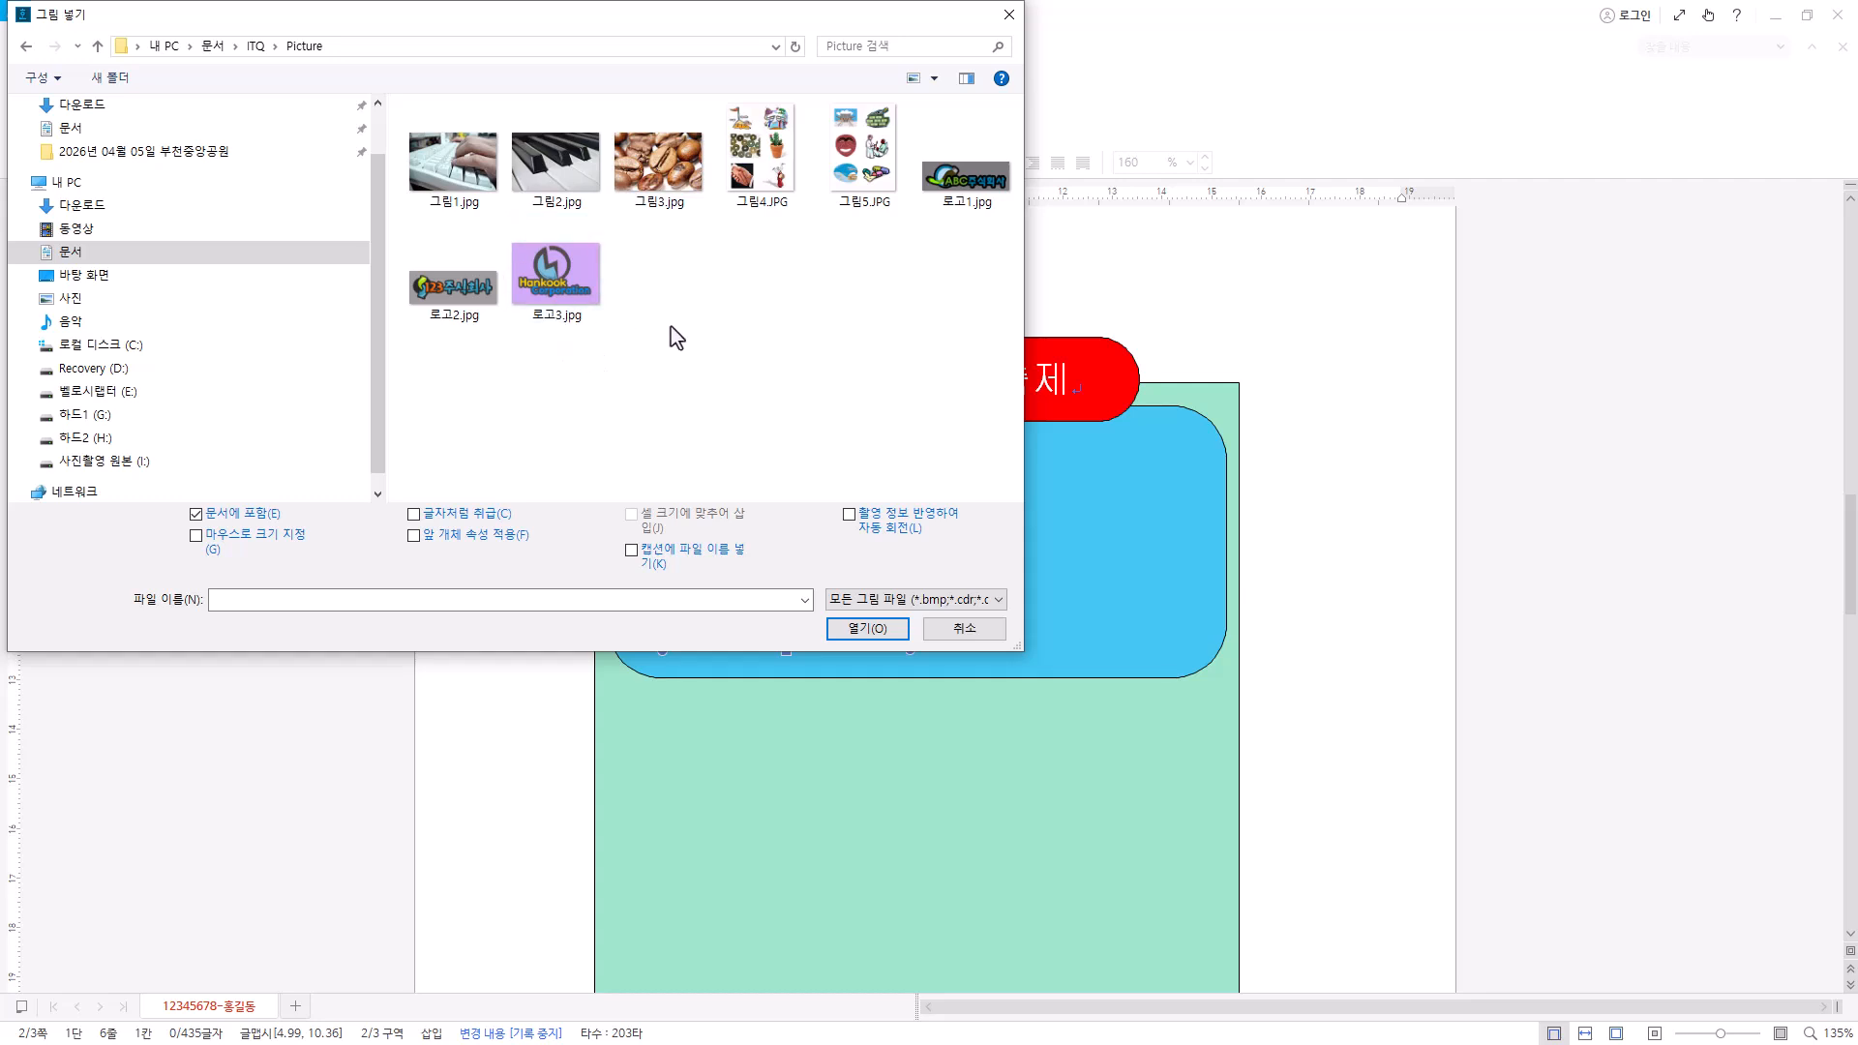
pyautogui.click(469, 295)
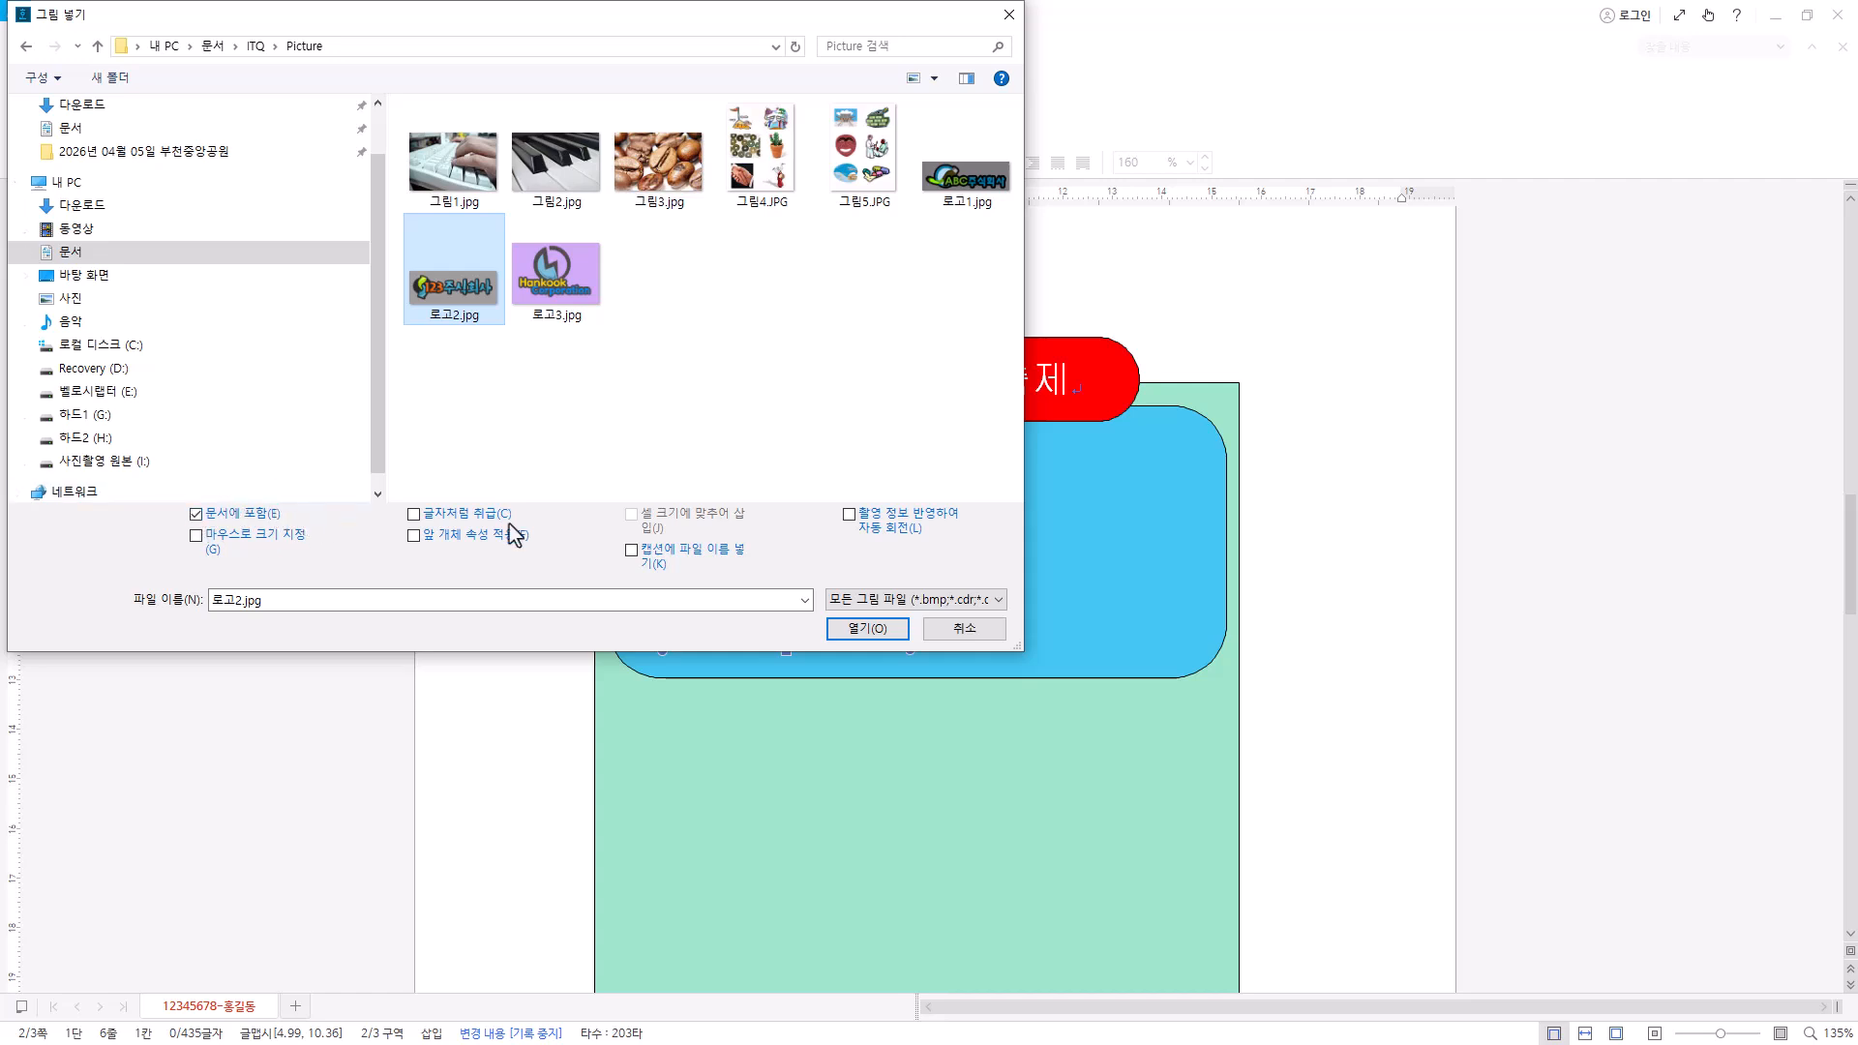
pyautogui.click(867, 630)
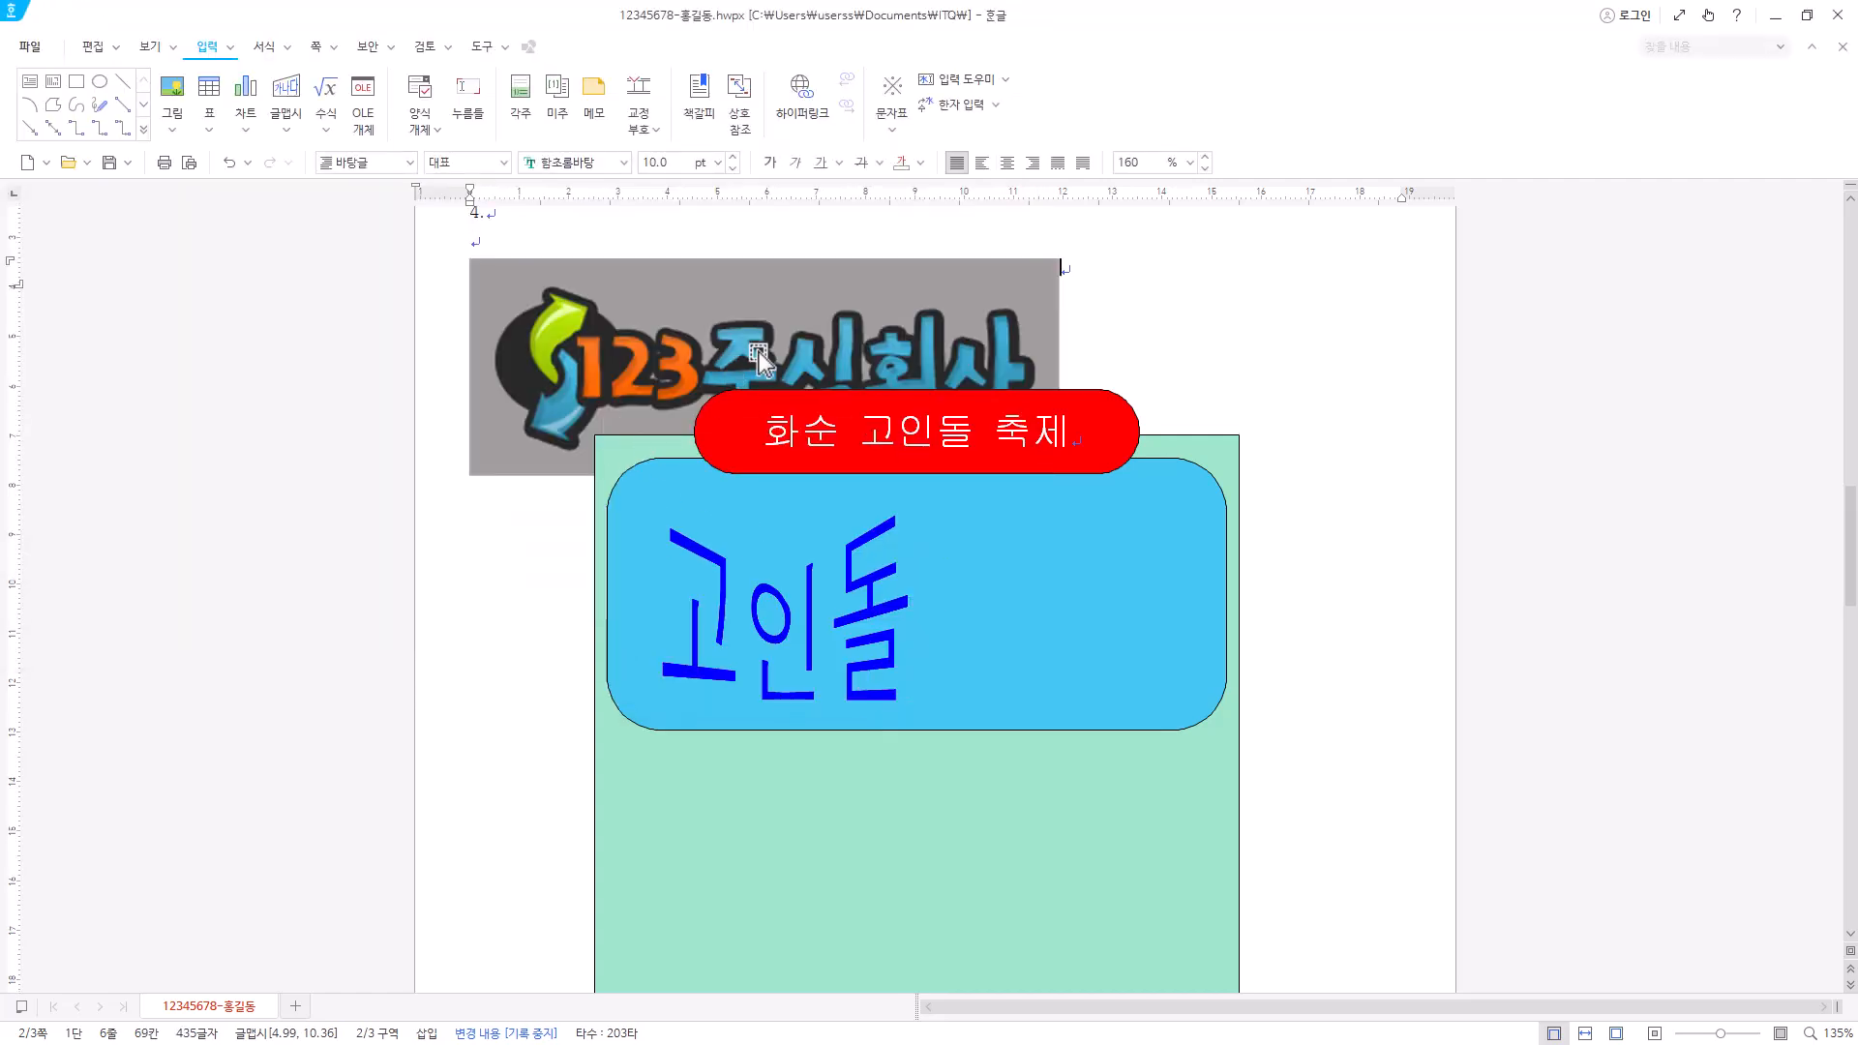
# - Set the inserted logo picture to 40 mm wide and 35 mm high, placed in front of the text (글 앞으로)
pyautogui.click(600, 344)
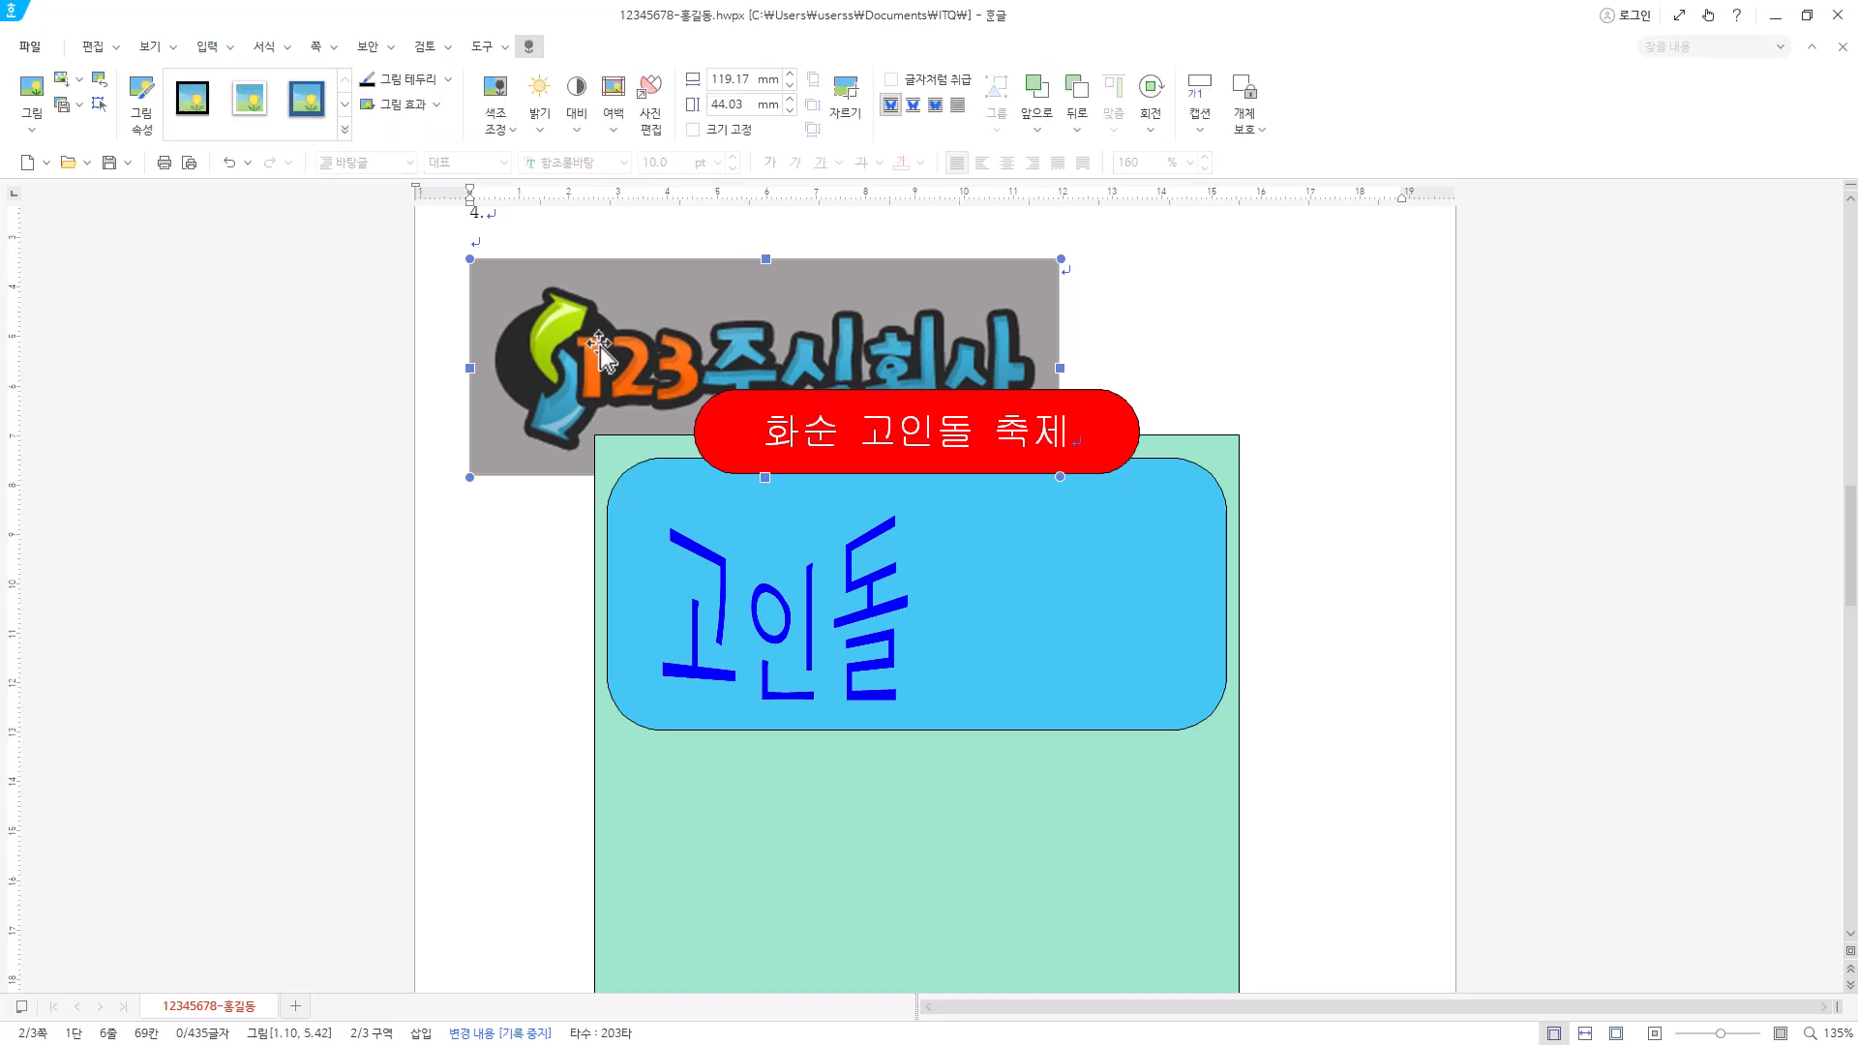
pyautogui.rightClick(600, 346)
pyautogui.press('p')
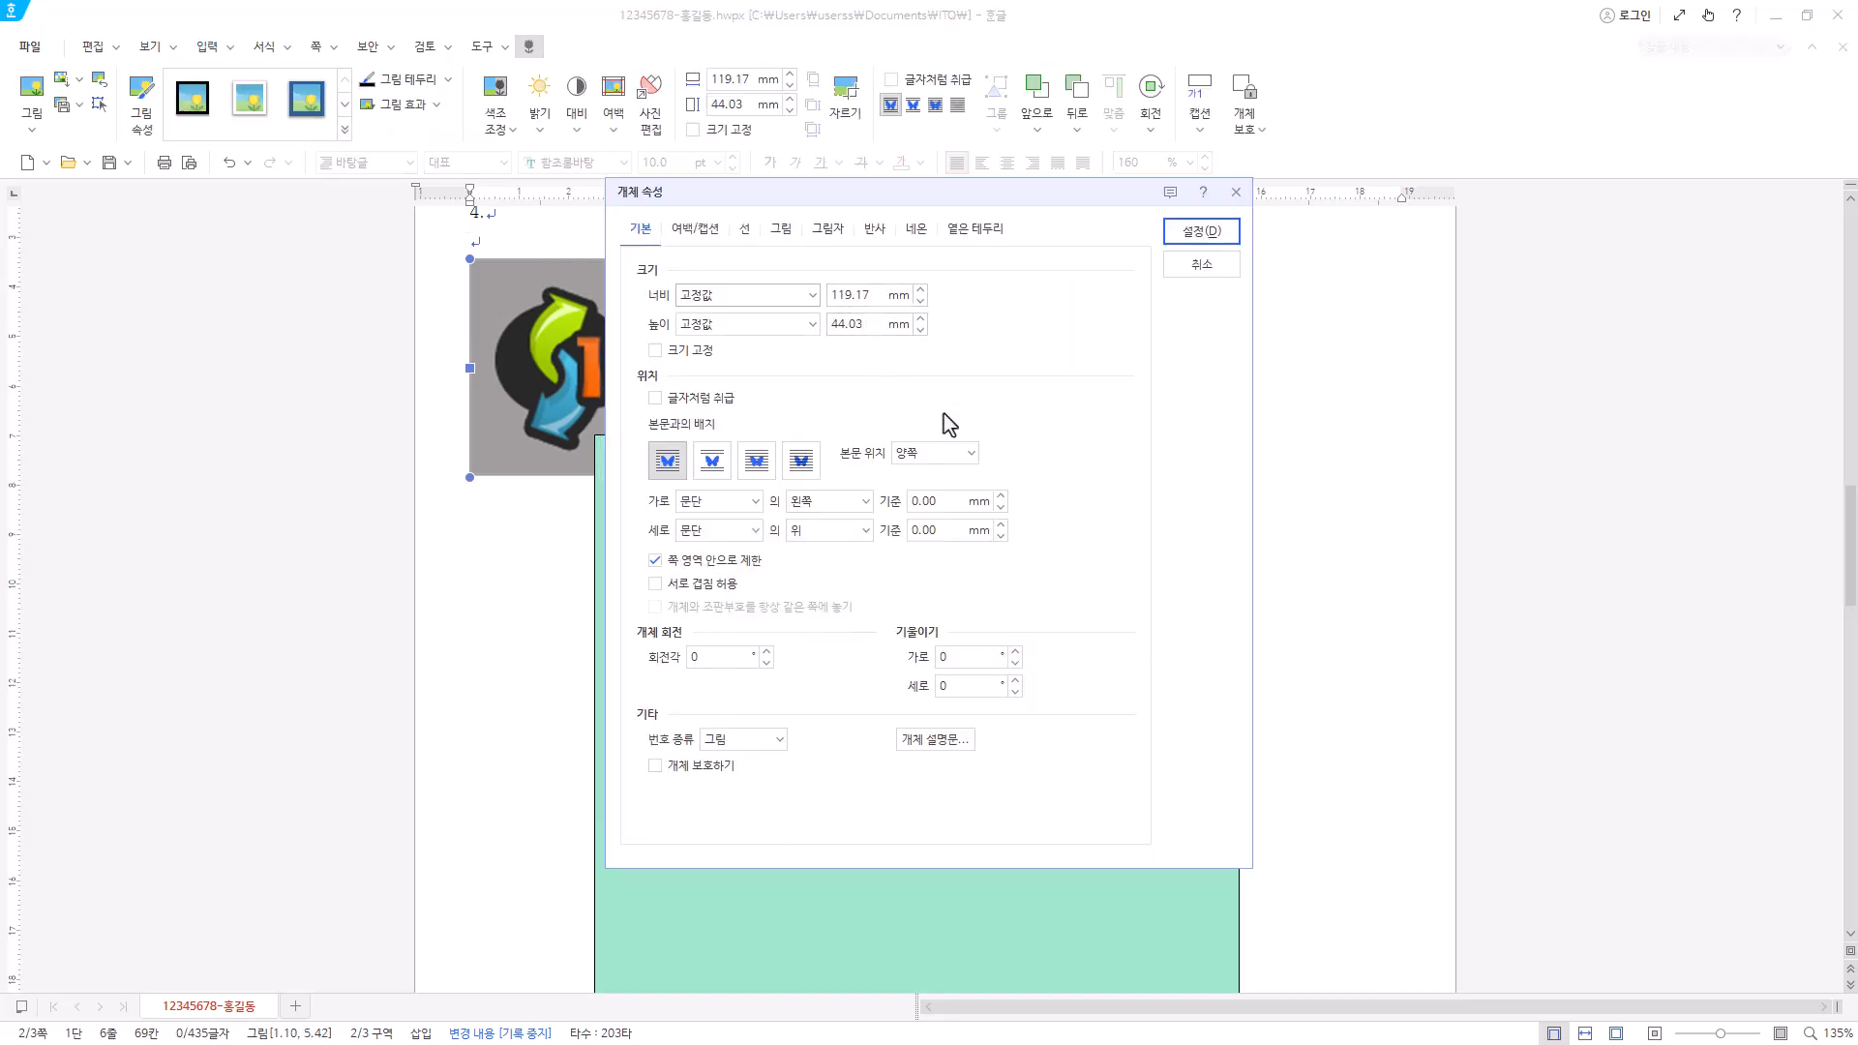
pyautogui.press('Tab')
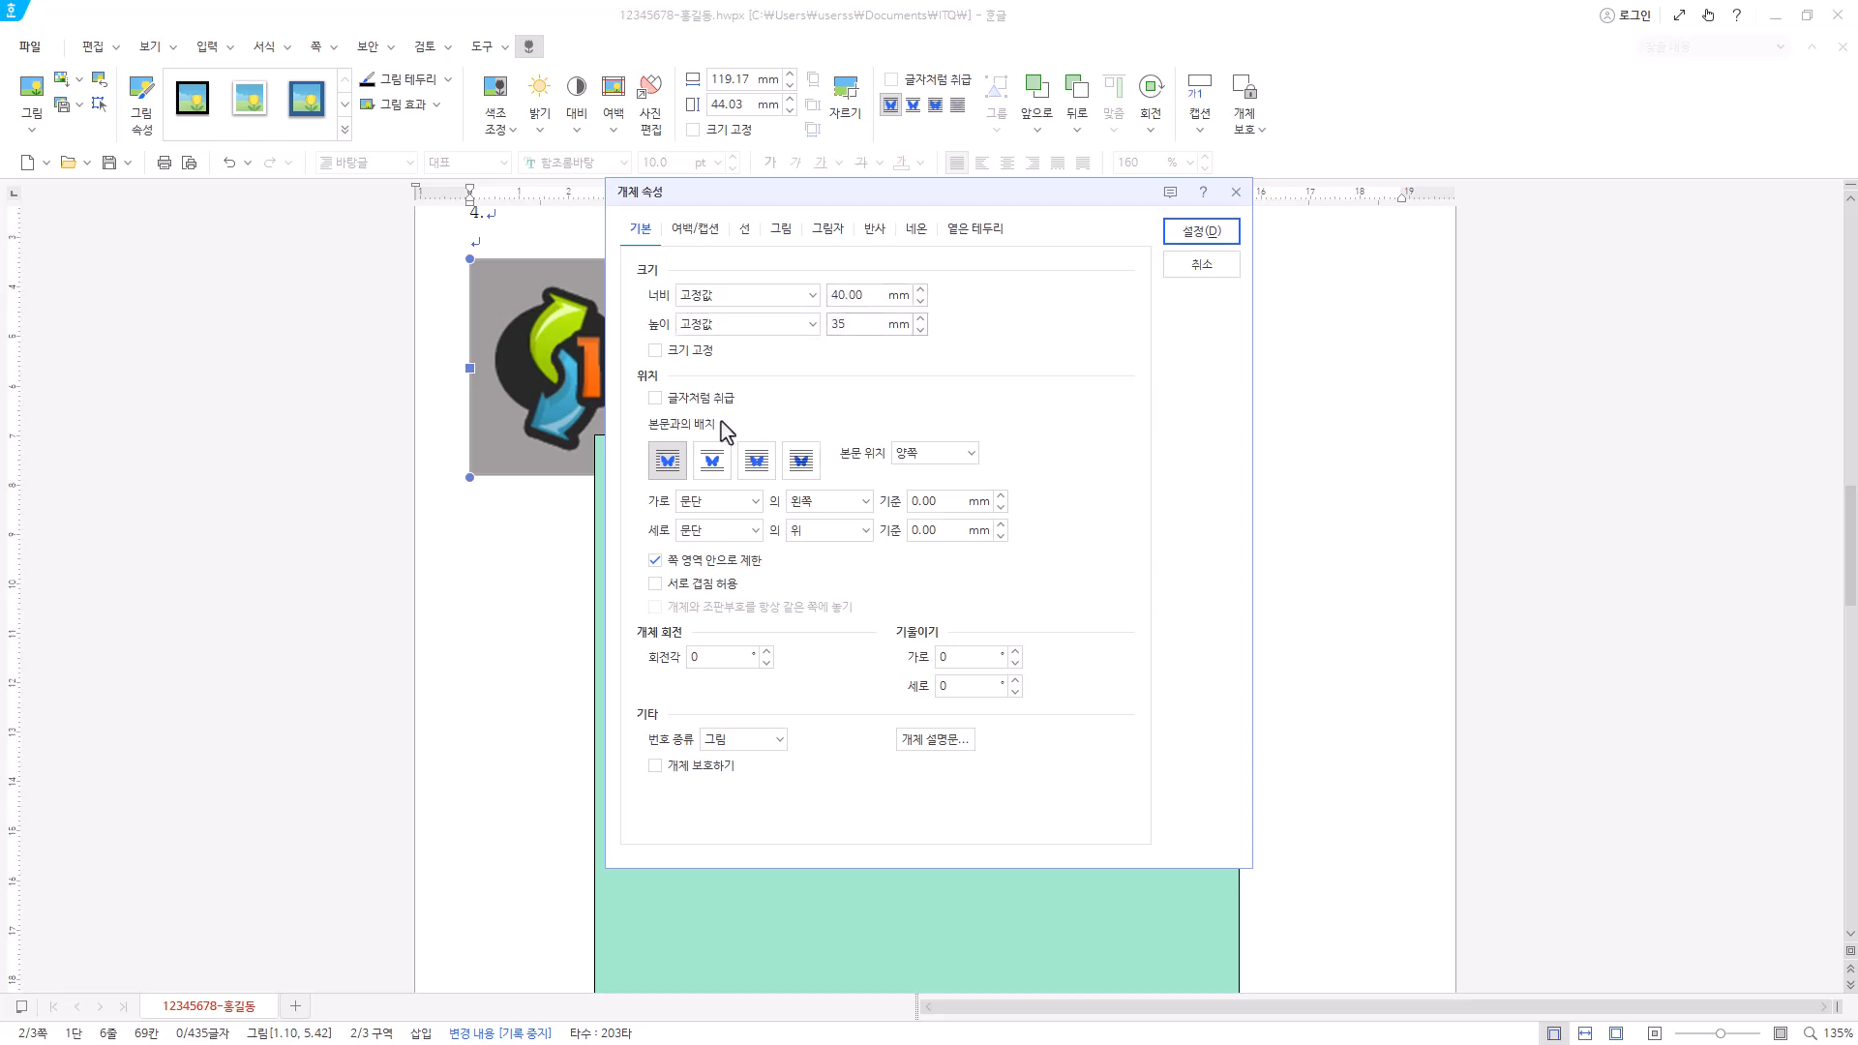
pyautogui.write('35')
pyautogui.click(756, 463)
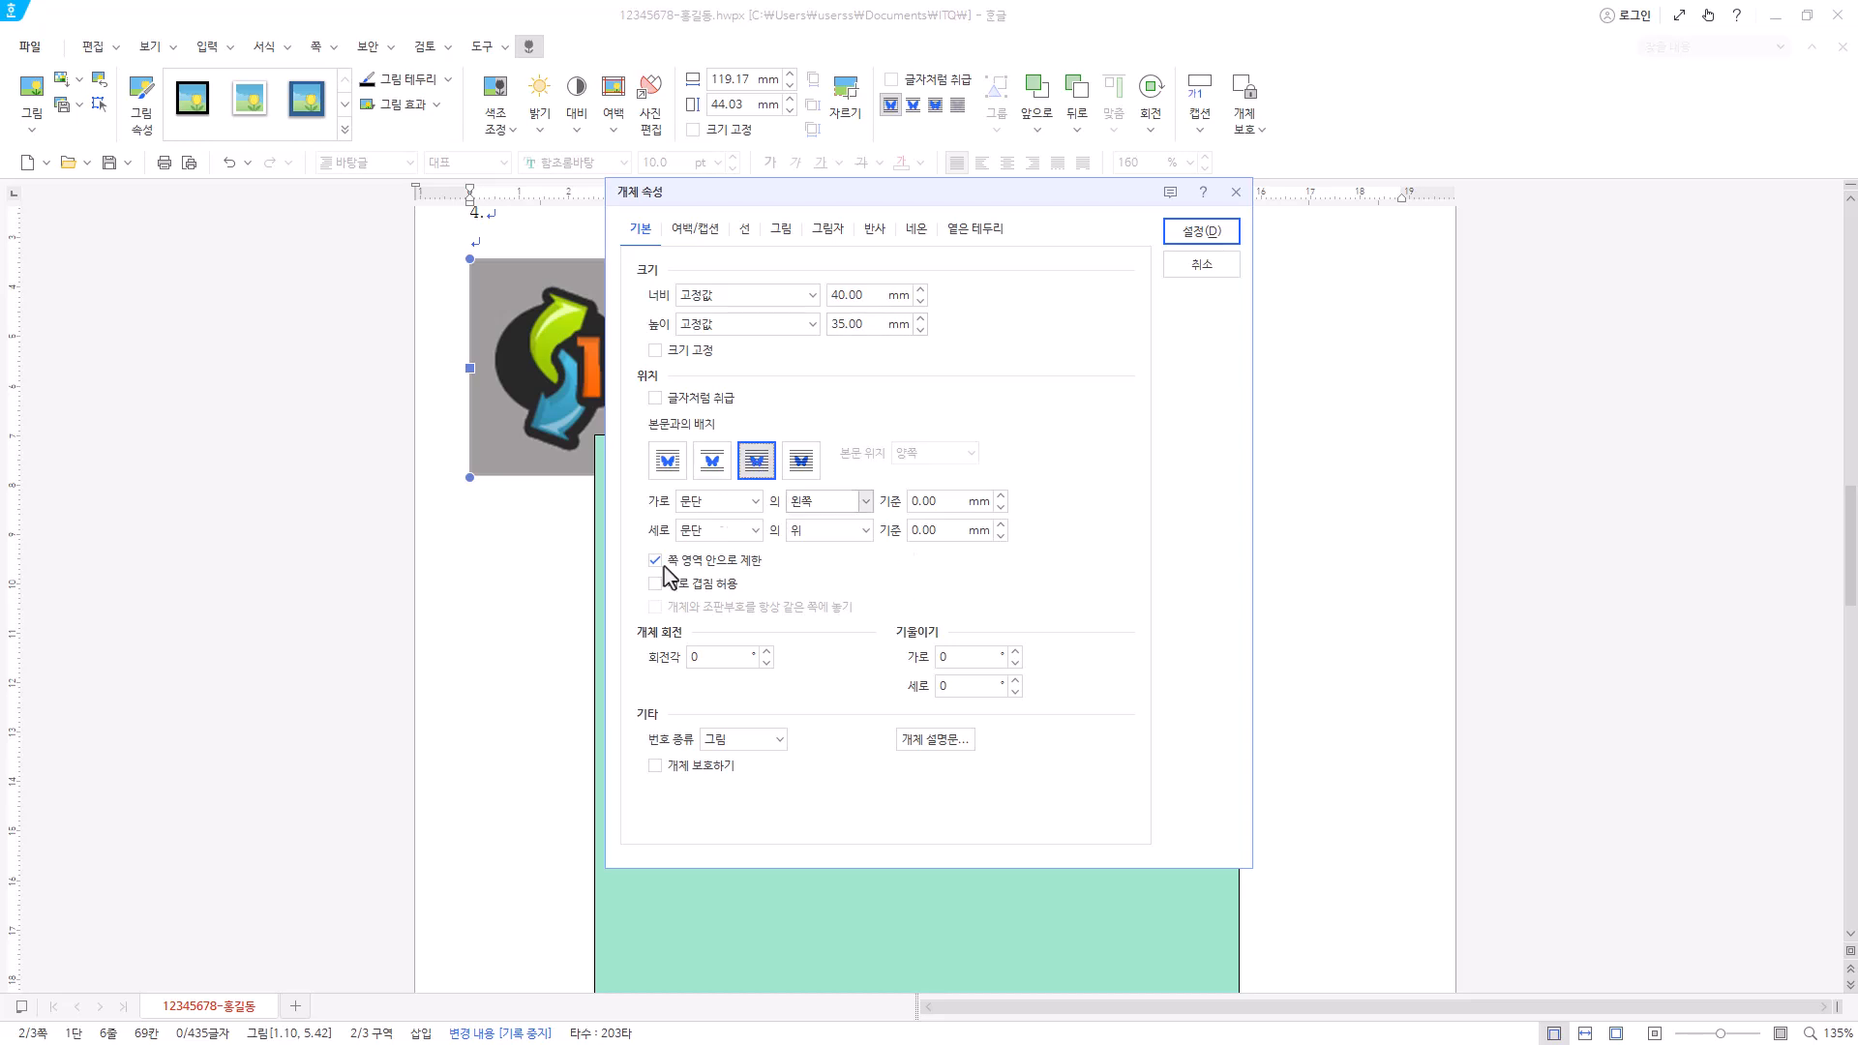
# - Apply the grayscale (회색조) picture effect to the logo and confirm its object properties
pyautogui.click(781, 231)
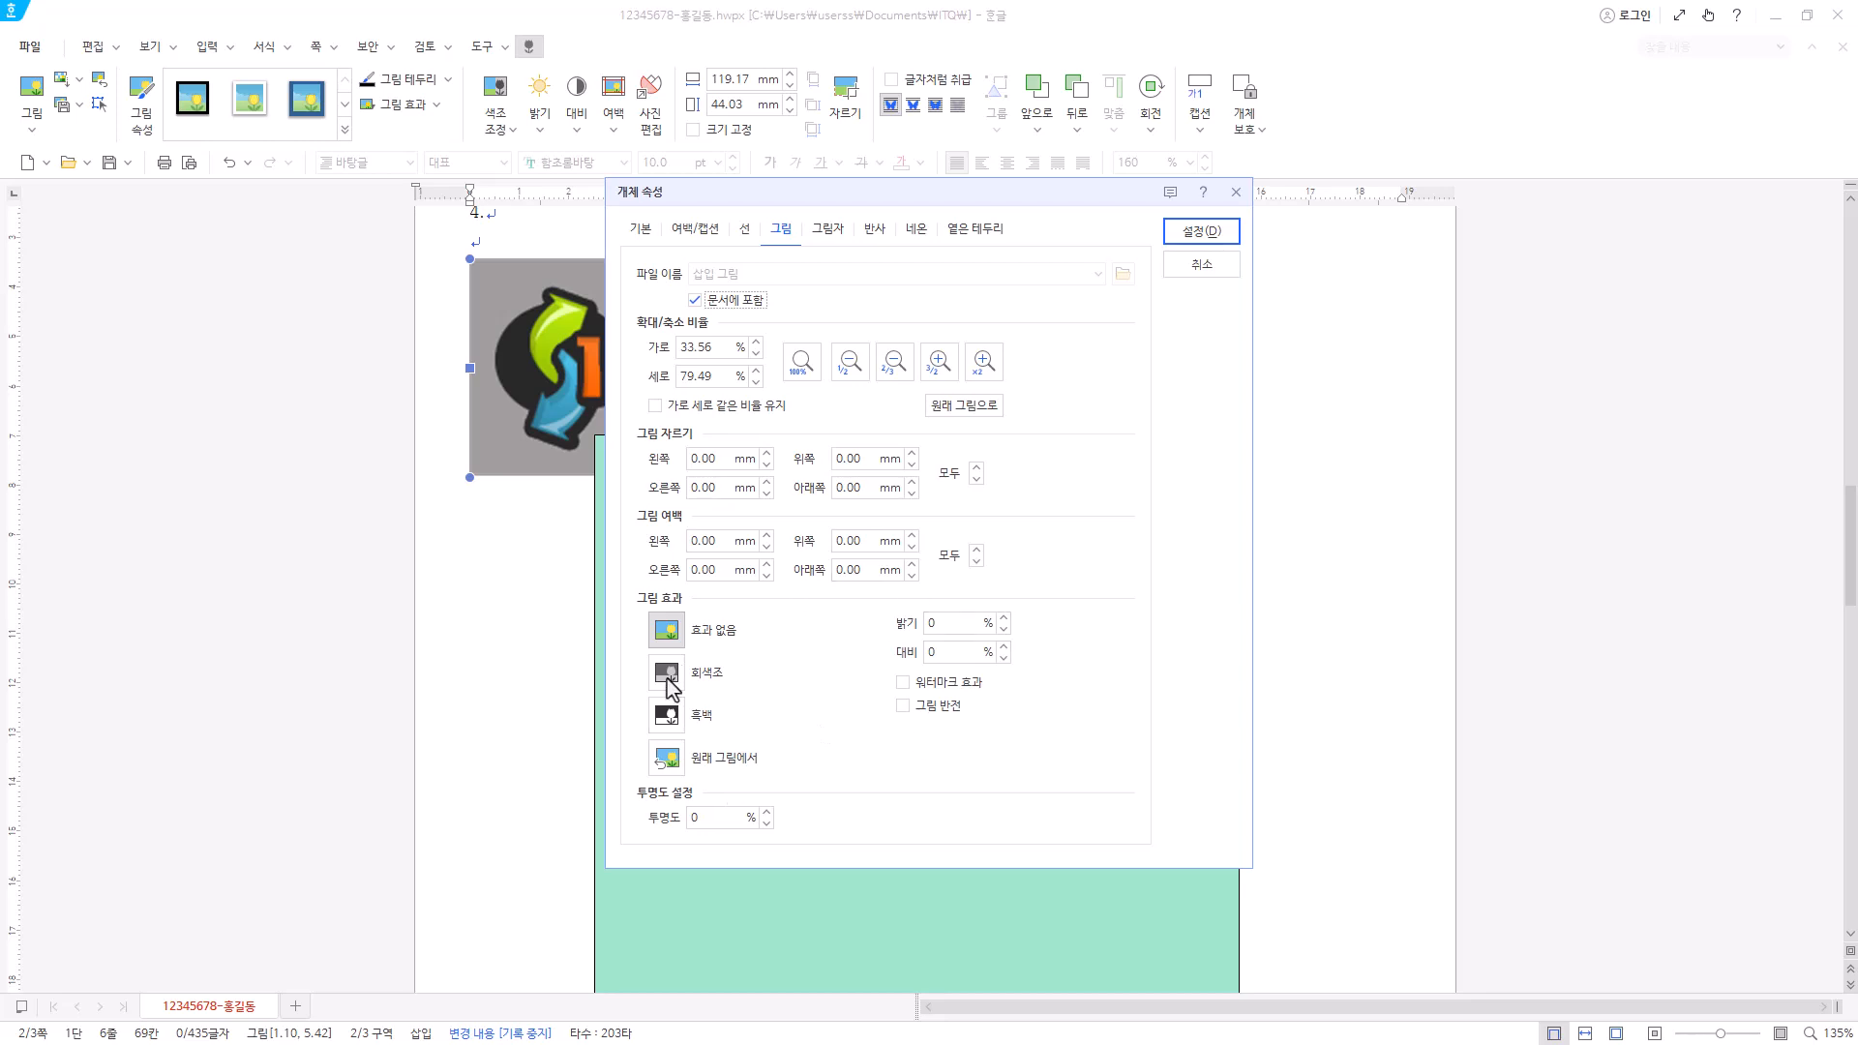
pyautogui.click(714, 685)
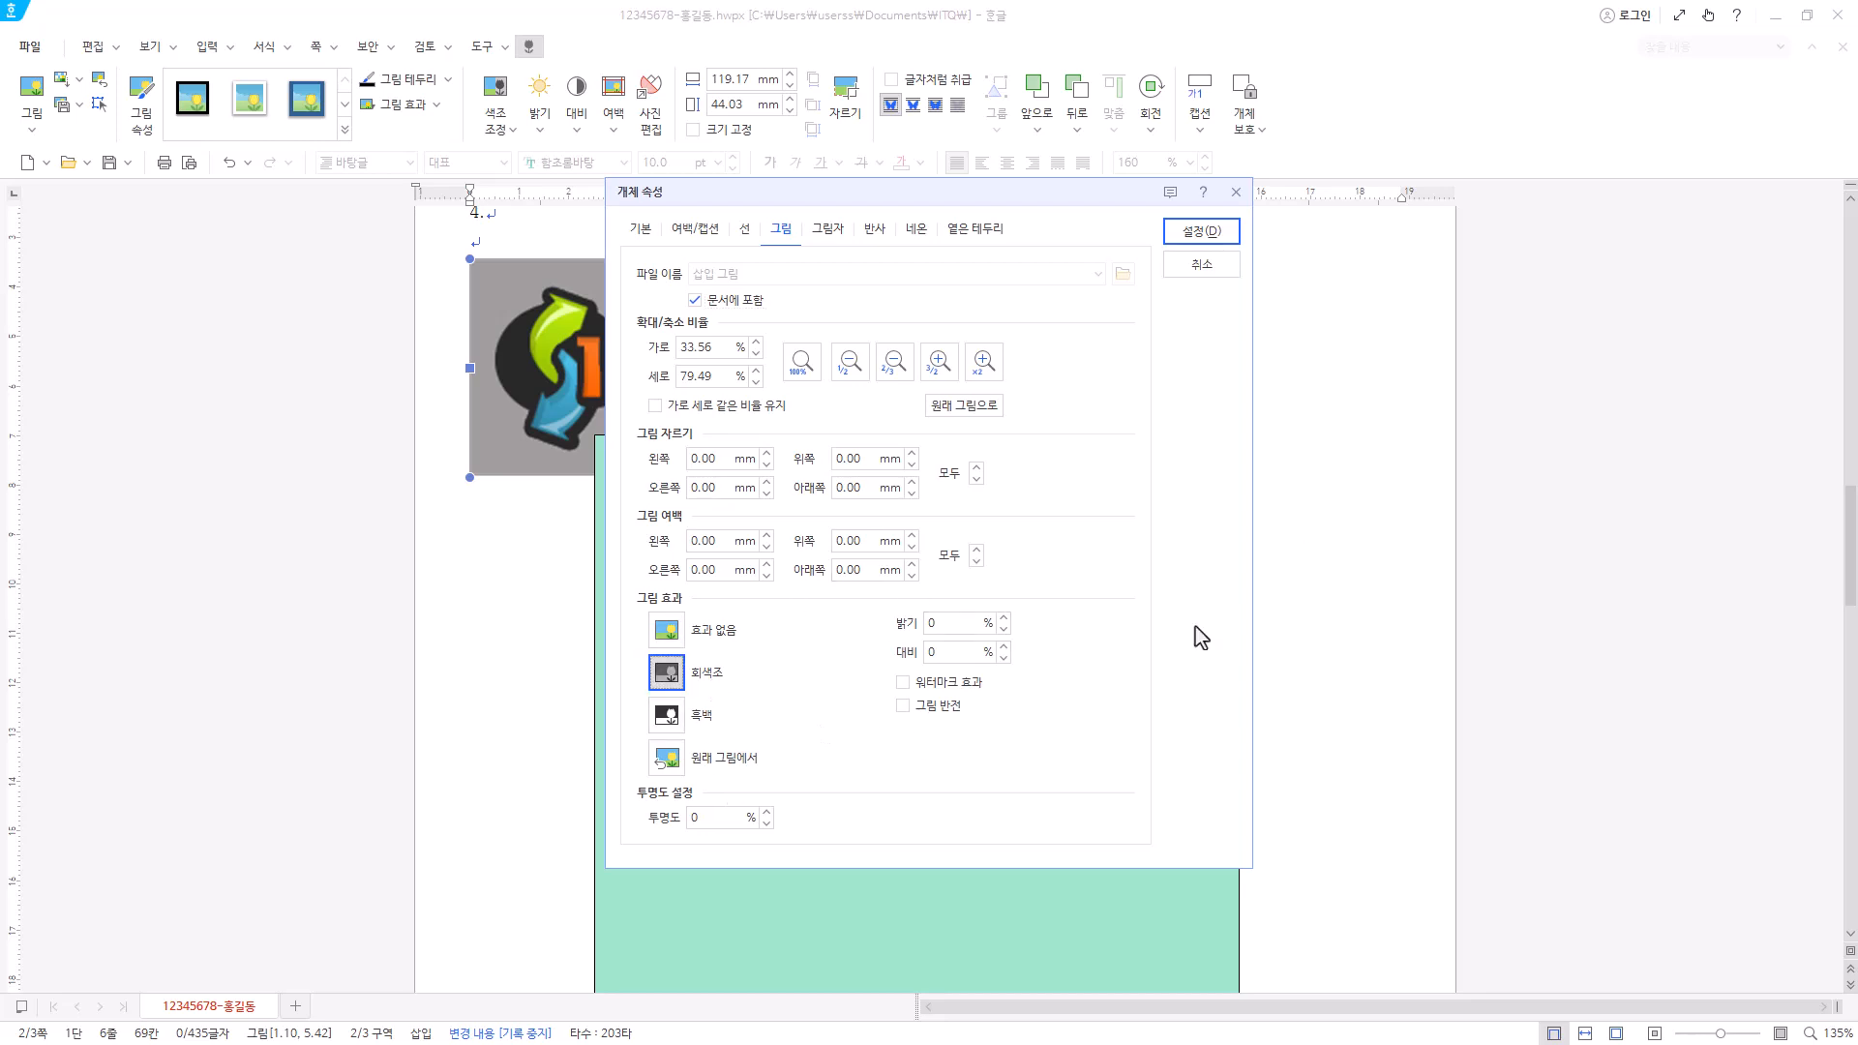
pyautogui.click(1200, 234)
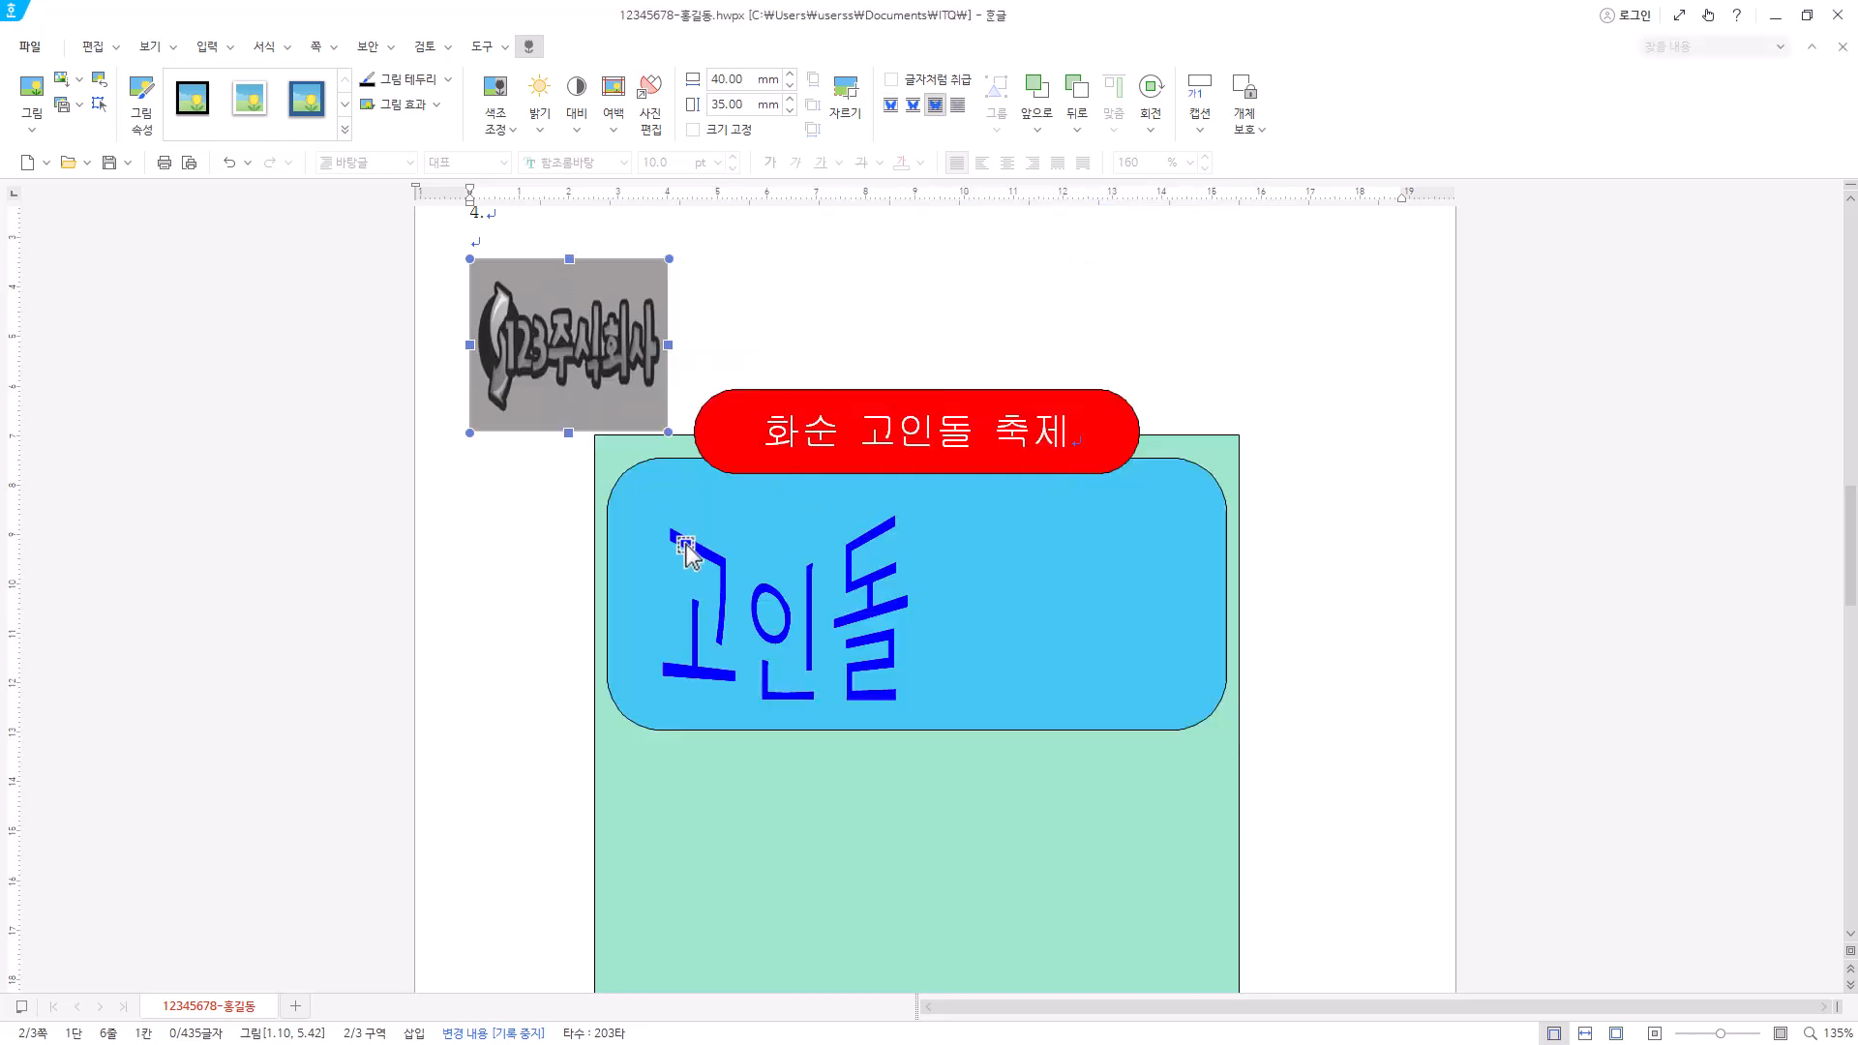
pyautogui.click(511, 126)
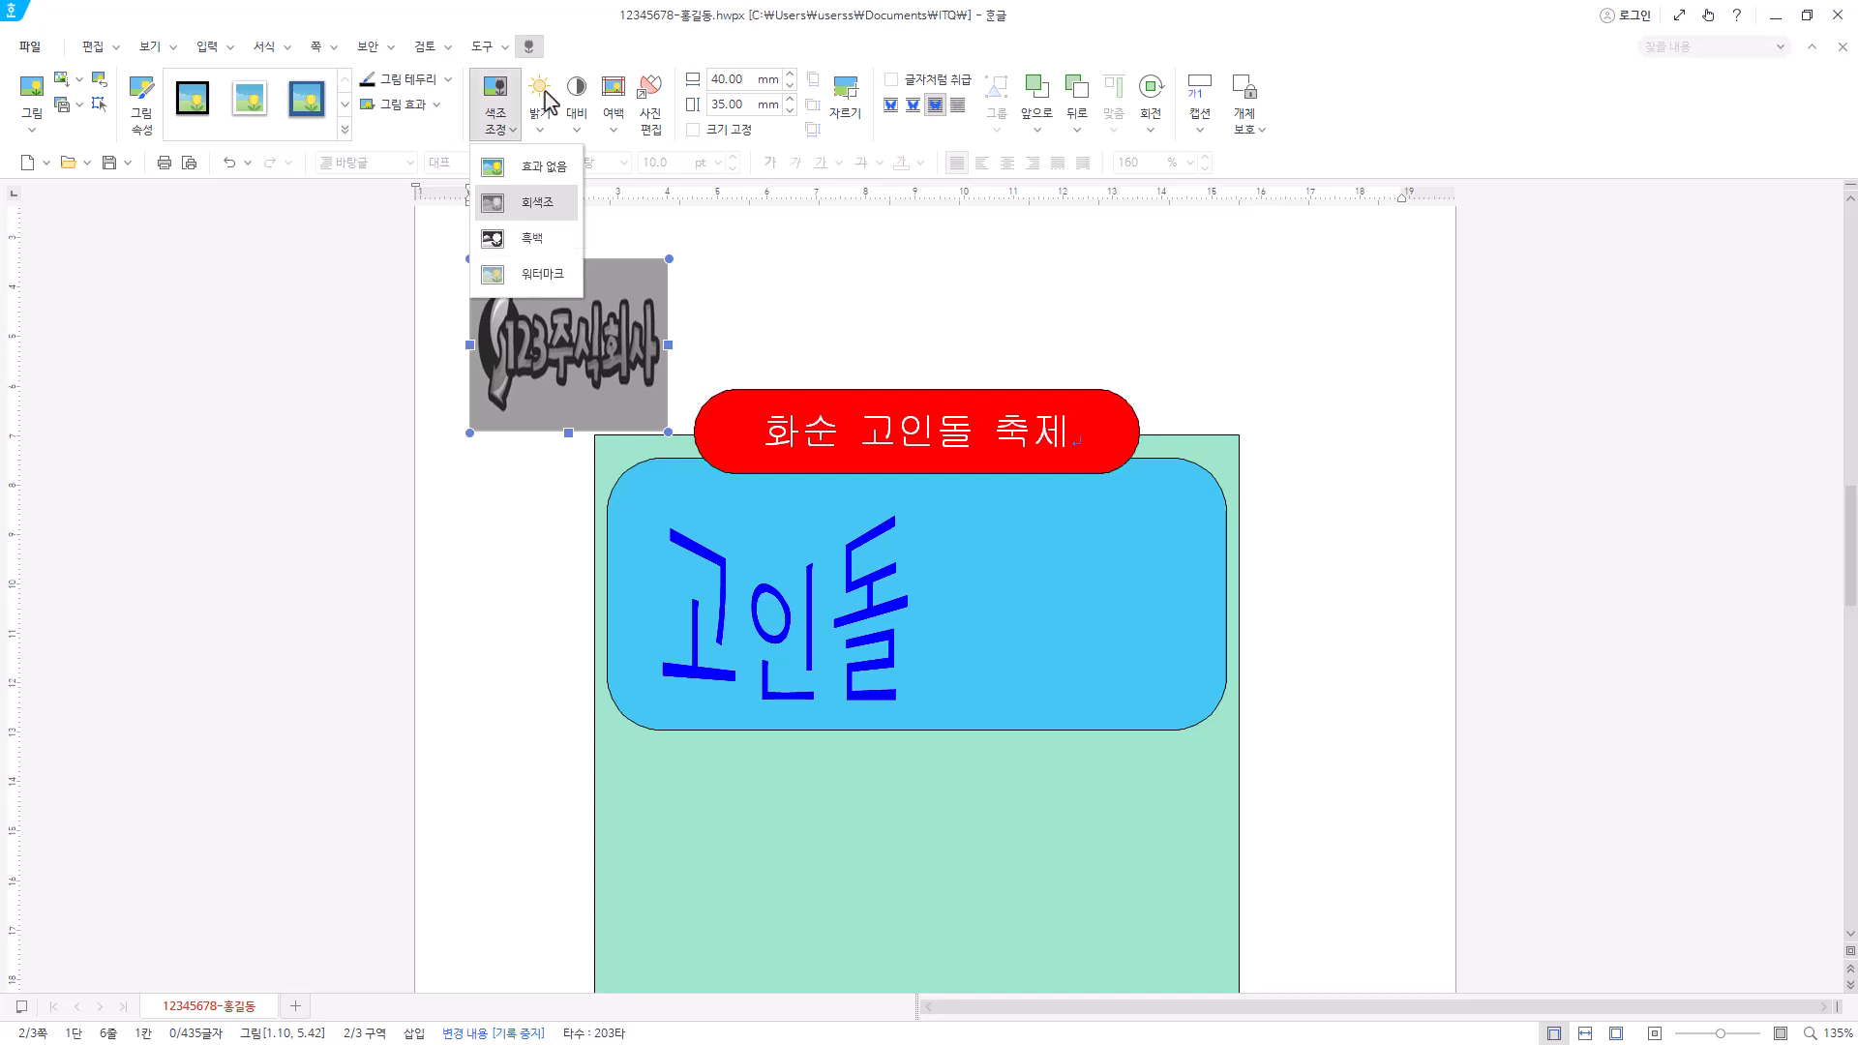
pyautogui.click(548, 132)
pyautogui.click(583, 125)
pyautogui.click(609, 126)
pyautogui.click(1162, 126)
pyautogui.click(1160, 23)
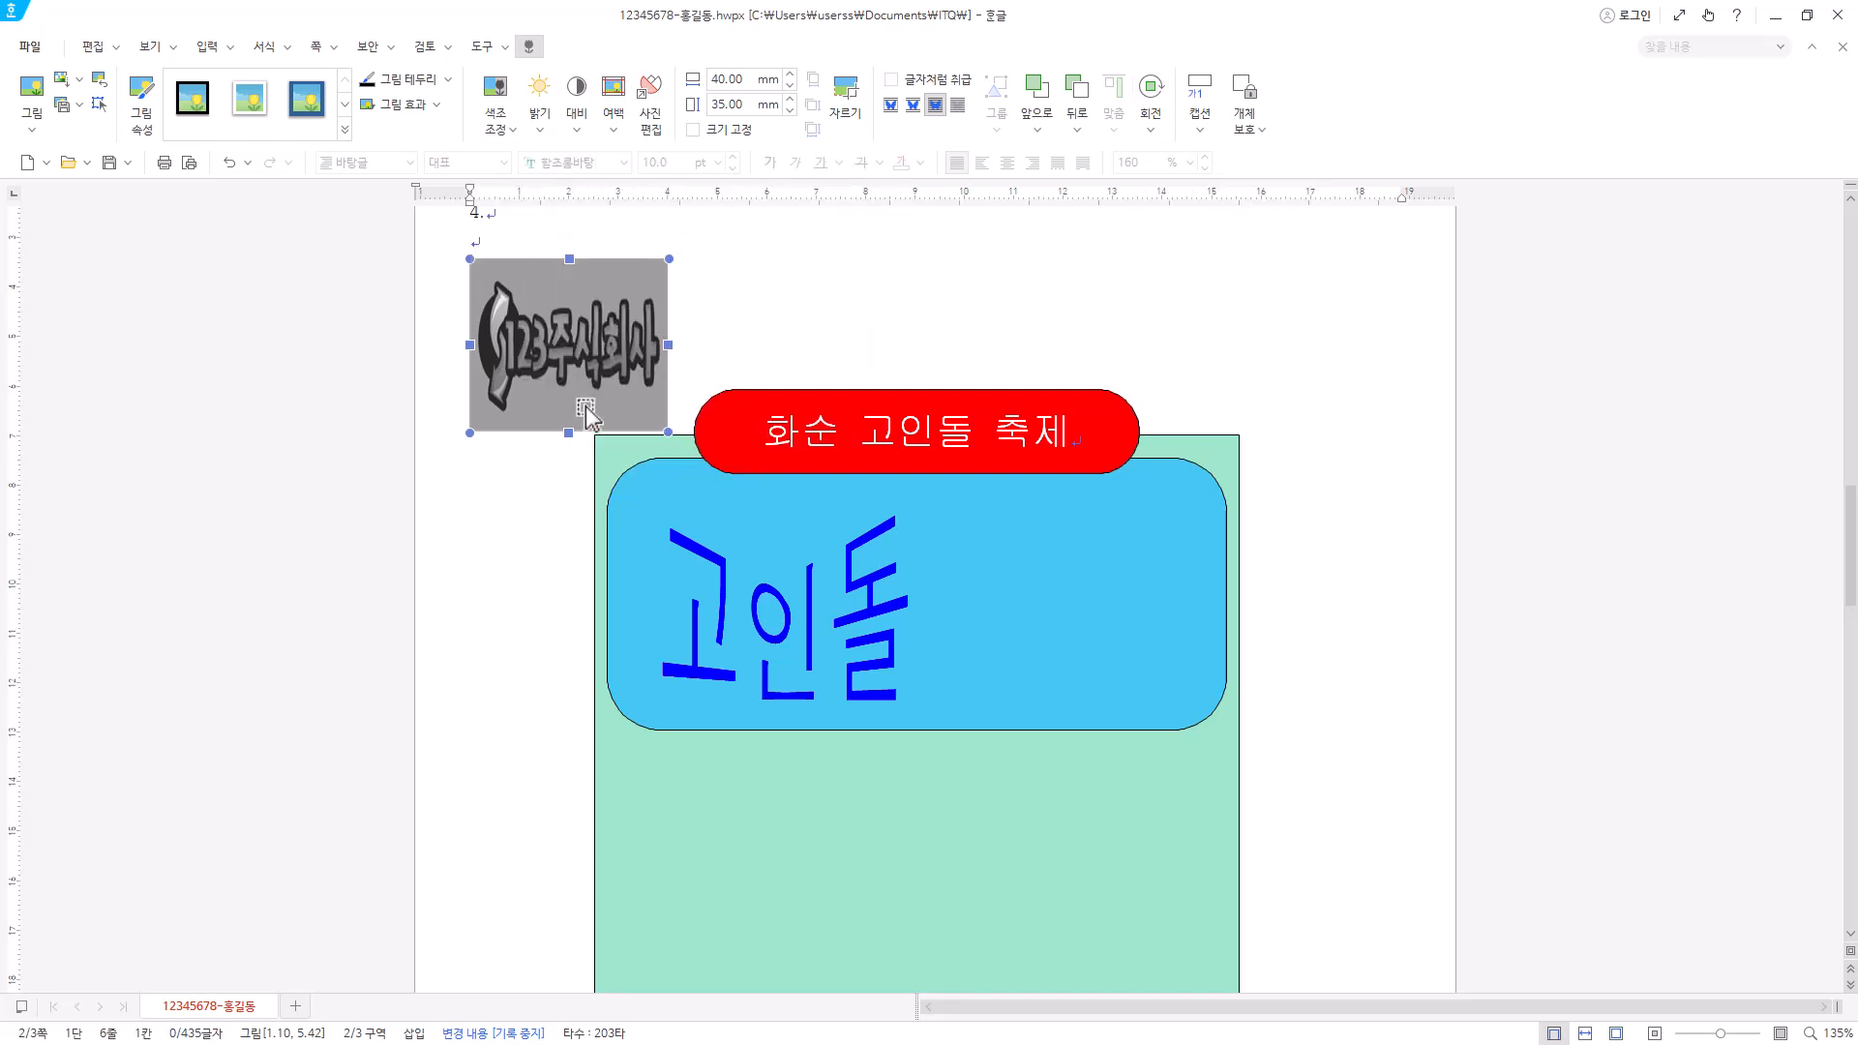
# - Move the logo into the right half of the blue rounded rectangle and hyperlink it to the document's 고인돌 bookmark
pyautogui.moveTo(577, 386); pyautogui.dragTo(1093, 634)
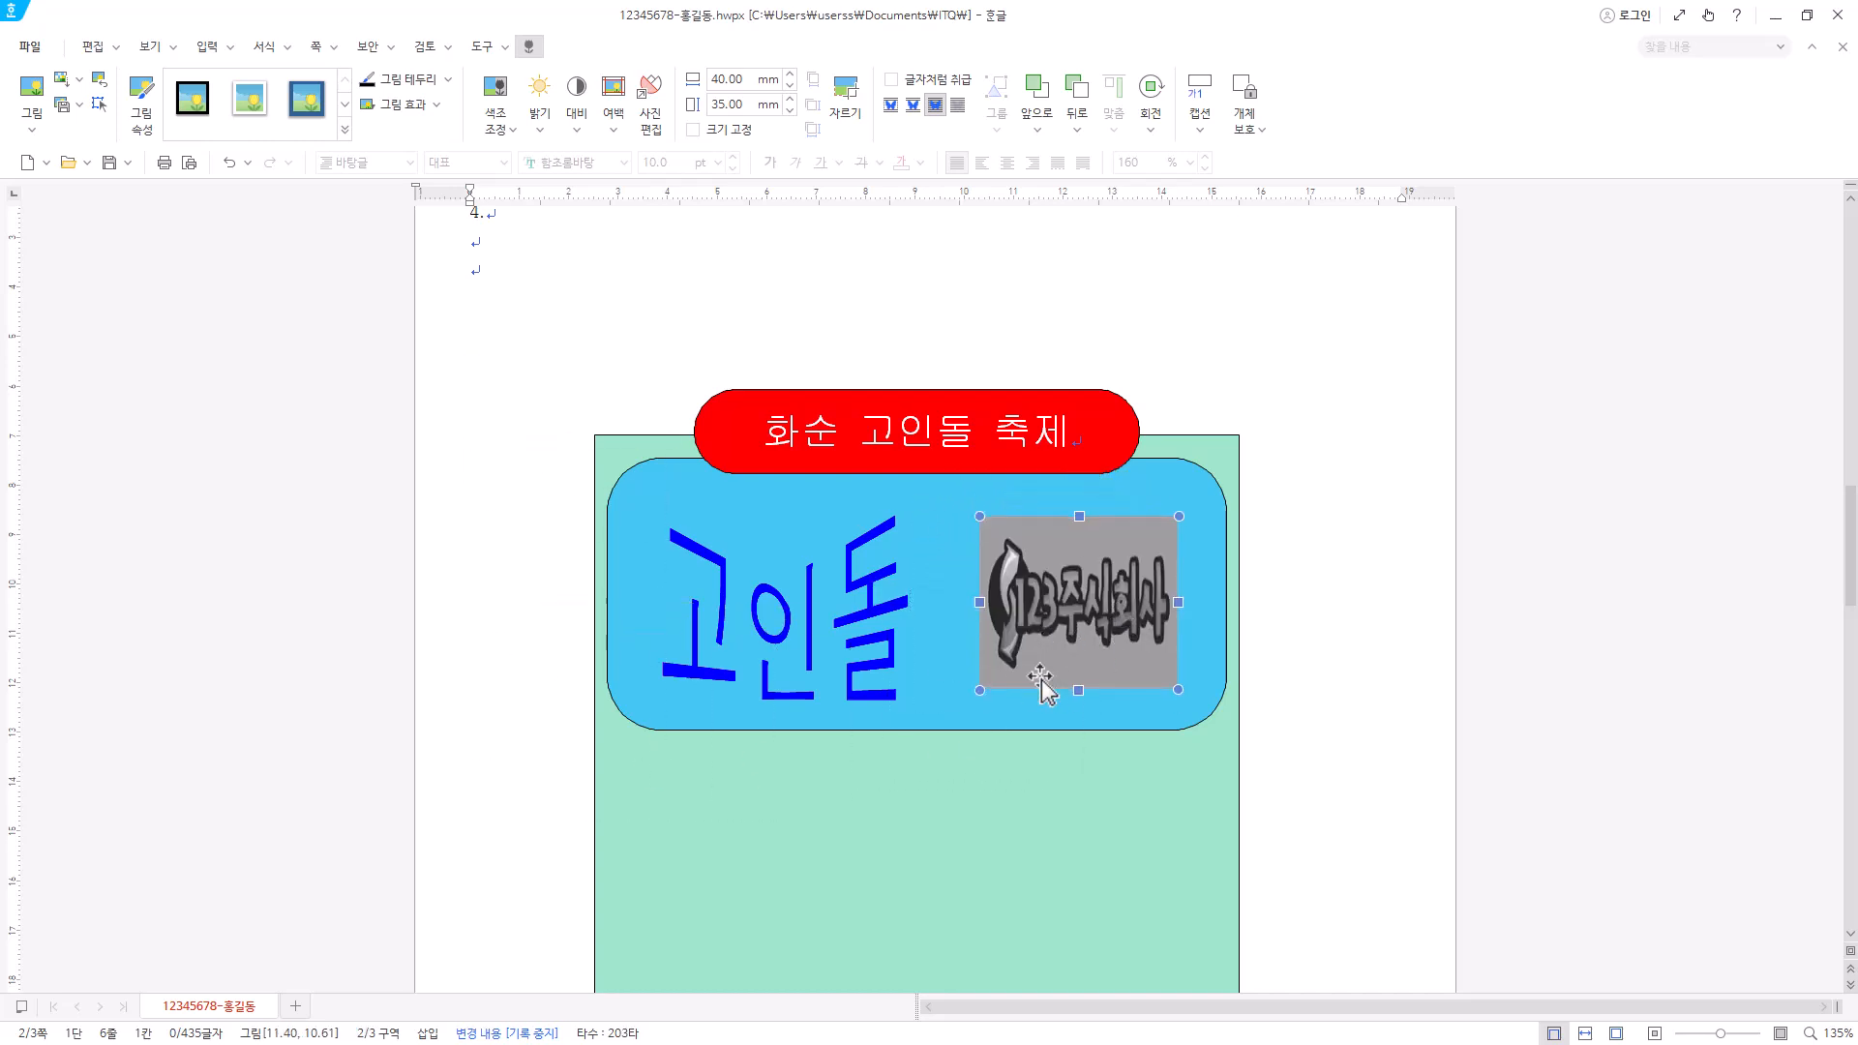
pyautogui.rightClick(1063, 564)
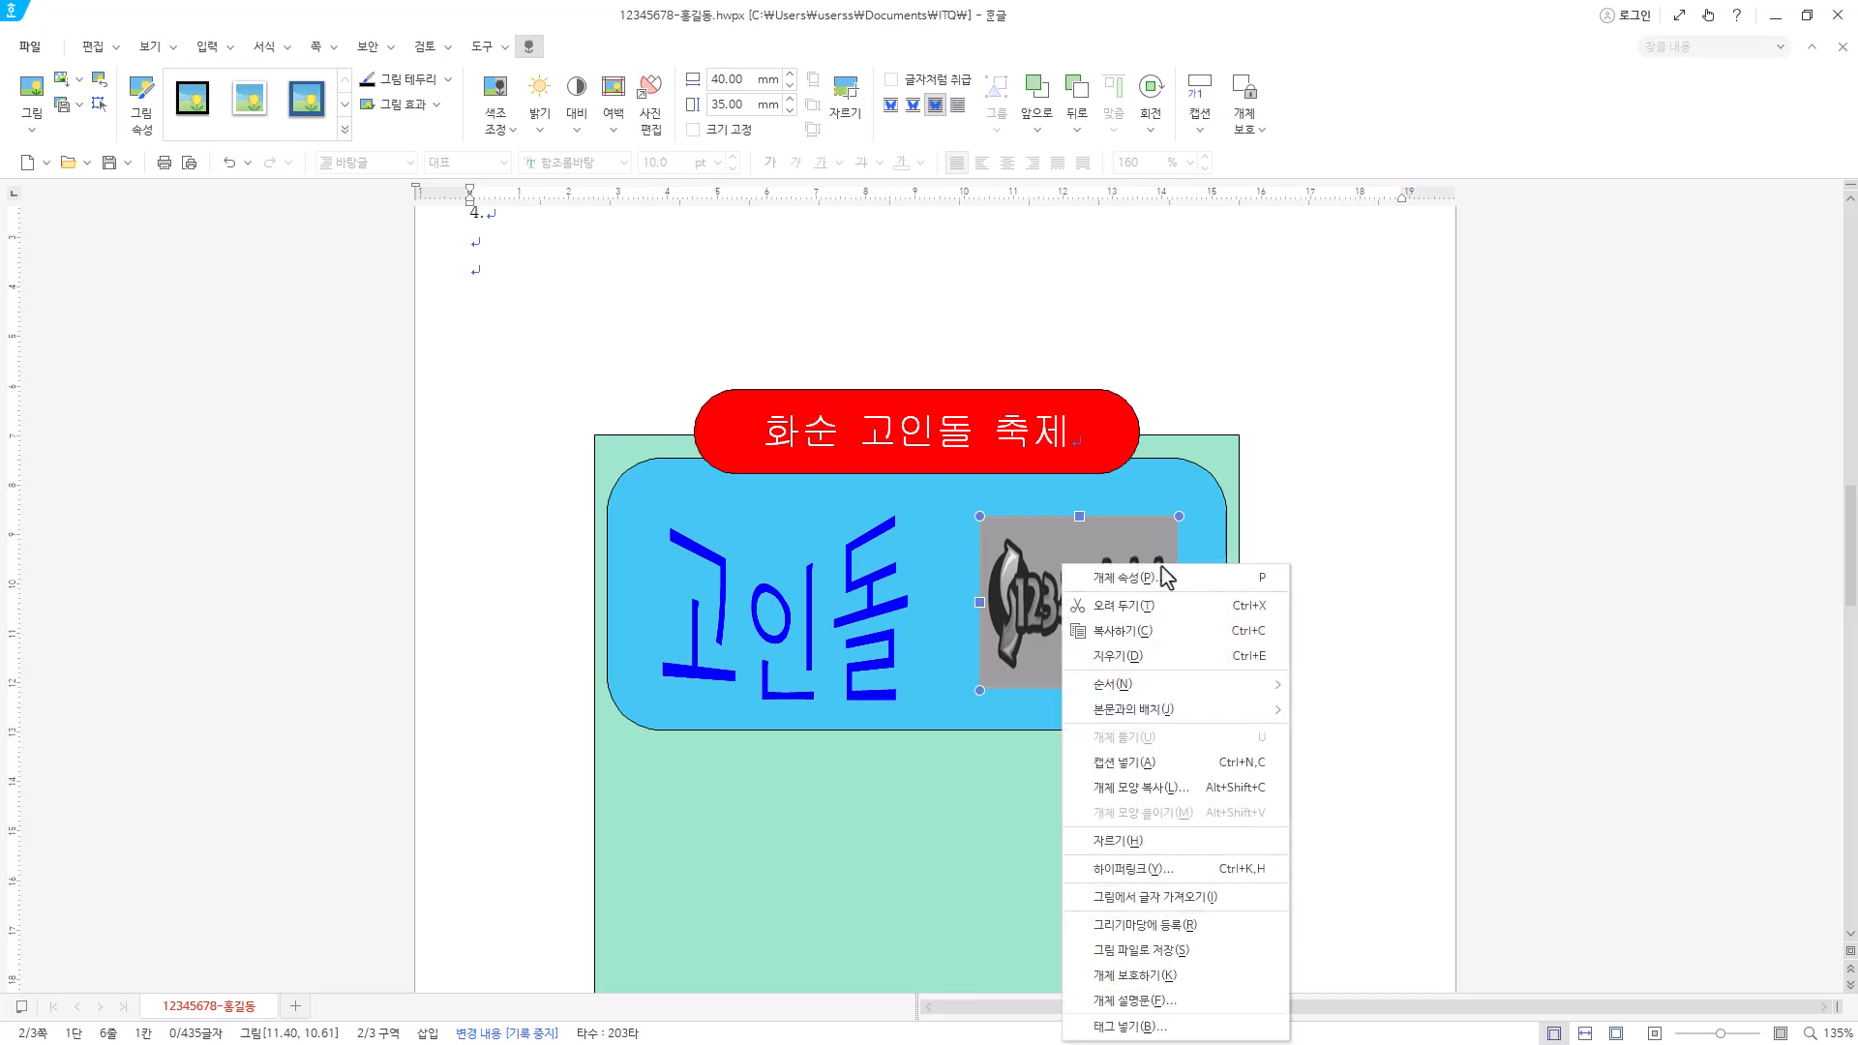
pyautogui.click(1189, 870)
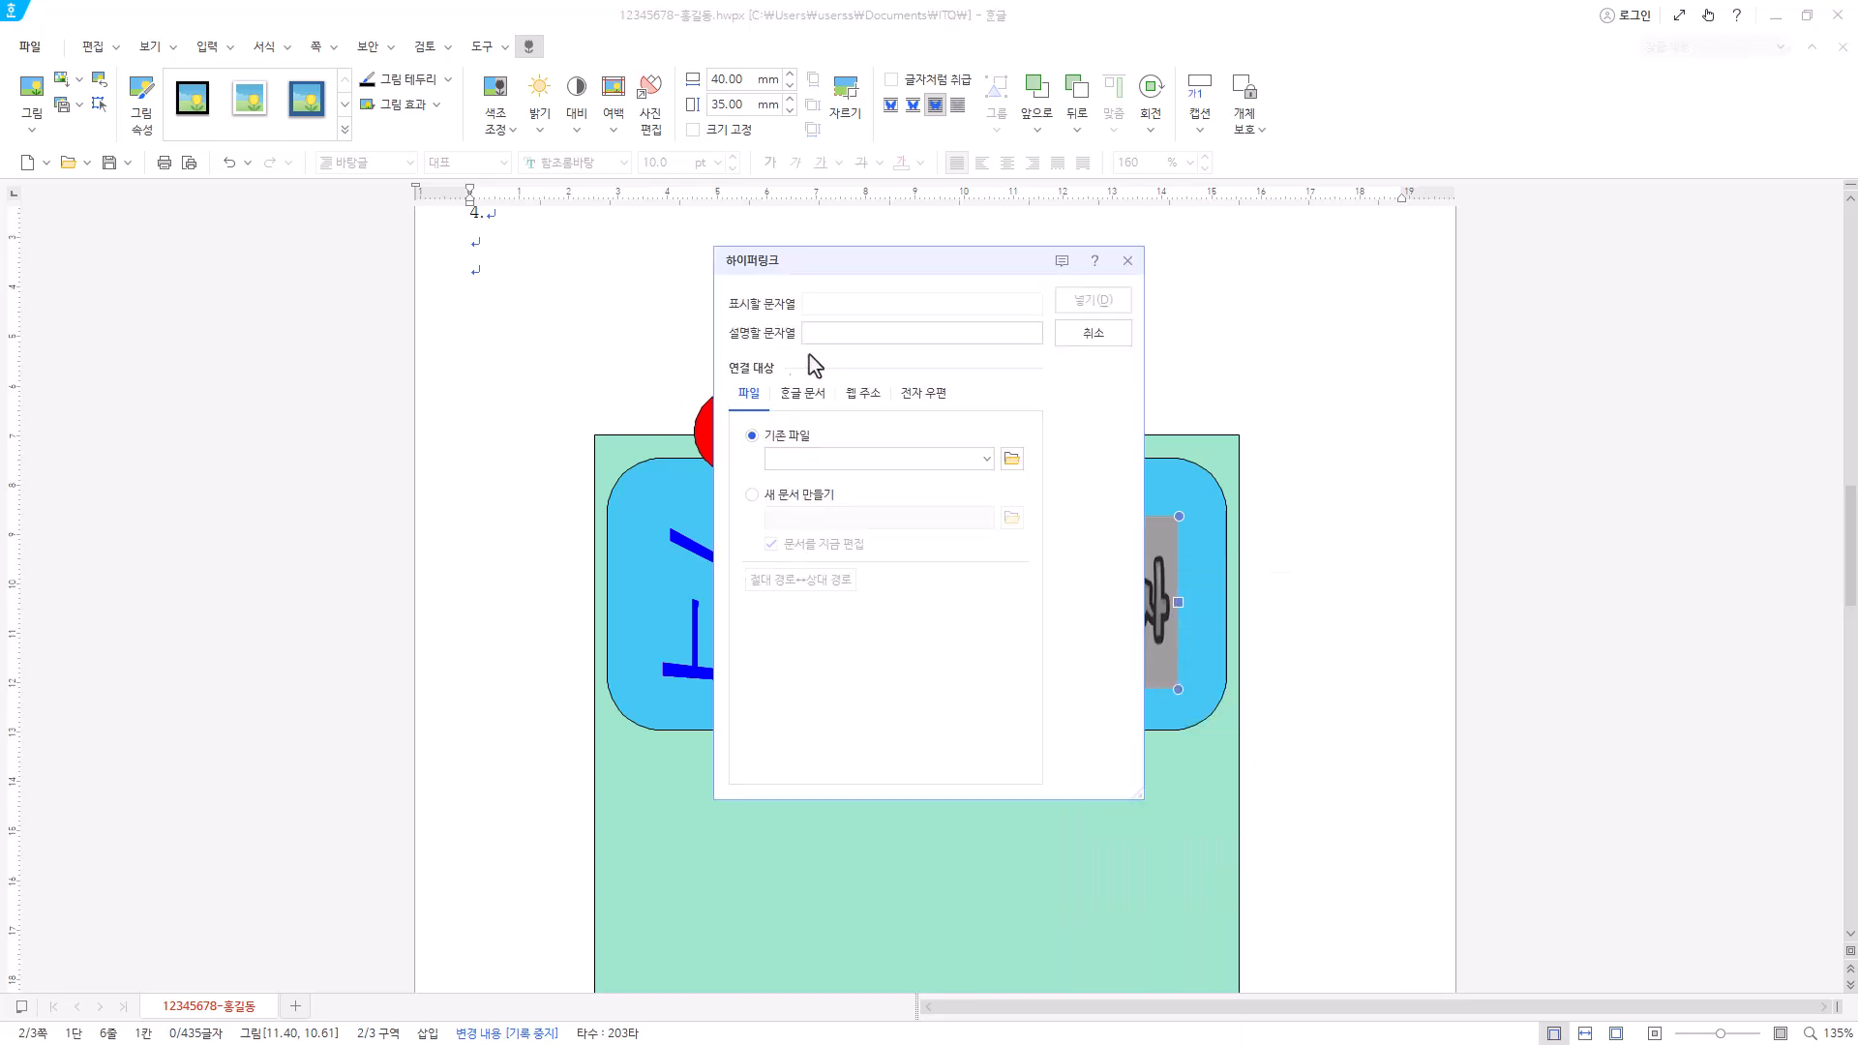
pyautogui.click(803, 395)
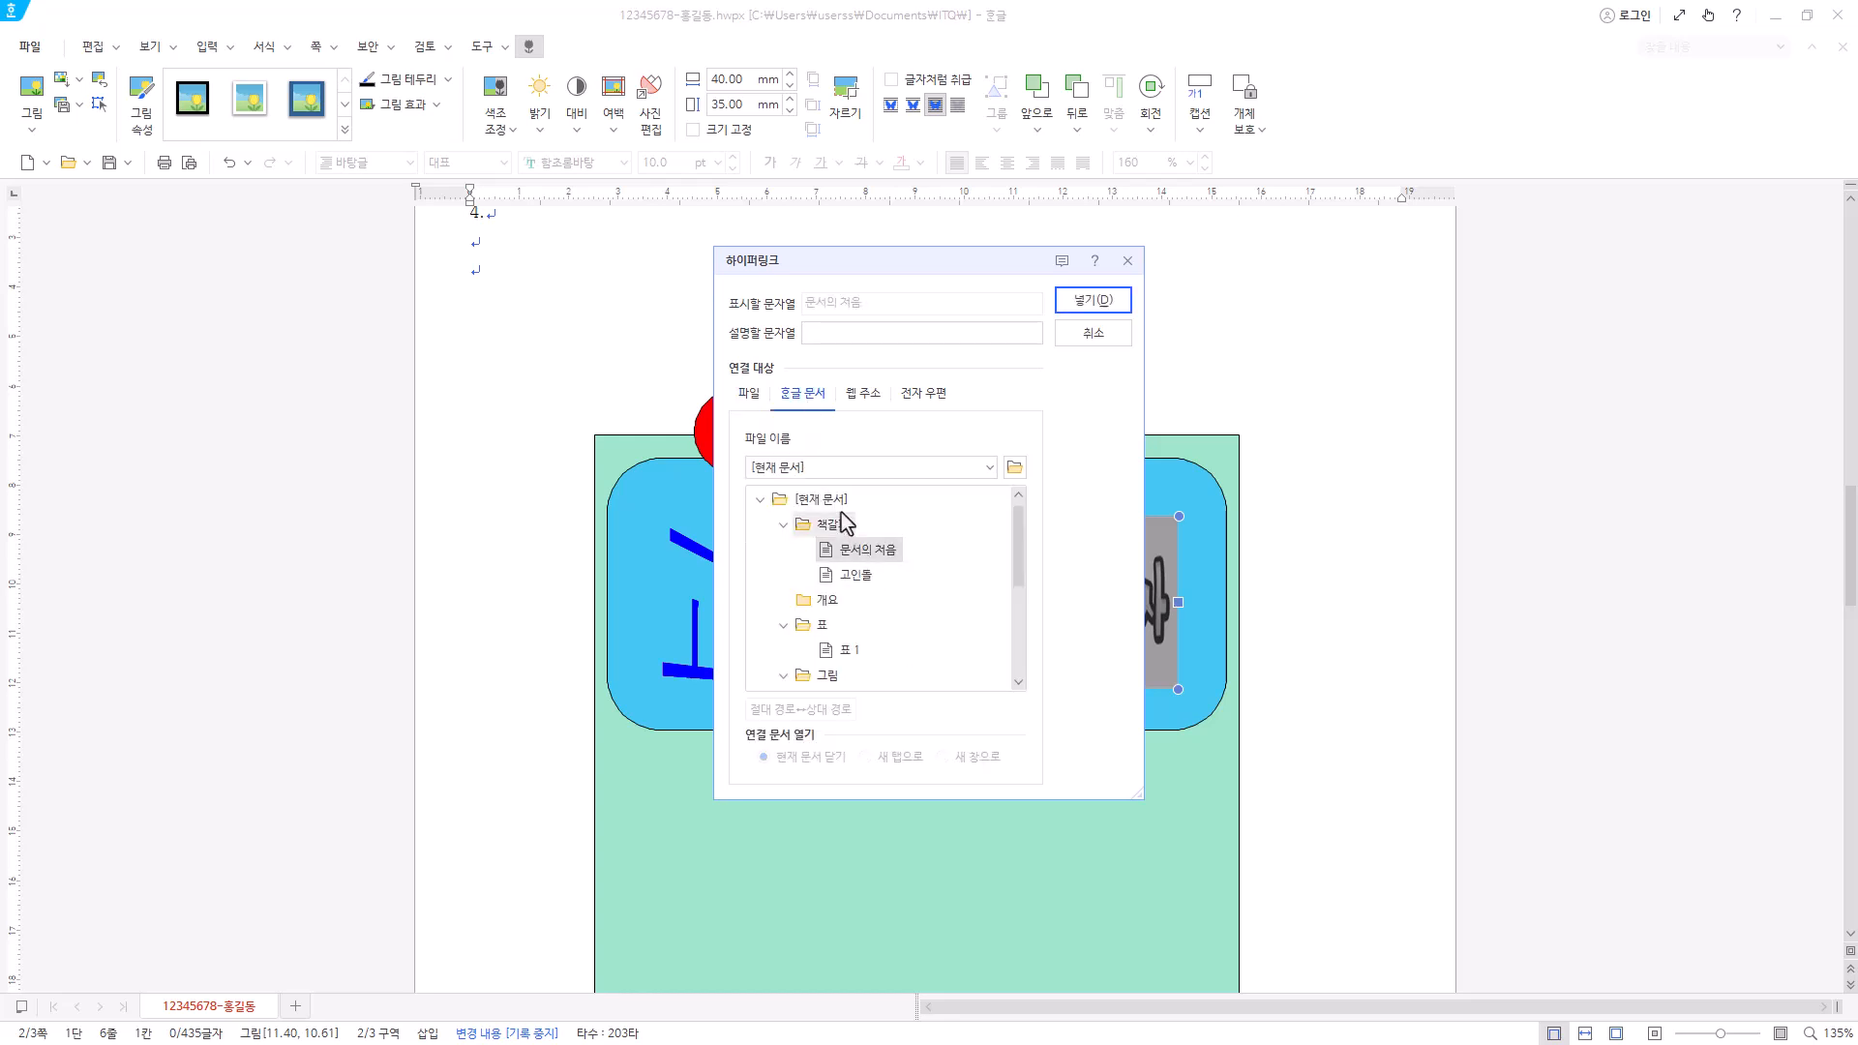
pyautogui.click(862, 576)
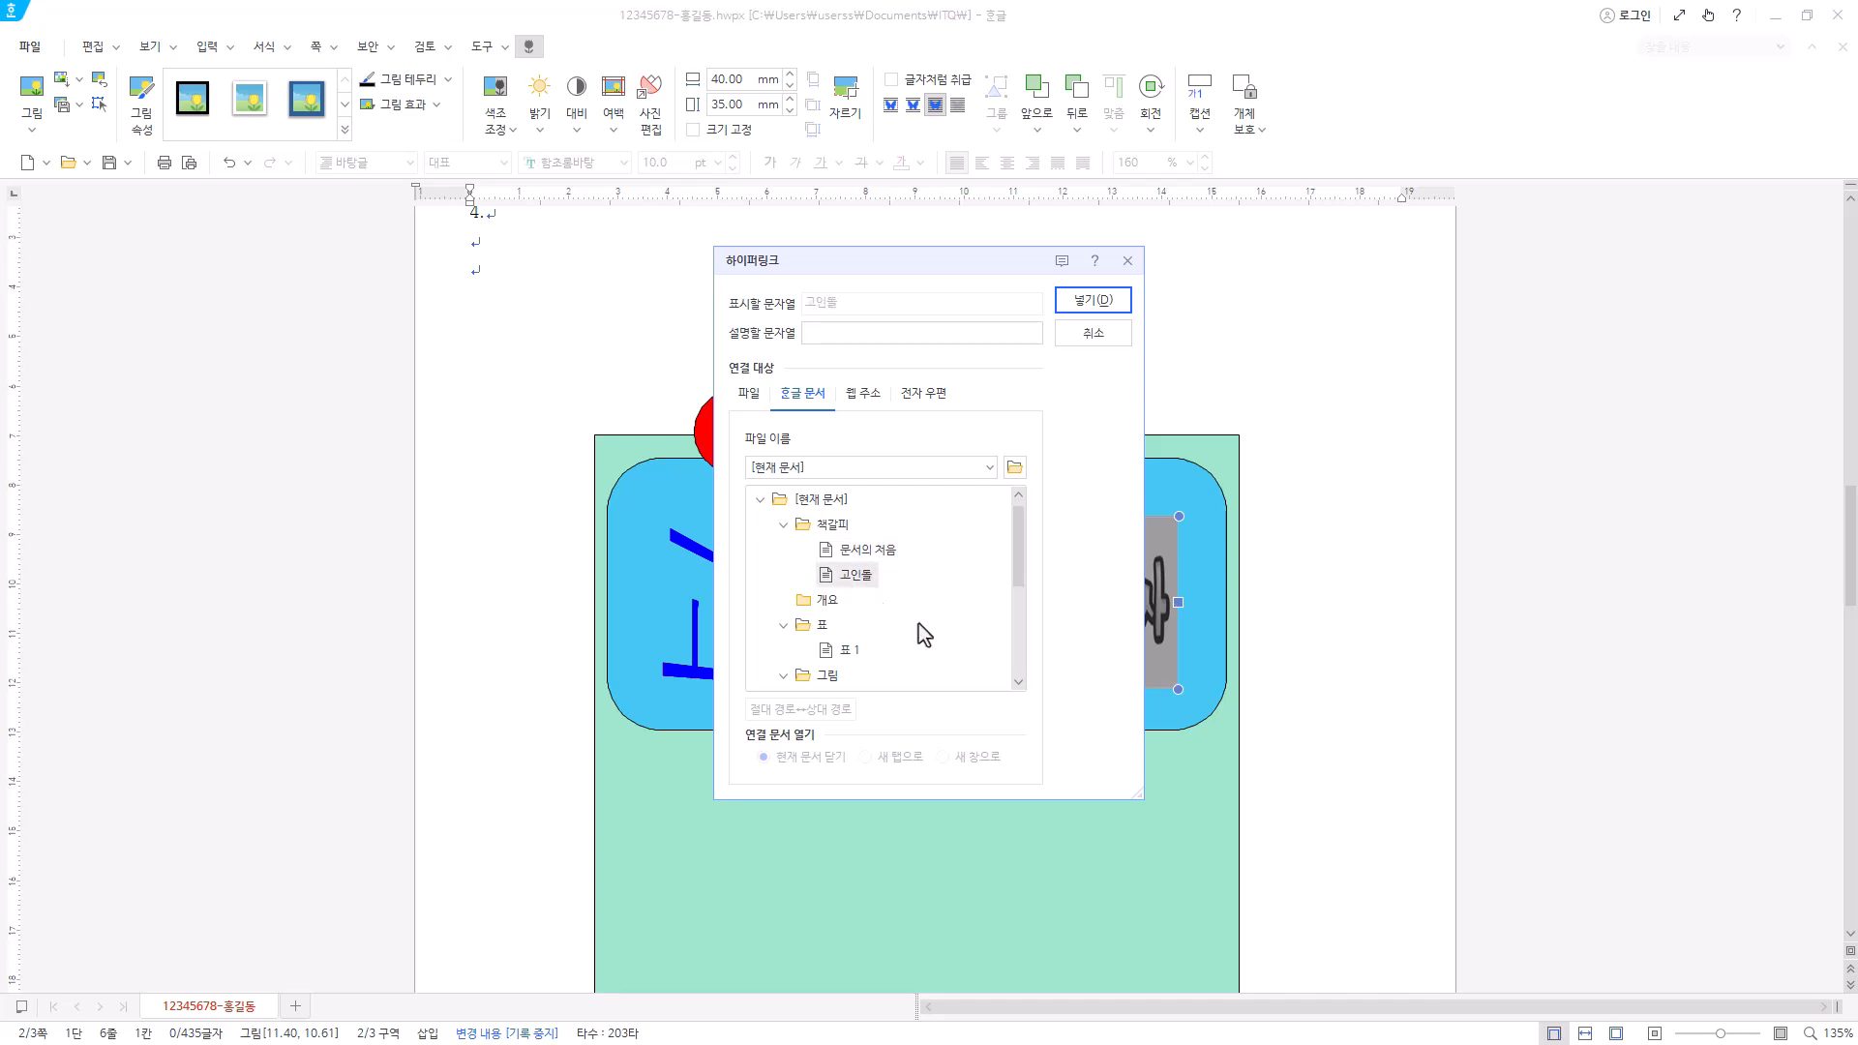
pyautogui.click(1089, 300)
# - Follow the logo's hyperlink to check its target, and return to the drawing on page 2 with the logo selected
pyautogui.scroll(-1, 1112, 629)
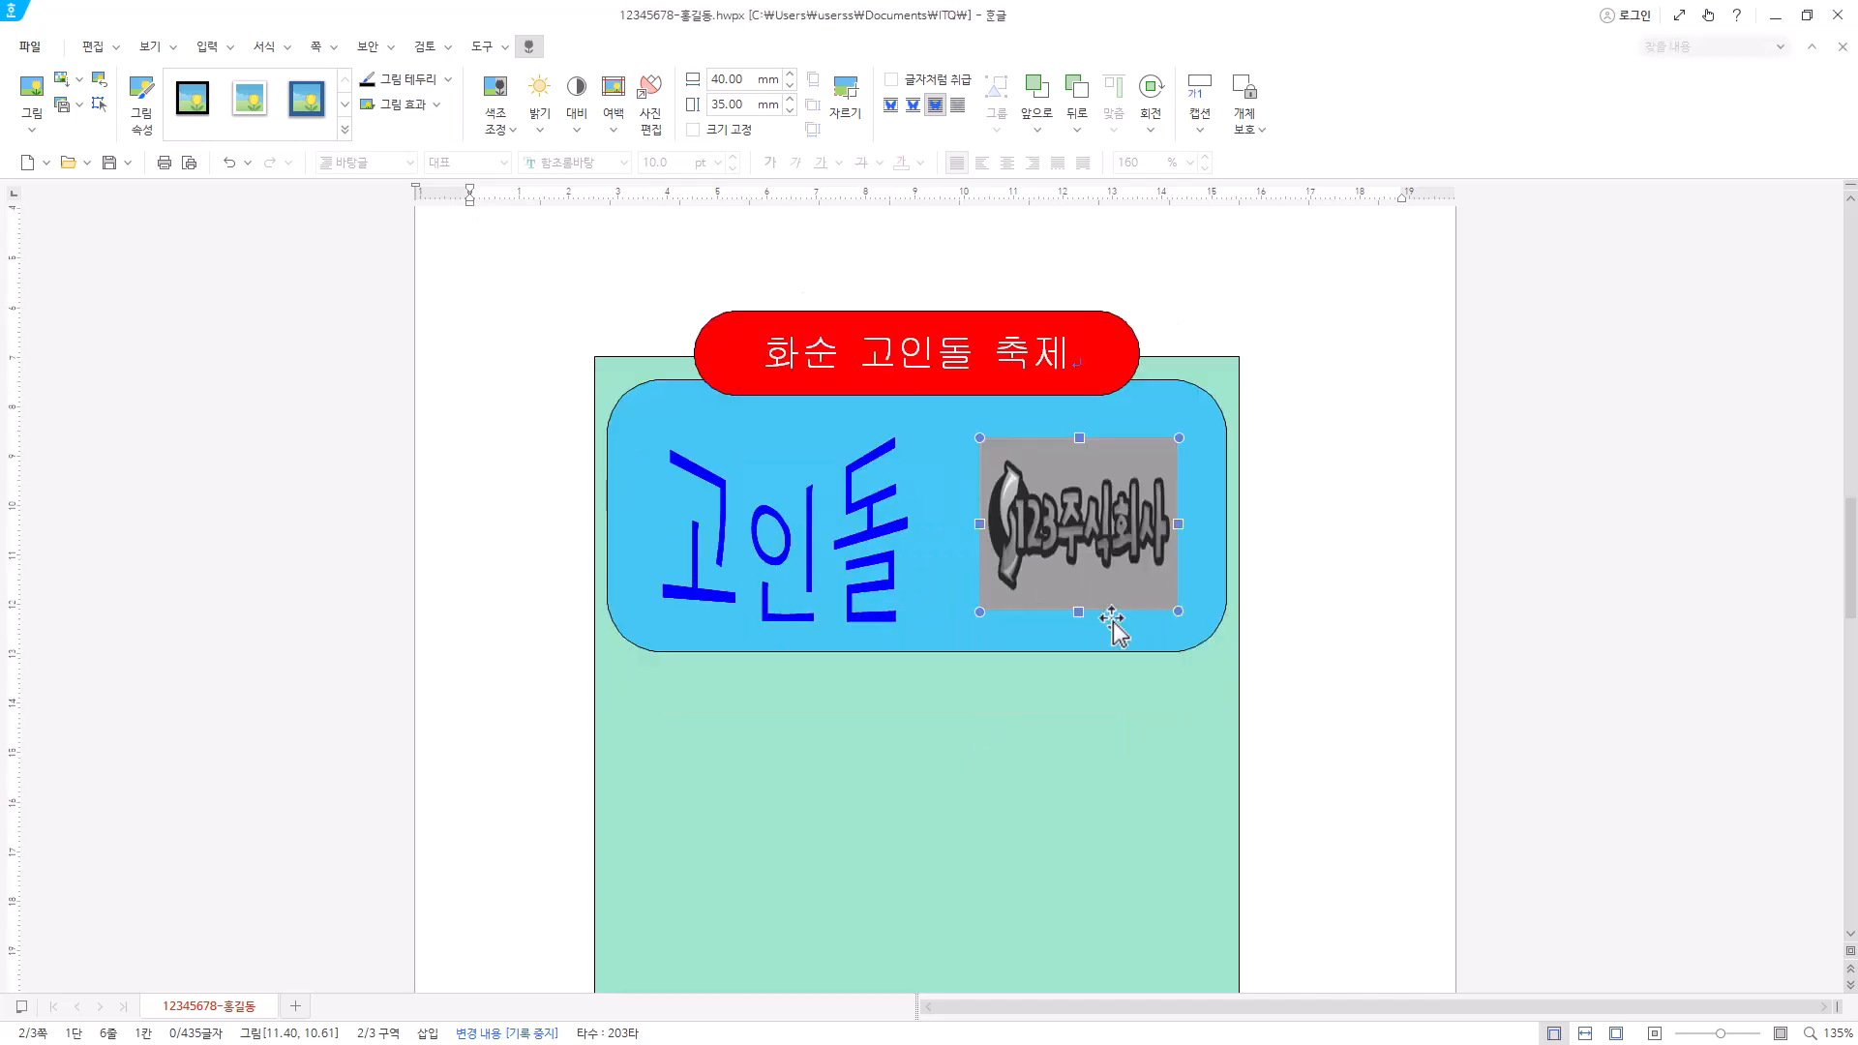
pyautogui.rightClick(1083, 530)
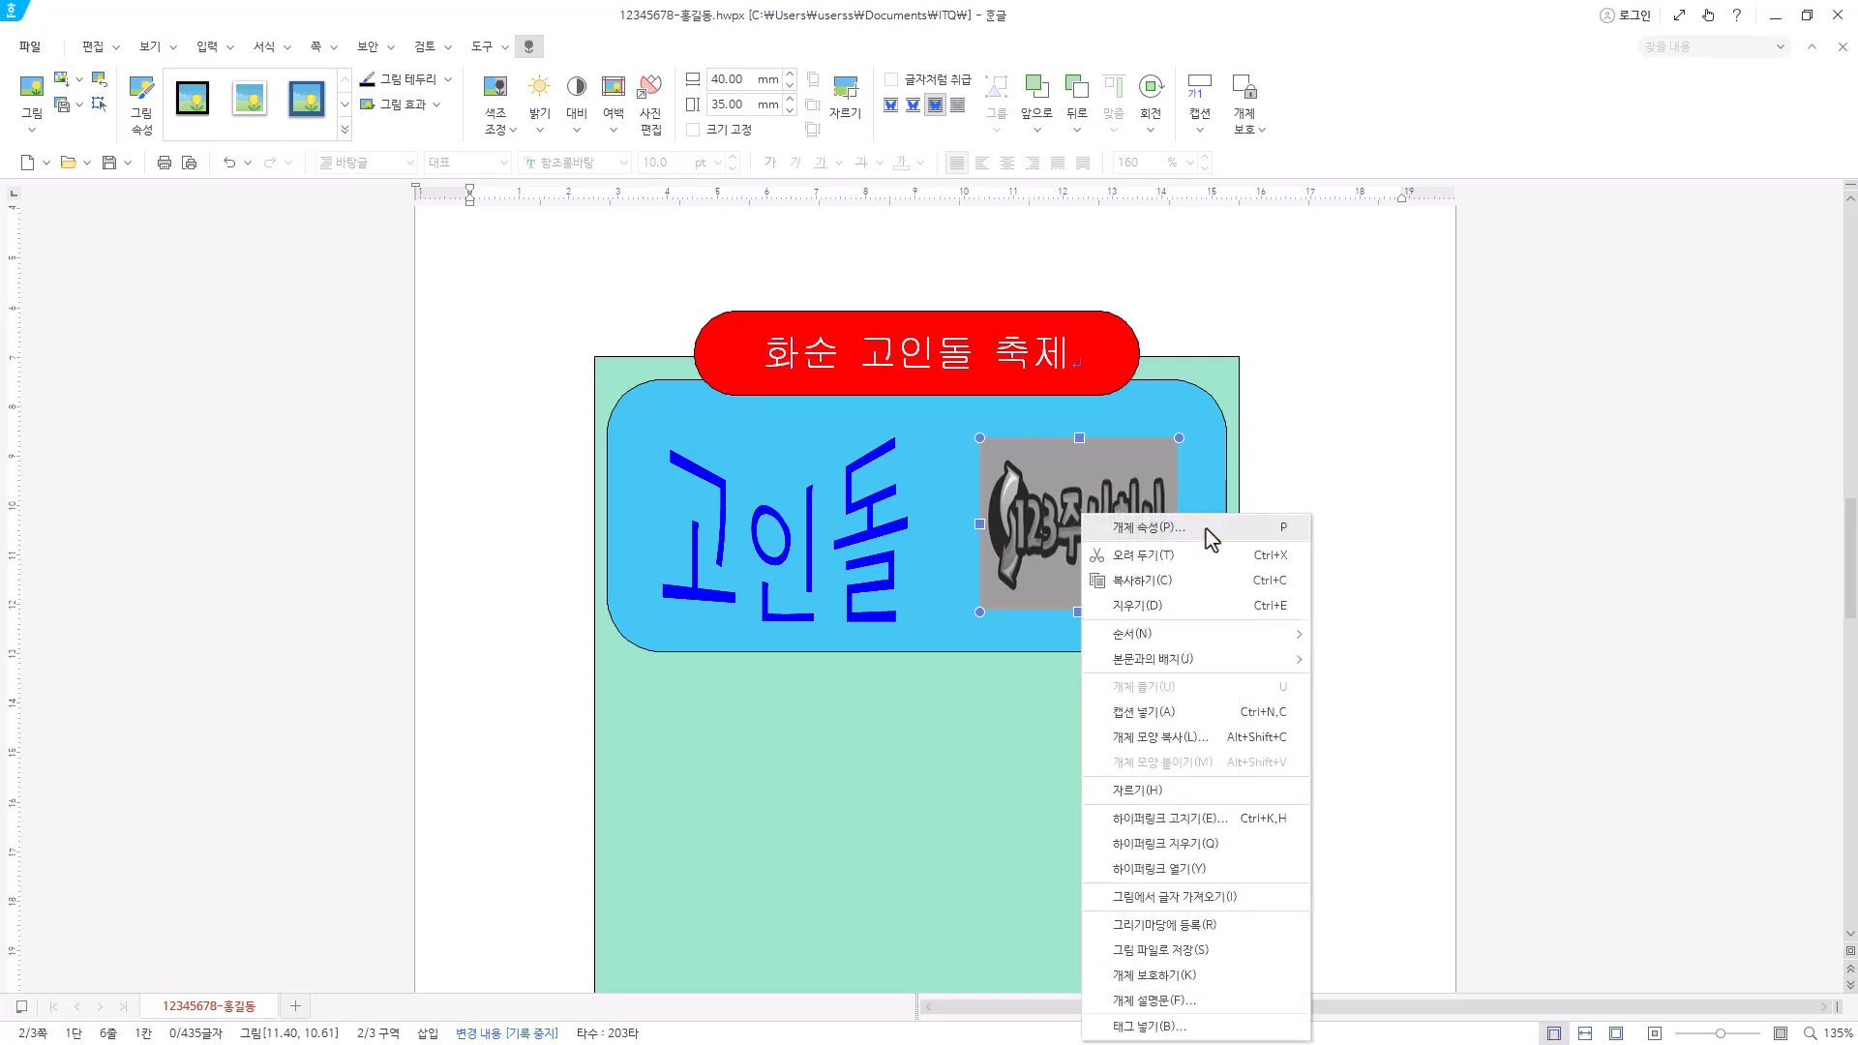
pyautogui.click(1190, 869)
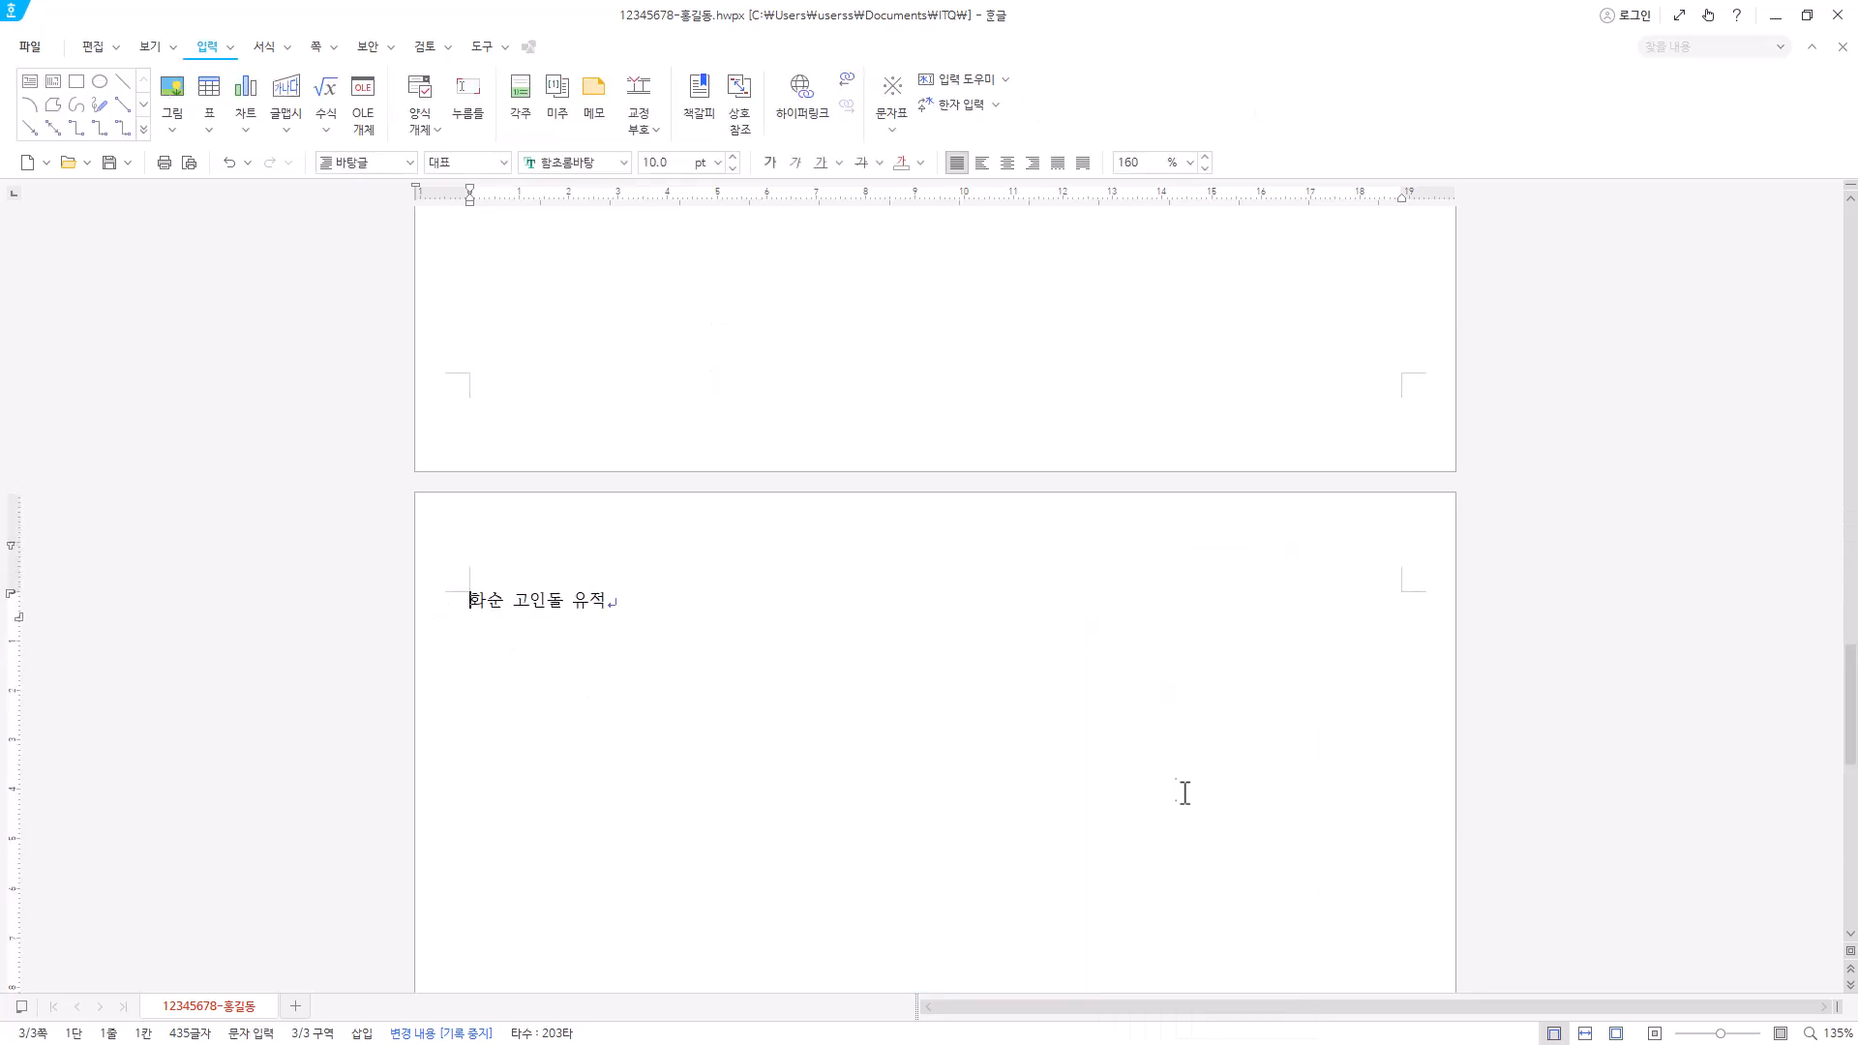
pyautogui.scroll(7, 1178, 735)
pyautogui.click(1101, 402)
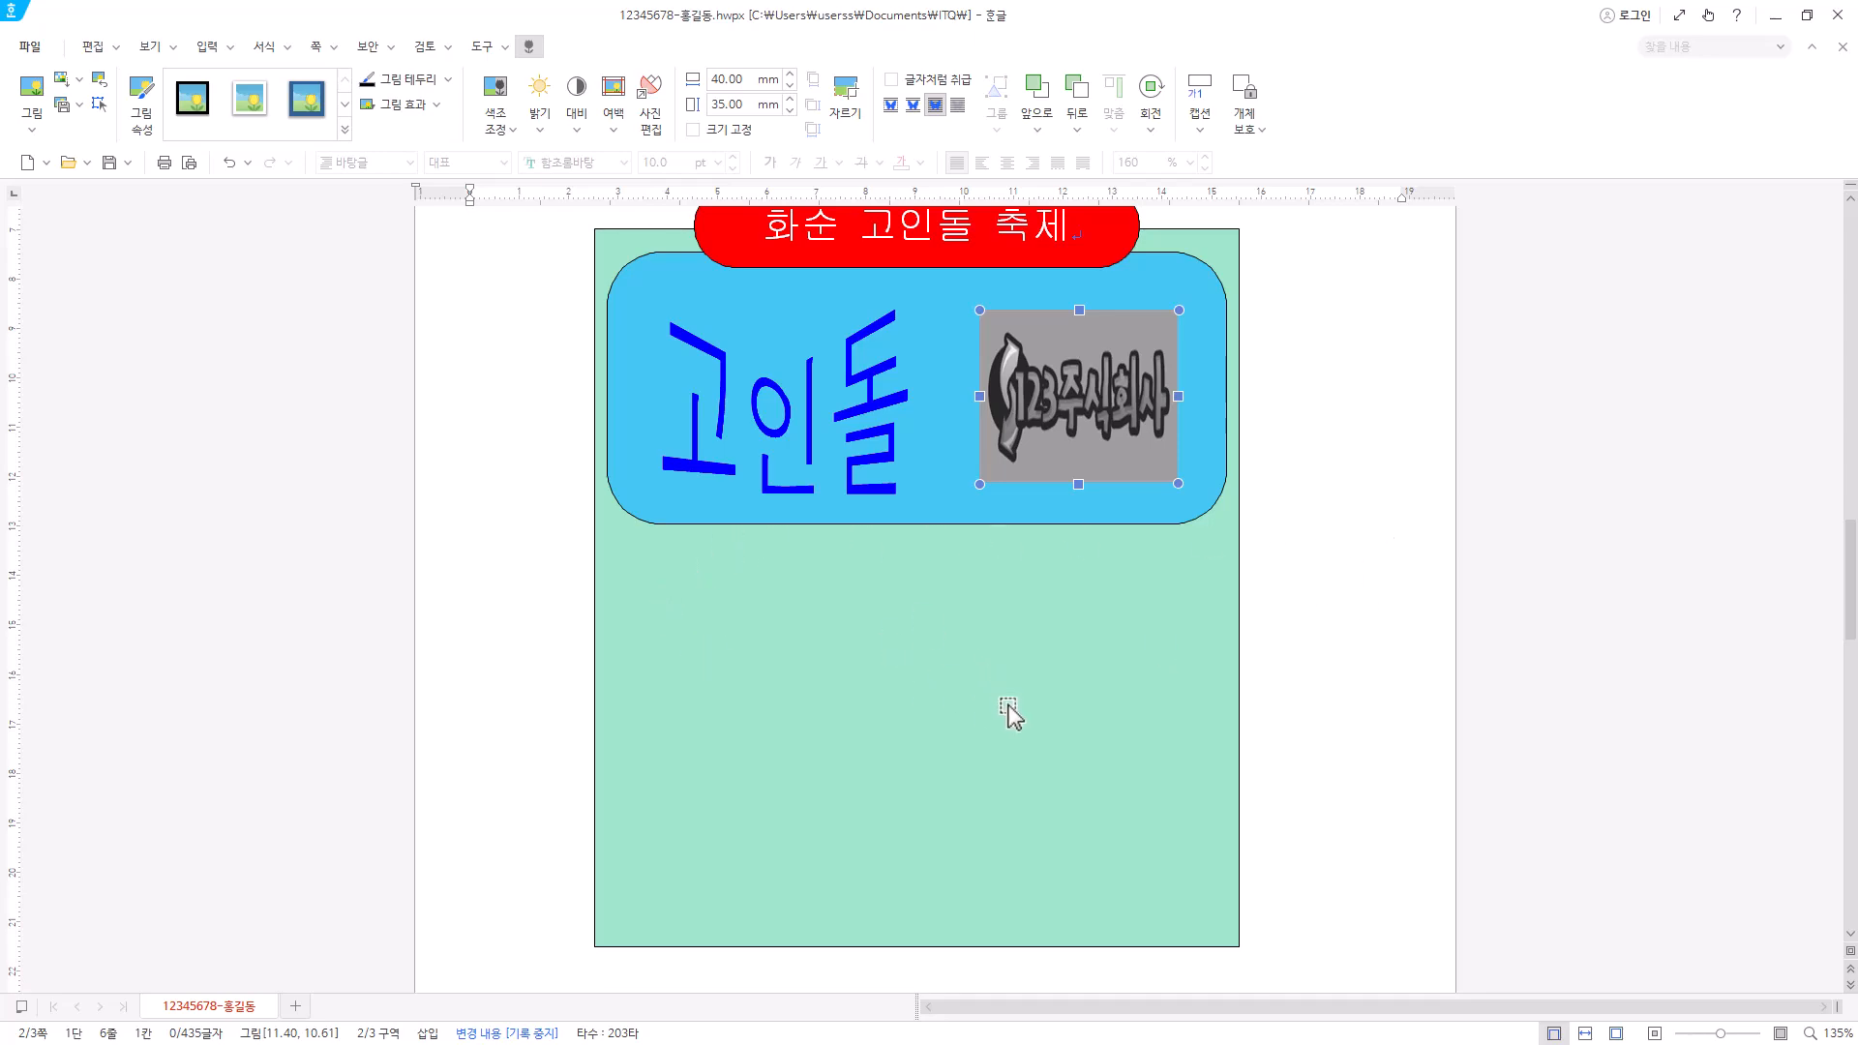
# - Draw a rectangle about 14 mm wide and 16 mm high on the green area below the blue shape, and make it accept text
pyautogui.scroll(3, 1009, 713)
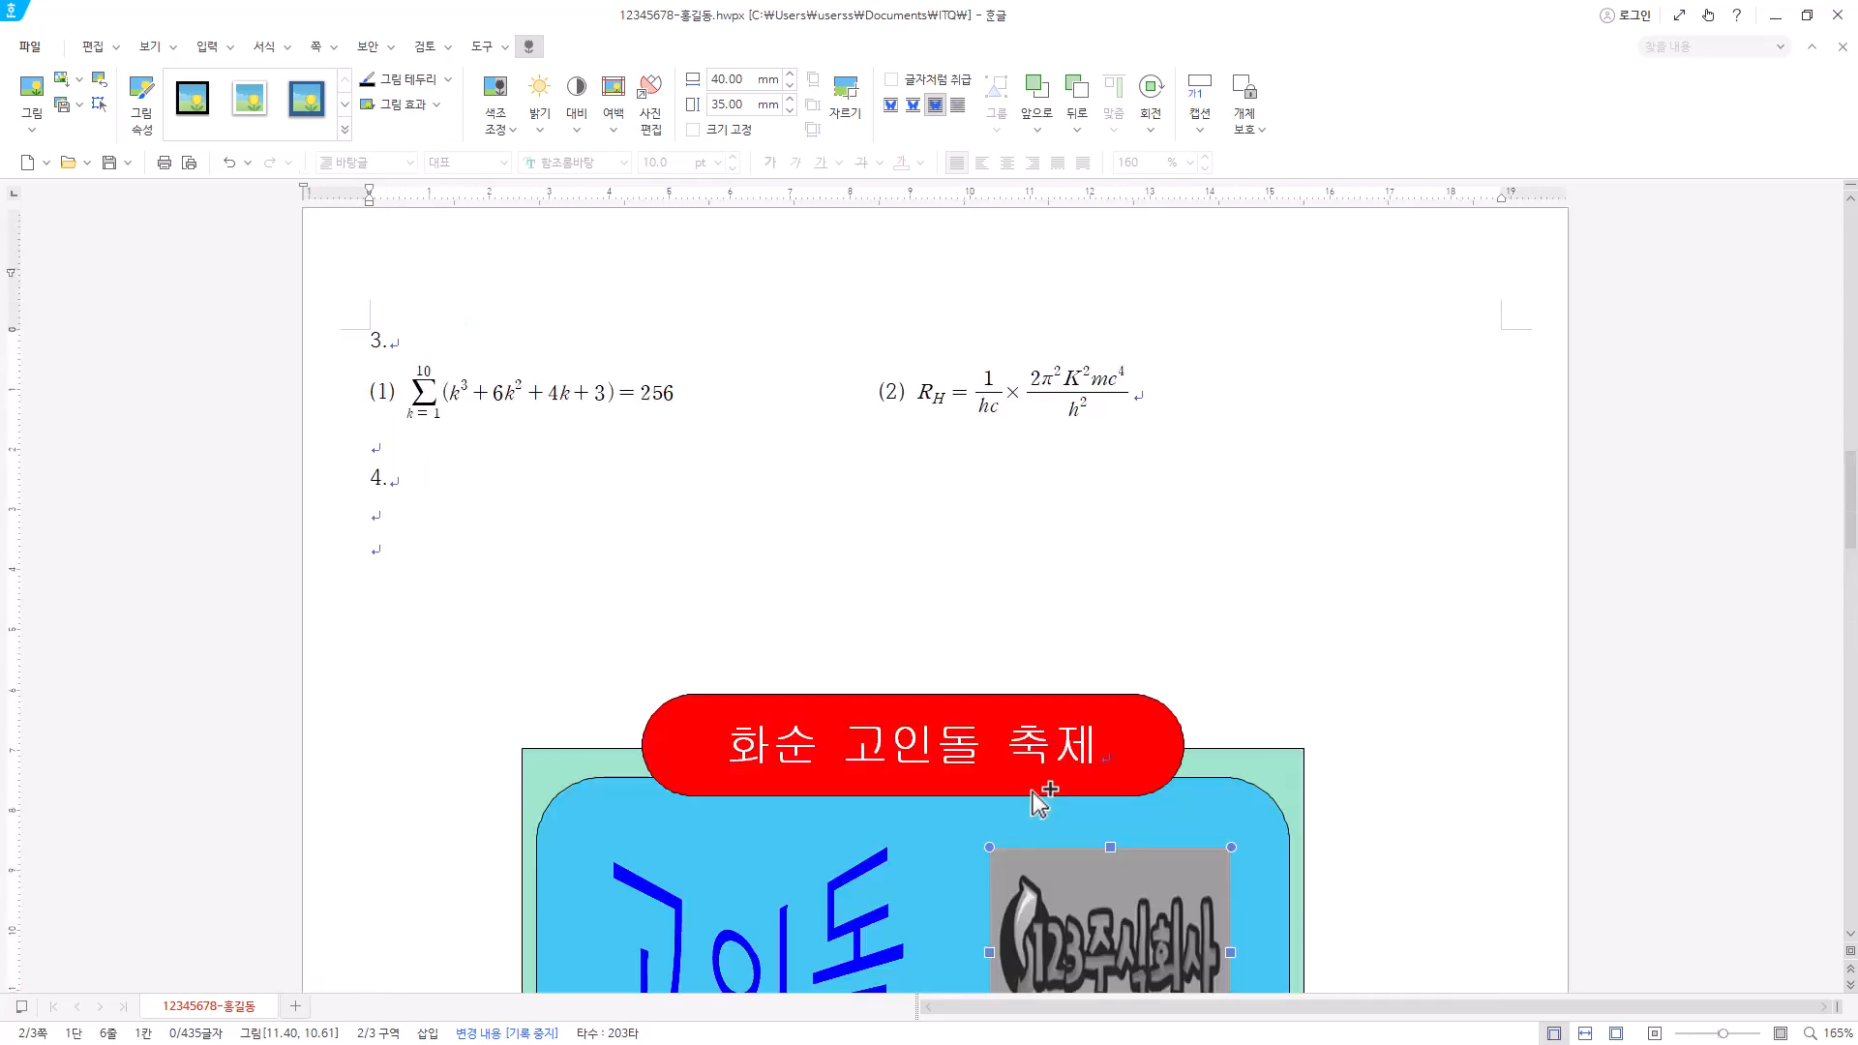
pyautogui.scroll(1, 1059, 832)
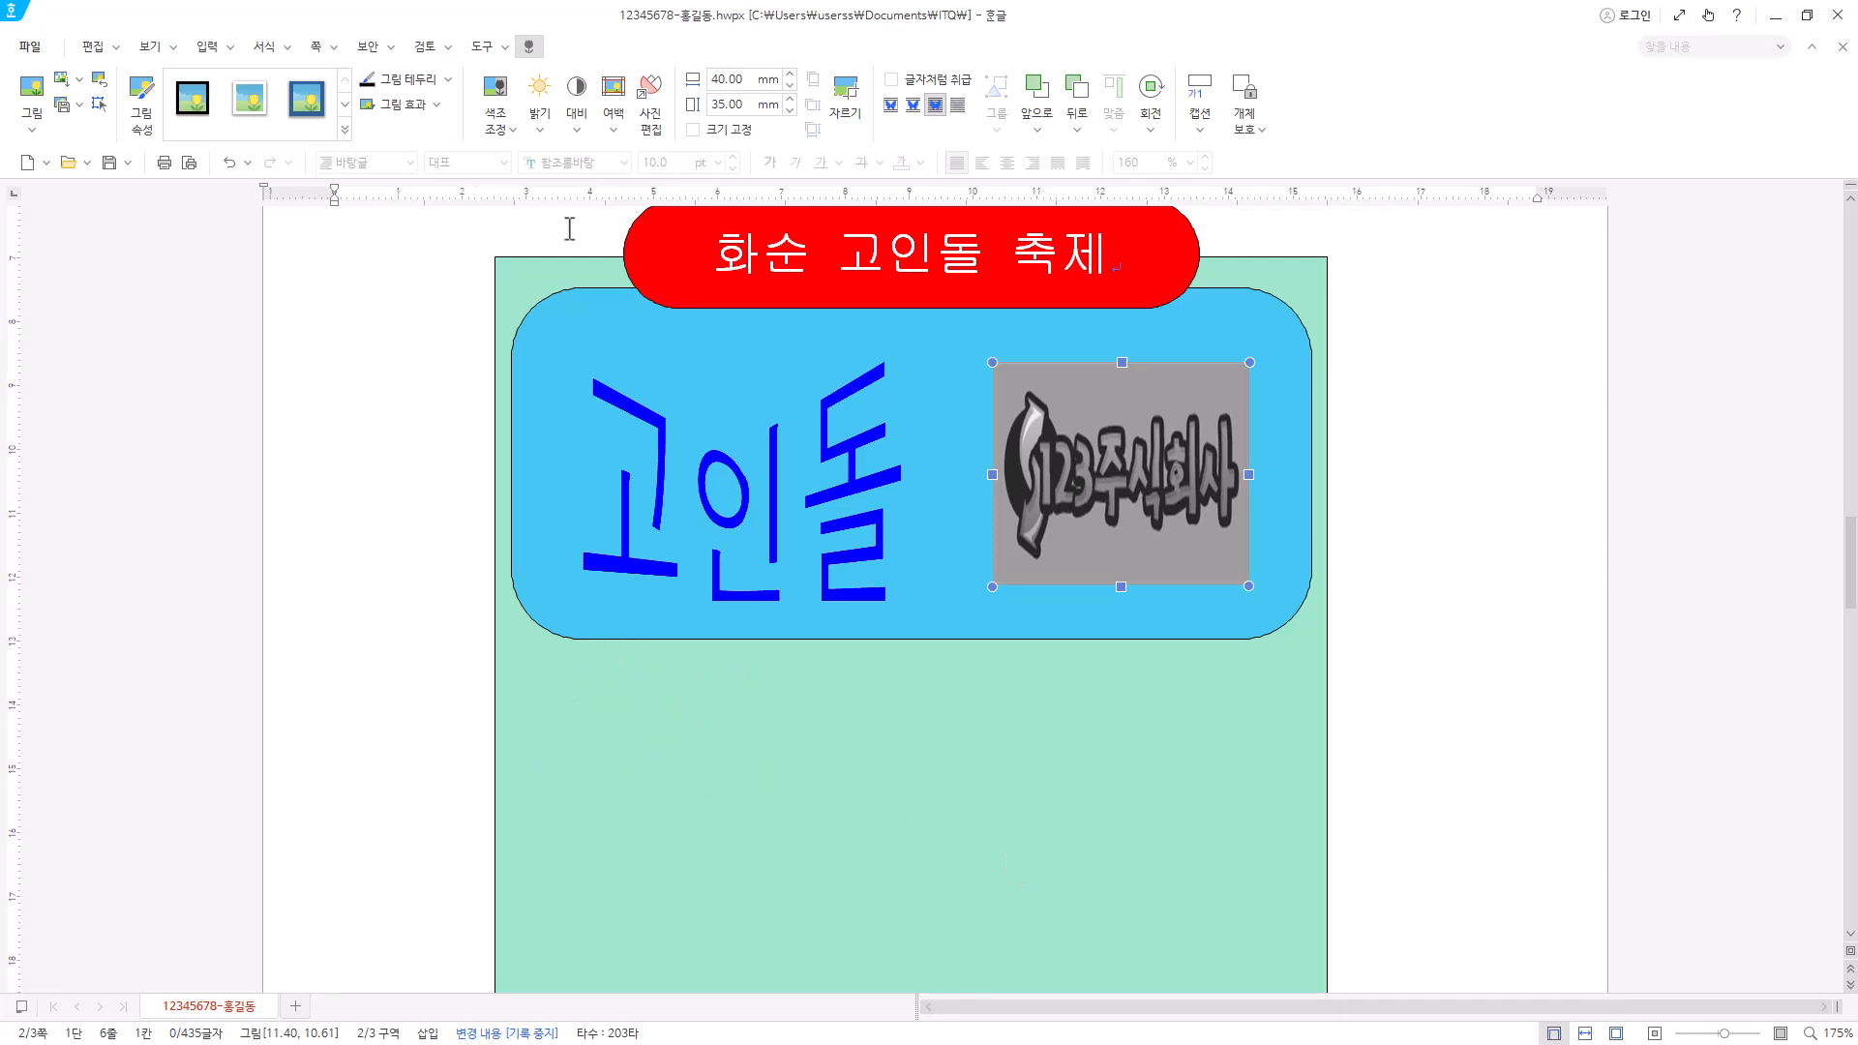
pyautogui.click(208, 46)
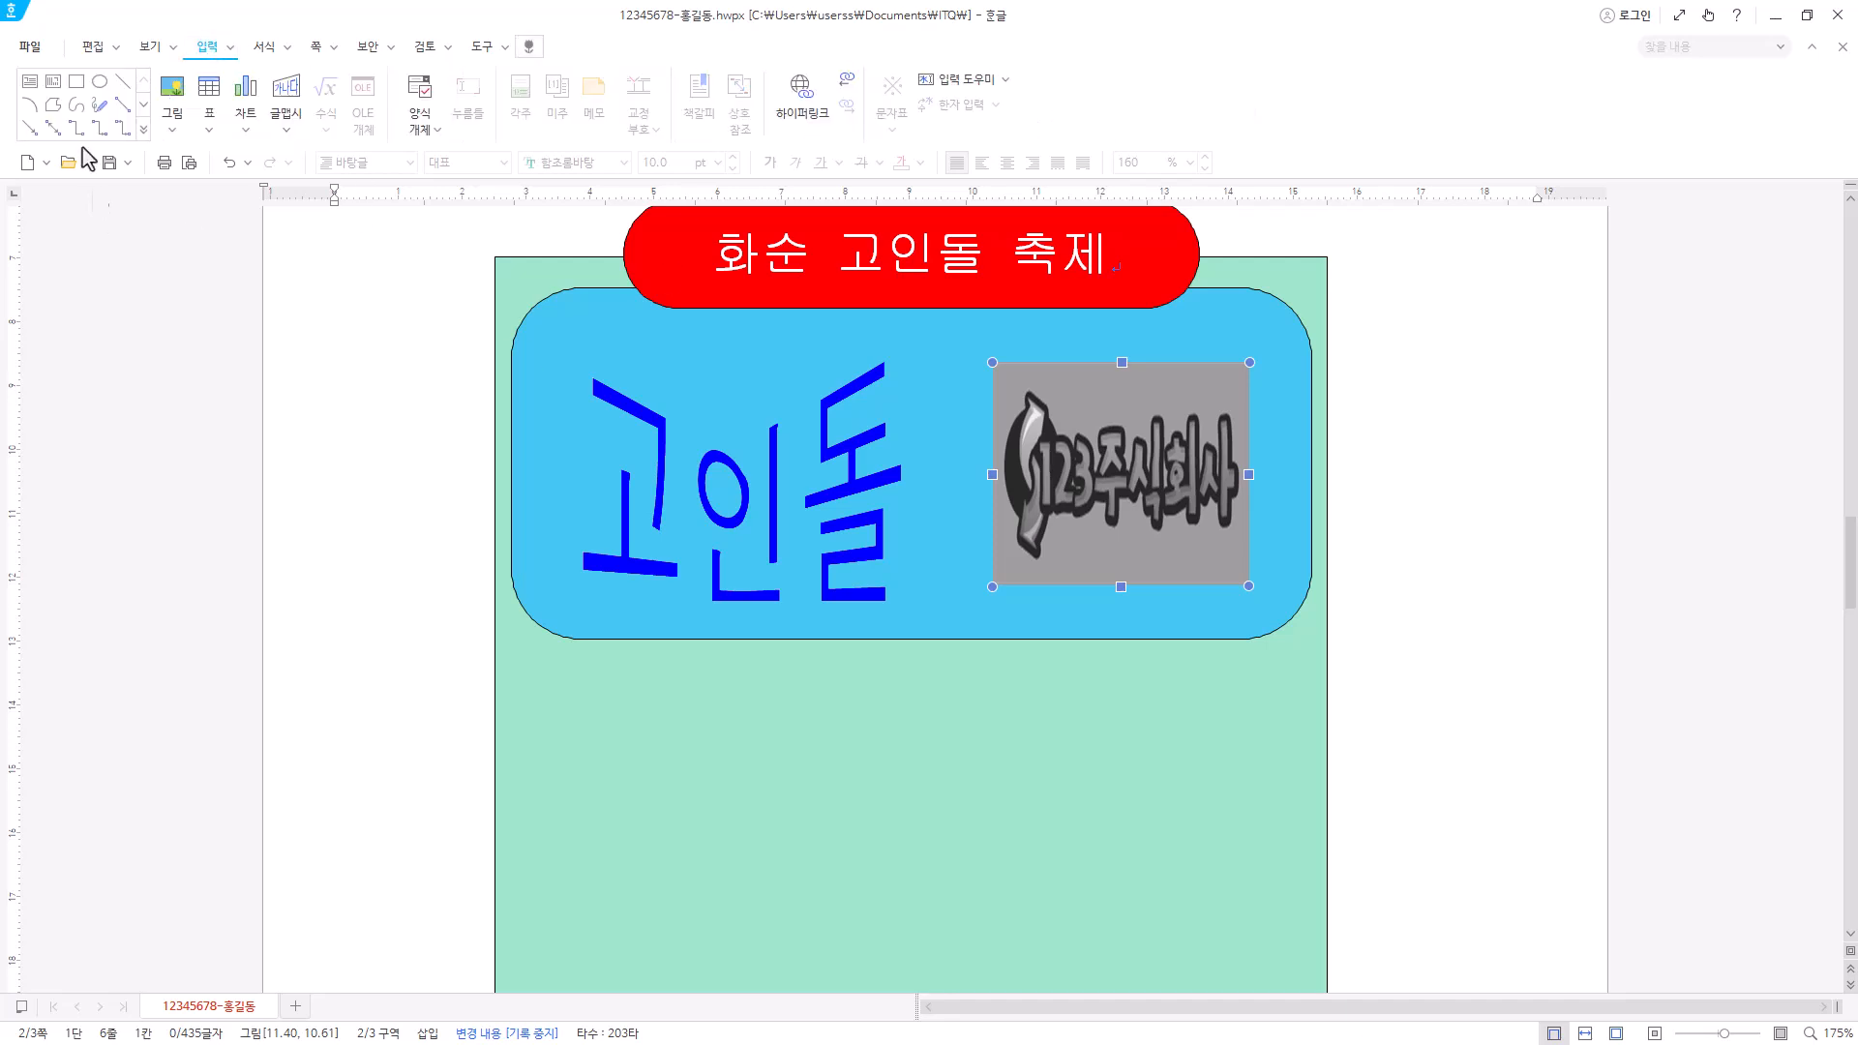
pyautogui.click(78, 85)
pyautogui.moveTo(576, 690); pyautogui.dragTo(664, 794)
pyautogui.rightClick(634, 741)
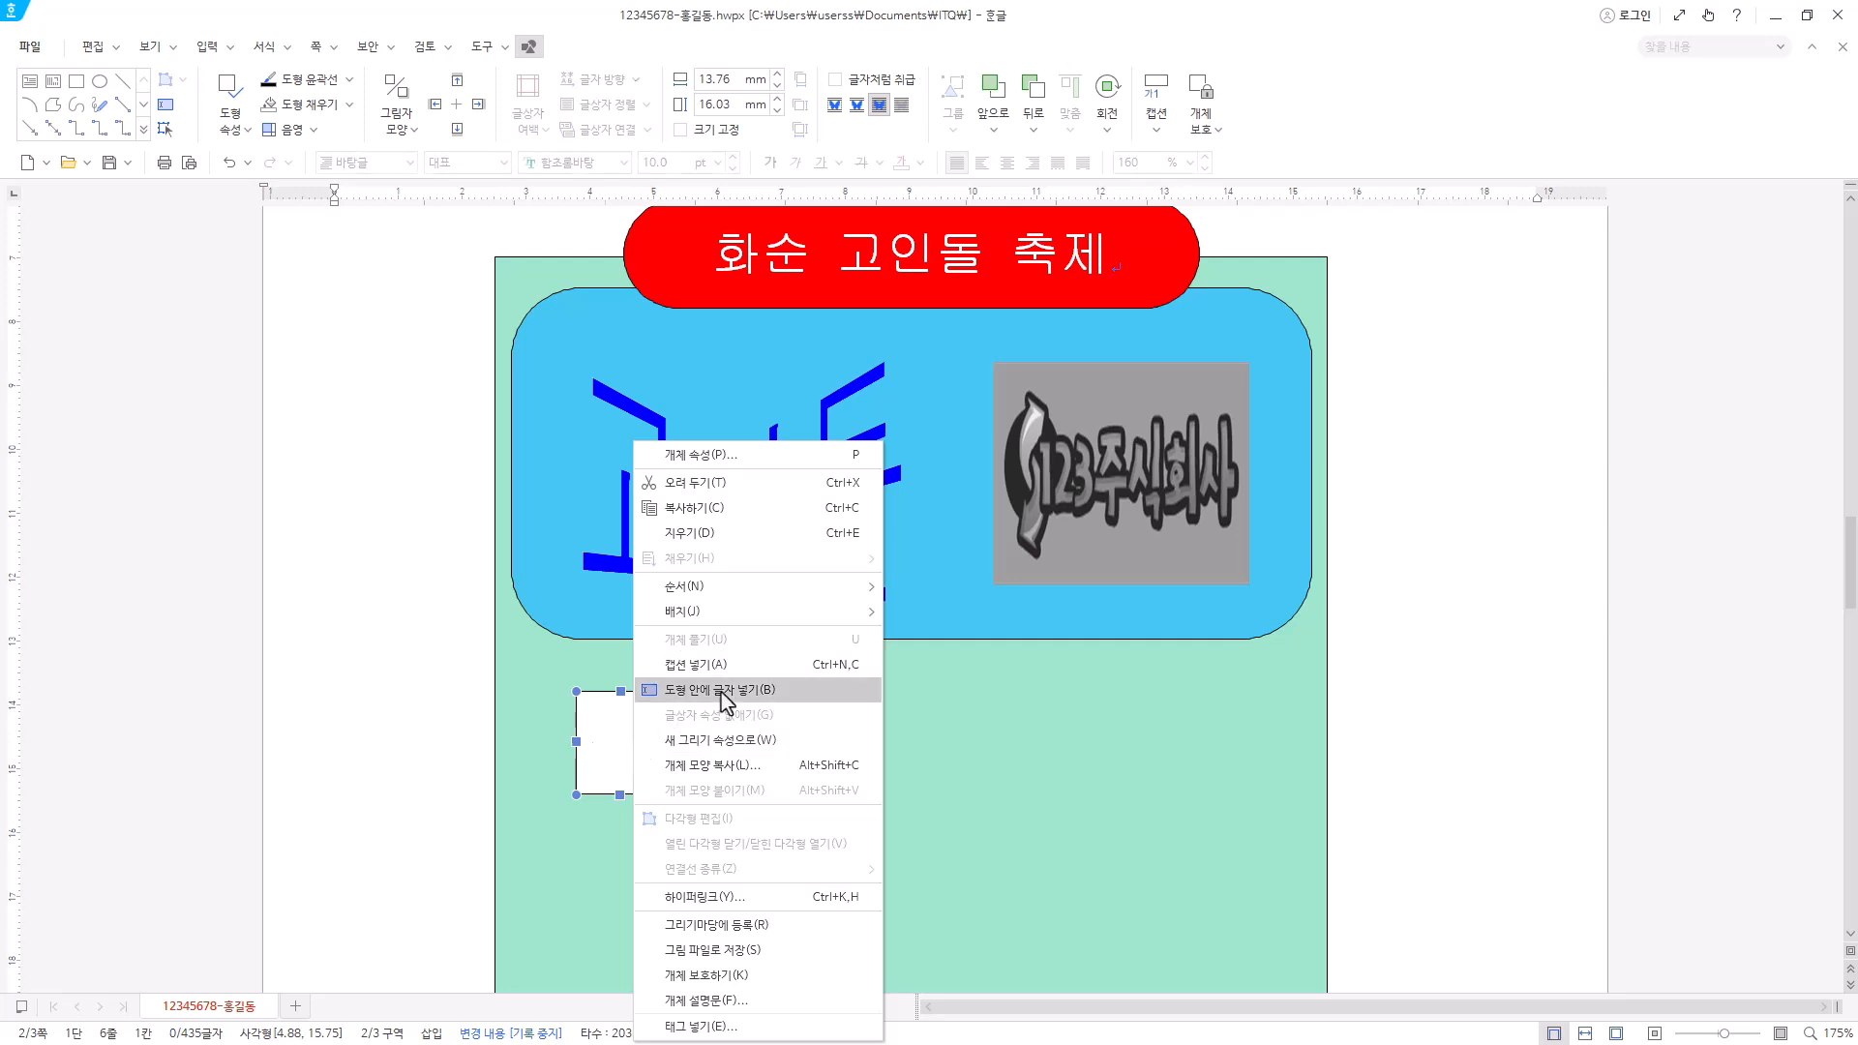
pyautogui.click(725, 692)
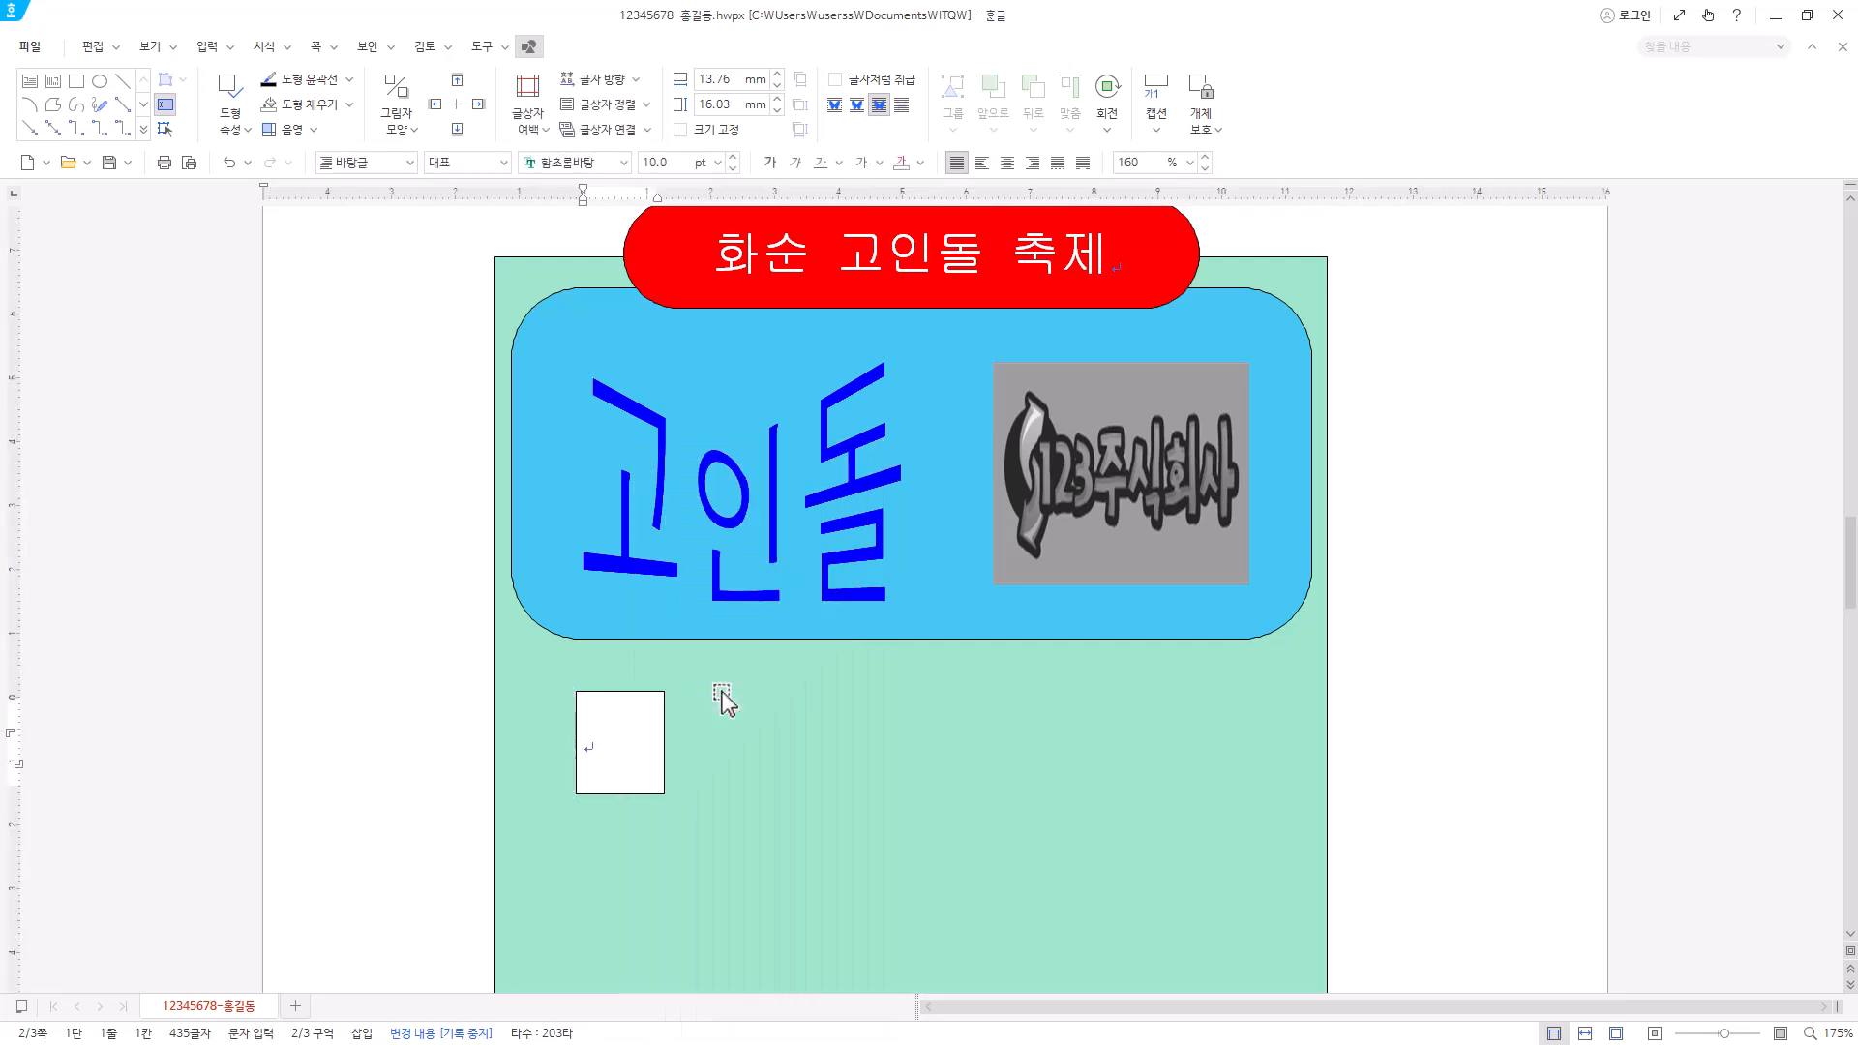
# - Enter 1 in the small rectangle and format it centred in 굴림 at 20 pt
pyautogui.click(644, 794)
pyautogui.click(1007, 162)
pyautogui.click(594, 163)
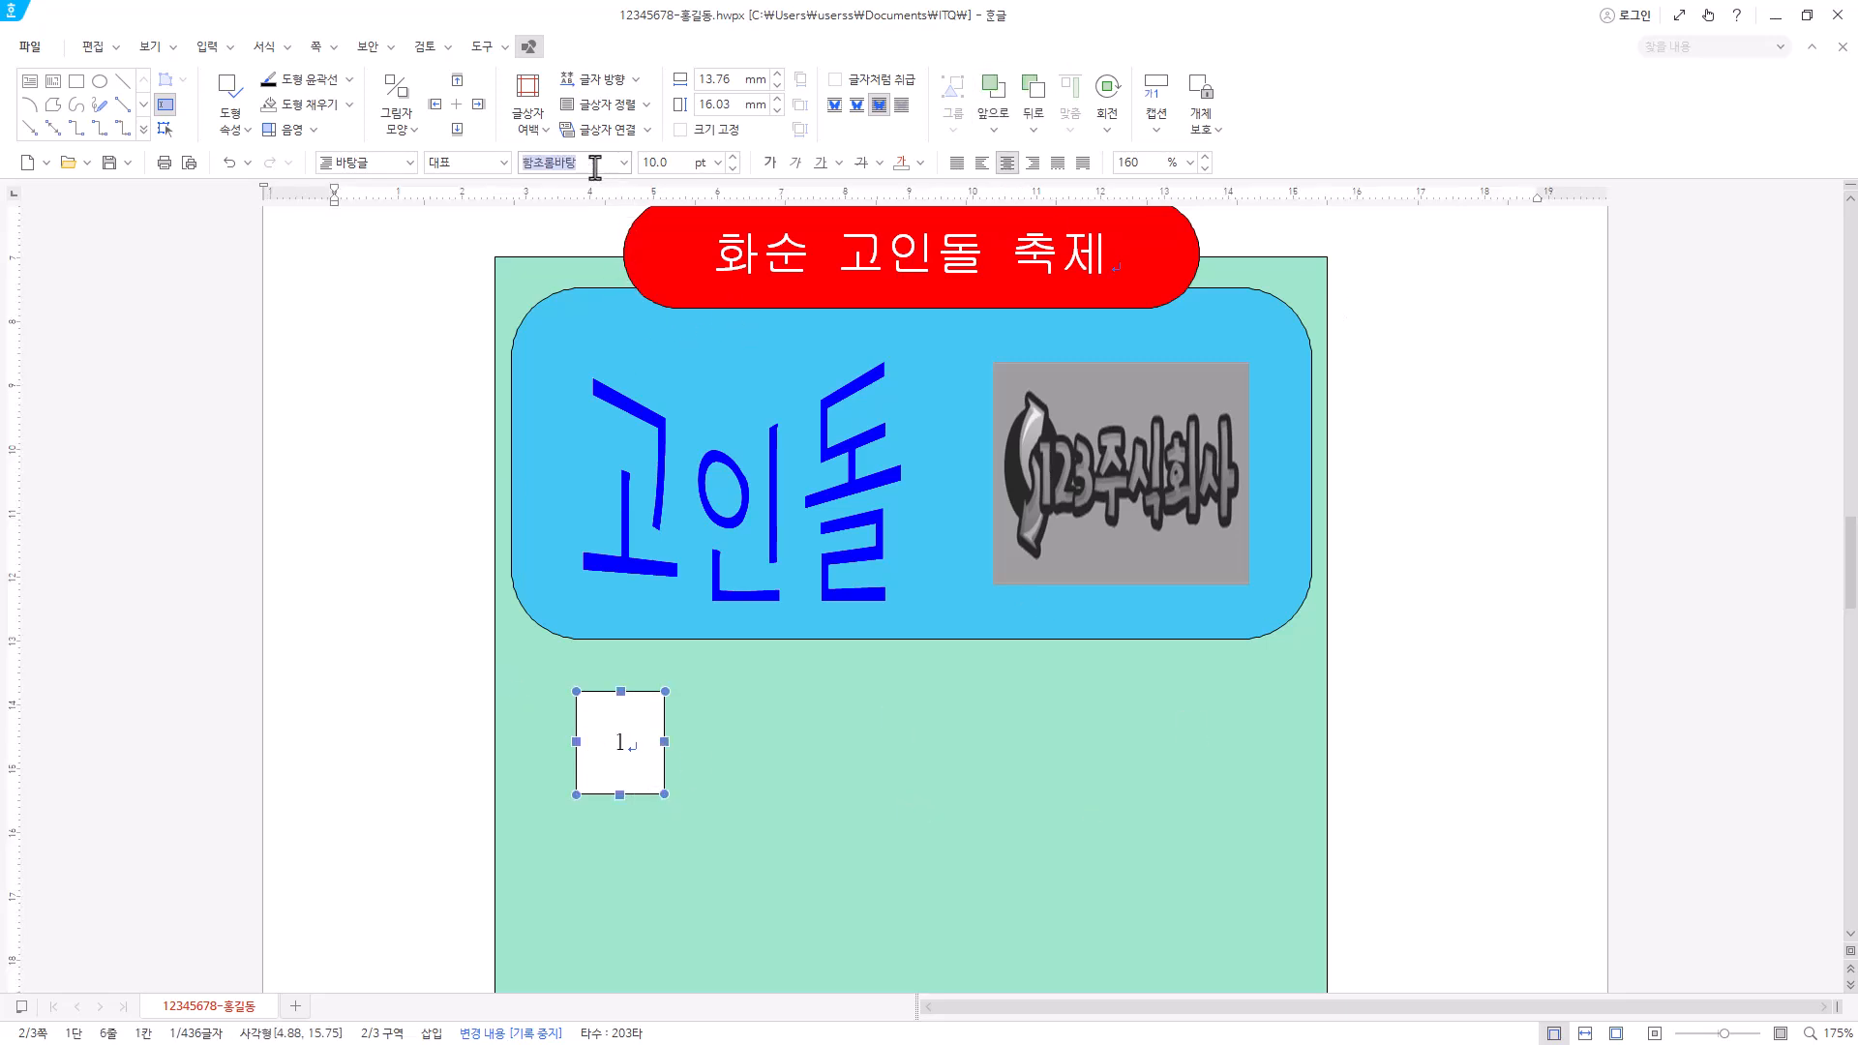
pyautogui.write('굴르')
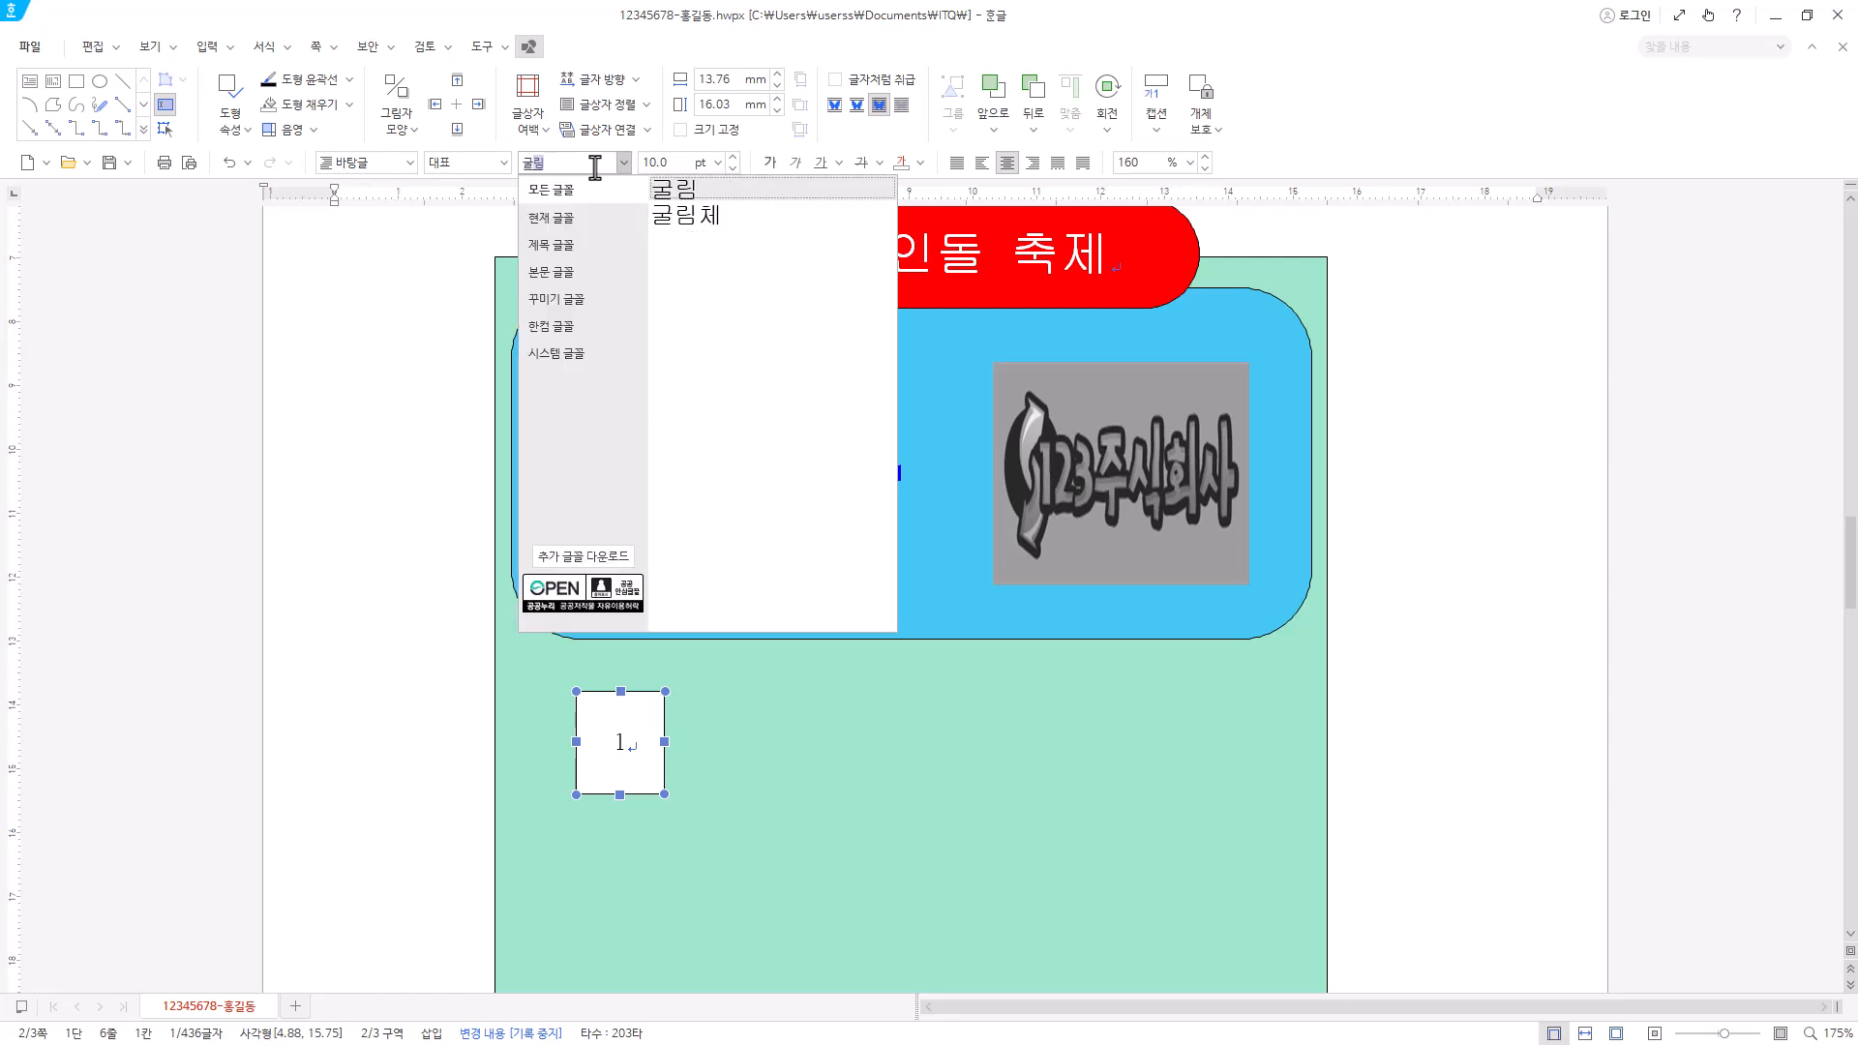
pyautogui.press('Return')
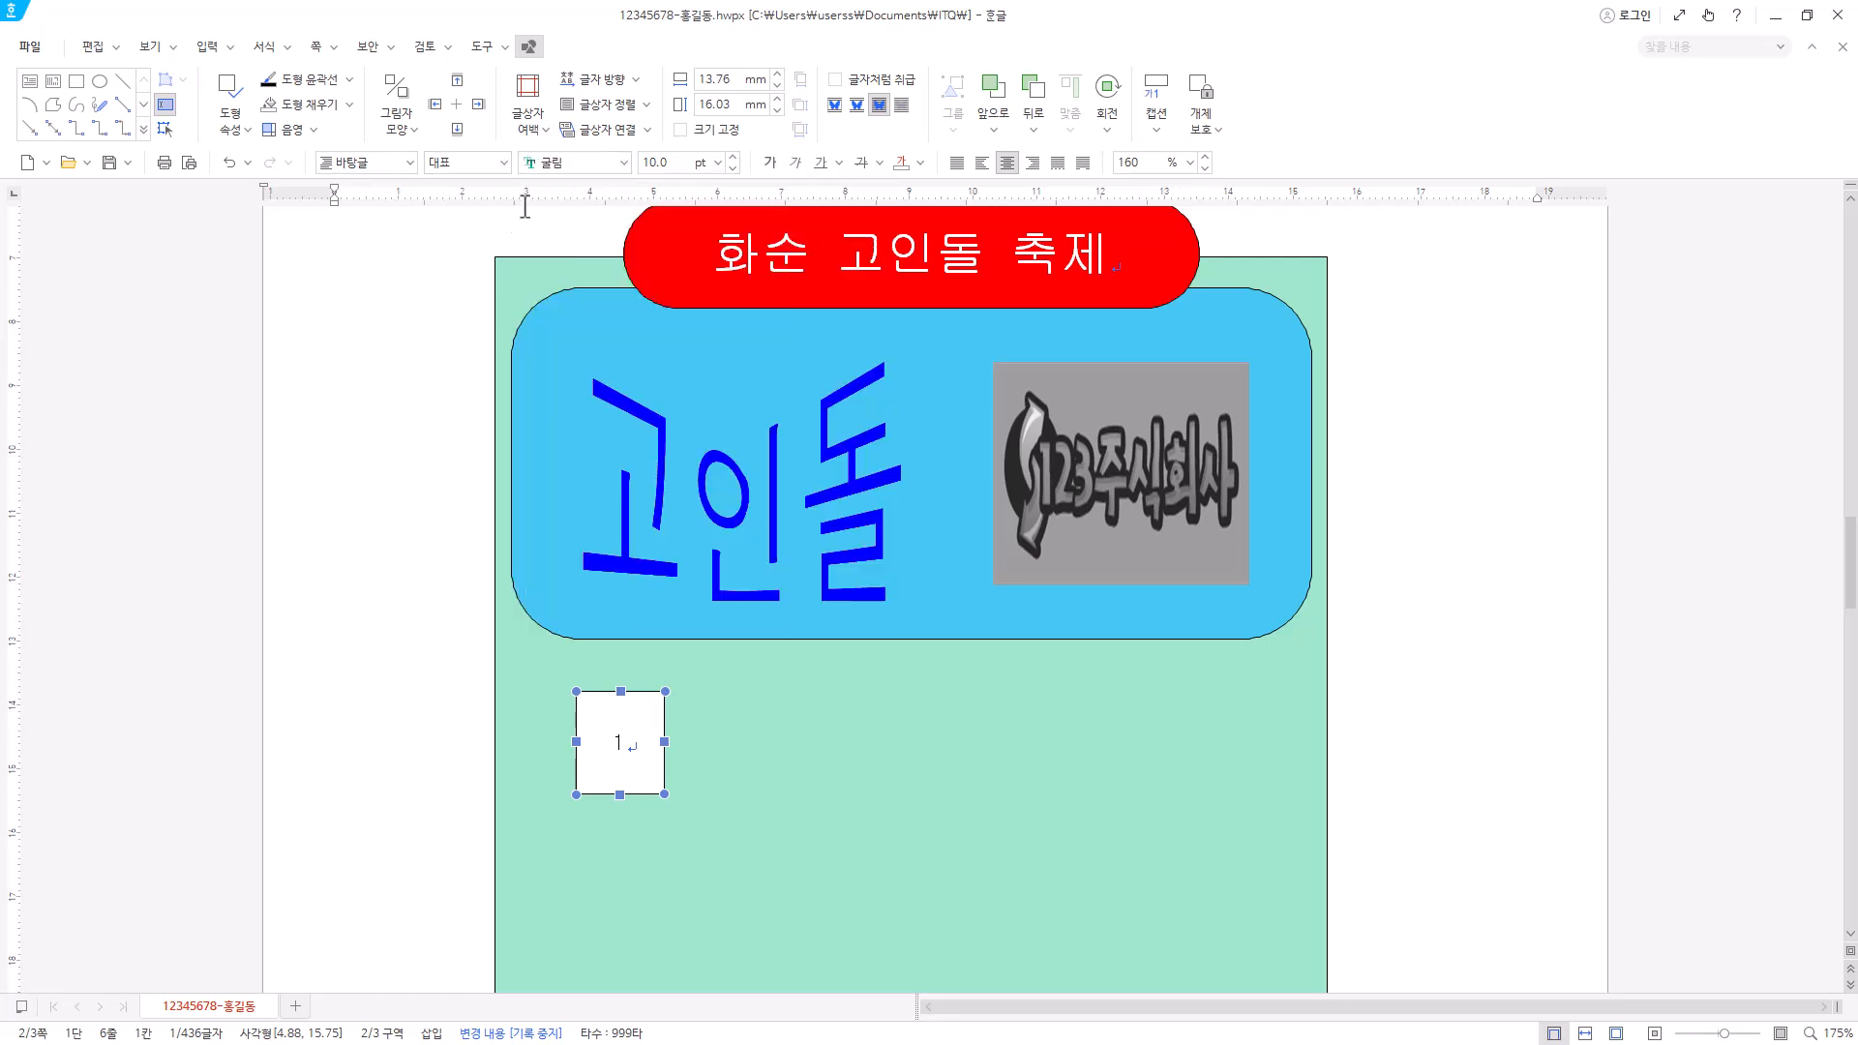
pyautogui.click(677, 162)
pyautogui.write('20')
pyautogui.press('Return')
# - Set the width and height of the numbered rectangle to 13 mm each in its object properties
pyautogui.rightClick(658, 743)
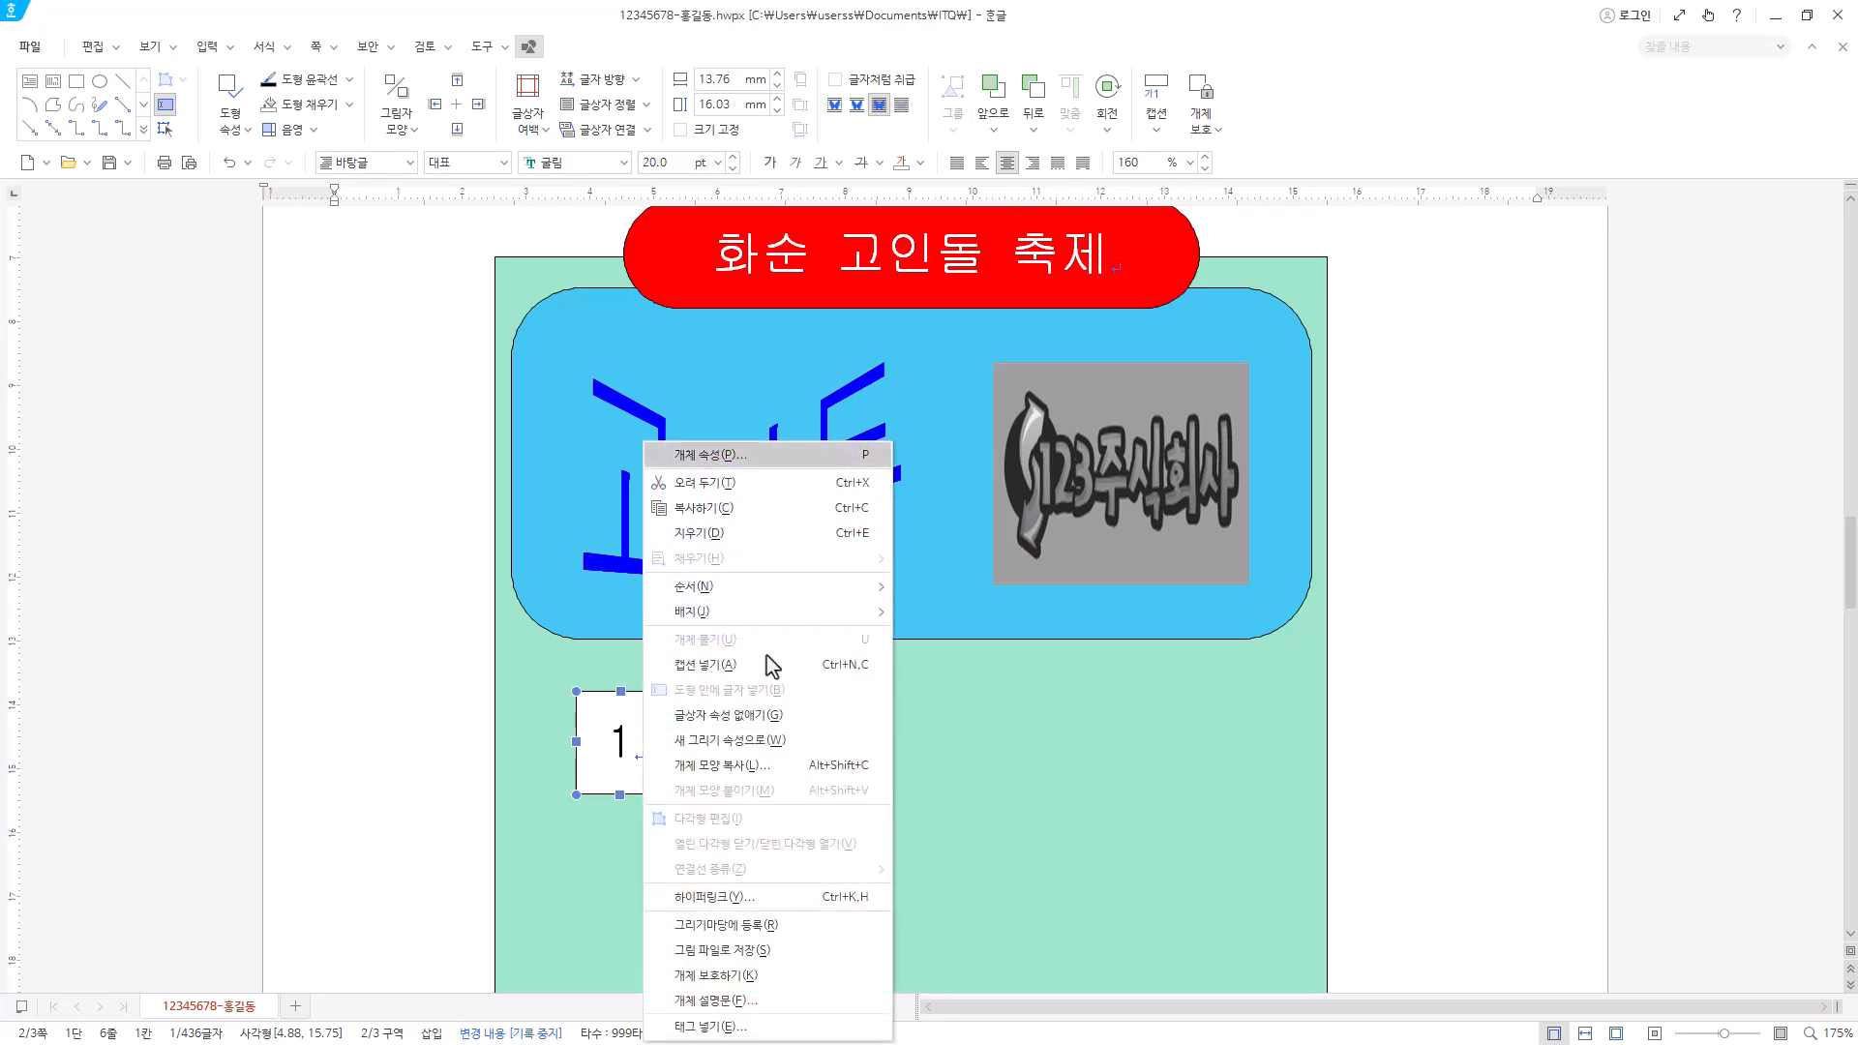
pyautogui.click(753, 580)
pyautogui.click(866, 294)
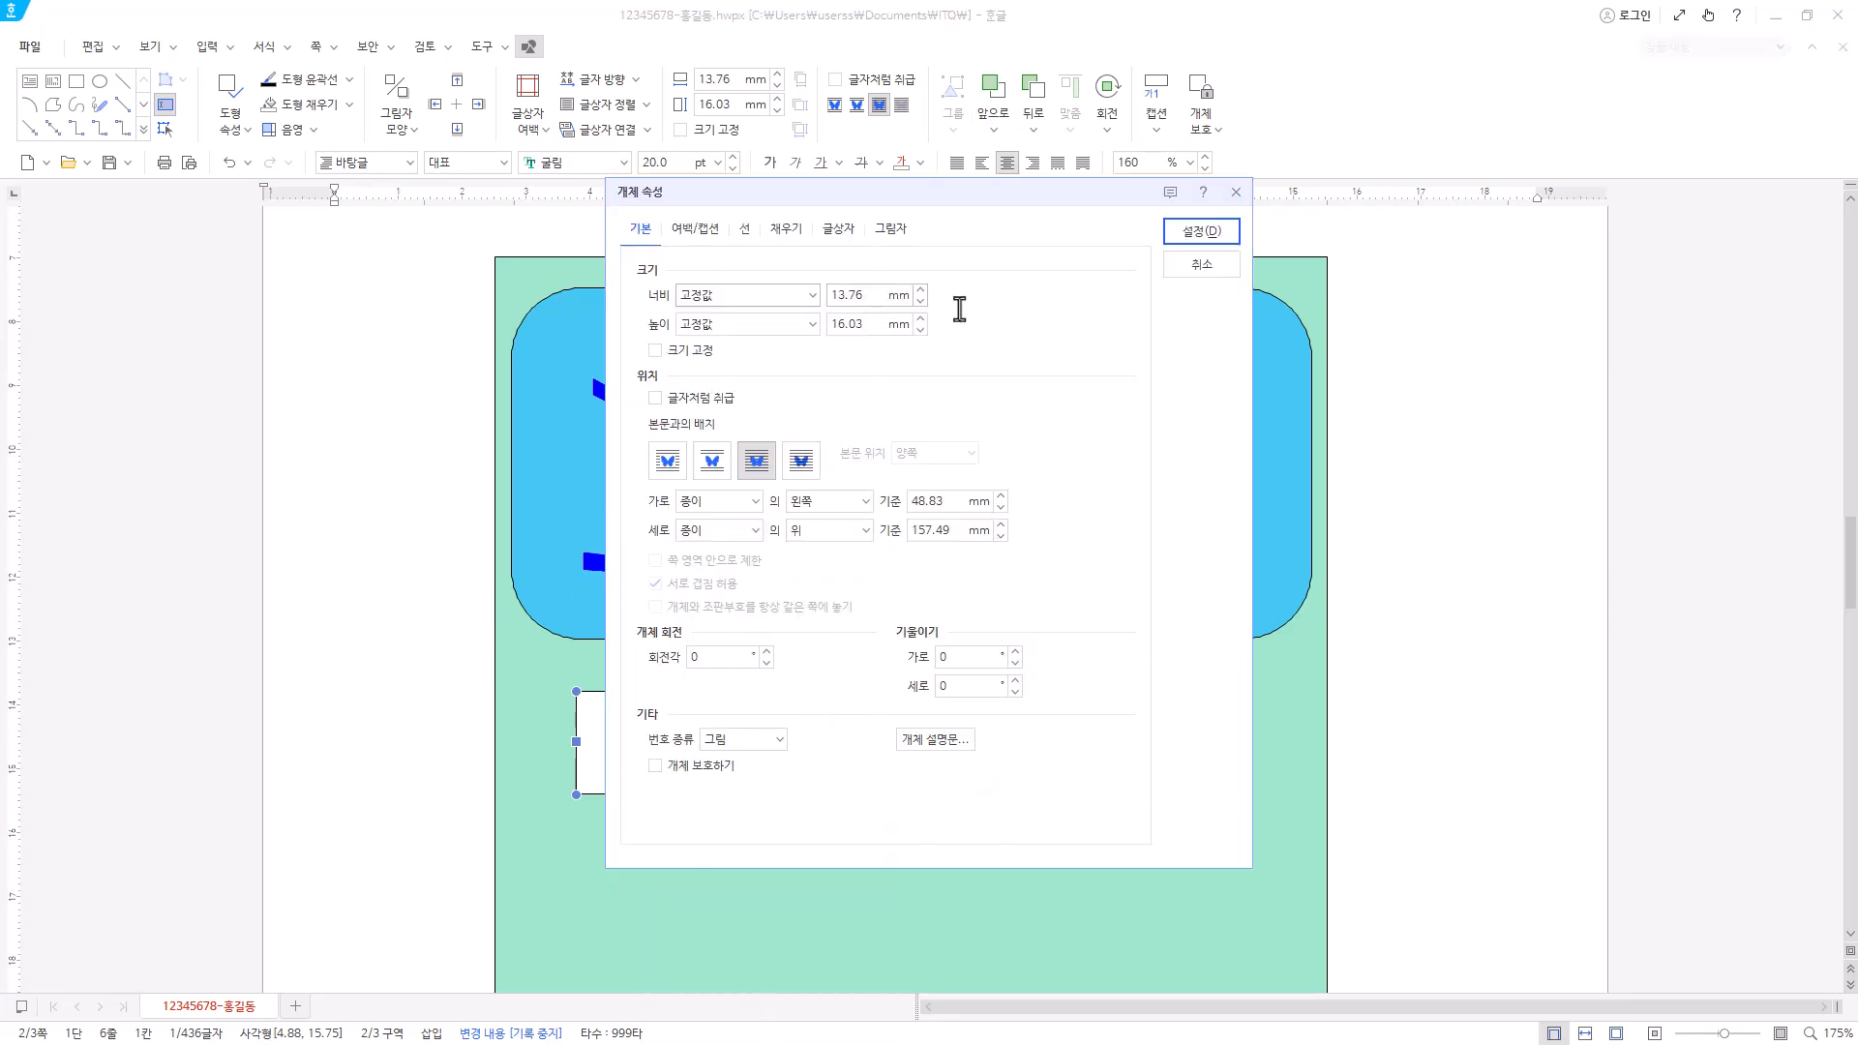
pyautogui.write('13')
pyautogui.press('Tab')
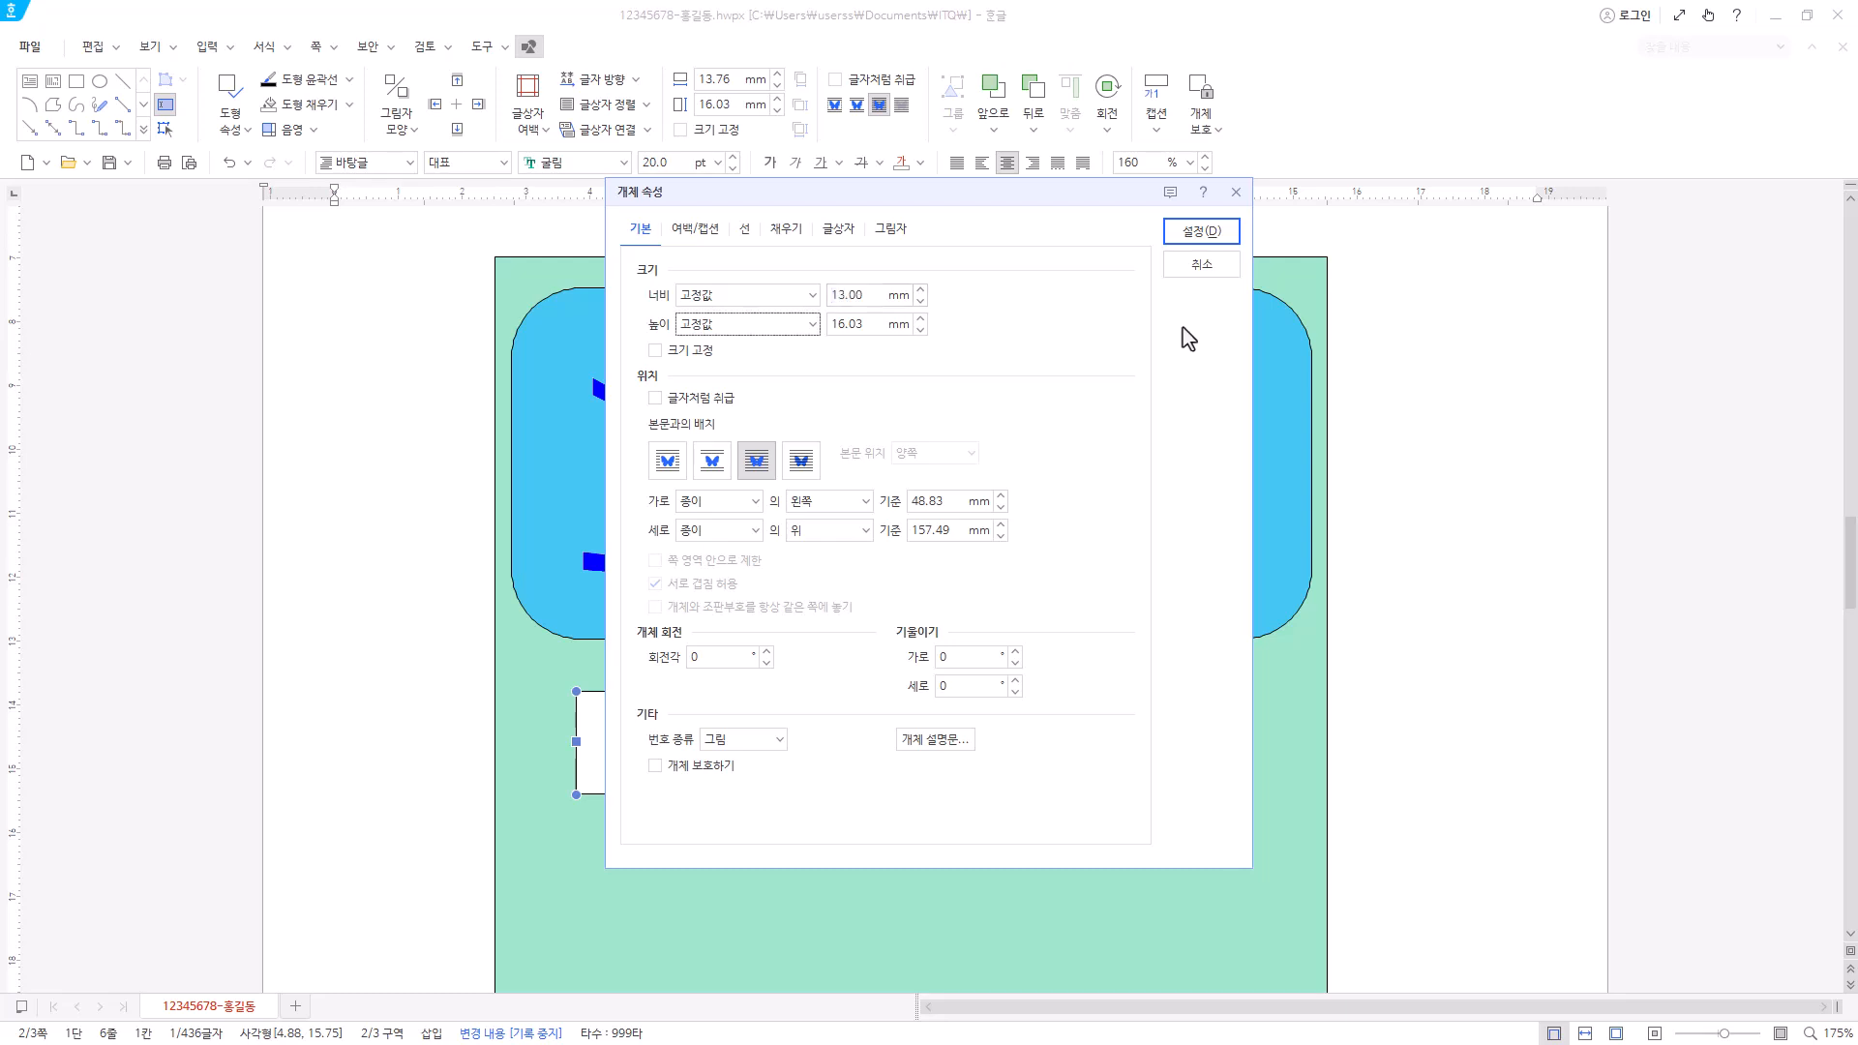
pyautogui.press('Tab')
pyautogui.write('13')
# - Set the numbered square's fill colour to white and apply its object properties
pyautogui.click(745, 230)
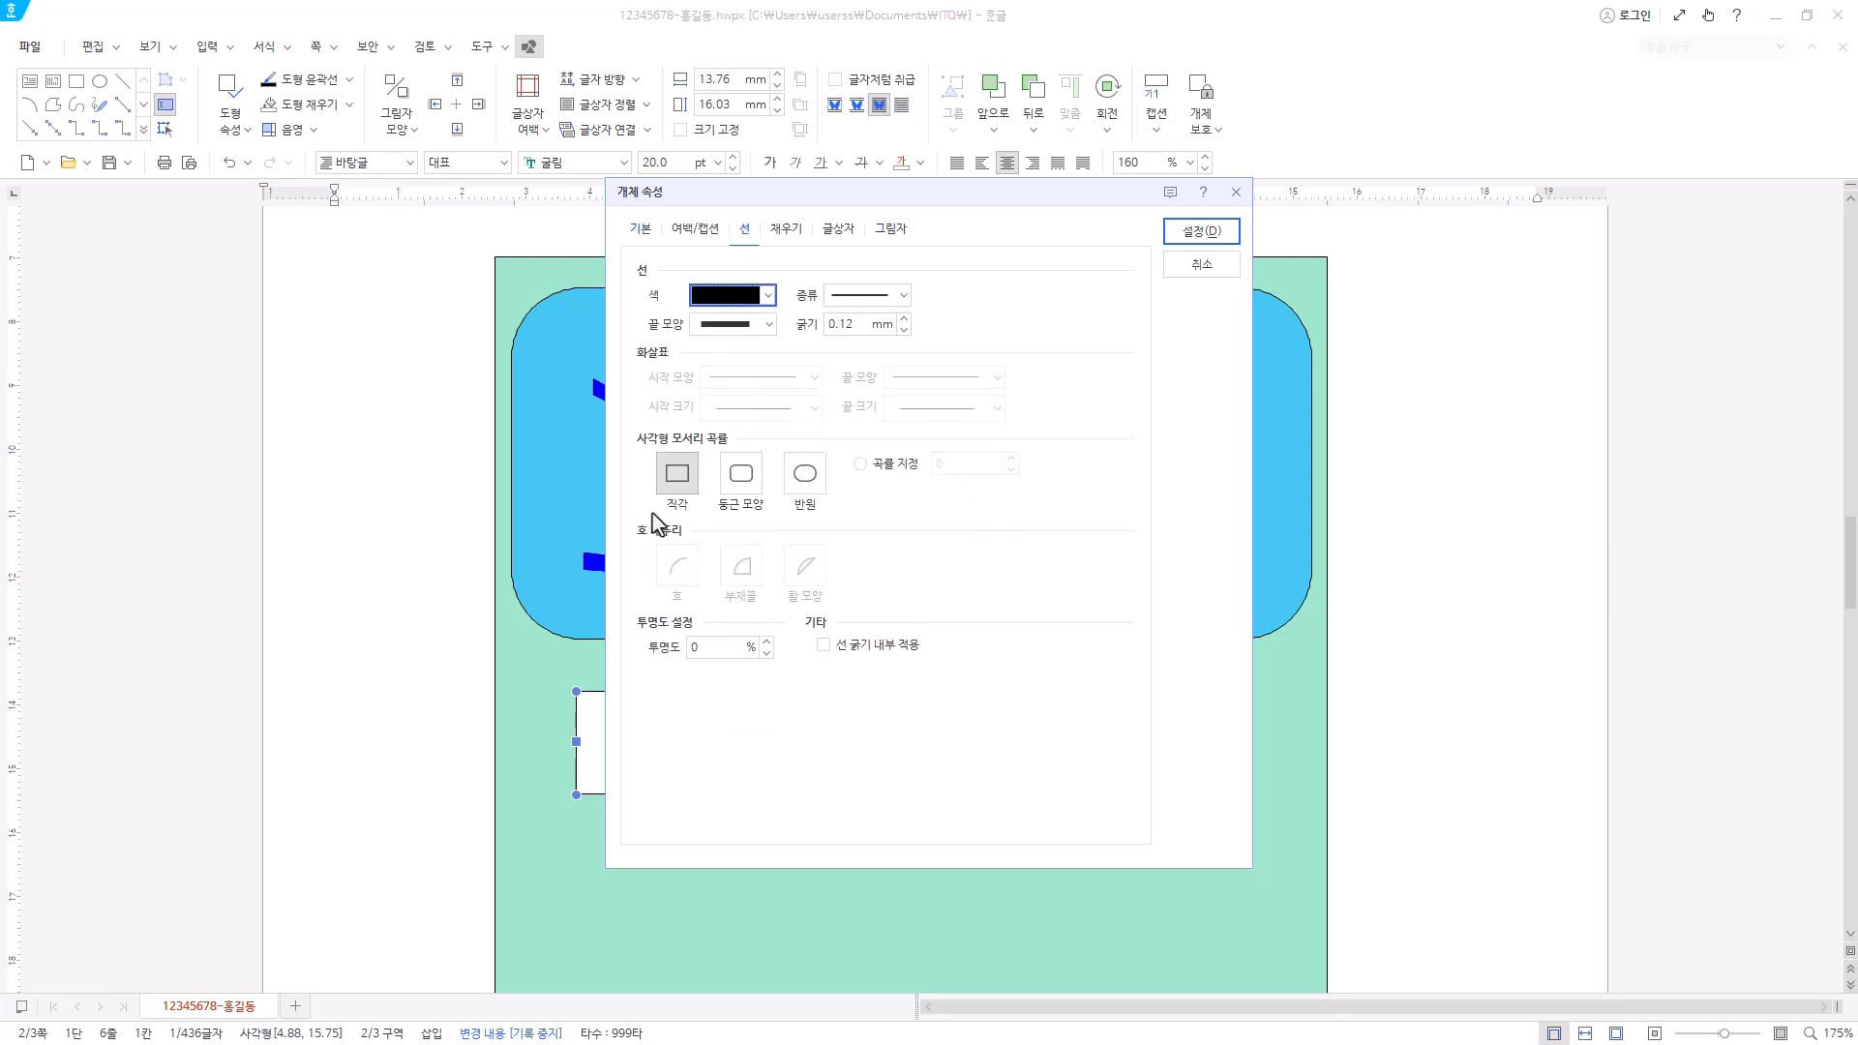
pyautogui.click(788, 231)
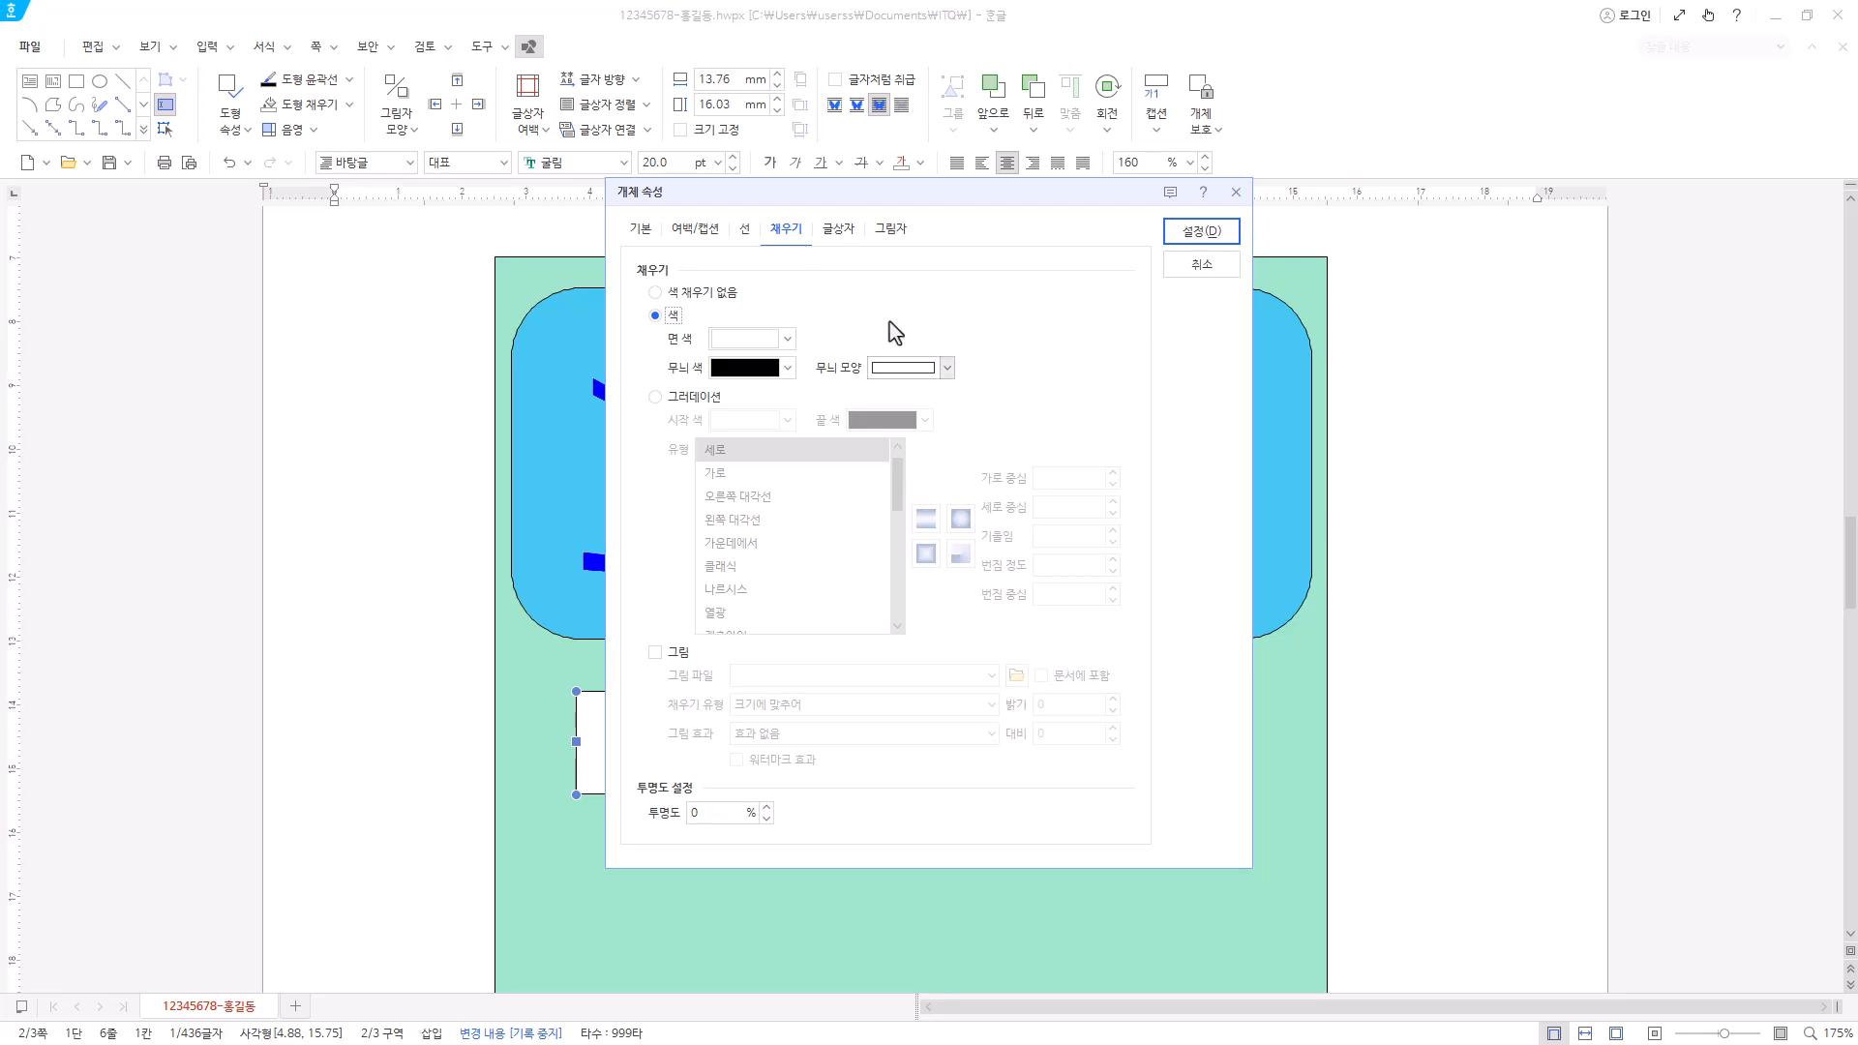
pyautogui.click(788, 339)
pyautogui.click(788, 339)
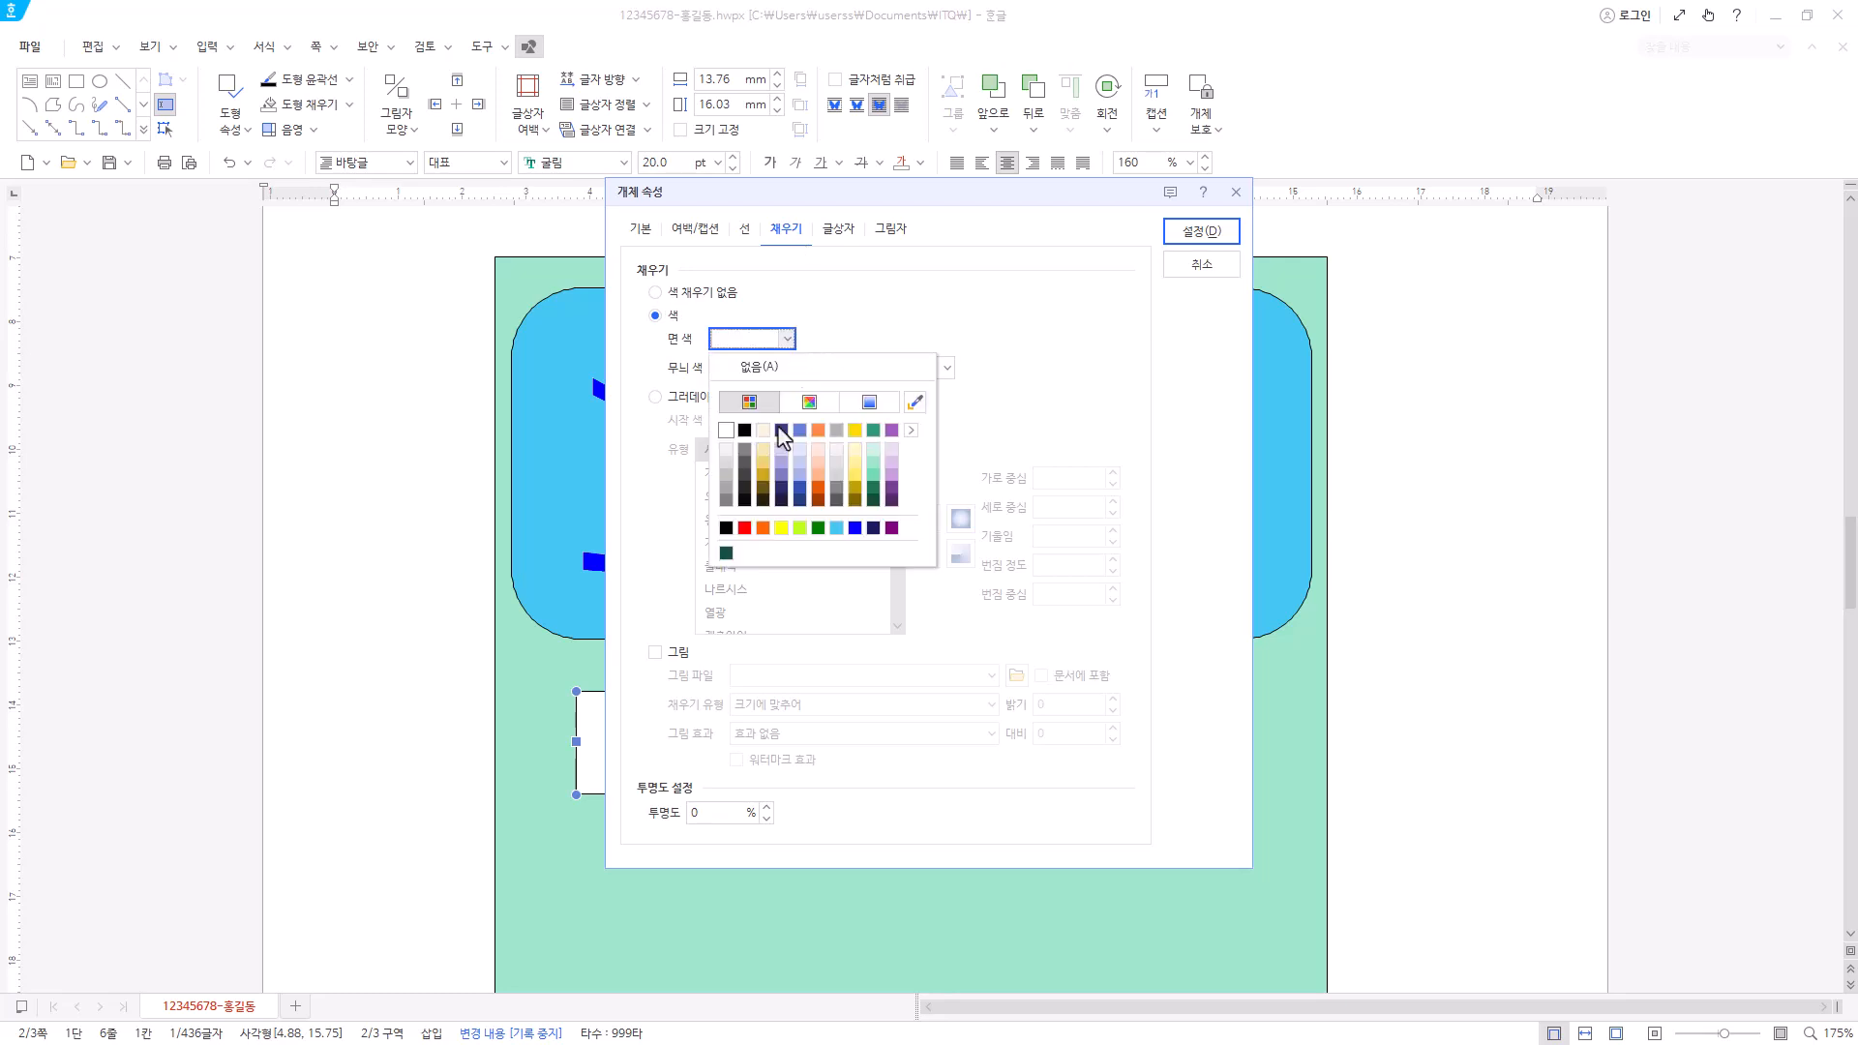
pyautogui.click(725, 431)
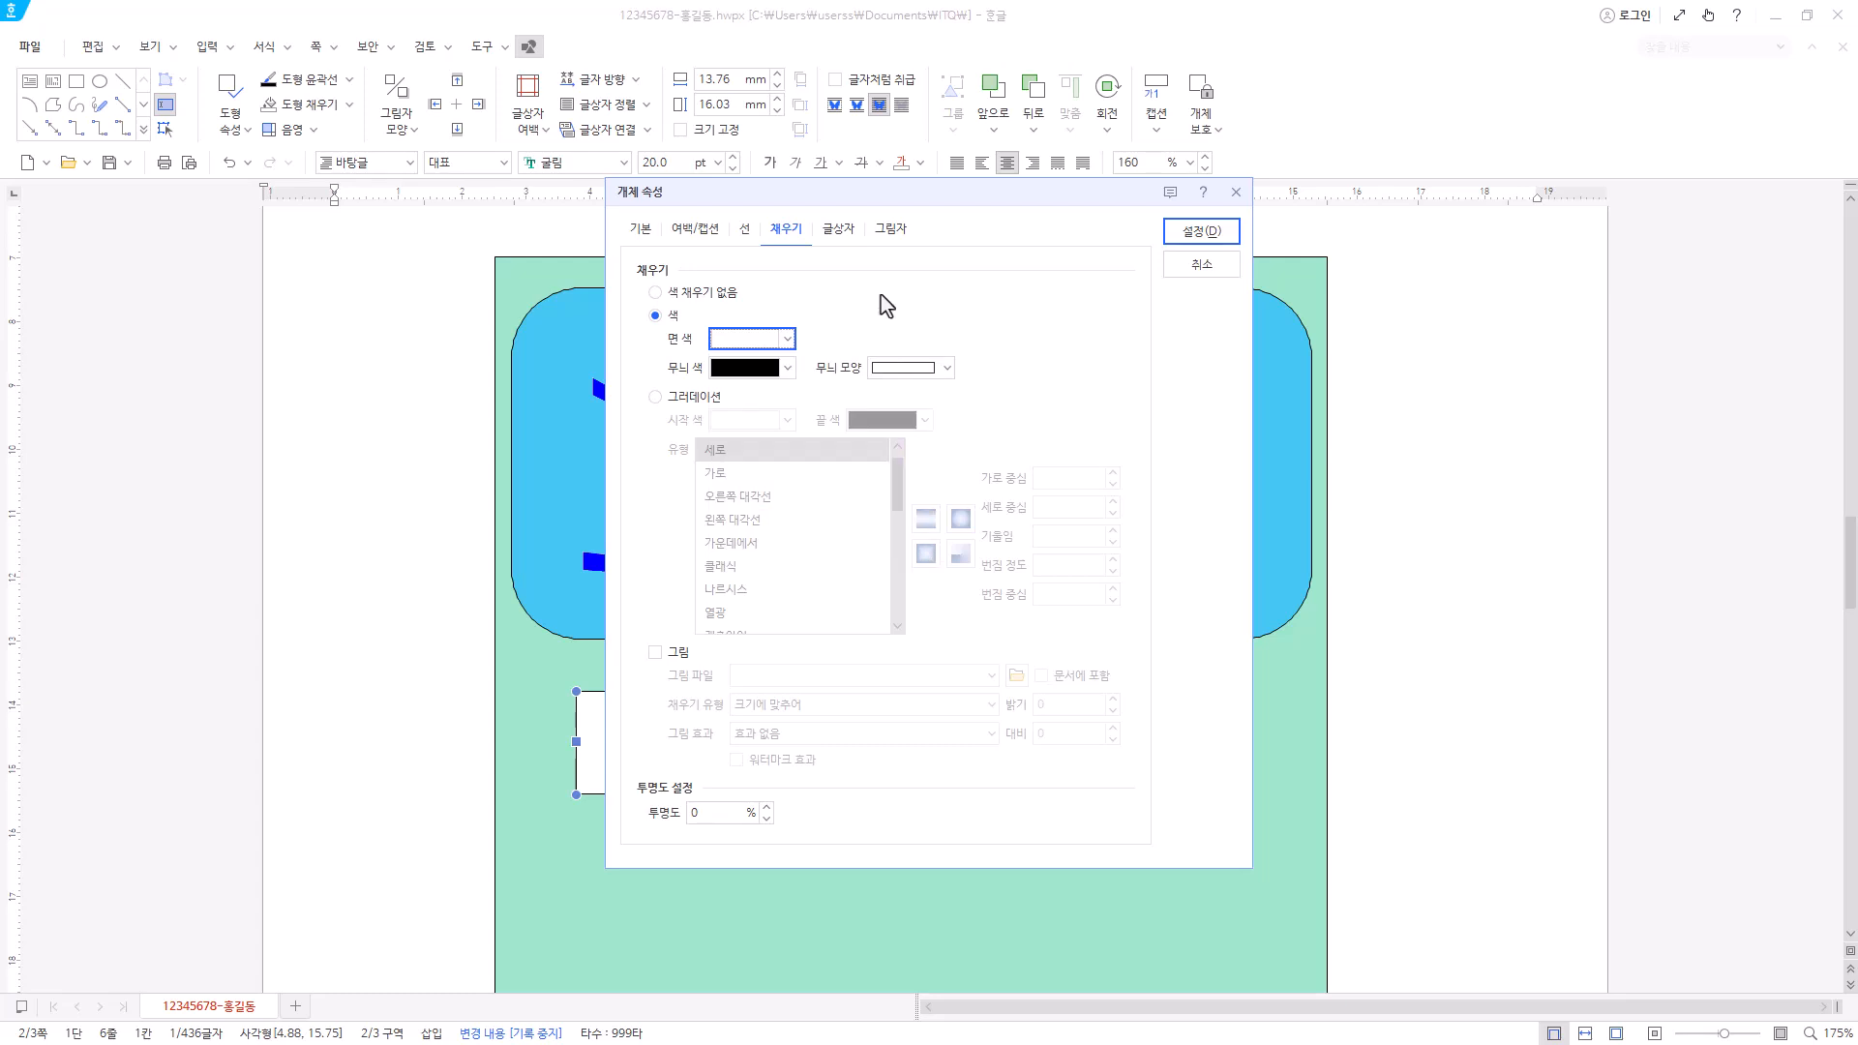
pyautogui.click(1201, 240)
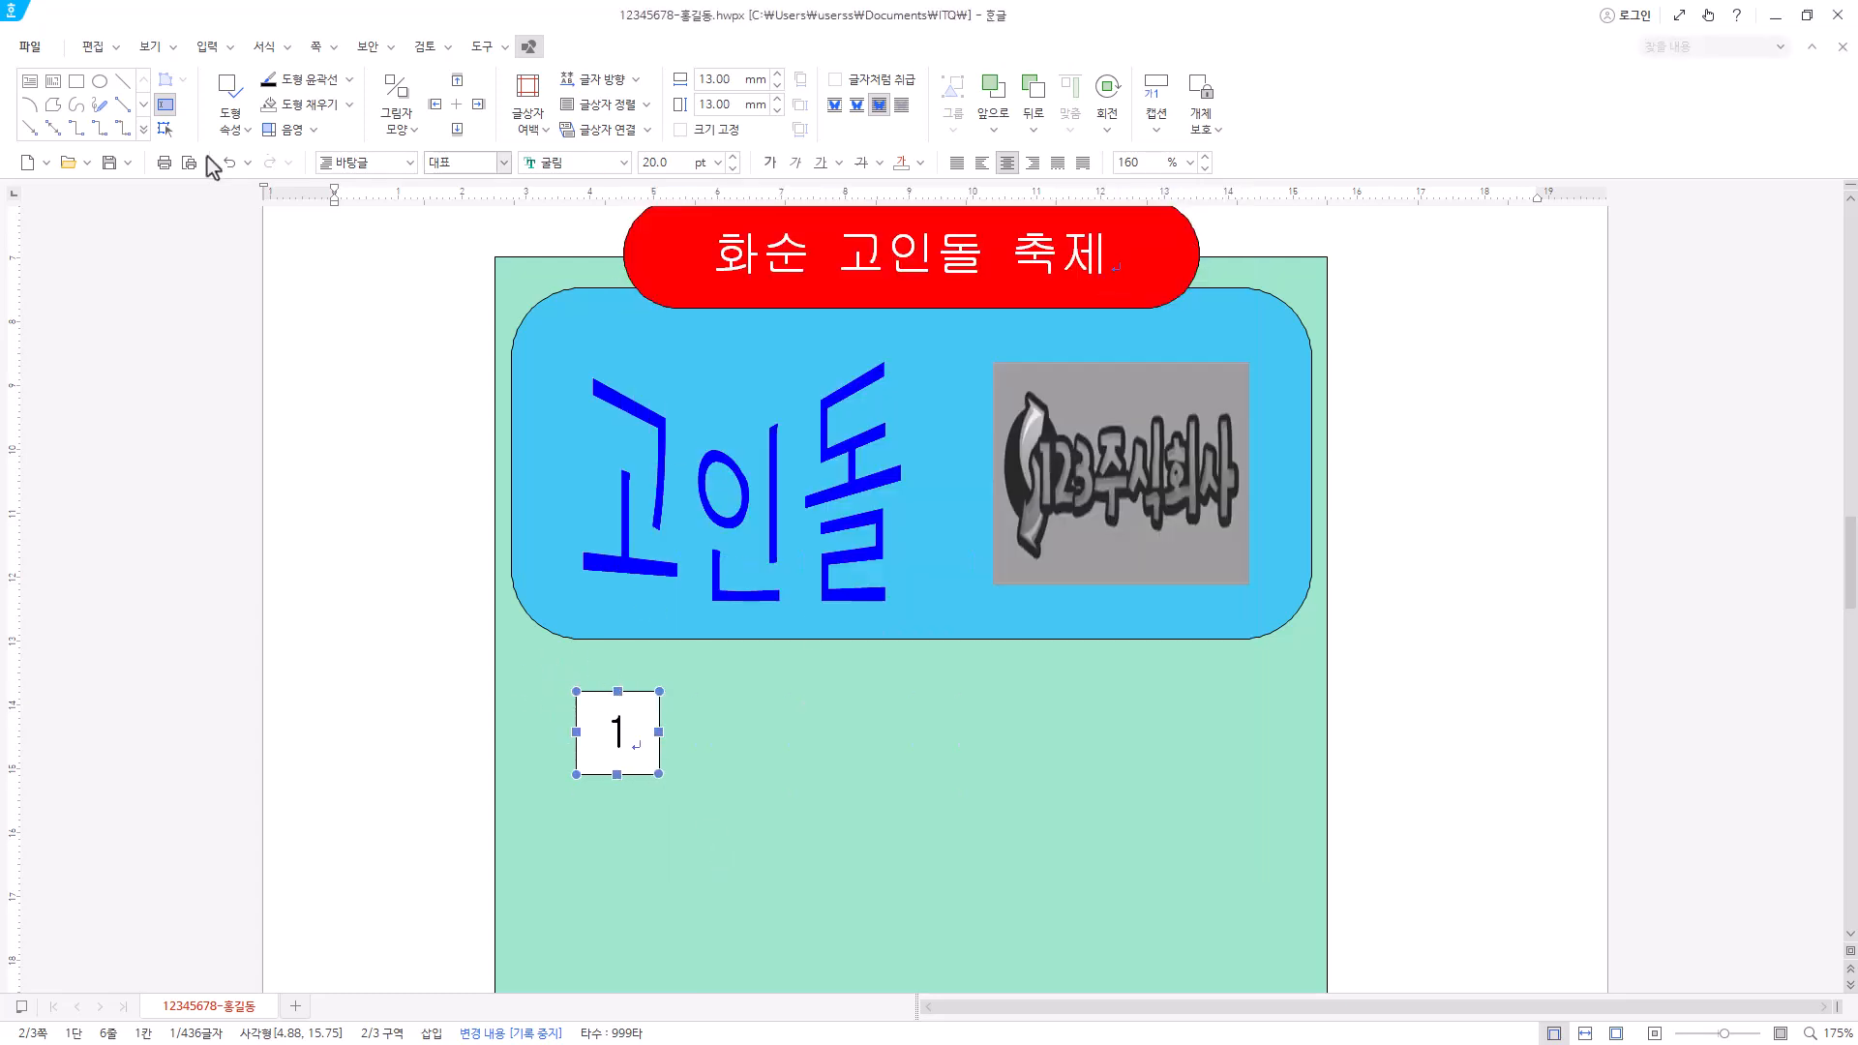
# - Draw an ellipse about 11 mm wide and 12 mm high over the upper-left corner of the numbered square
pyautogui.click(105, 89)
pyautogui.click(105, 89)
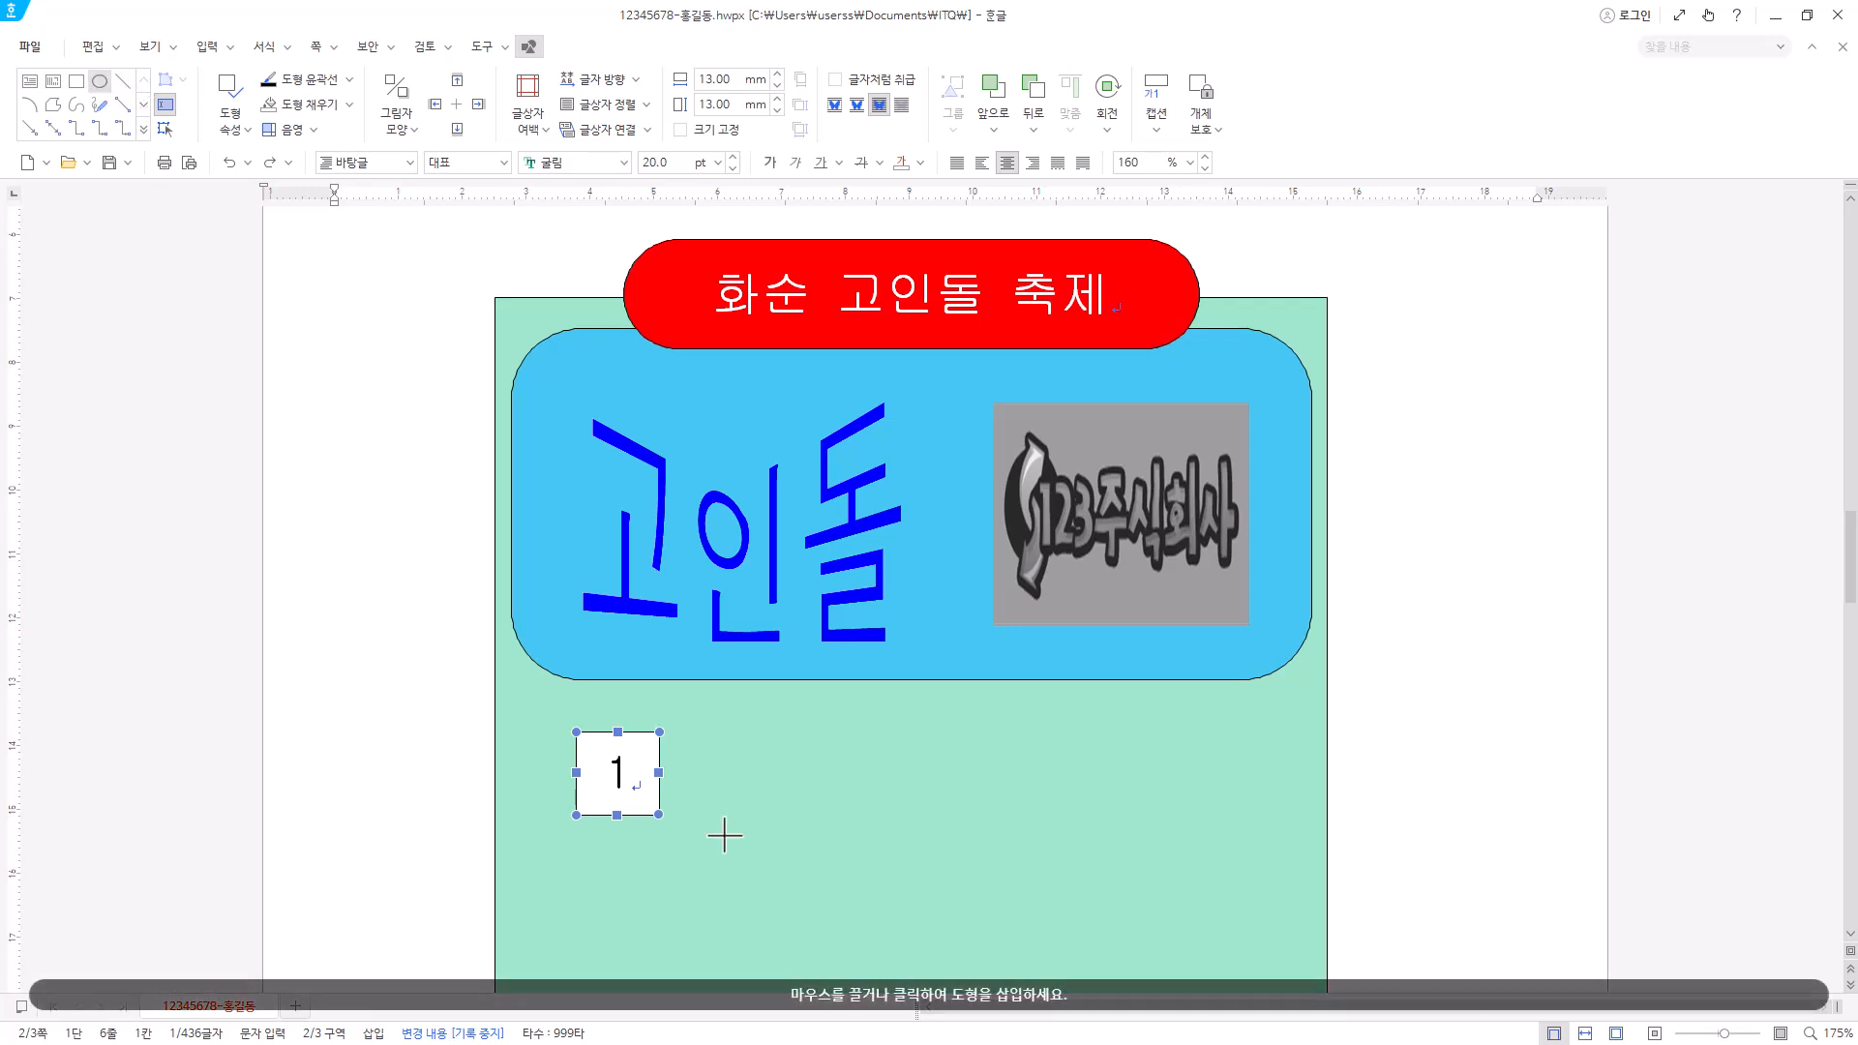
pyautogui.moveTo(547, 702); pyautogui.dragTo(615, 778)
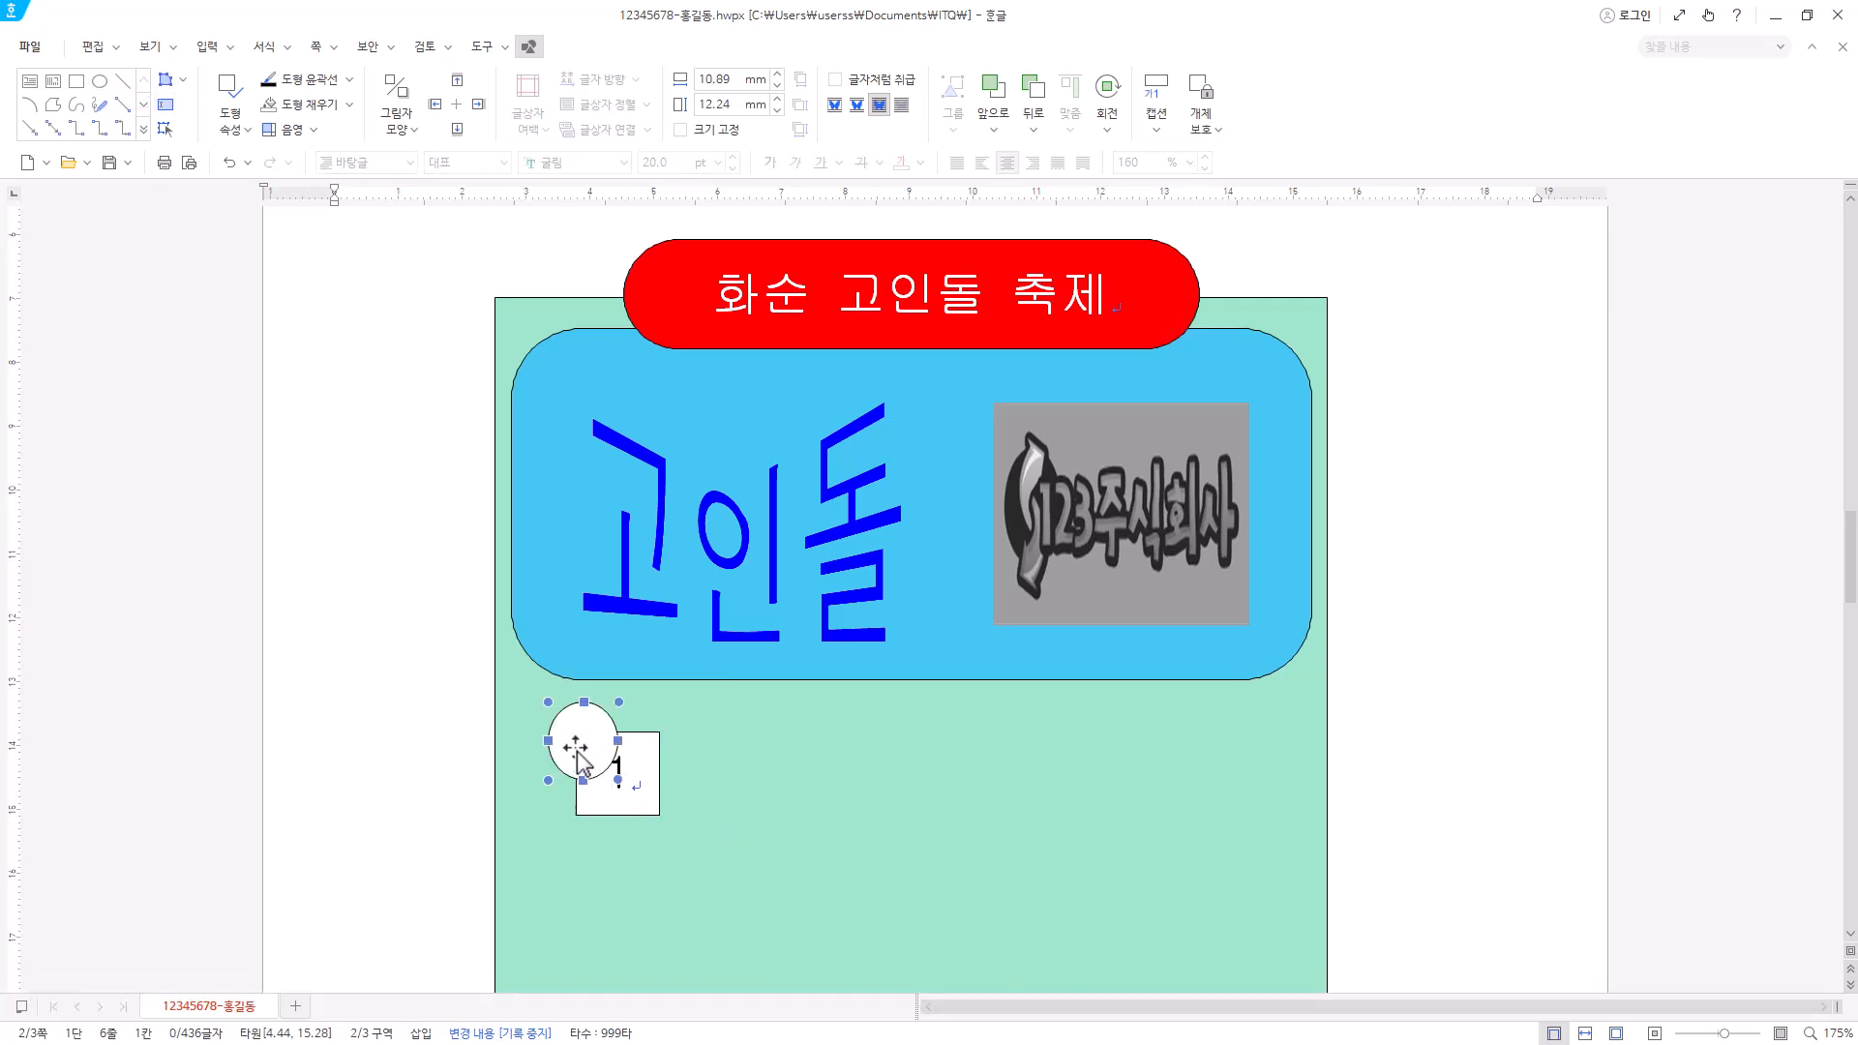
# - Set the ellipse's width and height to 7 mm each in its object properties
pyautogui.rightClick(578, 760)
pyautogui.click(658, 454)
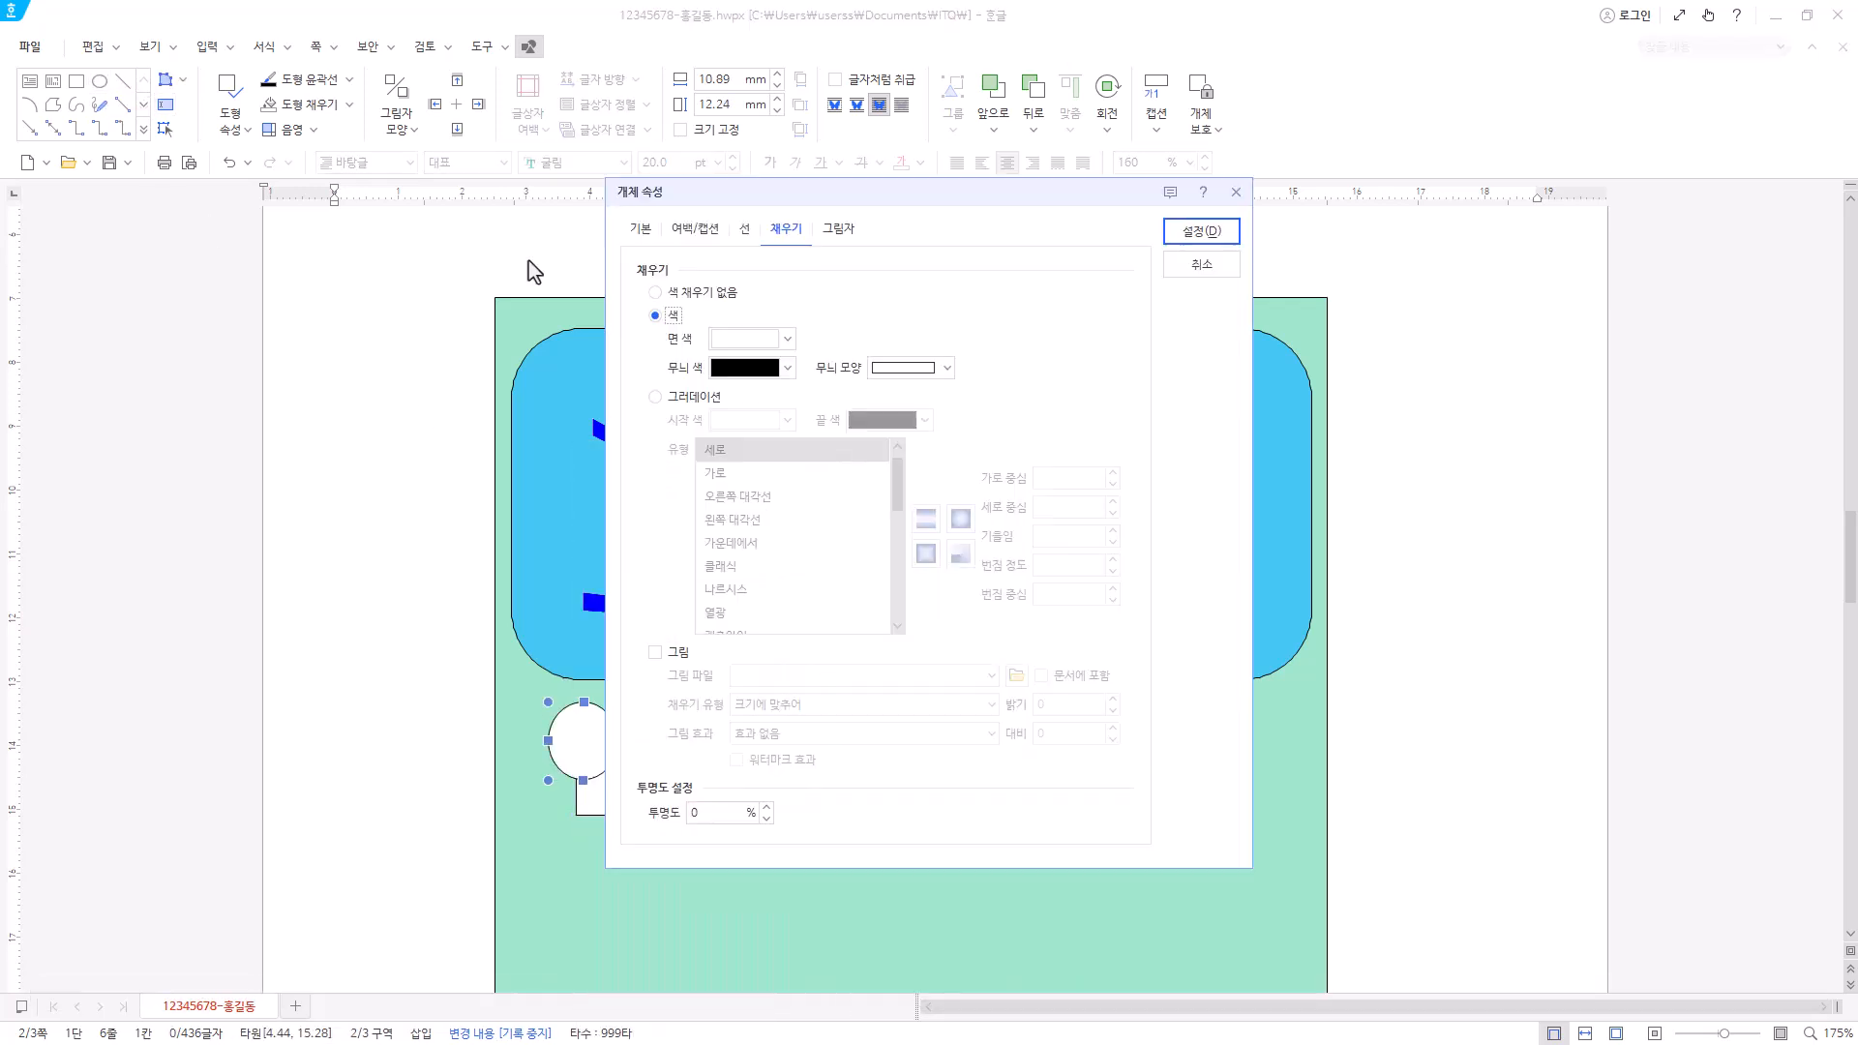
pyautogui.click(640, 233)
pyautogui.press('Tab')
pyautogui.press('Tab')
pyautogui.write('7')
pyautogui.press('Tab')
pyautogui.press('Tab')
pyautogui.write('7')
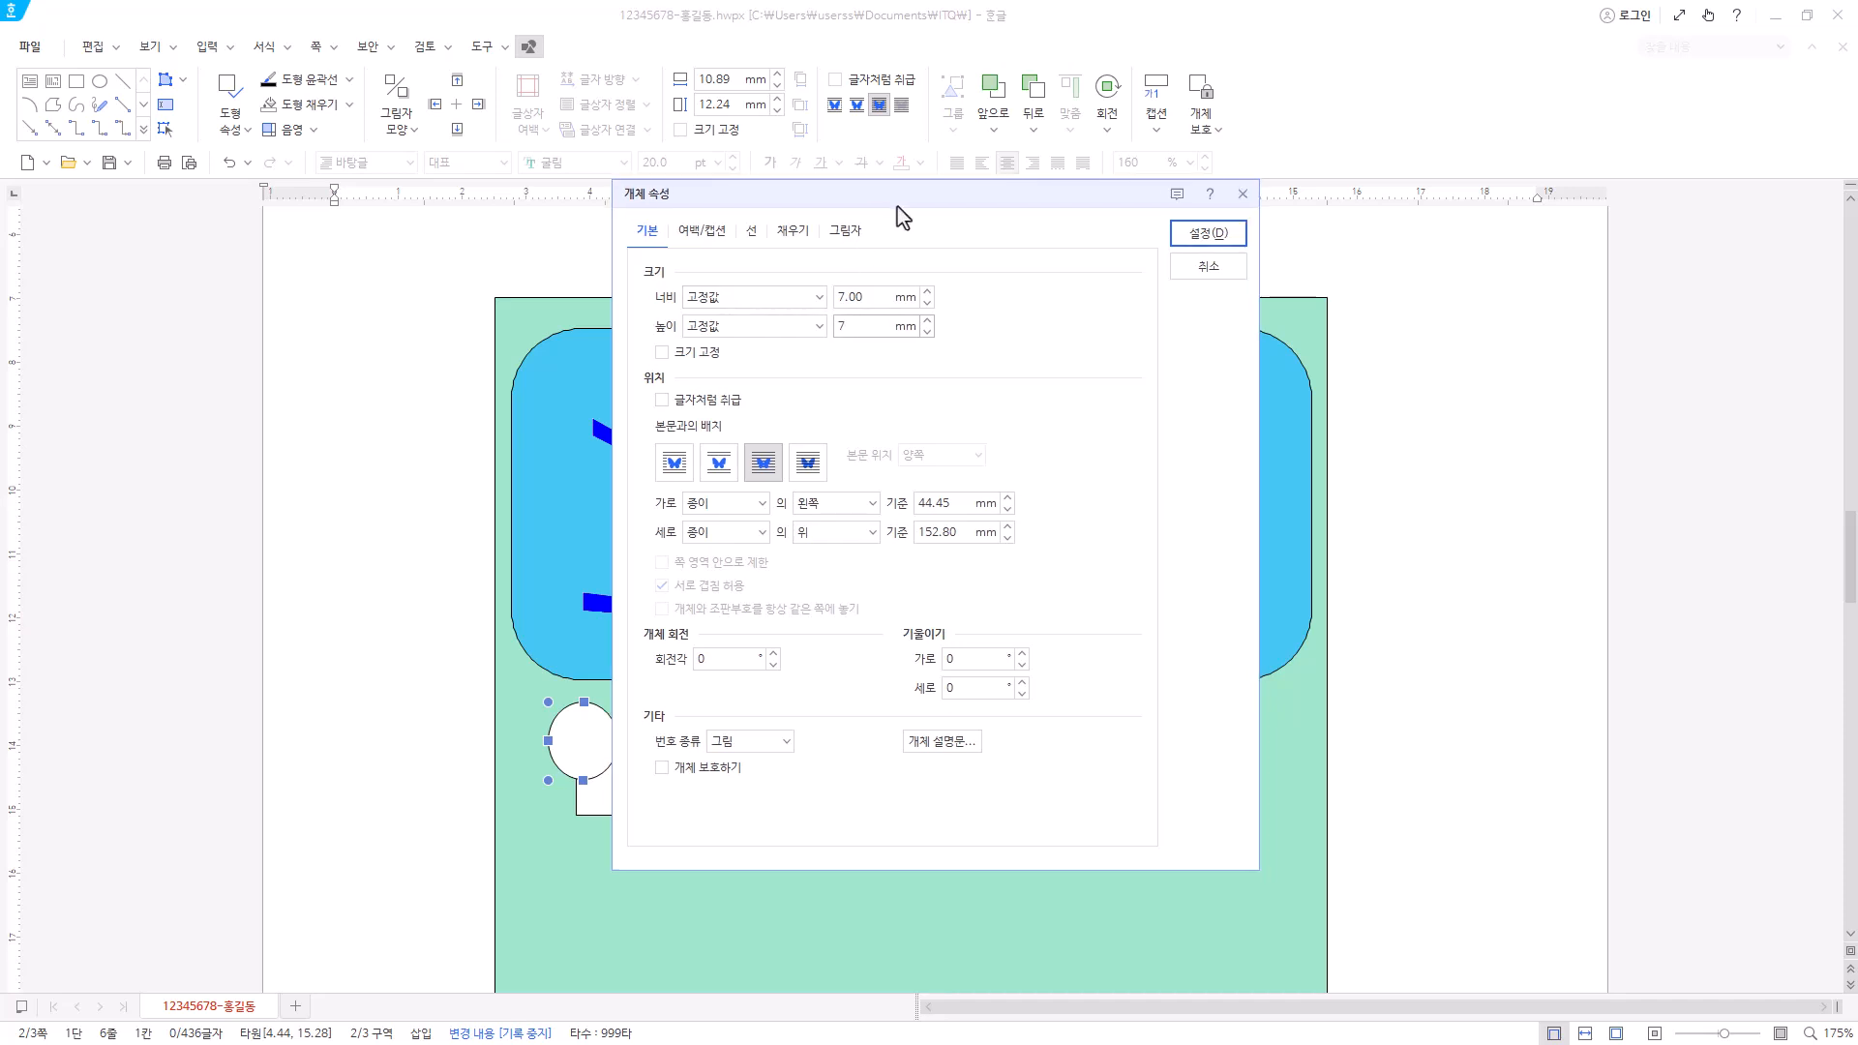
# - Fill the circle with a light periwinkle blue and arrange it with the numbered square so it overlaps the square's upper-left corner
pyautogui.moveTo(890, 203); pyautogui.dragTo(1010, 220)
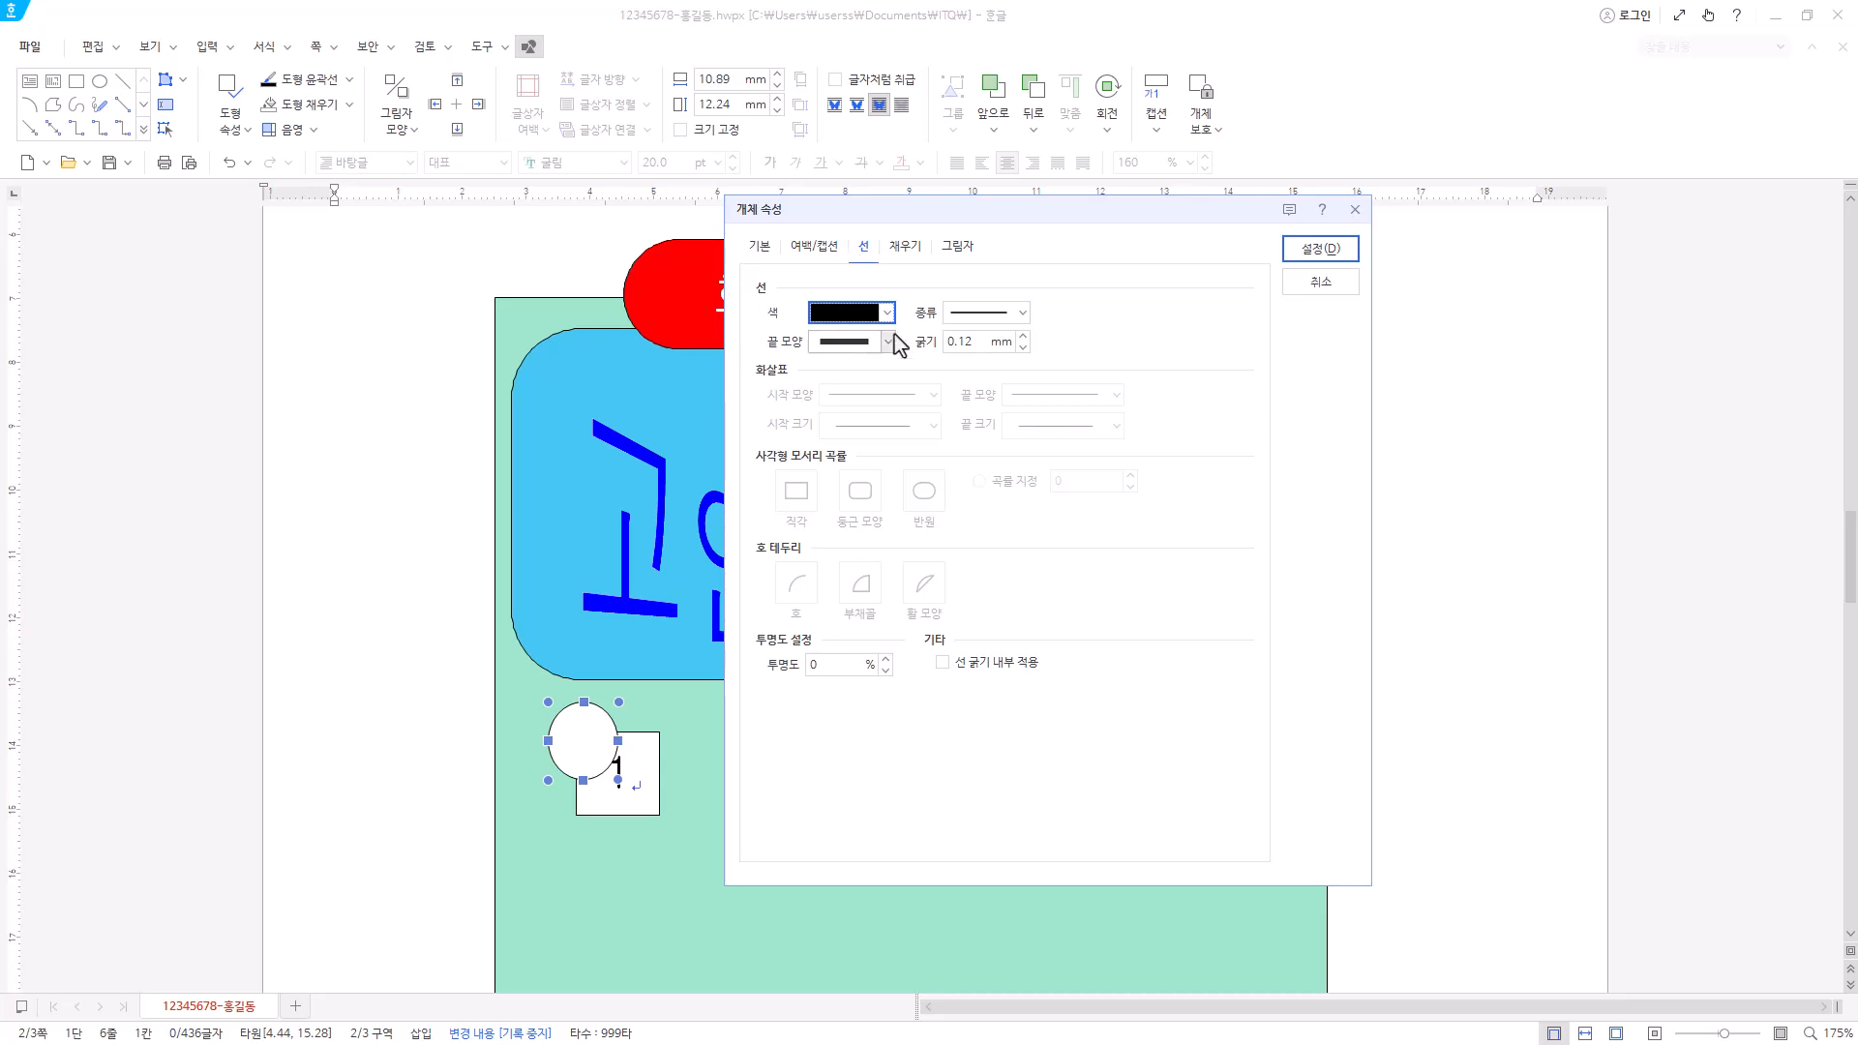
pyautogui.click(909, 253)
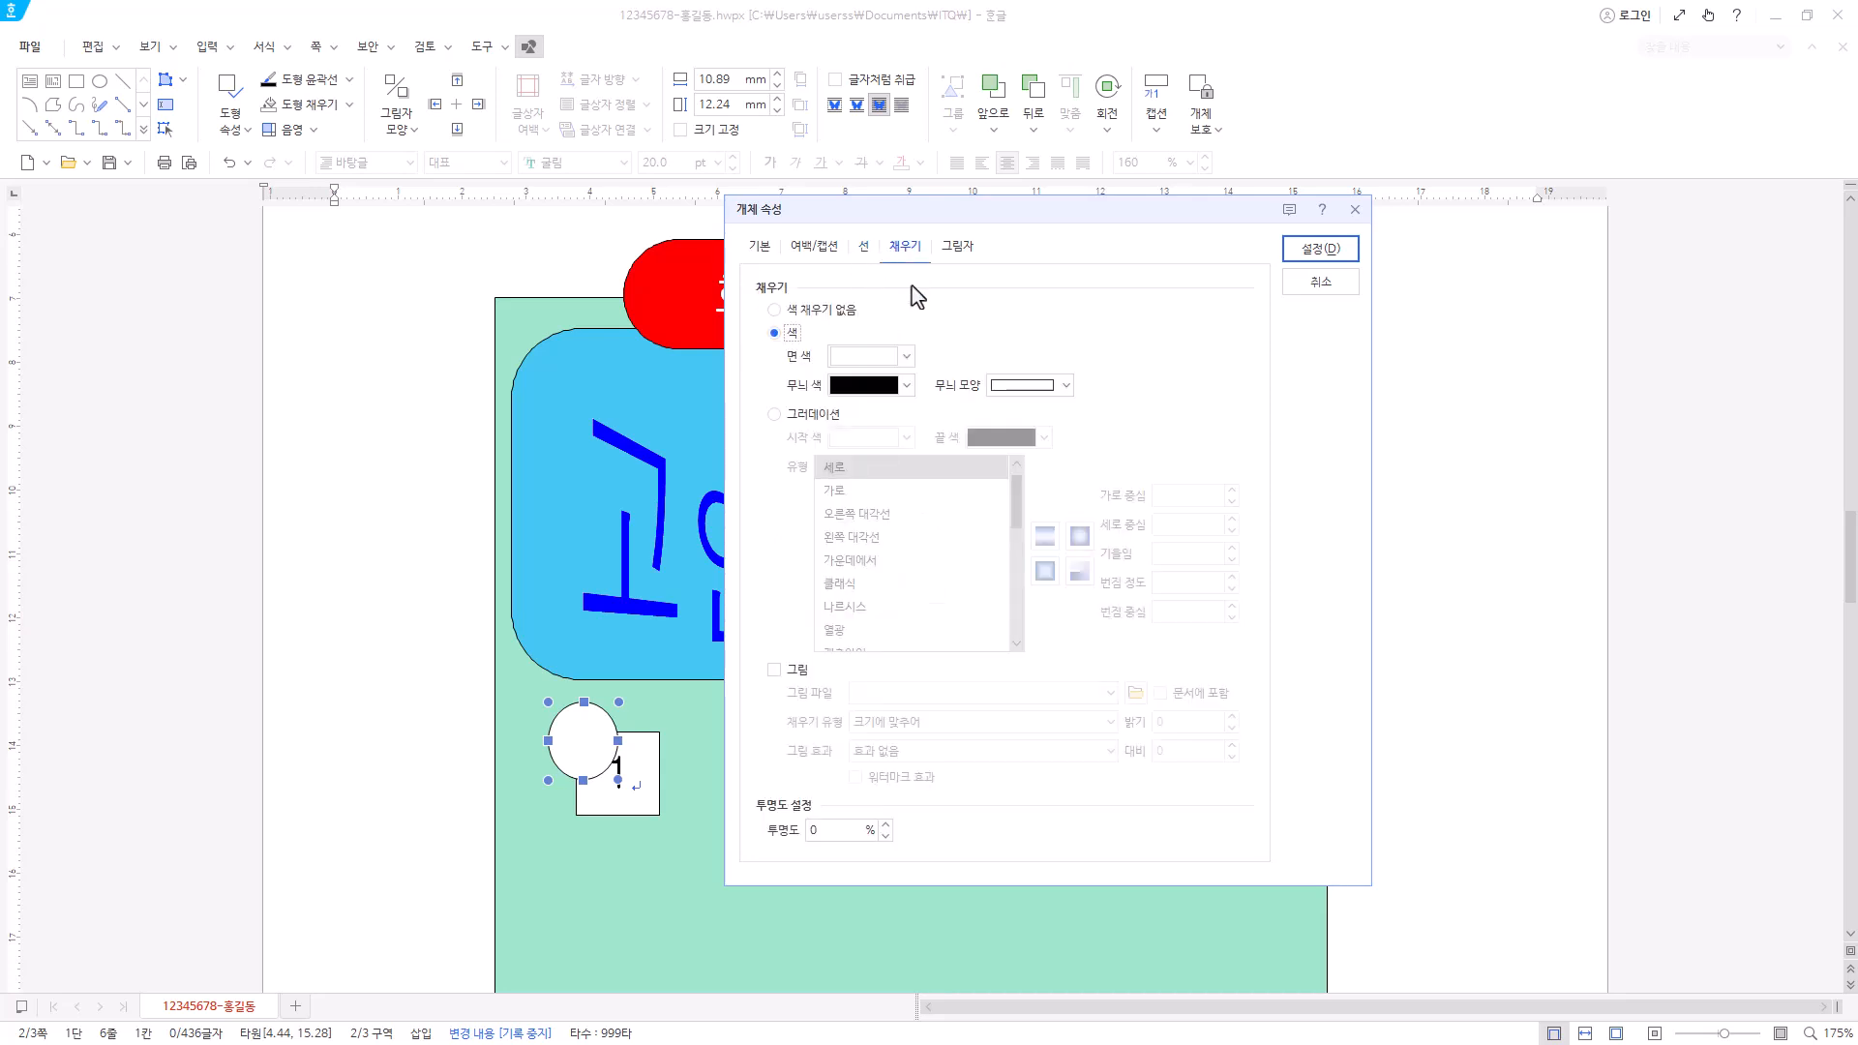
pyautogui.click(906, 358)
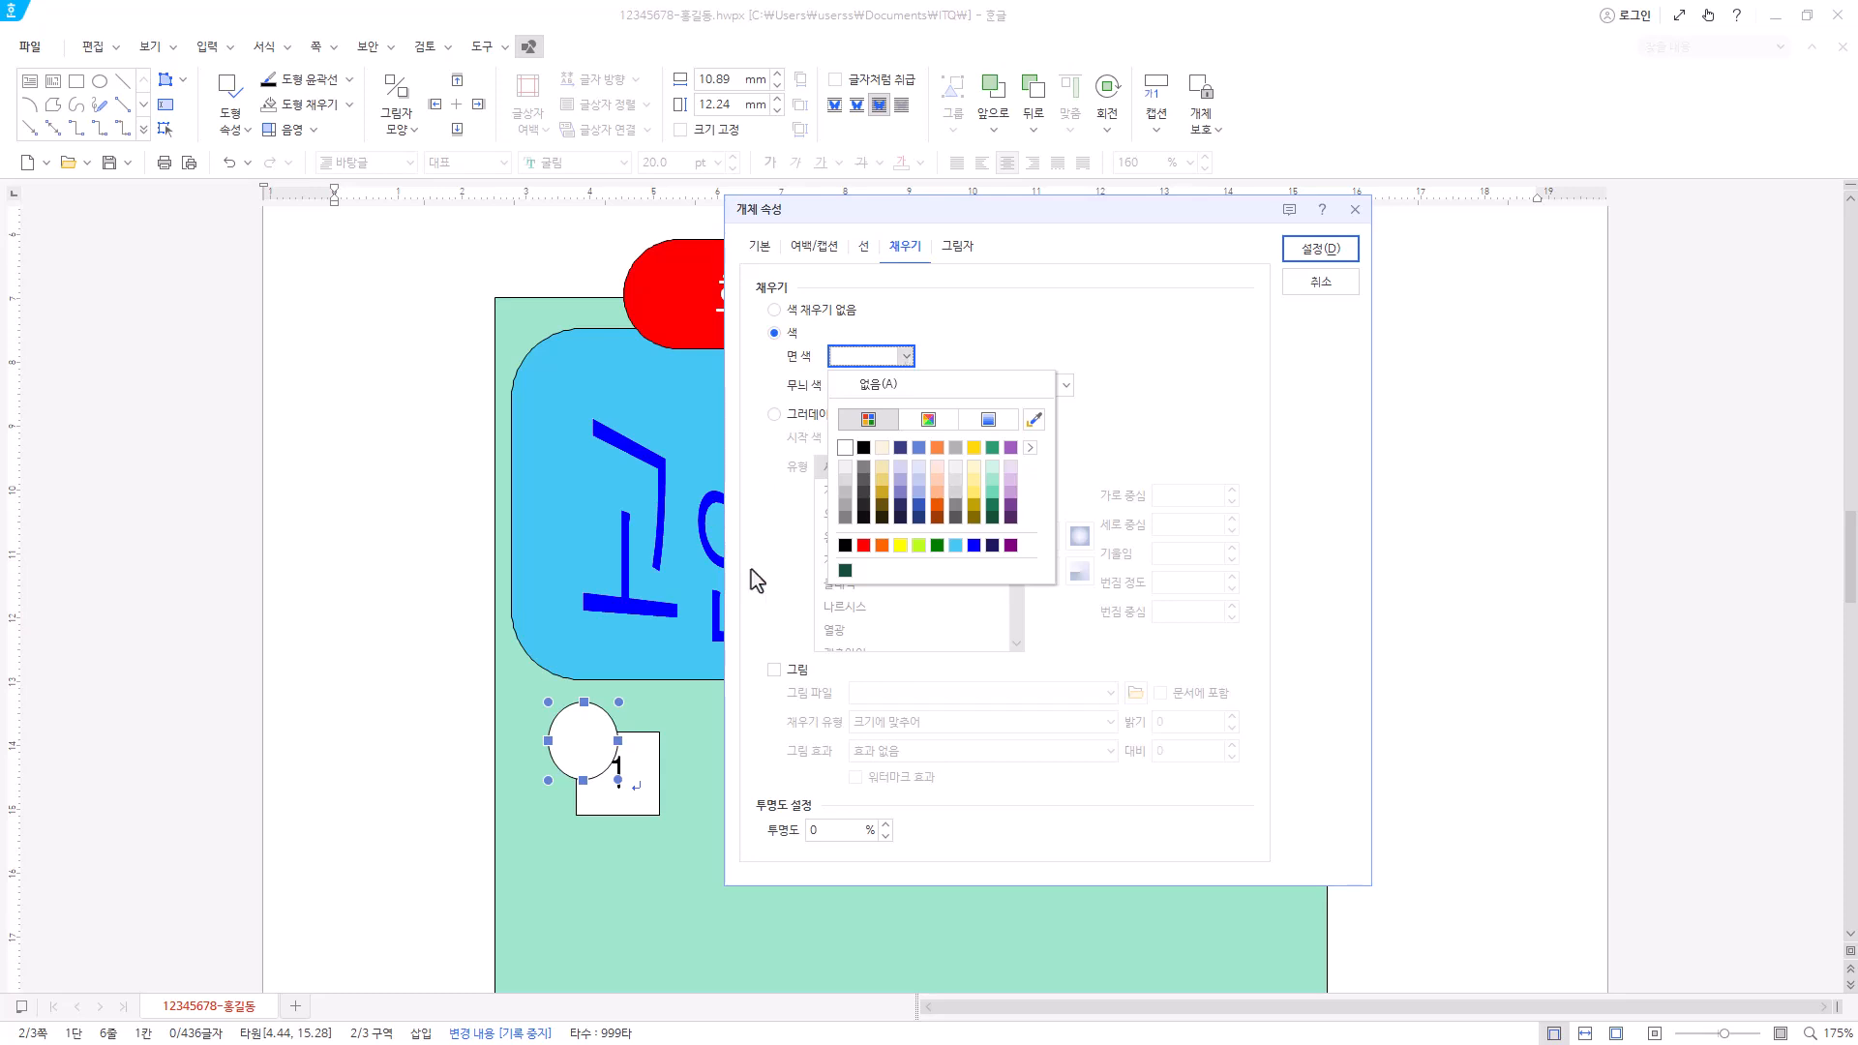
pyautogui.click(918, 475)
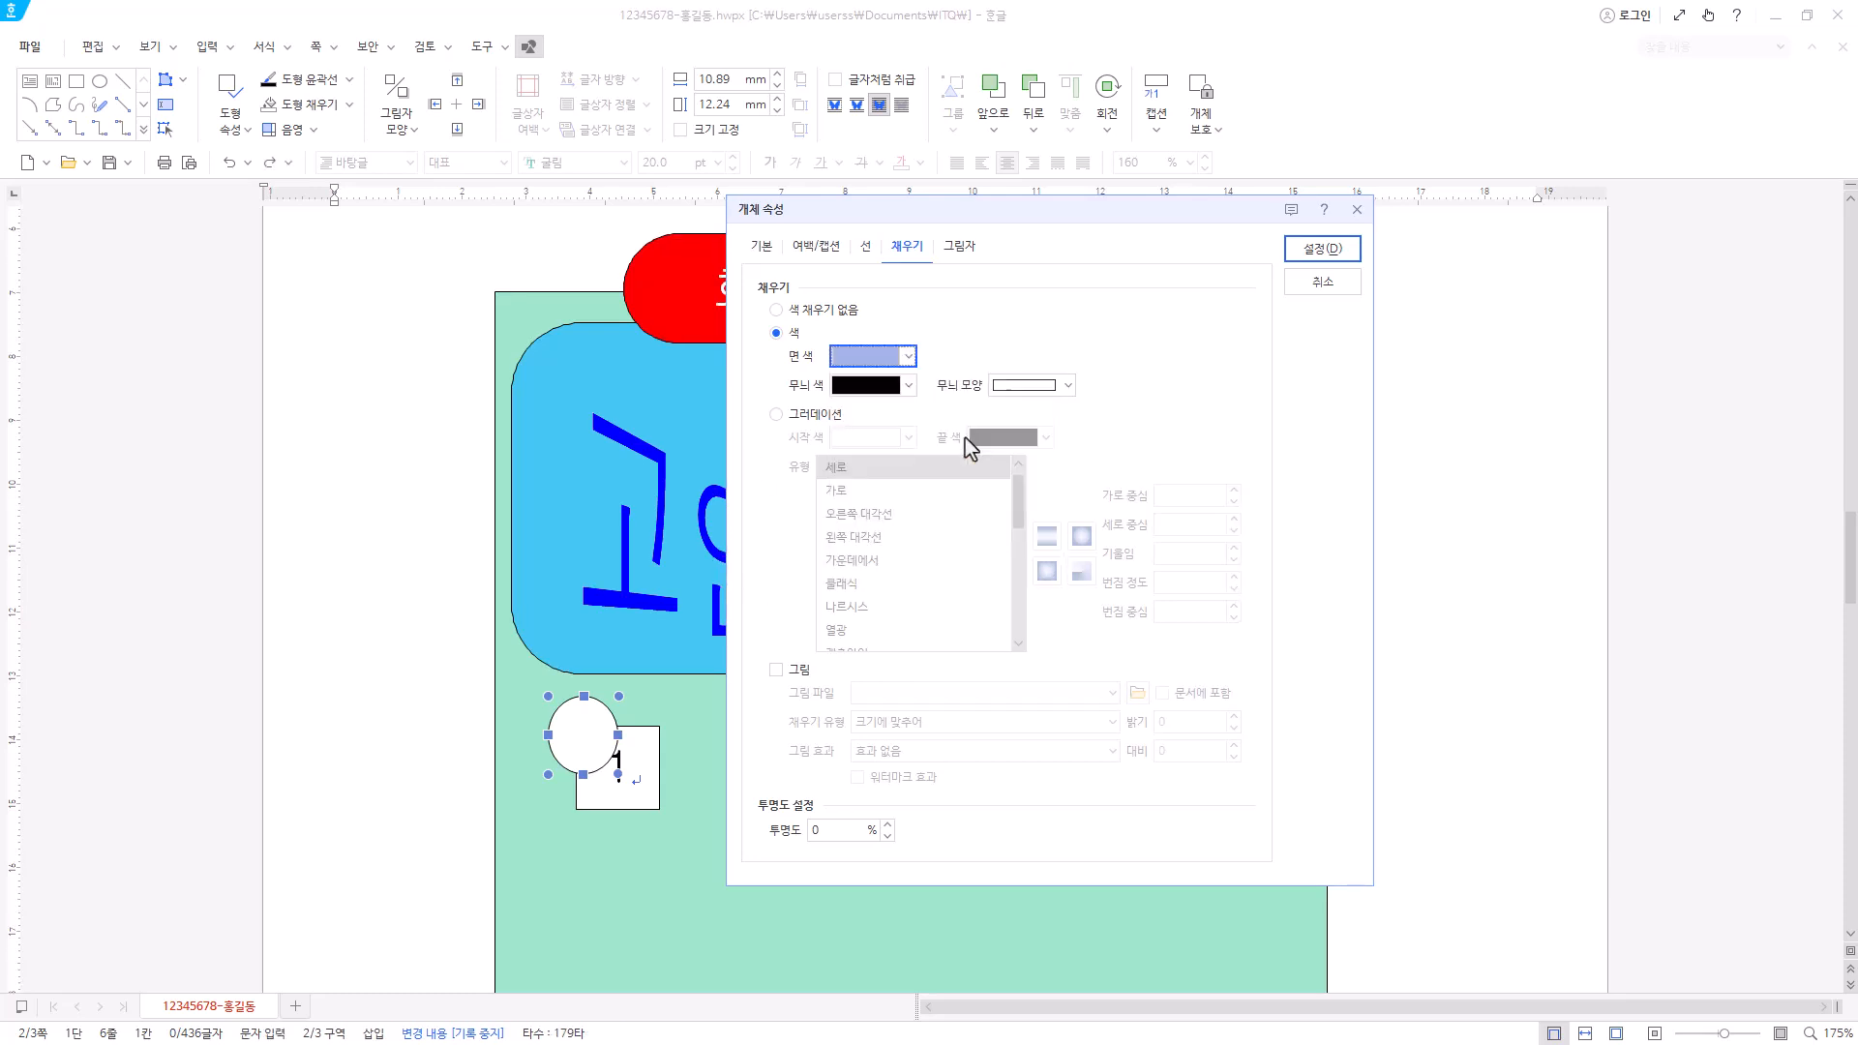
pyautogui.click(1345, 254)
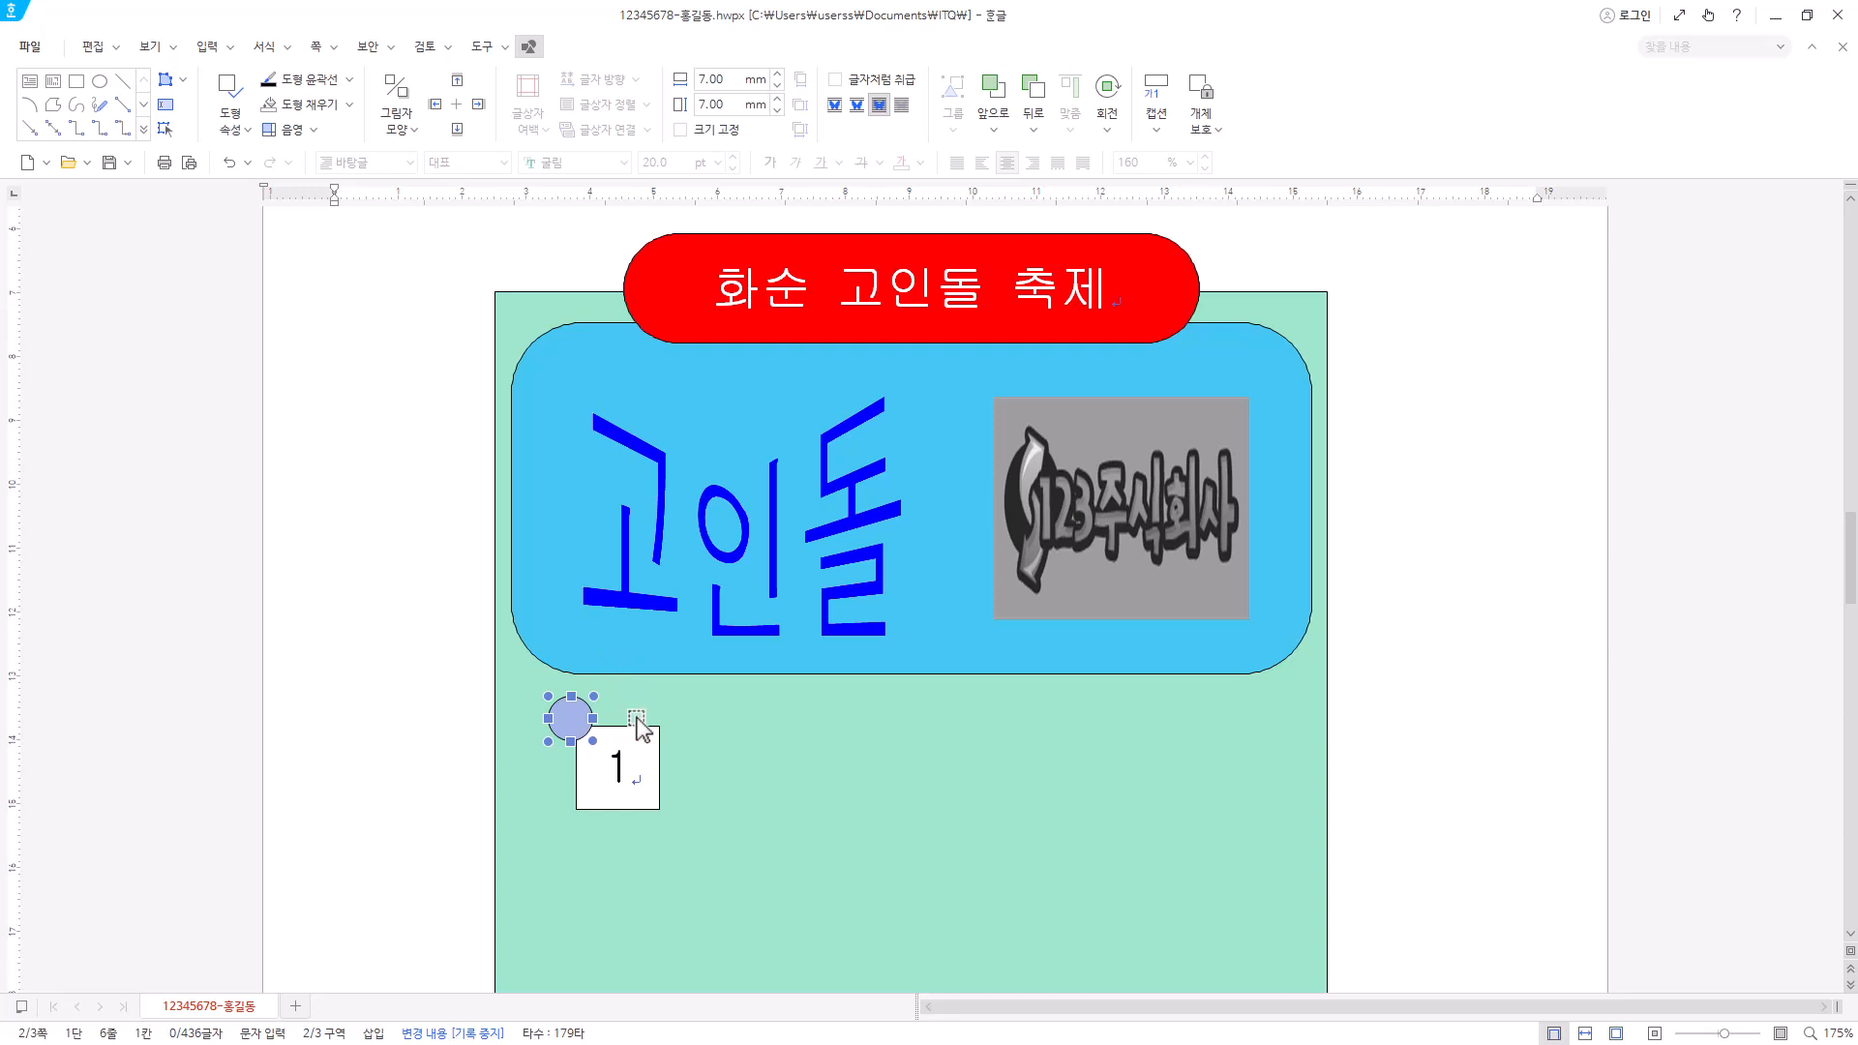
pyautogui.scroll(-1, 639, 721)
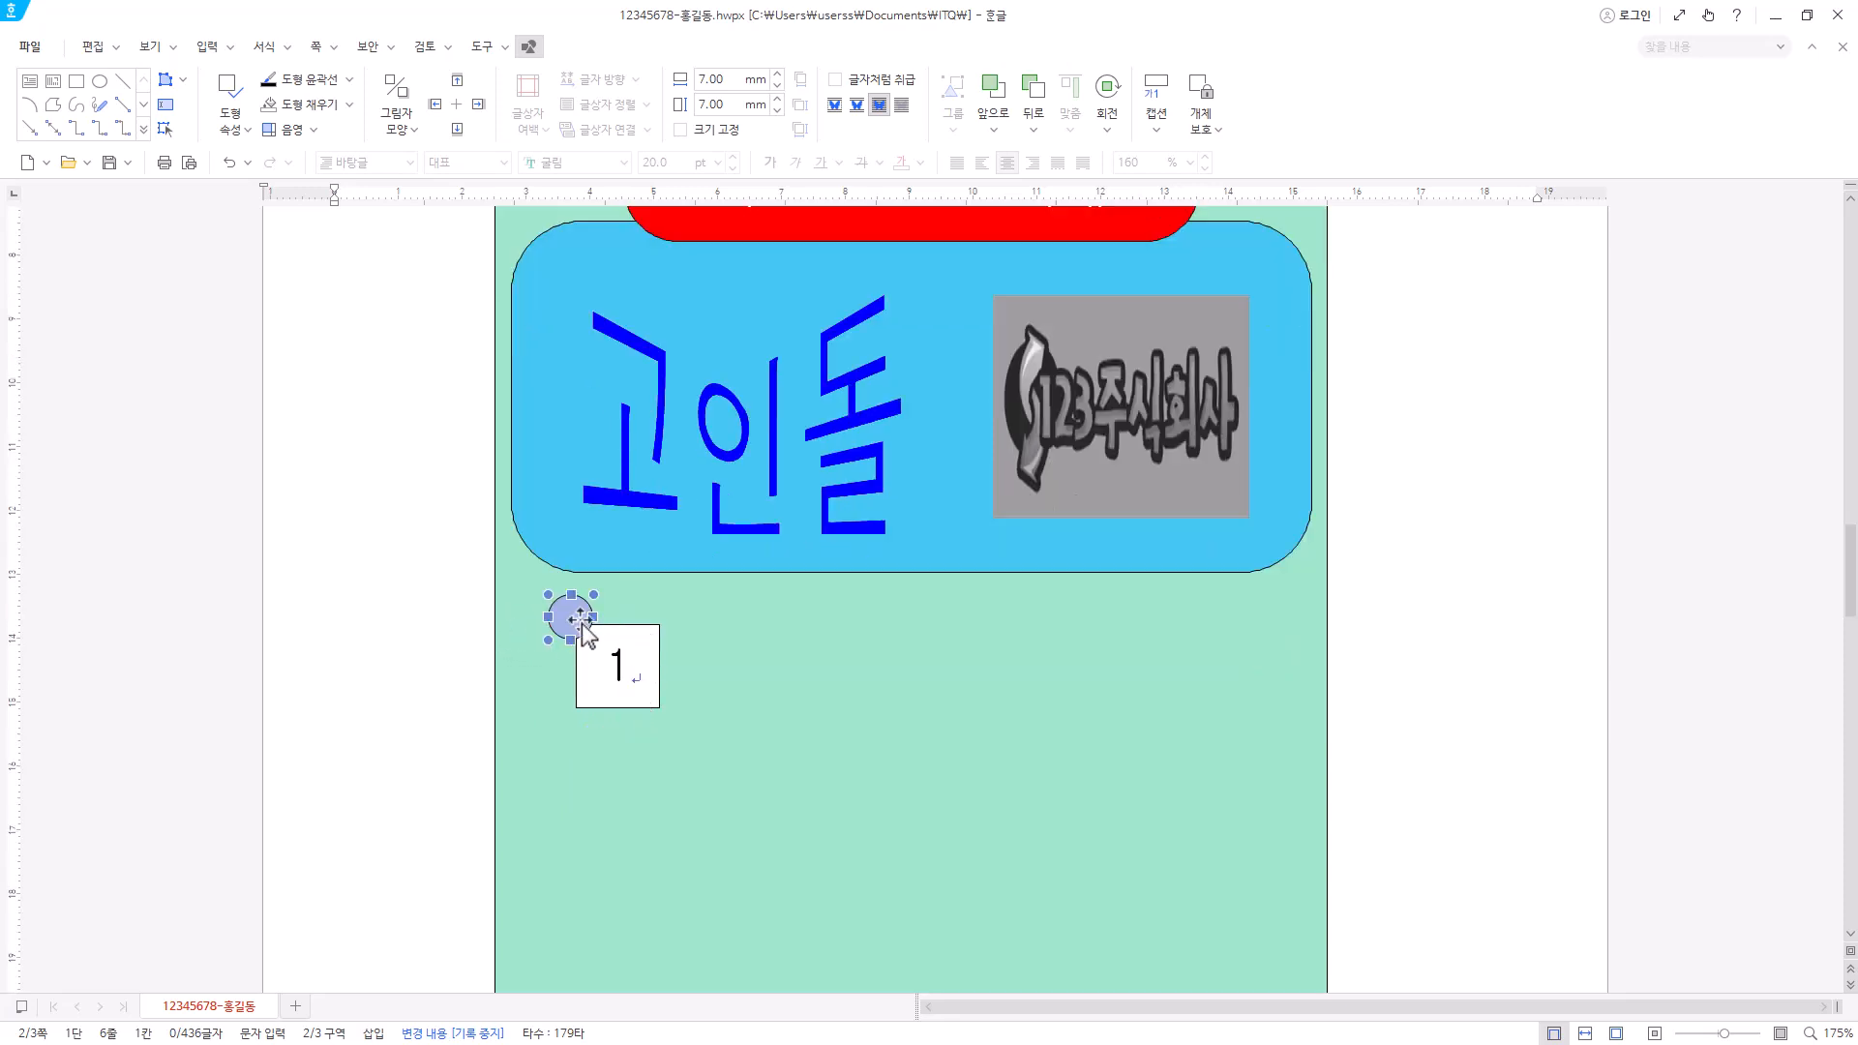
pyautogui.click(655, 628)
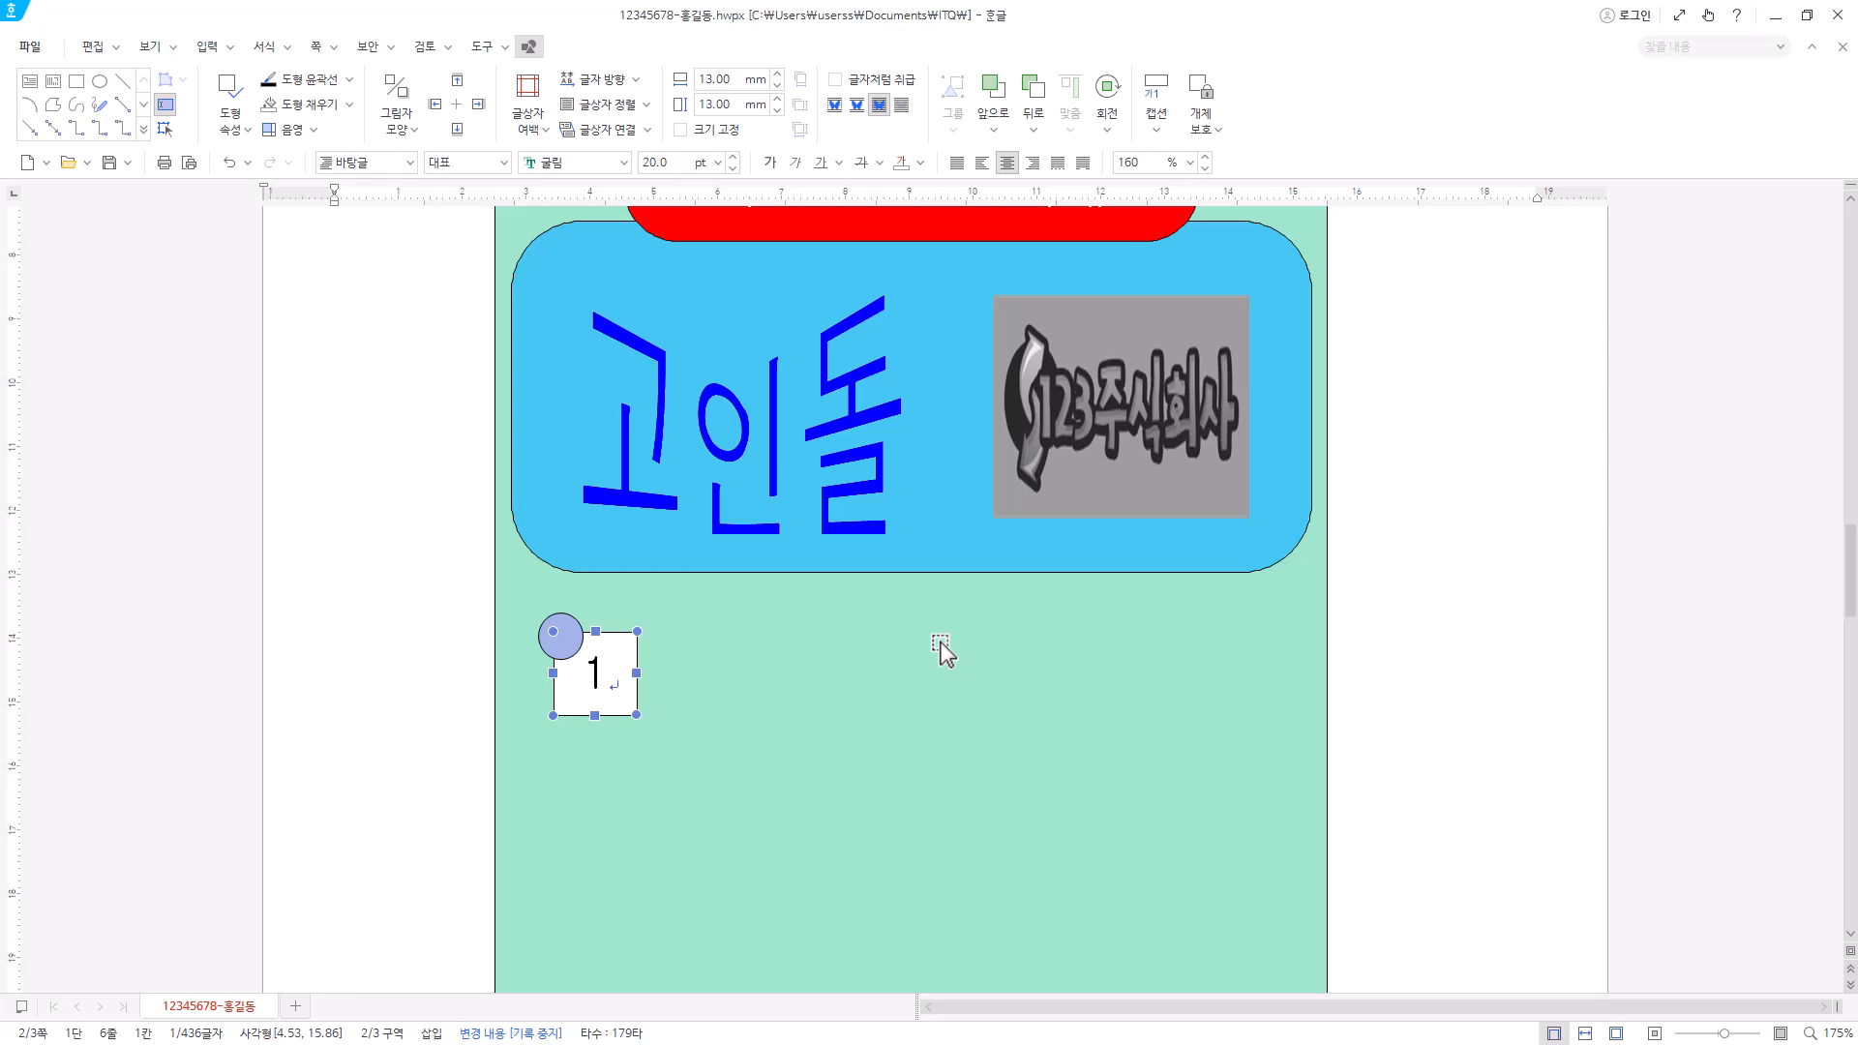
# - Draw a text box about 99 mm wide and 13 mm high beside the numbered square and enter 문화유산의 현대적 재해석
pyautogui.click(32, 83)
pyautogui.moveTo(654, 632); pyautogui.dragTo(1281, 716)
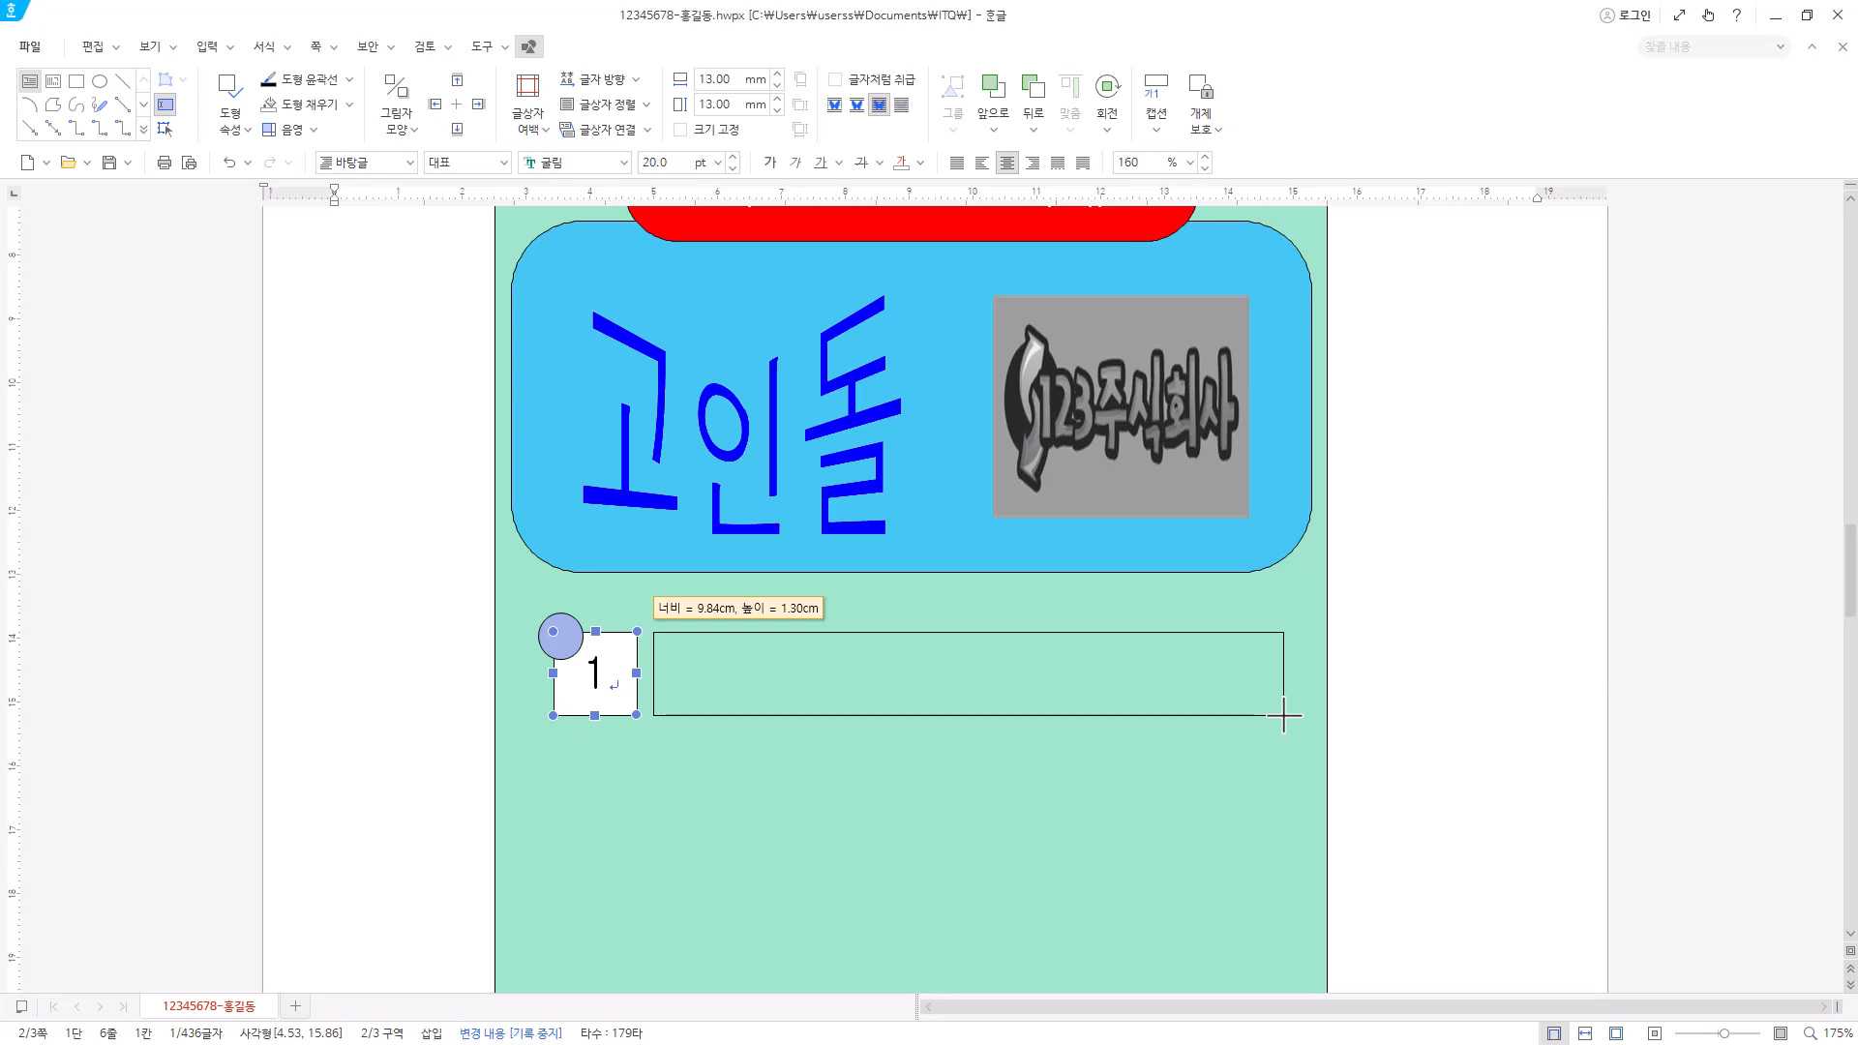
pyautogui.moveTo(1283, 716); pyautogui.dragTo(1283, 716)
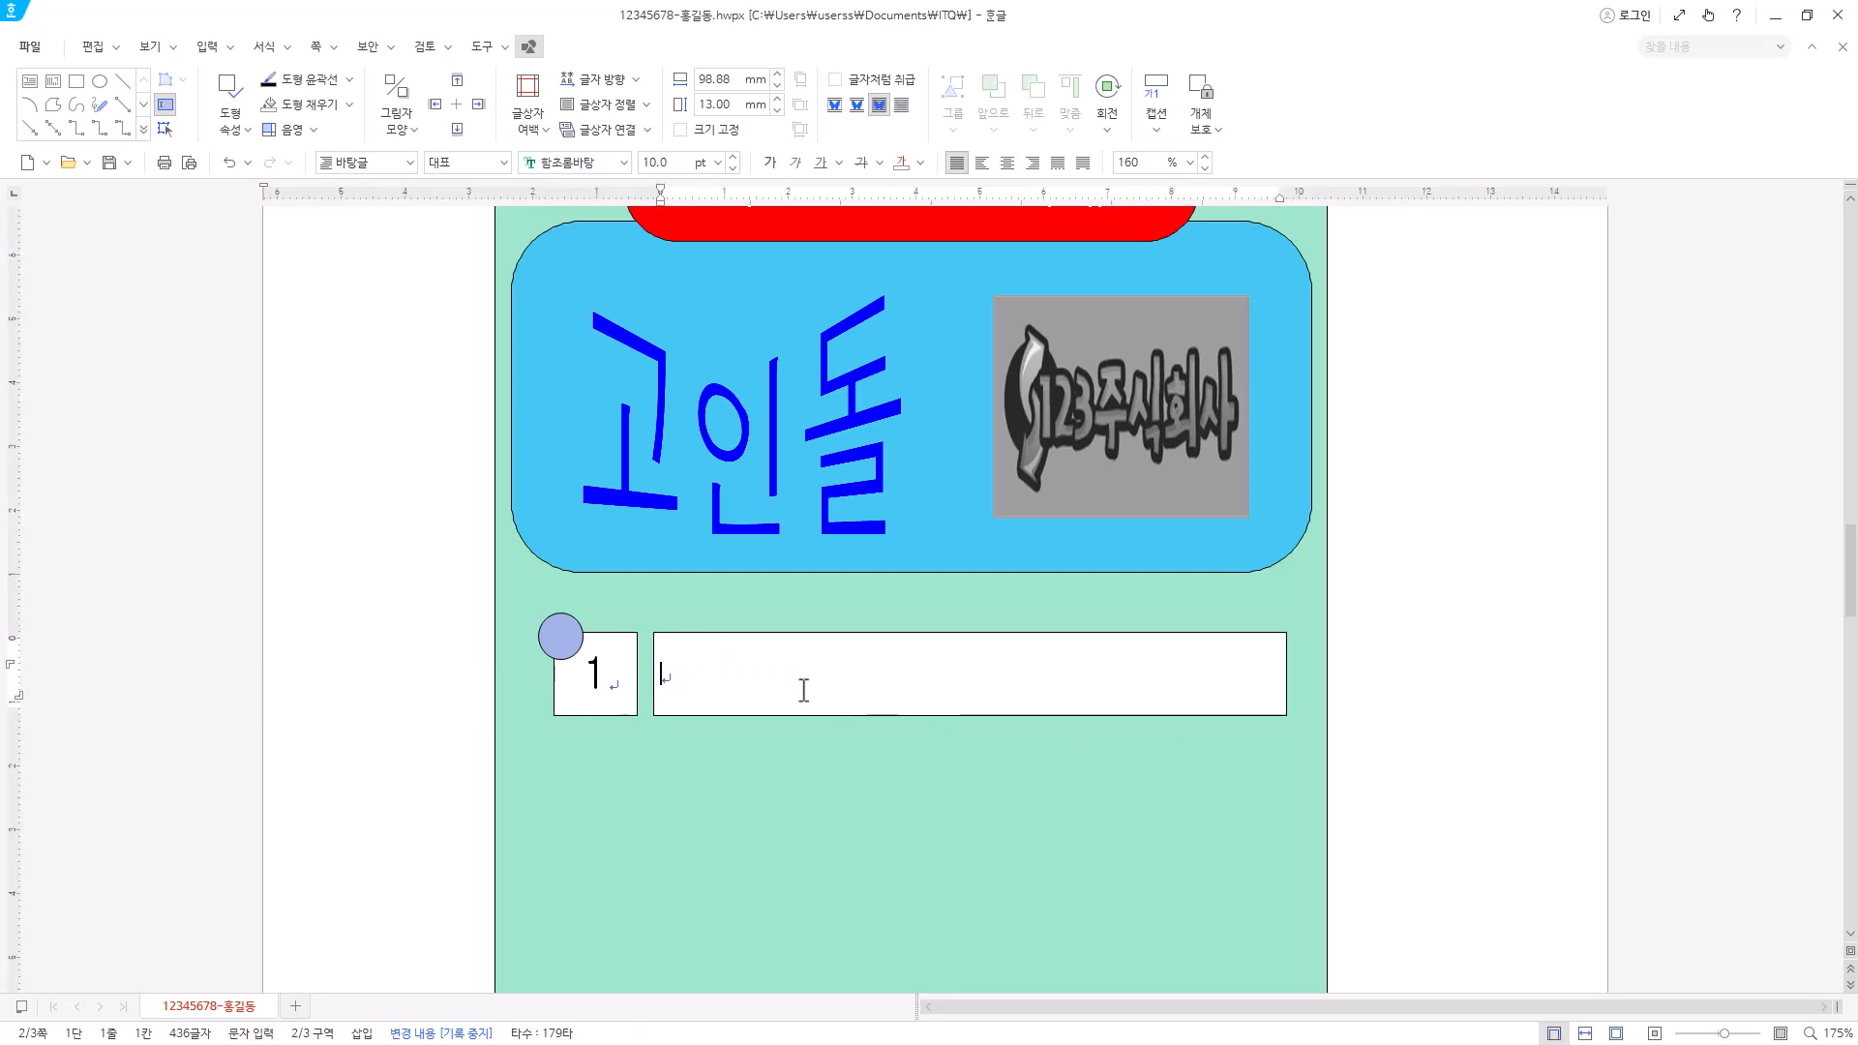
pyautogui.scroll(-1, 932, 693)
pyautogui.write('문화유산의 현대적 재해석')
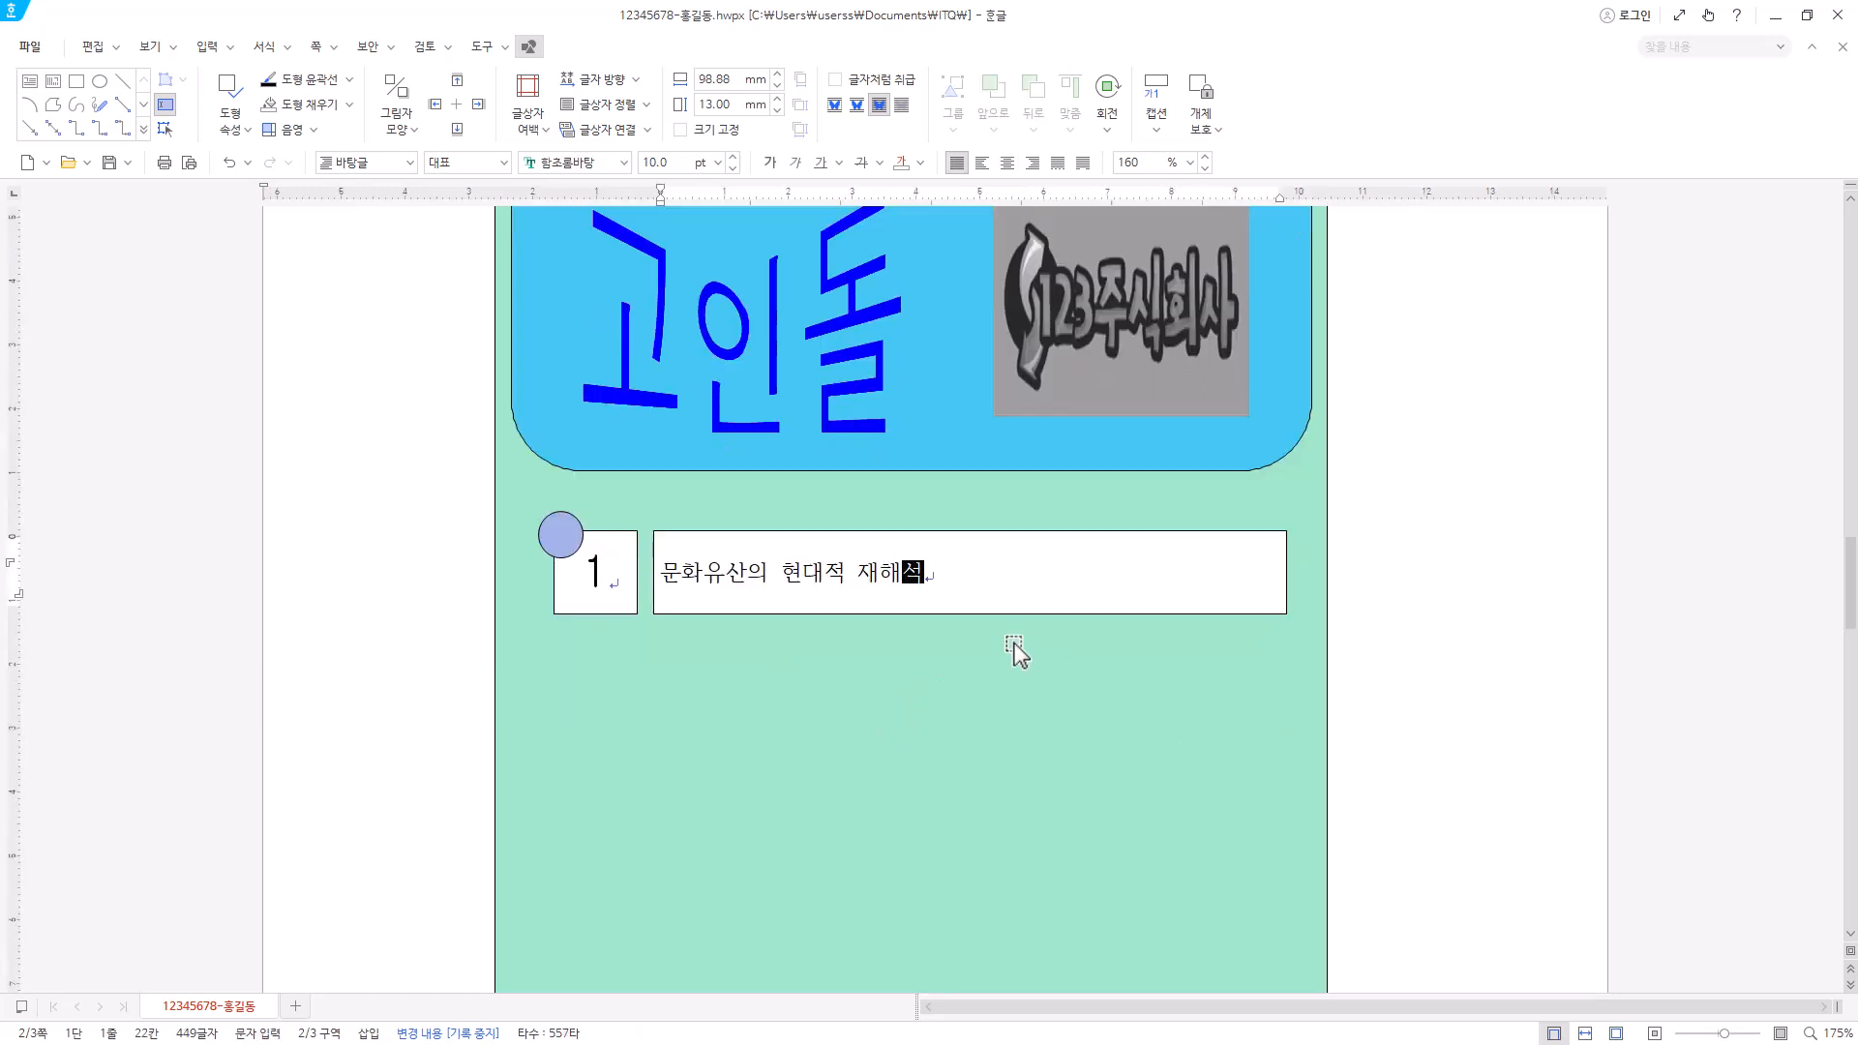
# - Format the text box's wording in 궁서 at 18 pt and centre it
pyautogui.click(970, 614)
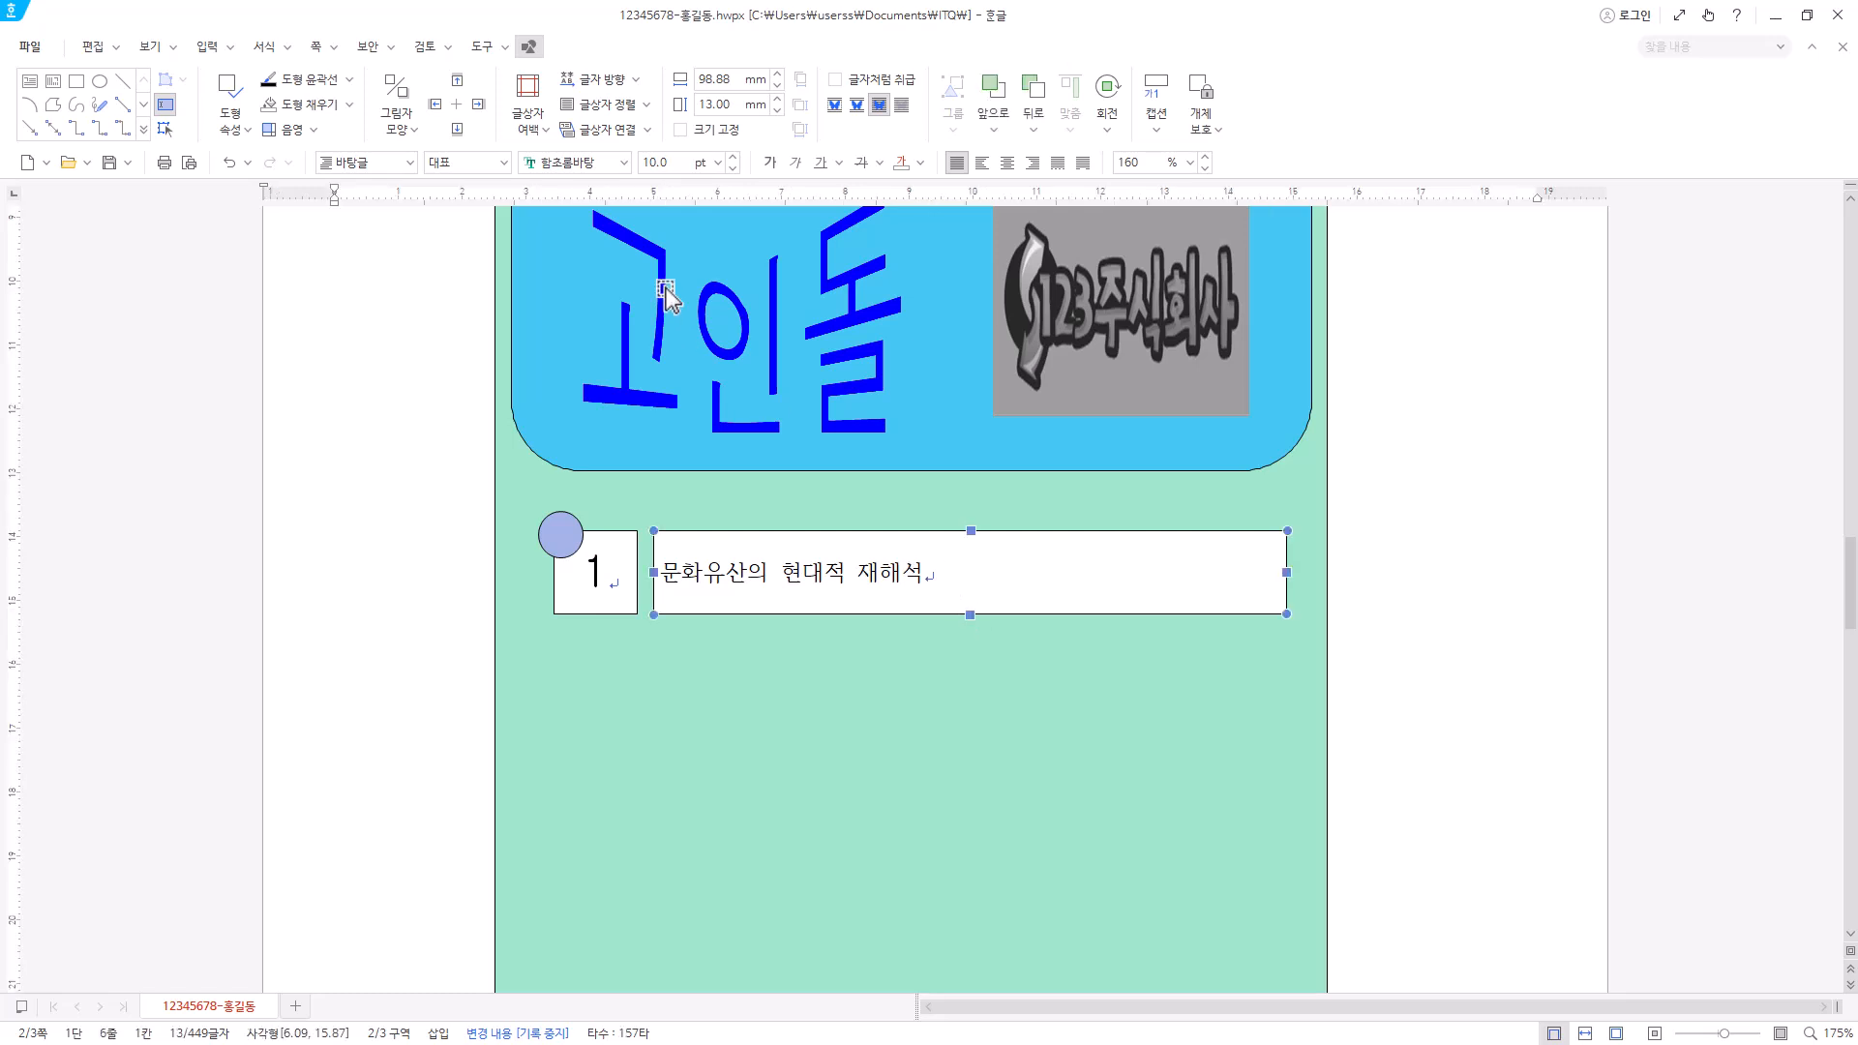
pyautogui.click(596, 164)
pyautogui.write('궁서')
pyautogui.press('Return')
pyautogui.click(724, 164)
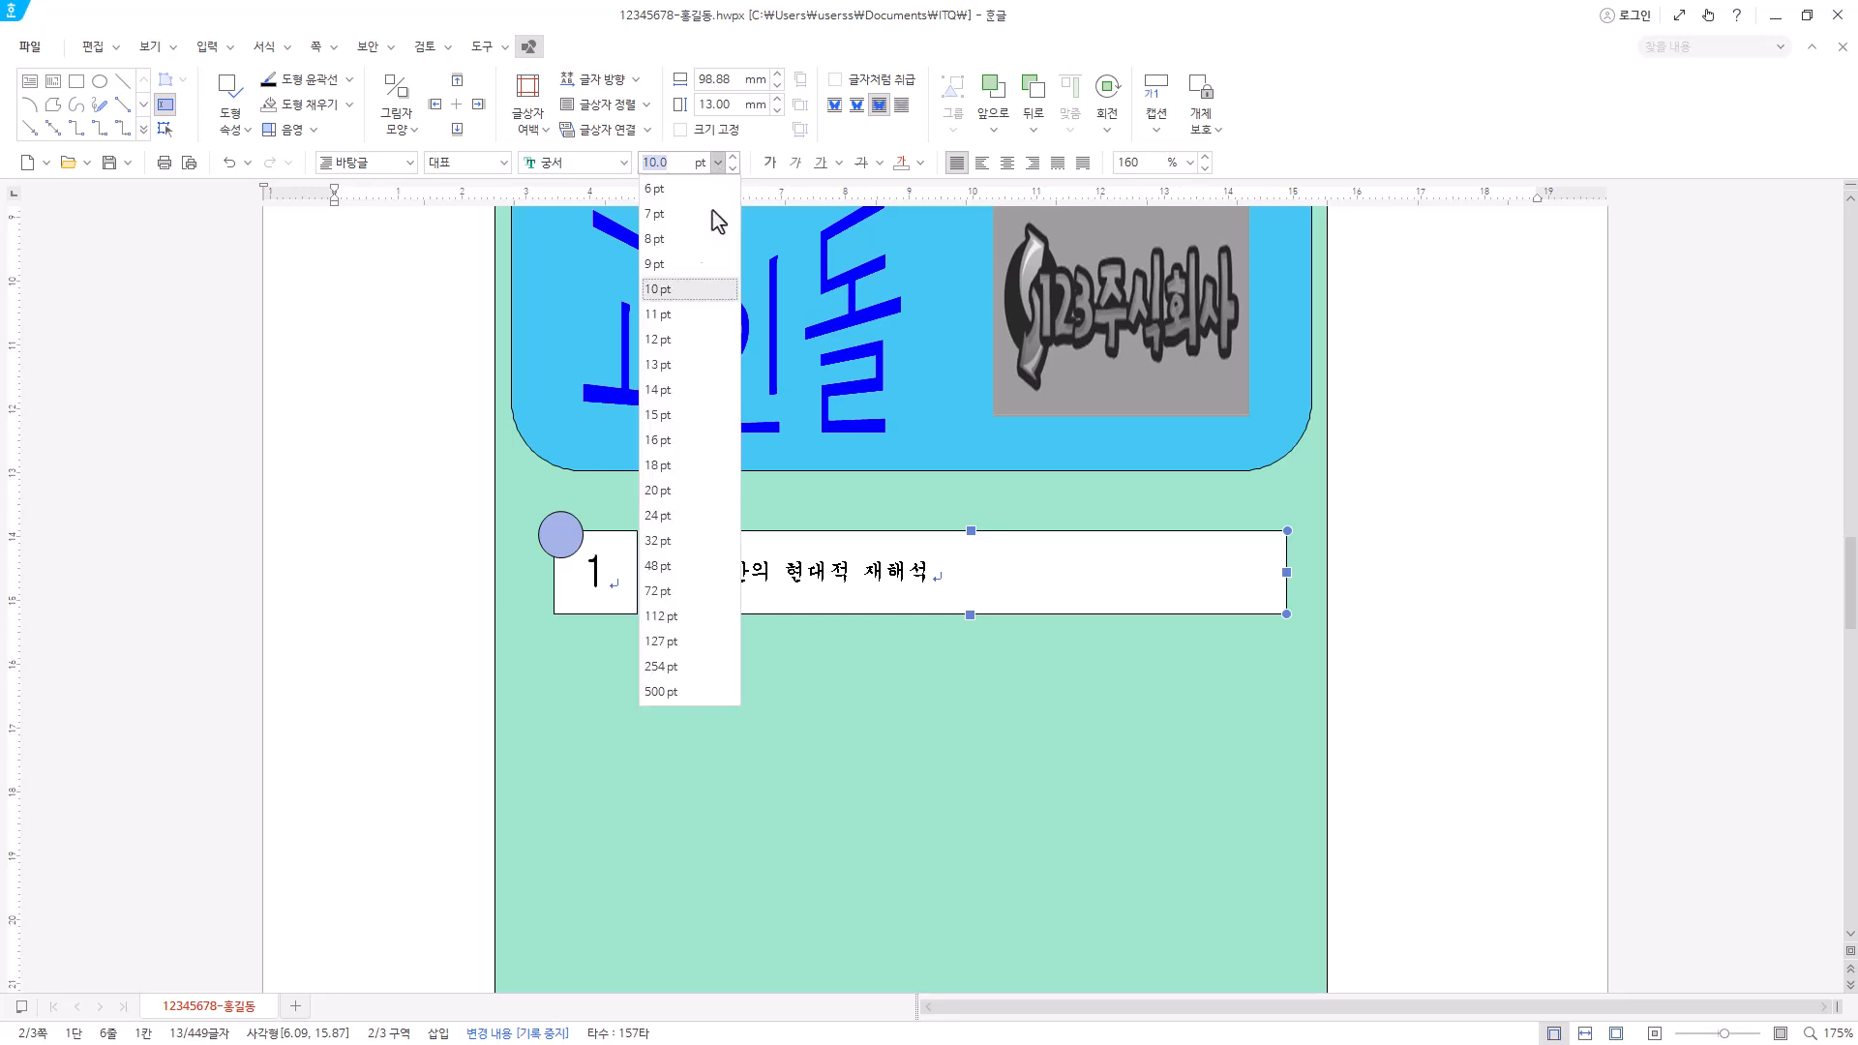
pyautogui.click(689, 476)
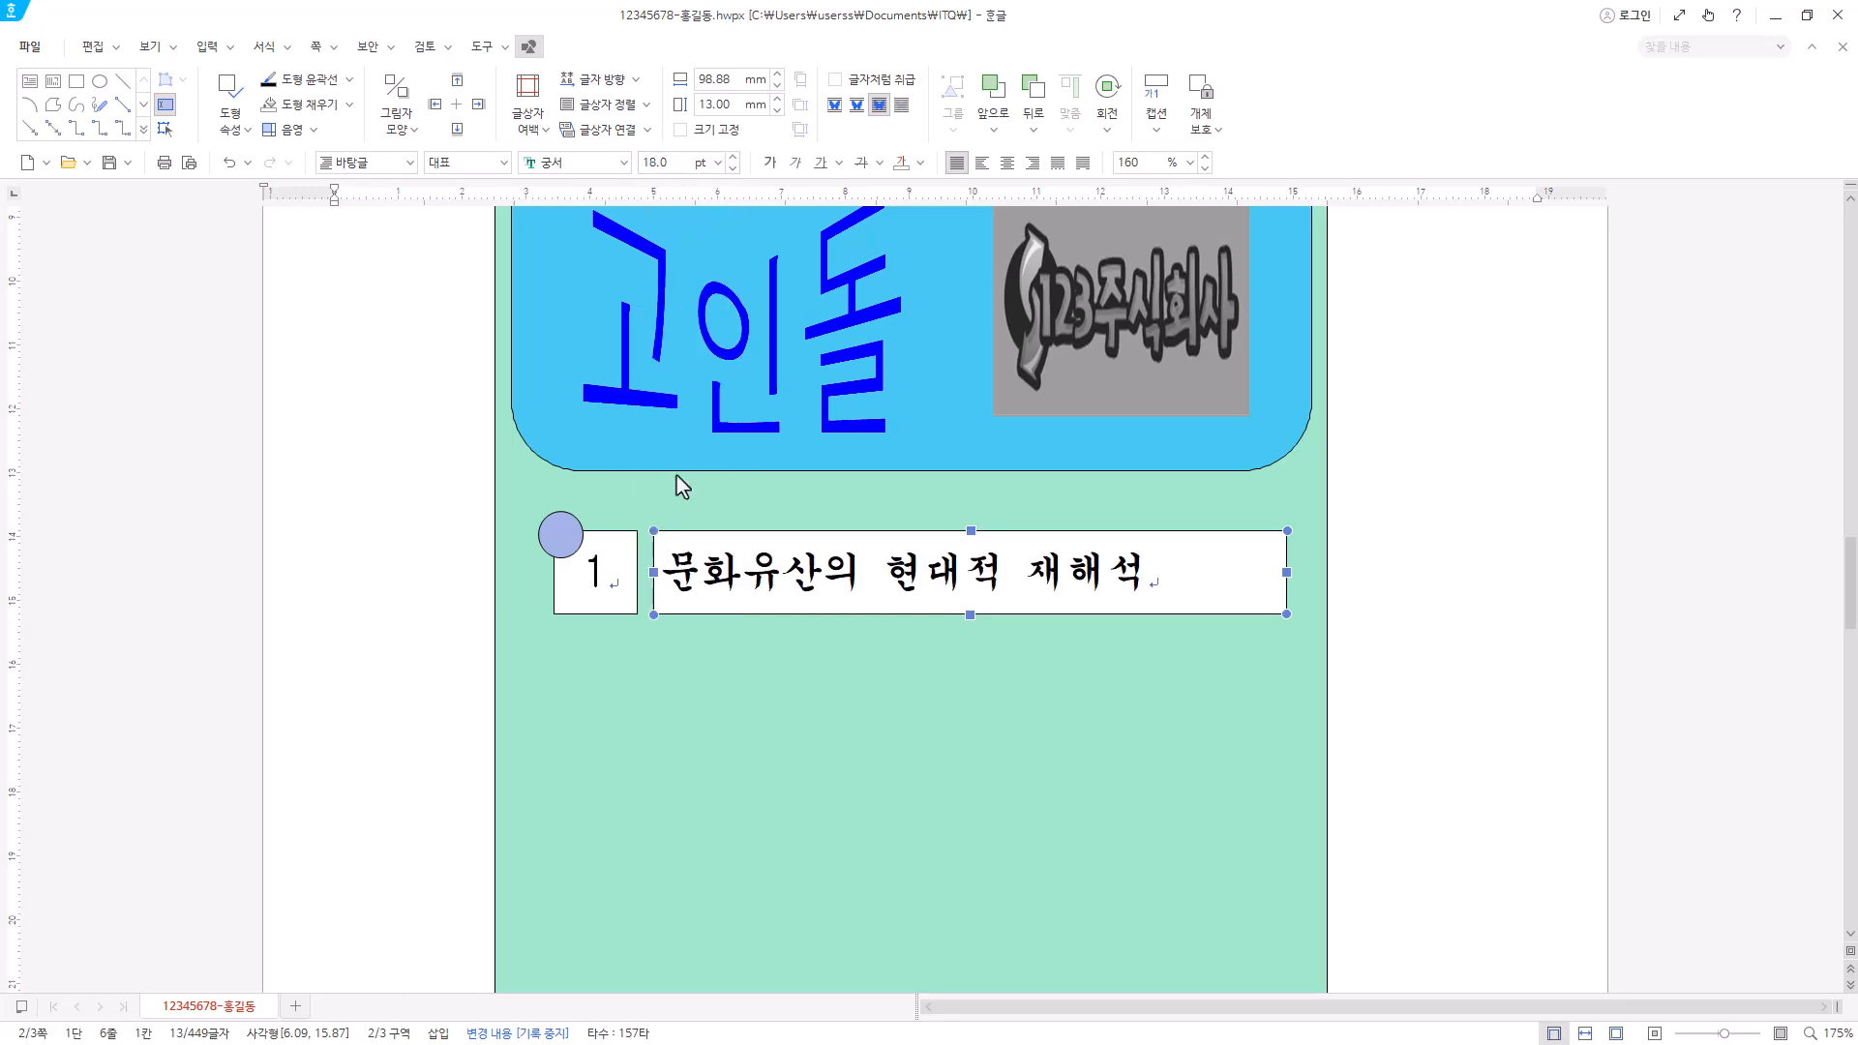
pyautogui.click(1008, 163)
# - Give the text box beside number 1 a dashed outline in its object properties
pyautogui.rightClick(1058, 539)
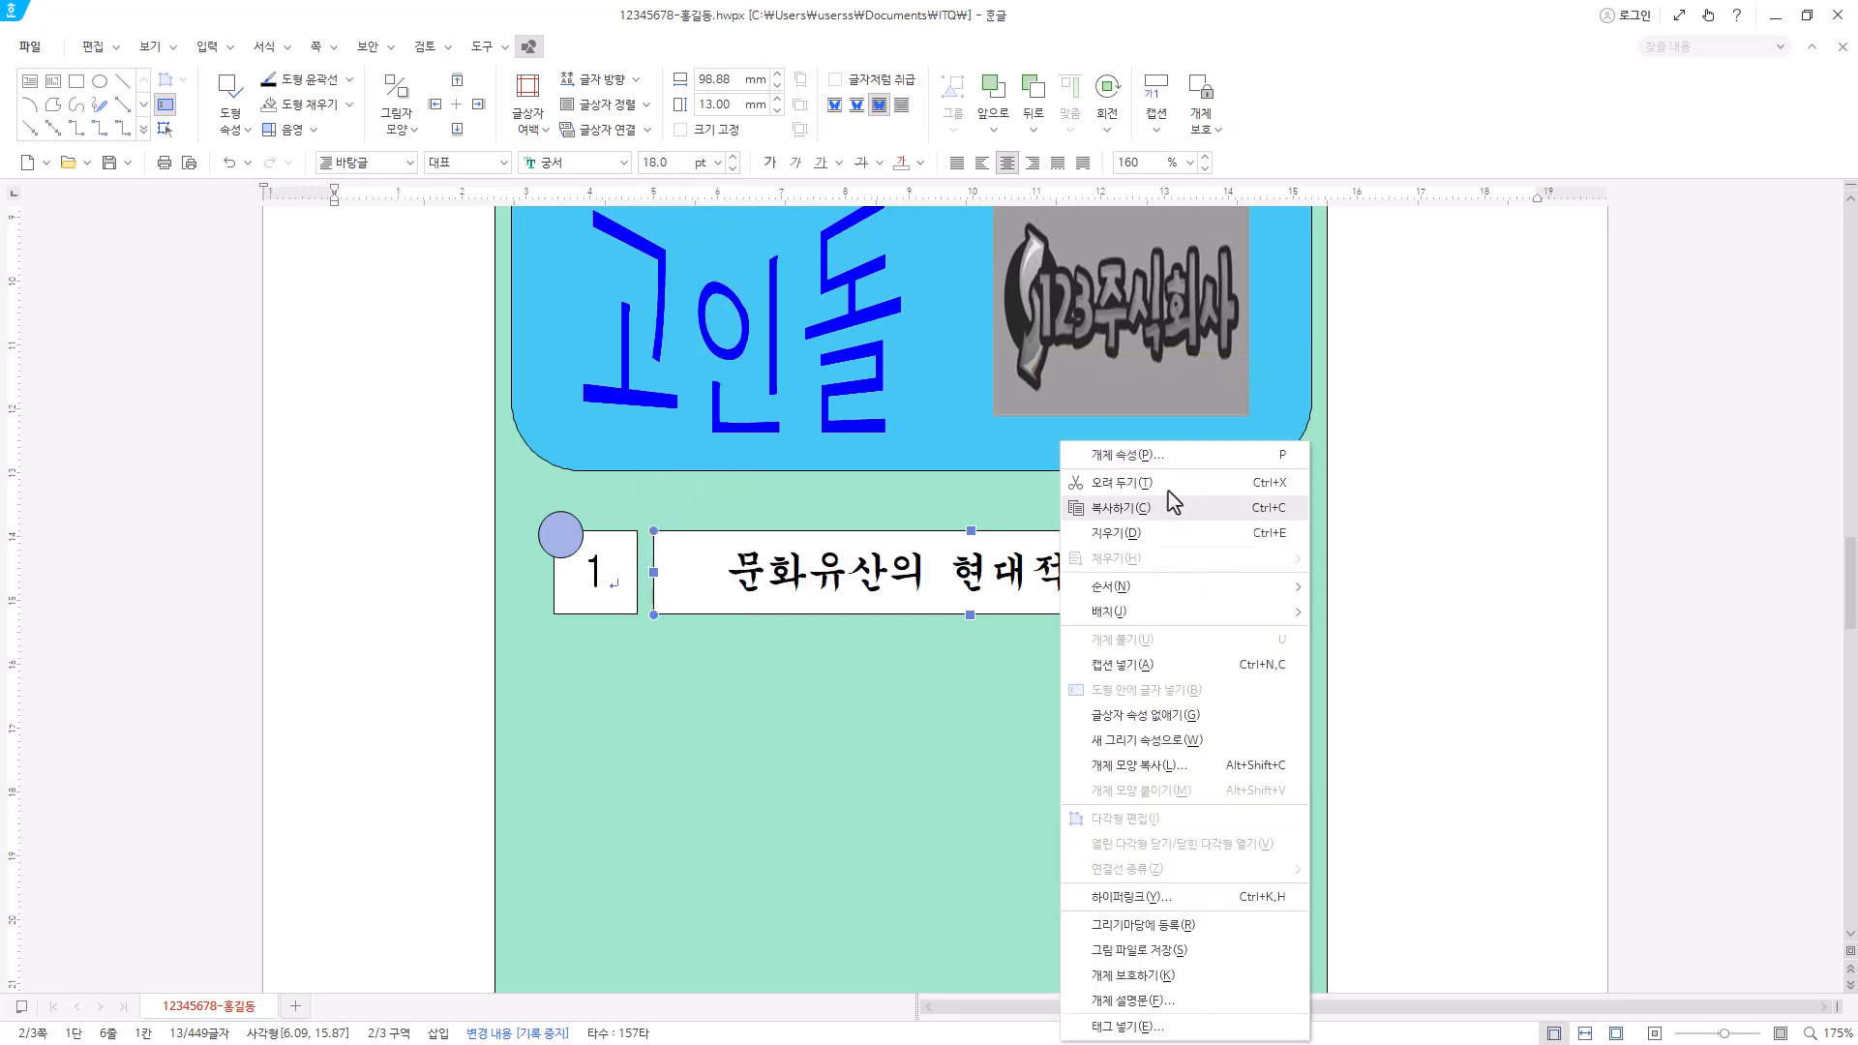
pyautogui.click(1093, 450)
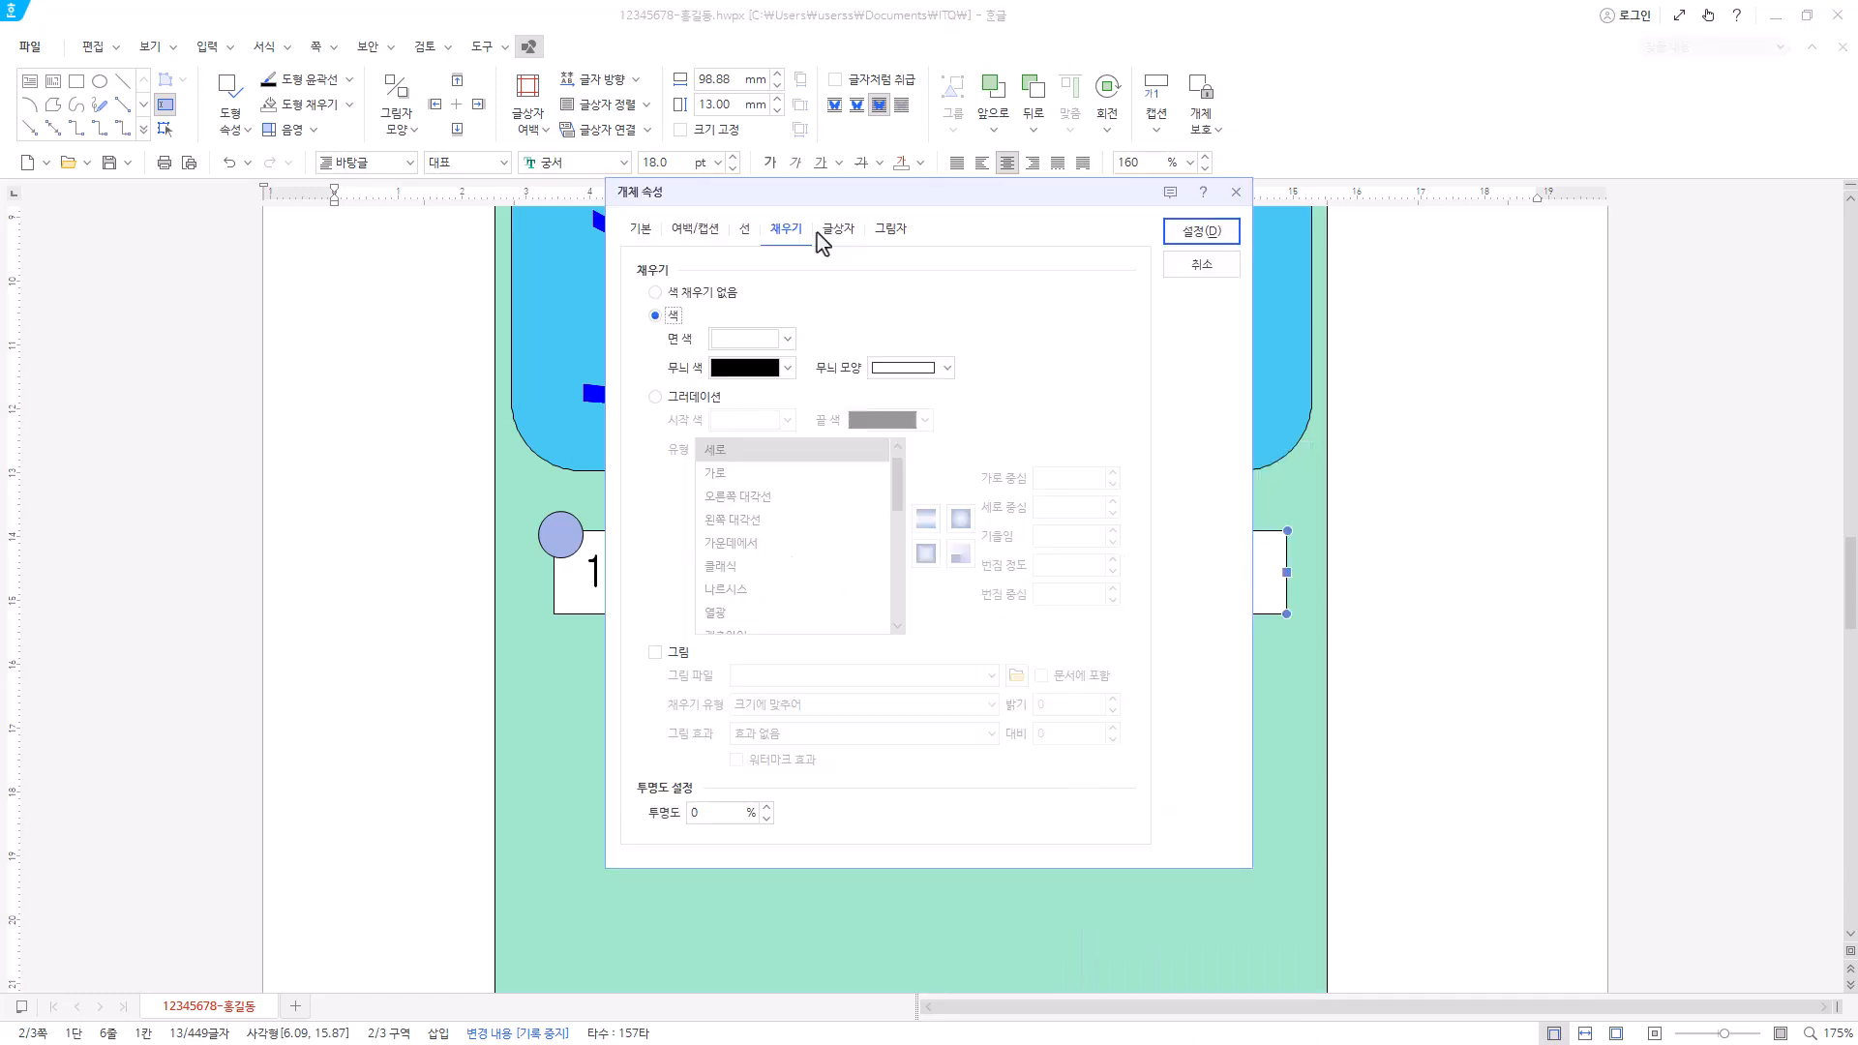
pyautogui.click(639, 232)
pyautogui.click(744, 229)
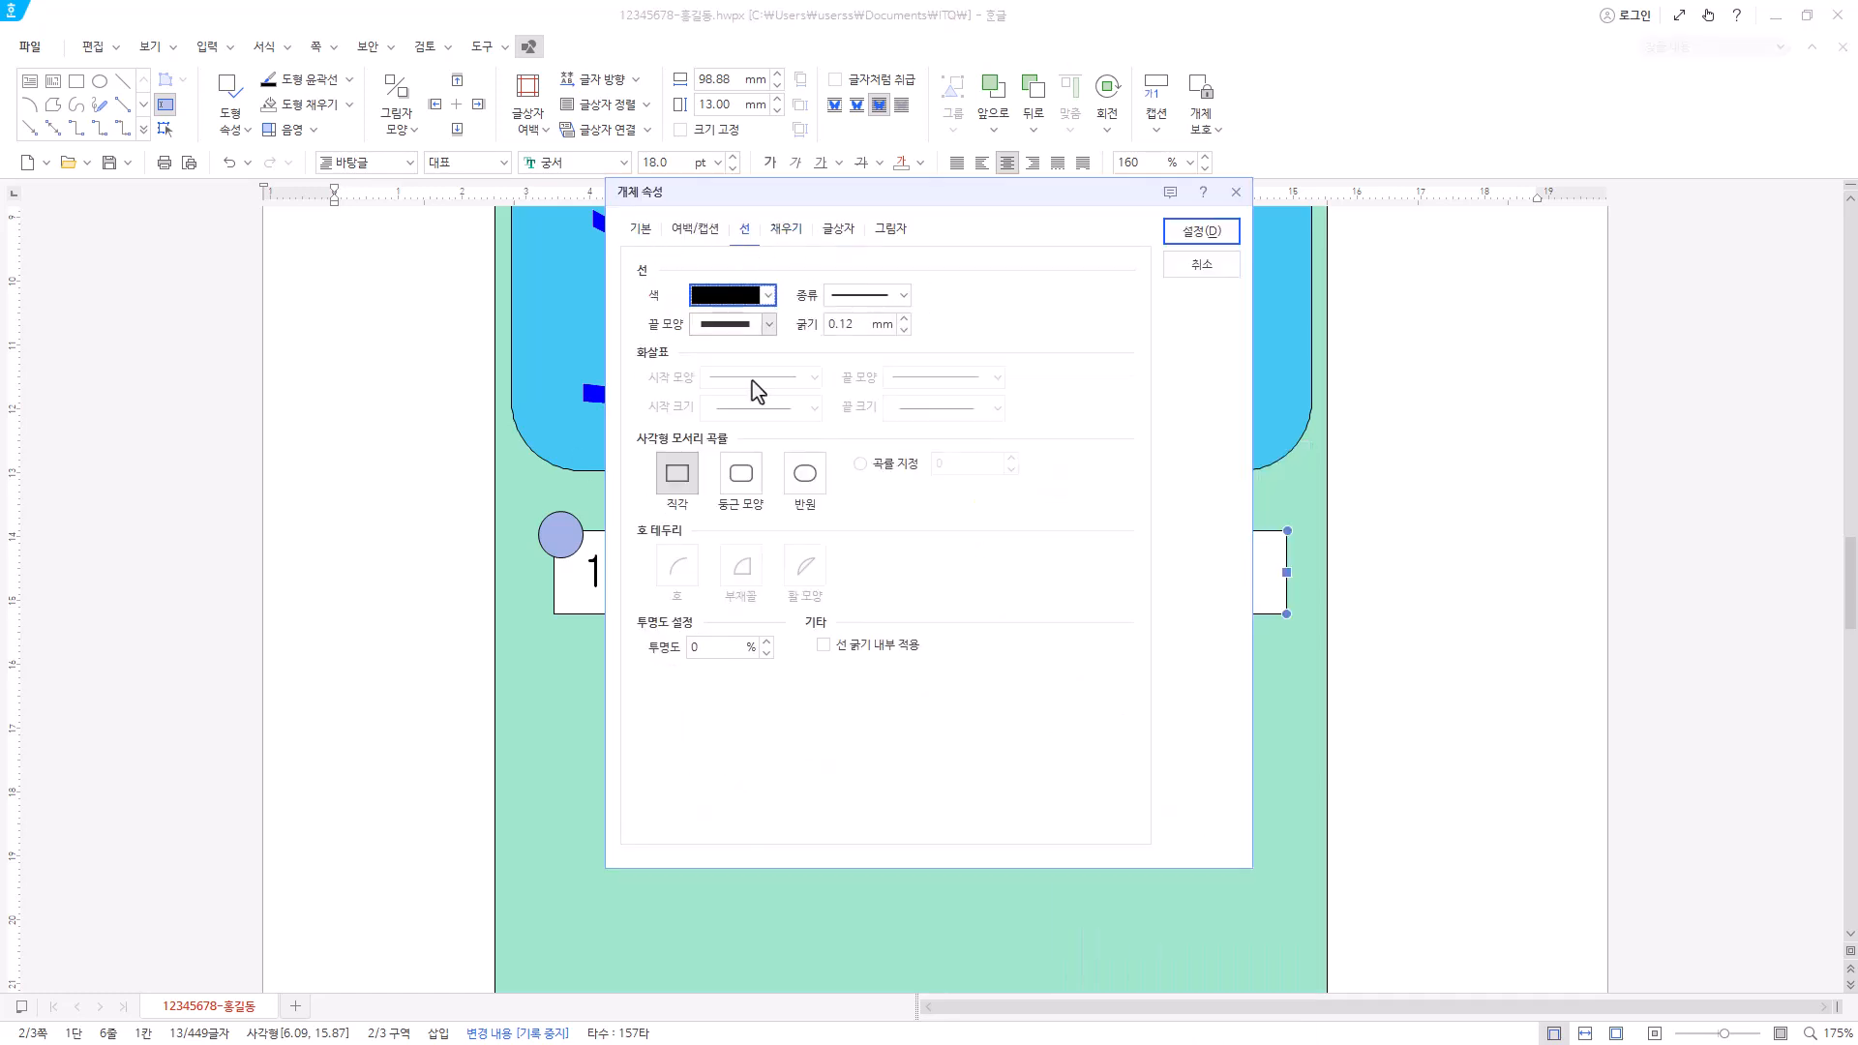
pyautogui.click(638, 229)
pyautogui.click(745, 232)
pyautogui.click(904, 295)
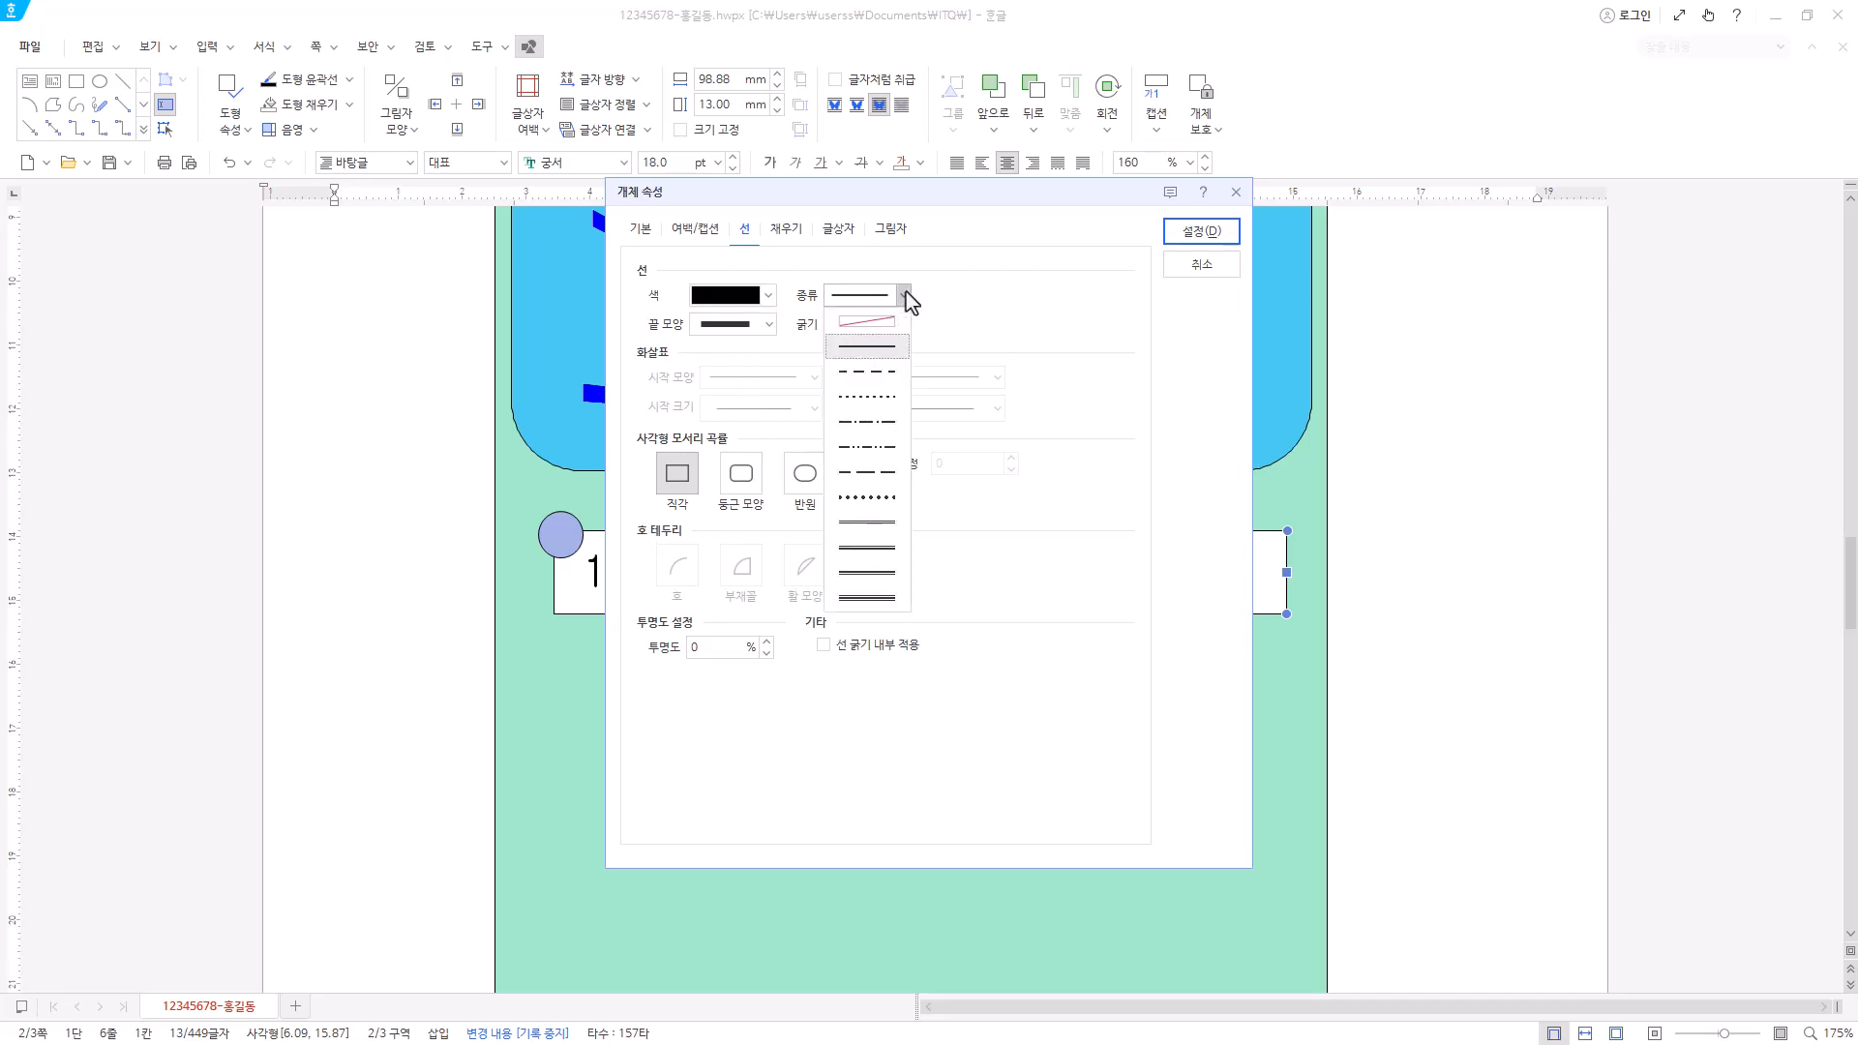
pyautogui.click(885, 377)
# - Set the text box's face colour to none and apply the property changes
pyautogui.click(795, 232)
pyautogui.click(673, 316)
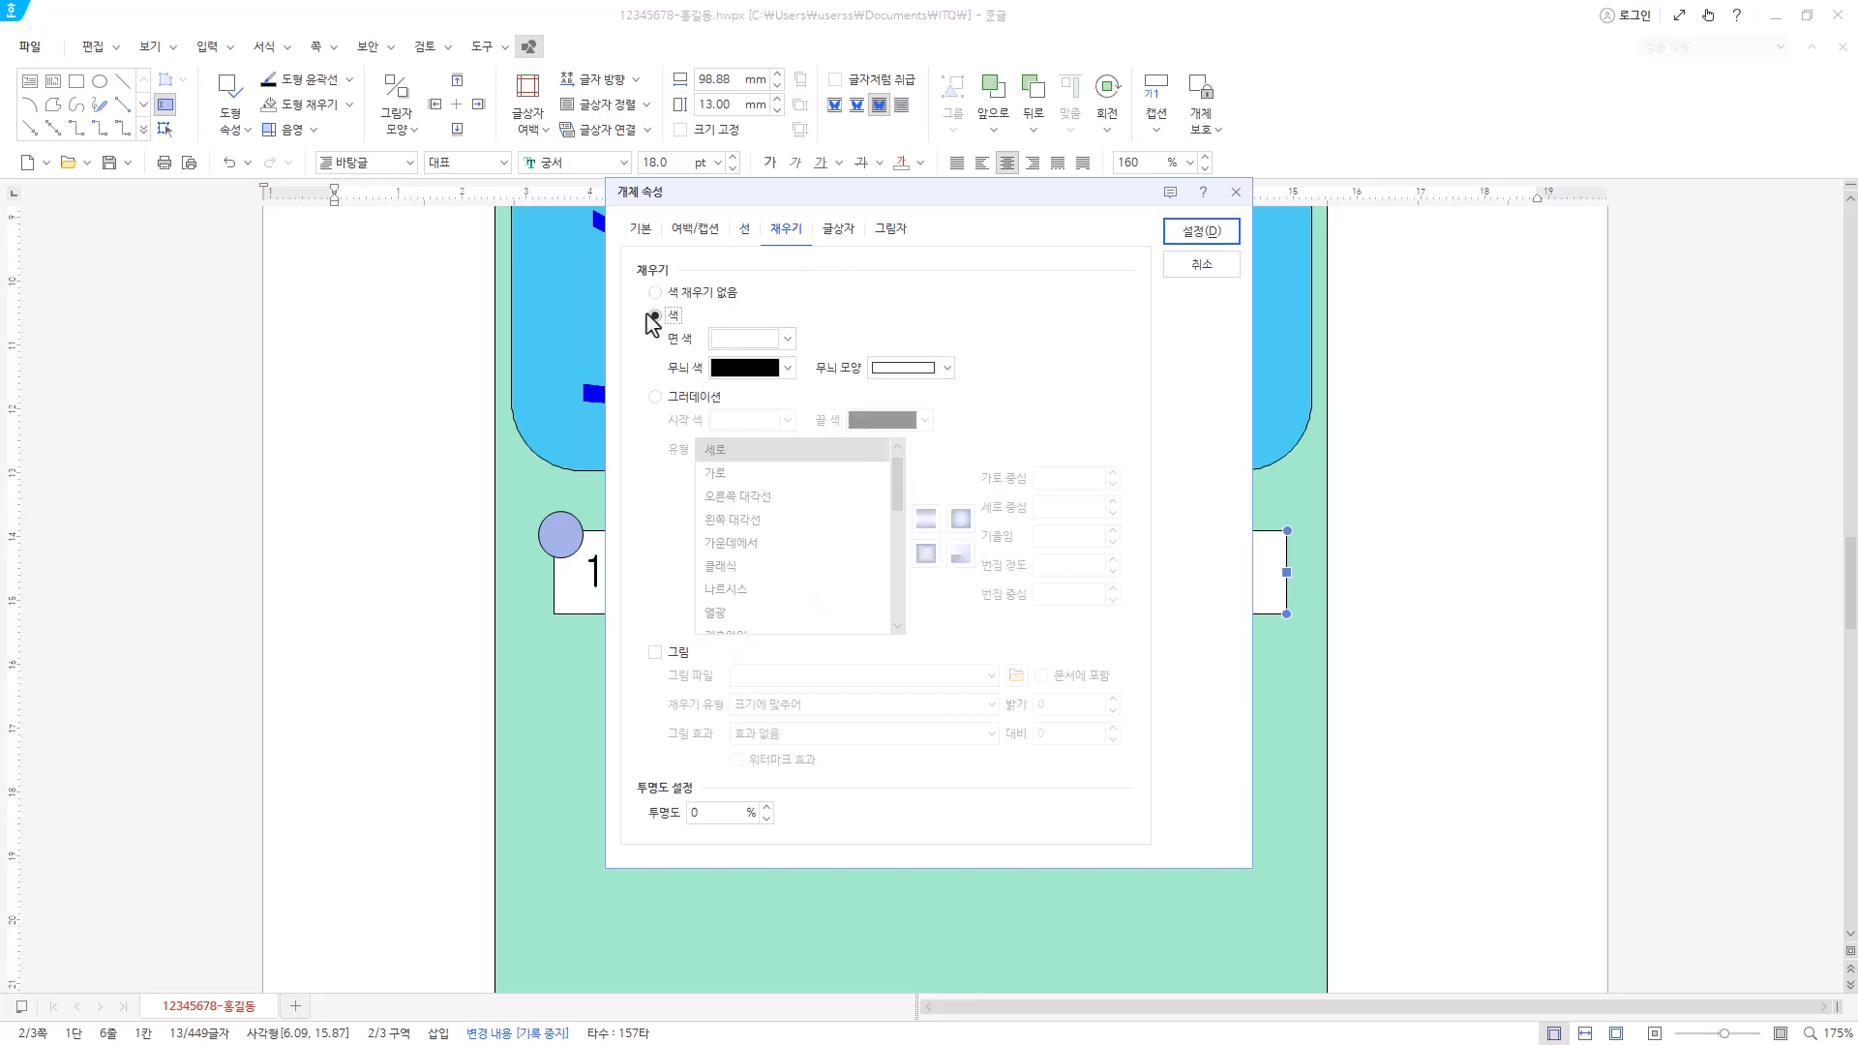
pyautogui.click(788, 340)
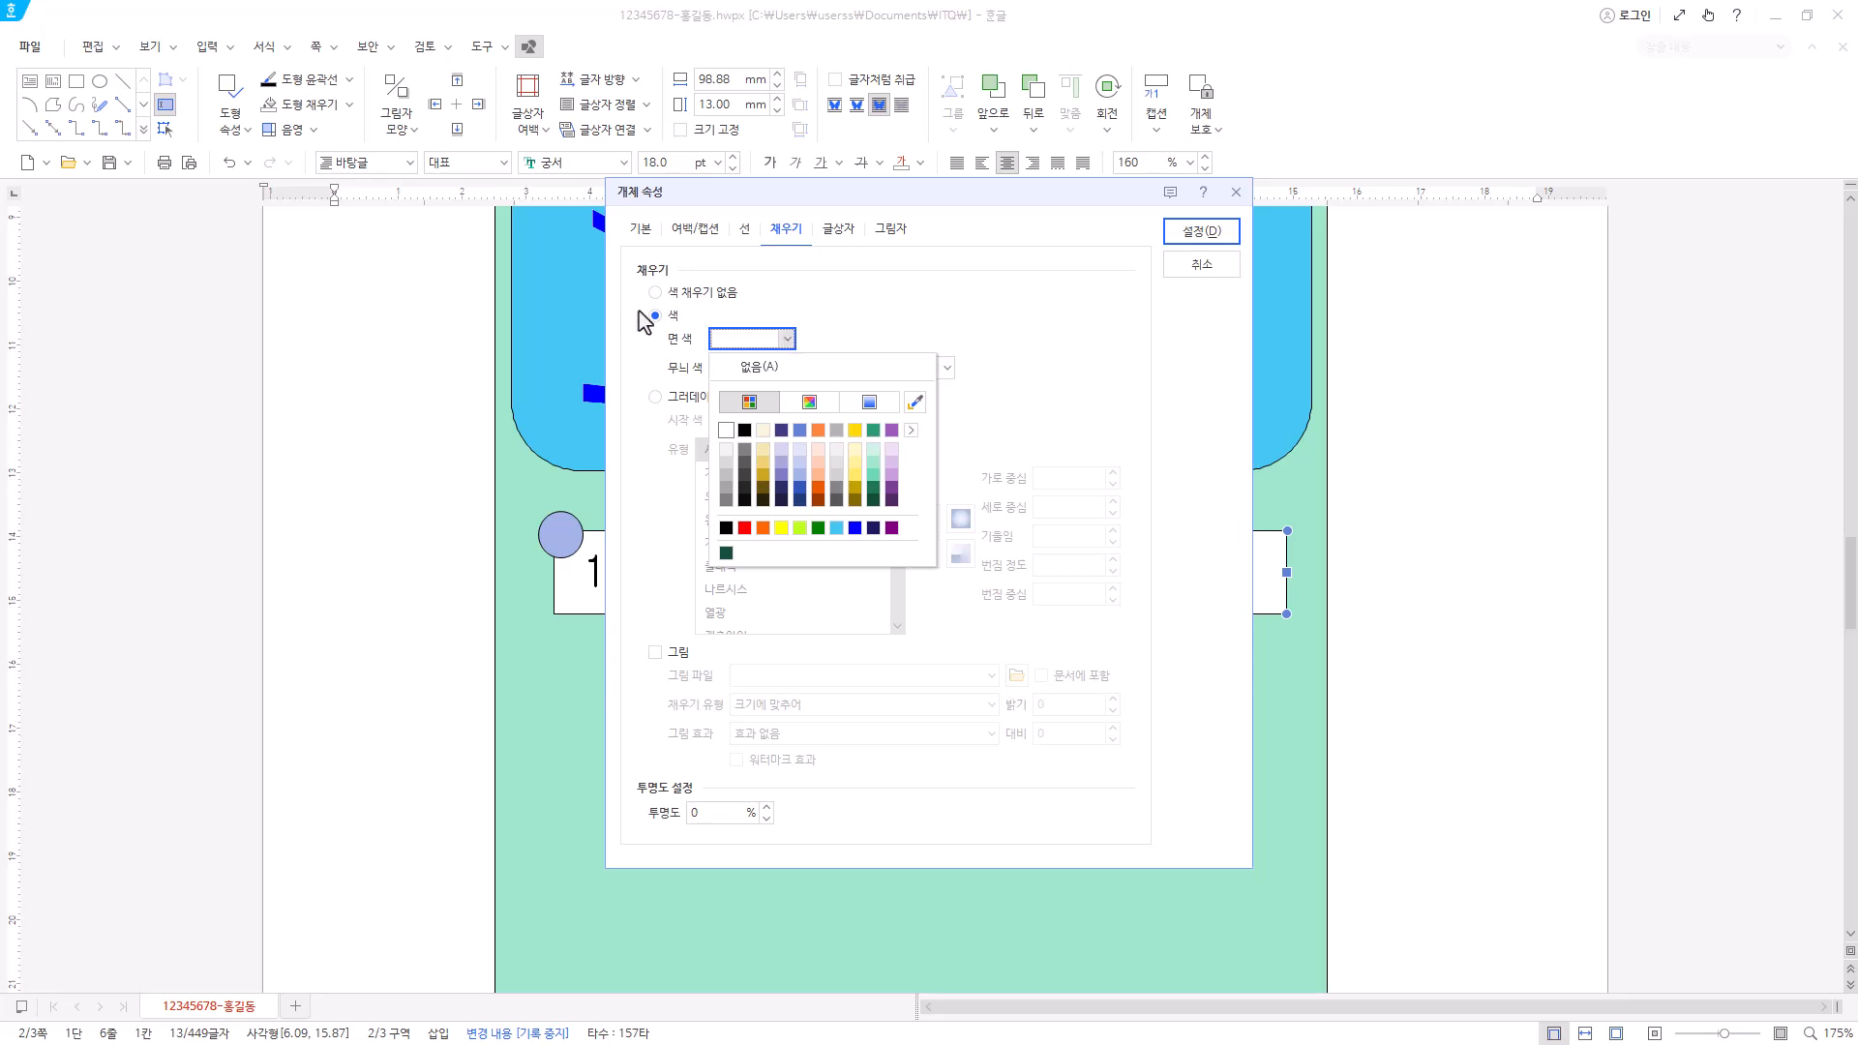
pyautogui.click(784, 369)
pyautogui.click(1201, 232)
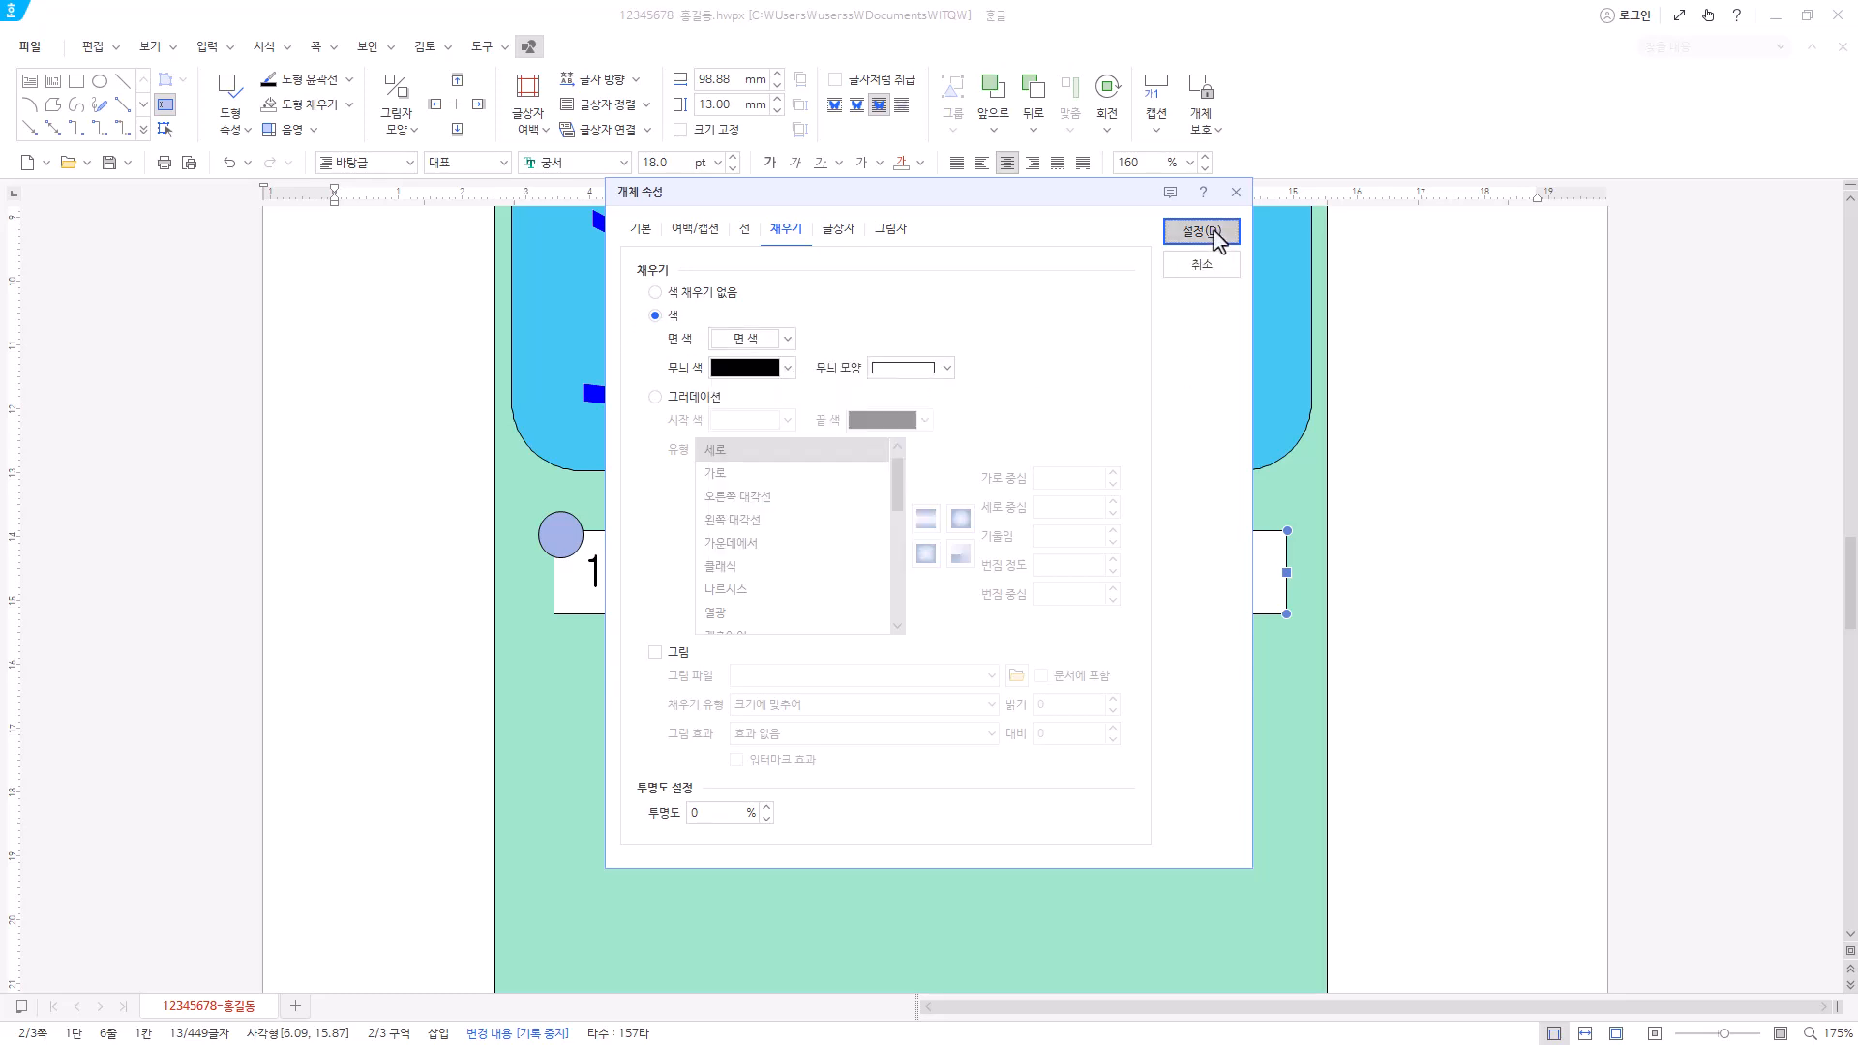
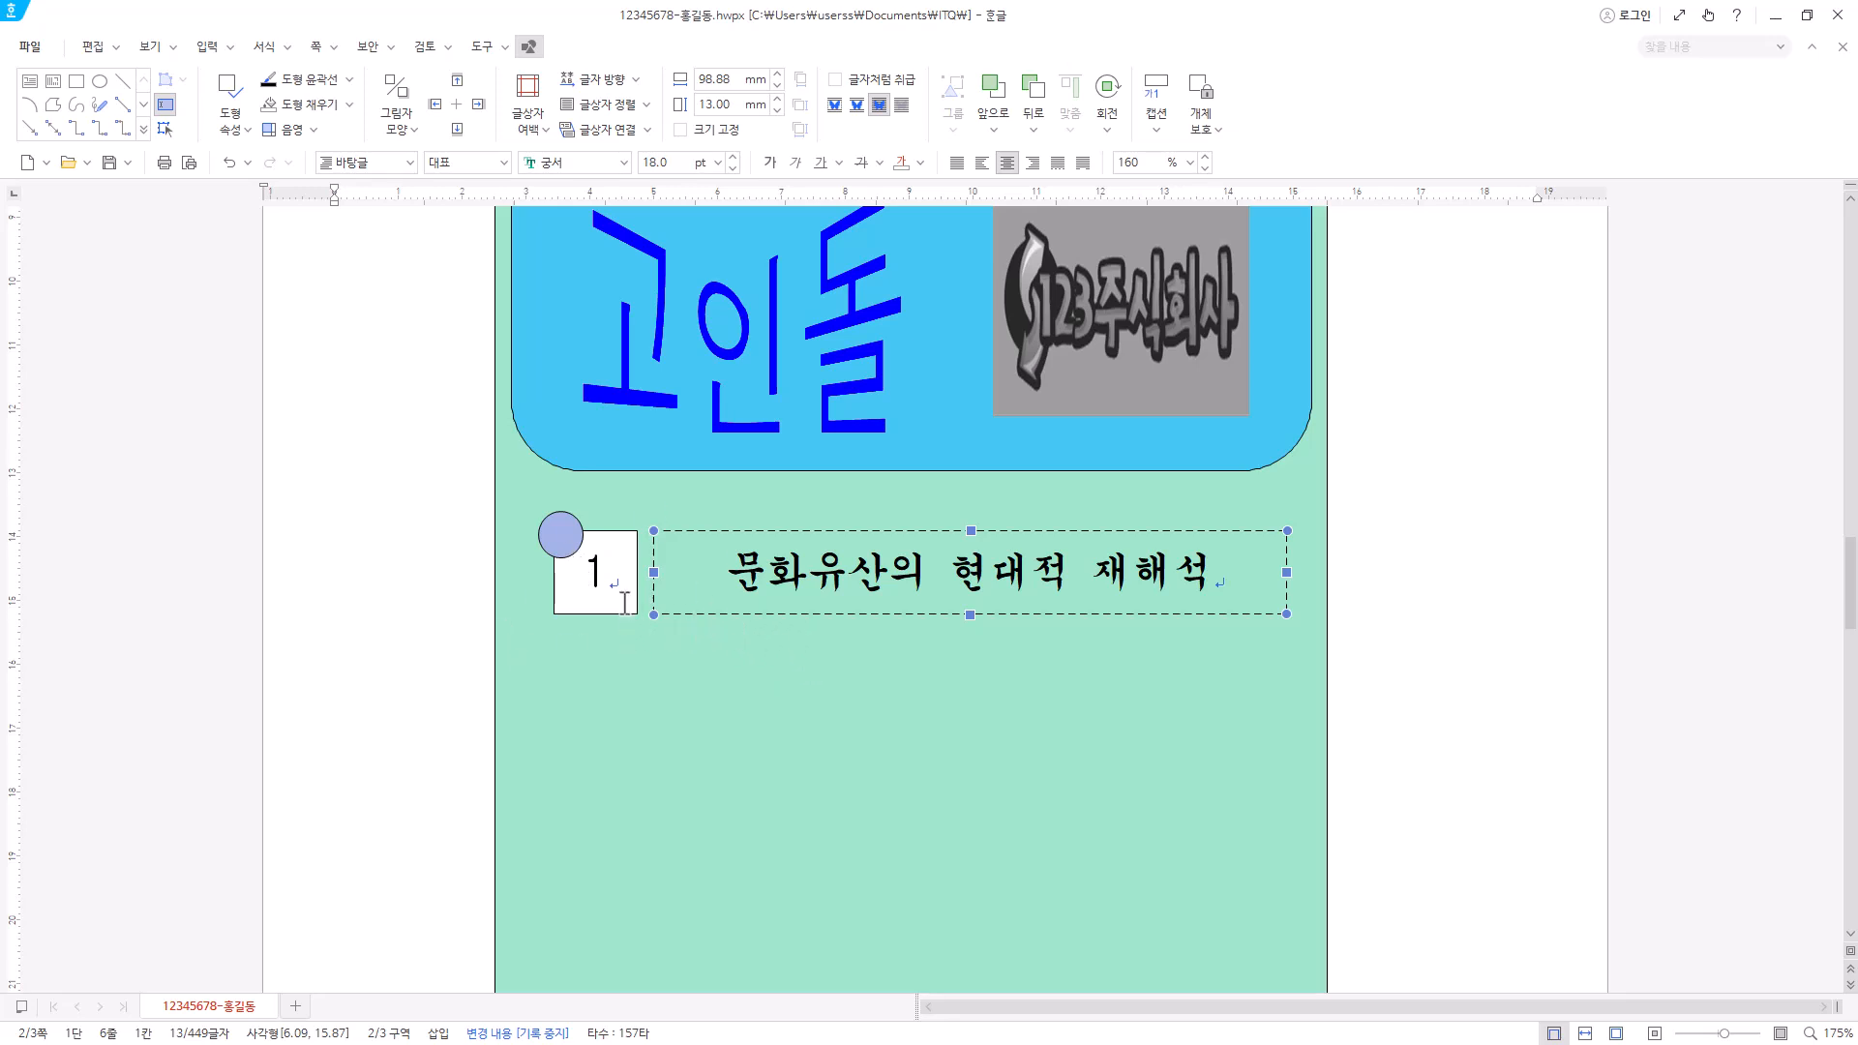
# - Select the circle, numbered square and text box of the first row together and copy them twice, straight below, to make three rows
pyautogui.keyDown('shift'); pyautogui.click(571, 553); pyautogui.keyUp('shift')
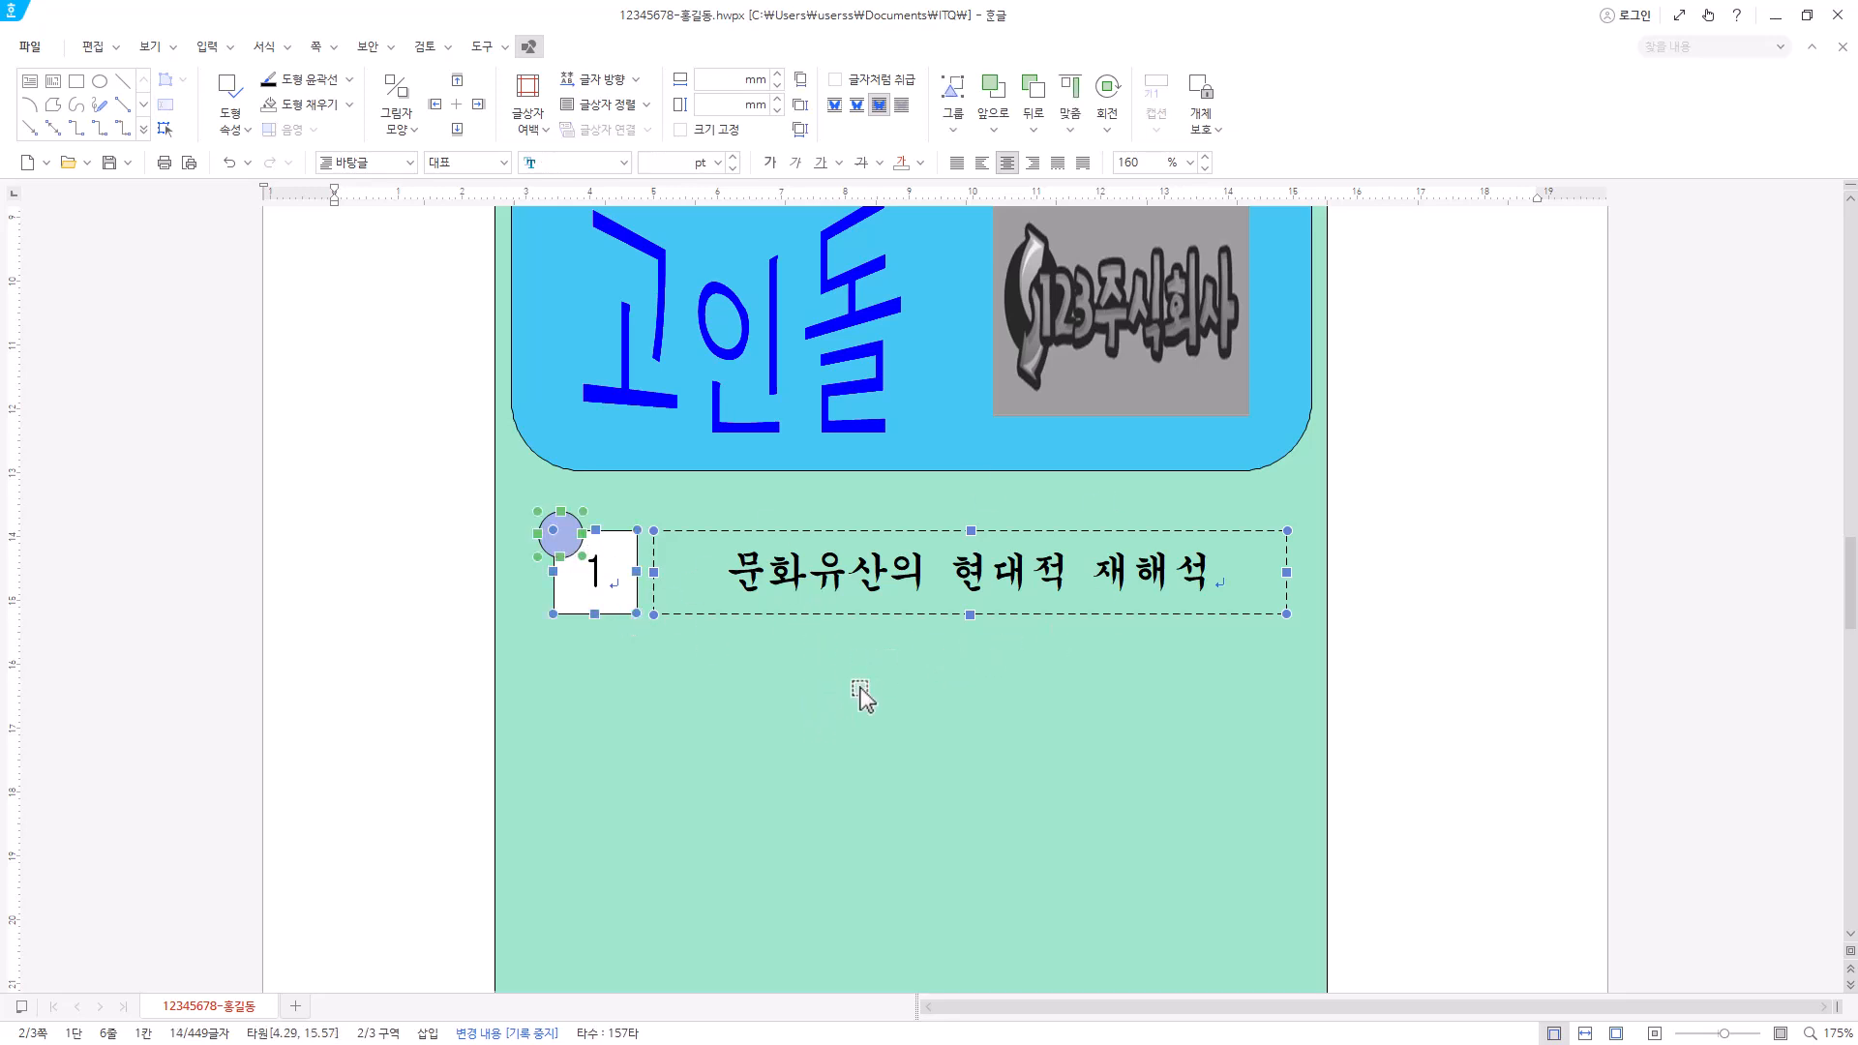
pyautogui.scroll(-2, 863, 693)
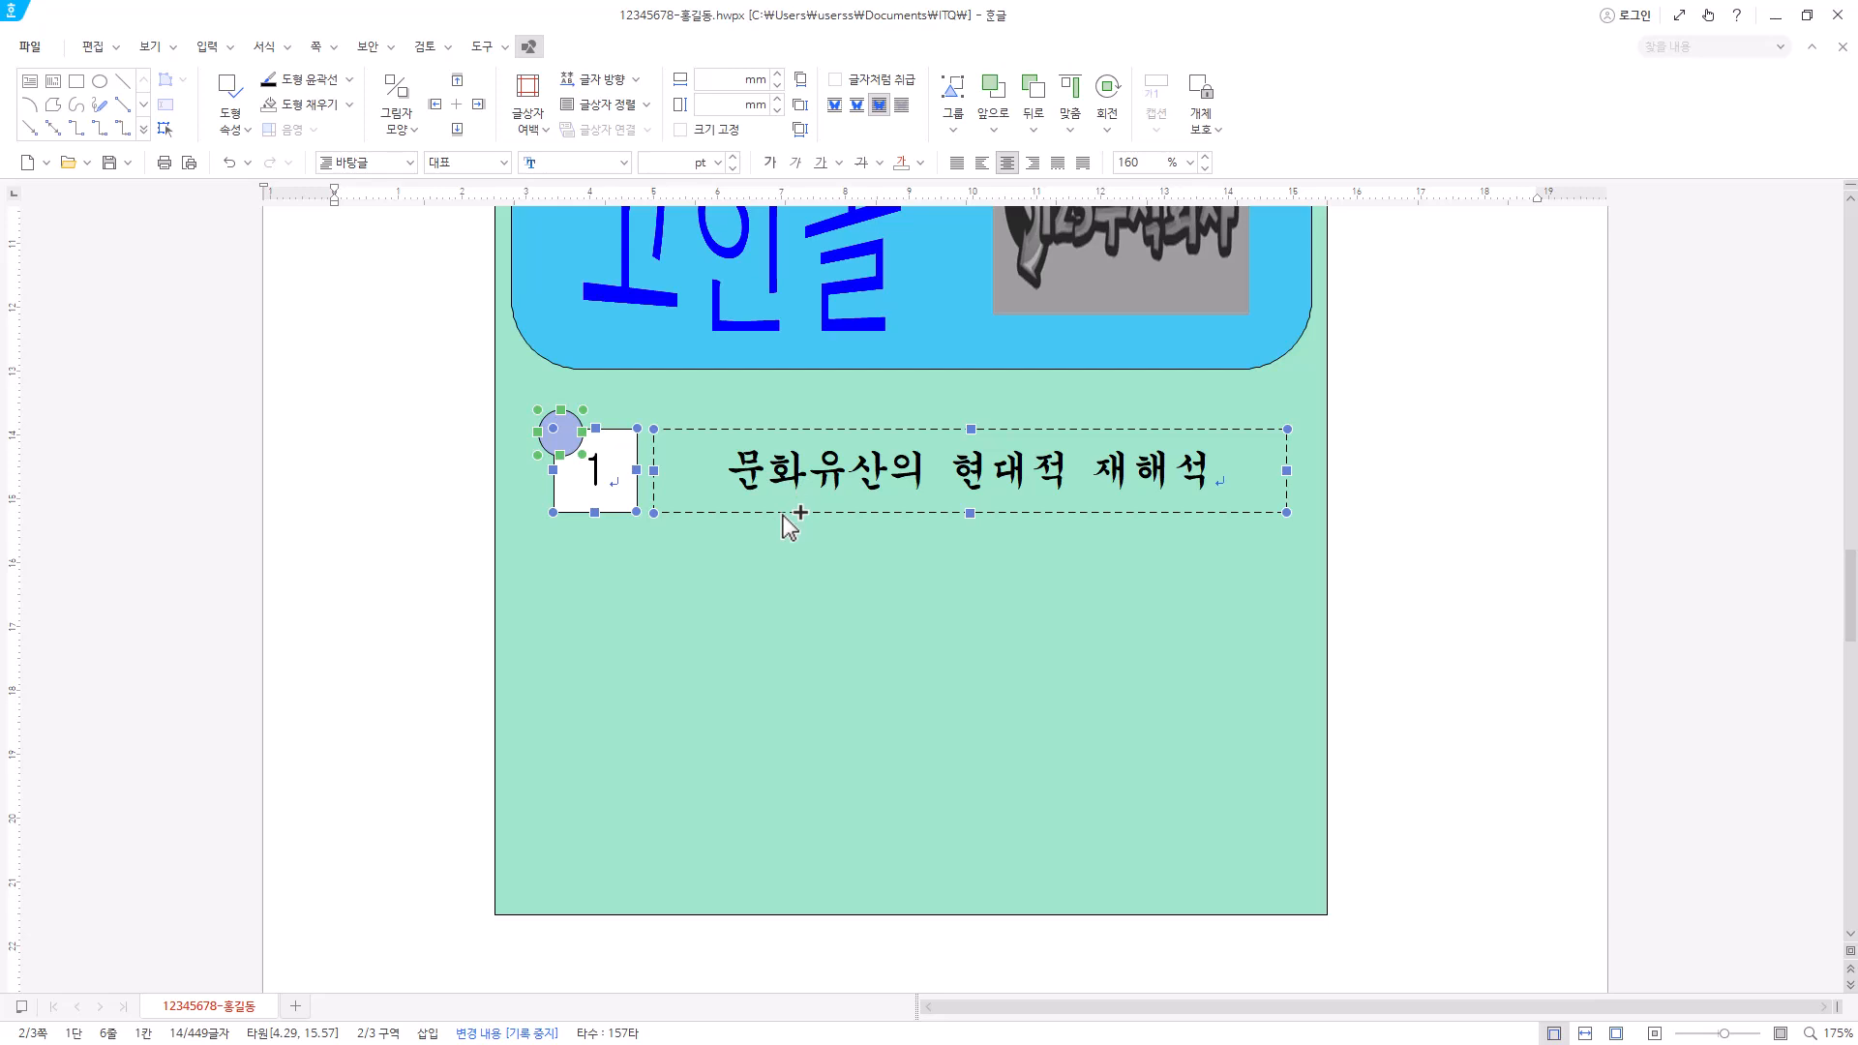
pyautogui.moveTo(799, 510); pyautogui.dragTo(811, 658)
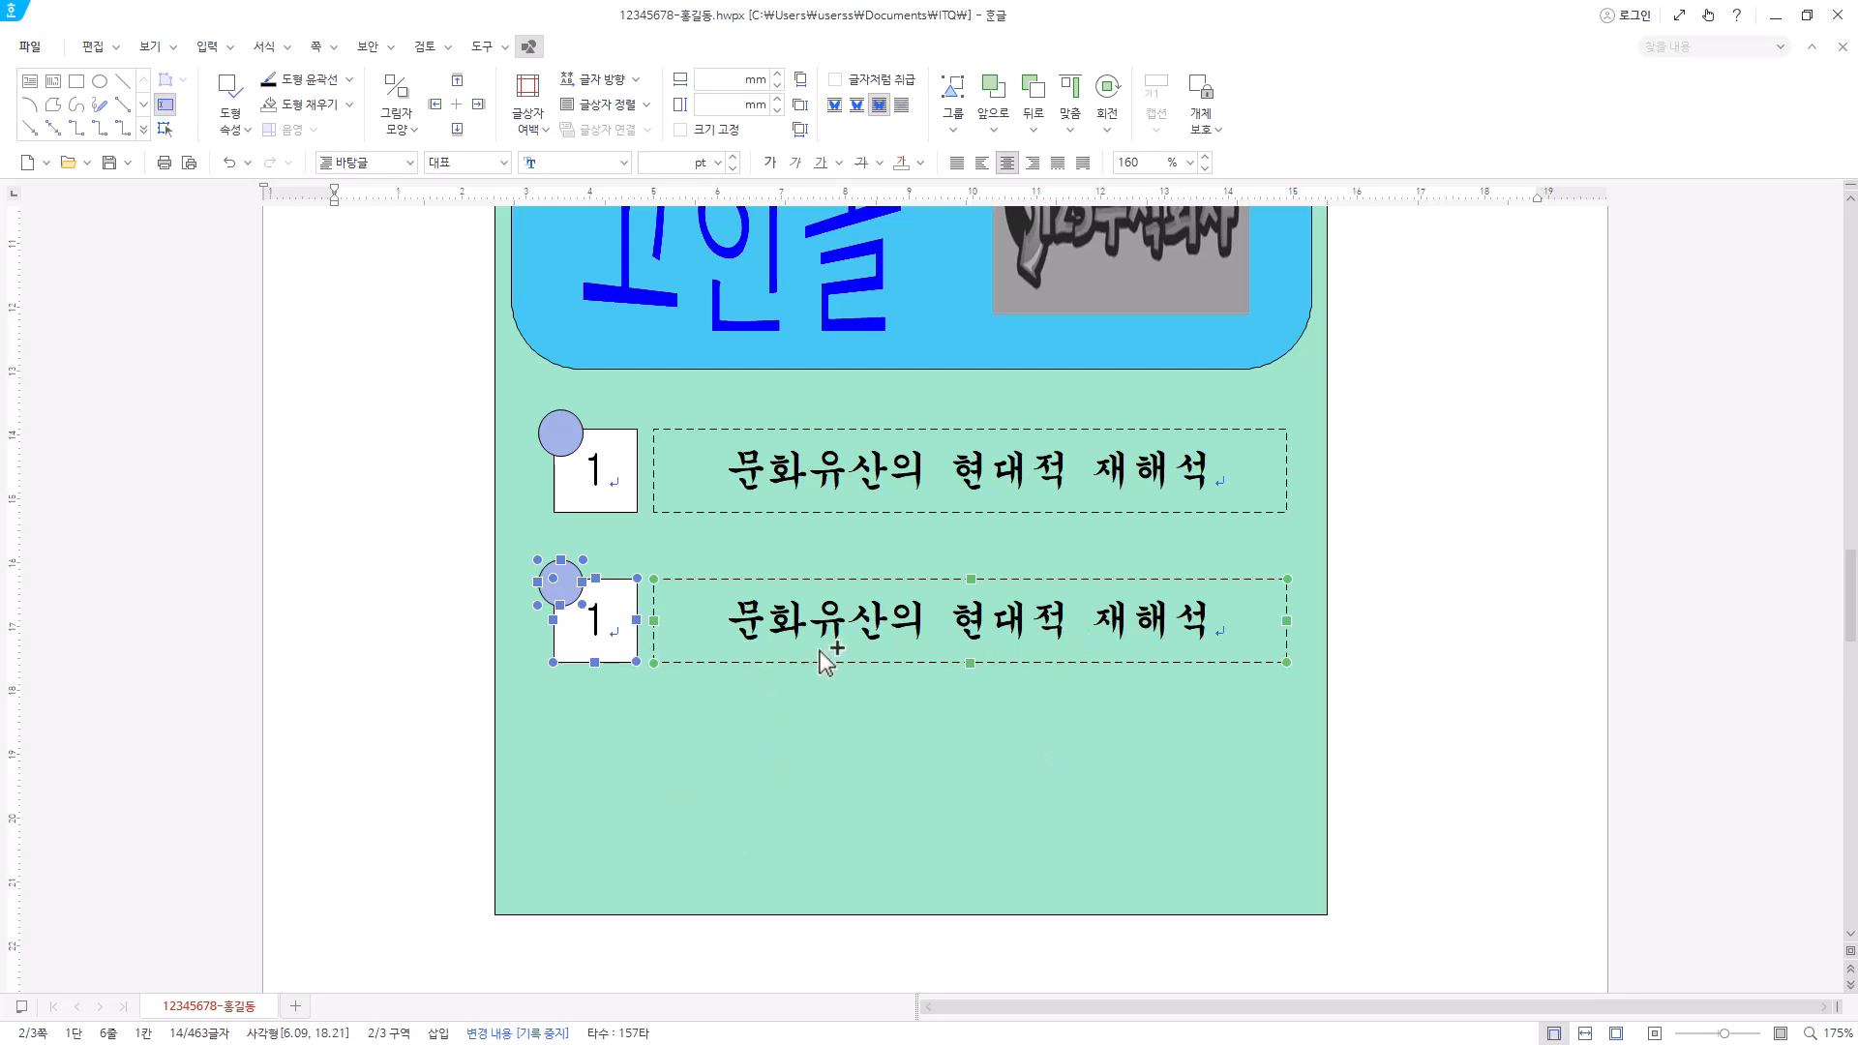
pyautogui.moveTo(821, 651); pyautogui.dragTo(838, 800)
# - Renumber the squares of the two copied rows as 2 and 3
pyautogui.moveTo(589, 625); pyautogui.dragTo(614, 626)
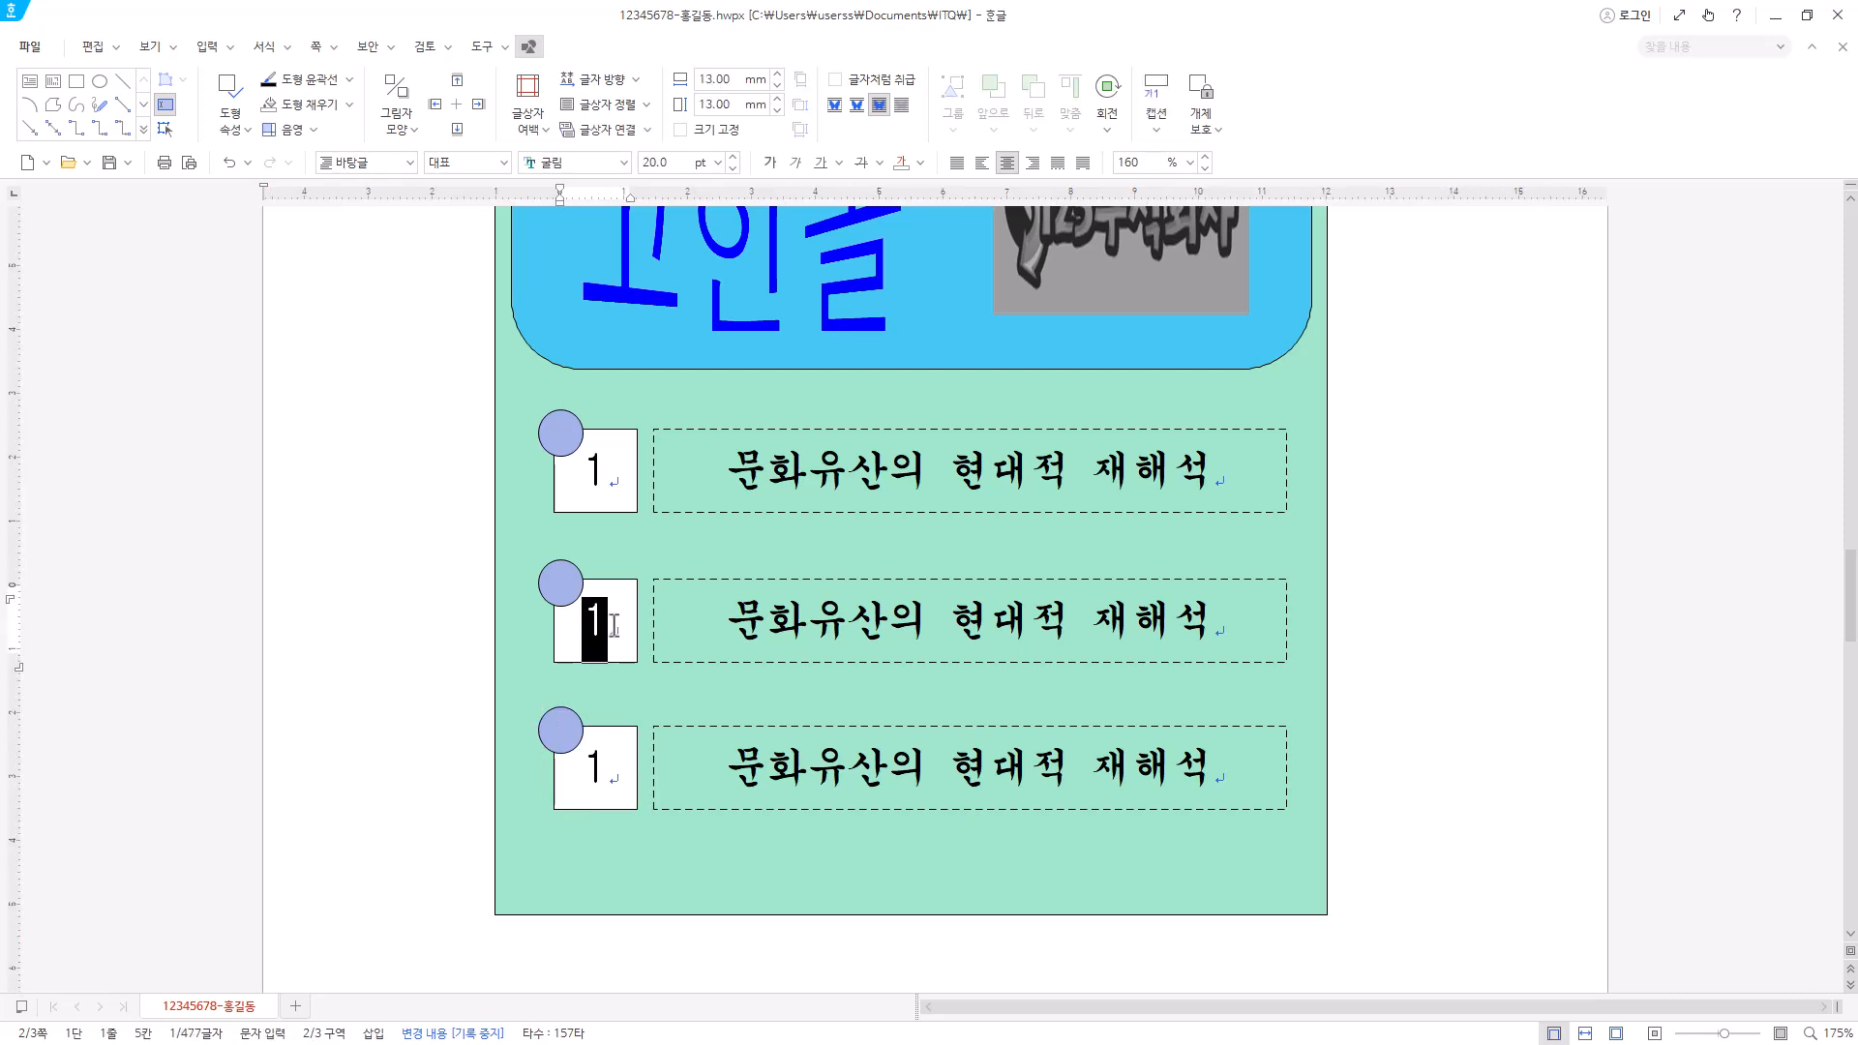
pyautogui.write('2')
pyautogui.moveTo(589, 772); pyautogui.dragTo(613, 773)
pyautogui.write('3')
# - Replace the second row's text with 지역 경제 활성화 기여 and the third row's with 관광 콘텐츠 다각화
pyautogui.moveTo(728, 624); pyautogui.dragTo(935, 676)
pyautogui.write('지역 경제 활성화 기여')
pyautogui.moveTo(728, 772); pyautogui.dragTo(1209, 774)
pyautogui.write('관광 콘텐츠 다각화')
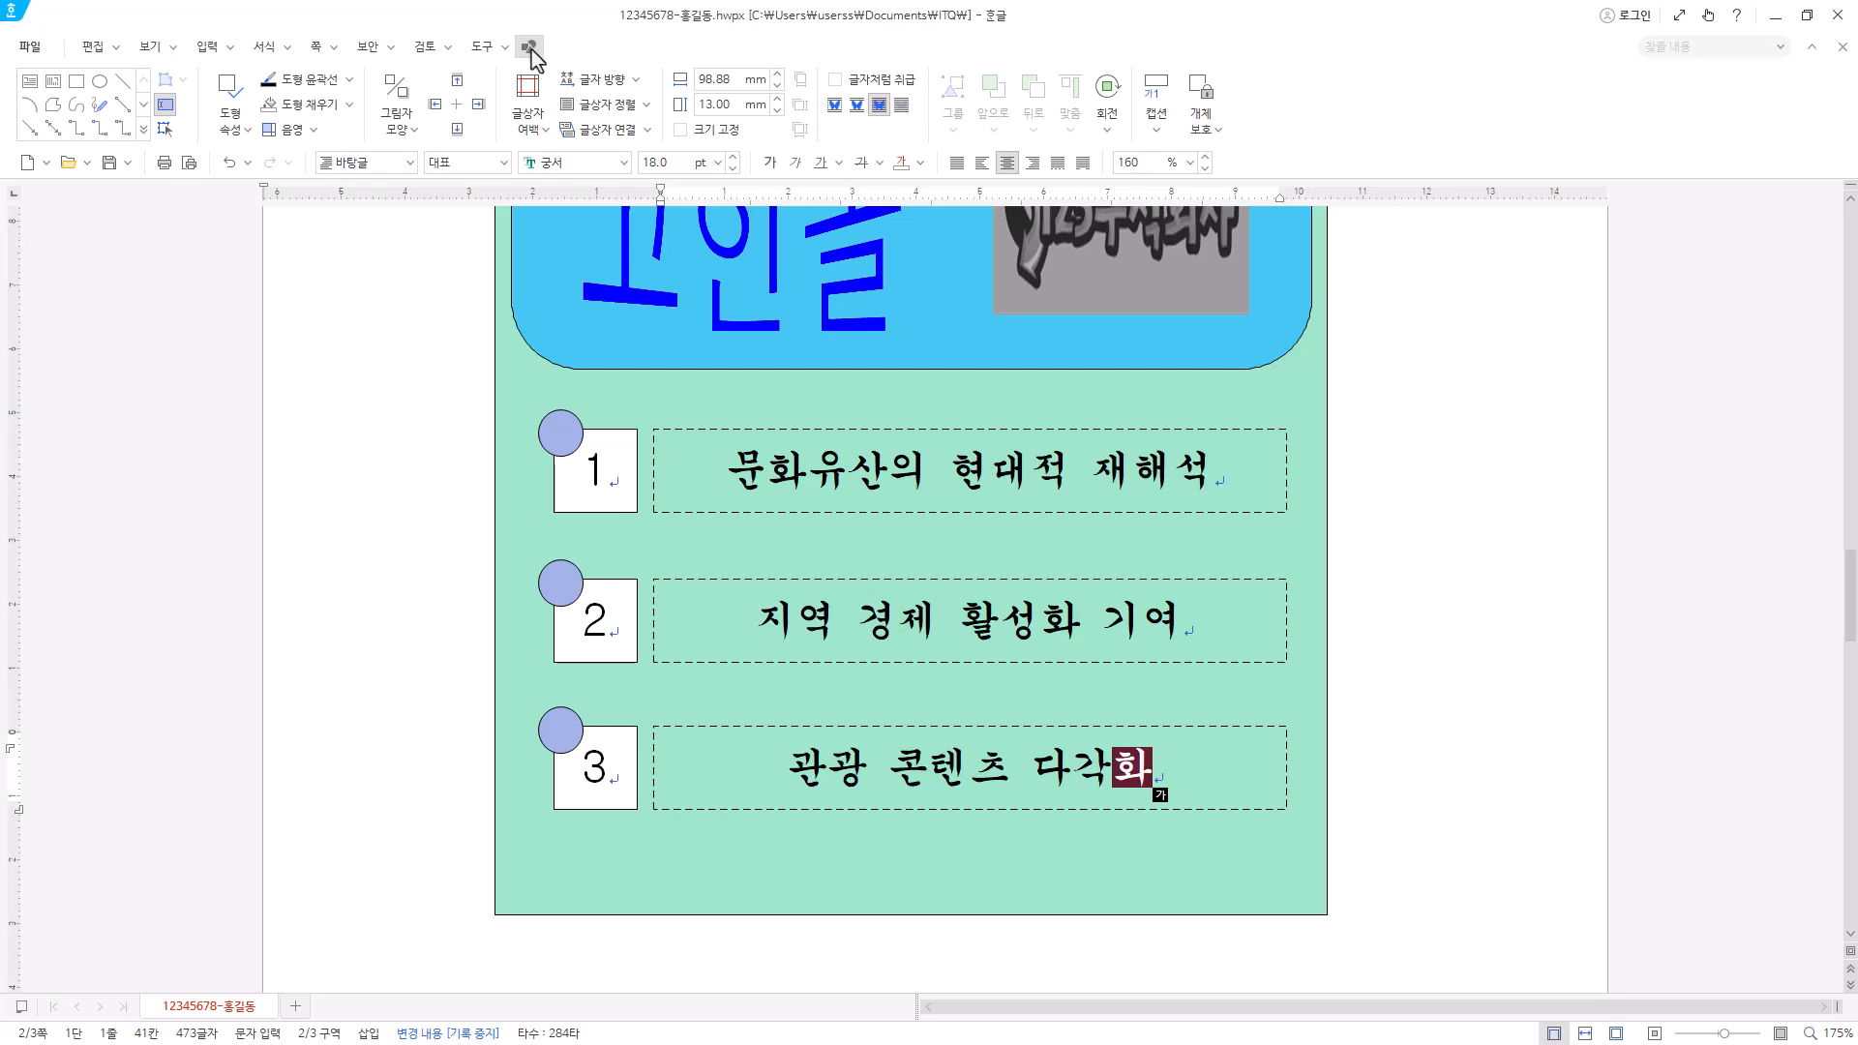
# - Select all objects of the three item rows and nudge them slightly down within the green background
pyautogui.click(165, 135)
pyautogui.moveTo(387, 385); pyautogui.dragTo(1396, 887)
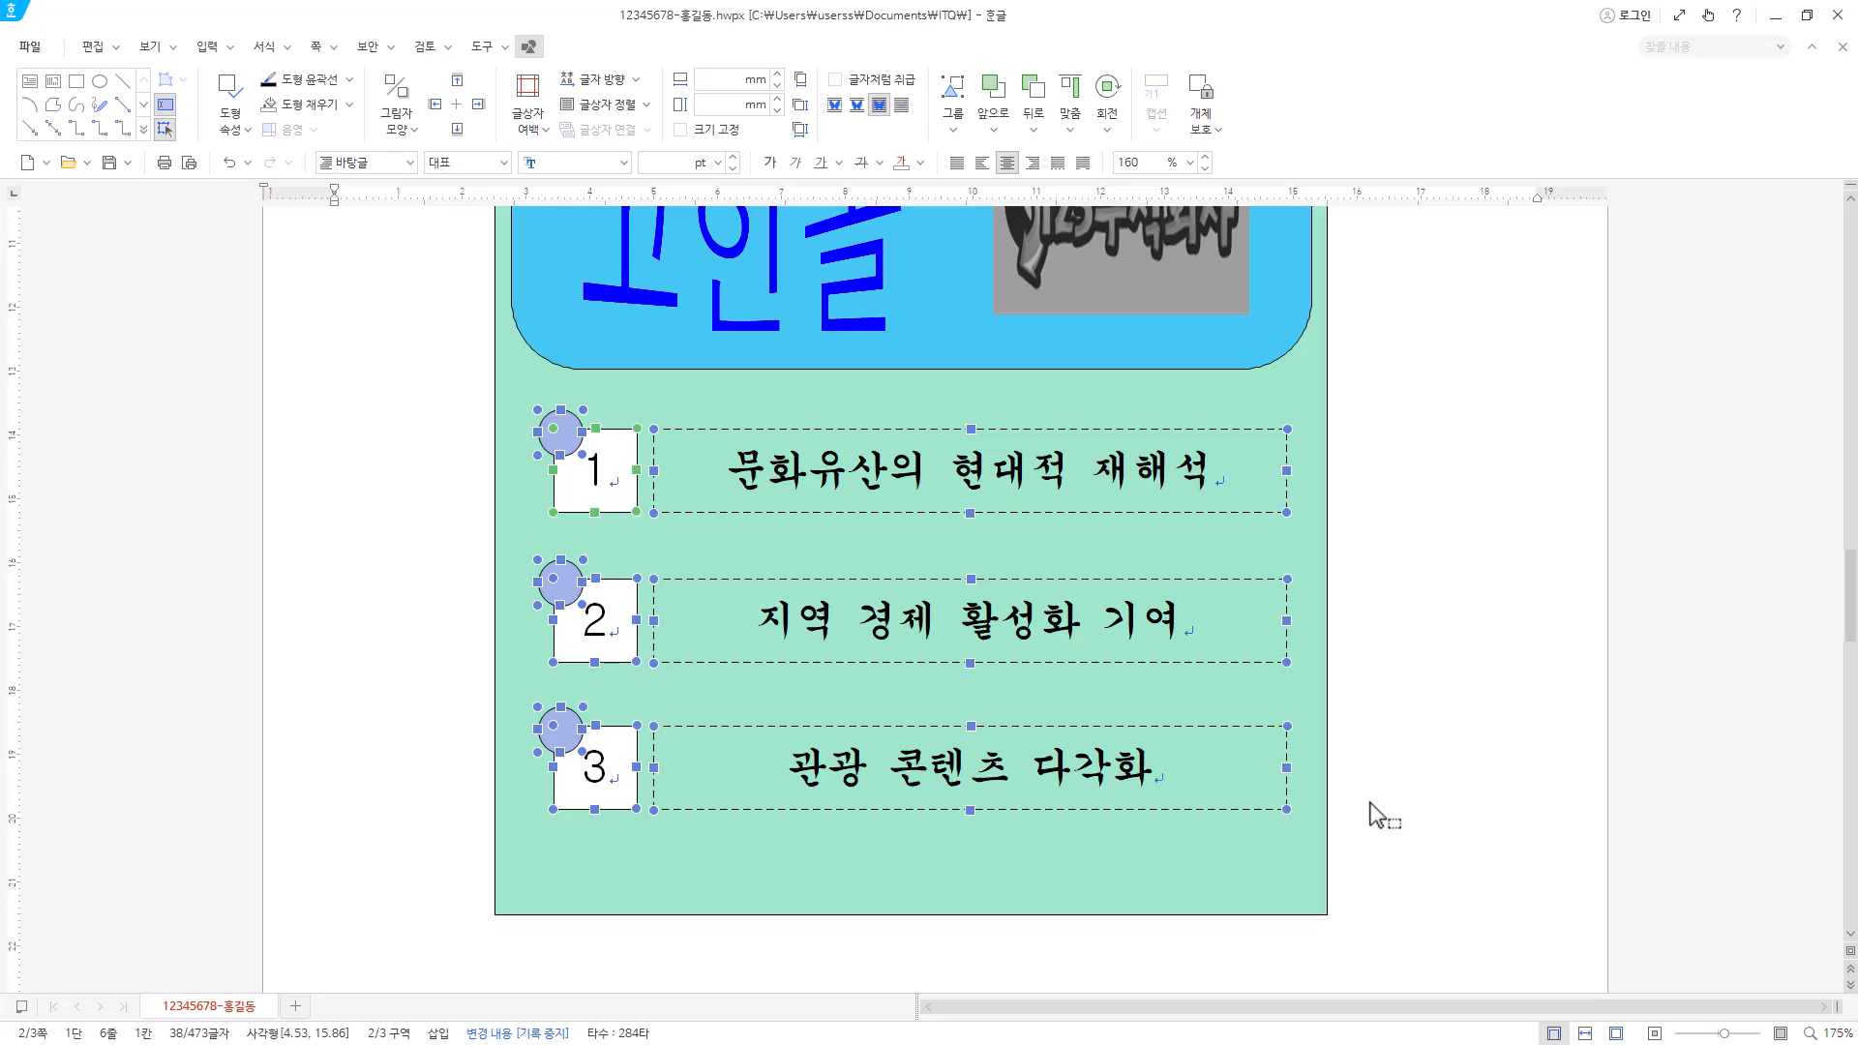
pyautogui.press('Down')
pyautogui.press('Down')
pyautogui.press('Down')
pyautogui.press('Down')
pyautogui.press('Down')
pyautogui.press('Down')
pyautogui.press('Down')
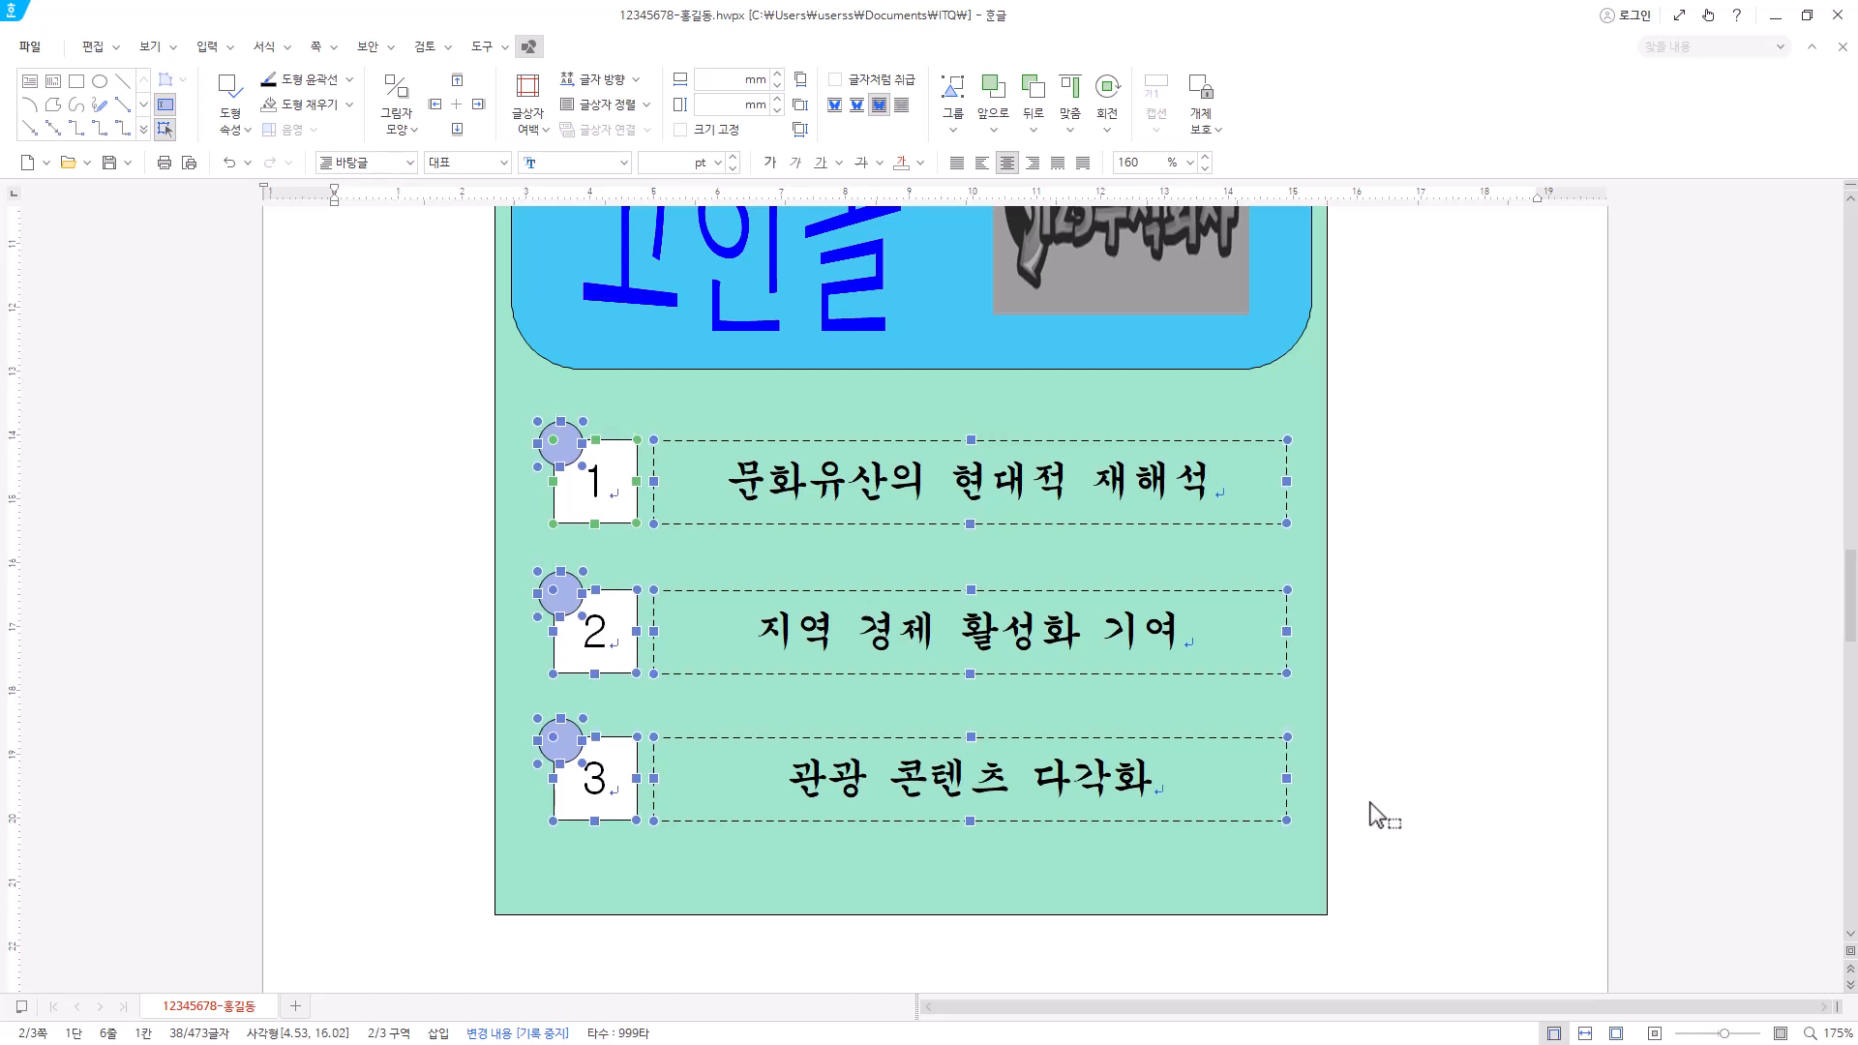
pyautogui.press('Down')
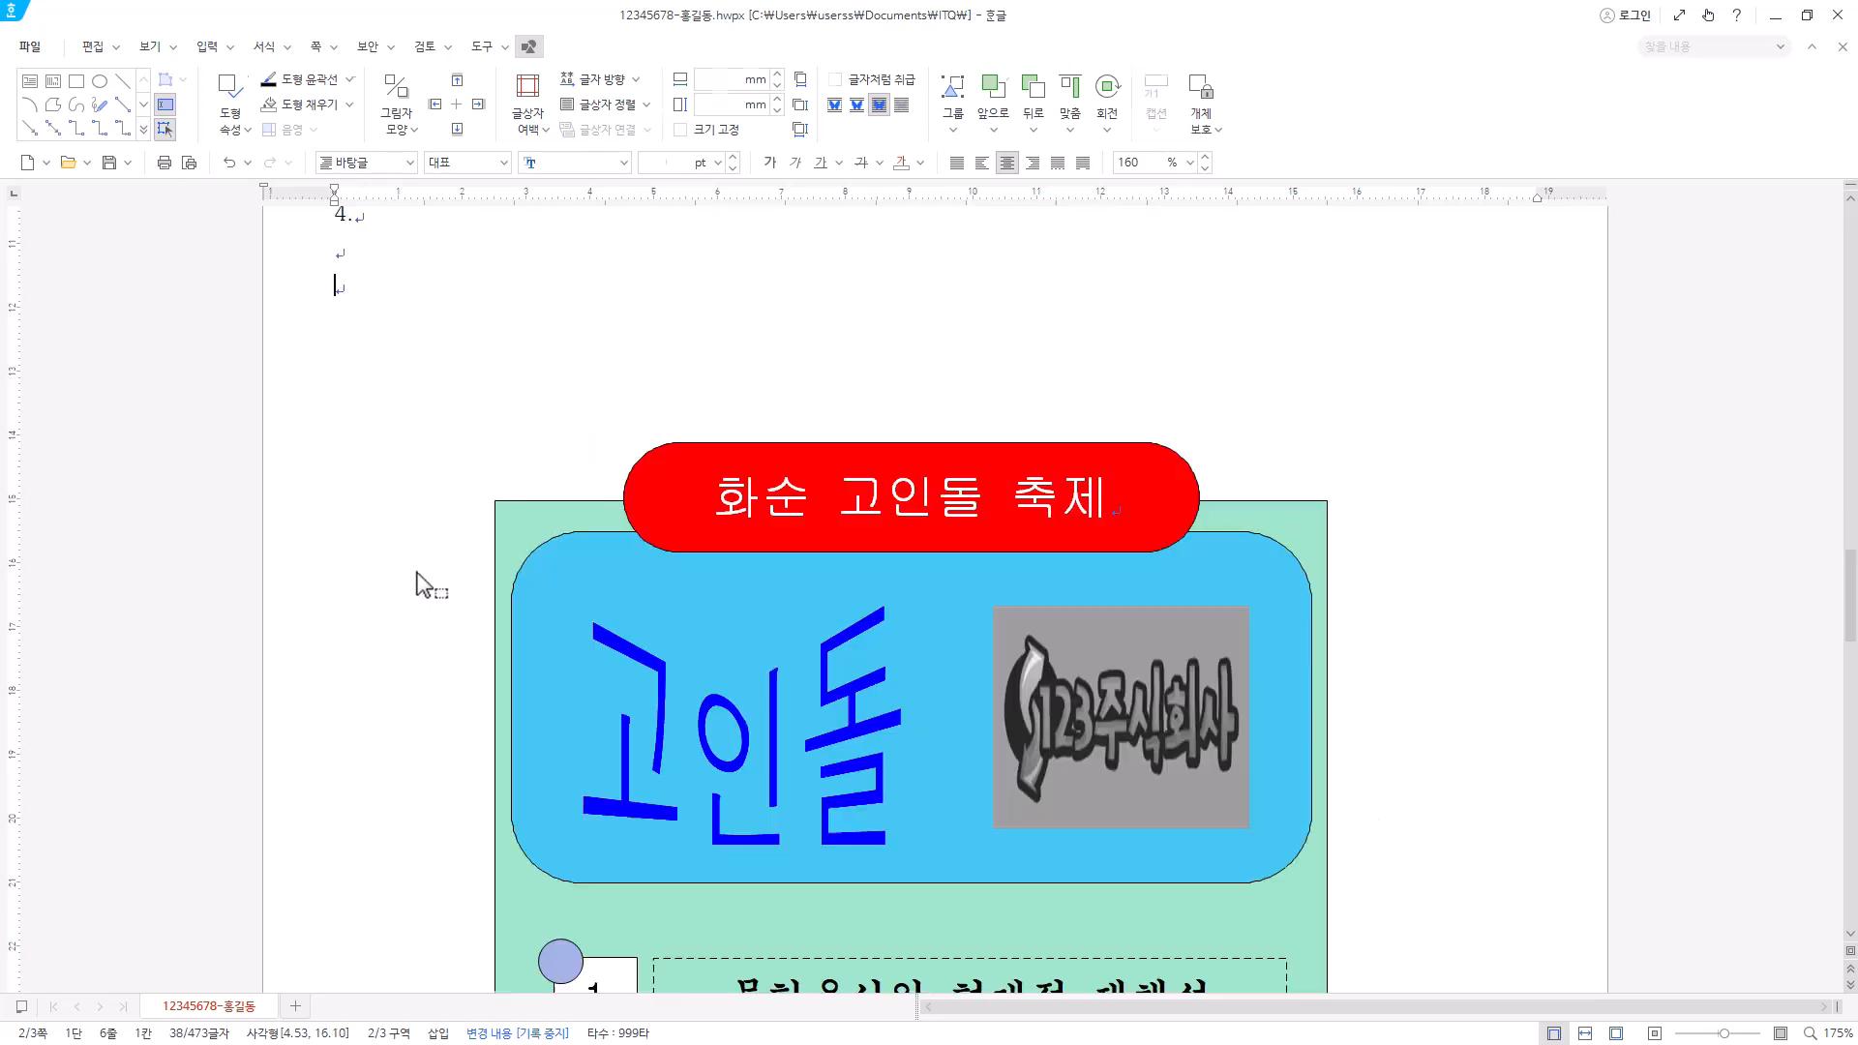
# - Select the objects of rows 2 and 3 and nudge them slightly down to widen the gap below row 1
pyautogui.click(397, 554)
pyautogui.scroll(-5, 481, 593)
pyautogui.moveTo(407, 572); pyautogui.dragTo(1464, 914)
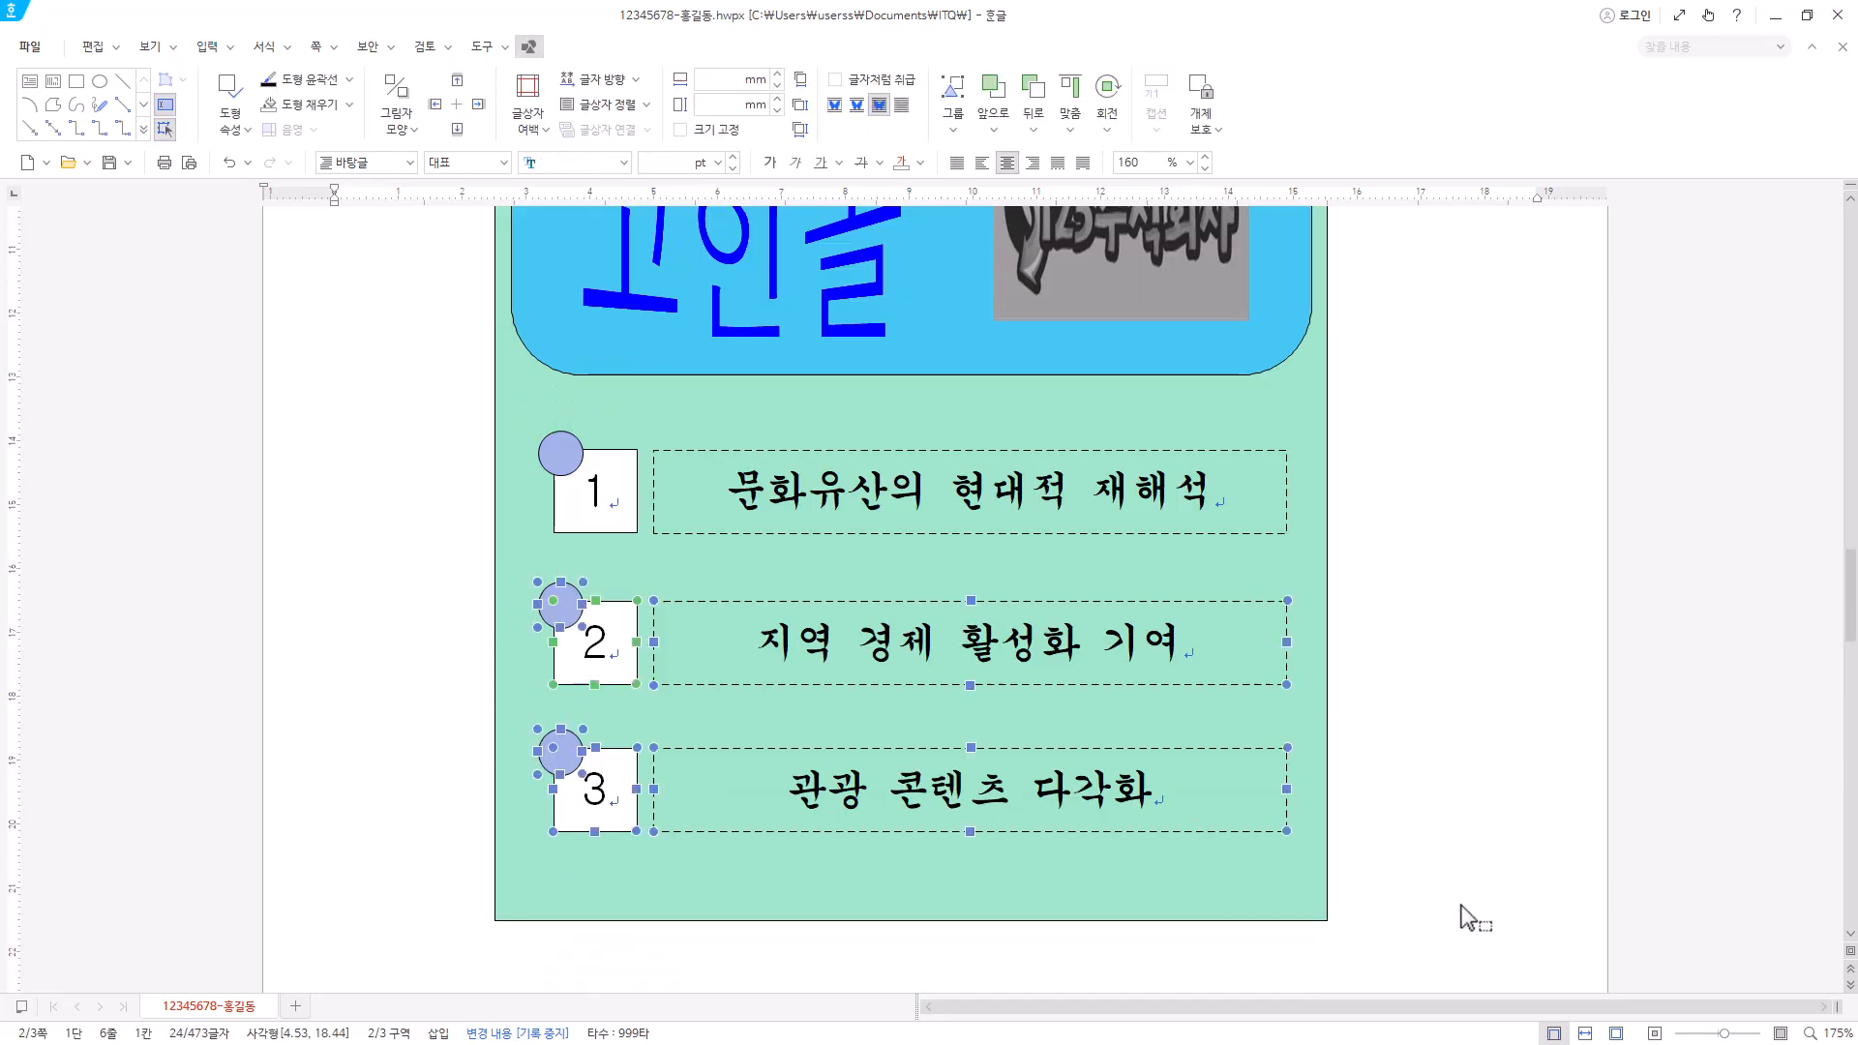
pyautogui.press('Down')
pyautogui.press('Down')
# - Select the objects of row 3 only and nudge them slightly down to even out the row spacing
pyautogui.click(437, 728)
pyautogui.scroll(-6, 435, 667)
pyautogui.moveTo(433, 608); pyautogui.dragTo(1630, 781)
pyautogui.press('Down')
pyautogui.press('Down')
pyautogui.press('Down')
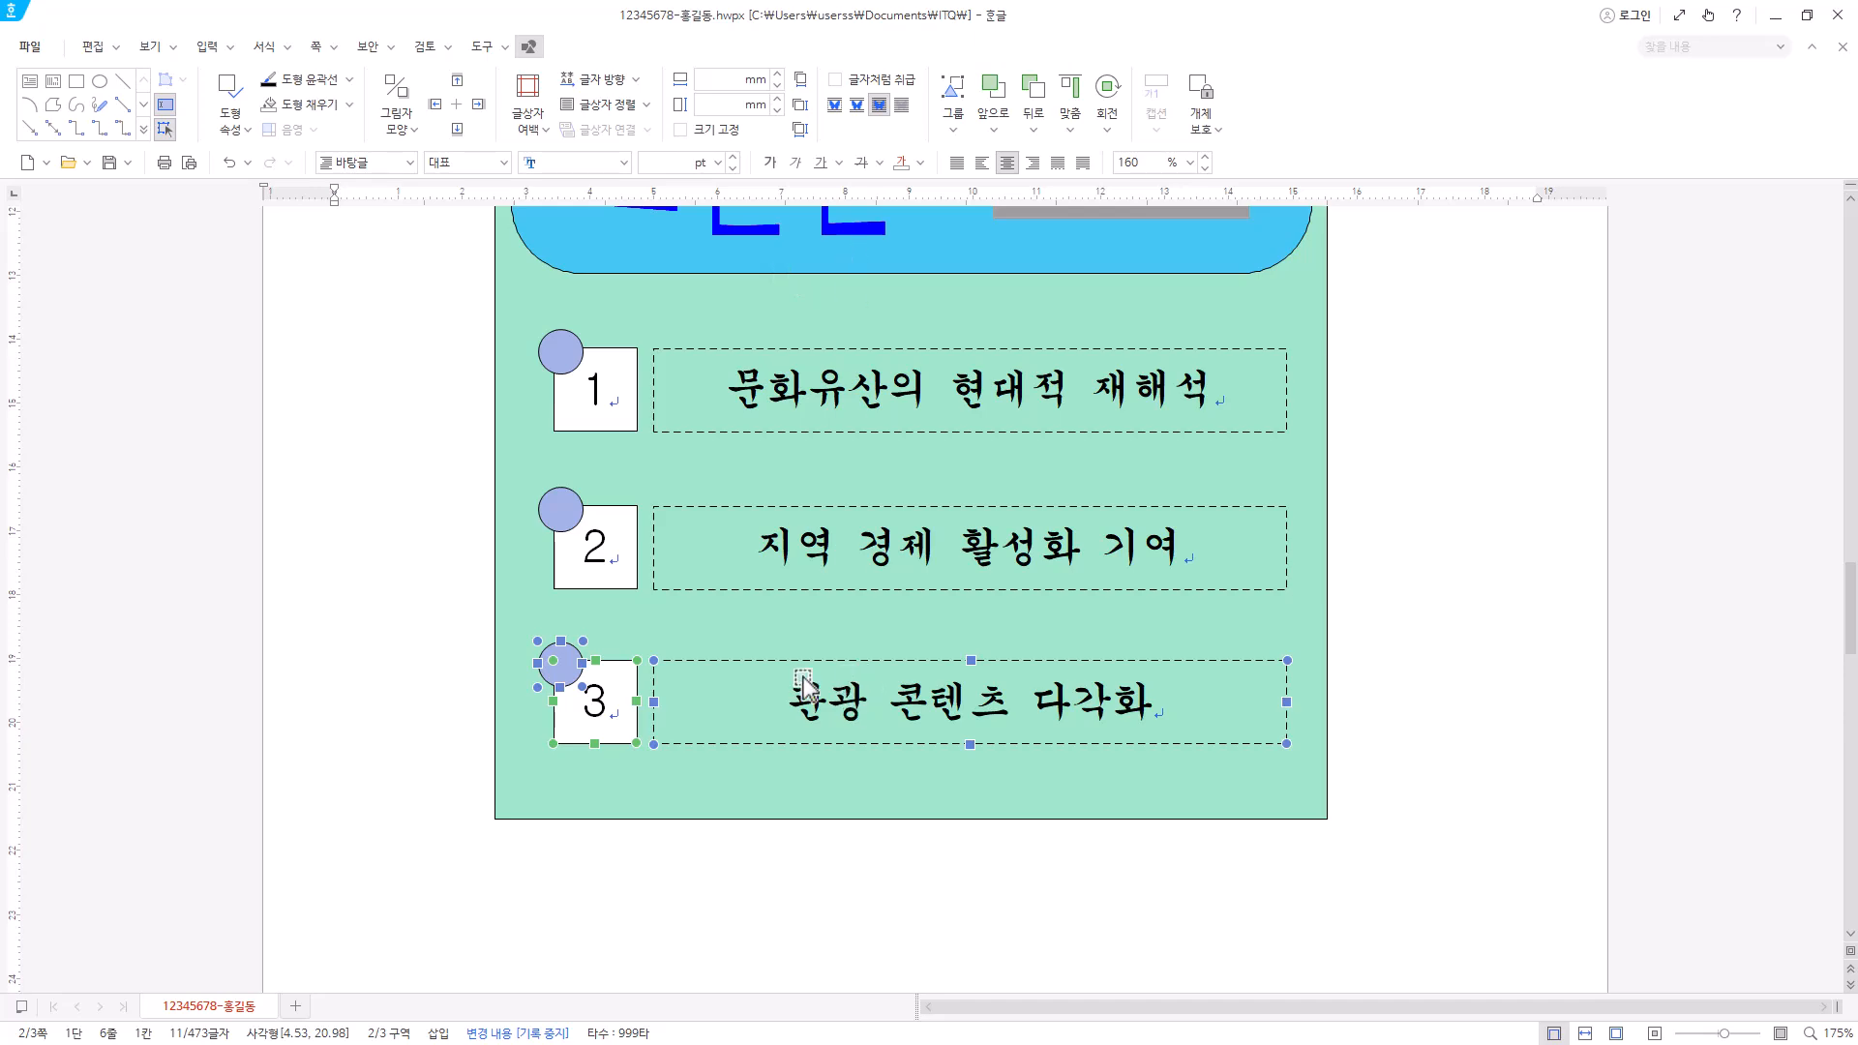
pyautogui.press('Escape')
pyautogui.scroll(5, 952, 503)
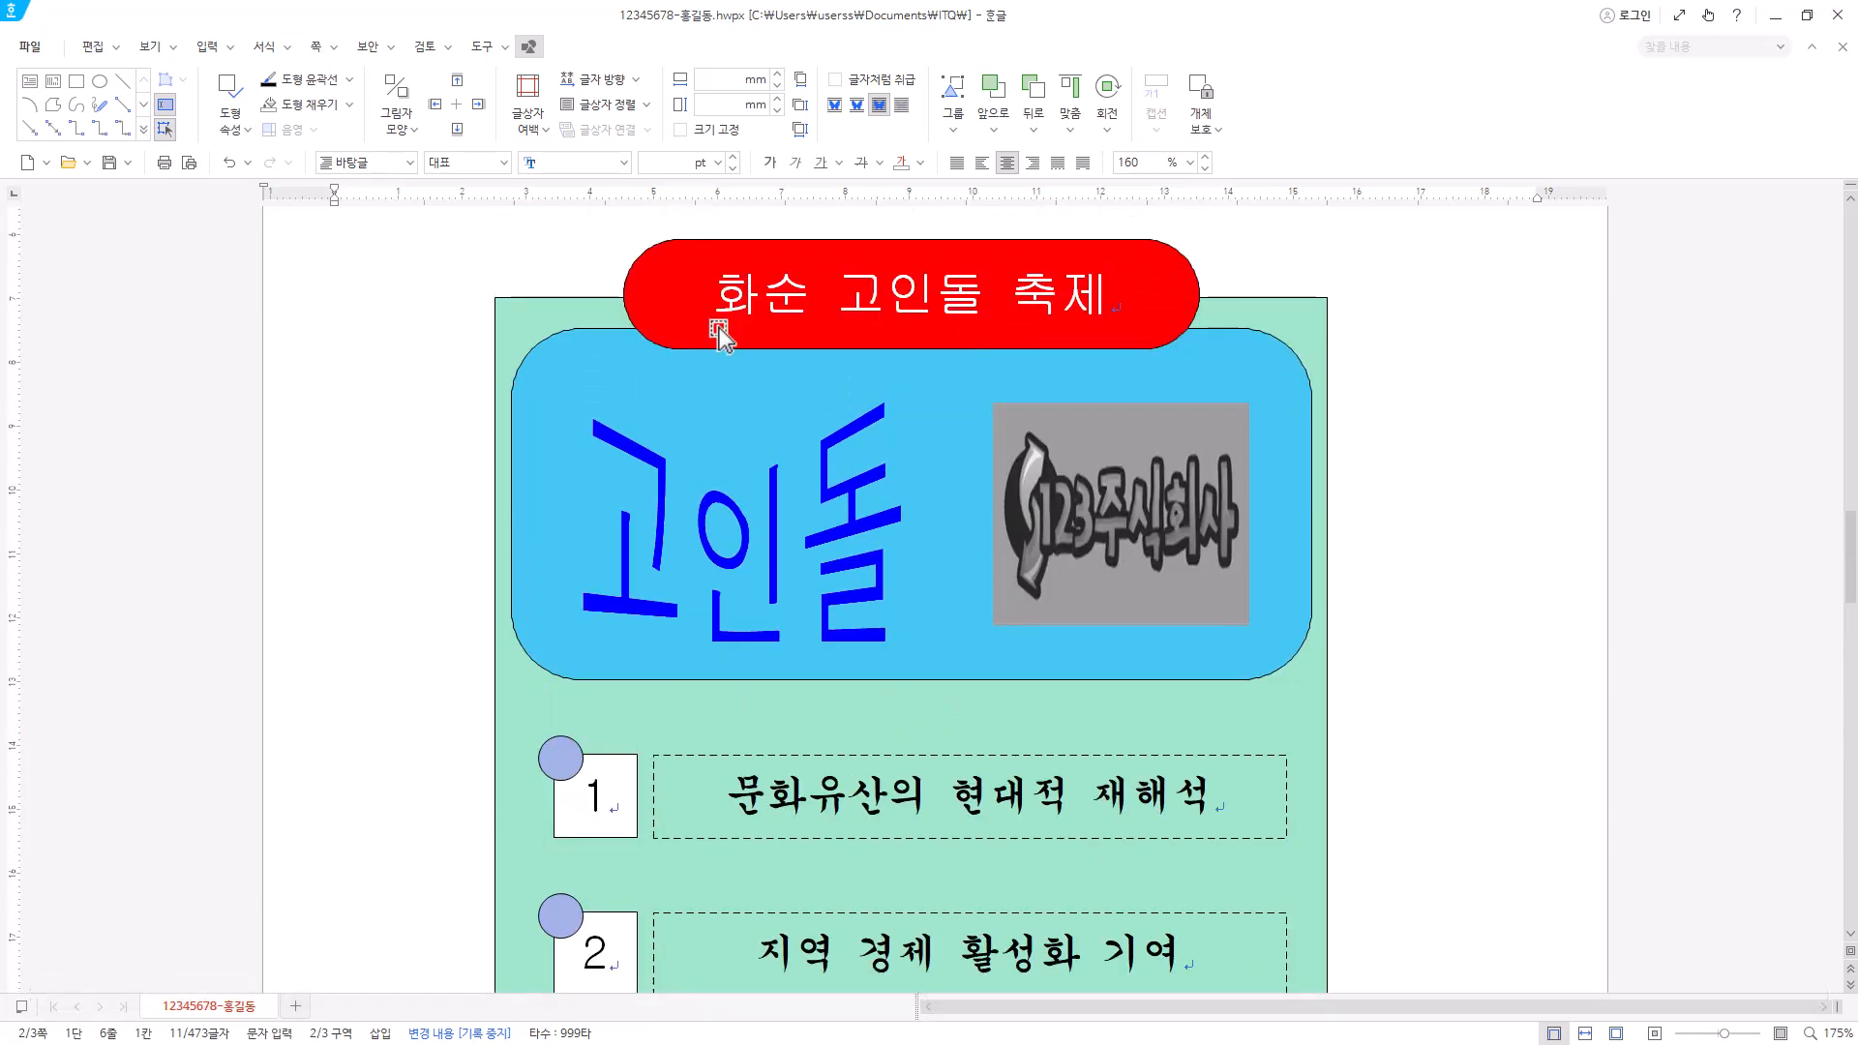
pyautogui.scroll(-4, 876, 615)
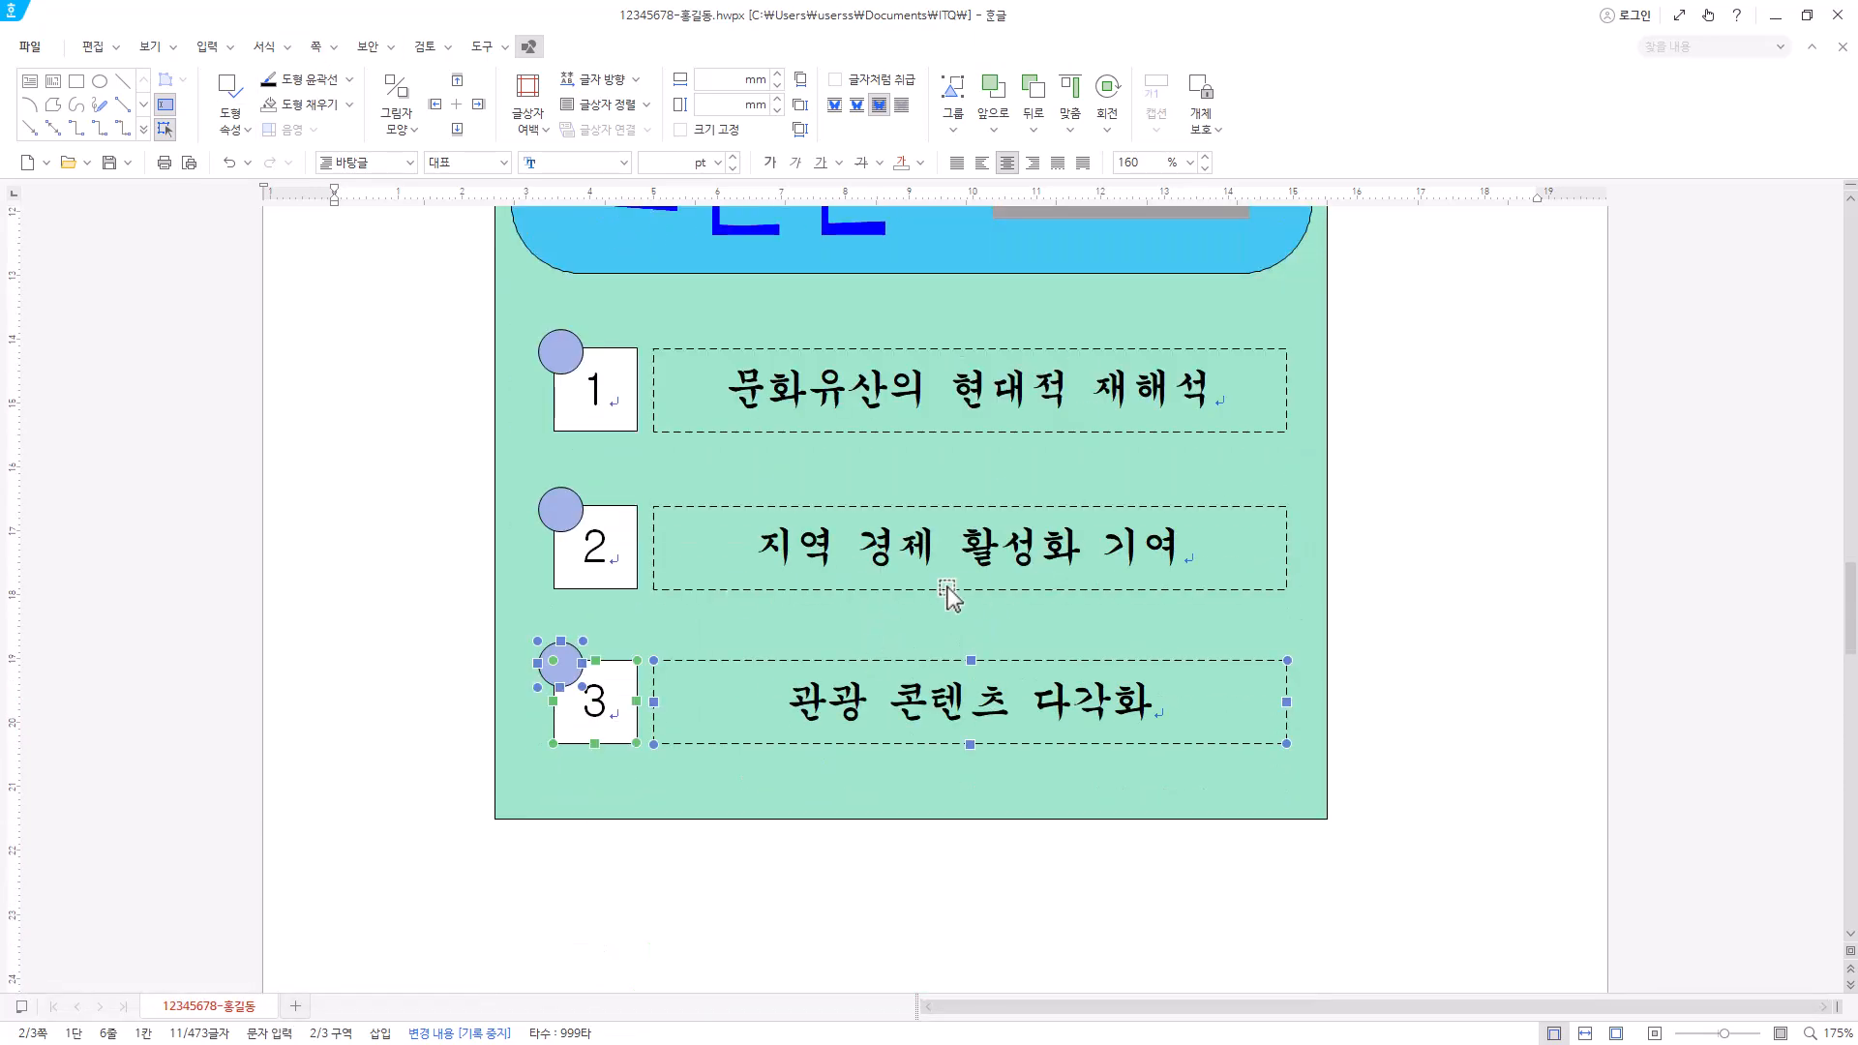
pyautogui.scroll(1, 958, 593)
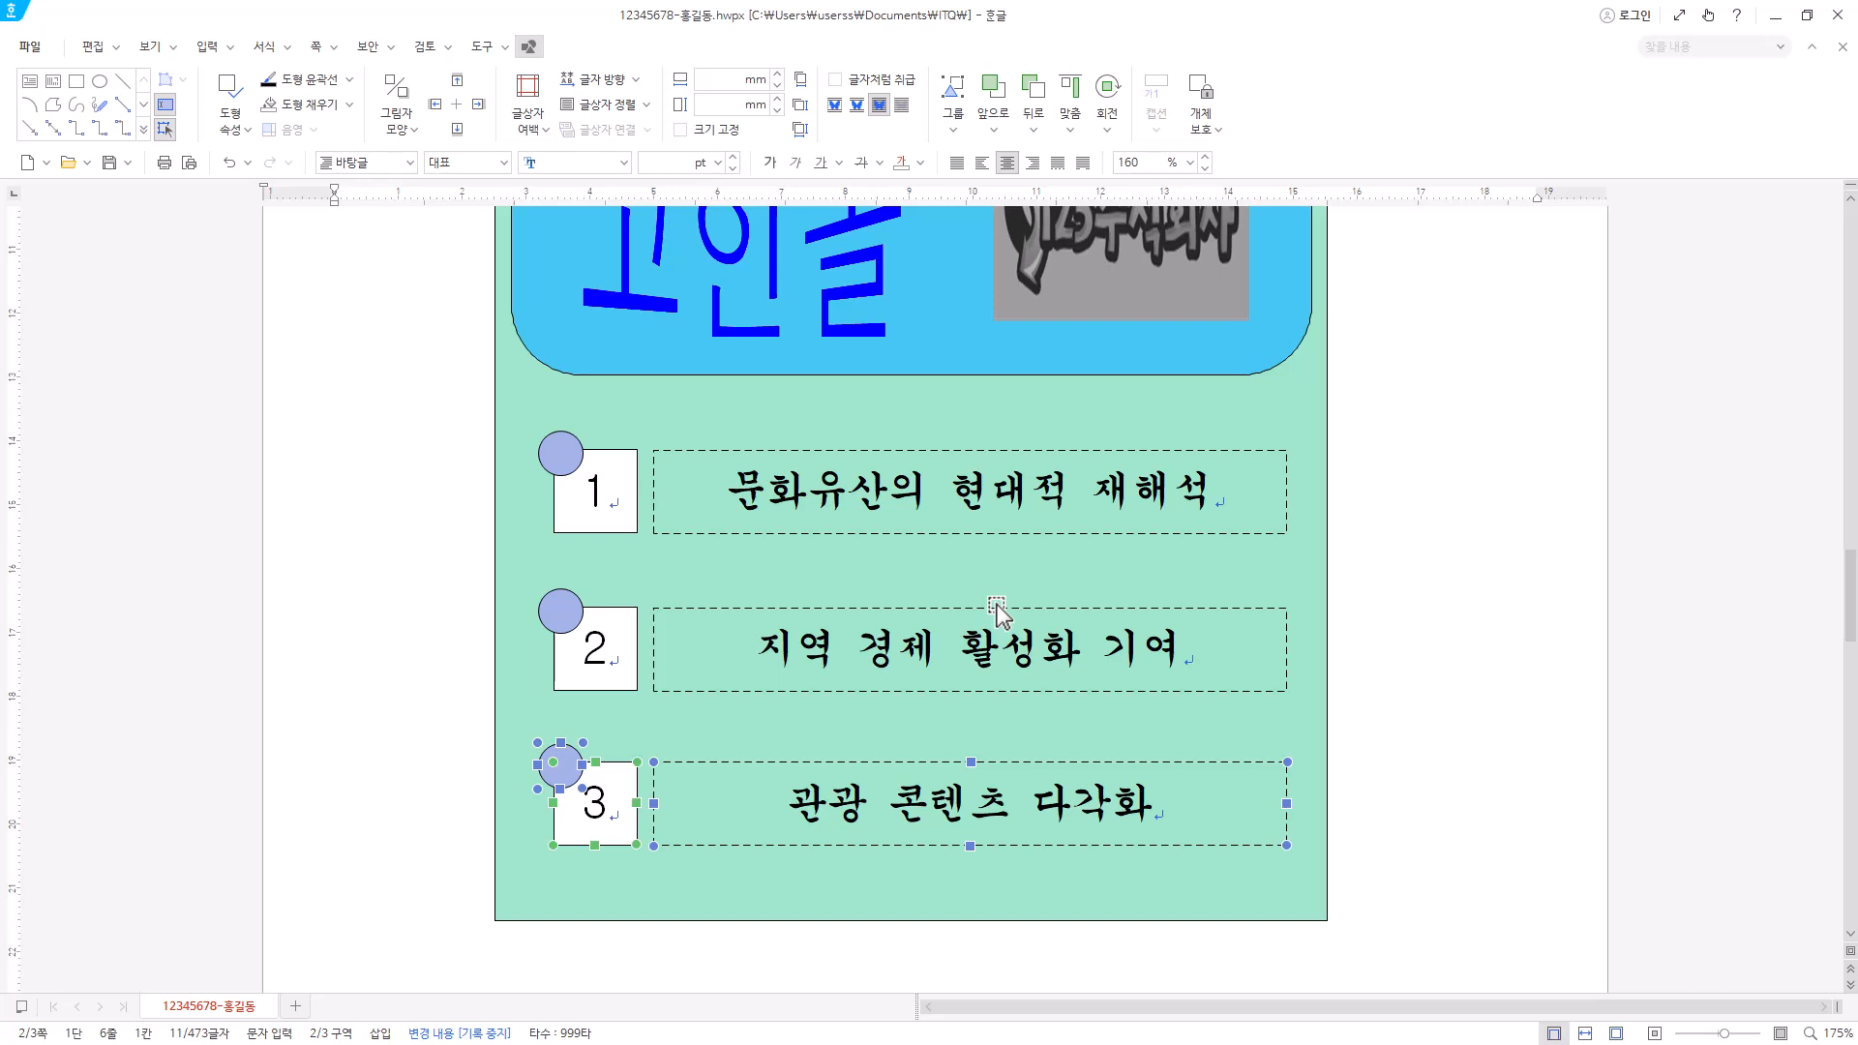
pyautogui.scroll(4, 948, 580)
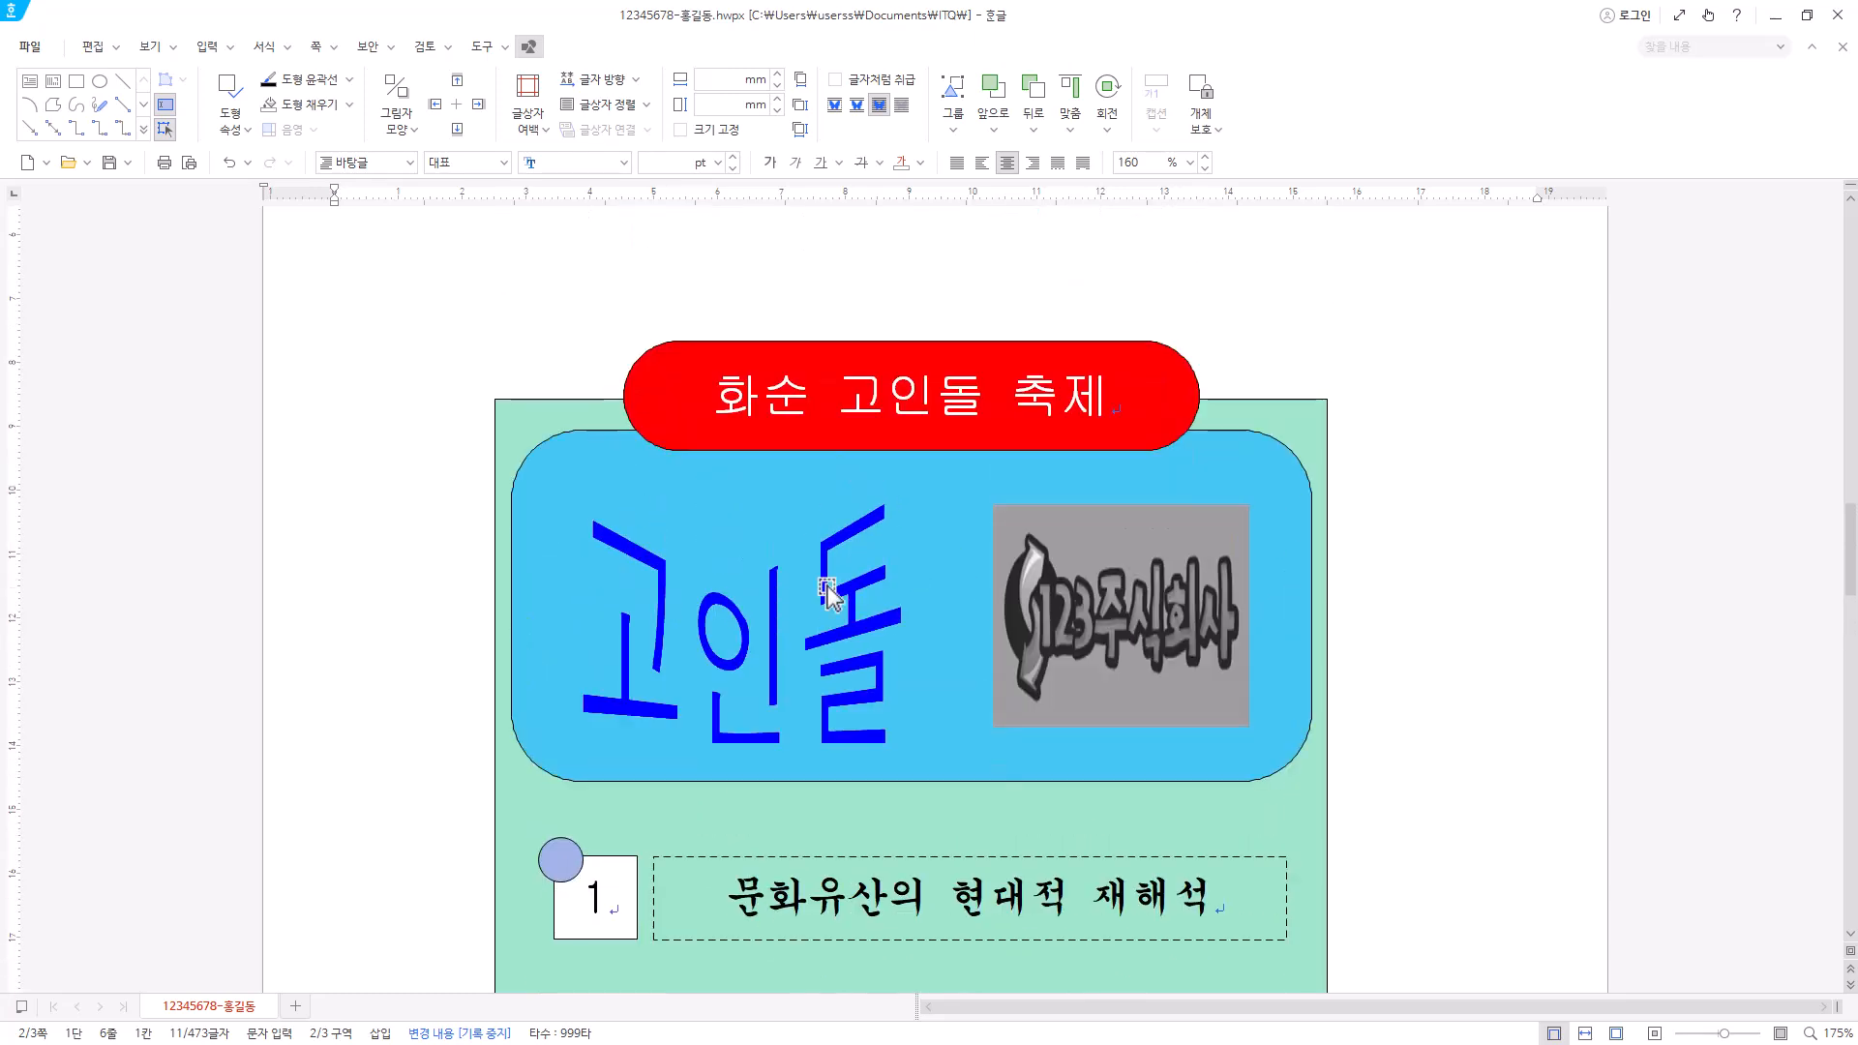
pyautogui.scroll(-3, 938, 678)
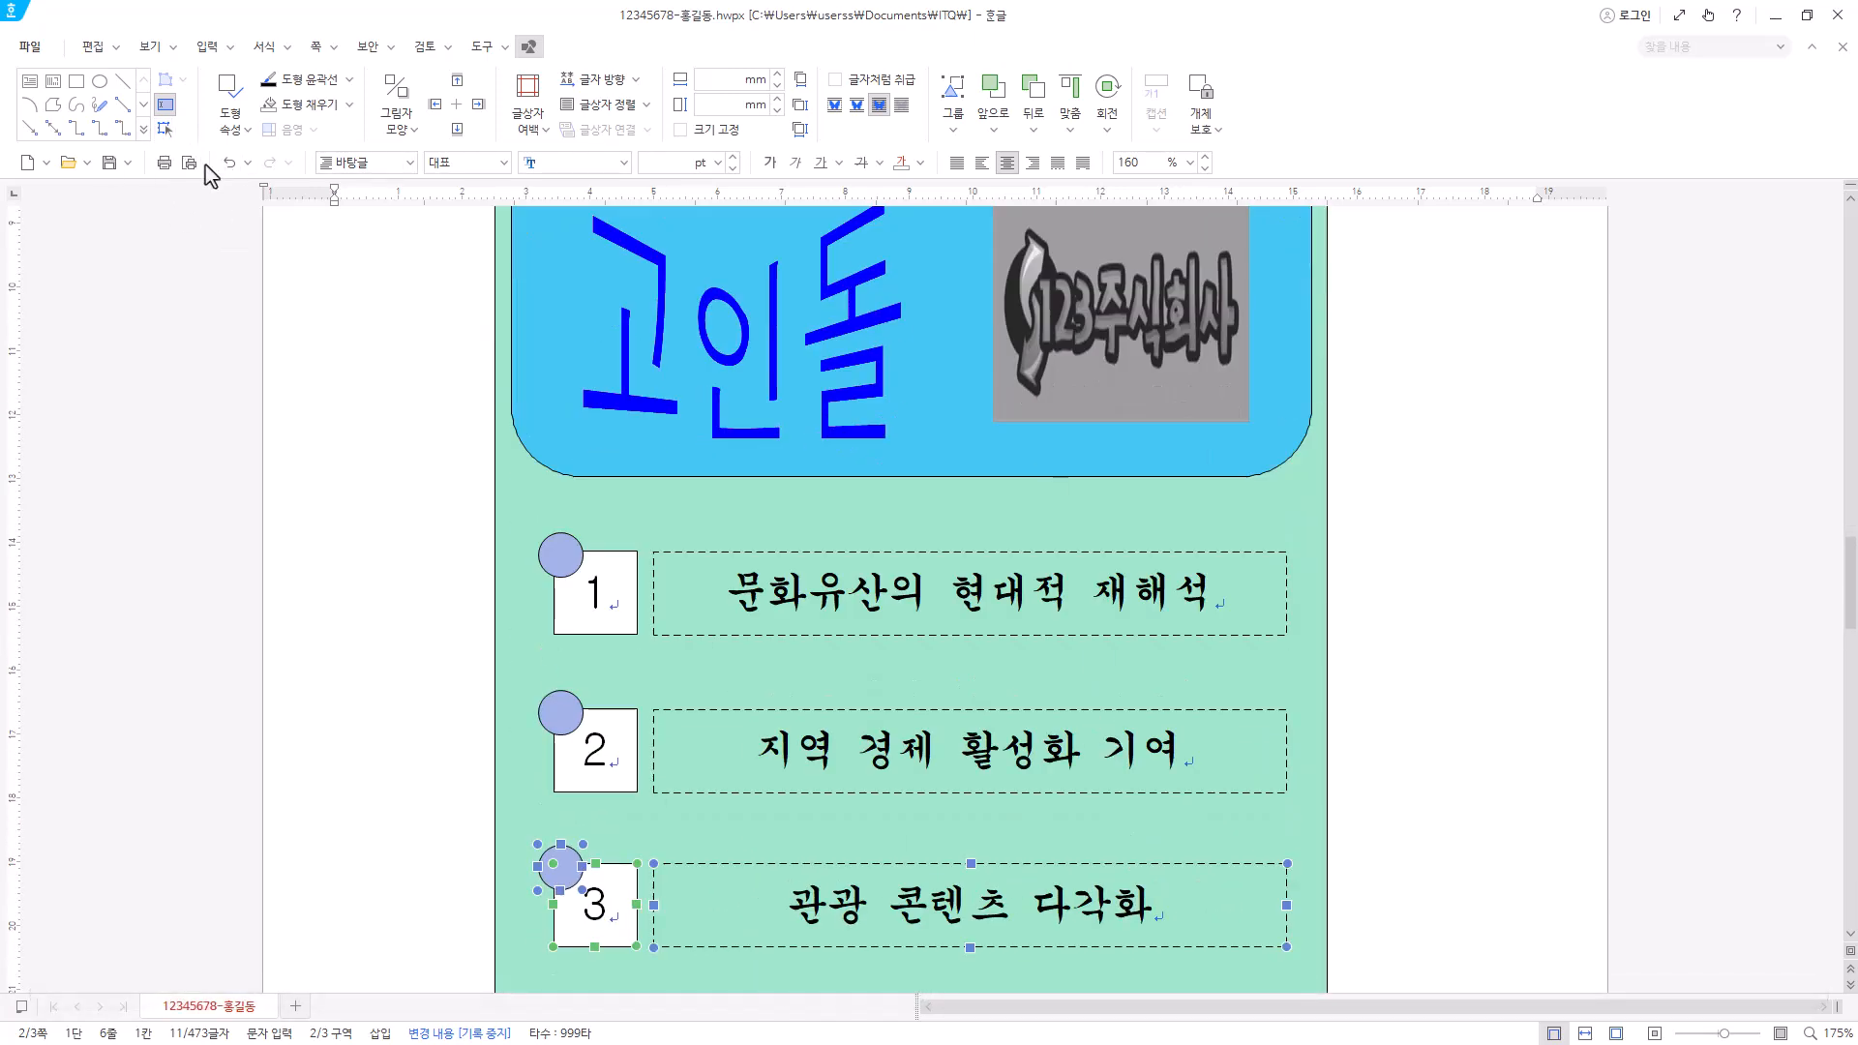
# - Fill the circle of row 2 with a light orange in its object properties
pyautogui.scroll(-3, 414, 655)
pyautogui.click(573, 361)
pyautogui.click(571, 505)
pyautogui.click(567, 647)
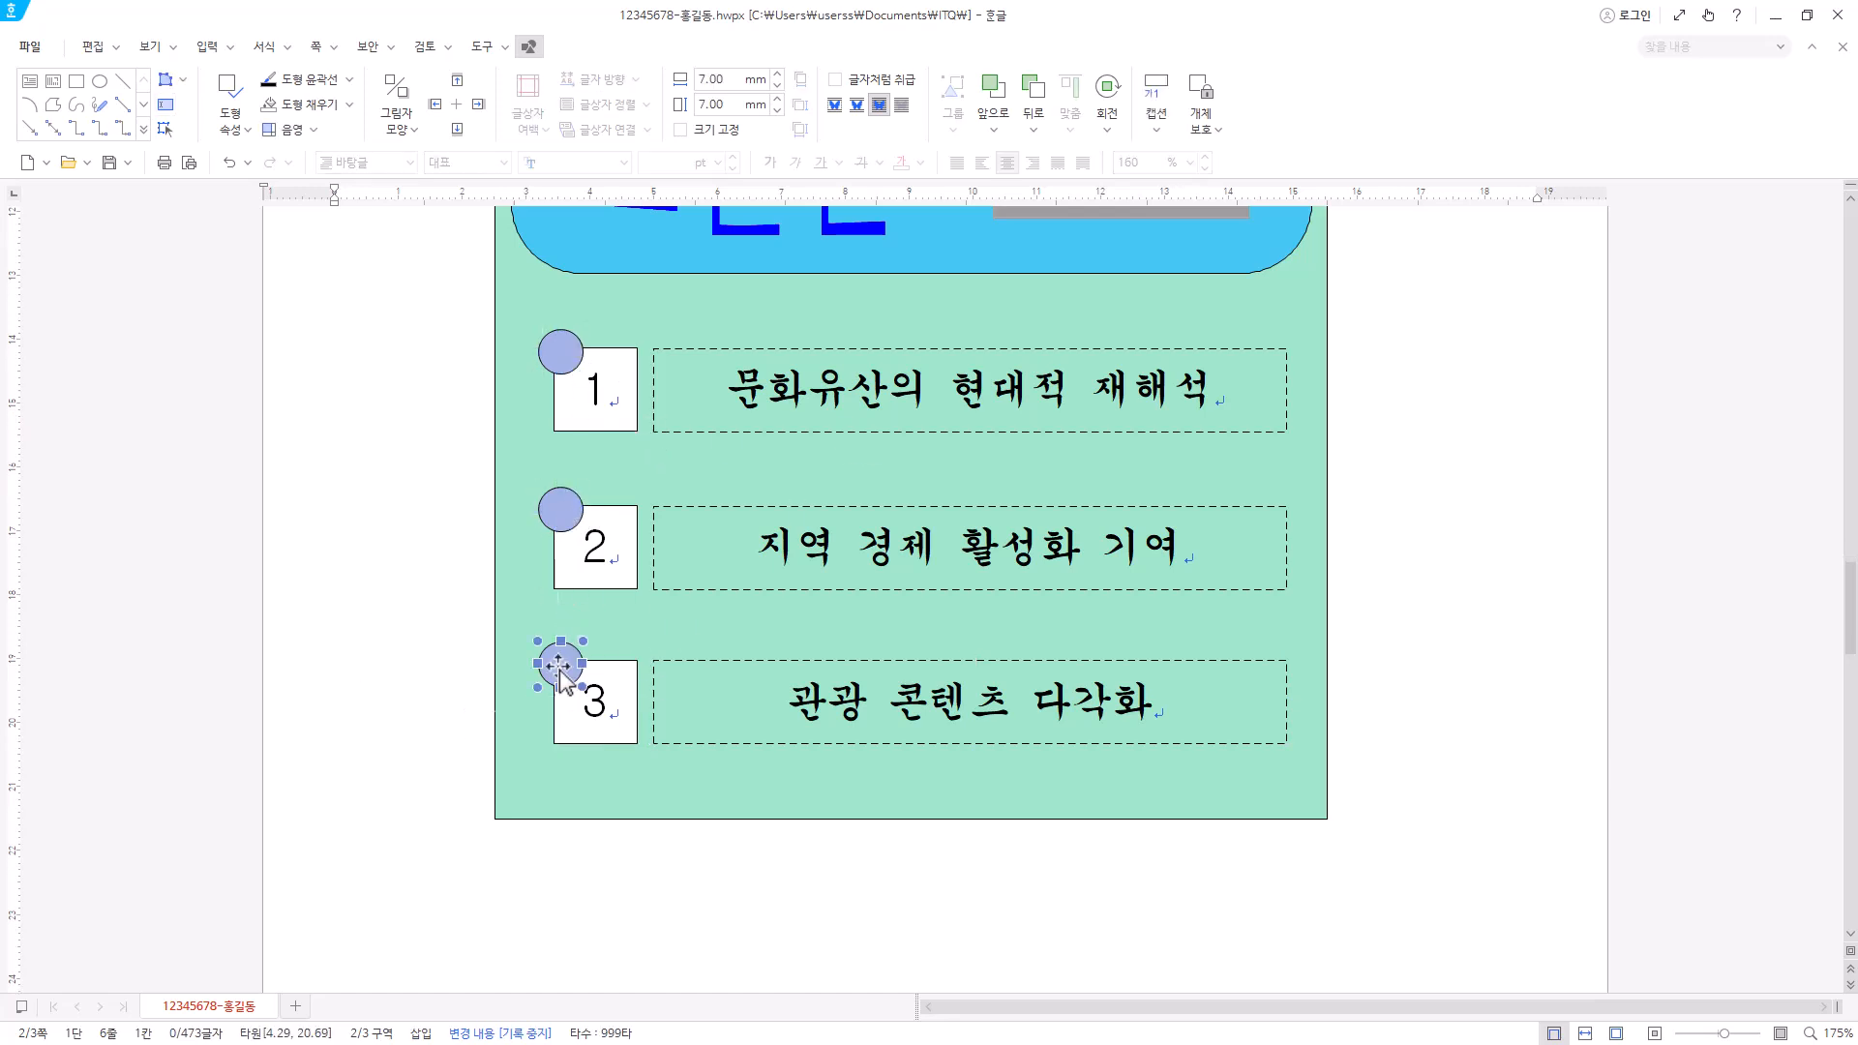
pyautogui.click(576, 360)
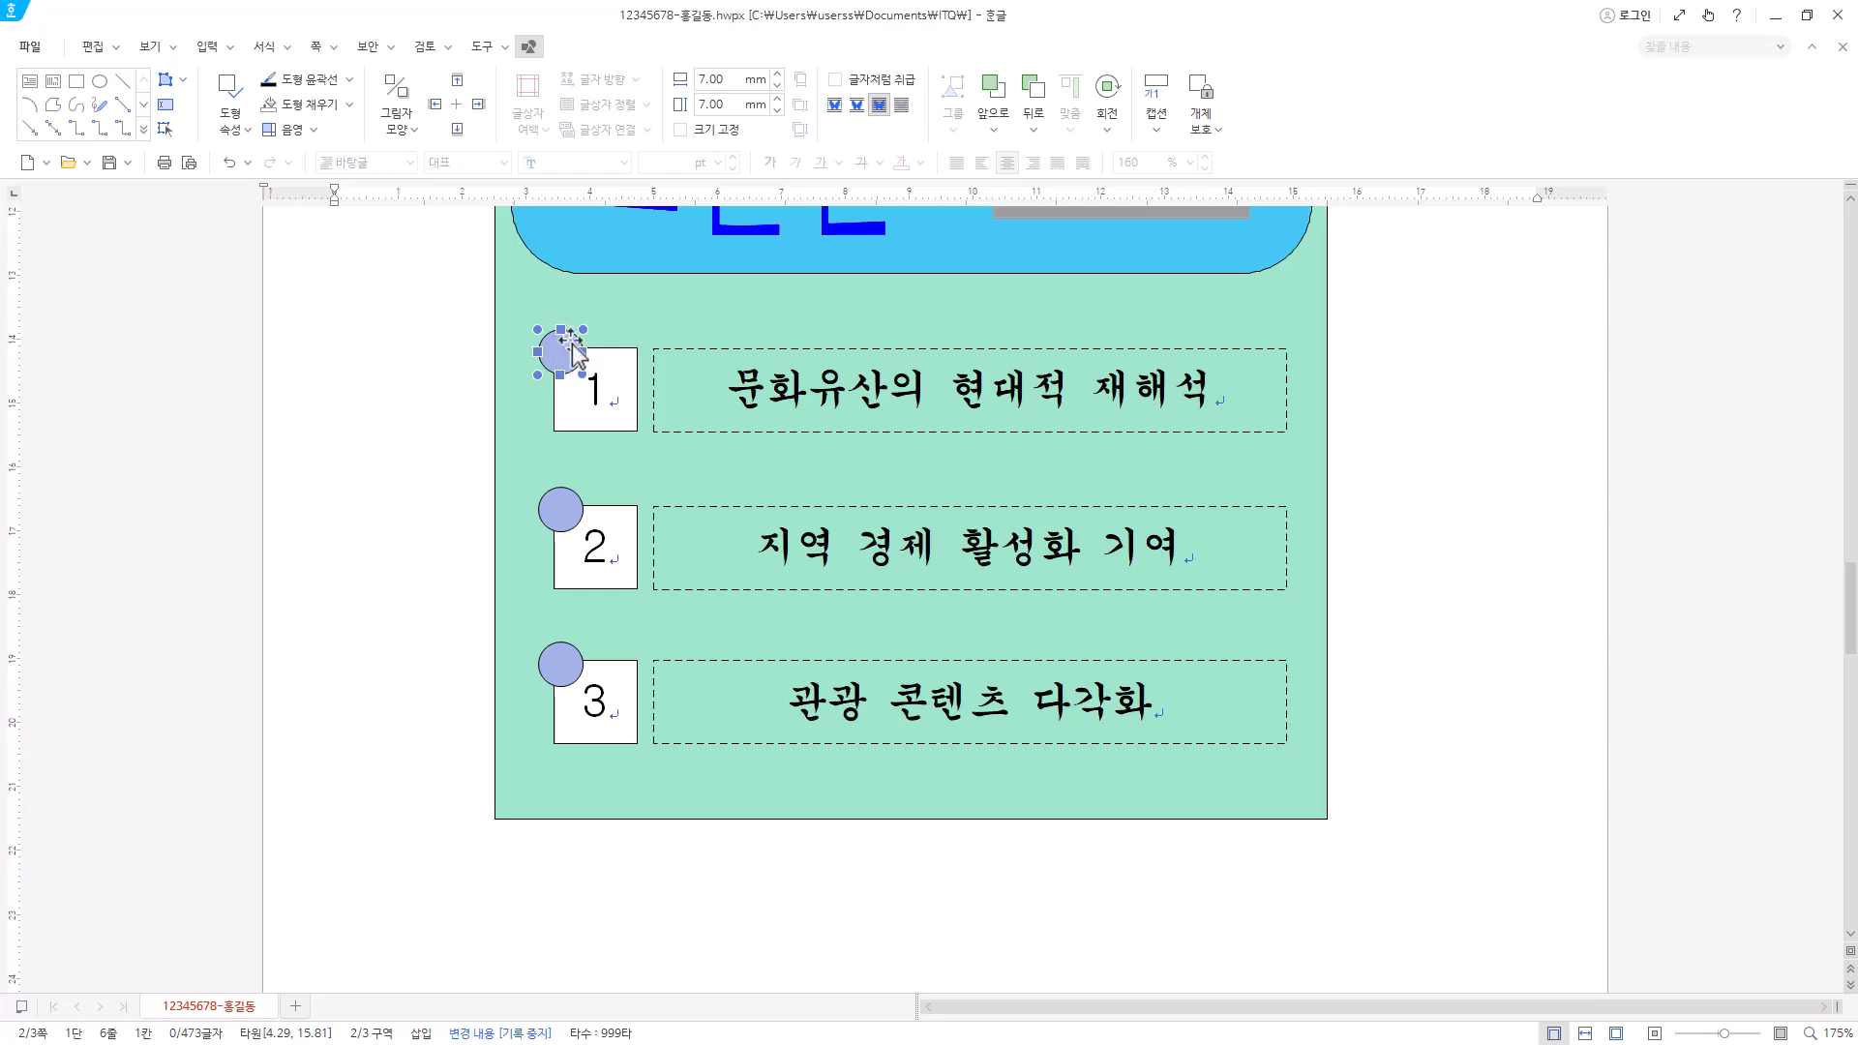
pyautogui.click(568, 520)
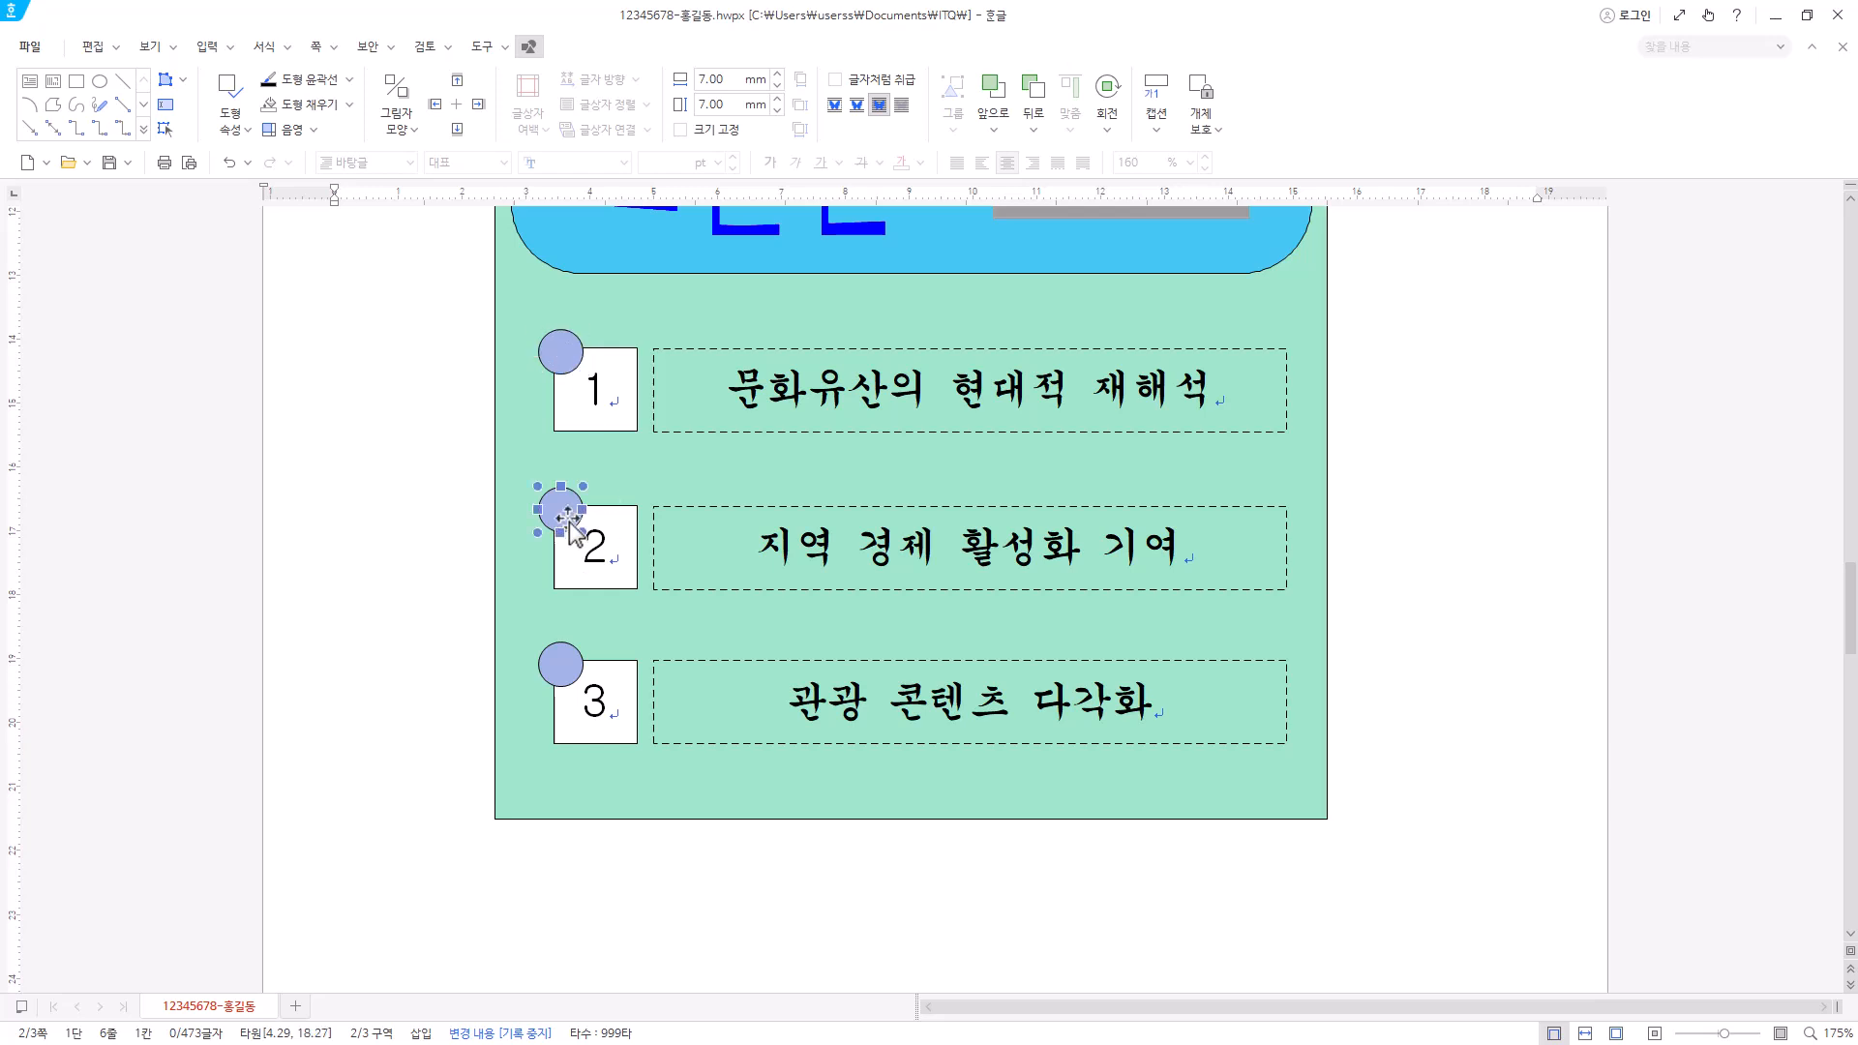
pyautogui.rightClick(571, 527)
pyautogui.click(677, 455)
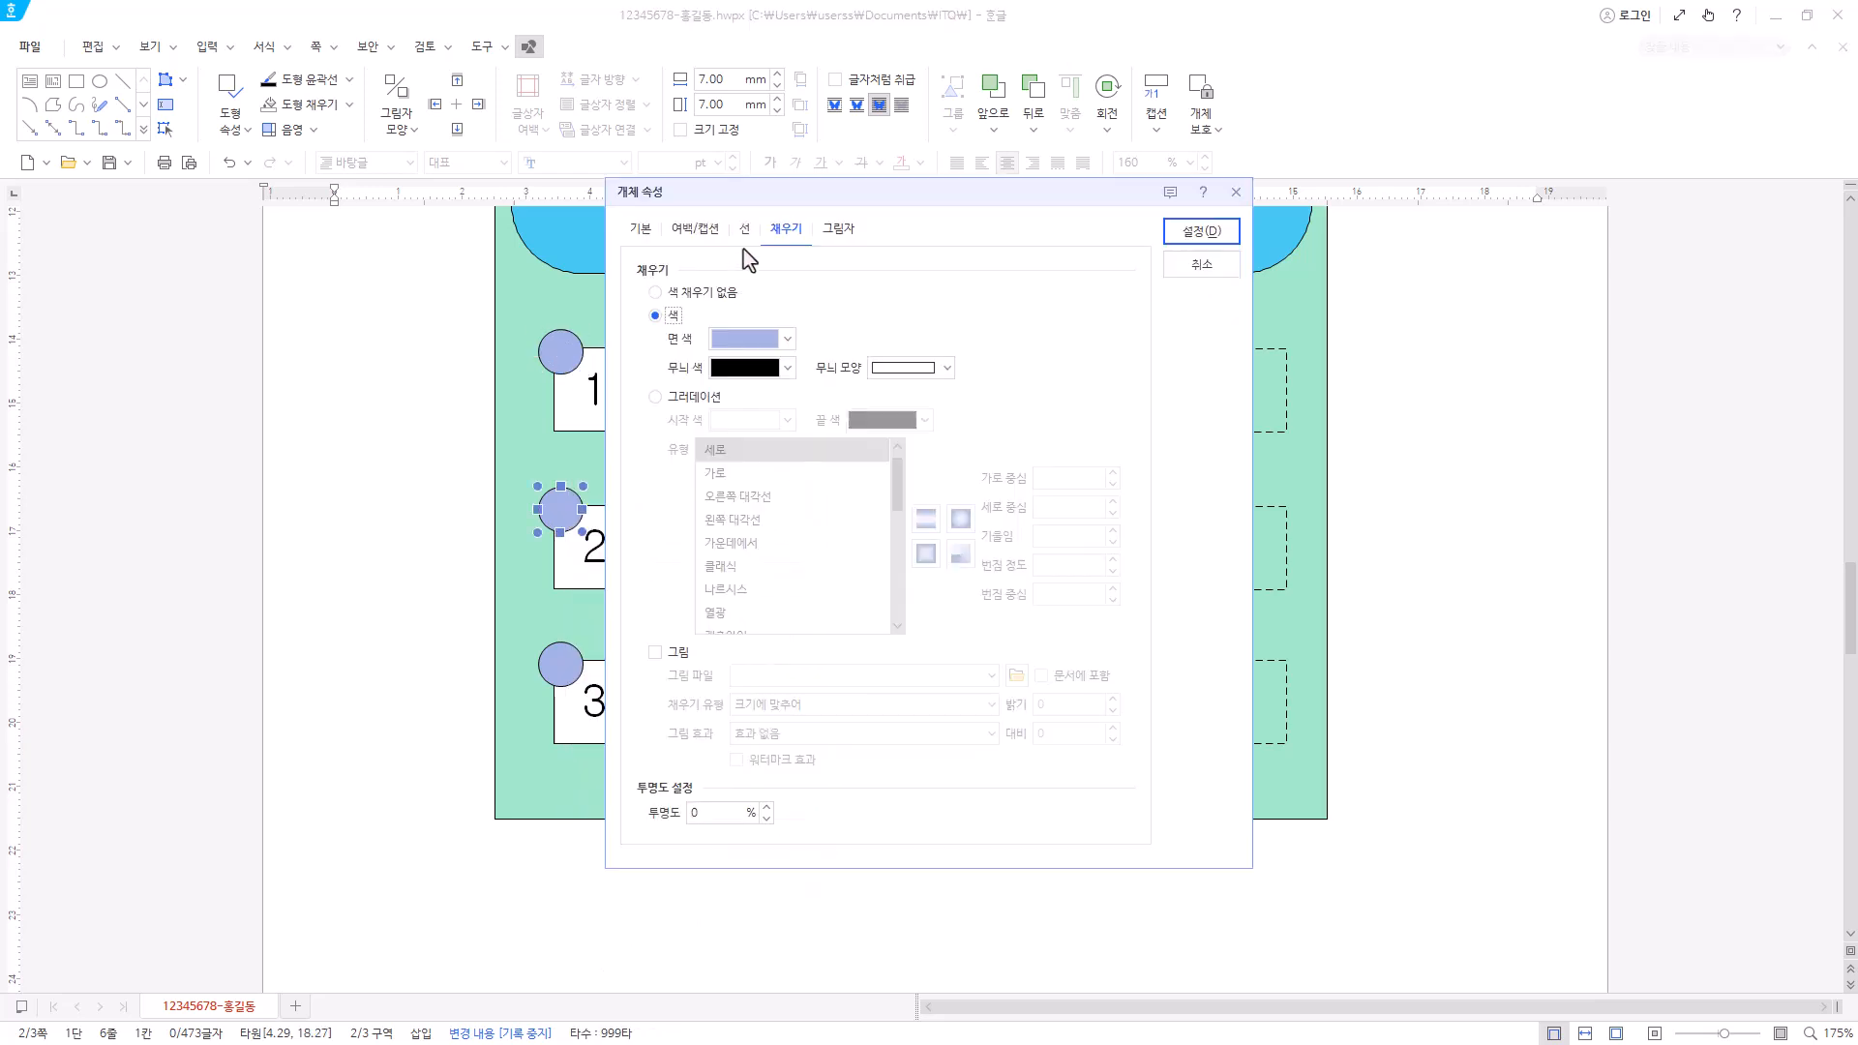
pyautogui.click(787, 339)
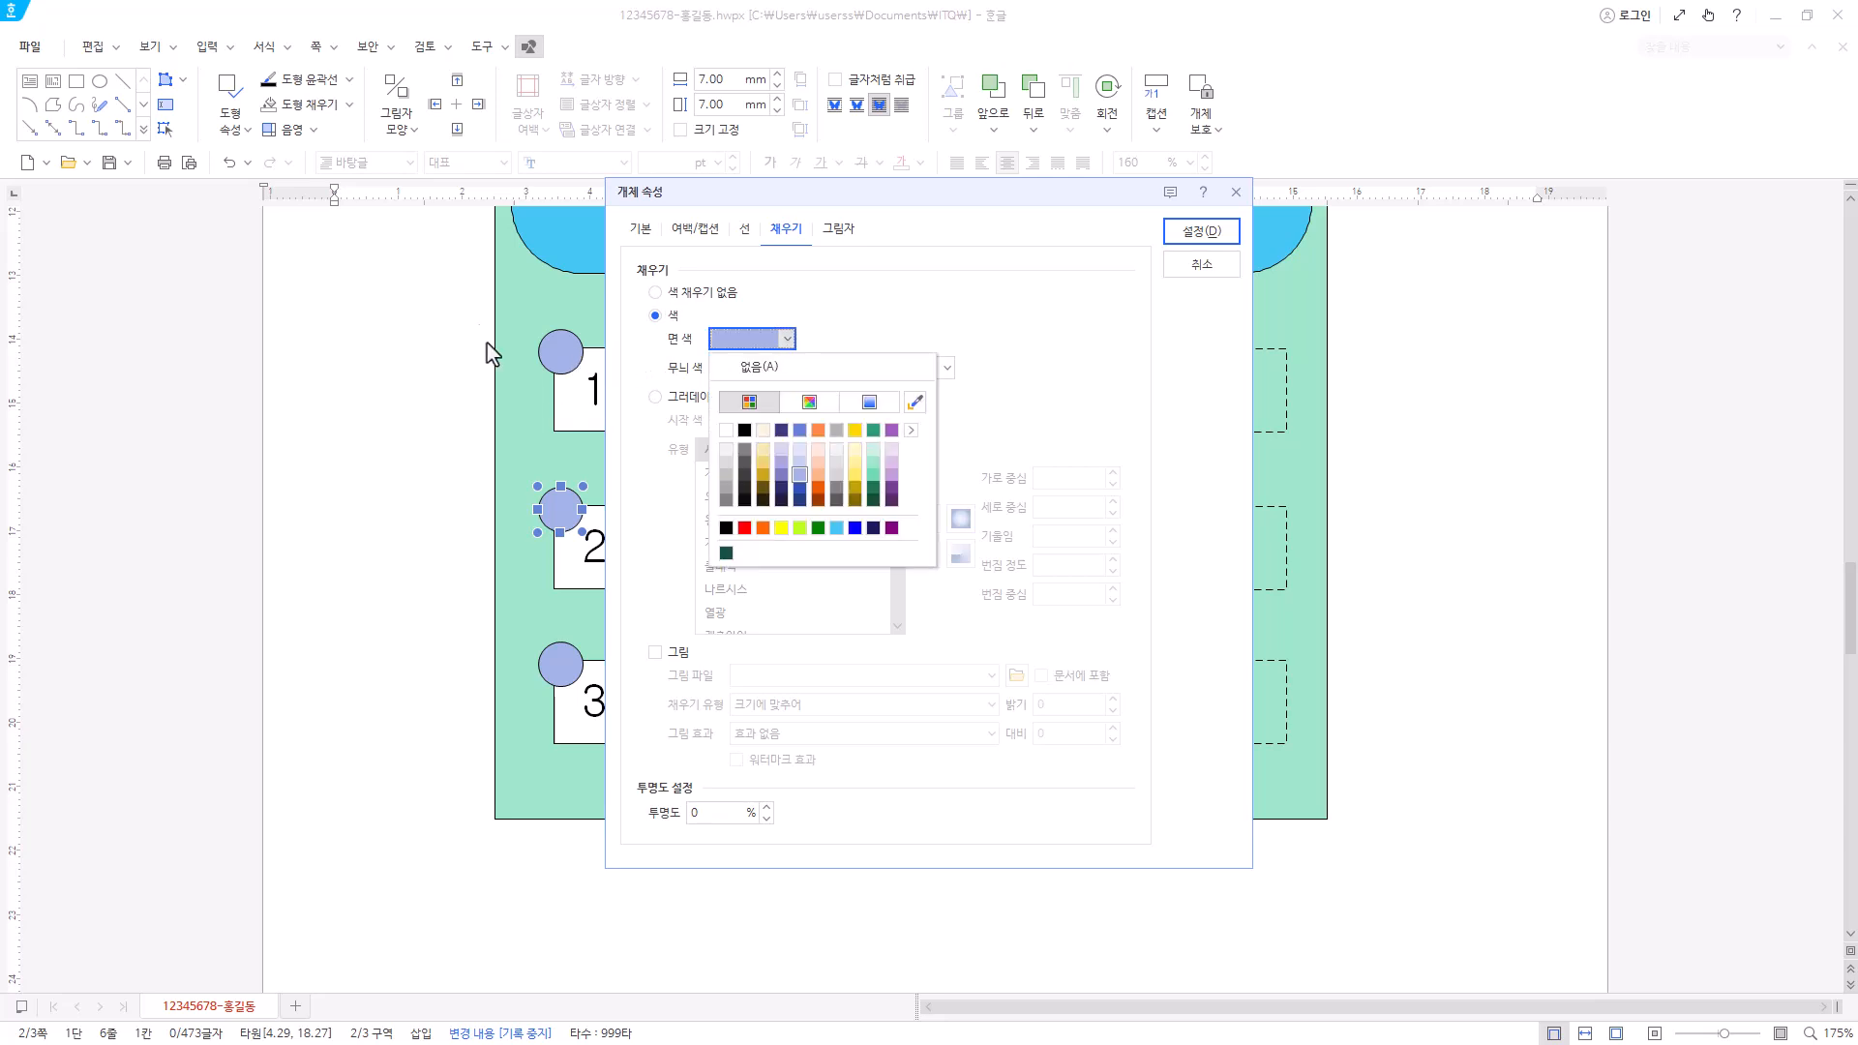
pyautogui.click(817, 483)
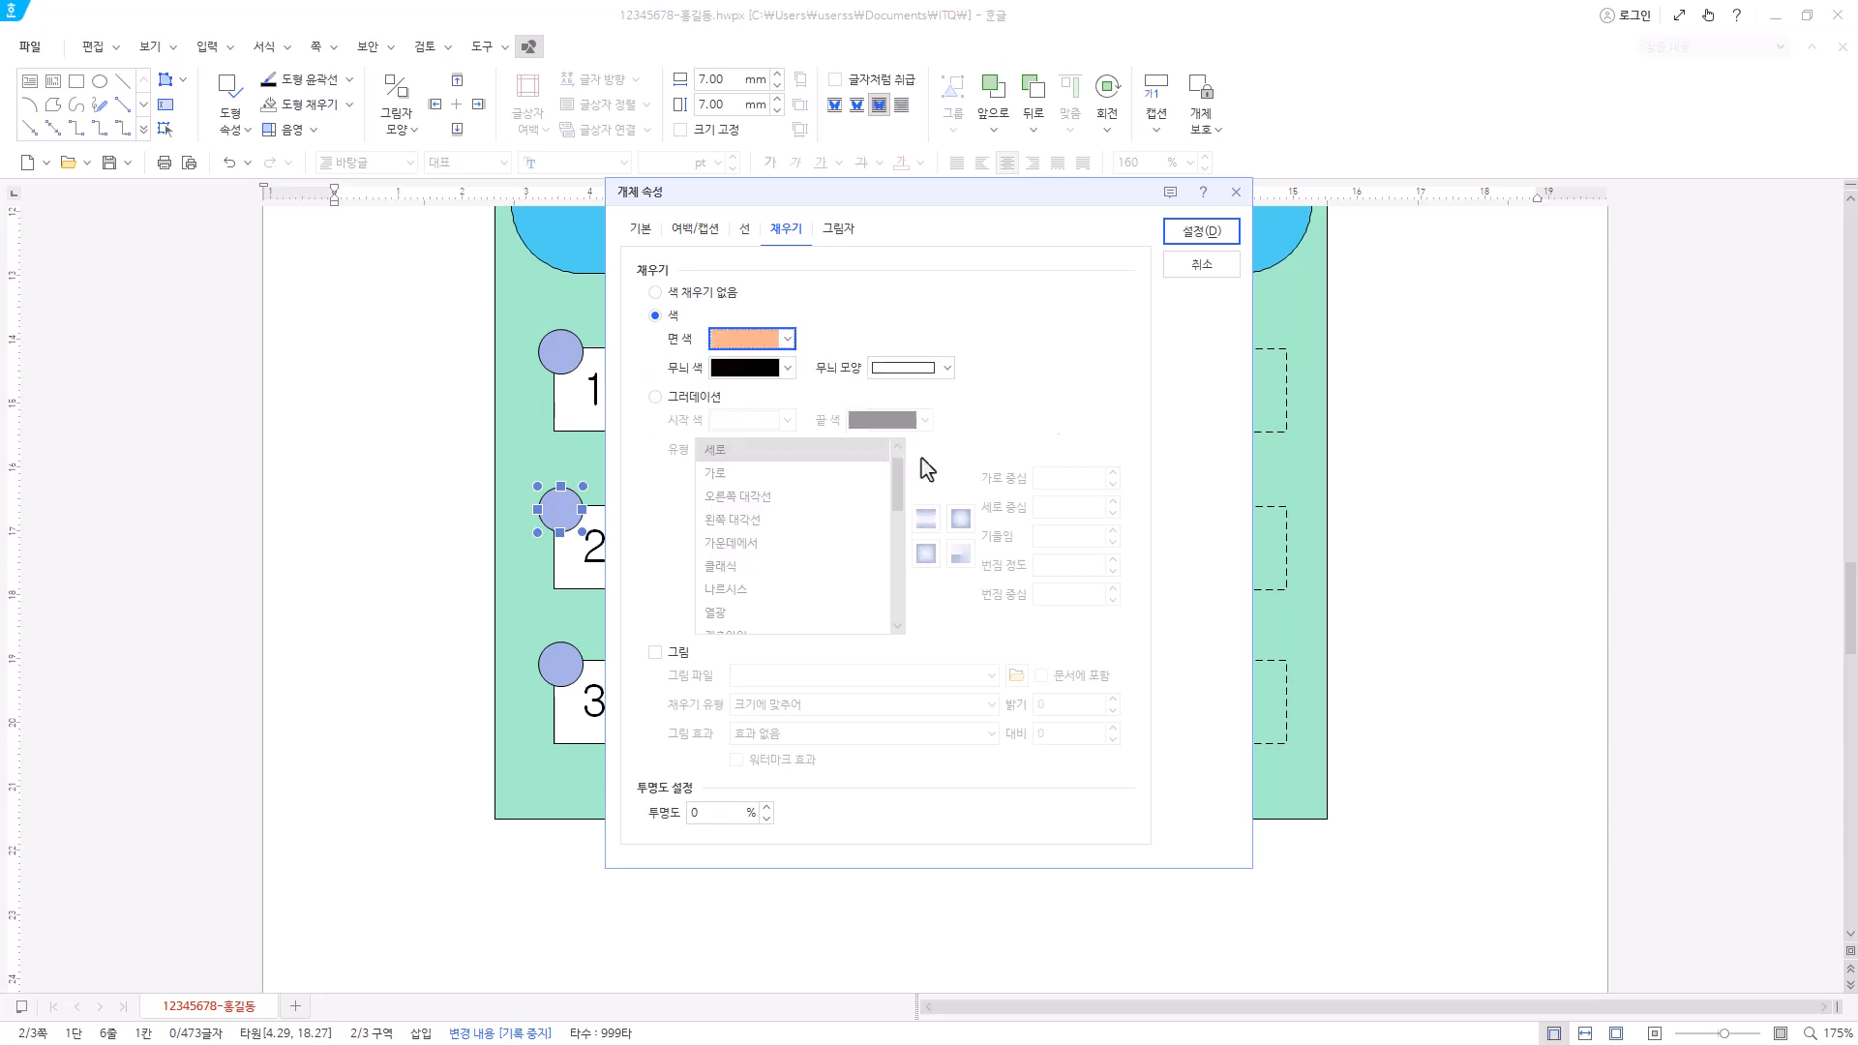
pyautogui.click(1201, 233)
# - Fill the circle of row 3 with a light yellow in its object properties
pyautogui.click(569, 679)
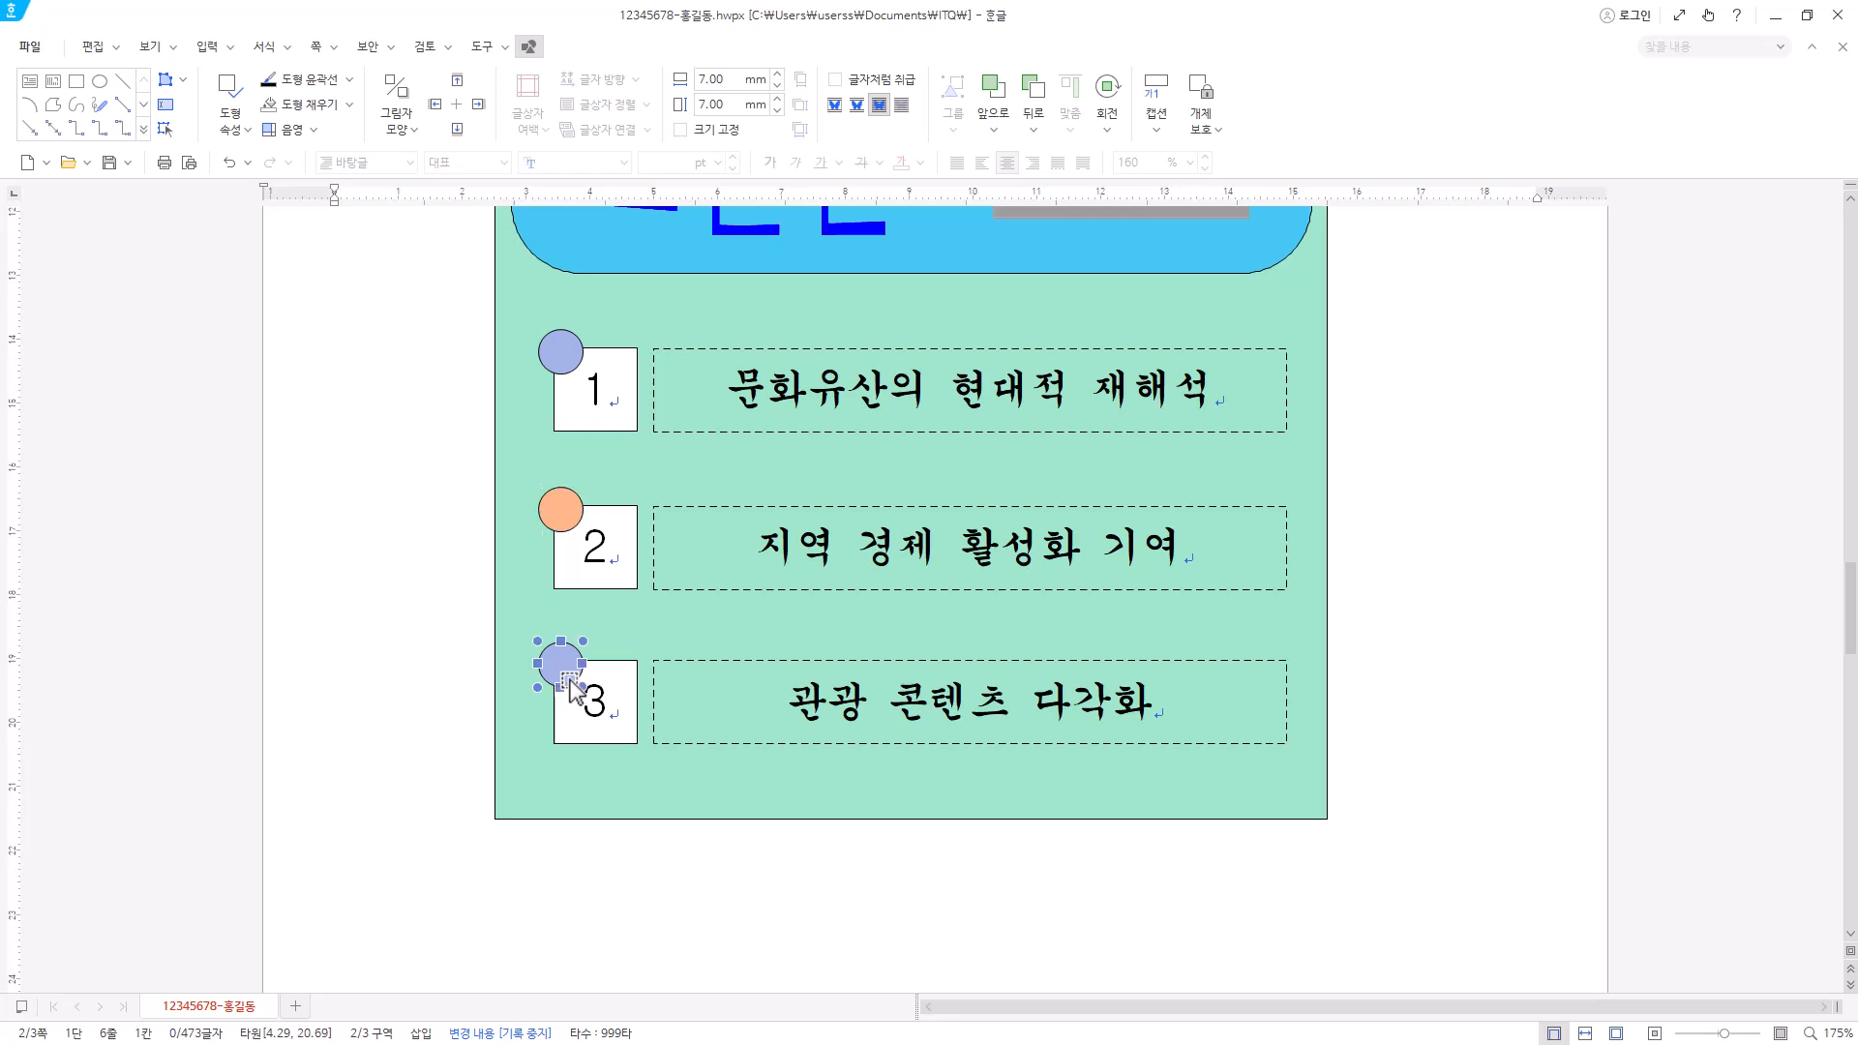
pyautogui.rightClick(571, 689)
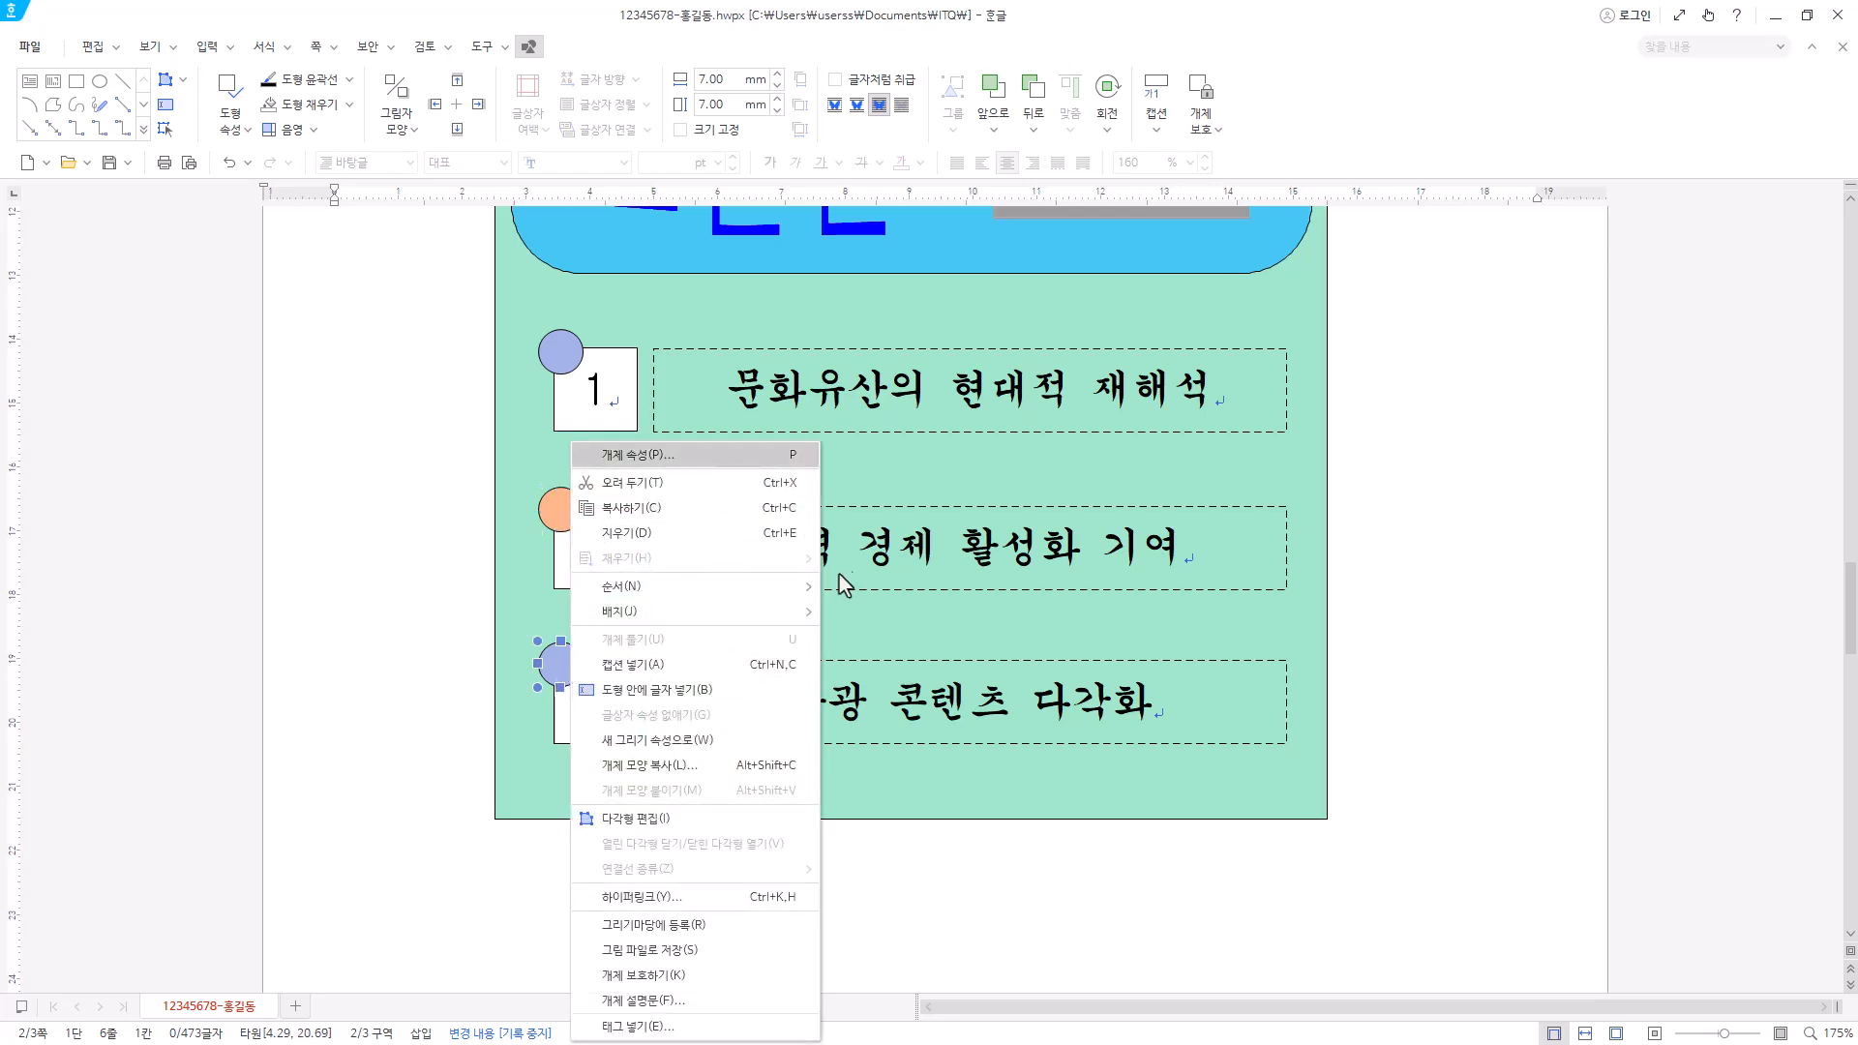
pyautogui.click(718, 457)
pyautogui.click(785, 339)
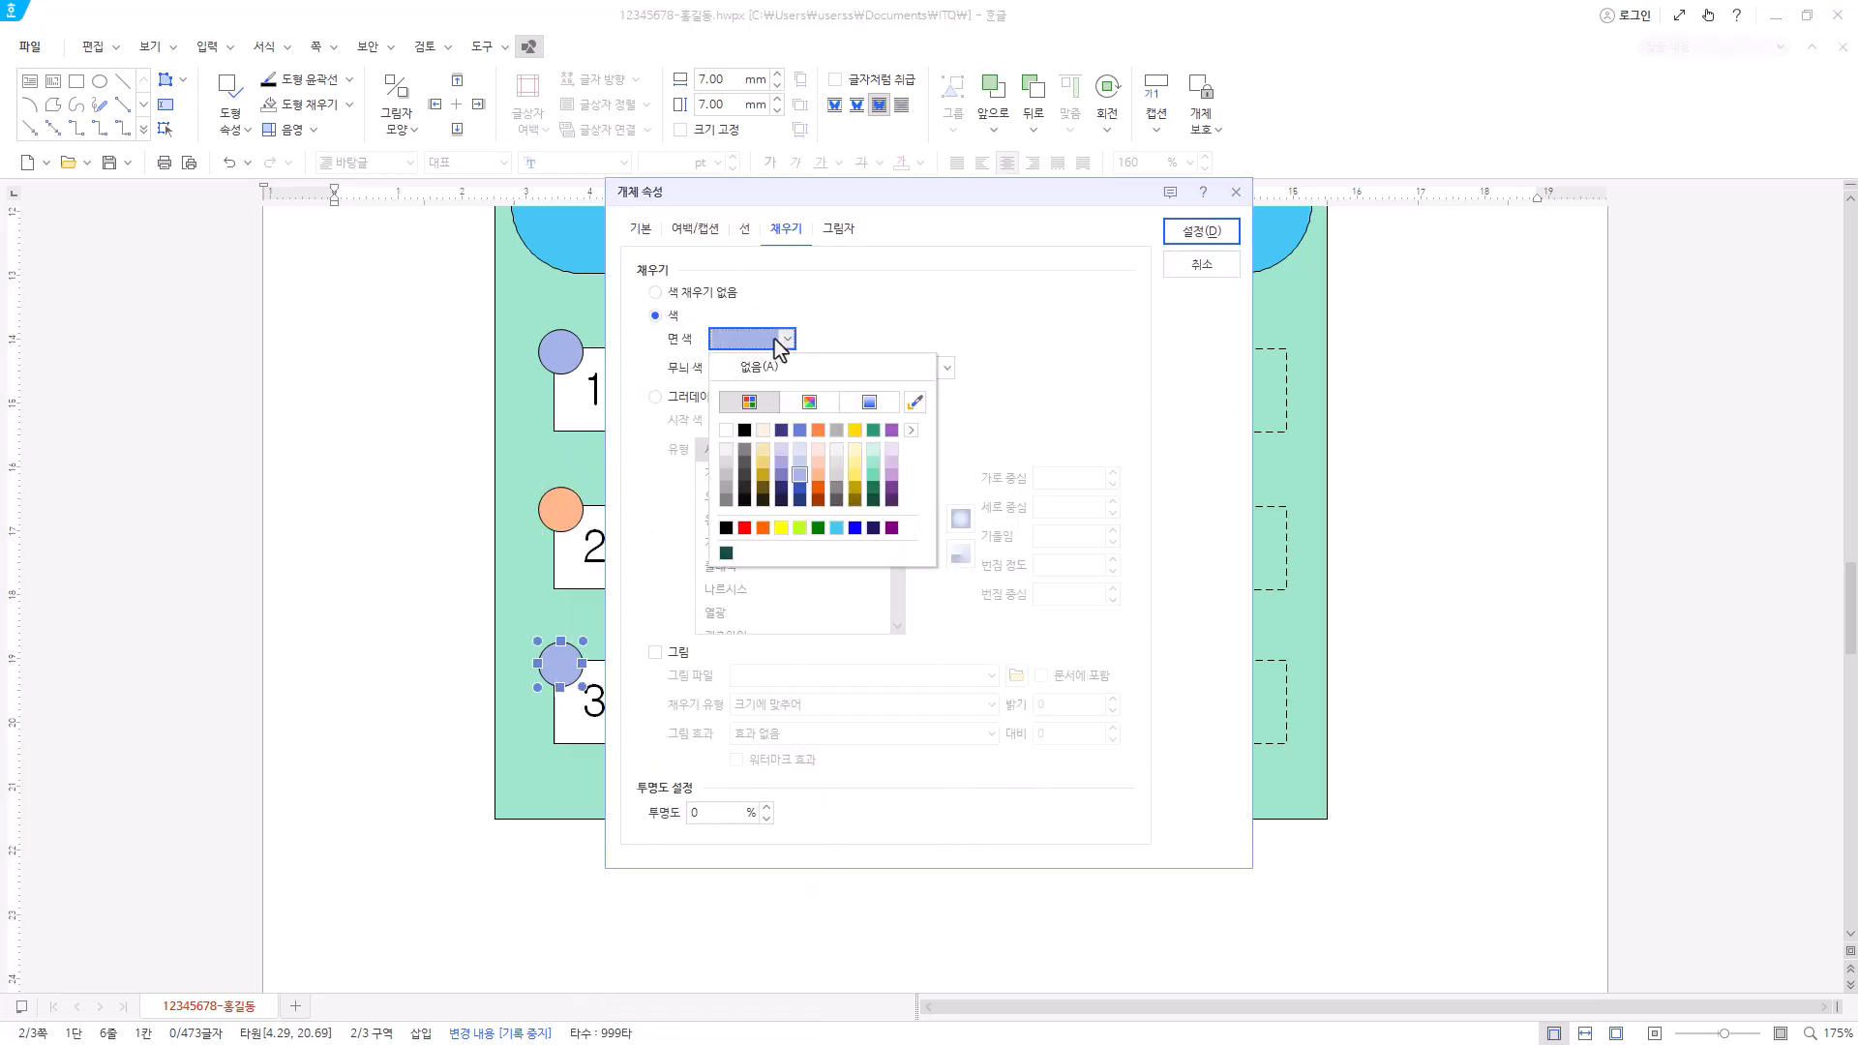
pyautogui.click(855, 464)
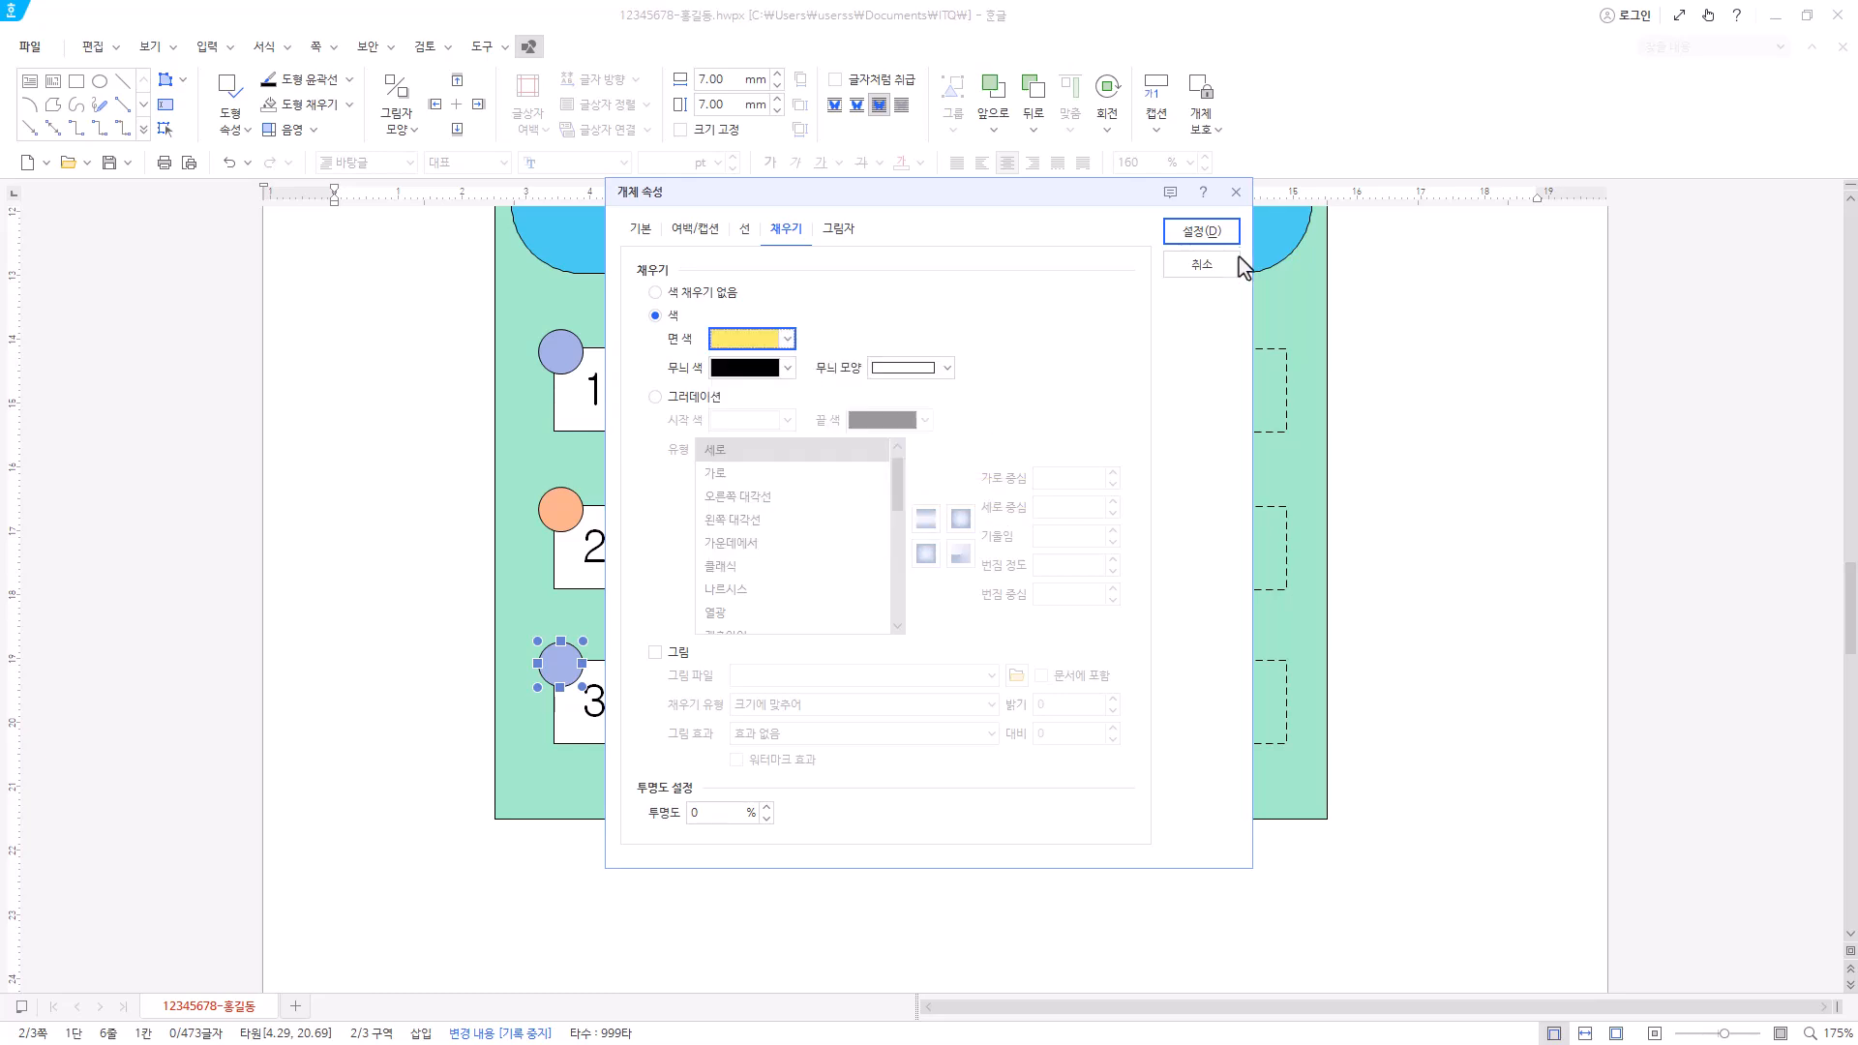
pyautogui.click(1200, 231)
# - Save the document with the finished drawing
pyautogui.scroll(3, 909, 745)
pyautogui.scroll(-3, 910, 745)
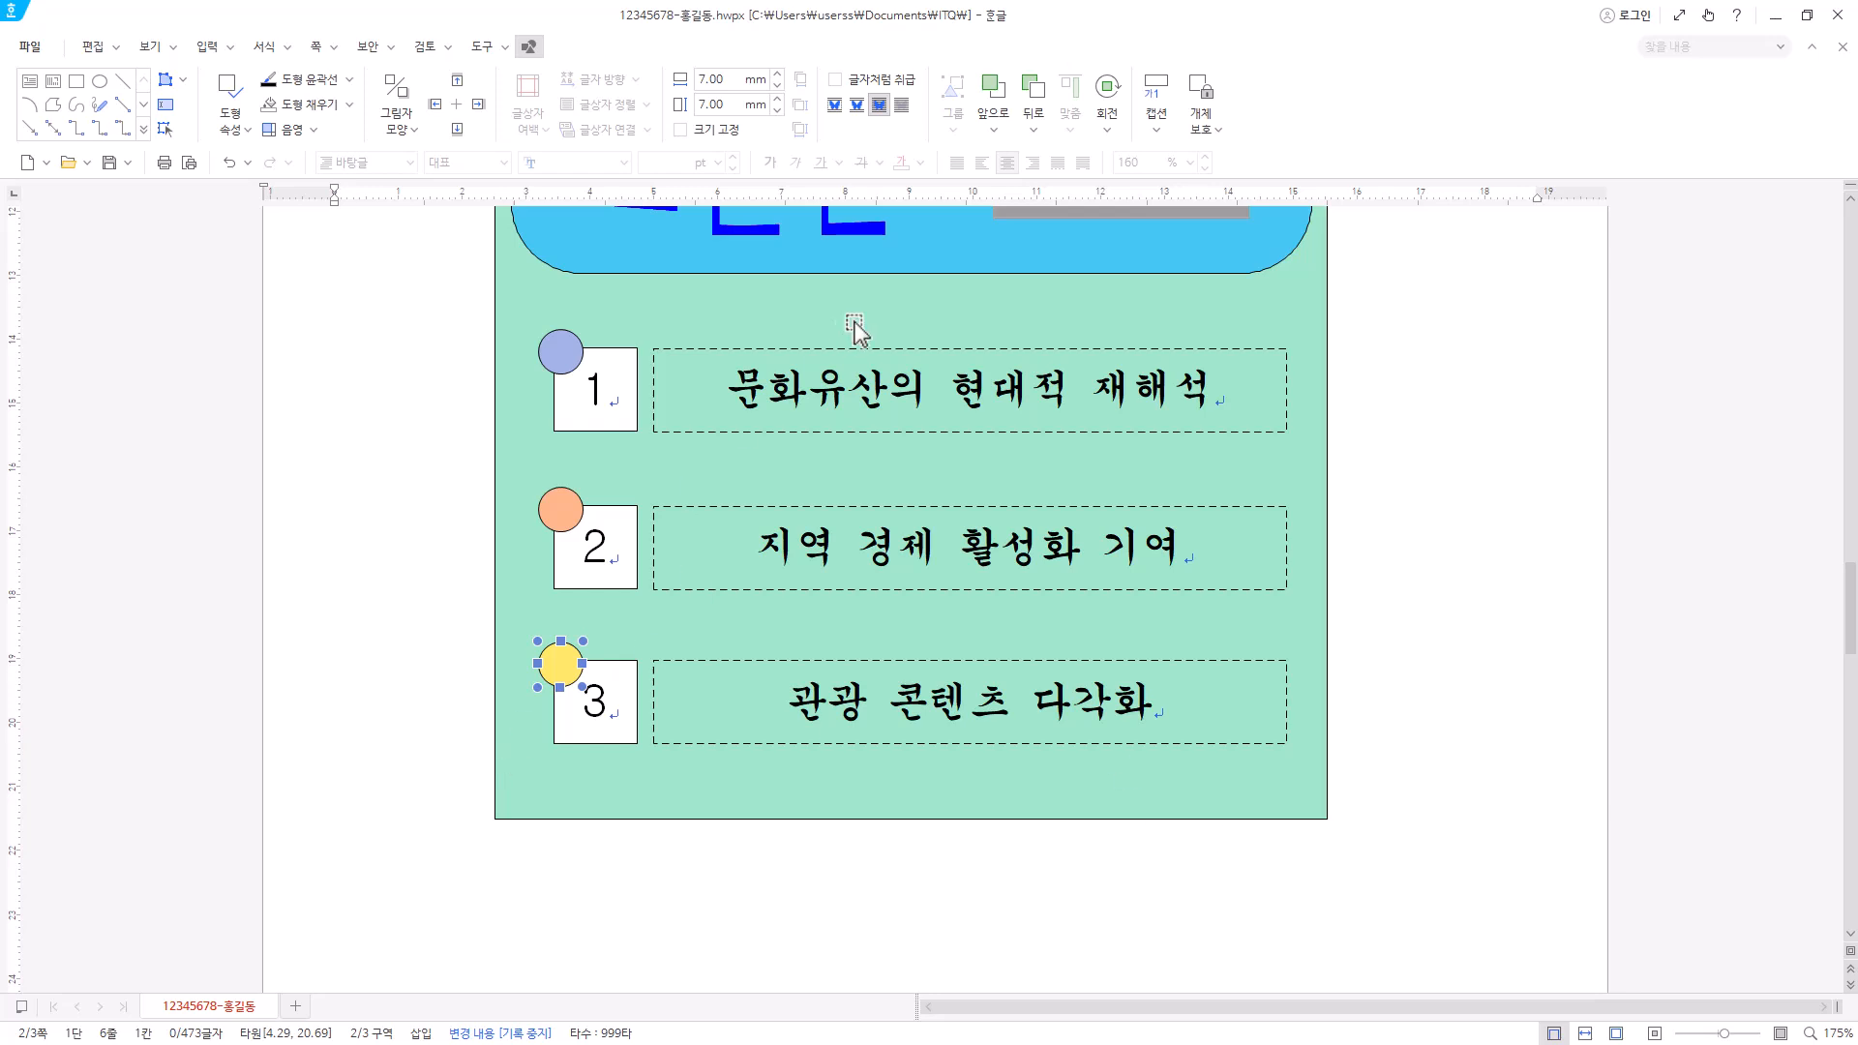
pyautogui.click(108, 164)
pyautogui.scroll(-5, 688, 572)
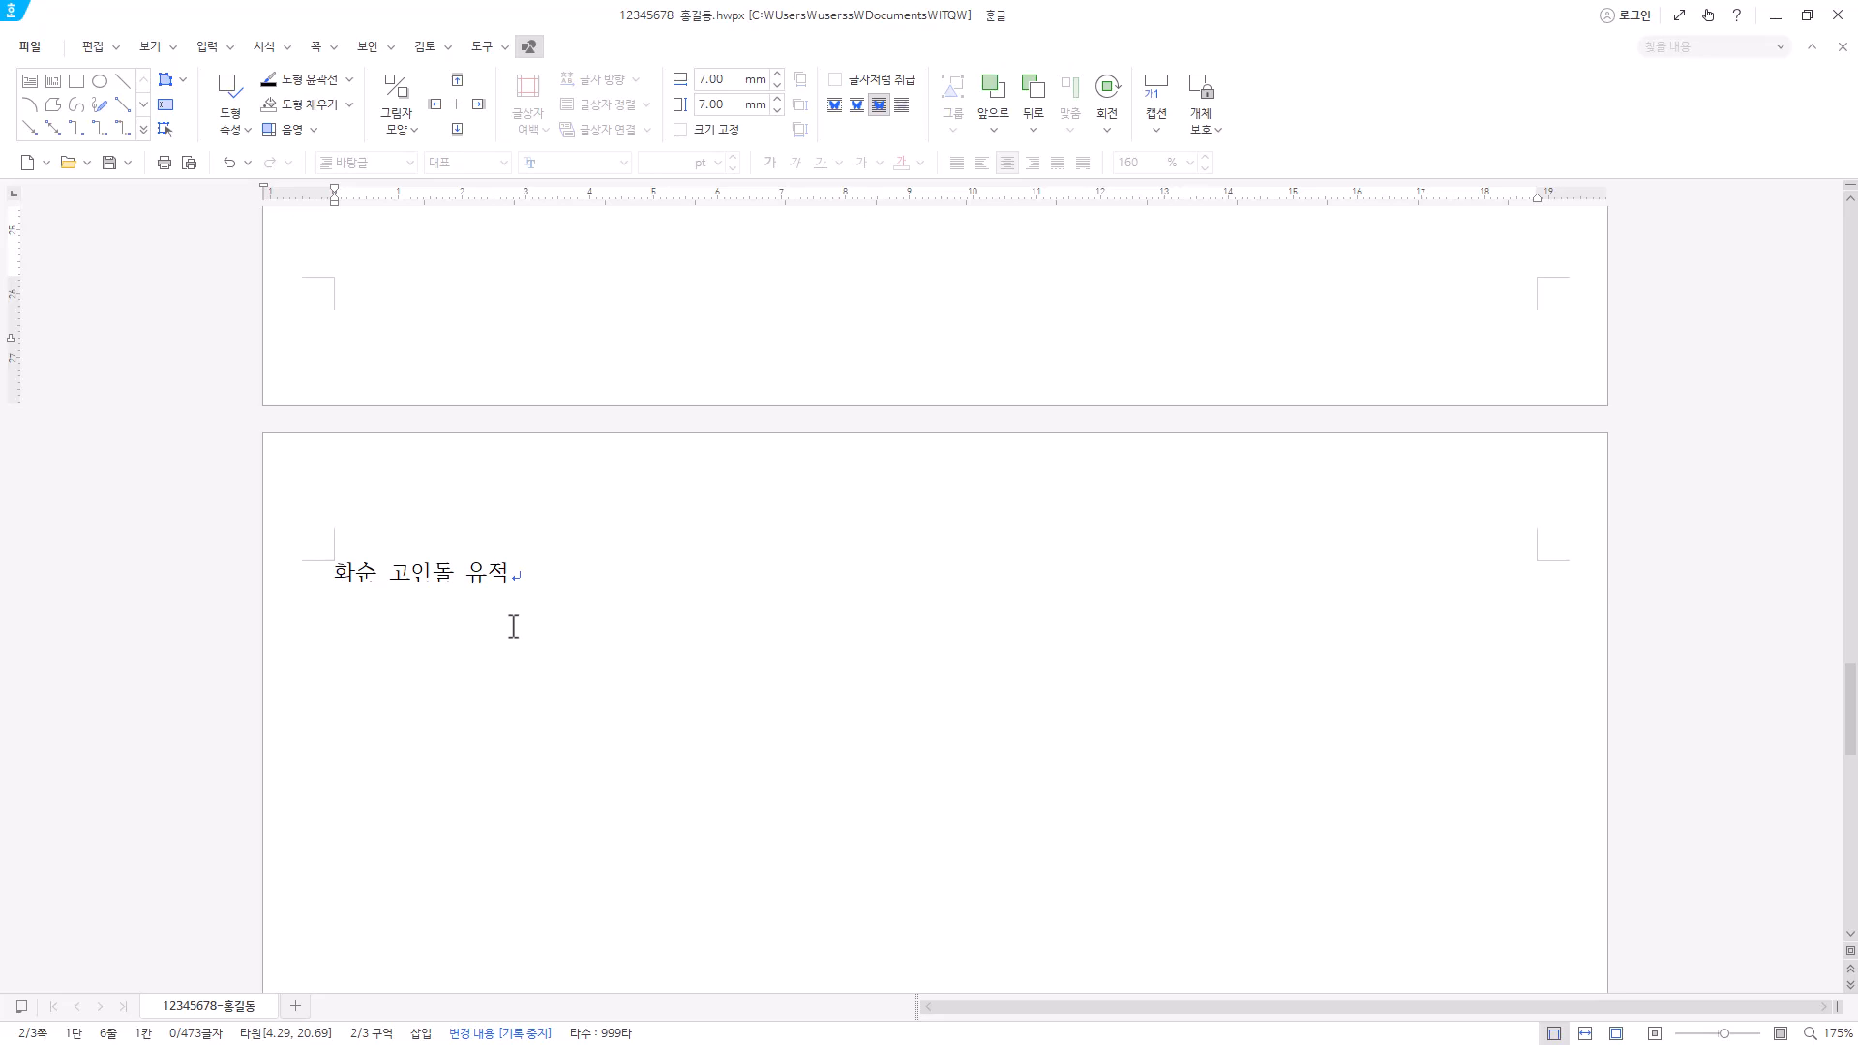
# - Leave a blank line below the title "화순 고인돌 유적" and enter the body text from "고인돌은 선사시대 돌무덤으로" through "당시의 문화가 집약"
pyautogui.click(555, 573)
pyautogui.scroll(-1, 666, 630)
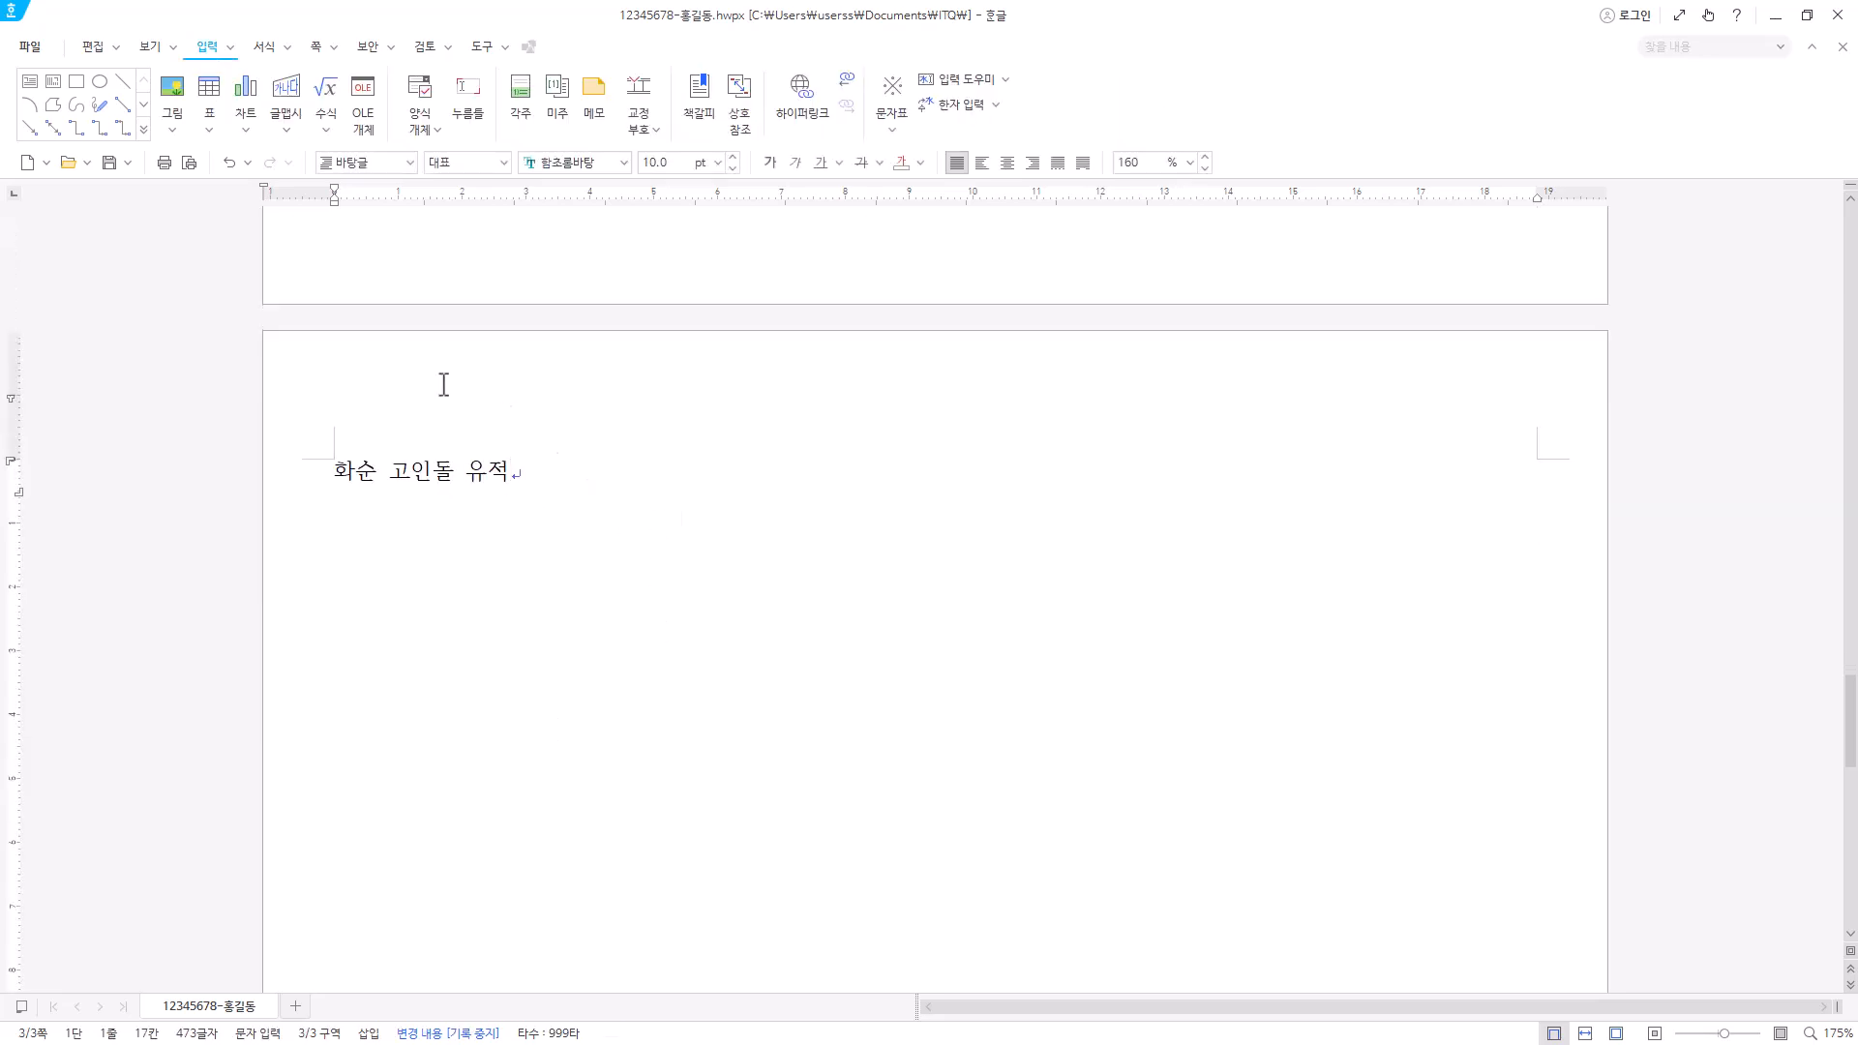
pyautogui.press('Return')
pyautogui.press('Return')
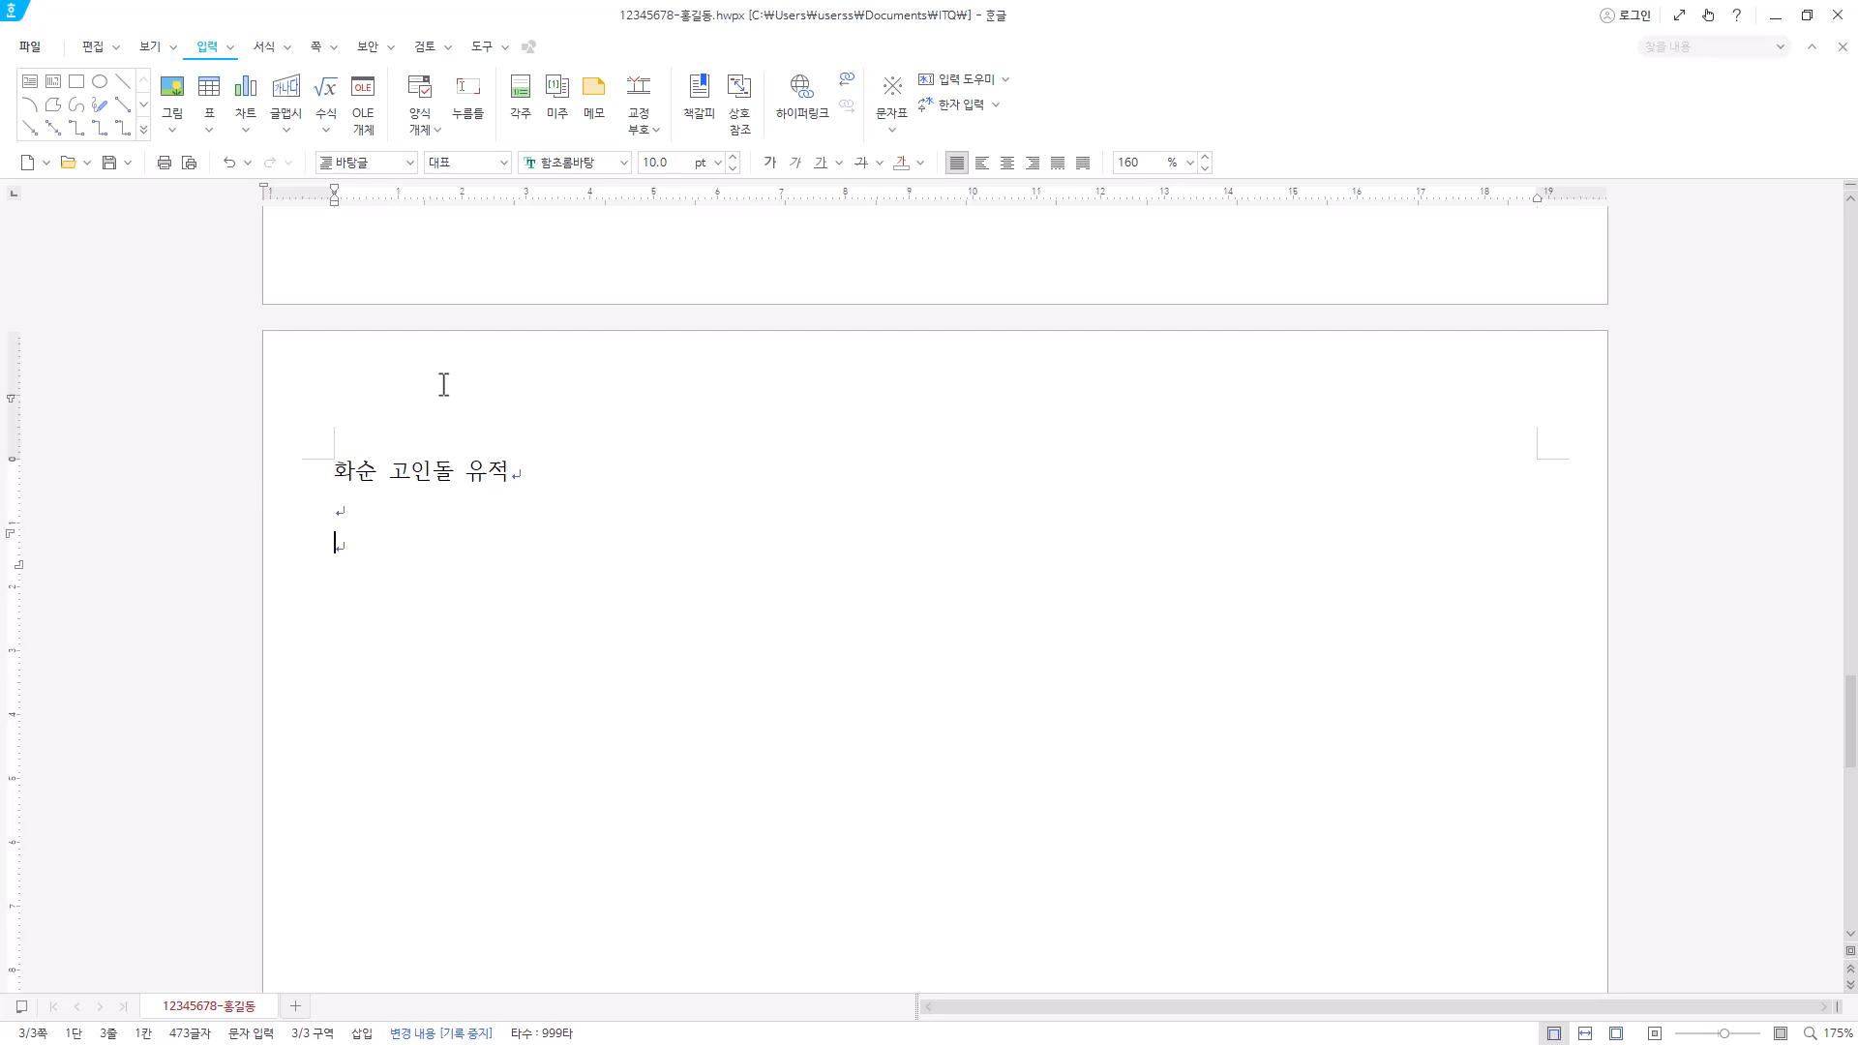
pyautogui.click(368, 520)
pyautogui.press('Hangul')
pyautogui.write('고인돌ㅇ')
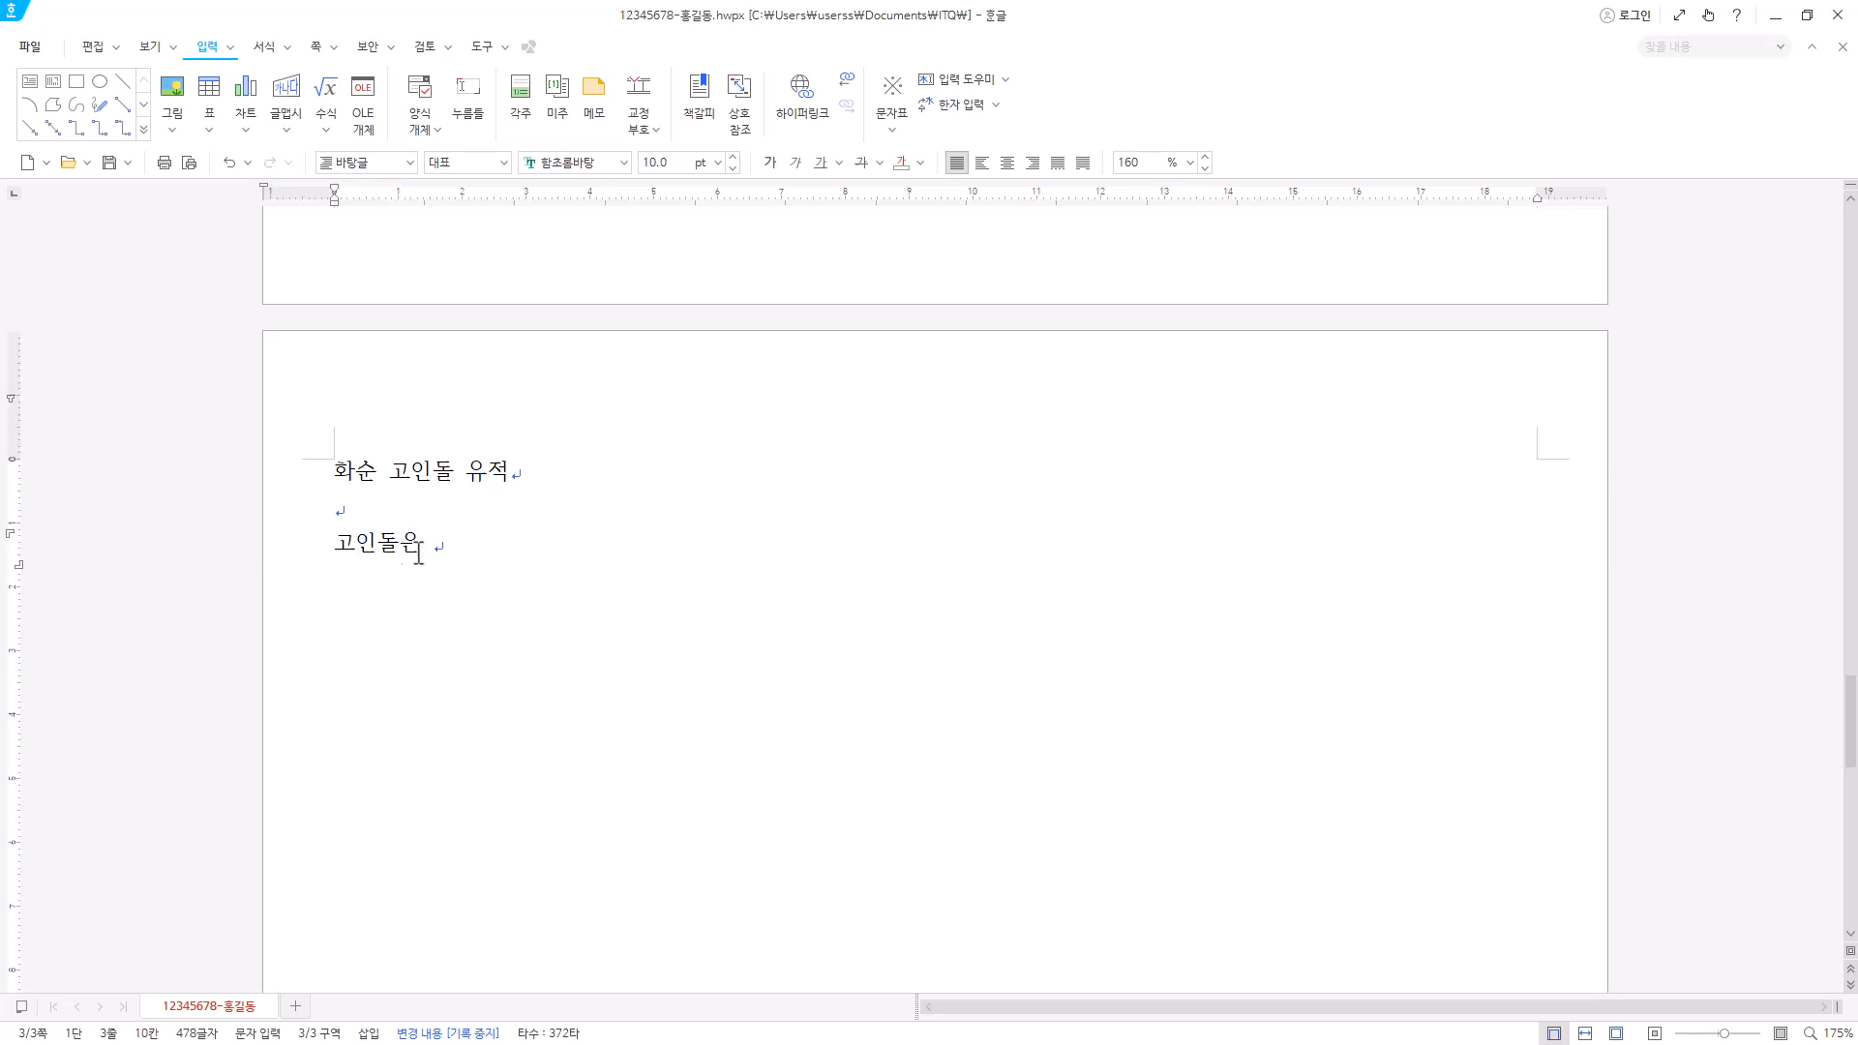
pyautogui.write(' 선사시대 돌무덤으로, 영어로는 돌멘(Dolmen) 이라고 한다. 선사시대 장례 기념물인 고인돌에는 당시의 문화가 집약')
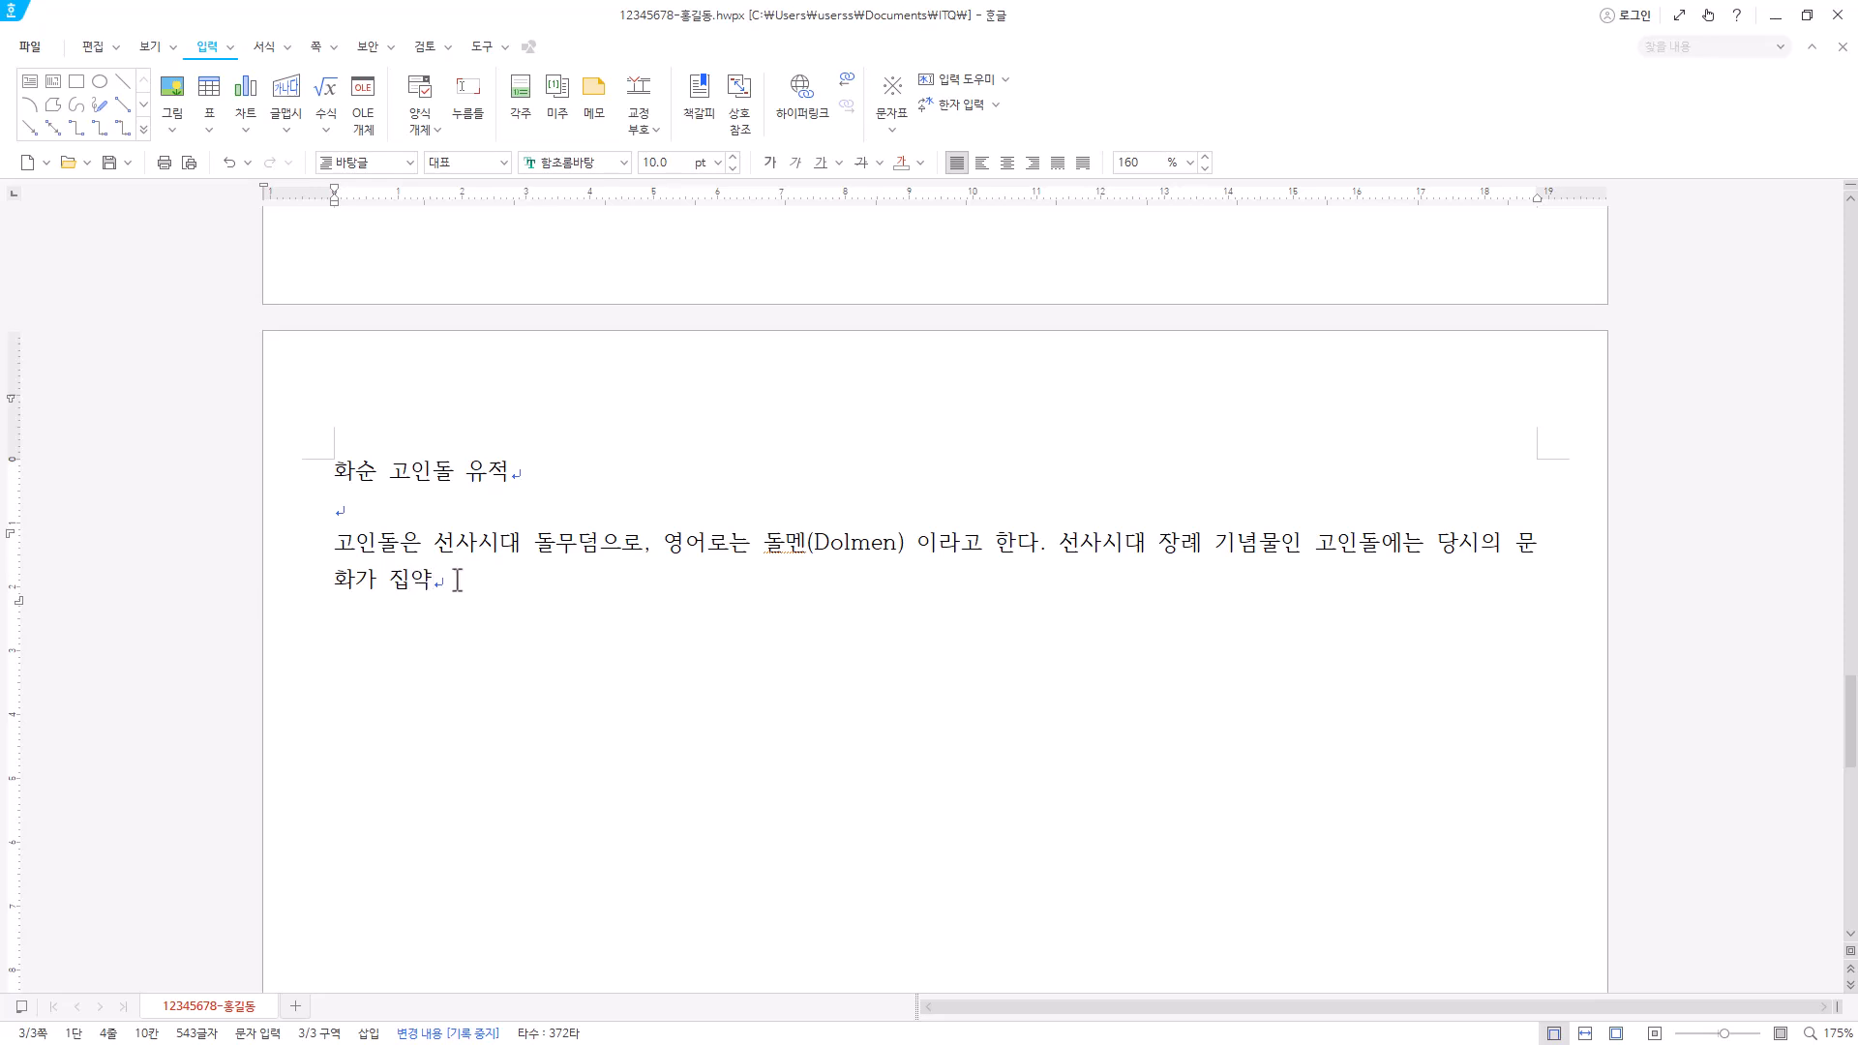
# - Convert the word 집약 at the end of the text to 한글(漢字) form with the Hanja 集約
pyautogui.press('F9')
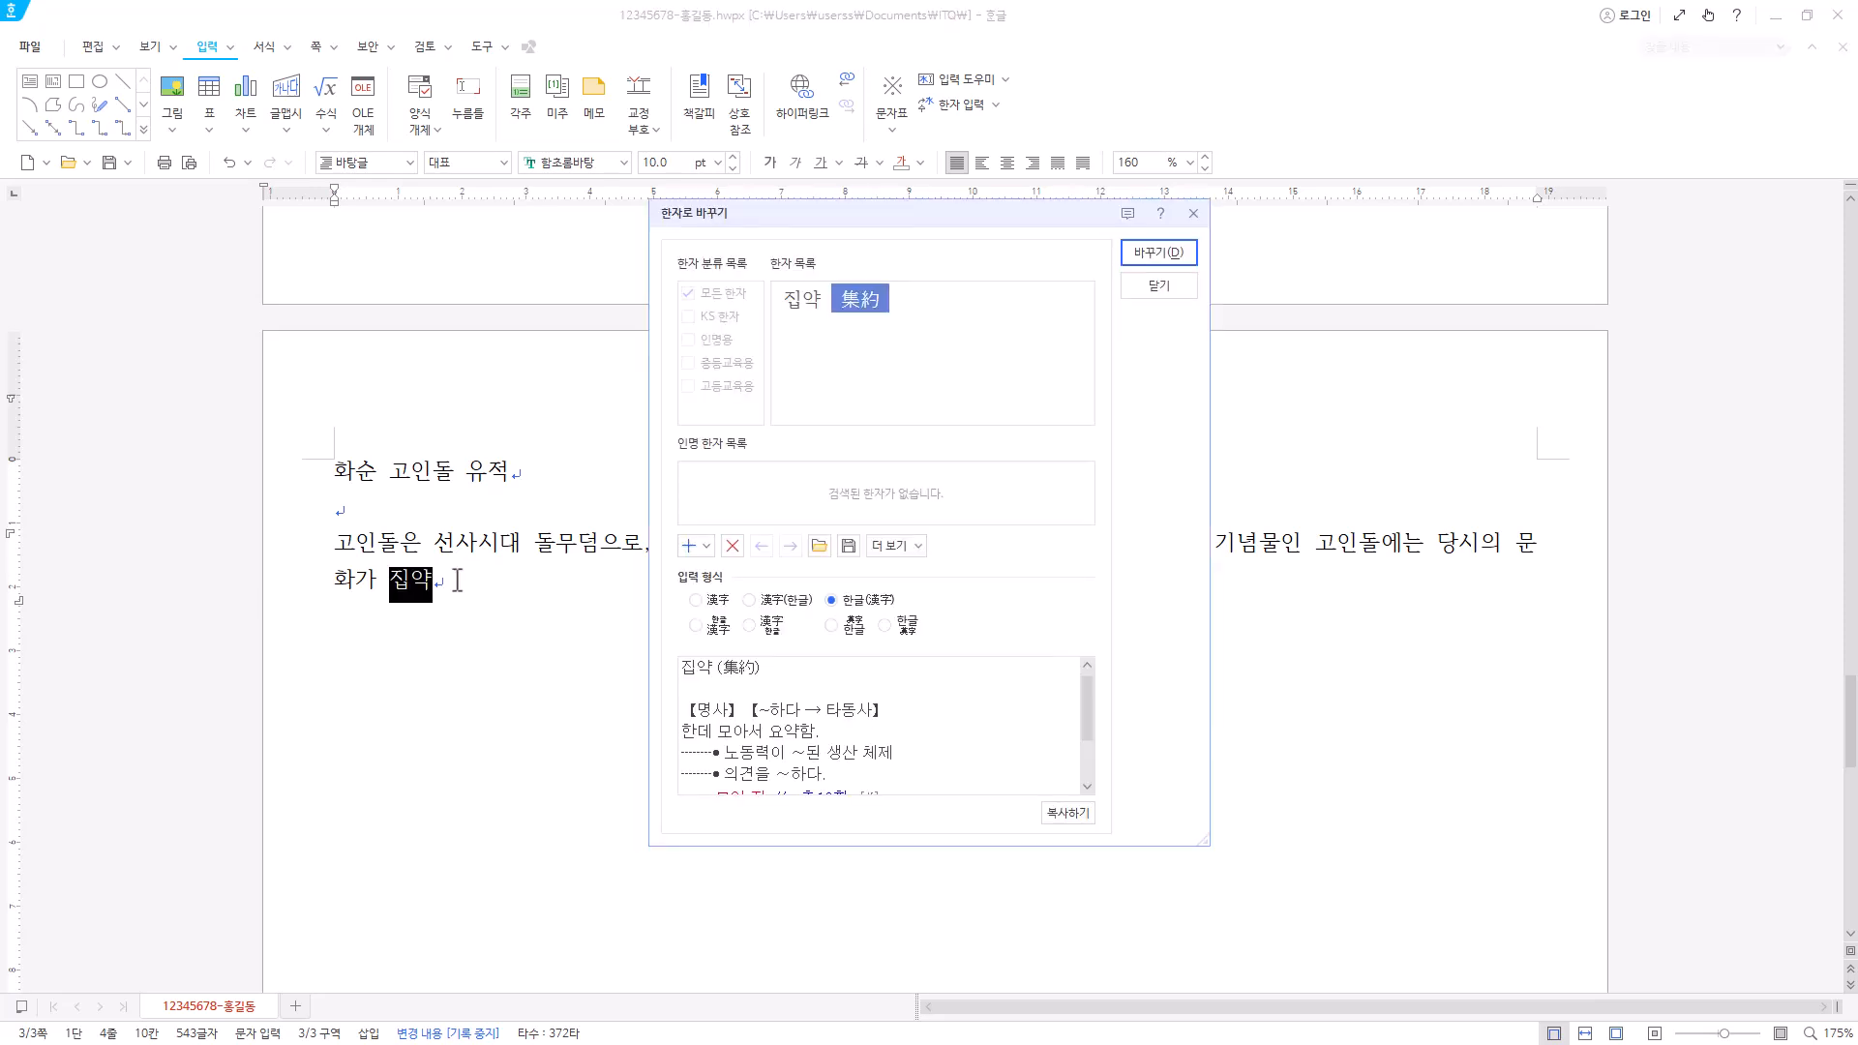
pyautogui.moveTo(858, 306)
pyautogui.click(1171, 254)
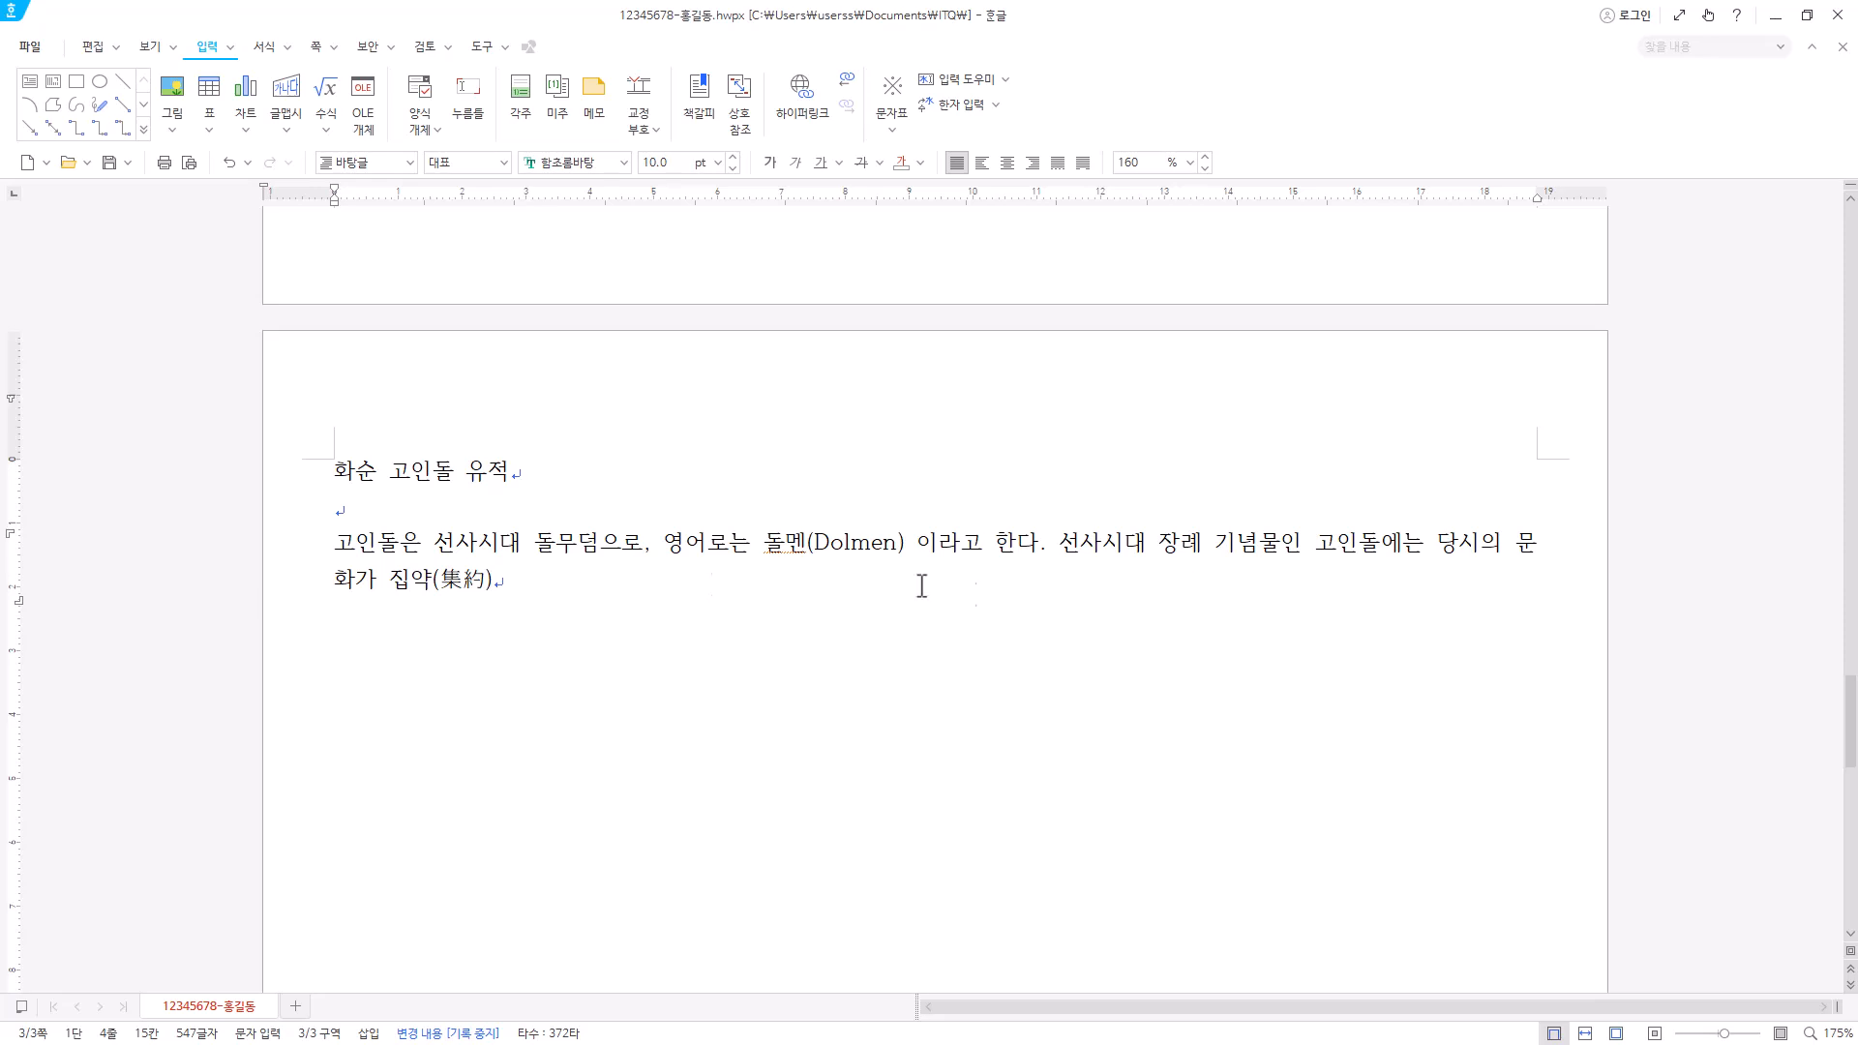
# - Continue with "되어 있어 고인돌 유적은 탁월한 문화유산에 해당한다. 고인돌 유적" and add the Hanja 遺跡 after the last word 유적
pyautogui.write('되어 있어 고인돌 유적은 탁월한 문화유산에 해당한다. 고인돌 유적')
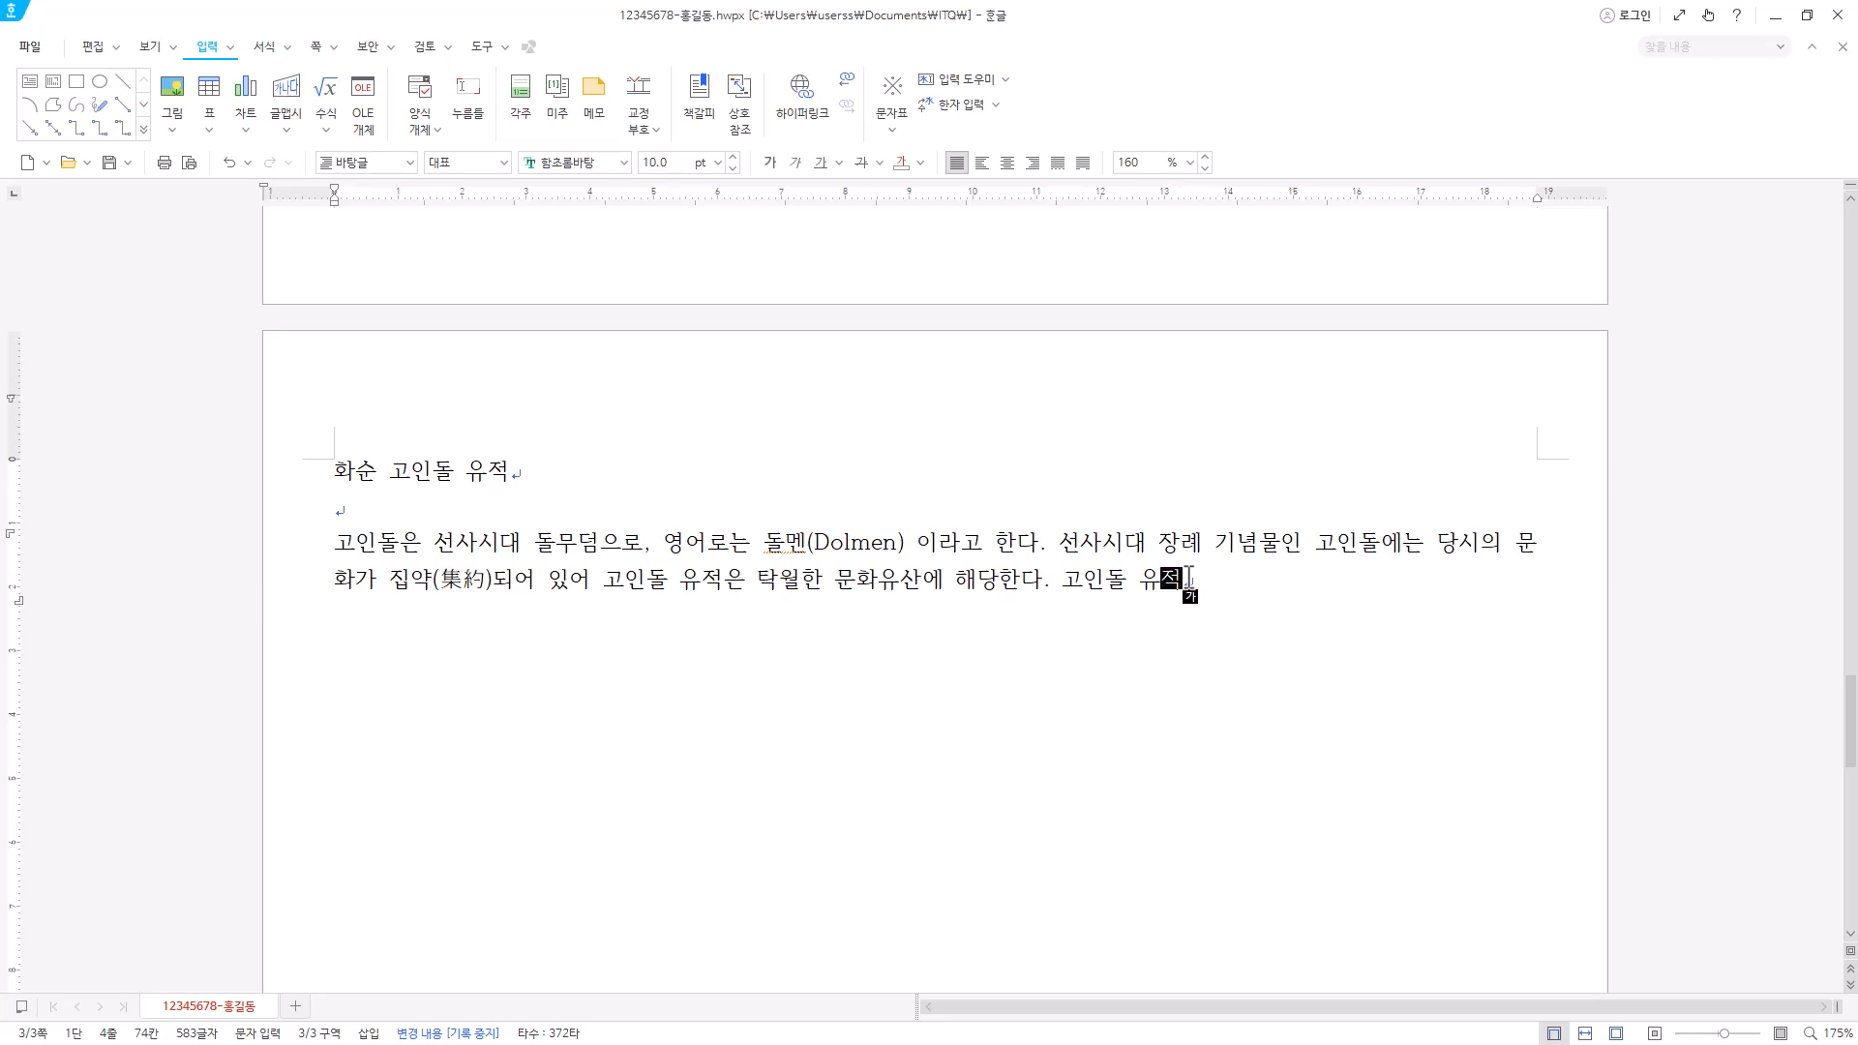
pyautogui.press('F9')
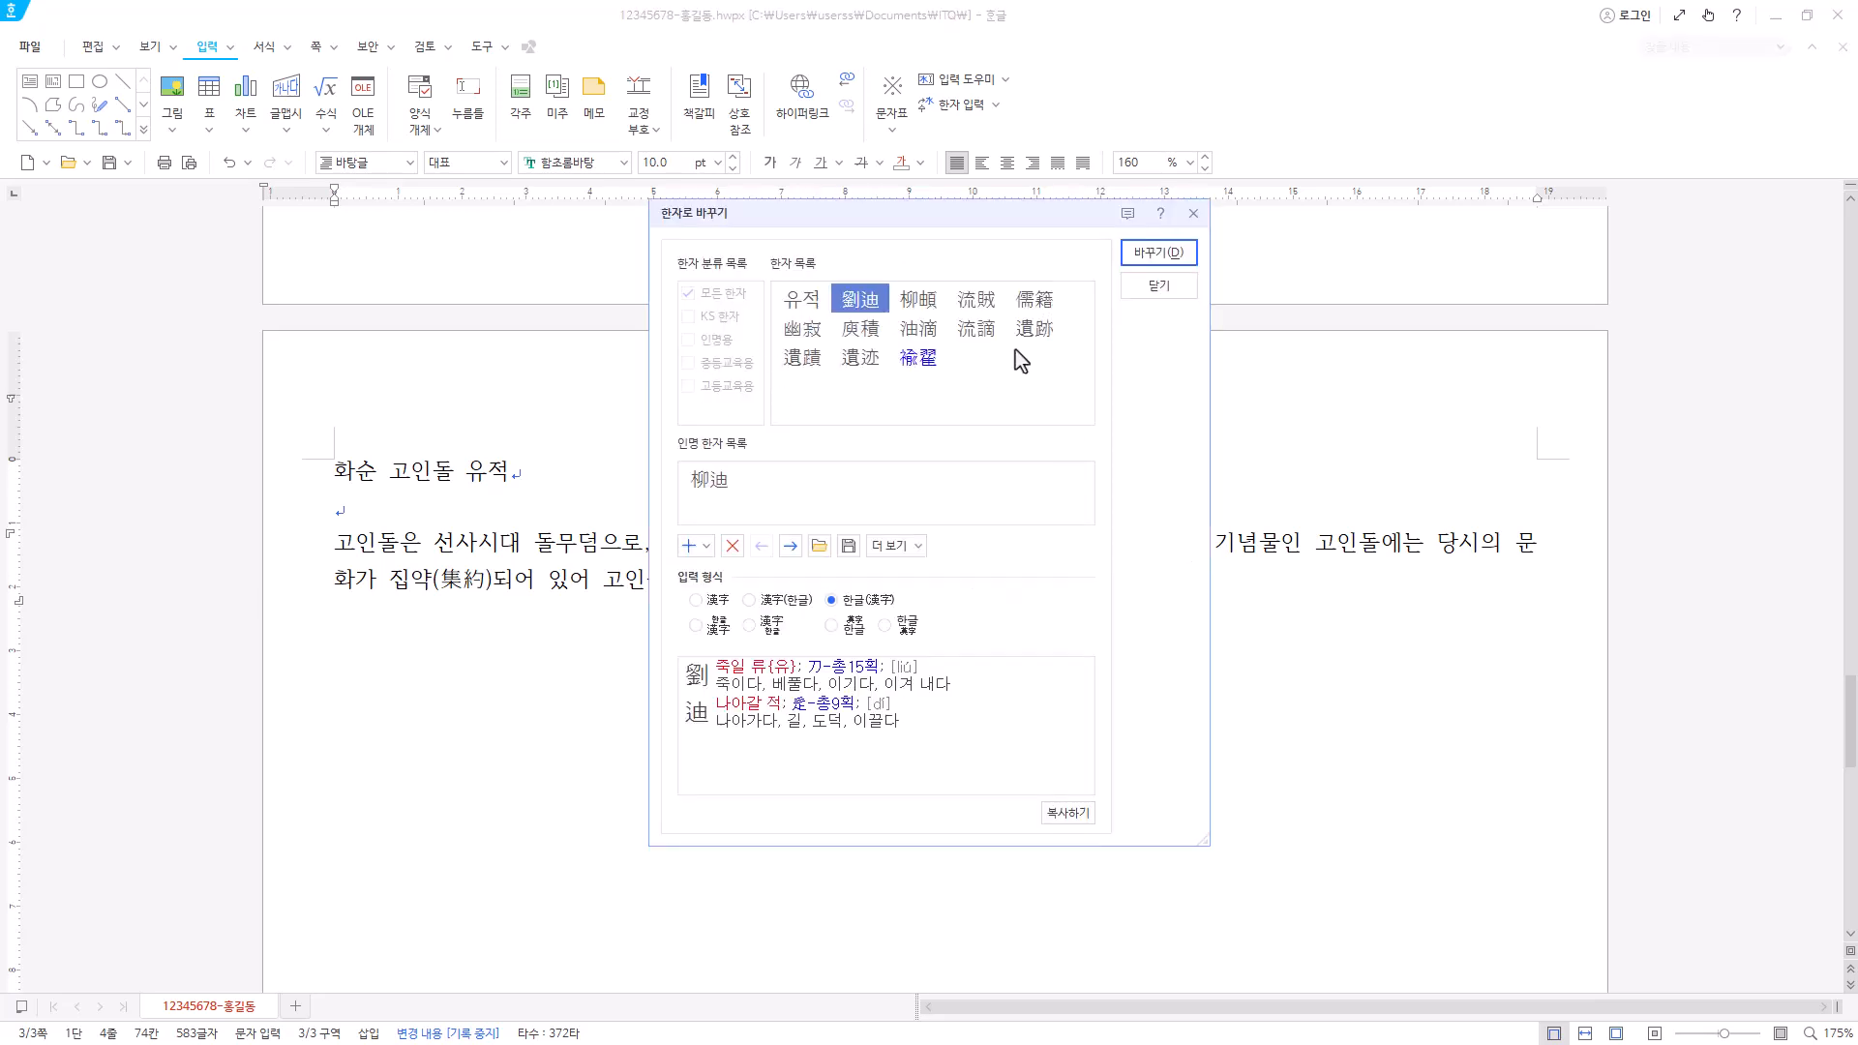
pyautogui.click(1036, 331)
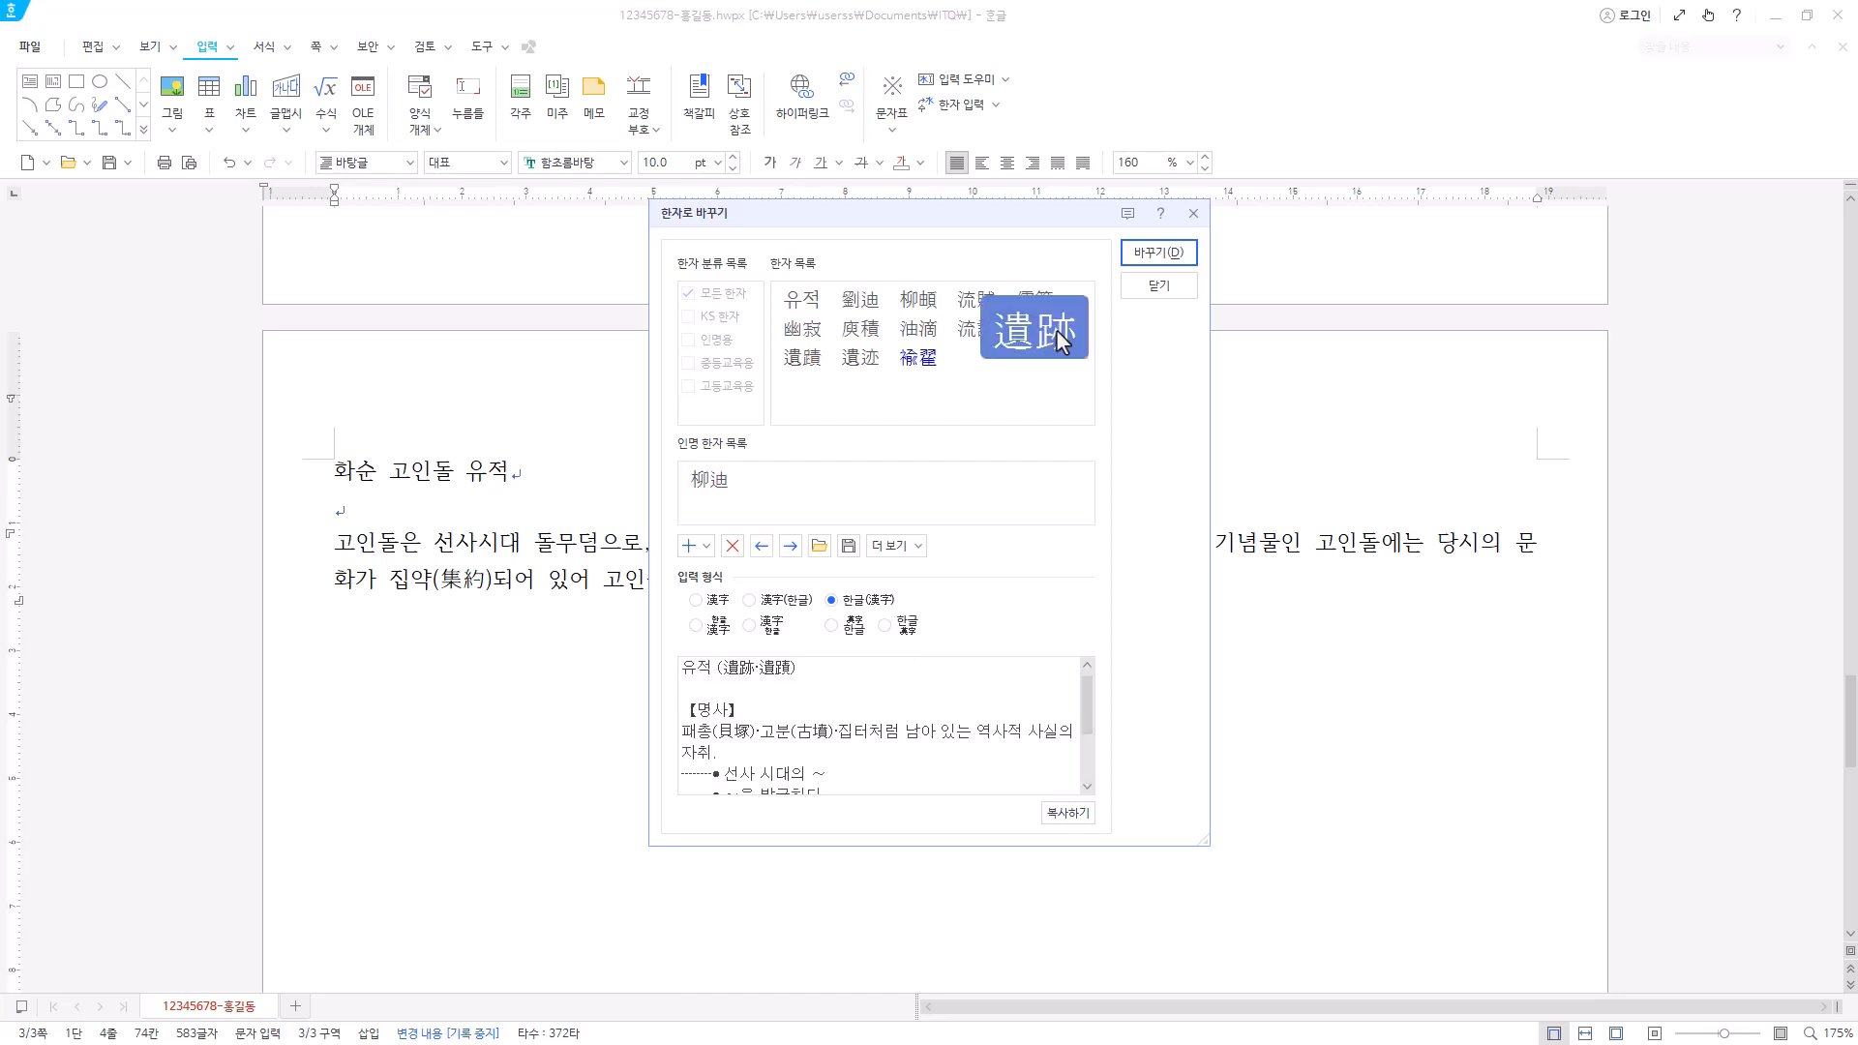
pyautogui.click(1158, 254)
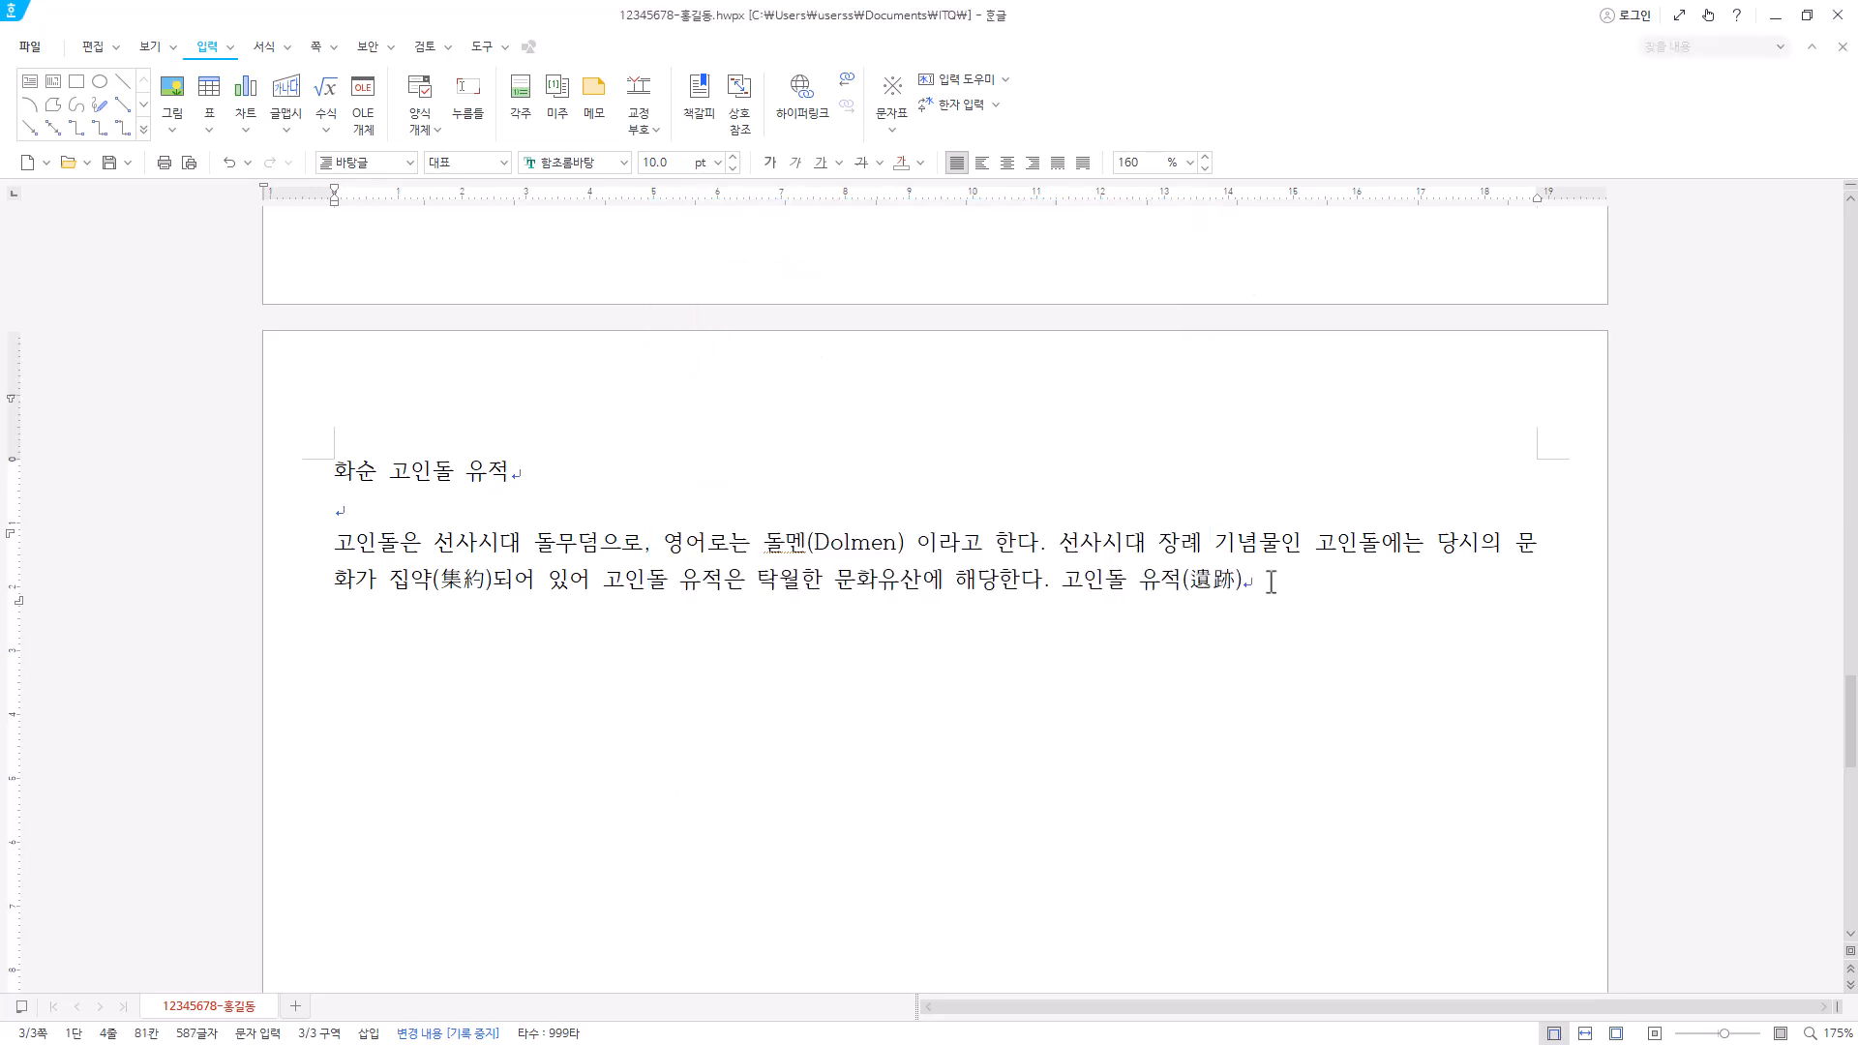
# - Continue the paragraph through "등과 함께 거석" and attach a footnote reading "하나의 구조물이나 기념물 또는 그 일부로 사용된 돌"
pyautogui.hotkey('ctrl', 'v')
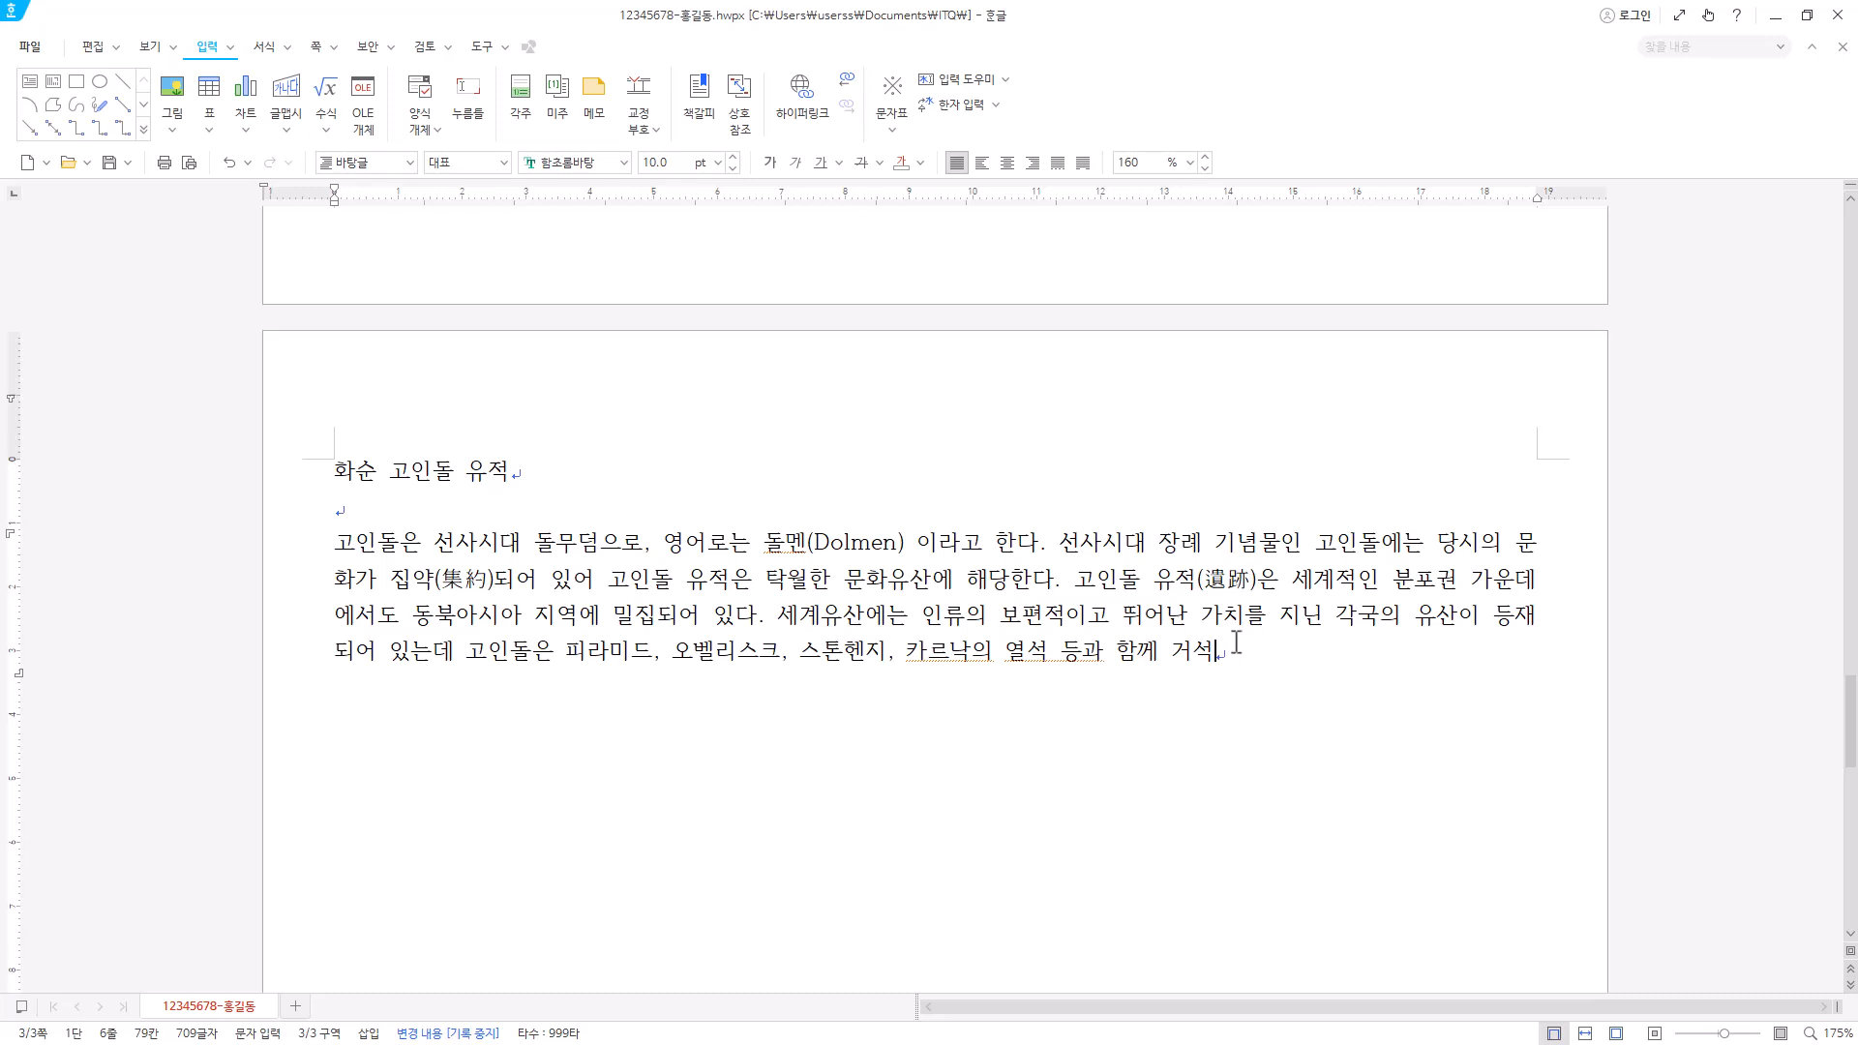
pyautogui.click(1231, 653)
pyautogui.click(512, 110)
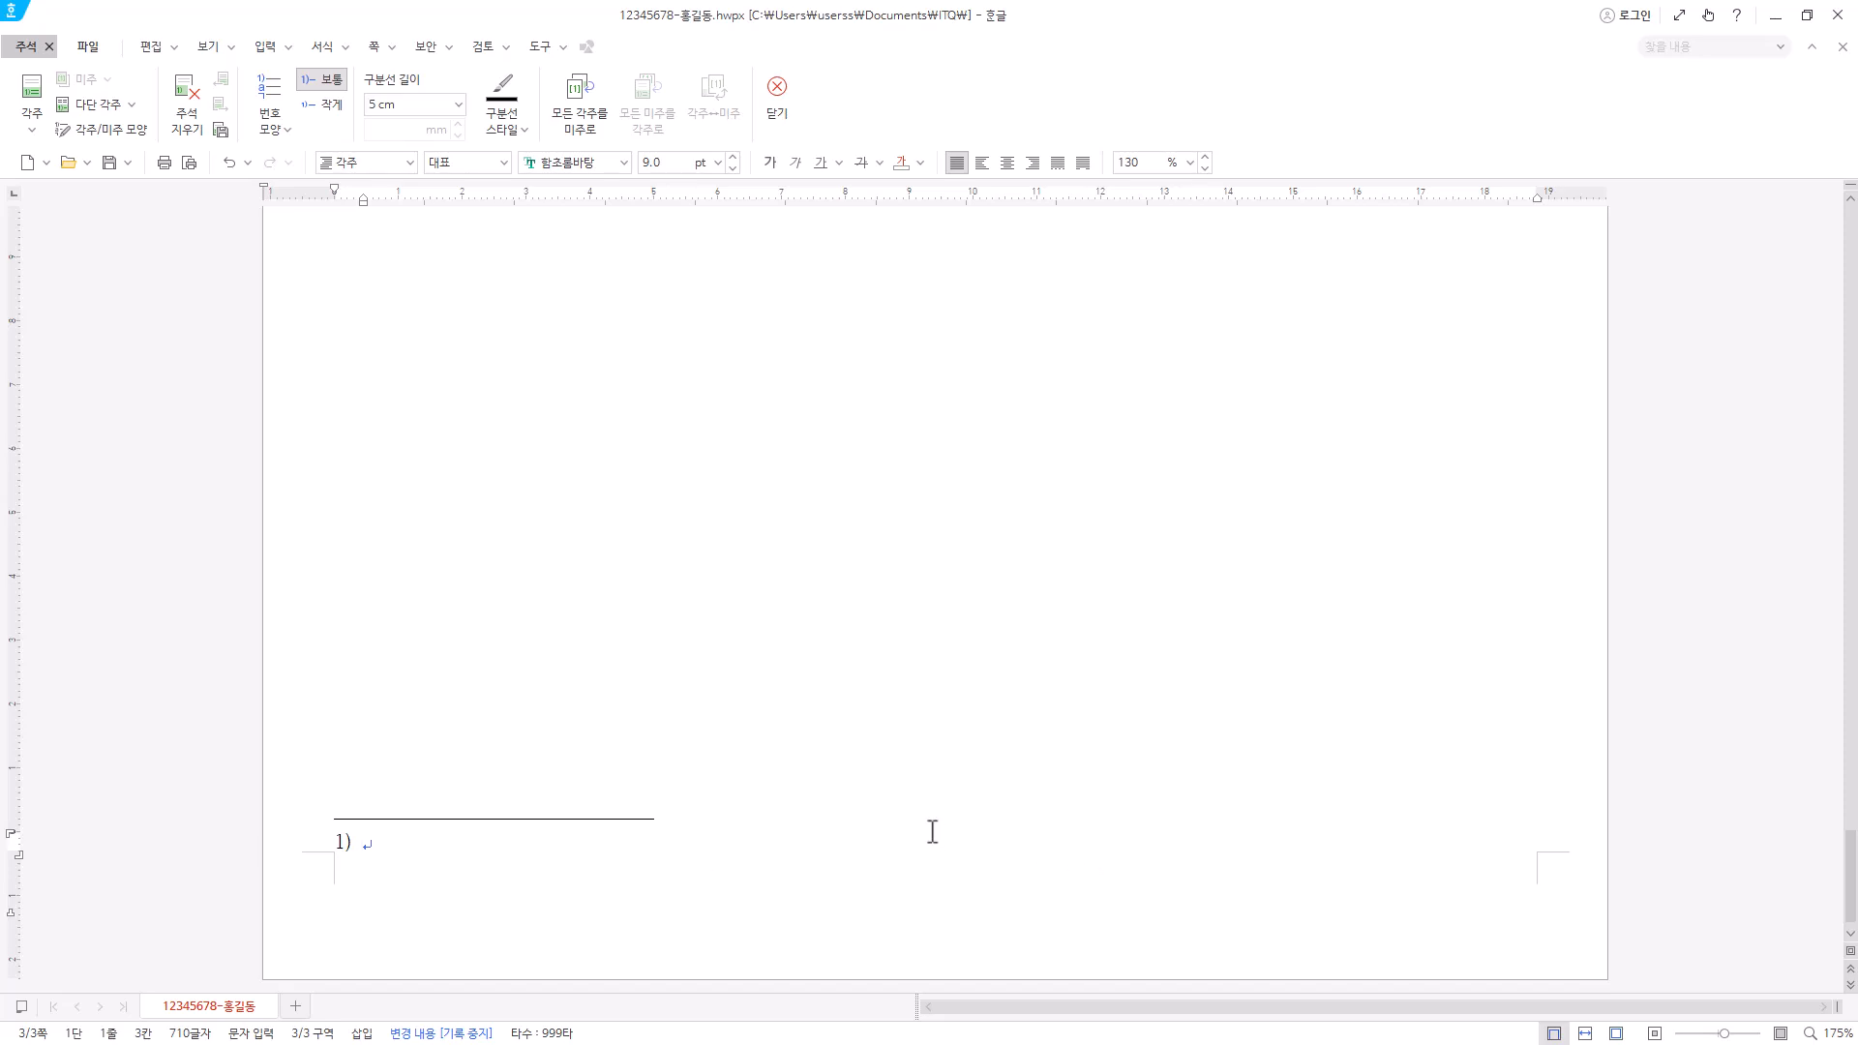
pyautogui.write('하나의 구조물이나 기념물 또는 그 일부로 사용된 돌')
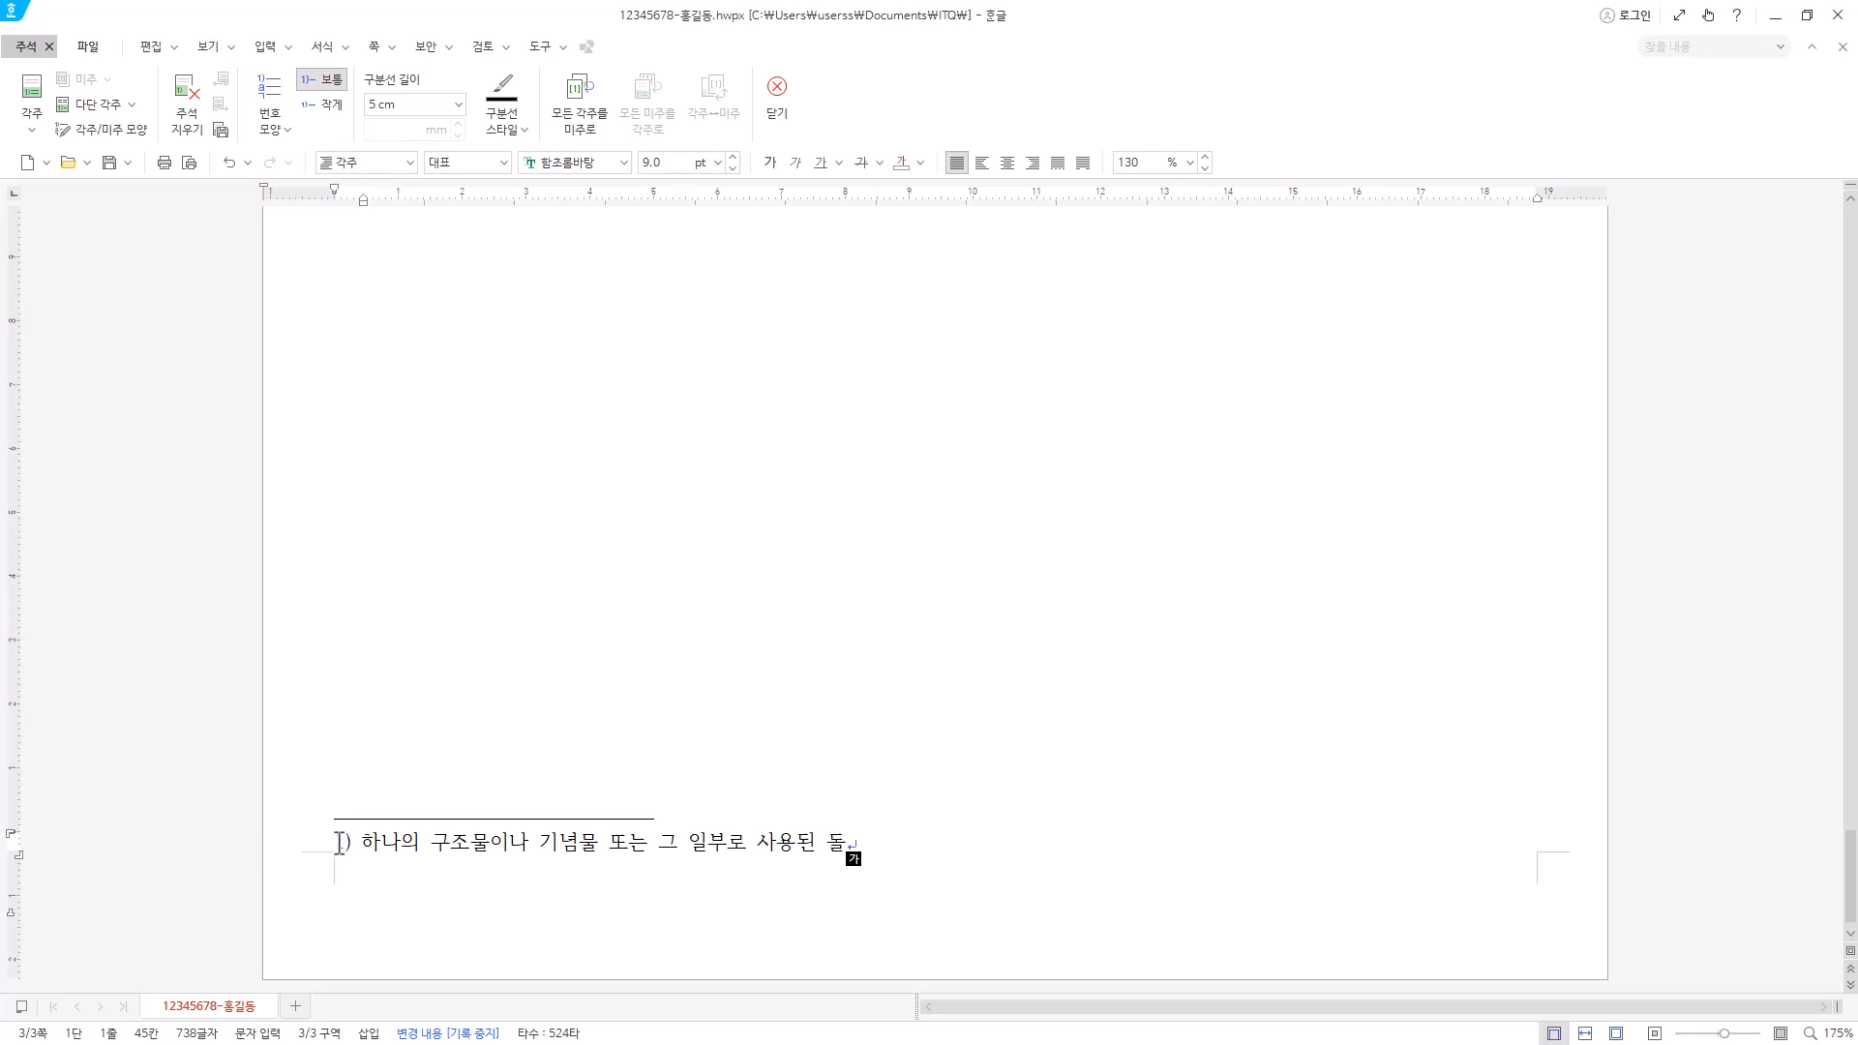
pyautogui.click(455, 841)
pyautogui.click(118, 136)
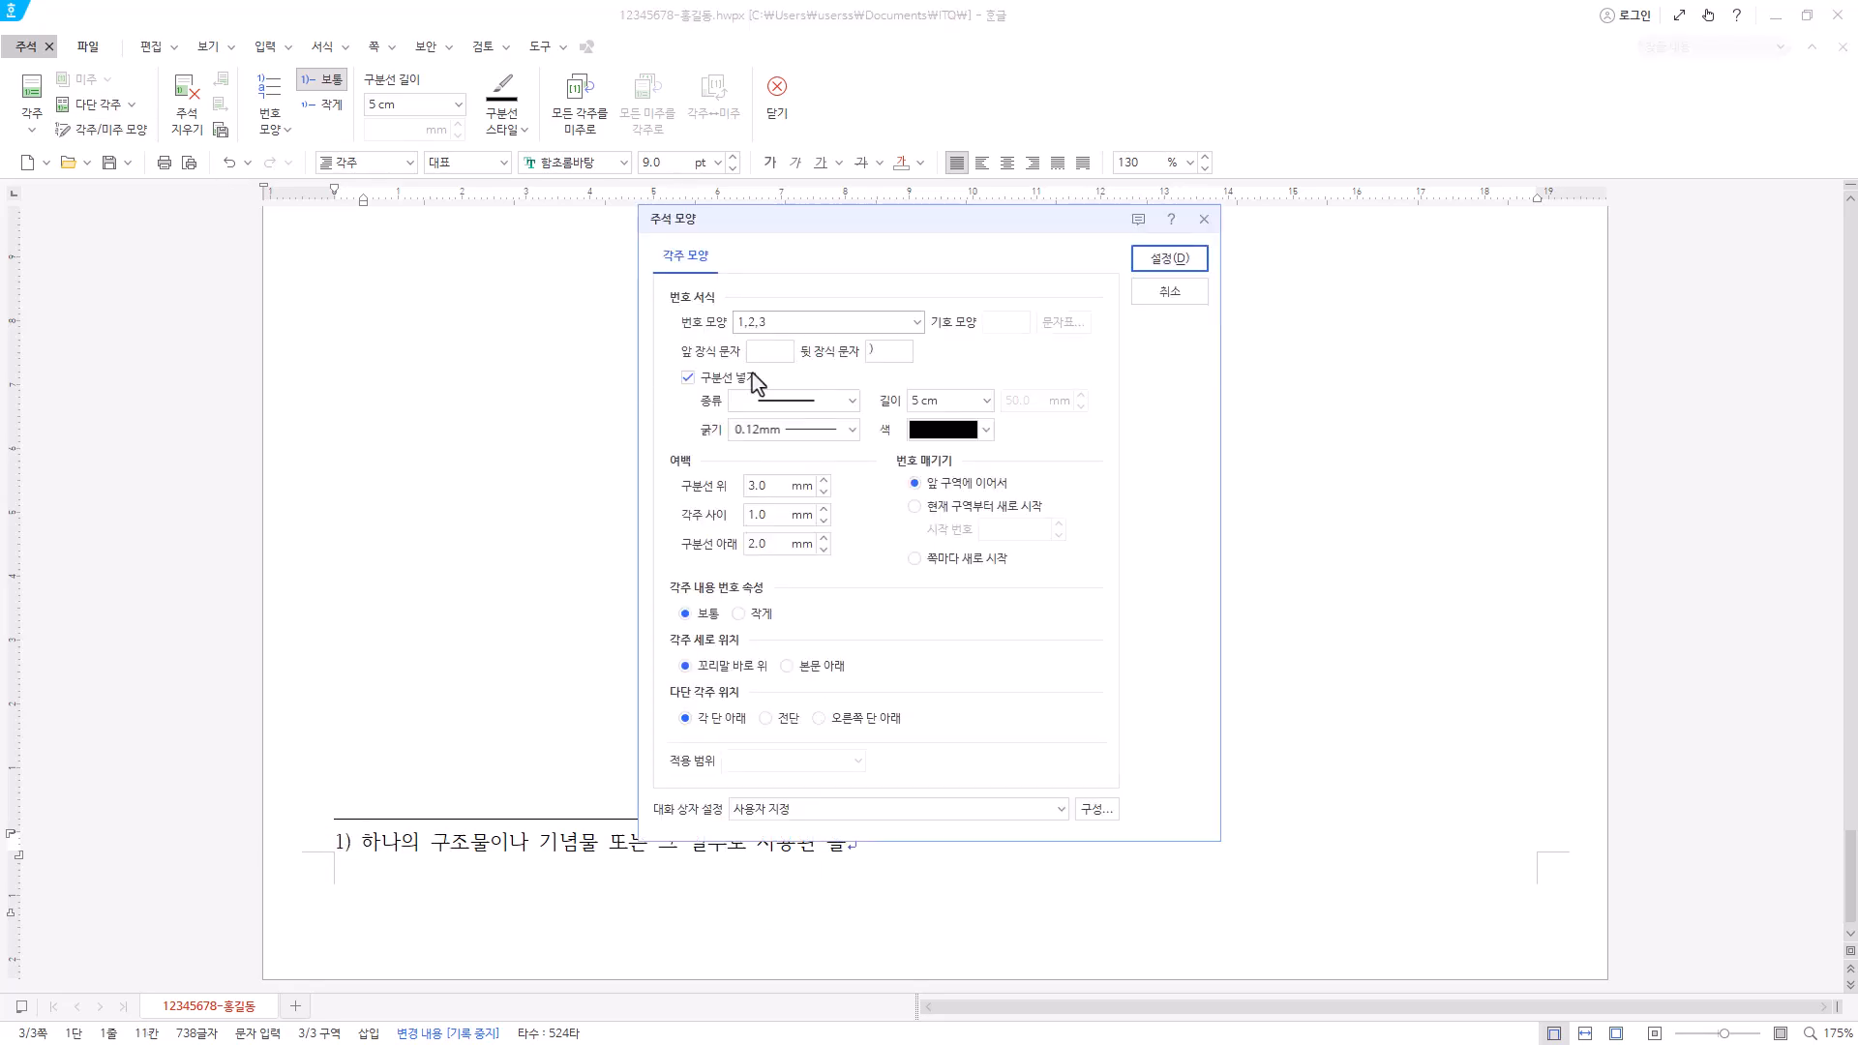
pyautogui.click(785, 332)
pyautogui.click(788, 339)
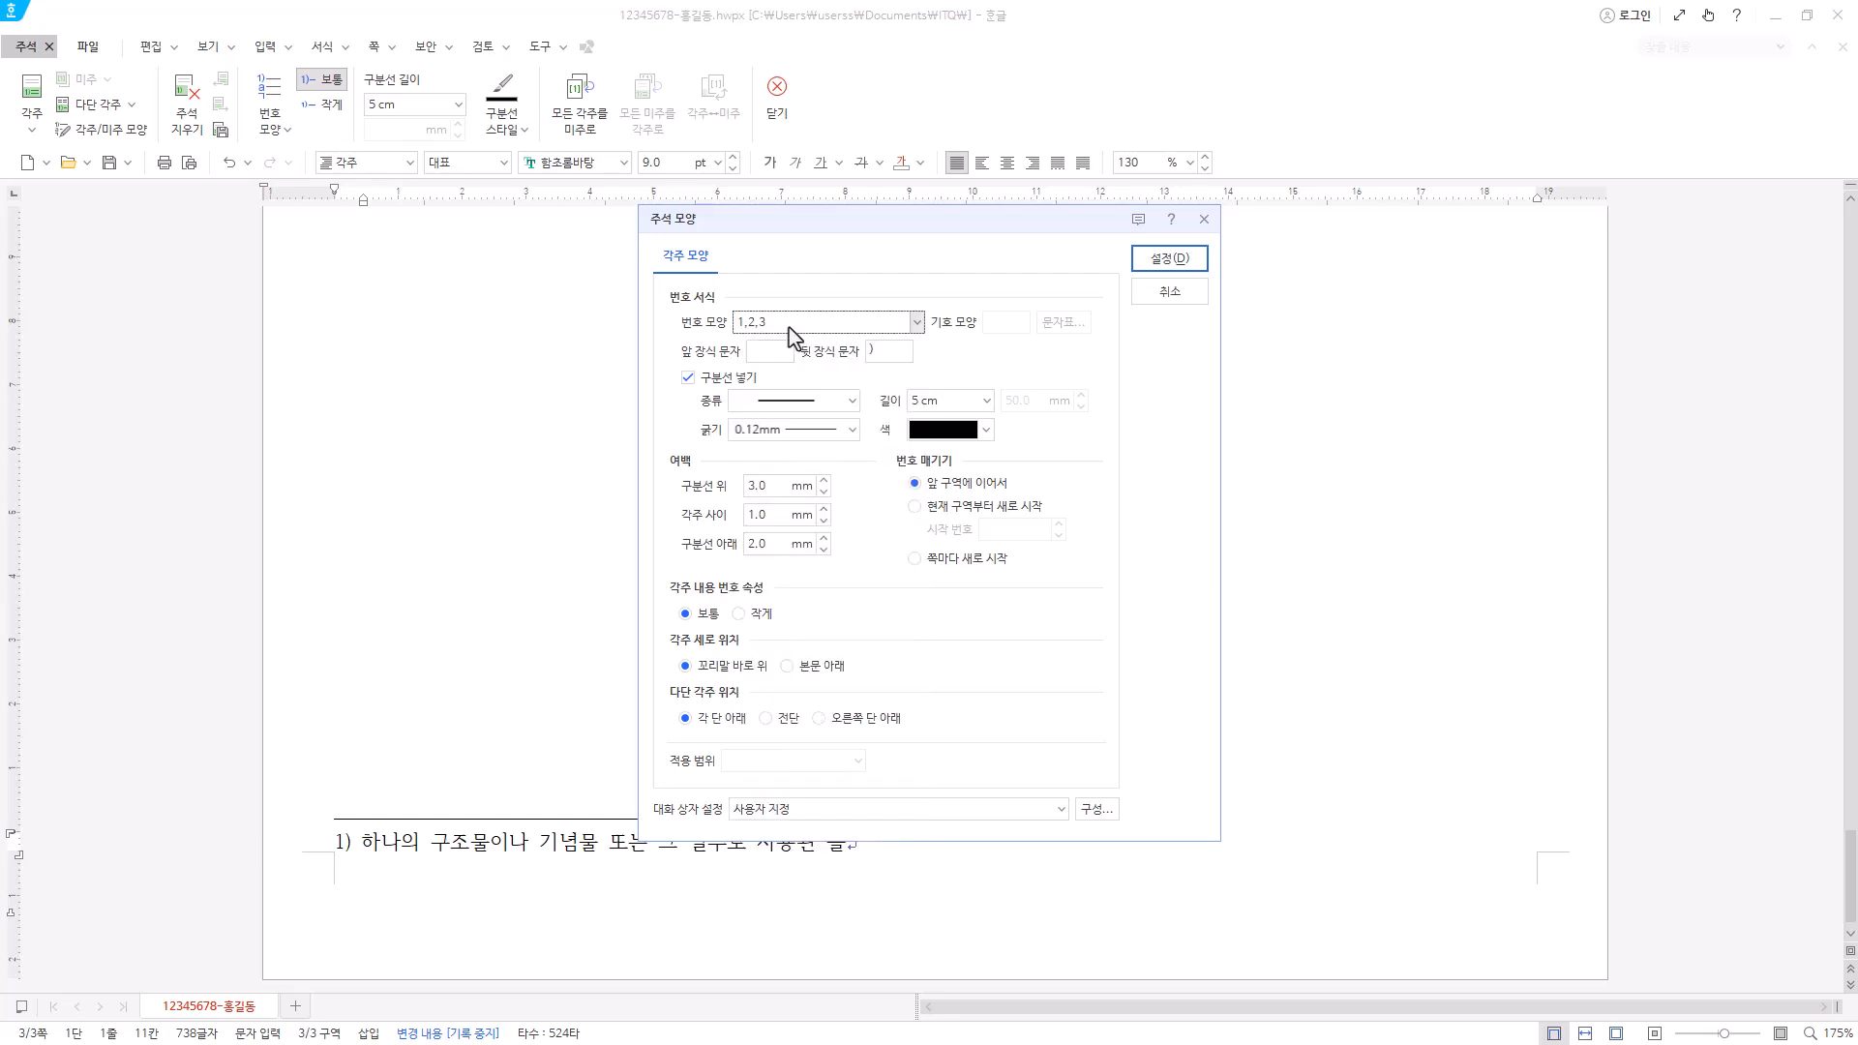
pyautogui.click(880, 353)
pyautogui.click(915, 322)
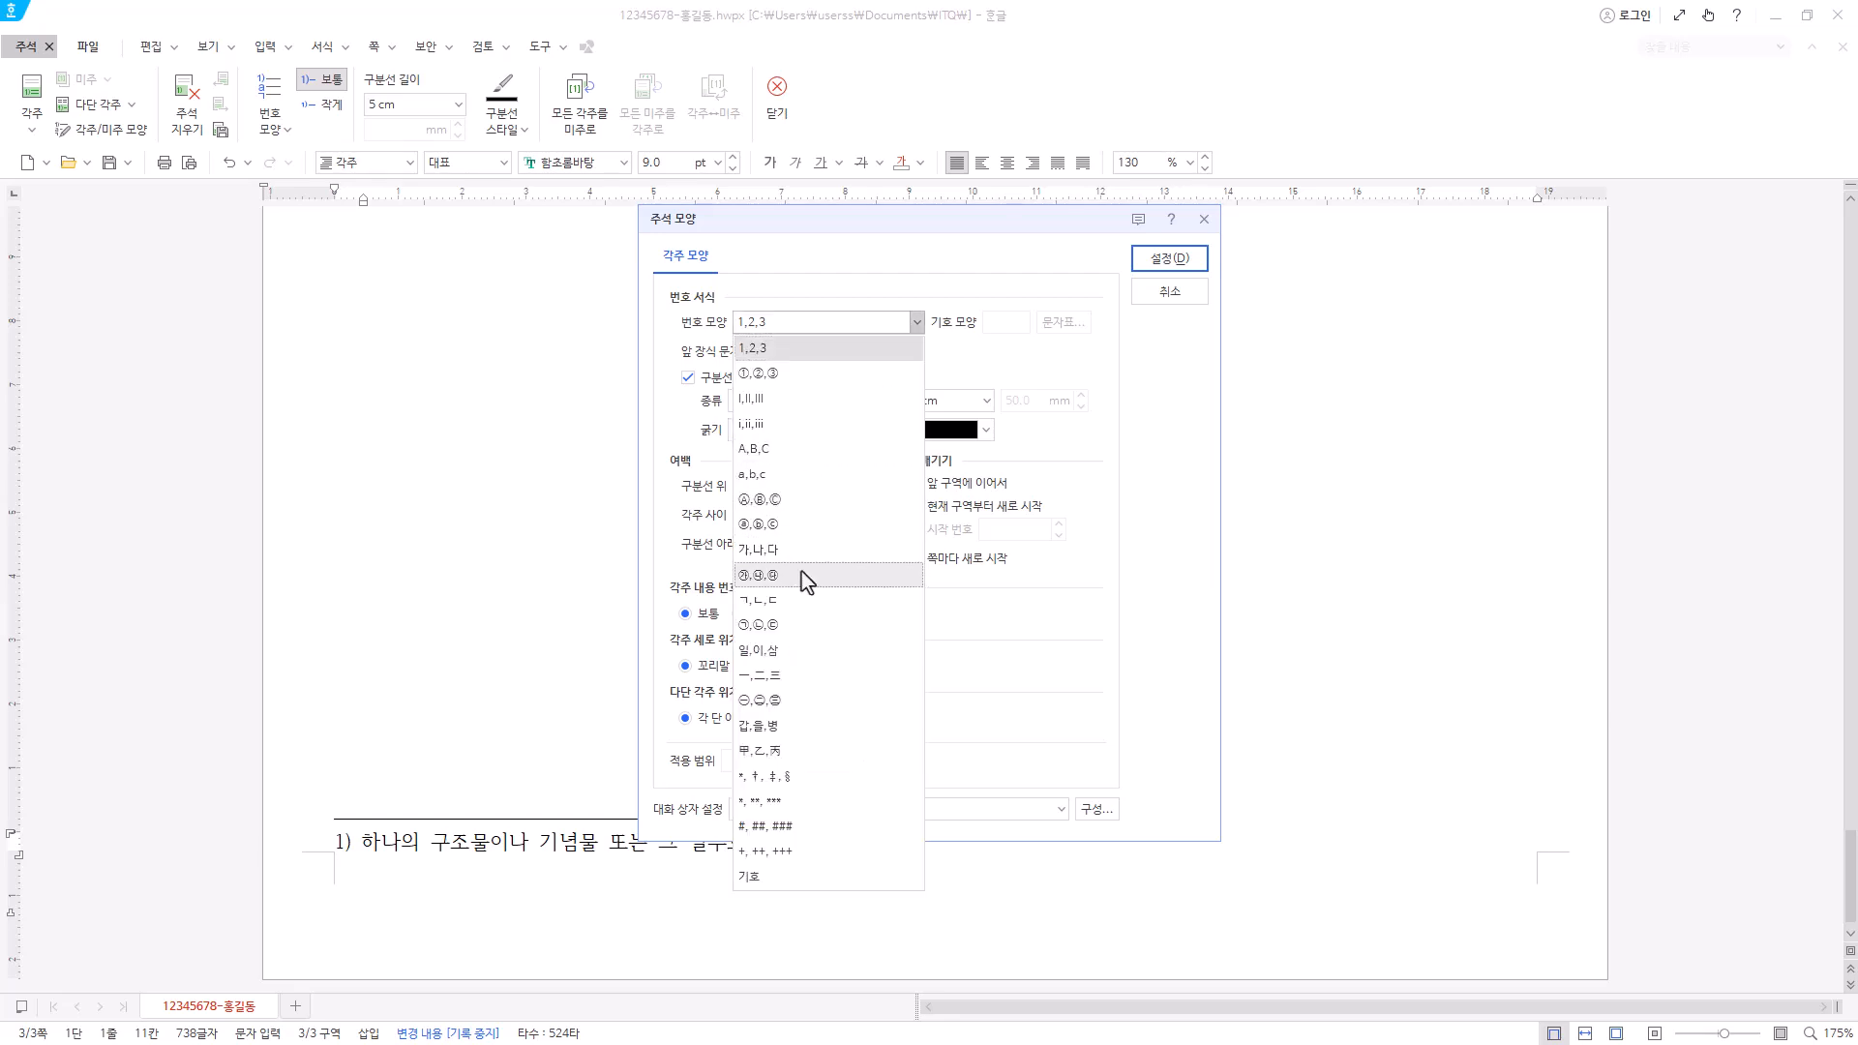
pyautogui.click(1010, 368)
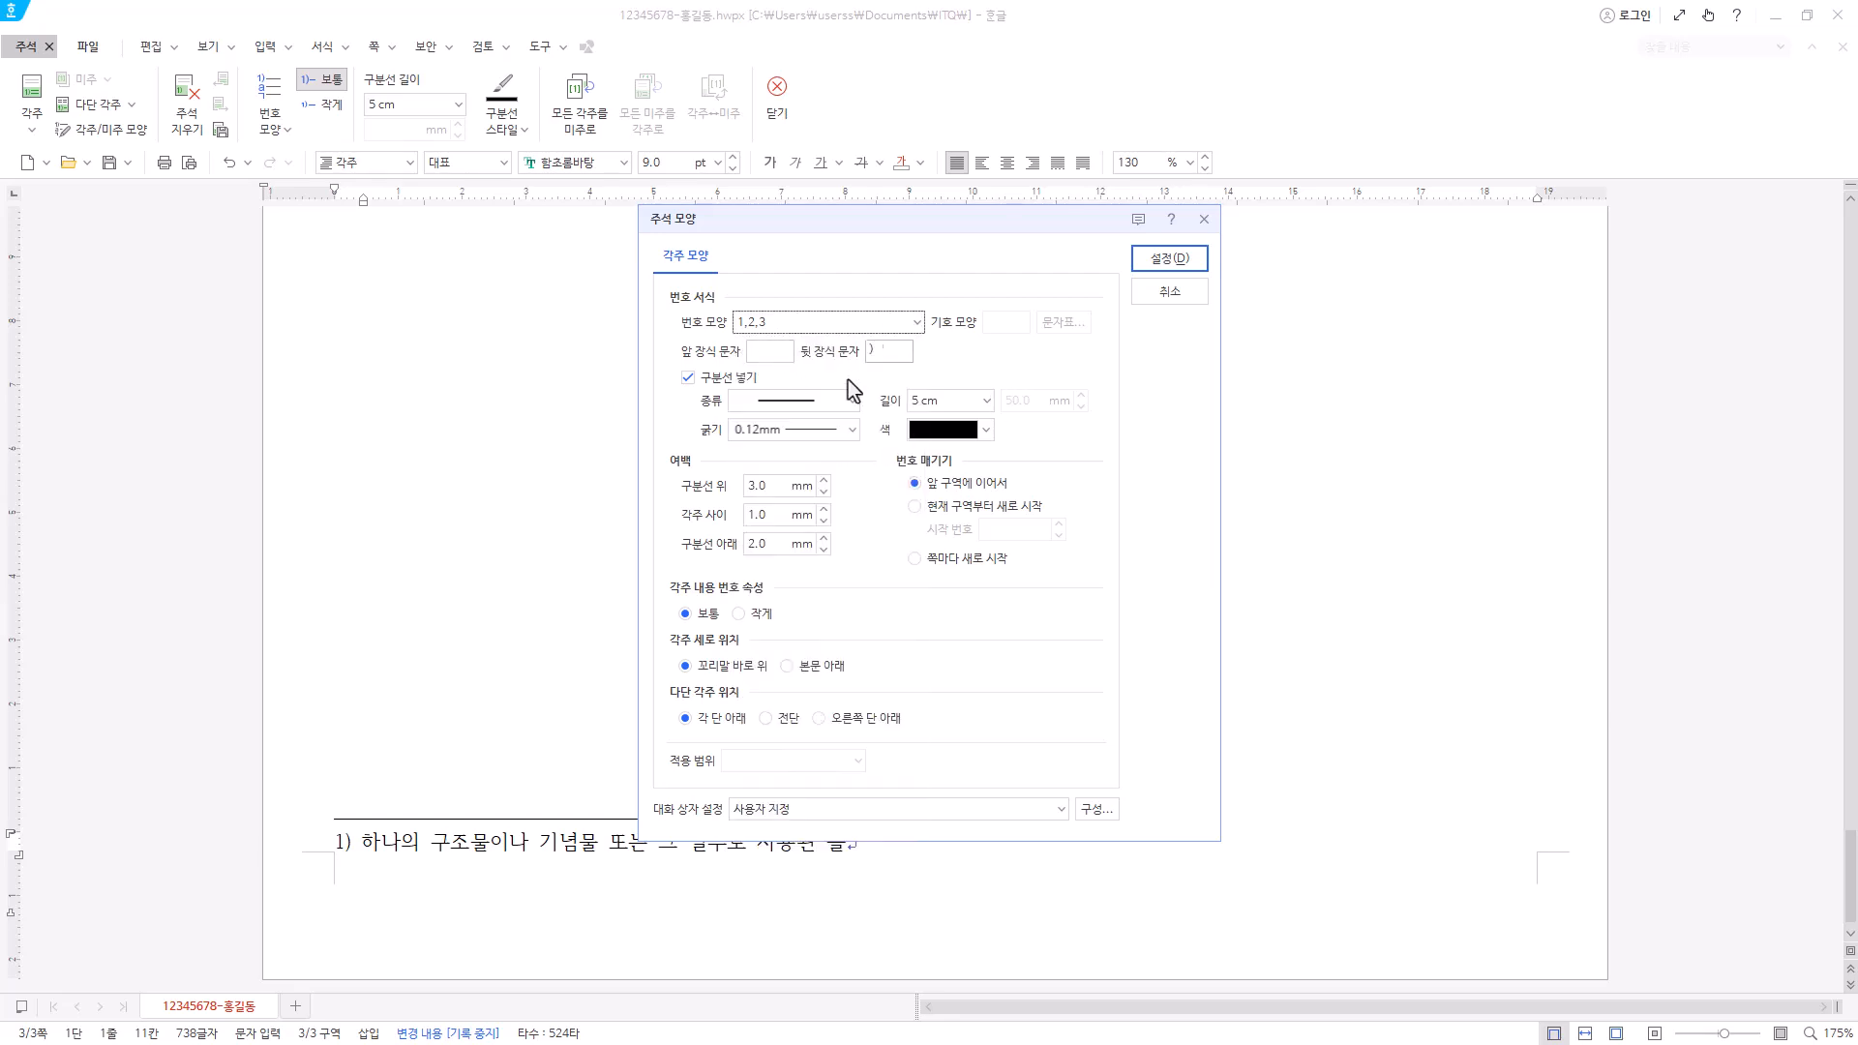
pyautogui.click(1202, 219)
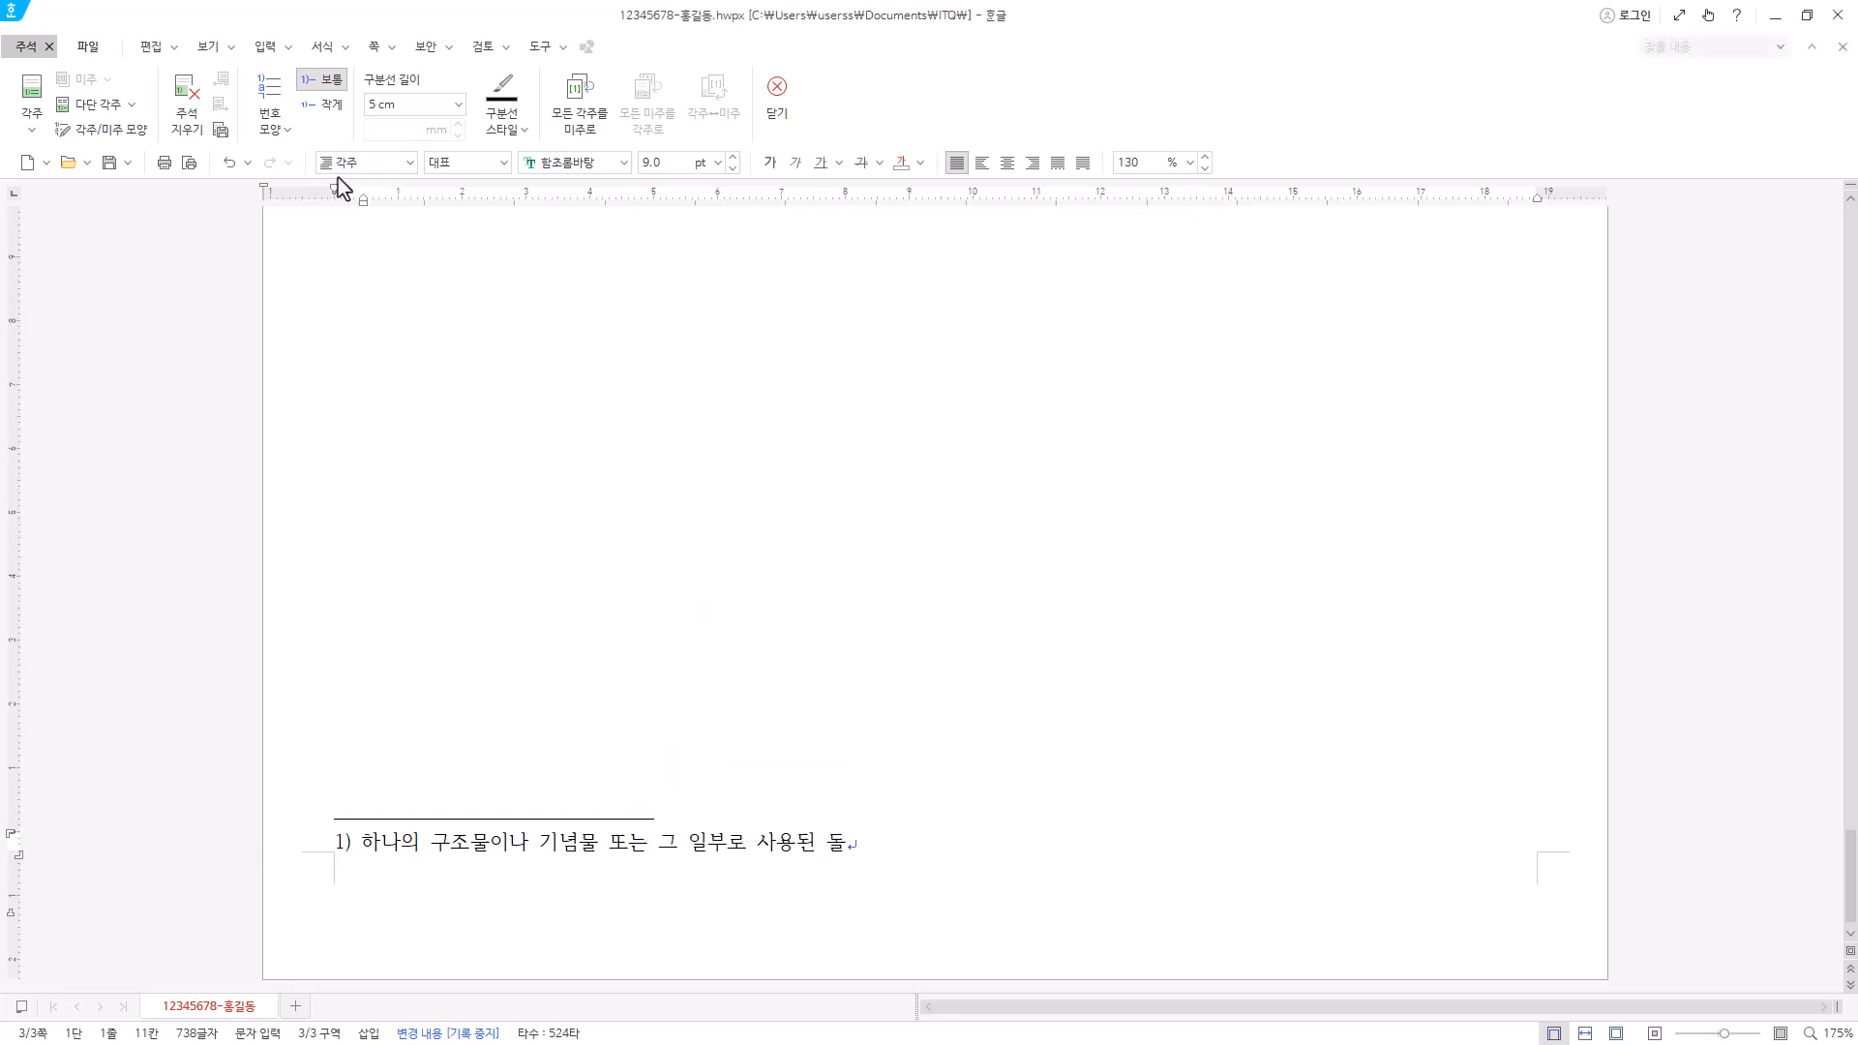
# - Change the footnote's number format to the circled Hangul style ㉮, ㉯, ㉰
pyautogui.click(286, 130)
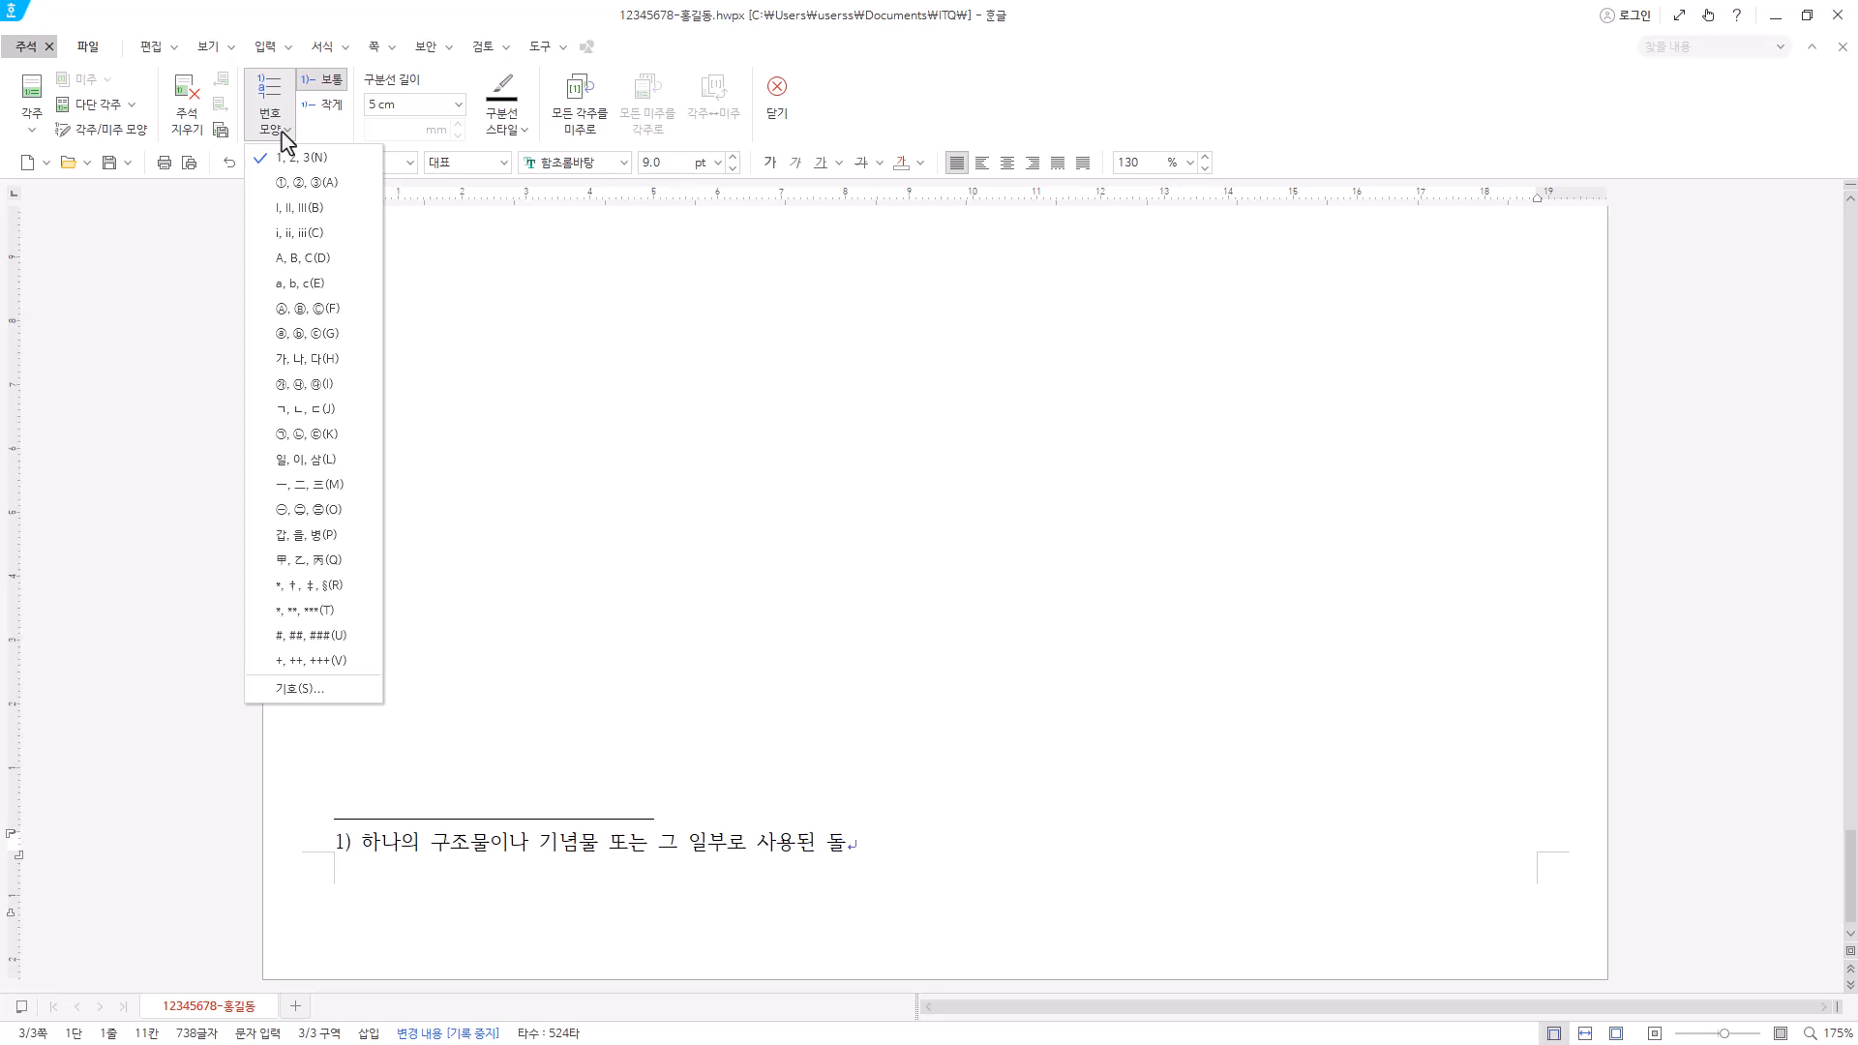
pyautogui.click(308, 384)
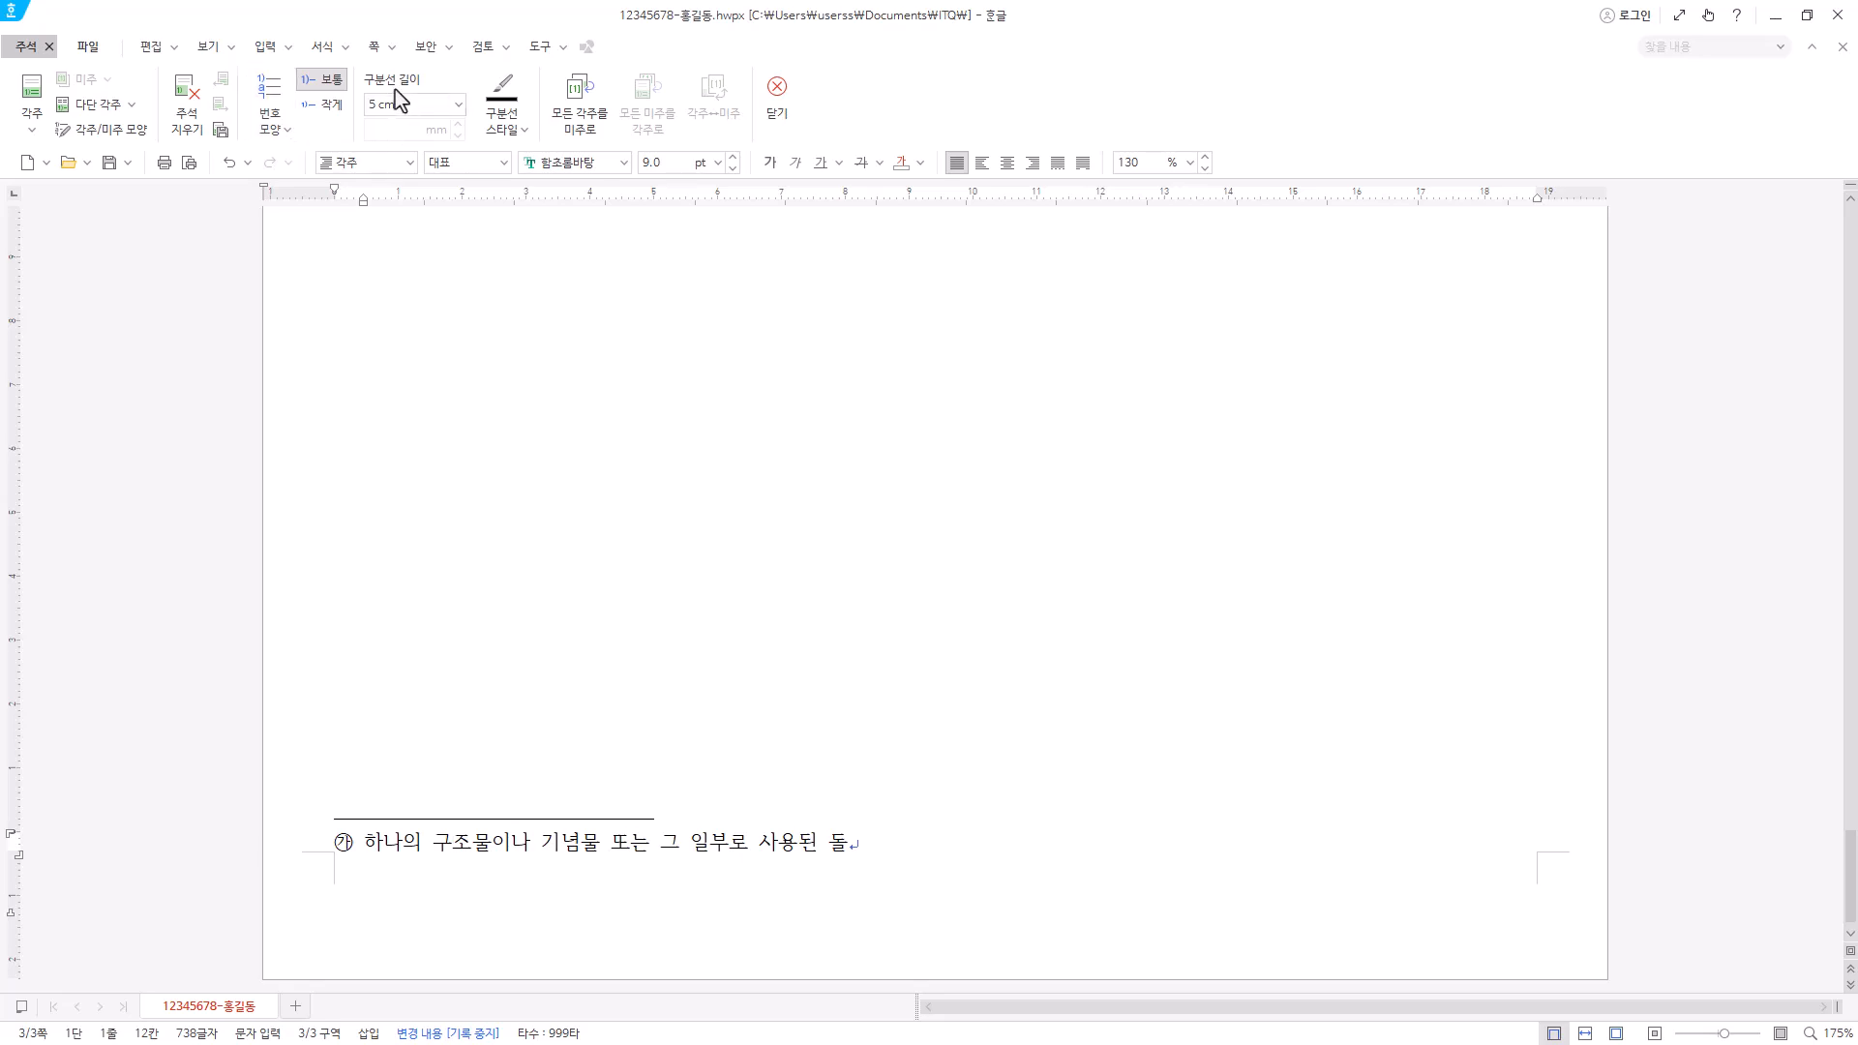
pyautogui.click(459, 105)
pyautogui.click(459, 104)
pyautogui.click(458, 105)
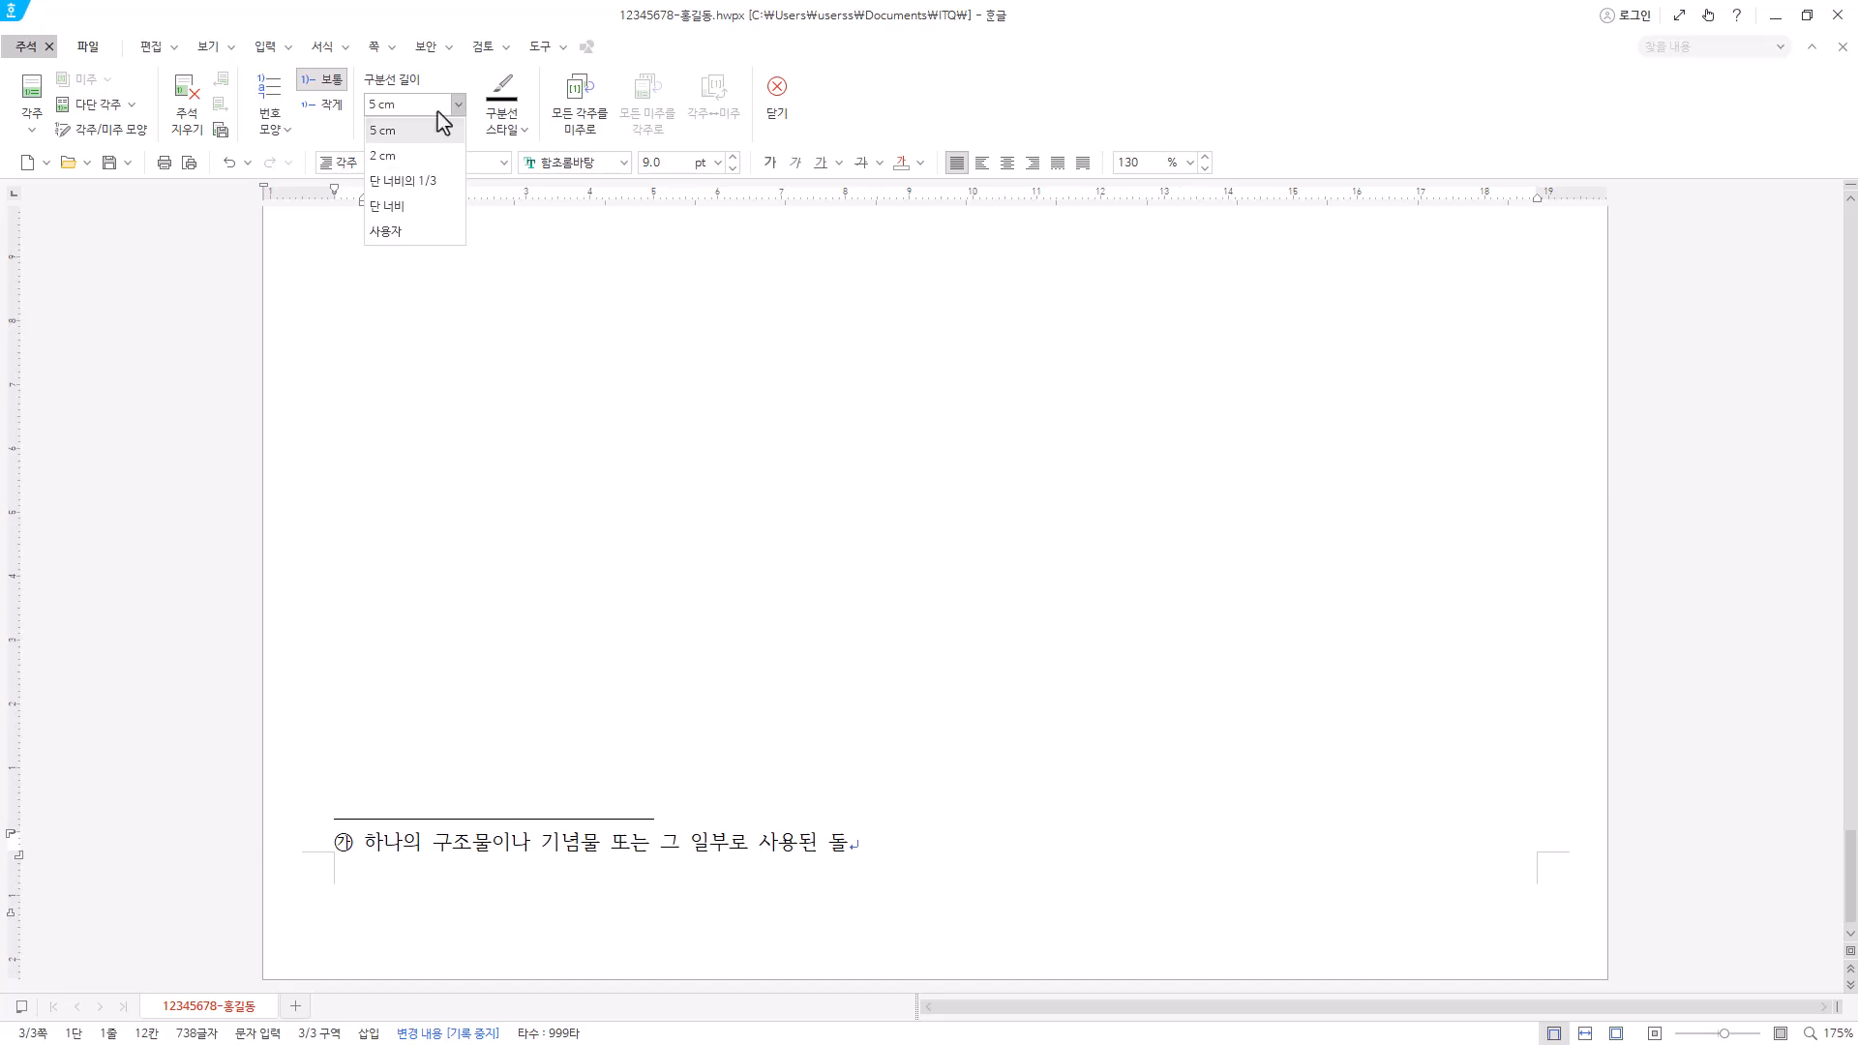
pyautogui.click(409, 232)
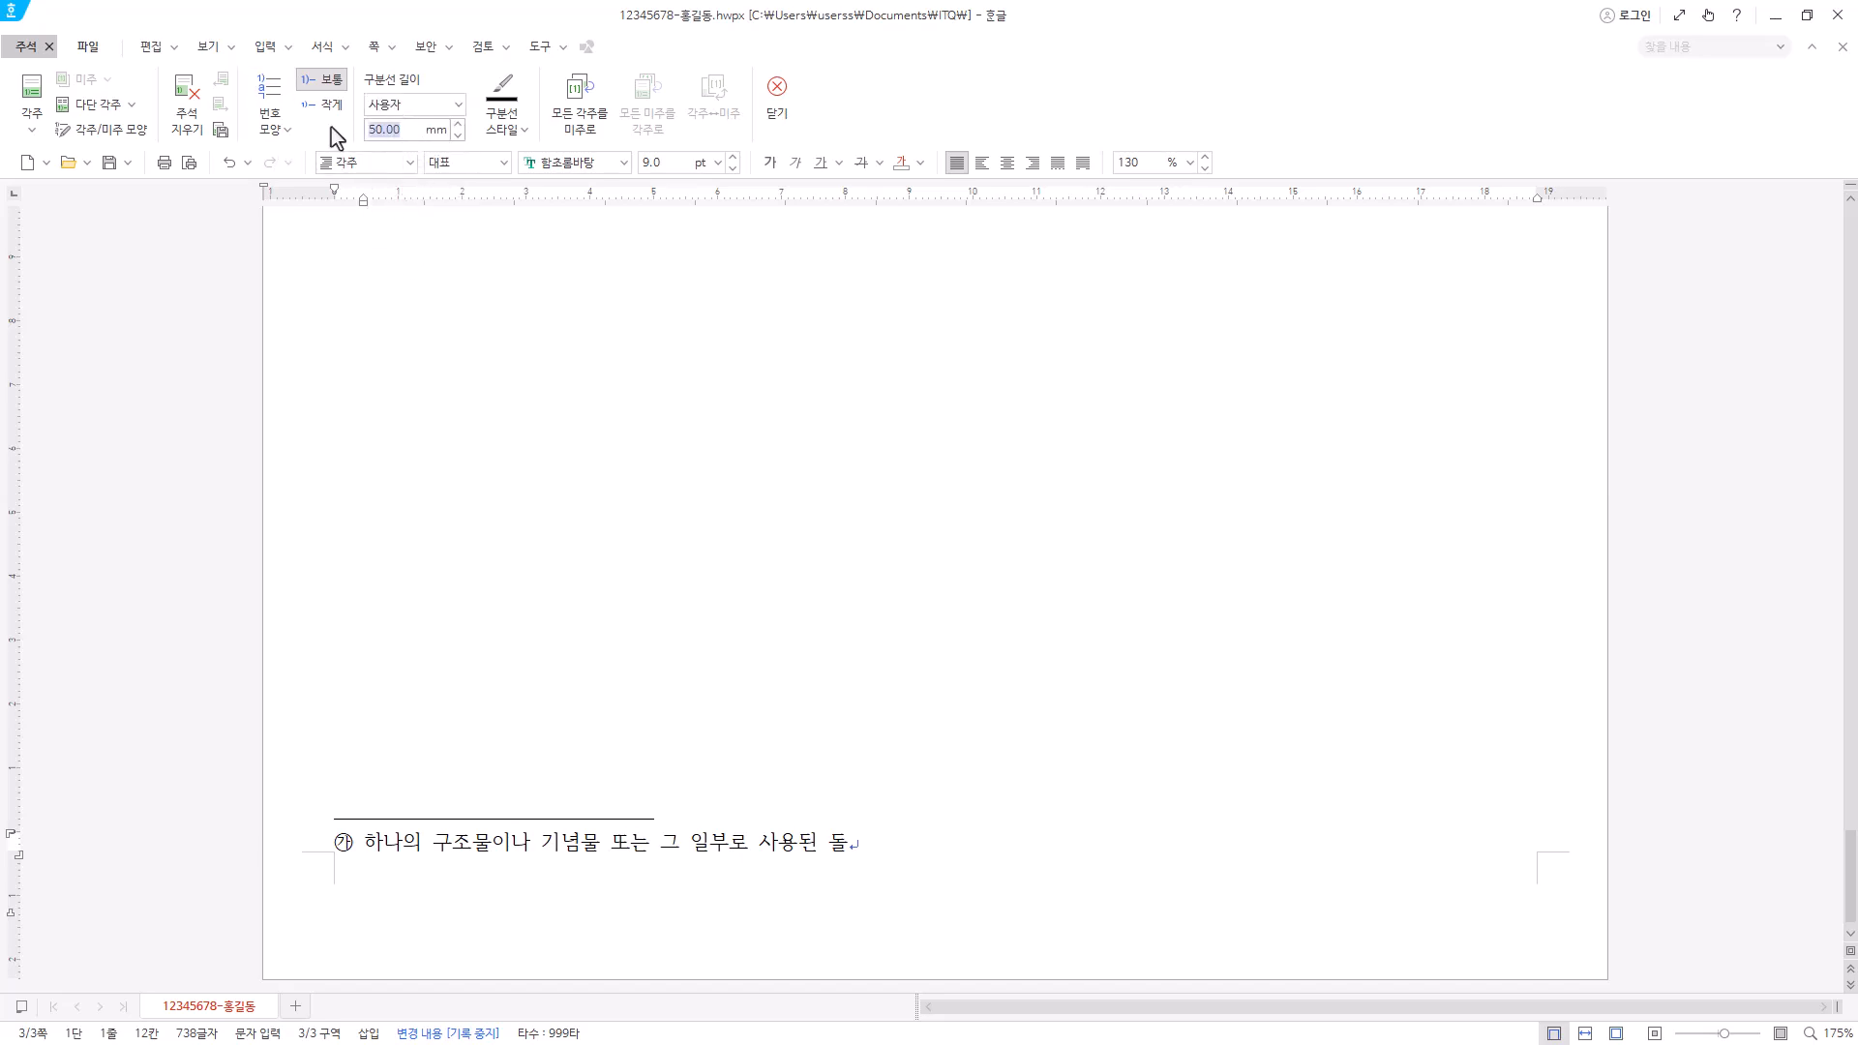
pyautogui.click(459, 105)
pyautogui.click(412, 135)
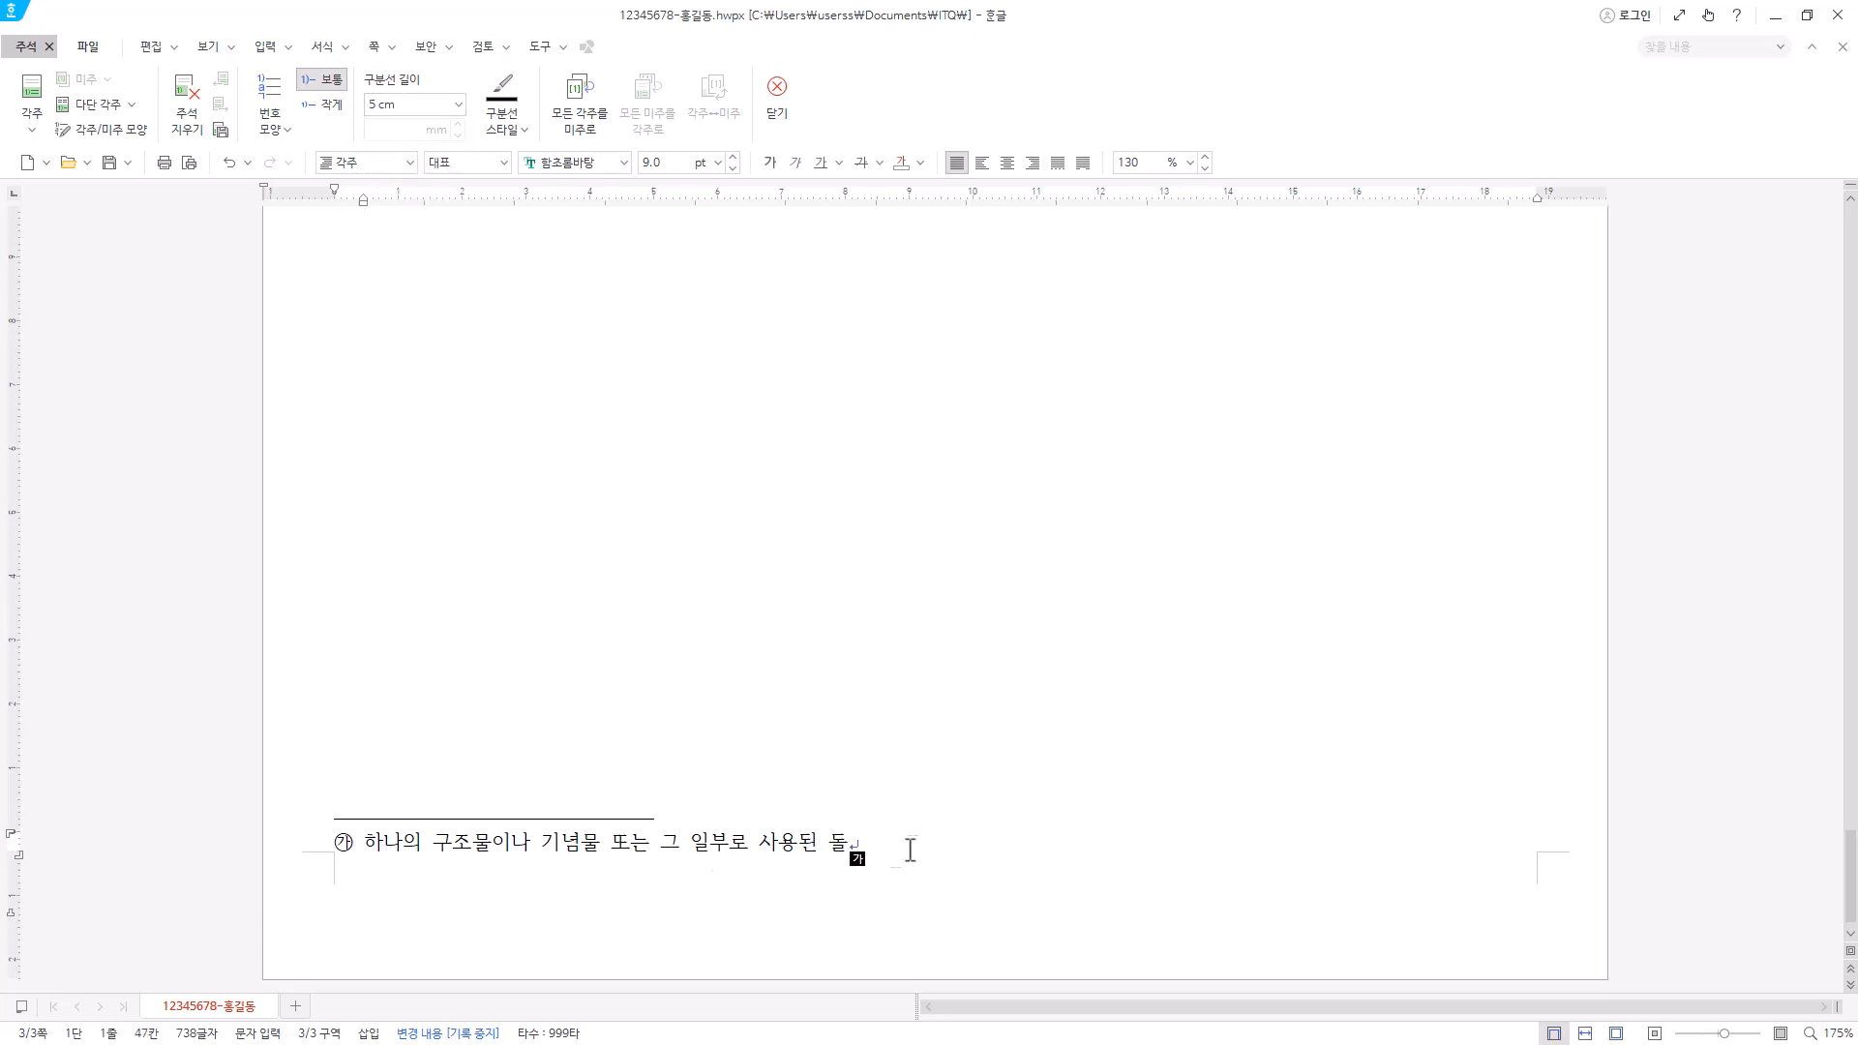
# - Leave footnote editing and finish the first paragraph after the footnote mark with "문화의 역사적 산물이다."
pyautogui.click(780, 114)
pyautogui.scroll(3, 1236, 460)
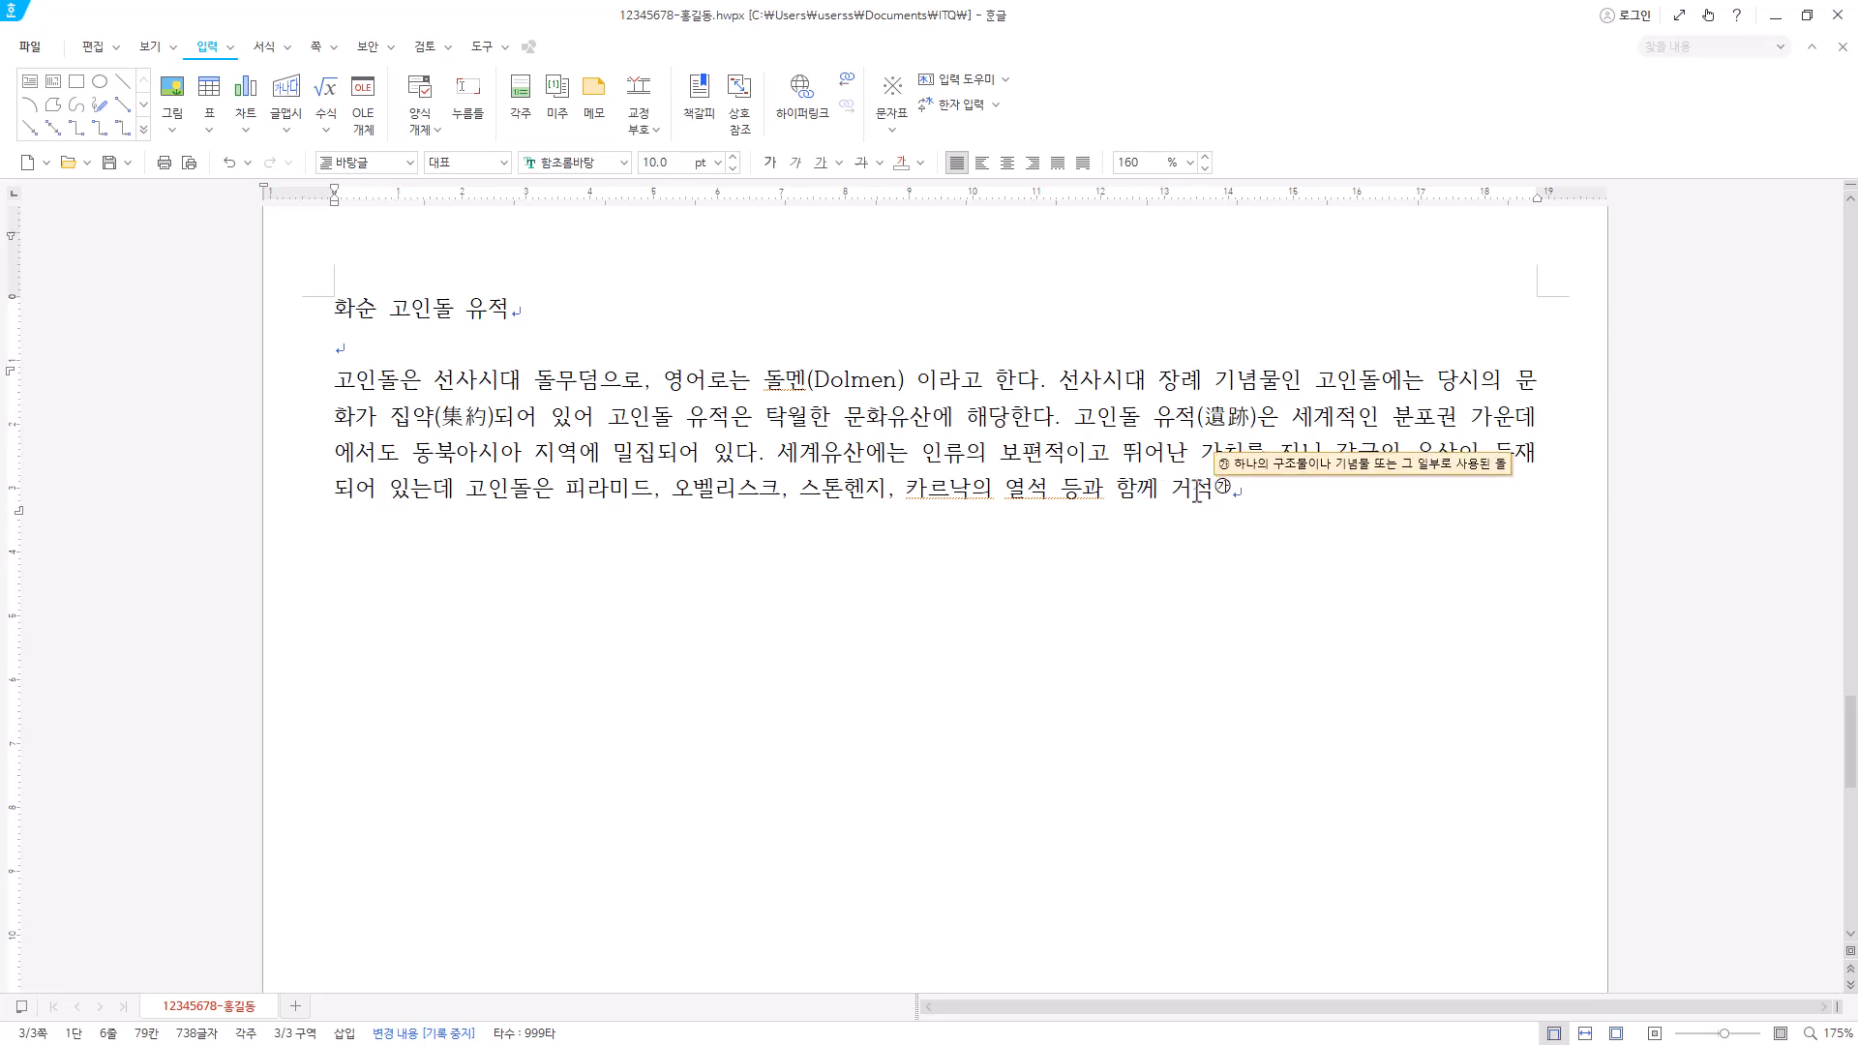
pyautogui.write('에')
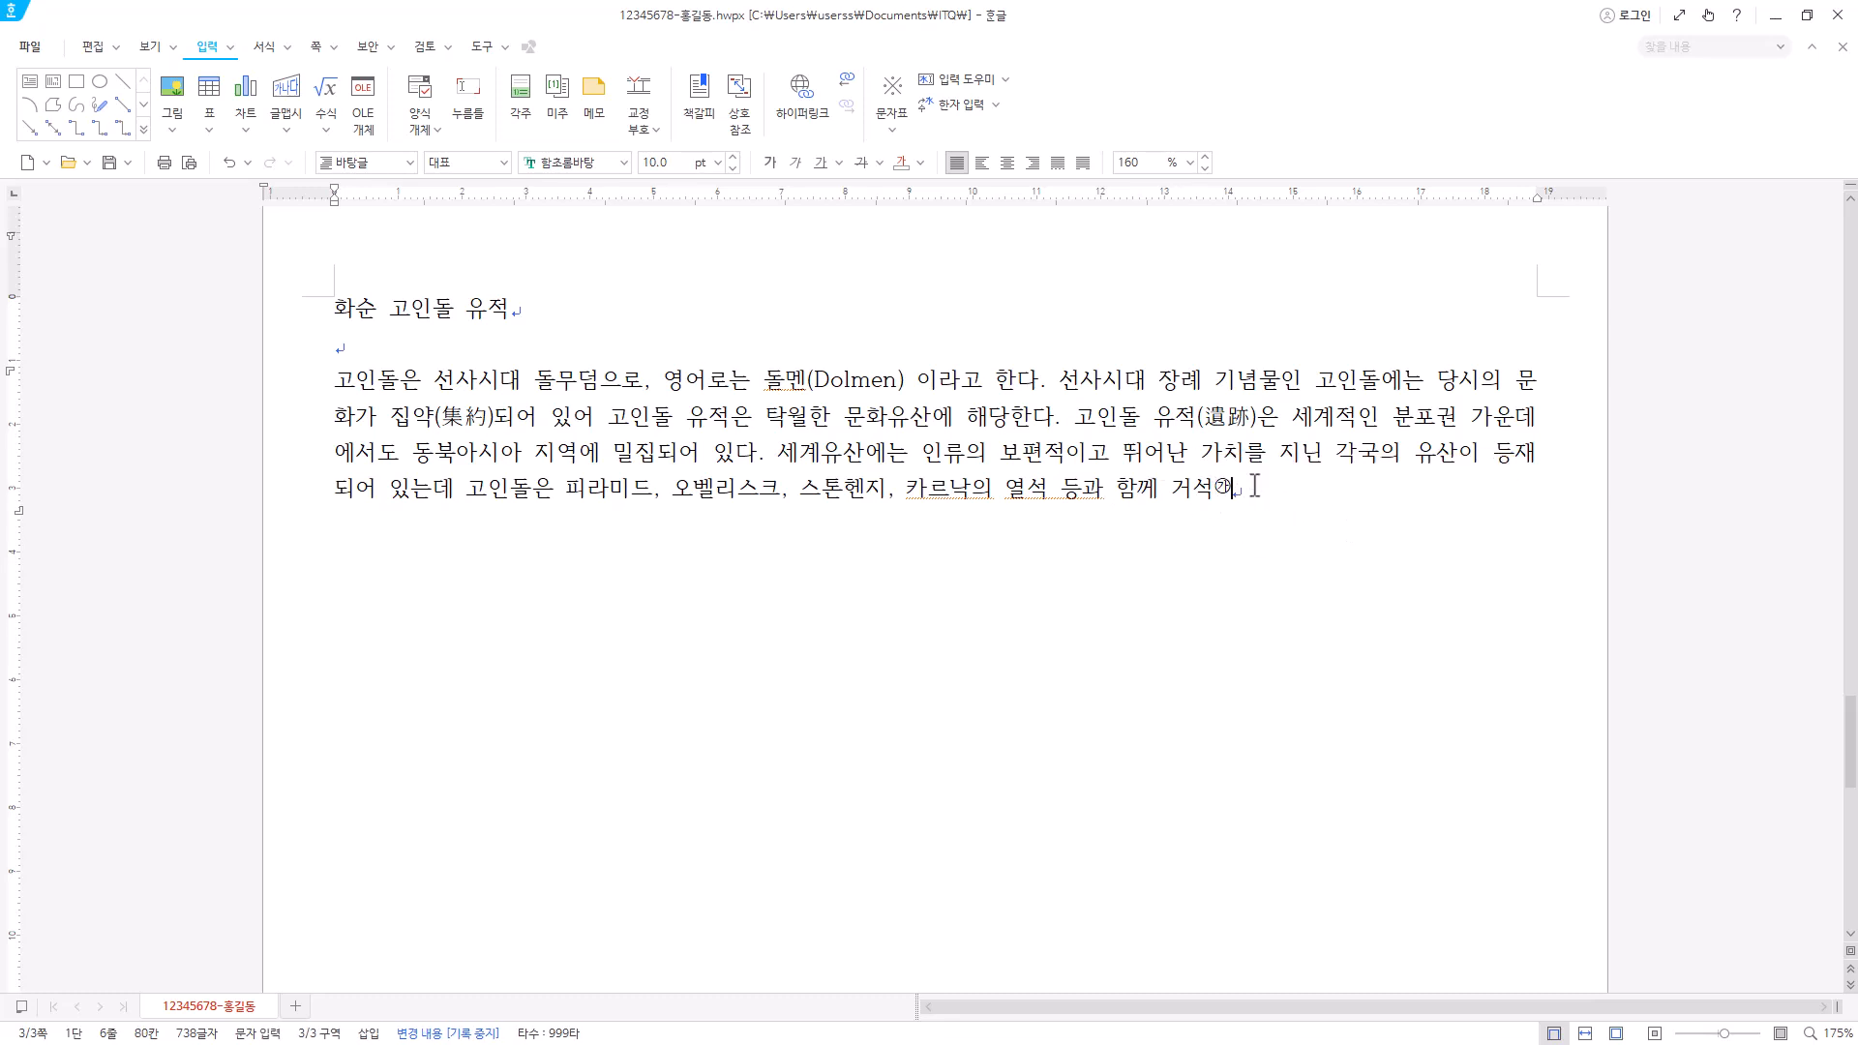
pyautogui.write('문화의 역사적 산물이다.')
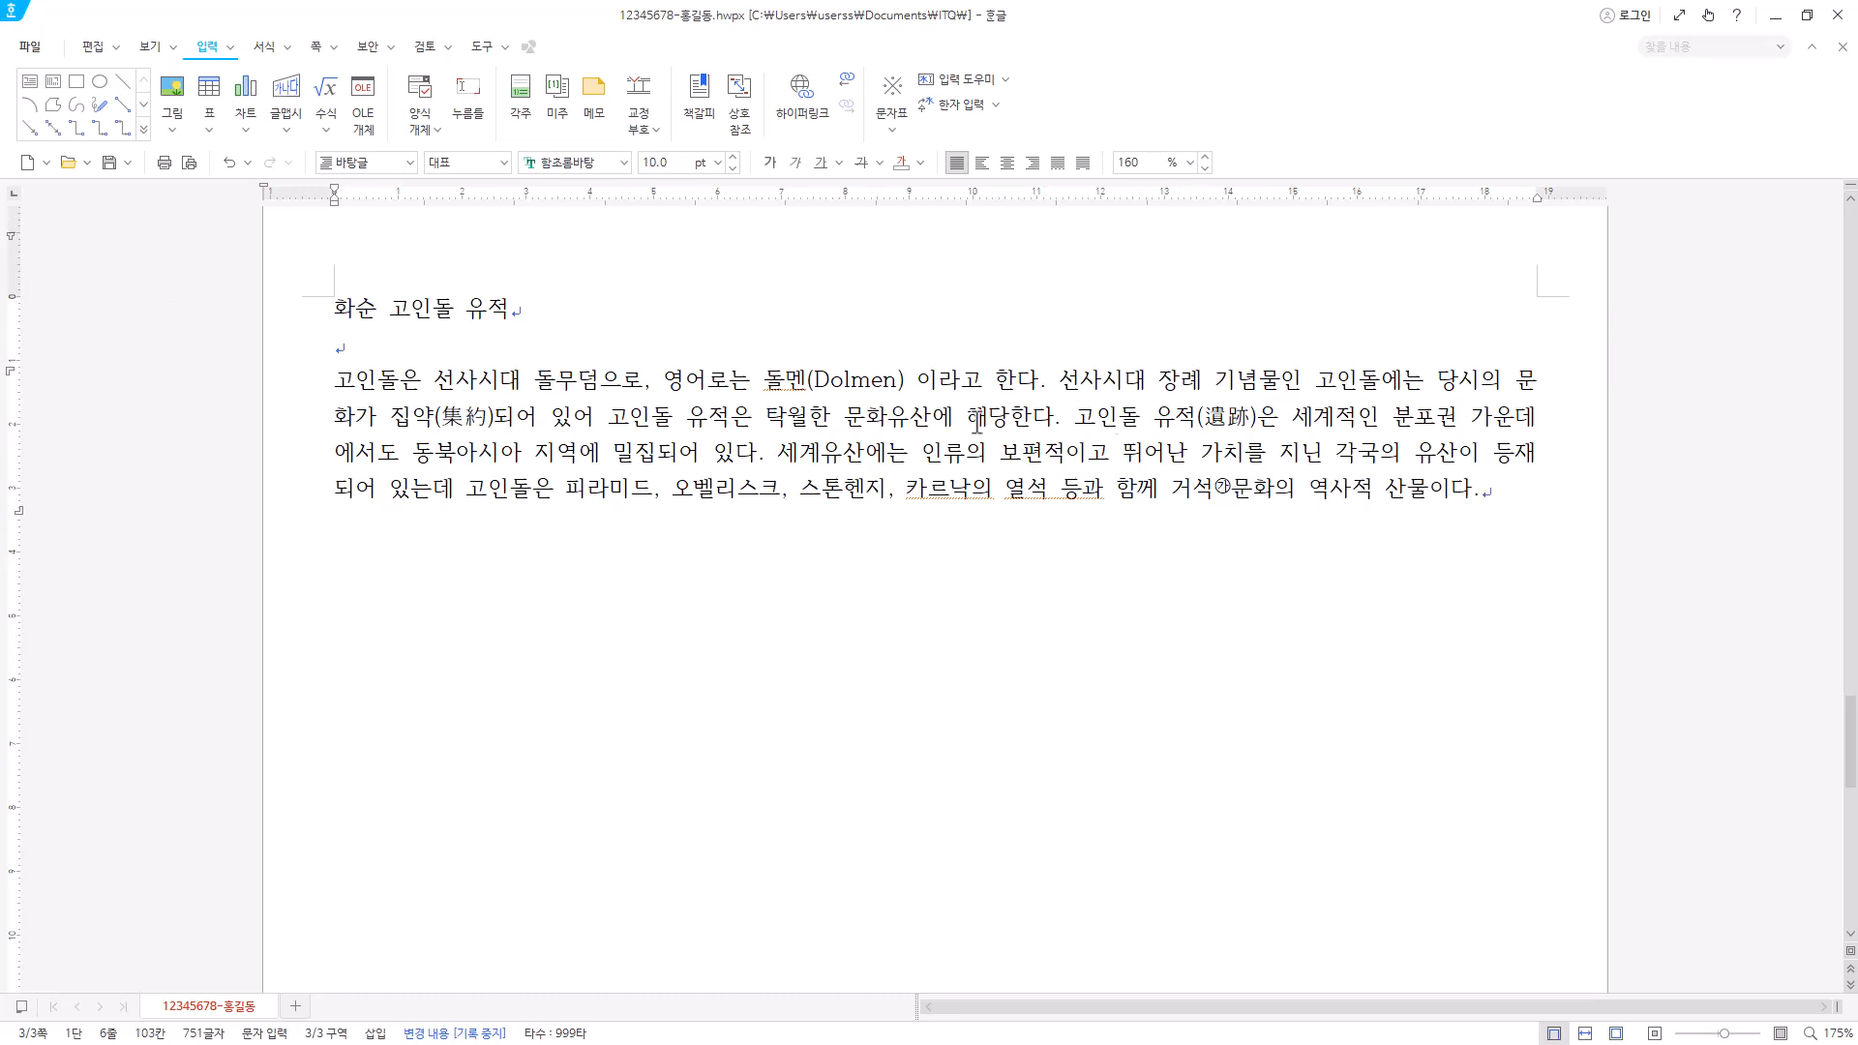
pyautogui.moveTo(1478, 481); pyautogui.dragTo(325, 385)
pyautogui.click(1406, 404)
pyautogui.click(1069, 418)
pyautogui.click(769, 455)
# - Start a new paragraph below the one ending in "산물이다."
pyautogui.click(1522, 488)
pyautogui.press('Return')
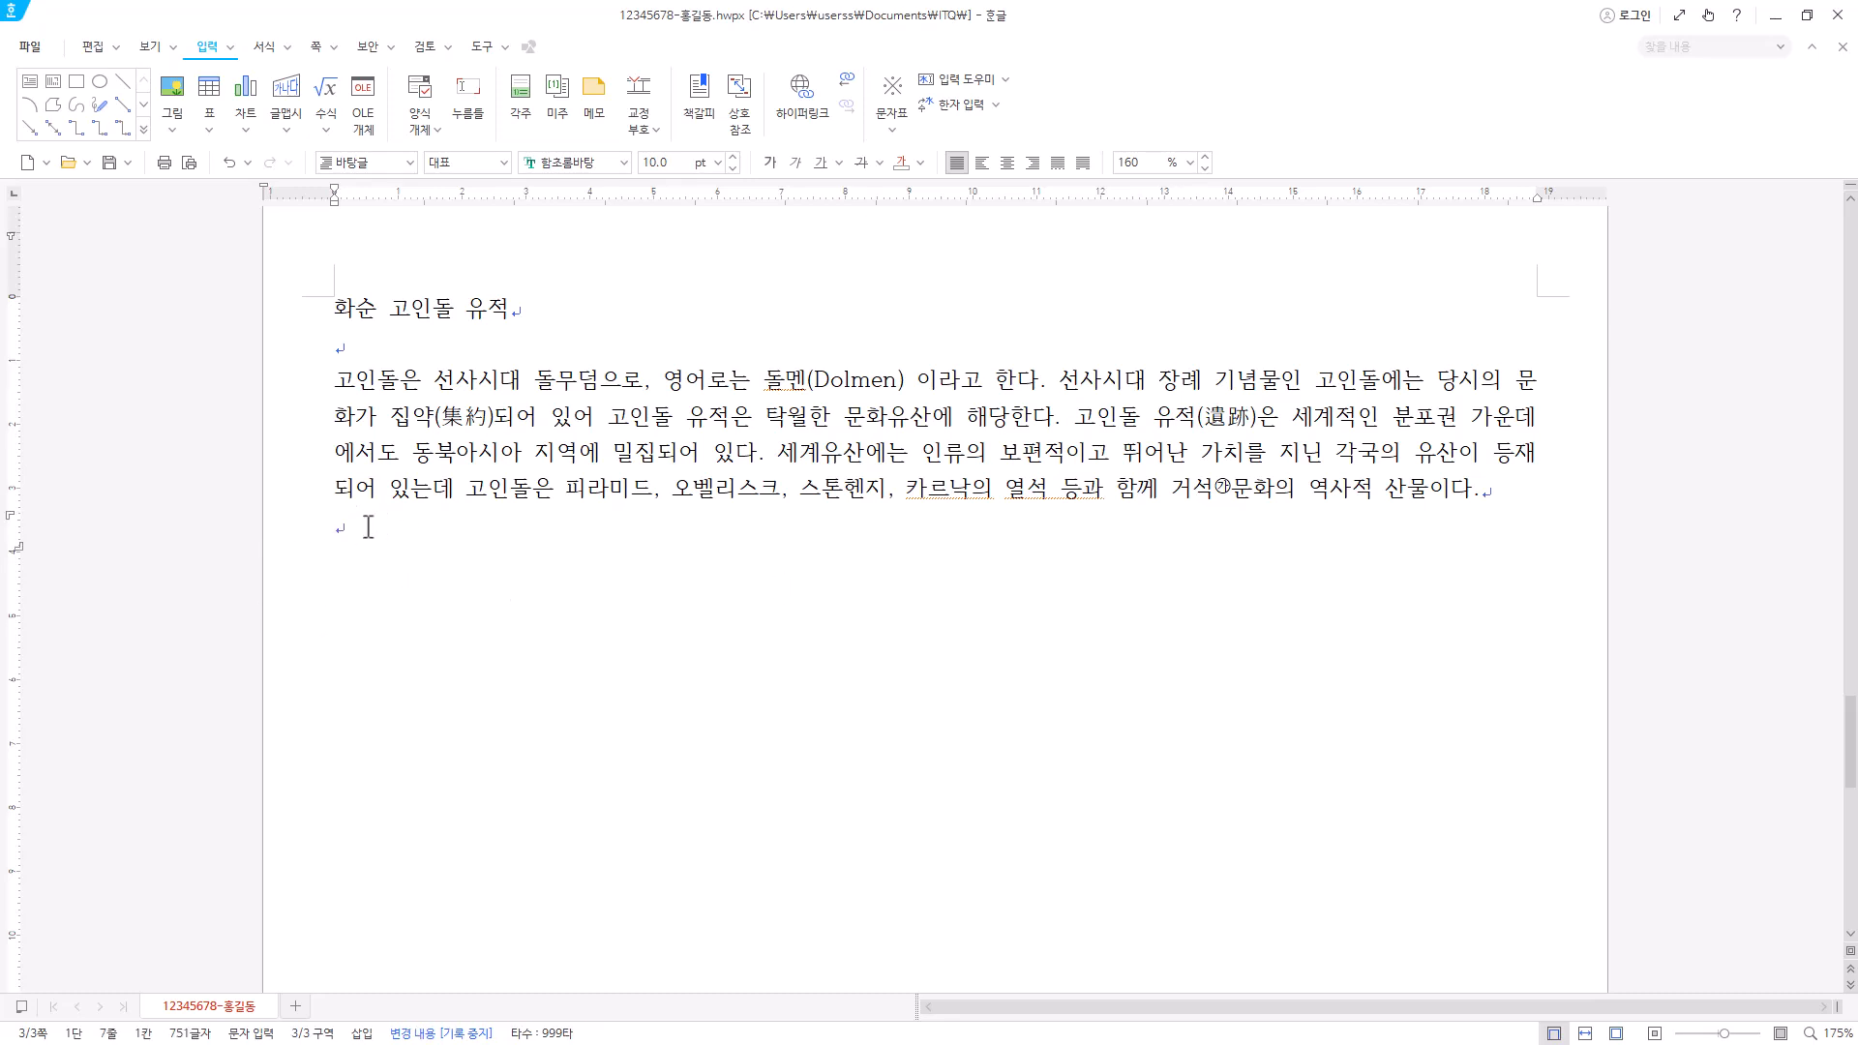
pyautogui.press('Hangul')
pyautogui.rightClick(367, 525)
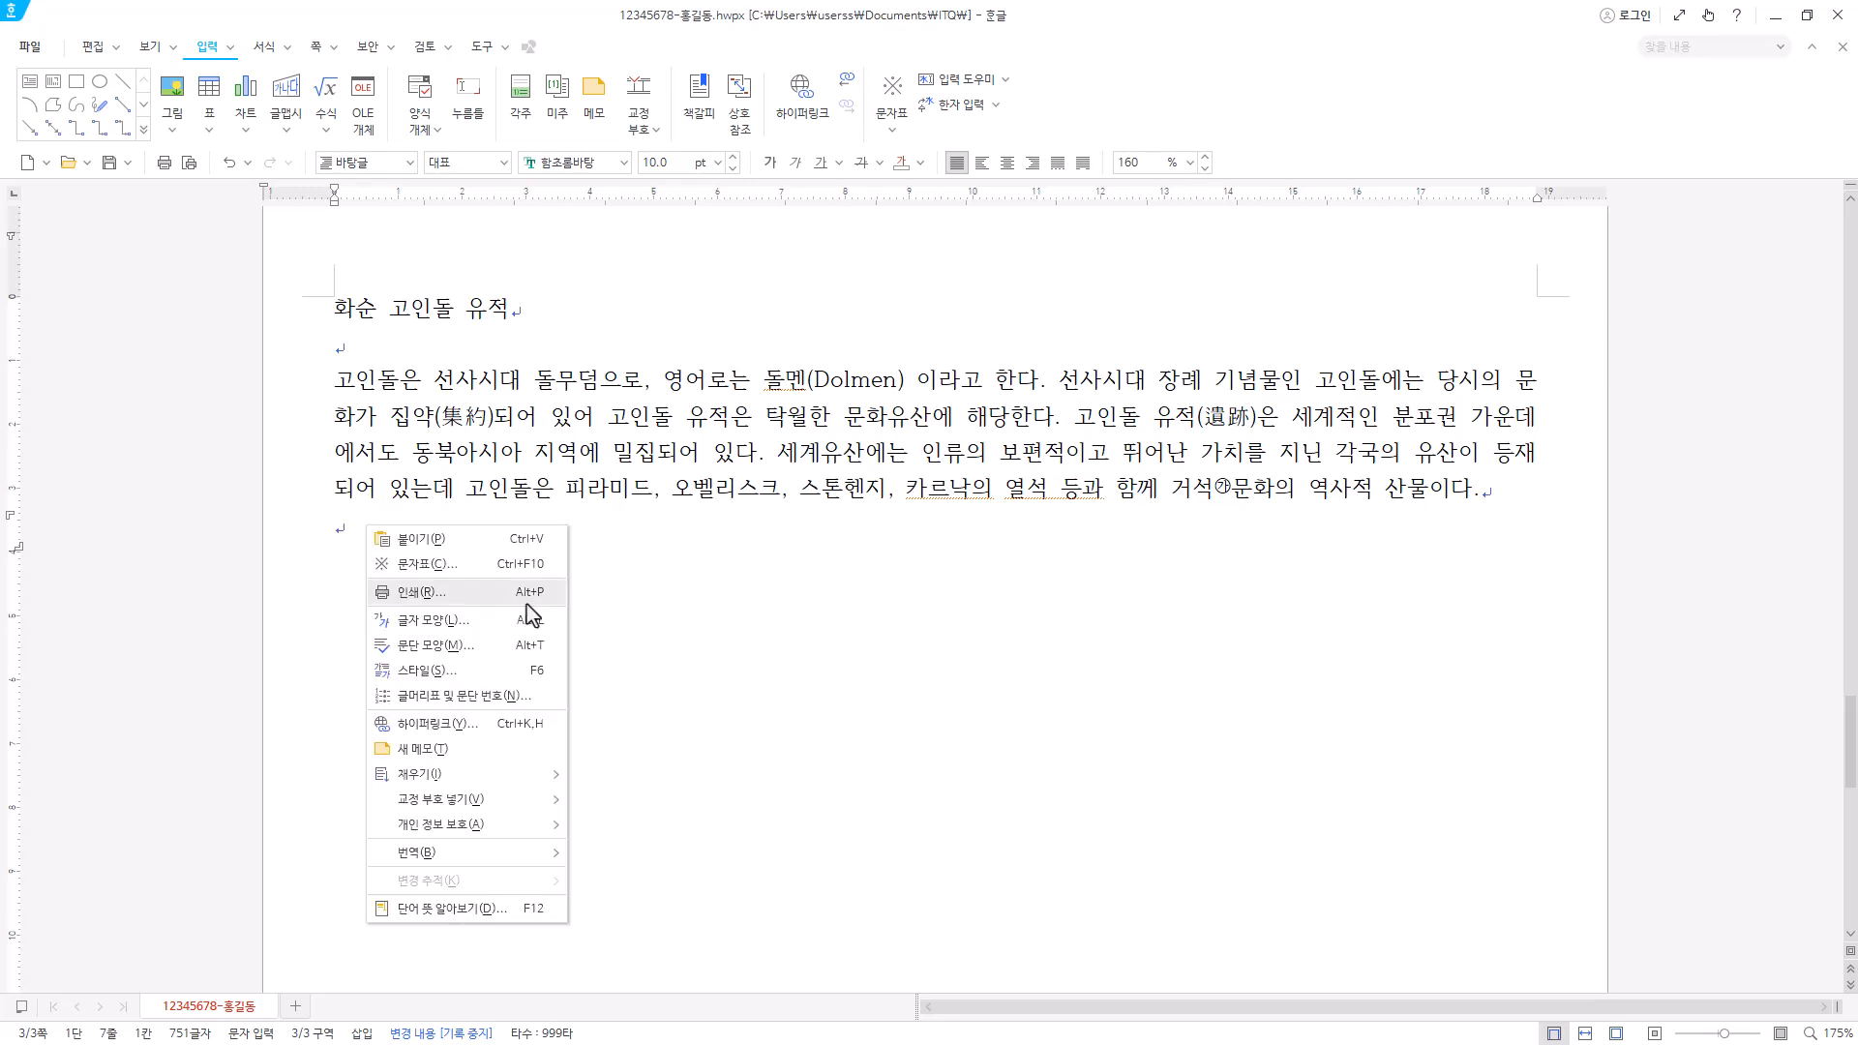
pyautogui.click(513, 664)
pyautogui.click(921, 423)
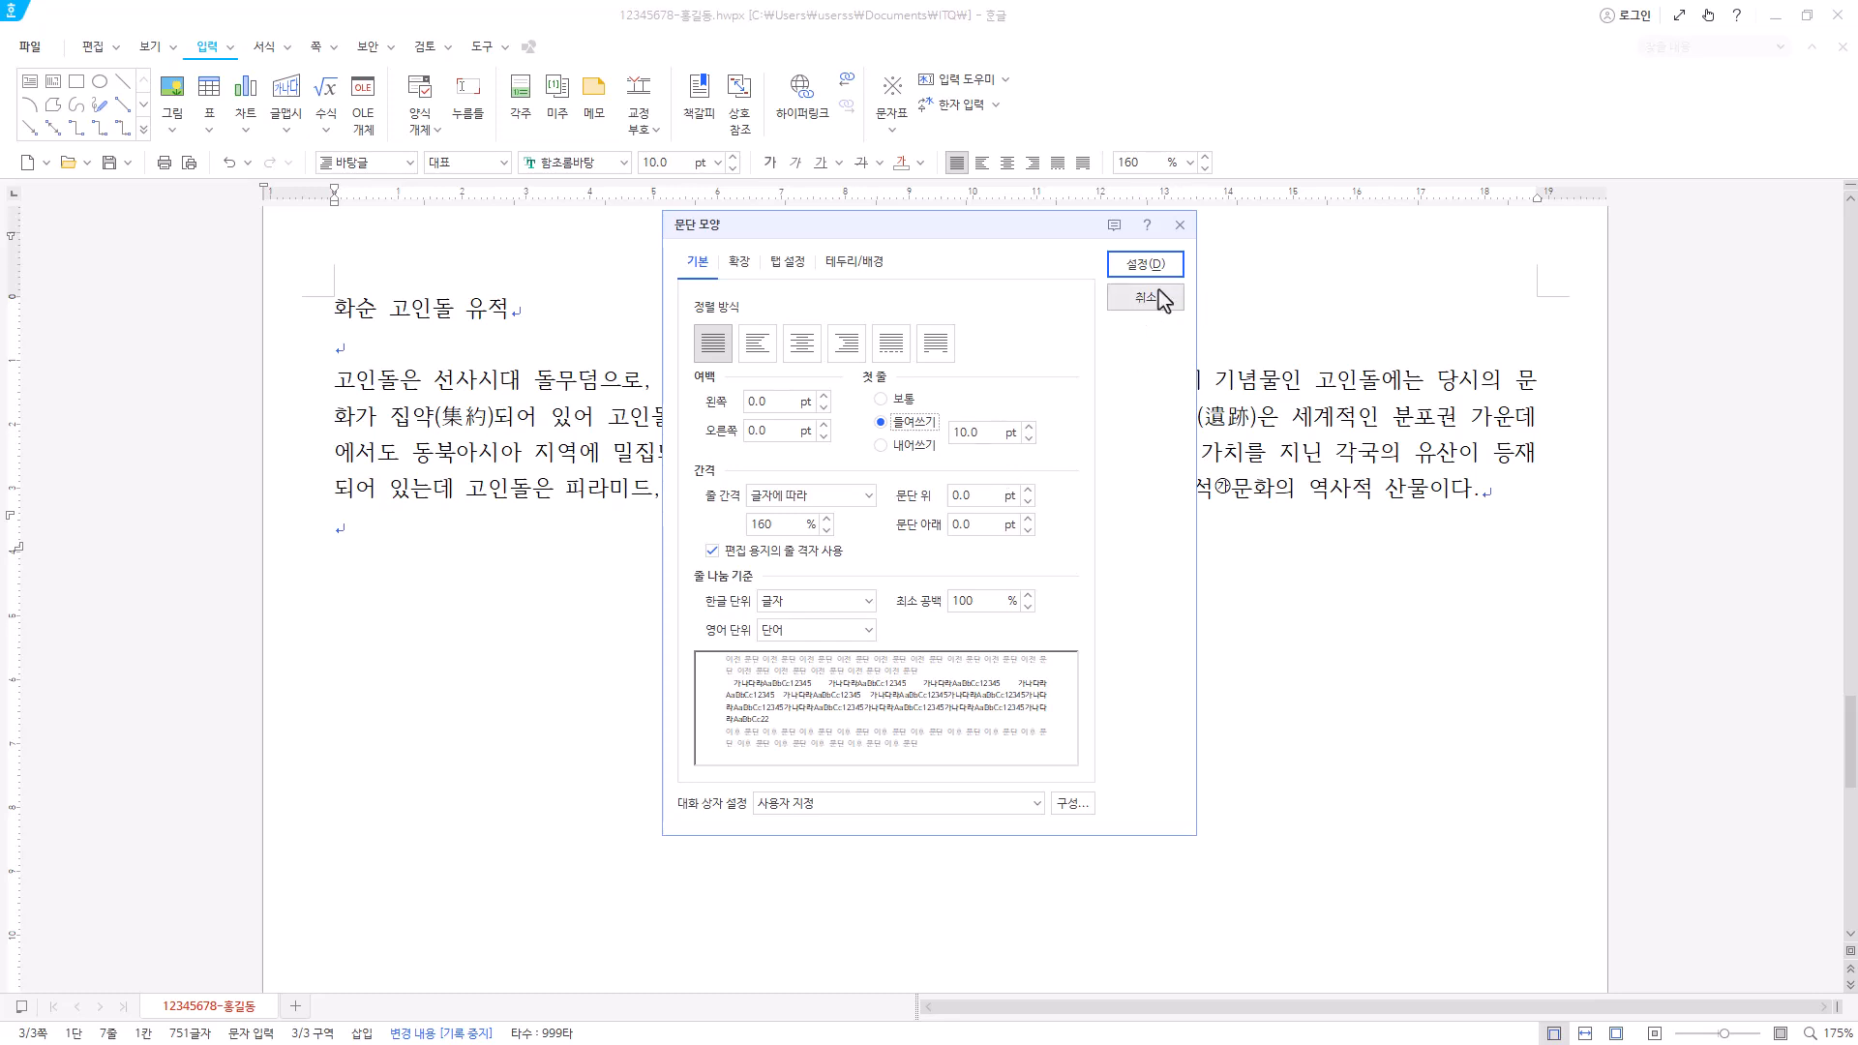
pyautogui.click(1181, 226)
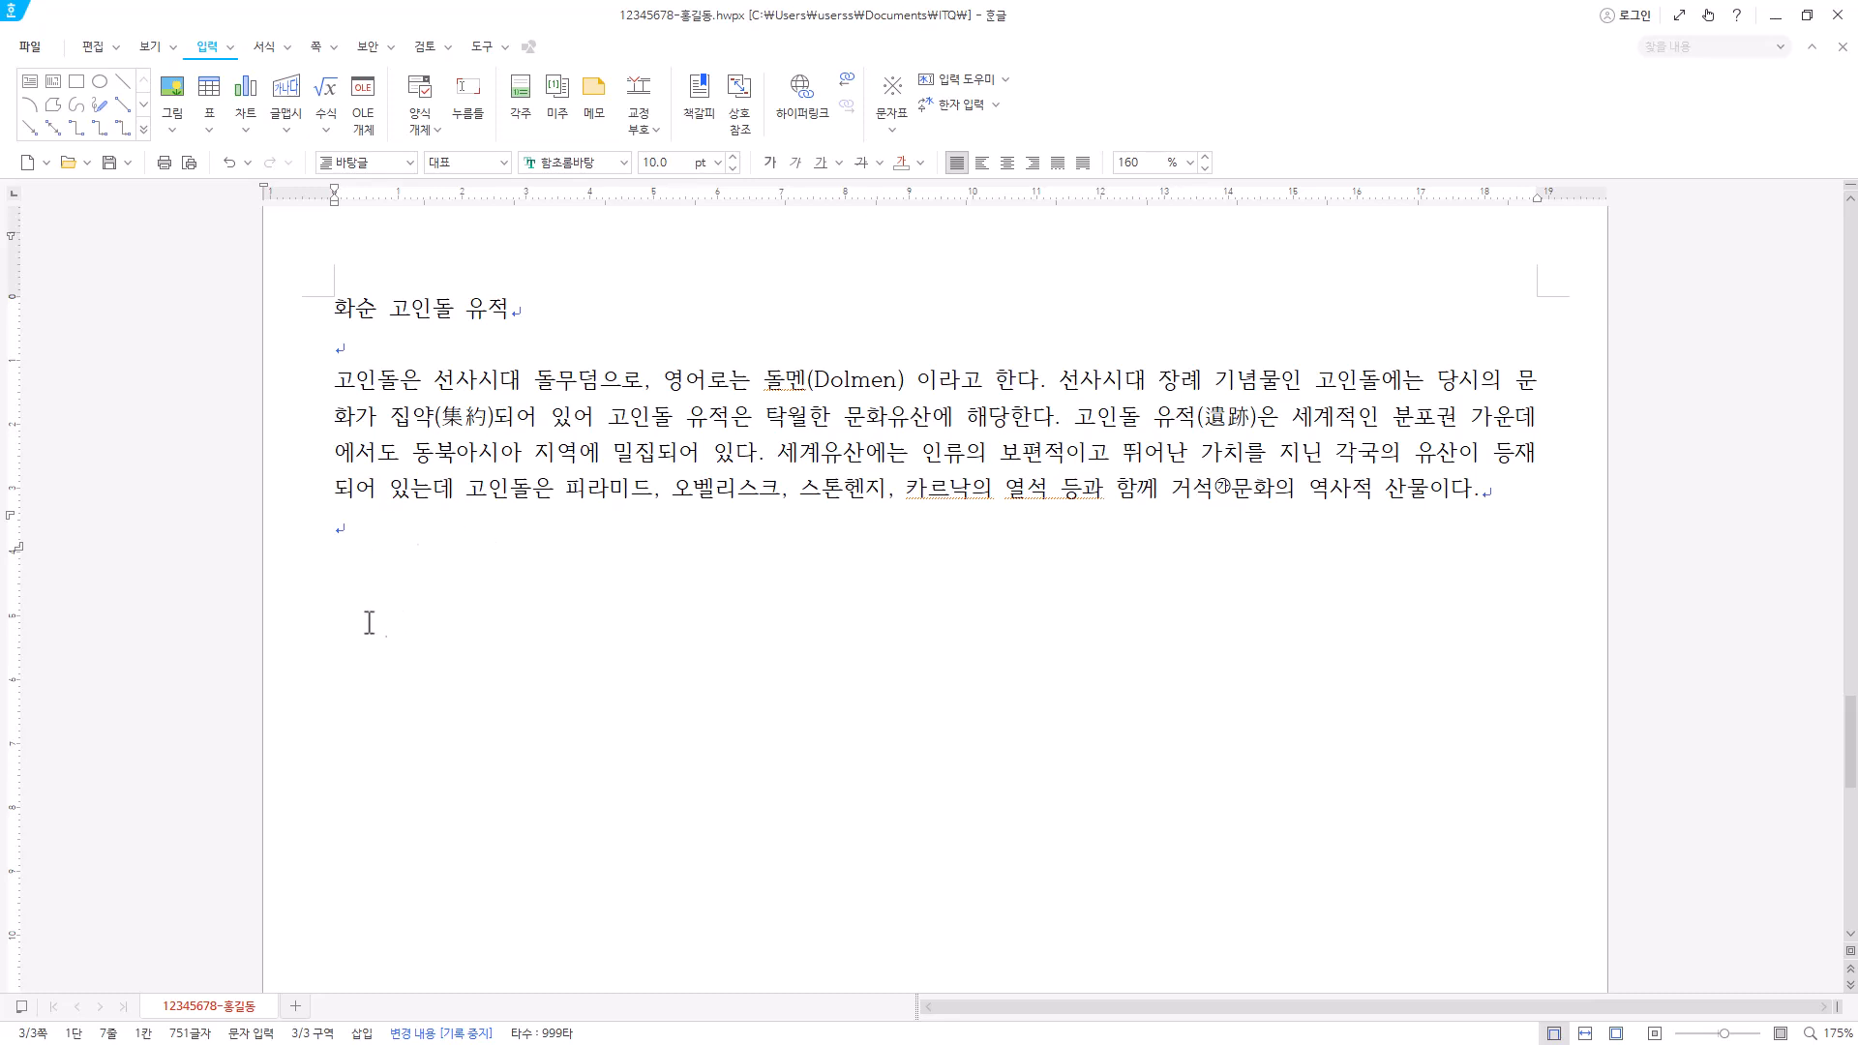
# - Enter the second paragraph, indented by two spaces, from "고창 고인돌 유적은 전라북도 고창군" through "문화유산으로 공인되었다."
pyautogui.press('Hangul')
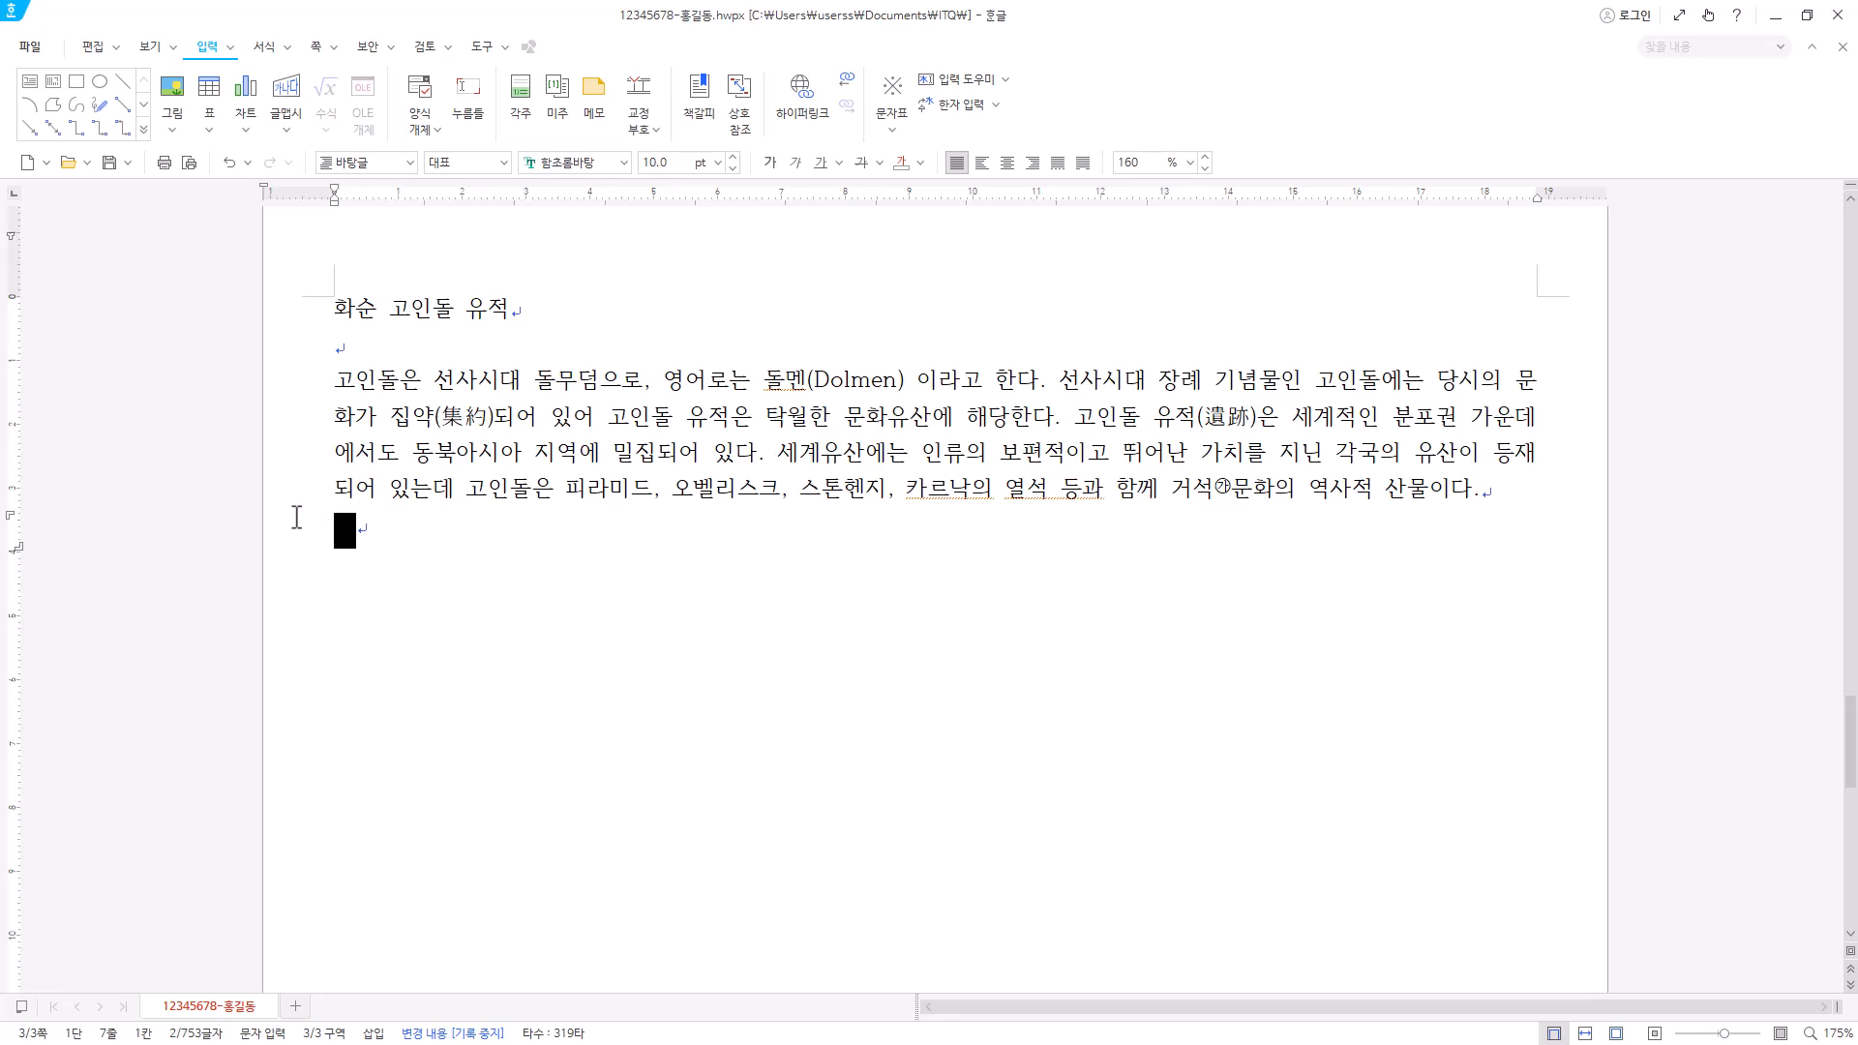
pyautogui.click(393, 524)
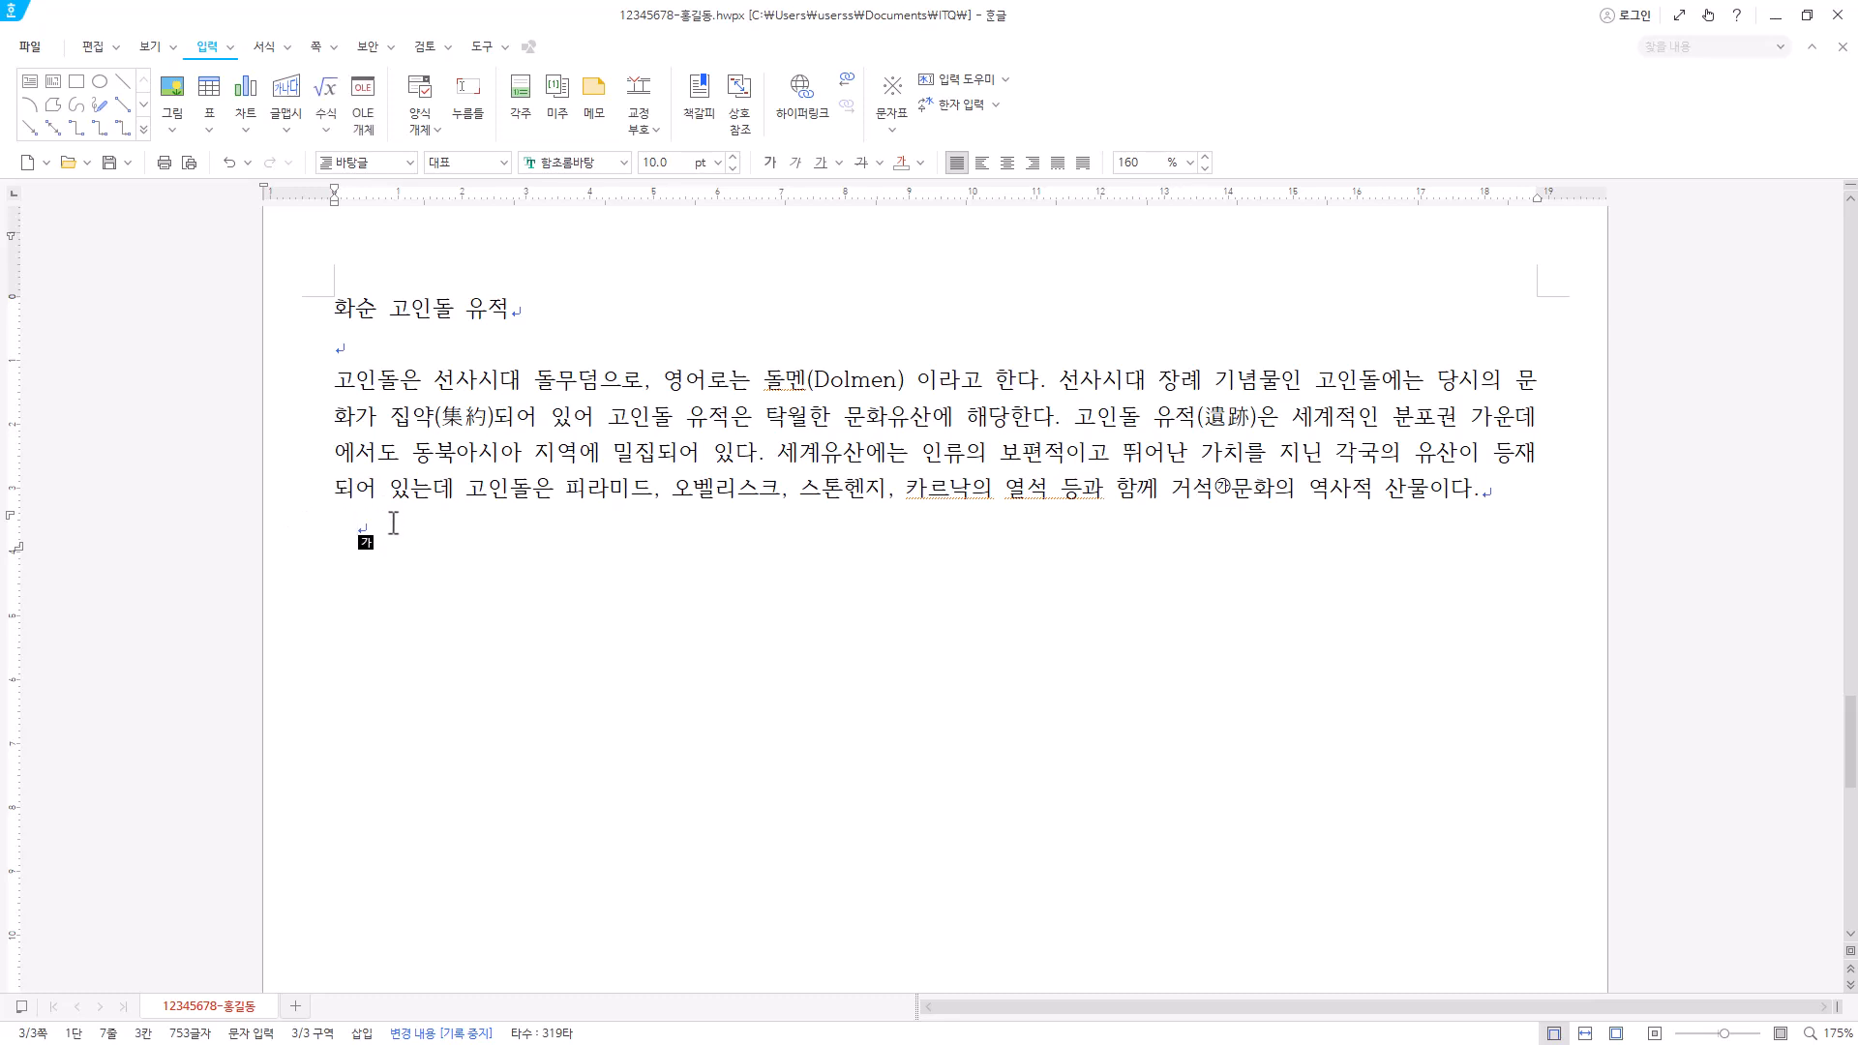
pyautogui.write('고찰')
pyautogui.write('고인돌 유적은 전라북도 고창군 죽림리와 도산리 일대에 매산 마을을 중심으로 하여 동서로 약 1,764m 범위에 442기가 분포되어 있다. 화순 고인돌 유적은 전라남도 화순군 도곡면 효산리와 춘양면 대신리 일대의 계곡을 따라 약 10km에 걸쳐 500기의 고인돌이 군집을 이루어 집중 분포되어 있다. 또한 강화 고인돌 유적은 인천광역시 강화군 부근리, 삼거리, 오상리 등의 지역에 고려산 기슭을 따라 120기의 고인돌이 분포되어 있다. 한국의 고창, 화순, 강화의 고인돌 유적은 2000년 12월 전 인류를 위하여 보호받을 가치가 있는 탁월한 세계적 가치를 지닌 문화유산으로 공인되었다.')
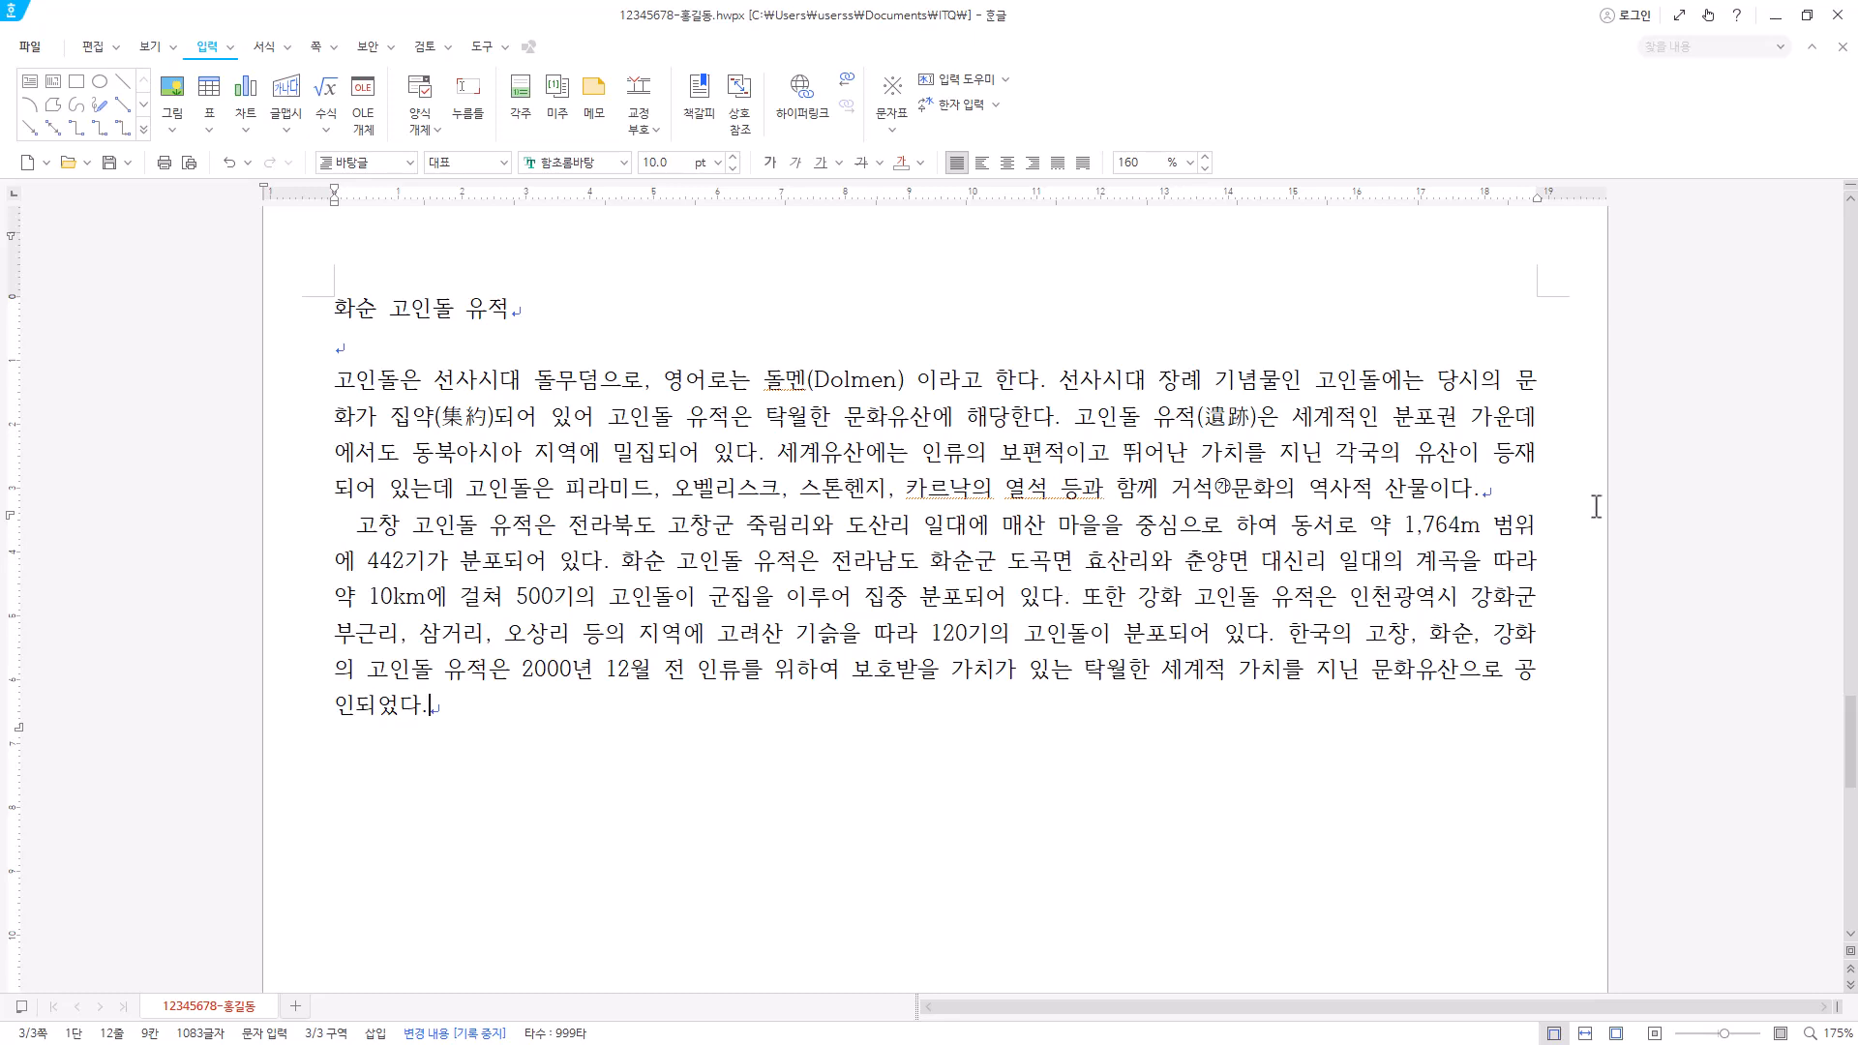
pyautogui.moveTo(436, 709); pyautogui.dragTo(358, 520)
pyautogui.click(1466, 377)
pyautogui.moveTo(1489, 494); pyautogui.dragTo(324, 387)
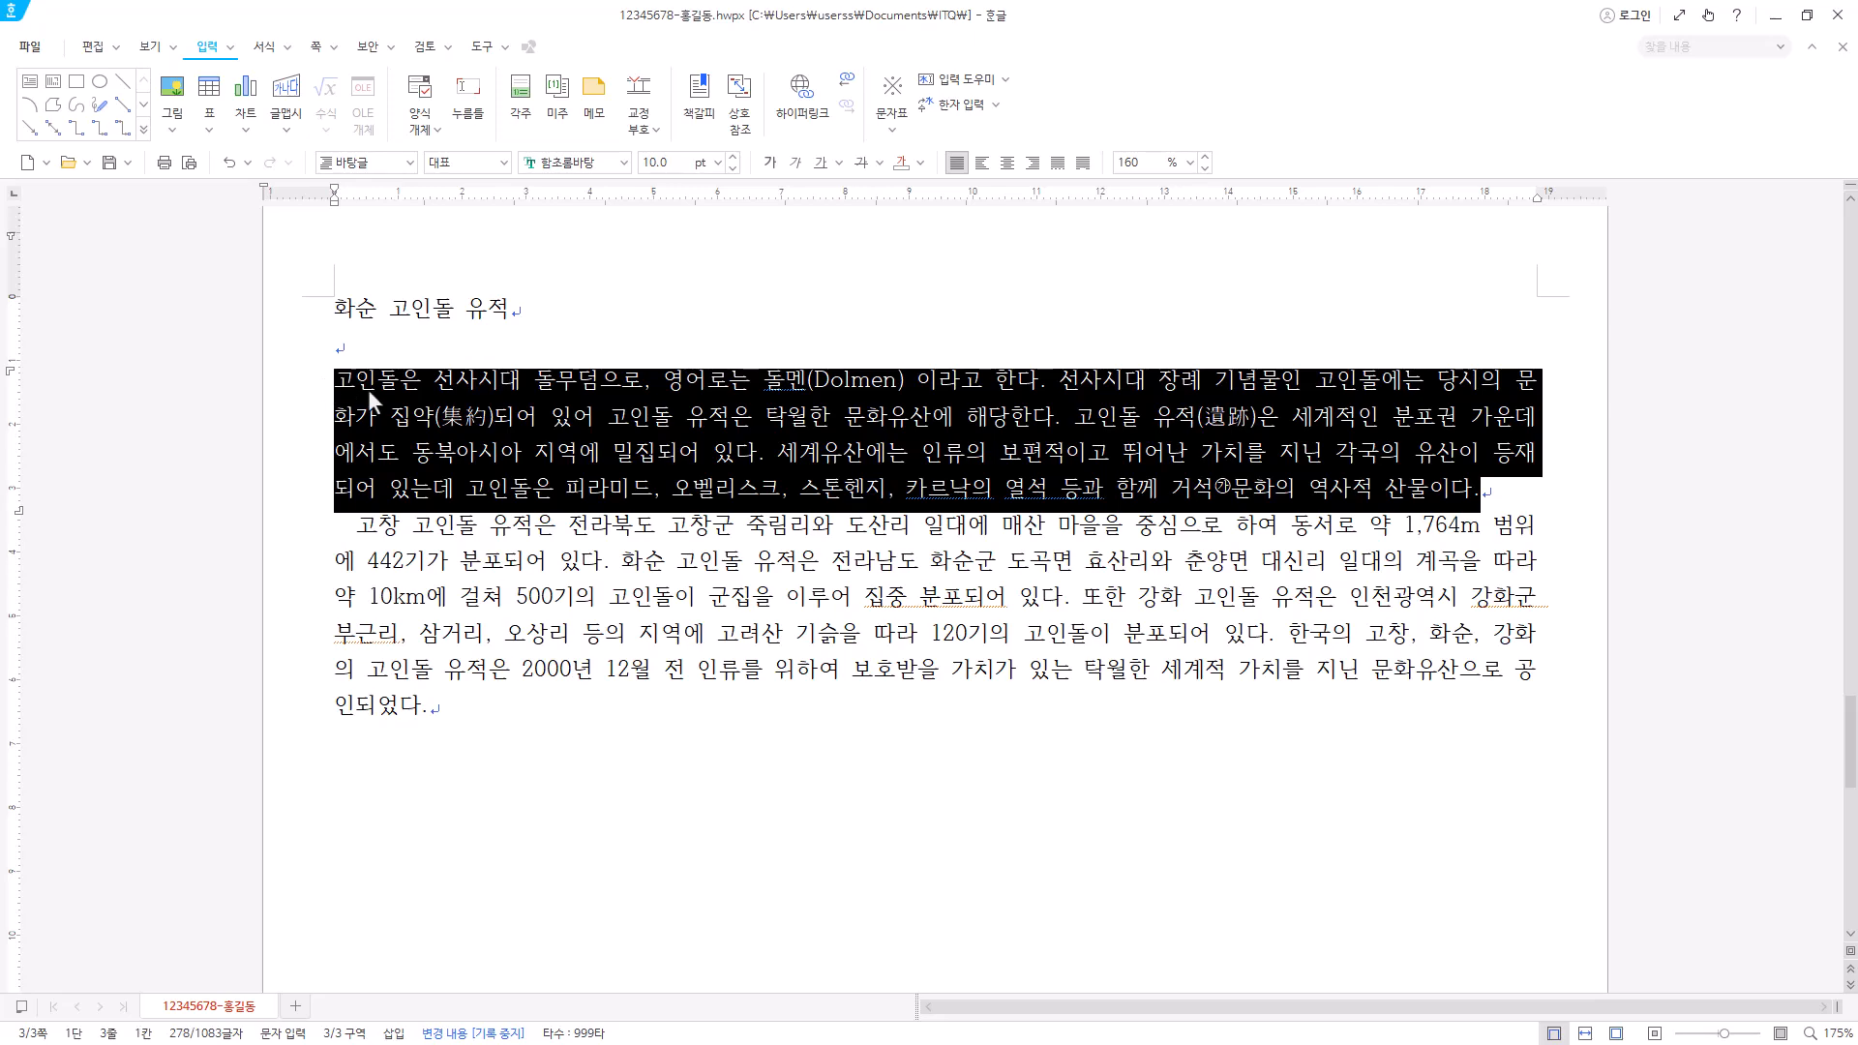
pyautogui.click(368, 388)
pyautogui.moveTo(474, 716); pyautogui.dragTo(347, 526)
pyautogui.click(479, 708)
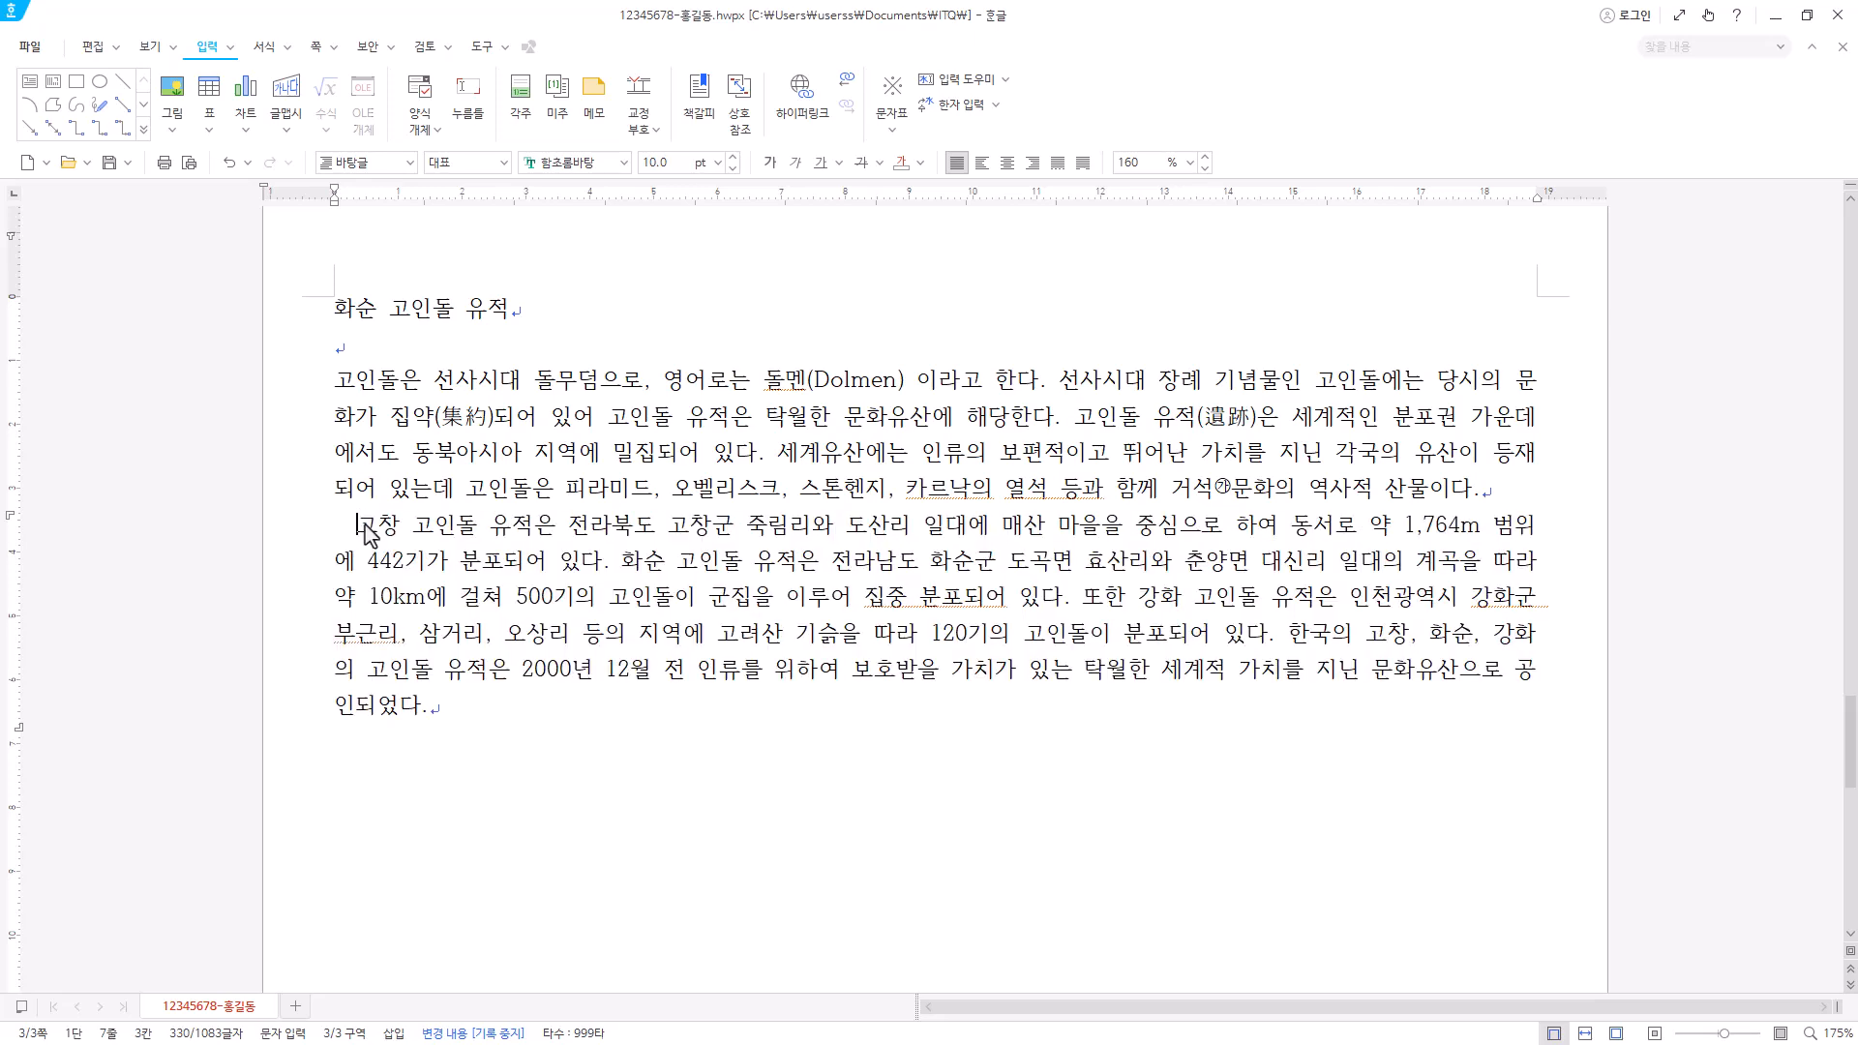
# - Leave a blank line below the second paragraph and add the heading "♣ 고인돌의 기능 및 분포 현황" with the ♣ special character
pyautogui.scroll(-1, 571, 636)
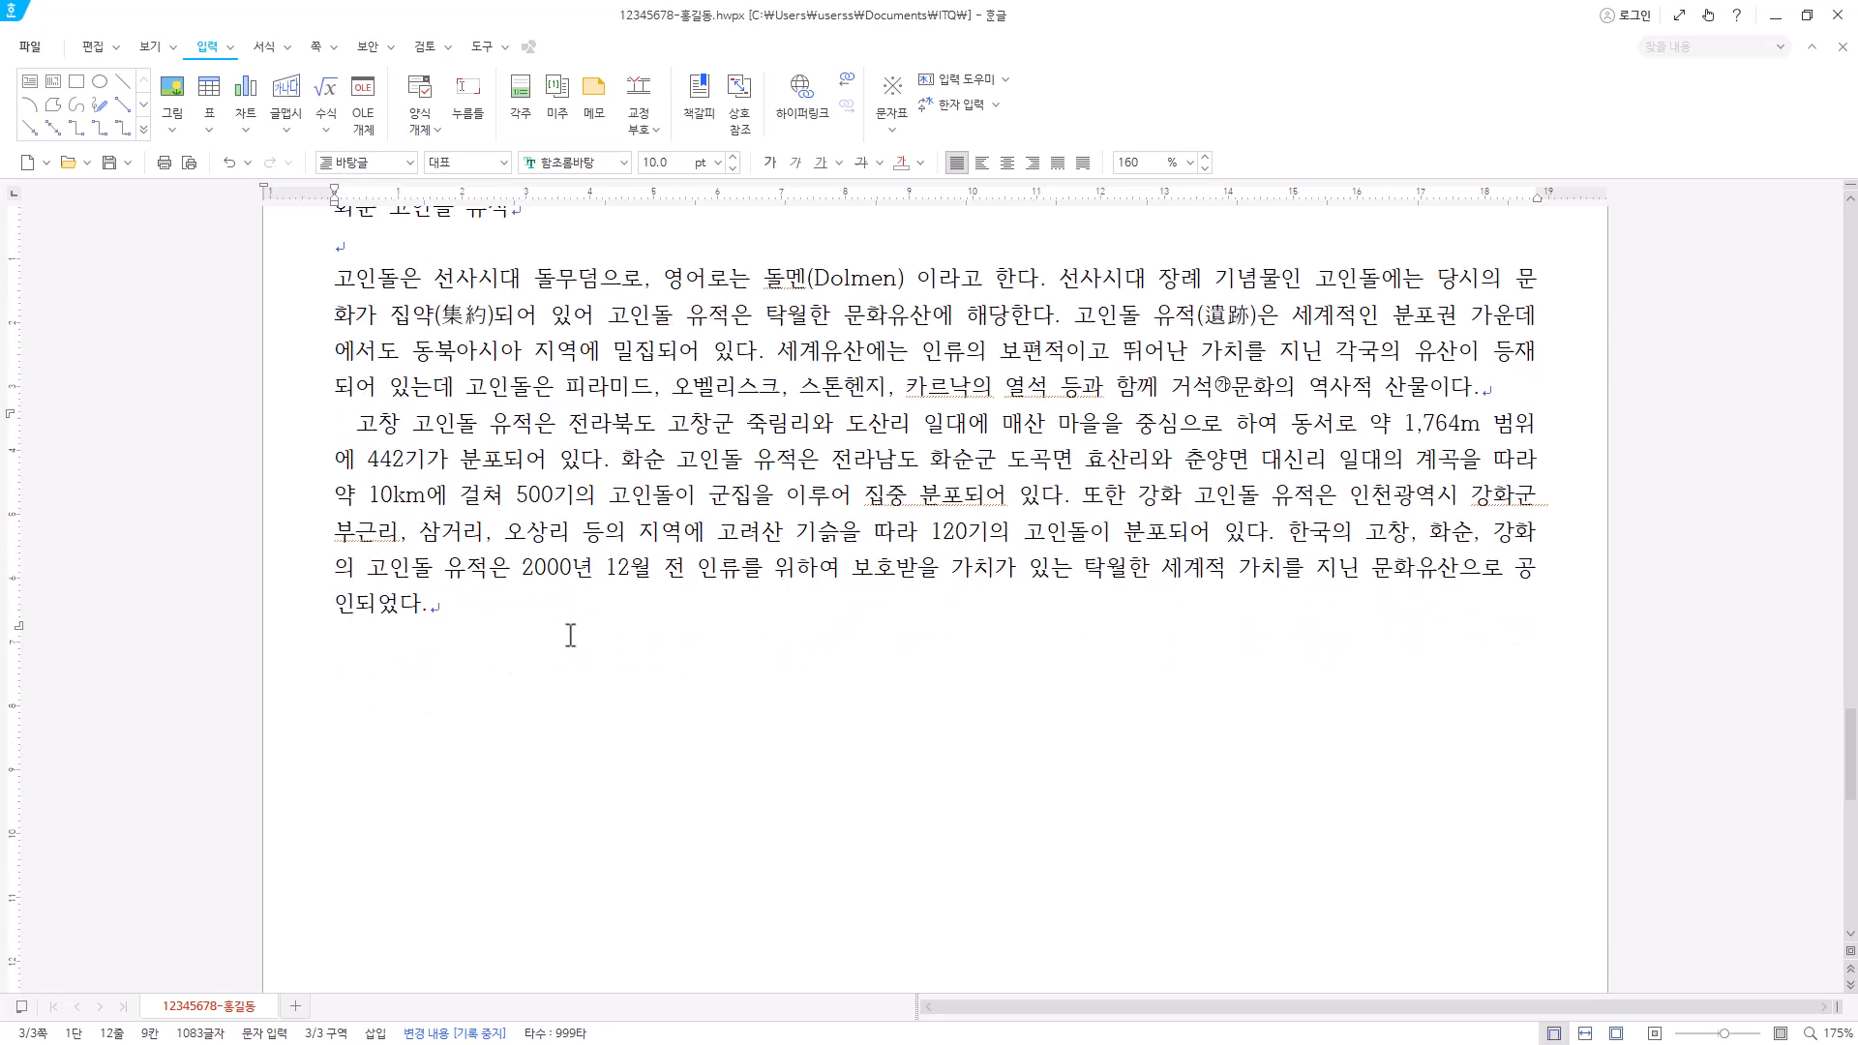
pyautogui.press('Return')
pyautogui.press('Hangul')
pyautogui.click(356, 678)
pyautogui.hotkey('ctrl', 'F10')
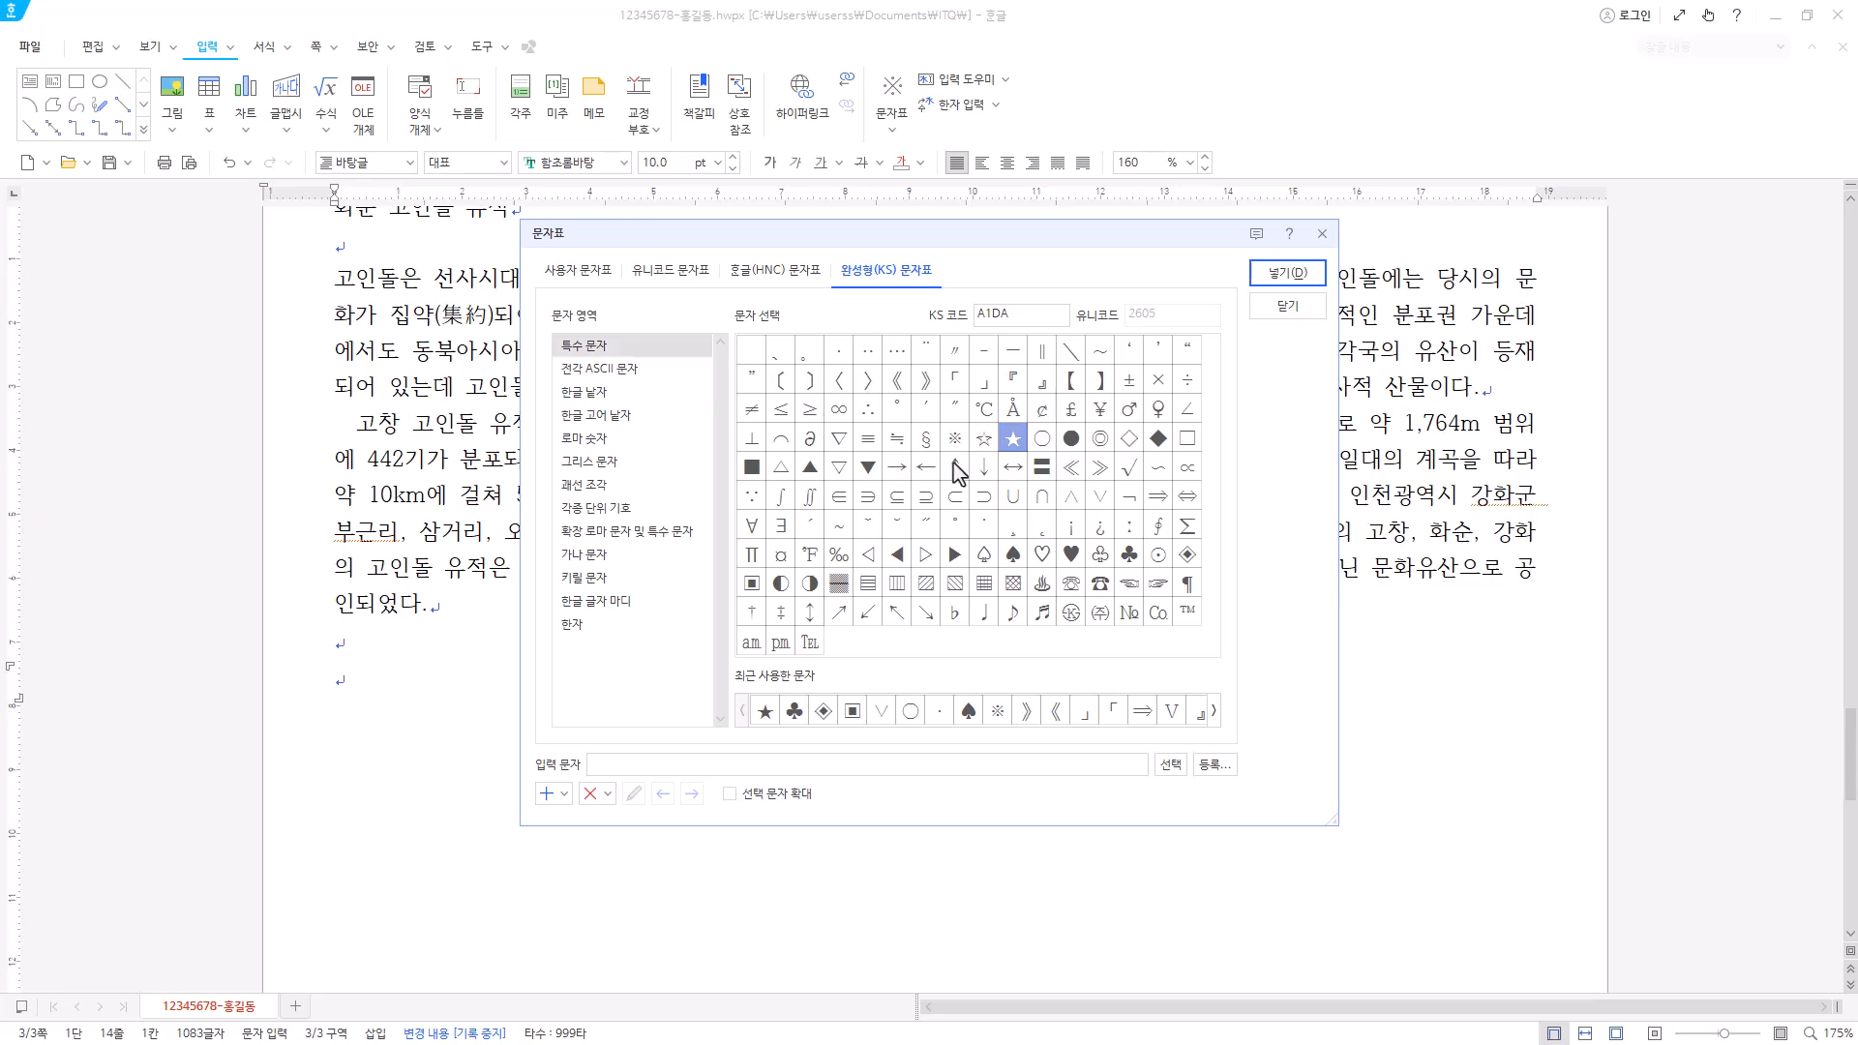
pyautogui.click(773, 269)
pyautogui.click(674, 271)
pyautogui.click(538, 277)
pyautogui.click(899, 275)
pyautogui.click(1128, 561)
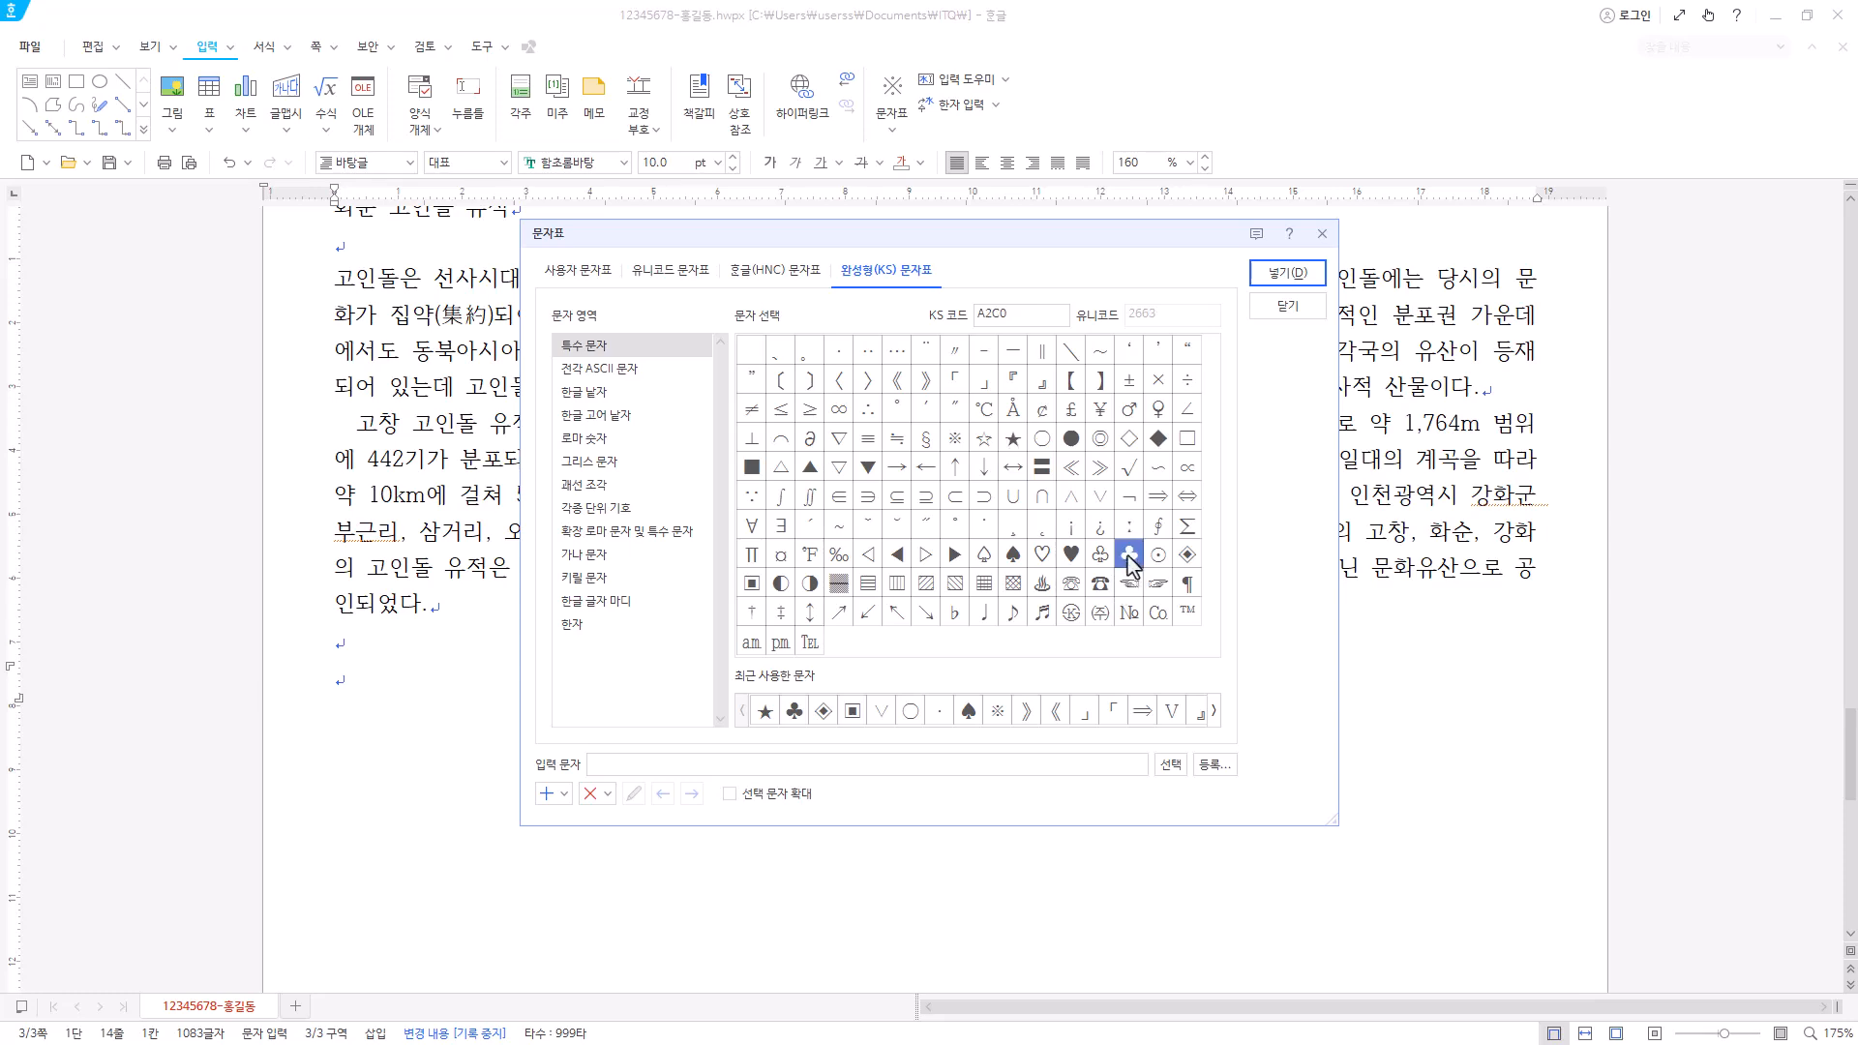
pyautogui.click(1292, 274)
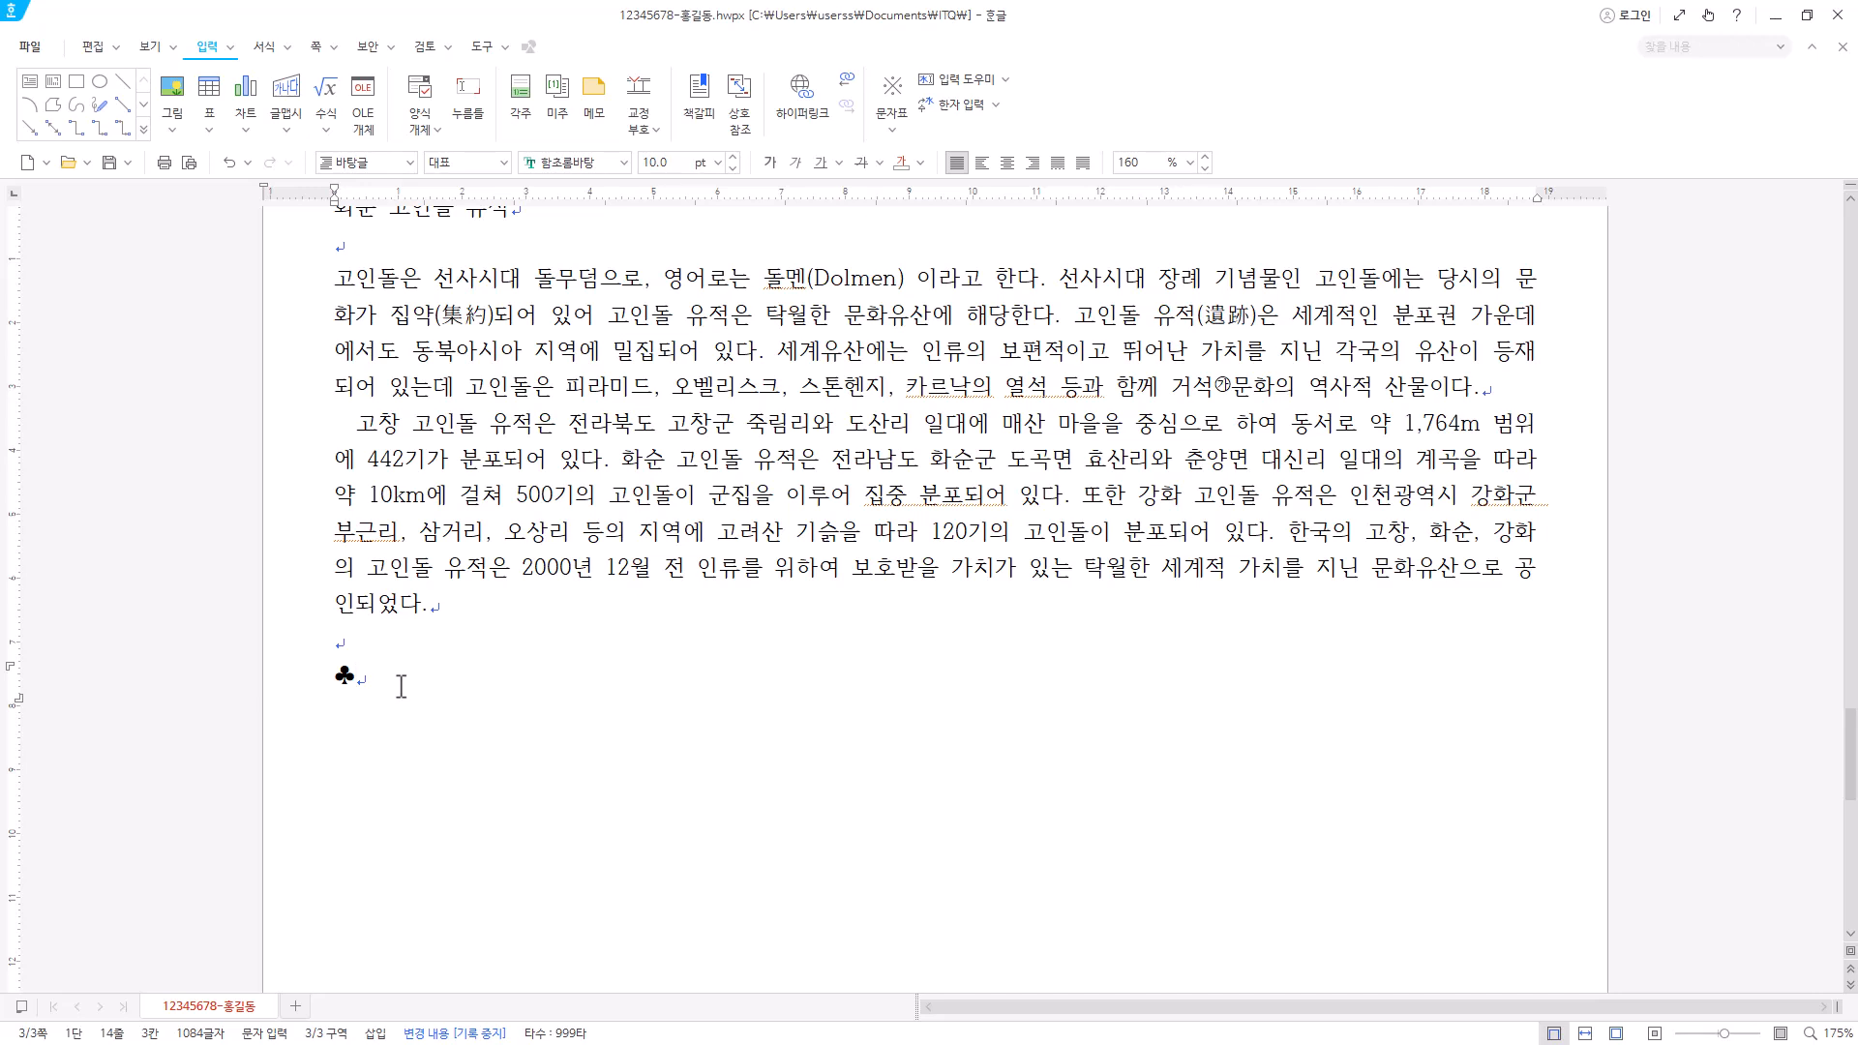
pyautogui.write('고인돌의 기능 및 분포 현황')
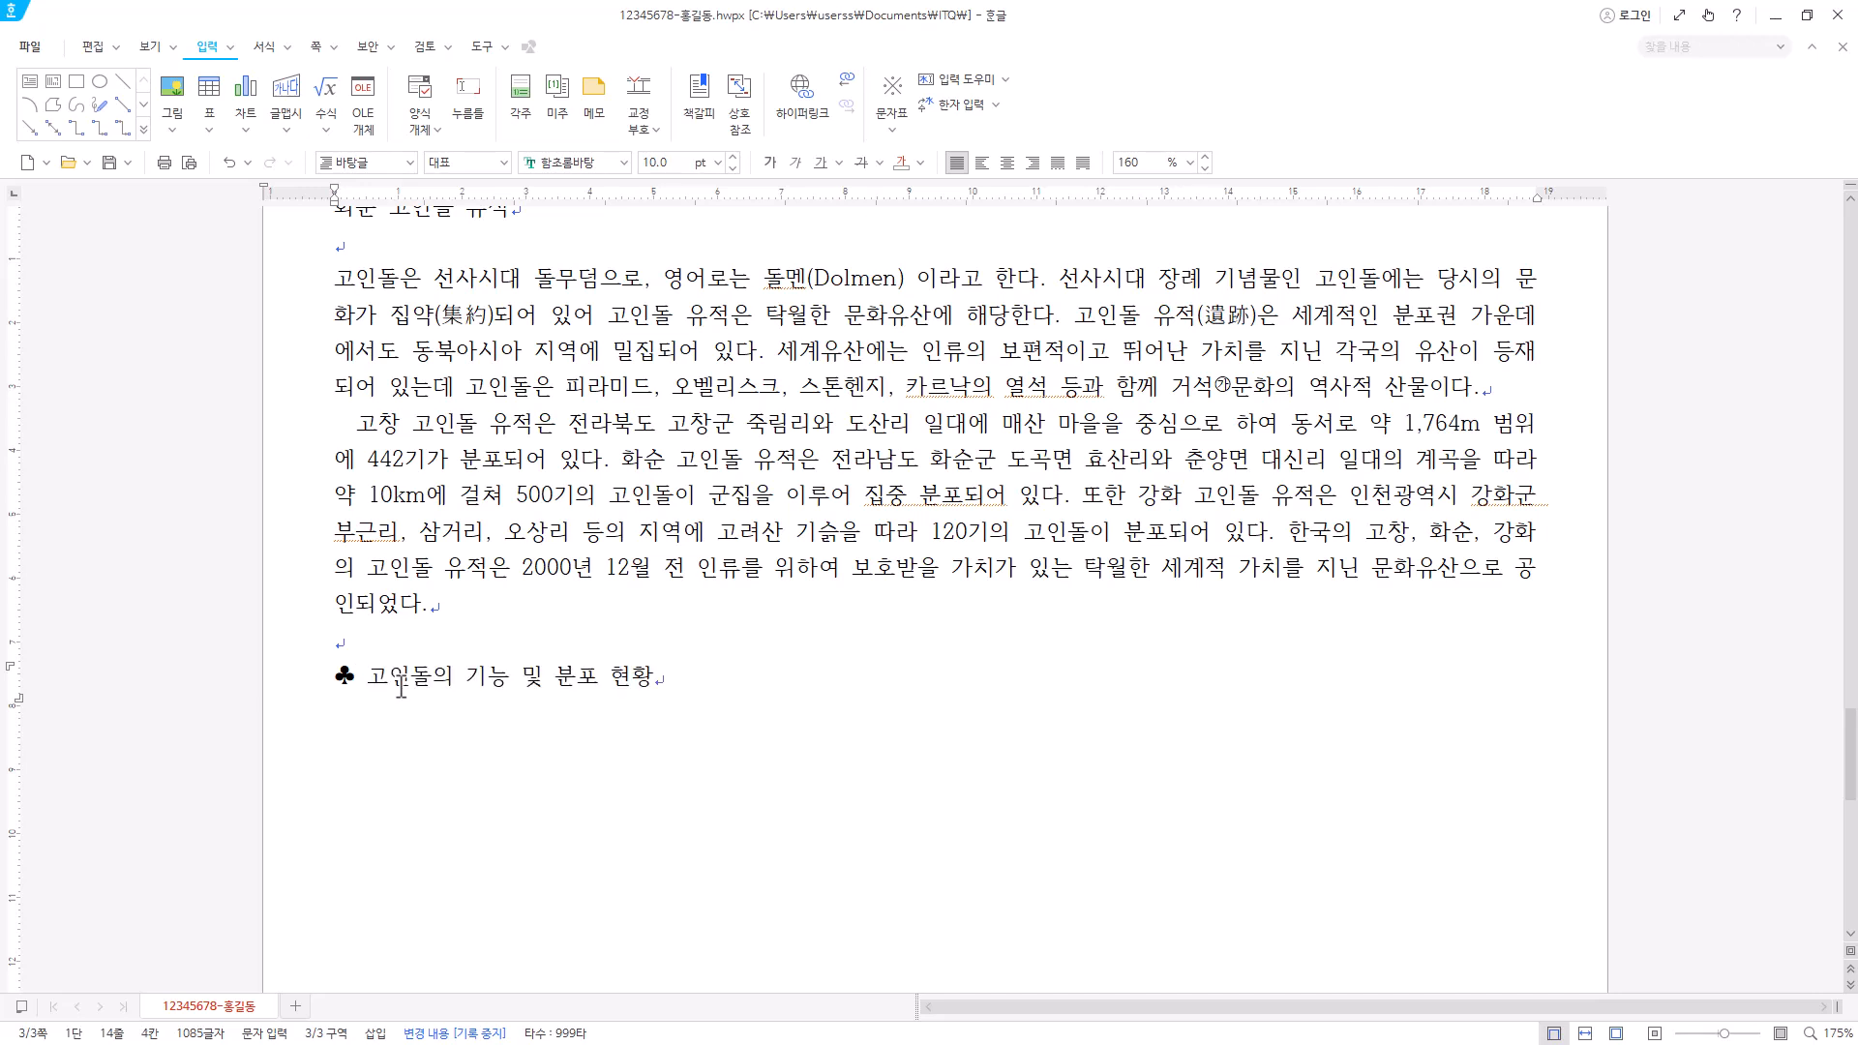
# - Below the heading, enter 고인돌의 기능 and 고인돌의 가치, each with two description lines, from "사회 계급이 형성되면서" through "조화로운 예술적 가치"
pyautogui.press('Return')
pyautogui.scroll(-3, 510, 560)
pyautogui.write('고인돌의 기능 사회 계급이 형성되면서 지배자나 권력자의 영원한 안식처로 사용. 죽은 자를 기리거나, 부족의 결속을 다지는 제단 역할  고인돌의 가치 지렛대, 굴림대, 경사로 등을 활용한 거대 석재를 다루는 기술  원초적 웅장함과 자연미의 조화로운 예술적 가치.')
pyautogui.click(525, 506)
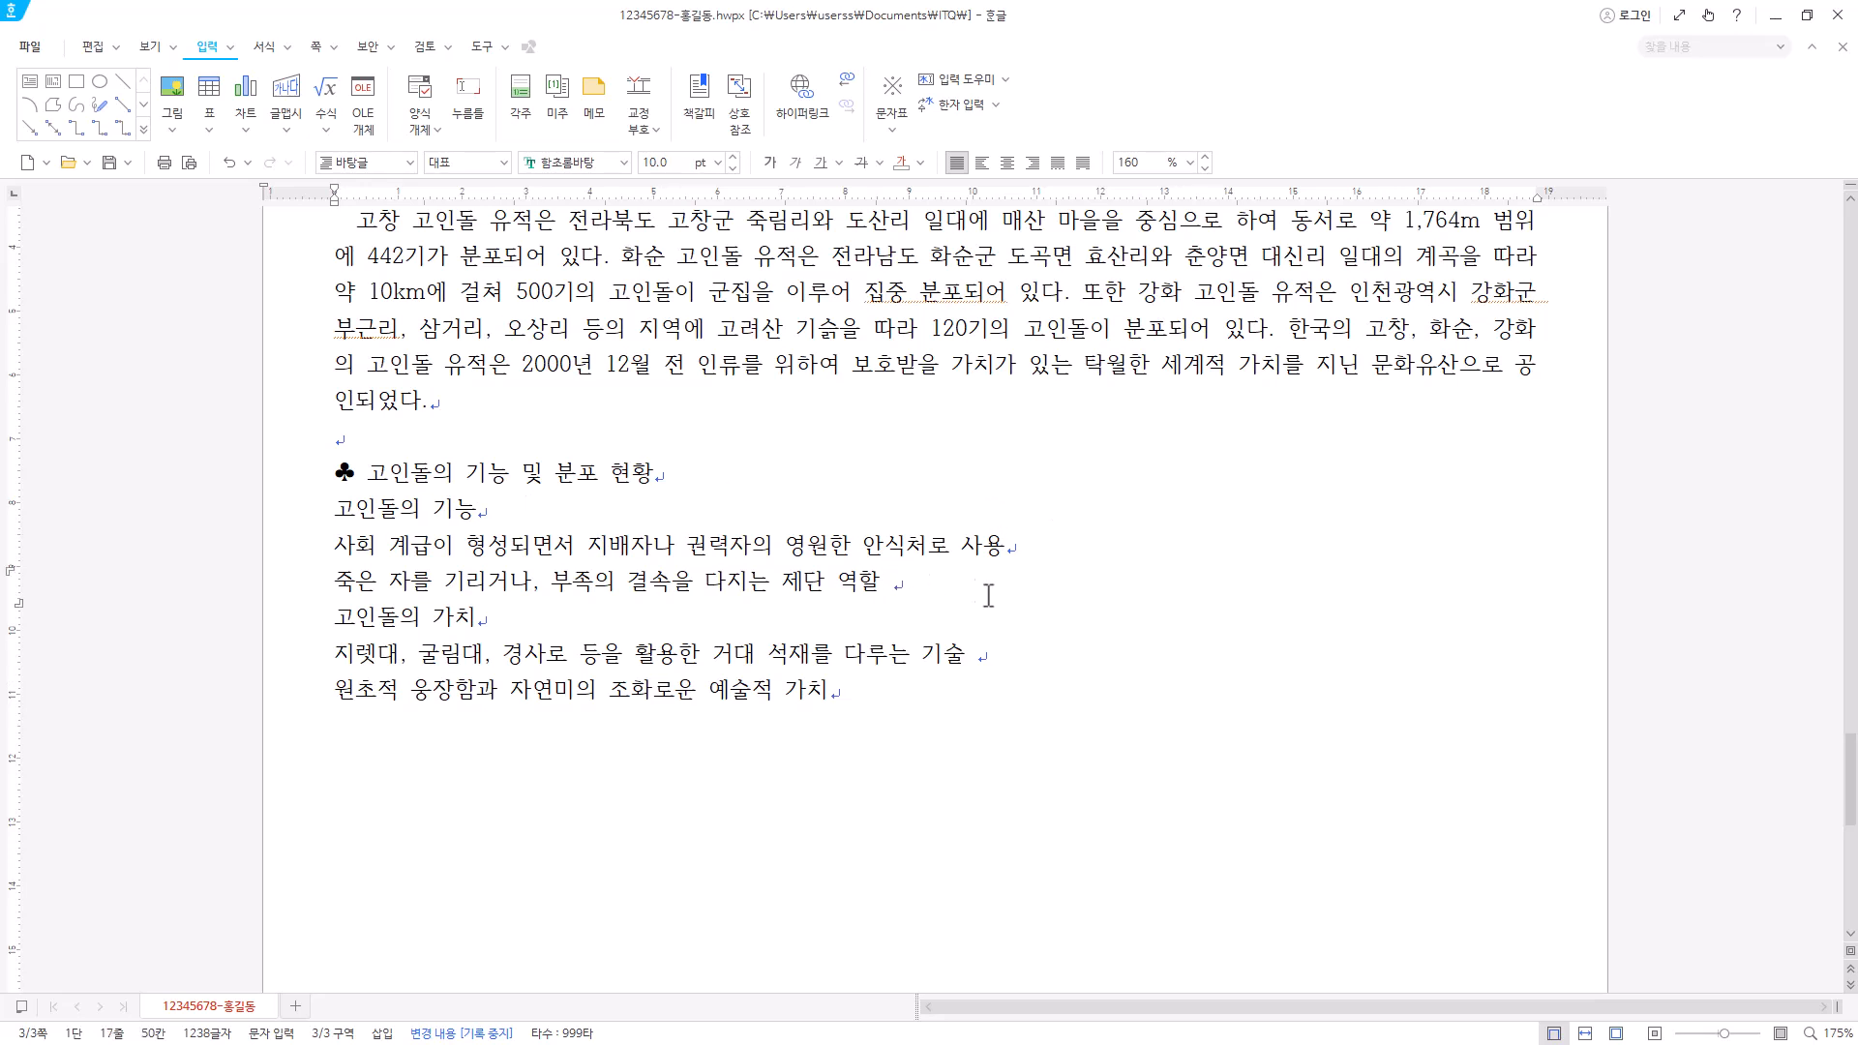
pyautogui.moveTo(834, 689); pyautogui.dragTo(259, 528)
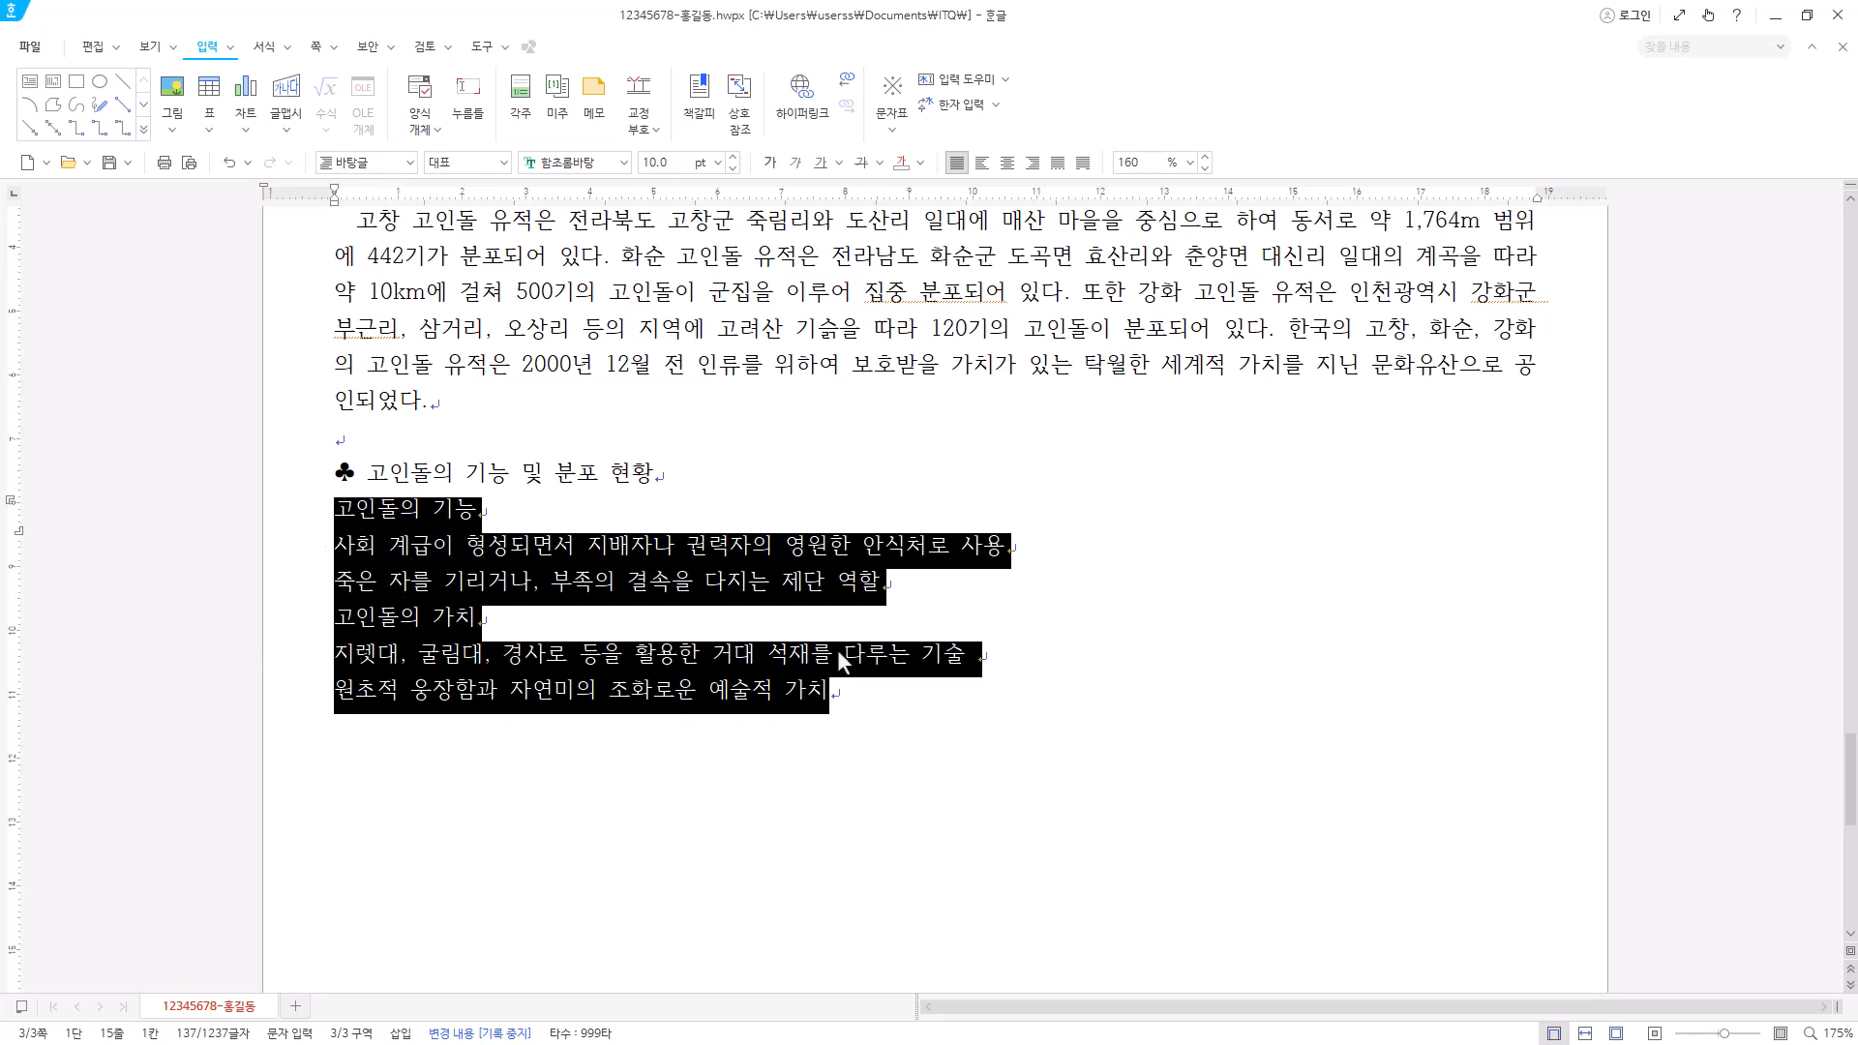
pyautogui.click(865, 693)
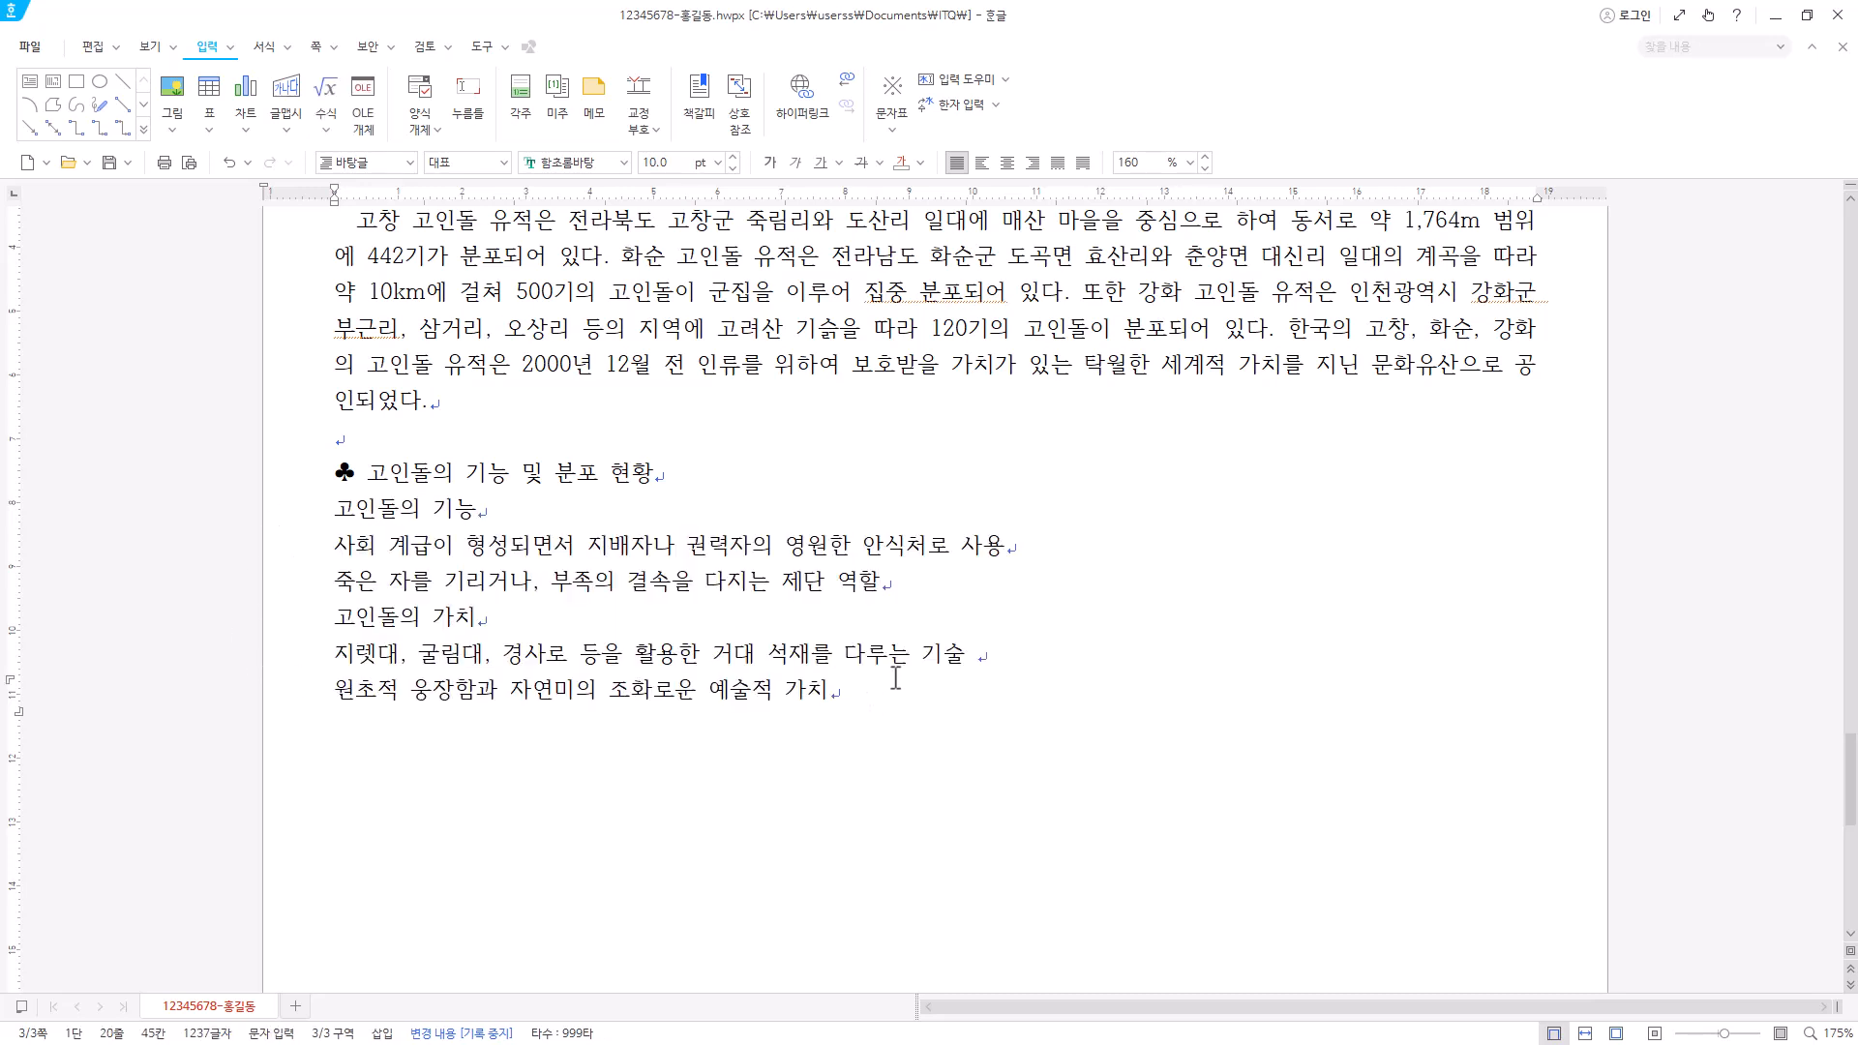
# - Leave a blank line below the description lines and add the second heading "♣ 고인돌 축제 행사 일정" with the ♣ special character
pyautogui.press('Return')
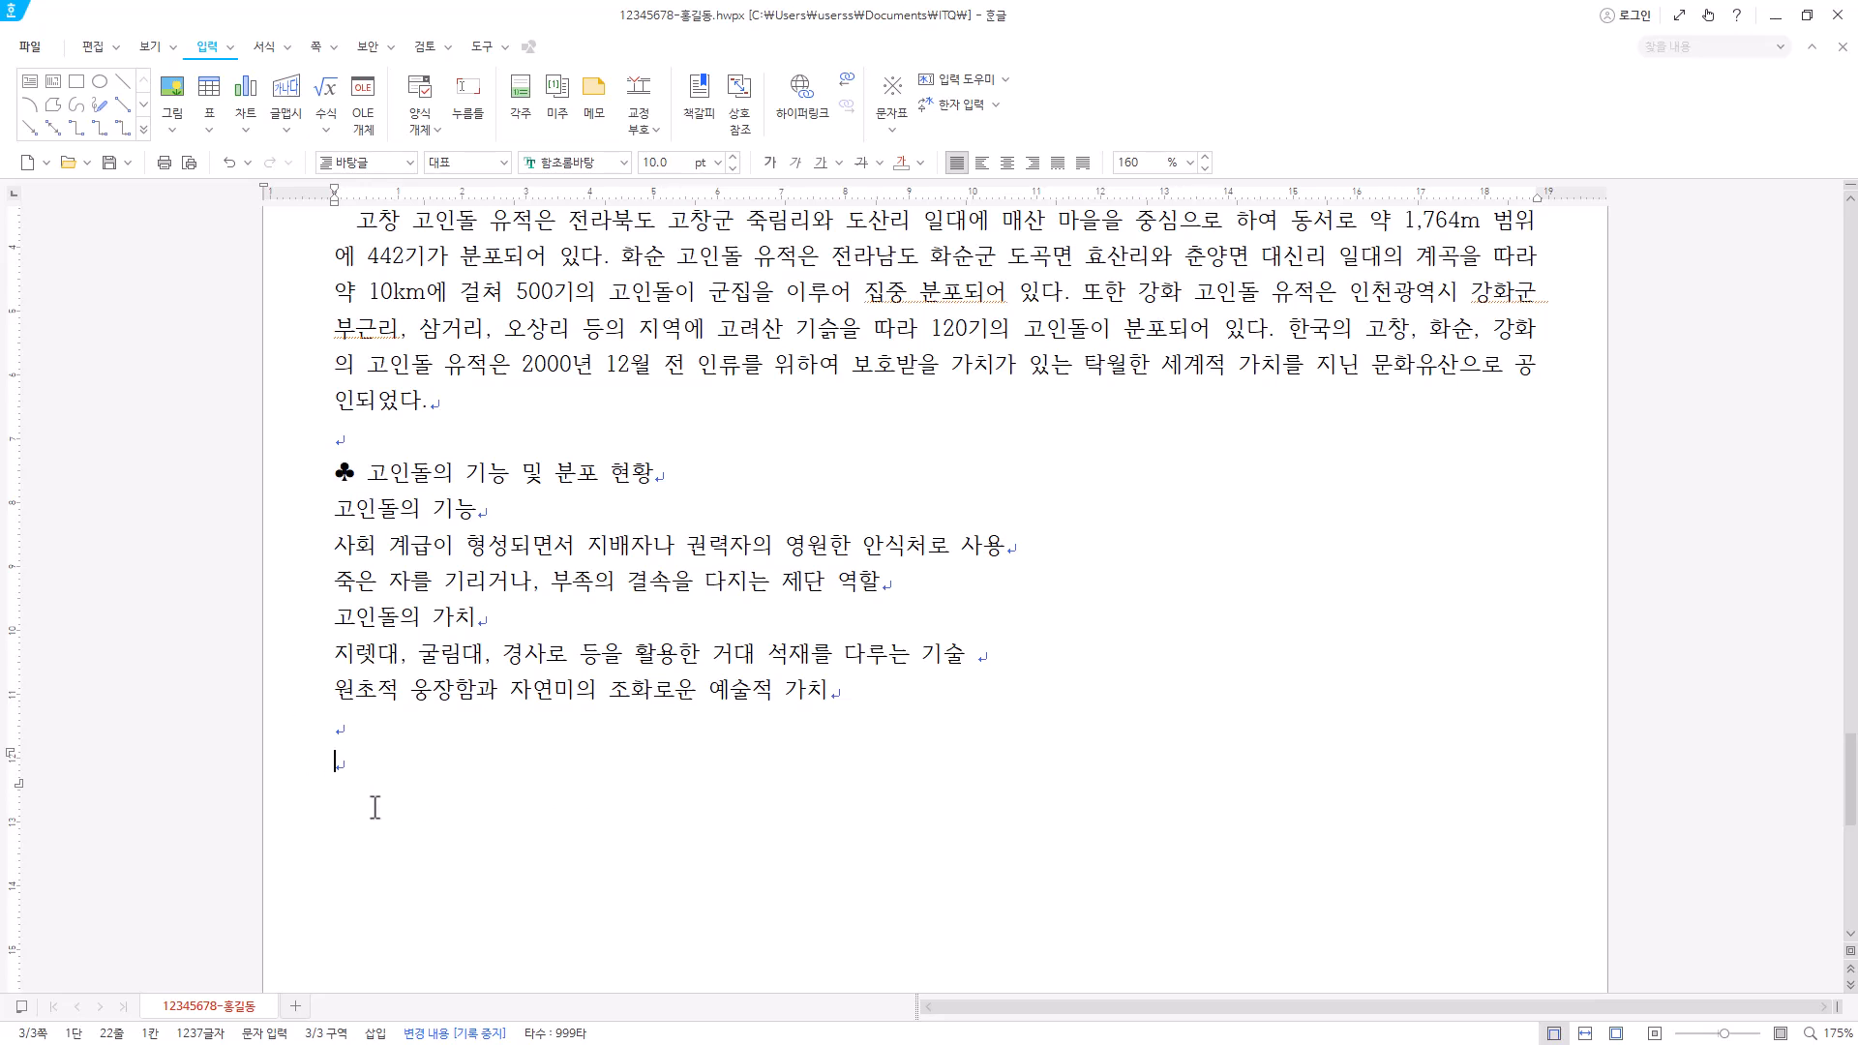
pyautogui.press('Hangul')
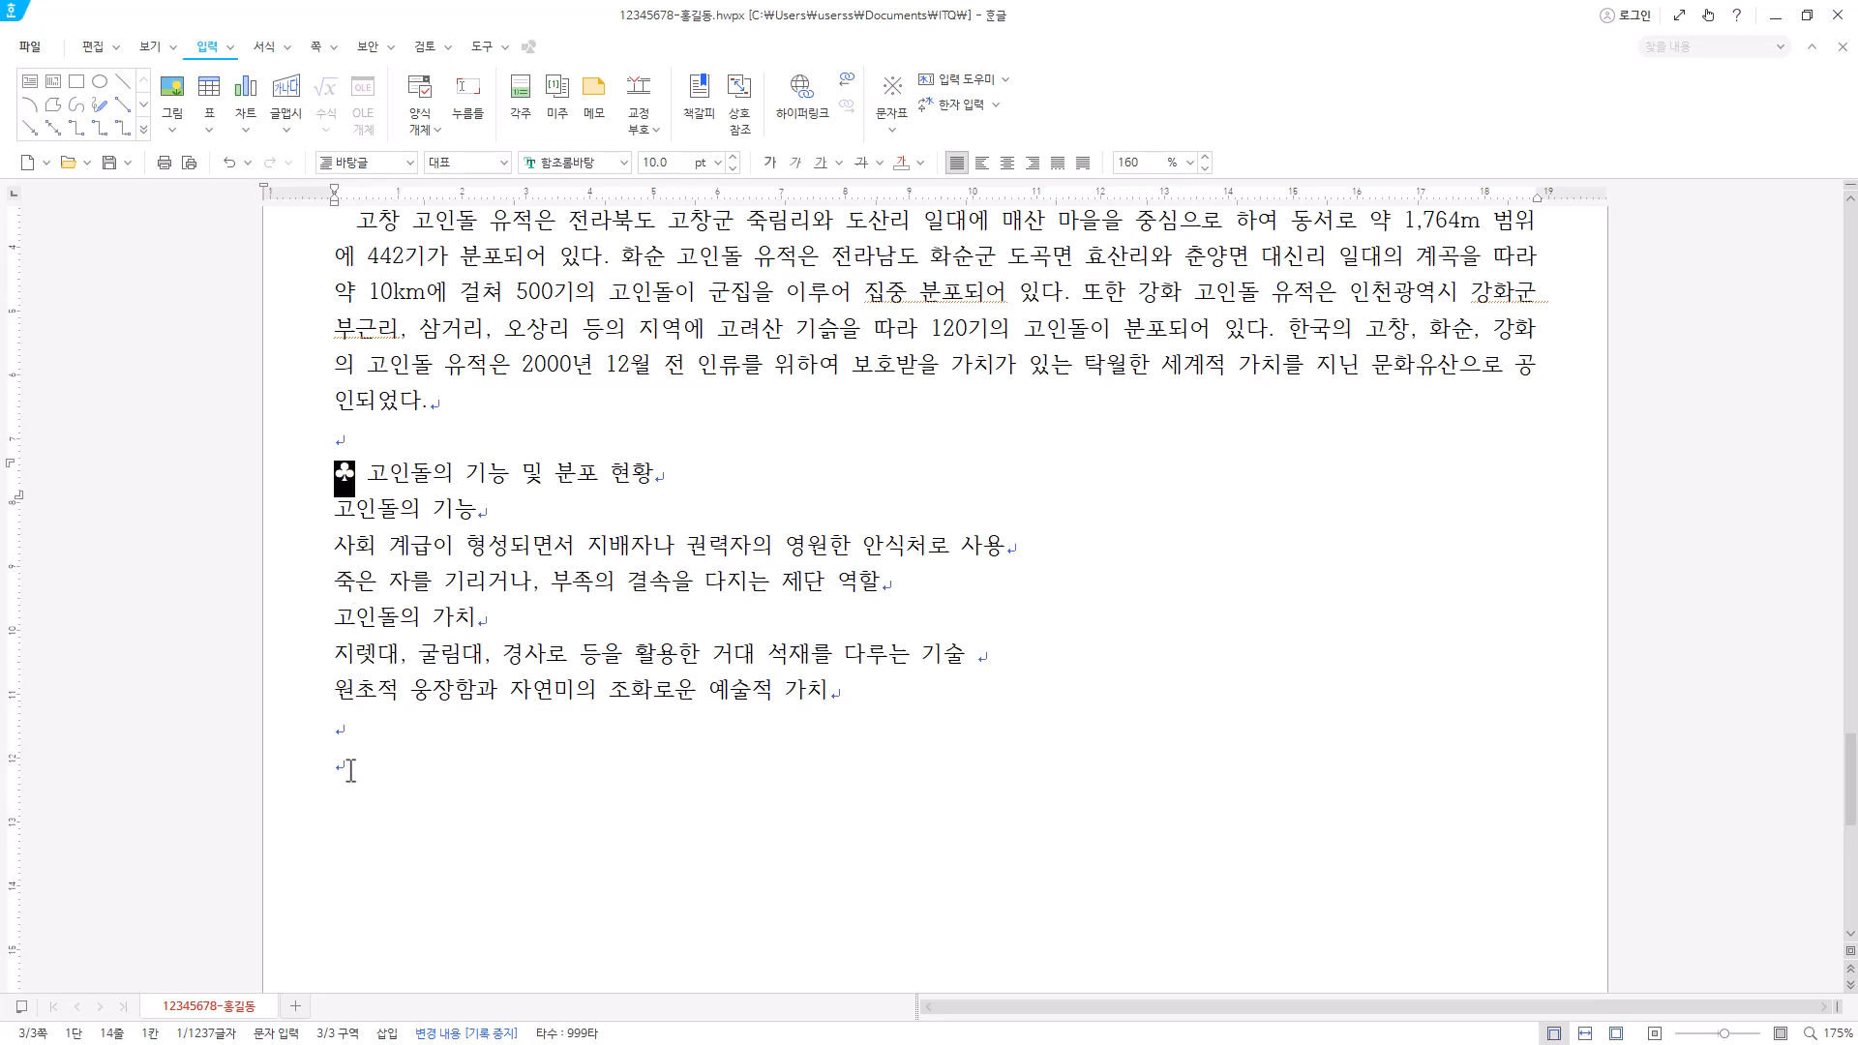
pyautogui.write('♣')
pyautogui.press('BackSpace')
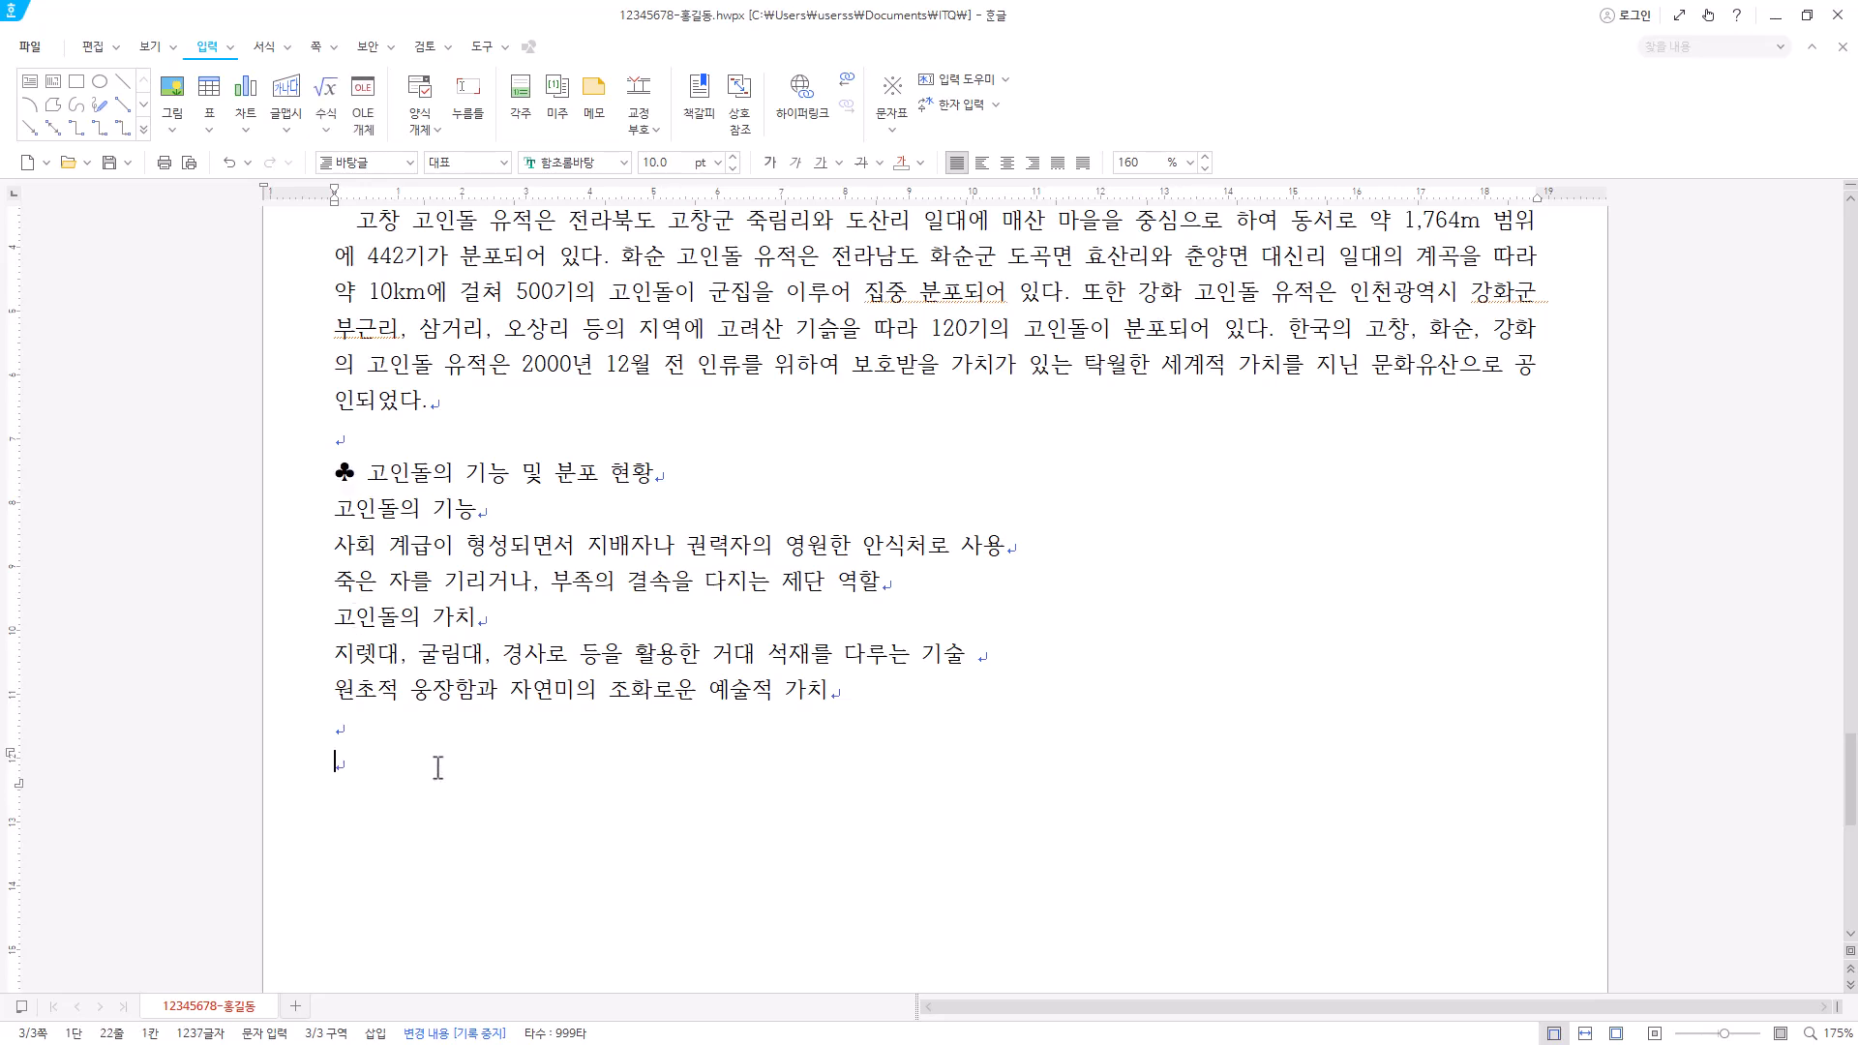
pyautogui.hotkey('ctrl', 'F10')
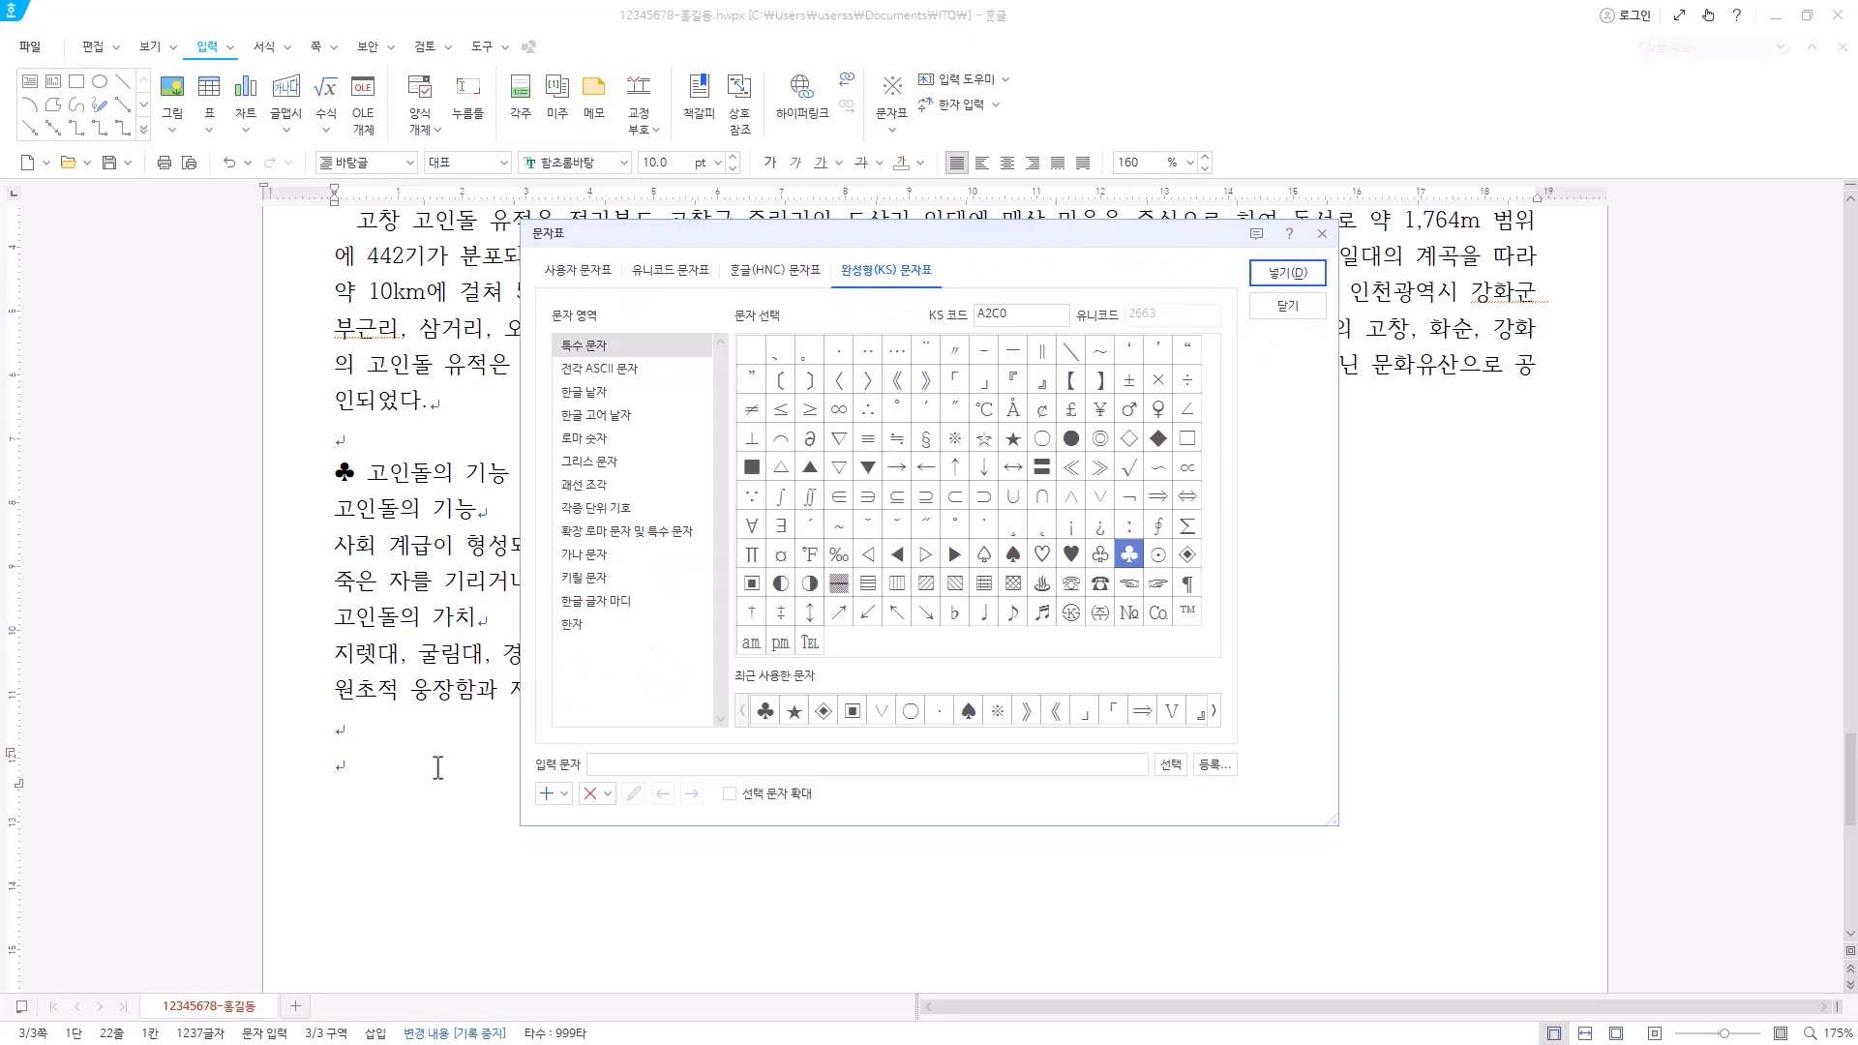
pyautogui.click(1303, 273)
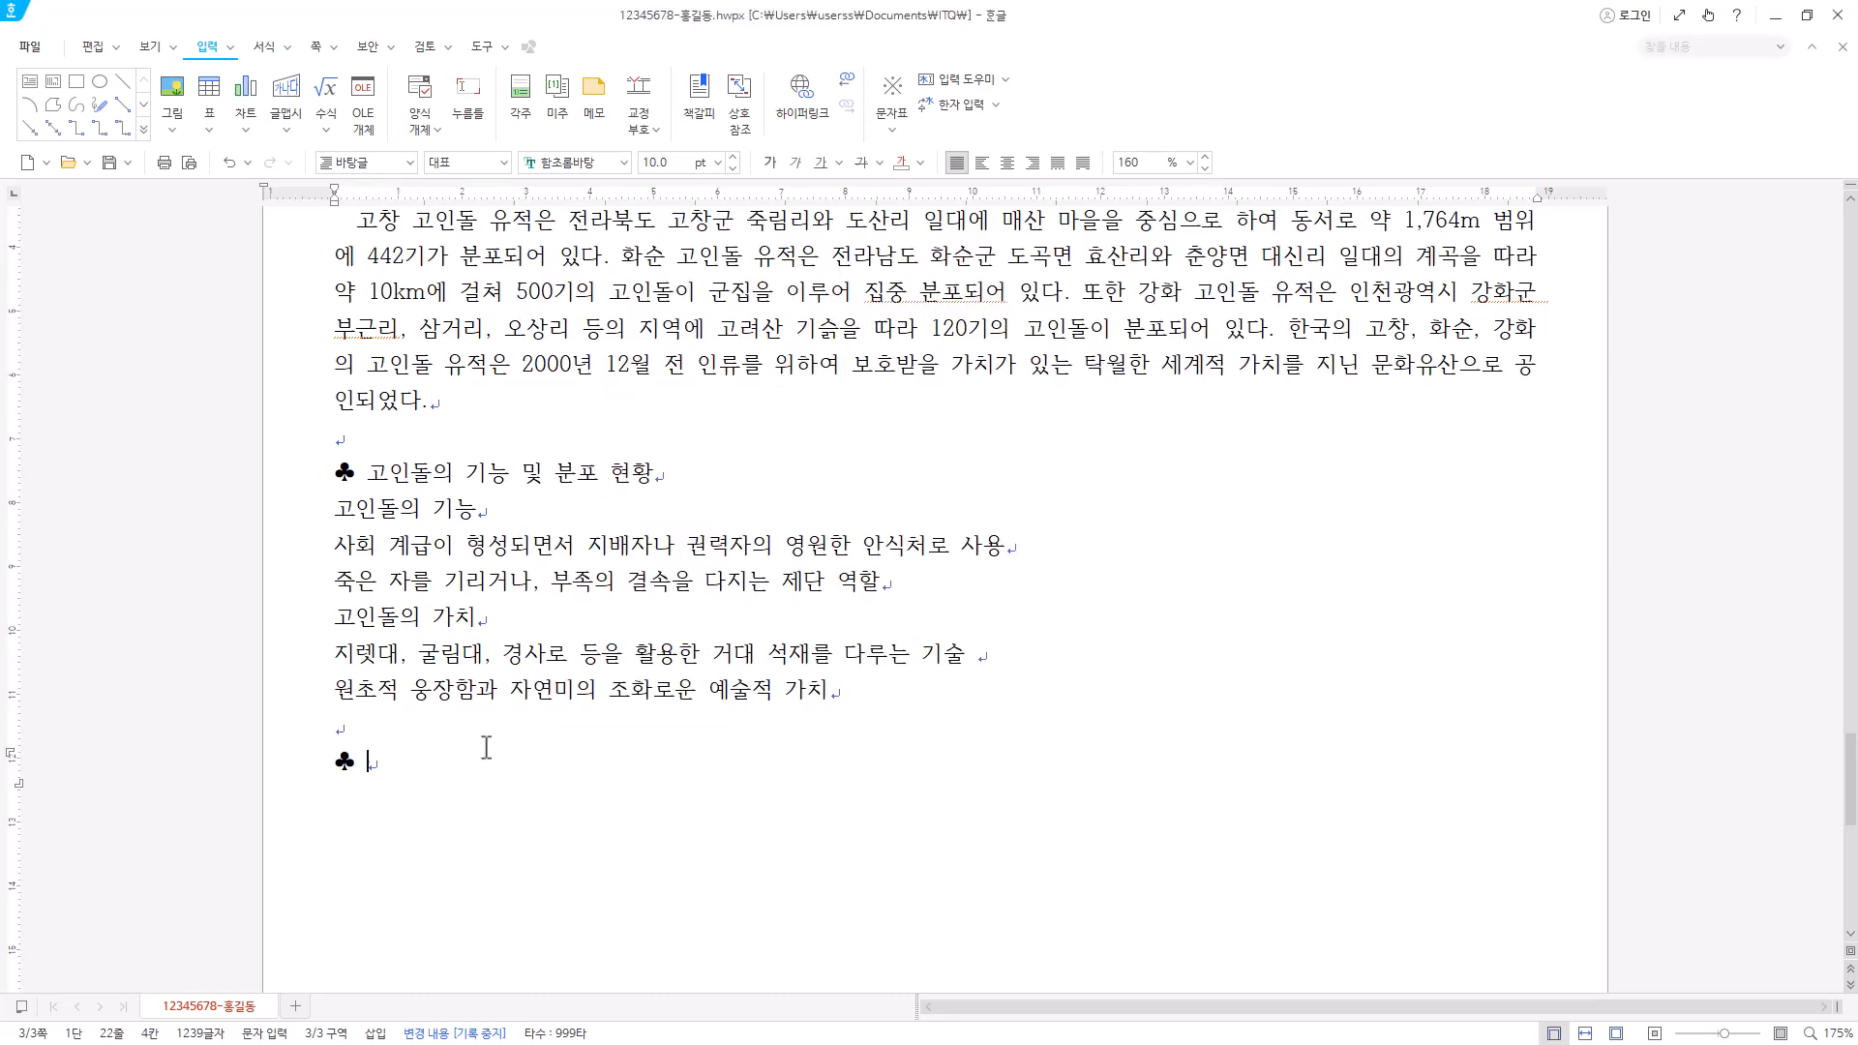
pyautogui.write('고인돌 축제 행사 일정')
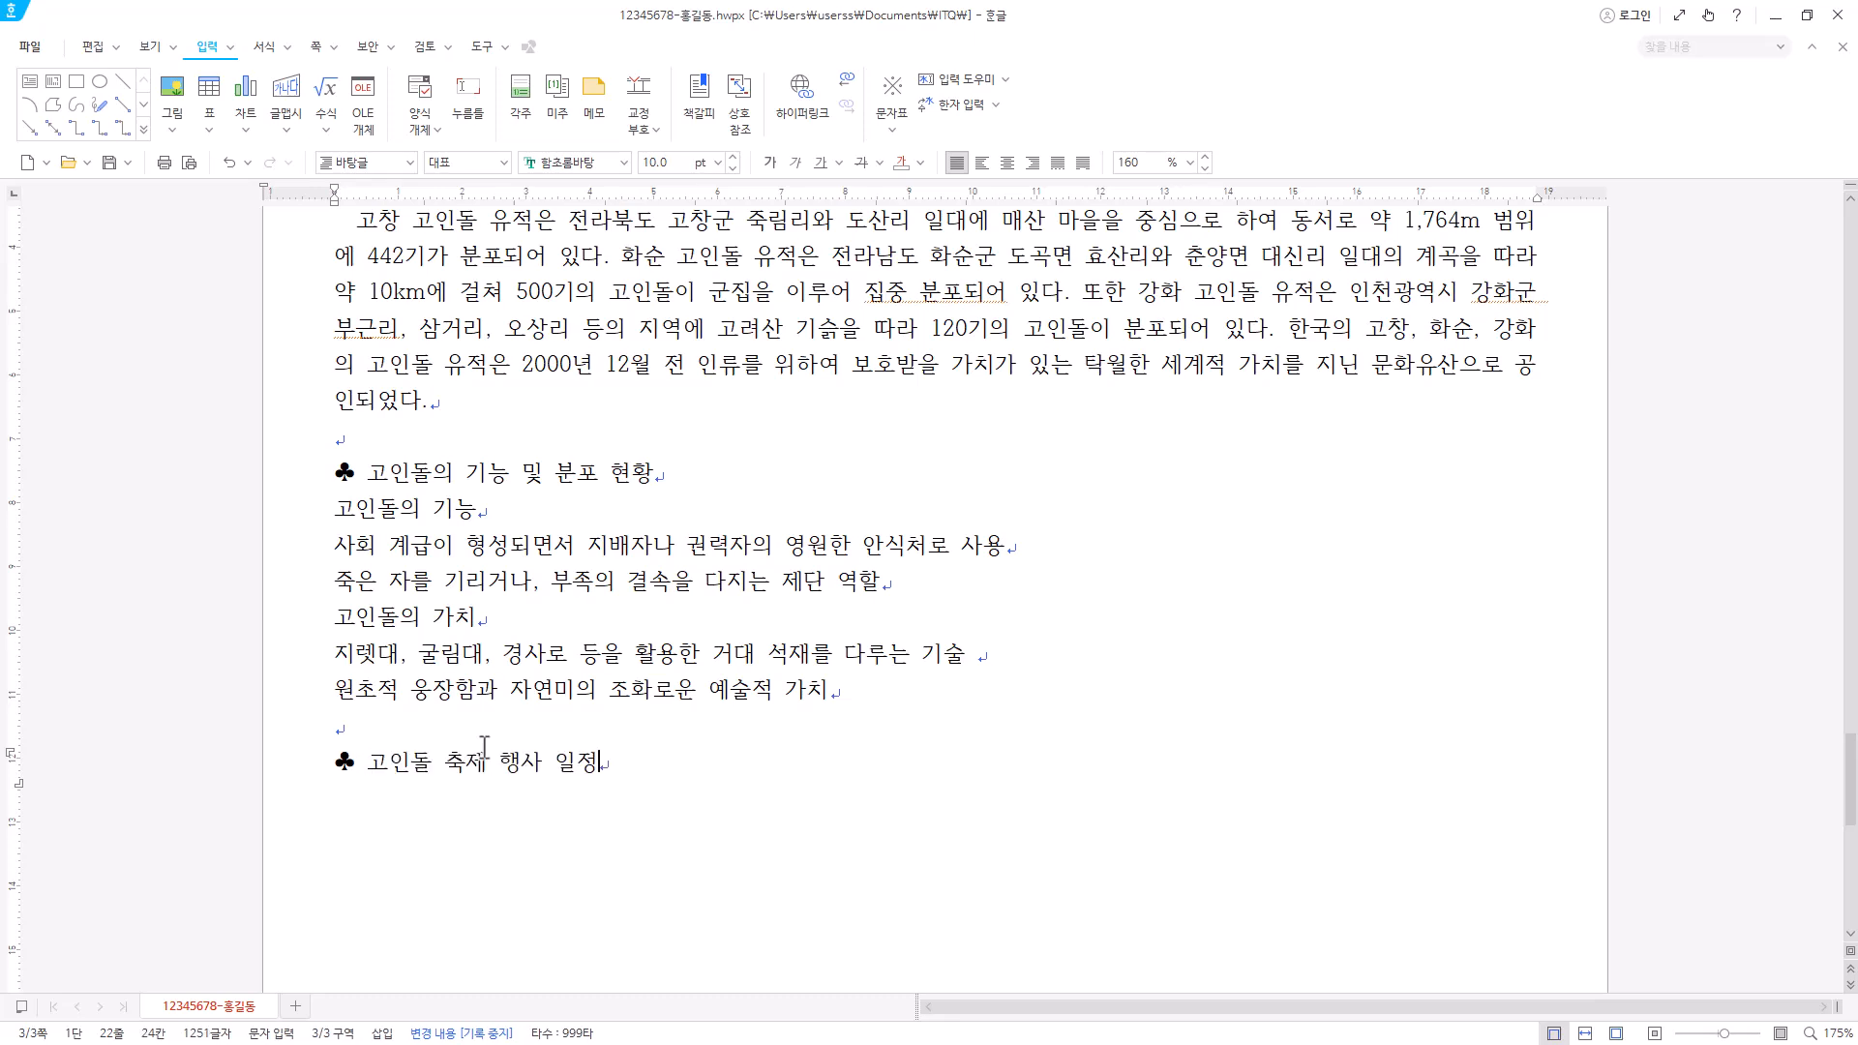
# - Insert a table with 5 rows and 5 columns on the line below the "고인돌 축제 행사 일정" heading
pyautogui.scroll(-3, 588, 651)
pyautogui.press('Return')
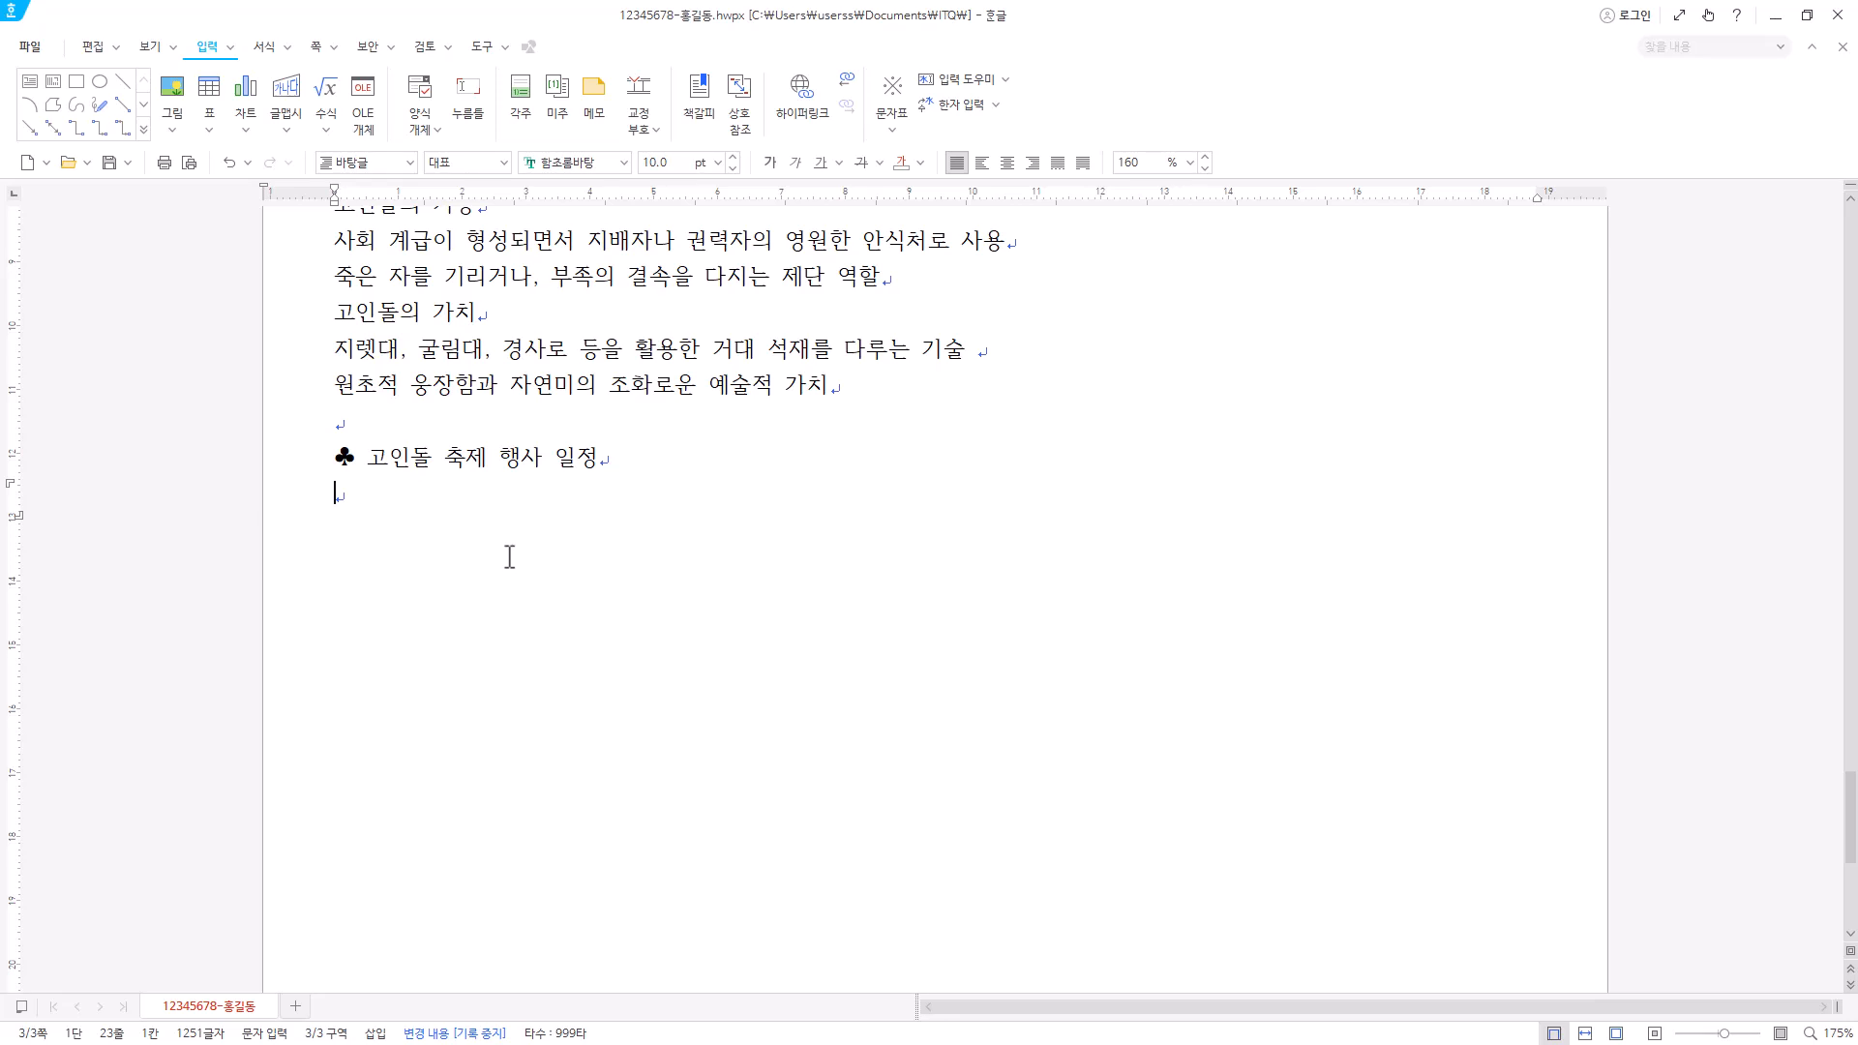
pyautogui.click(217, 101)
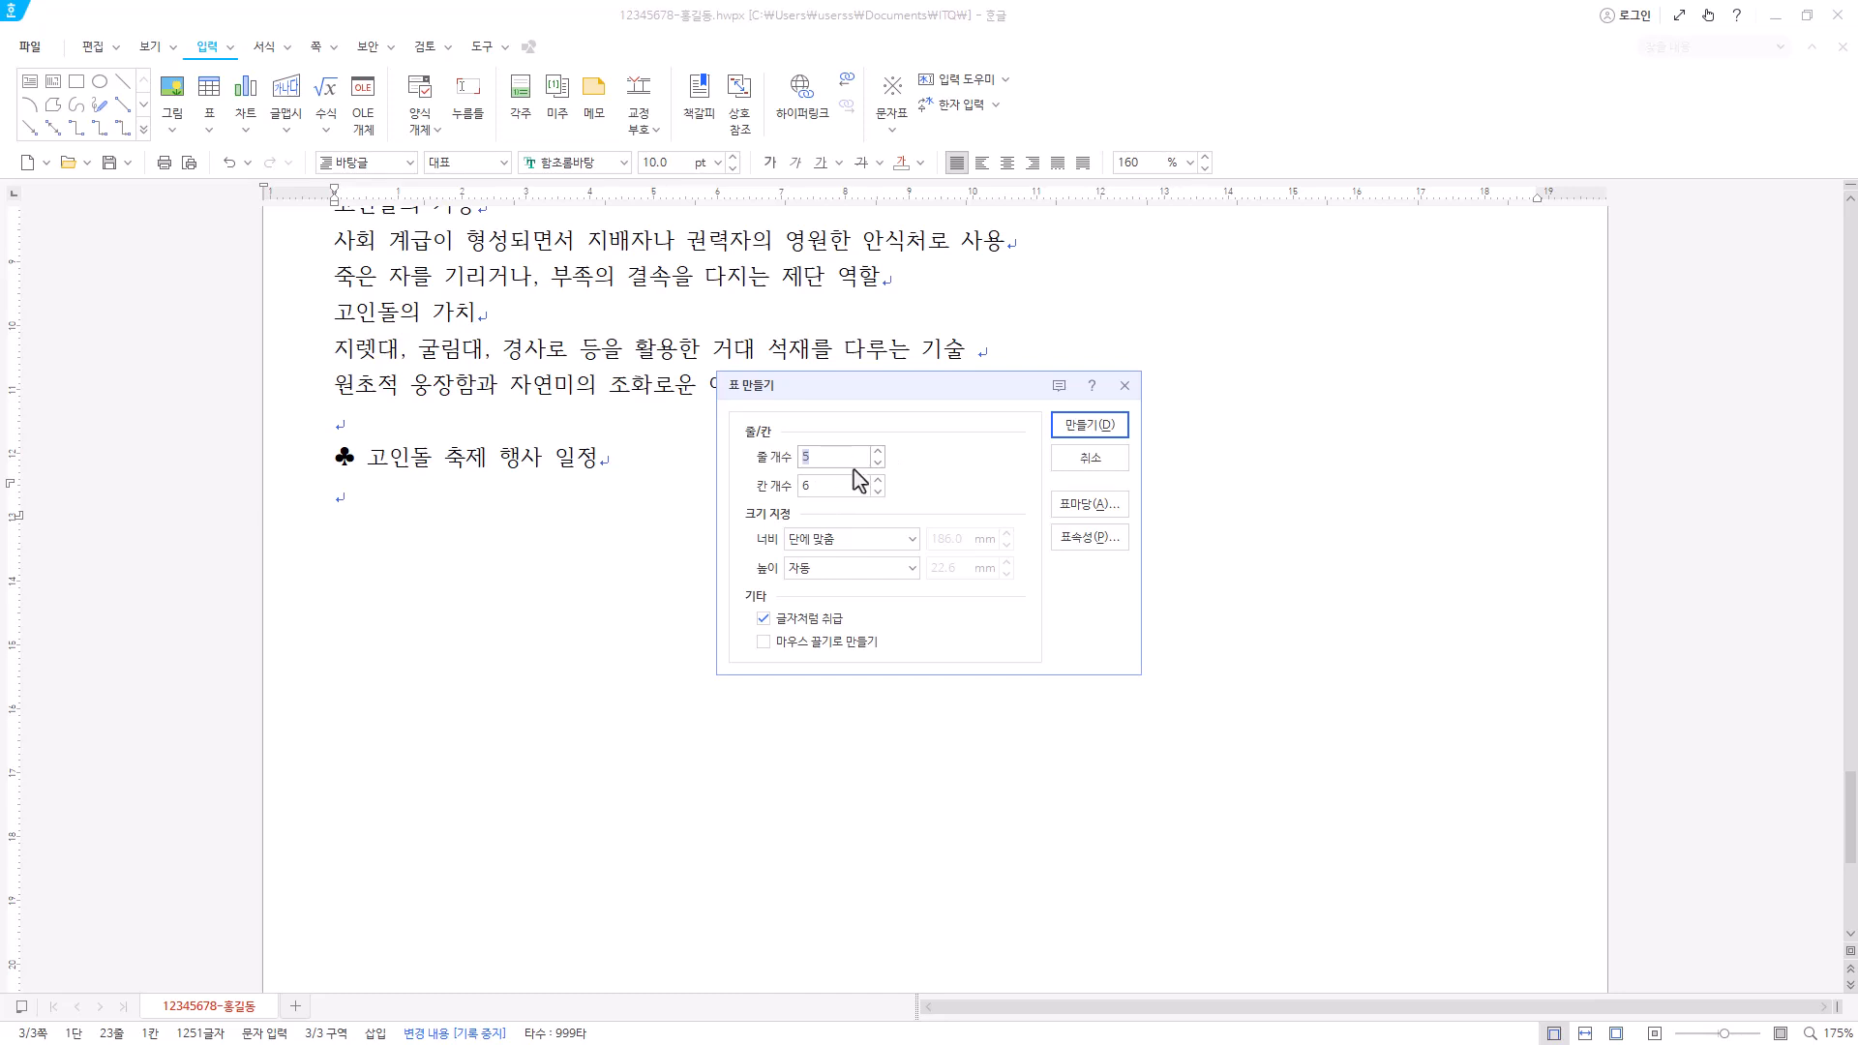
pyautogui.click(877, 490)
pyautogui.click(1114, 433)
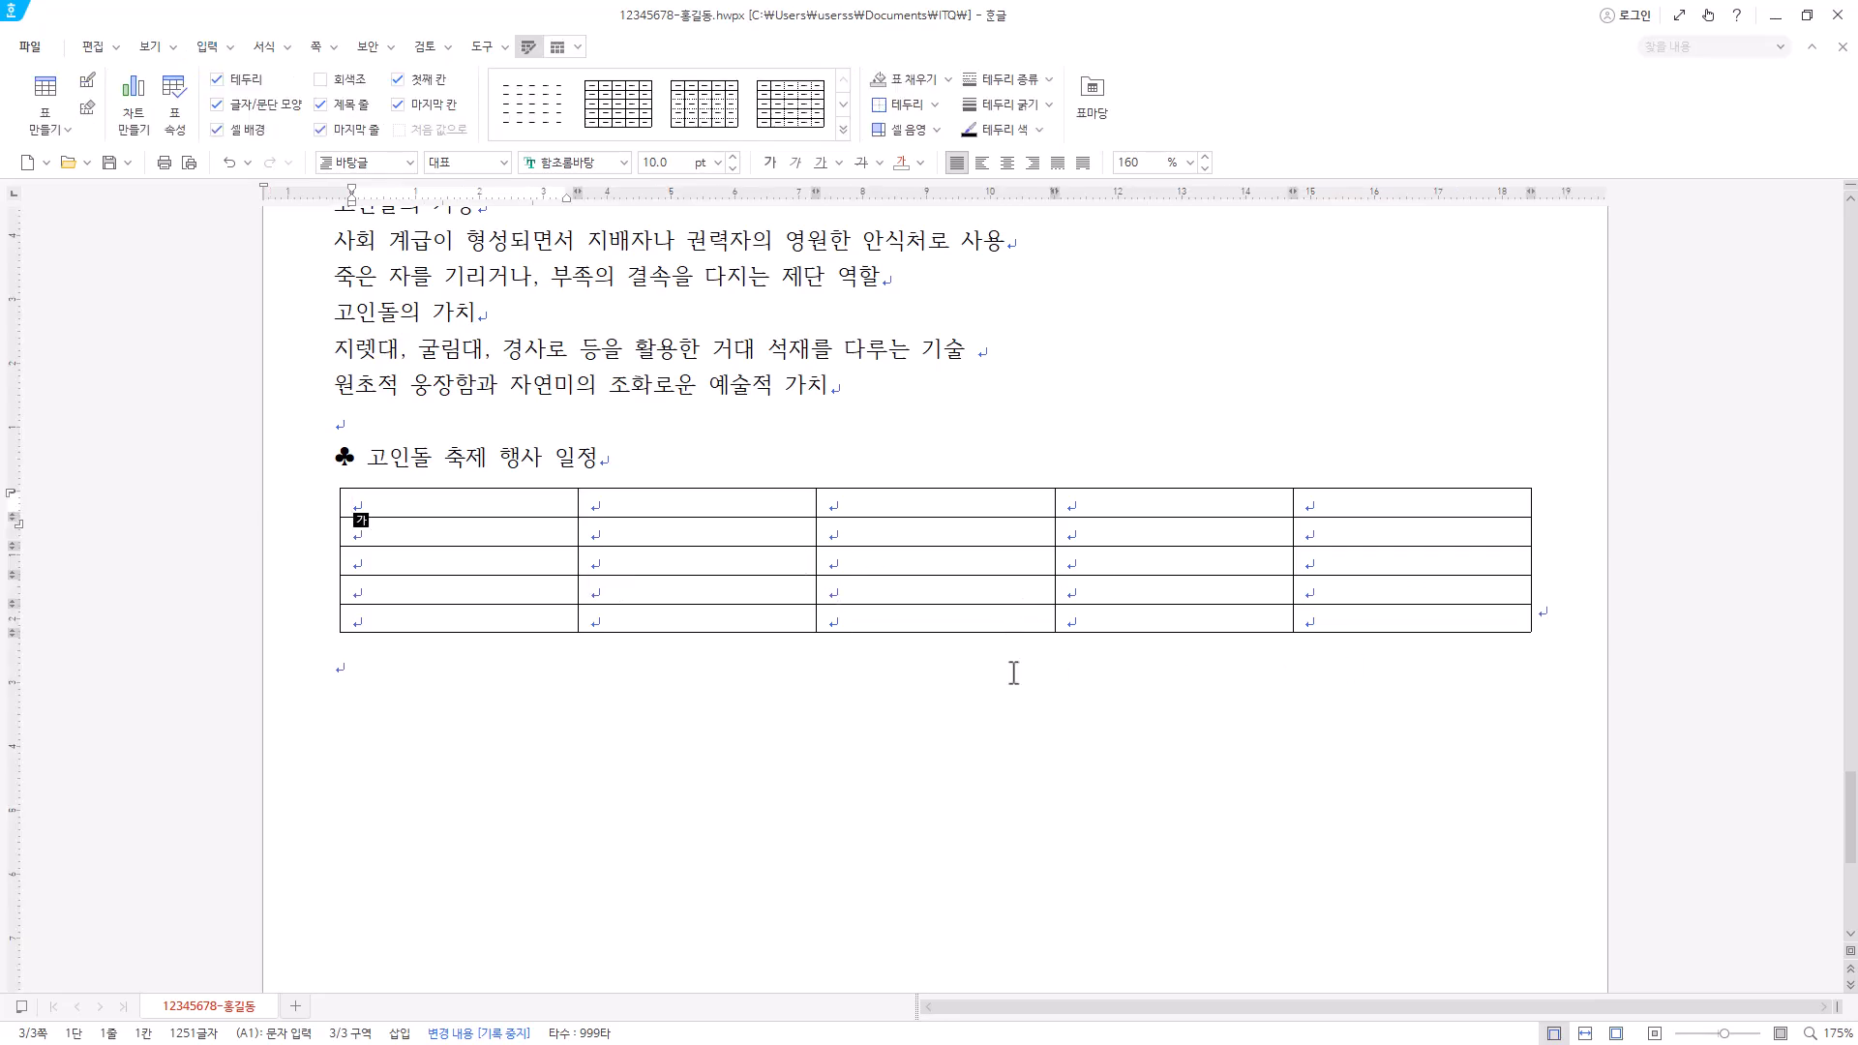
# - Merge the second- and third-row cells in the table's second column
pyautogui.moveTo(513, 506); pyautogui.dragTo(517, 629)
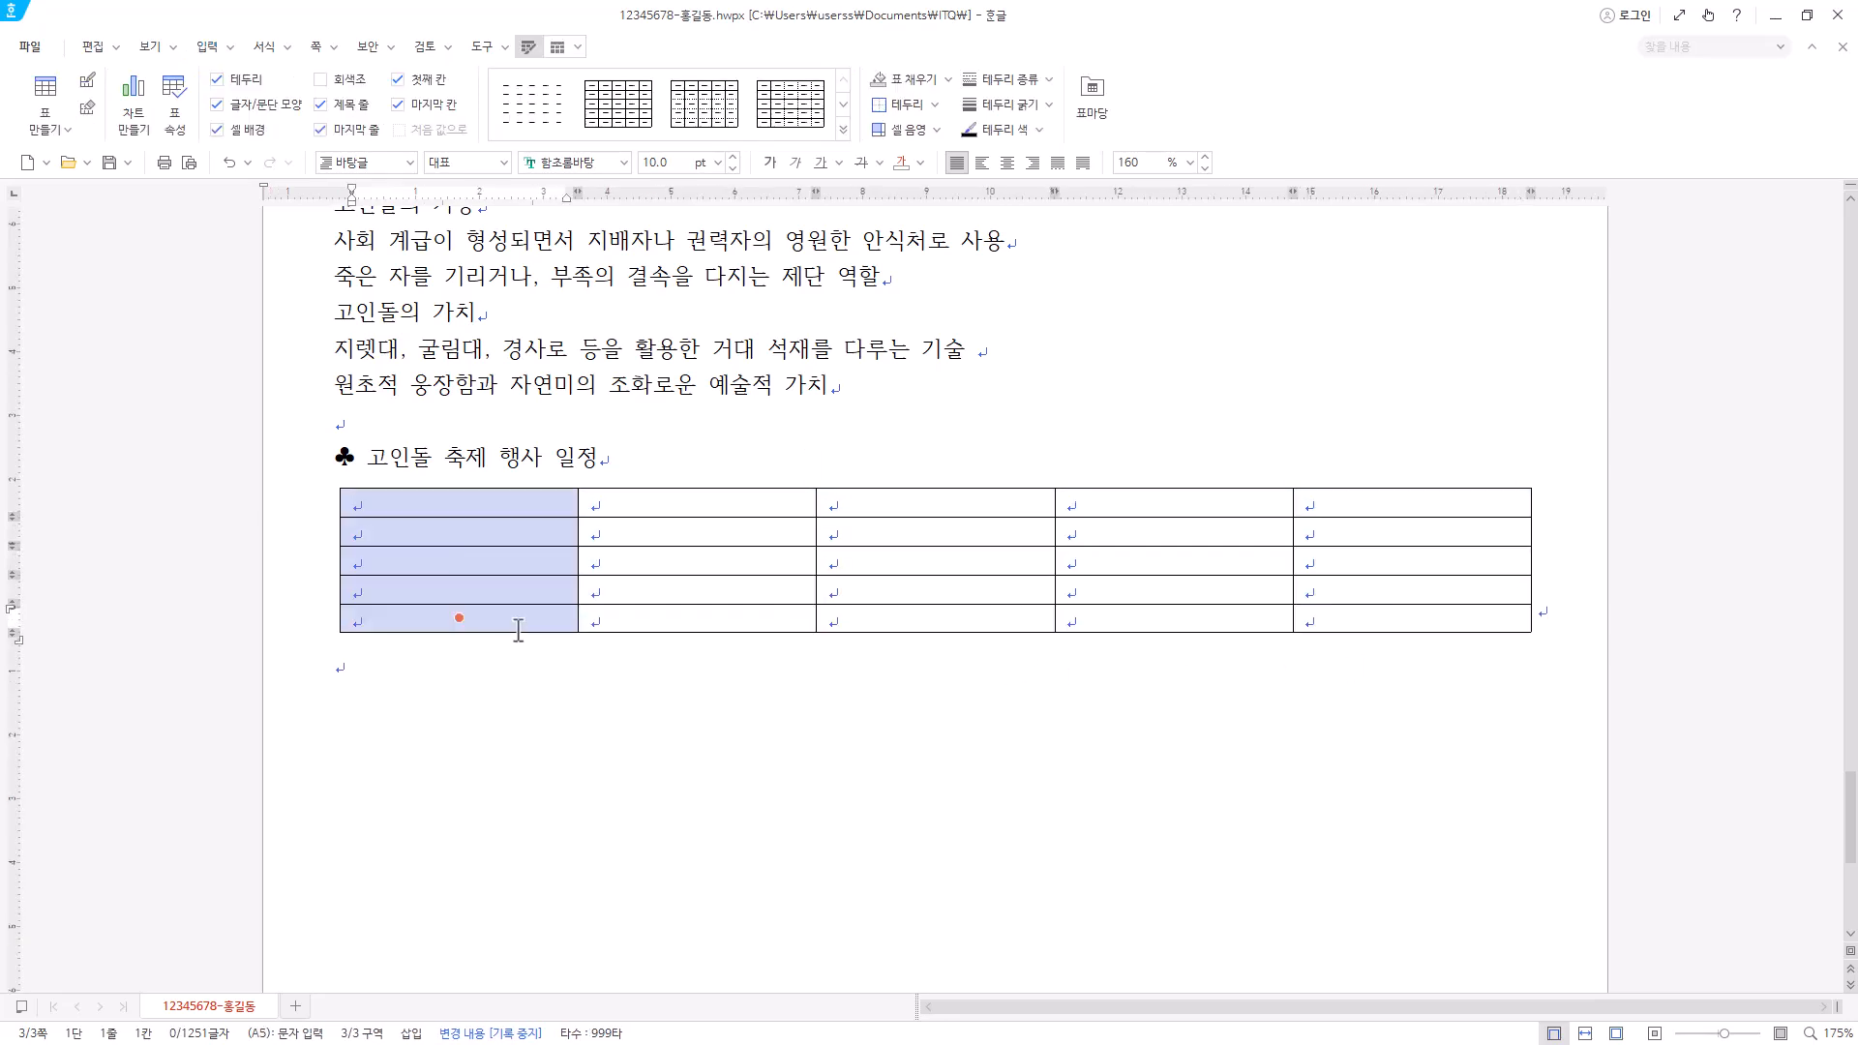
pyautogui.click(661, 506)
pyautogui.moveTo(681, 537); pyautogui.dragTo(680, 561)
pyautogui.rightClick(680, 562)
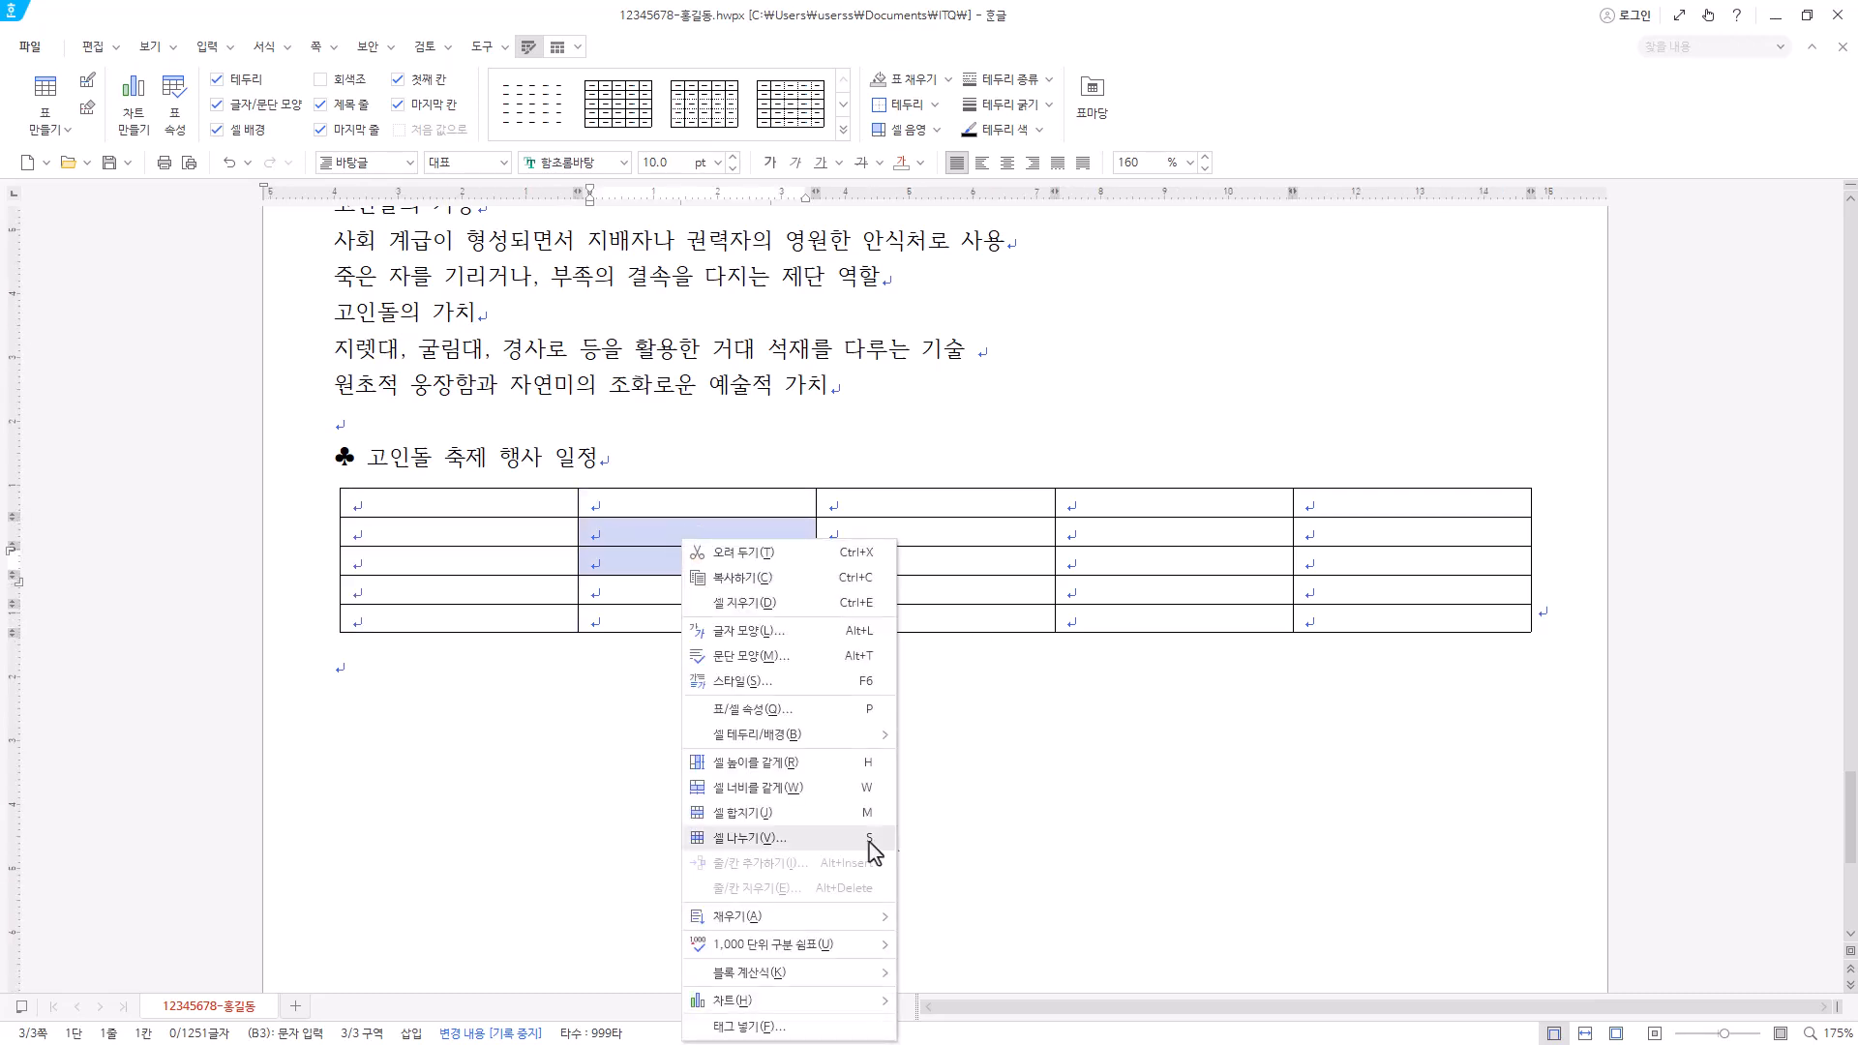
pyautogui.click(835, 826)
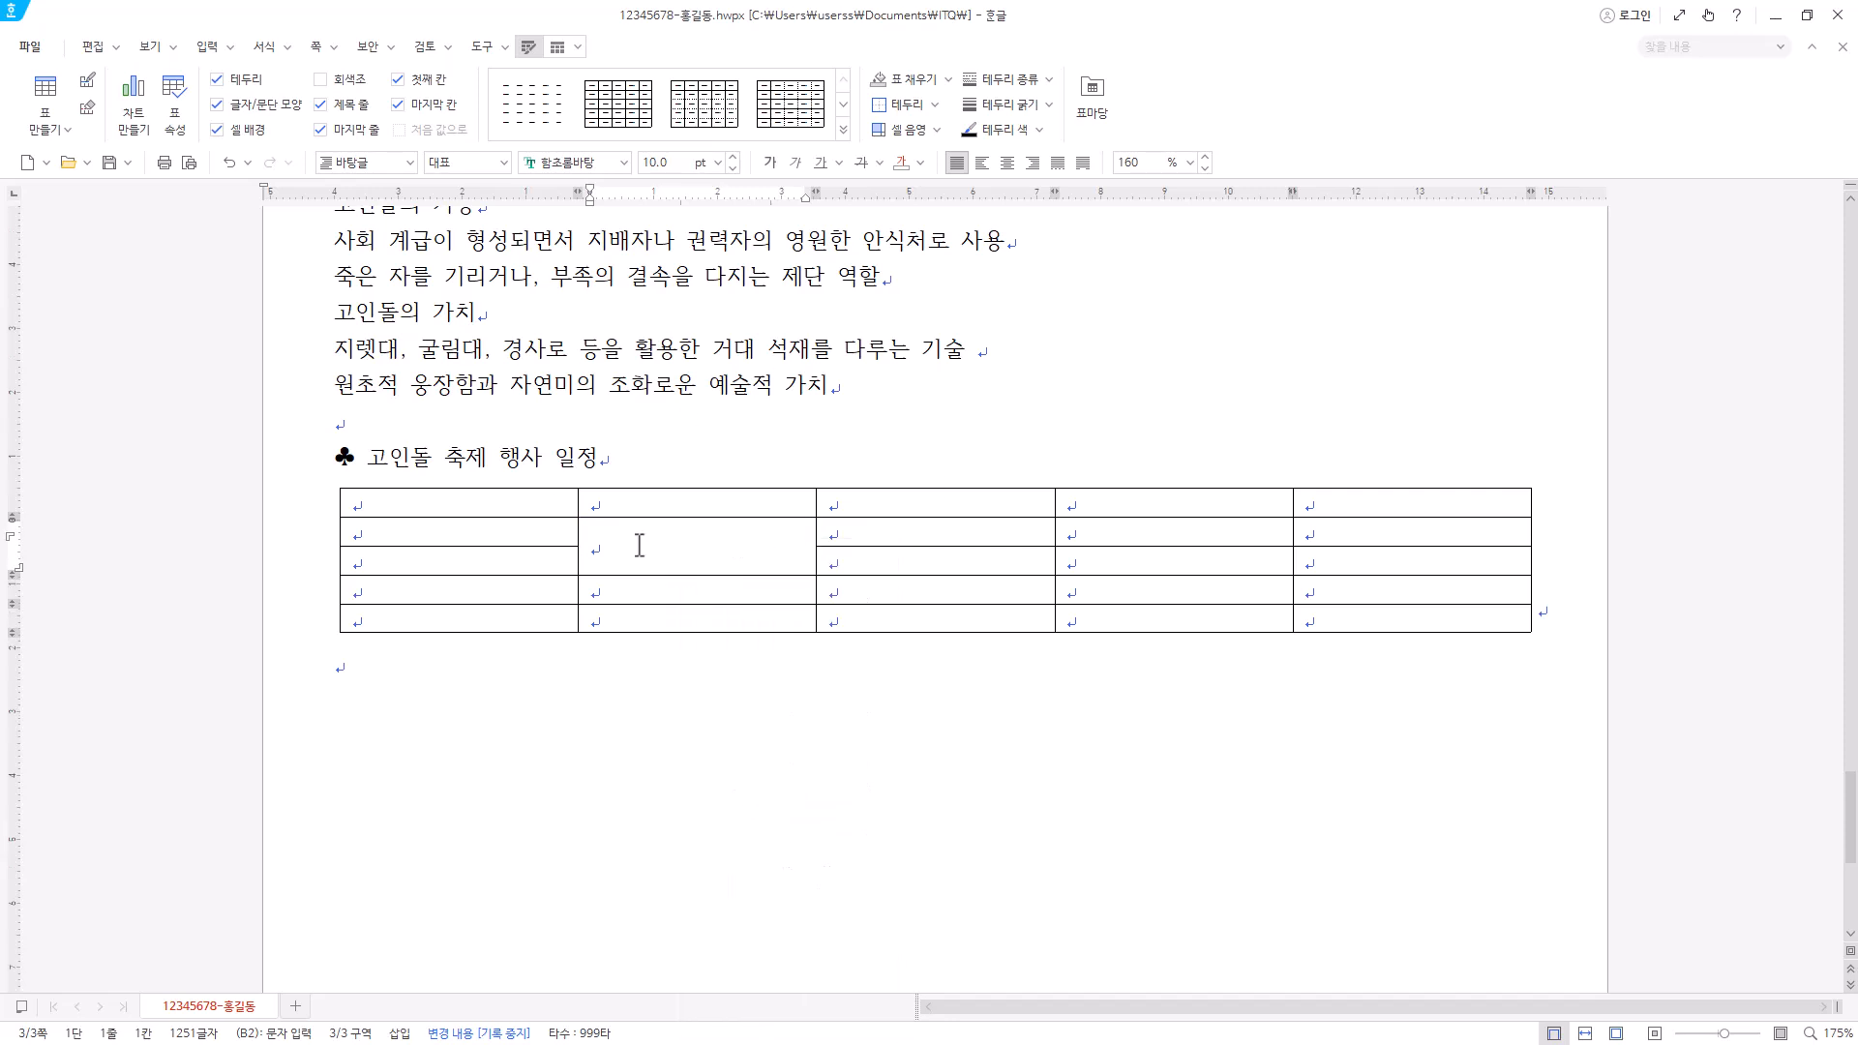
pyautogui.click(687, 620)
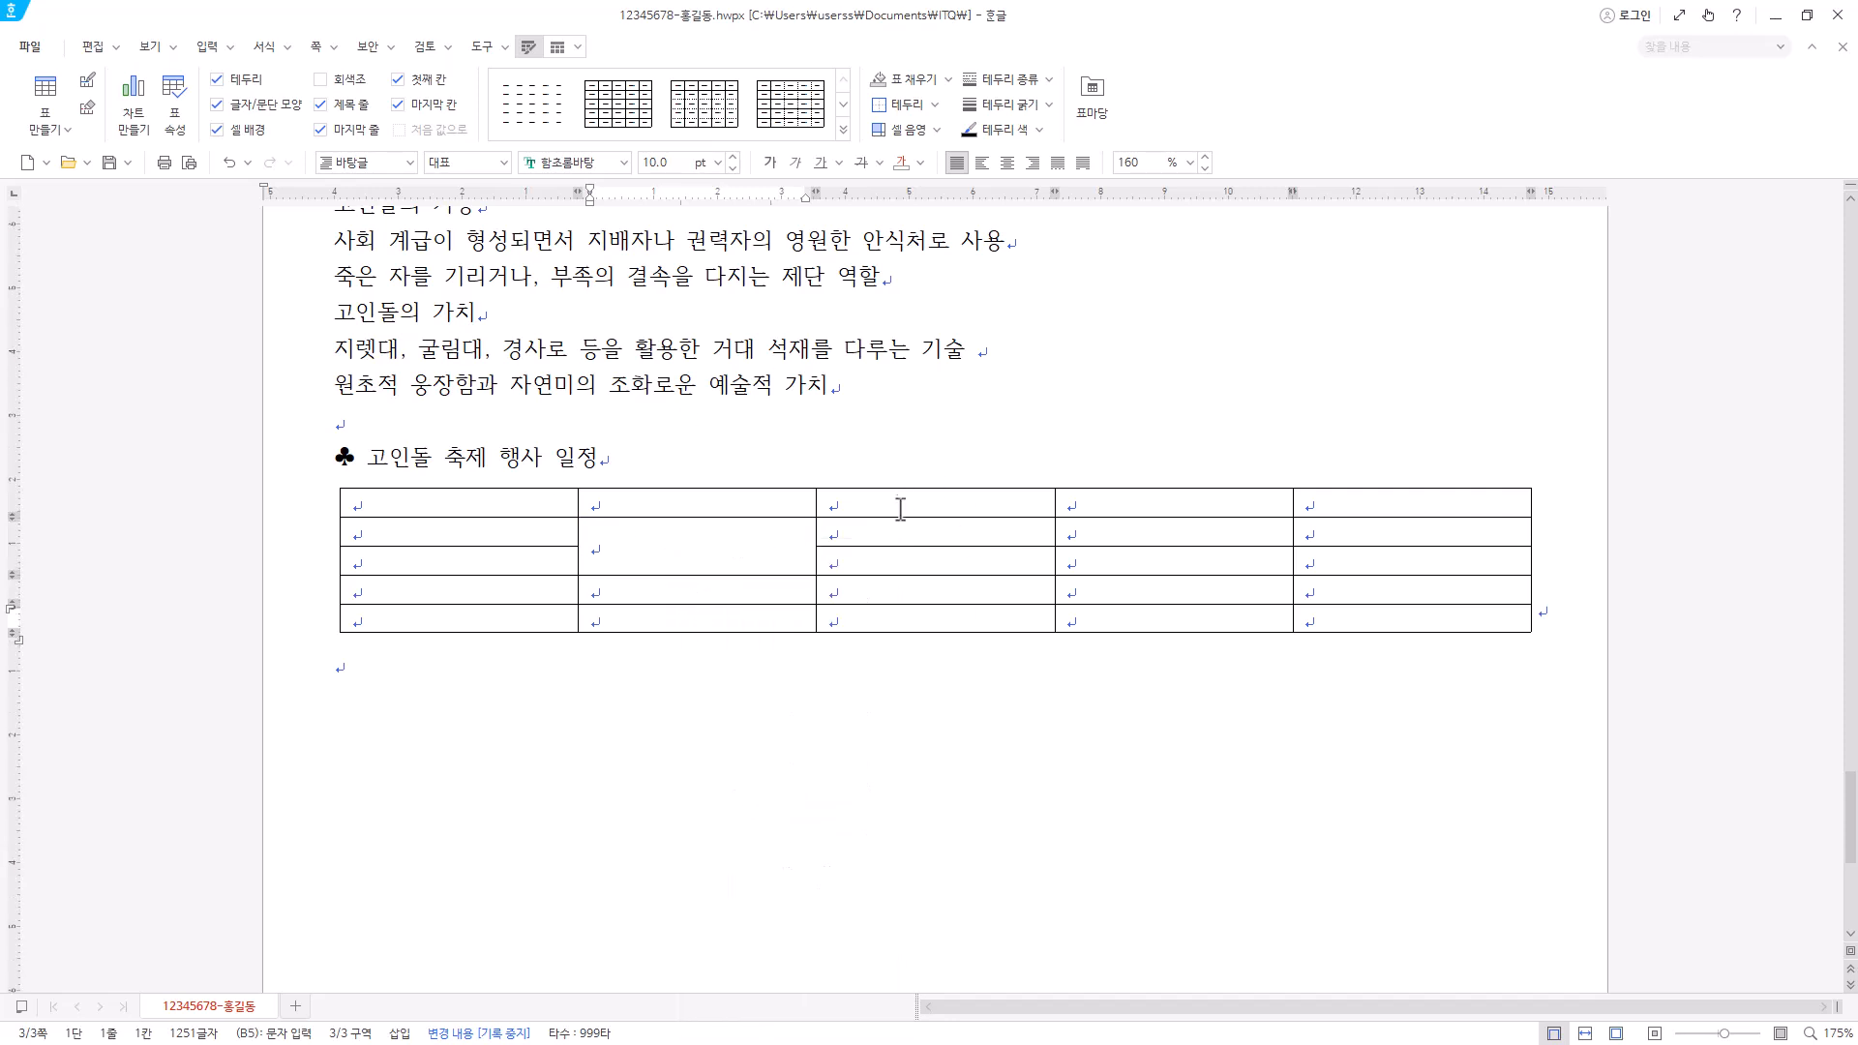
# - Merge the third- and fourth-row cells in the table's fourth column
pyautogui.moveTo(900, 506); pyautogui.dragTo(935, 617)
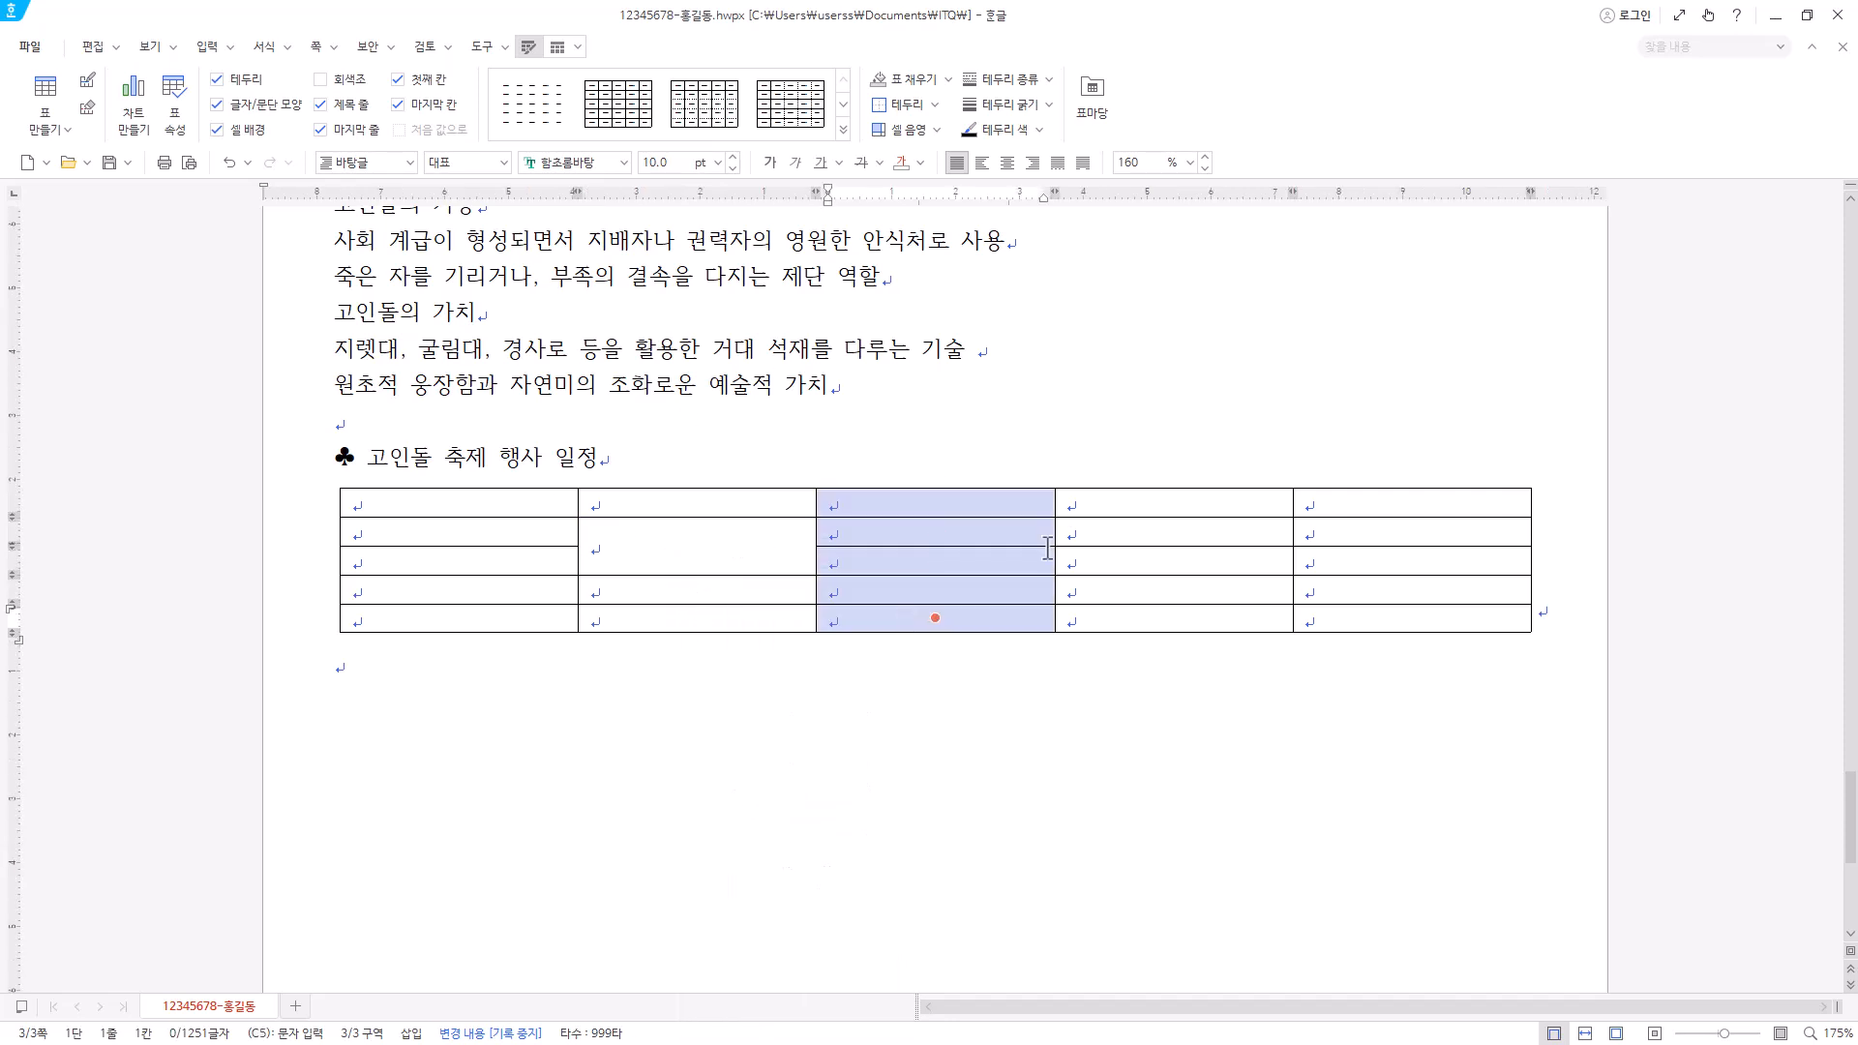
pyautogui.click(1116, 499)
pyautogui.click(1142, 538)
pyautogui.moveTo(1157, 565); pyautogui.dragTo(1164, 594)
pyautogui.rightClick(1164, 594)
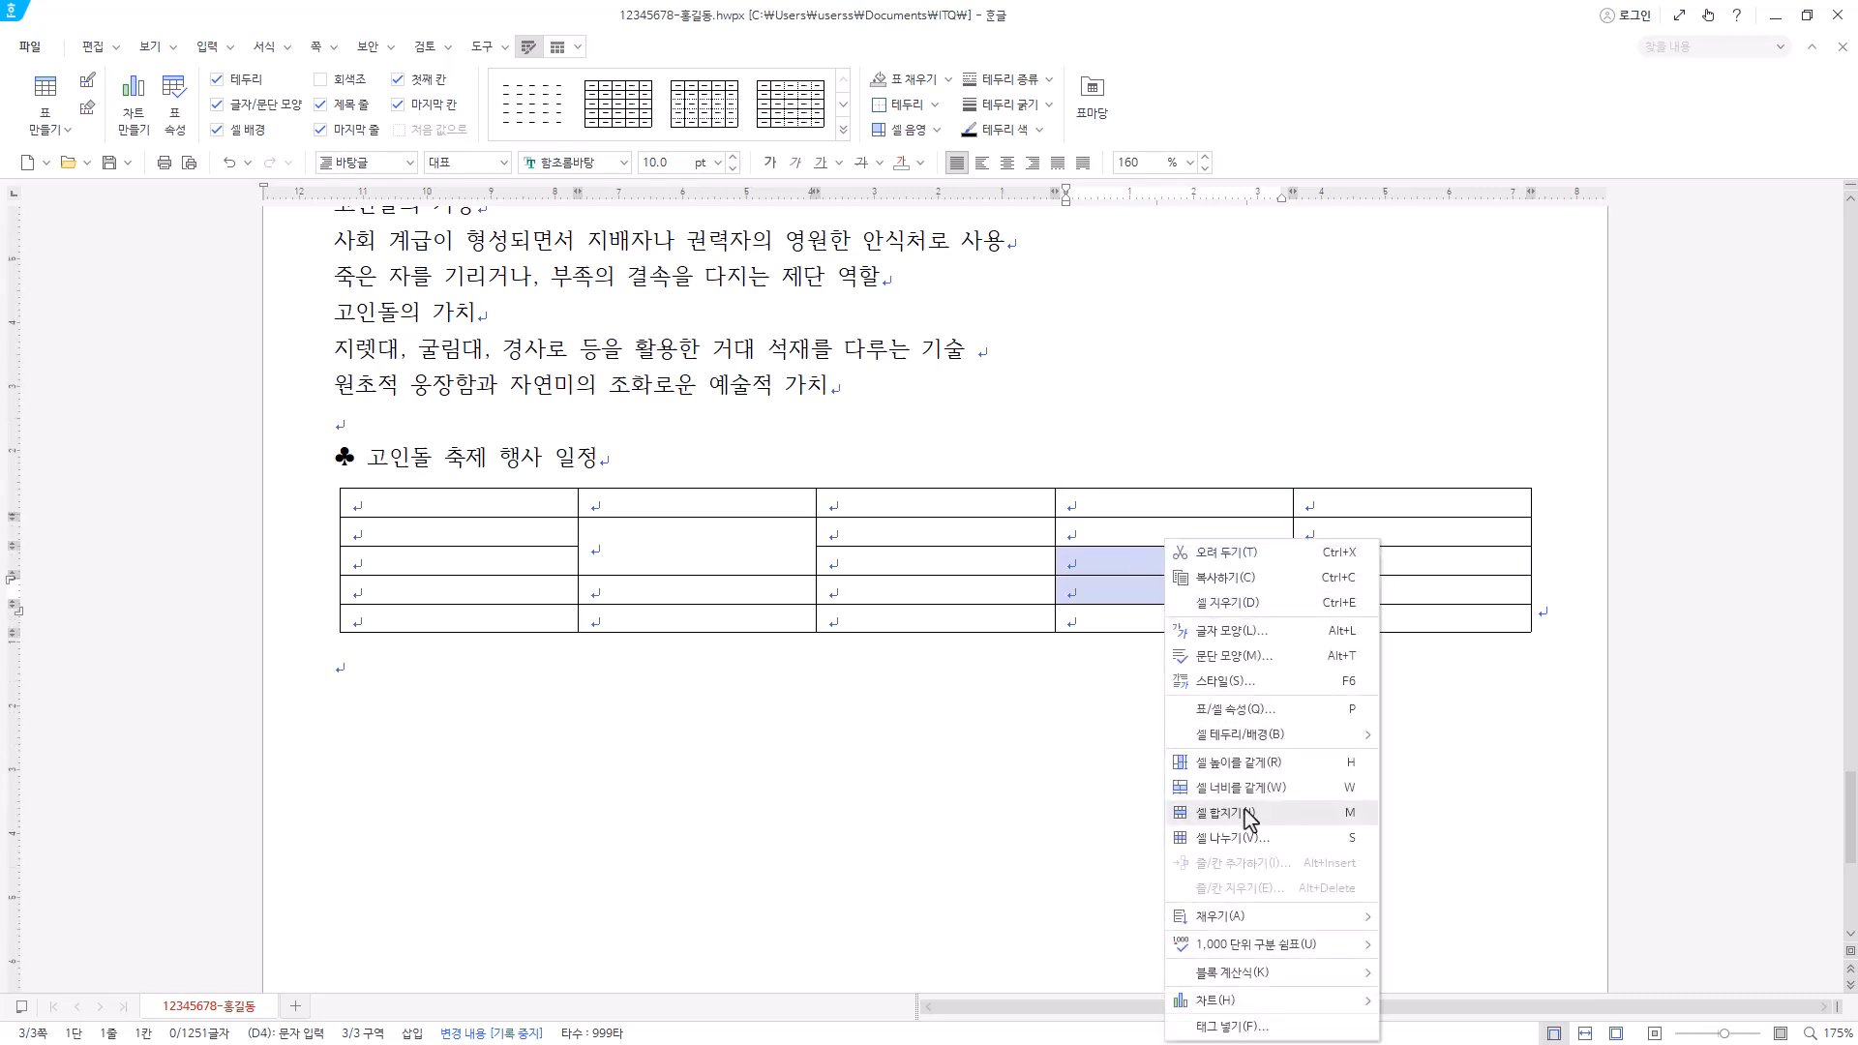
pyautogui.click(1248, 819)
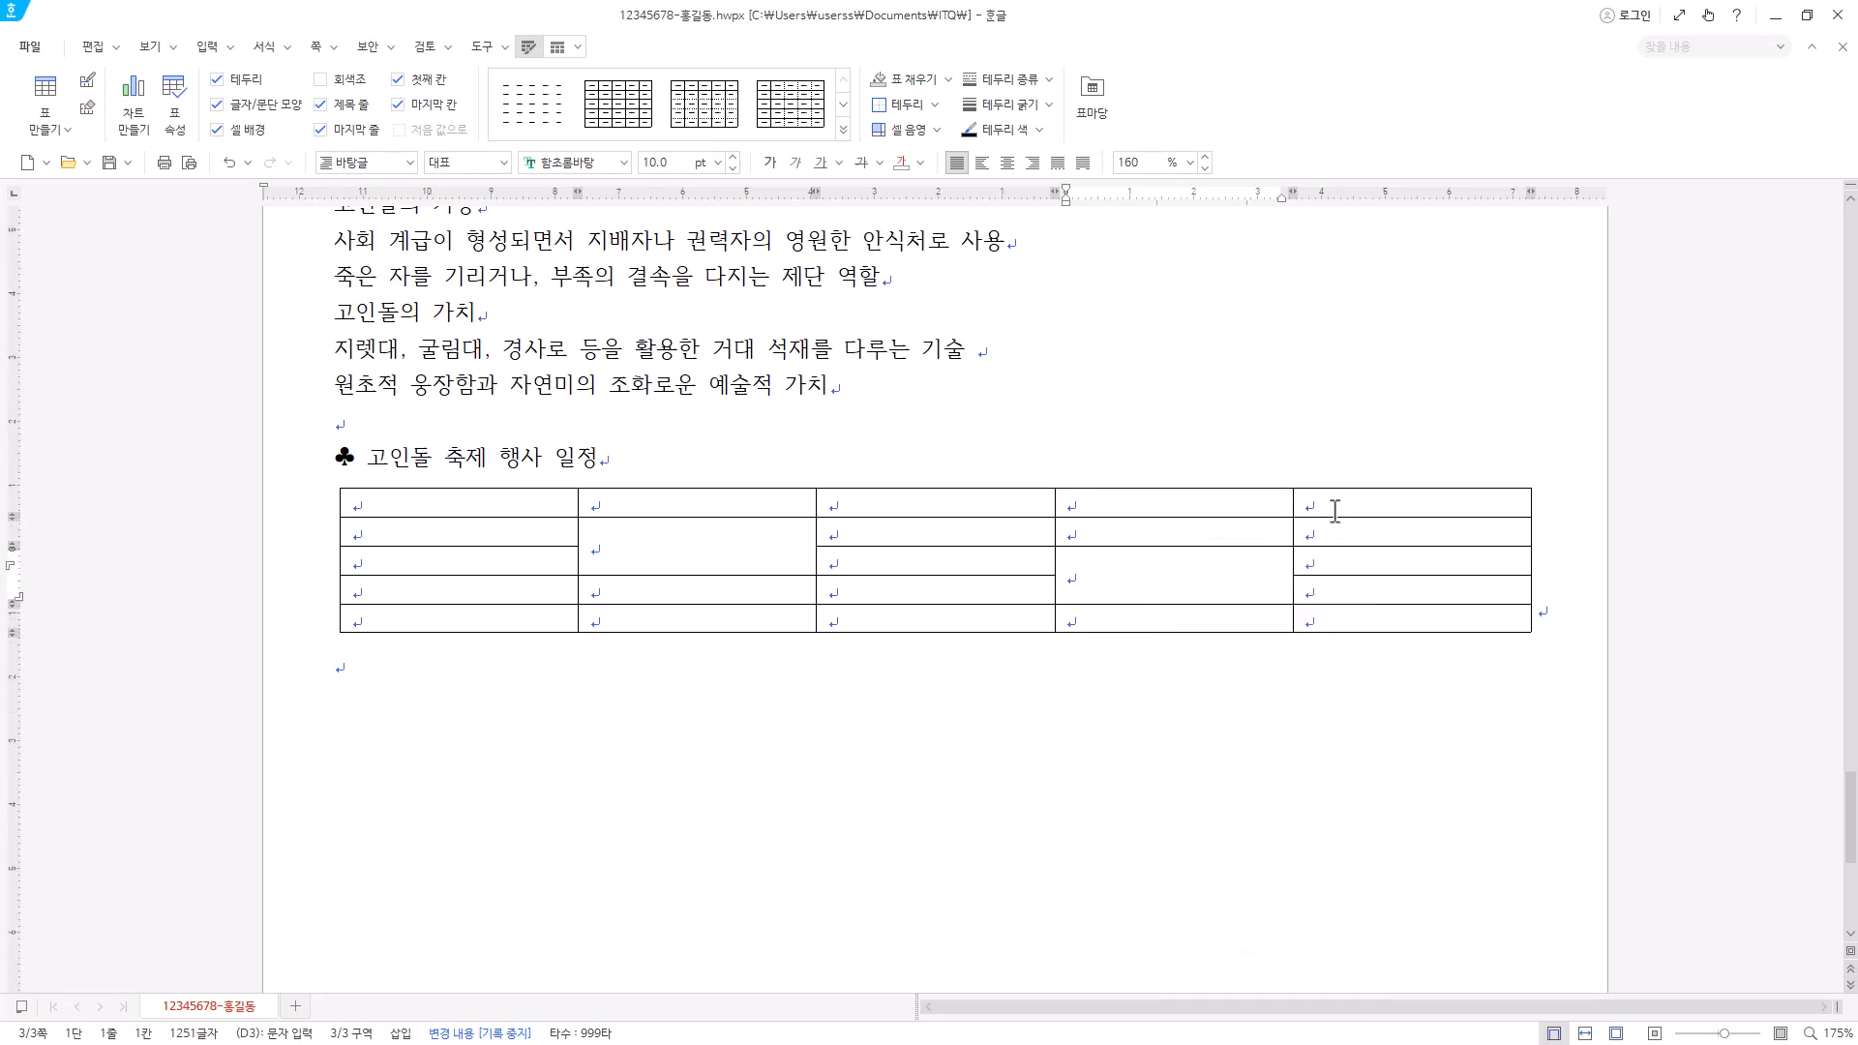
# - Merge the fourth- and fifth-row cells in the table's last column
pyautogui.click(1385, 511)
pyautogui.click(1385, 535)
pyautogui.click(1380, 566)
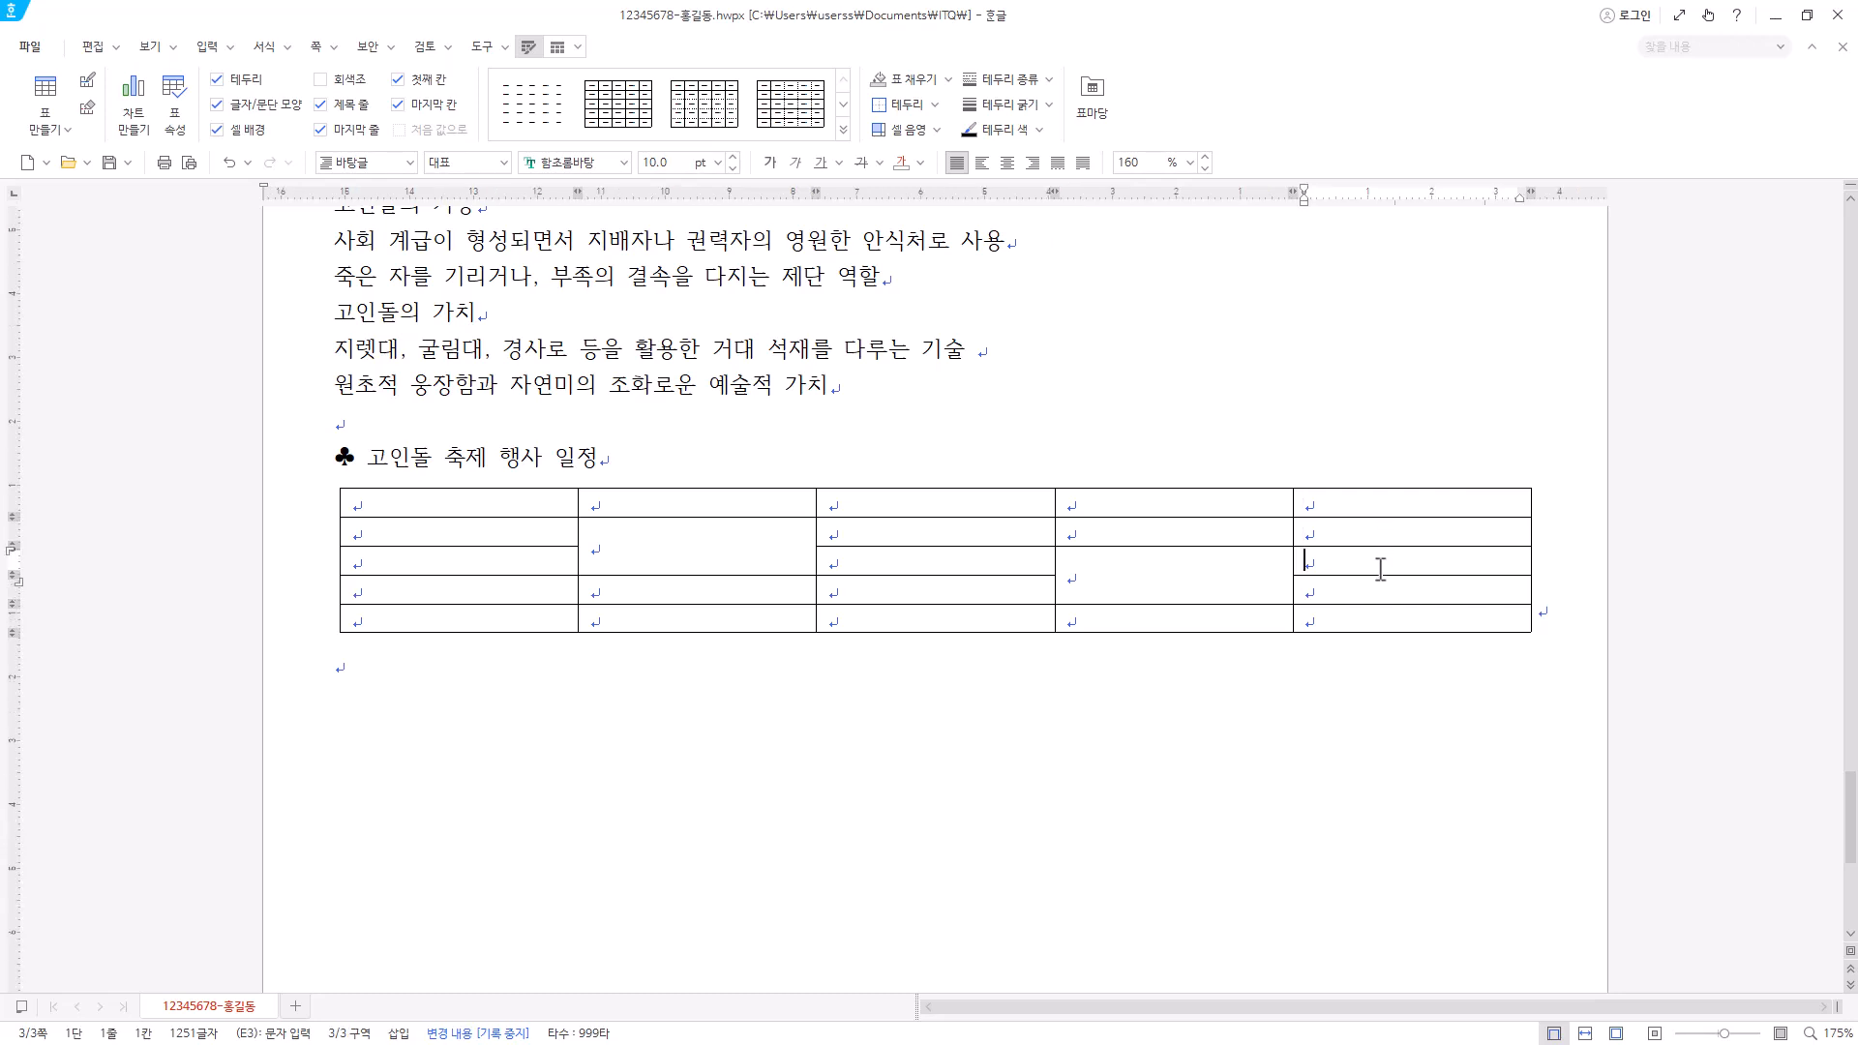
pyautogui.moveTo(1411, 594); pyautogui.dragTo(1411, 619)
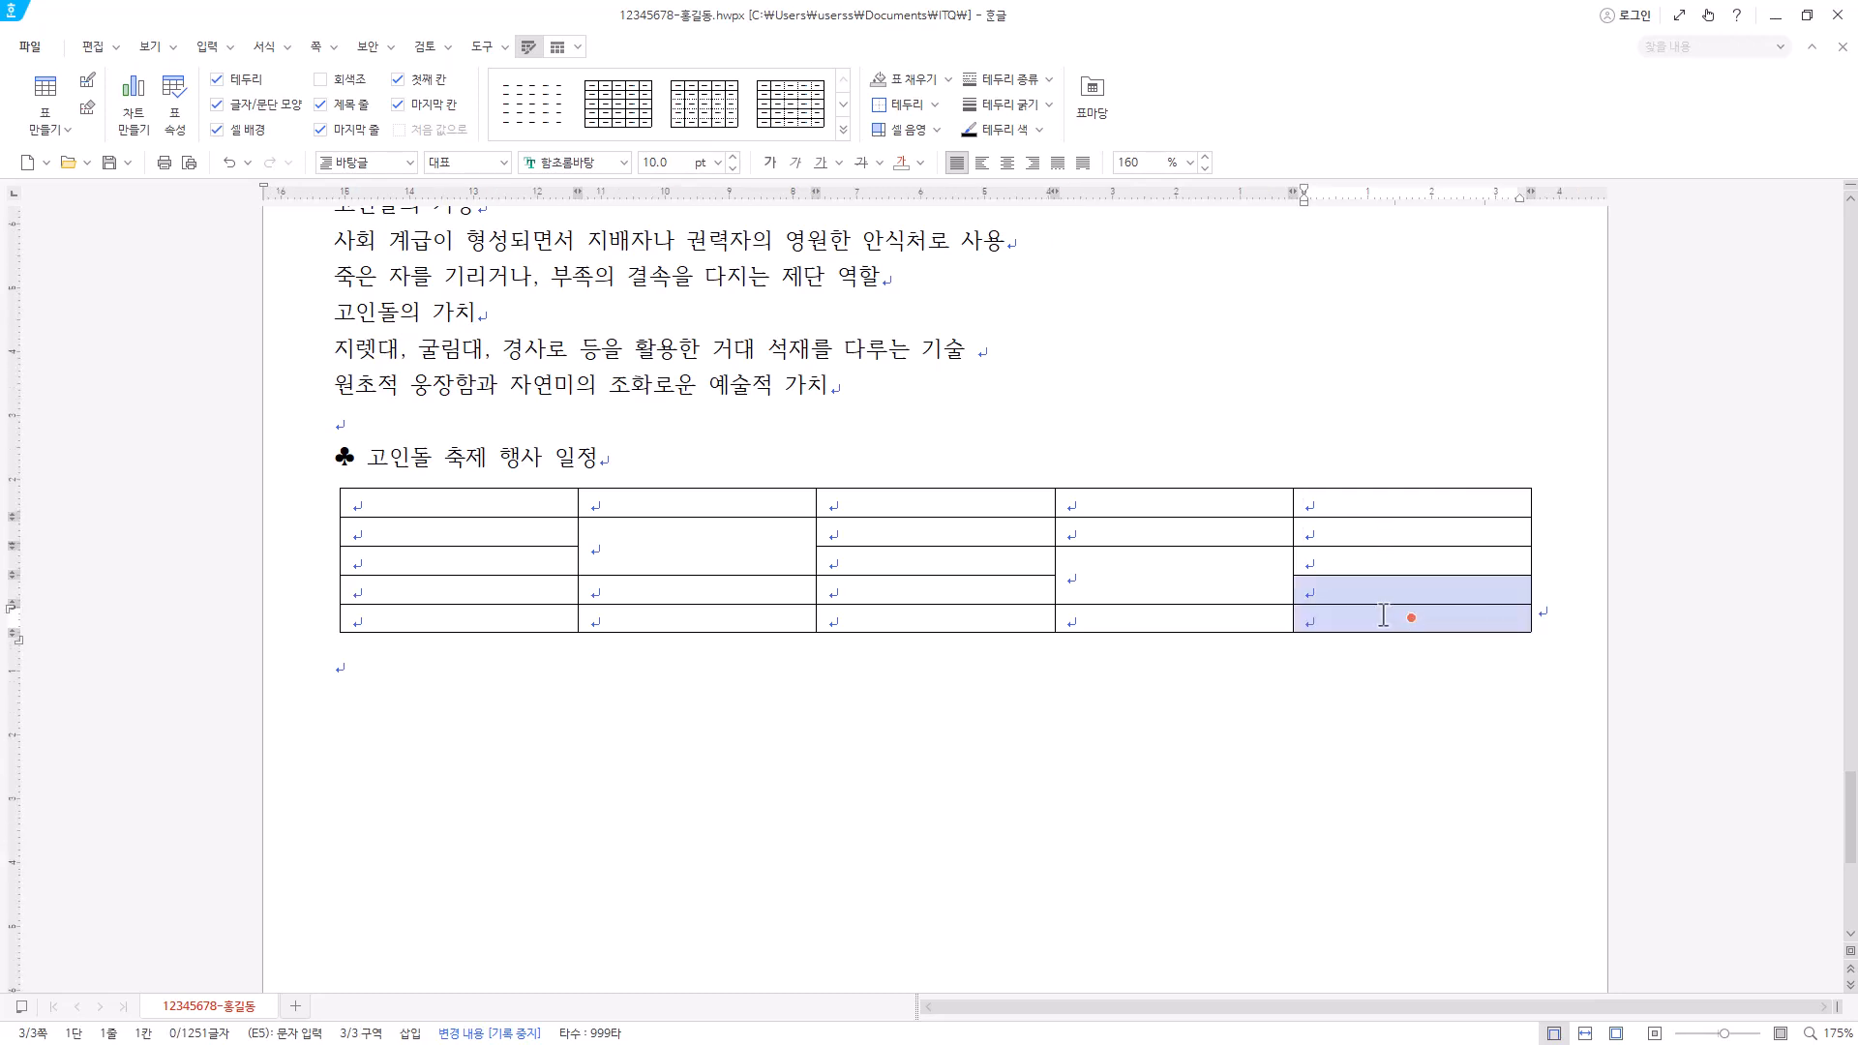
pyautogui.rightClick(1384, 615)
pyautogui.click(1460, 805)
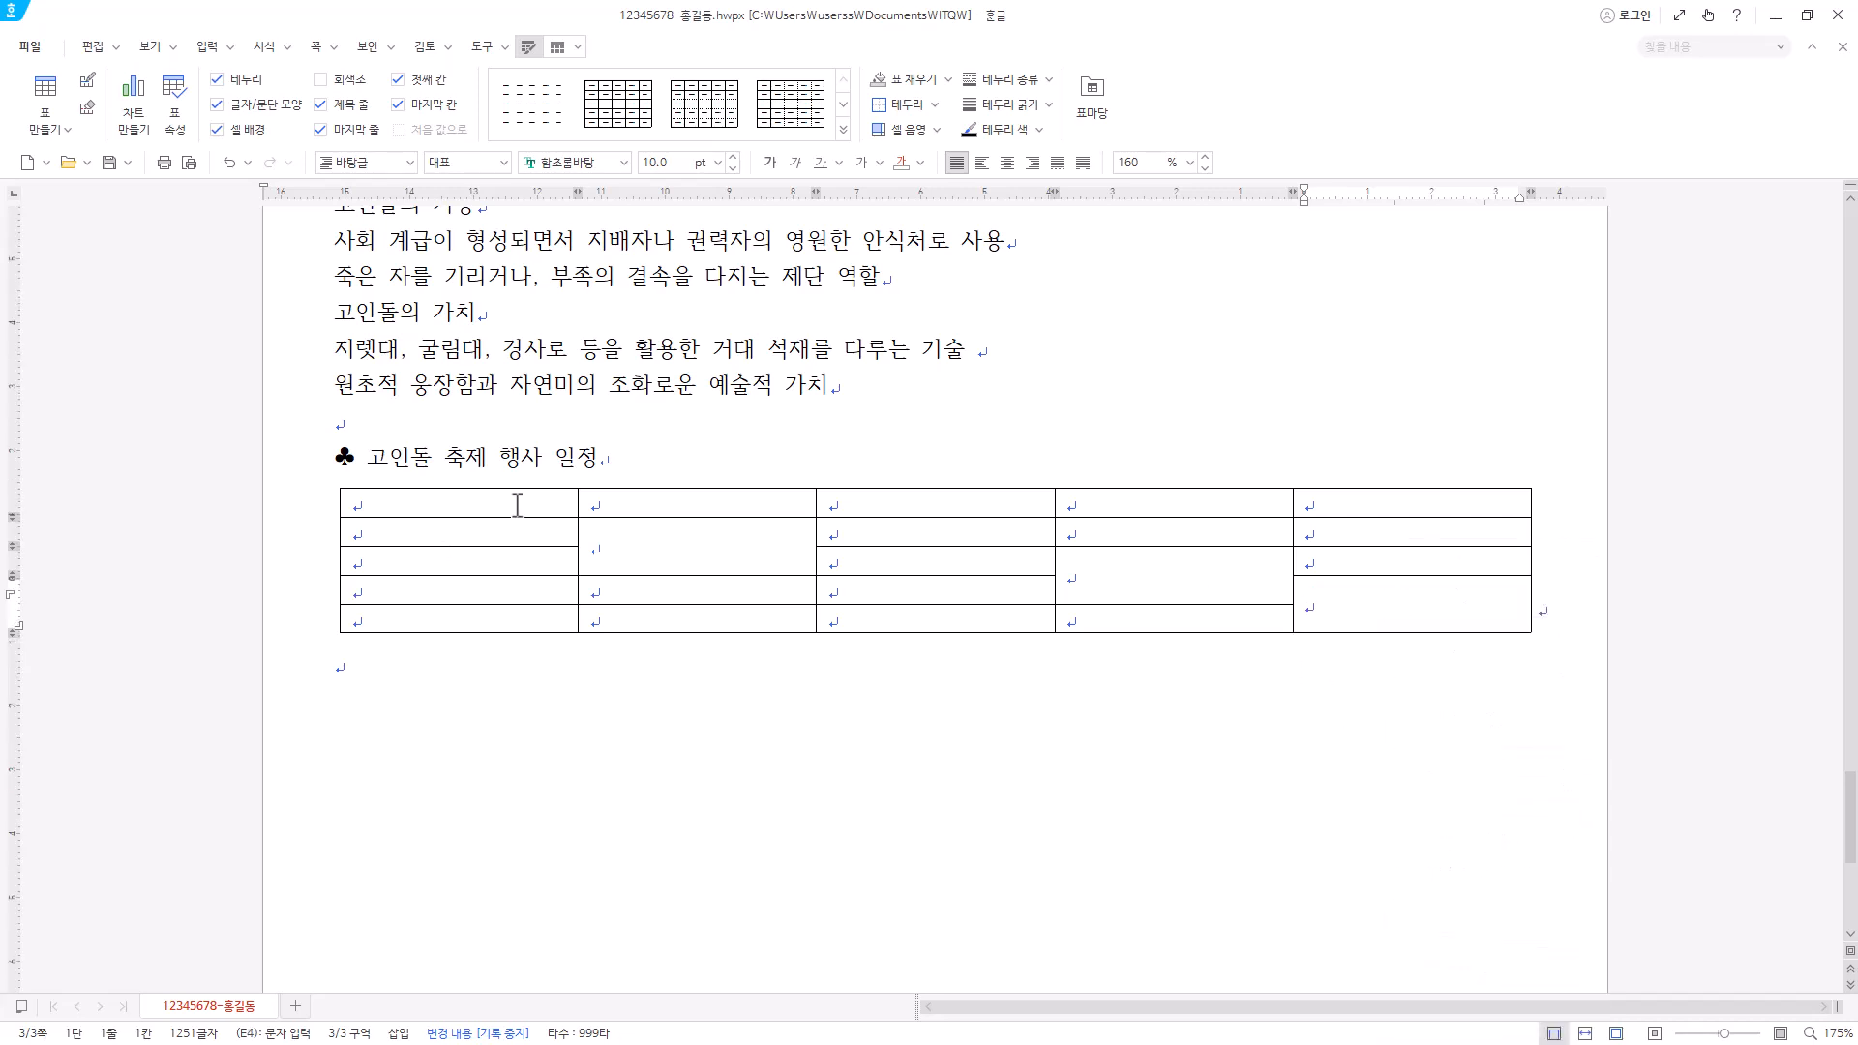
# - Set the font of all table cells to 굴림 and center their text
pyautogui.moveTo(517, 505); pyautogui.dragTo(1407, 602)
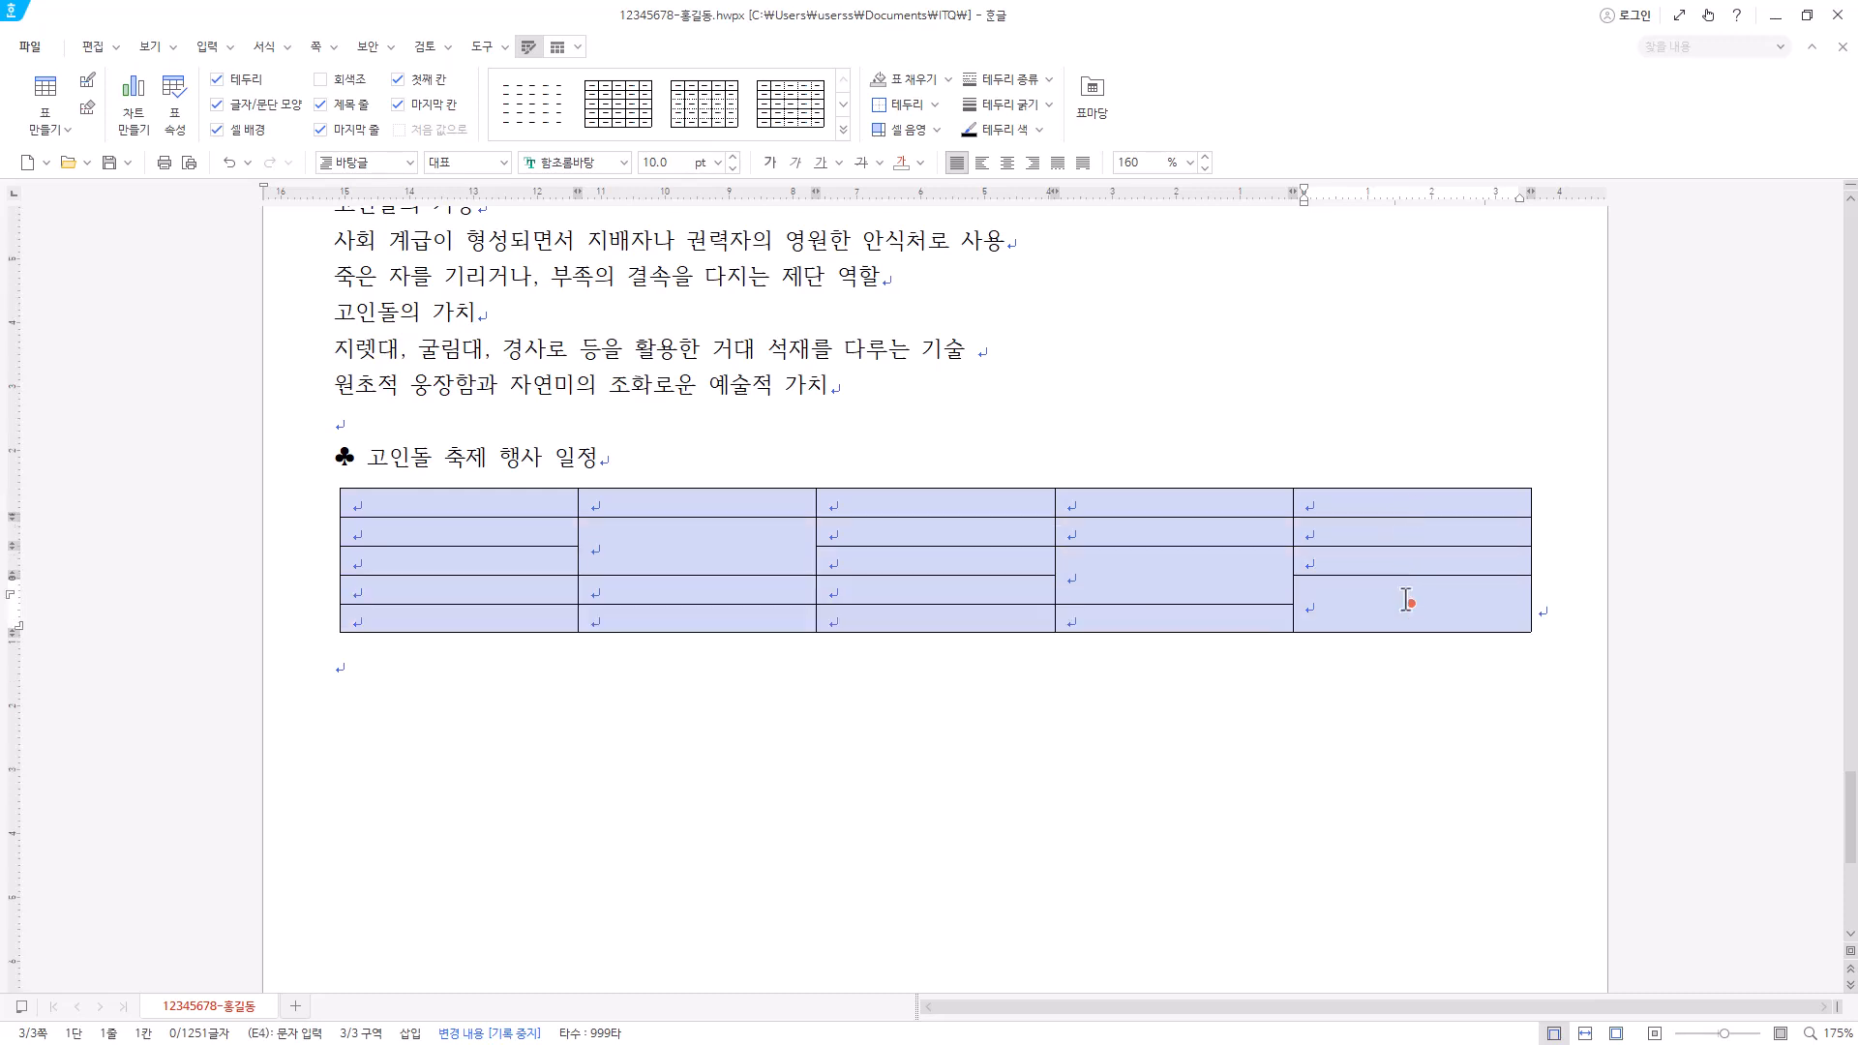
pyautogui.click(592, 162)
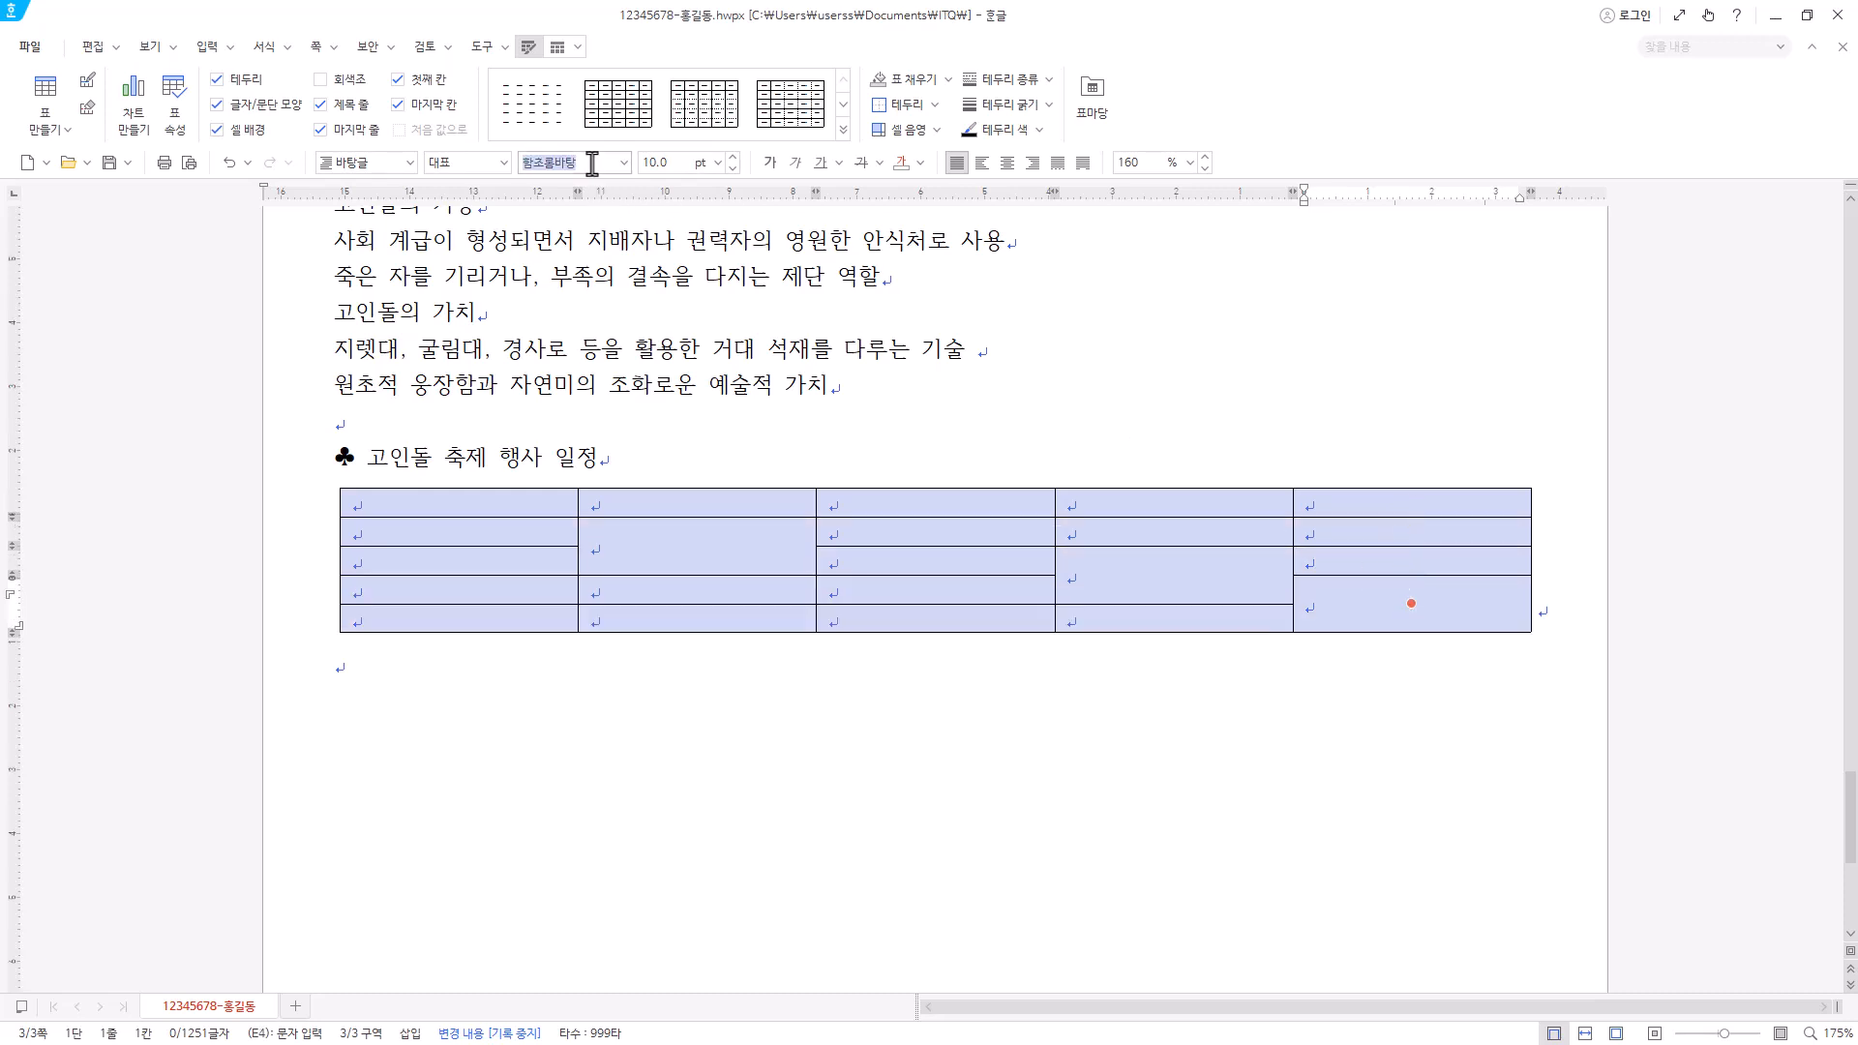
pyautogui.write('굴림')
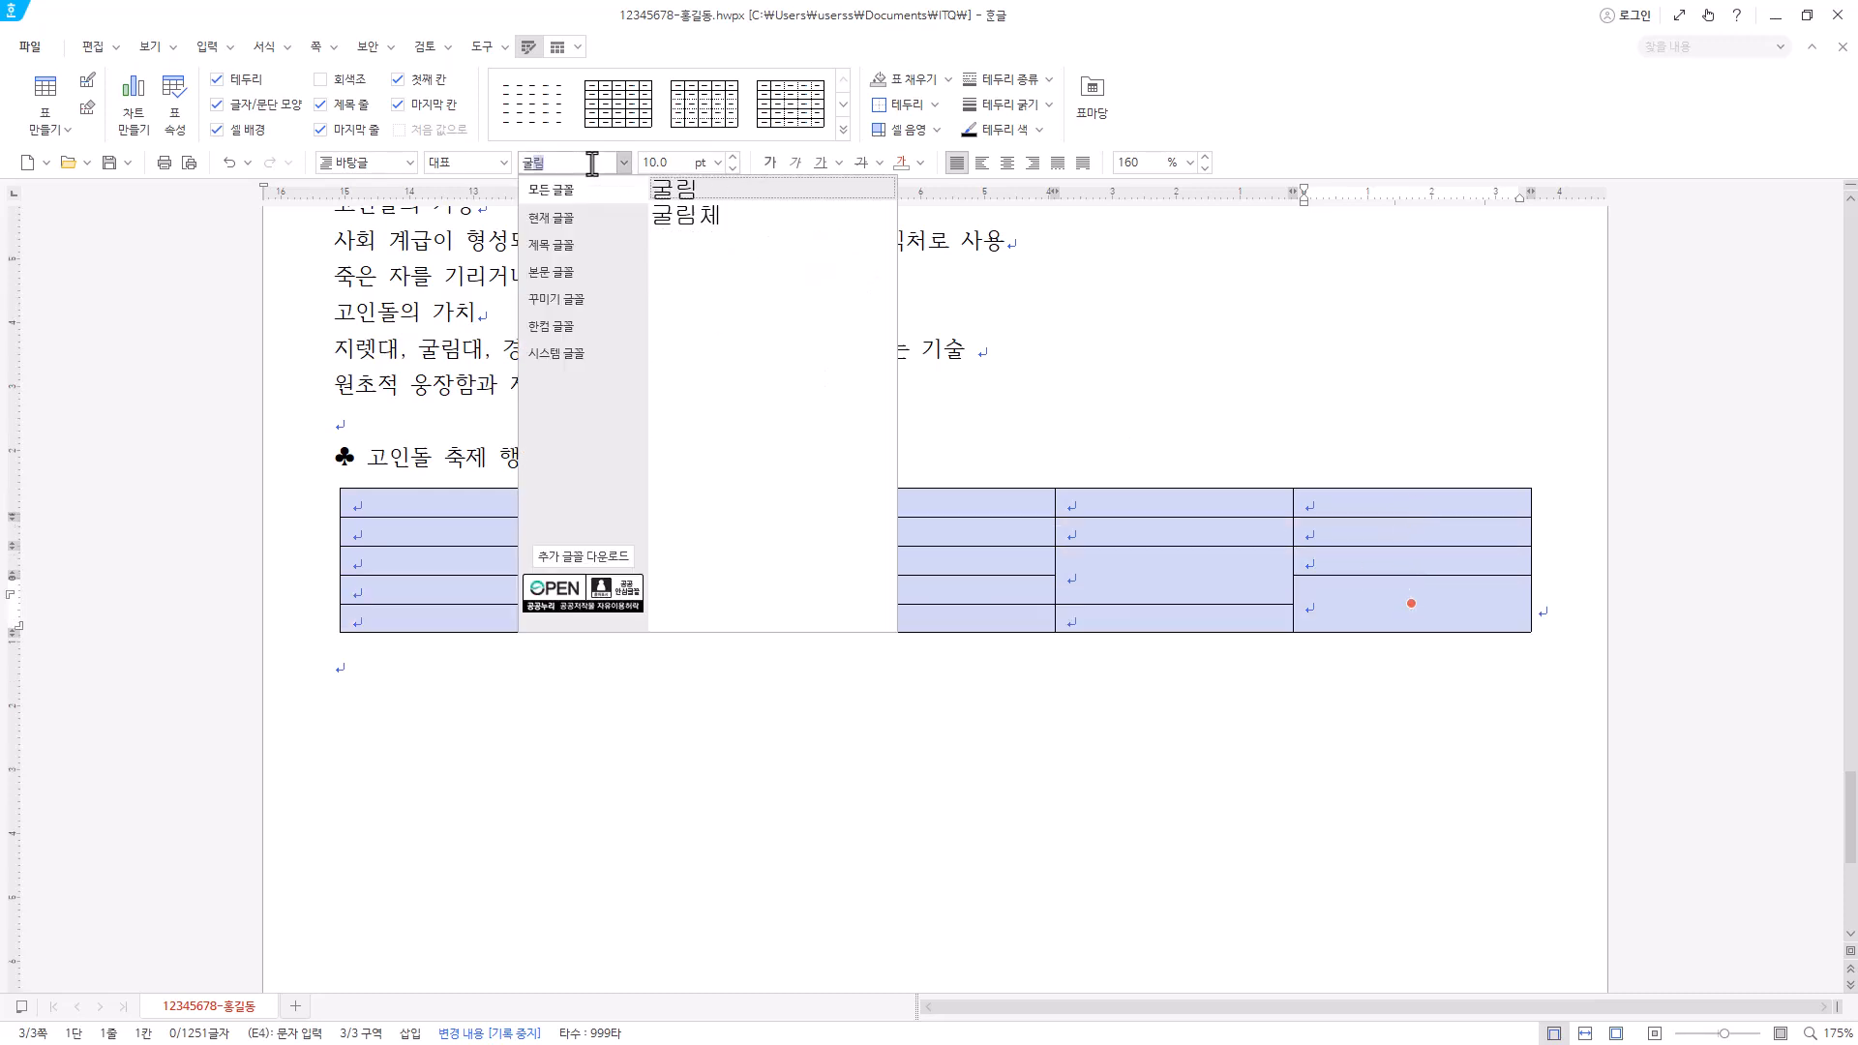
pyautogui.press('Return')
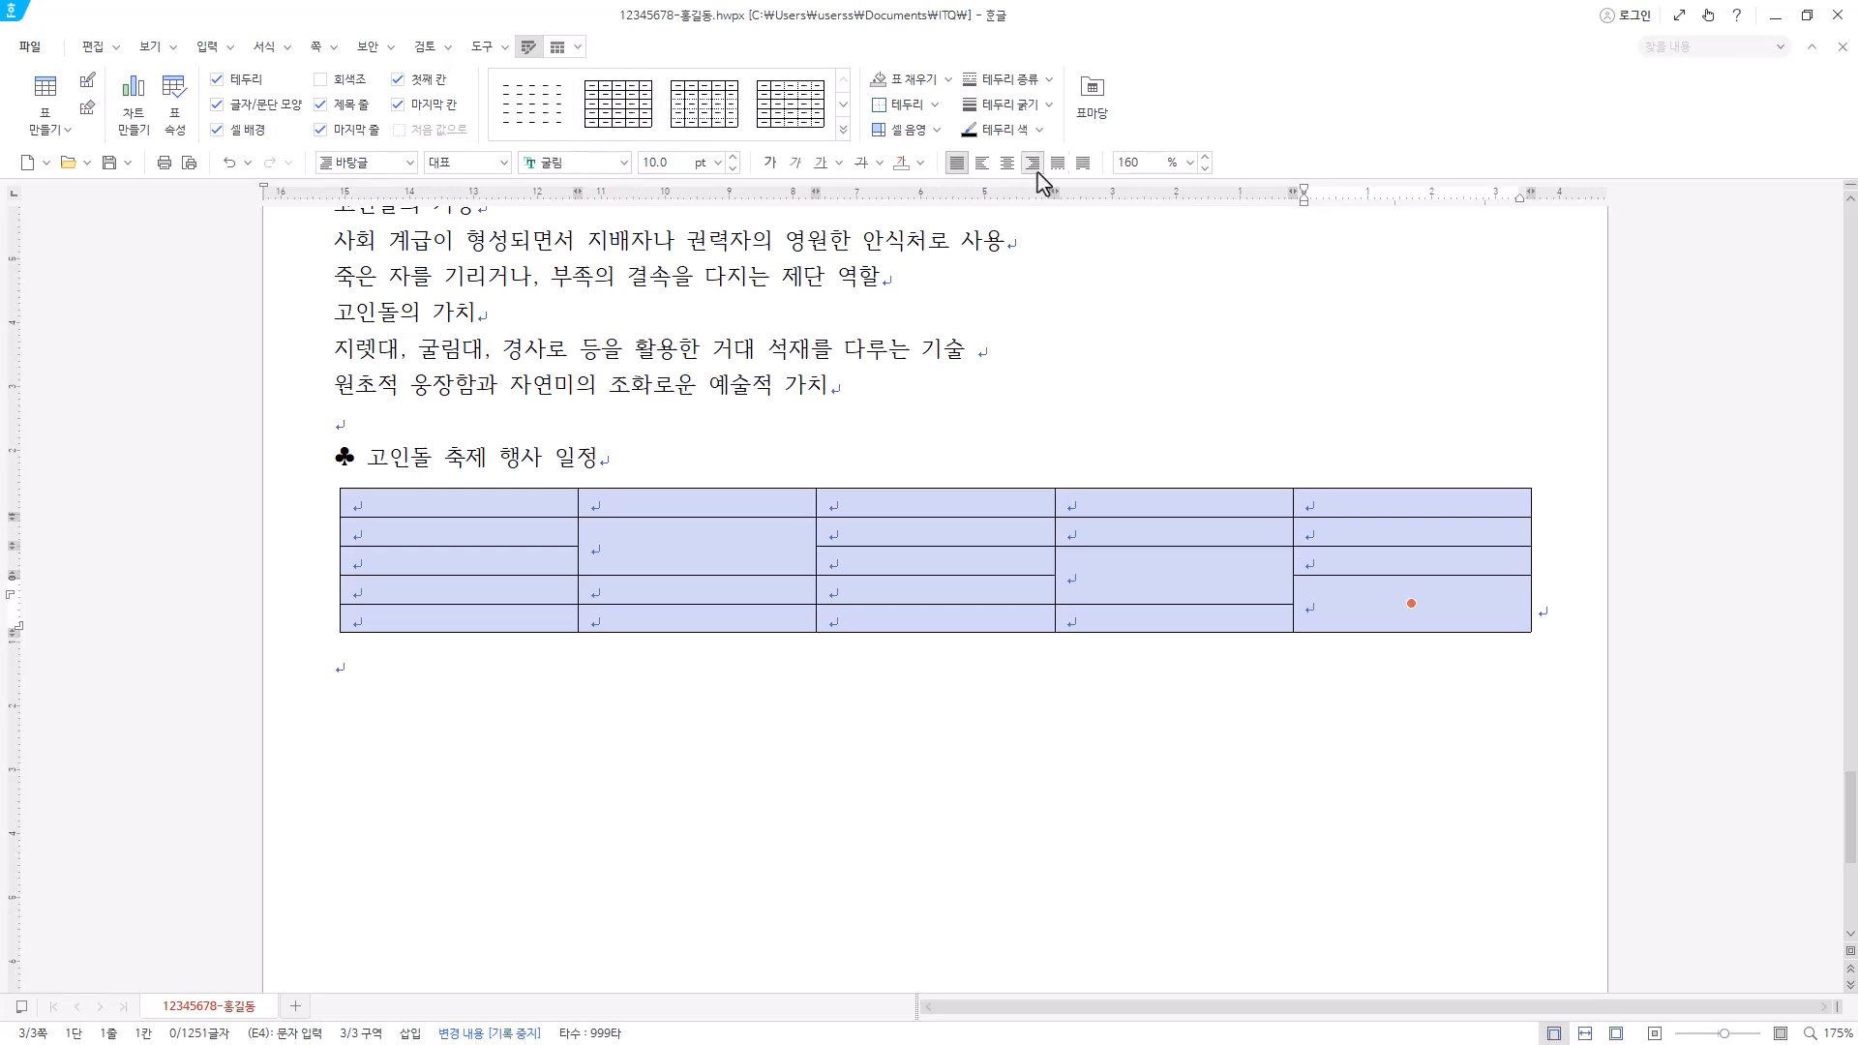
pyautogui.click(1007, 162)
pyautogui.click(530, 505)
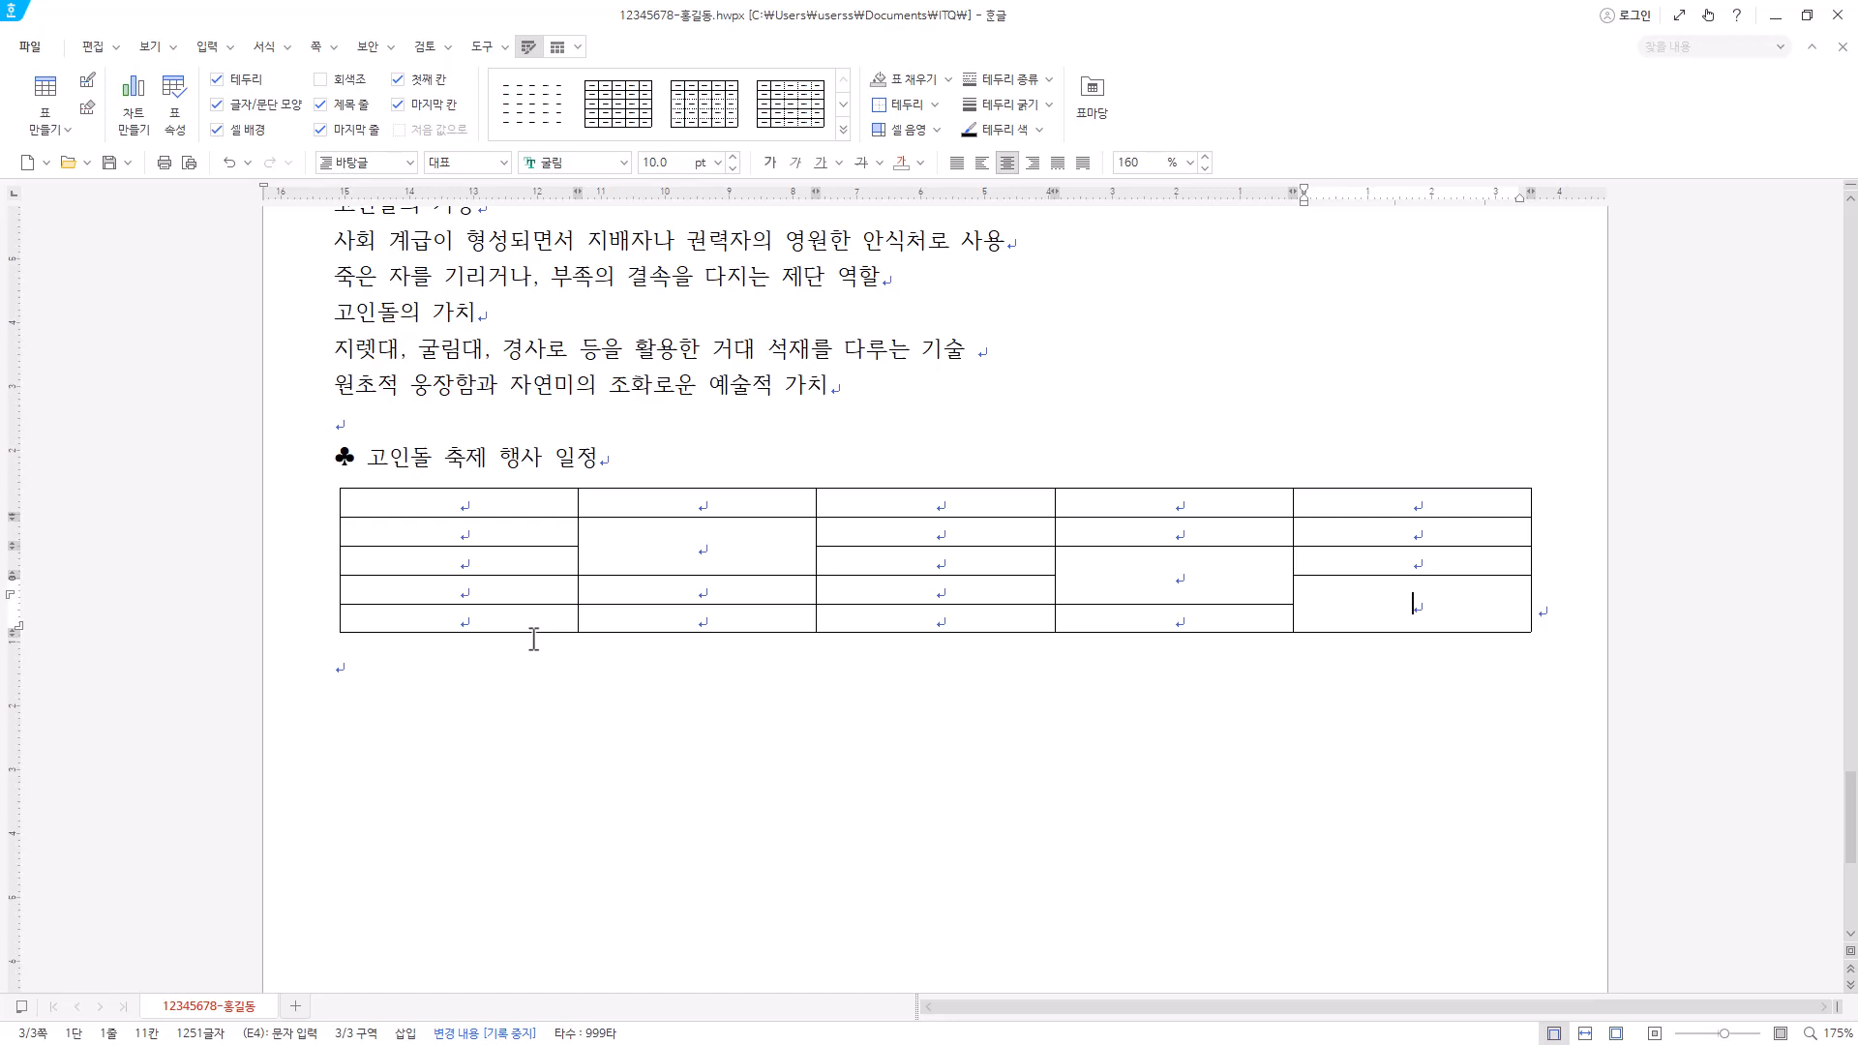
# - Fill the table's first column with 구분, 10:00 - 11:00, 11:00 - 13:00, 13:00 - 14:00 and 14:00 - 15:00
pyautogui.press('Hangul')
pyautogui.click(566, 538)
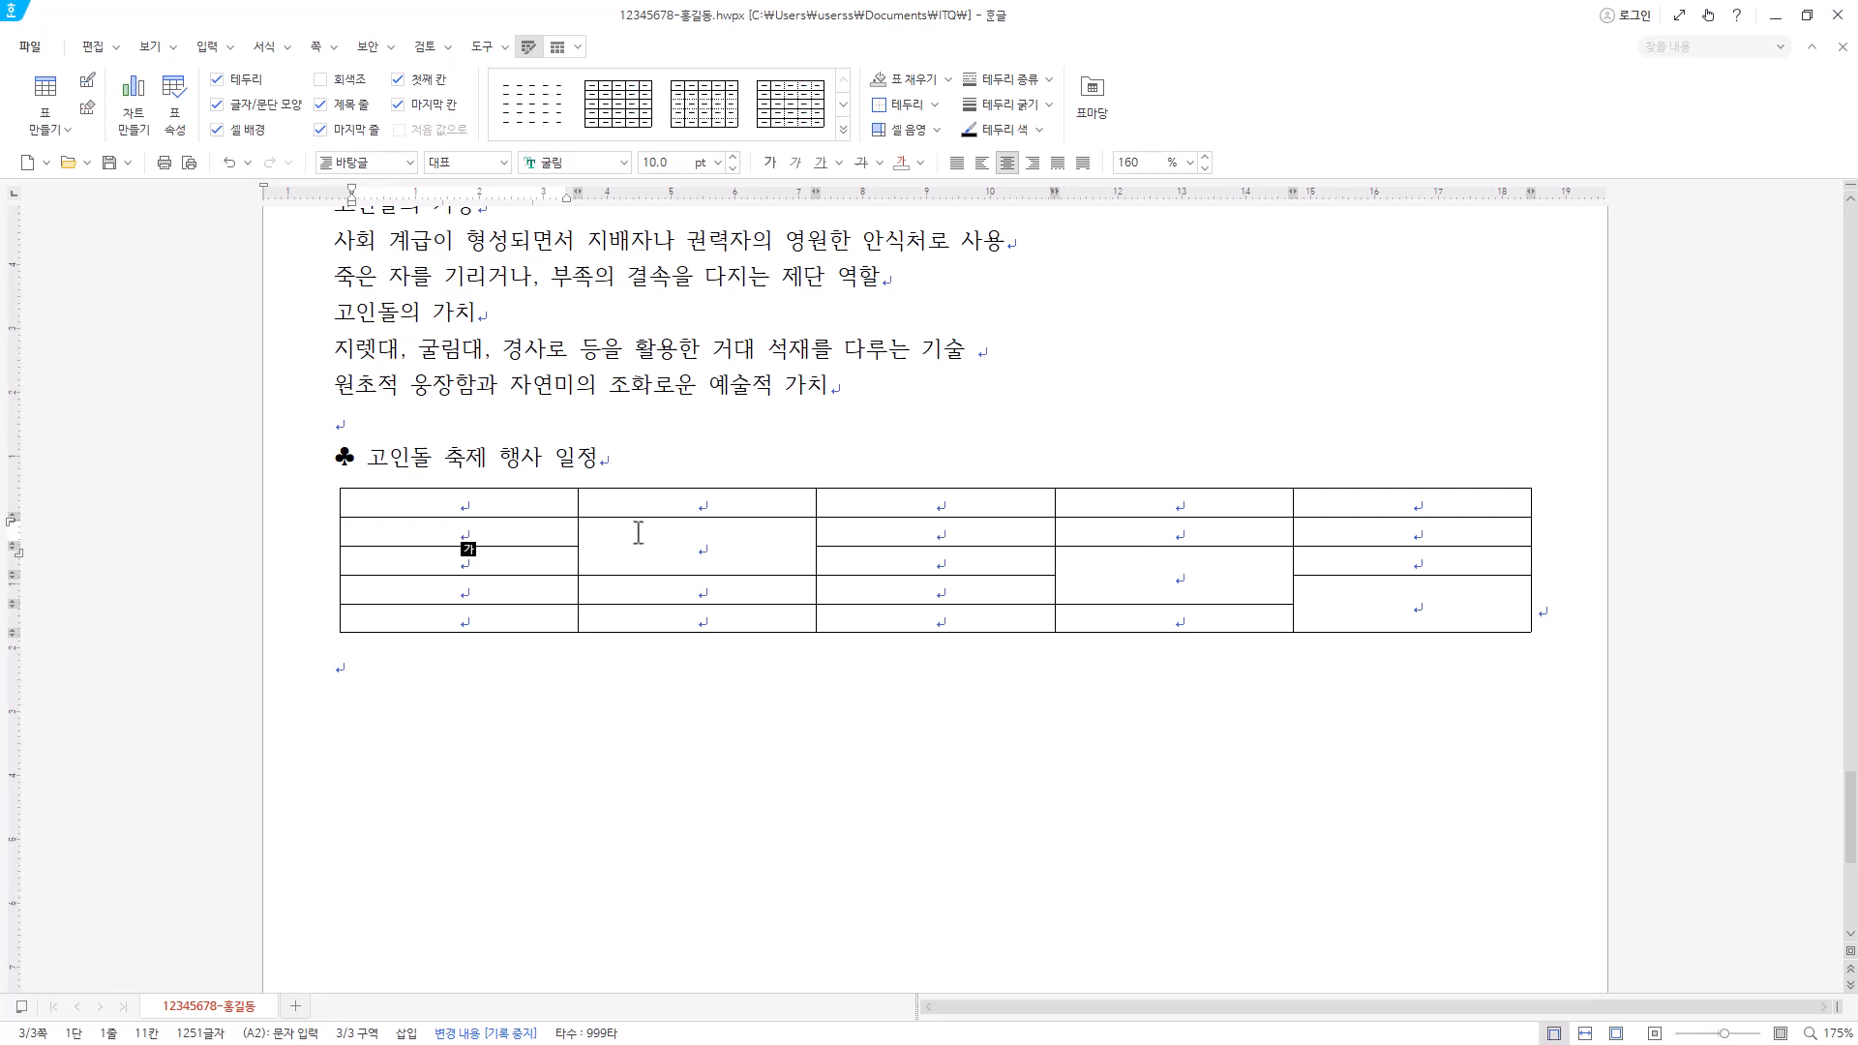
pyautogui.moveTo(552, 509); pyautogui.dragTo(552, 614)
pyautogui.press('Escape')
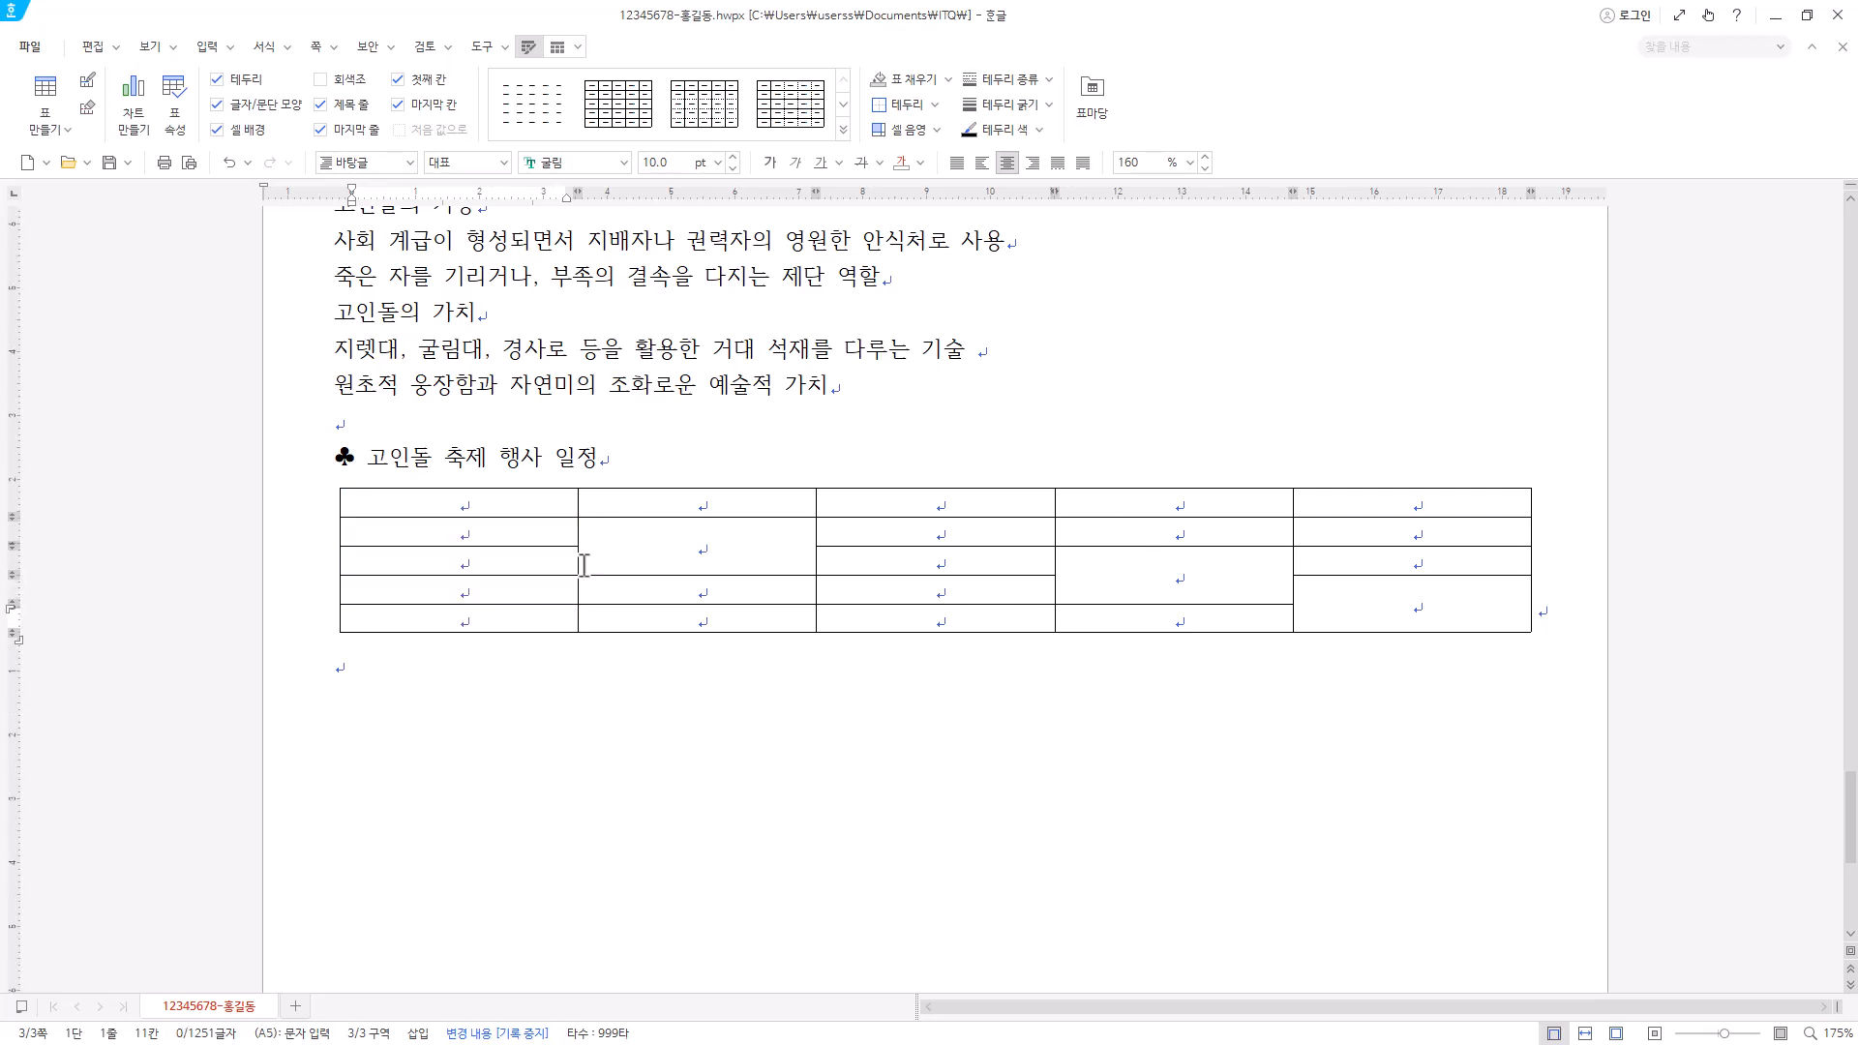
pyautogui.moveTo(498, 505); pyautogui.dragTo(487, 624)
pyautogui.hotkey('ctrl', 'v')
pyautogui.click(711, 506)
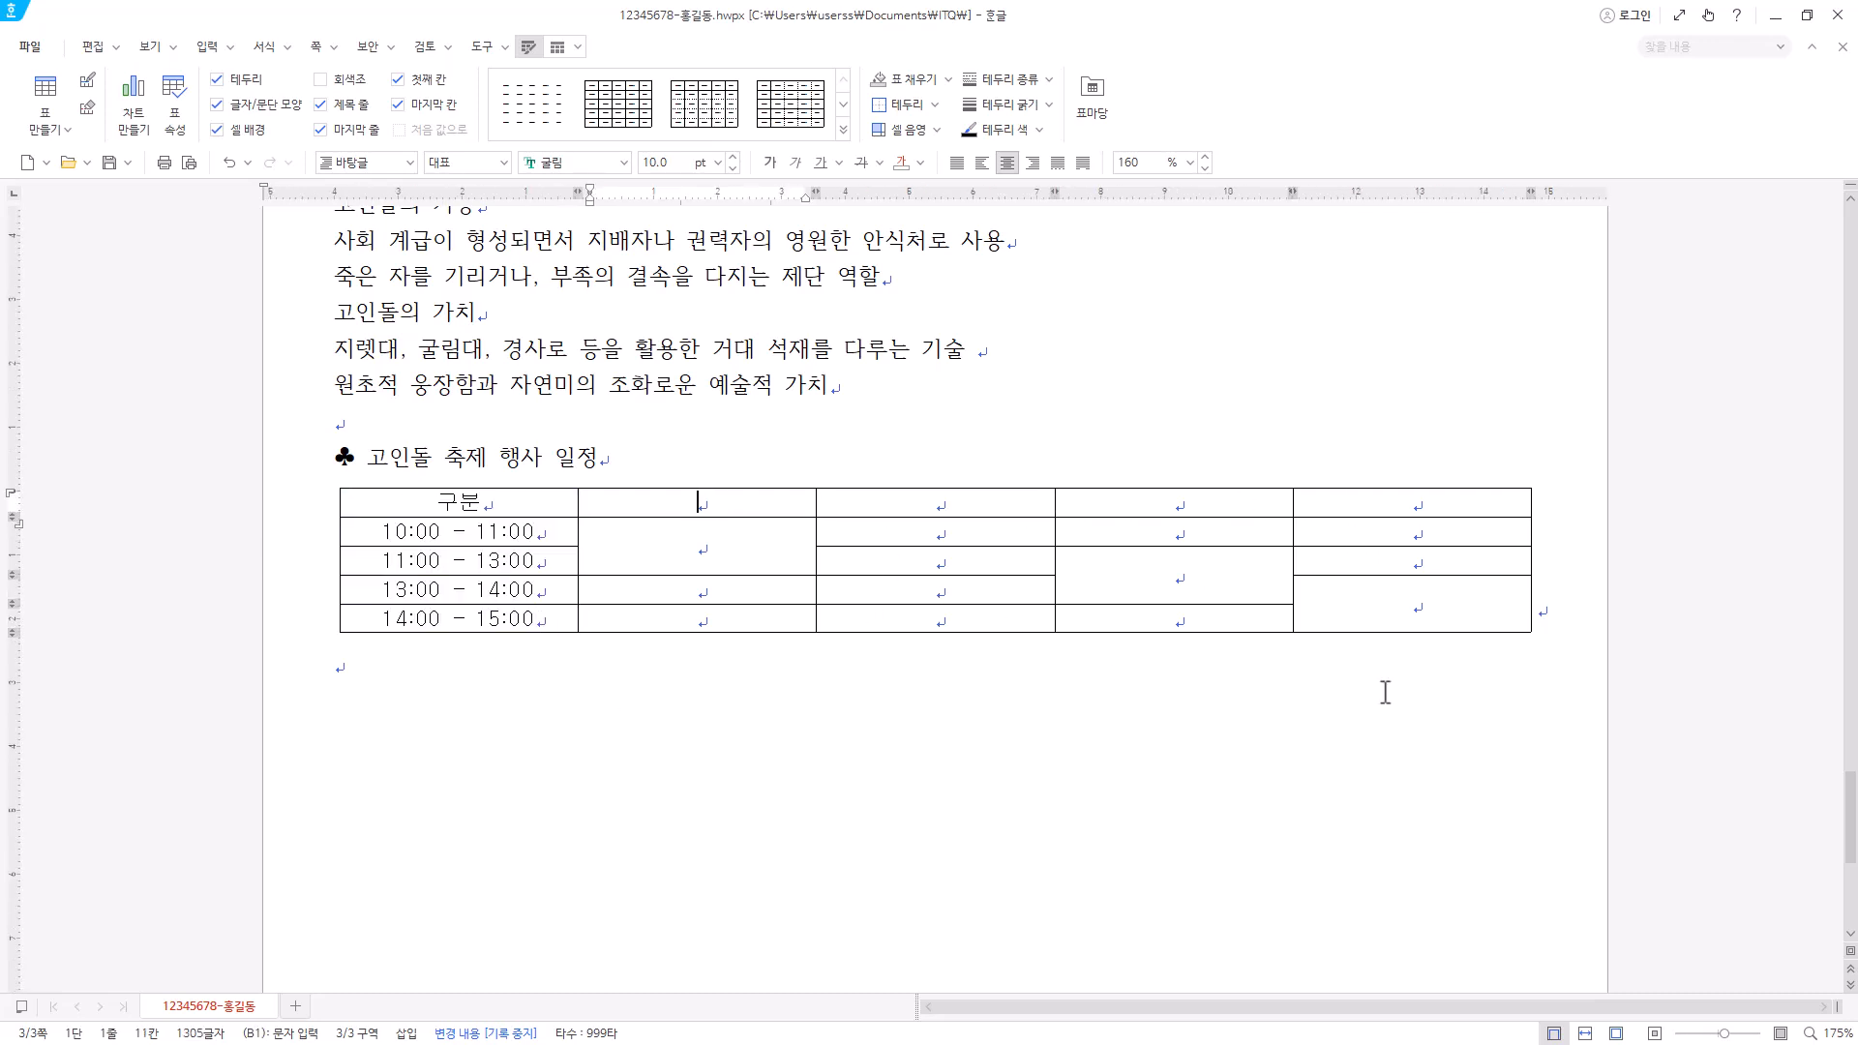
# - Fill the schedule table's remaining columns with the headings 12월 2일 to 12월 5일 and each day's festival events
pyautogui.hotkey('ctrl', 'v')
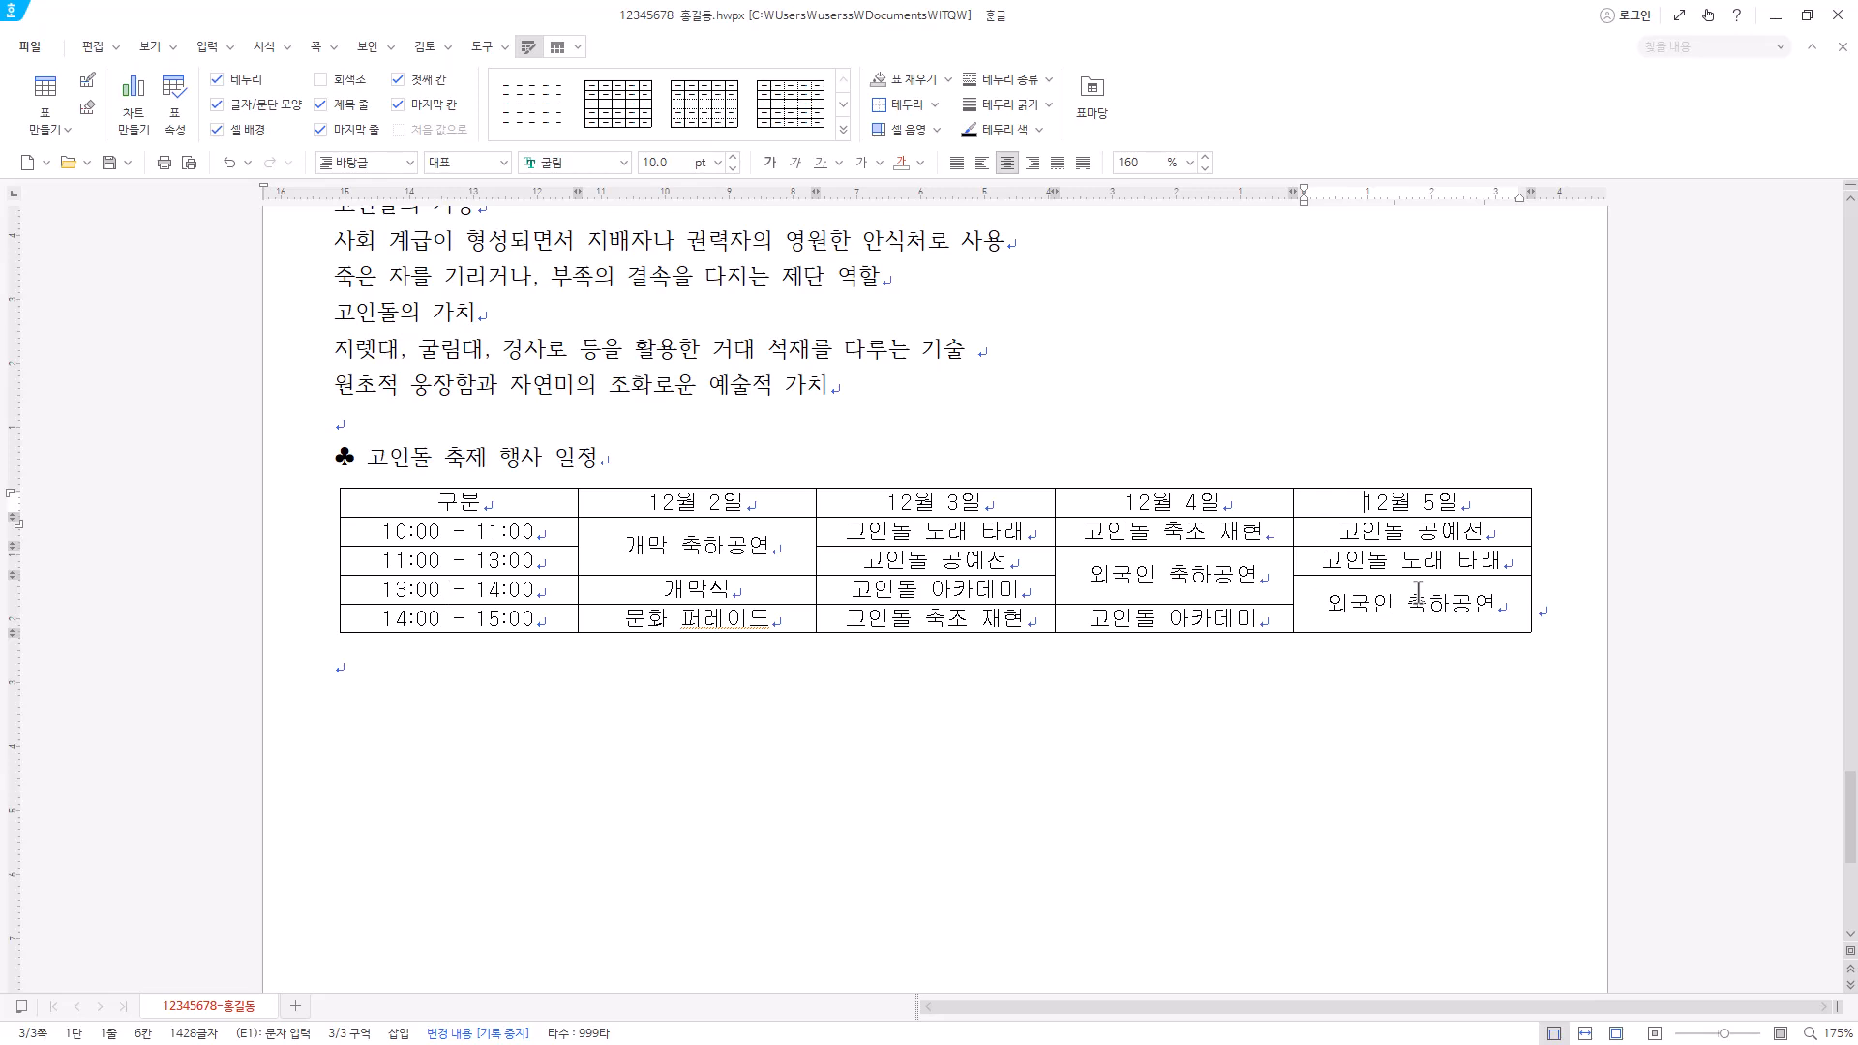
pyautogui.moveTo(579, 564); pyautogui.dragTo(578, 564)
# - Add the line 고인돌축제추진위원회 below the schedule table and align it right
pyautogui.click(366, 663)
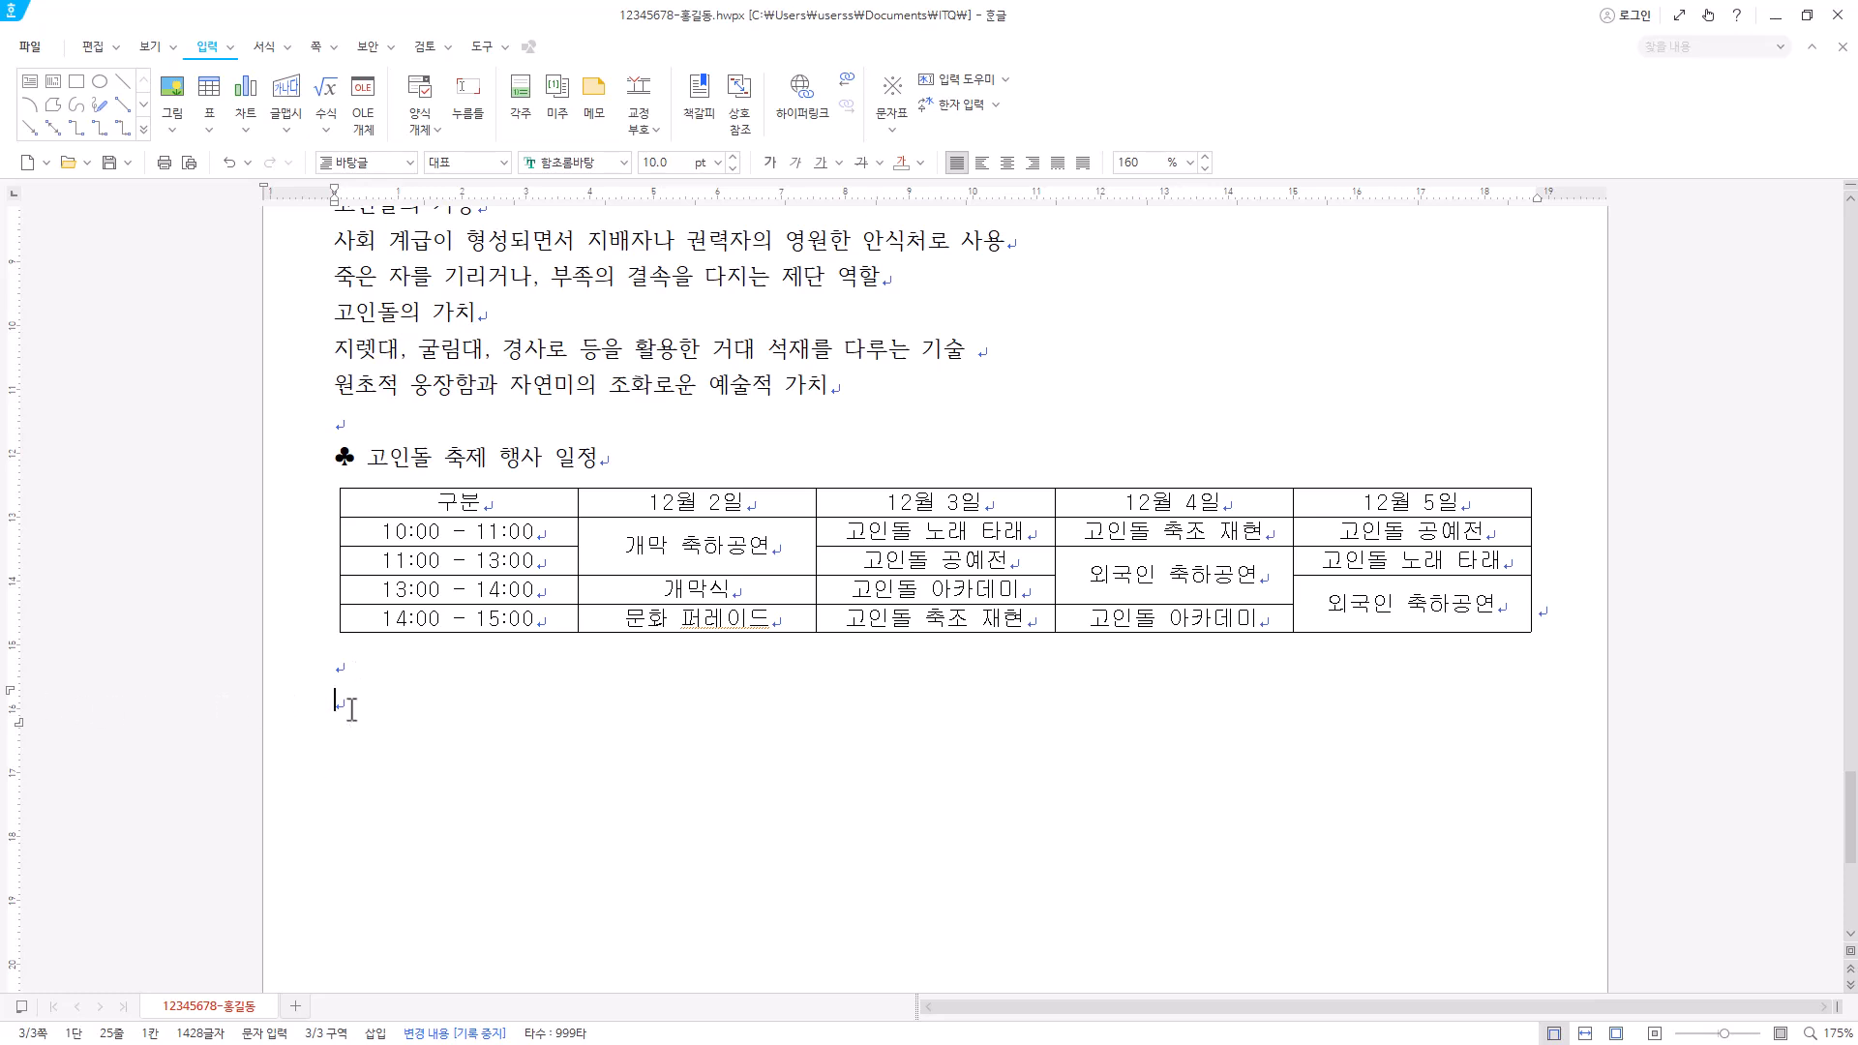
pyautogui.click(360, 697)
pyautogui.hotkey('ctrl', 'v')
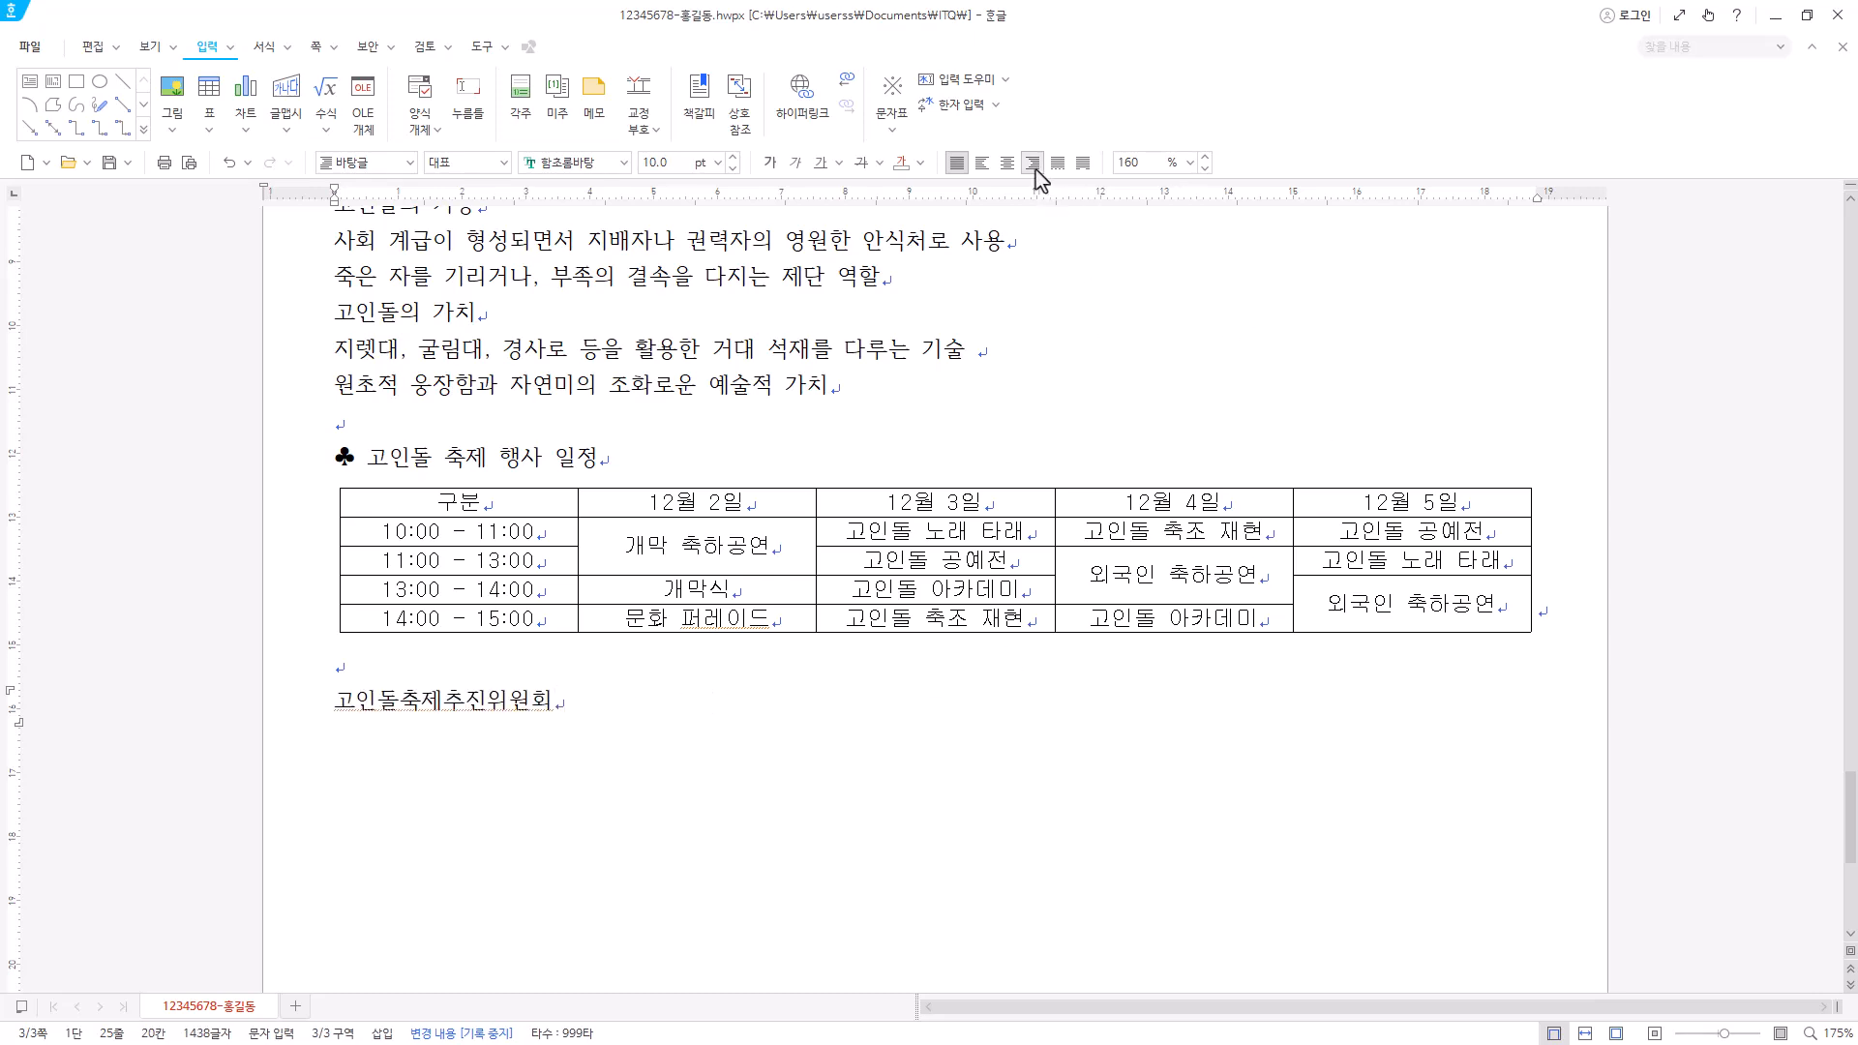
pyautogui.click(1034, 169)
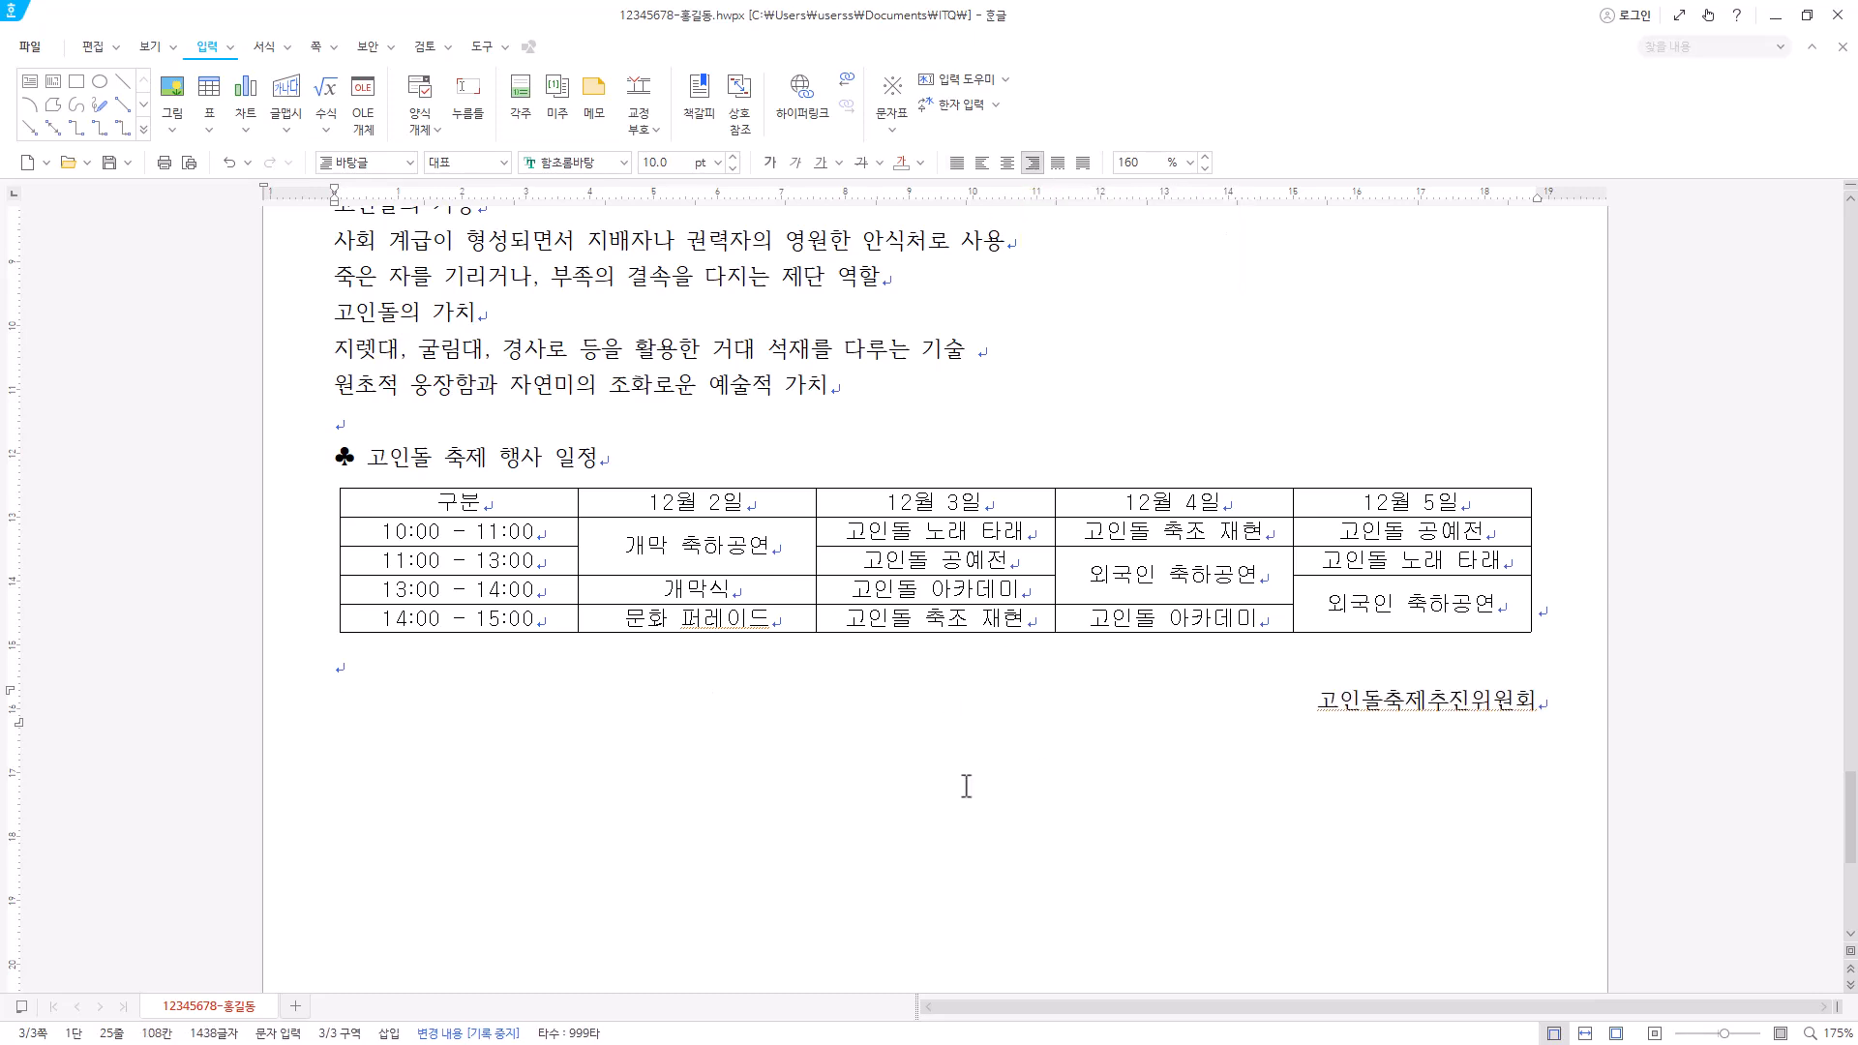
# - Format page 3's title 화순 고인돌 유적 as 굴림, 18 pt, bold and centered
pyautogui.scroll(10, 966, 786)
pyautogui.click(638, 513)
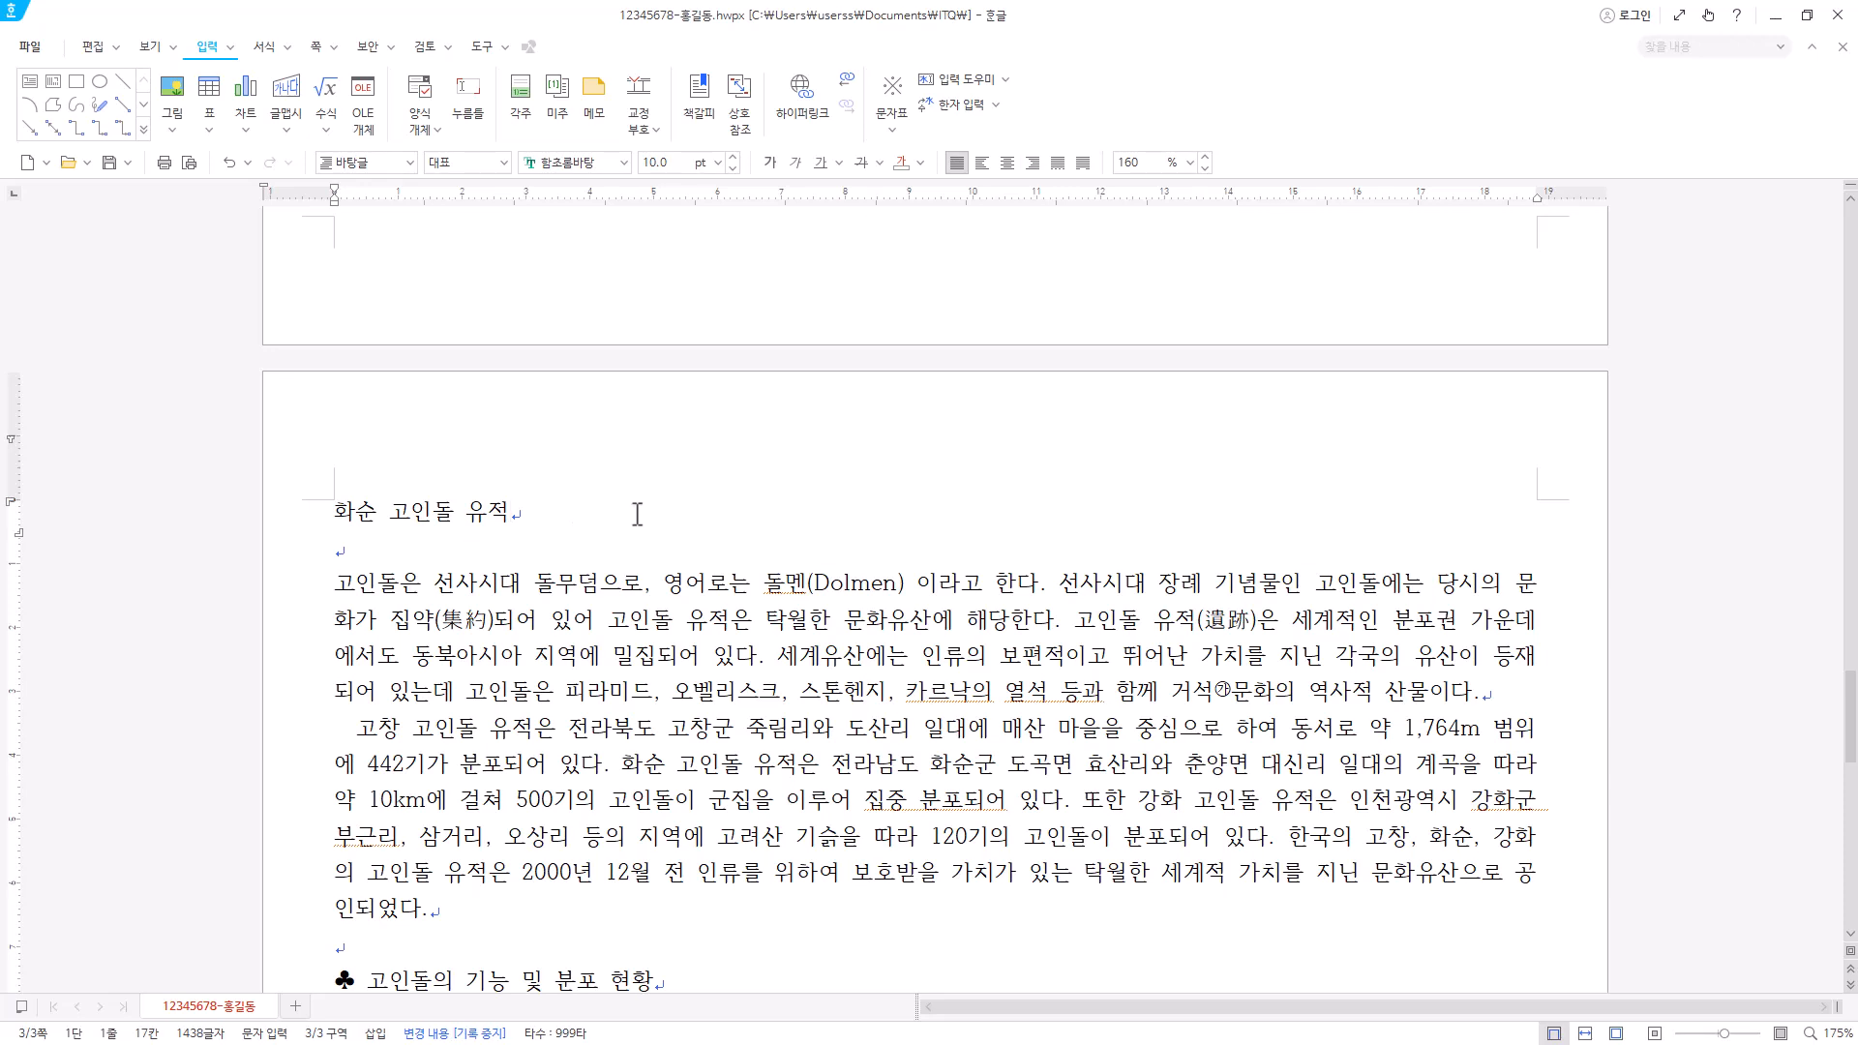
pyautogui.moveTo(637, 514); pyautogui.dragTo(250, 522)
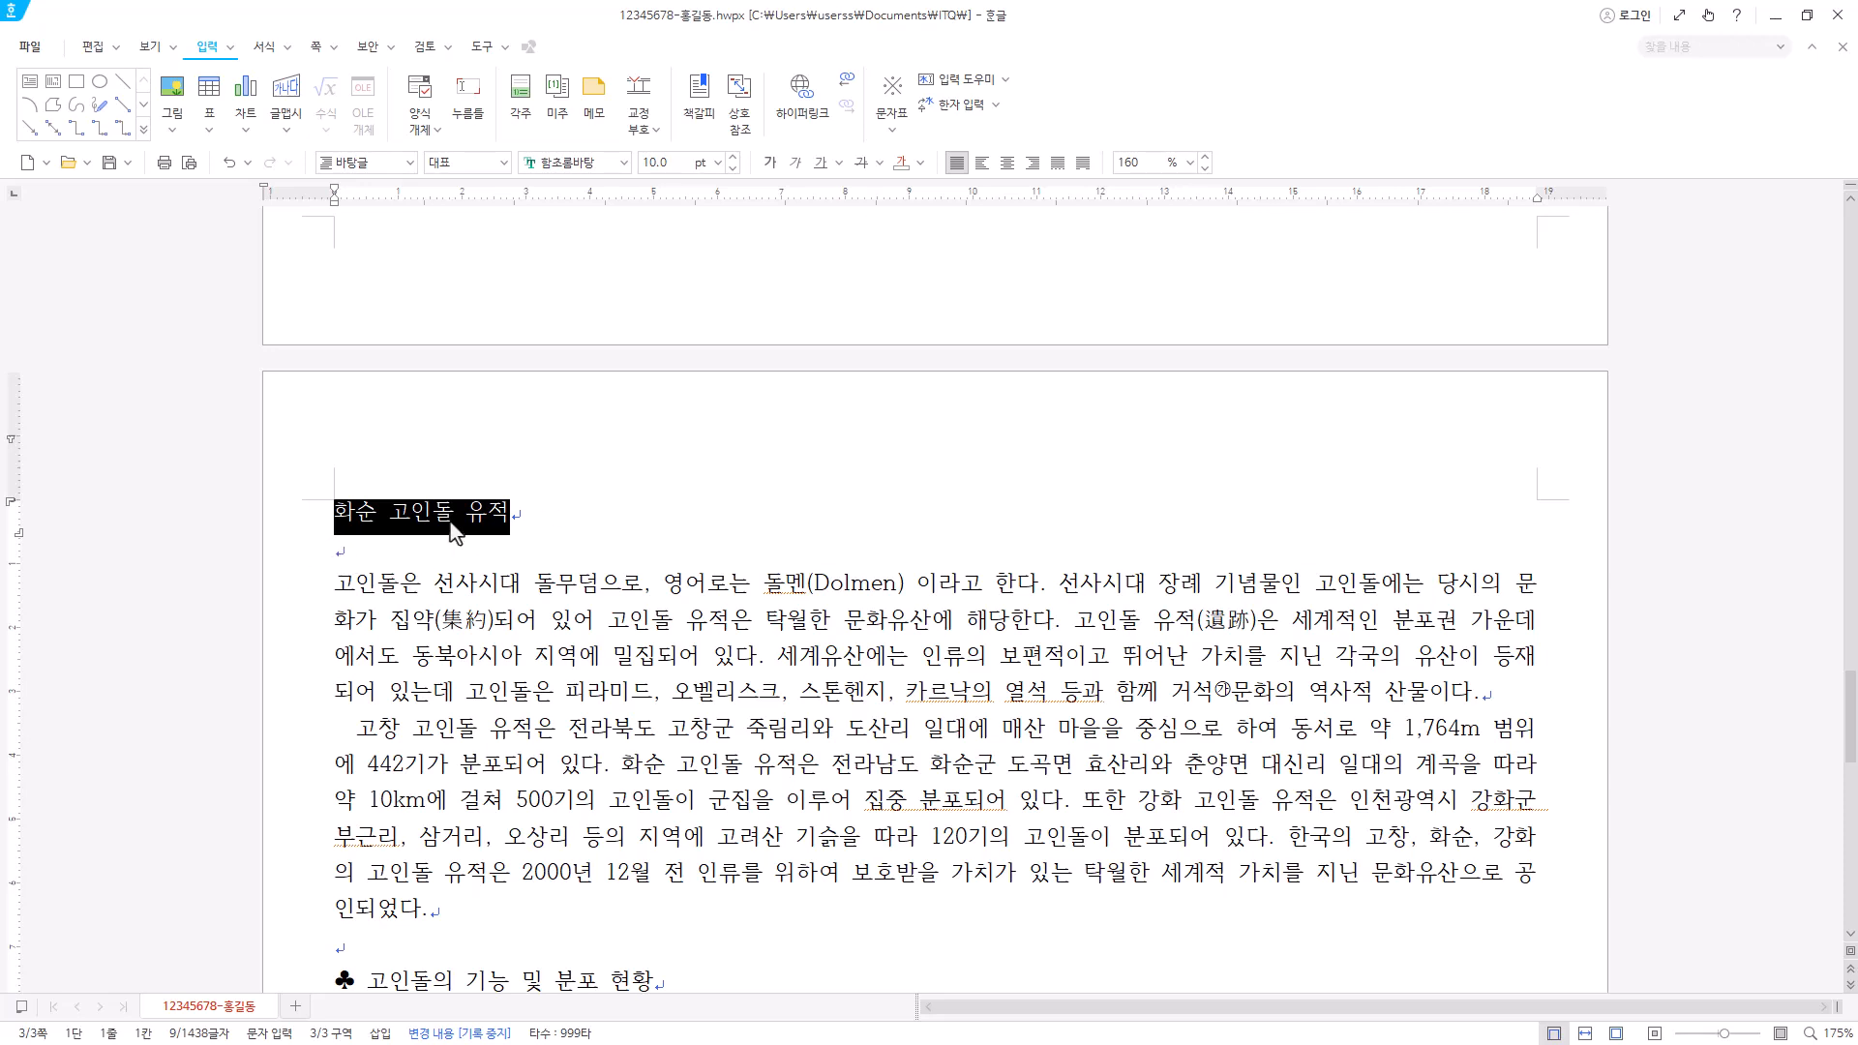
pyautogui.click(547, 163)
pyautogui.write('굴림')
pyautogui.press('Return')
pyautogui.click(717, 162)
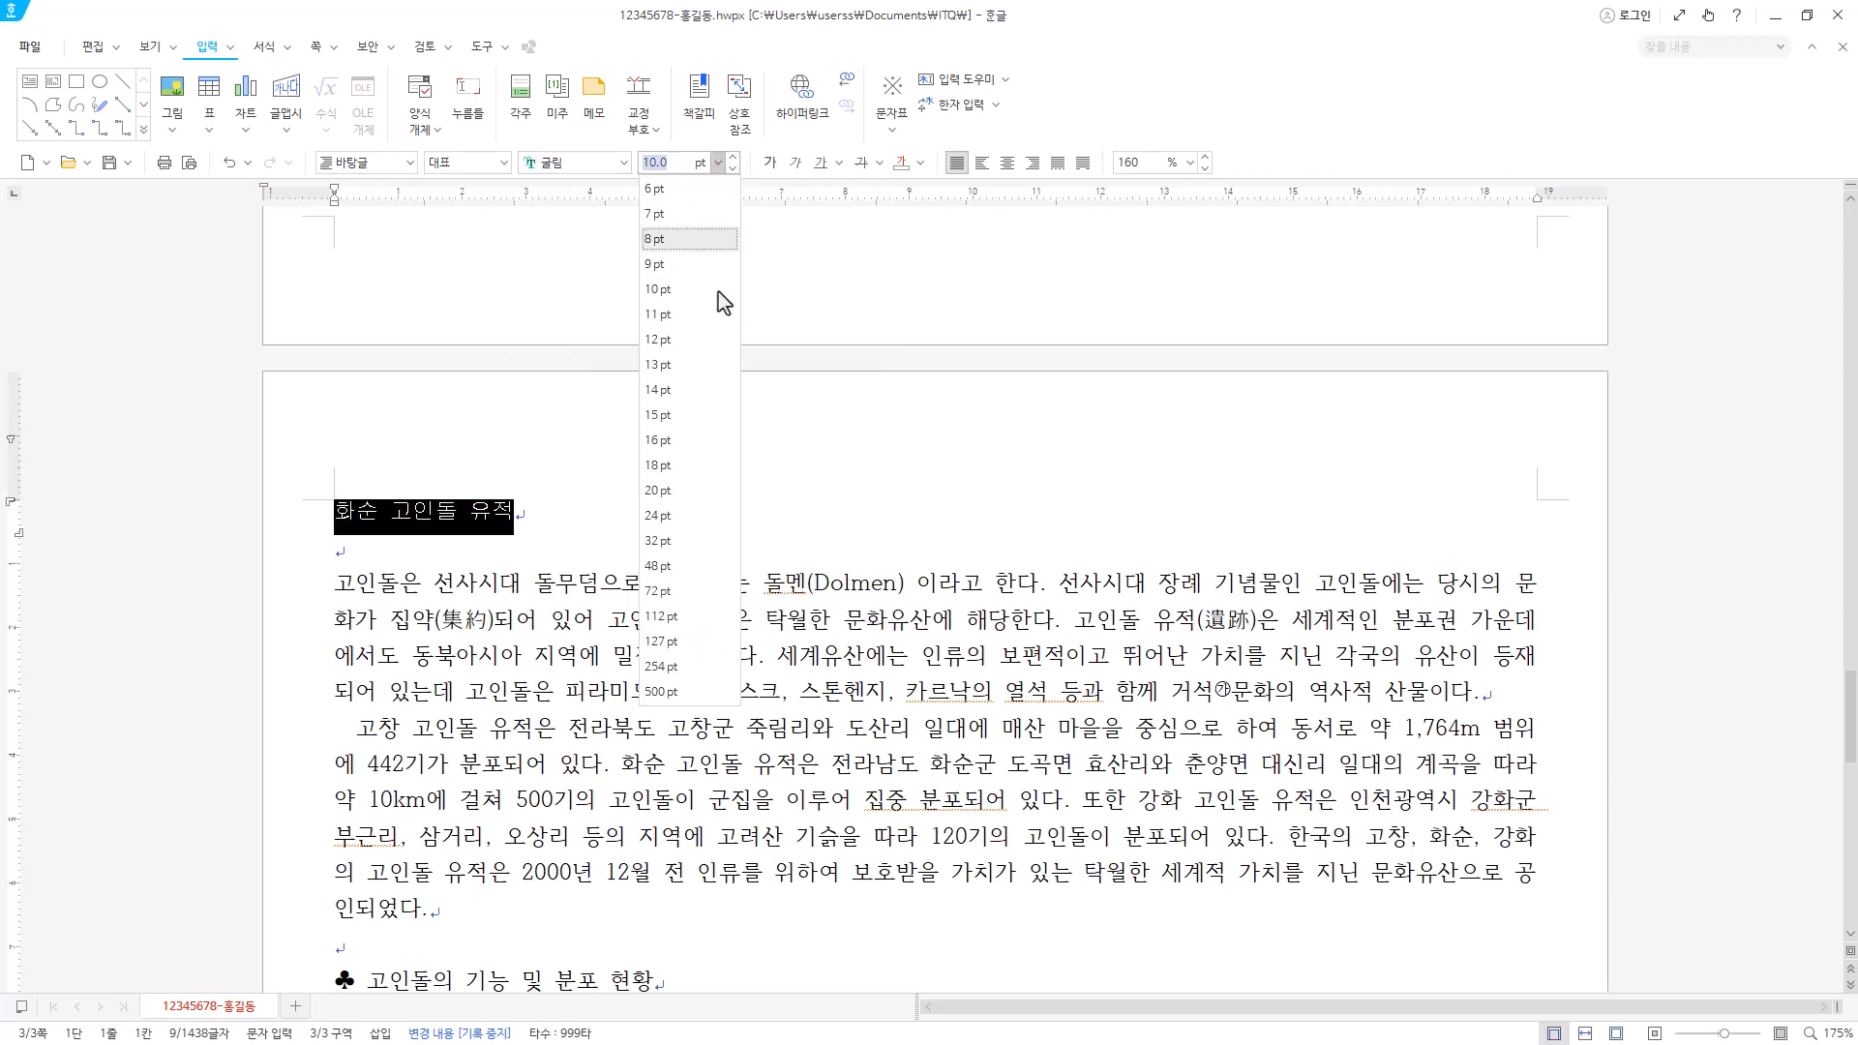
pyautogui.click(660, 465)
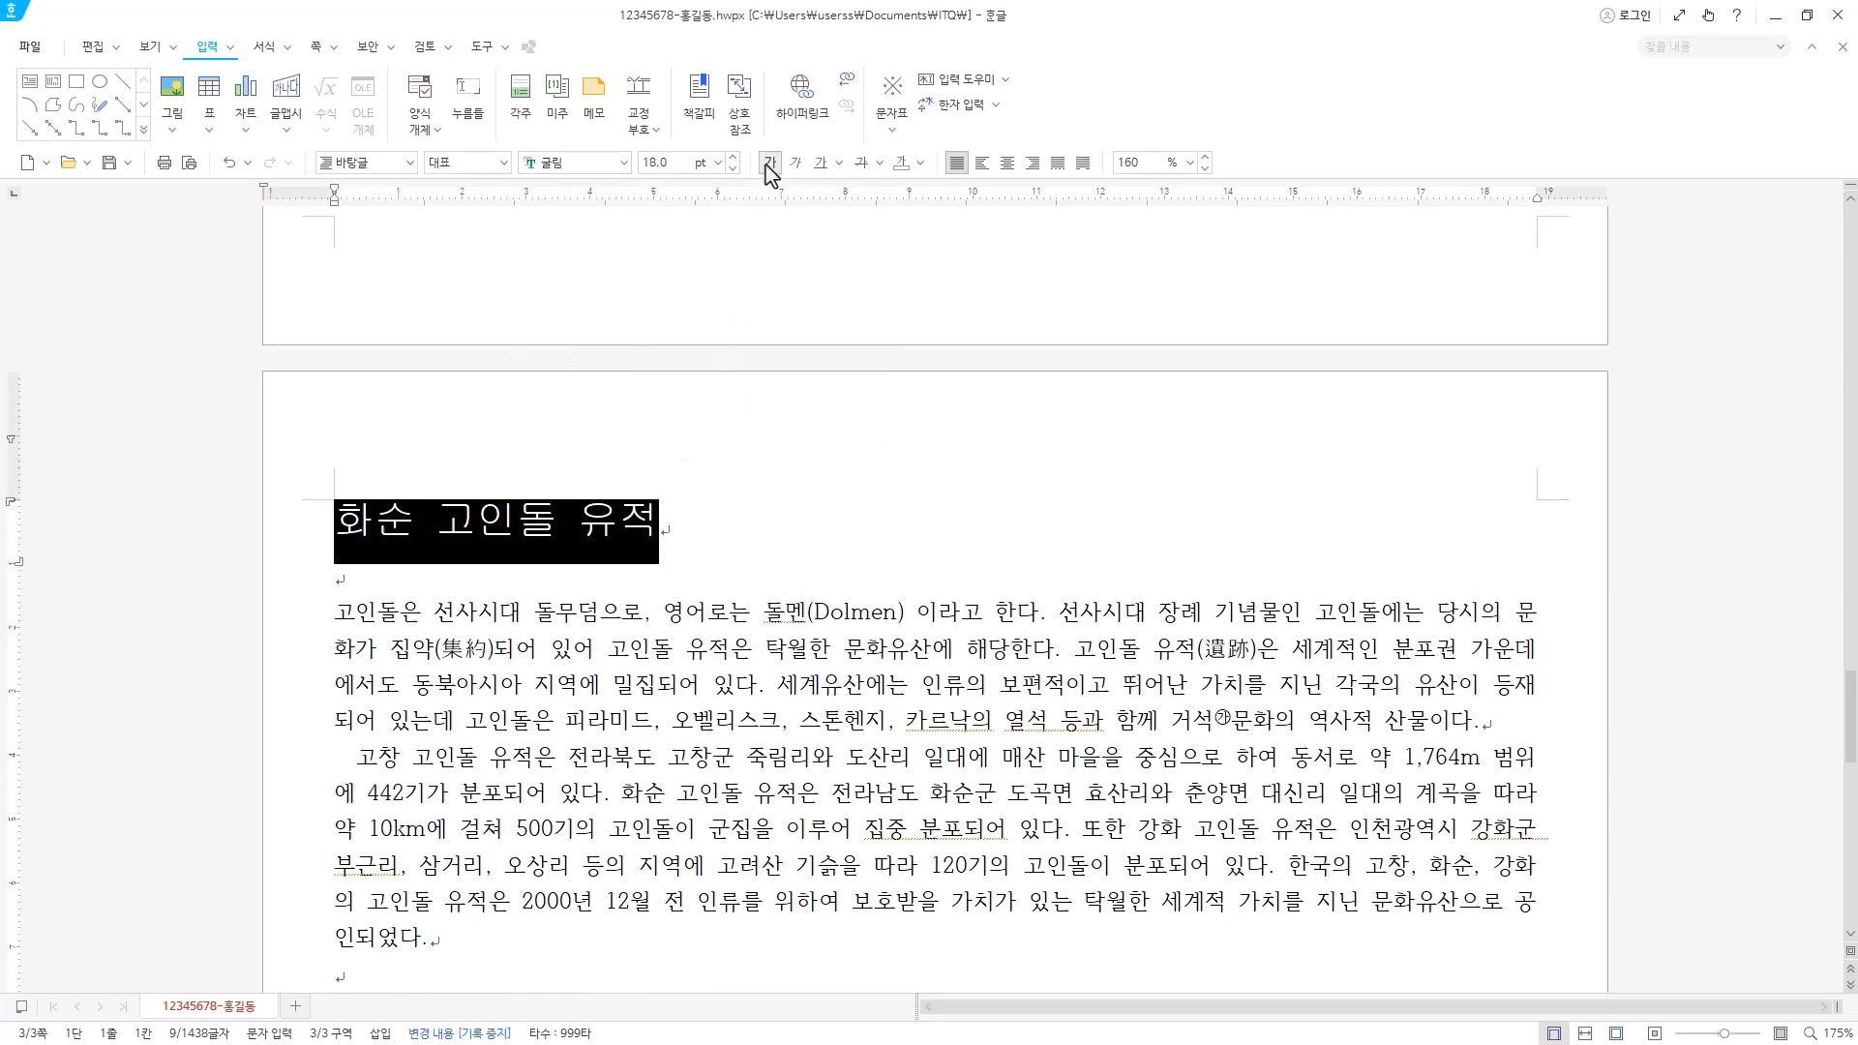
pyautogui.click(1007, 166)
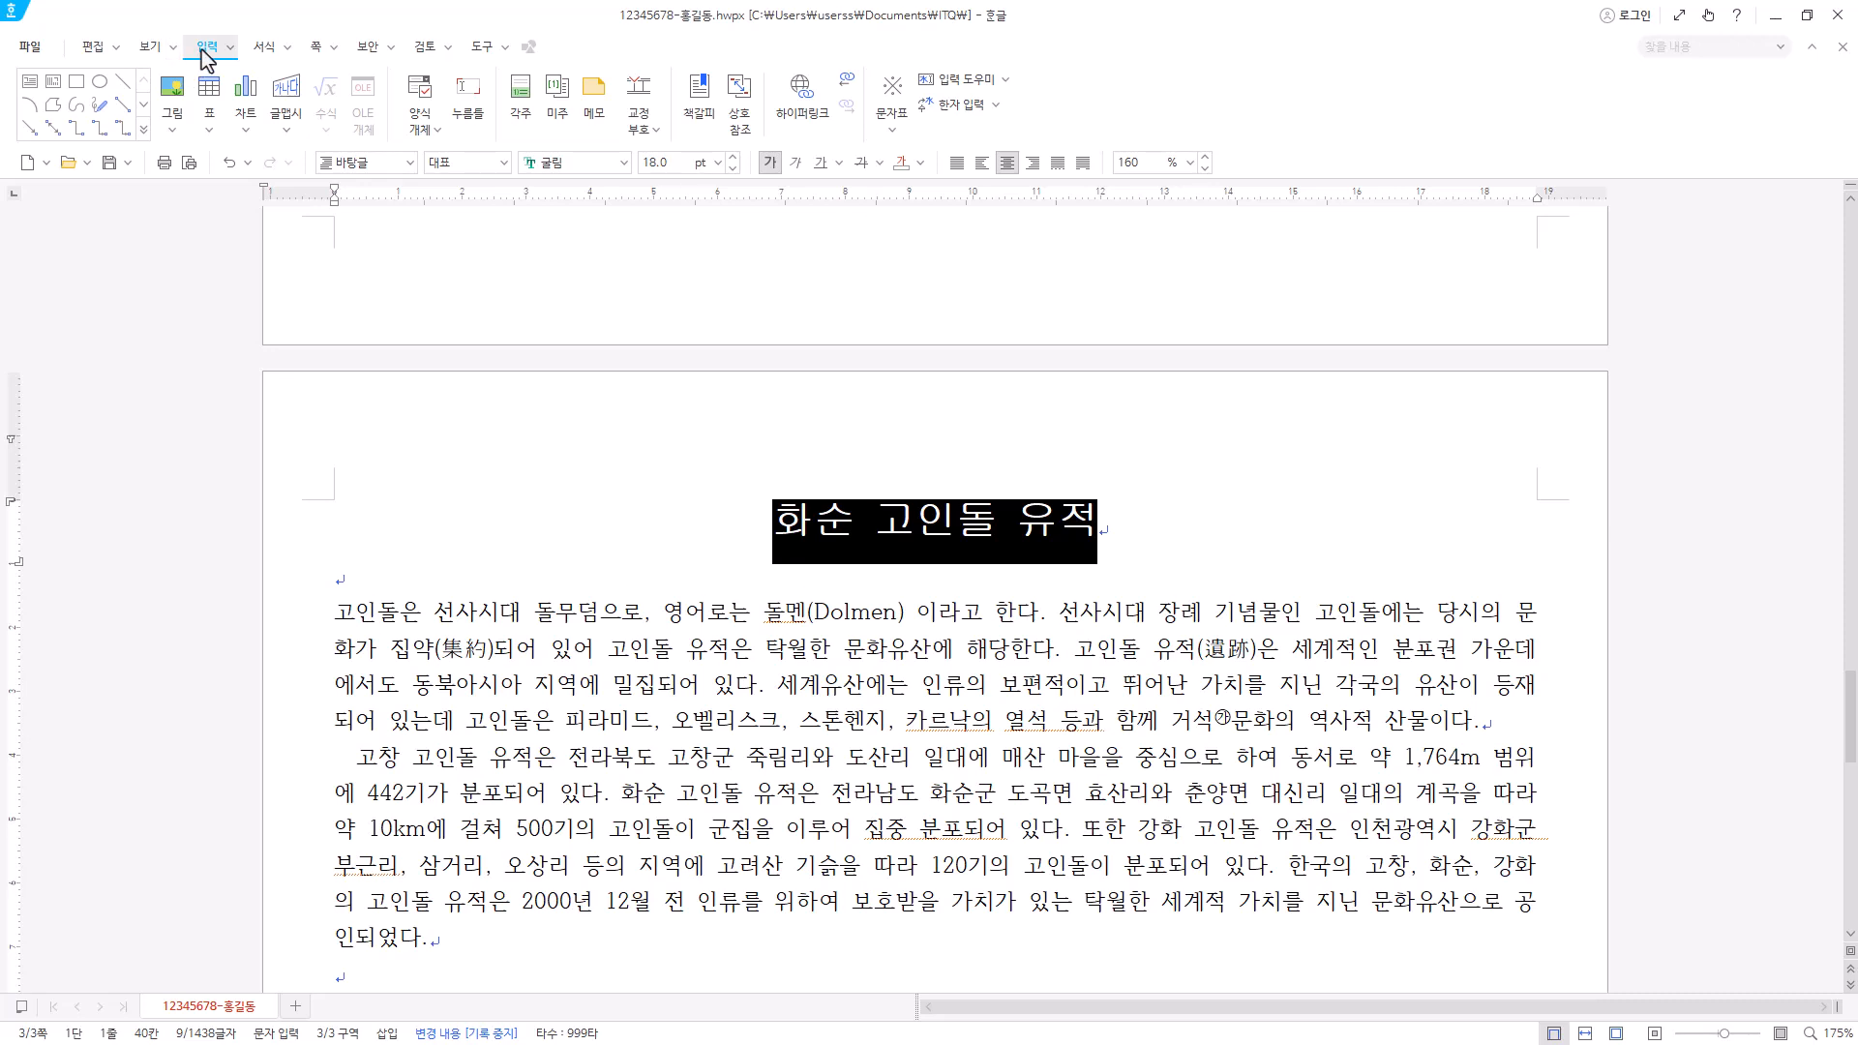
# - Add the ruby text (덧말) 유네스코 세계유산 above the title 화순 고인돌 유적
pyautogui.click(230, 47)
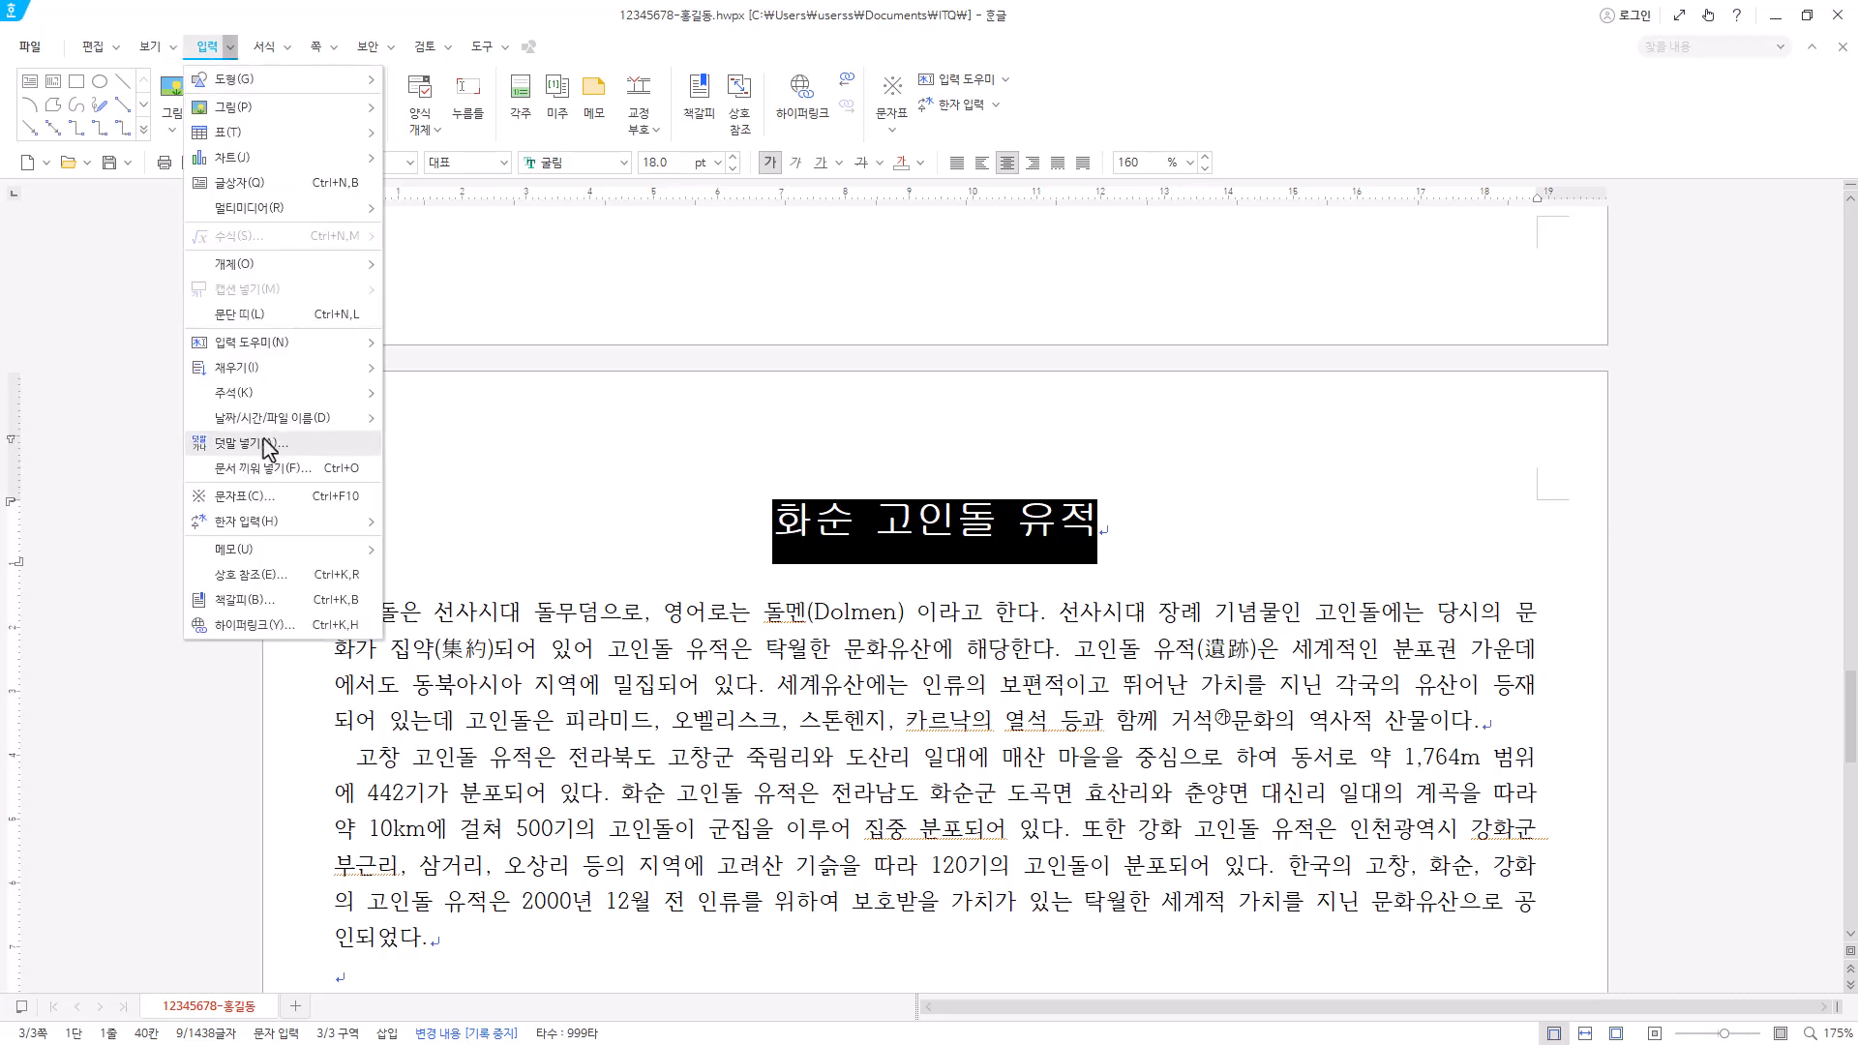
pyautogui.click(266, 445)
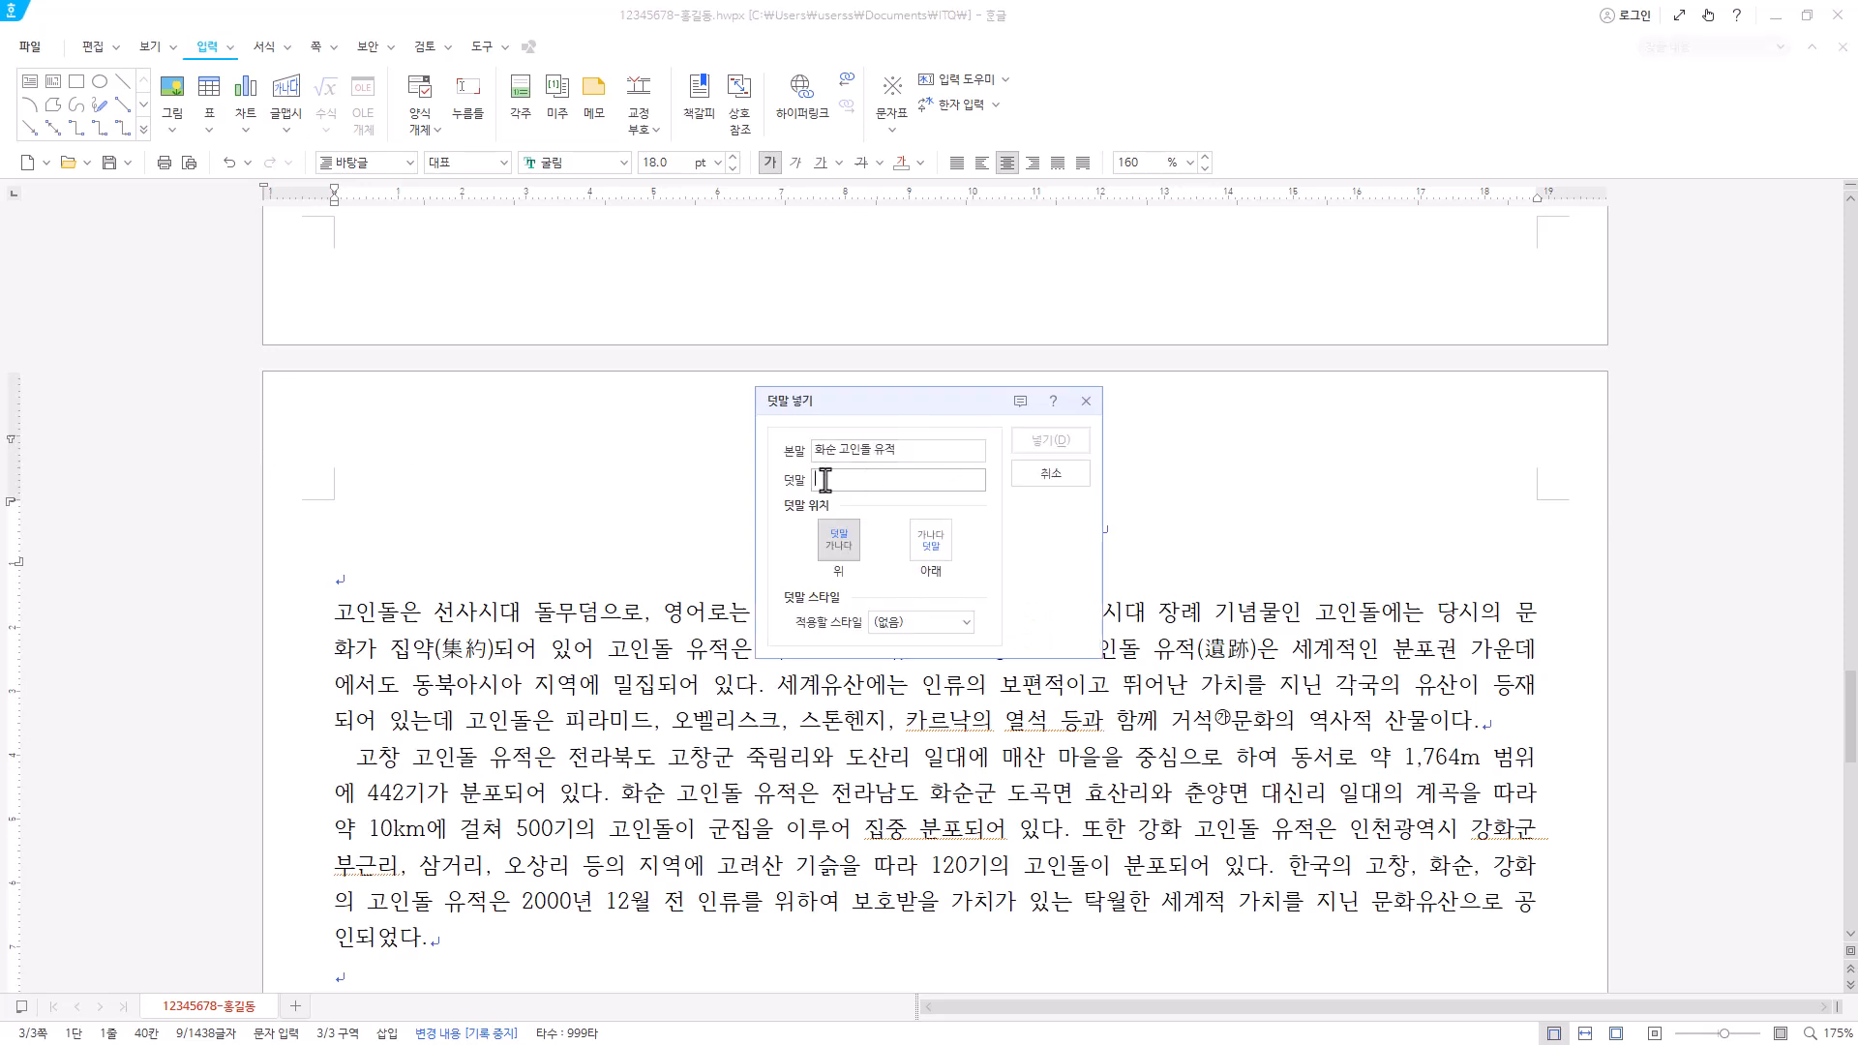
pyautogui.write('유네스코 세계유산')
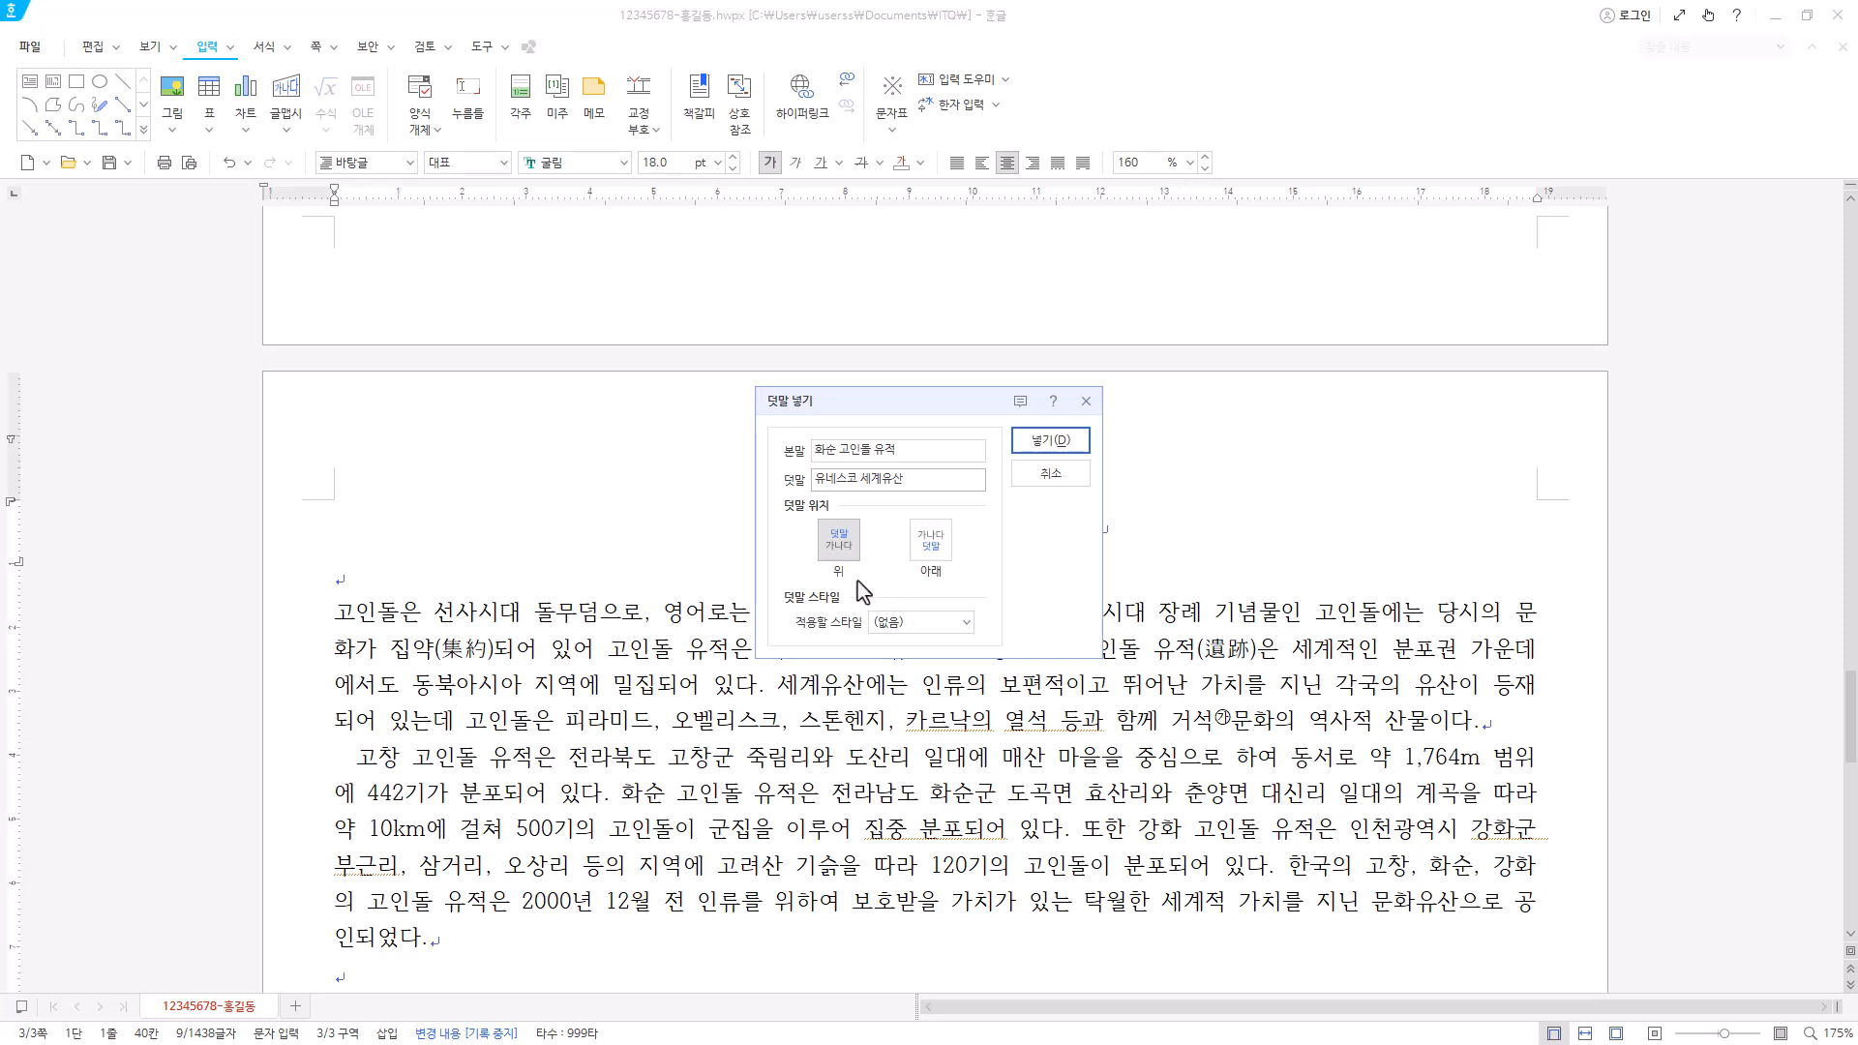
pyautogui.click(1050, 440)
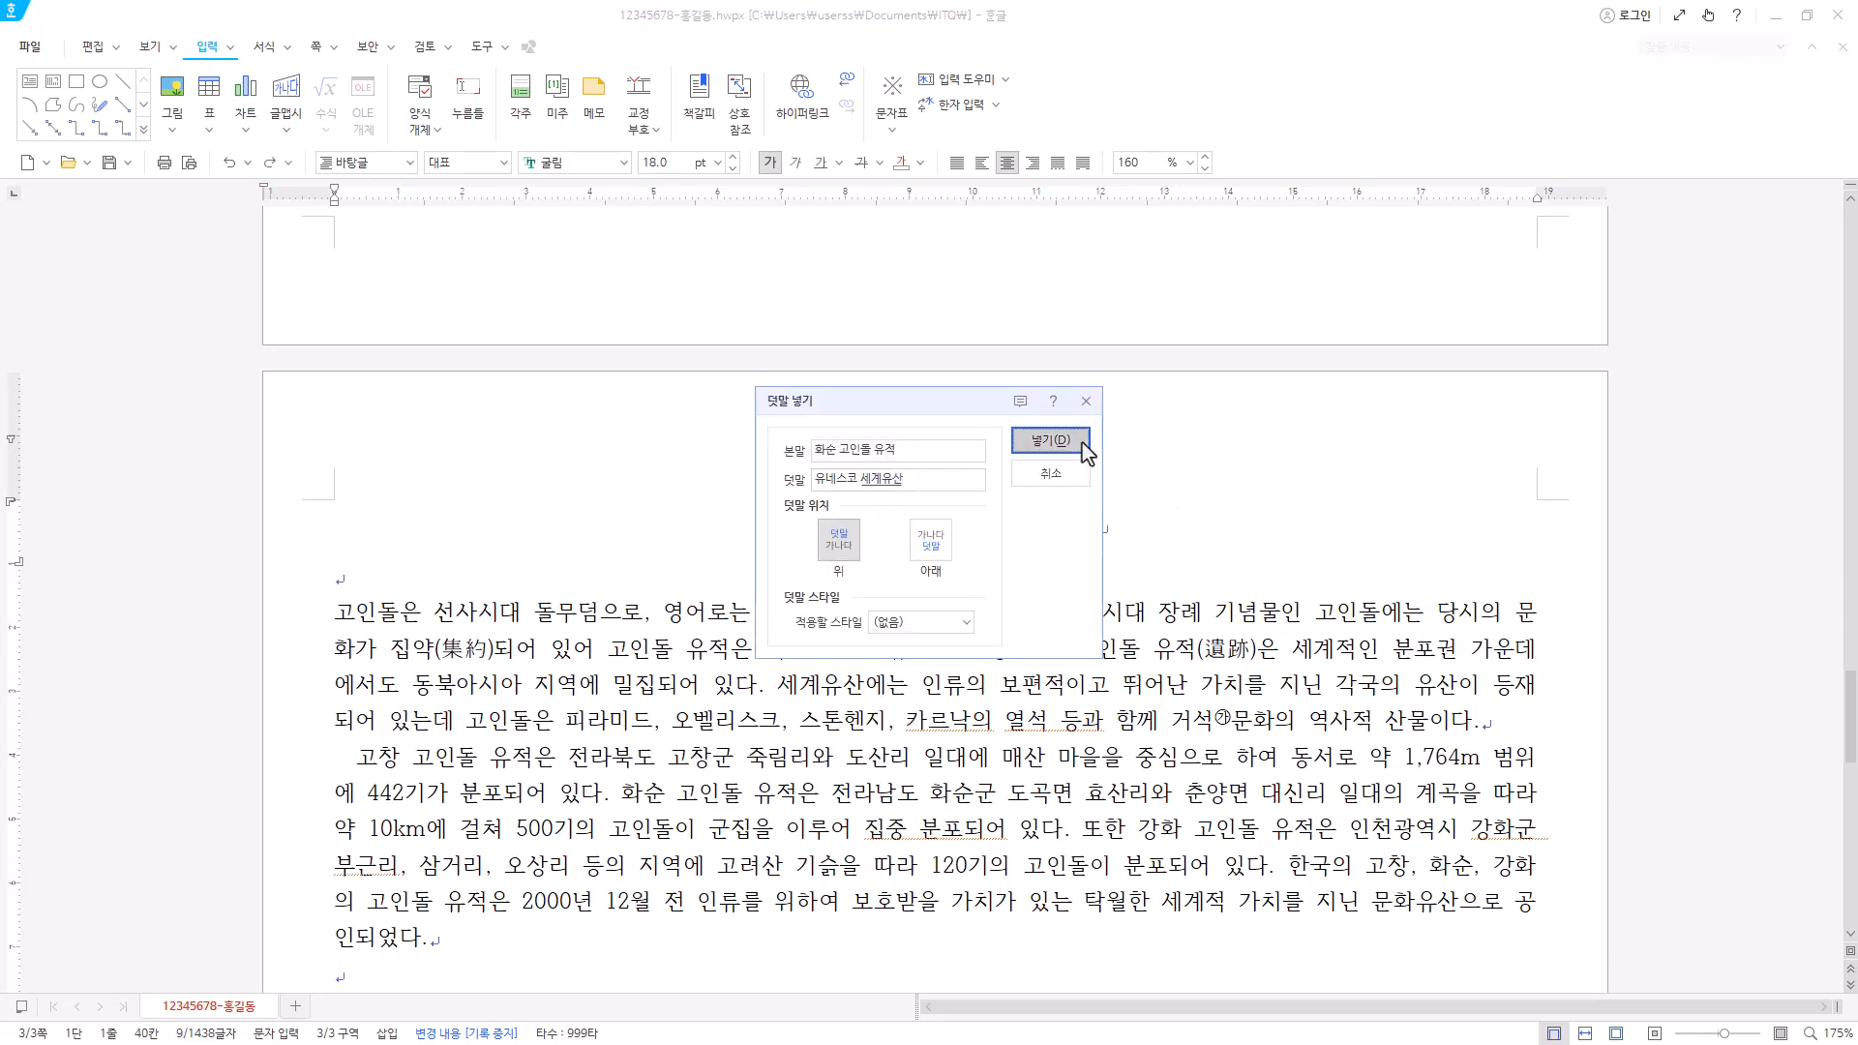
pyautogui.click(1083, 444)
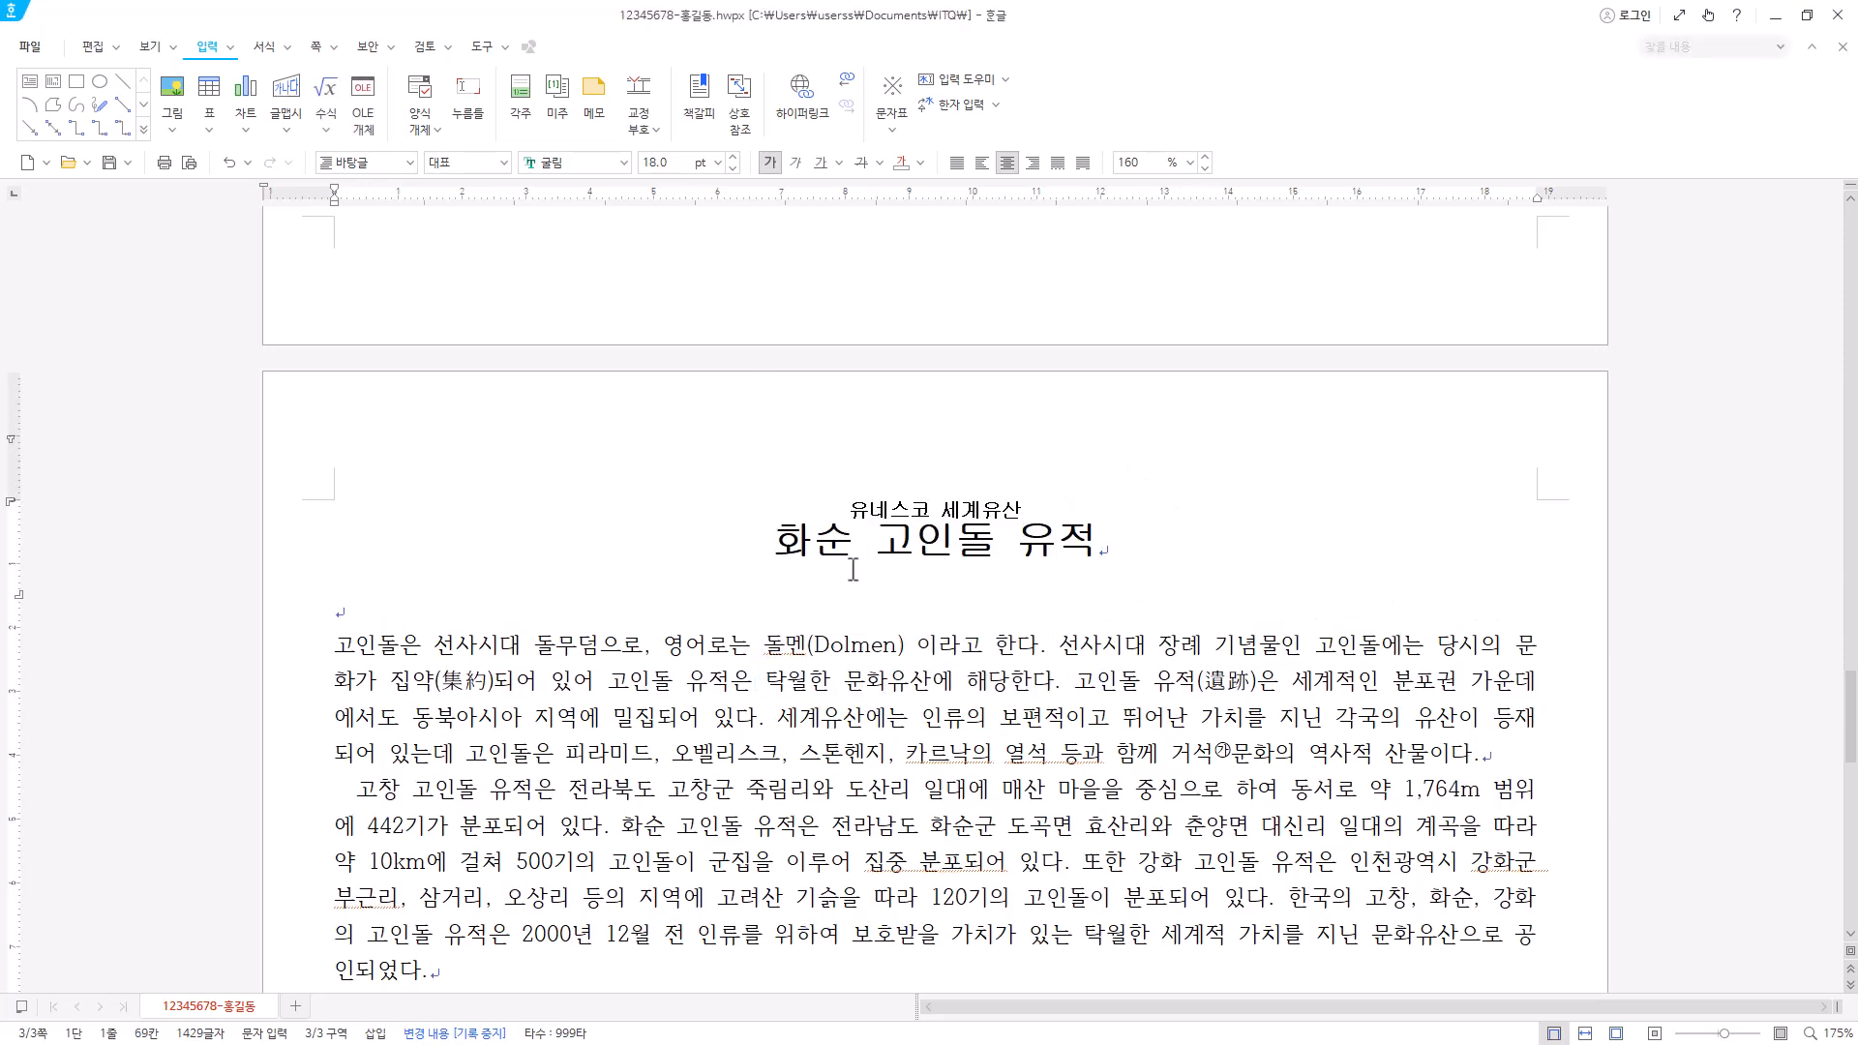
# - Create a header for both page sides with no preset layout and enter 고인돌 여행 in it
pyautogui.click(391, 605)
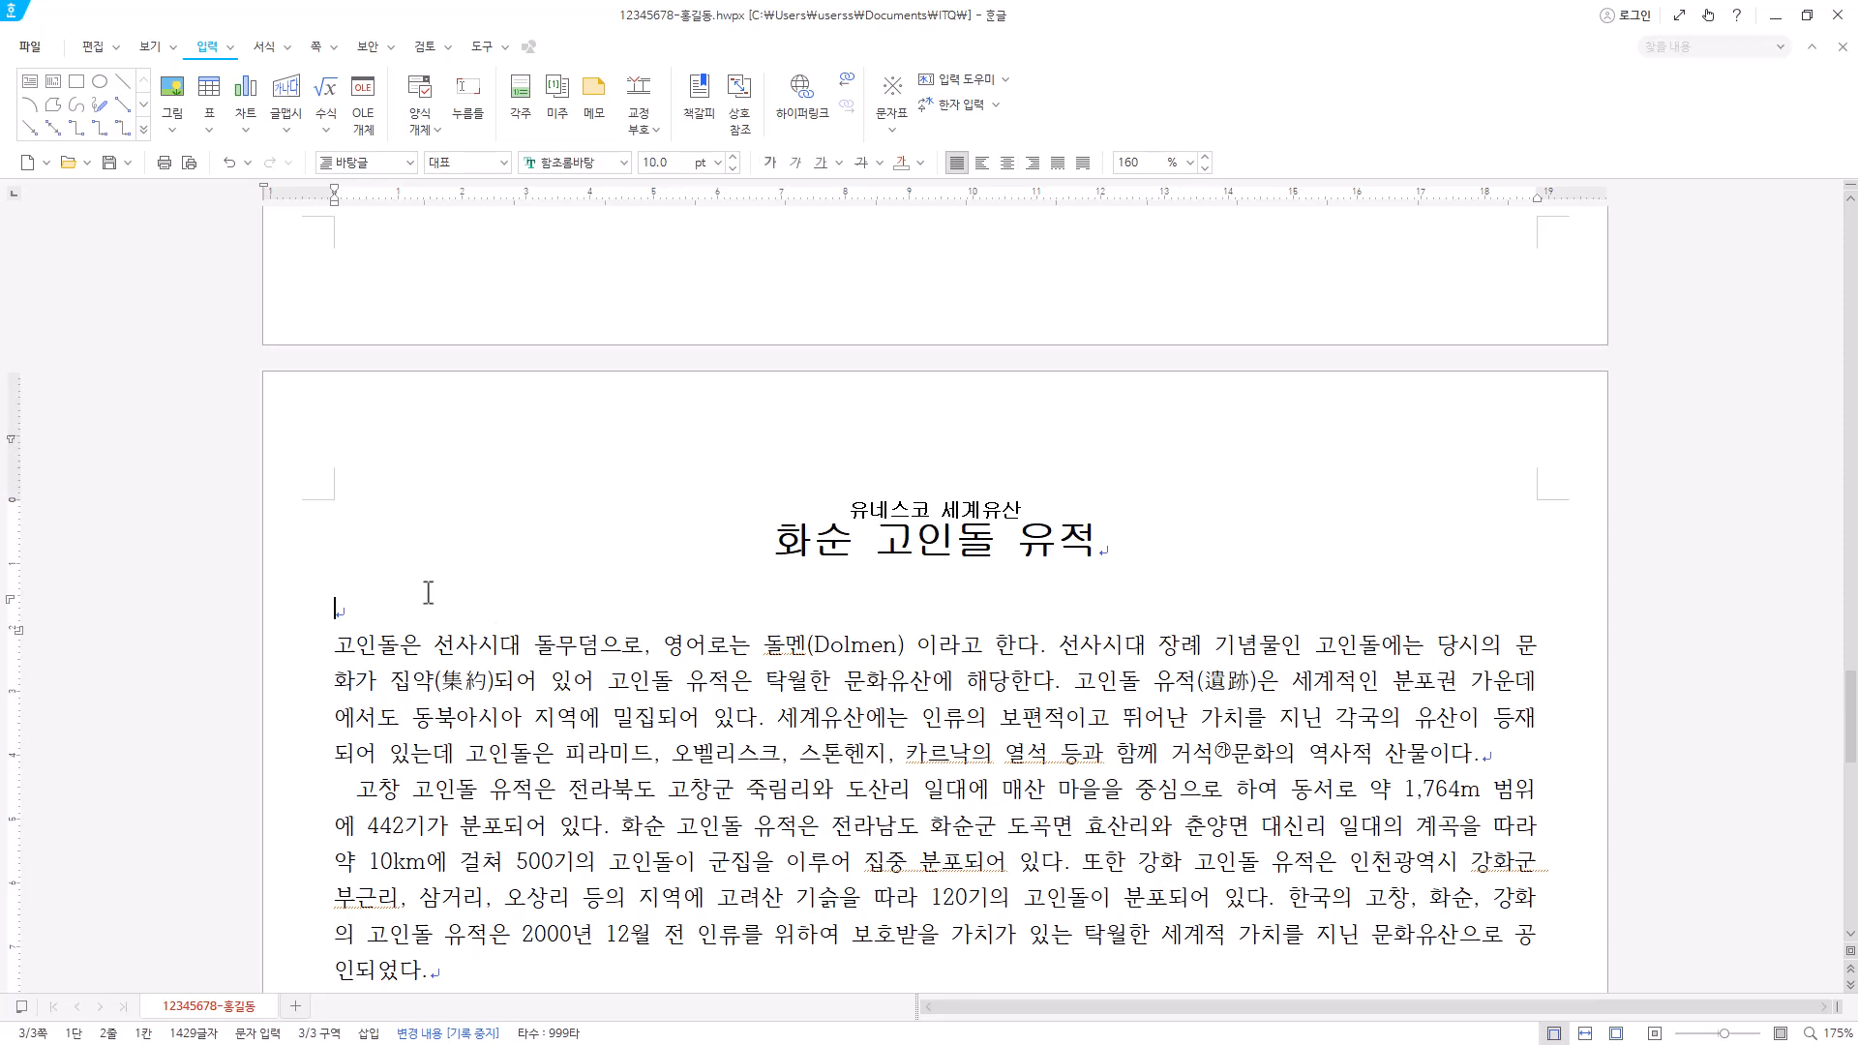
pyautogui.click(315, 47)
pyautogui.click(318, 126)
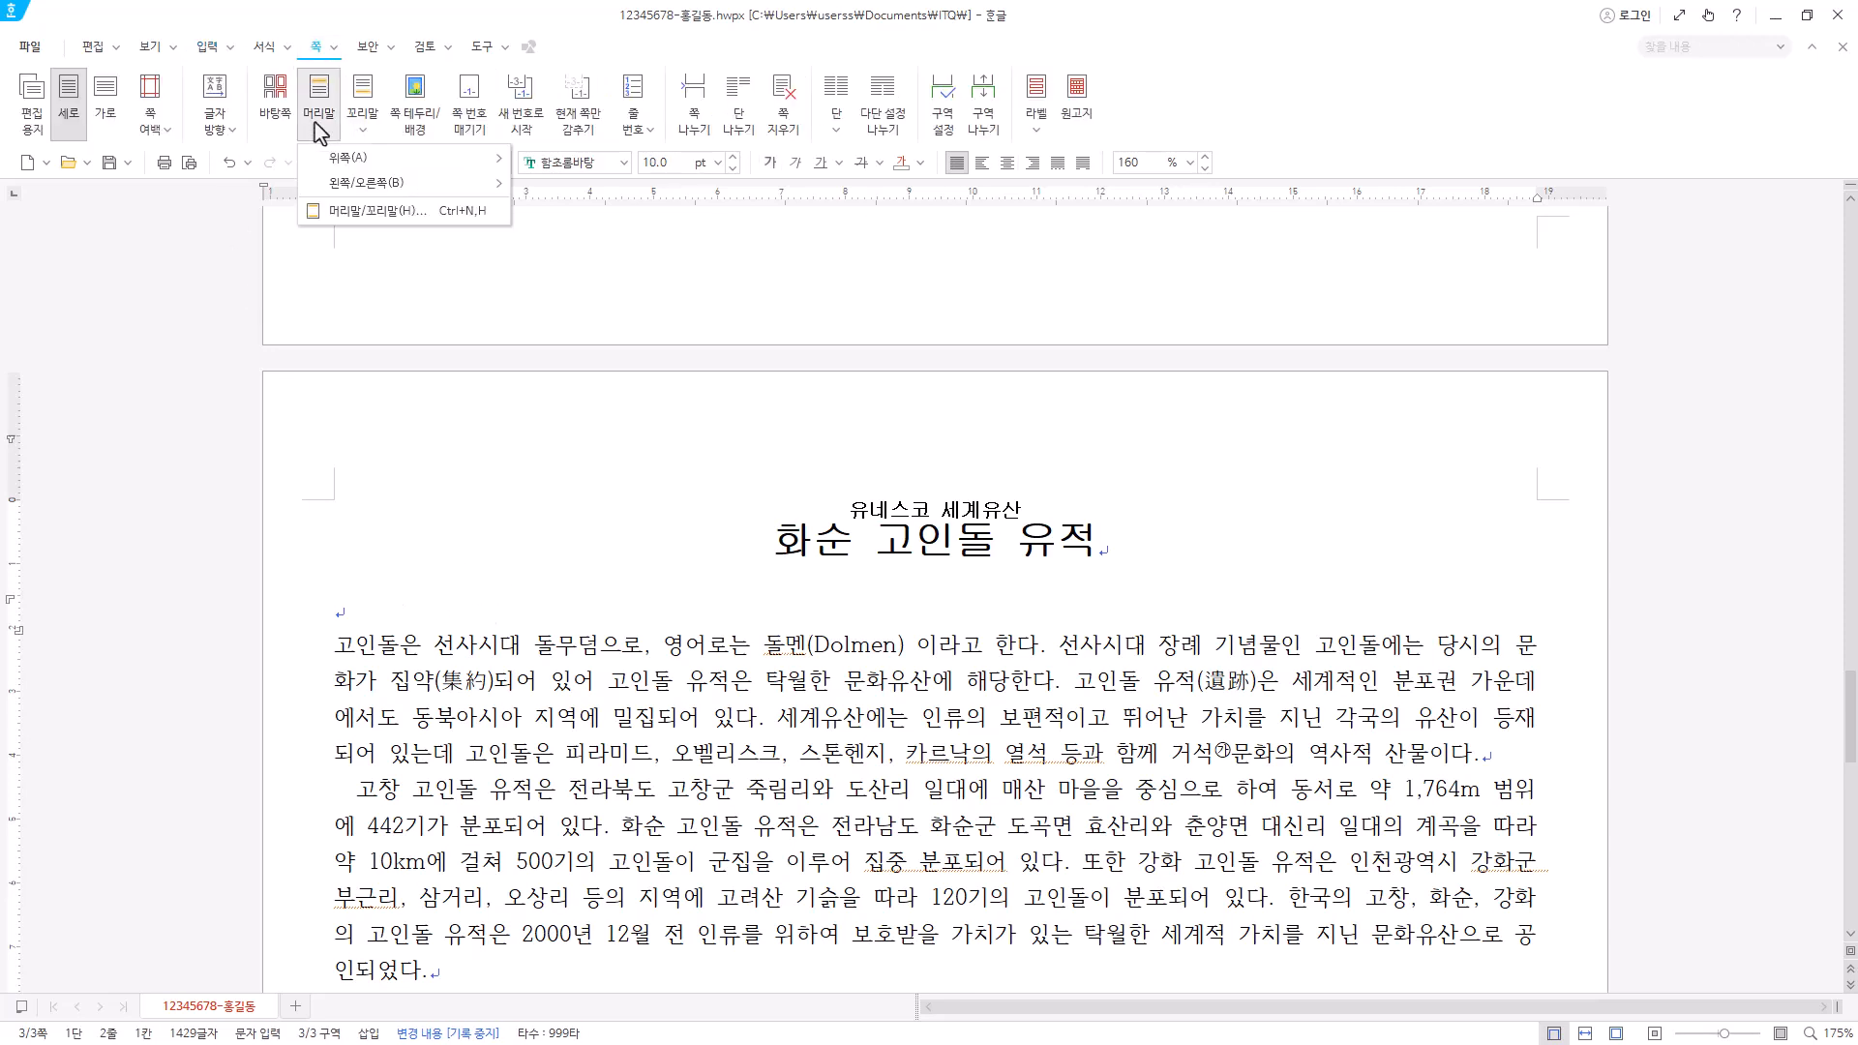
pyautogui.click(373, 211)
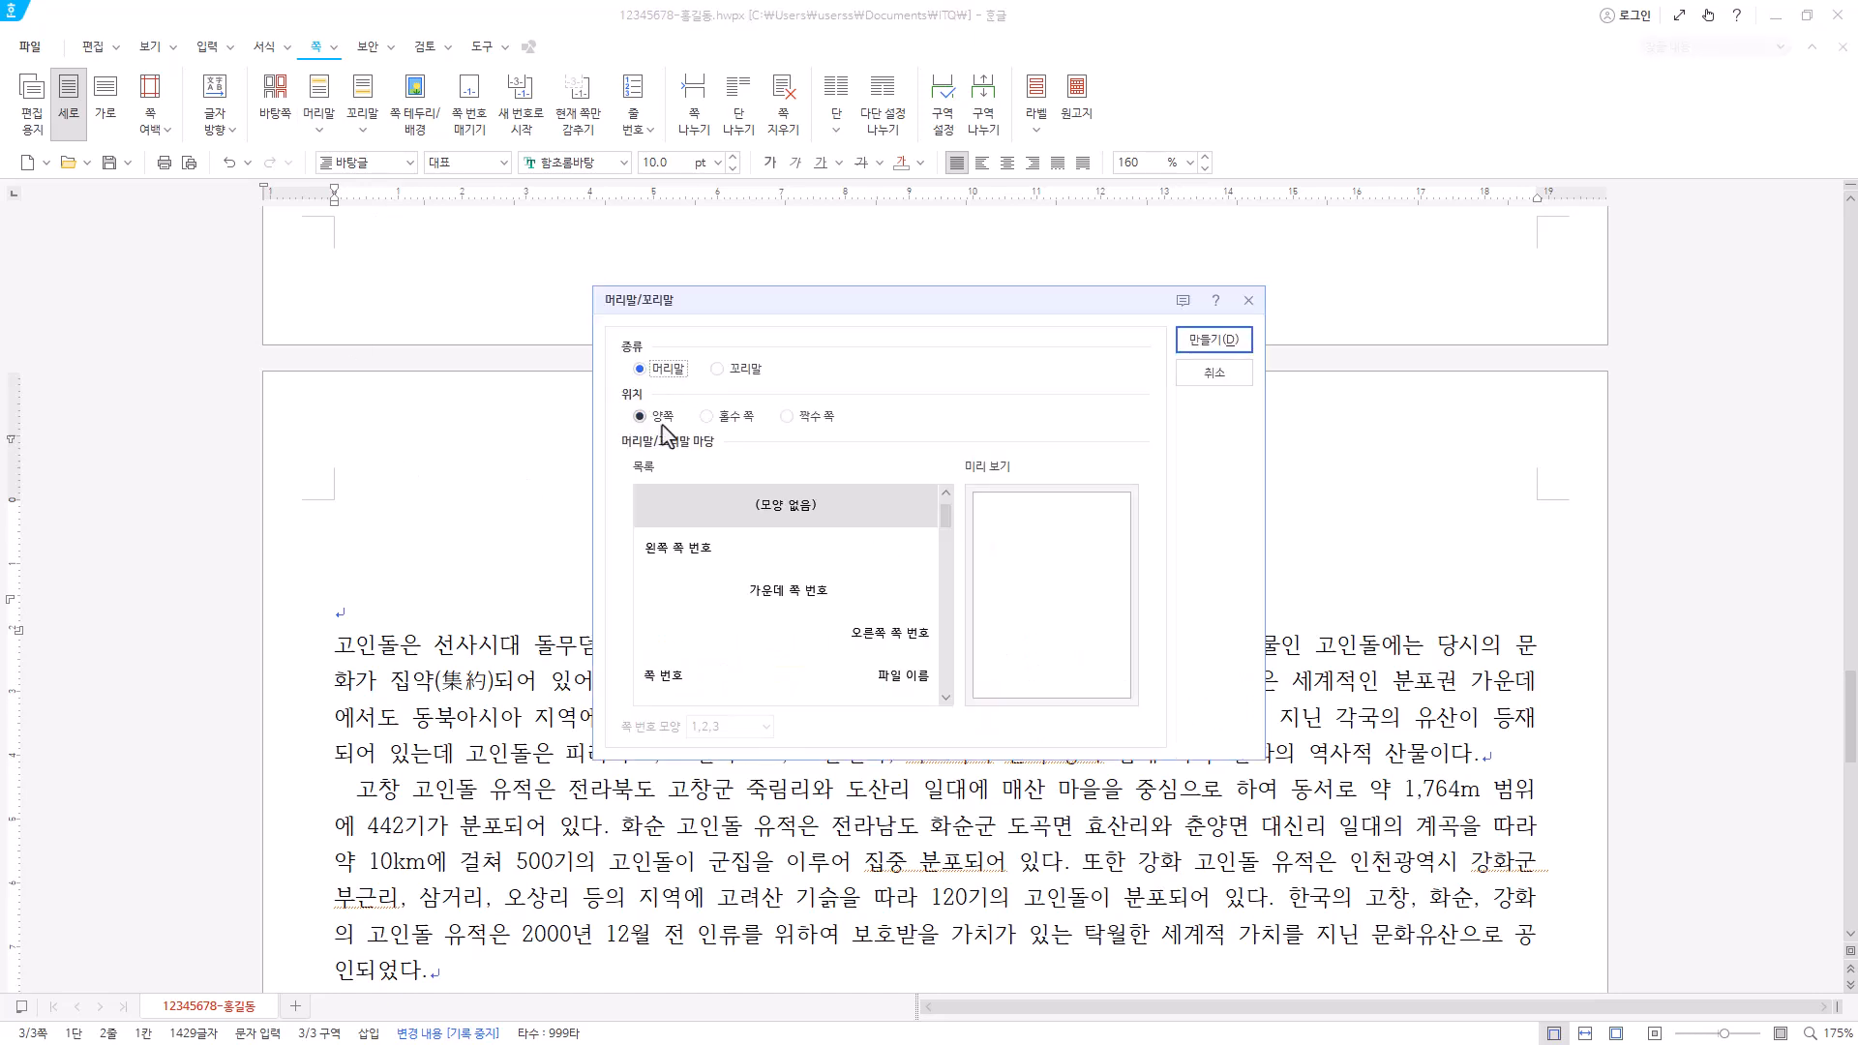
pyautogui.click(1238, 352)
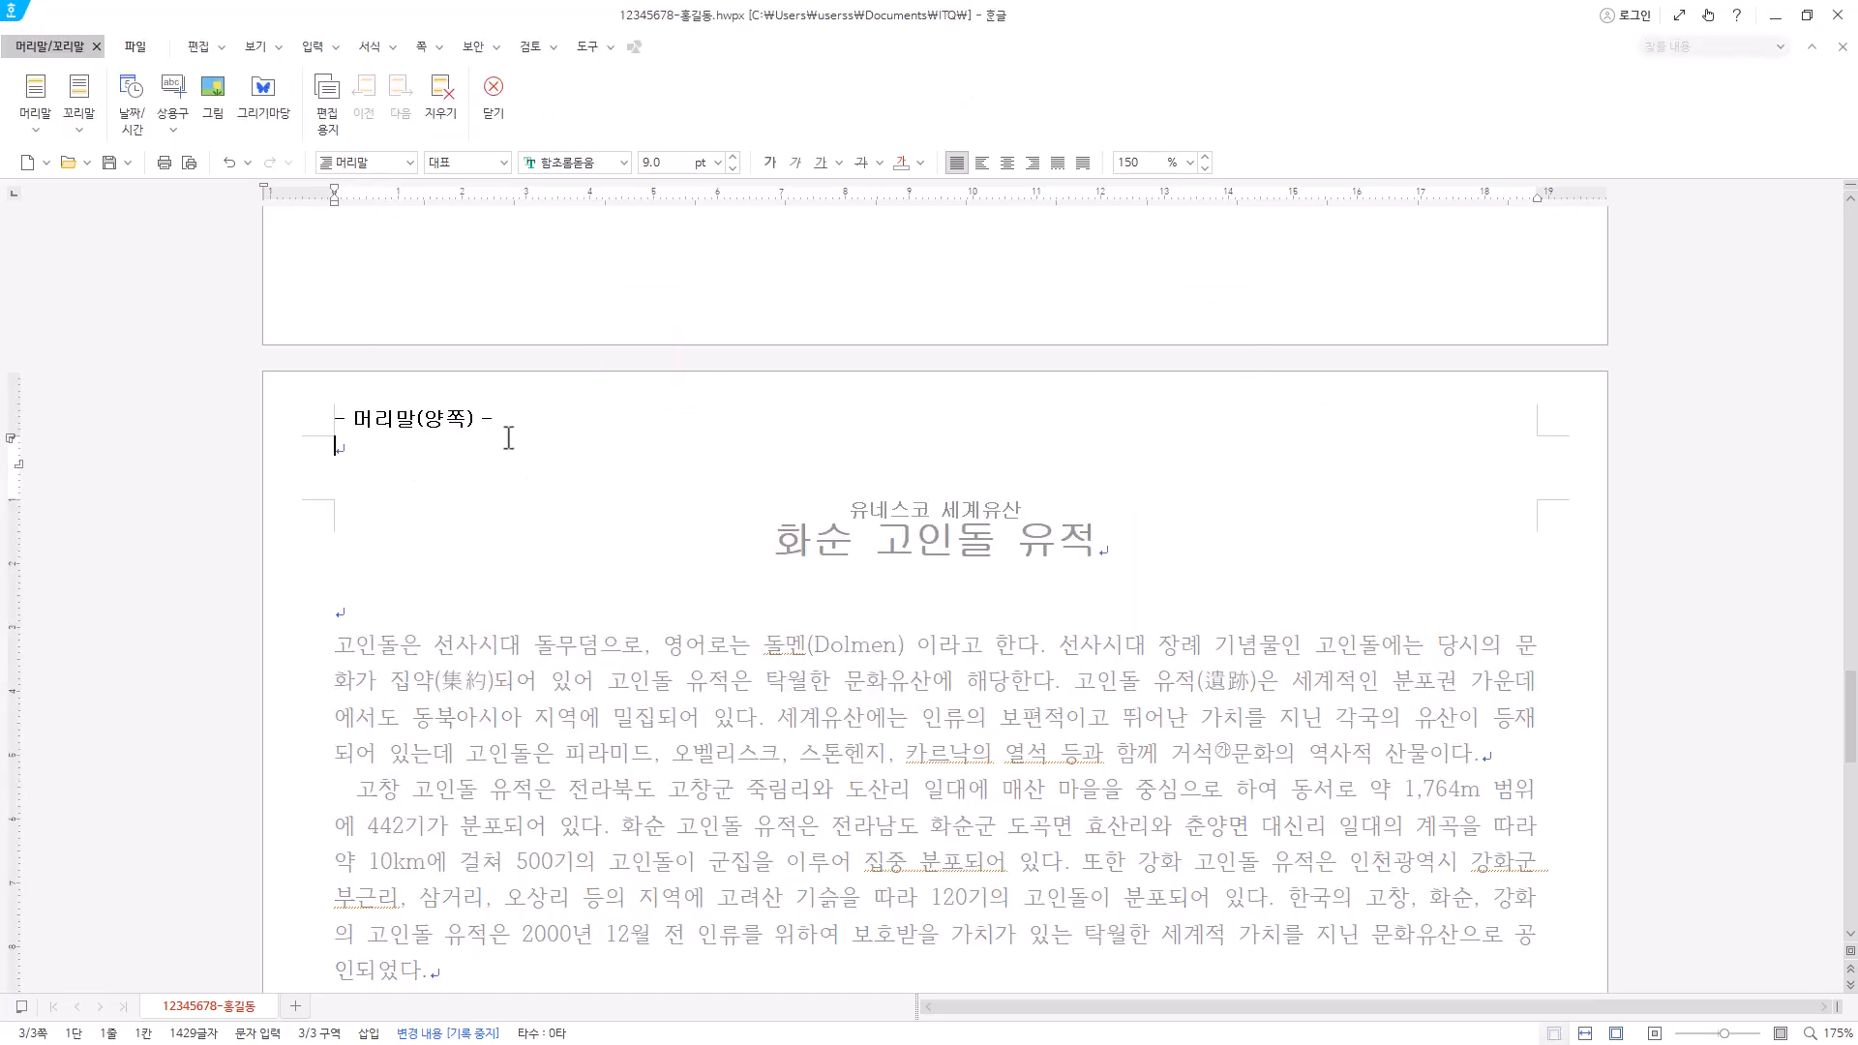
pyautogui.write('고인돌 여해')
# - Format the header text as 돋움, 10 pt and right-aligned, and exit header editing
pyautogui.moveTo(445, 446); pyautogui.dragTo(168, 443)
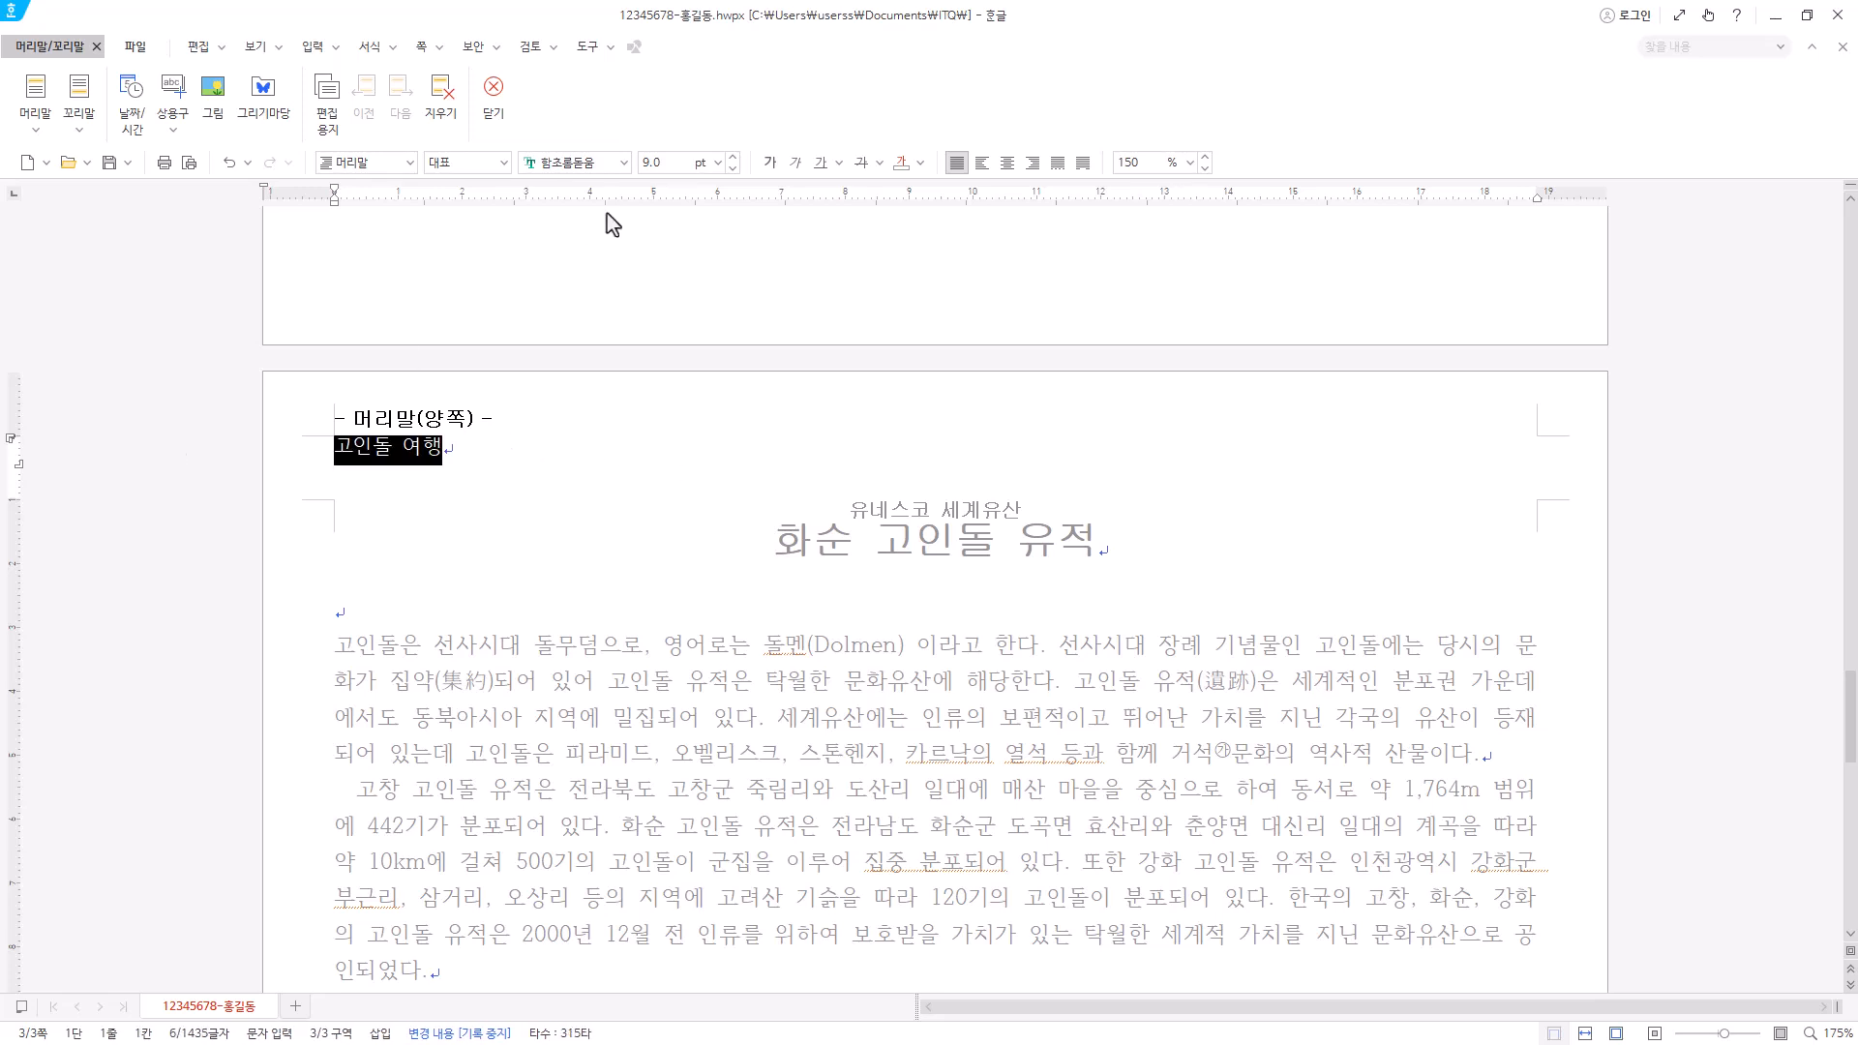
pyautogui.click(600, 167)
pyautogui.write('돋움')
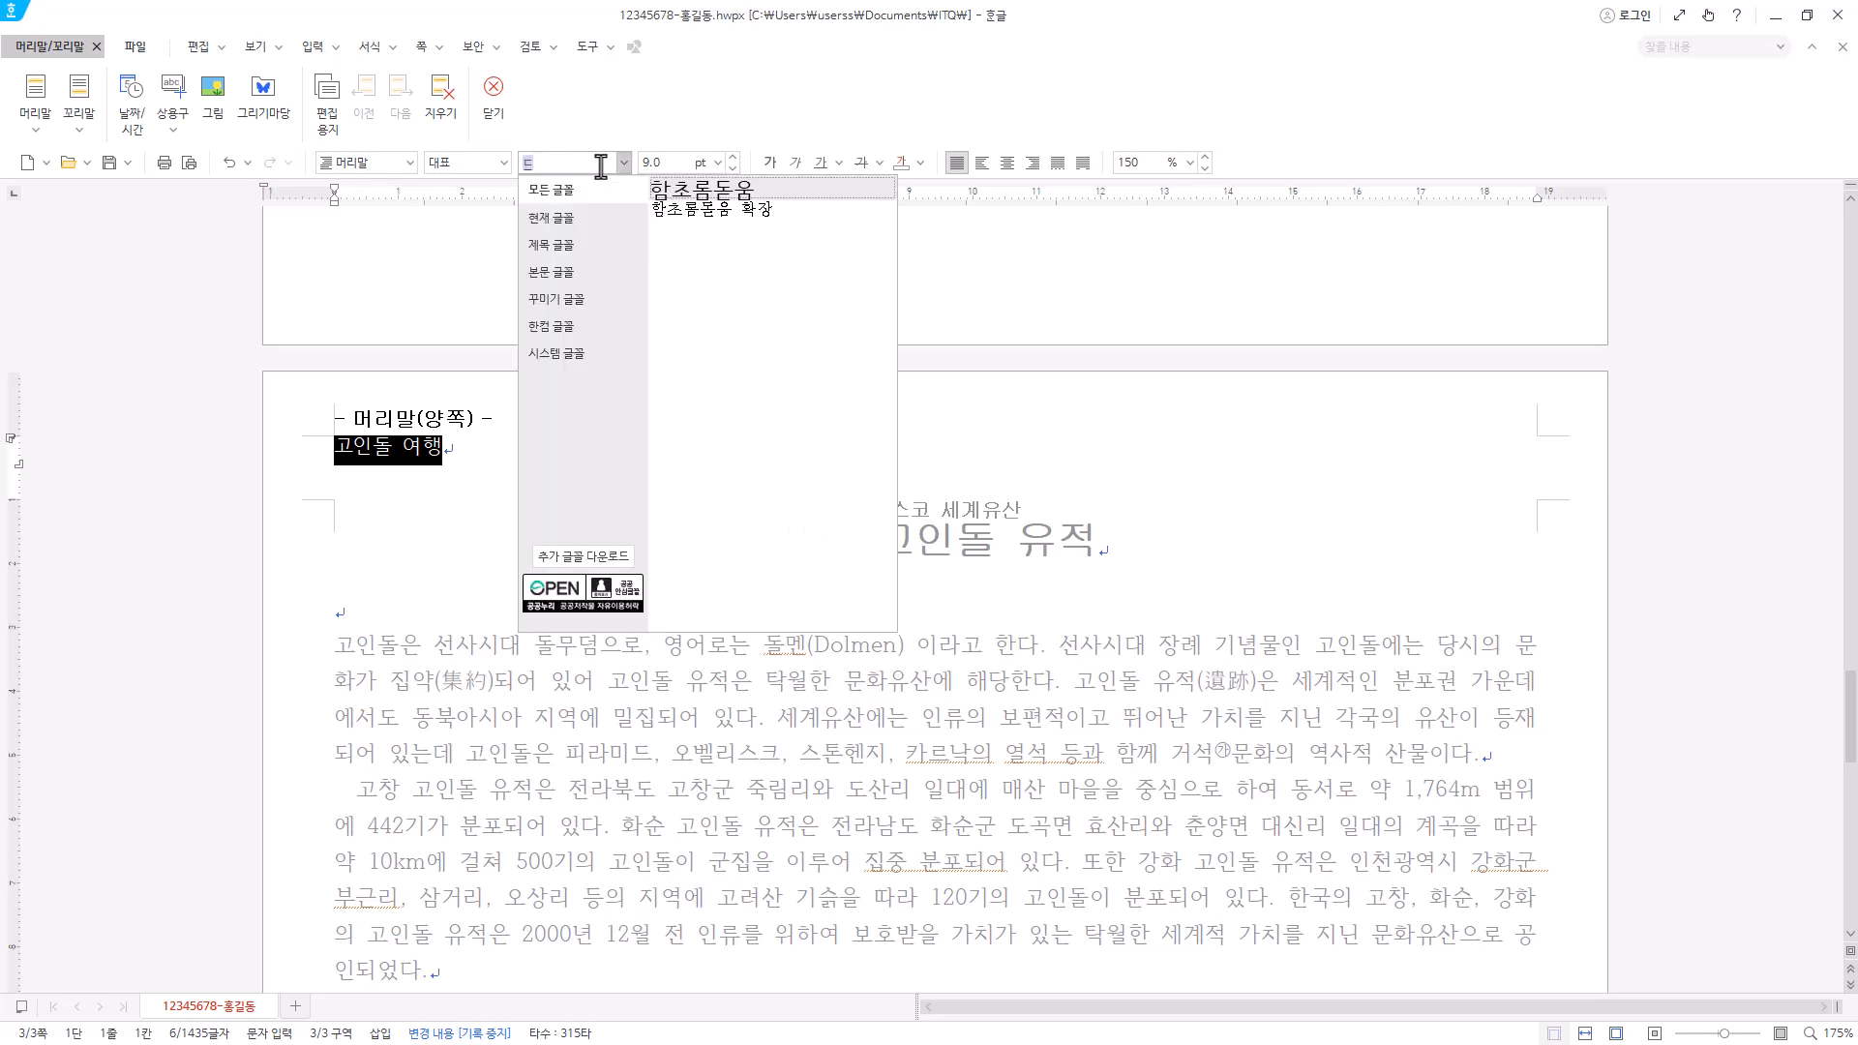
pyautogui.press('Return')
pyautogui.click(732, 157)
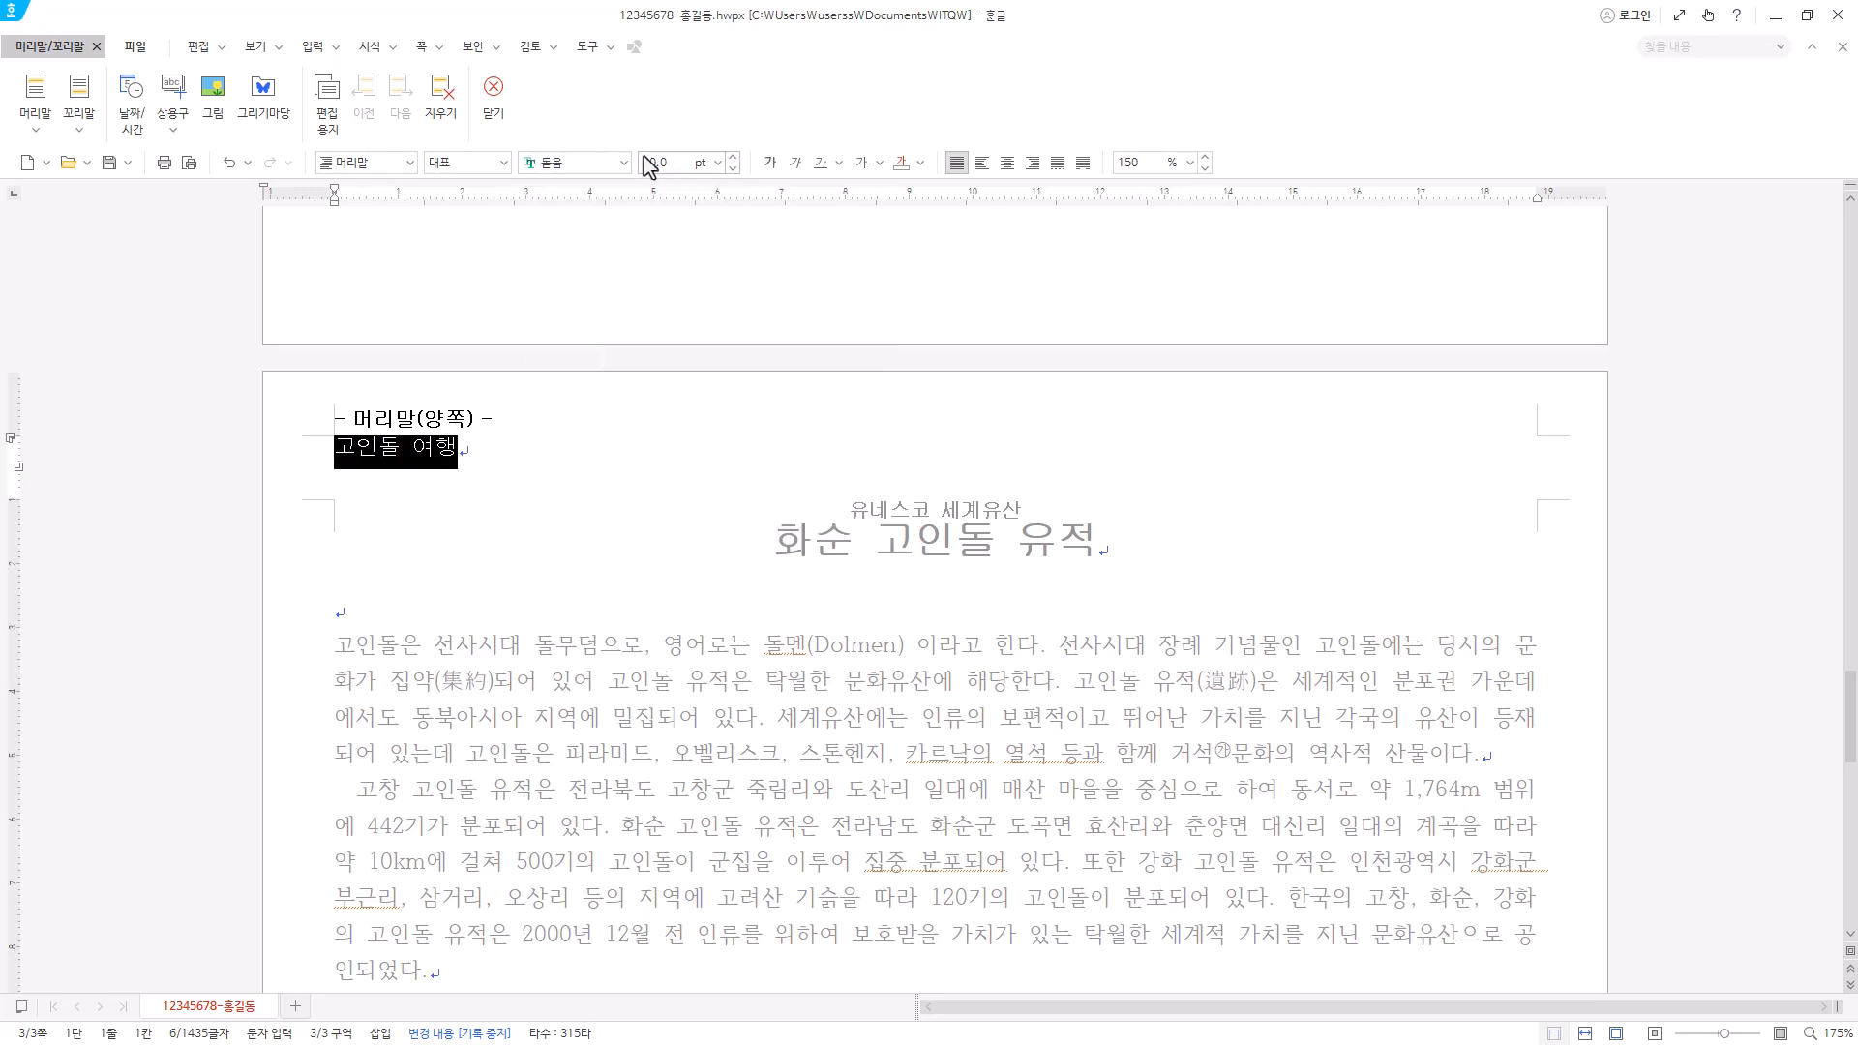
pyautogui.click(1033, 163)
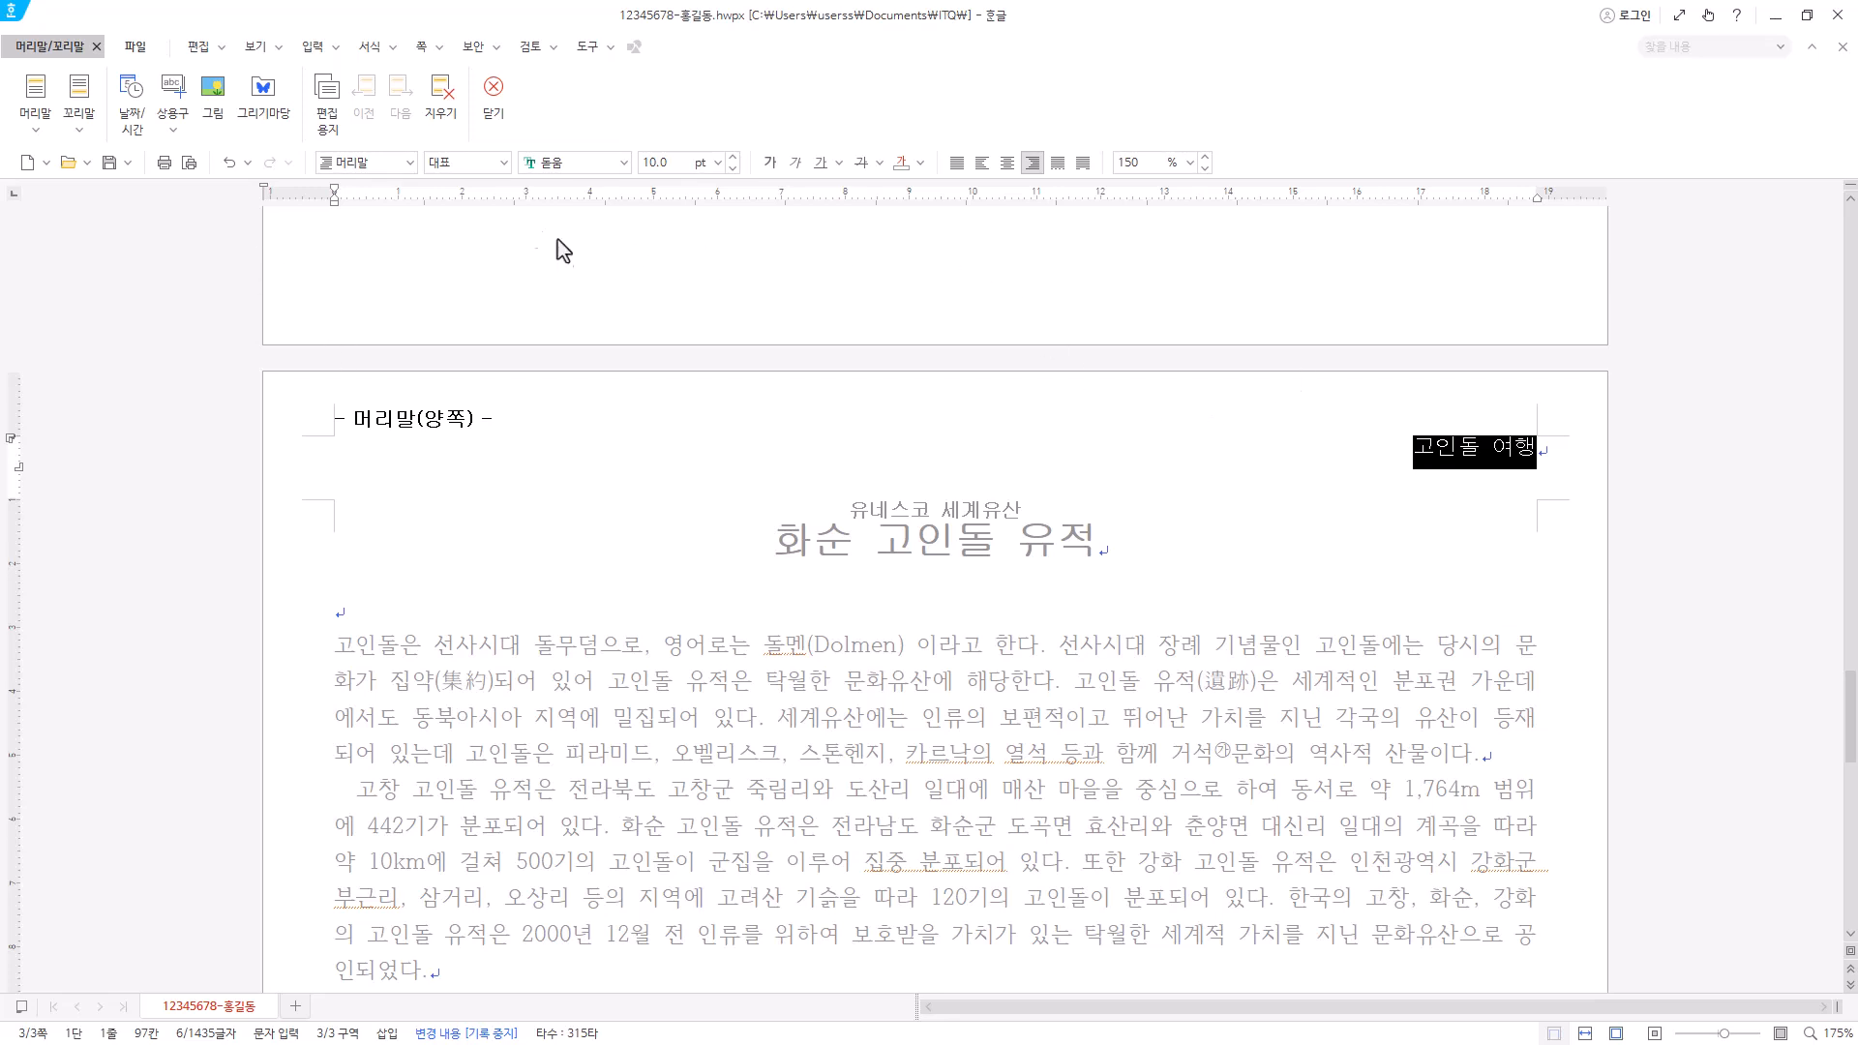
pyautogui.click(410, 162)
pyautogui.click(619, 136)
pyautogui.click(495, 92)
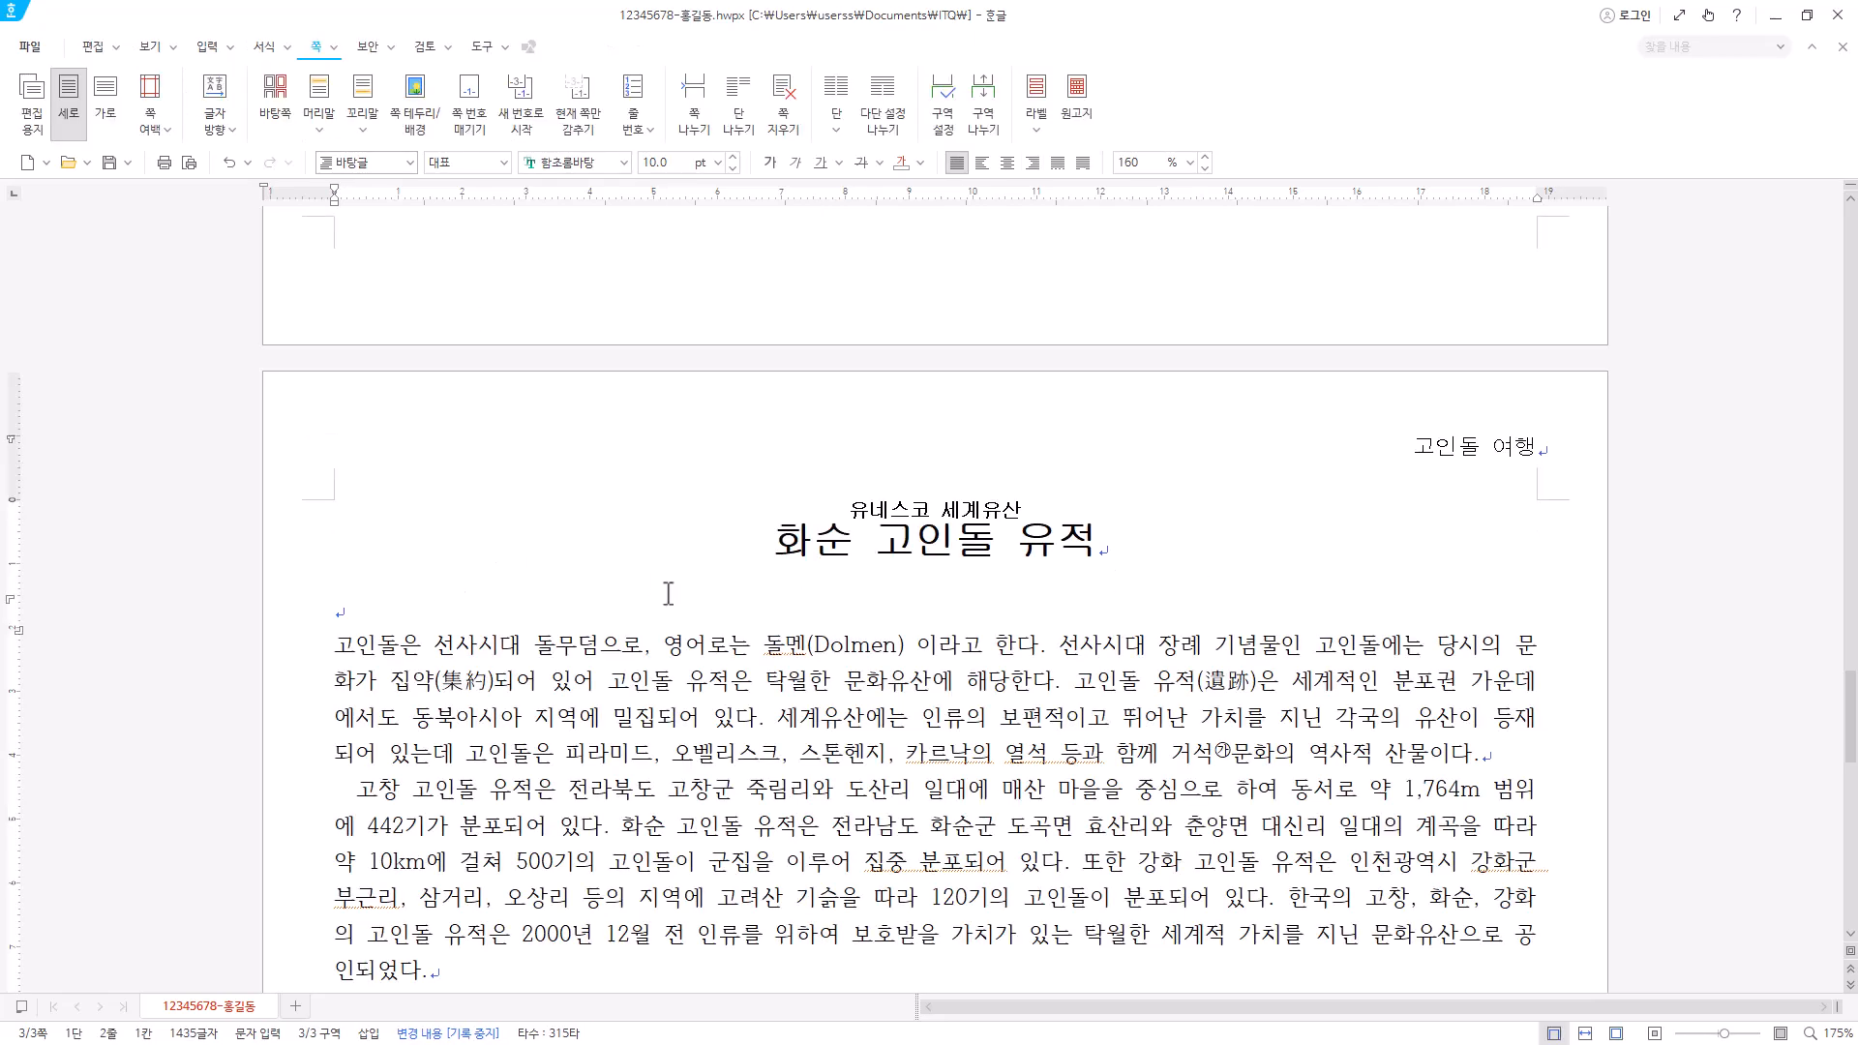
pyautogui.doubleClick(1498, 455)
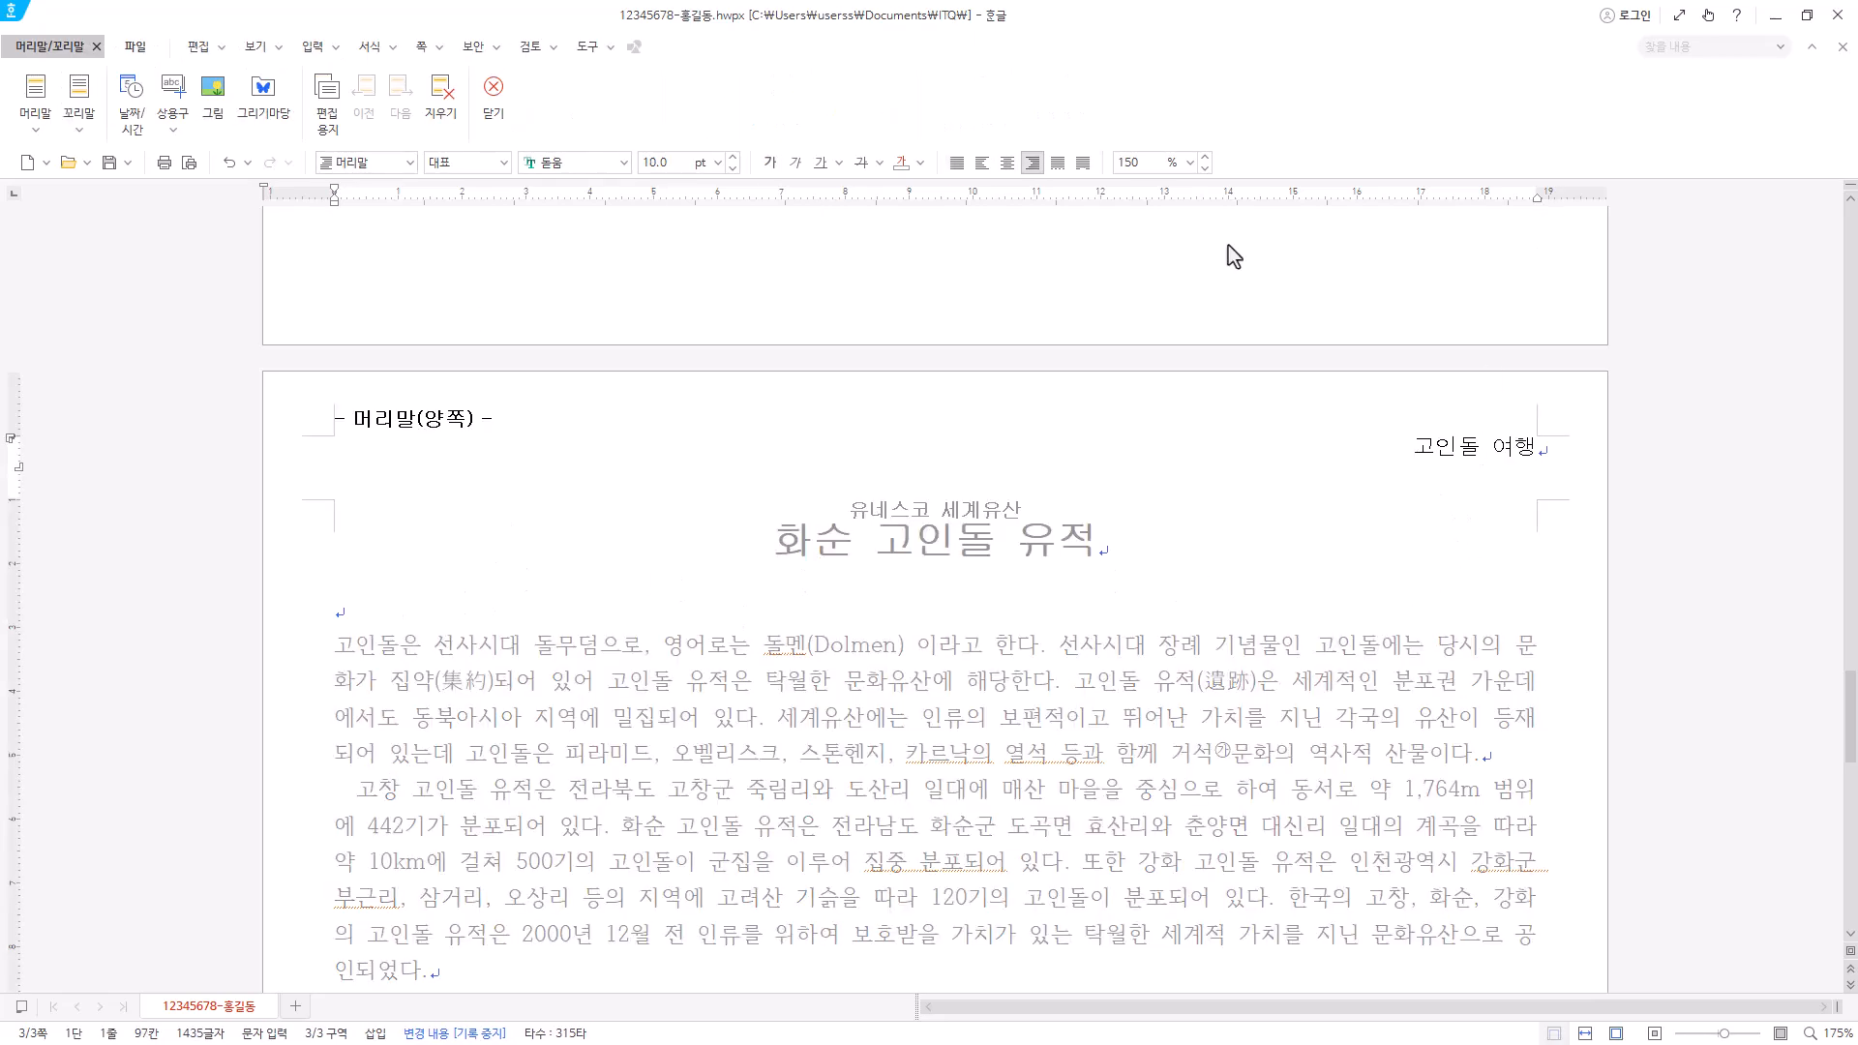
pyautogui.click(494, 92)
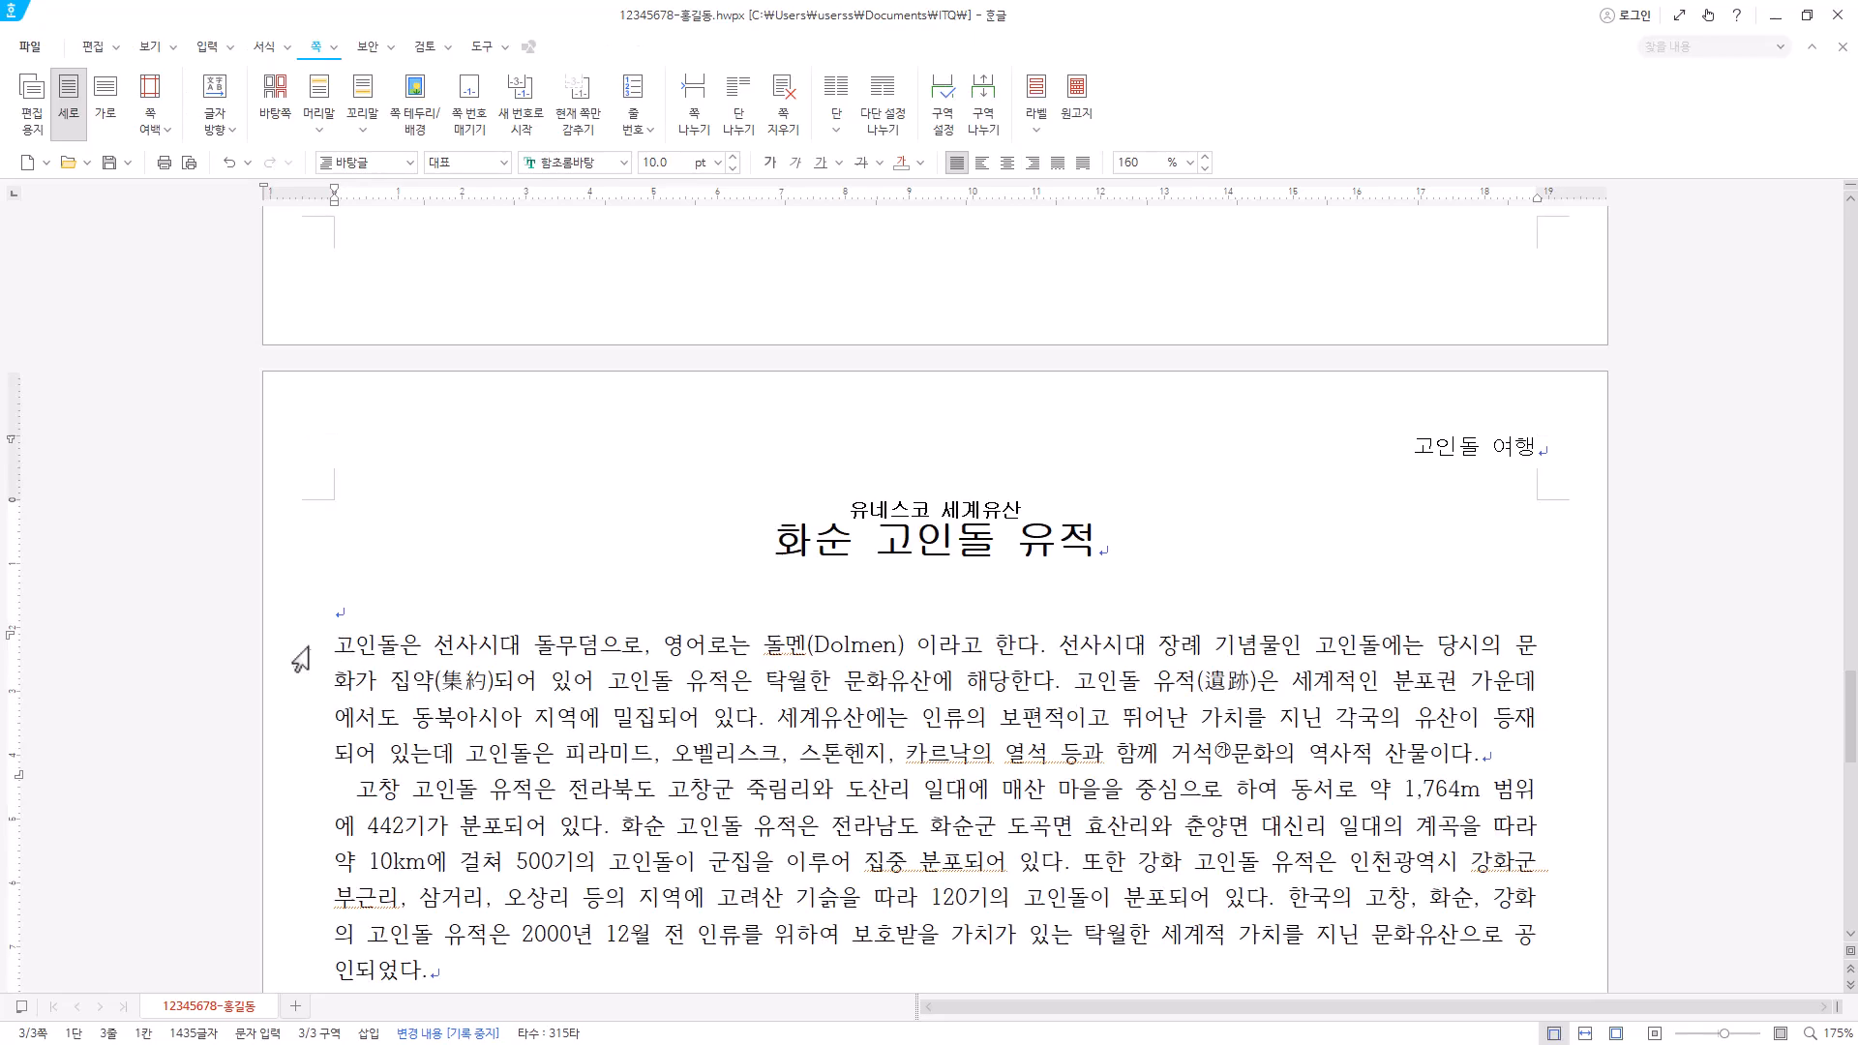
# - Apply a two-line drop cap to the first body paragraph with the 굴림 font and a yellow fill
pyautogui.click(264, 46)
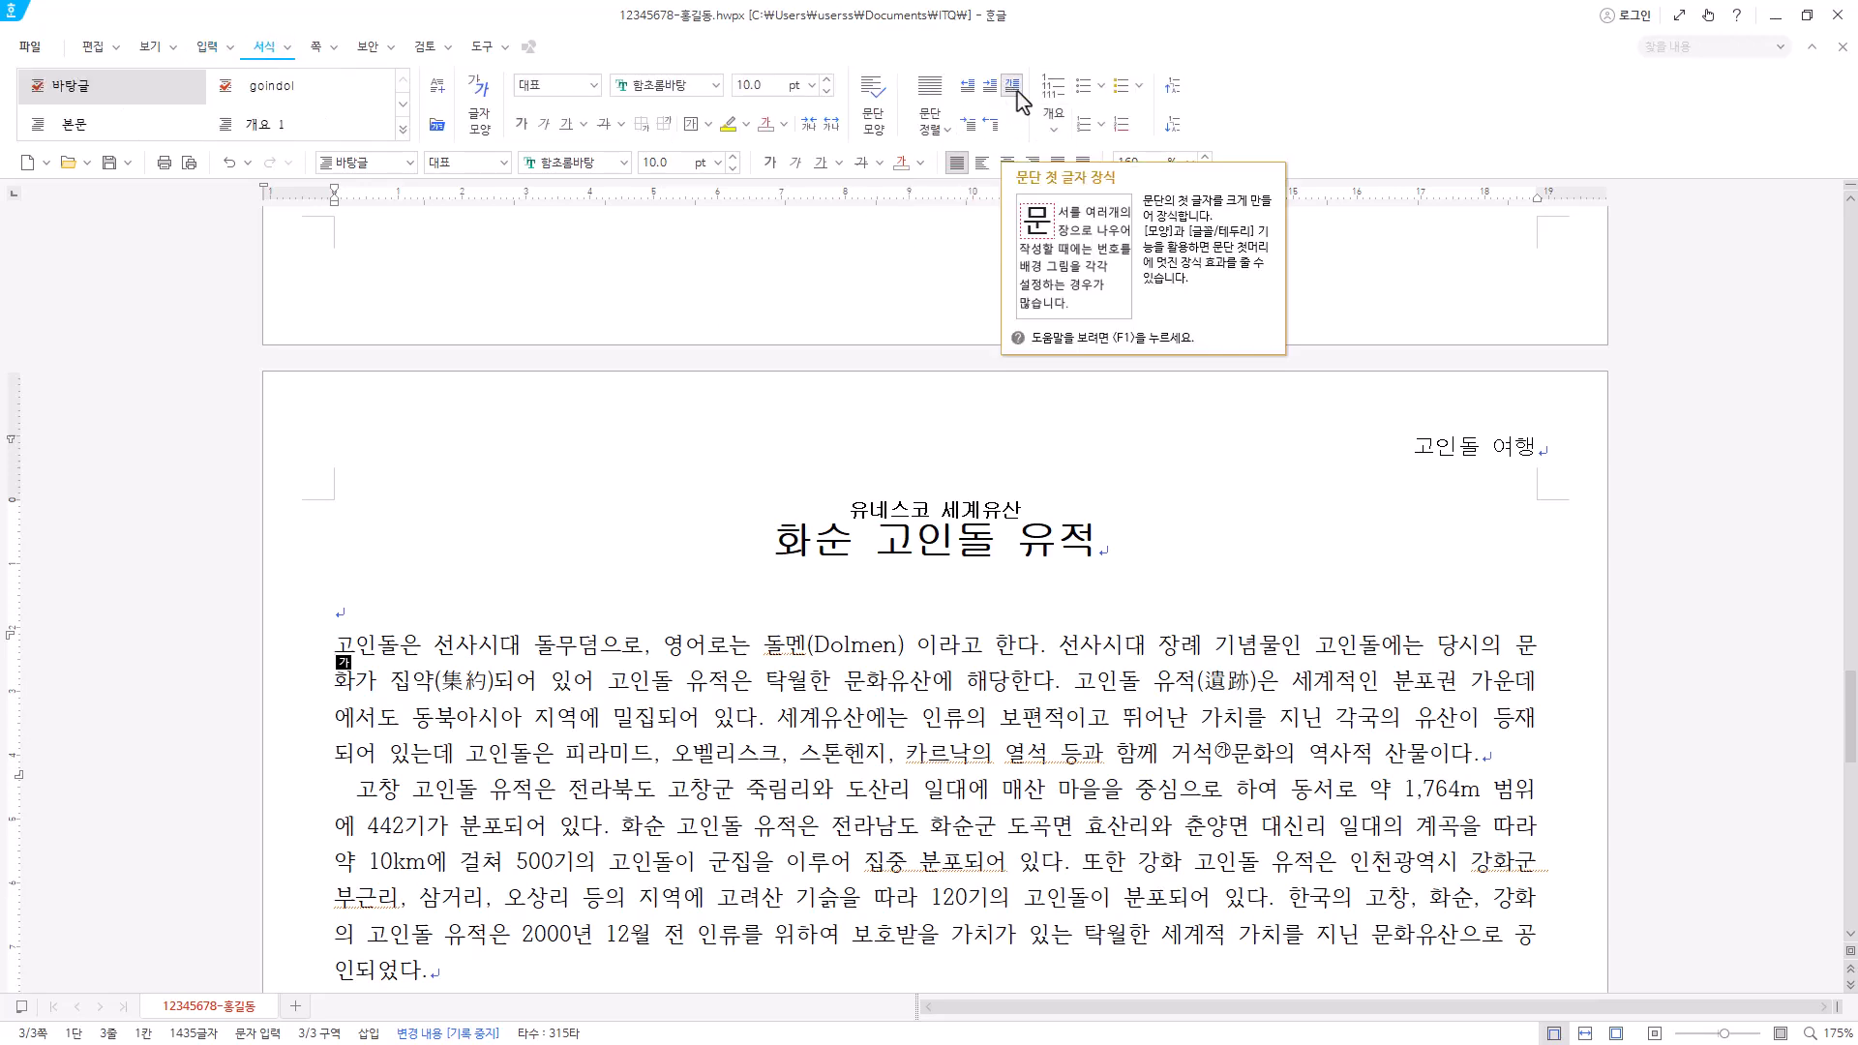
pyautogui.click(289, 48)
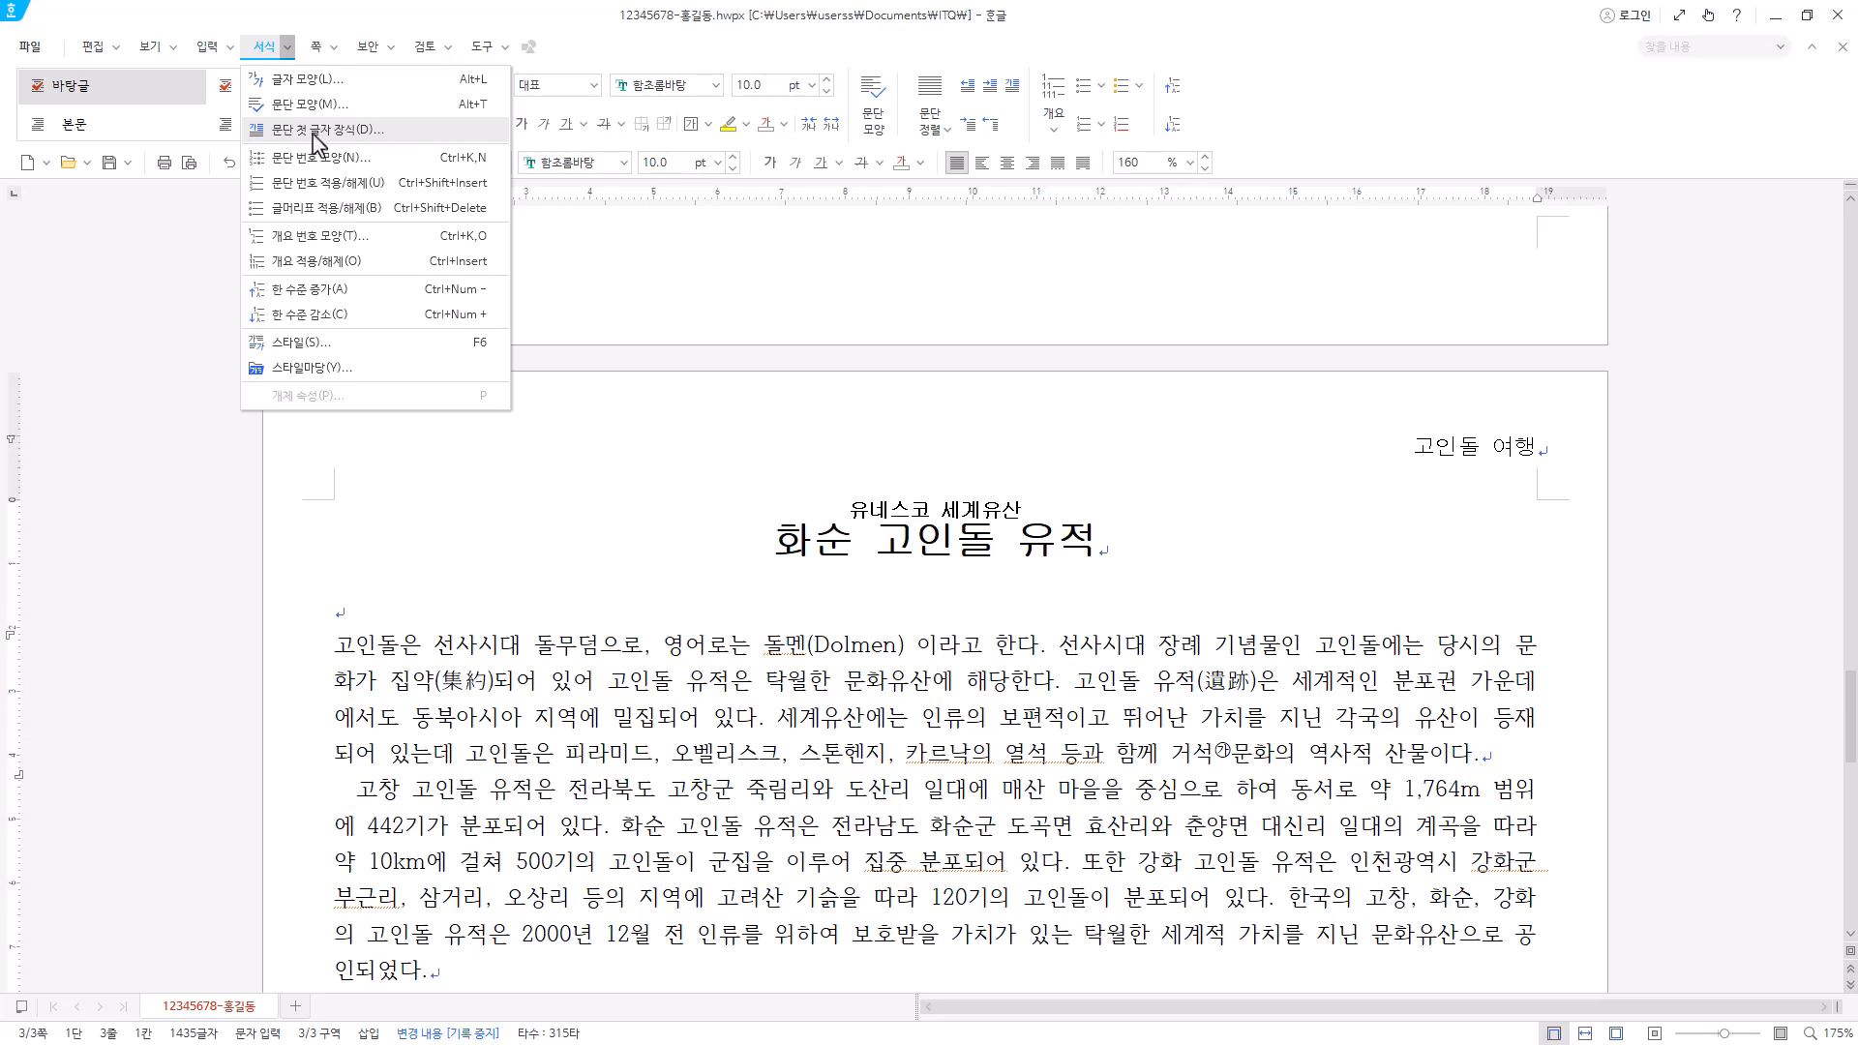
pyautogui.click(312, 131)
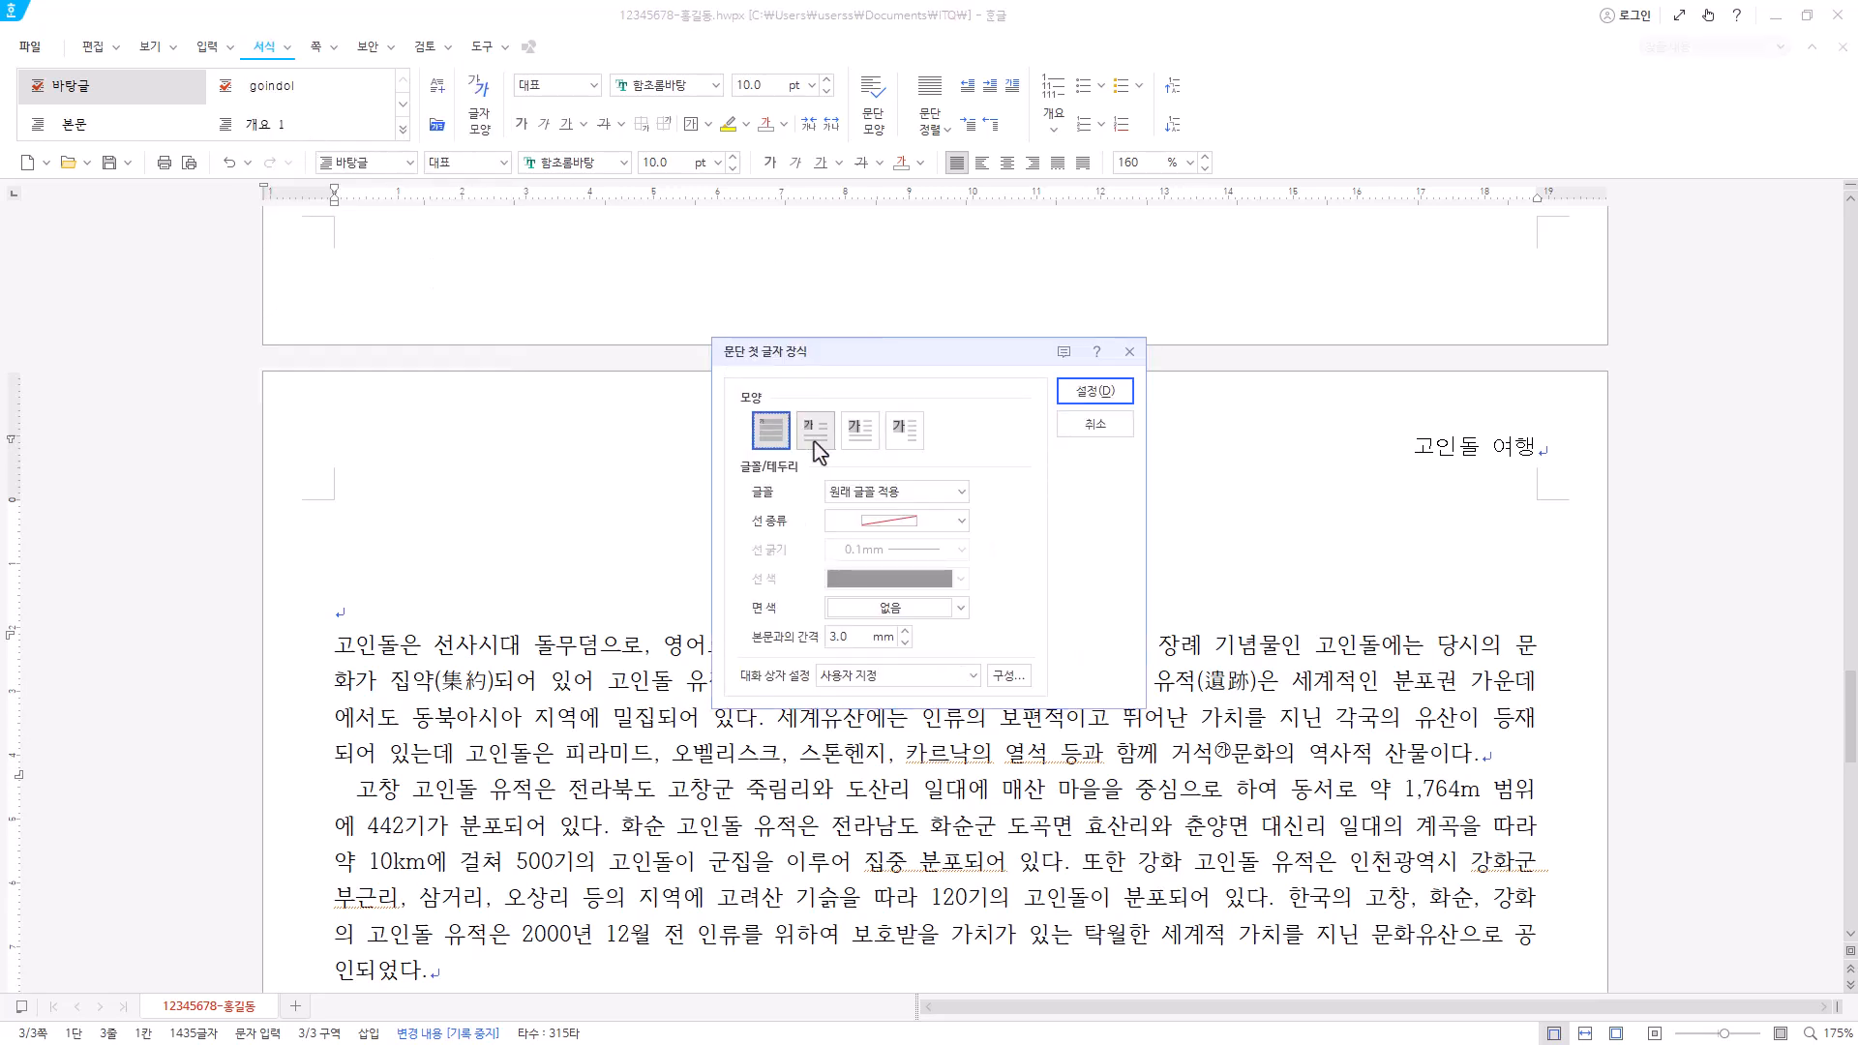
pyautogui.click(816, 437)
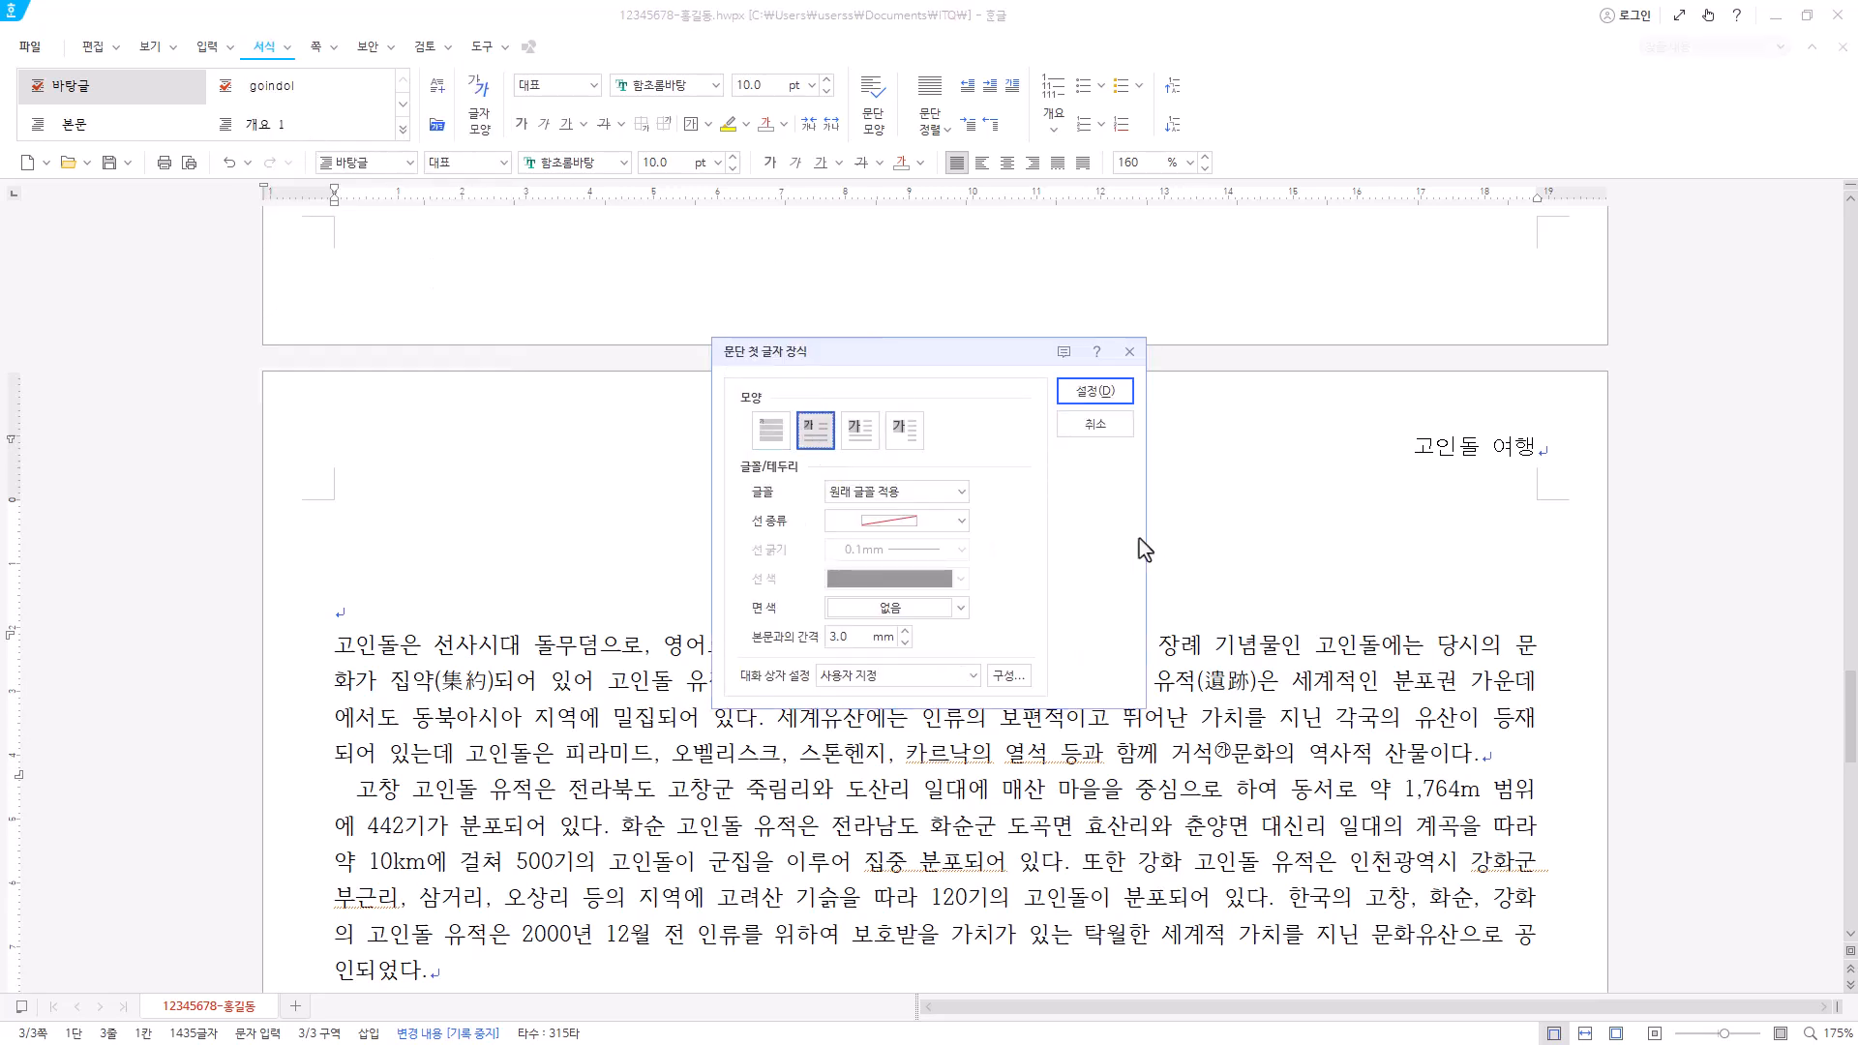
pyautogui.click(961, 492)
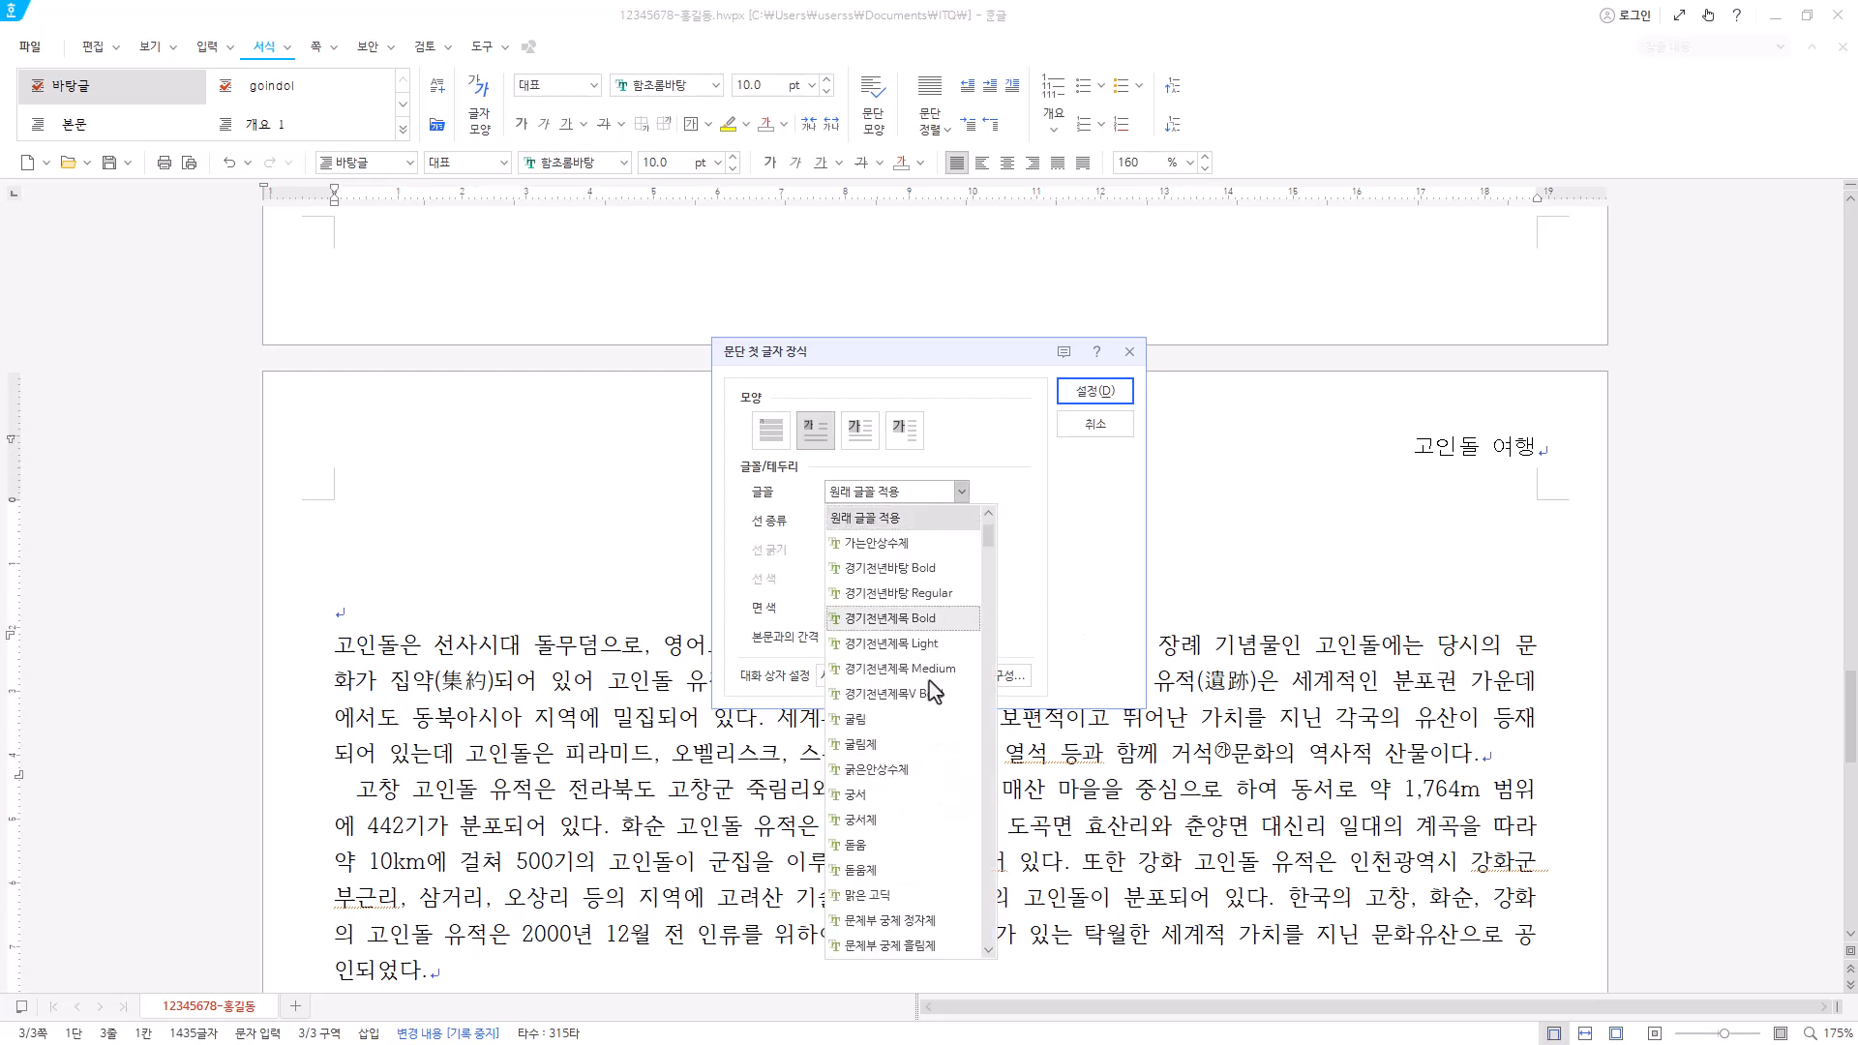
pyautogui.click(905, 718)
pyautogui.click(960, 610)
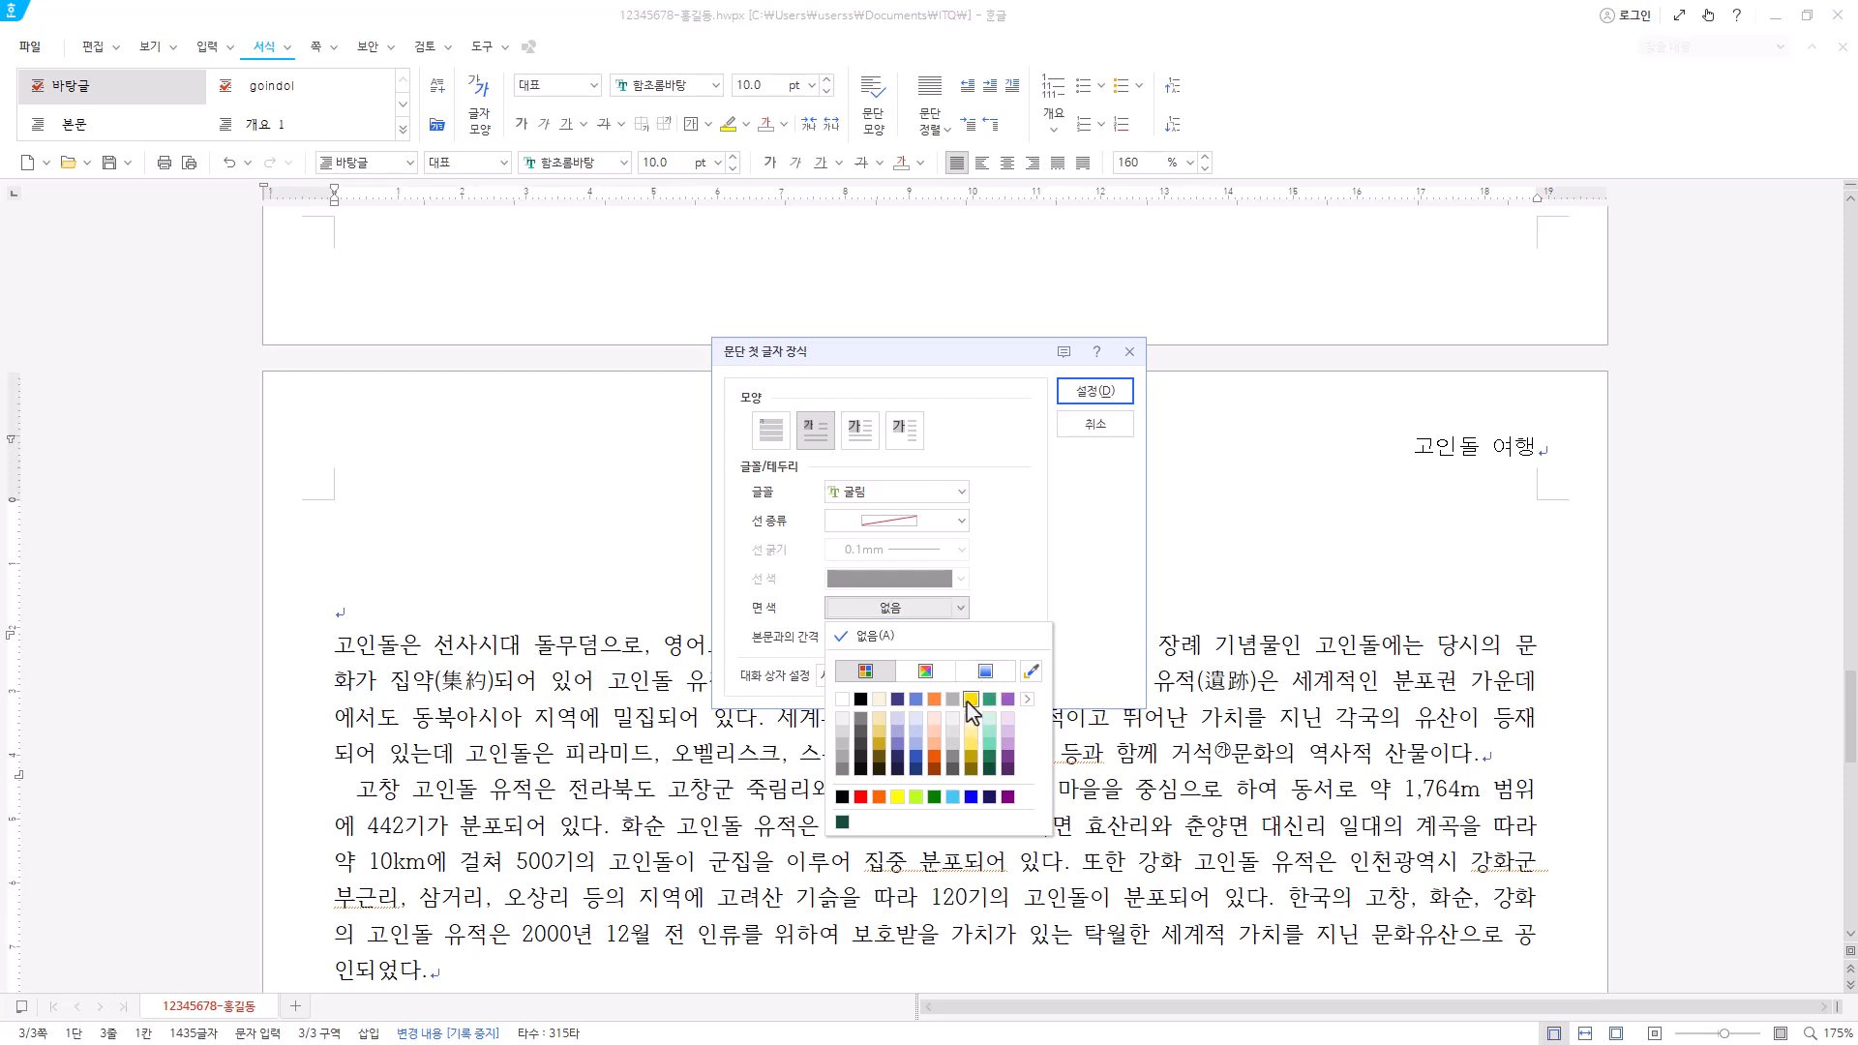
pyautogui.click(895, 797)
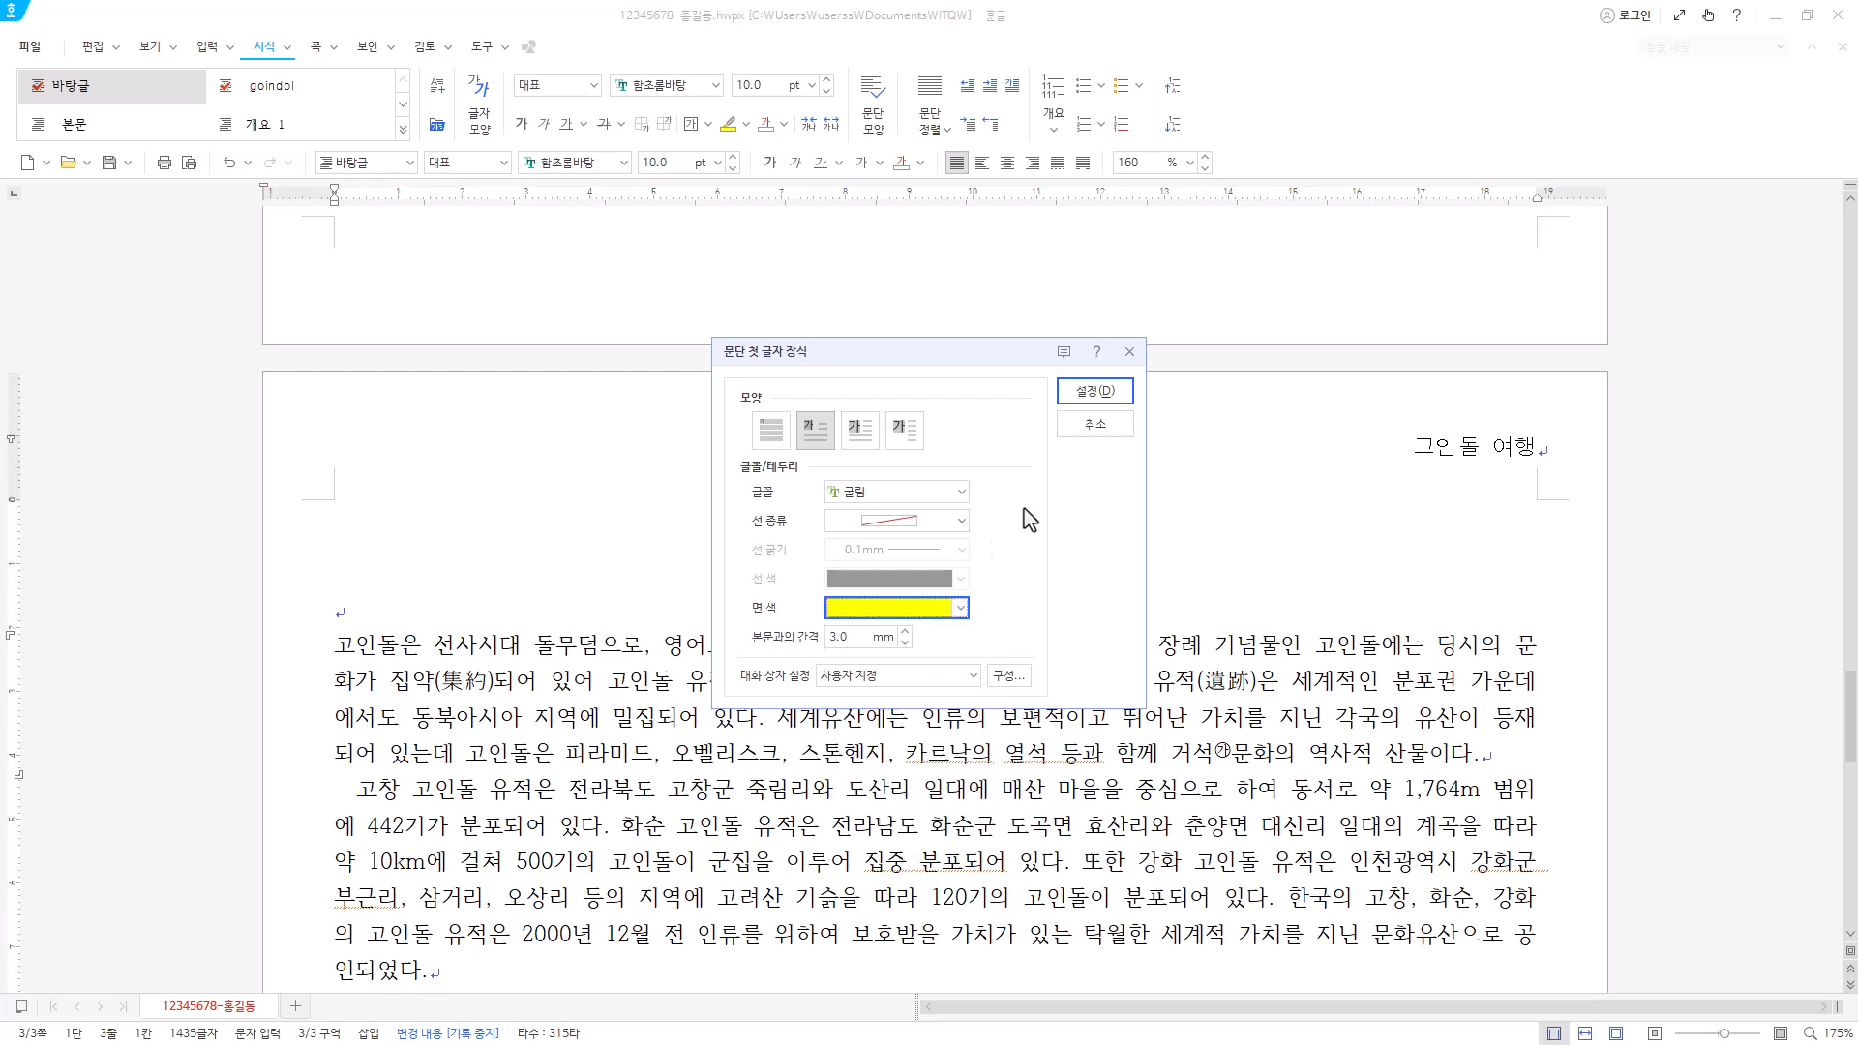
pyautogui.click(1092, 391)
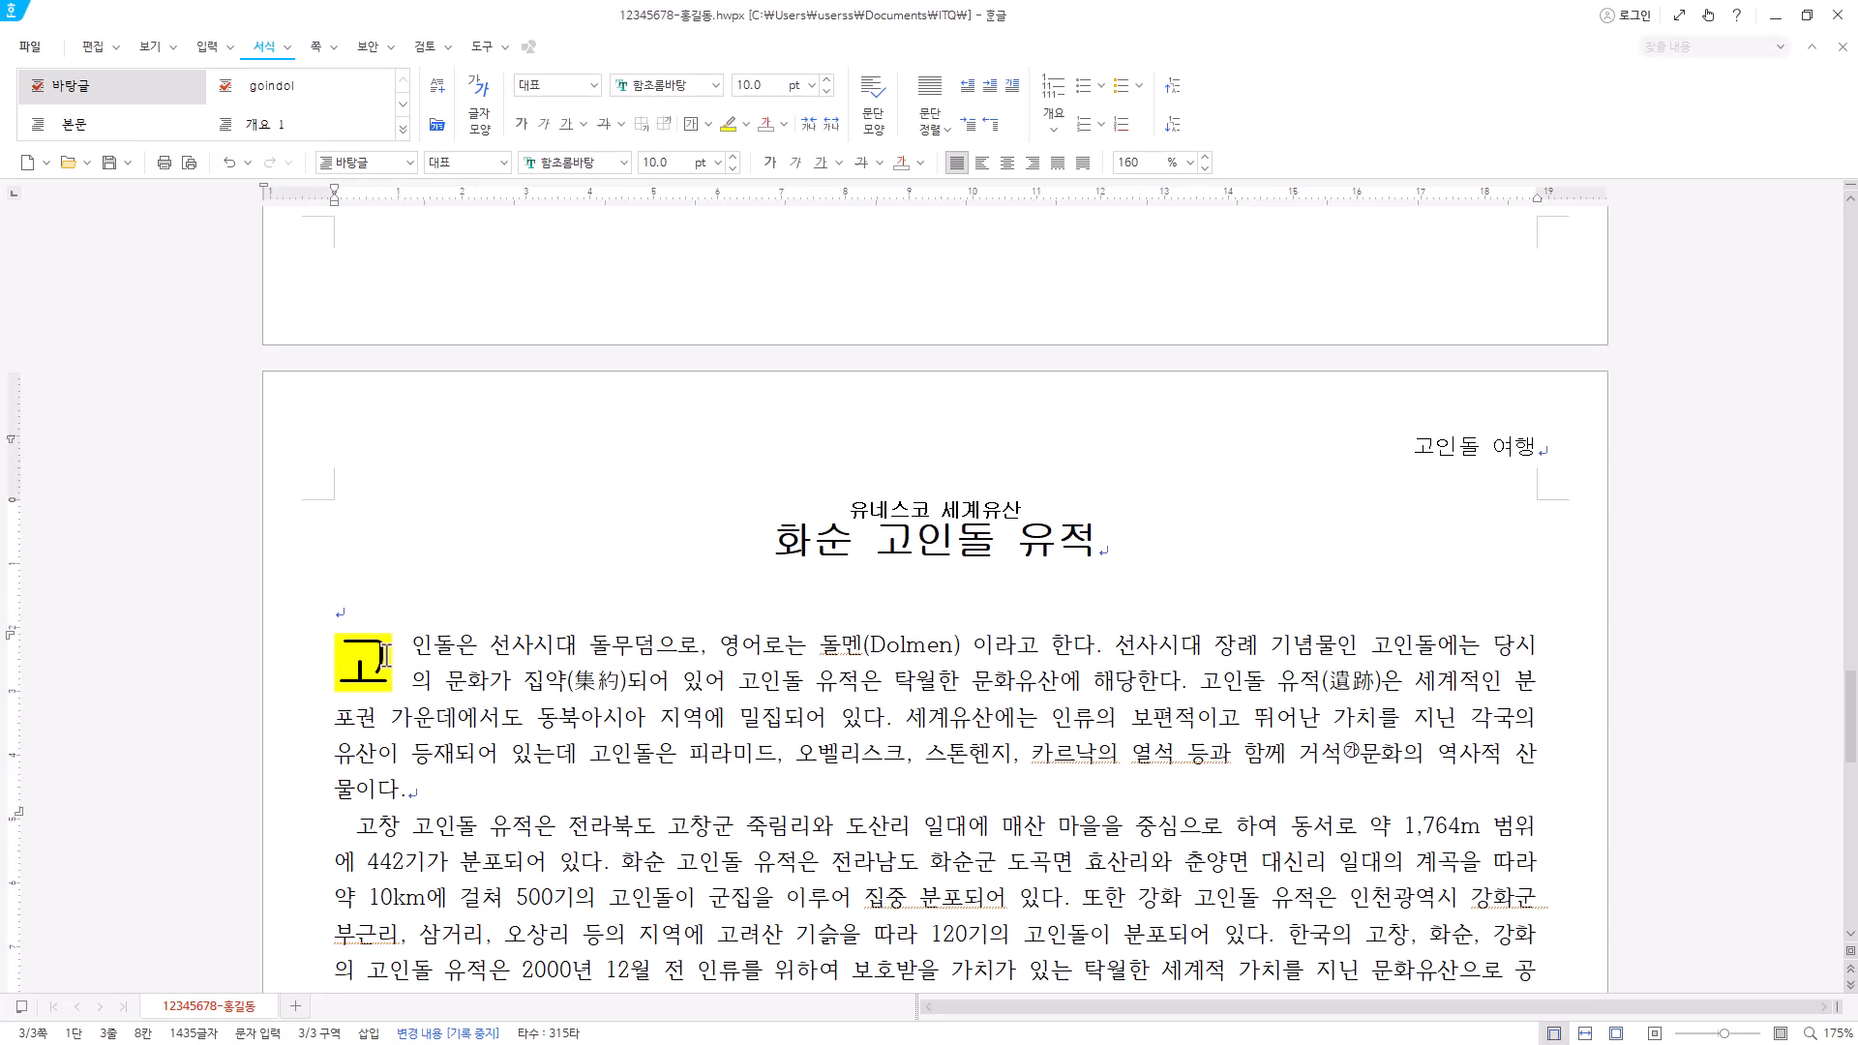
# - Insert the picture 그림4.JPG from the ITQ Picture folder at the start of the first body paragraph, after the drop cap
pyautogui.click(406, 643)
pyautogui.click(207, 47)
pyautogui.click(174, 93)
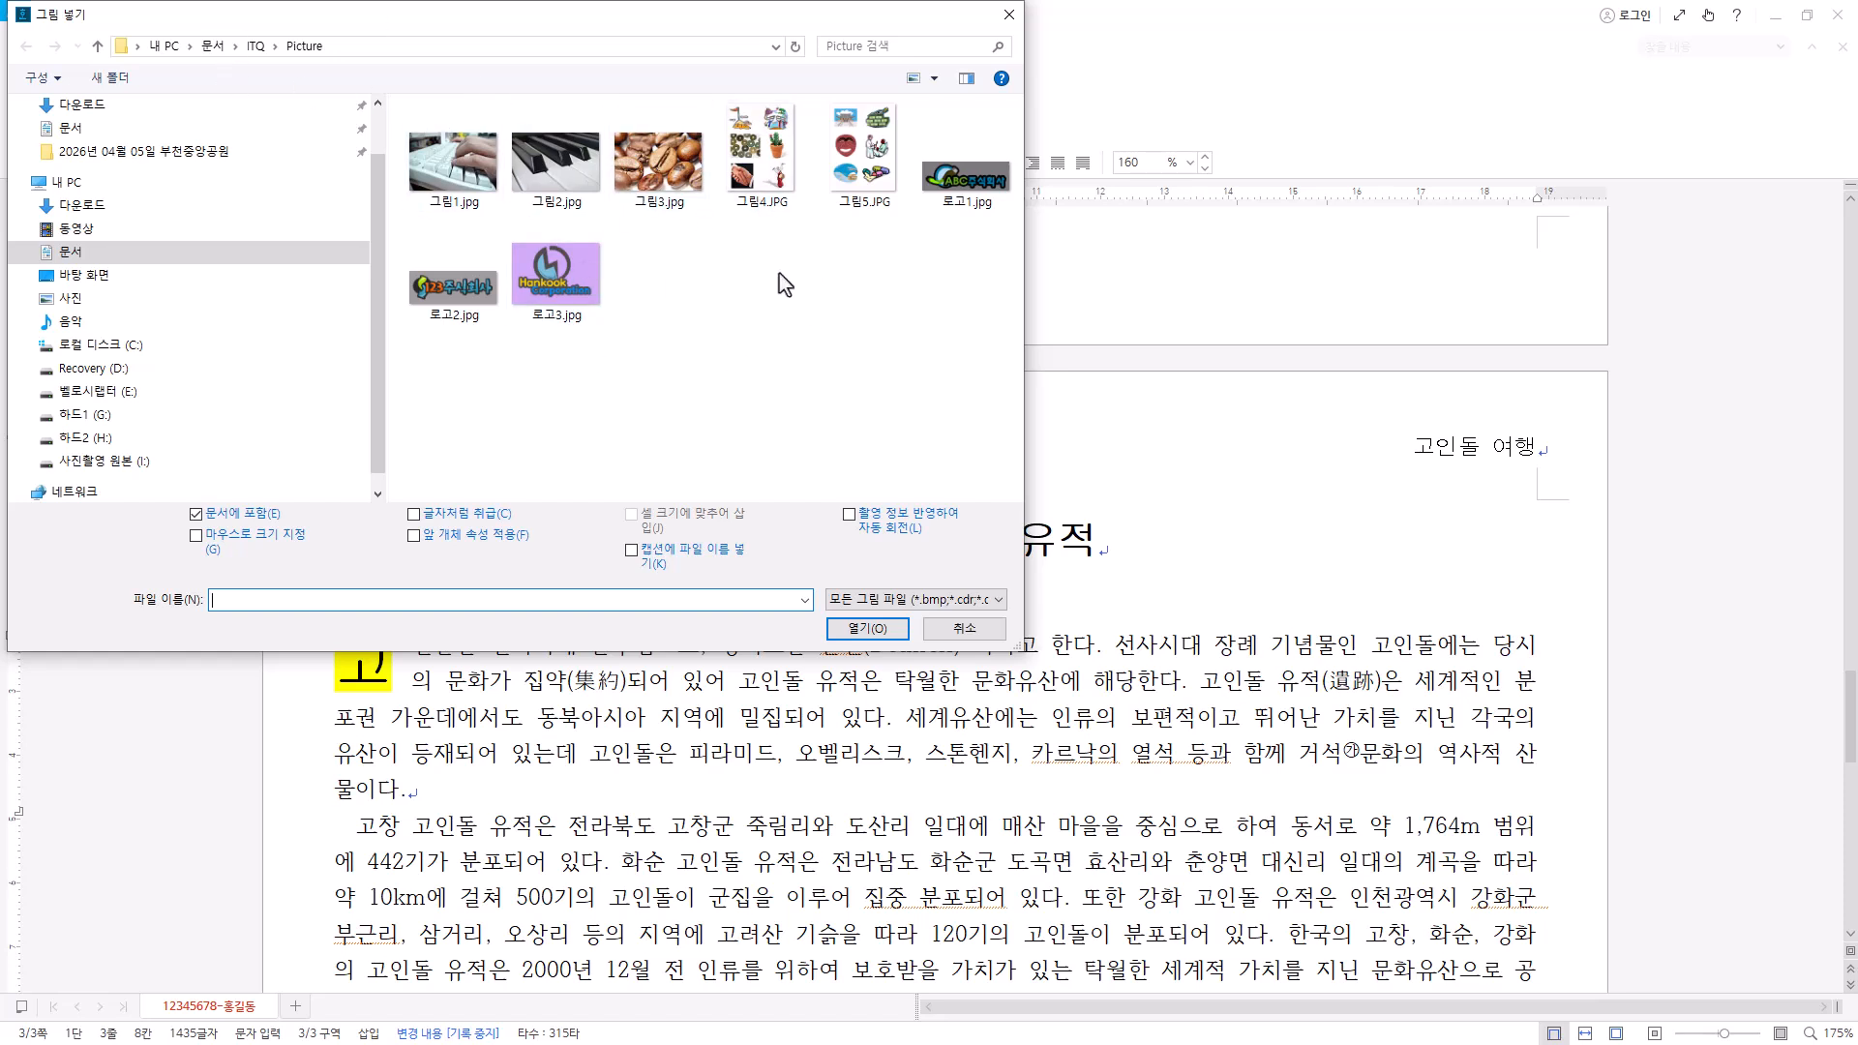
pyautogui.click(753, 177)
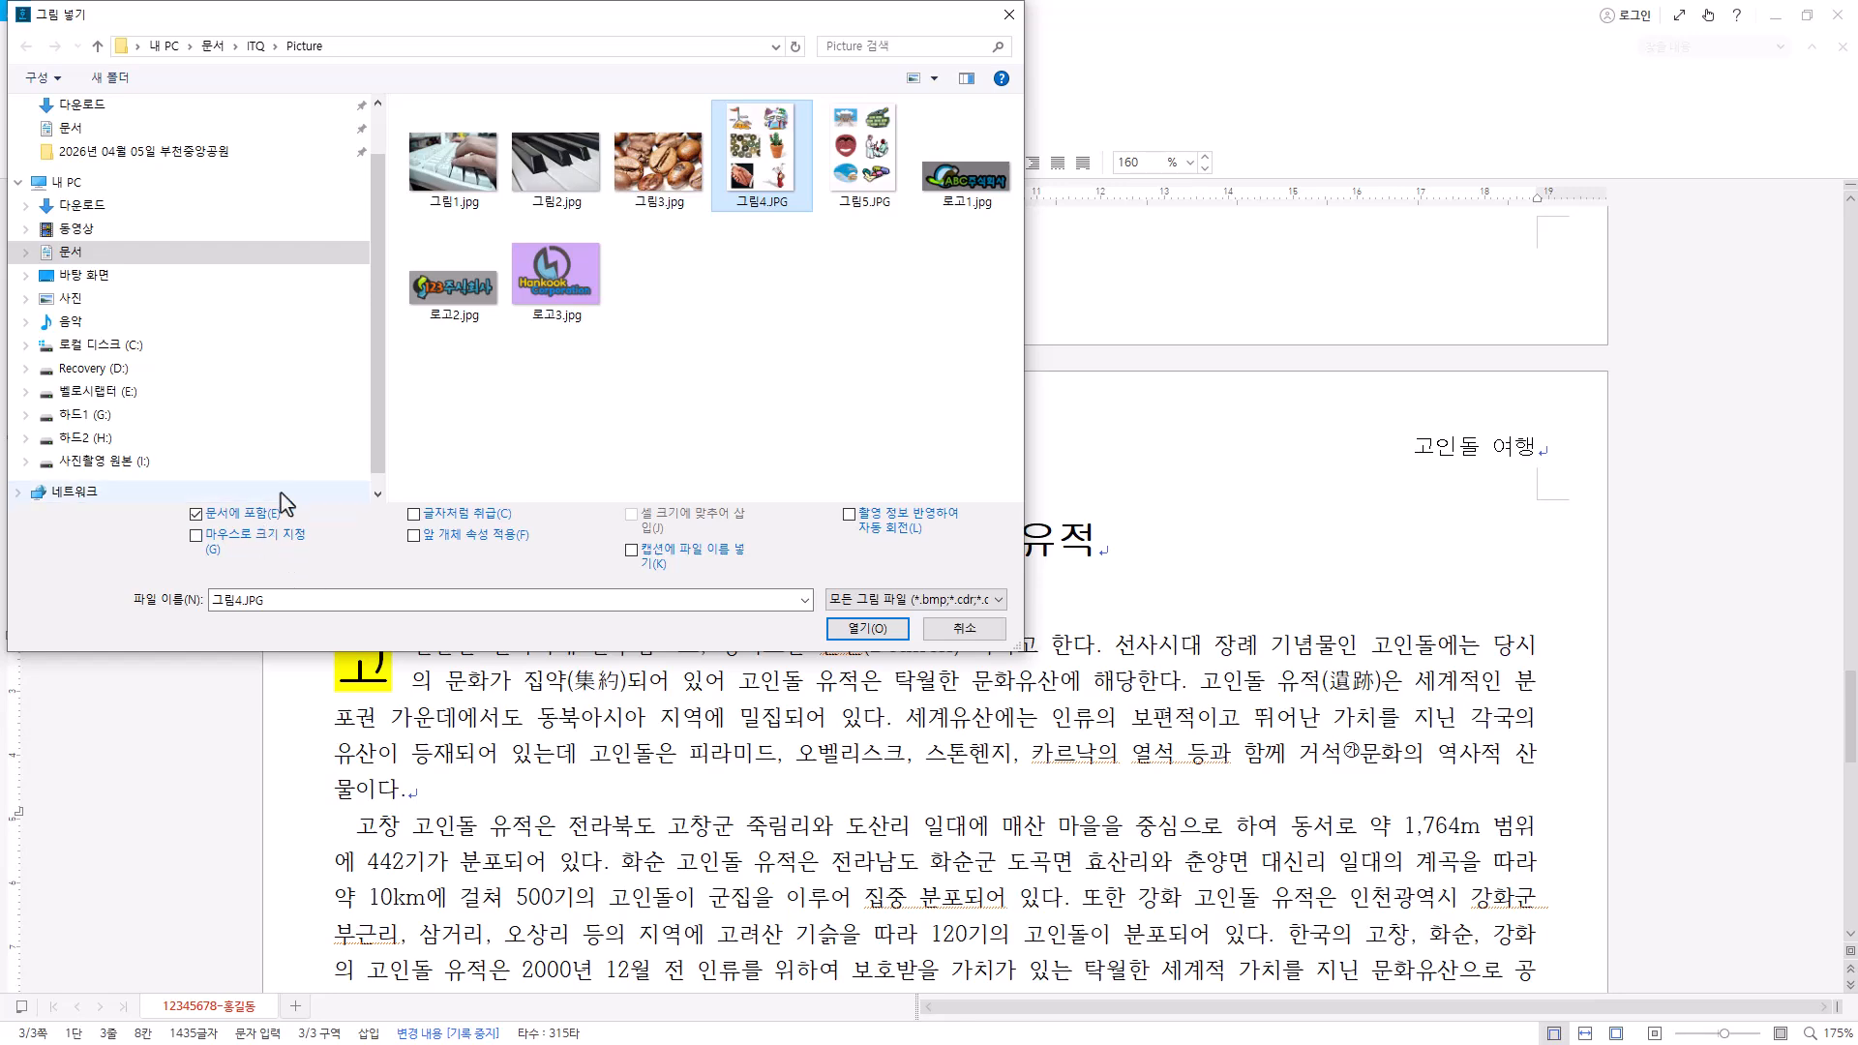
pyautogui.click(871, 630)
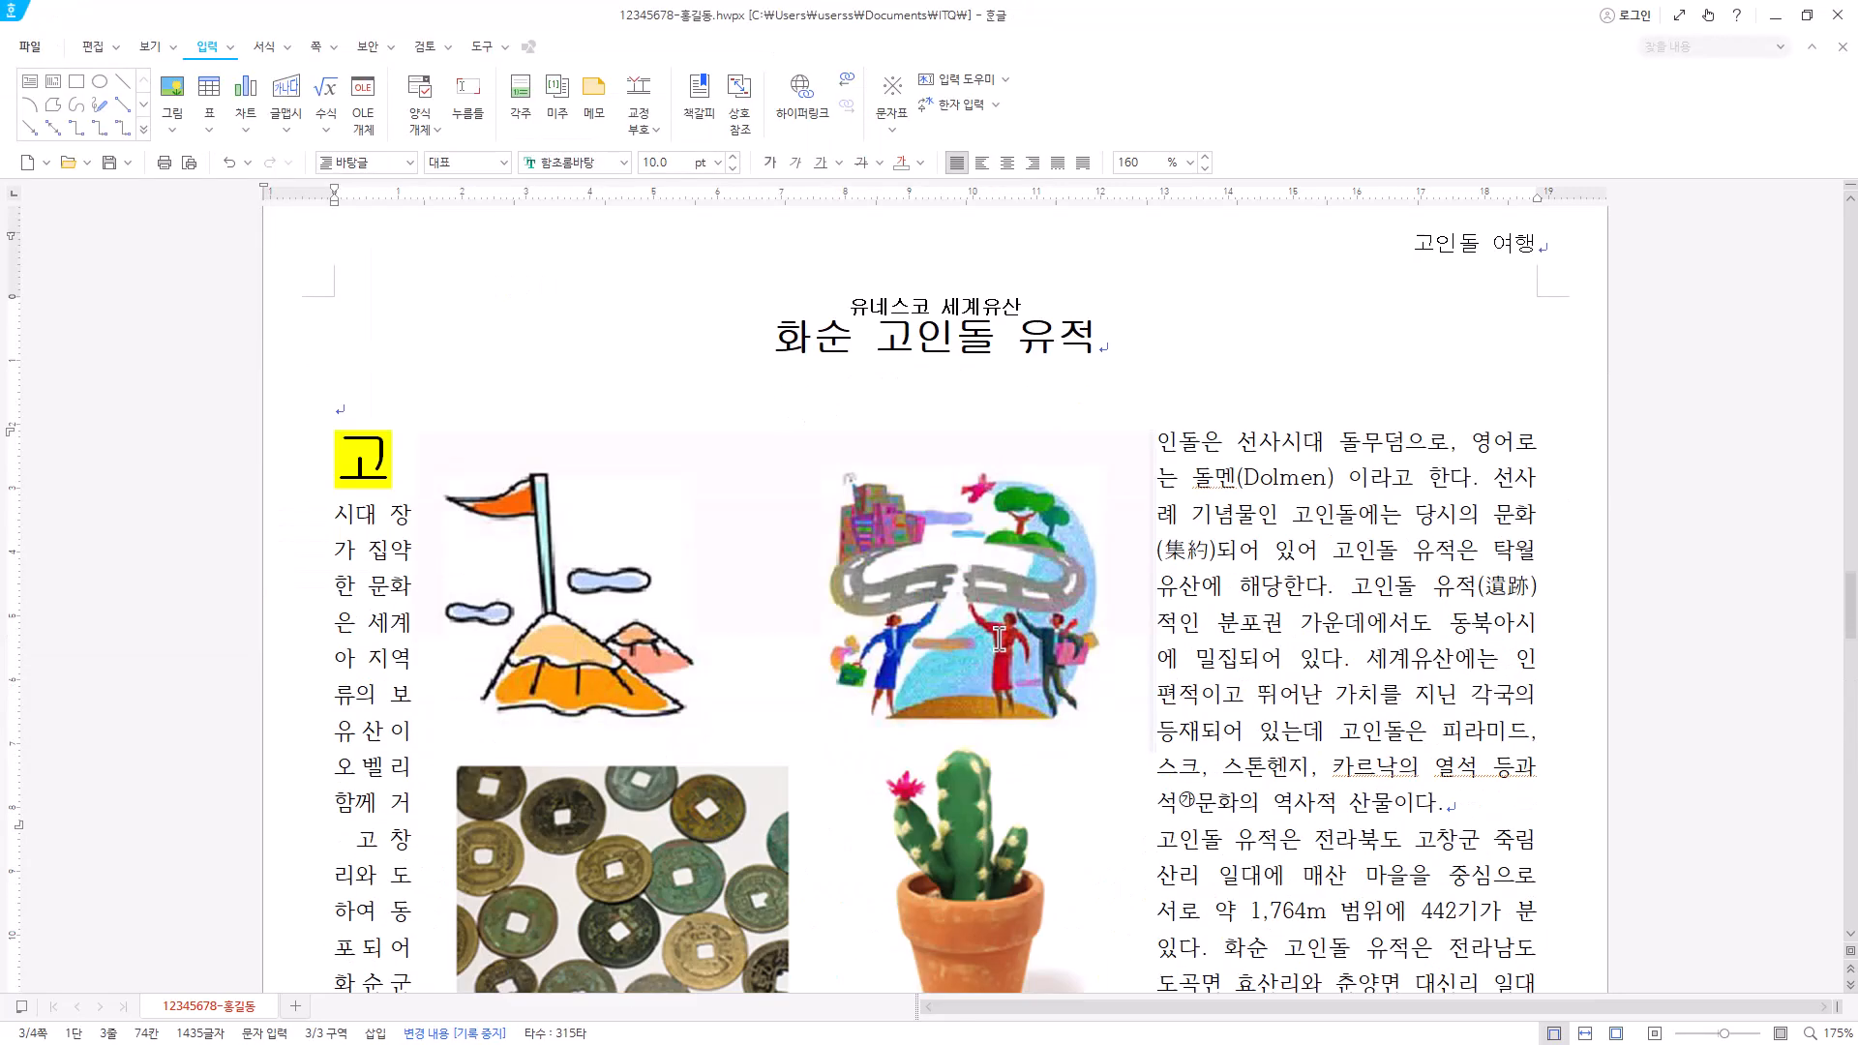
# - Crop the inserted picture to the illustration of people and a broken road loop, about 52 × 49 mm
pyautogui.click(843, 571)
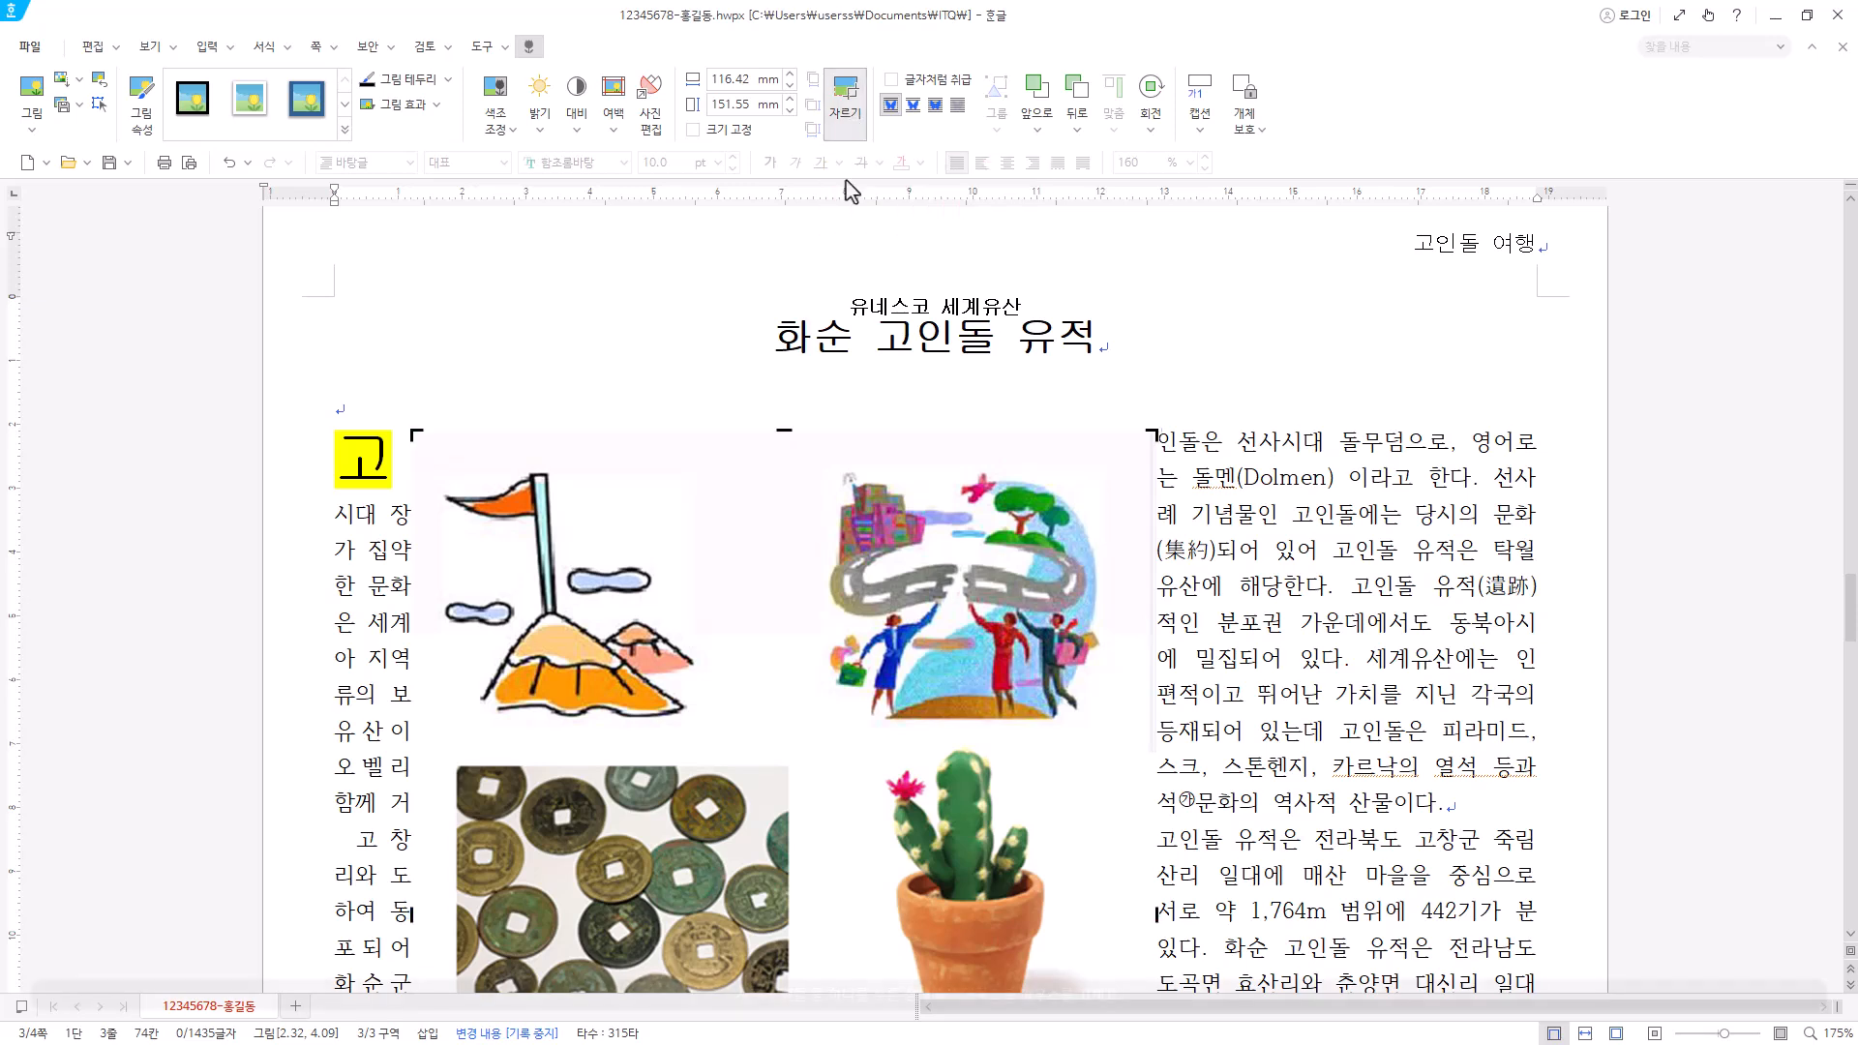
pyautogui.click(844, 118)
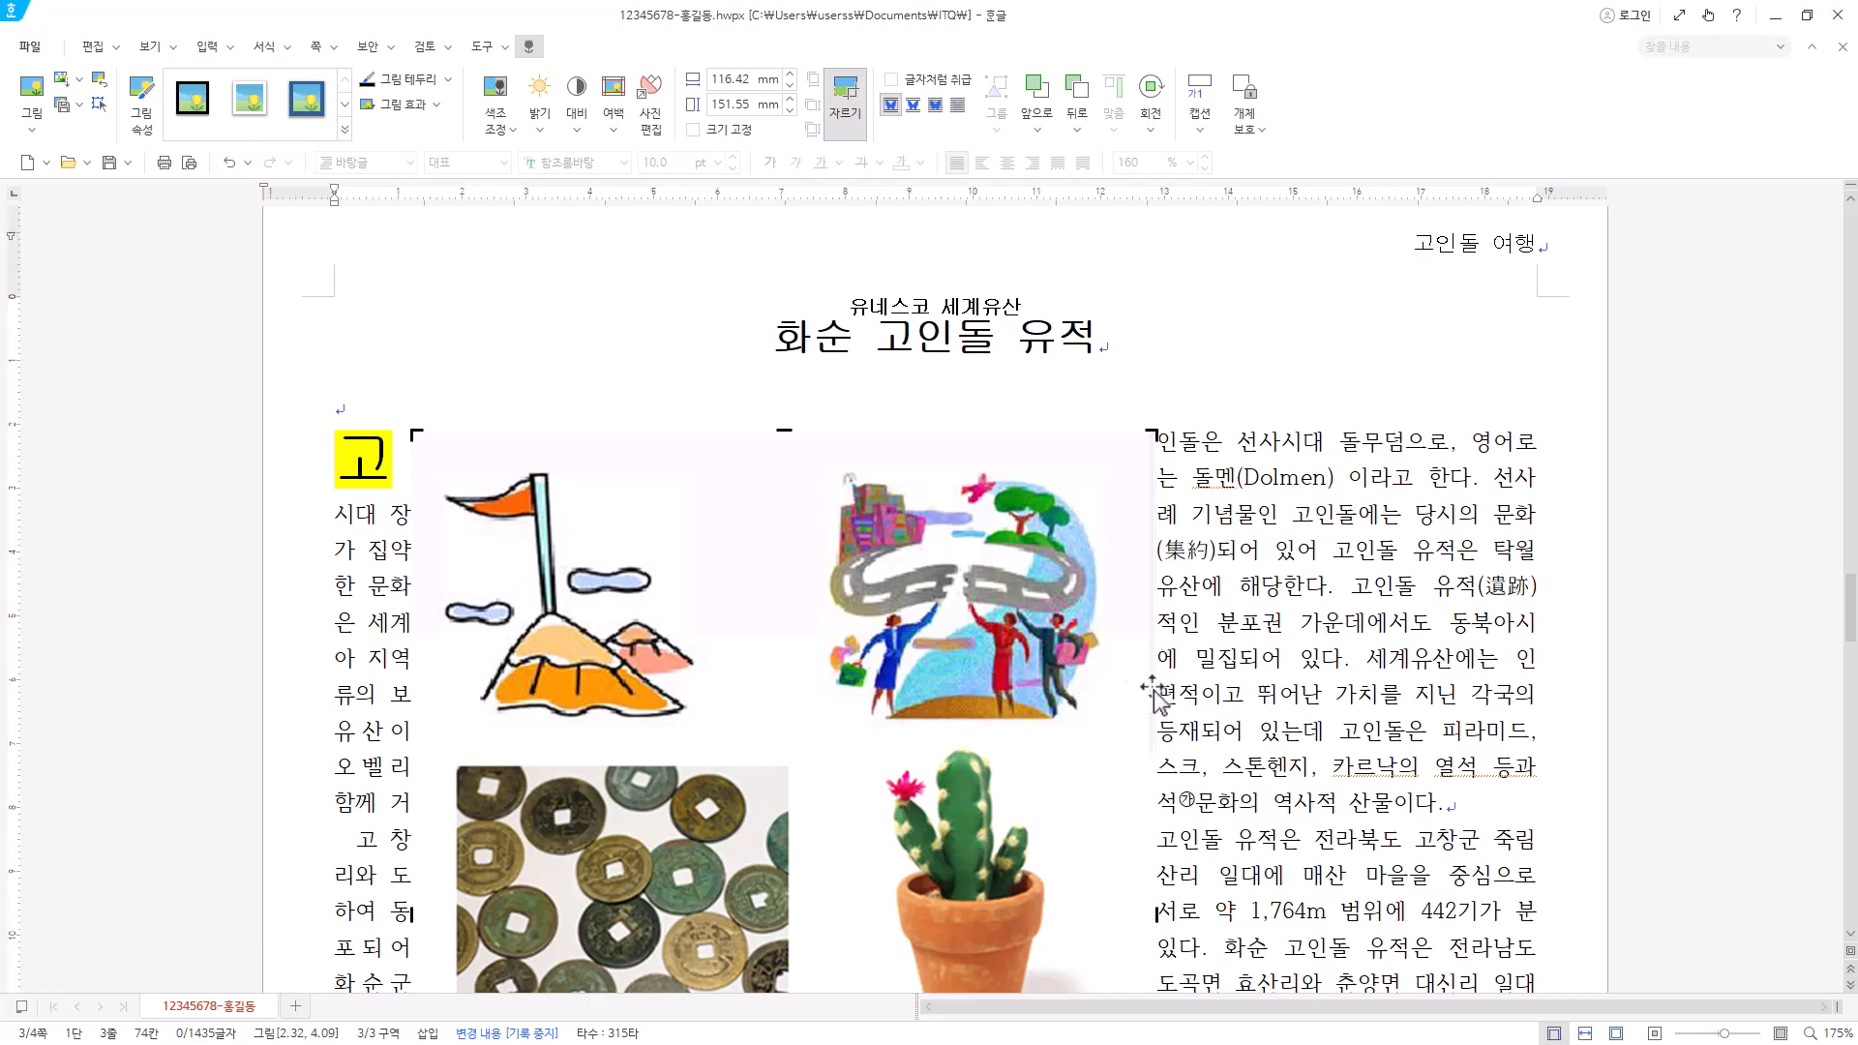
pyautogui.moveTo(1151, 433); pyautogui.dragTo(1120, 435)
pyautogui.scroll(-5, 672, 692)
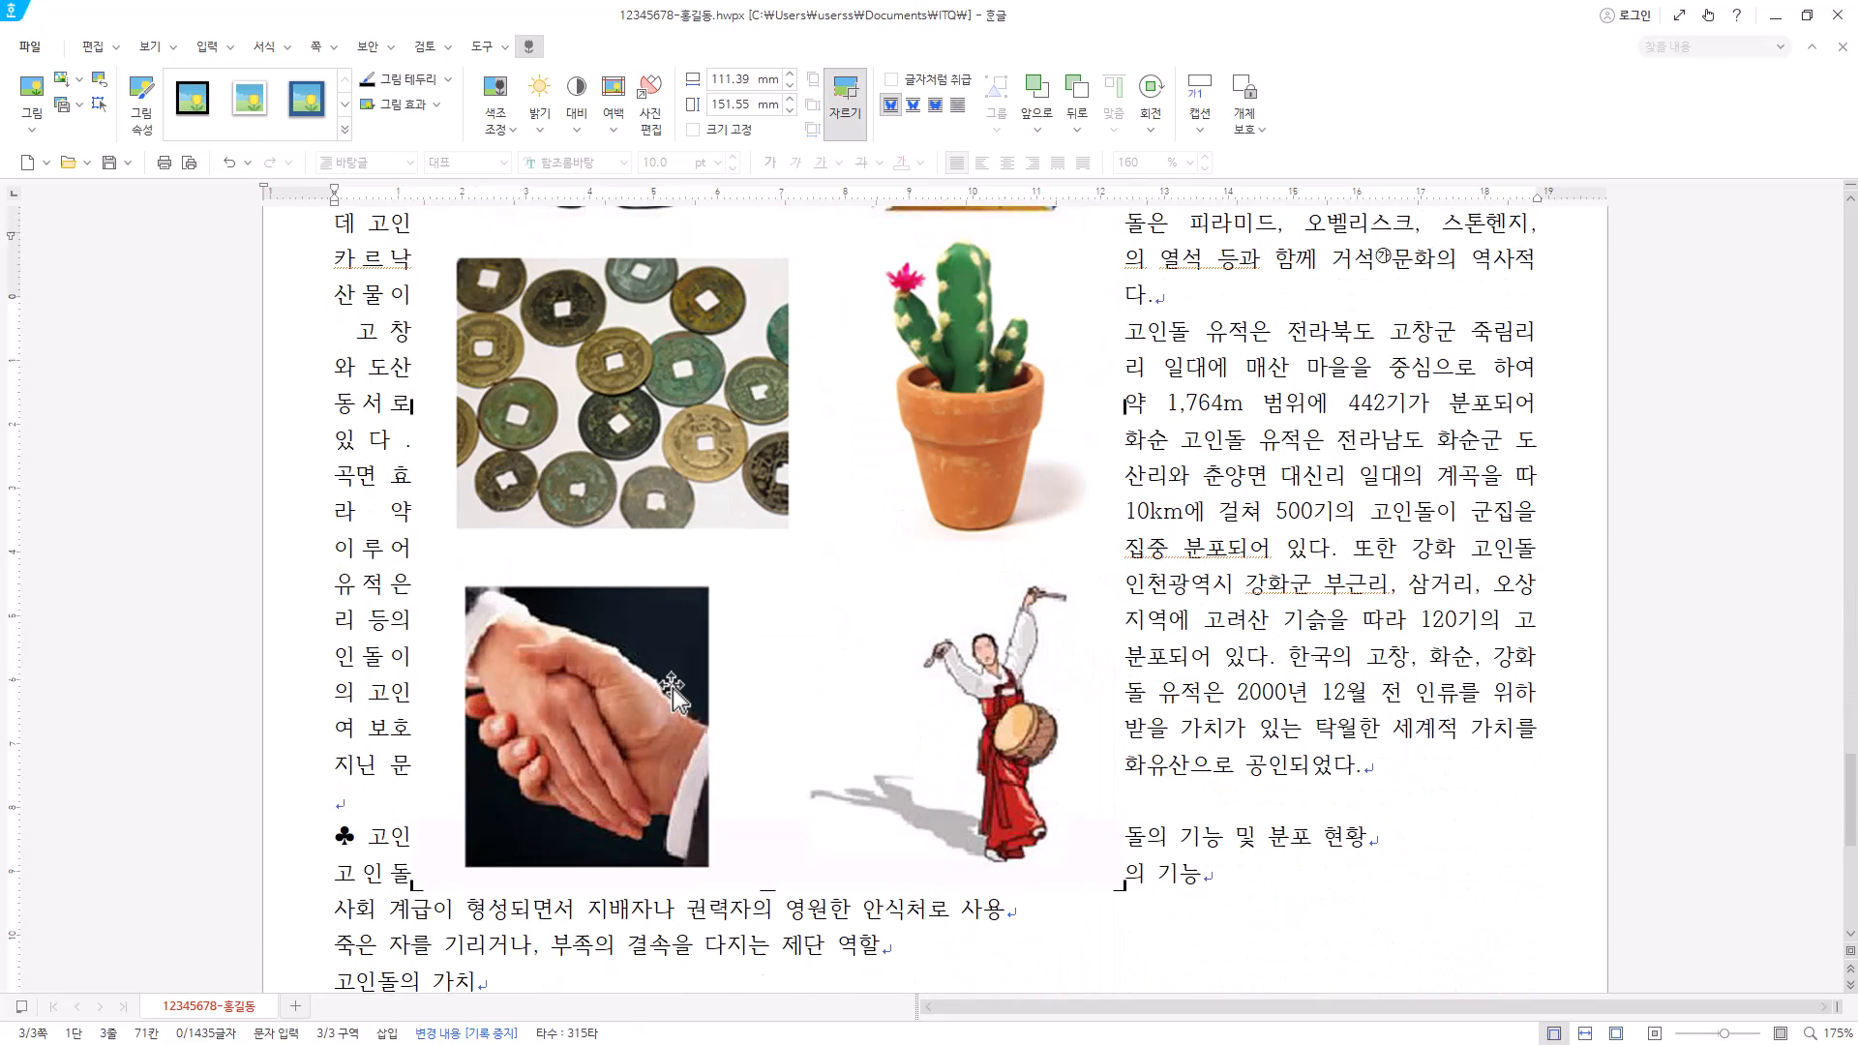
pyautogui.scroll(-2, 672, 692)
pyautogui.moveTo(418, 782); pyautogui.dragTo(791, 408)
pyautogui.scroll(5, 793, 366)
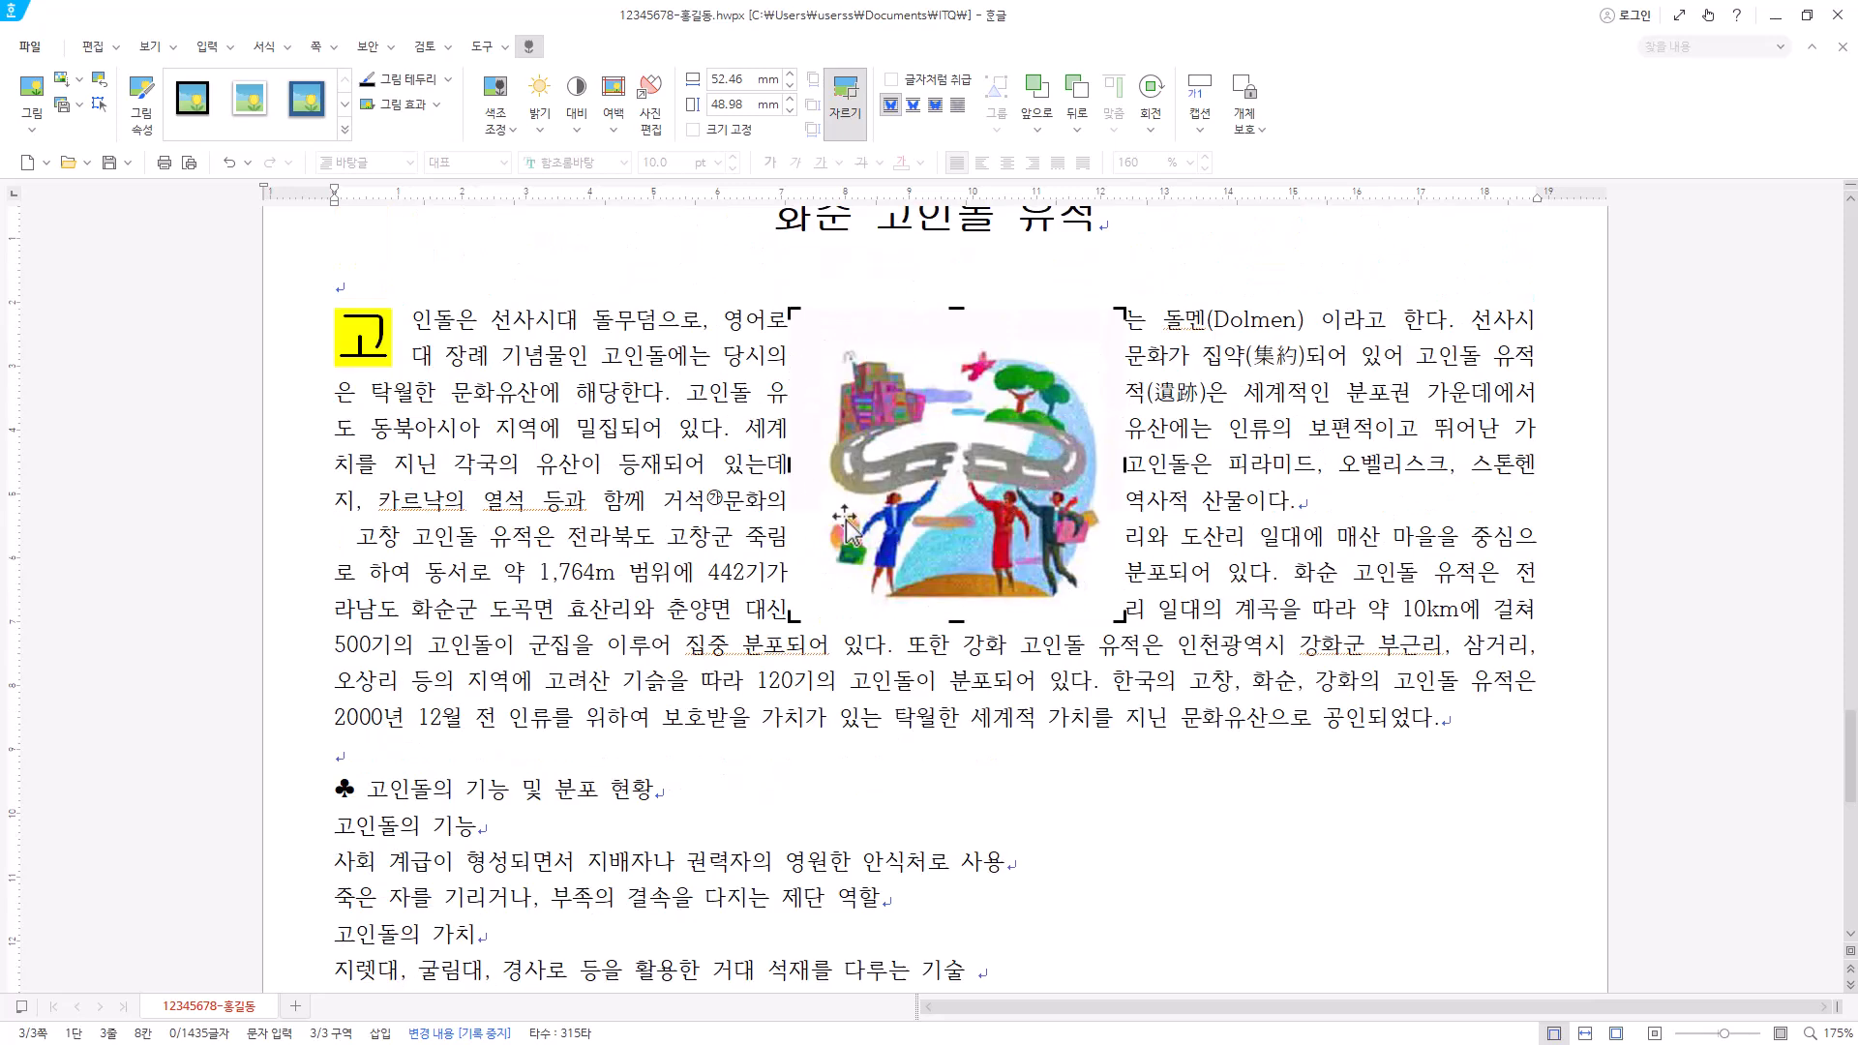
pyautogui.scroll(1, 1006, 551)
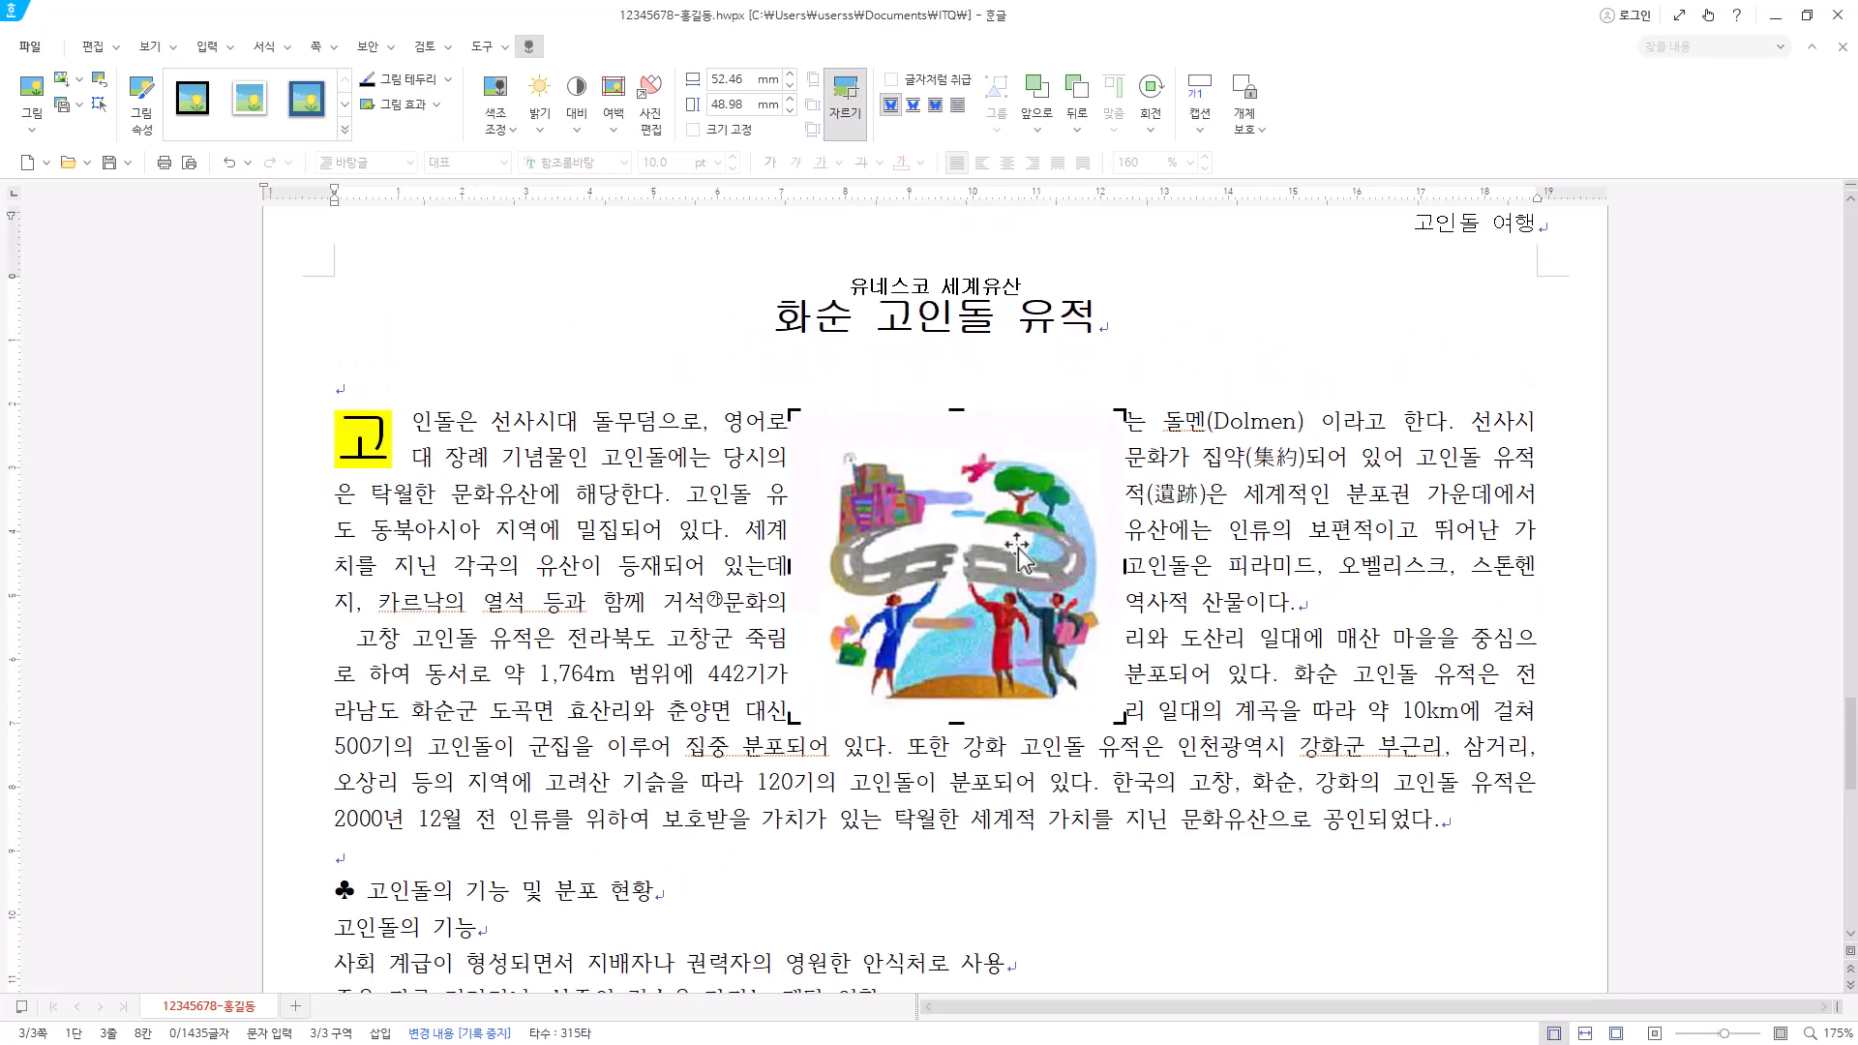
pyautogui.click(844, 118)
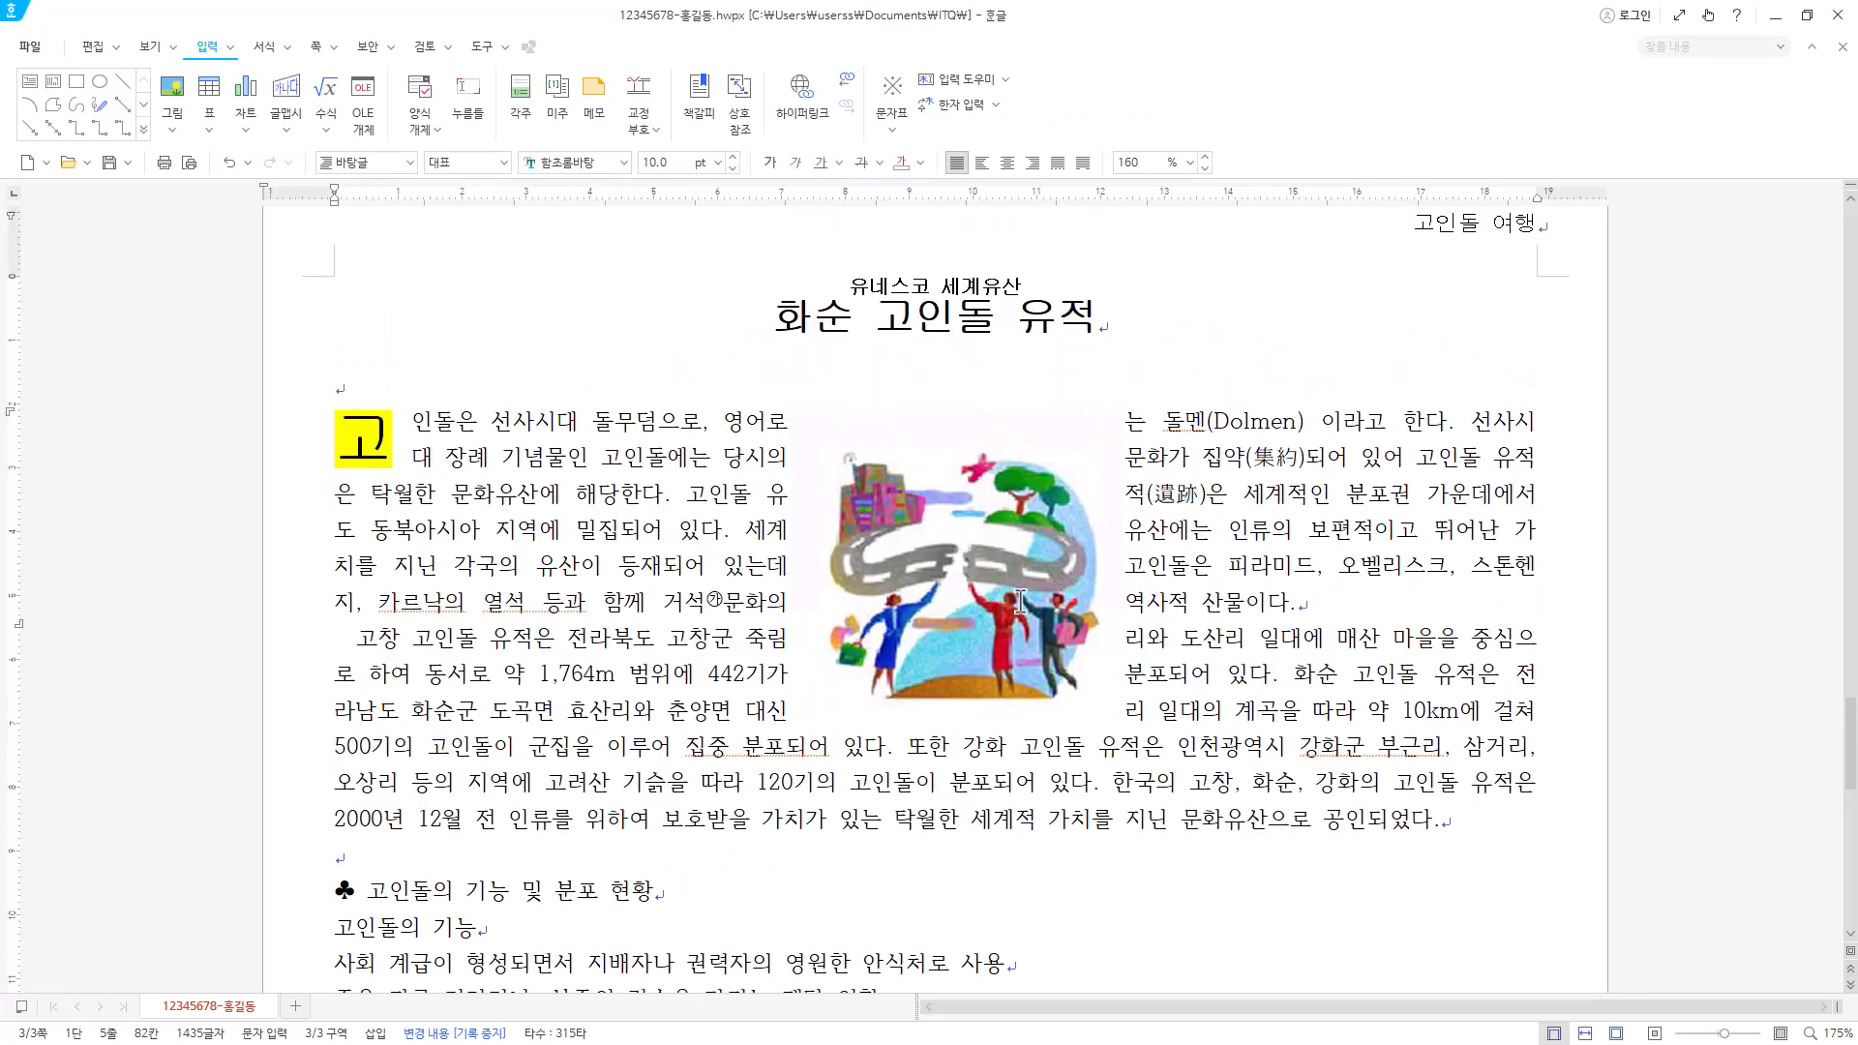
# - Set the cropped picture's width and height to 40 mm each, with text wrapping squarely around it
pyautogui.rightClick(988, 528)
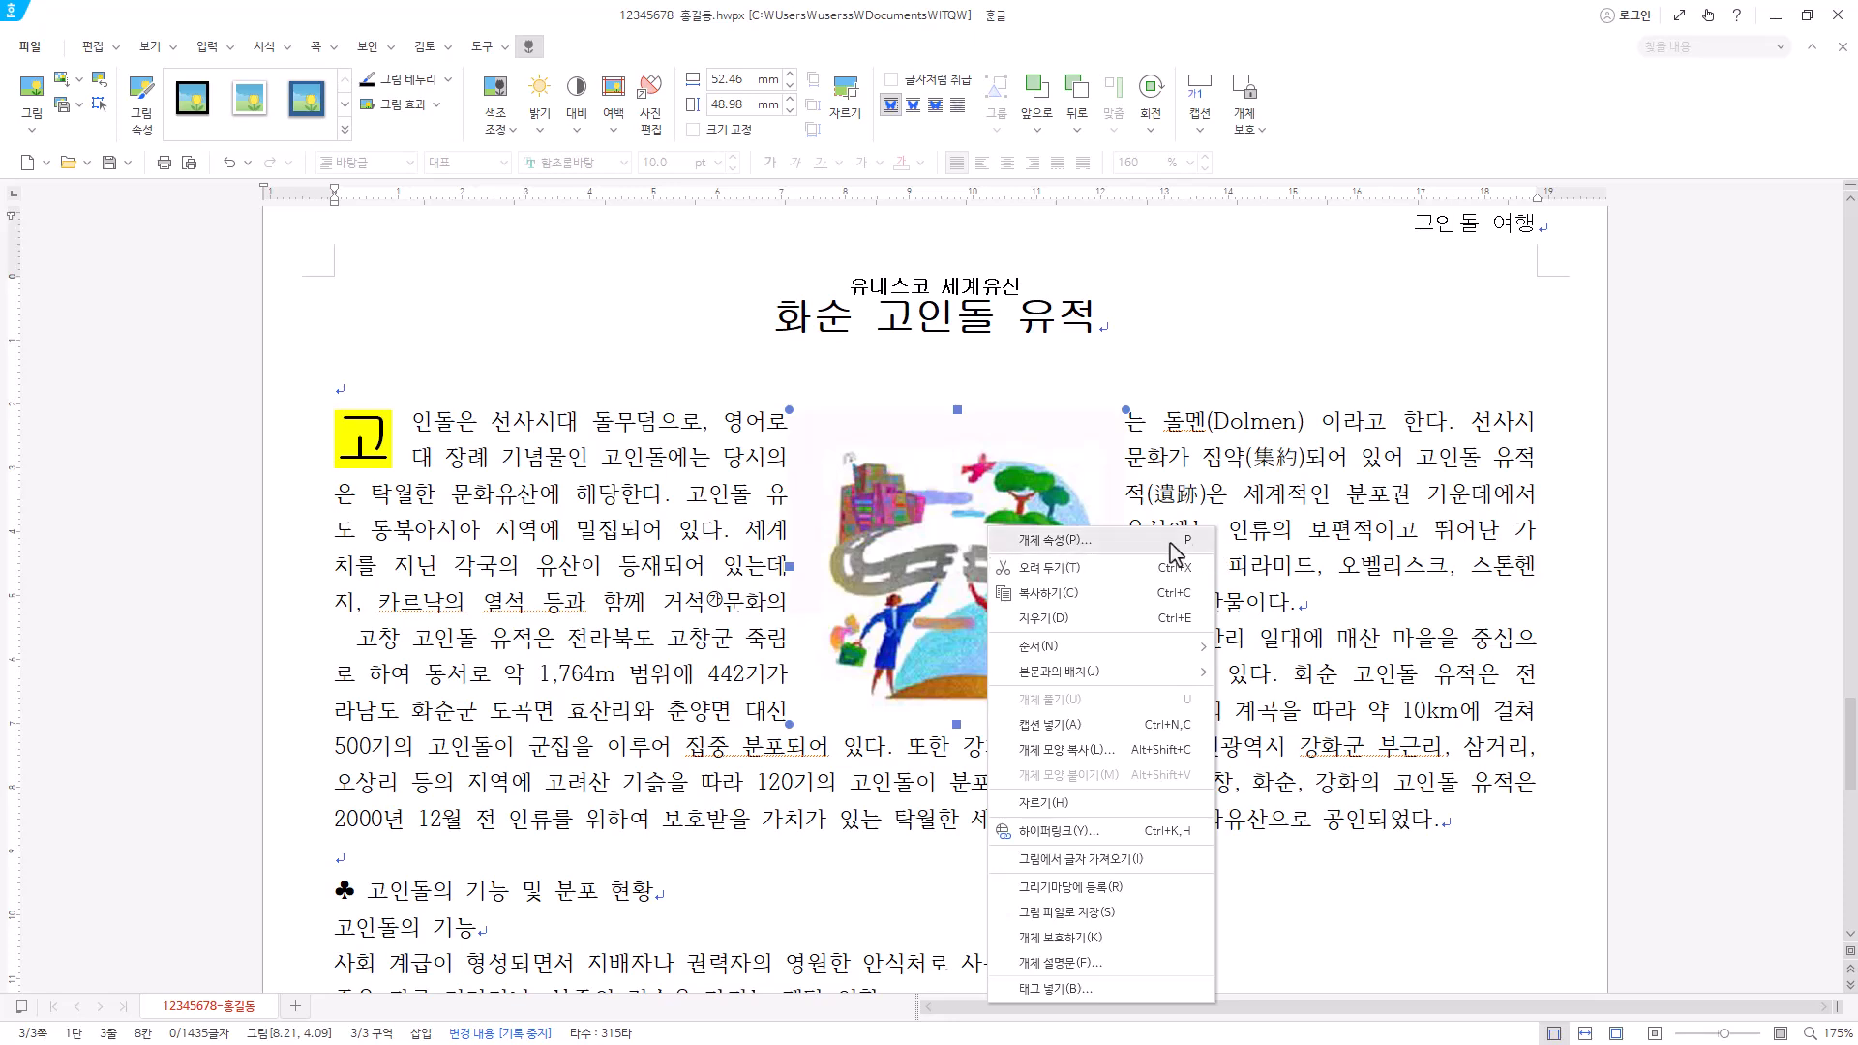
pyautogui.click(1005, 503)
pyautogui.doubleClick(1004, 503)
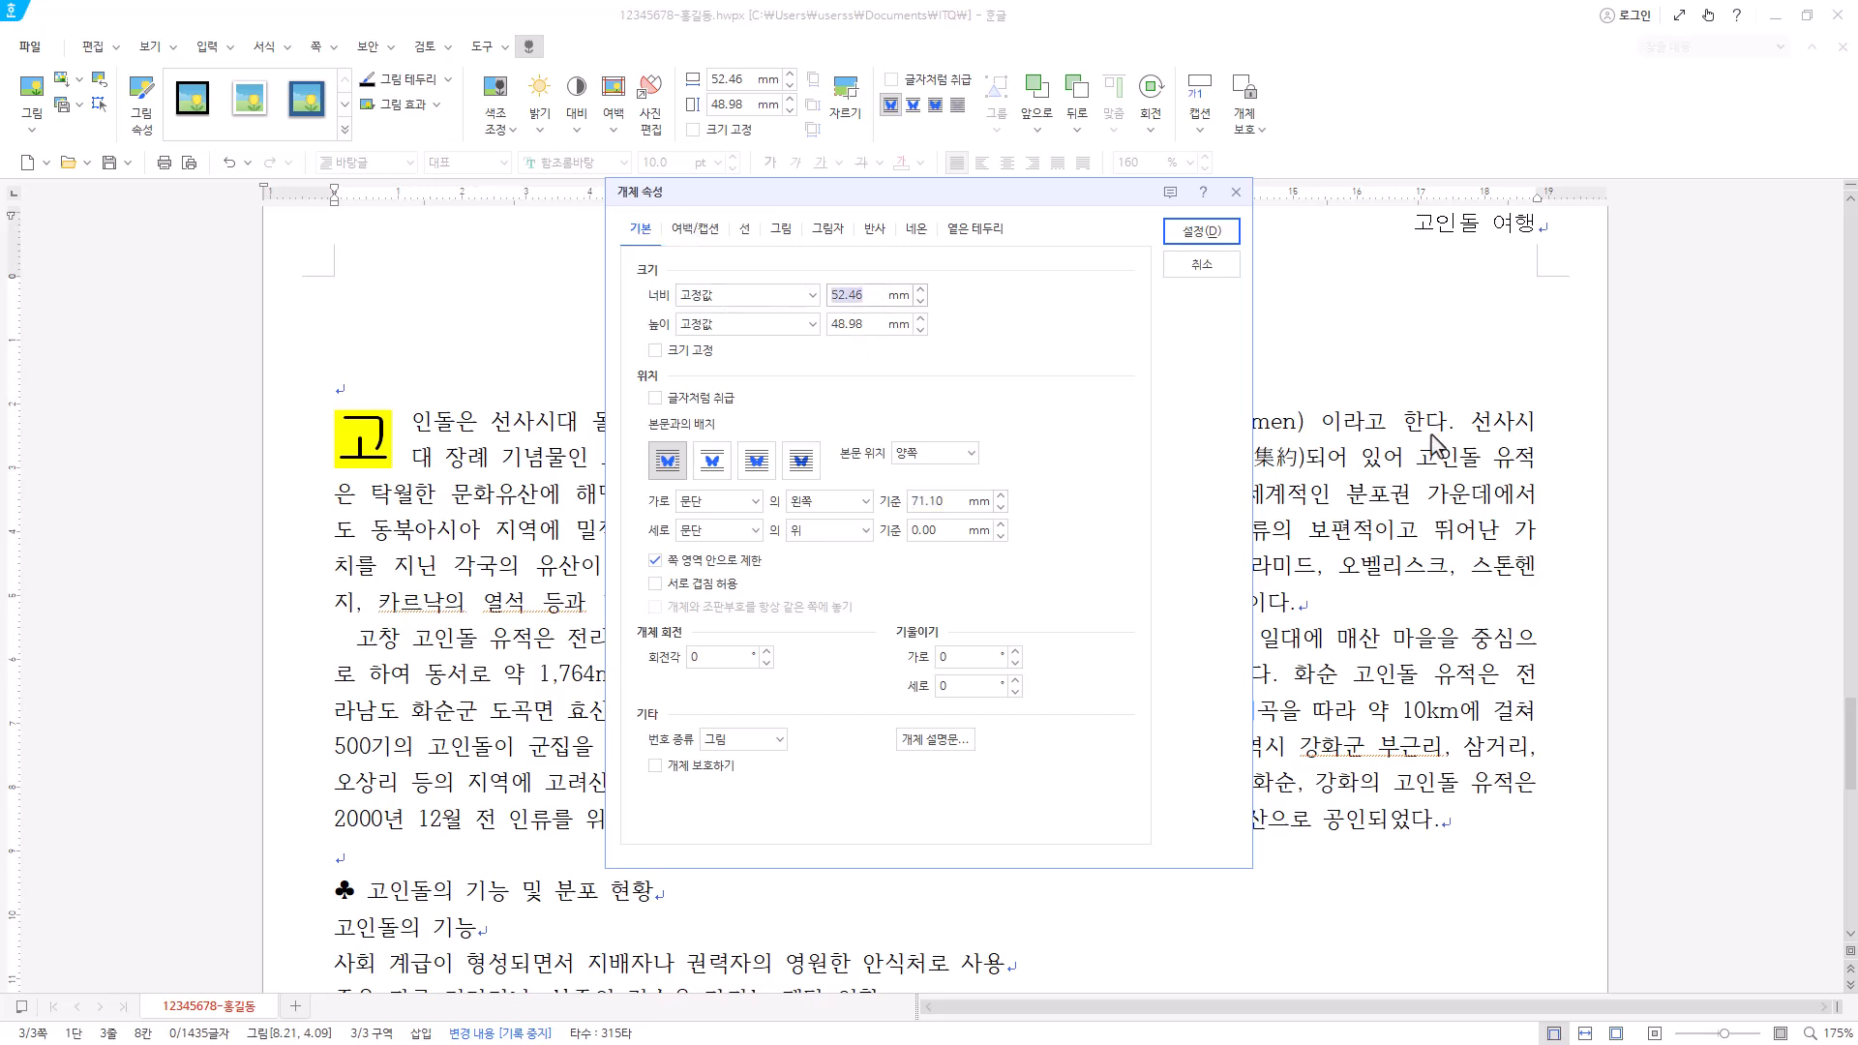
pyautogui.press('Tab')
pyautogui.write('4')
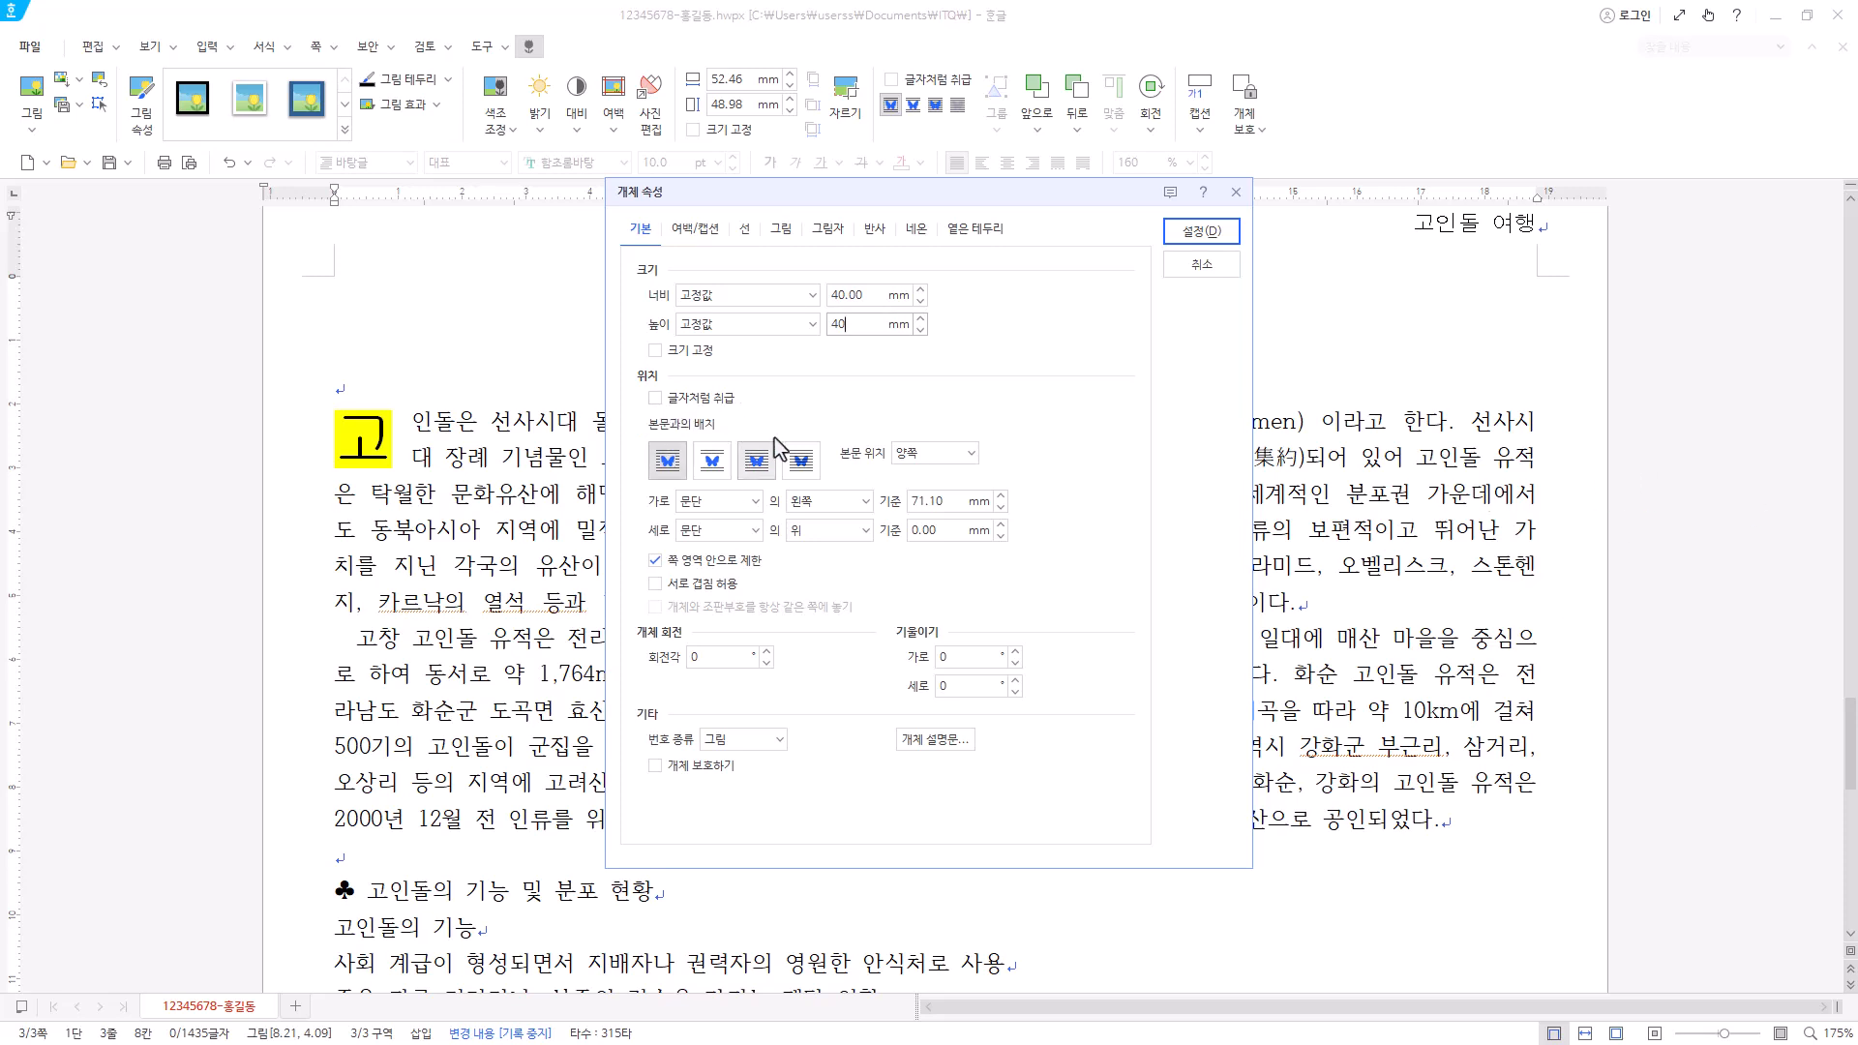
pyautogui.click(666, 462)
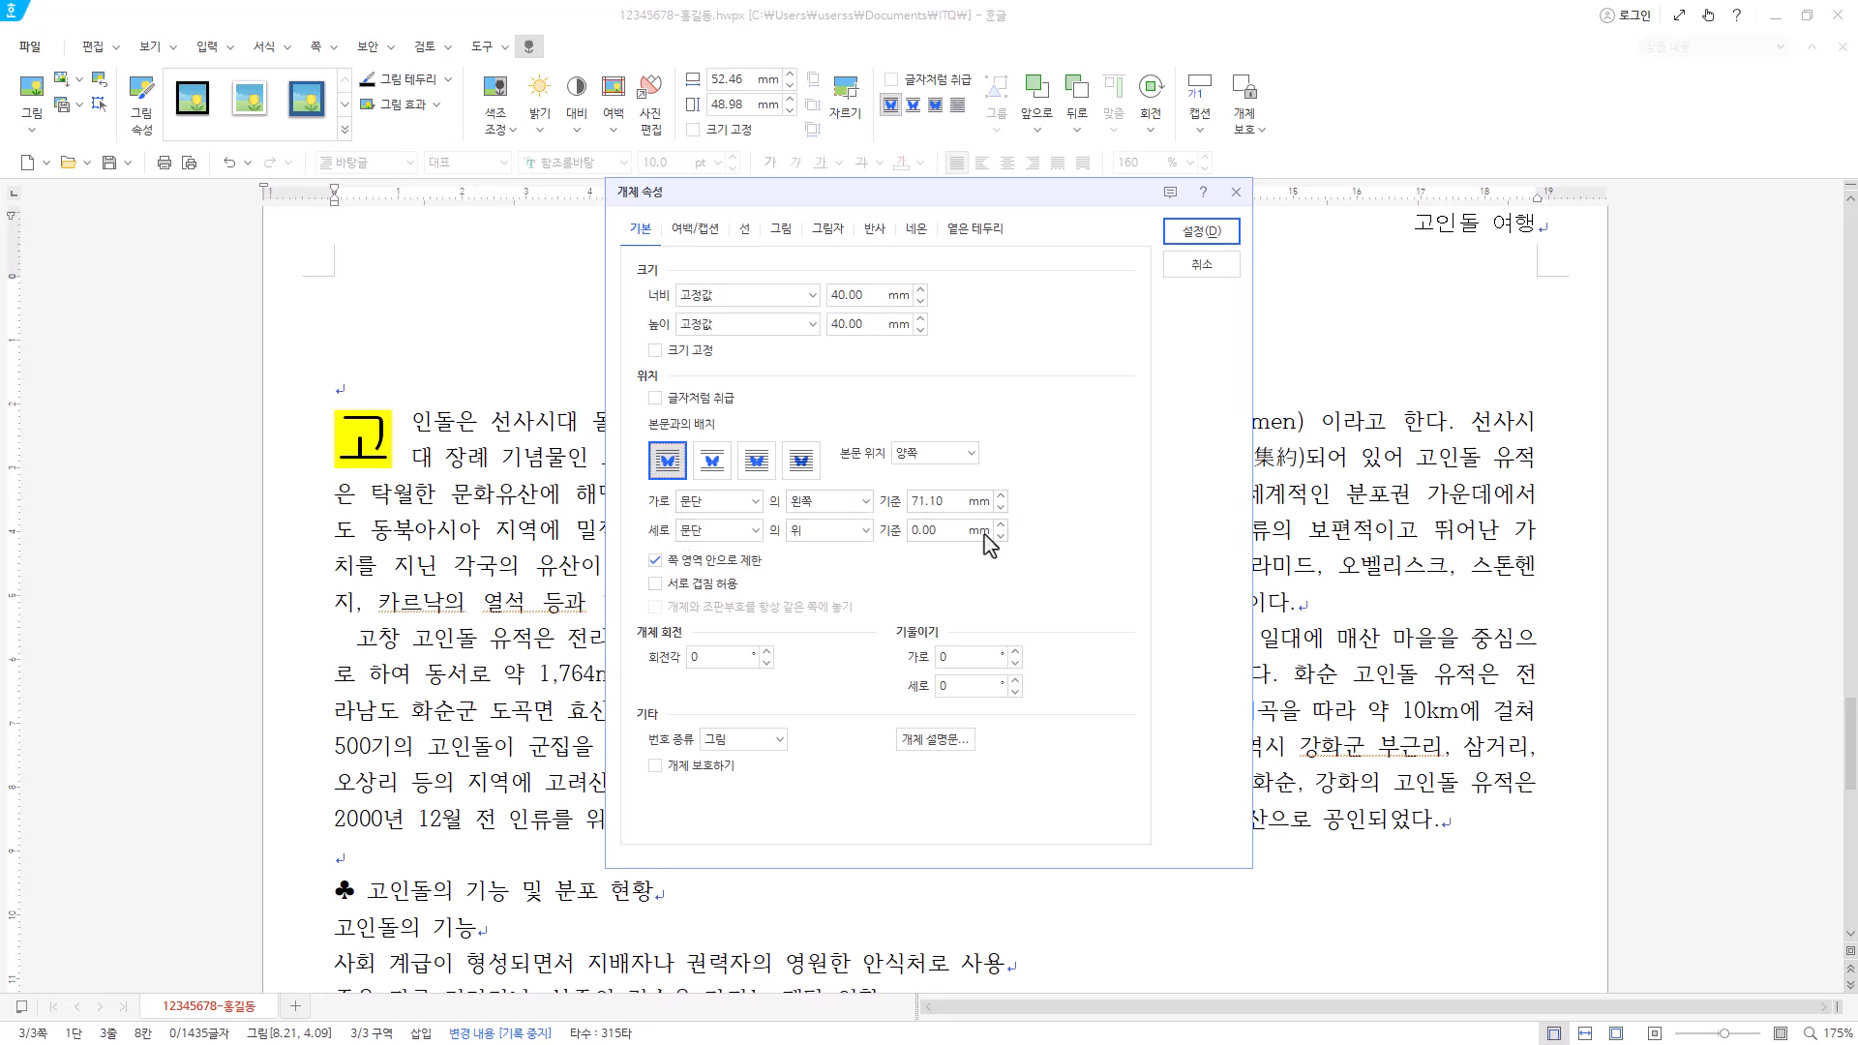
# - Add an outer margin on the picture's left side and apply the object properties
pyautogui.click(697, 233)
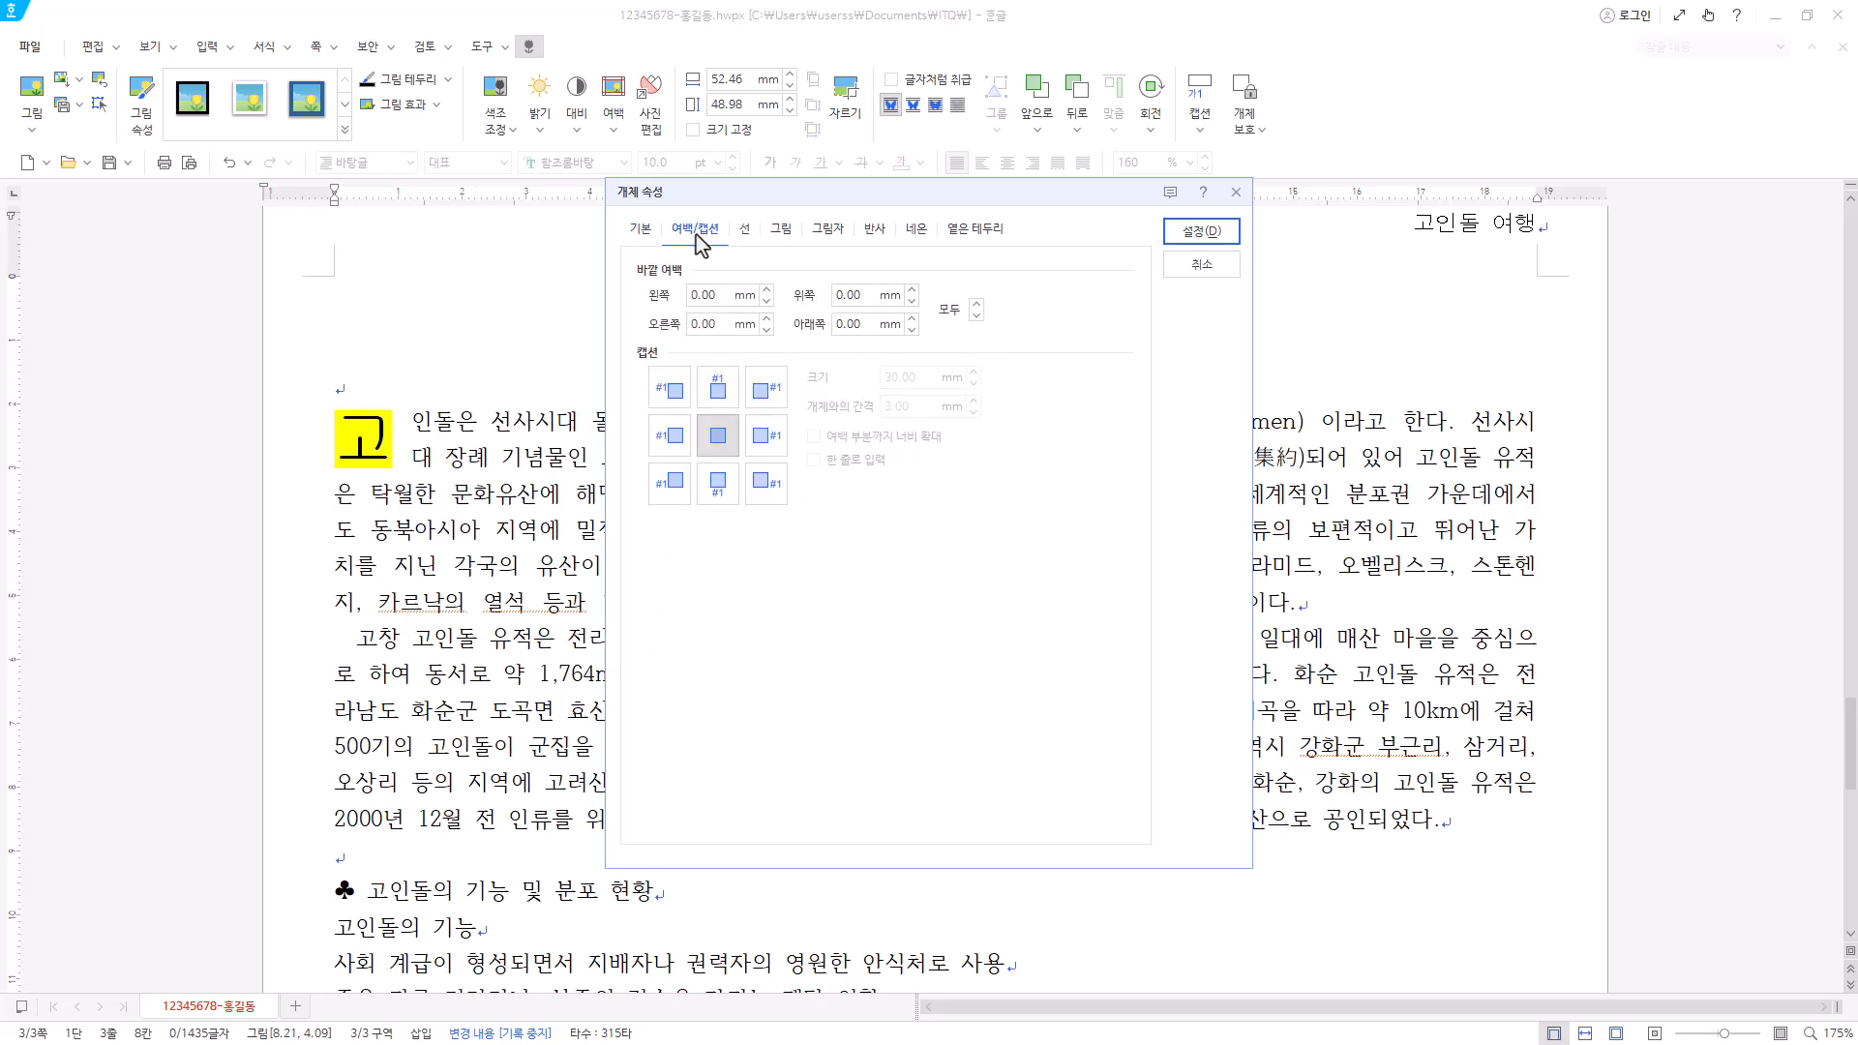
pyautogui.click(766, 289)
pyautogui.click(1225, 235)
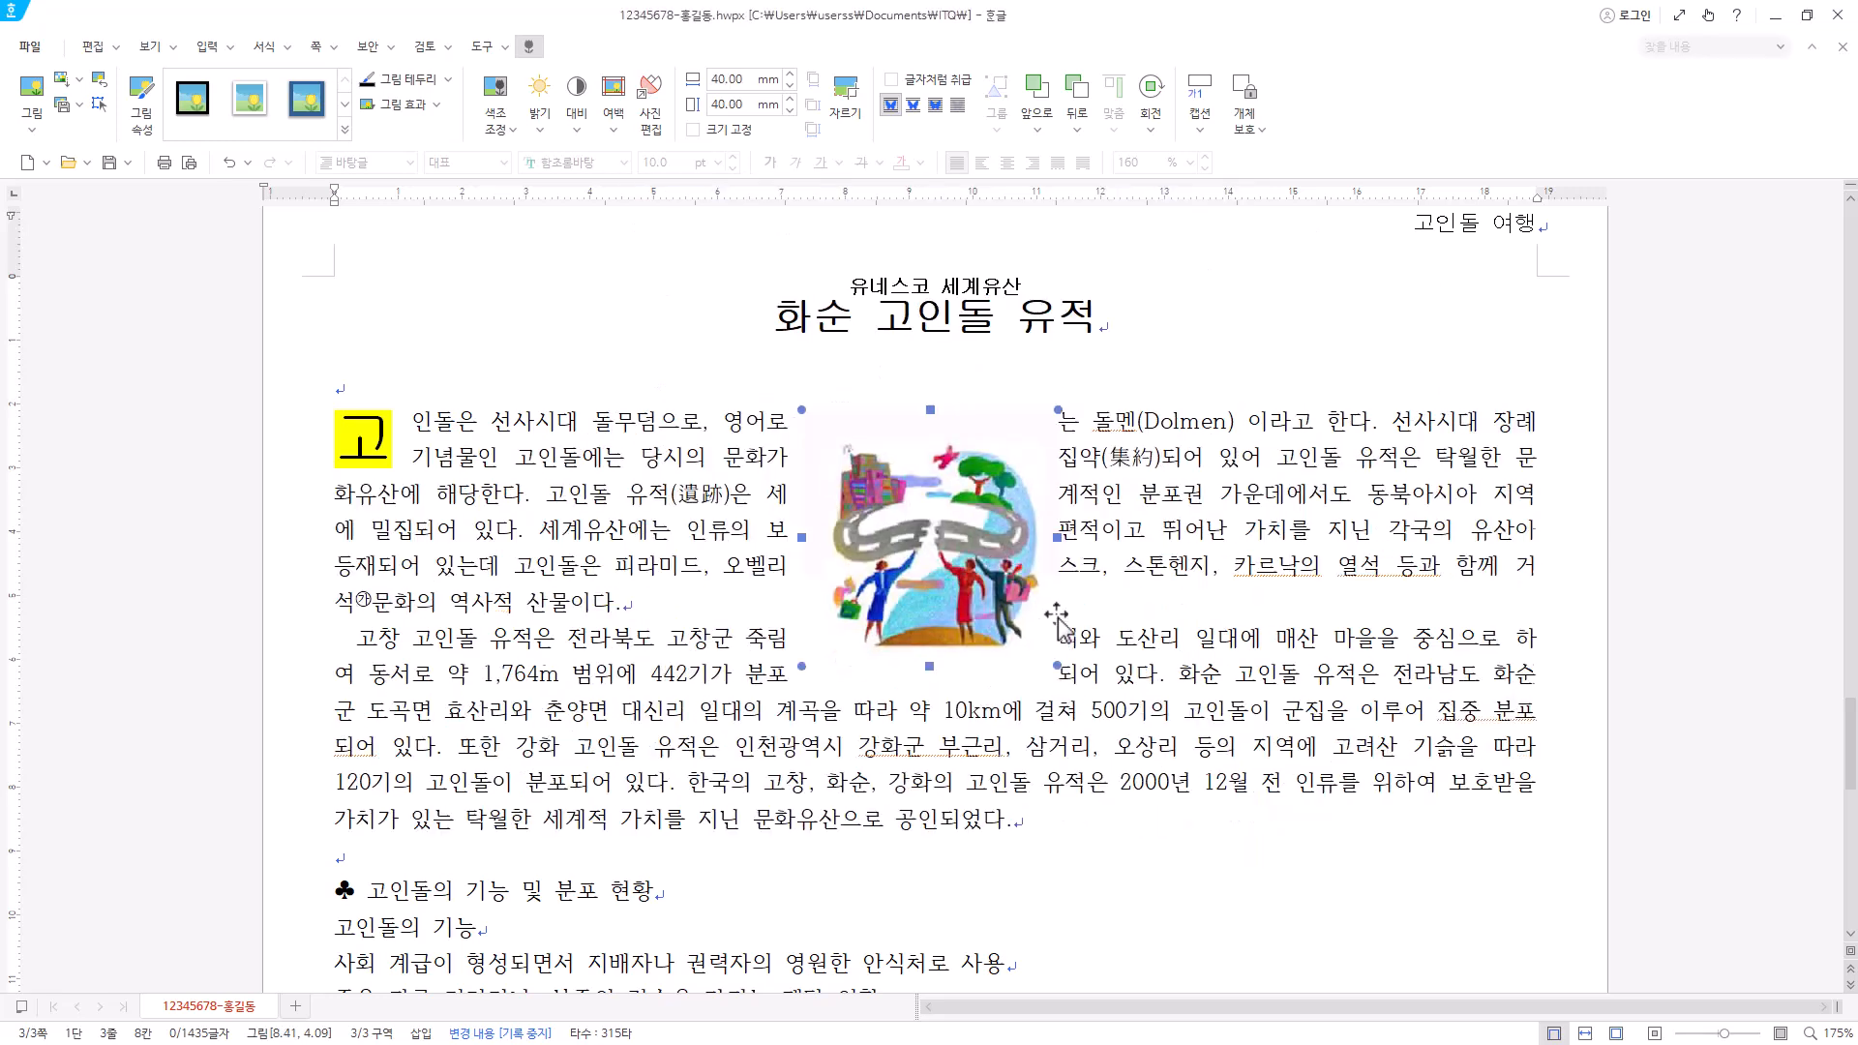
# - Move the picture to the right text margin, level with the first line of the body paragraph, and fine-tune its horizontal position
pyautogui.moveTo(910, 547); pyautogui.dragTo(1564, 551)
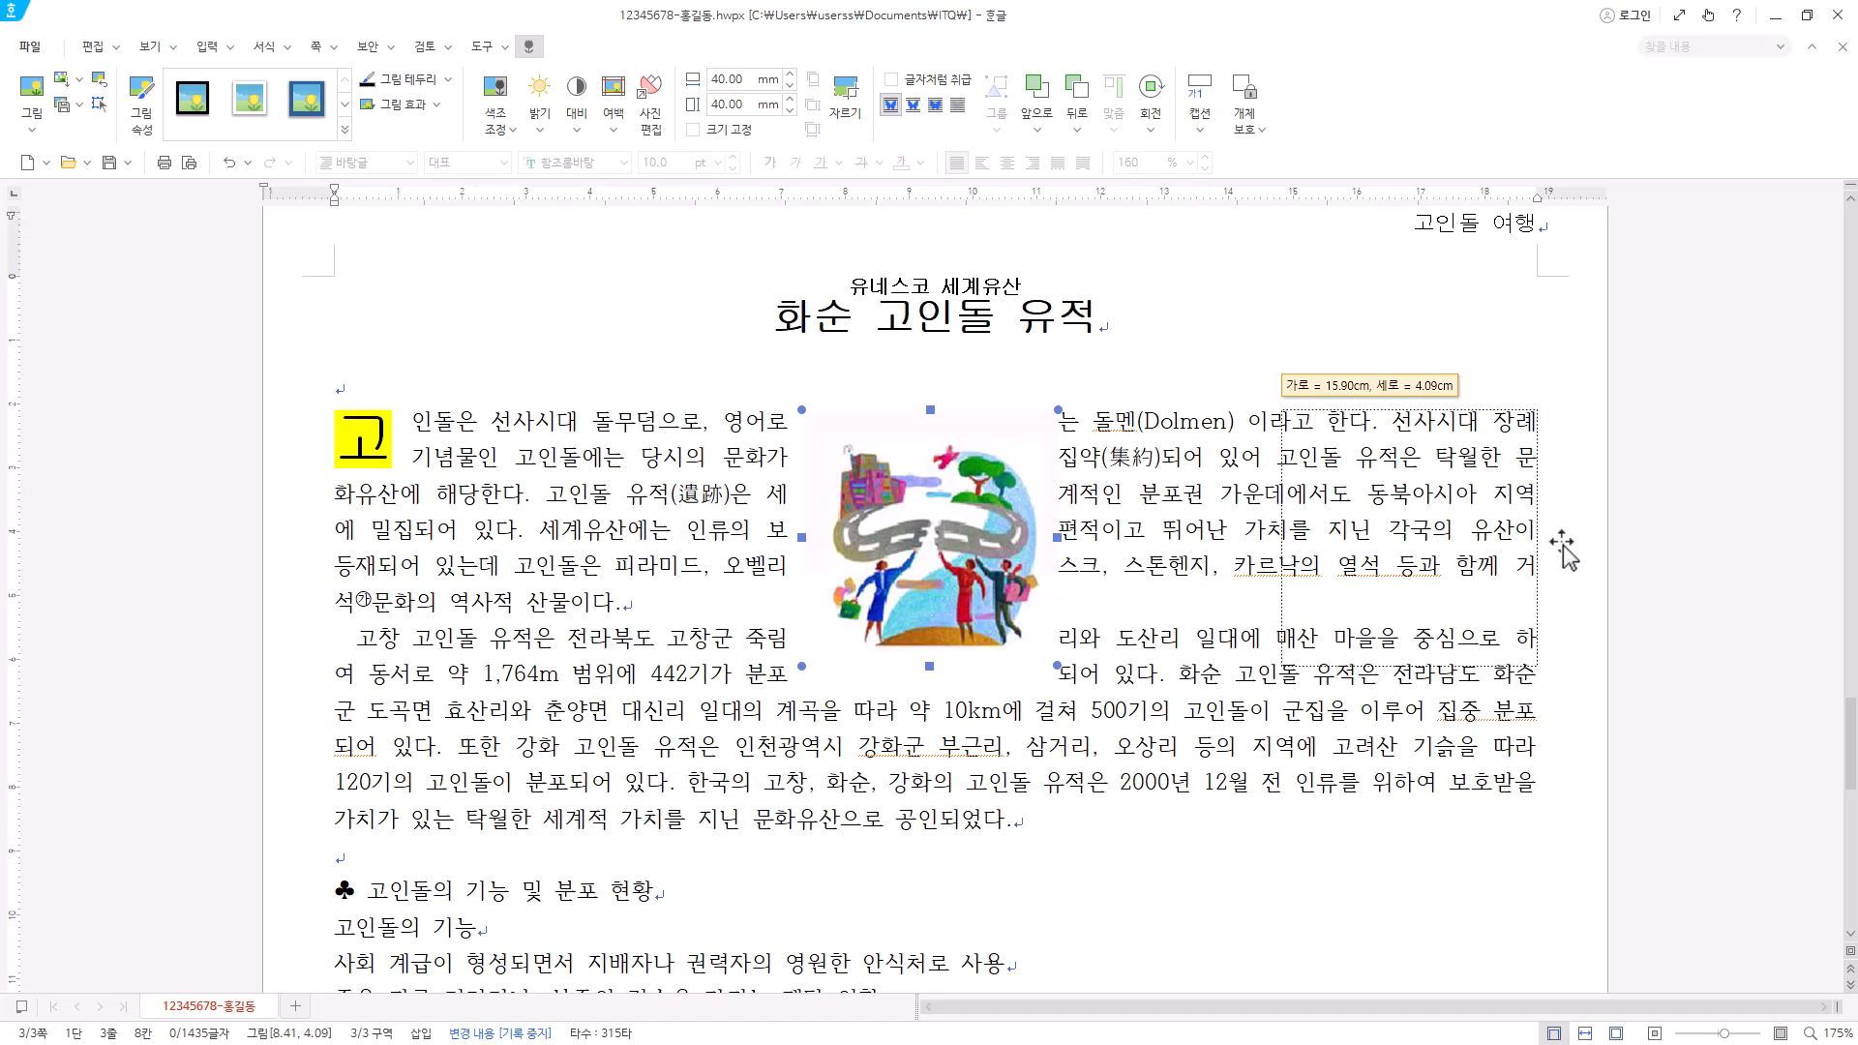
pyautogui.moveTo(1562, 549); pyautogui.dragTo(1563, 549)
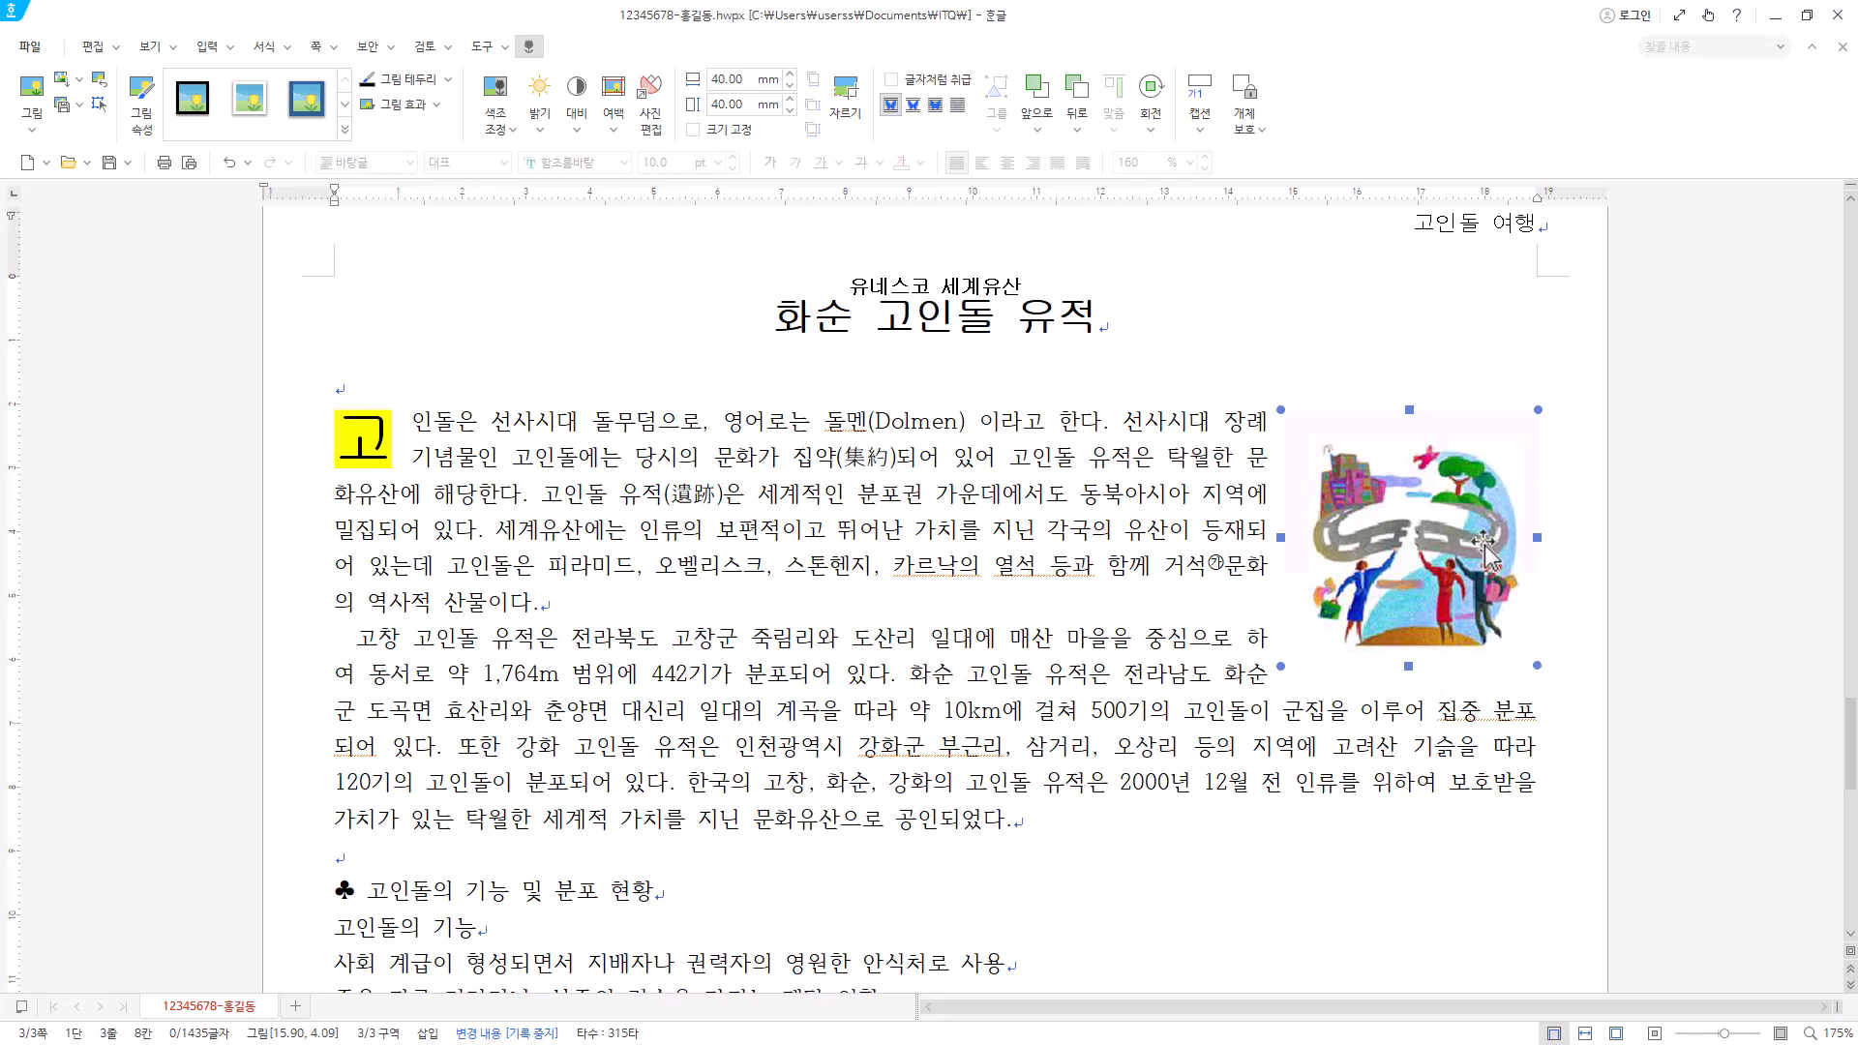
pyautogui.press('Left')
pyautogui.press('Left')
pyautogui.press('Left')
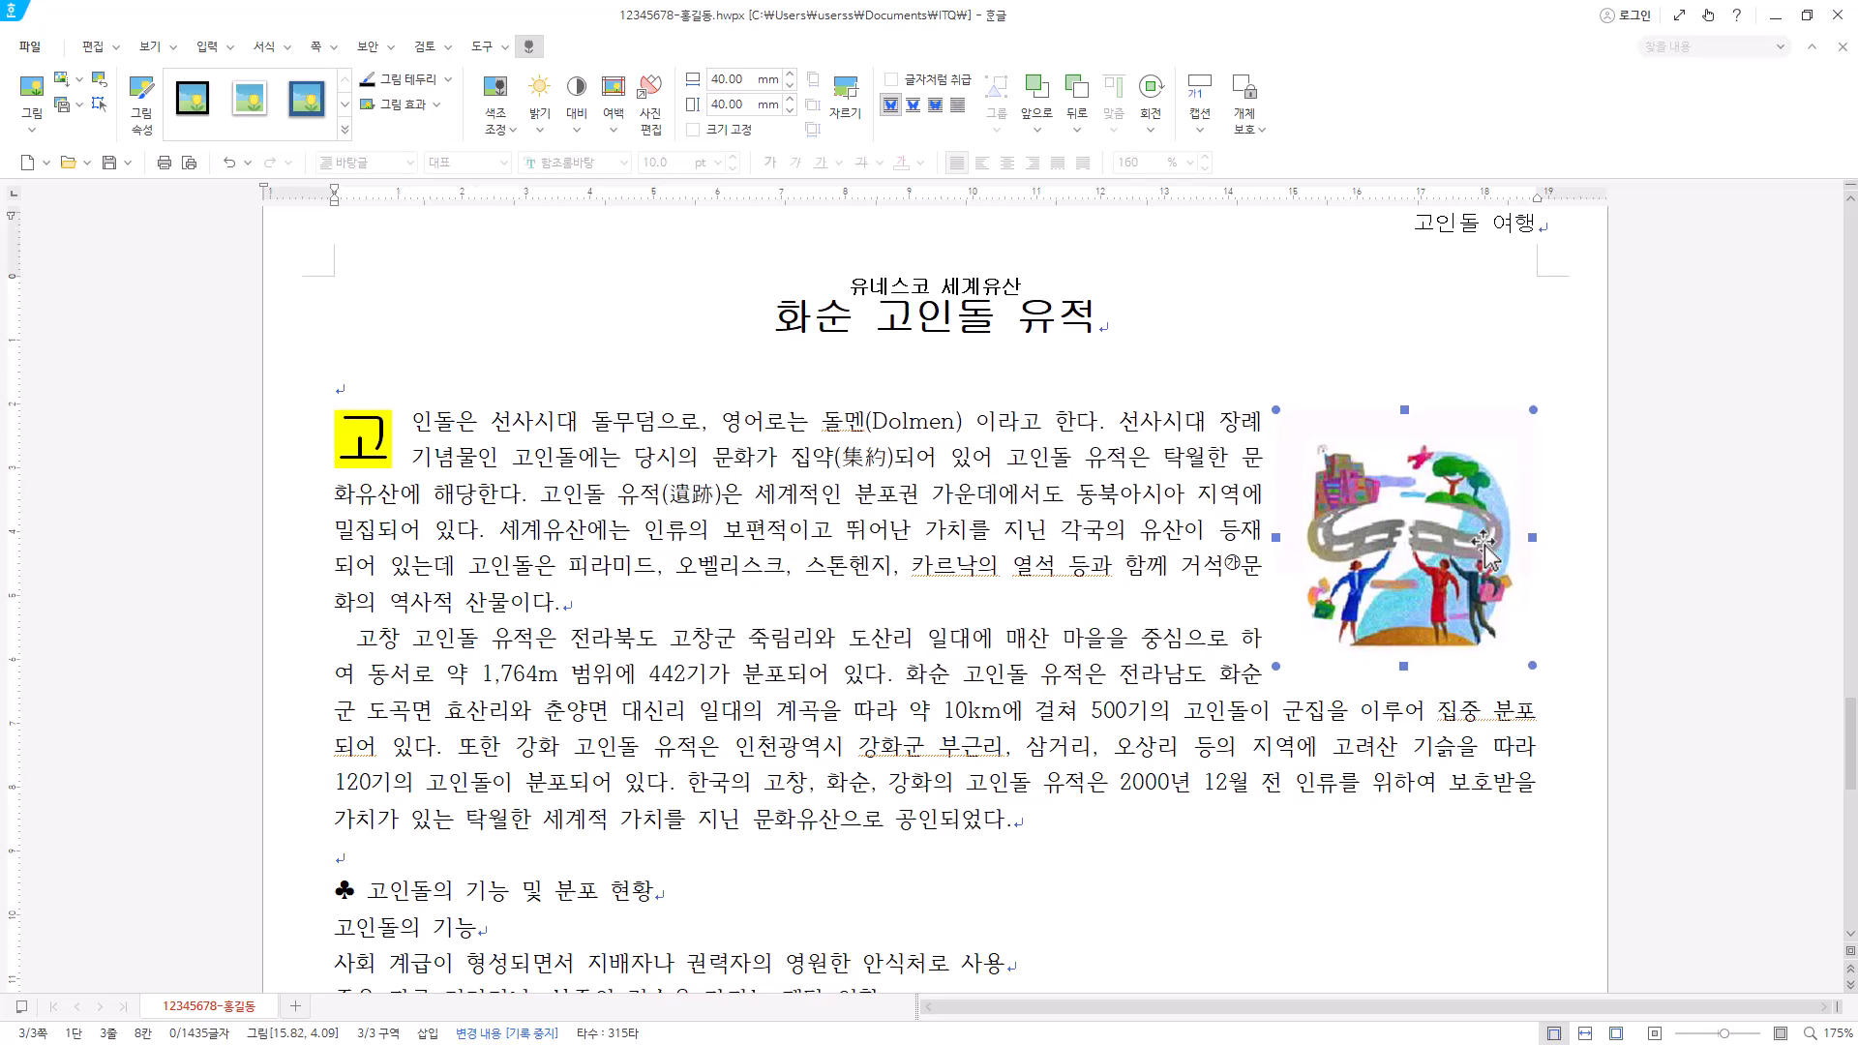
pyautogui.moveTo(1362, 559); pyautogui.dragTo(1460, 561)
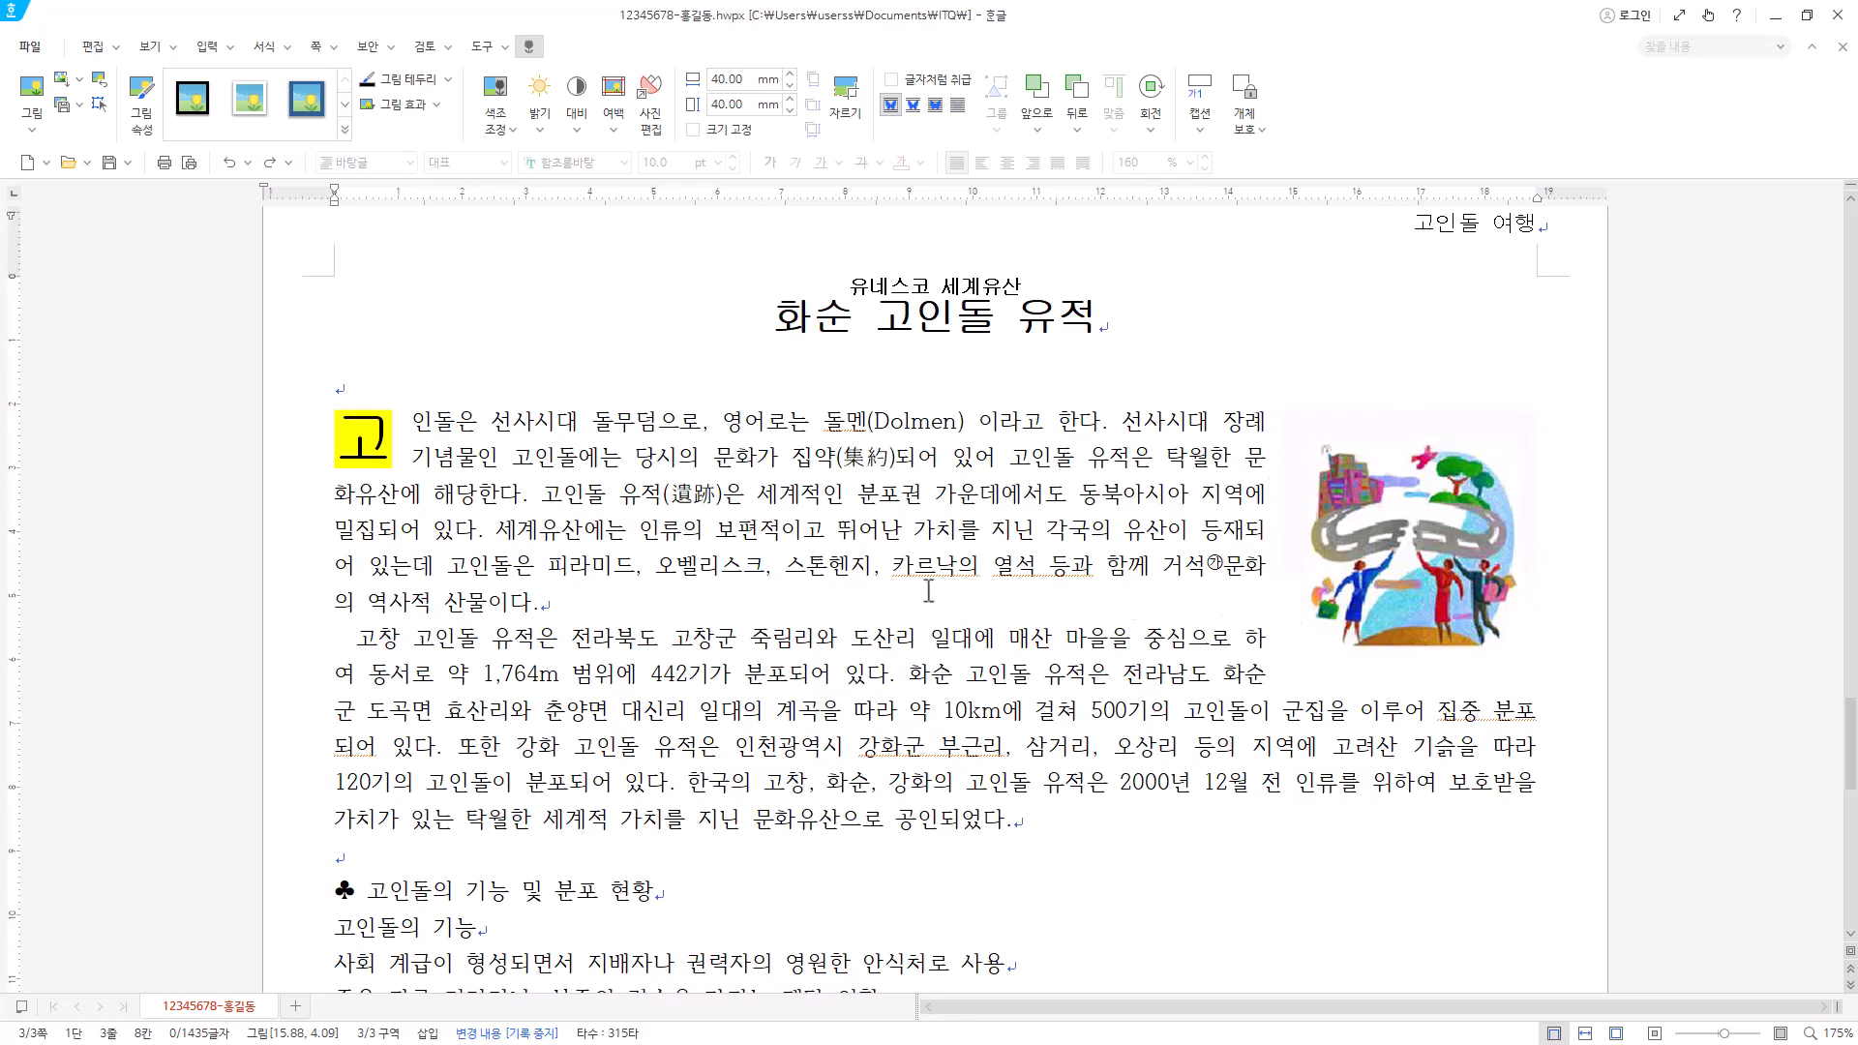
pyautogui.moveTo(951, 601); pyautogui.dragTo(334, 437)
pyautogui.moveTo(1052, 831); pyautogui.dragTo(341, 638)
pyautogui.click(1084, 832)
pyautogui.moveTo(1083, 833); pyautogui.dragTo(455, 421)
pyautogui.scroll(-1, 1058, 658)
pyautogui.click(1059, 658)
# - Format the heading ♣ 고인돌의 기능 및 분포 현황 in 돋움, 18 pt
pyautogui.scroll(-3, 978, 696)
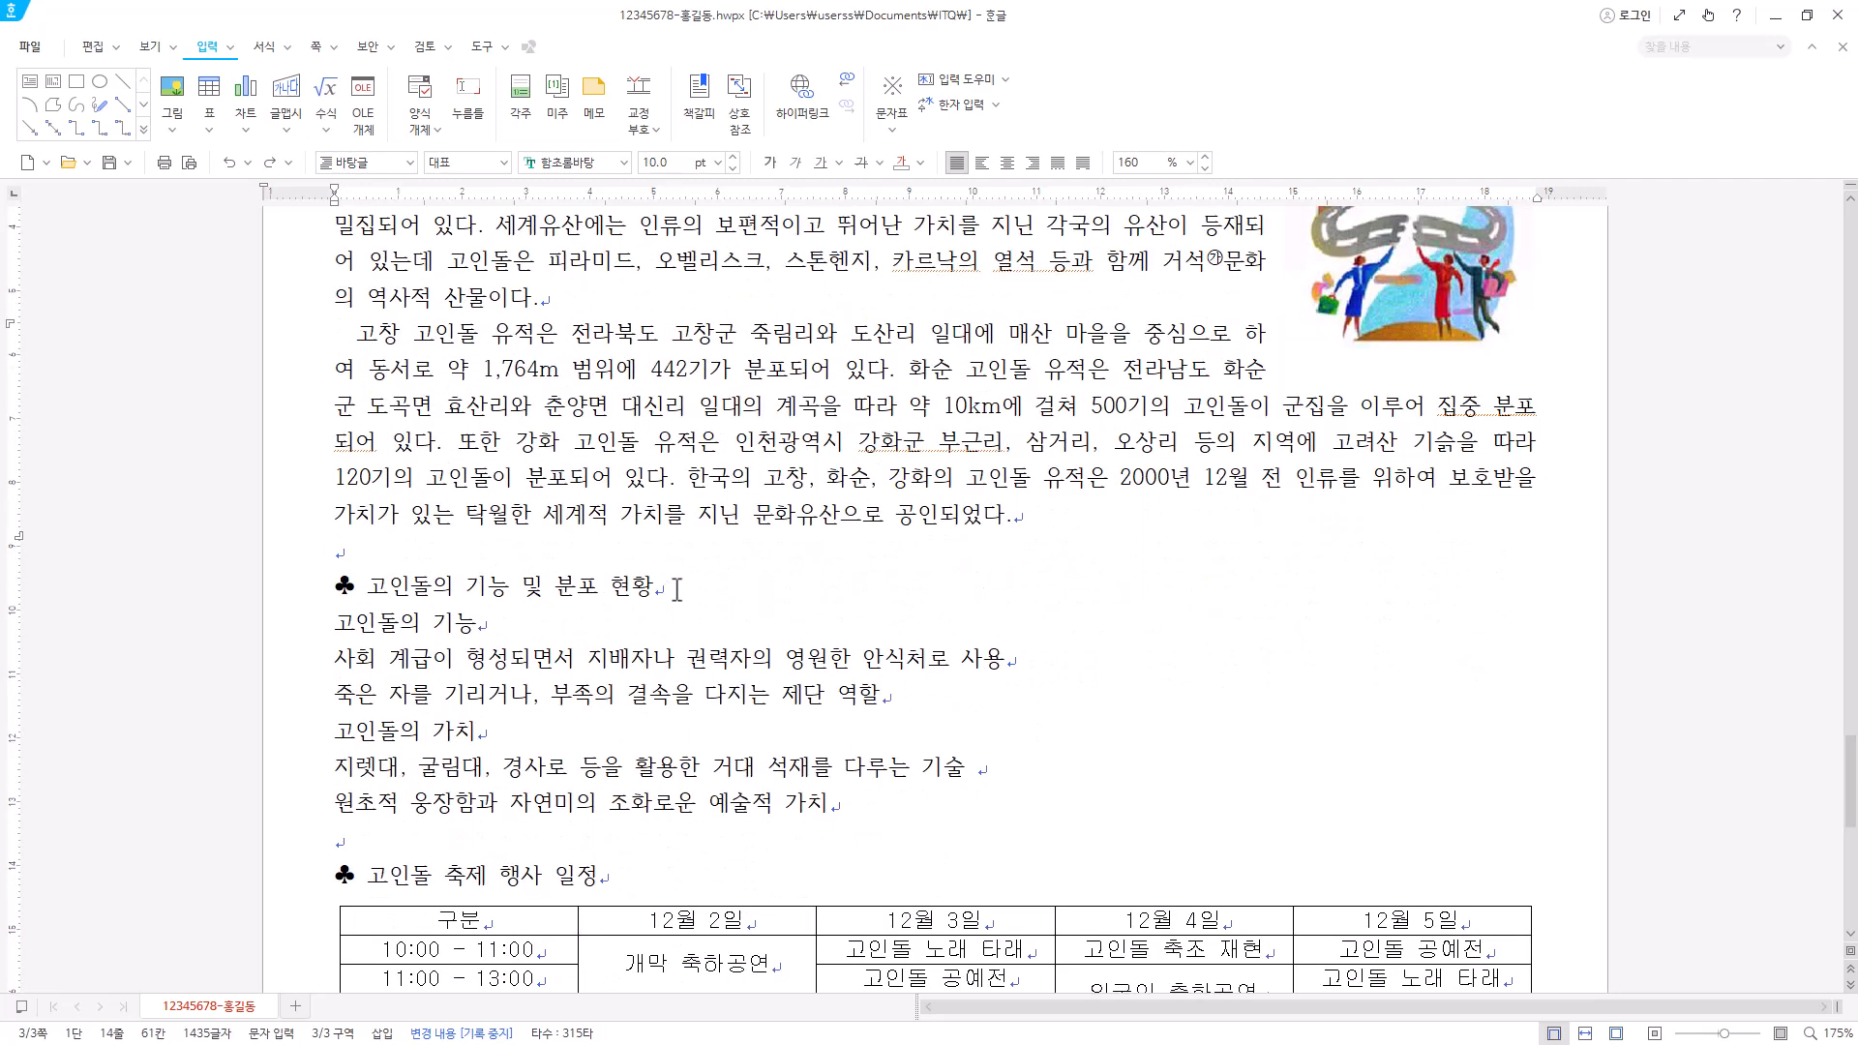
pyautogui.moveTo(678, 587); pyautogui.dragTo(334, 592)
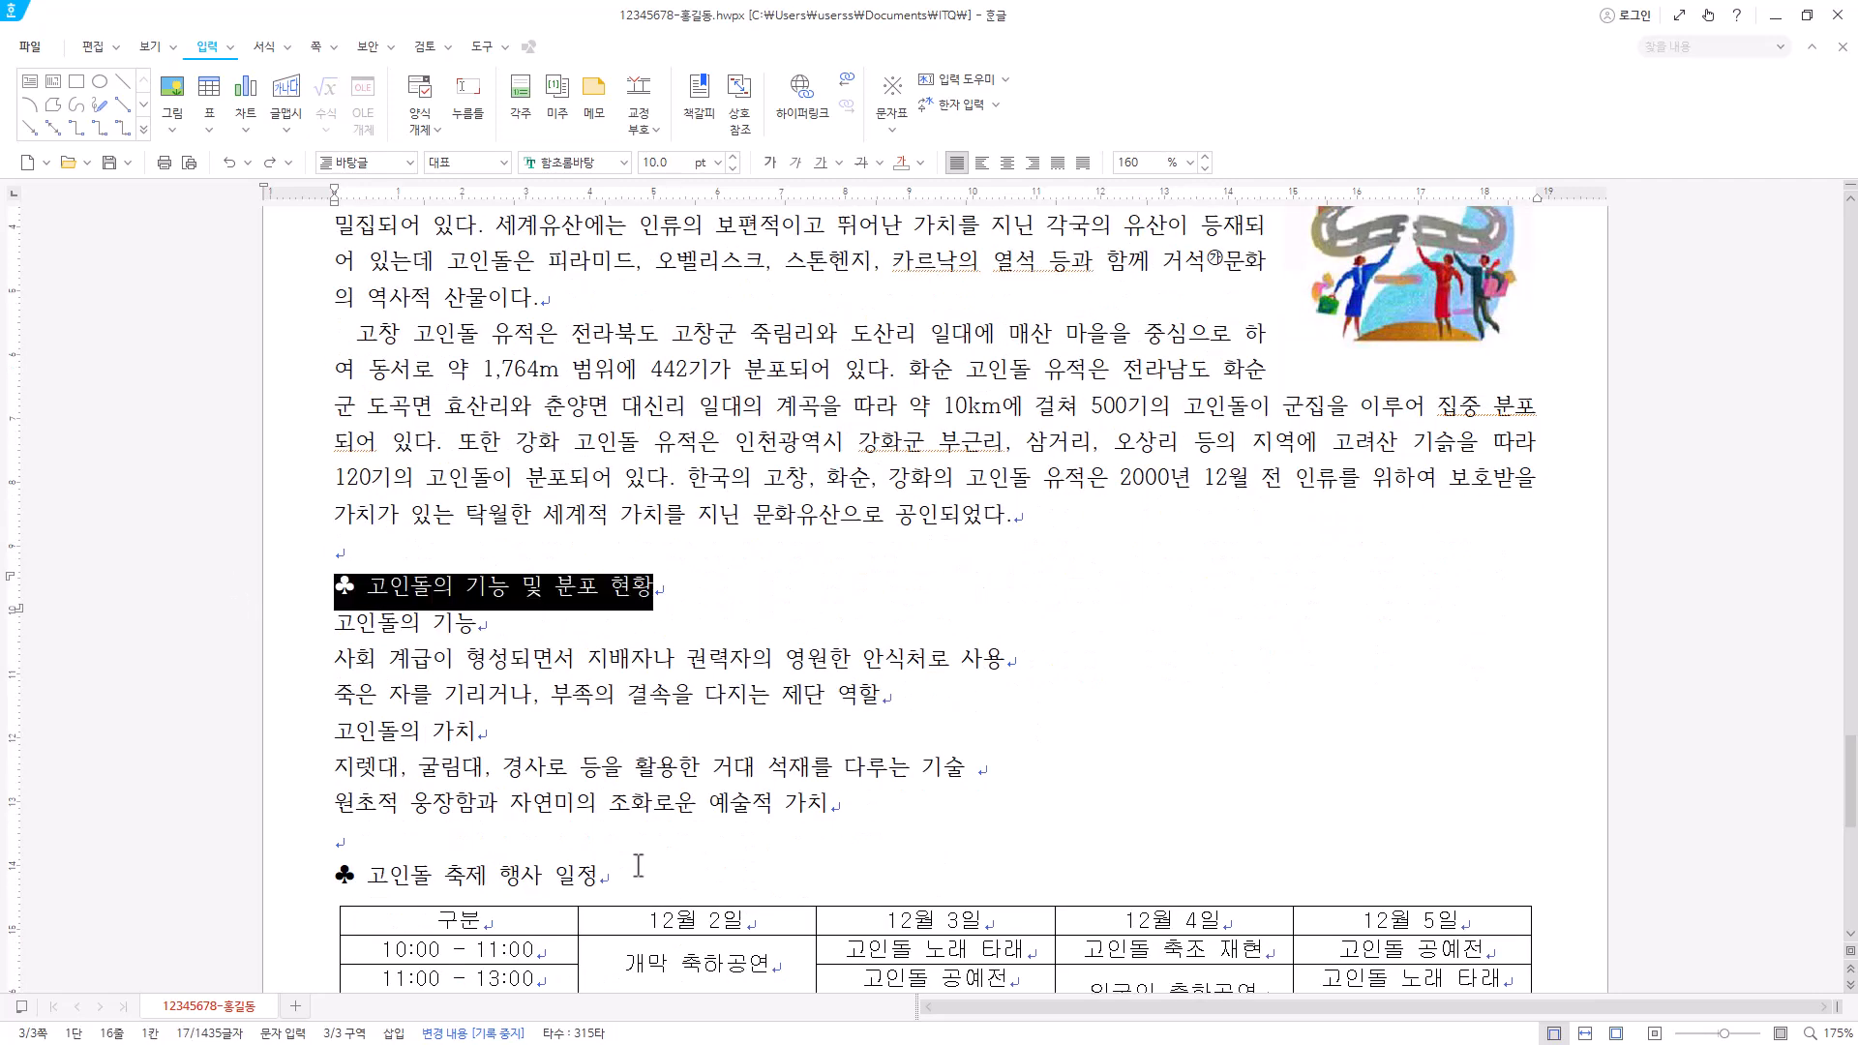
pyautogui.click(193, 864)
pyautogui.click(735, 588)
pyautogui.moveTo(751, 587); pyautogui.dragTo(320, 584)
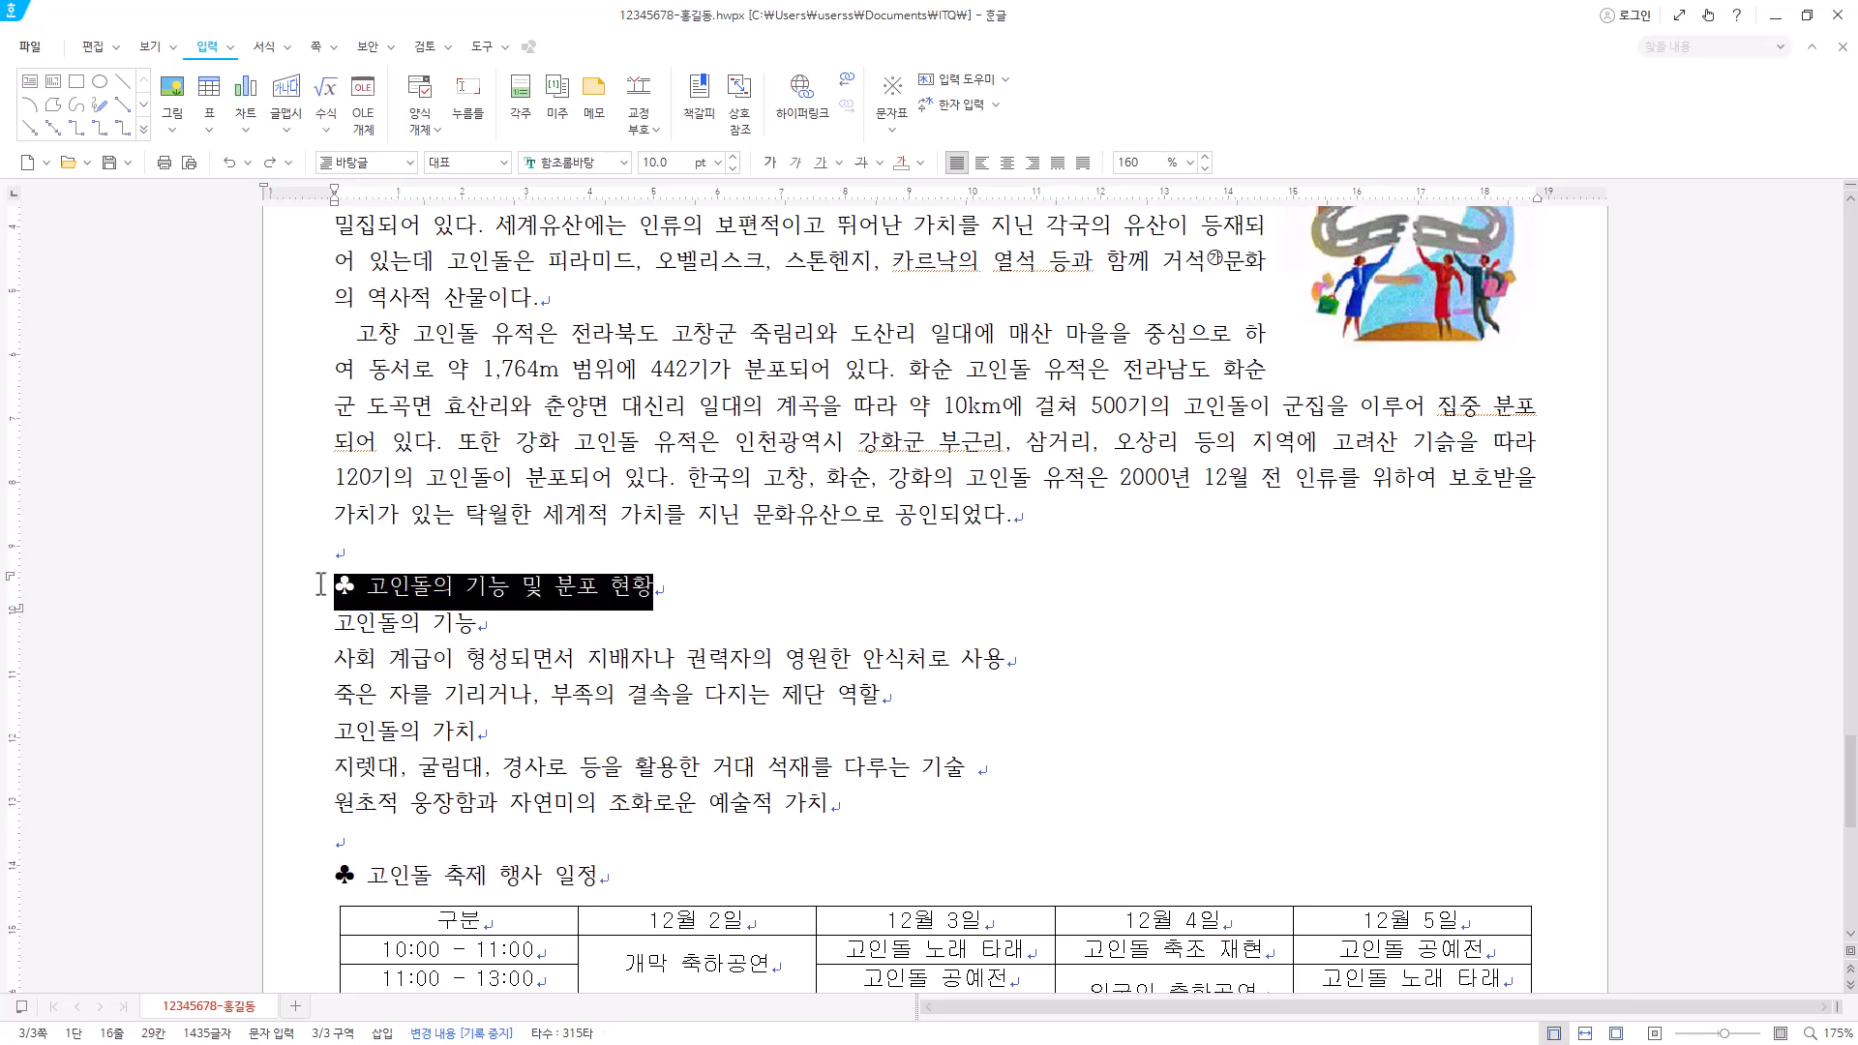
pyautogui.click(587, 166)
pyautogui.click(651, 190)
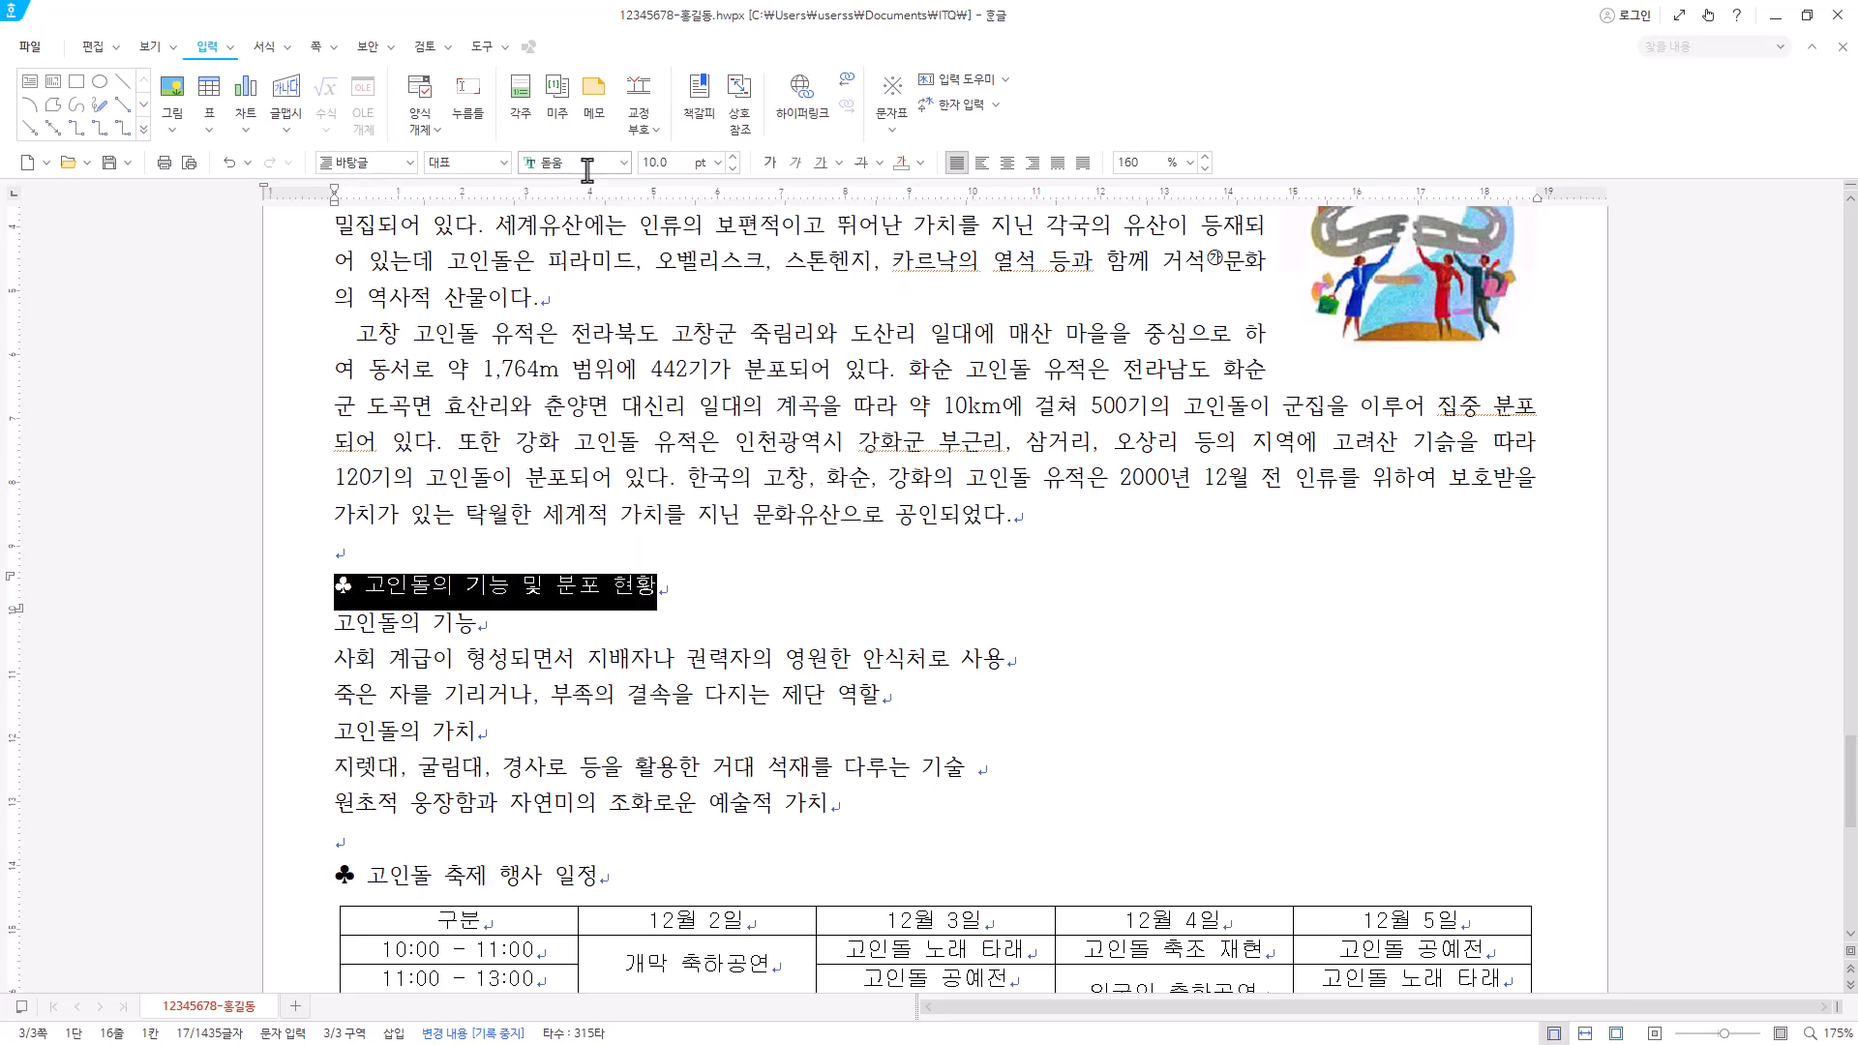
pyautogui.click(717, 163)
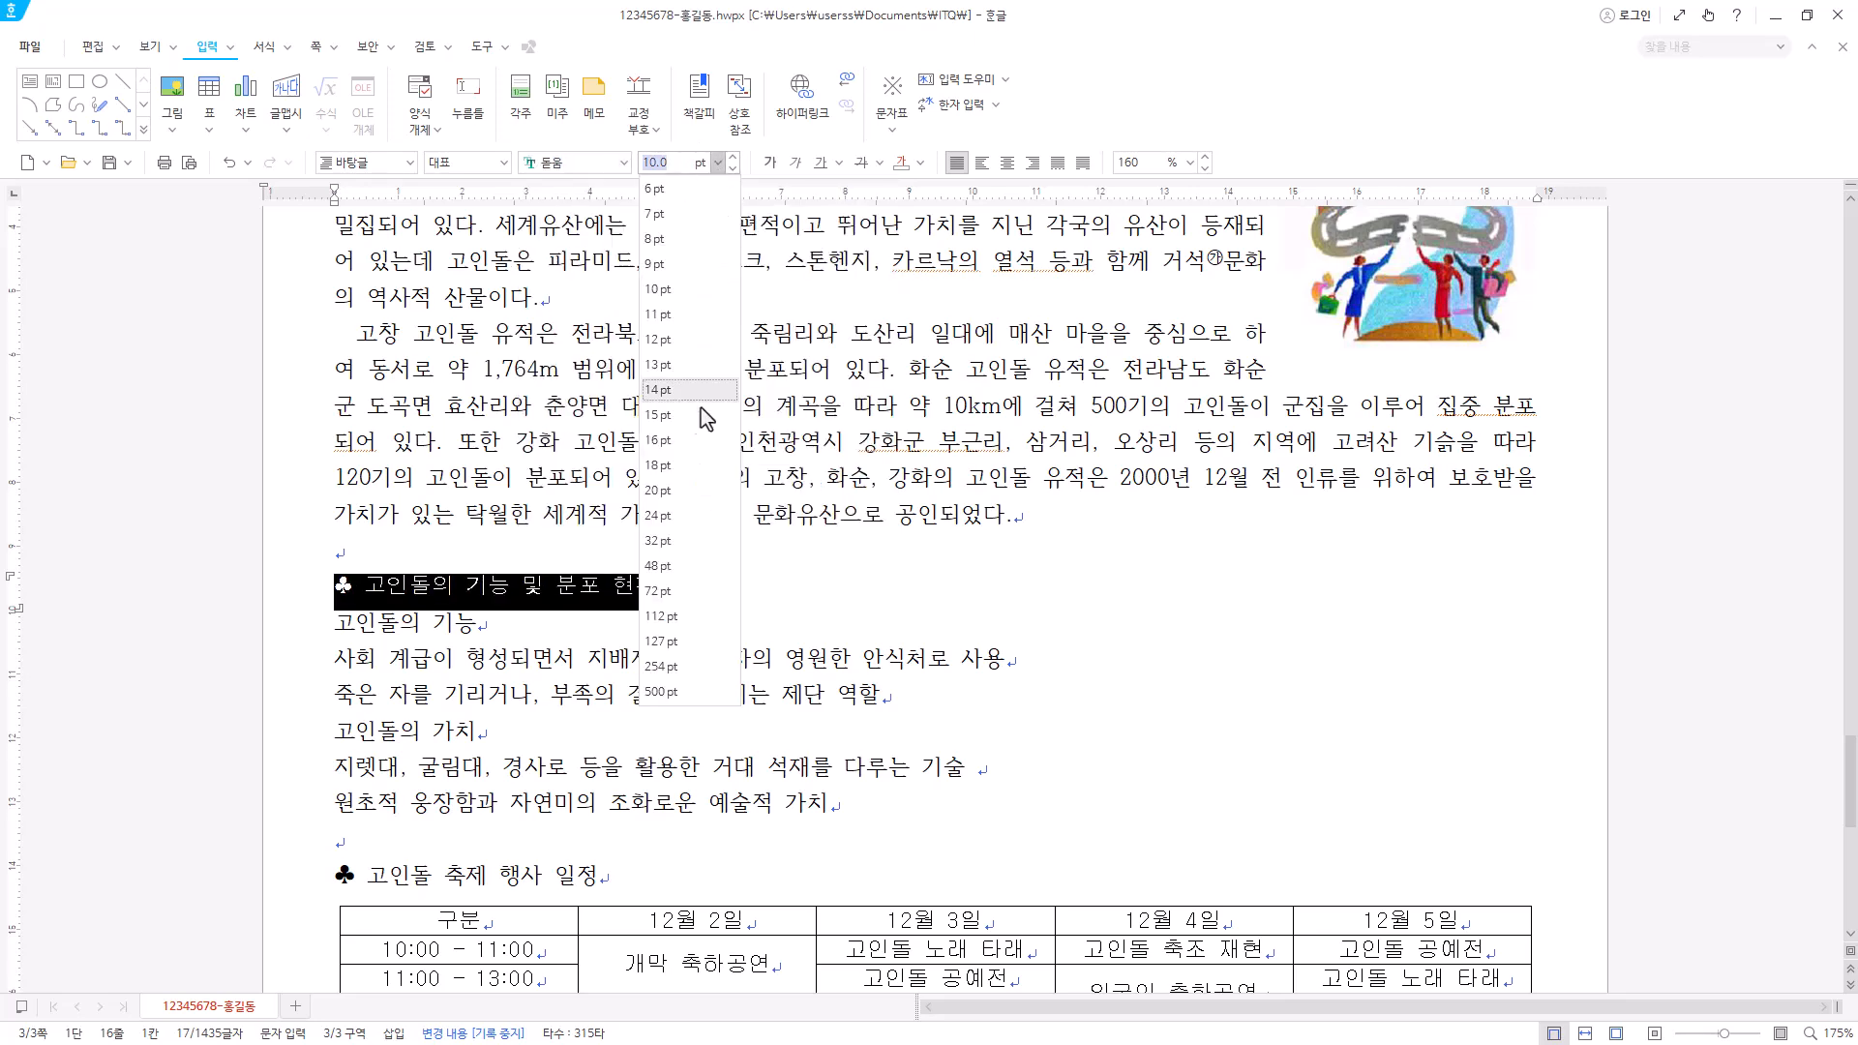
pyautogui.click(677, 492)
# - Give the heading text 고인돌의 기능 및 분포 현황, without the ♣ symbol, a white font colour and red shading
pyautogui.click(368, 600)
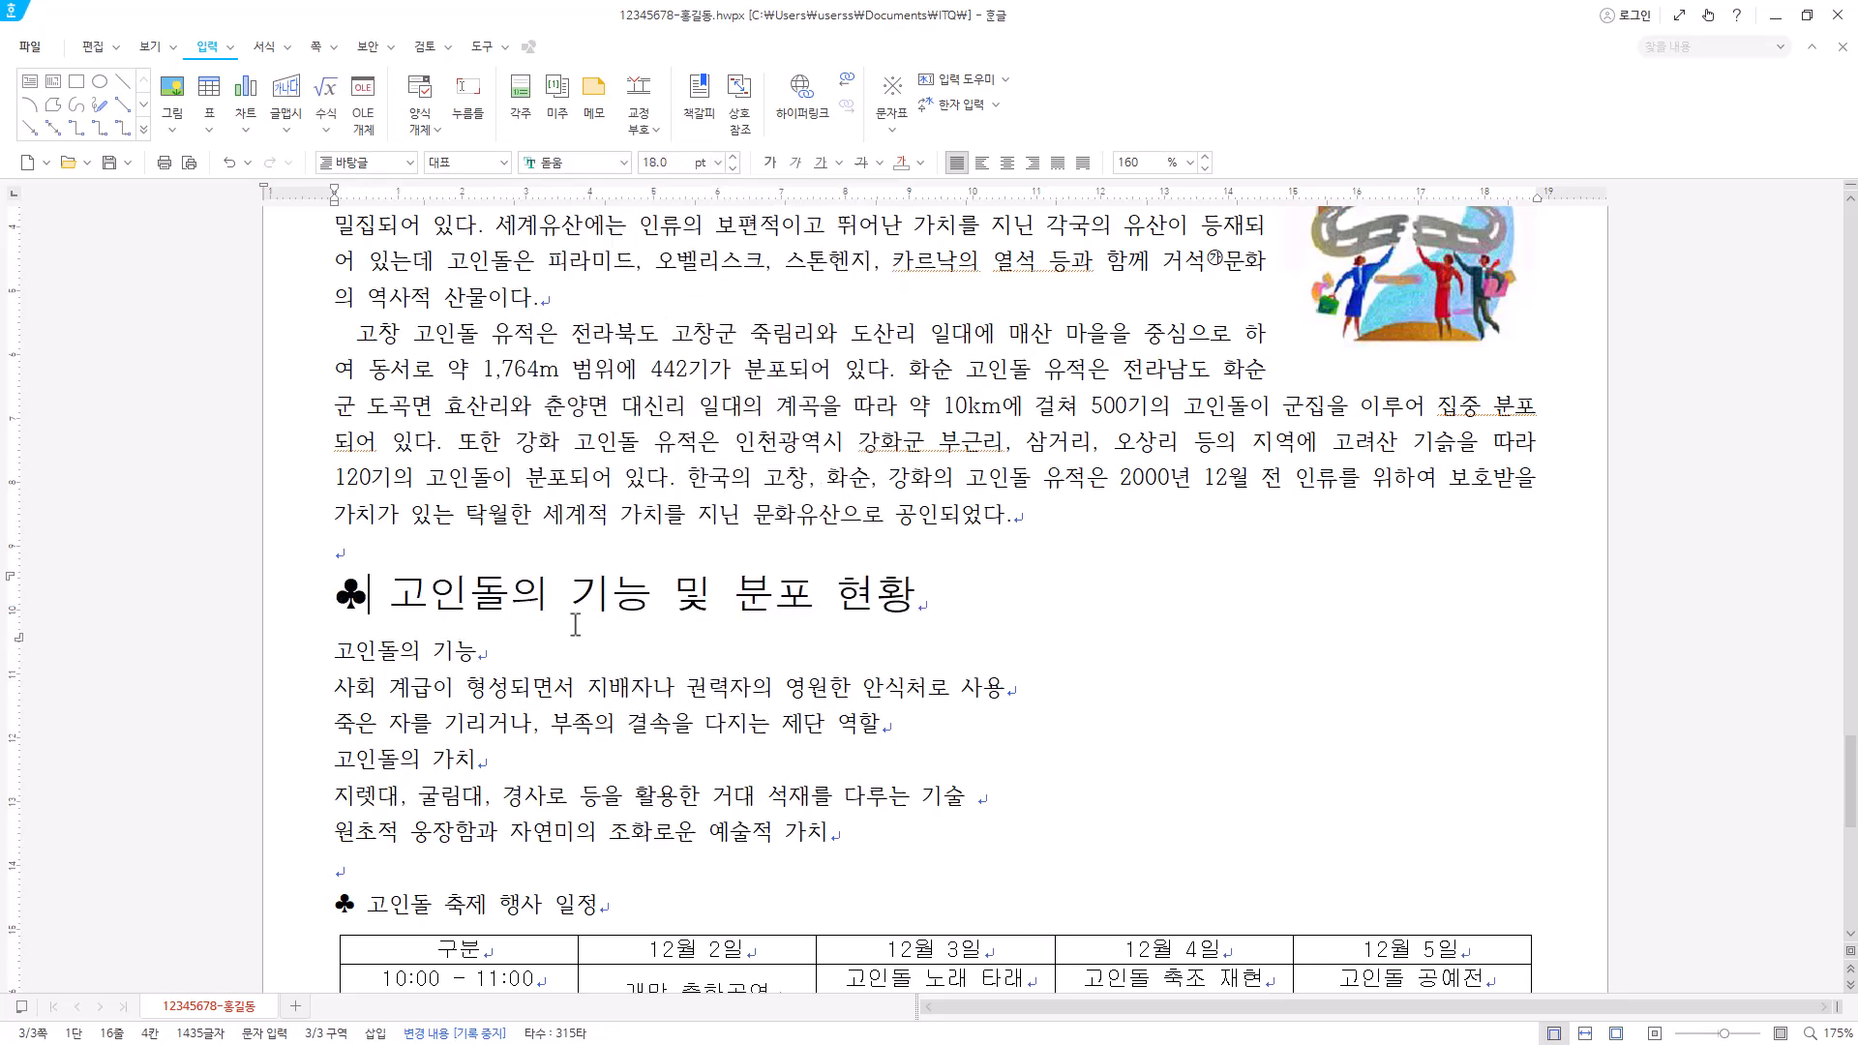
pyautogui.hotkey('shift', 'Left')
pyautogui.click(388, 596)
pyautogui.moveTo(393, 592); pyautogui.dragTo(939, 590)
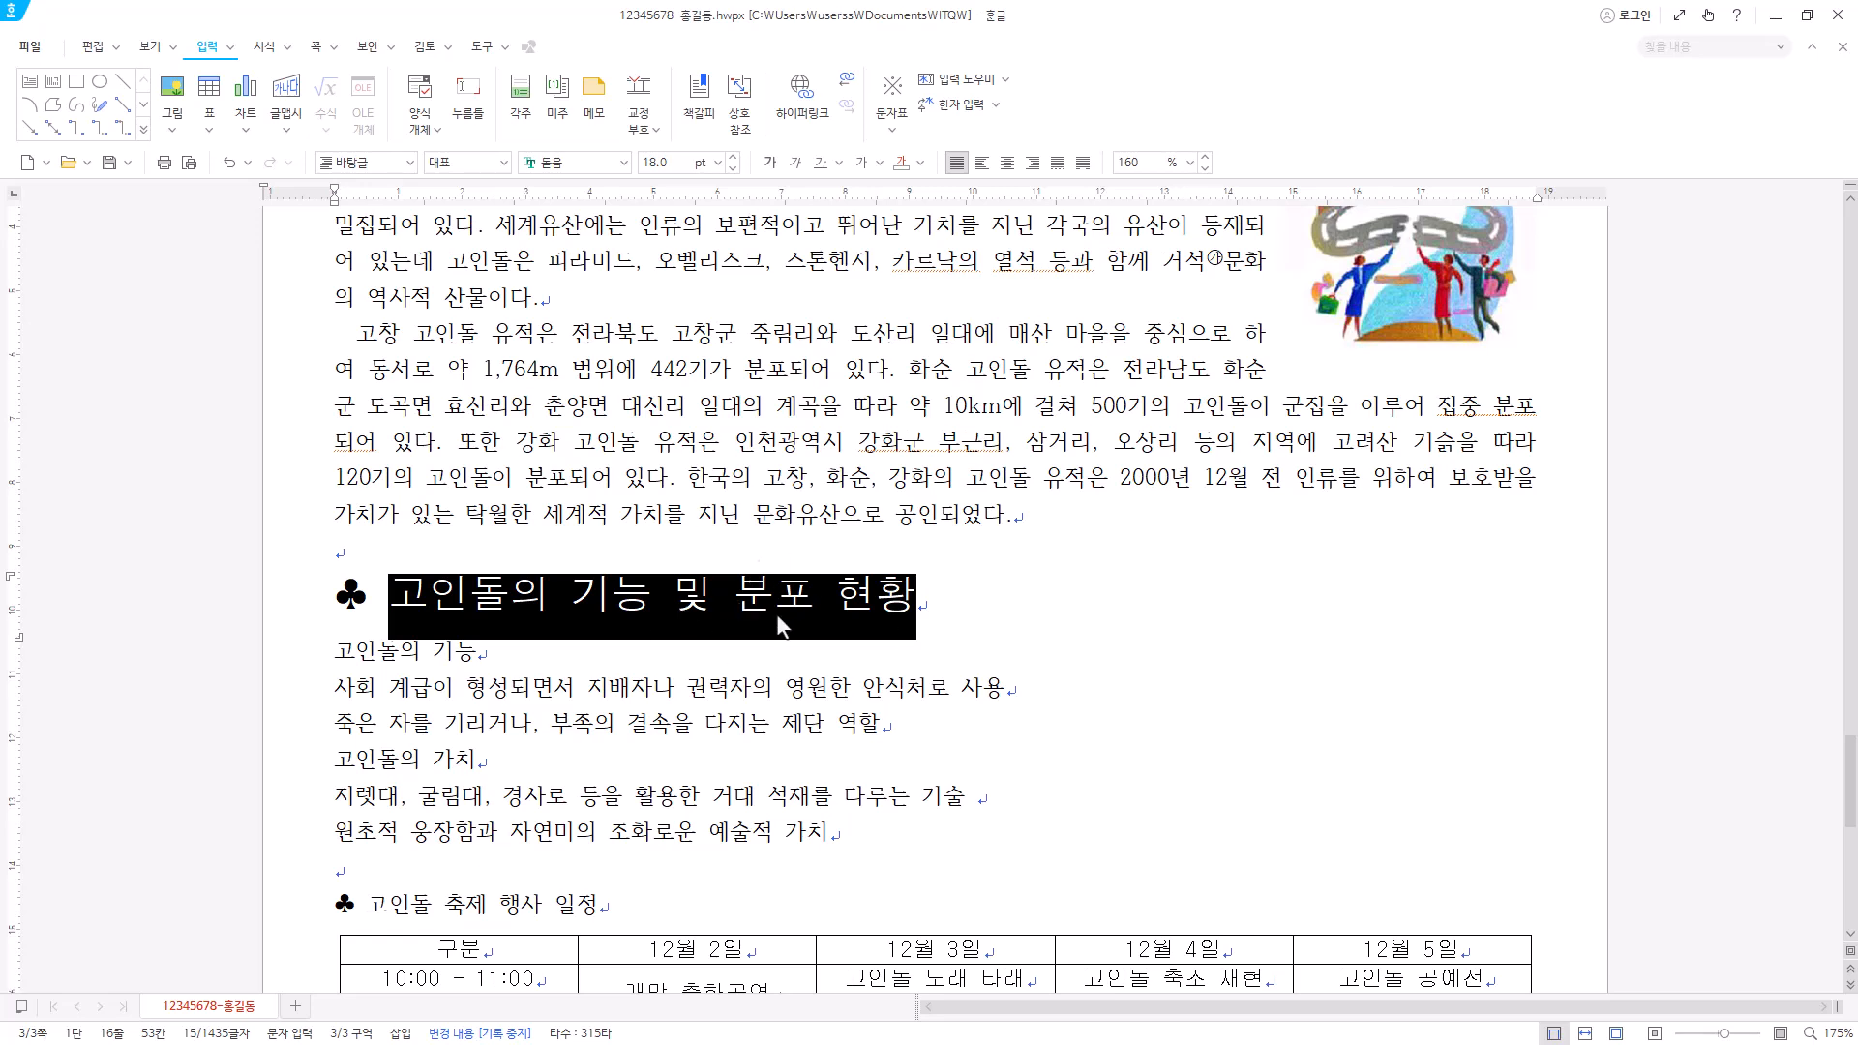
pyautogui.click(919, 163)
pyautogui.click(933, 217)
pyautogui.scroll(-3, 740, 411)
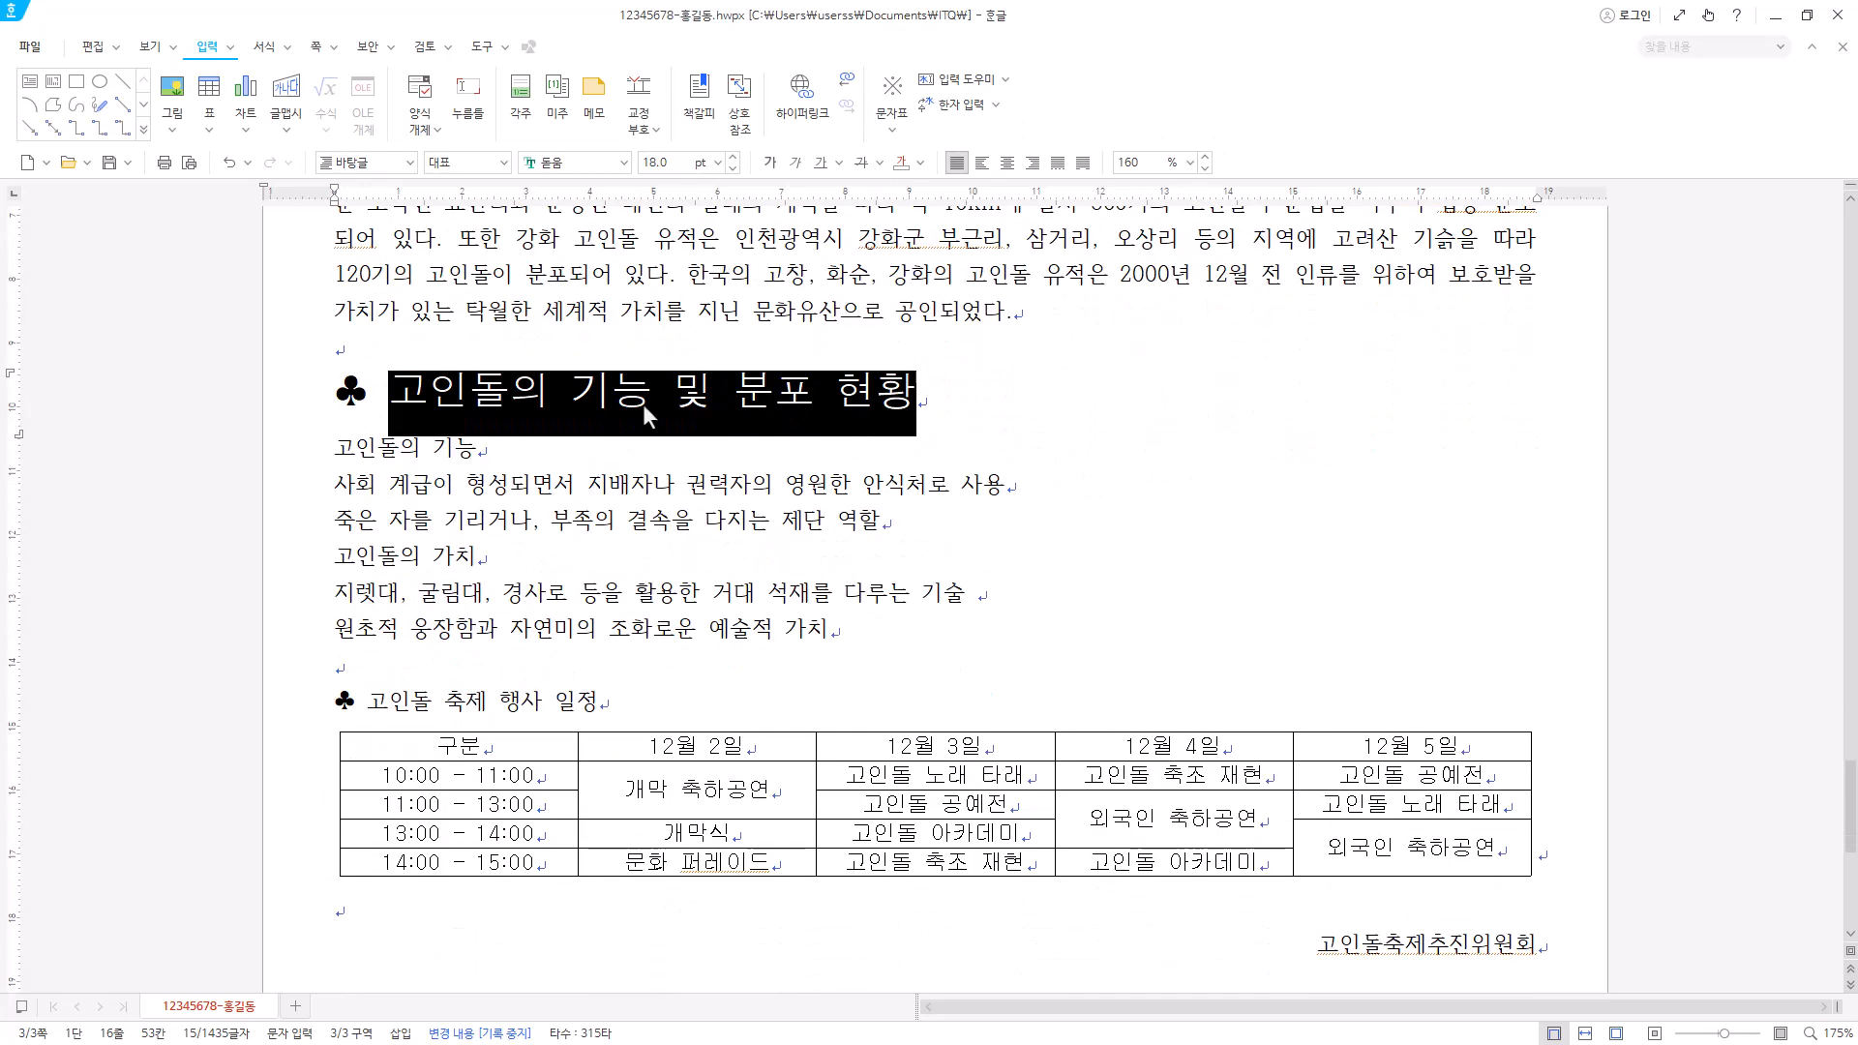
pyautogui.rightClick(676, 393)
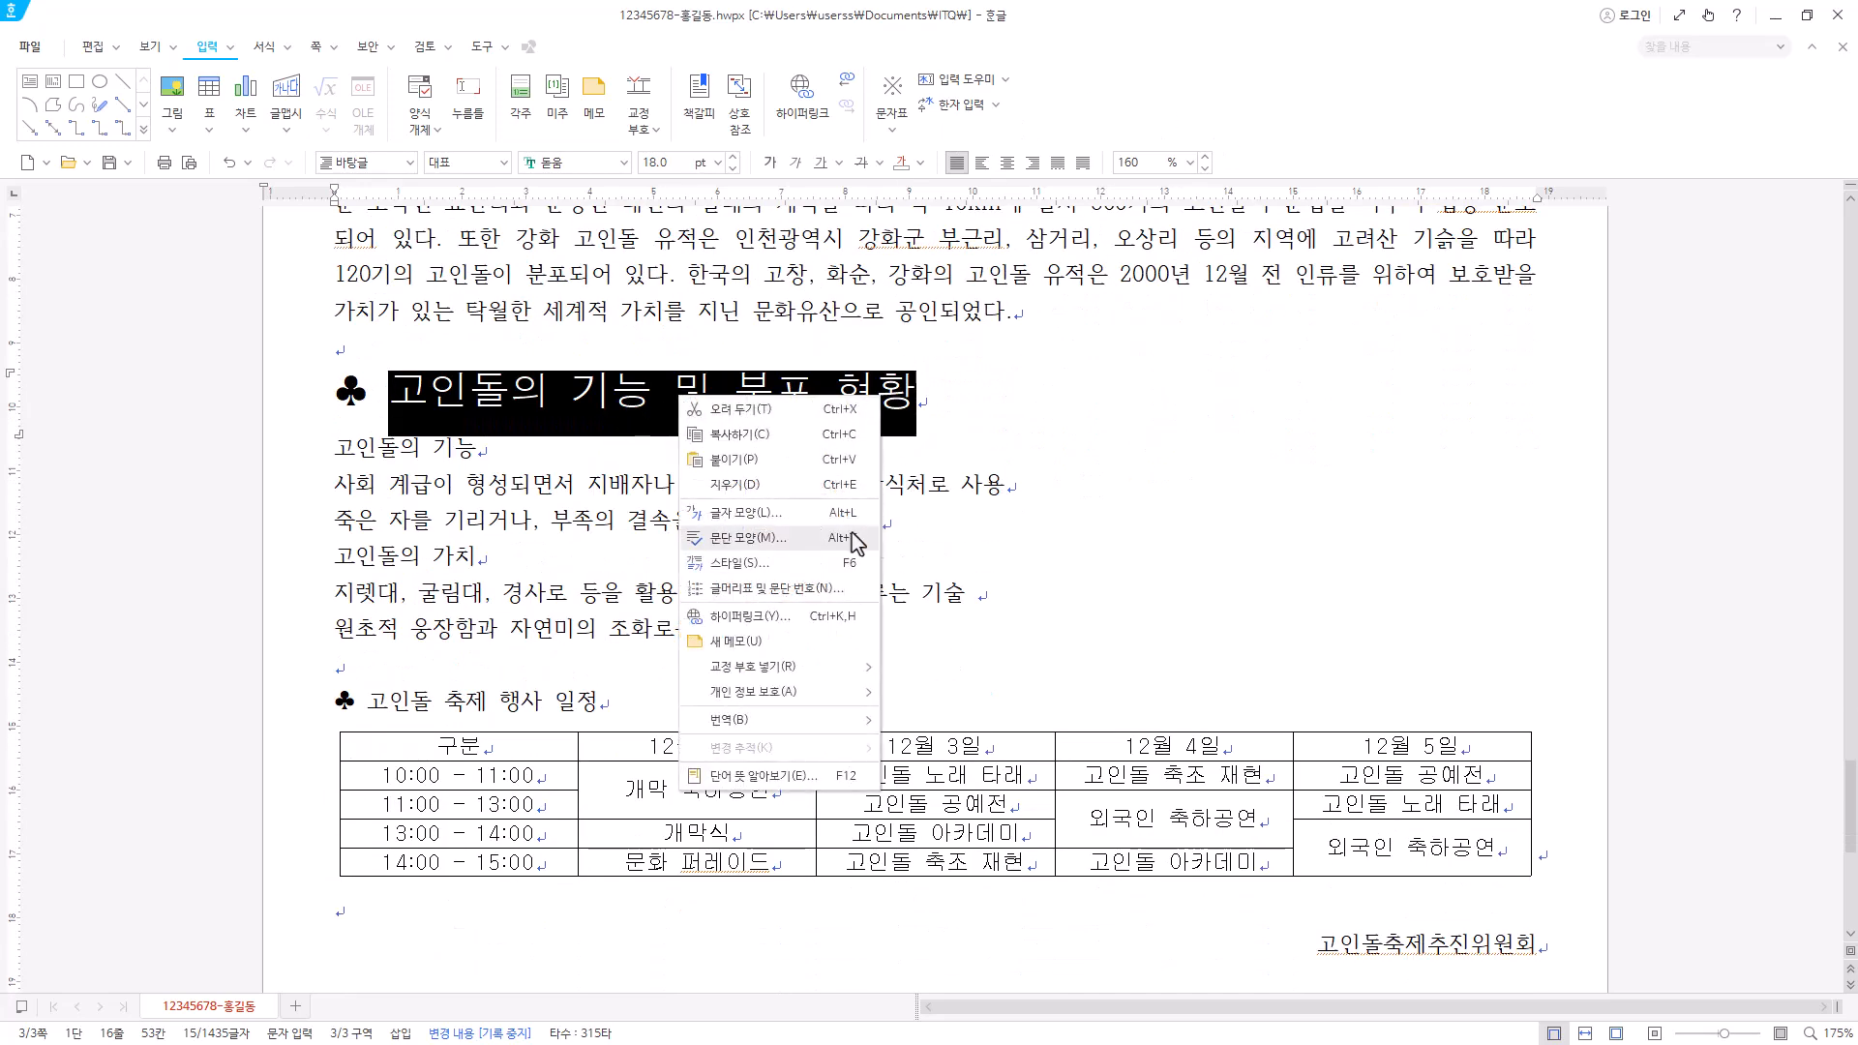
pyautogui.click(745, 511)
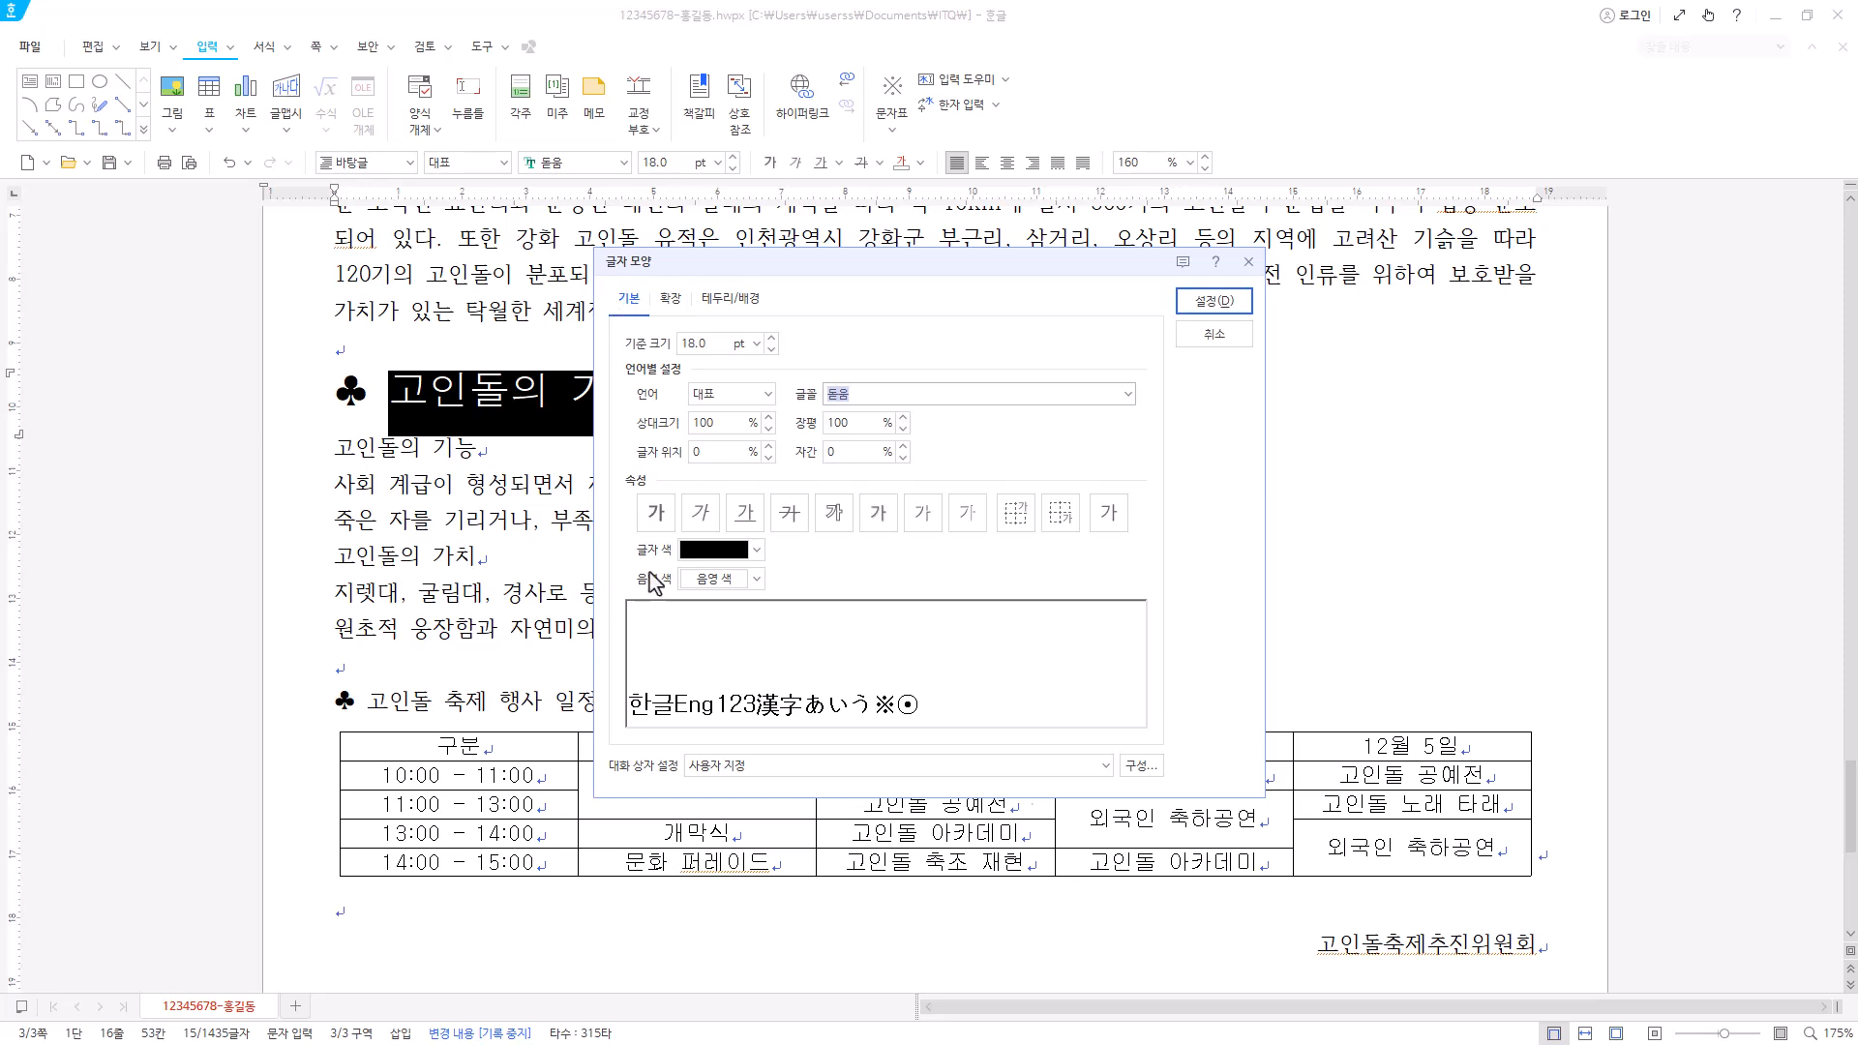
pyautogui.click(758, 550)
pyautogui.click(689, 612)
pyautogui.click(756, 578)
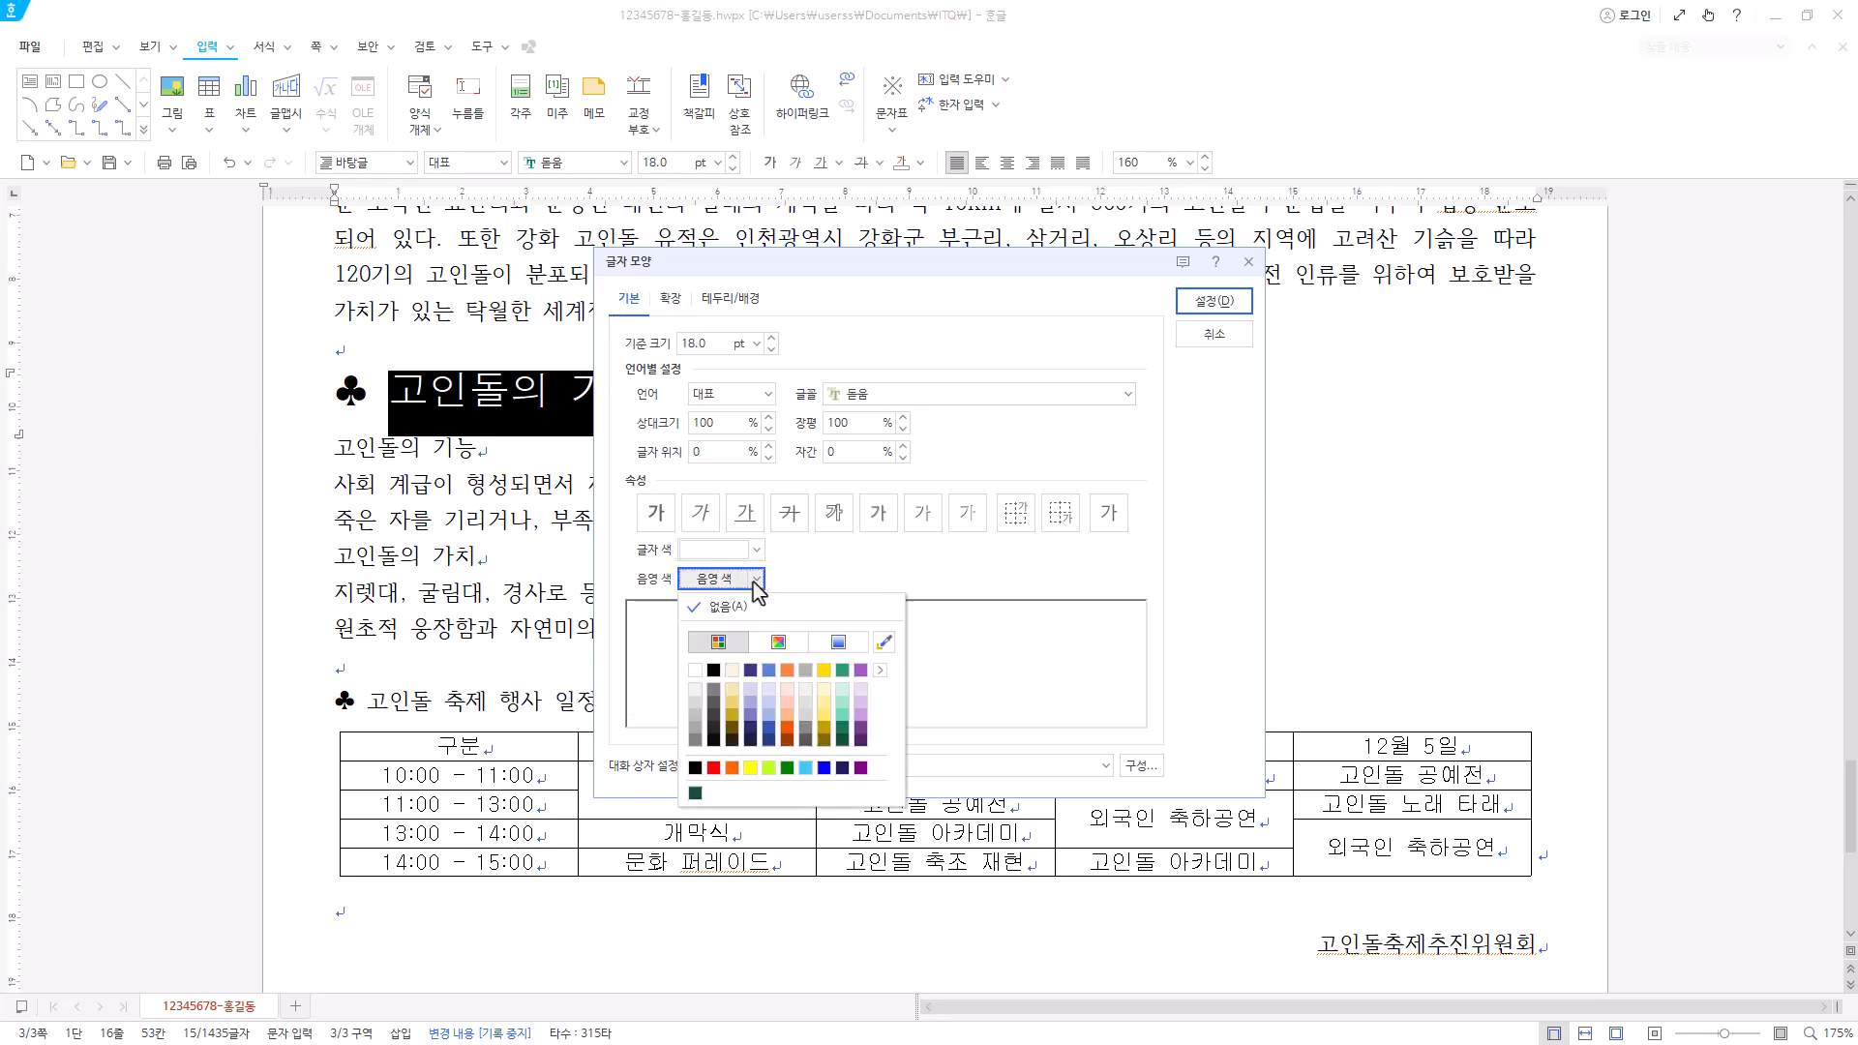
pyautogui.click(699, 771)
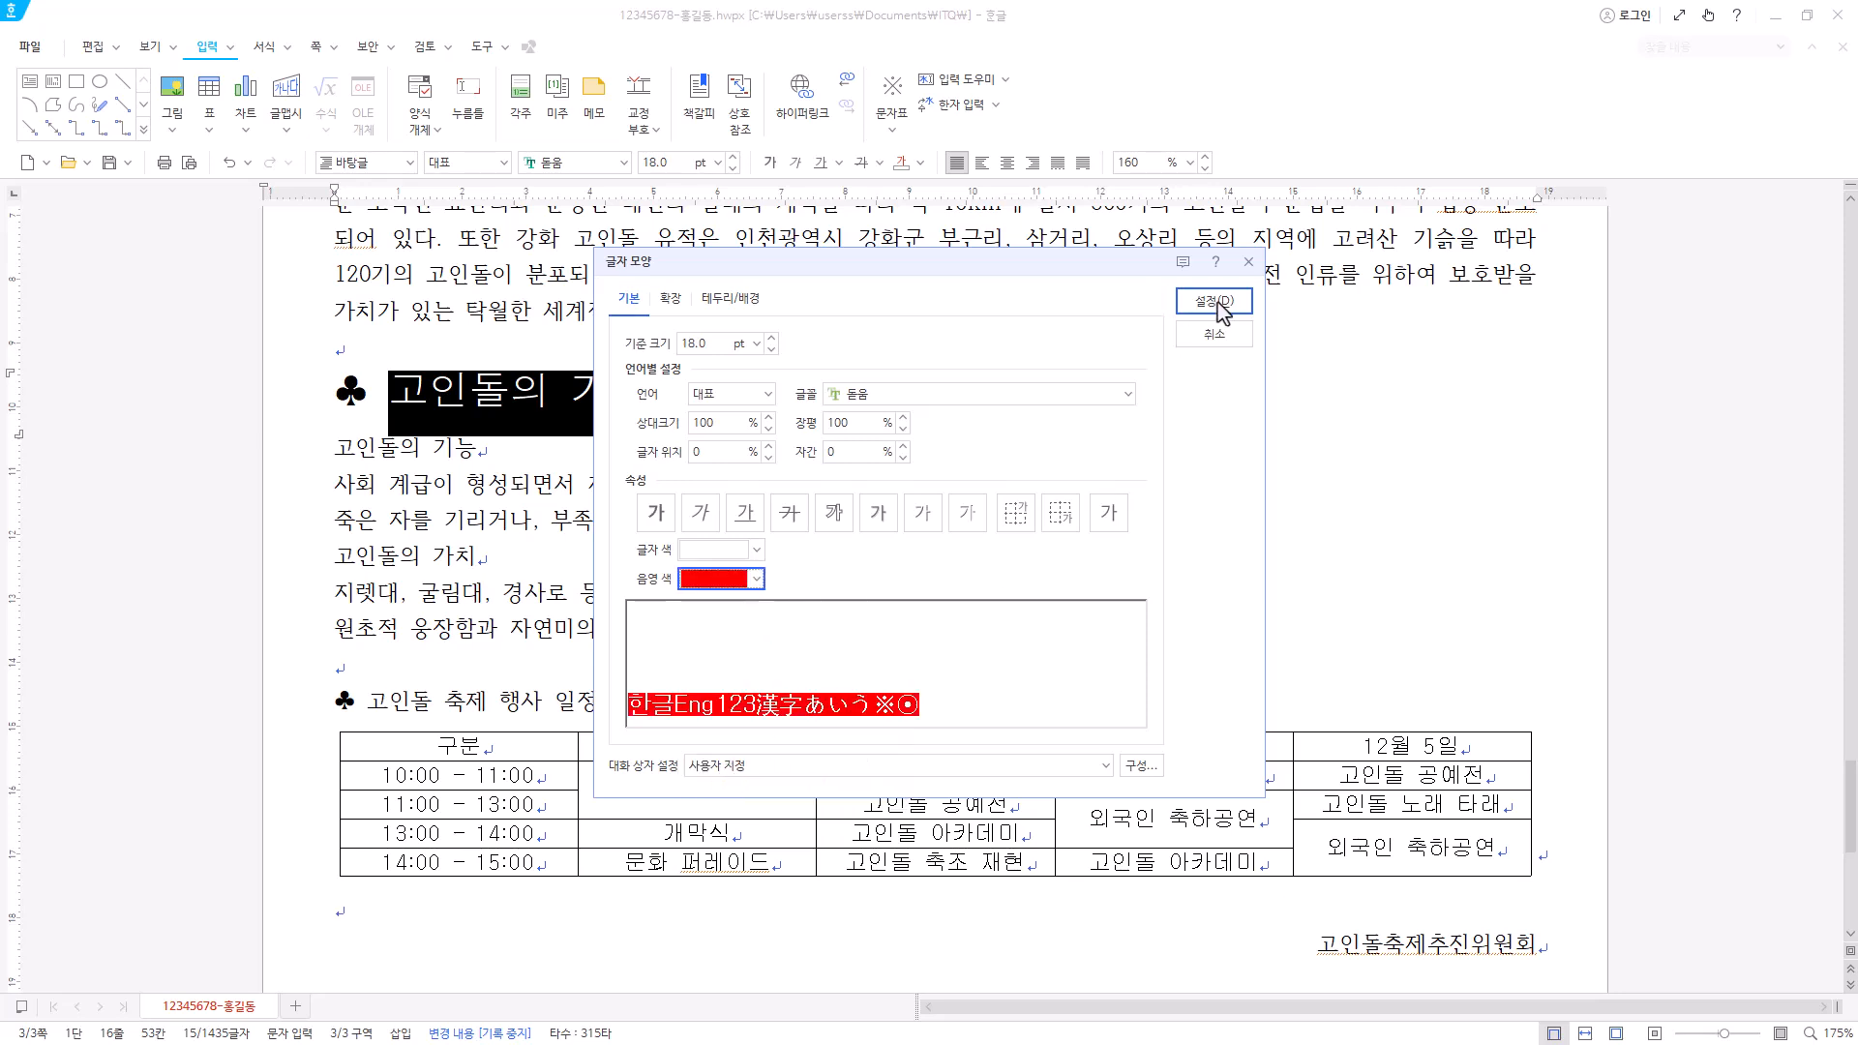
pyautogui.click(1219, 303)
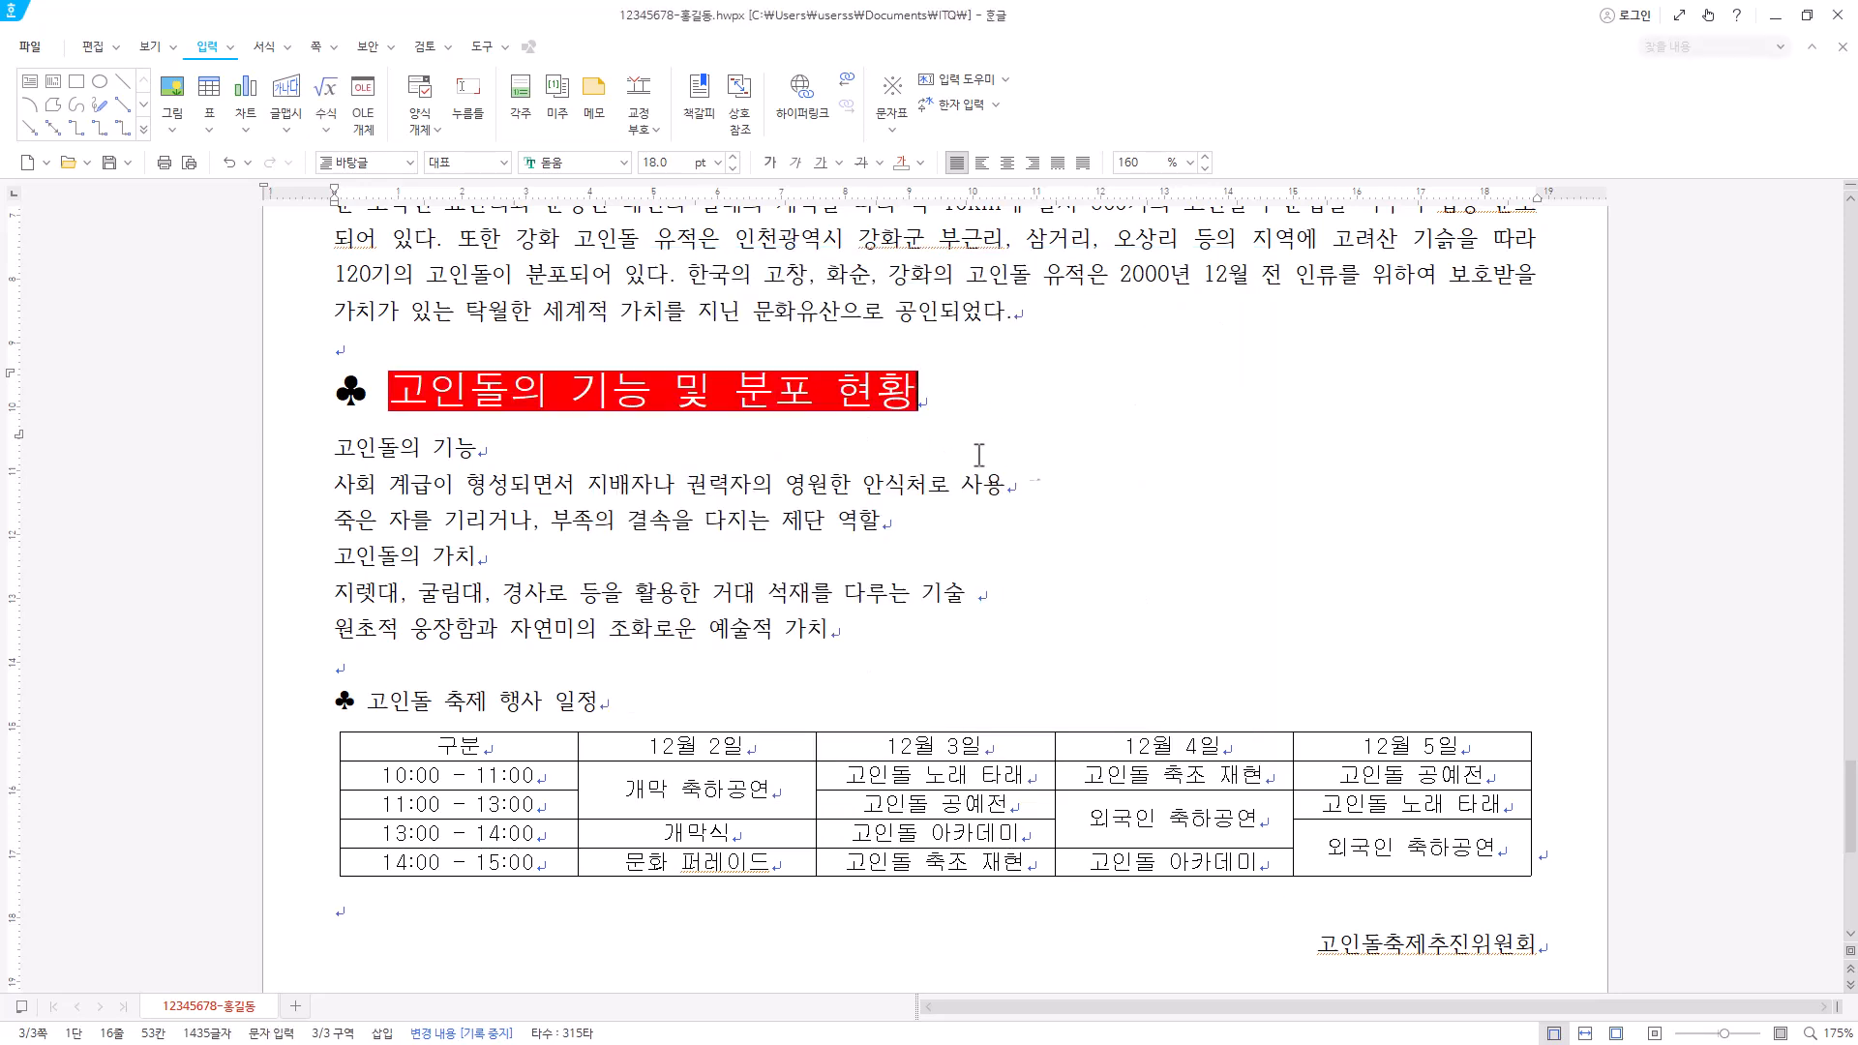
# - Set the line spacing of the six lines from 고인돌의 기능 to 원초적 웅장함과 자연미의 조화로운 예술적 가치 to 180%
pyautogui.moveTo(832, 629); pyautogui.dragTo(333, 453)
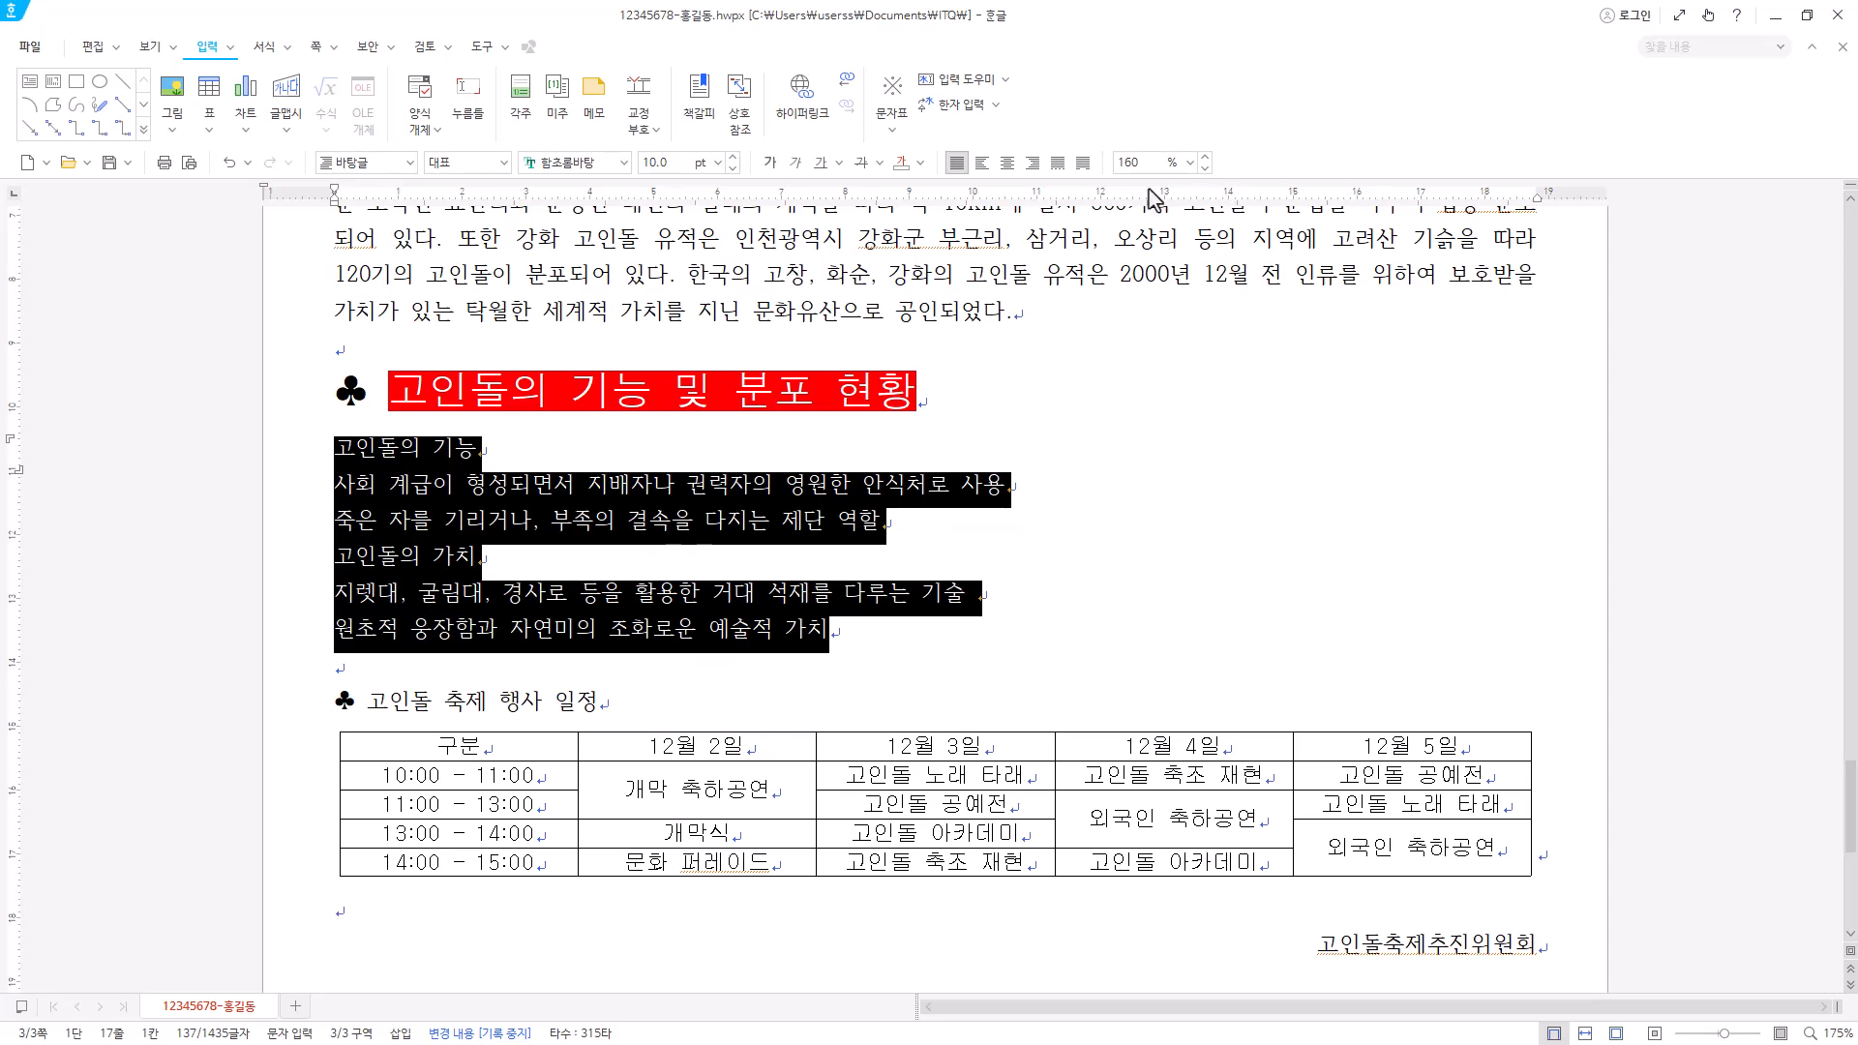
pyautogui.click(1191, 163)
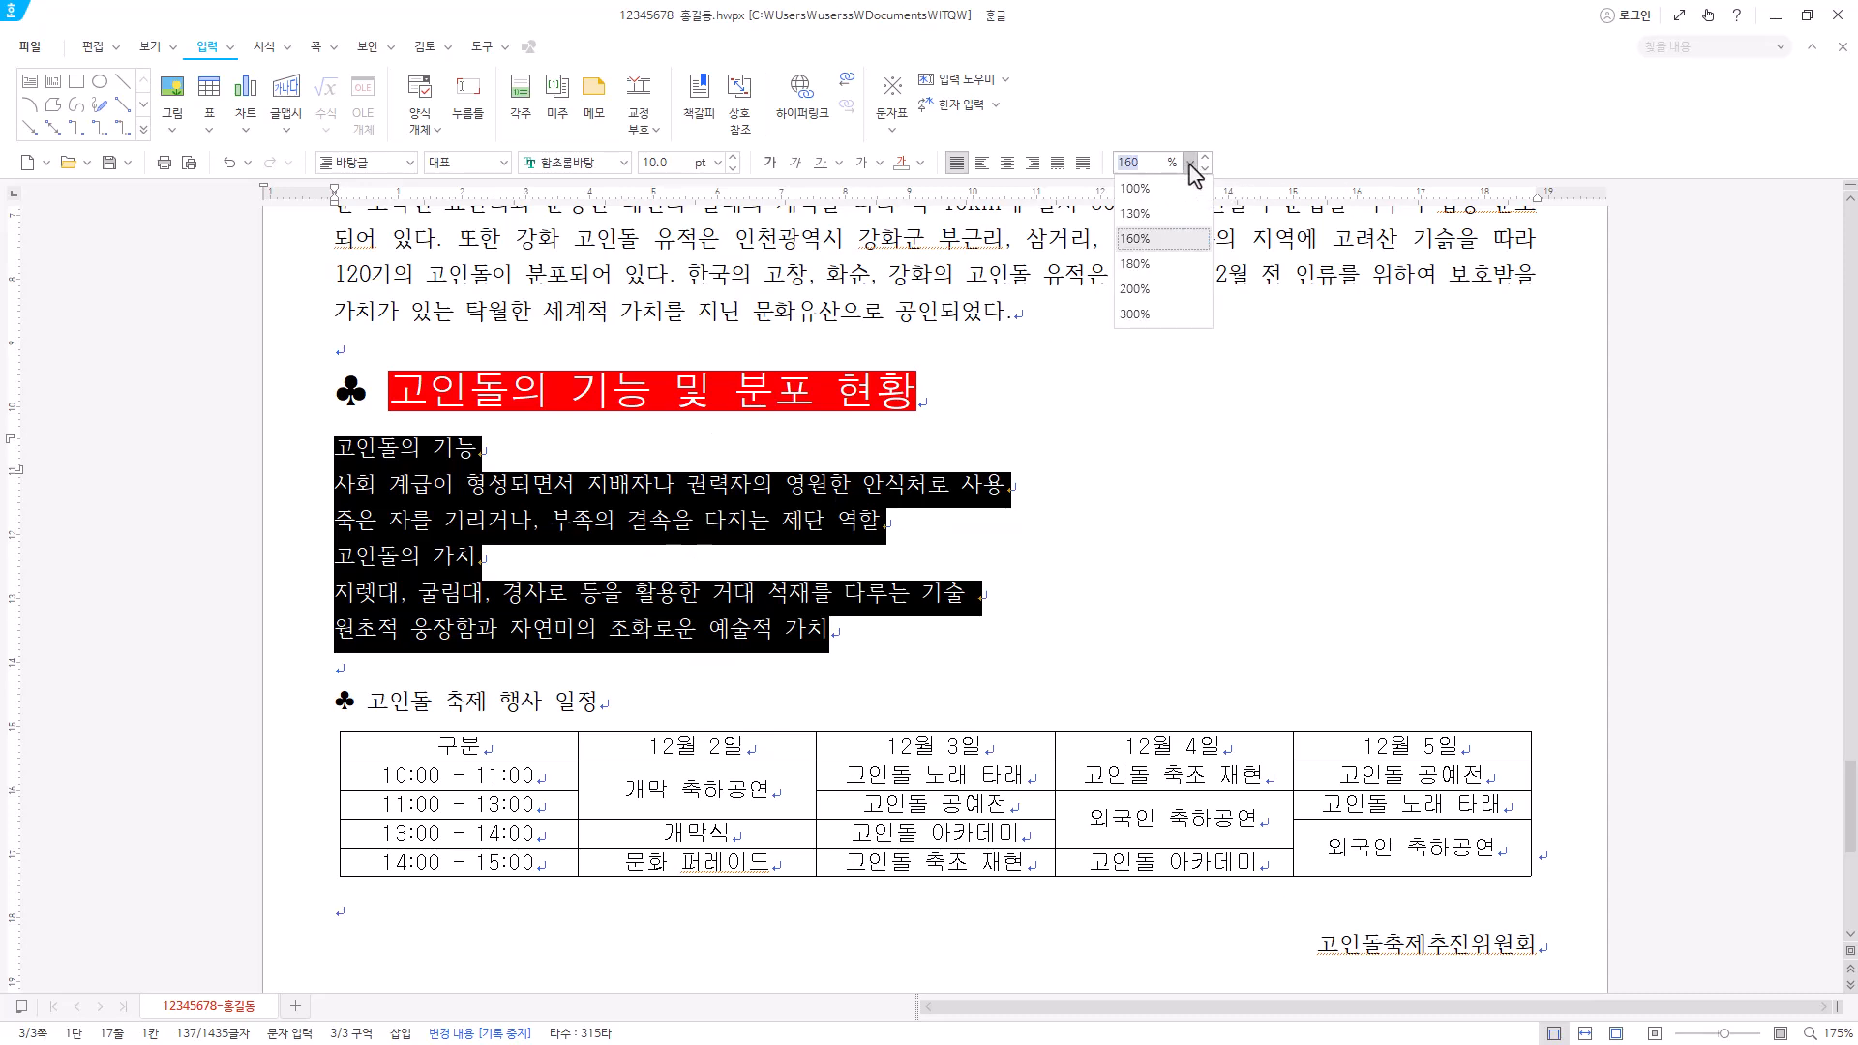
pyautogui.click(1166, 273)
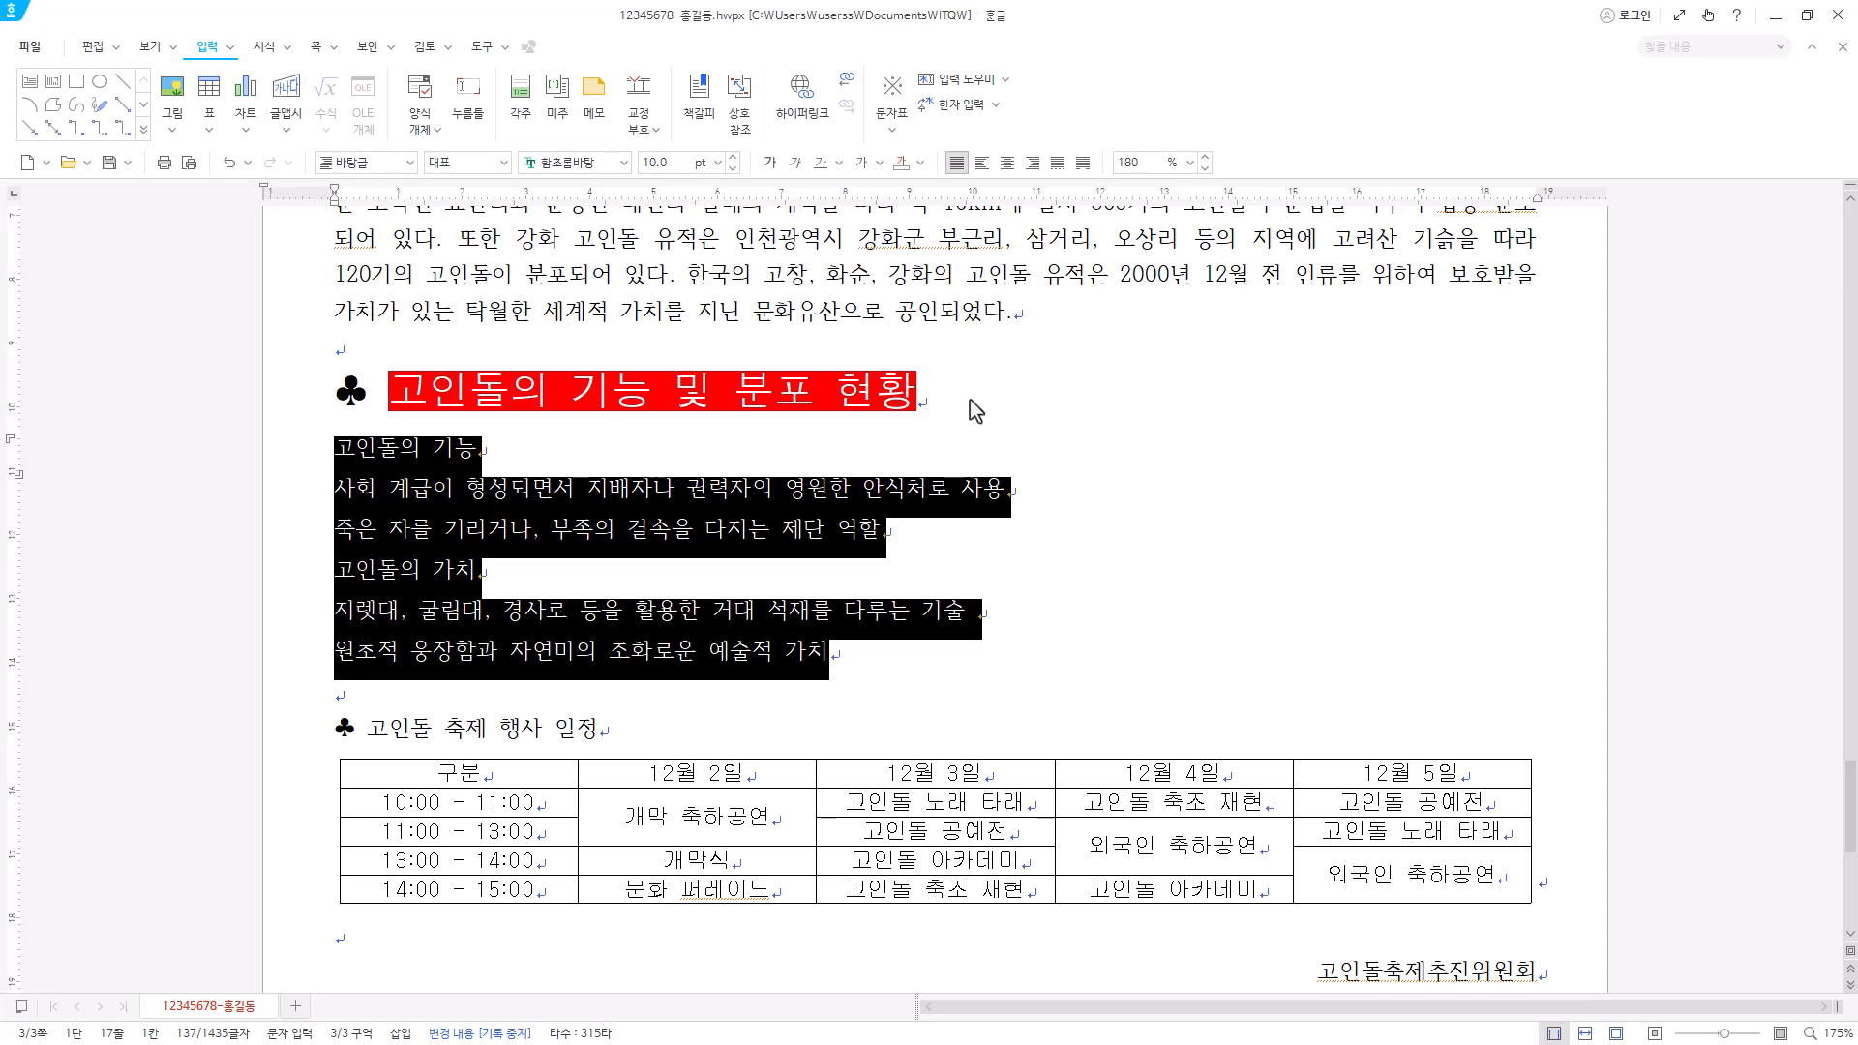
pyautogui.click(263, 46)
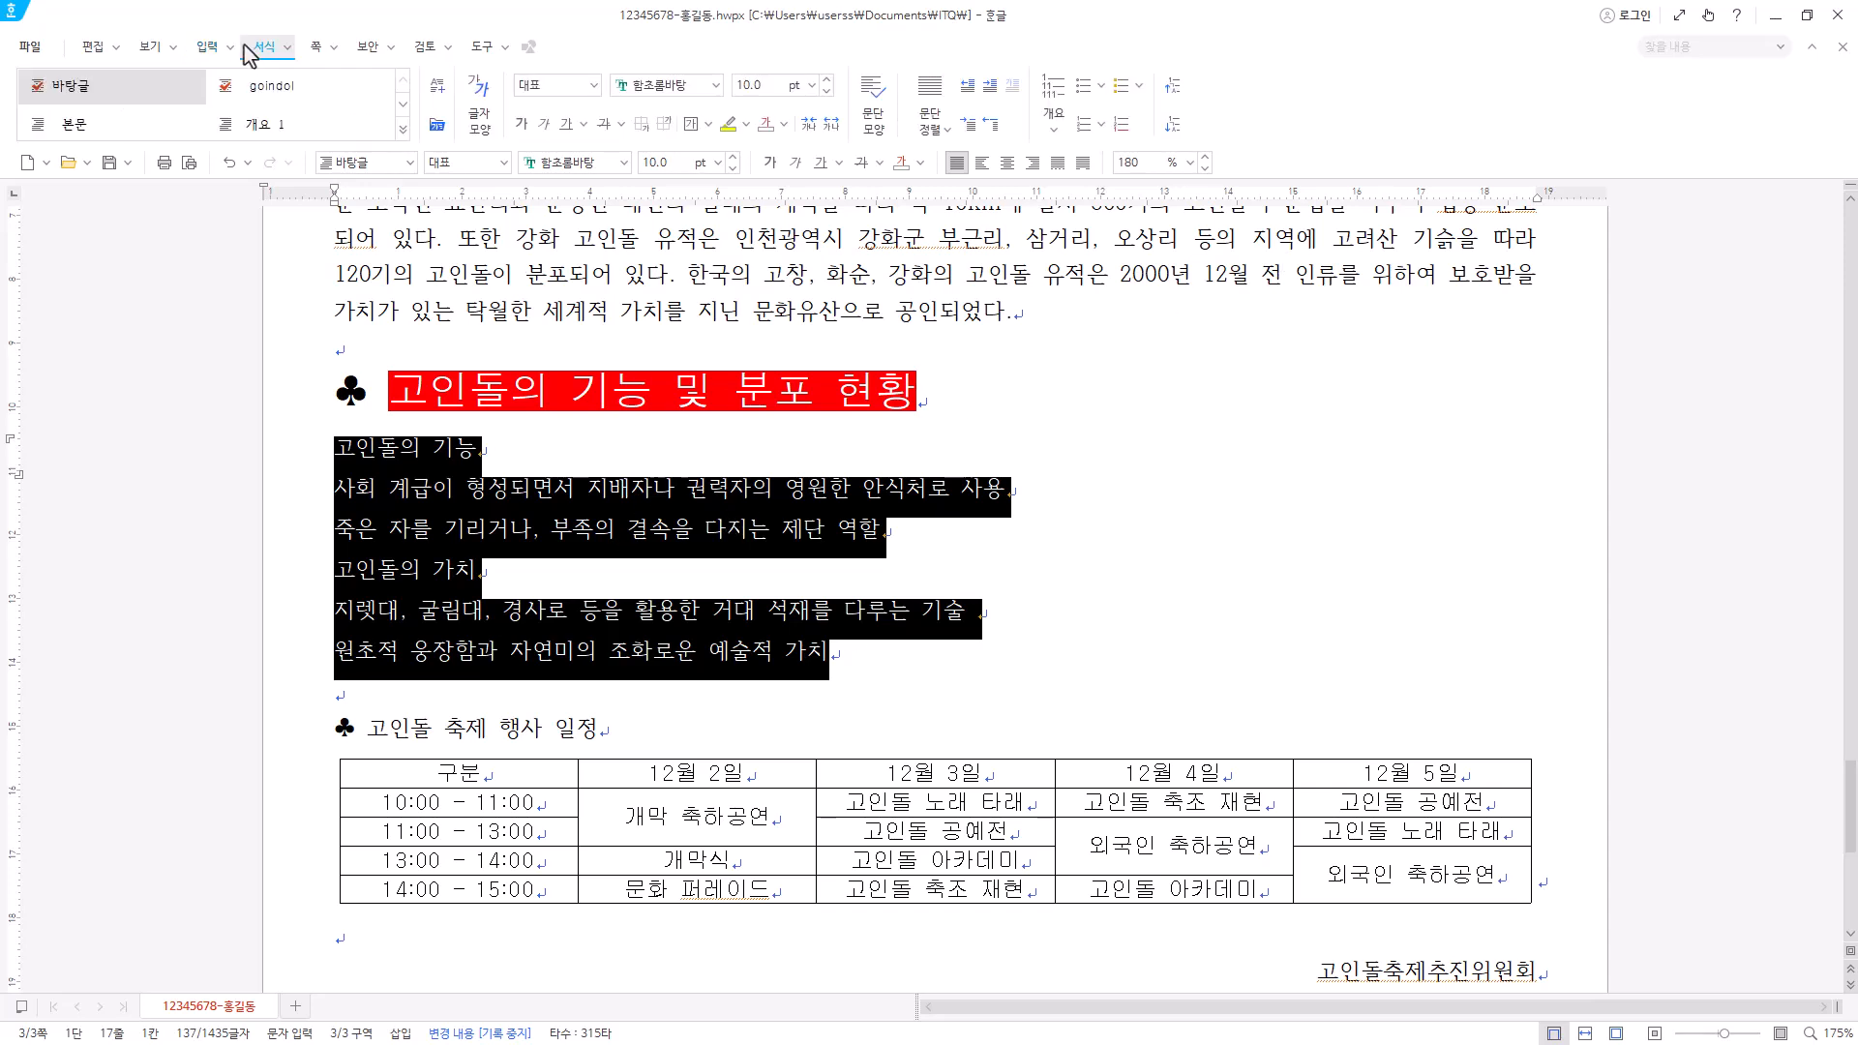
pyautogui.click(1054, 124)
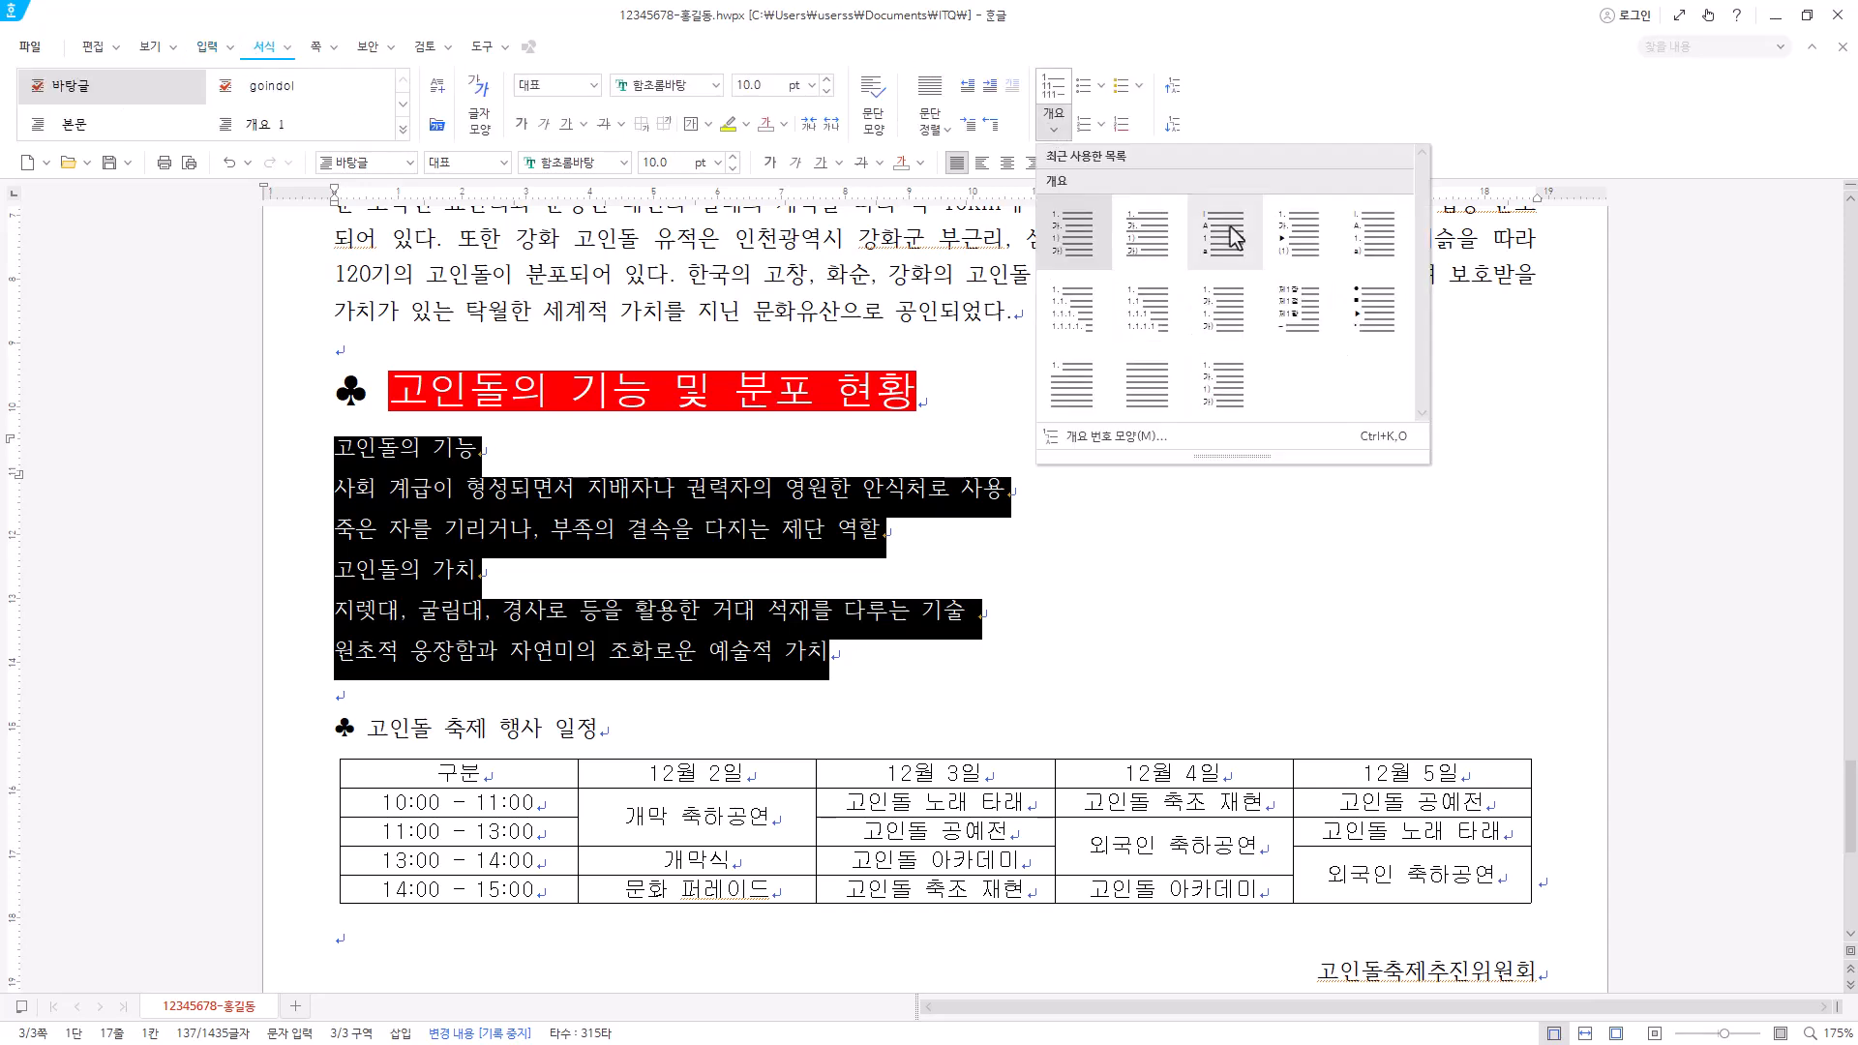
pyautogui.click(1053, 117)
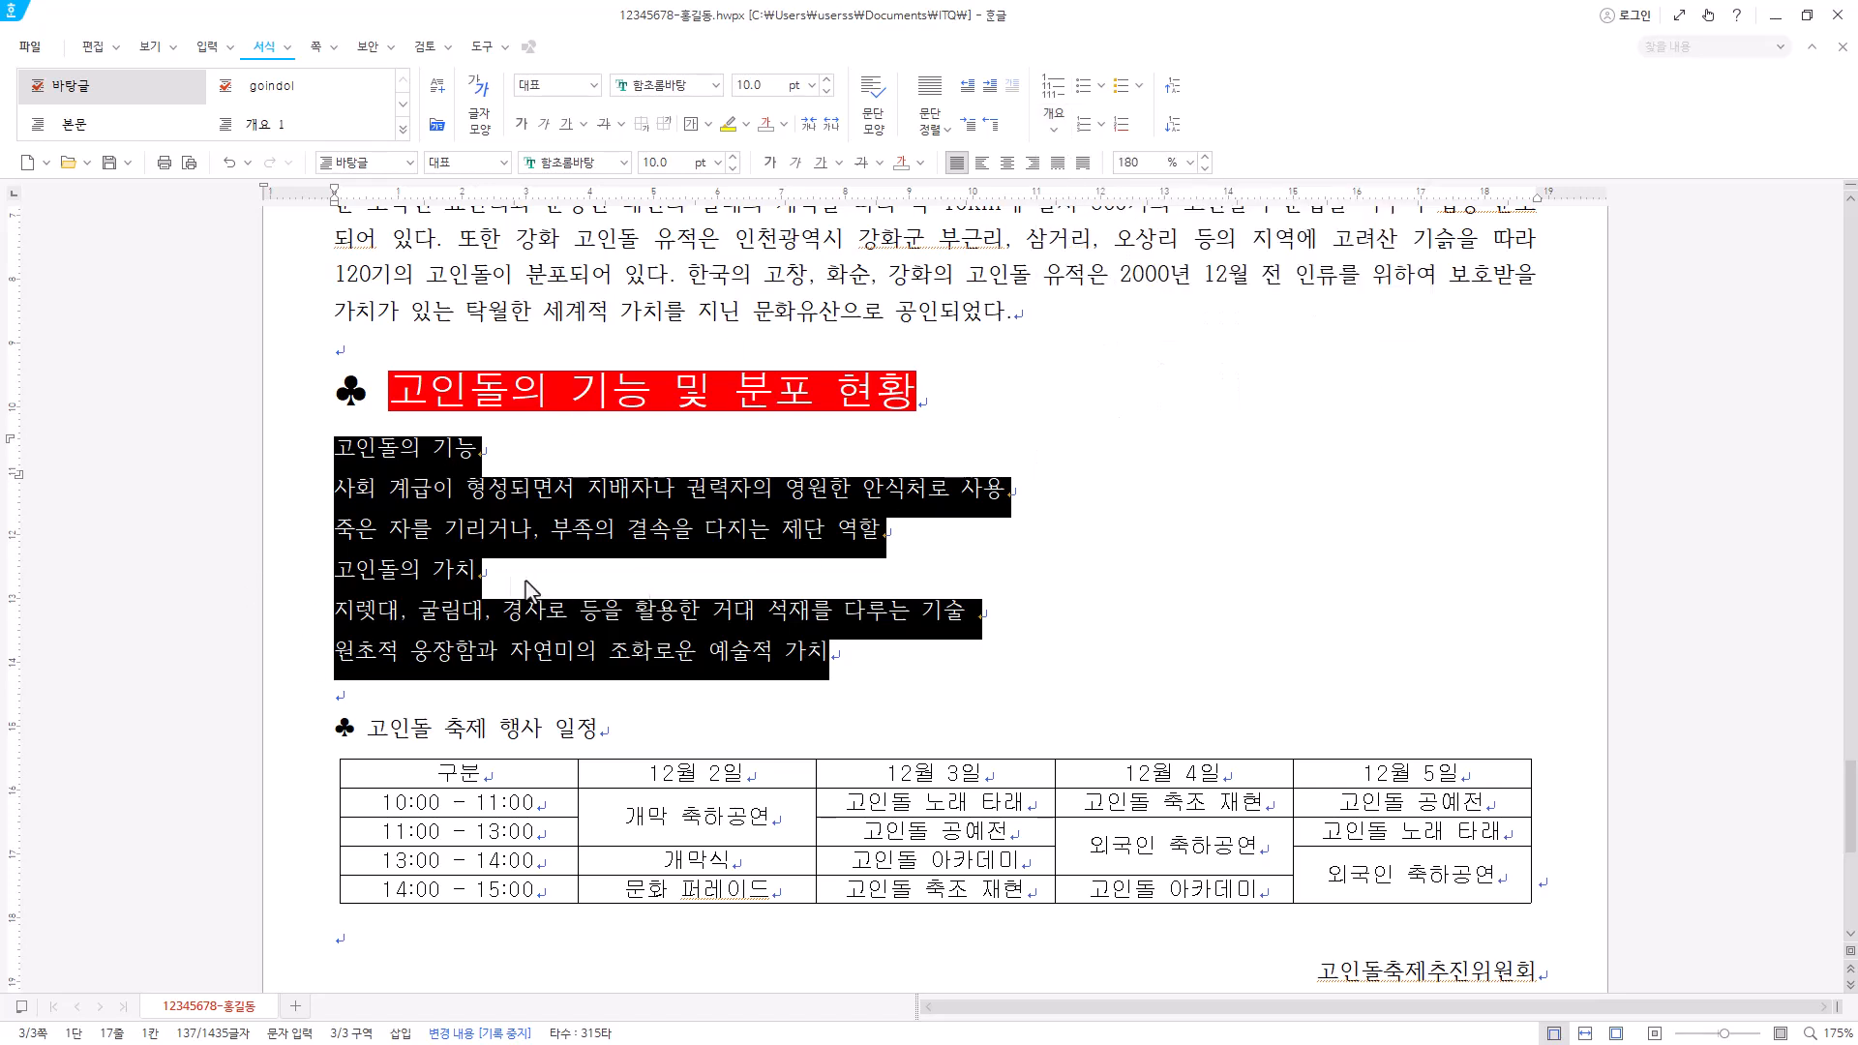
# - Choose the 1., 가., 1), 가) paragraph numbering for the six lines and customise level 1 with 20 pt width adjustment and right (오른쪽) alignment
pyautogui.rightClick(631, 531)
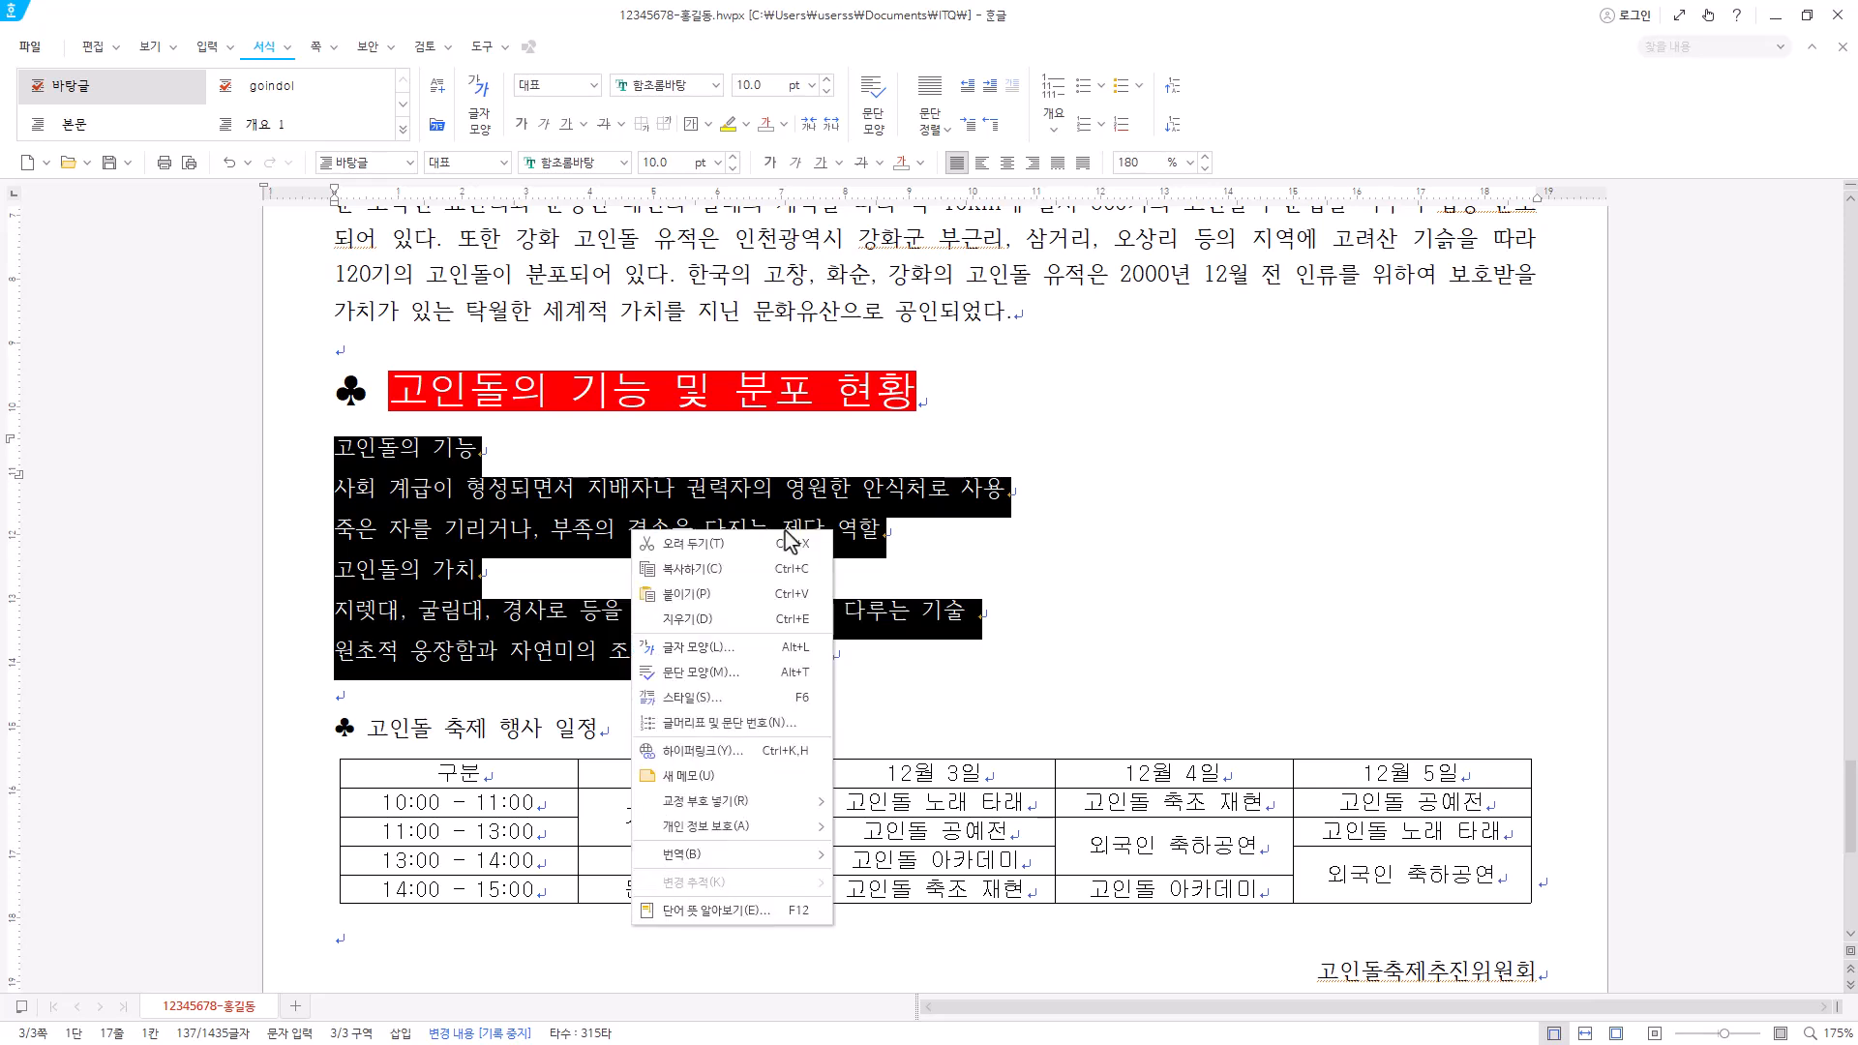
pyautogui.click(758, 724)
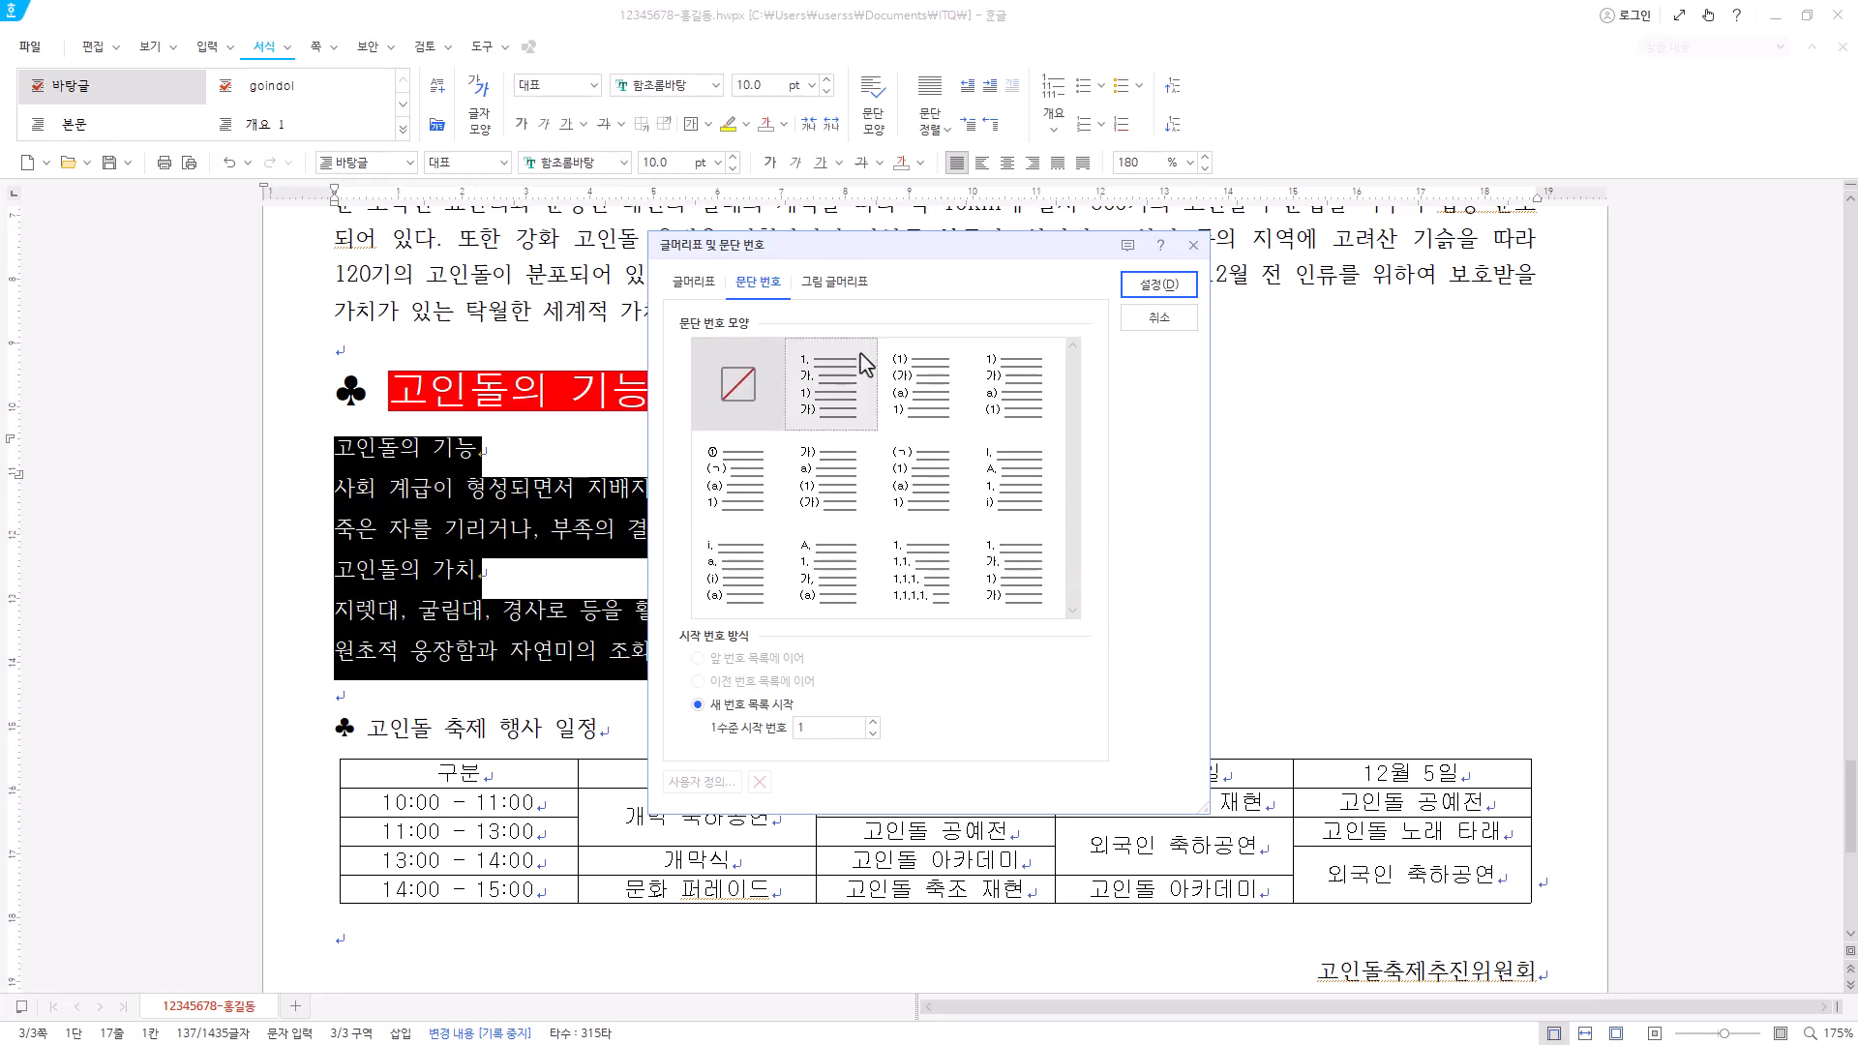
pyautogui.click(1016, 581)
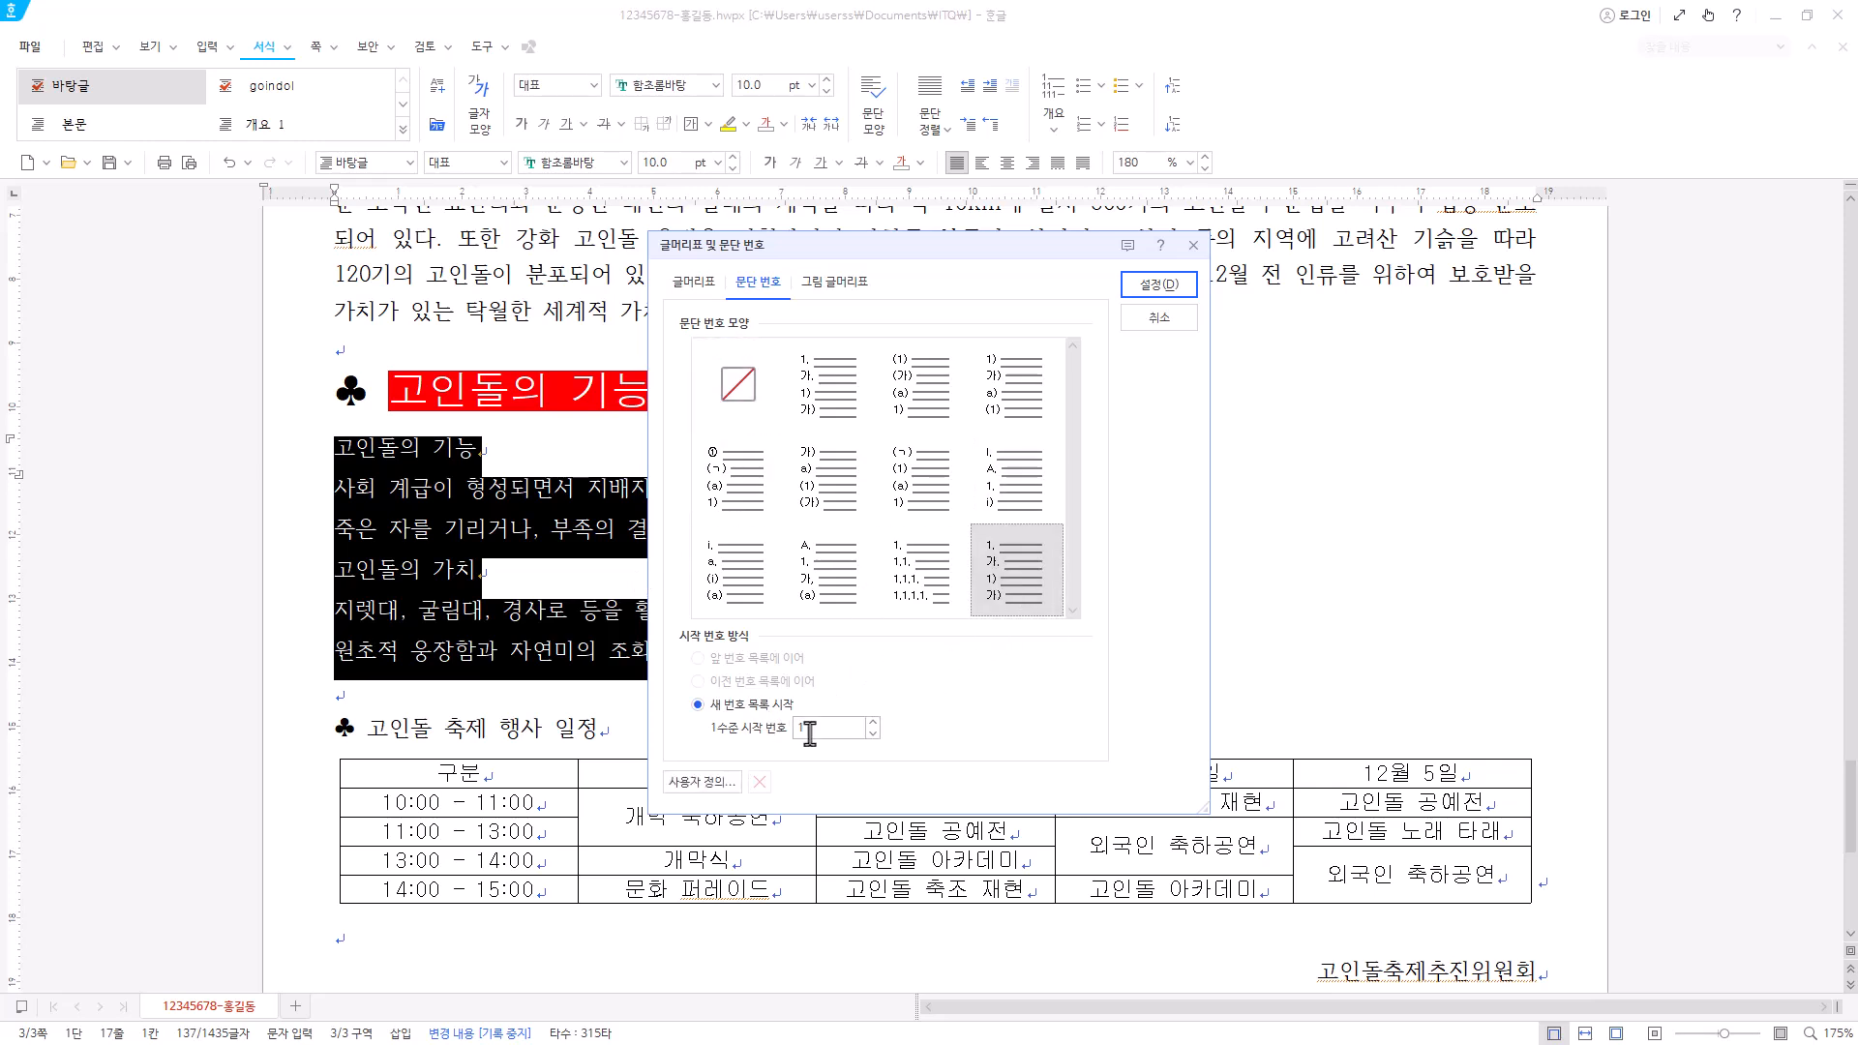
pyautogui.click(711, 786)
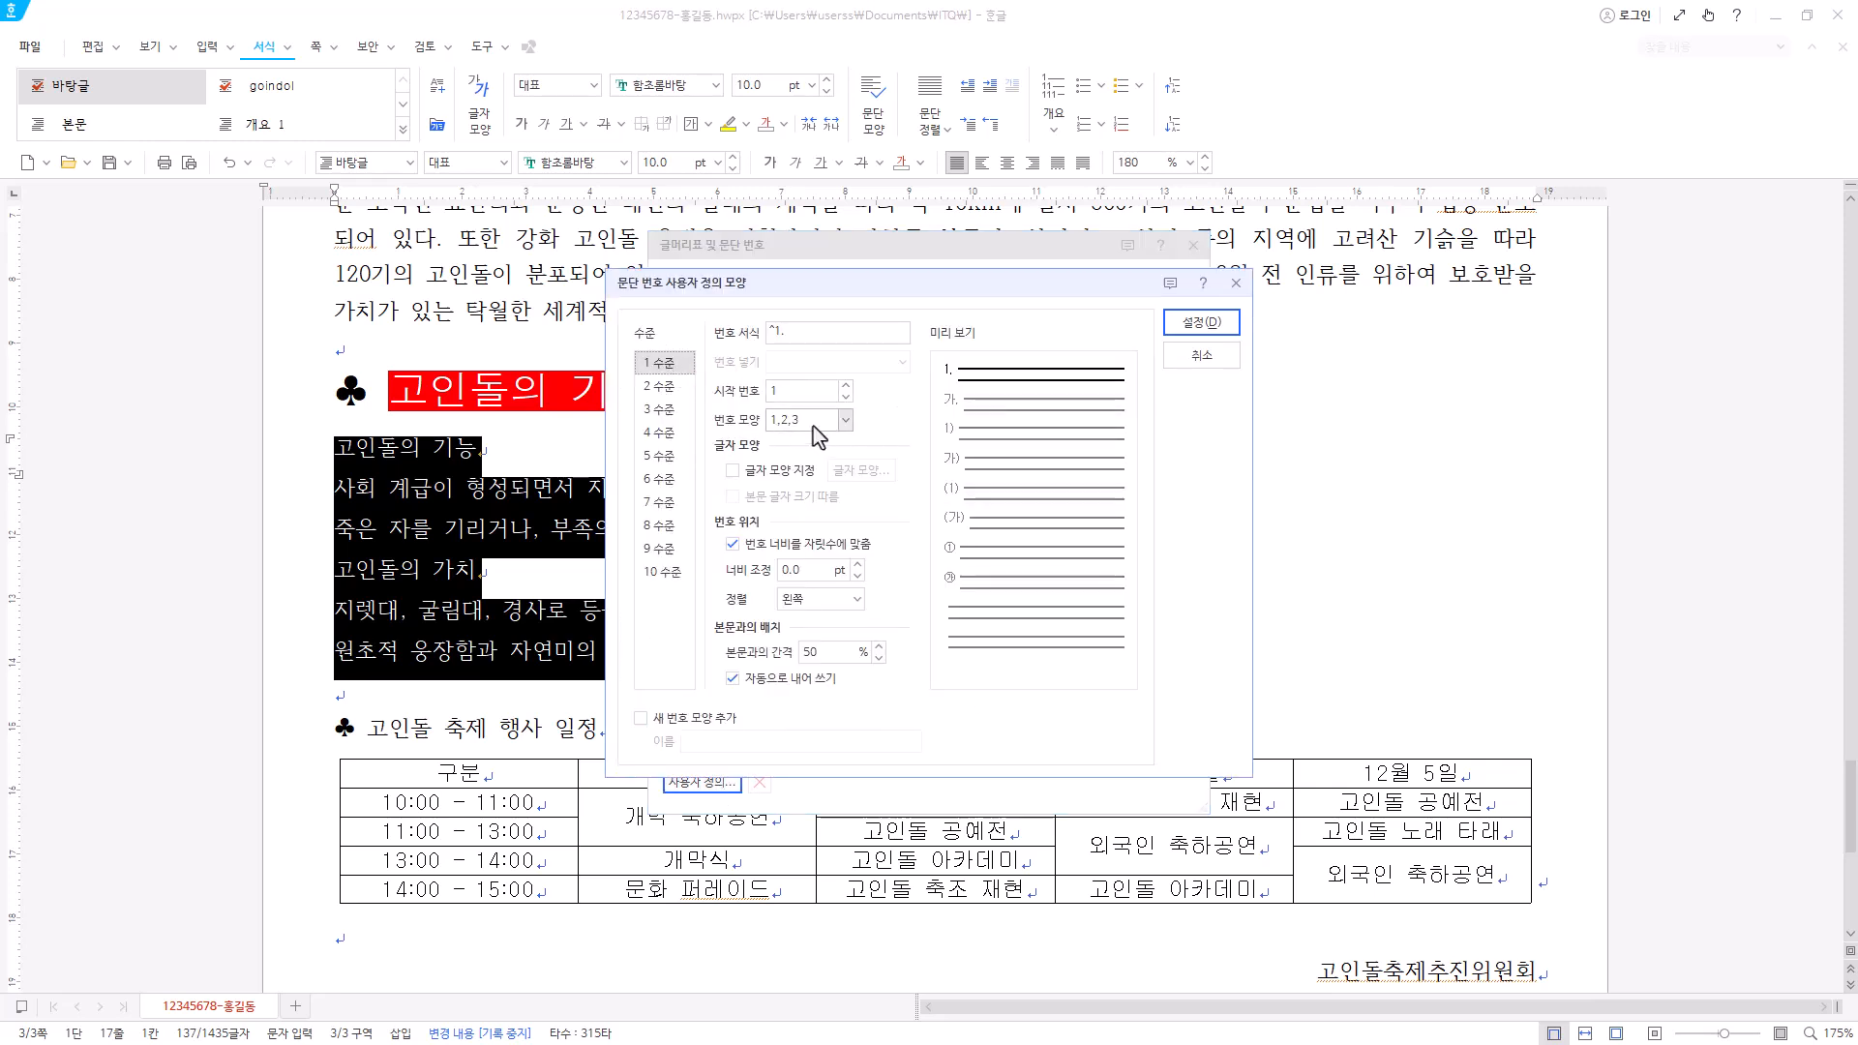
pyautogui.click(780, 331)
pyautogui.click(806, 569)
pyautogui.write('20')
pyautogui.click(844, 602)
pyautogui.click(842, 680)
# - Customise numbering level 2 with 30 pt width adjustment and right (오른쪽) alignment, and apply the numbering to the six lines
pyautogui.click(661, 385)
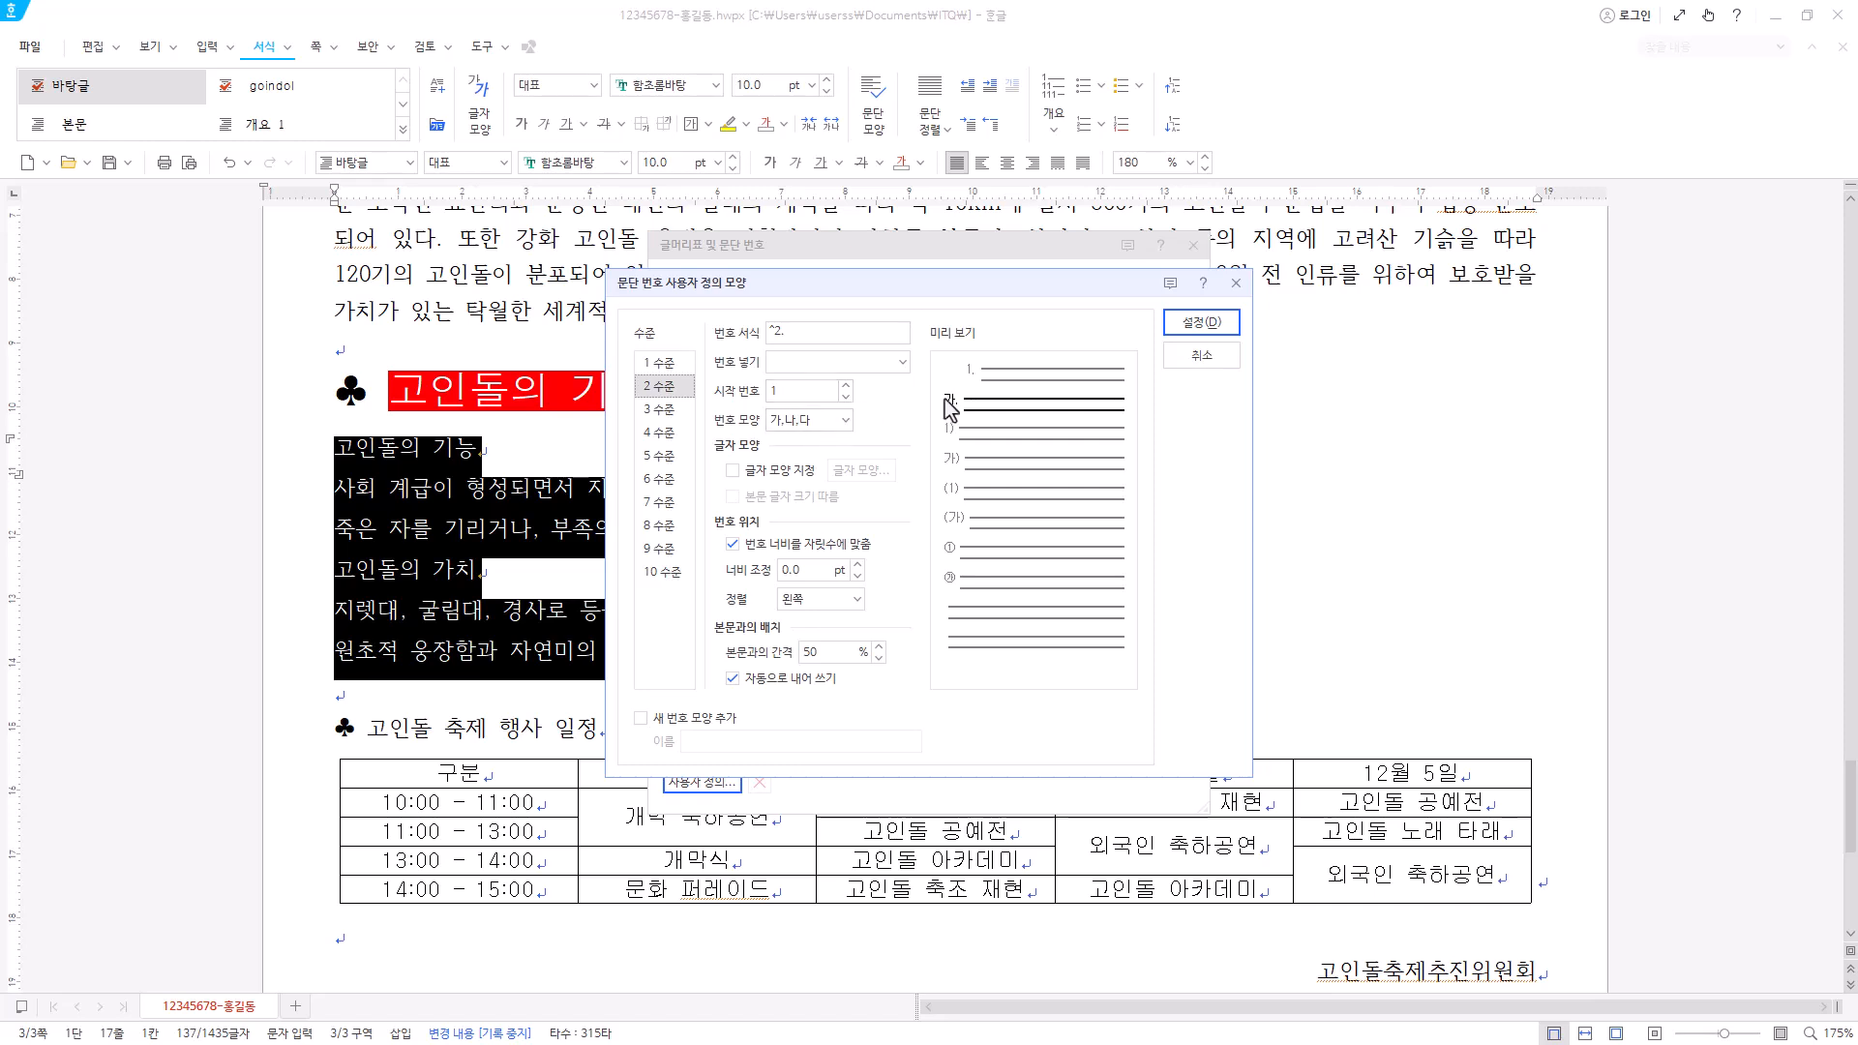
pyautogui.doubleClick(789, 332)
pyautogui.press('BackSpace')
pyautogui.write('^2.')
pyautogui.doubleClick(791, 570)
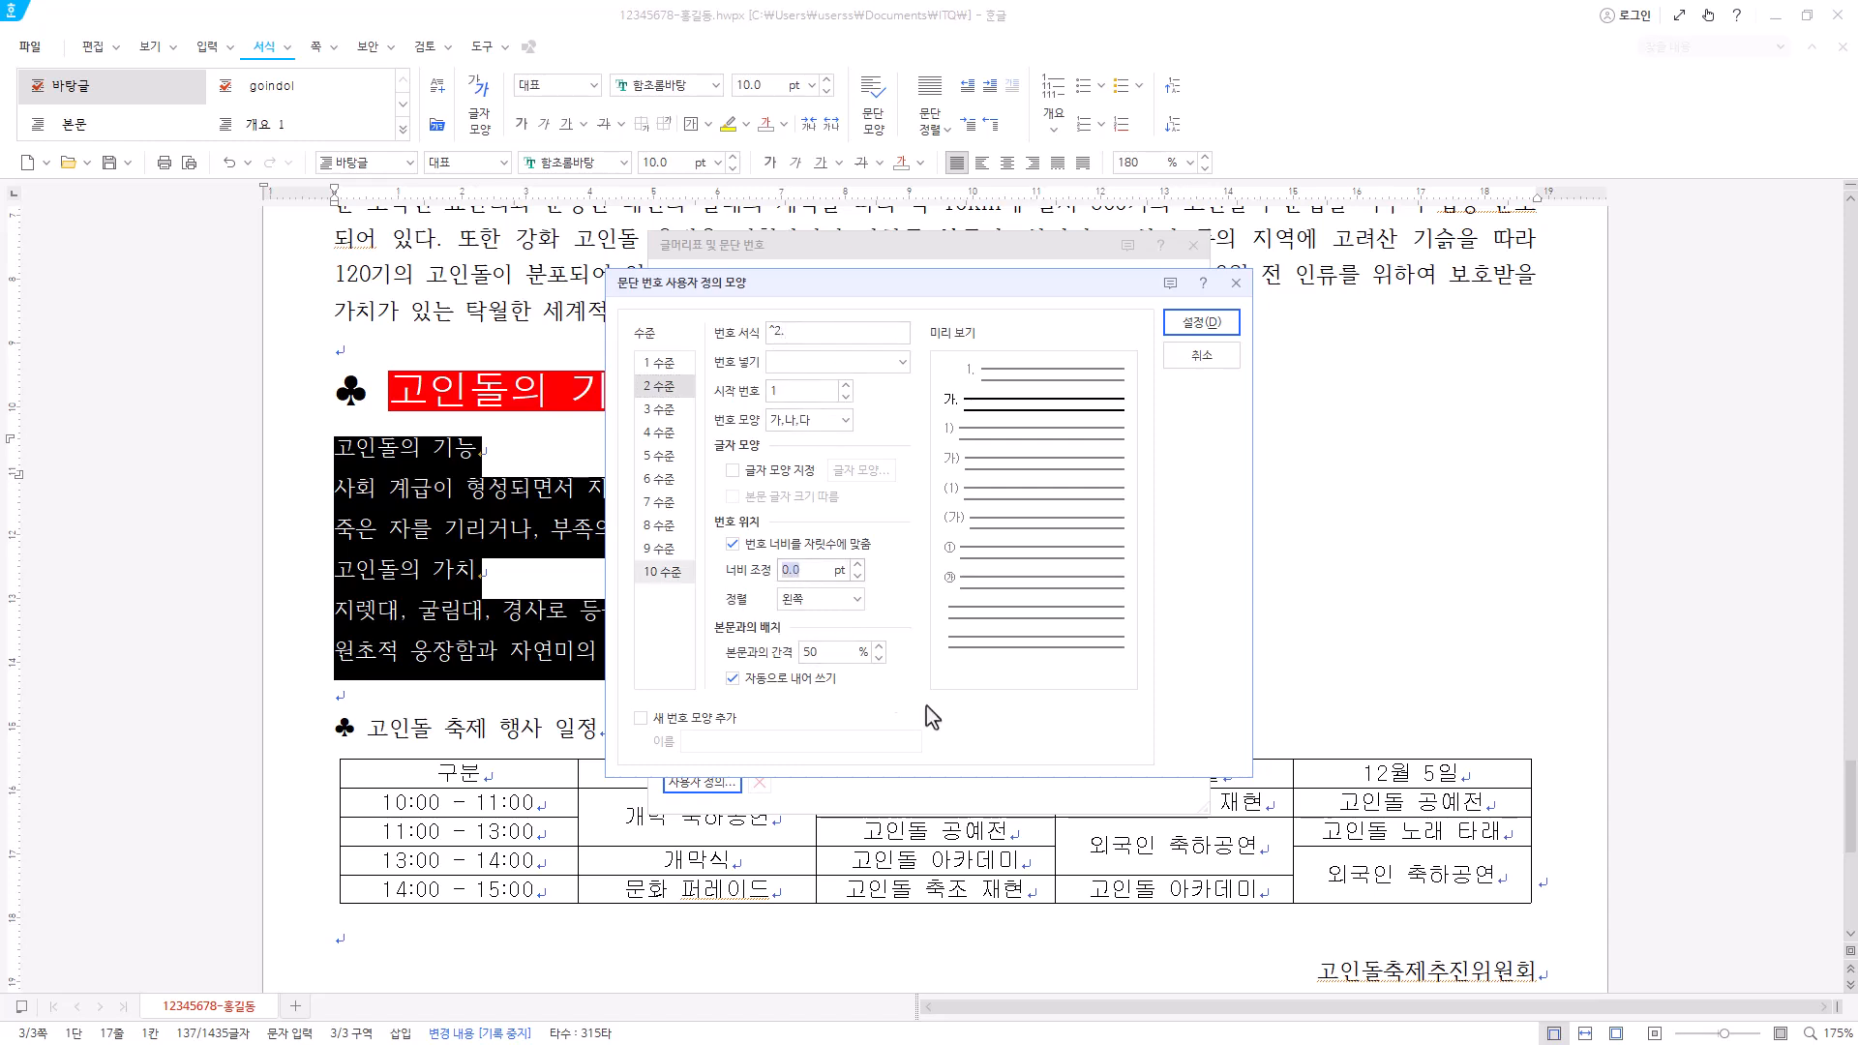
pyautogui.write('30')
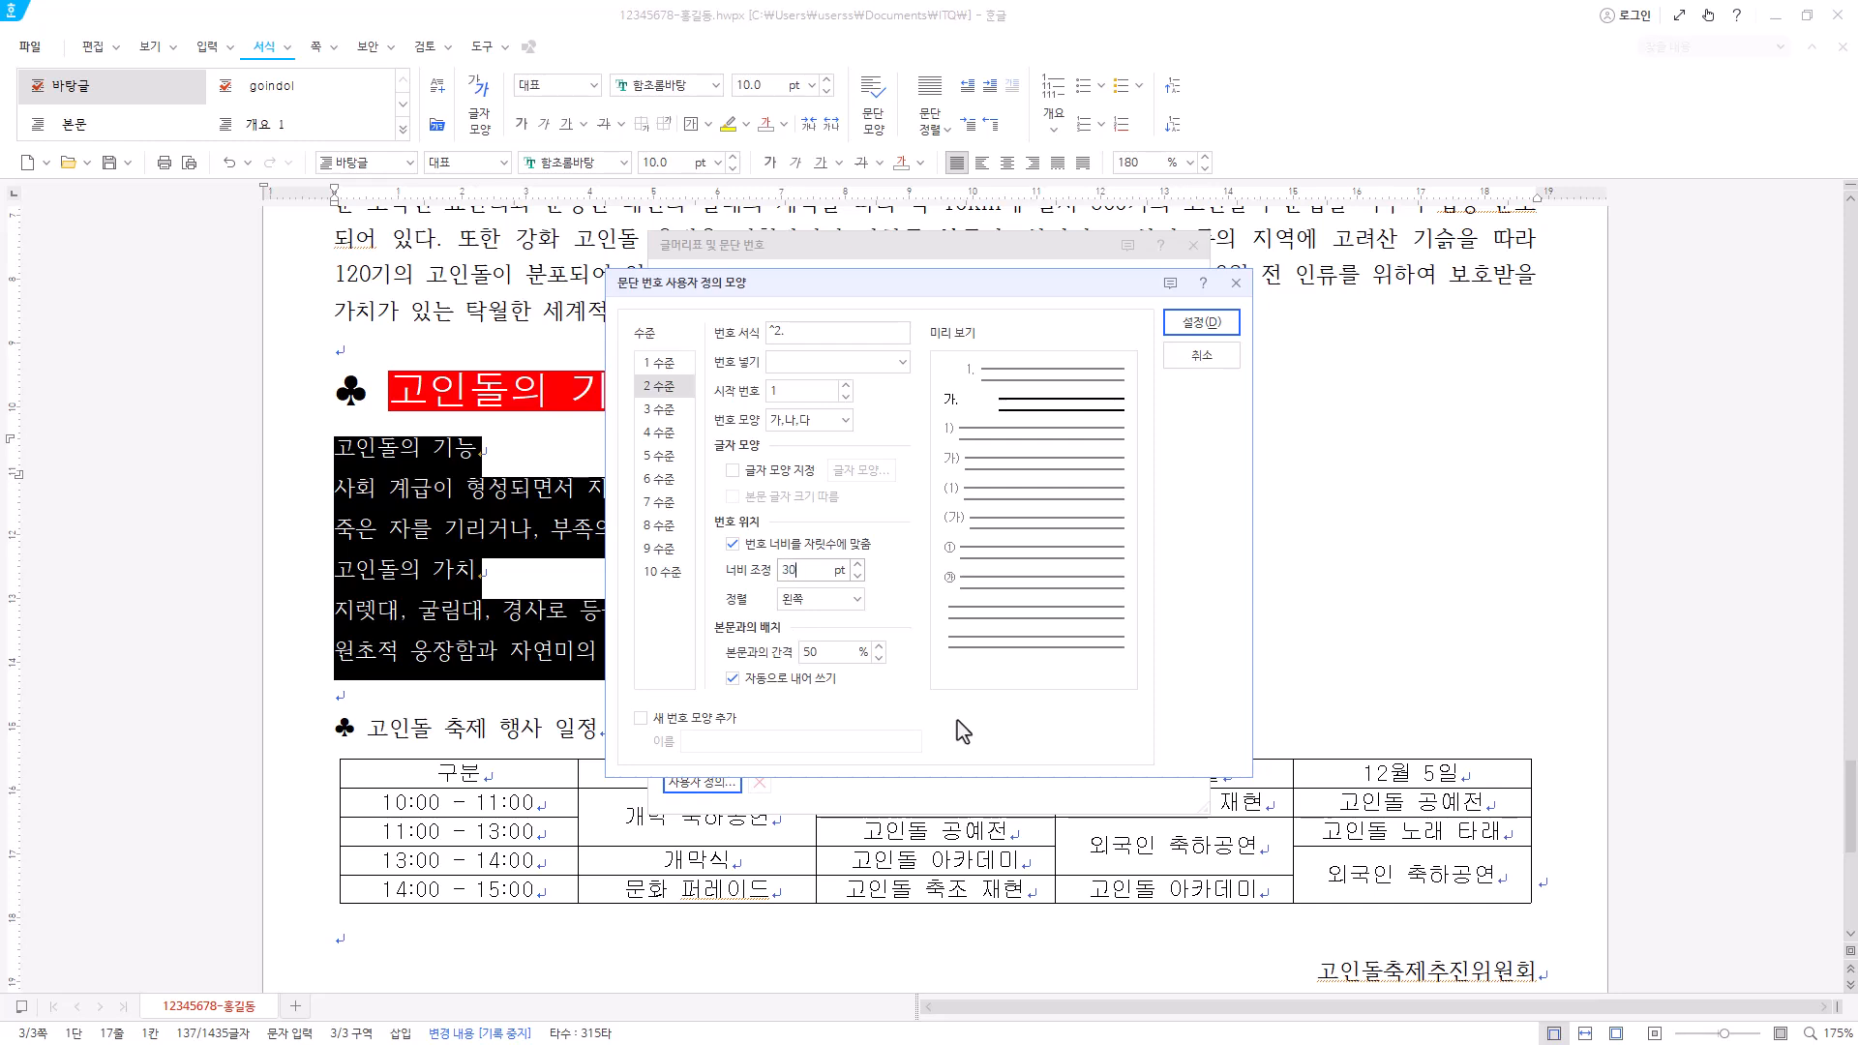
pyautogui.click(830, 599)
pyautogui.click(822, 679)
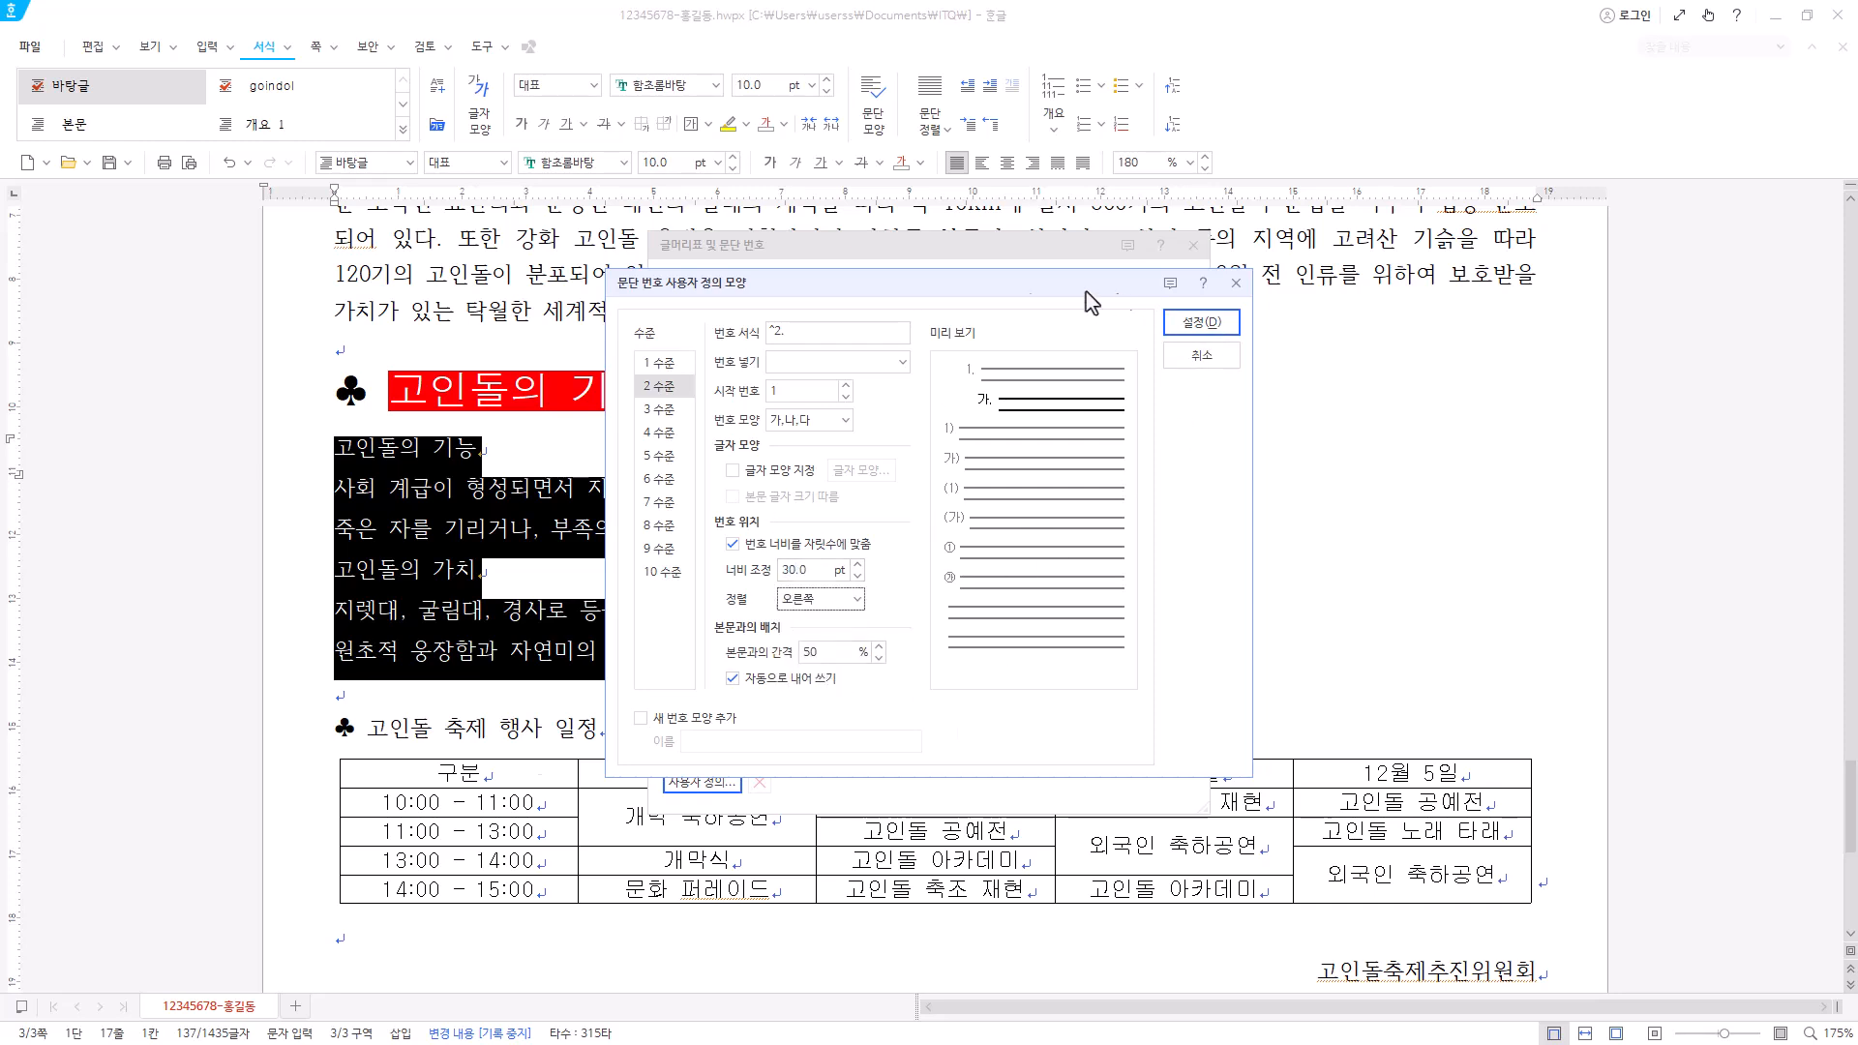
pyautogui.moveTo(1117, 288); pyautogui.dragTo(789, 286)
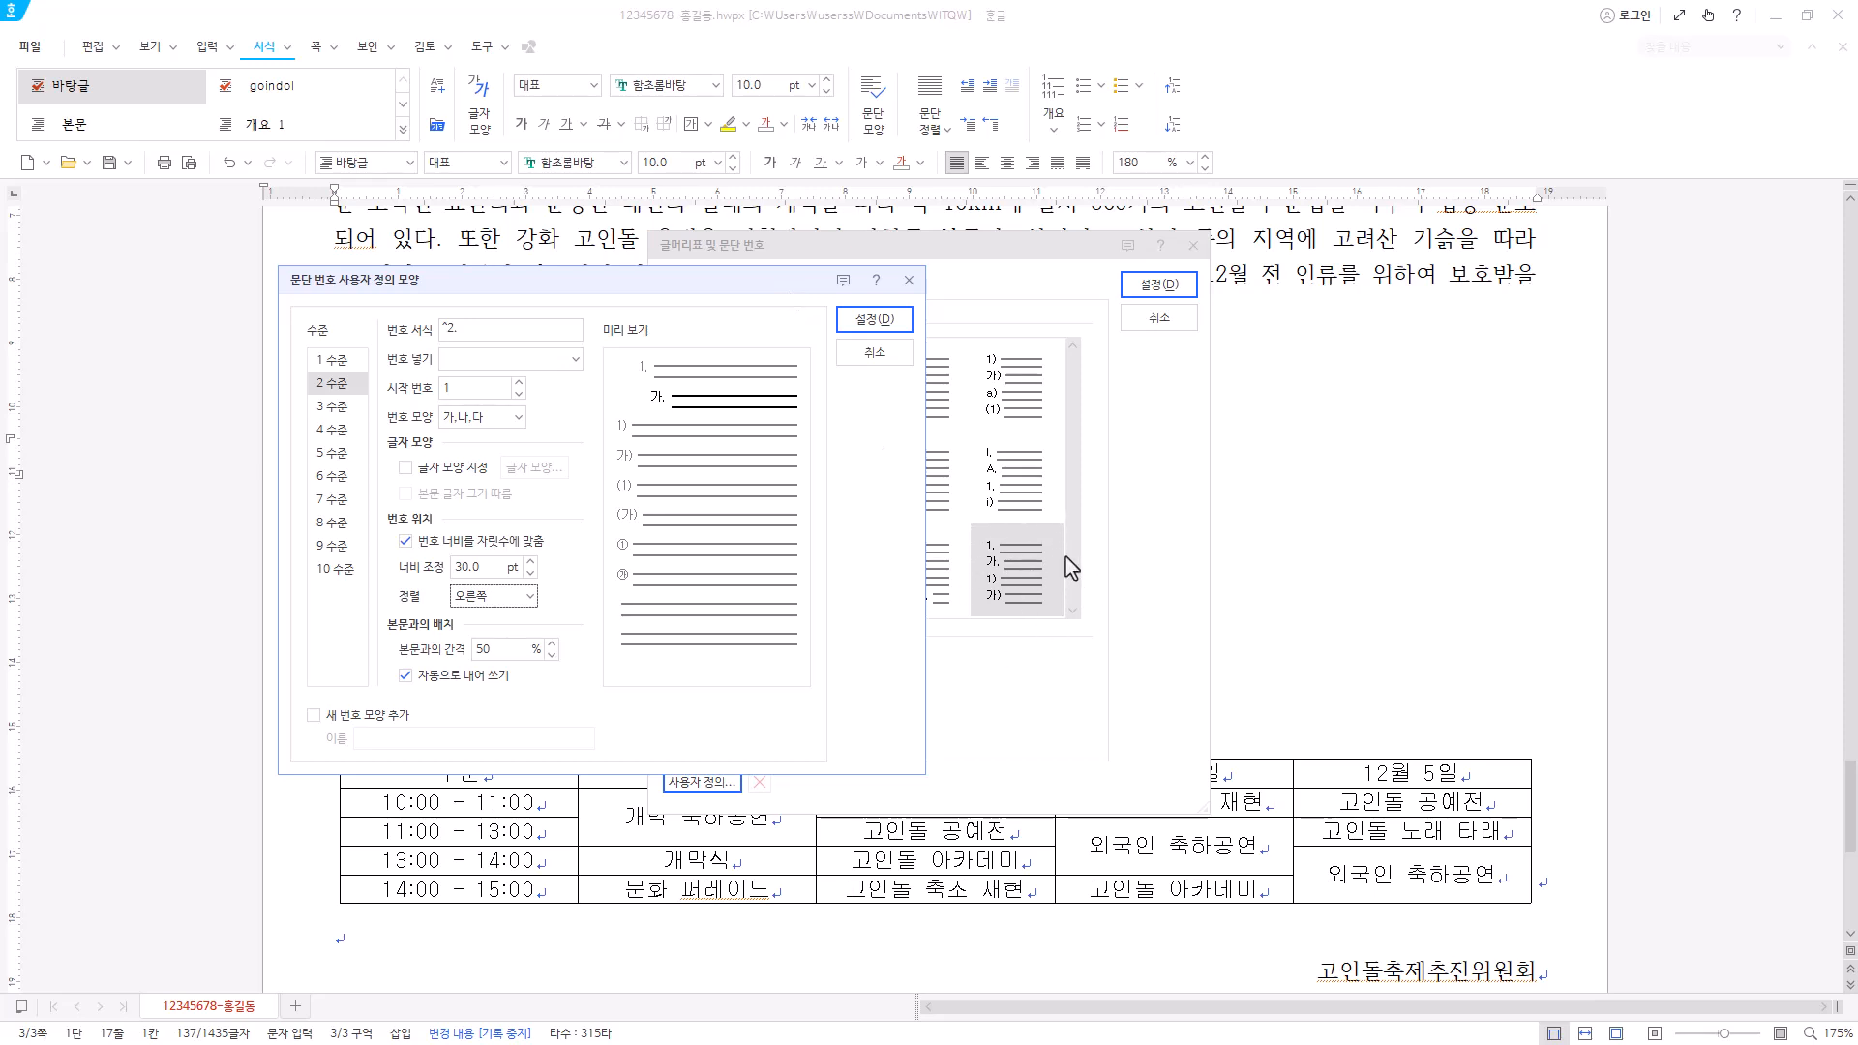
pyautogui.click(874, 321)
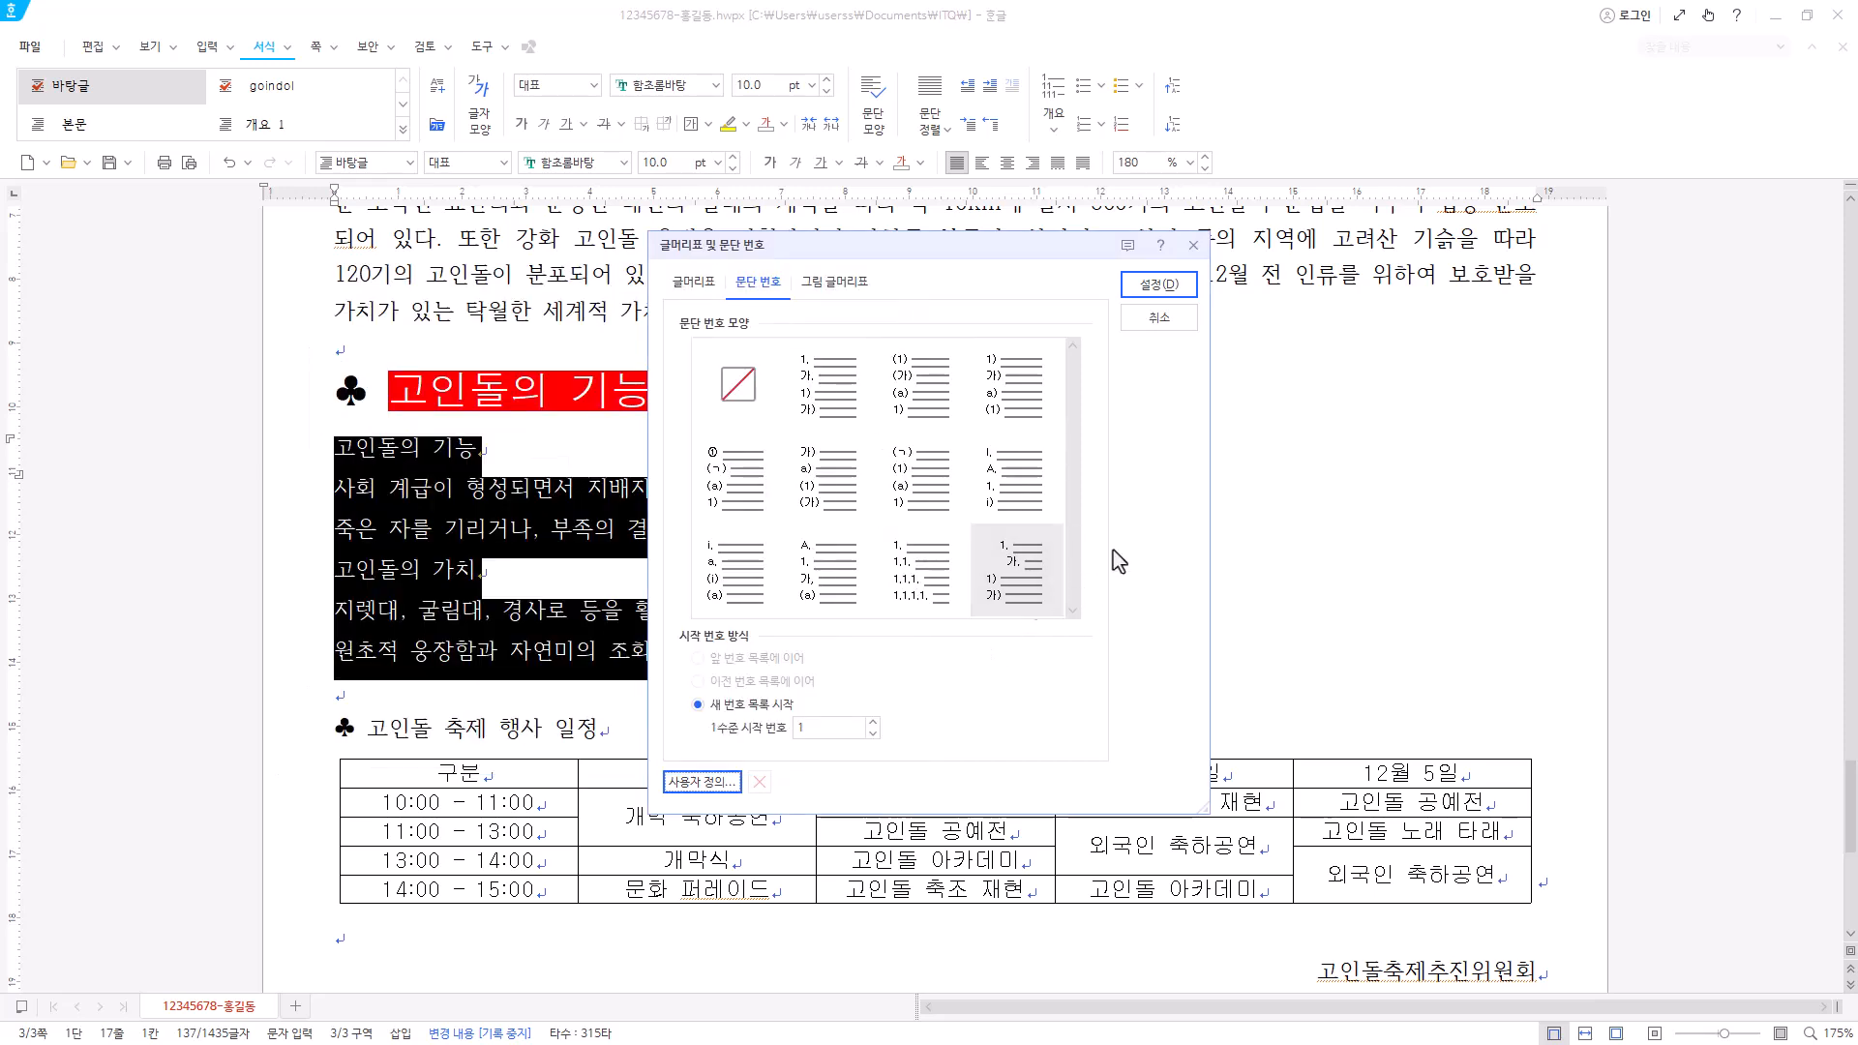
pyautogui.click(1158, 284)
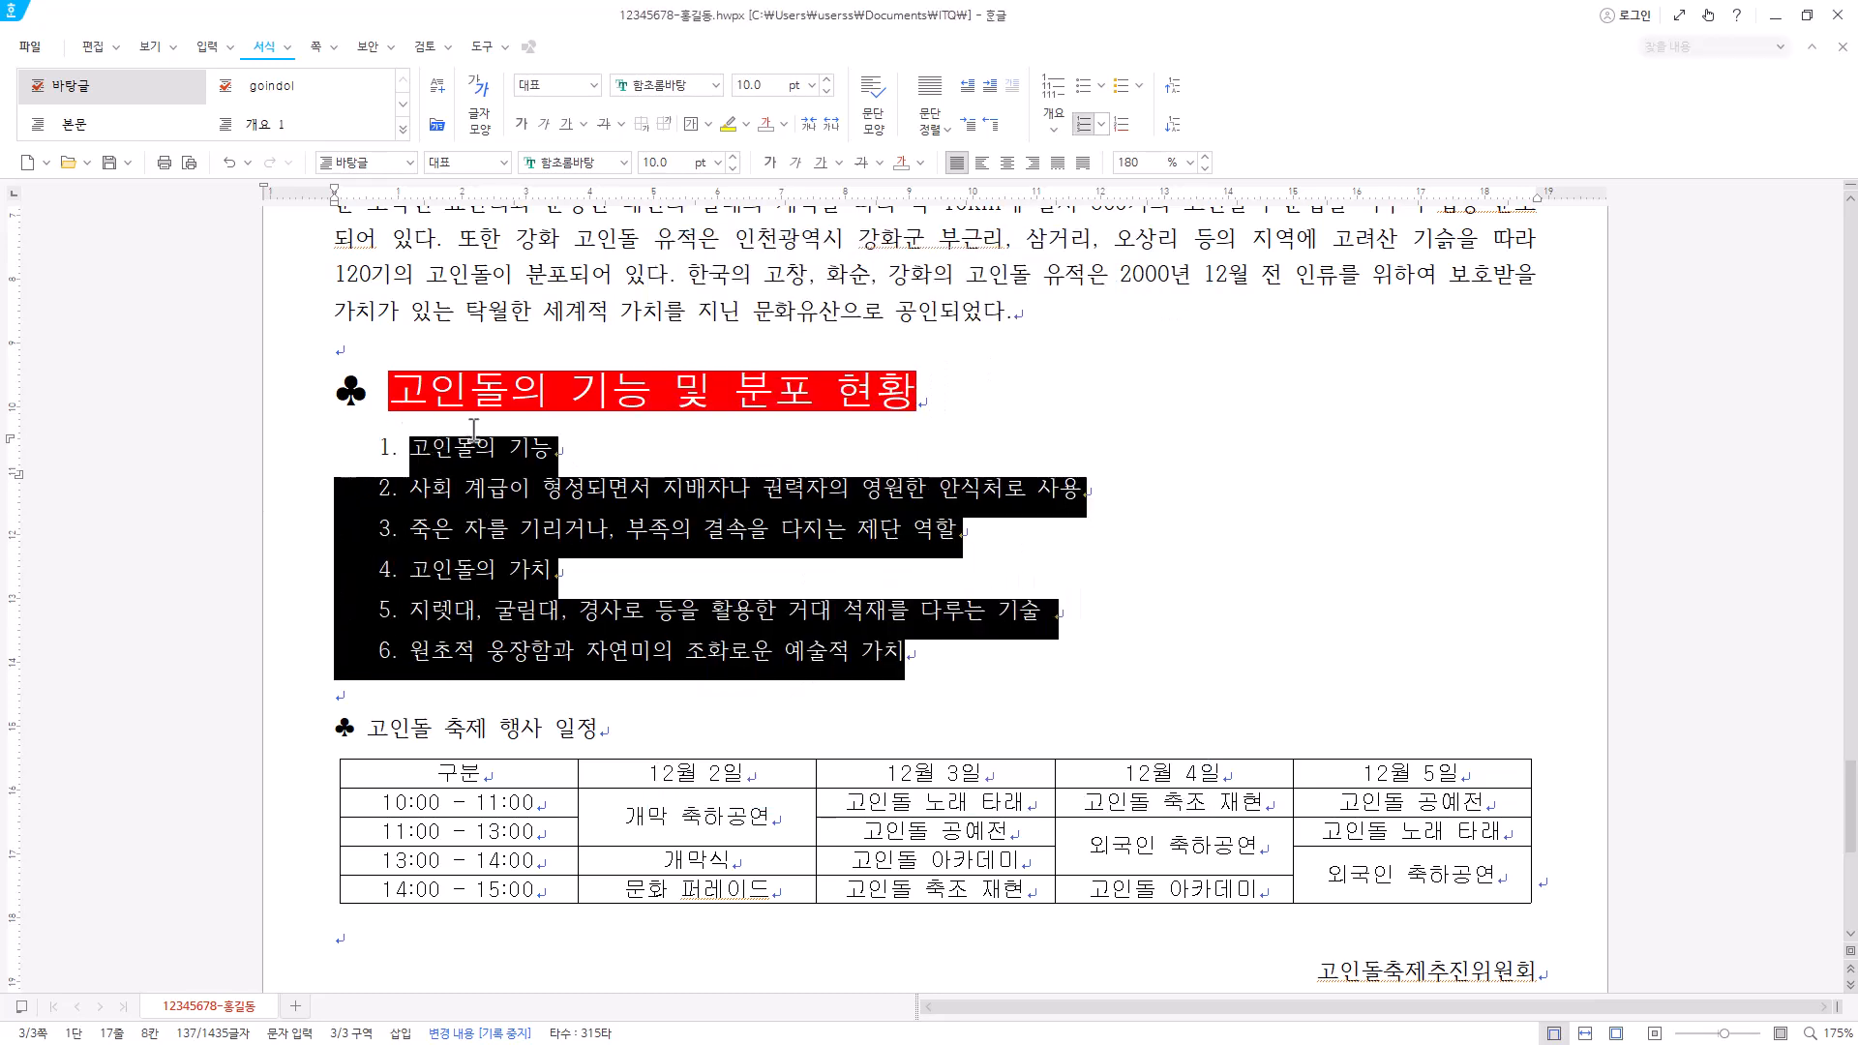
# - Demote the two lines under 고인돌의 기능 and the two lines under 고인돌의 가치 to the second numbering level
pyautogui.click(426, 596)
pyautogui.moveTo(554, 447); pyautogui.dragTo(280, 442)
pyautogui.click(584, 451)
pyautogui.moveTo(1011, 539); pyautogui.dragTo(320, 502)
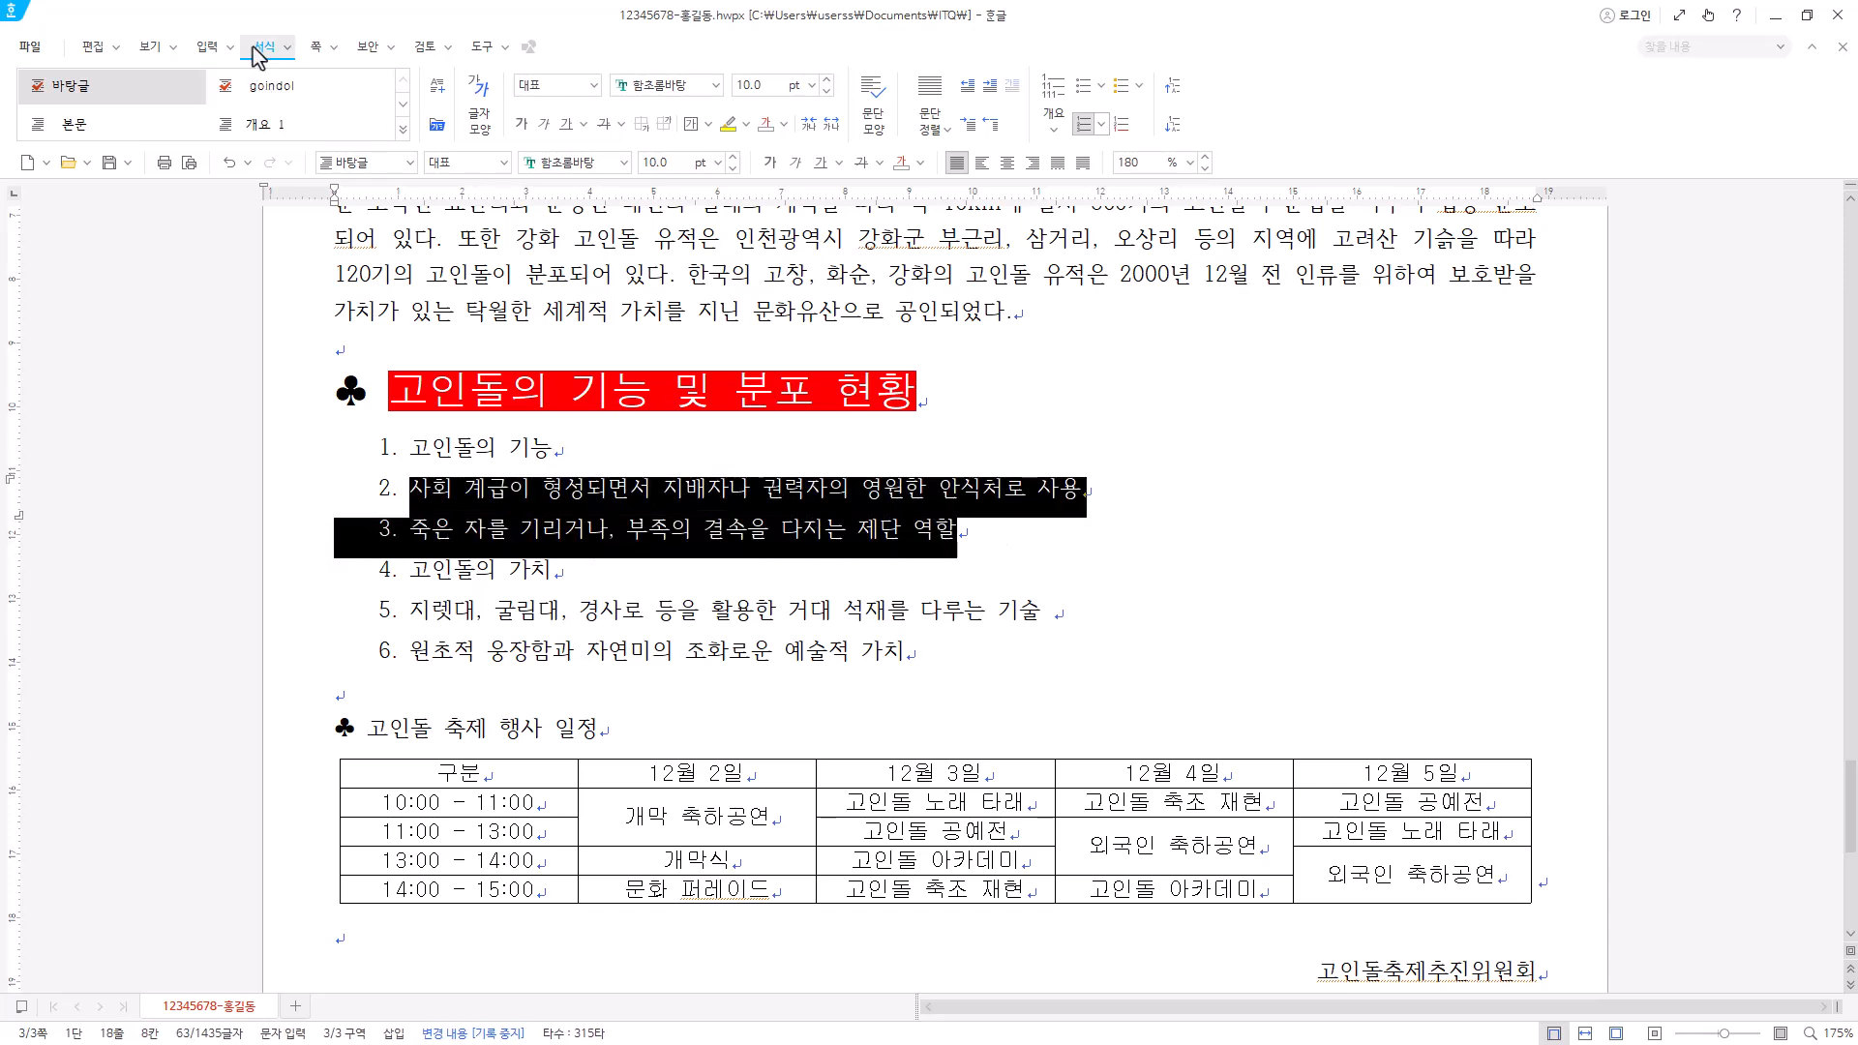
pyautogui.click(1172, 124)
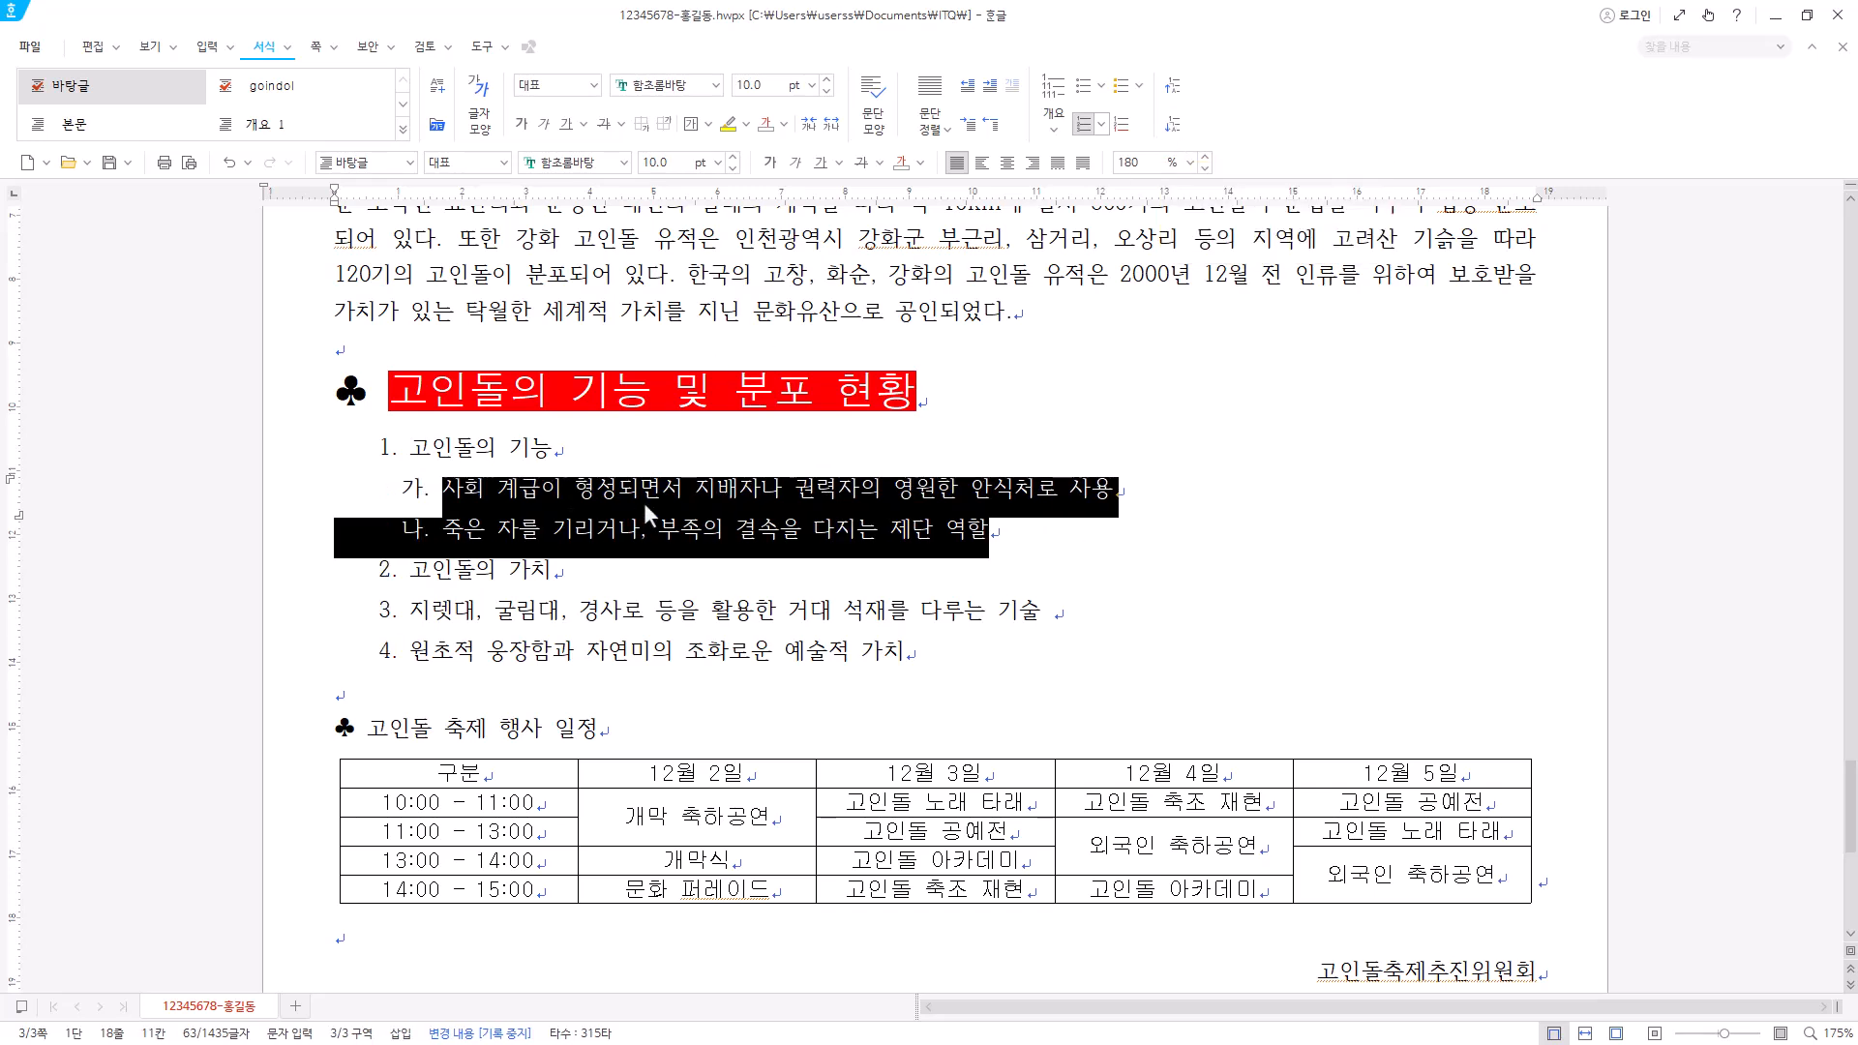
pyautogui.click(593, 572)
pyautogui.moveTo(964, 666); pyautogui.dragTo(291, 616)
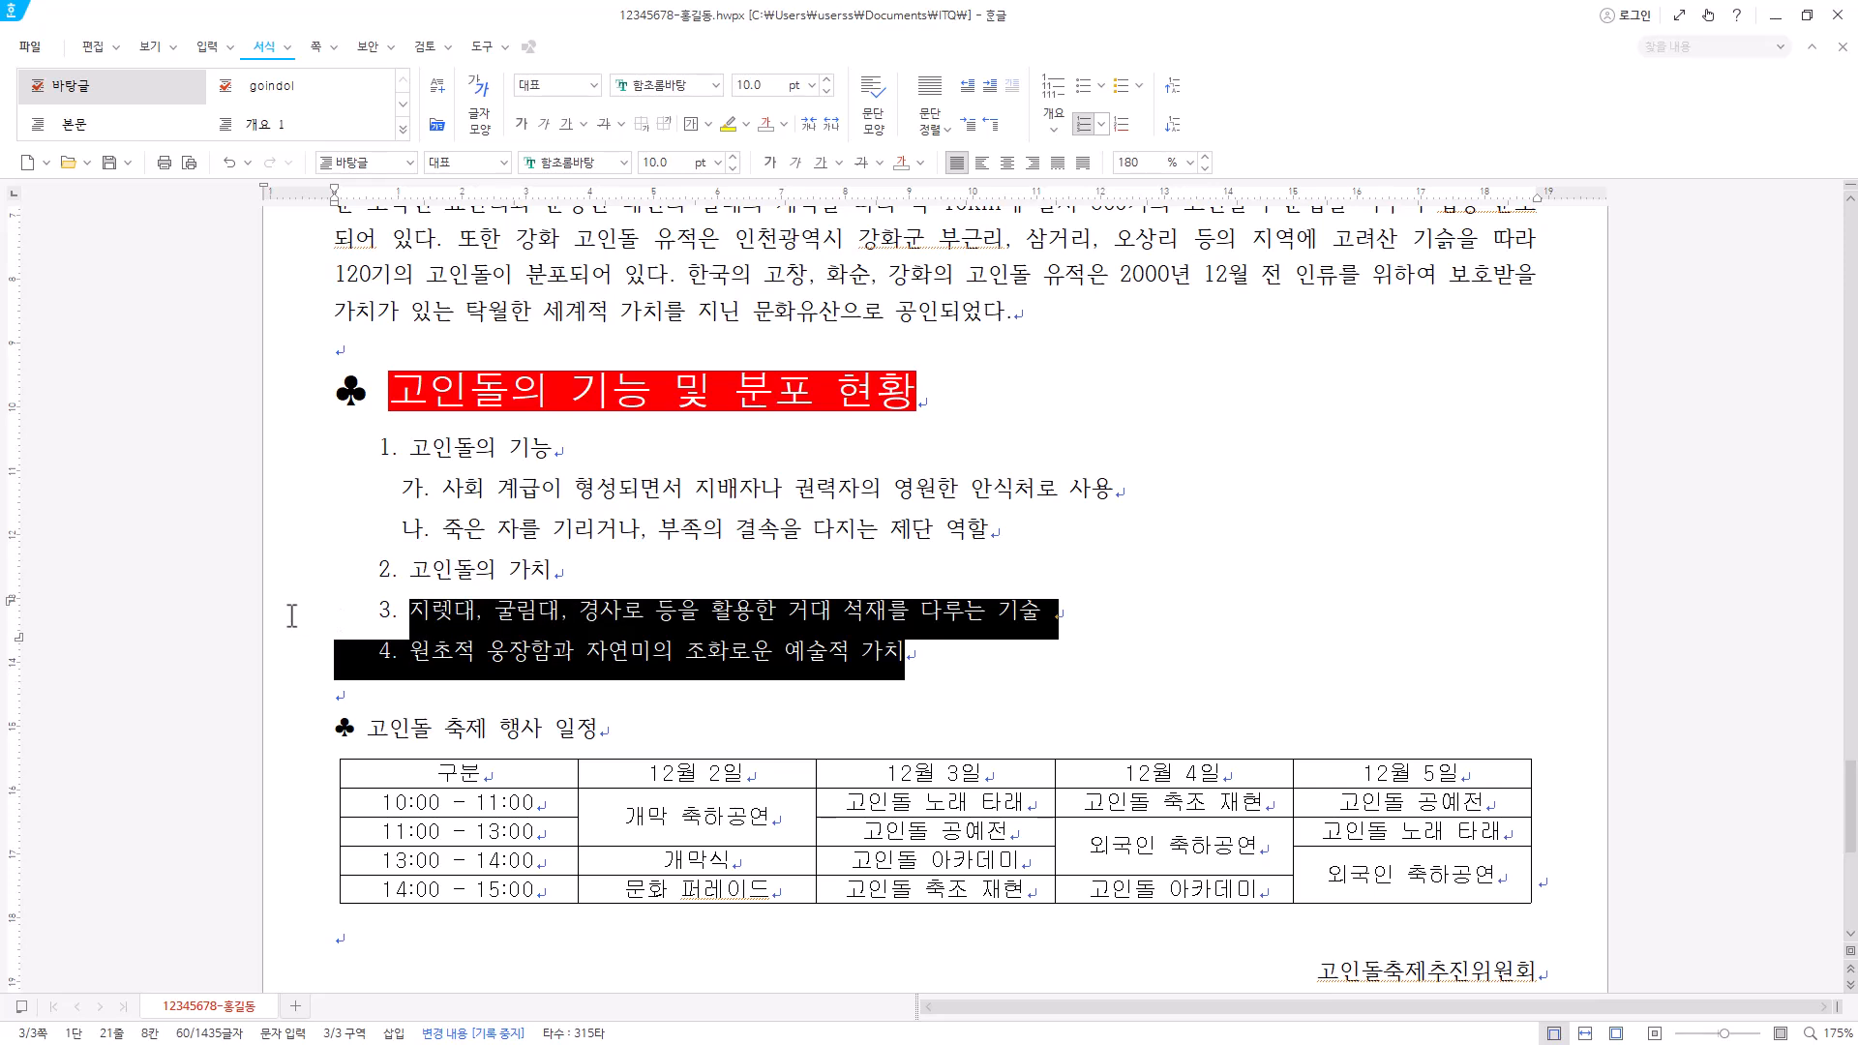
pyautogui.click(1172, 126)
pyautogui.moveTo(992, 653); pyautogui.dragTo(384, 455)
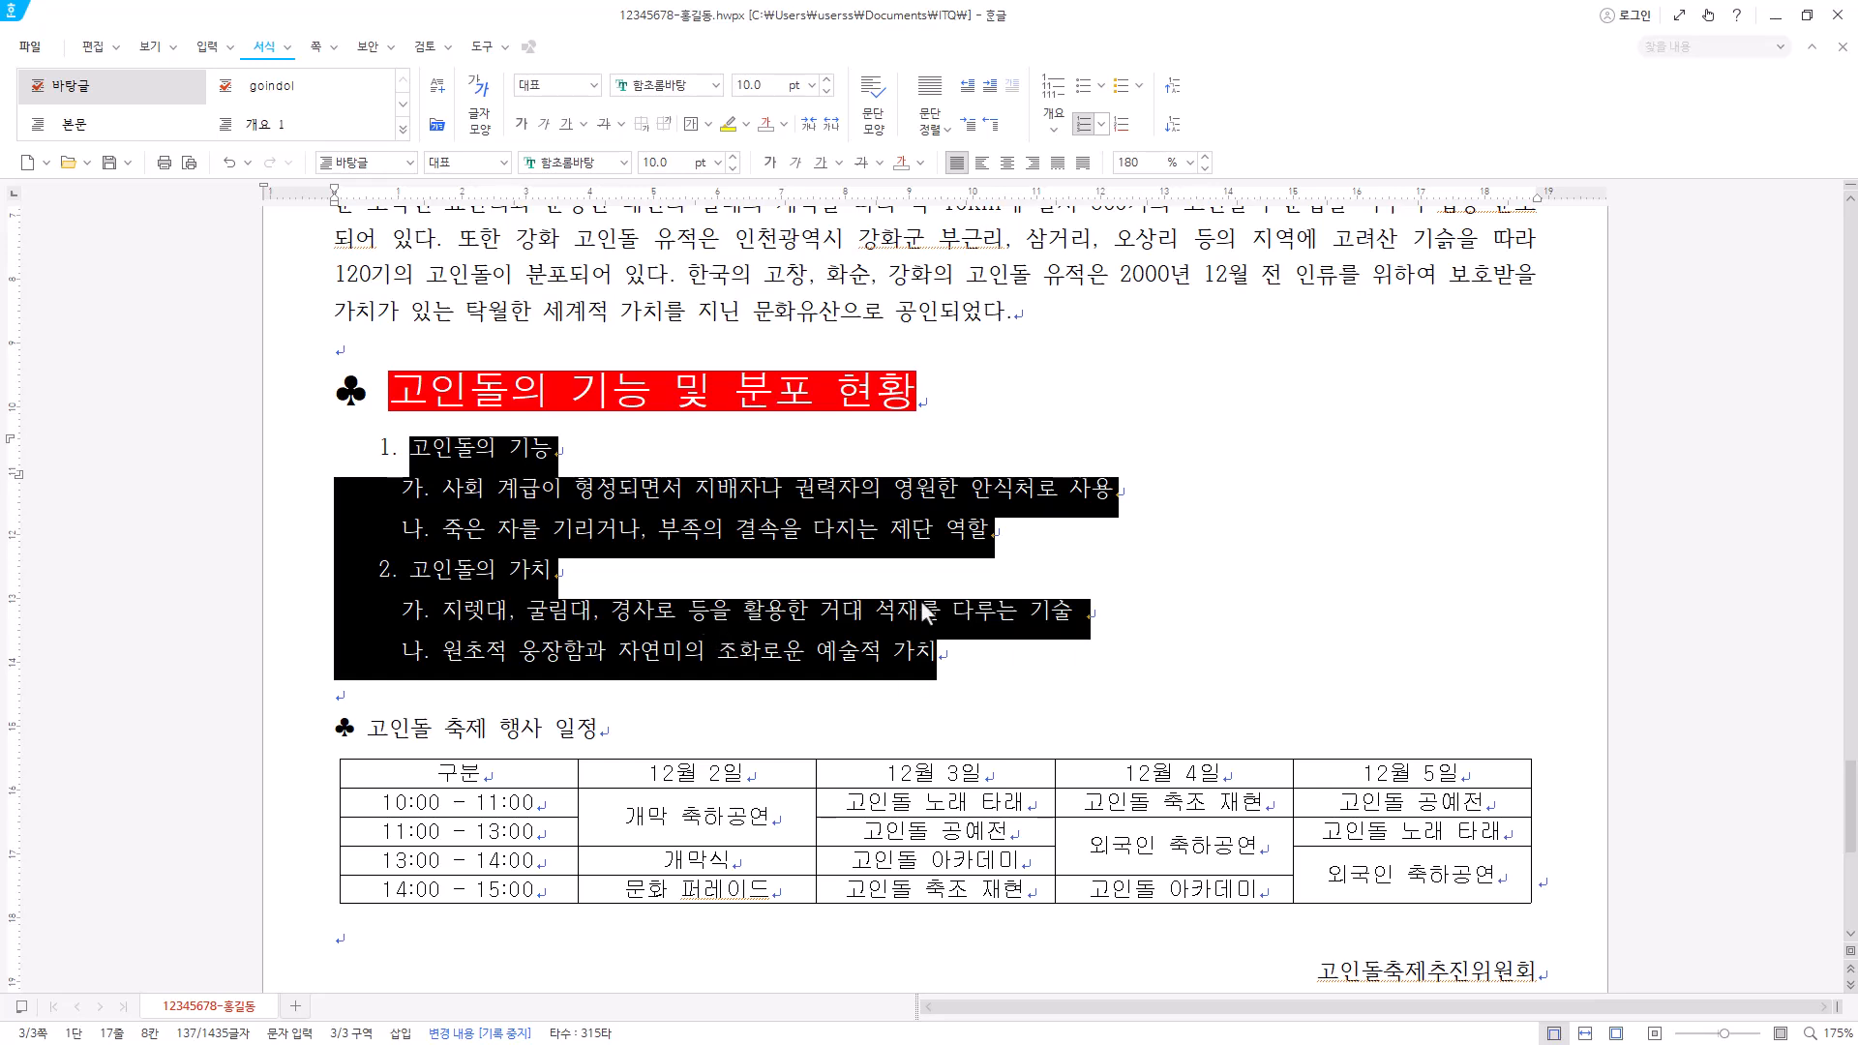
pyautogui.click(1189, 163)
pyautogui.click(1187, 165)
# - Format the heading ♣ 고인돌 축제 행사 일정 in 돋움, 18 pt
pyautogui.moveTo(609, 728); pyautogui.dragTo(239, 730)
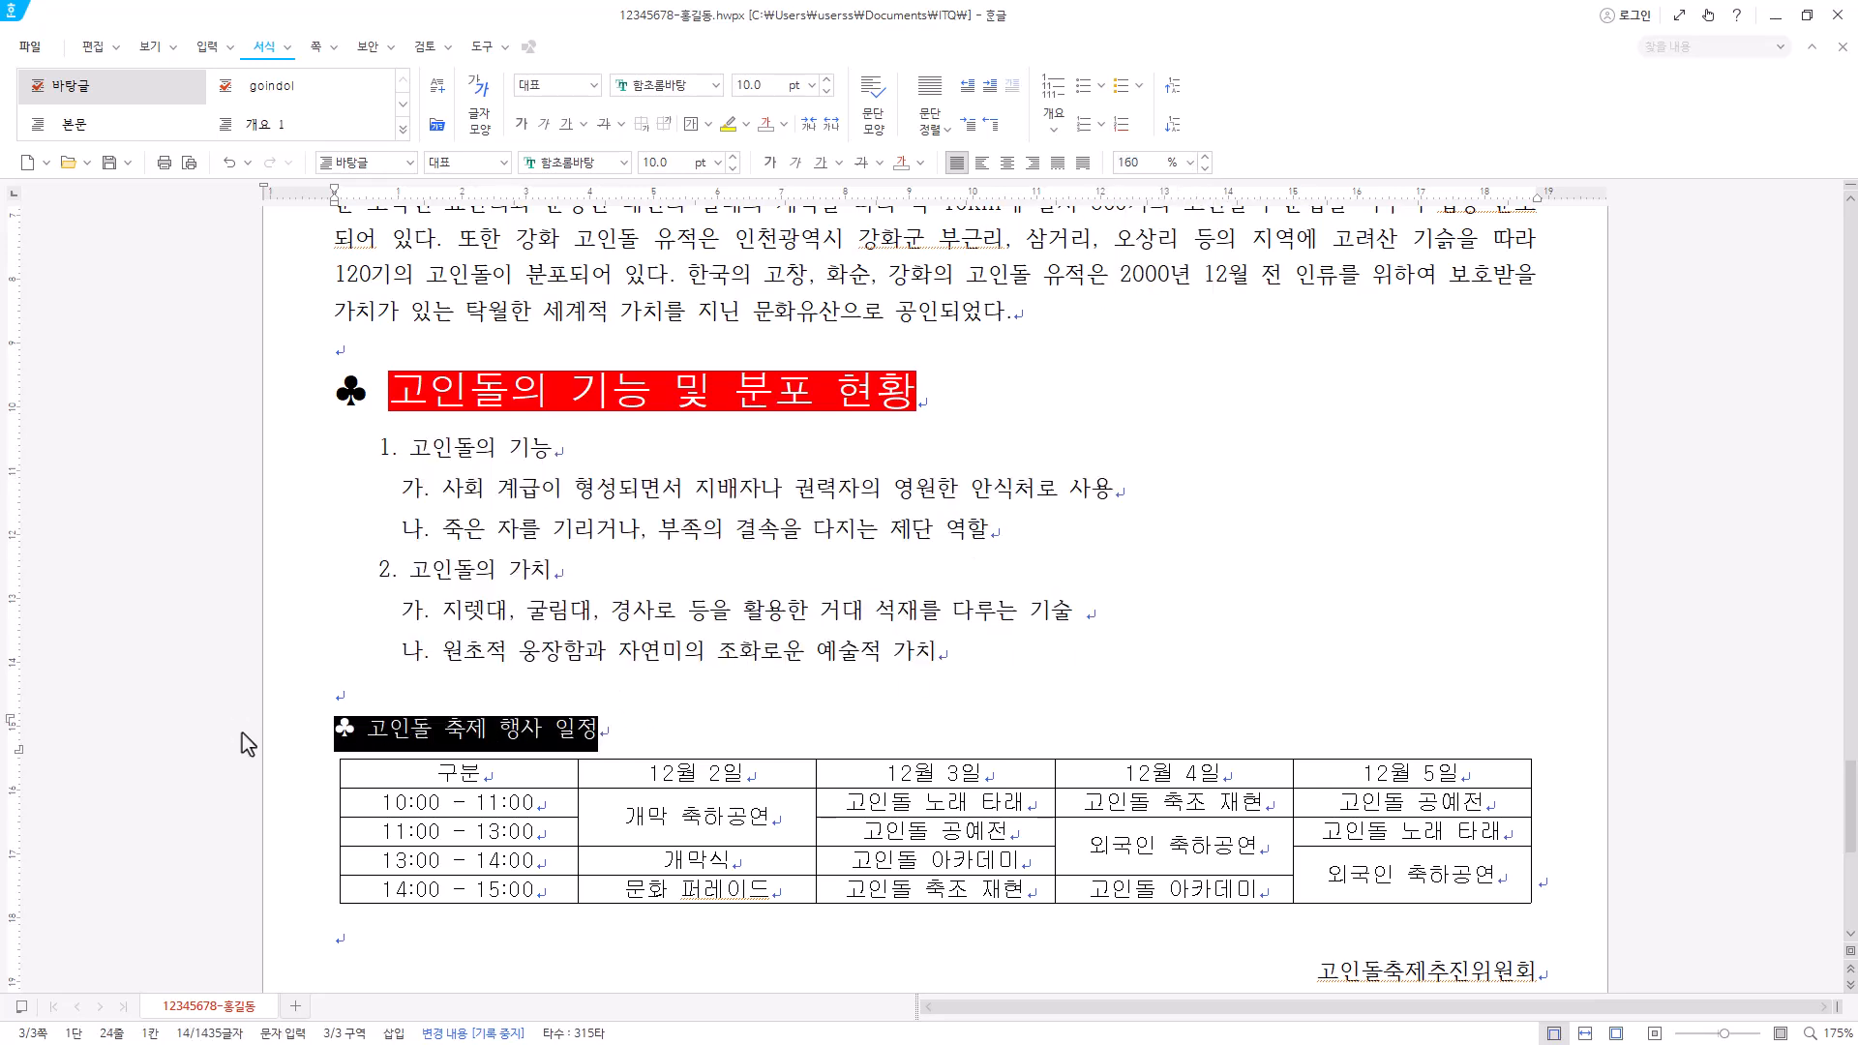
pyautogui.scroll(-2, 477, 491)
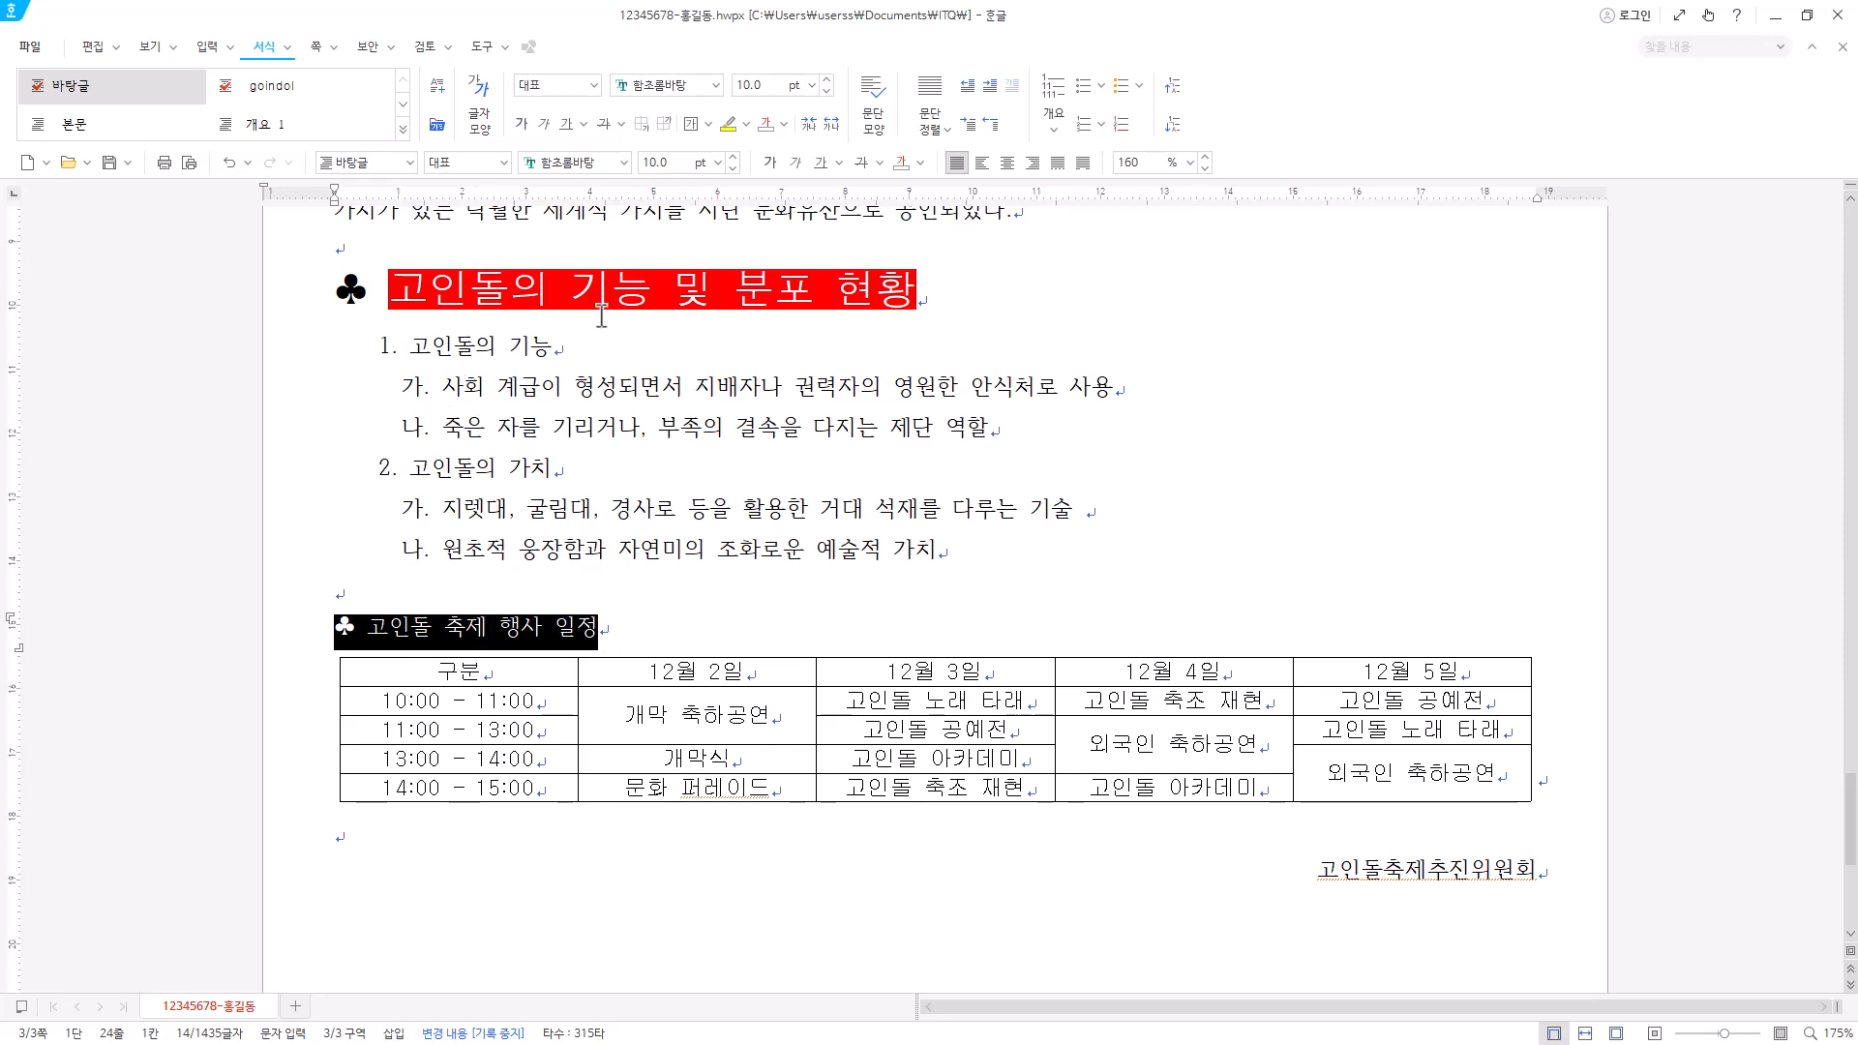
pyautogui.click(609, 163)
pyautogui.write('돋움')
pyautogui.press('Return')
pyautogui.click(720, 171)
pyautogui.click(698, 460)
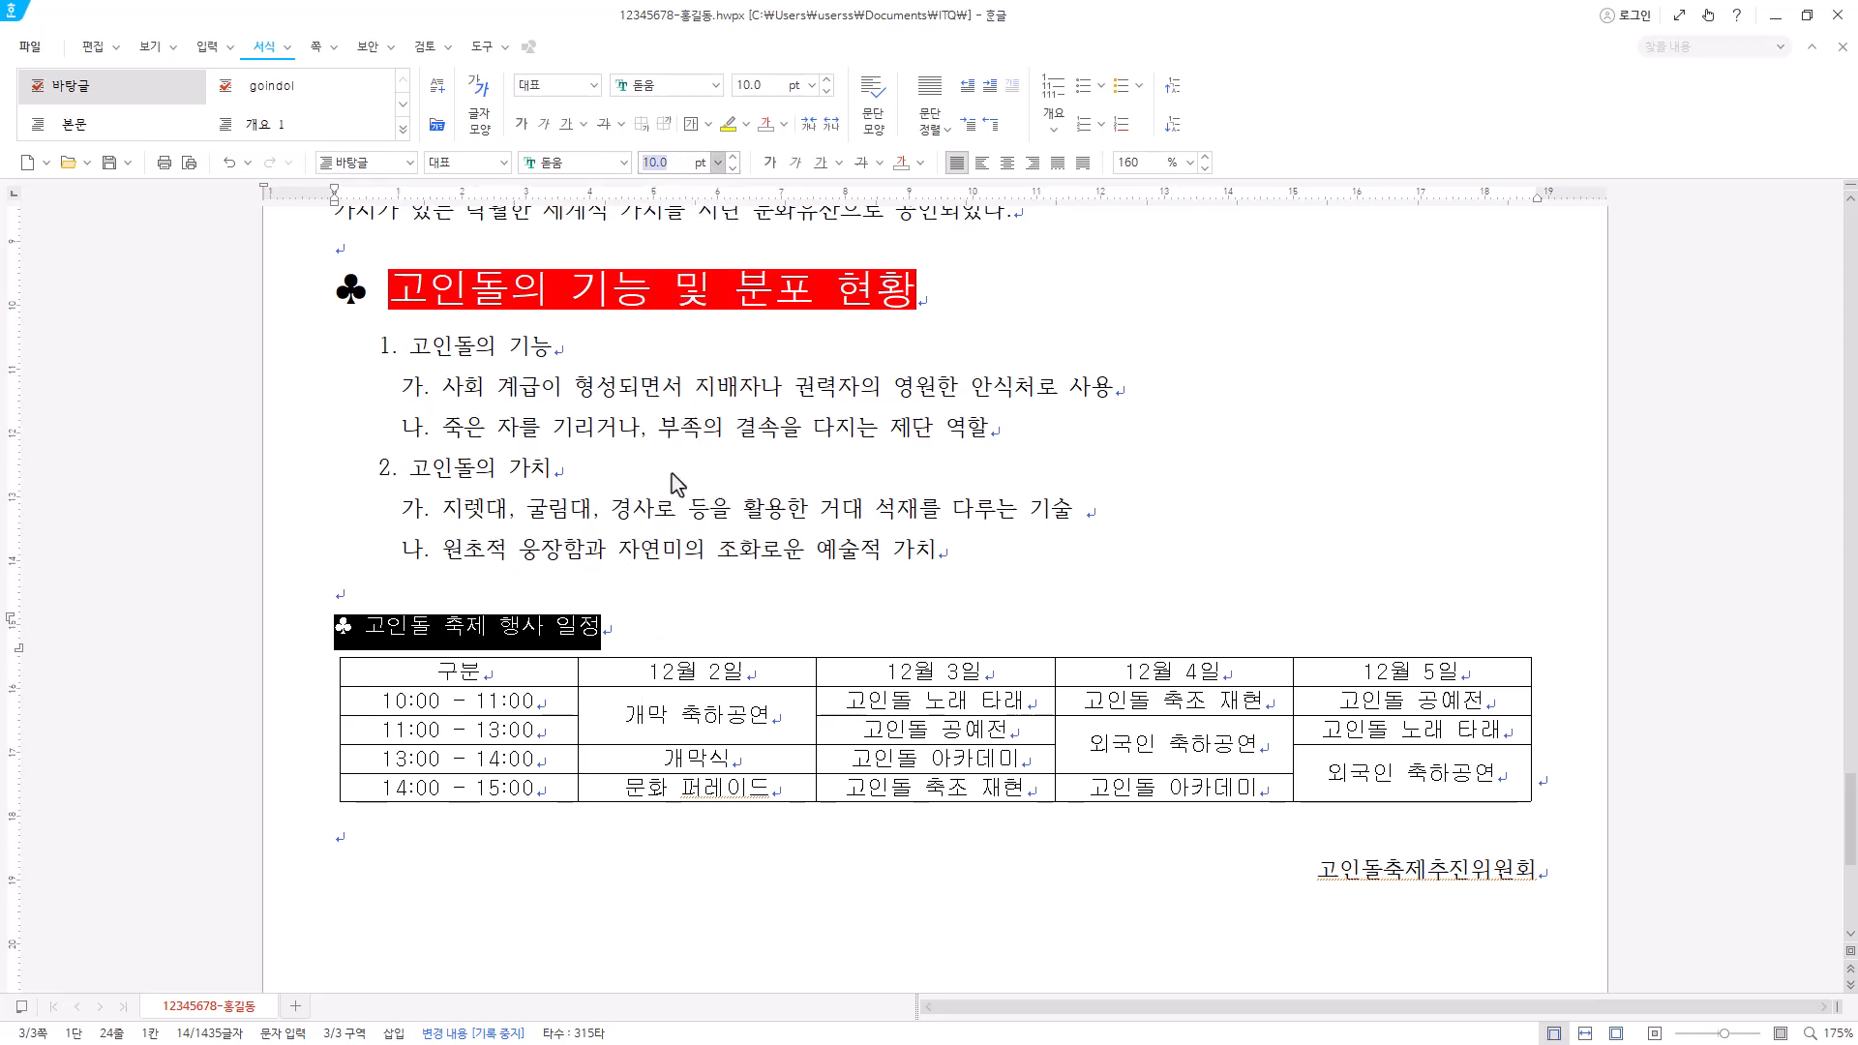
# - Underline the heading text 고인돌 축제 행사 일정, leaving out the ♣ symbol
pyautogui.click(411, 638)
pyautogui.moveTo(392, 640); pyautogui.dragTo(812, 666)
pyautogui.click(391, 638)
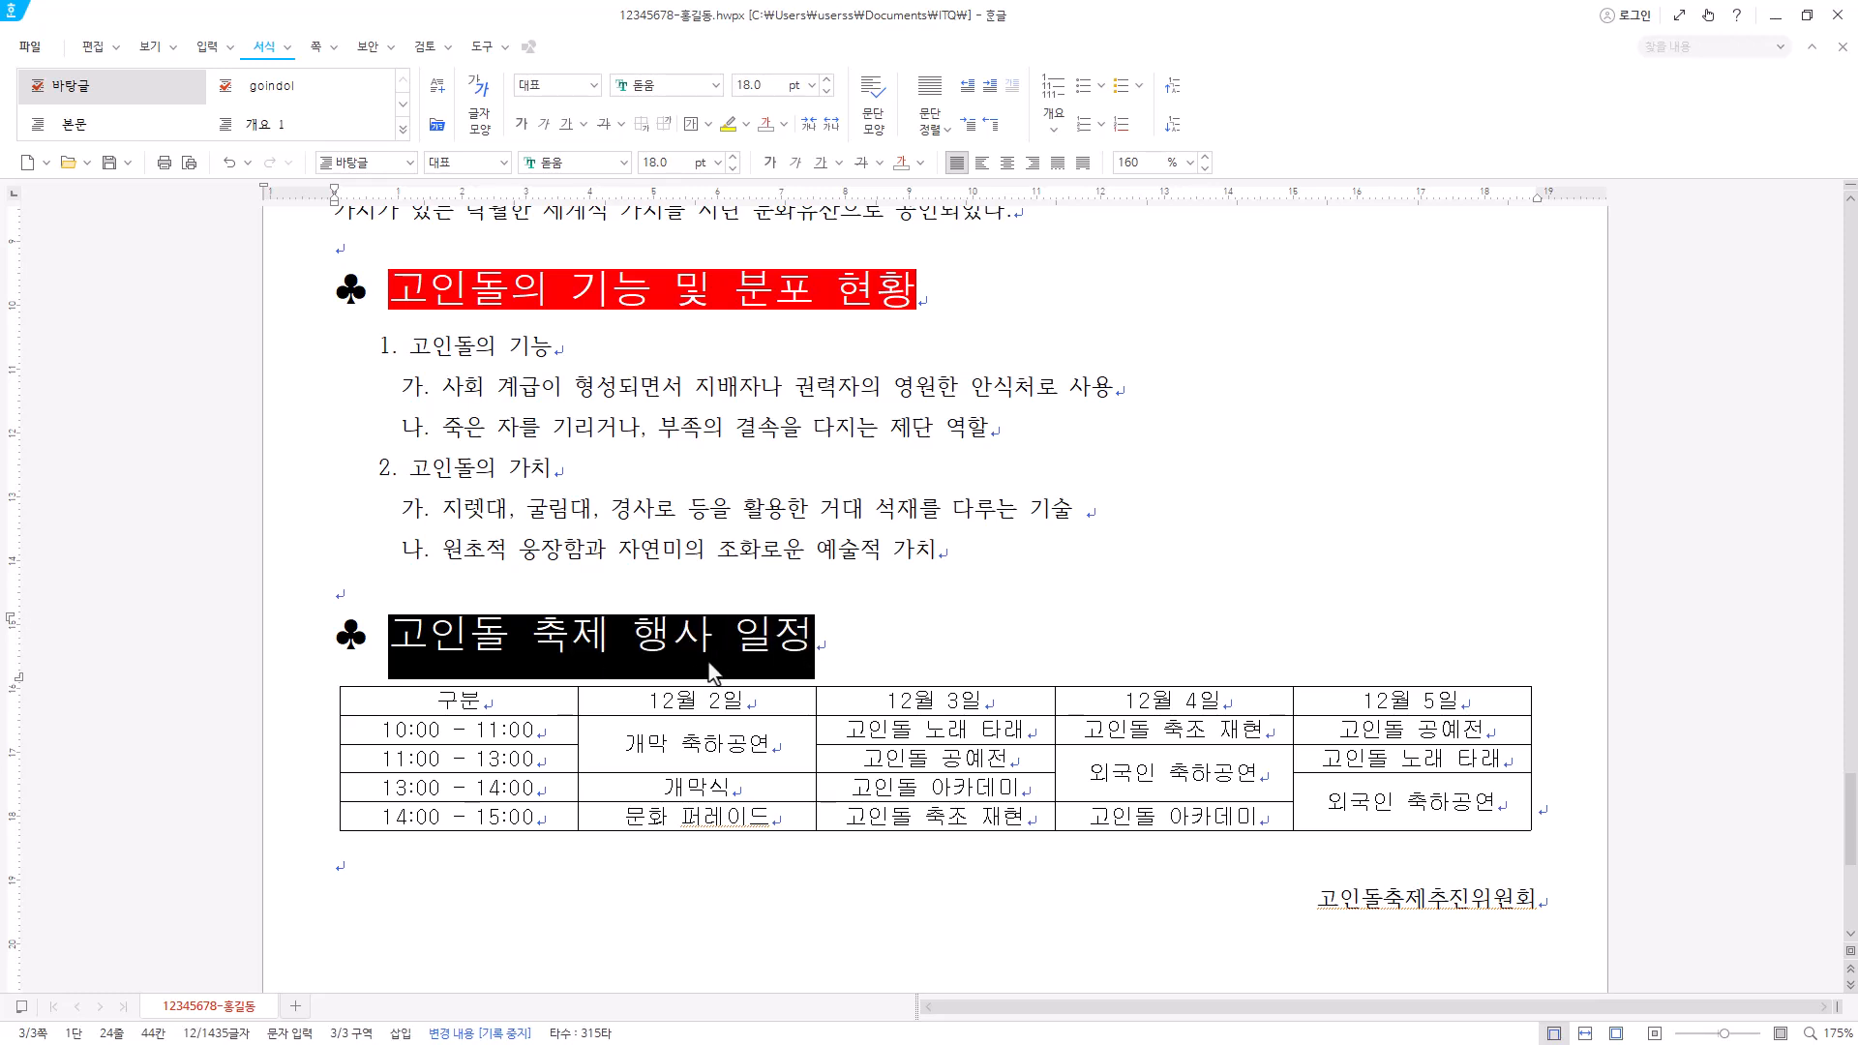
pyautogui.click(820, 163)
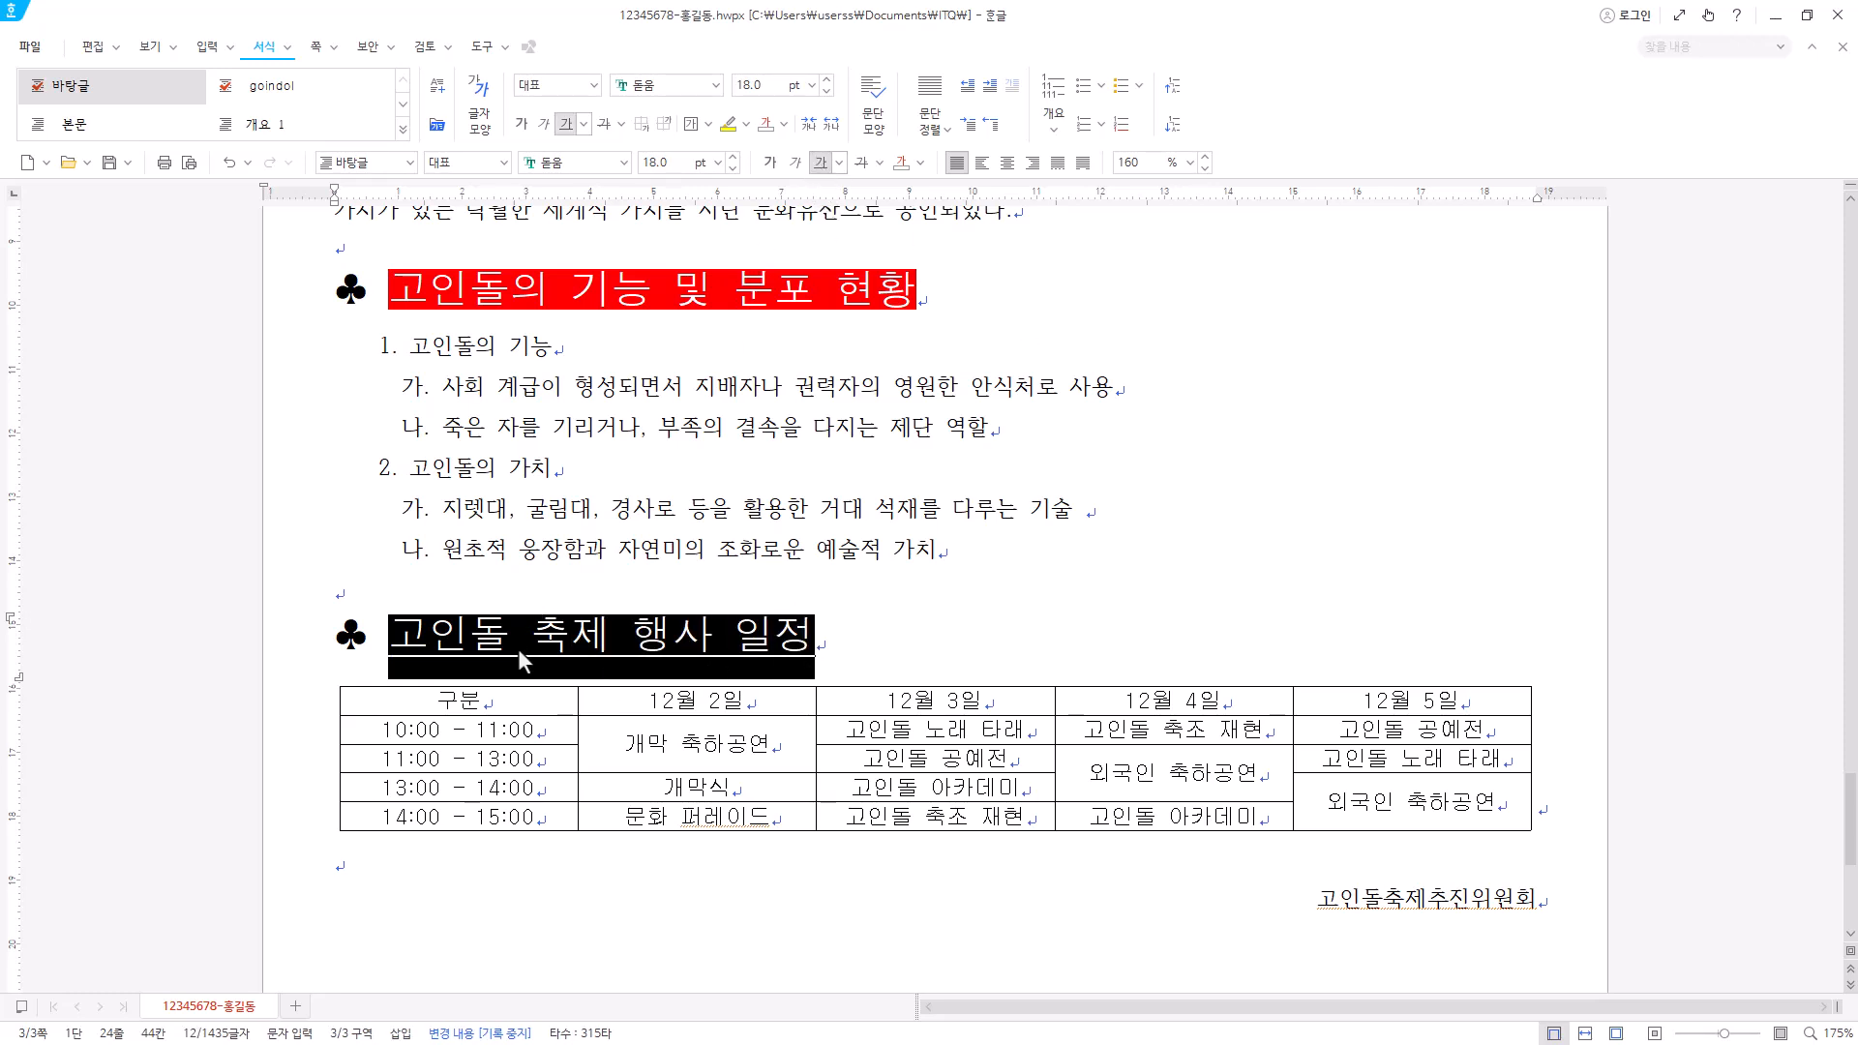
# - Add the hollow-circle emphasis mark (강조점) above the word 고인돌 in the schedule heading
pyautogui.click(526, 622)
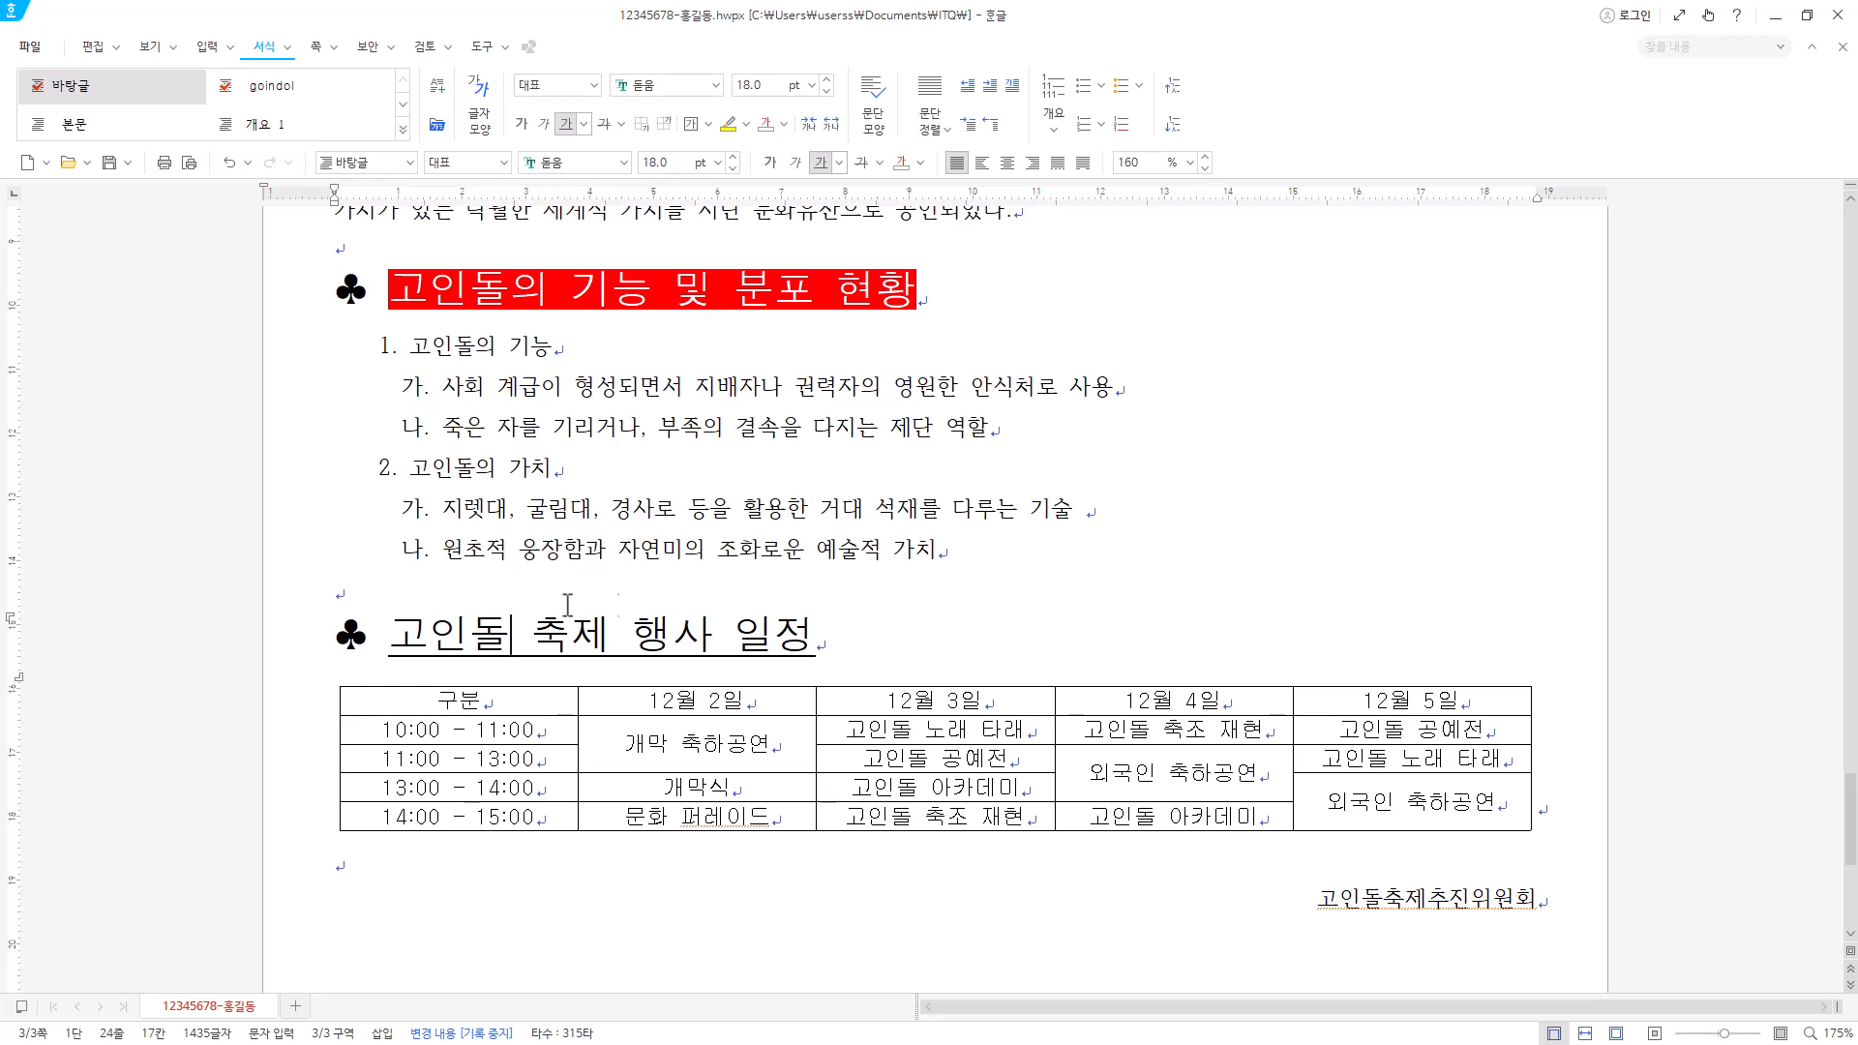
pyautogui.doubleClick(500, 646)
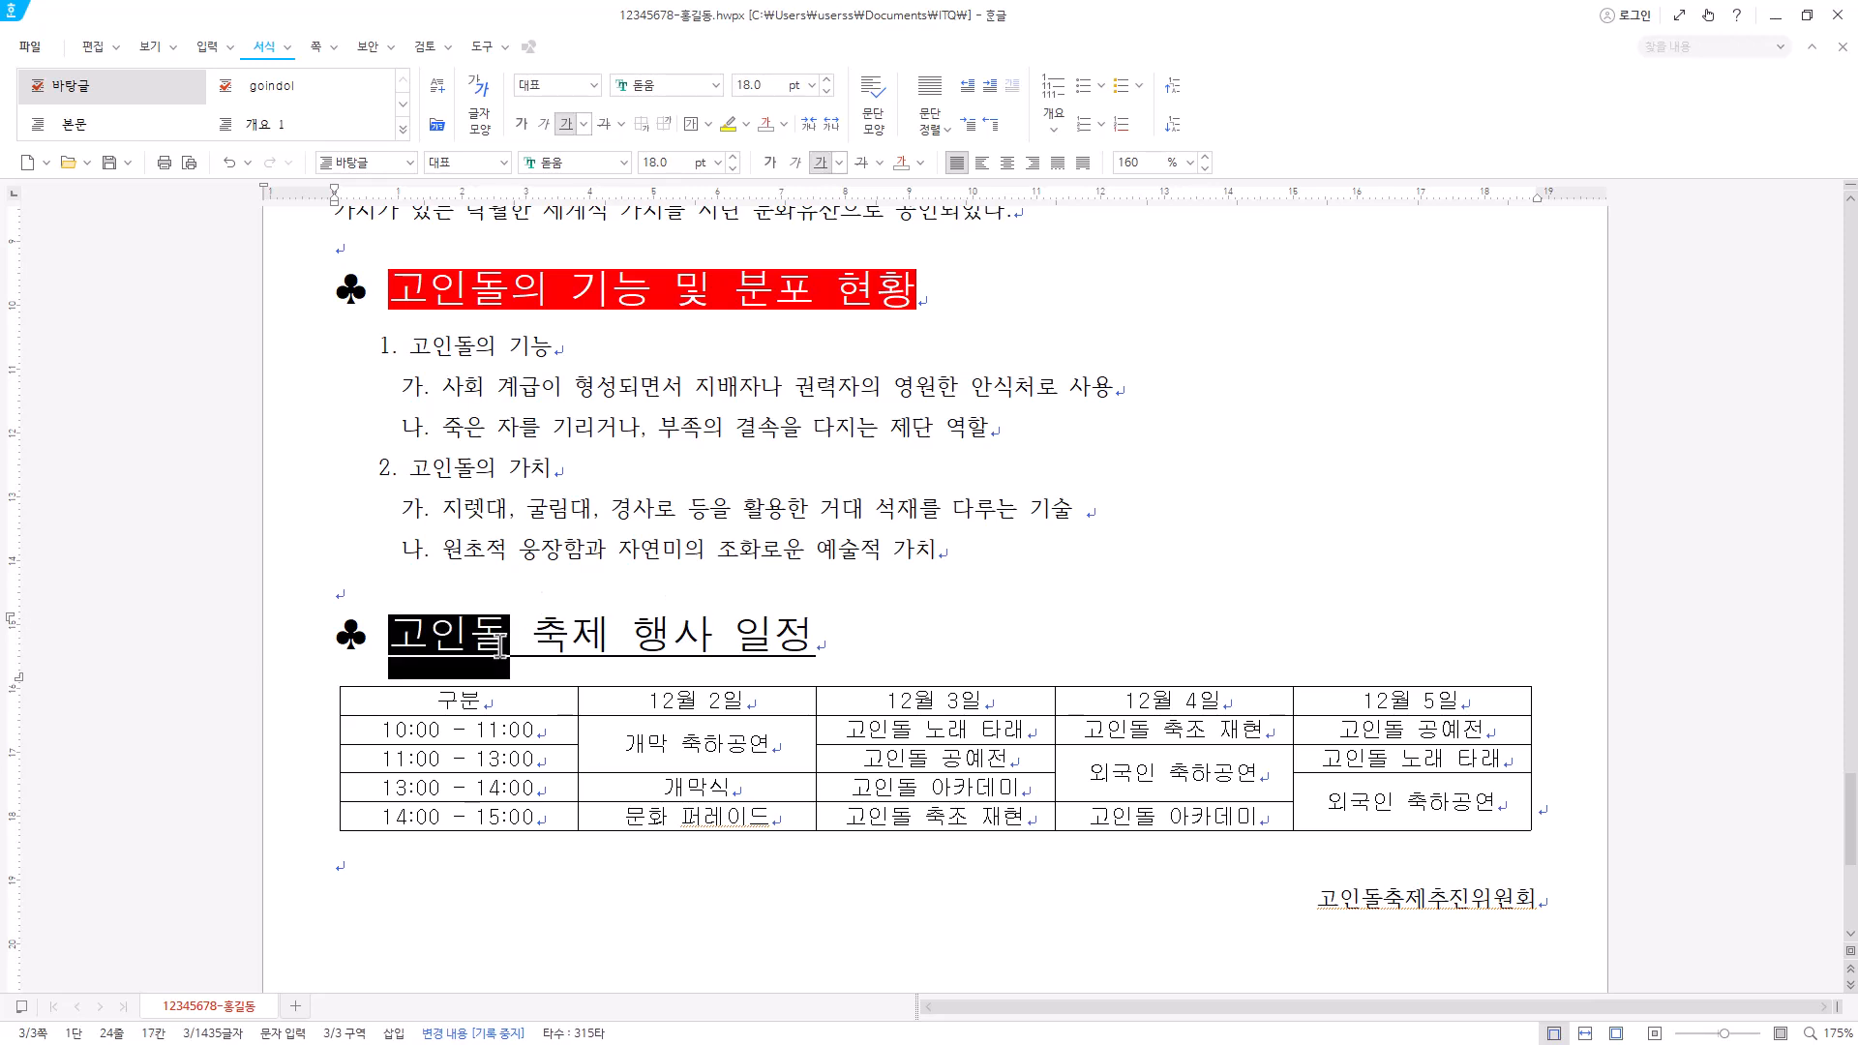
pyautogui.rightClick(436, 646)
pyautogui.click(532, 751)
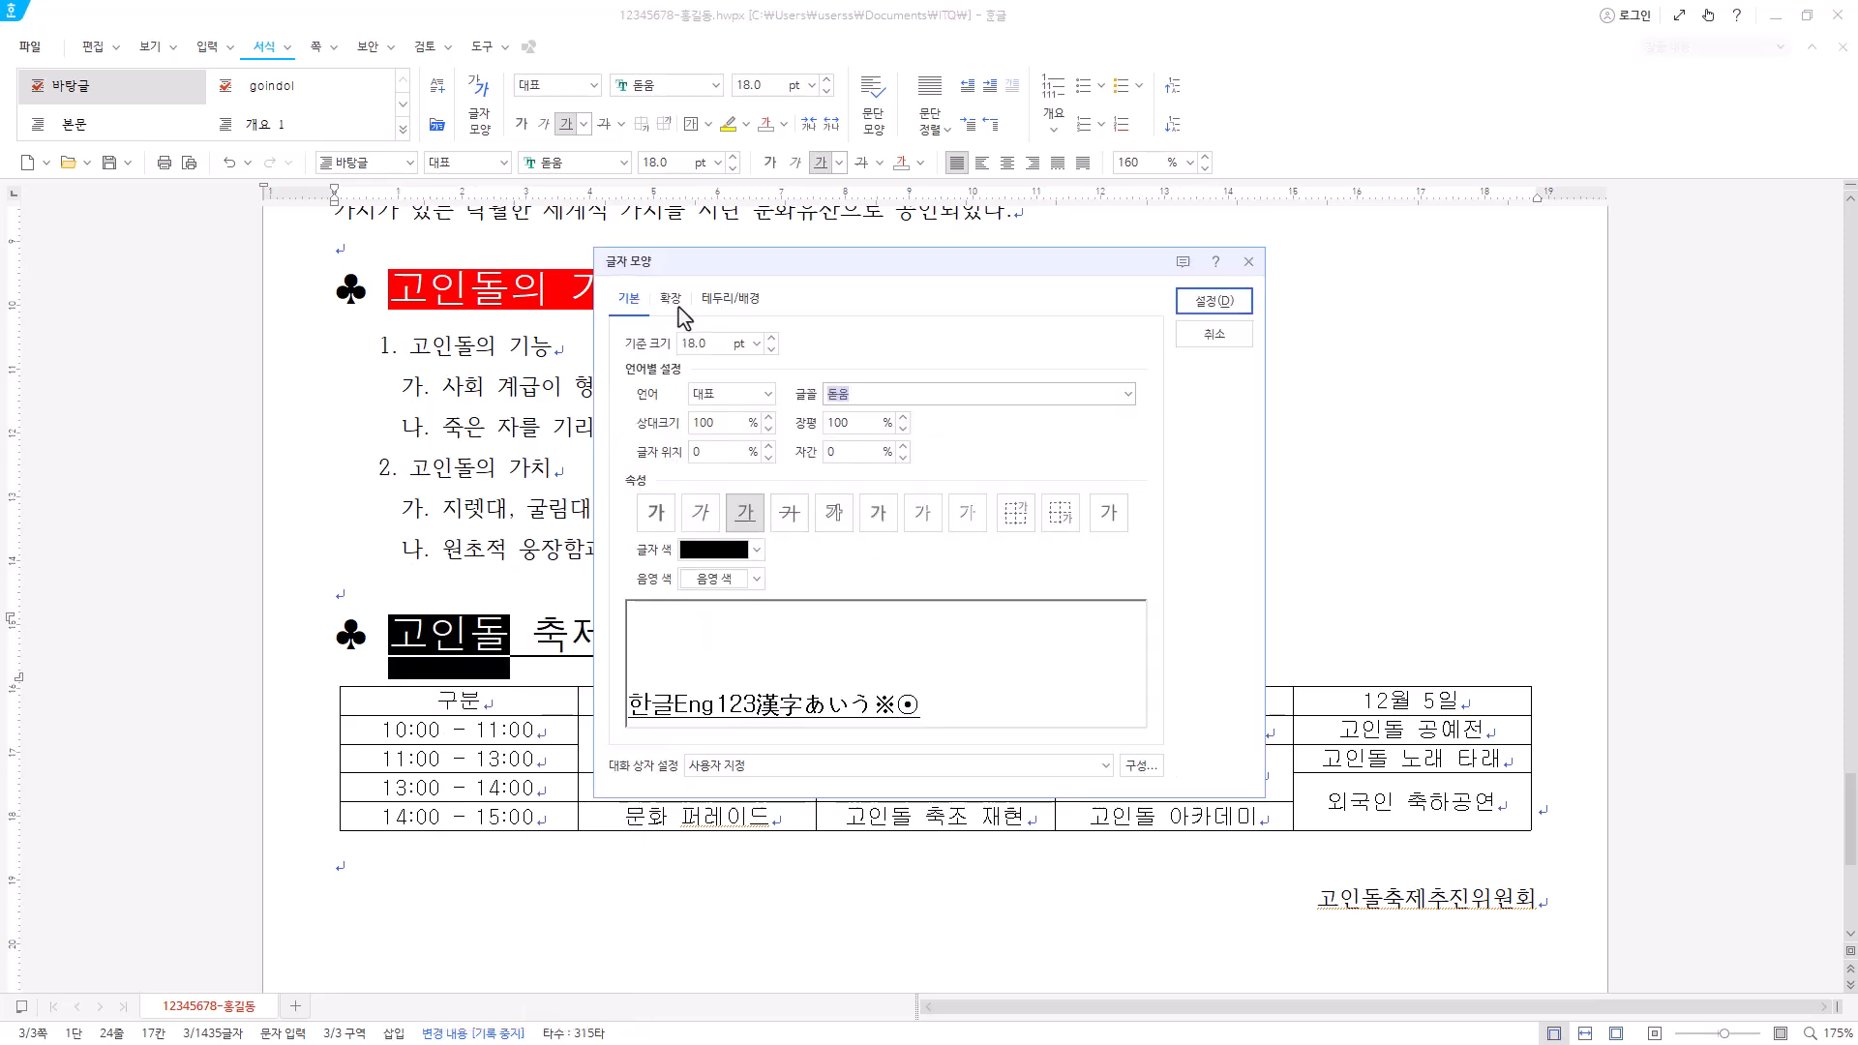
pyautogui.click(678, 306)
pyautogui.click(753, 610)
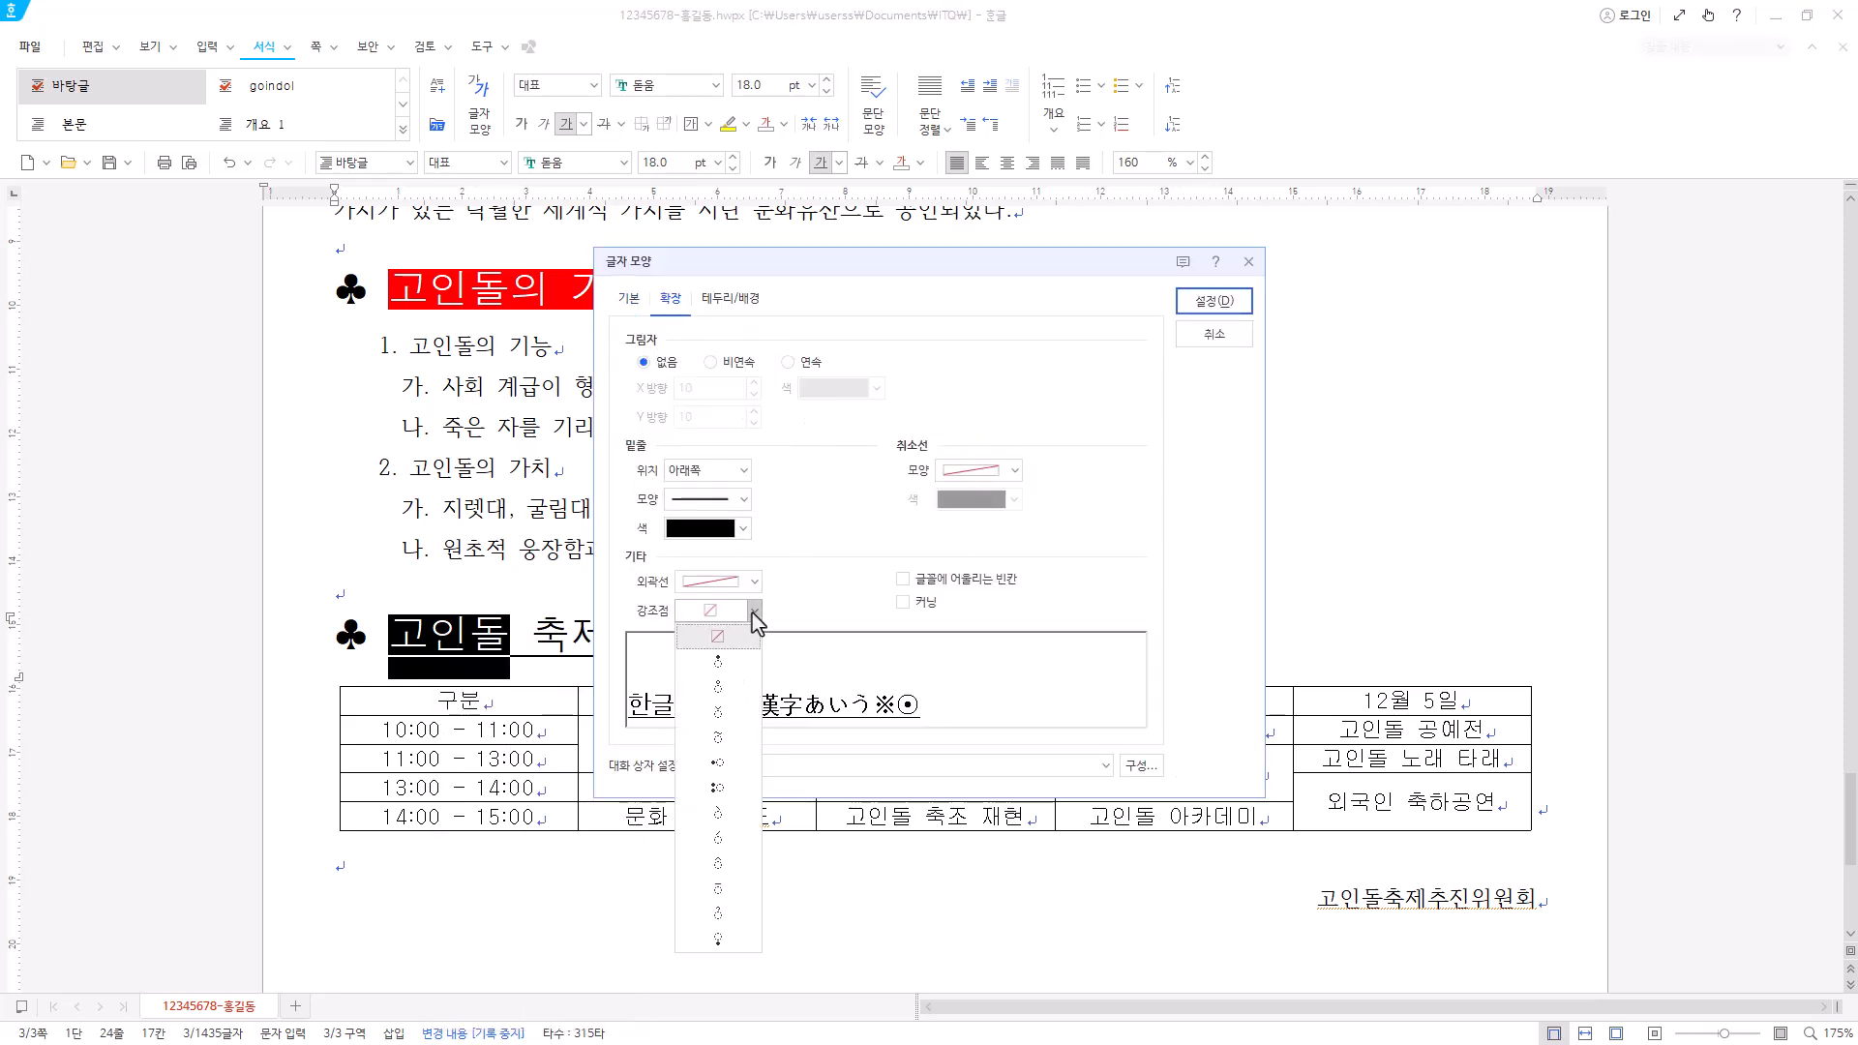
pyautogui.click(717, 686)
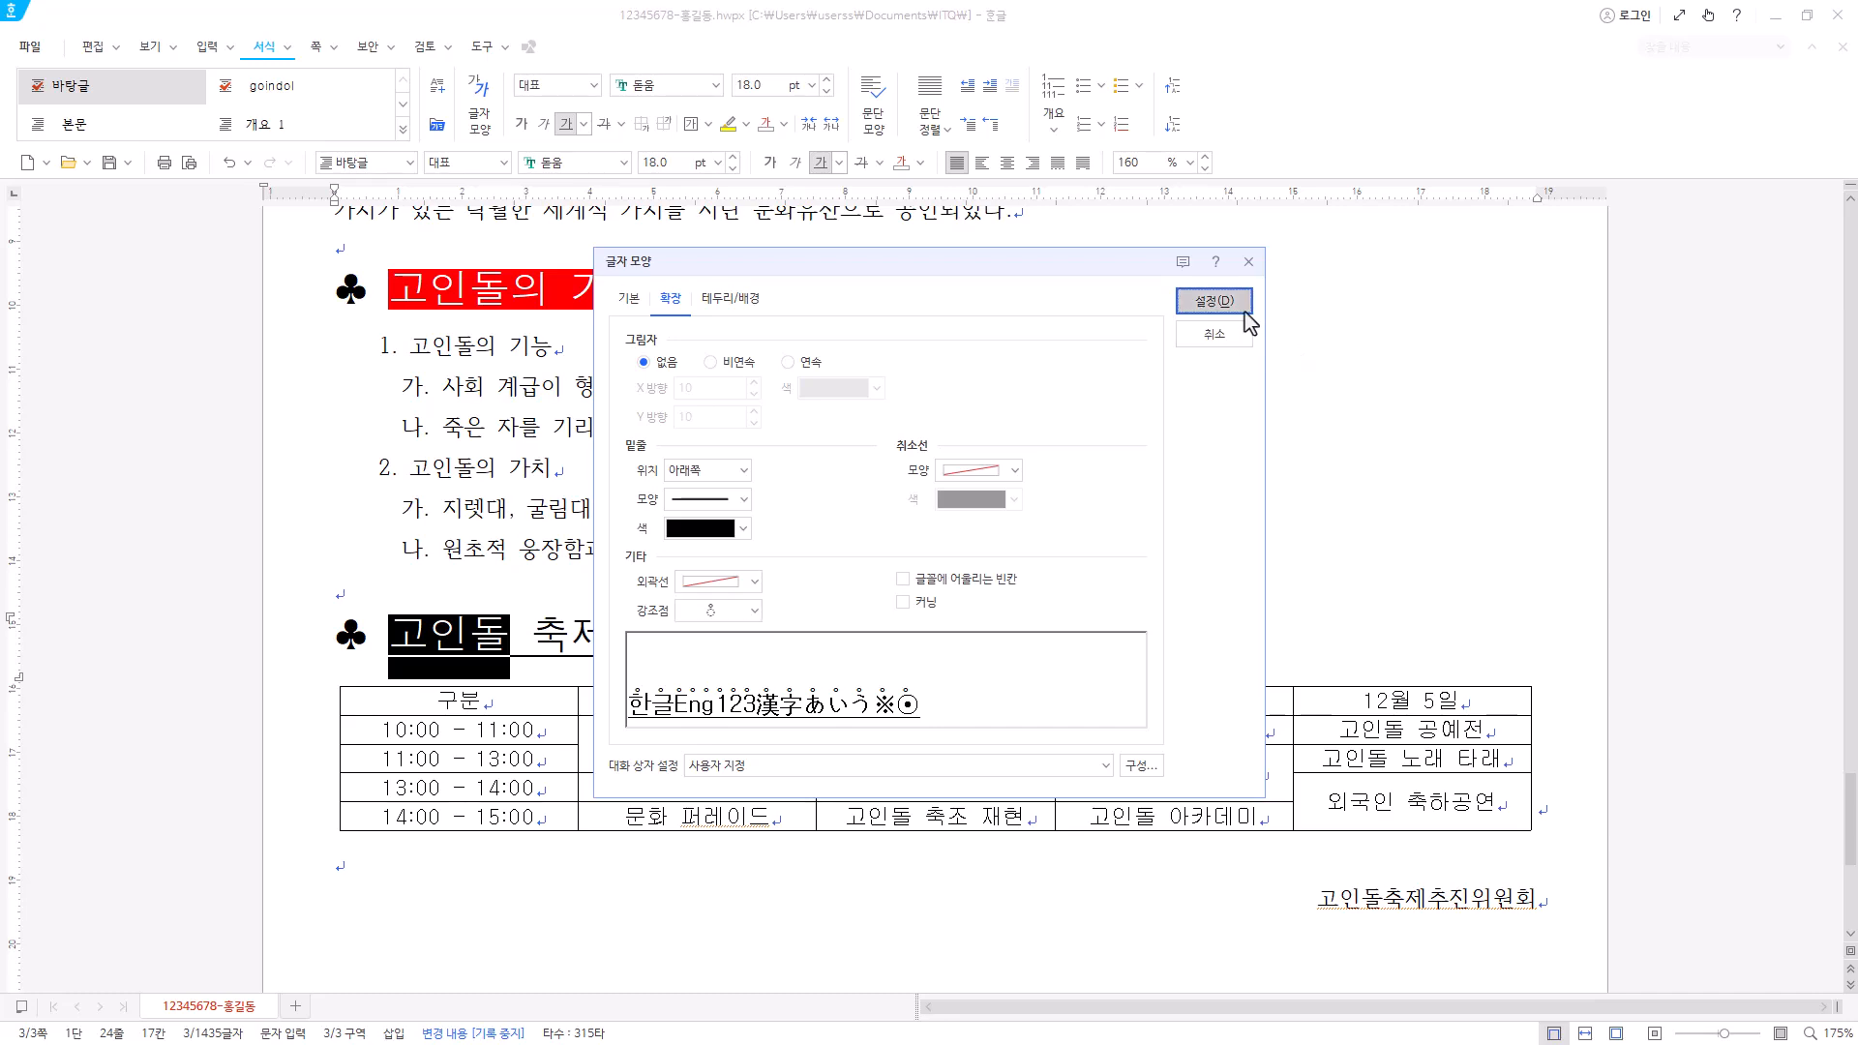
pyautogui.click(1213, 301)
# - Add the hollow-circle emphasis mark above 행사 일정 in the schedule heading and save the document
pyautogui.moveTo(629, 632); pyautogui.dragTo(815, 635)
pyautogui.click(725, 637)
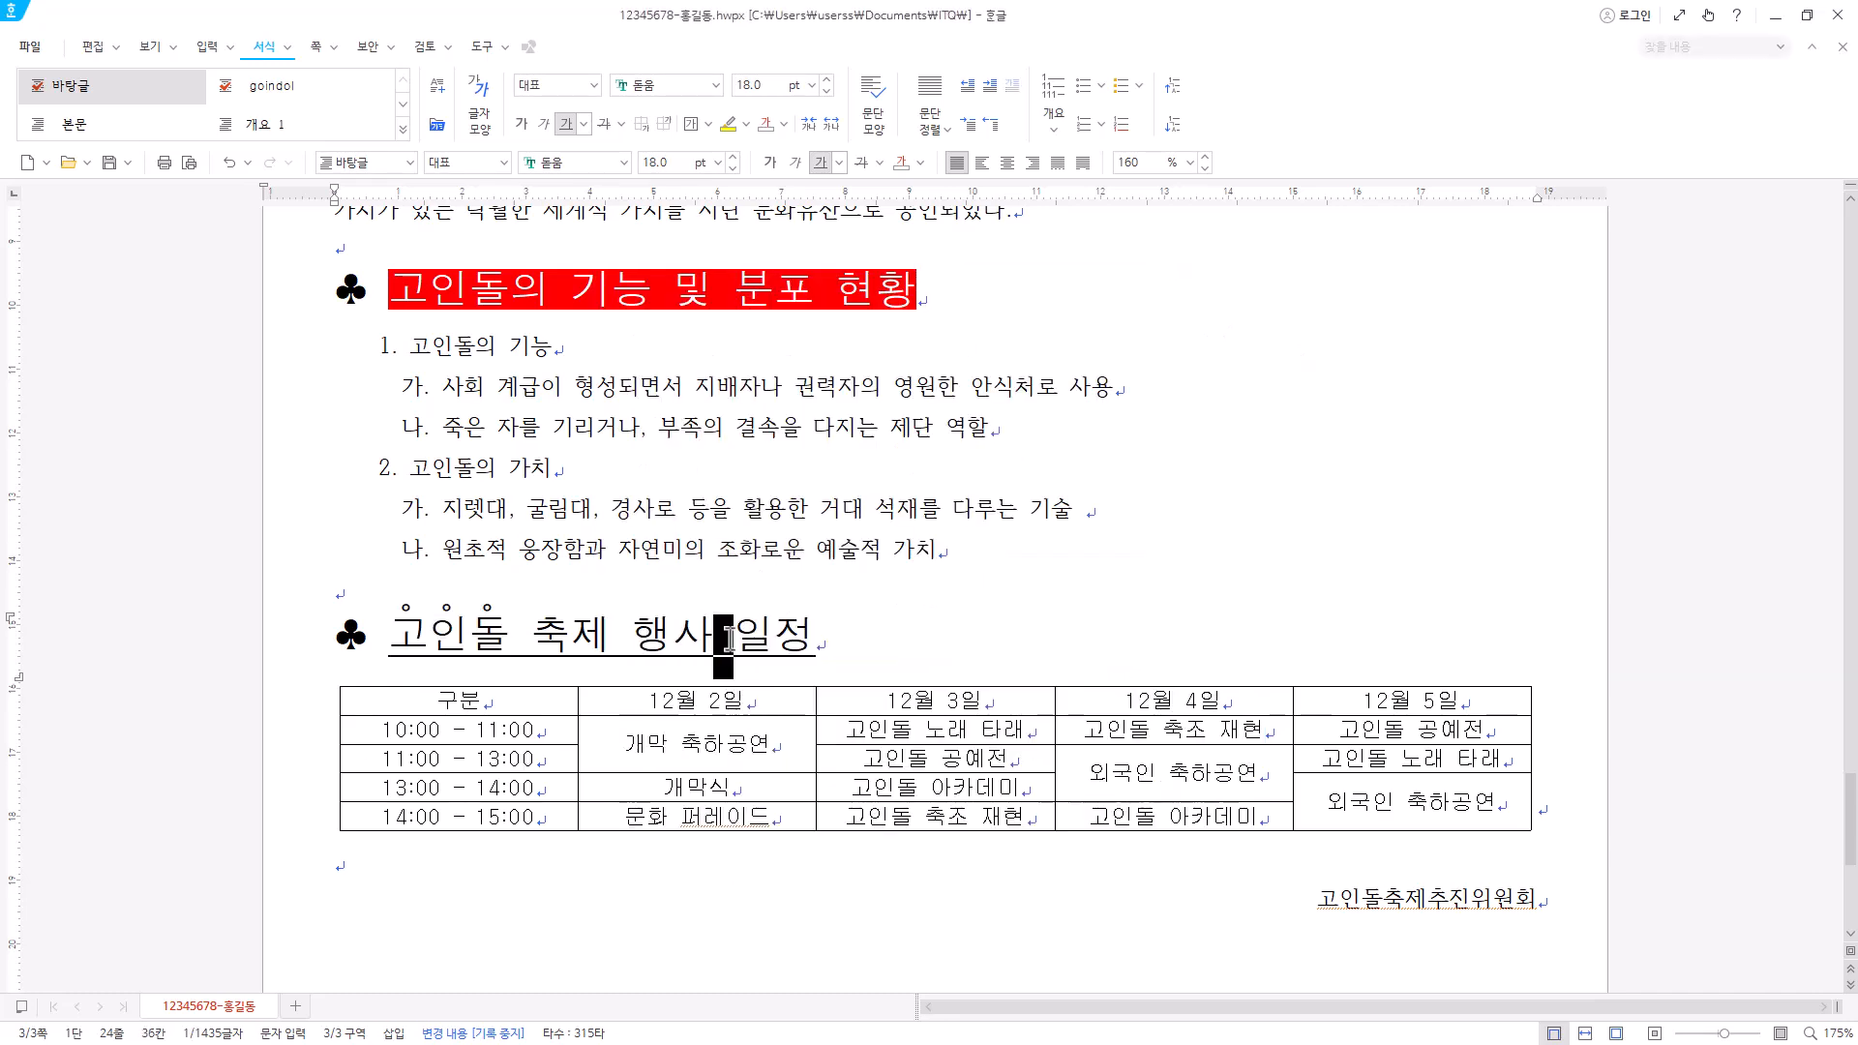
pyautogui.click(735, 641)
pyautogui.moveTo(636, 641); pyautogui.dragTo(863, 643)
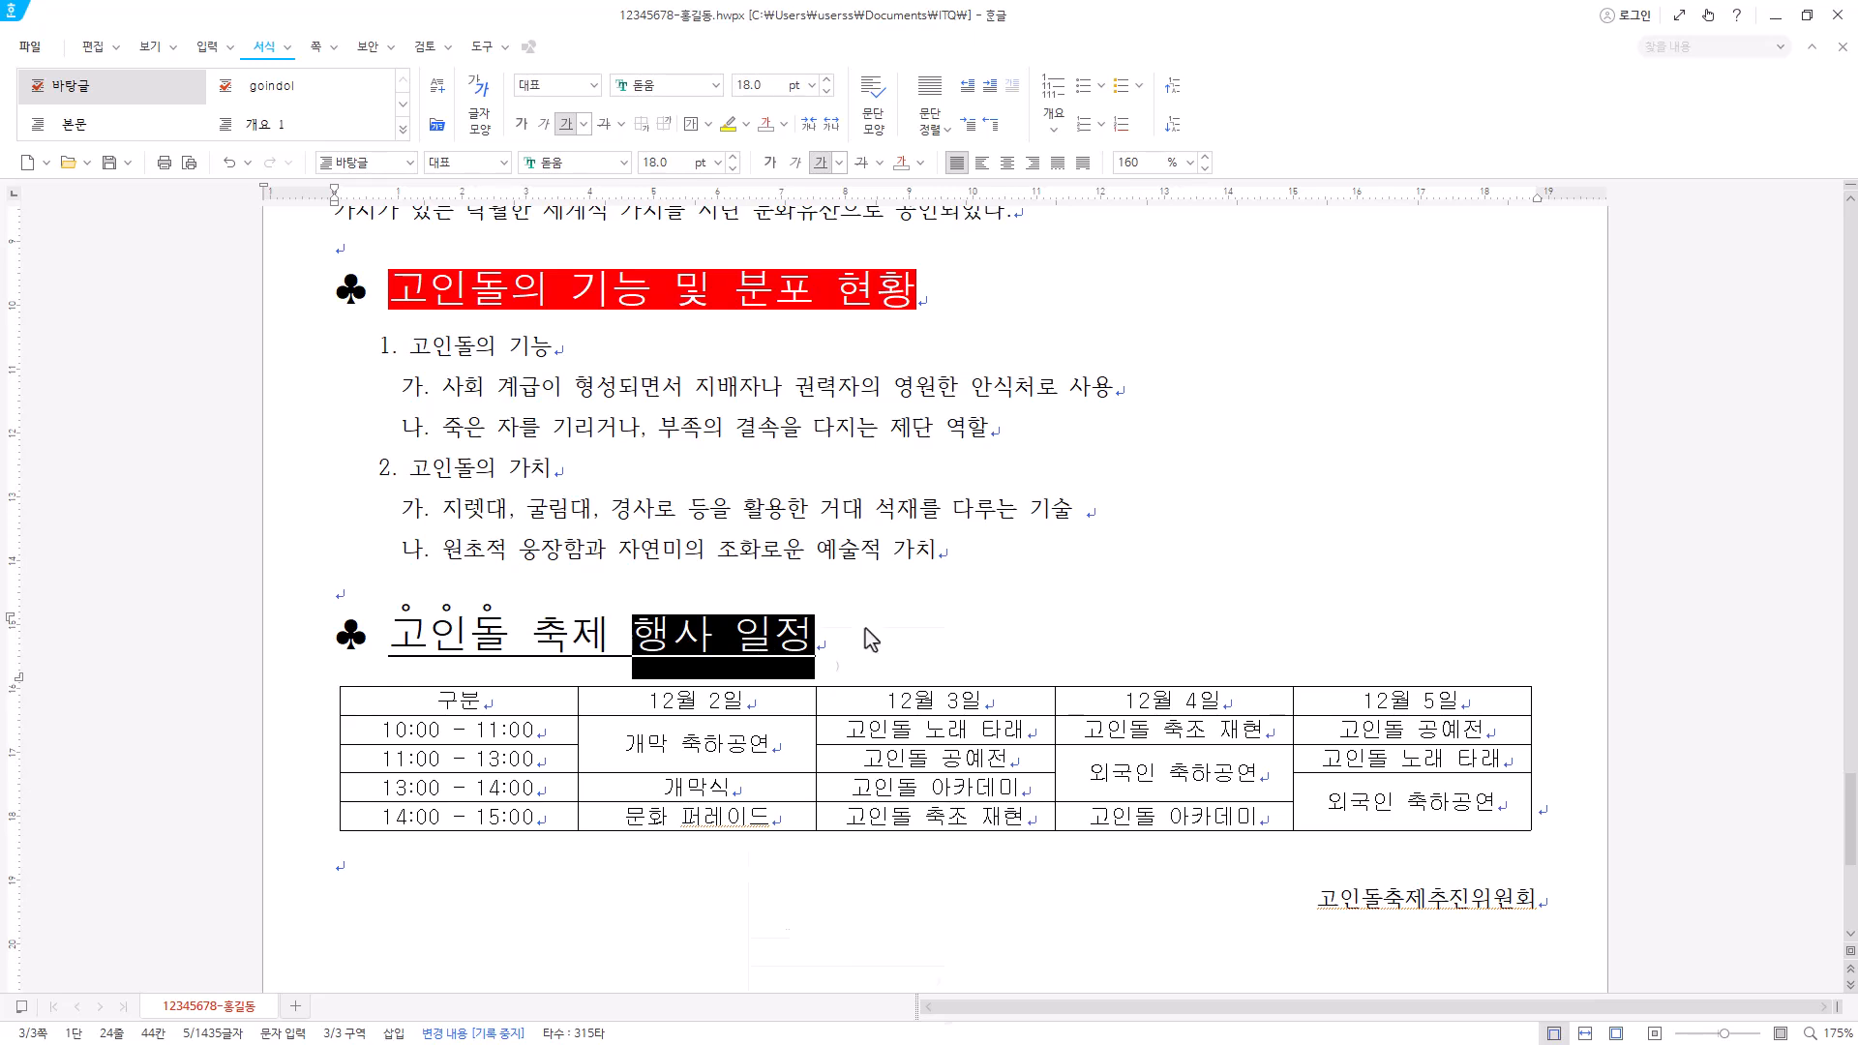
pyautogui.rightClick(774, 641)
pyautogui.click(853, 745)
pyautogui.click(723, 610)
pyautogui.click(743, 688)
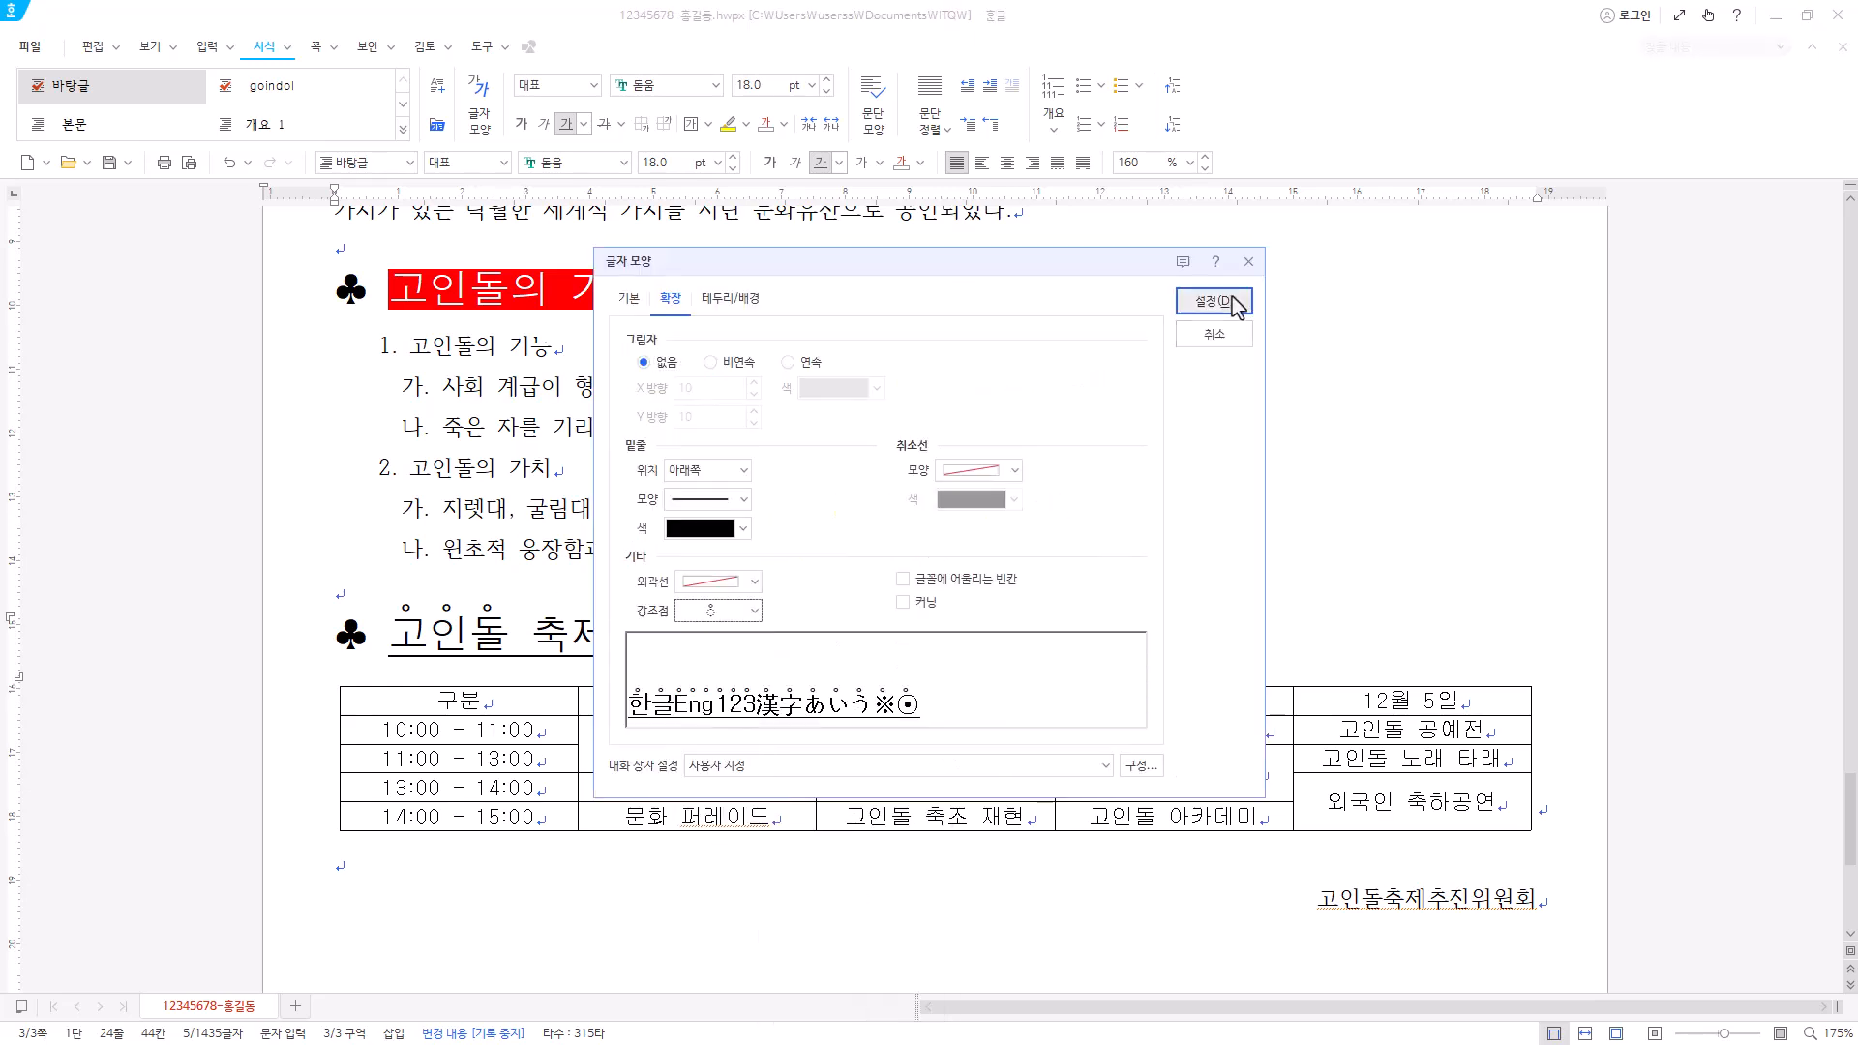
pyautogui.click(1224, 308)
pyautogui.click(851, 651)
pyautogui.scroll(-3, 855, 664)
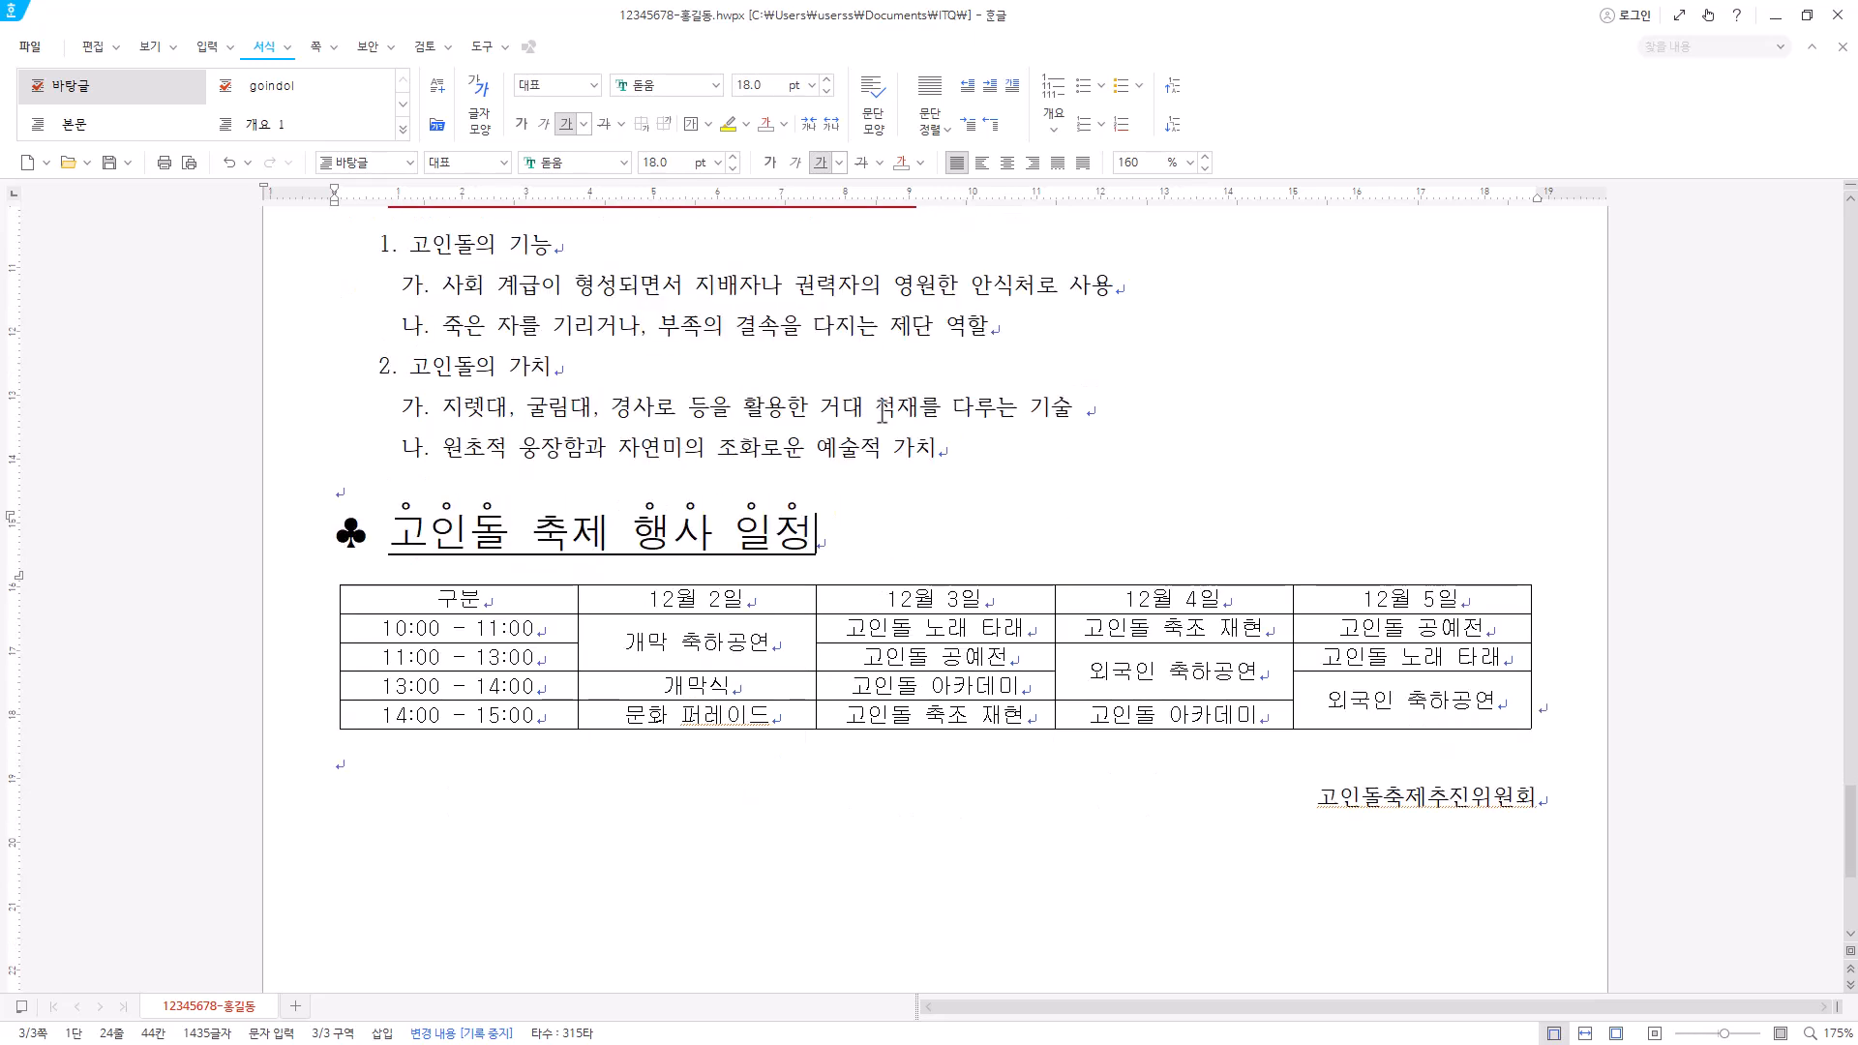
pyautogui.click(108, 166)
# - Set the top and bottom outer borders of the whole schedule table to a 0.5 mm double line
pyautogui.scroll(-1, 813, 562)
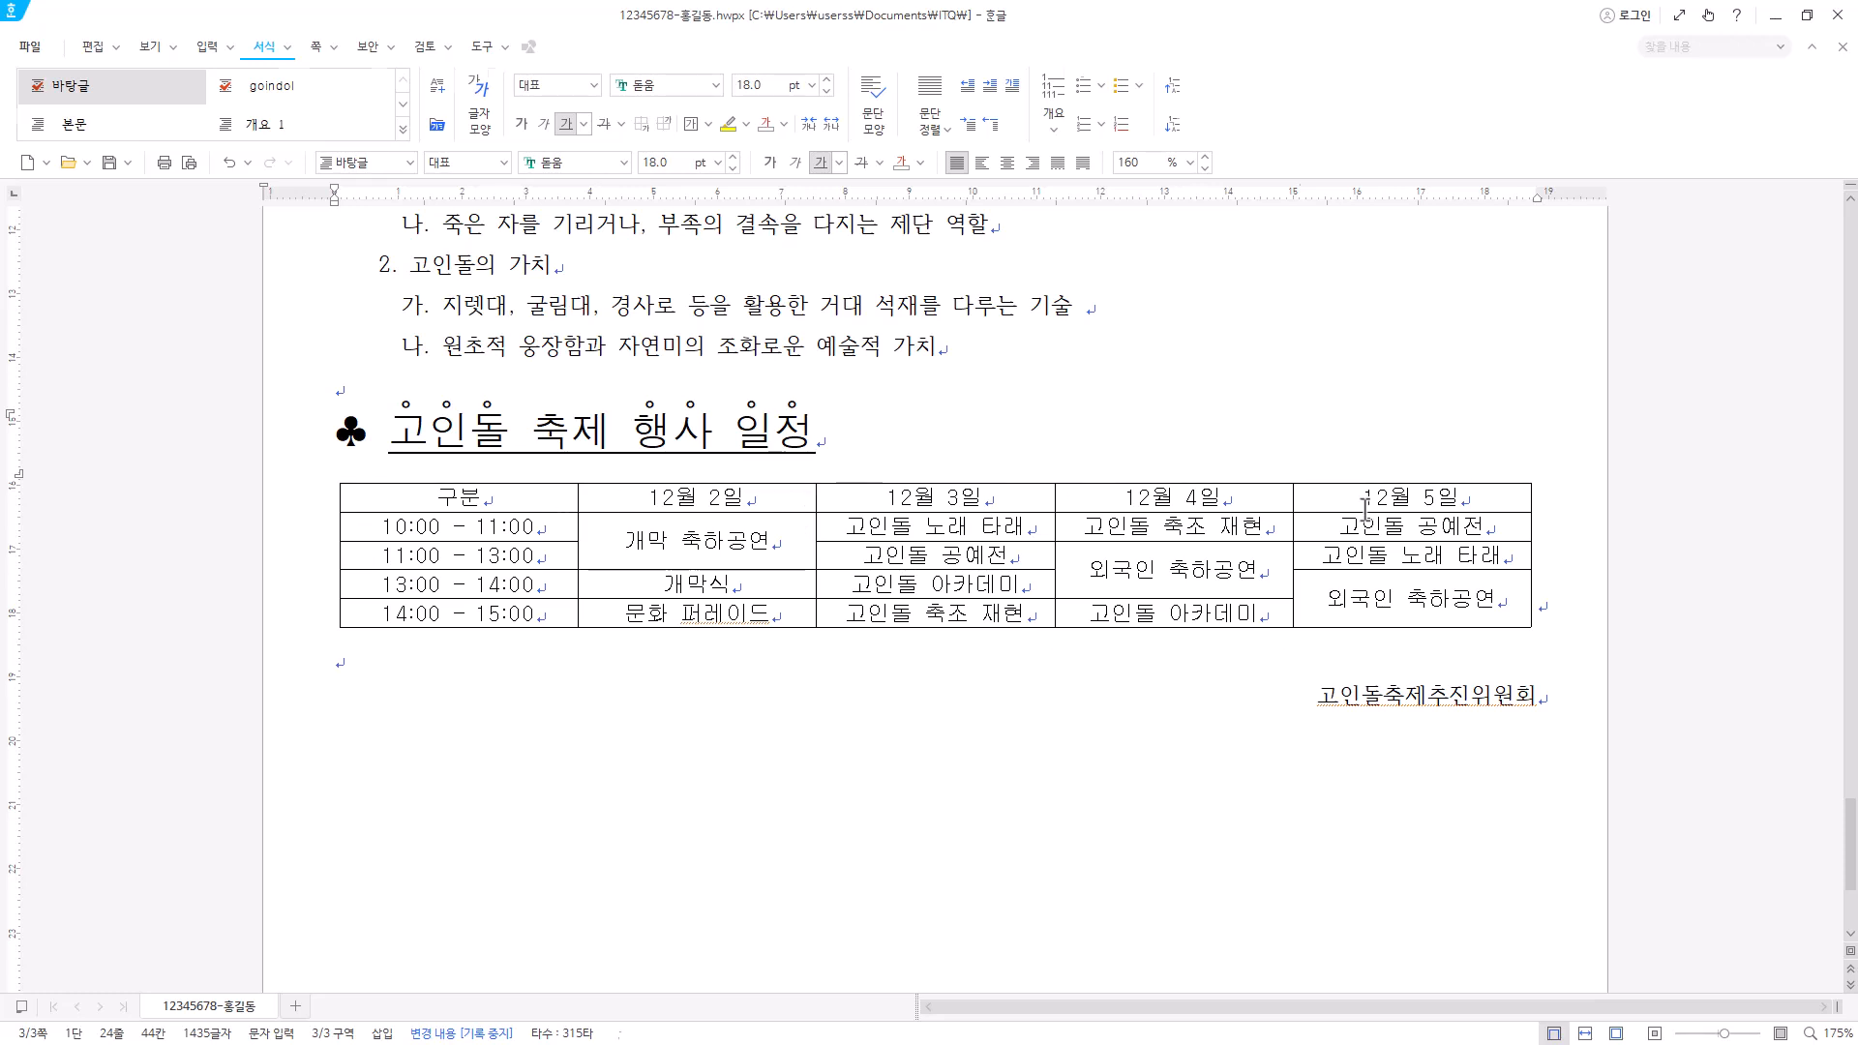
pyautogui.moveTo(426, 497); pyautogui.dragTo(1461, 600)
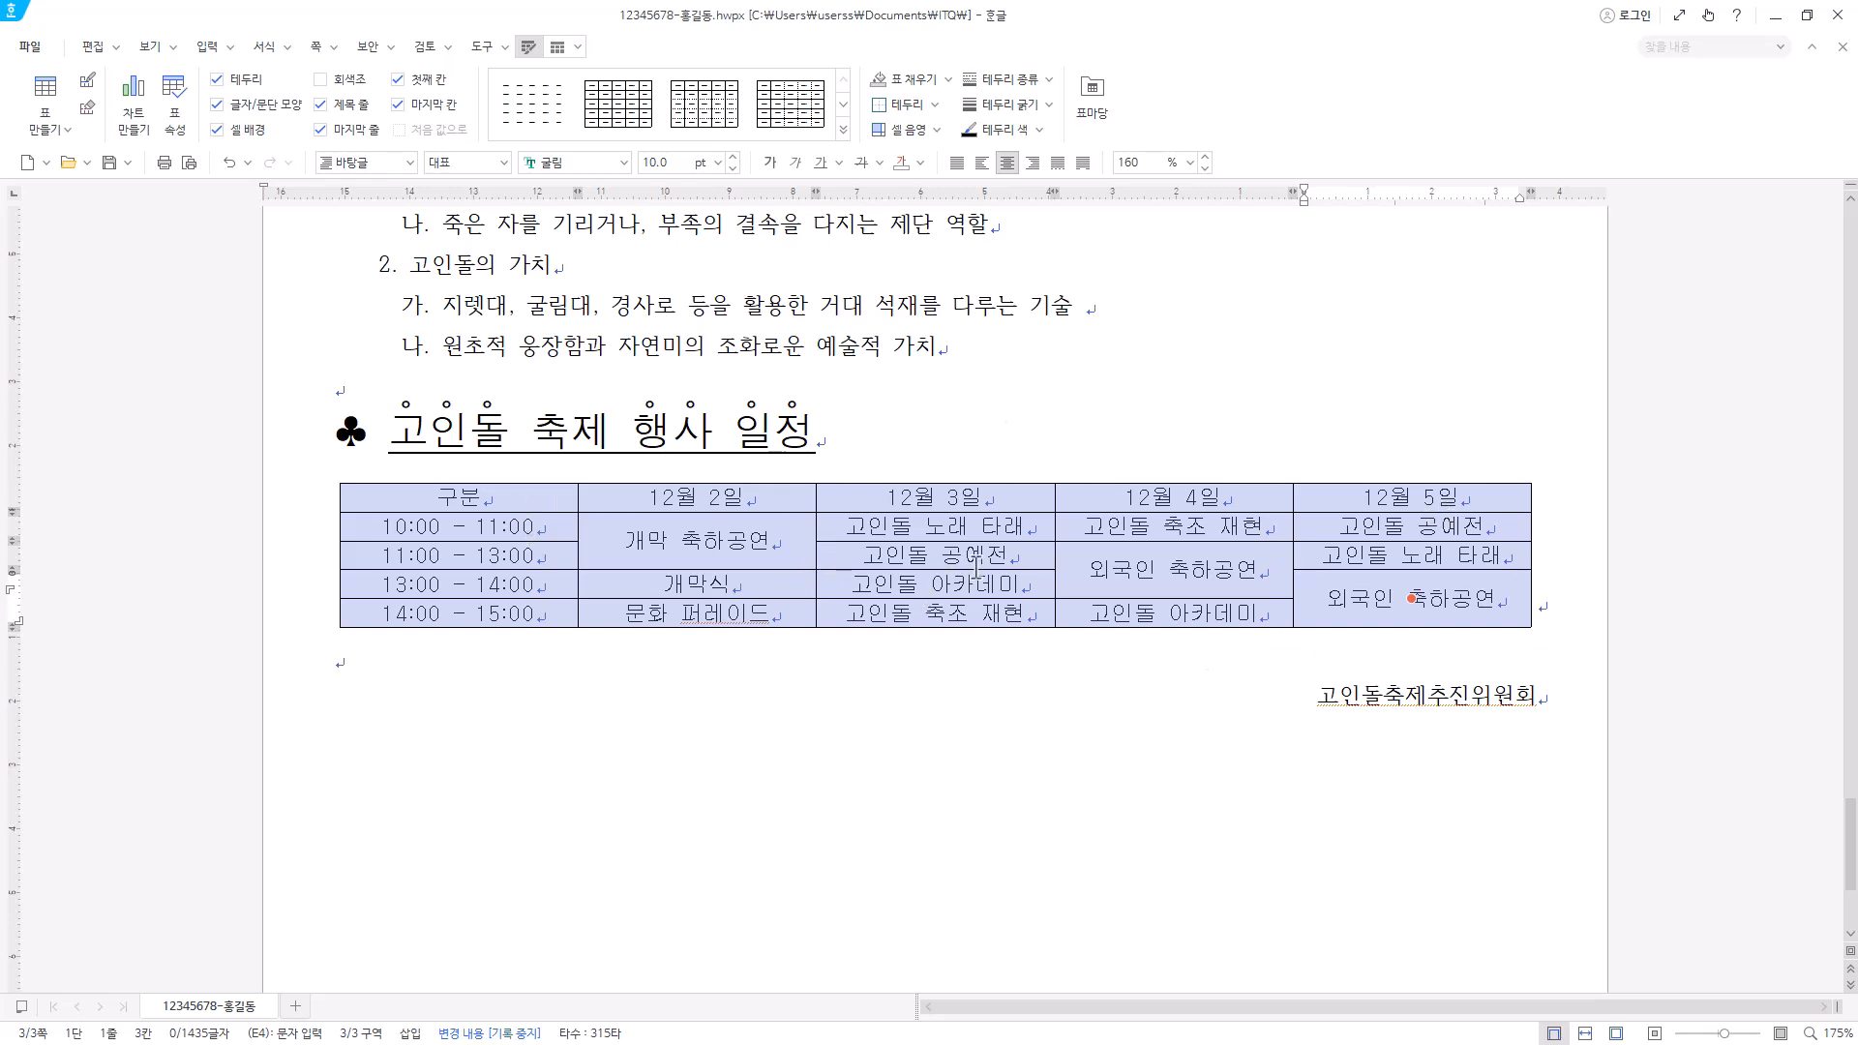
pyautogui.press('l')
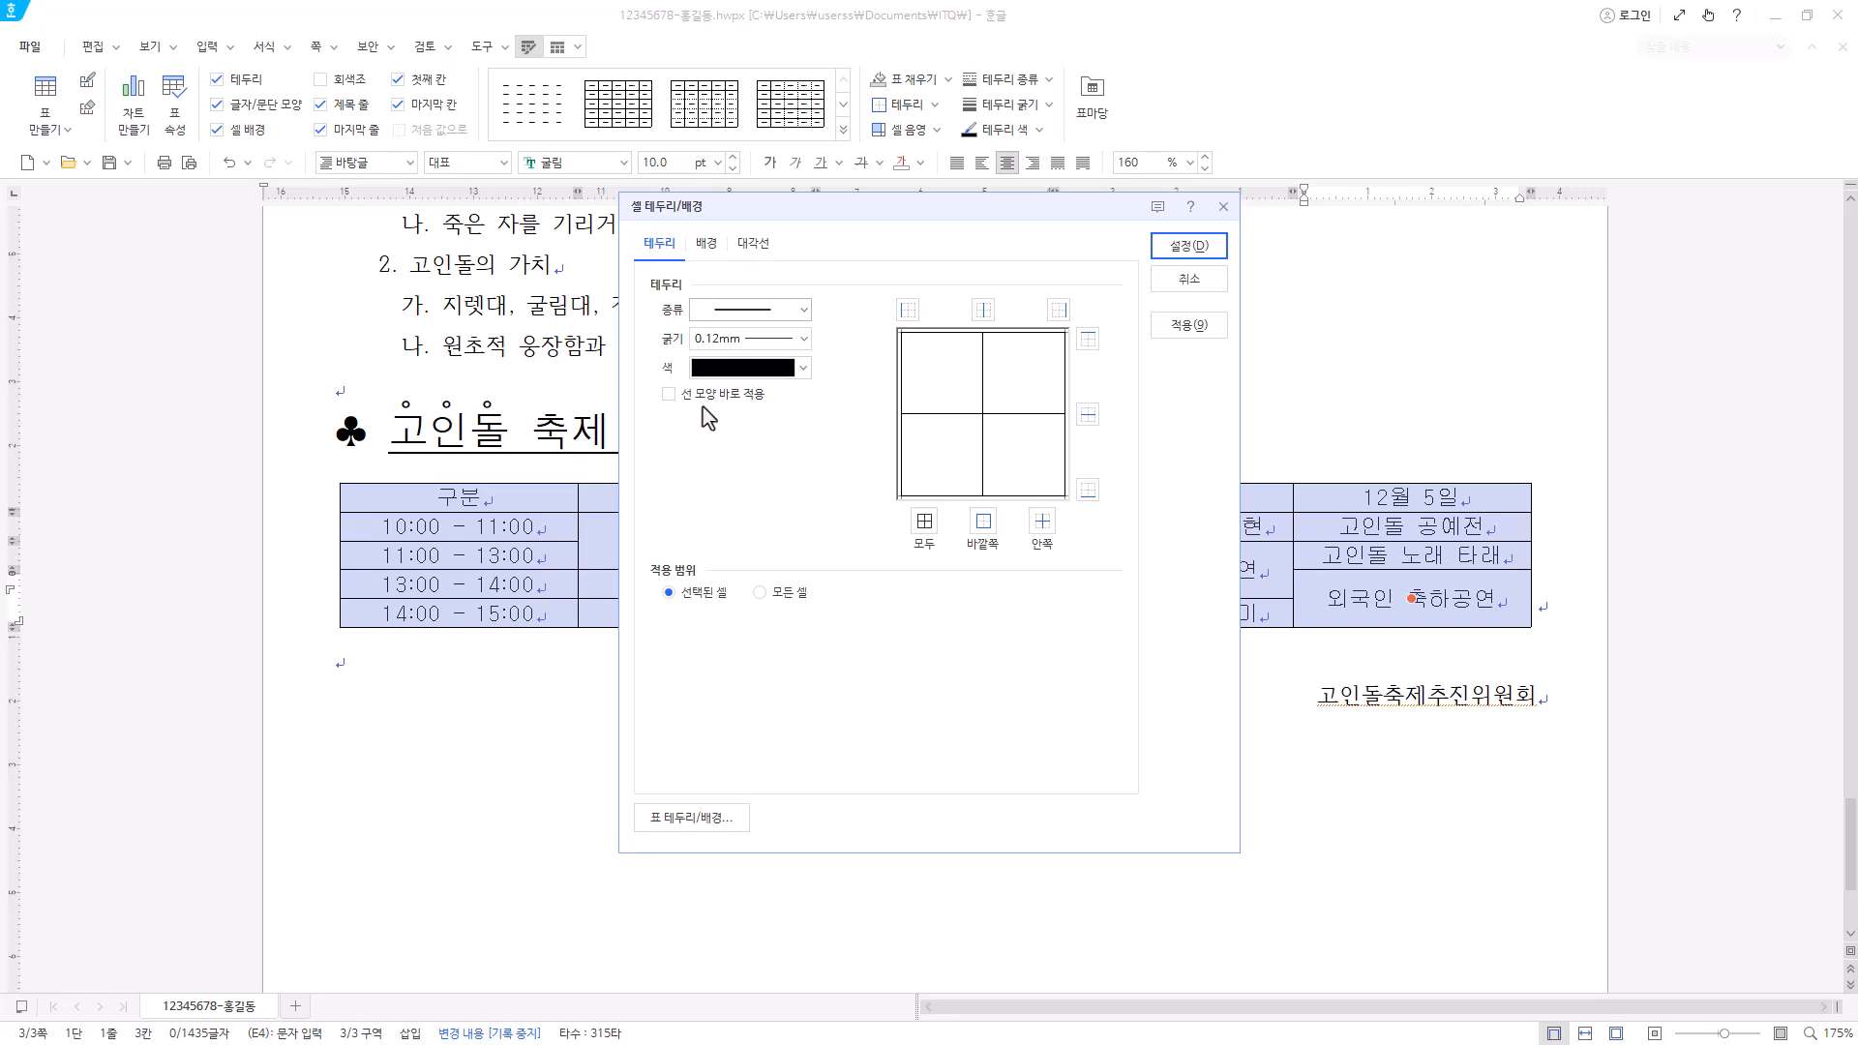
pyautogui.click(802, 309)
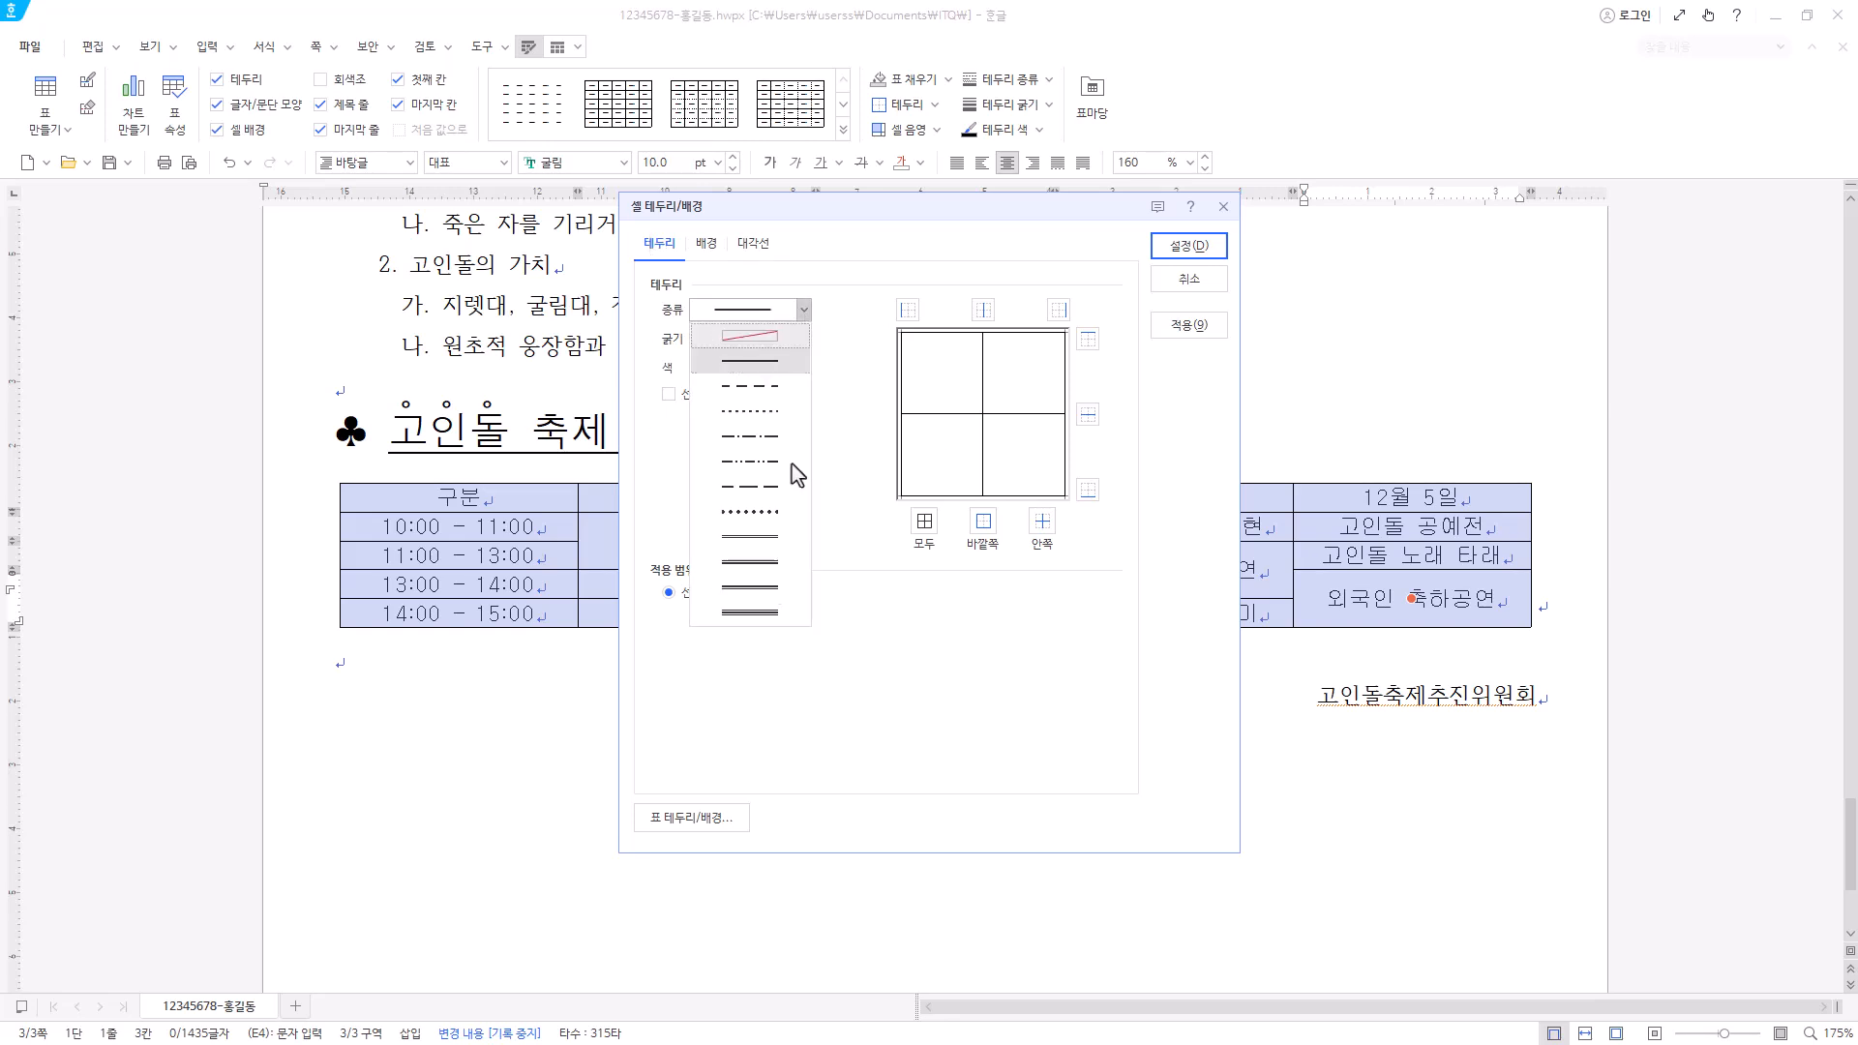
pyautogui.click(786, 556)
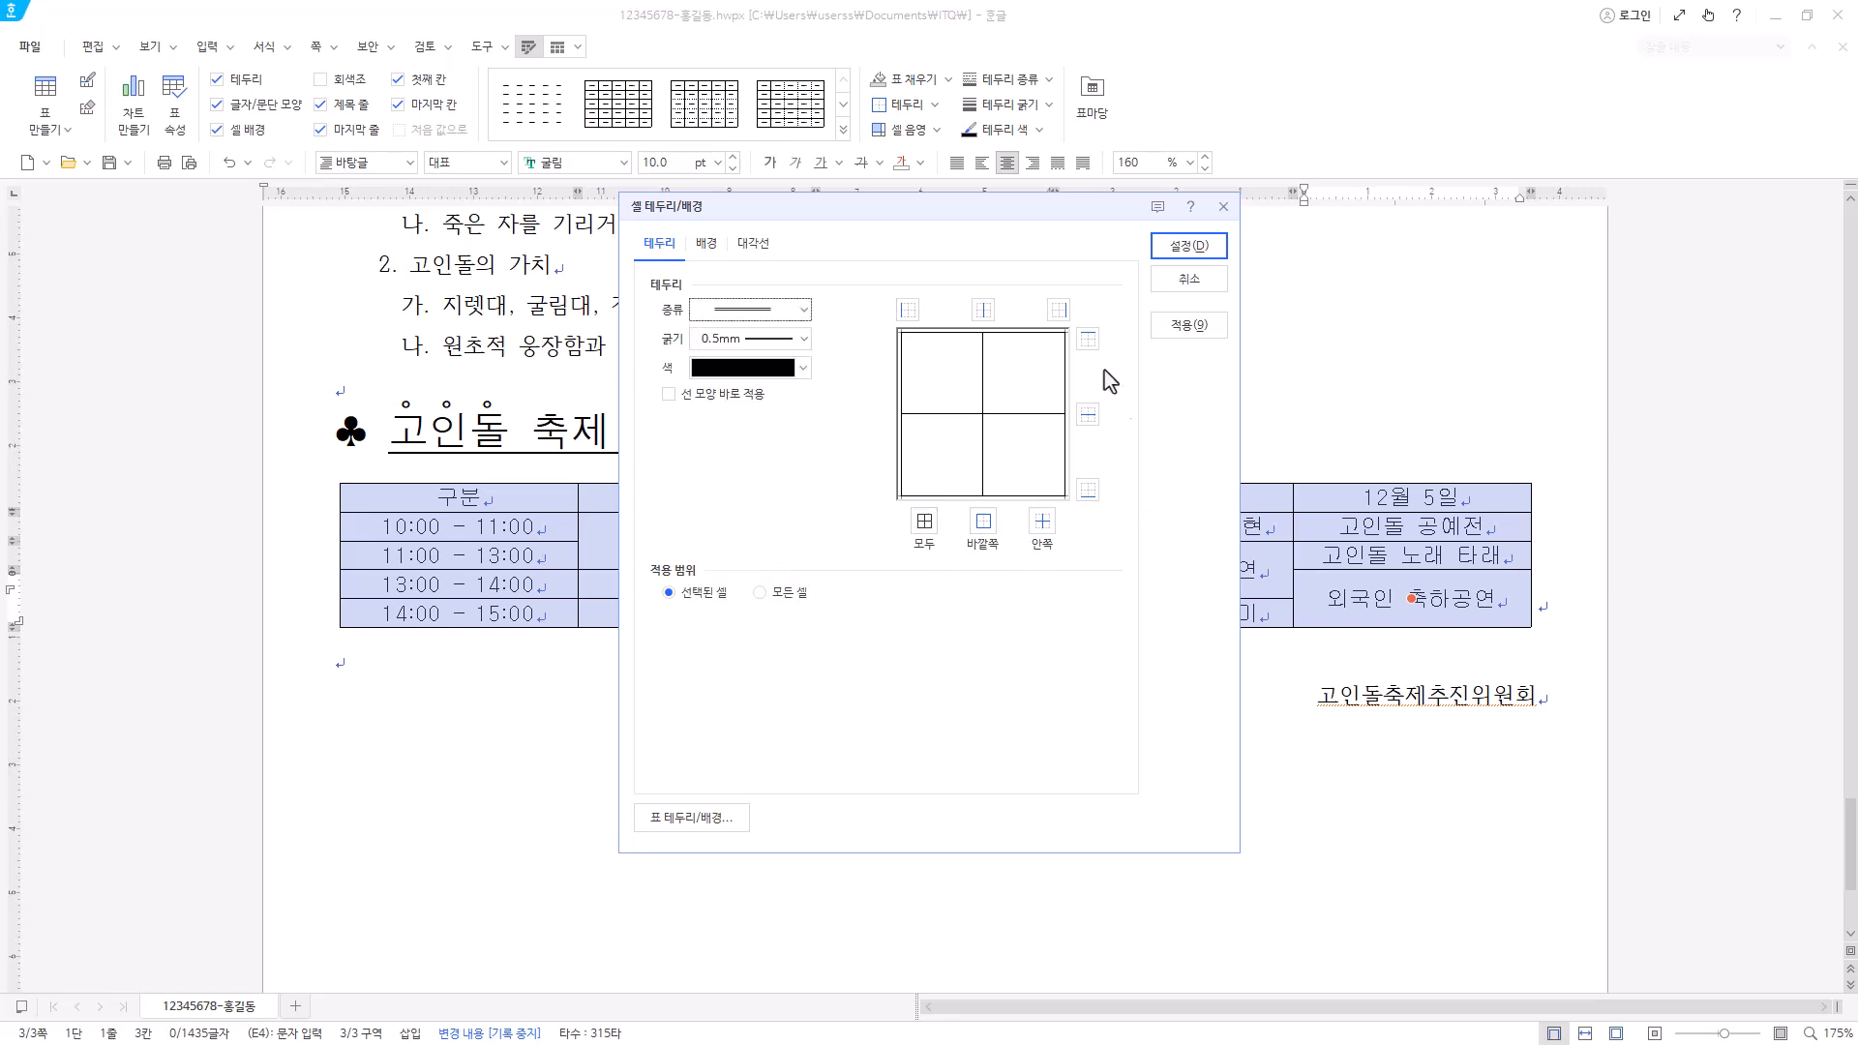
pyautogui.click(1088, 339)
pyautogui.click(1087, 490)
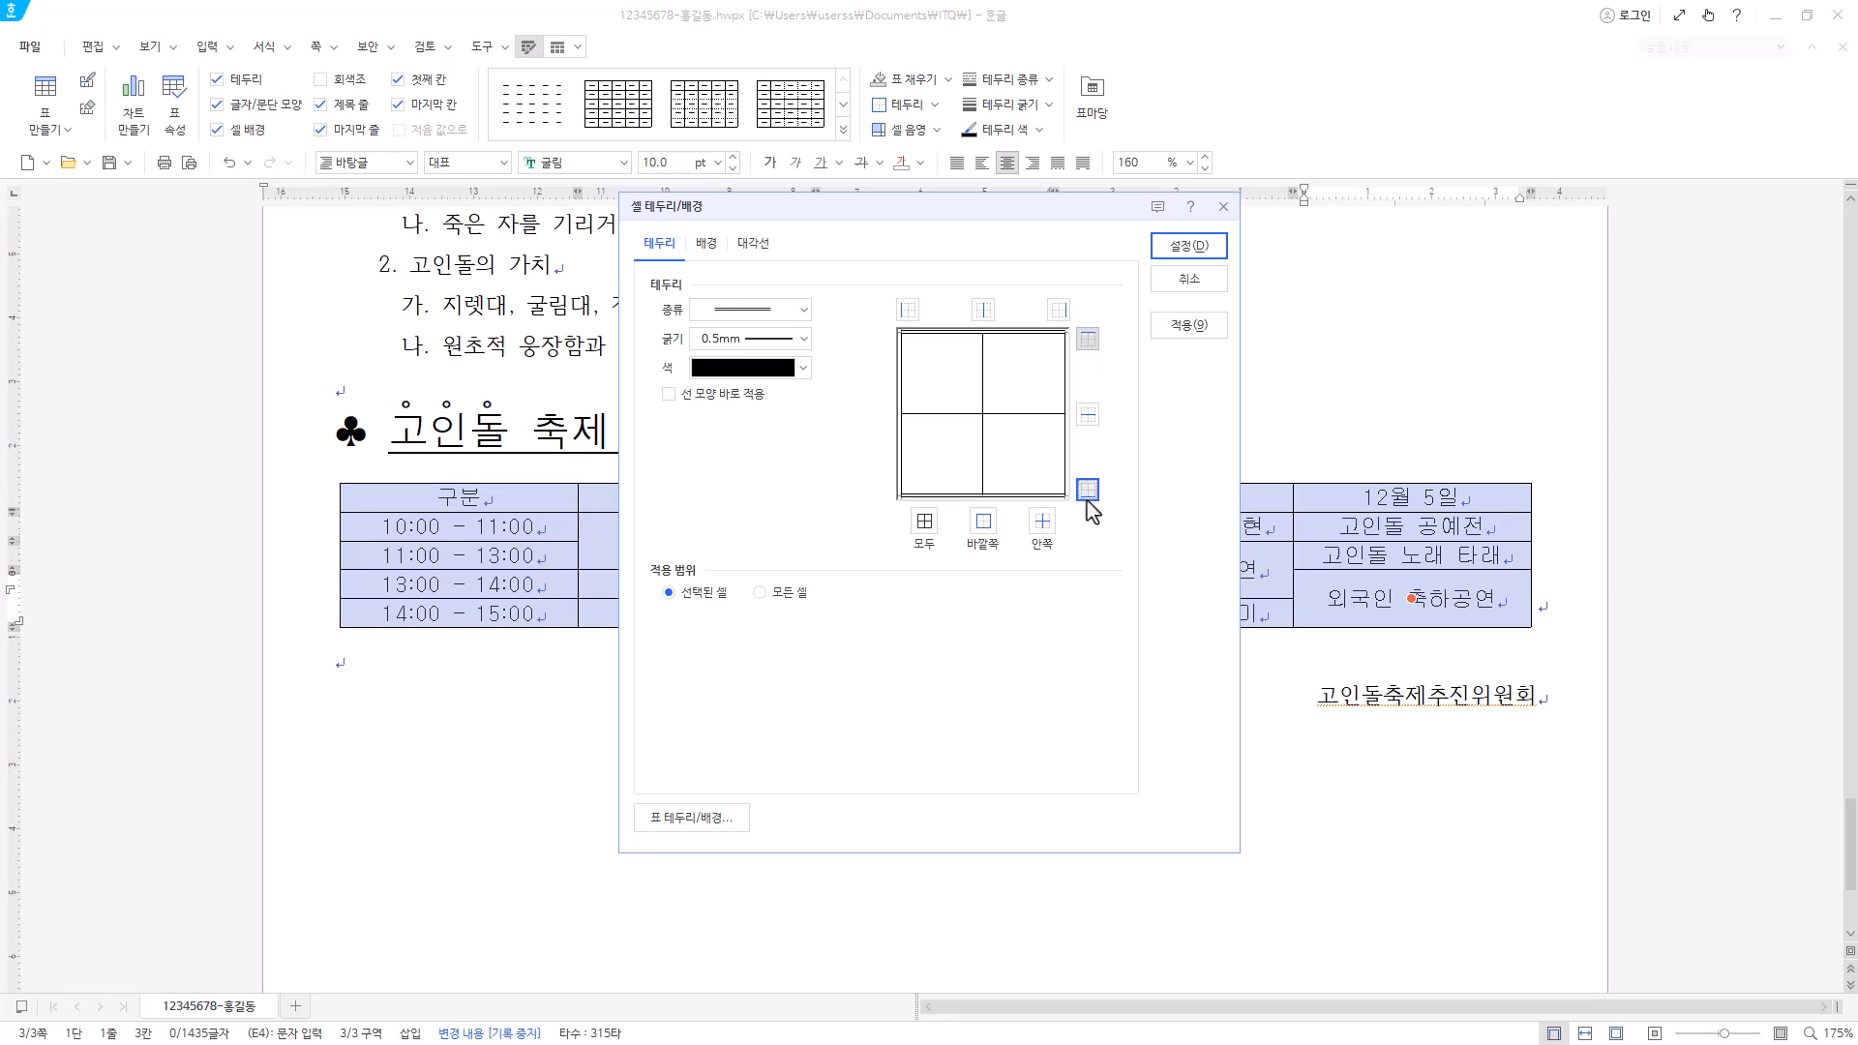
# - Remove the left and right outer borders of the schedule table and apply the border settings
pyautogui.click(804, 311)
pyautogui.click(767, 313)
pyautogui.click(907, 310)
pyautogui.click(1059, 309)
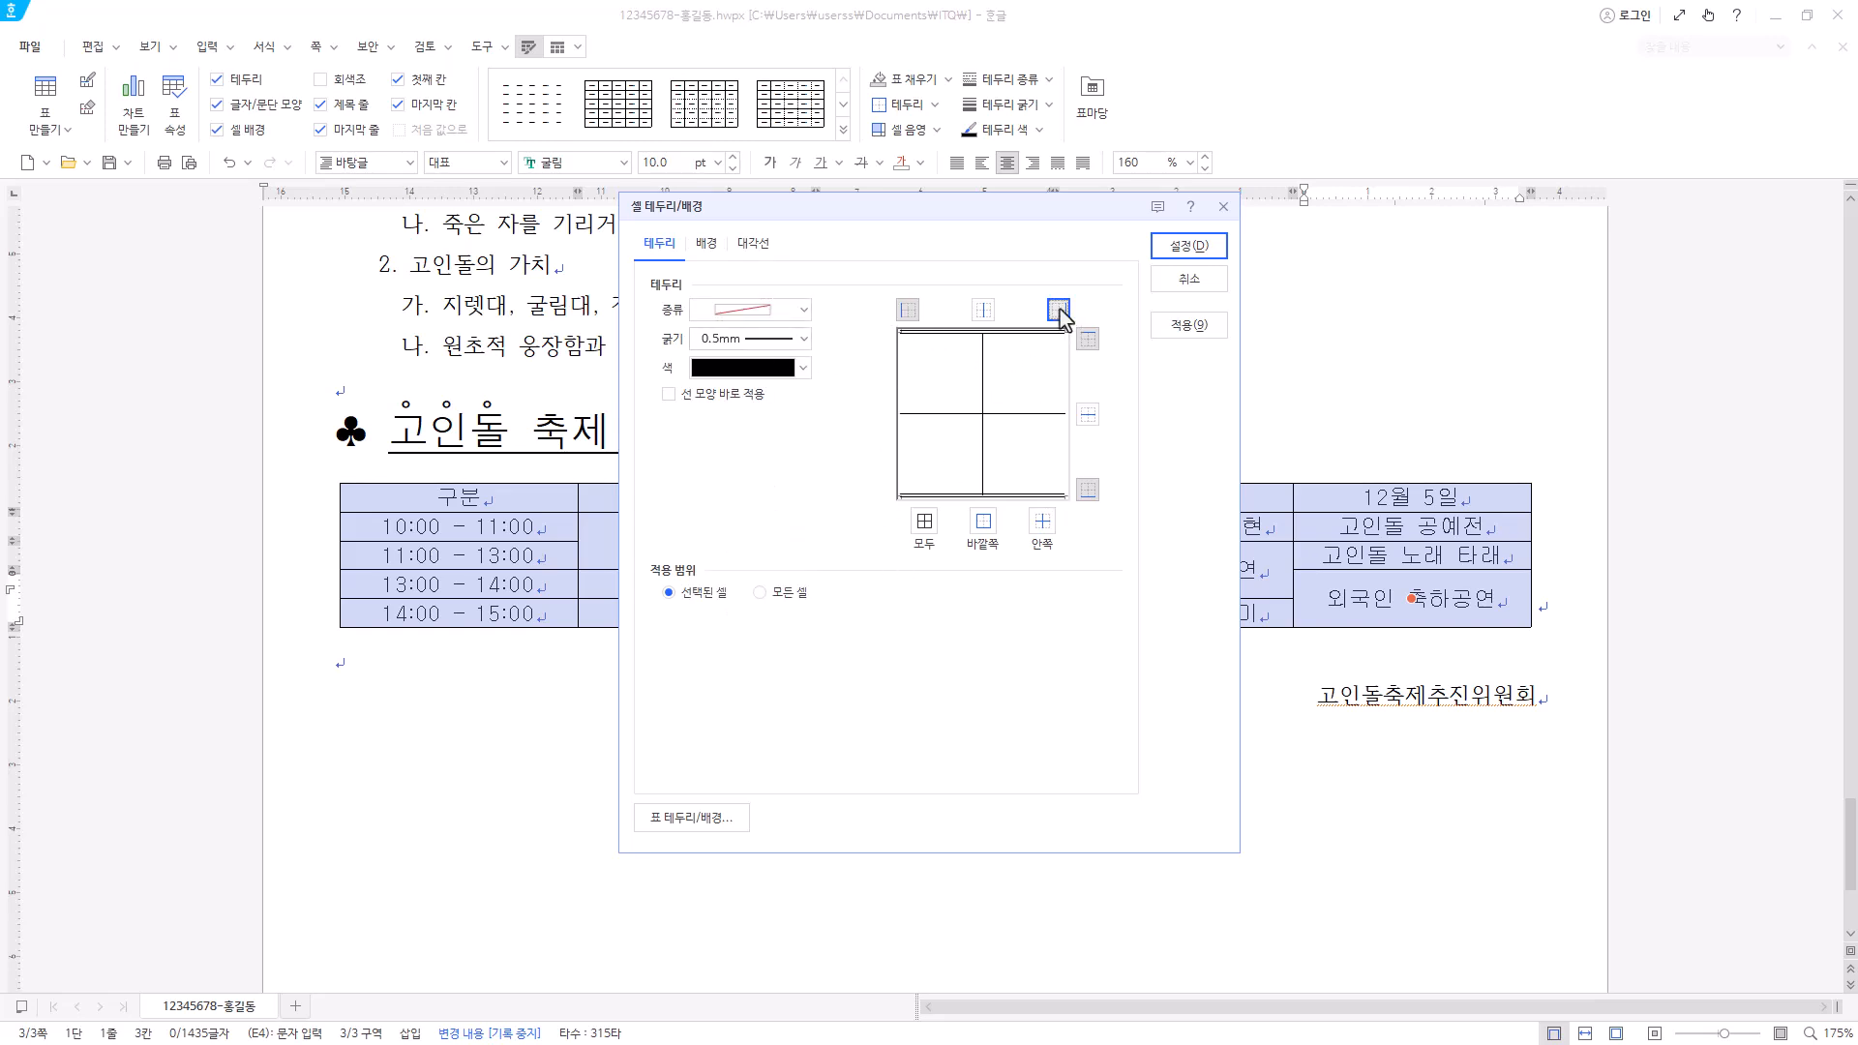
pyautogui.click(1196, 253)
# - Give the schedule table's header row a 0.5 mm double line as its bottom border
pyautogui.moveTo(518, 495); pyautogui.dragTo(1382, 489)
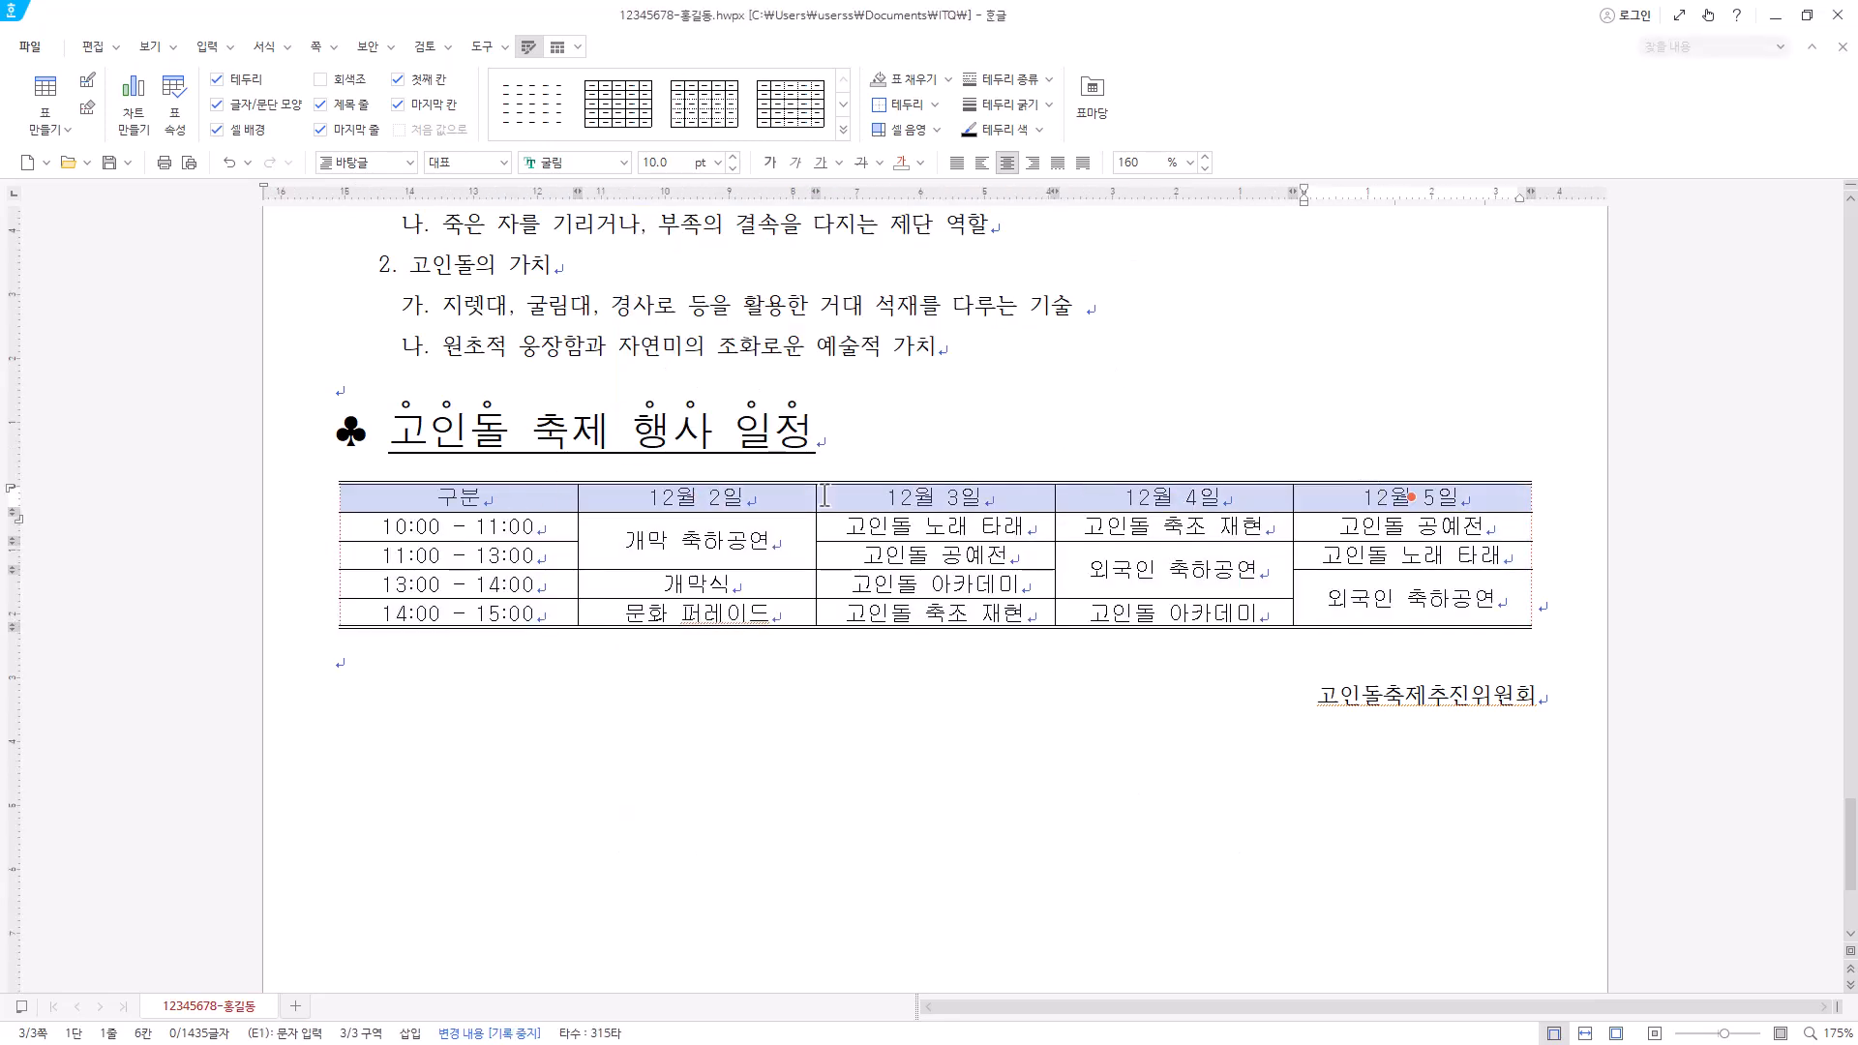
pyautogui.press('l')
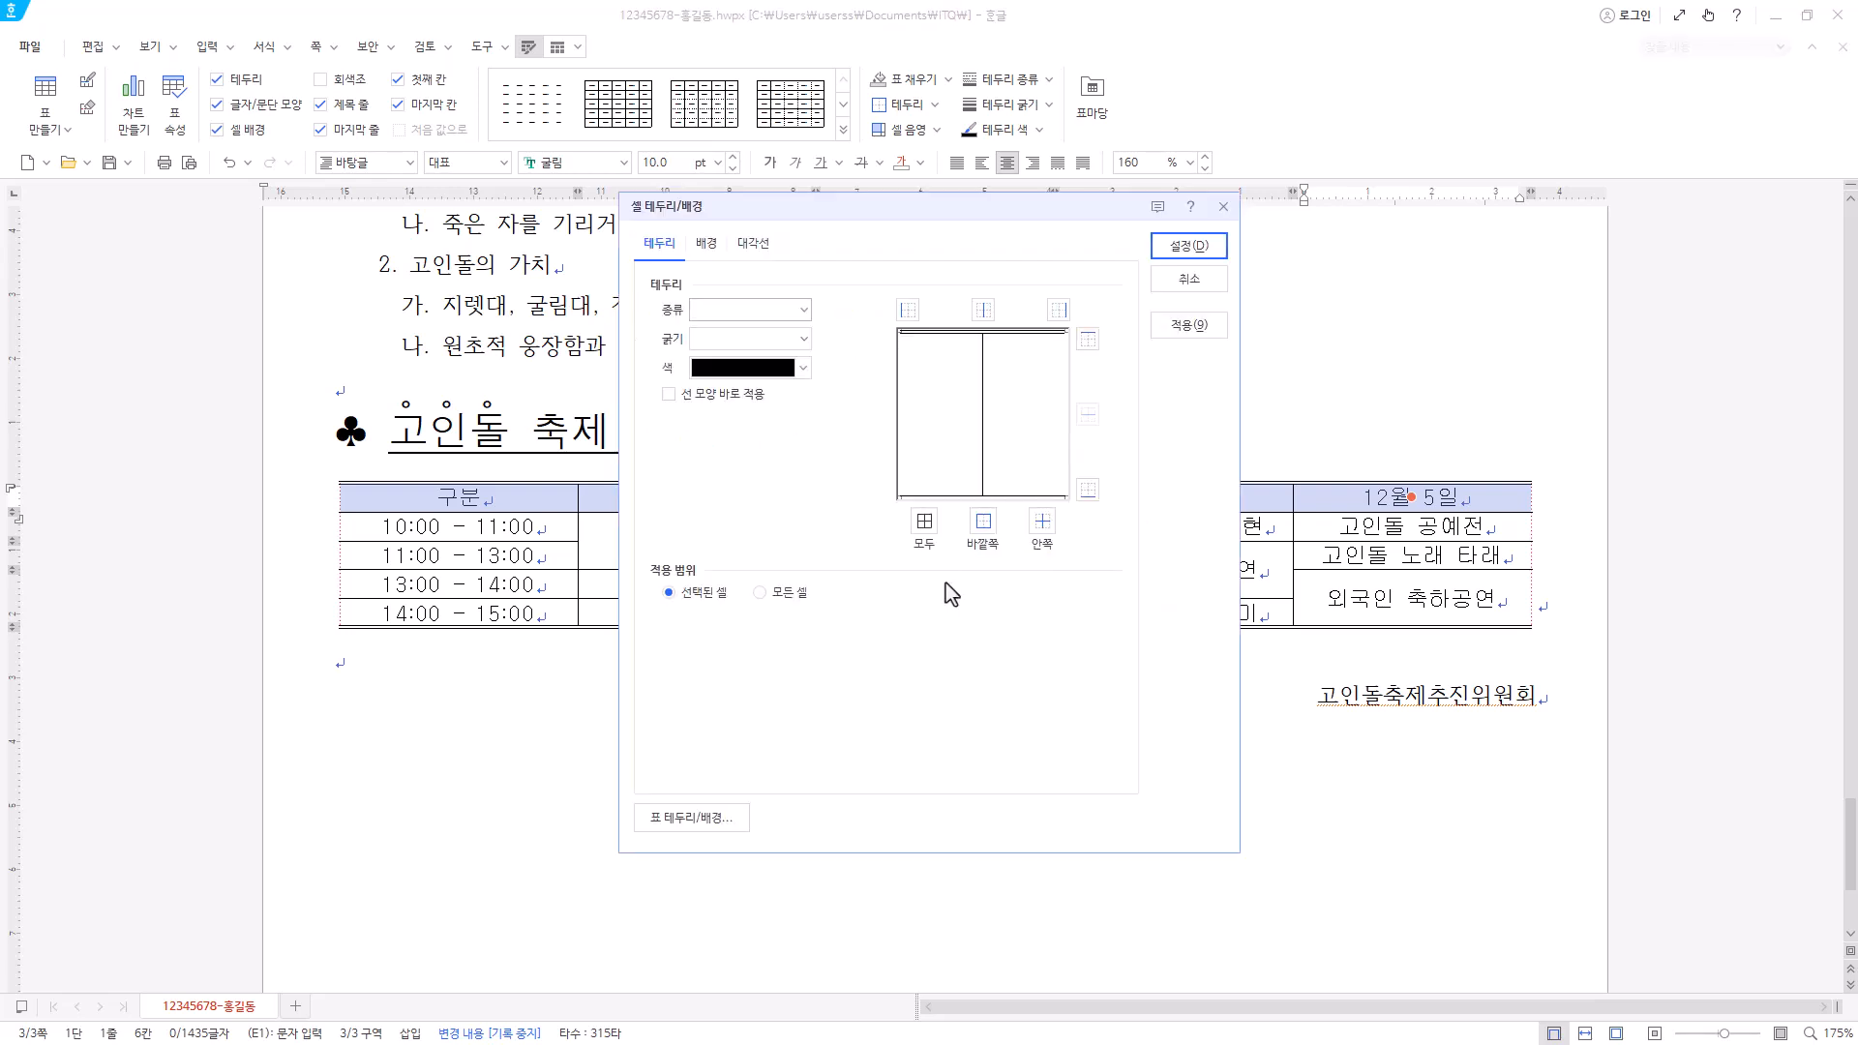
pyautogui.click(805, 315)
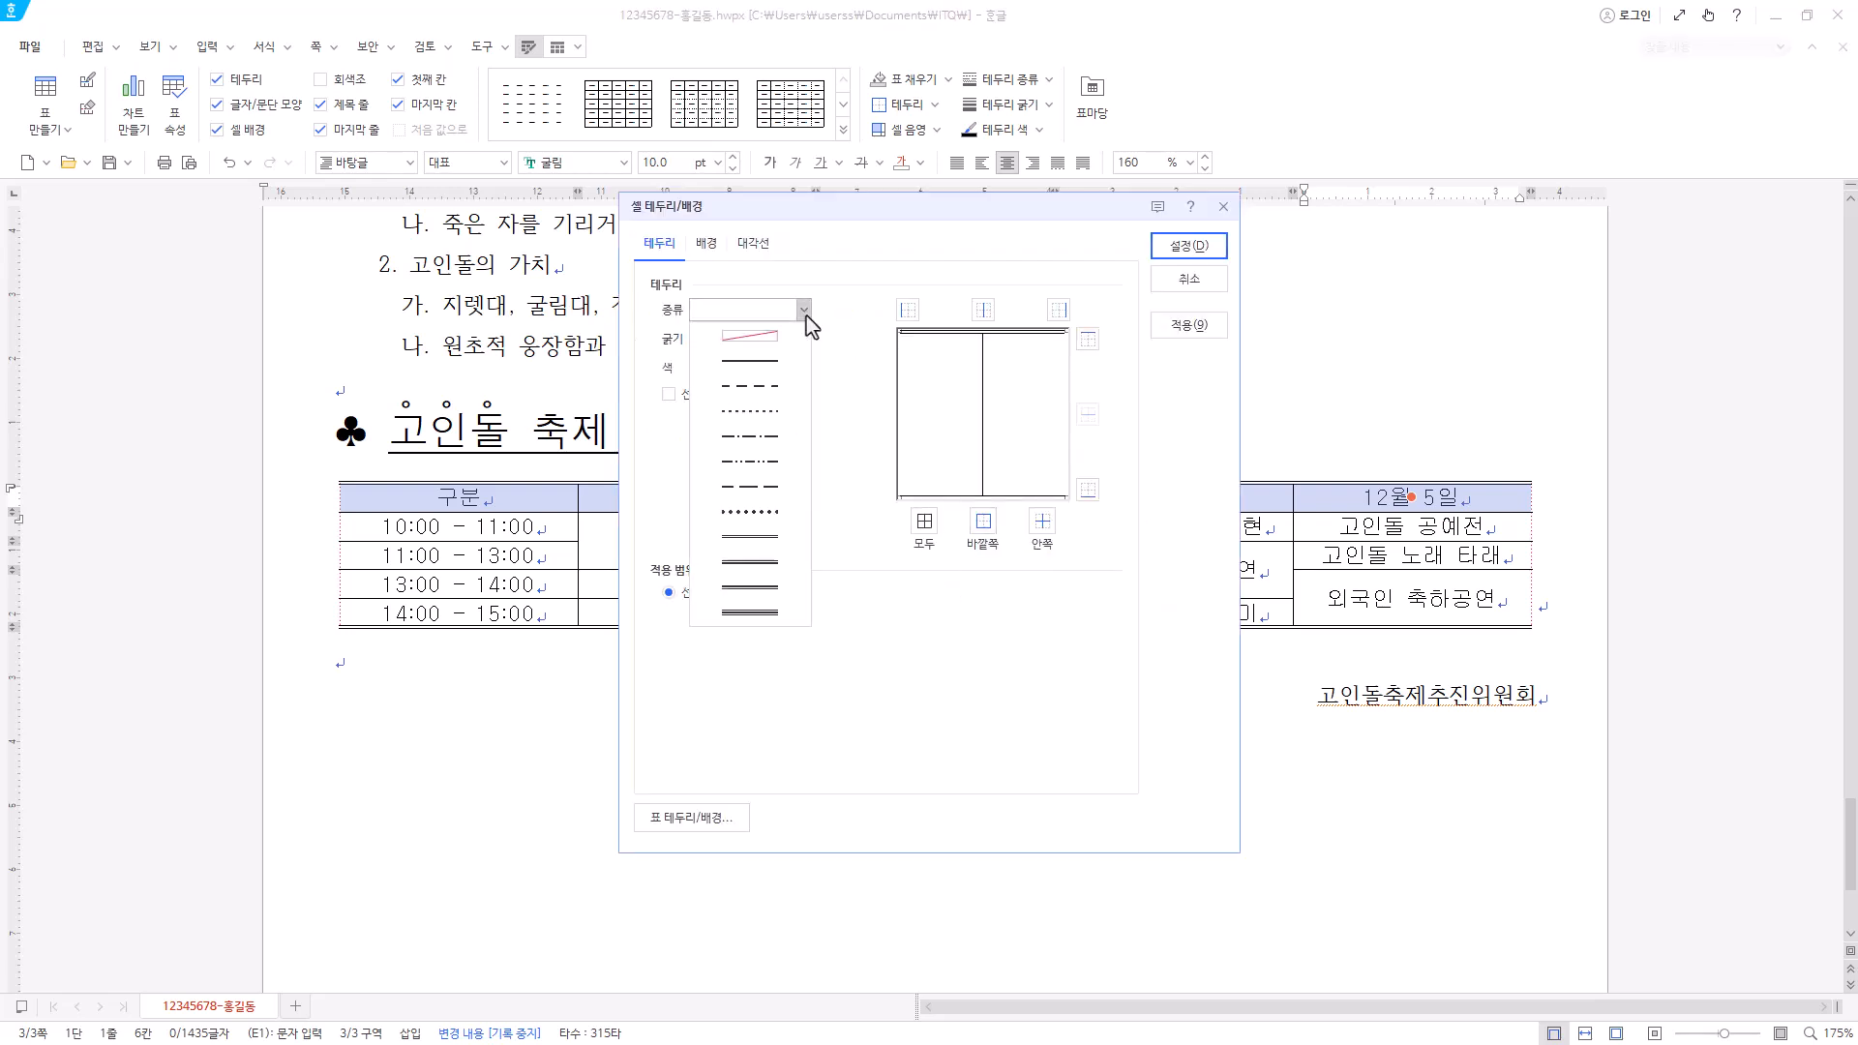
pyautogui.click(771, 527)
pyautogui.click(1088, 490)
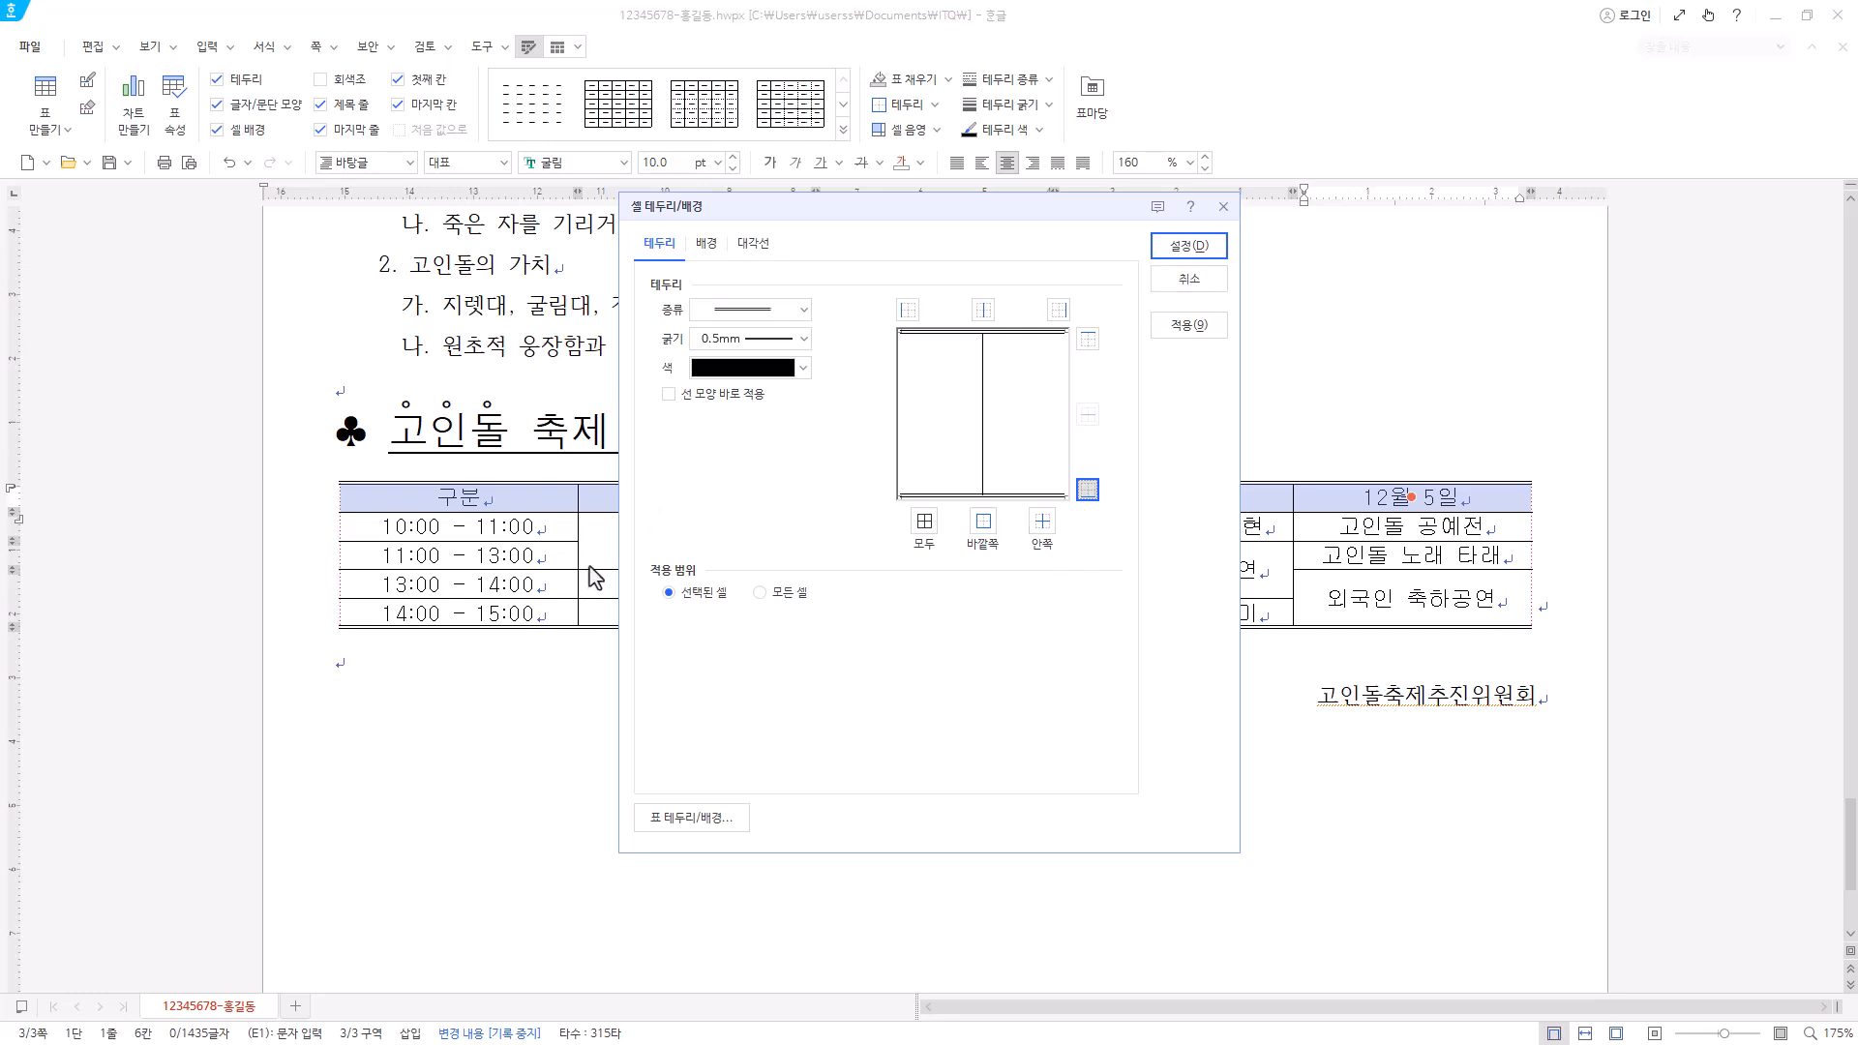
# - Fill the header row with a 가운데에서 gradient from white to yellow and apply the cell settings
pyautogui.click(706, 245)
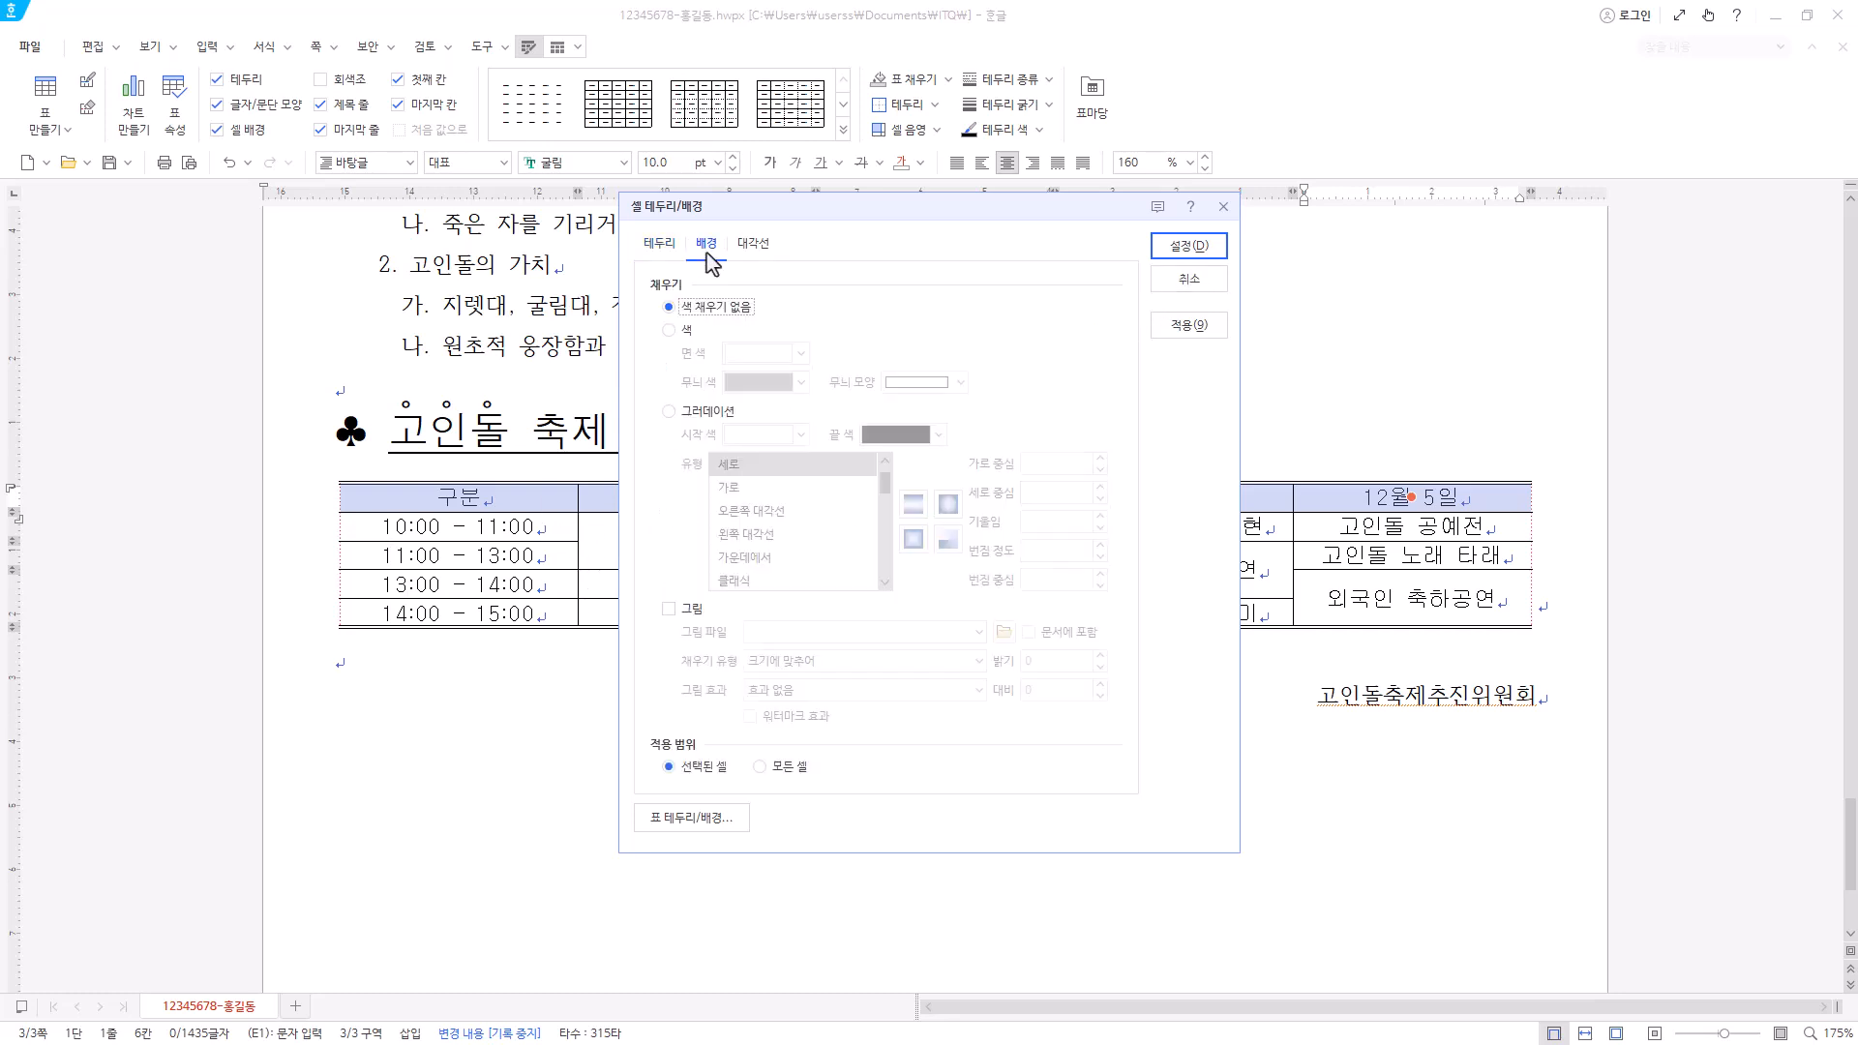
pyautogui.click(706, 412)
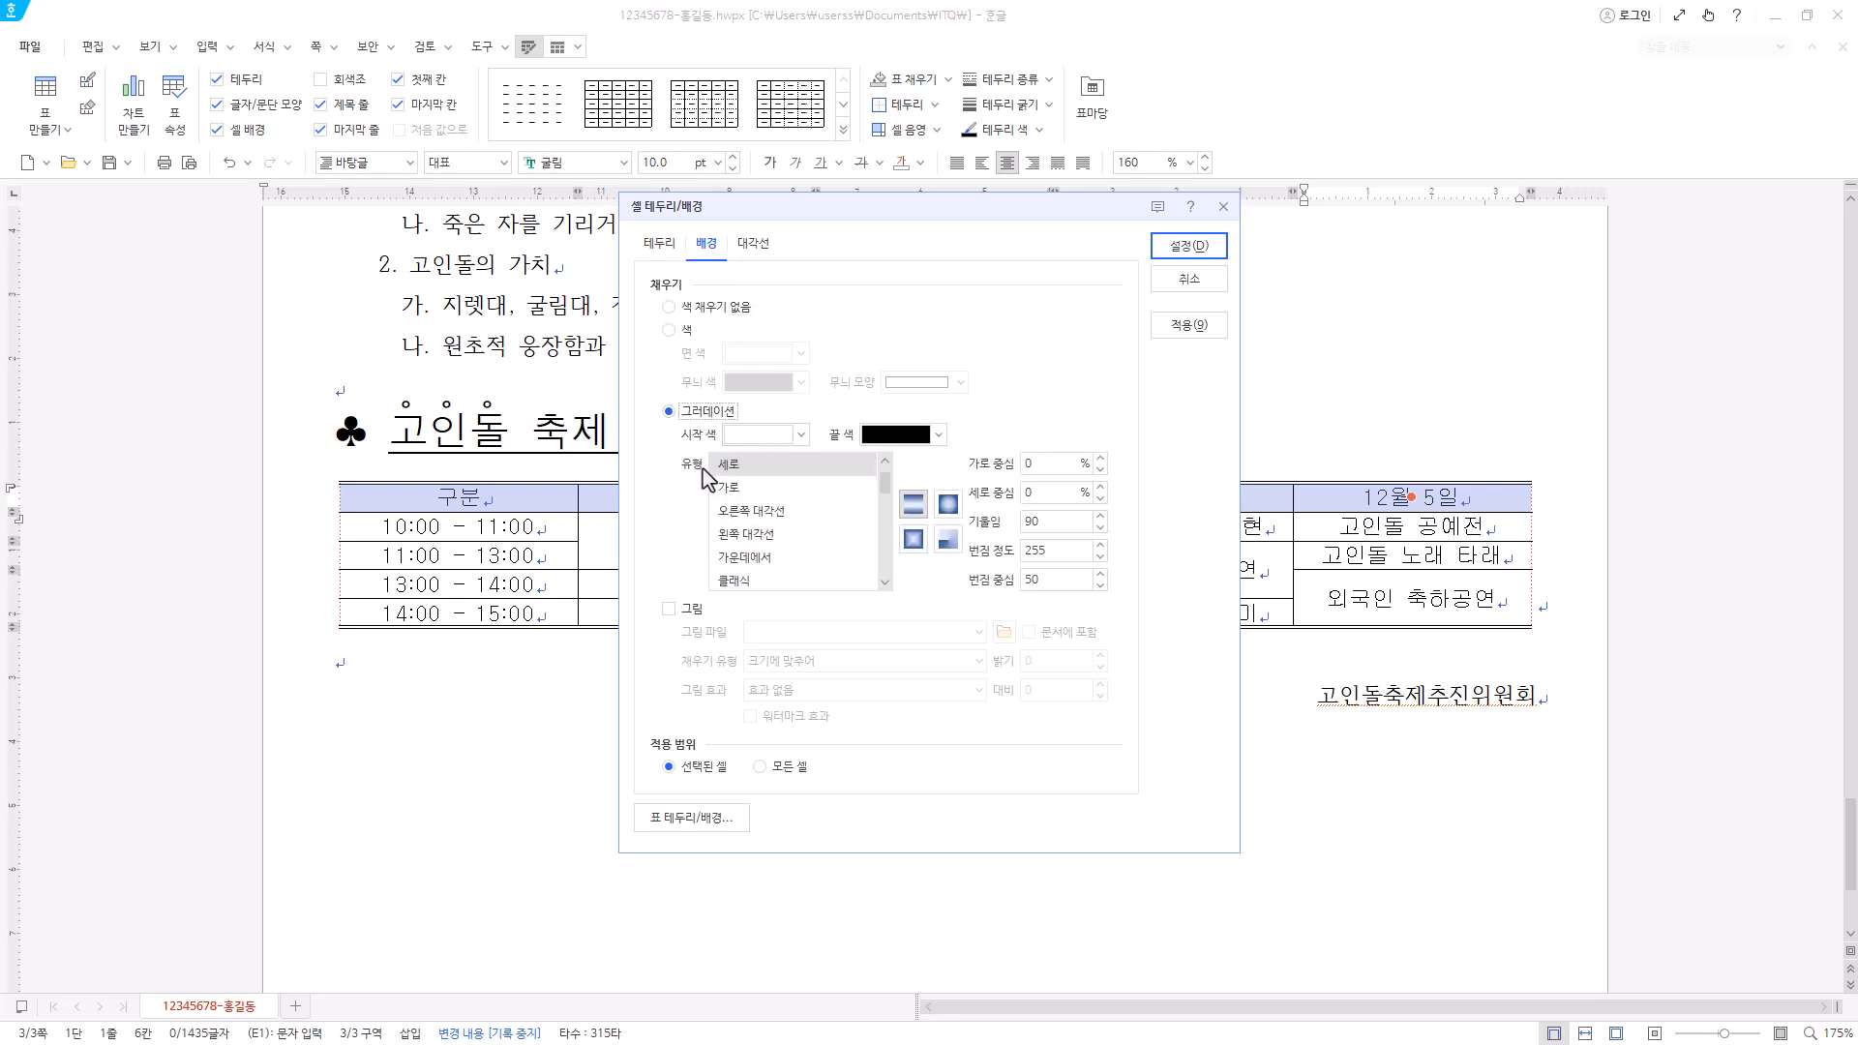
pyautogui.click(774, 555)
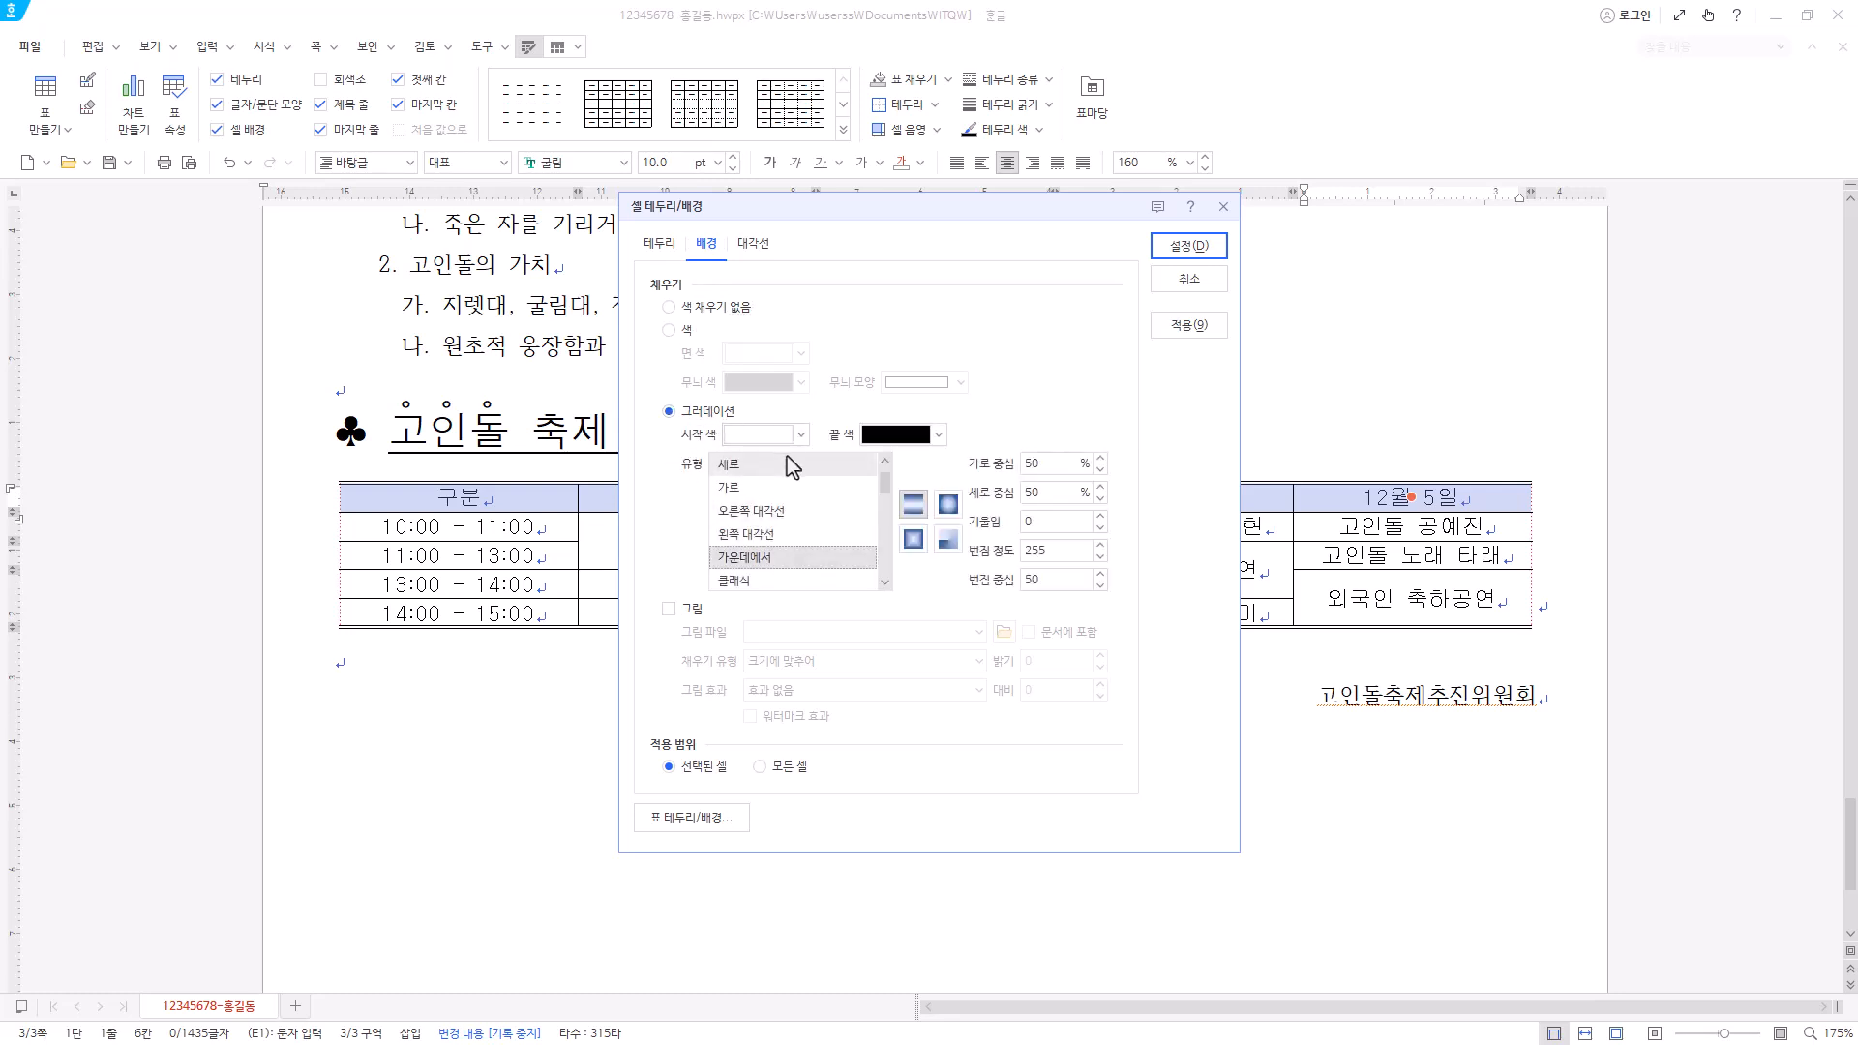
pyautogui.click(937, 434)
pyautogui.click(931, 596)
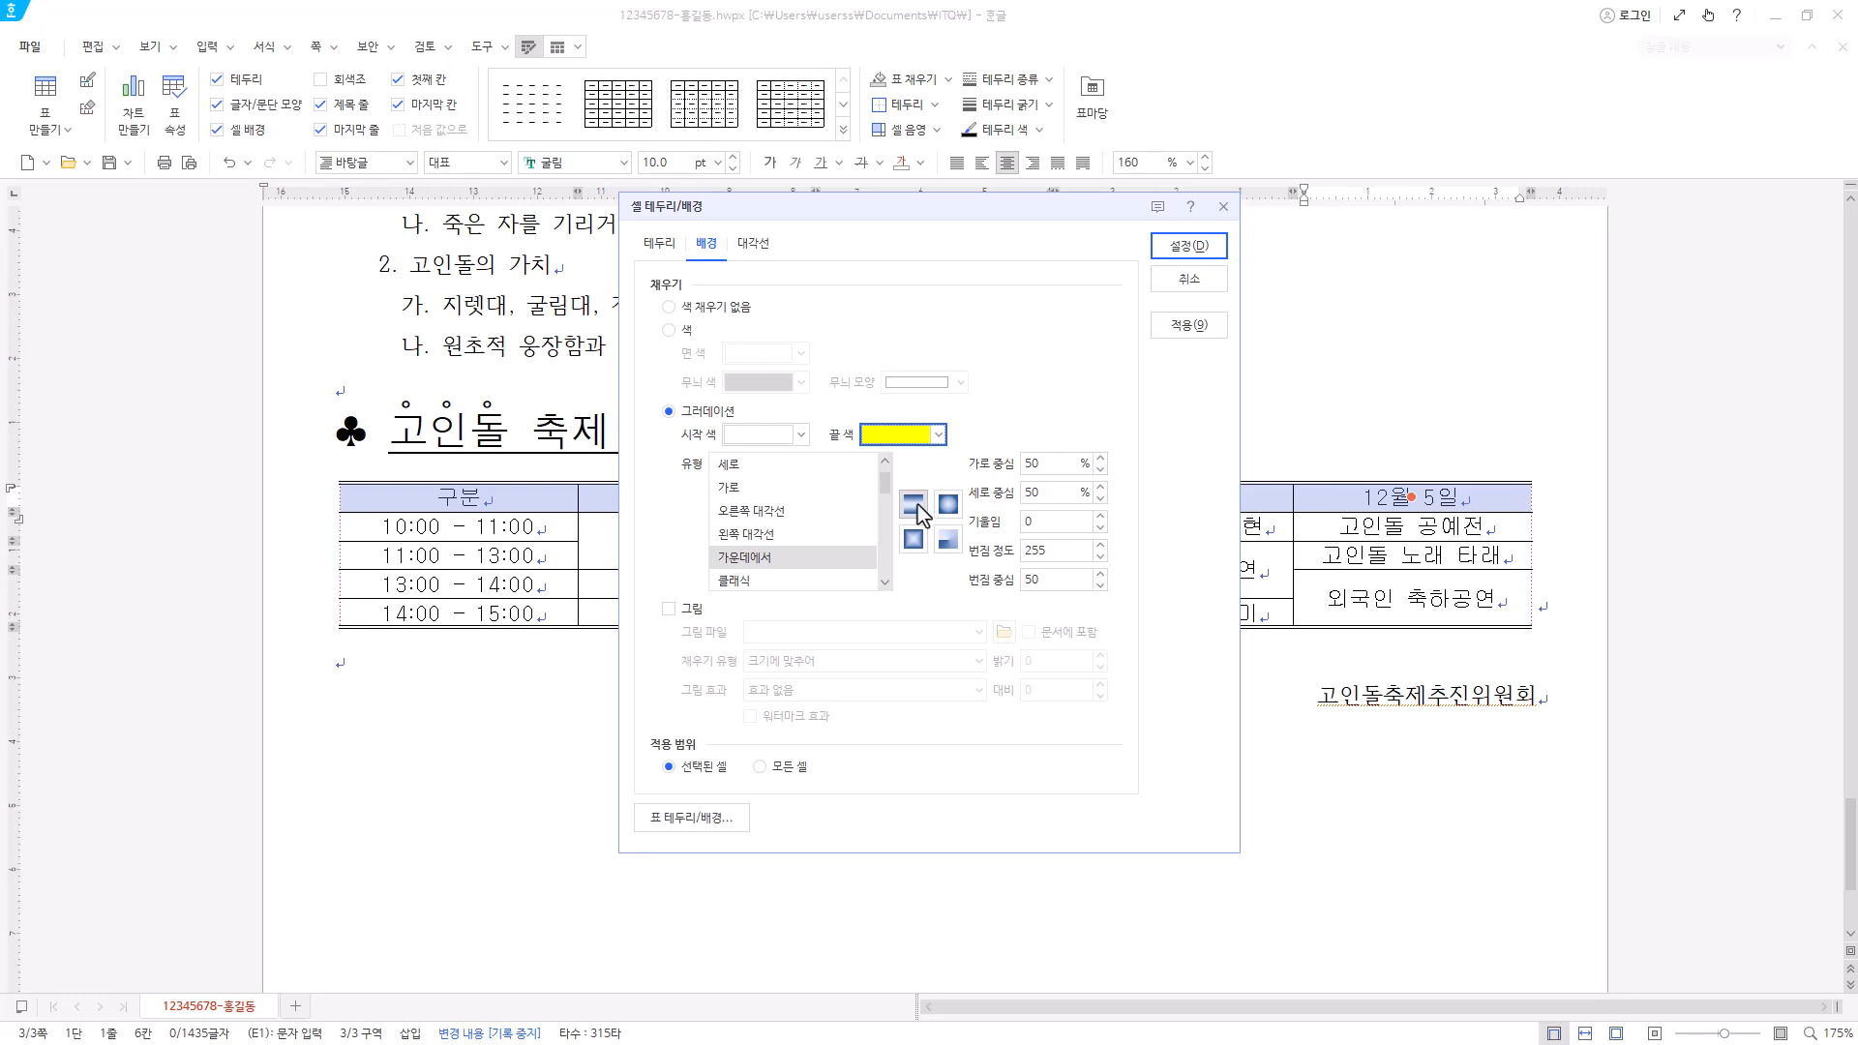
pyautogui.click(1198, 248)
pyautogui.click(729, 611)
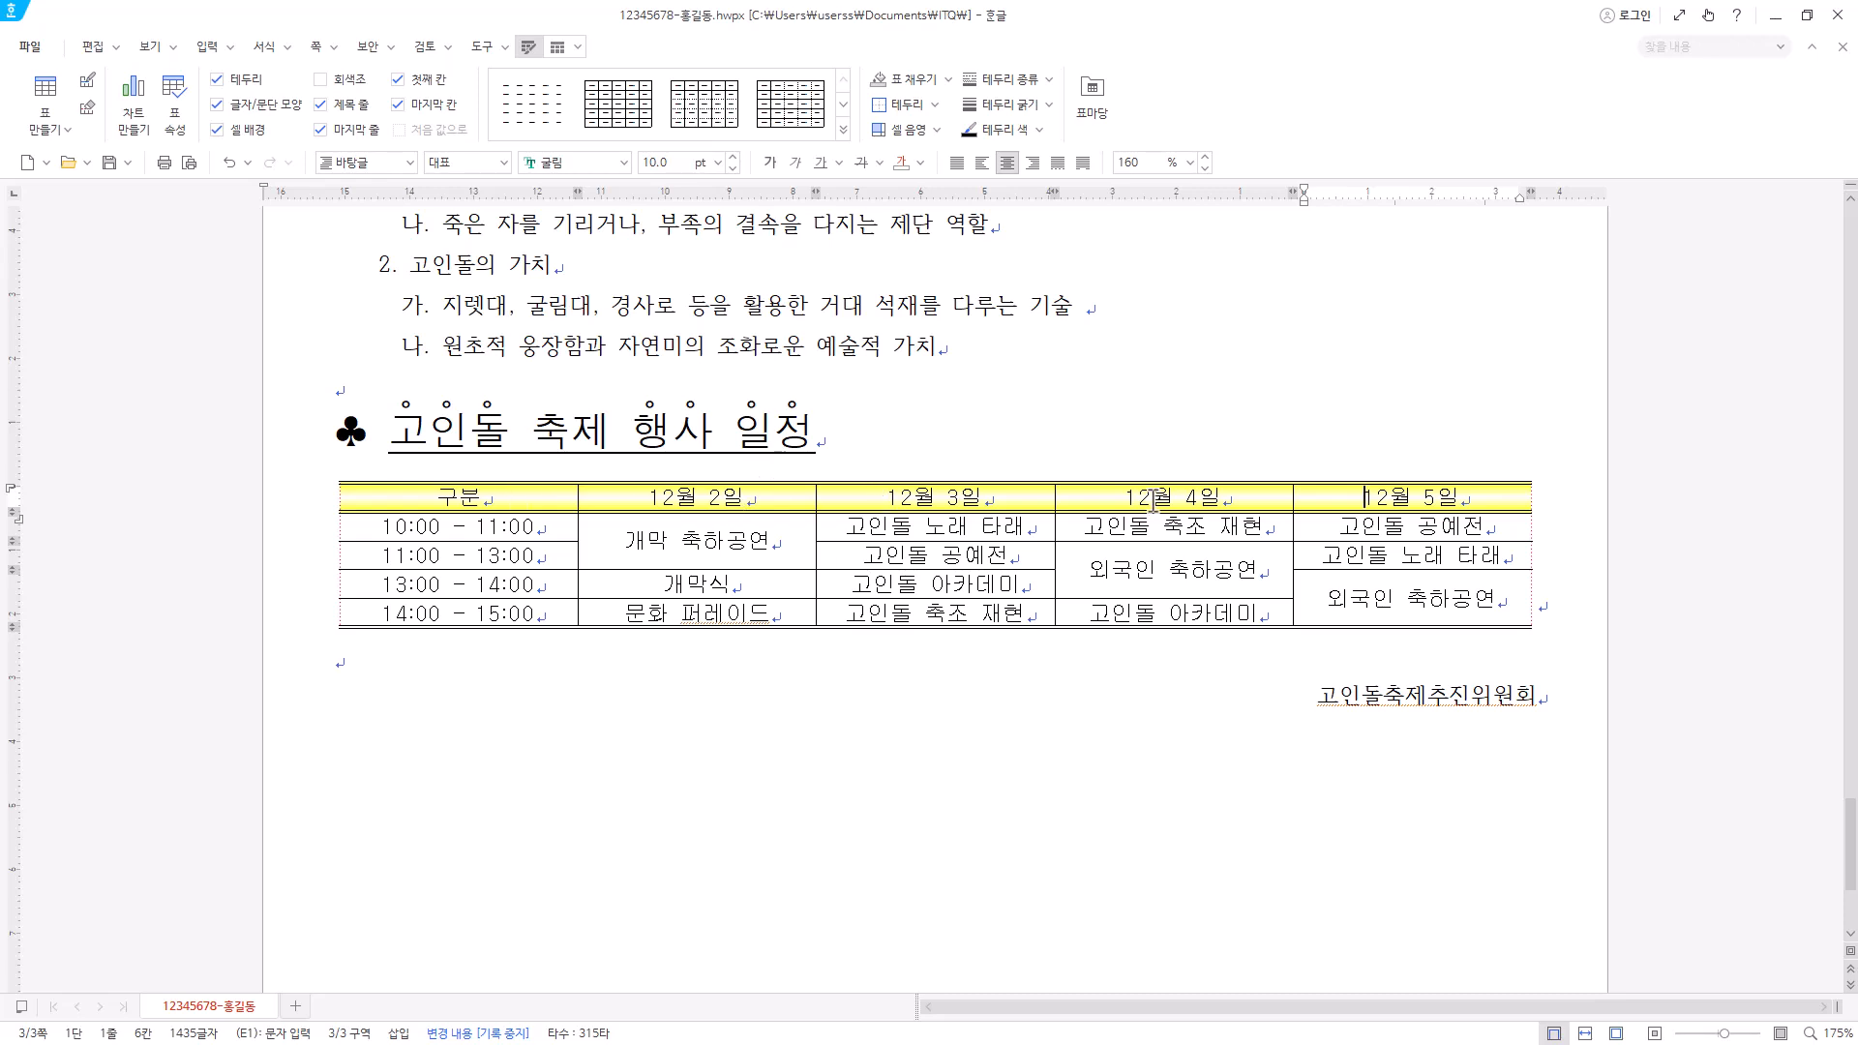
# - Select all cells of the schedule table and increase the height of its rows evenly
pyautogui.moveTo(564, 504); pyautogui.dragTo(1333, 626)
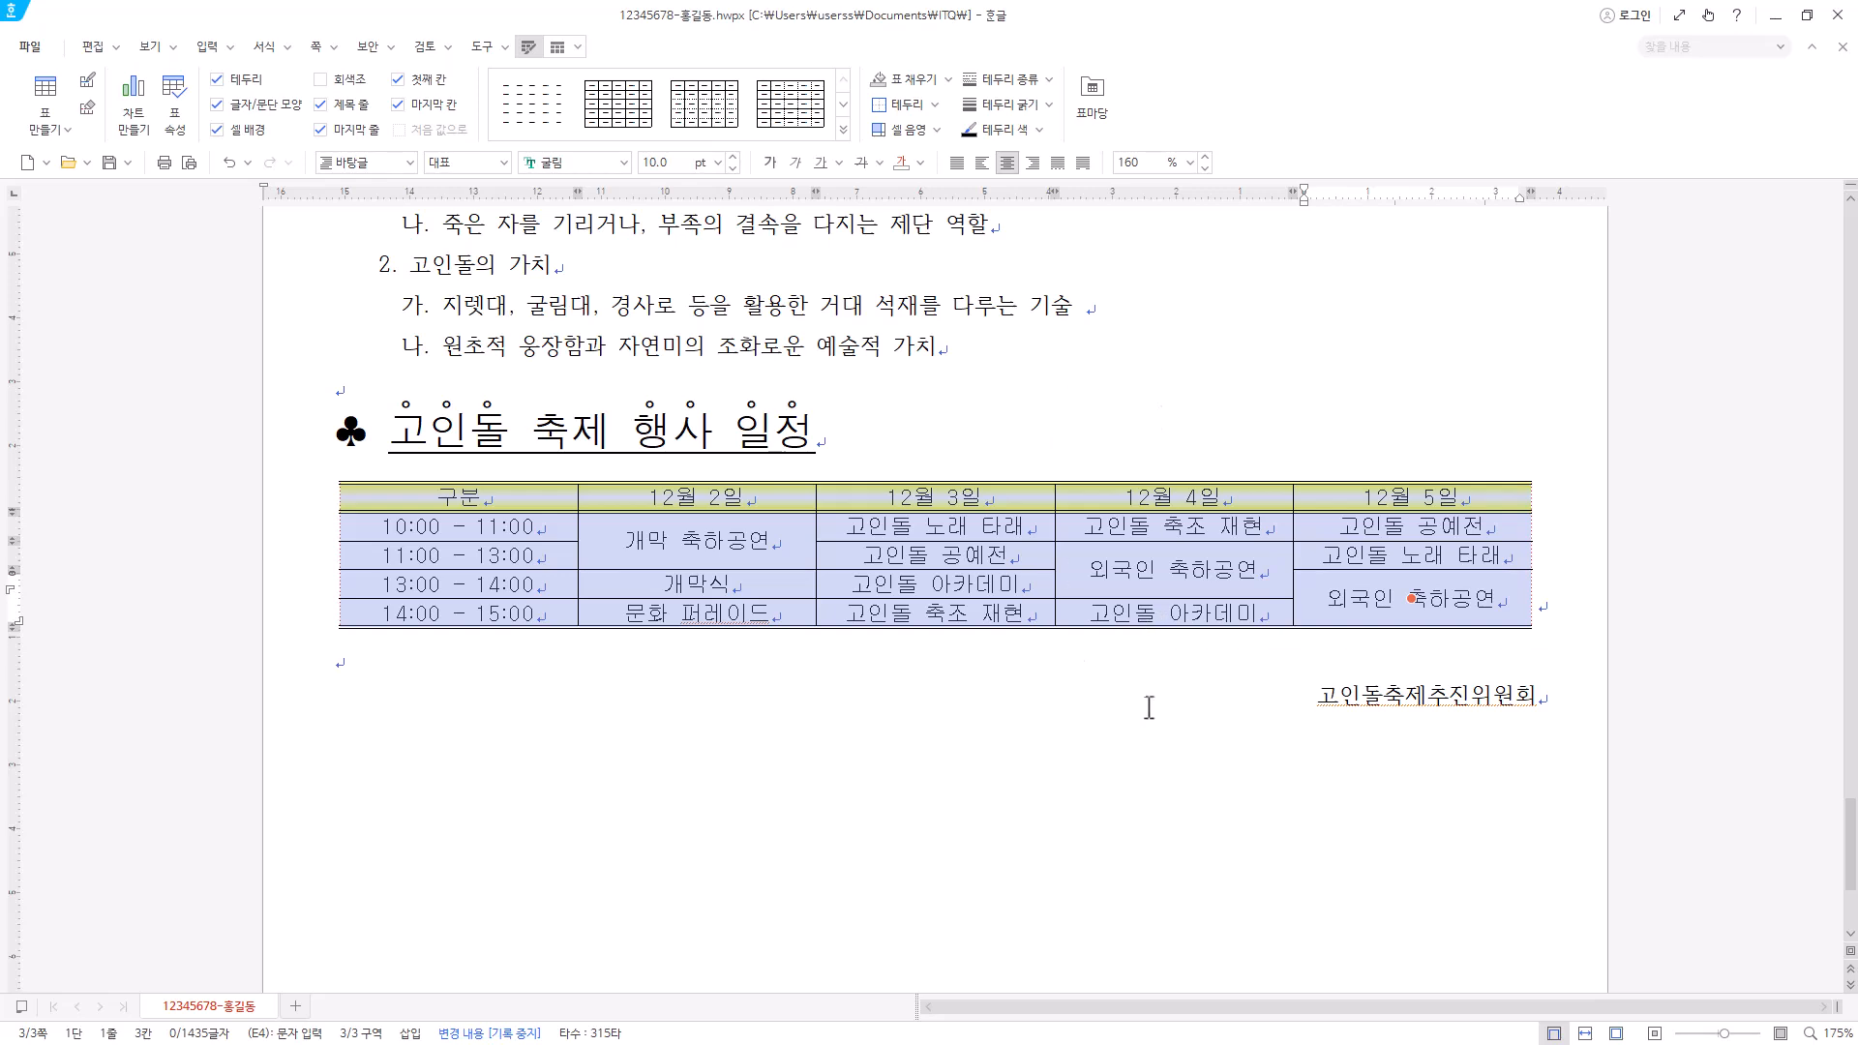
pyautogui.moveTo(458, 496); pyautogui.dragTo(1439, 617)
pyautogui.hotkey('ctrl', 'Down')
pyautogui.hotkey('ctrl', 'Down')
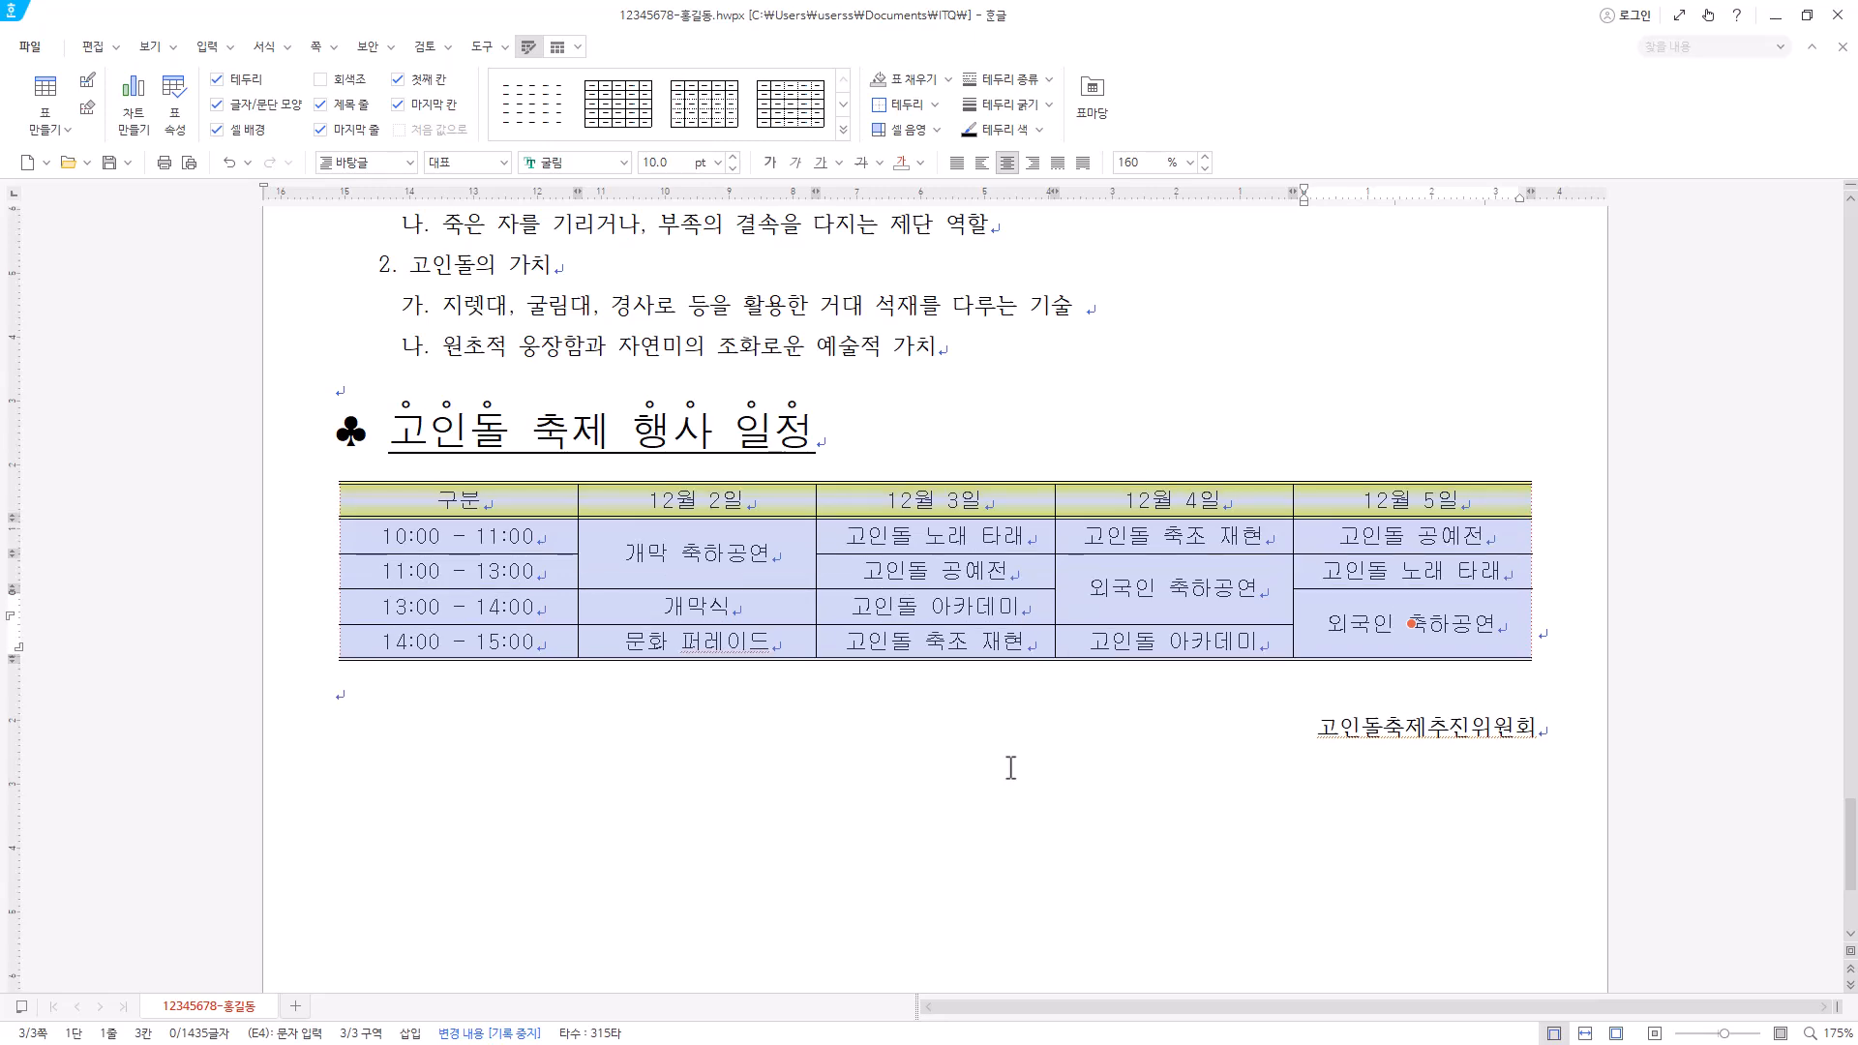
pyautogui.scroll(-3, 984, 757)
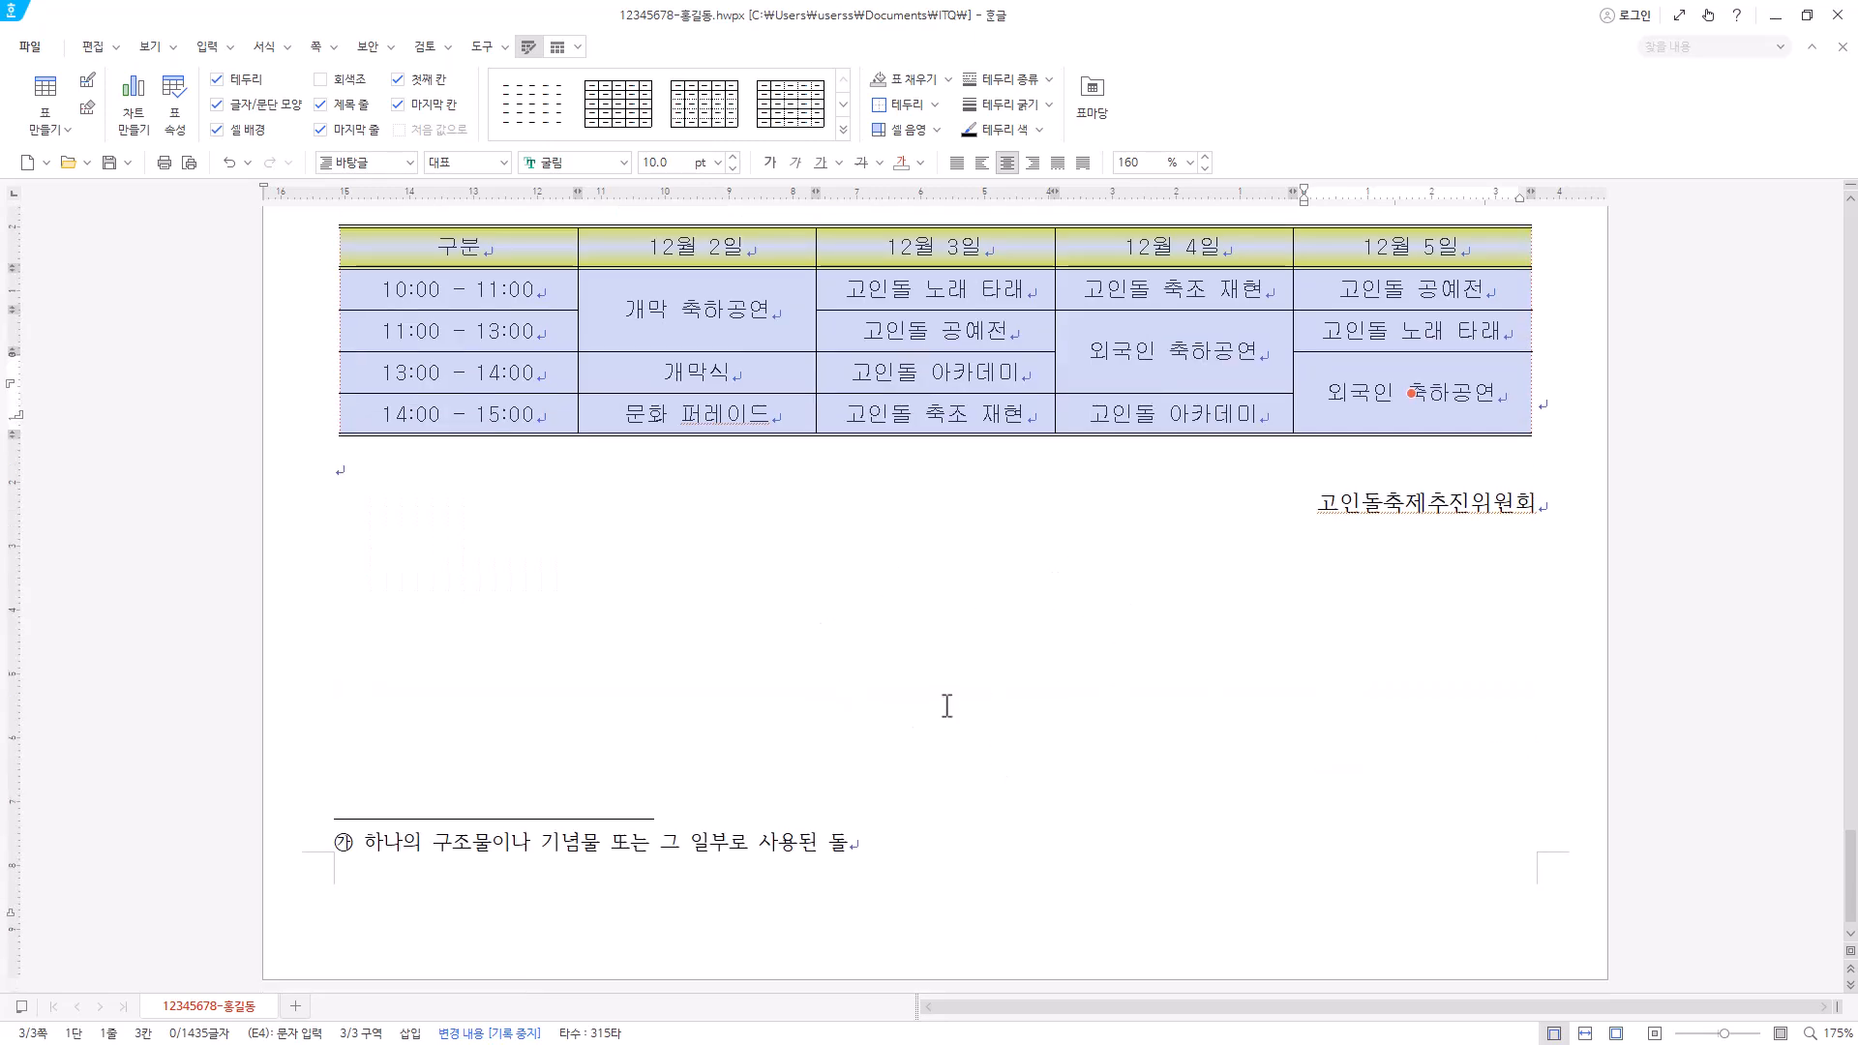
pyautogui.scroll(1, 991, 666)
pyautogui.hotkey('ctrl', 'Up')
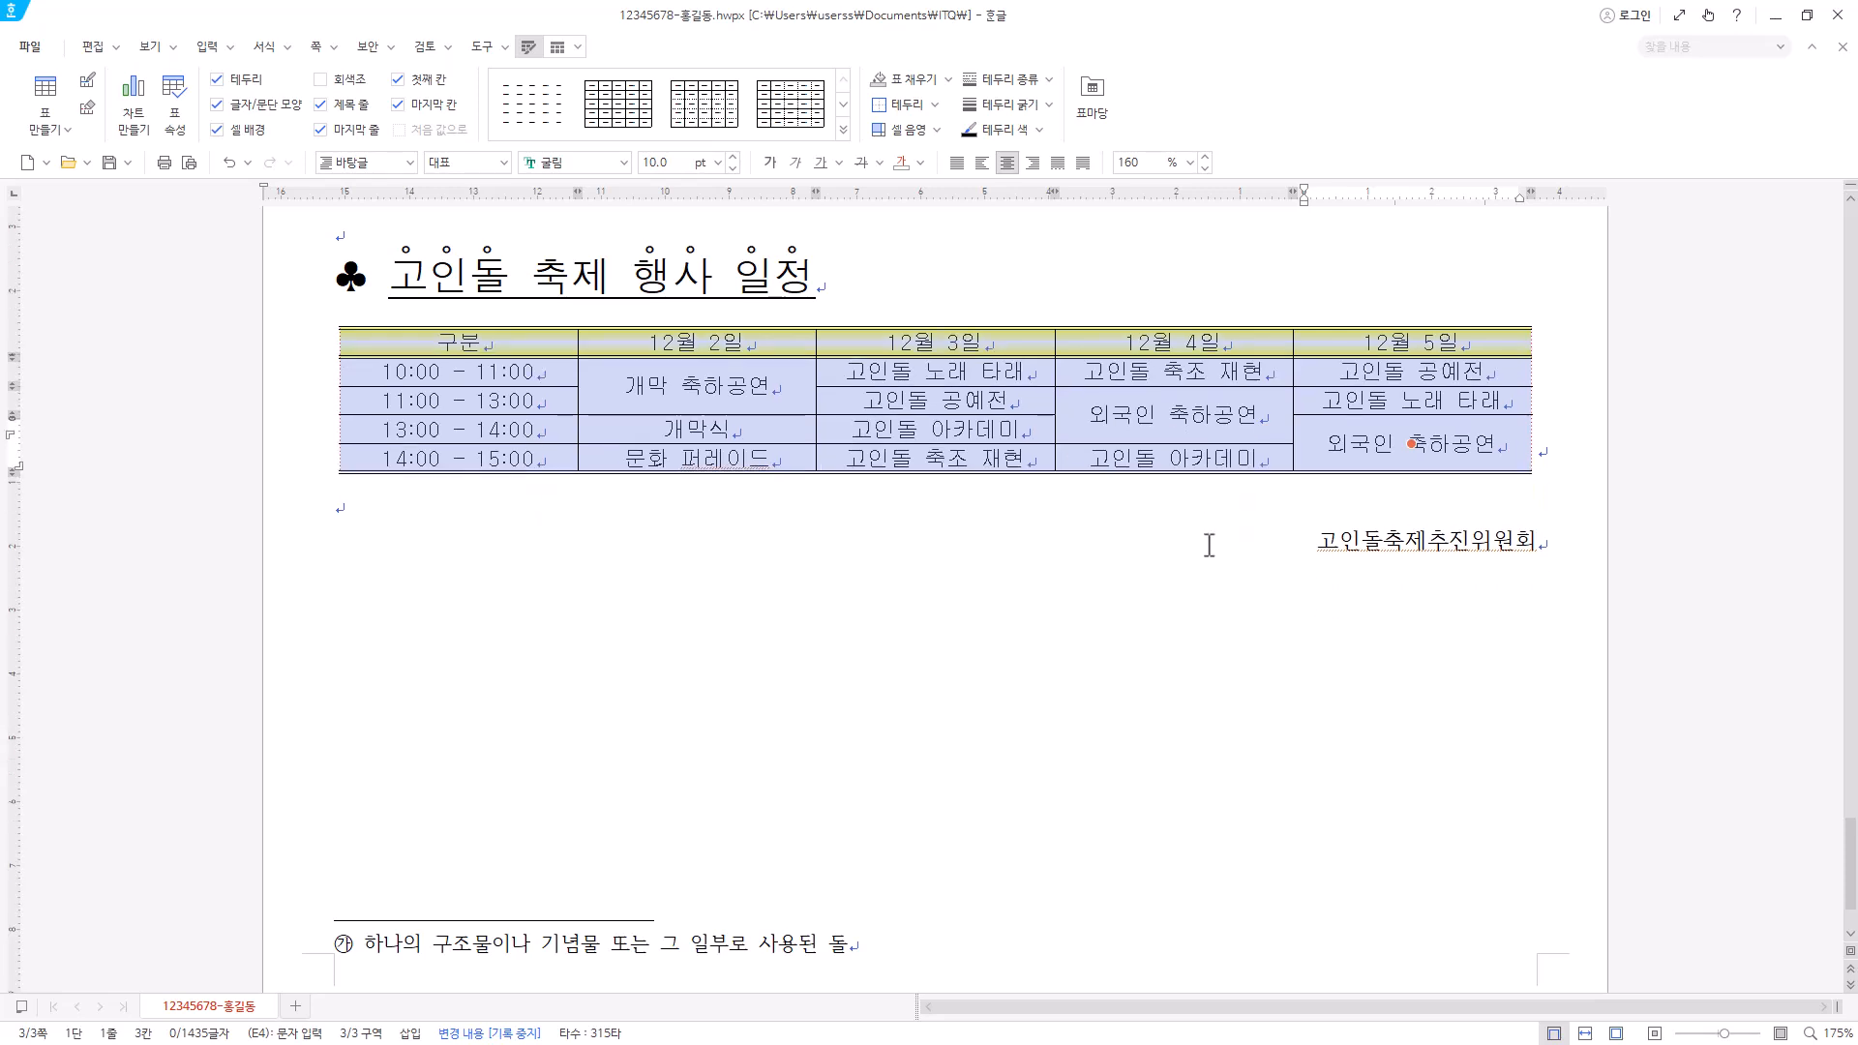
pyautogui.hotkey('ctrl', 'Down')
pyautogui.hotkey('ctrl', 'Down')
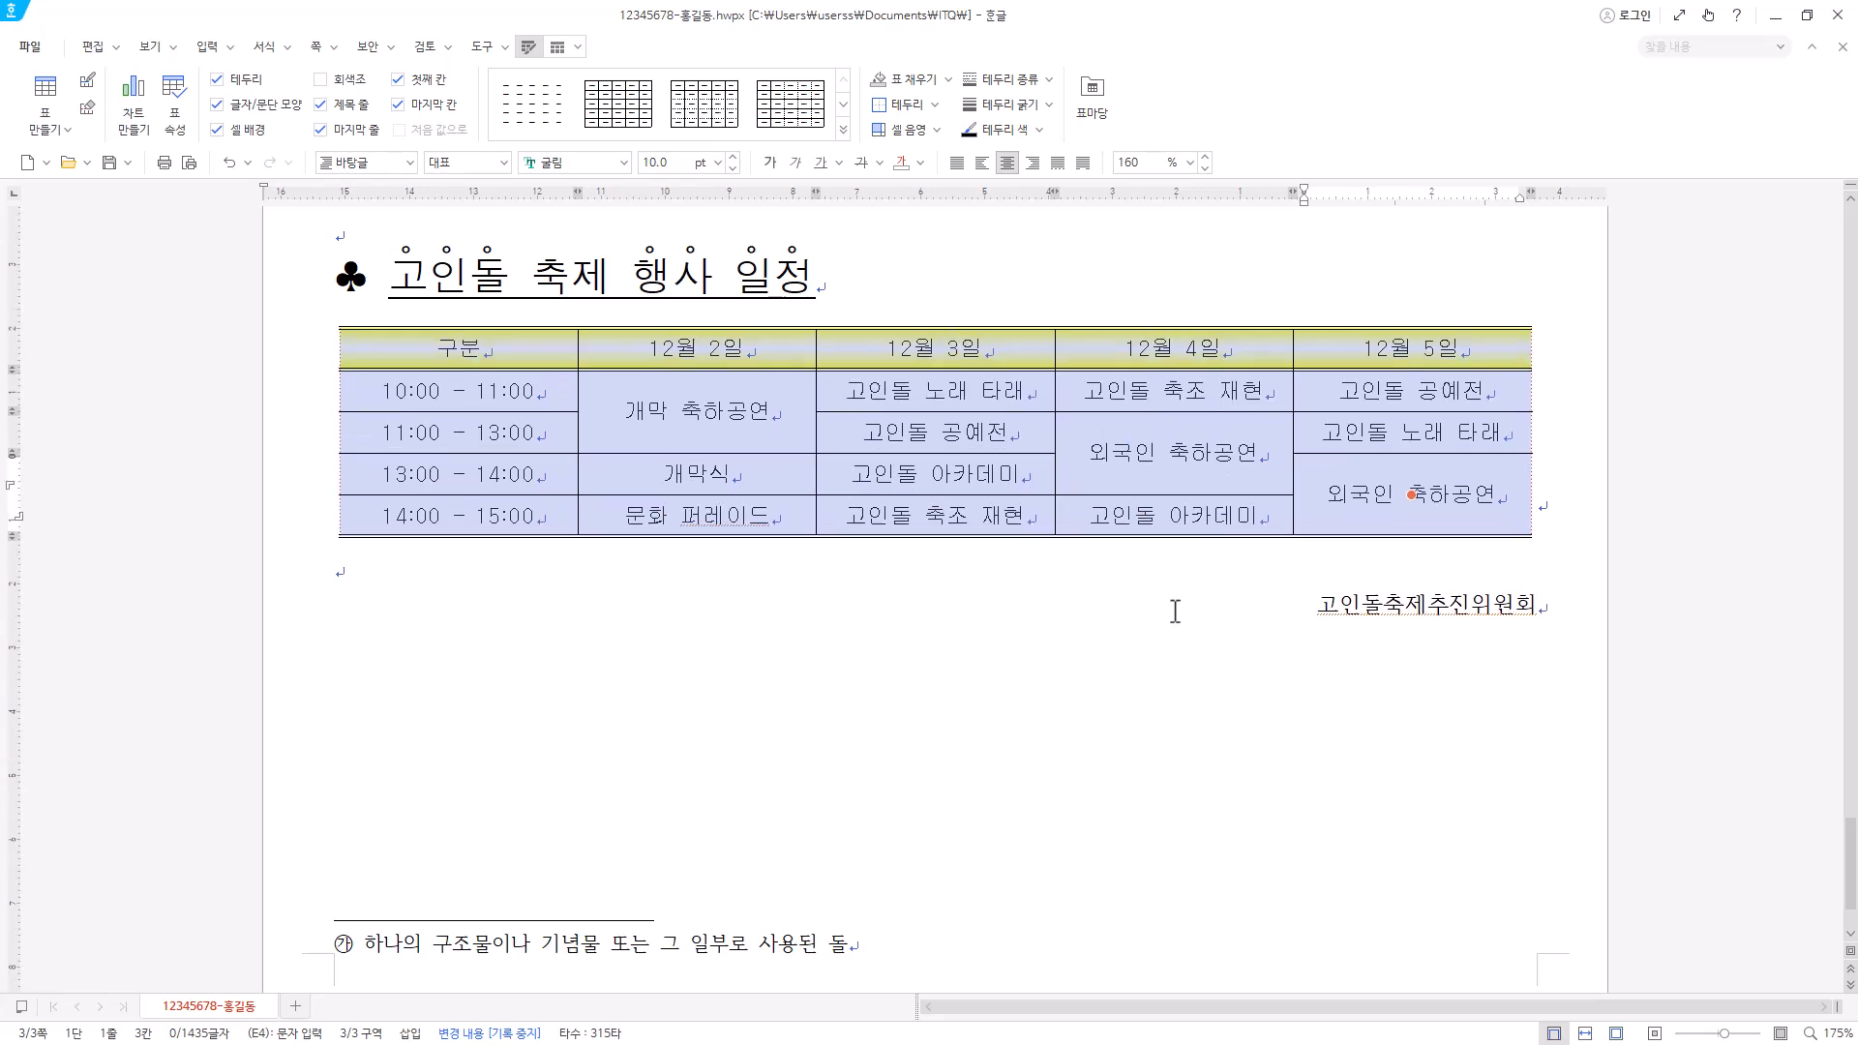
# - Set the font of the closing line 고인돌축제추진위원회 to 궁서 in the character formatting
pyautogui.click(1217, 611)
pyautogui.moveTo(1270, 612); pyautogui.dragTo(1642, 612)
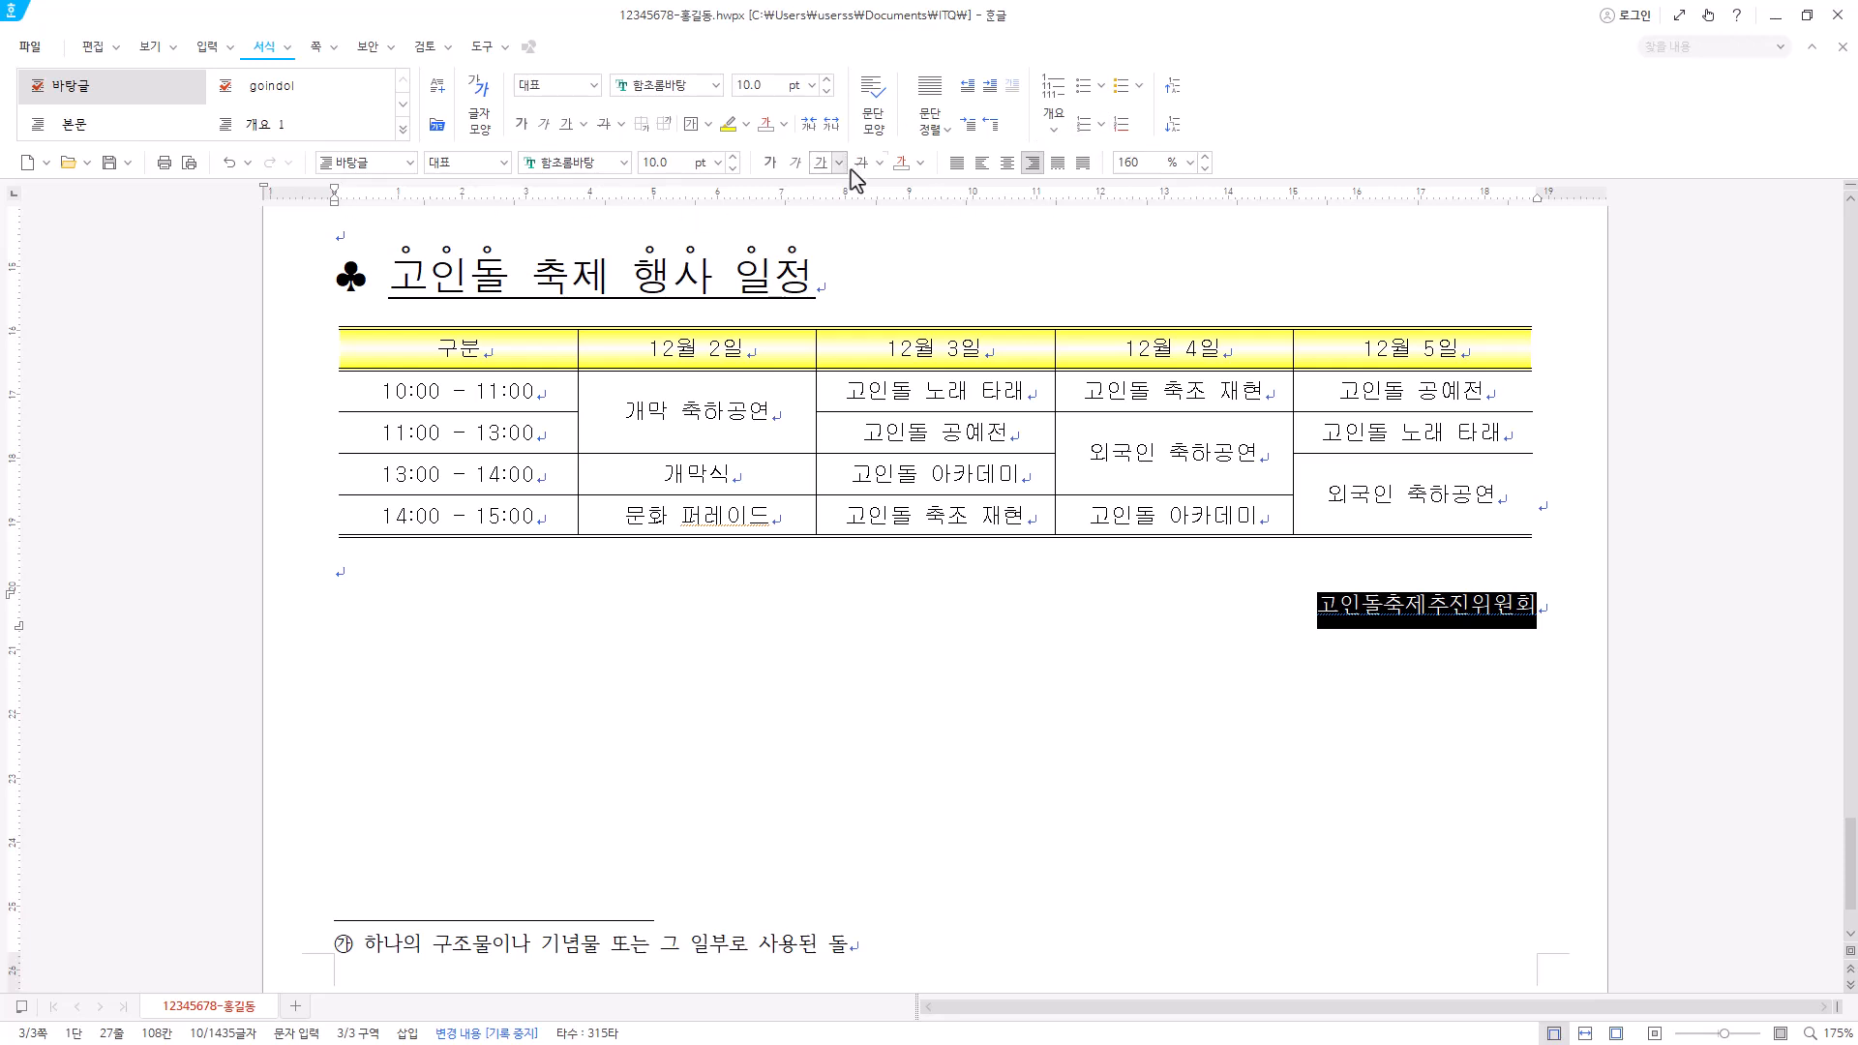
pyautogui.rightClick(1448, 616)
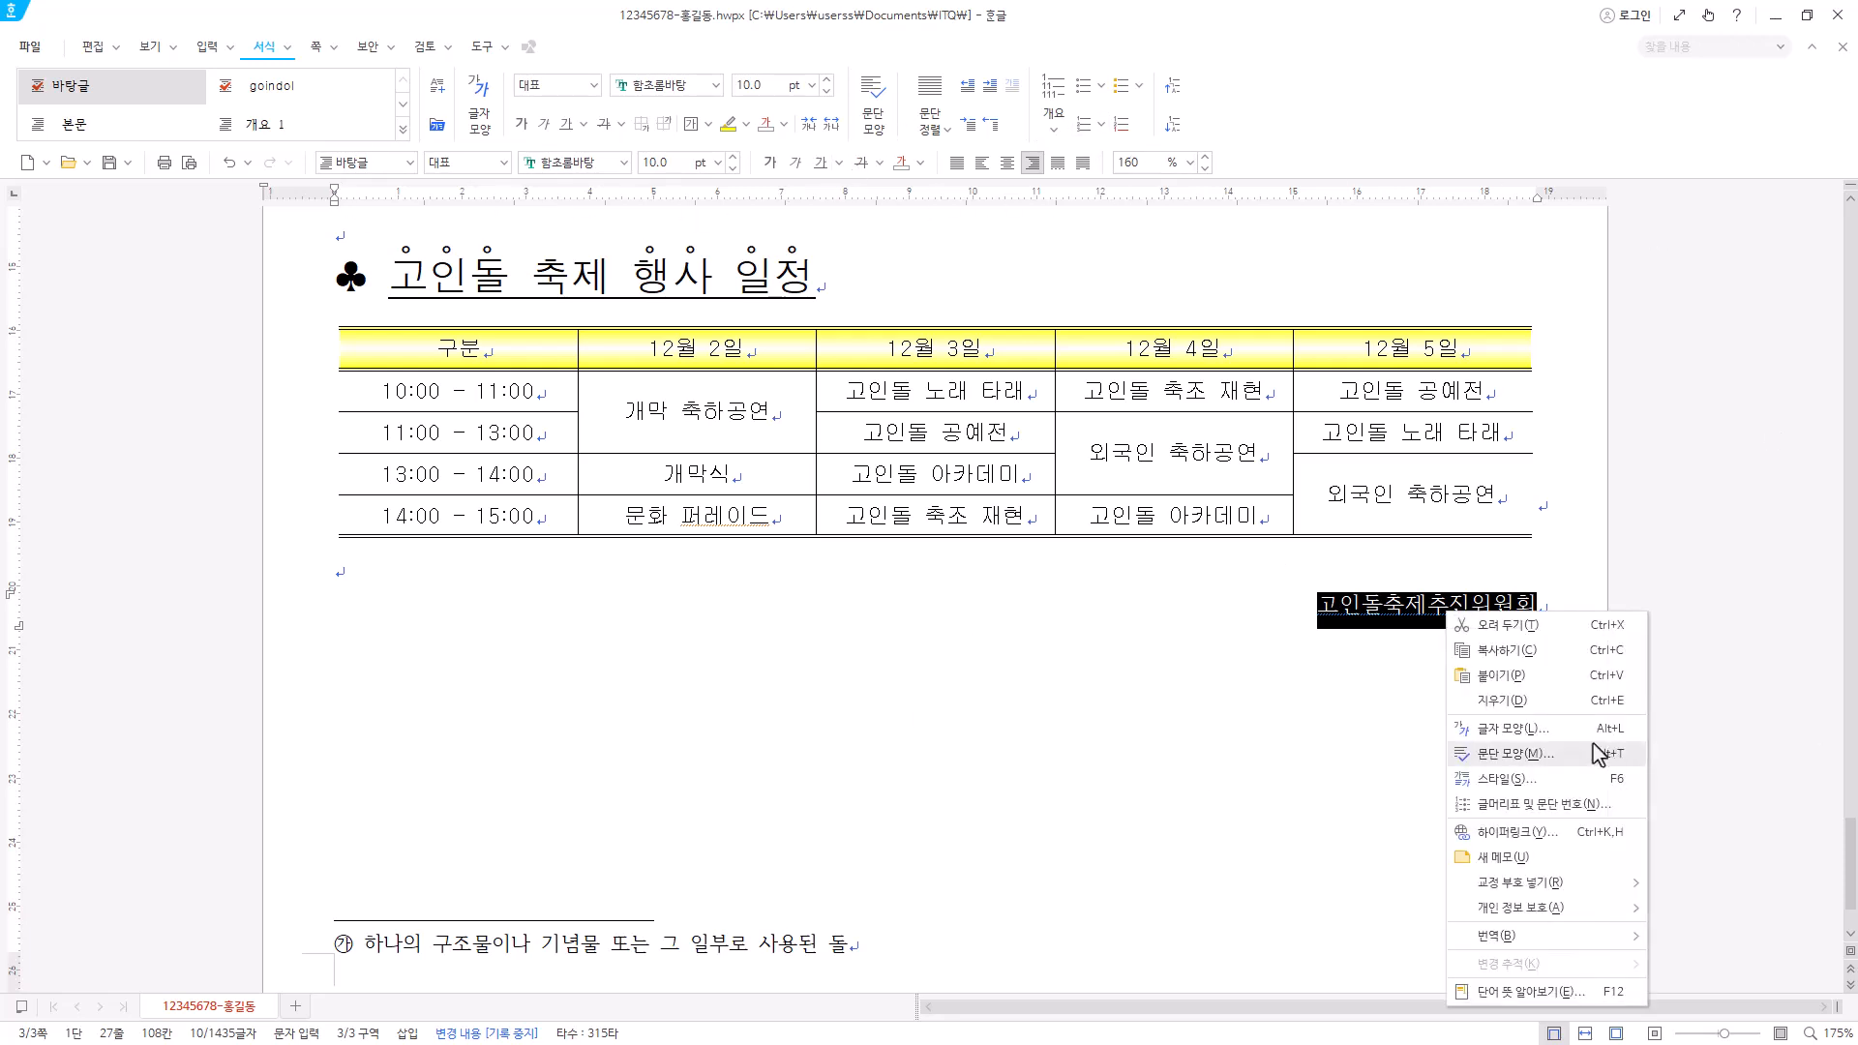
pyautogui.click(1598, 727)
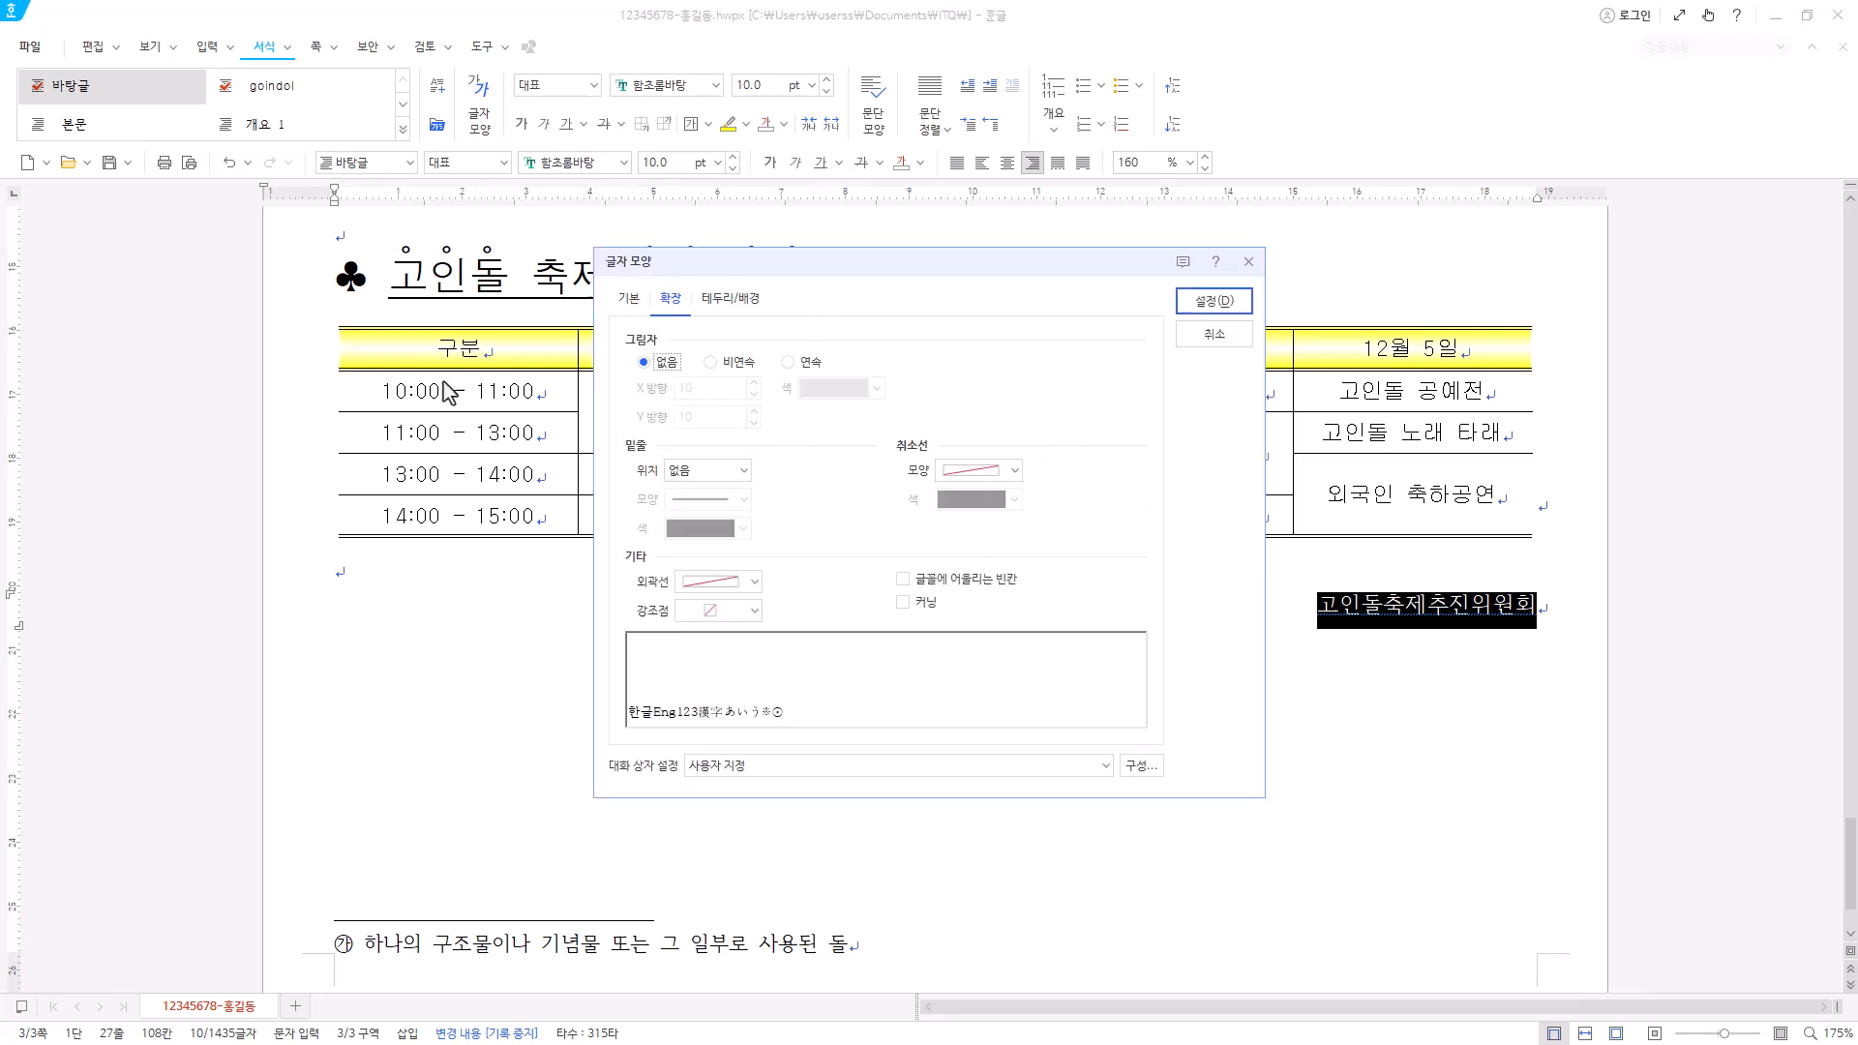
pyautogui.click(629, 299)
pyautogui.click(915, 393)
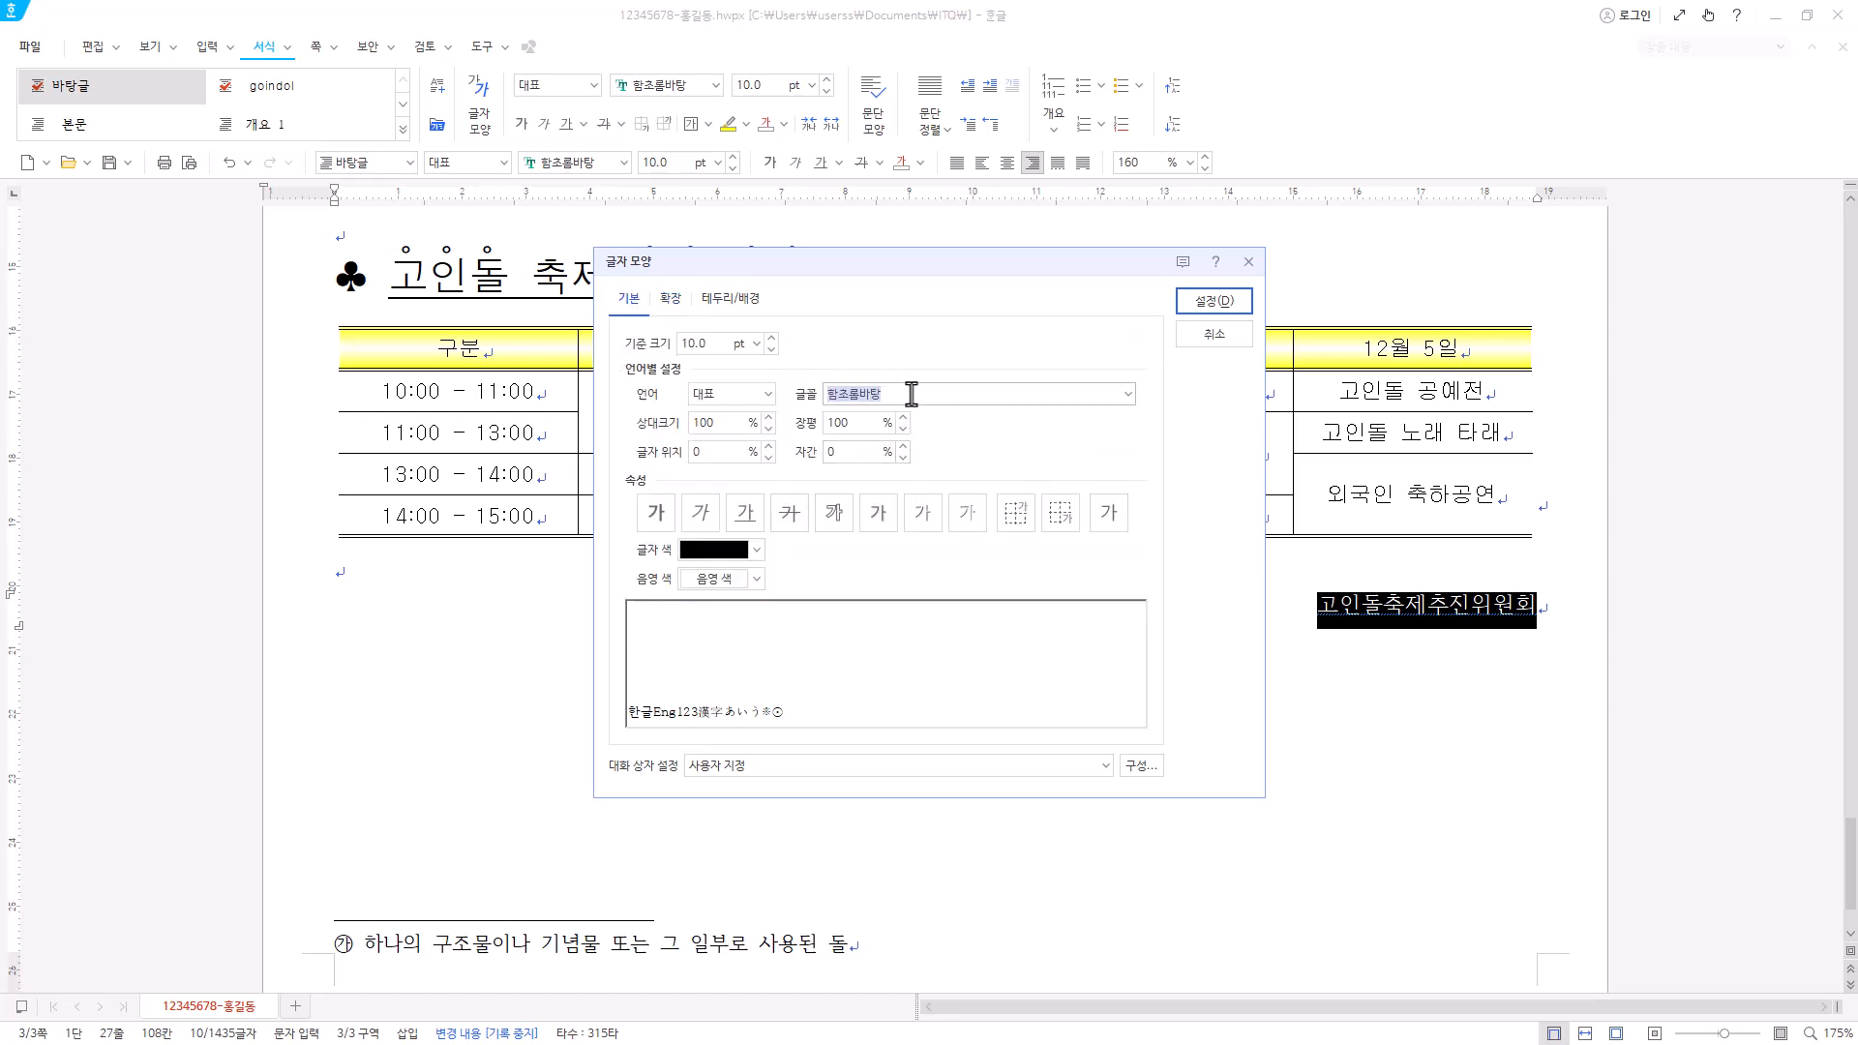
pyautogui.write('궁서')
pyautogui.click(914, 419)
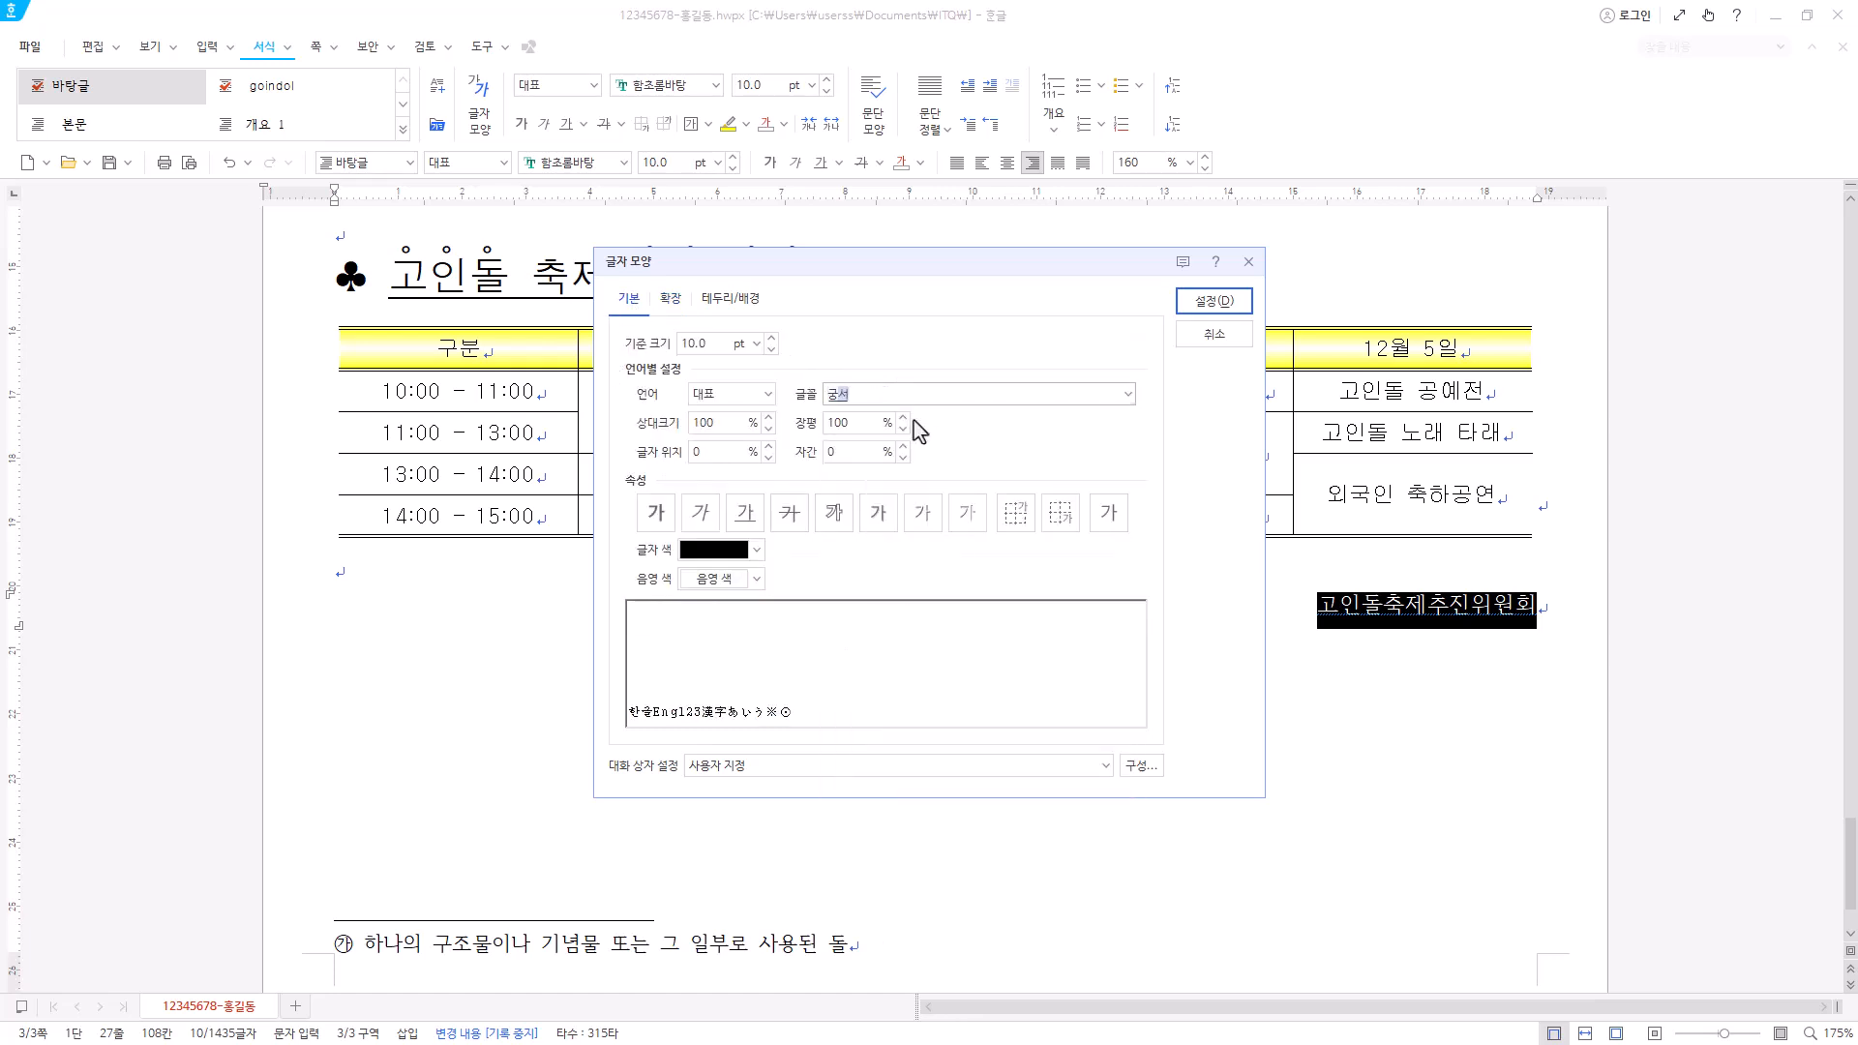
# - Make 고인돌축제추진위원회 24 pt and bold with a 장평 of 90%, and apply the character formatting
pyautogui.click(699, 344)
pyautogui.write('24')
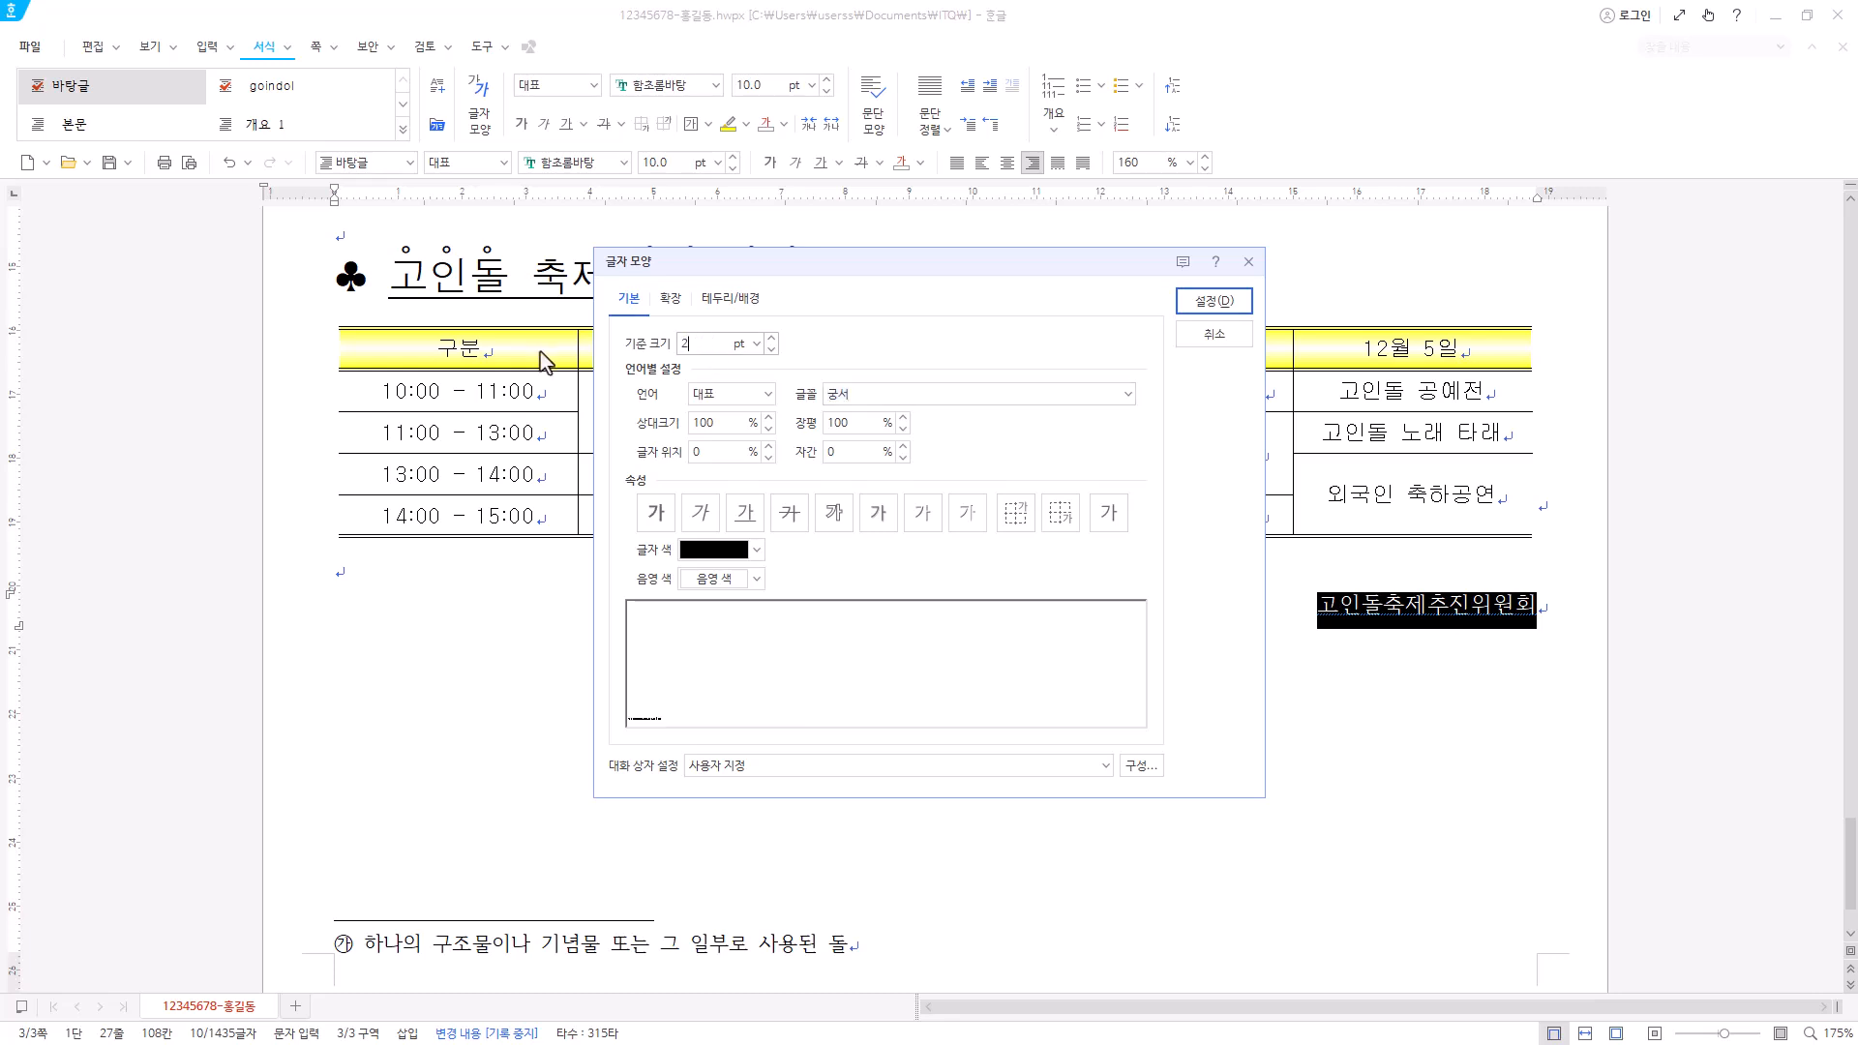
pyautogui.click(657, 522)
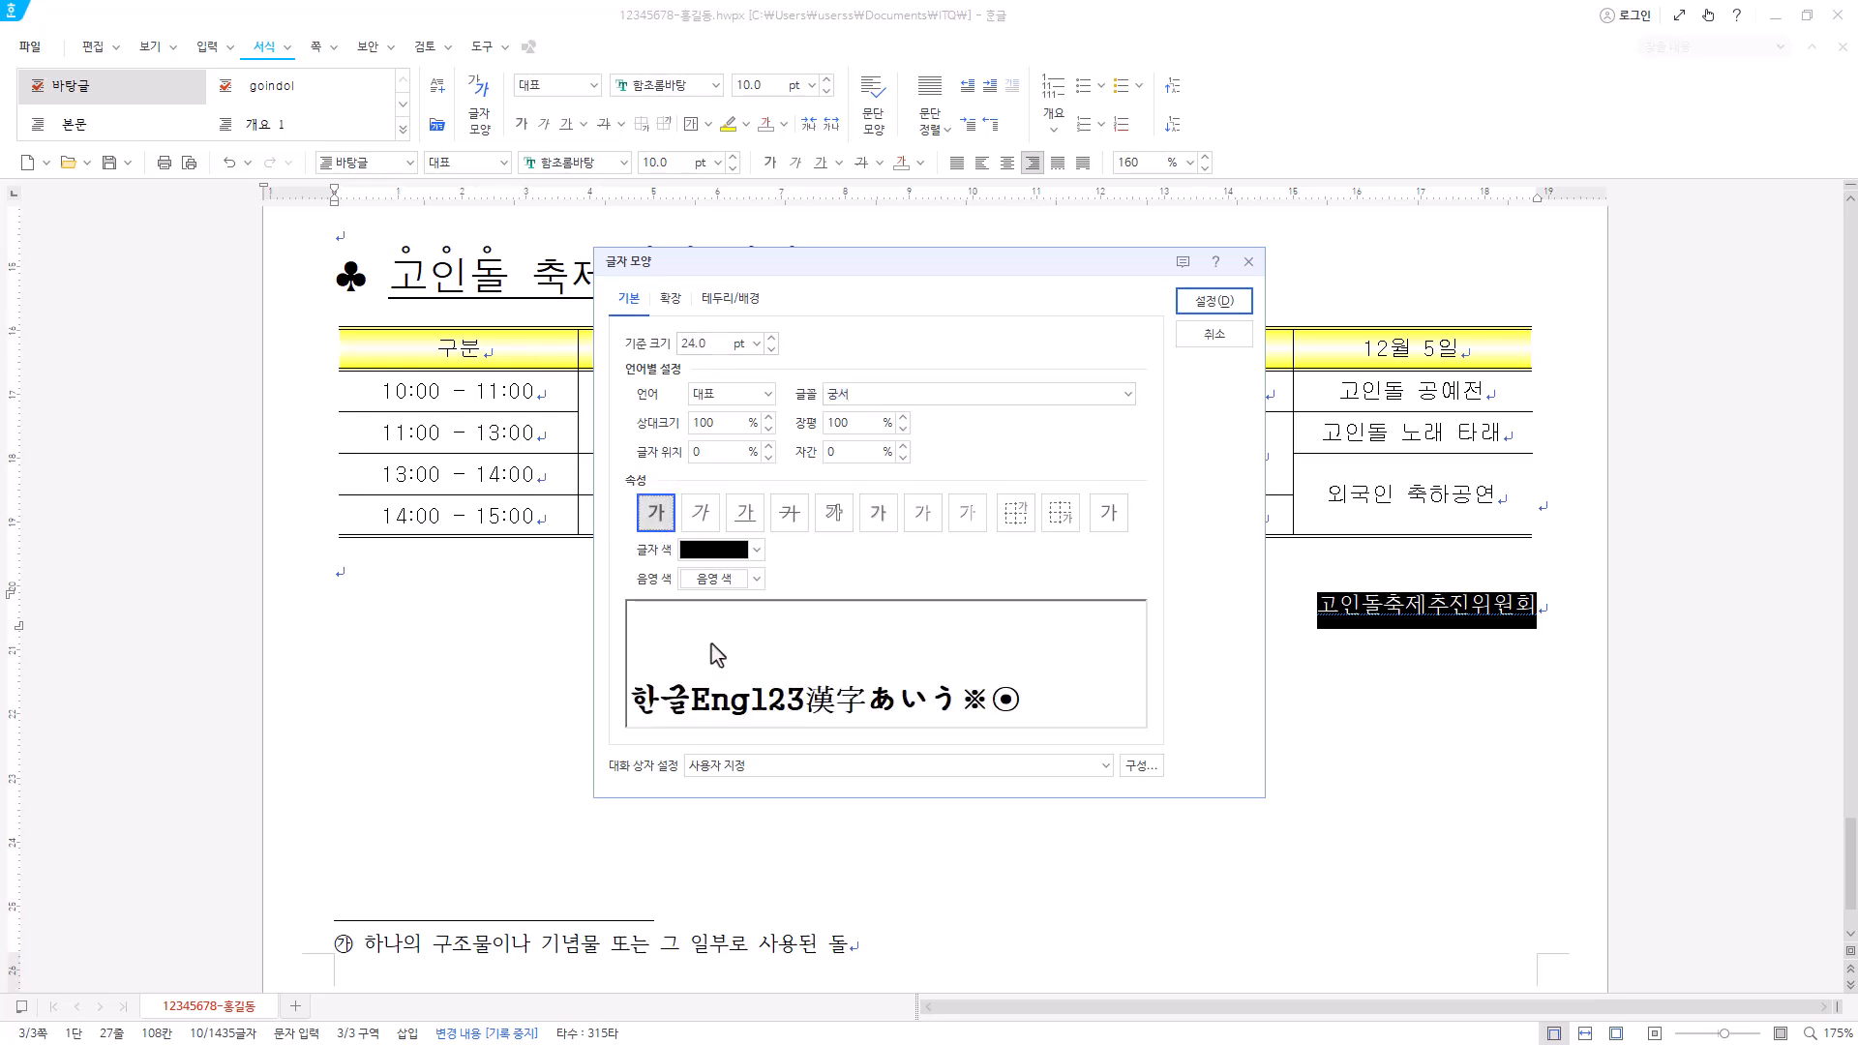
pyautogui.click(876, 426)
pyautogui.write('90')
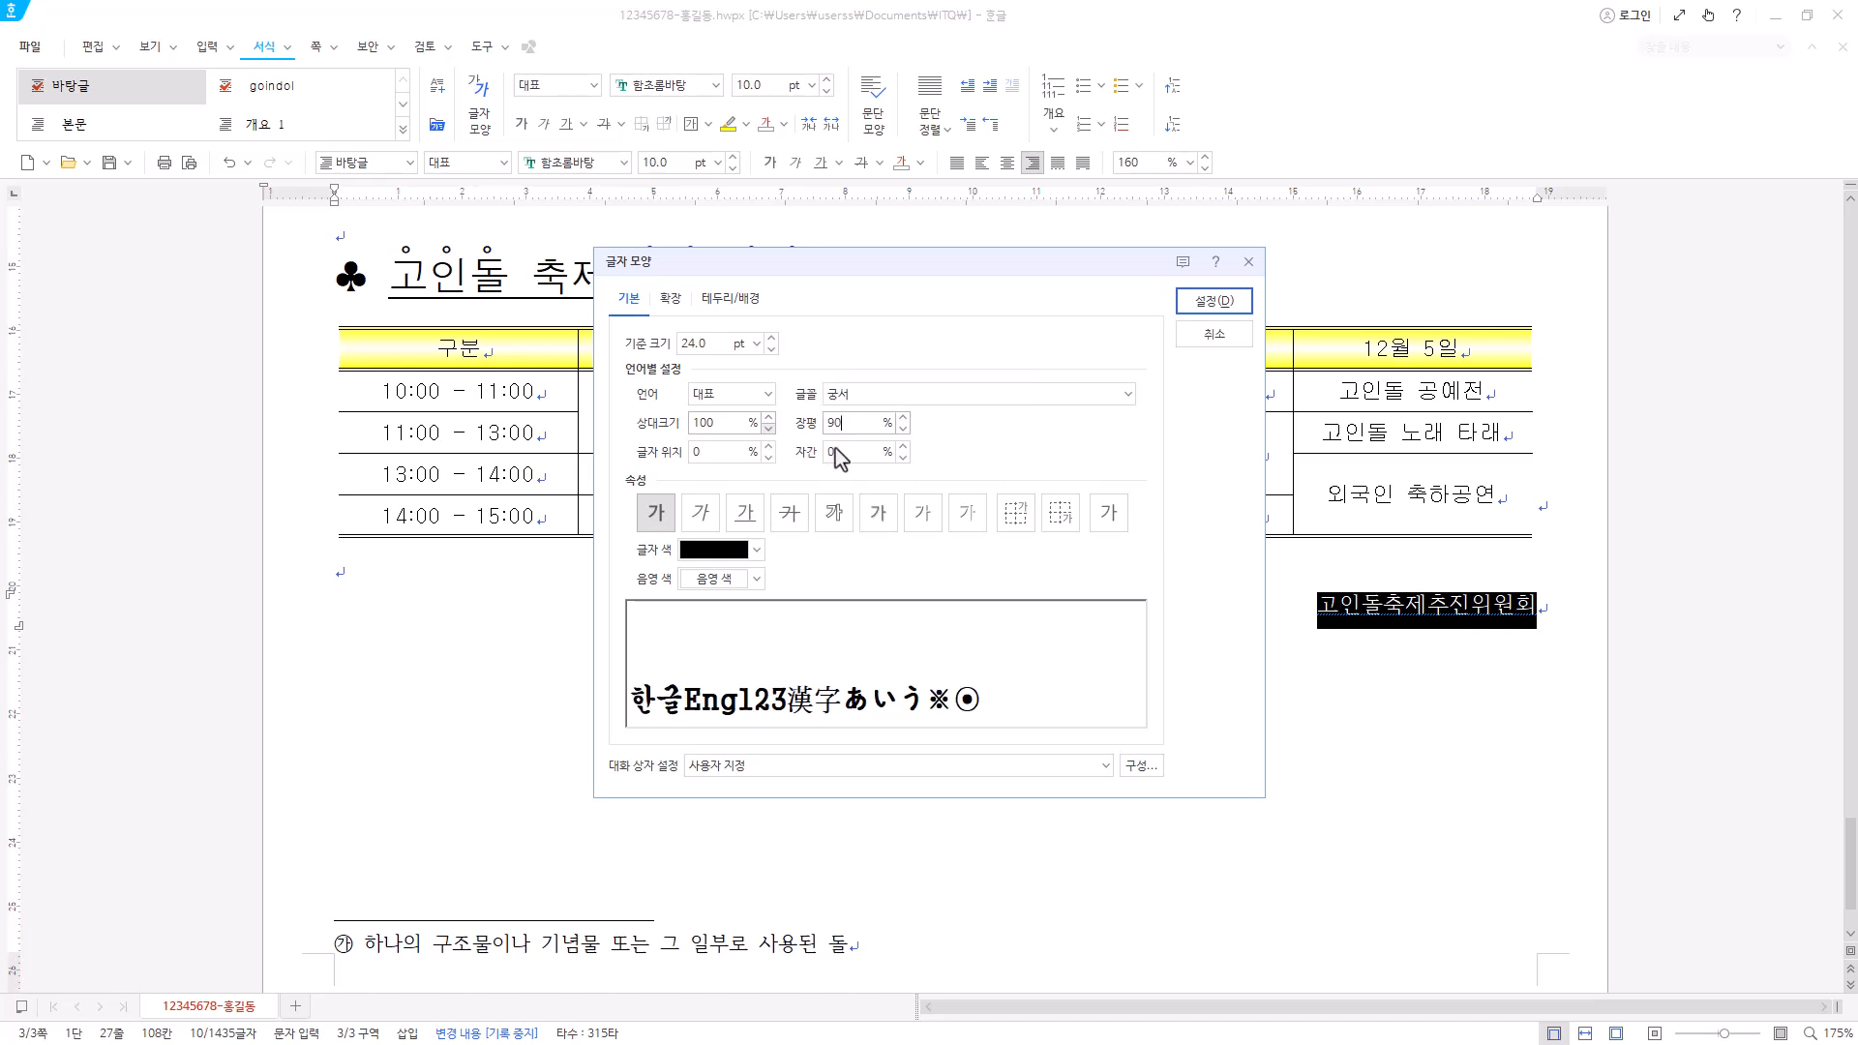
pyautogui.click(1214, 301)
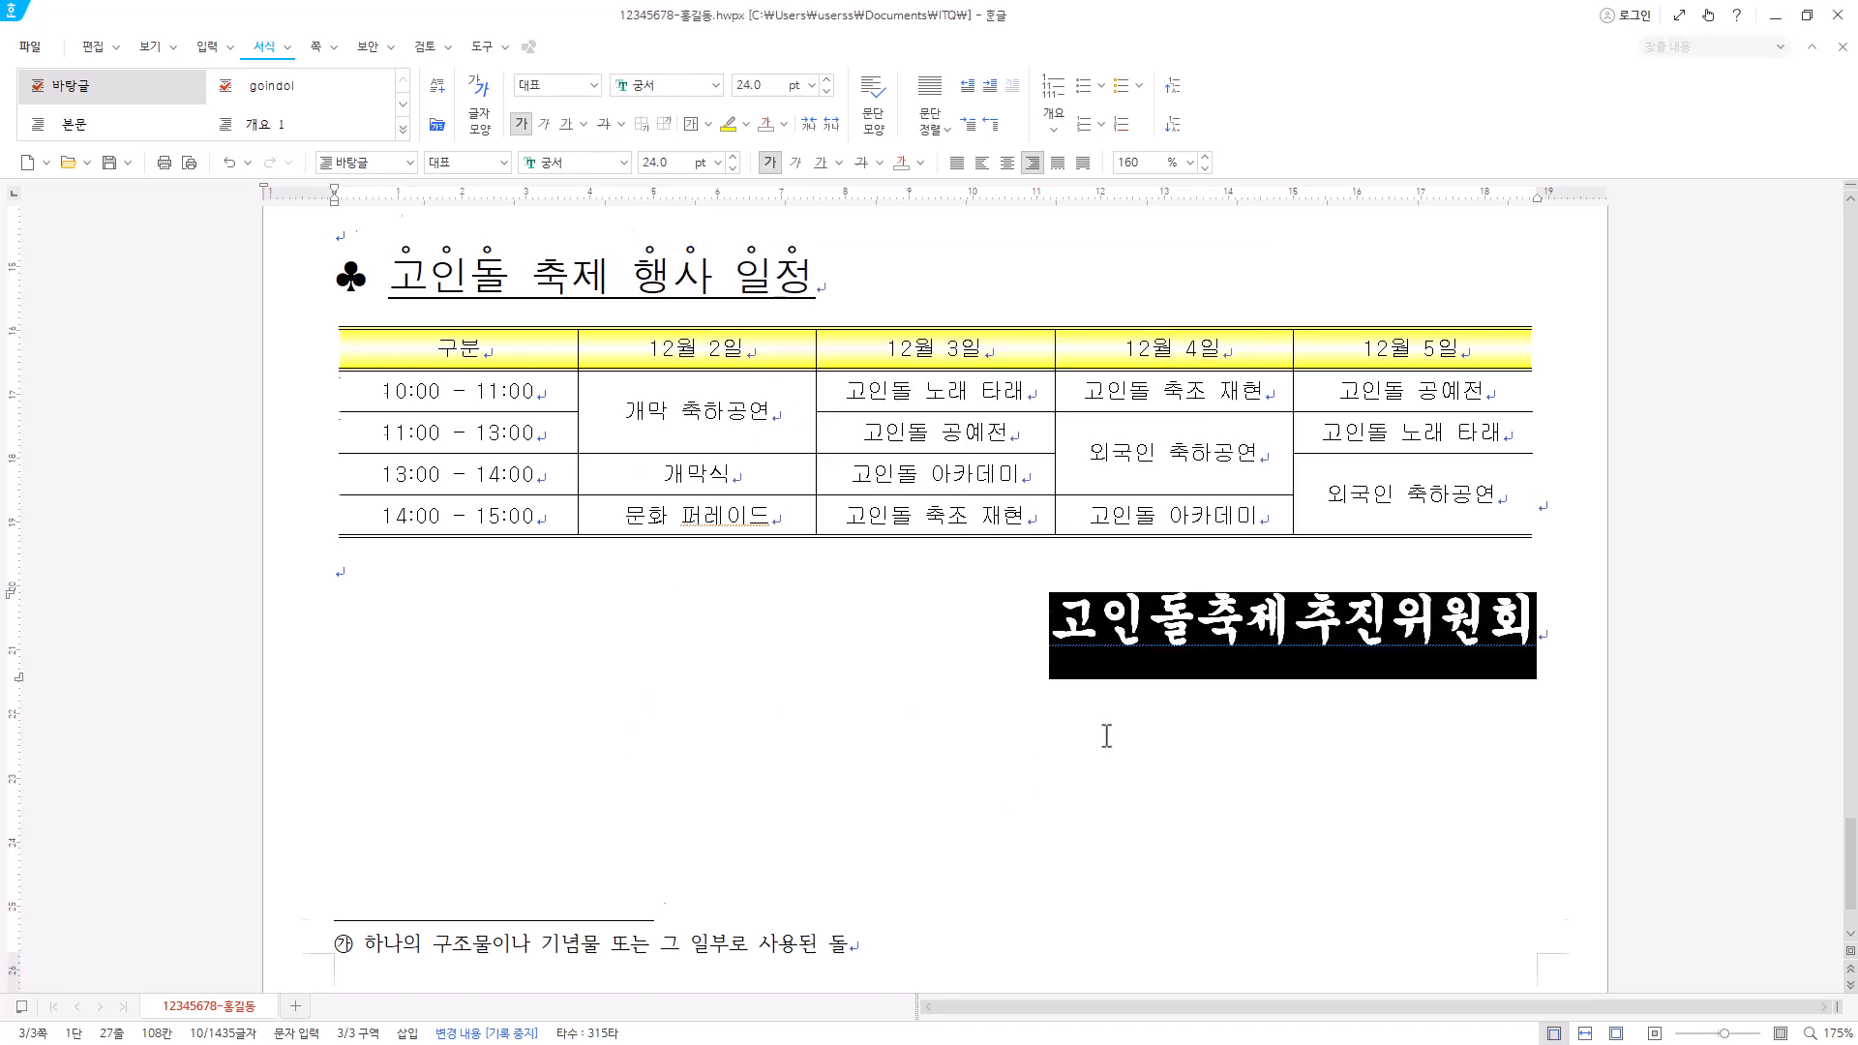
pyautogui.scroll(-1, 1105, 735)
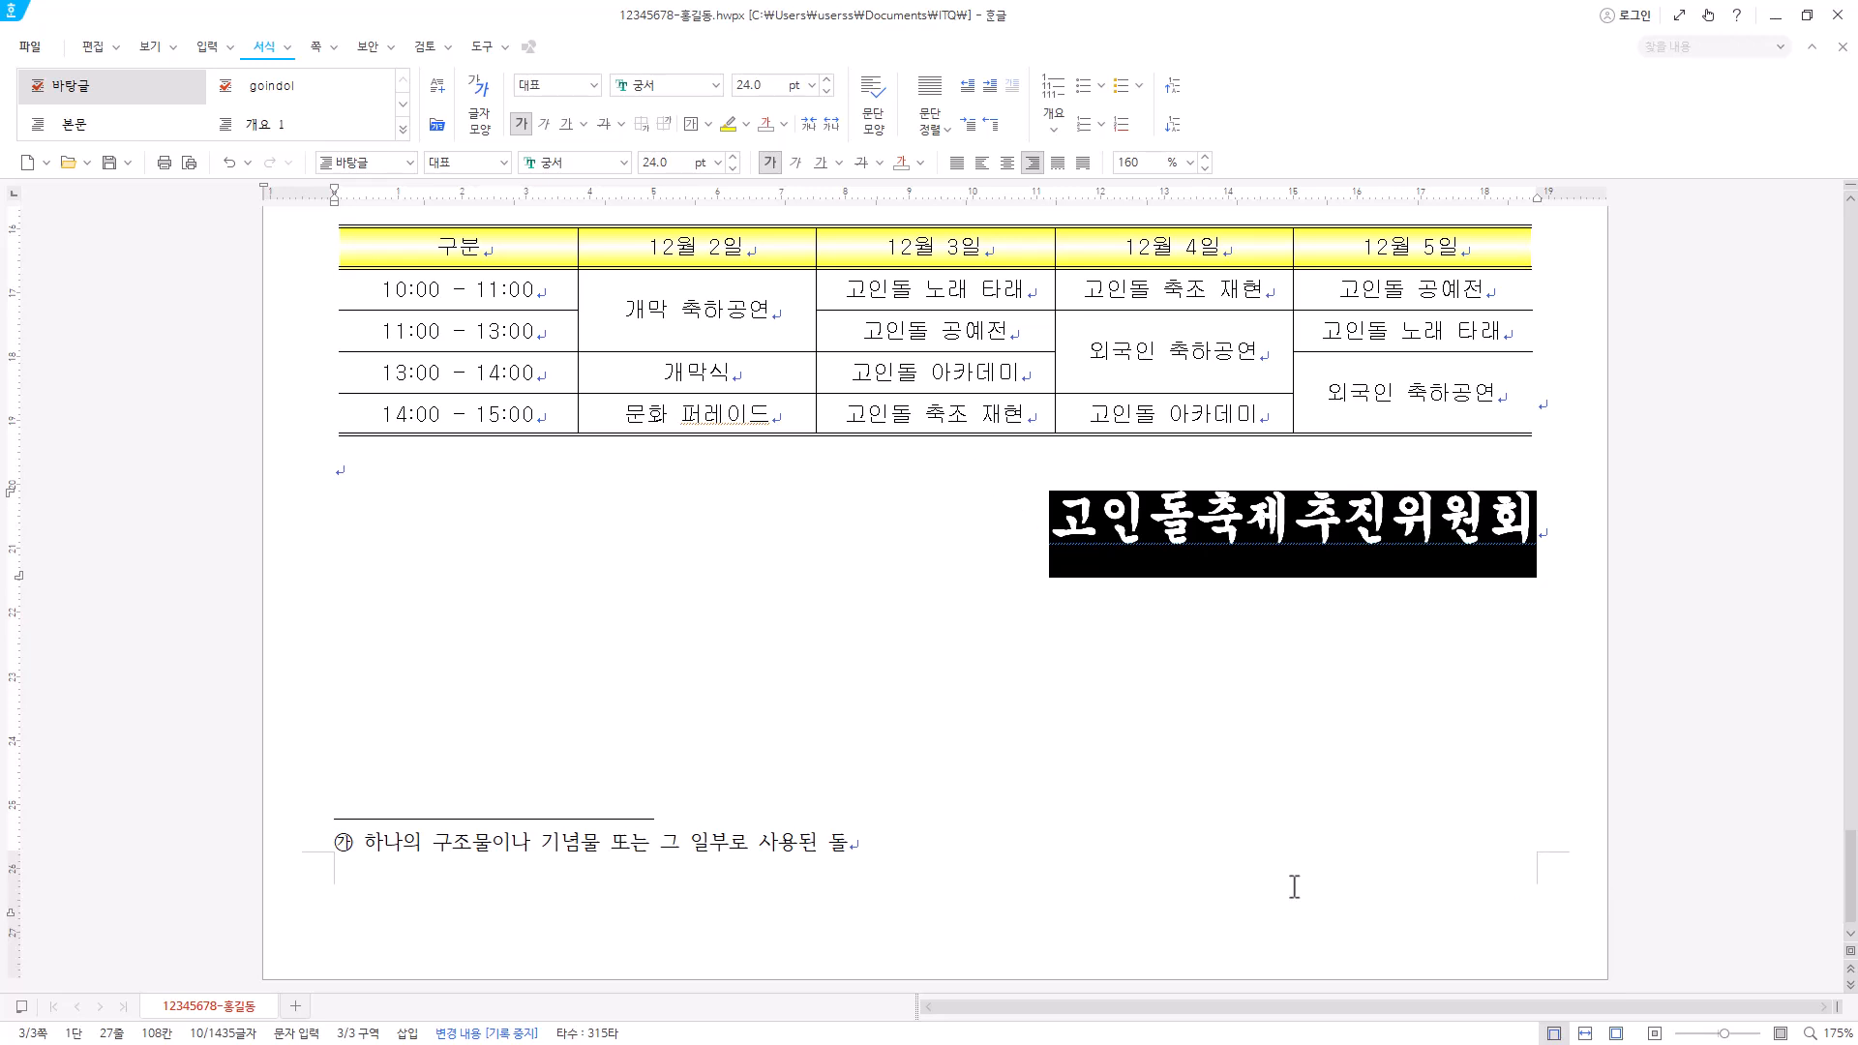
# - Set up page numbering from the empty line below the table, placed at the page's bottom right in 가,나,다 format
pyautogui.click(382, 473)
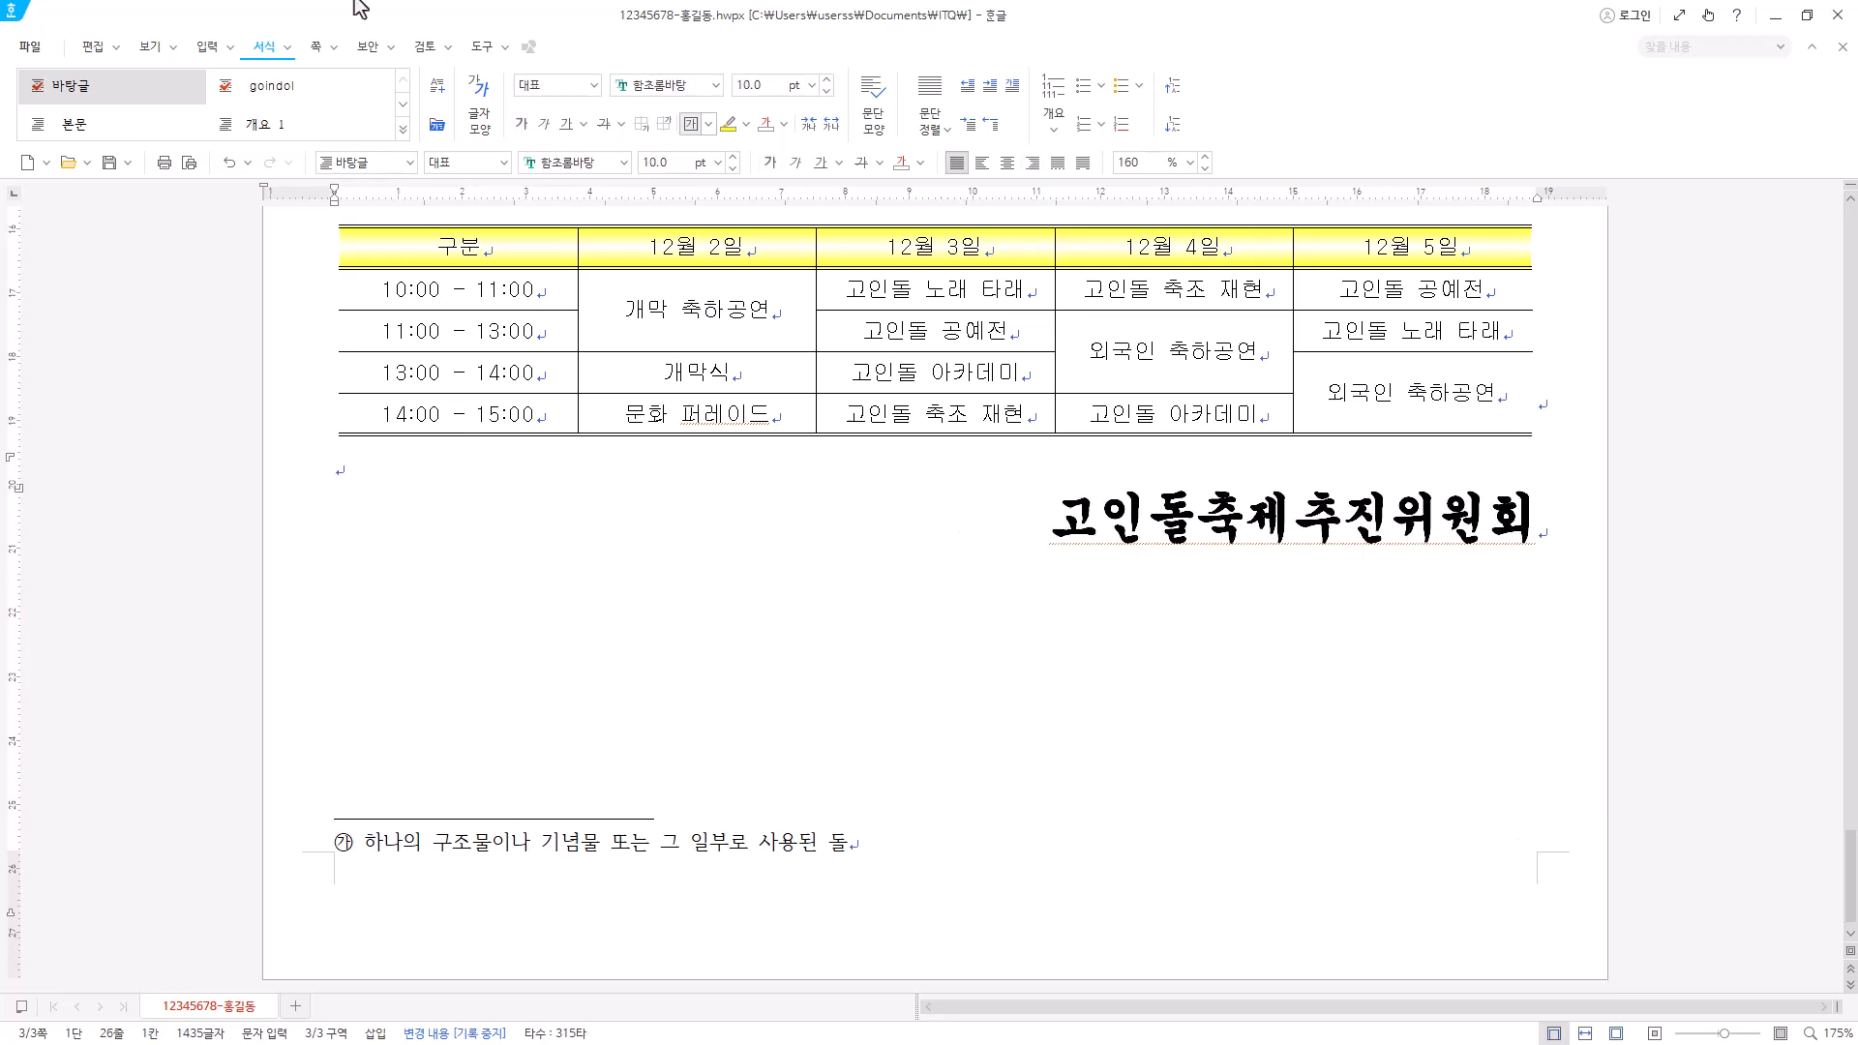
pyautogui.click(310, 46)
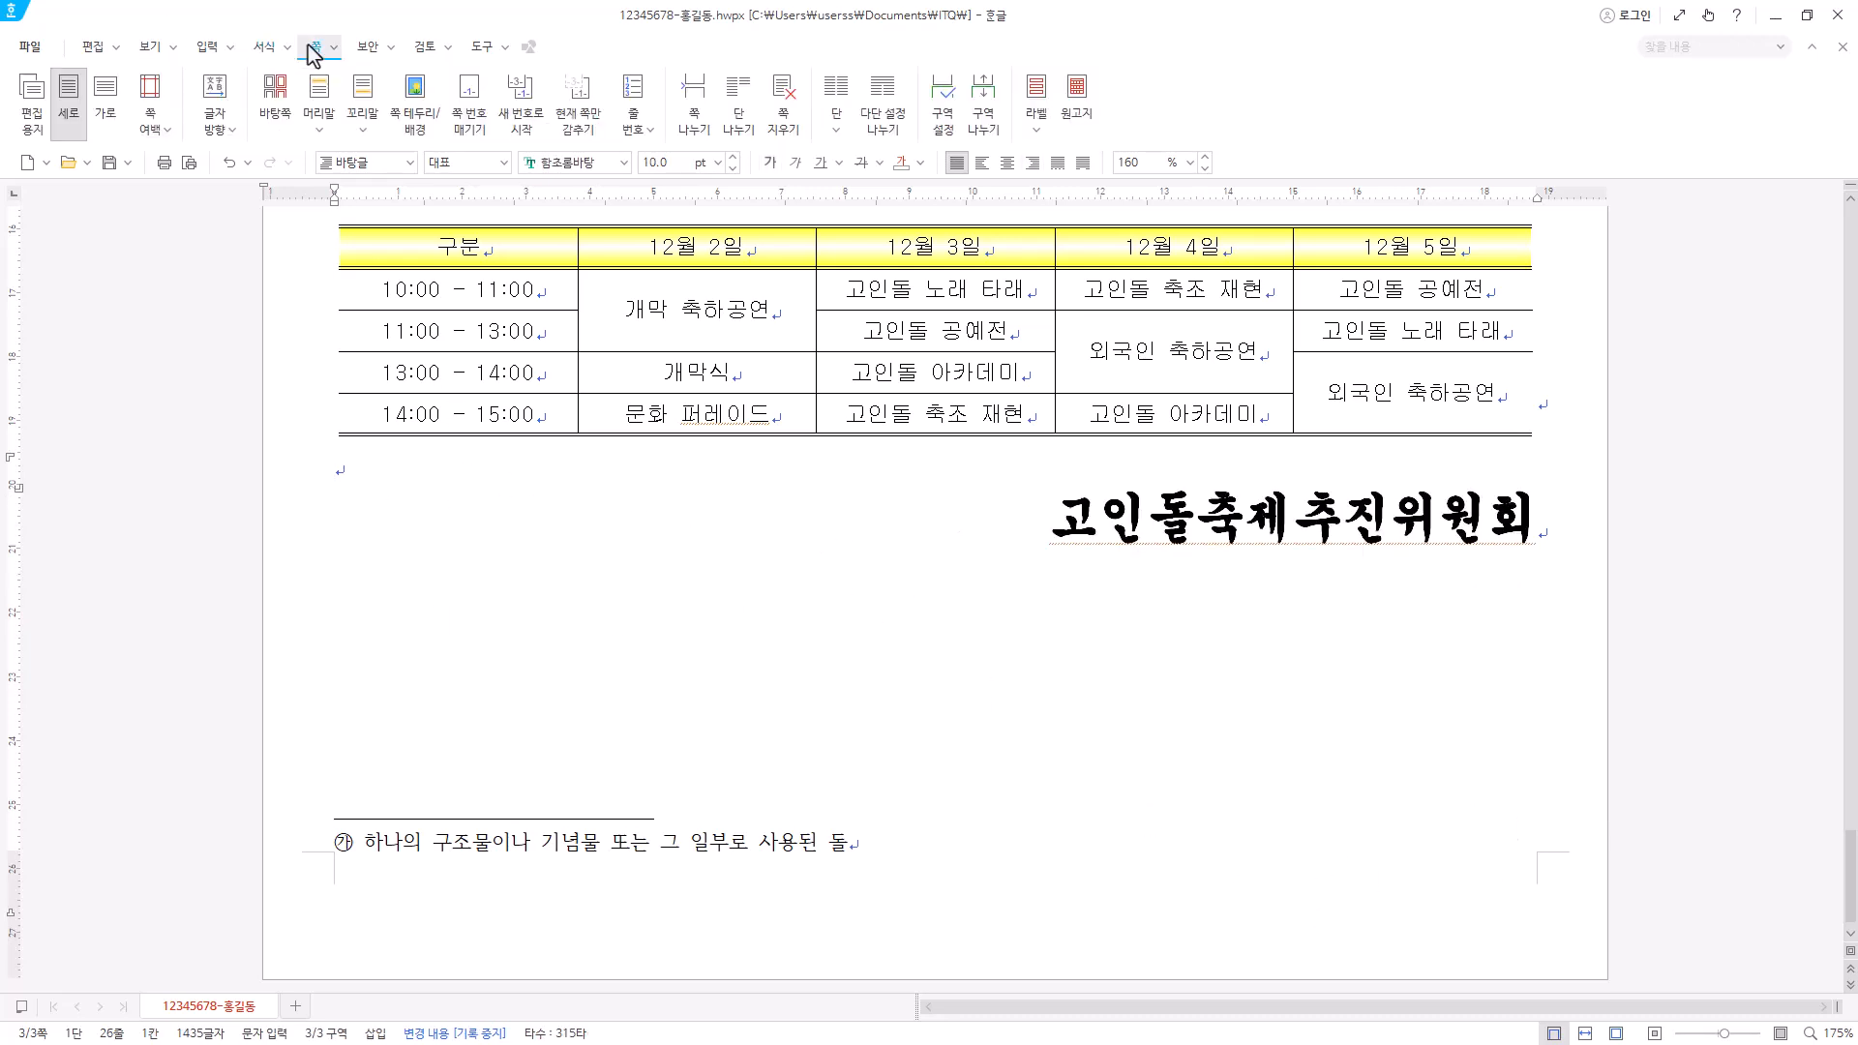
pyautogui.click(476, 138)
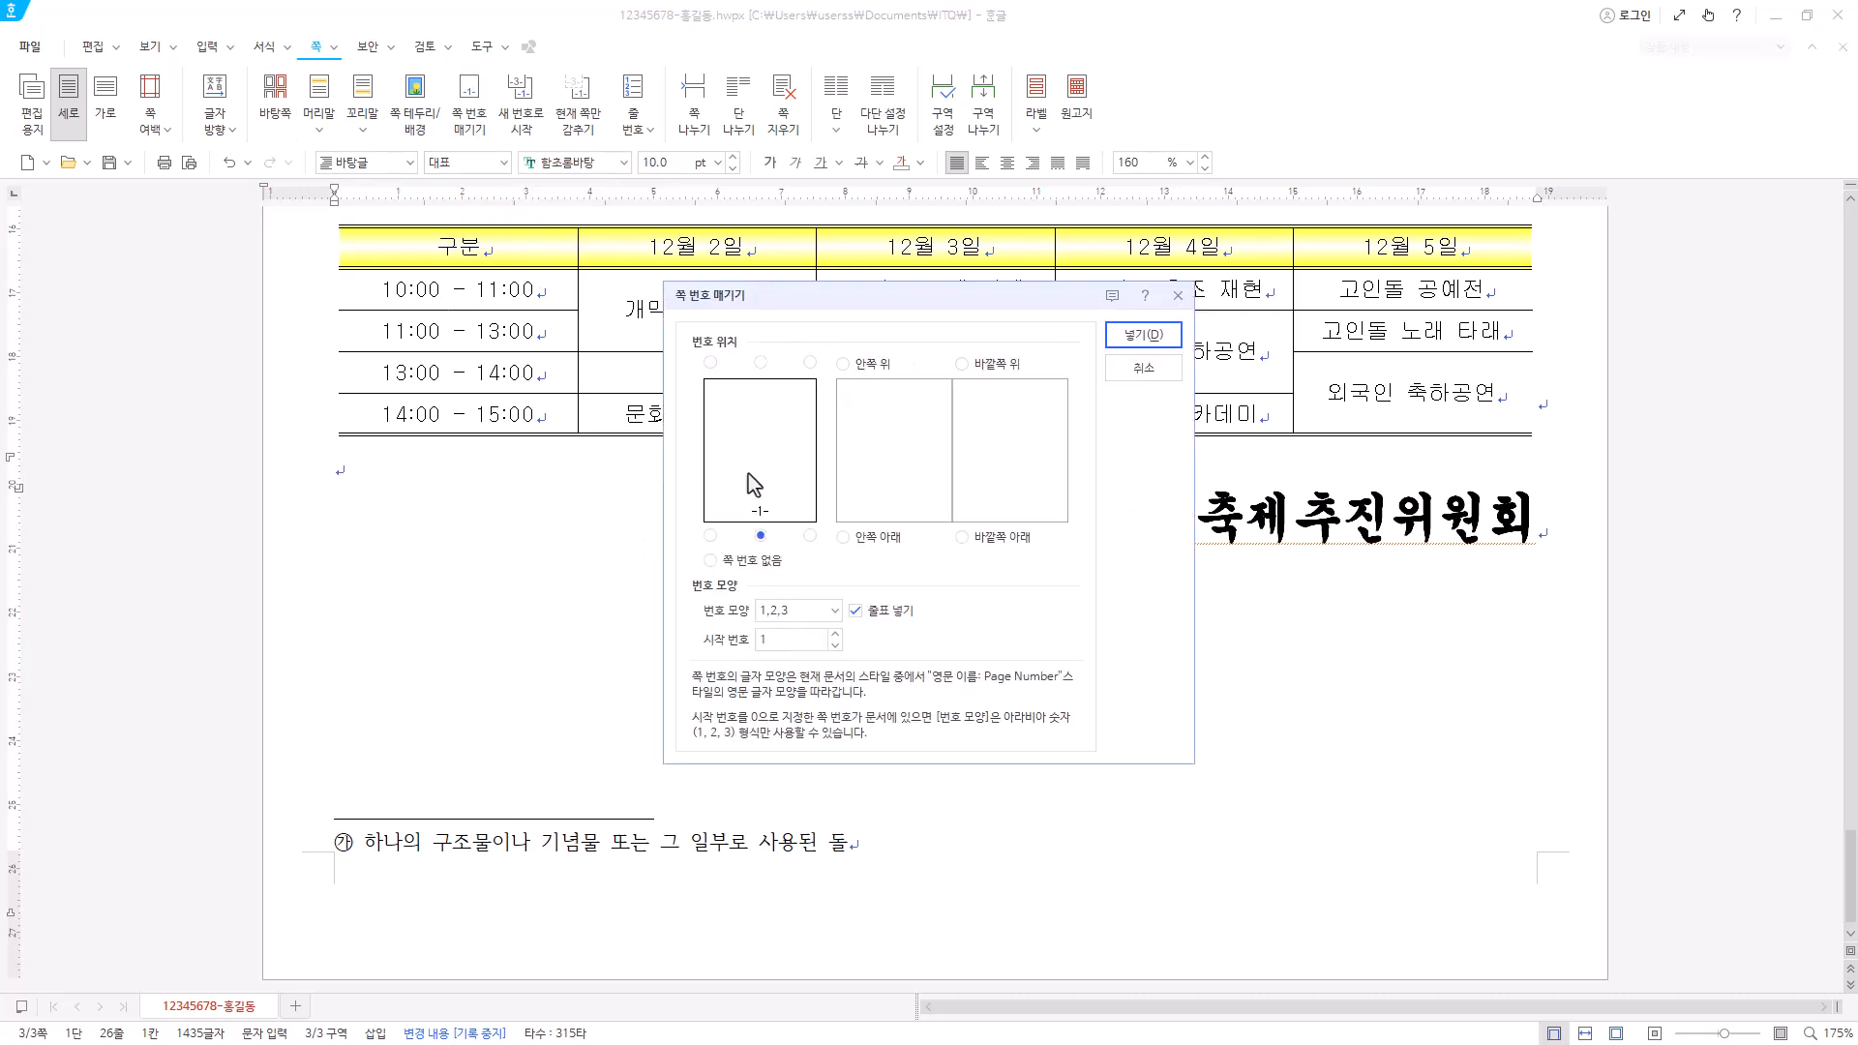
pyautogui.click(810, 536)
pyautogui.click(836, 613)
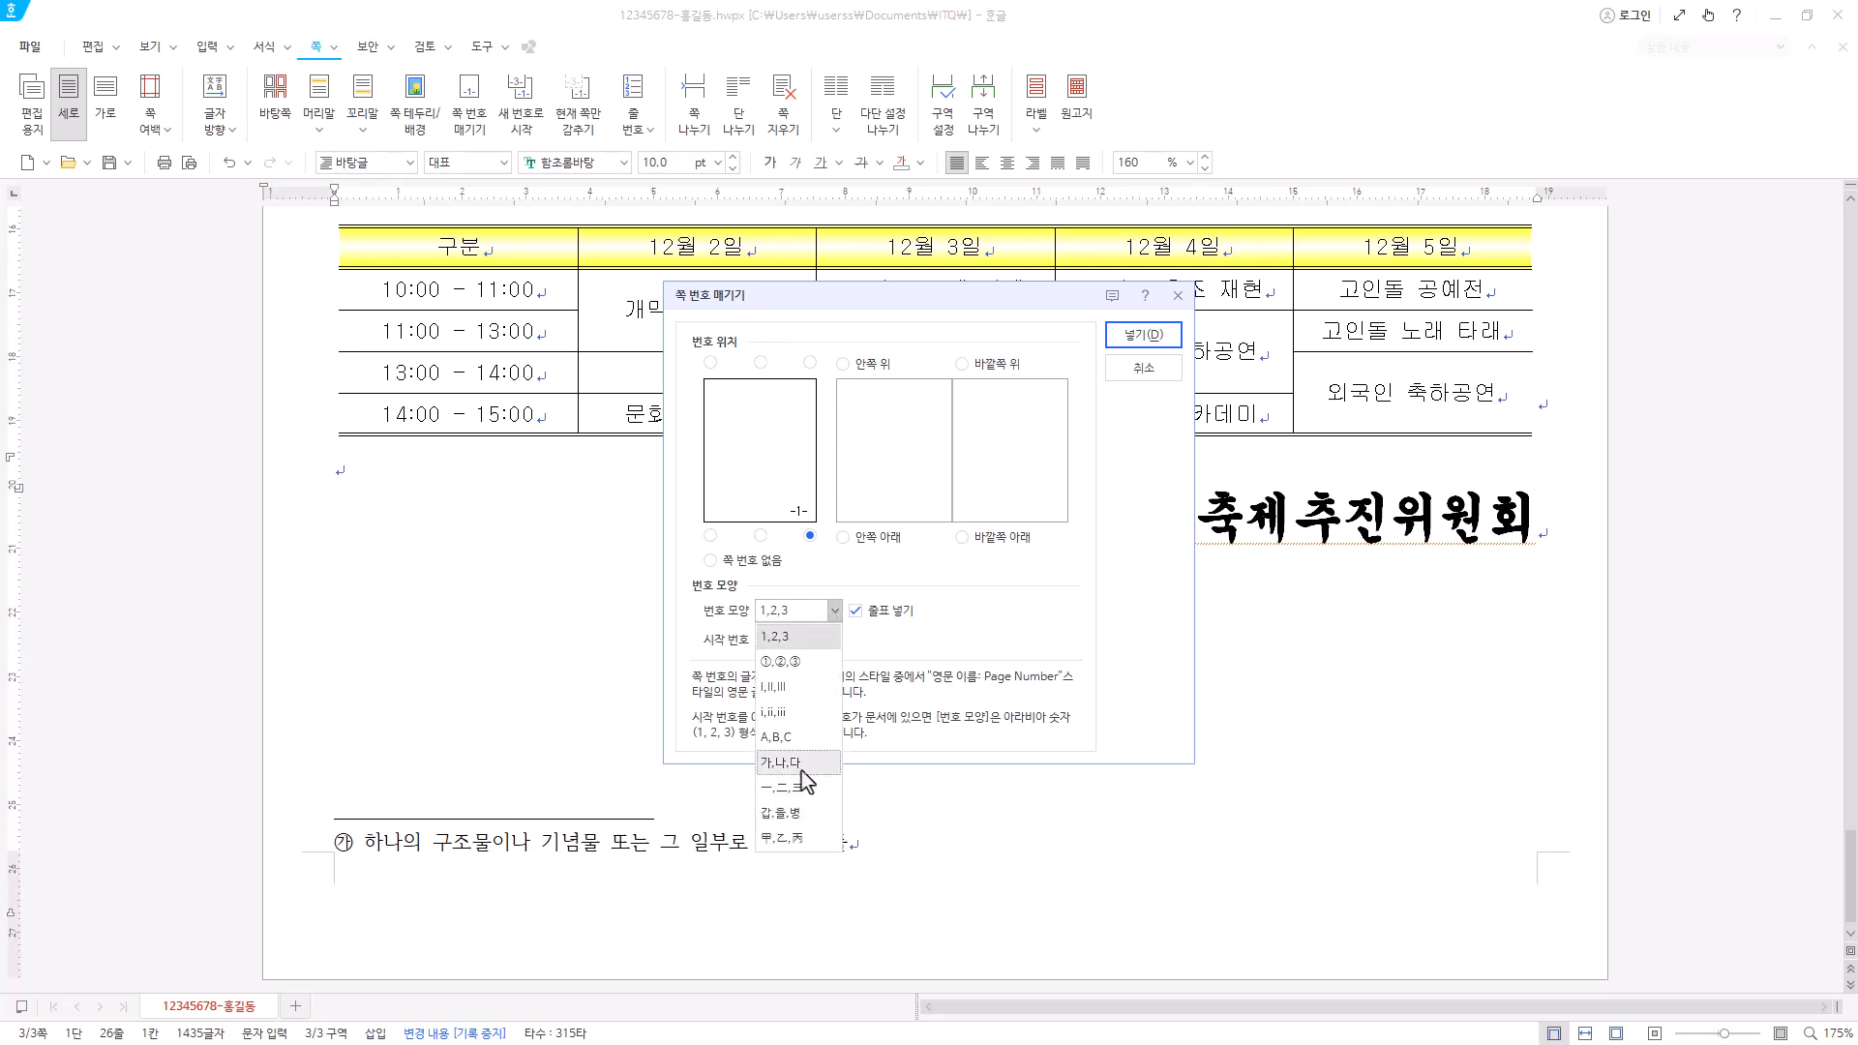
pyautogui.click(809, 782)
# - Start the page numbering at 6 without dashes (줄표), insert it and save the document
pyautogui.click(818, 641)
pyautogui.write('6')
pyautogui.click(810, 535)
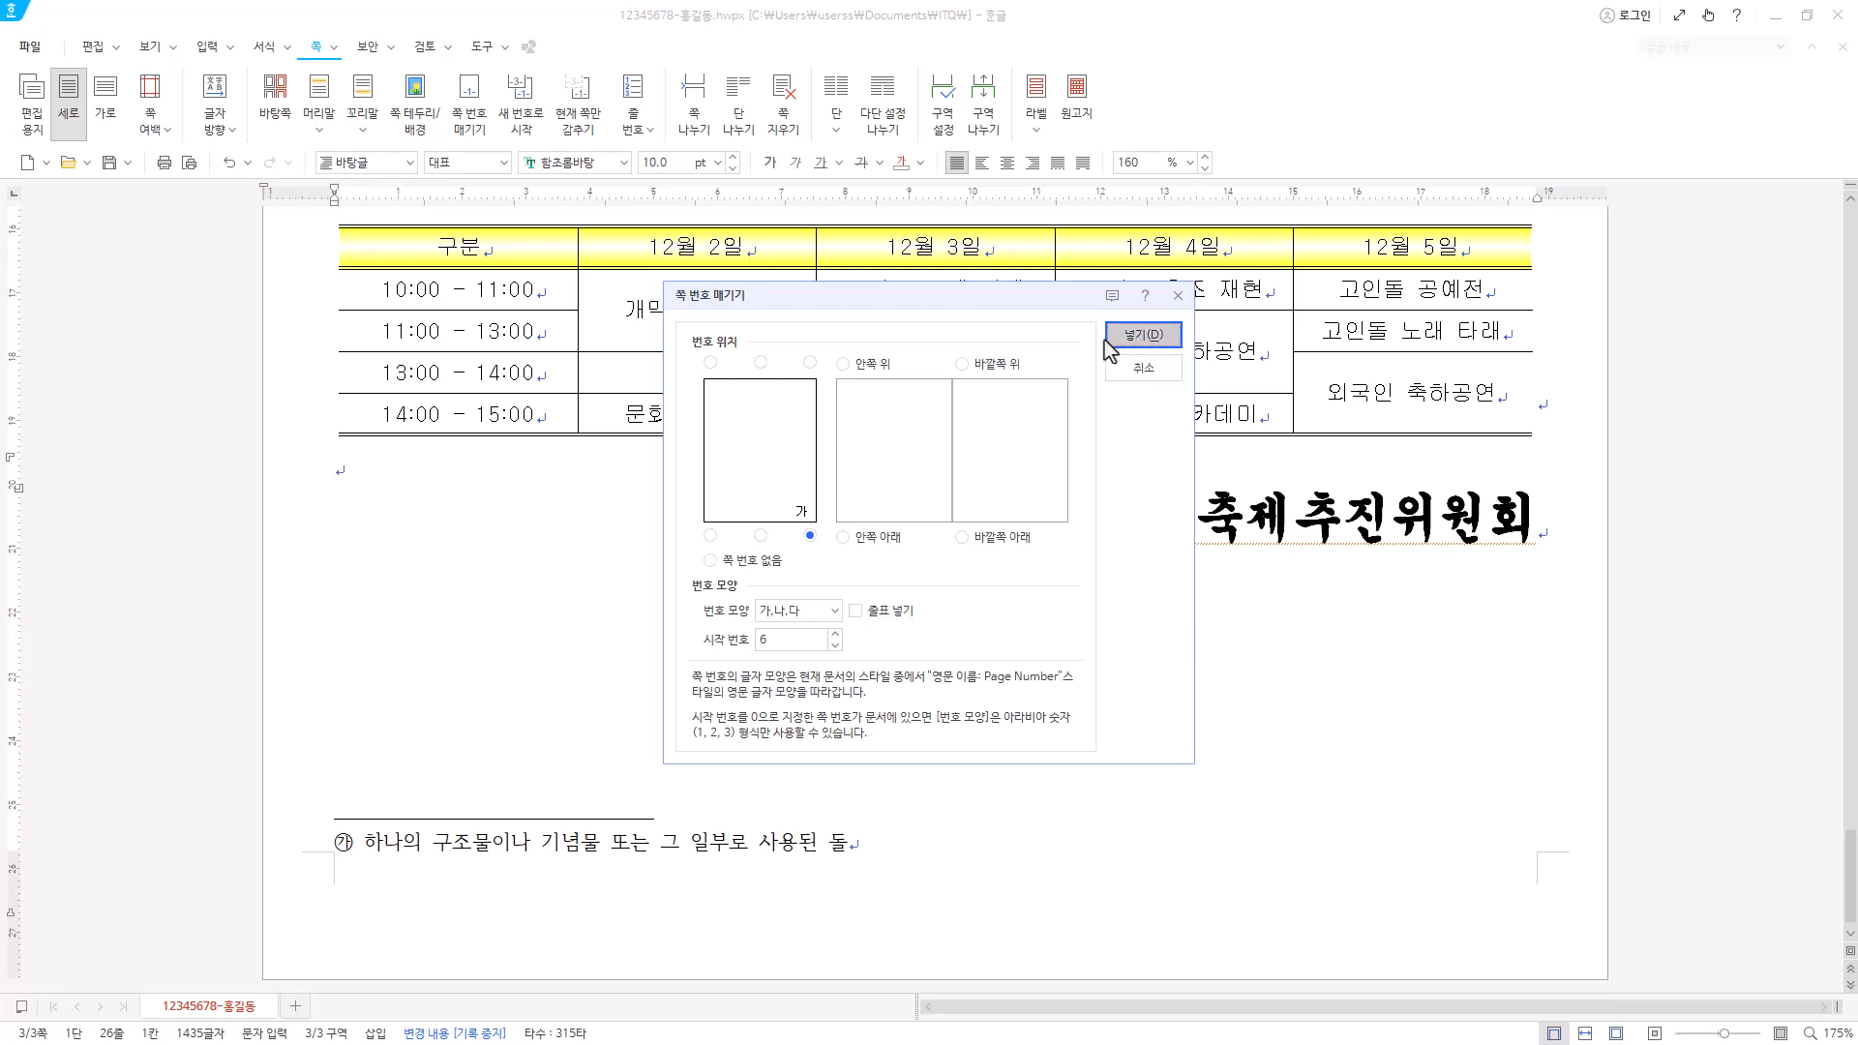
pyautogui.click(1143, 335)
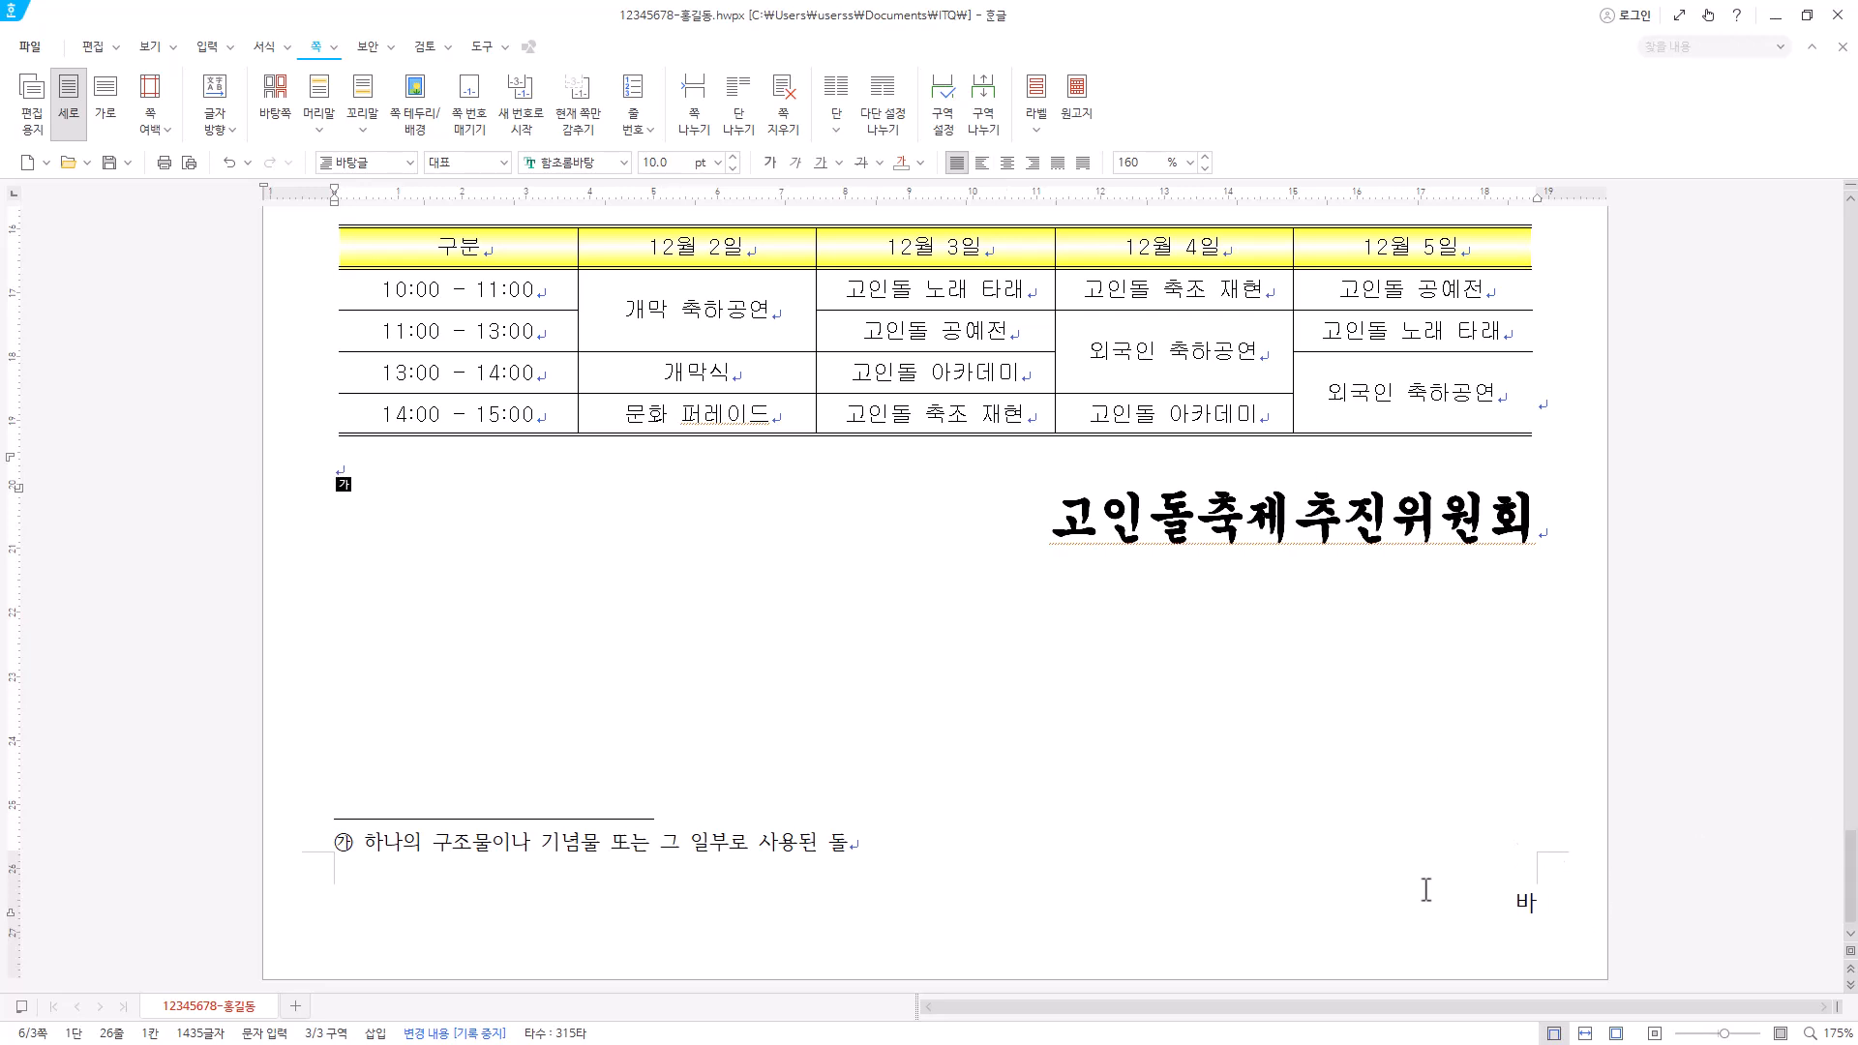
pyautogui.click(113, 170)
# - Check page 3's article text, headings, outline and schedule table, and save the document again
pyautogui.scroll(6, 748, 682)
pyautogui.scroll(-2, 1132, 958)
pyautogui.scroll(2, 995, 888)
pyautogui.scroll(3, 995, 888)
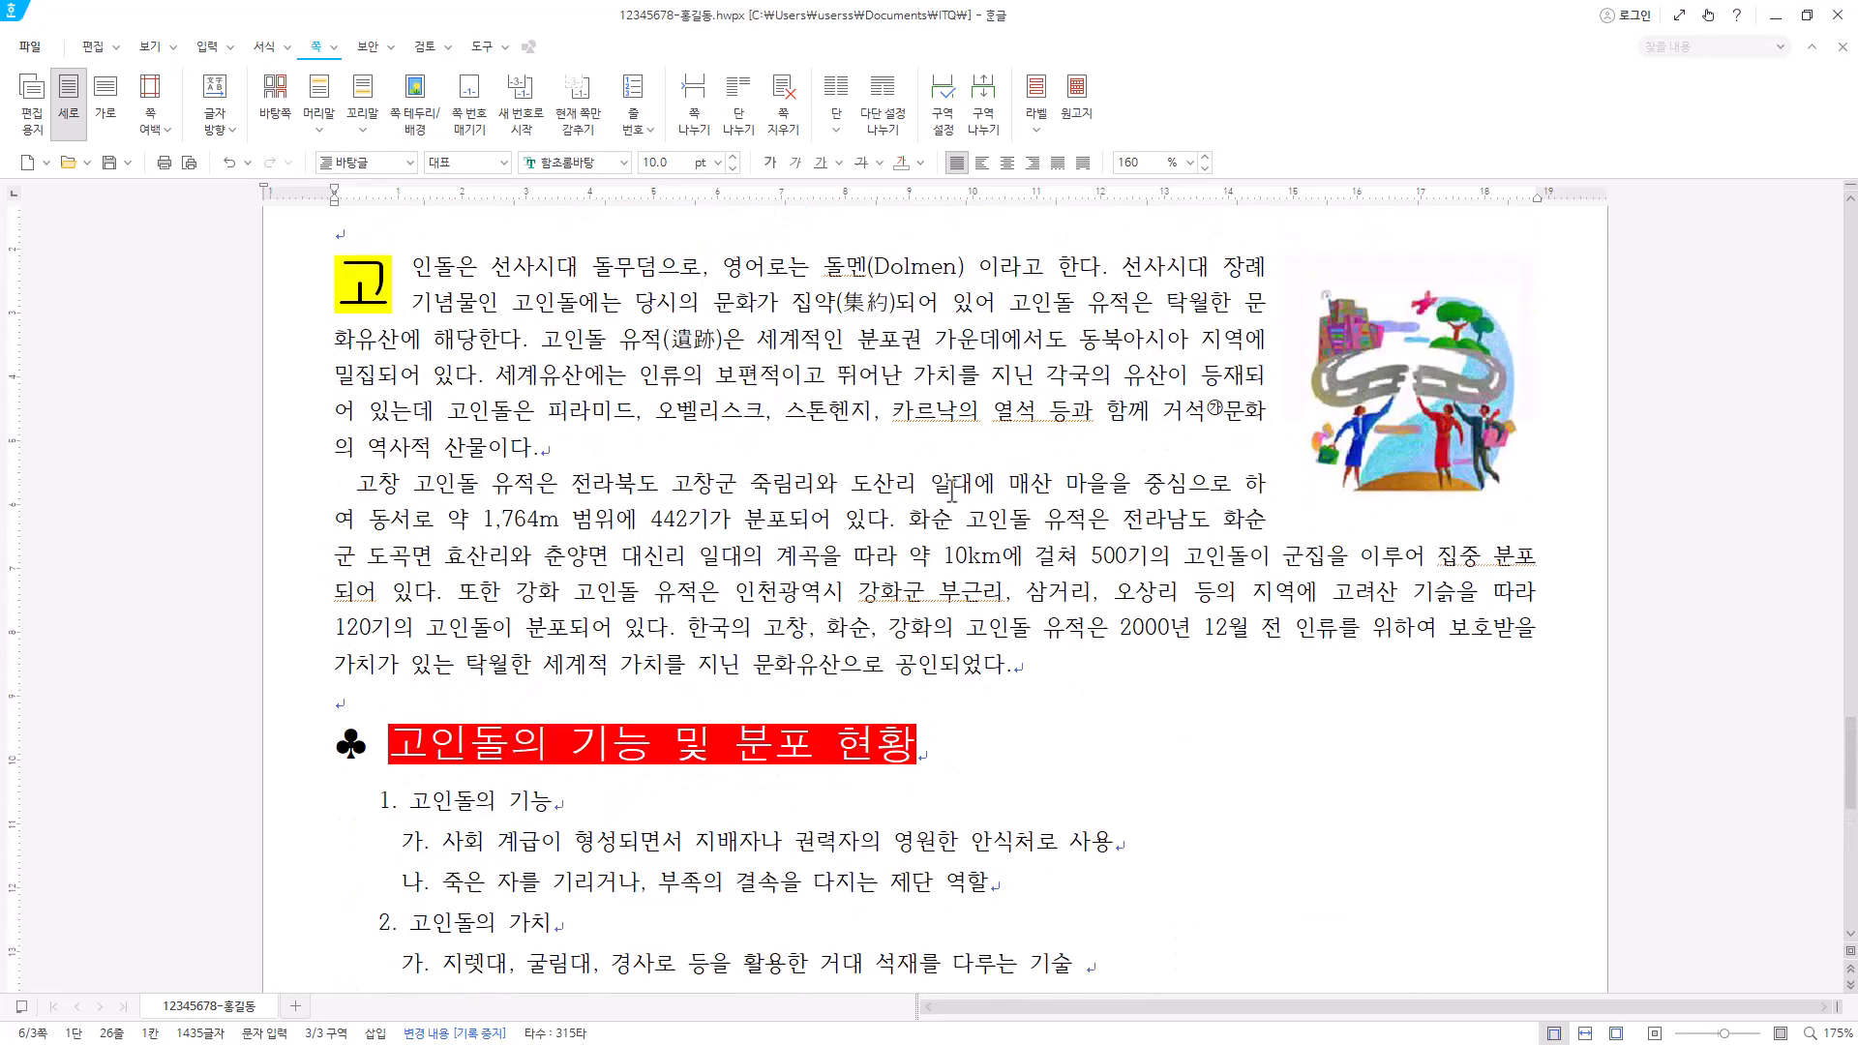
pyautogui.scroll(-5, 963, 864)
pyautogui.scroll(-2, 953, 818)
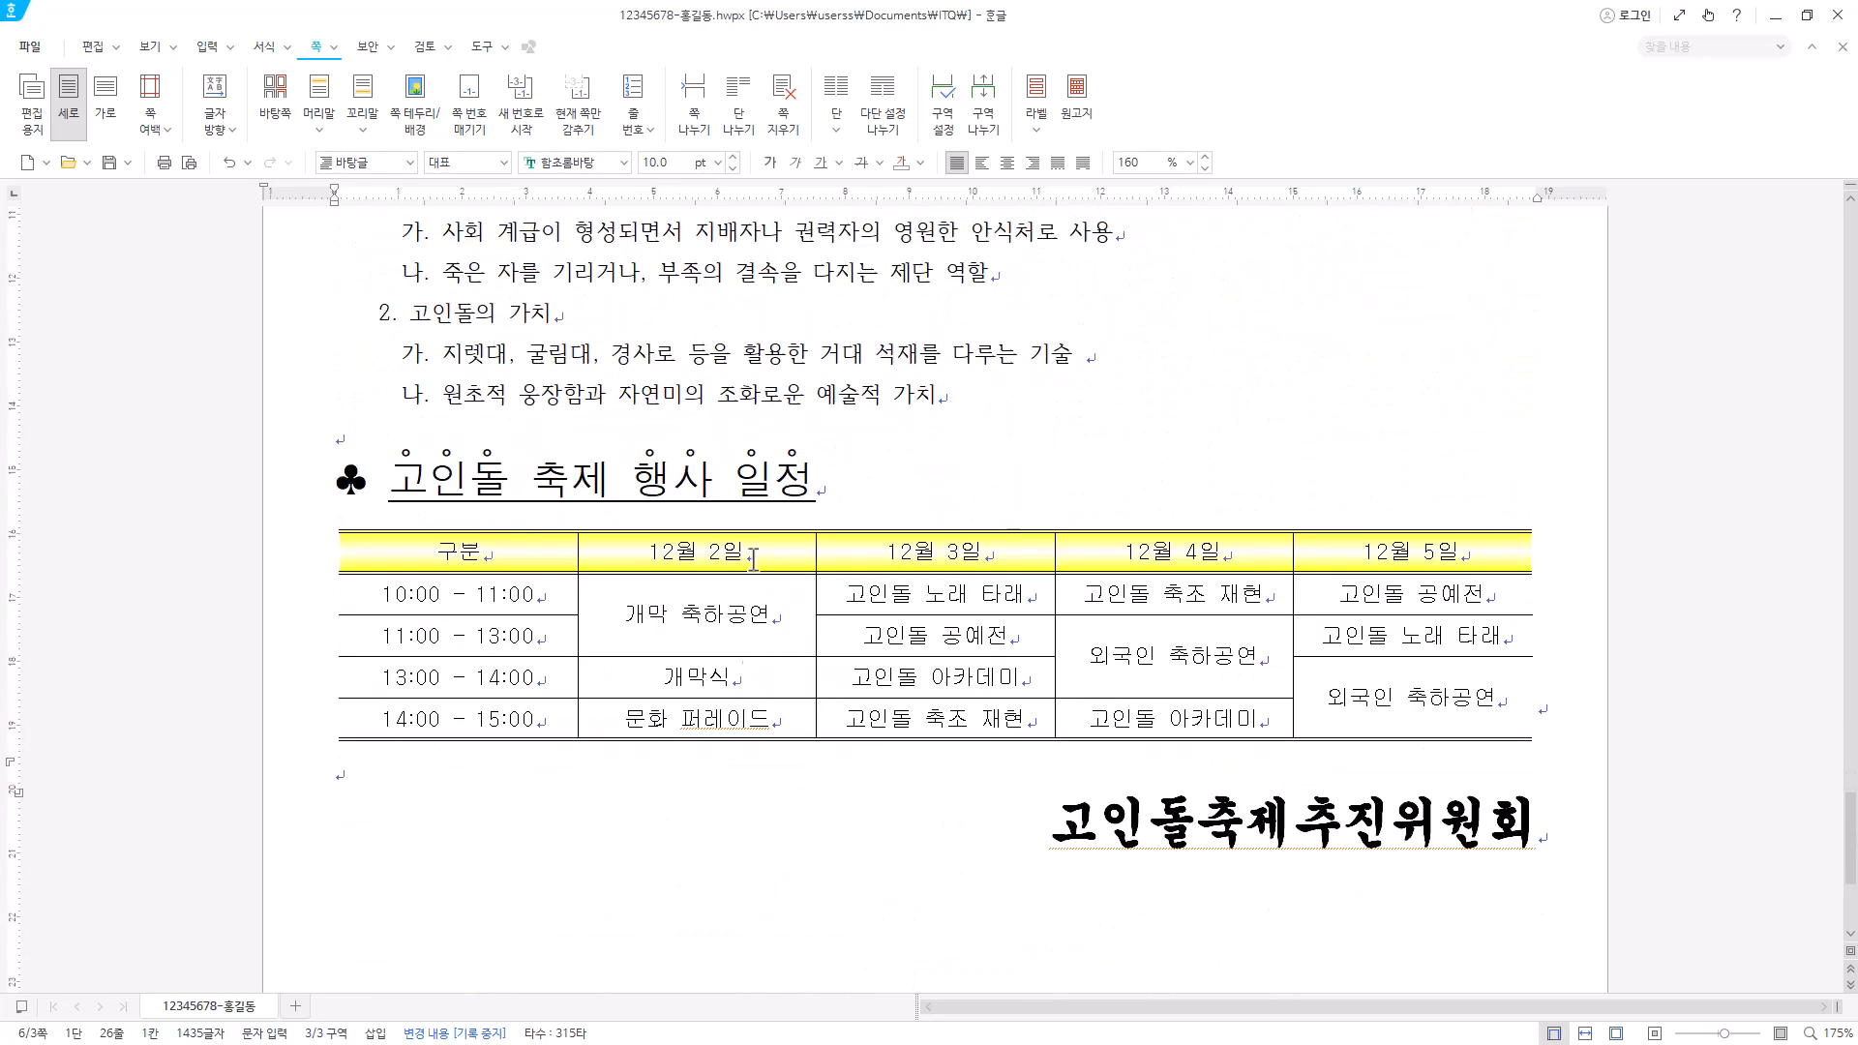
pyautogui.click(109, 163)
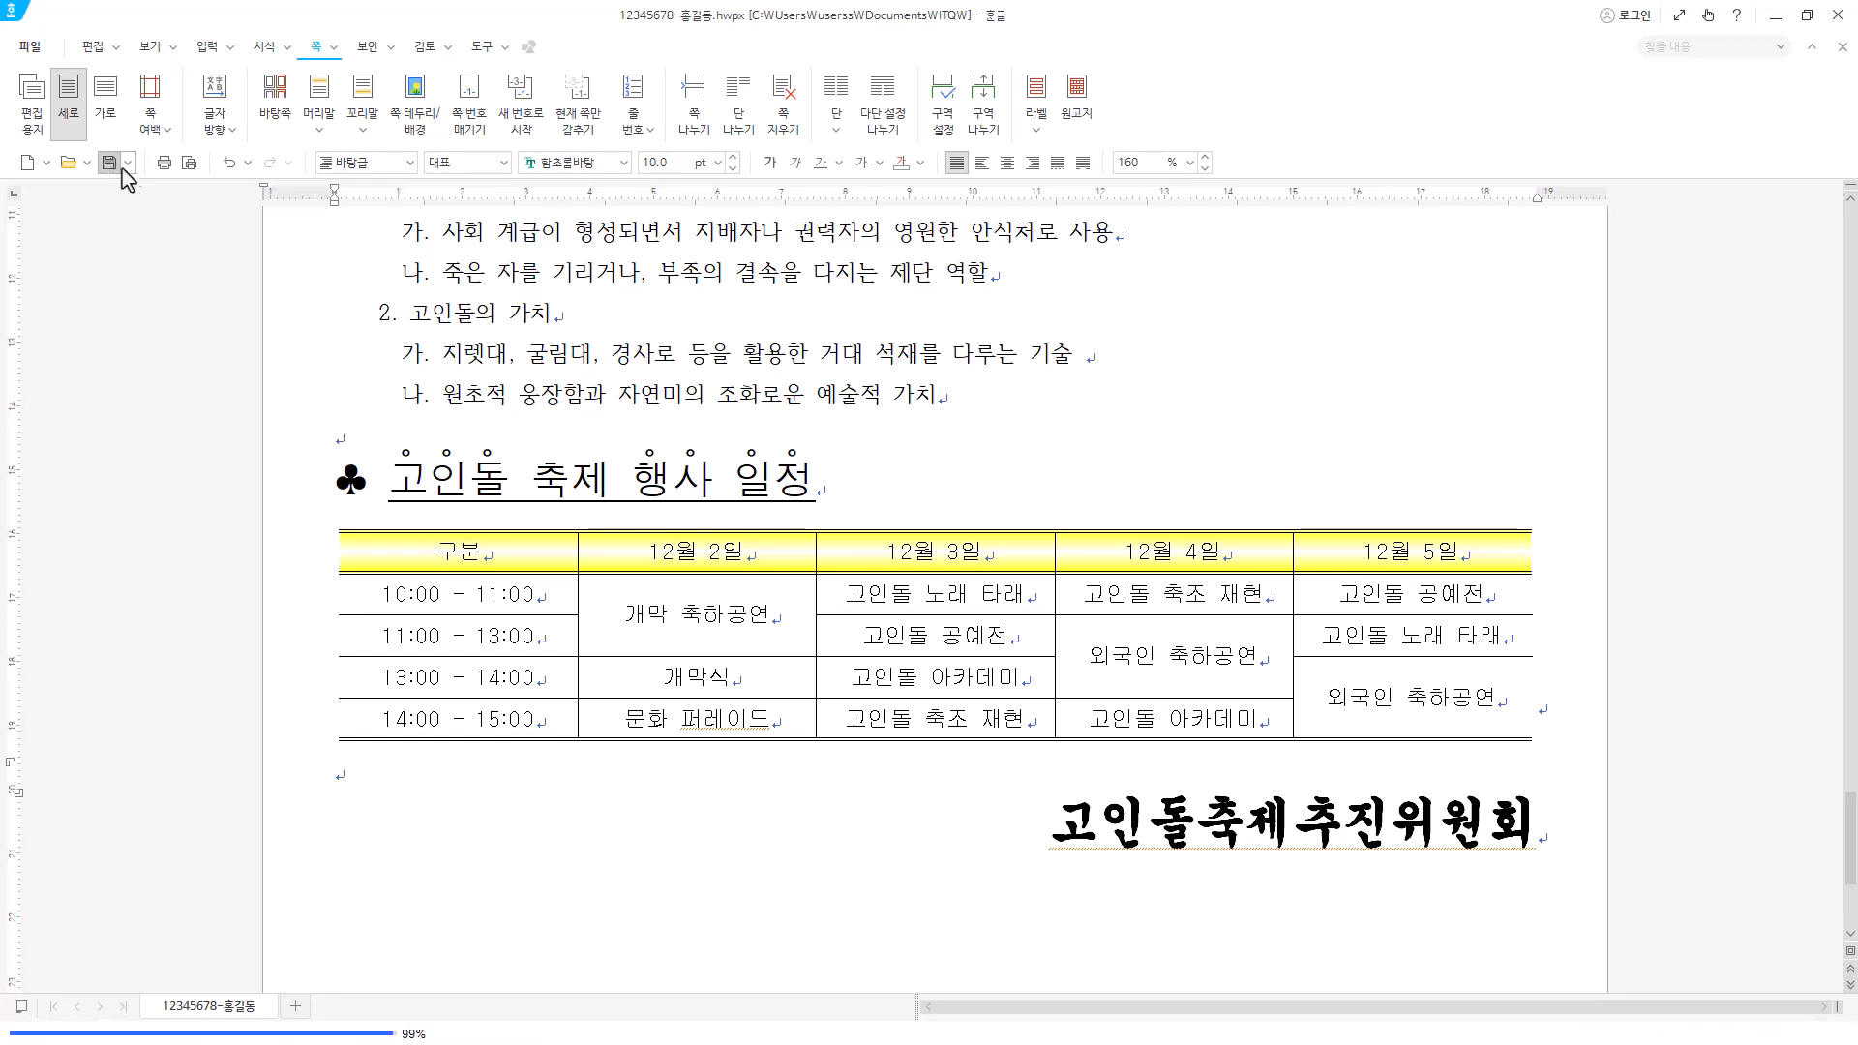